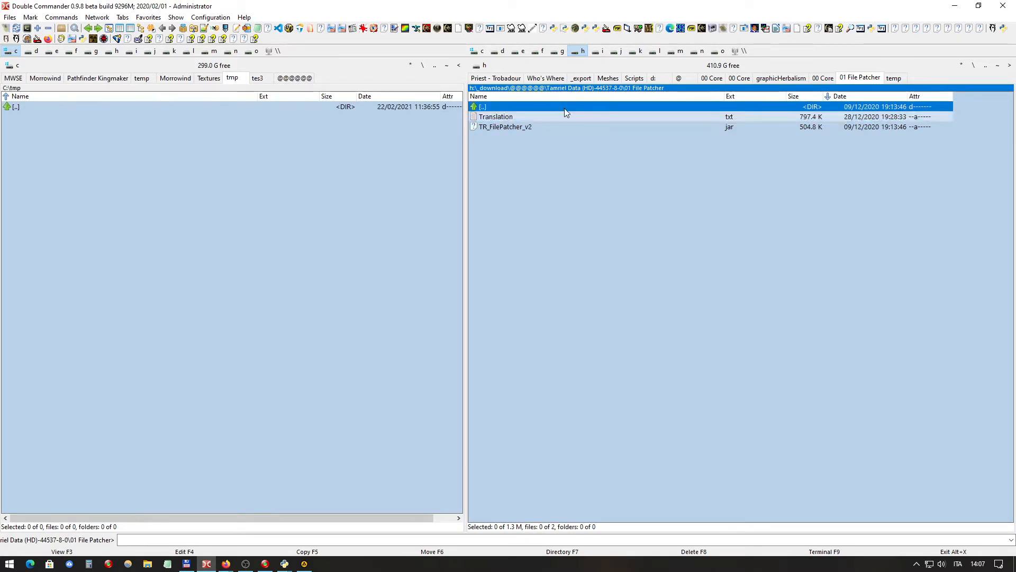
# Step: Leave the 01 File Patcher folder and open the 00 Core folder inside Tamriel Data (HD)-44537-8-0
pyautogui.doubleClick(565, 108)
pyautogui.doubleClick(565, 108)
pyautogui.scroll(-4, 568, 188)
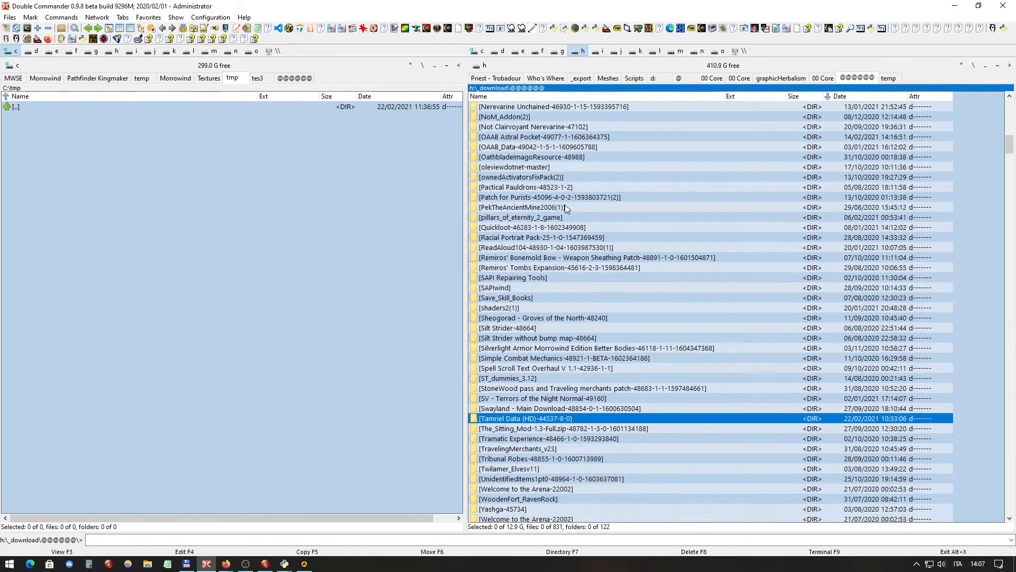
pyautogui.doubleClick(556, 389)
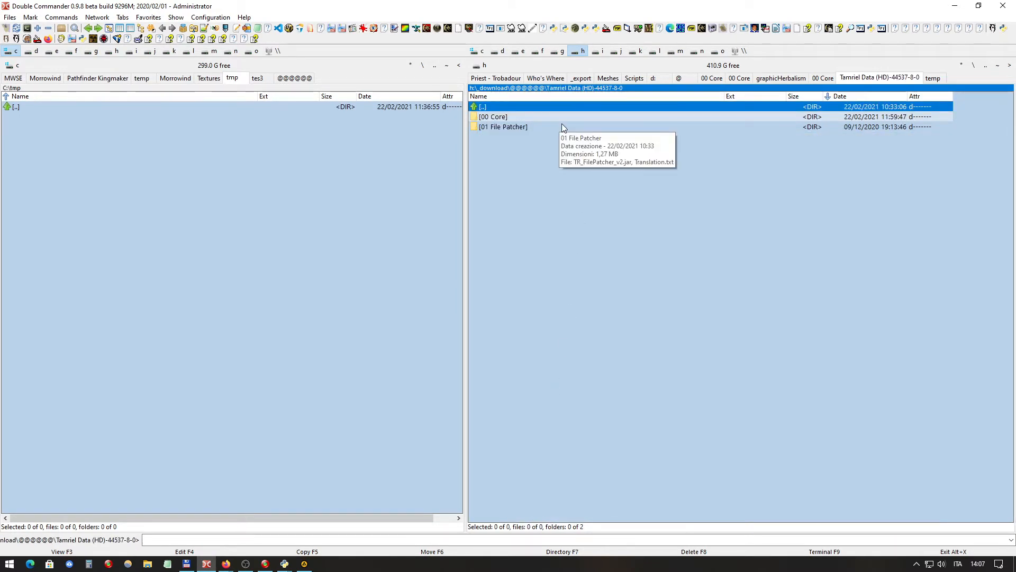
pyautogui.click(492, 116)
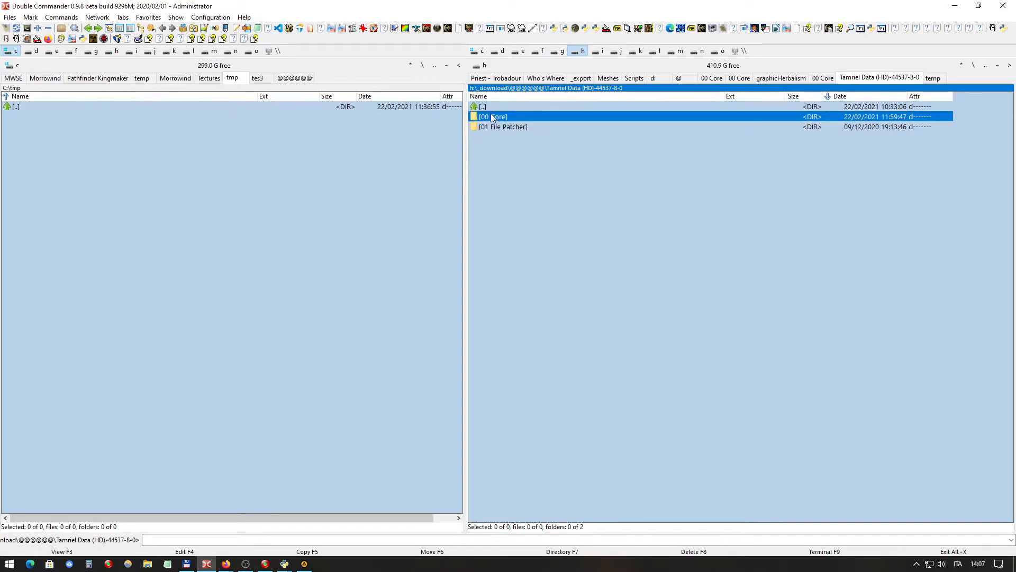
pyautogui.click(493, 116)
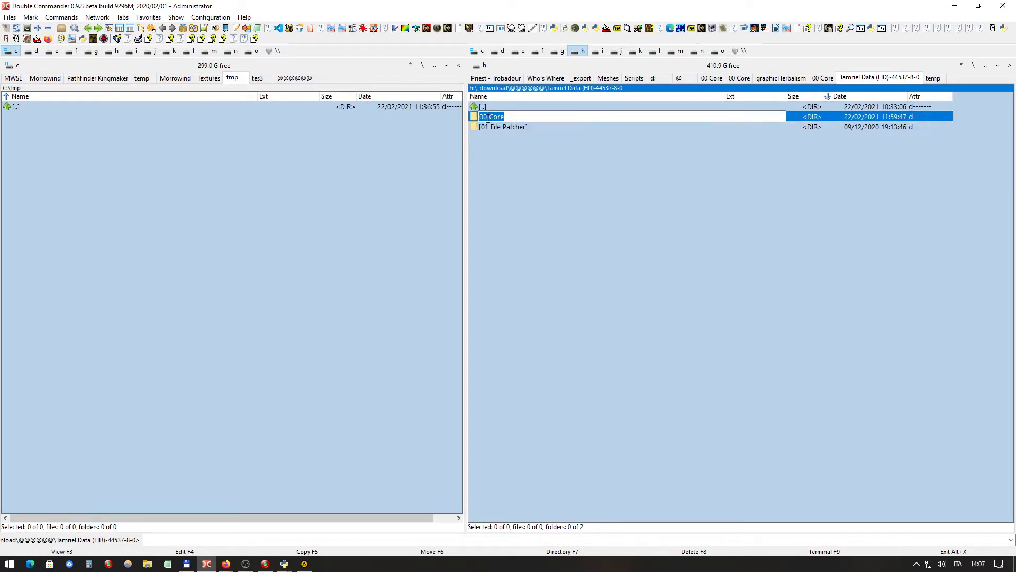
pyautogui.click(487, 126)
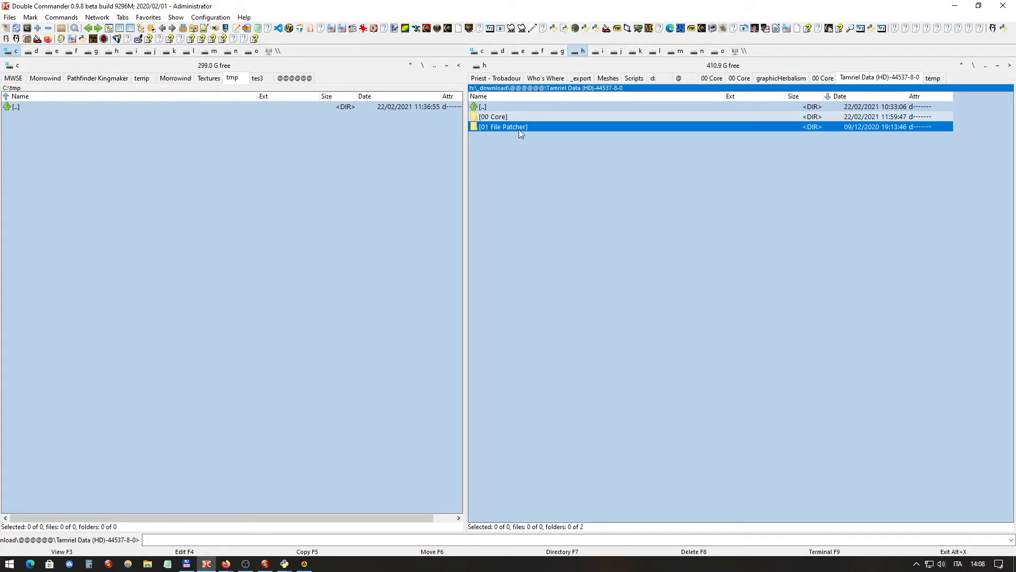
pyautogui.doubleClick(500, 117)
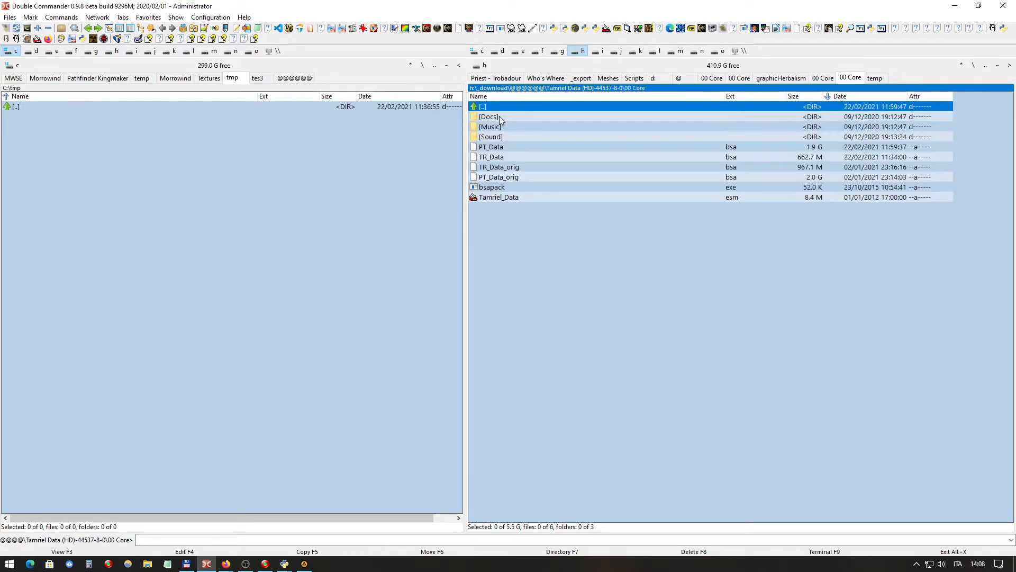
# Step: Compare the sizes of the PT_Data and TR_Data bsa archives with those of their _orig counterparts in 00 Core
pyautogui.click(486, 167)
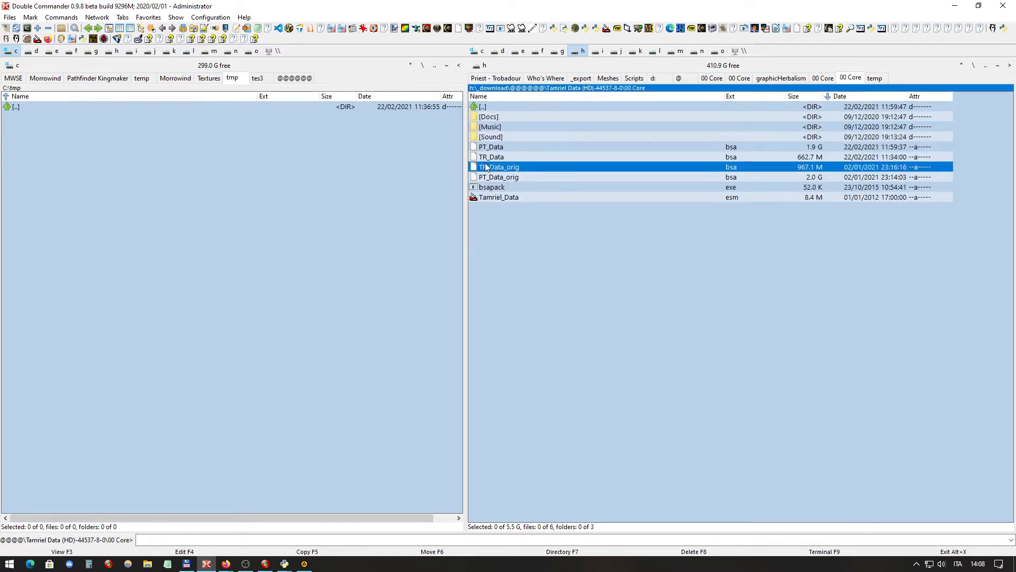
pyautogui.click(488, 148)
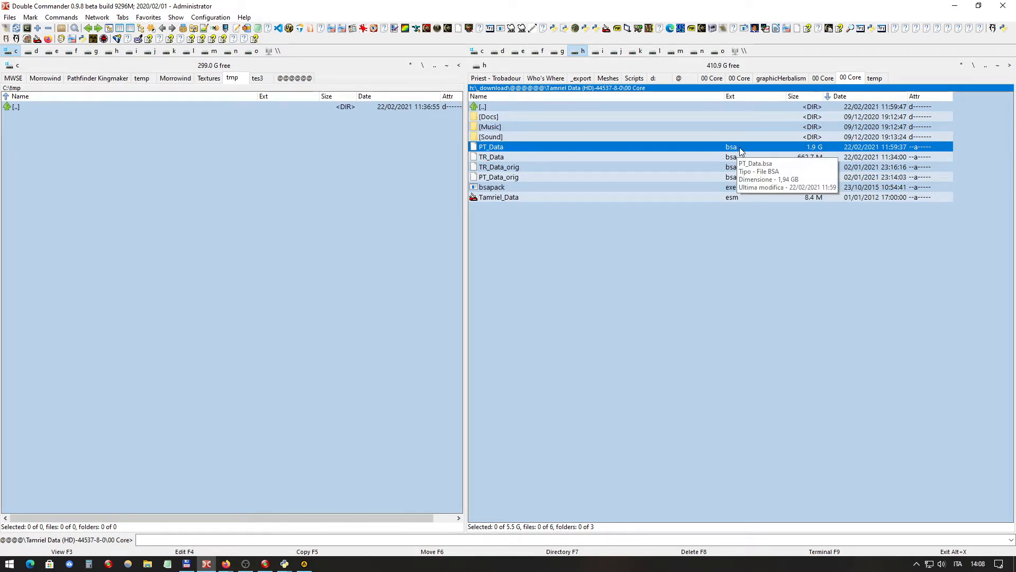
pyautogui.click(694, 168)
pyautogui.click(756, 178)
pyautogui.click(764, 166)
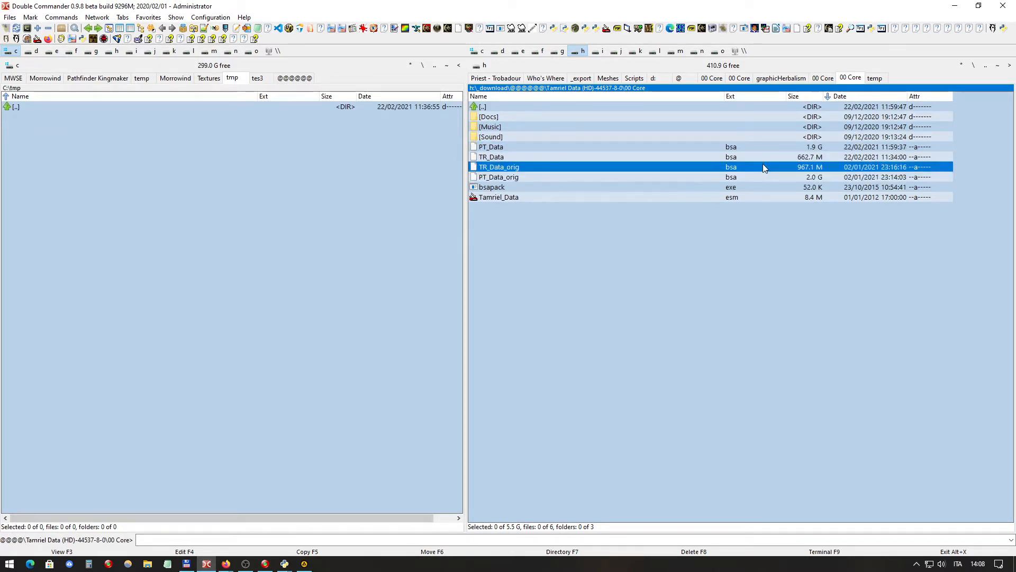
pyautogui.click(761, 175)
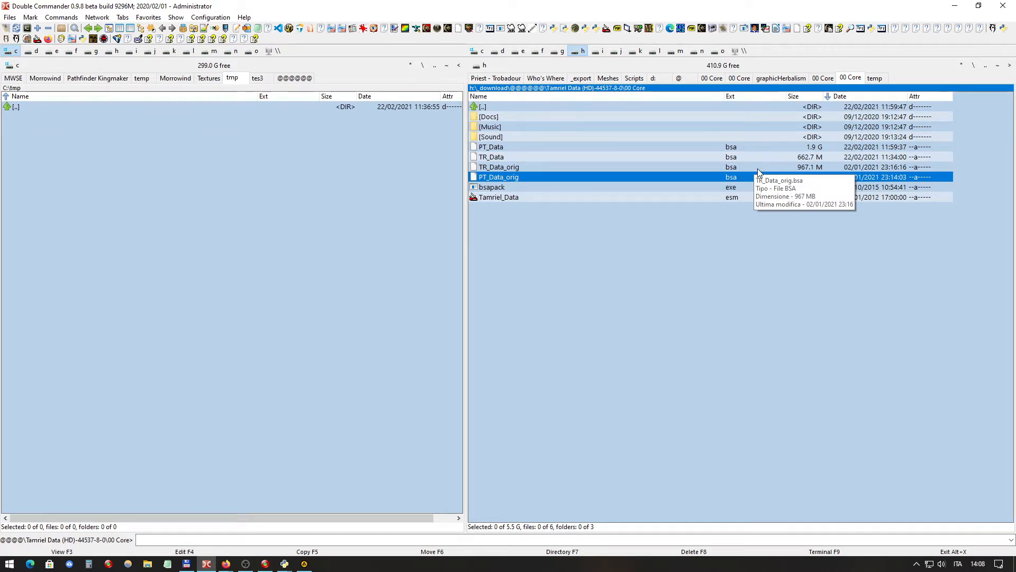
pyautogui.click(757, 168)
pyautogui.click(758, 175)
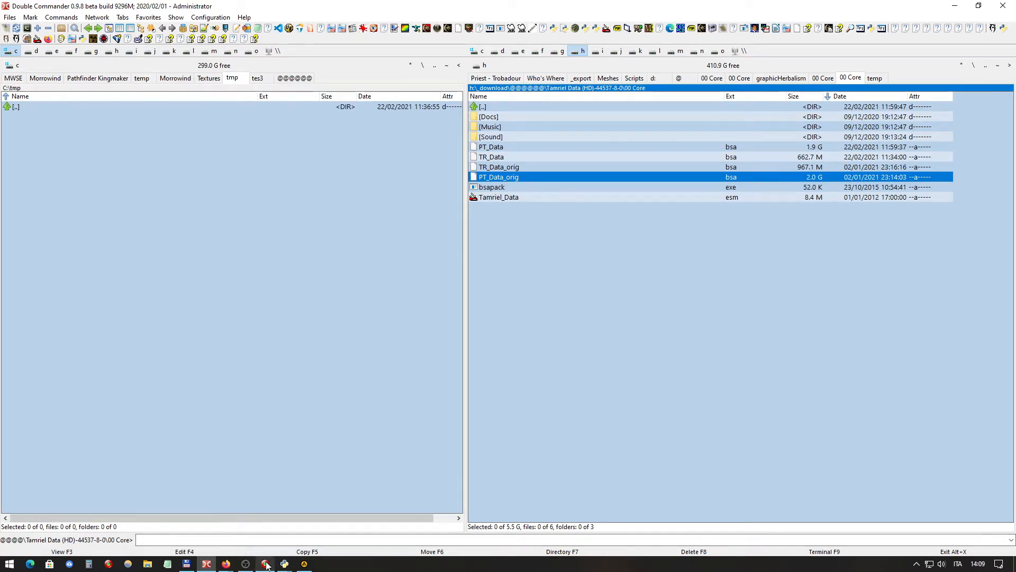
pyautogui.moveTo(284, 564)
pyautogui.click(329, 535)
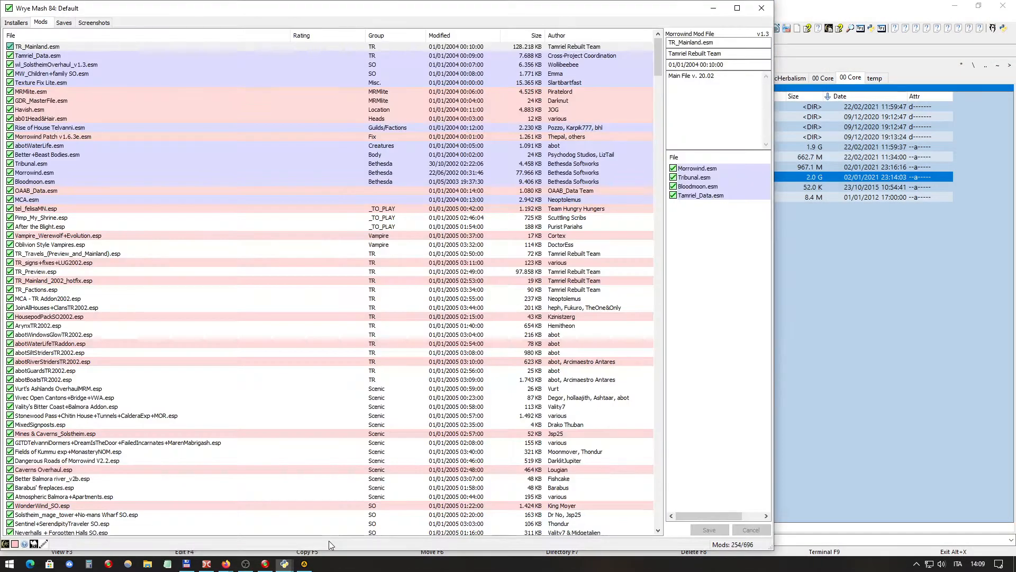
pyautogui.click(265, 564)
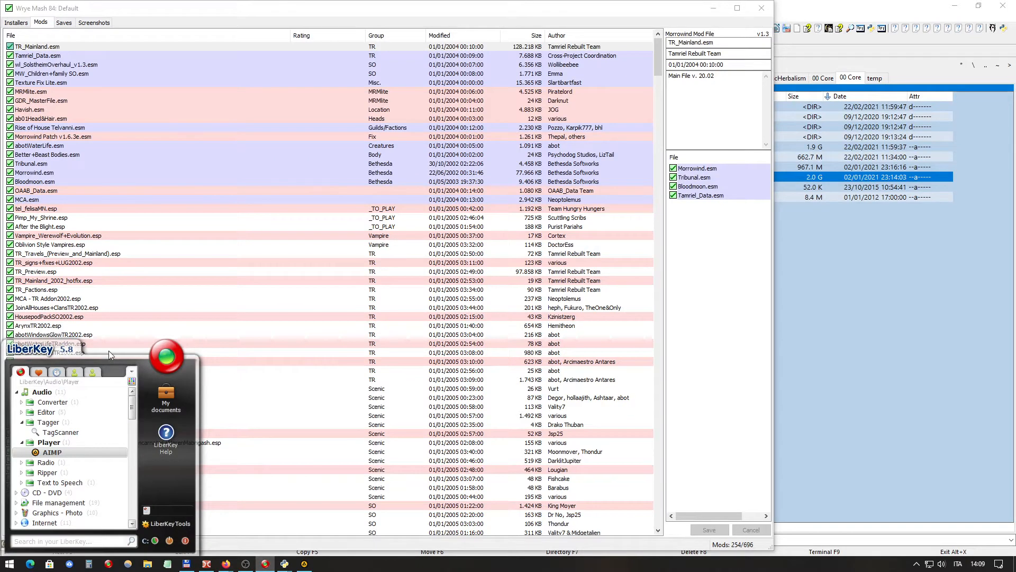
pyautogui.click(38, 372)
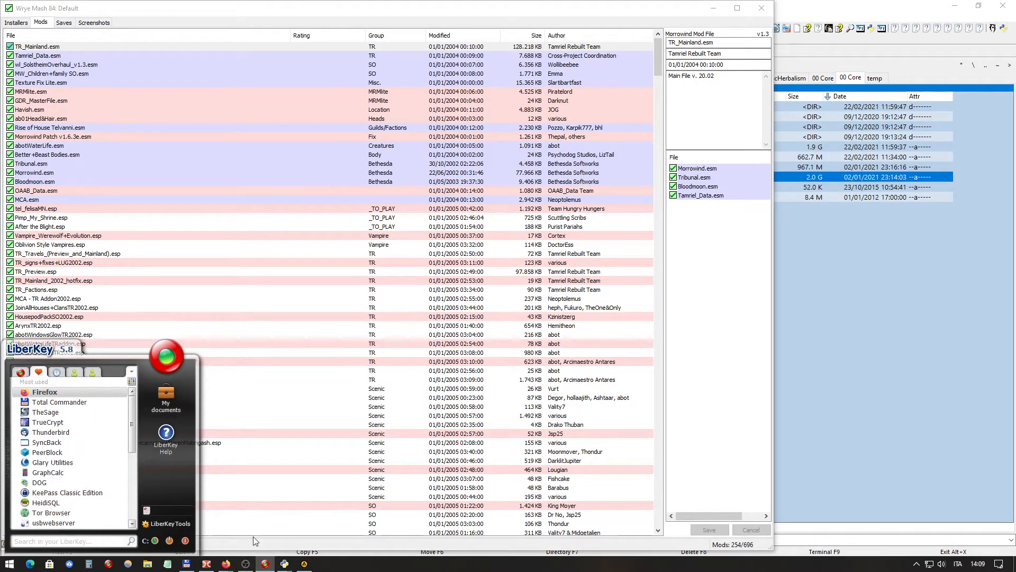
# Step: Switch to Firefox and close the Cabalist's Gambeson, VSBR Vanilla style body replacer and Reddit inbox pages
pyautogui.moveTo(224, 564)
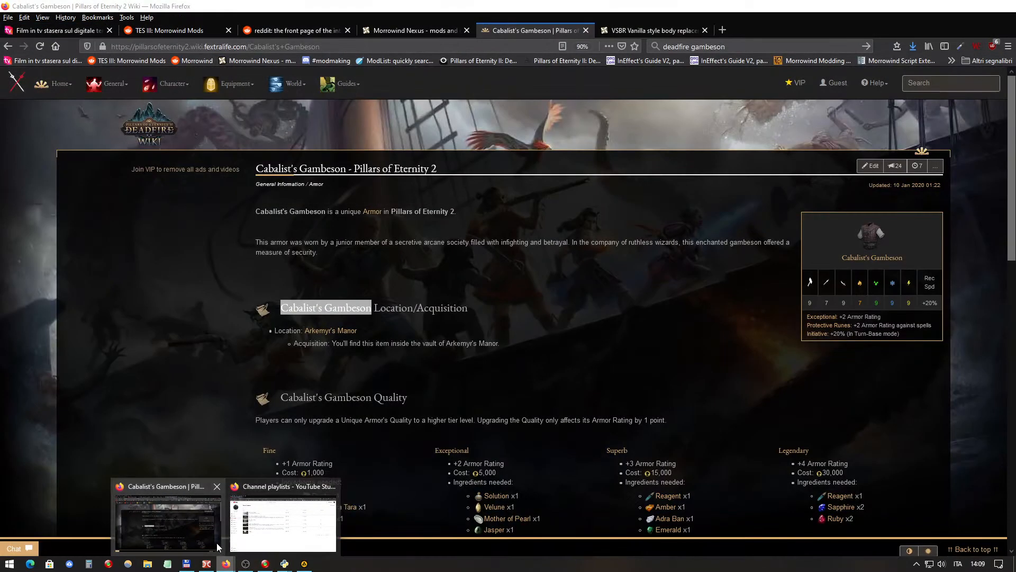
pyautogui.click(168, 521)
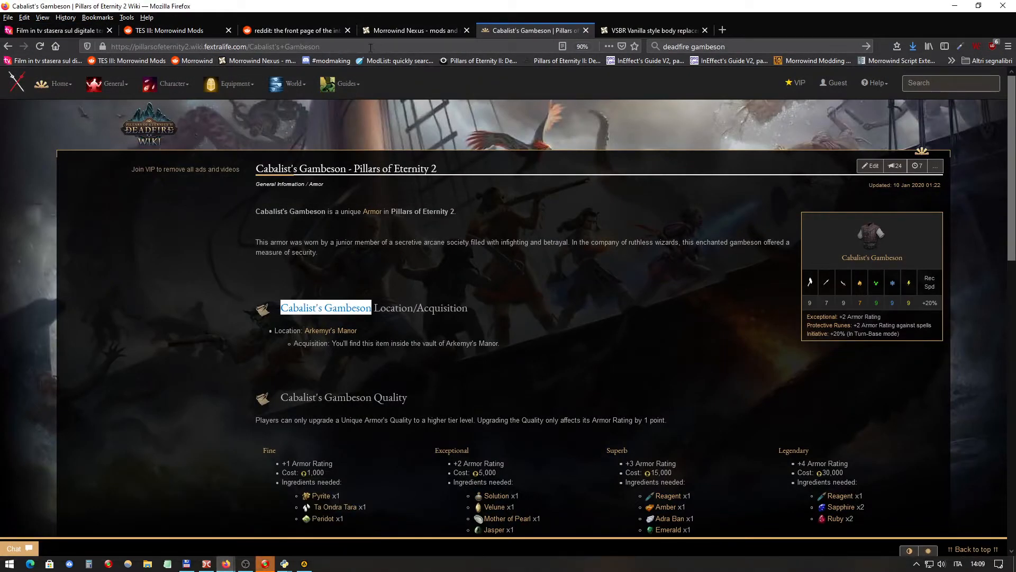
pyautogui.click(586, 30)
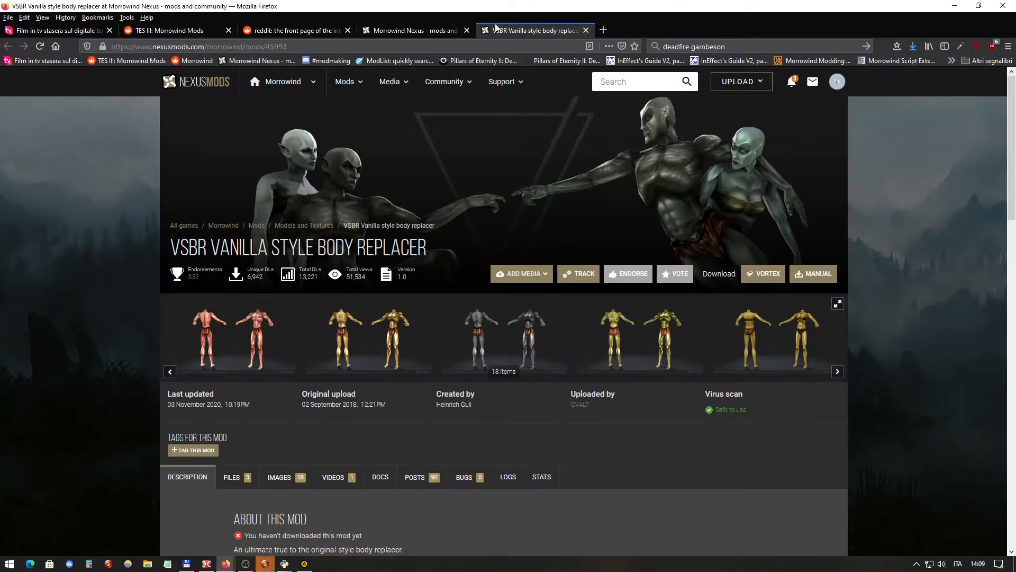
pyautogui.middleClick(584, 30)
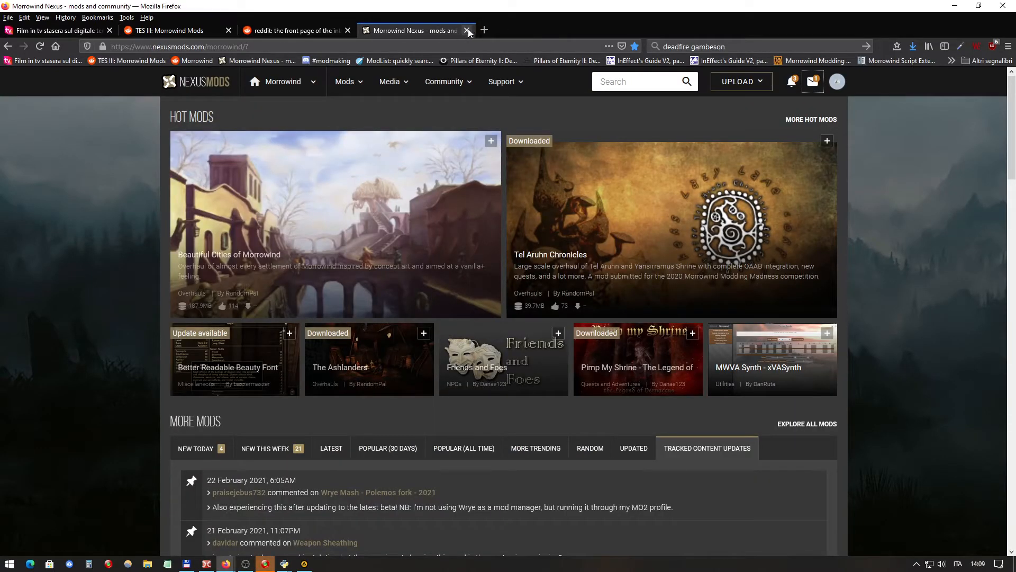
pyautogui.click(275, 30)
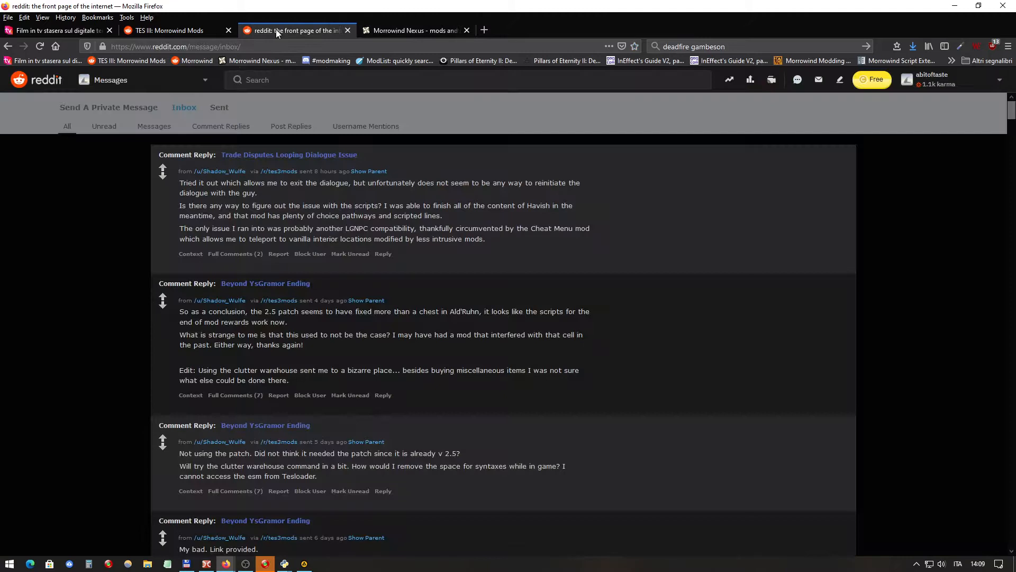
pyautogui.click(347, 30)
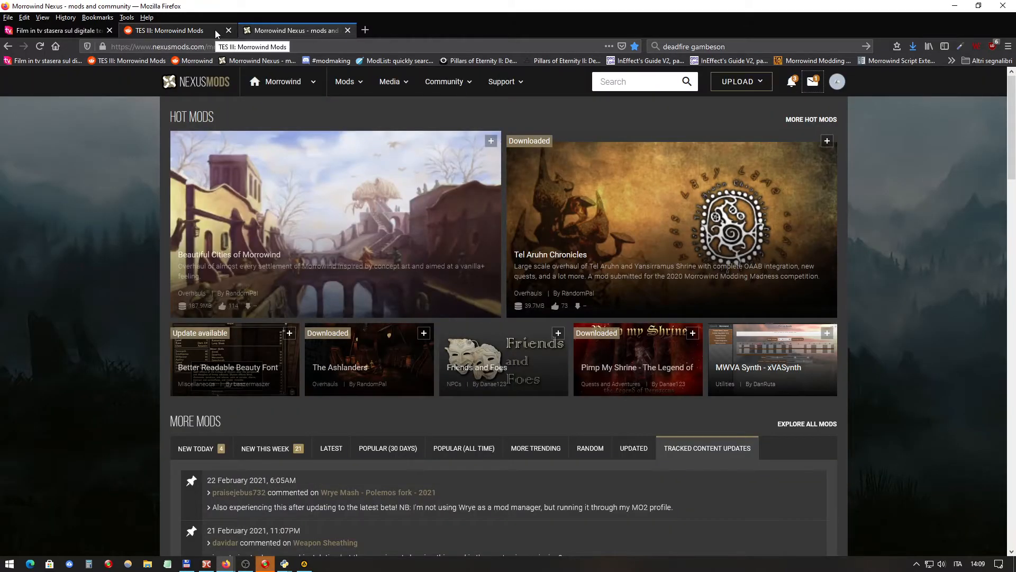
# Step: Open the bookmarked ModList page, follow its link to Morrowind is Home, and highlight the article date 29 September 2017
pyautogui.click(408, 58)
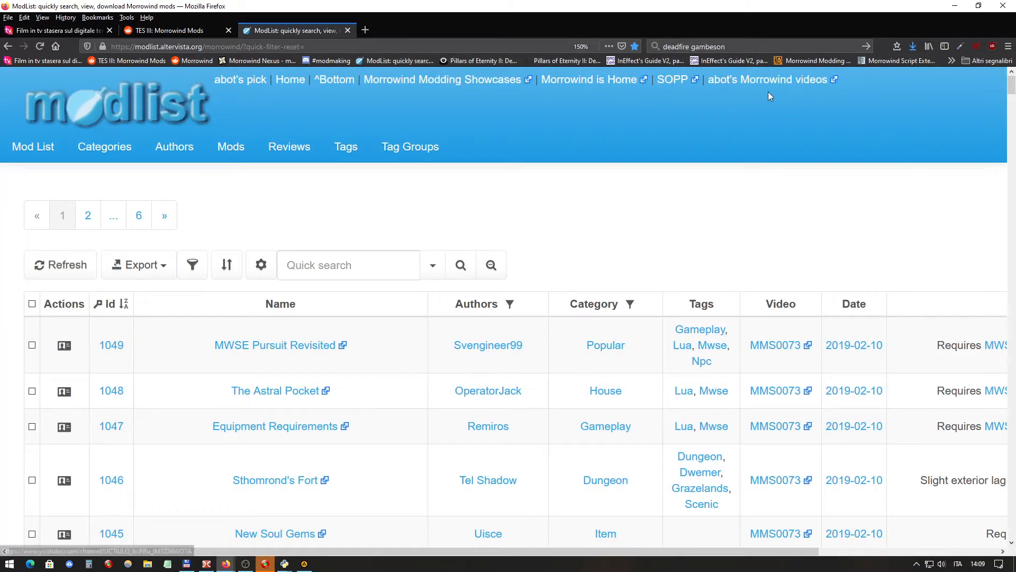
pyautogui.click(600, 81)
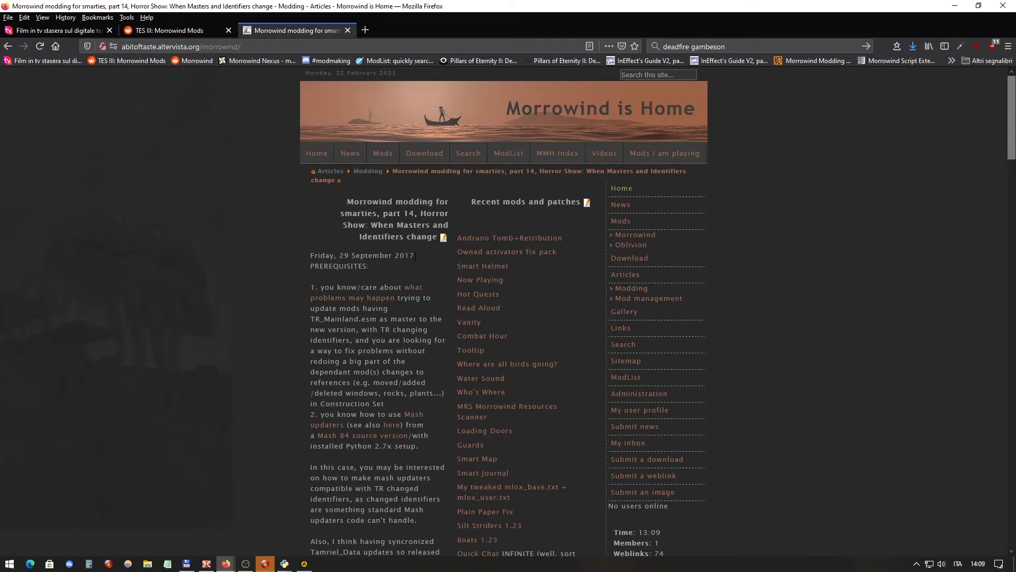
pyautogui.moveTo(415, 256); pyautogui.dragTo(340, 257)
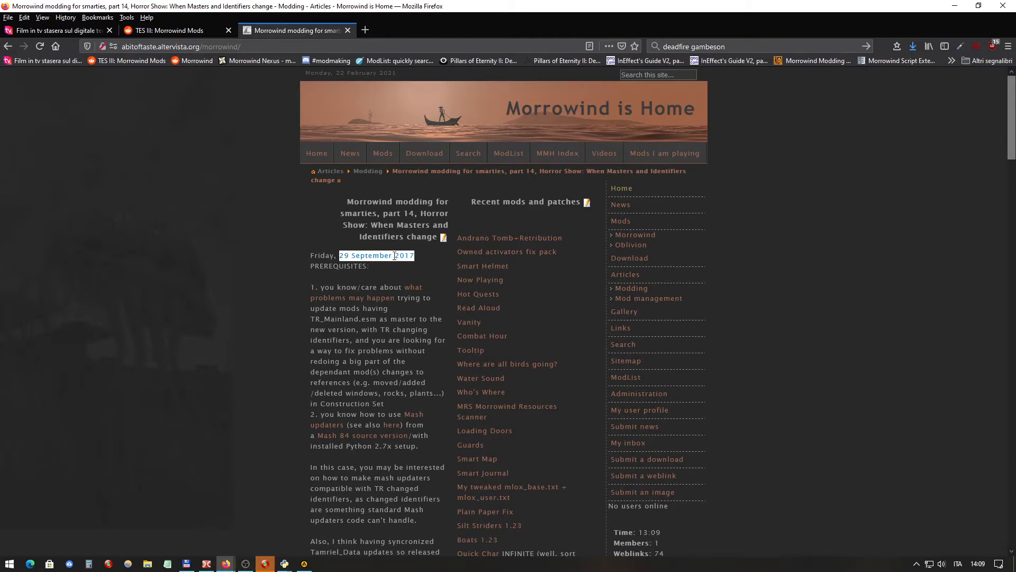
pyautogui.scroll(-3, 393, 256)
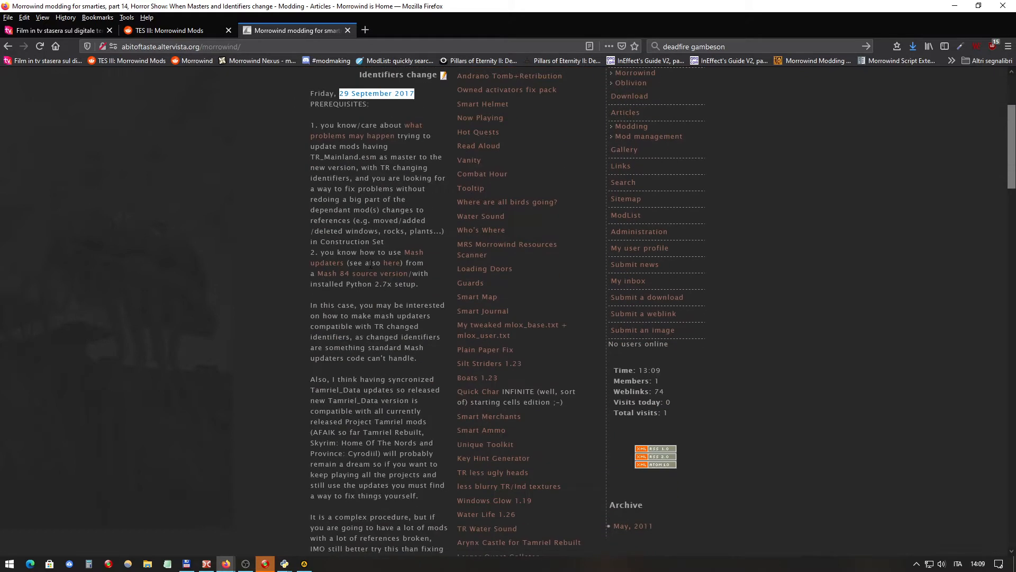
pyautogui.scroll(1, 371, 263)
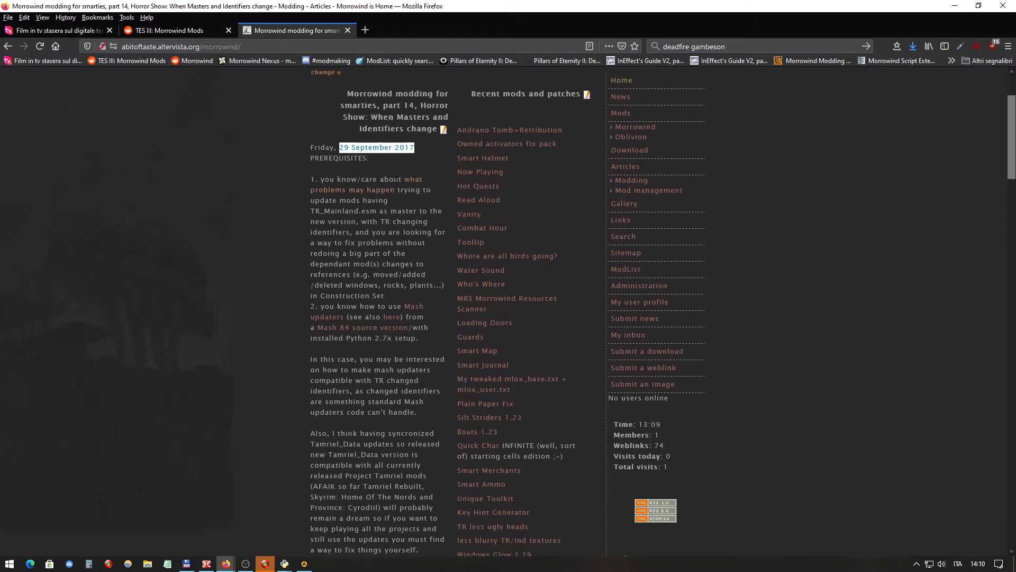
pyautogui.scroll(2, 399, 199)
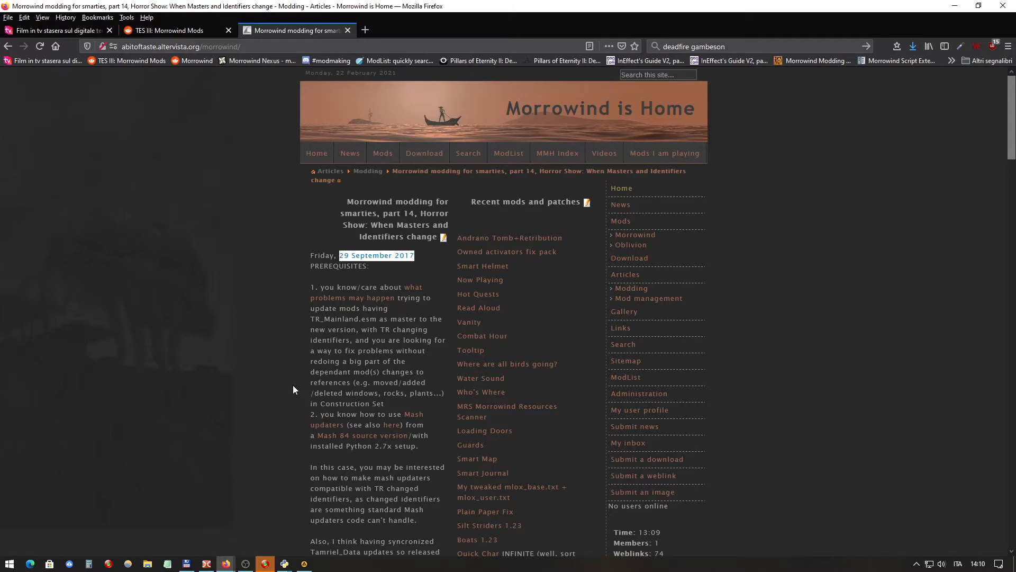
# Step: Copy the Morrowind is Home page address and load it in Microsoft Edge
pyautogui.click(259, 46)
pyautogui.hotkey('ctrl', 'c')
pyautogui.rightClick(202, 47)
pyautogui.click(235, 83)
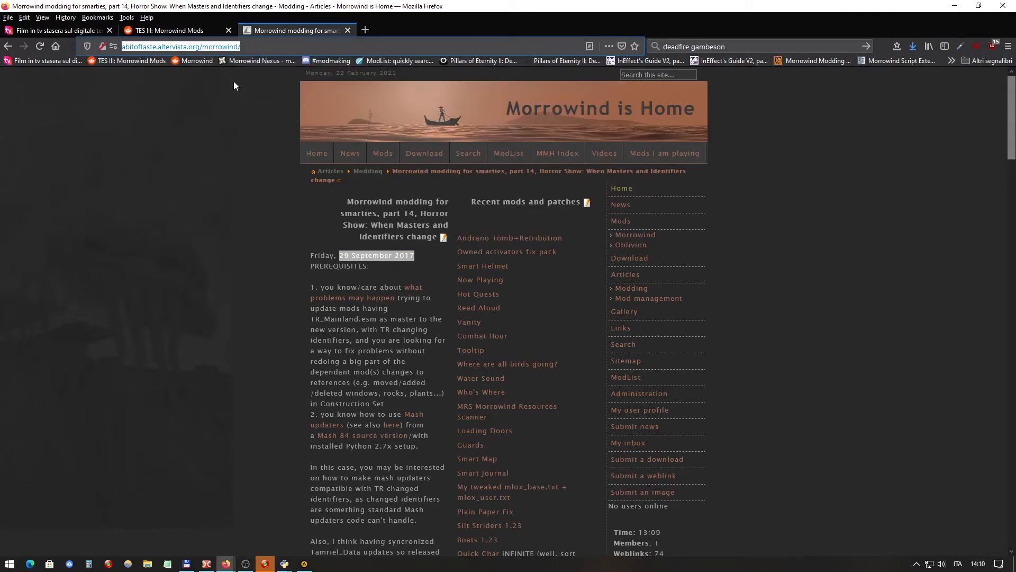
pyautogui.click(30, 564)
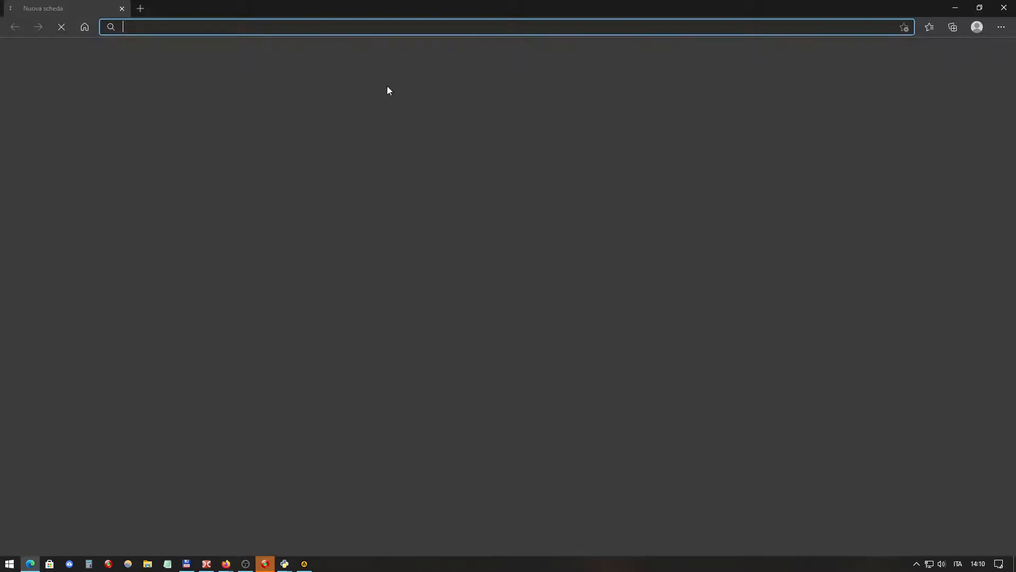
pyautogui.rightClick(341, 26)
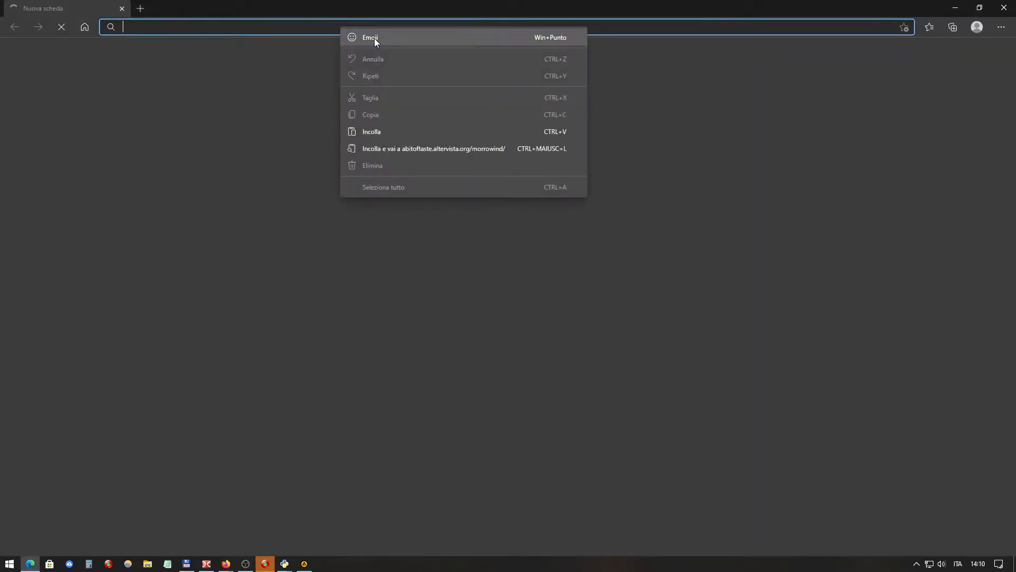
pyautogui.click(383, 148)
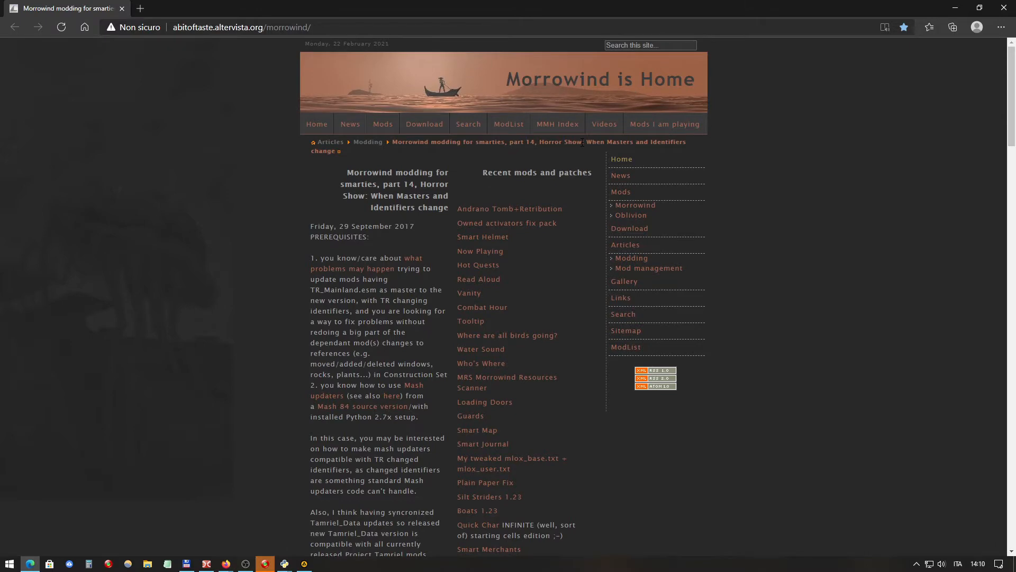
# Step: Open the full text of the "Horror Show: When Masters and Identifiers change" article and enlarge the page to 175%
pyautogui.scroll(-5, 373, 237)
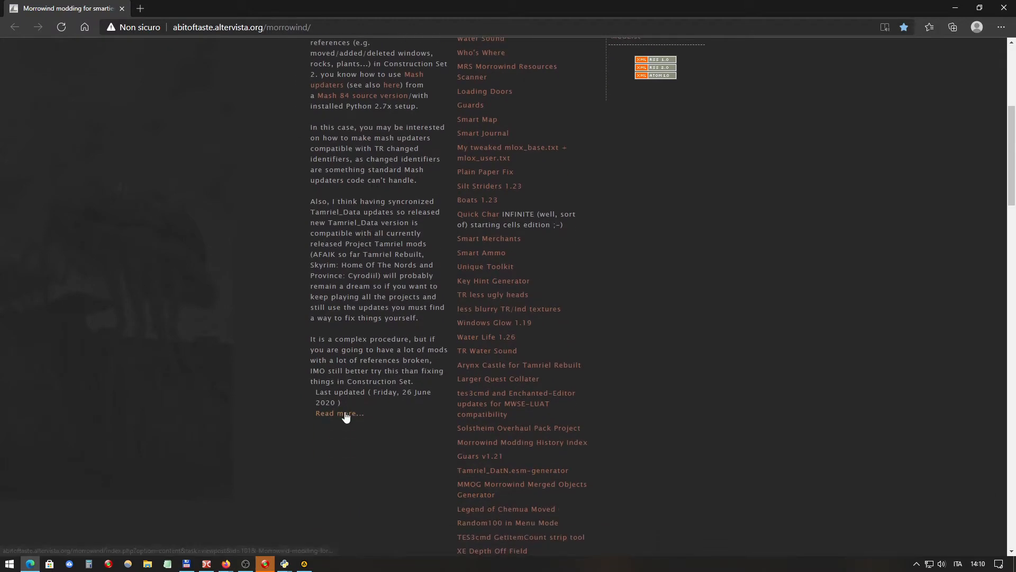
pyautogui.click(346, 416)
pyautogui.hotkey('ctrl', '+')
pyautogui.hotkey('ctrl', '+')
pyautogui.hotkey('ctrl', '+')
pyautogui.hotkey('ctrl', '+')
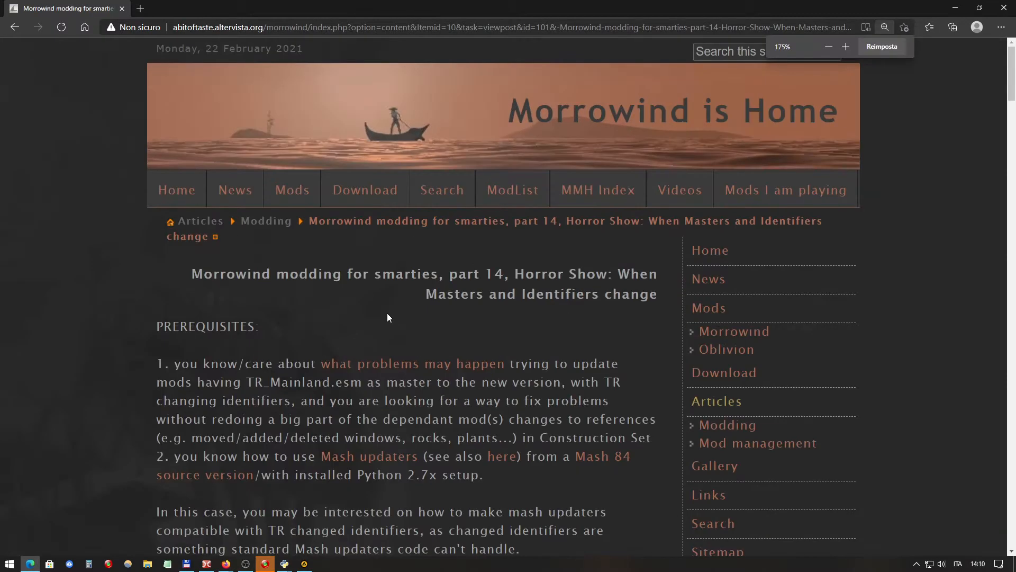
# Step: Open the "what problems may happen" link from the article's prerequisites in a new tab
pyautogui.scroll(-4, 473, 249)
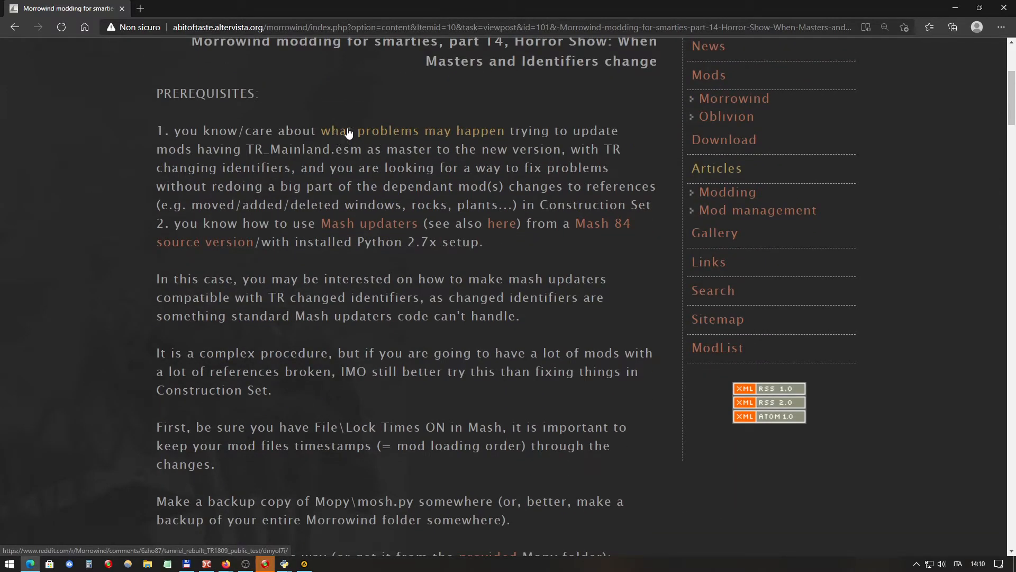
pyautogui.rightClick(436, 136)
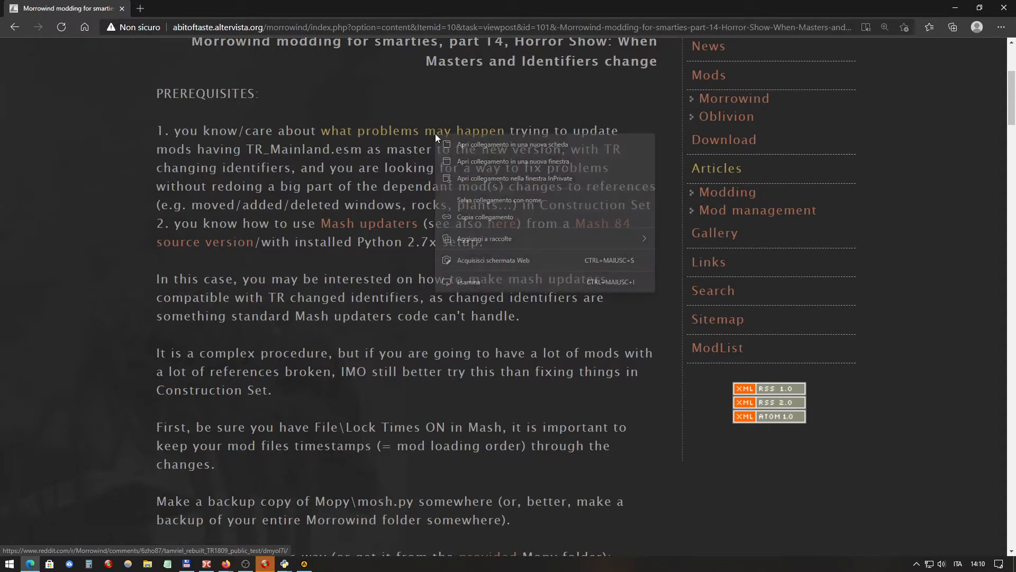
pyautogui.click(458, 145)
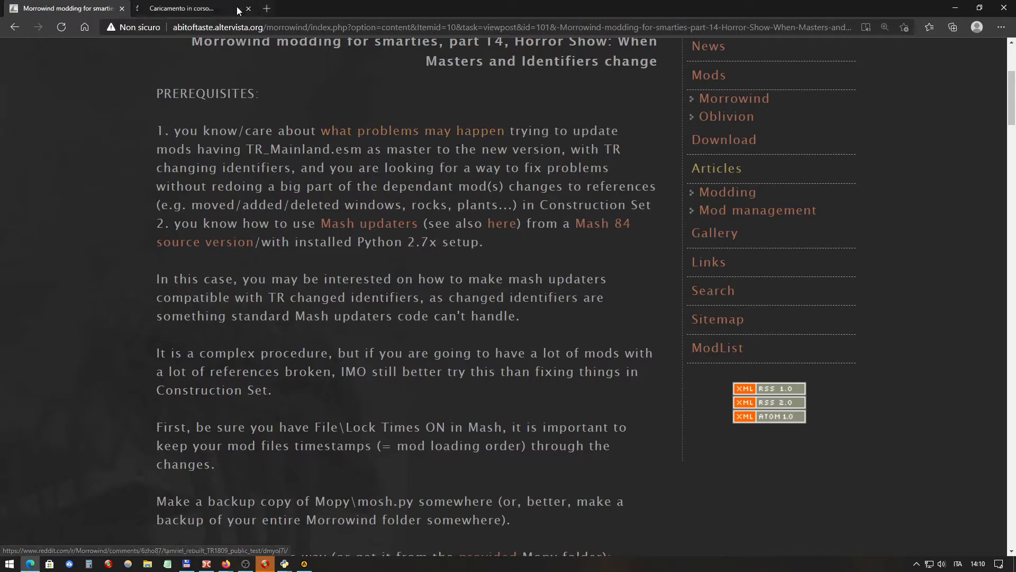
# Step: Look over the Reddit thread "[Tamriel Rebuilt] TR1709 - Public Test" and expand its entire discussion
pyautogui.click(202, 9)
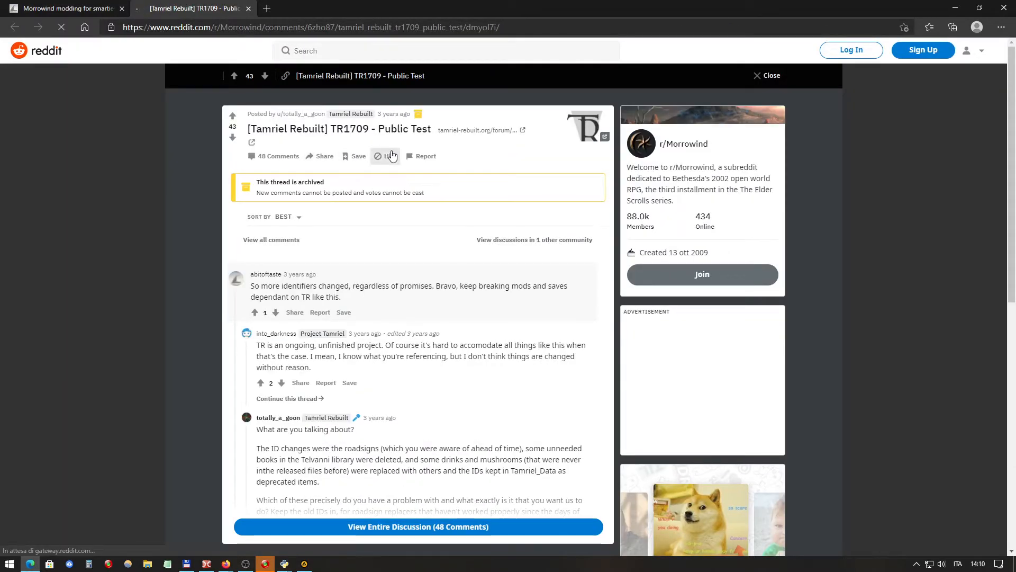
pyautogui.scroll(-3, 391, 182)
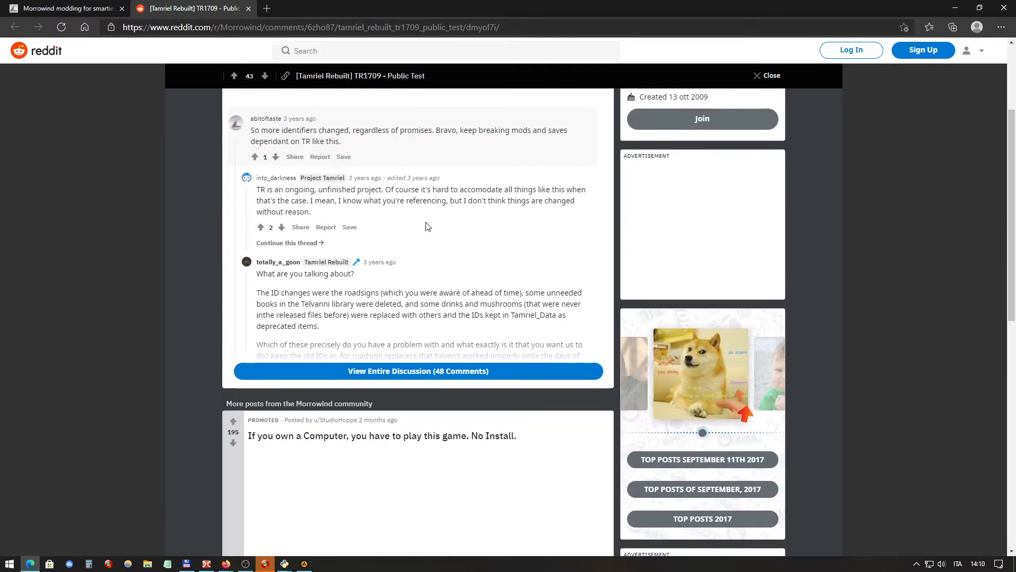
pyautogui.scroll(-4, 439, 244)
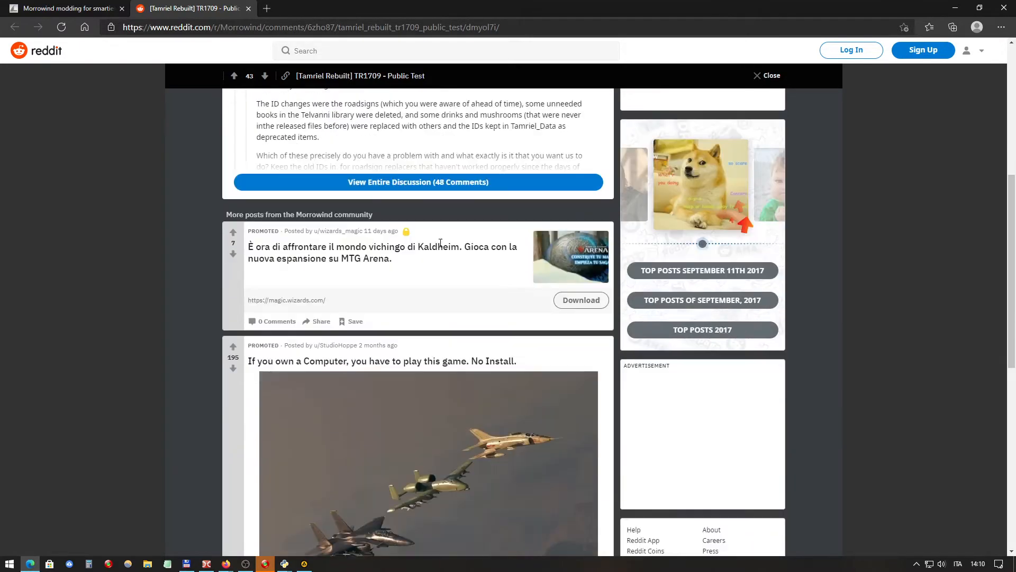
pyautogui.scroll(4, 440, 243)
pyautogui.scroll(3, 440, 248)
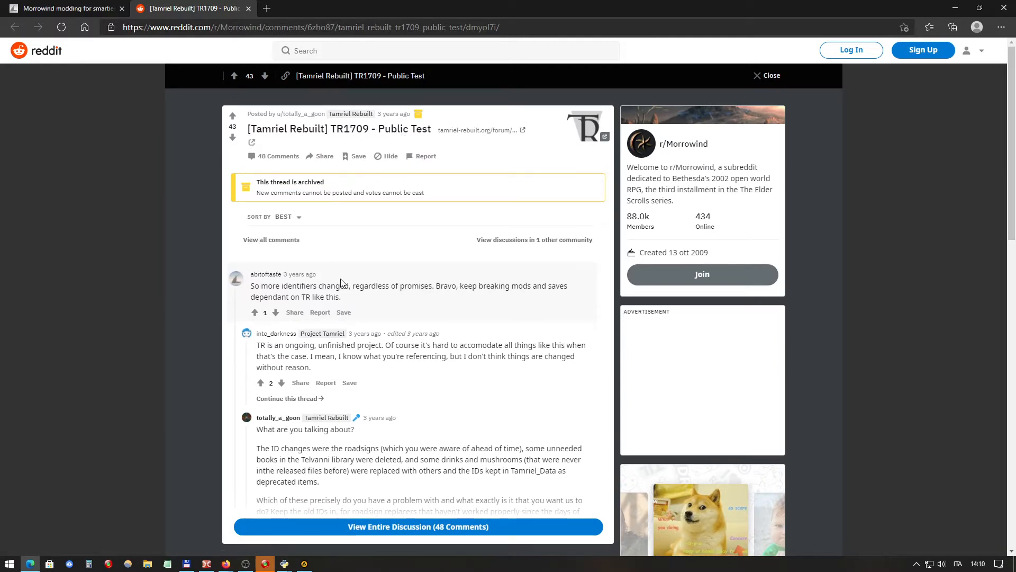
pyautogui.click(363, 529)
pyautogui.scroll(-3, 413, 343)
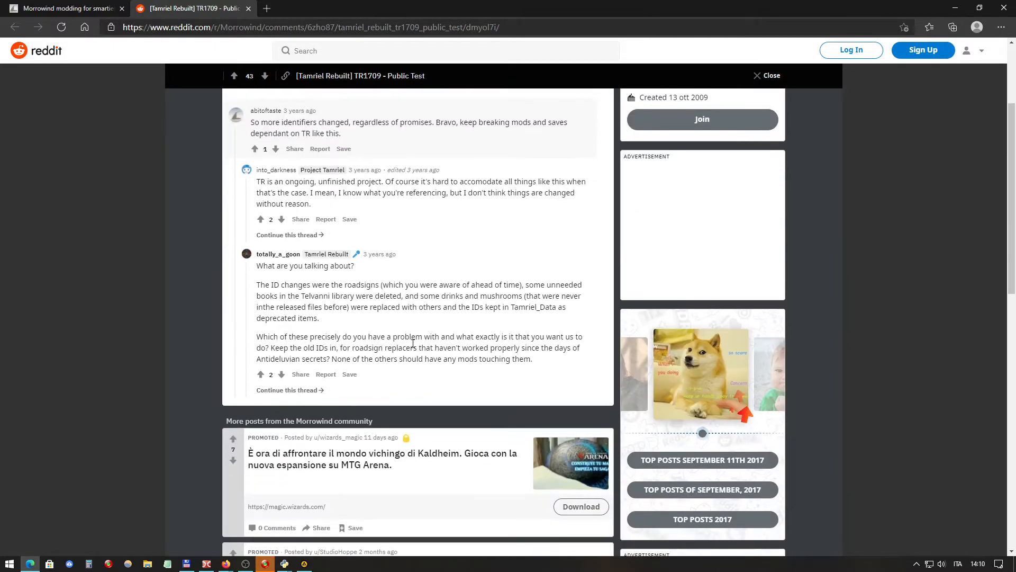
# Step: Continue the thread under the Tamriel Rebuilt reply about ID changes and read the exchange on changed identifiers and mod compatibility
pyautogui.click(293, 390)
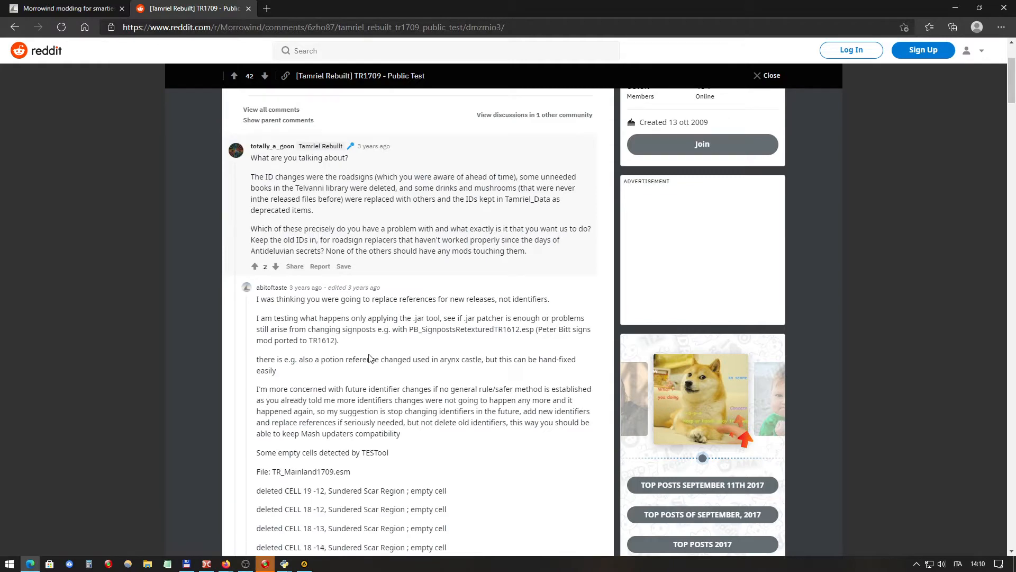
pyautogui.scroll(-5, 369, 358)
pyautogui.scroll(-4, 369, 358)
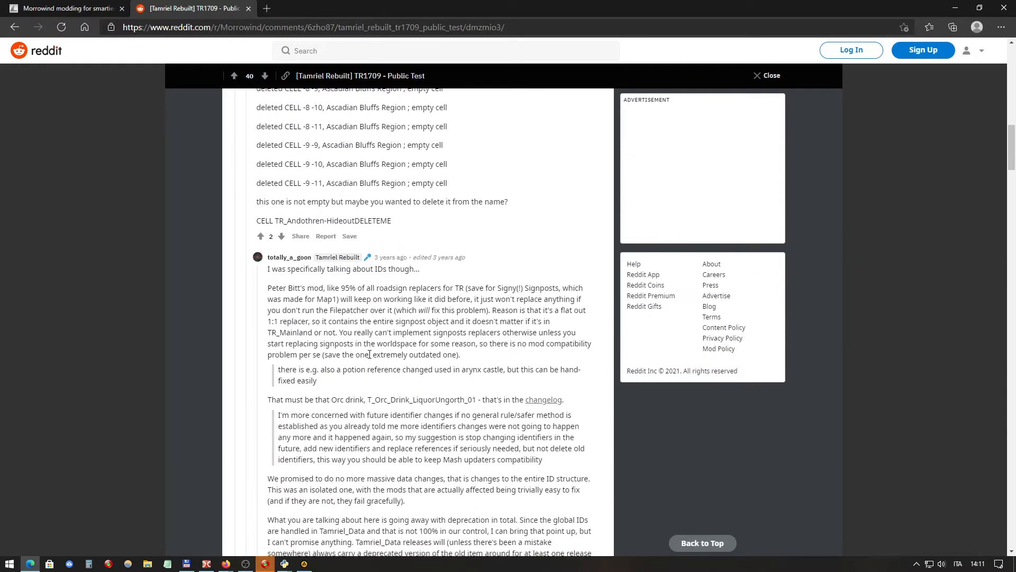
pyautogui.scroll(-4, 369, 357)
pyautogui.scroll(-8, 369, 353)
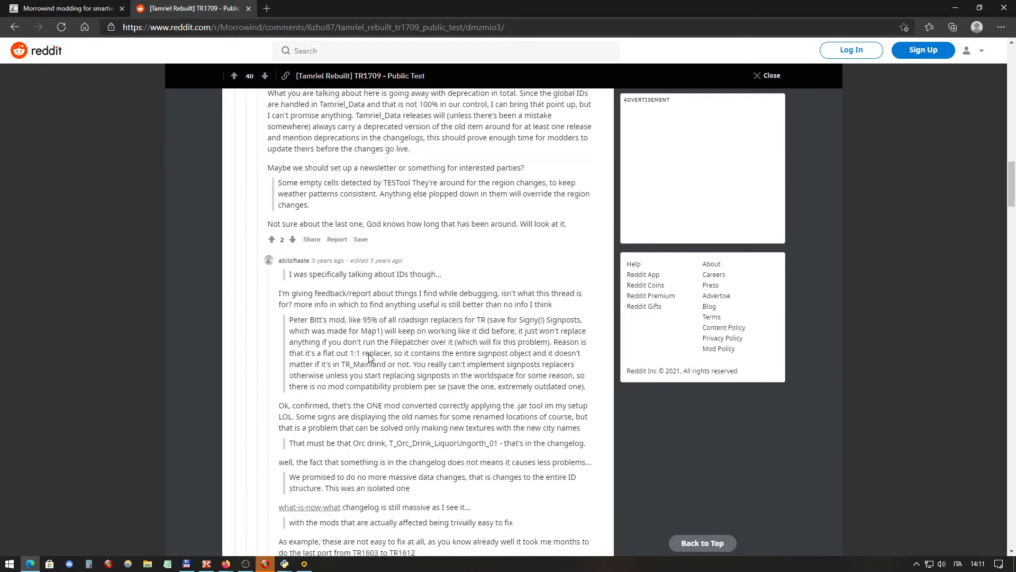
pyautogui.scroll(8, 369, 357)
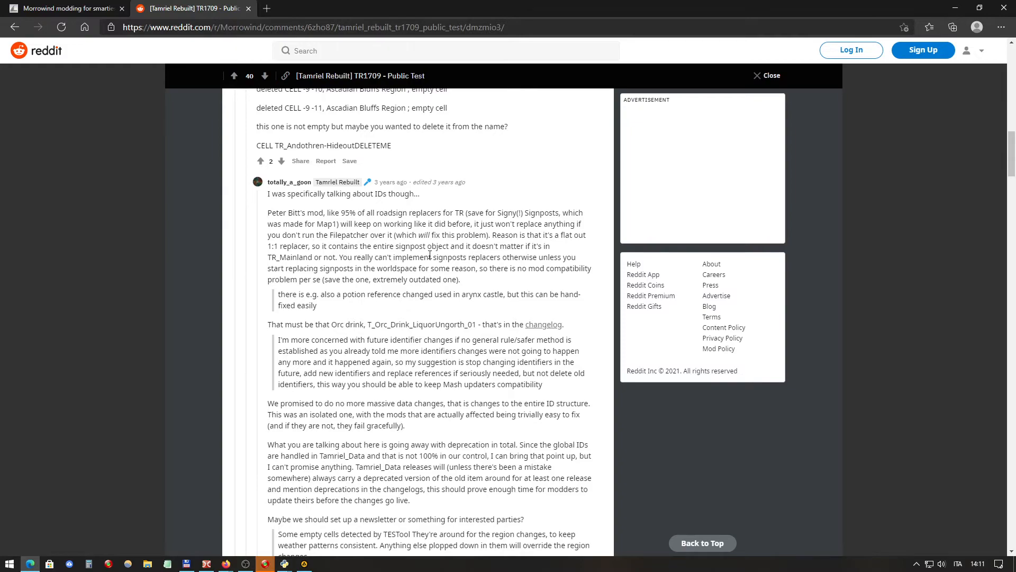
pyautogui.scroll(-4, 428, 255)
pyautogui.scroll(15, 427, 254)
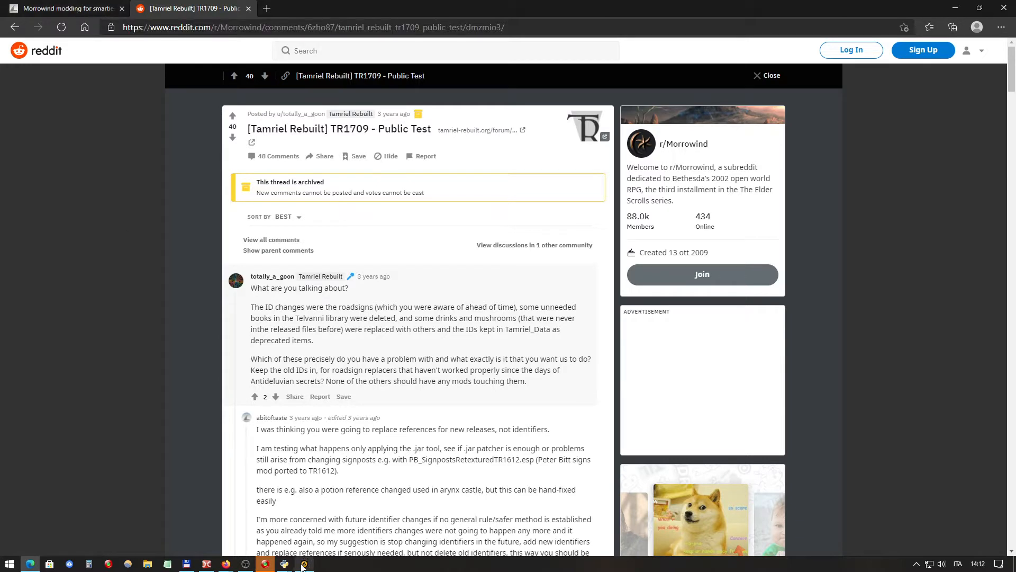
# Step: Switch to Wrye Mash 84 to show the installed mods list with TR_Mainland.esm and its masters
pyautogui.moveTo(303, 564)
pyautogui.doubleClick(396, 493)
pyautogui.moveTo(271, 566)
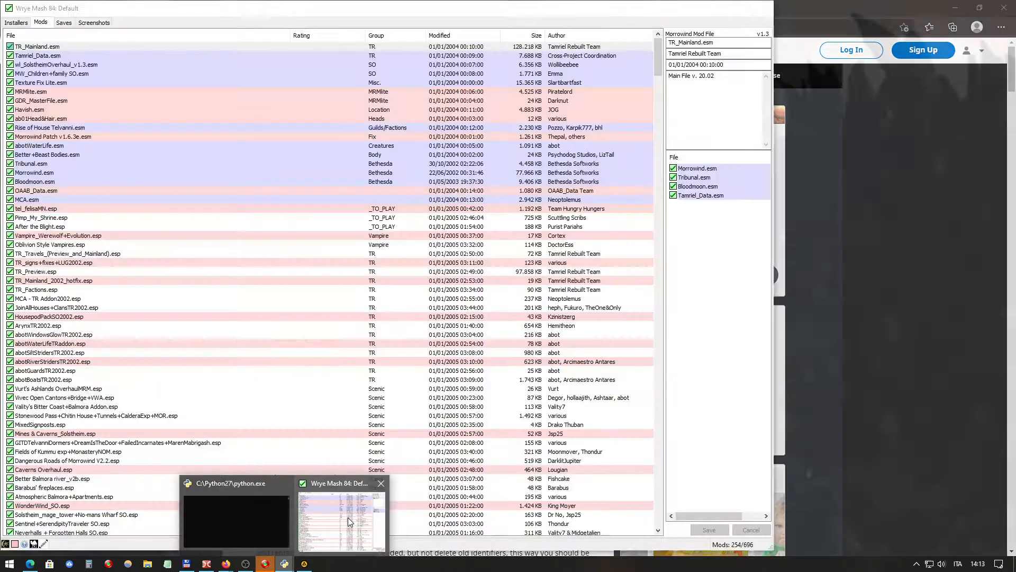
pyautogui.click(344, 508)
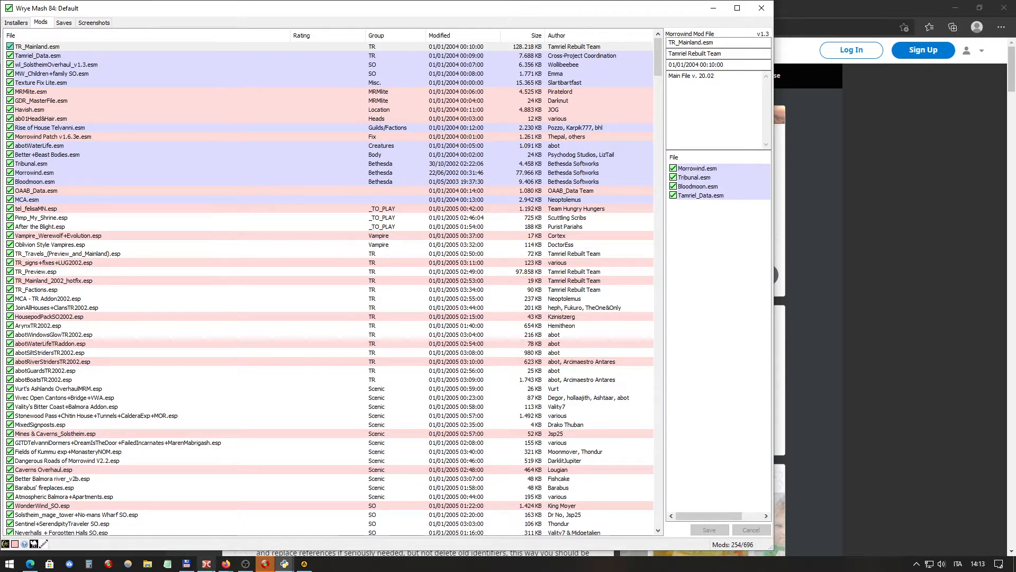
# Step: Open AkelPad and enter Morrowind.esm as the first line of a blank document
pyautogui.moveTo(206, 565)
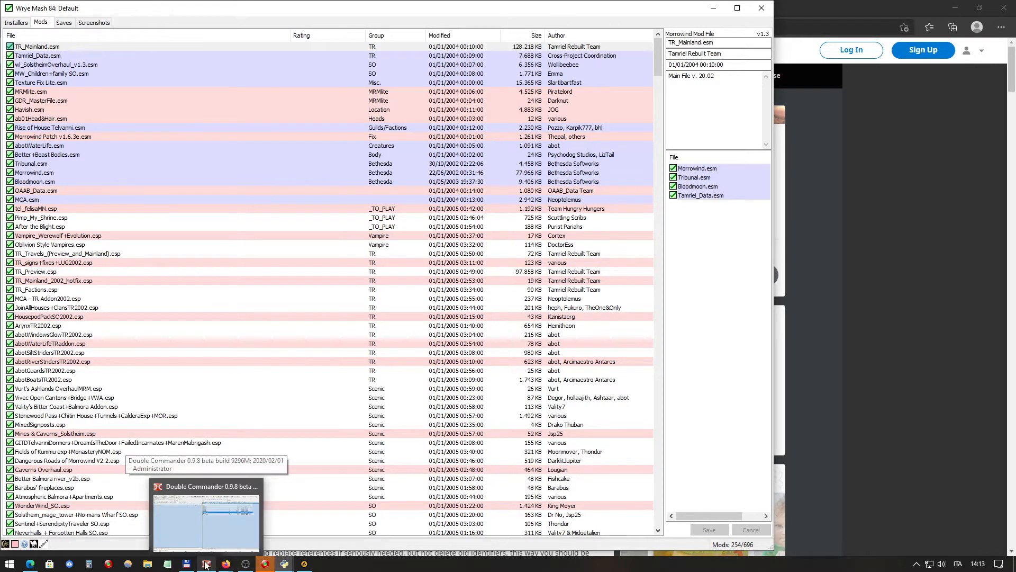
pyautogui.moveTo(170, 566)
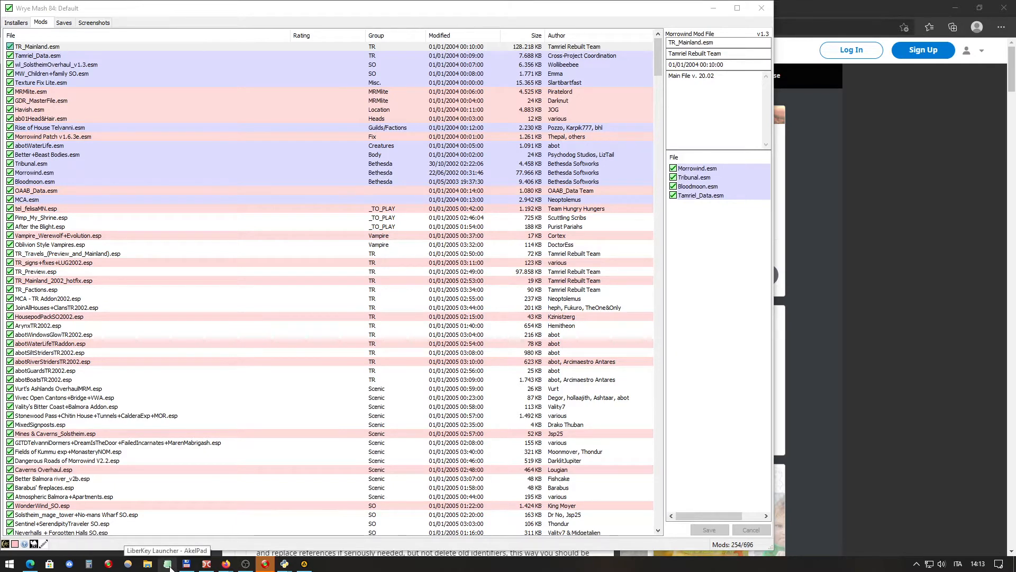
pyautogui.click(168, 565)
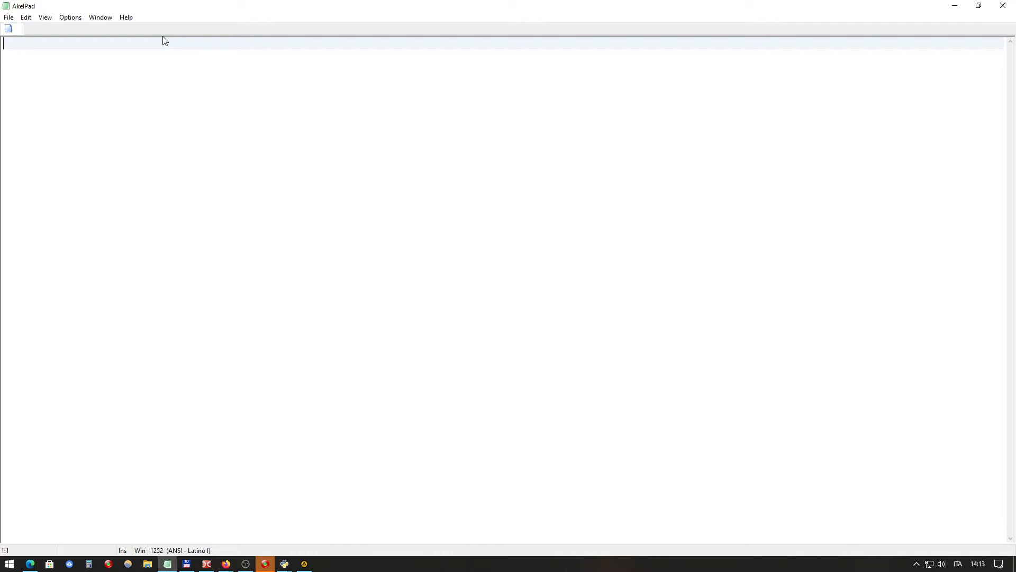
pyautogui.write('.esm')
pyautogui.press('Home')
pyautogui.write('Morrowind')
pyautogui.press('End')
pyautogui.press('Return')
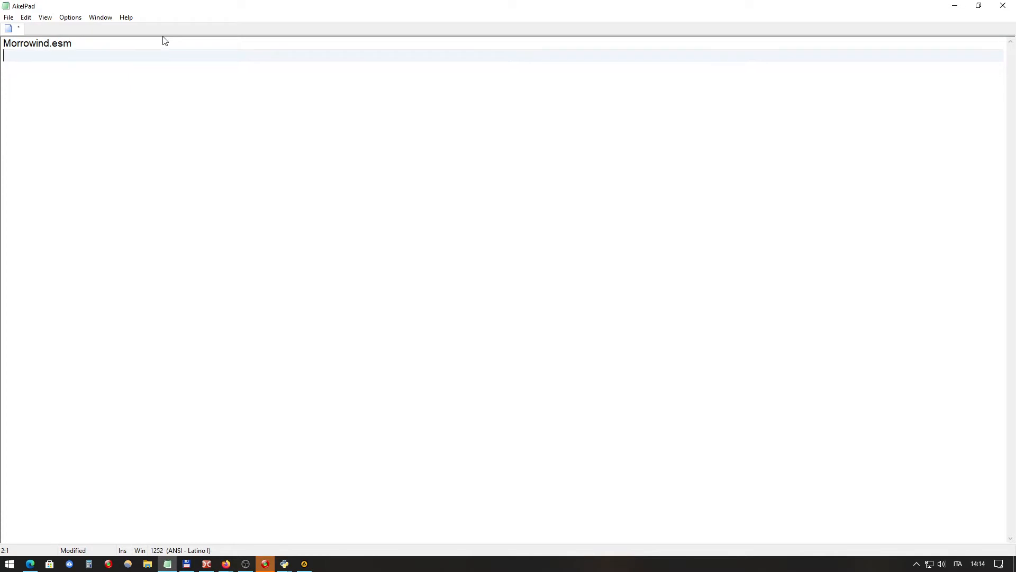
# Step: Add mymod.esp on the line below Morrowind.esm and start a new line after it
pyautogui.write('.esp')
pyautogui.press('Left')
pyautogui.press('Left')
pyautogui.write('mymod')
pyautogui.press('Right')
pyautogui.press('Return')
pyautogui.press('Return')
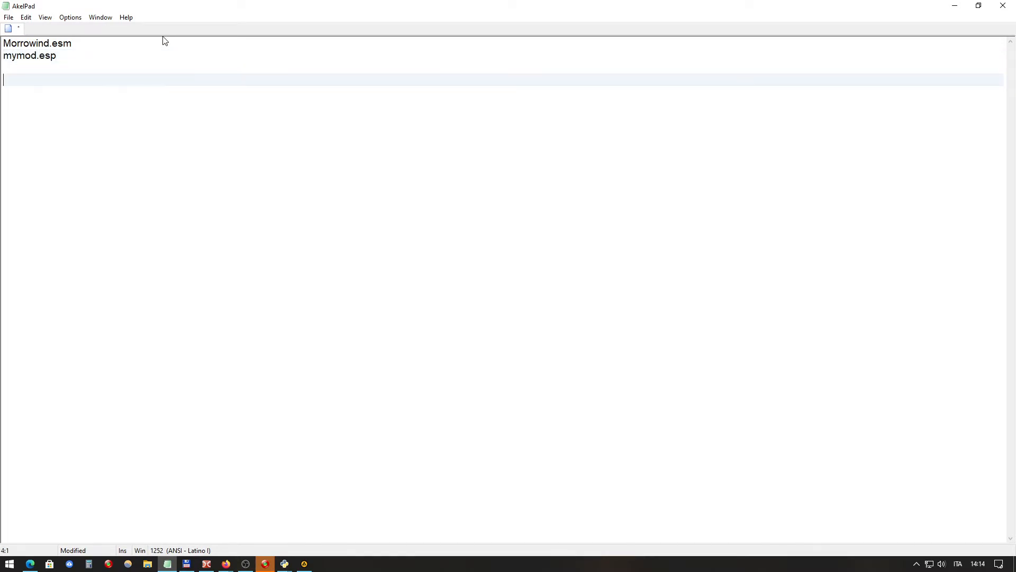
pyautogui.press('BackSpace')
pyautogui.press('Return')
pyautogui.press('BackSpace')
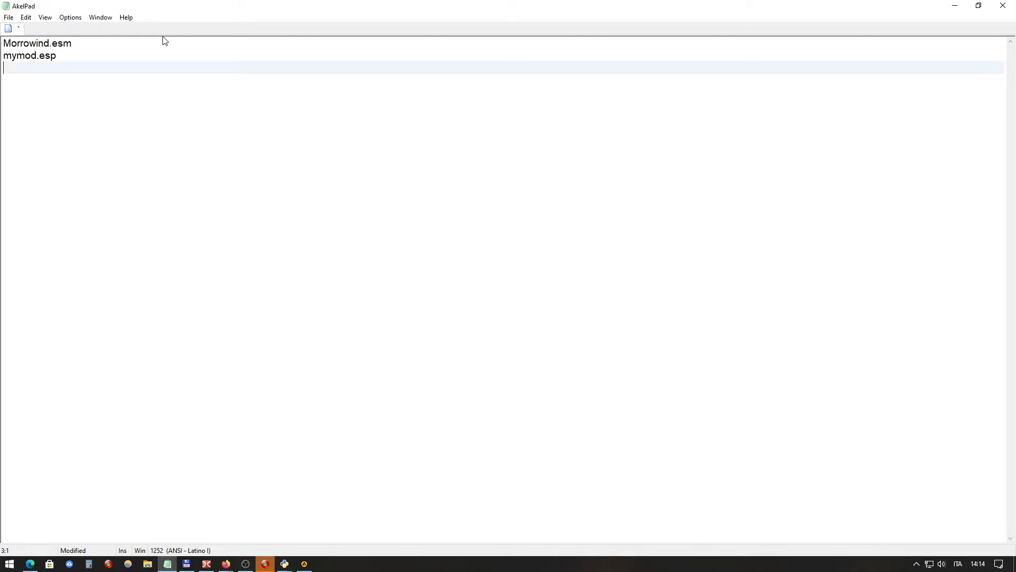
# Step: Add TR_Preview.esp, abotSiltStridersTR2020.esp and mysave0001.ess on separate lines below mymod.esp
pyautogui.write('tr')
pyautogui.press('BackSpace')
pyautogui.write('TR_Preview.esp')
pyautogui.press('Return')
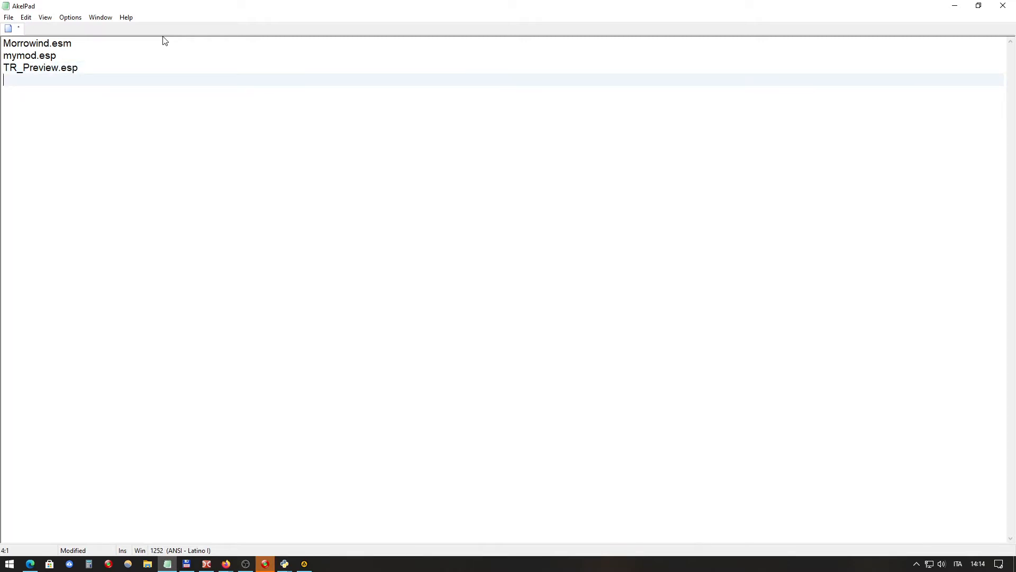
pyautogui.write('abotSiltStridersTR')
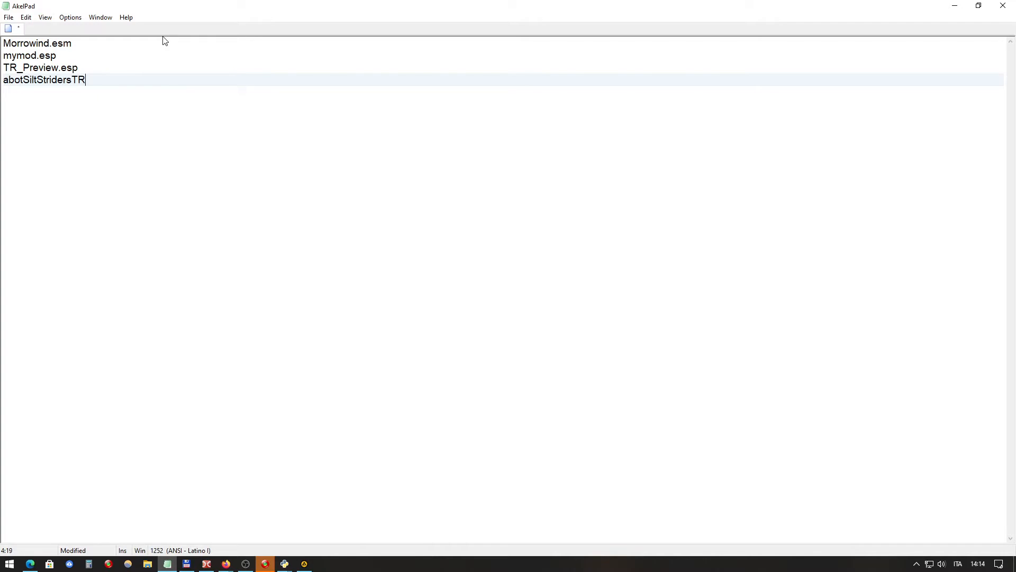
pyautogui.write('2020.esp')
pyautogui.press('Return')
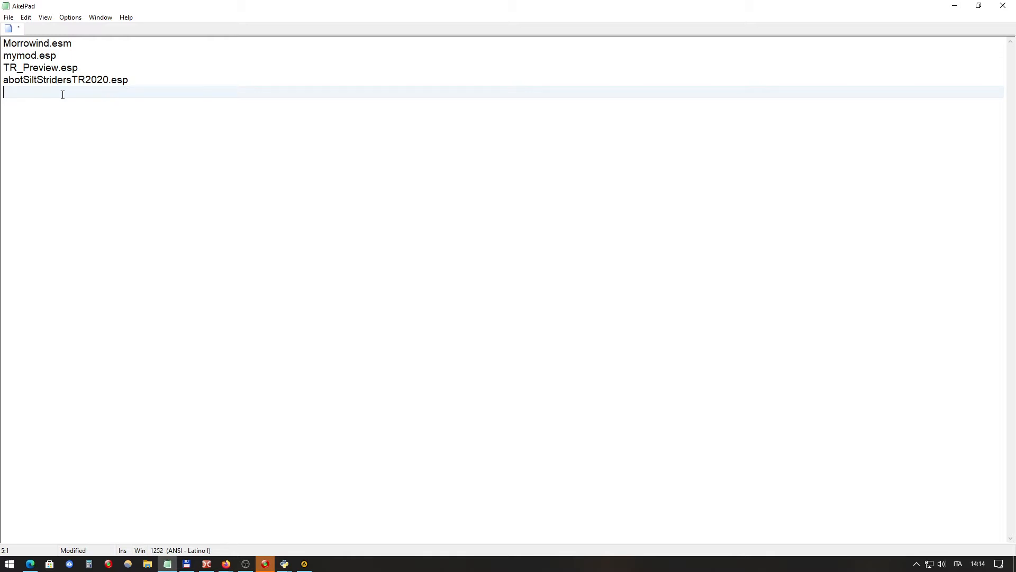
pyautogui.write('mysave0001.ess')
# Step: Point out the .esm, .esp and .ess extensions in the file list, comparing master, plugin and save entries
pyautogui.click(103, 47)
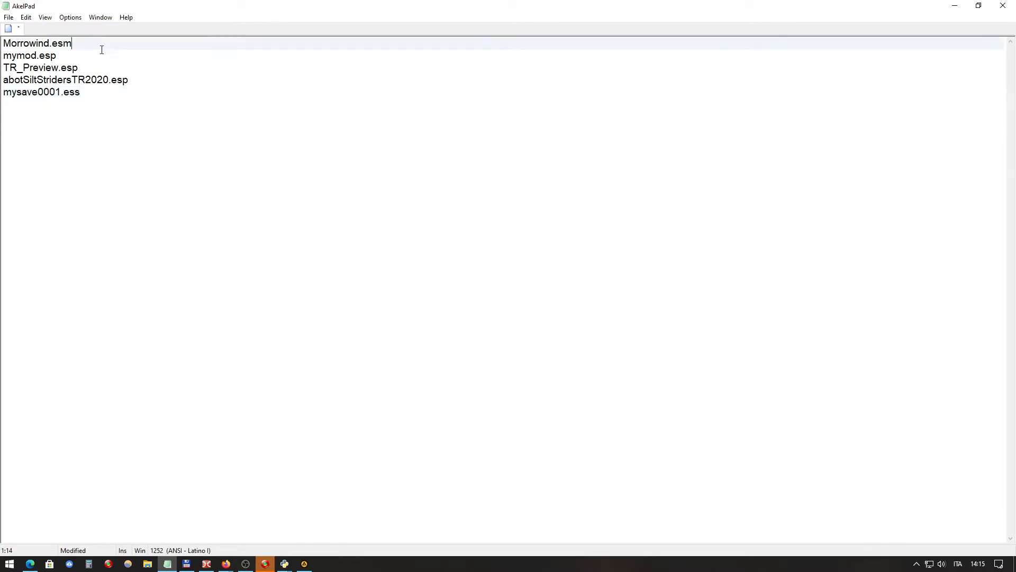
pyautogui.moveTo(51, 44); pyautogui.dragTo(73, 45)
pyautogui.click(59, 47)
pyautogui.moveTo(38, 59); pyautogui.dragTo(57, 60)
pyautogui.click(84, 93)
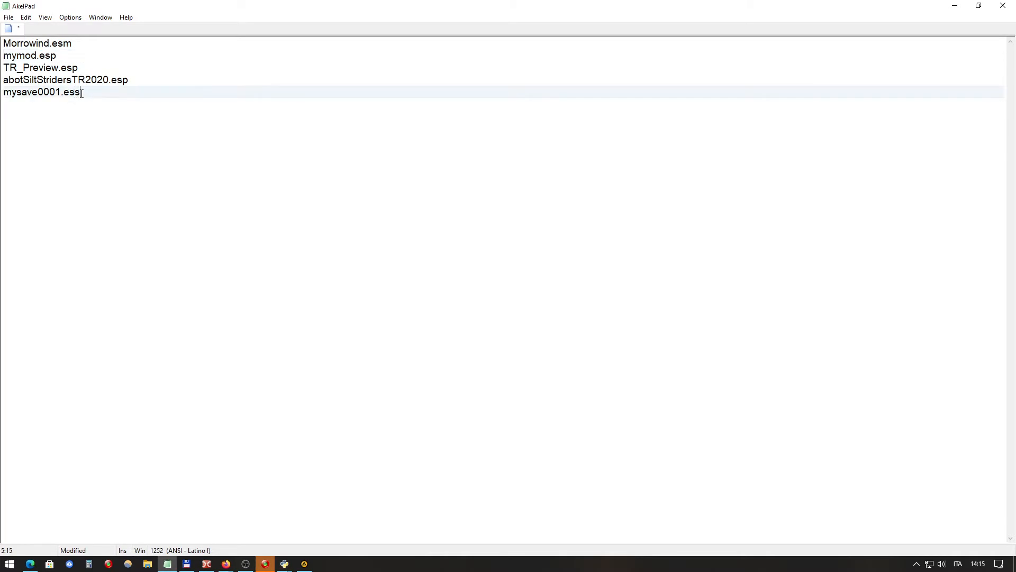
pyautogui.moveTo(81, 93); pyautogui.dragTo(65, 93)
pyautogui.click(111, 82)
pyautogui.click(82, 93)
pyautogui.click(91, 82)
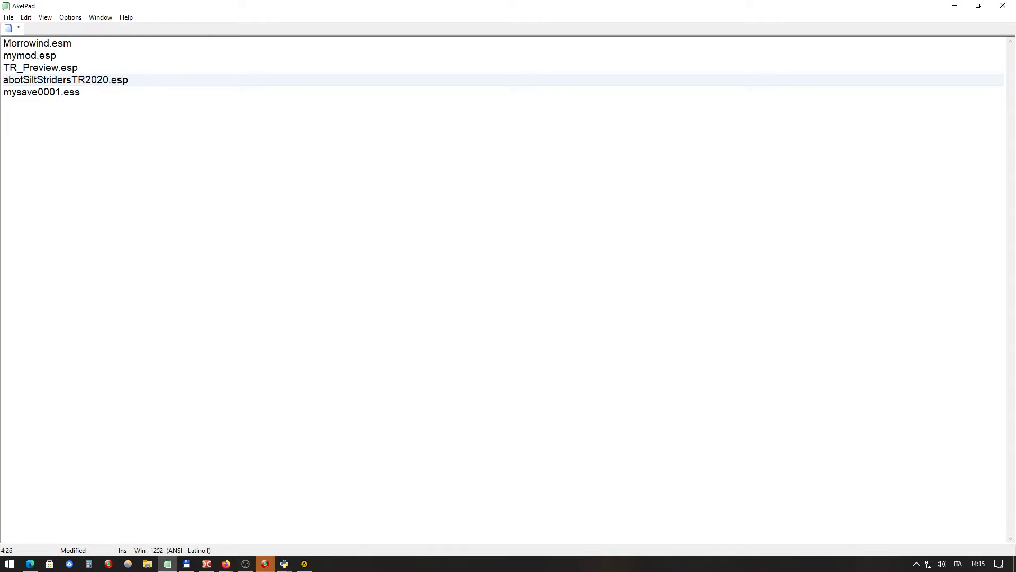
pyautogui.click(36, 82)
pyautogui.click(35, 67)
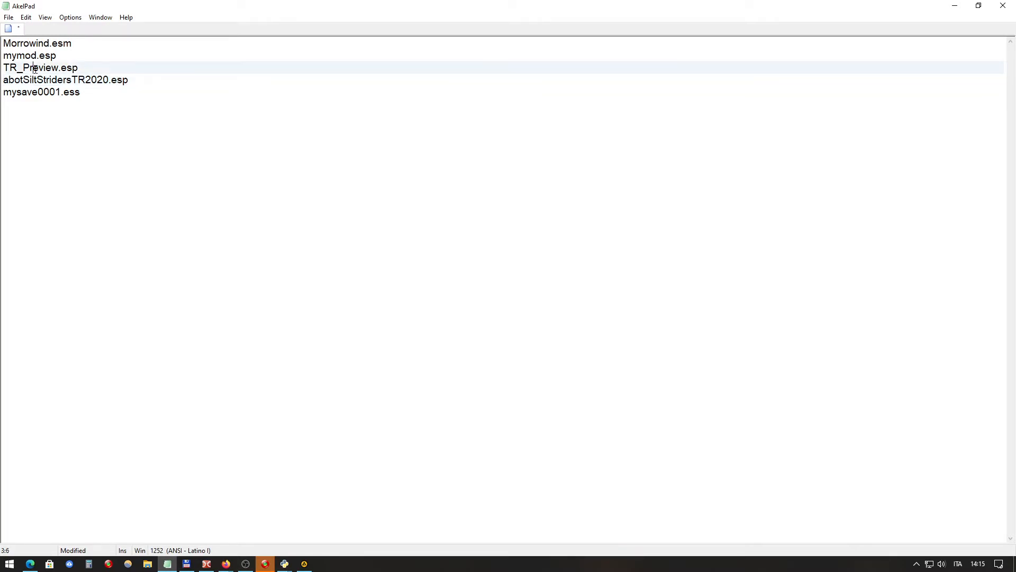
pyautogui.click(40, 45)
pyautogui.click(47, 91)
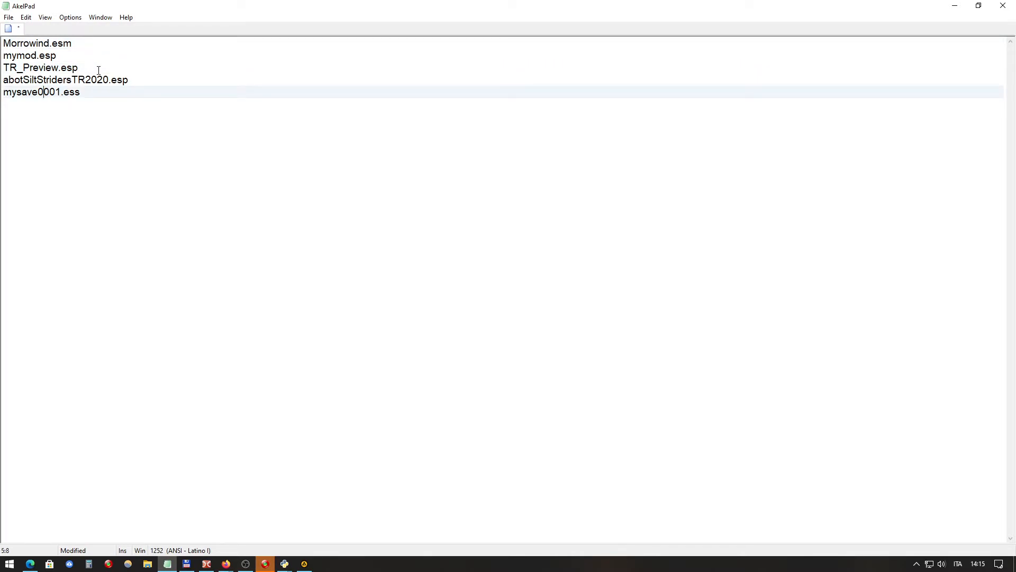
pyautogui.click(100, 93)
# Step: Highlight Morrowind.esm, mymod.esp and the whole file list to examine how the files depend on each other
pyautogui.moveTo(80, 42); pyautogui.dragTo(2, 46)
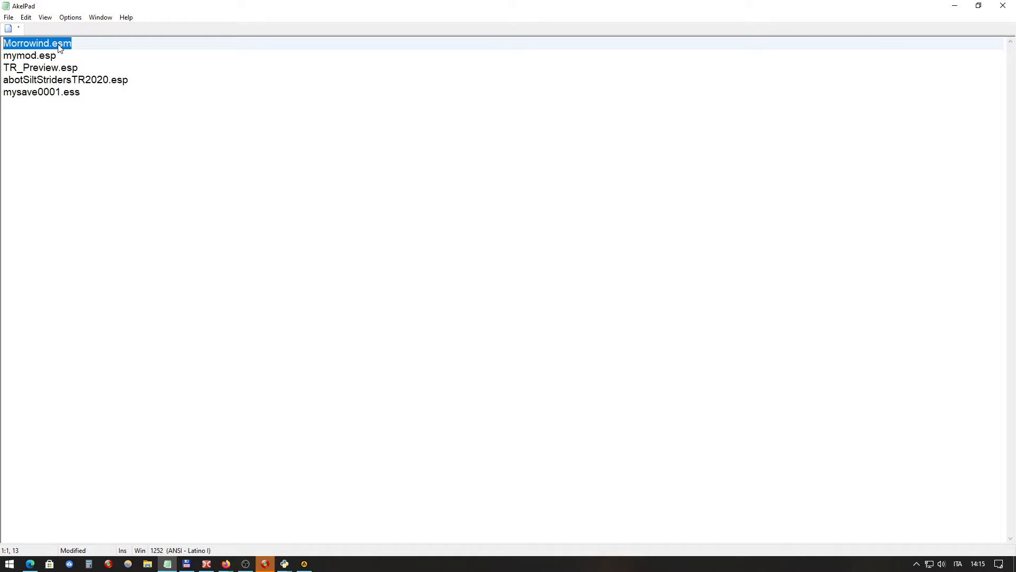
pyautogui.moveTo(72, 44); pyautogui.dragTo(2, 44)
pyautogui.click(80, 70)
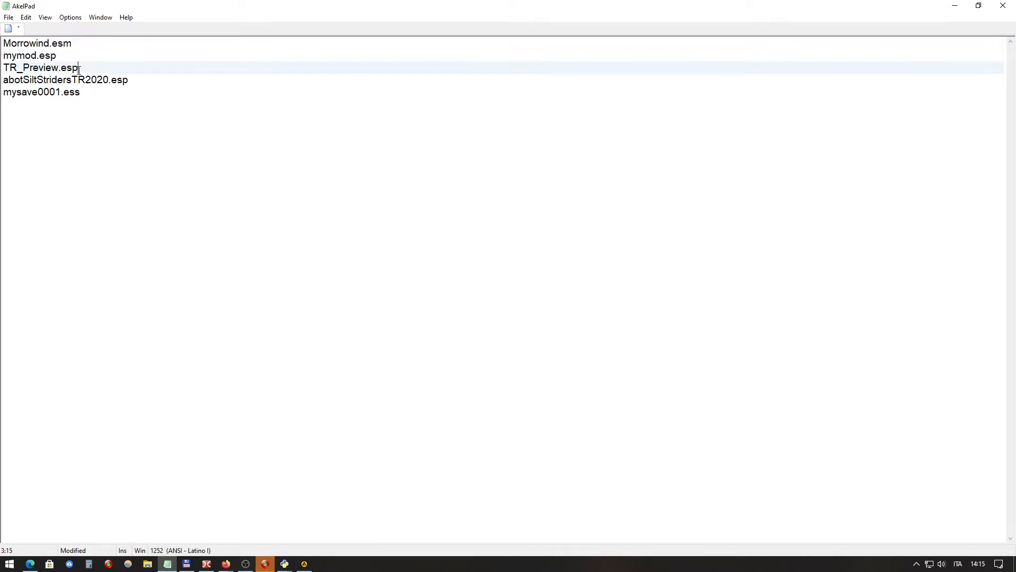
pyautogui.moveTo(57, 57); pyautogui.dragTo(2, 60)
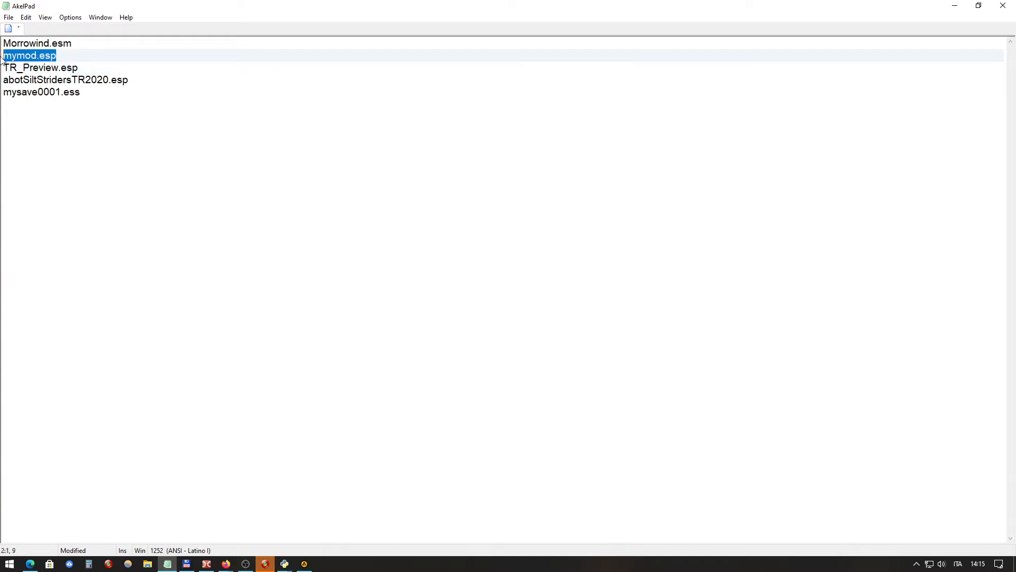
pyautogui.doubleClick(48, 57)
pyautogui.moveTo(80, 94); pyautogui.dragTo(2, 43)
pyautogui.click(48, 45)
pyautogui.click(69, 57)
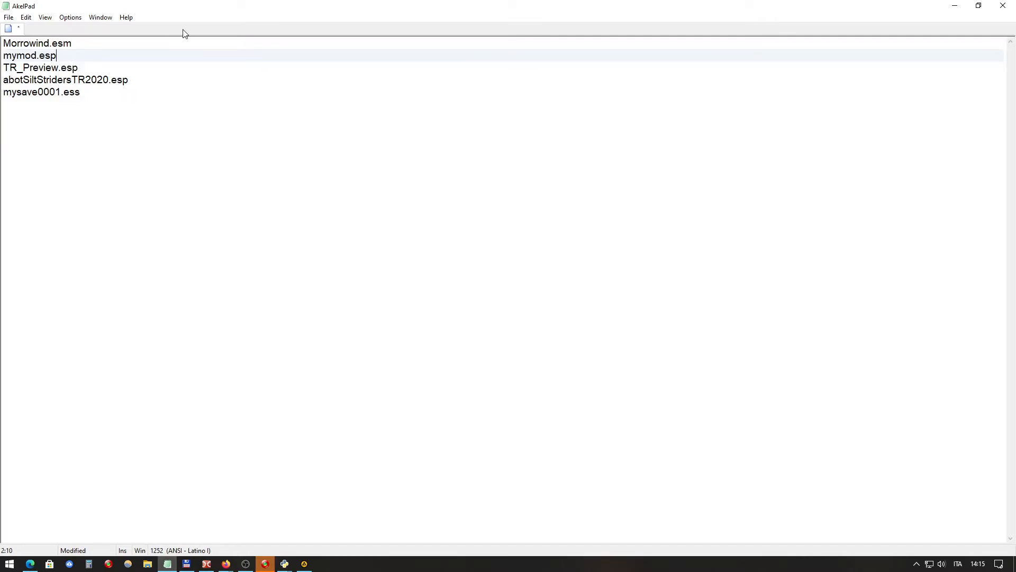
# Step: Insert a blank line below mymod.esp and add Tamriel_Data.esm between Morrowind.esm and mymod.esp
pyautogui.press('Left')
pyautogui.hotkey('shift', 'Right')
pyautogui.press('End')
pyautogui.press('Return')
pyautogui.press('Up')
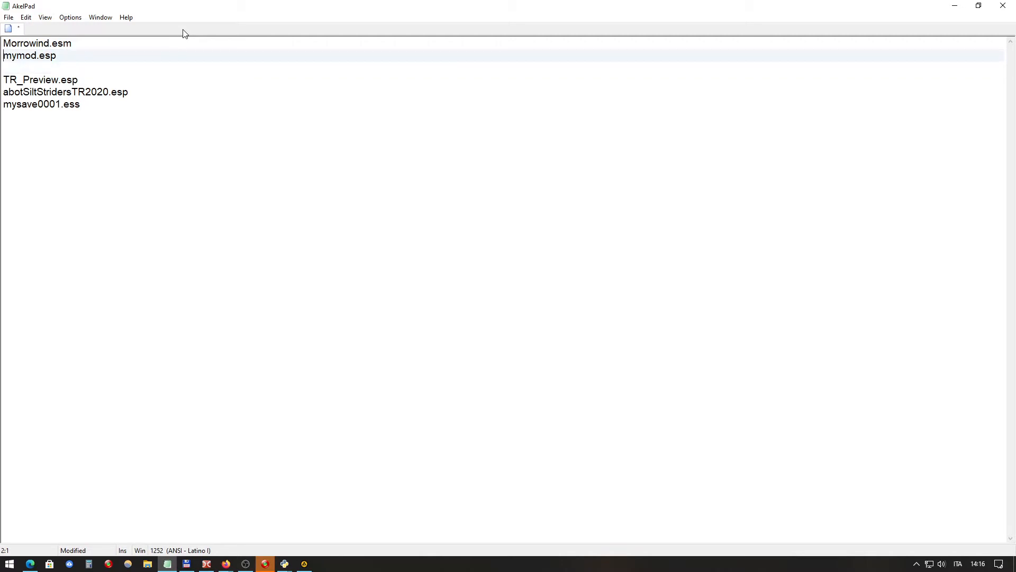
pyautogui.press('Return')
pyautogui.press('Up')
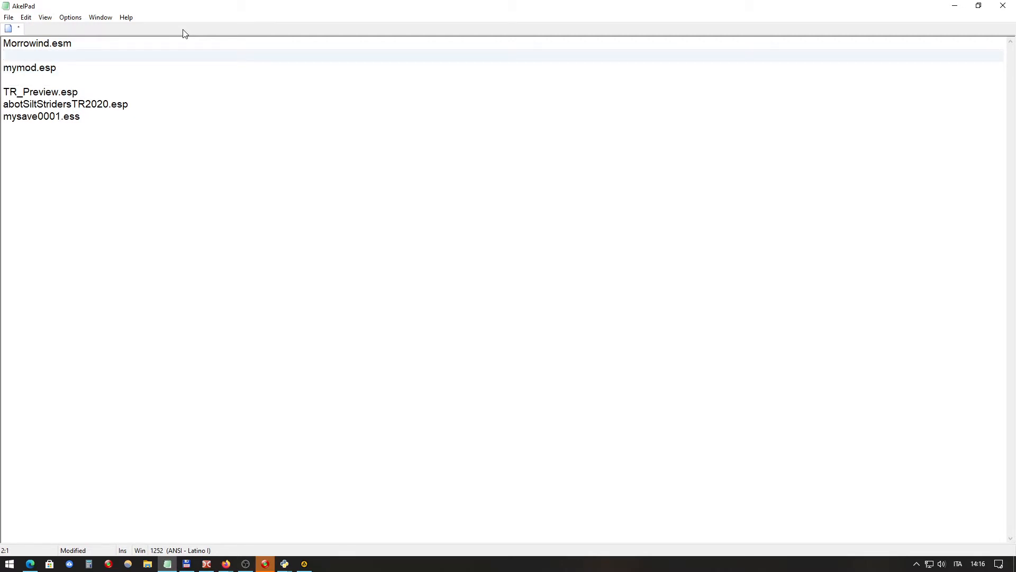
pyautogui.write('Tamriel_Data.esm')
pyautogui.click(62, 81)
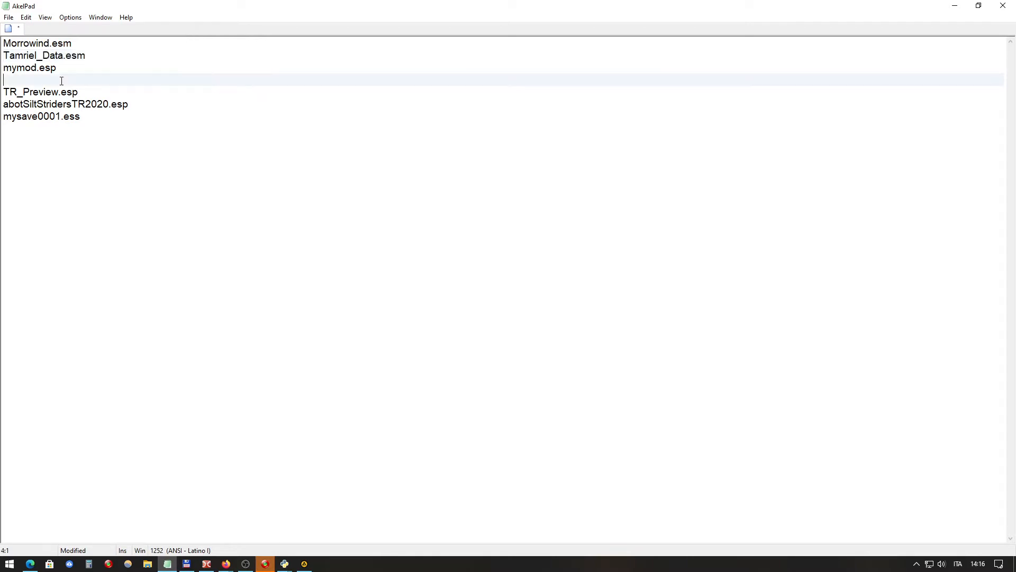
# Step: Insert TR_Mainland.esm on its own line directly below Tamriel_Data.esm and return to the blank line after mymod.esp
pyautogui.click(127, 51)
pyautogui.press('Return')
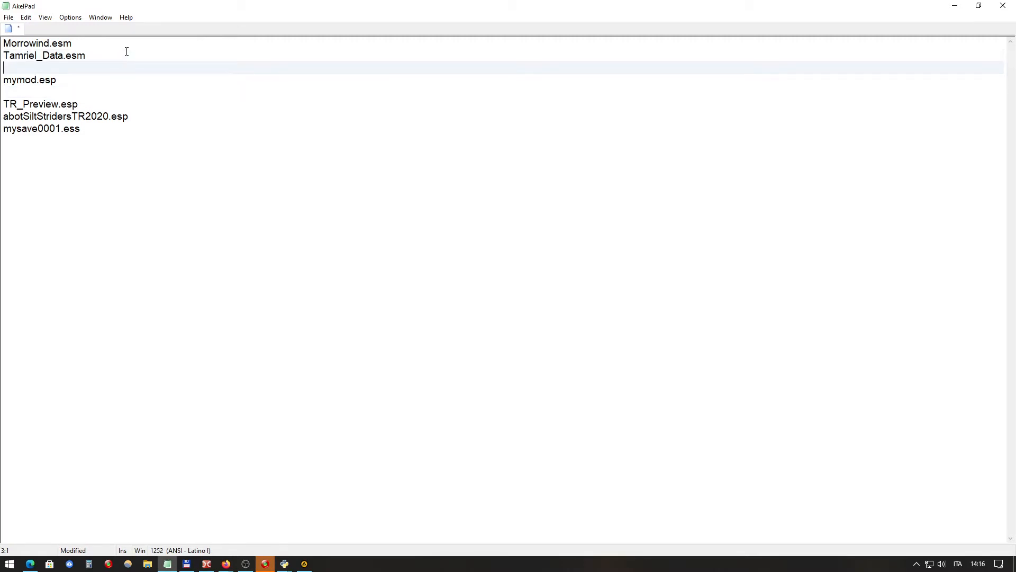
pyautogui.write('TR_Mainland.esm')
pyautogui.press('Down')
pyautogui.press('Down')
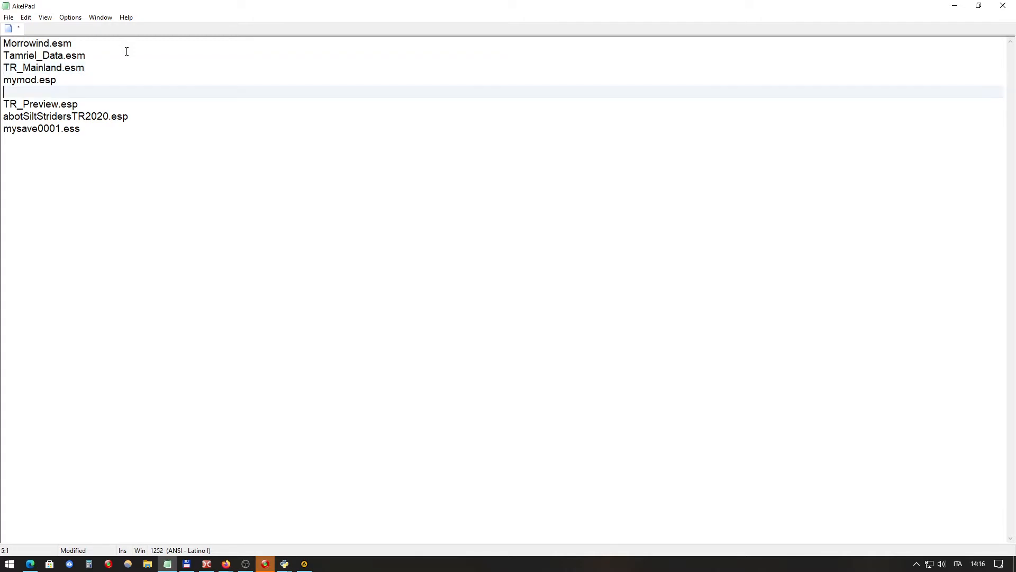
# Step: Remove the blank line below mymod.esp and move TR_Preview.esp up to directly above mymod.esp
pyautogui.press('Delete')
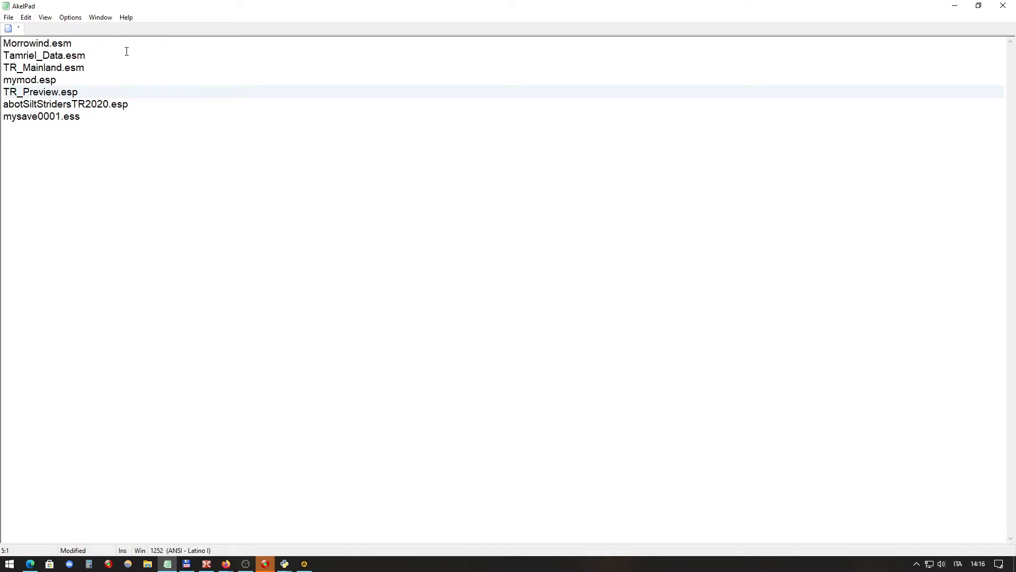
pyautogui.hotkey('shift', 'Down')
pyautogui.press('Delete')
pyautogui.press('Up')
pyautogui.hotkey('ctrl', 'z')
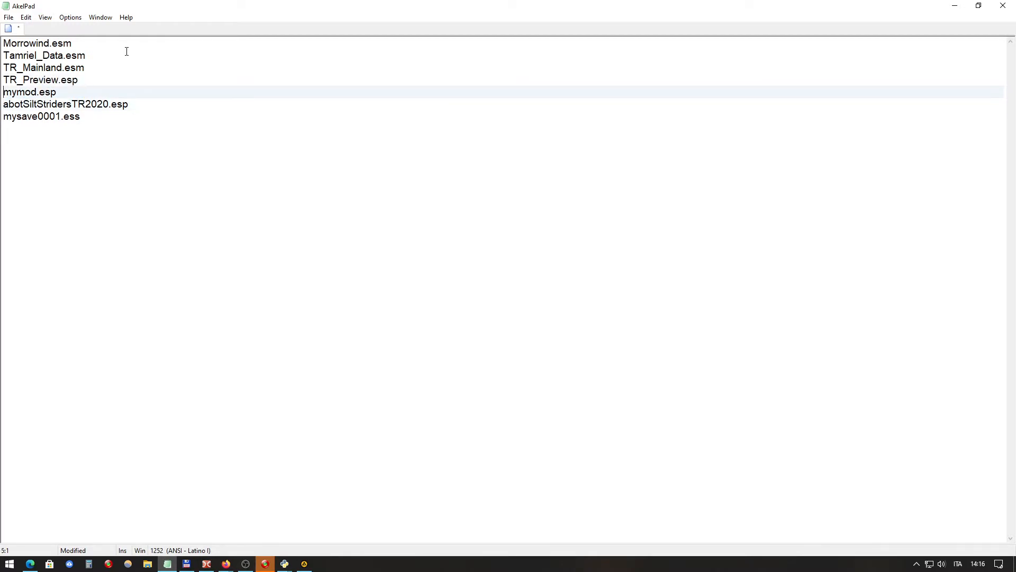
pyautogui.press('Up')
pyautogui.press('Up')
pyautogui.press('Up')
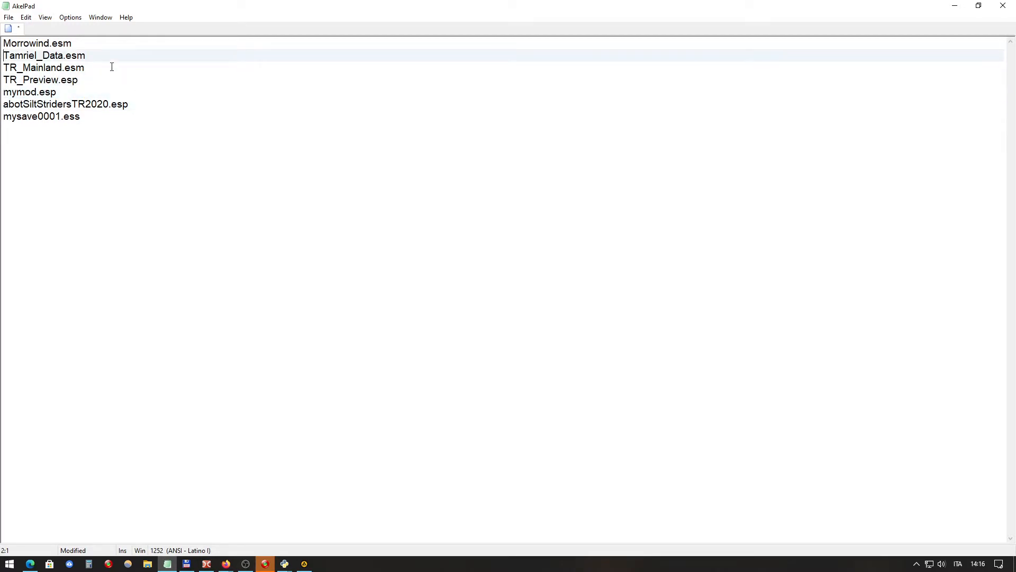
# Step: Highlight Morrowind.esm, its esm extension and Tamriel_Data.esm to point out the master files in the list
pyautogui.click(64, 45)
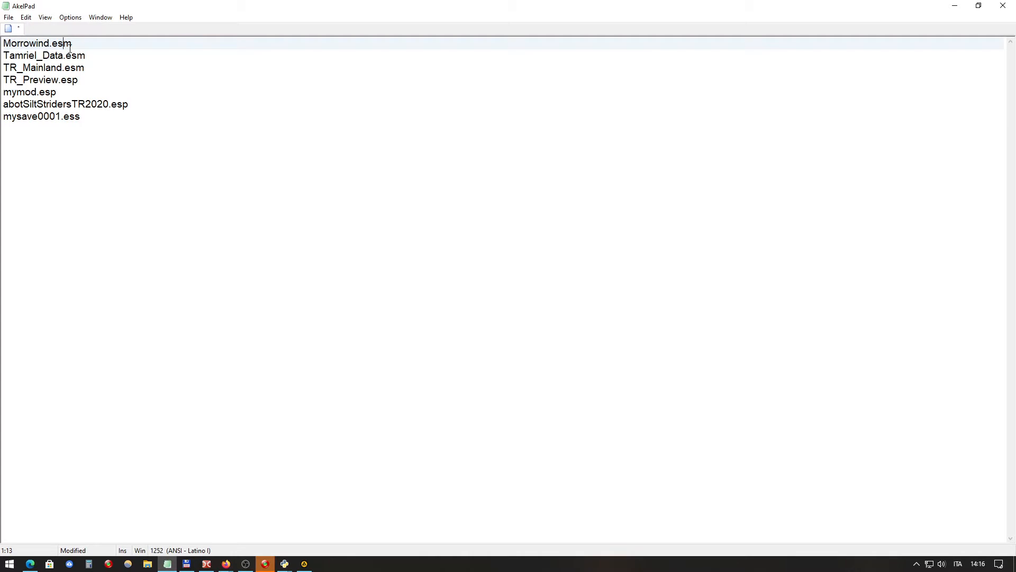
pyautogui.tripleClick(69, 46)
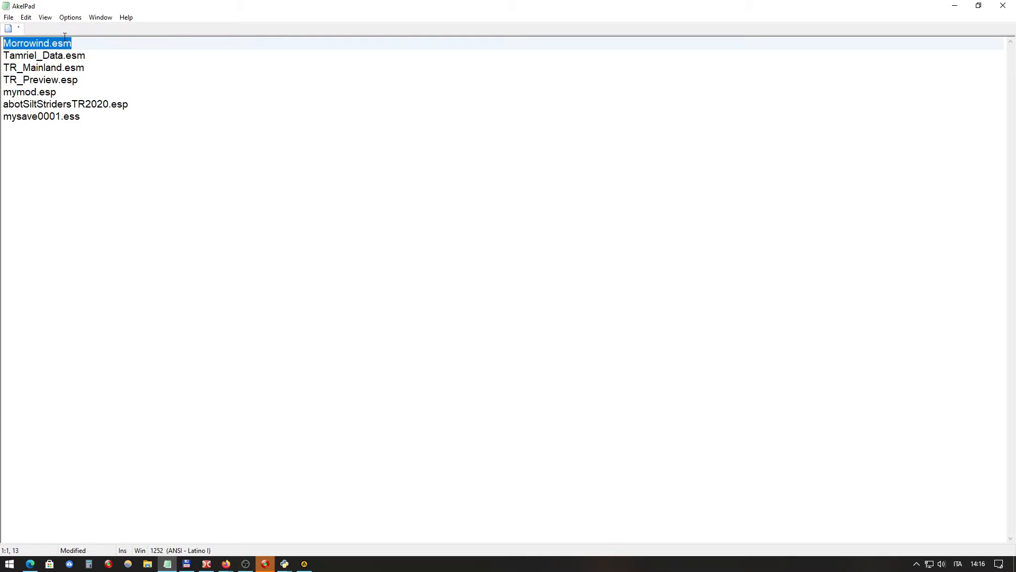
pyautogui.click(60, 46)
pyautogui.doubleClick(60, 46)
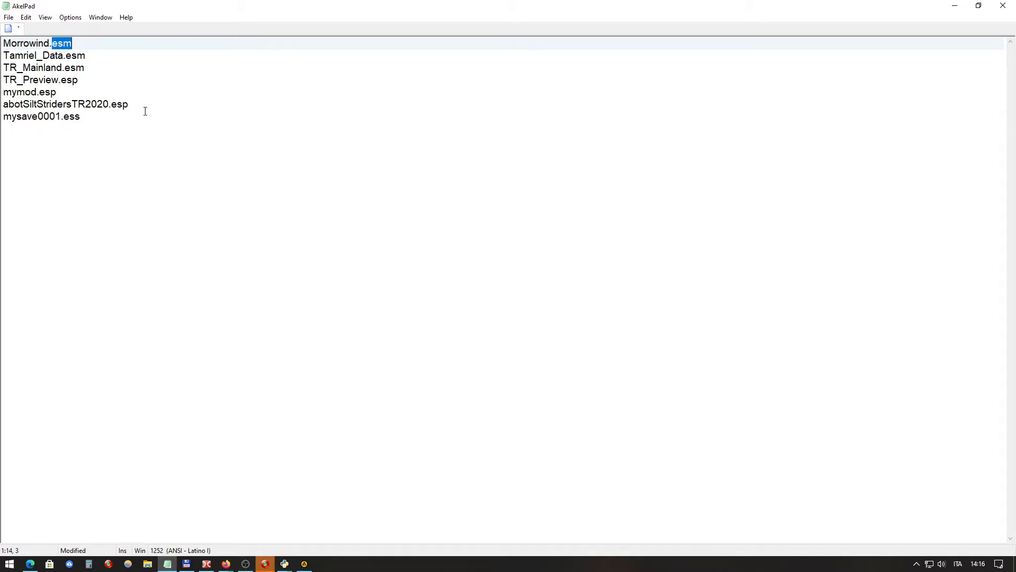
pyautogui.click(85, 59)
pyautogui.moveTo(89, 55); pyautogui.dragTo(2, 56)
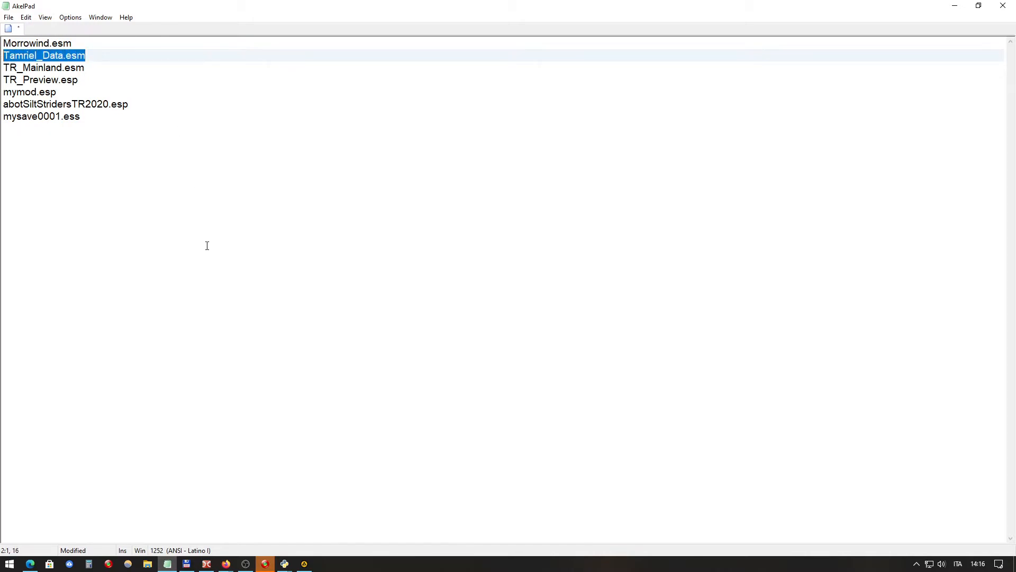
# Step: Switch to Double Commander, examine the Tamriel_Data esm file in the 00 Core folder, and return to the AkelPad list
pyautogui.click(206, 563)
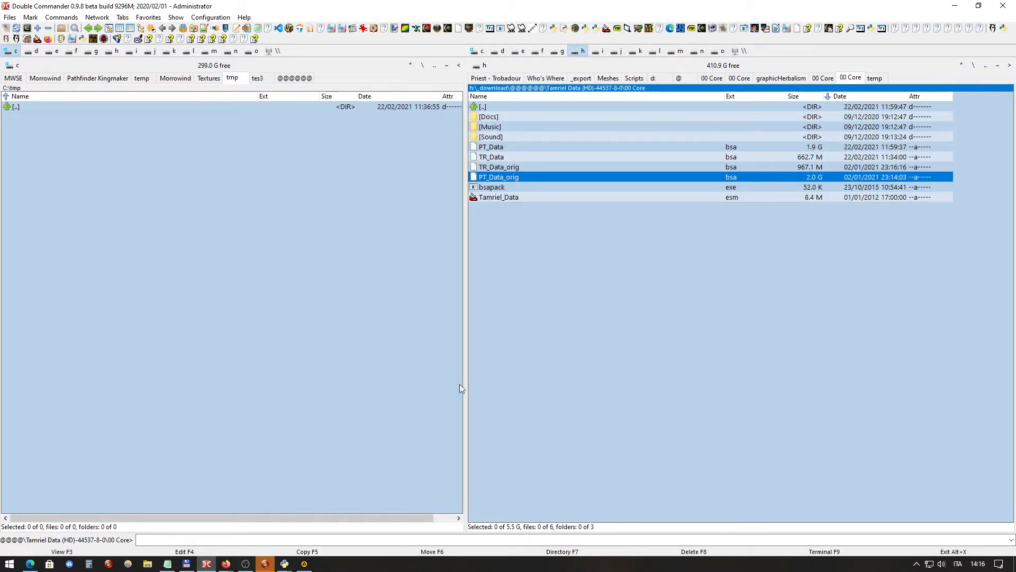
pyautogui.click(545, 197)
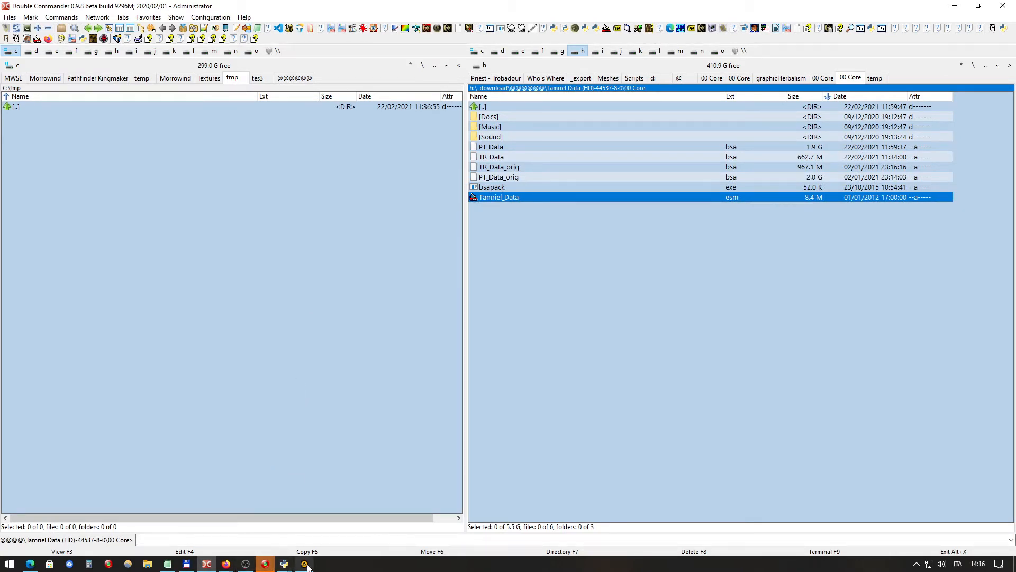
pyautogui.moveTo(225, 565)
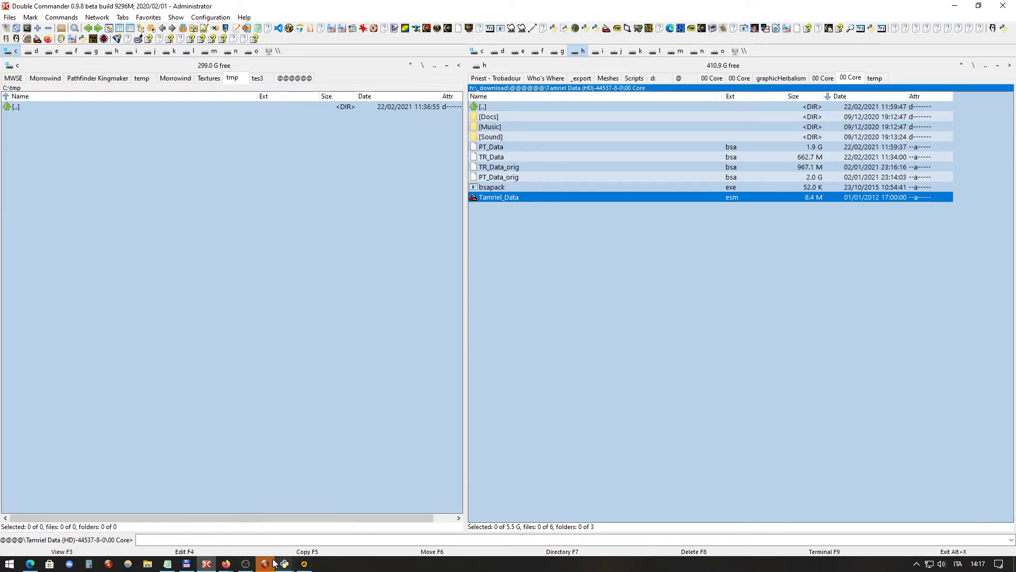
pyautogui.click(228, 564)
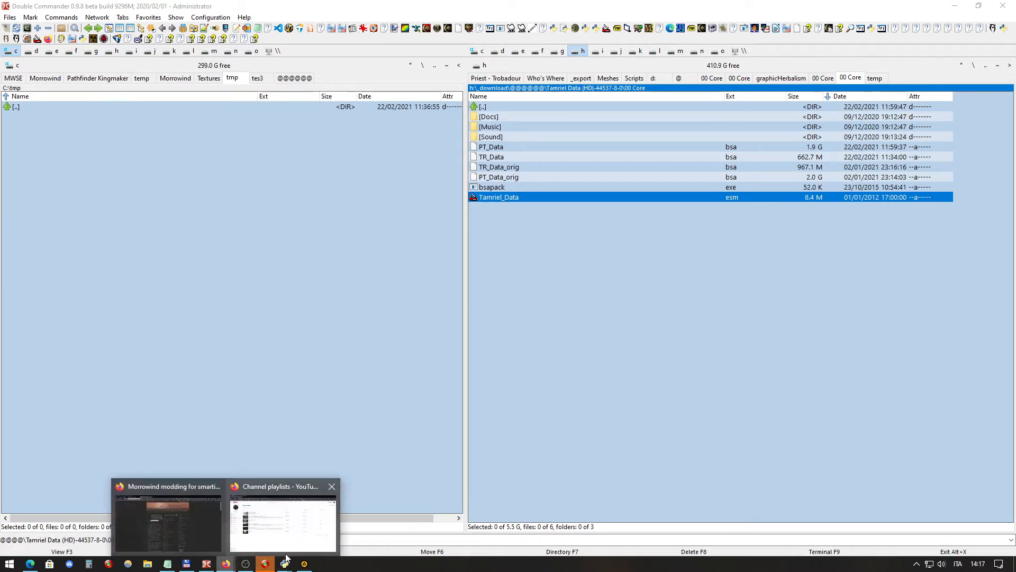
pyautogui.click(175, 564)
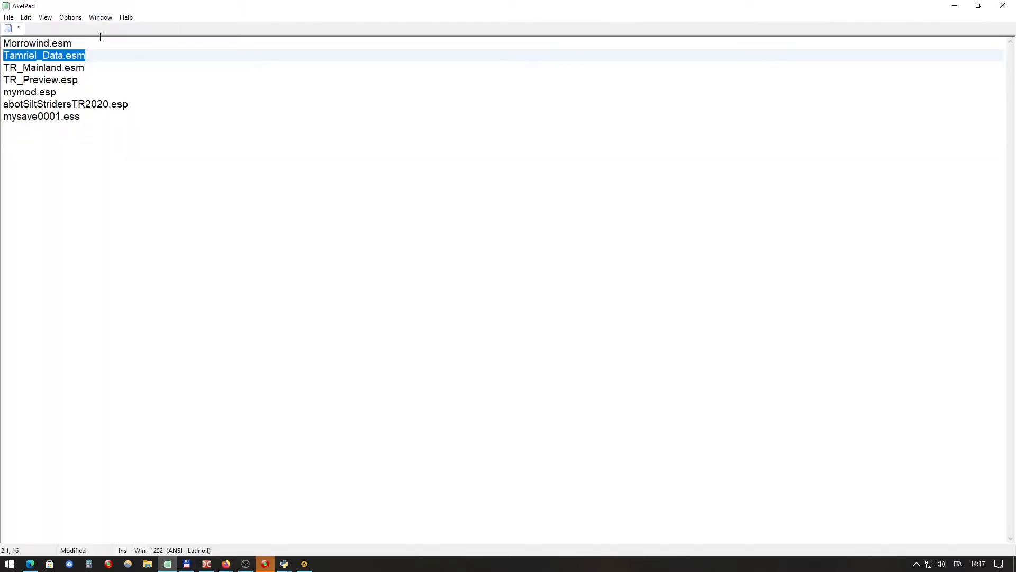
# Step: Highlight TR_Mainland.esm, TR_Preview.esp and the block from Tamriel_Data.esm to TR_Preview.esp to examine the Tamriel Rebuilt files
pyautogui.moveTo(84, 68); pyautogui.dragTo(3, 70)
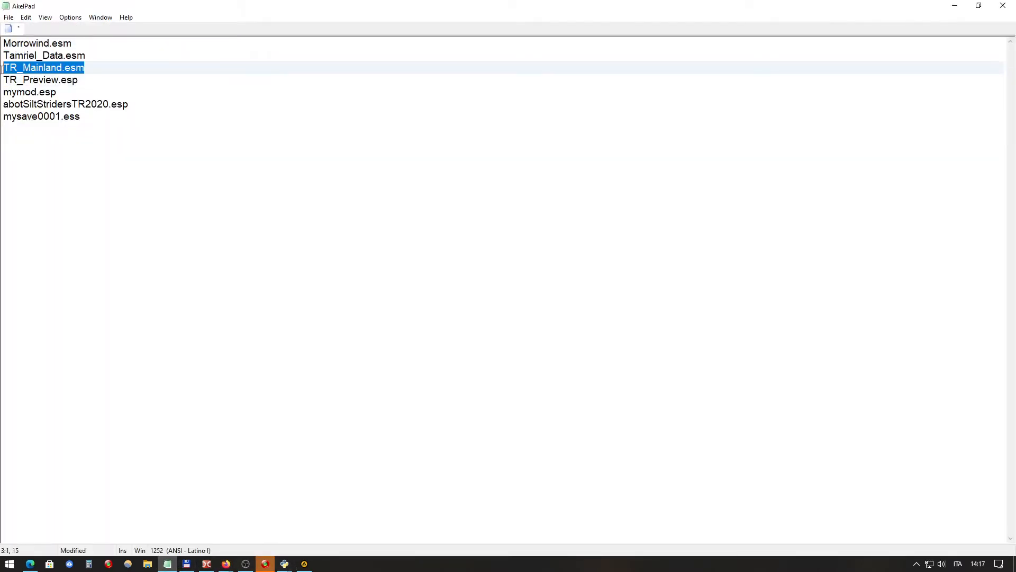
pyautogui.click(51, 79)
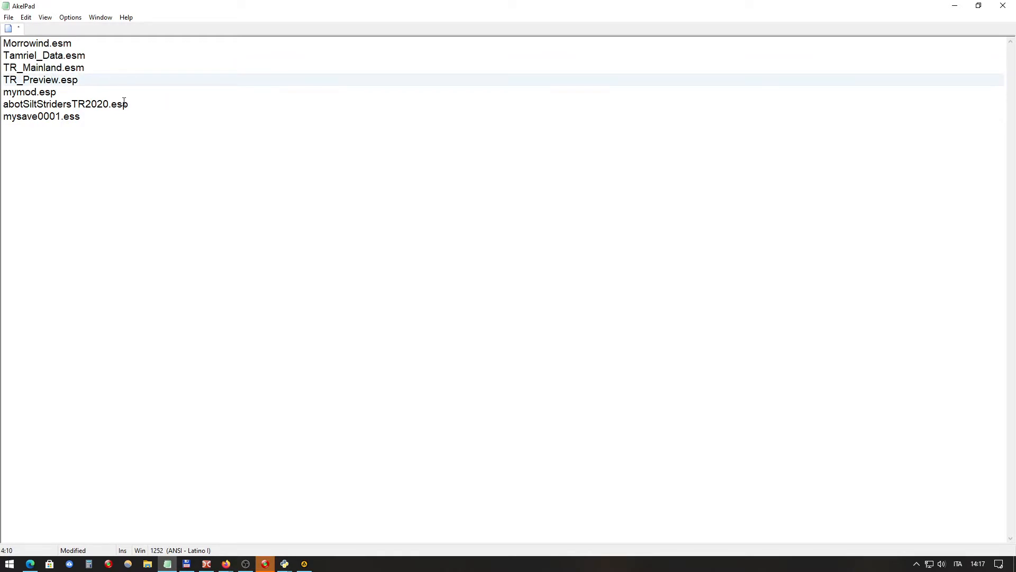
pyautogui.moveTo(80, 84); pyautogui.dragTo(3, 83)
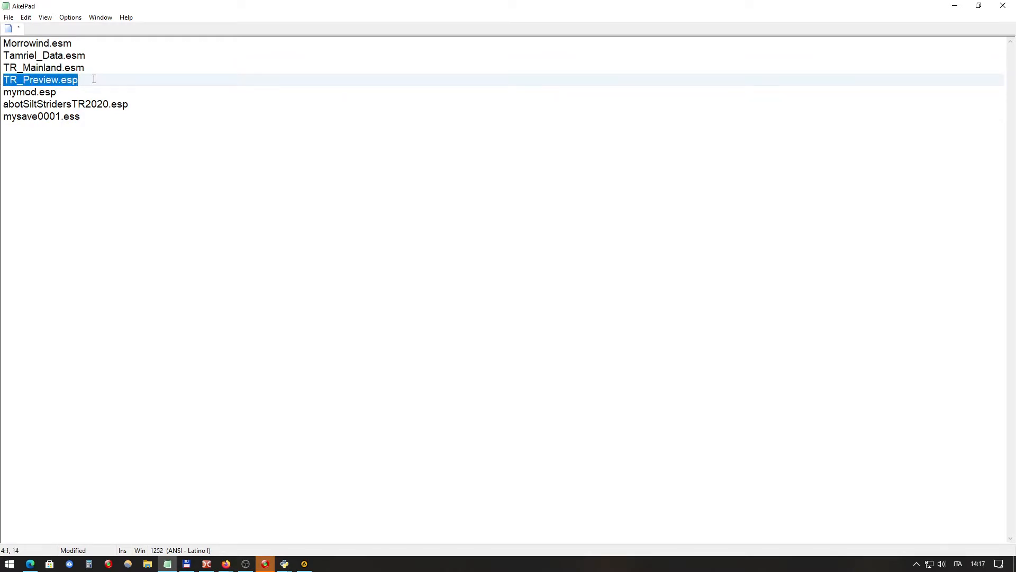
pyautogui.click(75, 68)
pyautogui.moveTo(78, 80); pyautogui.dragTo(2, 58)
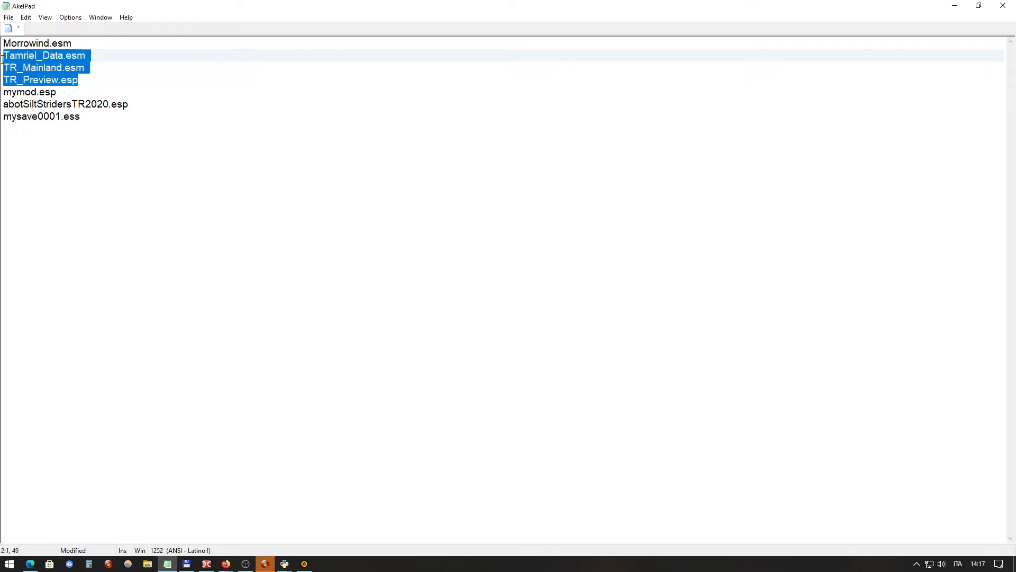
pyautogui.click(43, 67)
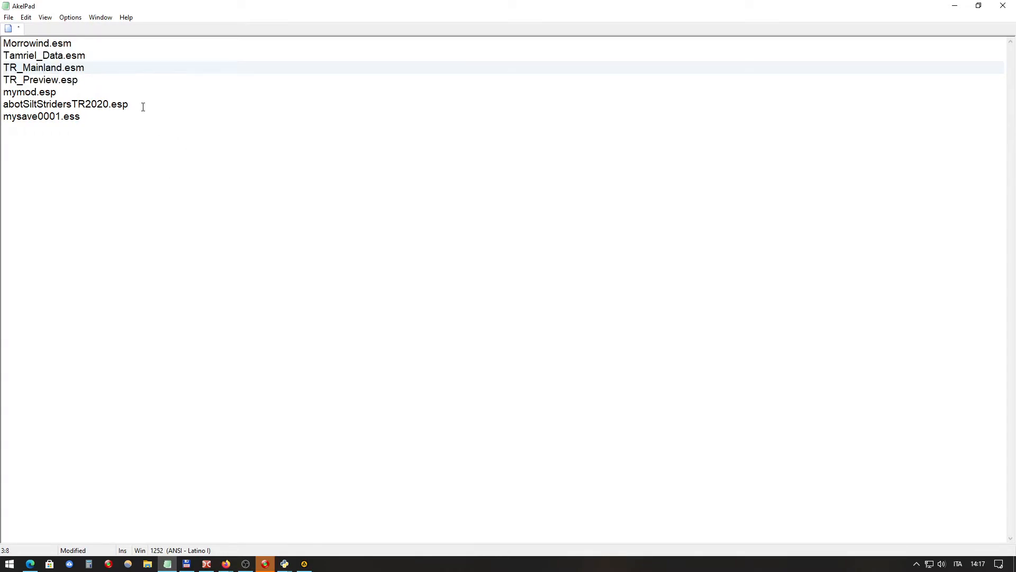
# Step: Compare abotSiltStridersTR2020.esp with TR_Mainland.esm and Tamriel_Data.esm by highlighting the plugin and both masters
pyautogui.moveTo(128, 104); pyautogui.dragTo(2, 104)
pyautogui.click(86, 104)
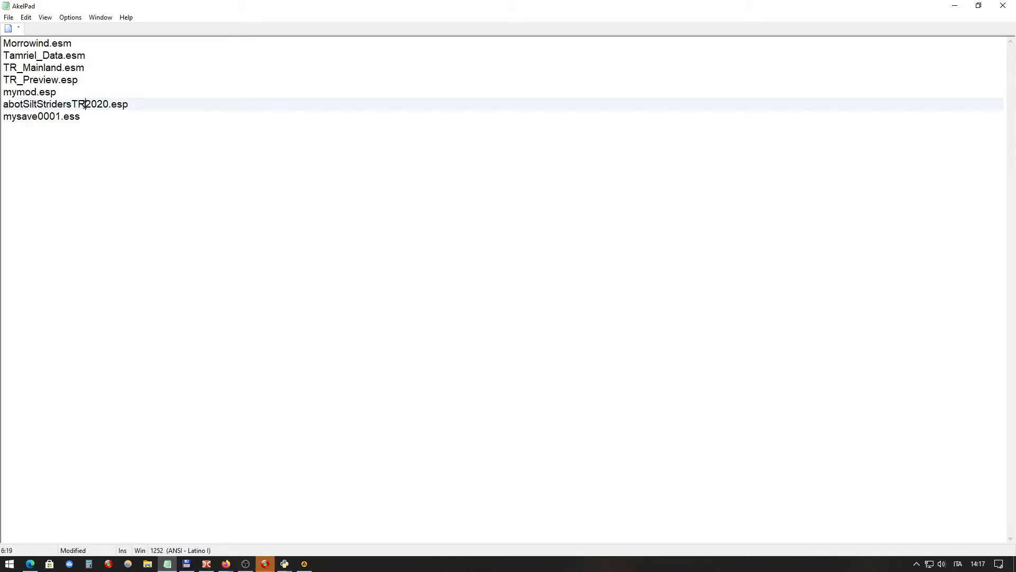
pyautogui.moveTo(87, 69); pyautogui.dragTo(4, 72)
pyautogui.moveTo(85, 55); pyautogui.dragTo(2, 56)
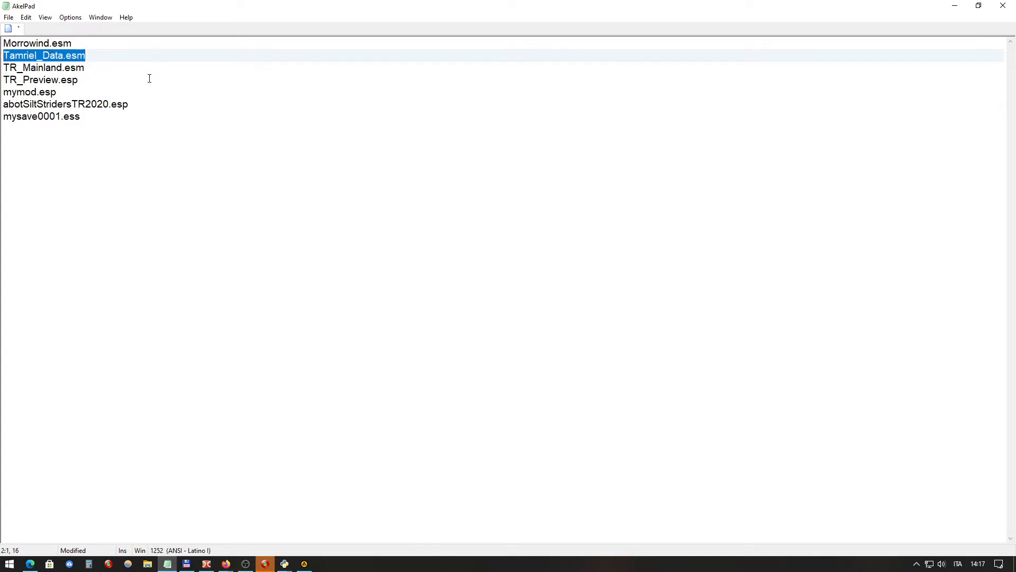
pyautogui.click(110, 104)
pyautogui.moveTo(93, 67); pyautogui.dragTo(2, 60)
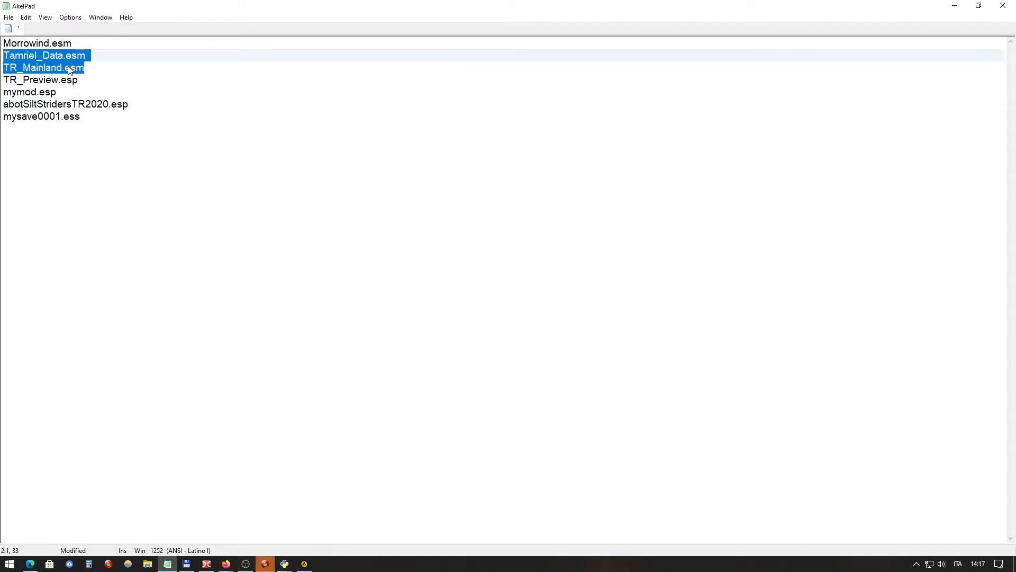
pyautogui.click(112, 105)
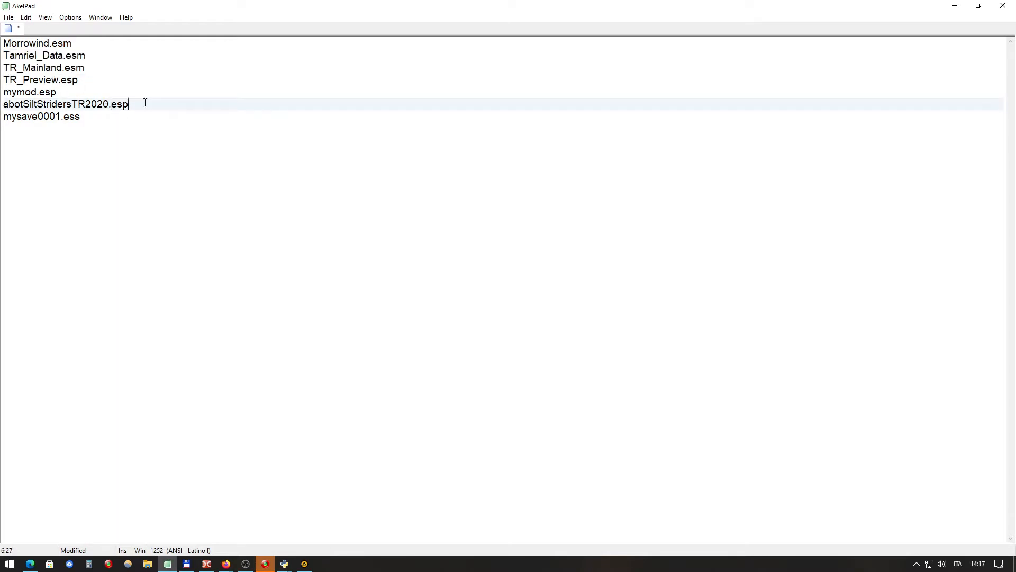
# Step: Highlight abotSiltStridersTR2020.esp and mysave0001.ess to examine the dependent plugin and the save
pyautogui.moveTo(146, 102); pyautogui.dragTo(2, 106)
pyautogui.moveTo(138, 104); pyautogui.dragTo(2, 104)
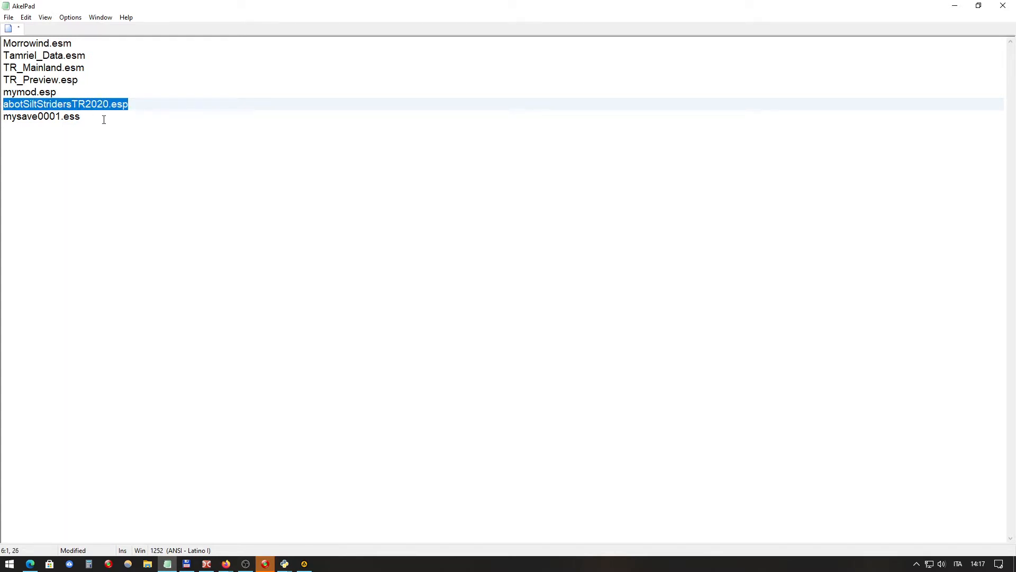
pyautogui.moveTo(82, 117); pyautogui.dragTo(2, 121)
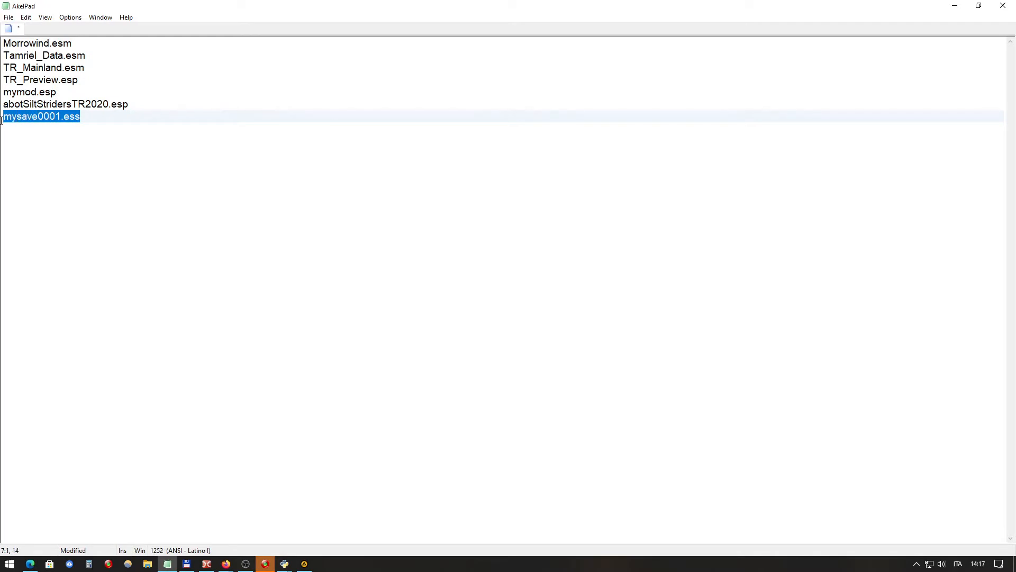
pyautogui.click(32, 122)
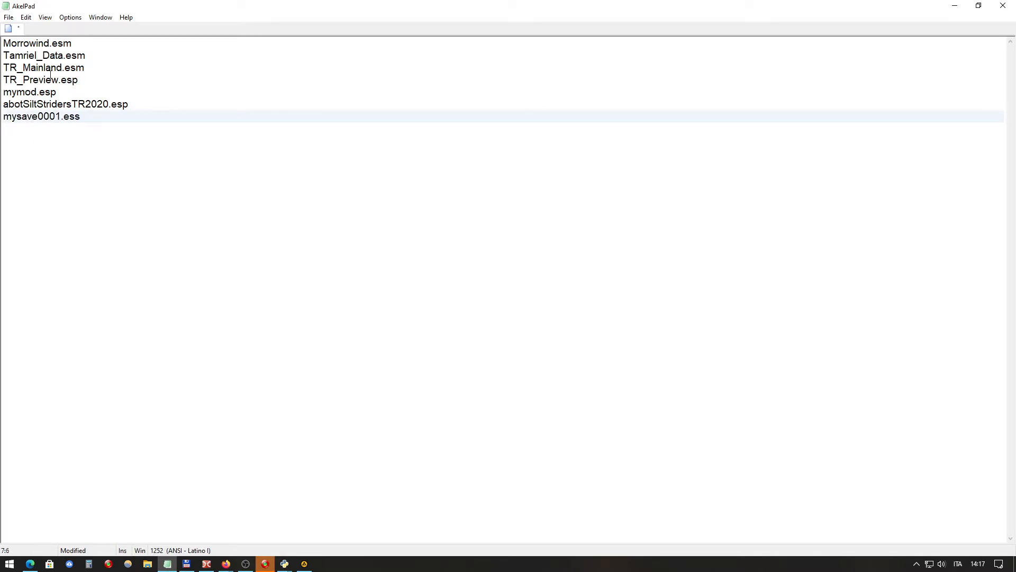
# Step: Highlight the Tamriel Rebuilt entries again, checking them against mysave0001.ess and abotSiltStridersTR2020.esp
pyautogui.click(45, 65)
pyautogui.moveTo(79, 81); pyautogui.dragTo(5, 61)
pyautogui.click(62, 60)
pyautogui.click(73, 67)
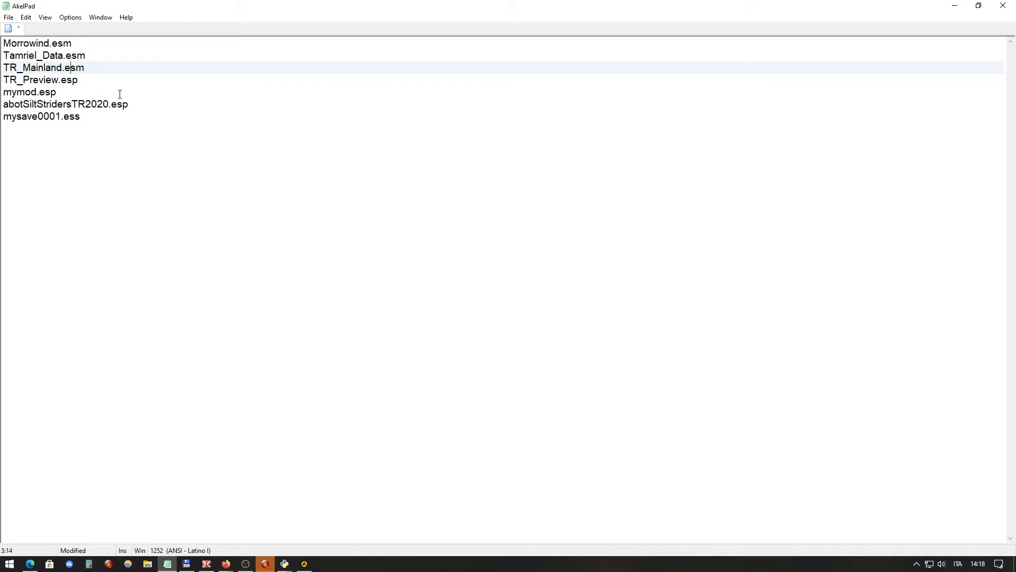
pyautogui.click(51, 57)
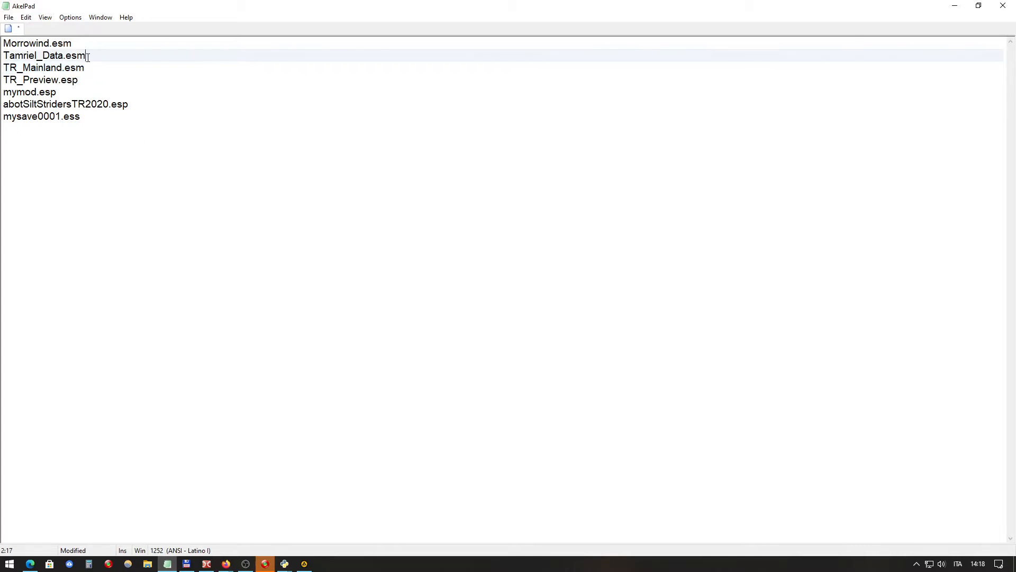
pyautogui.moveTo(87, 57); pyautogui.dragTo(3, 57)
pyautogui.click(43, 68)
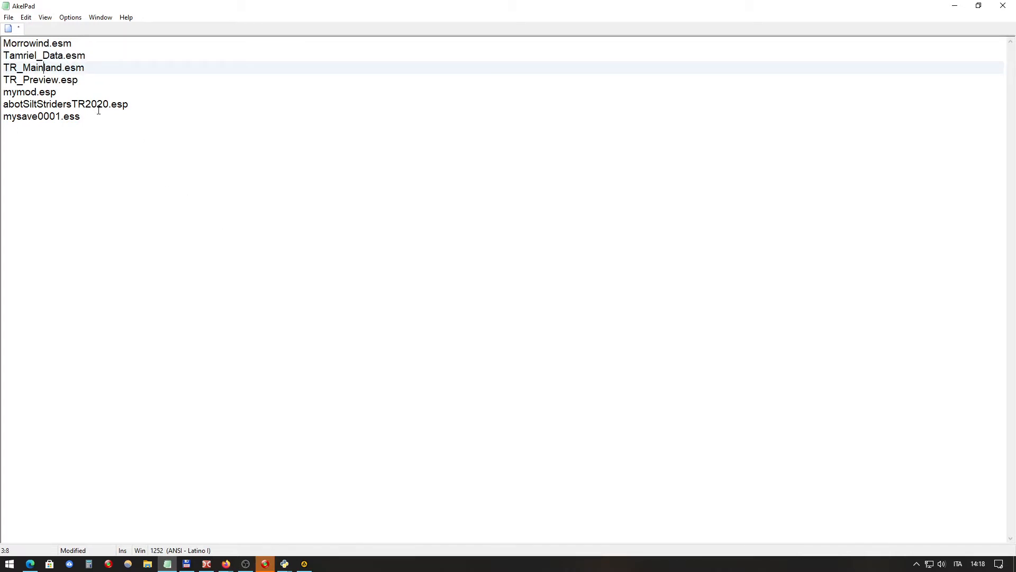
pyautogui.click(98, 117)
pyautogui.click(89, 105)
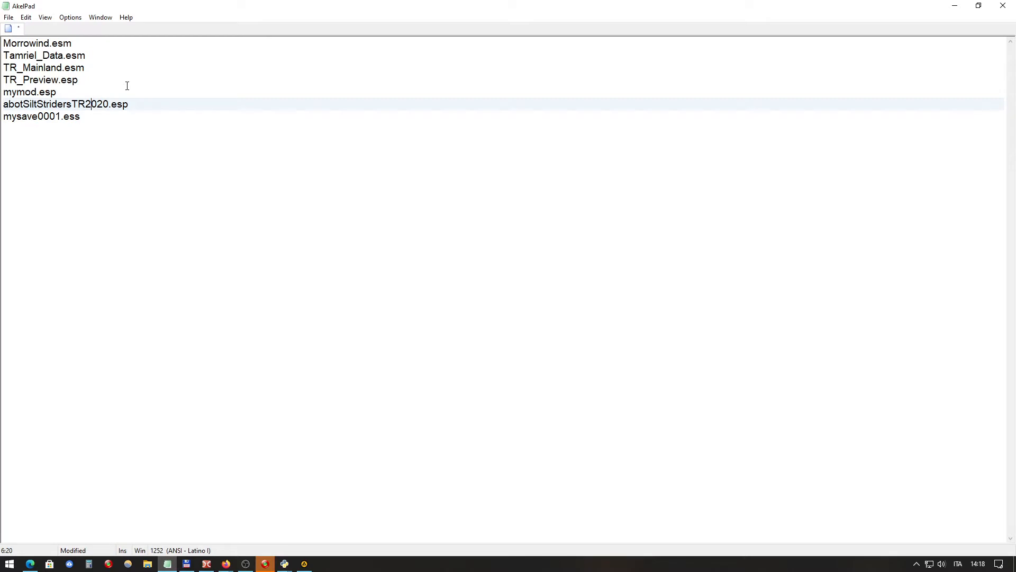
# Step: Add the example identifier line "tr_tree_one 101" below mysave0001.ess, separated by one blank line
pyautogui.click(86, 117)
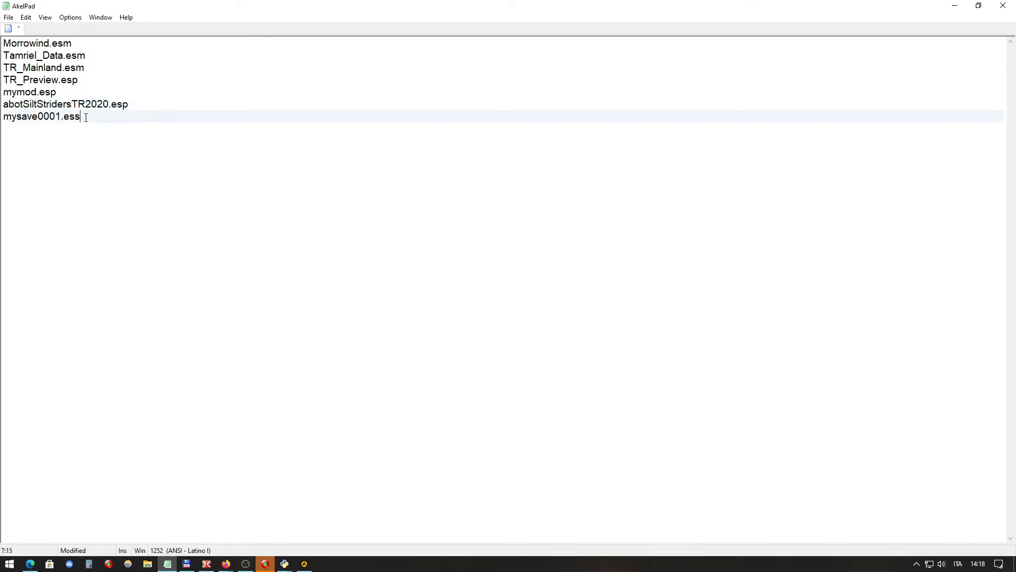
pyautogui.press('Return')
pyautogui.press('Return')
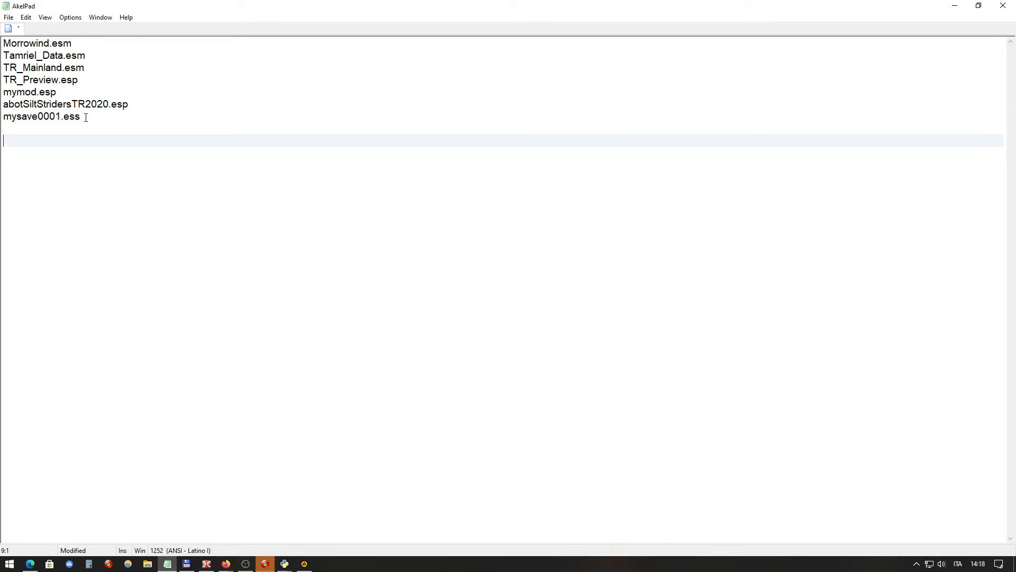
pyautogui.write('te__')
pyautogui.press('BackSpace')
pyautogui.press('BackSpace')
pyautogui.press('BackSpace')
pyautogui.press('BackSpace')
pyautogui.write('m')
pyautogui.press('BackSpace')
pyautogui.write('tr_tr')
pyautogui.write('ee_one')
pyautogui.write('100')
pyautogui.press('BackSpace')
pyautogui.write('1')
# Step: Highlight Tamriel_Data.esm and point out the tr_tree_one 101 line and abotSiltStridersTR2020.esp to relate the identifier to its files
pyautogui.click(15, 56)
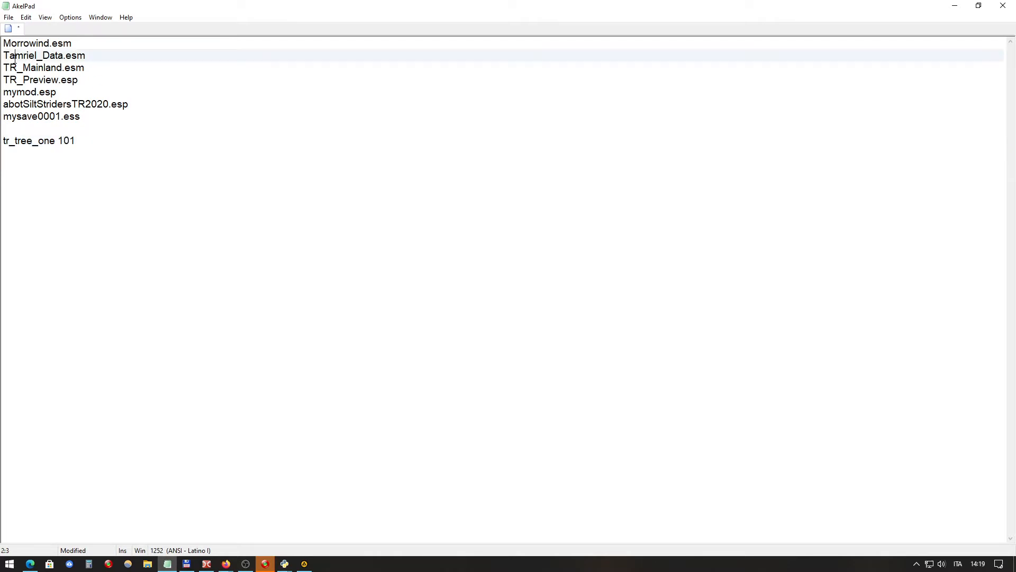
pyautogui.moveTo(86, 56); pyautogui.dragTo(3, 56)
pyautogui.click(42, 56)
pyautogui.click(55, 141)
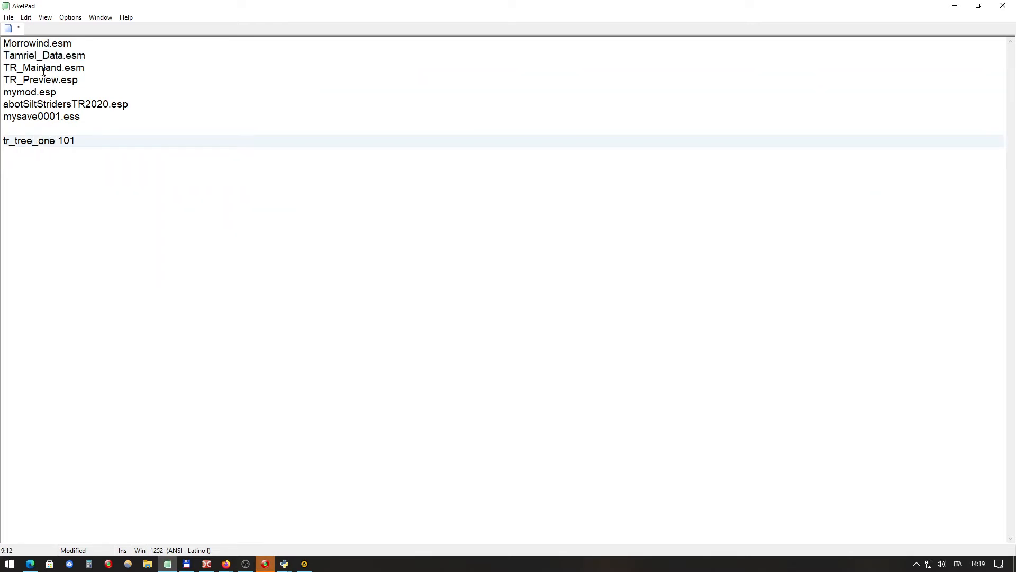
pyautogui.moveTo(87, 56); pyautogui.dragTo(2, 56)
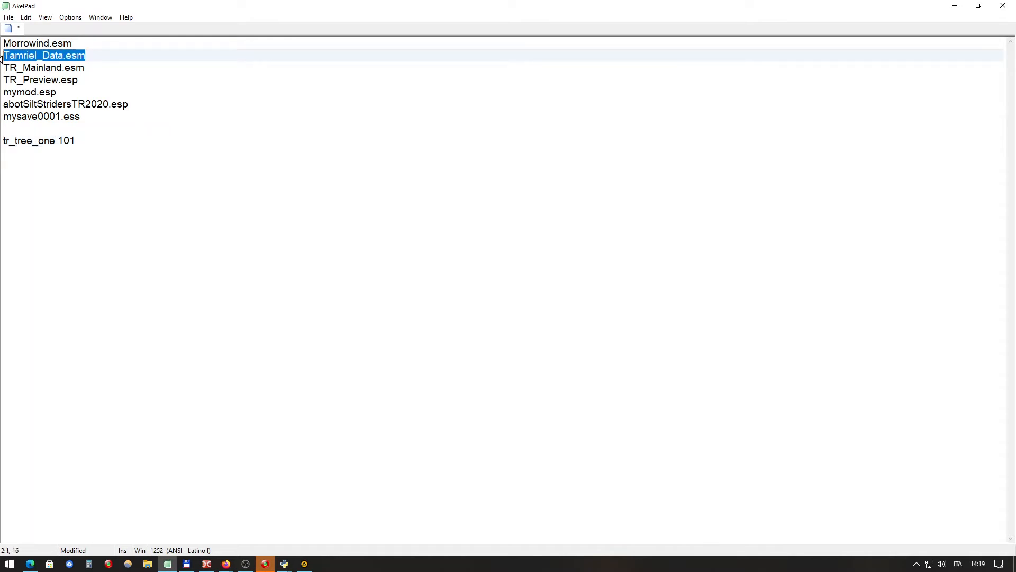
pyautogui.click(64, 141)
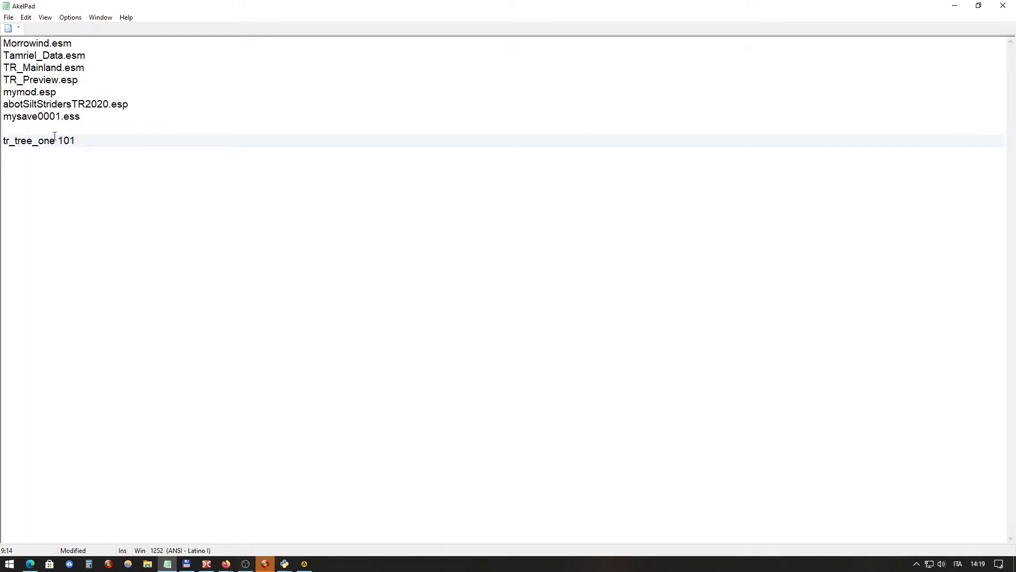
pyautogui.click(55, 137)
pyautogui.click(138, 102)
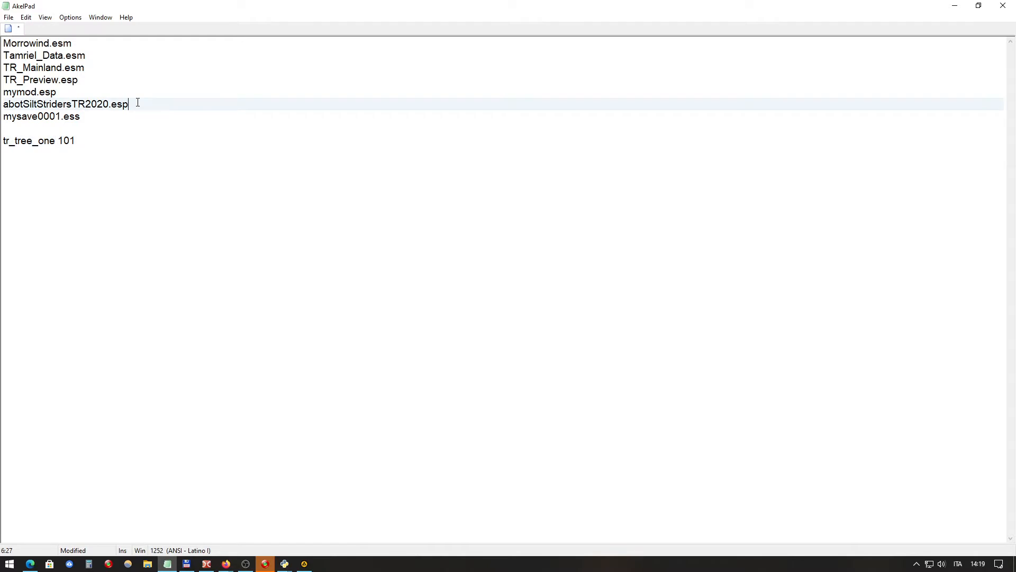
# Step: Highlight abotSiltStridersTR2020.esp, and examine the name and number parts of the tr_tree_one 101 line
pyautogui.moveTo(132, 103); pyautogui.dragTo(2, 104)
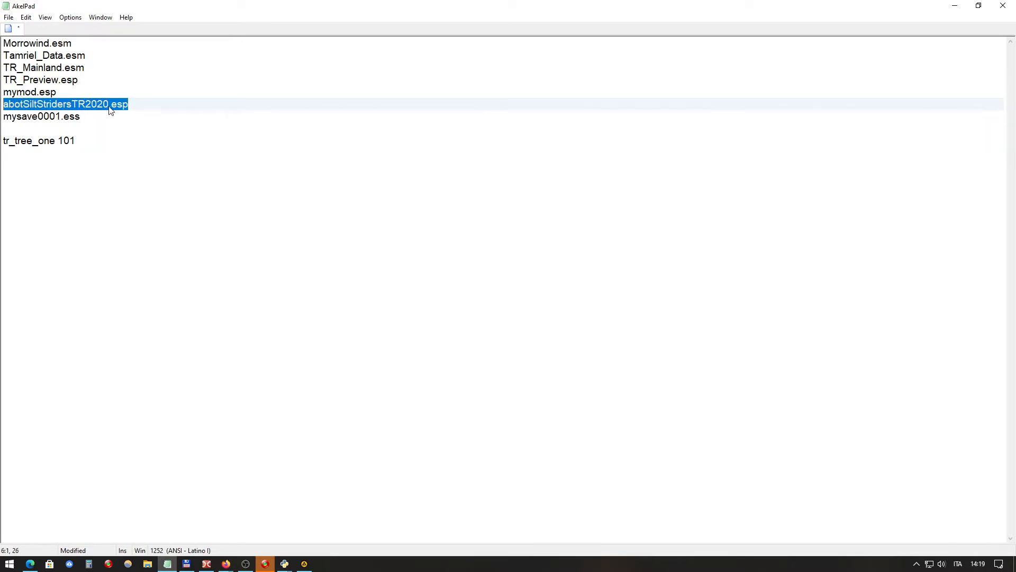
pyautogui.click(83, 140)
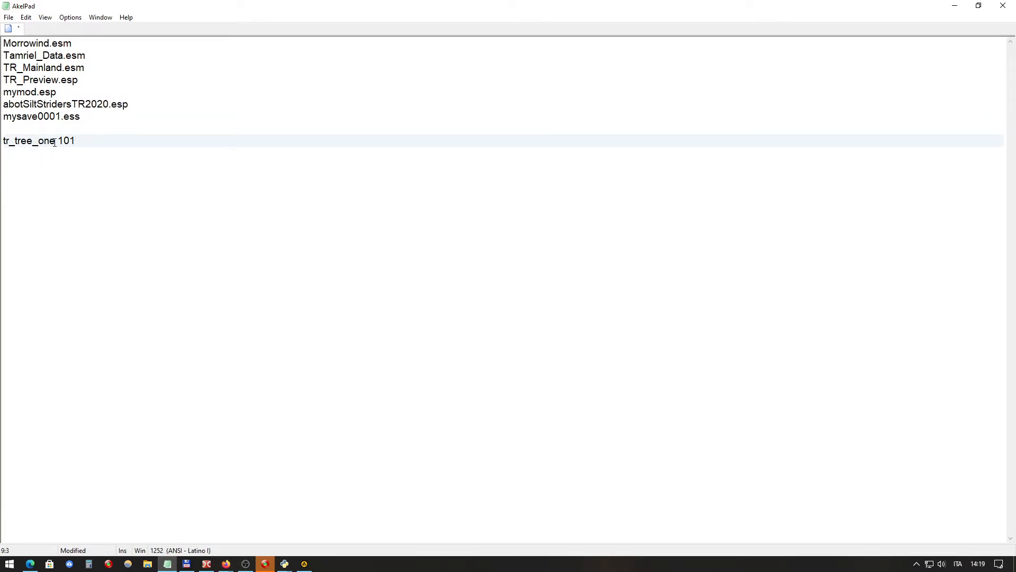
pyautogui.moveTo(54, 142); pyautogui.dragTo(2, 142)
pyautogui.click(23, 142)
pyautogui.moveTo(76, 141); pyautogui.dragTo(56, 142)
pyautogui.click(57, 141)
# Step: Insert the master index 3 between tr_tree_one and 101 in the example identifier line
pyautogui.click(85, 67)
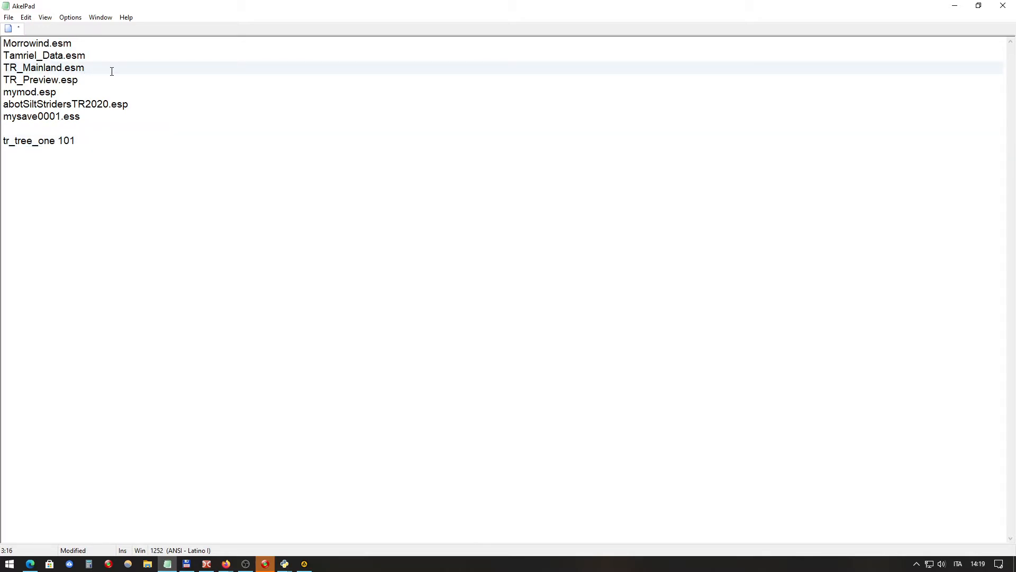
pyautogui.click(58, 141)
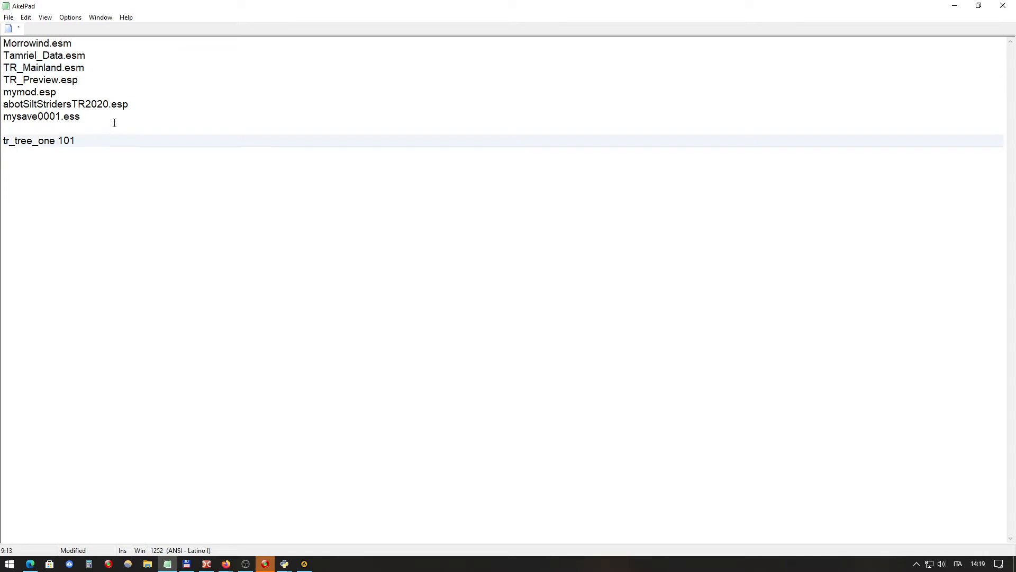
pyautogui.write('2')
pyautogui.press('BackSpace')
pyautogui.write('3')
# Step: Highlight TR_Mainland.esm, the number 101 and abotSiltStridersTR2020.esp to relate the indexed identifier to its master and dependent plugin
pyautogui.moveTo(91, 70); pyautogui.dragTo(2, 69)
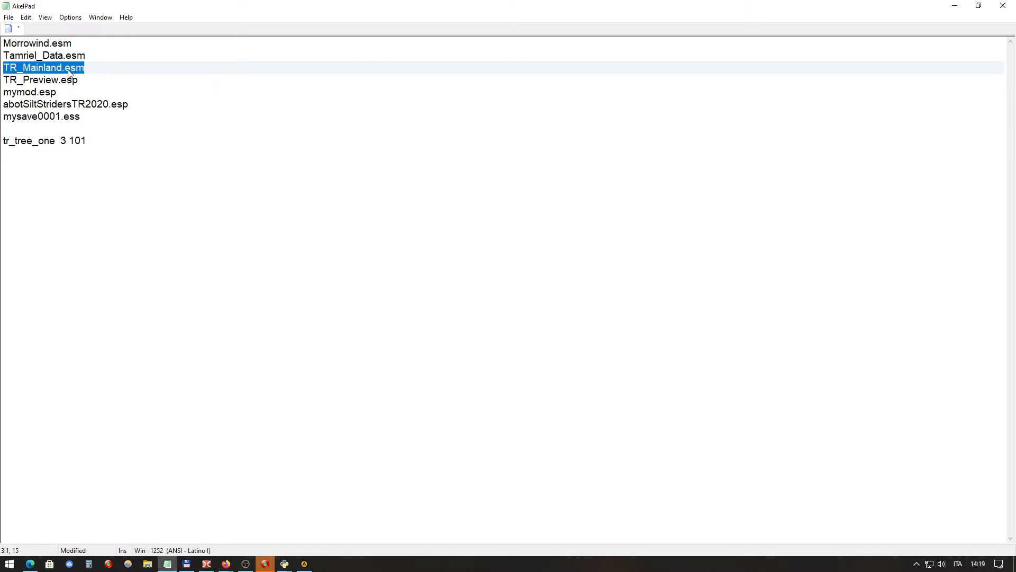
pyautogui.doubleClick(80, 142)
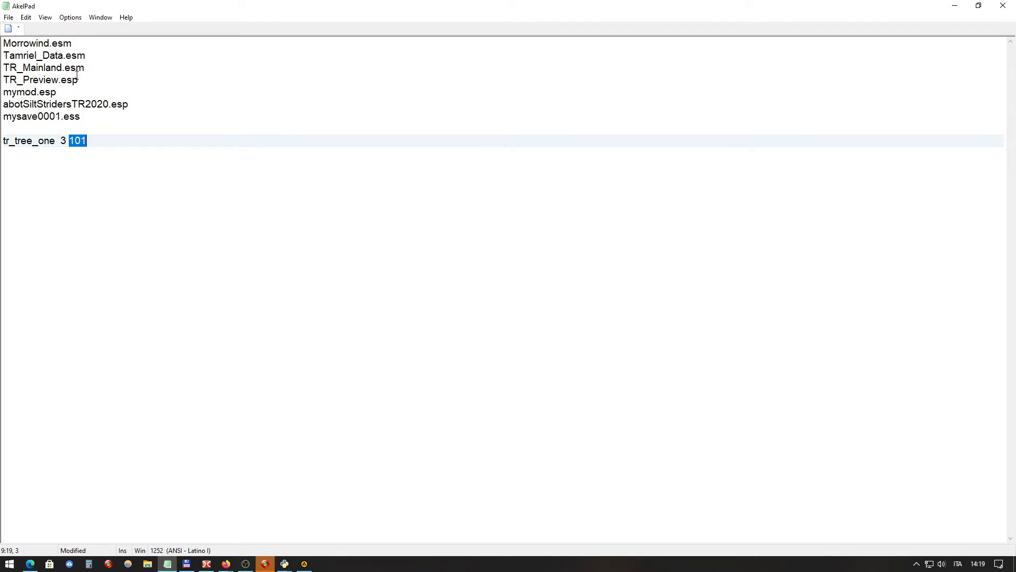
pyautogui.click(97, 147)
pyautogui.moveTo(137, 105); pyautogui.dragTo(2, 106)
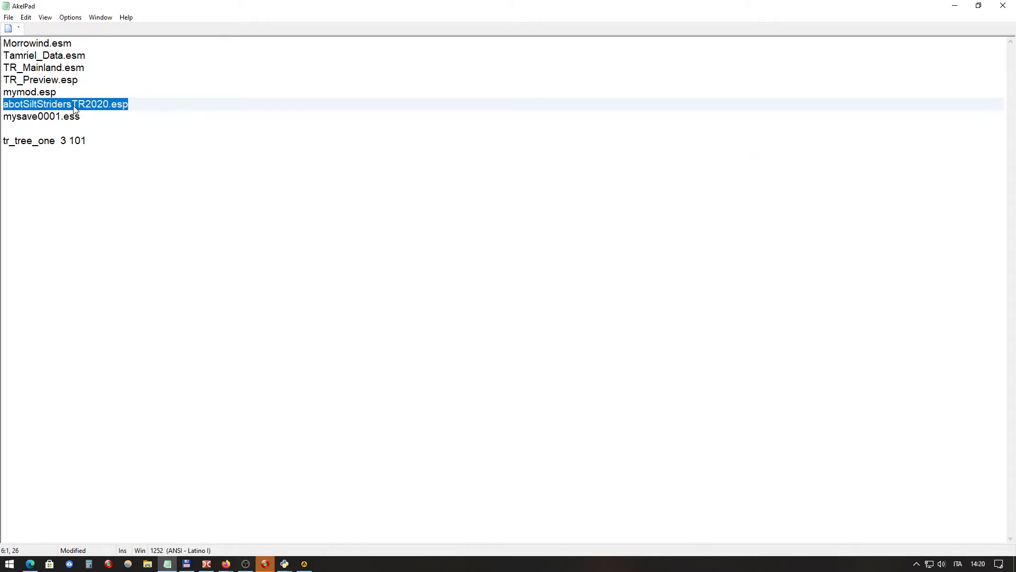
pyautogui.click(99, 106)
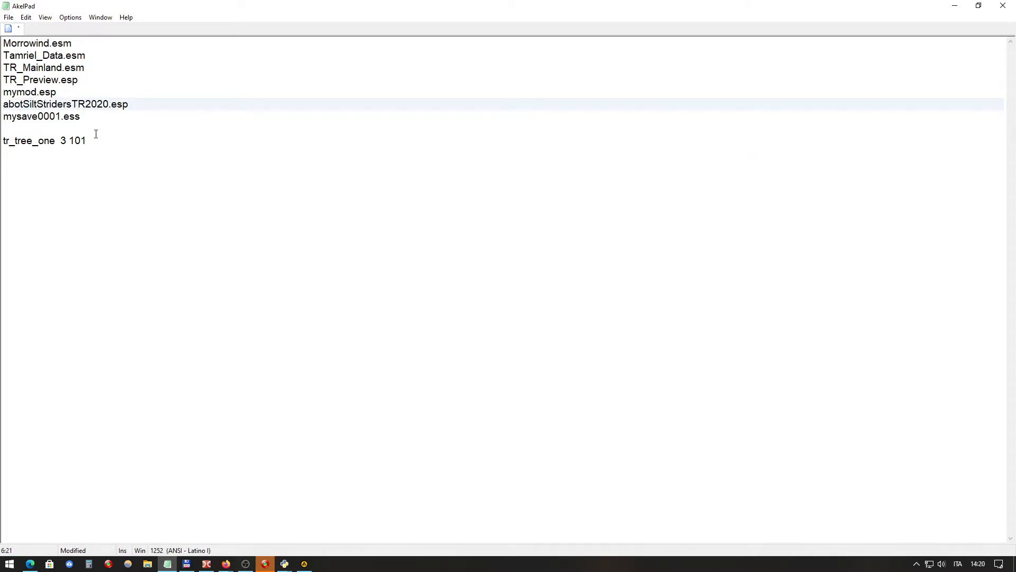
# Step: Highlight the full tr_tree_one 3 101 line and its number 101, comparing them with TR_Mainland.esm
pyautogui.moveTo(87, 139); pyautogui.dragTo(3, 142)
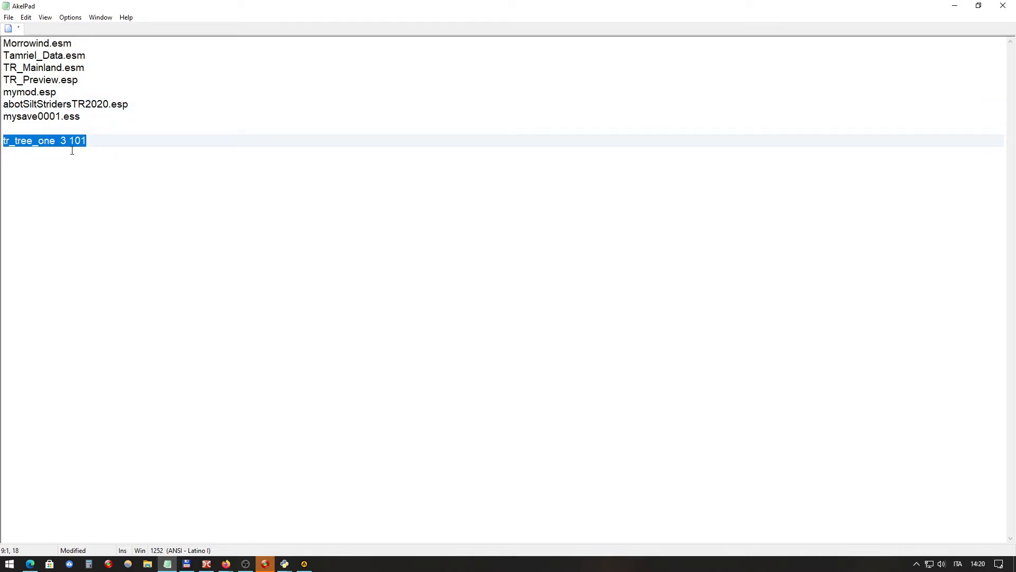
pyautogui.click(75, 141)
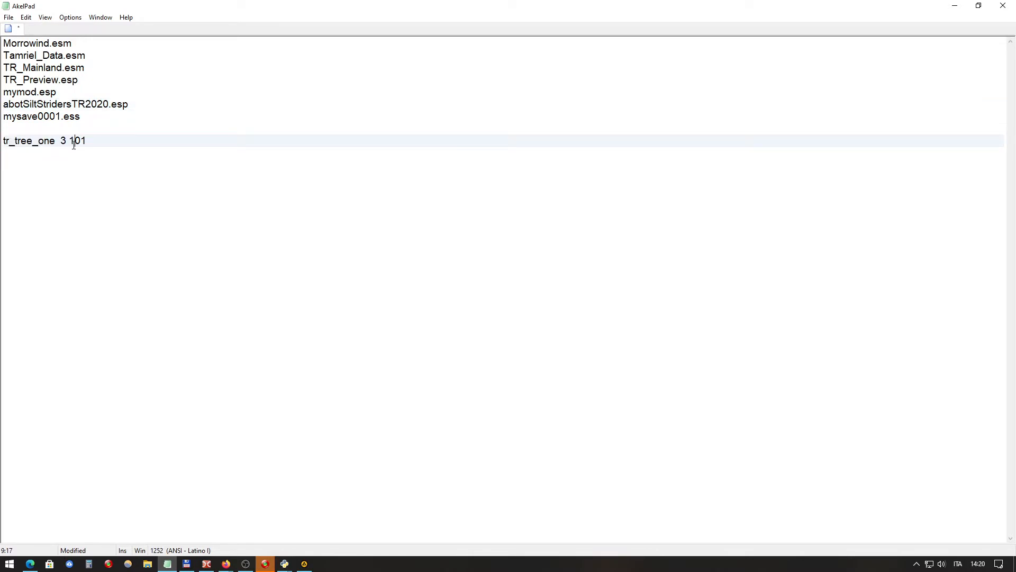
pyautogui.doubleClick(77, 141)
pyautogui.click(75, 140)
pyautogui.moveTo(100, 68); pyautogui.dragTo(2, 68)
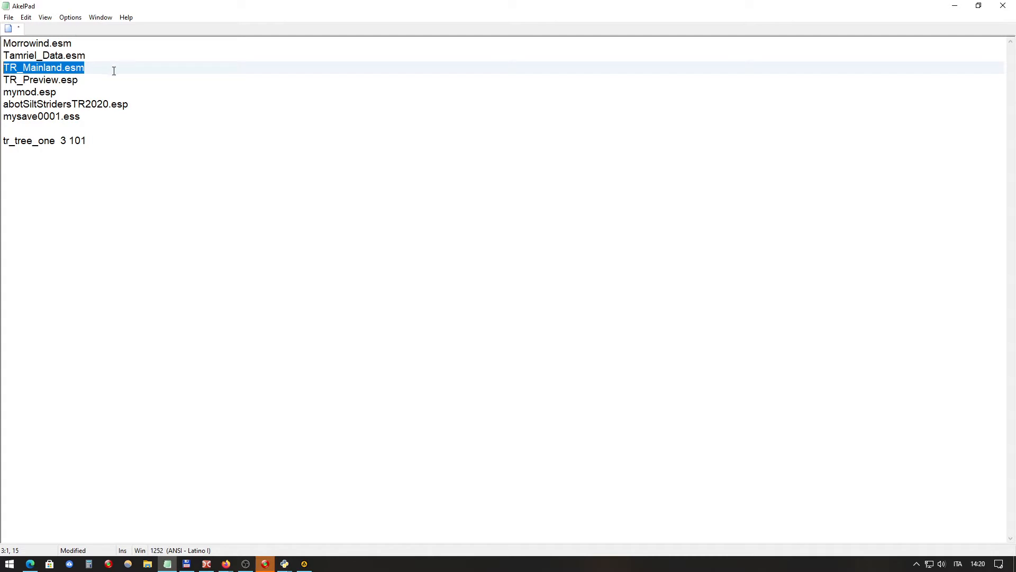
pyautogui.click(81, 141)
pyautogui.doubleClick(79, 141)
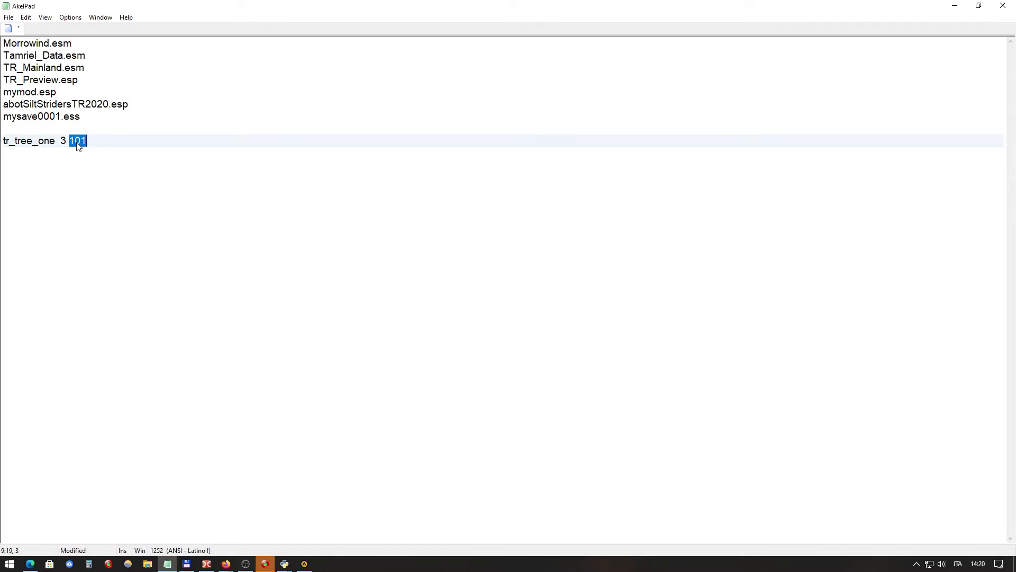
pyautogui.click(83, 67)
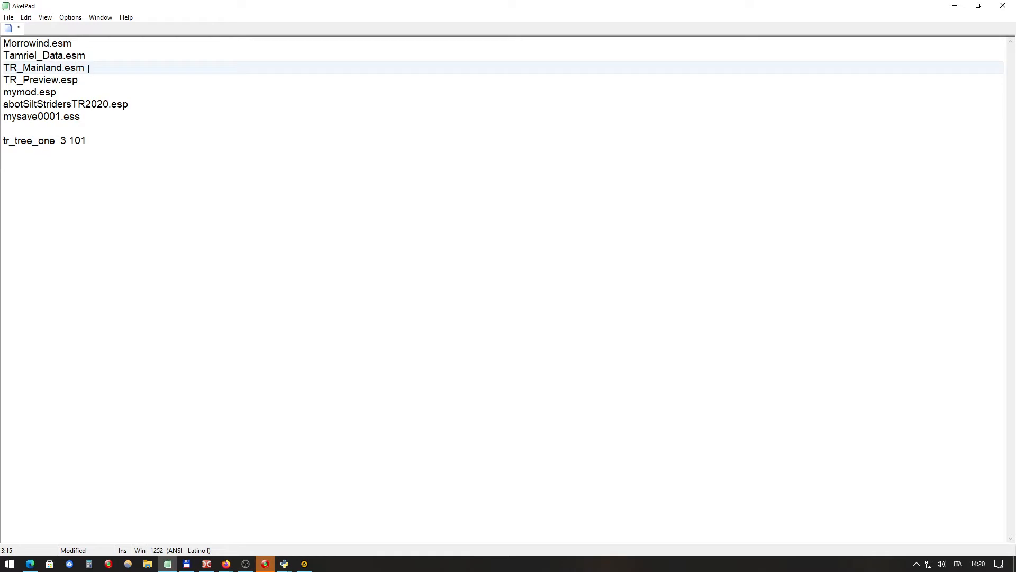
pyautogui.moveTo(83, 68); pyautogui.dragTo(2, 69)
pyautogui.click(67, 140)
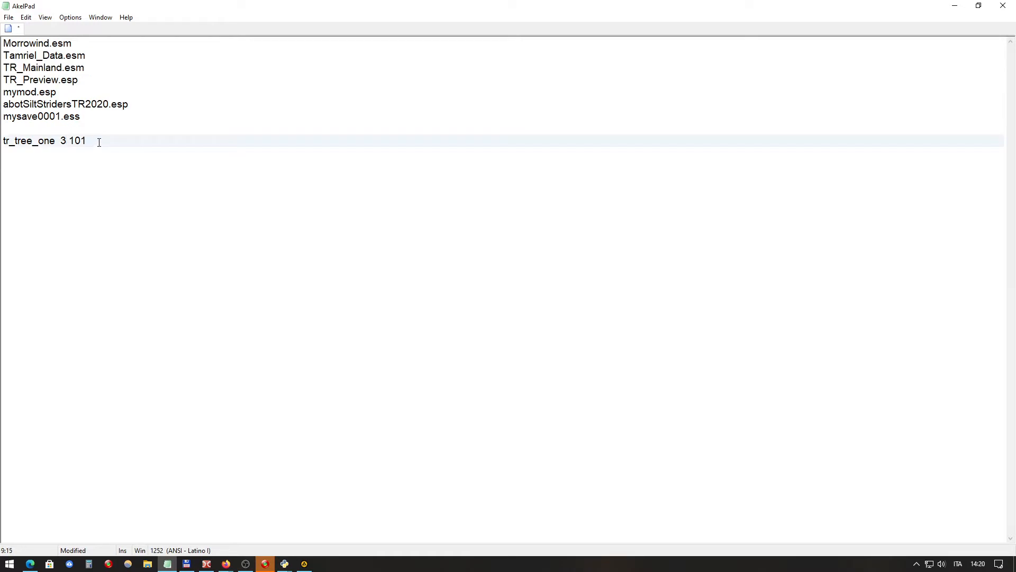
# Step: Highlight abotSiltStridersTR2020.esp, mysave0001.ess and the number 101 to examine which files store the identifier
pyautogui.click(131, 104)
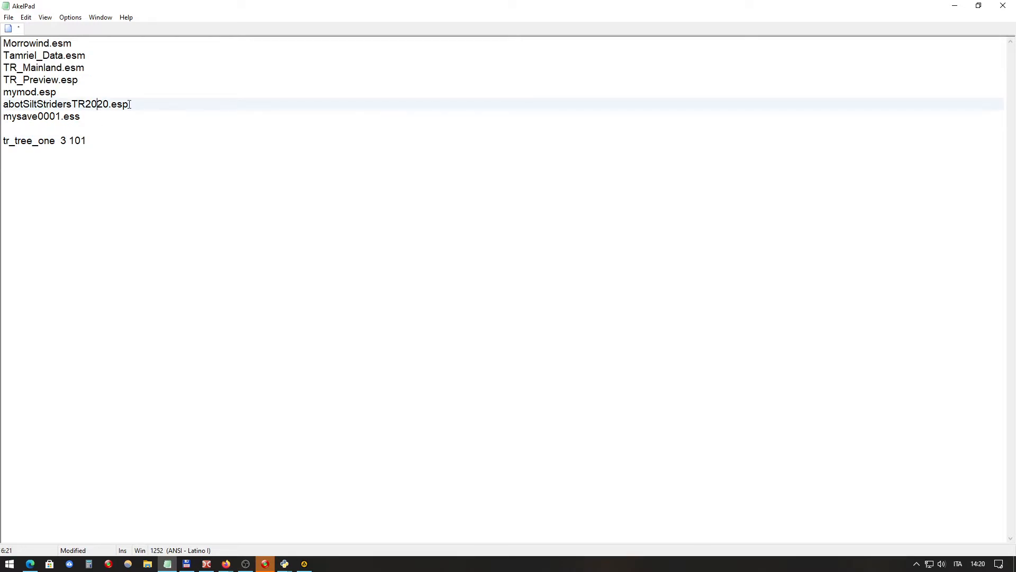
pyautogui.moveTo(130, 104); pyautogui.dragTo(2, 105)
pyautogui.click(103, 117)
pyautogui.moveTo(102, 118); pyautogui.dragTo(2, 117)
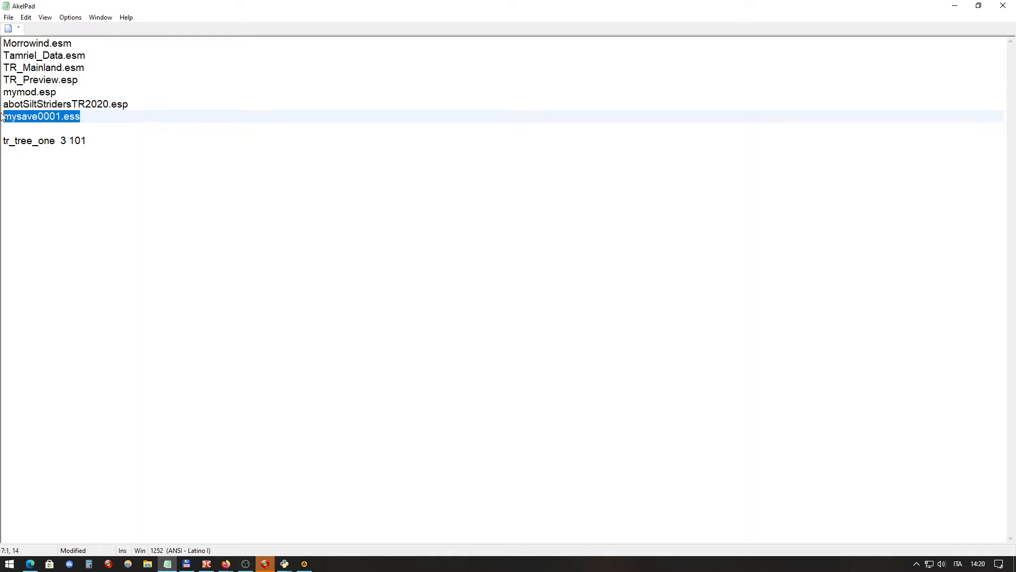
pyautogui.click(86, 141)
pyautogui.moveTo(86, 141); pyautogui.dragTo(70, 141)
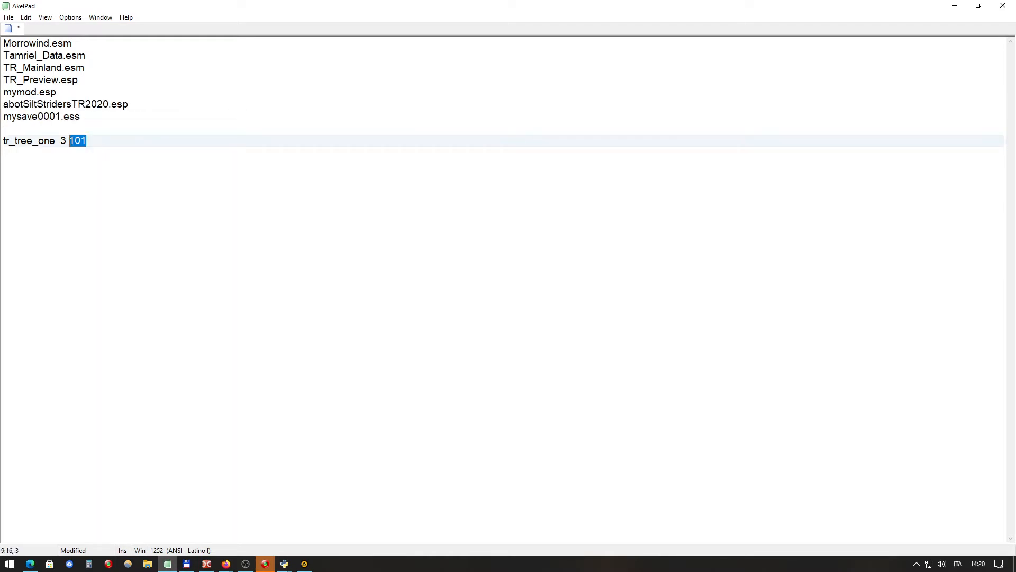
# Step: Highlight the example identifier line again and check it against abotSiltStridersTR2020.esp
pyautogui.tripleClick(24, 145)
pyautogui.click(81, 141)
pyautogui.doubleClick(86, 141)
pyautogui.click(104, 104)
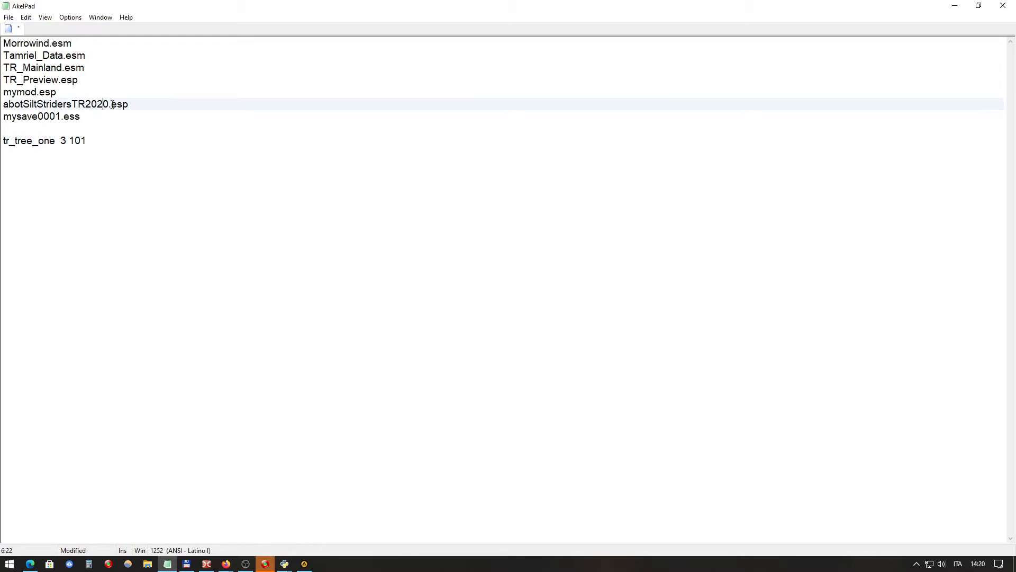
pyautogui.moveTo(132, 101); pyautogui.dragTo(3, 105)
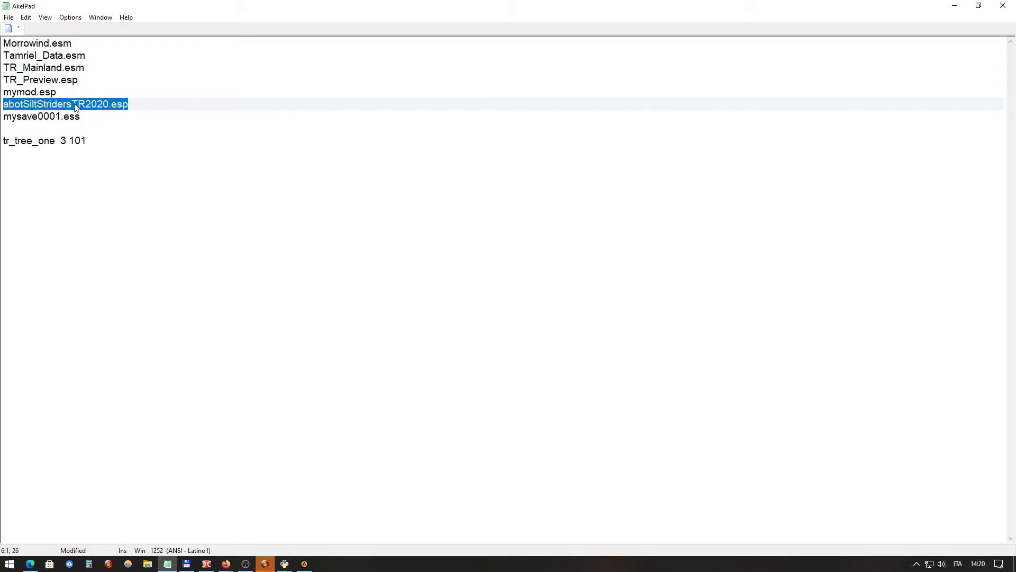
pyautogui.click(102, 104)
# Step: Highlight TR_Mainland.esm, mysave0001.ess and the tr_tree_one line to compare the master with the save's references
pyautogui.moveTo(85, 67); pyautogui.dragTo(4, 68)
pyautogui.moveTo(78, 120); pyautogui.dragTo(5, 118)
pyautogui.click(67, 123)
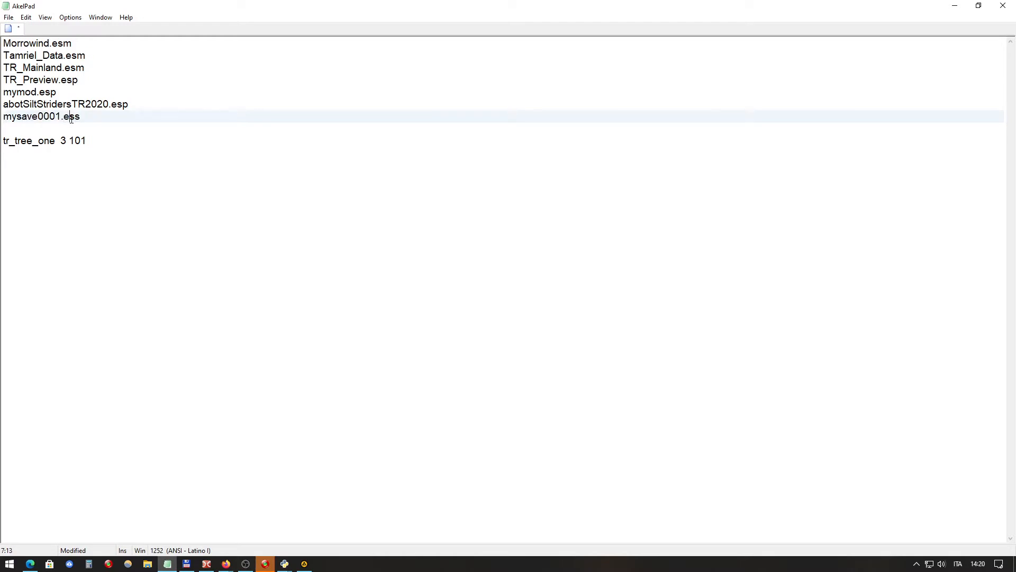
pyautogui.doubleClick(69, 123)
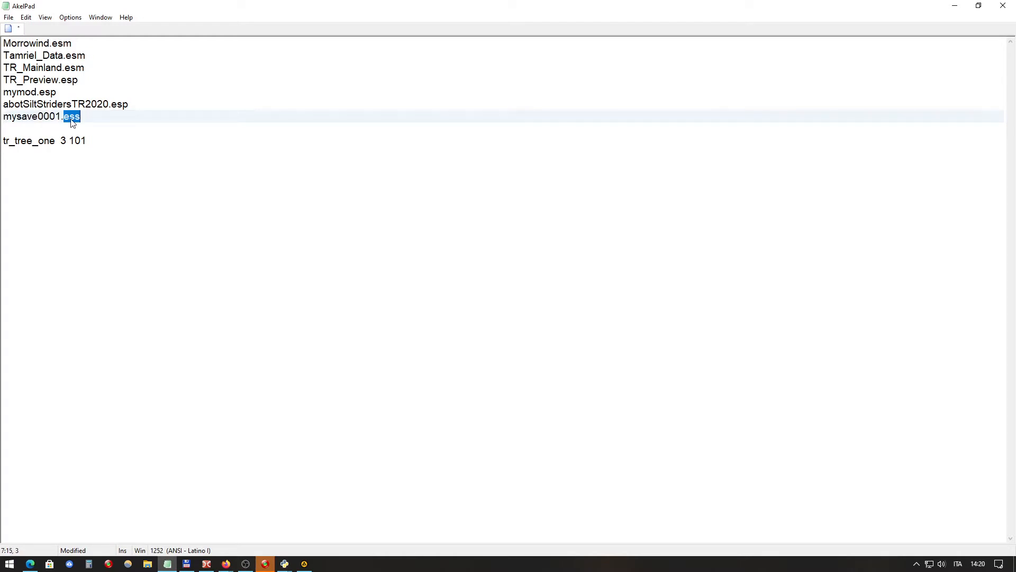
pyautogui.click(62, 69)
pyautogui.moveTo(94, 70); pyautogui.dragTo(2, 70)
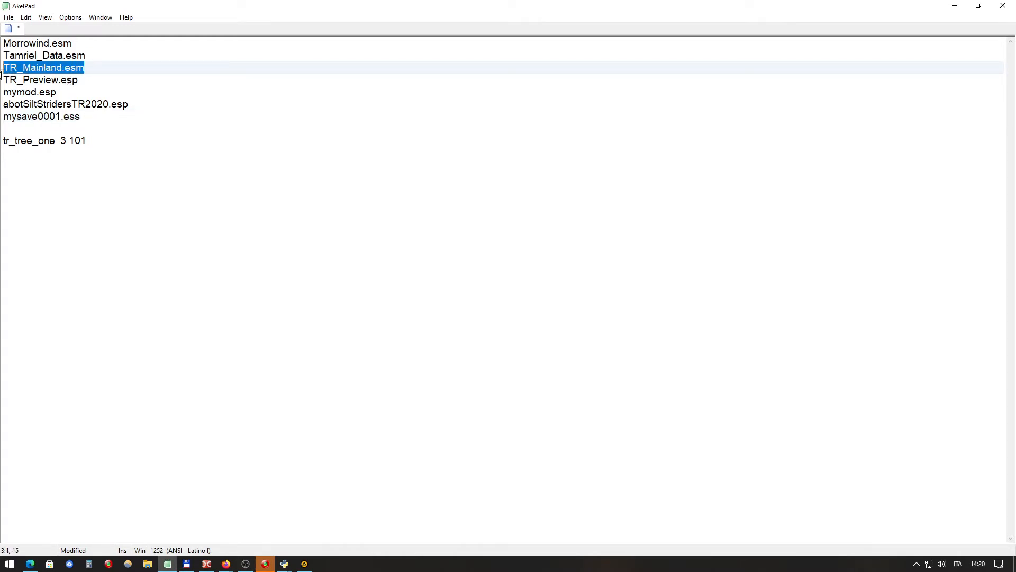
pyautogui.moveTo(92, 143); pyautogui.dragTo(7, 141)
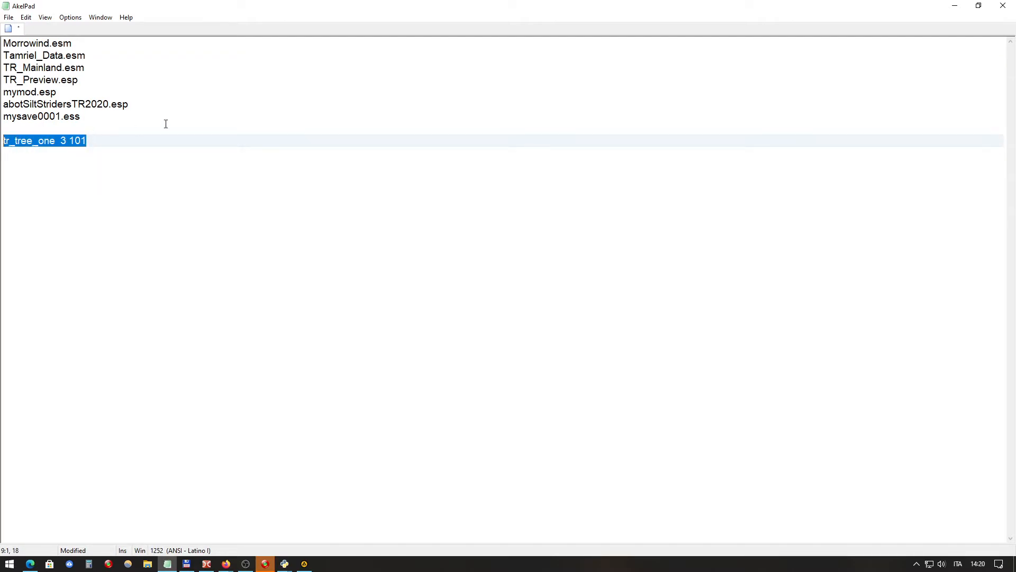
# Step: Highlight TR_Mainland.esm repeatedly and point out Tamriel_Data.esm to examine the two Tamriel Rebuilt masters
pyautogui.click(65, 68)
pyautogui.moveTo(96, 69); pyautogui.dragTo(2, 60)
pyautogui.click(58, 55)
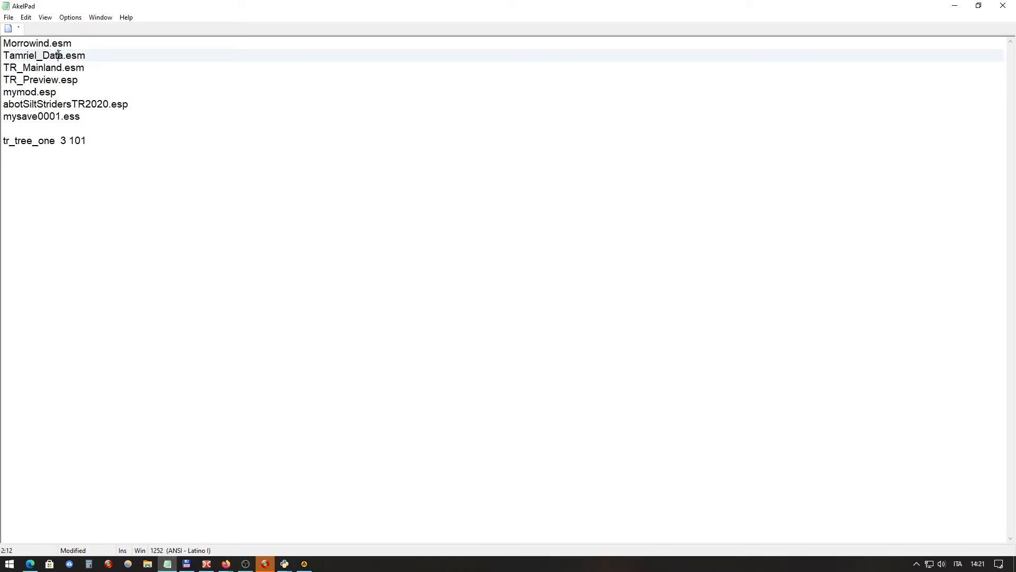
pyautogui.click(84, 67)
pyautogui.moveTo(94, 67); pyautogui.dragTo(2, 77)
pyautogui.click(65, 68)
pyautogui.moveTo(76, 67); pyautogui.dragTo(2, 69)
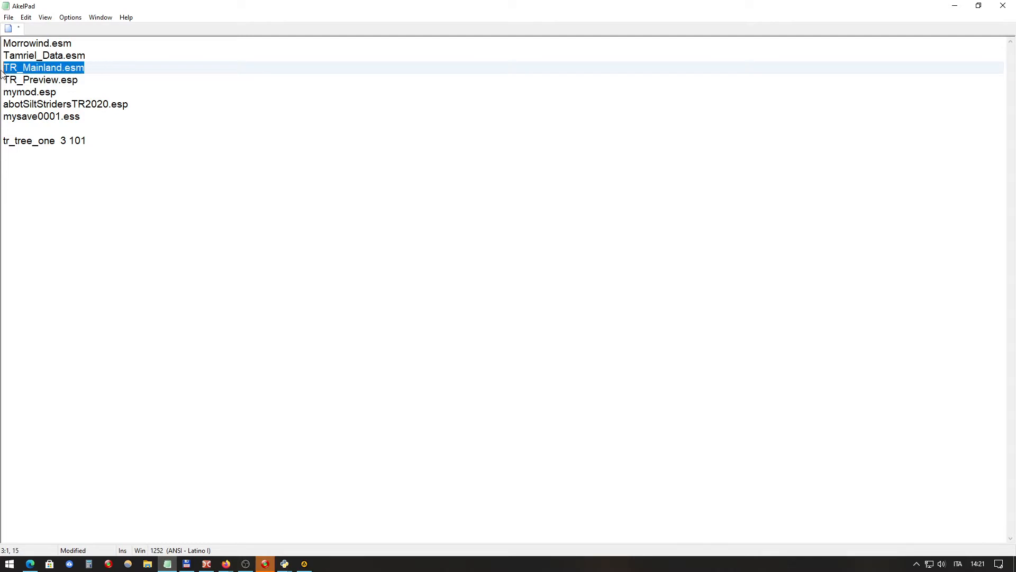
pyautogui.click(36, 58)
pyautogui.click(64, 69)
pyautogui.moveTo(85, 68); pyautogui.dragTo(3, 70)
# Step: Highlight 101 and the whole tr_tree_one line, pointing out TR_Mainland.esm and TR_Preview.esp as files involved
pyautogui.click(75, 141)
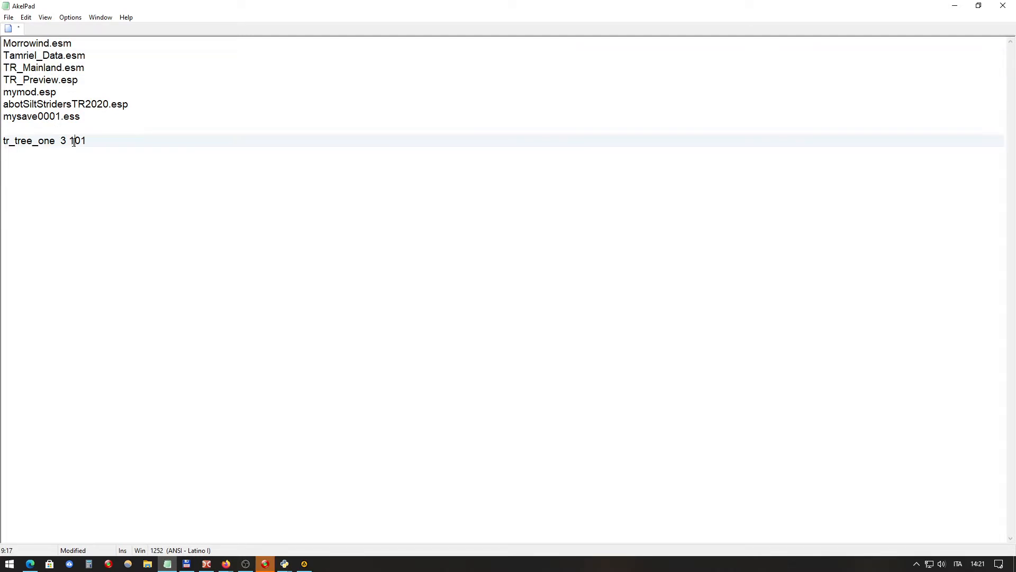
pyautogui.moveTo(87, 141); pyautogui.dragTo(72, 146)
pyautogui.click(61, 68)
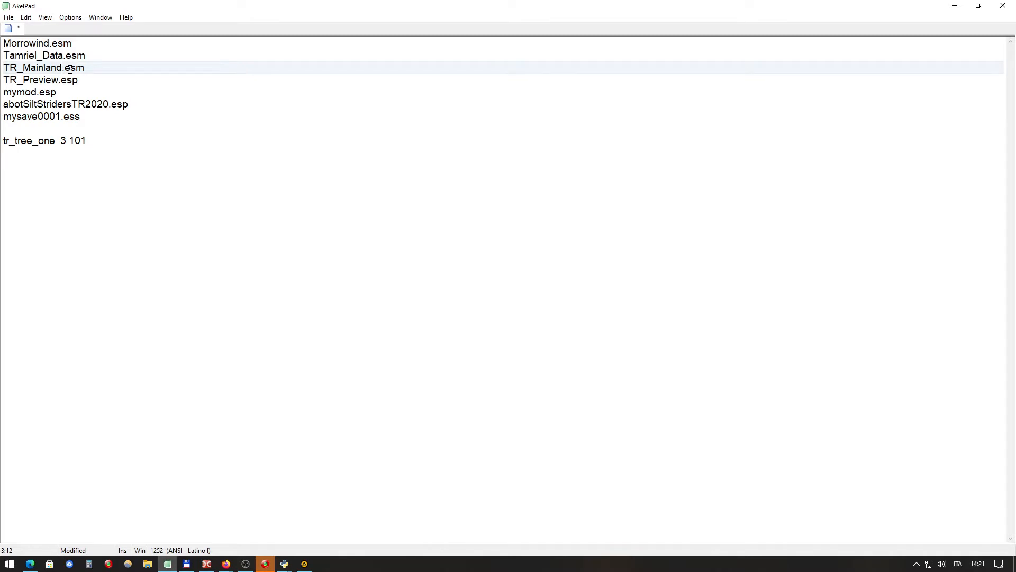
pyautogui.click(70, 79)
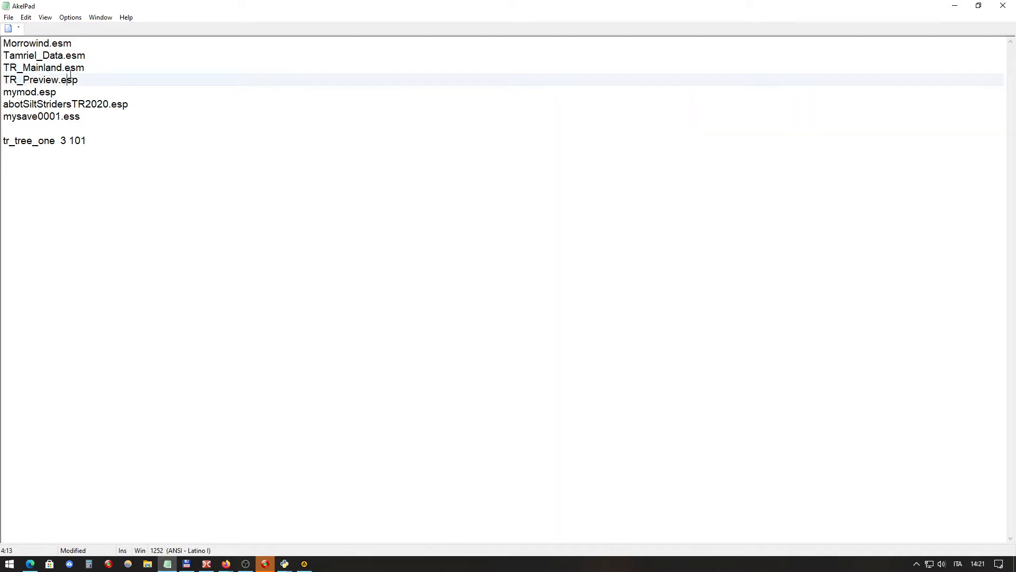
pyautogui.click(72, 68)
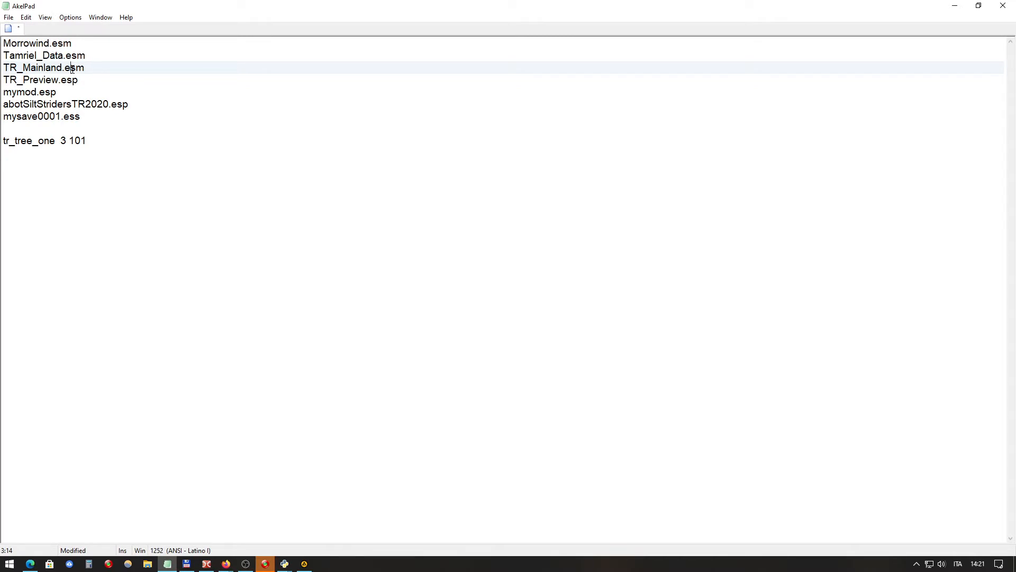
pyautogui.moveTo(87, 140); pyautogui.dragTo(3, 140)
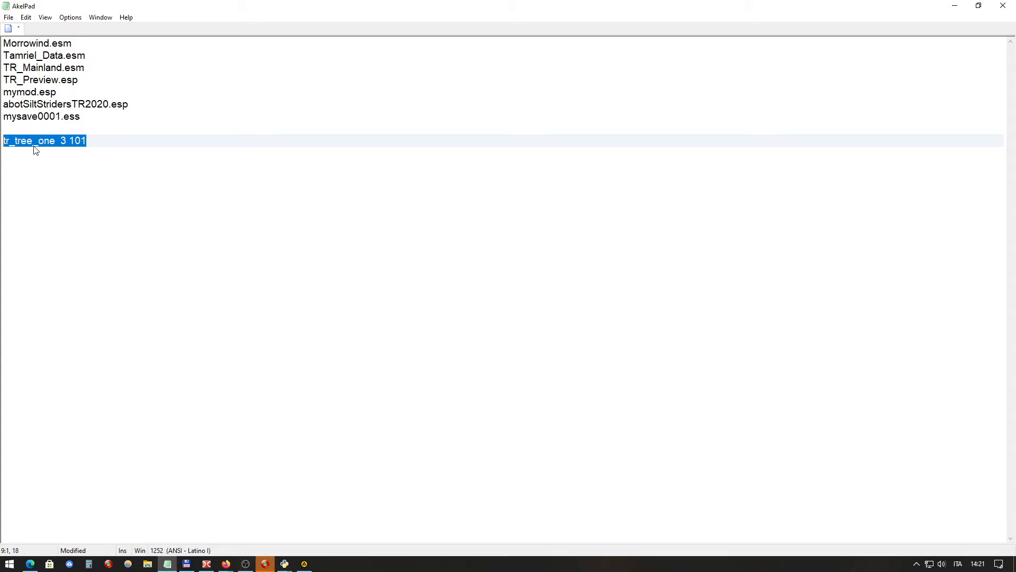
# Step: Highlight TR_Mainland.esm and TR_Preview.esp together and separately to examine content shared between them
pyautogui.click(100, 67)
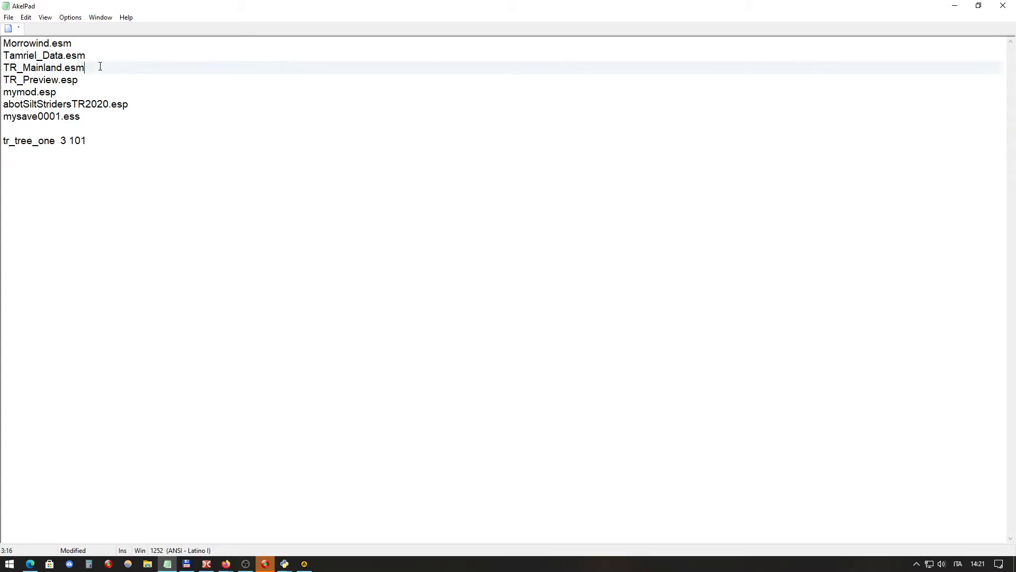
pyautogui.moveTo(84, 80); pyautogui.dragTo(4, 69)
pyautogui.click(36, 69)
pyautogui.moveTo(81, 79); pyautogui.dragTo(3, 68)
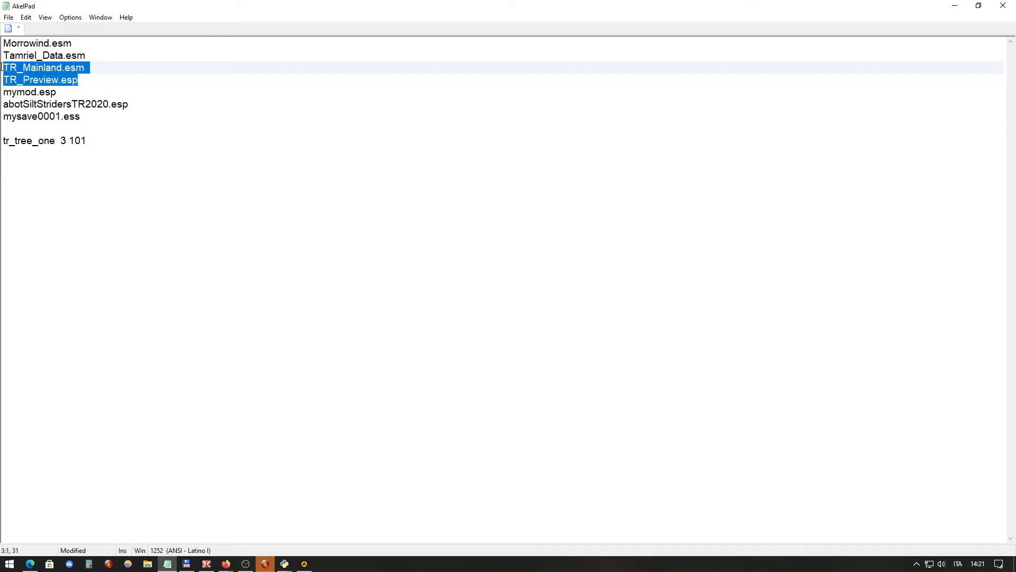
pyautogui.click(31, 69)
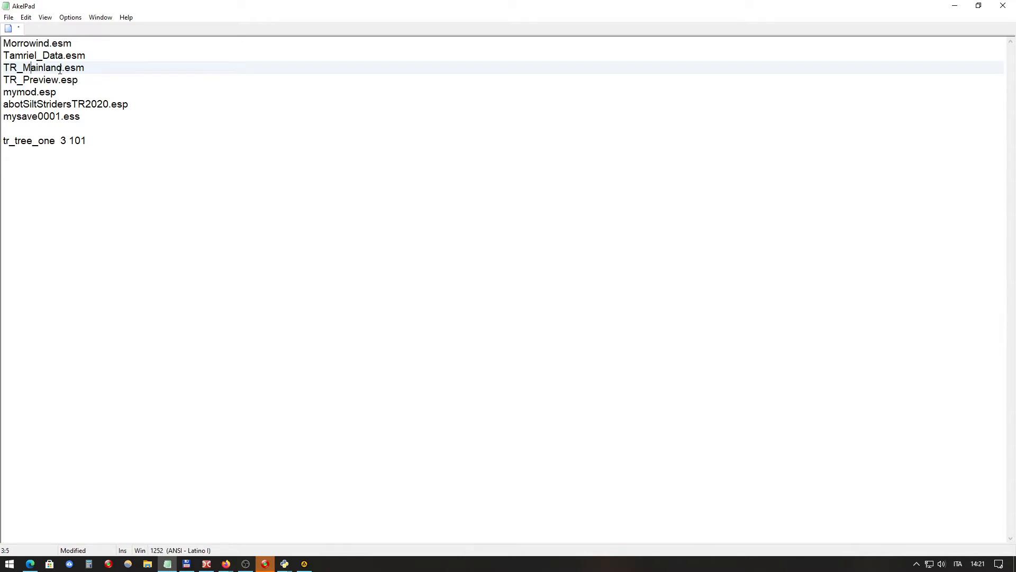
pyautogui.moveTo(79, 79); pyautogui.dragTo(16, 79)
pyautogui.click(40, 67)
pyautogui.moveTo(92, 71); pyautogui.dragTo(4, 69)
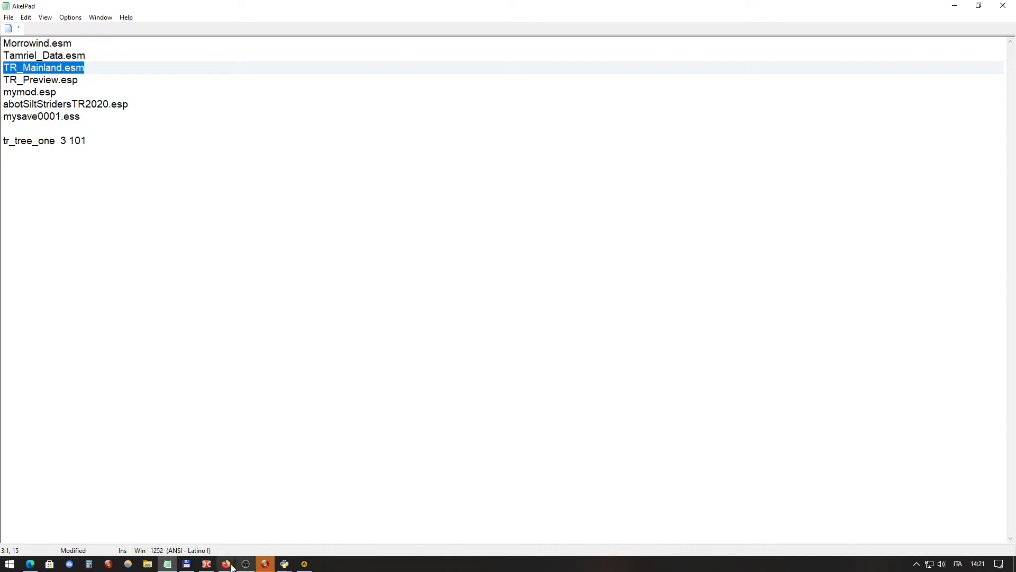
# Step: Switch to Wrye Mash and bring up its list of installed mods
pyautogui.click(289, 567)
pyautogui.click(342, 521)
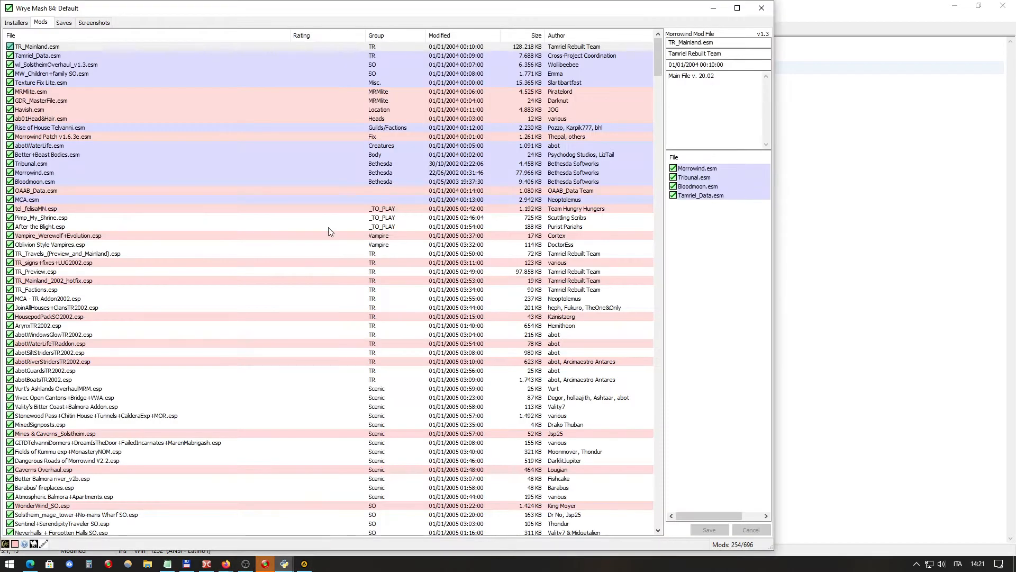
# Step: Bring up the commands available for Vivec Open Cantons+Bridge+VWA.esp and point out Updaters, closing them on Morrowind Patch v1.6.3e.esm
pyautogui.click(149, 136)
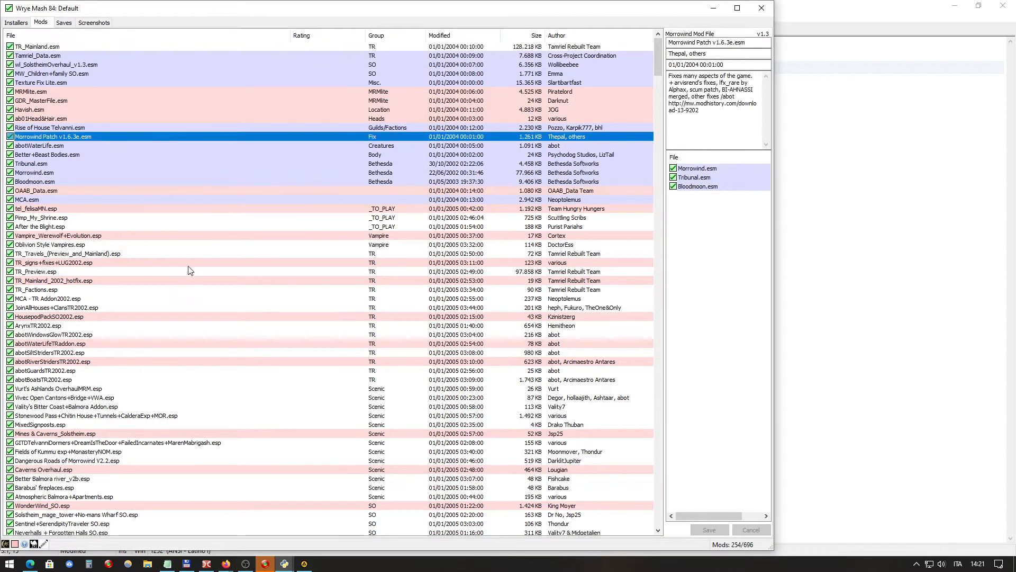
pyautogui.click(193, 397)
pyautogui.rightClick(192, 397)
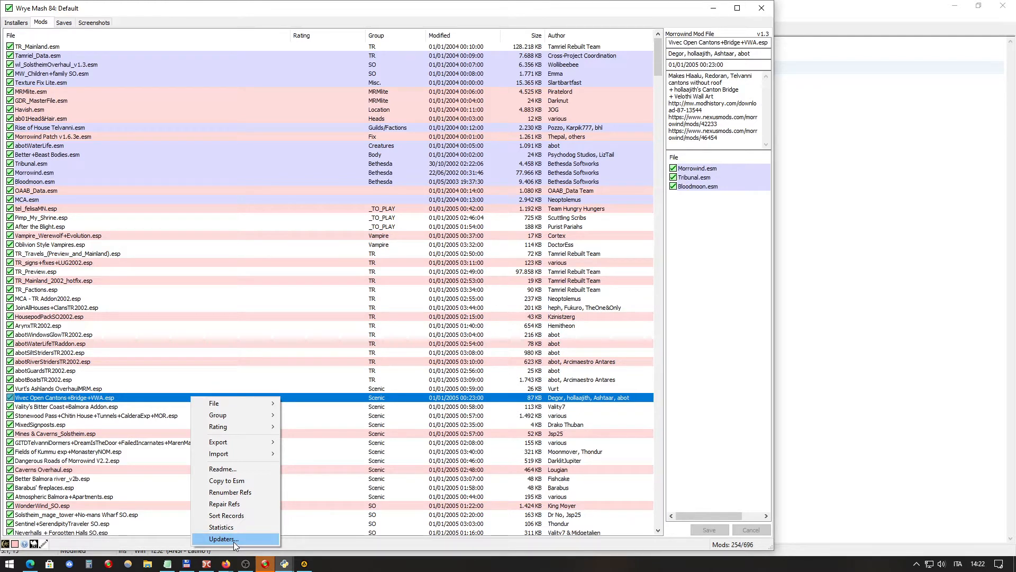
pyautogui.rightClick(156, 399)
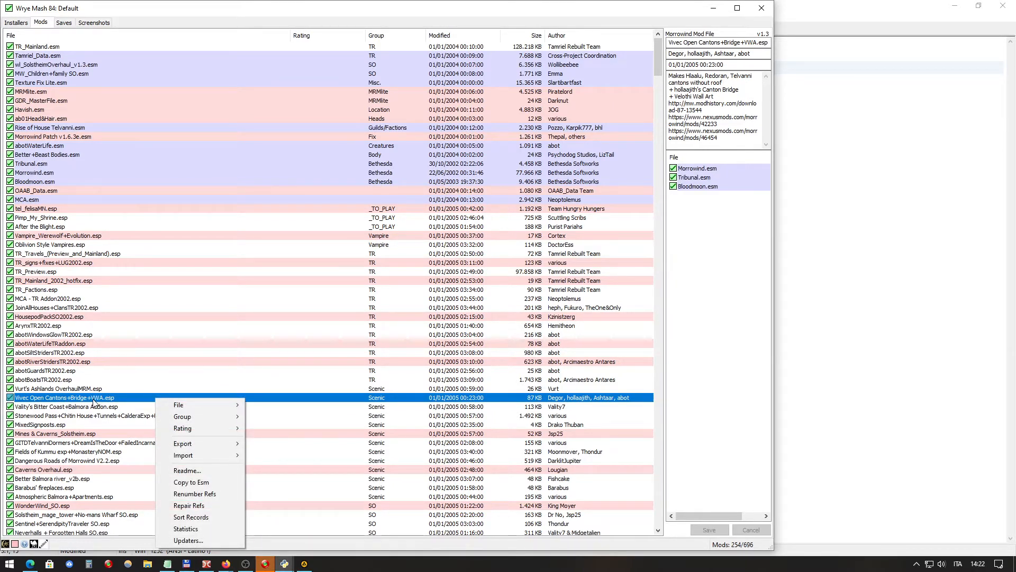
pyautogui.click(92, 137)
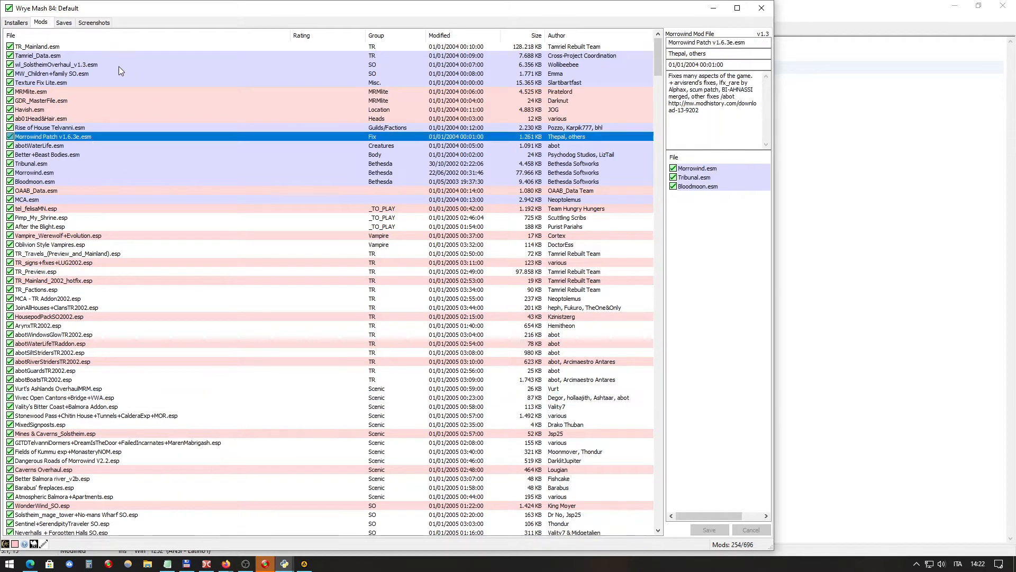
# Step: Bring up the commands available for TR_Mainland.esm, close them, and select that master again
pyautogui.click(74, 48)
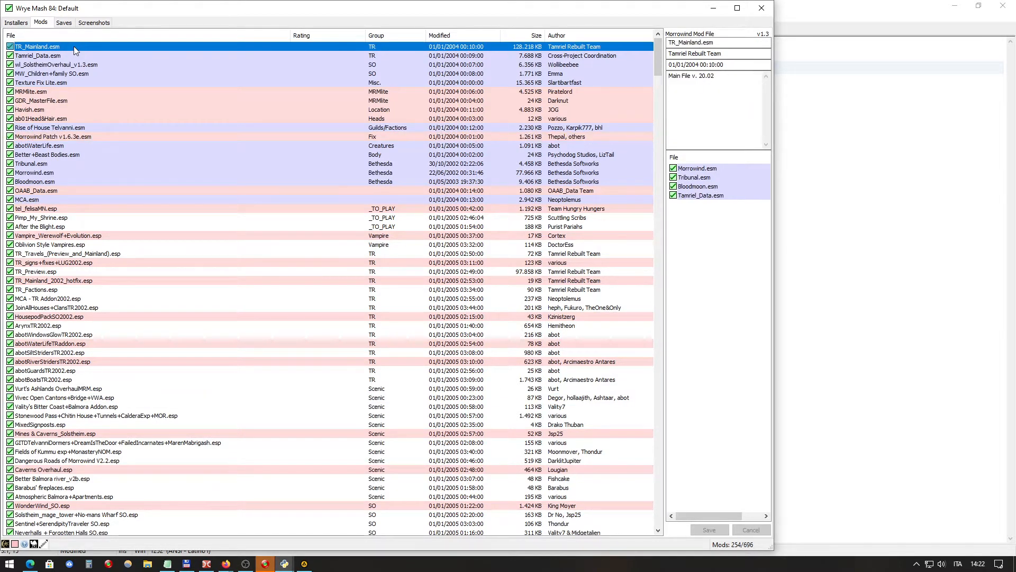
pyautogui.rightClick(74, 46)
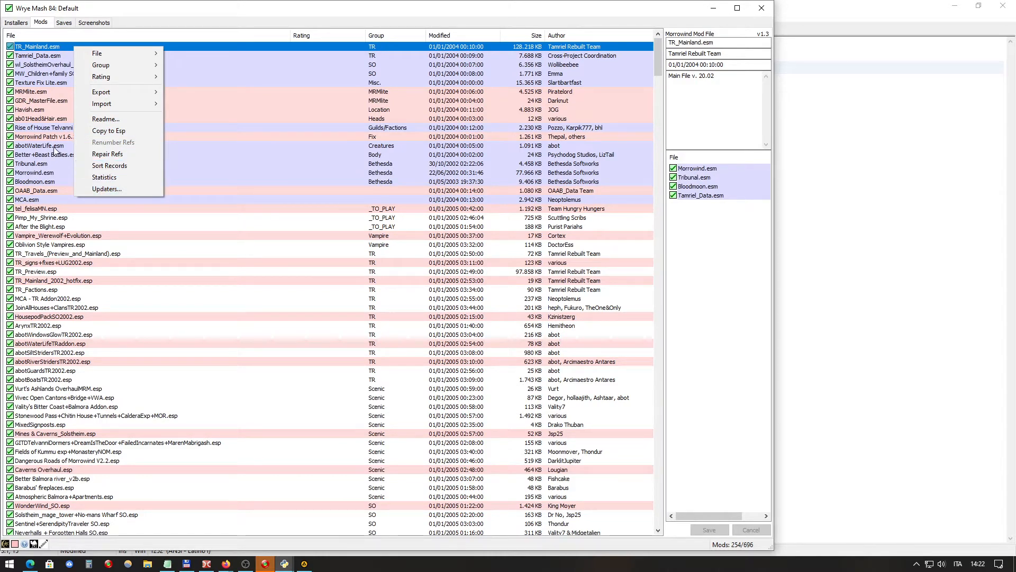
pyautogui.click(61, 181)
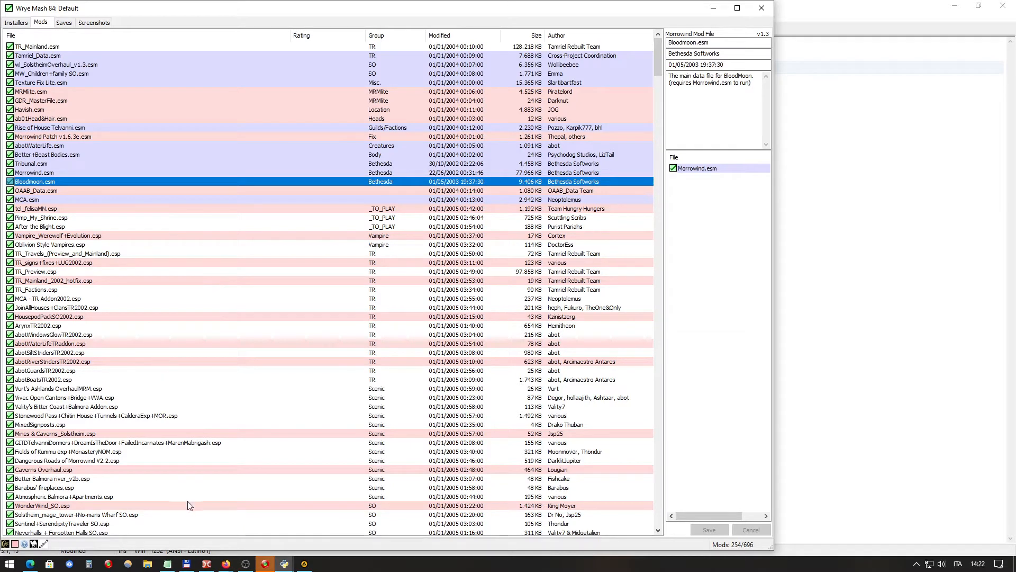
pyautogui.click(67, 47)
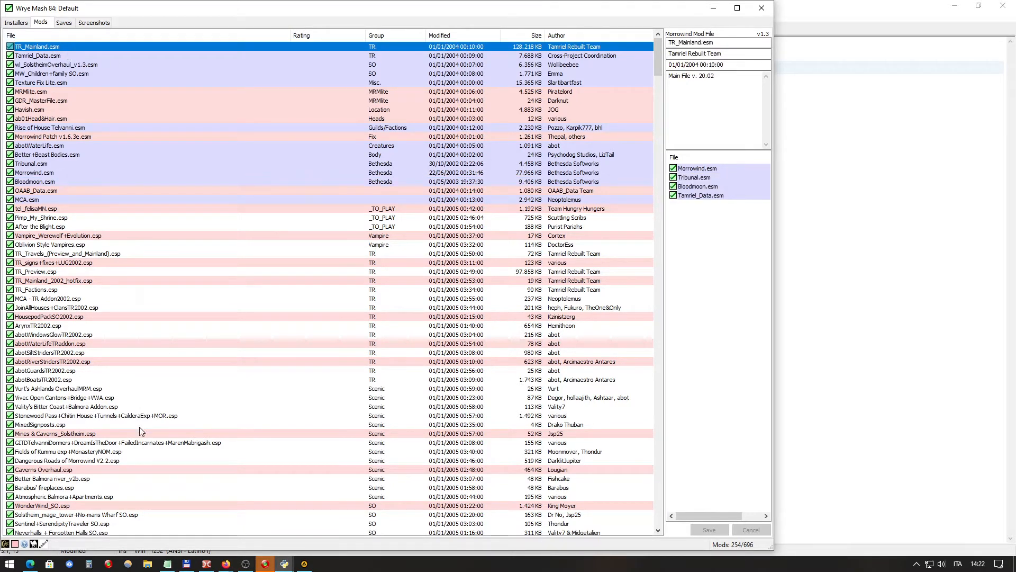
# Step: Review the masters of MixedSignposts.esp and of abot's WaterLifeTRaddon, WindowsGlowTR2002 and SiltStridersTR2002 plugins
pyautogui.click(109, 425)
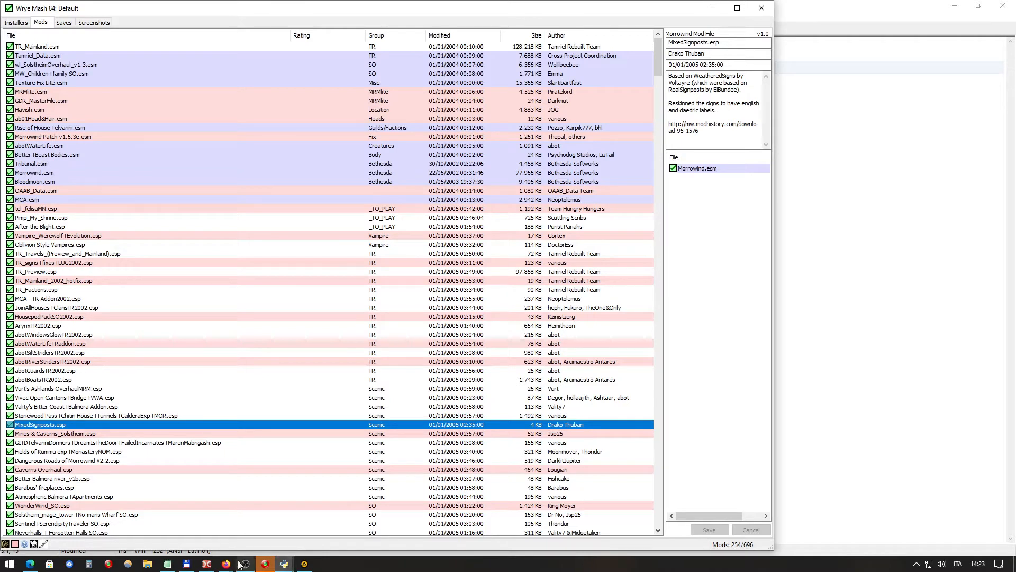
pyautogui.moveTo(229, 565)
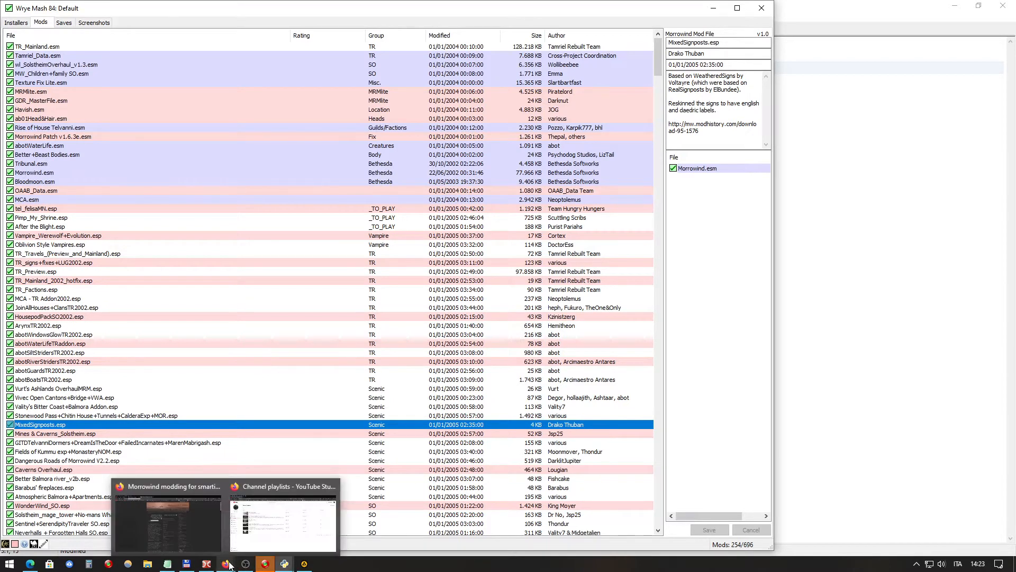
pyautogui.click(90, 345)
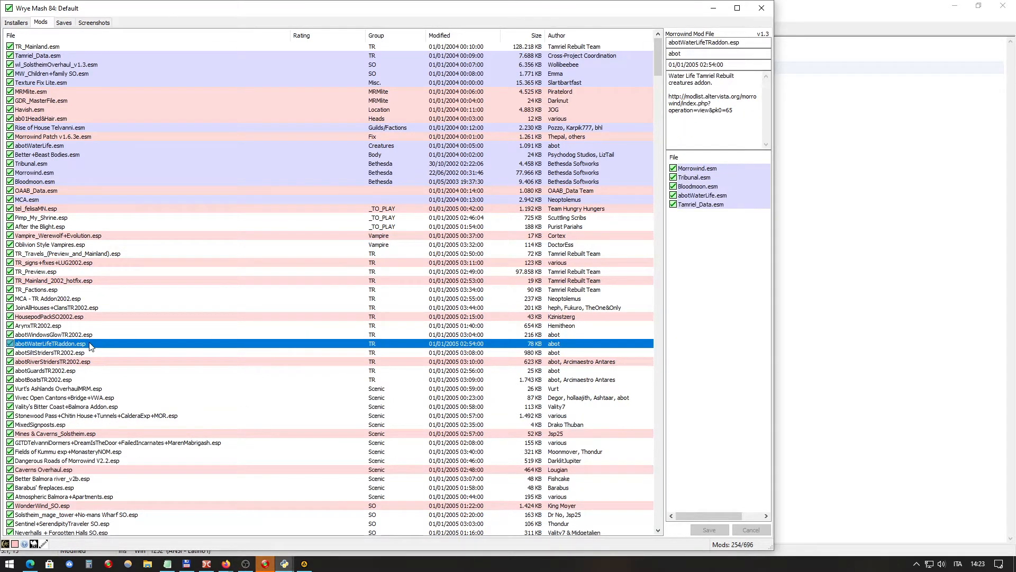
pyautogui.click(62, 336)
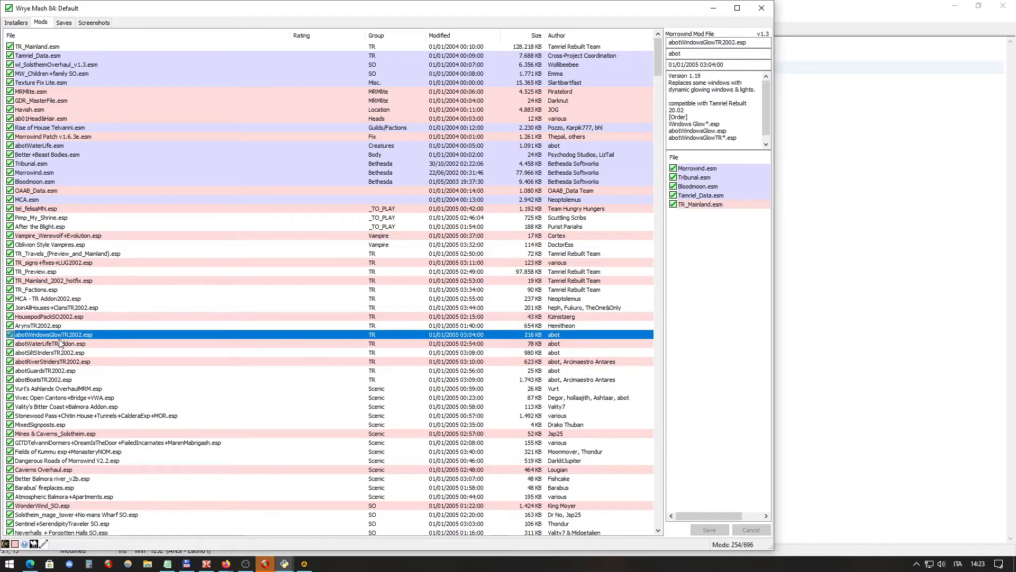
pyautogui.click(76, 345)
pyautogui.click(57, 355)
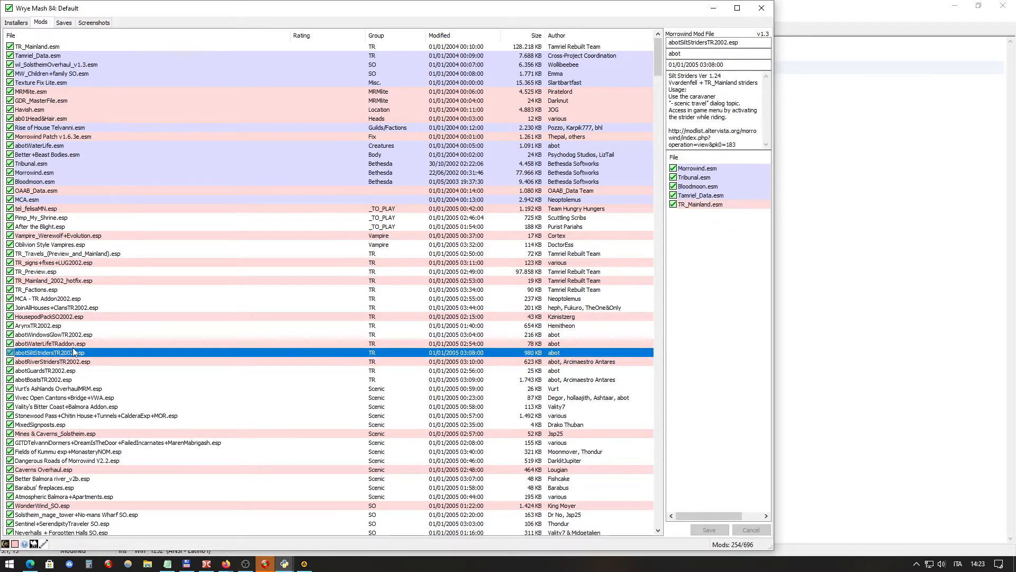
pyautogui.click(73, 345)
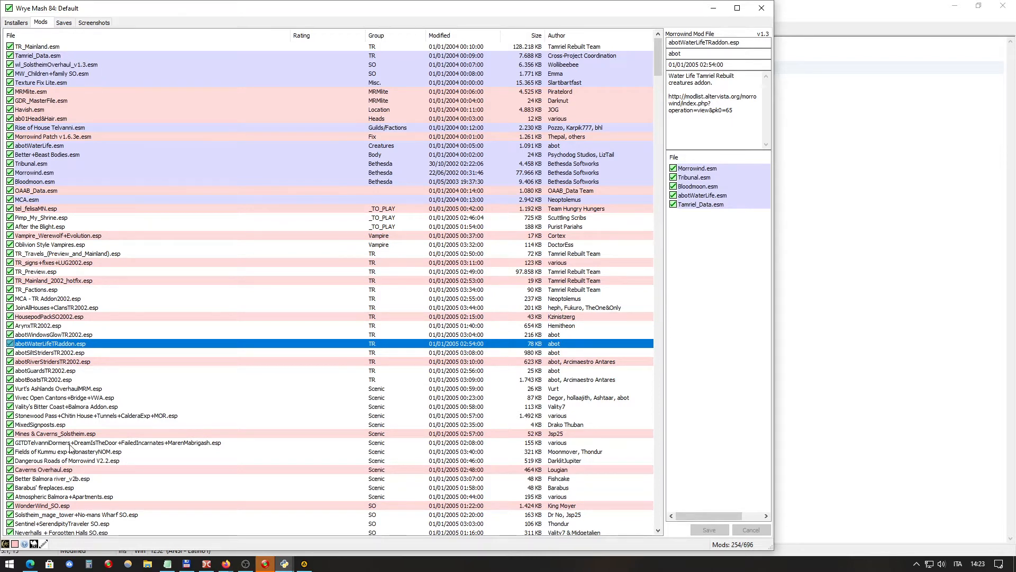
# Step: Show the saved games with the masters of SheRuRol0007.ess, and return to the list of installed mods
pyautogui.click(64, 22)
pyautogui.click(538, 74)
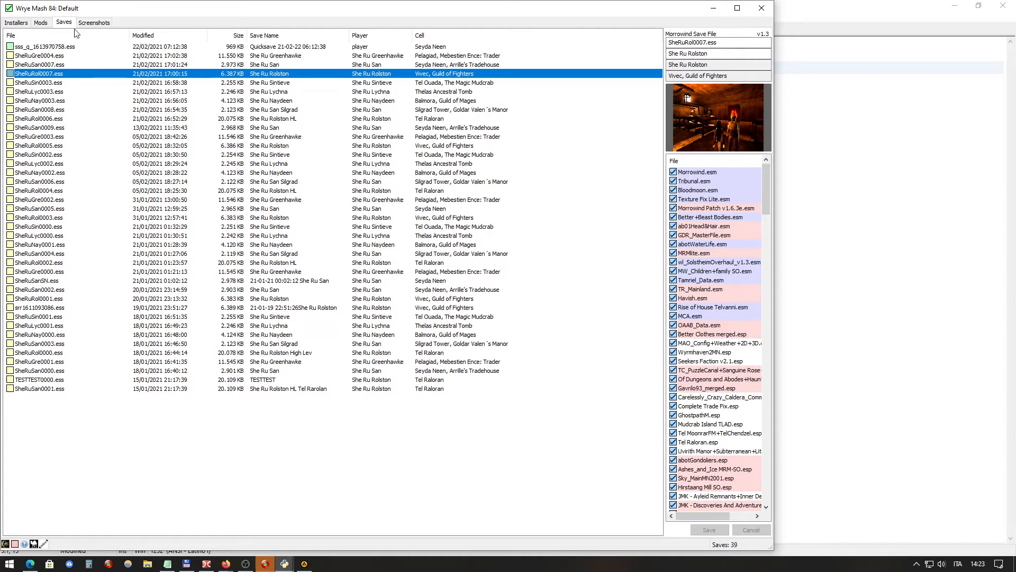
pyautogui.click(41, 22)
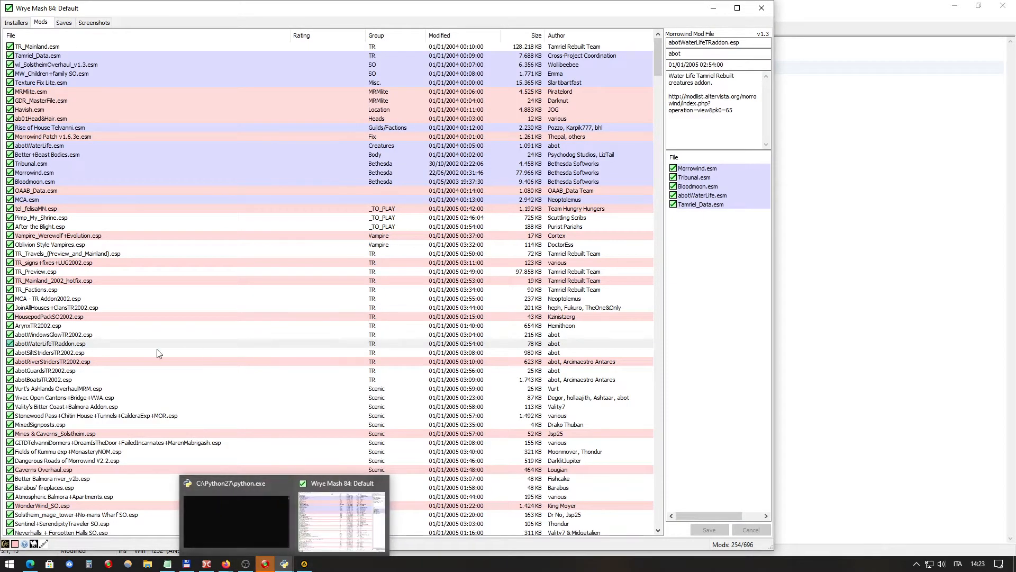
# Step: Examine the commands available for Vurt's Ashlands OverhaulMRM.esp, and select Vivec Open Cantons+Bridge+VWA.esp
pyautogui.click(172, 390)
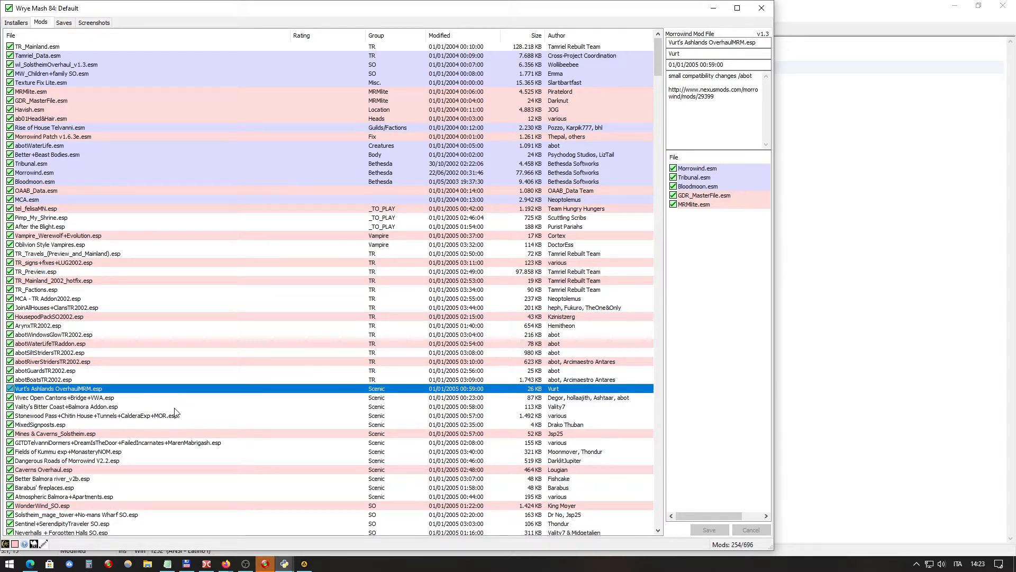
pyautogui.rightClick(171, 392)
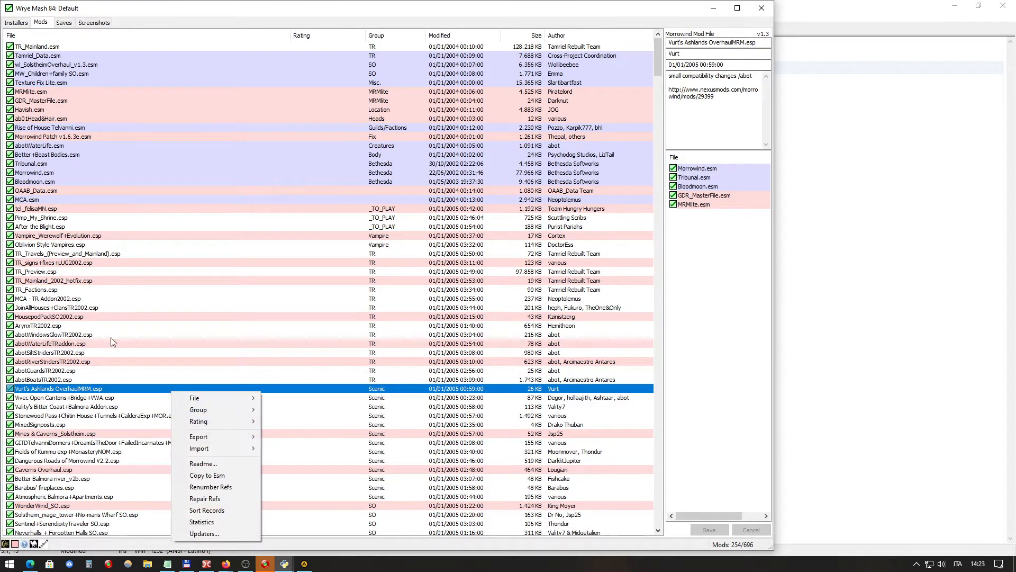
pyautogui.click(105, 398)
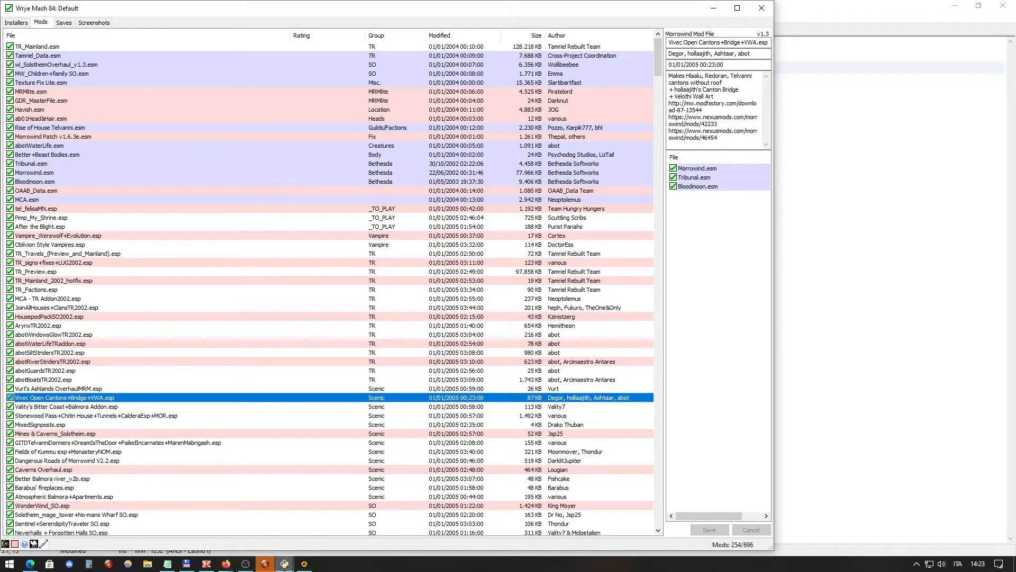
pyautogui.click(226, 565)
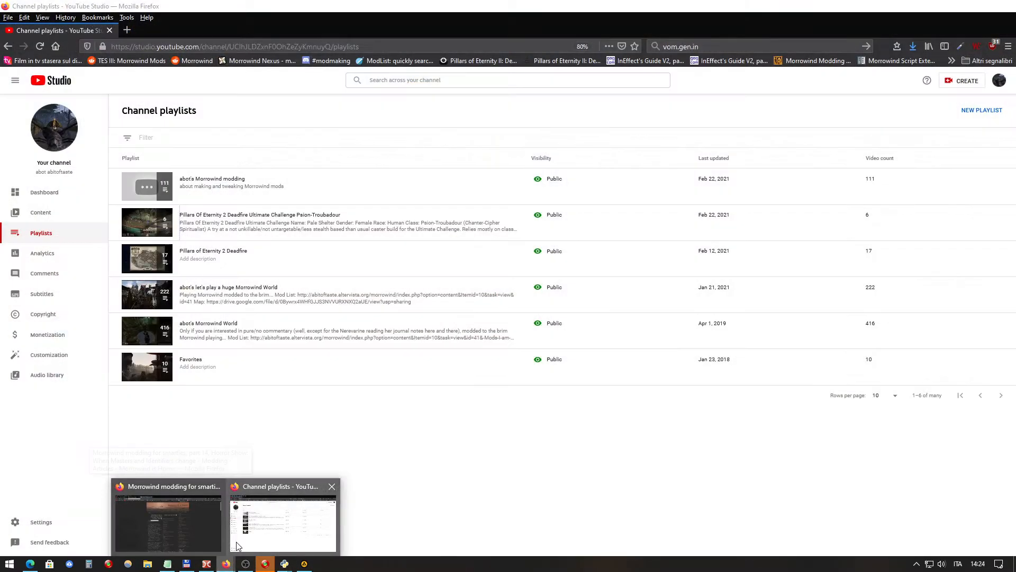
pyautogui.click(239, 542)
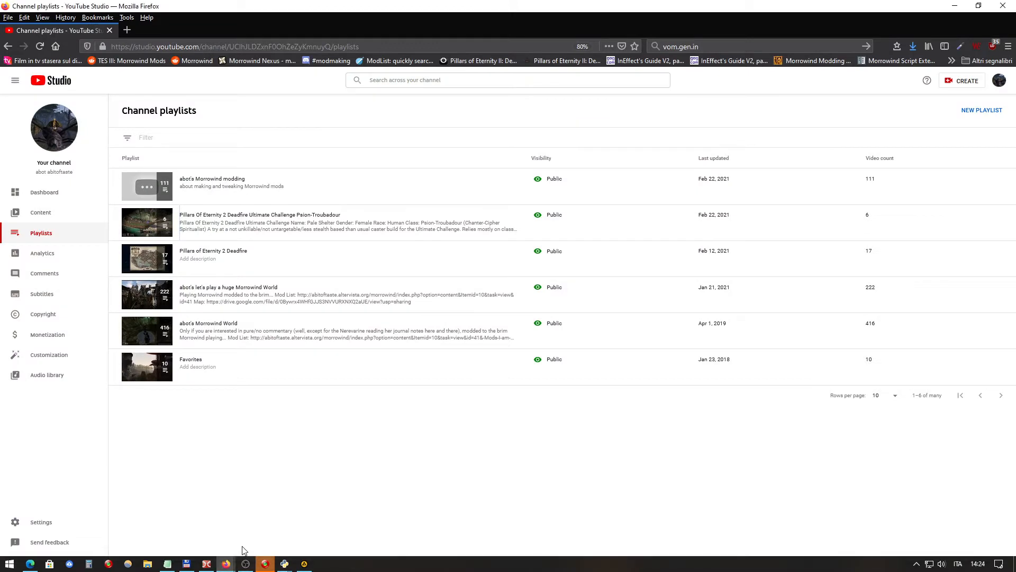
pyautogui.click(284, 563)
pyautogui.click(324, 542)
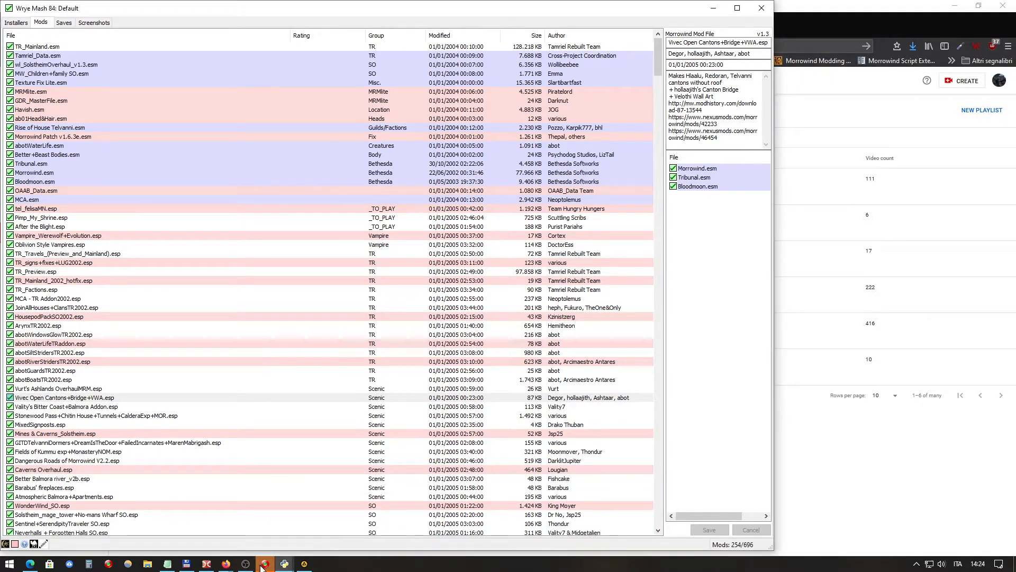
pyautogui.moveTo(228, 564)
pyautogui.click(281, 535)
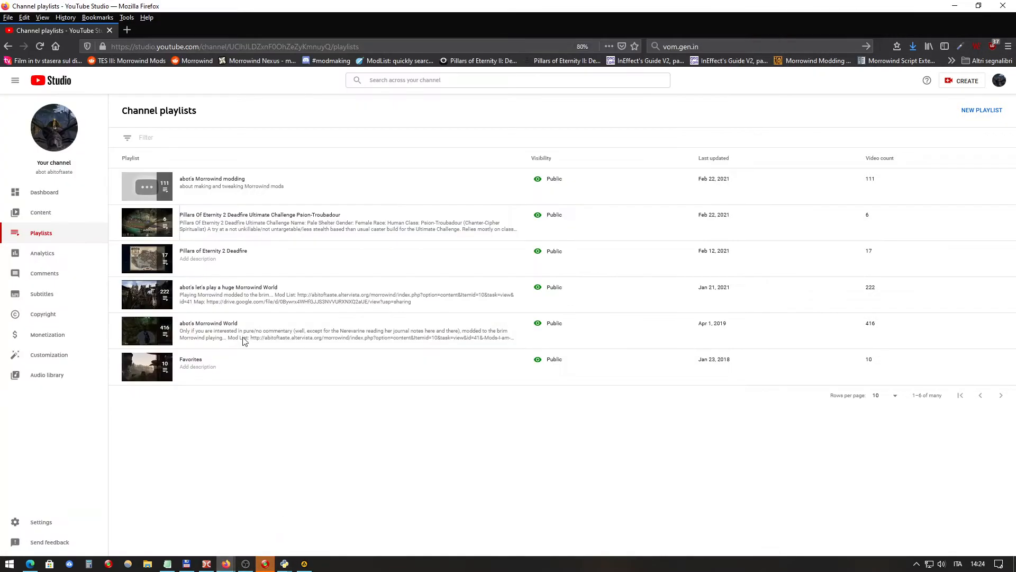
pyautogui.moveTo(289, 566)
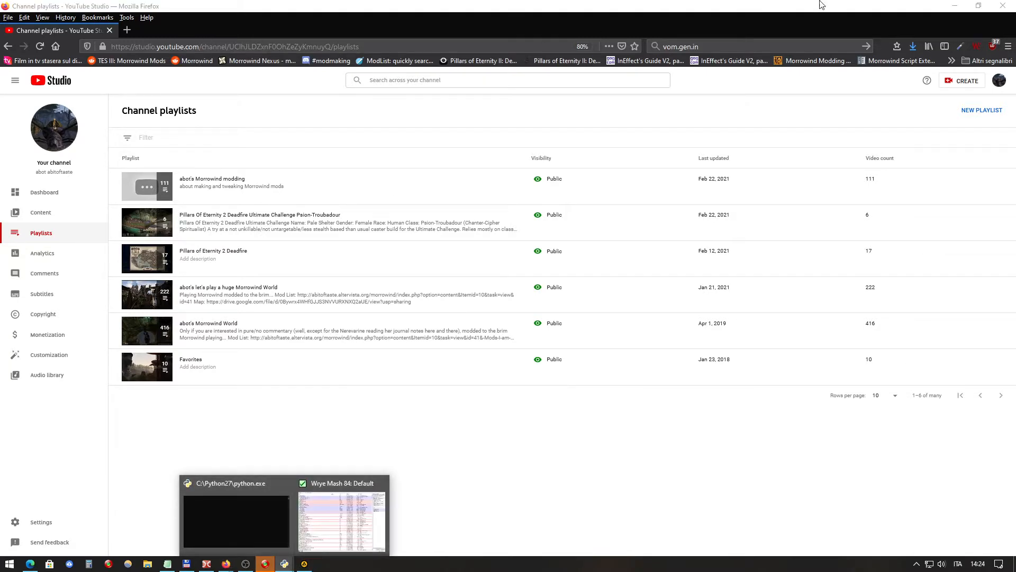
pyautogui.click(299, 502)
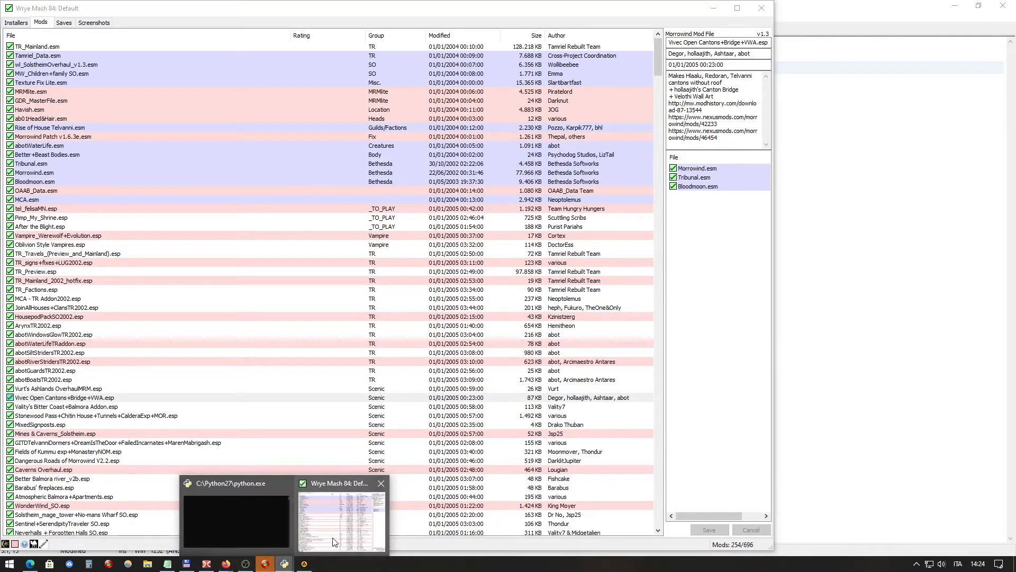
pyautogui.click(332, 538)
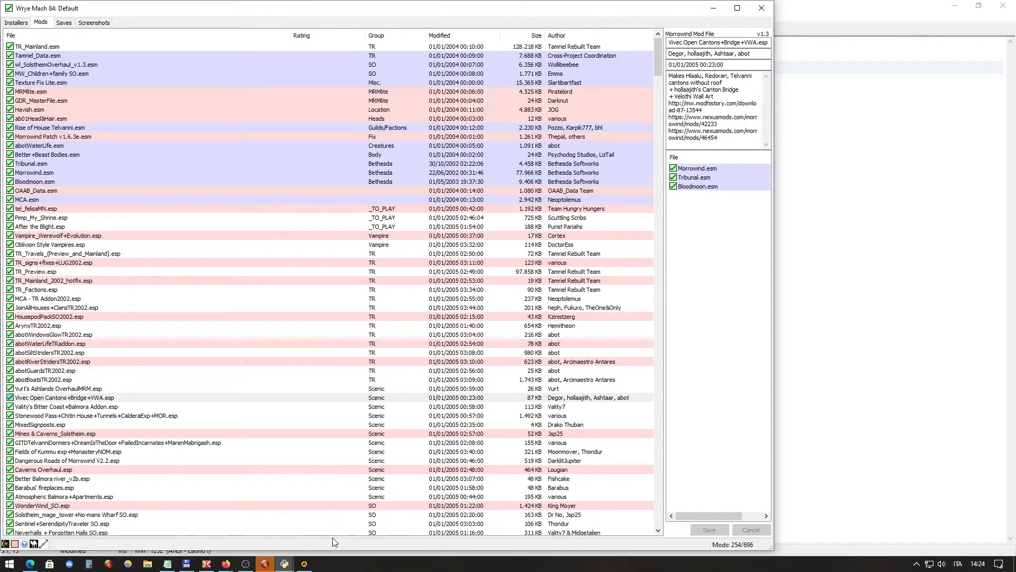
# Step: View the details of Tamriel_Data.esm, and switch to AkelPad to highlight 101 in the tr_tree_one line
pyautogui.click(55, 56)
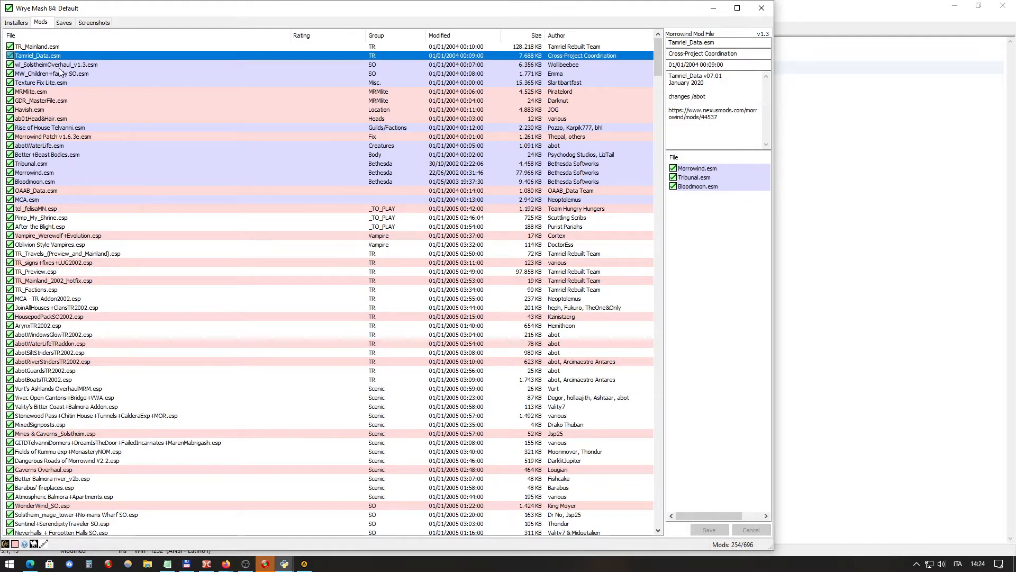
pyautogui.click(174, 567)
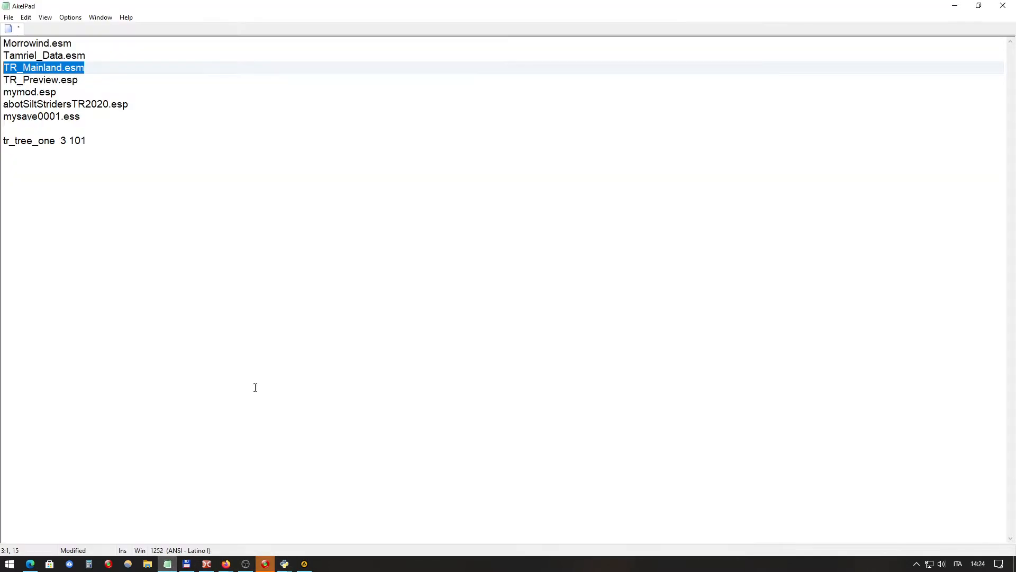
pyautogui.click(88, 140)
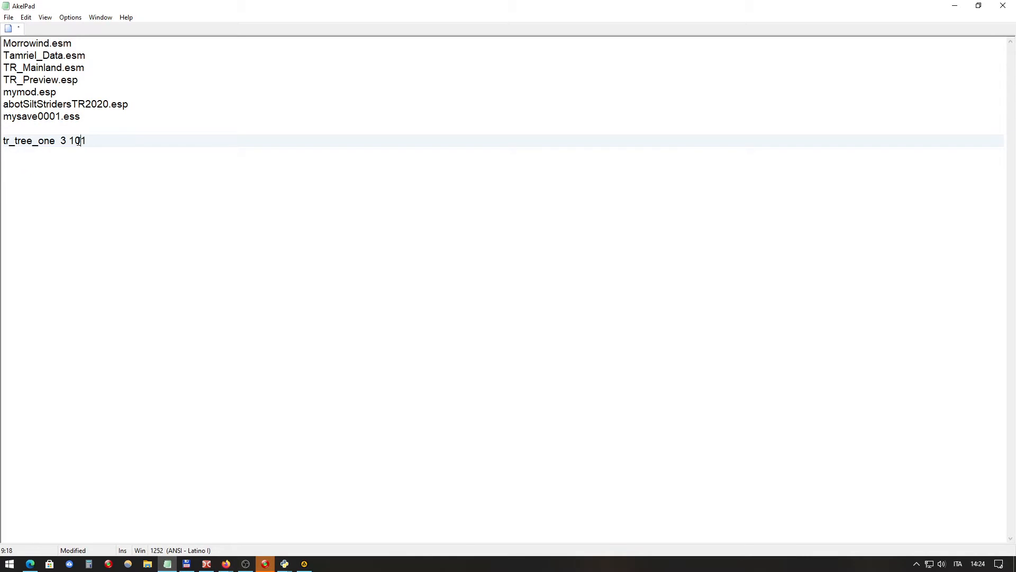
pyautogui.doubleClick(79, 141)
pyautogui.click(75, 145)
pyautogui.doubleClick(78, 144)
# Step: Highlight the tr_tree_one identifier and the end of its name several times to point out the part naming the object
pyautogui.moveTo(55, 141); pyautogui.dragTo(2, 142)
pyautogui.click(27, 142)
pyautogui.click(53, 140)
pyautogui.moveTo(54, 140); pyautogui.dragTo(44, 141)
pyautogui.doubleClick(44, 143)
pyautogui.click(44, 143)
pyautogui.doubleClick(45, 143)
pyautogui.click(45, 142)
pyautogui.moveTo(41, 142); pyautogui.dragTo(59, 144)
# Step: Try inserting 4_ before tree in the example identifier, highlight tr_4_tree_one as the changed name, and undo the insertion
pyautogui.click(35, 141)
pyautogui.write('4_')
pyautogui.click(44, 142)
pyautogui.moveTo(67, 141); pyautogui.dragTo(3, 143)
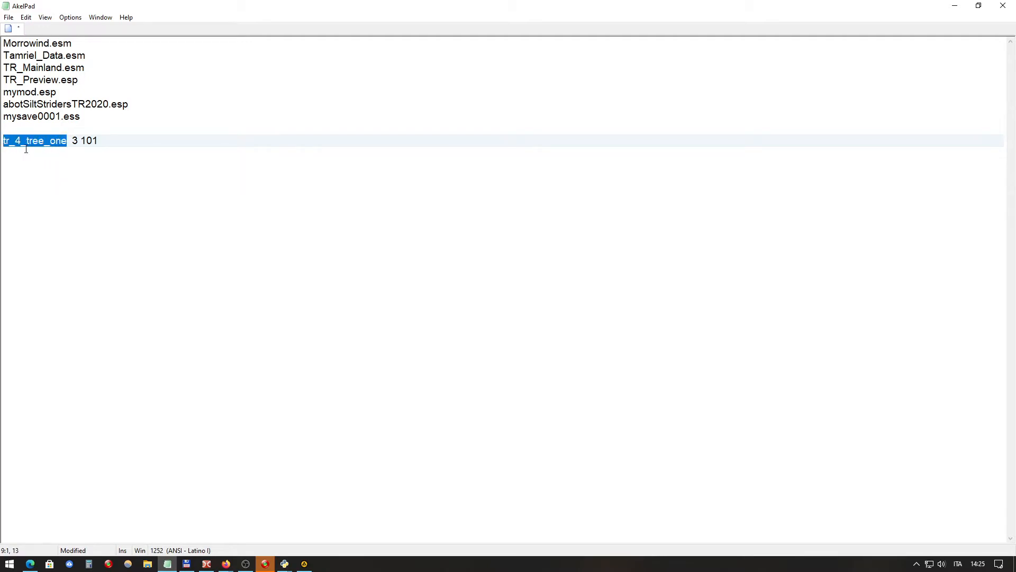
pyautogui.click(69, 142)
pyautogui.moveTo(69, 142); pyautogui.dragTo(4, 142)
pyautogui.press('Left')
pyautogui.moveTo(67, 142); pyautogui.dragTo(3, 143)
pyautogui.click(32, 142)
pyautogui.hotkey('ctrl', 'z')
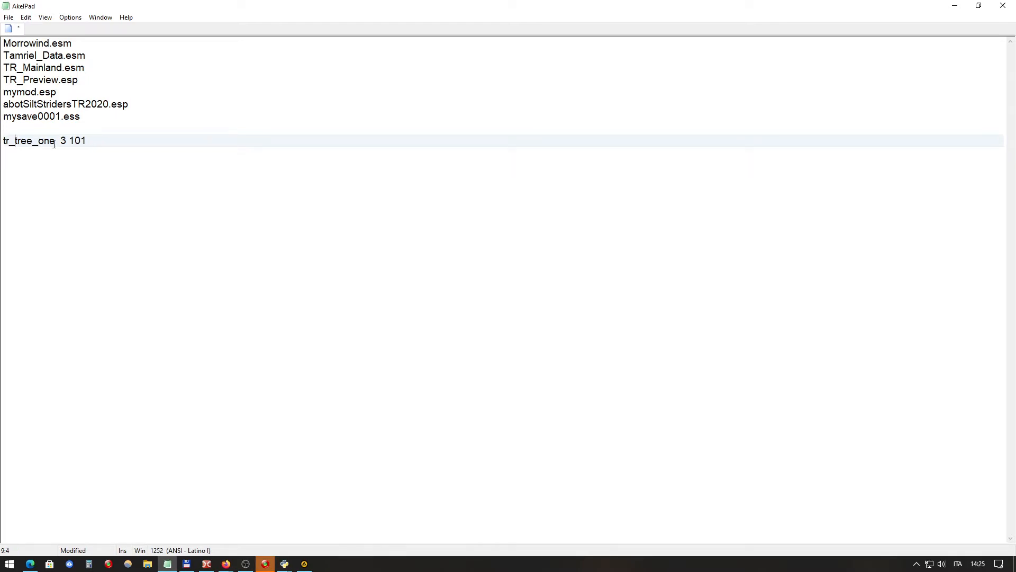
# Step: Highlight the tr_tree_one identifier and the number 101 beside it to compare the two kinds of reference data
pyautogui.moveTo(60, 141); pyautogui.dragTo(1, 145)
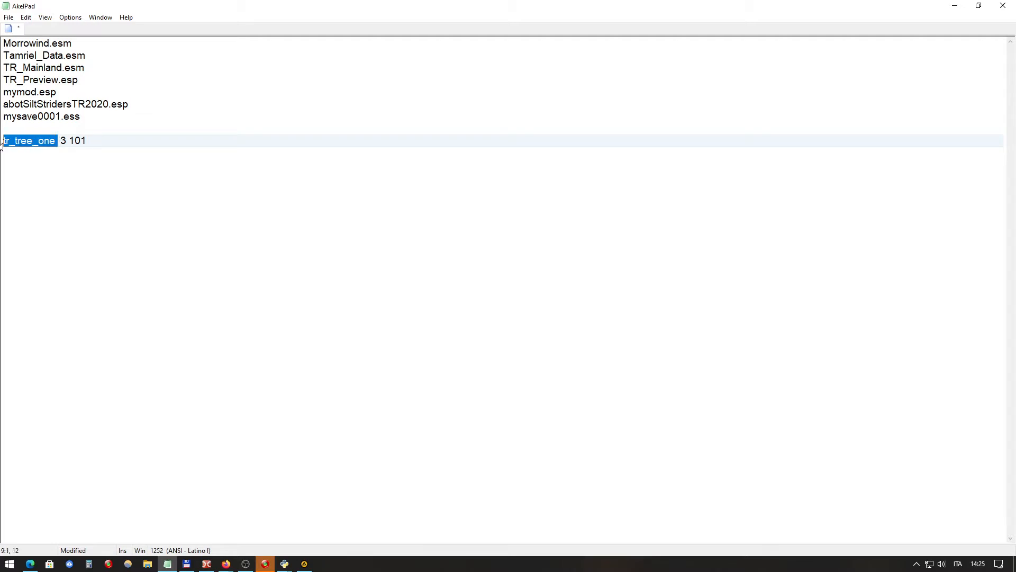
pyautogui.click(27, 142)
pyautogui.moveTo(55, 141); pyautogui.dragTo(1, 146)
pyautogui.doubleClick(83, 139)
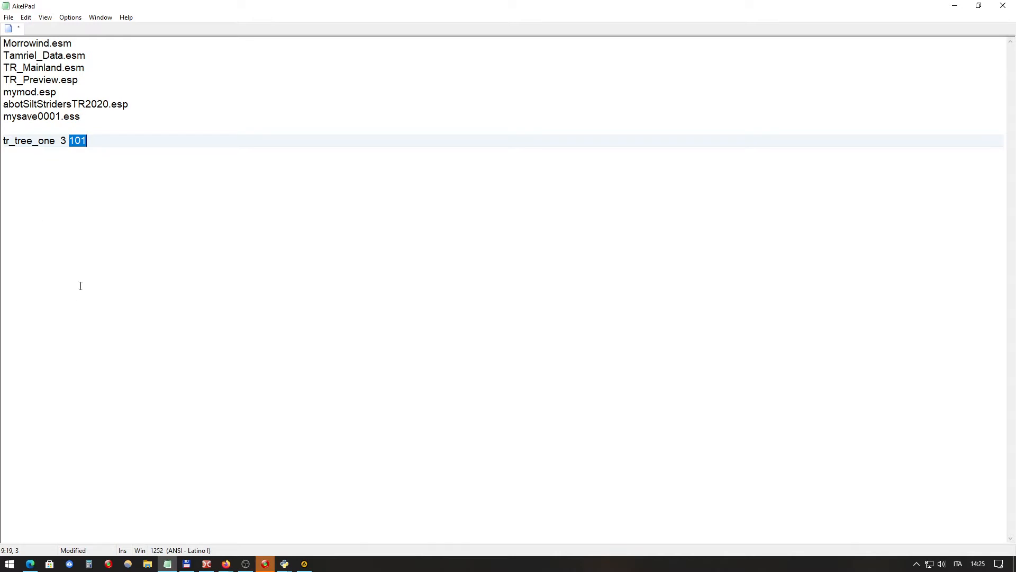
# Step: Switch to Firefox and bring up the Morrowind modding for smarties, part 14 article about changing masters and identifiers
pyautogui.click(226, 564)
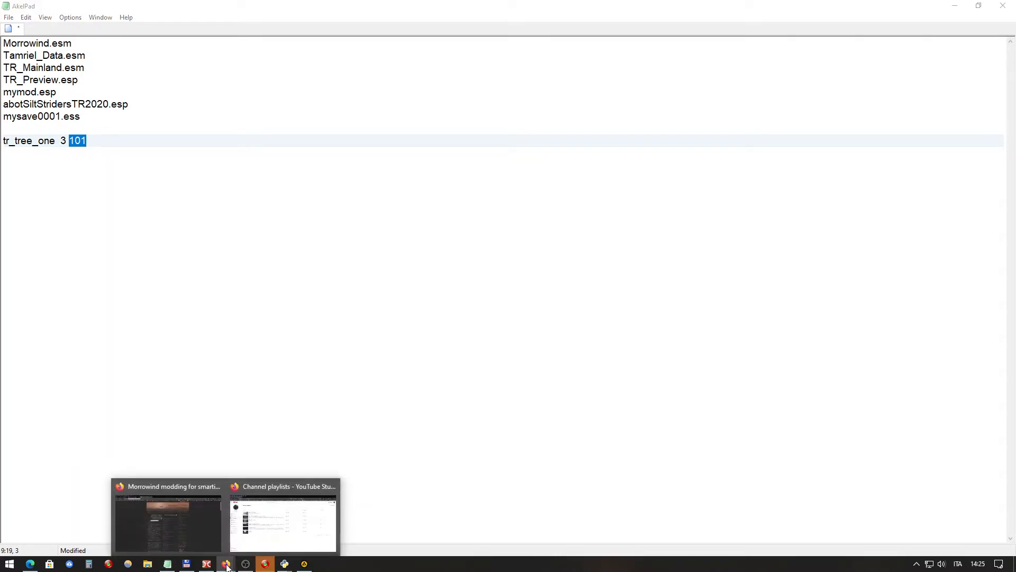
pyautogui.click(194, 525)
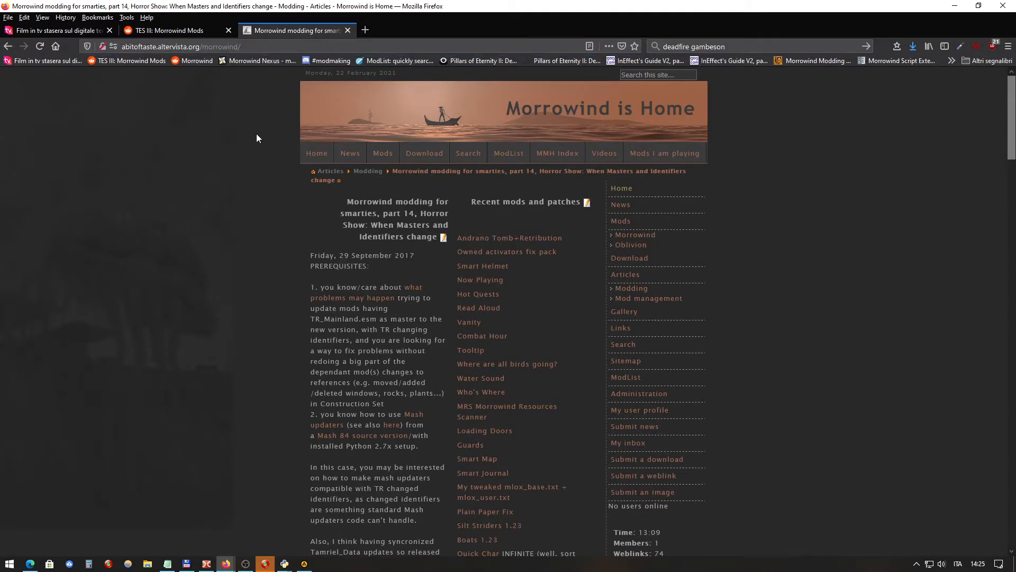
# Step: Switch to Edge, bring up the Morrowind modding for smarties, part 14 article, and reduce the page zoom one level
pyautogui.click(30, 563)
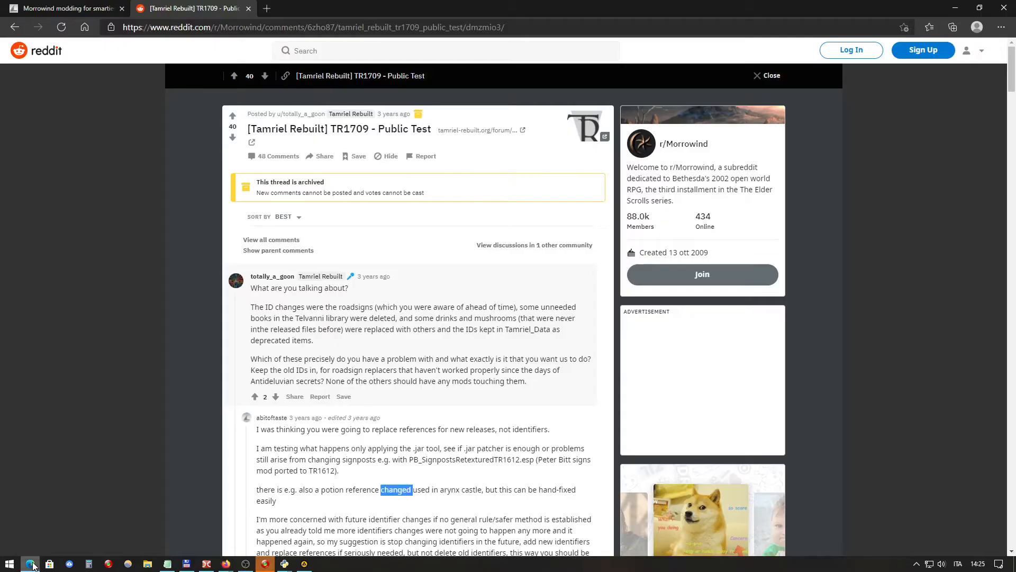
pyautogui.click(14, 28)
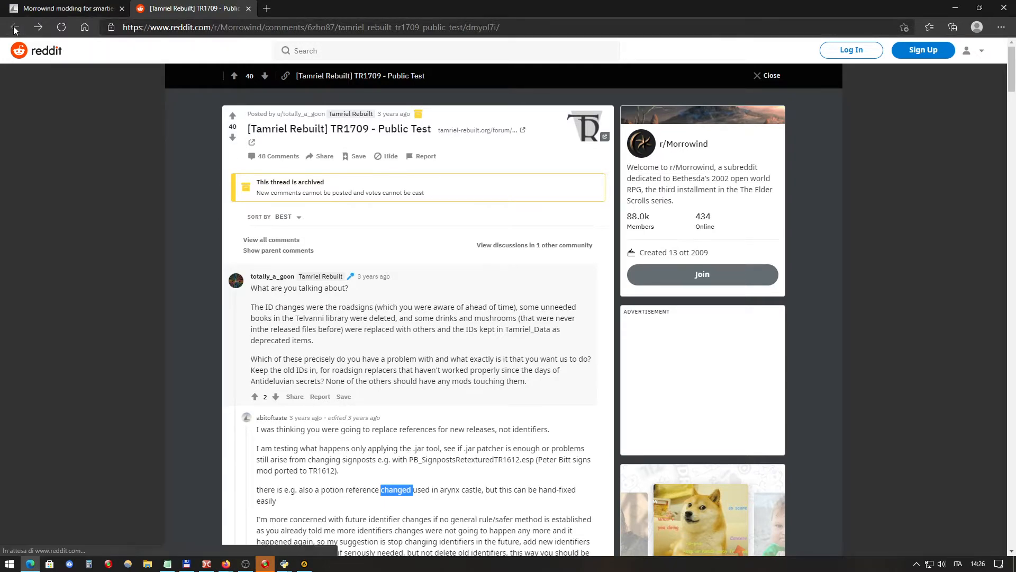
pyautogui.click(66, 8)
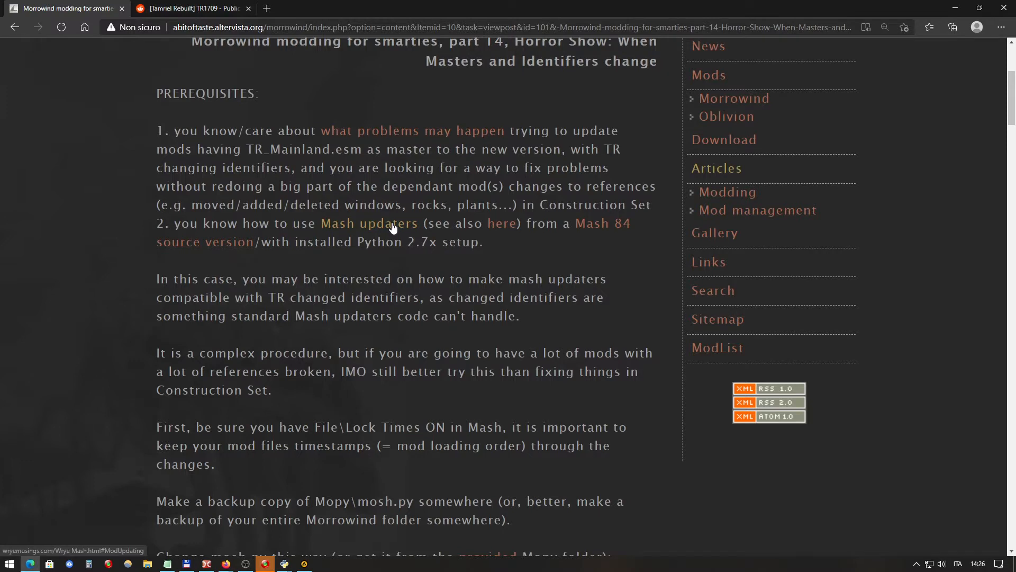
pyautogui.hotkey('ctrl', '-')
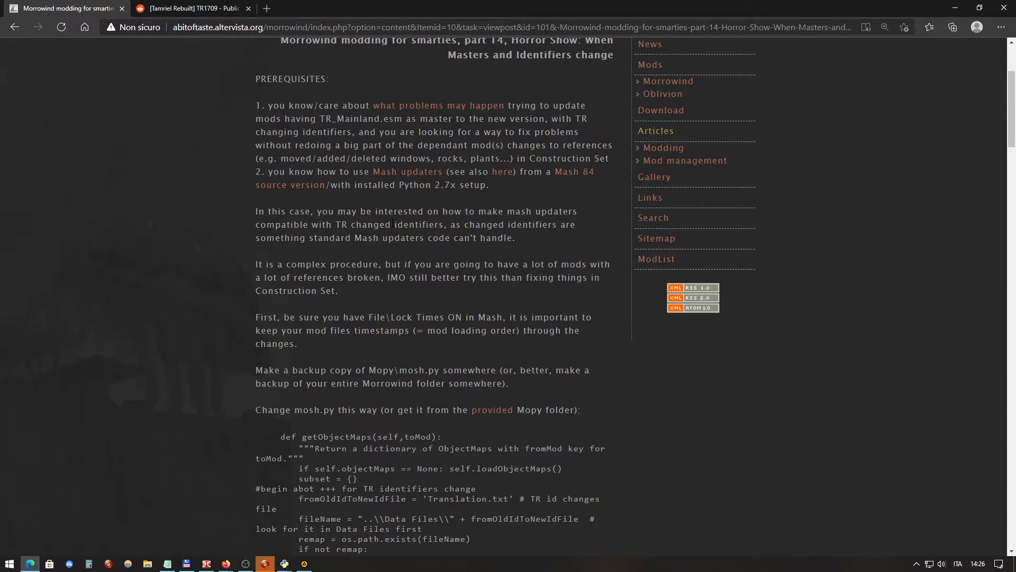
pyautogui.scroll(-4, 466, 241)
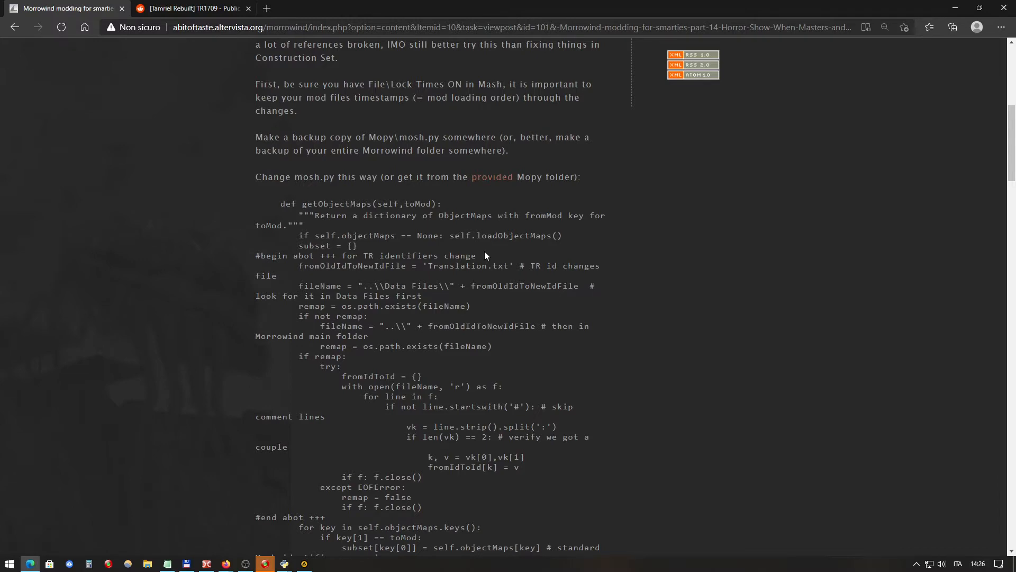
pyautogui.scroll(5, 485, 252)
pyautogui.scroll(3, 485, 251)
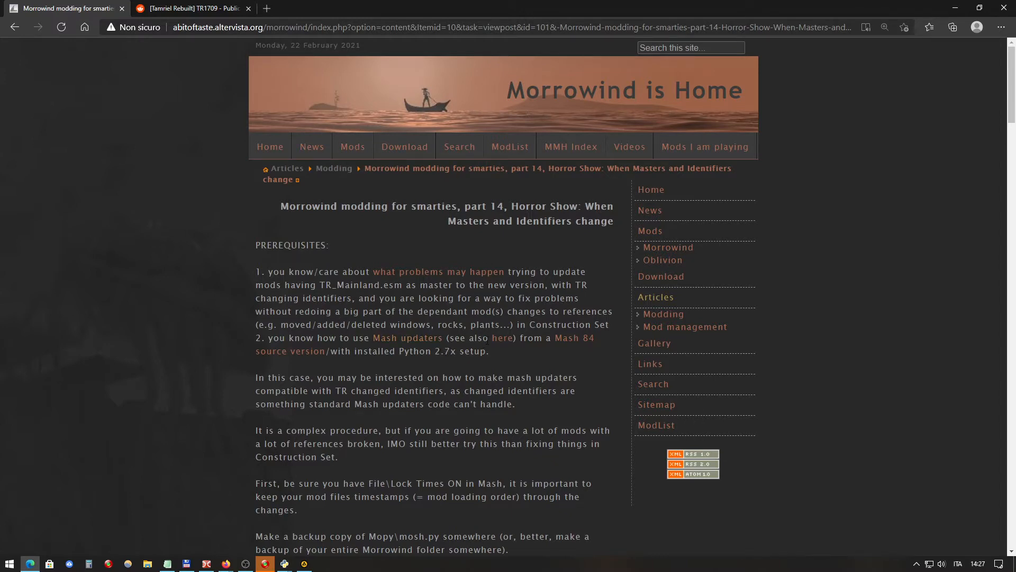
# Step: Highlight words in the article's introduction, especially "identifiers" in the sentence about what standard Mash updaters code can't handle
pyautogui.doubleClick(509, 381)
pyautogui.tripleClick(550, 376)
pyautogui.doubleClick(531, 430)
pyautogui.click(575, 432)
pyautogui.doubleClick(534, 391)
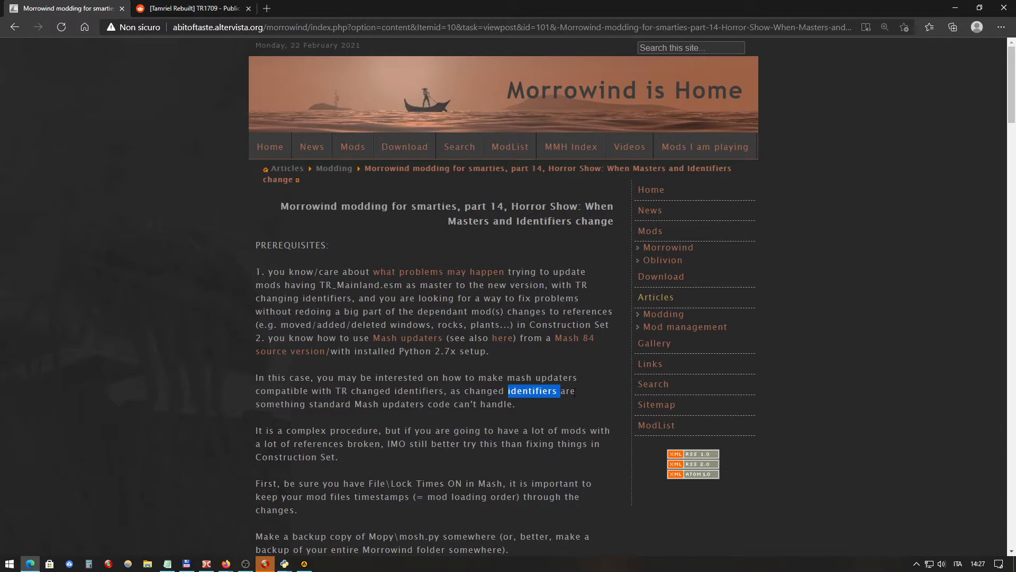
pyautogui.doubleClick(568, 391)
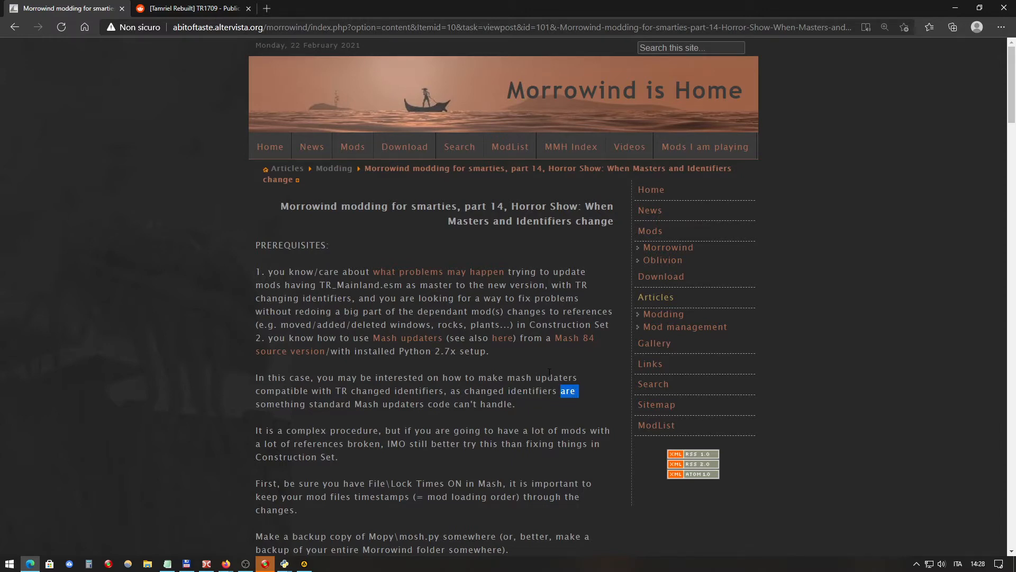
pyautogui.doubleClick(524, 391)
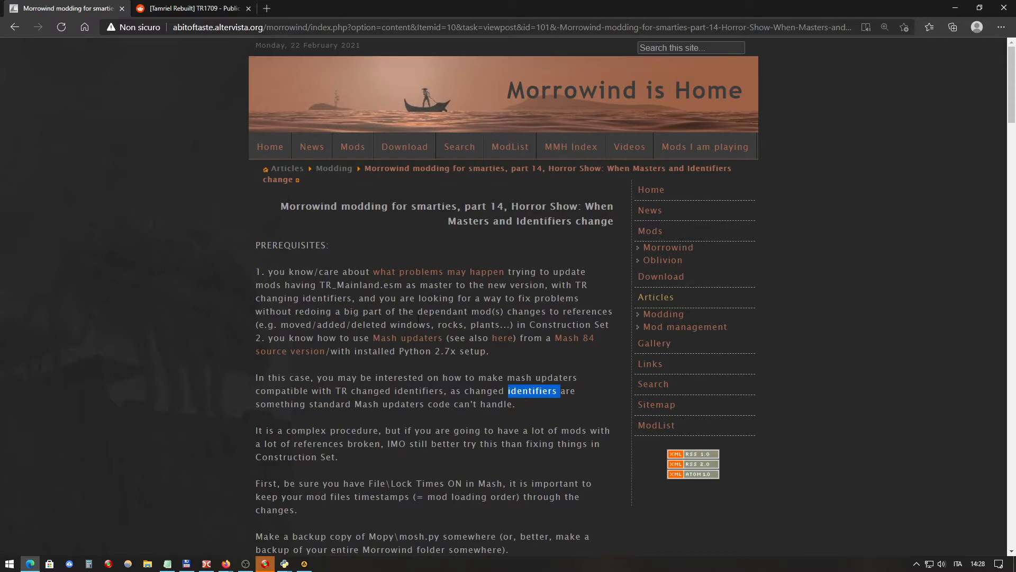
# Step: Review the article's introductory paragraphs and highlight "interested" in the sentence about making mash updaters compatible
pyautogui.scroll(-3, 350, 354)
pyautogui.click(378, 374)
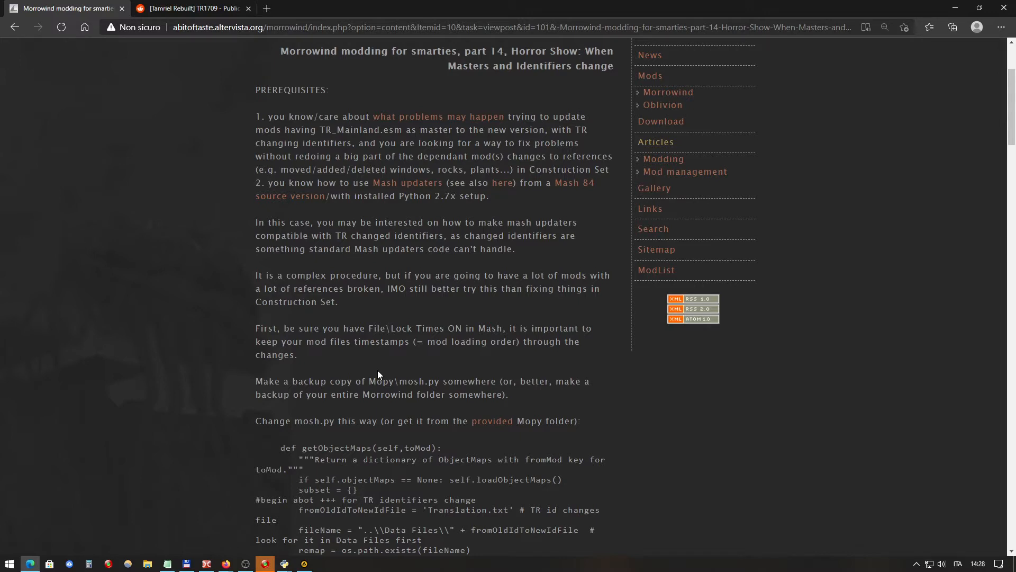
pyautogui.scroll(2, 378, 374)
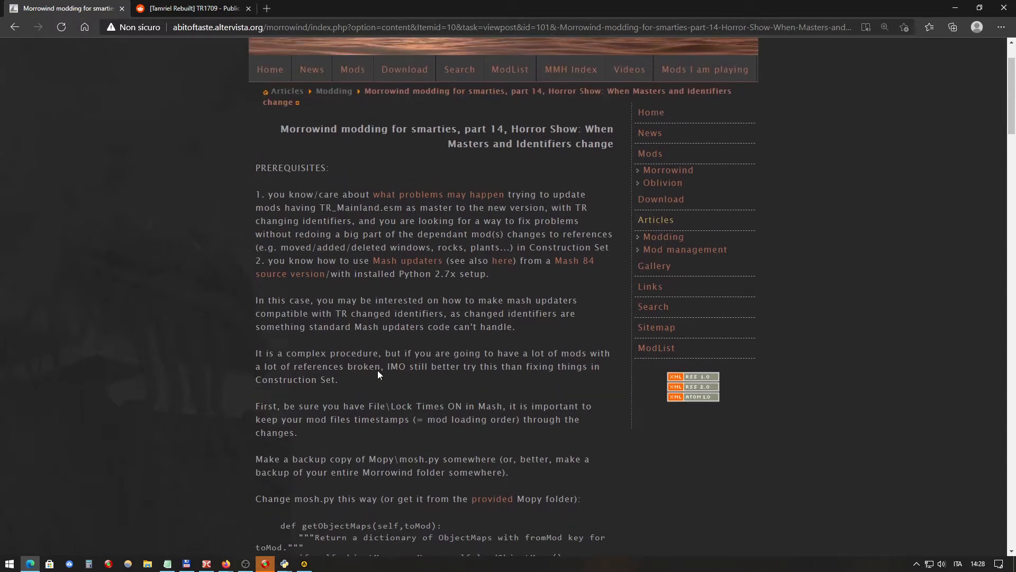
pyautogui.doubleClick(407, 352)
pyautogui.click(427, 314)
pyautogui.doubleClick(413, 299)
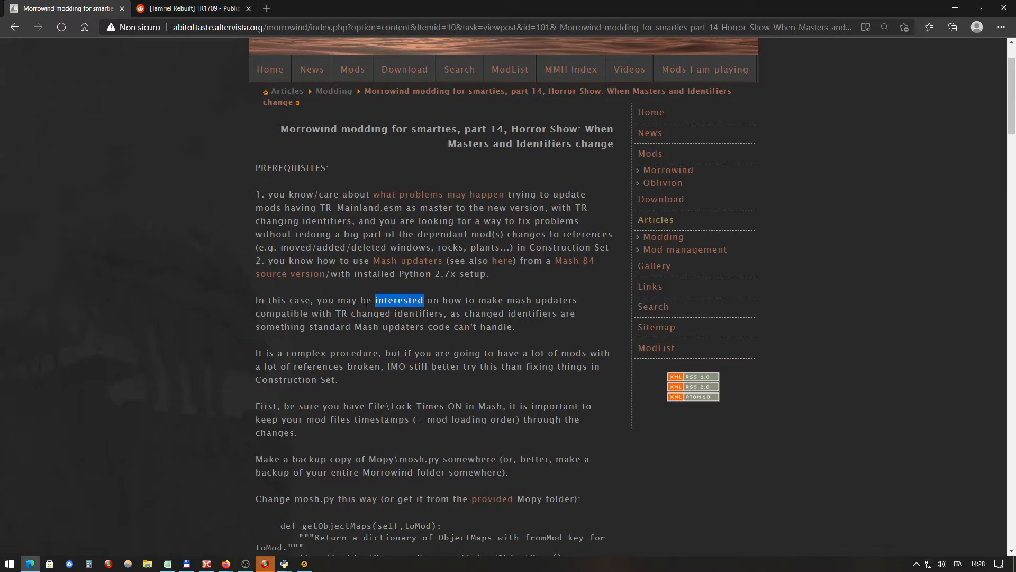
# Step: Examine the modified getObjectMaps code, highlighting fromIdToId and objectMaps to point out the identifier remapping
pyautogui.scroll(-9, 367, 302)
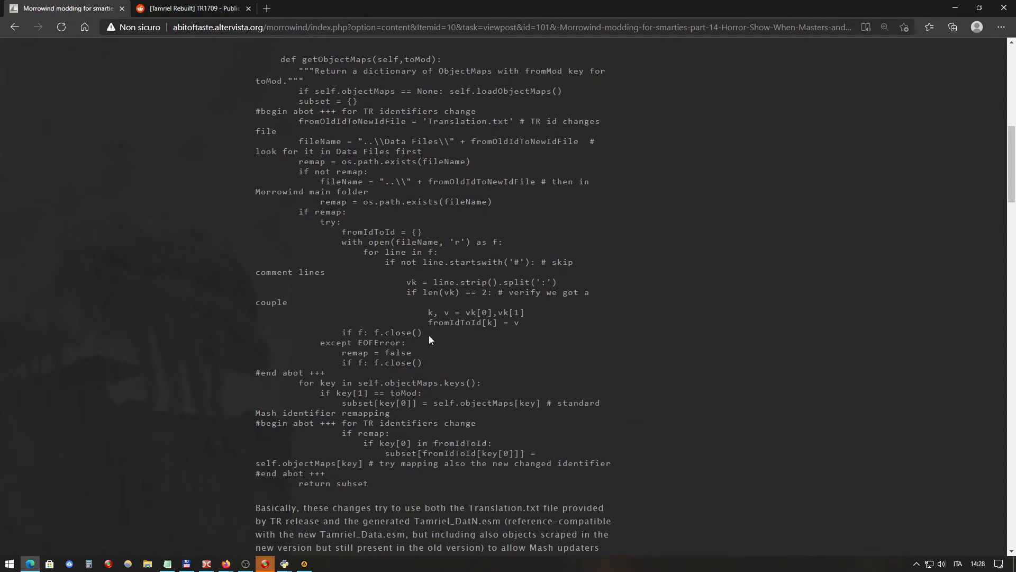
pyautogui.doubleClick(455, 323)
pyautogui.doubleClick(397, 446)
pyautogui.doubleClick(460, 443)
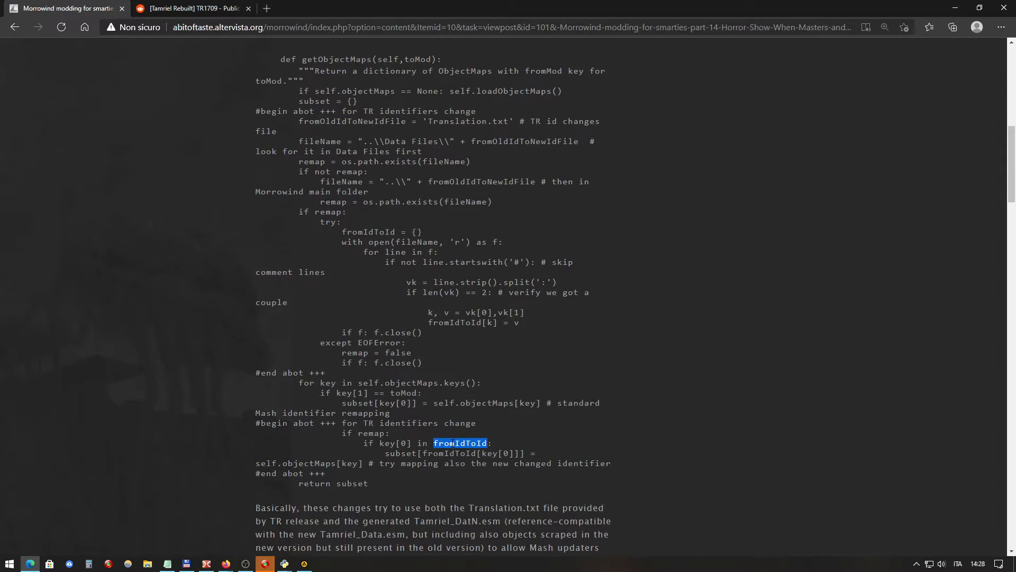
pyautogui.click(419, 453)
pyautogui.doubleClick(487, 403)
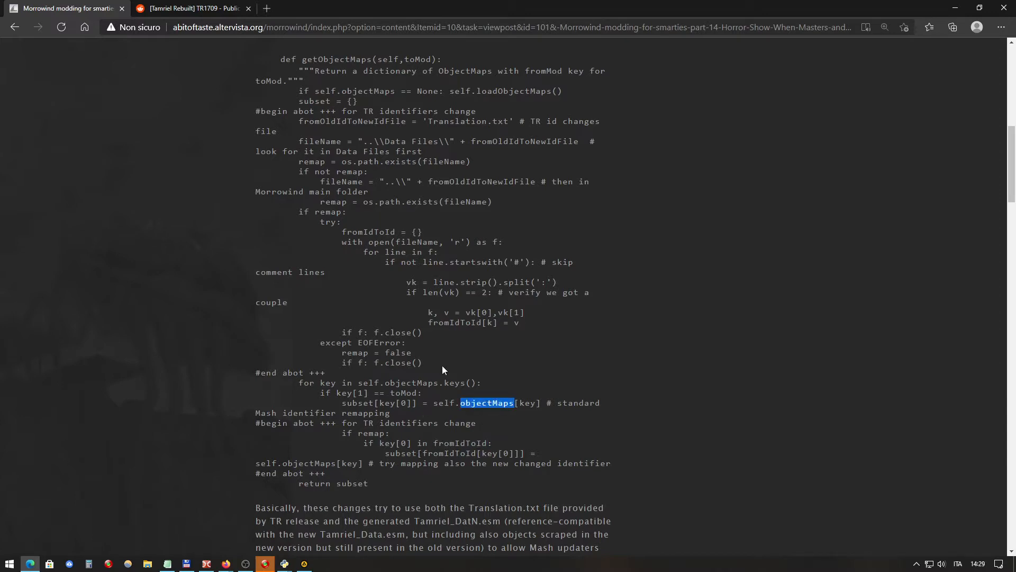
pyautogui.click(445, 297)
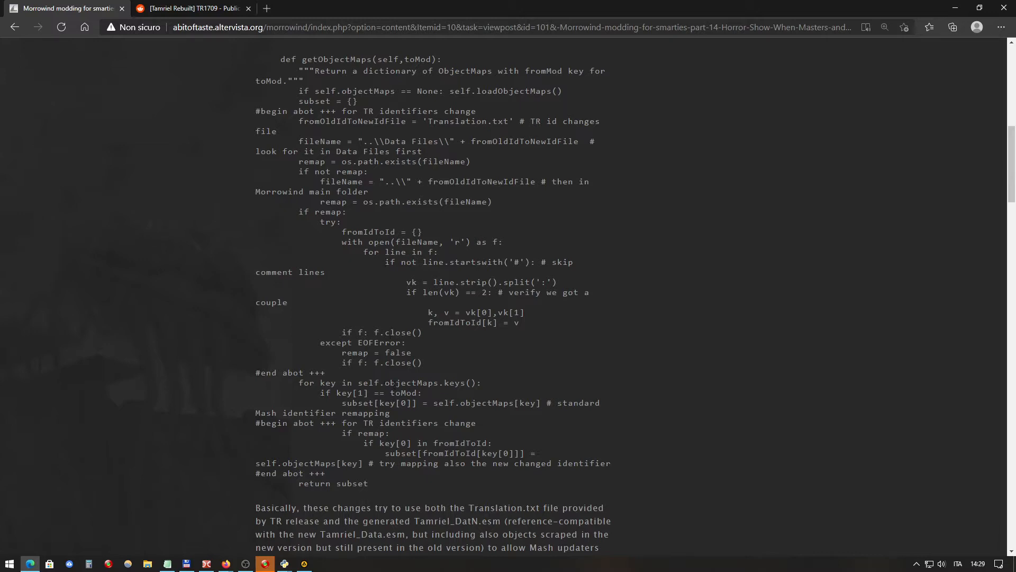
pyautogui.doubleClick(393, 383)
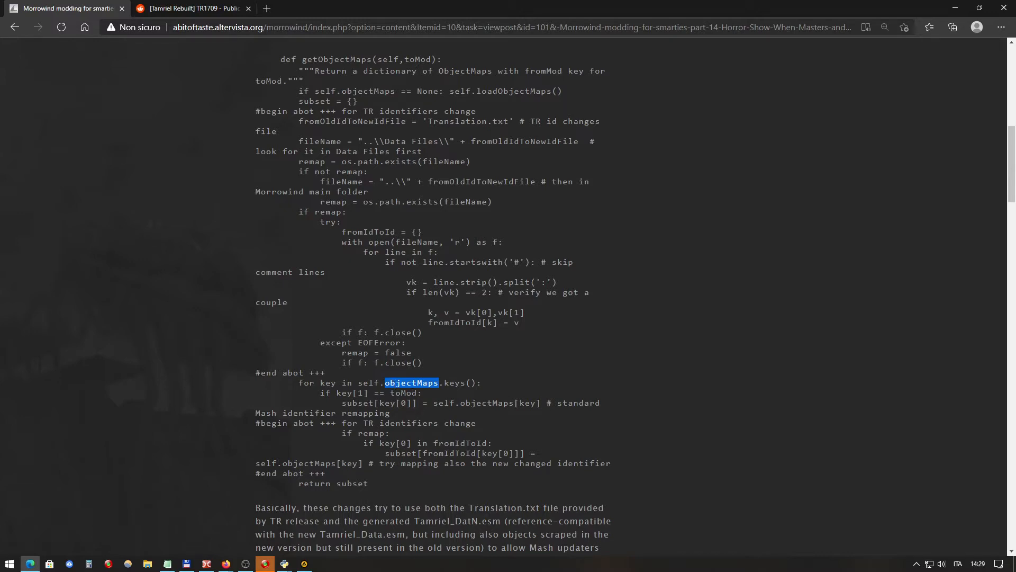
pyautogui.click(409, 385)
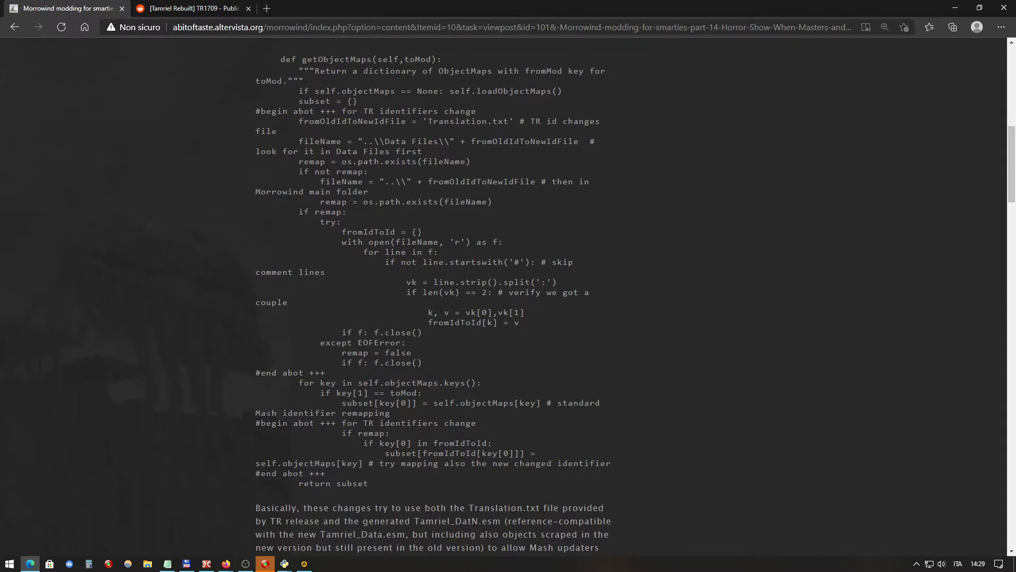
# Step: Return to the site's home page, reopen the full part 14 article, and skim it to the end
pyautogui.scroll(10, 456, 266)
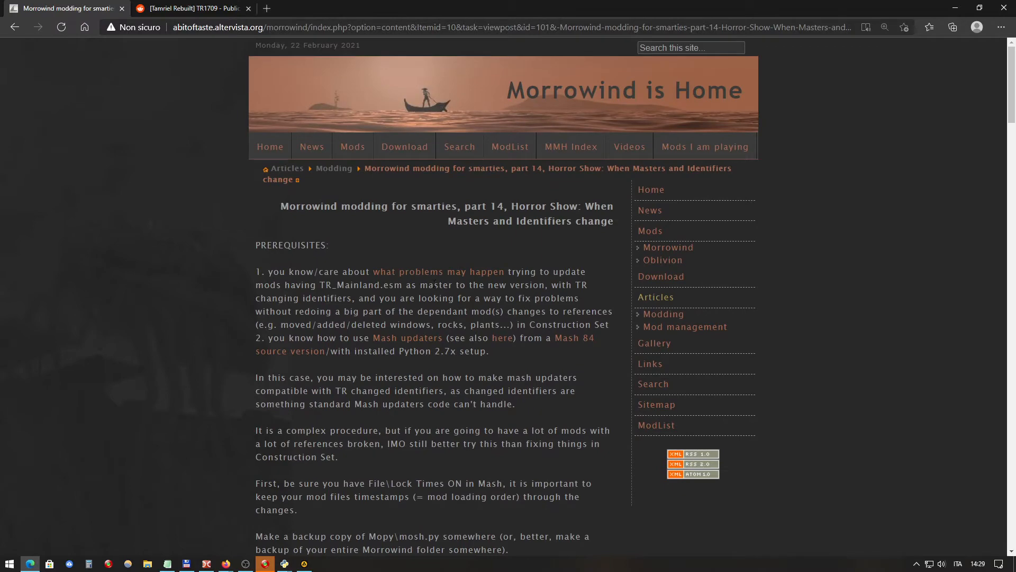
pyautogui.scroll(-20, 438, 329)
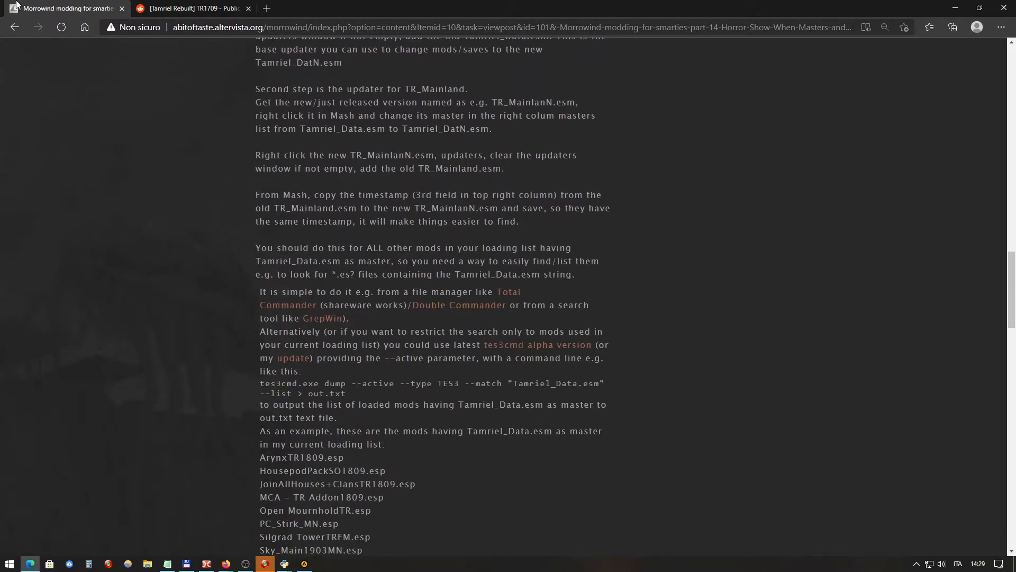
pyautogui.click(22, 31)
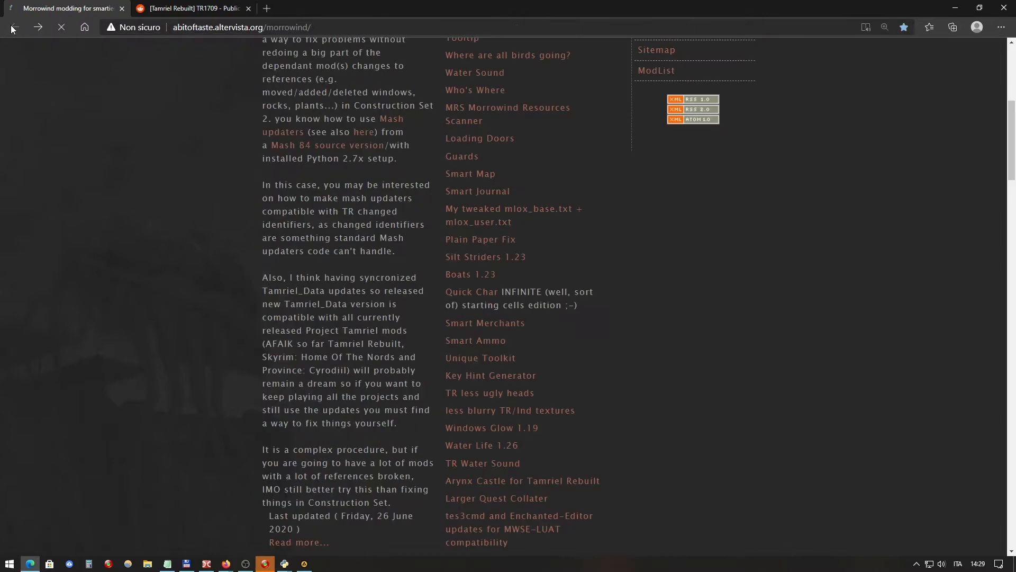
pyautogui.scroll(-5, 121, 130)
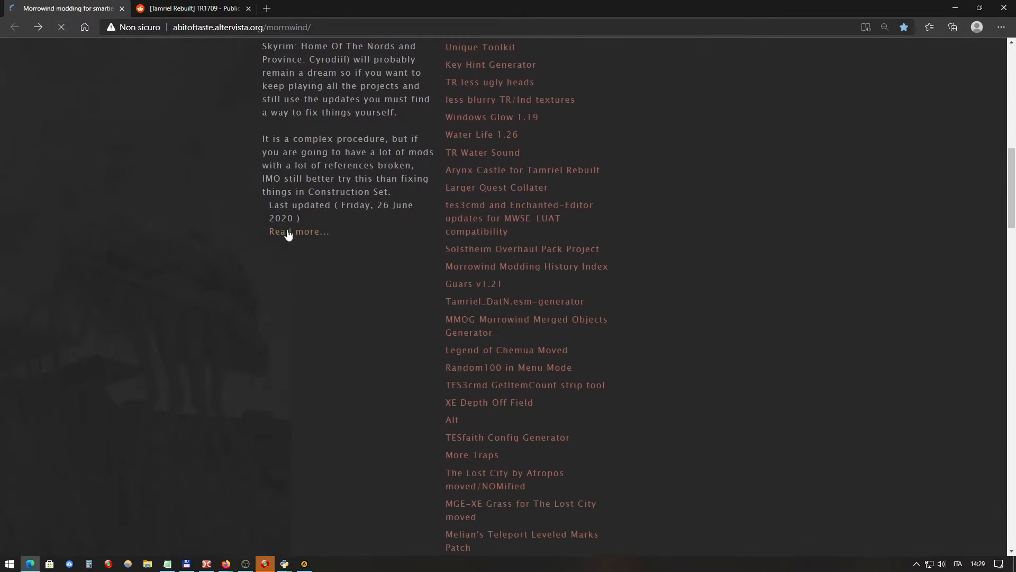
pyautogui.click(288, 234)
pyautogui.scroll(-20, 385, 233)
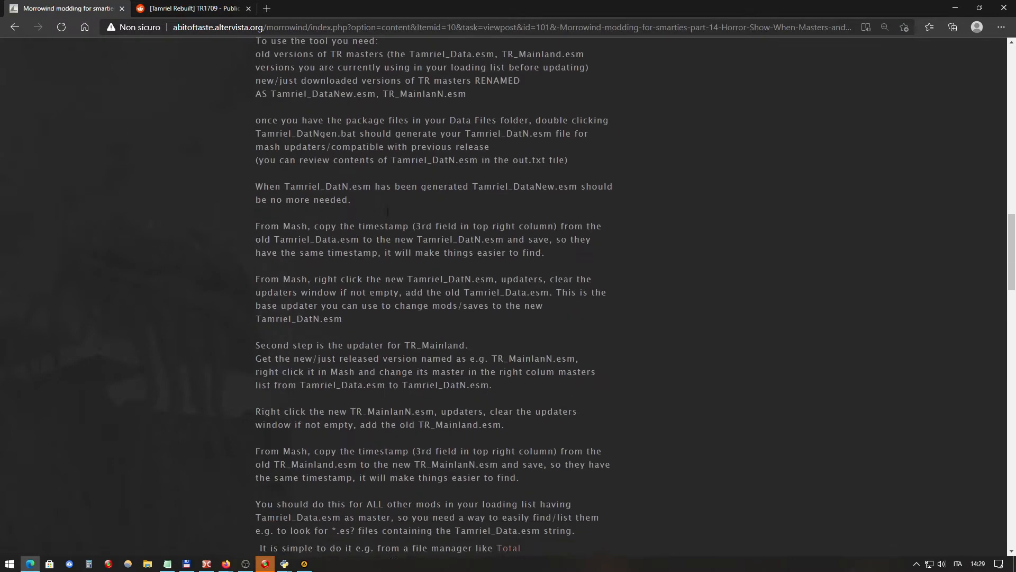
pyautogui.scroll(-20, 387, 211)
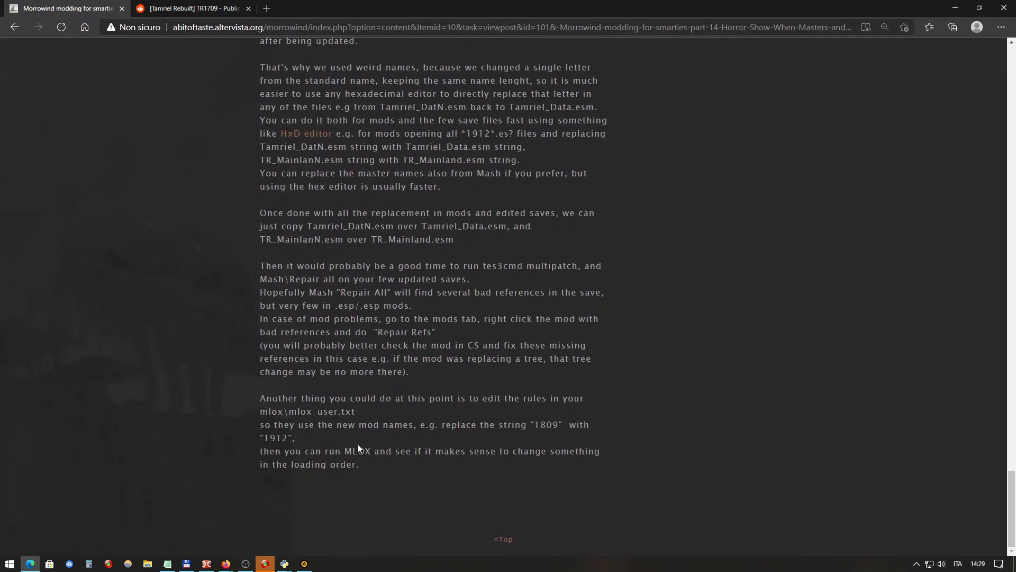
# Step: Try the "this" link in Note2 near the article's end and return to the article
pyautogui.scroll(4, 523, 306)
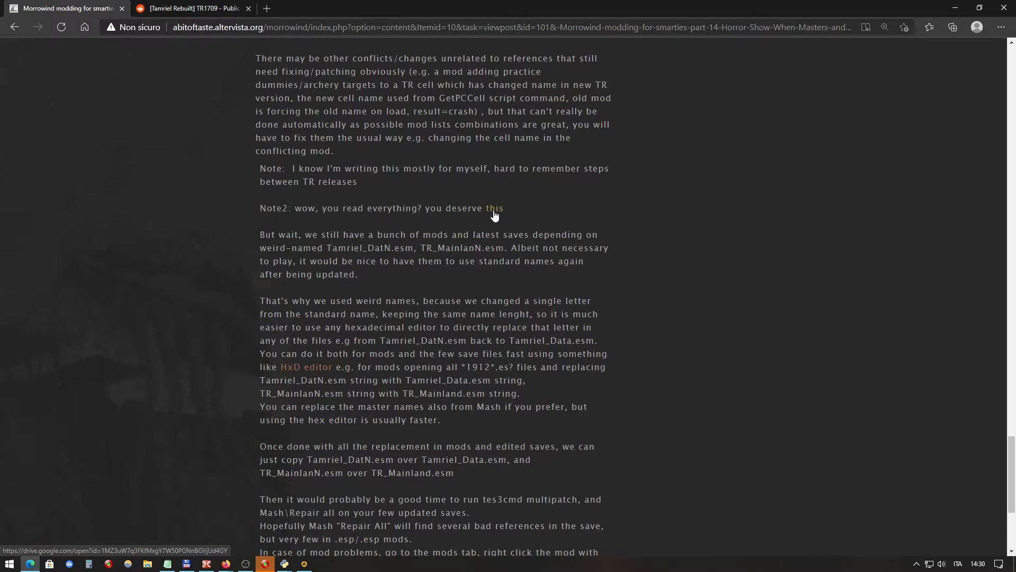
pyautogui.scroll(20, 495, 214)
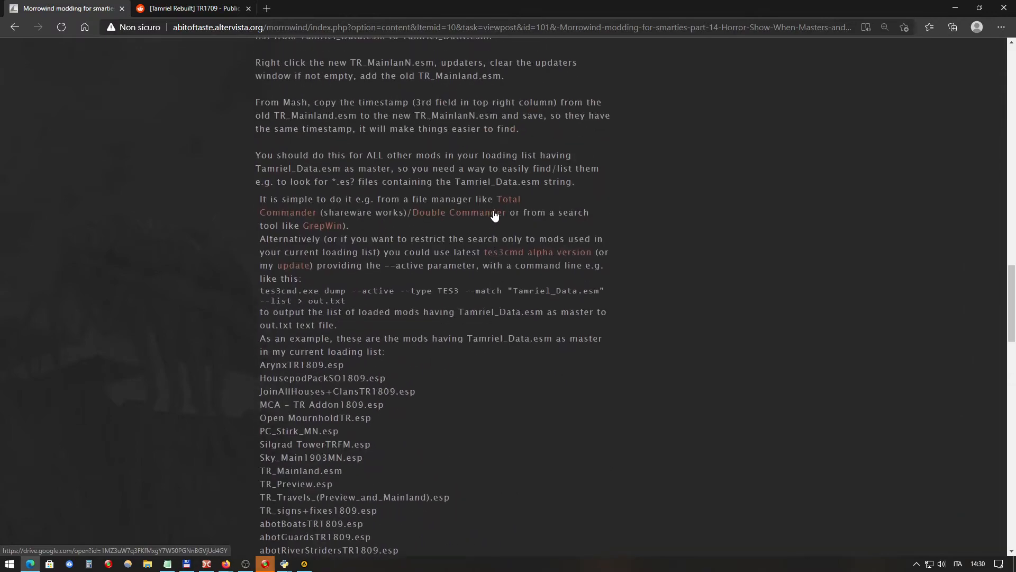
pyautogui.scroll(-20, 495, 216)
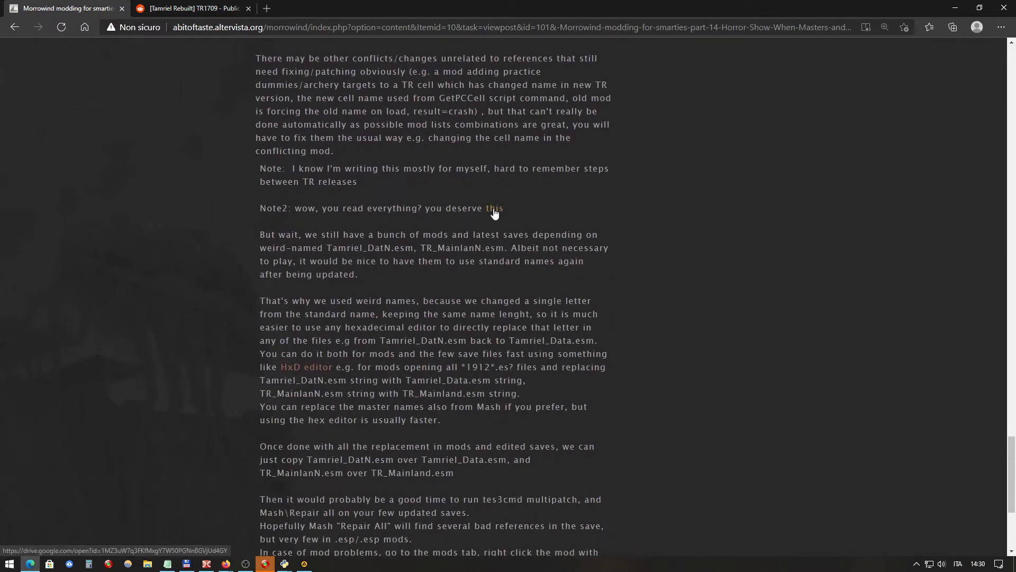
pyautogui.click(495, 211)
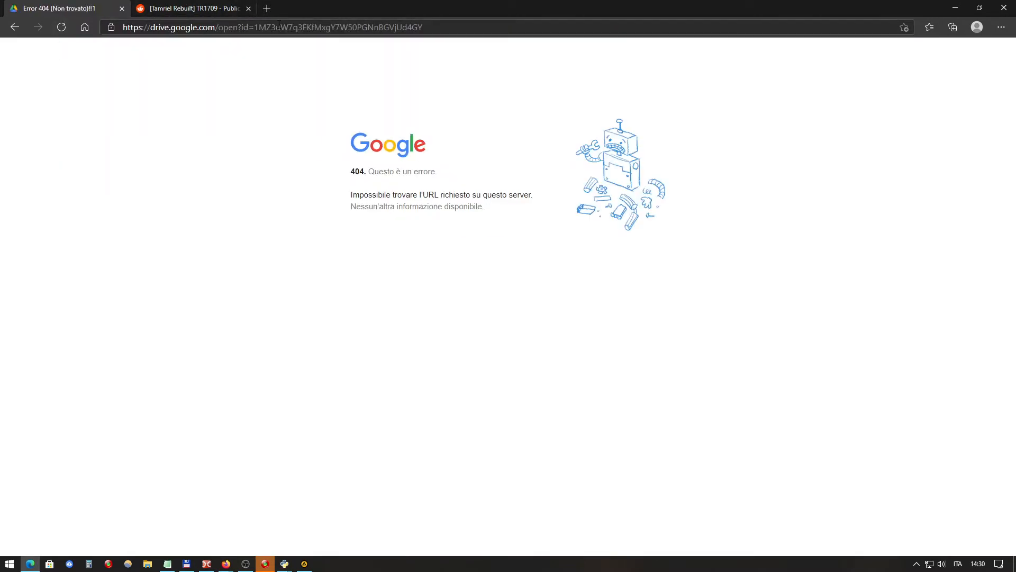
pyautogui.rightClick(14, 29)
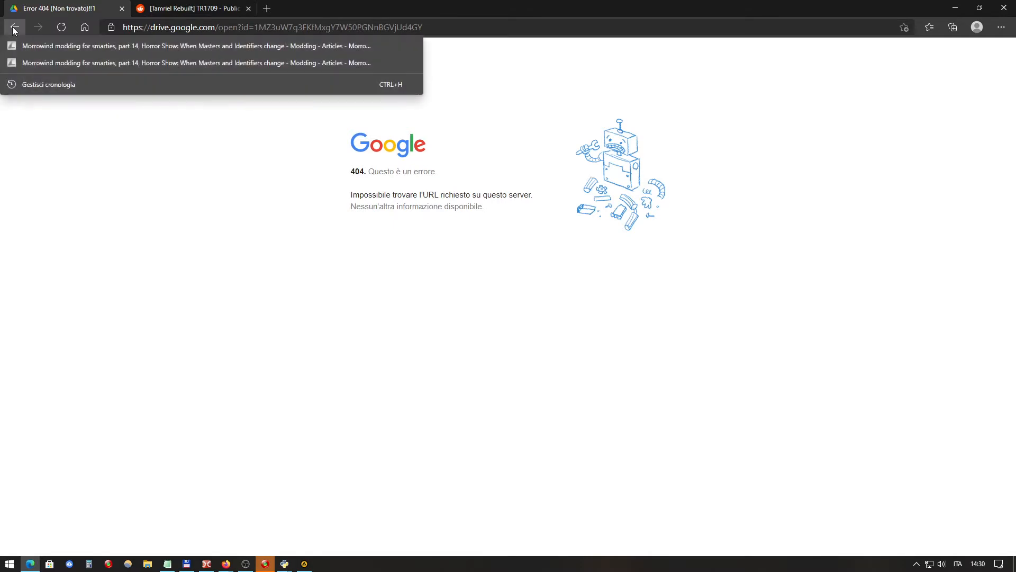
pyautogui.click(15, 30)
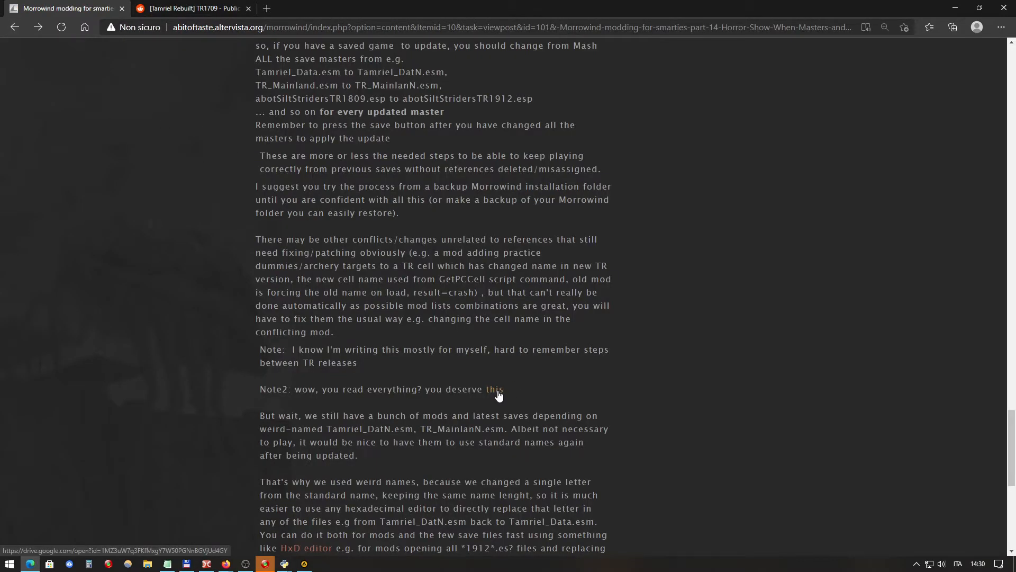
pyautogui.rightClick(498, 392)
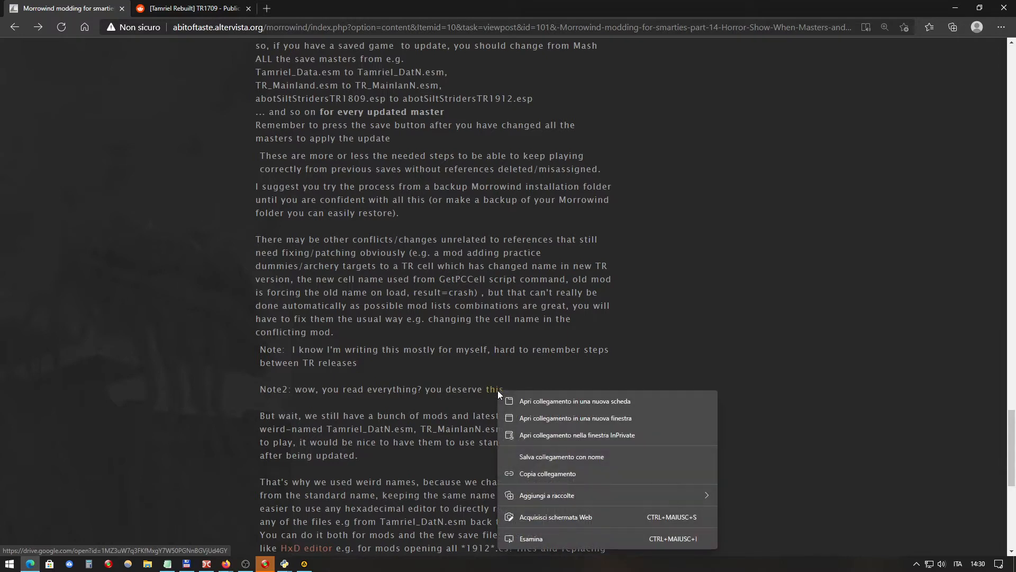
pyautogui.click(532, 362)
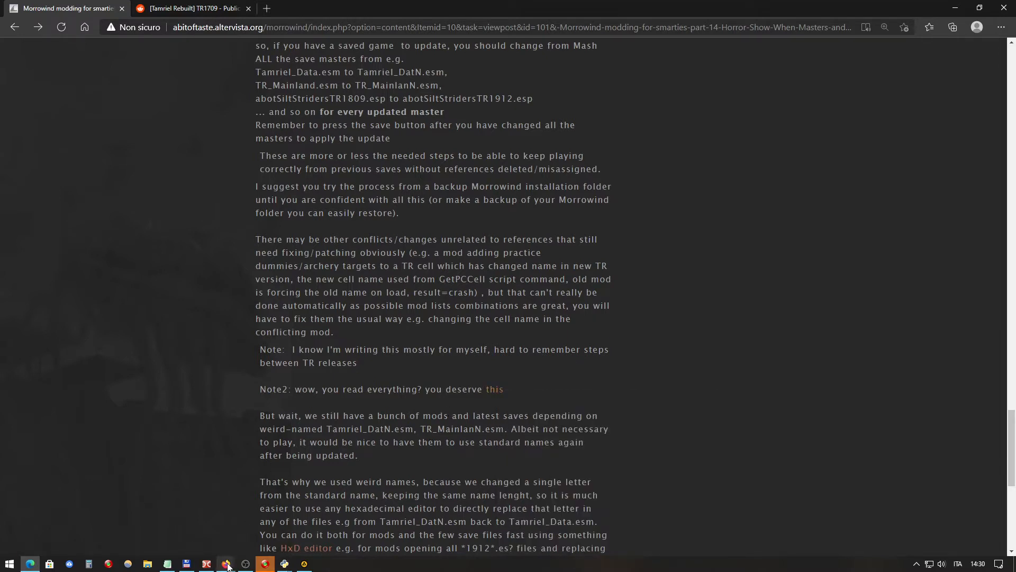
# Step: Switch to Firefox, load the Morrowind is Home site, and open the full part 14 article
pyautogui.moveTo(226, 563)
pyautogui.click(258, 546)
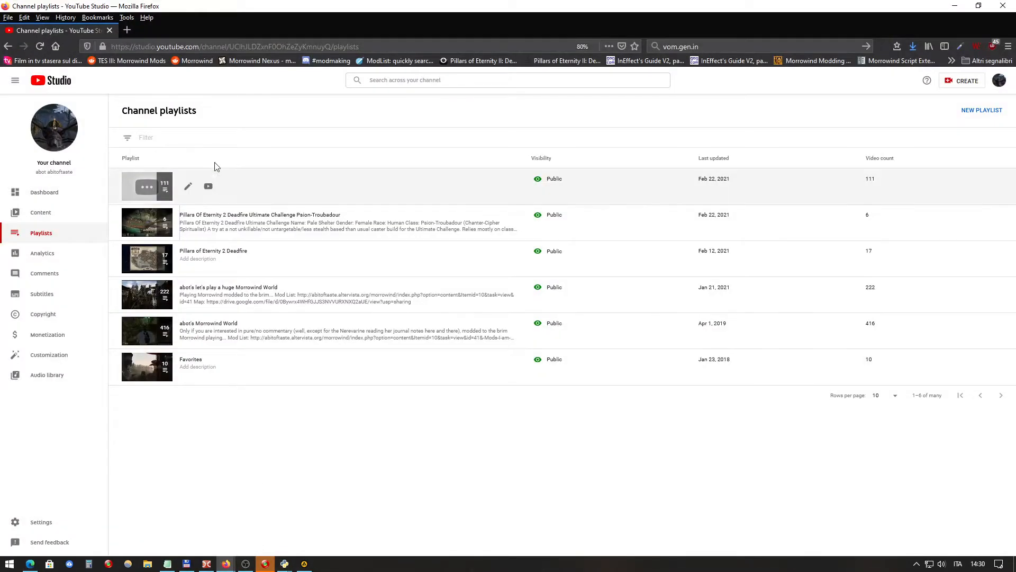
pyautogui.click(397, 62)
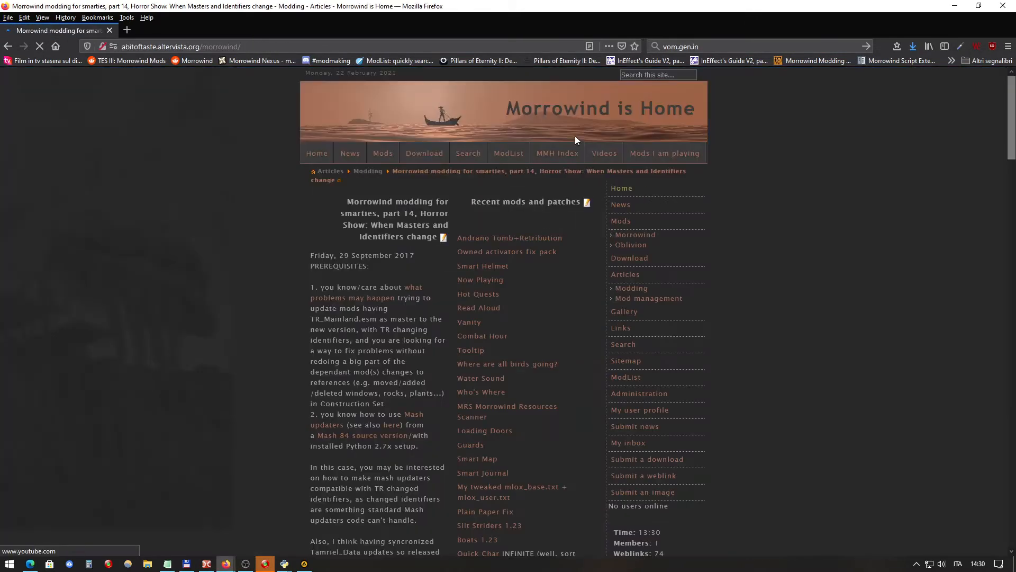
pyautogui.scroll(-3, 490, 236)
pyautogui.scroll(-7, 431, 231)
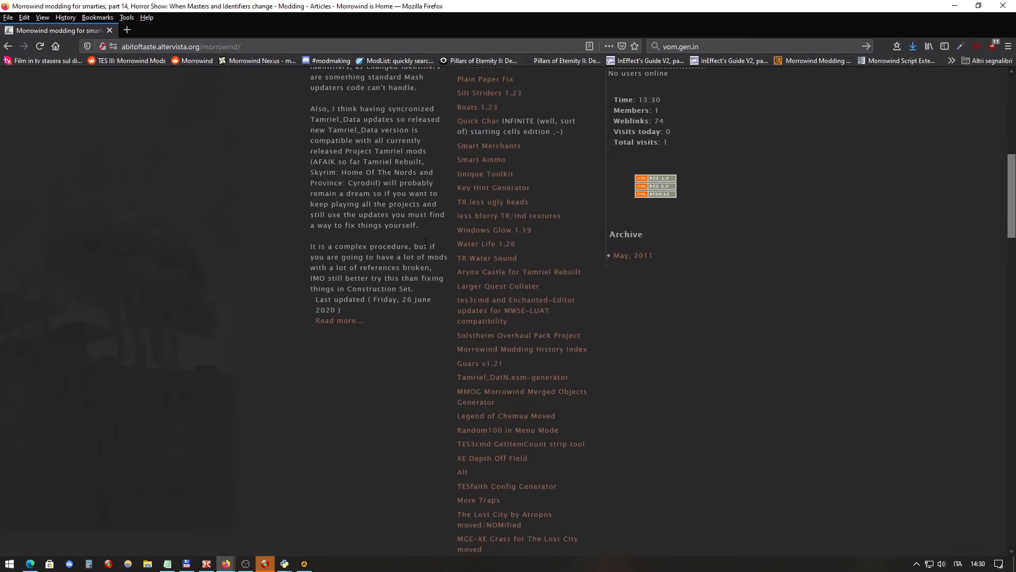
pyautogui.click(340, 213)
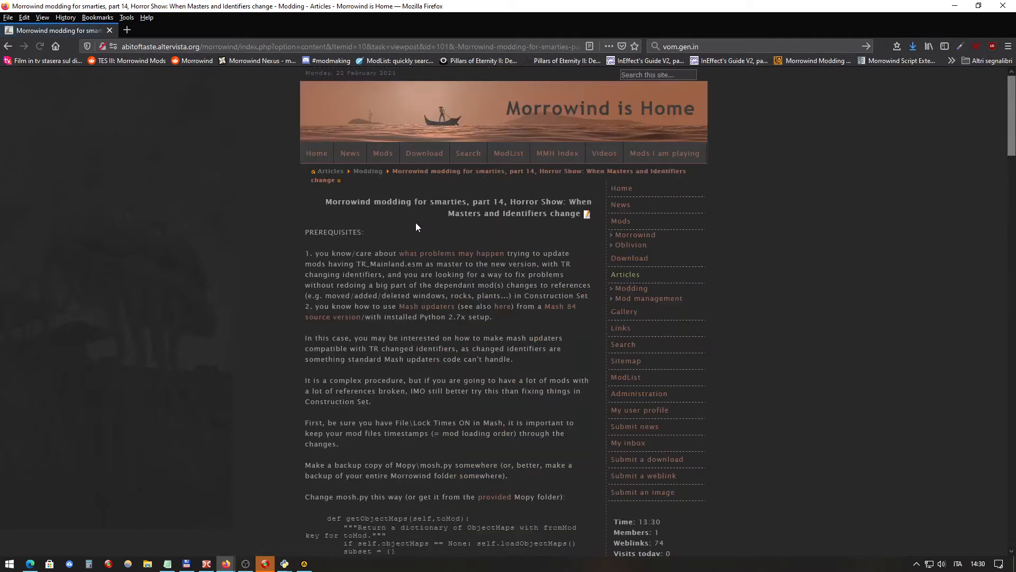
# Step: Skim the article to its end and open the "this" link in Note2
pyautogui.scroll(-15, 455, 253)
pyautogui.scroll(-20, 455, 253)
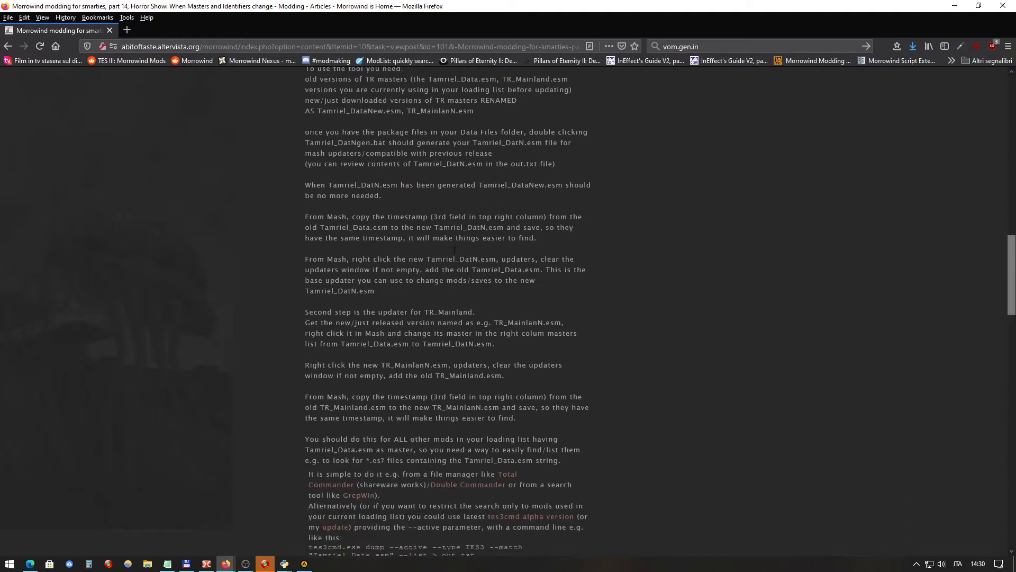
pyautogui.scroll(-9, 455, 253)
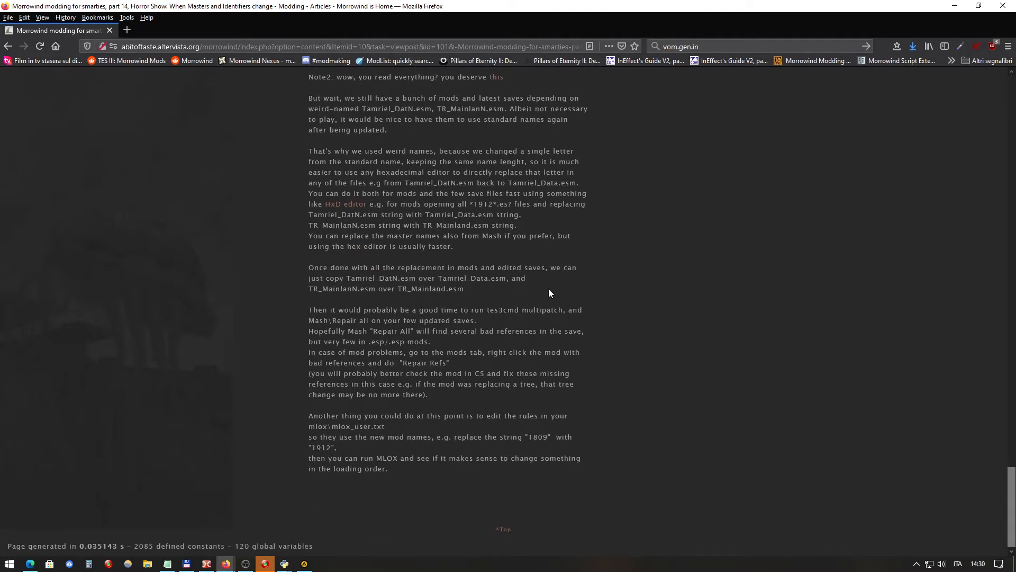
pyautogui.scroll(3, 549, 290)
pyautogui.click(498, 240)
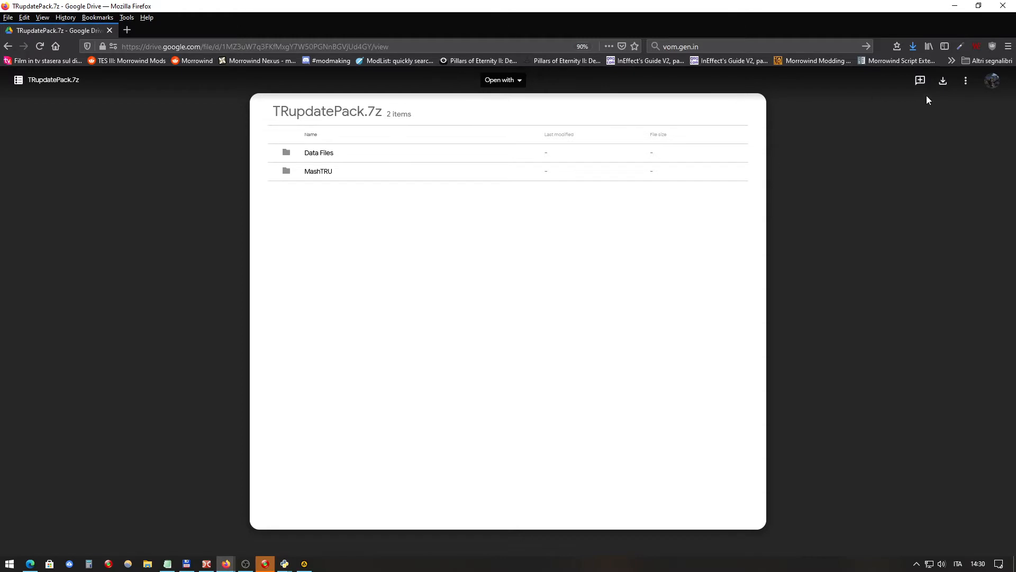
# Step: Try to share TRupdatePack.7z from Google Drive, and dismiss the dialog
pyautogui.click(966, 82)
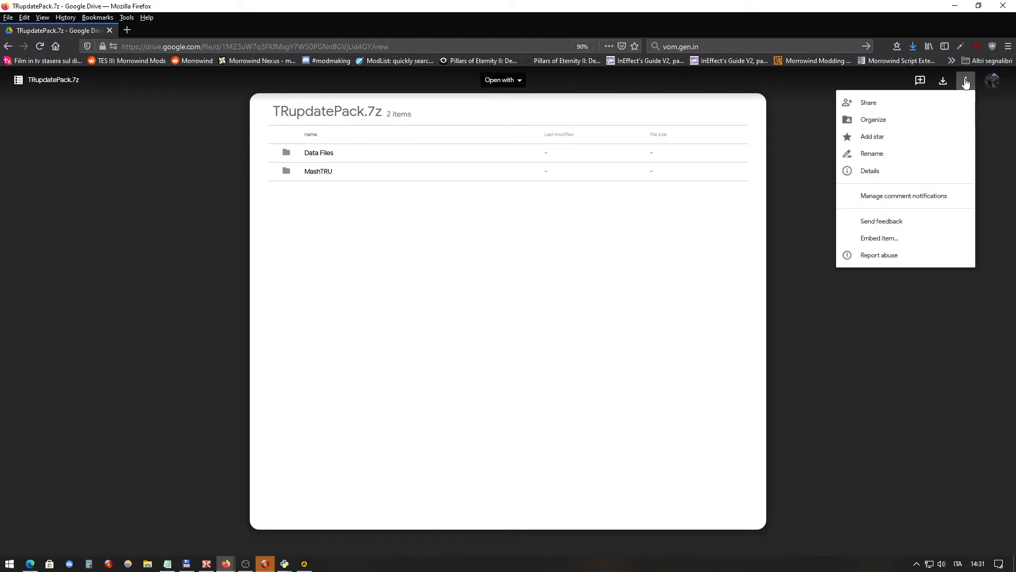
pyautogui.click(891, 101)
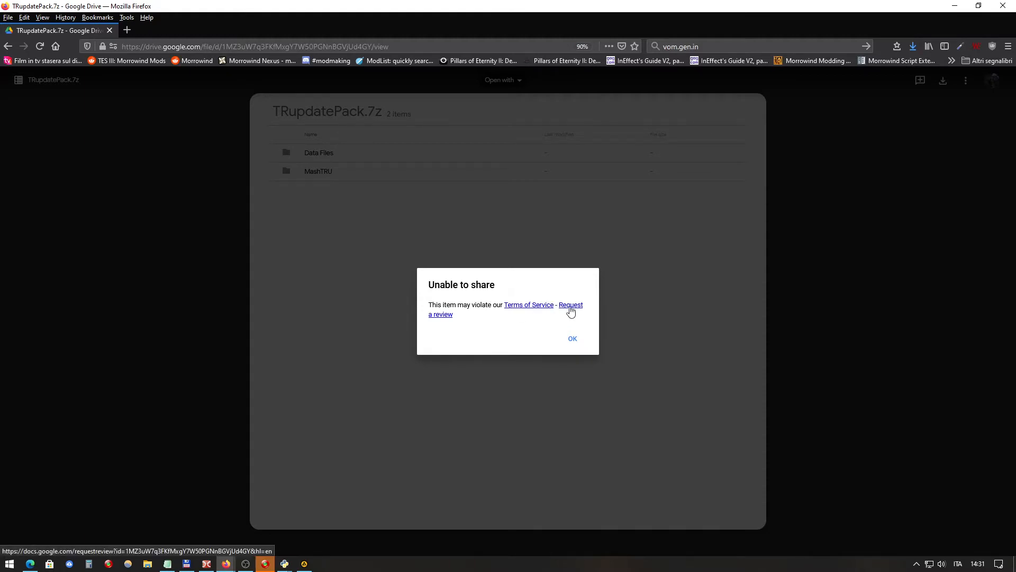
pyautogui.click(573, 338)
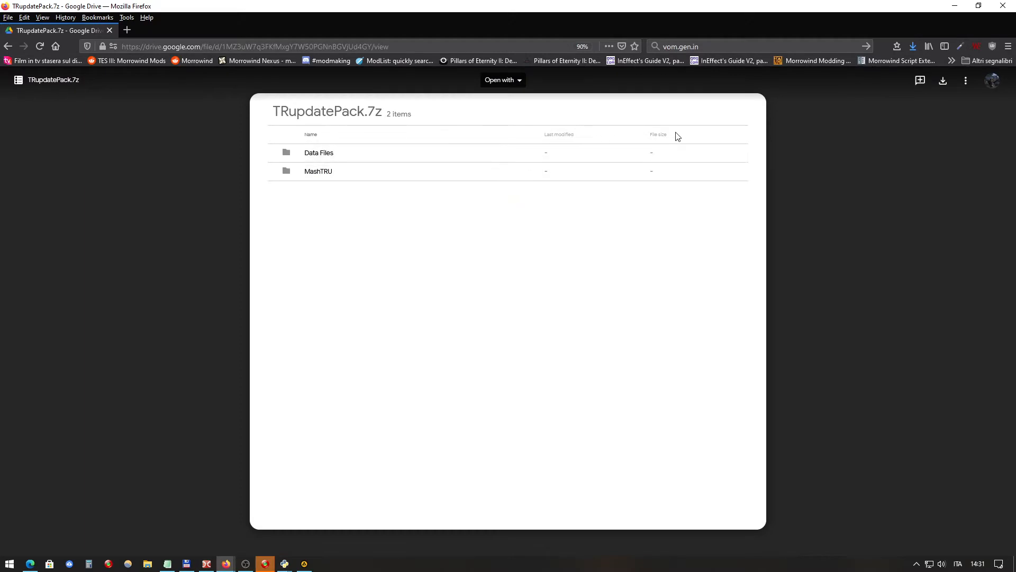
# Step: Look inside the archive's Data Files folder and try sharing the pack again
pyautogui.doubleClick(284, 153)
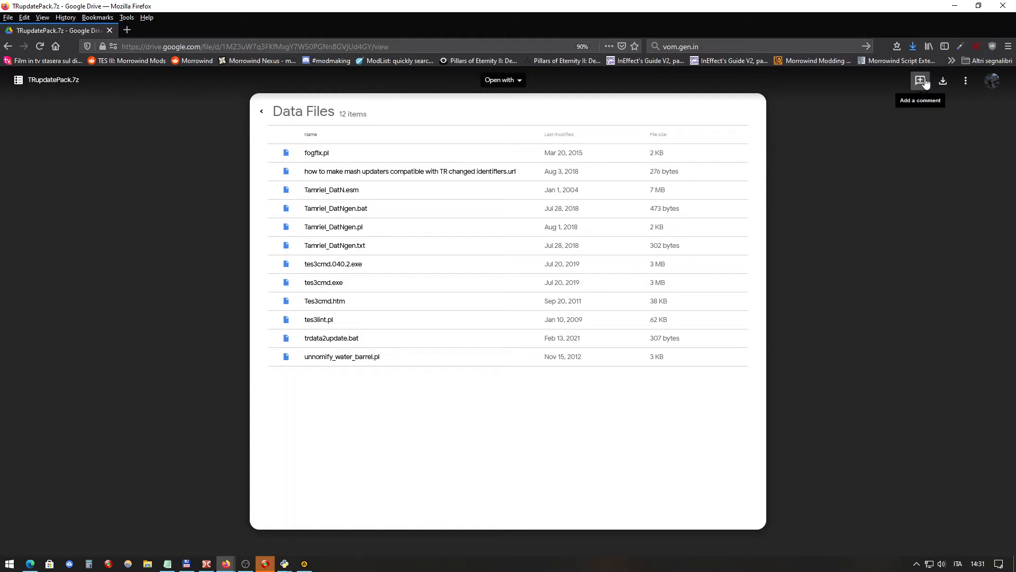
pyautogui.click(966, 82)
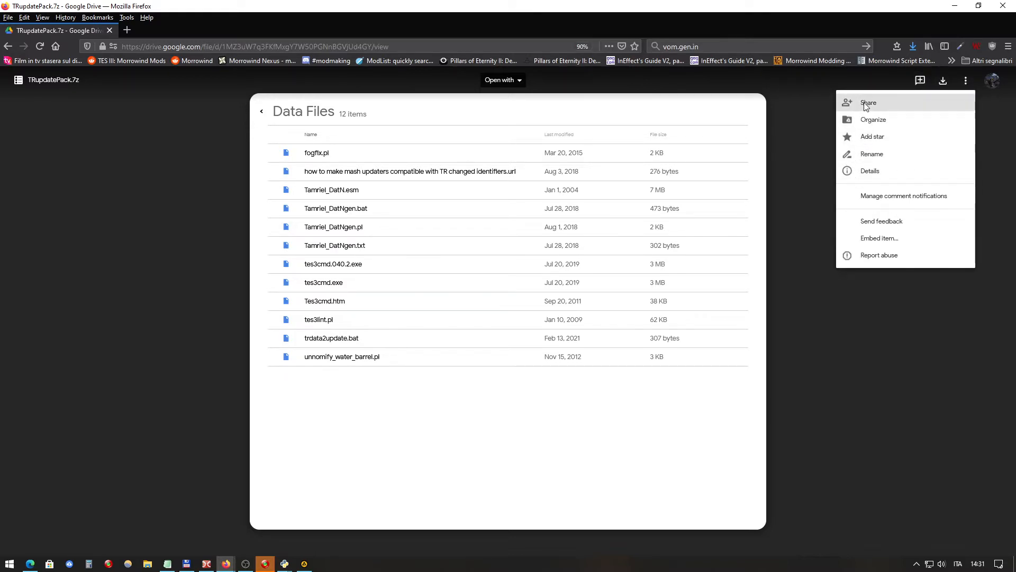
pyautogui.click(812, 130)
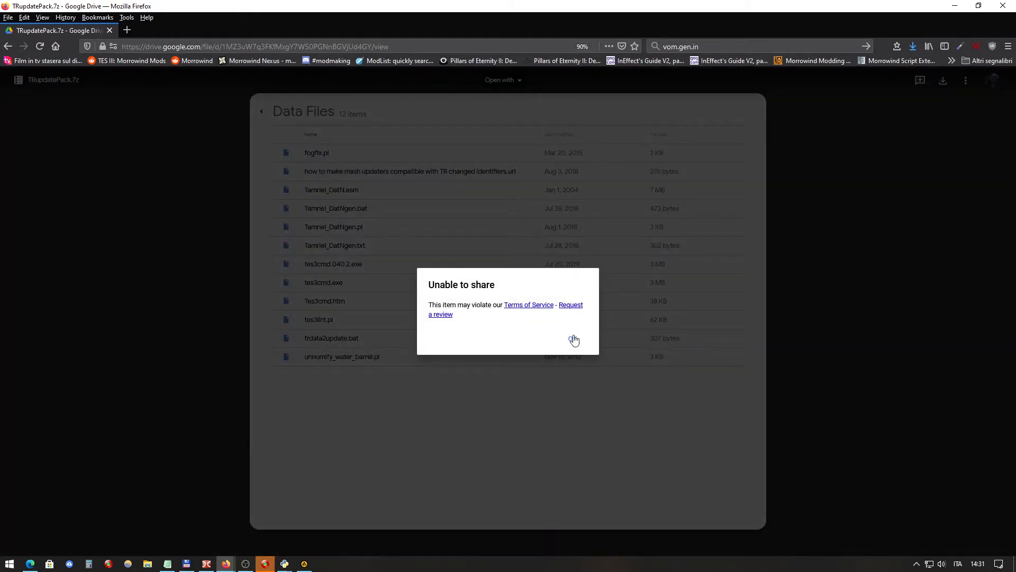
pyautogui.click(572, 341)
pyautogui.click(572, 342)
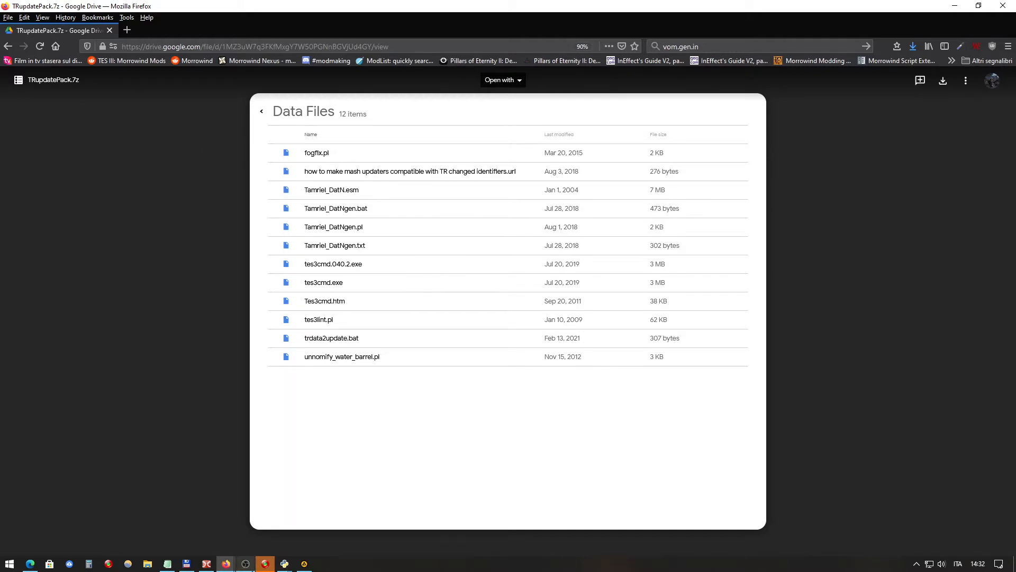
# Step: Switch to Double Commander and browse to the root of drive C
pyautogui.moveTo(205, 568)
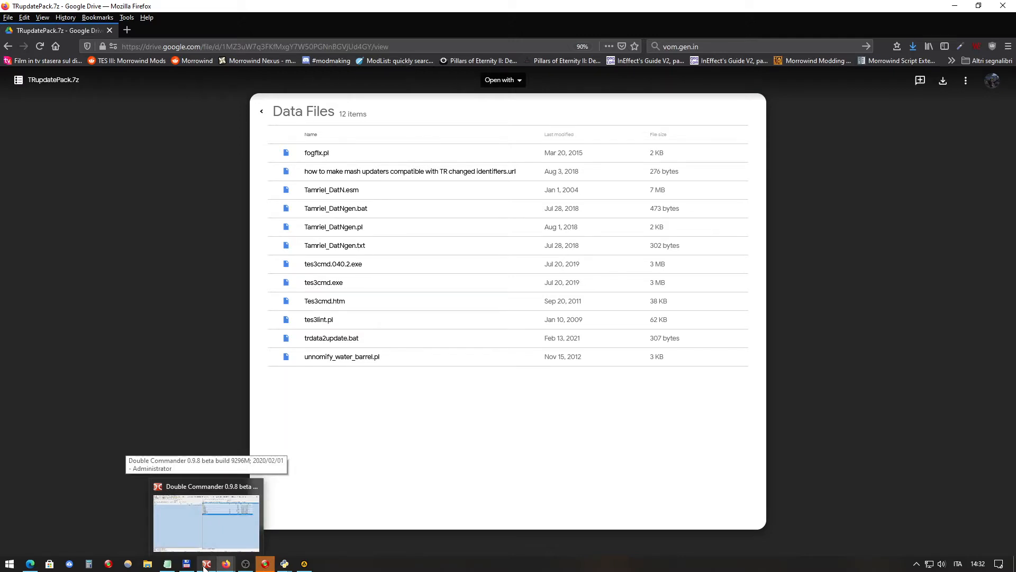
pyautogui.click(205, 567)
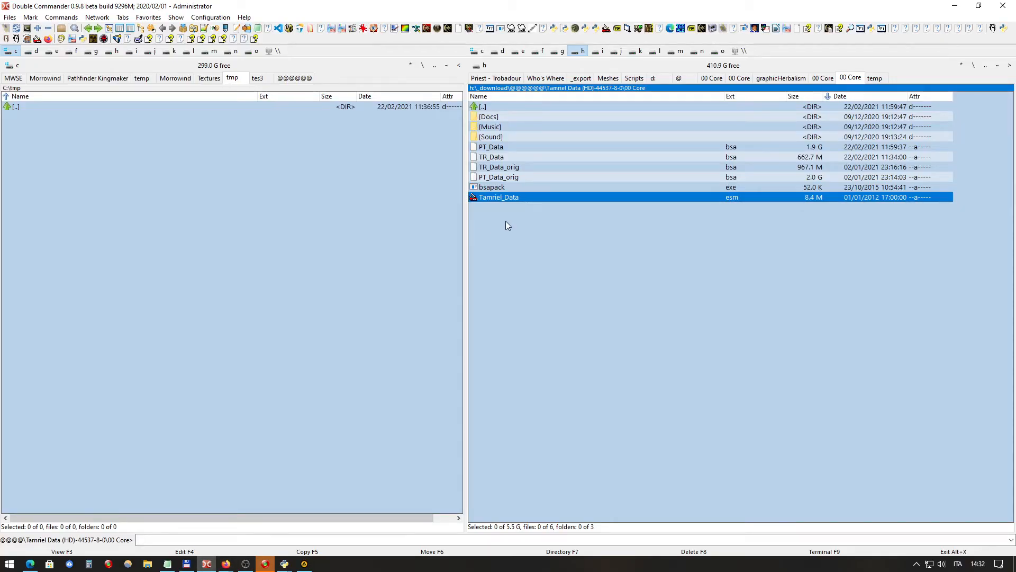
pyautogui.moveTo(531, 136)
pyautogui.click(482, 52)
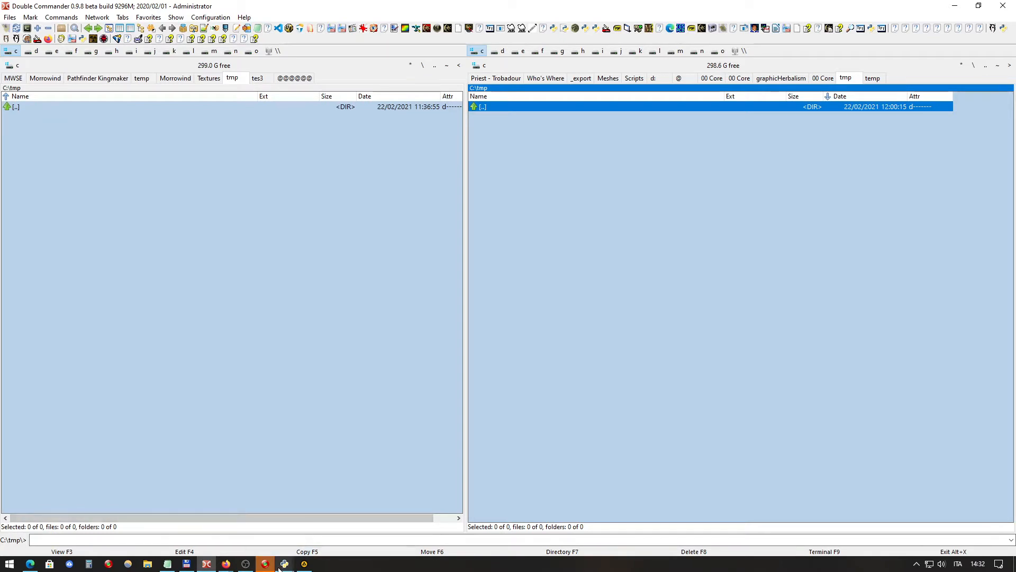
pyautogui.moveTo(285, 566)
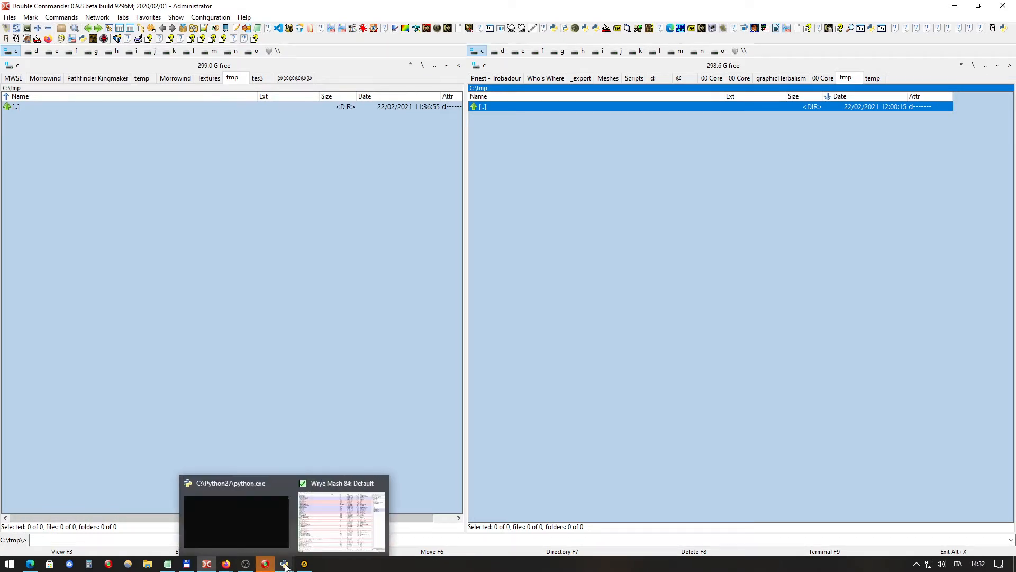
pyautogui.doubleClick(505, 108)
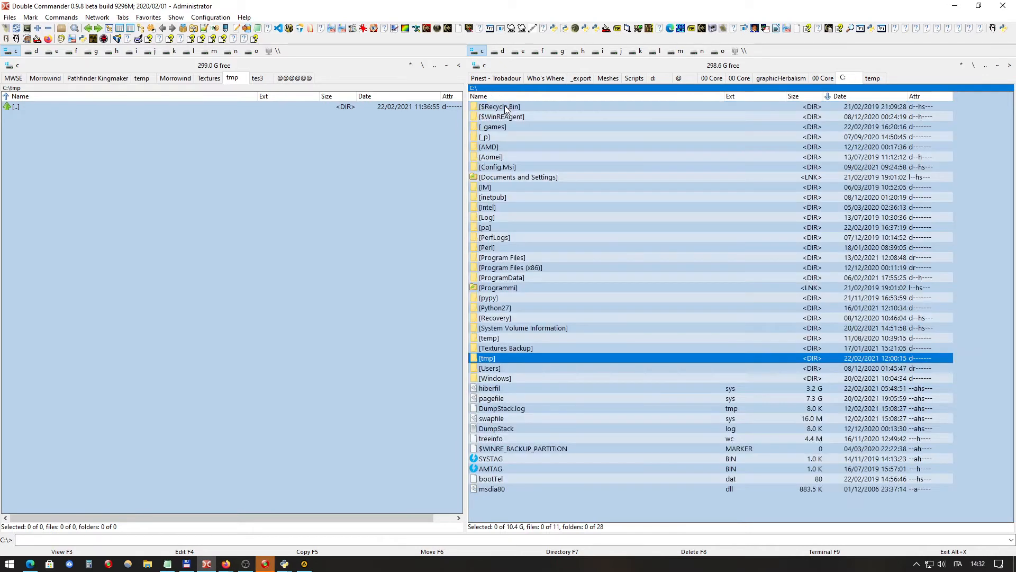
# Step: Delete the Textures Backup folder from the root of drive C
pyautogui.click(549, 227)
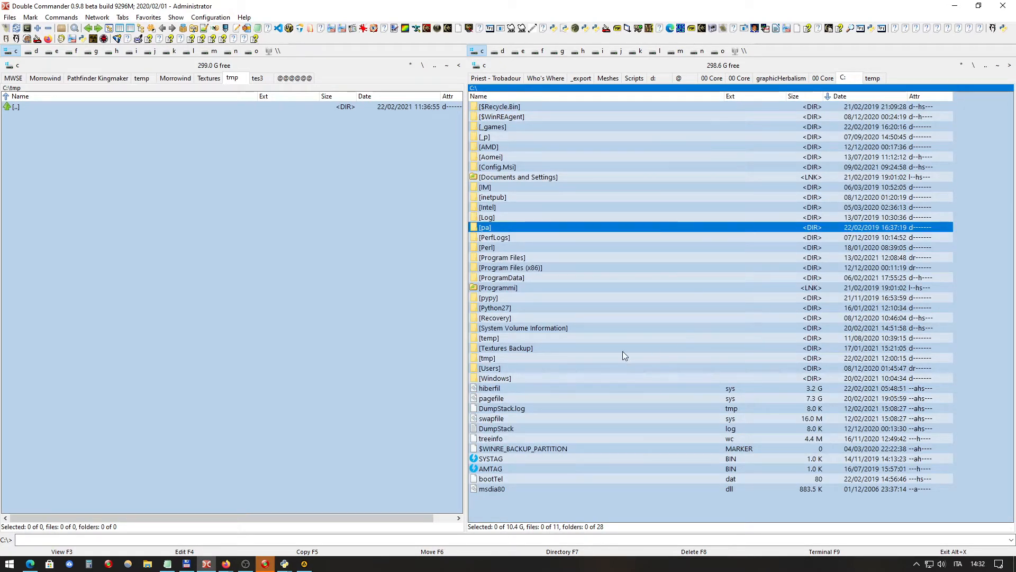
pyautogui.click(520, 348)
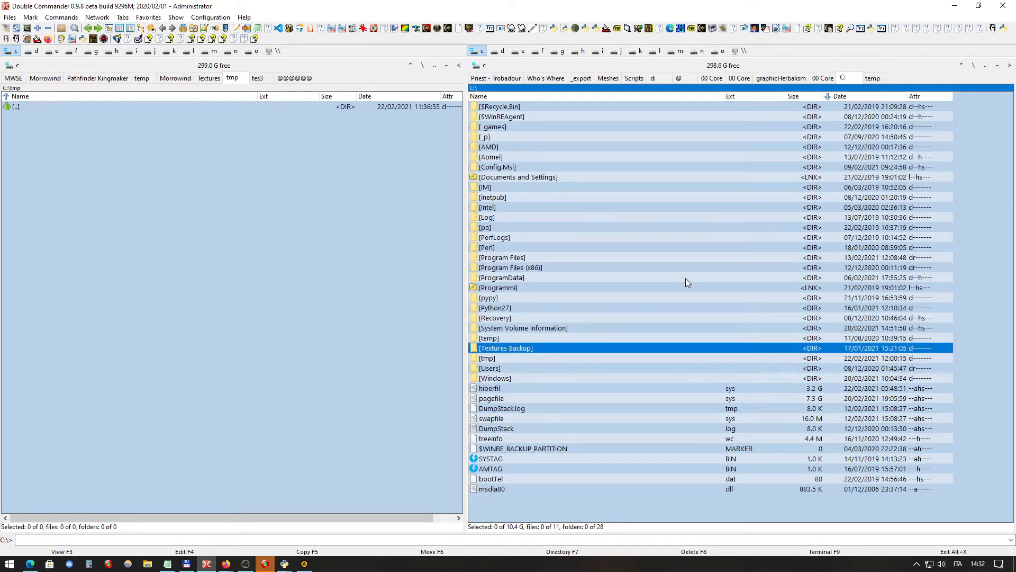
pyautogui.press('Delete')
pyautogui.press('Return')
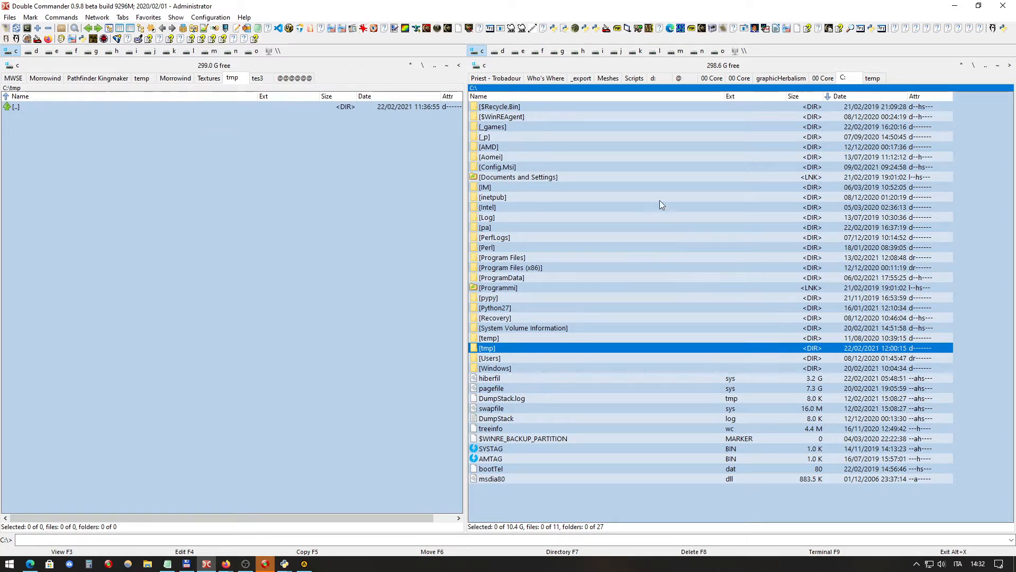
# Step: Go to the Morrowind game folder through its Data Files favourite and open the TRupdatePack folder
pyautogui.click(599, 235)
pyautogui.hotkey('ctrl', 'd')
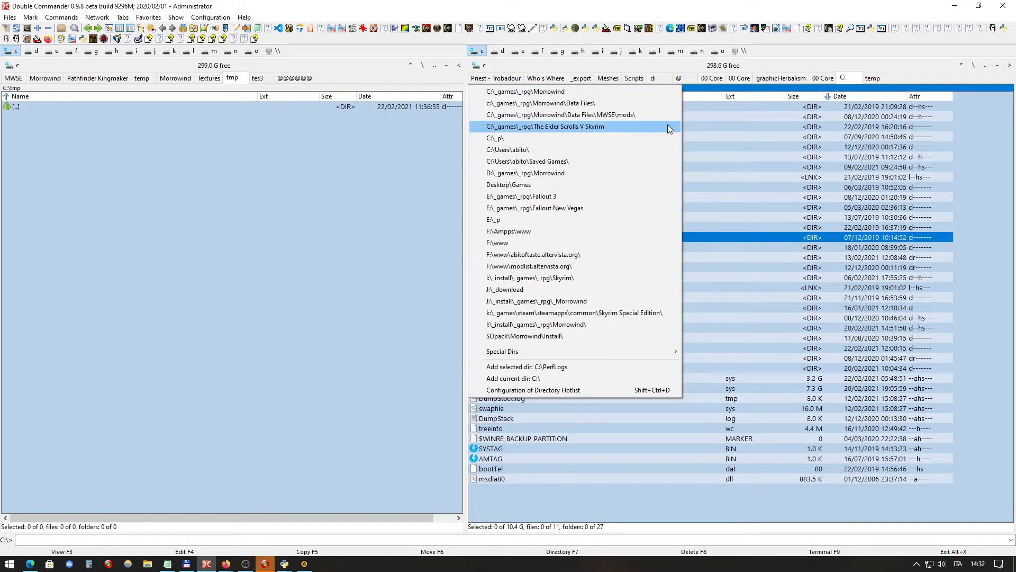
pyautogui.click(605, 105)
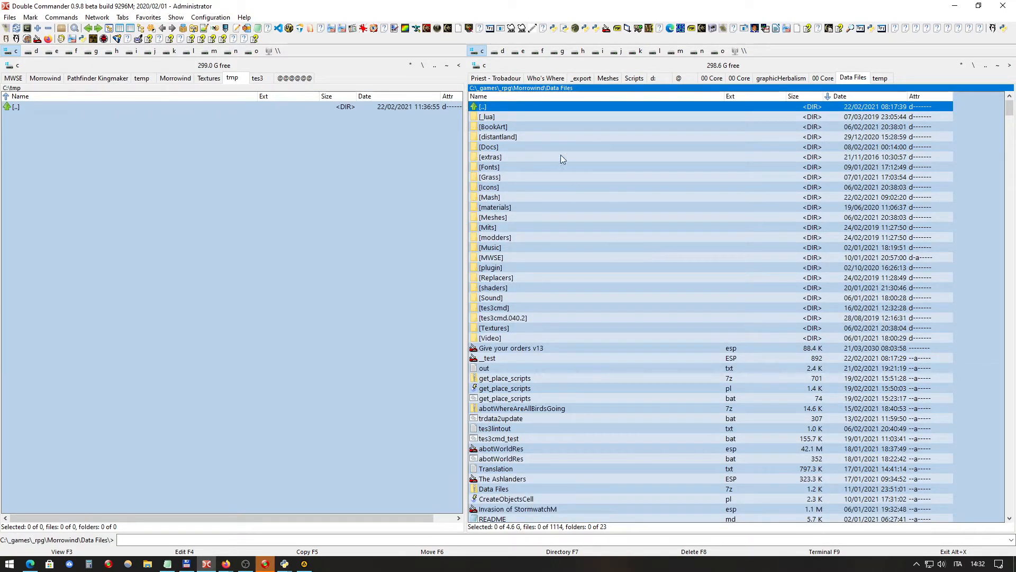
pyautogui.doubleClick(547, 108)
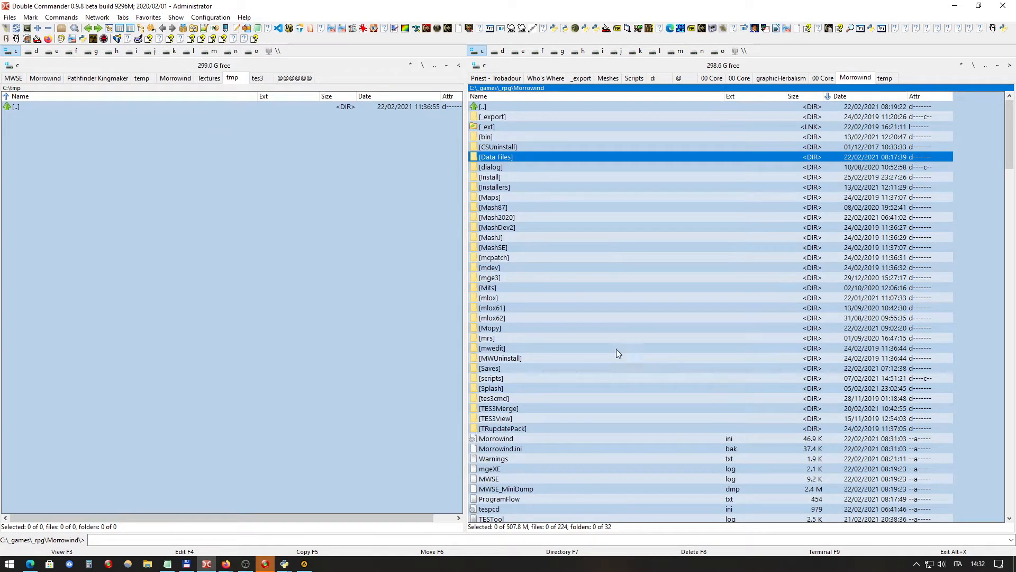
pyautogui.click(523, 430)
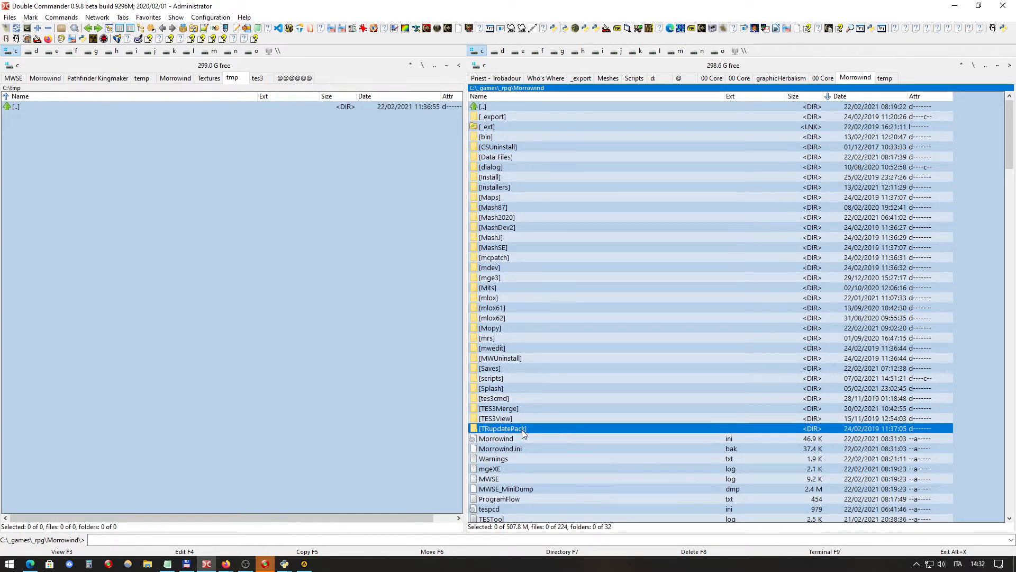
pyautogui.doubleClick(522, 430)
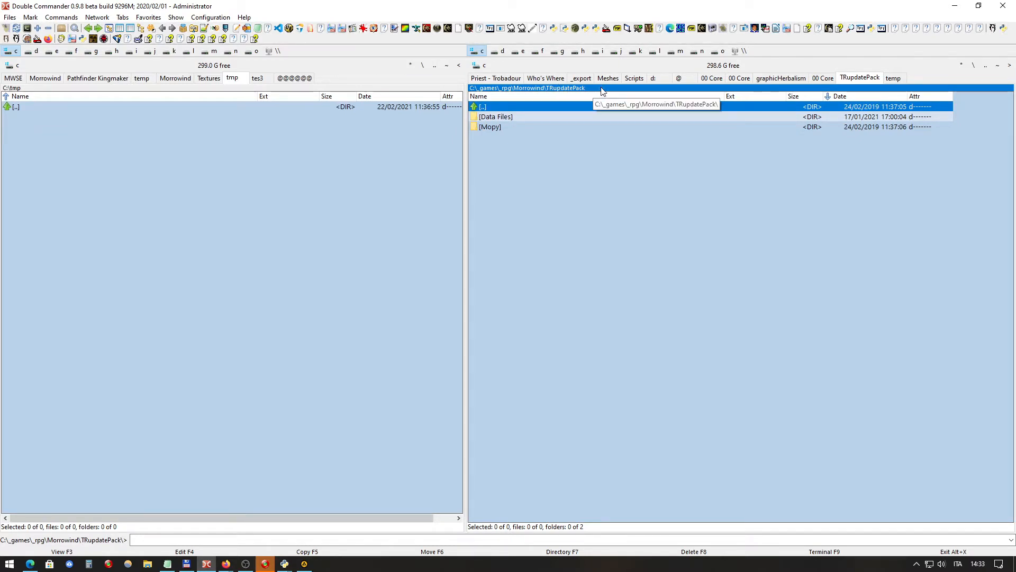
# Step: Look inside TRupdatePack's Mopy folder, and return to open its Data Files folder
pyautogui.click(529, 118)
pyautogui.click(495, 128)
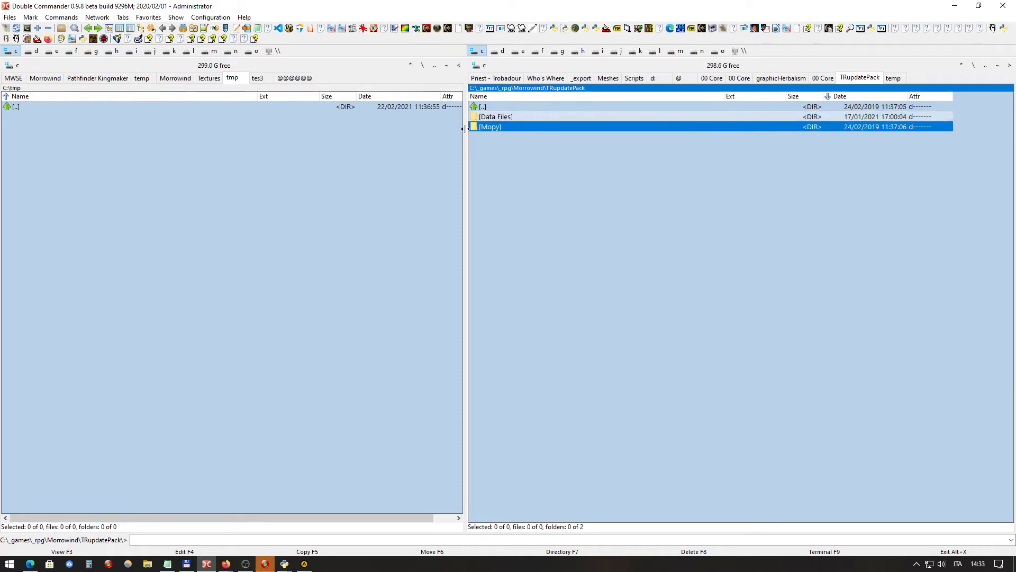
pyautogui.doubleClick(491, 128)
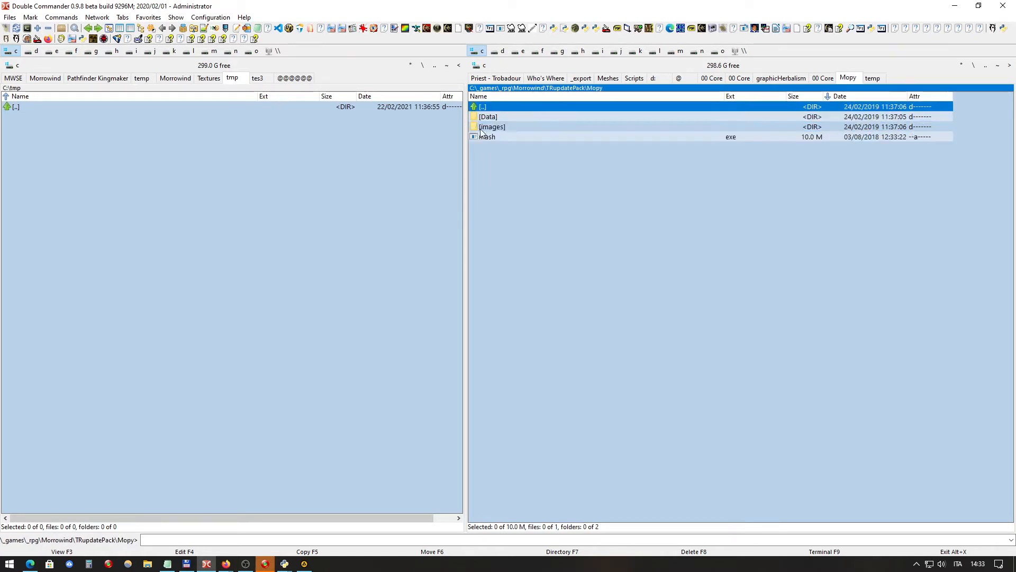
pyautogui.doubleClick(504, 107)
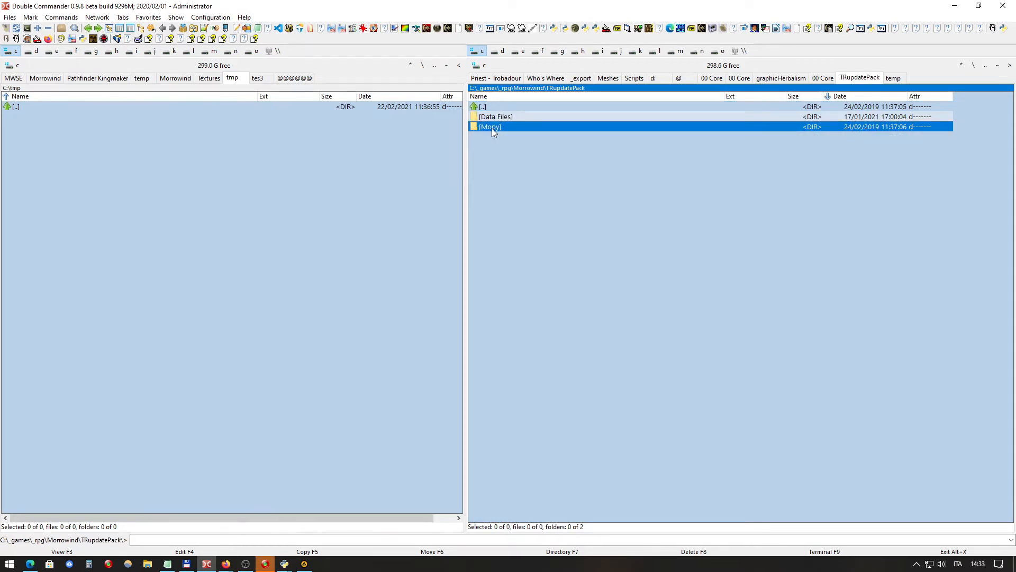
pyautogui.doubleClick(509, 118)
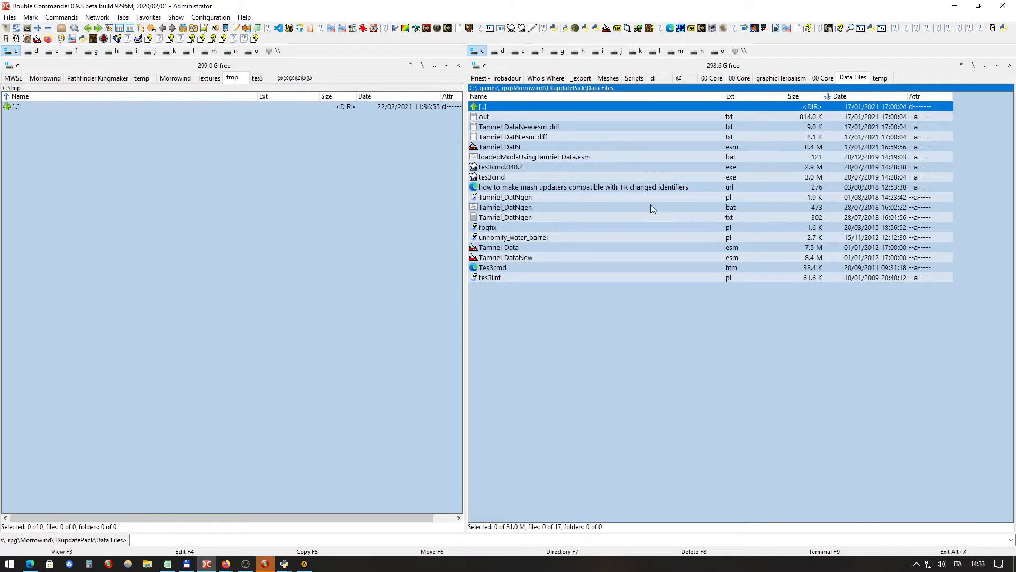
# Step: Open the "how to make mash updaters compatible with TR changed identifiers" shortcut and skim the article's opening sections and code
pyautogui.moveTo(692, 166)
pyautogui.click(671, 186)
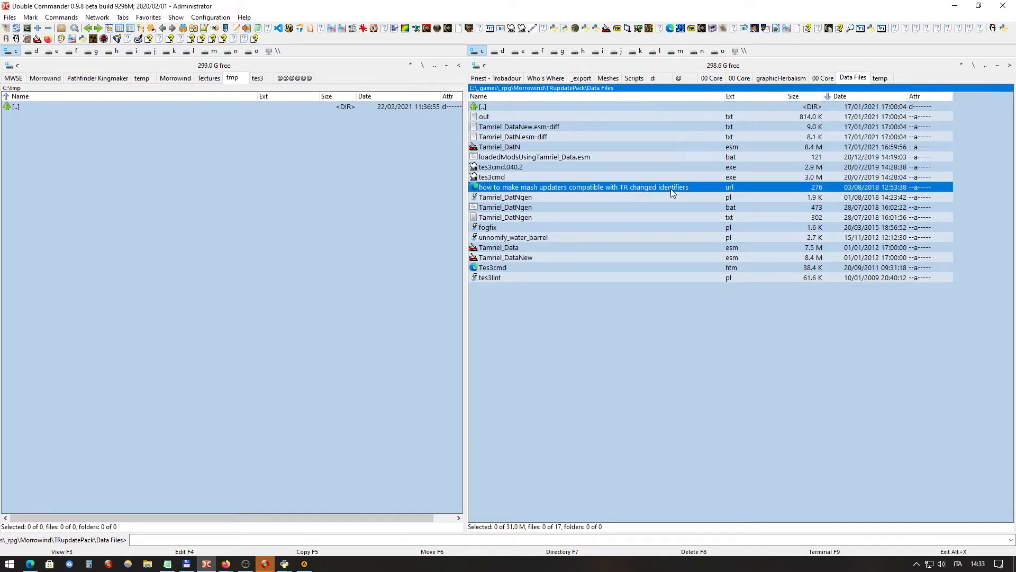
pyautogui.doubleClick(671, 189)
pyautogui.scroll(-7, 374, 256)
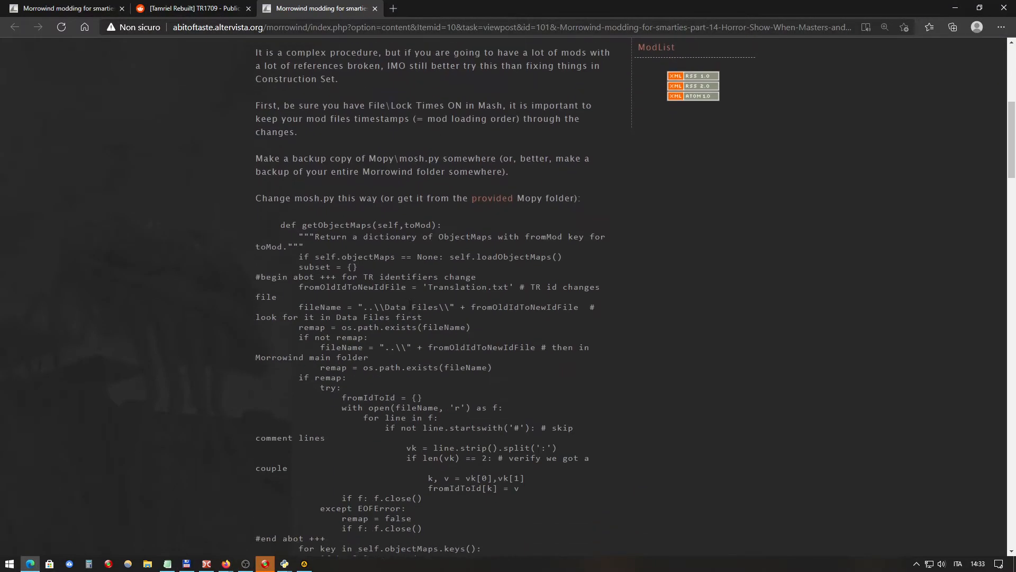
pyautogui.scroll(7, 412, 297)
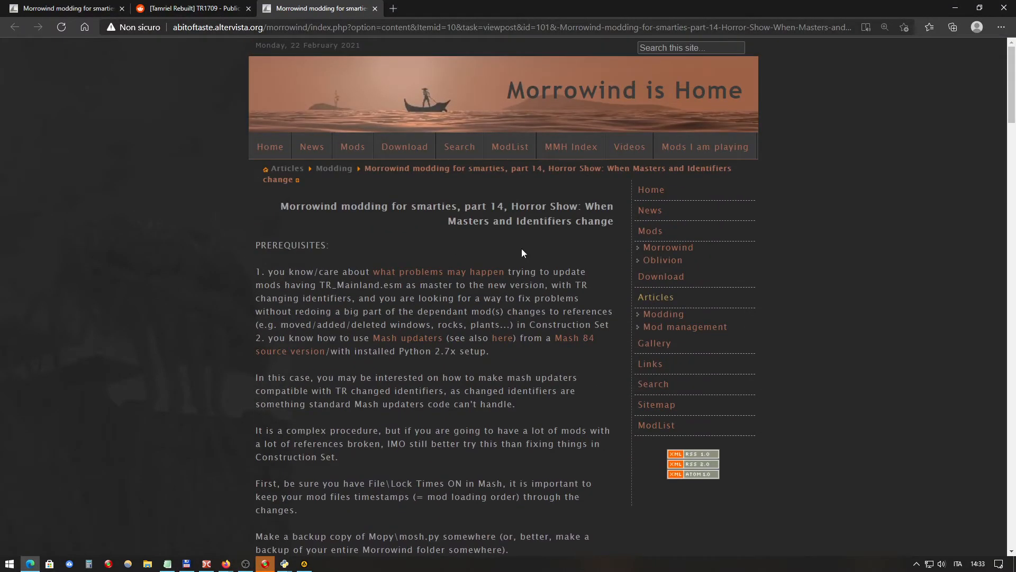
pyautogui.scroll(-12, 519, 249)
pyautogui.scroll(12, 529, 233)
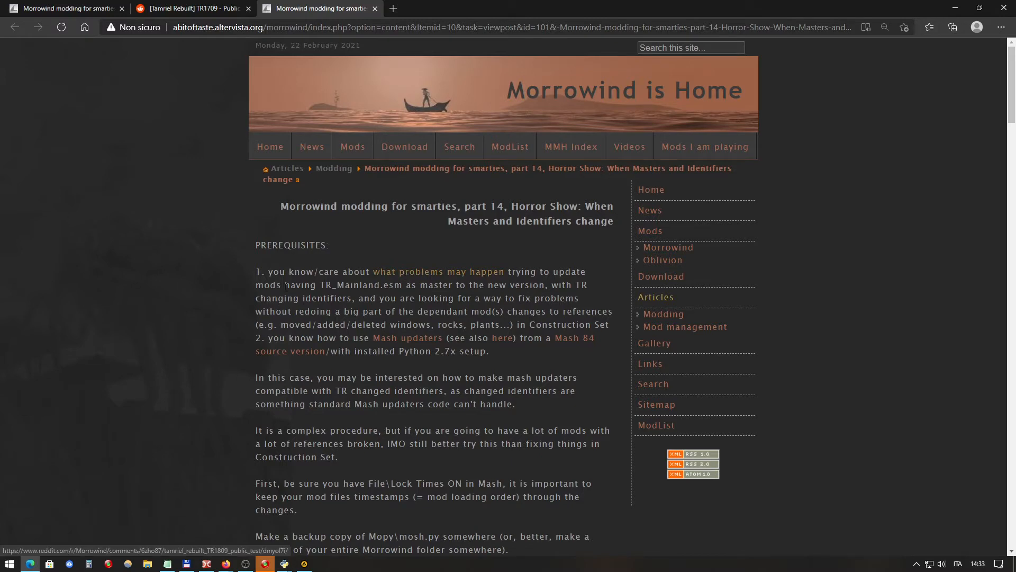
# Step: Review the article's prerequisites, the backup advice and the mosh.py getObjectMaps code changes
pyautogui.moveTo(271, 272); pyautogui.dragTo(463, 324)
pyautogui.scroll(-3, 568, 252)
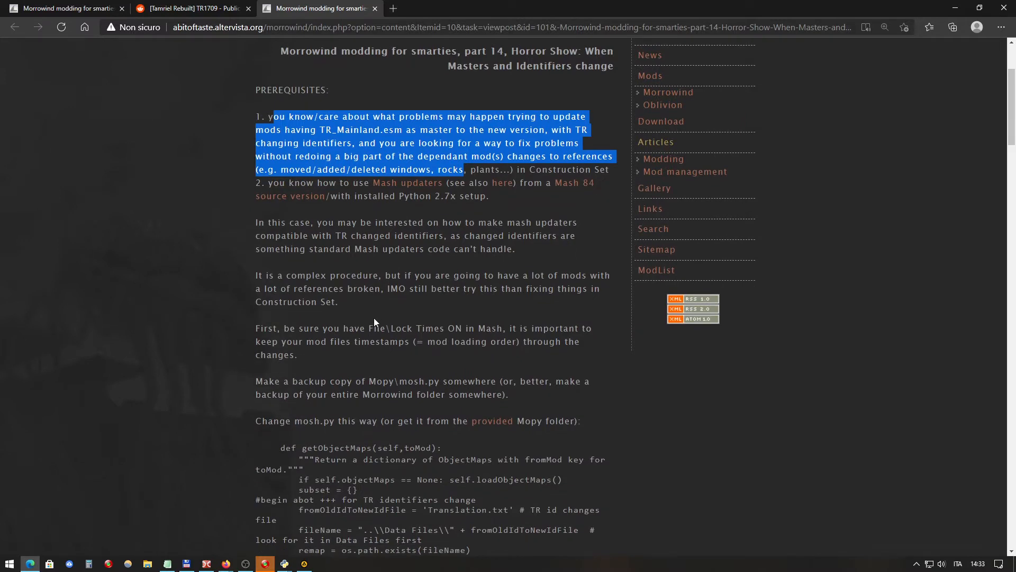
pyautogui.scroll(-2, 374, 321)
pyautogui.click(535, 256)
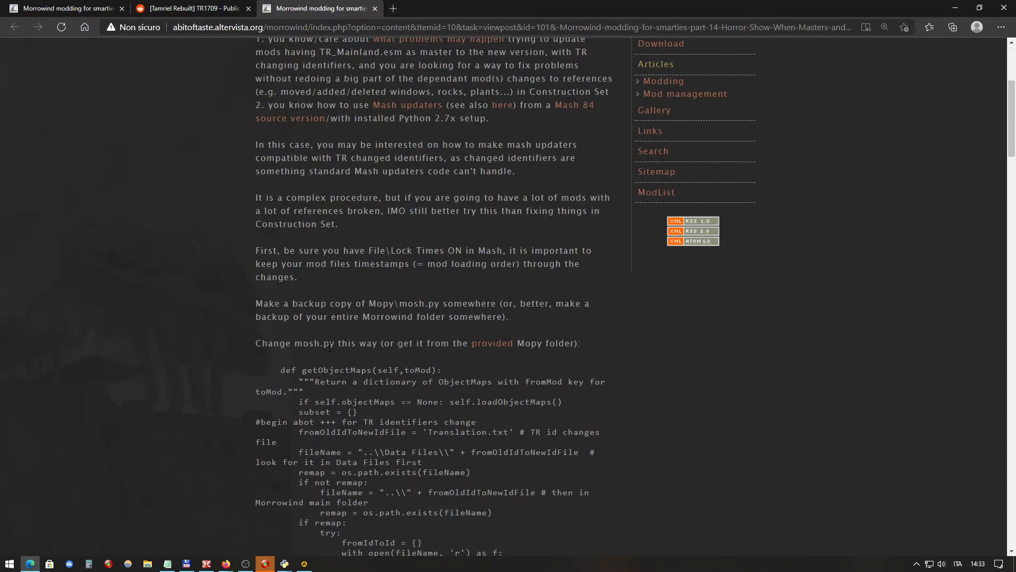
pyautogui.scroll(-9, 330, 347)
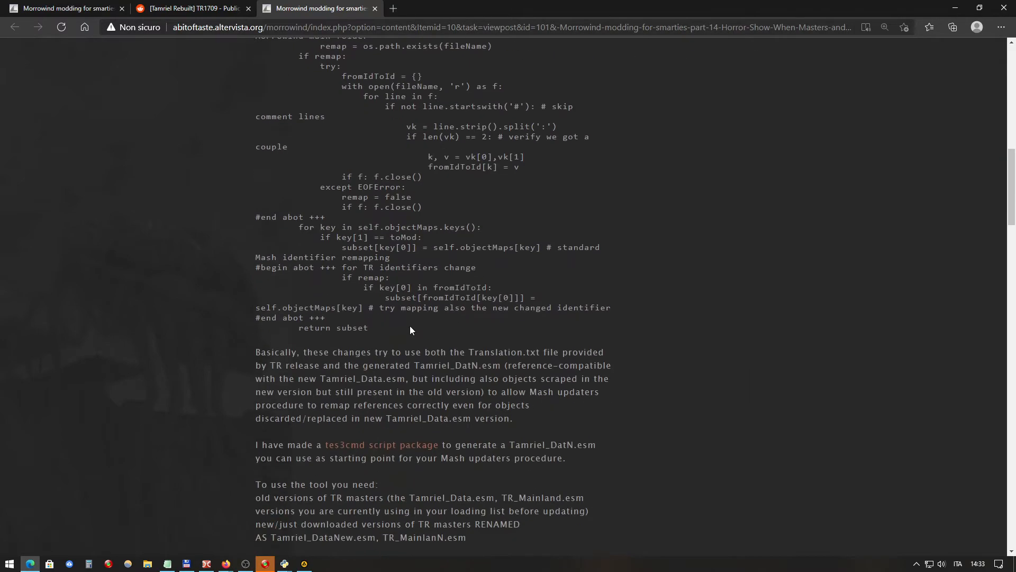
pyautogui.scroll(12, 410, 325)
pyautogui.scroll(-7, 409, 326)
pyautogui.scroll(6, 409, 326)
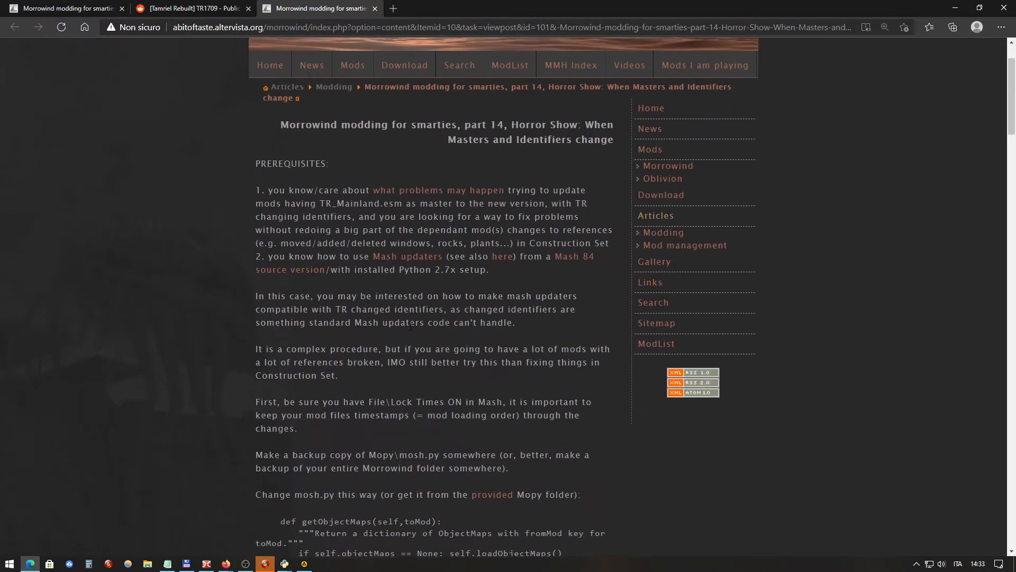
# Step: Visit the site's home page and reopen the full part 14 article from its front-page excerpt
pyautogui.scroll(2, 411, 326)
pyautogui.click(271, 148)
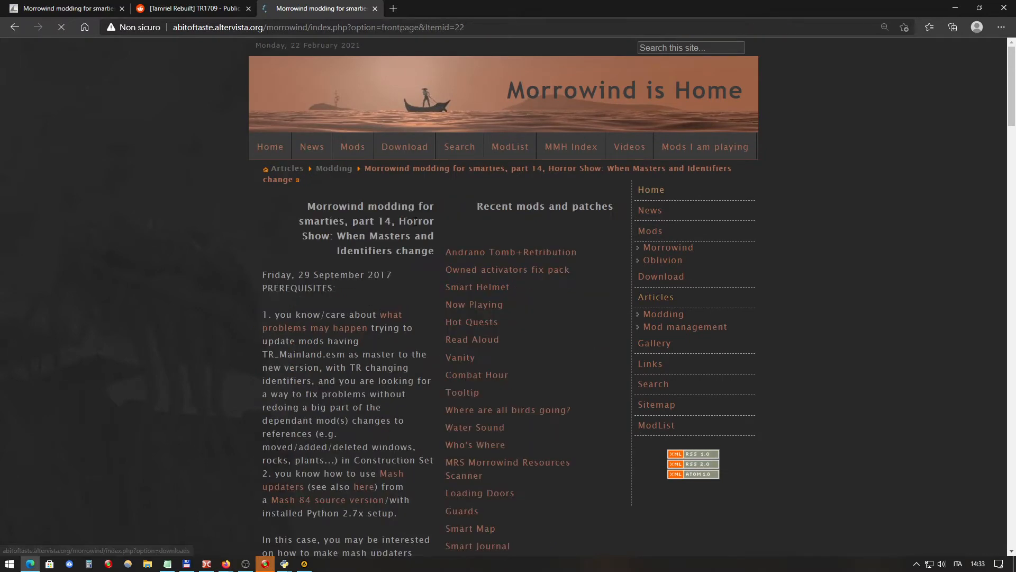
pyautogui.scroll(-14, 366, 292)
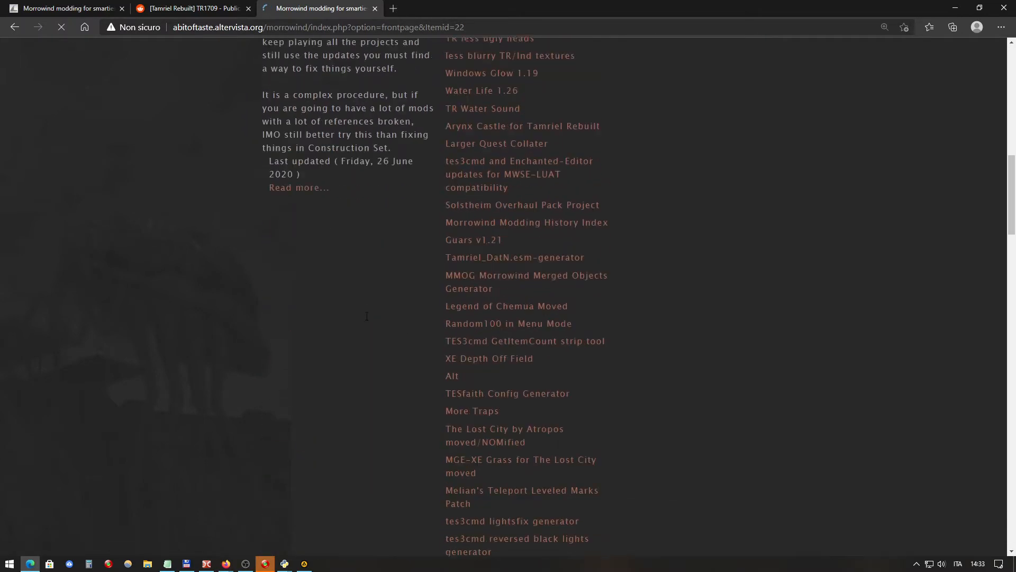
pyautogui.click(311, 275)
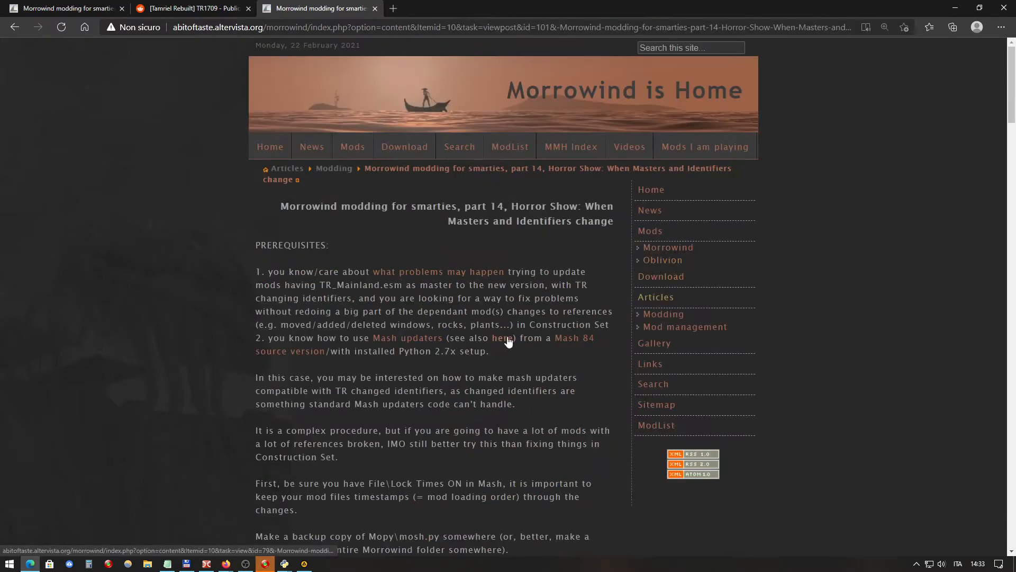
# Step: Switch to Double Commander, look at the mash program in TRupdatePack's Mopy folder, and return to the TRupdatePack folder
pyautogui.click(206, 564)
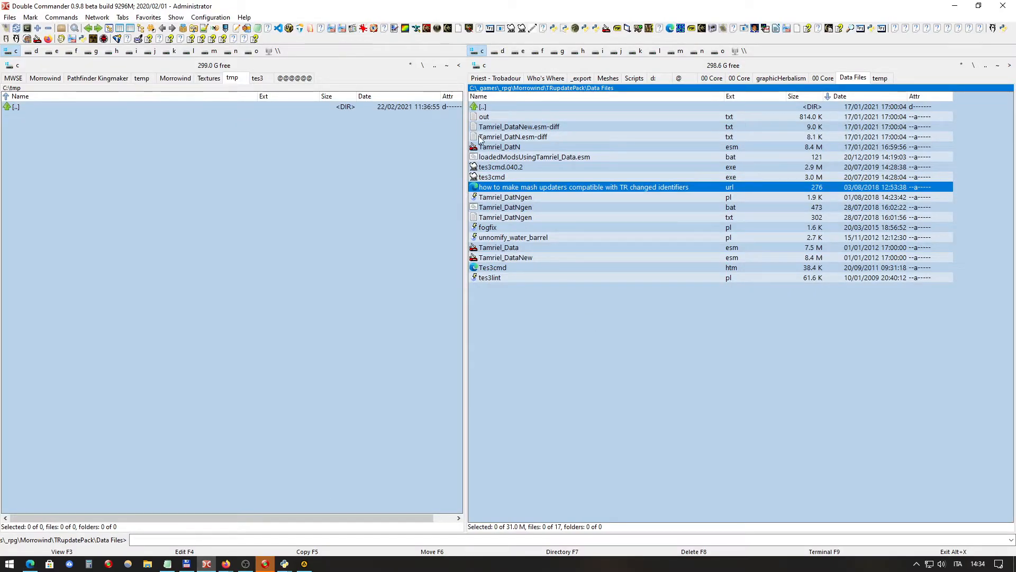
pyautogui.doubleClick(504, 105)
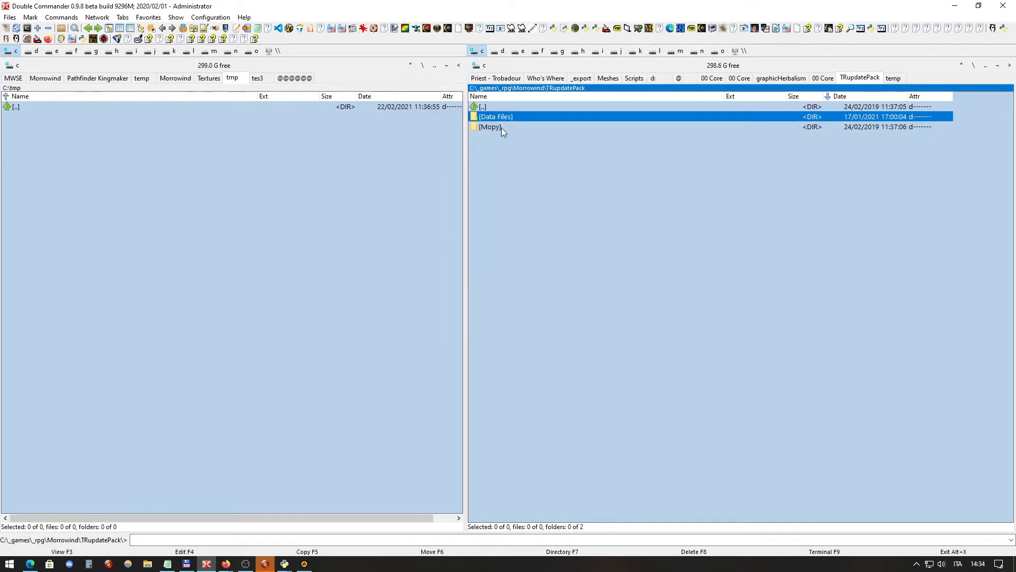
pyautogui.doubleClick(501, 128)
pyautogui.click(496, 139)
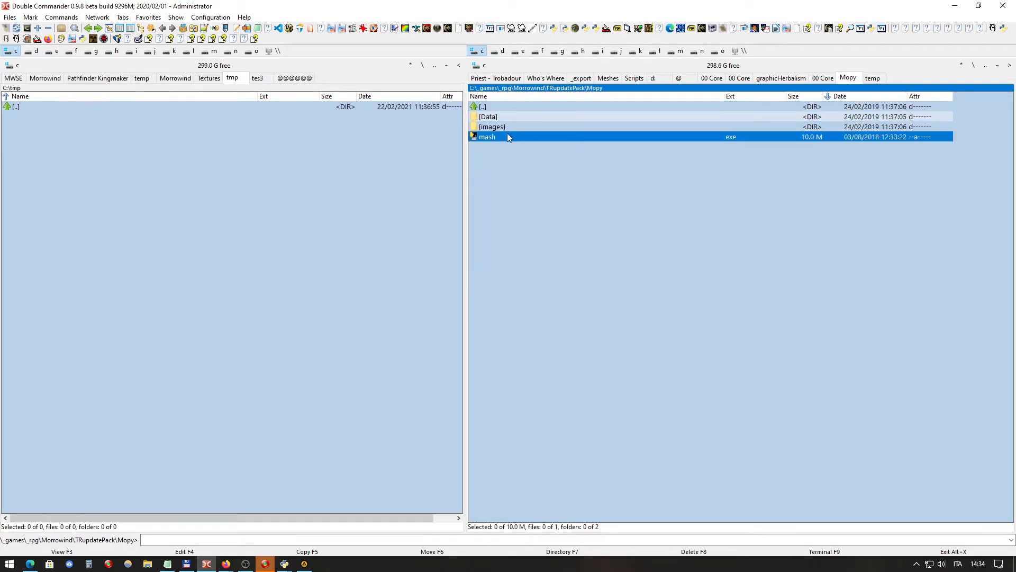
pyautogui.click(526, 109)
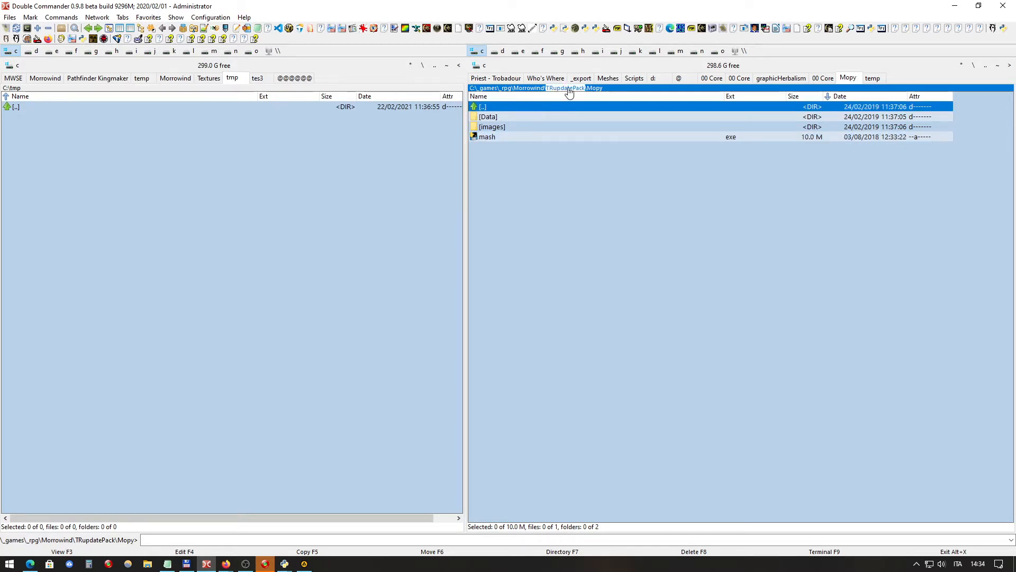
pyautogui.doubleClick(523, 106)
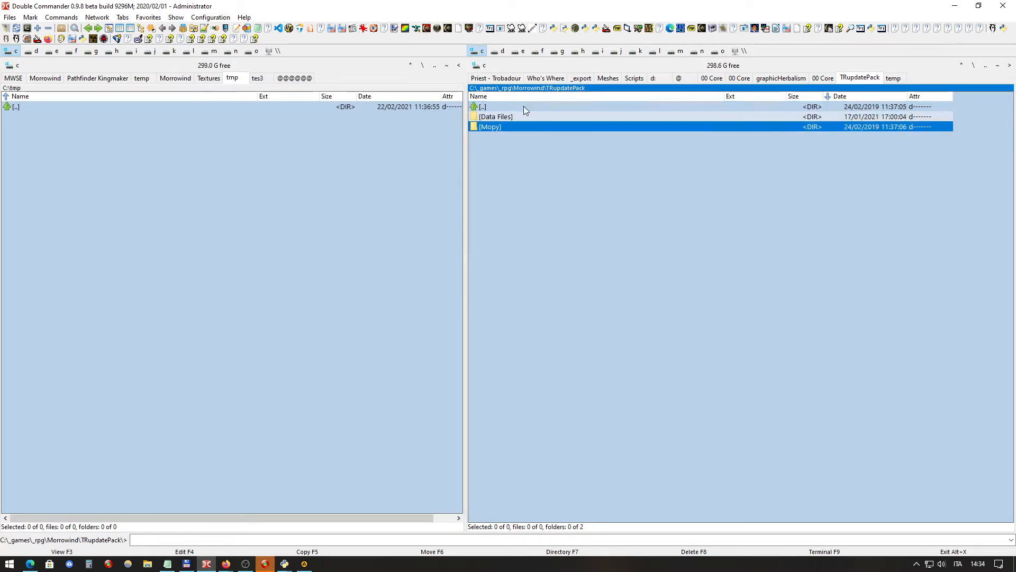
pyautogui.click(523, 106)
pyautogui.click(495, 128)
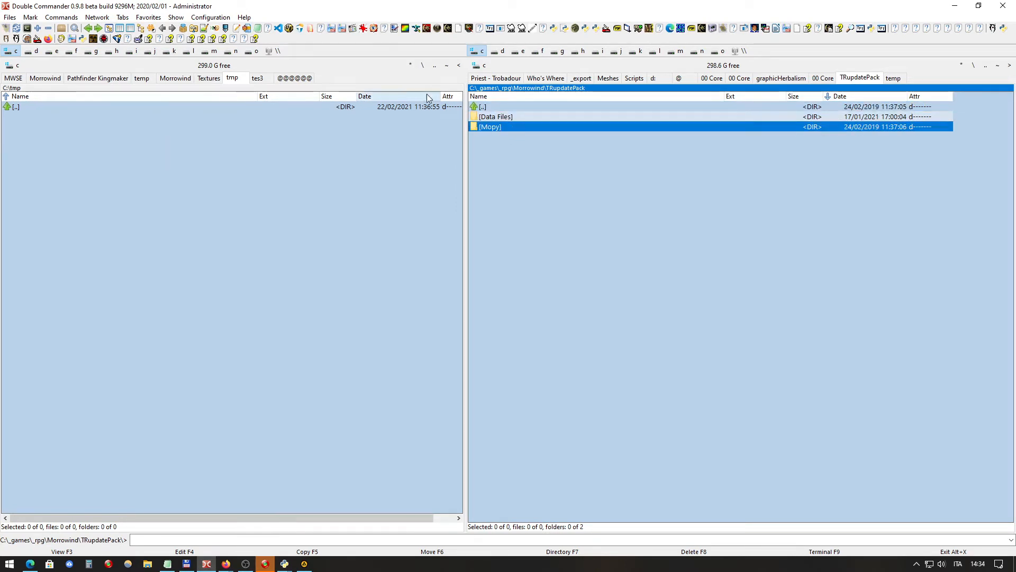
# Step: Go to the Morrowind game folder in the pane showing C:\tmp and create a folder named MashTR there
pyautogui.click(133, 206)
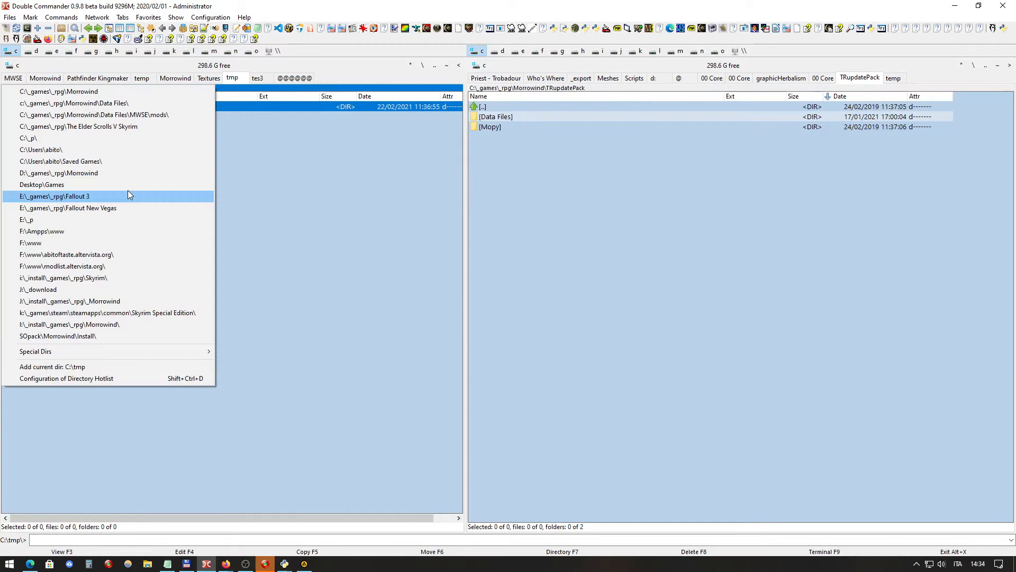
pyautogui.click(131, 91)
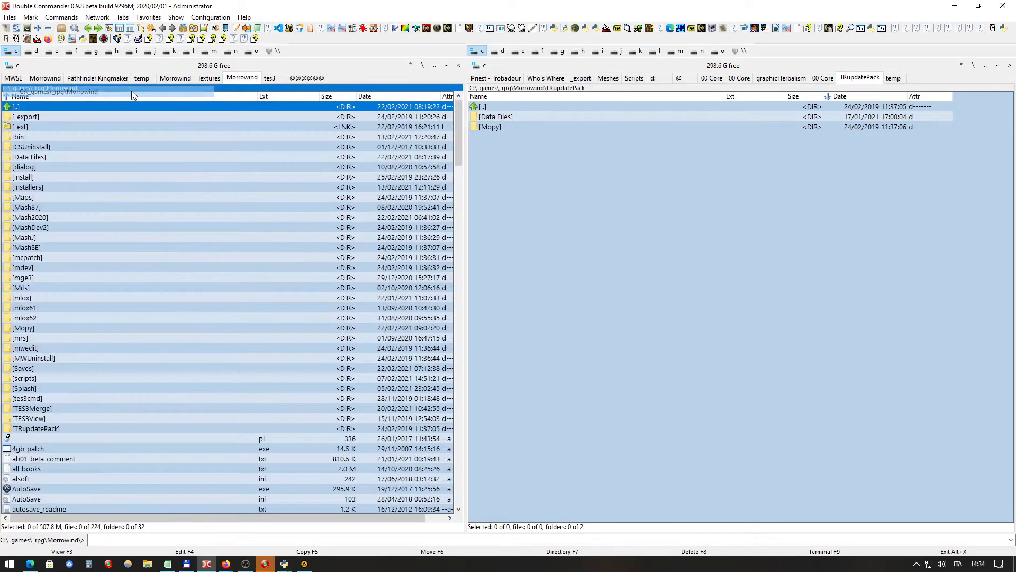
pyautogui.click(510, 128)
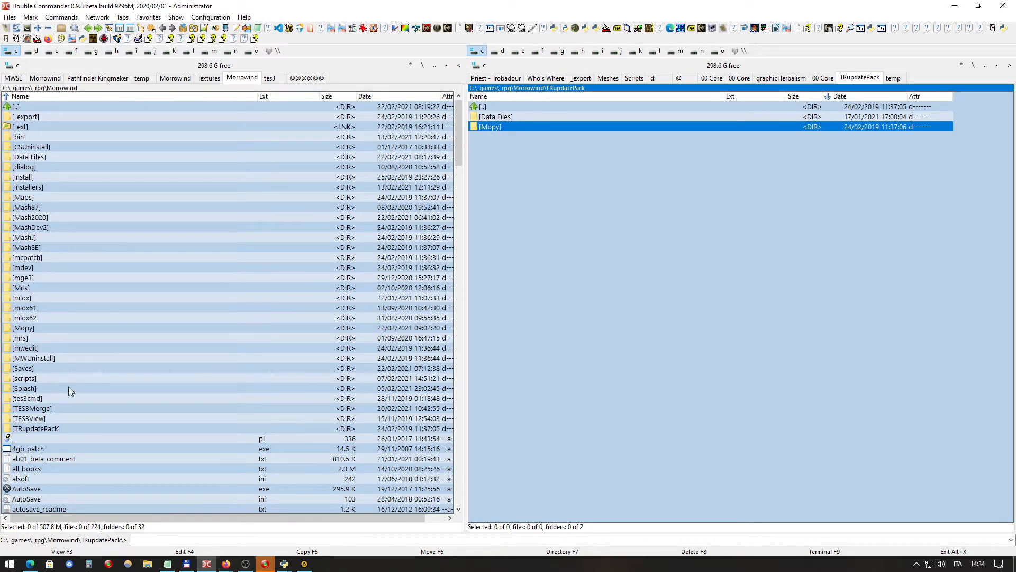
pyautogui.click(39, 257)
pyautogui.click(82, 204)
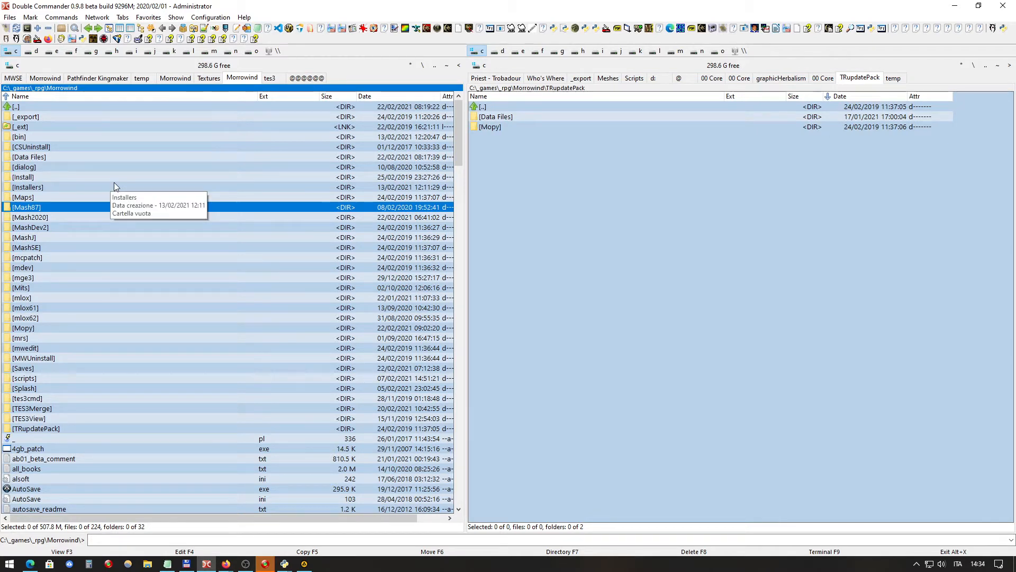
pyautogui.press('F7')
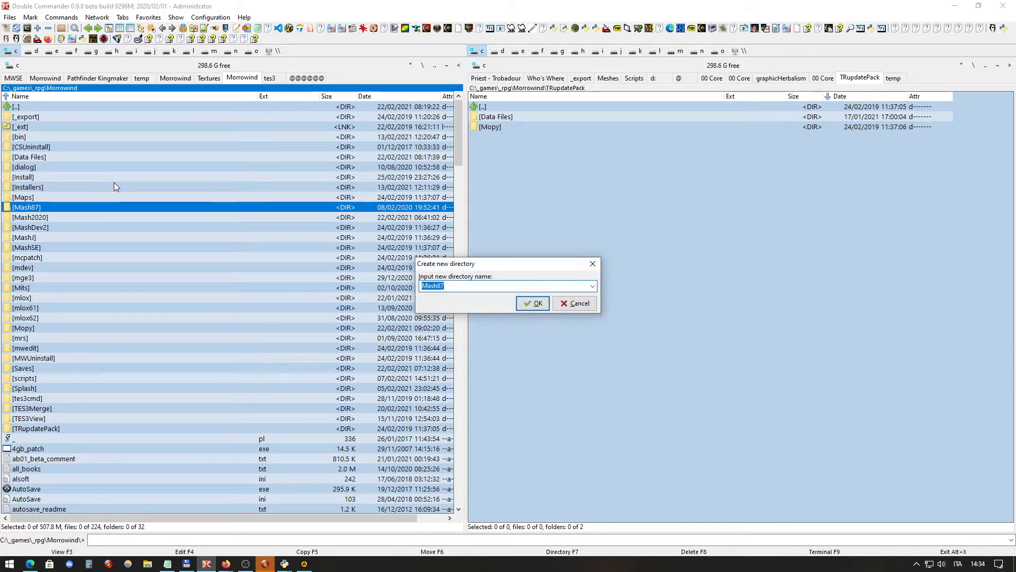
pyautogui.write('MashTR')
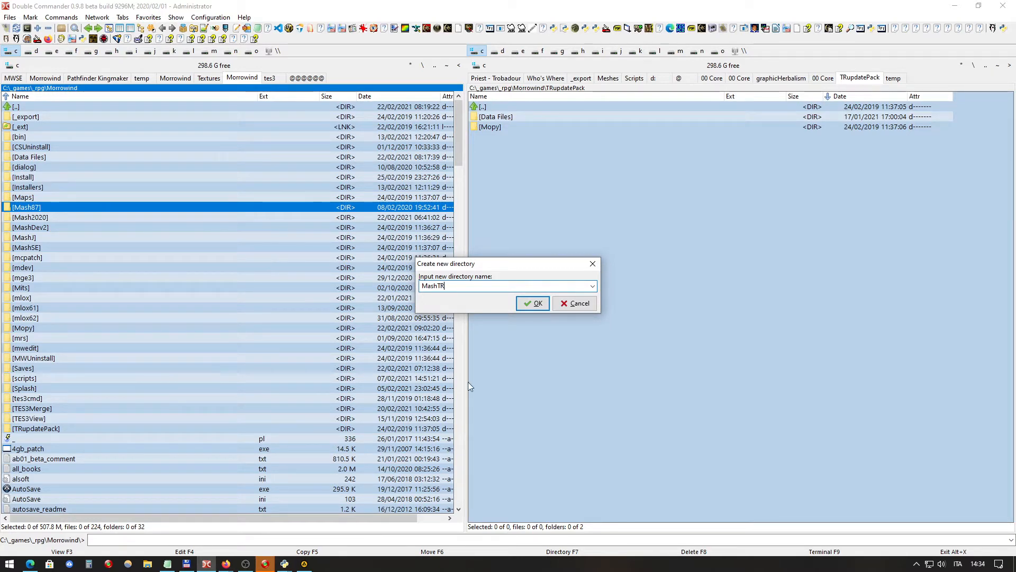
pyautogui.click(533, 303)
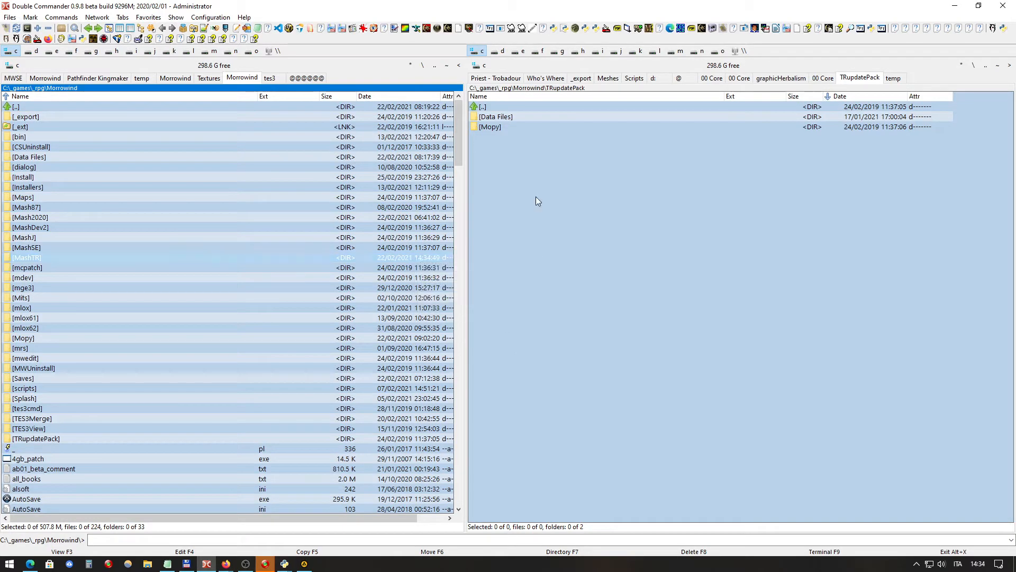
# Step: Copy the Data and images folders and mash.exe from TRupdatePack's Mopy folder into MashTR, and select the copied mash.exe
pyautogui.doubleClick(61, 256)
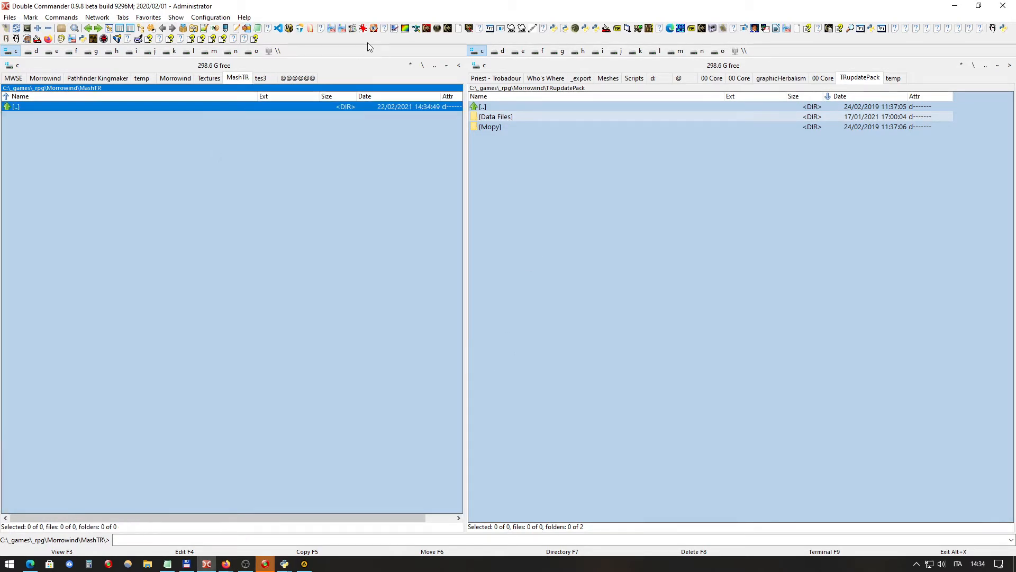
pyautogui.doubleClick(498, 128)
pyautogui.click(517, 116)
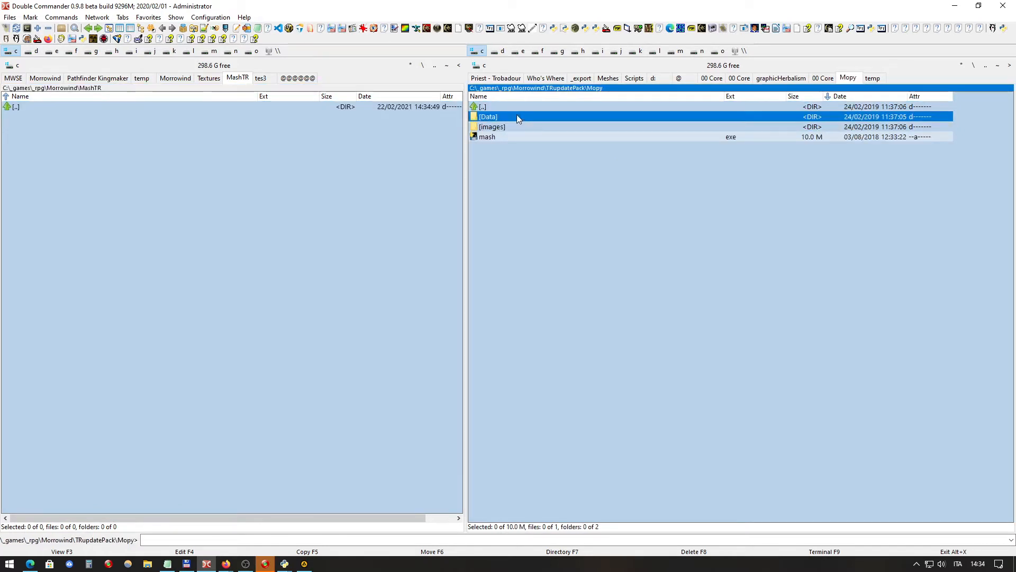
pyautogui.keyDown('shift'); pyautogui.click(495, 138); pyautogui.keyUp('shift')
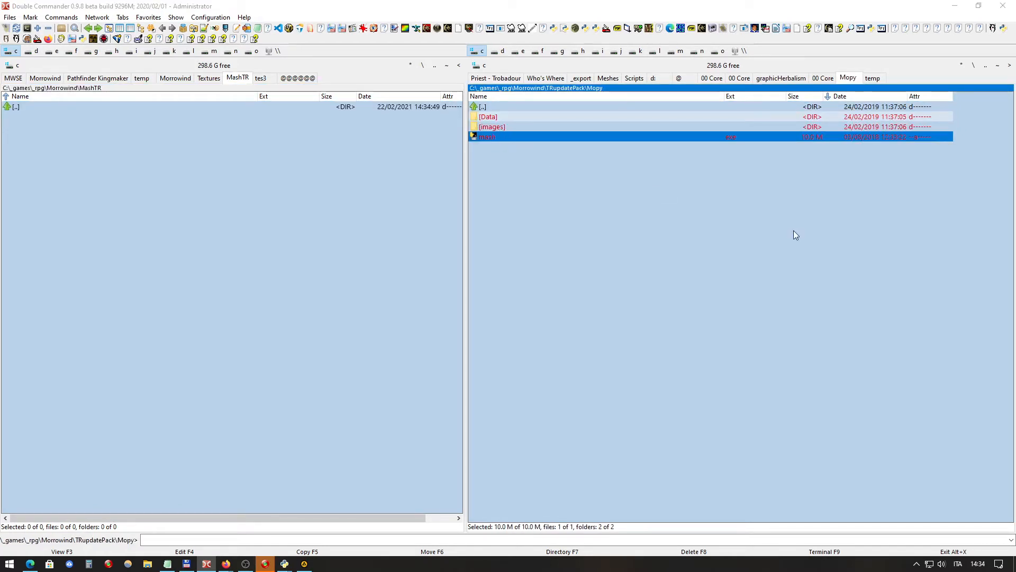
pyautogui.press('F5')
pyautogui.click(652, 305)
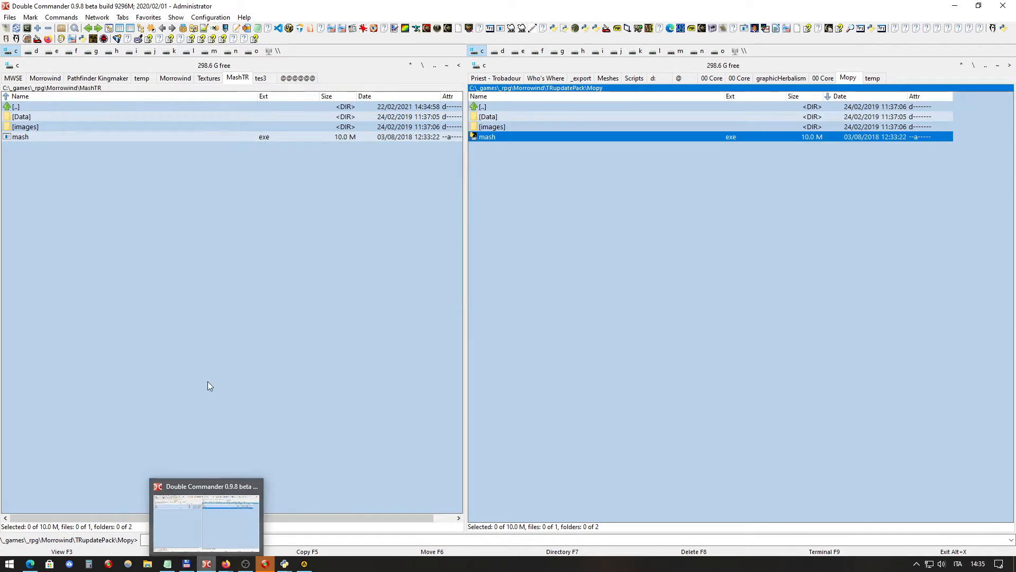
pyautogui.click(24, 148)
pyautogui.click(21, 138)
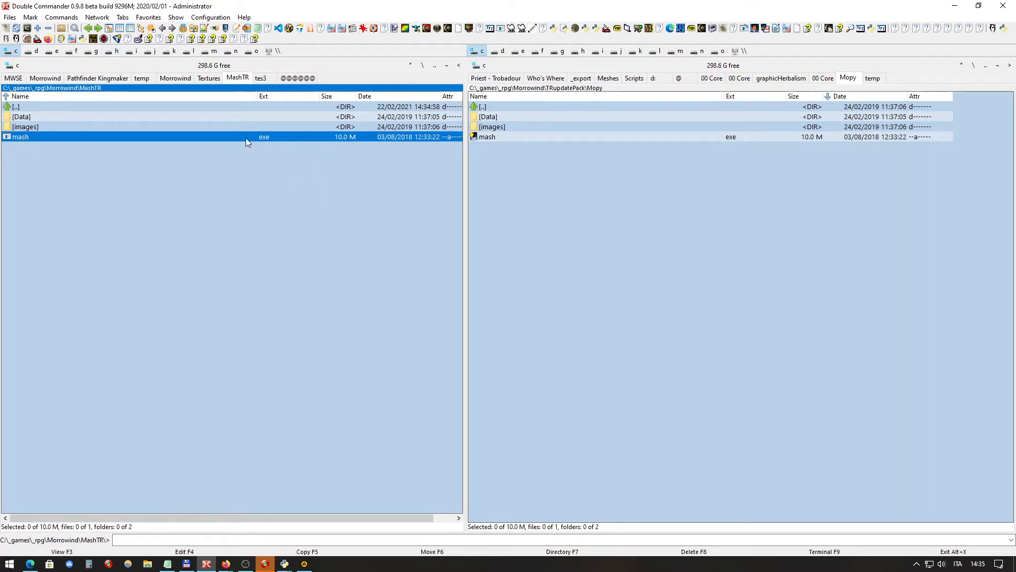
pyautogui.click(219, 127)
pyautogui.click(216, 137)
# Step: Open TRupdatePack's Data Files folder in one pane and the Morrowind game's Data Files folder in the other
pyautogui.click(504, 104)
pyautogui.doubleClick(504, 104)
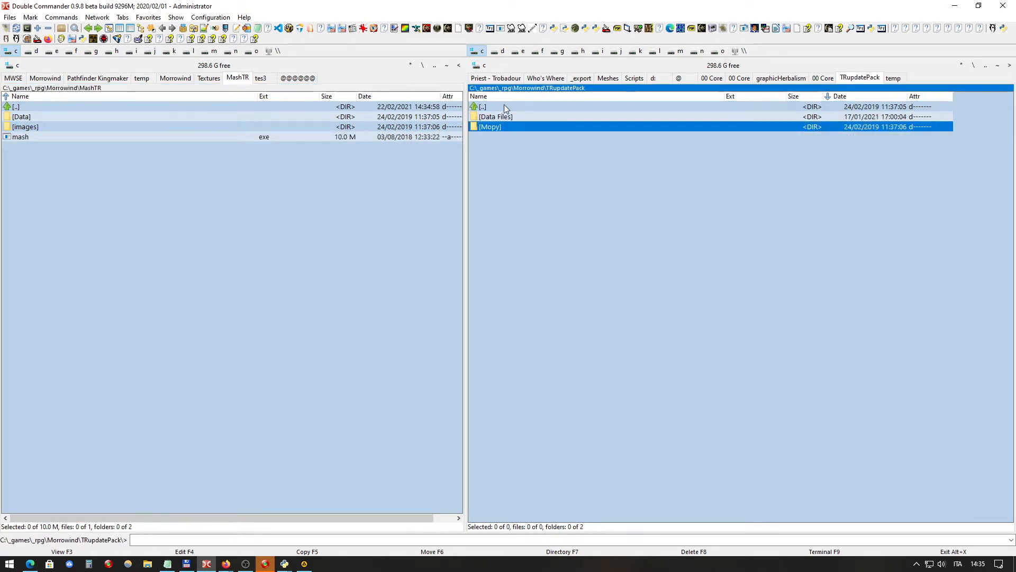
pyautogui.click(509, 119)
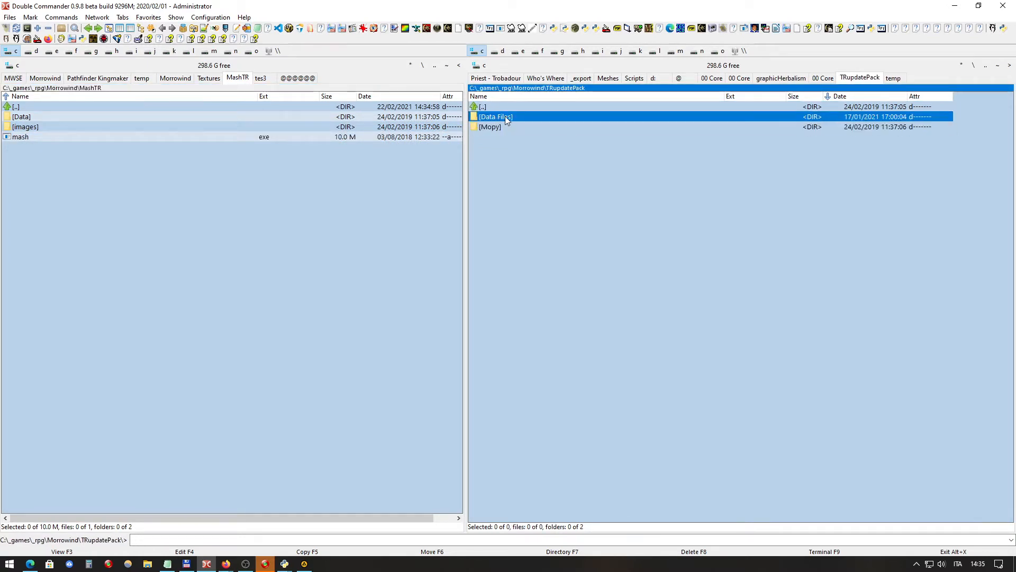
pyautogui.doubleClick(505, 116)
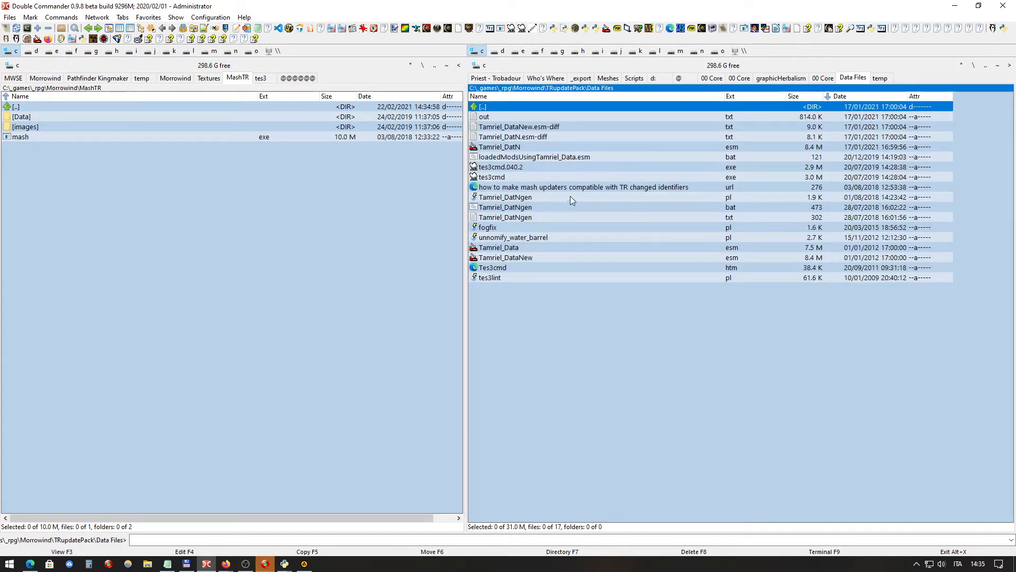
pyautogui.click(435, 67)
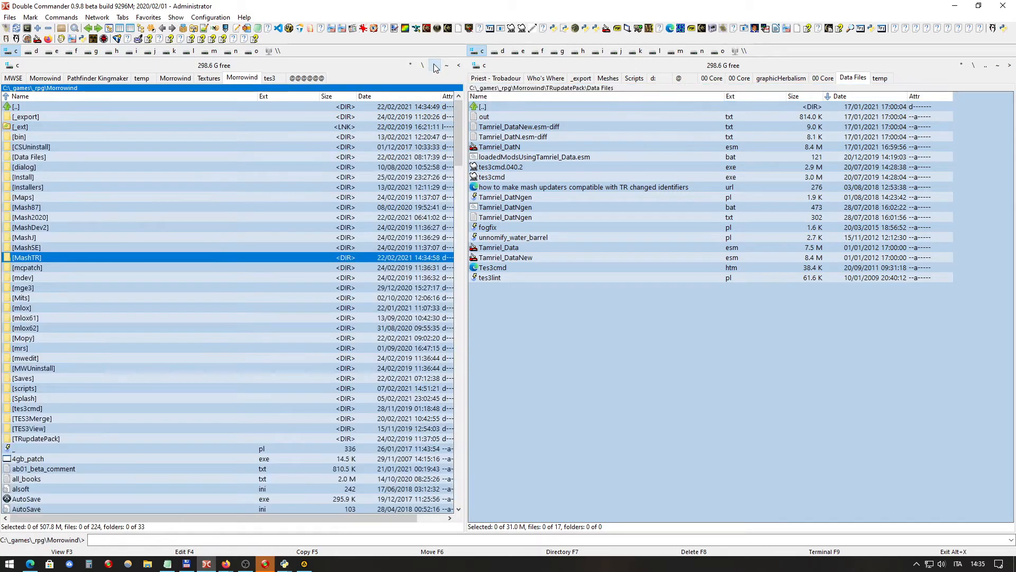
pyautogui.doubleClick(65, 156)
# Step: Examine the tes3cmd and tes3cmd.040.2 executables in TRupdatePack's Data Files alongside the game's Data Files folder
pyautogui.click(596, 187)
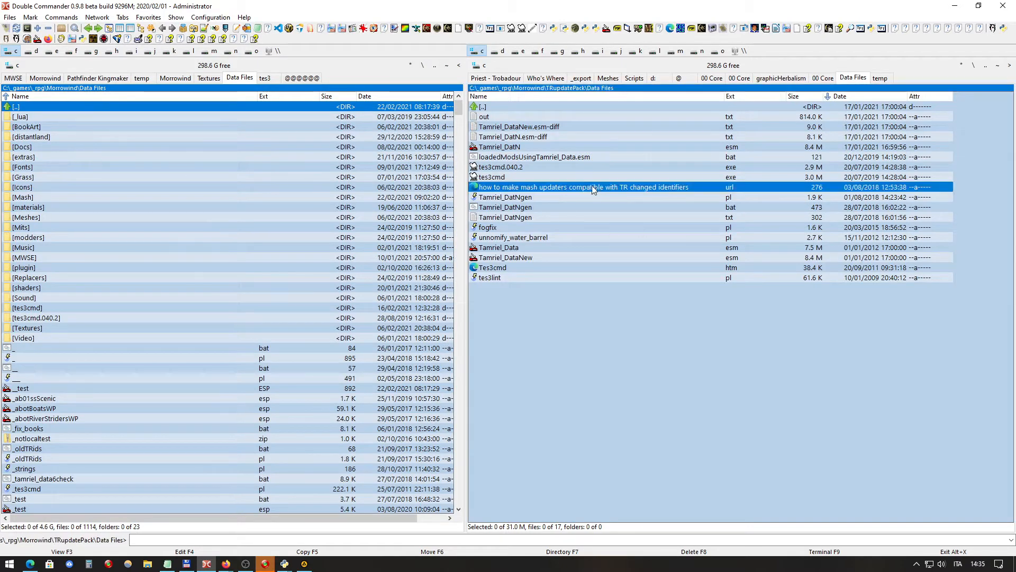
pyautogui.click(491, 178)
pyautogui.click(509, 168)
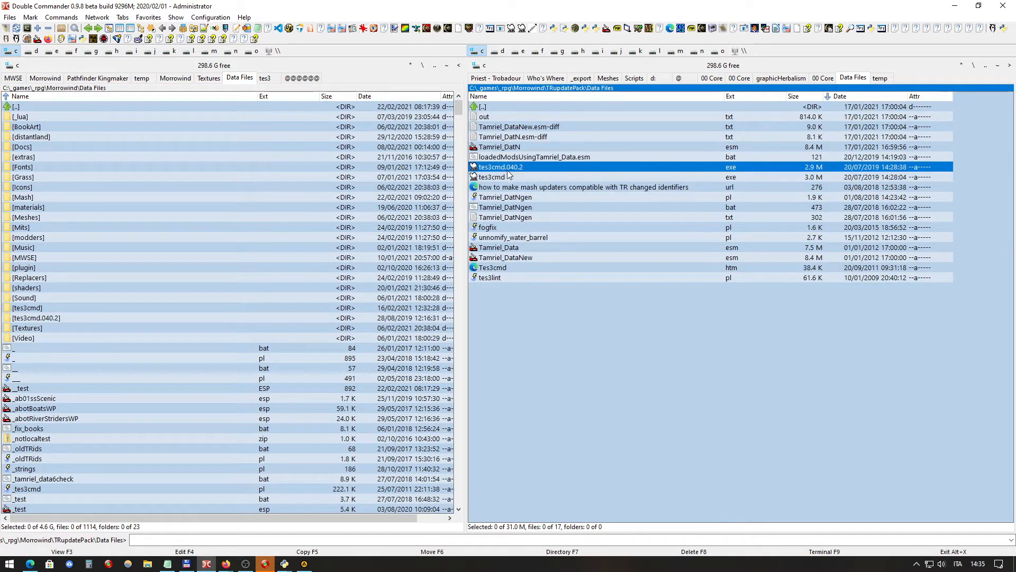
pyautogui.click(503, 178)
pyautogui.click(503, 169)
pyautogui.click(512, 176)
pyautogui.click(512, 169)
pyautogui.click(516, 176)
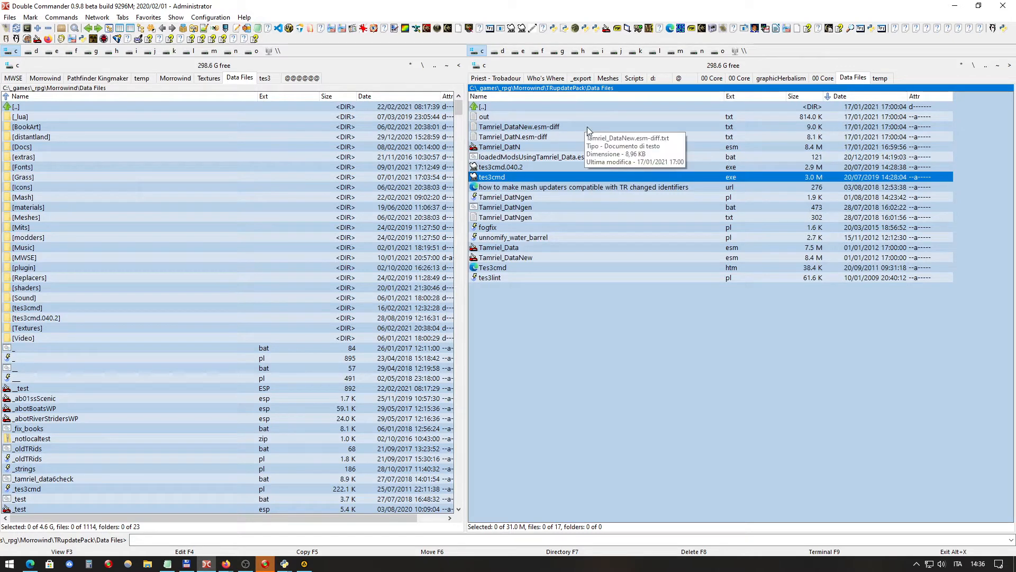
pyautogui.click(76, 270)
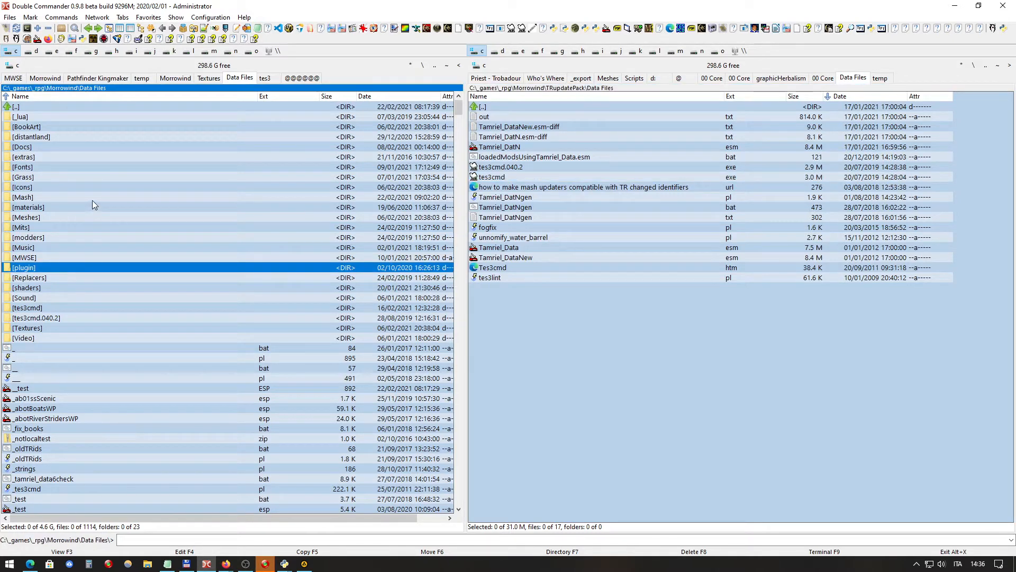
pyautogui.click(517, 169)
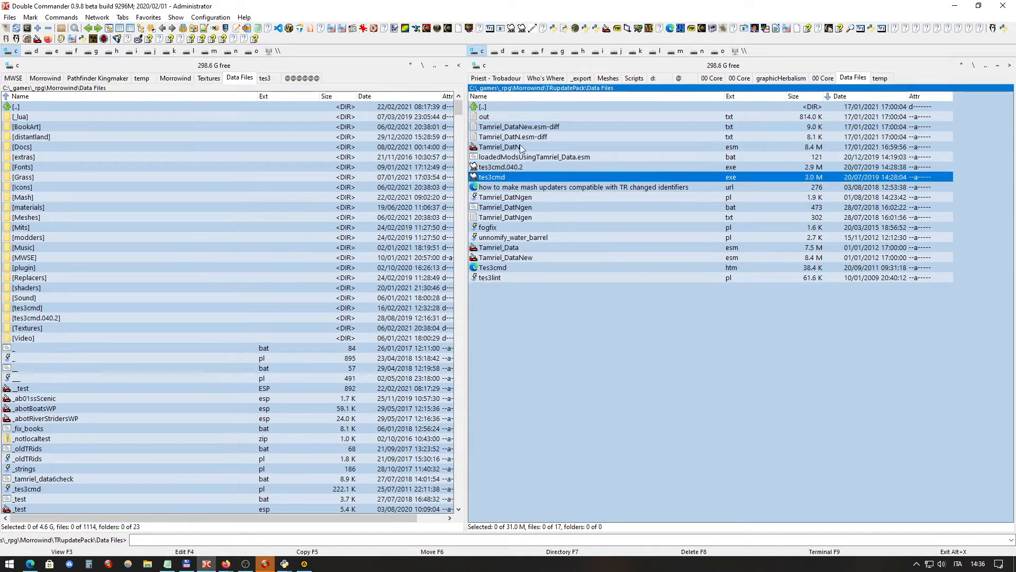
pyautogui.click(506, 178)
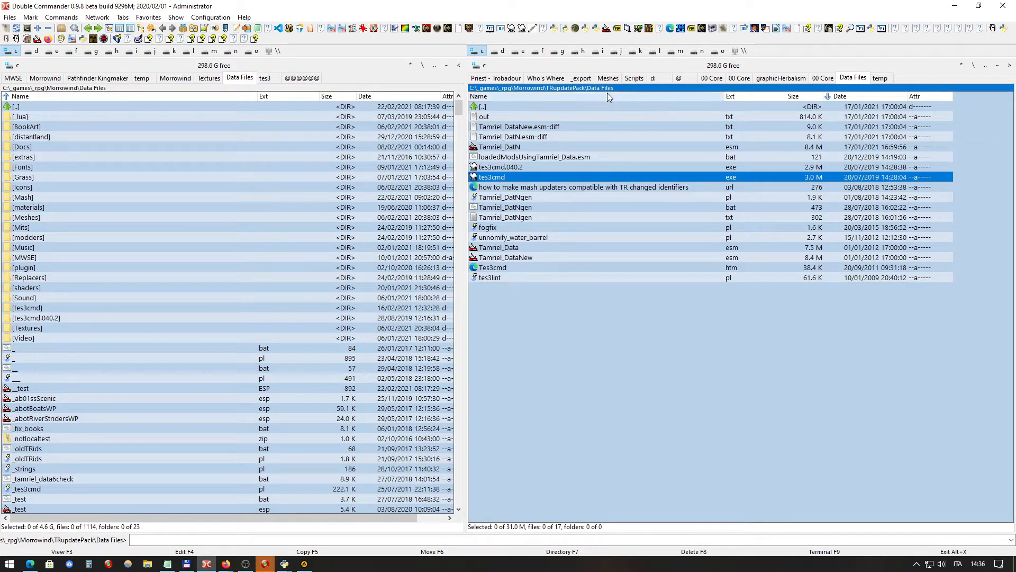
# Step: Open Tamriel_DatNgen.txt from TRupdatePack's Data Files and read its notes on the old, new and generated Tamriel_Data masters
pyautogui.click(38, 187)
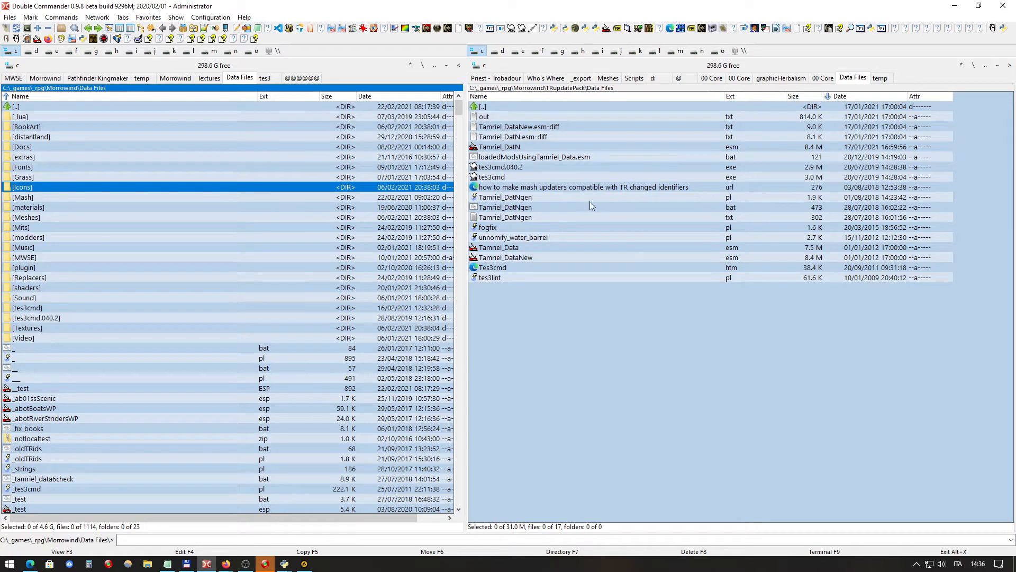
pyautogui.click(555, 237)
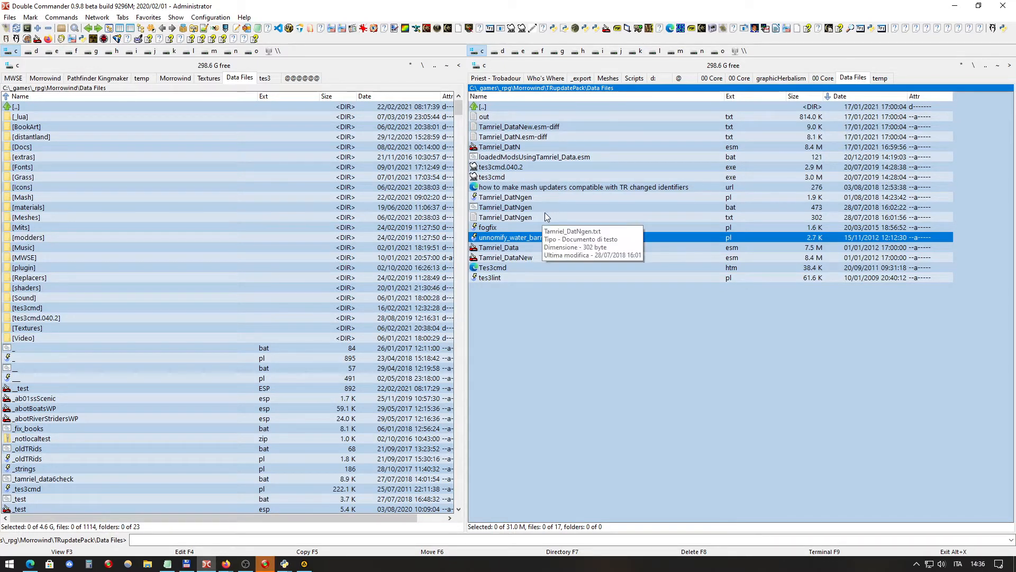
pyautogui.doubleClick(532, 217)
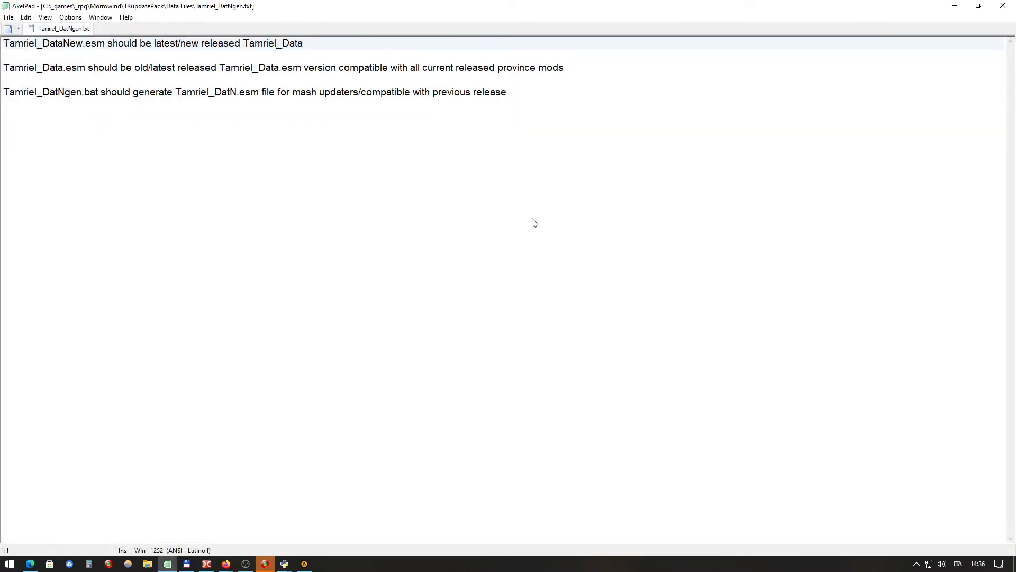
pyautogui.click(166, 70)
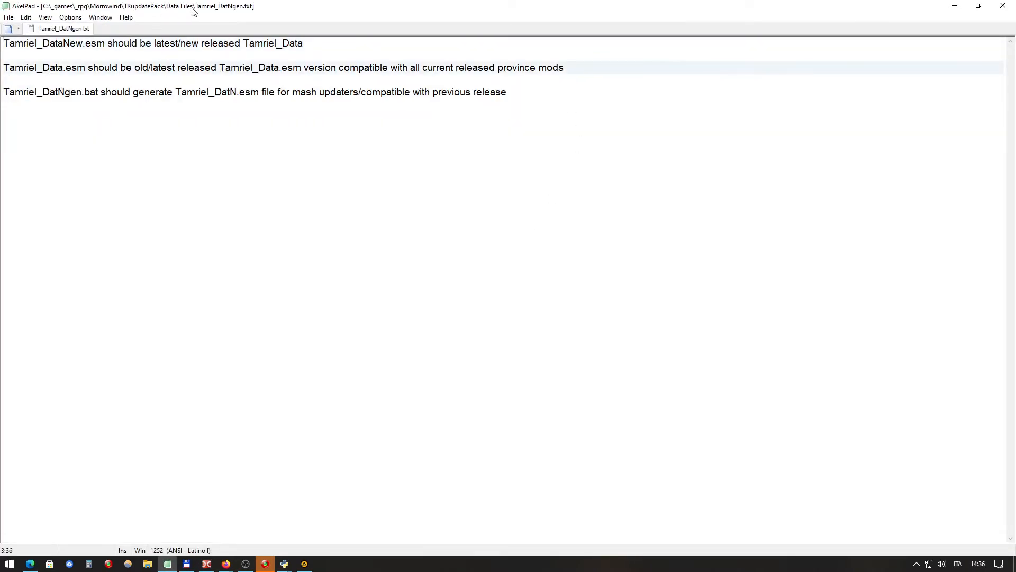
pyautogui.click(162, 52)
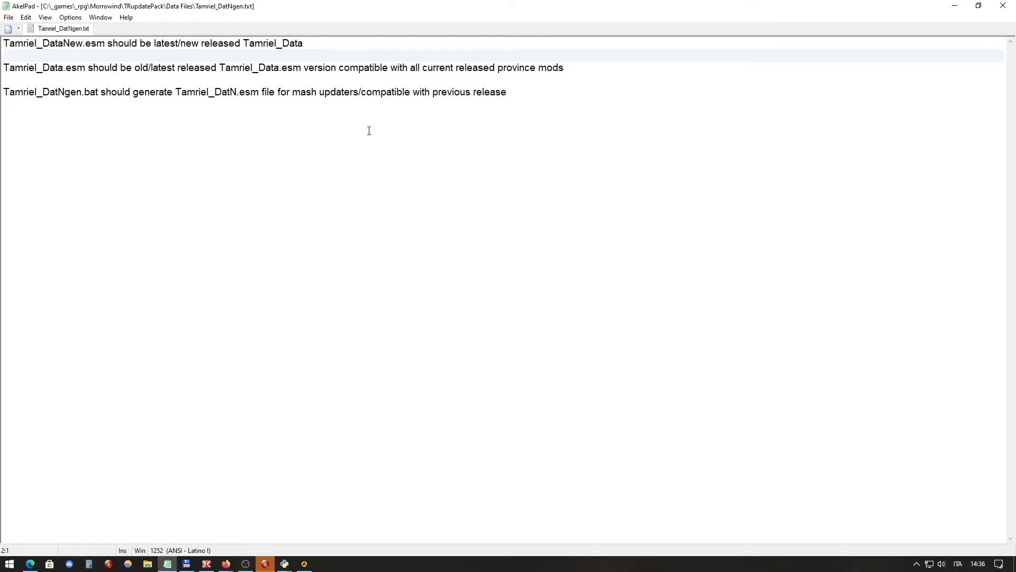
pyautogui.click(372, 93)
pyautogui.click(64, 44)
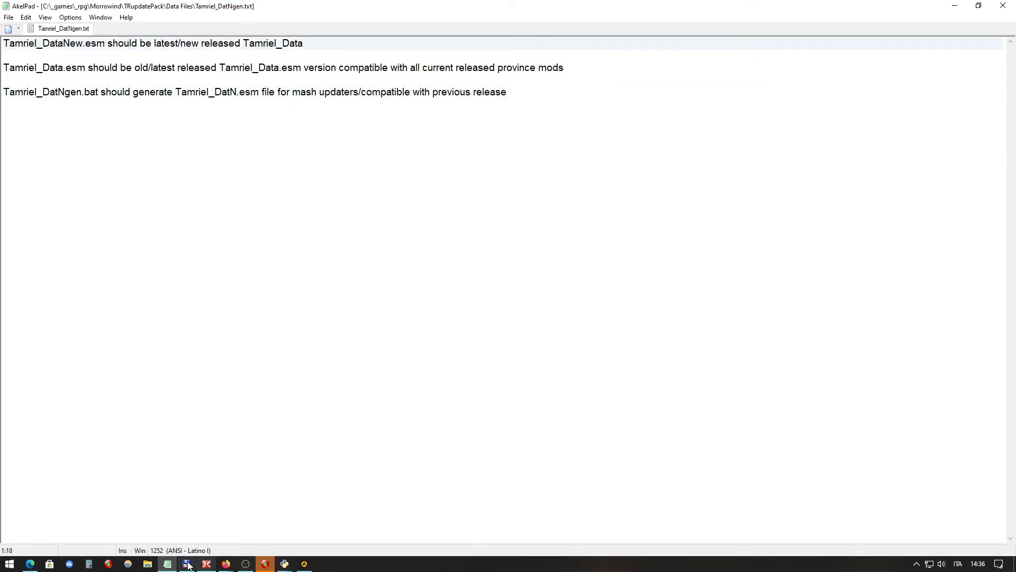
# Step: Switch to the part 14 article in the browser and read its prerequisites, Lock Times advice and mosh.py changes
pyautogui.click(29, 564)
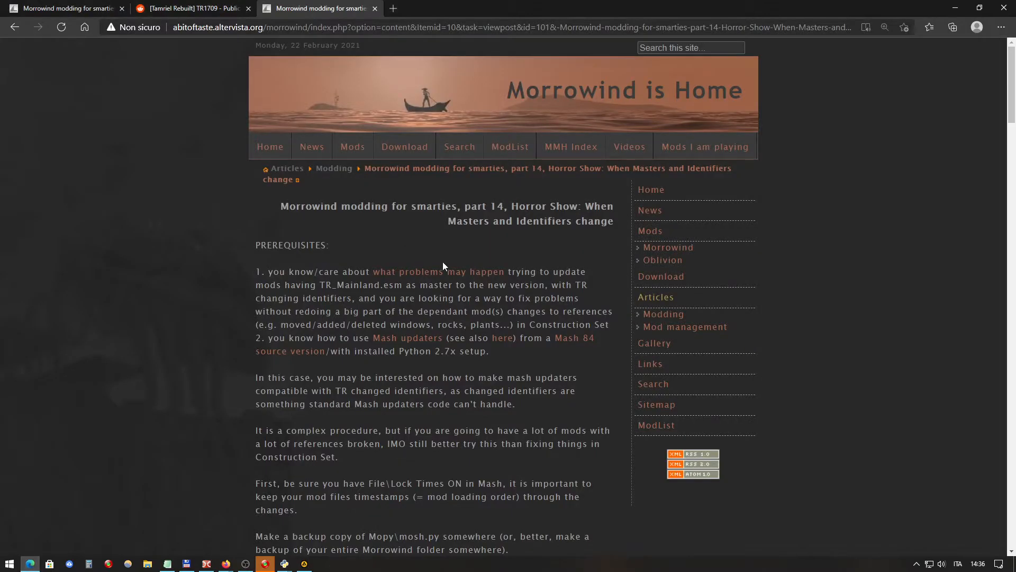
pyautogui.scroll(-3, 450, 252)
pyautogui.scroll(-1, 450, 250)
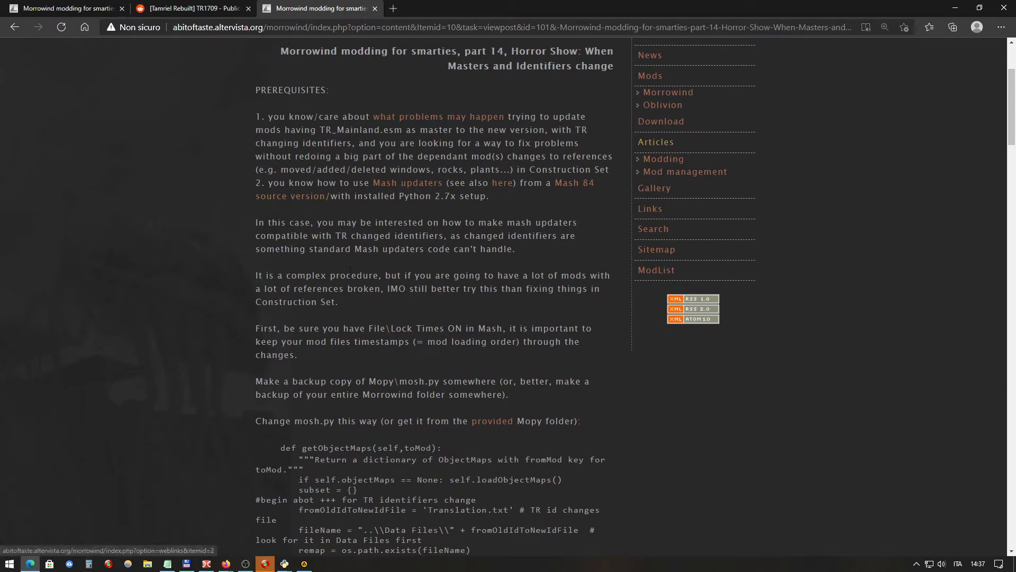
pyautogui.scroll(-7, 405, 284)
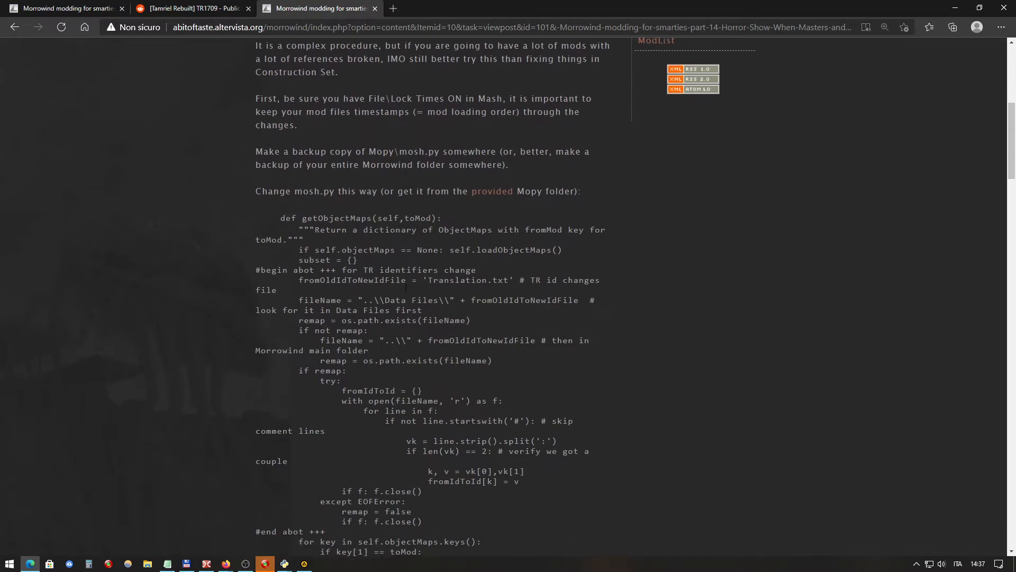
# Step: In Double Commander, go to the MashTR folder inside Morrowind, launch its mash.exe and enlarge the Wrye Mash window
pyautogui.click(204, 564)
pyautogui.click(55, 266)
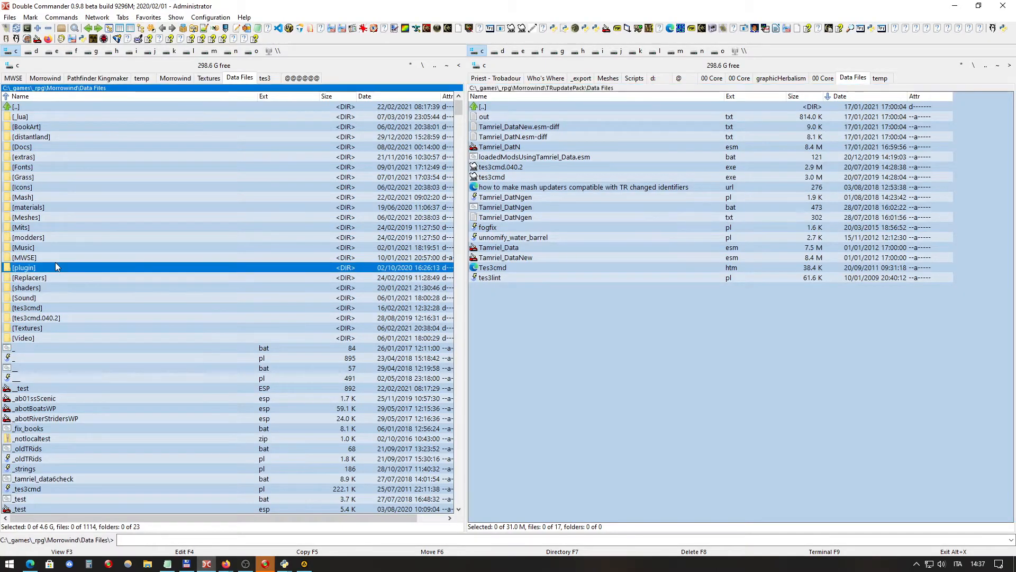
pyautogui.doubleClick(55, 104)
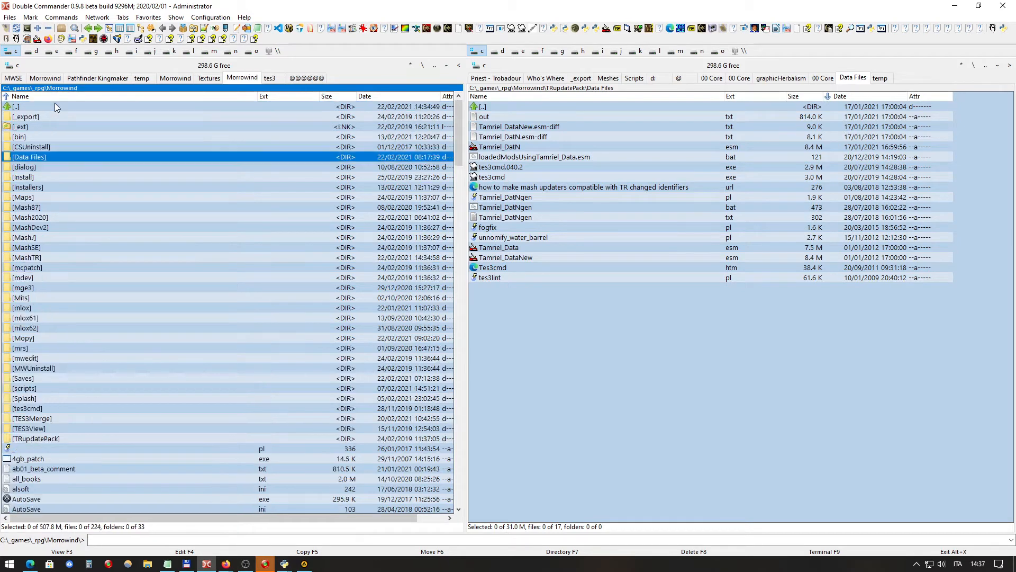
pyautogui.click(52, 419)
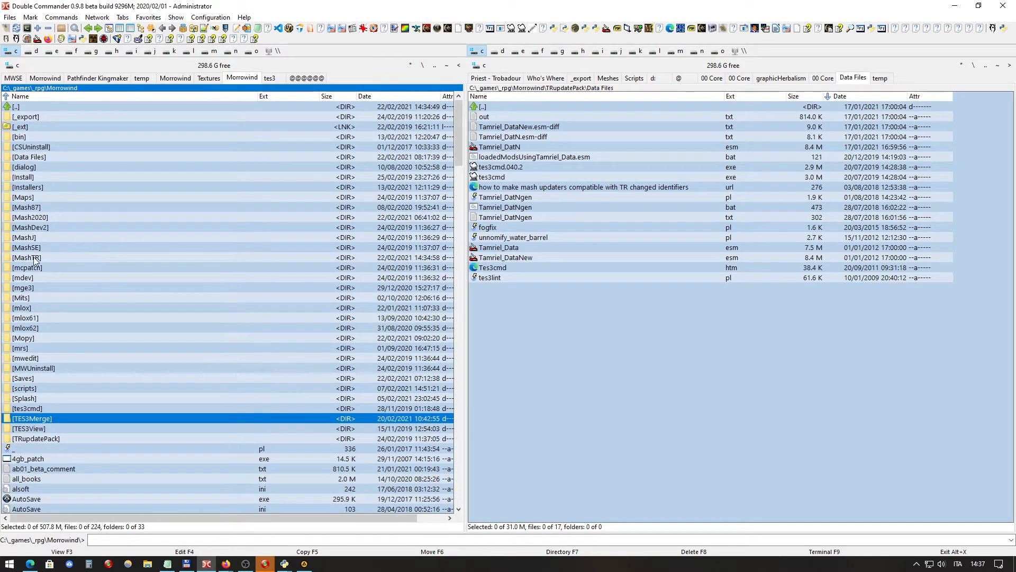
pyautogui.doubleClick(58, 257)
pyautogui.doubleClick(27, 136)
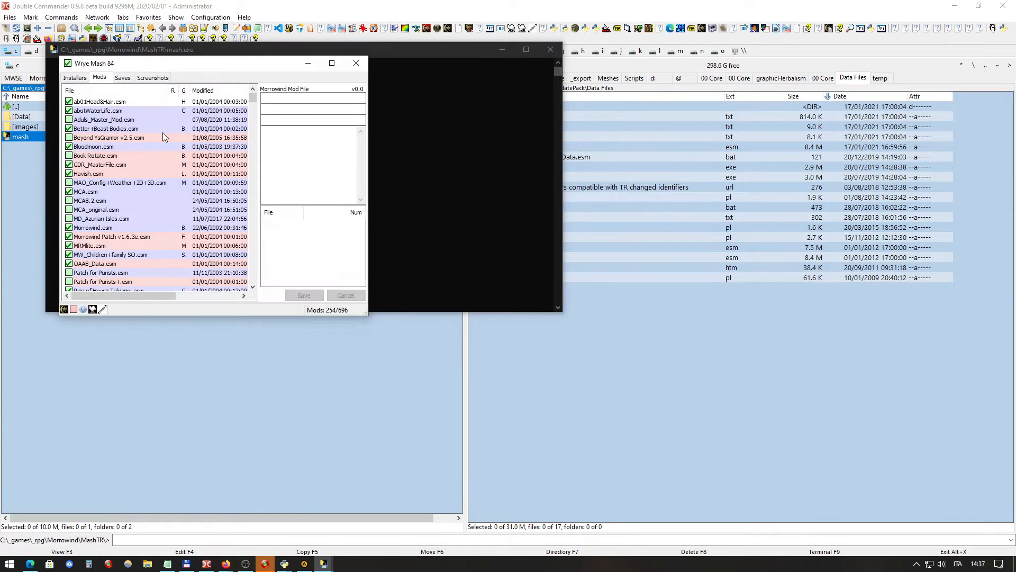
pyautogui.moveTo(365, 314); pyautogui.dragTo(734, 515)
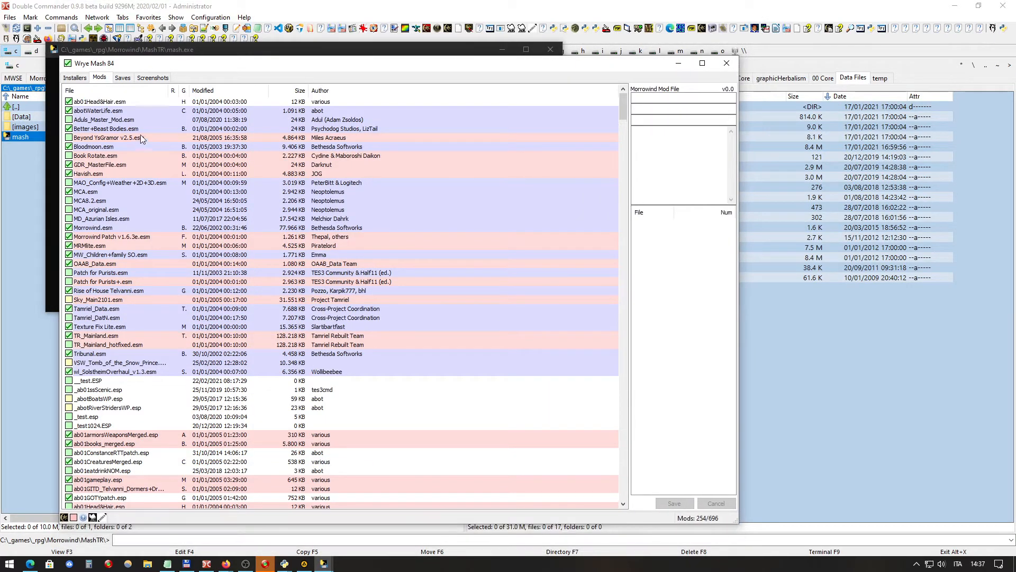
# Step: Check the Lock Times option for the mod list in Wrye Mash, leave it as is and close Wrye Mash
pyautogui.rightClick(141, 91)
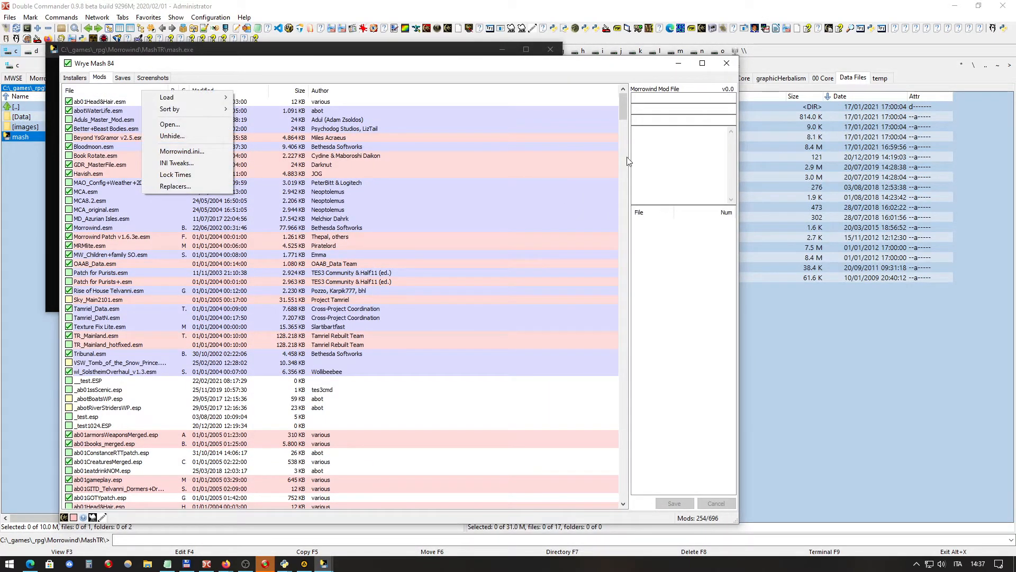
pyautogui.click(320, 68)
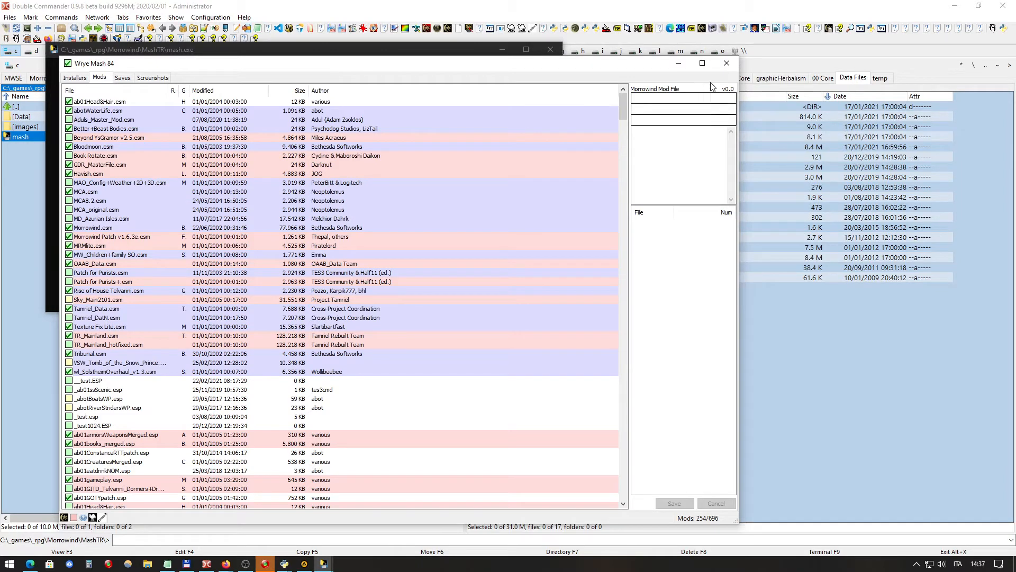
pyautogui.click(727, 63)
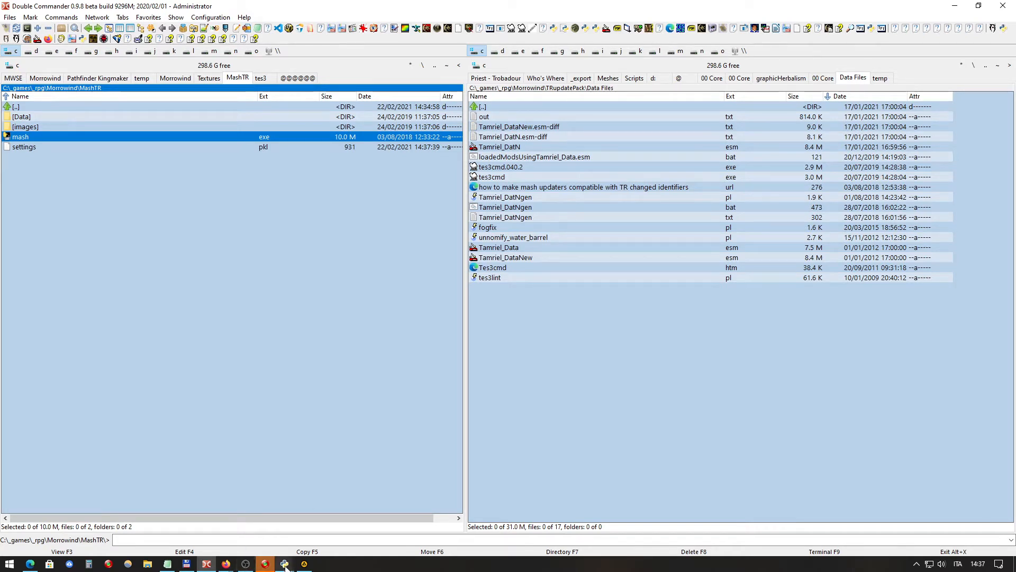
# Step: Return to the browser article and read which old TR masters and renamed new TR masters the tes3cmd script package needs
pyautogui.click(30, 564)
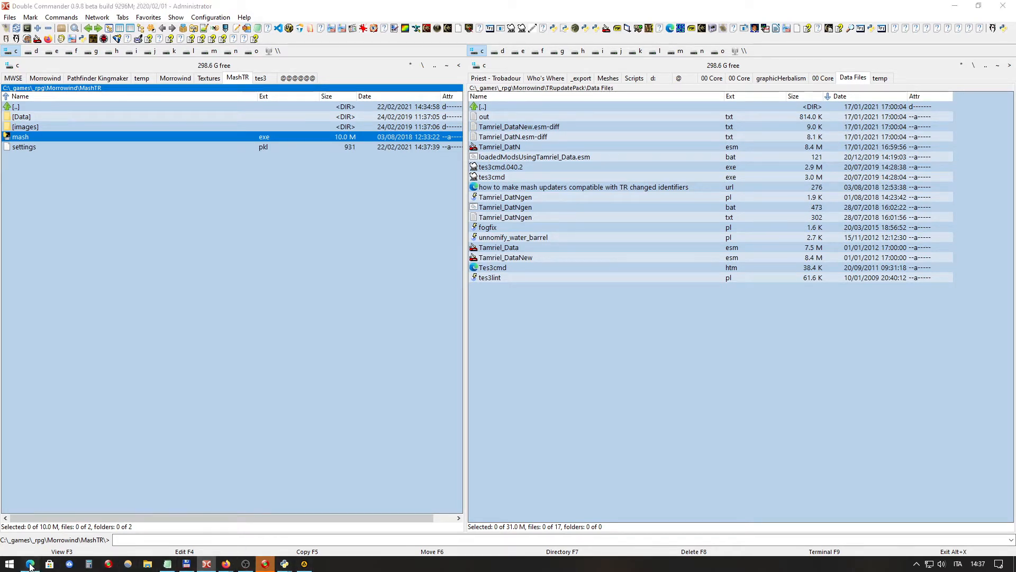
pyautogui.scroll(-5, 506, 192)
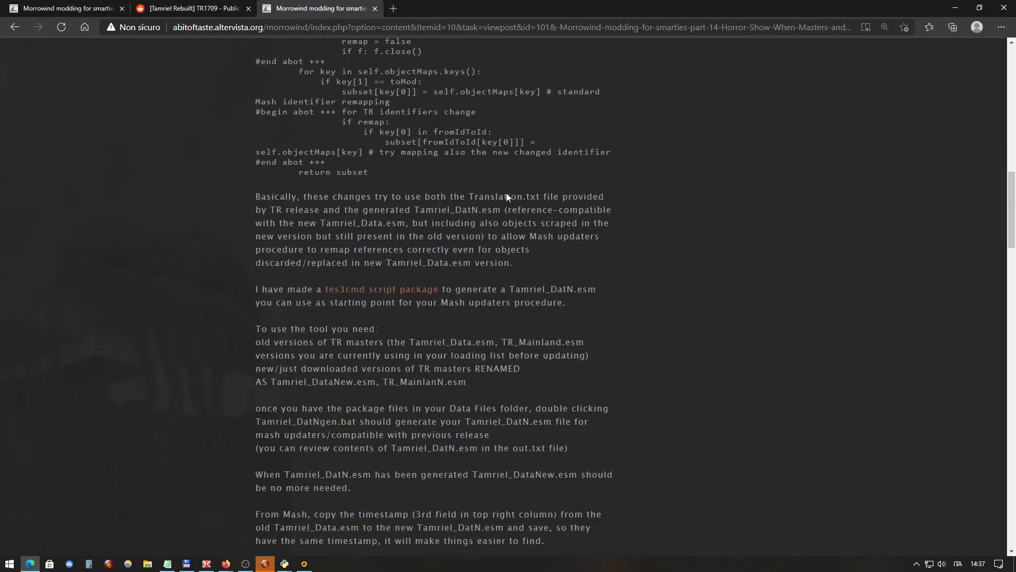
pyautogui.scroll(-3, 506, 194)
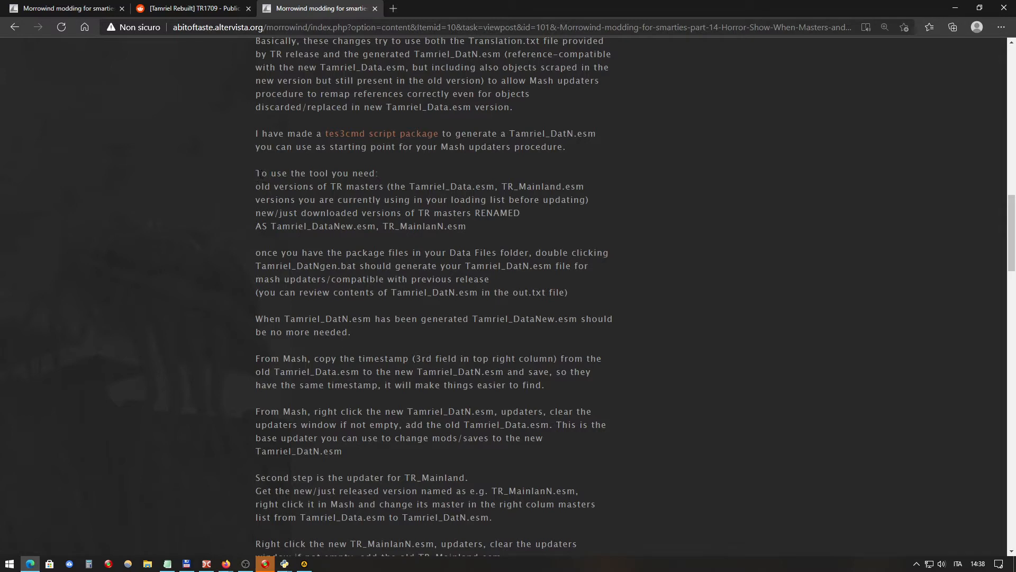
pyautogui.moveTo(256, 173); pyautogui.dragTo(602, 238)
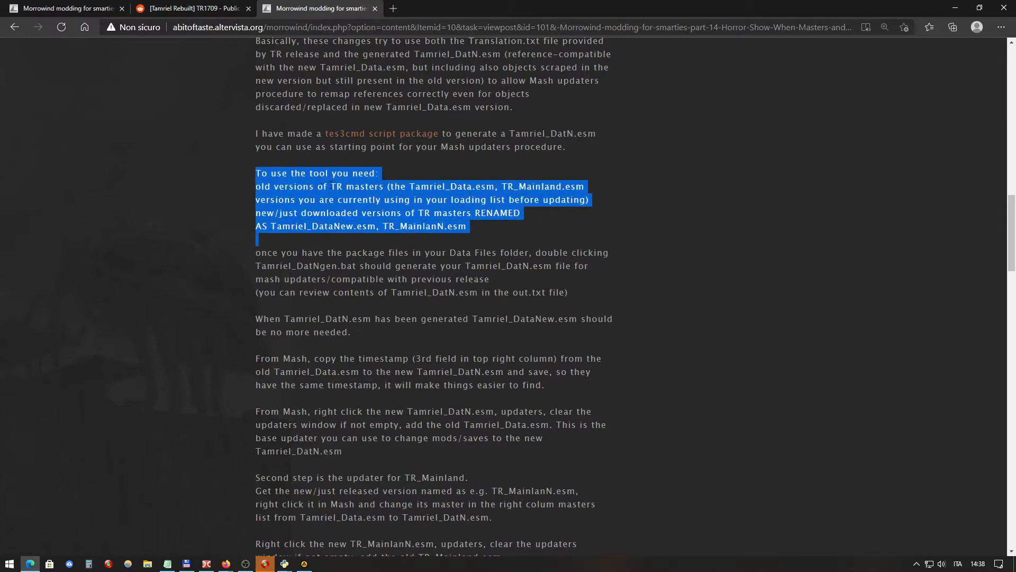
pyautogui.doubleClick(370, 186)
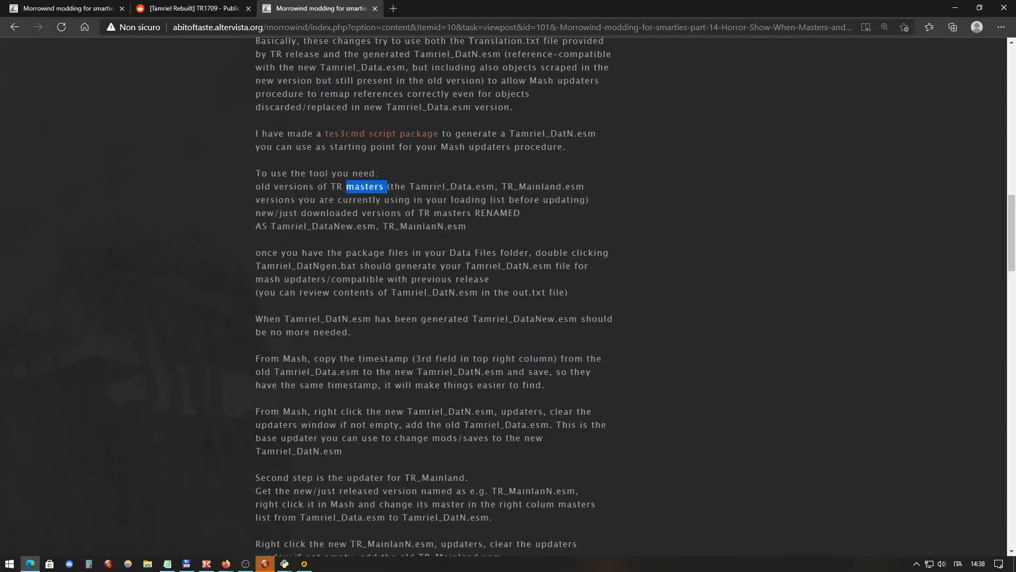
pyautogui.moveTo(410, 186); pyautogui.dragTo(497, 187)
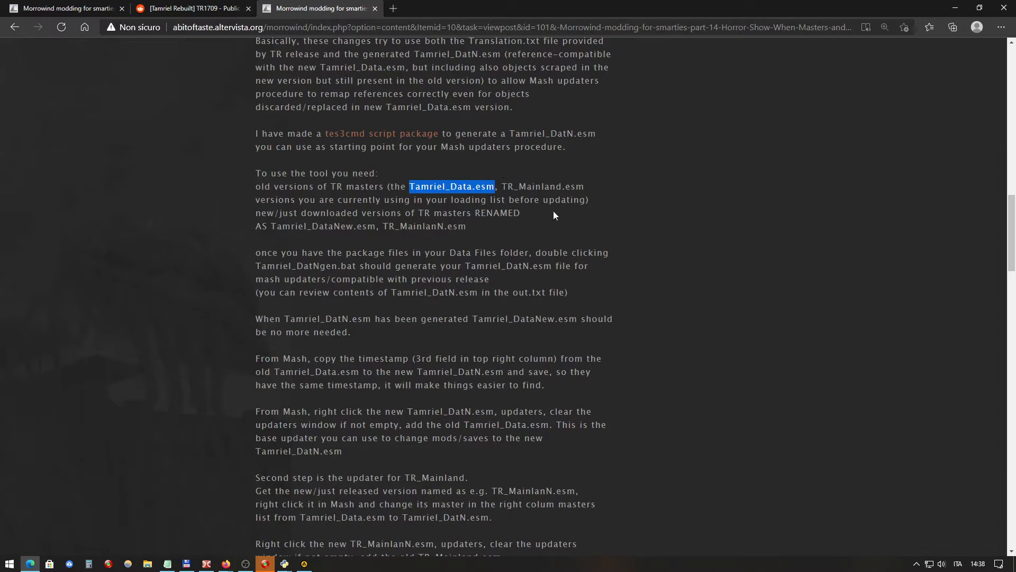
pyautogui.click(544, 189)
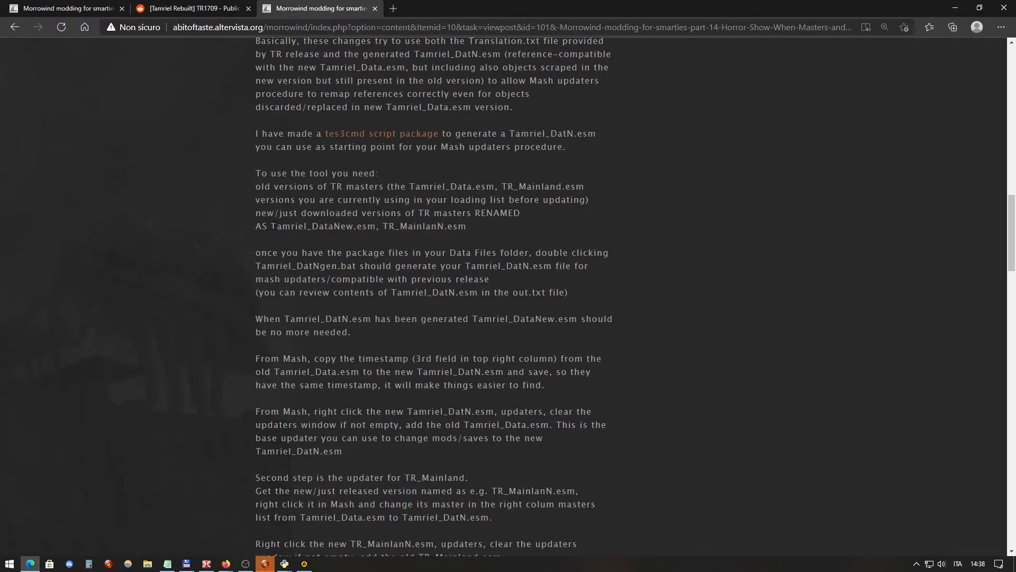
pyautogui.moveTo(272, 227); pyautogui.dragTo(481, 233)
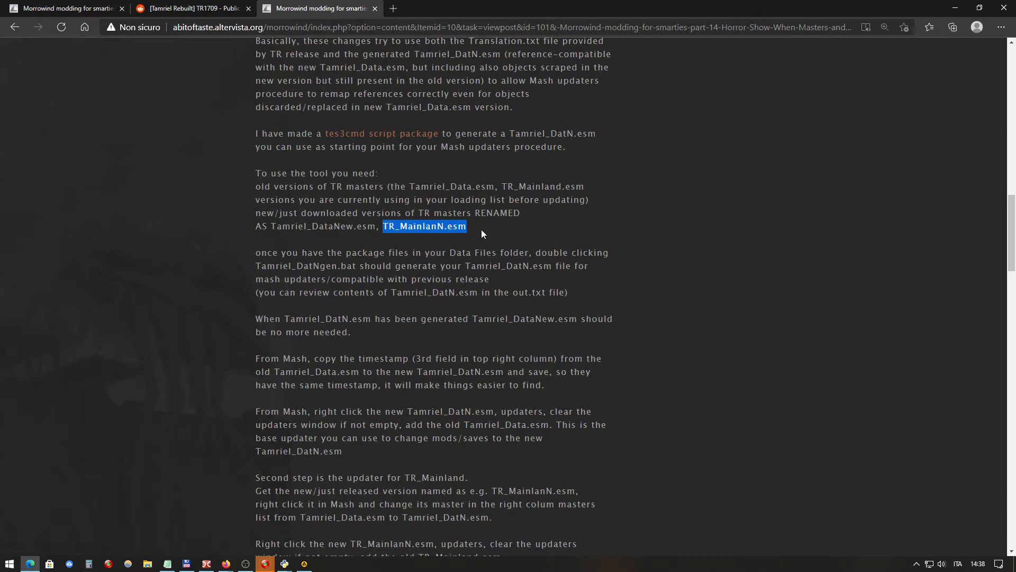
pyautogui.click(497, 217)
pyautogui.doubleClick(497, 217)
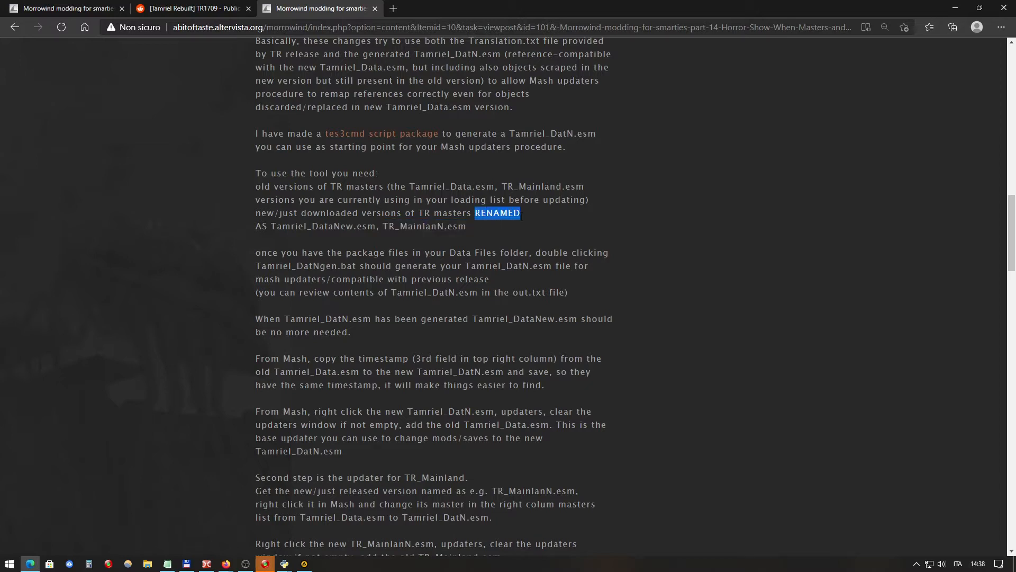
pyautogui.moveTo(271, 227); pyautogui.dragTo(375, 227)
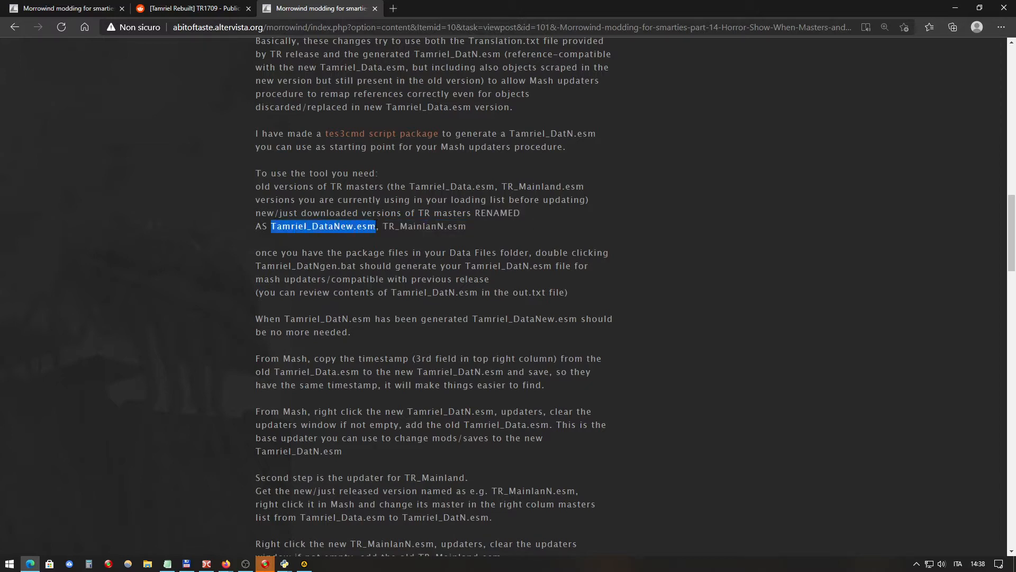
pyautogui.click(374, 228)
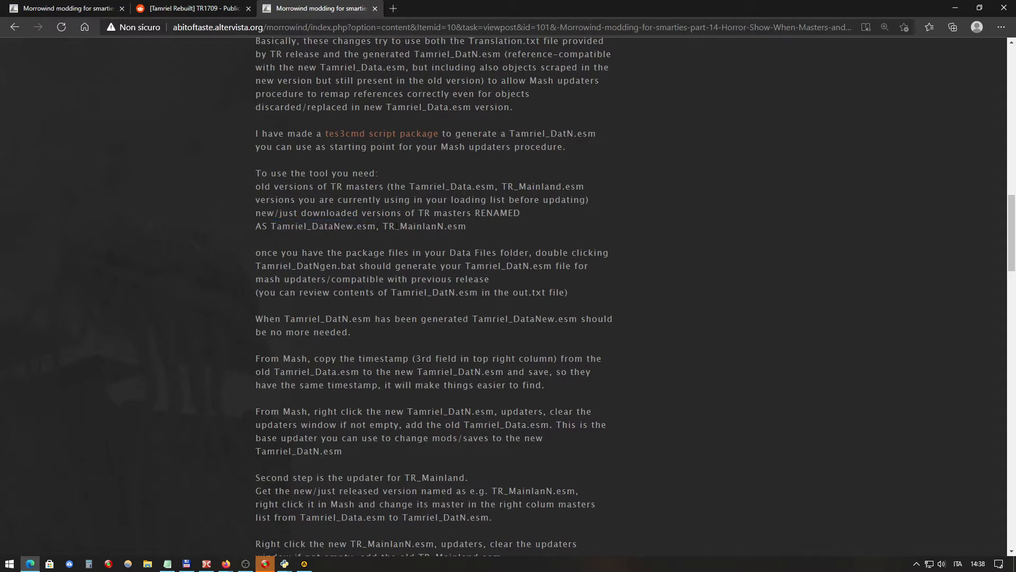
# Step: Copy the file name Tamriel_DataNew.esm from the article's list of required masters
pyautogui.moveTo(377, 227); pyautogui.dragTo(275, 229)
pyautogui.rightClick(314, 227)
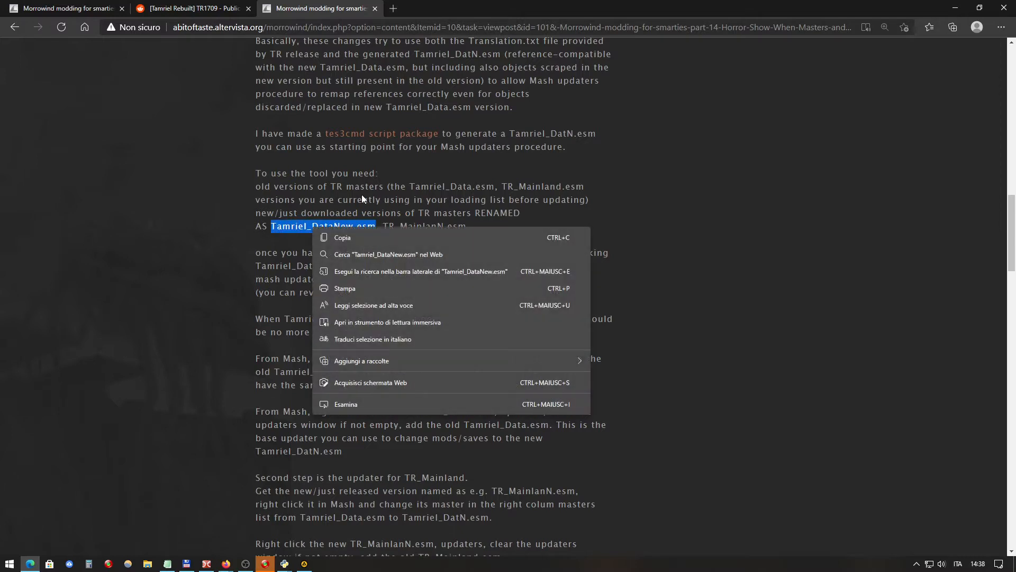
pyautogui.click(366, 231)
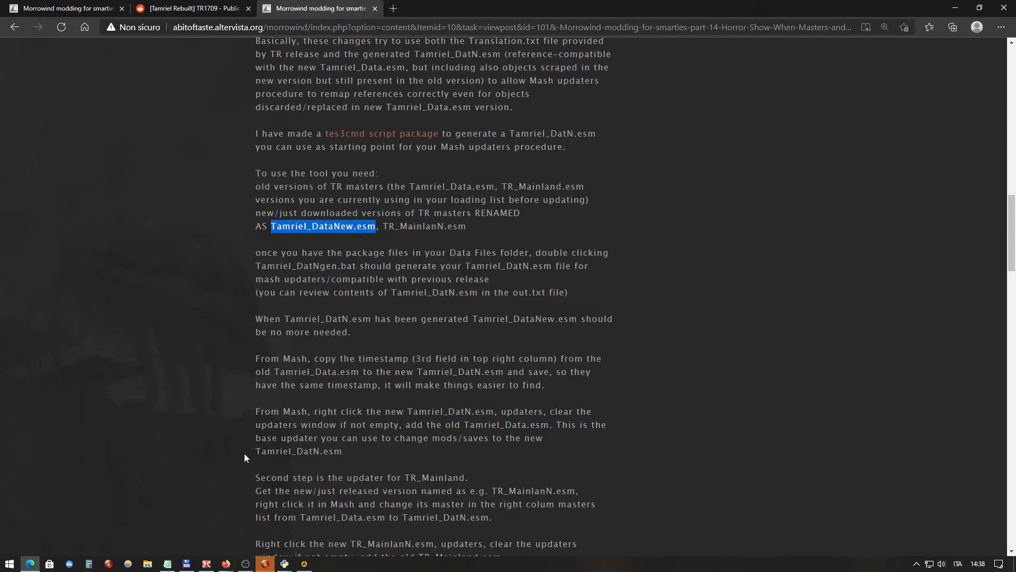
# Step: In Double Commander, show the new Tamriel Data (HD) 00 Core folder in one pane and Morrowind's Data Files folder in the other
pyautogui.click(207, 563)
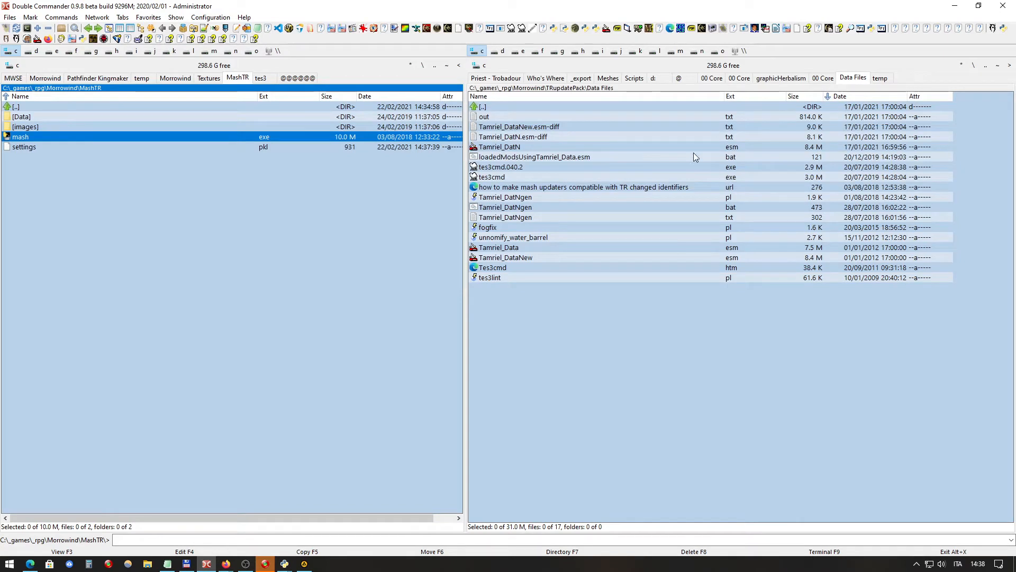
pyautogui.click(824, 79)
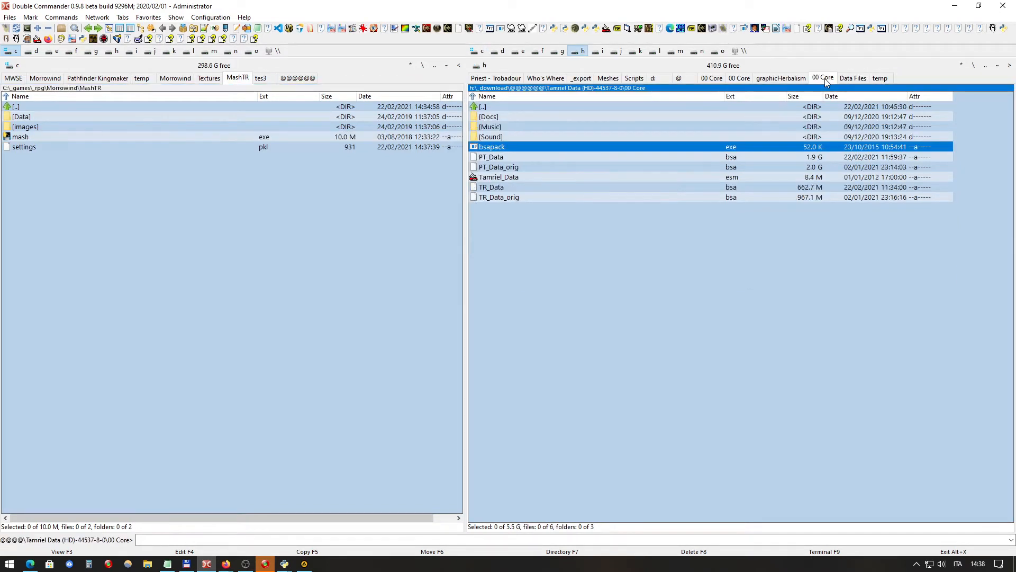
pyautogui.click(514, 180)
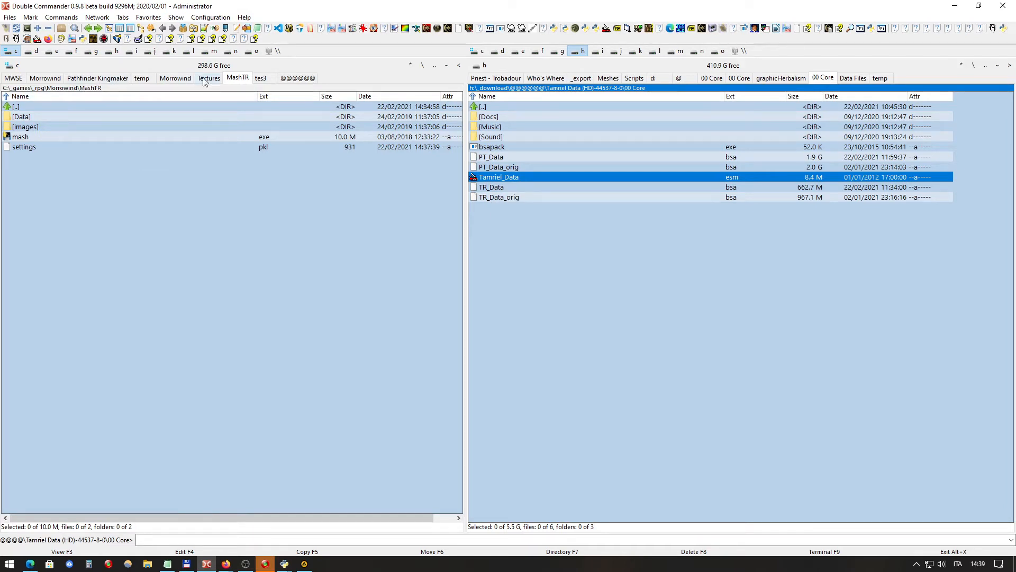
pyautogui.click(45, 78)
pyautogui.click(61, 189)
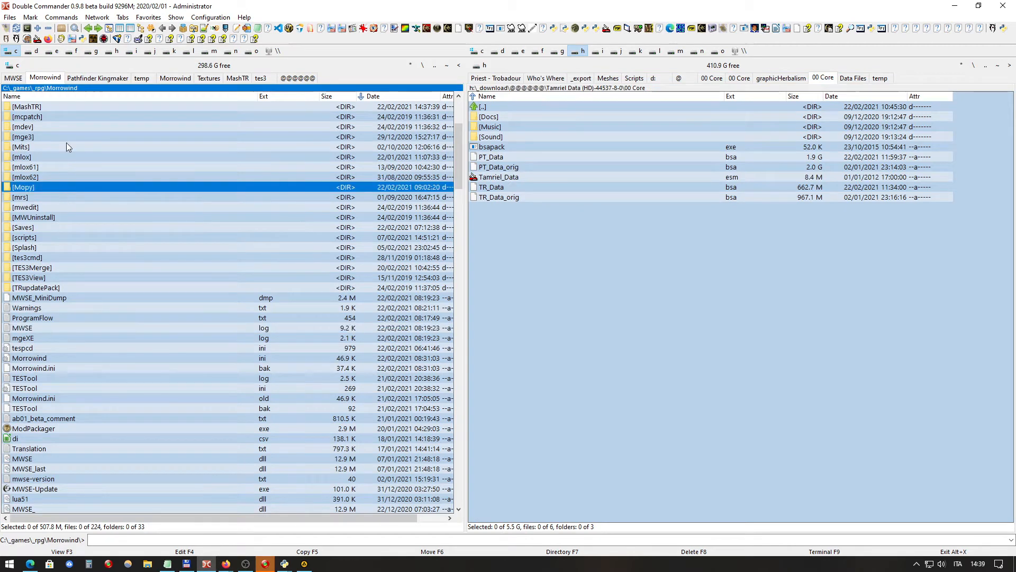
pyautogui.scroll(3, 65, 142)
pyautogui.scroll(2, 66, 142)
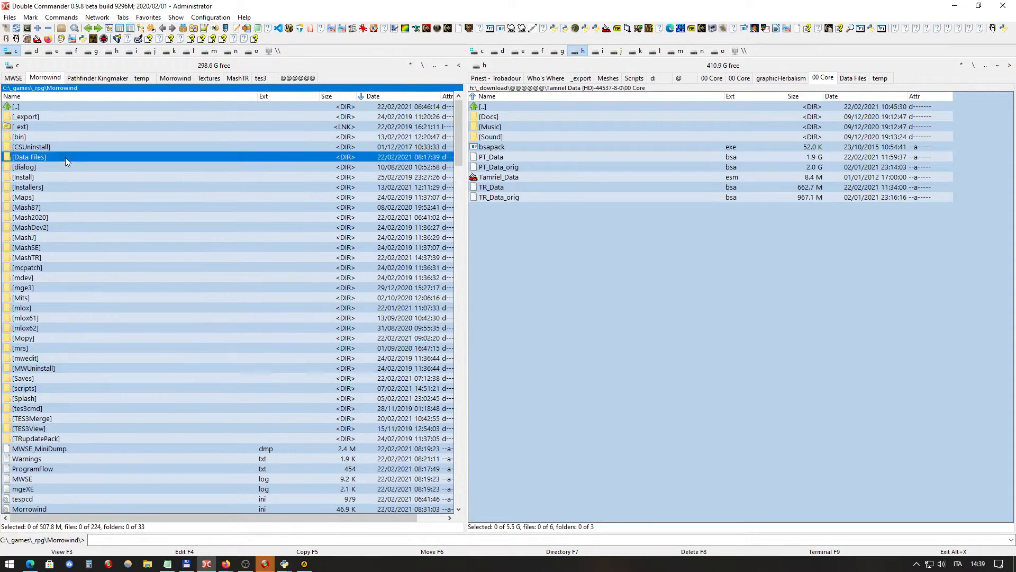
pyautogui.doubleClick(65, 157)
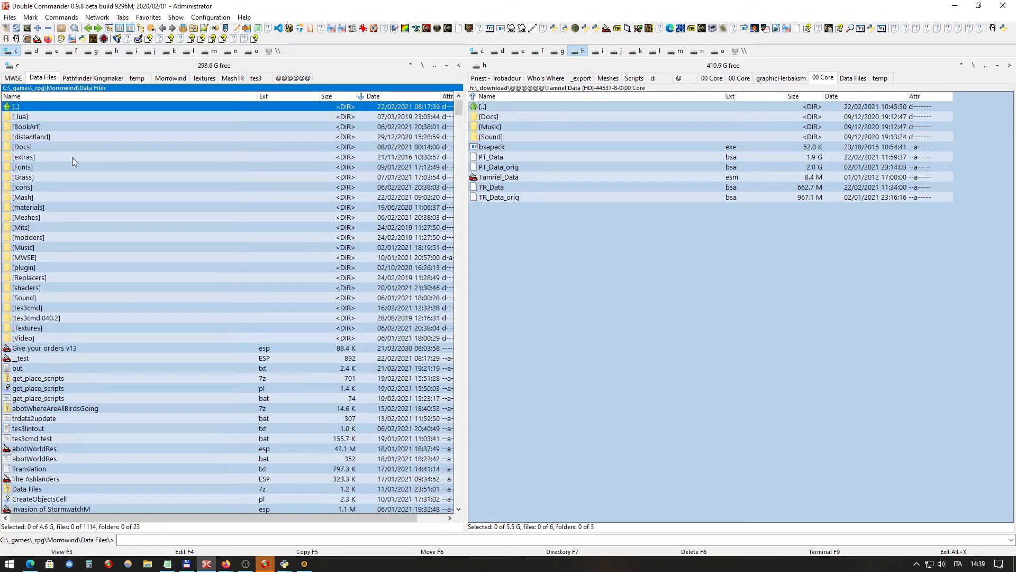
# Step: Copy Tamriel_Data.esm from 00 Core into Morrowind's Data Files folder under the name Tamriel_DataNew.esm
pyautogui.click(564, 179)
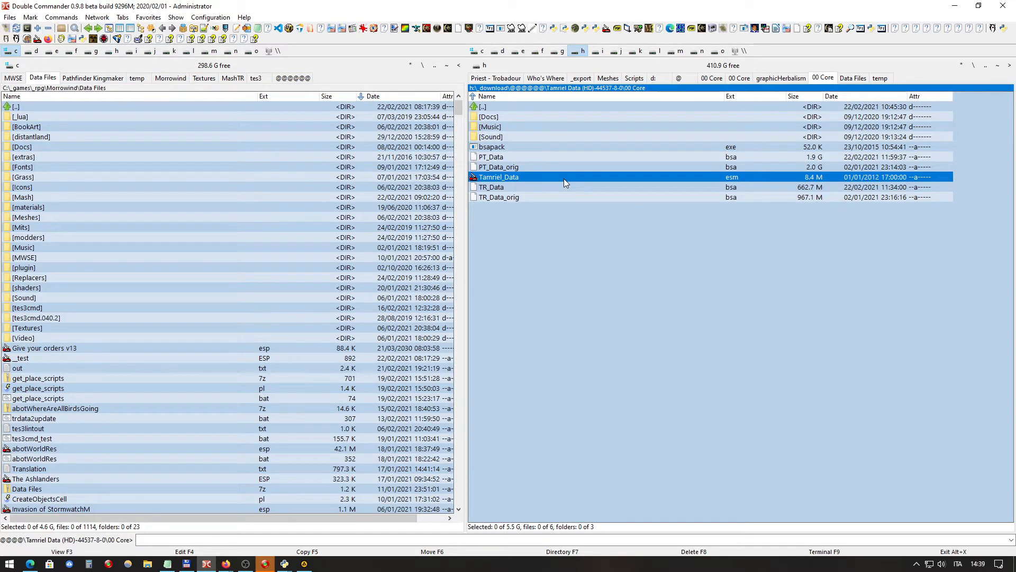
pyautogui.press('F5')
pyautogui.click(541, 289)
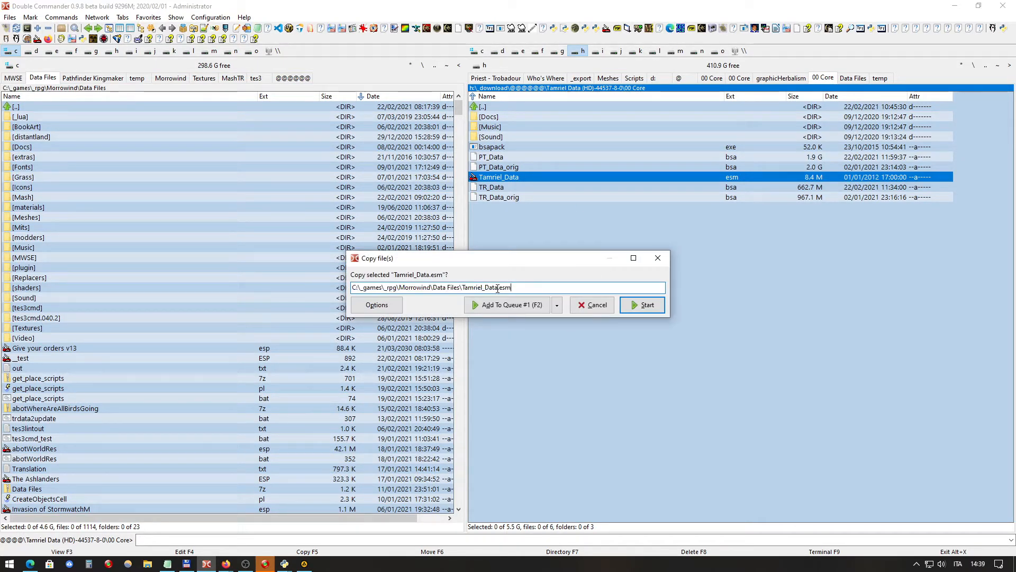
pyautogui.moveTo(462, 287); pyautogui.dragTo(512, 287)
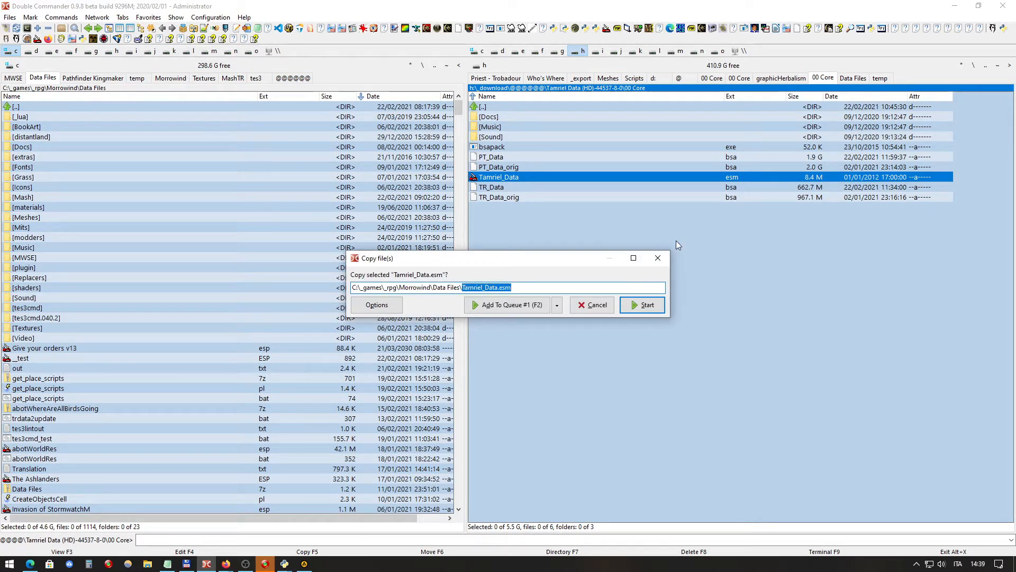
pyautogui.write('Tamriel_DataNew.esm')
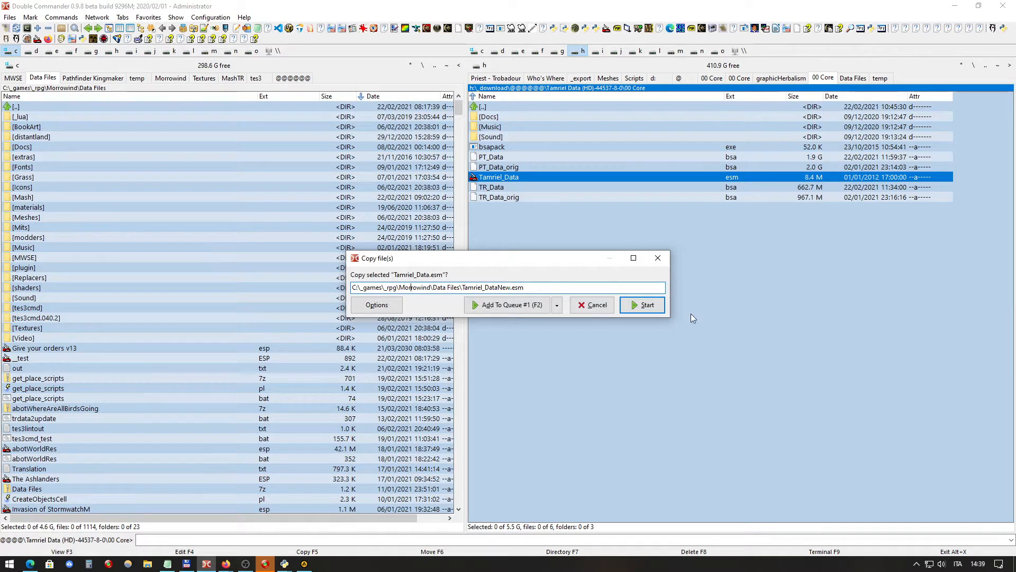
pyautogui.click(661, 312)
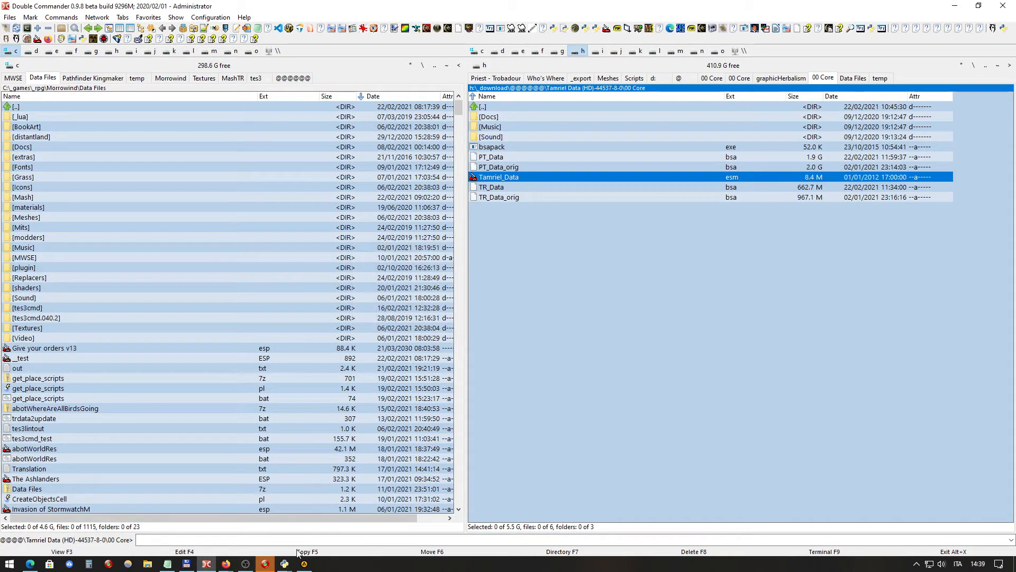
# Step: Switch to Wrye Mash, look at the old Tamriel_Data.esm, and find Tamriel_DataNew.esm in the mod list to check its details
pyautogui.moveTo(286, 566)
pyautogui.click(326, 542)
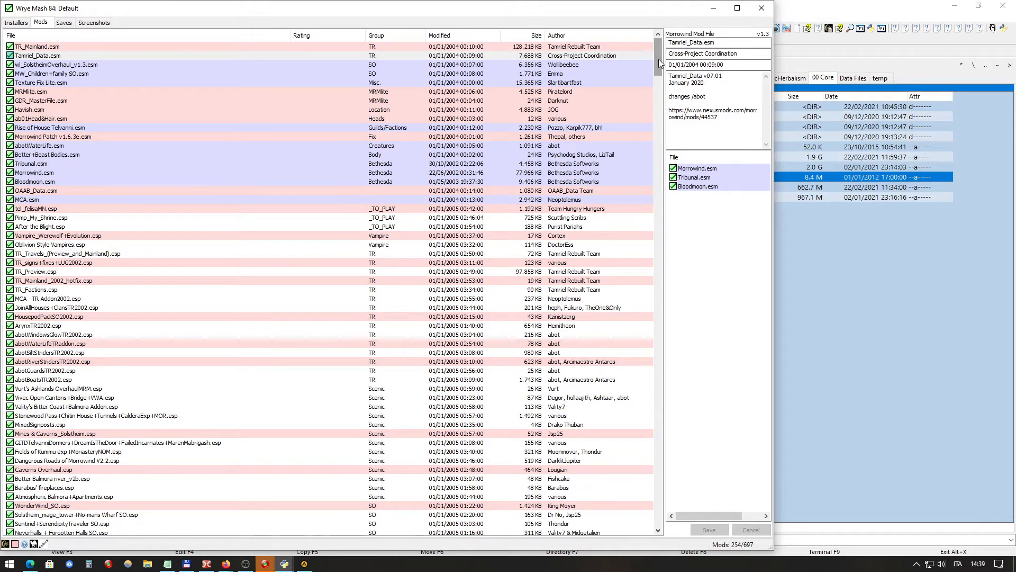
pyautogui.click(26, 59)
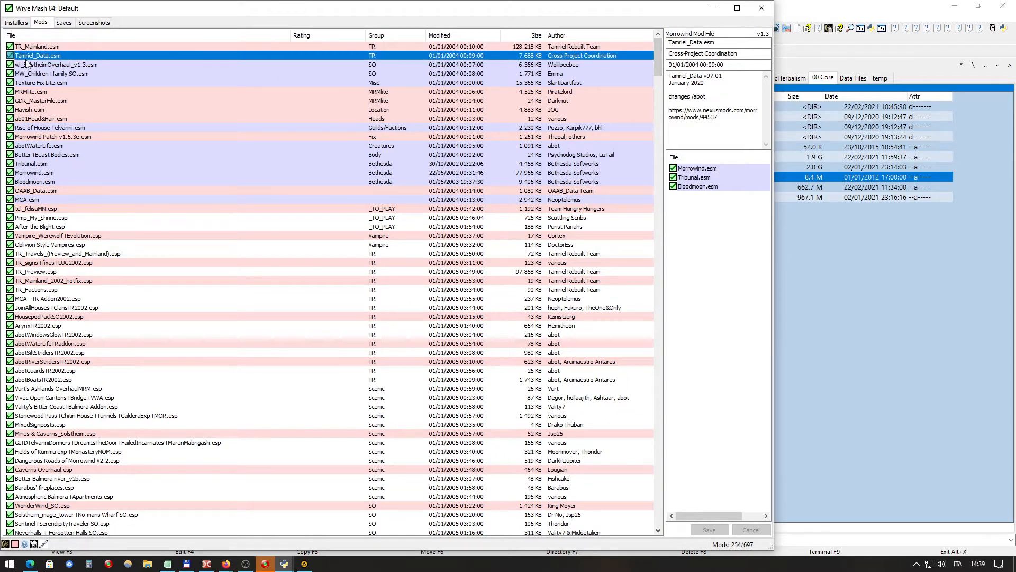
pyautogui.scroll(-12, 110, 264)
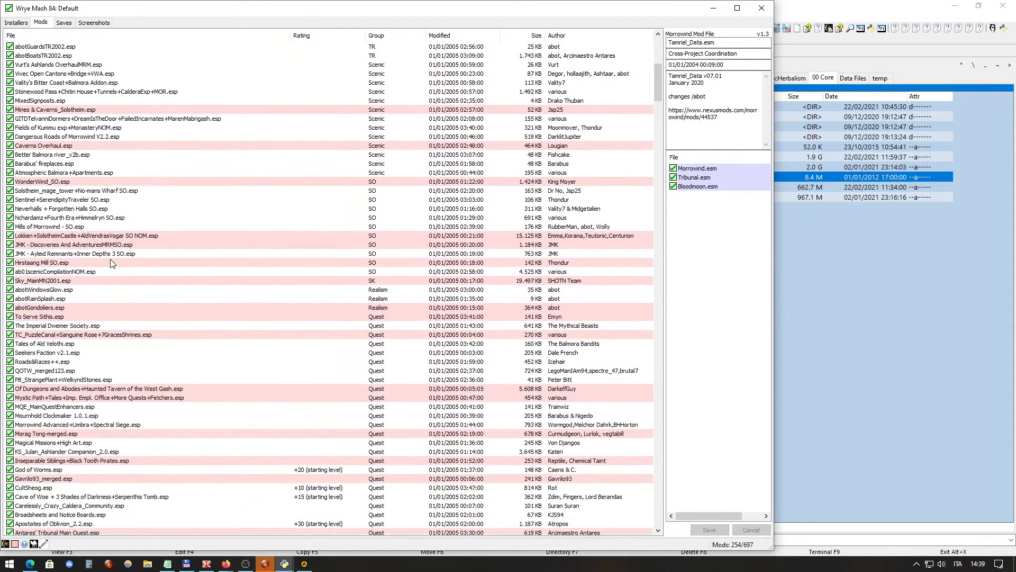
pyautogui.scroll(6, 111, 263)
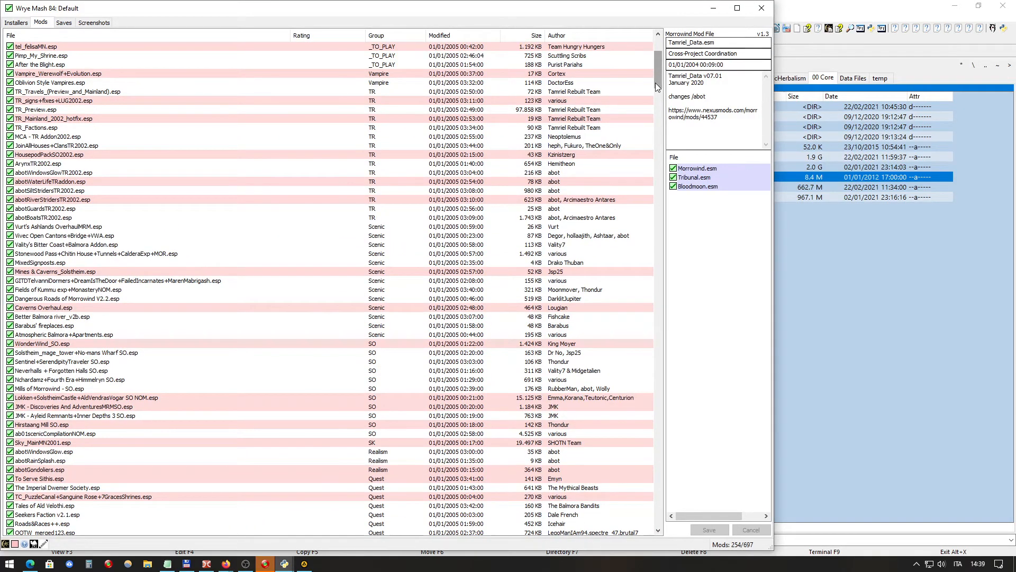
pyautogui.moveTo(656, 83); pyautogui.dragTo(639, 257)
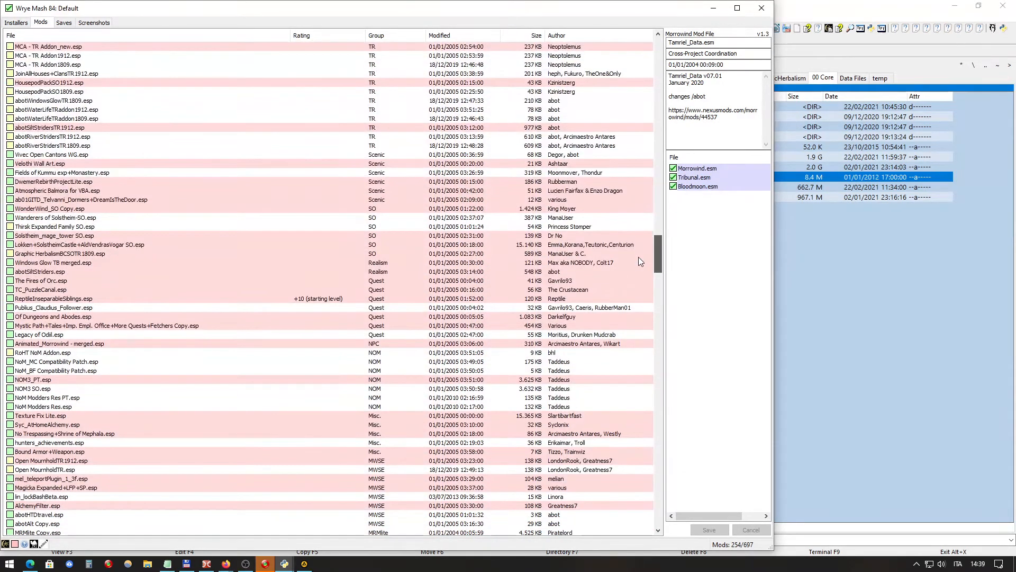
pyautogui.scroll(3, 108, 182)
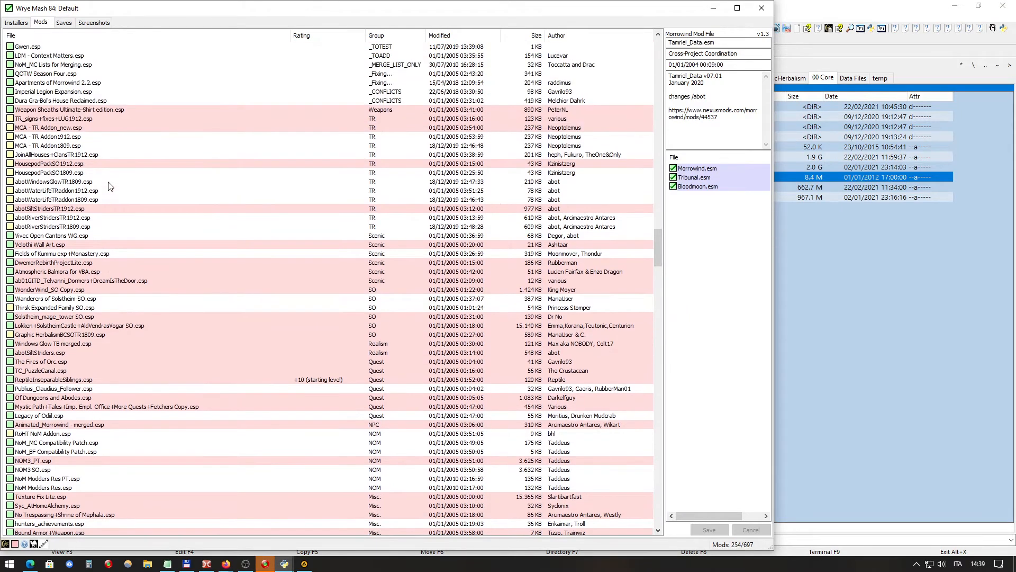
pyautogui.scroll(13, 110, 186)
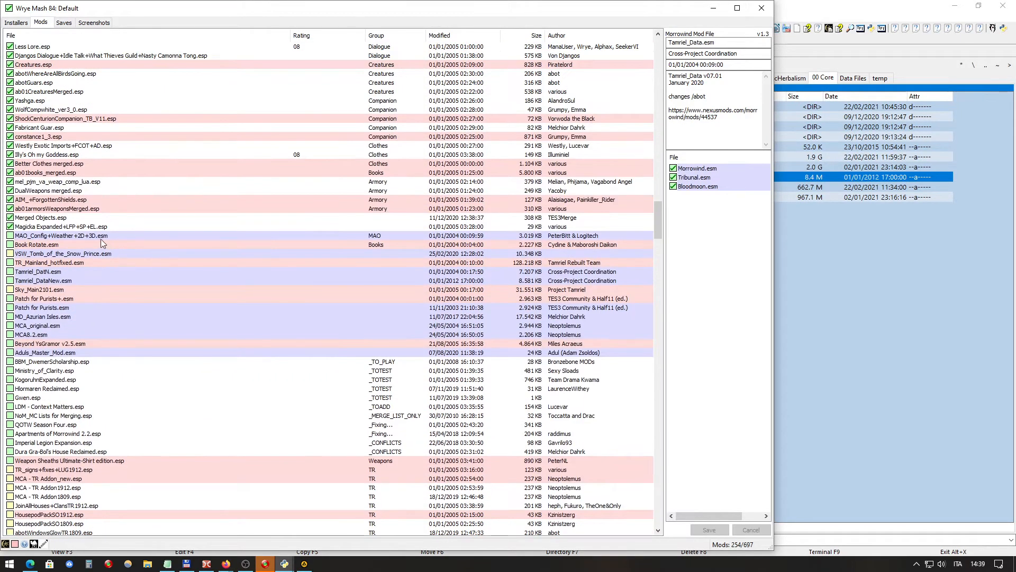
pyautogui.click(88, 280)
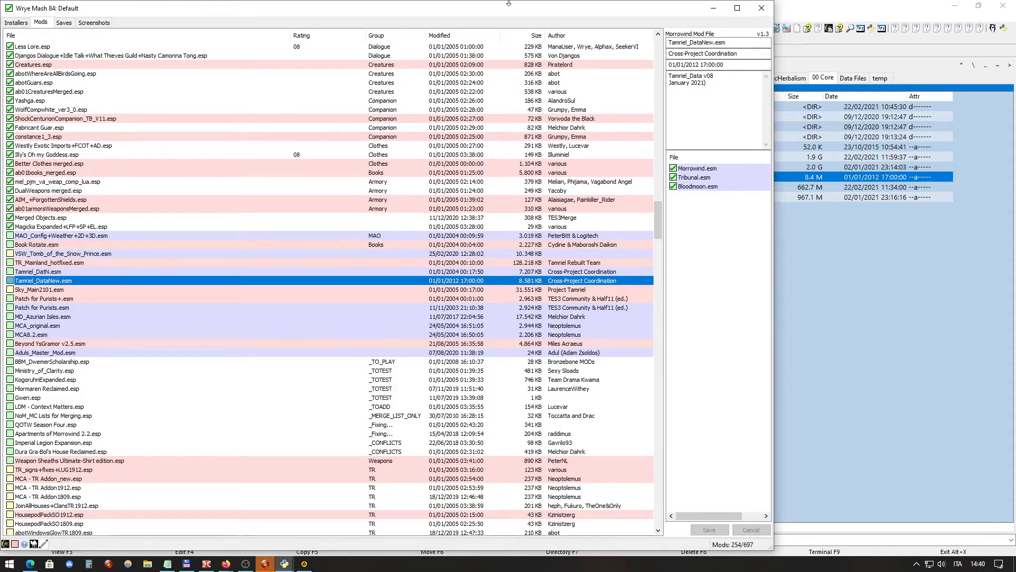
pyautogui.click(691, 80)
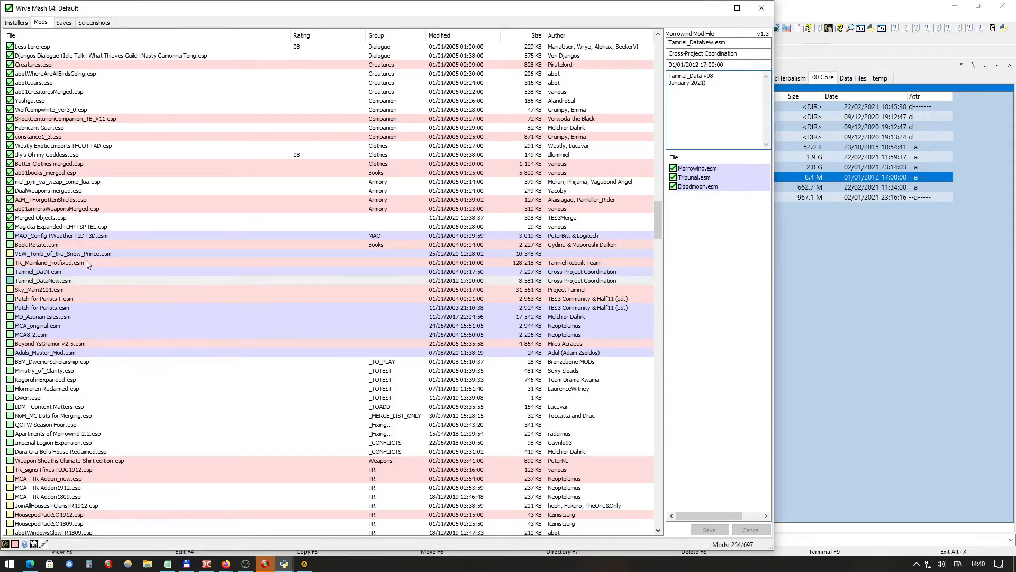
# Step: Copy the timestamp of Tamriel_DataNew.esm from its mod details
pyautogui.click(74, 279)
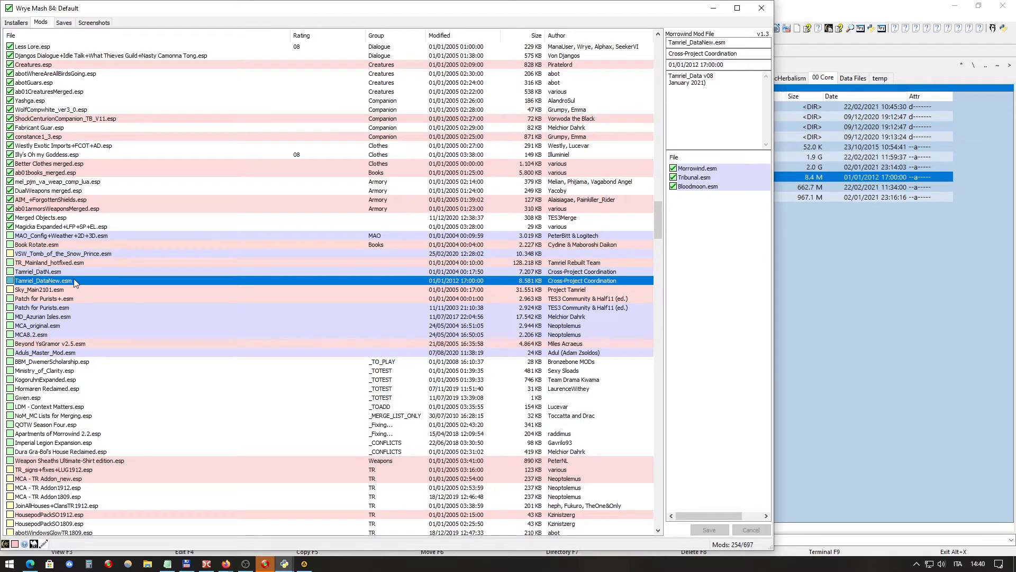
pyautogui.click(53, 290)
pyautogui.click(65, 280)
pyautogui.click(408, 272)
pyautogui.click(414, 280)
pyautogui.moveTo(738, 67); pyautogui.dragTo(669, 65)
pyautogui.rightClick(686, 66)
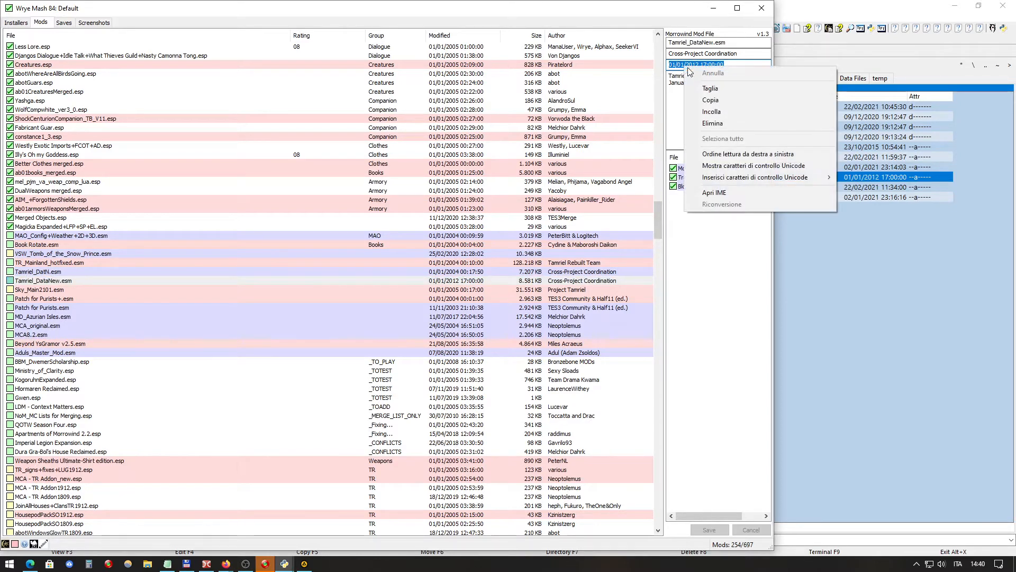
pyautogui.click(698, 102)
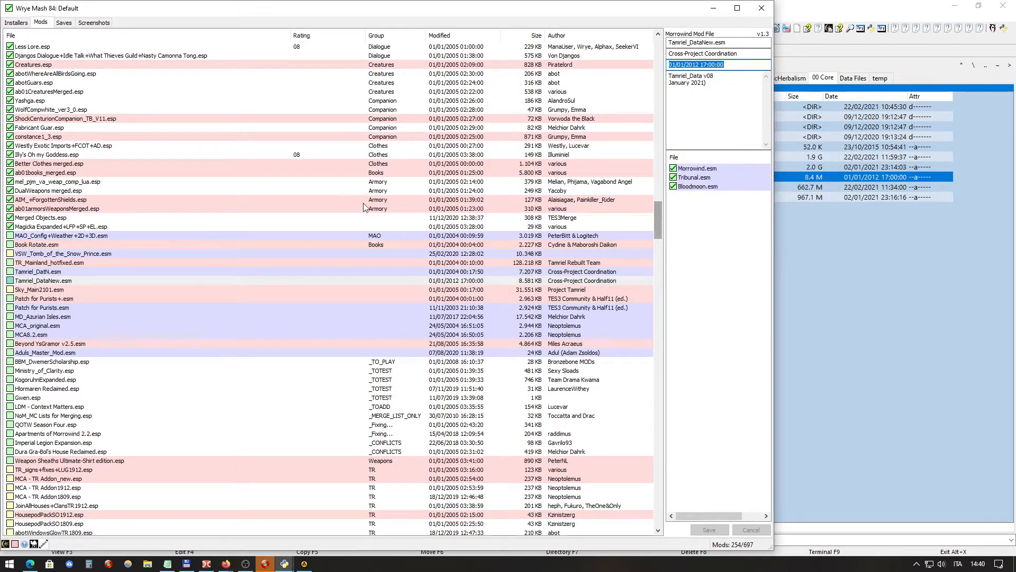
pyautogui.click(81, 278)
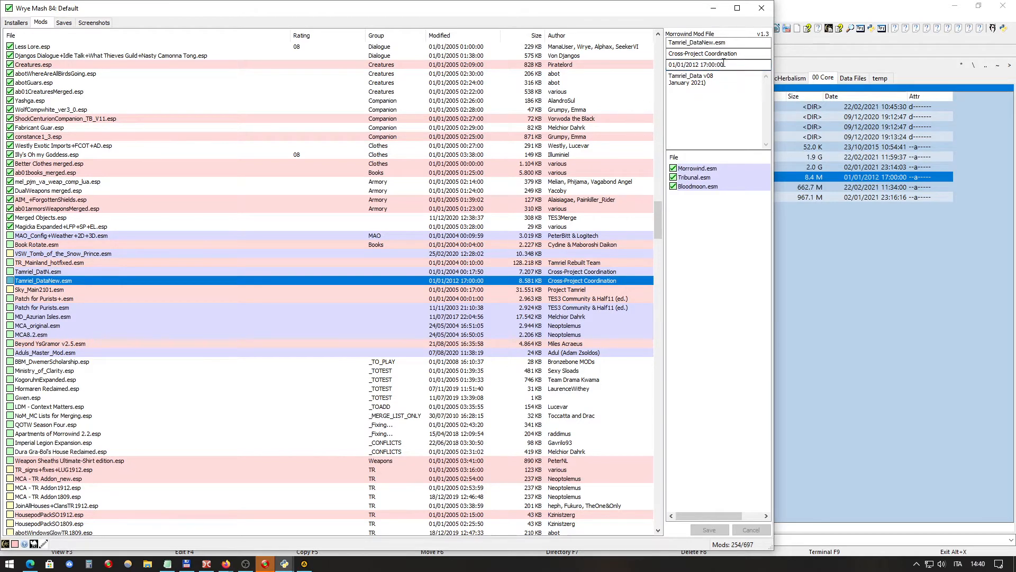
pyautogui.moveTo(734, 65); pyautogui.dragTo(669, 63)
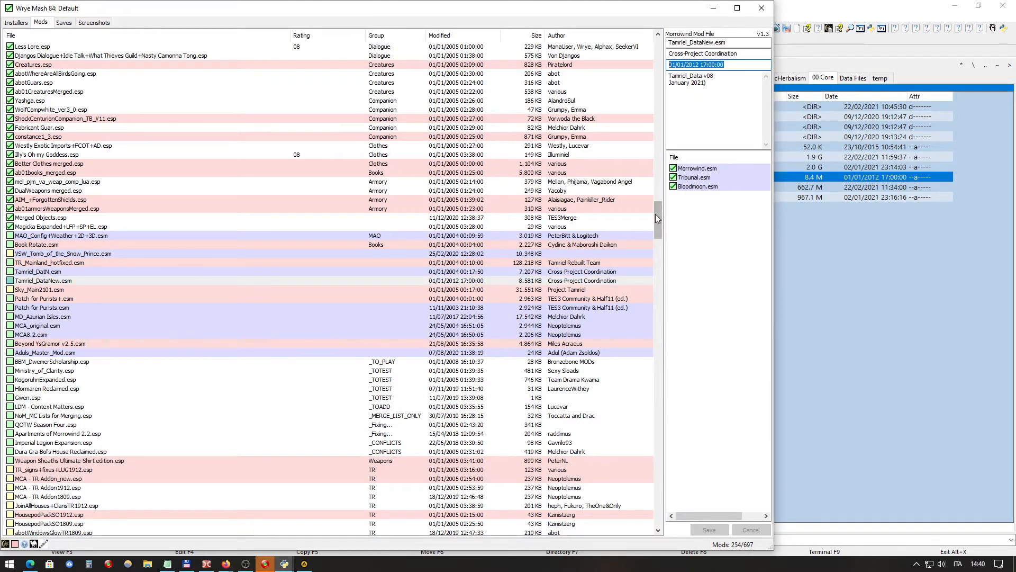
# Step: Copy the timestamp 01/01/2004 00:09:00 from the details of the old Tamriel_Data.esm
pyautogui.moveTo(656, 223); pyautogui.dragTo(658, 56)
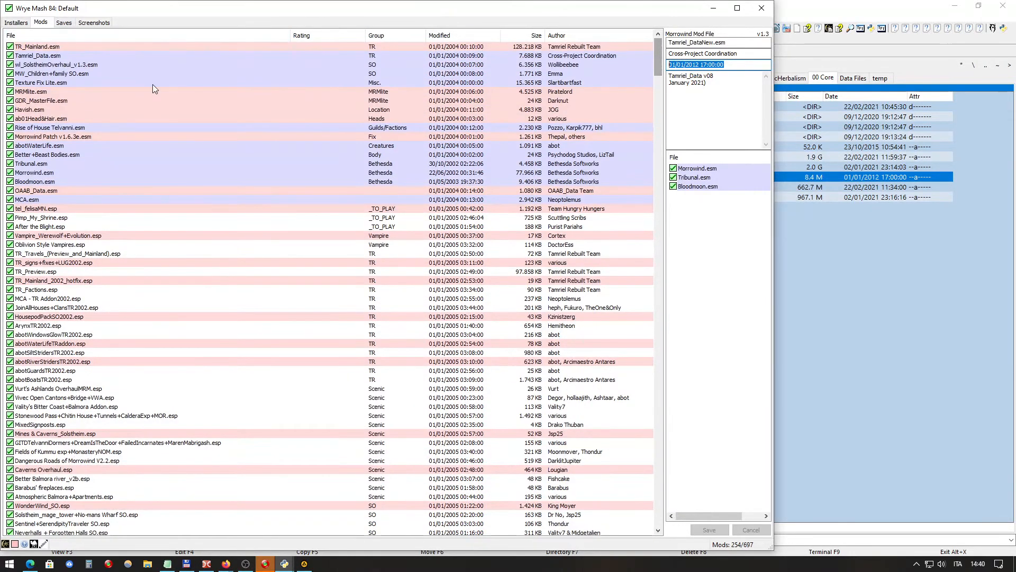
pyautogui.click(78, 56)
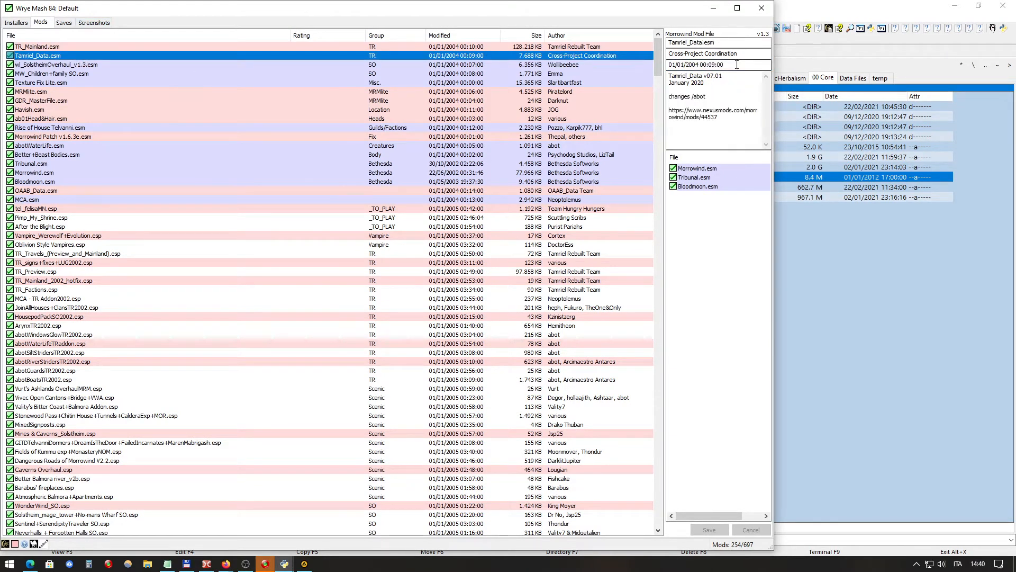
pyautogui.click(696, 64)
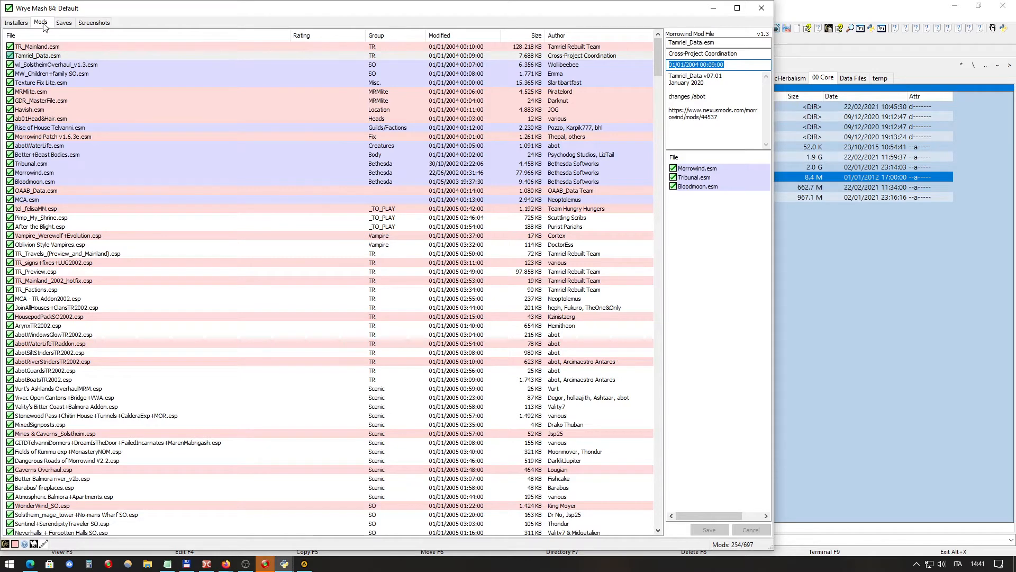
pyautogui.click(66, 57)
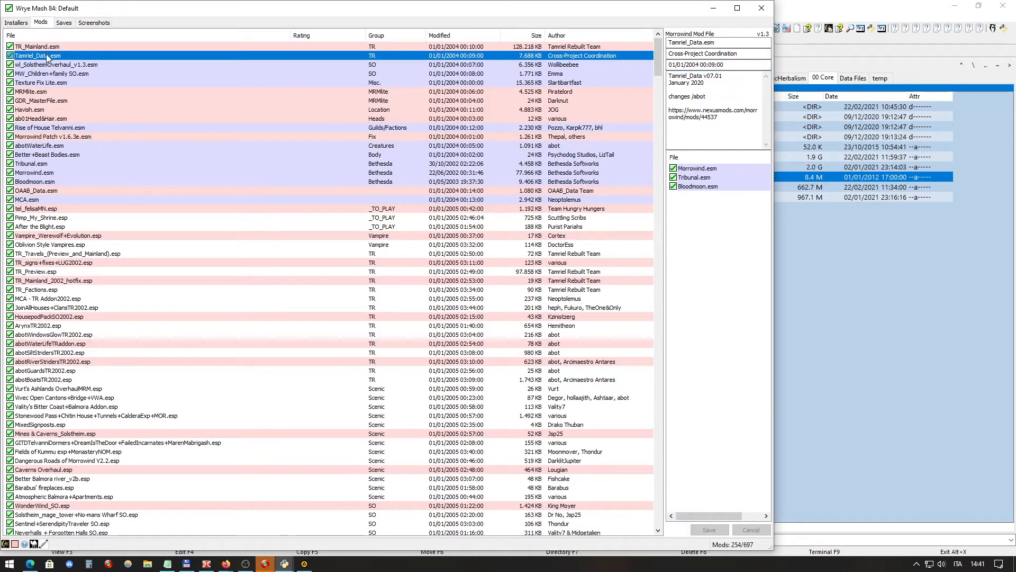
pyautogui.moveTo(728, 64); pyautogui.dragTo(658, 66)
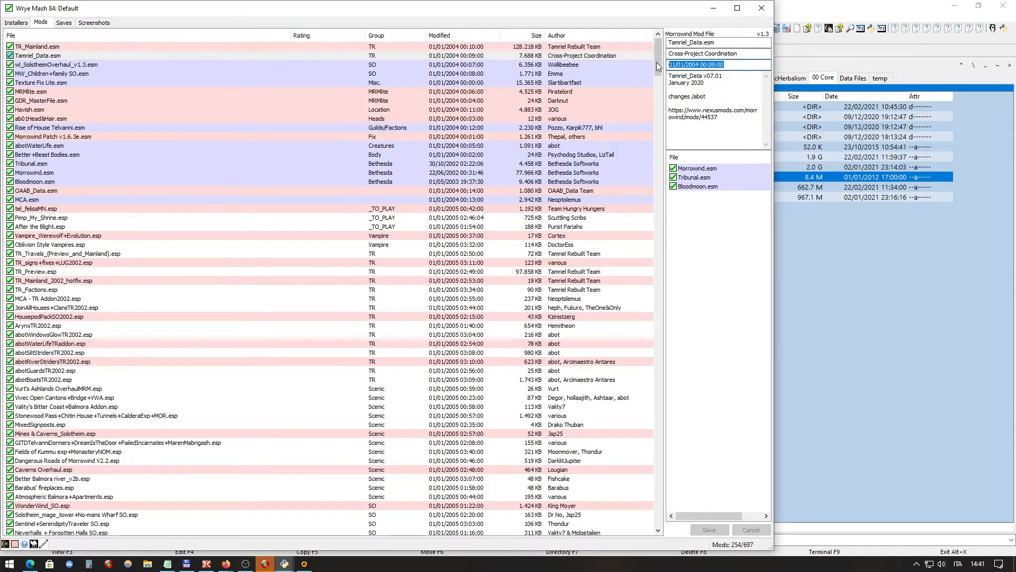
pyautogui.rightClick(703, 66)
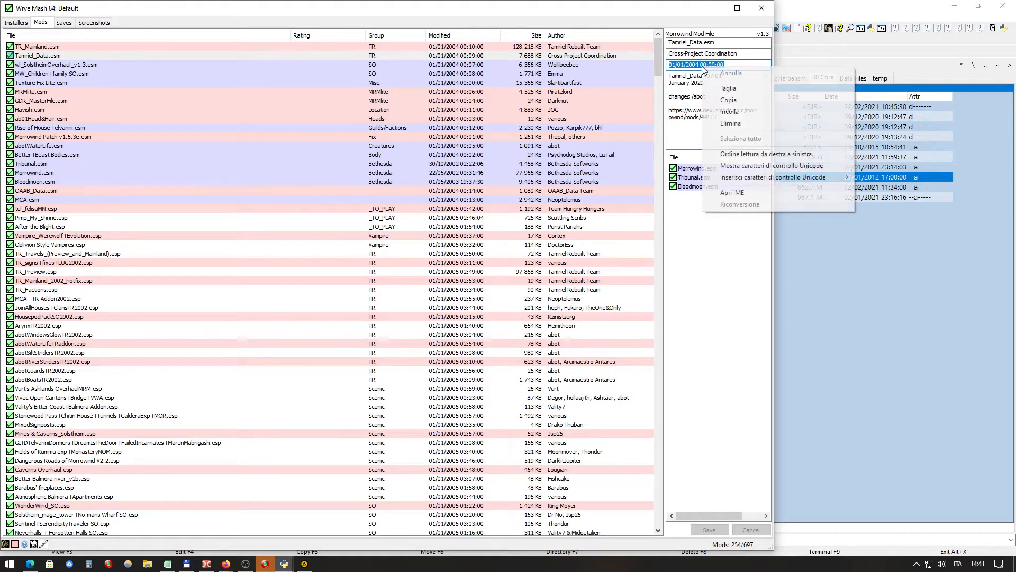
pyautogui.click(720, 103)
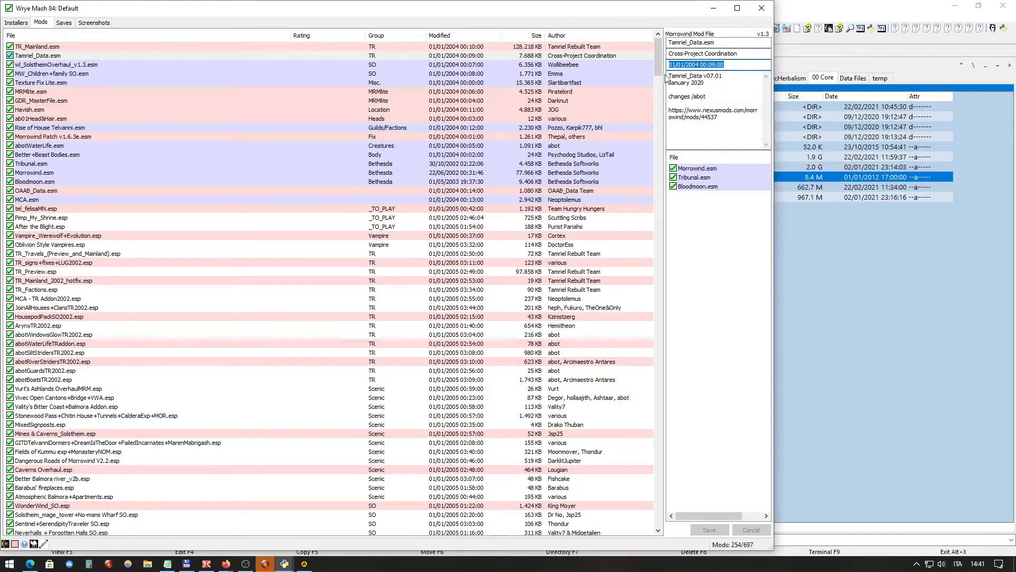
# Step: Find Tamriel_DataNew.esm in the mod list, set its timestamp to the copied 01/01/2004 00:09:00 and save the change
pyautogui.moveTo(658, 68); pyautogui.dragTo(657, 249)
pyautogui.scroll(-20, 237, 181)
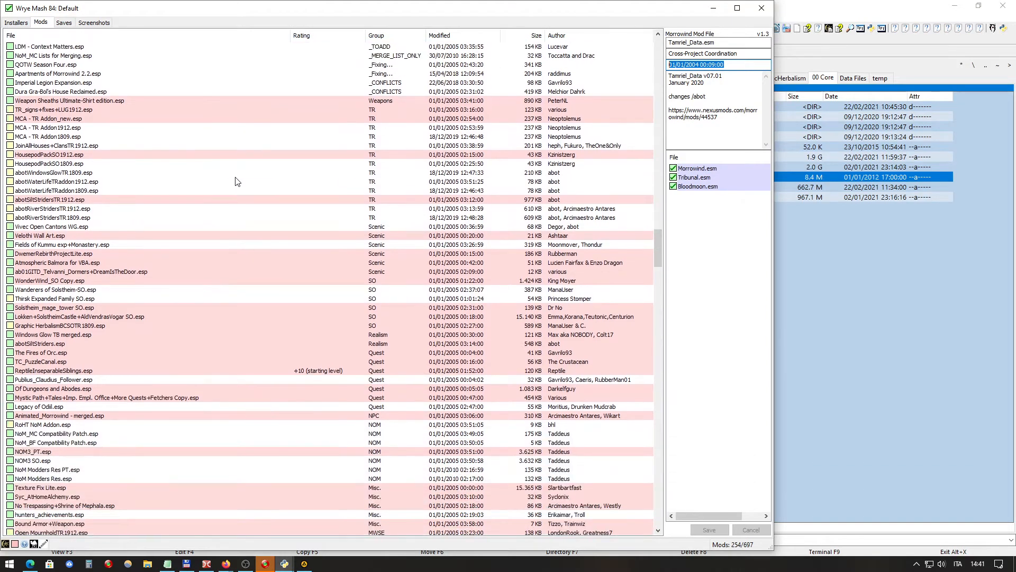
pyautogui.scroll(-5, 234, 182)
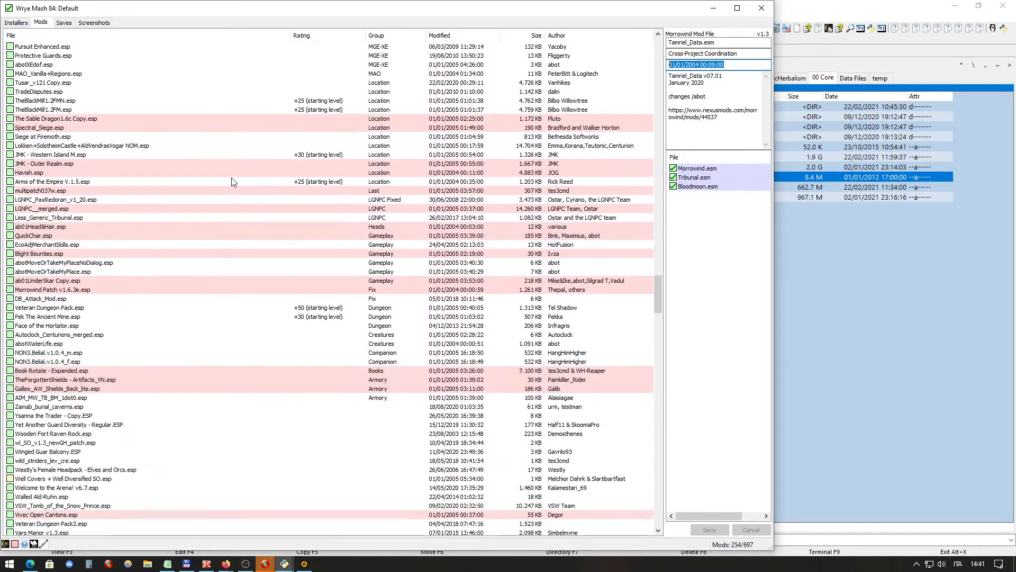
pyautogui.scroll(20, 111, 186)
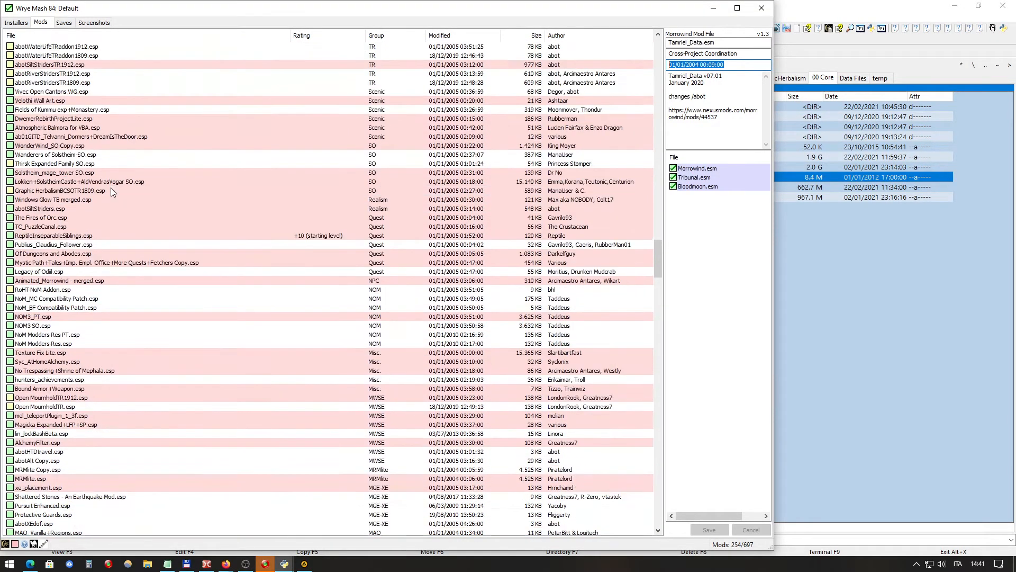
pyautogui.scroll(12, 111, 192)
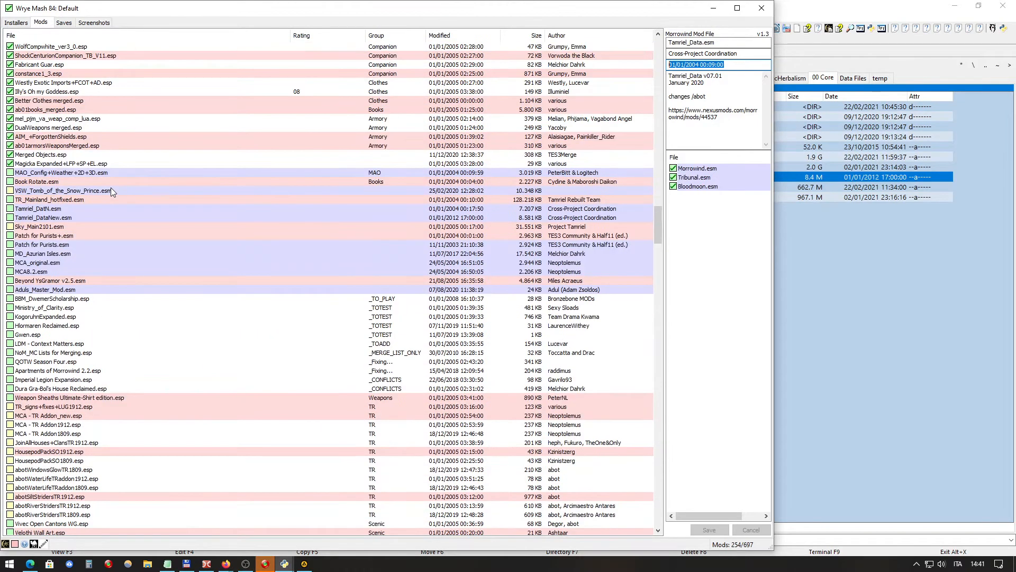
pyautogui.click(78, 217)
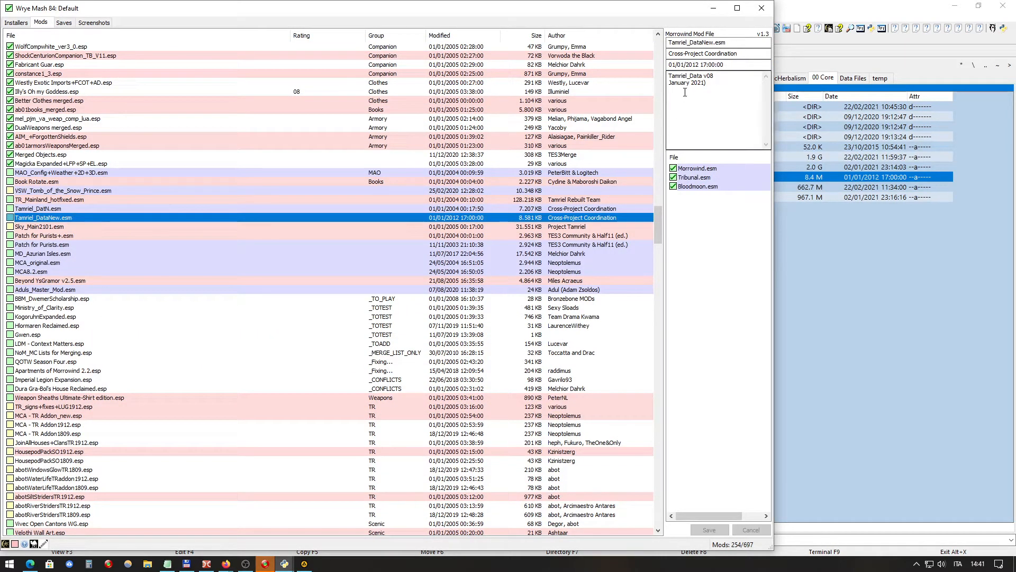
pyautogui.click(735, 64)
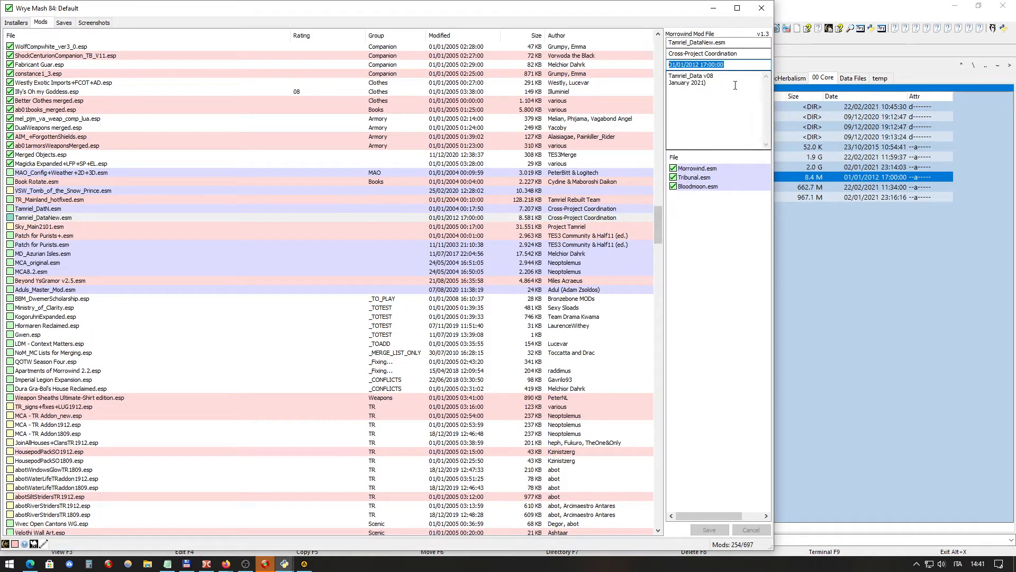
pyautogui.hotkey('ctrl', 'v')
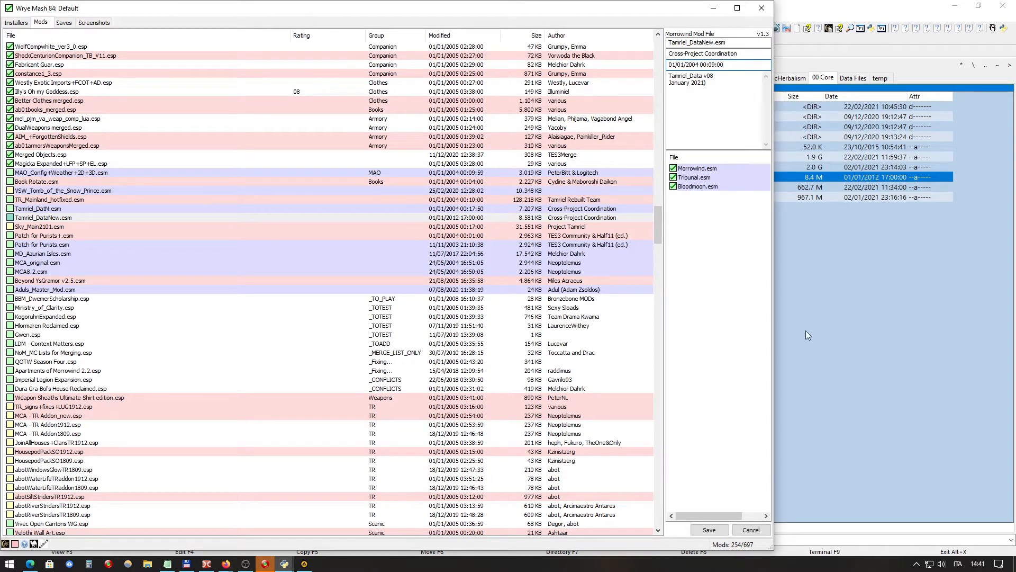
pyautogui.click(710, 529)
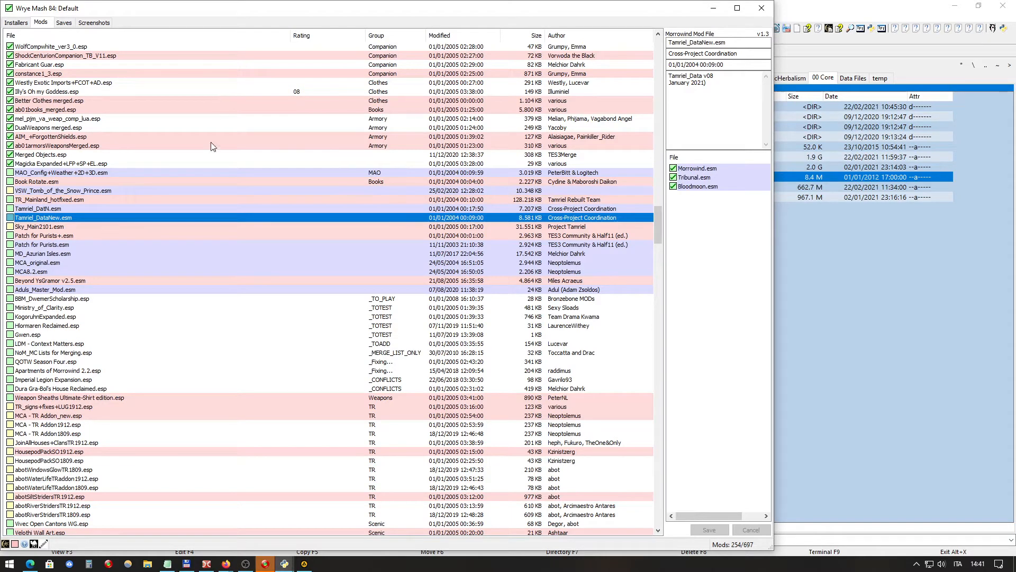
# Step: Close Wrye Mash 84, launch the Polemos fork of Wrye Mash and sort its mod list in load order
pyautogui.click(763, 7)
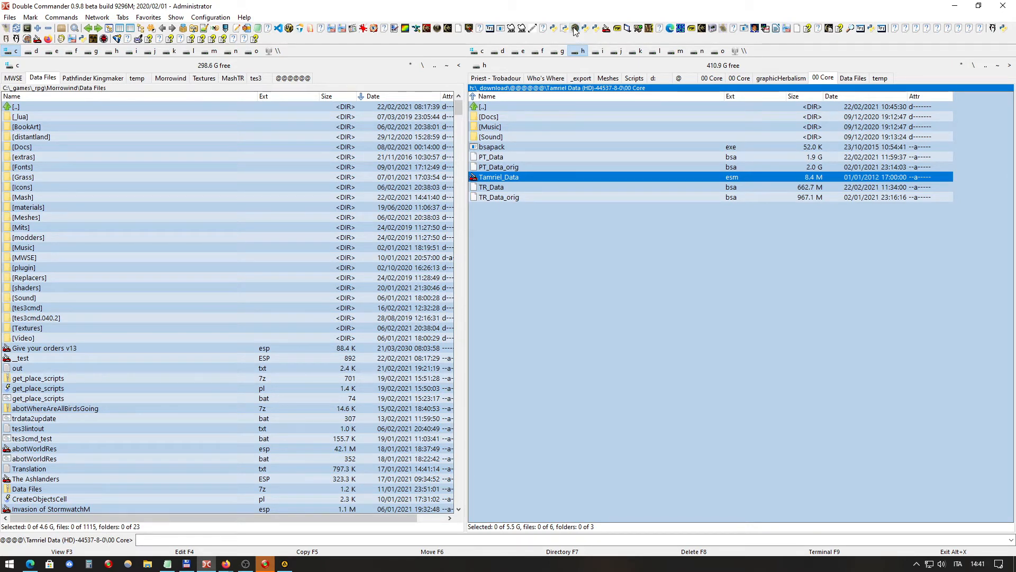
pyautogui.click(576, 31)
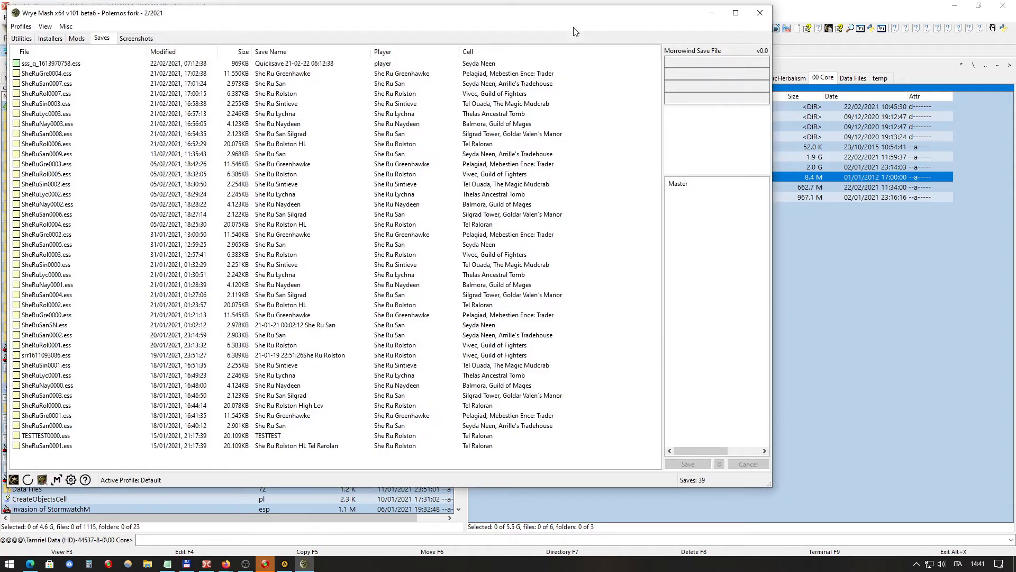
pyautogui.click(77, 40)
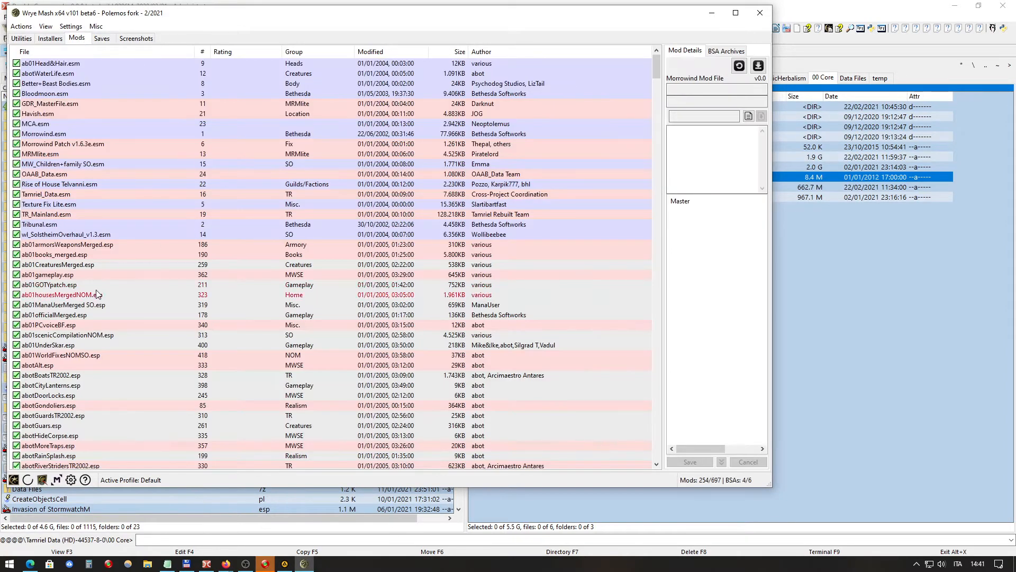
pyautogui.scroll(7, 144, 196)
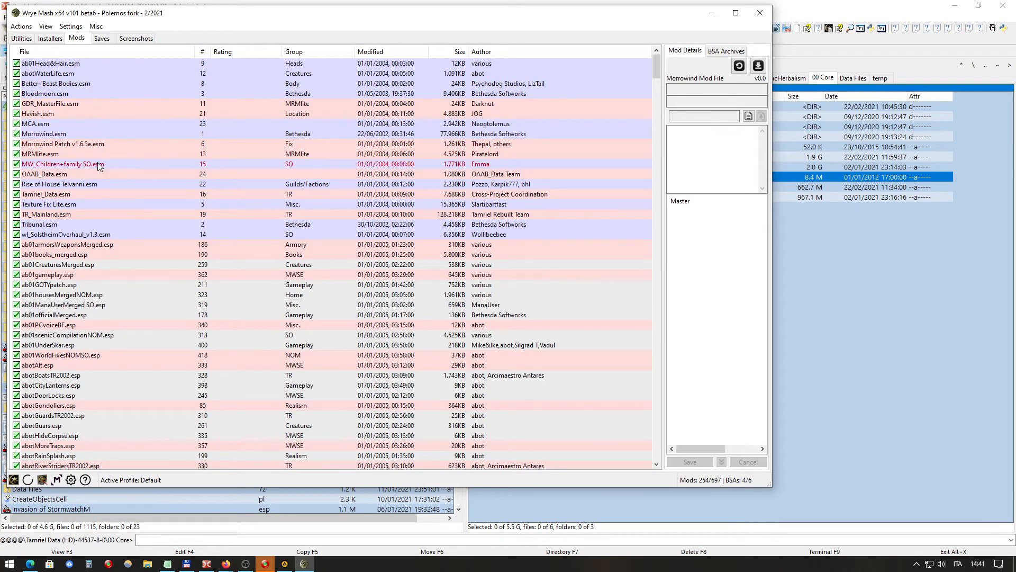
pyautogui.rightClick(84, 51)
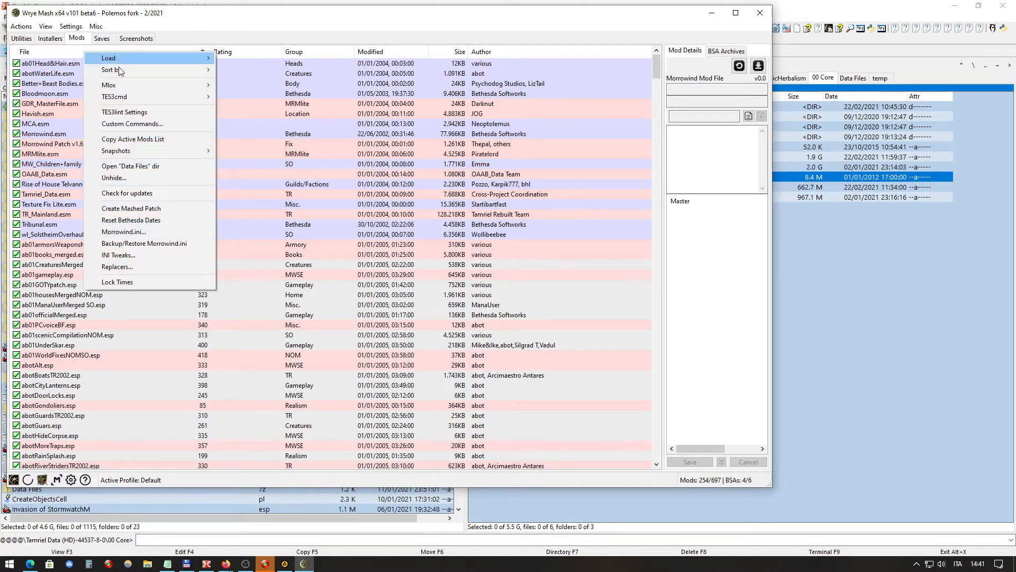
pyautogui.moveTo(164, 71)
pyautogui.click(259, 136)
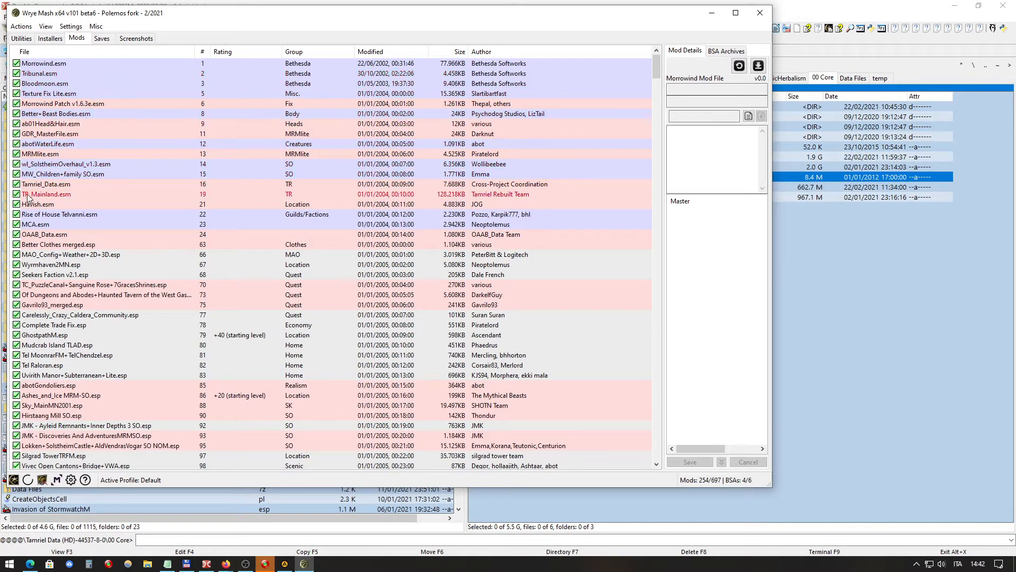
# Step: Copy the mod datetime 01/01/2004, 00:09:00 from the details of Tamriel_Data.esm
pyautogui.click(49, 184)
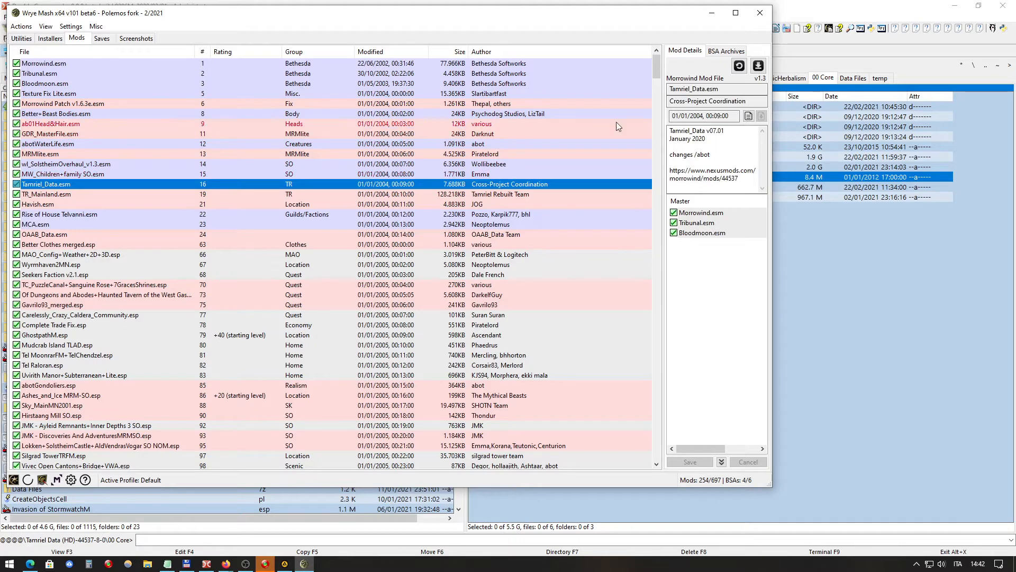
pyautogui.click(707, 116)
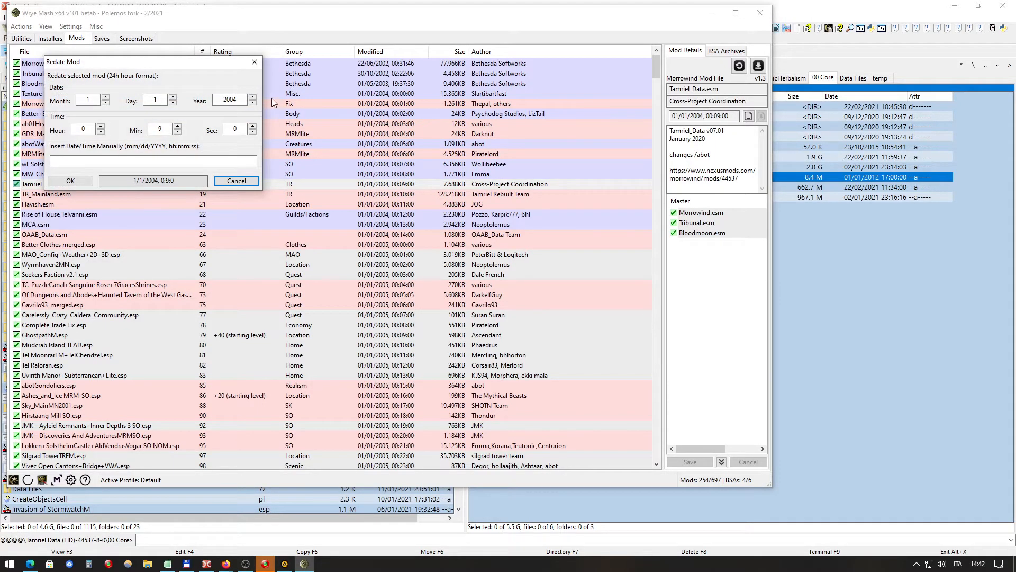
pyautogui.click(254, 62)
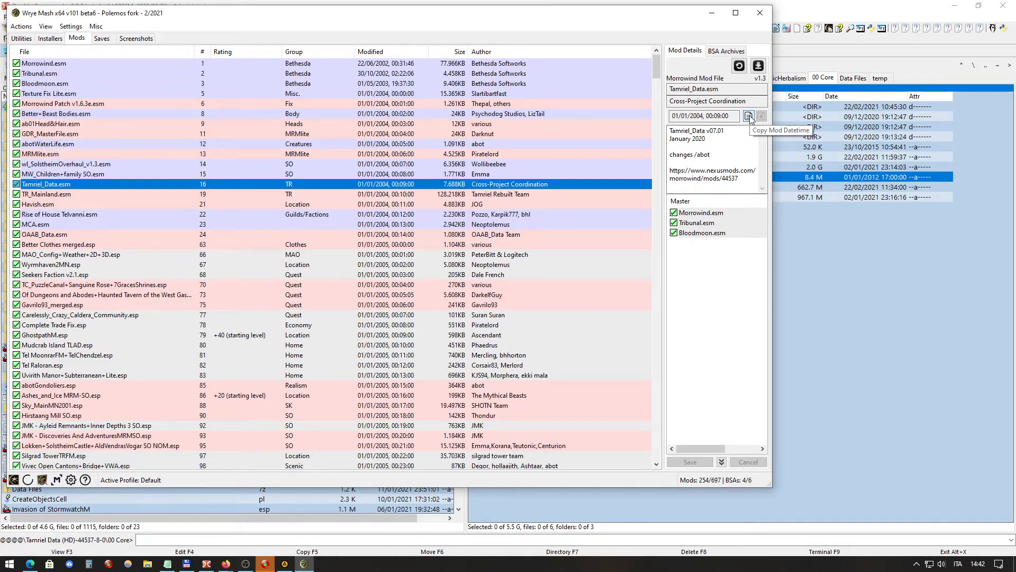
pyautogui.click(748, 115)
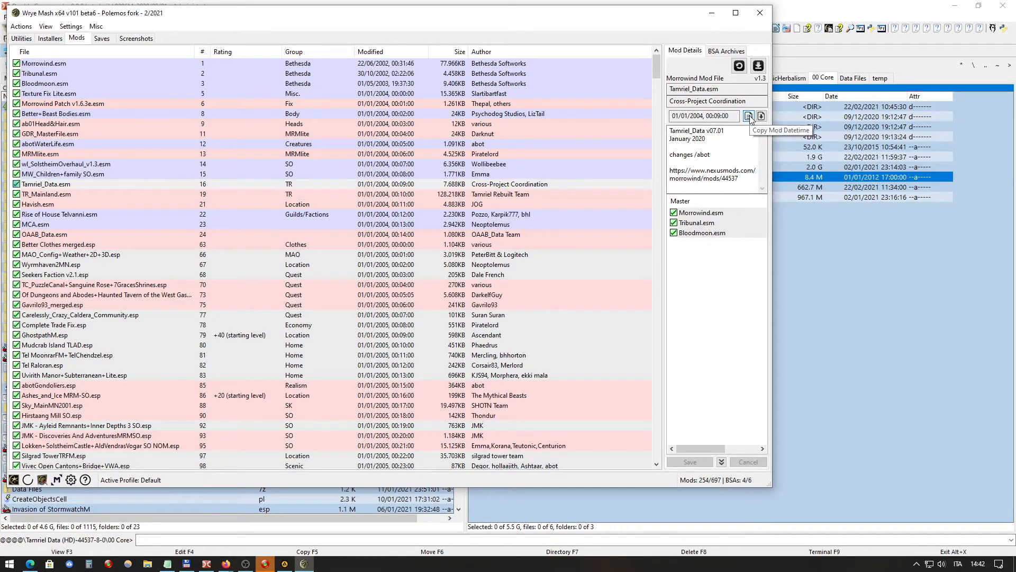
# Step: Find Tamriel_DataNew.esm among the inactive masters and apply the copied datetime 01/01/2004, 00:09:00 to it
pyautogui.scroll(-9, 254, 269)
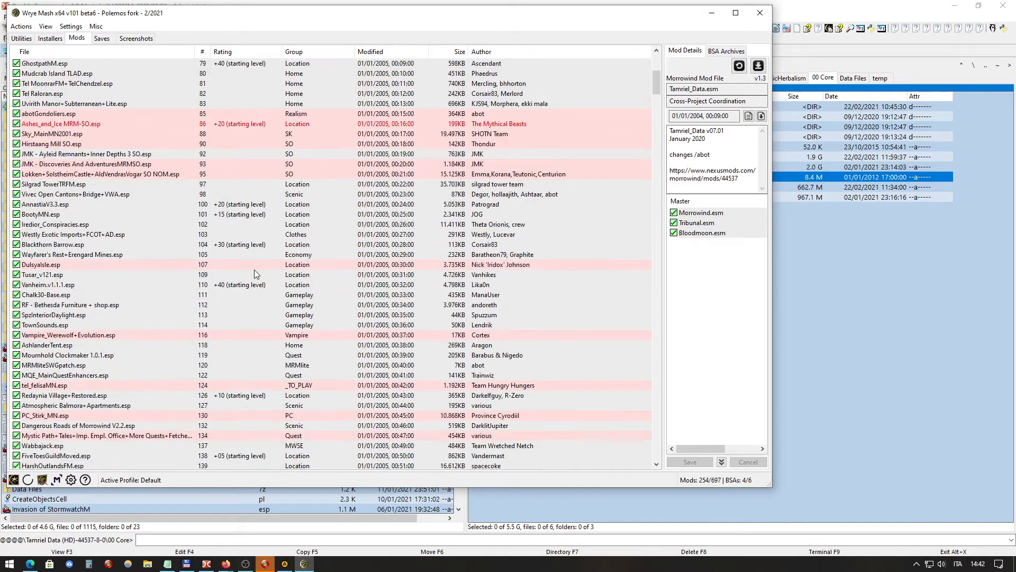
pyautogui.scroll(-20, 254, 269)
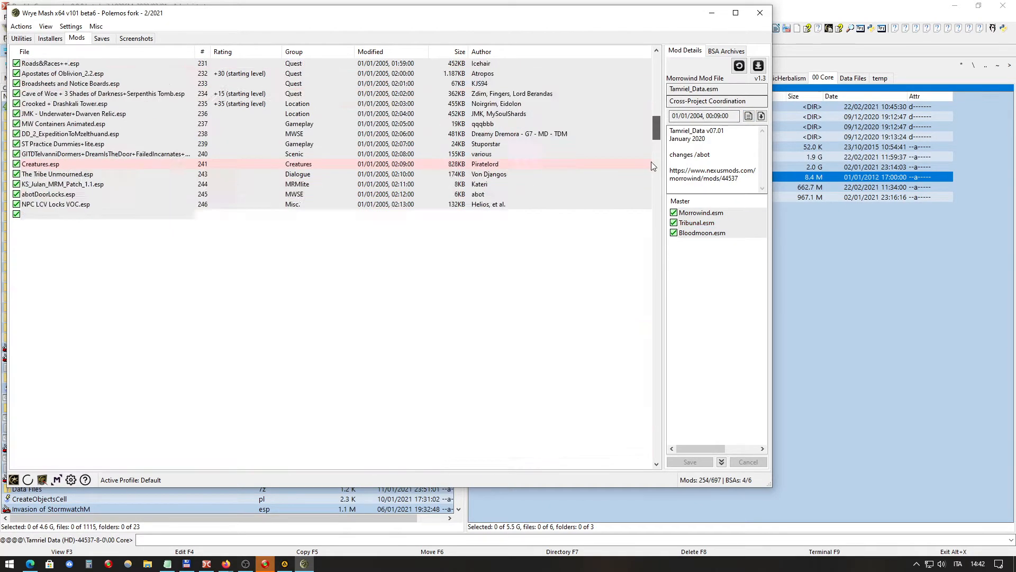
pyautogui.moveTo(652, 162); pyautogui.dragTo(651, 216)
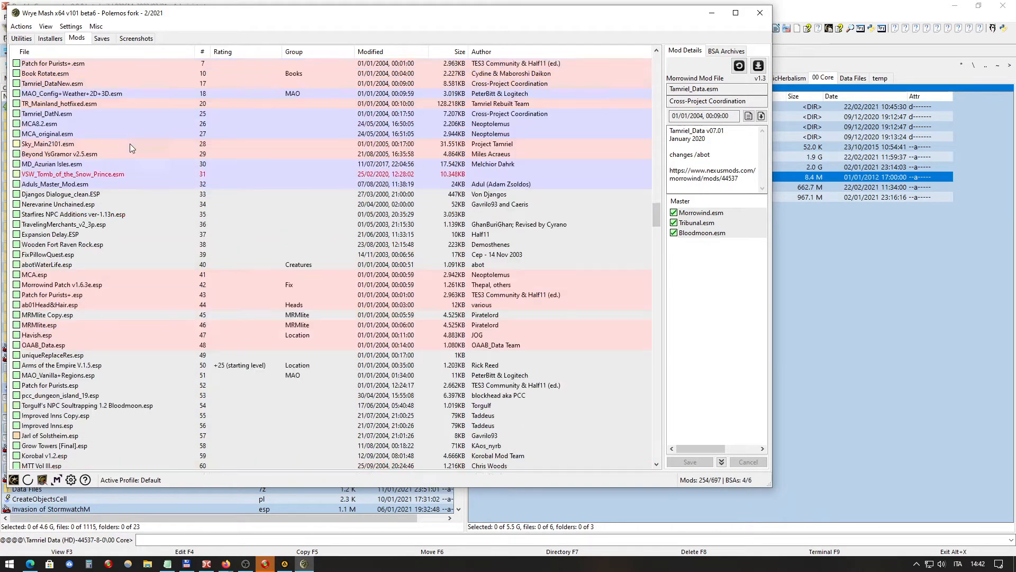
pyautogui.scroll(4, 129, 144)
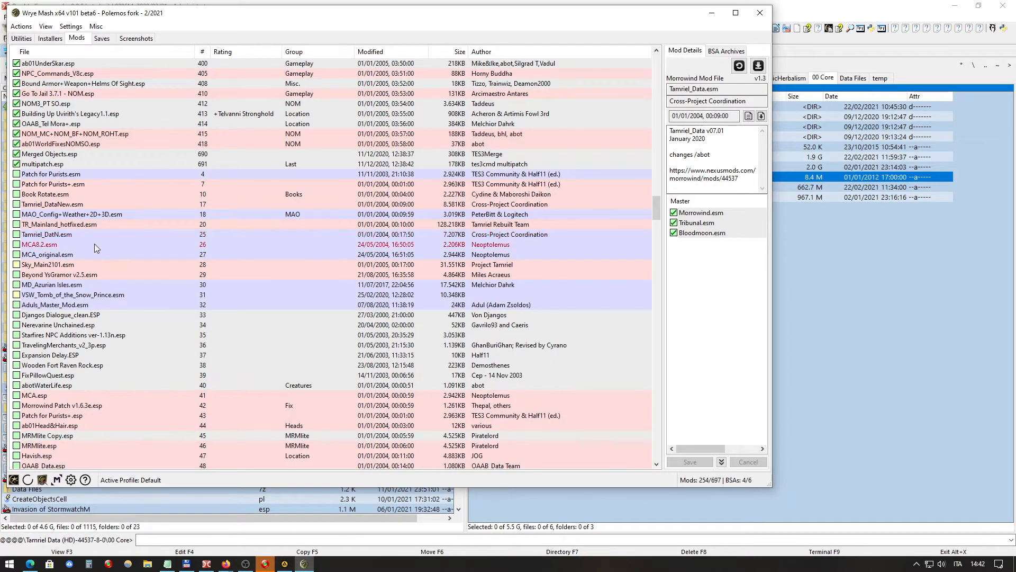
pyautogui.click(68, 234)
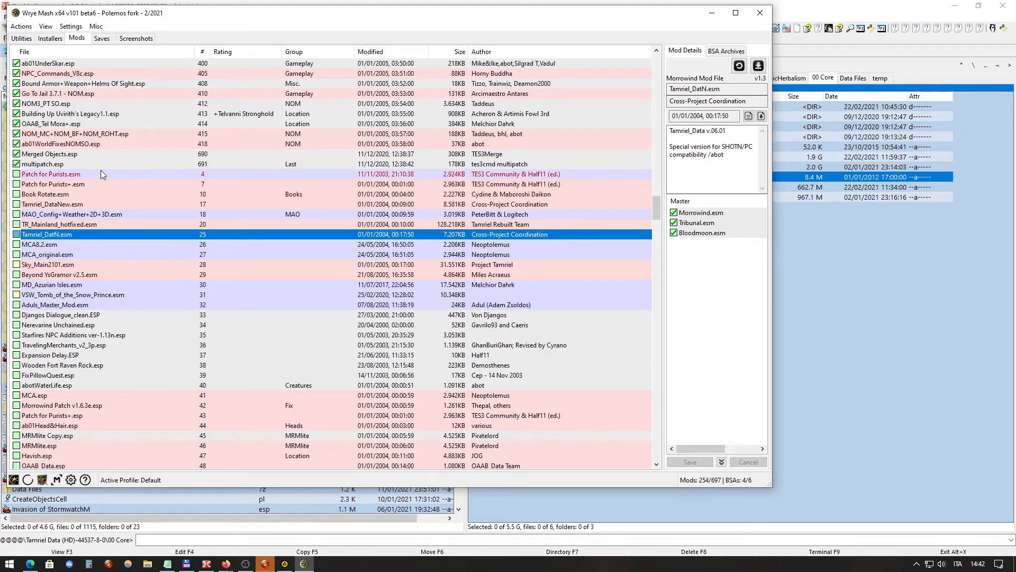
pyautogui.click(72, 205)
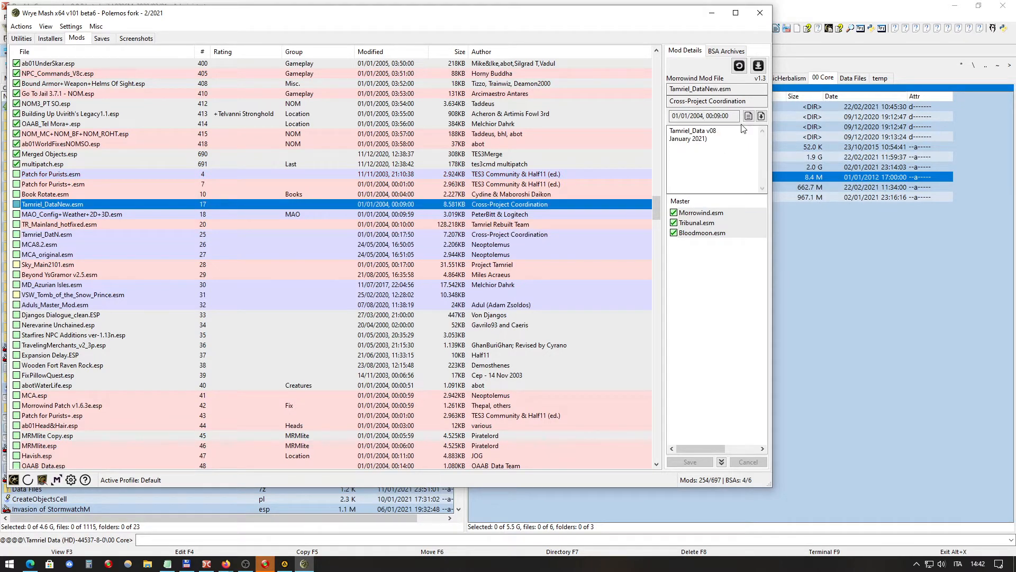
pyautogui.click(761, 116)
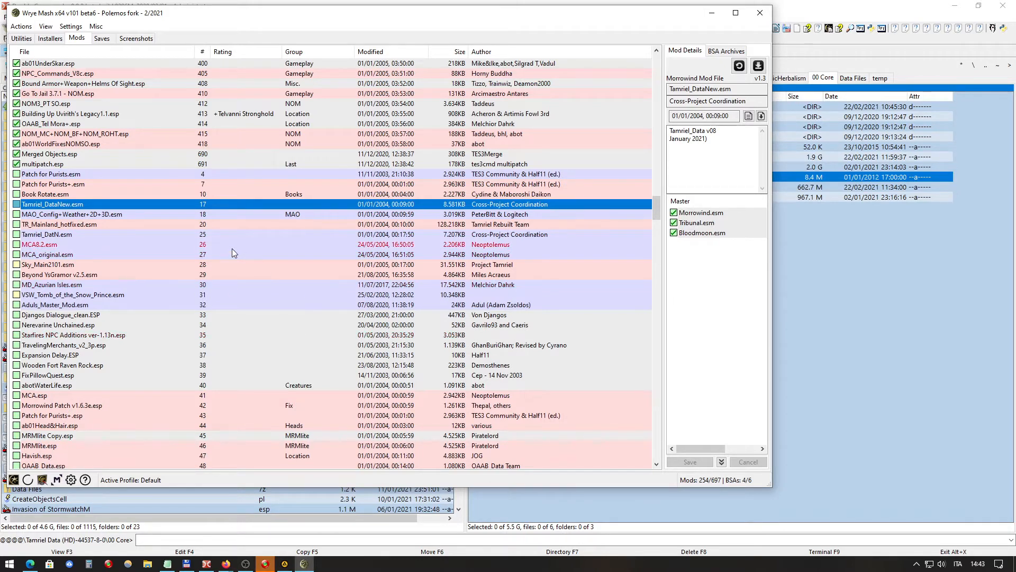
pyautogui.click(293, 215)
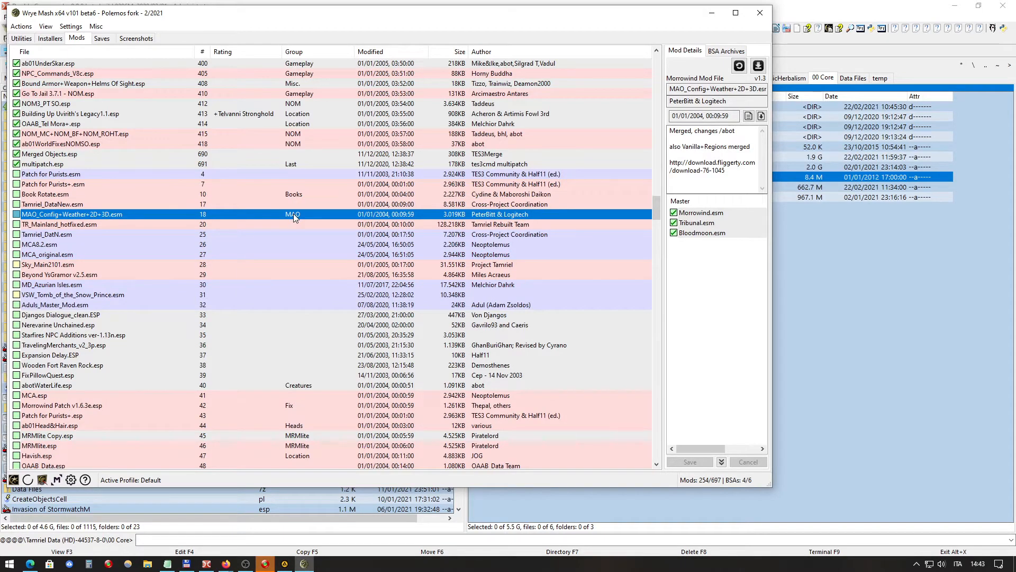
pyautogui.click(269, 205)
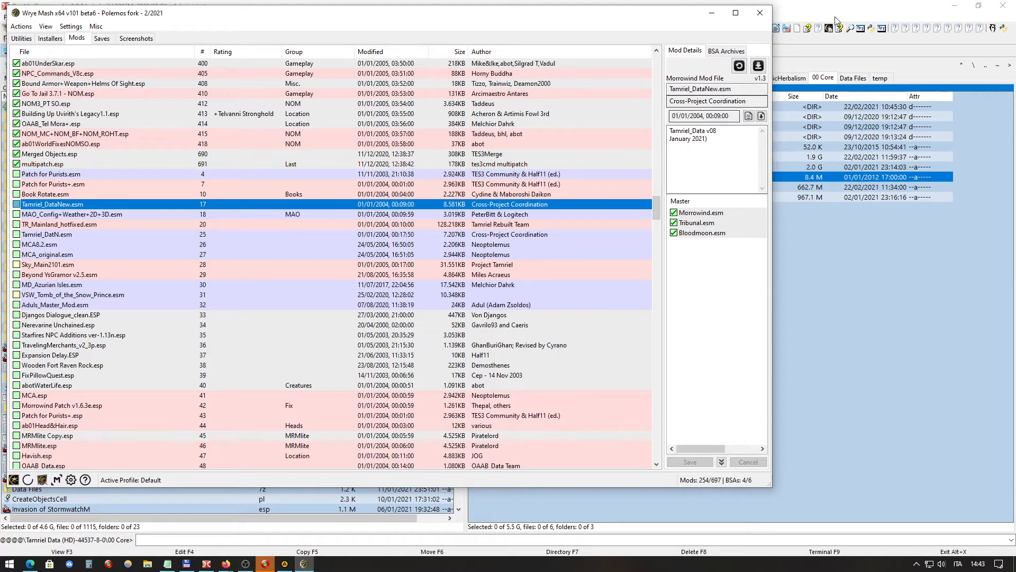
pyautogui.moveTo(617, 17)
pyautogui.mouseDown()
pyautogui.moveTo(710, 52)
pyautogui.moveTo(615, 34)
pyautogui.mouseUp()
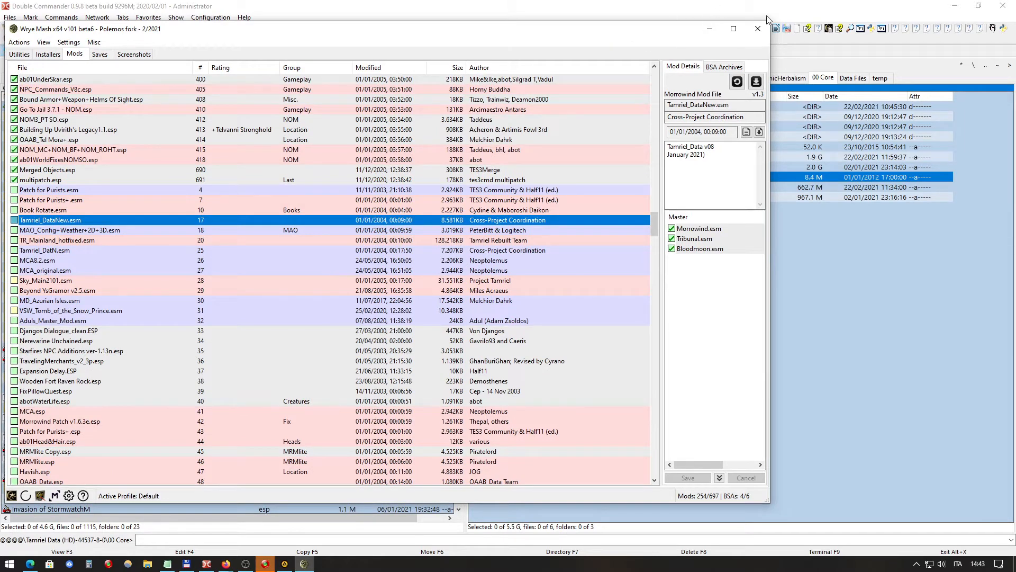
# Step: Switch to Double Commander and launch TES Plugin Tool, declining to use the current folder instead of the registry settings
pyautogui.click(830, 14)
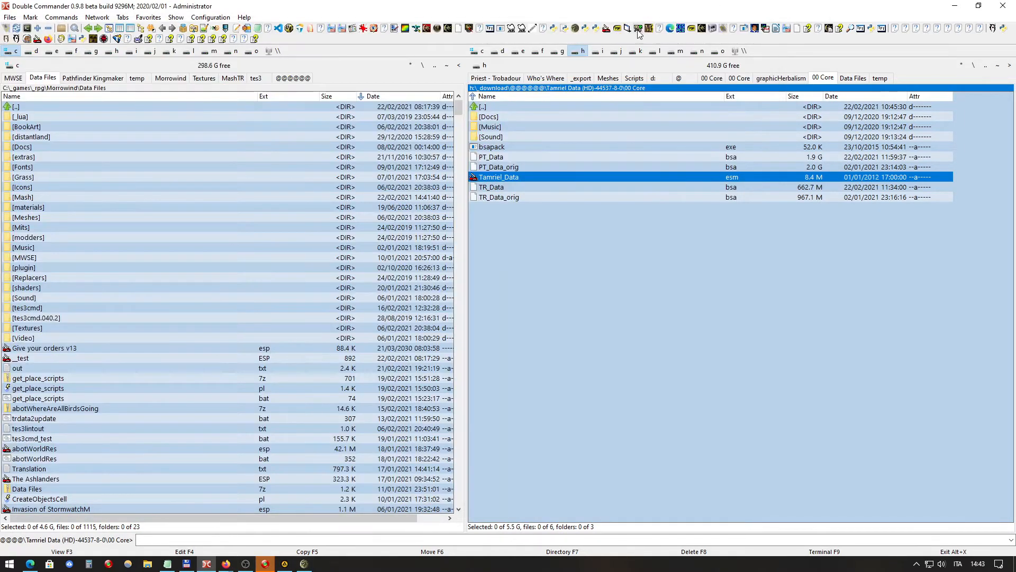
pyautogui.click(491, 30)
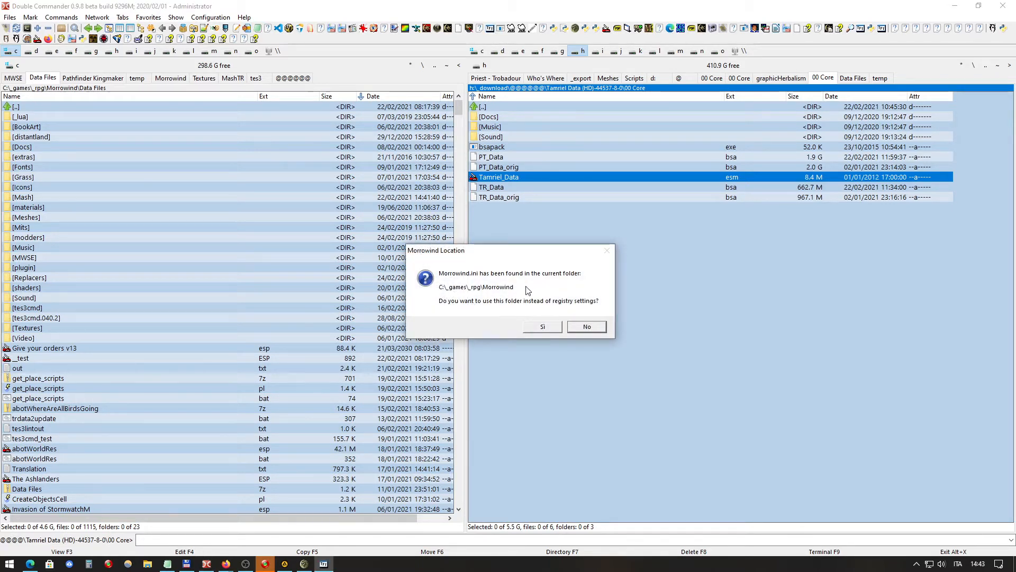
pyautogui.click(587, 326)
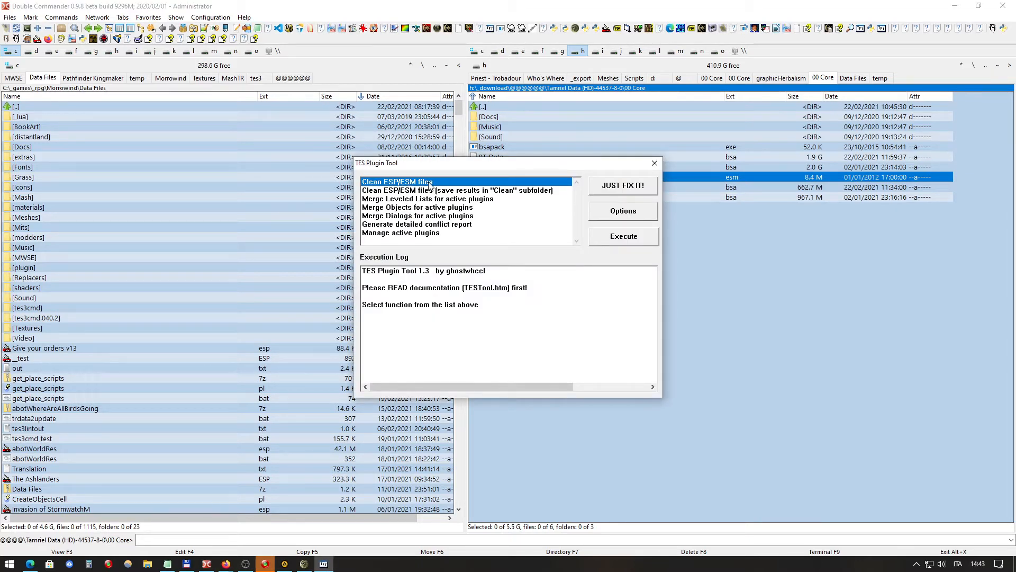
# Step: Start the Clean ESP/ESM files function, review its options first and accept them as set
pyautogui.click(621, 239)
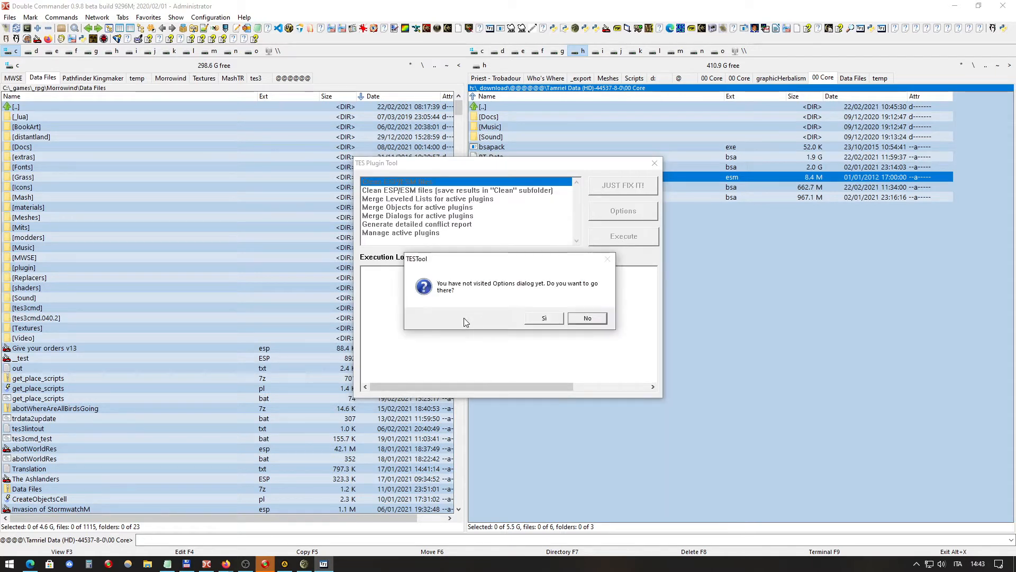
pyautogui.click(539, 320)
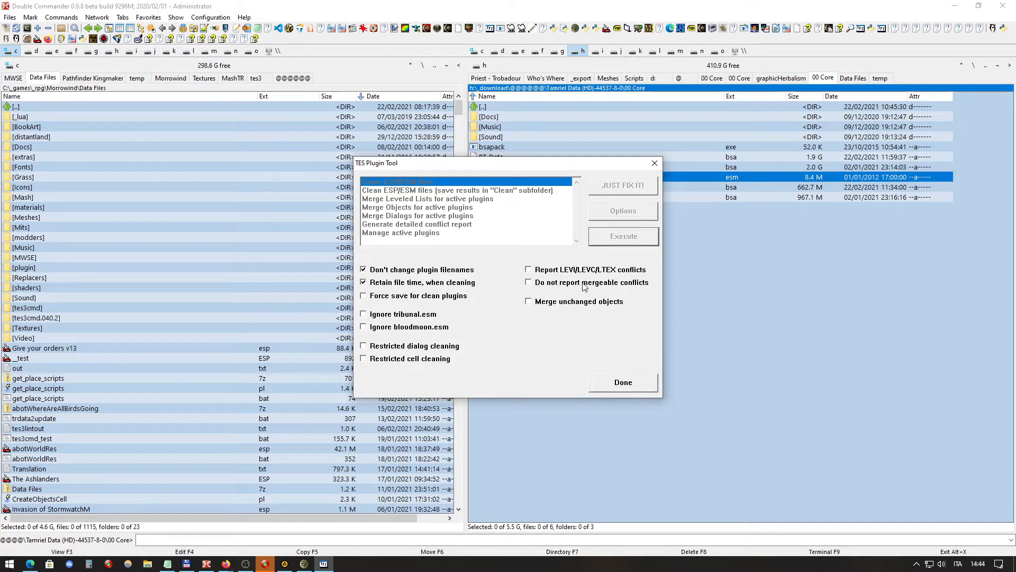
pyautogui.click(630, 386)
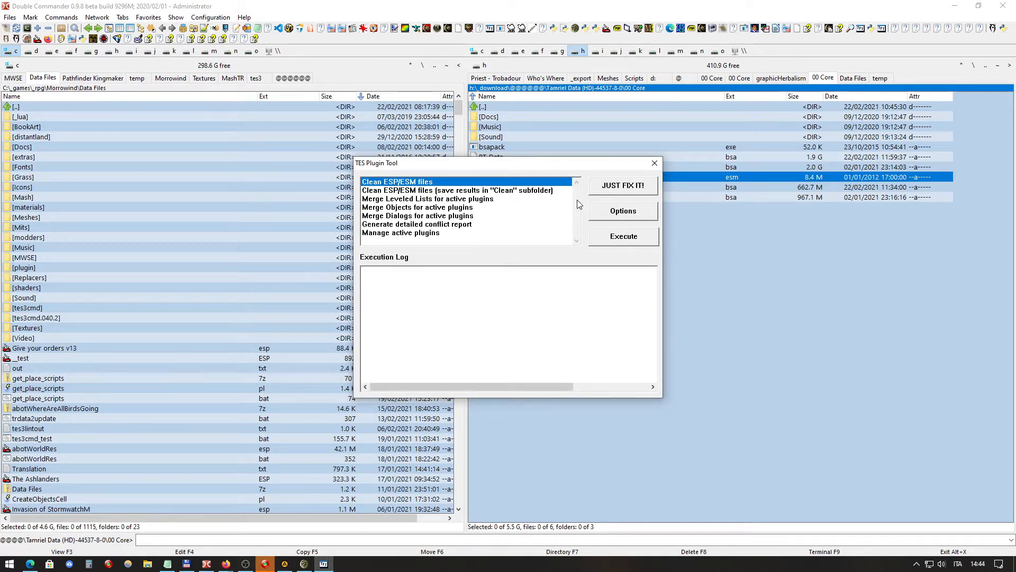
# Step: Run Clean ESP/ESM files on Tamriel_DataNew.esm from the Morrowind Data Files folder
pyautogui.click(608, 238)
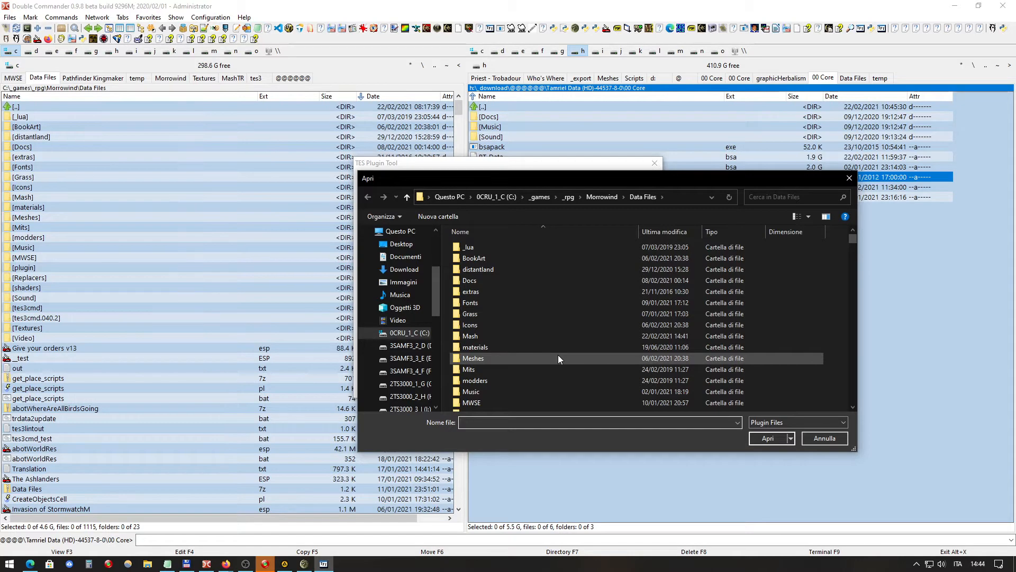
pyautogui.write('tam')
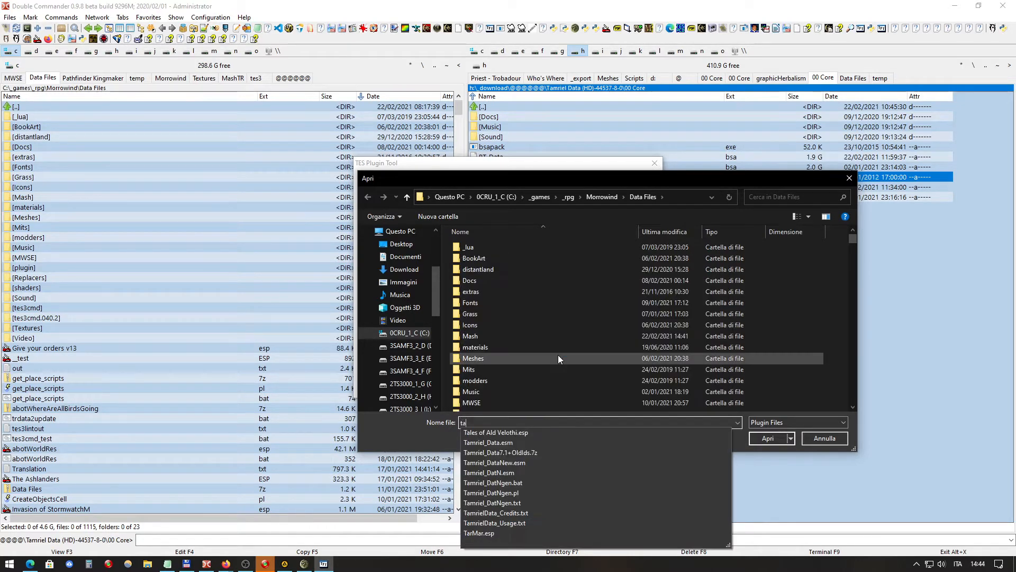
pyautogui.press('Down')
pyautogui.press('Down')
pyautogui.press('Down')
pyautogui.press('Down')
pyautogui.press('Down')
pyautogui.press('Down')
pyautogui.press('Down')
pyautogui.press('Down')
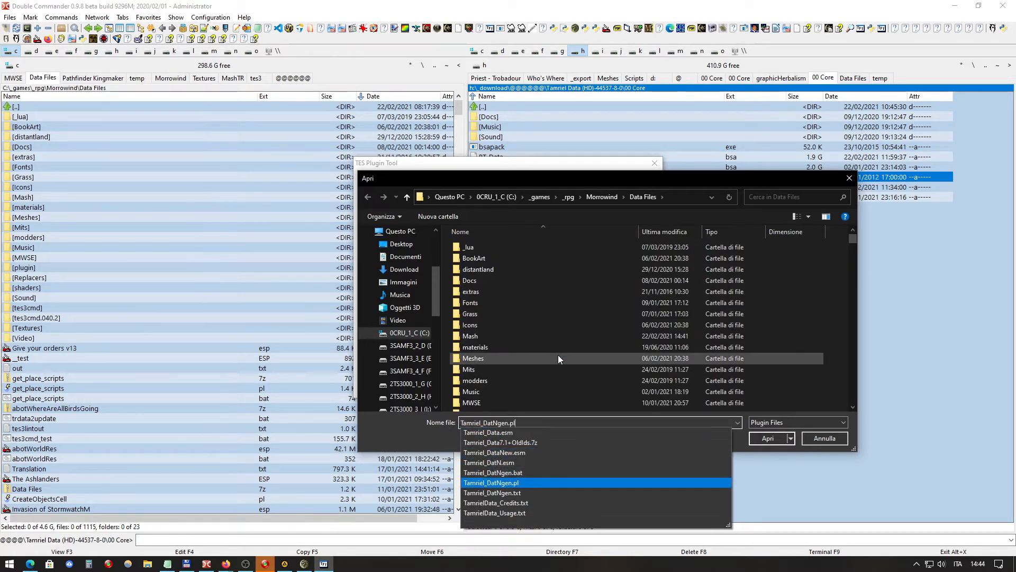
pyautogui.press('Up')
pyautogui.press('Up')
pyautogui.press('Up')
pyautogui.press('Up')
pyautogui.press('Up')
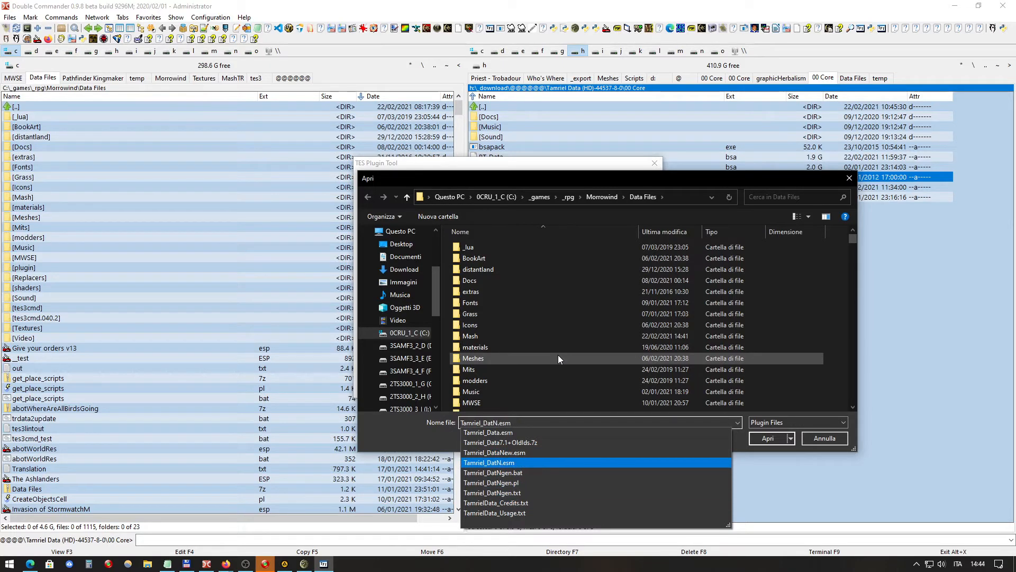
pyautogui.press('Up')
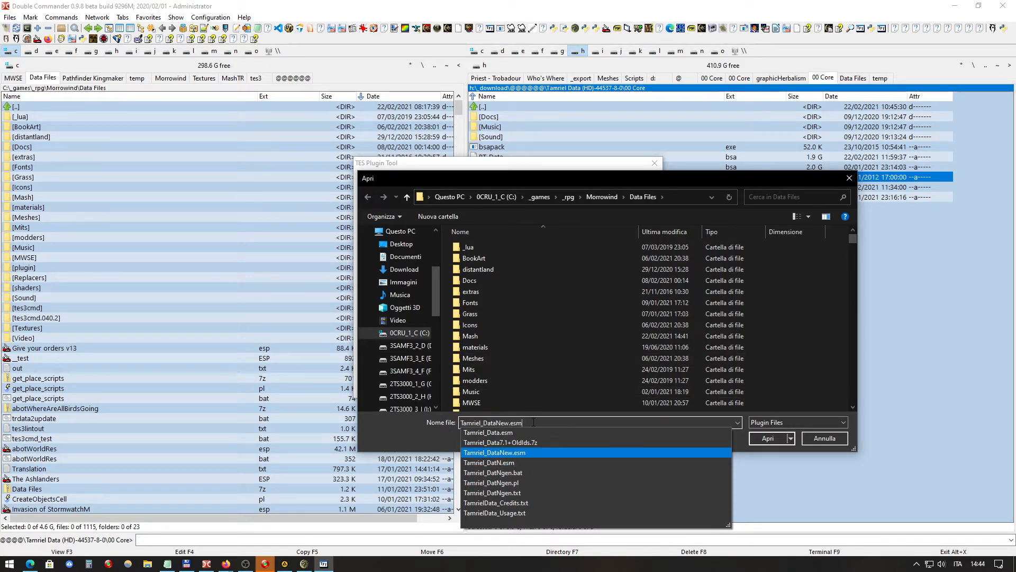
pyautogui.moveTo(522, 422); pyautogui.dragTo(459, 423)
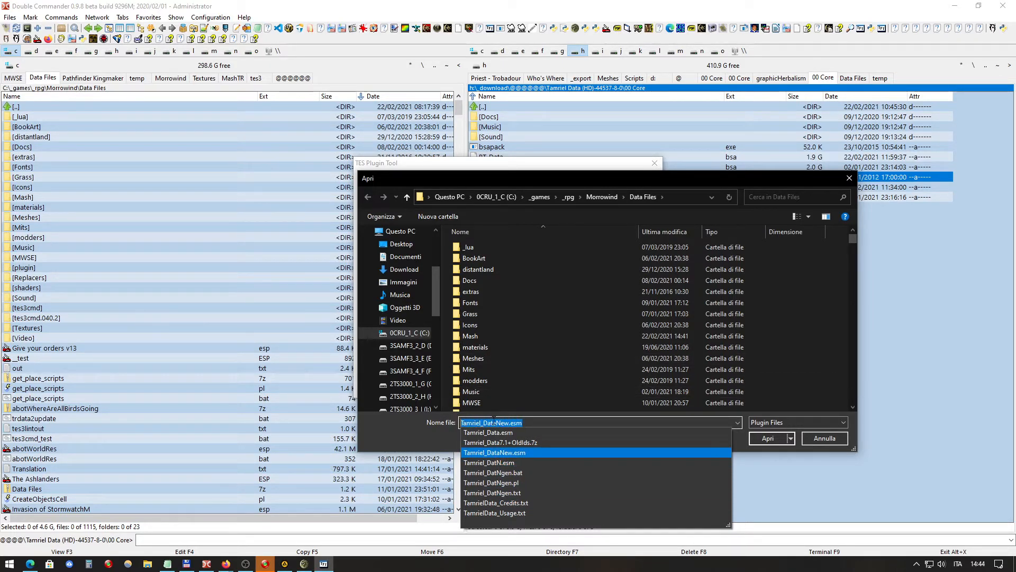
pyautogui.click(770, 439)
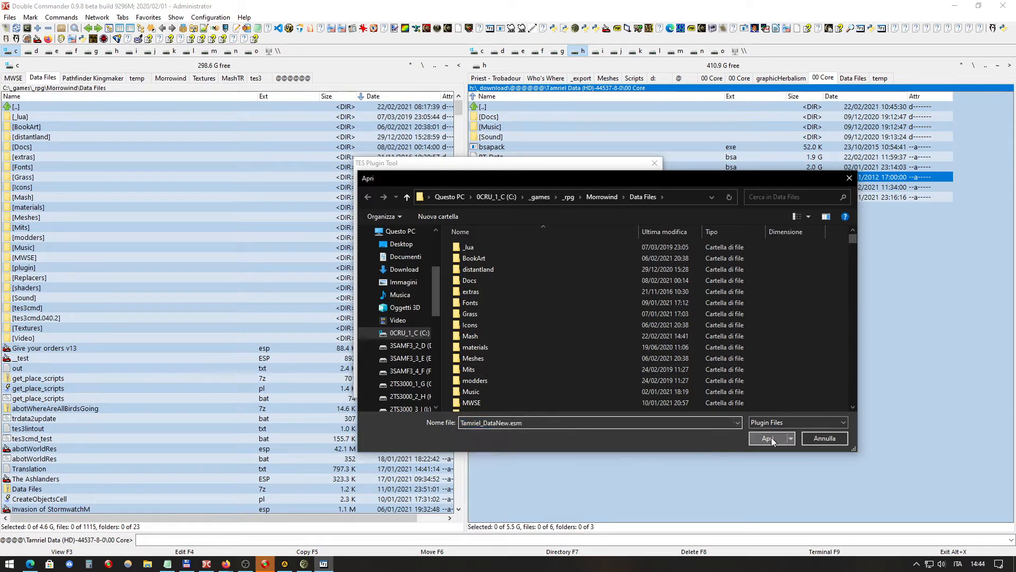
pyautogui.click(769, 438)
# Step: Check the execution log's entry for Tamriel_DataNew.esm and close TES Plugin Tool
pyautogui.click(404, 297)
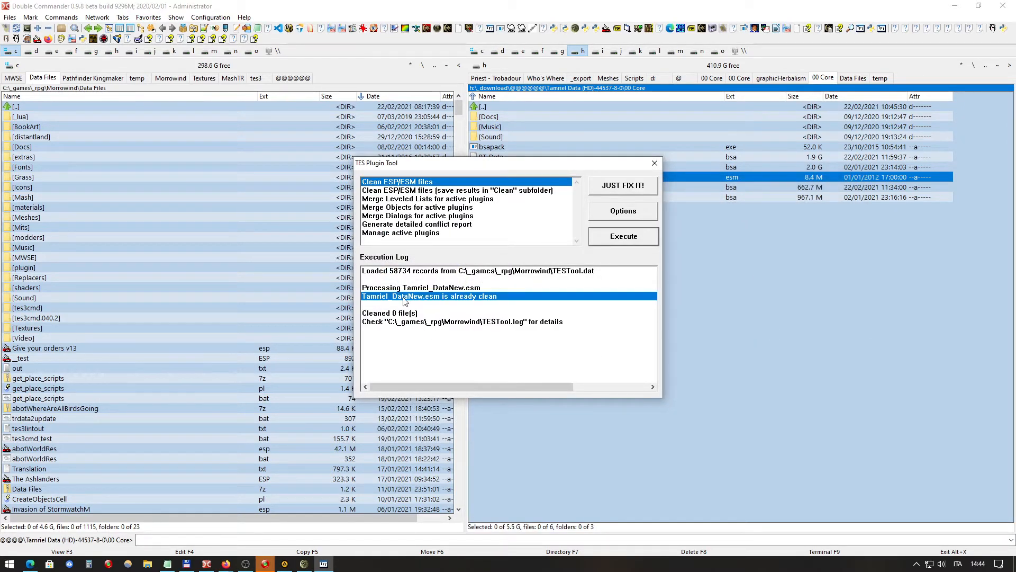
pyautogui.click(493, 302)
pyautogui.click(494, 297)
pyautogui.click(656, 161)
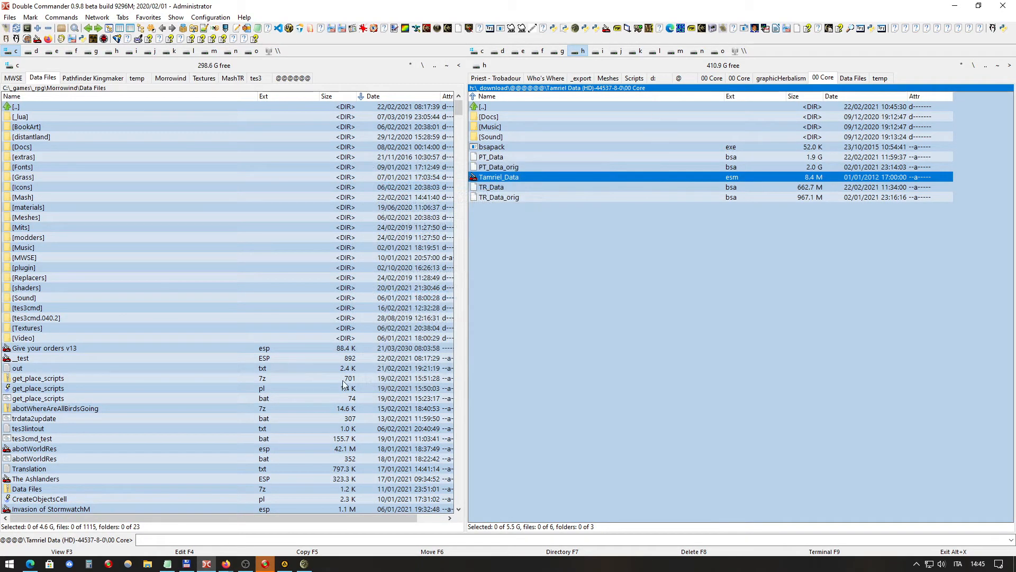
# Step: Switch to Wrye Mash, clean Tamriel_DataNew.esm with TES3cmd and close the cleaner's report
pyautogui.moveTo(301, 565)
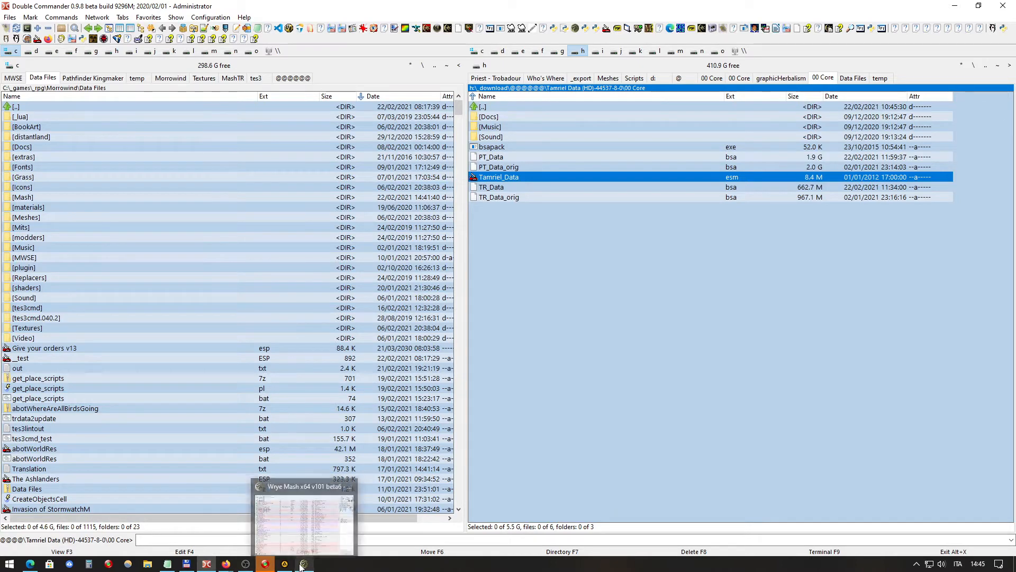
pyautogui.click(328, 505)
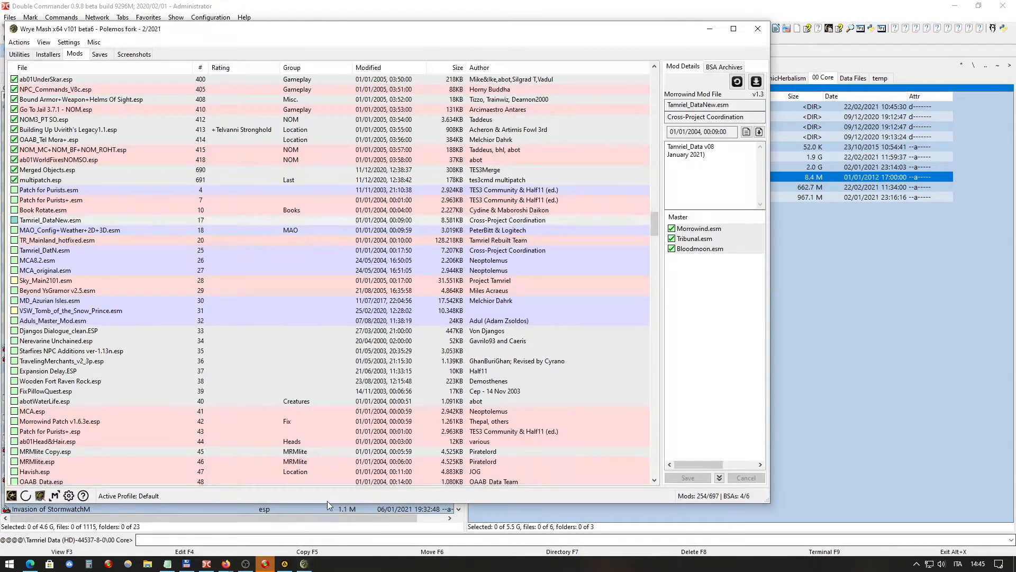
pyautogui.scroll(2, 224, 224)
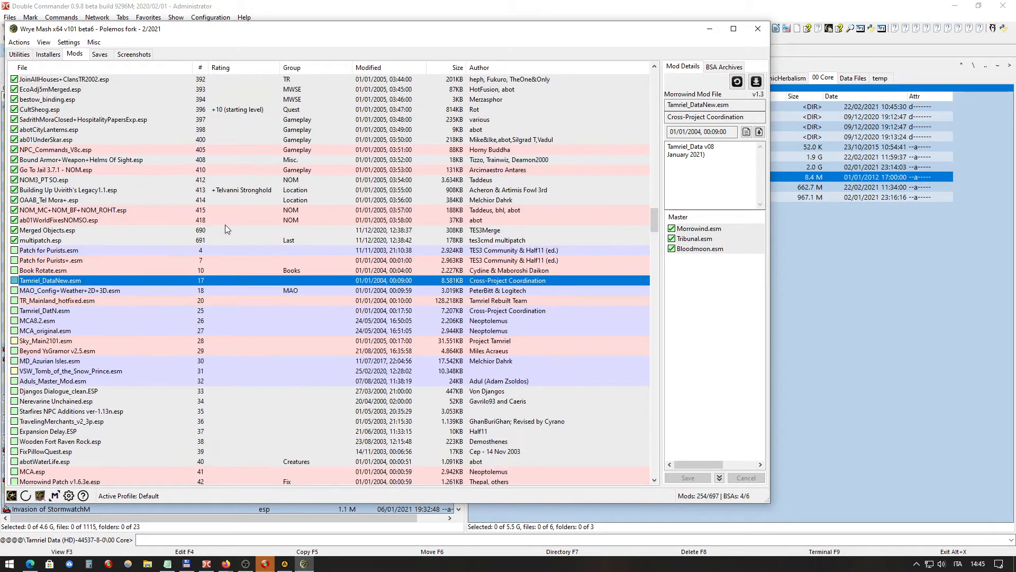
pyautogui.rightClick(140, 279)
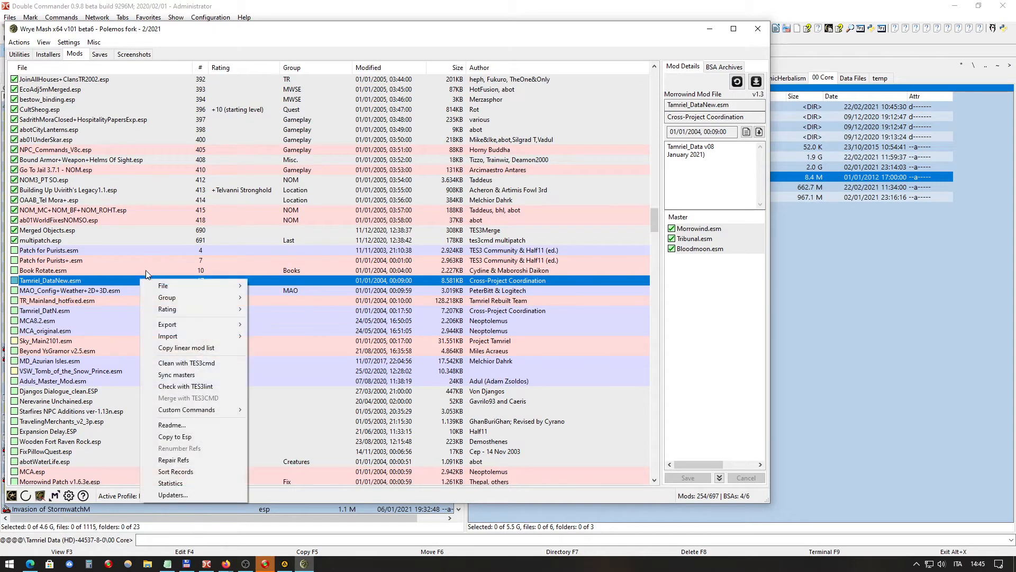
pyautogui.click(212, 365)
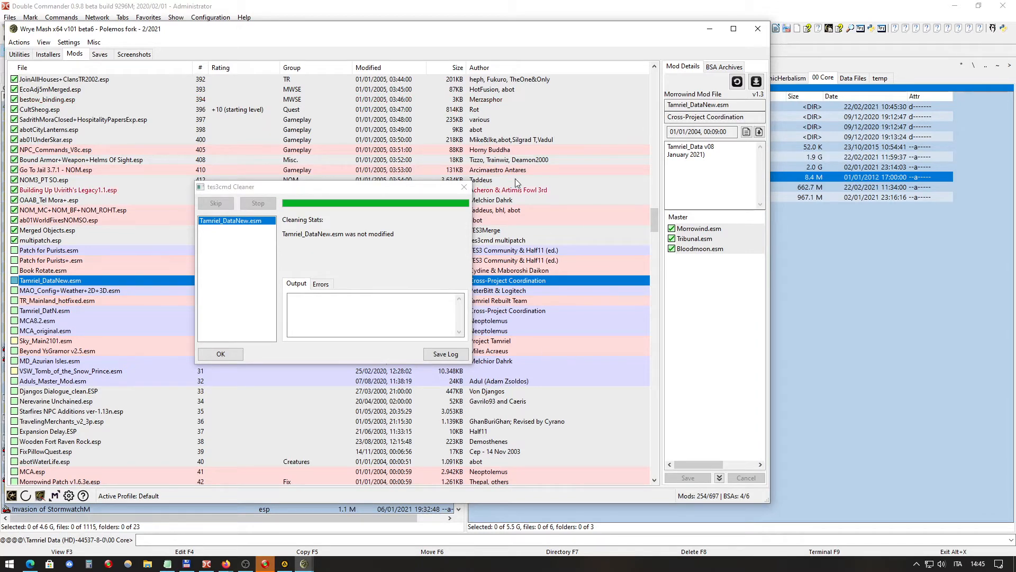
pyautogui.click(464, 187)
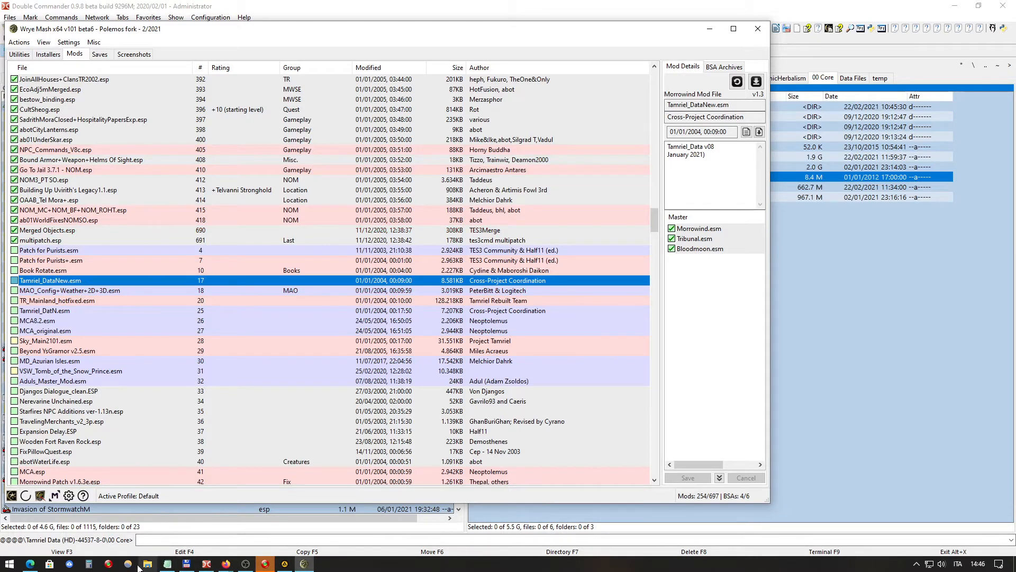
# Step: Switch to the modding article in the browser and review the required names of the old and new TR master files
pyautogui.click(37, 564)
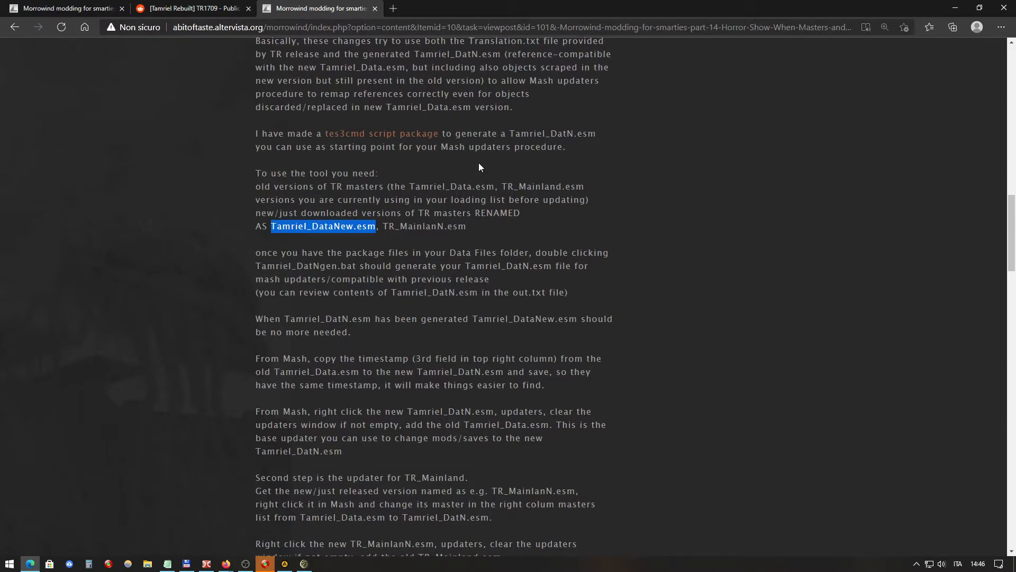
pyautogui.click(442, 227)
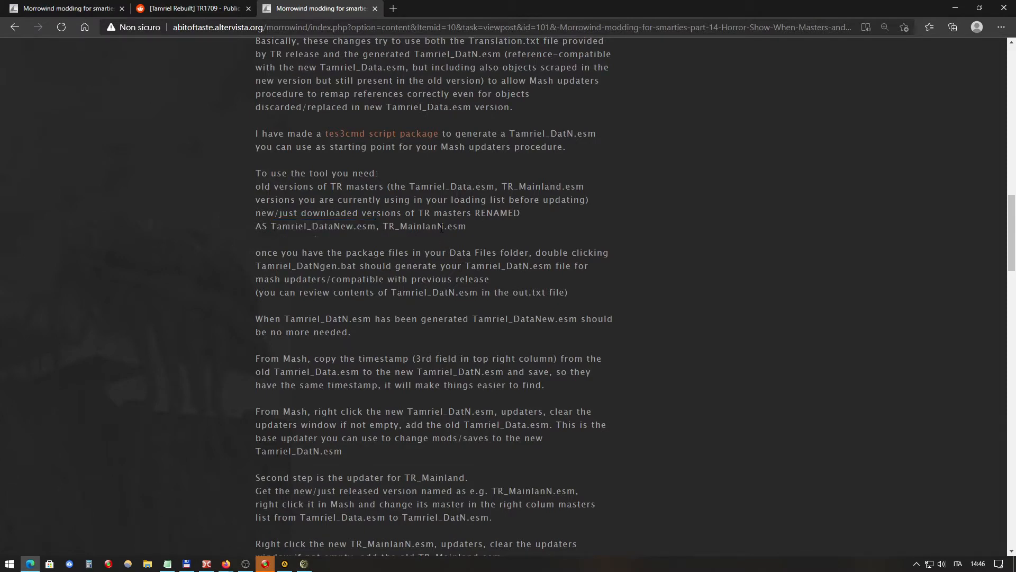
pyautogui.moveTo(383, 226); pyautogui.dragTo(443, 227)
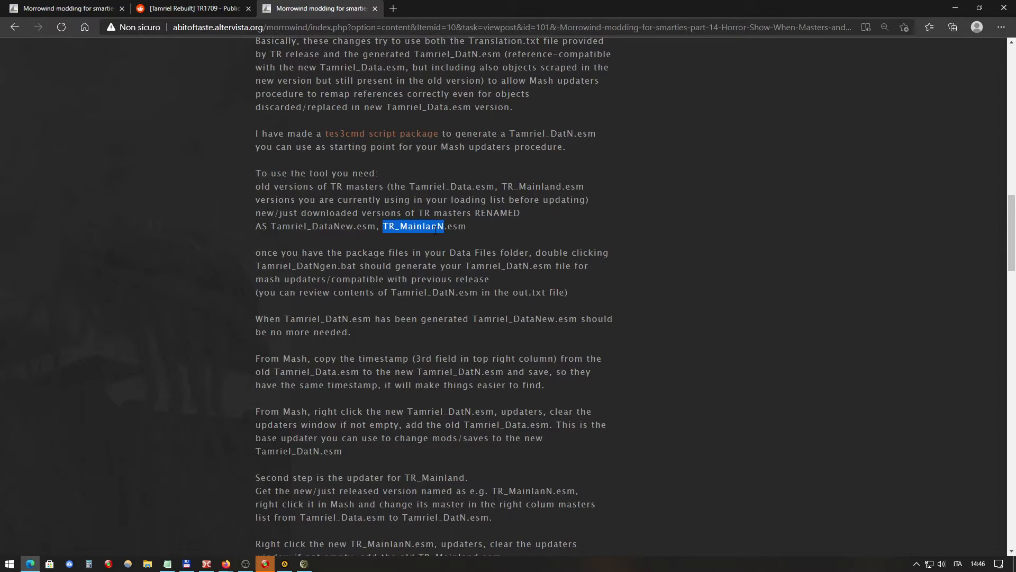
pyautogui.click(417, 230)
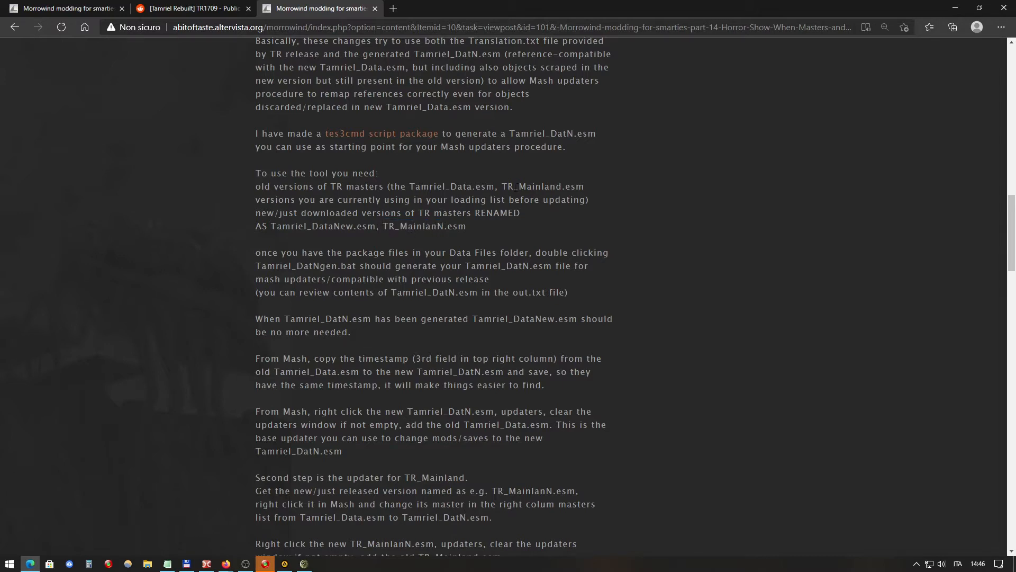
pyautogui.moveTo(503, 187); pyautogui.dragTo(561, 193)
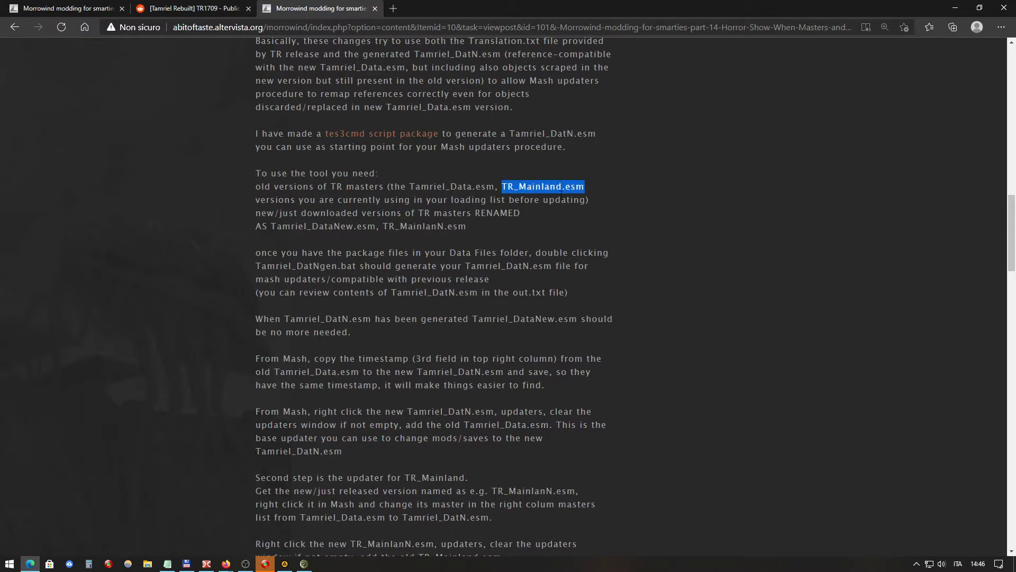
pyautogui.click(391, 213)
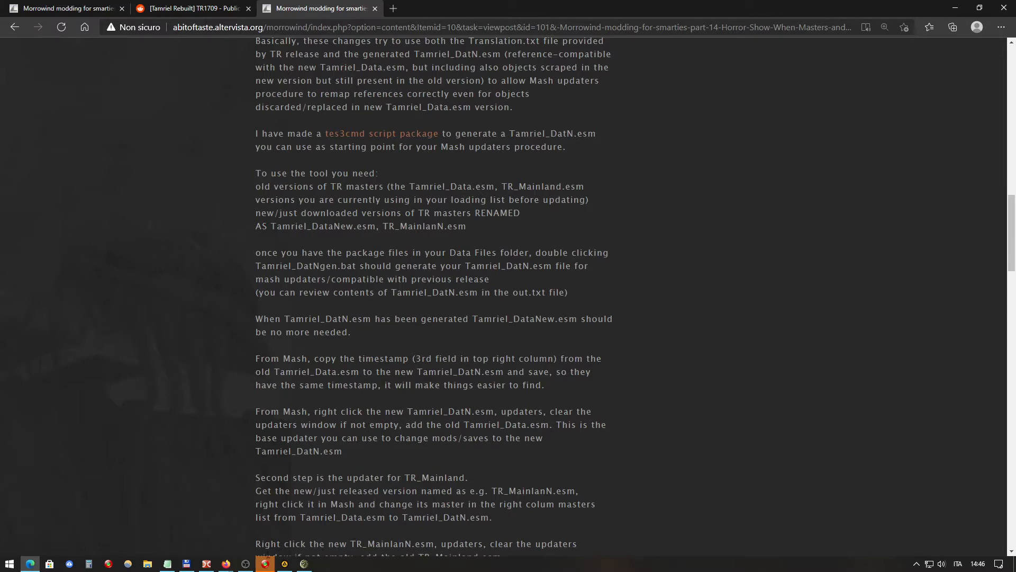
# Step: Switch to Double Commander, open the 01 File Patcher folder inside Tamriel Data (HD)-44537-8-0 and select Translation.txt
pyautogui.click(206, 565)
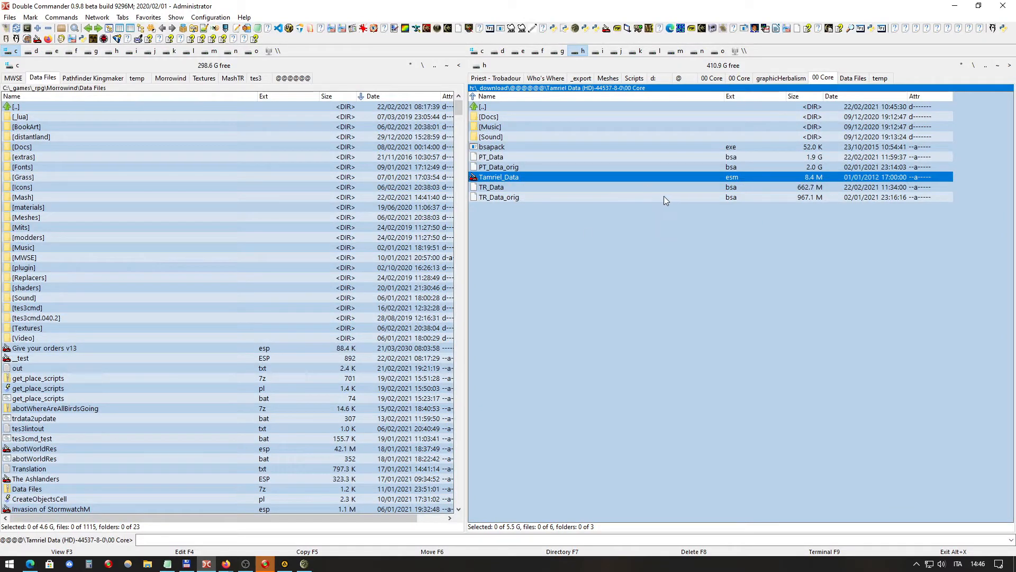
pyautogui.doubleClick(541, 105)
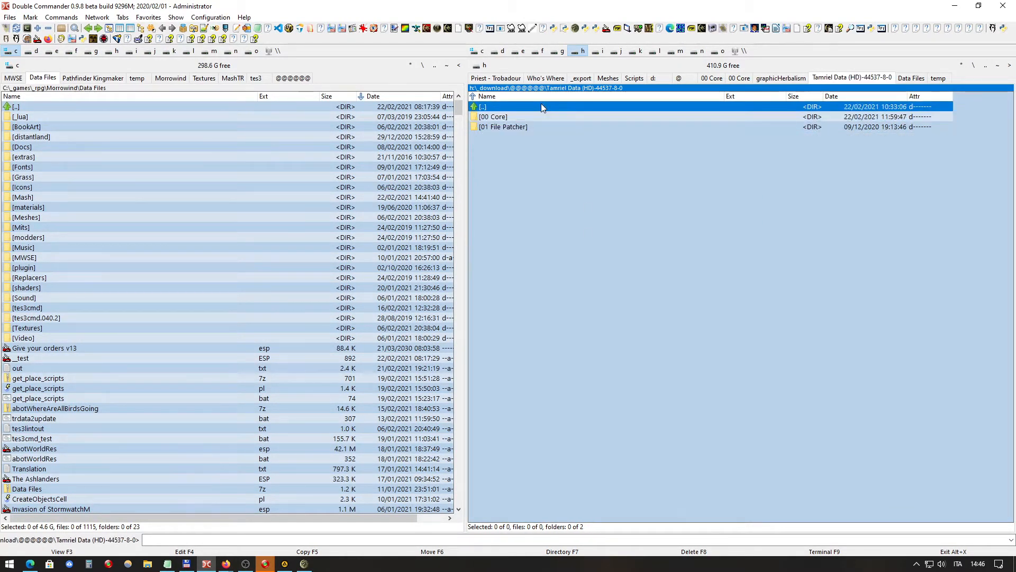
pyautogui.doubleClick(541, 105)
pyautogui.scroll(-4, 667, 234)
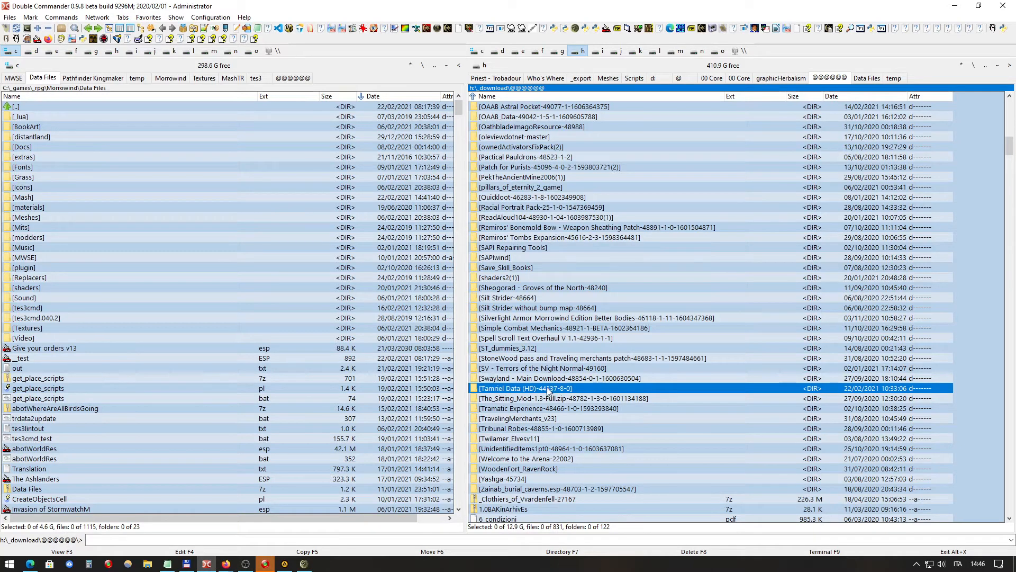
pyautogui.moveTo(547, 391)
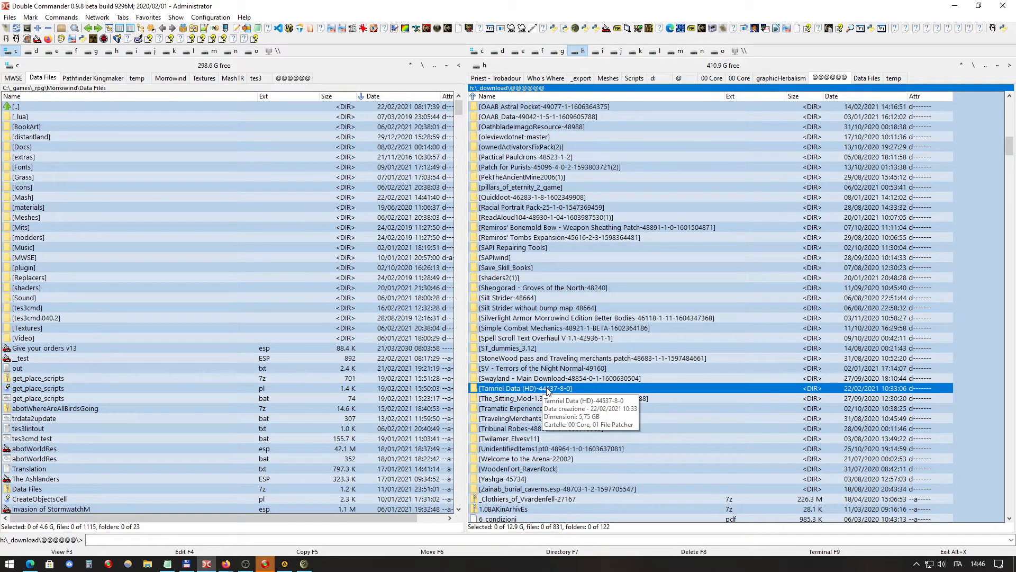
pyautogui.doubleClick(547, 390)
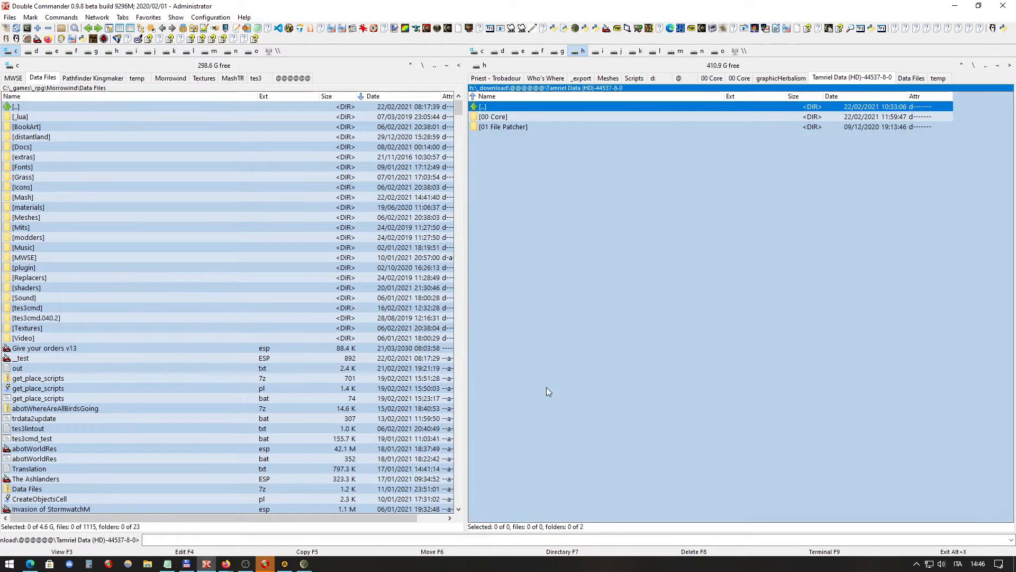
pyautogui.click(525, 128)
pyautogui.doubleClick(498, 126)
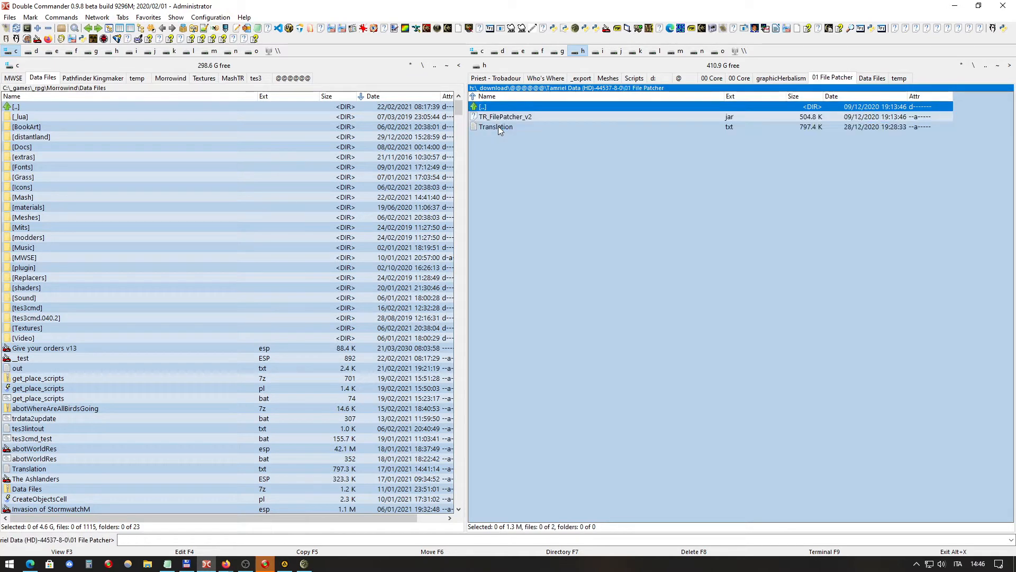
pyautogui.click(503, 117)
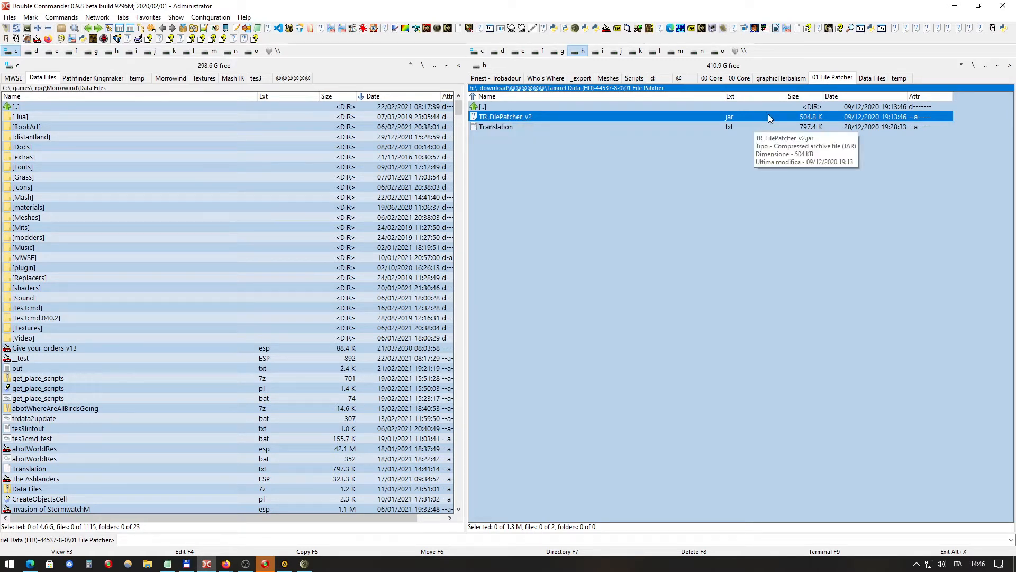
pyautogui.click(510, 126)
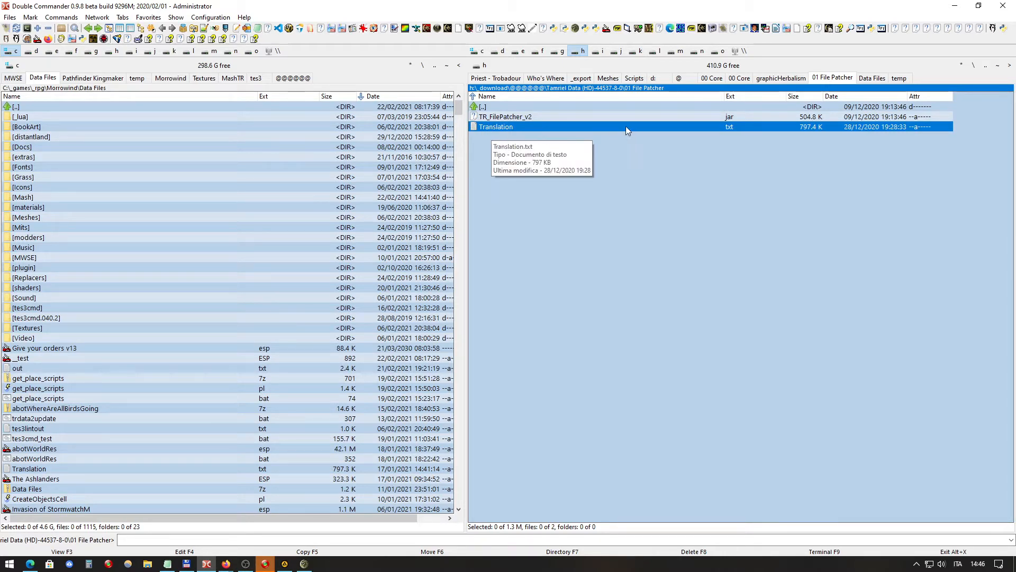
# Step: Open Translation.txt in AkelPad and examine the old and new IDs in the tr_ab_greaterlich entry
pyautogui.doubleClick(557, 129)
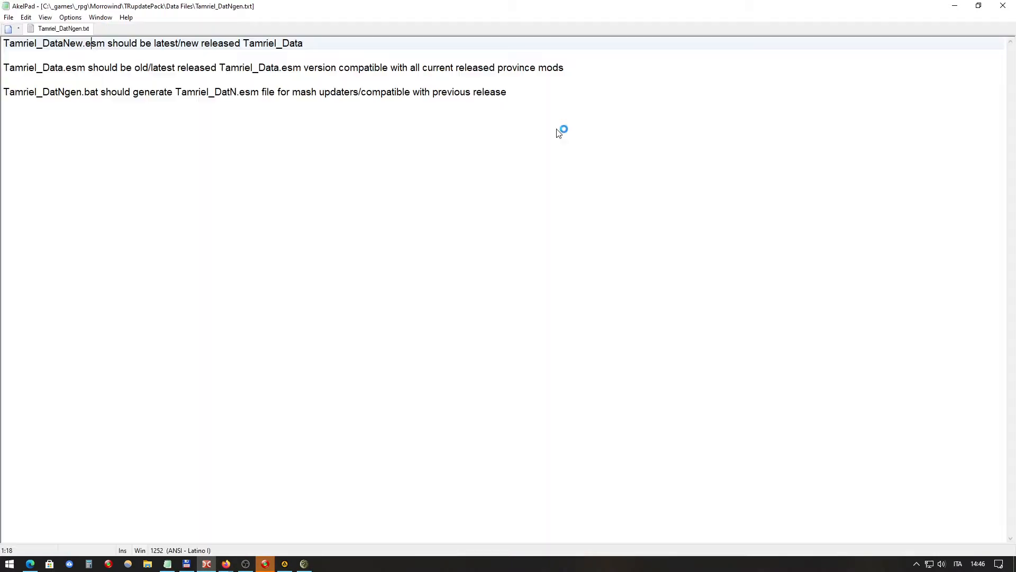
pyautogui.click(61, 55)
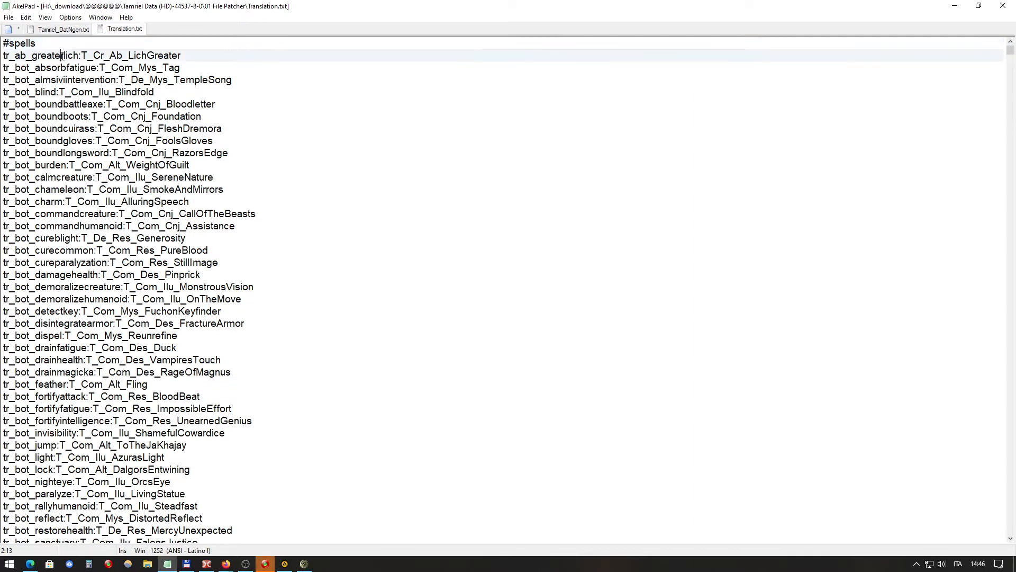
pyautogui.moveTo(80, 55); pyautogui.dragTo(1, 57)
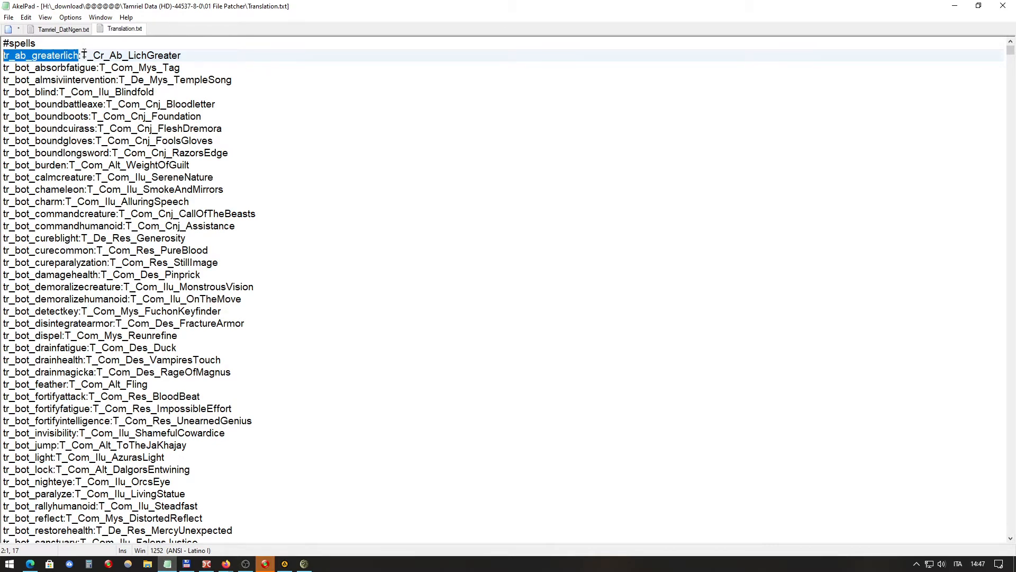
pyautogui.moveTo(82, 55); pyautogui.dragTo(183, 56)
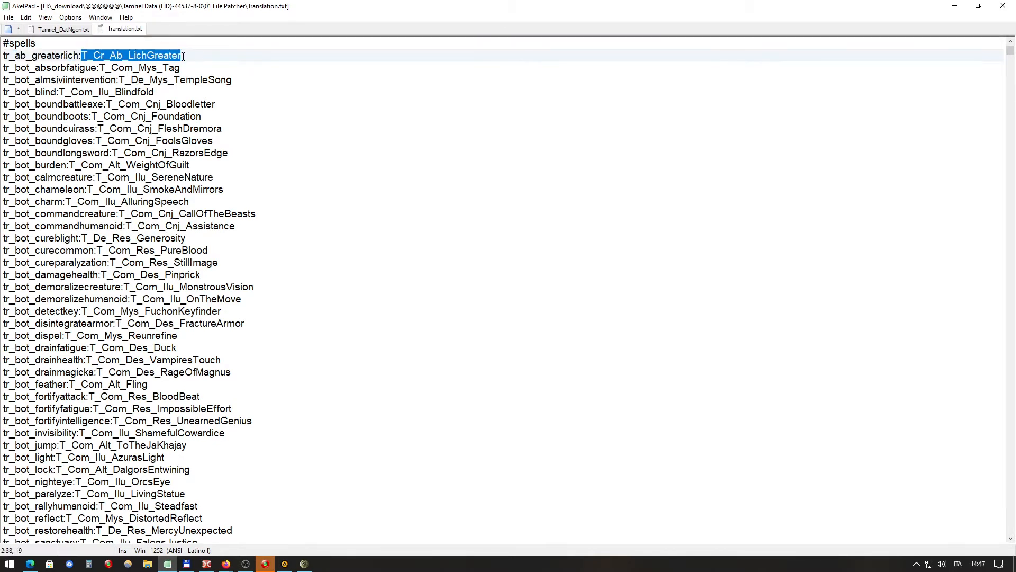
# Step: Examine the old and new spell IDs in the tr_bot_boundlongsword entry
pyautogui.click(159, 129)
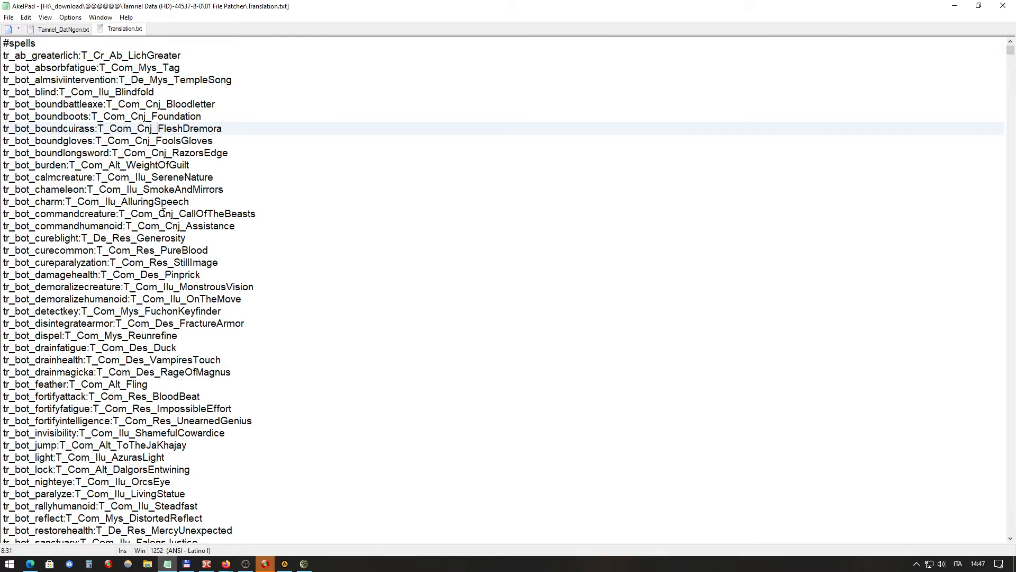
pyautogui.click(169, 153)
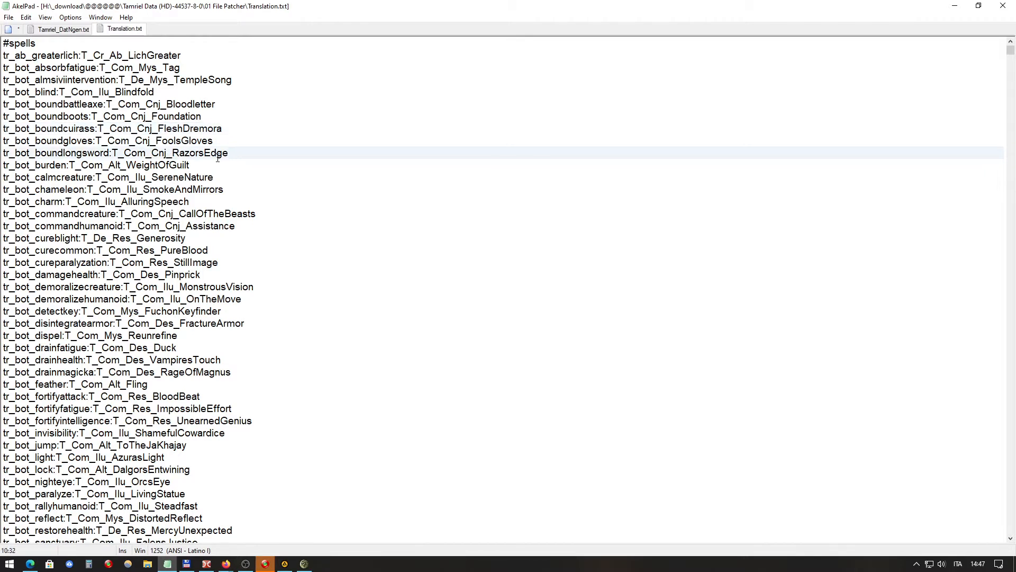
pyautogui.moveTo(228, 153); pyautogui.dragTo(3, 153)
pyautogui.click(32, 155)
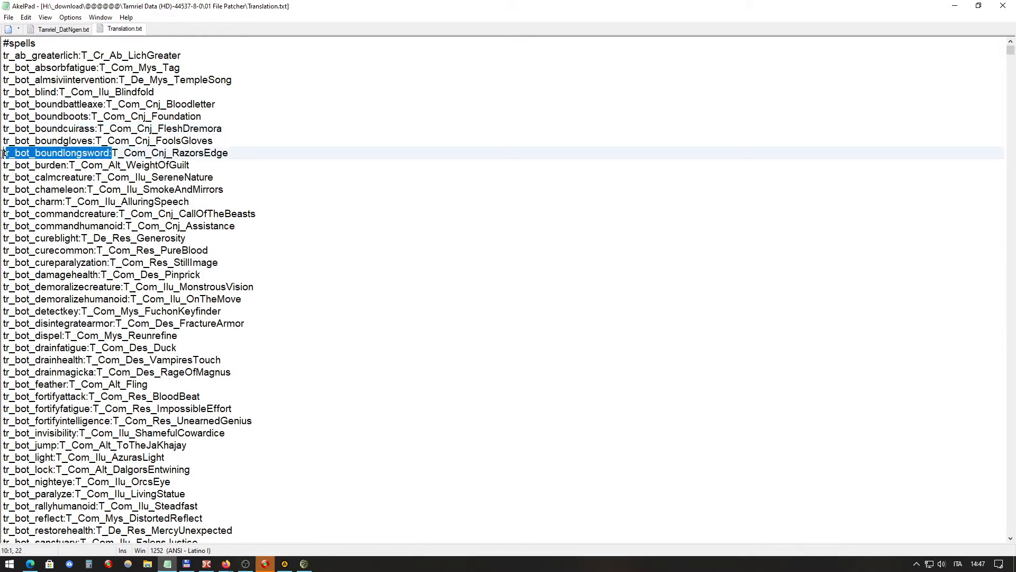
pyautogui.click(158, 155)
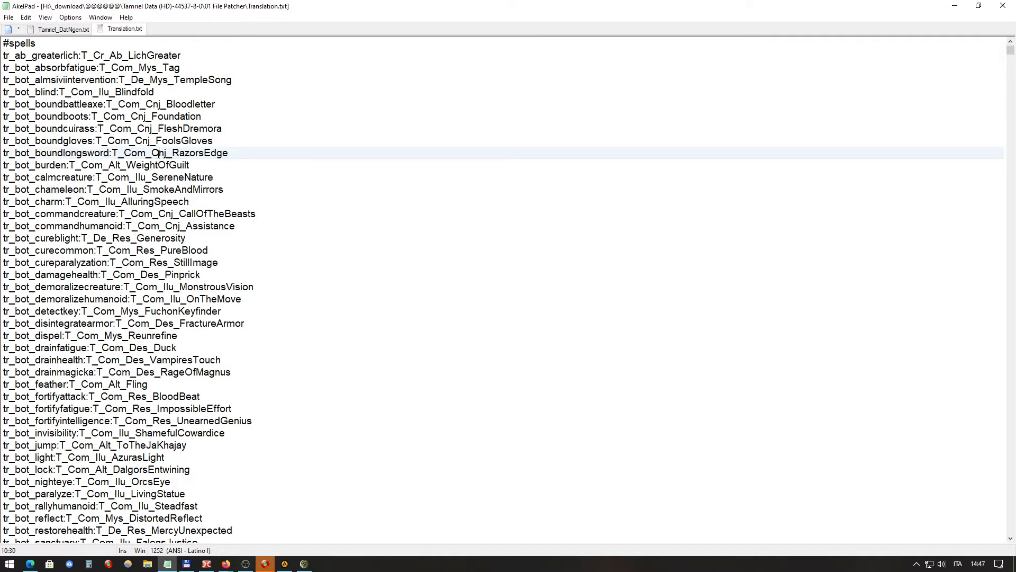
pyautogui.moveTo(226, 157); pyautogui.dragTo(113, 157)
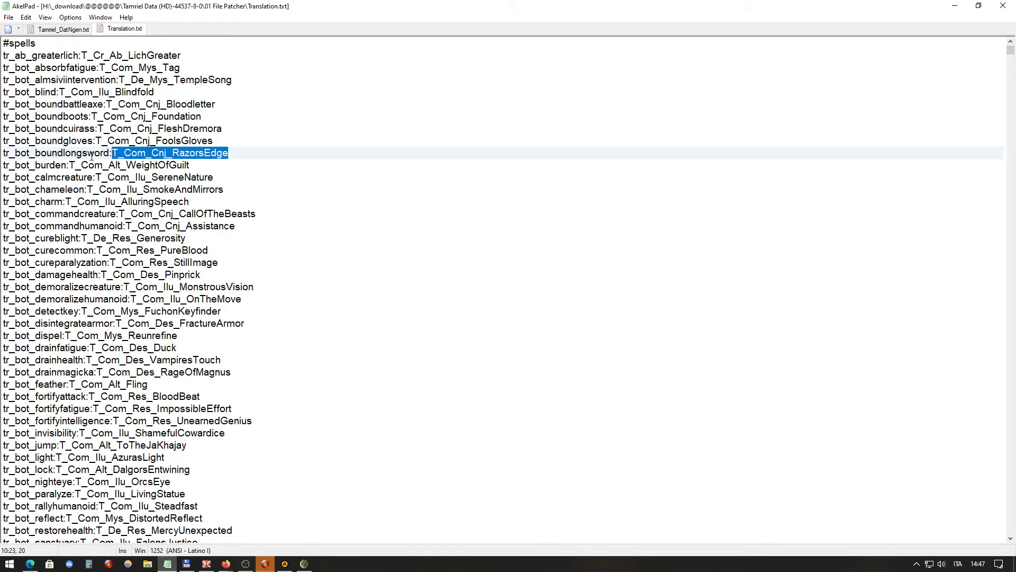
pyautogui.click(189, 154)
pyautogui.moveTo(238, 151); pyautogui.dragTo(112, 157)
pyautogui.click(157, 178)
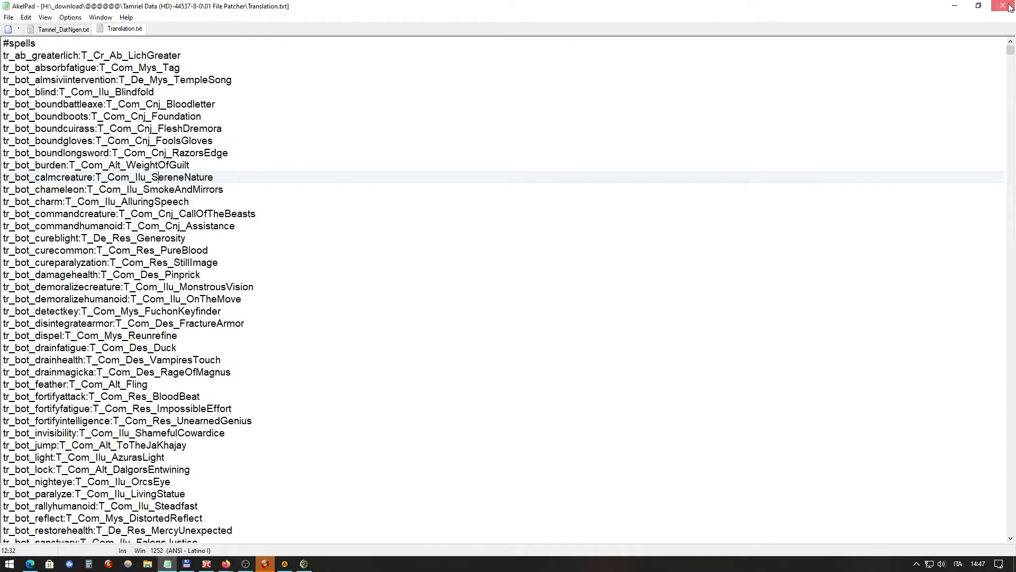
pyautogui.click(262, 154)
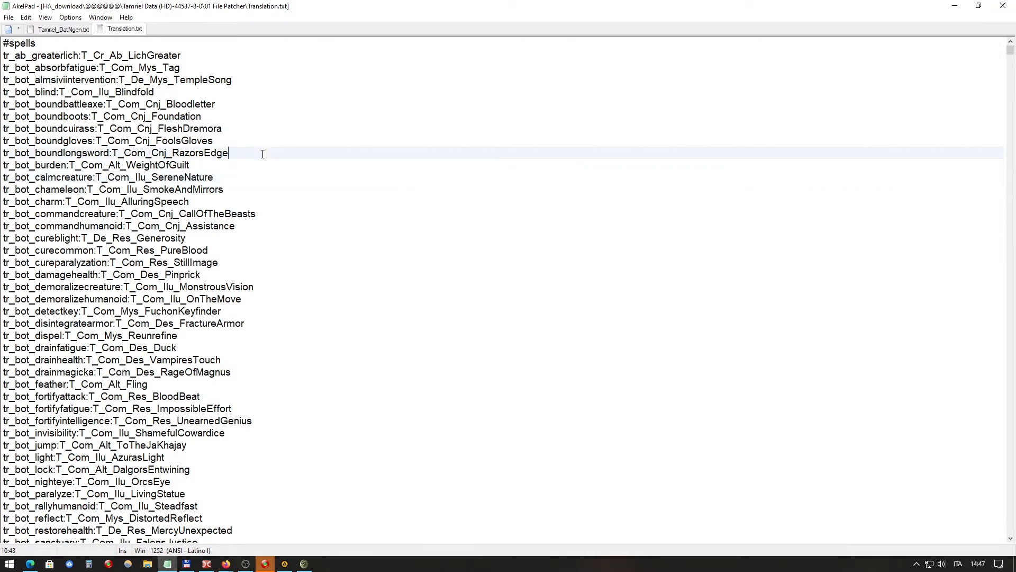
# Step: Look through the remaining spell entries and the armor body parts section to compare old and new IDs
pyautogui.click(64, 56)
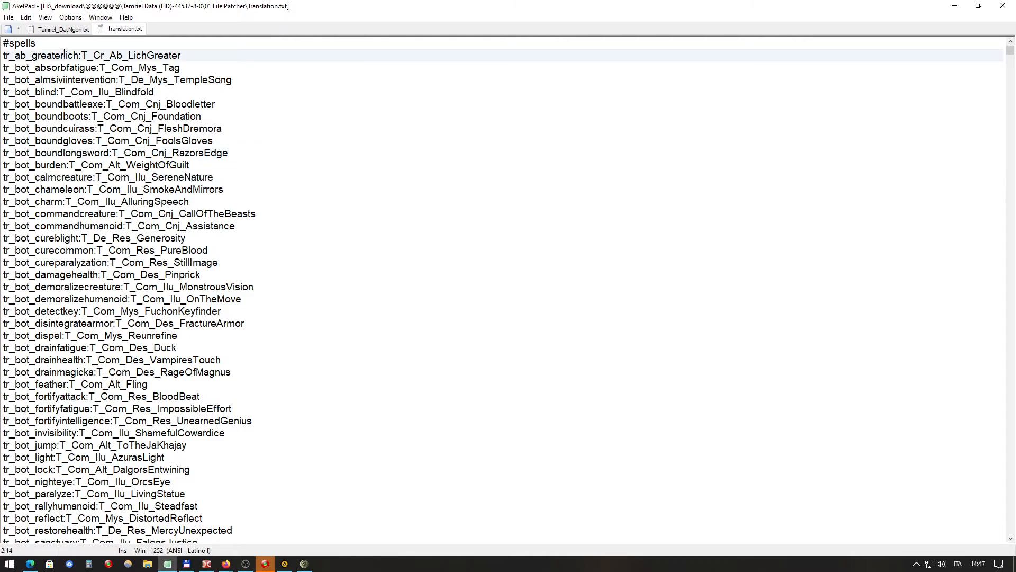
pyautogui.doubleClick(64, 55)
pyautogui.scroll(-20, 152, 257)
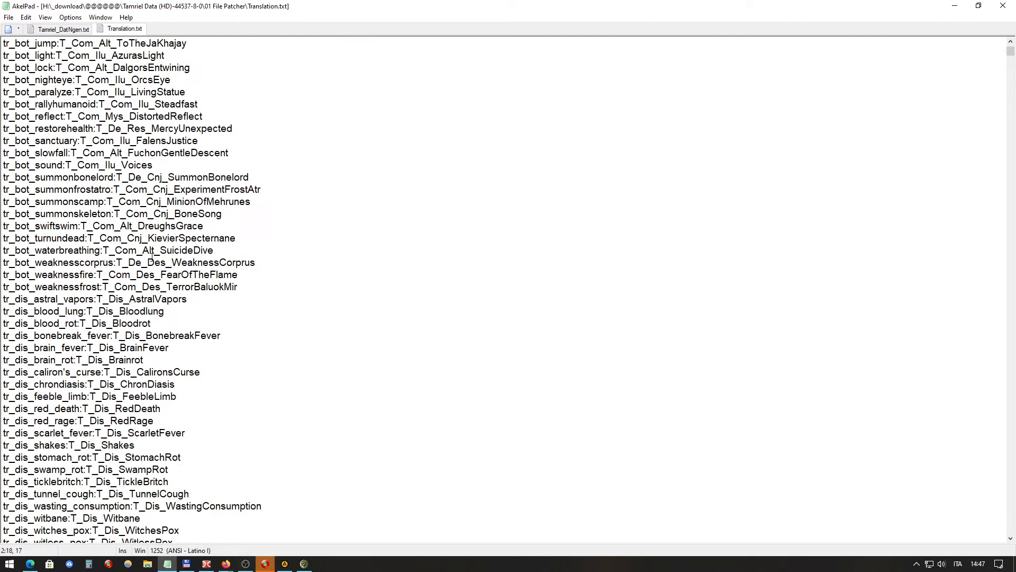
pyautogui.scroll(-5, 152, 256)
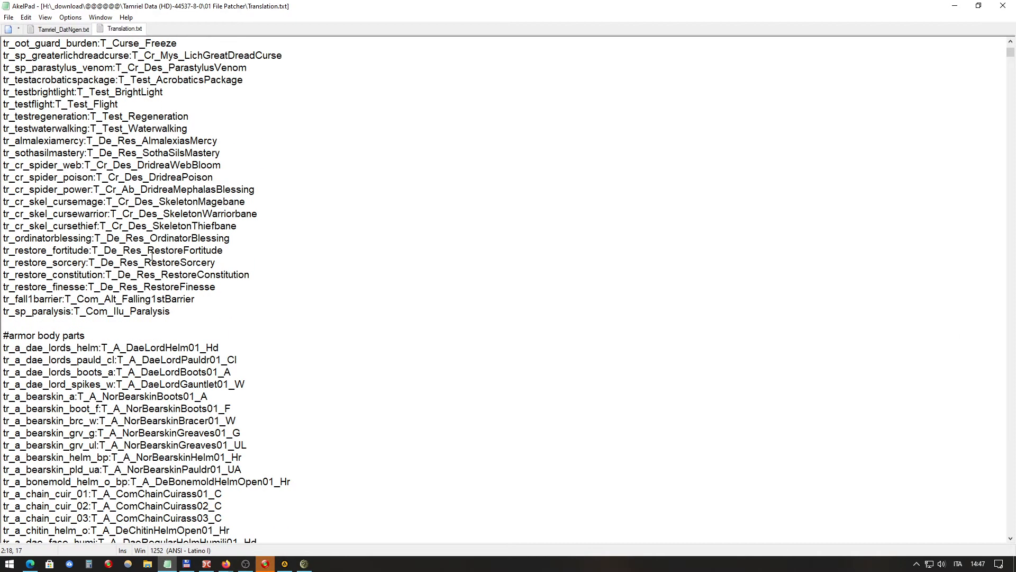
pyautogui.click(32, 360)
pyautogui.scroll(-17, 78, 334)
pyautogui.scroll(-9, 77, 335)
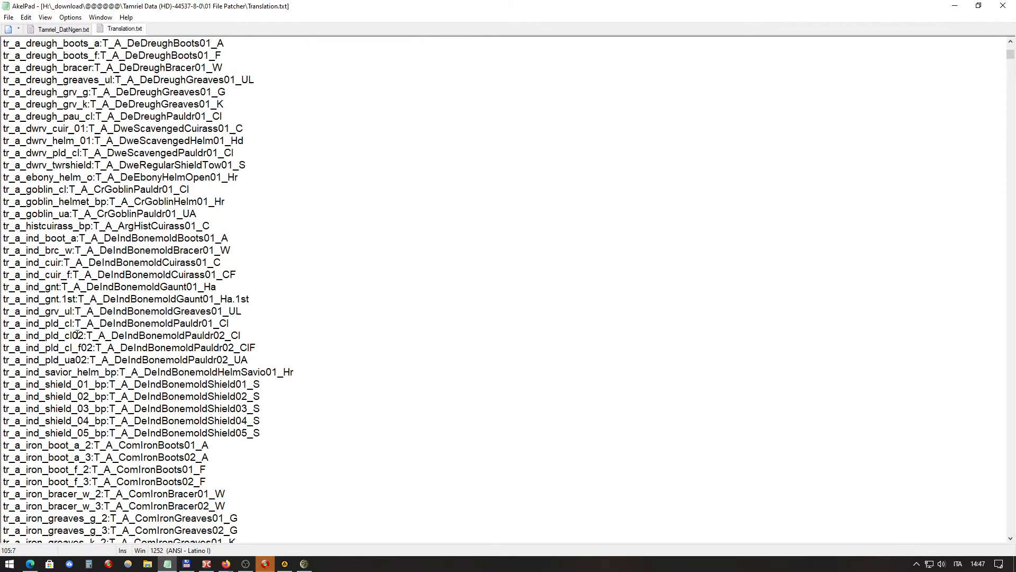
pyautogui.click(89, 347)
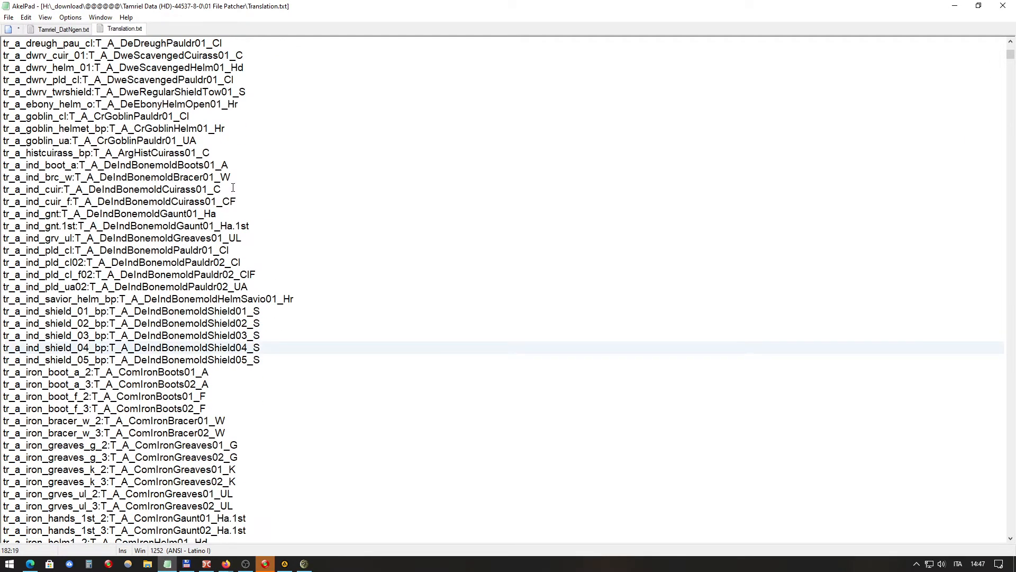
pyautogui.doubleClick(166, 287)
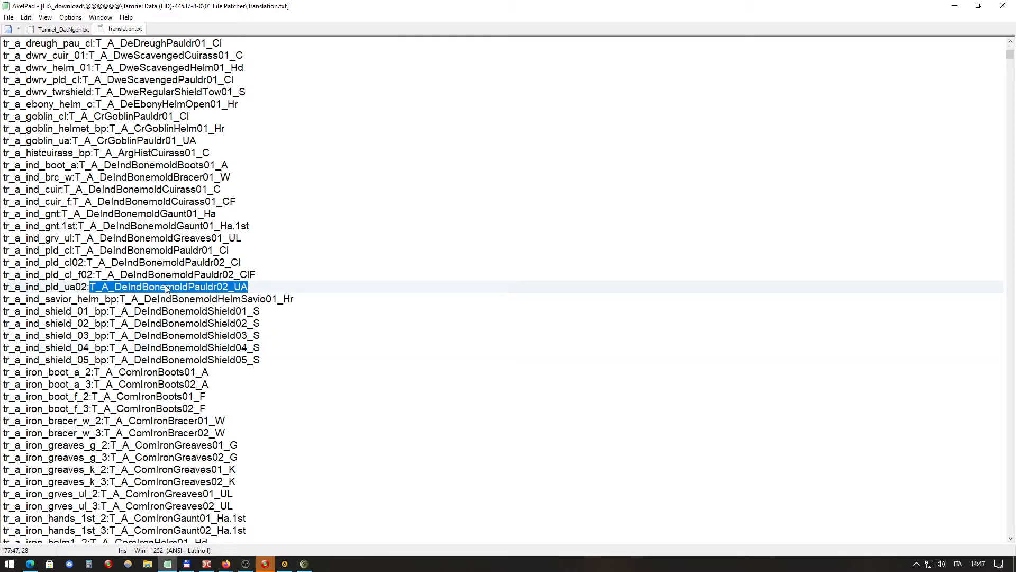
pyautogui.scroll(-20, 166, 288)
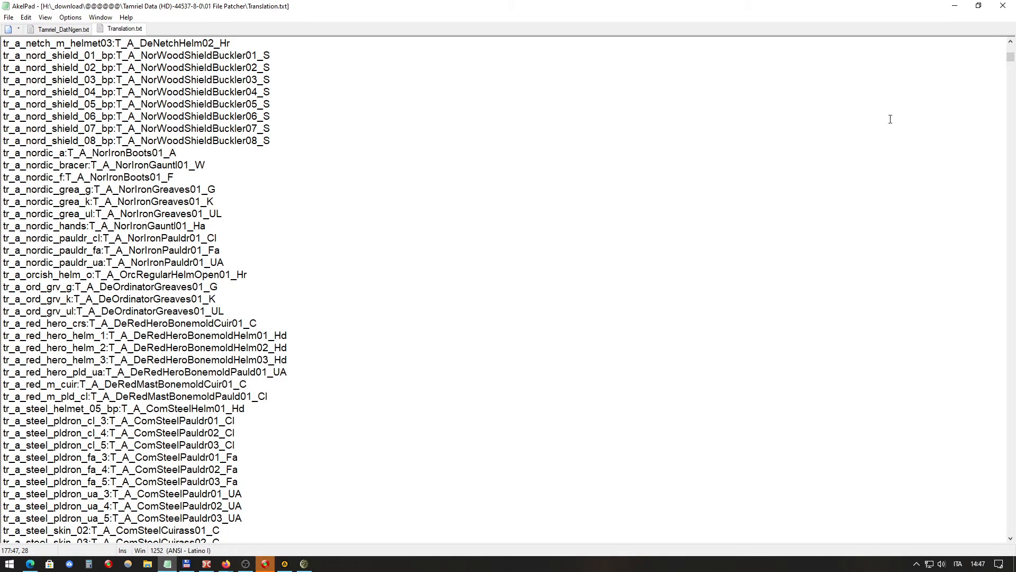
# Step: Close the translation list, keep the unsaved notes document open and switch to Double Commander
pyautogui.click(1003, 5)
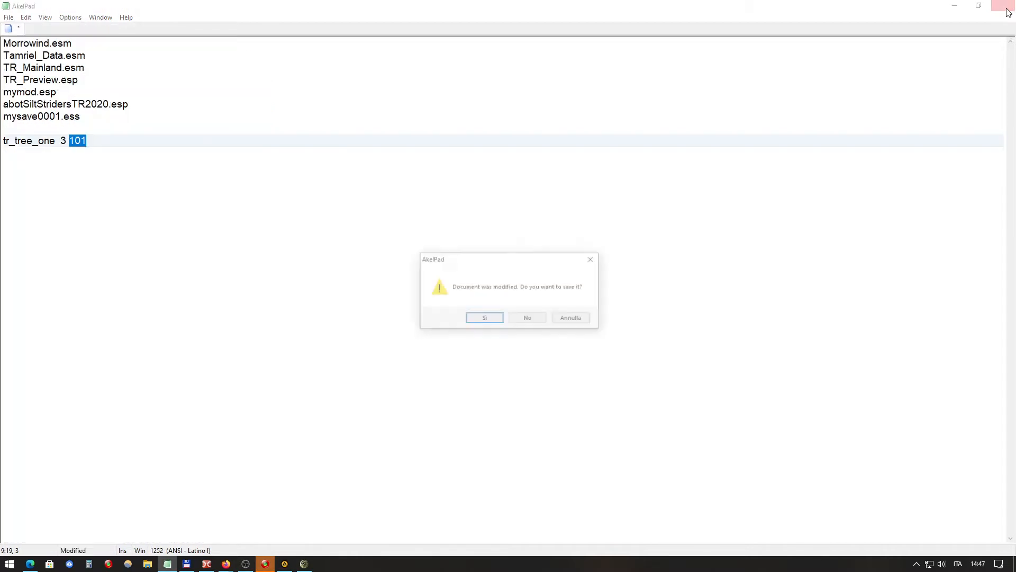
pyautogui.click(567, 319)
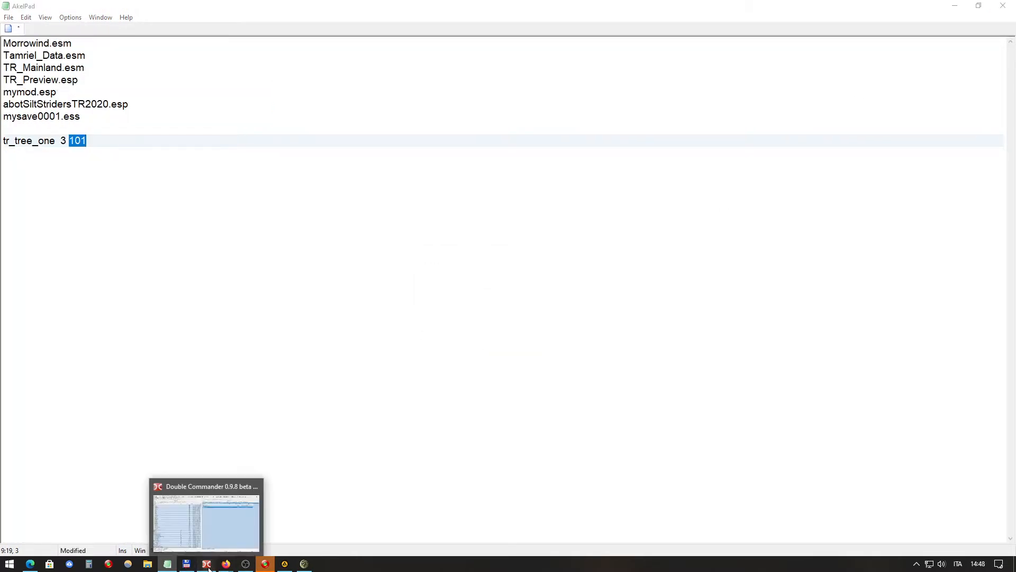
pyautogui.click(207, 564)
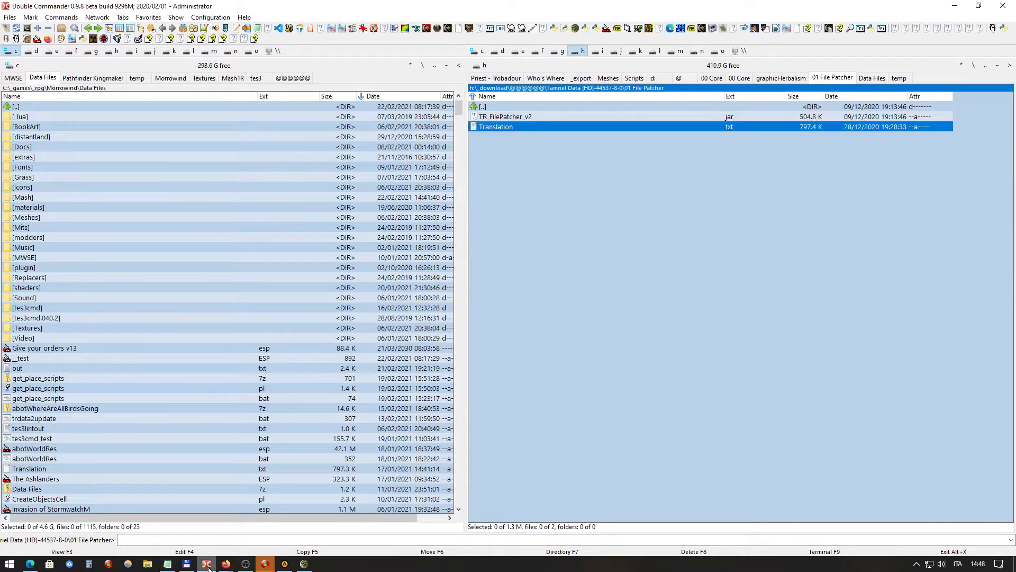
# Step: Copy the full file path of Translation.txt in the 01 File Patcher folder
pyautogui.click(561, 116)
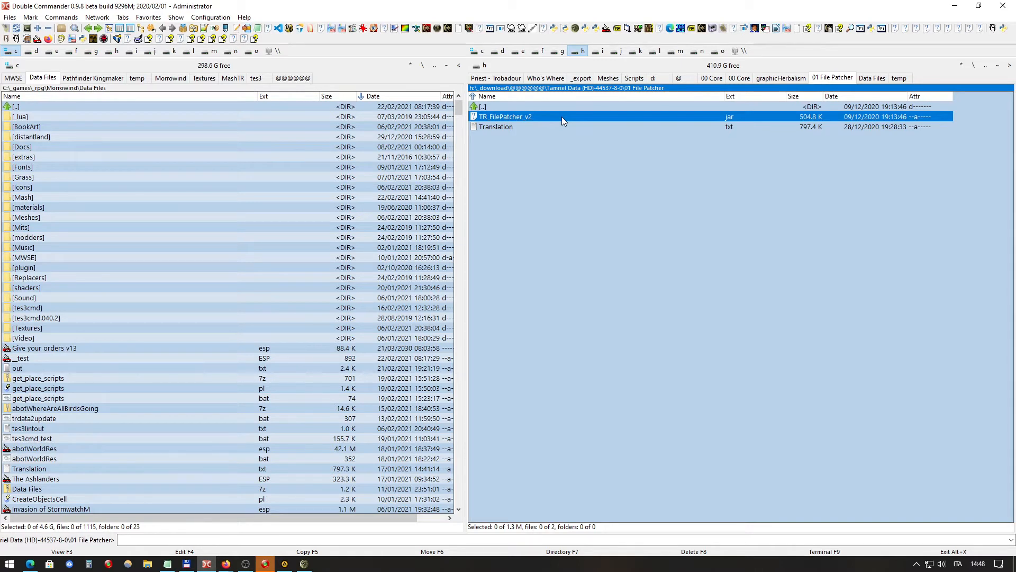
pyautogui.click(497, 127)
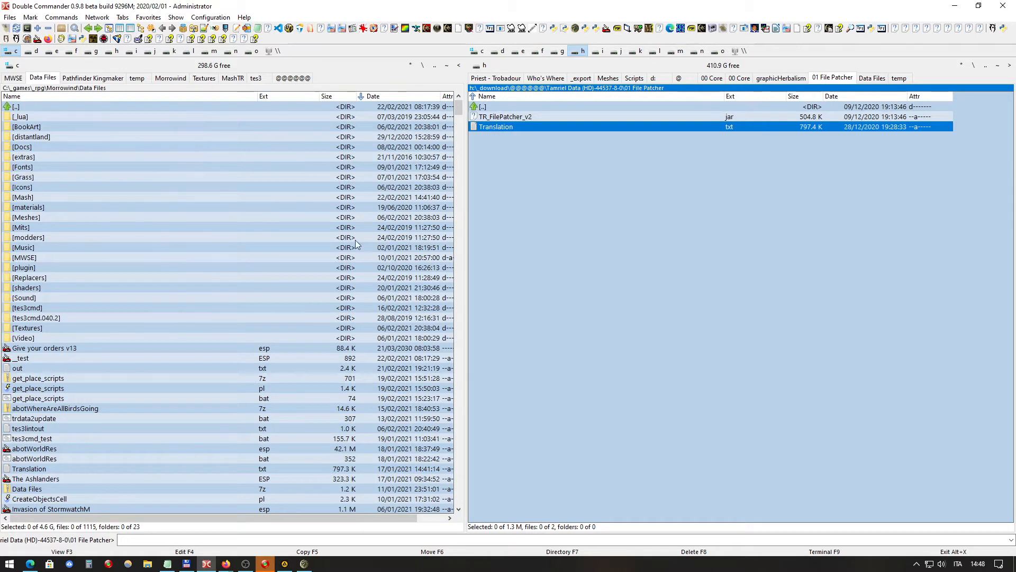
pyautogui.click(531, 116)
pyautogui.click(534, 126)
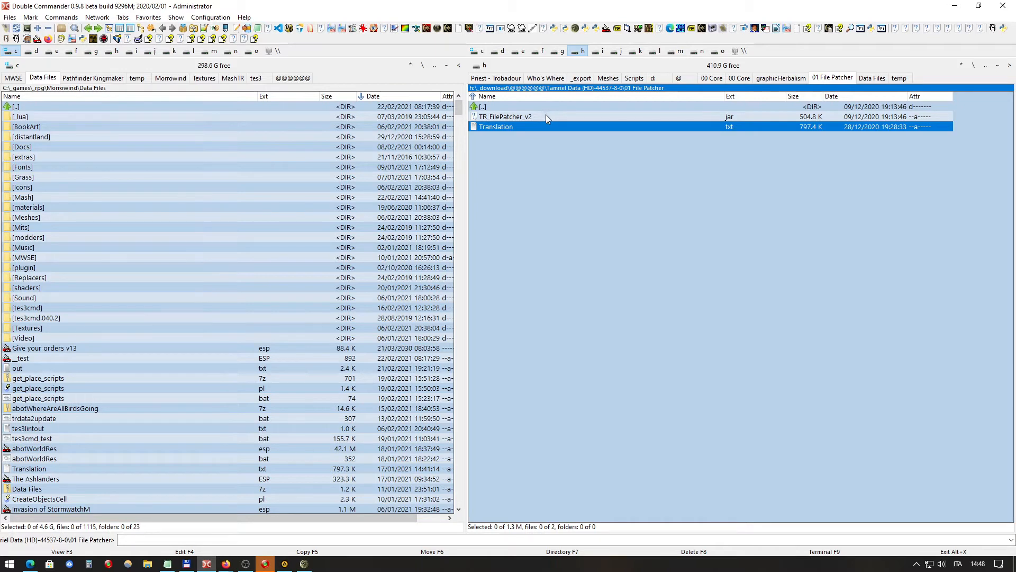
pyautogui.rightClick(543, 128)
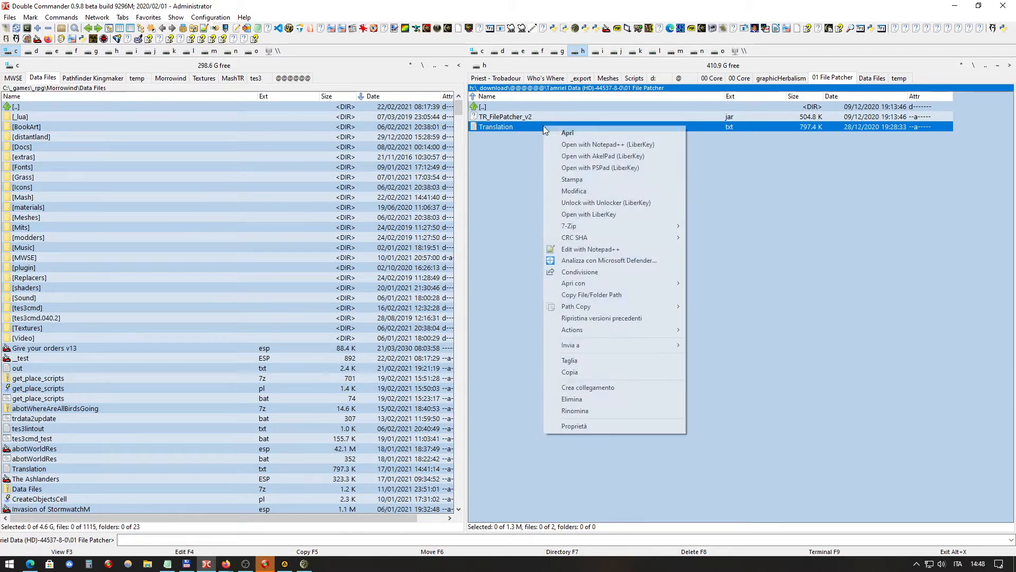
pyautogui.click(599, 295)
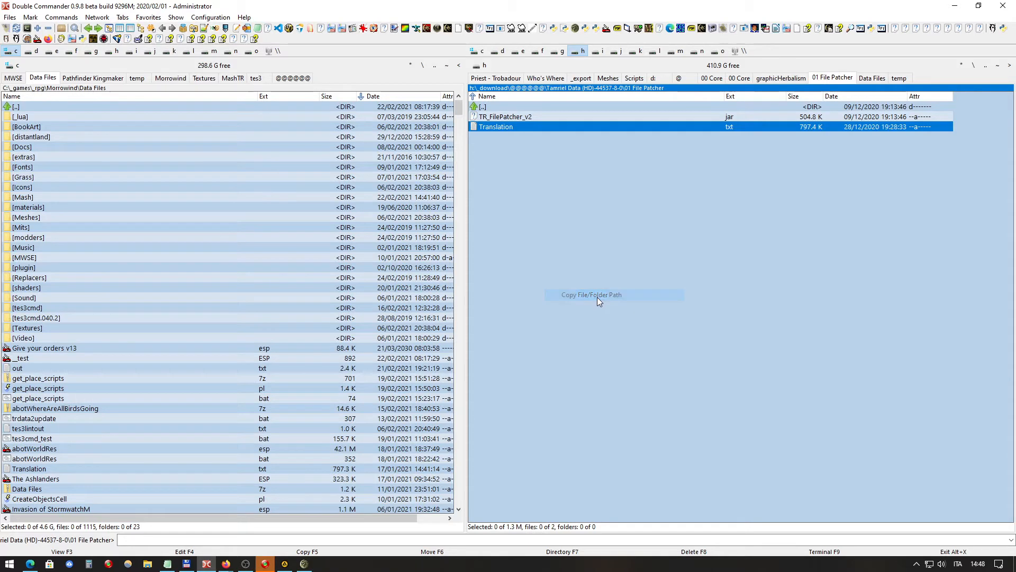
pyautogui.click(619, 116)
pyautogui.click(615, 127)
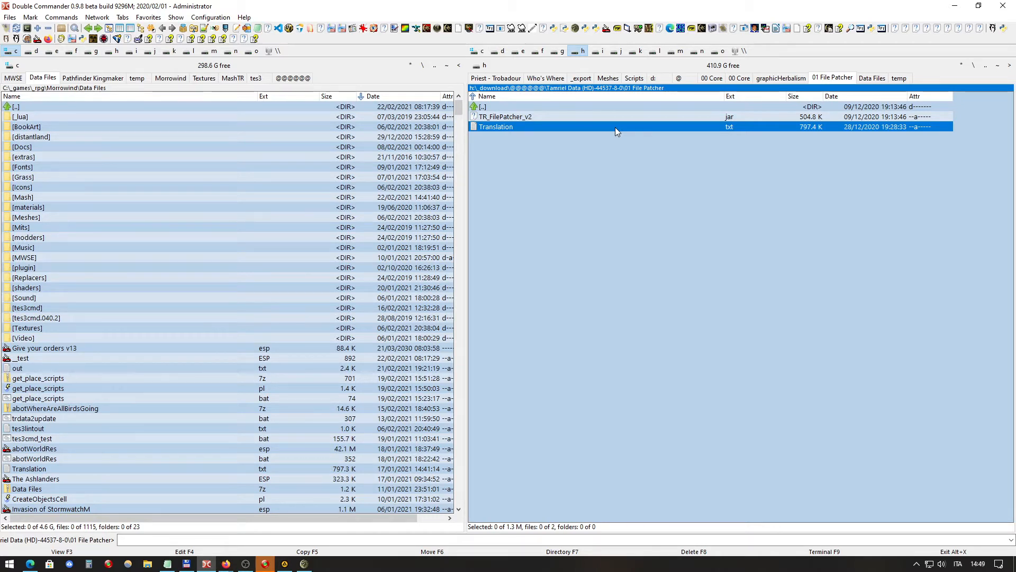
pyautogui.rightClick(615, 127)
pyautogui.moveTo(635, 311)
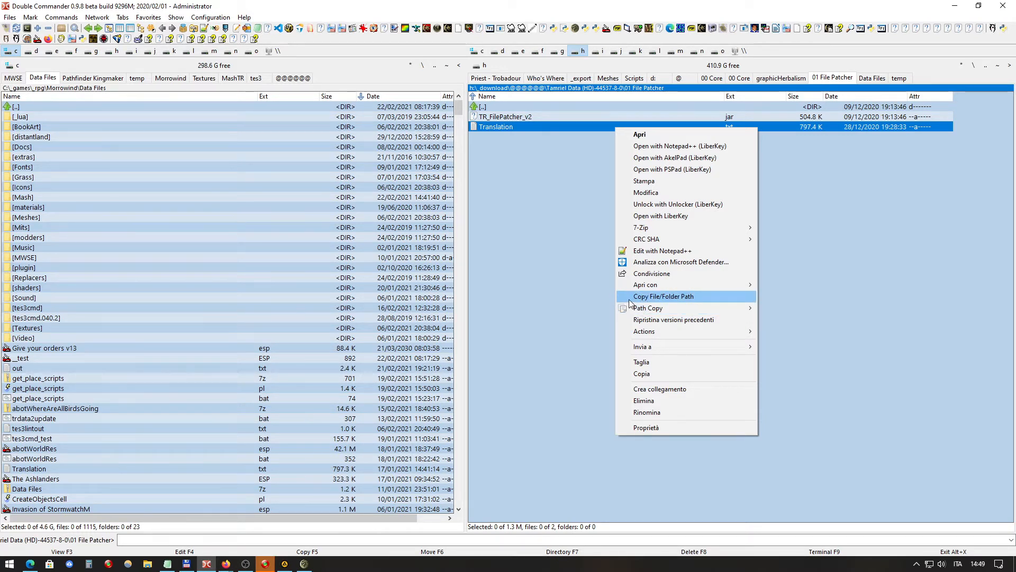
pyautogui.rightClick(552, 127)
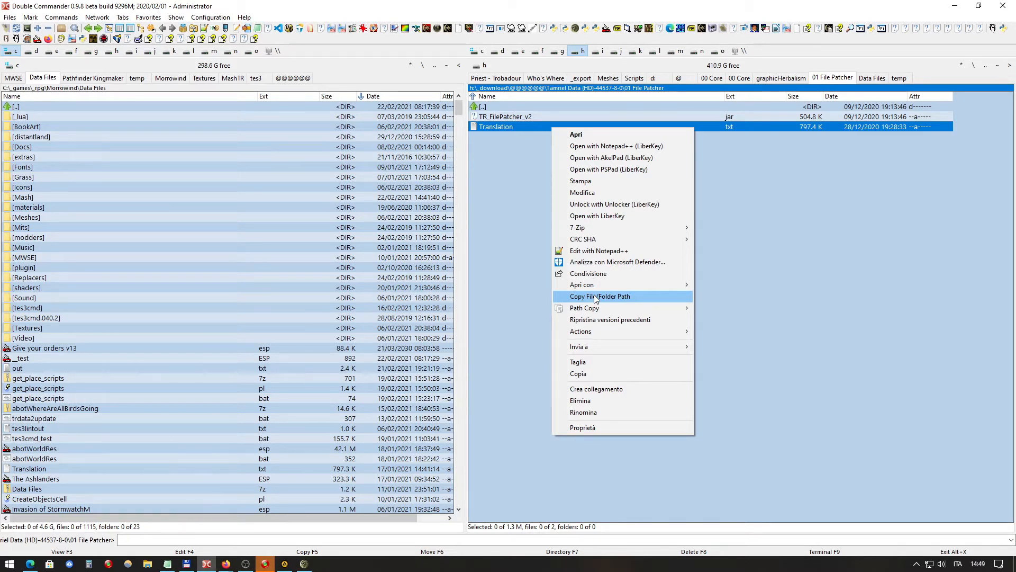
pyautogui.click(558, 117)
pyautogui.click(558, 126)
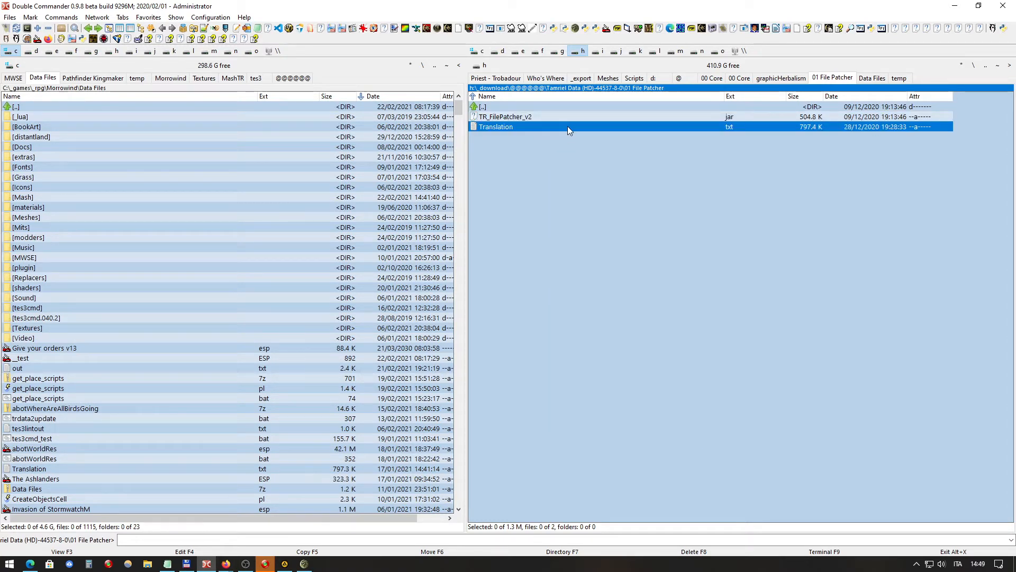
pyautogui.rightClick(561, 129)
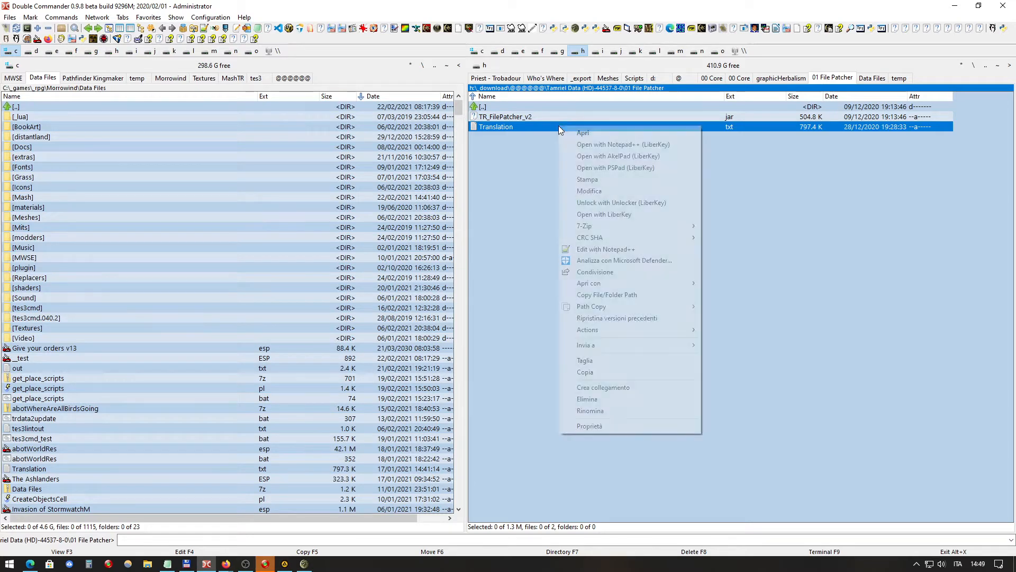
pyautogui.click(615, 294)
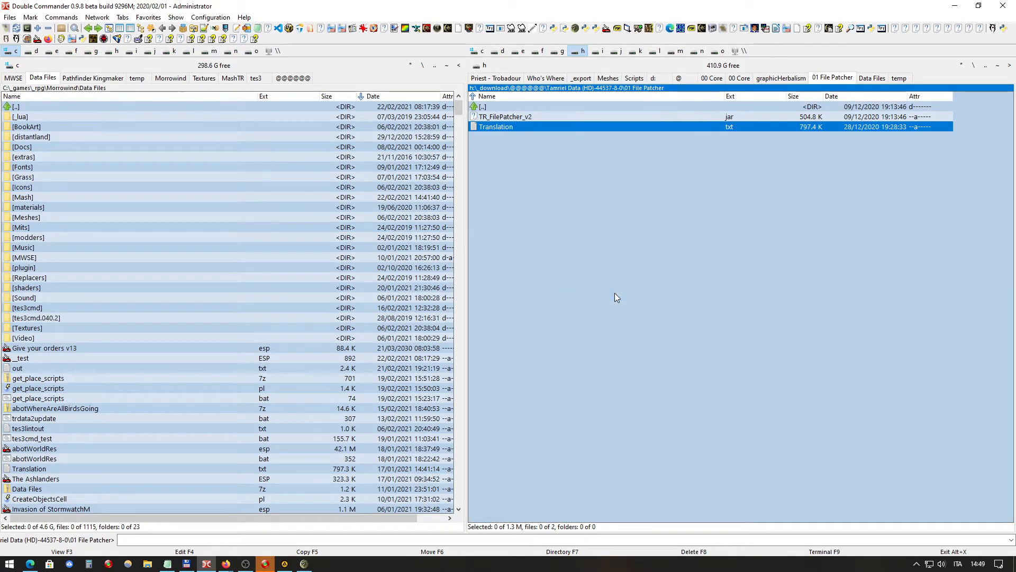
pyautogui.click(145, 157)
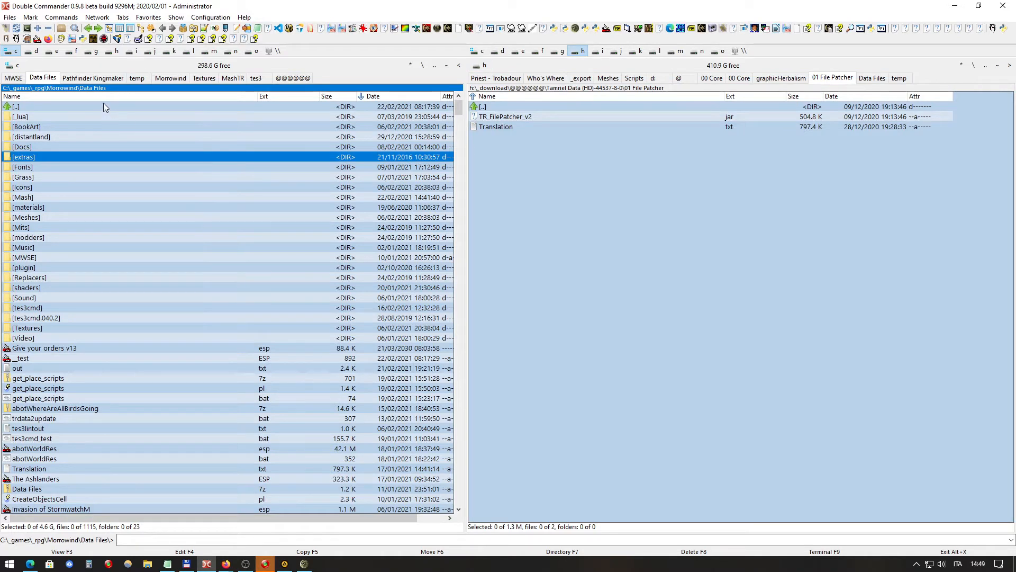
pyautogui.click(97, 200)
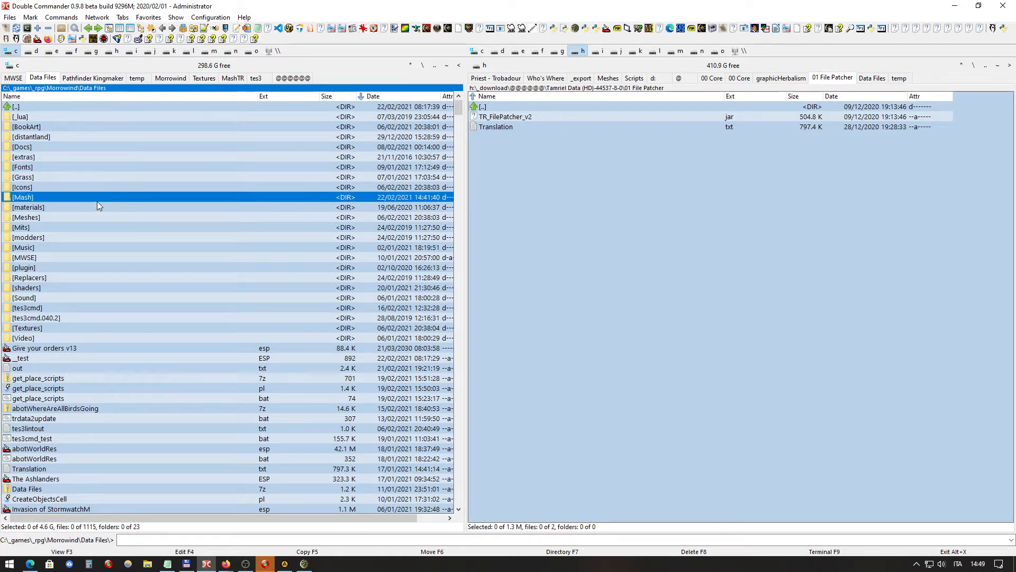
pyautogui.click(129, 257)
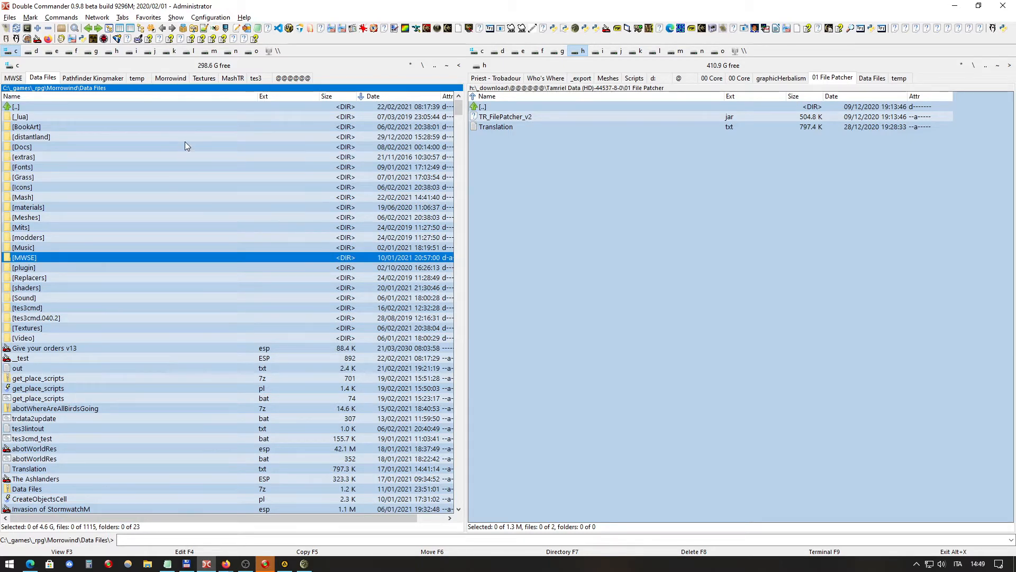
# Step: Filter the Morrowind Data Files folder for "tr" and open its Translation.txt as the first file in WinMerge
pyautogui.hotkey('ctrl', 'f')
pyautogui.write('tr')
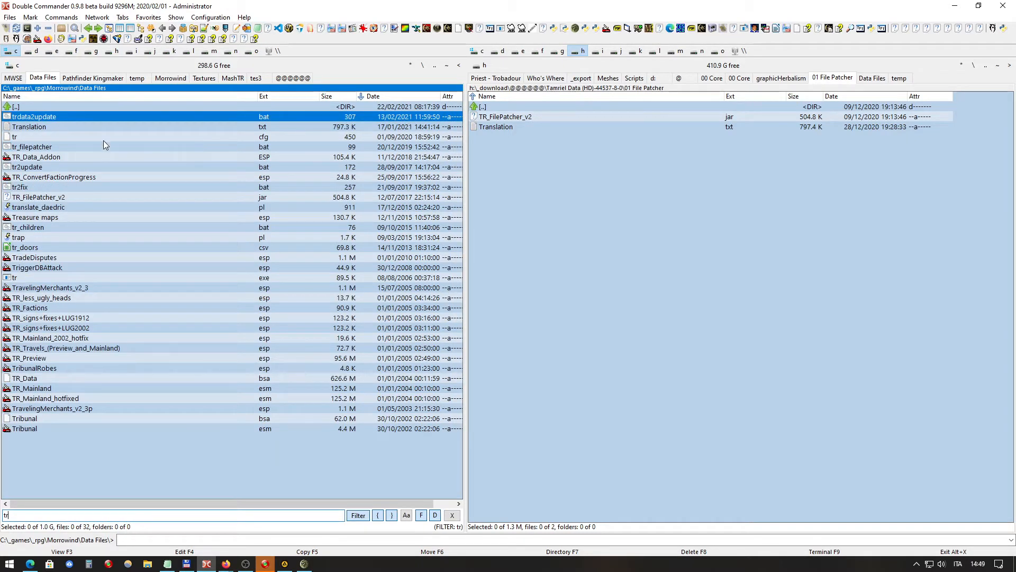
pyautogui.click(99, 128)
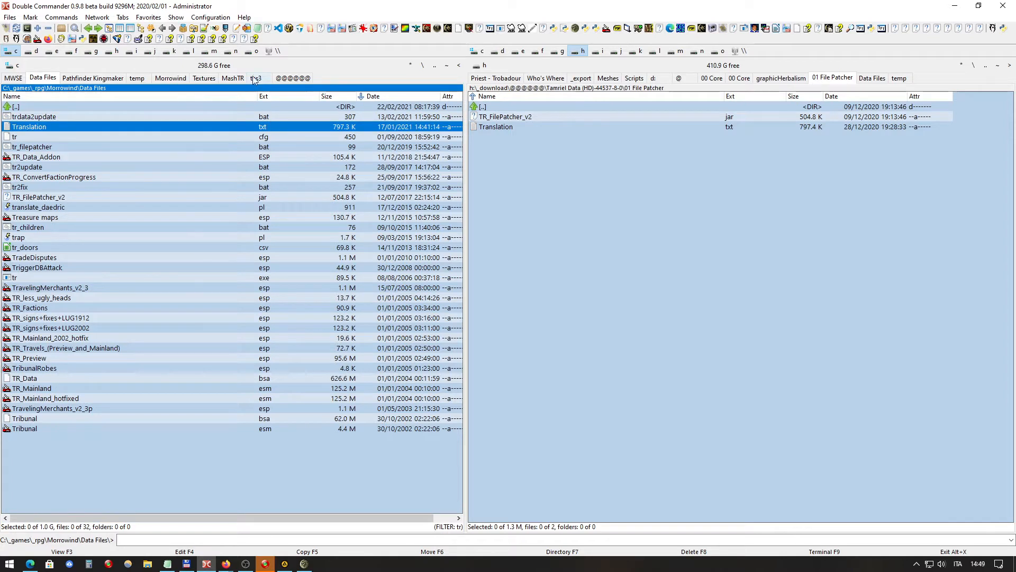
pyautogui.click(247, 27)
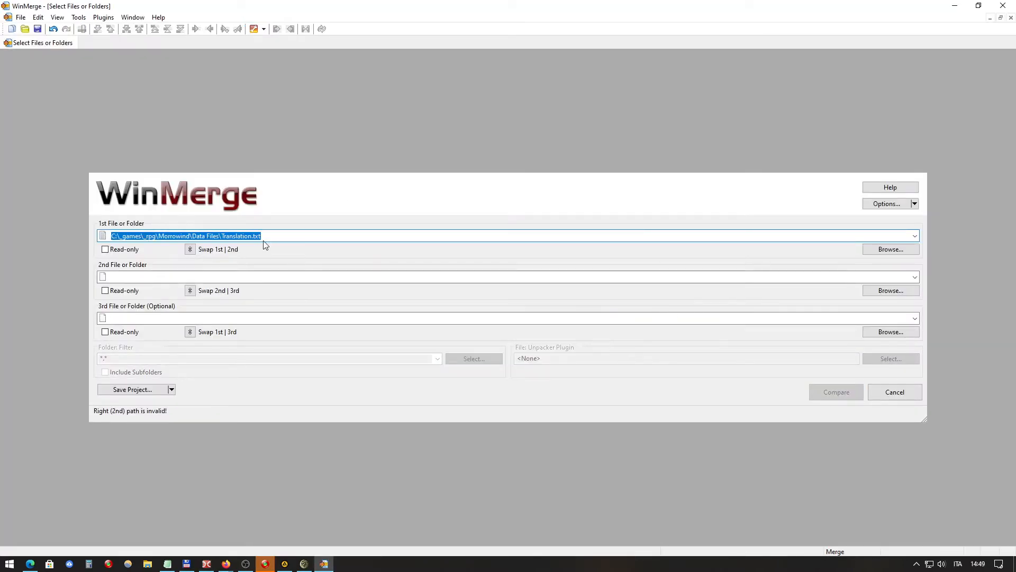
# Step: Paste the copied path of the 01 File Patcher Translation.txt as the second file to compare
pyautogui.click(197, 276)
pyautogui.rightClick(197, 276)
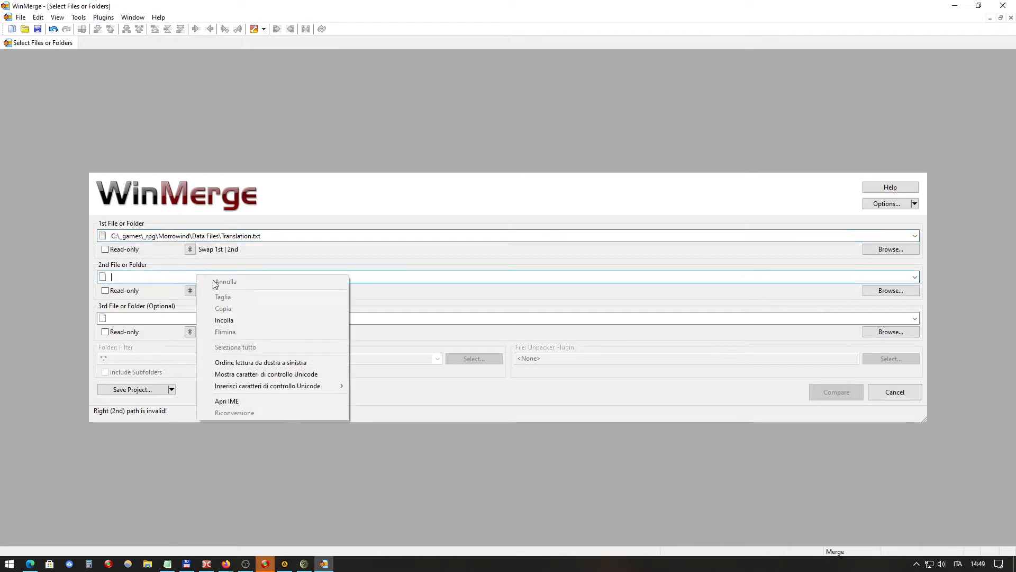
pyautogui.click(240, 323)
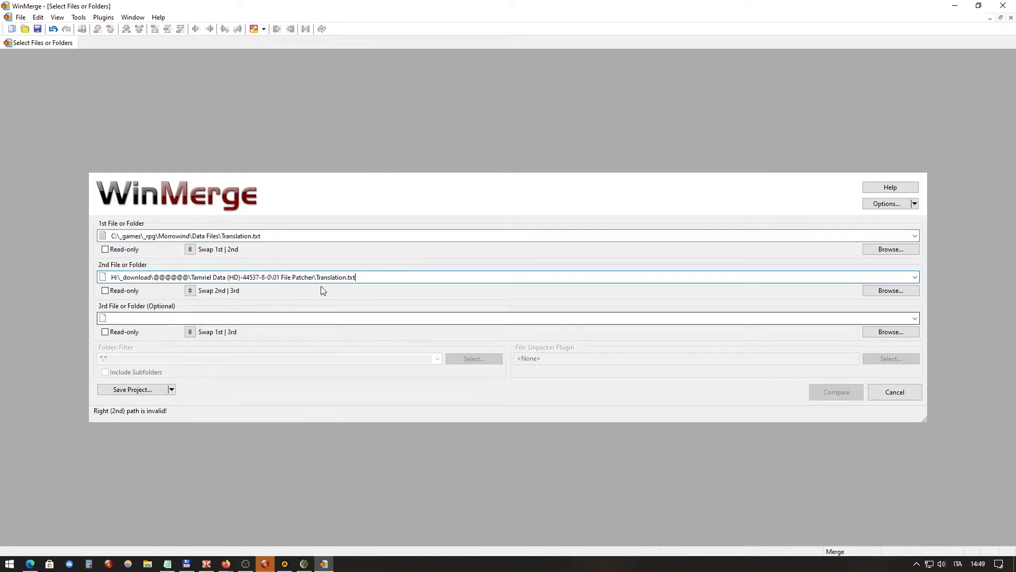
# Step: Check the two Translation.txt paths, the one in Data Files against the one in 01 File Patcher
pyautogui.click(288, 236)
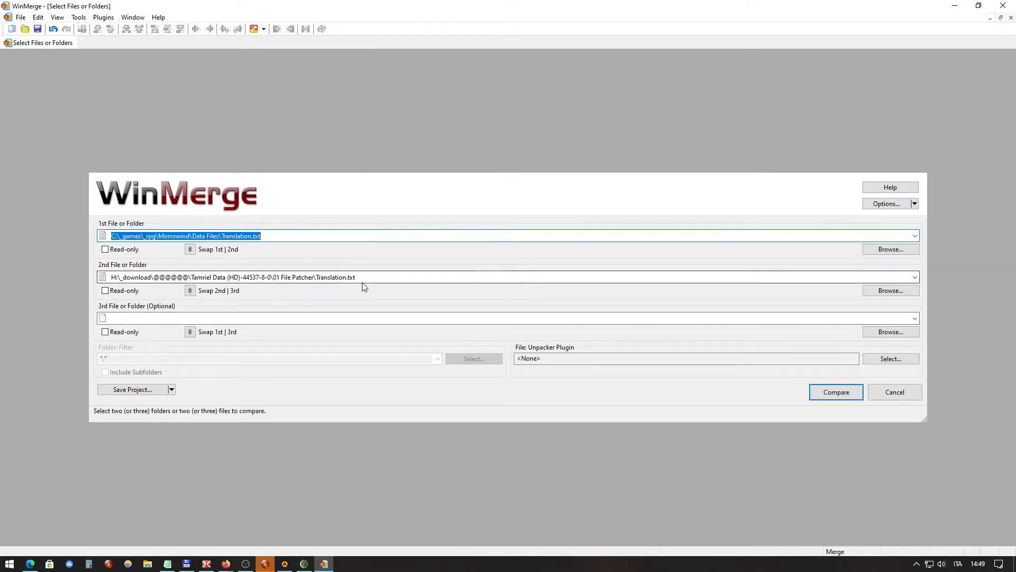
pyautogui.click(366, 277)
pyautogui.click(366, 277)
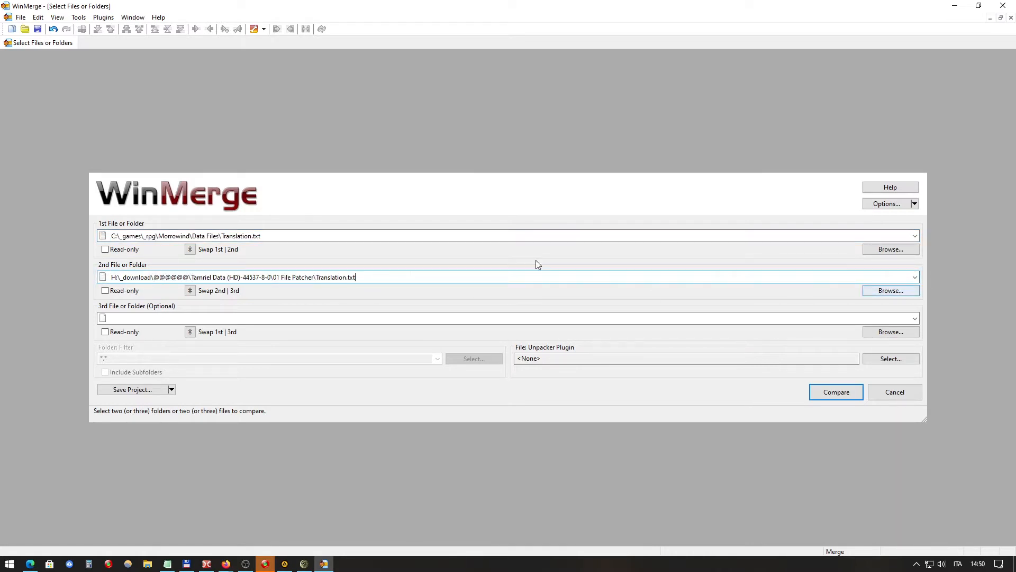
pyautogui.moveTo(385, 274); pyautogui.dragTo(69, 276)
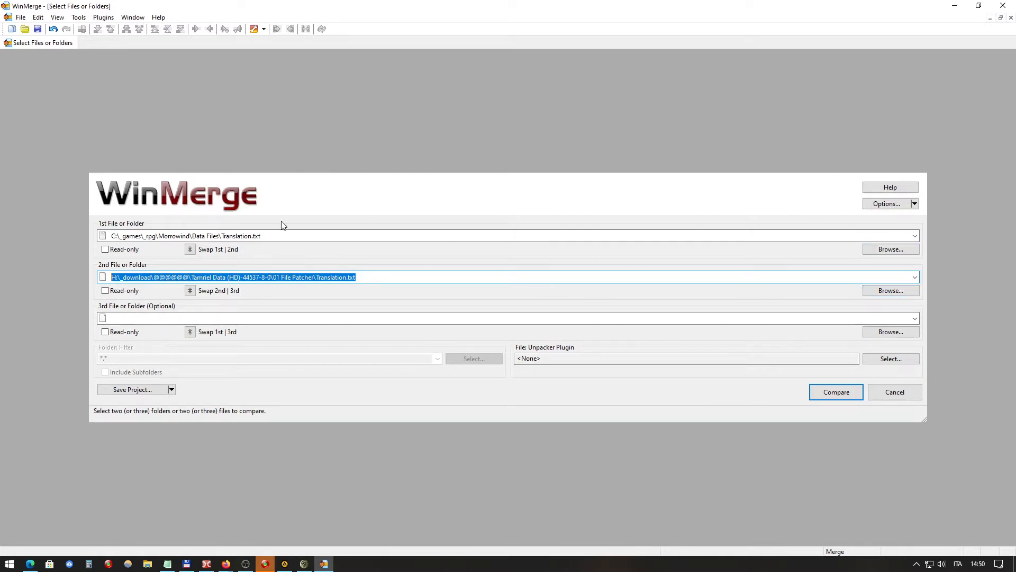
pyautogui.click(297, 233)
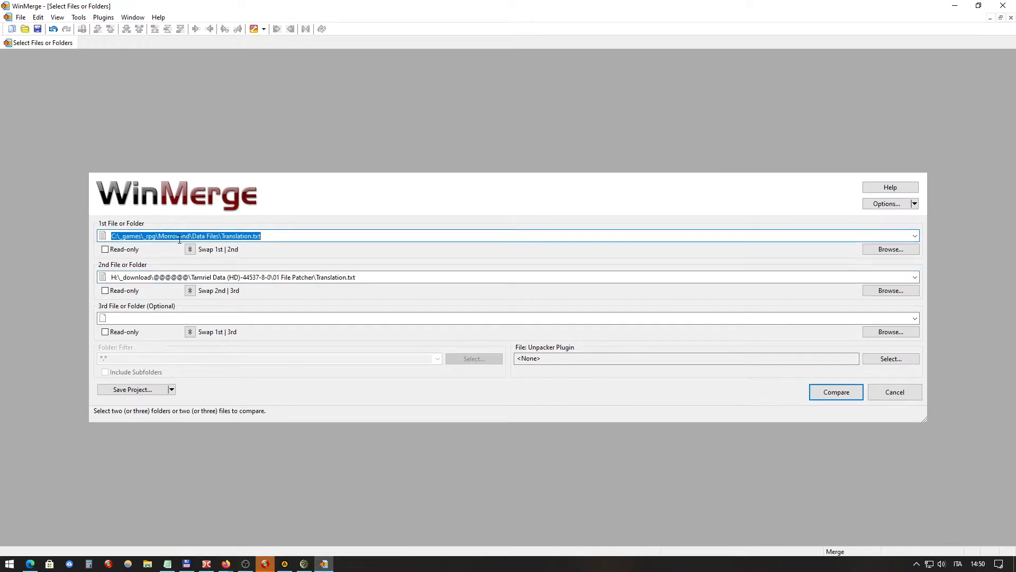
pyautogui.click(286, 276)
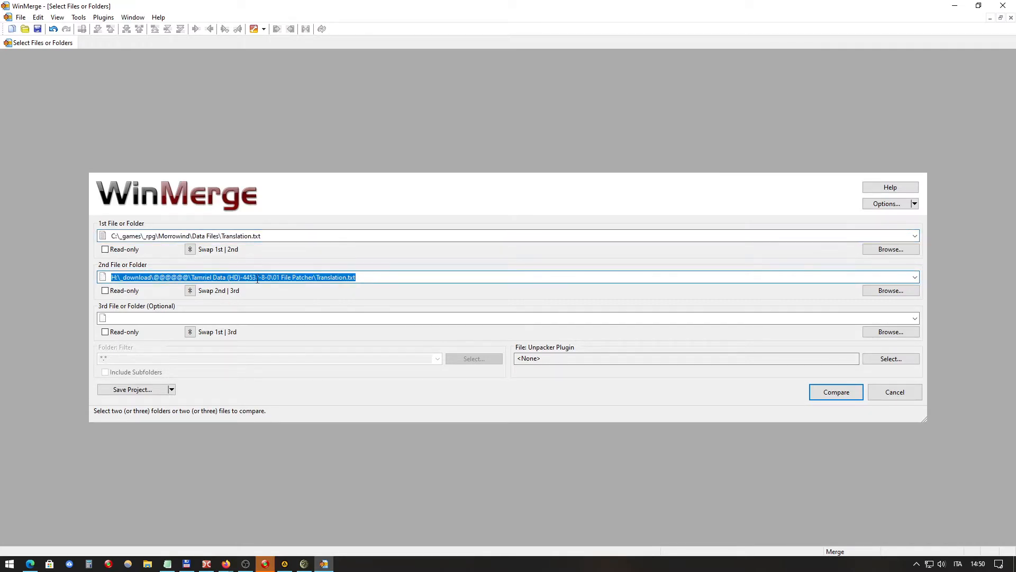
pyautogui.click(294, 278)
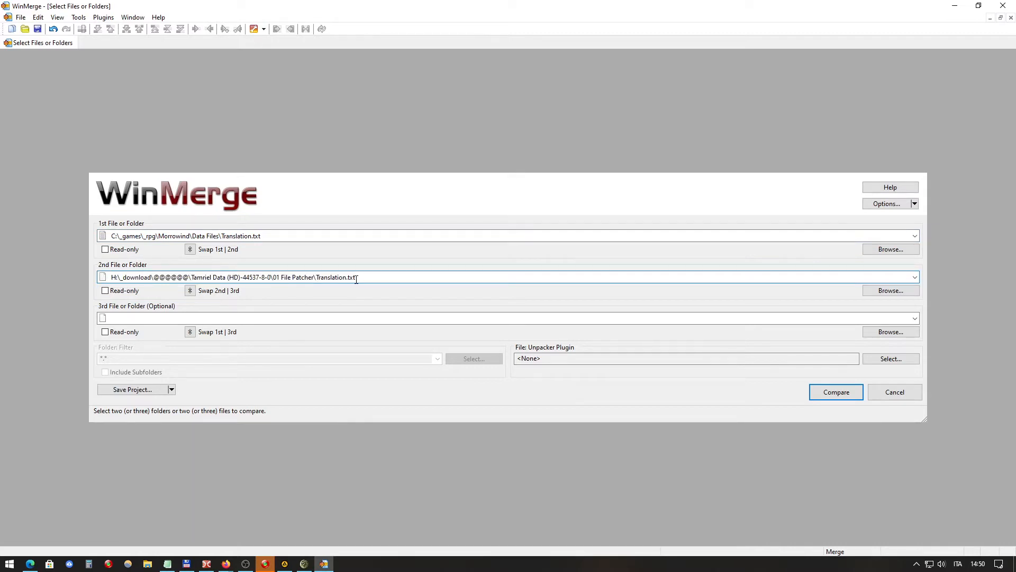
pyautogui.moveTo(357, 280); pyautogui.dragTo(105, 281)
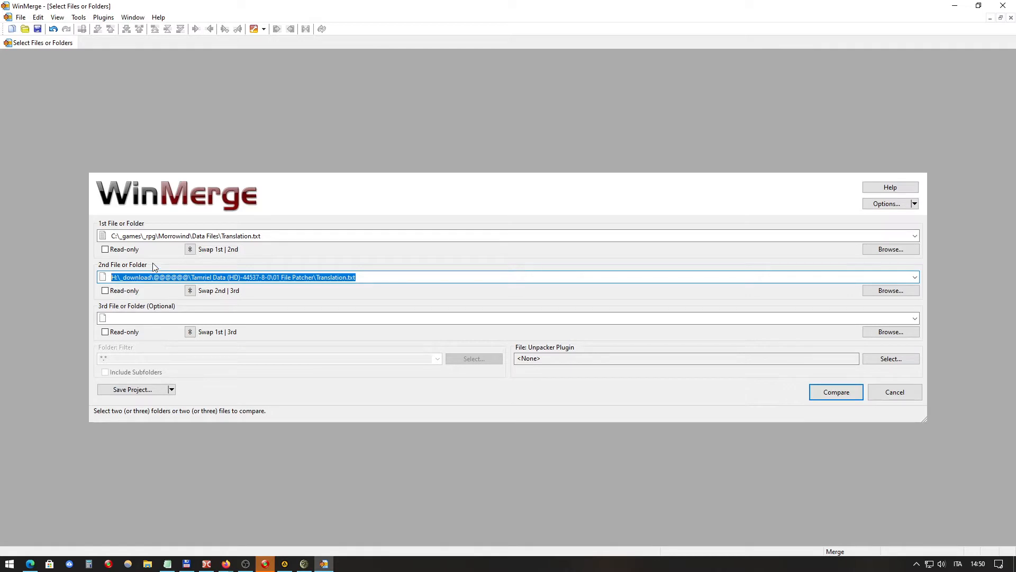
pyautogui.click(376, 279)
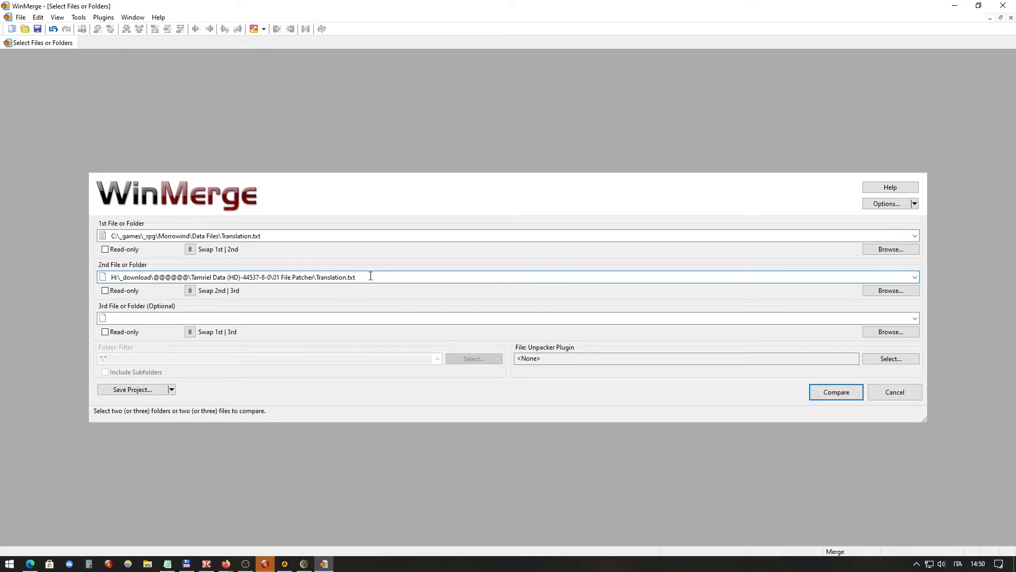
pyautogui.click(278, 238)
pyautogui.click(244, 235)
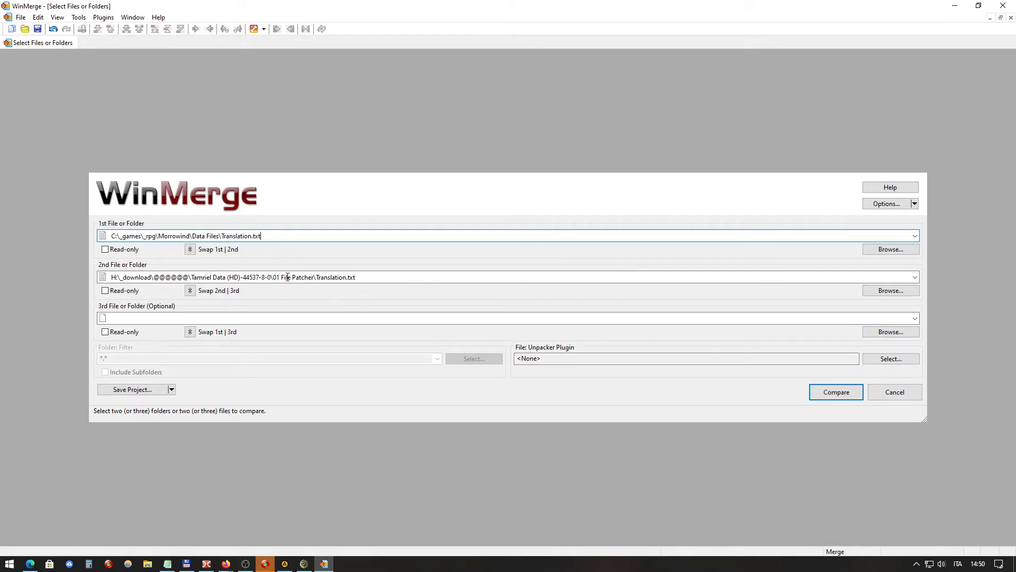
pyautogui.click(344, 275)
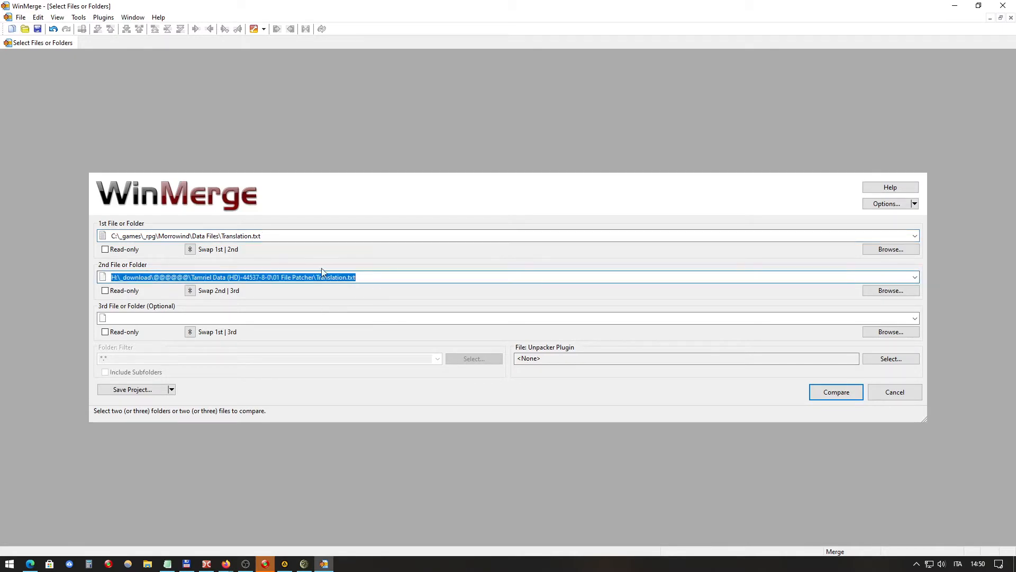
pyautogui.click(368, 279)
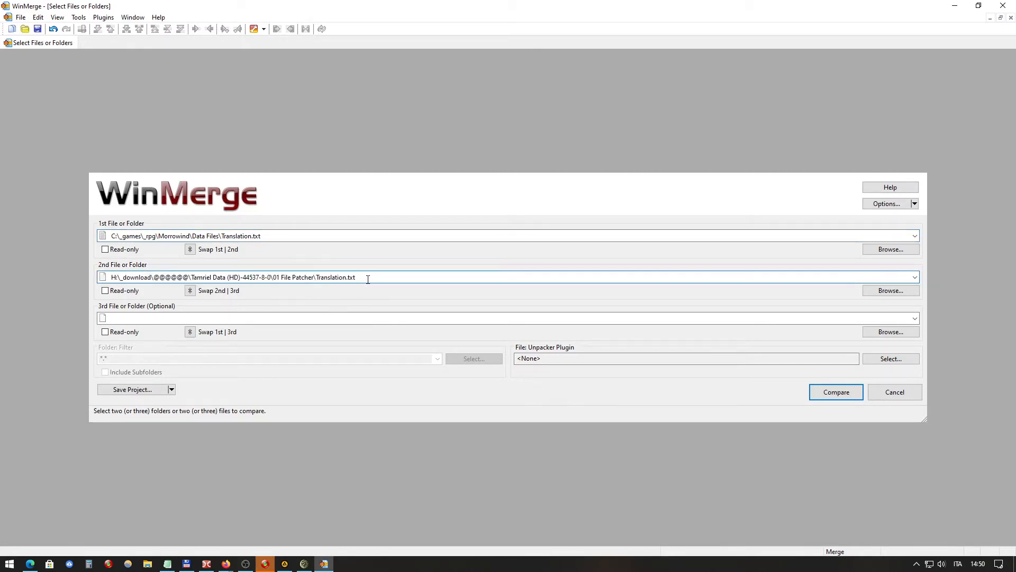
pyautogui.click(242, 237)
pyautogui.doubleClick(242, 236)
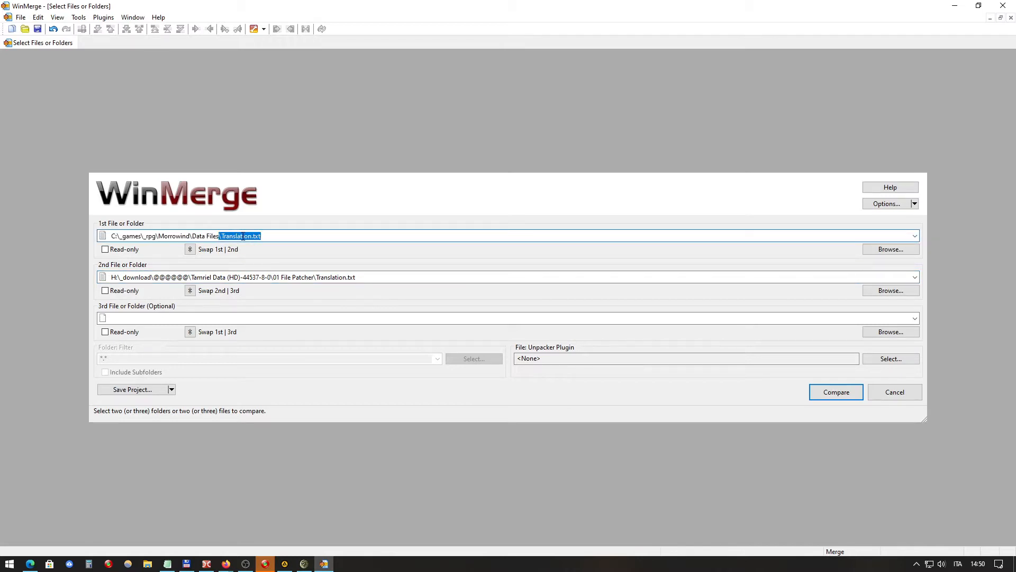
pyautogui.click(225, 236)
pyautogui.doubleClick(193, 237)
pyautogui.click(330, 279)
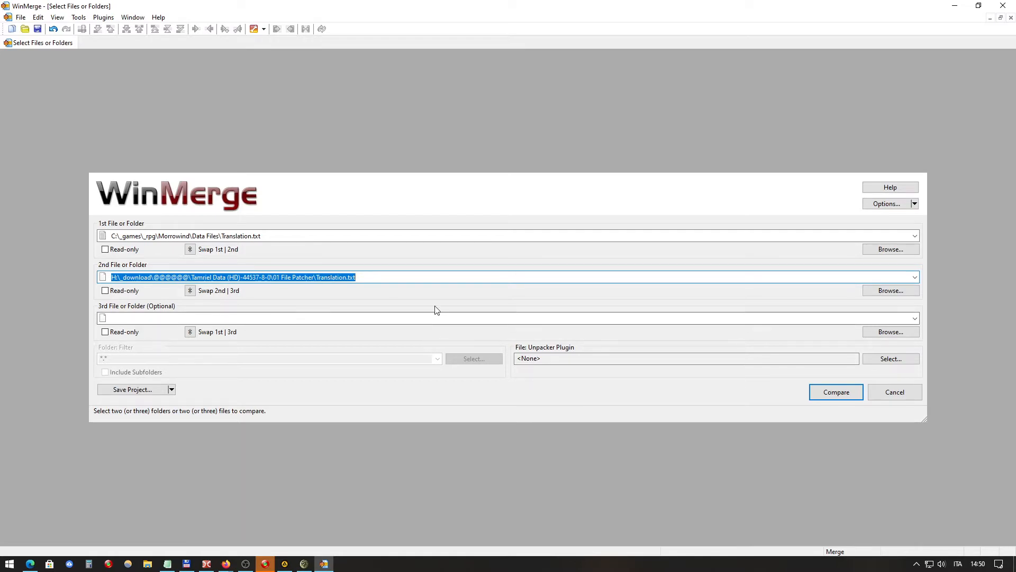
# Step: Compare the two Translation.txt files, view the first two differences and return to the start of the file
pyautogui.click(834, 397)
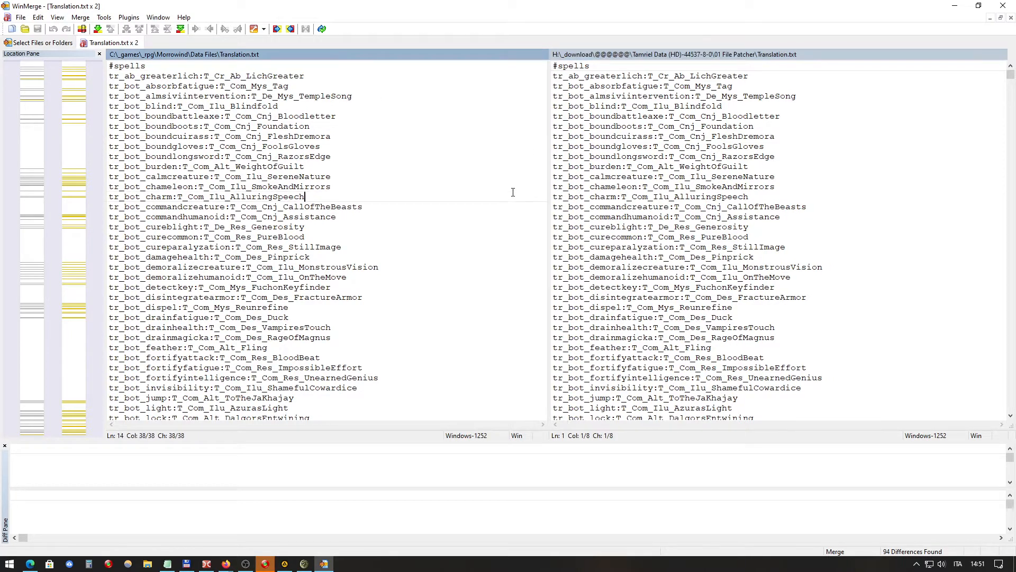
pyautogui.click(205, 67)
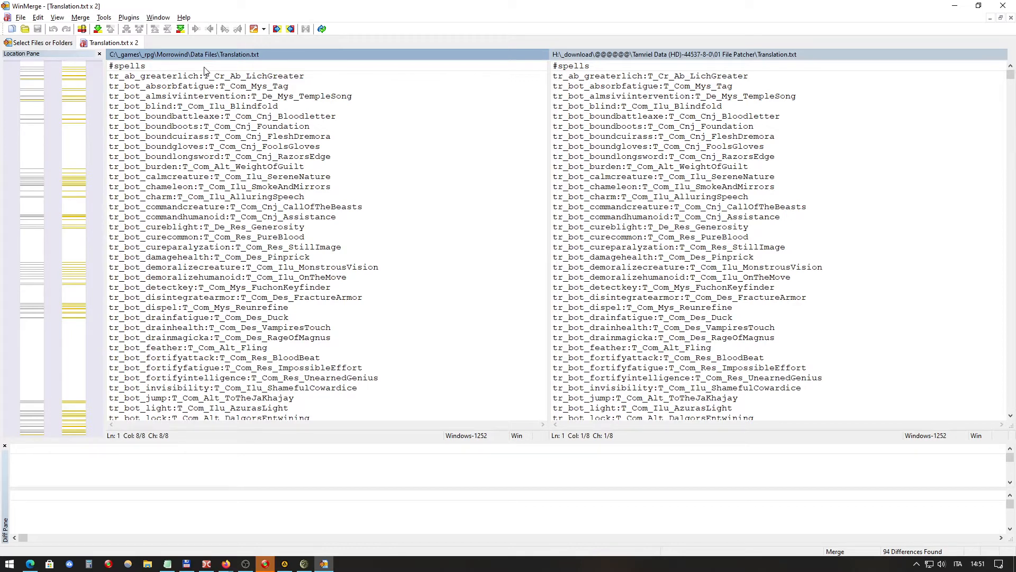
pyautogui.hotkey('alt', 'Down')
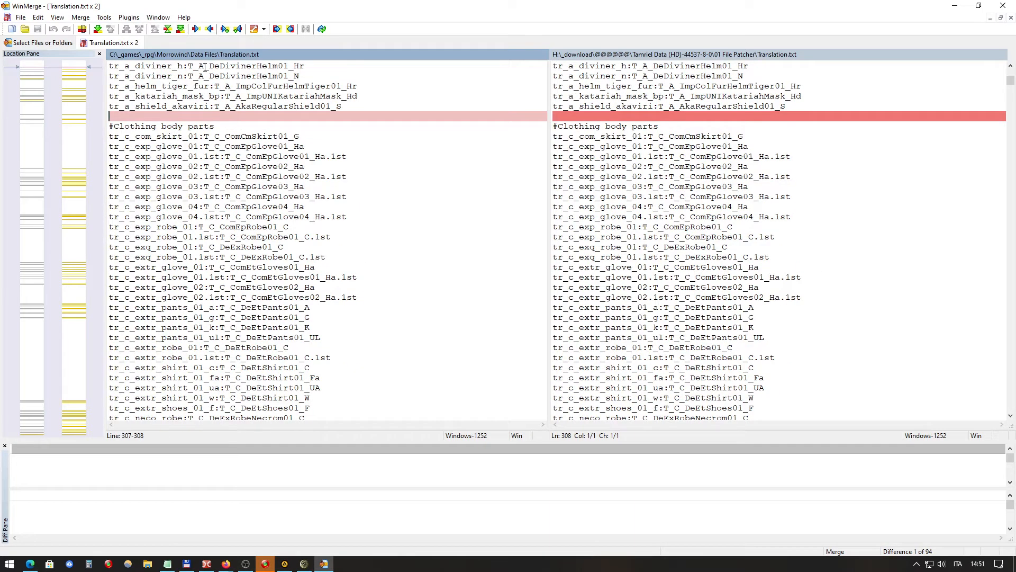
pyautogui.hotkey('alt', 'Down')
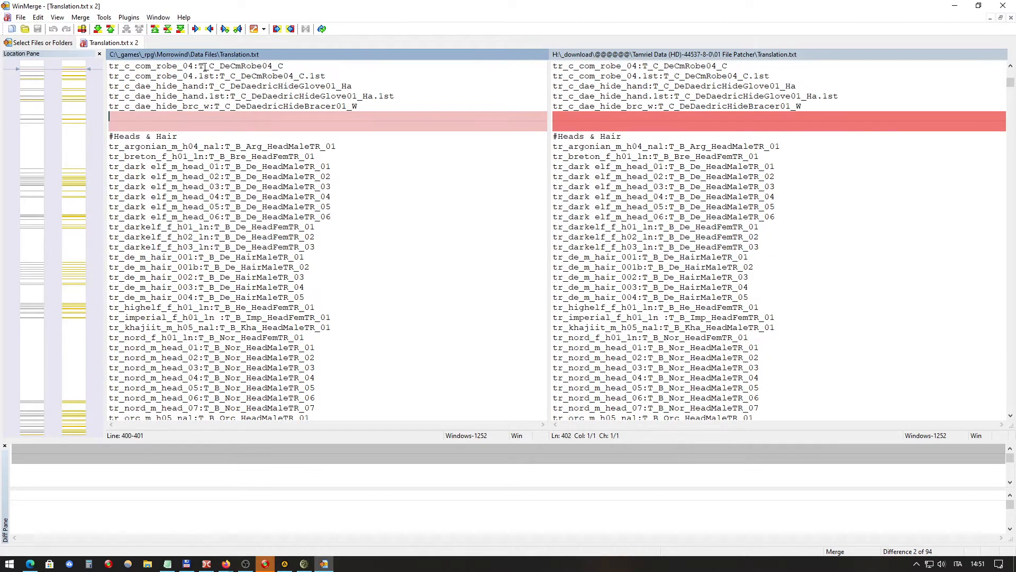
pyautogui.hotkey('ctrl', 'Home')
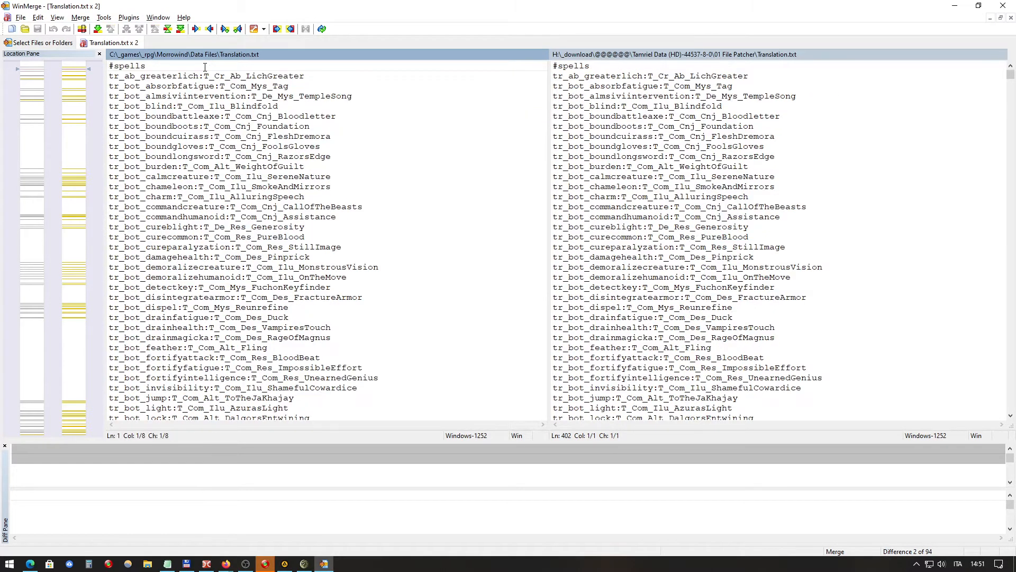
# Step: Copy the first difference, above the Clothing body parts section, from the 01 File Patcher version into the Data Files version
pyautogui.hotkey('alt', 'Up')
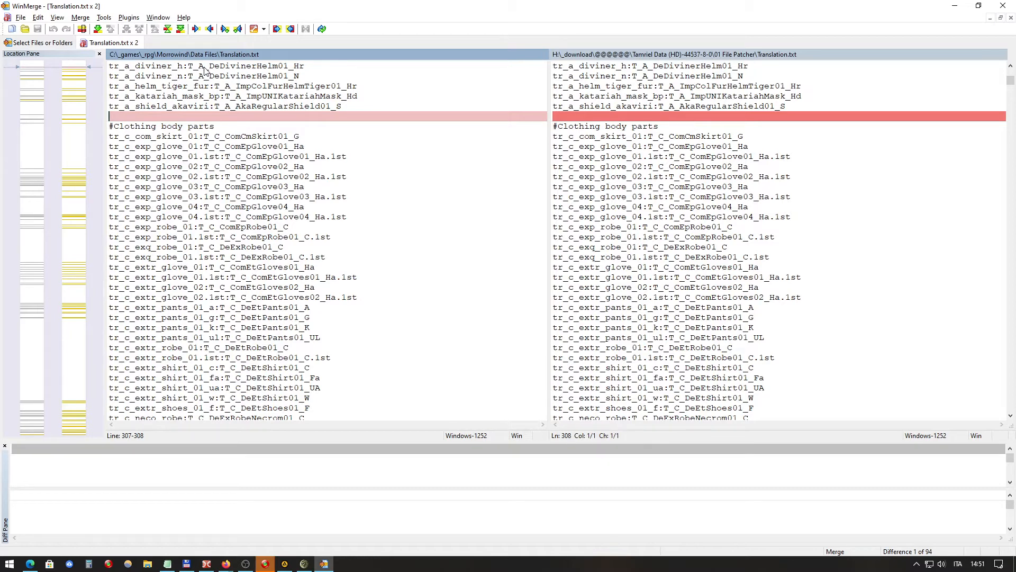
pyautogui.hotkey('alt', 'Left')
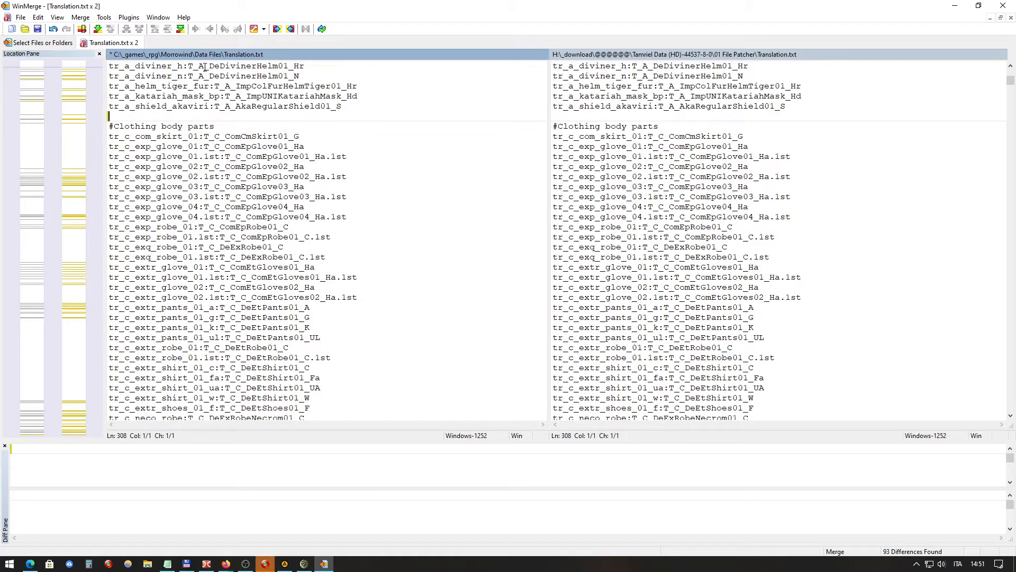
pyautogui.click(664, 113)
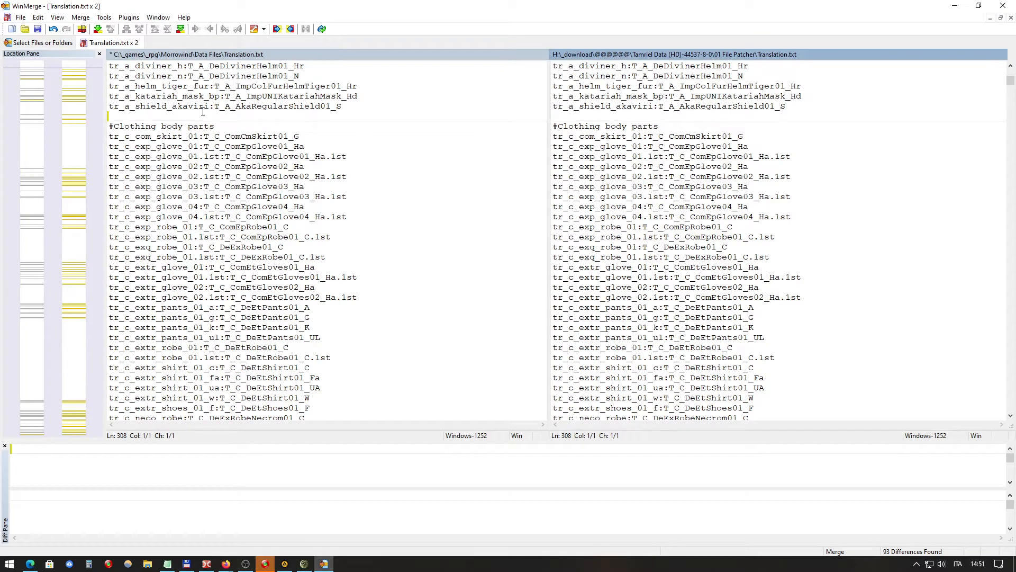
pyautogui.click(204, 109)
pyautogui.click(678, 115)
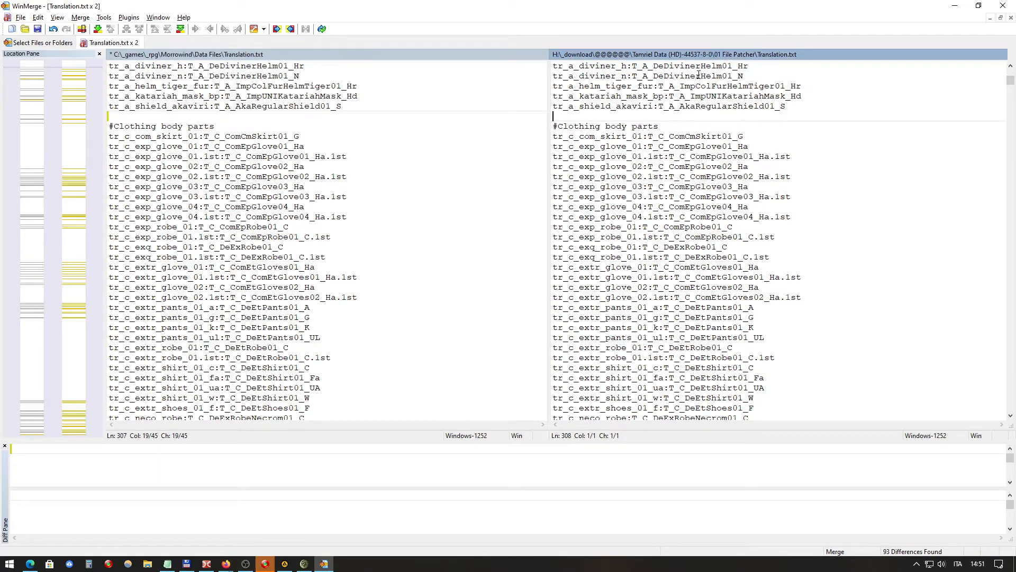
# Step: Copy the blank-line differences above Heads & Hair, Activators, and potions and drinks into the Data Files version
pyautogui.hotkey('alt', 'Down')
pyautogui.hotkey('alt', 'Left')
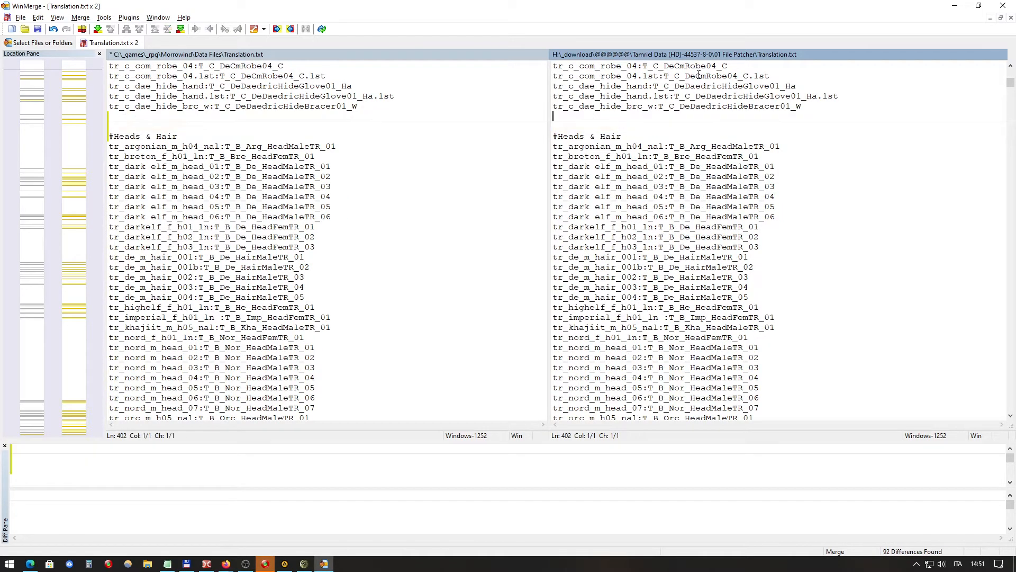
pyautogui.hotkey('alt', 'Down')
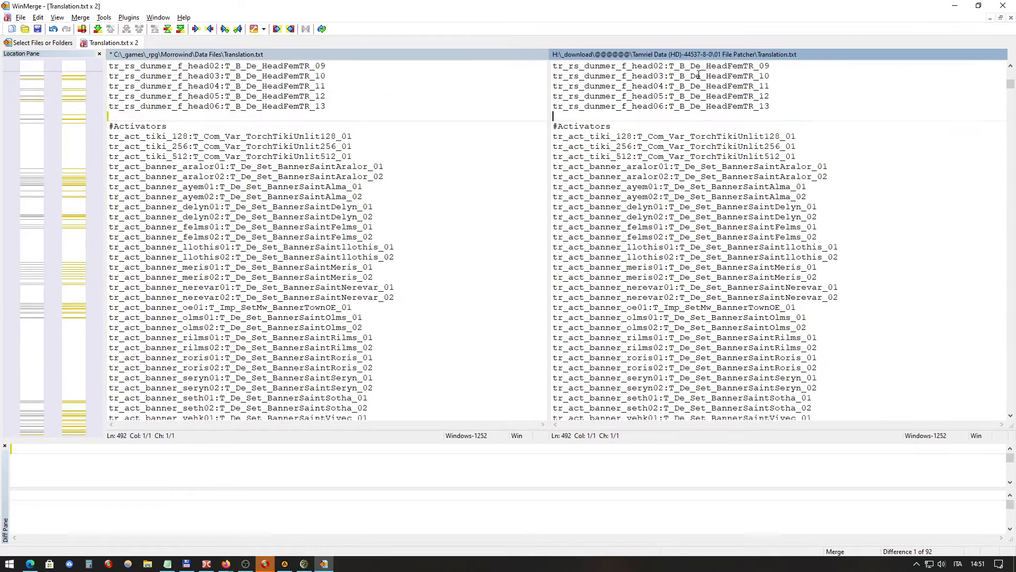
pyautogui.hotkey('alt', 'Left')
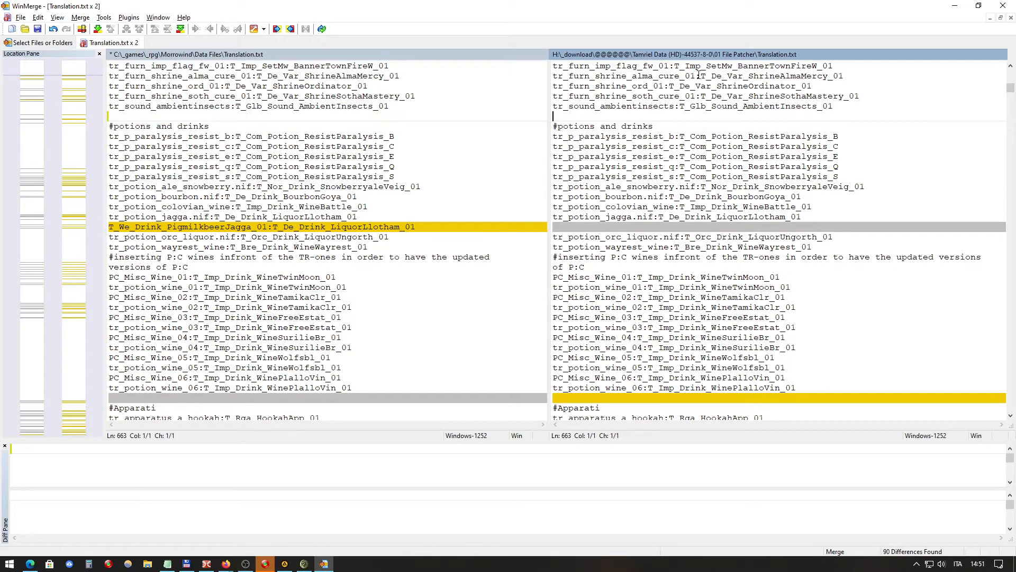
# Step: Try to merge the T_We_Drink_PigmilkbeerJagga_01 difference from the 01 File Patcher version into the Data Files version, and undo it
pyautogui.hotkey('alt', 'Down')
pyautogui.hotkey('alt', 'Left')
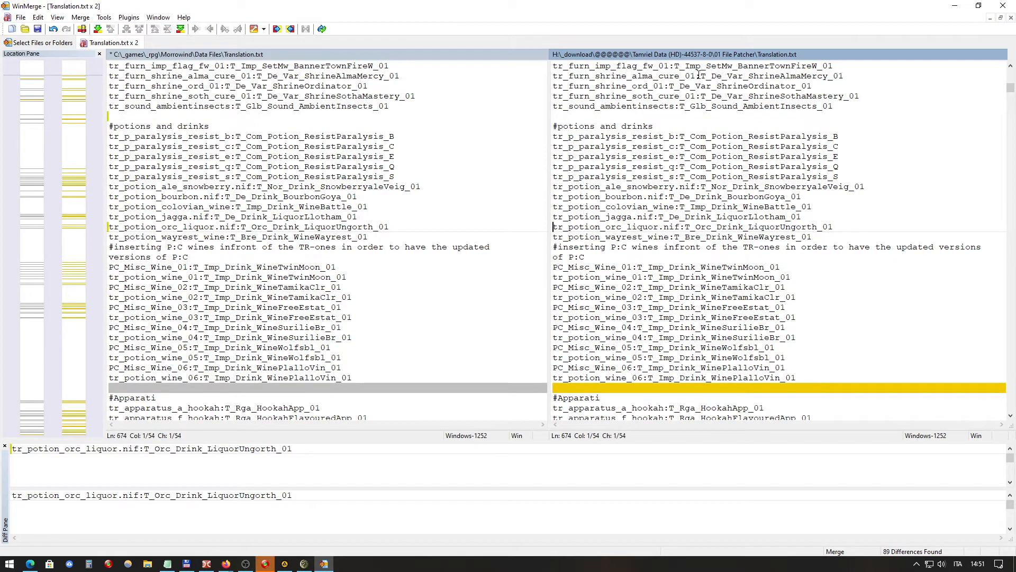
pyautogui.hotkey('ctrl', 'z')
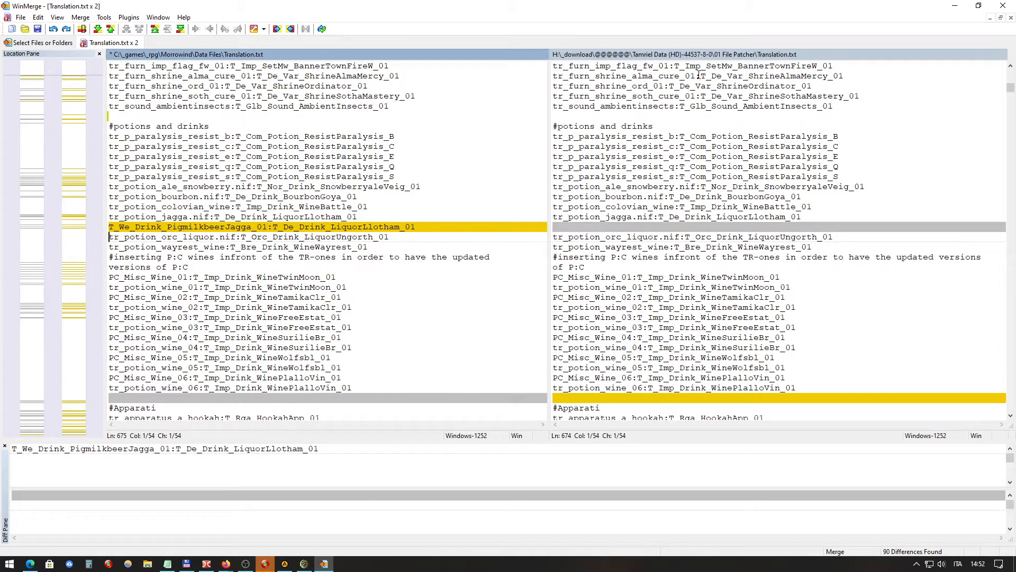
# Step: Return to the first remaining difference and highlight the old ID T_We_Drink_PigmilkbeerJagga_01 in the Data Files version
pyautogui.hotkey('ctrl', 'Home')
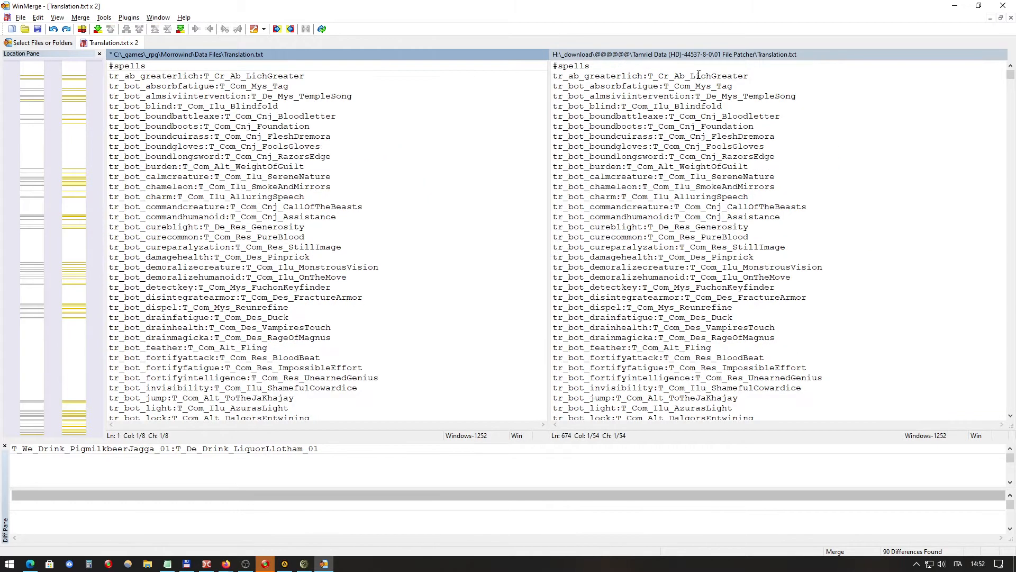
pyautogui.hotkey('alt', 'Down')
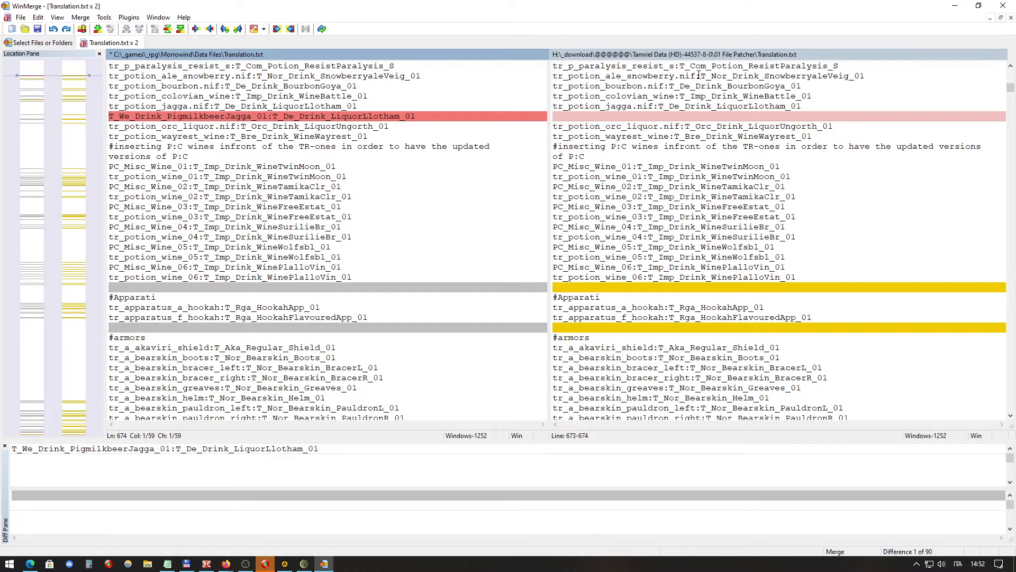
pyautogui.click(415, 115)
pyautogui.doubleClick(175, 117)
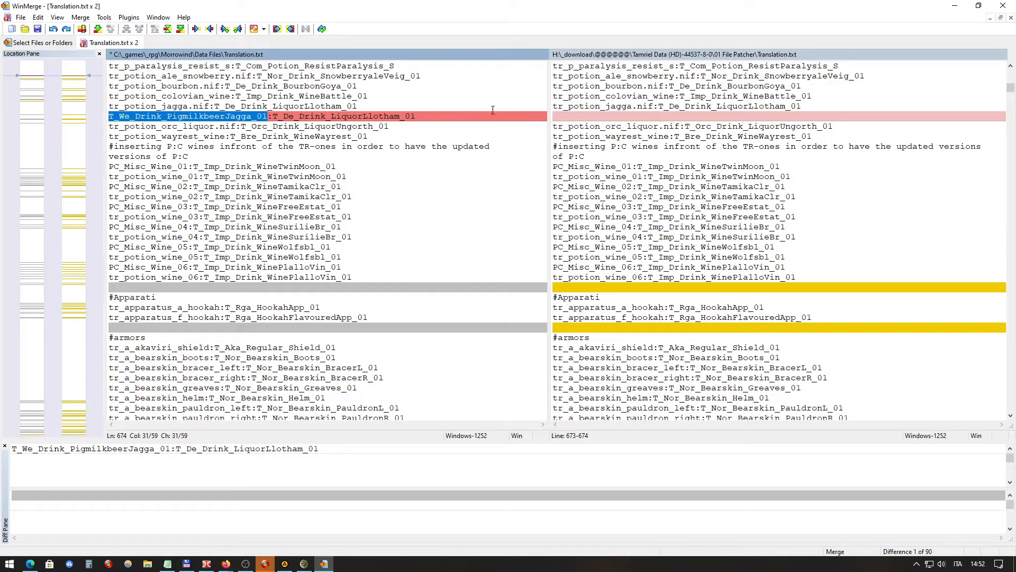
# Step: Copy the T_We_Drink_PigmilkbeerJagga_01:T_De_Drink_LiquorLlotham_01 line from the Data Files version into the 01 File Patcher version
pyautogui.click(579, 122)
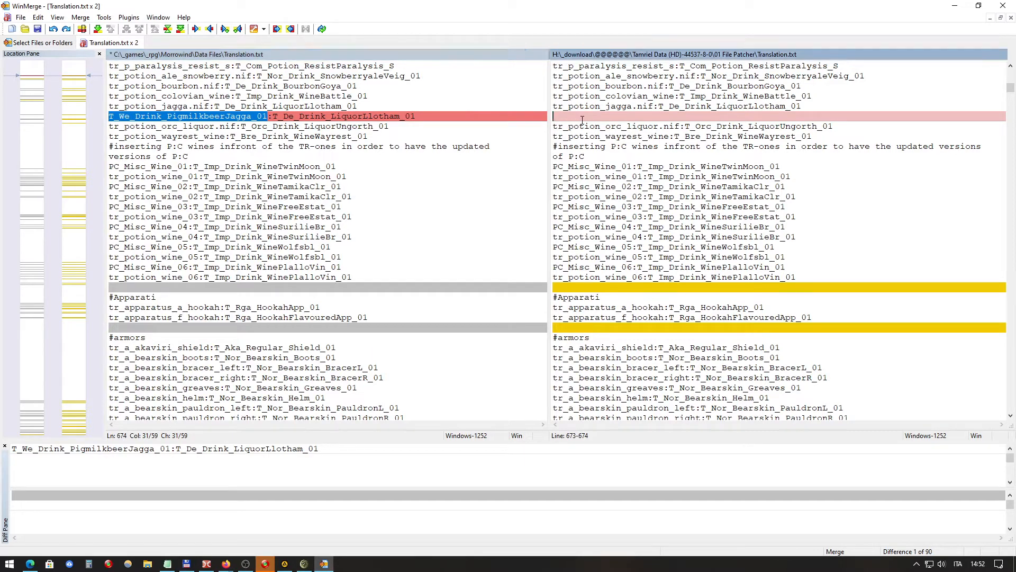
pyautogui.doubleClick(398, 116)
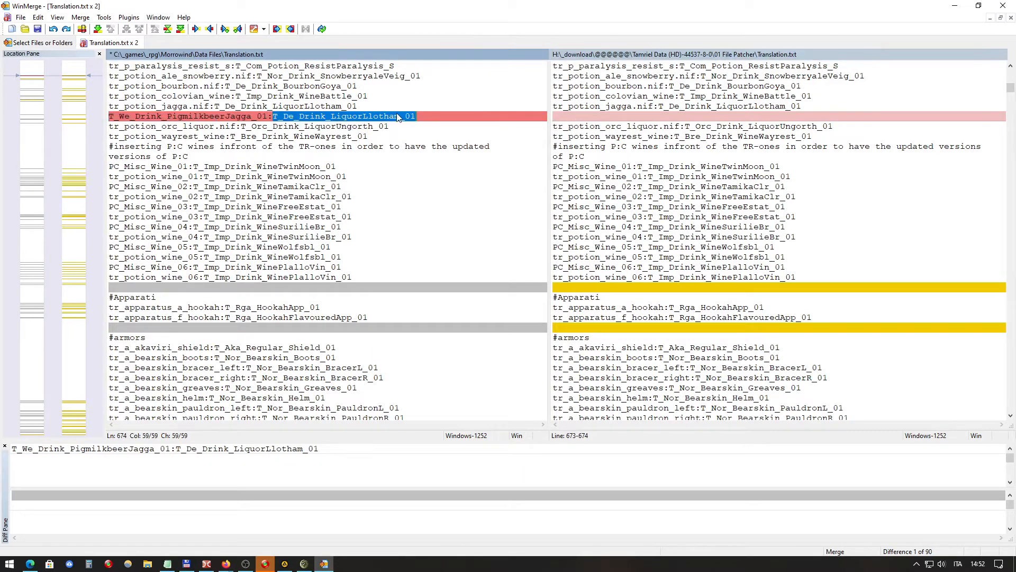
pyautogui.click(276, 117)
pyautogui.moveTo(274, 117); pyautogui.dragTo(416, 121)
pyautogui.click(400, 121)
pyautogui.doubleClick(311, 117)
pyautogui.click(269, 117)
pyautogui.click(323, 116)
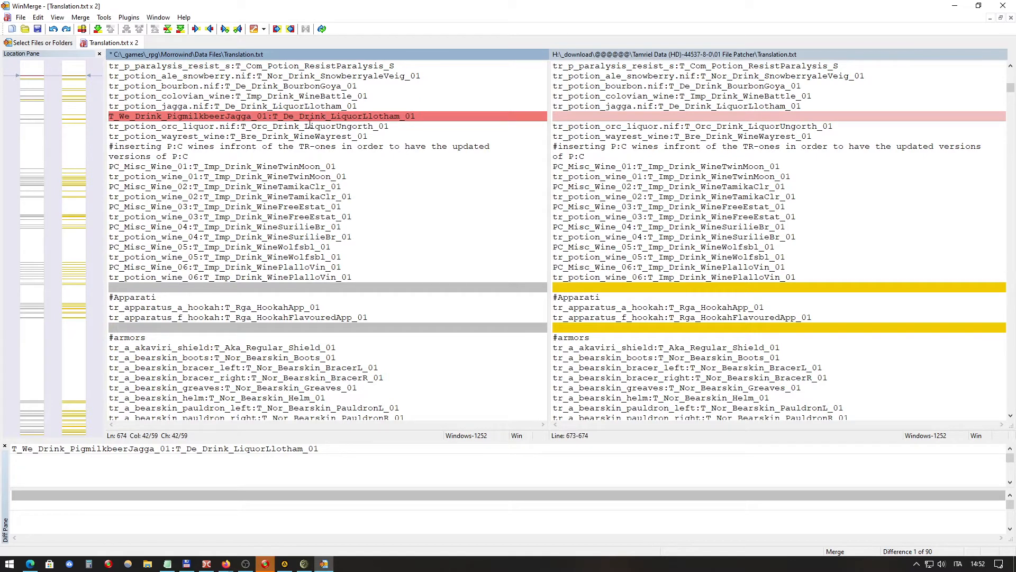
pyautogui.click(190, 117)
pyautogui.click(605, 118)
pyautogui.click(509, 119)
pyautogui.hotkey('alt', 'Right')
# Step: Copy the blank-line differences above Apparati and armors from the 01 File Patcher version into the Data Files version
pyautogui.hotkey('alt', 'Down')
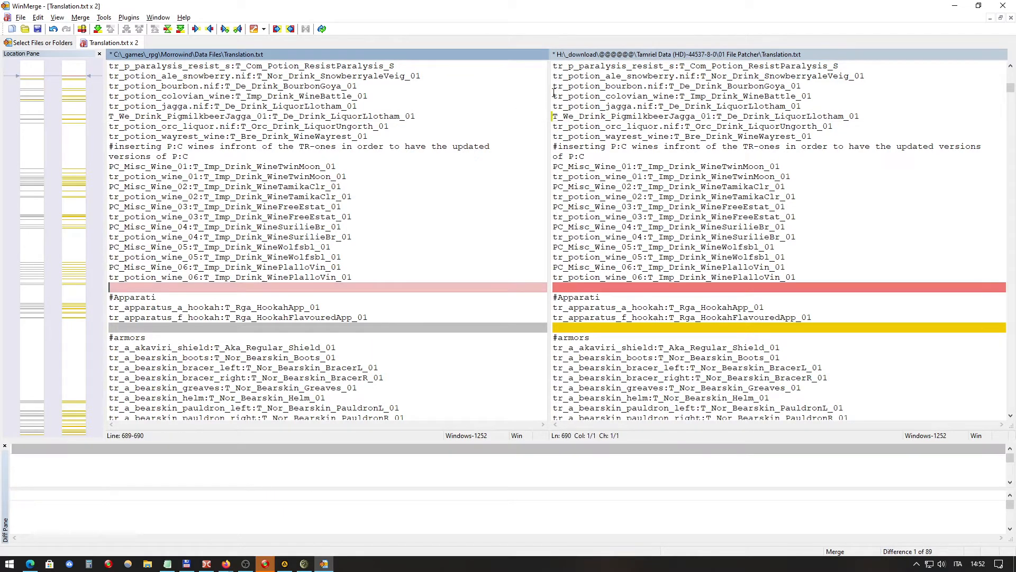
pyautogui.hotkey('alt', 'Left')
pyautogui.hotkey('alt', 'Down')
pyautogui.hotkey('alt', 'Left')
# Step: Go to the tr_a_necrom_cuirass_cloak difference and examine the old and new IDs in the 01 File Patcher version's line
pyautogui.hotkey('alt', 'Down')
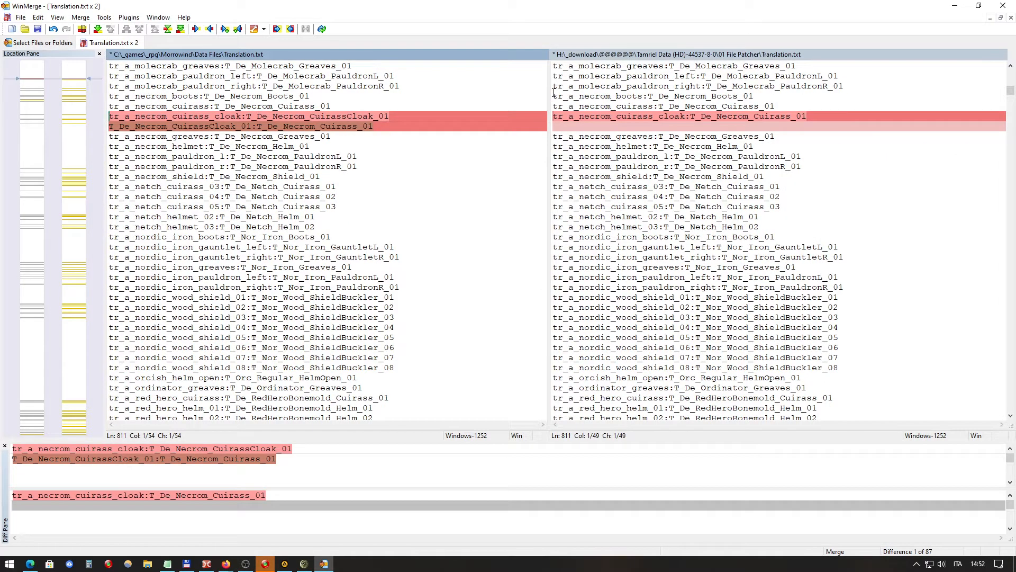
pyautogui.click(443, 117)
pyautogui.click(735, 121)
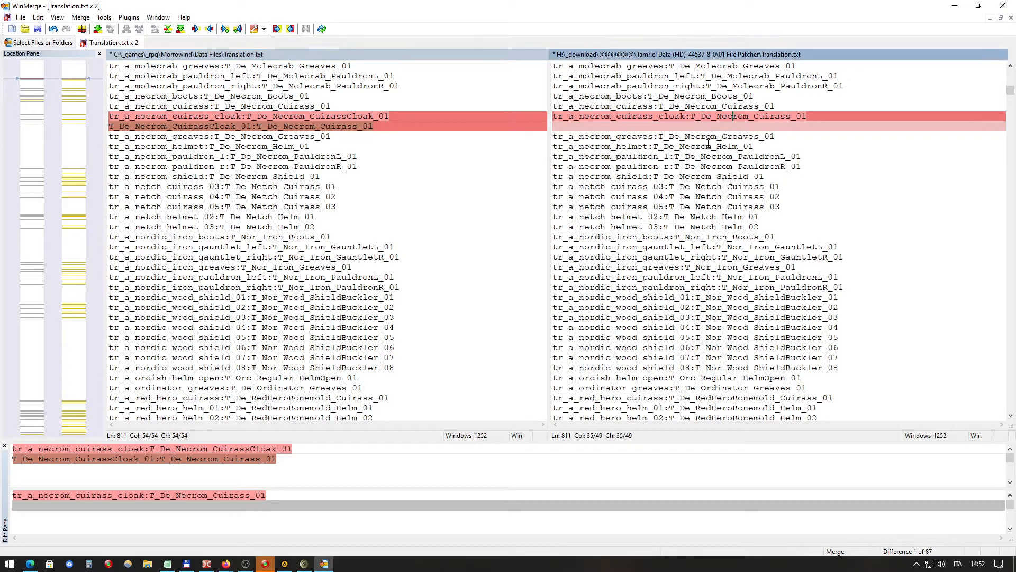
pyautogui.click(376, 129)
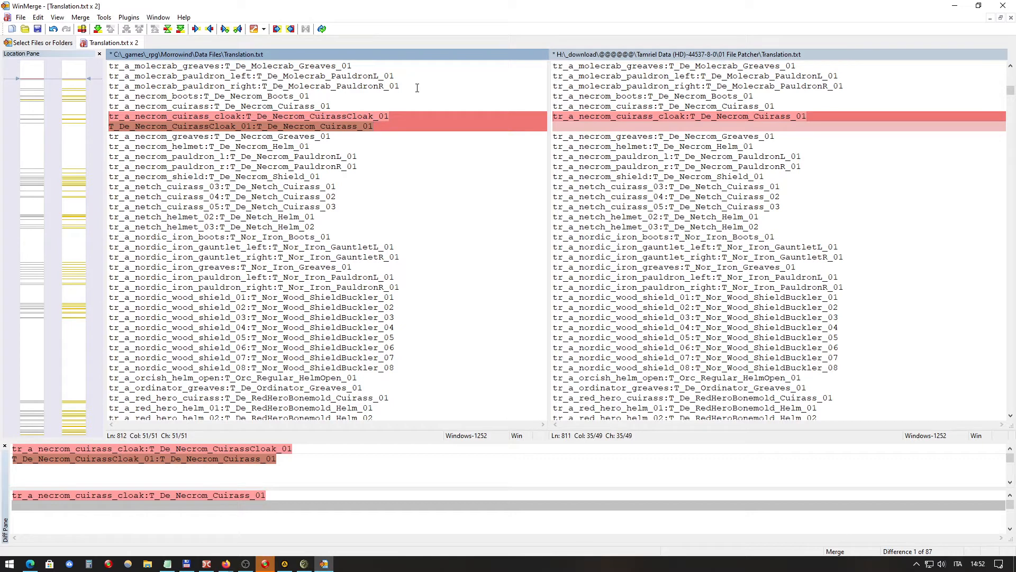
pyautogui.click(596, 116)
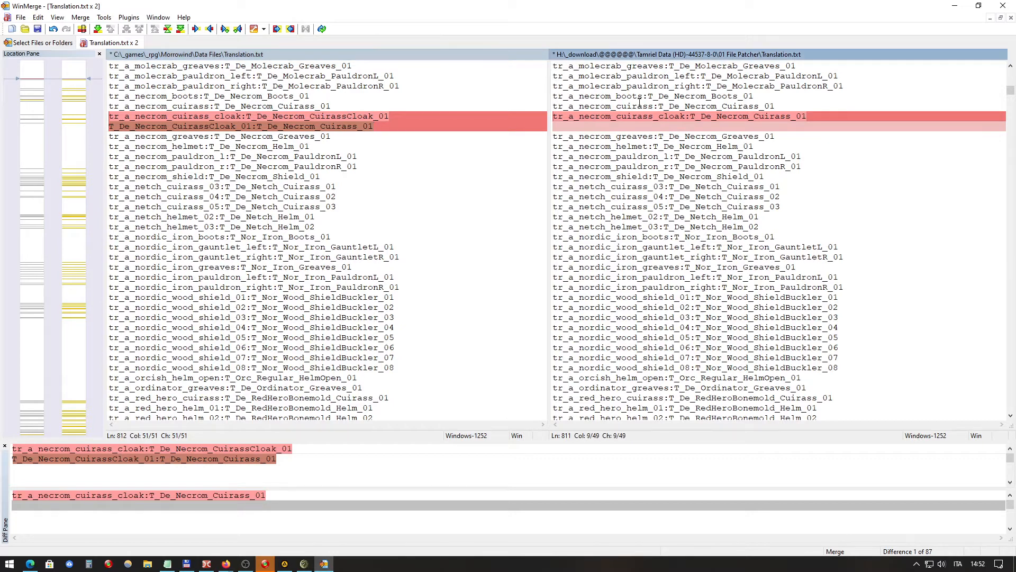
pyautogui.click(788, 117)
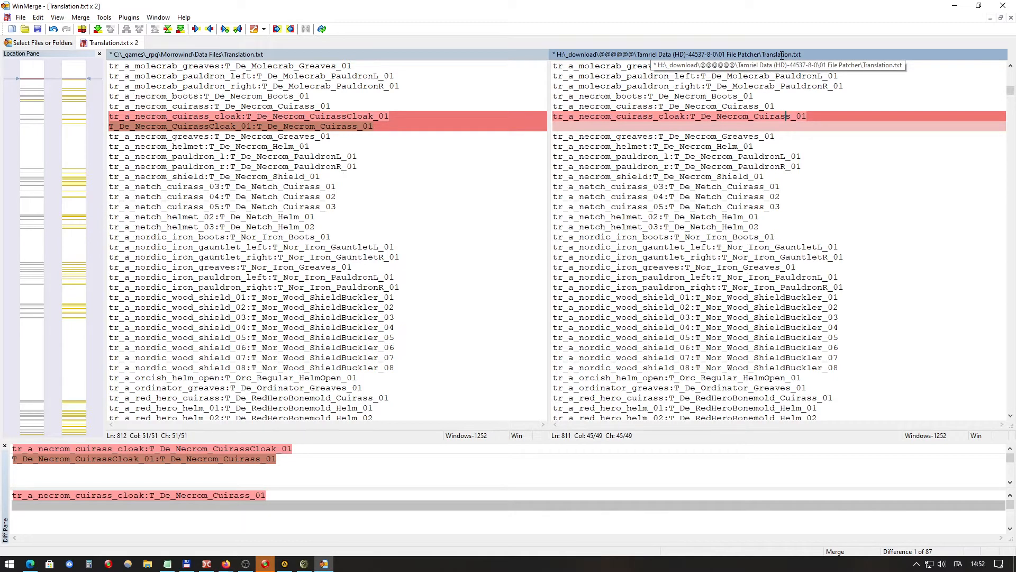
pyautogui.click(583, 117)
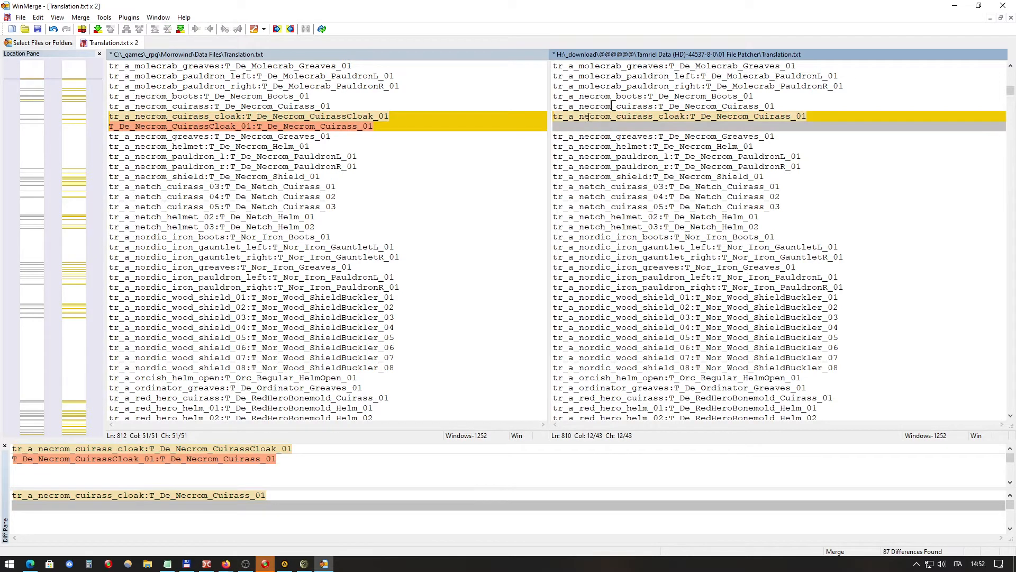
pyautogui.click(661, 116)
pyautogui.moveTo(687, 116); pyautogui.dragTo(552, 115)
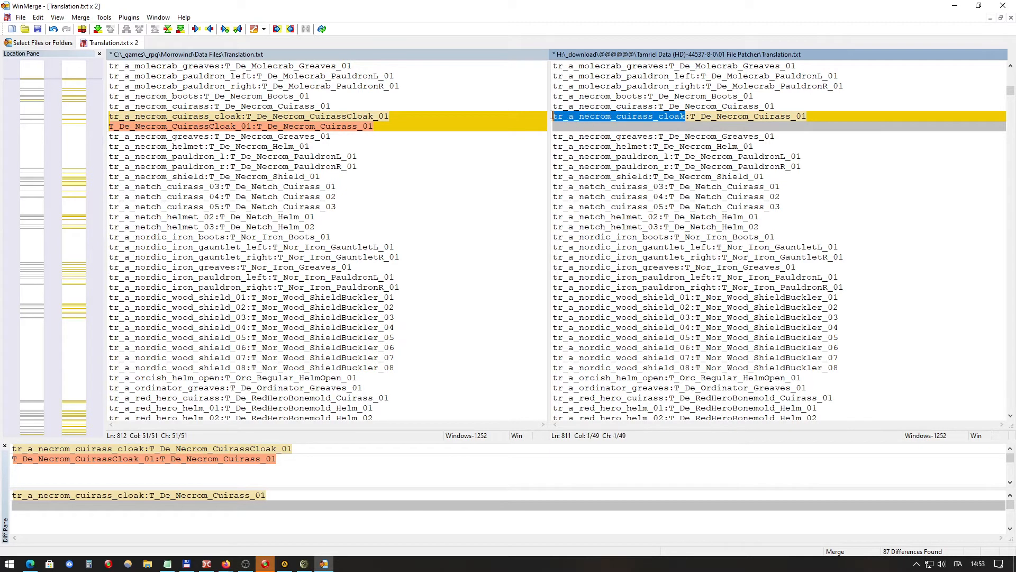
pyautogui.moveTo(690, 117); pyautogui.dragTo(806, 117)
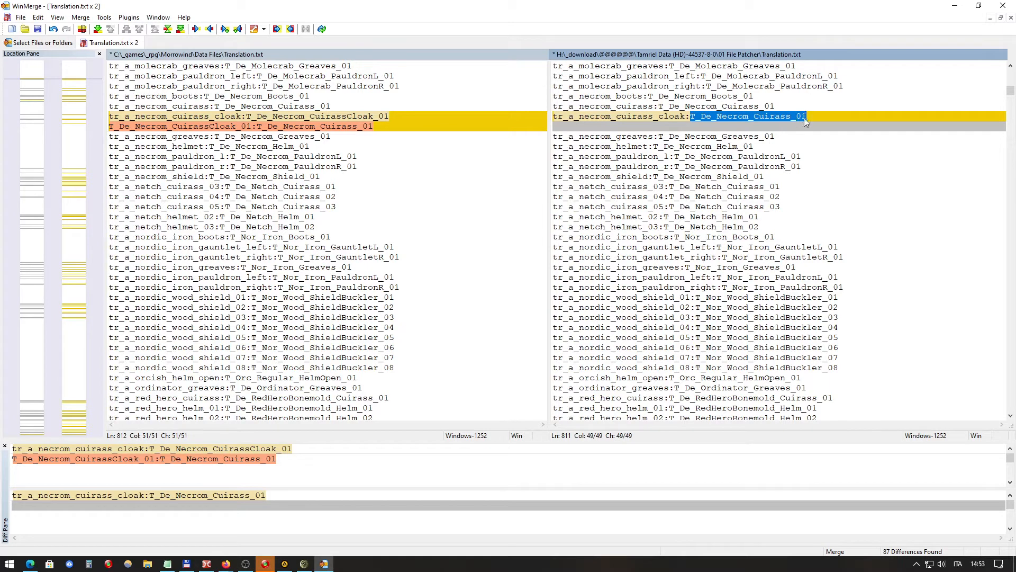
pyautogui.doubleClick(644, 119)
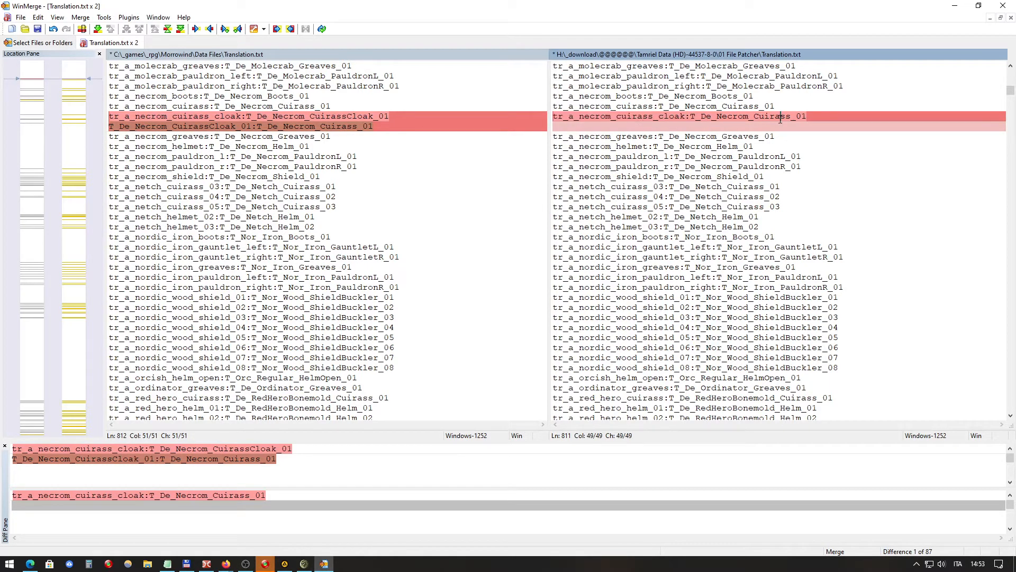
pyautogui.doubleClick(711, 117)
pyautogui.doubleClick(640, 116)
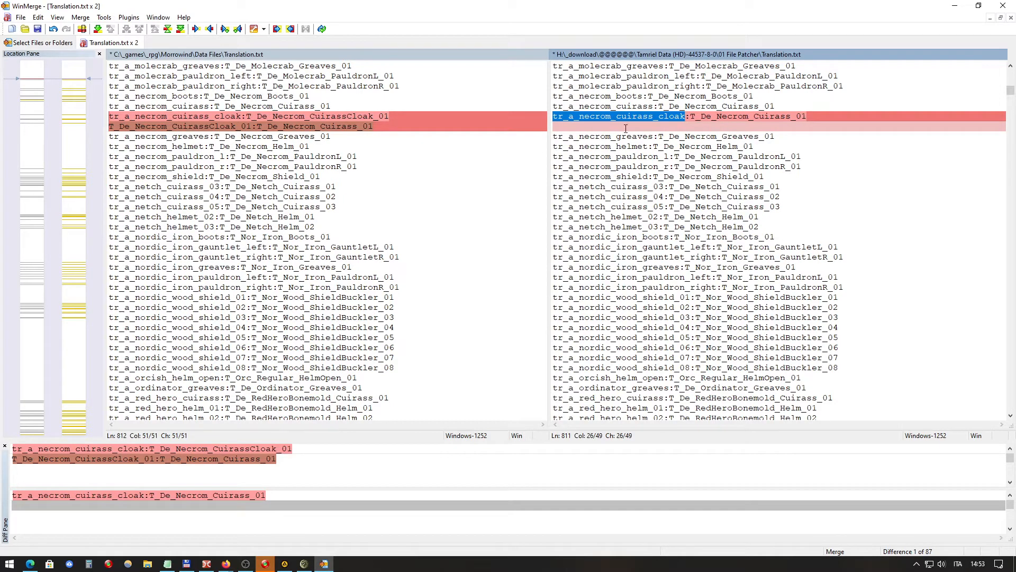
pyautogui.click(626, 116)
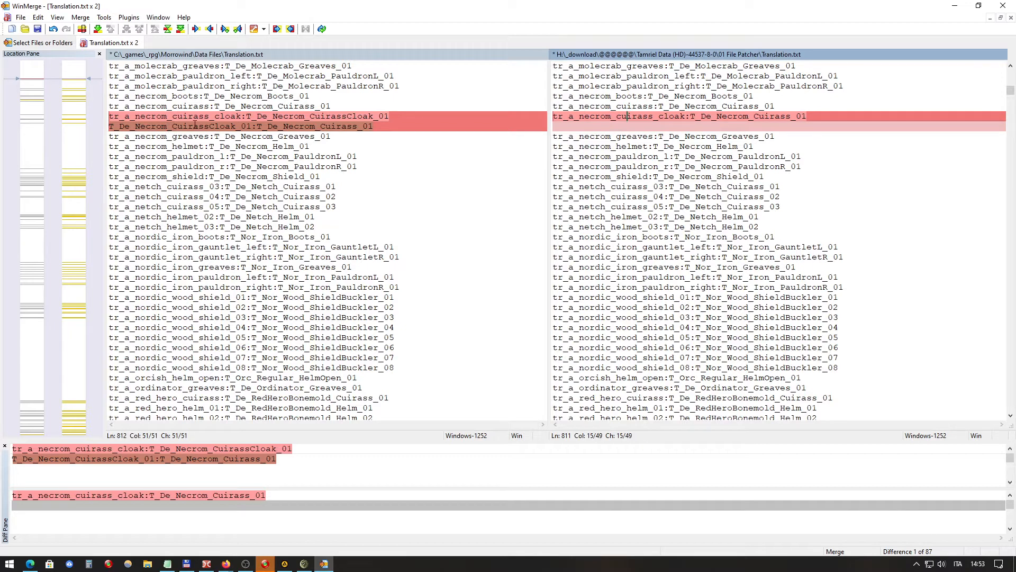
pyautogui.click(585, 117)
# Step: Compare the tr_a_necrom_cuirass_cloak mapping in the Data Files version with the single-line mapping in the 01 File Patcher version
pyautogui.doubleClick(195, 116)
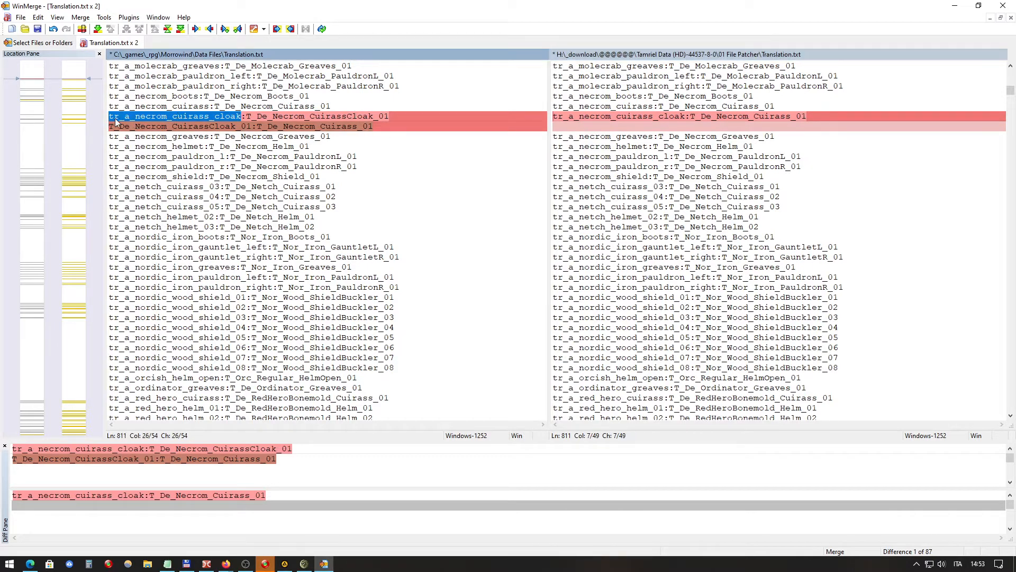
pyautogui.click(193, 116)
pyautogui.doubleClick(194, 116)
pyautogui.click(158, 118)
pyautogui.doubleClick(159, 118)
pyautogui.doubleClick(782, 116)
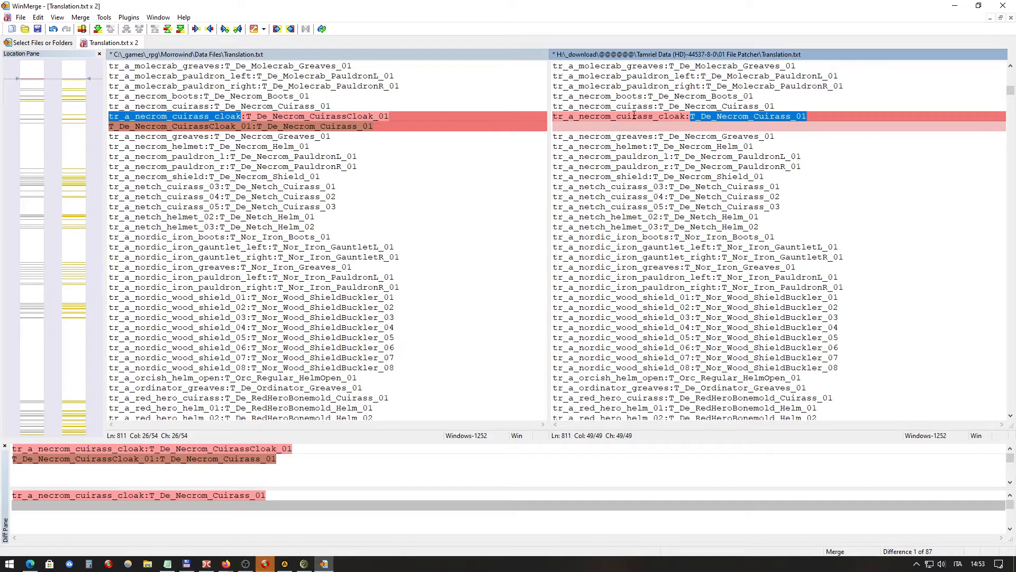
pyautogui.click(162, 117)
pyautogui.doubleClick(161, 117)
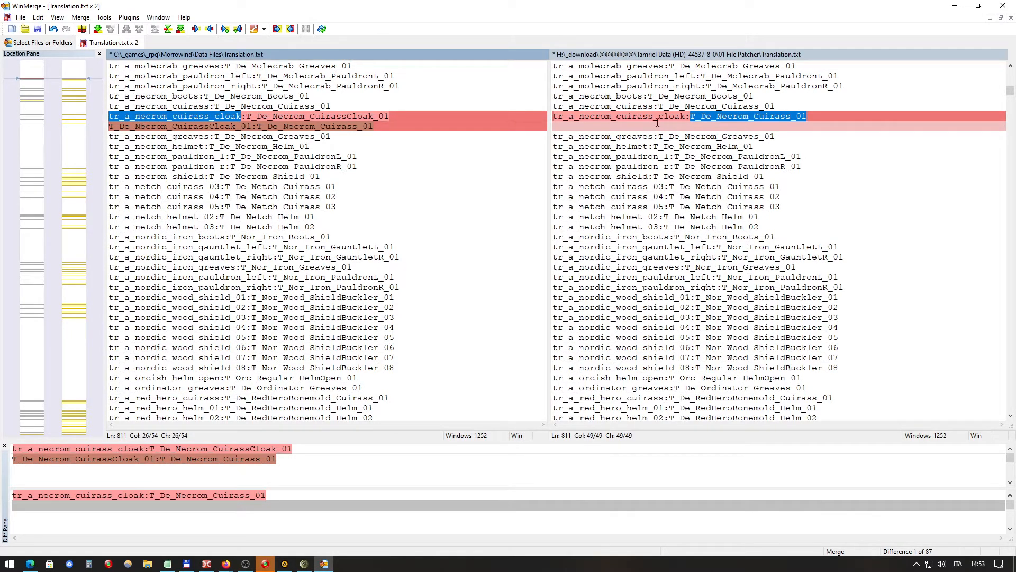
pyautogui.moveTo(770, 124); pyautogui.dragTo(548, 118)
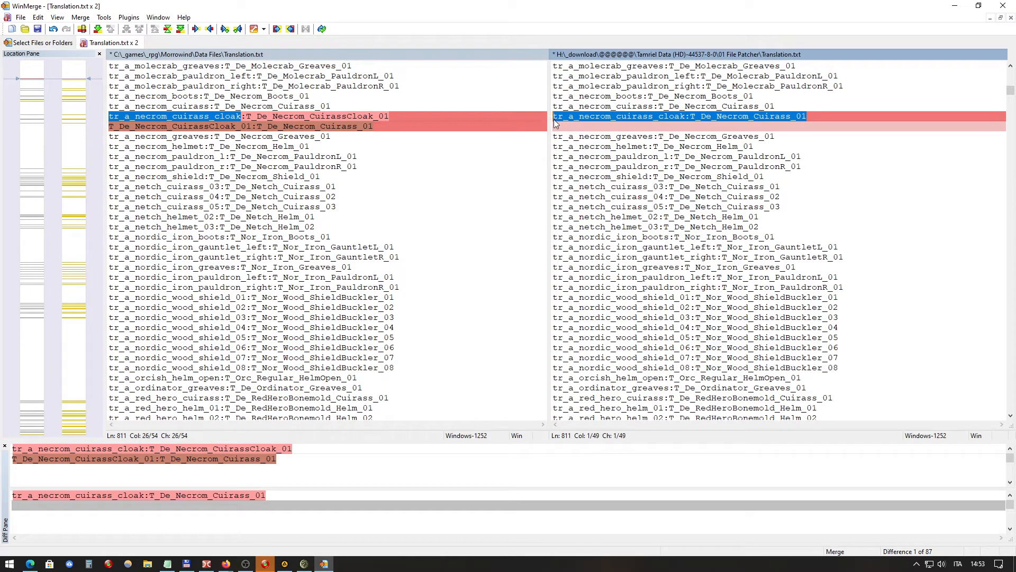
pyautogui.click(279, 116)
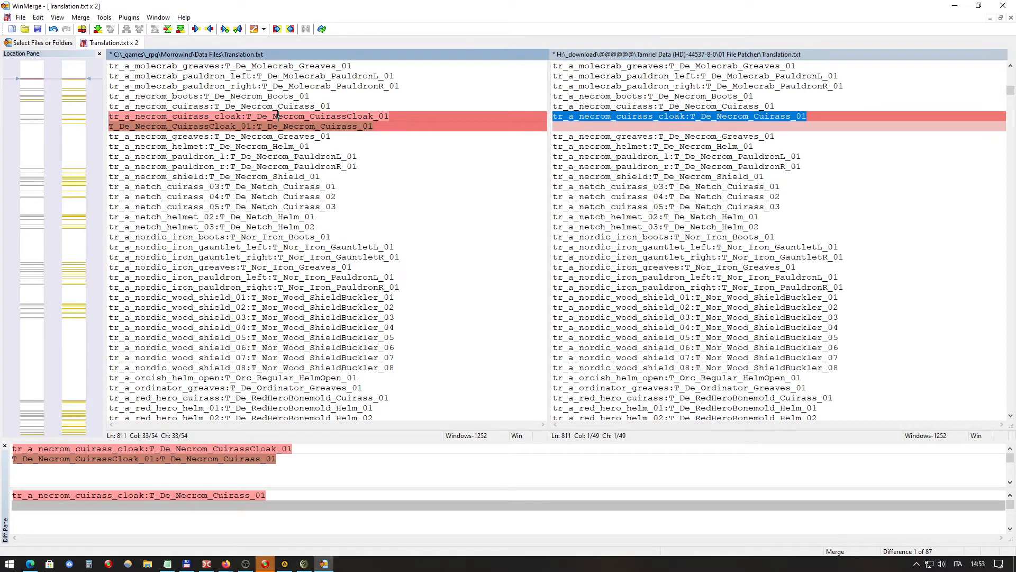
pyautogui.click(358, 117)
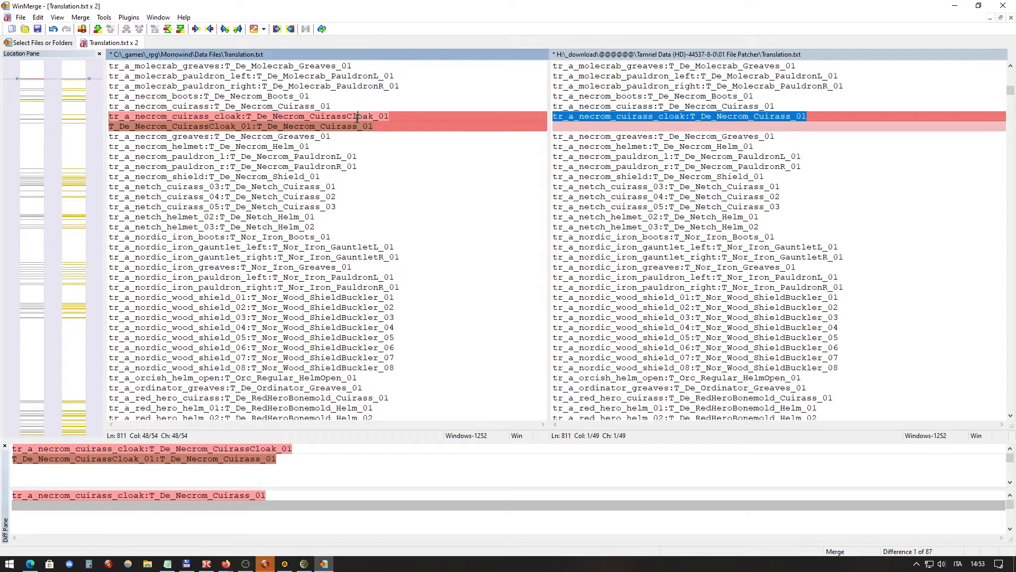
pyautogui.click(168, 117)
pyautogui.doubleClick(164, 118)
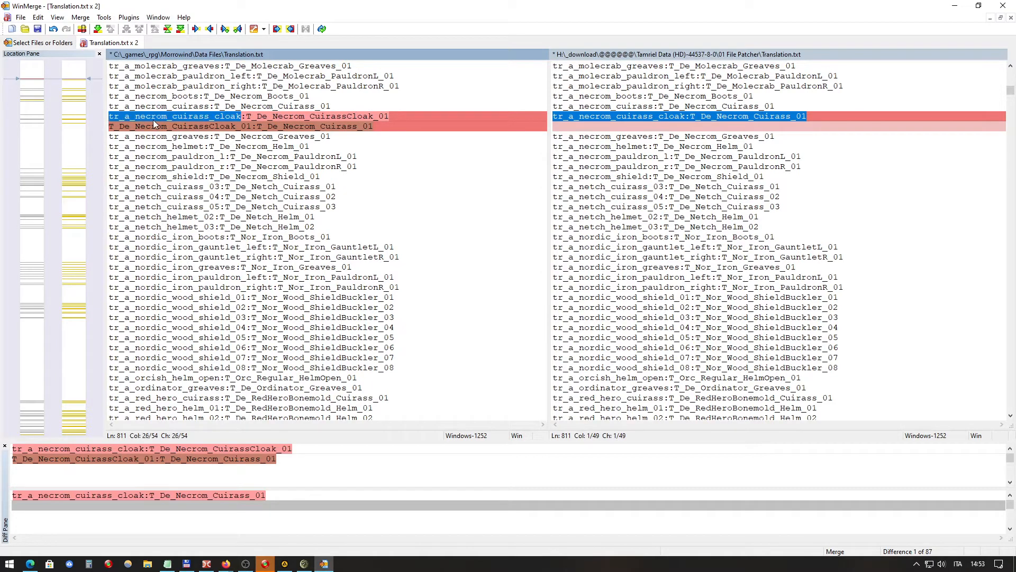
pyautogui.click(153, 117)
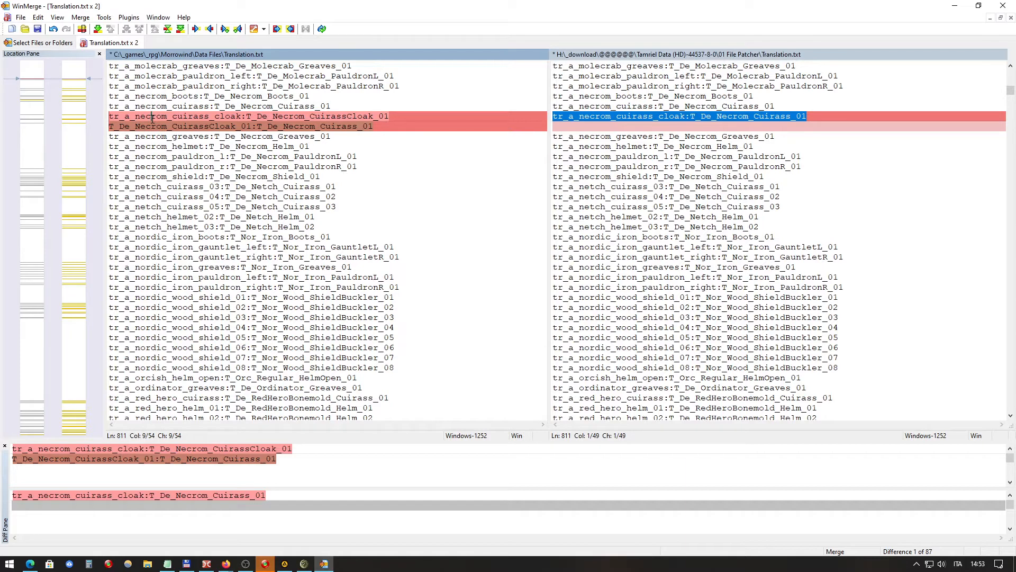
pyautogui.doubleClick(153, 119)
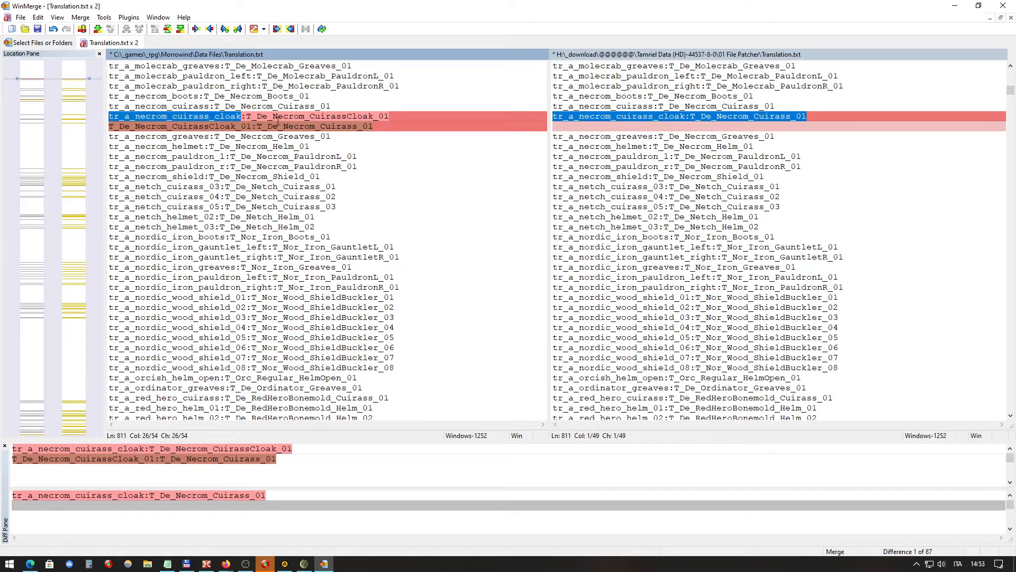
# Step: Copy the two-line Necrom cuirass cloak mapping from the Data Files version into the 01 File Patcher version
pyautogui.doubleClick(318, 118)
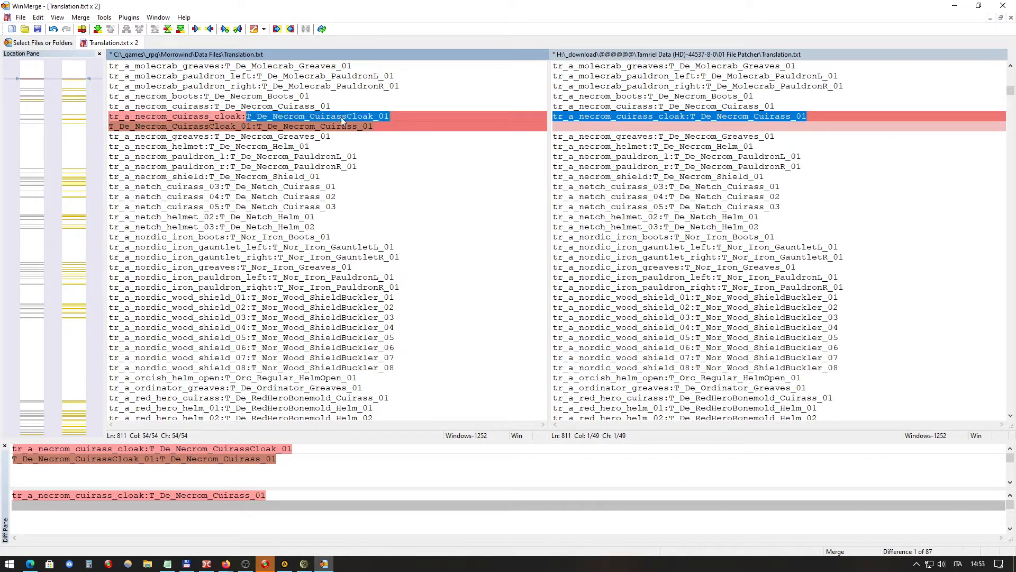
pyautogui.doubleClick(231, 127)
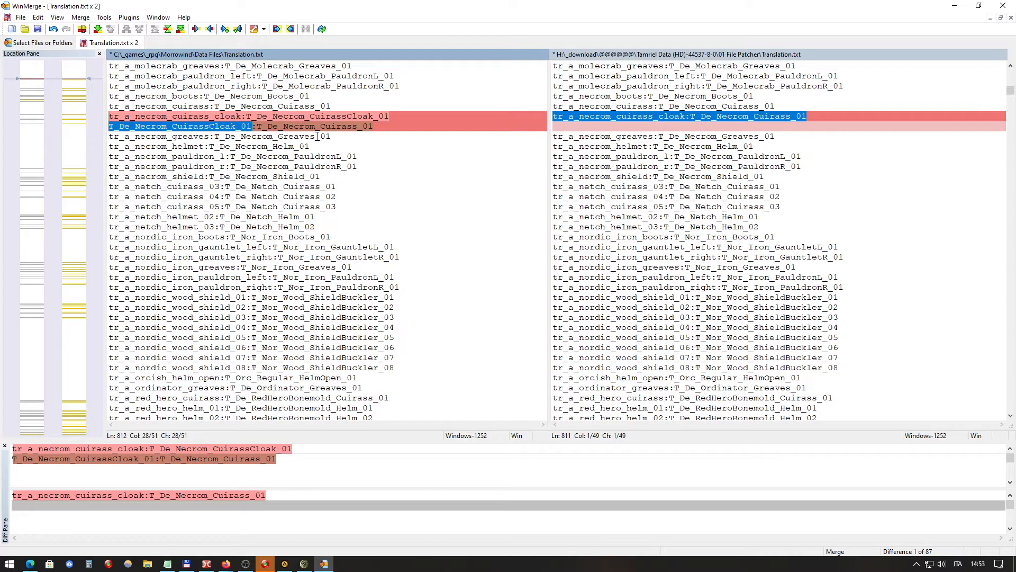
pyautogui.doubleClick(337, 128)
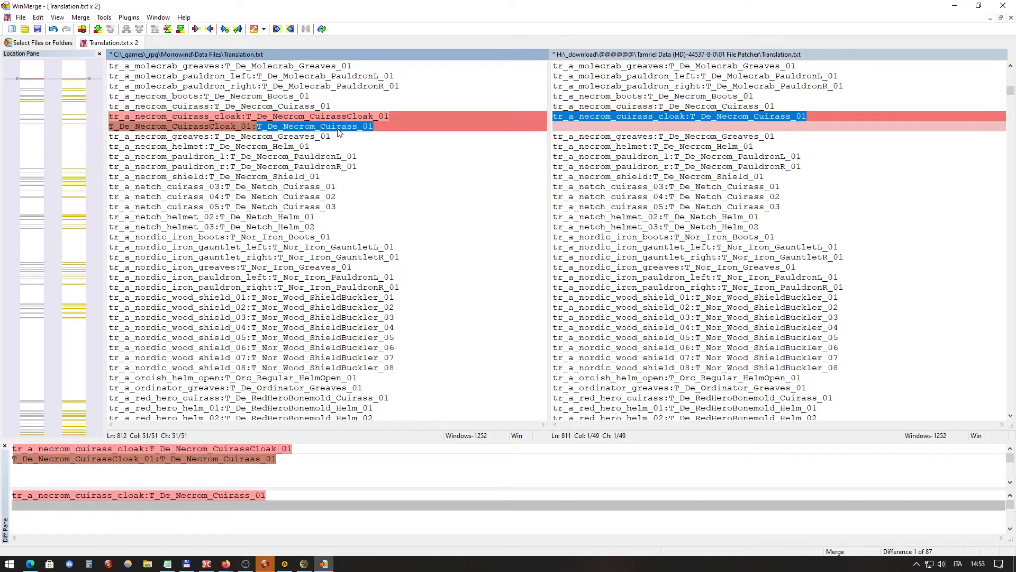
pyautogui.click(616, 116)
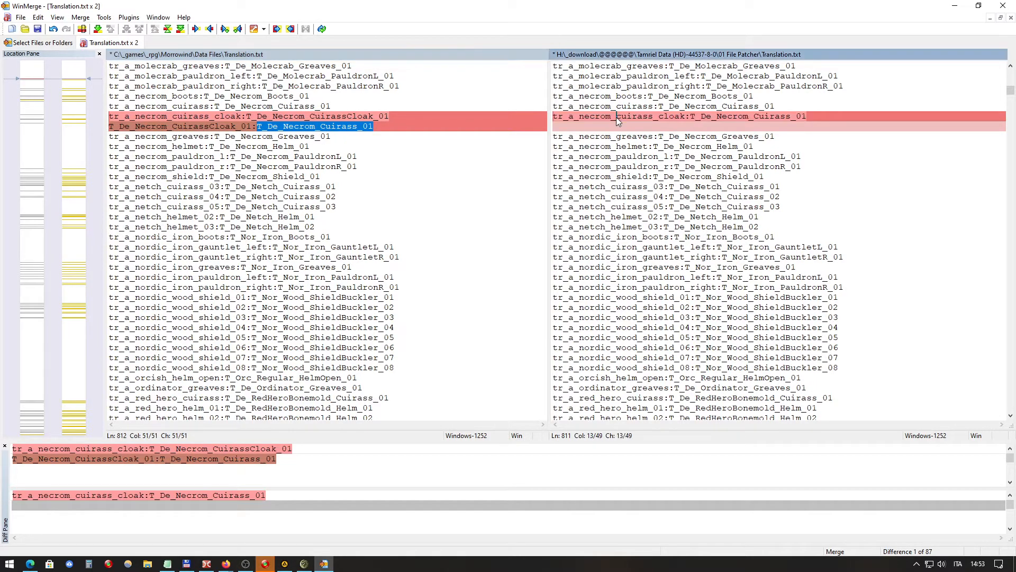
pyautogui.doubleClick(616, 117)
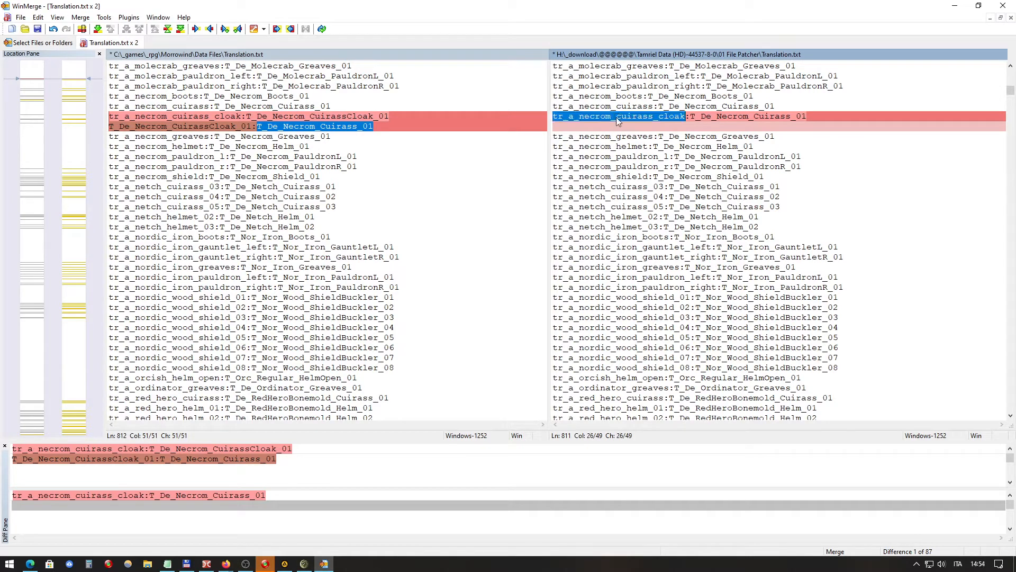
pyautogui.doubleClick(765, 117)
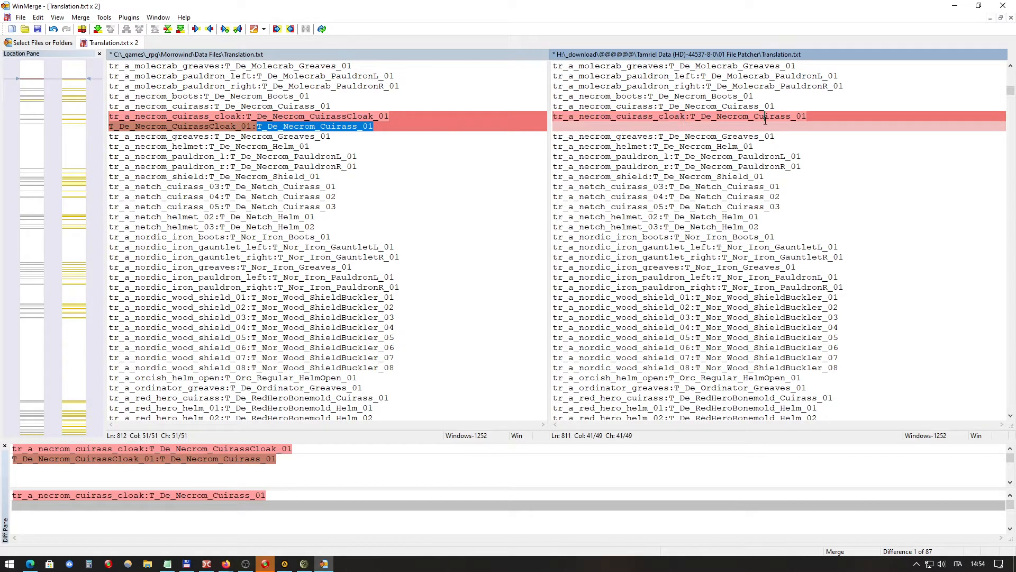
pyautogui.click(736, 128)
pyautogui.click(279, 116)
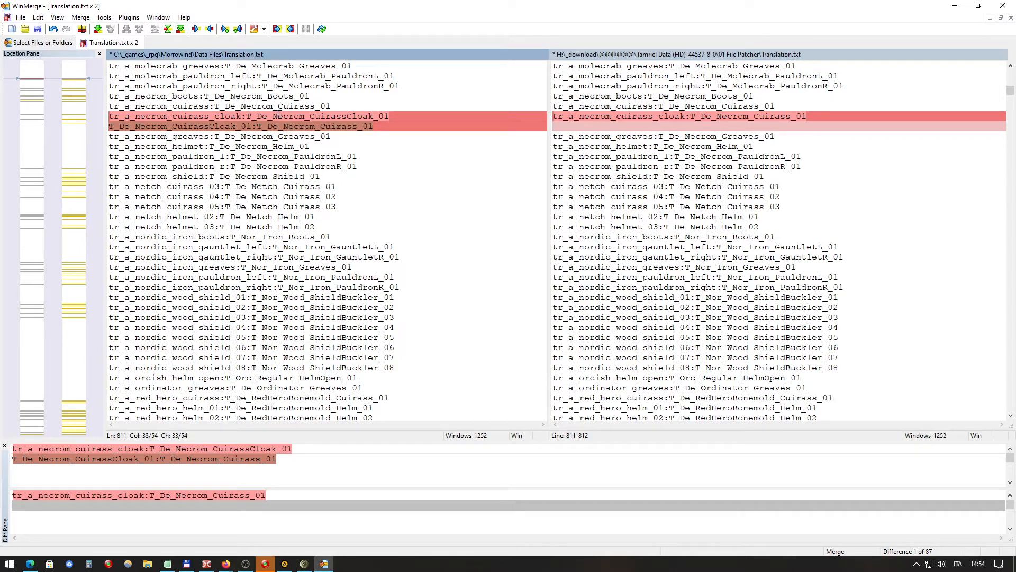
pyautogui.hotkey('alt', 'Right')
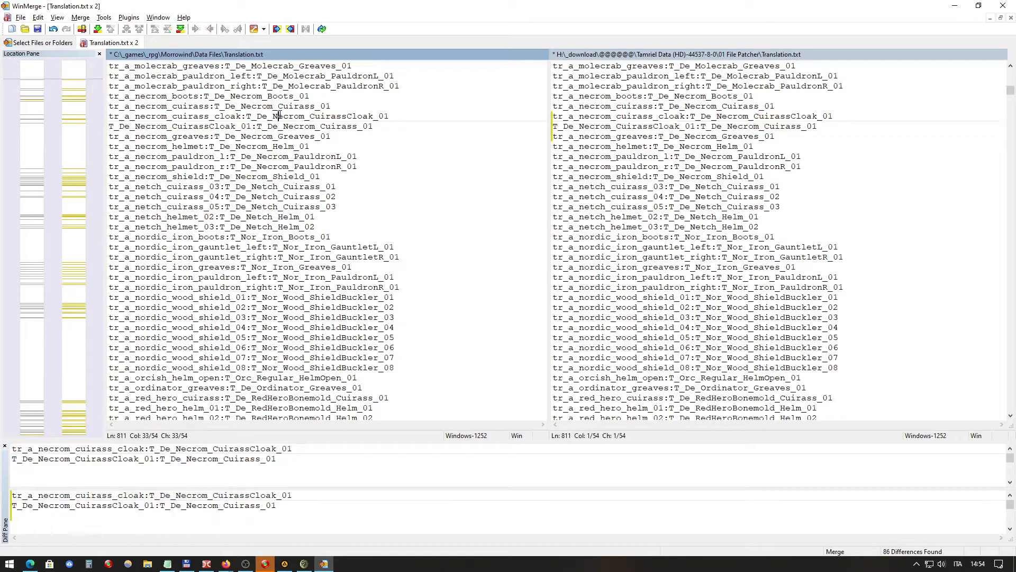
# Step: Copy the T_De_Necrom_CuirassCloak_01:T_De_Necrom_Cuirass_01 difference above the books section into the Data Files version
pyautogui.hotkey('alt', 'Down')
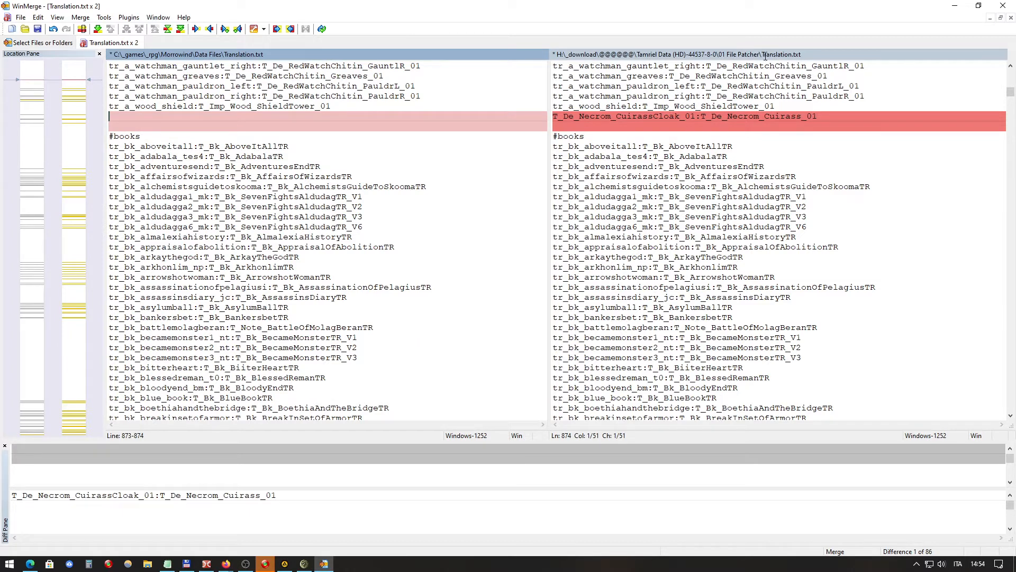
pyautogui.click(740, 116)
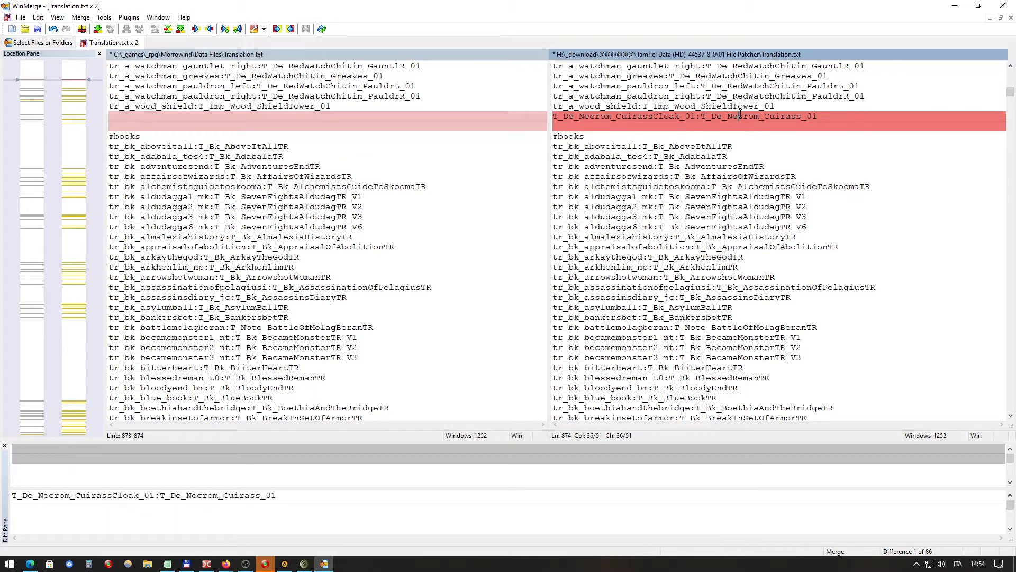
pyautogui.hotkey('alt', 'Left')
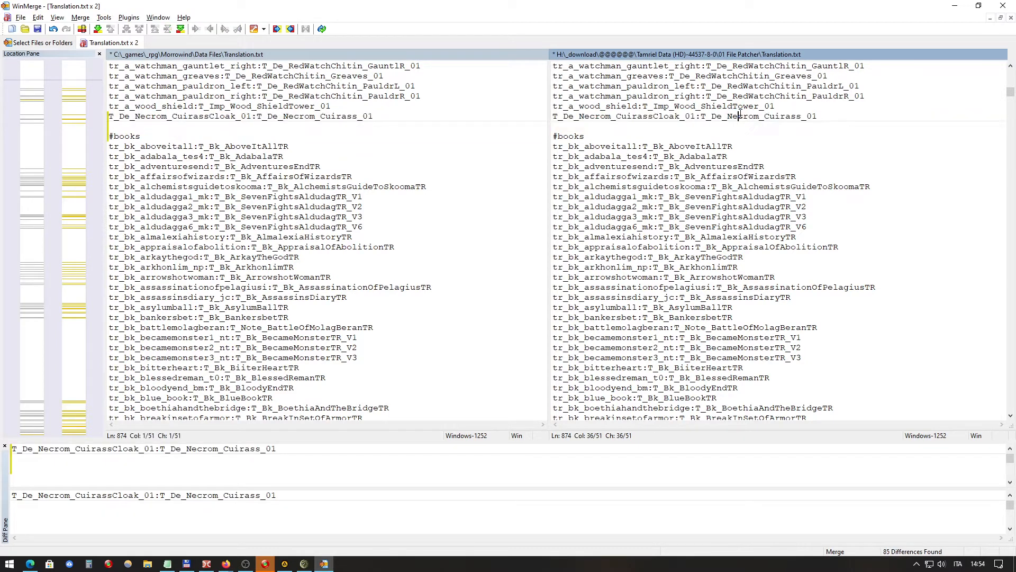
# Step: Copy the blank-line differences from above the clothing section through above the Doors section into the Data Files version
pyautogui.hotkey('alt', 'Down')
pyautogui.hotkey('alt', 'Left')
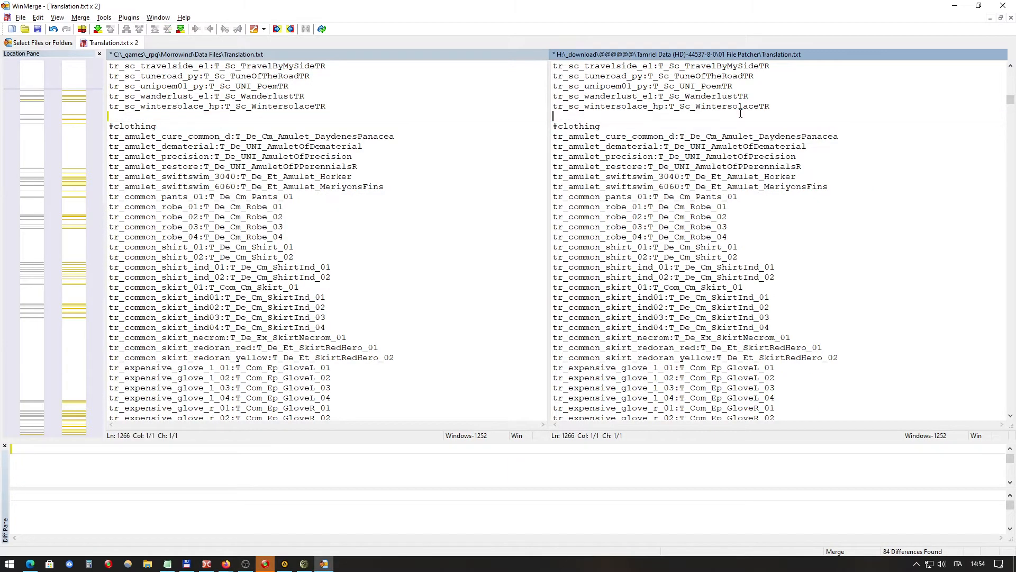
pyautogui.hotkey('alt', 'Down')
pyautogui.hotkey('alt', 'Left')
pyautogui.hotkey('alt', 'Down')
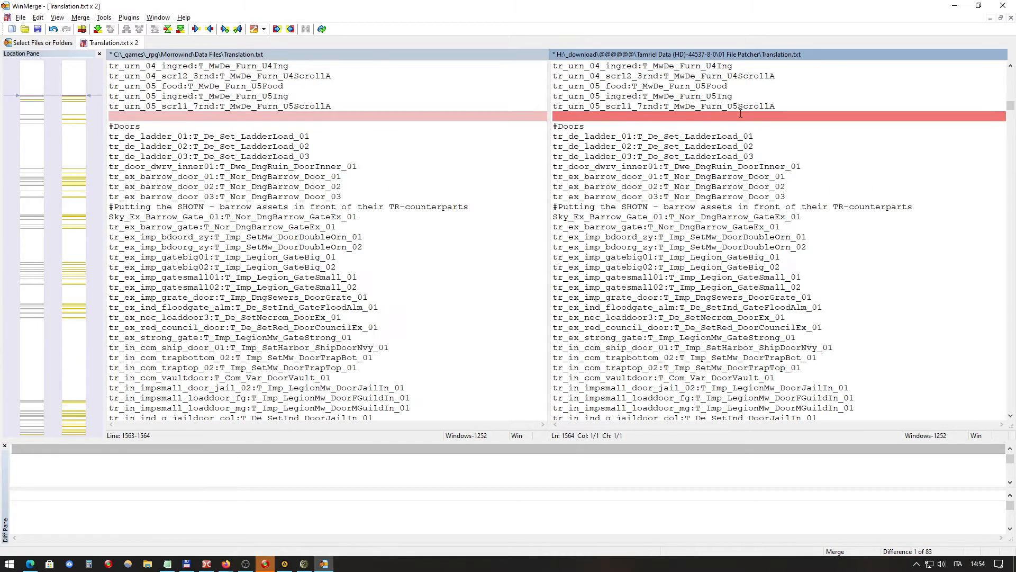
pyautogui.hotkey('alt', 'Left')
# Step: Copy the remaining blank-line differences down to the one above the Ingredients section into the Data Files version
pyautogui.hotkey('alt', 'Down')
pyautogui.hotkey('alt', 'Left')
pyautogui.hotkey('alt', 'Down')
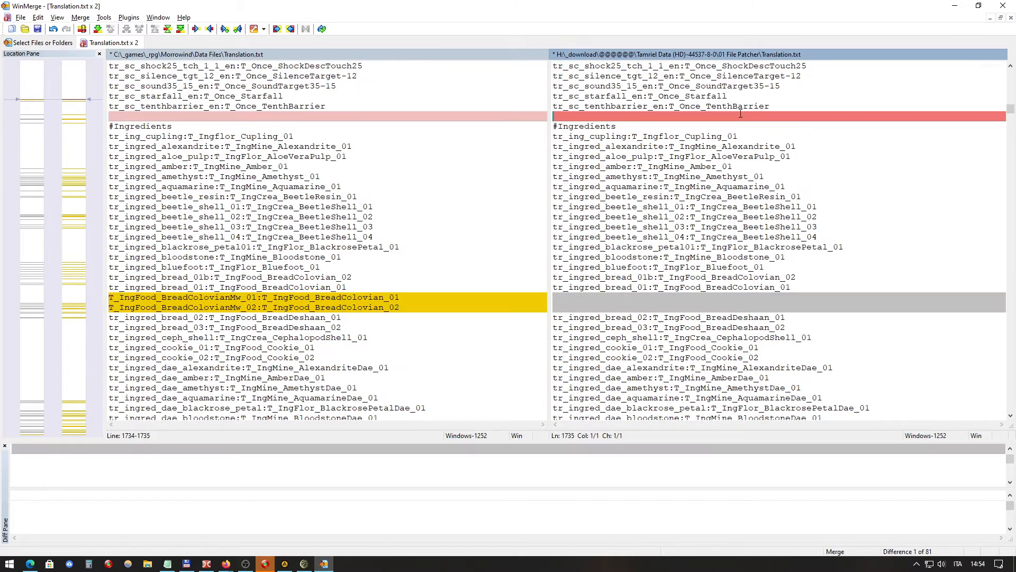
pyautogui.hotkey('alt', 'Left')
# Step: Examine the T_IngFood_BreadColovianMw_01 and T_IngFood_BreadColovianMw_02 mappings and copy both lines into the 01 File Patcher version
pyautogui.hotkey('alt', 'Down')
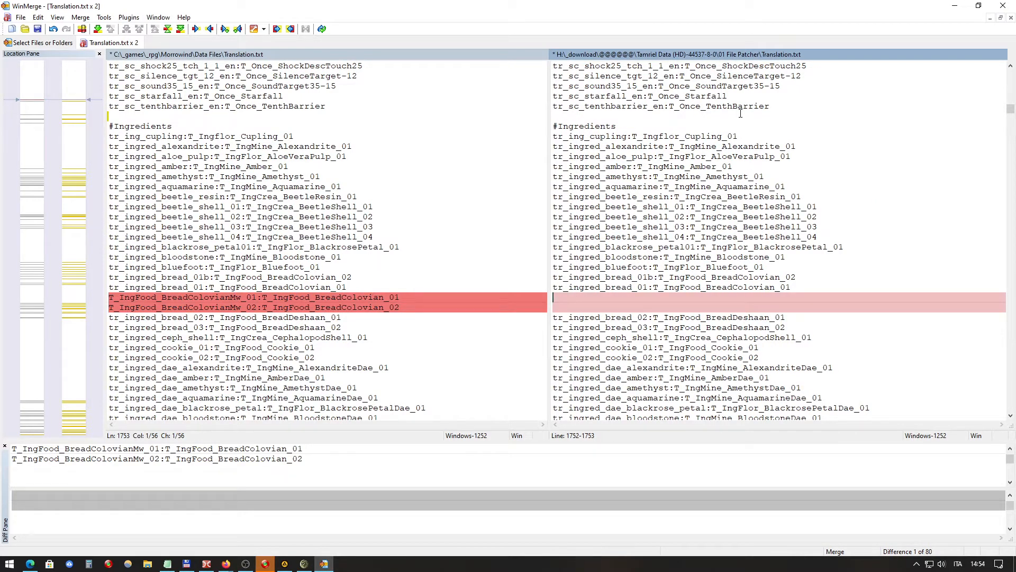
pyautogui.click(209, 309)
pyautogui.doubleClick(156, 299)
pyautogui.click(178, 307)
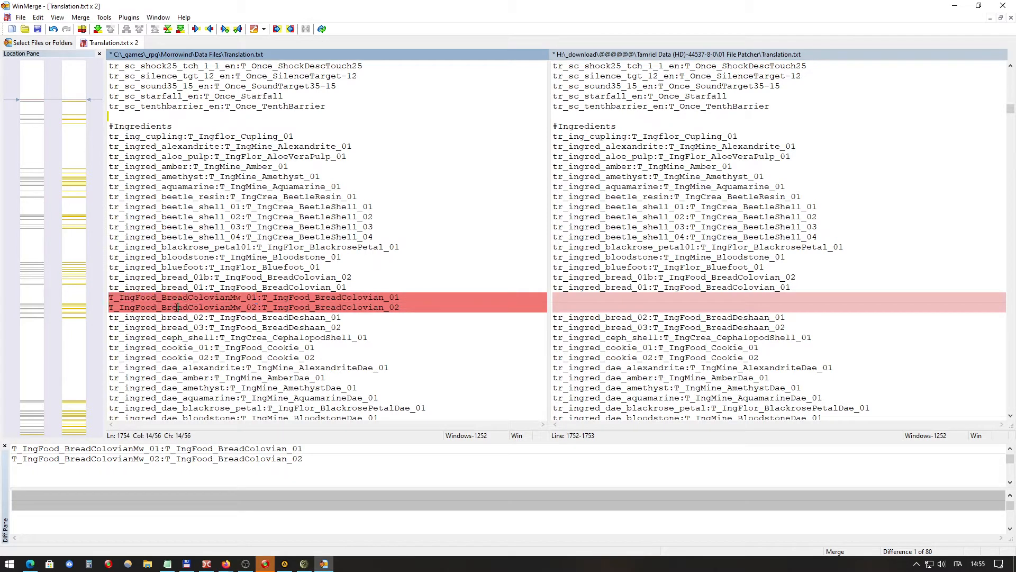
pyautogui.doubleClick(178, 307)
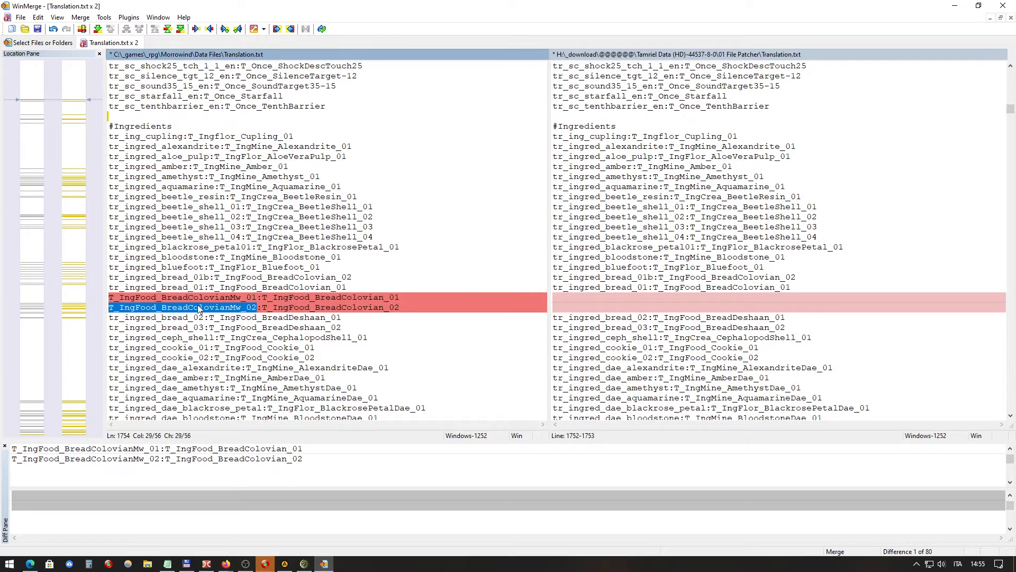
pyautogui.doubleClick(157, 299)
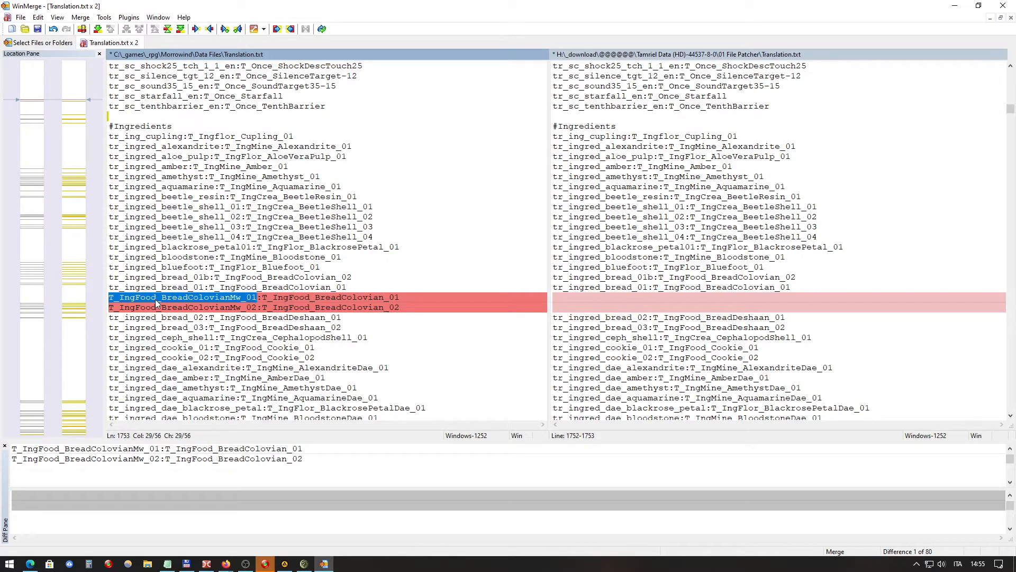
pyautogui.click(600, 300)
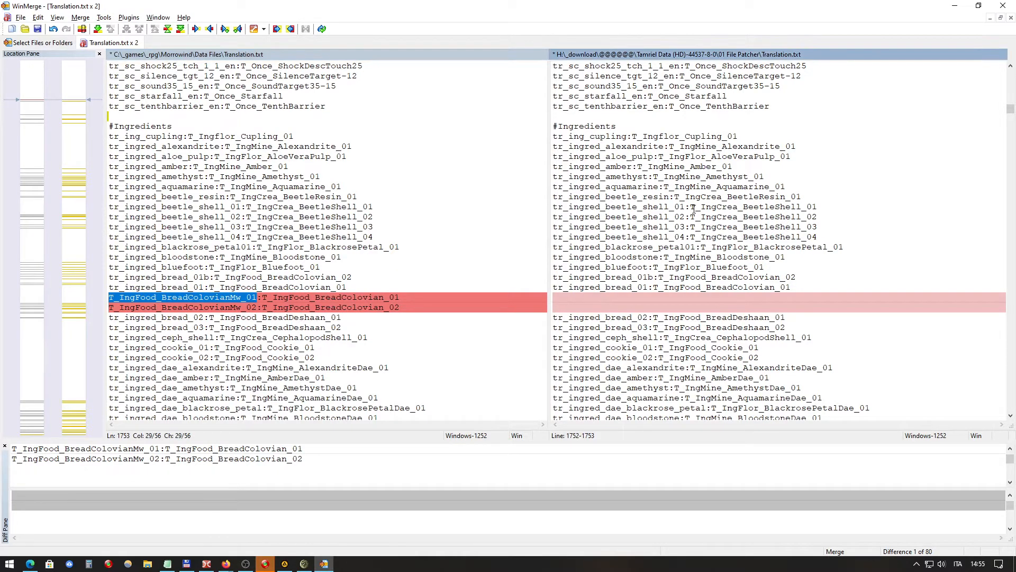
pyautogui.hotkey('alt', 'Right')
# Step: Copy the blank lines above the Levelled Creatures, Levelled Items and lights sections into the Data Files version
pyautogui.hotkey('alt', 'Down')
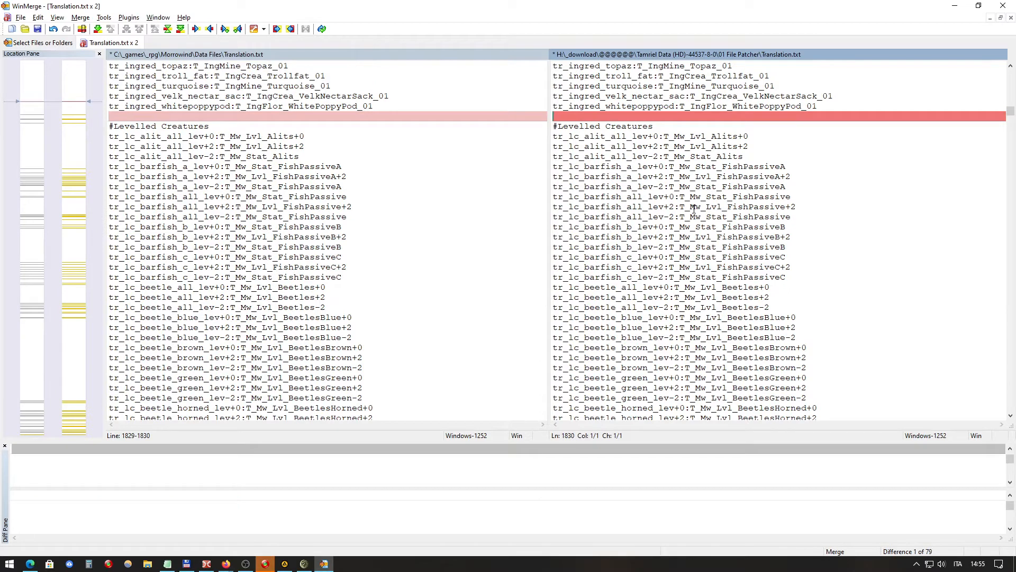
pyautogui.hotkey('alt', 'Right')
pyautogui.hotkey('alt', 'Down')
pyautogui.hotkey('alt', 'Right')
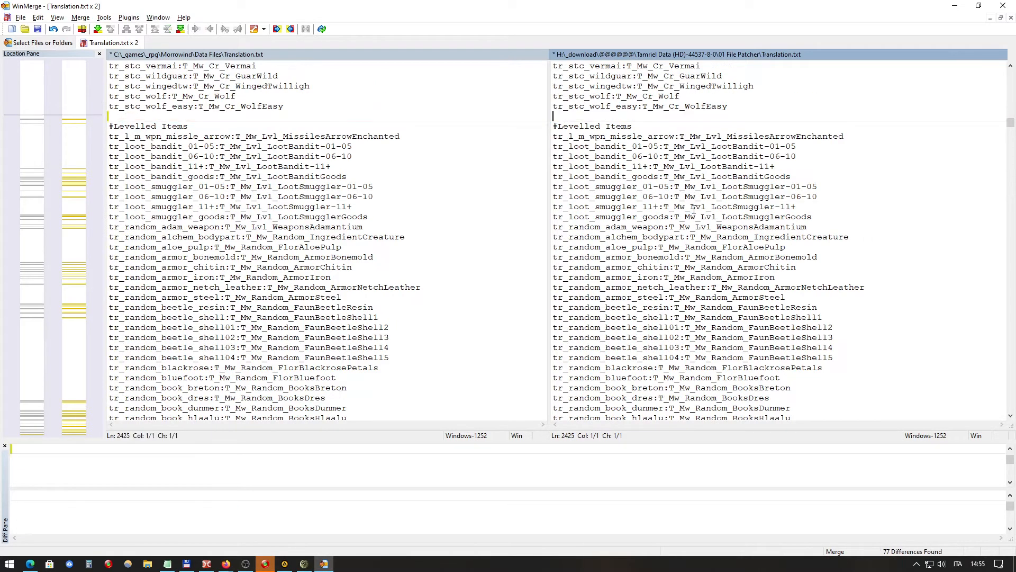
pyautogui.hotkey('alt', 'Down')
pyautogui.hotkey('alt', 'Right')
# Step: Copy the blank-line differences above the misc items and Statics sections into the Data Files version
pyautogui.hotkey('alt', 'Down')
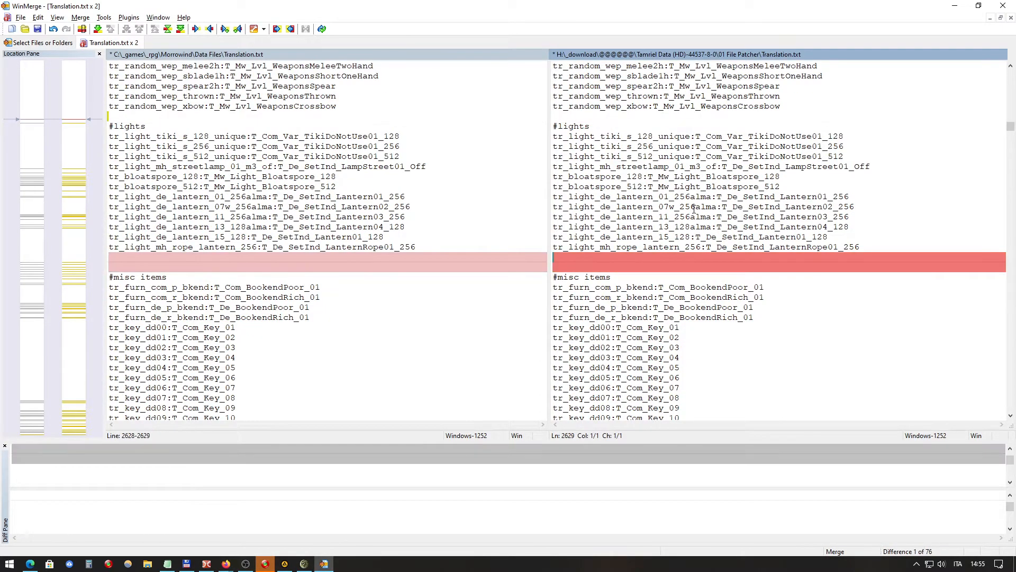
pyautogui.hotkey('alt', 'Right')
pyautogui.hotkey('alt', 'Down')
pyautogui.hotkey('alt', 'Right')
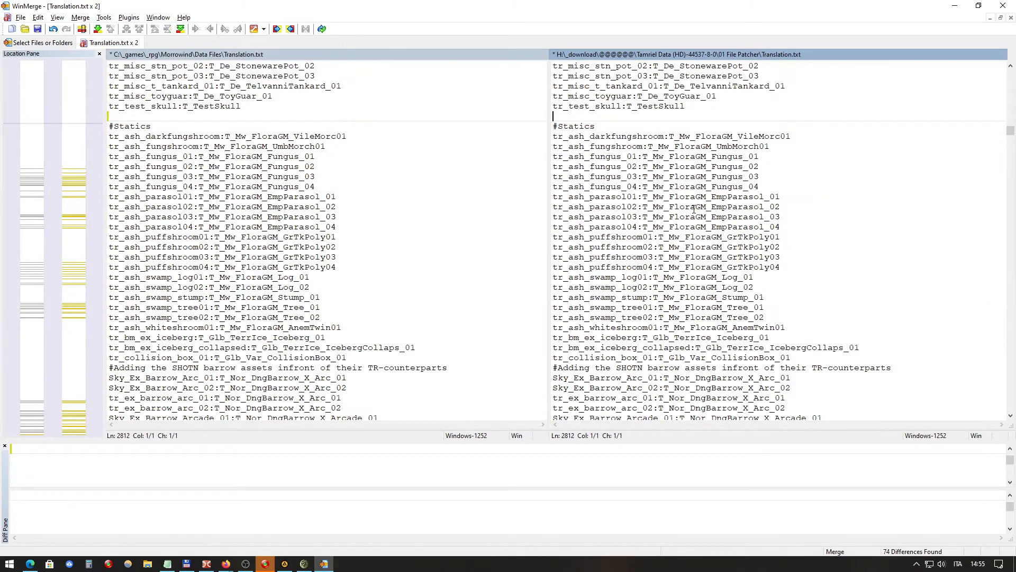
pyautogui.hotkey('alt', 'Right')
# Step: Copy the blank-line differences from above the creatures section through above the P:C armors section into the Data Files version
pyautogui.hotkey('alt', 'Down')
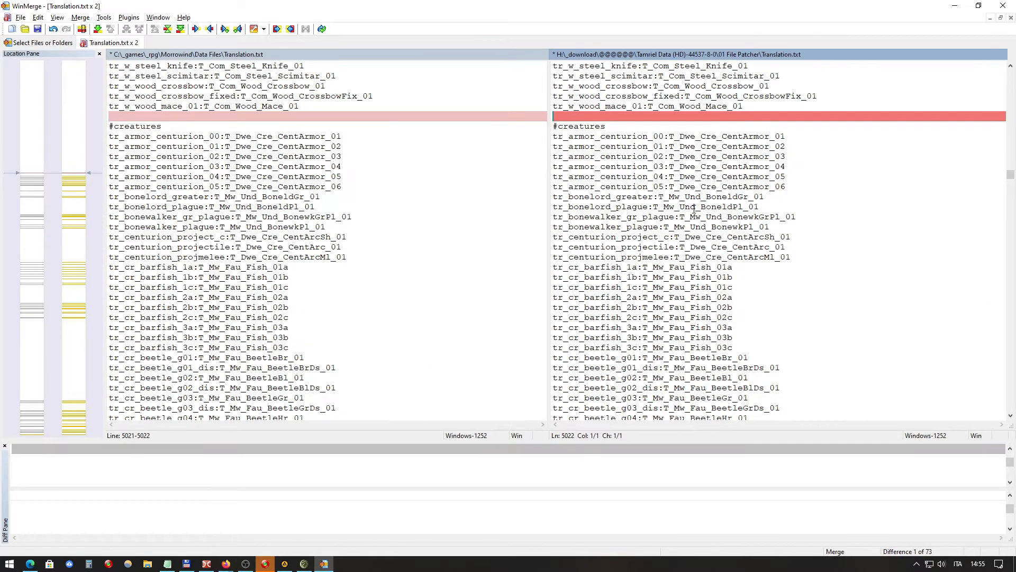
pyautogui.hotkey('alt', 'Right')
pyautogui.hotkey('alt', 'Down')
pyautogui.hotkey('alt', 'Right')
pyautogui.hotkey('alt', 'Down')
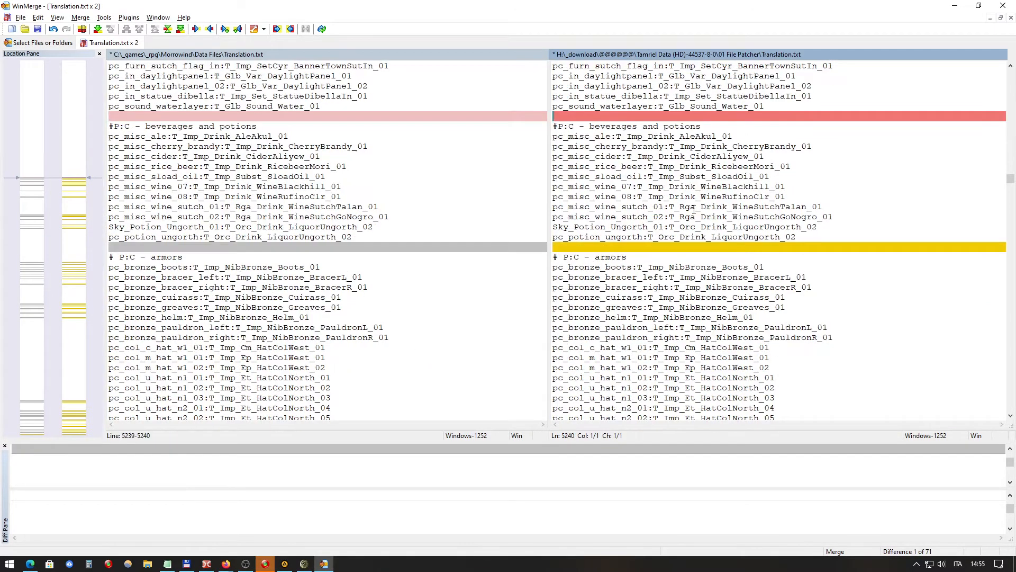
pyautogui.hotkey('alt', 'Right')
pyautogui.hotkey('alt', 'Down')
pyautogui.hotkey('alt', 'Right')
# Step: Copy the blank lines above and below the redguard armor override block starting with sky_redguard_boots into the Data Files version
pyautogui.hotkey('alt', 'Down')
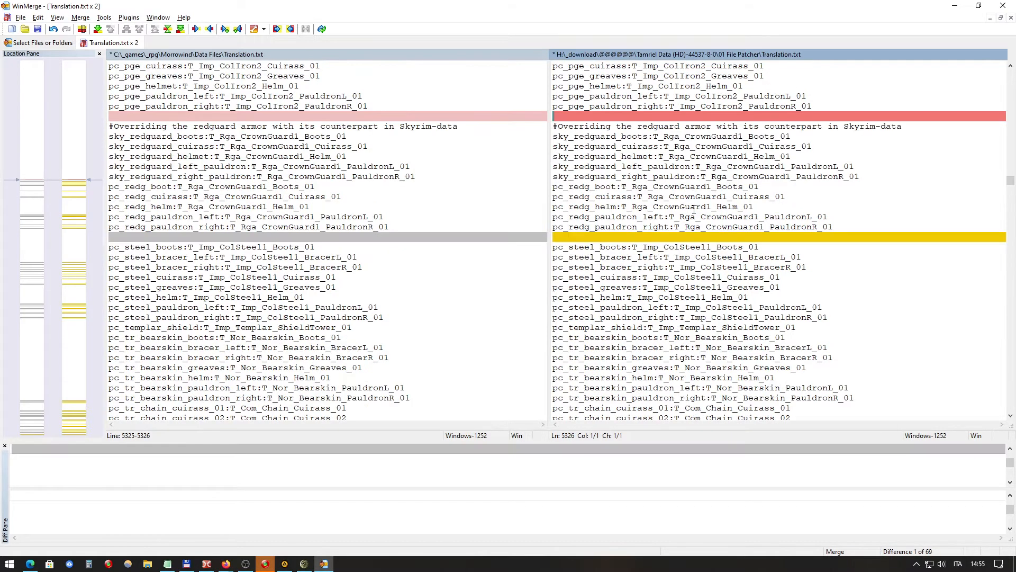
pyautogui.hotkey('alt', 'Right')
pyautogui.hotkey('alt', 'Down')
pyautogui.hotkey('alt', 'Right')
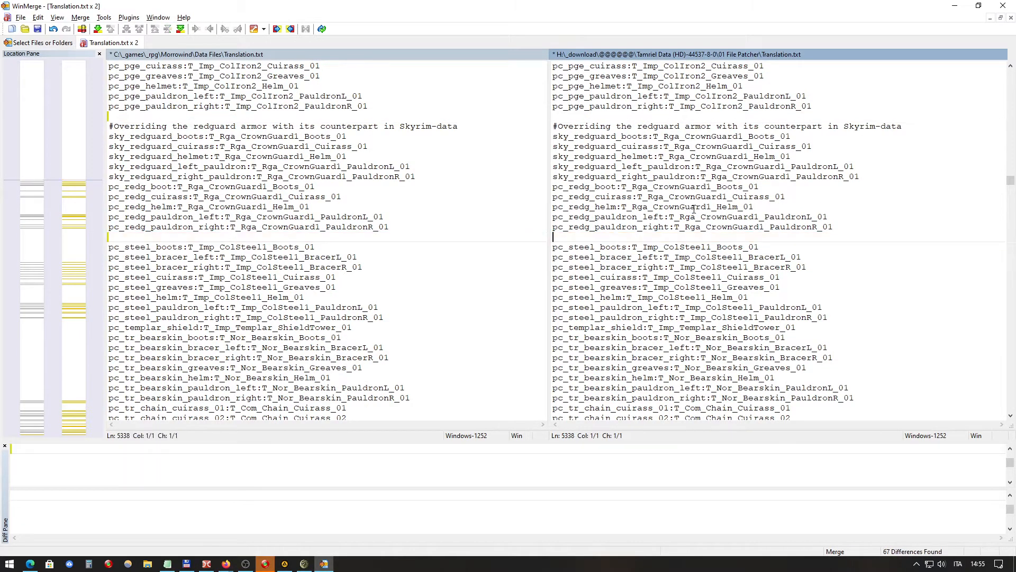
# Step: Copy the next difference and the blank lines around the override block starting with sky_a_redguard_boot_a into the Data Files version
pyautogui.hotkey('alt', 'Down')
pyautogui.hotkey('alt', 'Right')
pyautogui.hotkey('alt', 'Down')
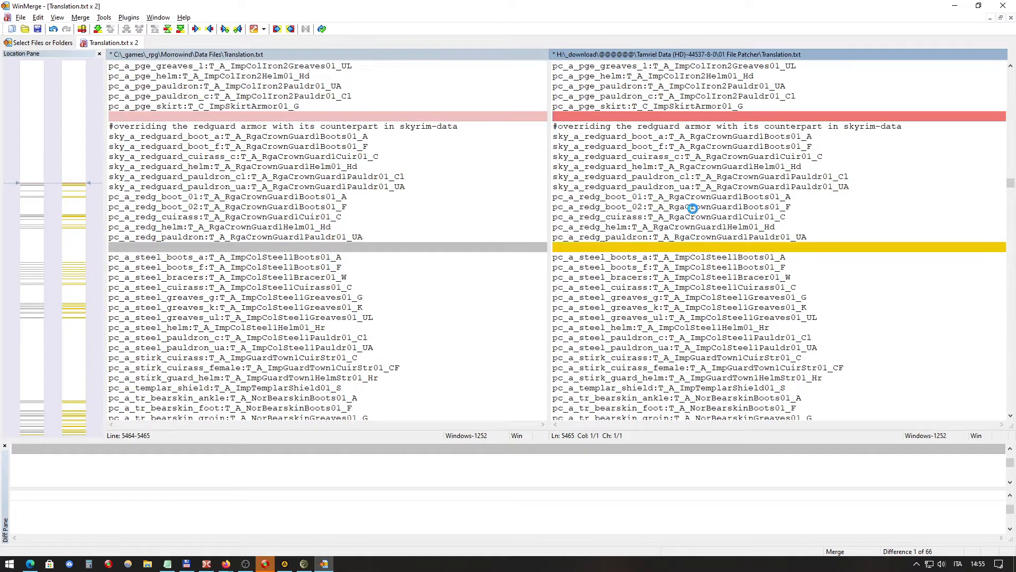
pyautogui.hotkey('alt', 'Right')
pyautogui.hotkey('alt', 'Down')
pyautogui.hotkey('alt', 'Right')
# Step: Copy the pc_a_tr_dae_hide_boot_a:T_A_DeDaedricHideBoots01_A line into the Data Files version
pyautogui.hotkey('alt', 'Down')
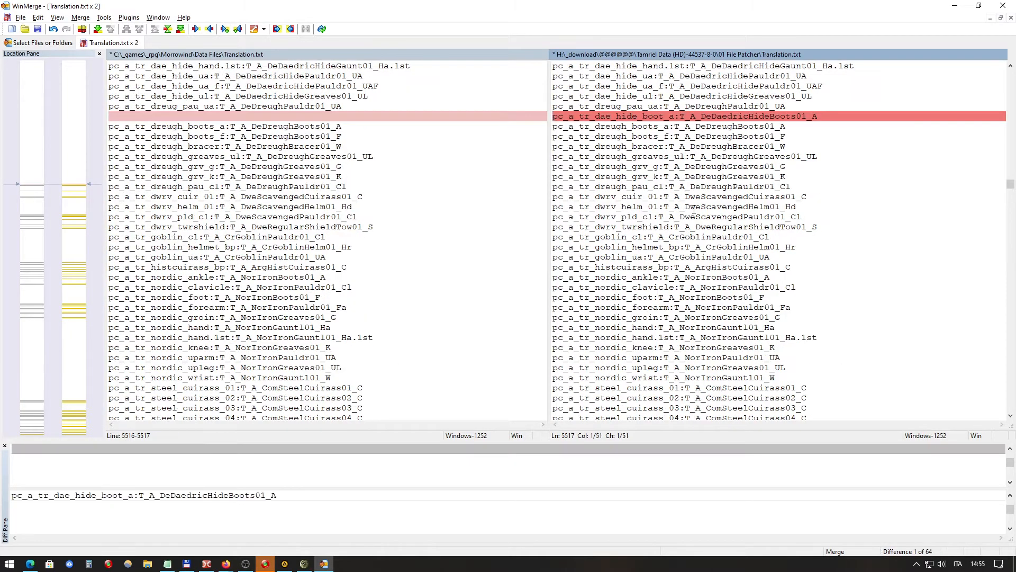
pyautogui.hotkey('alt', 'Left')
pyautogui.hotkey('ctrl', 'z')
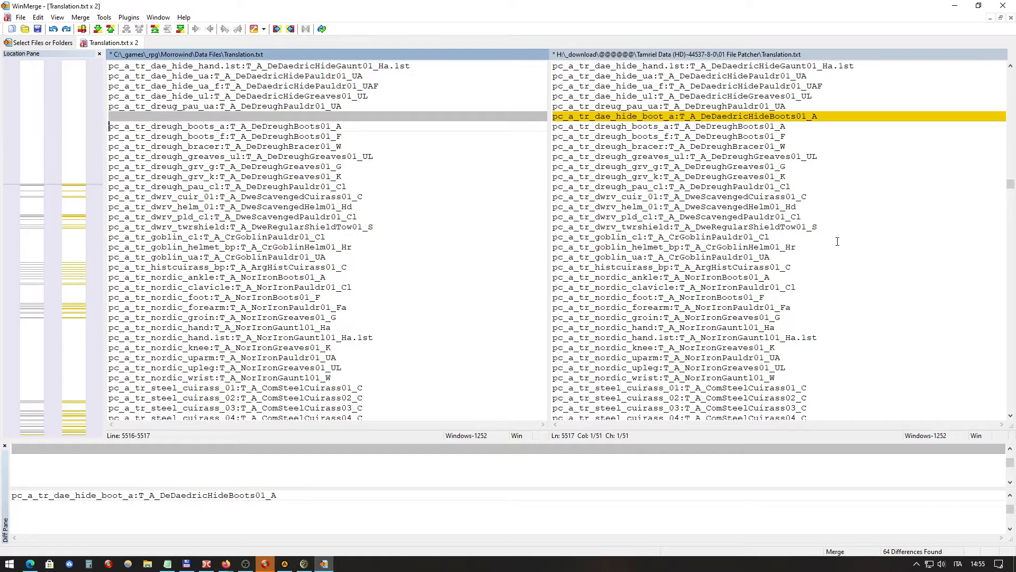
pyautogui.click(817, 117)
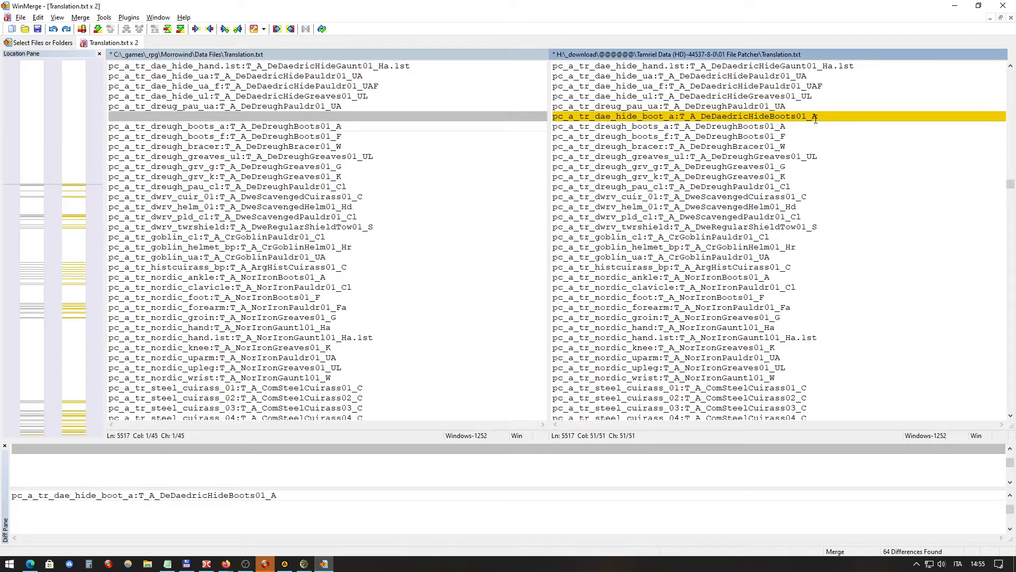
pyautogui.hotkey('alt', 'Left')
# Step: Copy the blank-line differences from above the hair and faces P:C section through above books and scrolls P:C into the Data Files version
pyautogui.hotkey('alt', 'Down')
pyautogui.hotkey('alt', 'Left')
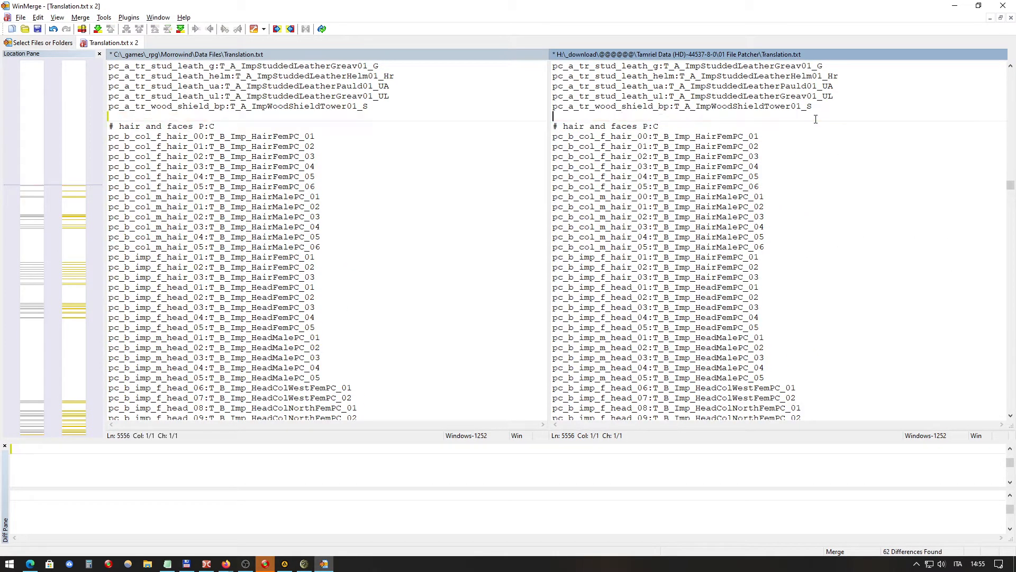
pyautogui.hotkey('alt', 'Down')
pyautogui.hotkey('alt', 'Left')
pyautogui.hotkey('alt', 'Down')
pyautogui.hotkey('alt', 'Left')
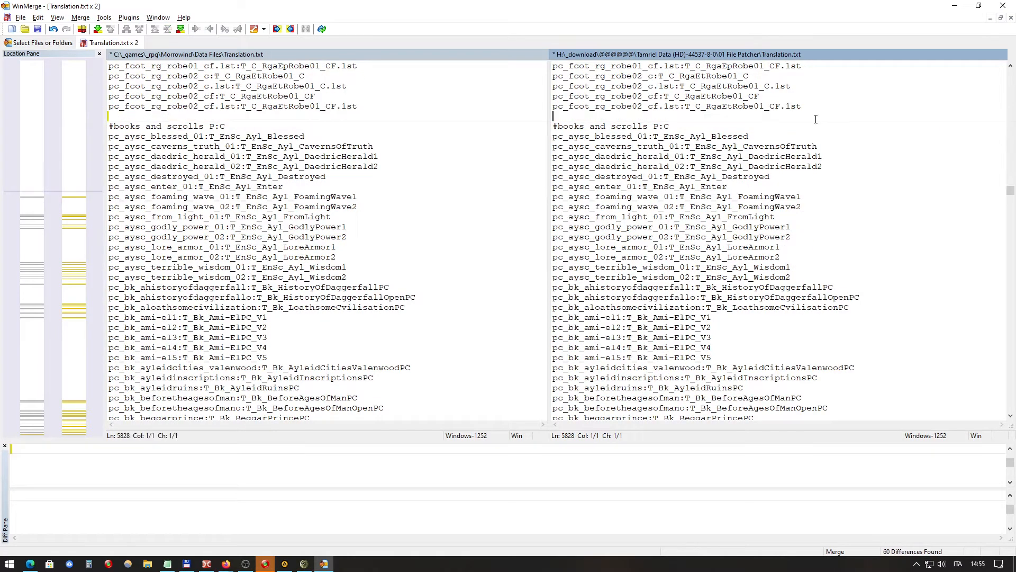
pyautogui.hotkey('alt', 'Down')
pyautogui.hotkey('alt', 'Left')
pyautogui.hotkey('alt', 'Down')
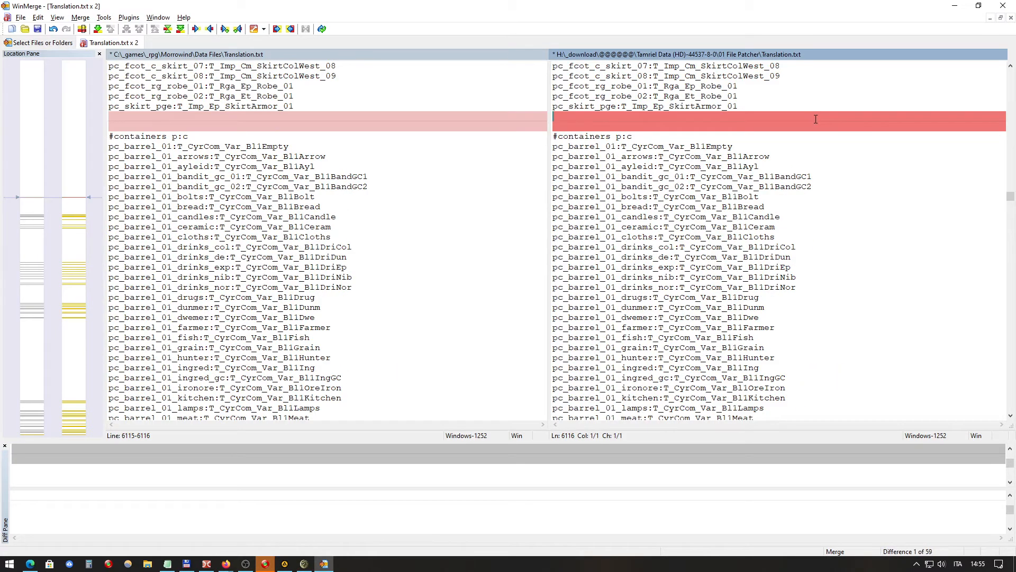
pyautogui.hotkey('ctrl', 'z')
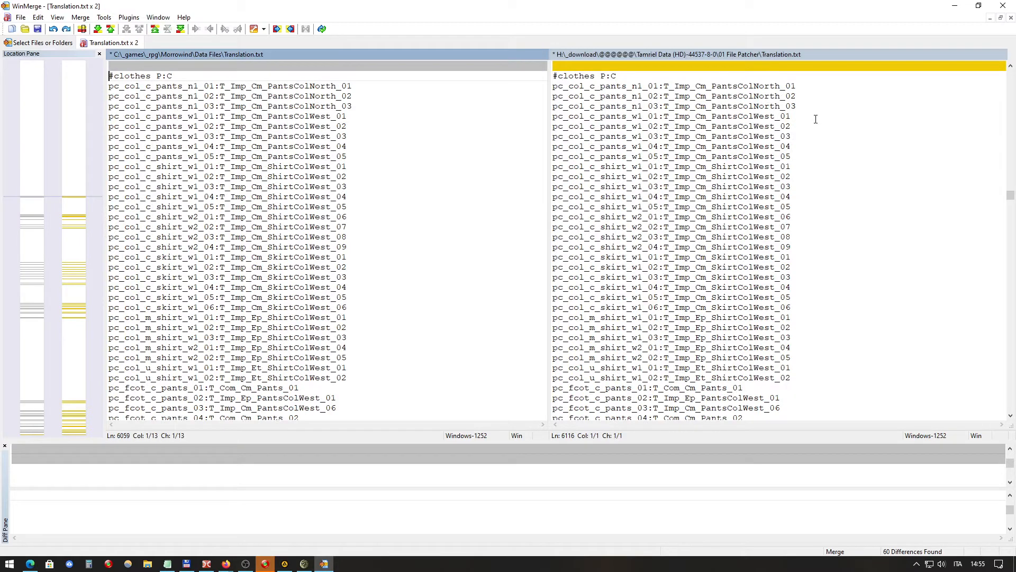
# Step: Examine the pc_bookskill mappings above the clothes P:C section and copy the blank line above that section into the Data Files version
pyautogui.scroll(5, 816, 119)
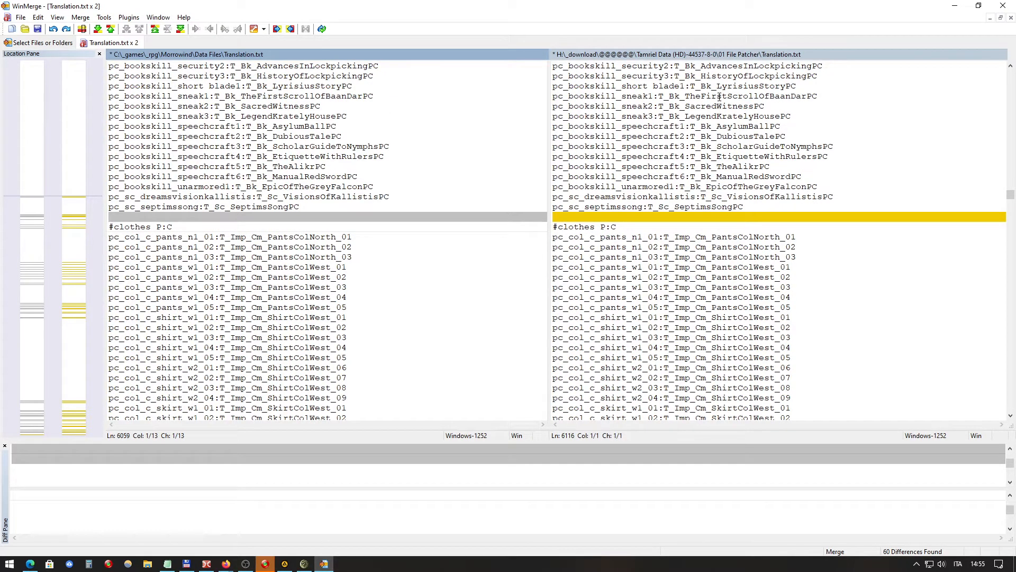
pyautogui.click(713, 97)
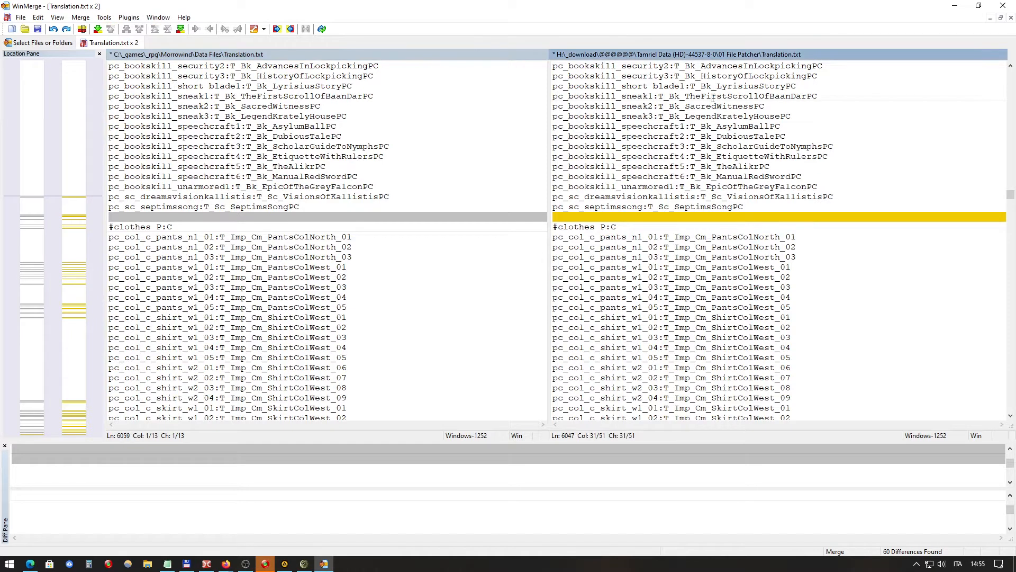
pyautogui.scroll(6, 714, 97)
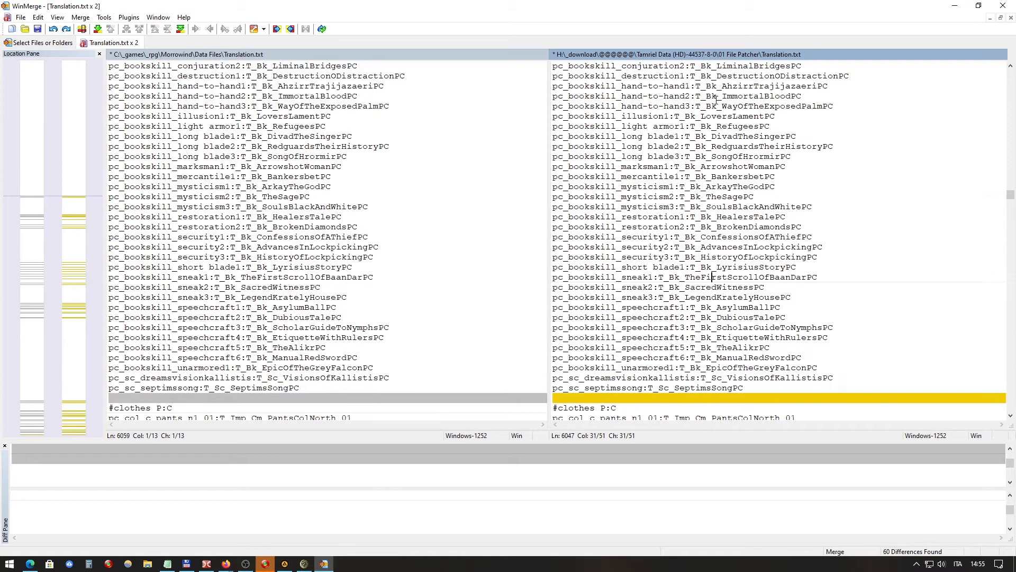
pyautogui.click(733, 106)
pyautogui.hotkey('alt', 'Down')
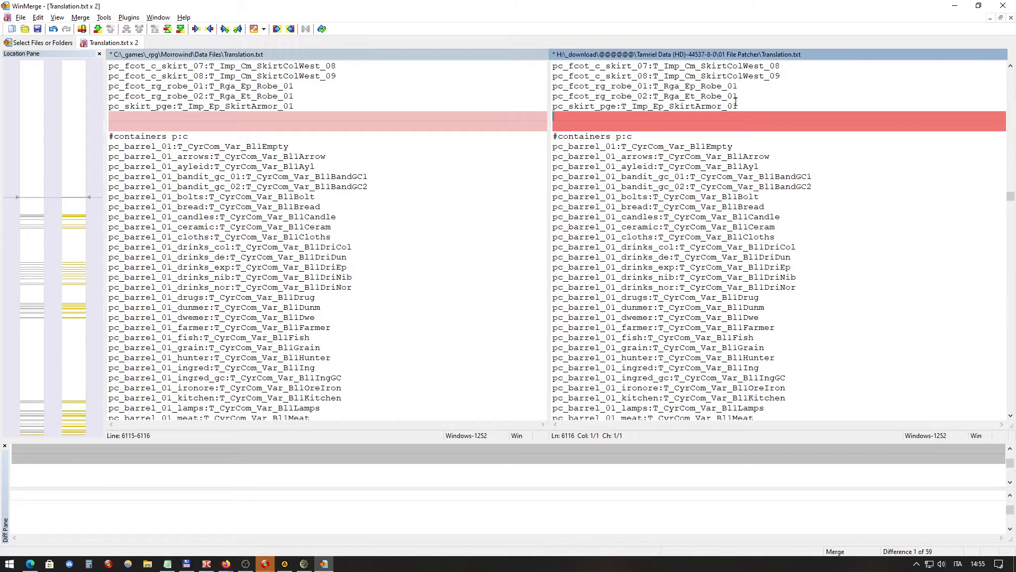
# Step: Copy the blank-line differences from above the containers p:c section through above the p:c enchantments section into the Data Files version
pyautogui.hotkey('alt', 'Left')
pyautogui.hotkey('alt', 'Down')
pyautogui.hotkey('alt', 'Left')
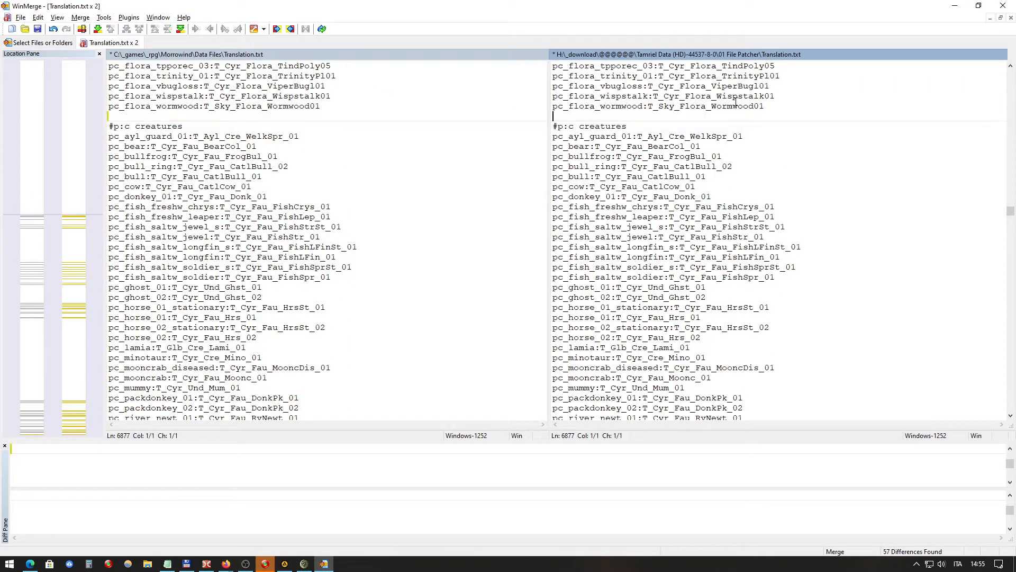
pyautogui.hotkey('alt', 'Down')
pyautogui.hotkey('alt', 'Left')
pyautogui.hotkey('alt', 'Down')
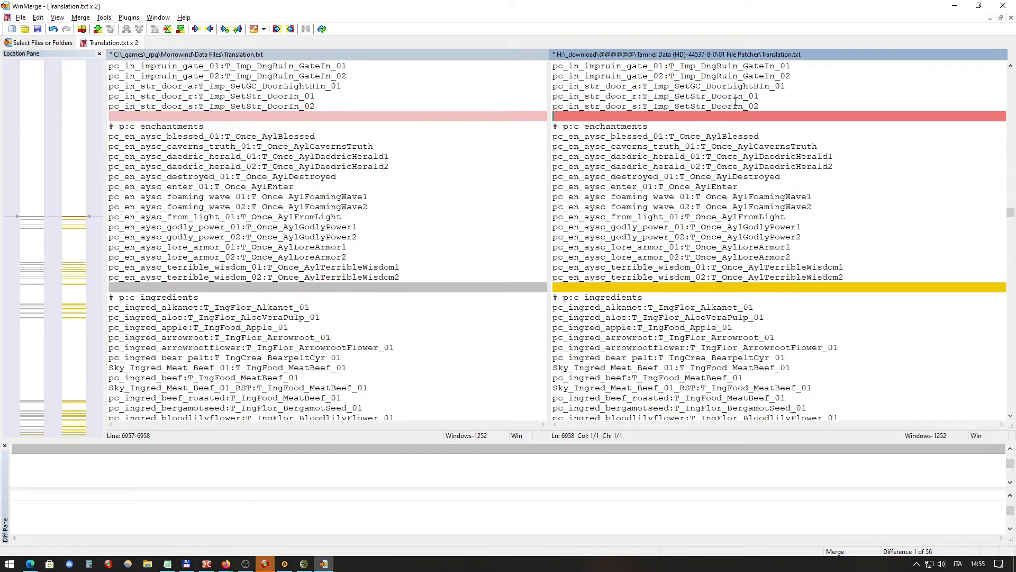
pyautogui.hotkey('alt', 'Left')
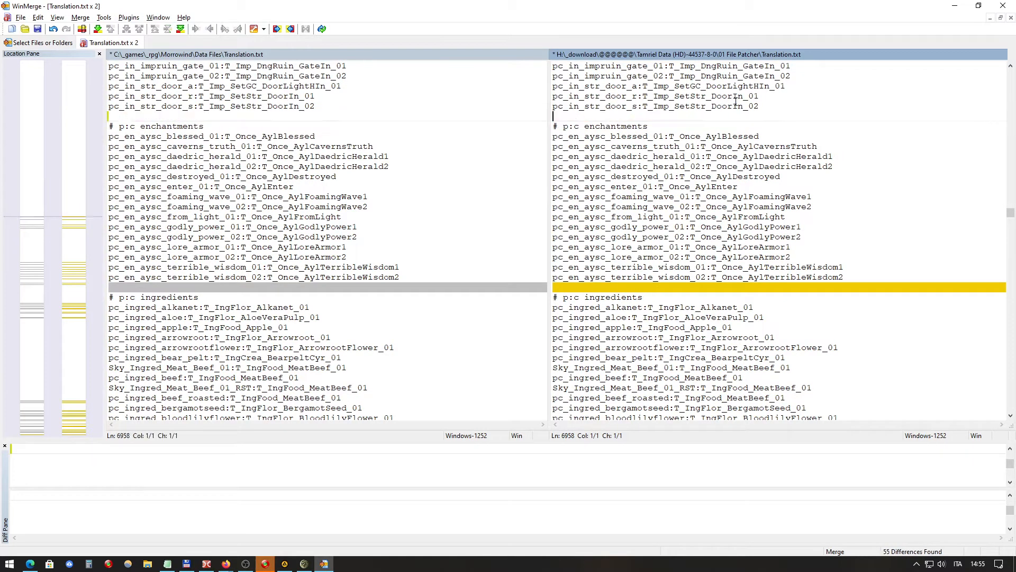
# Step: Copy the blank lines above the p:c ingredients, levelled creatures and Levelled items sections into the Data Files version
pyautogui.hotkey('alt', 'Down')
pyautogui.hotkey('alt', 'Left')
pyautogui.hotkey('alt', 'Down')
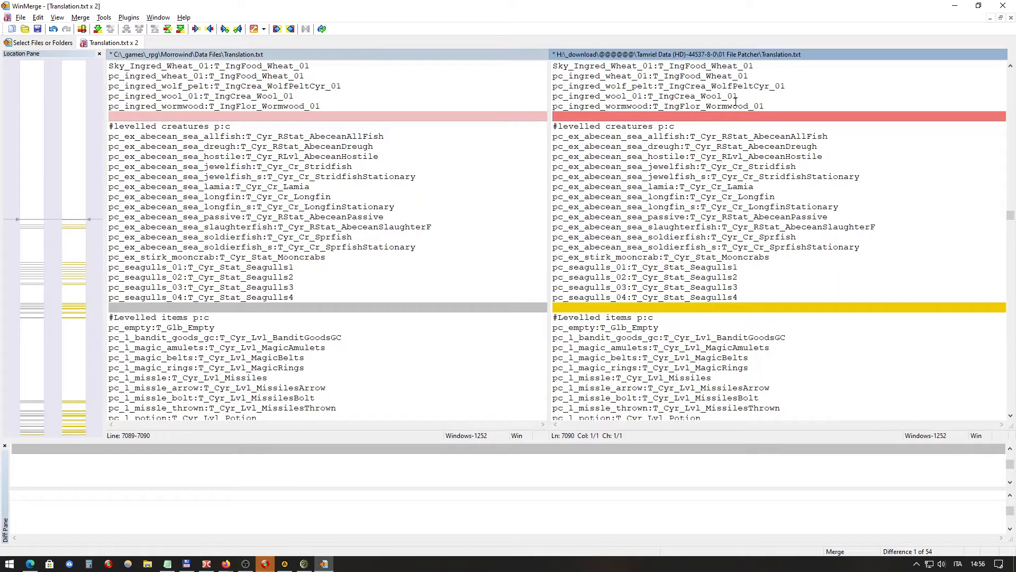
pyautogui.hotkey('alt', 'Left')
pyautogui.hotkey('alt', 'Down')
pyautogui.hotkey('alt', 'Left')
# Step: Copy the blank lines above the lights p:c, misc items p:c and spells p:c sections into the Data Files version
pyautogui.hotkey('alt', 'Down')
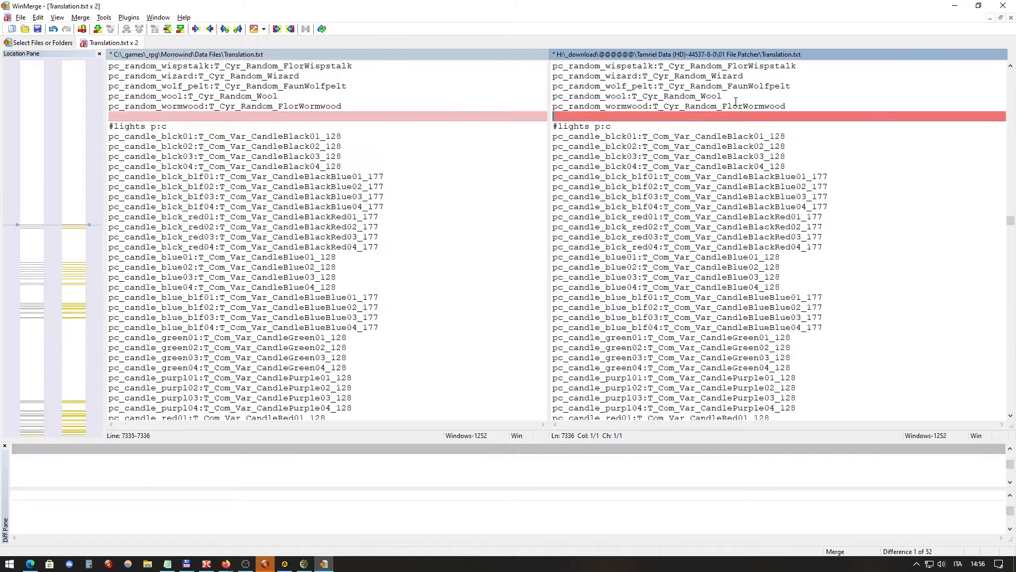
pyautogui.hotkey('alt', 'Left')
pyautogui.hotkey('alt', 'Down')
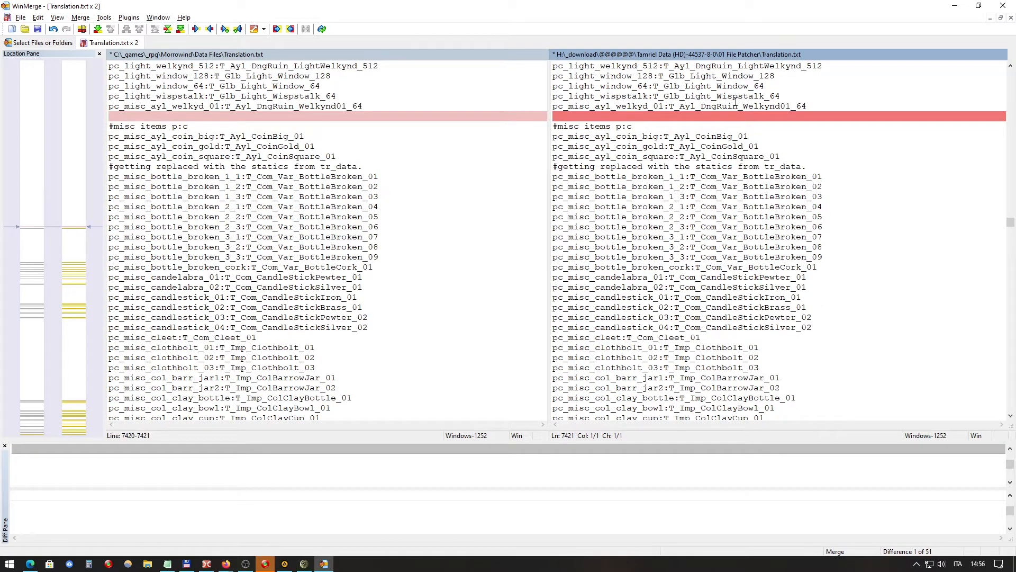
pyautogui.hotkey('alt', 'Left')
pyautogui.hotkey('alt', 'Down')
pyautogui.hotkey('alt', 'Left')
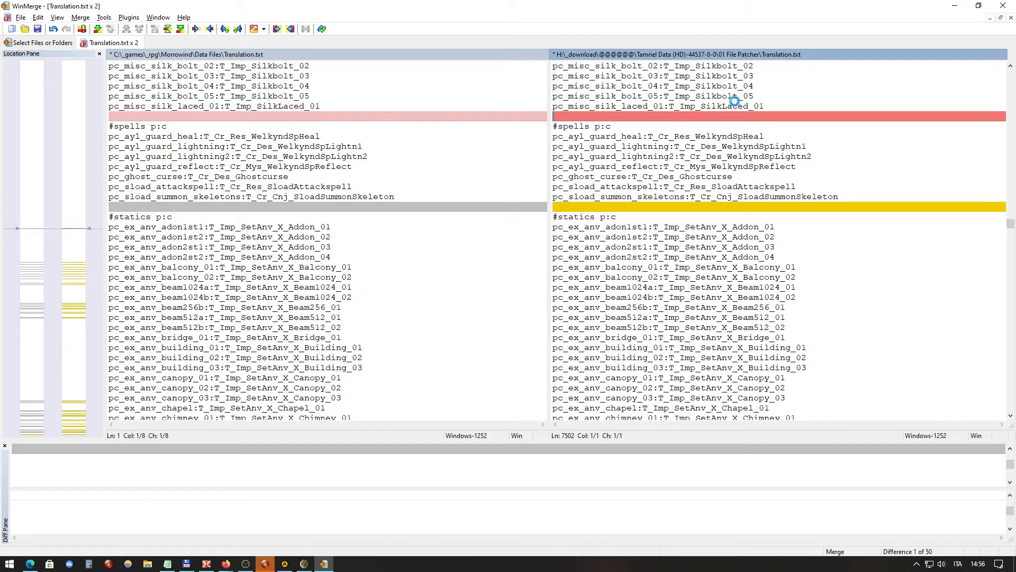
# Step: Copy the blank lines above the statics p:c, weapons p:c and skyrim activators sections into the Data Files version
pyautogui.hotkey('alt', 'Down')
pyautogui.hotkey('alt', 'Left')
pyautogui.hotkey('alt', 'Down')
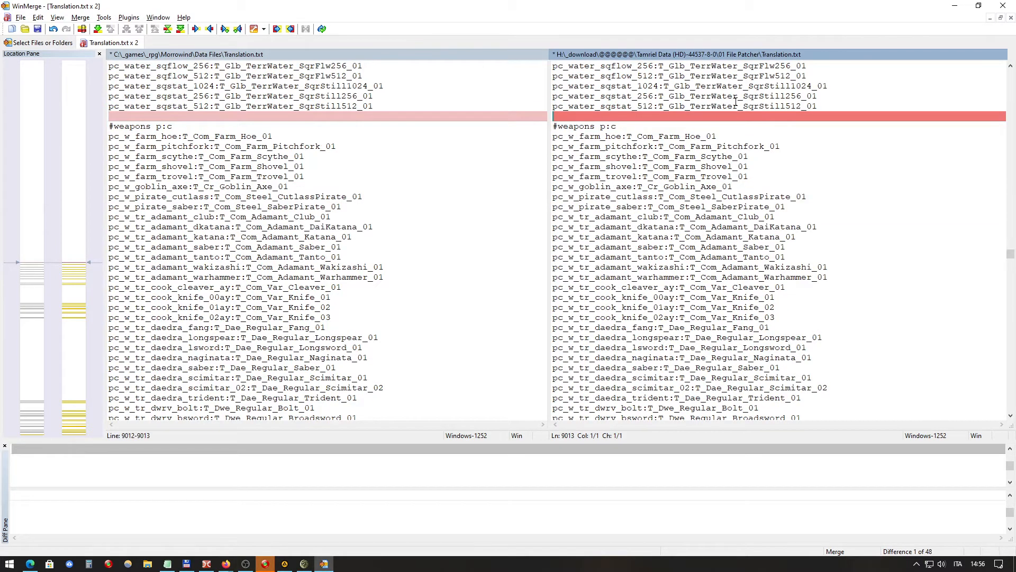
pyautogui.hotkey('alt', 'Left')
pyautogui.hotkey('alt', 'Down')
pyautogui.hotkey('alt', 'Left')
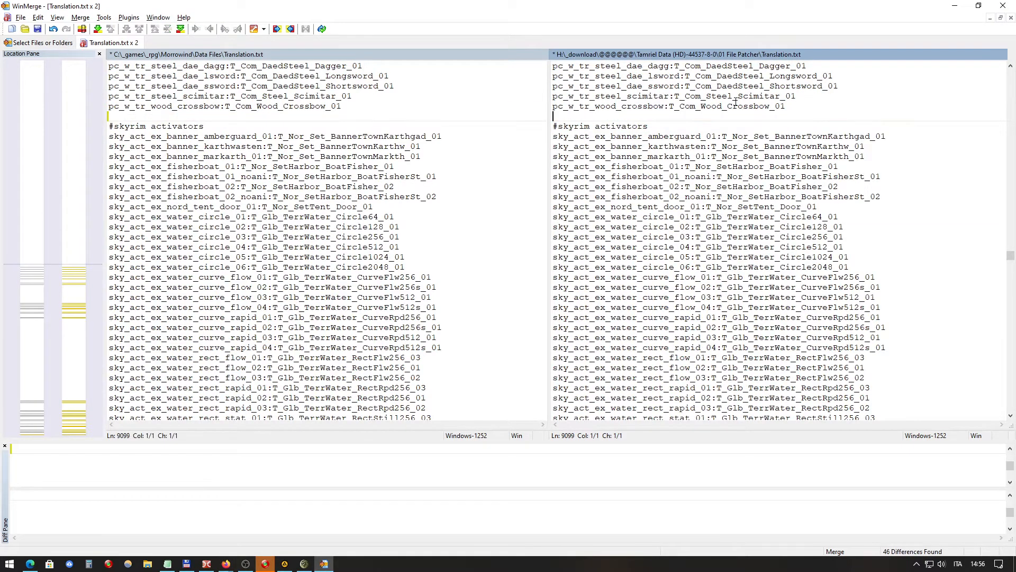
# Step: Copy the blank-line differences from below the skyrim activators section through above Armors SHOTN into the Data Files version
pyautogui.hotkey('alt', 'Down')
pyautogui.hotkey('alt', 'Left')
pyautogui.hotkey('alt', 'Down')
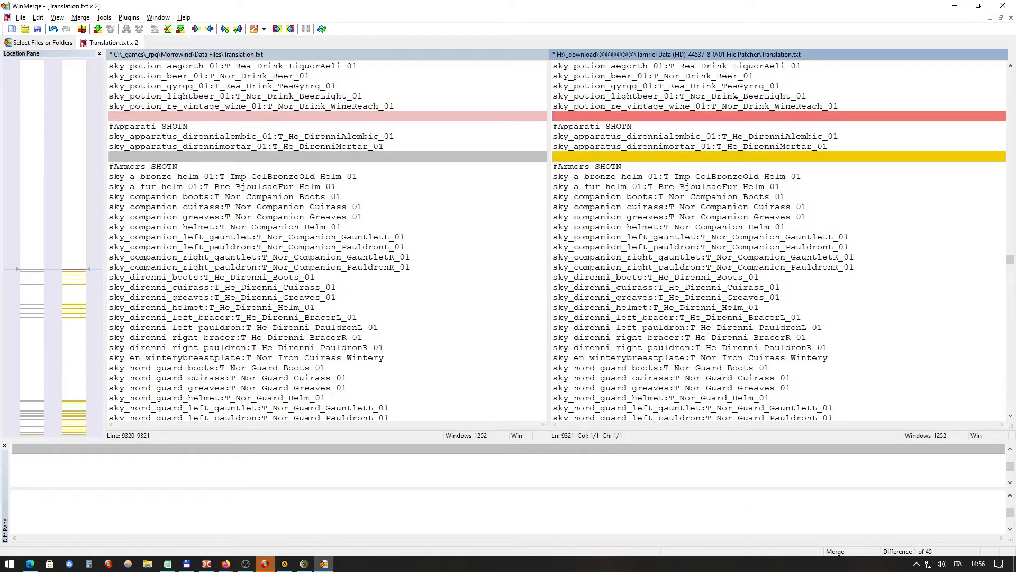
pyautogui.hotkey('alt', 'Left')
pyautogui.hotkey('alt', 'Down')
pyautogui.hotkey('alt', 'Left')
# Step: Copy the blank-line differences from above body parts armor SHOTN through above clothing bodyparts SHOTN into the Data Files version
pyautogui.hotkey('alt', 'Down')
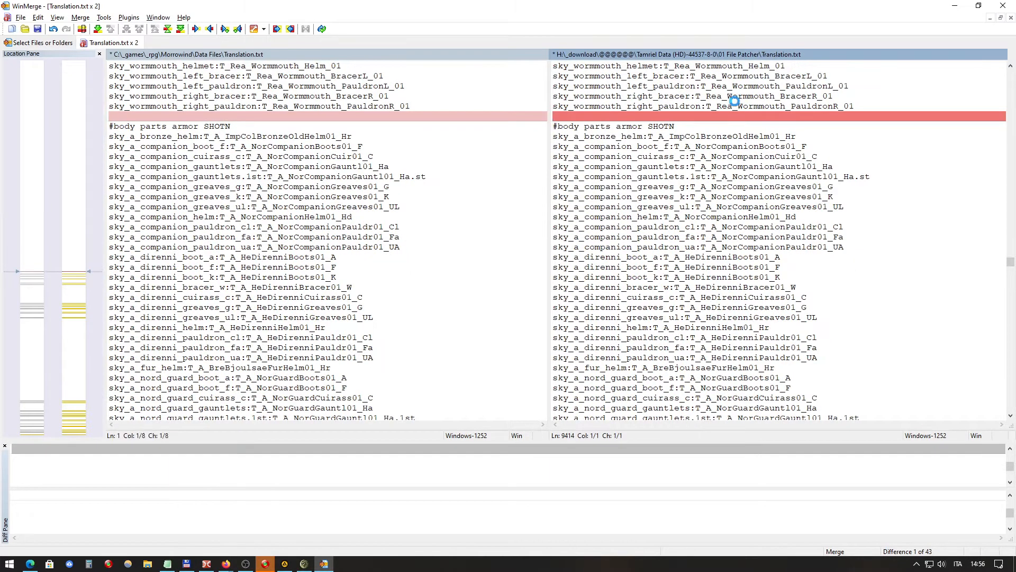
pyautogui.hotkey('alt', 'Left')
pyautogui.hotkey('alt', 'Down')
pyautogui.hotkey('alt', 'Left')
pyautogui.hotkey('alt', 'Down')
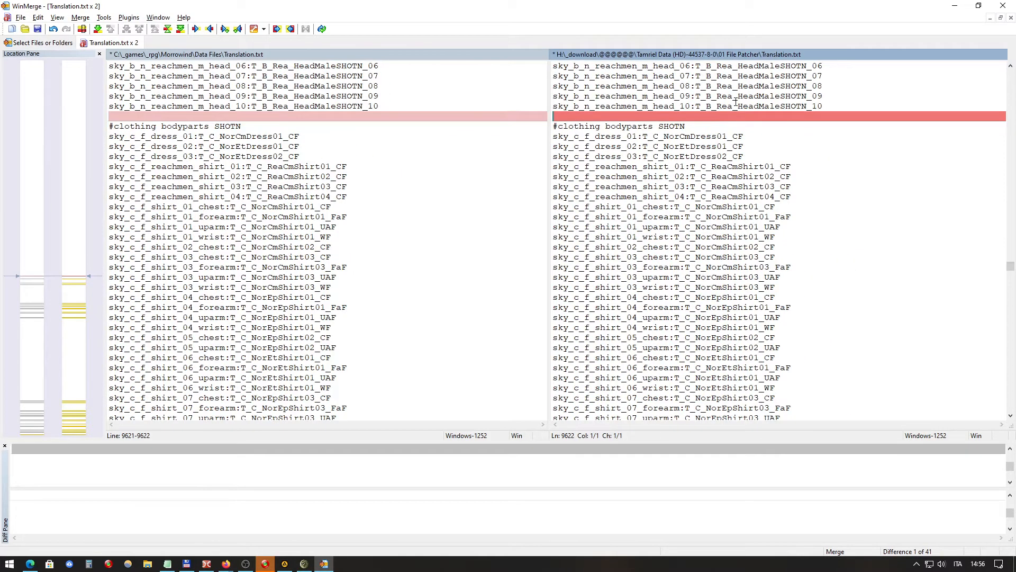
pyautogui.hotkey('alt', 'Left')
# Step: Copy the blank-line differences from below clothing bodyparts SHOTN through above skyrim creatures into the Data Files version
pyautogui.hotkey('alt', 'Down')
pyautogui.hotkey('alt', 'Left')
pyautogui.hotkey('alt', 'Down')
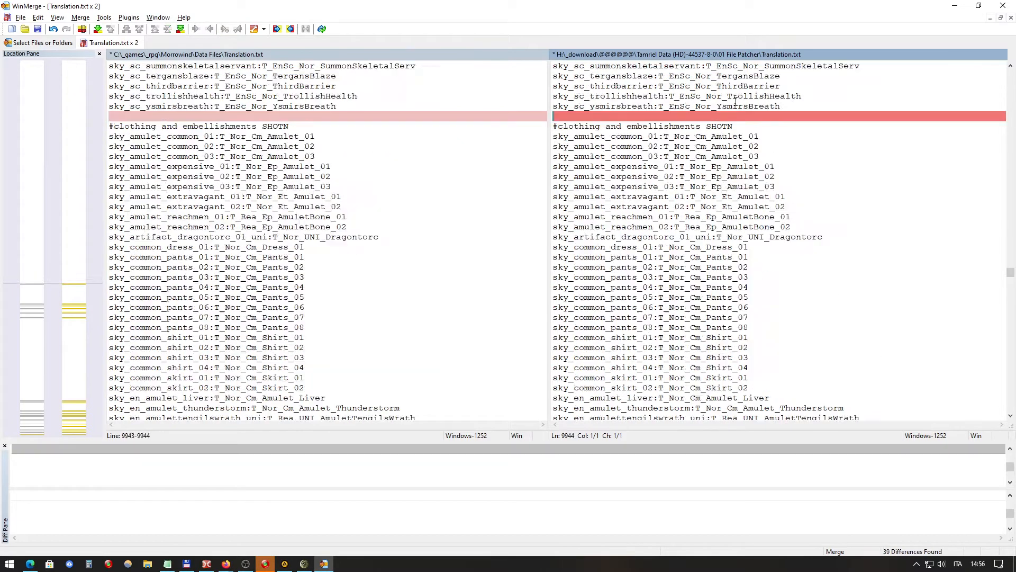
pyautogui.hotkey('alt', 'Left')
pyautogui.hotkey('alt', 'Down')
pyautogui.hotkey('alt', 'Left')
pyautogui.hotkey('alt', 'Down')
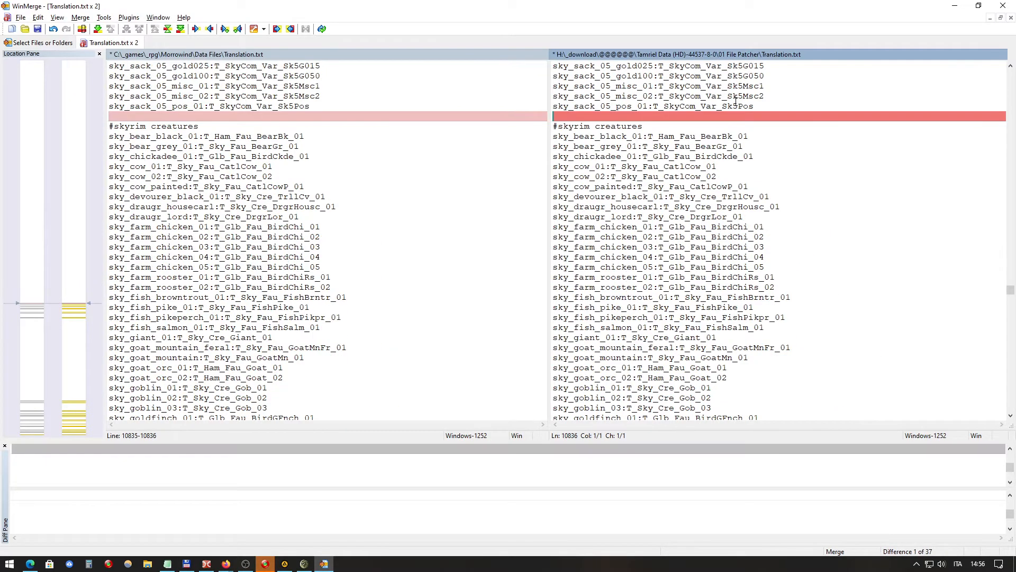
pyautogui.hotkey('alt', 'Left')
# Step: Copy the blank-line differences from below skyrim creatures through above levelled creatures SHOTN into the Data Files version
pyautogui.hotkey('alt', 'Down')
pyautogui.hotkey('alt', 'Left')
pyautogui.hotkey('alt', 'Down')
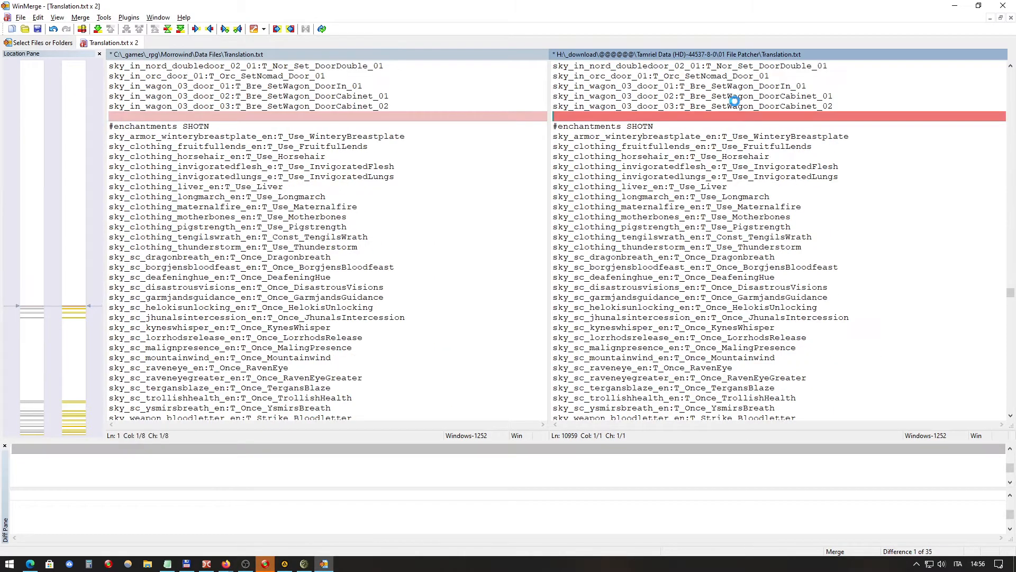
pyautogui.hotkey('alt', 'Left')
pyautogui.hotkey('alt', 'Down')
pyautogui.hotkey('alt', 'Left')
pyautogui.hotkey('alt', 'Down')
pyautogui.hotkey('alt', 'Left')
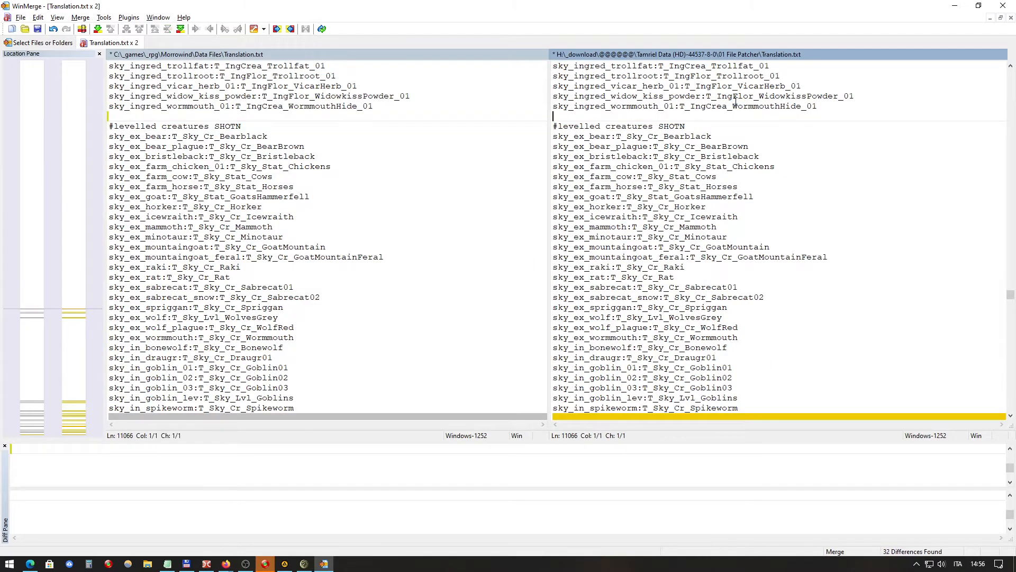
# Step: Copy the next two blank-line differences, through the one above lights SHOTN, into the Data Files version
pyautogui.hotkey('alt', 'Down')
pyautogui.hotkey('alt', 'Left')
pyautogui.hotkey('alt', 'Down')
pyautogui.hotkey('alt', 'Left')
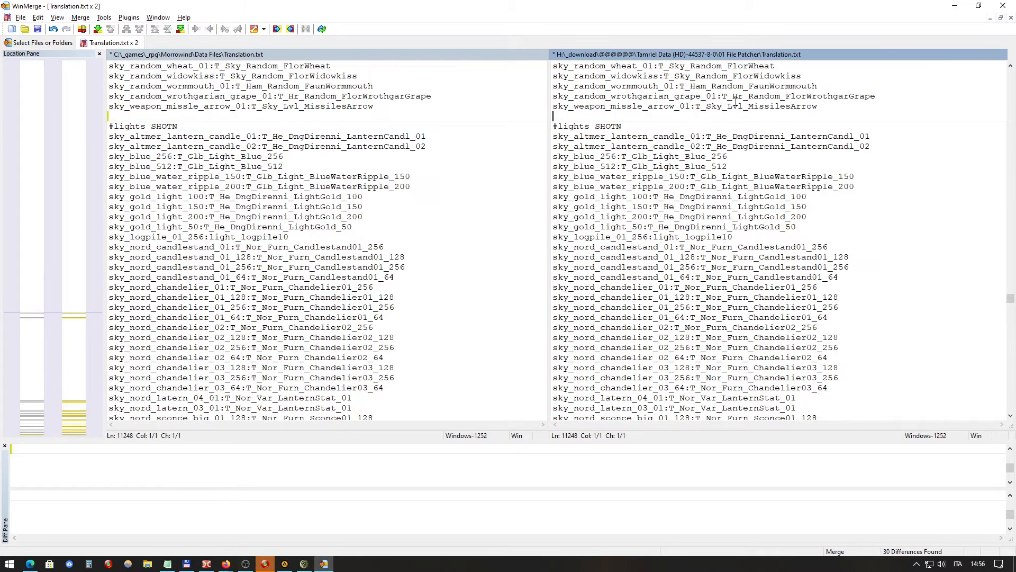
# Step: Copy the blank-line differences from below lights SHOTN through above statics SHOTN into the Data Files version
pyautogui.hotkey('alt', 'Down')
pyautogui.hotkey('alt', 'Left')
pyautogui.hotkey('alt', 'Down')
pyautogui.hotkey('alt', 'Left')
pyautogui.hotkey('alt', 'Down')
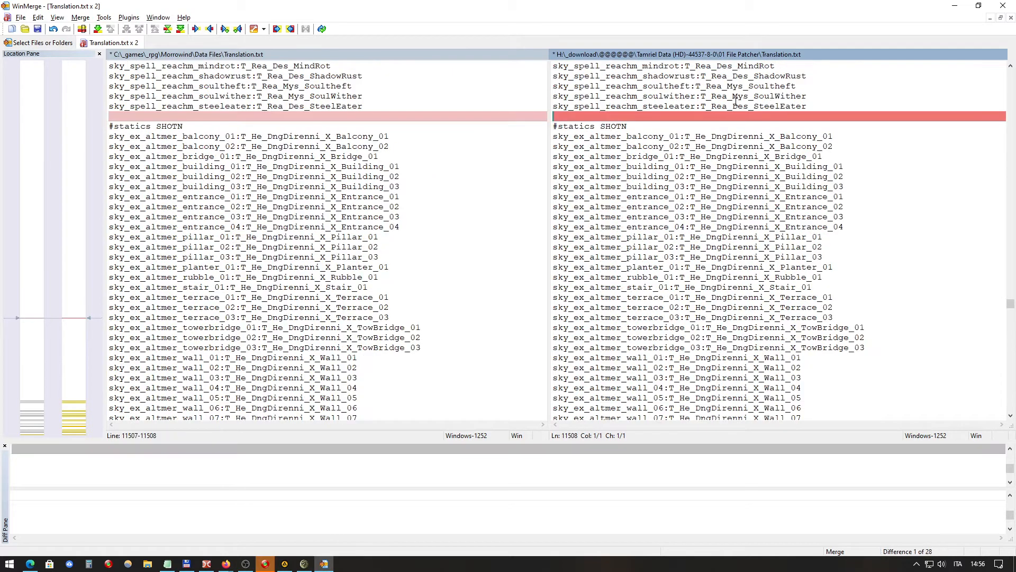
pyautogui.hotkey('alt', 'Left')
# Step: Copy the blank-line differences from below statics SHOTN through above the new objects added by recent data updates section into the Data Files version
pyautogui.hotkey('alt', 'Down')
pyautogui.hotkey('alt', 'Left')
pyautogui.hotkey('alt', 'Down')
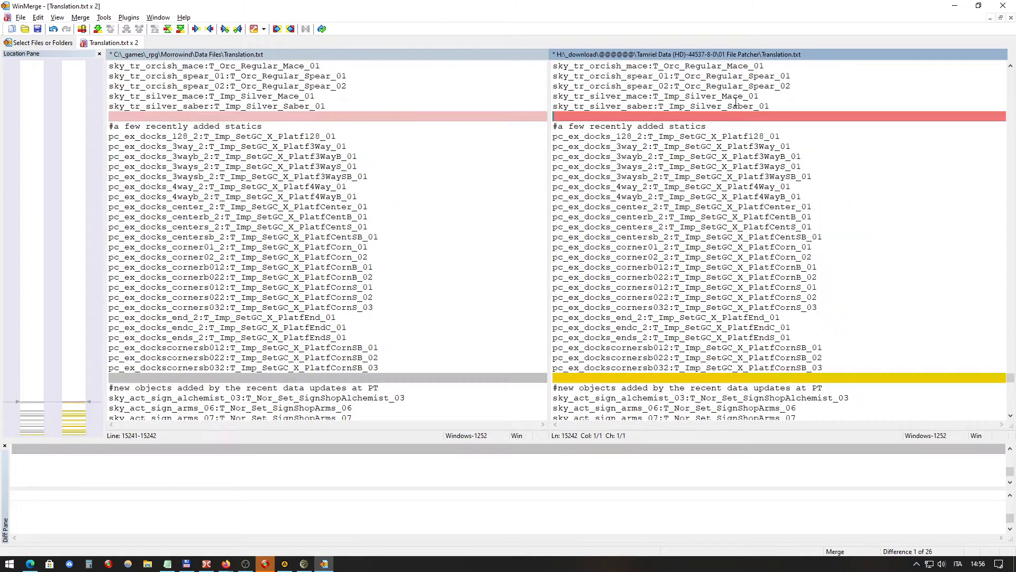
pyautogui.hotkey('alt', 'Left')
pyautogui.hotkey('alt', 'Down')
pyautogui.hotkey('alt', 'Left')
# Step: Copy the blank lines above the Factions, Groundtextures and scripts P:C & SHOTN sections into the Data Files version
pyautogui.hotkey('alt', 'Down')
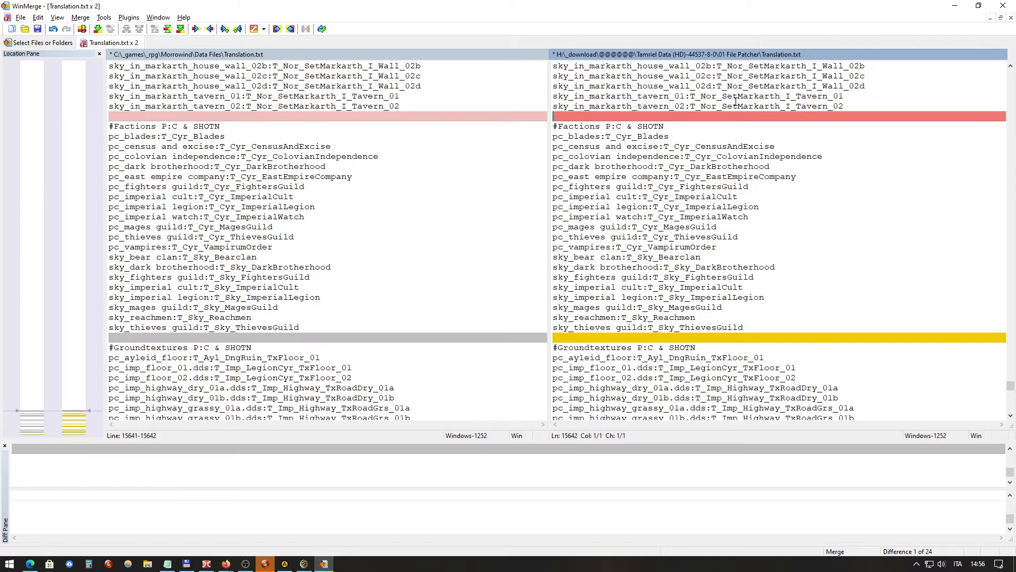
pyautogui.hotkey('alt', 'Left')
pyautogui.hotkey('alt', 'Down')
pyautogui.hotkey('alt', 'Left')
pyautogui.hotkey('alt', 'Down')
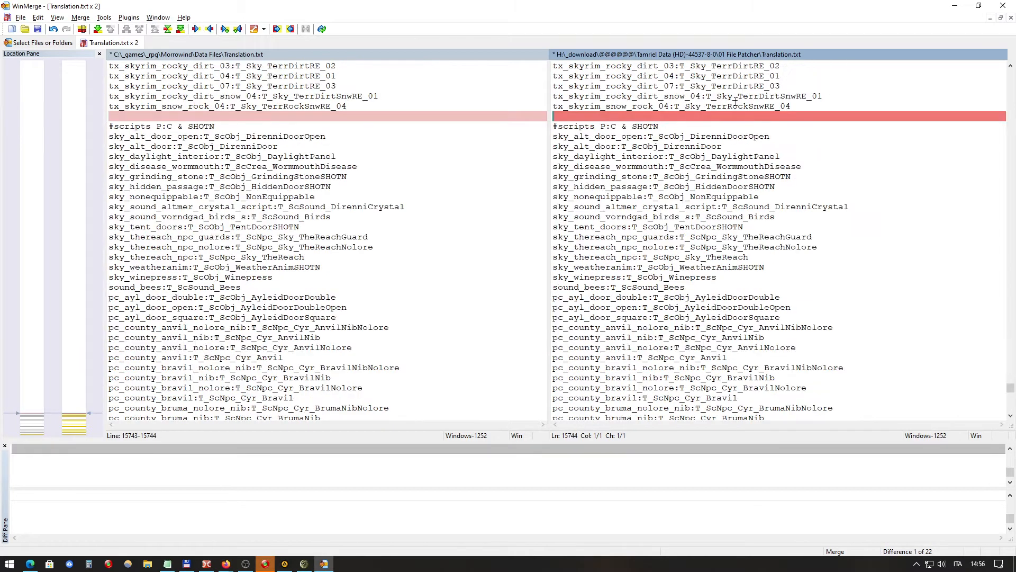
pyautogui.hotkey('alt', 'Left')
# Step: Copy the blank lines above the Sounds P:C & SHOTN, Classes TR and Factions TR sections into the Data Files version
pyautogui.hotkey('alt', 'Down')
pyautogui.hotkey('alt', 'Left')
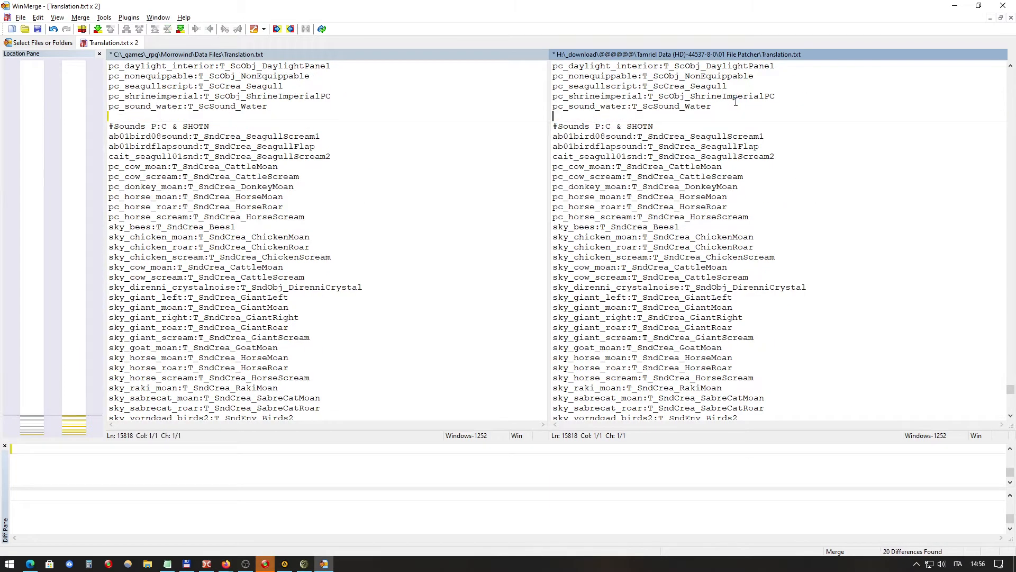
pyautogui.hotkey('alt', 'Down')
pyautogui.hotkey('alt', 'Left')
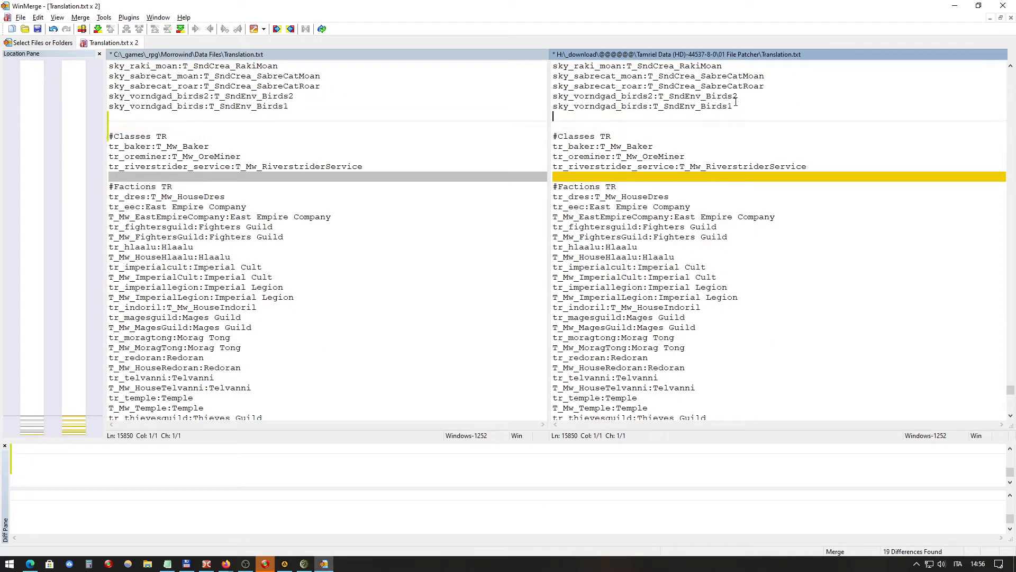
pyautogui.hotkey('alt', 'Down')
pyautogui.hotkey('alt', 'Left')
# Step: Copy the blank lines above the Groundtextures TR, Scripts TR and Sounds TR sections into the Data Files version
pyautogui.hotkey('alt', 'Down')
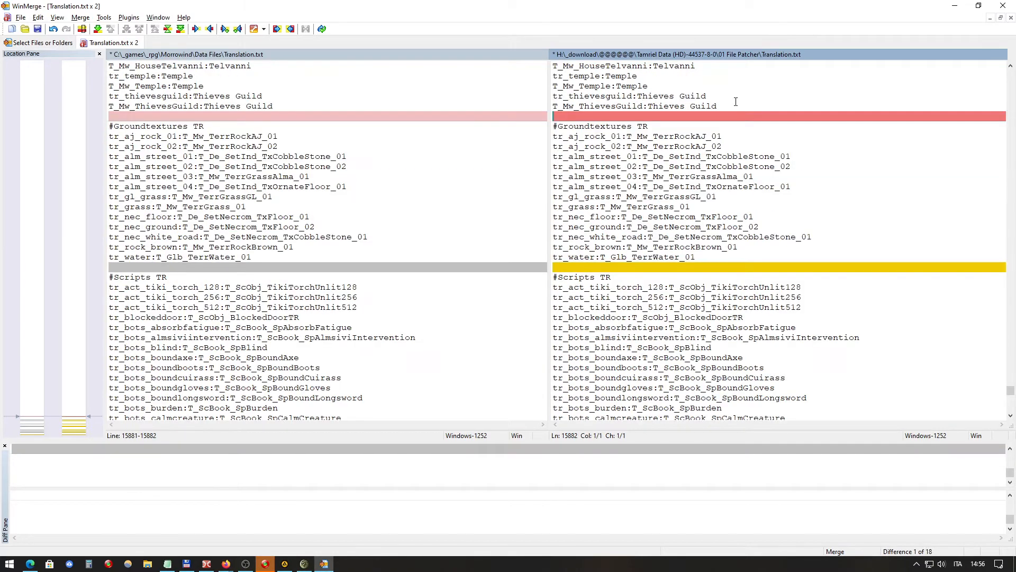
pyautogui.hotkey('alt', 'Left')
pyautogui.hotkey('alt', 'Down')
pyautogui.hotkey('alt', 'Left')
pyautogui.hotkey('alt', 'Down')
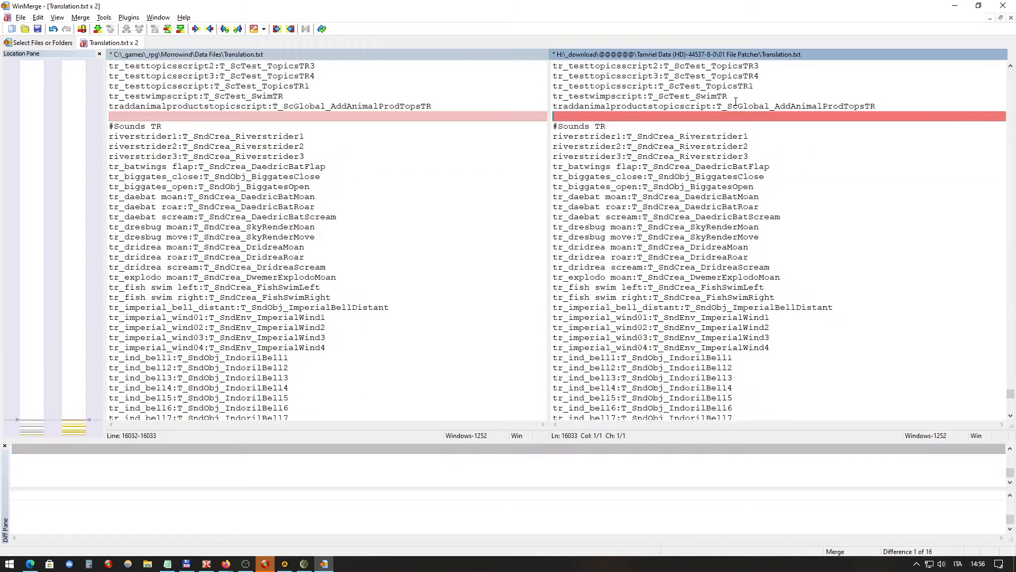
pyautogui.hotkey('alt', 'Left')
# Step: Copy the blank lines above the classes p:c & shotn, recent additions to PC_Data and PC_ImpGuard Random entries into the Data Files version
pyautogui.hotkey('alt', 'Down')
pyautogui.hotkey('alt', 'Left')
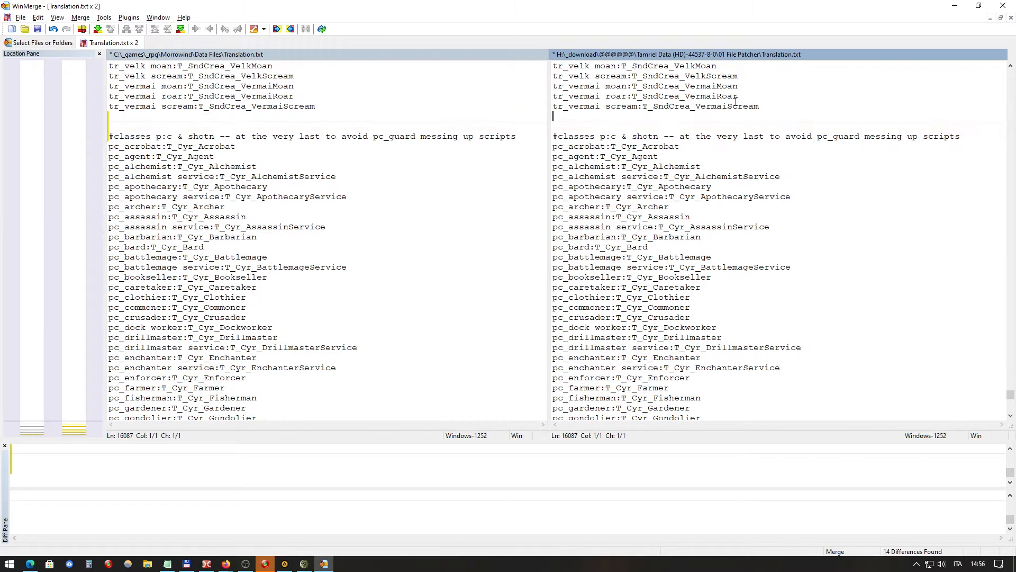
pyautogui.hotkey('alt', 'Down')
pyautogui.hotkey('alt', 'Left')
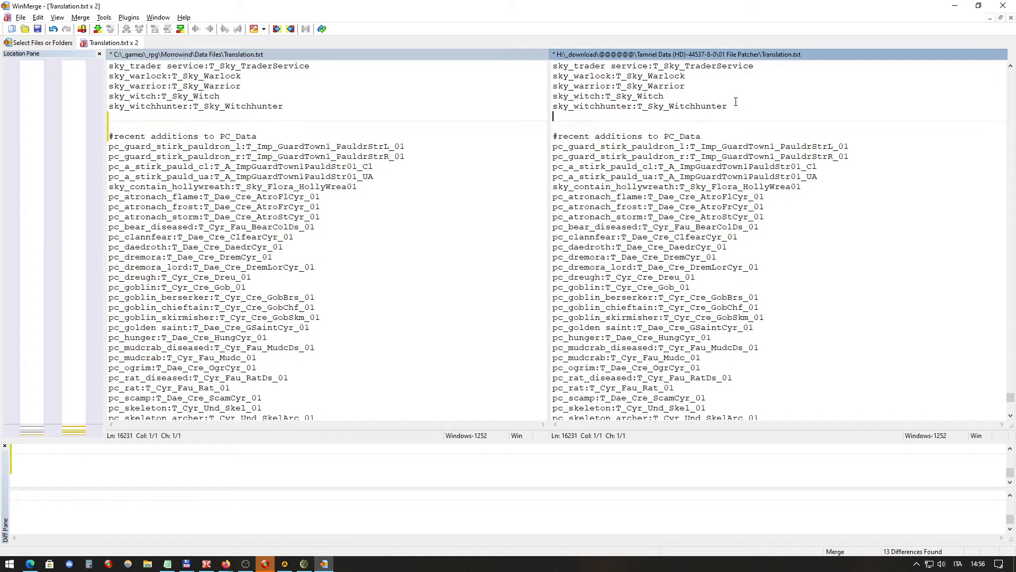
pyautogui.hotkey('alt', 'Down')
pyautogui.hotkey('alt', 'Left')
# Step: Copy the blank lines above the Armun Ashlands entry, Deprecated Signposts and Deprecated Books sections into the Data Files version
pyautogui.hotkey('alt', 'Down')
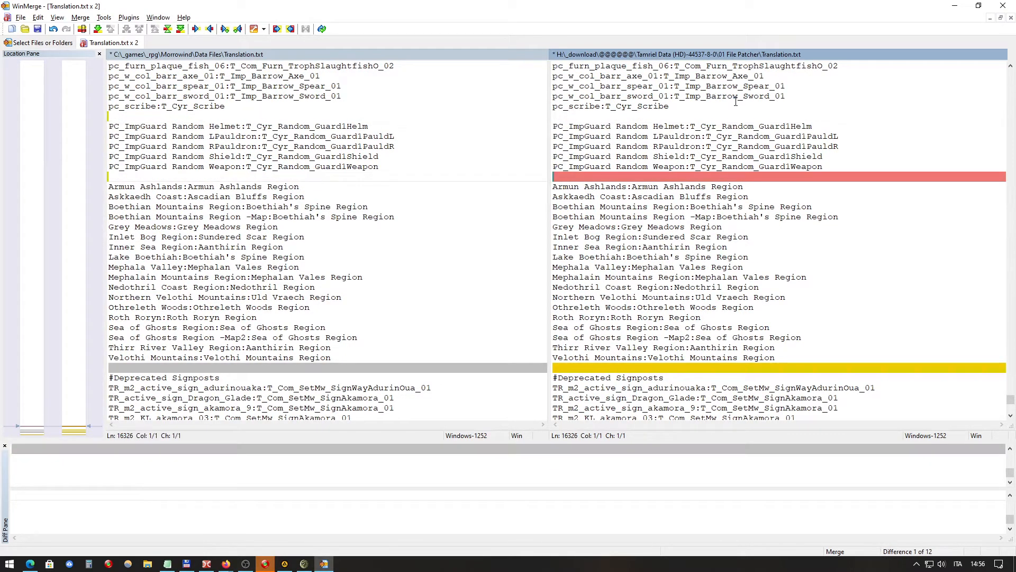
pyautogui.hotkey('alt', 'Left')
pyautogui.hotkey('alt', 'Down')
pyautogui.hotkey('alt', 'Left')
pyautogui.hotkey('alt', 'Down')
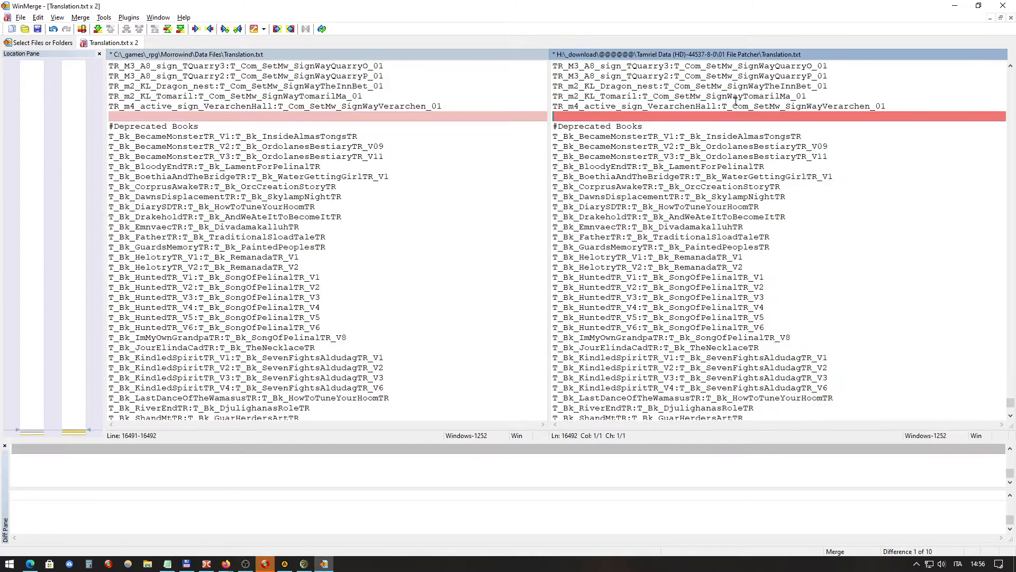
pyautogui.hotkey('alt', 'Left')
# Step: Copy the blank lines above the Deprecated Potions, TR Signposts and Lanterns sections into the Data Files version
pyautogui.hotkey('alt', 'Down')
pyautogui.hotkey('alt', 'Left')
pyautogui.hotkey('alt', 'Down')
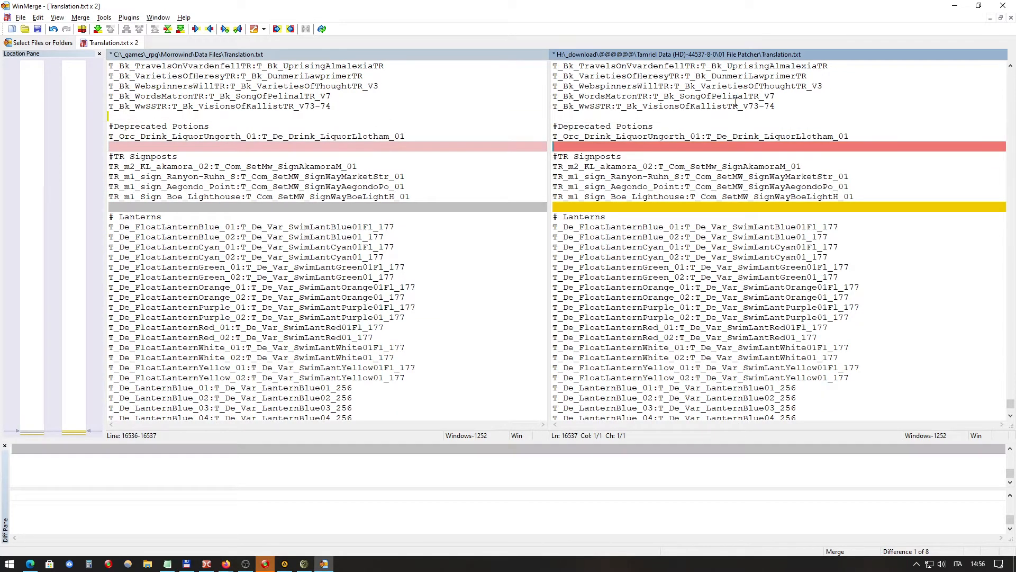
pyautogui.hotkey('alt', 'Left')
pyautogui.hotkey('alt', 'Down')
pyautogui.hotkey('alt', 'Left')
# Step: Copy the blank line above the Various section and the T_IngFood_BreadColovianMw_01 mapping into the Data Files version
pyautogui.hotkey('alt', 'Down')
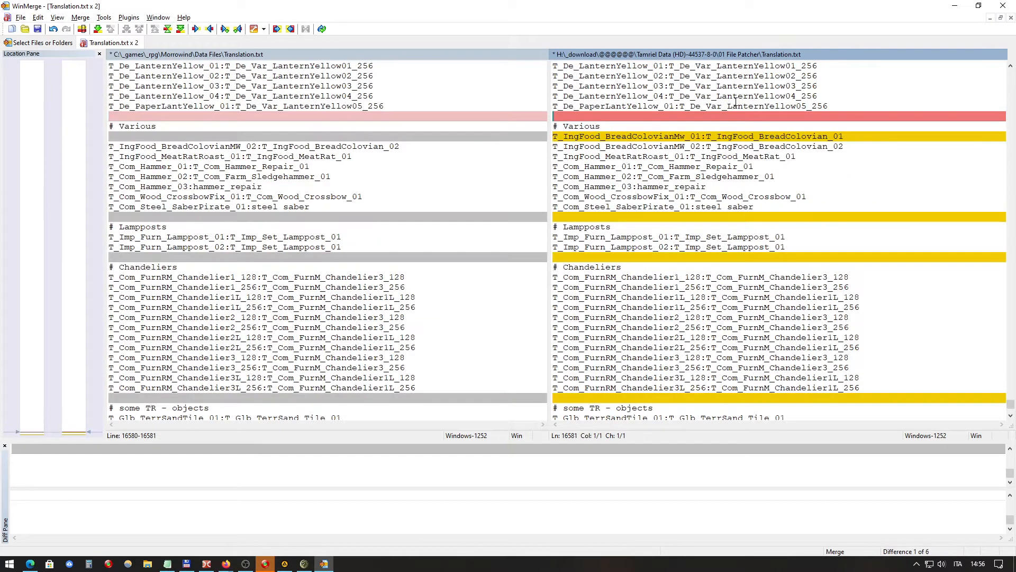
pyautogui.hotkey('alt', 'Left')
pyautogui.hotkey('alt', 'Down')
pyautogui.hotkey('alt', 'Left')
# Step: Copy the blank lines above the Lampposts, Chandeliers and some TR - objects sections into the Data Files version
pyautogui.hotkey('alt', 'Down')
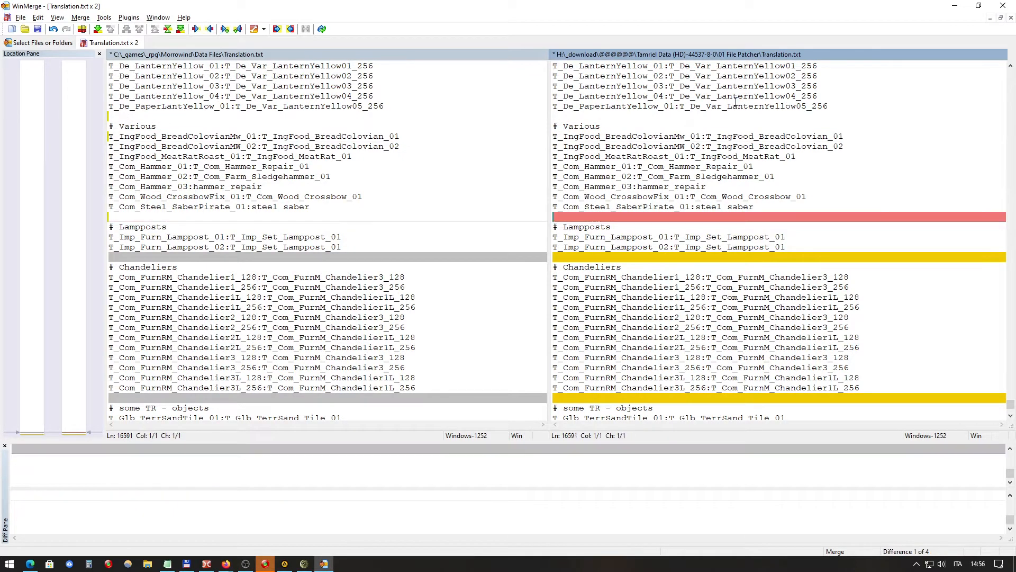
pyautogui.hotkey('alt', 'Left')
pyautogui.hotkey('alt', 'Down')
pyautogui.hotkey('alt', 'Left')
pyautogui.hotkey('alt', 'Down')
pyautogui.hotkey('alt', 'Left')
# Step: Resolve the last difference, at the end-of-file T_Com_Map_Akavir_02 line, so the Data Files version matches the 01 File Patcher version
pyautogui.hotkey('alt', 'Down')
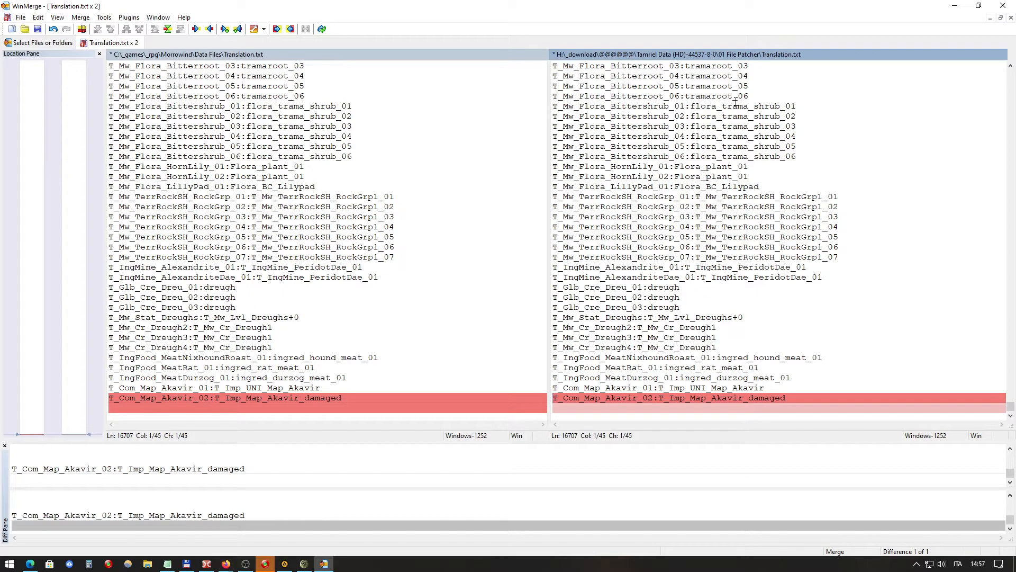
pyautogui.click(323, 399)
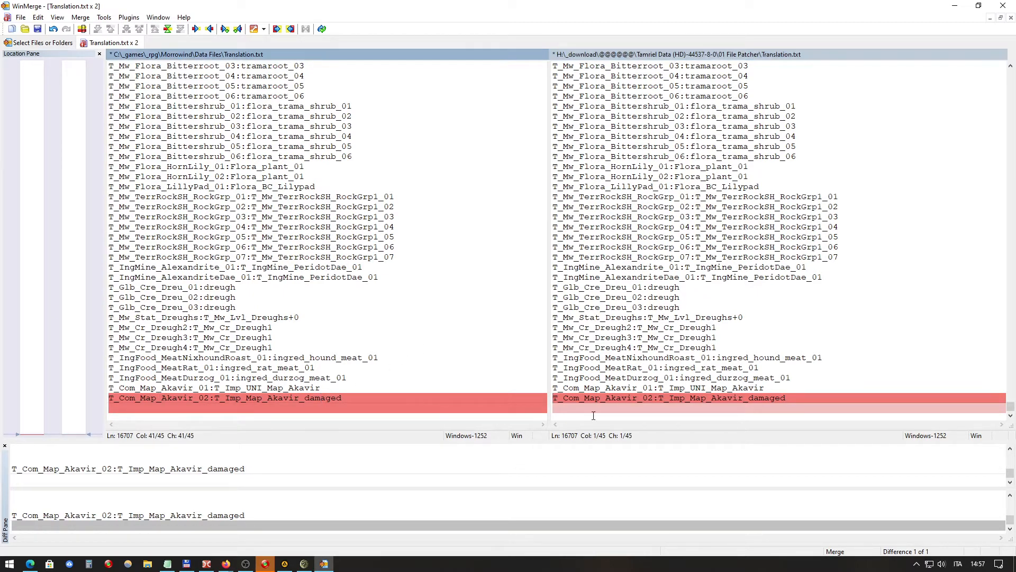
pyautogui.click(615, 399)
pyautogui.click(805, 401)
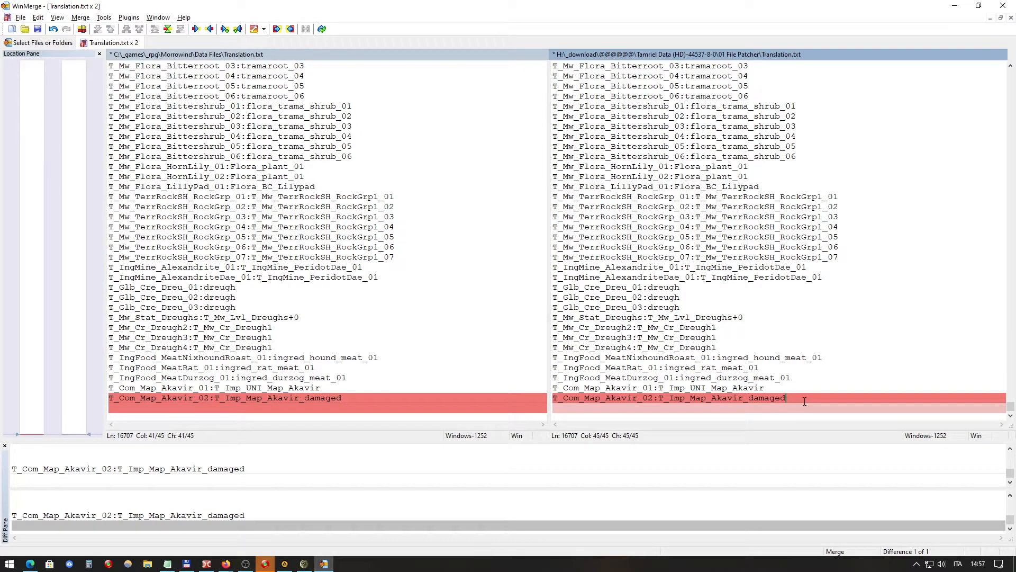
pyautogui.press('Delete')
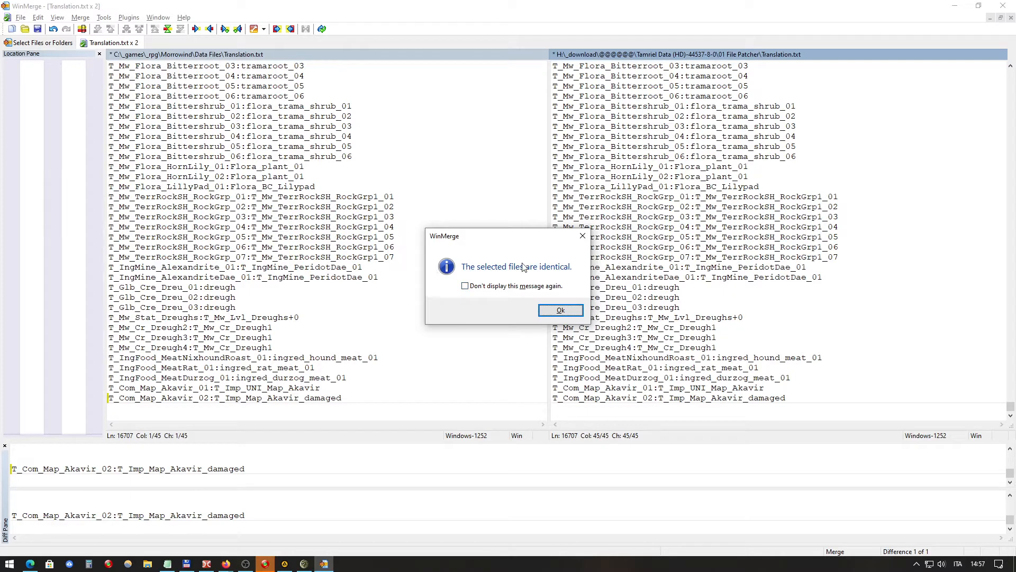
pyautogui.click(560, 310)
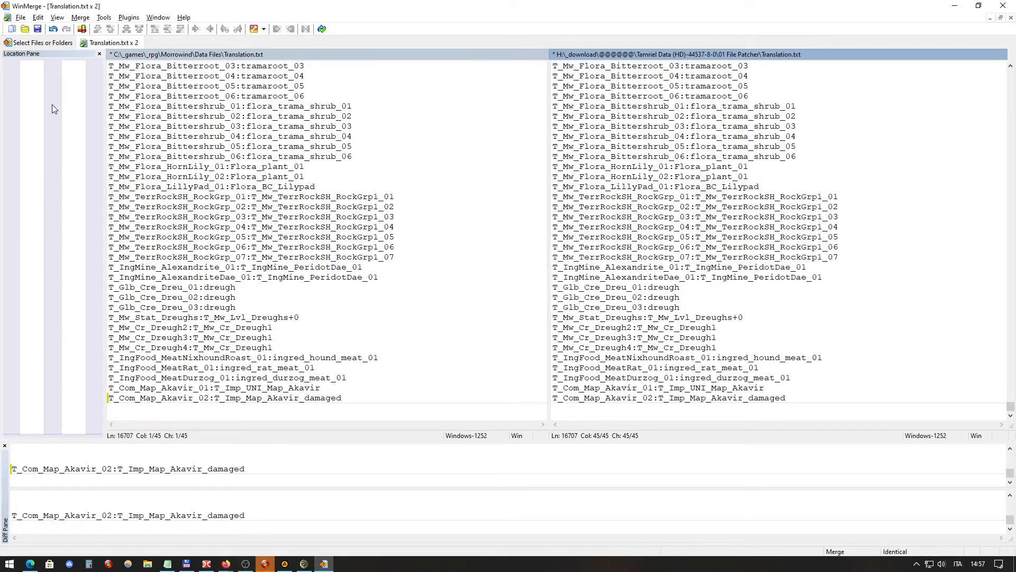
# Step: Save both merged Translation.txt files and close the comparison program
pyautogui.click(38, 29)
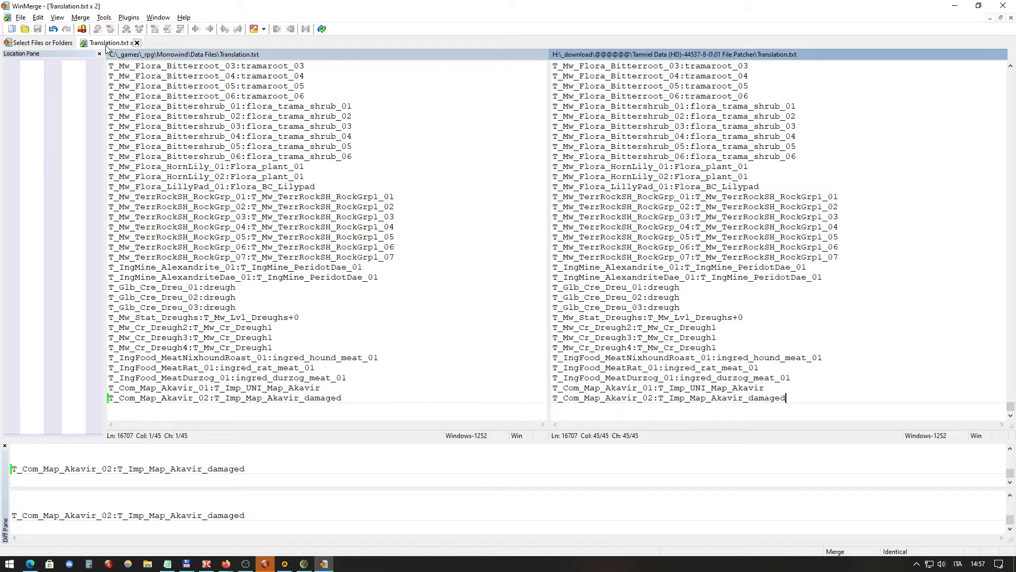
pyautogui.click(168, 86)
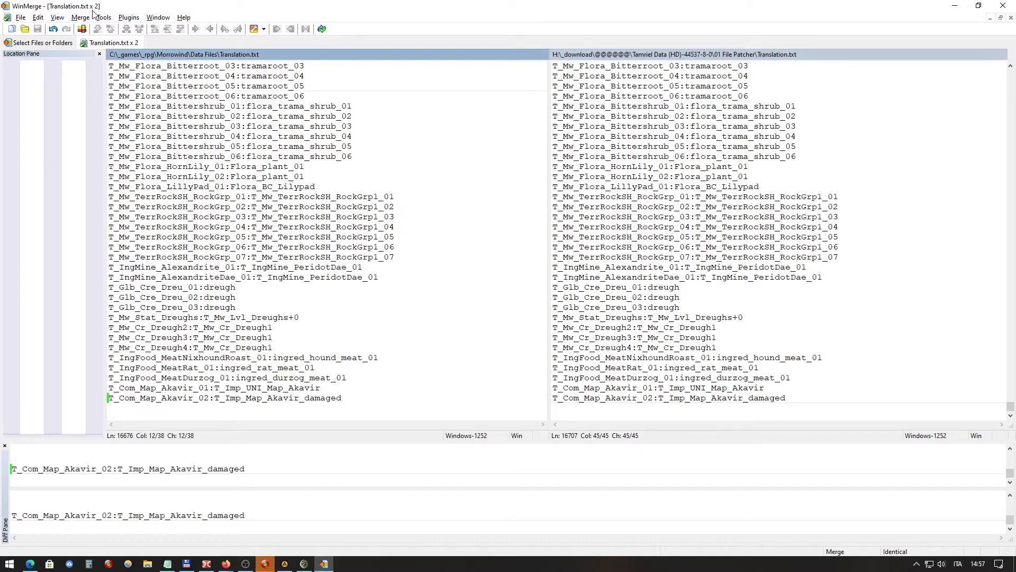
pyautogui.click(1008, 5)
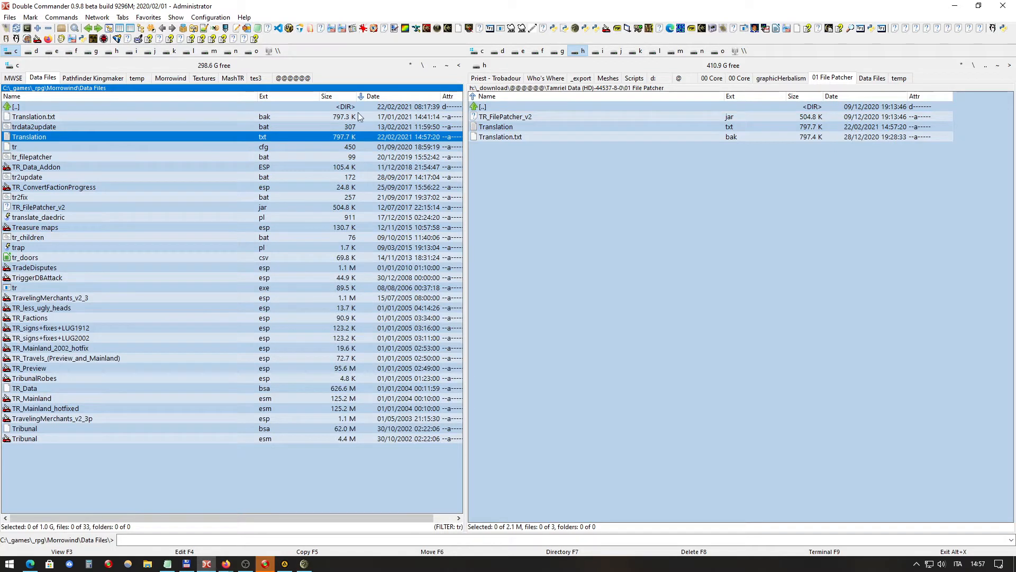
# Step: Check the saved Translation.txt entries in the Data Files and 01 File Patcher folders in Double Commander
pyautogui.click(410, 127)
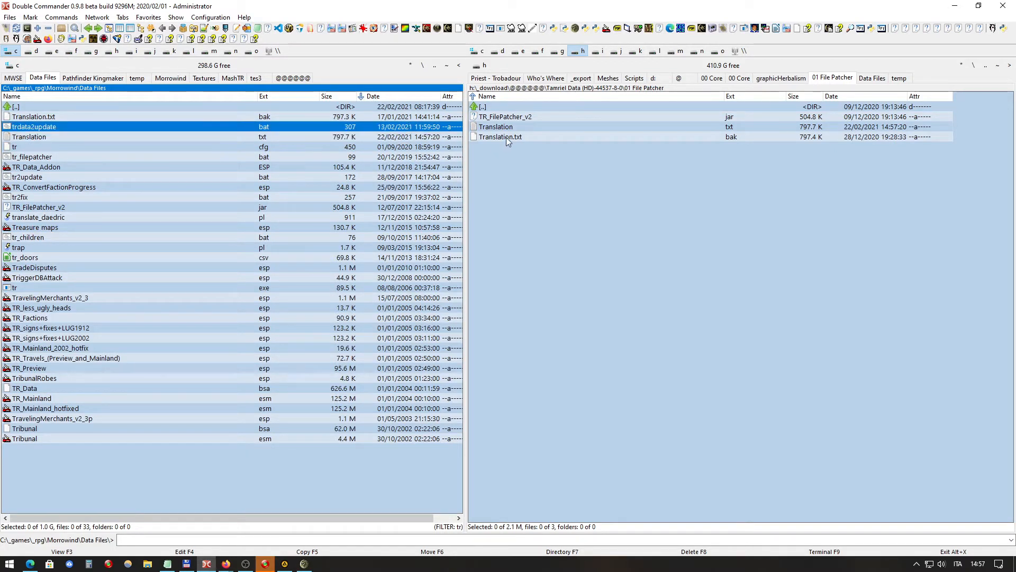
pyautogui.click(536, 127)
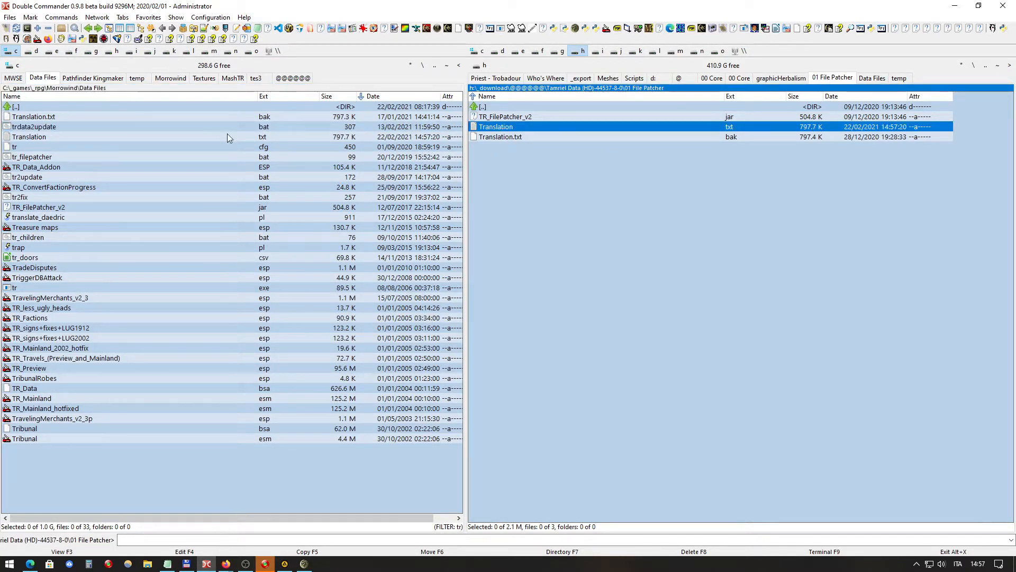
# Step: Compare by contents the Translation.txt files in the Data Files and 01 File Patcher folders, then deselect the Data Files copy
pyautogui.click(105, 135)
pyautogui.keyDown('ctrl'); pyautogui.click(495, 128); pyautogui.keyUp('ctrl')
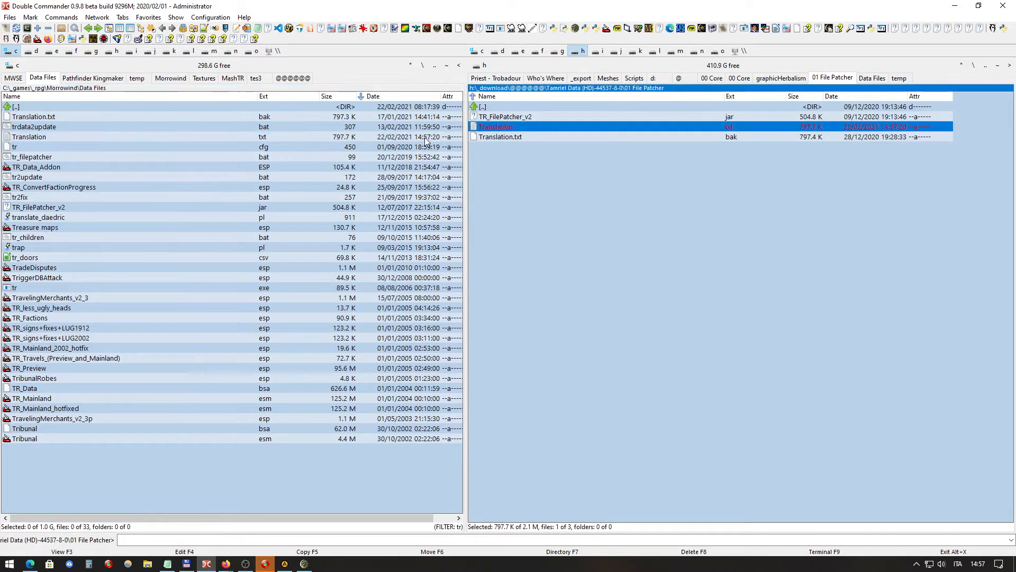
pyautogui.keyDown('ctrl'); pyautogui.click(423, 138); pyautogui.keyUp('ctrl')
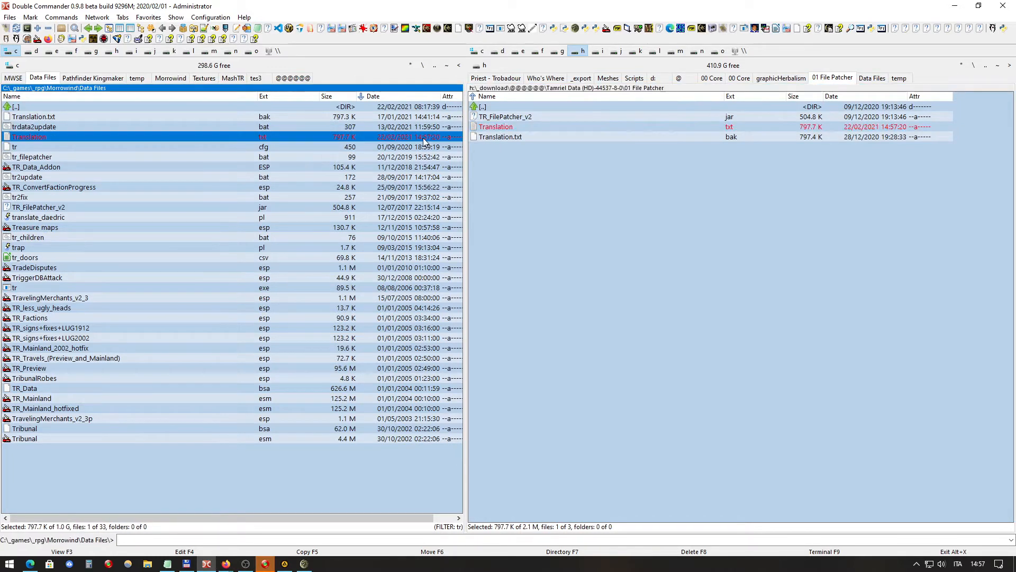
pyautogui.click(9, 17)
pyautogui.click(53, 128)
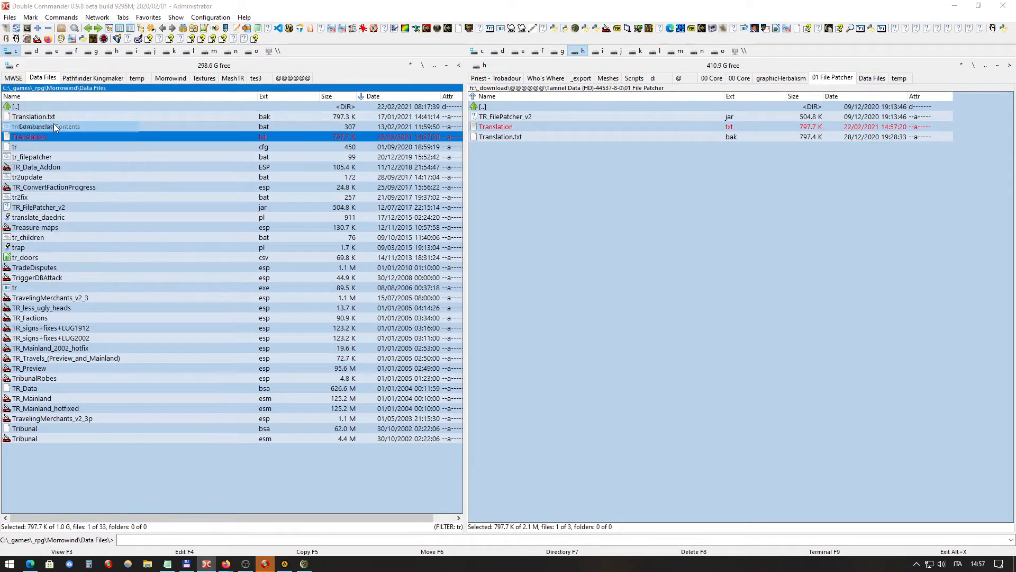
pyautogui.click(578, 298)
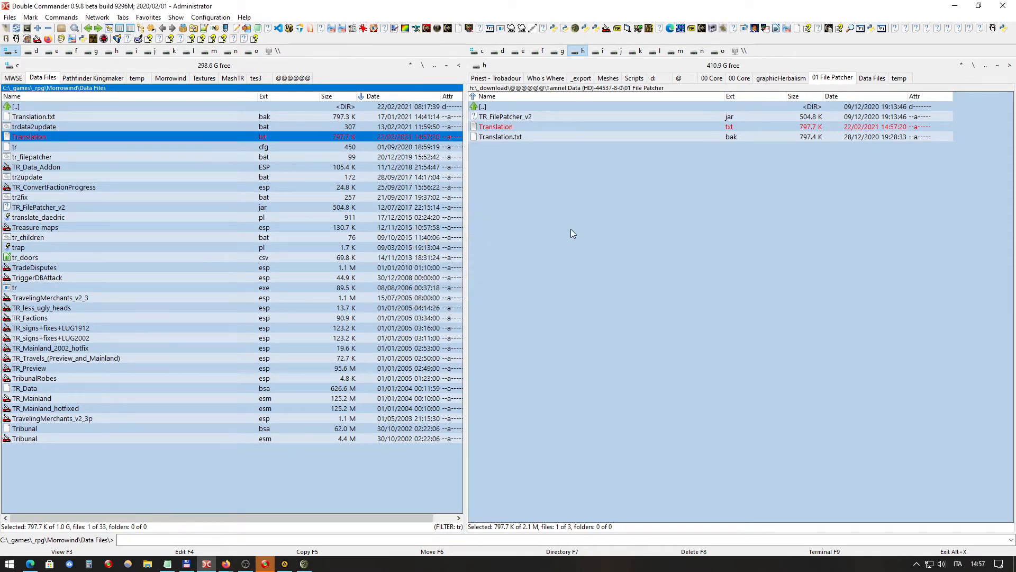
pyautogui.click(98, 139)
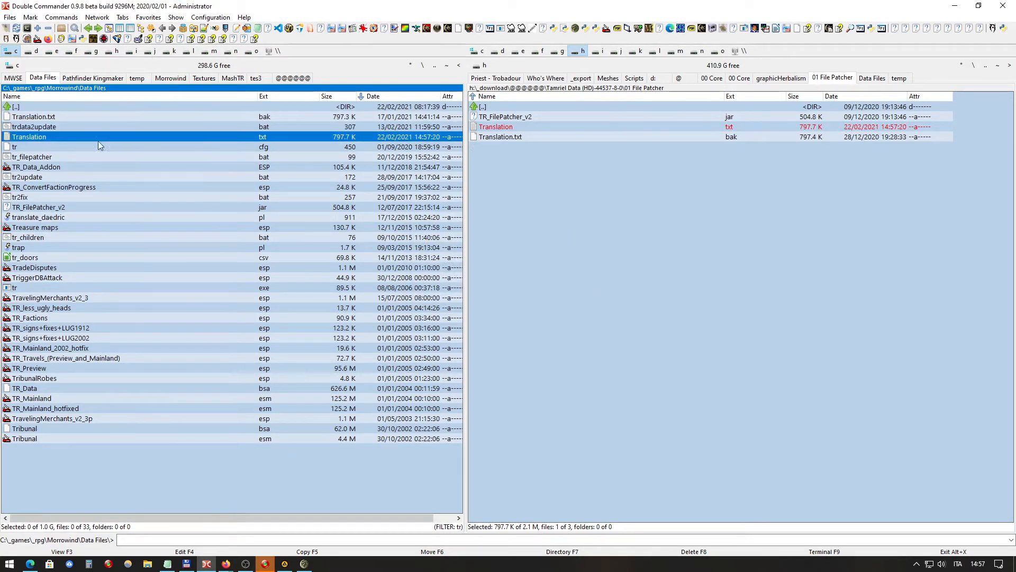
pyautogui.click(33, 126)
pyautogui.click(26, 138)
pyautogui.click(65, 126)
pyautogui.click(58, 135)
pyautogui.click(554, 80)
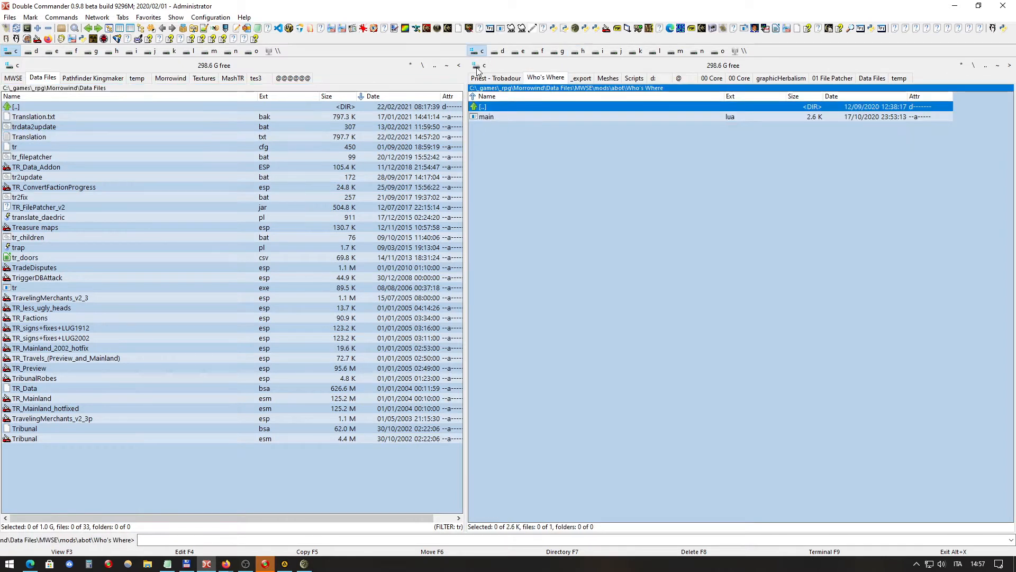
# Step: Examine the Configuration and Hot keys pages in the file manager's options
pyautogui.click(281, 165)
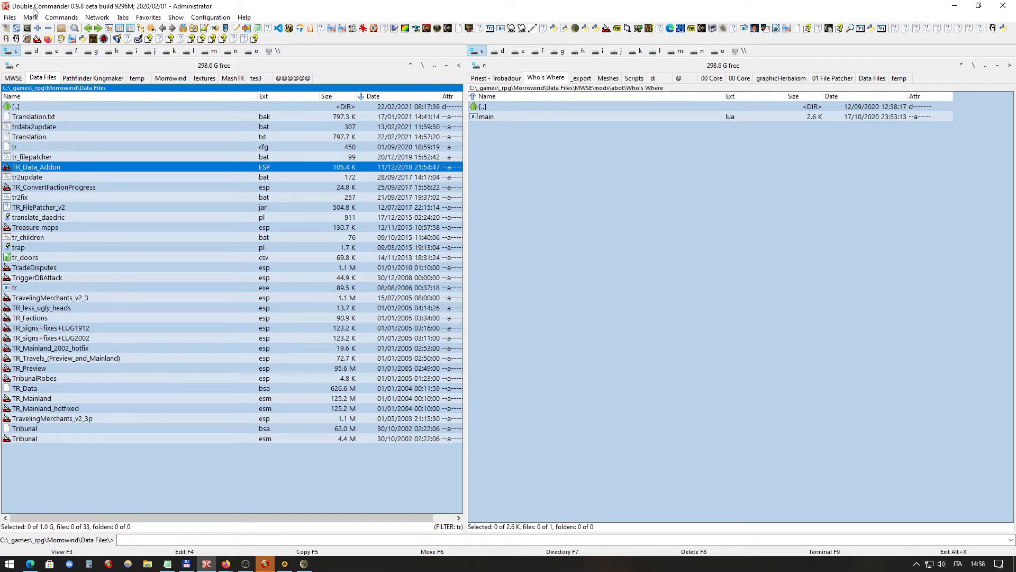
pyautogui.click(211, 17)
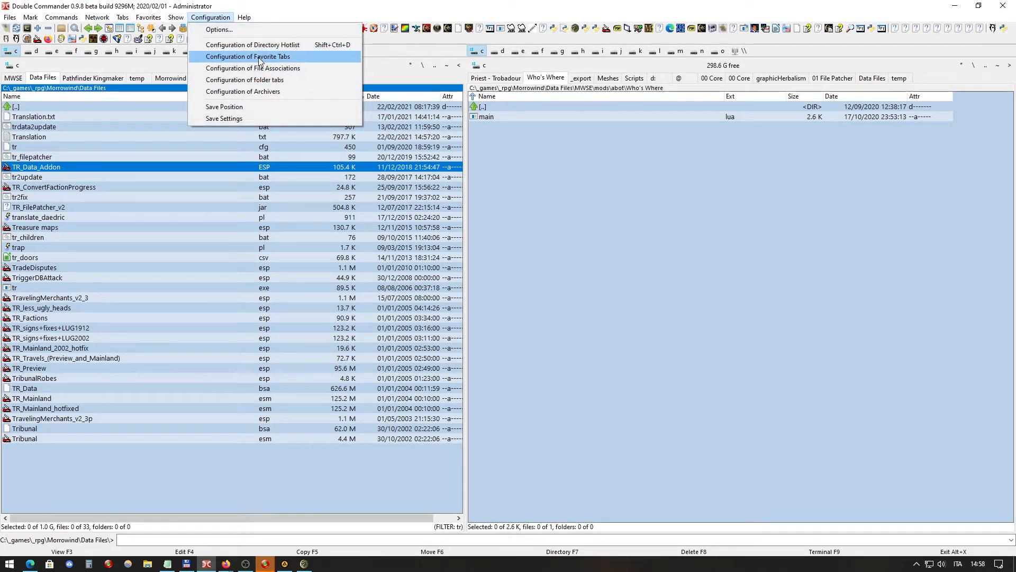
pyautogui.moveTo(159, 21)
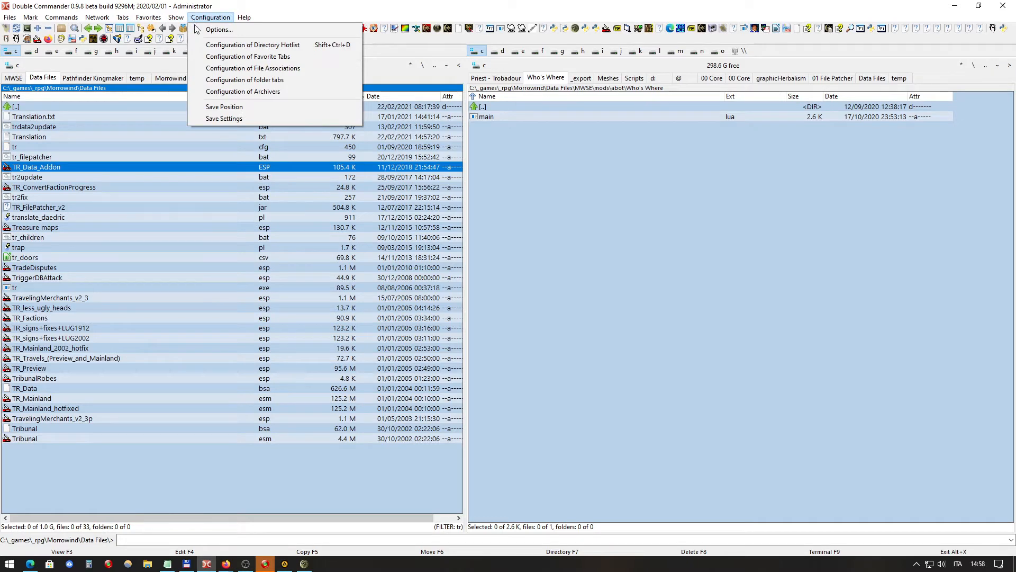
pyautogui.click(197, 29)
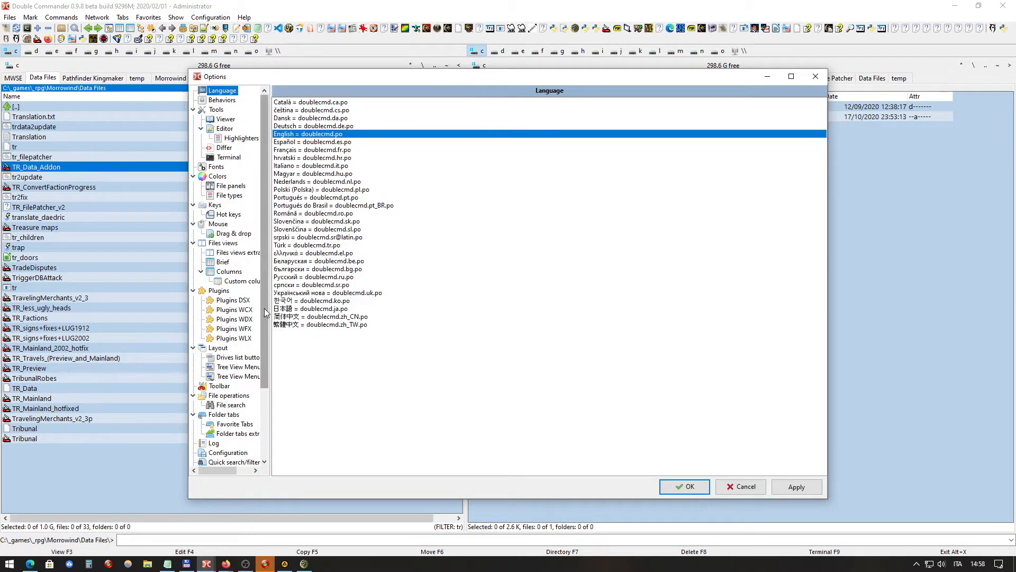
pyautogui.moveTo(263, 319); pyautogui.dragTo(276, 398)
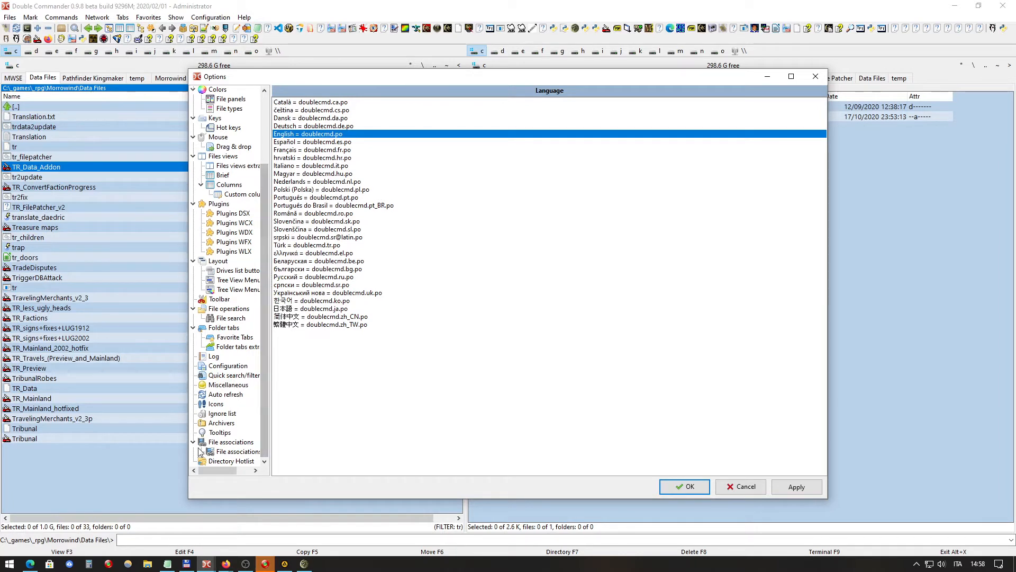
pyautogui.click(234, 367)
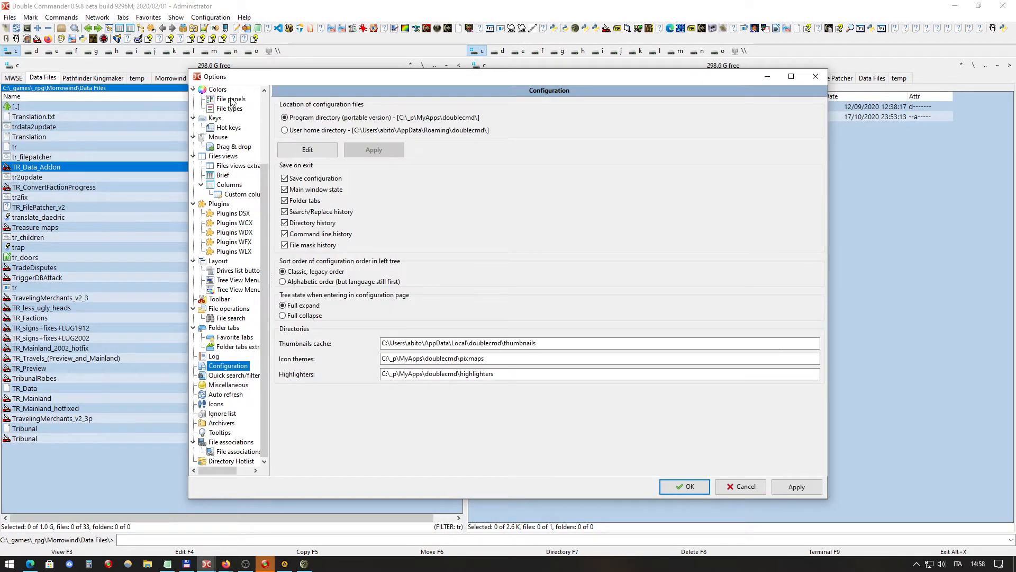
pyautogui.click(228, 127)
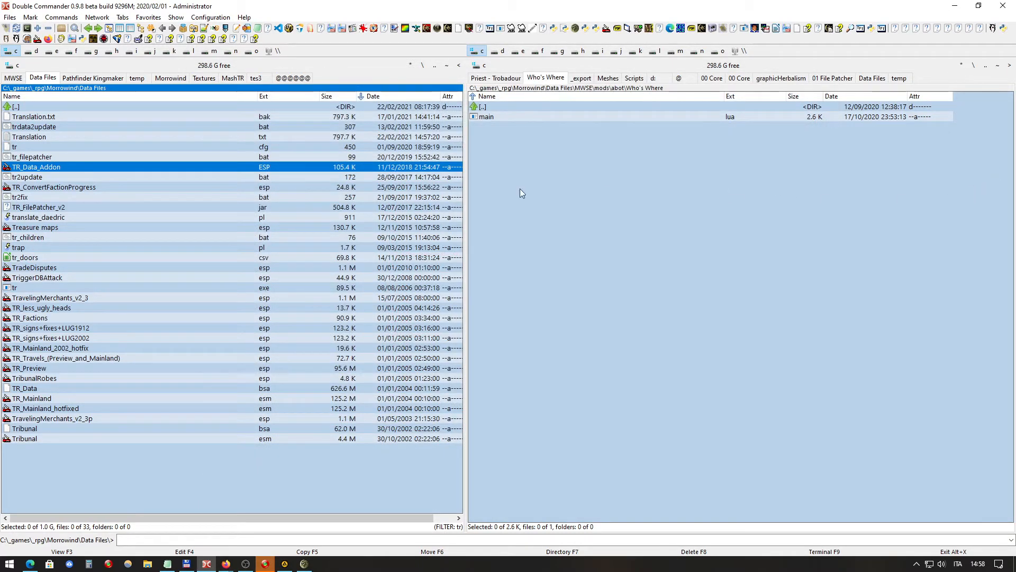
pyautogui.click(35, 159)
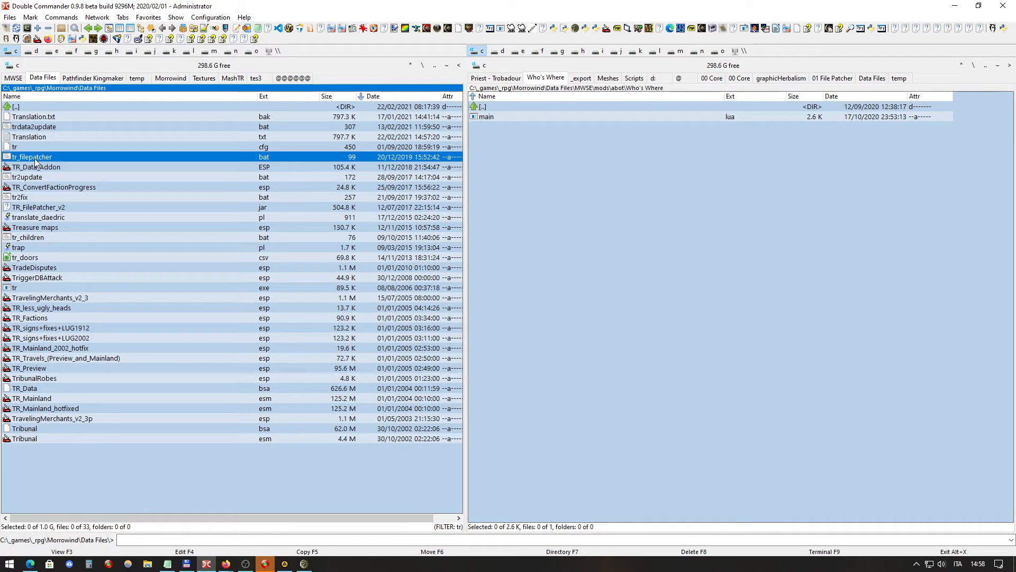
pyautogui.click(40, 170)
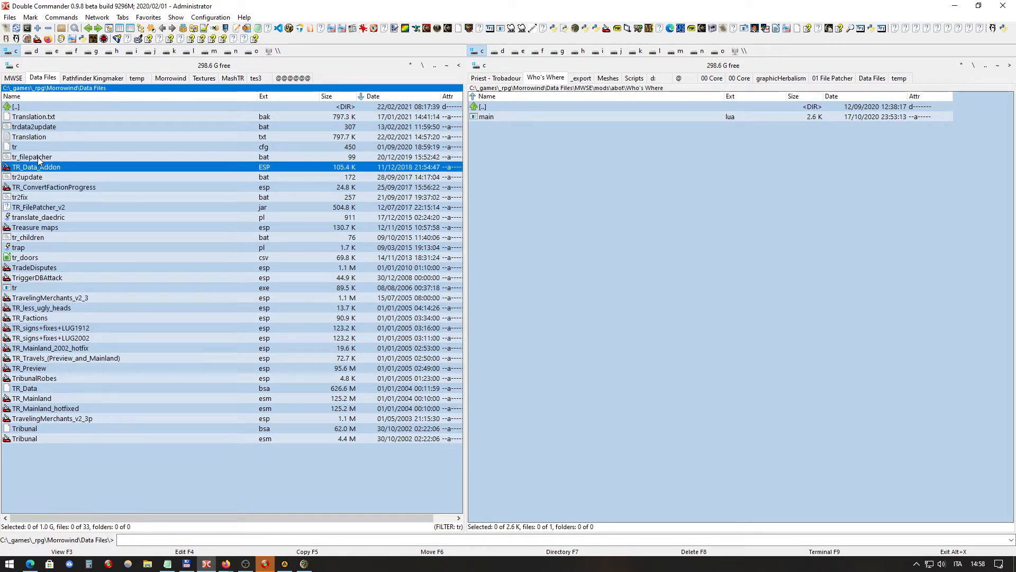
pyautogui.click(63, 175)
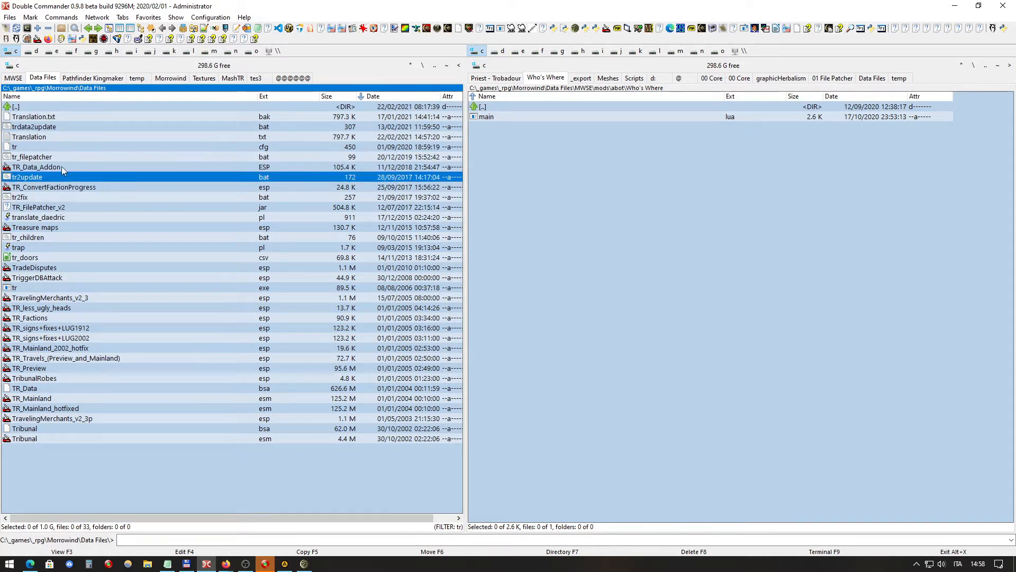
pyautogui.click(60, 137)
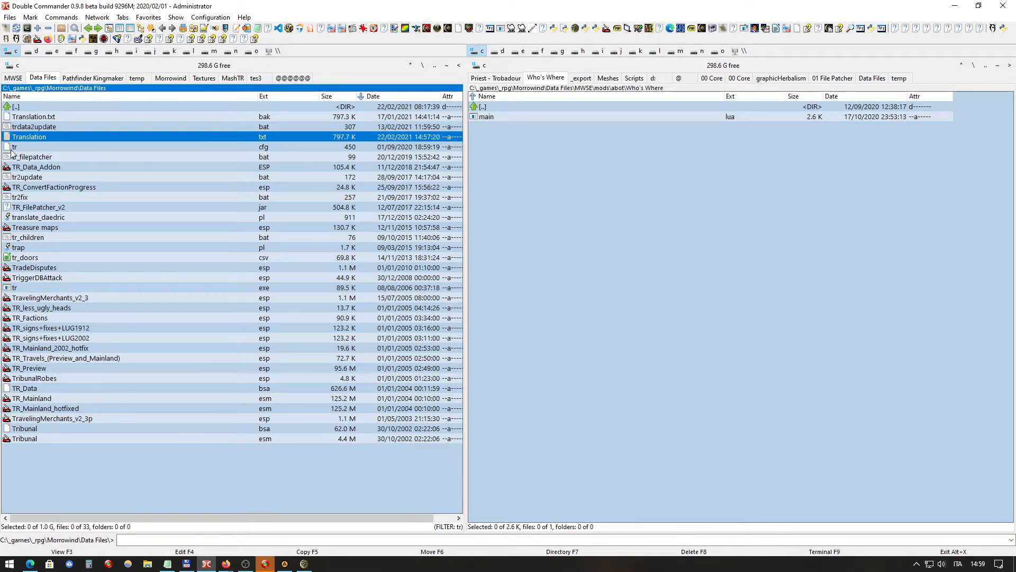
pyautogui.click(11, 151)
pyautogui.click(39, 136)
pyautogui.rightClick(34, 137)
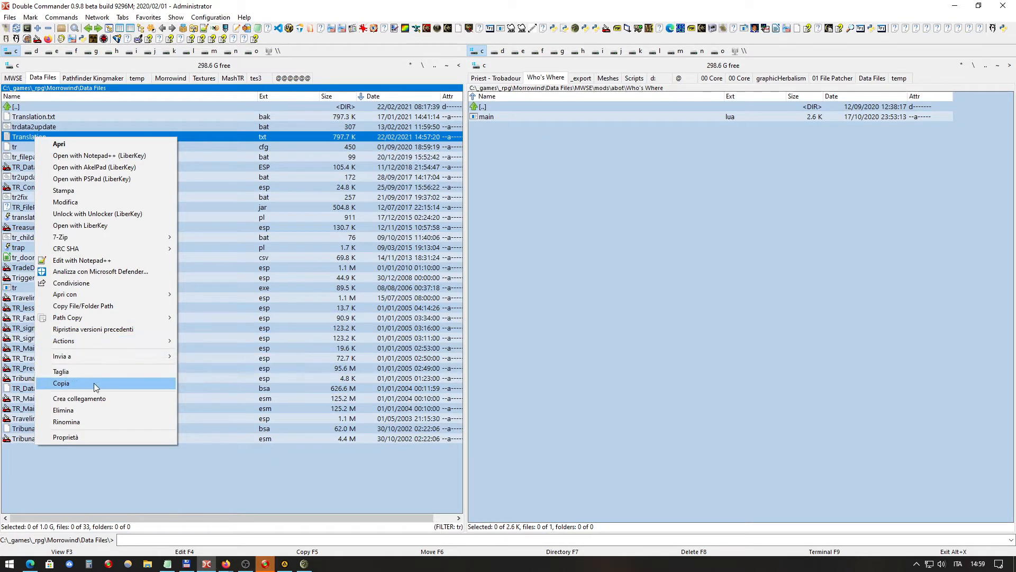
pyautogui.click(47, 129)
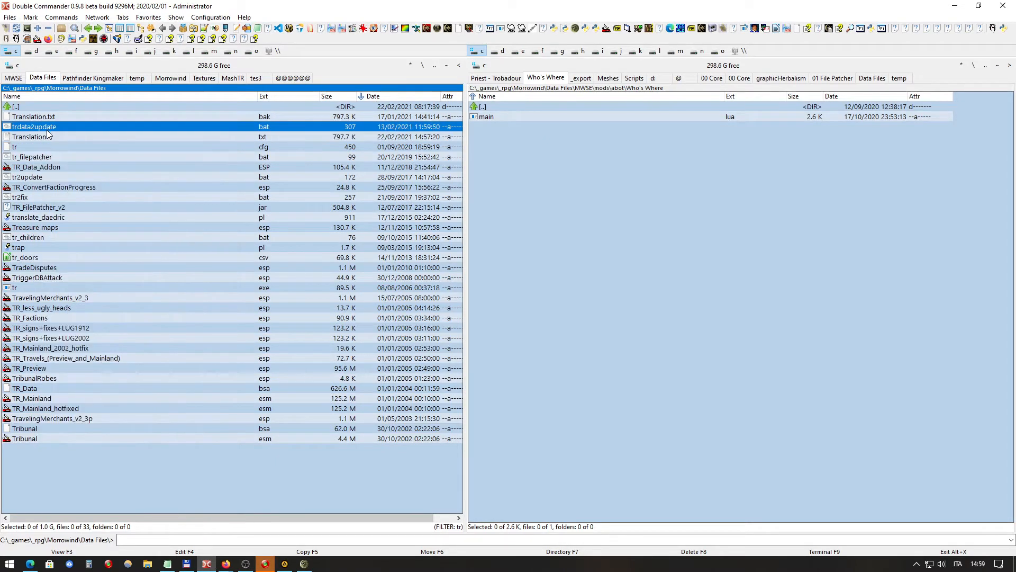
pyautogui.click(47, 135)
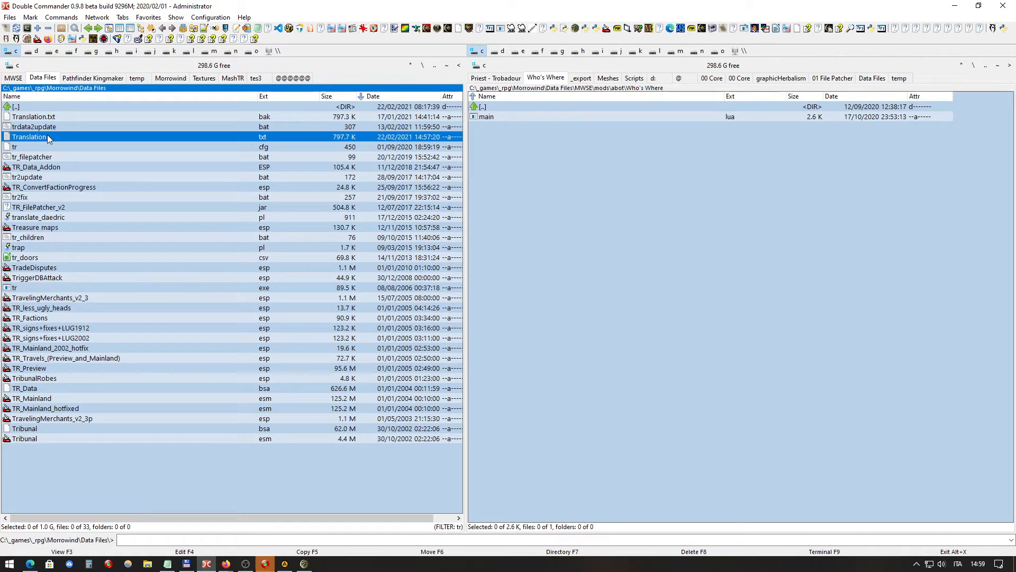
# Step: Show the Data Files folder in the opposite panel and go up to its parent Morrowind folder
pyautogui.hotkey('alt', 'z')
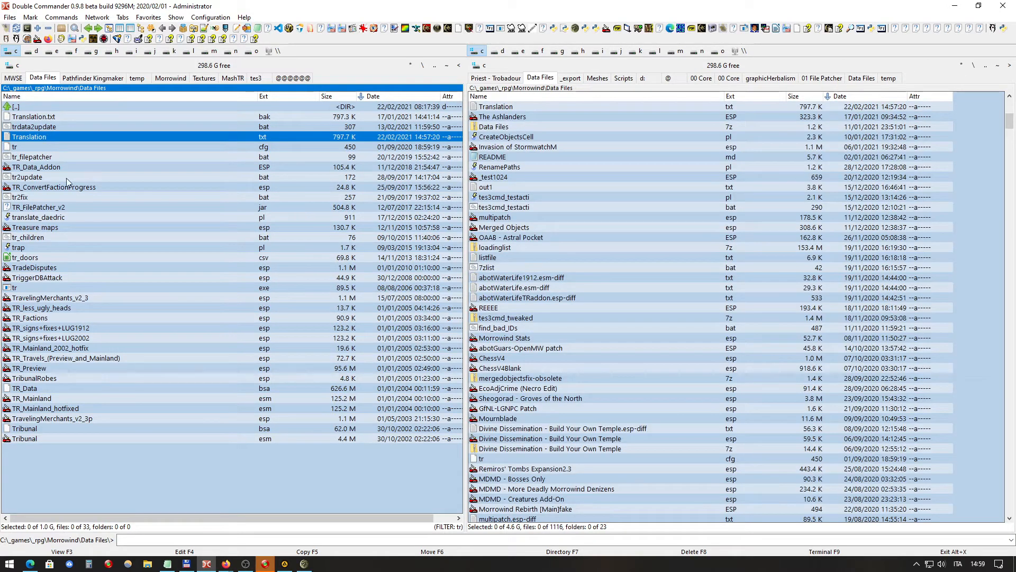
pyautogui.click(684, 148)
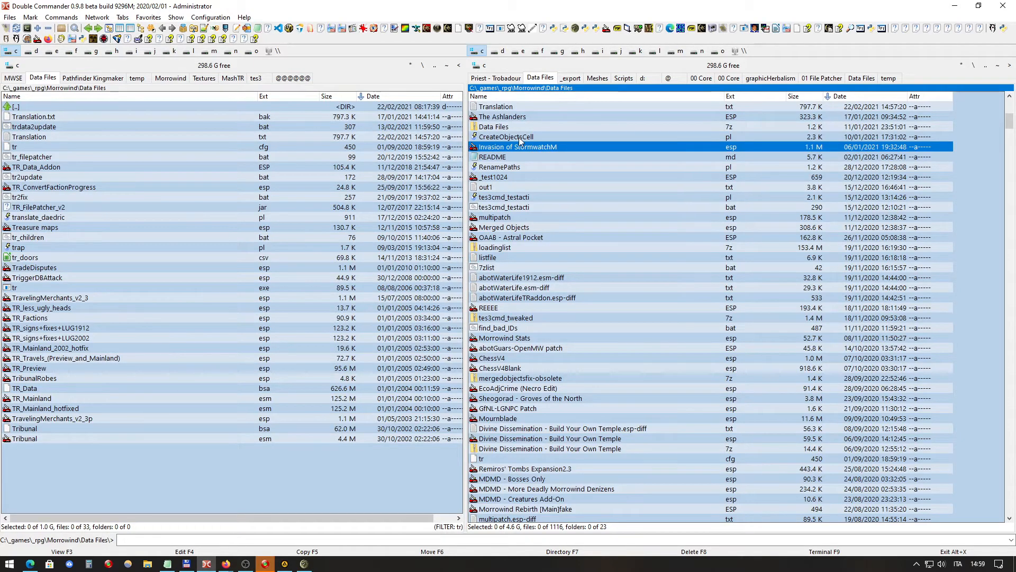
pyautogui.scroll(7, 610, 136)
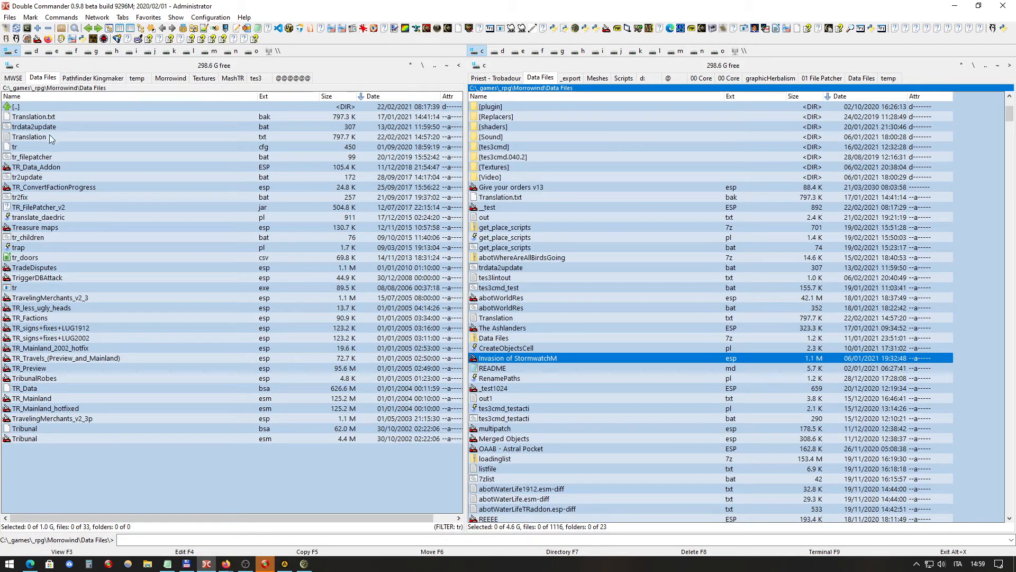
pyautogui.scroll(5, 578, 139)
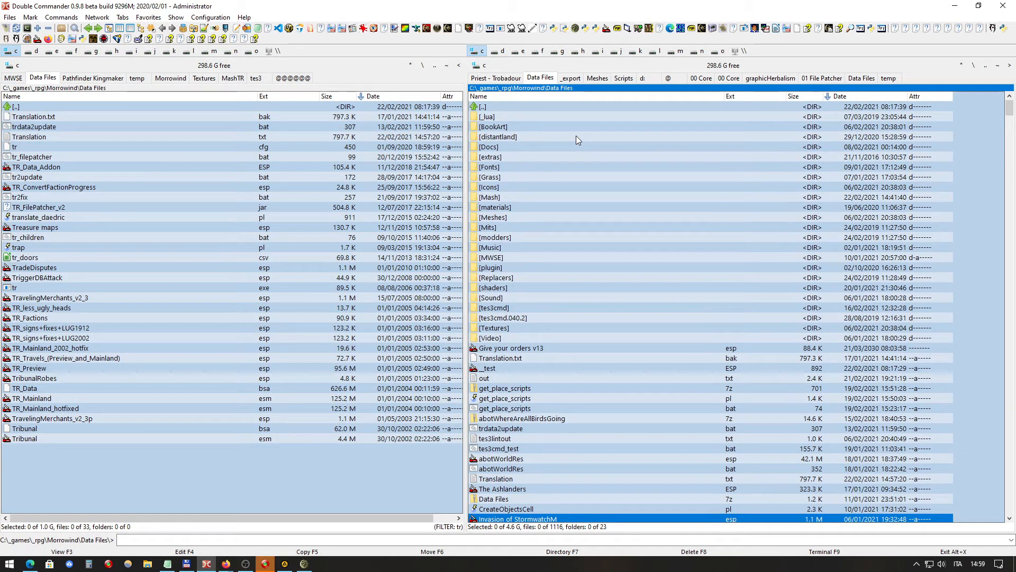
pyautogui.doubleClick(524, 106)
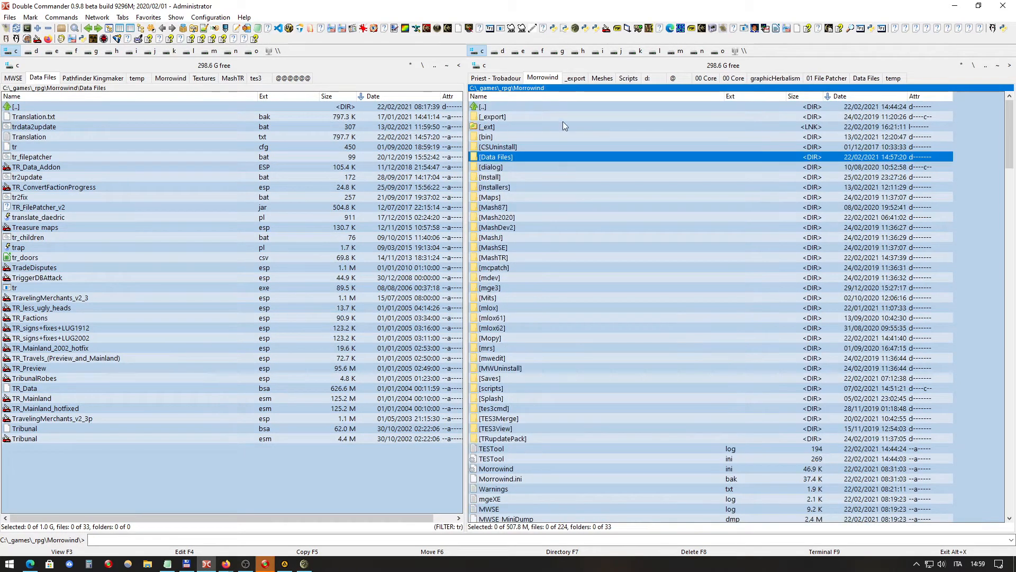
# Step: Copy the merged Translation.txt from Data Files into the Morrowind folder, overwriting the older version
pyautogui.click(50, 138)
pyautogui.press('F5')
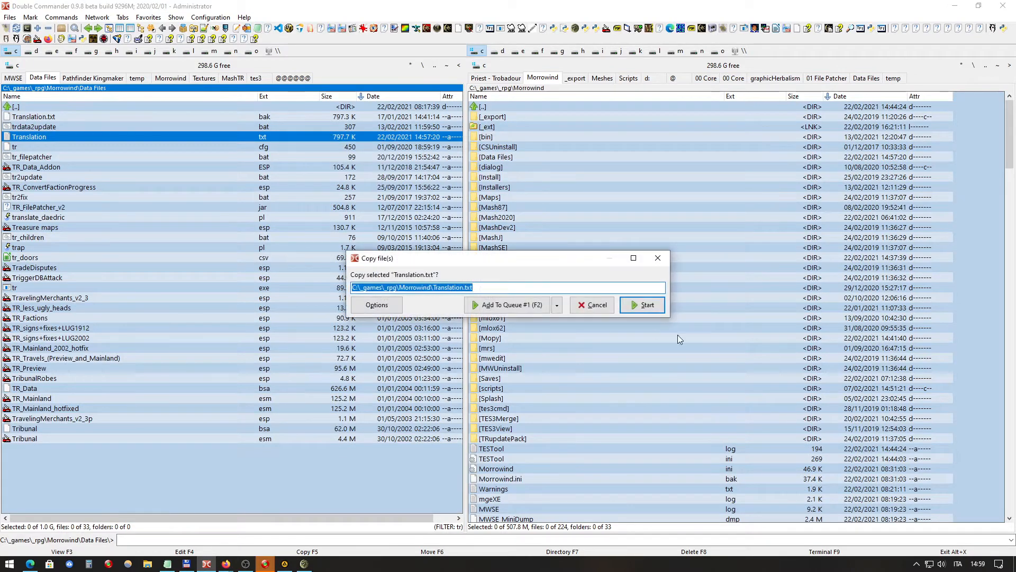
pyautogui.click(649, 307)
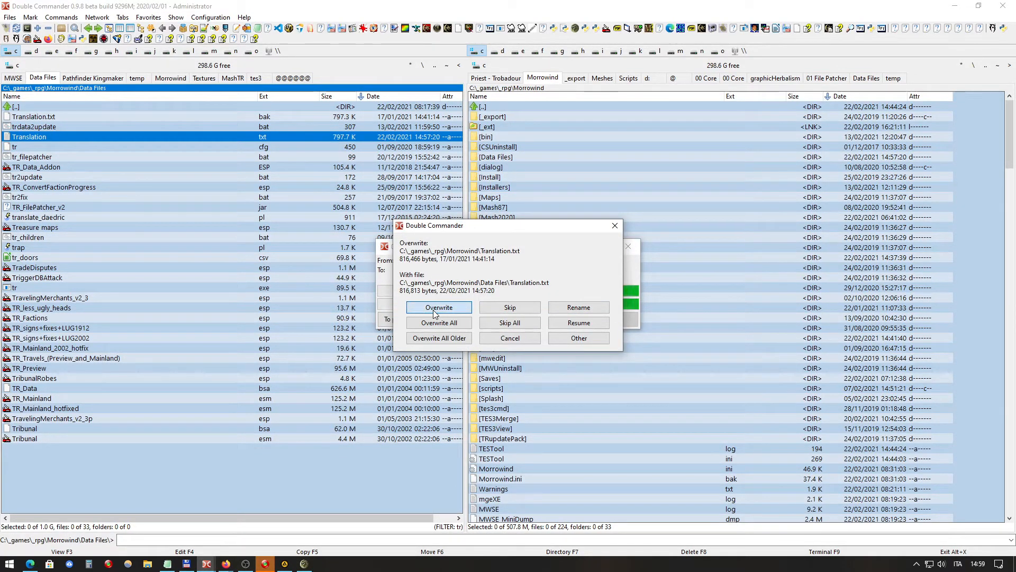
pyautogui.click(435, 308)
pyautogui.click(614, 248)
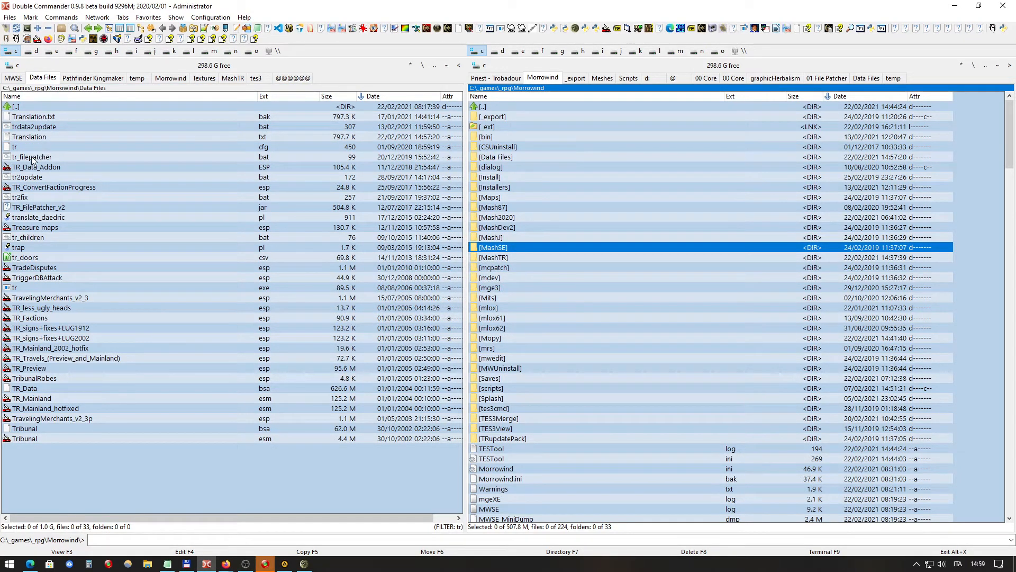
# Step: Check the date and size of the Translation.txt copied into the Morrowind folder
pyautogui.click(46, 118)
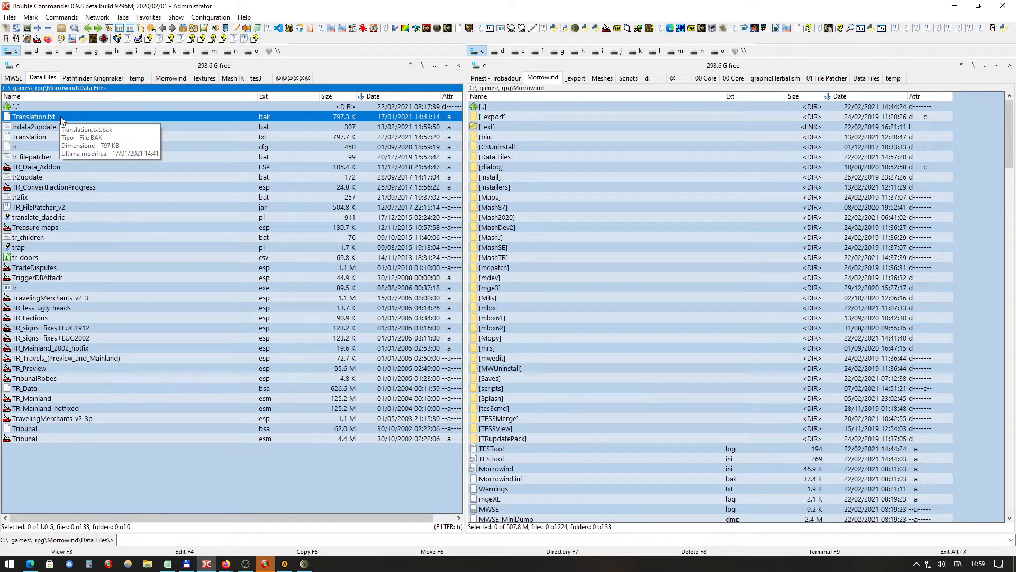
pyautogui.click(580, 379)
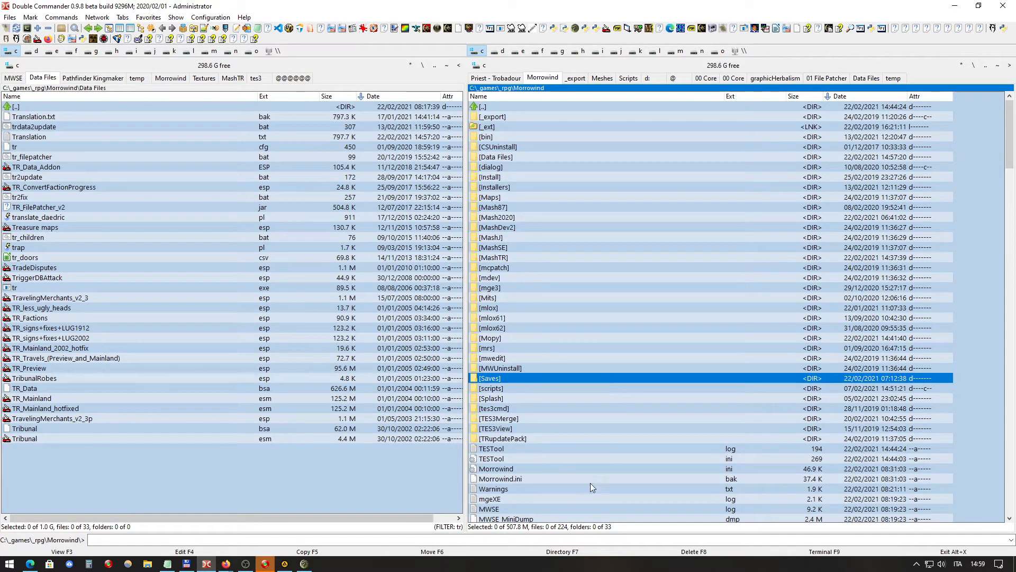
pyautogui.scroll(-4, 584, 479)
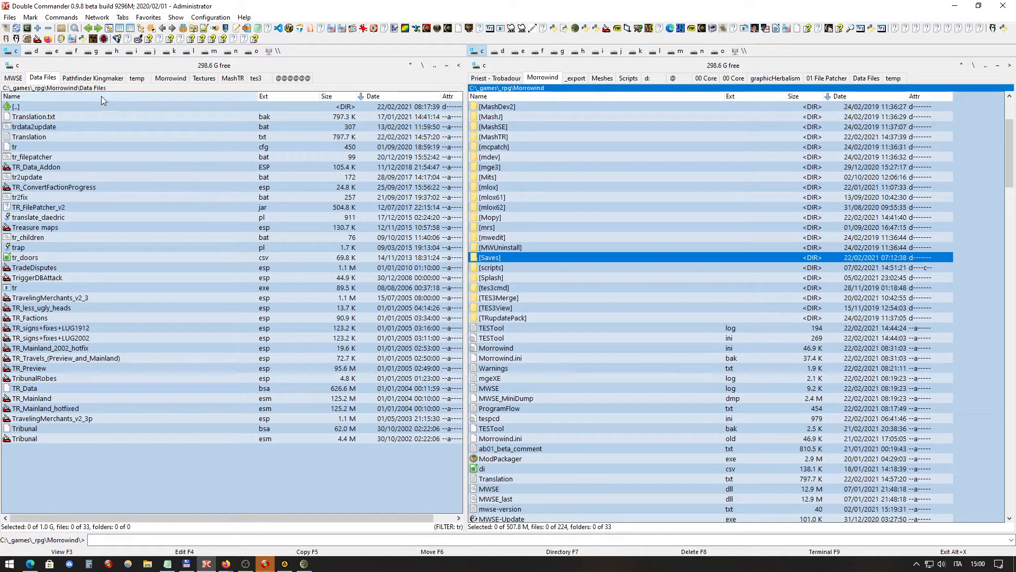
pyautogui.scroll(3, 590, 174)
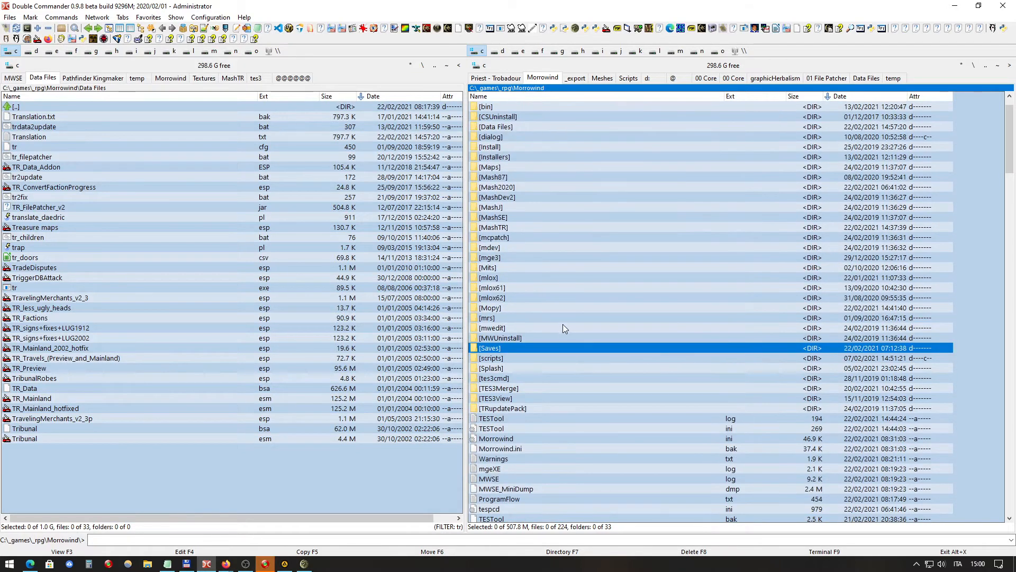
pyautogui.scroll(-4, 560, 318)
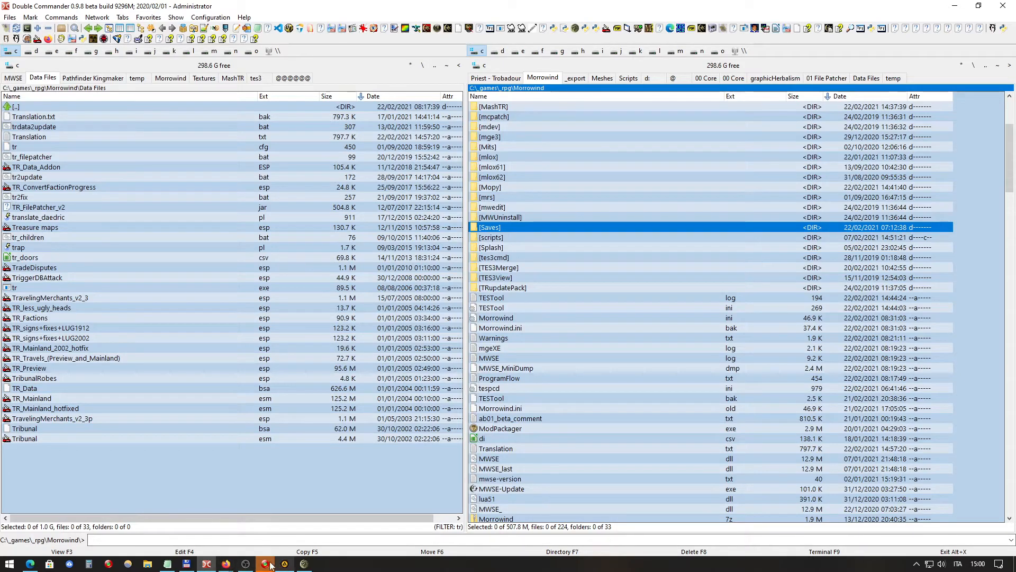
pyautogui.click(213, 567)
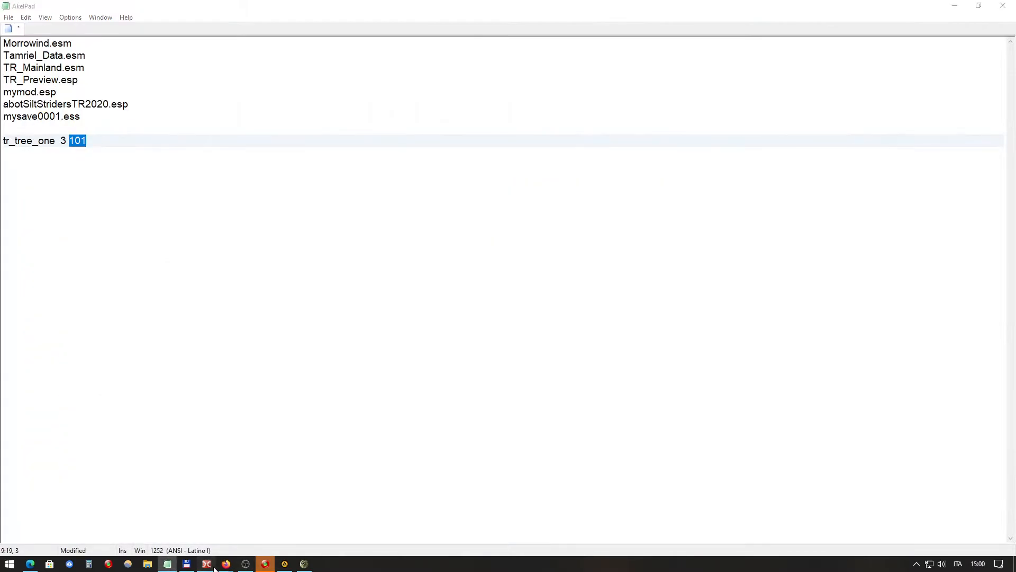
pyautogui.click(209, 567)
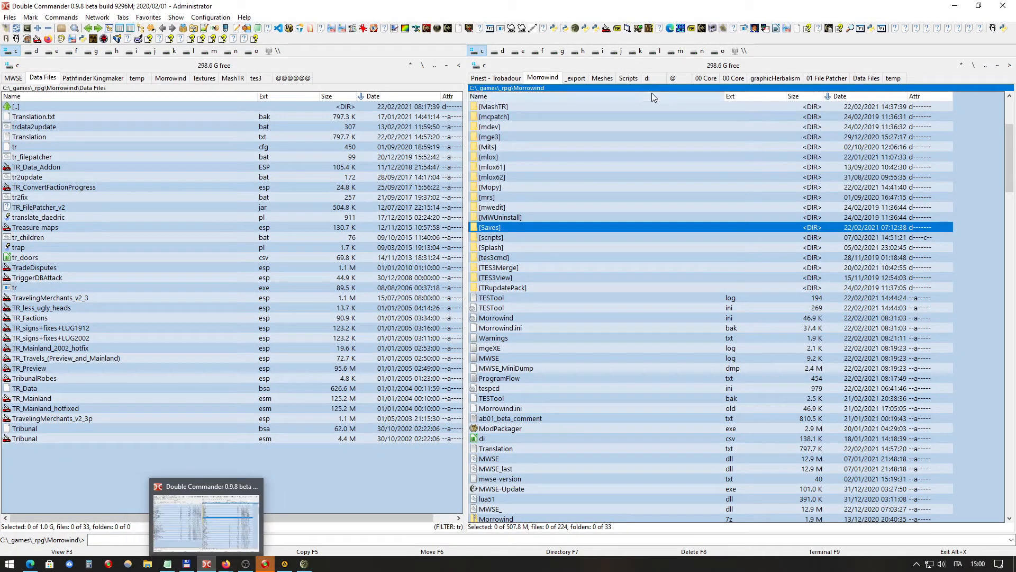
# Step: Show the 01 File Patcher folder on drive h in the opposite panel and select TR_FilePatcher_v2.jar
pyautogui.click(876, 79)
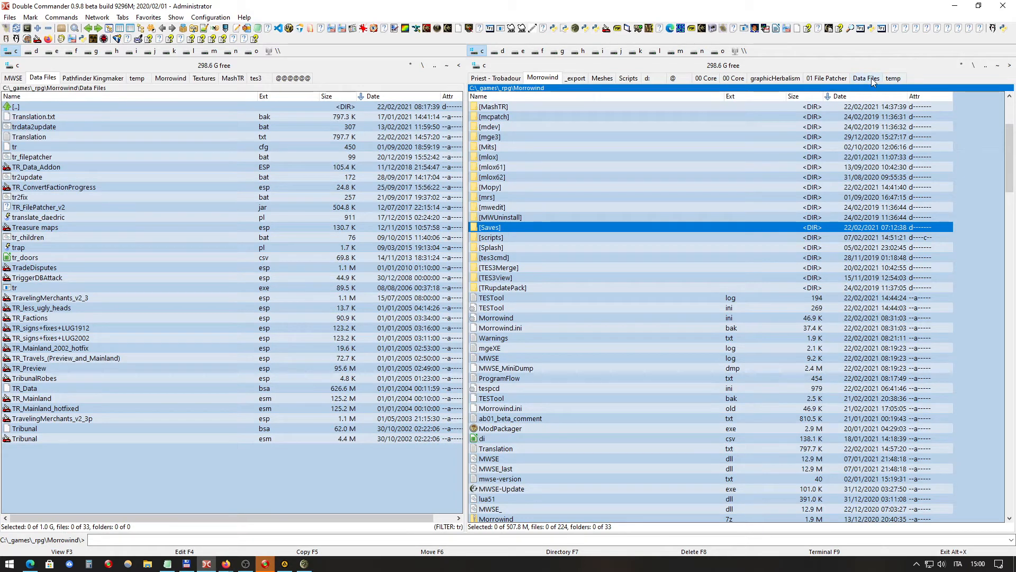
pyautogui.click(582, 51)
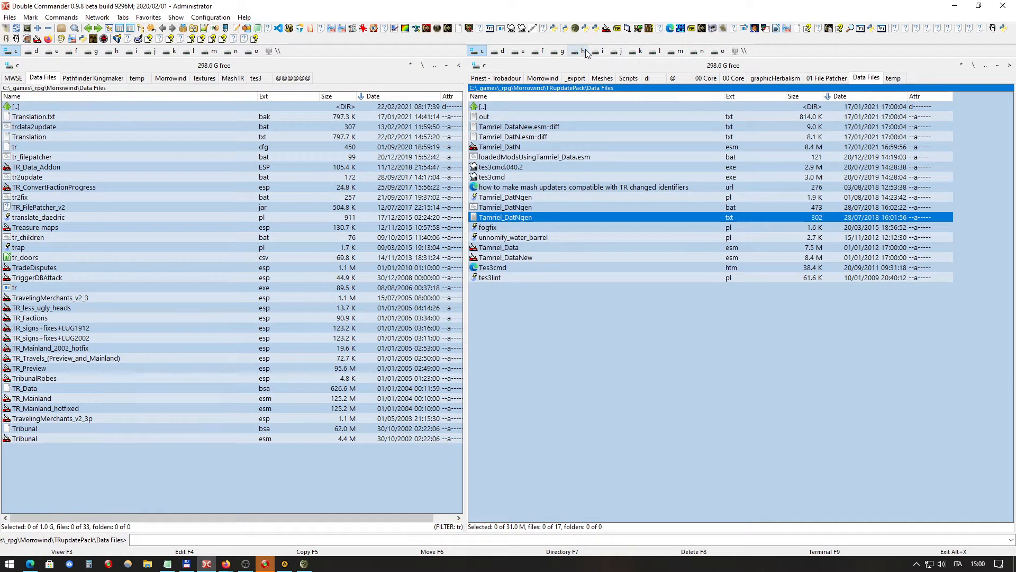
pyautogui.click(512, 138)
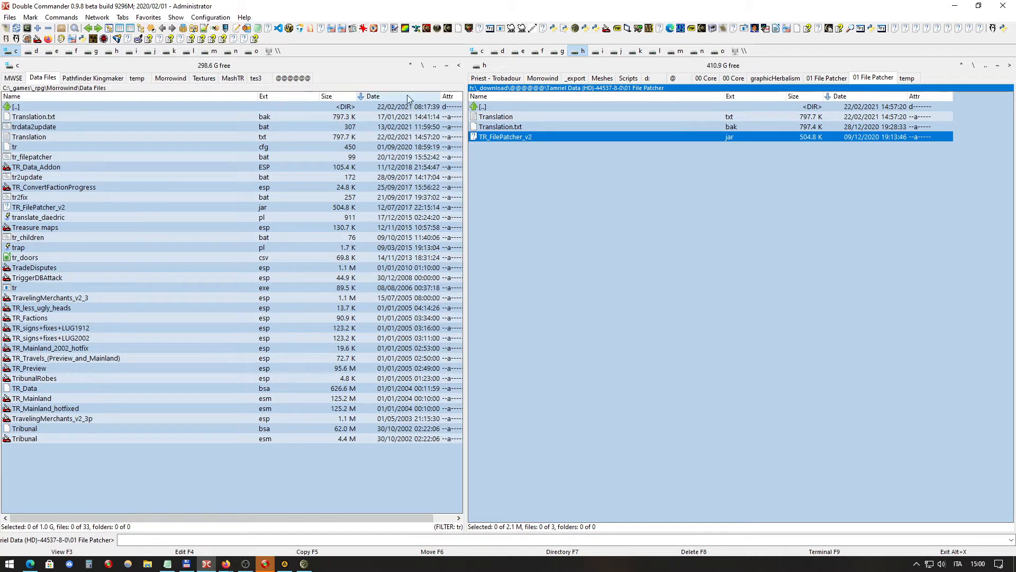
# Step: Go up from Data Files to the Morrowind folder, filter its list by "tr" and select TR_FilePatcher_v2.jar
pyautogui.click(435, 66)
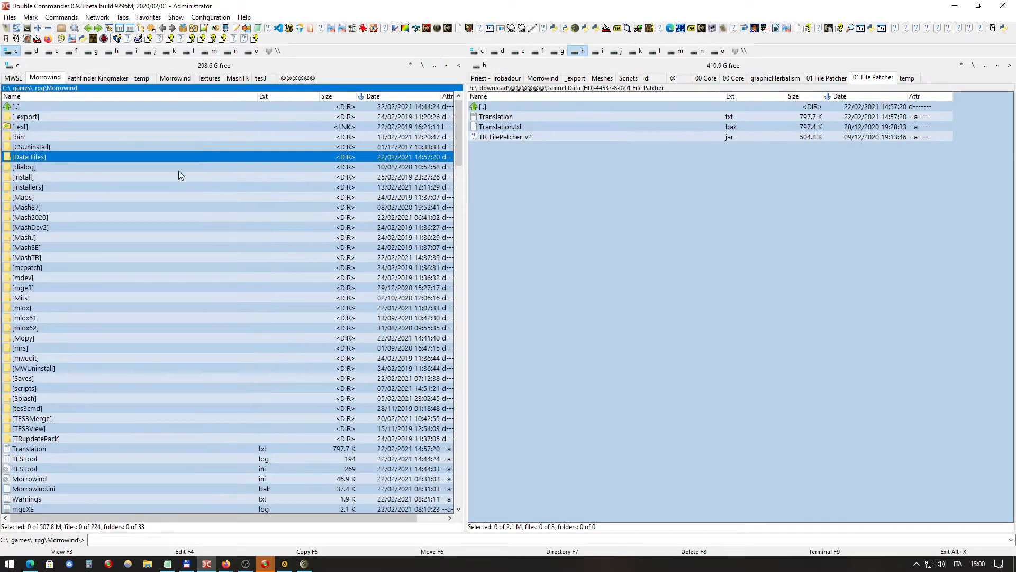
pyautogui.click(504, 136)
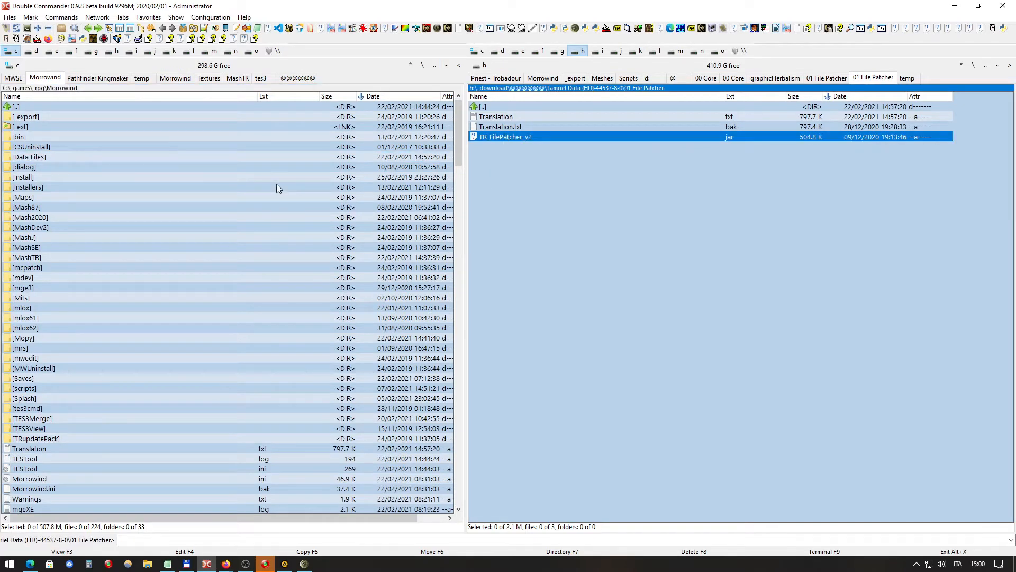
pyautogui.scroll(-4, 276, 185)
pyautogui.click(157, 277)
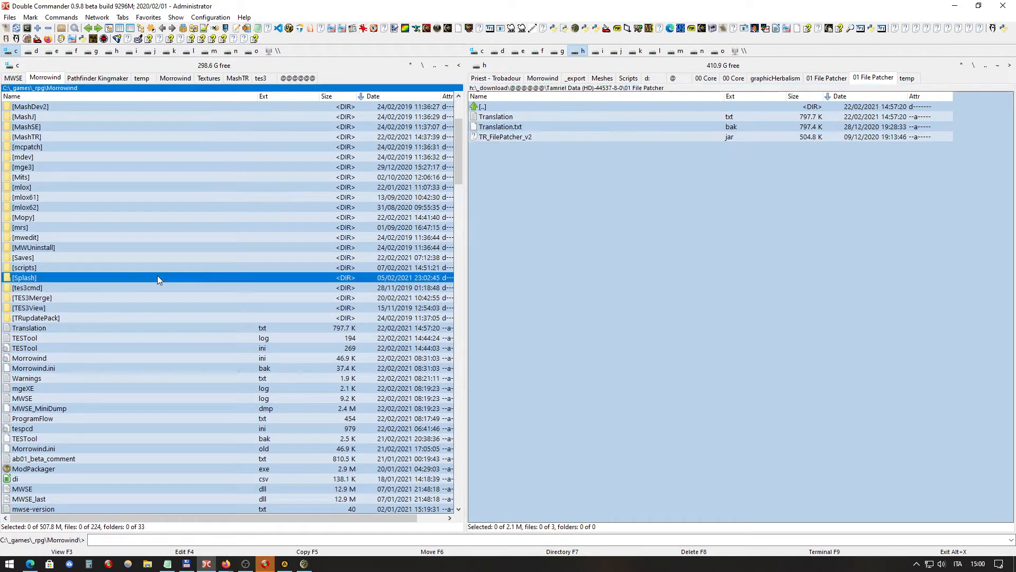
pyautogui.hotkey('ctrl', 'f')
pyautogui.write('tr')
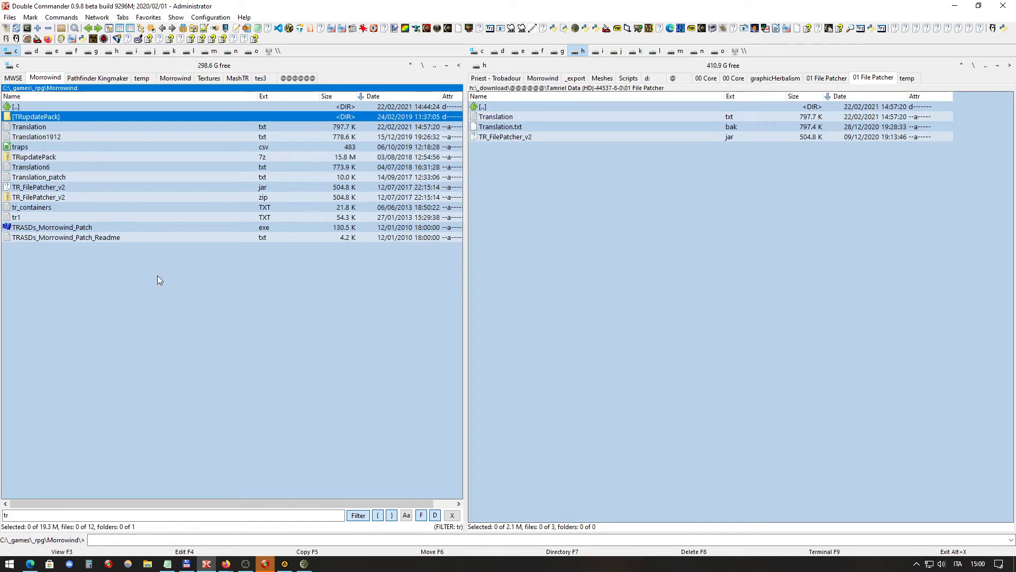
pyautogui.click(66, 188)
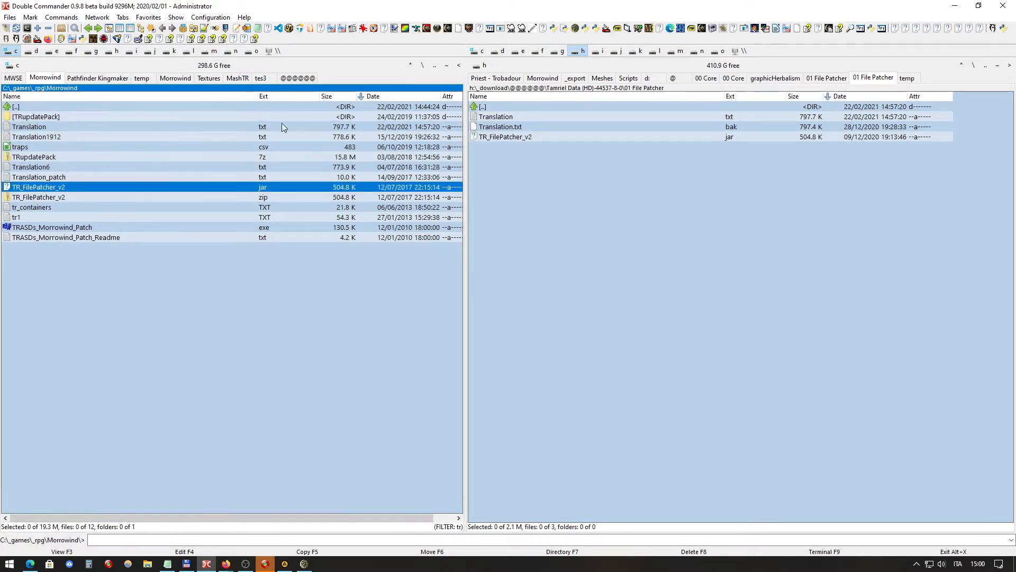
# Step: Compare by contents the TR_FilePatcher_v2.jar copies in the Morrowind and 01 File Patcher folders, then close the comparison
pyautogui.keyDown('ctrl'); pyautogui.click(512, 138); pyautogui.keyUp('ctrl')
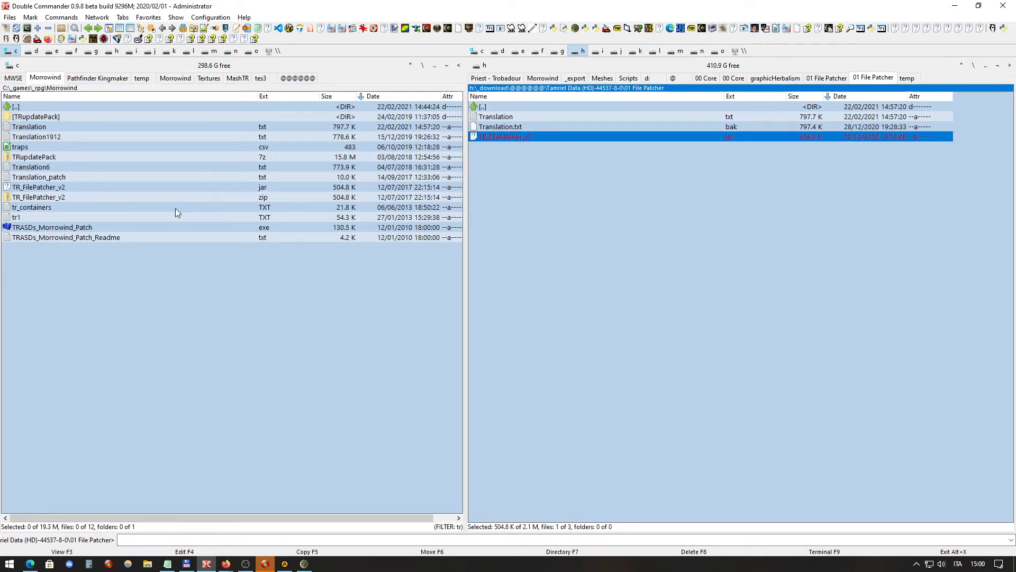
pyautogui.keyDown('ctrl'); pyautogui.click(54, 189); pyautogui.keyUp('ctrl')
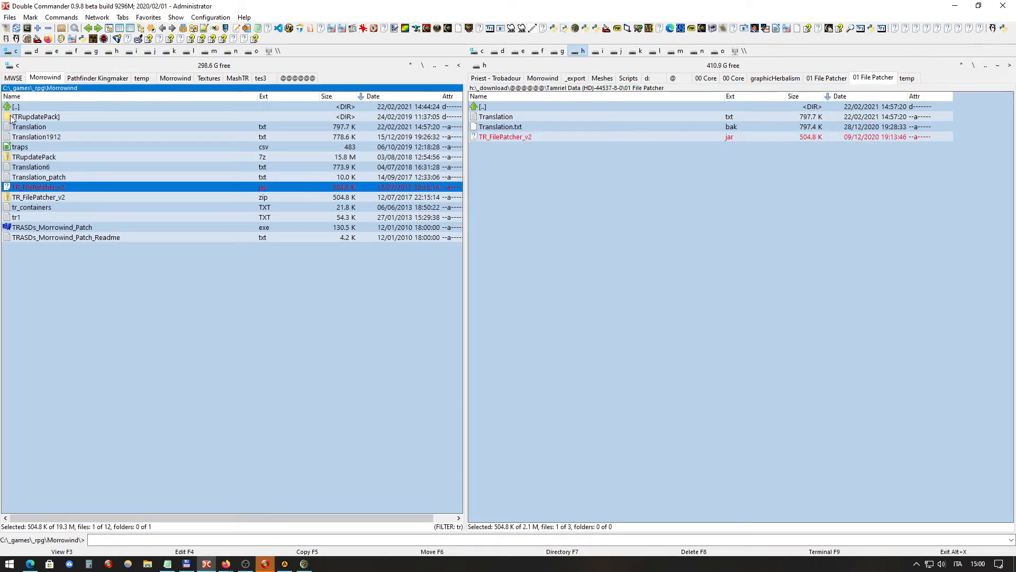
pyautogui.click(10, 17)
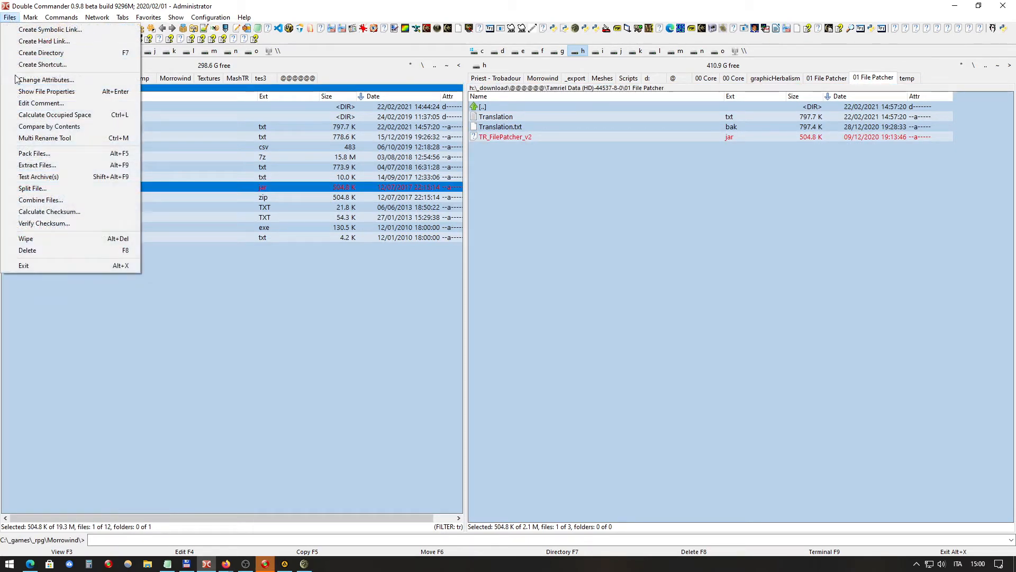
pyautogui.click(23, 128)
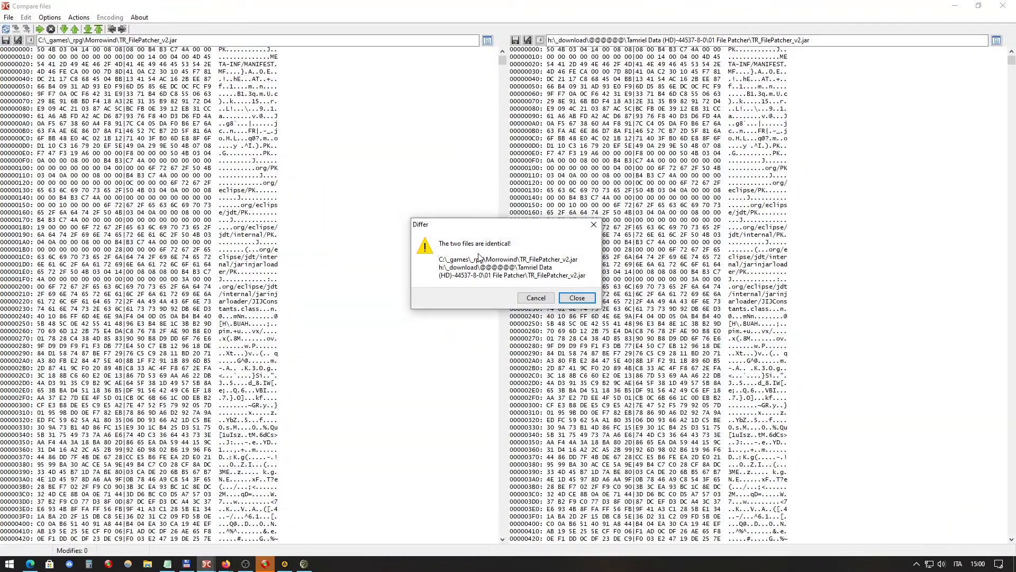
pyautogui.click(535, 298)
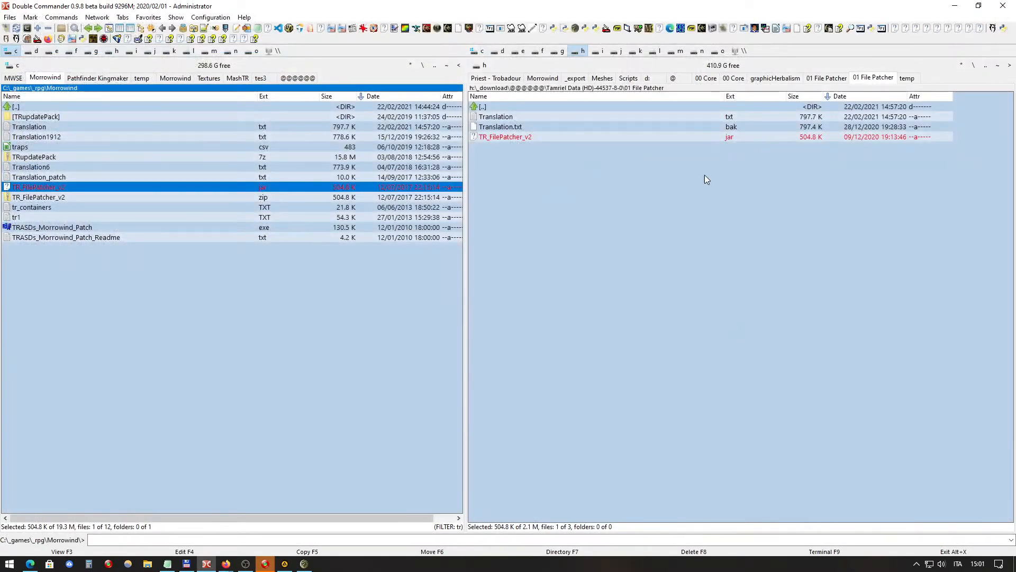
# Step: Unmark the TR_FilePatcher_v2.jar copies in both the 01 File Patcher and Morrowind folders
pyautogui.click(620, 145)
pyautogui.click(614, 130)
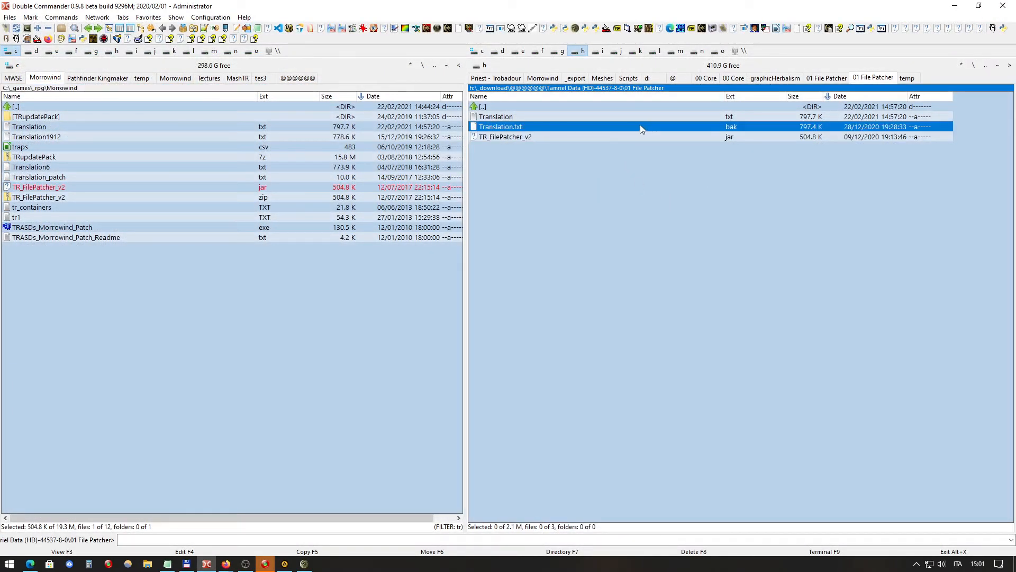
pyautogui.click(609, 139)
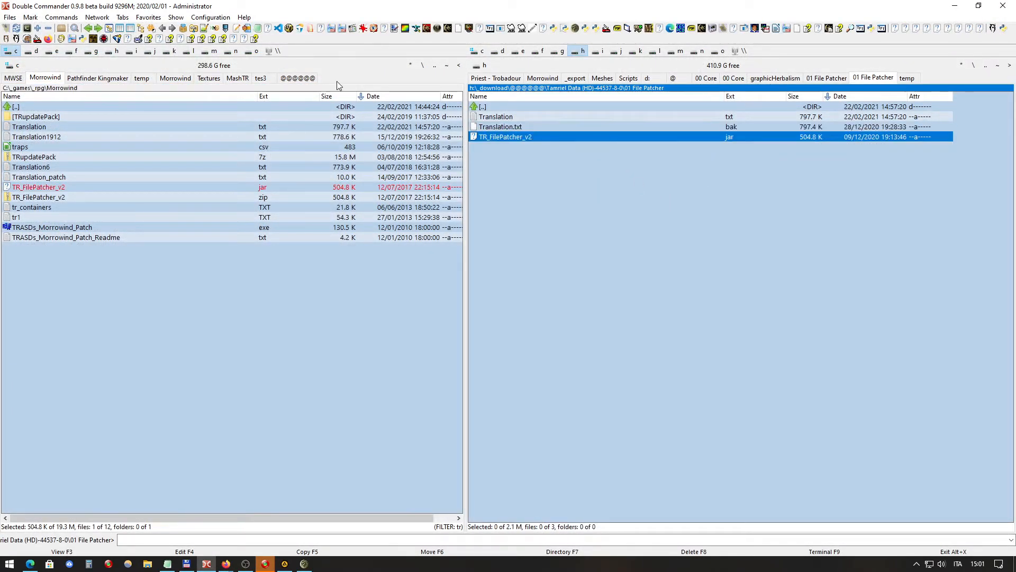
pyautogui.click(195, 149)
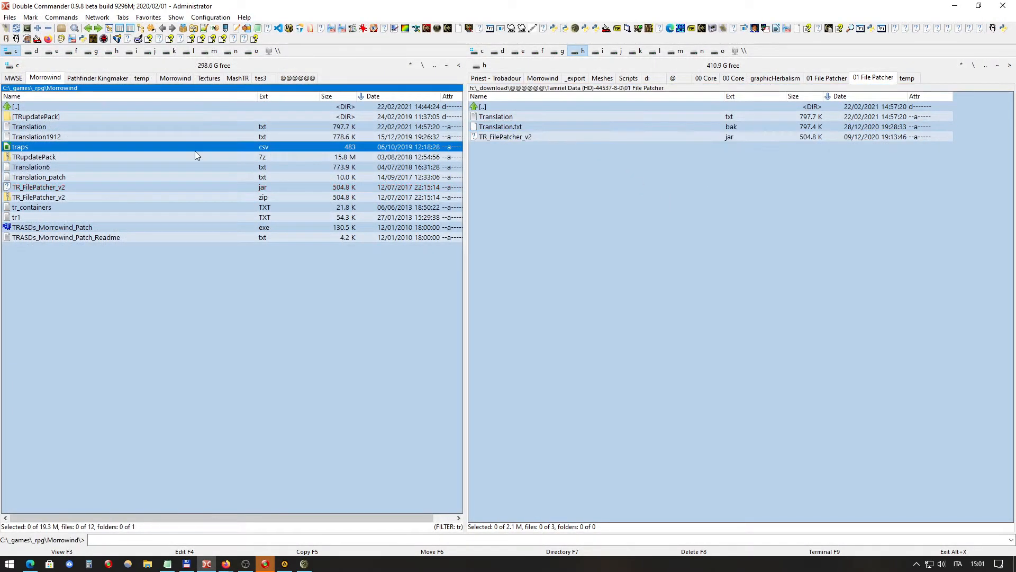
pyautogui.click(63, 188)
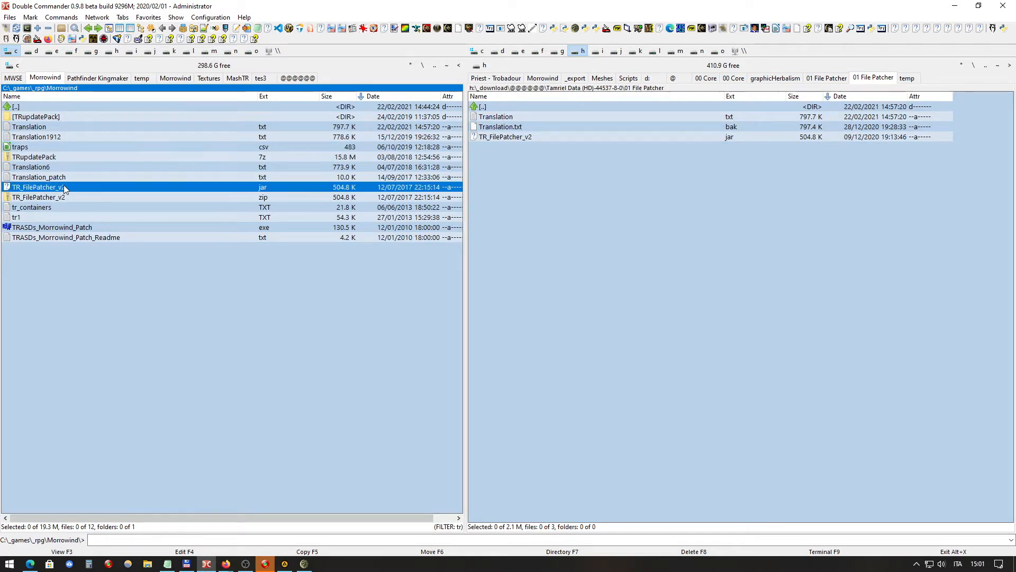
pyautogui.click(83, 135)
pyautogui.click(492, 139)
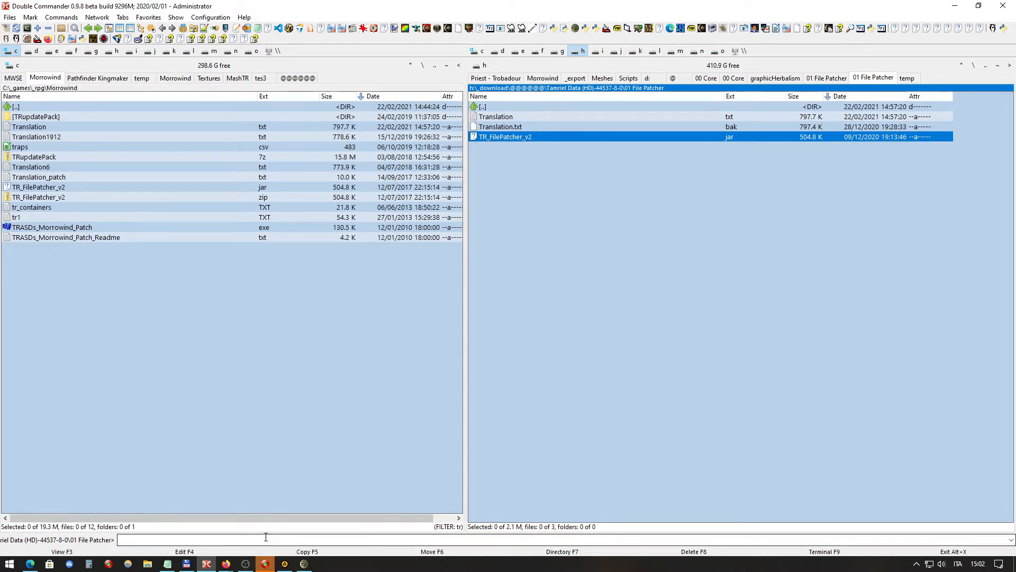
# Step: Switch to the Morrowind modding article in Microsoft Edge and search the page for "jar"
pyautogui.click(225, 565)
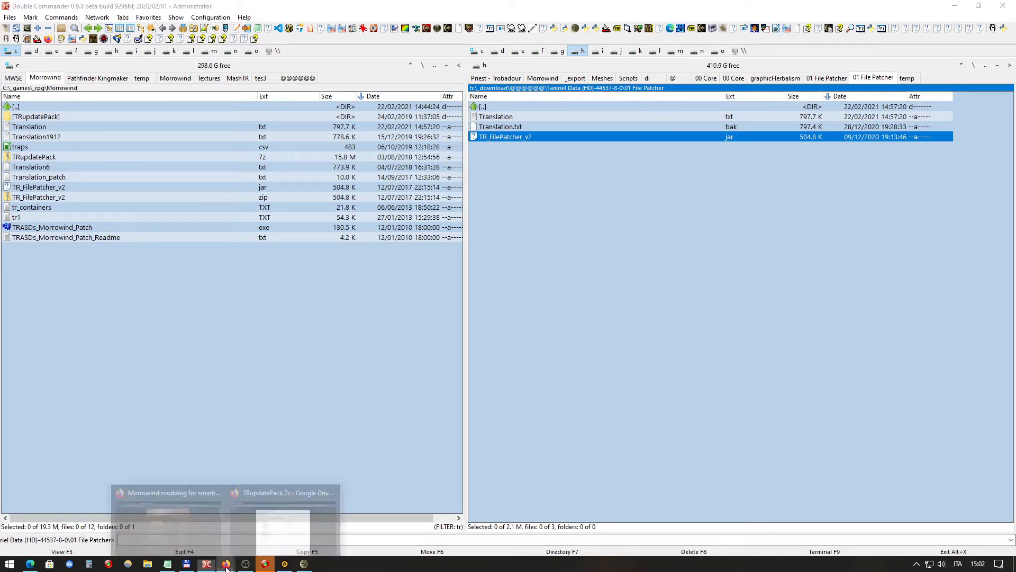
pyautogui.click(217, 510)
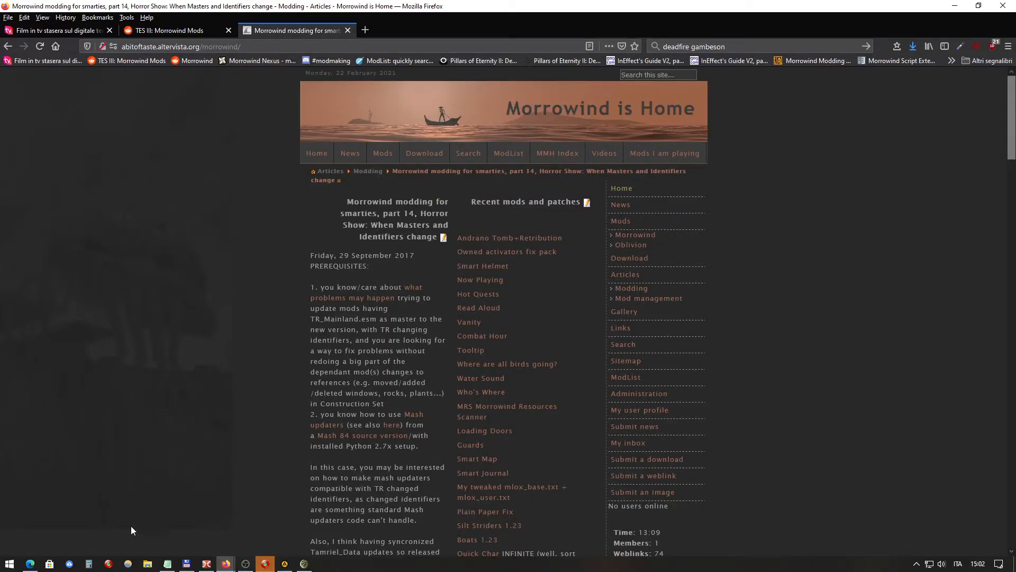
pyautogui.click(34, 564)
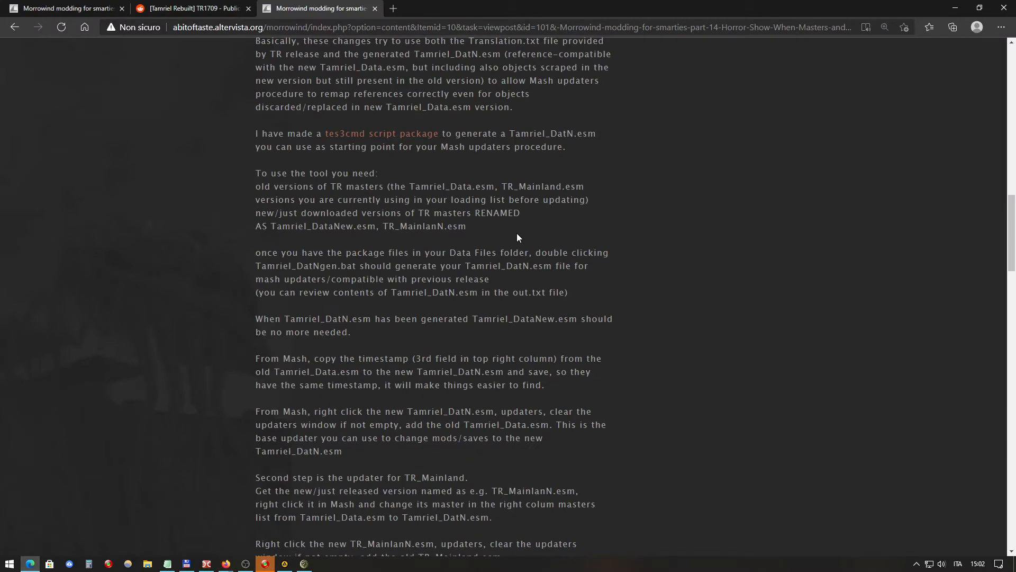
pyautogui.hotkey('ctrl', 'f')
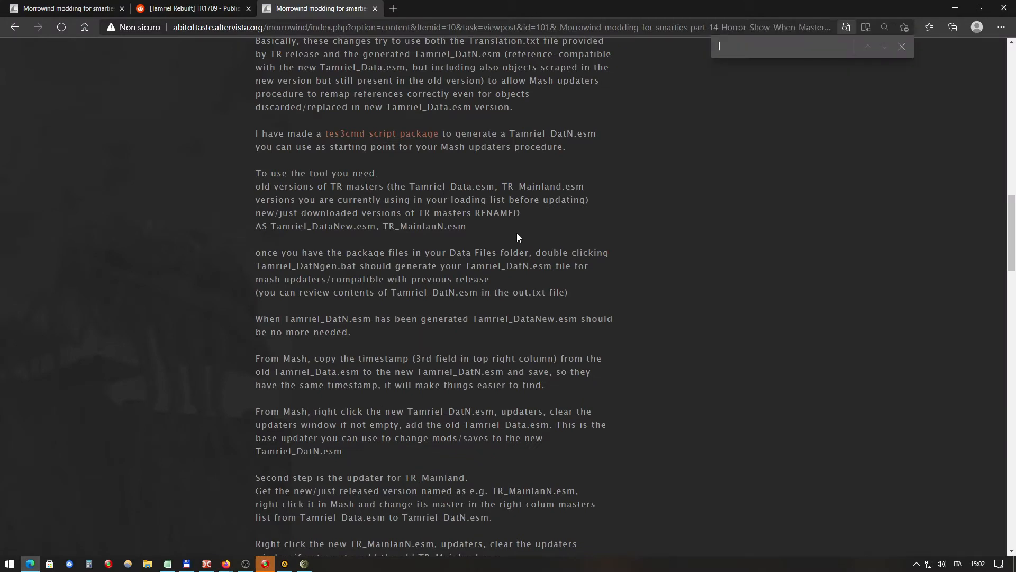
pyautogui.write('jar')
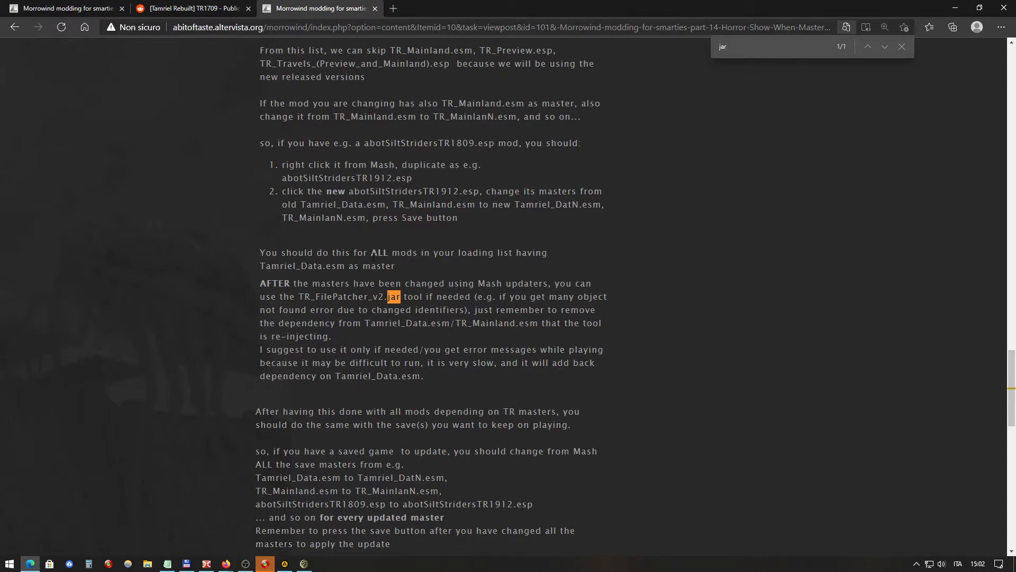
# Step: Read the article's paragraph on when to use the TR_FilePatcher_v2.jar tool after changing masters with Mash updaters
pyautogui.moveTo(260, 283); pyautogui.dragTo(549, 296)
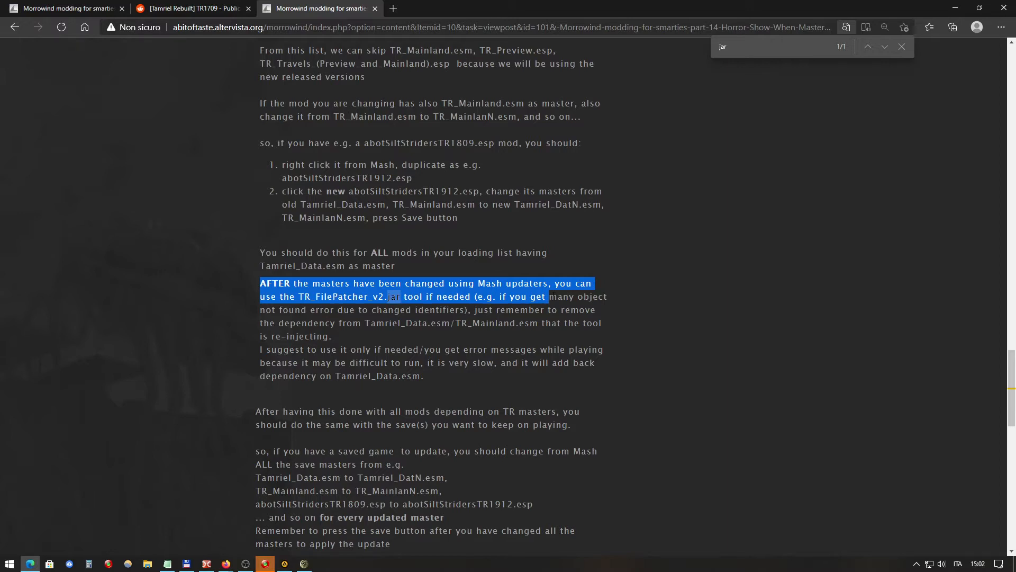
pyautogui.moveTo(548, 295); pyautogui.dragTo(555, 376)
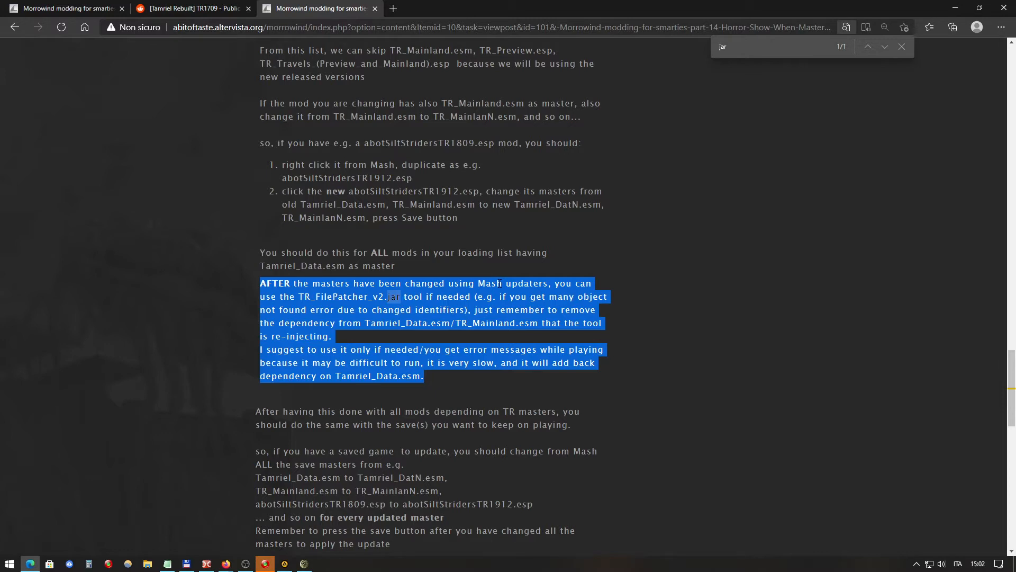
pyautogui.click(446, 287)
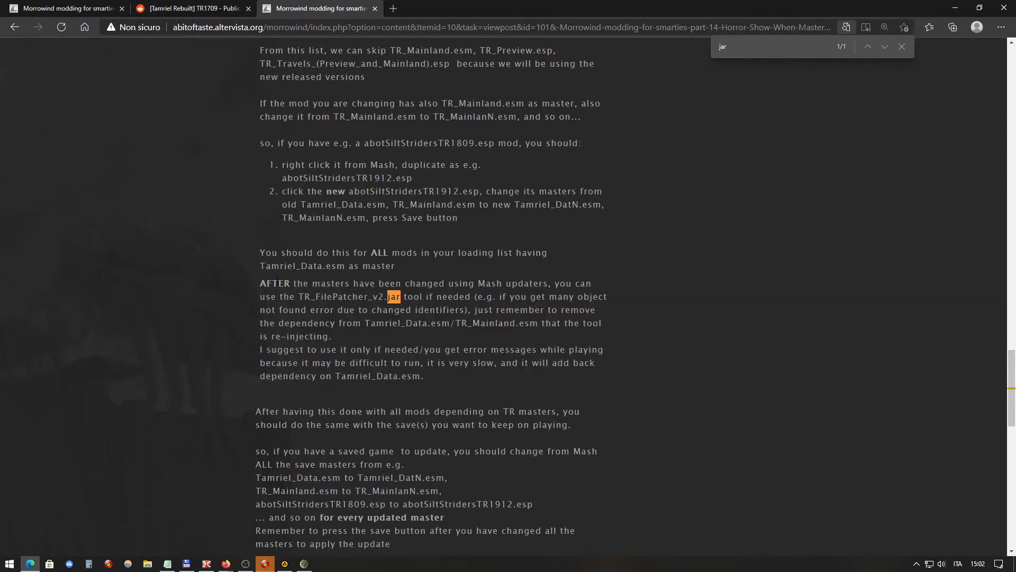
pyautogui.moveTo(260, 284); pyautogui.dragTo(571, 376)
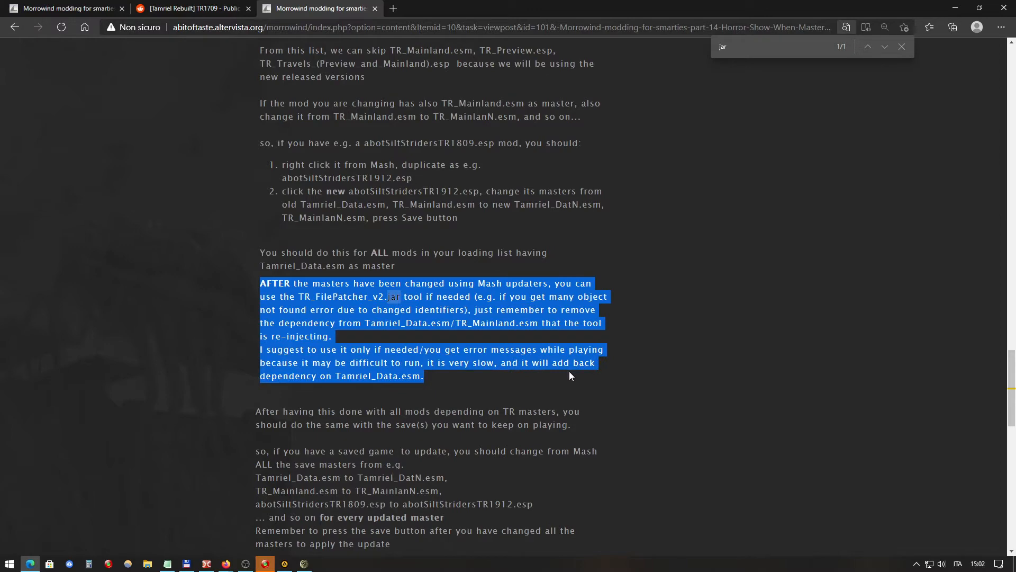
pyautogui.click(492, 287)
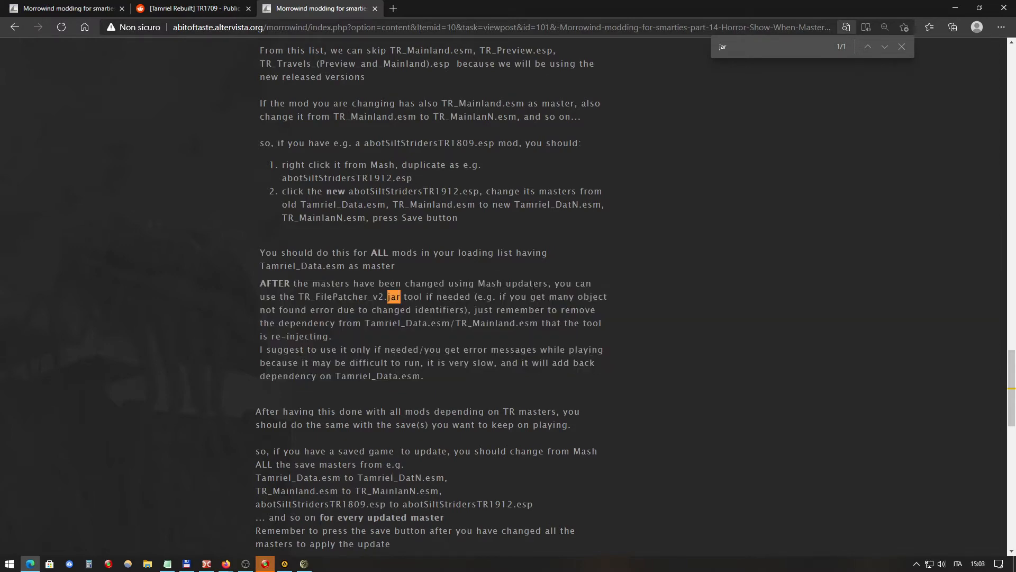
pyautogui.doubleClick(508, 284)
# Step: Review the article's prerequisites, the mosh.py code changes and the instructions for generating Tamriel_DatN.esm
pyautogui.scroll(15, 507, 283)
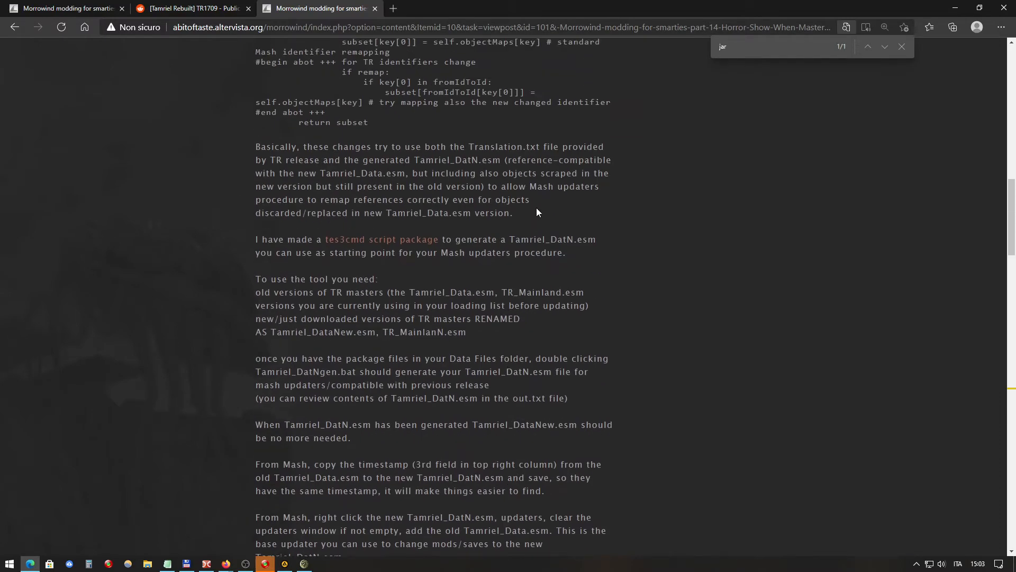
pyautogui.scroll(-3, 536, 212)
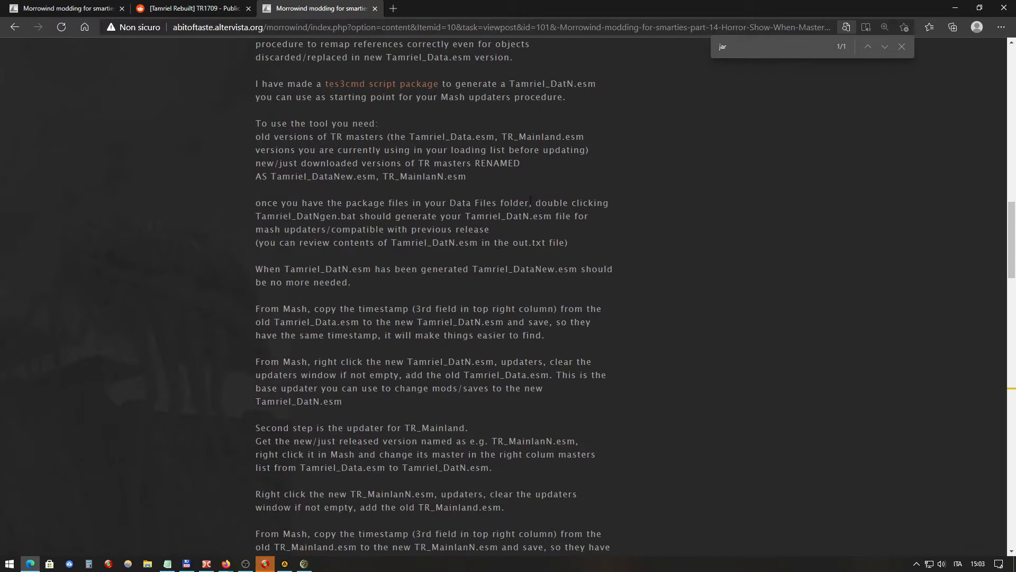
pyautogui.scroll(9, 544, 177)
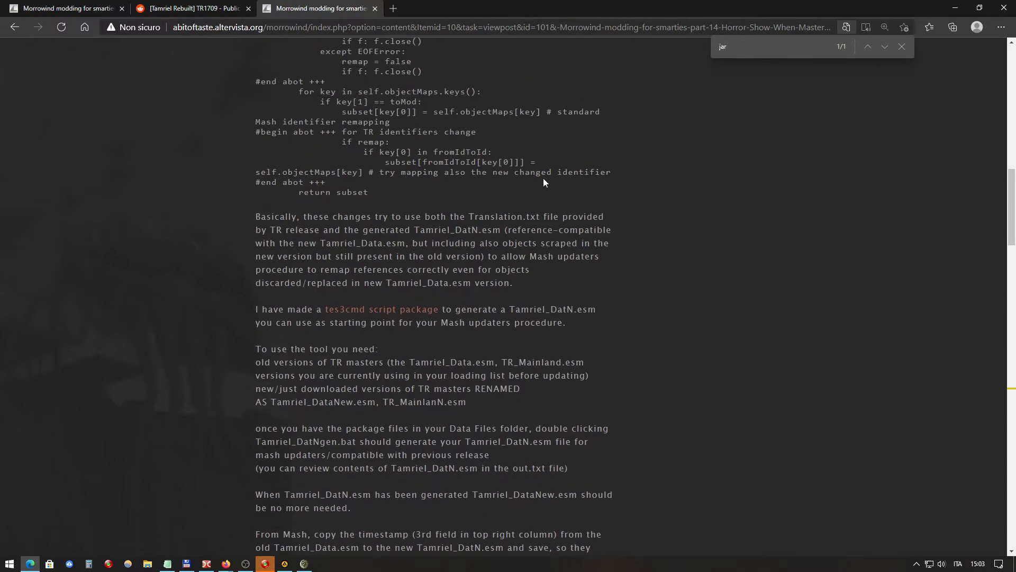
pyautogui.scroll(3, 545, 178)
pyautogui.scroll(-5, 544, 178)
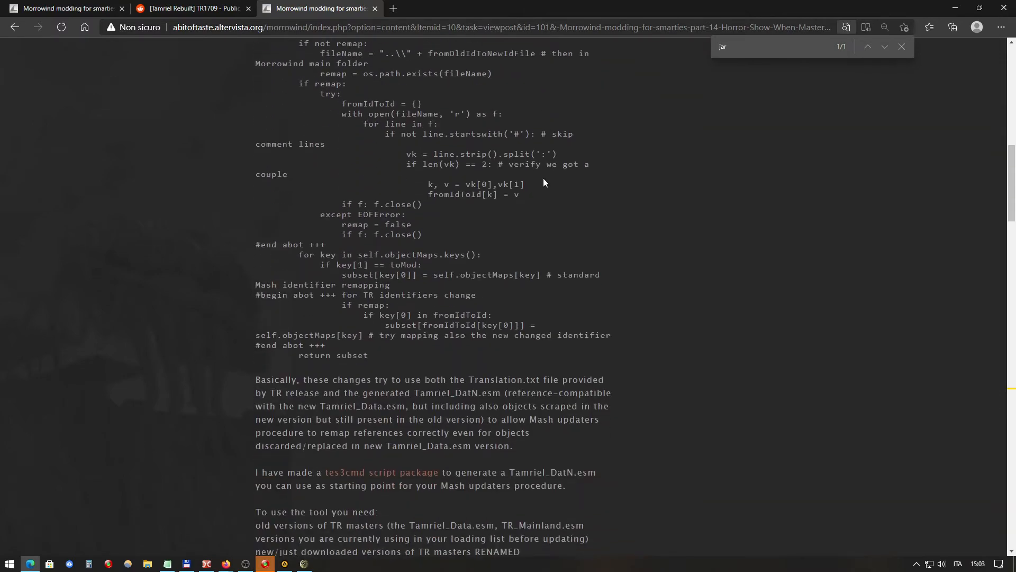
pyautogui.scroll(12, 543, 183)
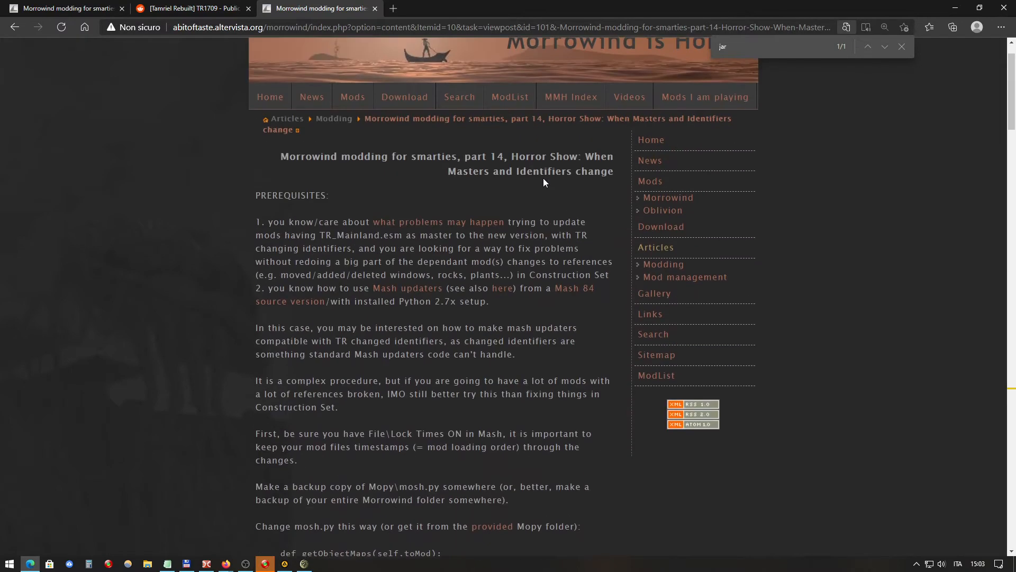
pyautogui.scroll(-9, 543, 178)
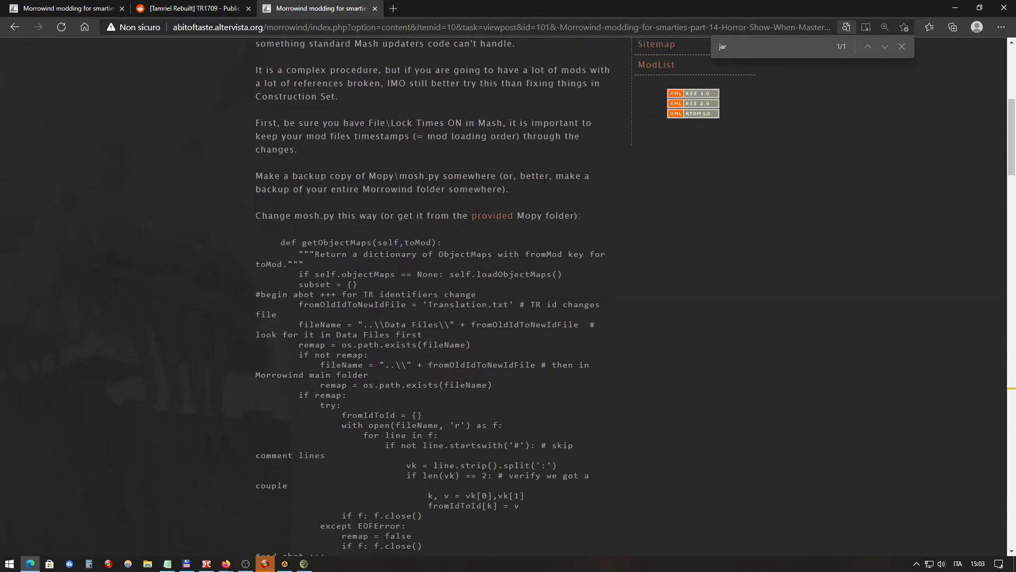
pyautogui.scroll(-7, 544, 179)
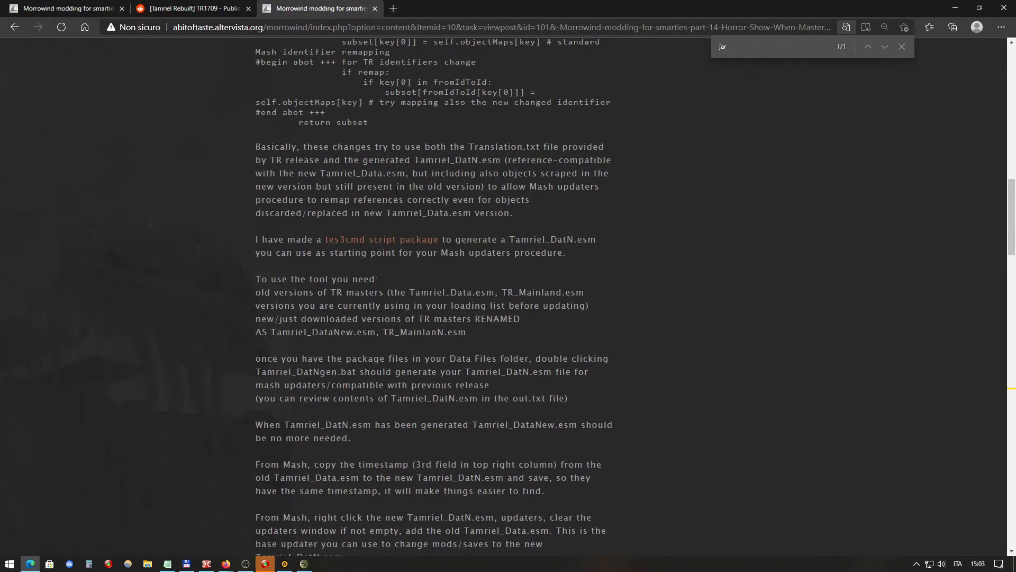
# Step: Review the article's instructions for renaming the newly downloaded masters as Tamriel_DataNew.esm and TR_MainlanN.esm
pyautogui.scroll(-2, 398, 188)
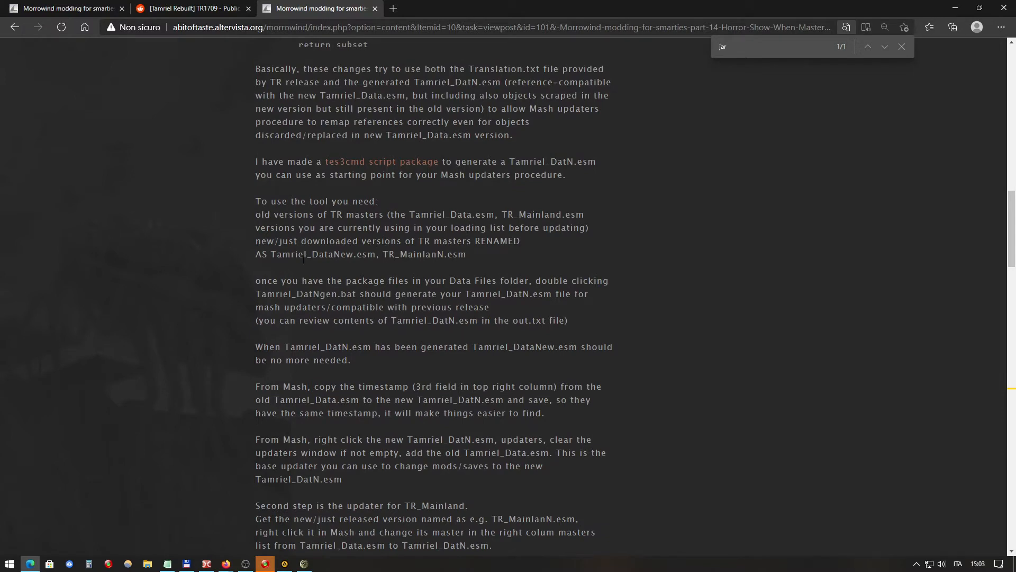
pyautogui.moveTo(272, 255); pyautogui.dragTo(375, 255)
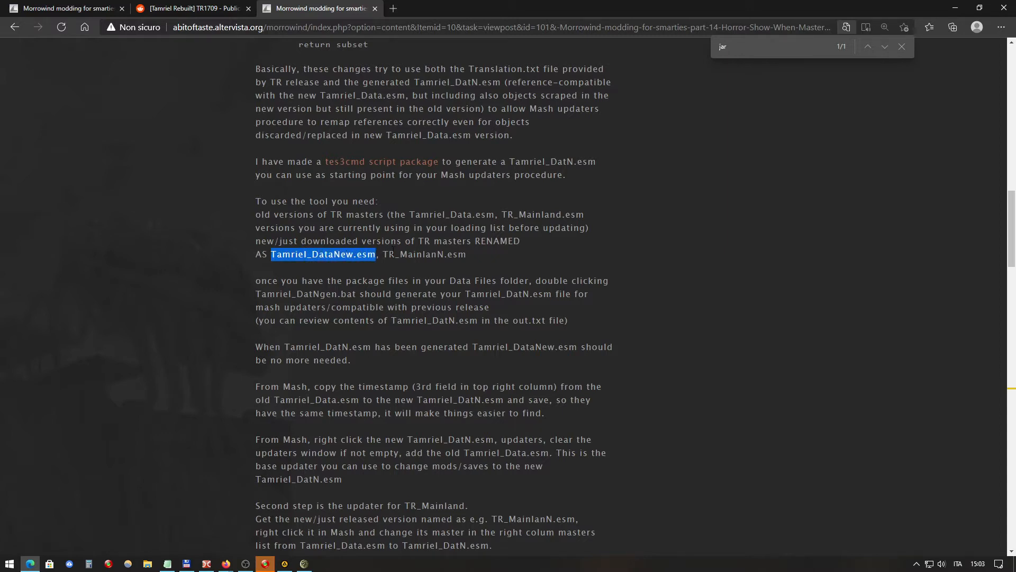
pyautogui.click(406, 257)
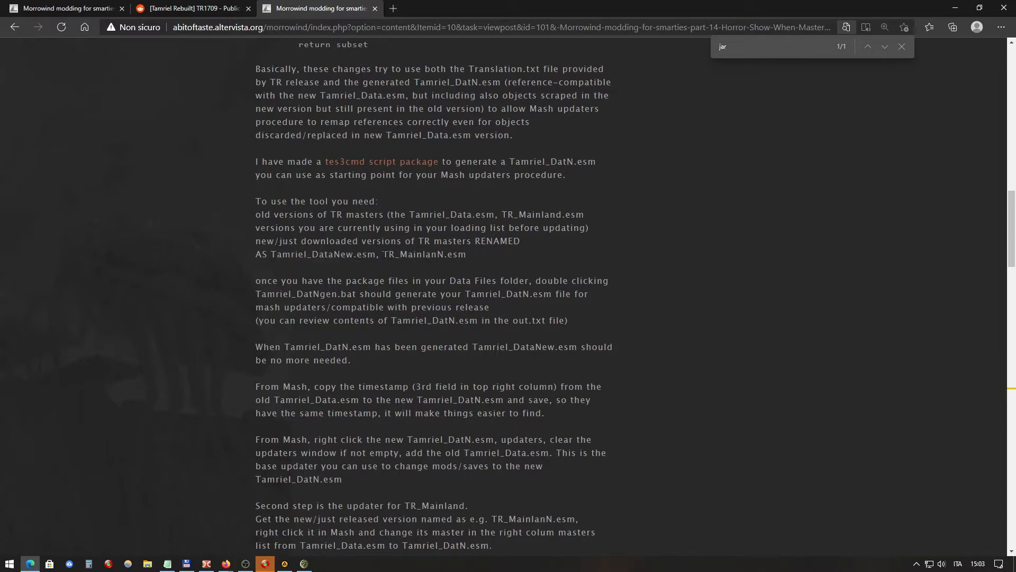
pyautogui.moveTo(383, 255); pyautogui.dragTo(468, 257)
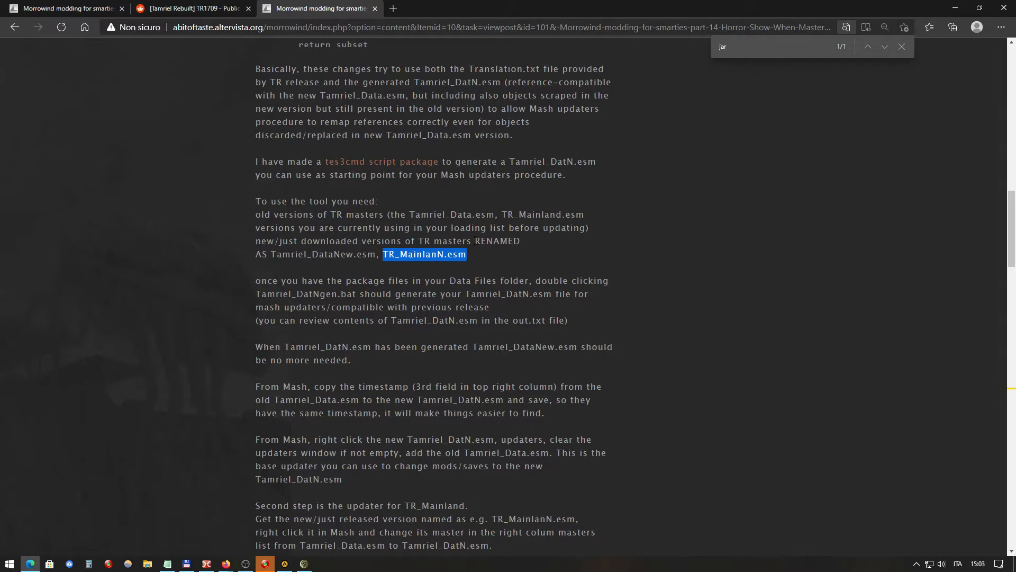
pyautogui.click(520, 231)
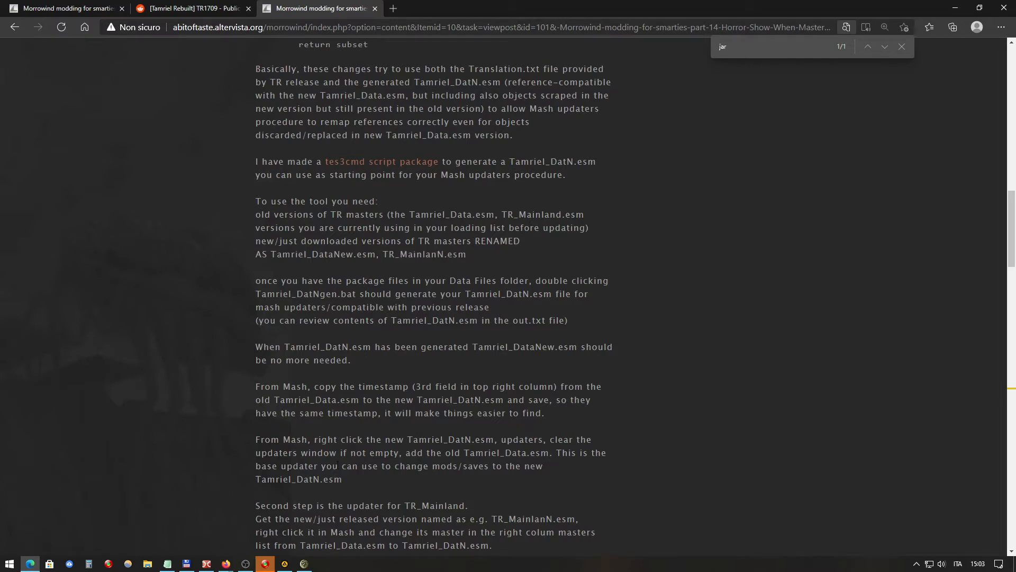
# Step: Switch to Double Commander and filter the @@@@@@ download folder for "tr"
pyautogui.moveTo(228, 565)
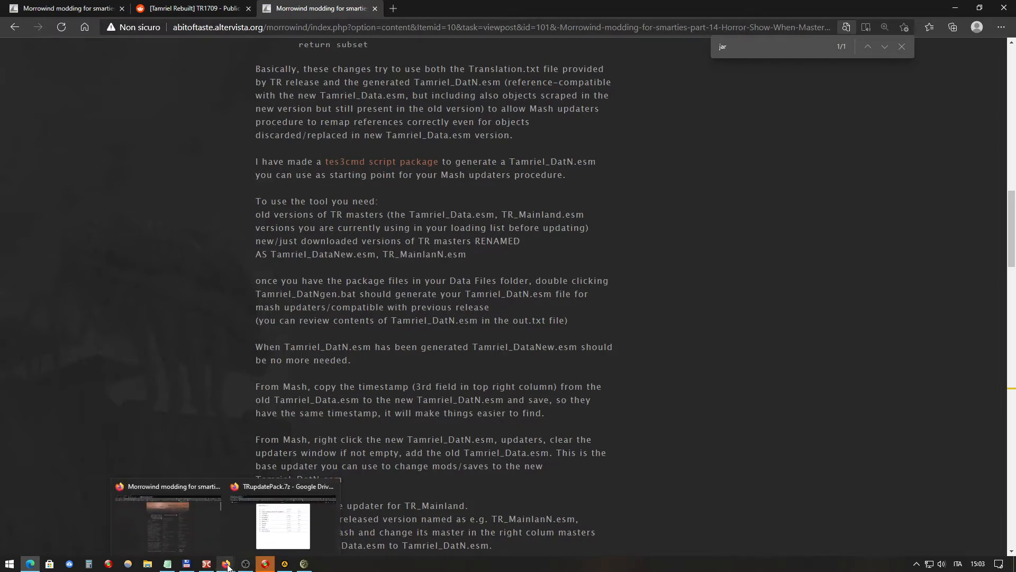
pyautogui.click(167, 522)
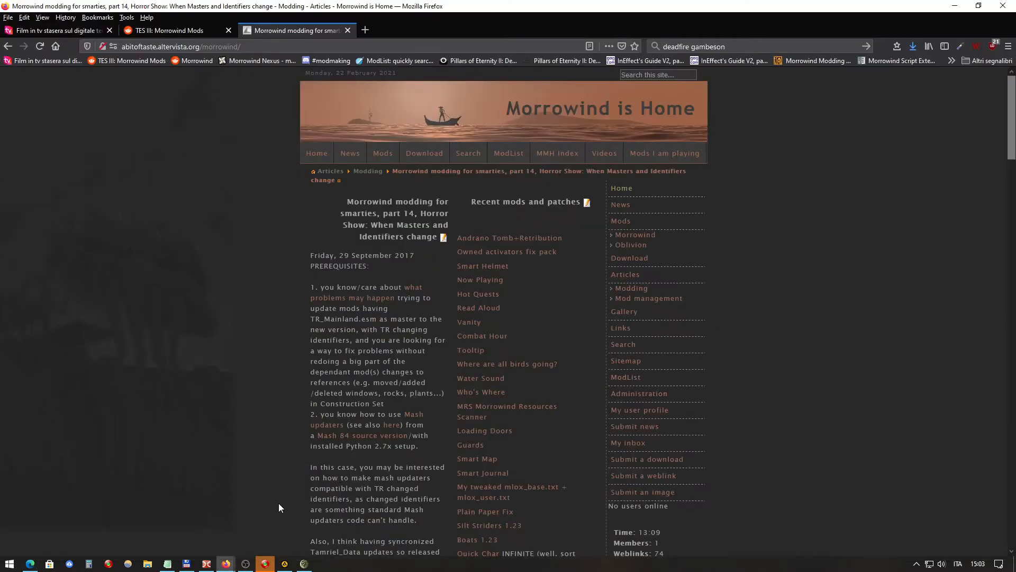
pyautogui.click(205, 566)
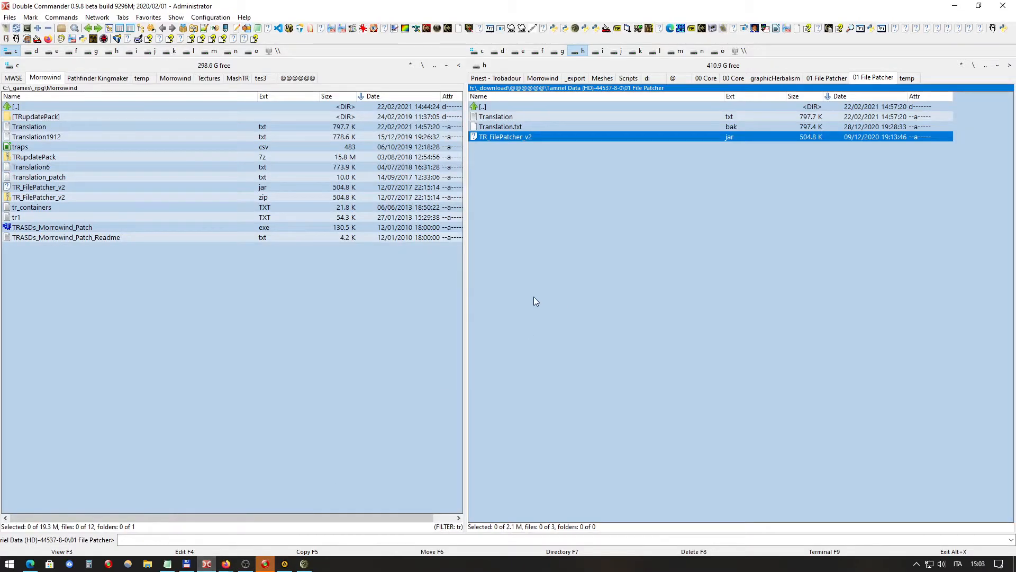
pyautogui.doubleClick(523, 107)
pyautogui.doubleClick(523, 107)
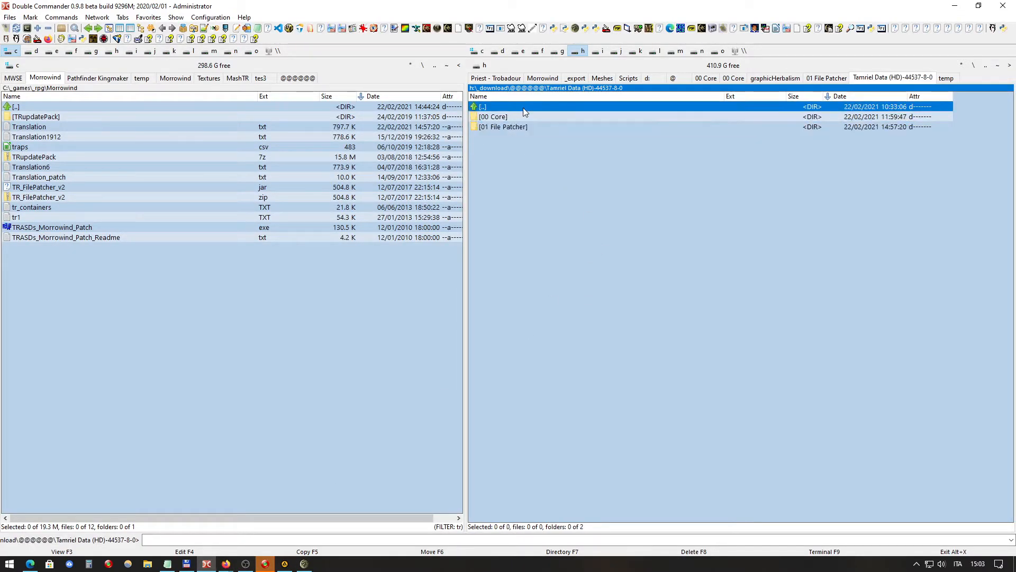
pyautogui.write('t')
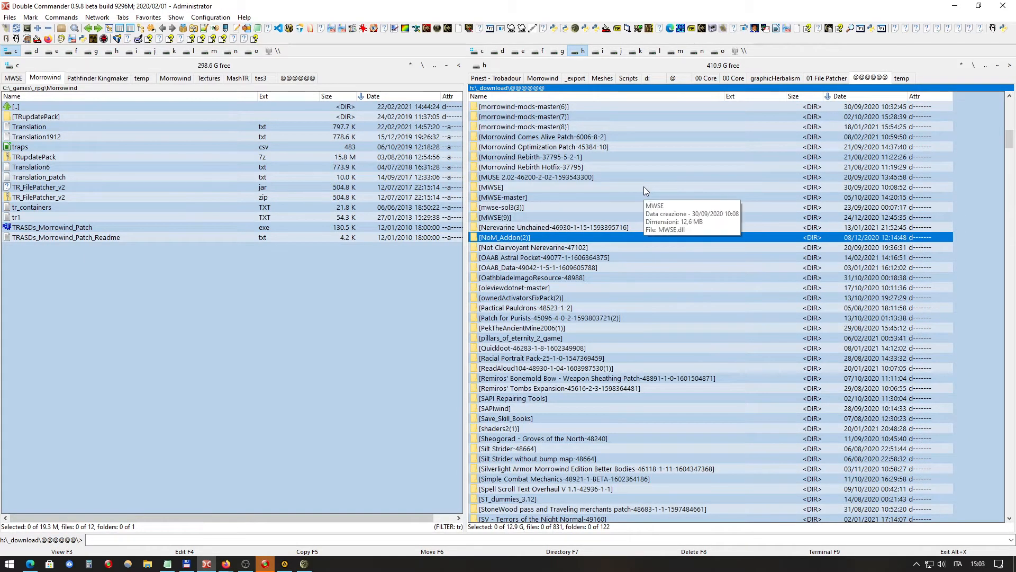
pyautogui.write('r')
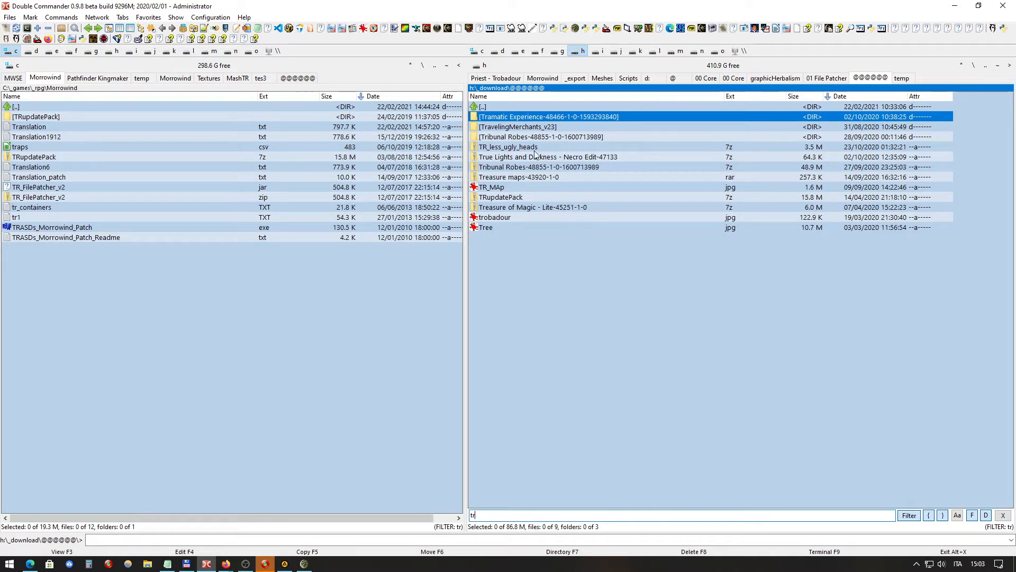
# Step: Filter the @@@@@ download folder for "tr", clear the filter and return to the _download folder
pyautogui.doubleClick(517, 107)
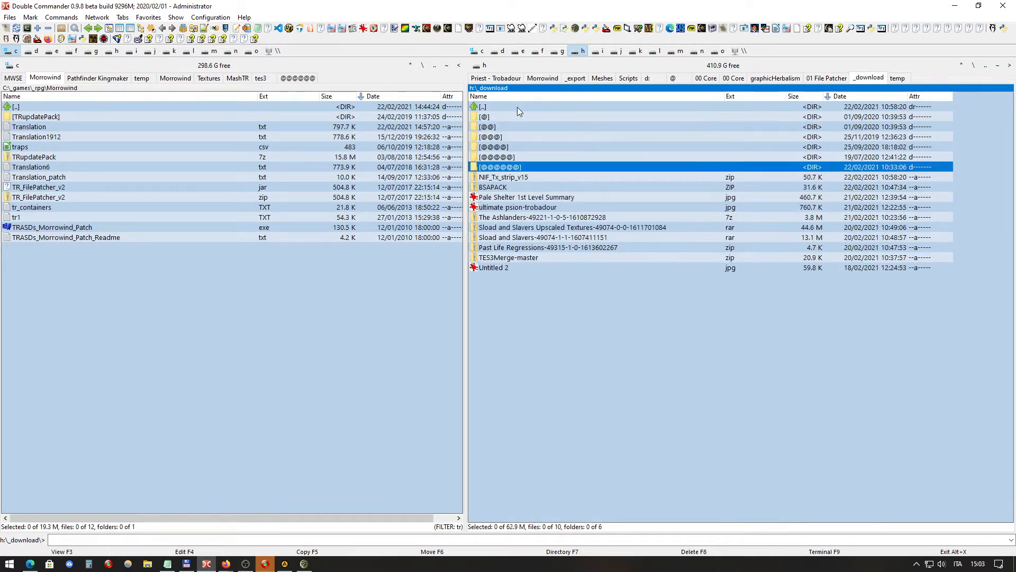
pyautogui.doubleClick(521, 156)
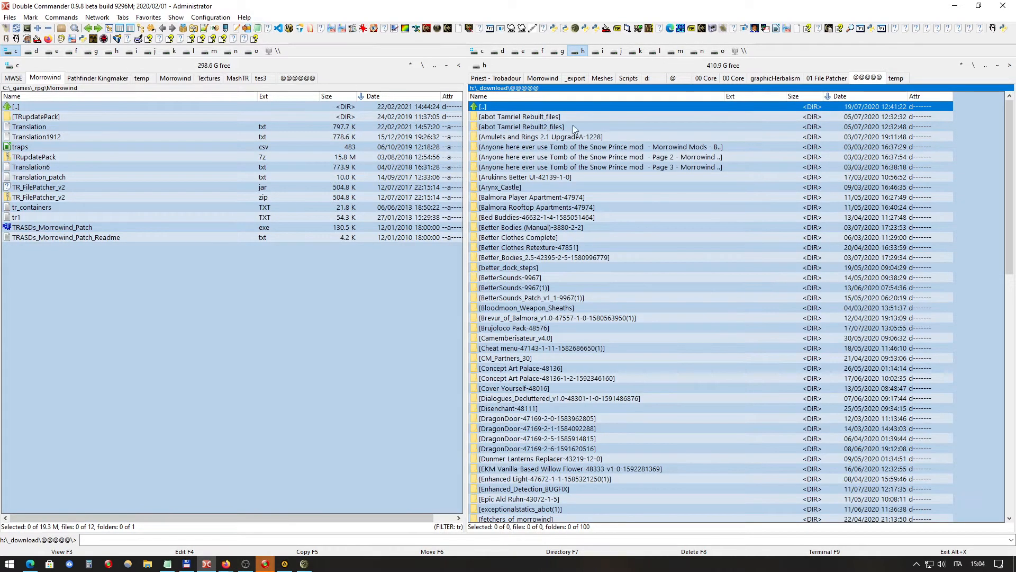
pyautogui.click(602, 114)
pyautogui.write('tr')
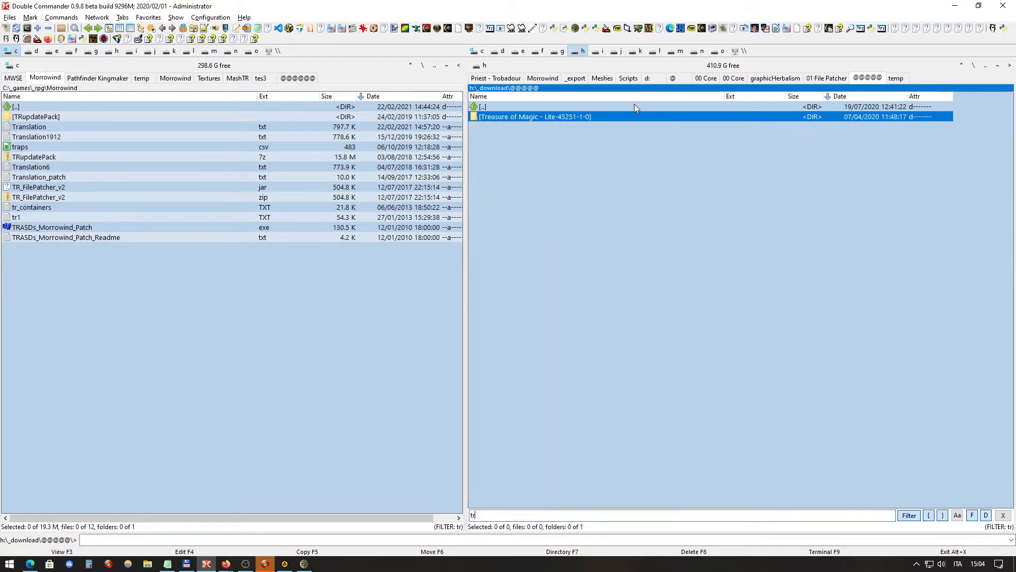
pyautogui.press('Escape')
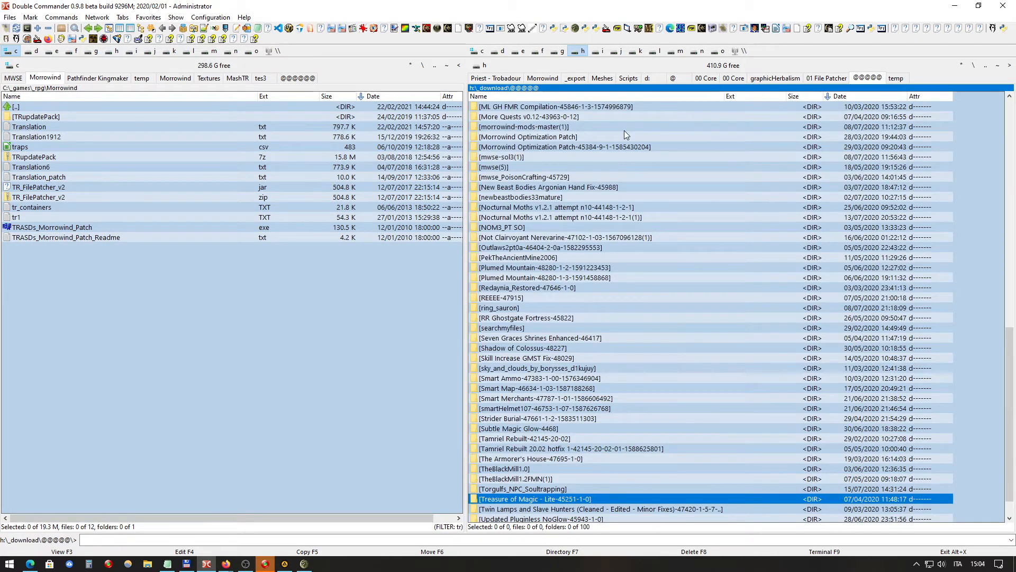
pyautogui.click(983, 68)
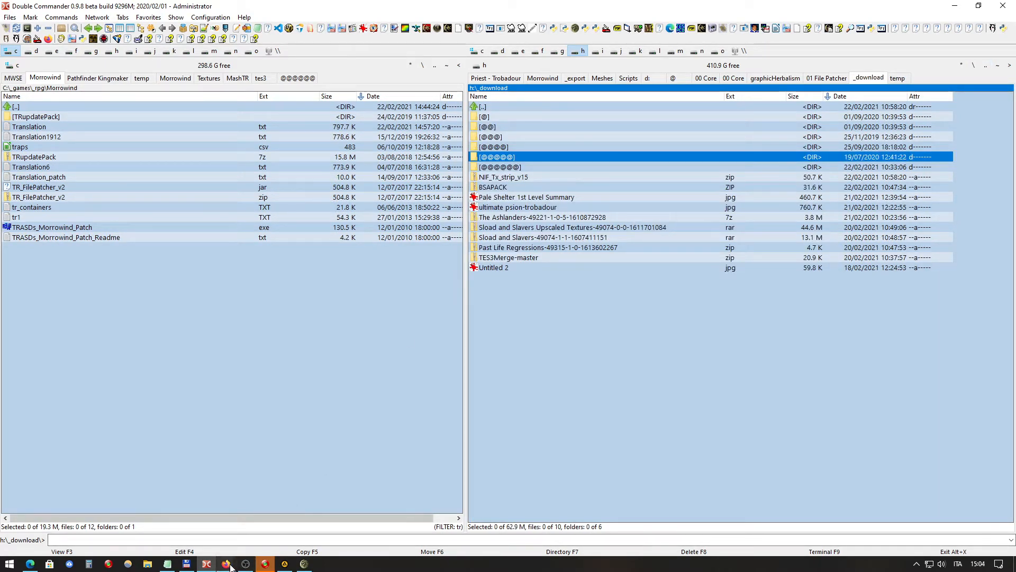
# Step: Switch to Firefox, search Morrowind Nexus for "tamriel" and open the Tamriel Rebuilt mod page
pyautogui.moveTo(226, 563)
pyautogui.click(216, 542)
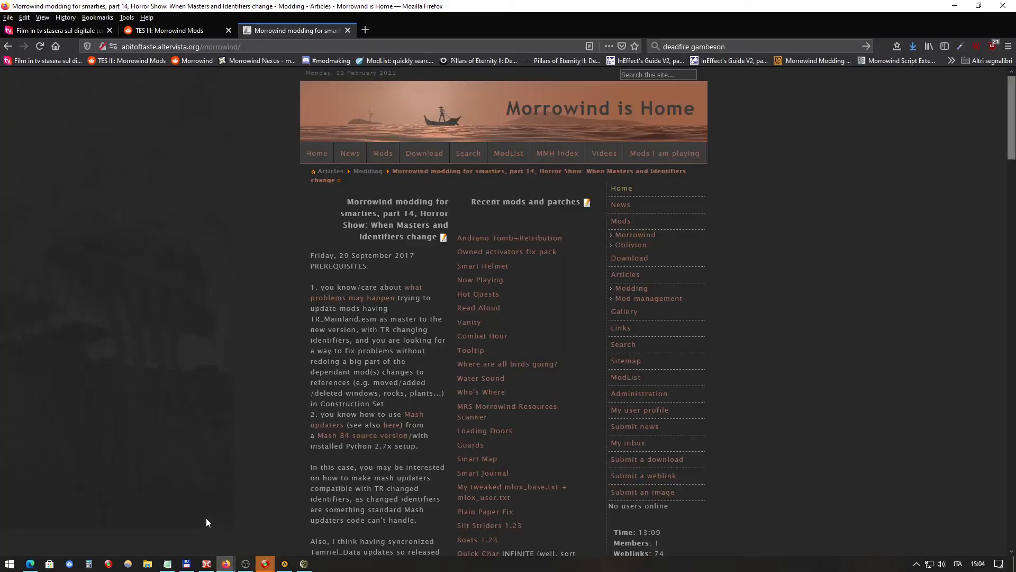
pyautogui.click(165, 31)
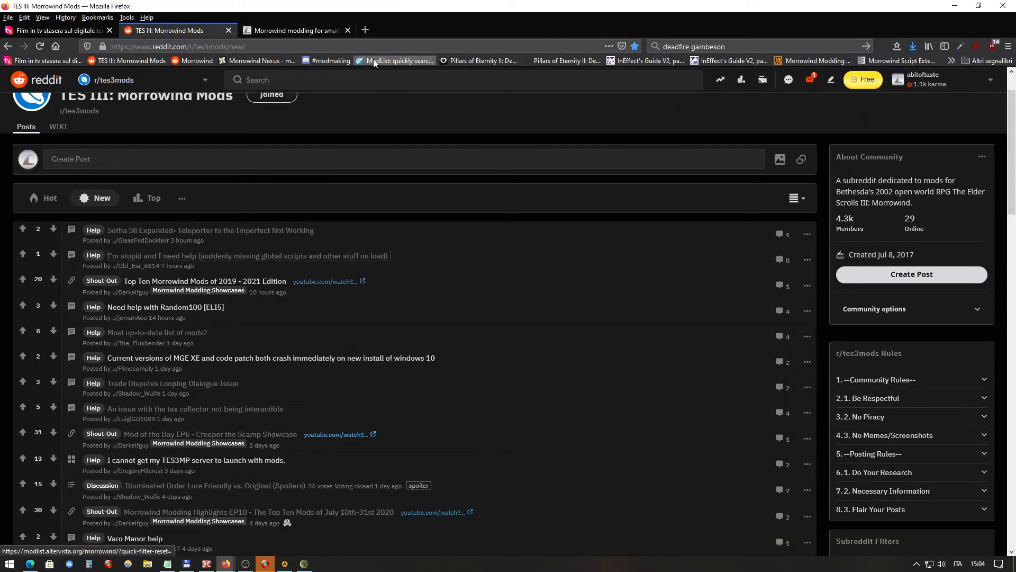
pyautogui.click(293, 60)
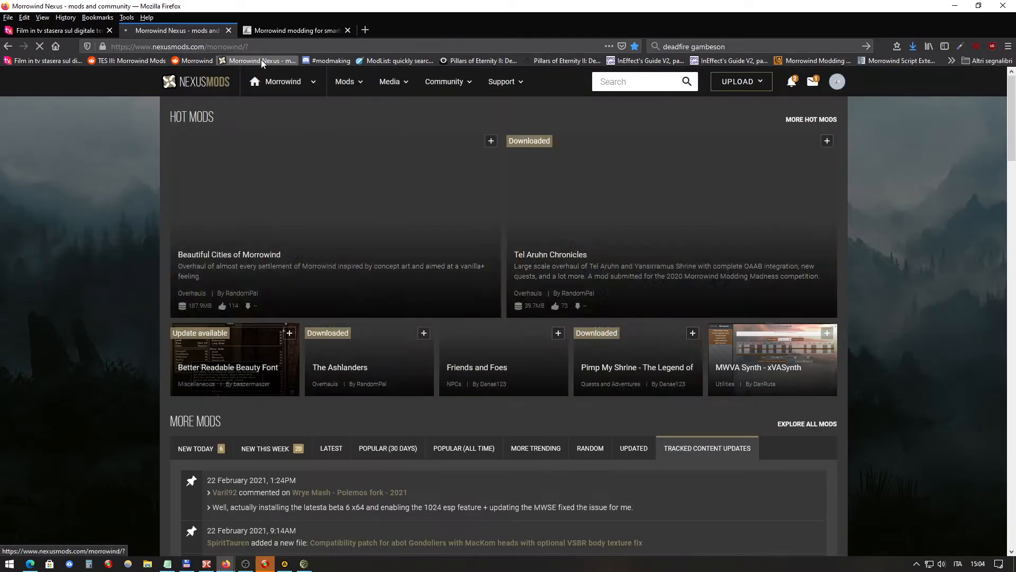
pyautogui.click(618, 81)
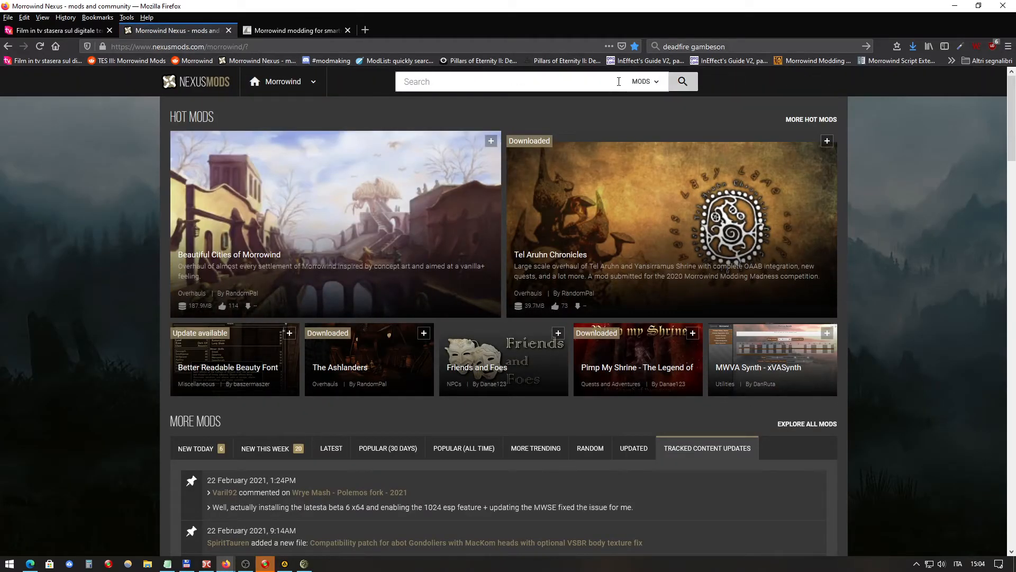
pyautogui.write('tamriel')
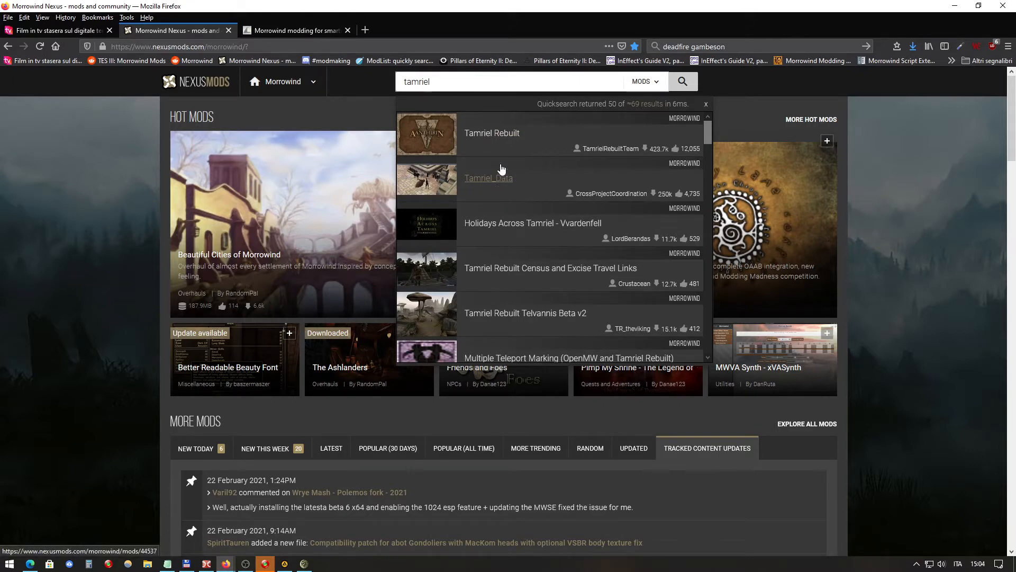
pyautogui.click(500, 134)
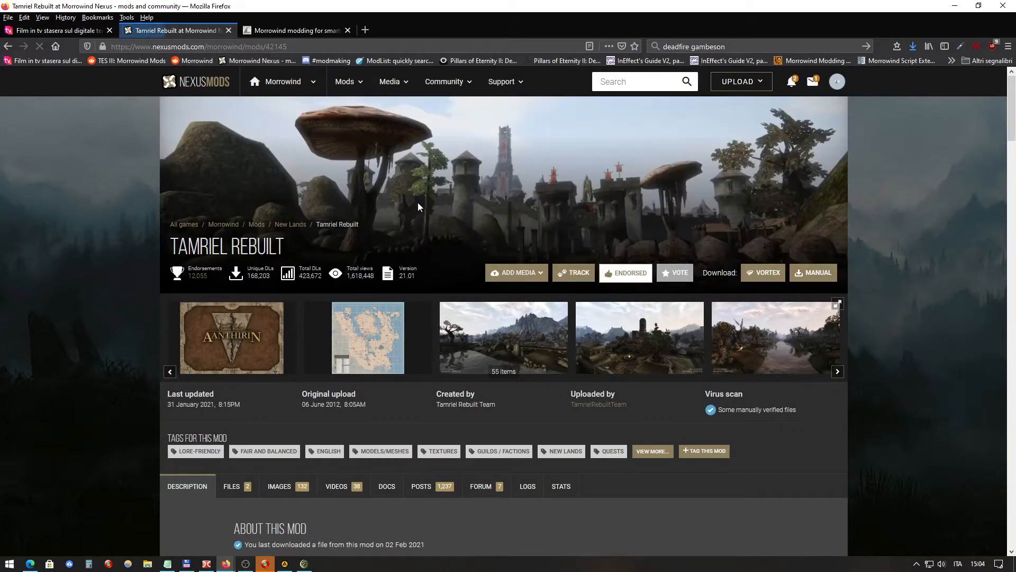
# Step: Download the main Tamriel Rebuilt 21.01 file manually at the slow speed and save the 7z archive
pyautogui.scroll(-5, 417, 202)
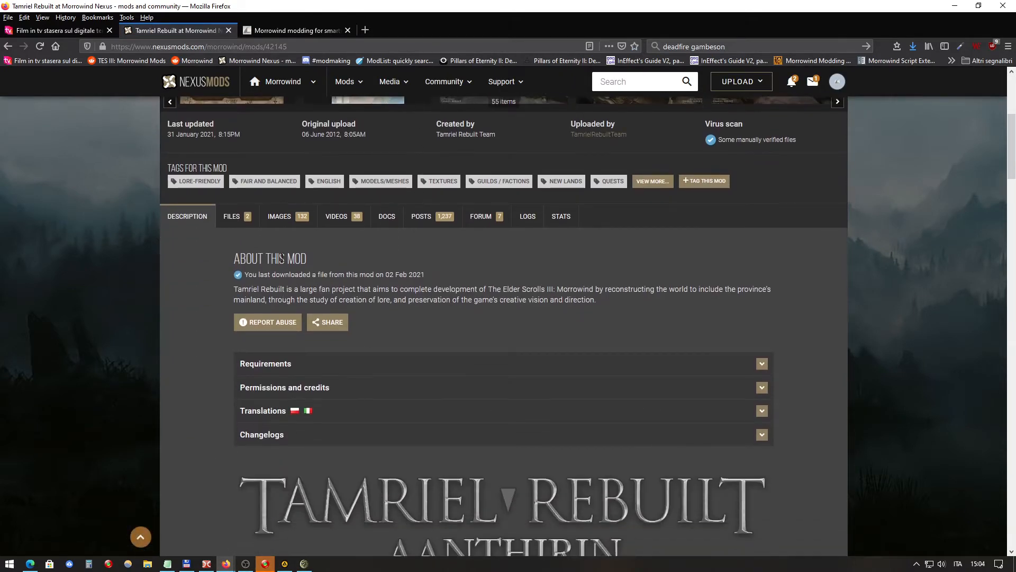
pyautogui.click(241, 217)
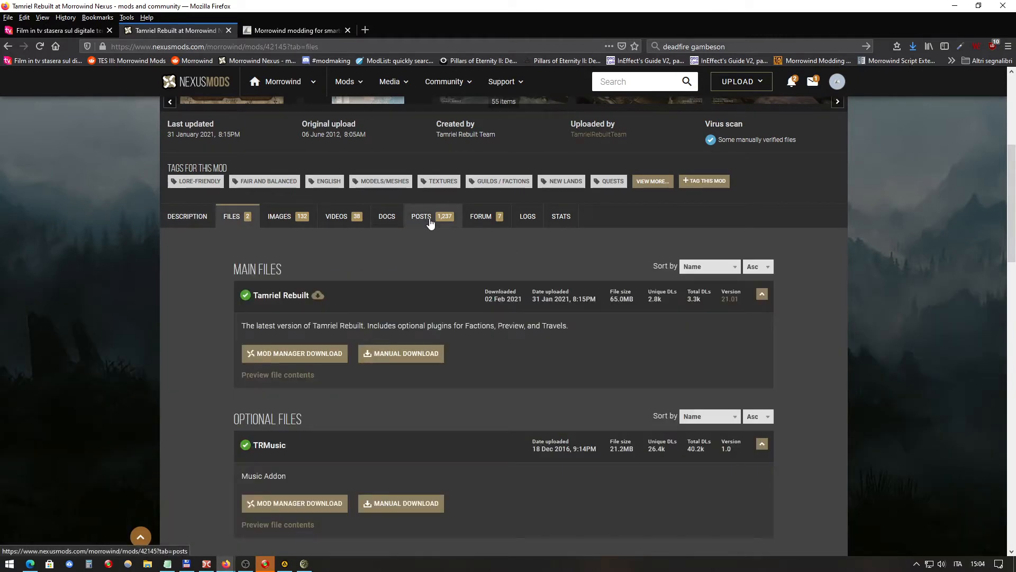
pyautogui.scroll(-2, 430, 221)
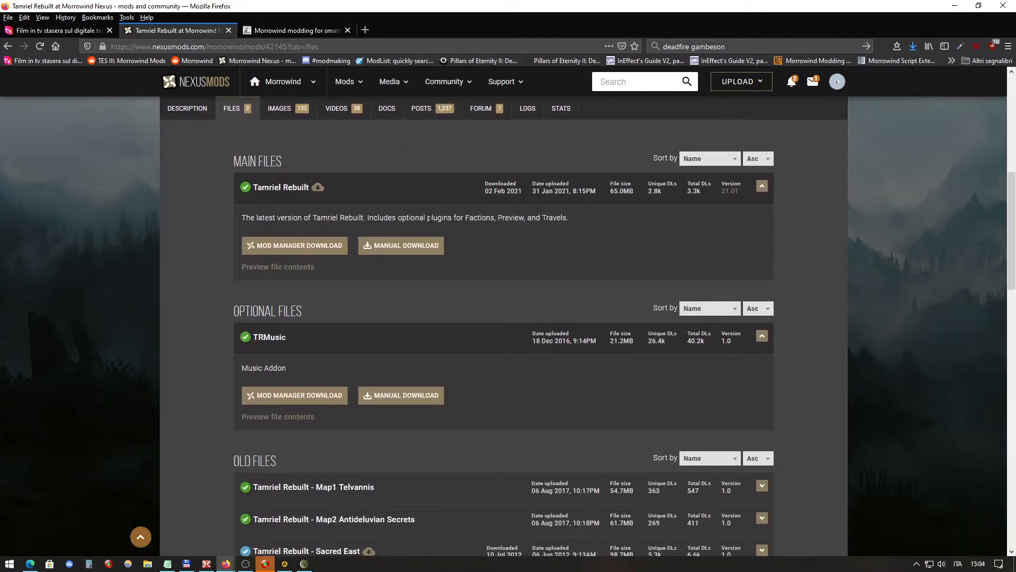
pyautogui.click(382, 251)
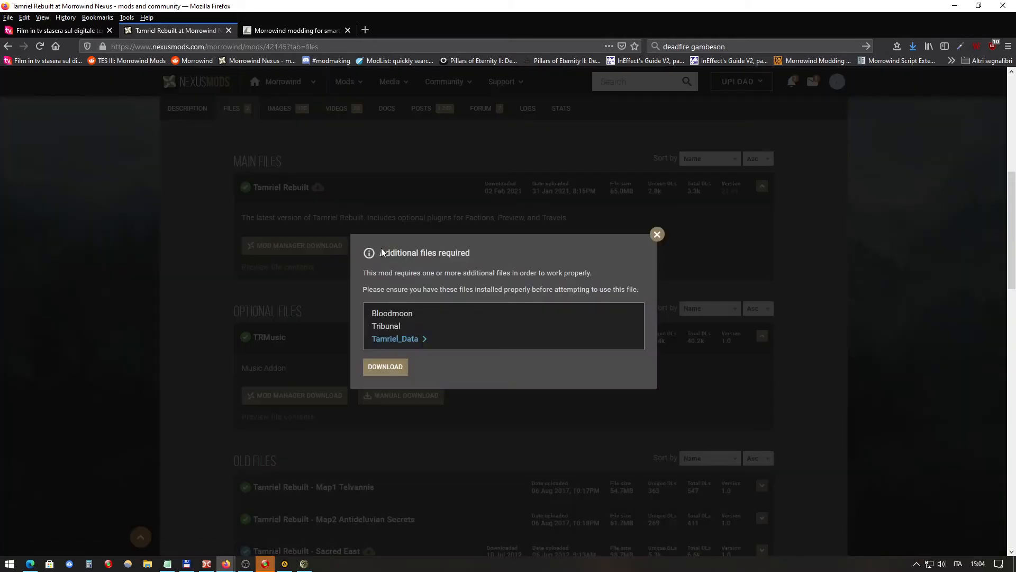
pyautogui.click(386, 367)
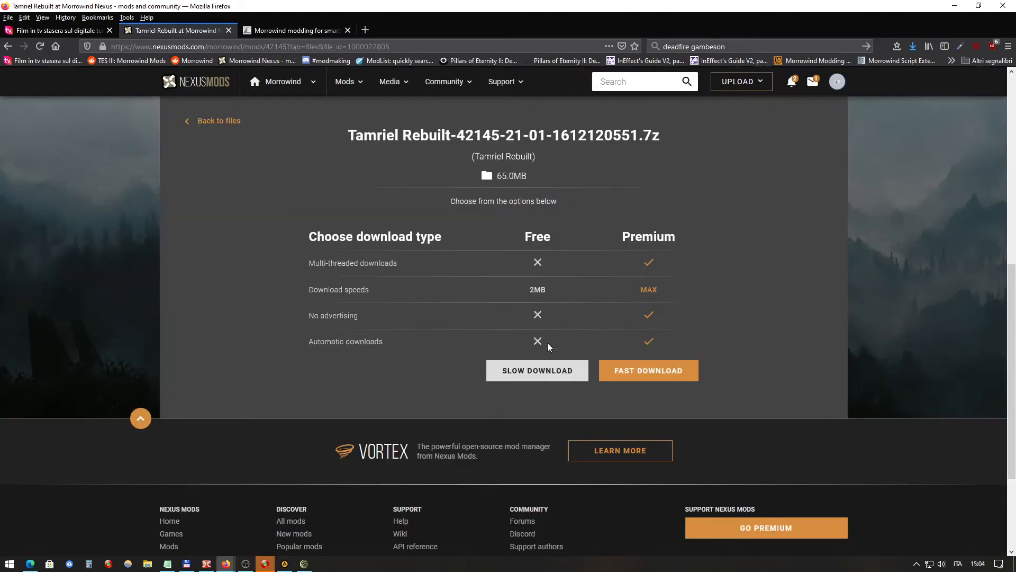
pyautogui.click(534, 370)
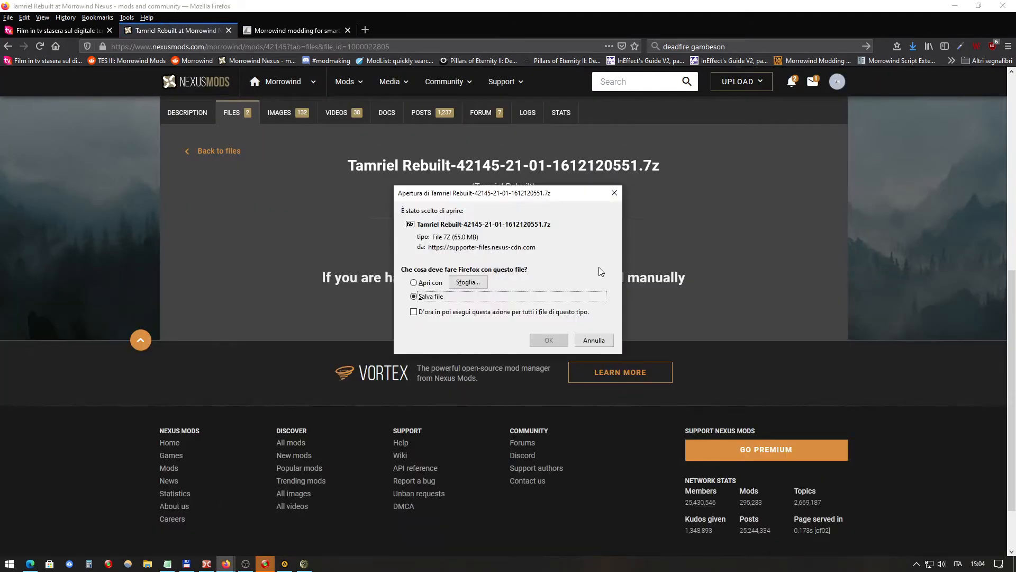
pyautogui.press('Return')
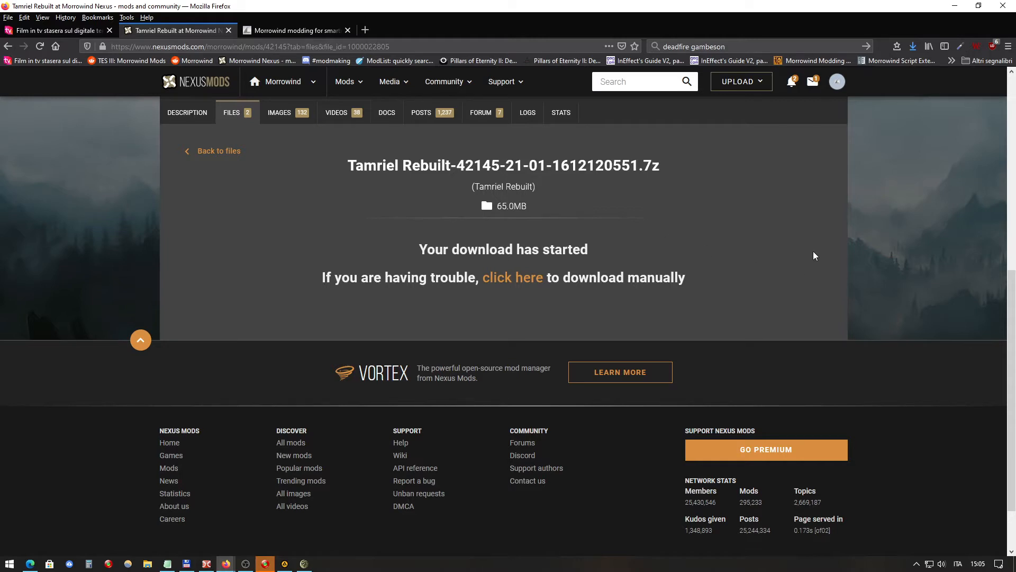
pyautogui.scroll(7, 811, 228)
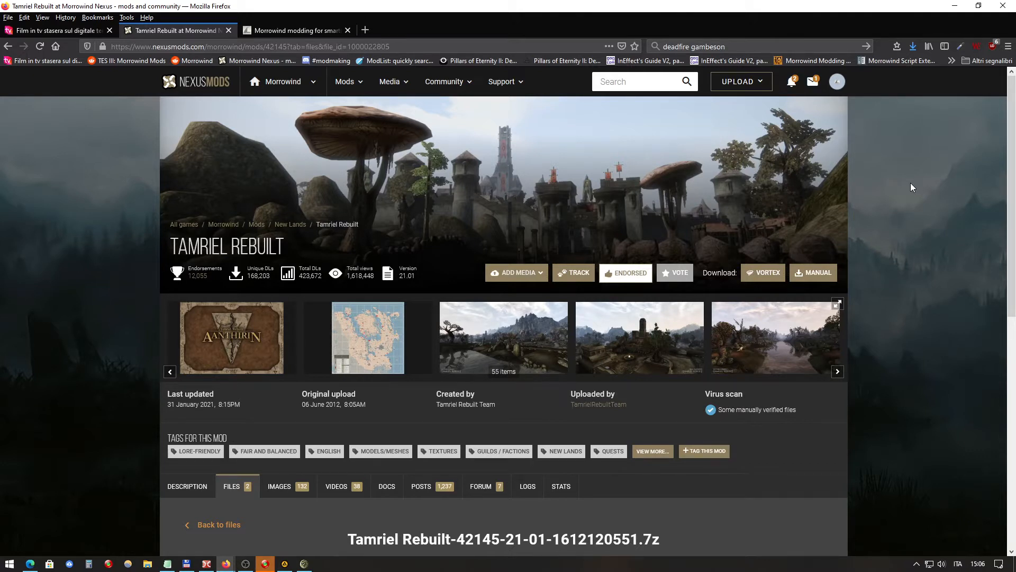
pyautogui.scroll(-2, 910, 186)
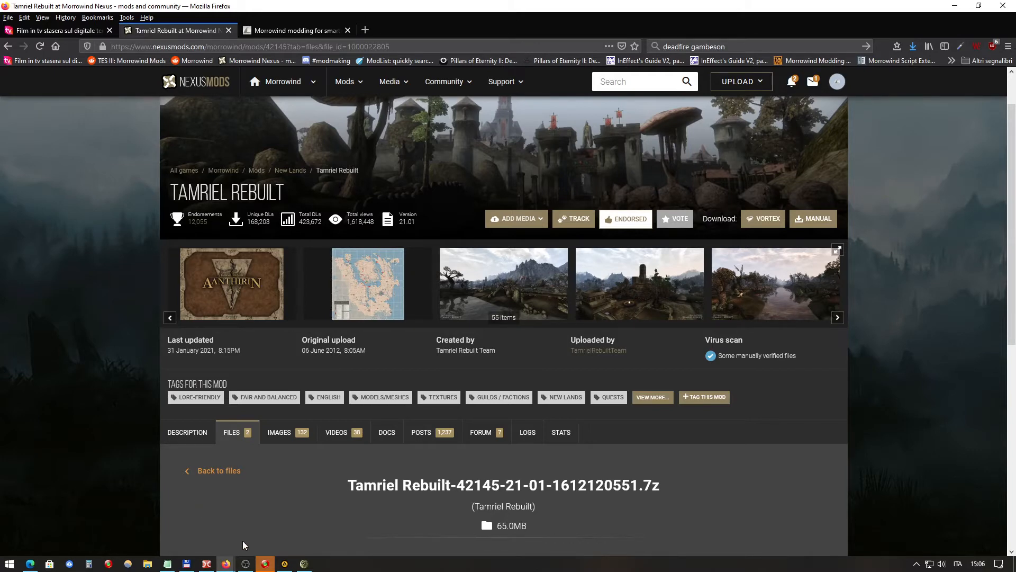
pyautogui.click(207, 564)
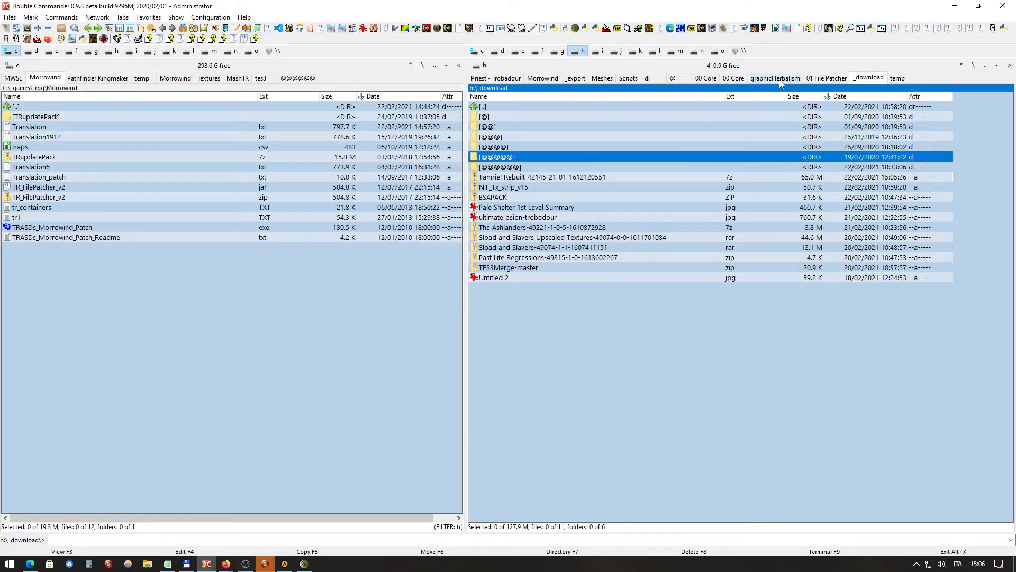
pyautogui.click(588, 180)
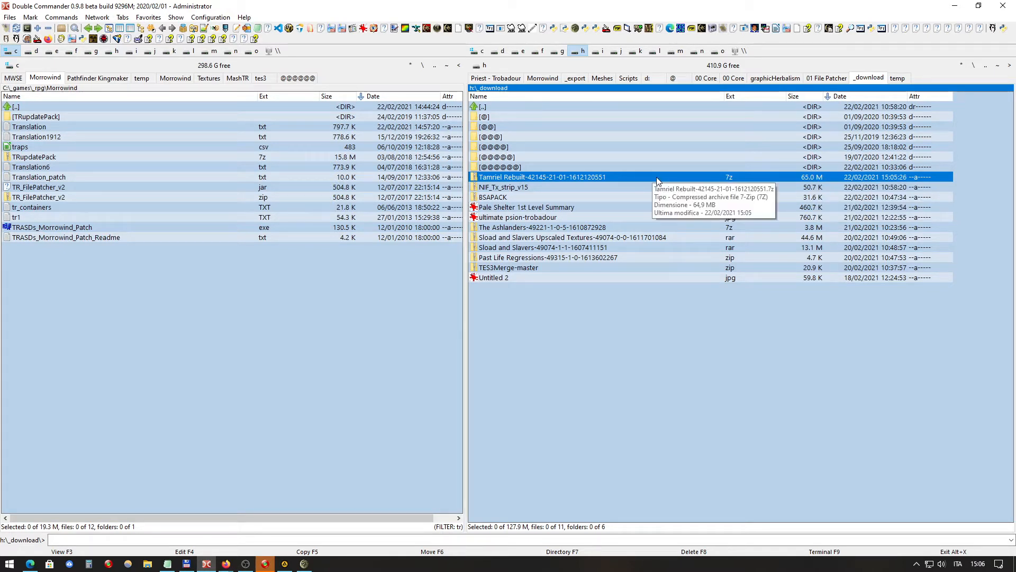
pyautogui.rightClick(578, 177)
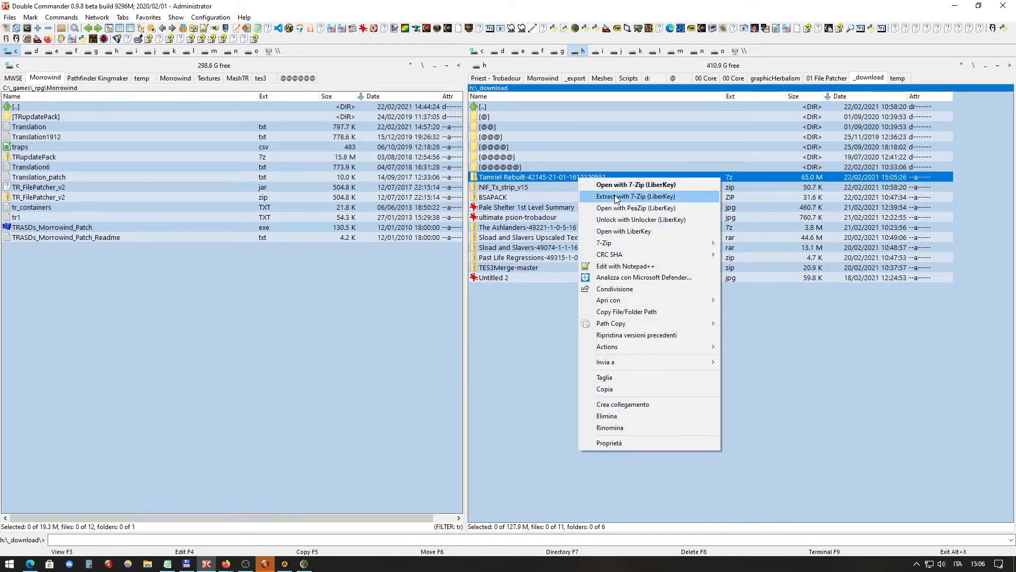
pyautogui.moveTo(698, 246)
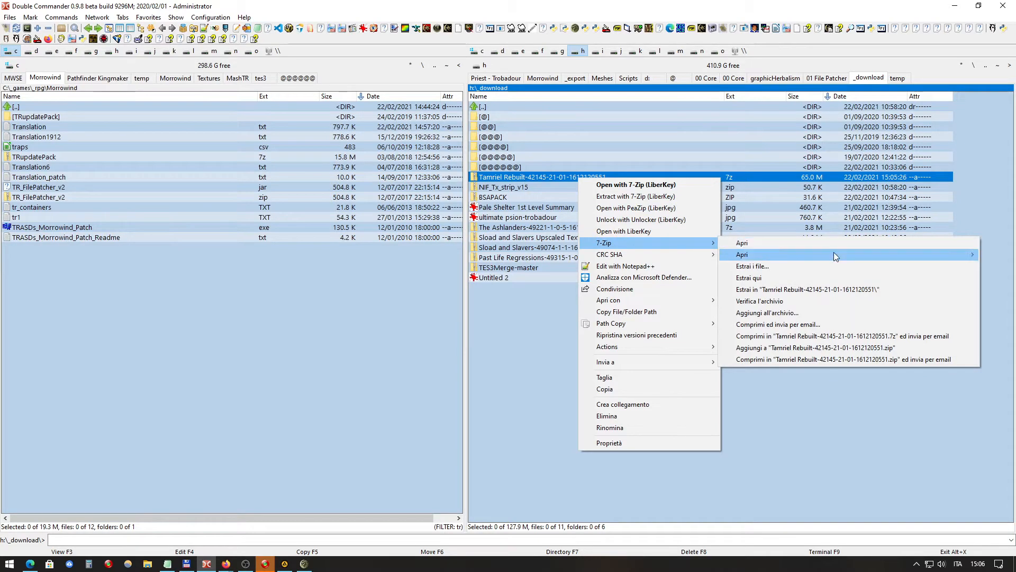
pyautogui.click(820, 290)
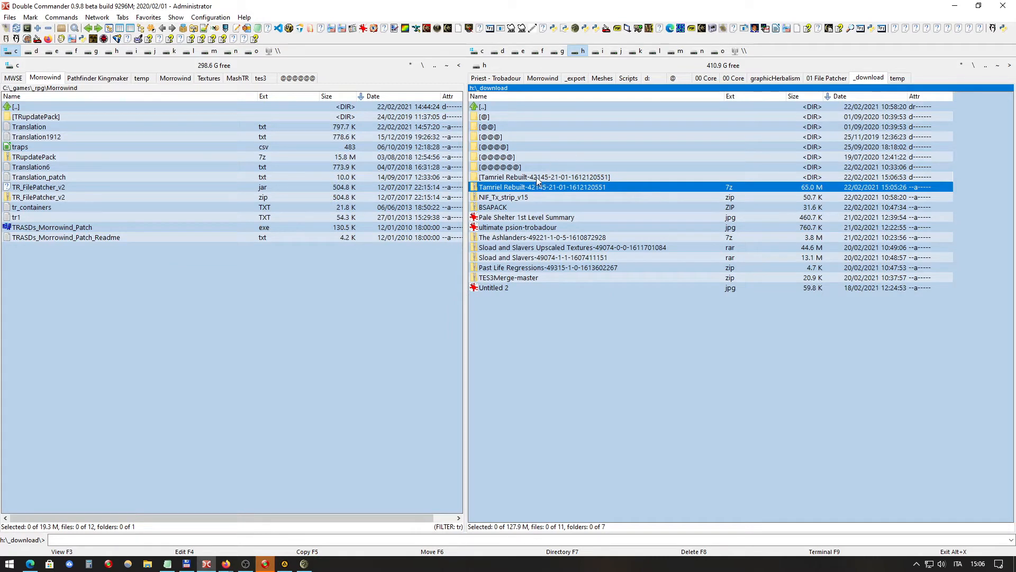
pyautogui.doubleClick(535, 177)
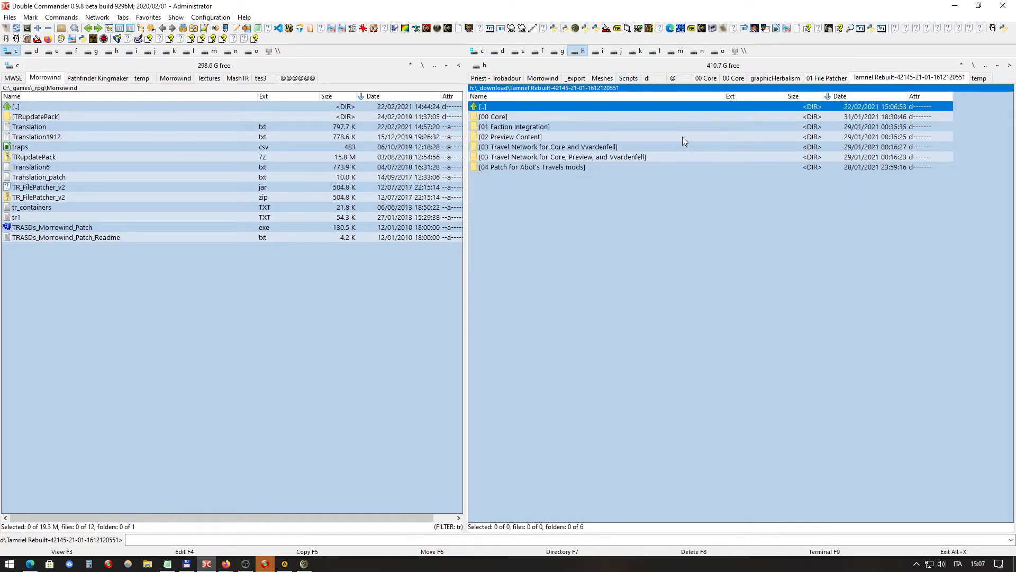
# Step: Look over the release's subfolders, from 00 Core to 04 Patch for Abot's Travels mods
pyautogui.click(543, 168)
pyautogui.click(599, 157)
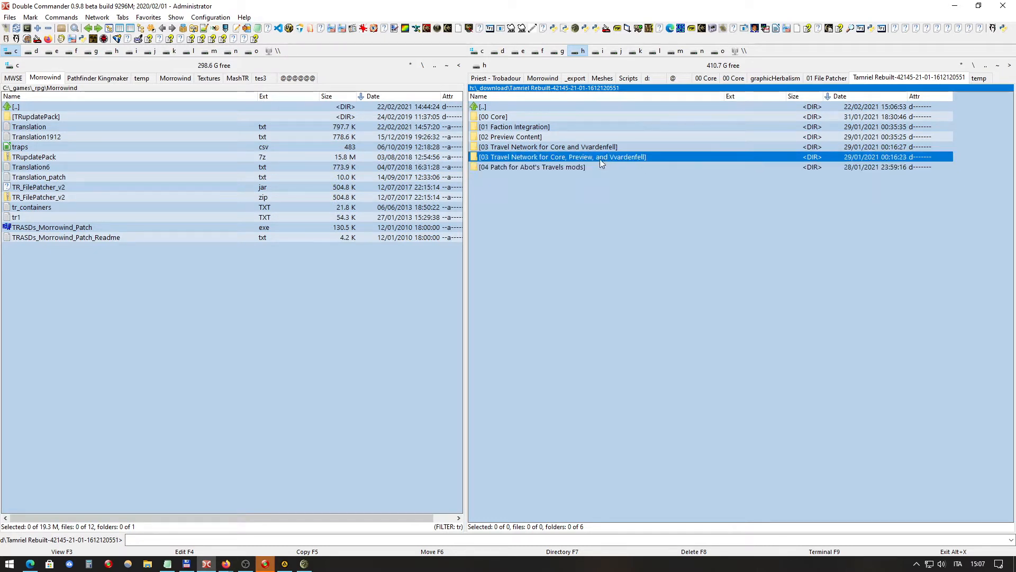
pyautogui.click(534, 116)
pyautogui.click(533, 126)
pyautogui.click(533, 138)
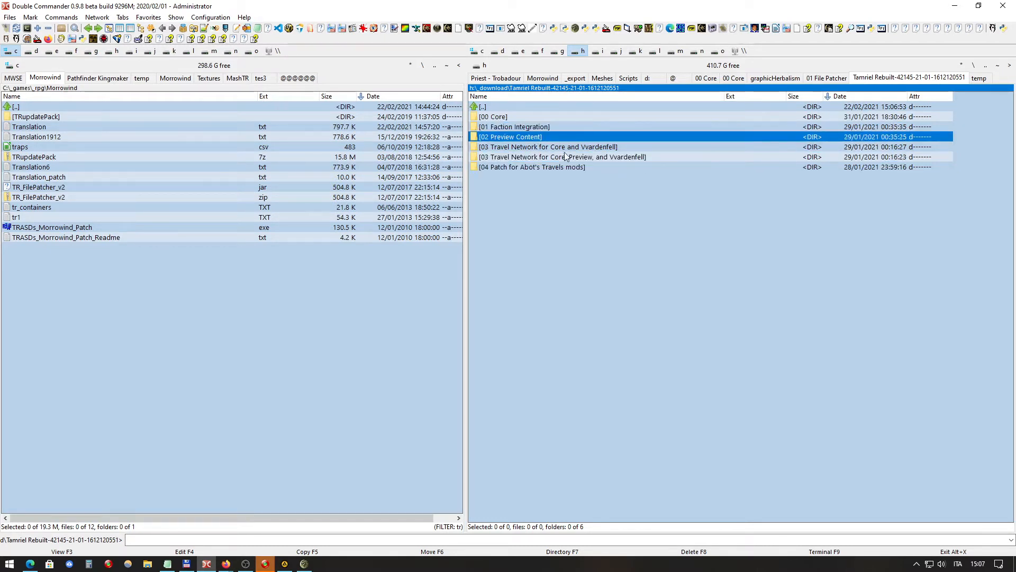
pyautogui.click(577, 148)
pyautogui.click(601, 157)
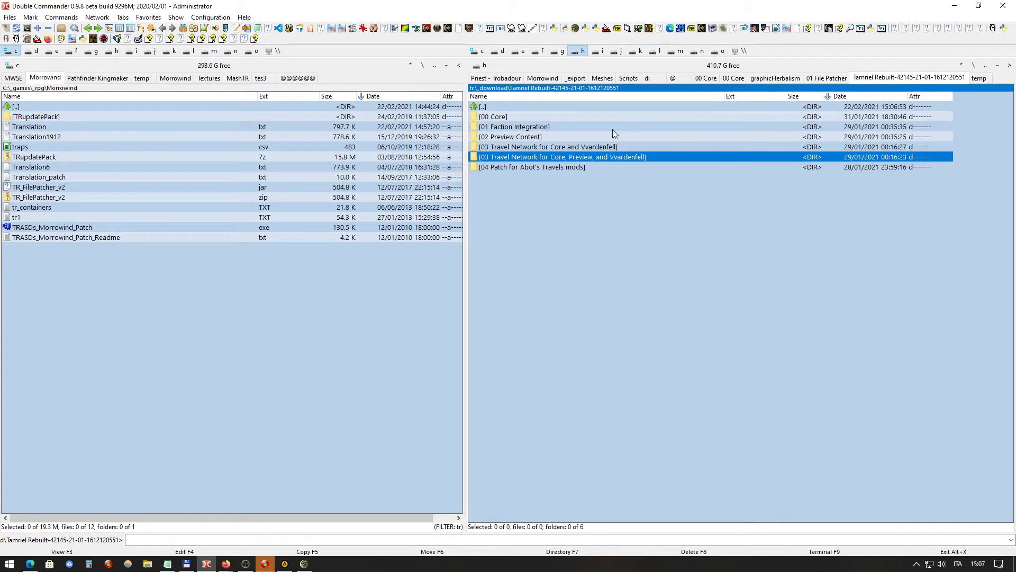
pyautogui.click(517, 167)
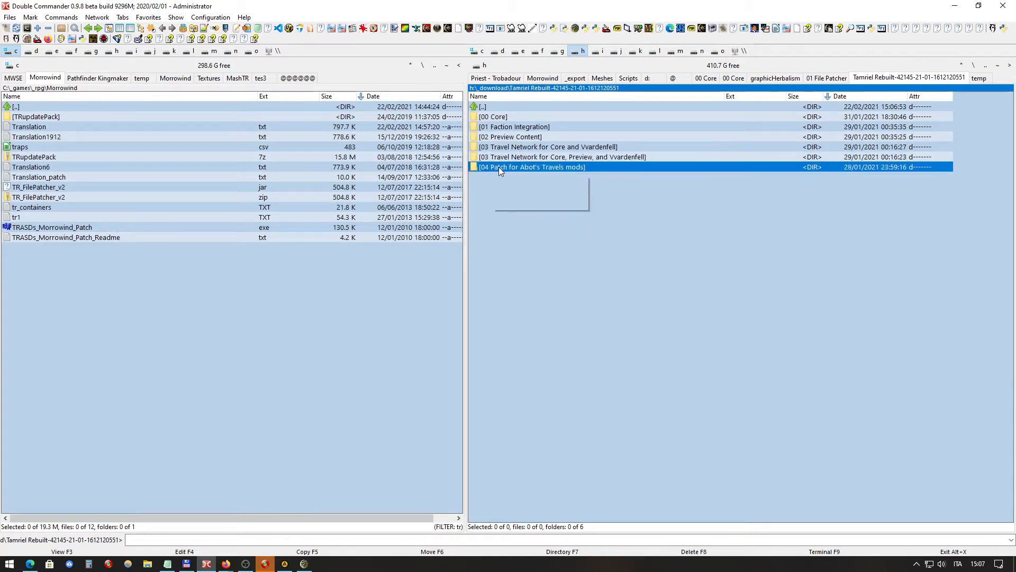
# Step: Check the TR_OldTravels plugin inside 04 Patch for Abot's Travels mods and return to the release folder
pyautogui.doubleClick(499, 166)
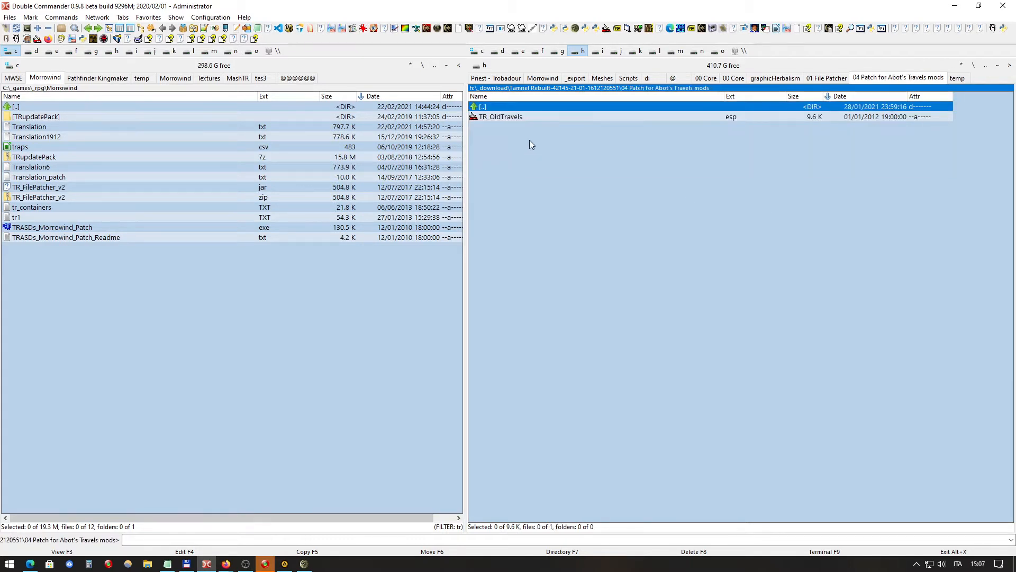
pyautogui.click(509, 118)
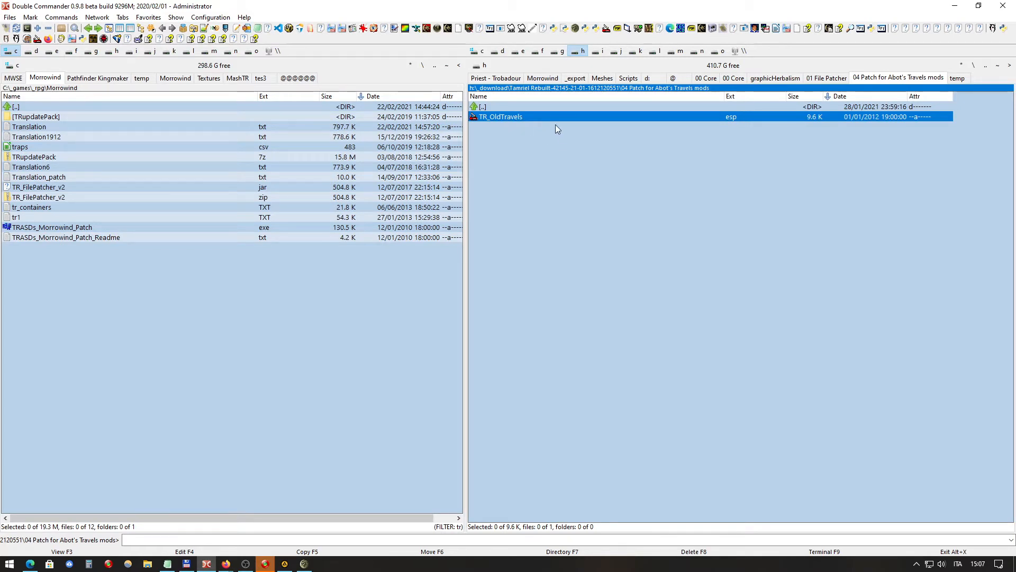
pyautogui.click(547, 109)
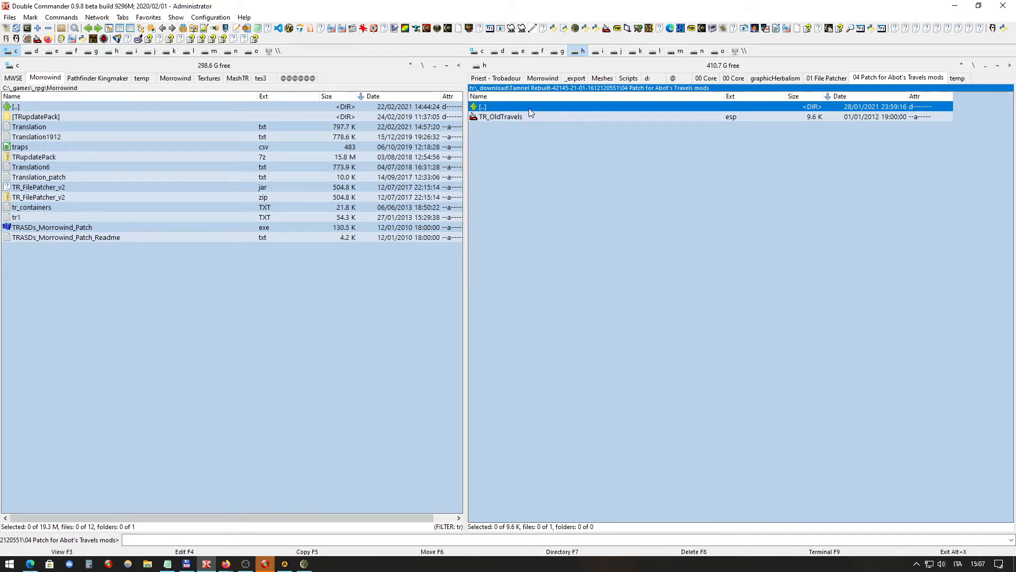
pyautogui.doubleClick(529, 108)
# Step: Open the tr textures folder inside 00 Core of the extracted release
pyautogui.click(564, 118)
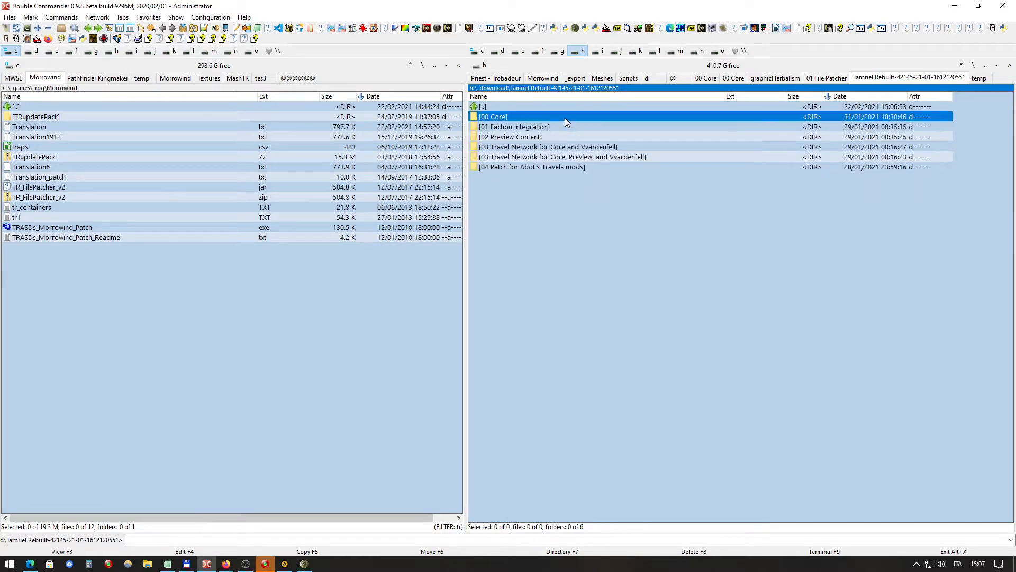
pyautogui.doubleClick(510, 118)
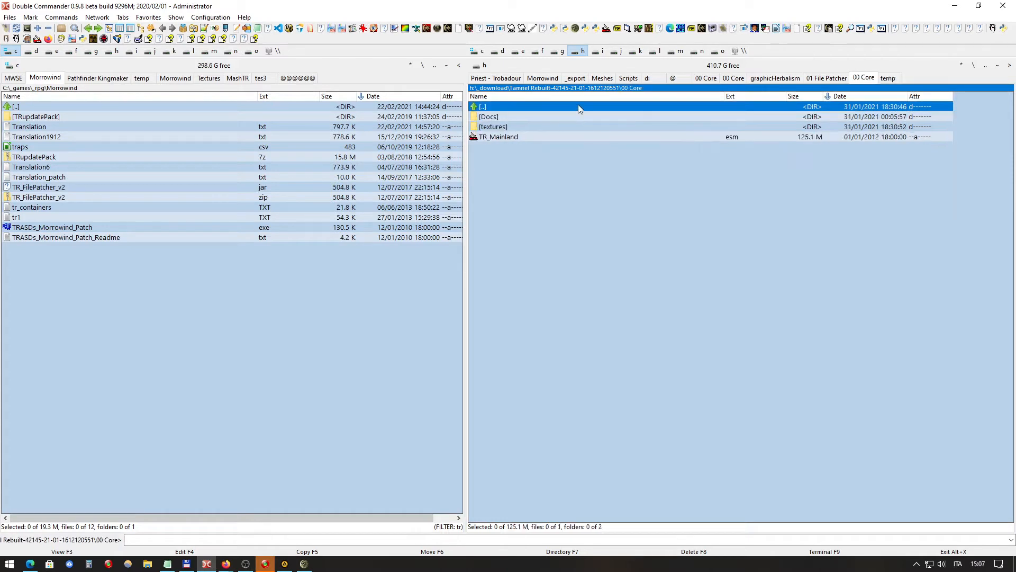
pyautogui.click(535, 128)
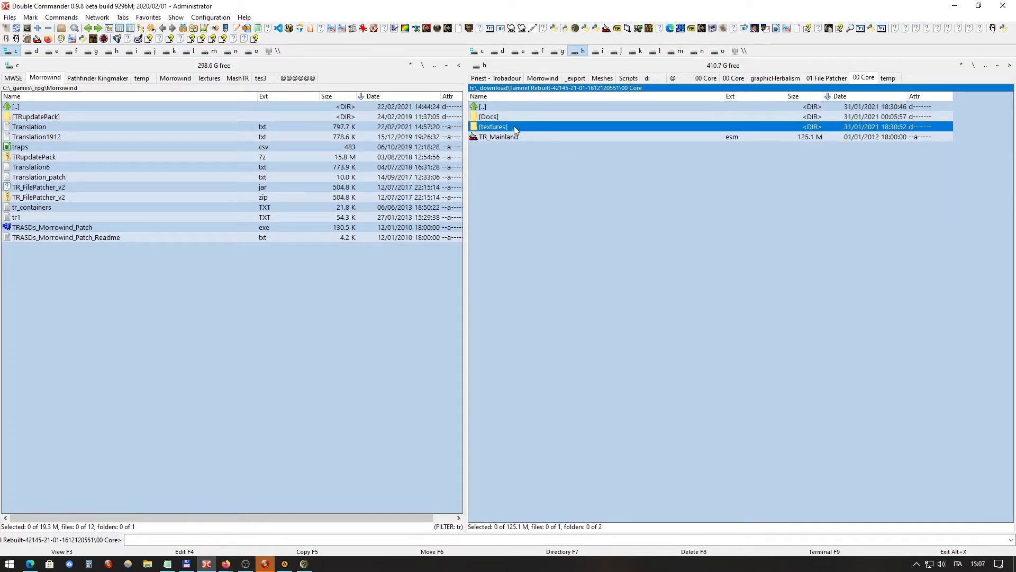
pyautogui.doubleClick(514, 126)
pyautogui.doubleClick(519, 118)
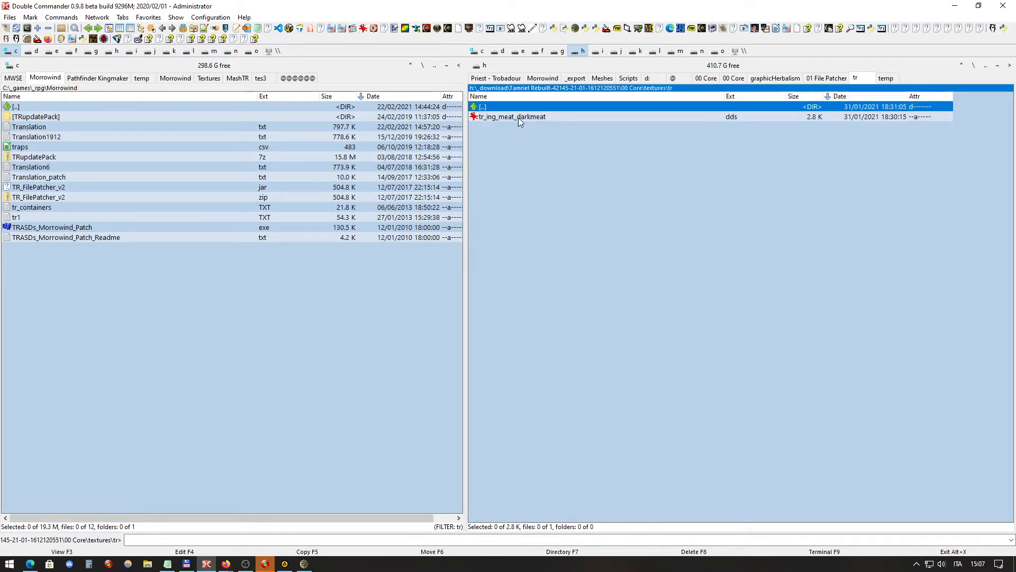
# Step: View the tr_ing_meat_darkmeat texture twice in IrfanView, closing the viewer each time
pyautogui.click(518, 118)
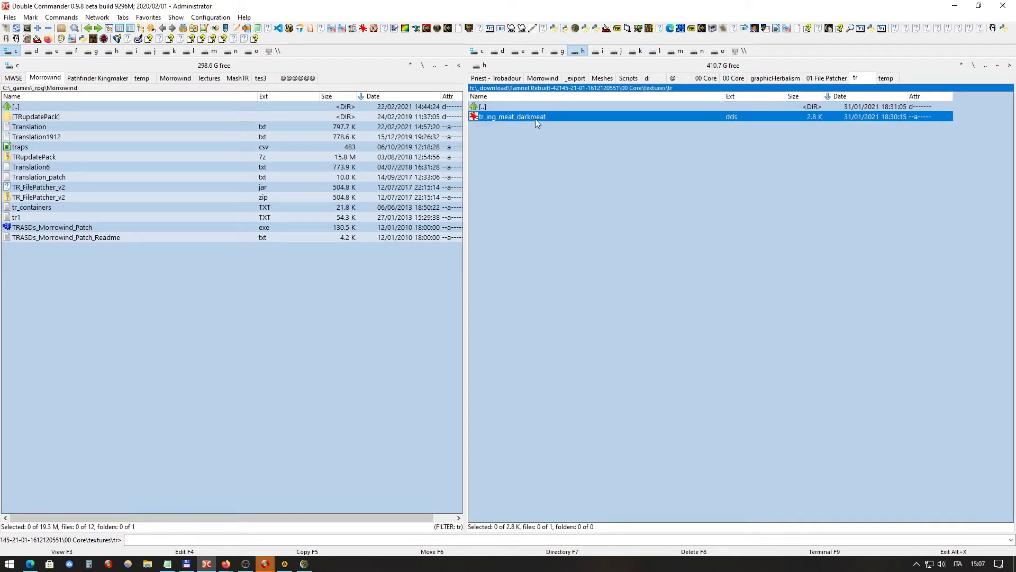
pyautogui.doubleClick(535, 118)
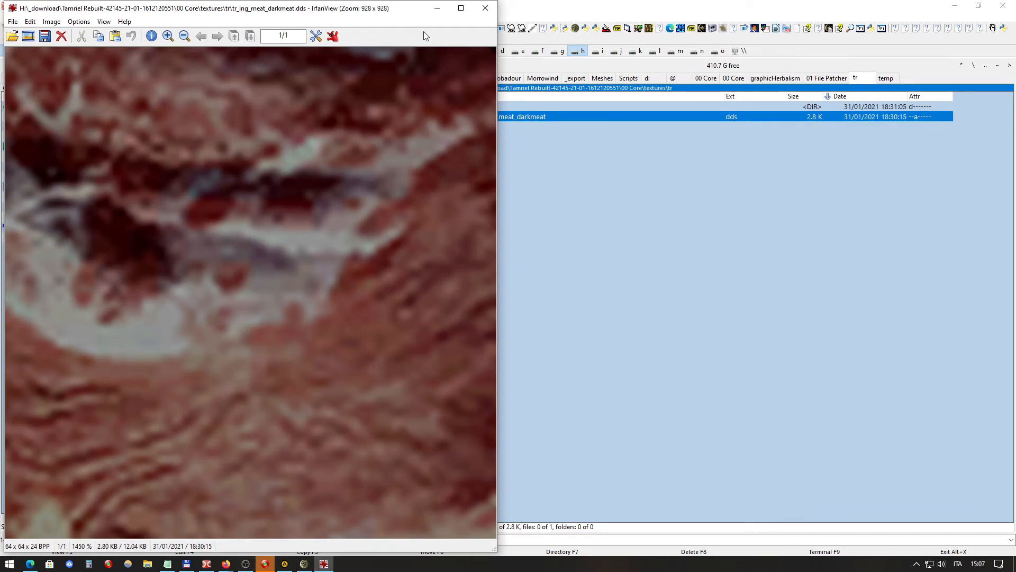
pyautogui.click(484, 8)
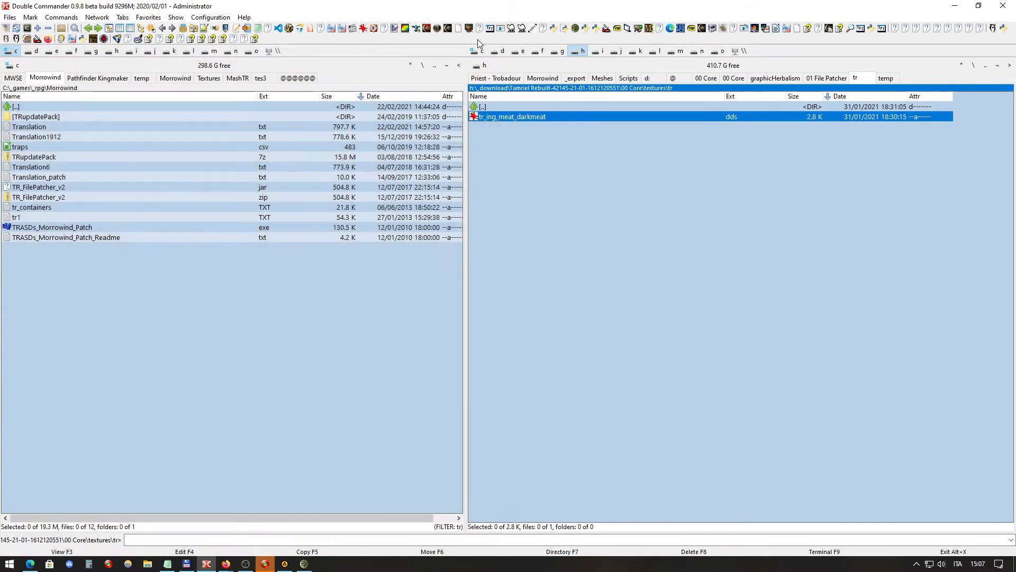
pyautogui.moveTo(544, 119)
pyautogui.doubleClick(544, 119)
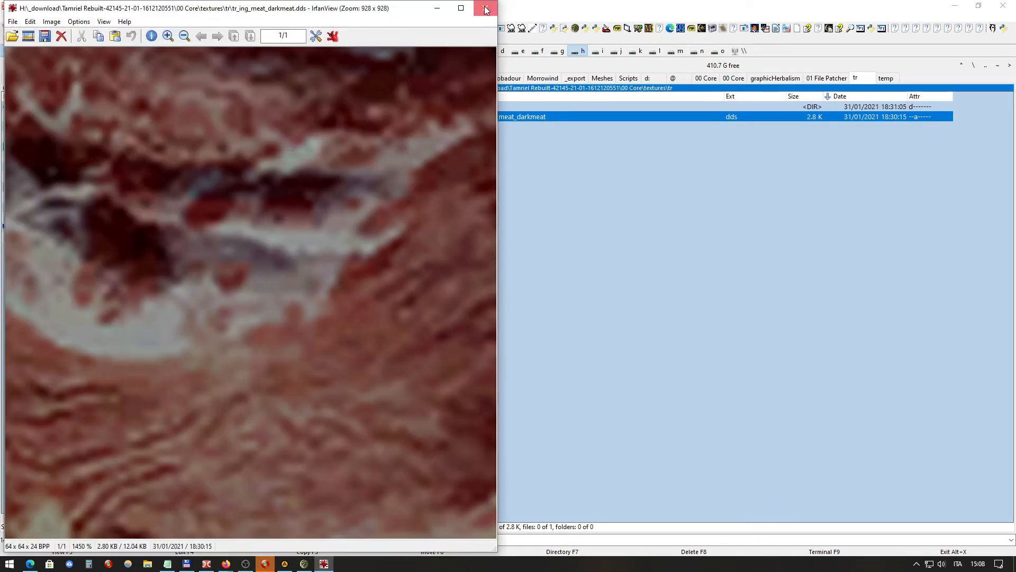
pyautogui.press('Escape')
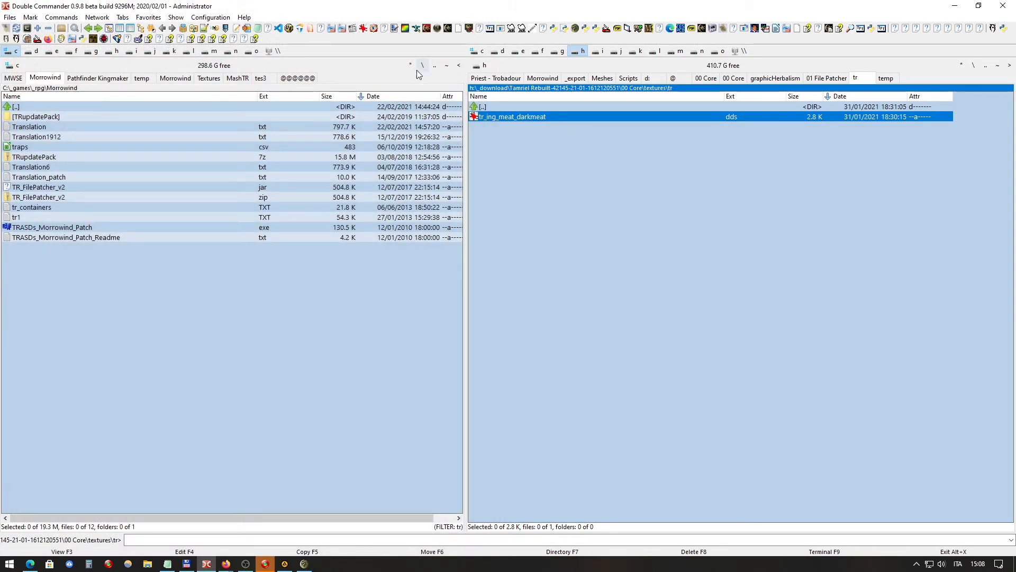
# Step: Open the tr_ing_meat_darkmeat texture in paint.net, look for its image details and close the program
pyautogui.click(395, 29)
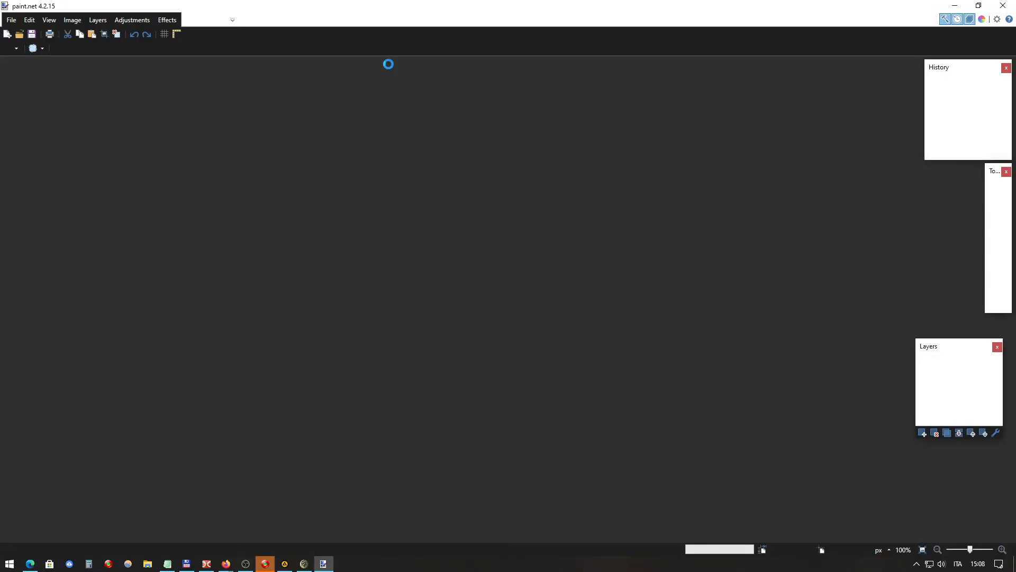
pyautogui.click(74, 21)
pyautogui.moveTo(130, 24)
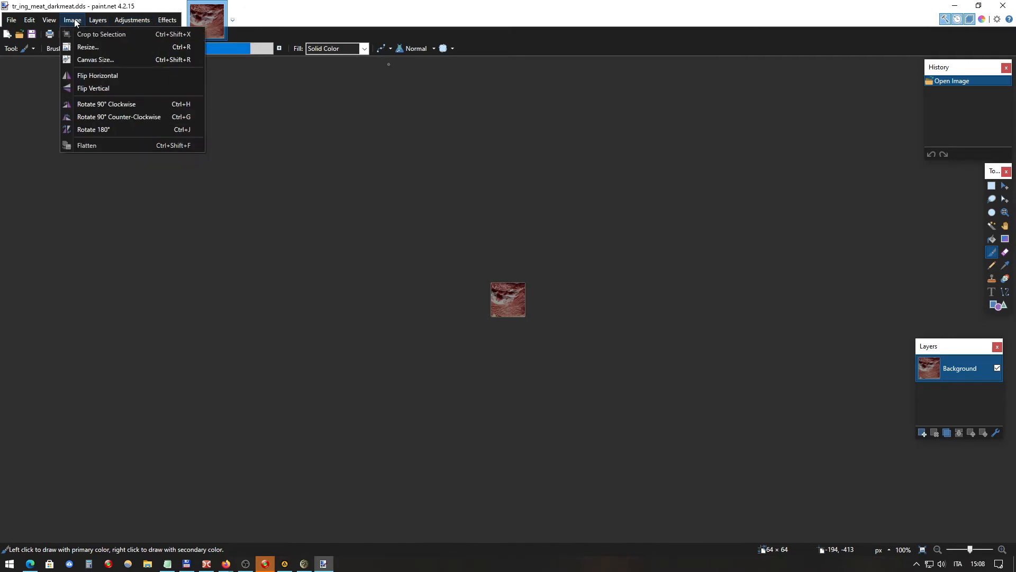
pyautogui.click(50, 20)
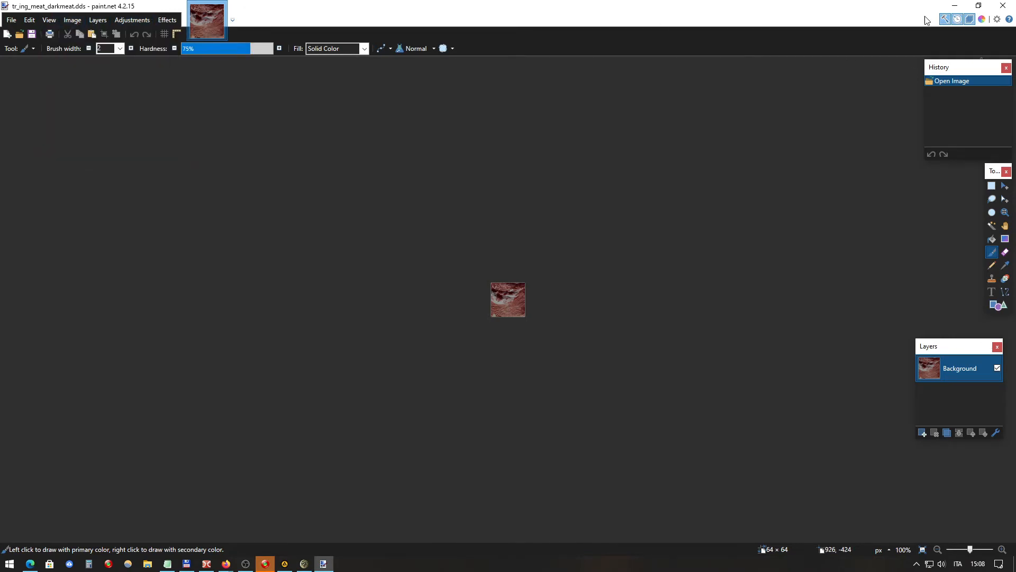
pyautogui.click(1003, 5)
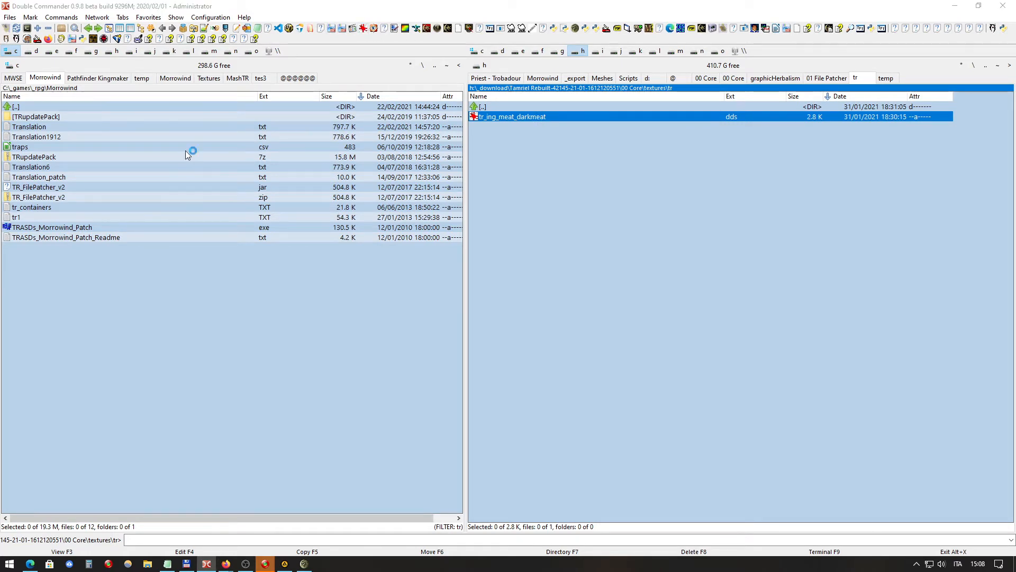
# Step: Reopen tr_ing_meat_darkmeat in IrfanView, read its image properties including the compression, and close the viewer
pyautogui.press('Return')
pyautogui.click(52, 22)
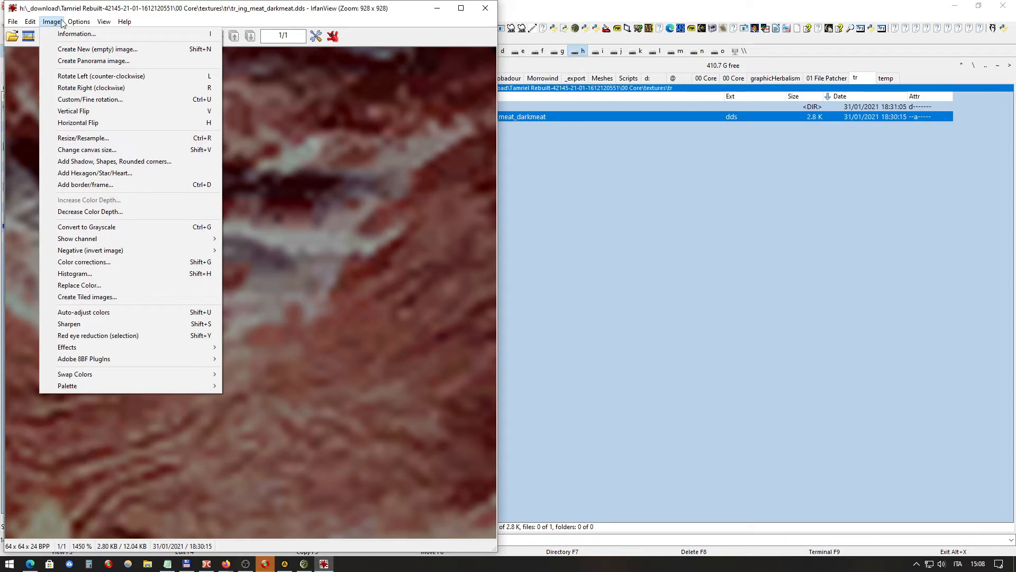
pyautogui.click(76, 34)
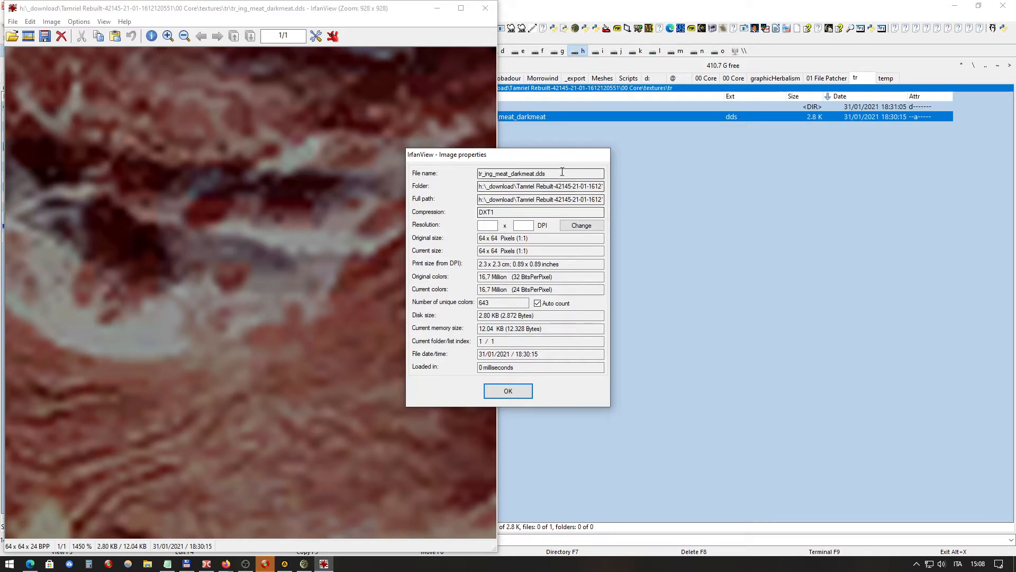
pyautogui.click(515, 391)
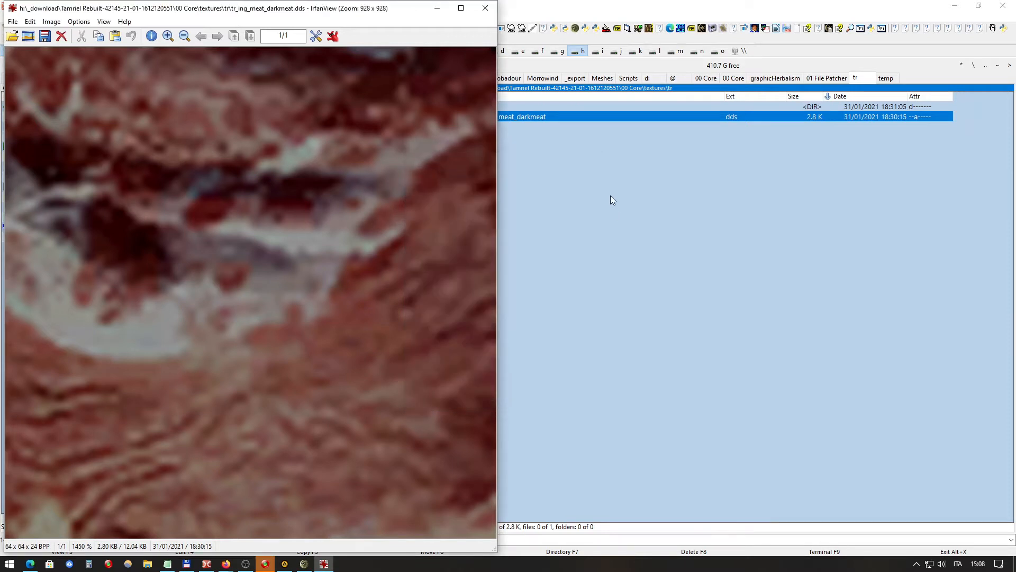
pyautogui.click(486, 8)
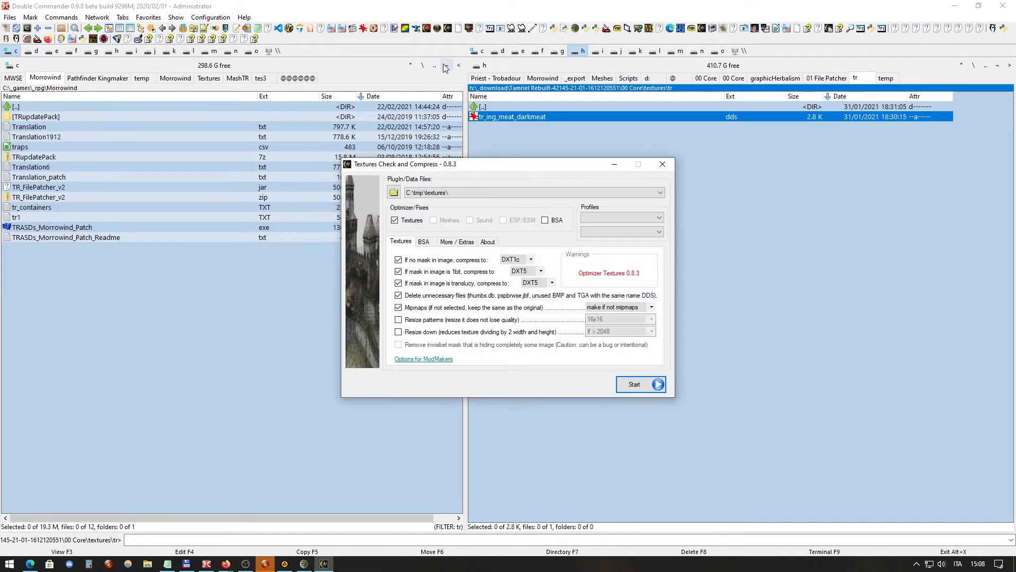
# Step: Set the Textures Check and Compress profiles to Maximum and Morrowind
pyautogui.click(617, 217)
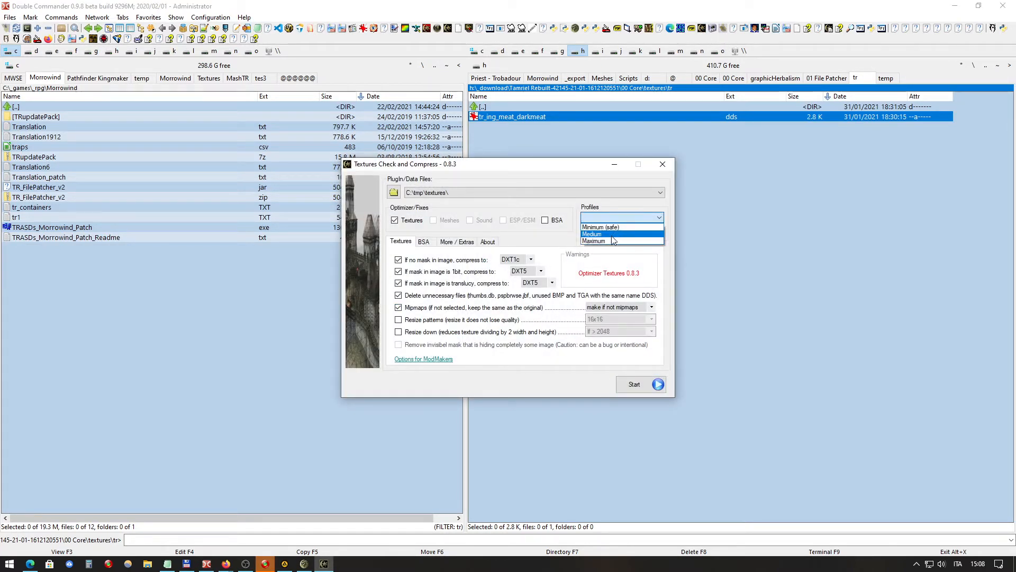
pyautogui.click(617, 228)
pyautogui.click(617, 231)
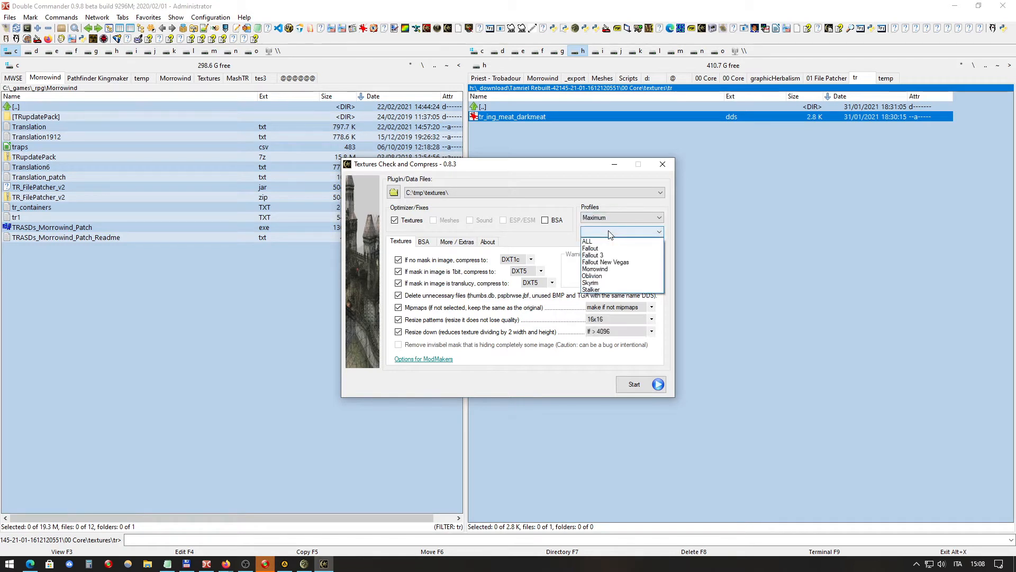
pyautogui.click(609, 269)
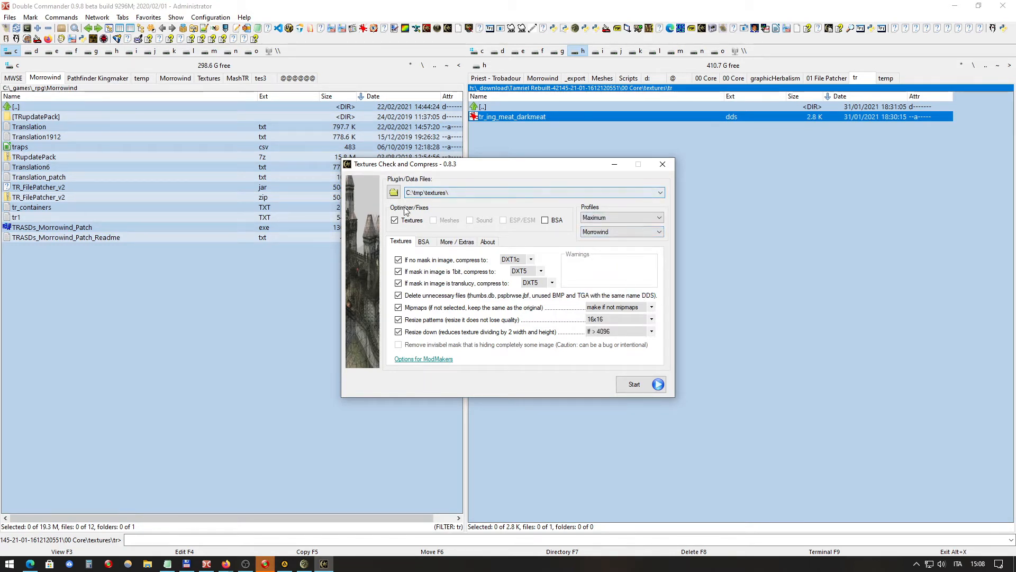
pyautogui.click(394, 193)
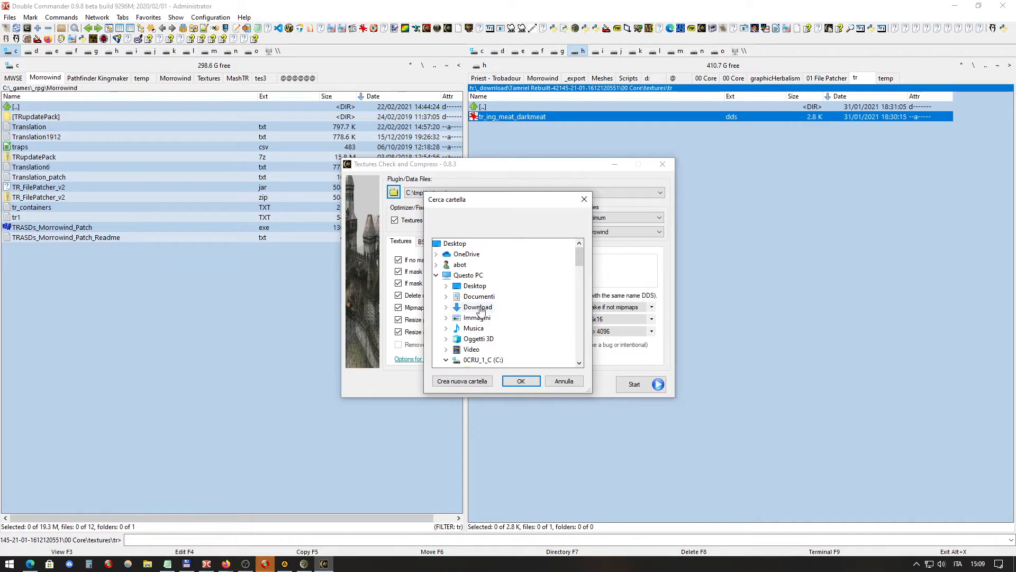
pyautogui.scroll(-3, 464, 310)
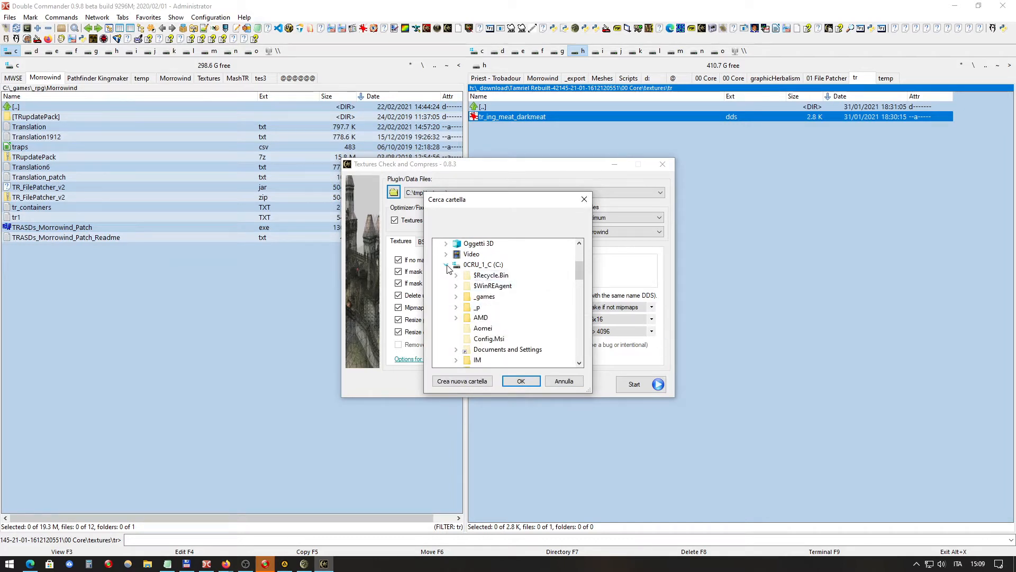
pyautogui.click(447, 265)
pyautogui.click(501, 319)
pyautogui.scroll(-3, 553, 289)
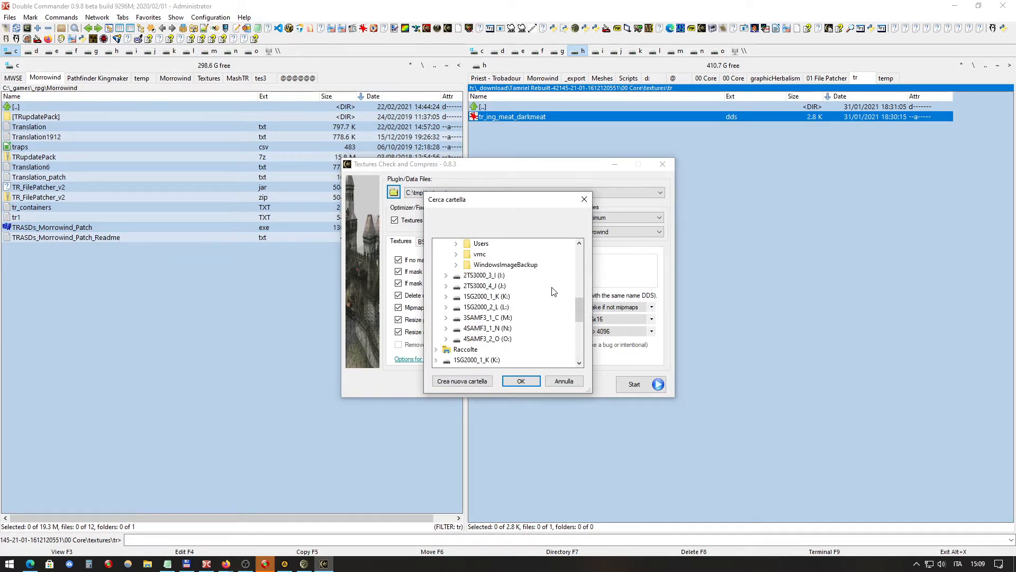
pyautogui.scroll(3, 552, 292)
pyautogui.click(498, 289)
pyautogui.scroll(-4, 540, 290)
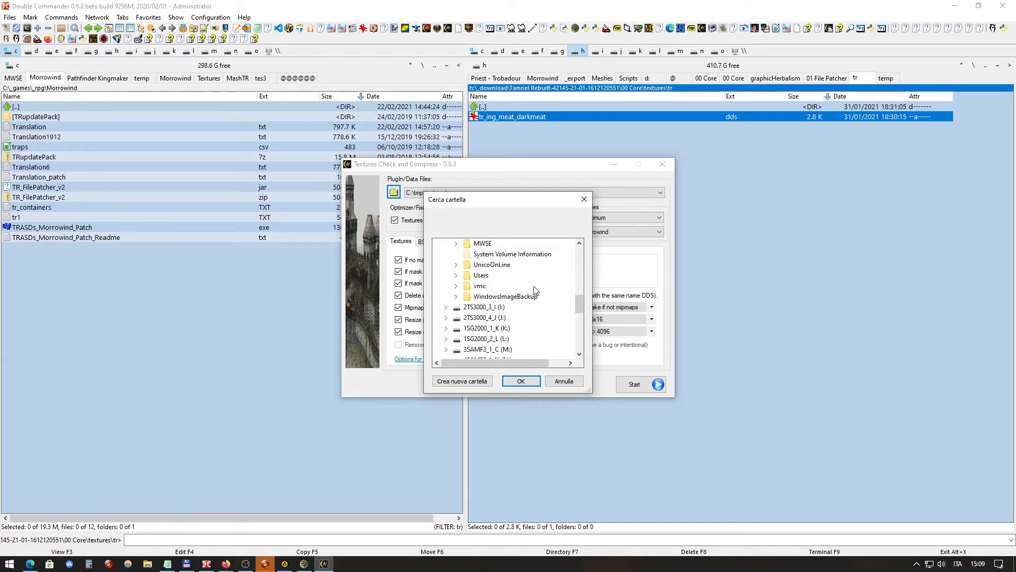
pyautogui.scroll(3, 534, 290)
pyautogui.click(533, 288)
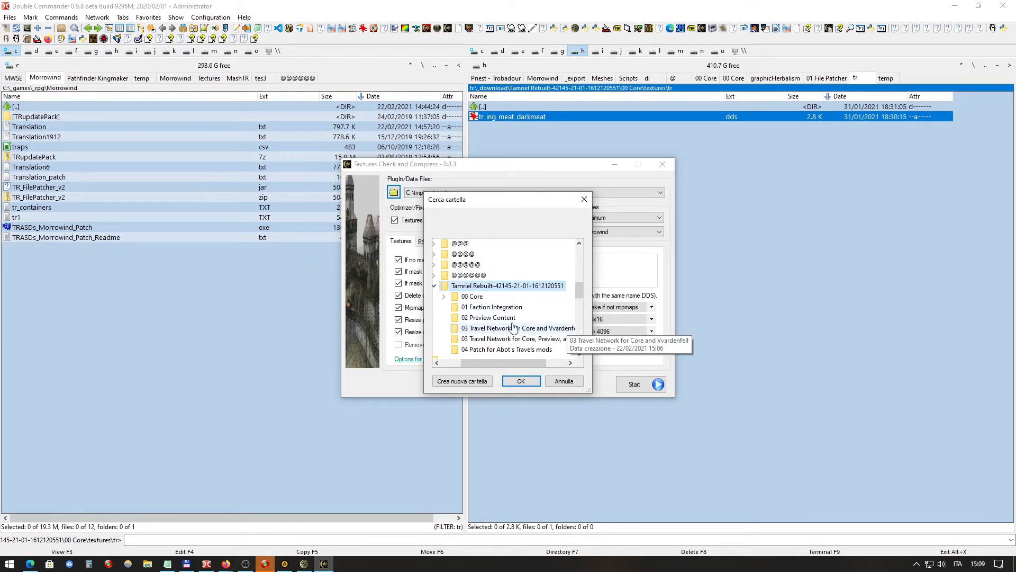
pyautogui.click(473, 296)
pyautogui.click(498, 318)
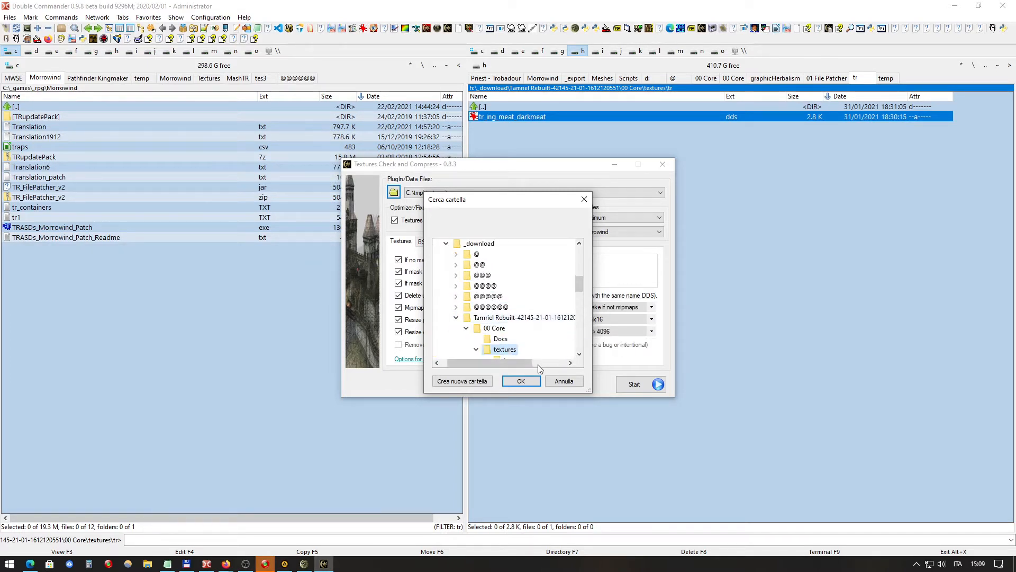
pyautogui.click(521, 380)
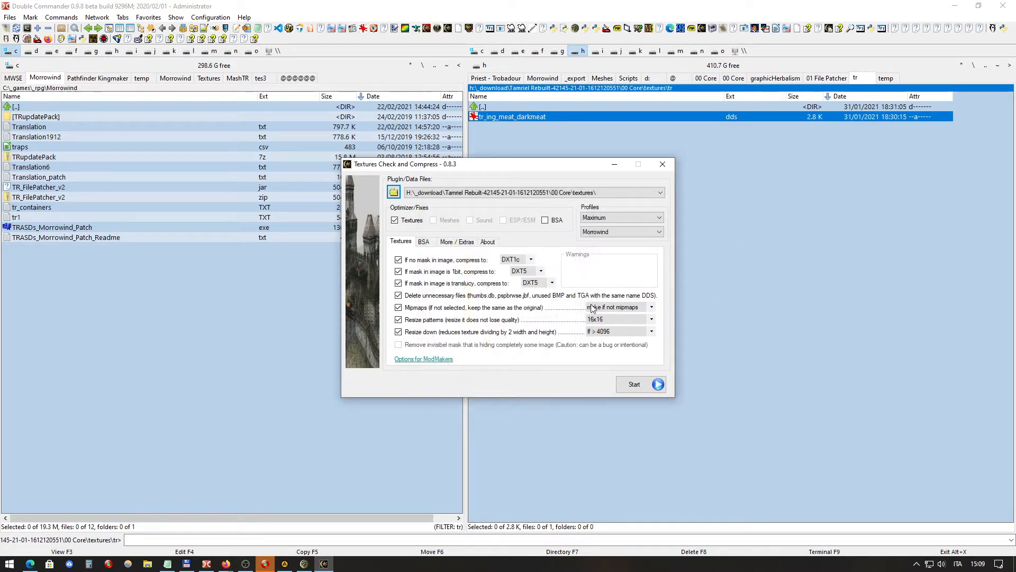
# Step: Run the texture optimization without enabling a backup, and close the optimizer when it finishes
pyautogui.click(637, 385)
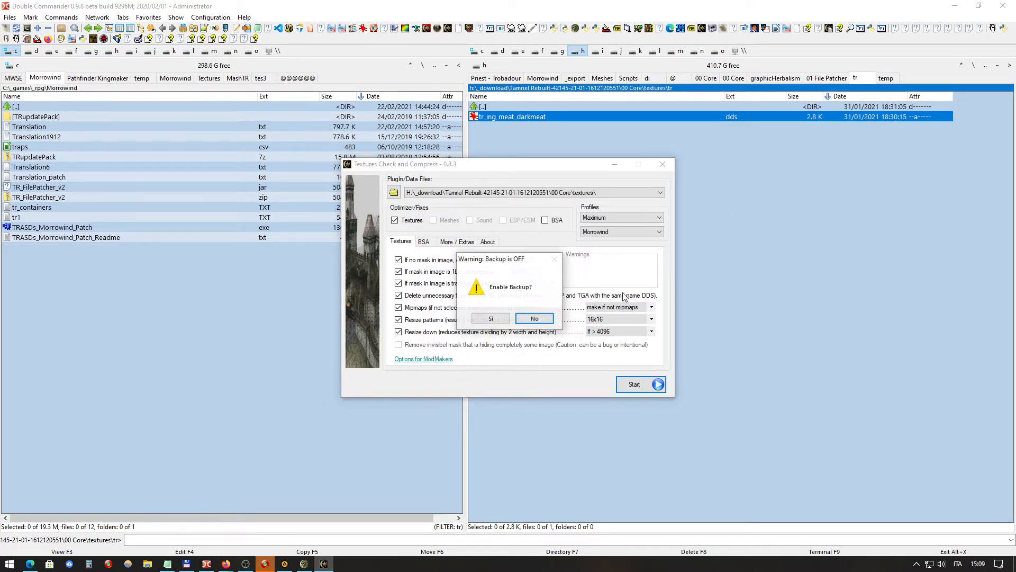
pyautogui.click(536, 320)
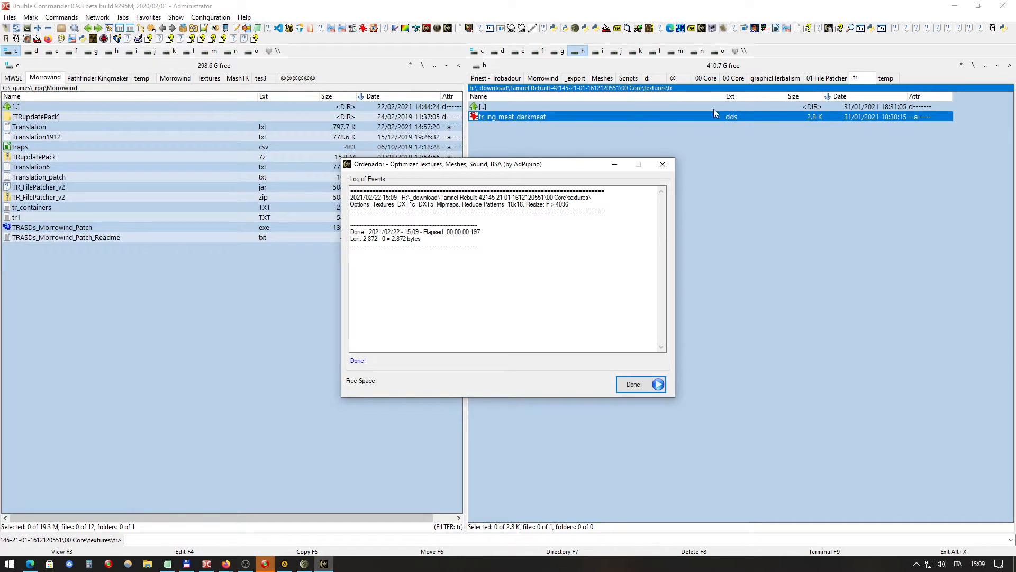
pyautogui.click(662, 164)
# Step: Go up to the 00 Core folder, enter its Docs folder and open TR_Readme in the file viewer
pyautogui.click(535, 106)
pyautogui.doubleClick(536, 106)
pyautogui.doubleClick(536, 106)
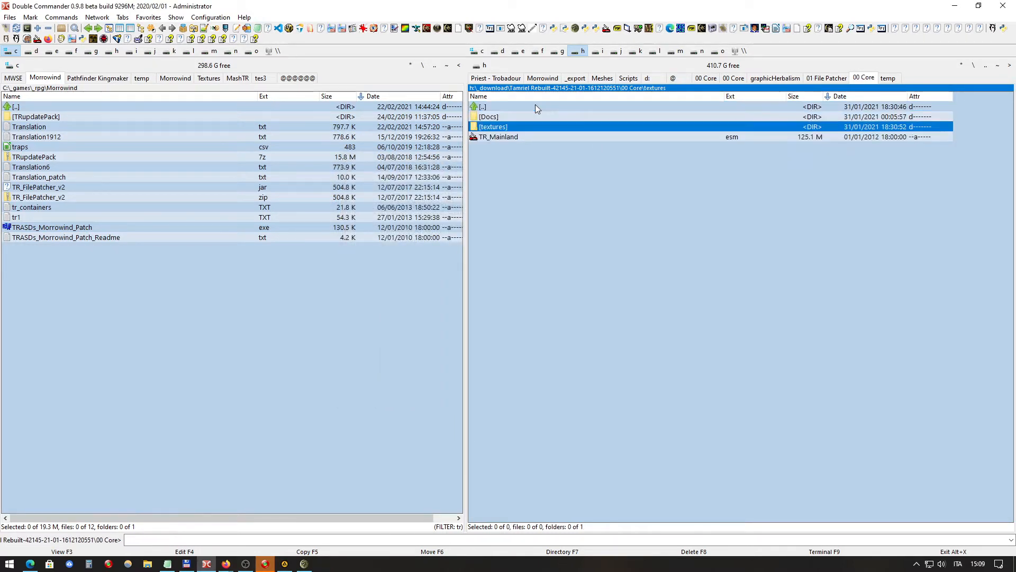
pyautogui.doubleClick(531, 118)
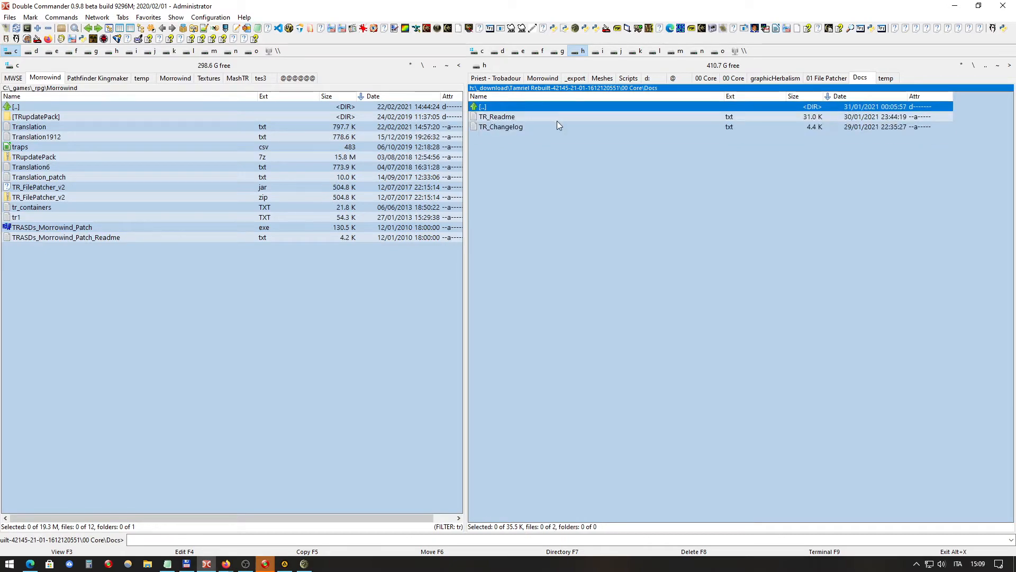
pyautogui.click(503, 126)
pyautogui.click(513, 115)
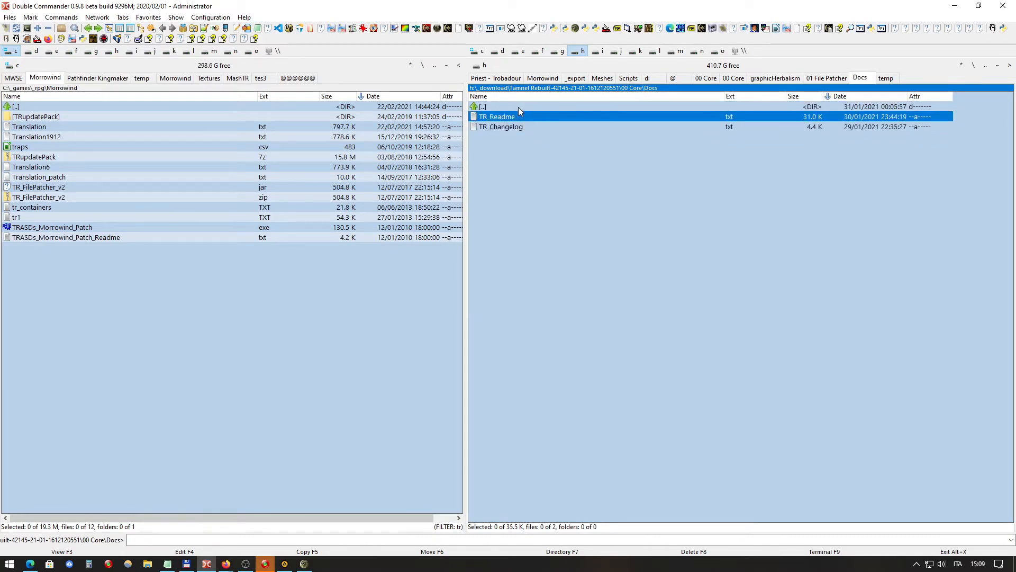
pyautogui.press('F3')
# Step: Read the readme's "Updating Save Games" section with enlarged text, highlight its instructions, and close the viewer
pyautogui.scroll(-10, 331, 149)
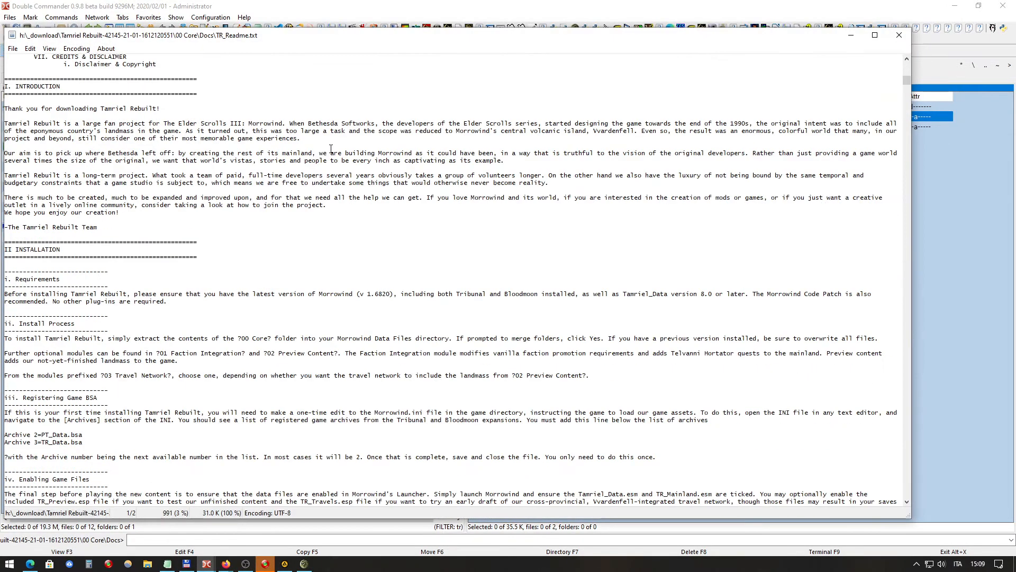
pyautogui.scroll(-7, 331, 148)
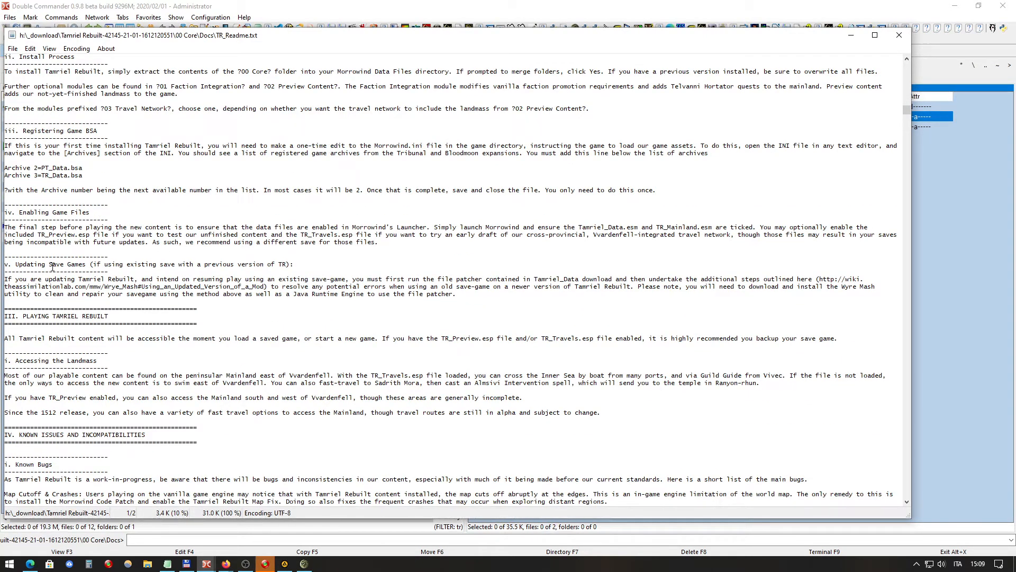
pyautogui.moveTo(52, 267); pyautogui.dragTo(243, 266)
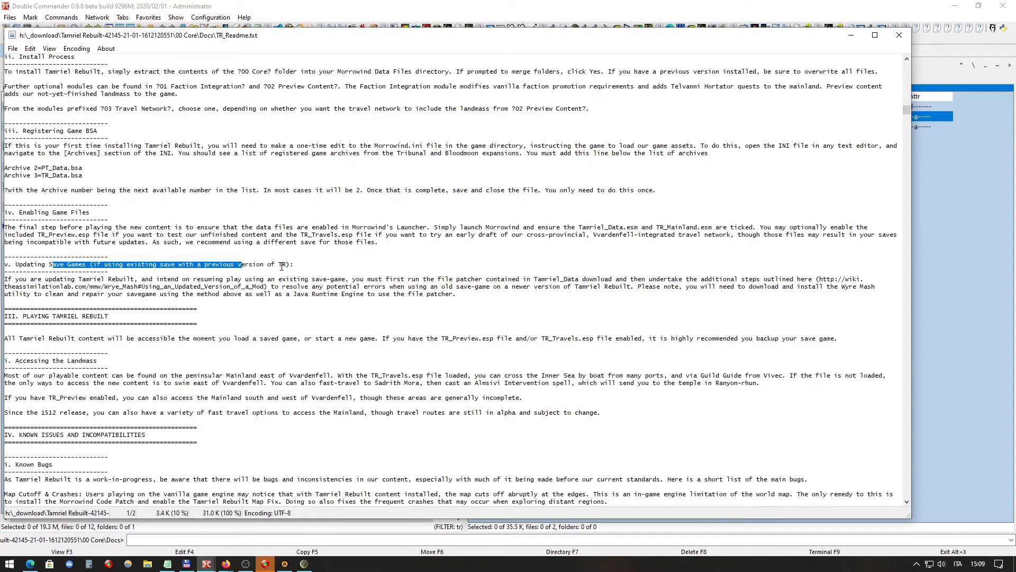
pyautogui.keyDown('ctrl'); pyautogui.scroll(3, 281, 266); pyautogui.keyUp('ctrl')
pyautogui.scroll(-6, 154, 267)
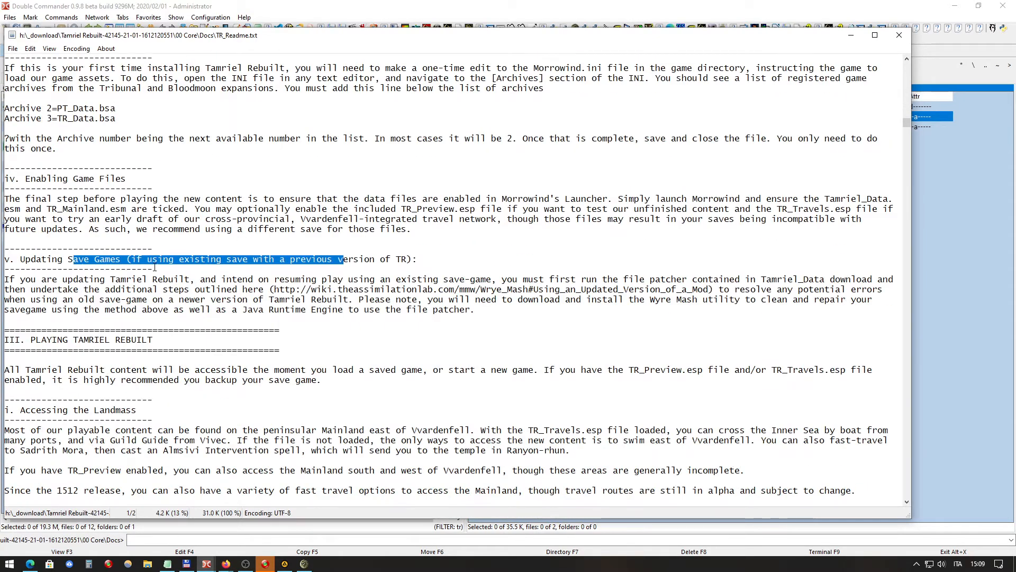
pyautogui.click(155, 267)
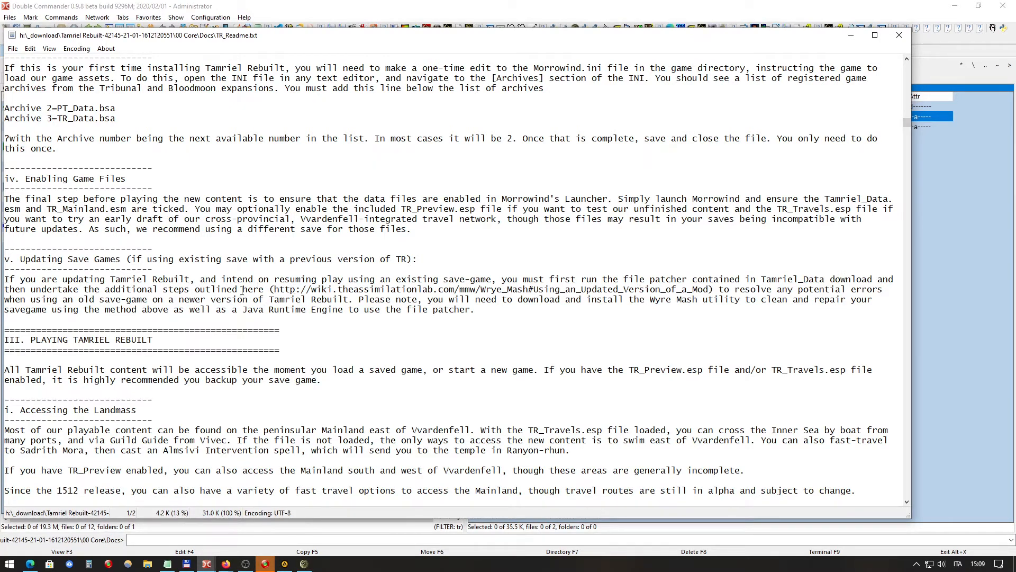
pyautogui.moveTo(196, 291); pyautogui.dragTo(874, 316)
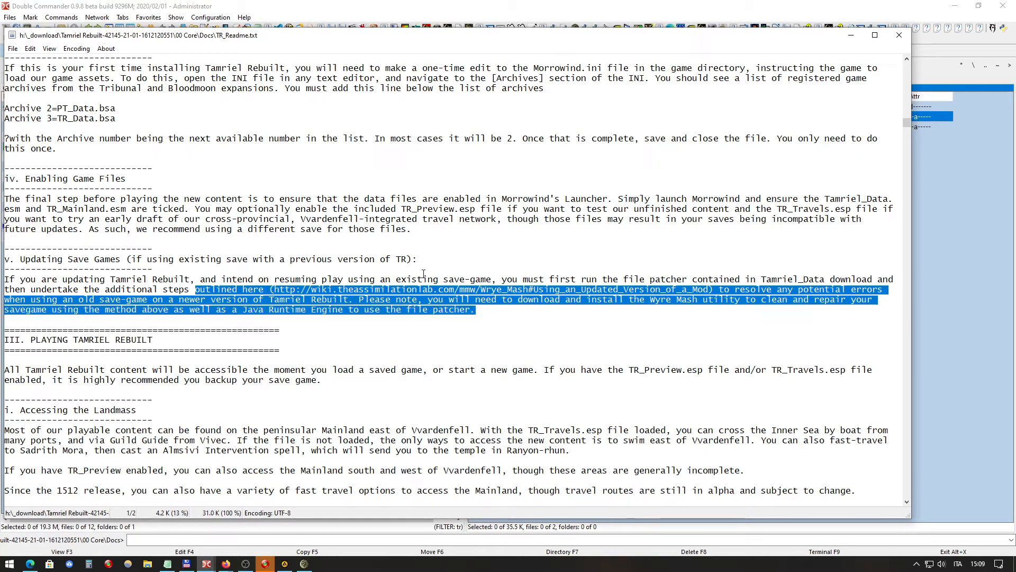
pyautogui.click(450, 282)
pyautogui.moveTo(485, 309); pyautogui.dragTo(7, 267)
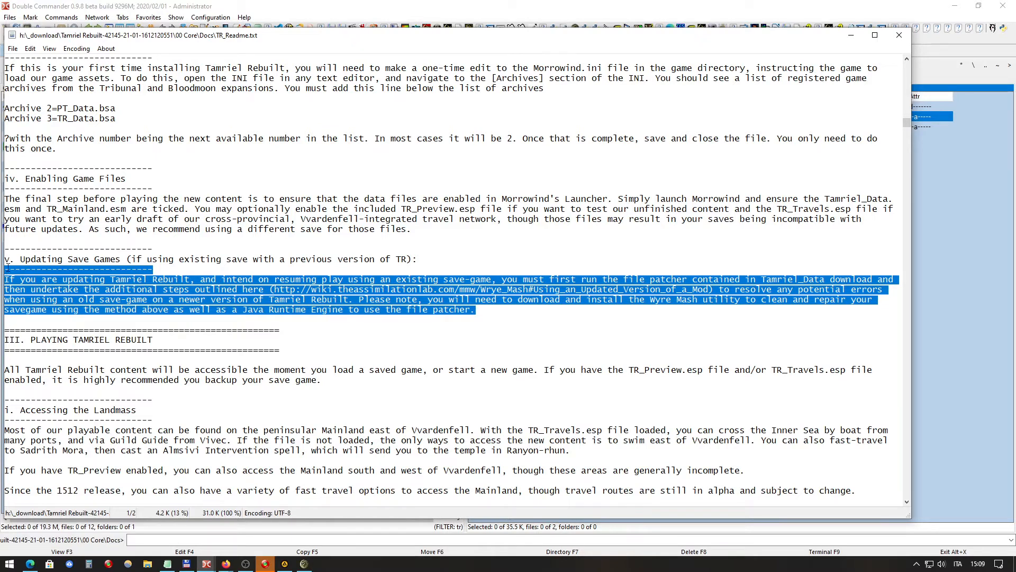
pyautogui.click(899, 35)
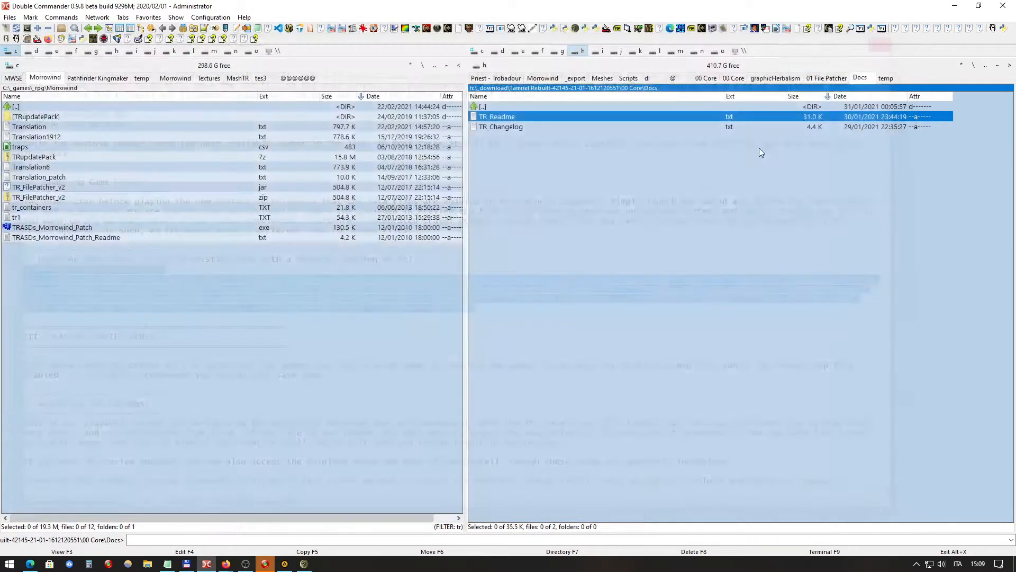
# Step: Return to the 00 Core folder and select the TR_Mainland master file
pyautogui.doubleClick(522, 103)
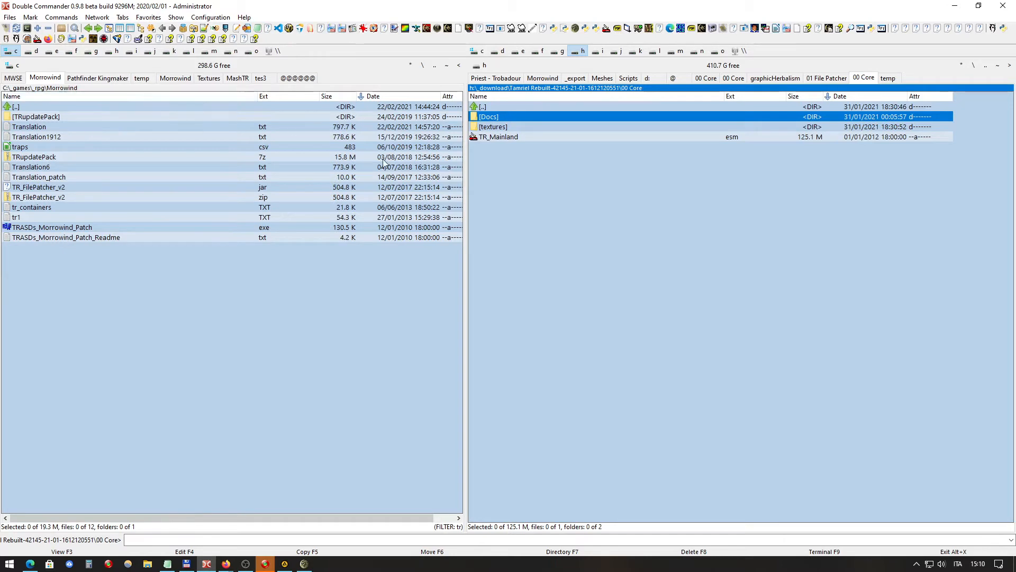
pyautogui.click(520, 137)
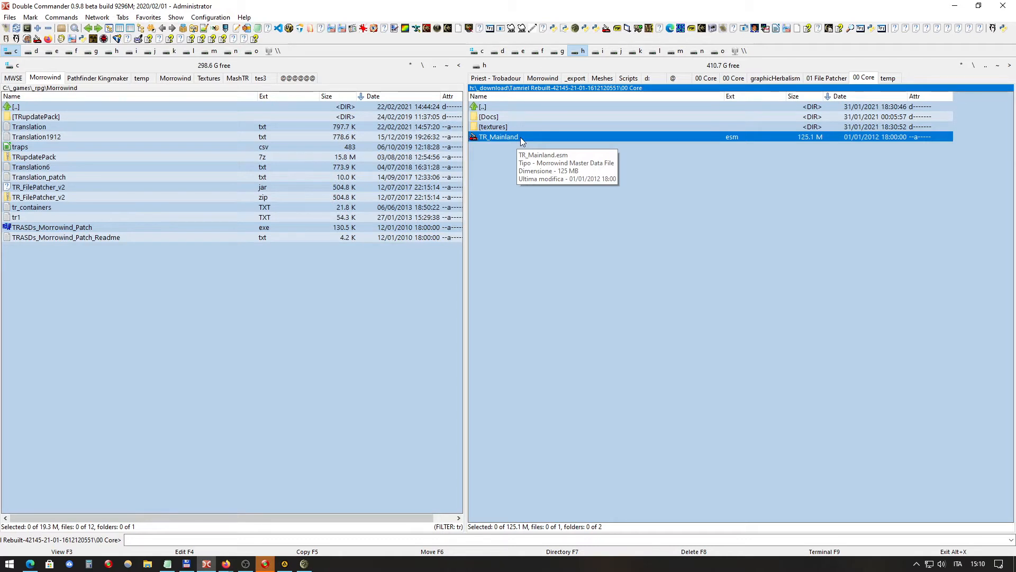
pyautogui.click(520, 128)
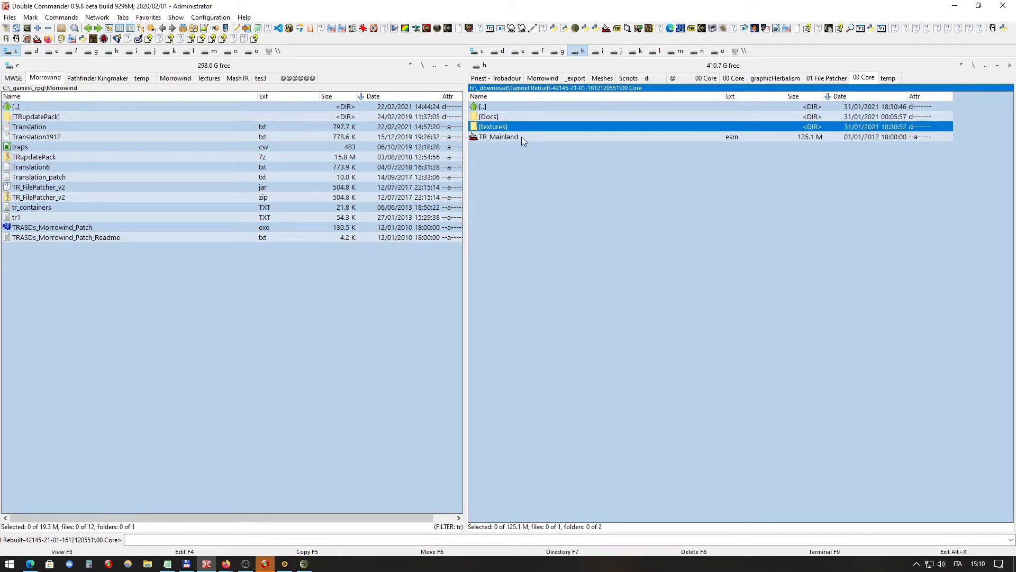
pyautogui.click(522, 136)
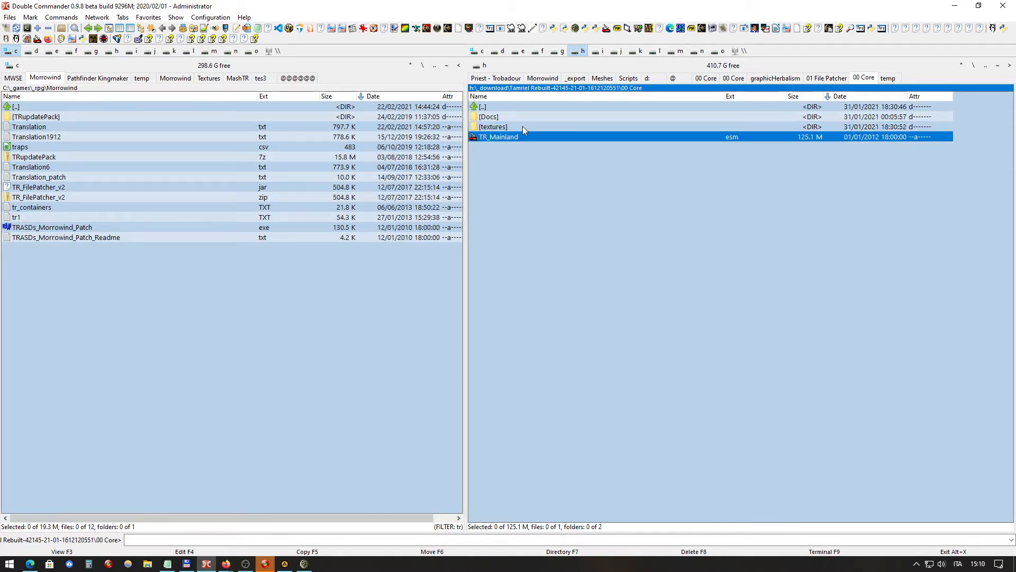
# Step: Open C:\_games\_rpg\Morrowind\Data Files in the other file pane as the copy destination
pyautogui.click(522, 126)
pyautogui.click(519, 115)
pyautogui.click(507, 127)
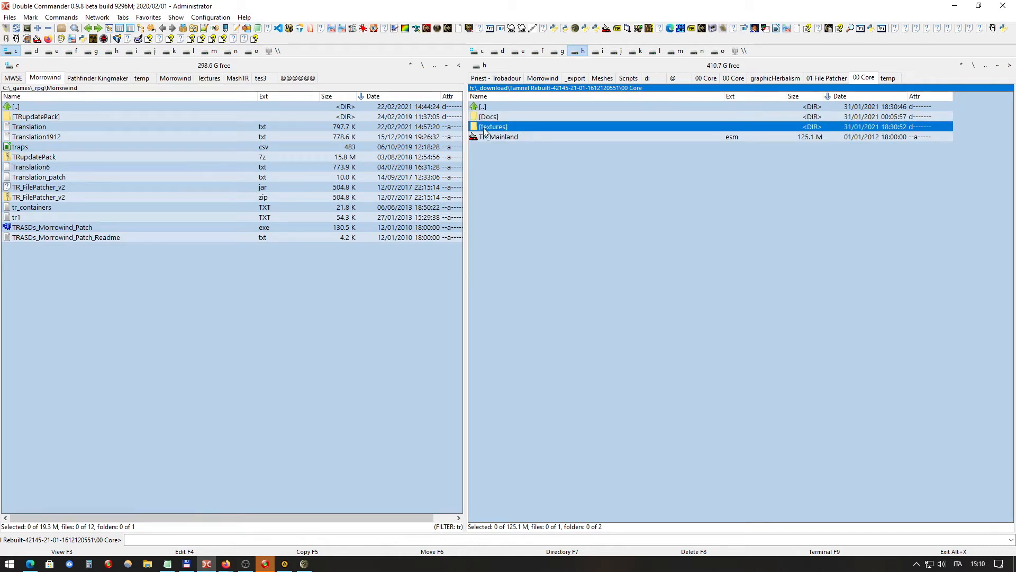
pyautogui.click(207, 78)
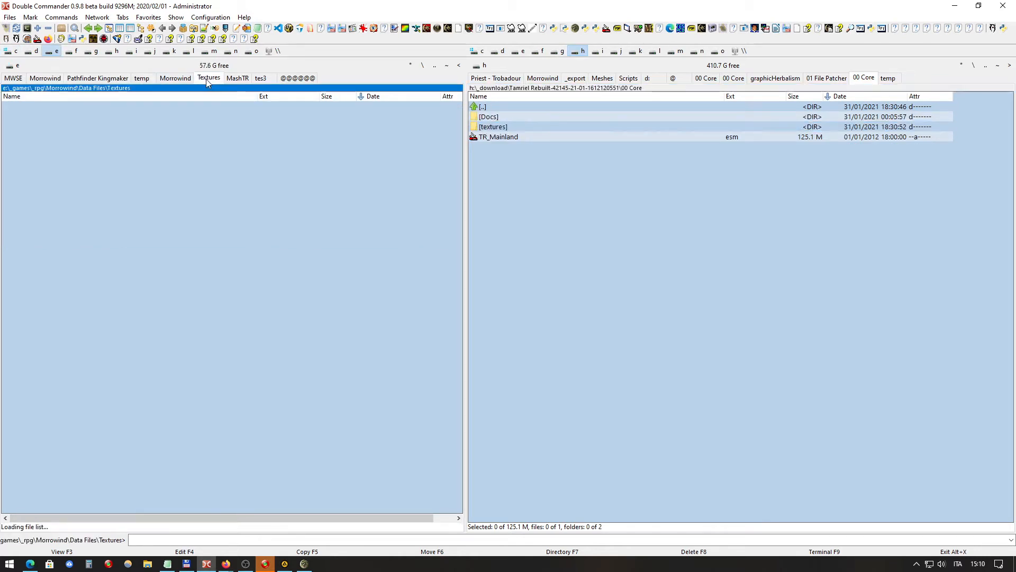
pyautogui.click(12, 51)
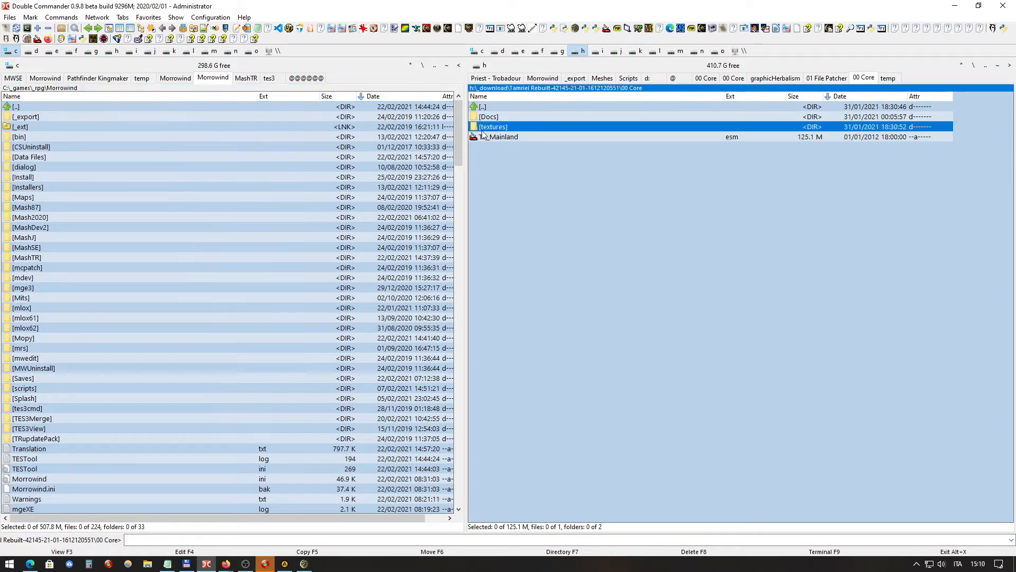
pyautogui.doubleClick(59, 157)
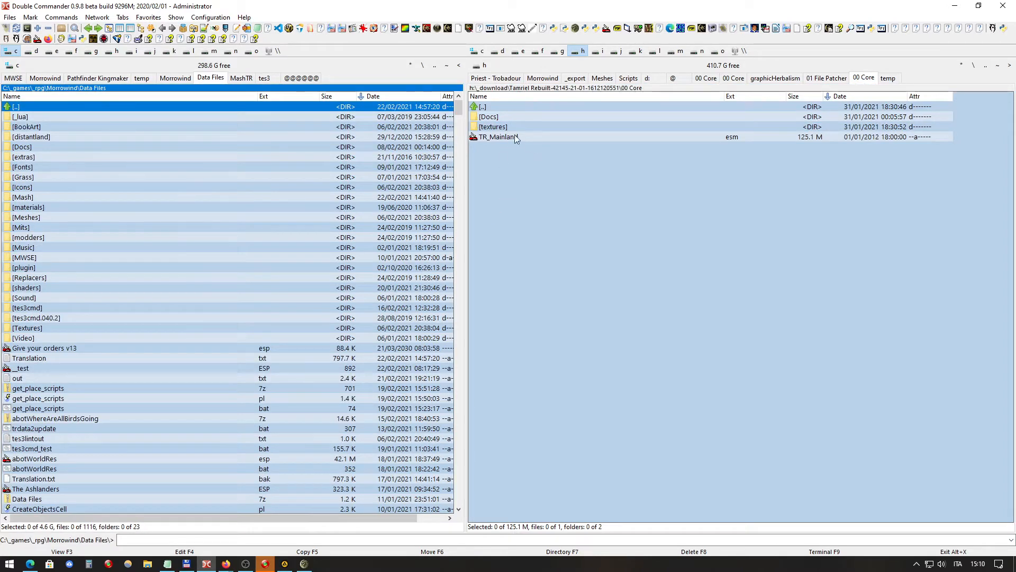
# Step: Copy the textures folder from 00 Core into Morrowind's Data Files, merging all existing folders
pyautogui.click(526, 129)
pyautogui.press('F5')
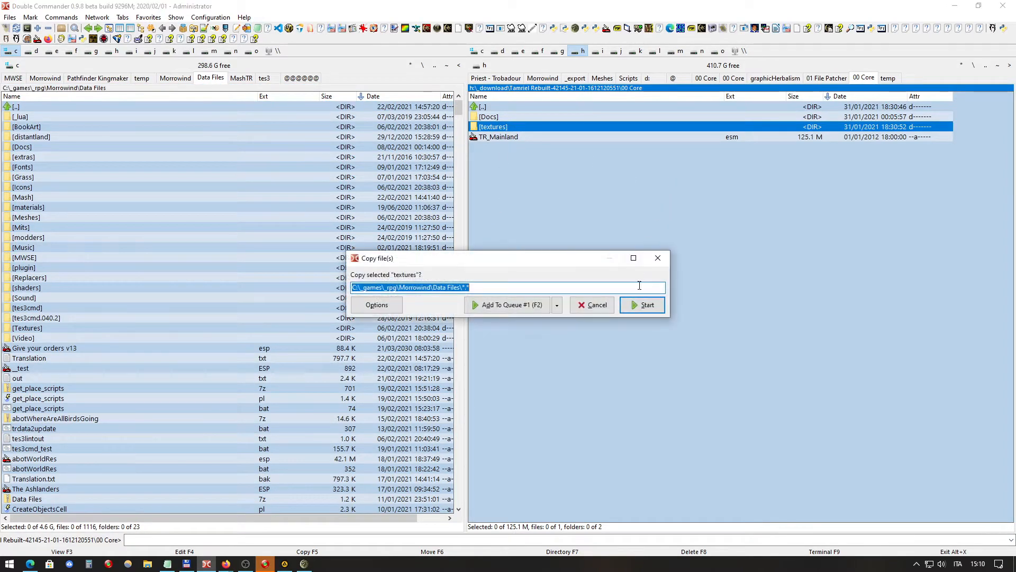
pyautogui.press('Return')
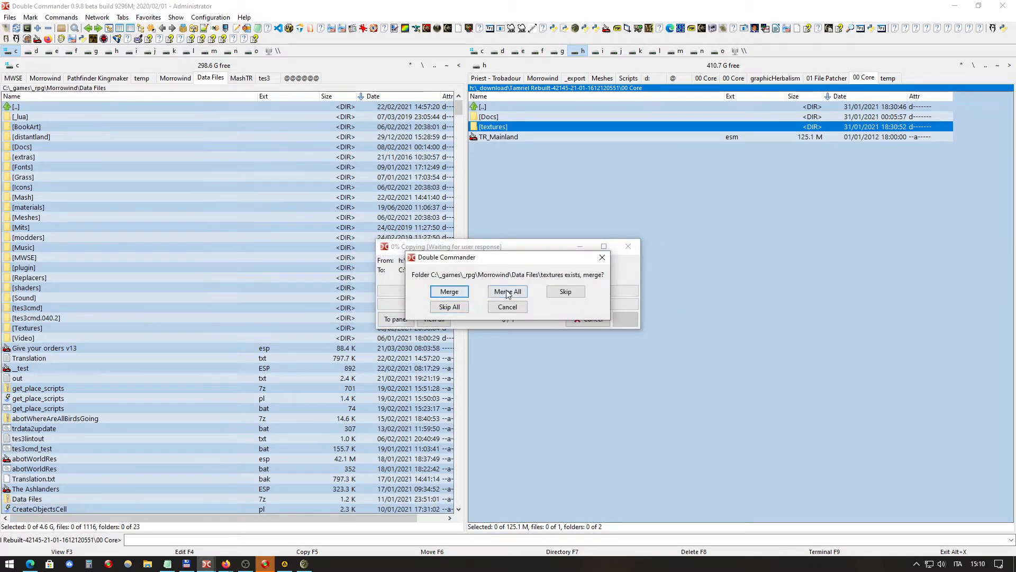
pyautogui.click(511, 292)
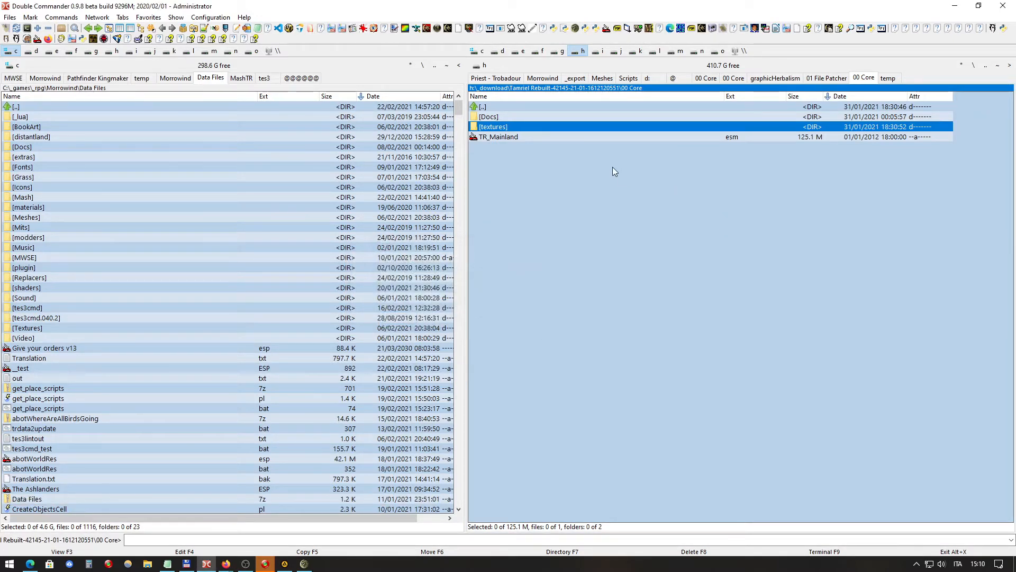
# Step: Look over the Data Files list and select TR_Mainland.esm in the 00 Core folder
pyautogui.click(499, 137)
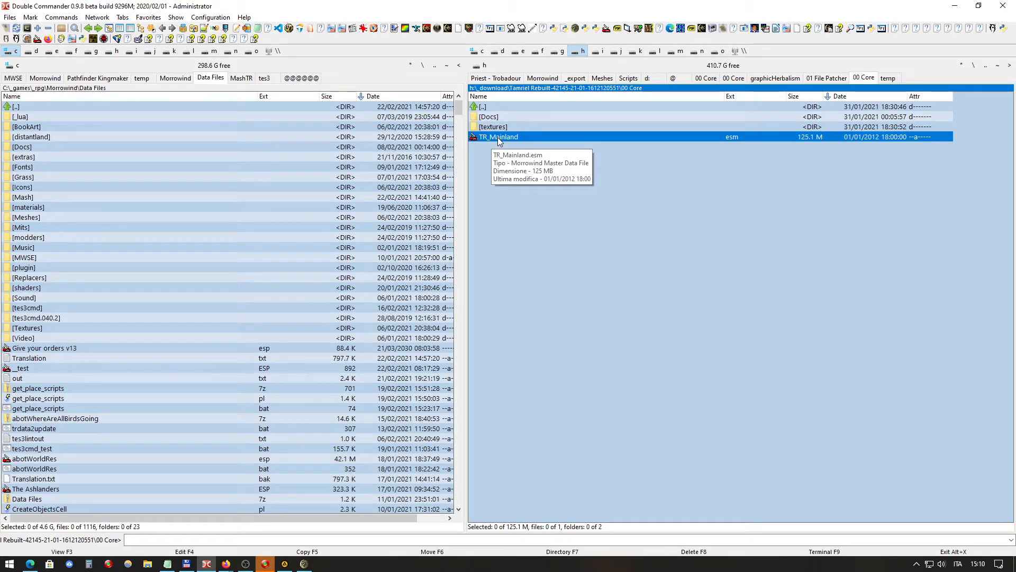
pyautogui.click(88, 439)
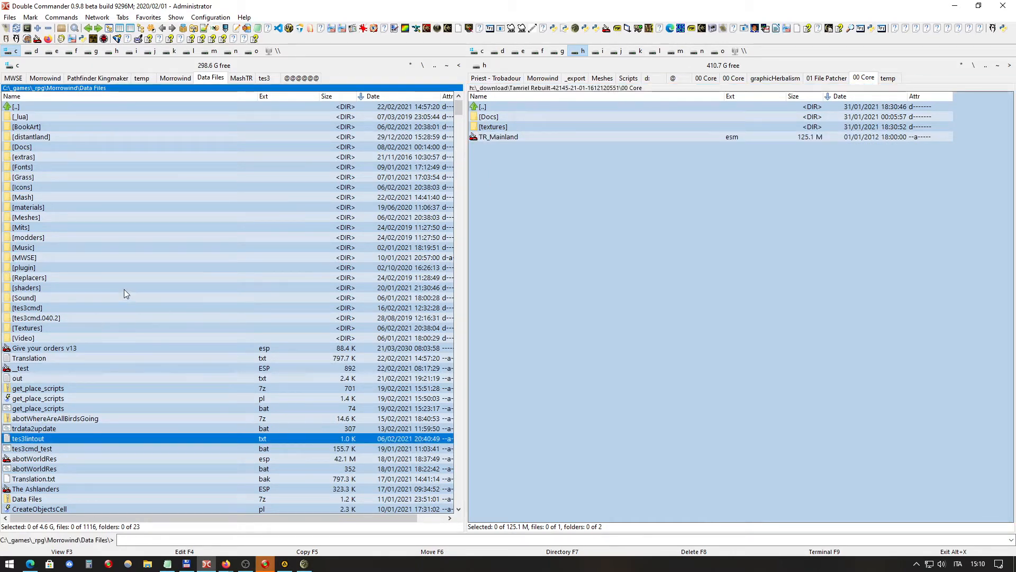
pyautogui.scroll(-12, 121, 283)
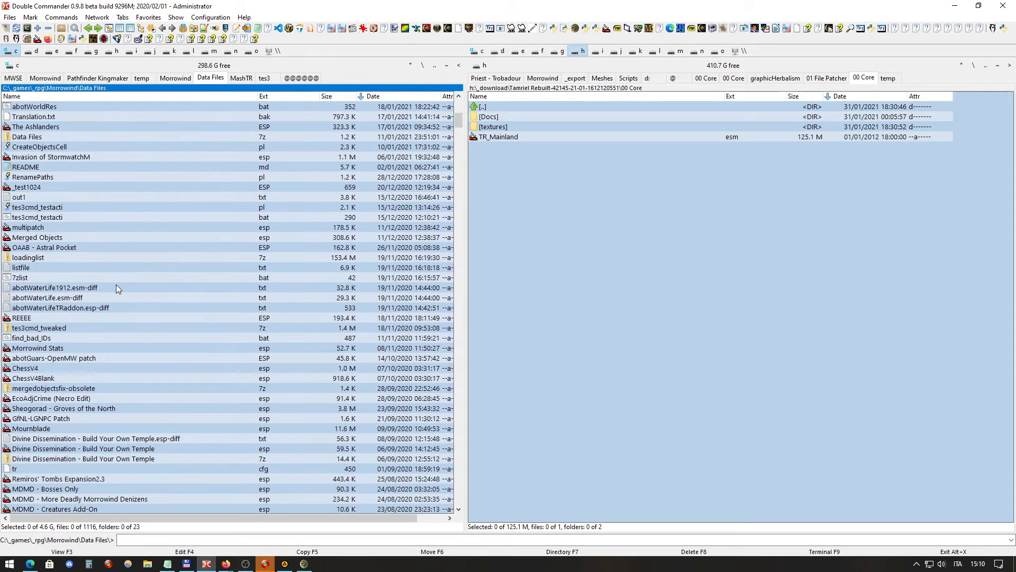
pyautogui.click(519, 136)
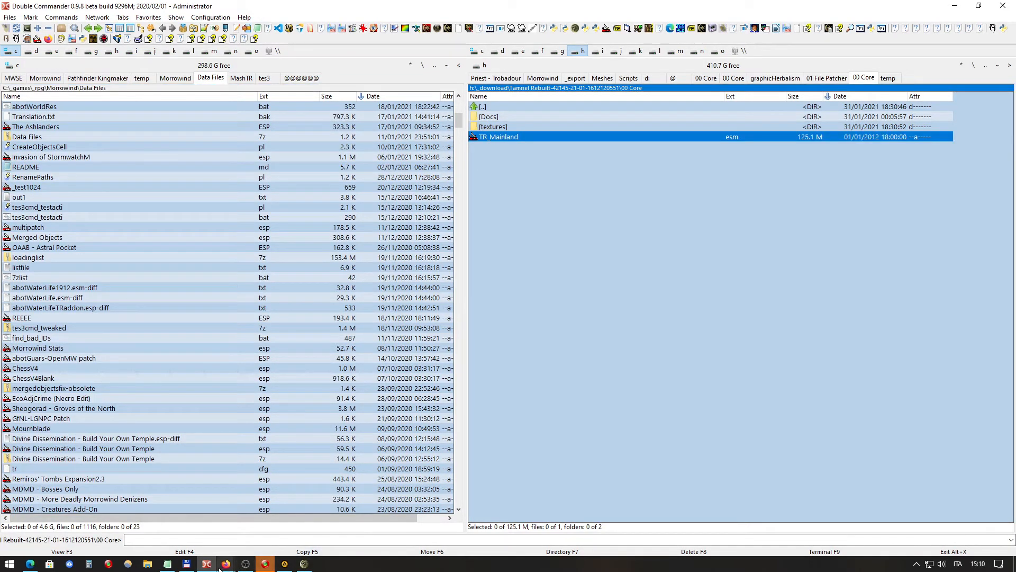
# Step: Switch to the modding guide in Edge and examine the file name required for the new TR_Mainland master
pyautogui.click(30, 564)
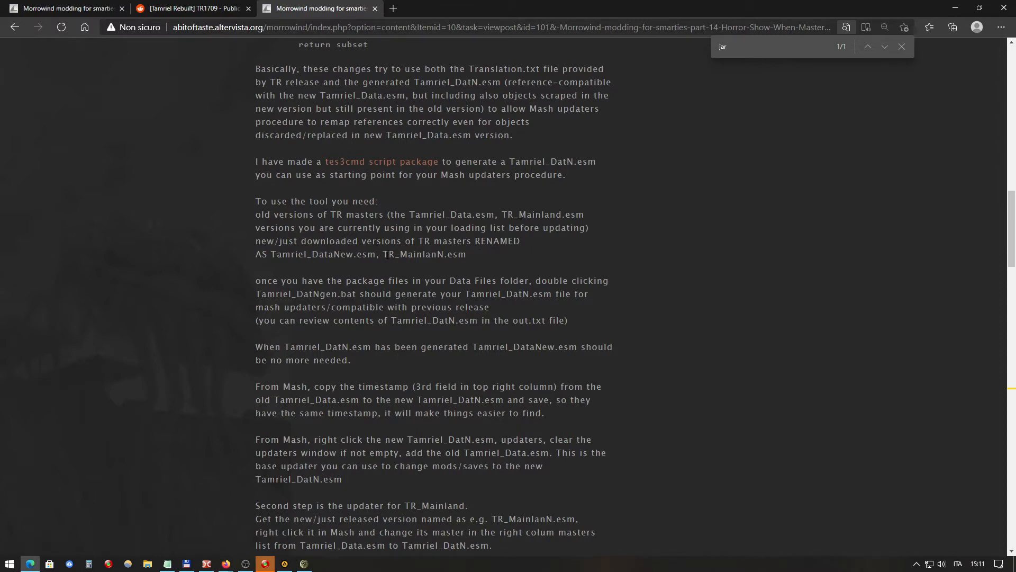
pyautogui.moveTo(386, 254); pyautogui.dragTo(466, 255)
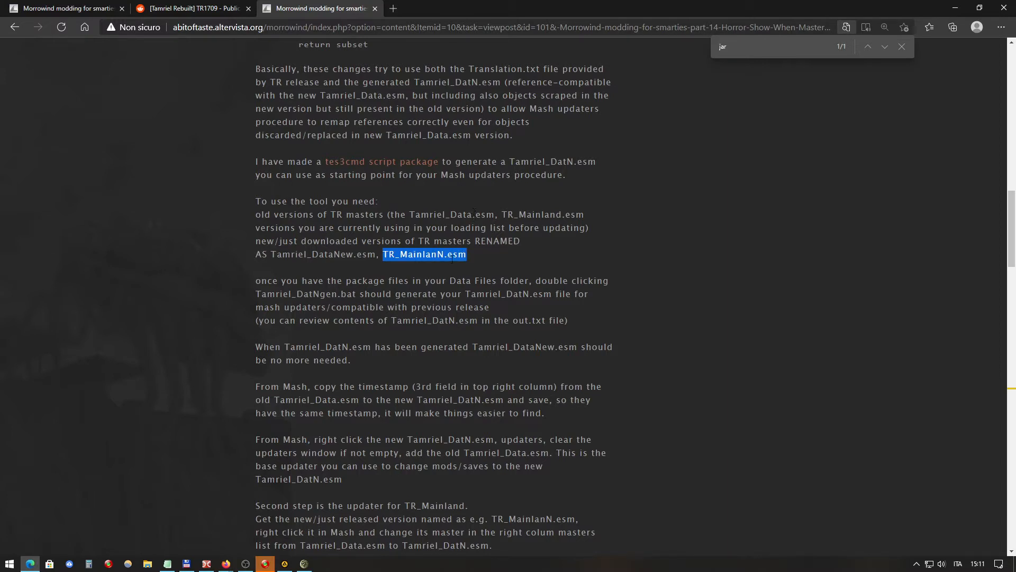
pyautogui.click(436, 255)
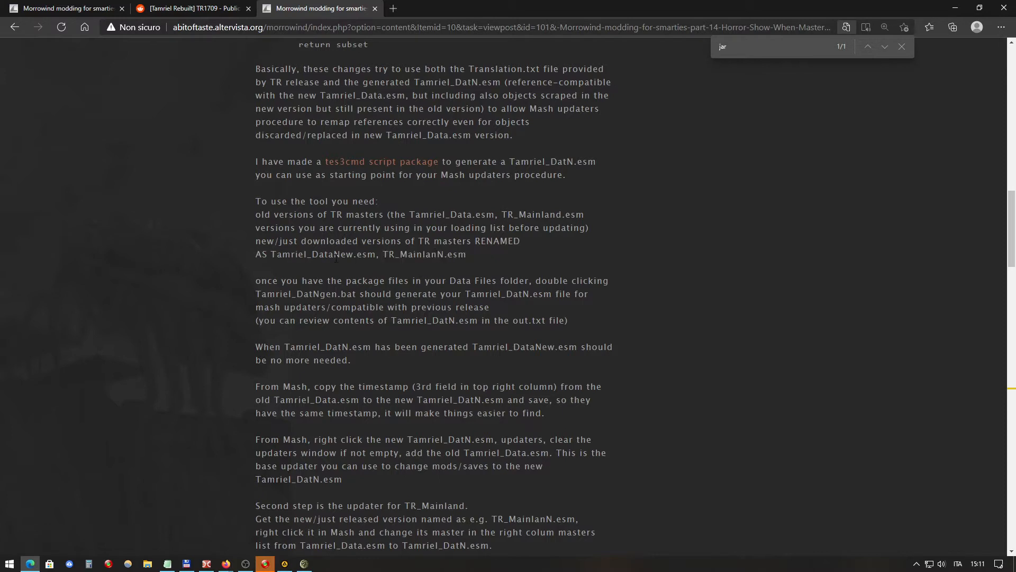
pyautogui.moveTo(437, 254); pyautogui.dragTo(444, 255)
pyautogui.click(390, 256)
pyautogui.moveTo(384, 255); pyautogui.dragTo(432, 258)
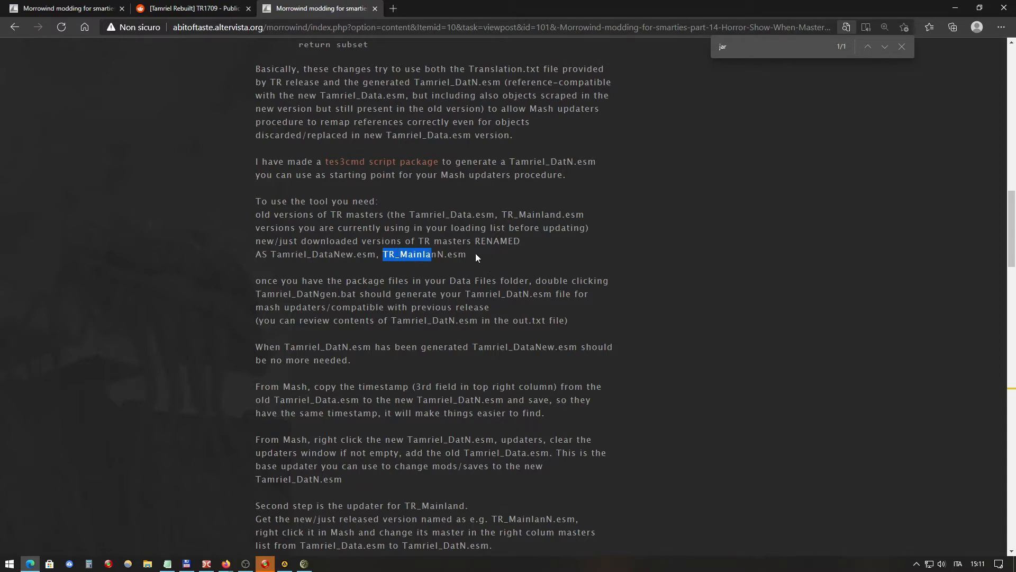
pyautogui.click(459, 258)
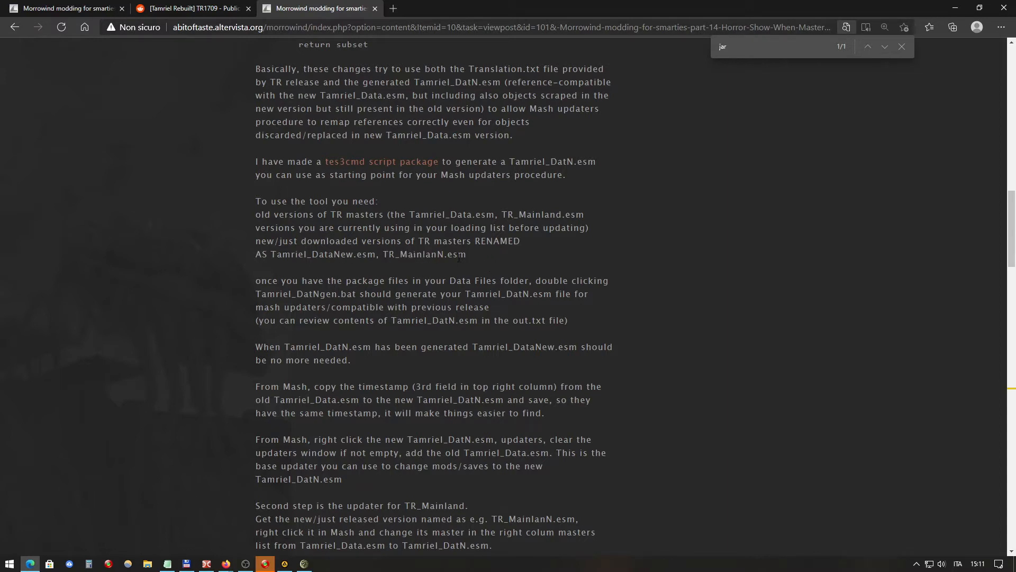
pyautogui.moveTo(384, 254); pyautogui.dragTo(443, 254)
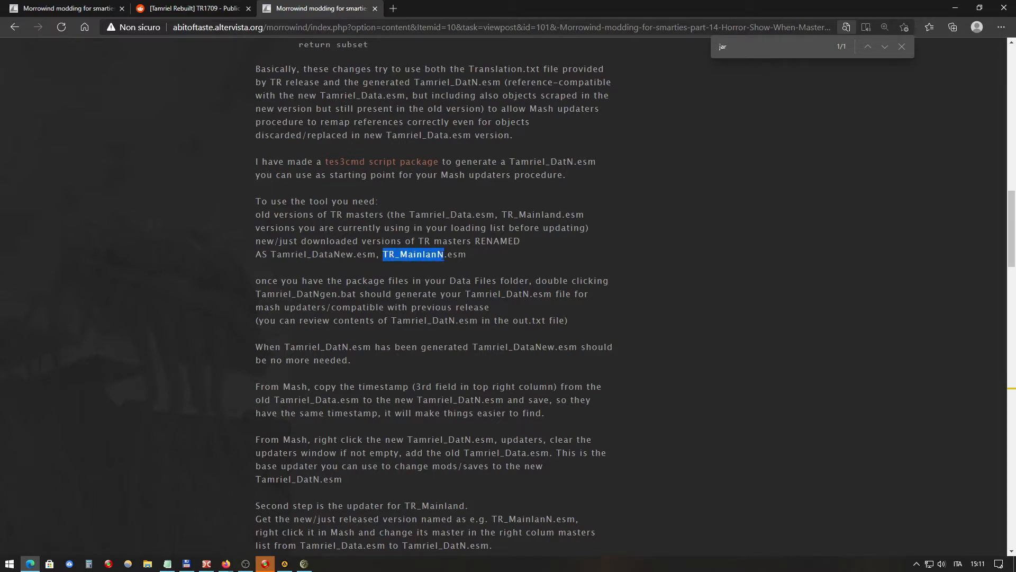
pyautogui.click(450, 254)
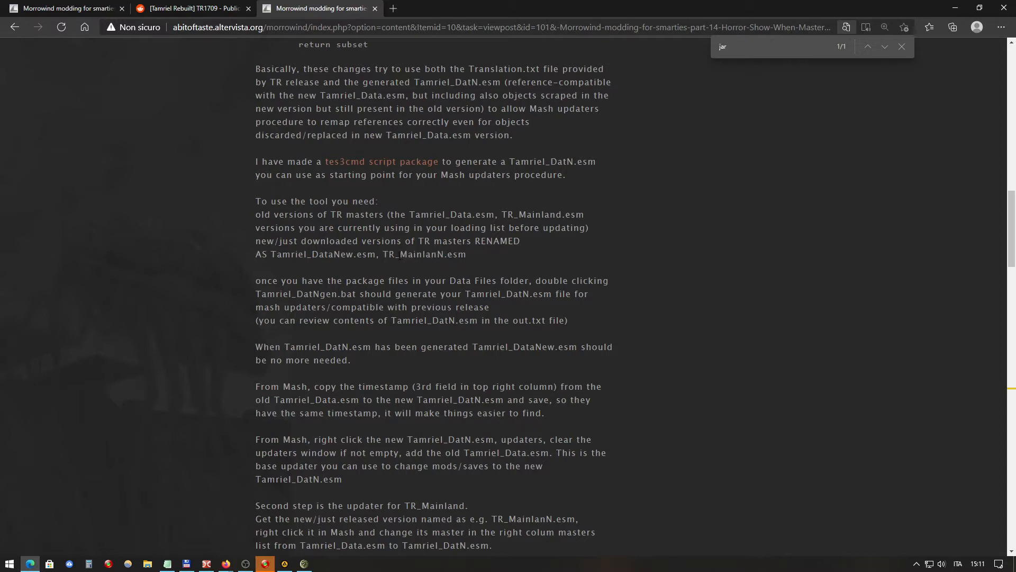
pyautogui.moveTo(384, 255); pyautogui.dragTo(444, 255)
pyautogui.click(418, 260)
pyautogui.moveTo(384, 254); pyautogui.dragTo(444, 255)
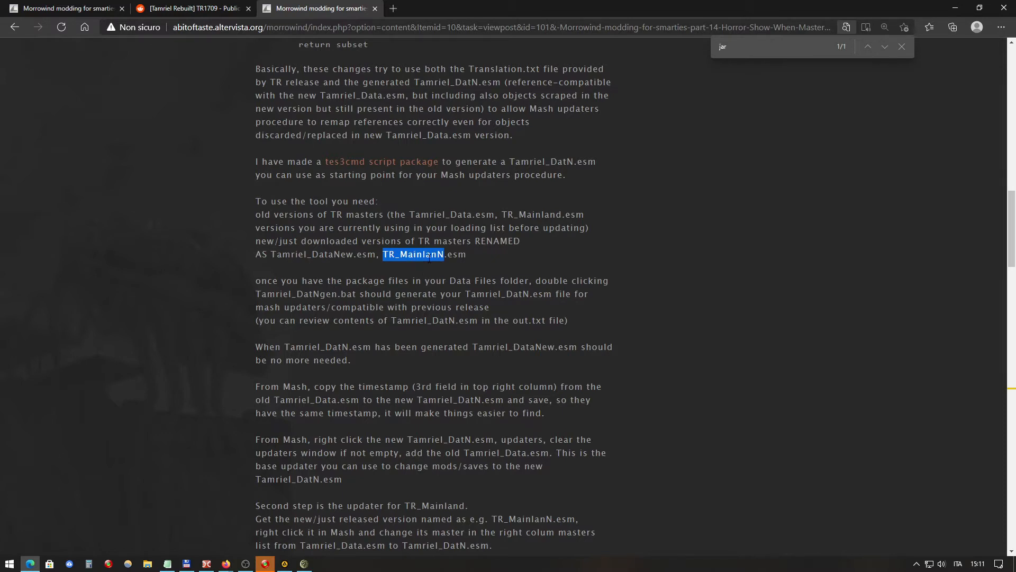
pyautogui.click(471, 262)
pyautogui.moveTo(468, 255); pyautogui.dragTo(385, 255)
pyautogui.click(437, 257)
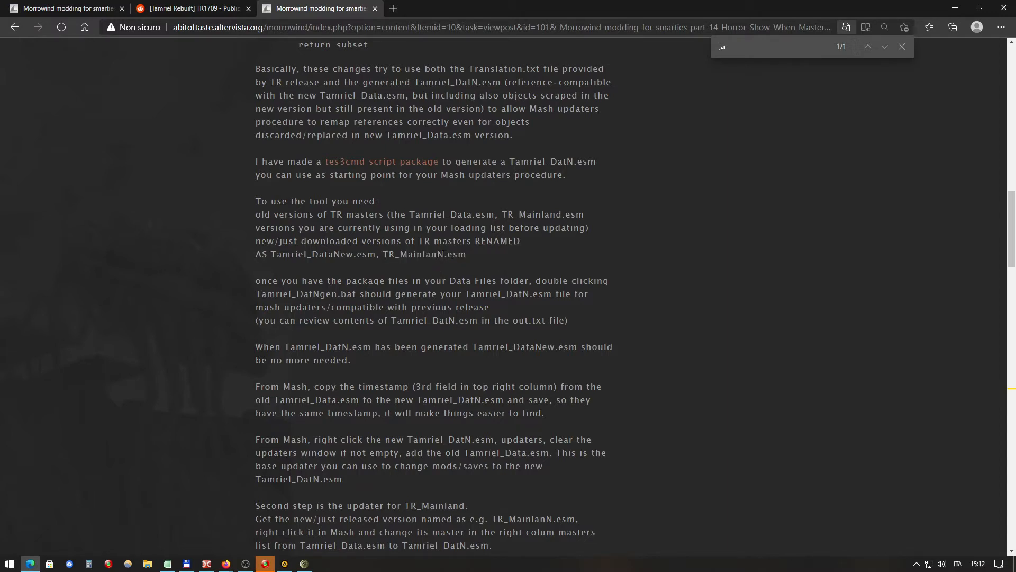
pyautogui.moveTo(444, 255); pyautogui.dragTo(437, 256)
pyautogui.click(442, 257)
pyautogui.moveTo(445, 256); pyautogui.dragTo(437, 256)
pyautogui.click(402, 259)
pyautogui.moveTo(389, 256); pyautogui.dragTo(444, 256)
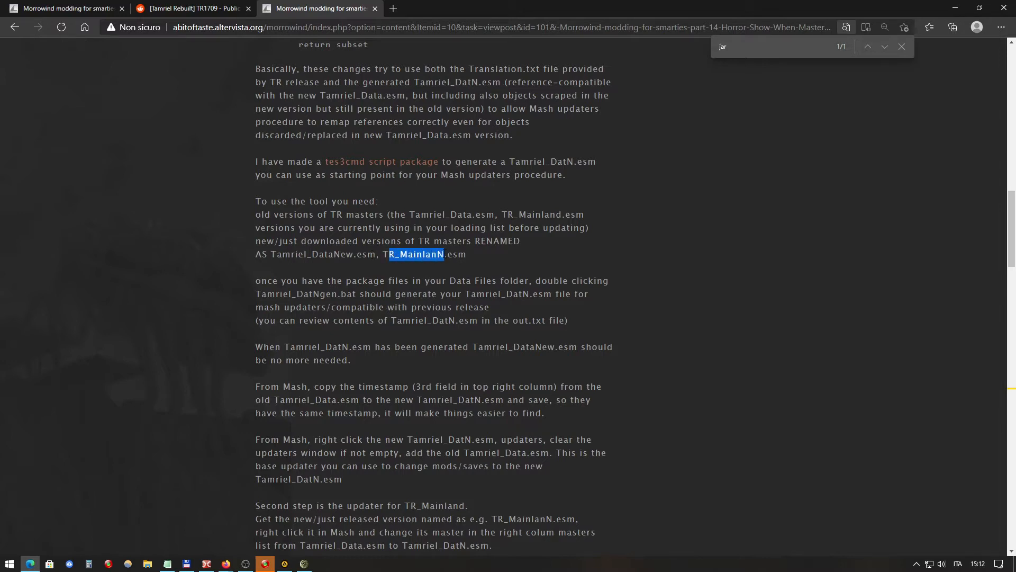
pyautogui.click(399, 258)
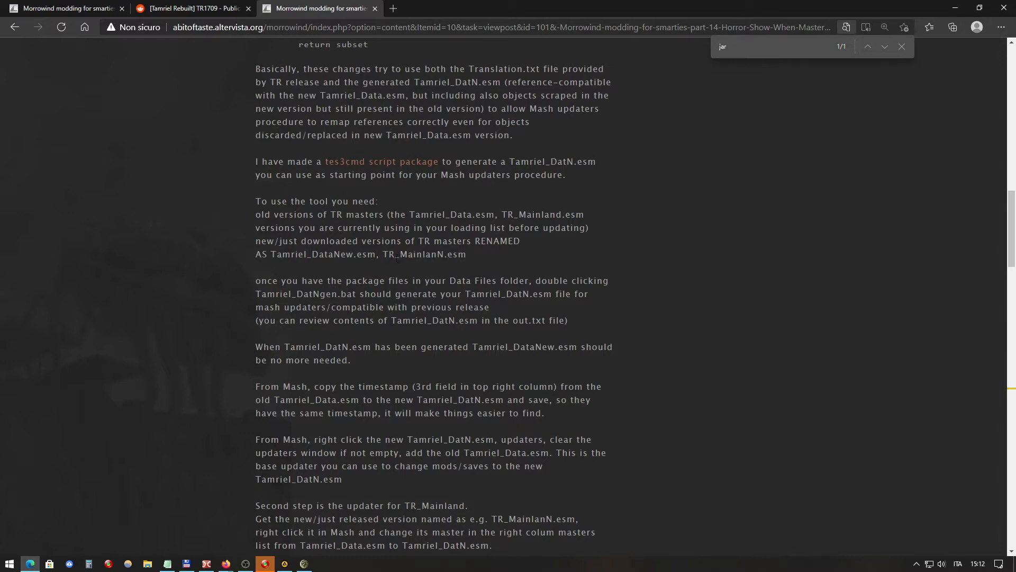
# Step: Copy the file name TR_MainlanN.esm from the guide's list of renamed masters
pyautogui.moveTo(383, 256); pyautogui.dragTo(437, 257)
pyautogui.moveTo(382, 255); pyautogui.dragTo(467, 255)
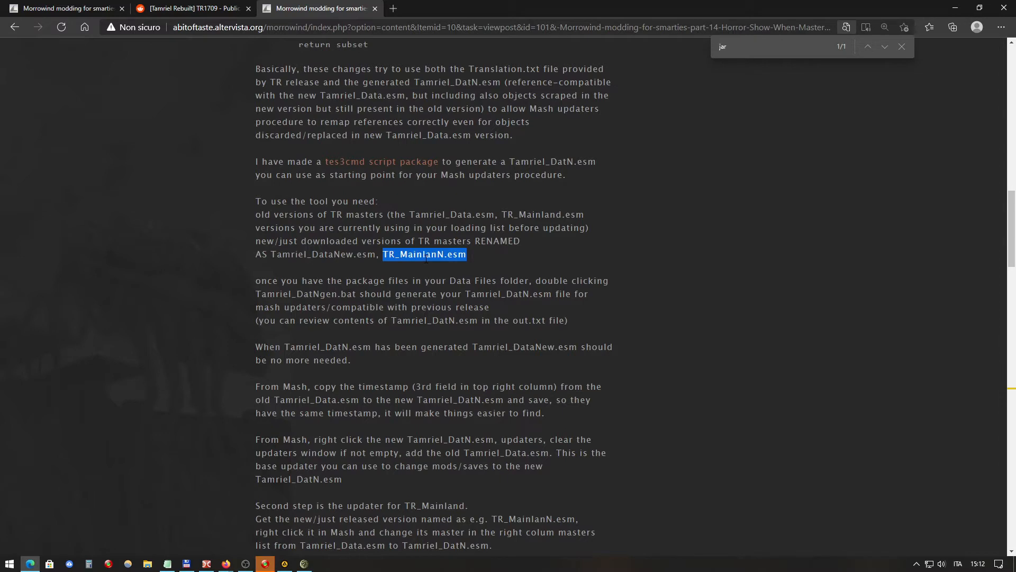
pyautogui.rightClick(430, 255)
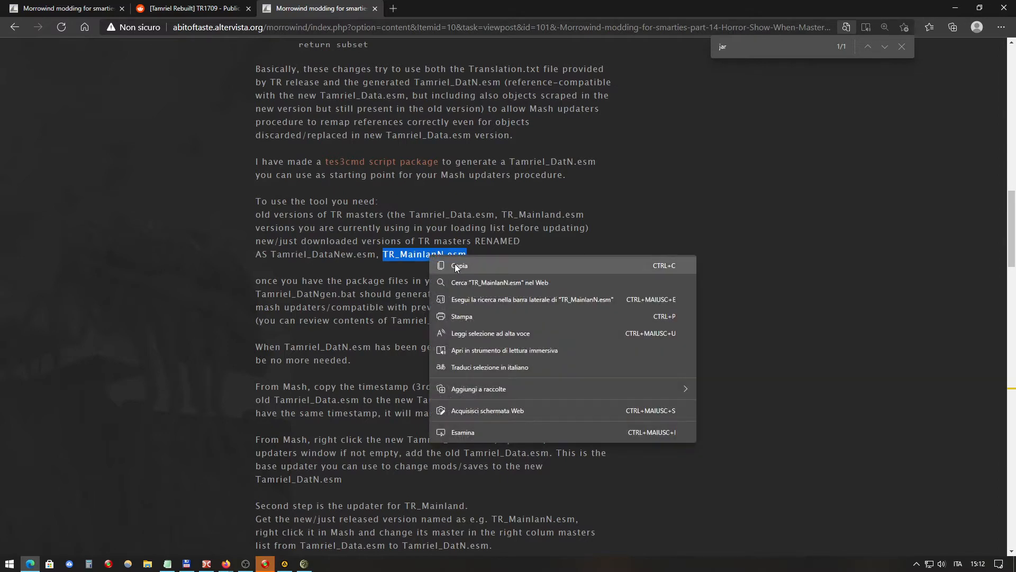
pyautogui.click(454, 266)
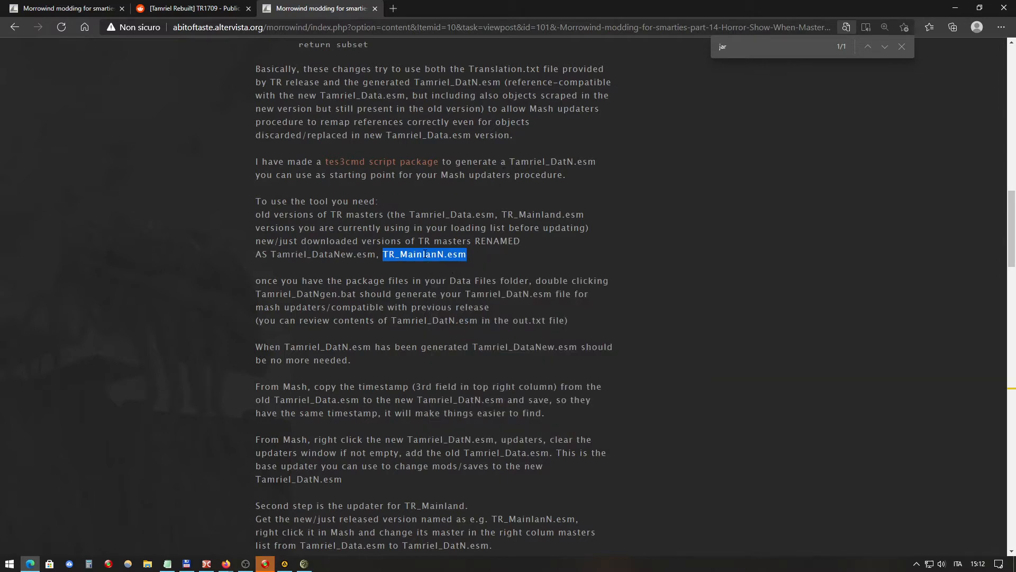
# Step: Switch to Double Commander and copy TR_Mainland.esm into Morrowind's Data Files under the name TR_MainlanN.esm
pyautogui.click(207, 564)
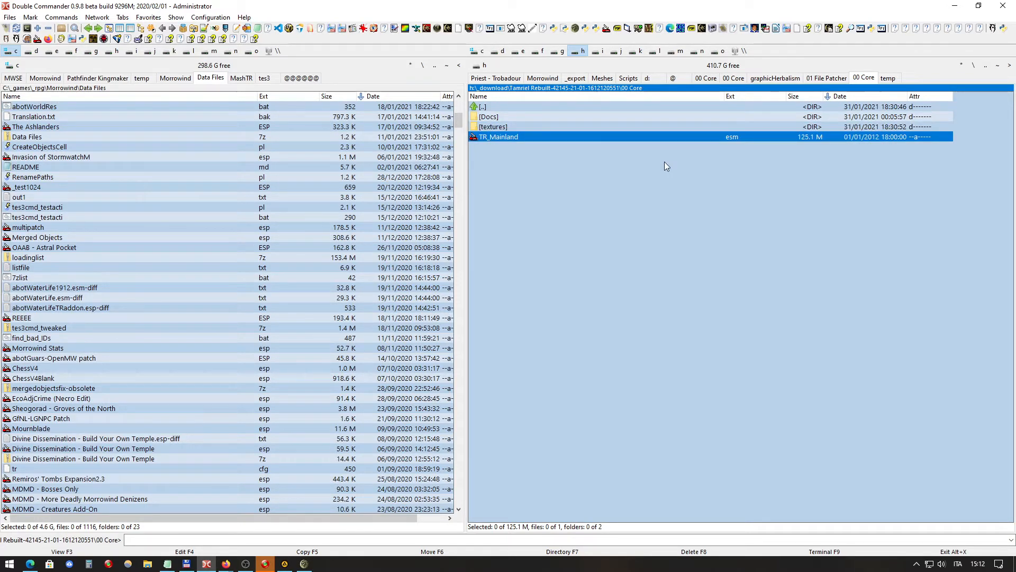
pyautogui.press('F5')
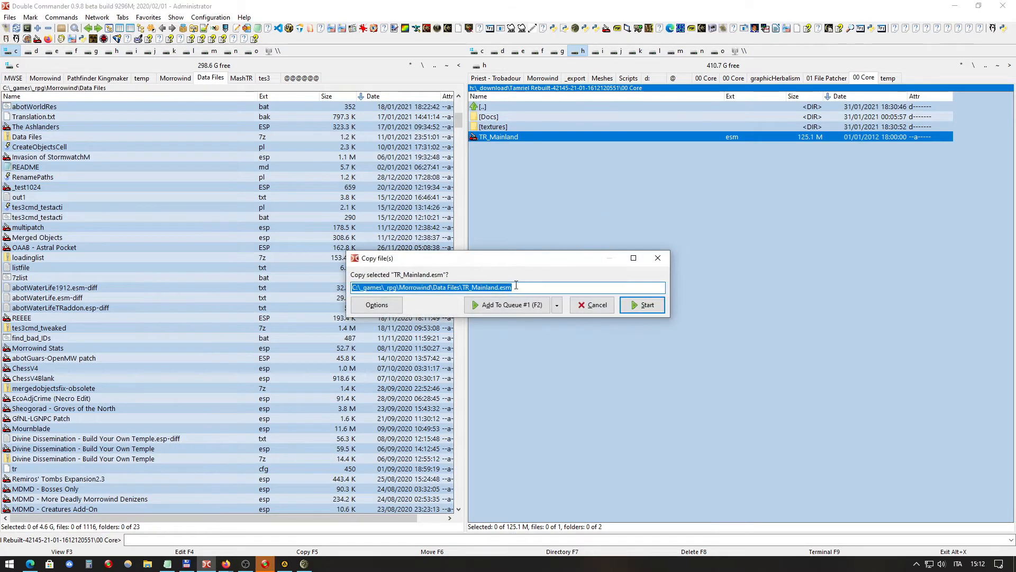
pyautogui.click(459, 288)
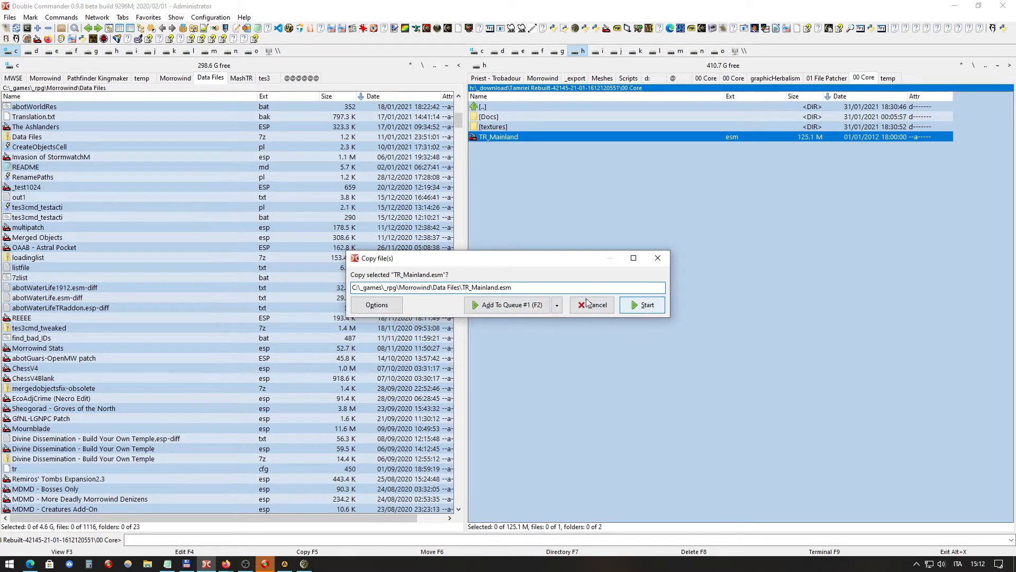
pyautogui.moveTo(462, 288); pyautogui.dragTo(554, 282)
pyautogui.hotkey('ctrl', 'v')
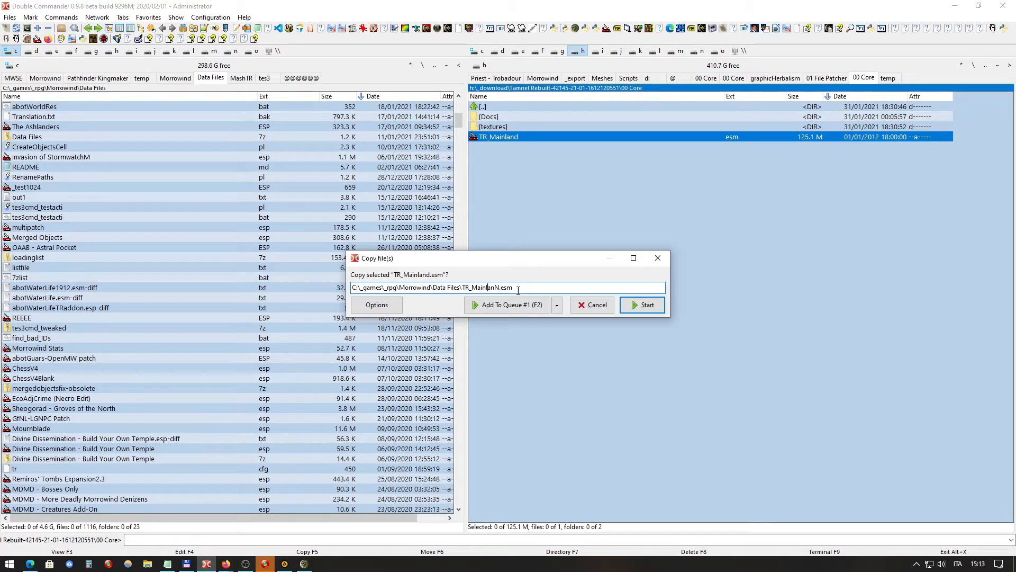
pyautogui.moveTo(521, 290); pyautogui.dragTo(462, 289)
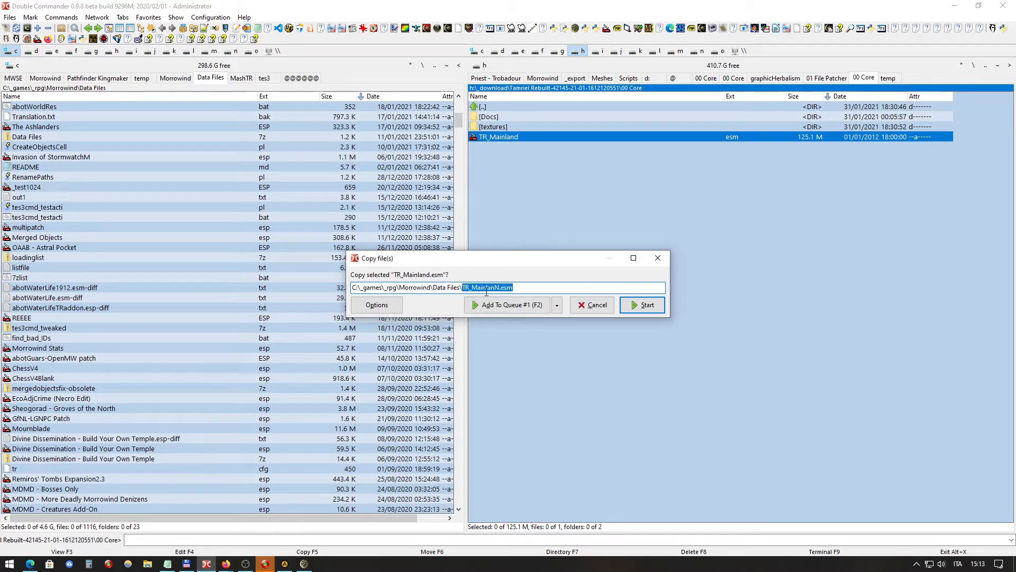
pyautogui.click(478, 287)
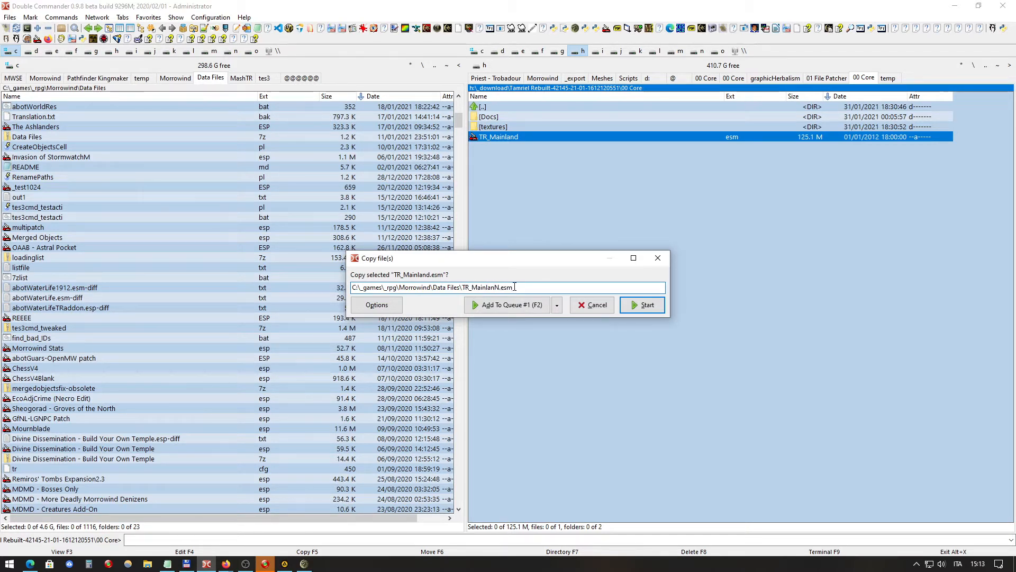
pyautogui.moveTo(515, 287); pyautogui.dragTo(462, 287)
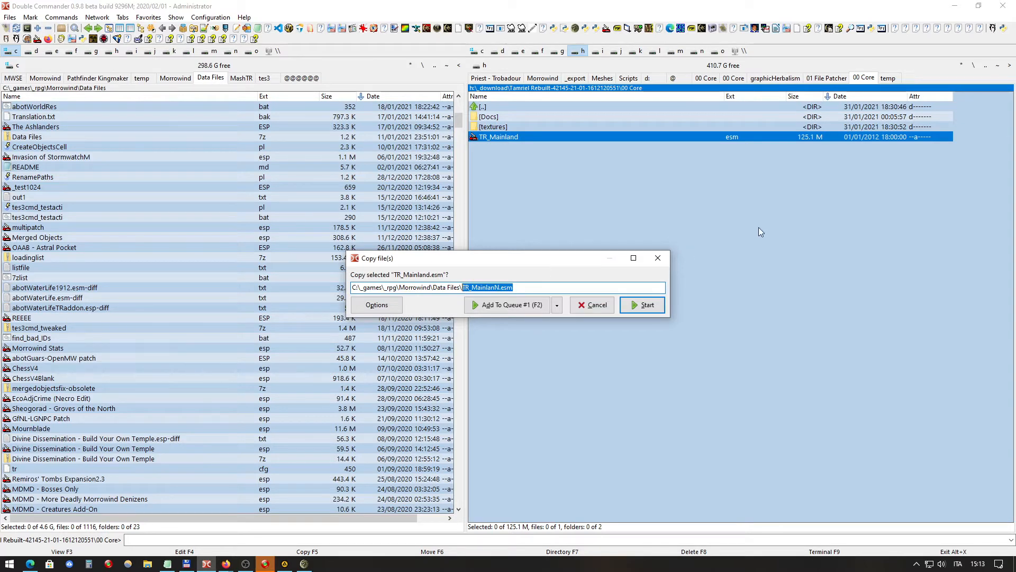
pyautogui.click(662, 305)
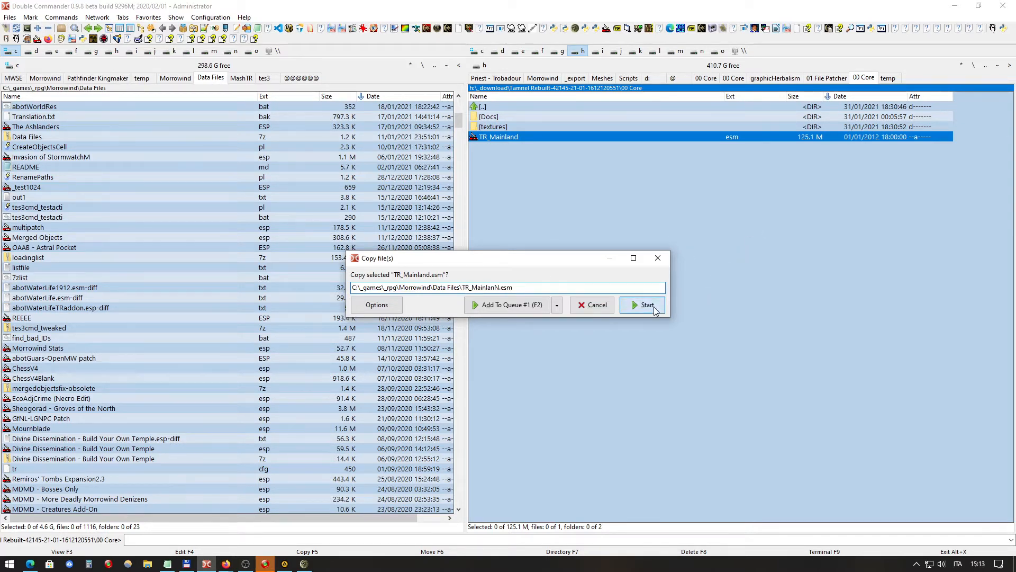
# Step: Return to the Data Files list and switch to Wrye Mash to view its mods list
pyautogui.click(226, 248)
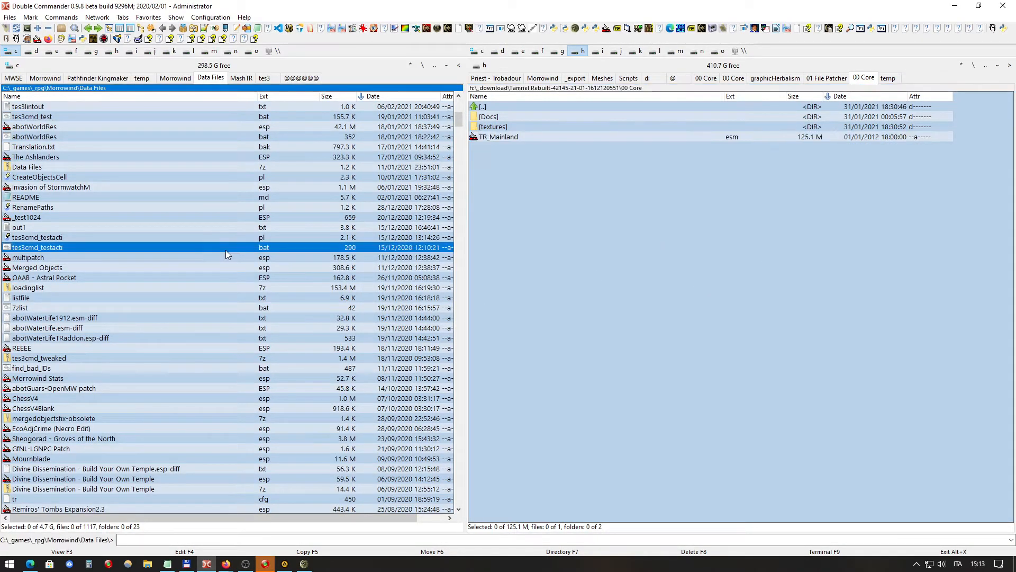
pyautogui.click(304, 564)
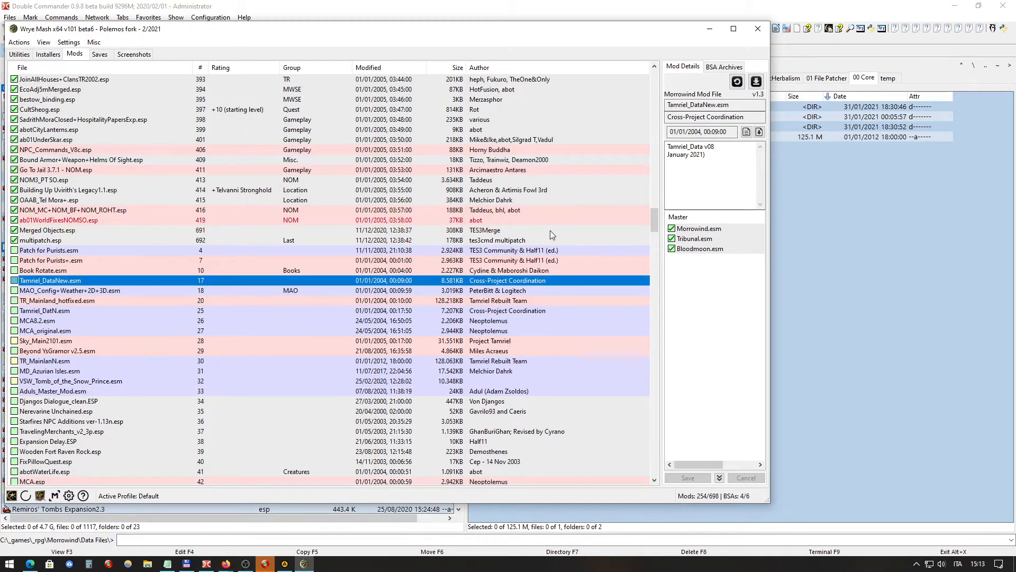
# Step: Copy the date and time of the old TR_Mainland.esm in the mods list
pyautogui.moveTo(657, 227); pyautogui.dragTo(684, 75)
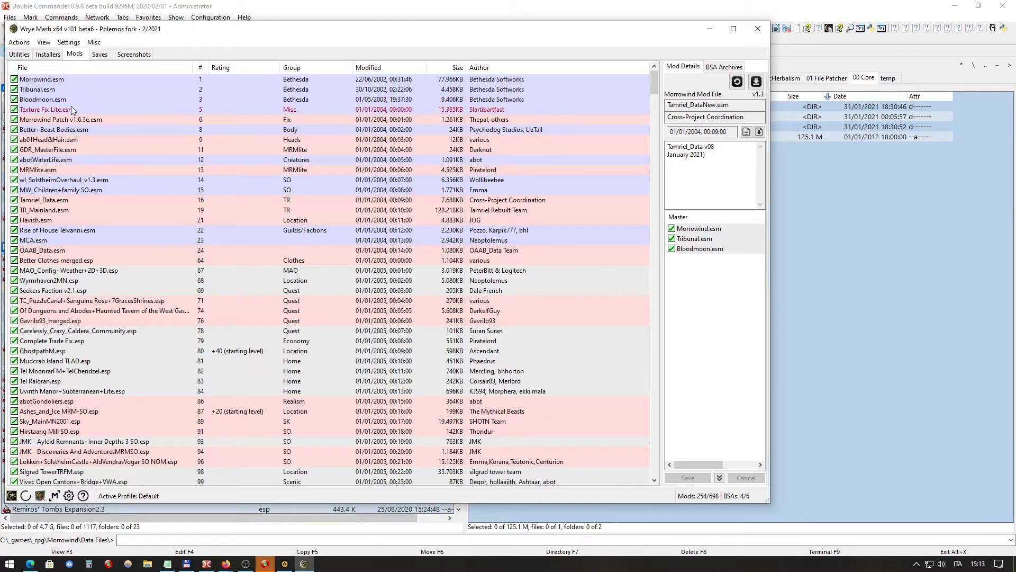
pyautogui.click(63, 210)
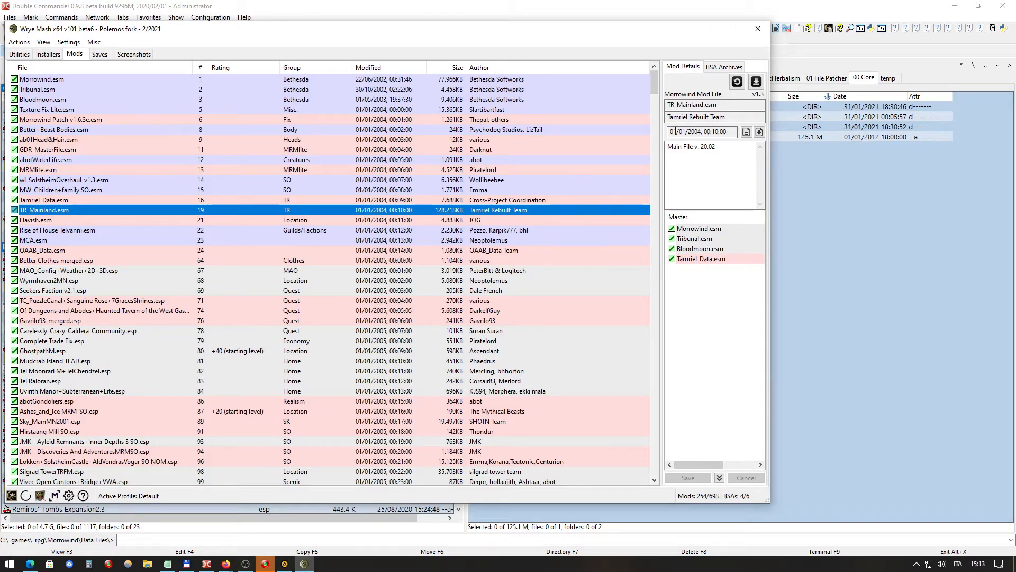
pyautogui.click(747, 133)
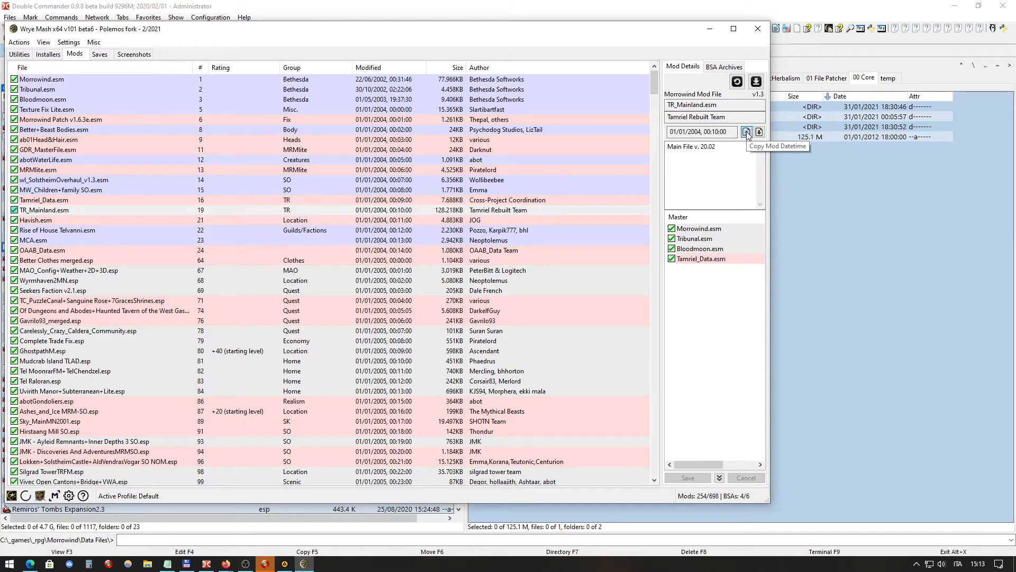
# Step: Look through the inactive masters in the mods list and view the details of Tamriel_DatN.esm and Patch for Purists.esm
pyautogui.scroll(-9, 621, 137)
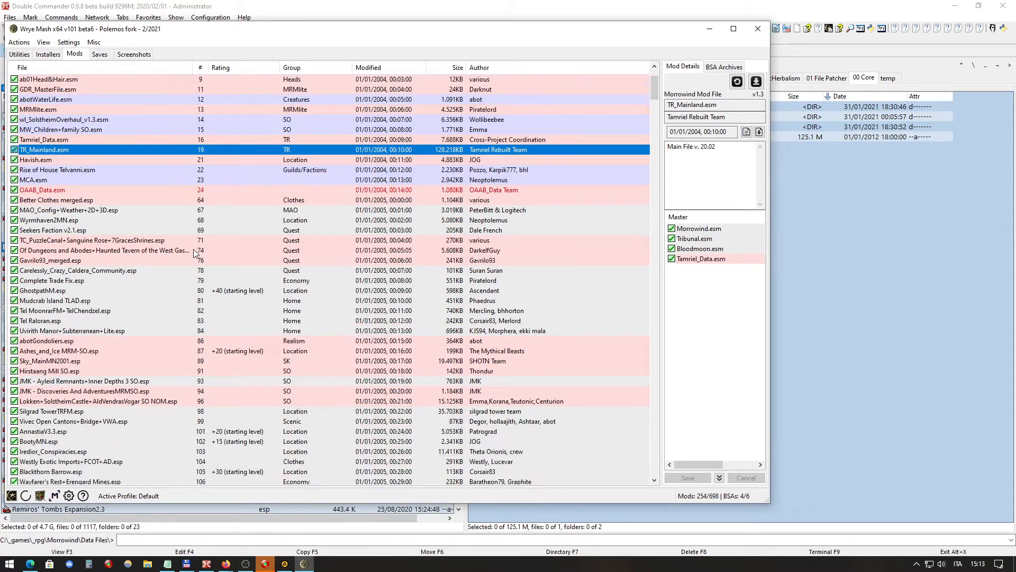
pyautogui.moveTo(655, 98); pyautogui.dragTo(654, 221)
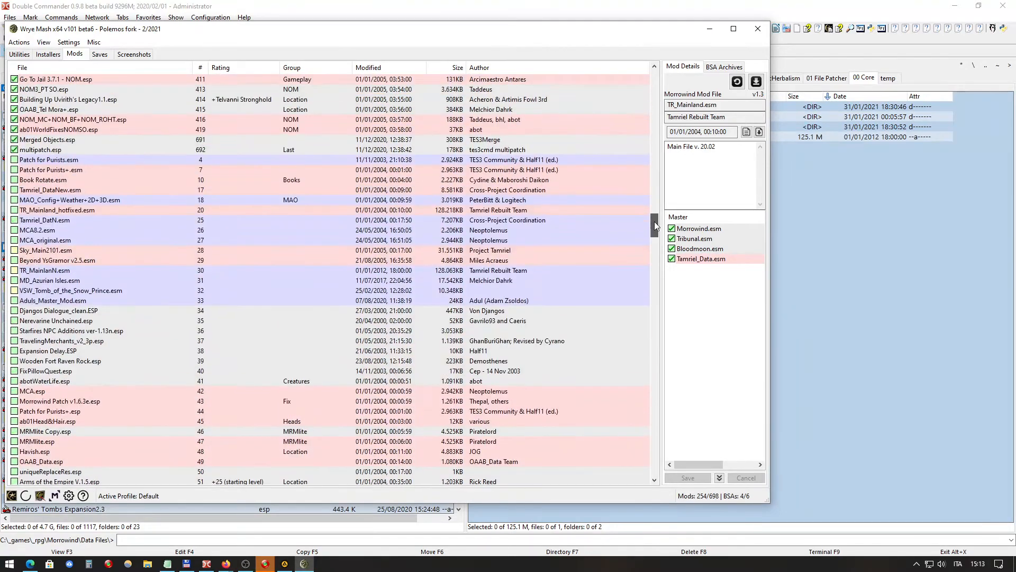
pyautogui.scroll(1, 108, 199)
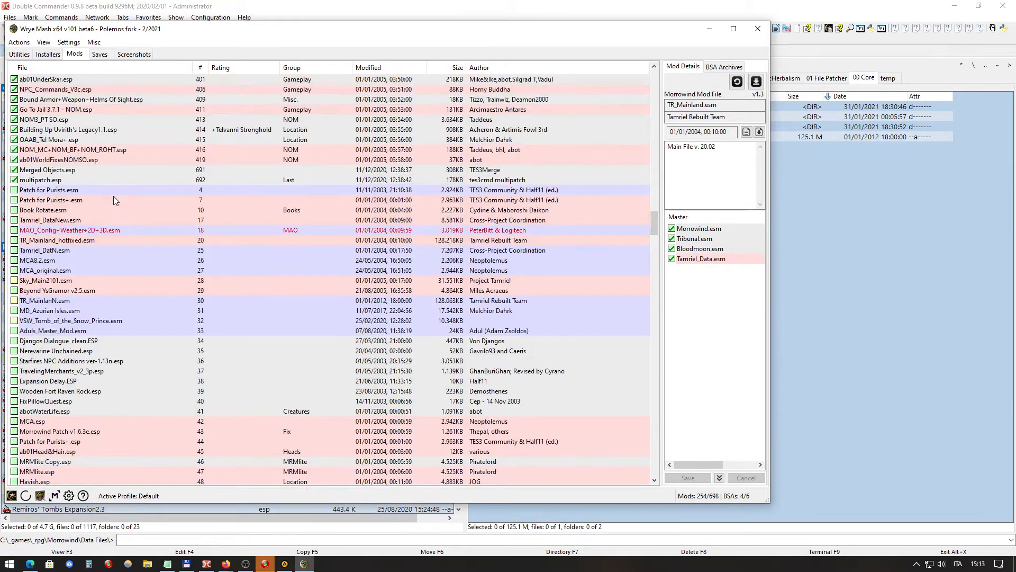
pyautogui.click(73, 230)
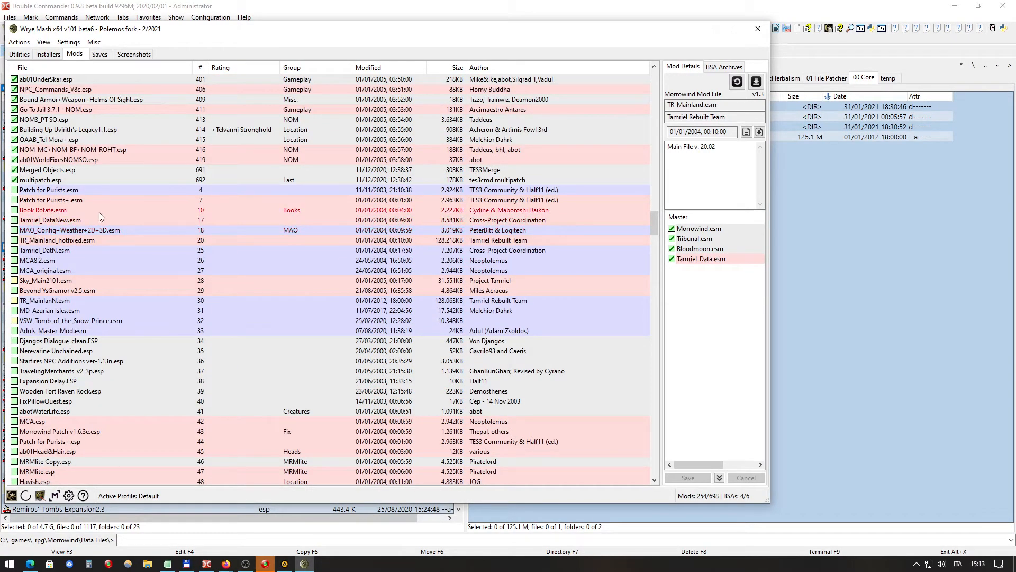
pyautogui.click(58, 250)
pyautogui.click(59, 251)
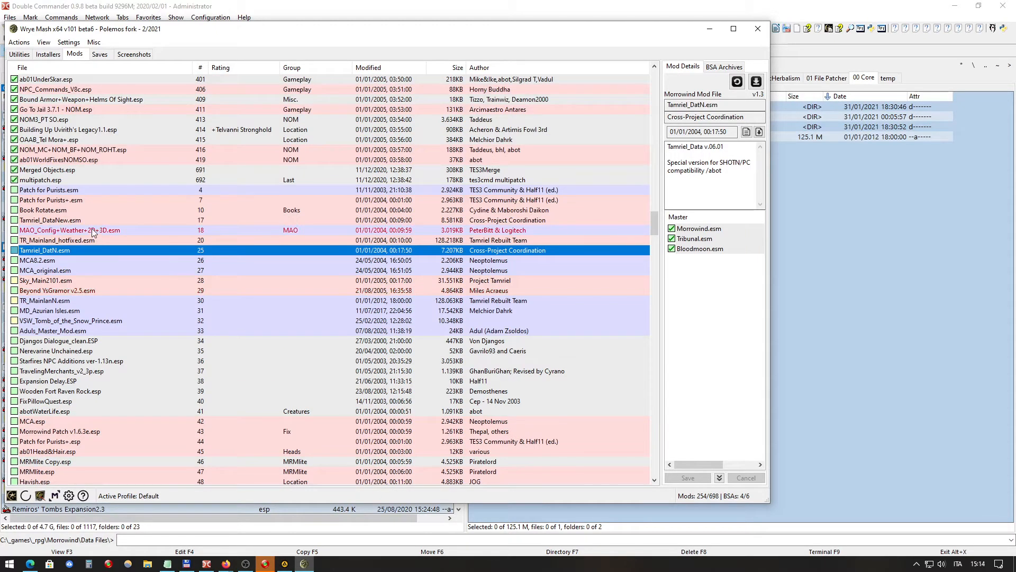
pyautogui.click(79, 190)
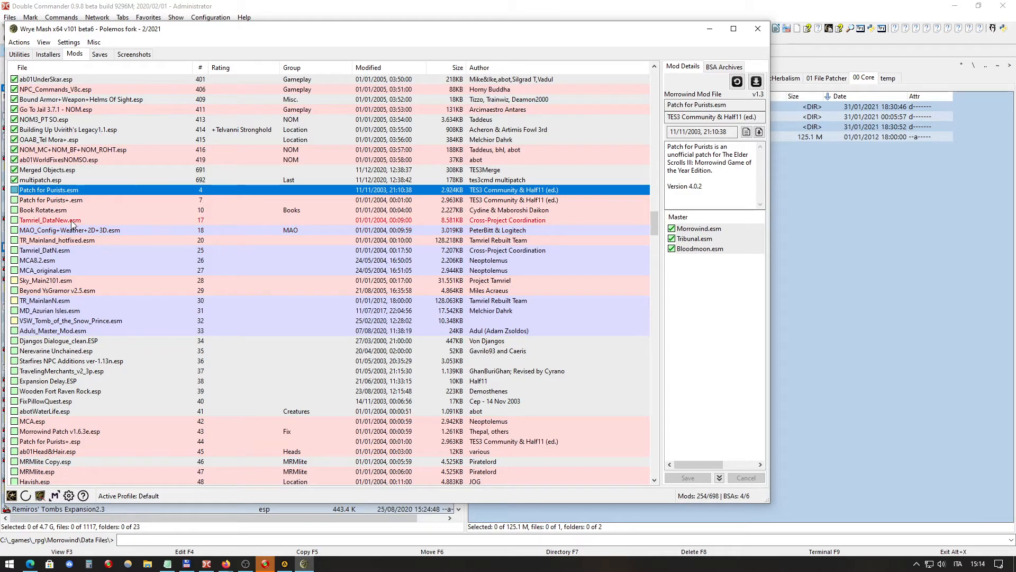
pyautogui.press('Home')
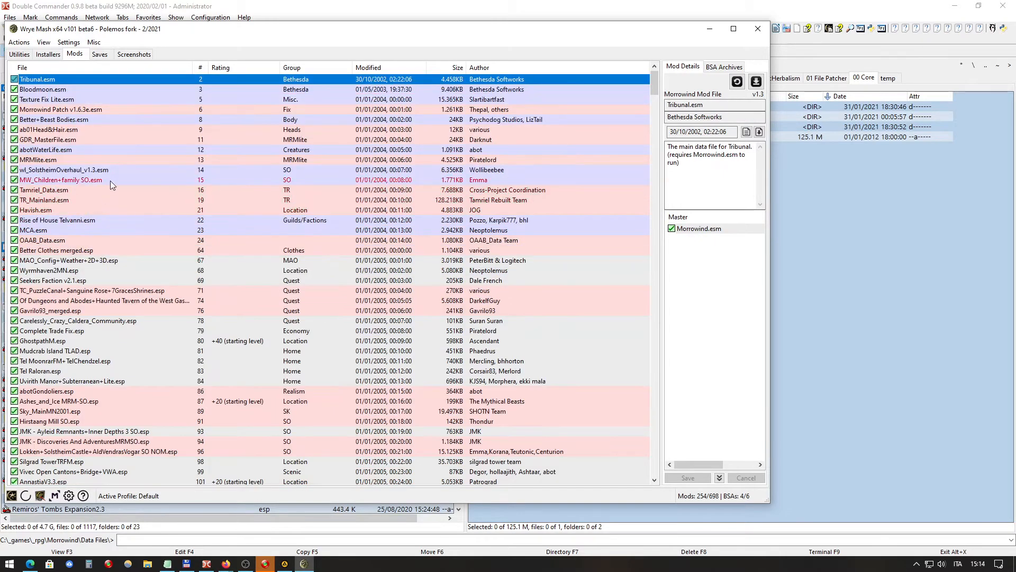
# Step: Set the timestamp of TR_MainlanN.esm to the one copied from TR_Mainland.esm, 01/01/2004, 00:10:00
pyautogui.moveTo(653, 83); pyautogui.dragTo(625, 224)
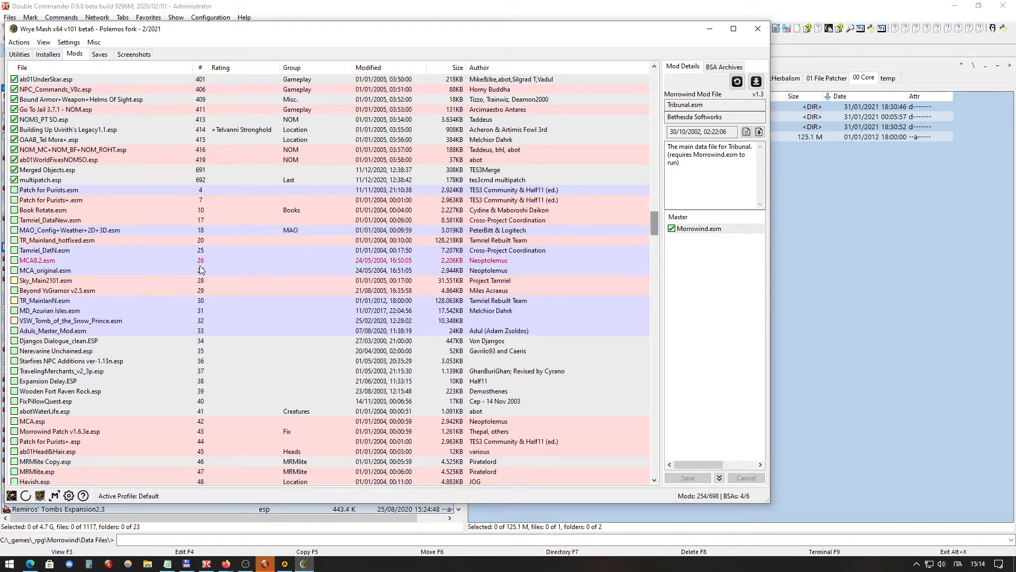
pyautogui.click(78, 302)
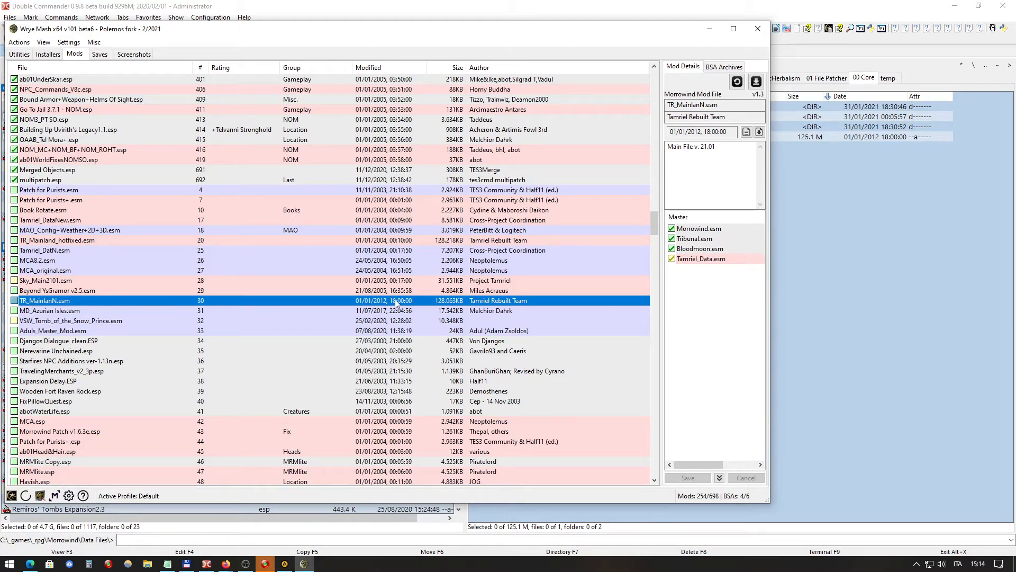
pyautogui.click(740, 152)
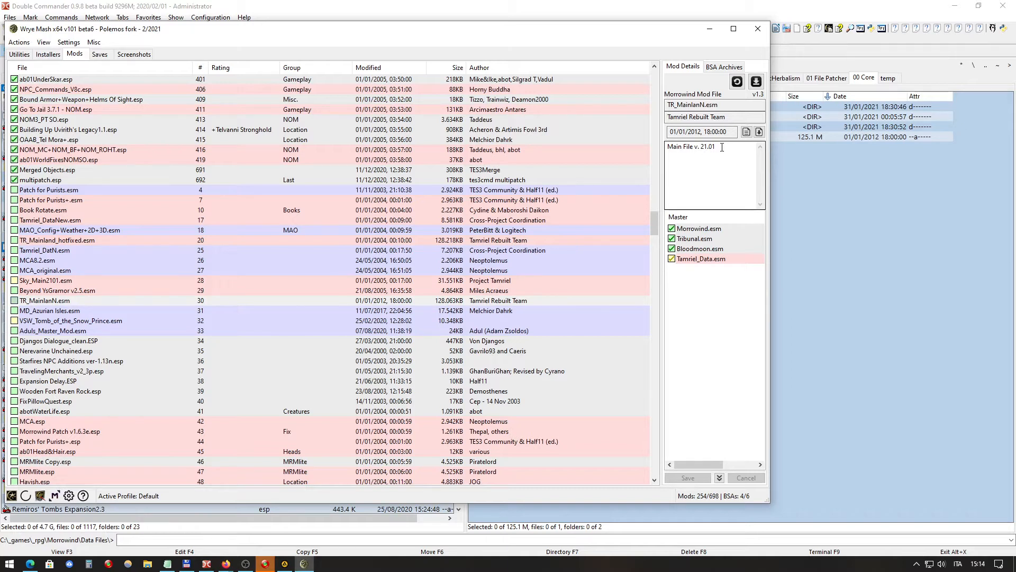
pyautogui.click(761, 132)
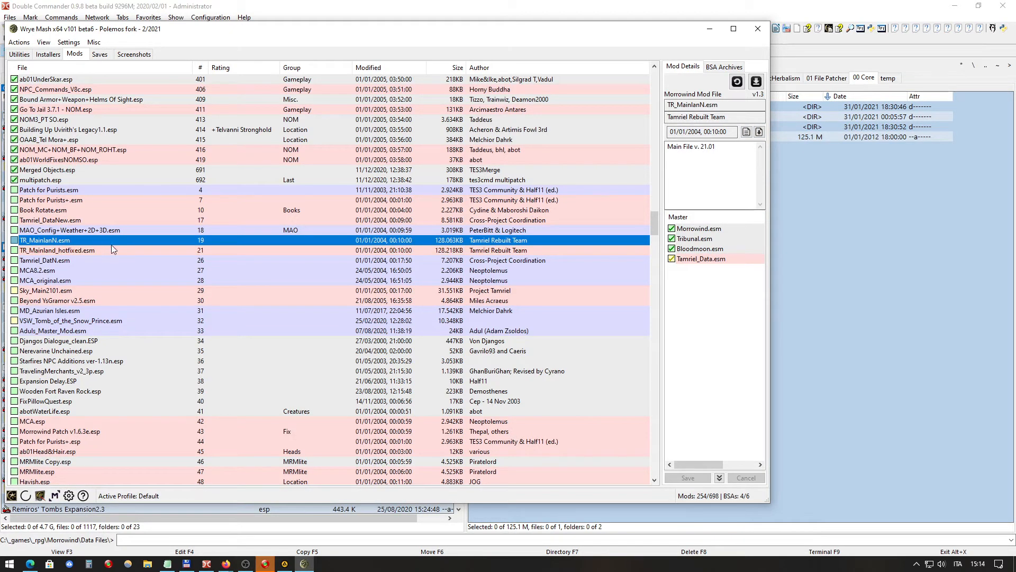
pyautogui.click(759, 132)
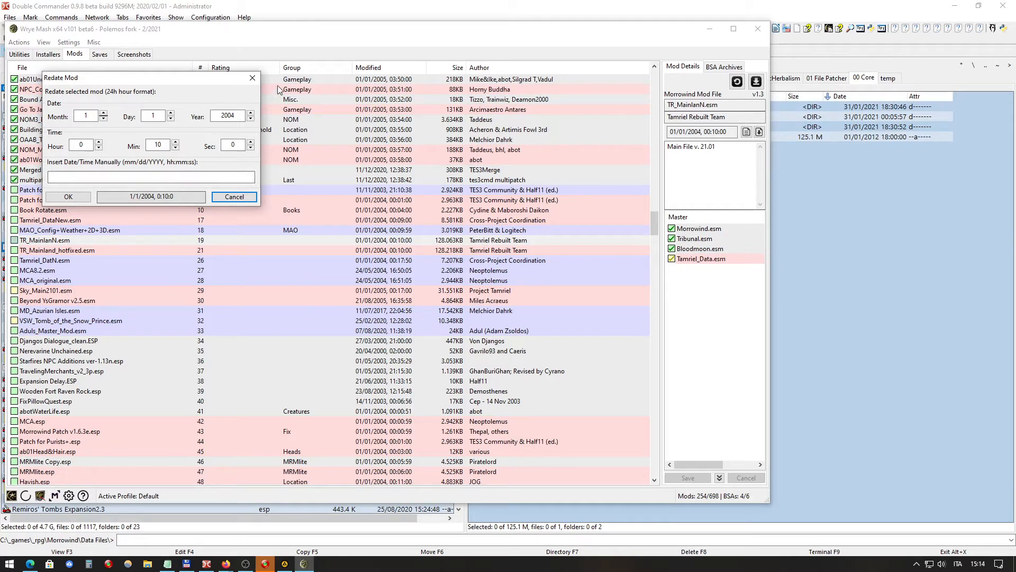
pyautogui.click(253, 78)
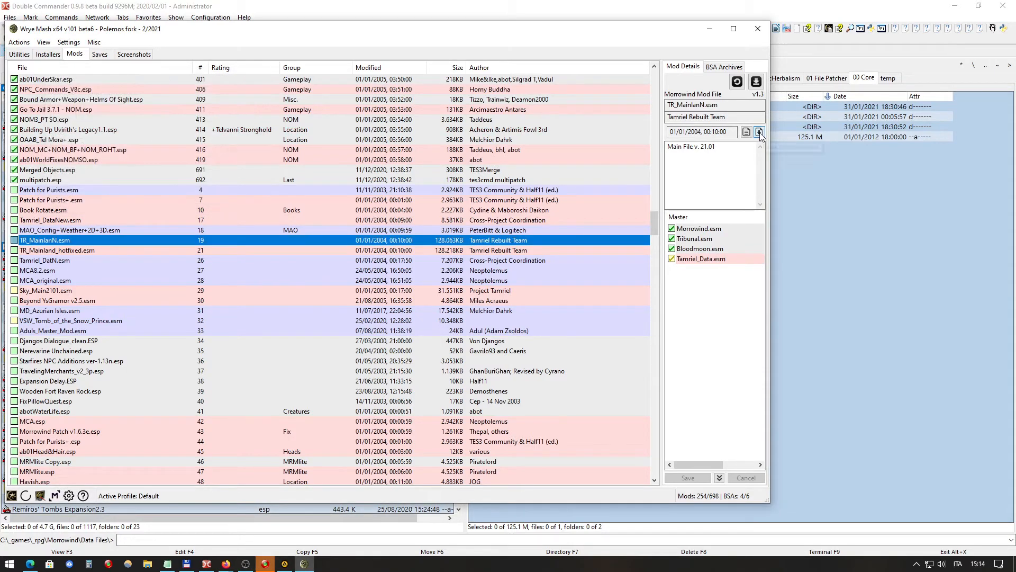
pyautogui.click(87, 250)
pyautogui.click(87, 242)
# Step: Switch to the modding guide in Edge and examine the names required for the renamed new masters
pyautogui.click(225, 565)
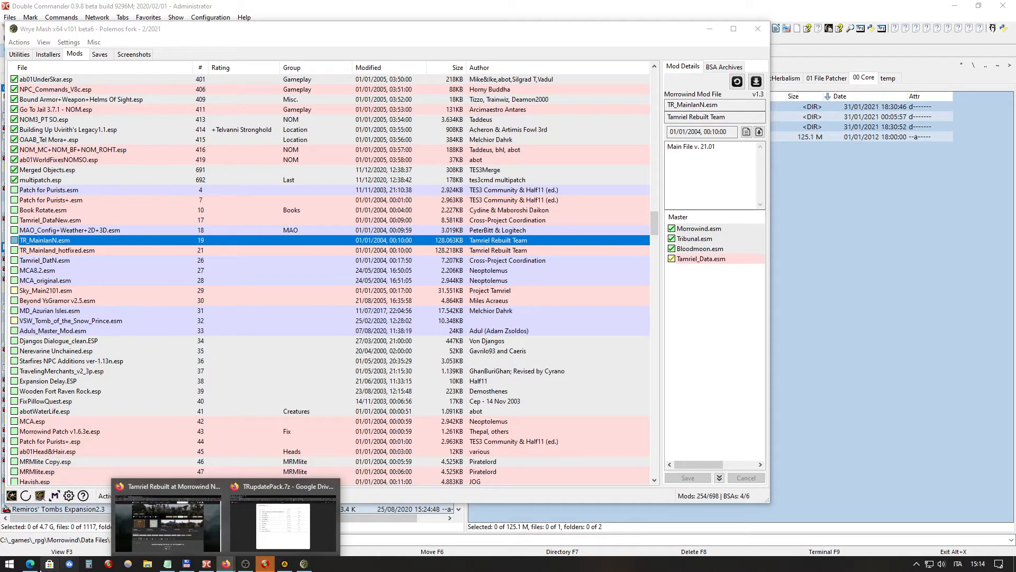
pyautogui.click(32, 566)
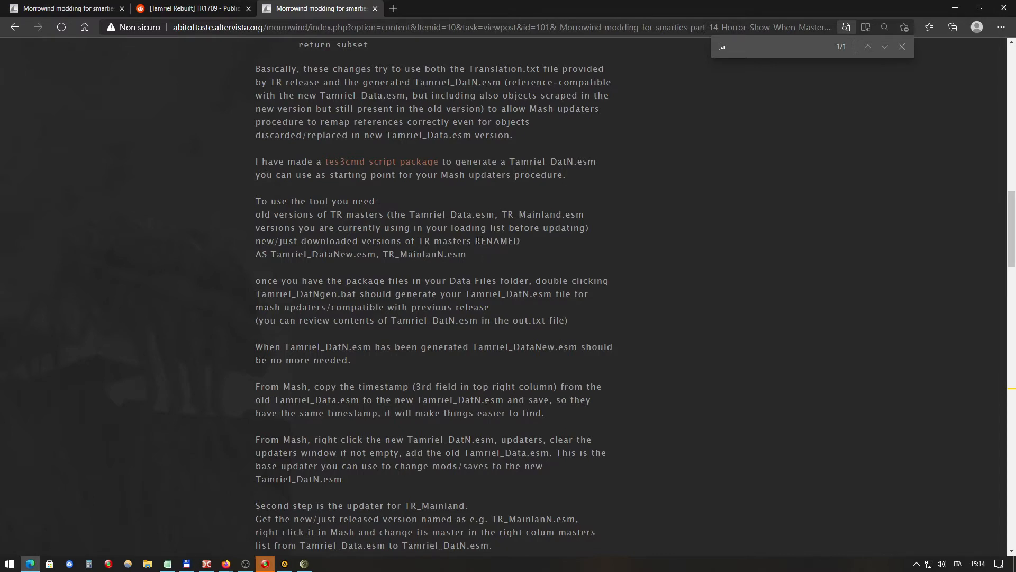
pyautogui.moveTo(478, 241)
pyautogui.mouseDown()
pyautogui.moveTo(522, 241)
pyautogui.moveTo(482, 260)
pyautogui.mouseUp()
pyautogui.click(495, 240)
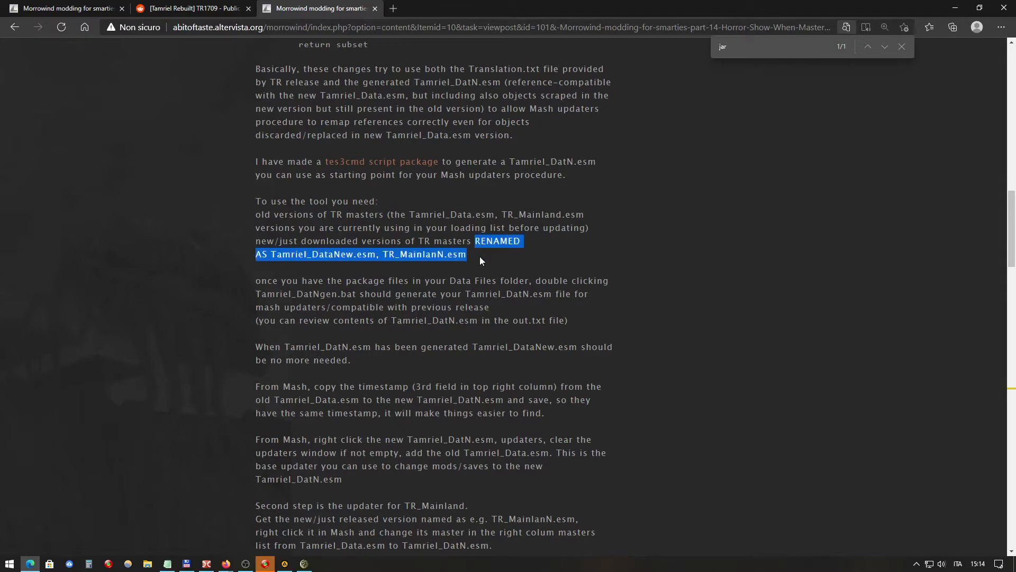
pyautogui.click(433, 254)
pyautogui.scroll(-3, 505, 195)
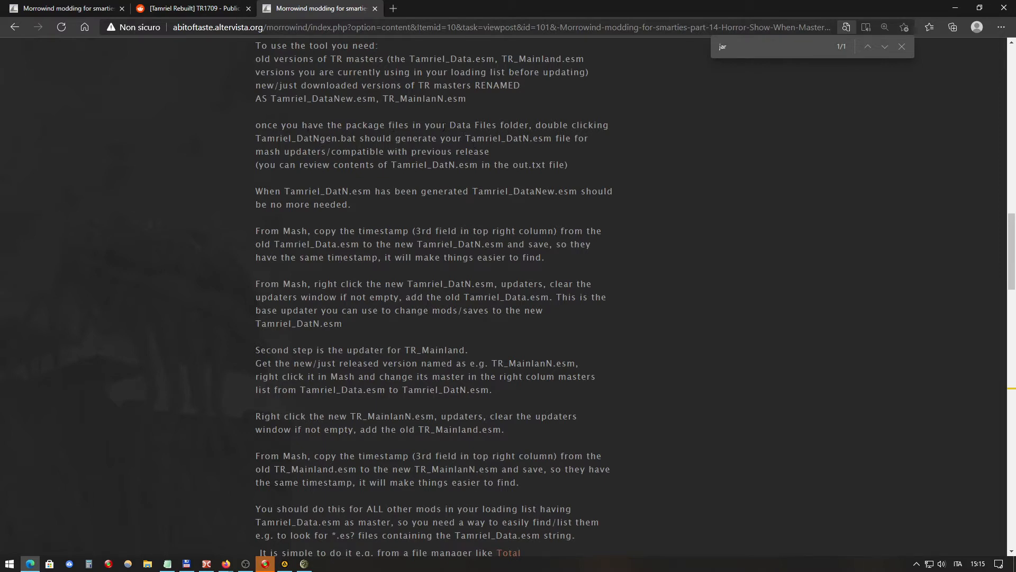
# Step: Examine the guide's instruction on generating Tamriel_DatN.esm by running Tamriel_DatNgen.bat from the Data Files folder
pyautogui.moveTo(451, 126); pyautogui.dragTo(562, 126)
pyautogui.click(561, 126)
pyautogui.moveTo(260, 138); pyautogui.dragTo(355, 139)
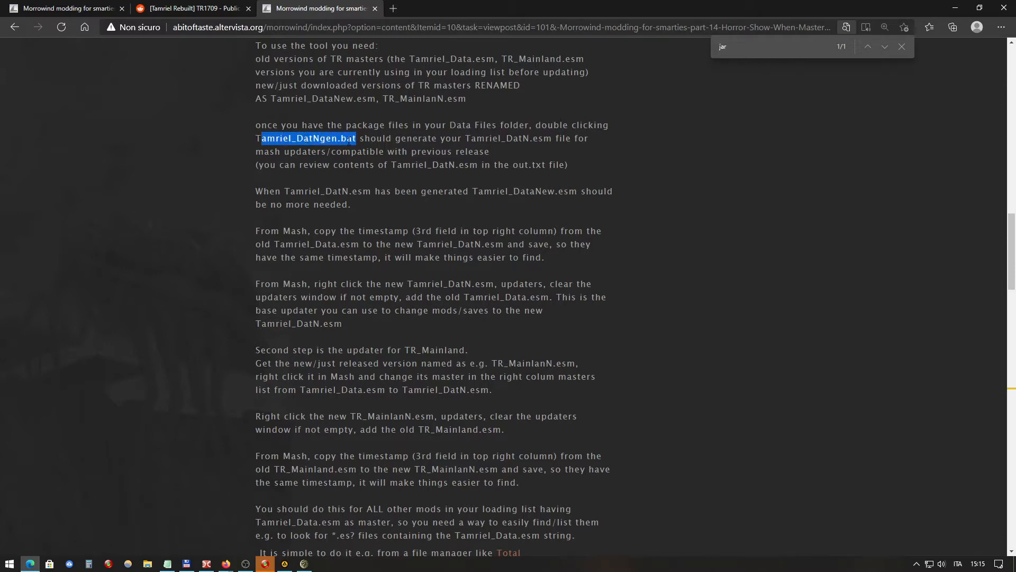
pyautogui.click(344, 139)
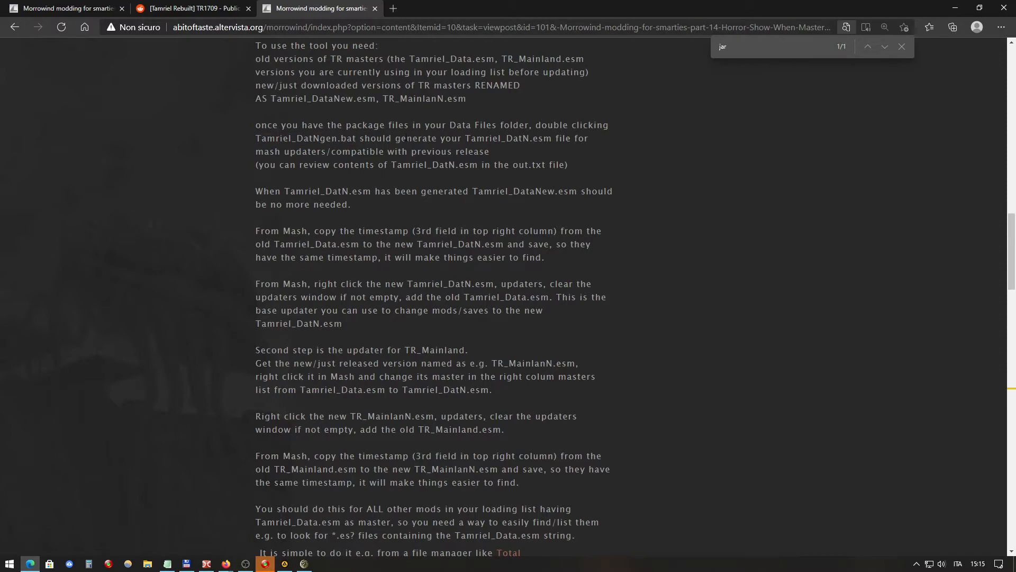
pyautogui.click(205, 565)
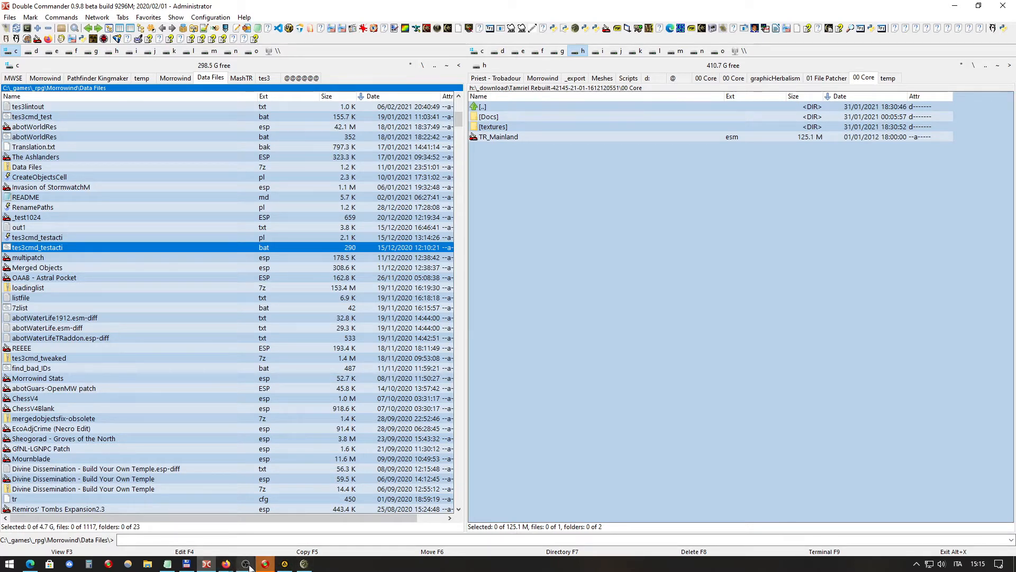
pyautogui.click(224, 565)
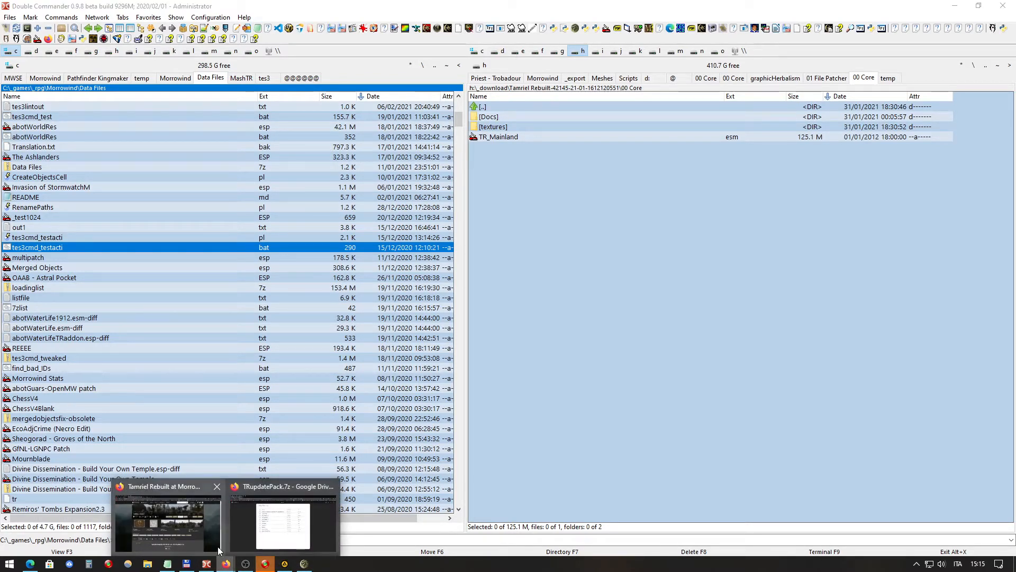
pyautogui.click(30, 563)
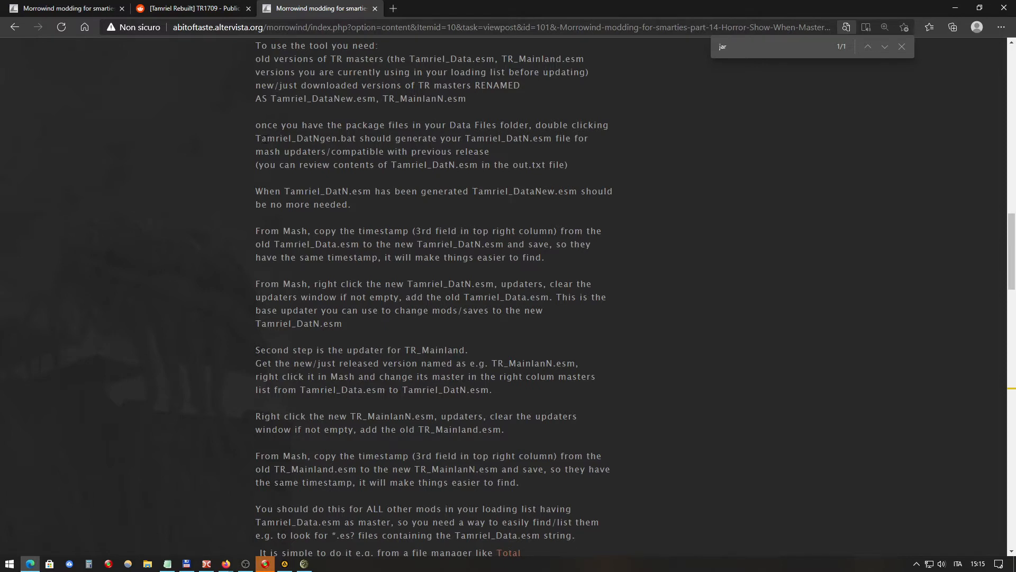
pyautogui.moveTo(261, 138); pyautogui.dragTo(331, 139)
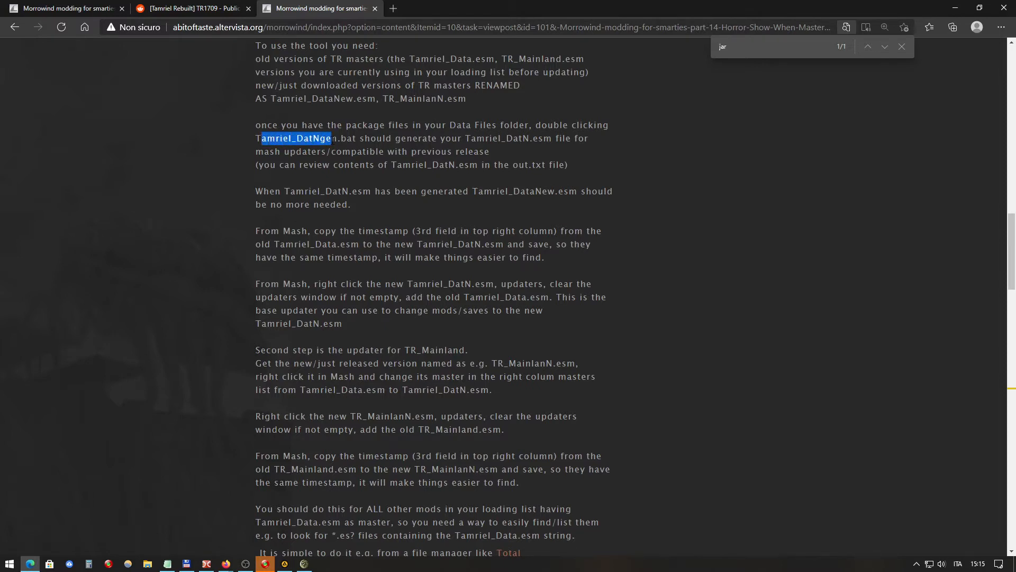
# Step: Switch to Double Commander and filter the Data Files list by "tam"
pyautogui.click(207, 563)
pyautogui.click(85, 338)
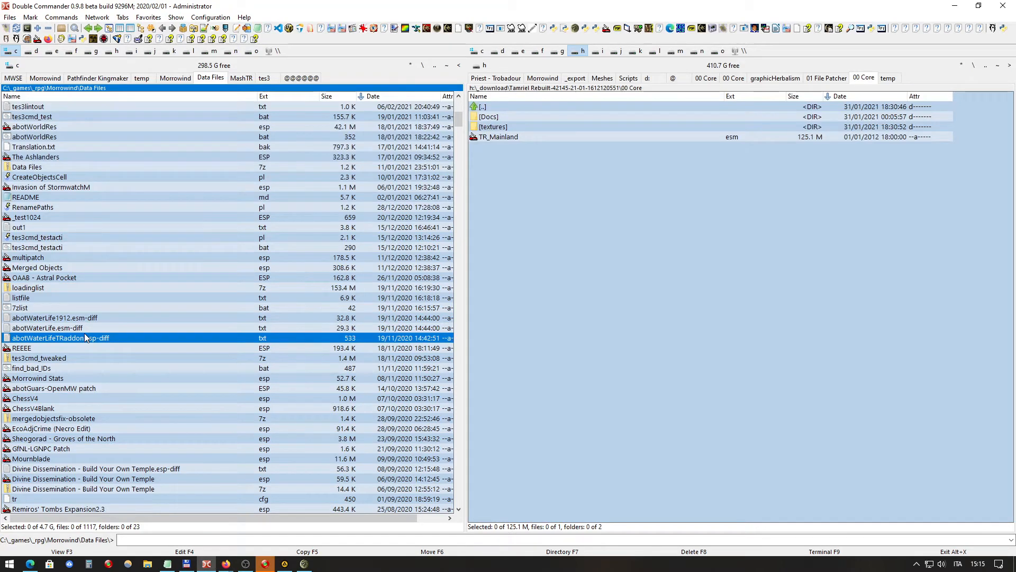
pyautogui.write('tam')
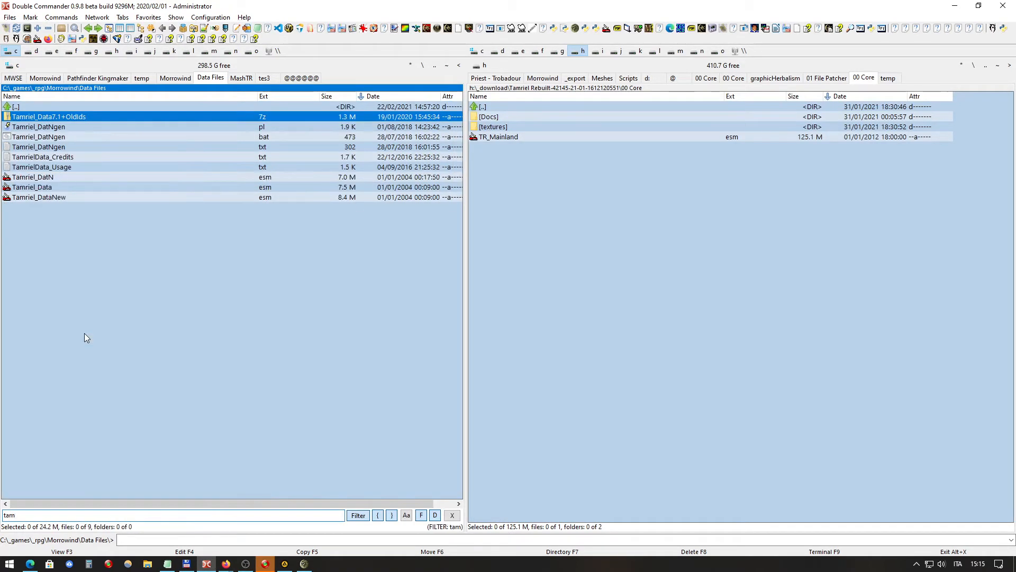
# Step: Run Tamriel_DatNgen.bat through to completion to generate Tamriel_DatN.esm and open its out.txt report
pyautogui.click(37, 138)
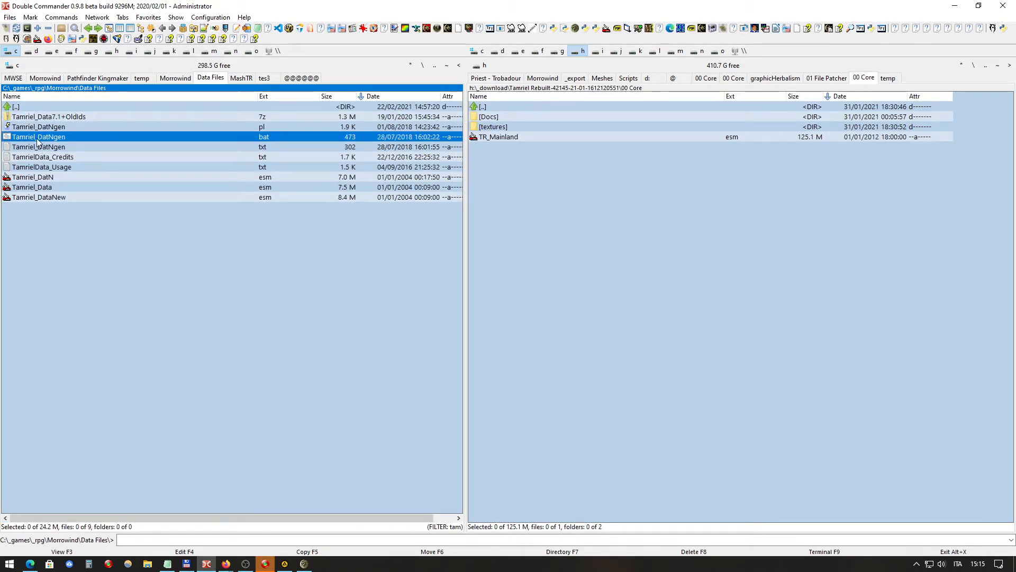
pyautogui.doubleClick(279, 136)
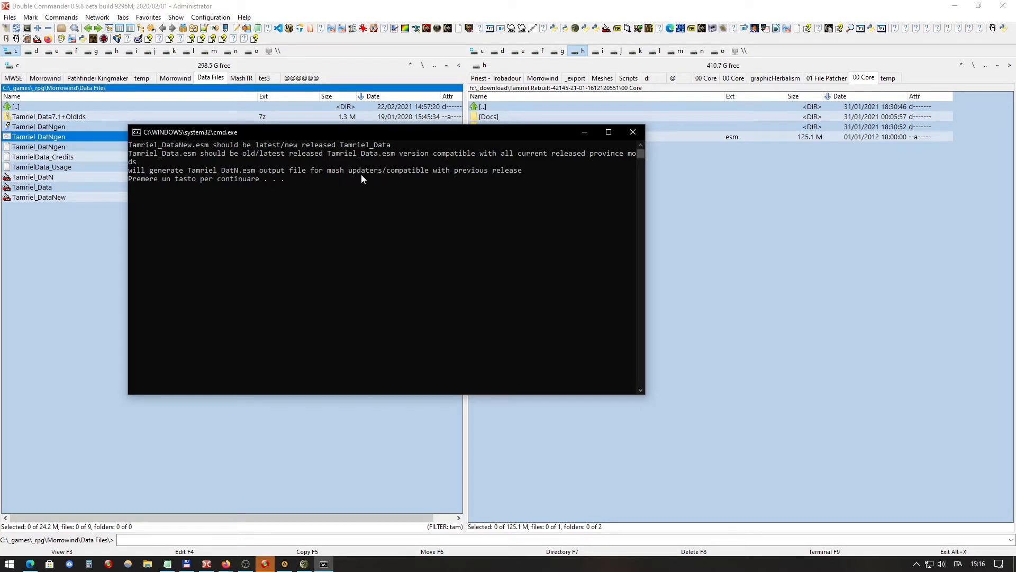
pyautogui.press('Return')
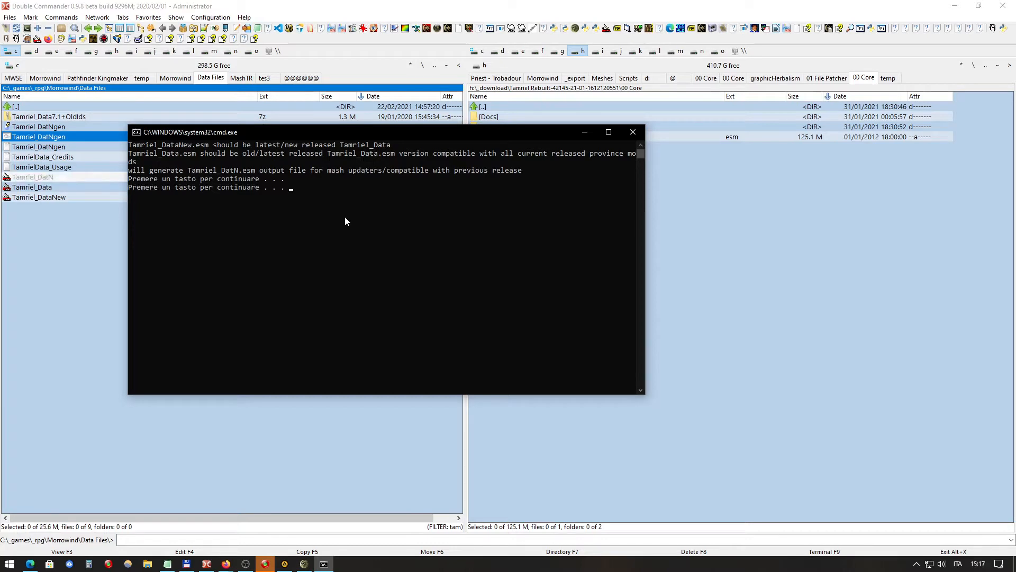
pyautogui.press('Return')
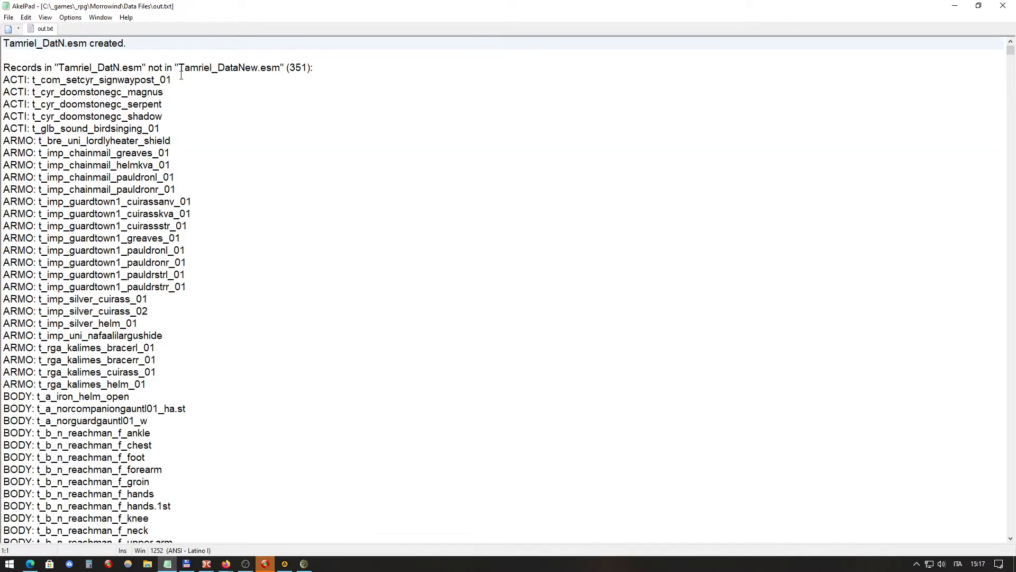
# Step: Examine the opening lines of out.txt on the creation of Tamriel_DatN.esm and its records absent from Tamriel_DataNew.esm
pyautogui.click(181, 76)
pyautogui.click(69, 44)
pyautogui.moveTo(5, 42); pyautogui.dragTo(90, 43)
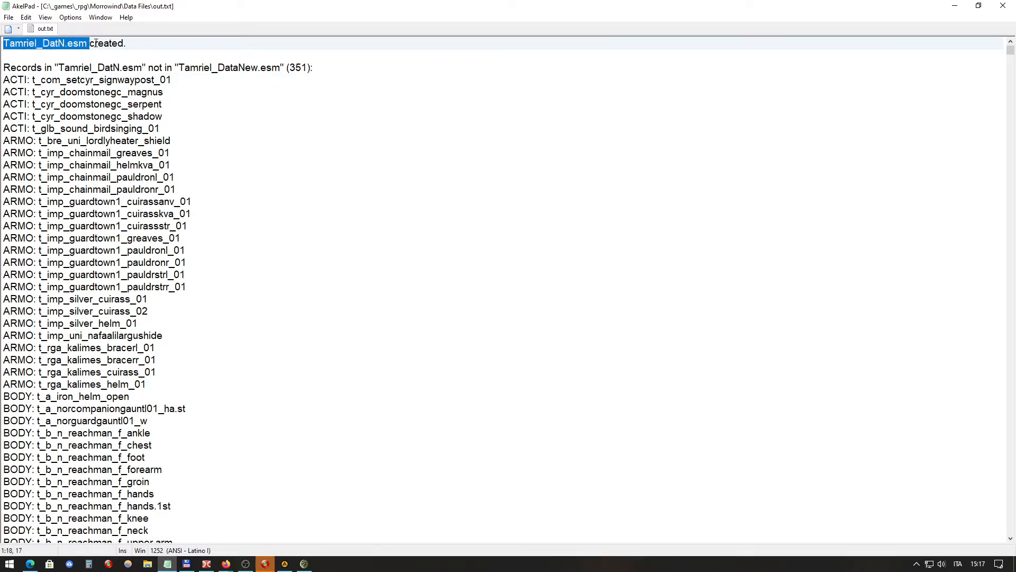
pyautogui.click(107, 43)
pyautogui.click(176, 66)
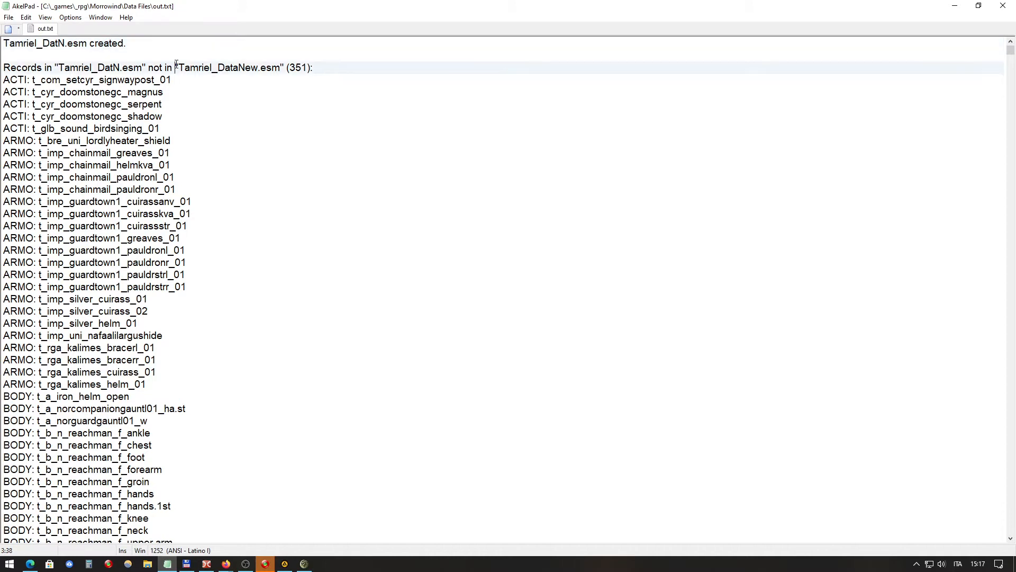
pyautogui.click(105, 68)
pyautogui.moveTo(64, 67); pyautogui.dragTo(142, 63)
pyautogui.click(238, 67)
pyautogui.moveTo(142, 67); pyautogui.dragTo(64, 68)
pyautogui.click(210, 68)
pyautogui.moveTo(184, 68); pyautogui.dragTo(265, 74)
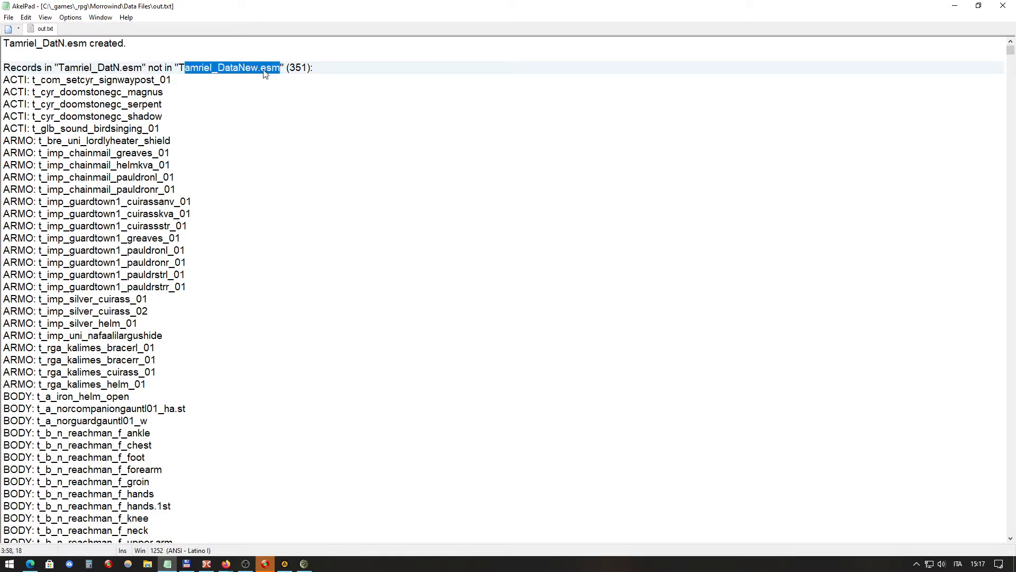
# Step: Examine the out.txt list of records missing from Tamriel_DataNew.esm and the start of its equal-records section
pyautogui.click(239, 69)
pyautogui.click(109, 201)
pyautogui.scroll(-4, 109, 202)
pyautogui.scroll(-20, 108, 201)
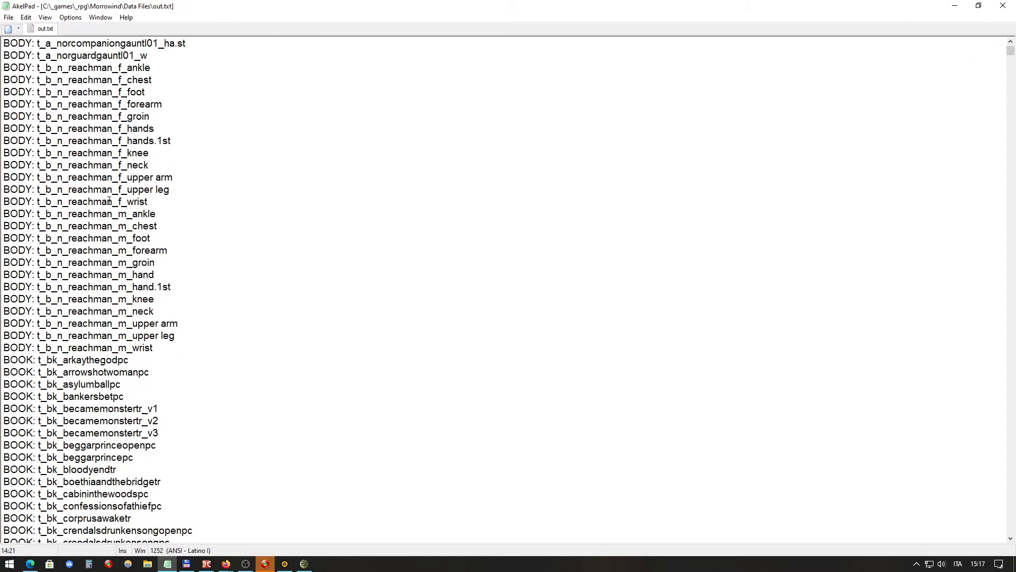
pyautogui.scroll(-20, 109, 201)
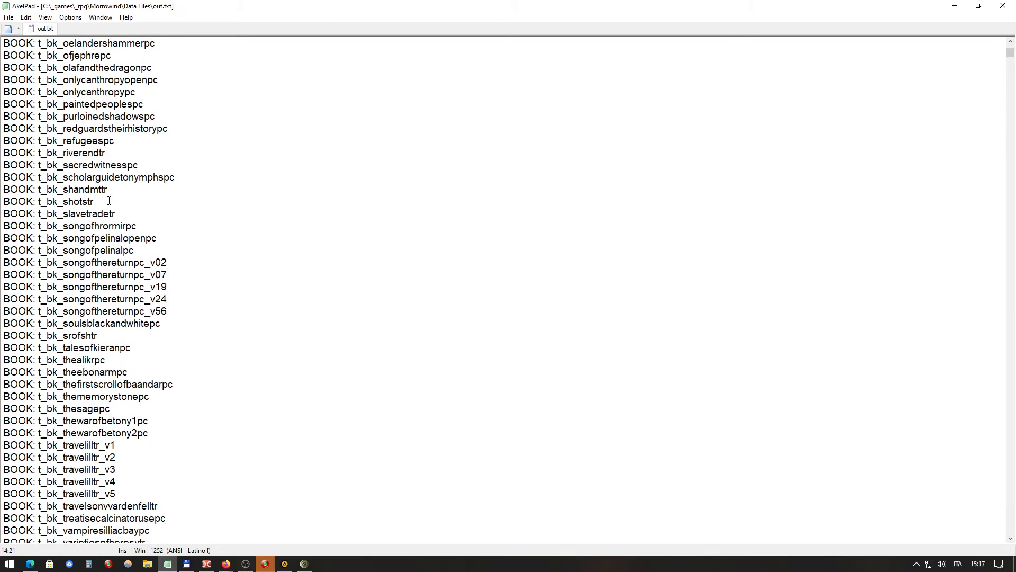
pyautogui.scroll(-20, 109, 201)
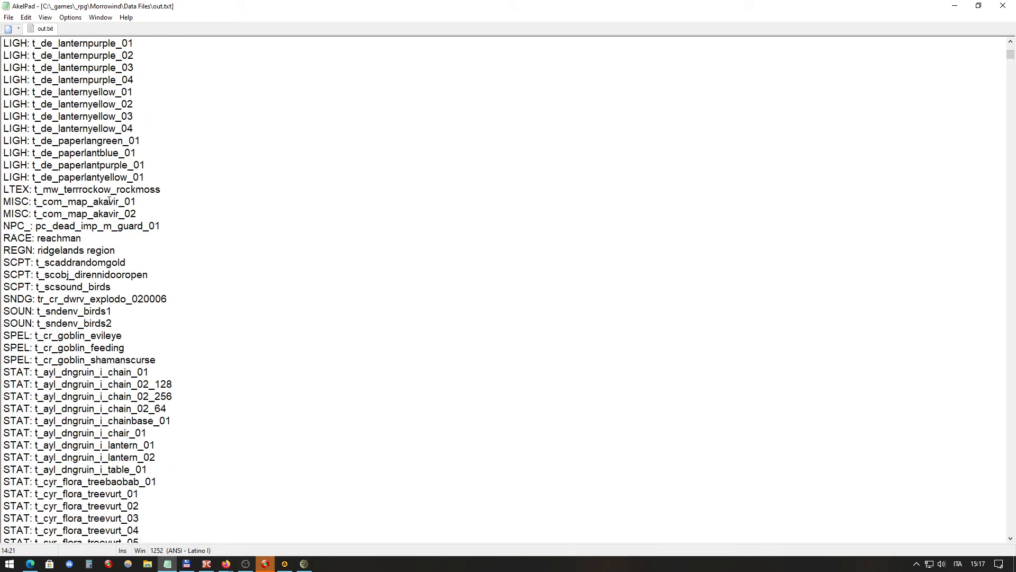
pyautogui.scroll(-14, 109, 202)
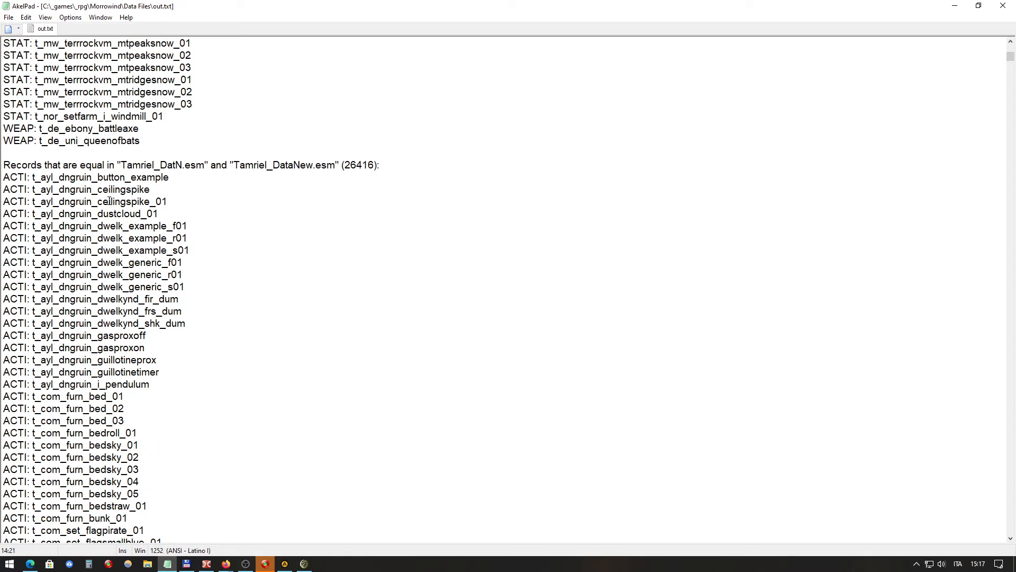
pyautogui.scroll(-3, 109, 201)
pyautogui.scroll(-20, 52, 239)
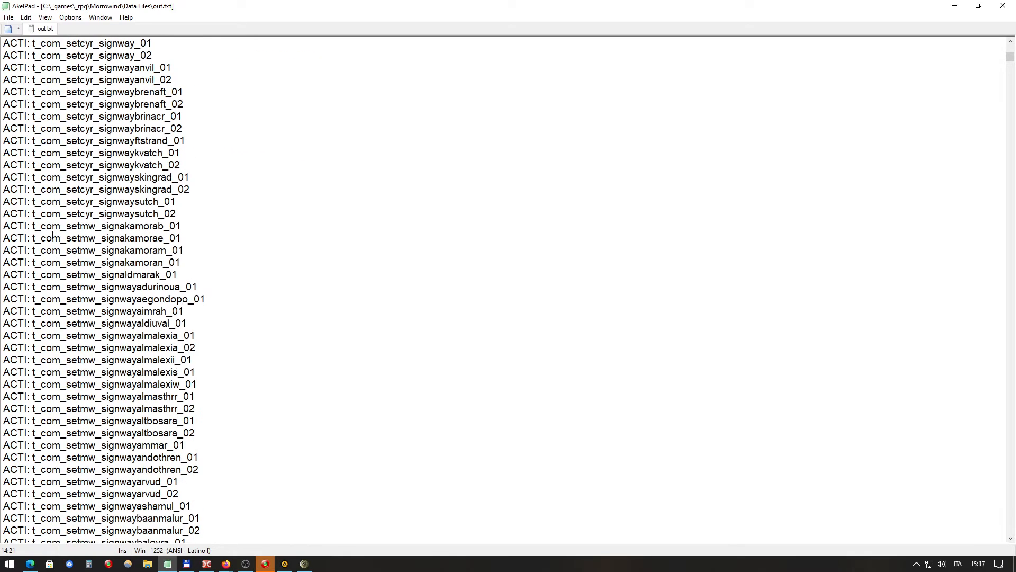
pyautogui.scroll(-1, 60, 228)
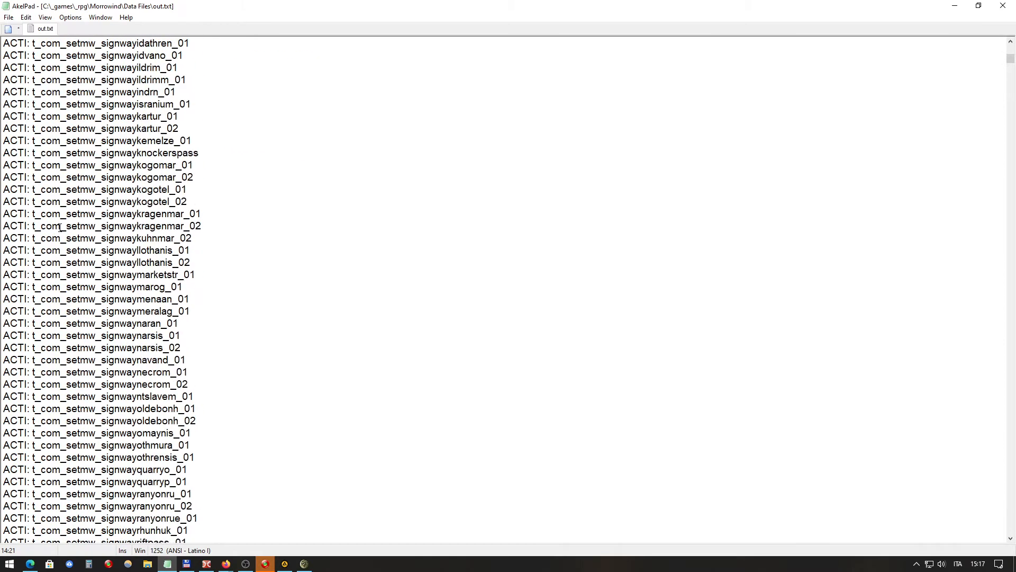
pyautogui.scroll(20, 60, 228)
pyautogui.scroll(20, 60, 228)
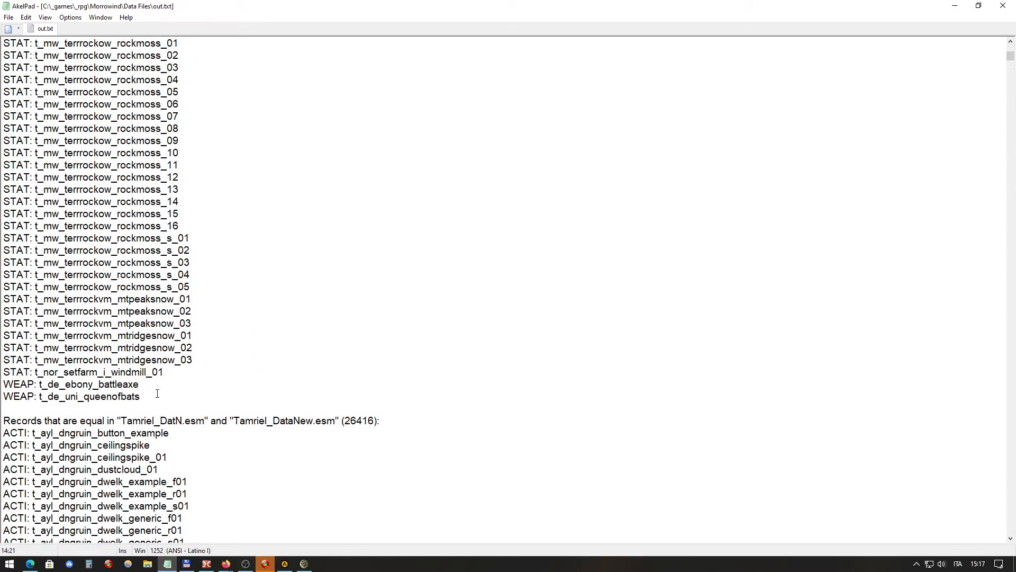
# Step: Review the preserved records in out.txt again, from the closing weapon entries back to the beginning and through the books, containers and statics
pyautogui.moveTo(157, 394); pyautogui.dragTo(2, 43)
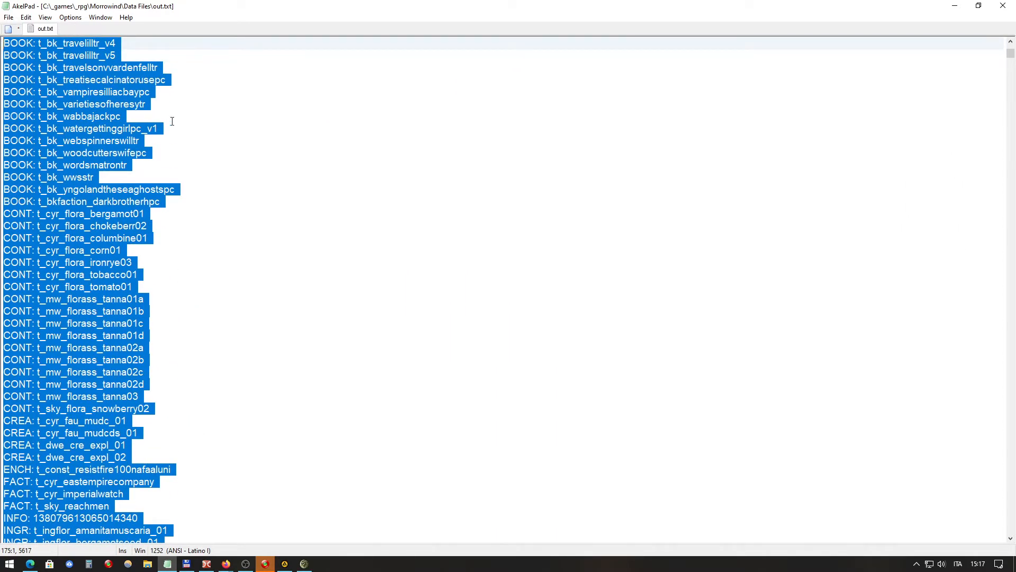
pyautogui.scroll(6, 317, 198)
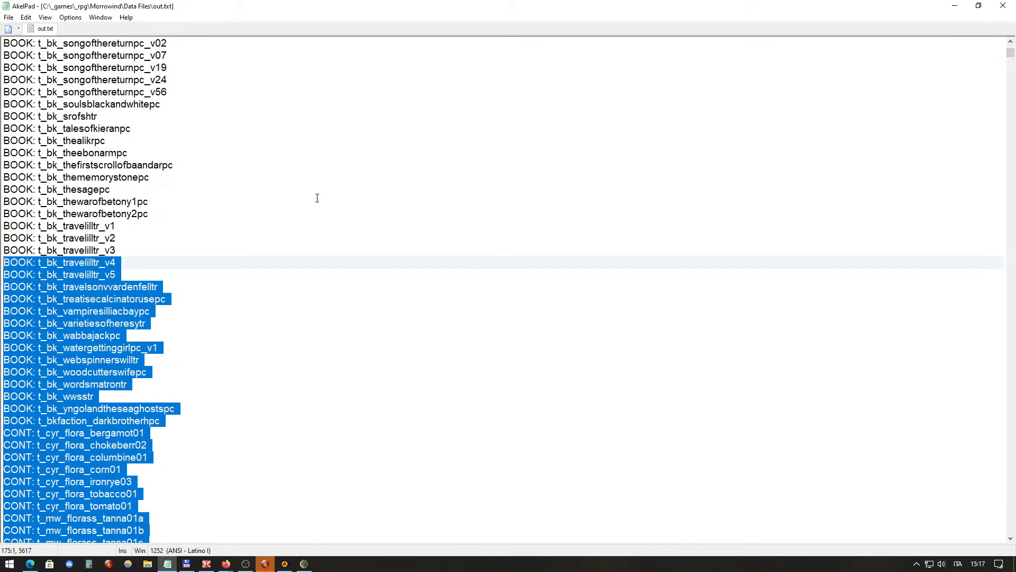
pyautogui.click(103, 154)
pyautogui.click(82, 91)
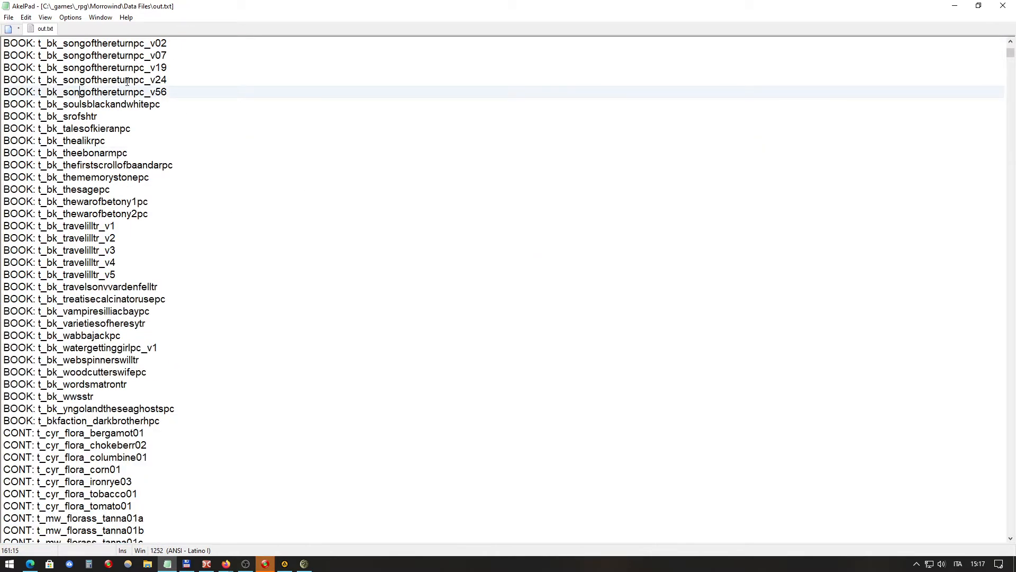
pyautogui.click(124, 82)
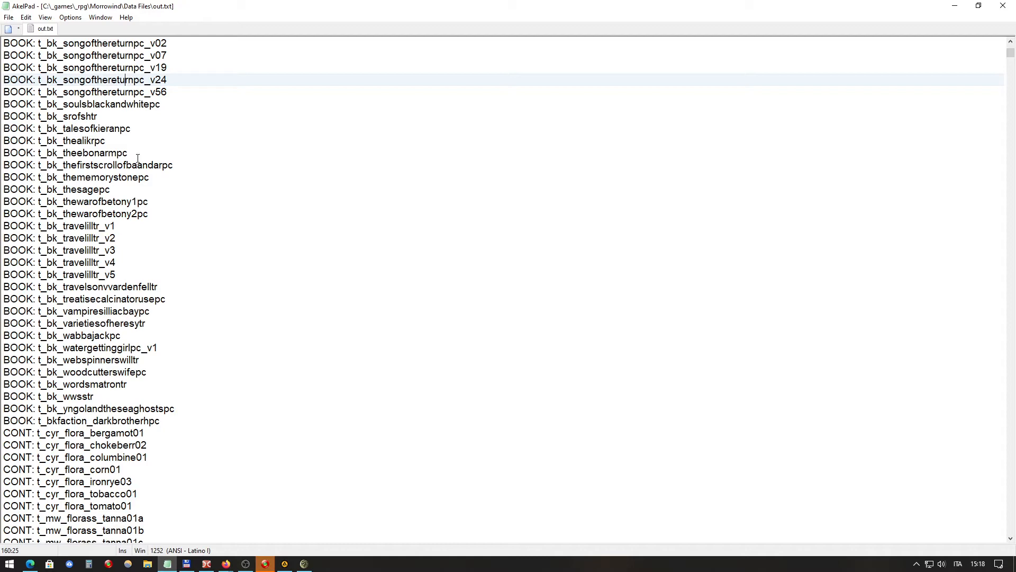
pyautogui.scroll(20, 137, 158)
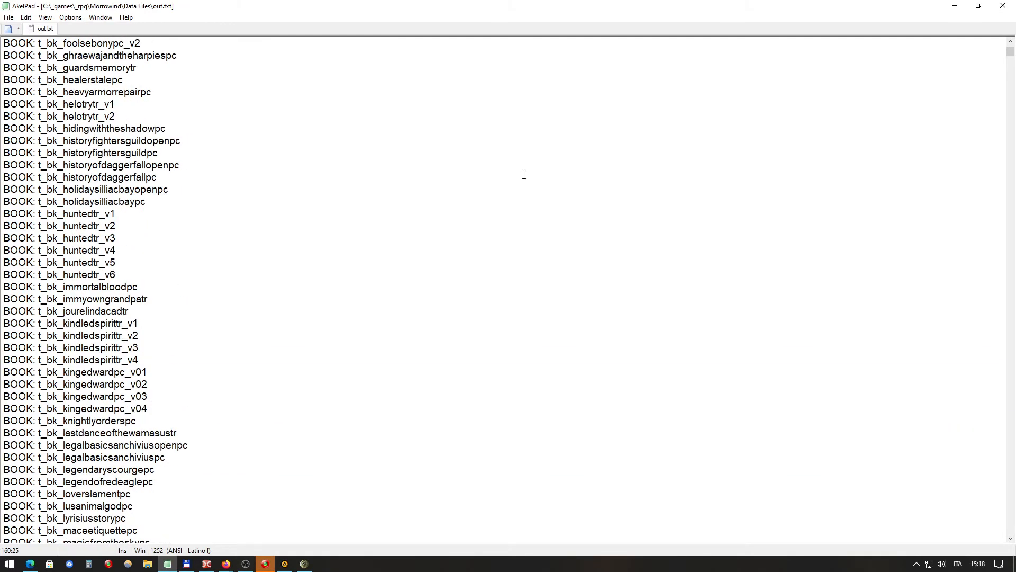
pyautogui.moveTo(1011, 53); pyautogui.dragTo(1011, 42)
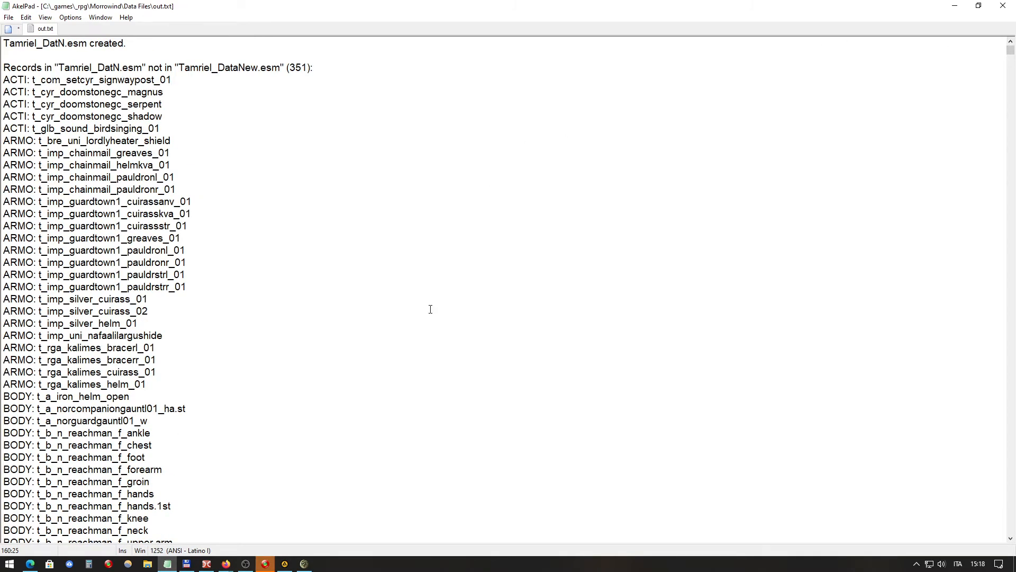
pyautogui.scroll(-20, 430, 309)
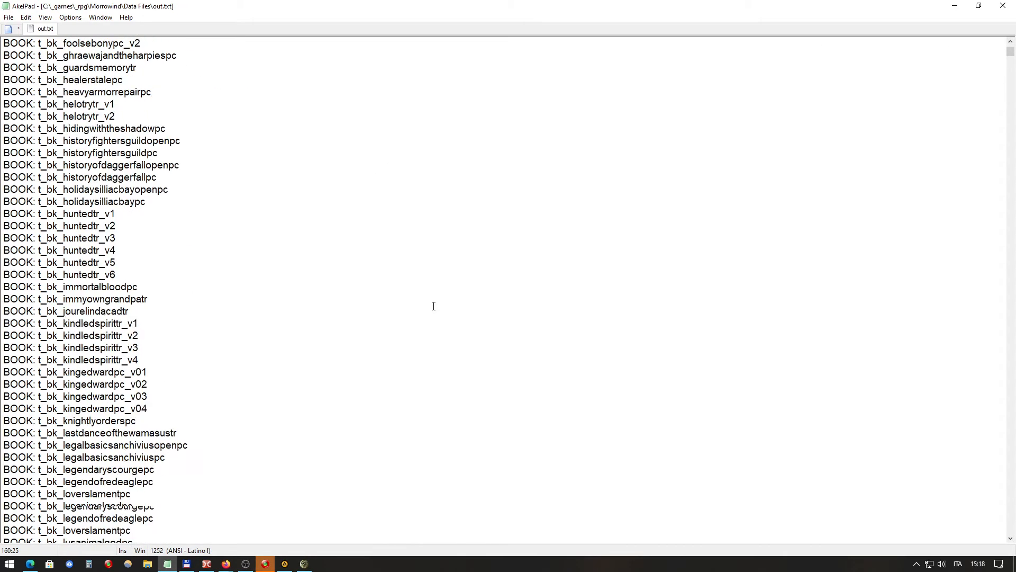
pyautogui.scroll(-20, 433, 306)
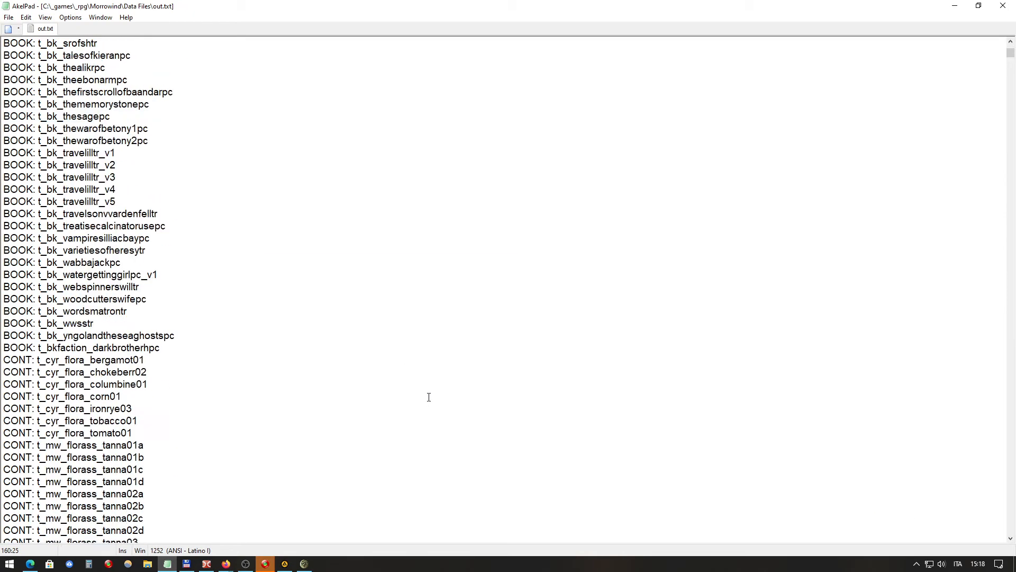
pyautogui.scroll(-3, 428, 384)
pyautogui.scroll(-20, 426, 371)
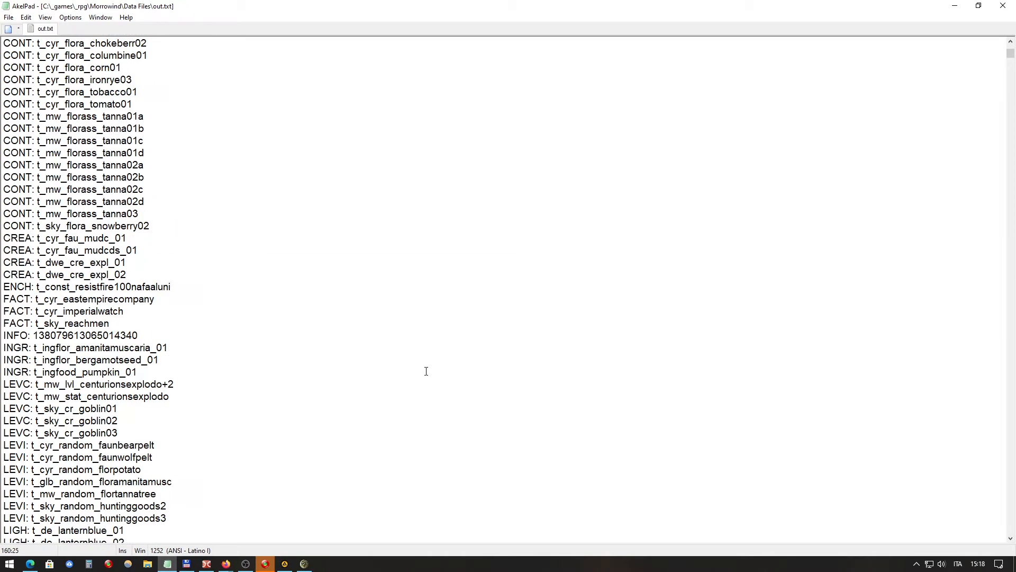
pyautogui.scroll(-15, 426, 373)
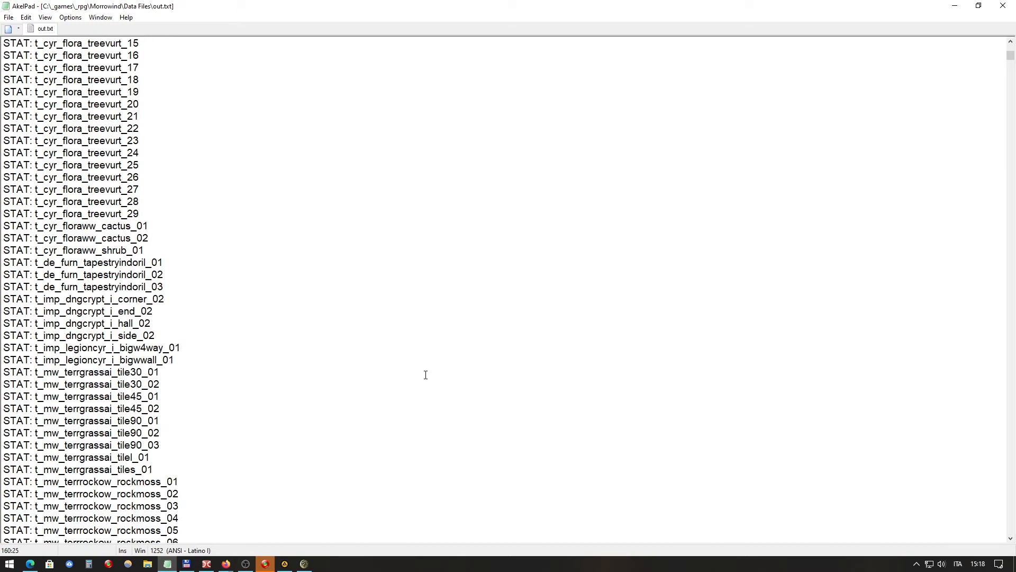
# Step: Close the out.txt report, discard the modified untitled document, and switch to the modding guide in the browser
pyautogui.click(1002, 7)
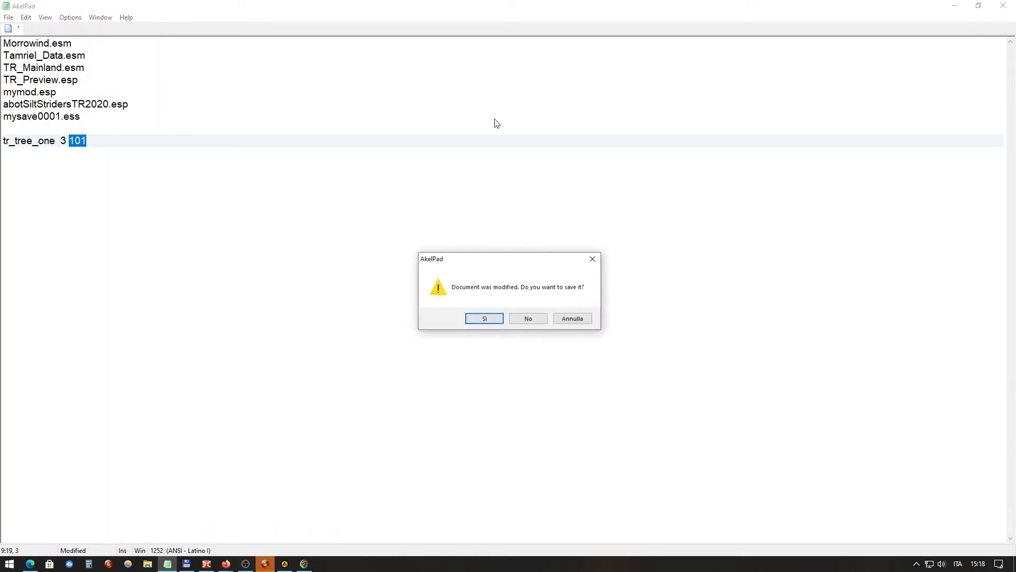
pyautogui.click(548, 322)
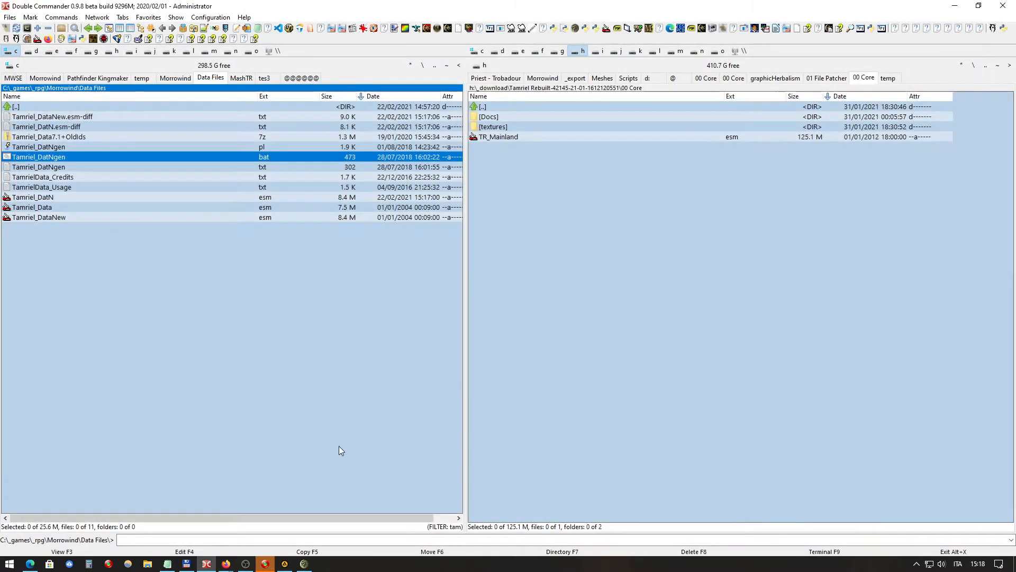
pyautogui.click(30, 564)
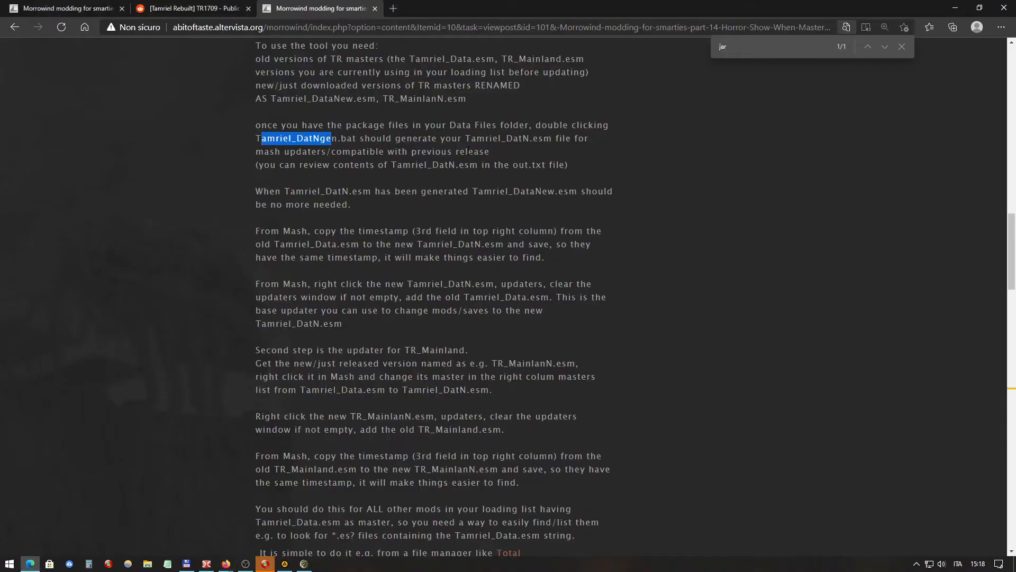
# Step: Examine the guide's notes on the generated Tamriel_DatN.esm, reviewing out.txt, and whether Tamriel_DataNew.esm is still needed
pyautogui.click(381, 146)
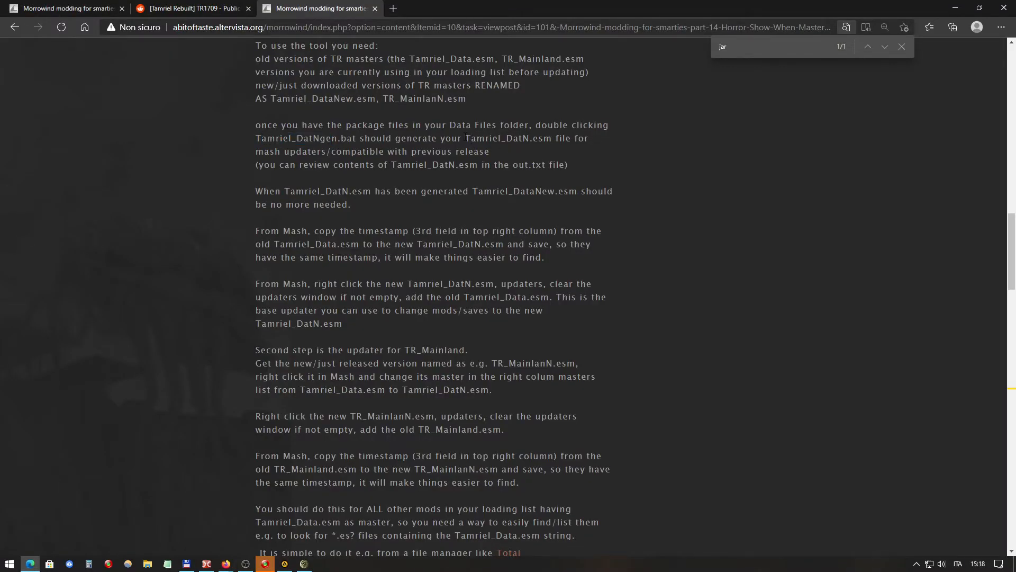
pyautogui.moveTo(466, 135); pyautogui.dragTo(552, 138)
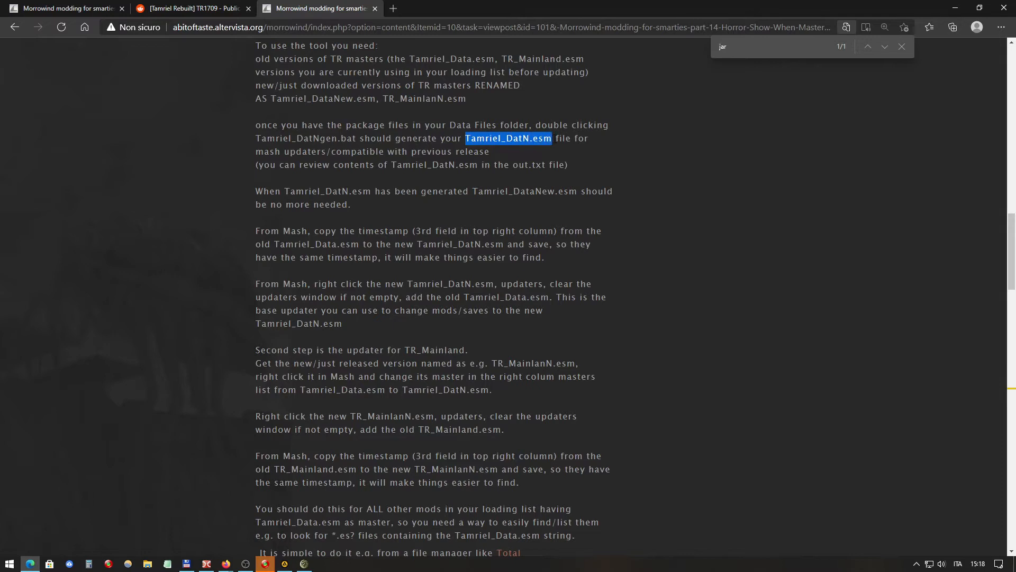
pyautogui.click(577, 138)
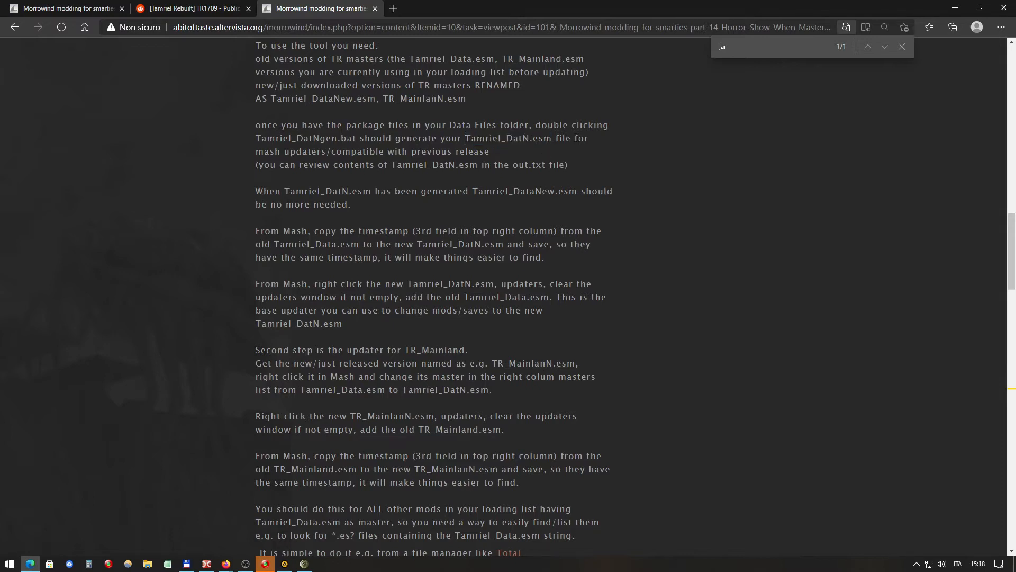
pyautogui.tripleClick(263, 167)
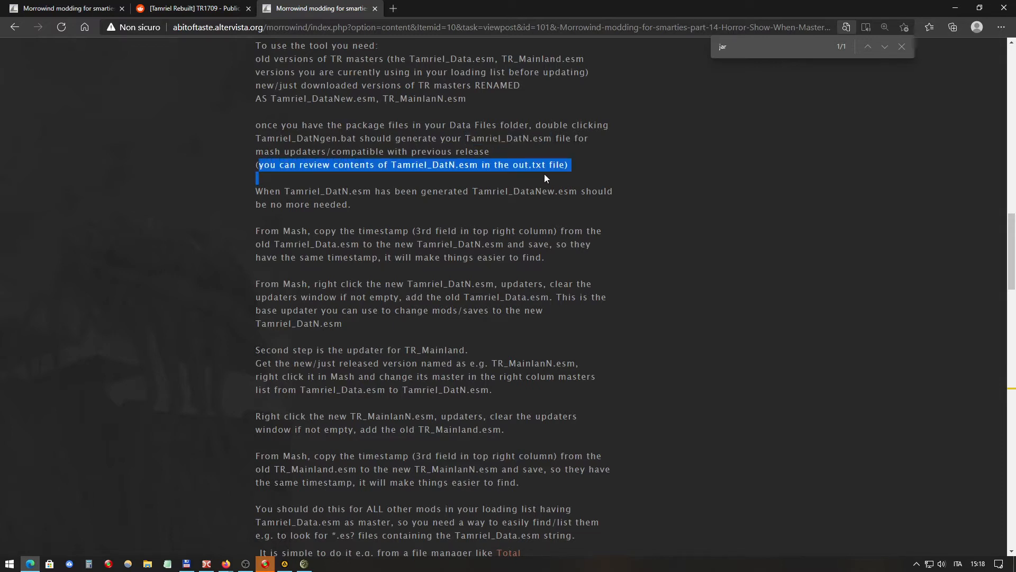
pyautogui.click(286, 186)
pyautogui.moveTo(256, 196); pyautogui.dragTo(577, 191)
pyautogui.click(473, 193)
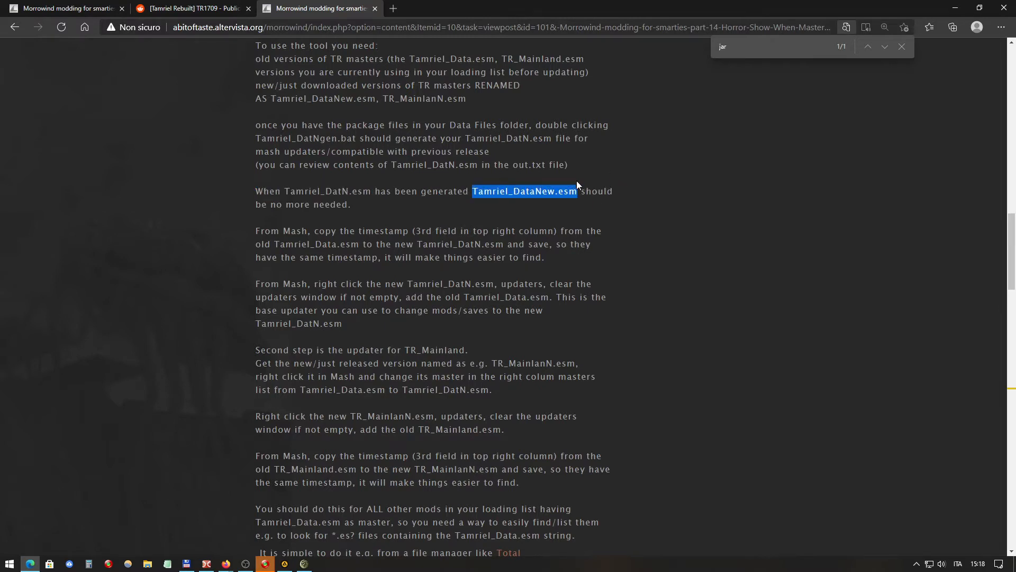
pyautogui.click(483, 195)
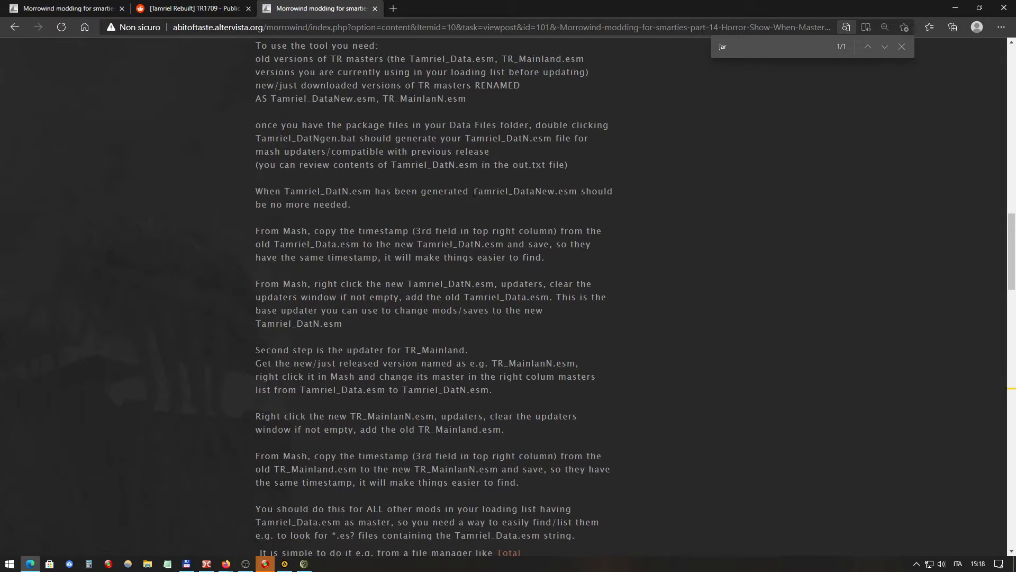
pyautogui.moveTo(474, 192); pyautogui.dragTo(576, 191)
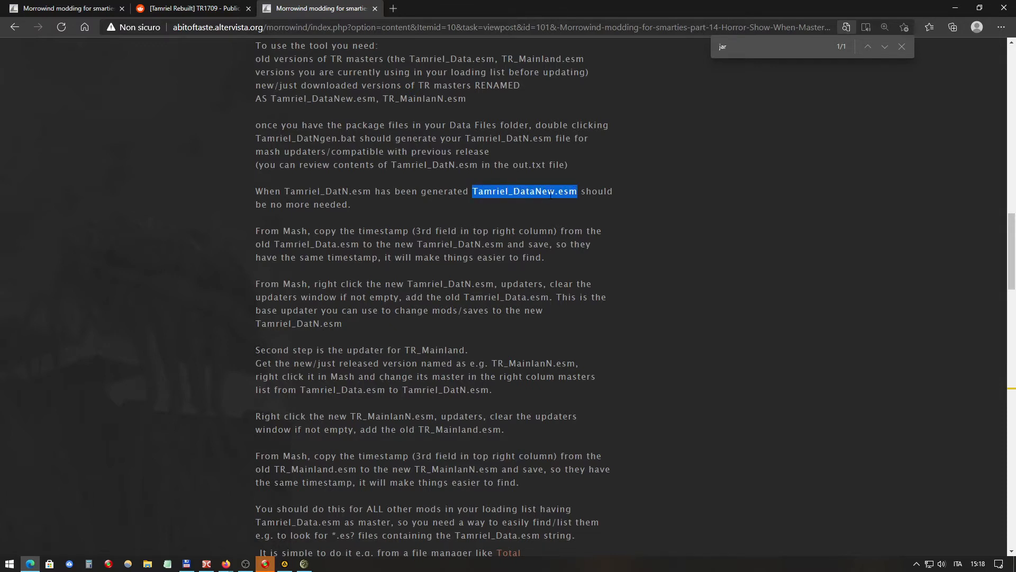
pyautogui.click(565, 189)
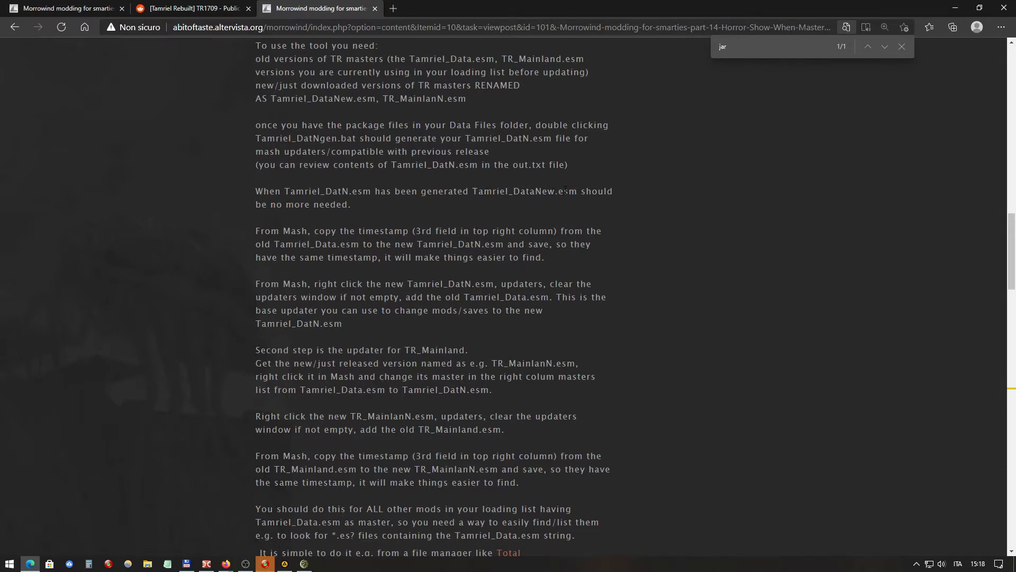
# Step: Switch to Wrye Mash and delete the unneeded Tamriel_DataNew.esm from the mods list, confirming the permanent removal
pyautogui.click(304, 563)
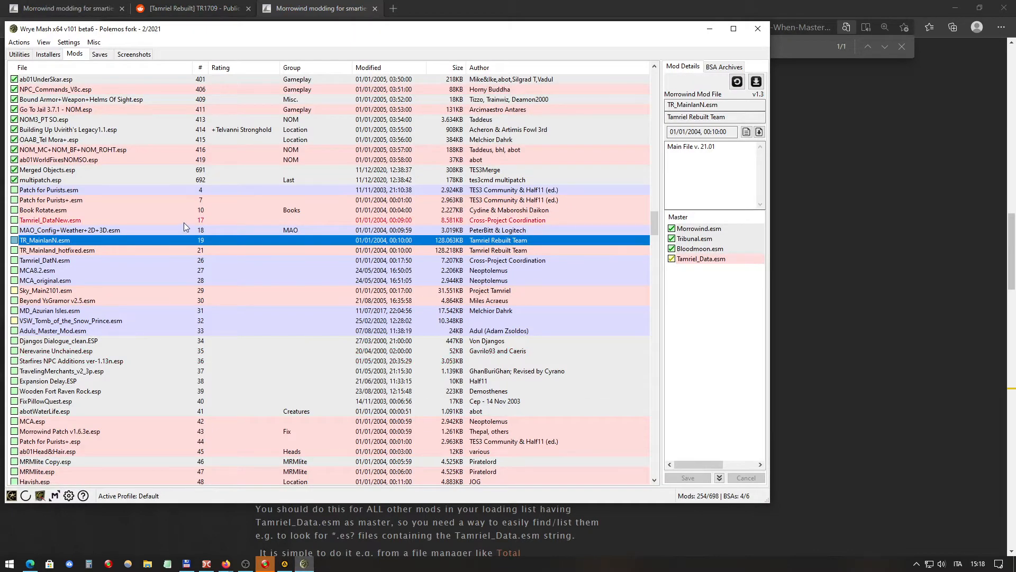
pyautogui.scroll(-1, 177, 239)
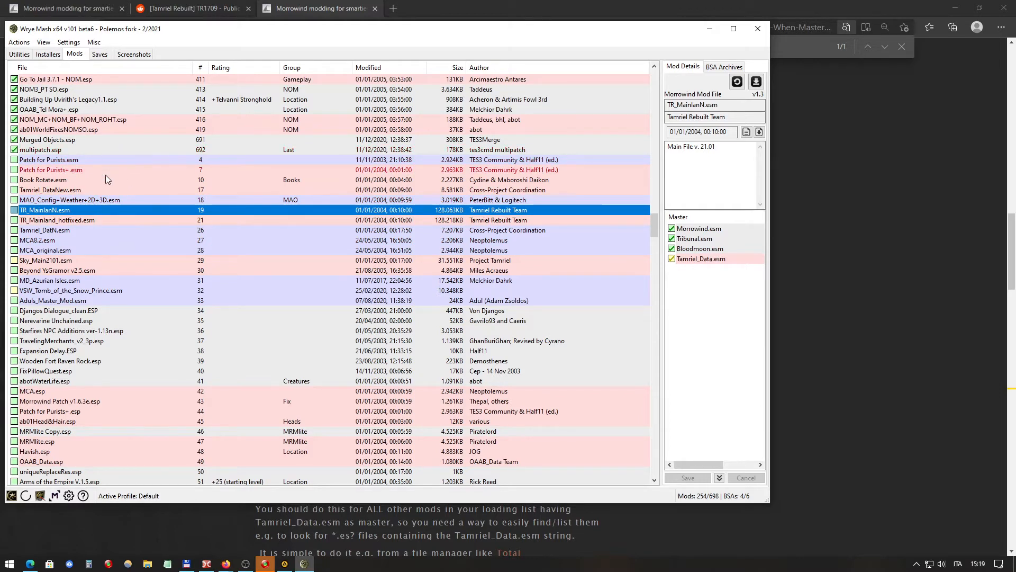
pyautogui.click(83, 232)
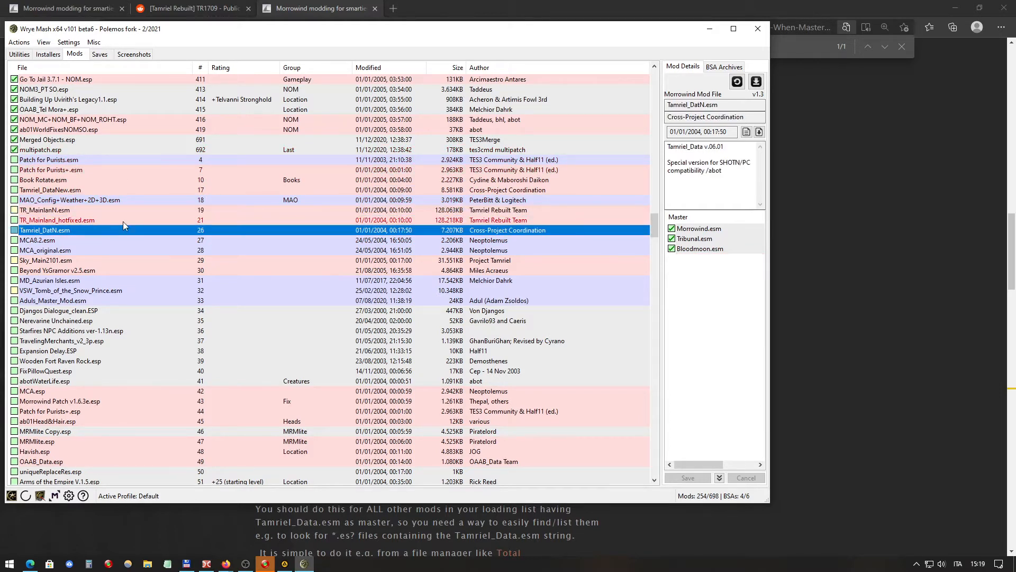
pyautogui.click(77, 191)
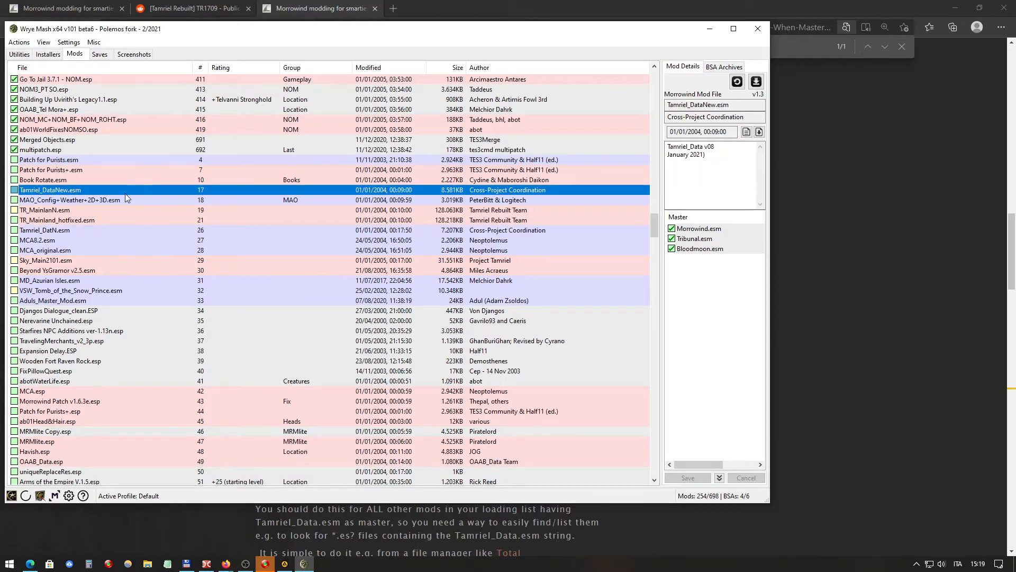
pyautogui.rightClick(161, 190)
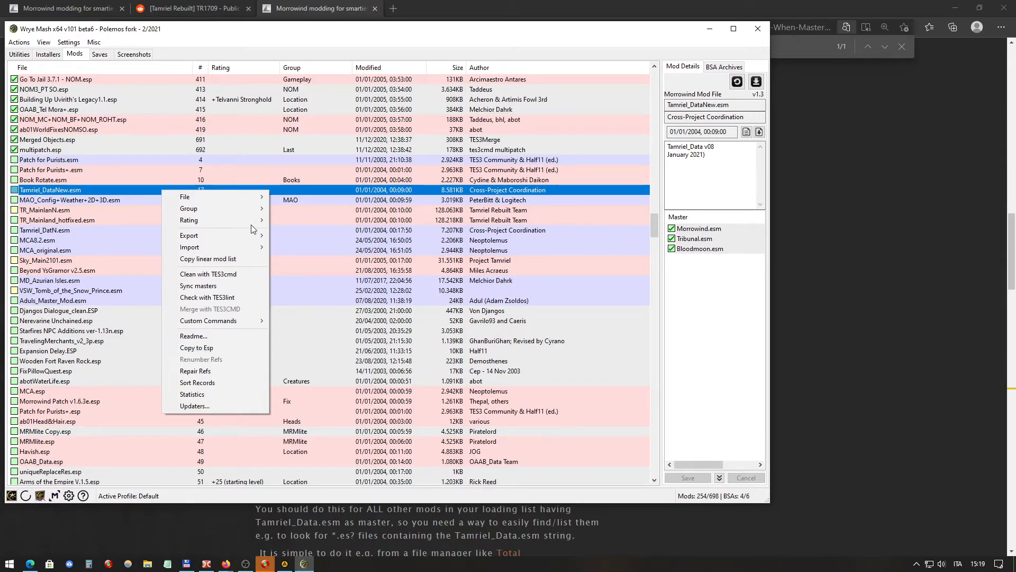
pyautogui.moveTo(249, 197)
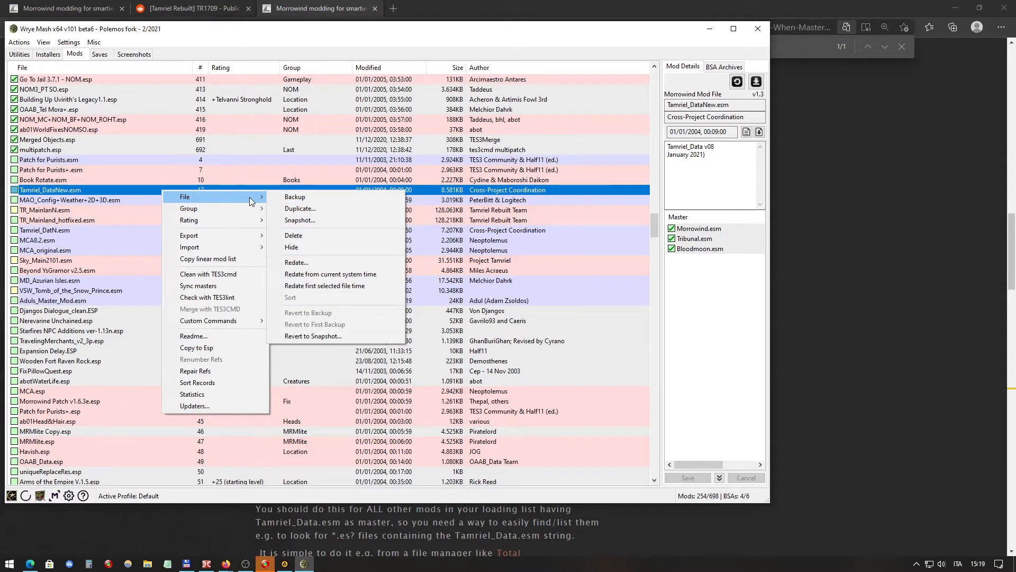
pyautogui.click(310, 235)
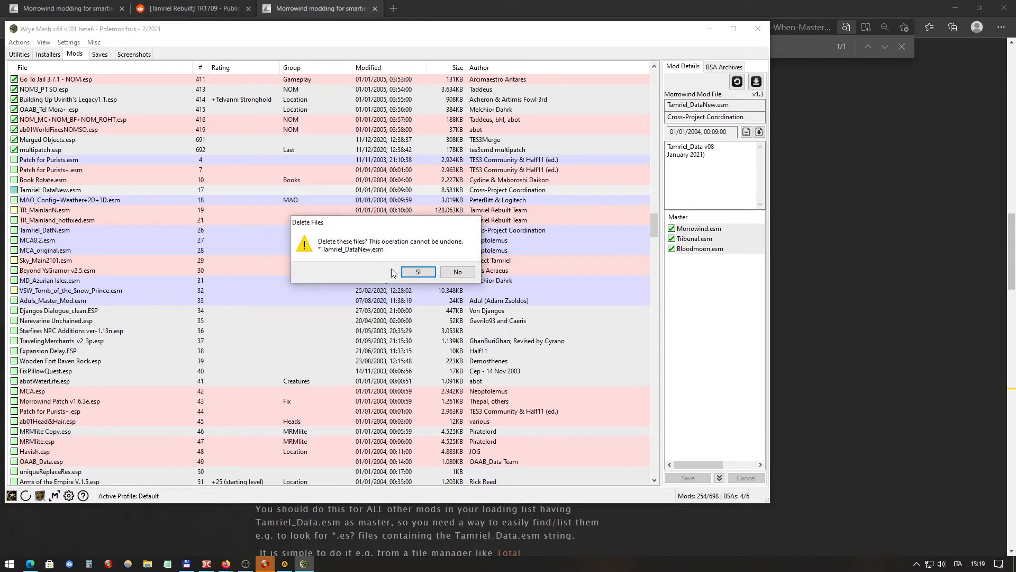
pyautogui.click(421, 272)
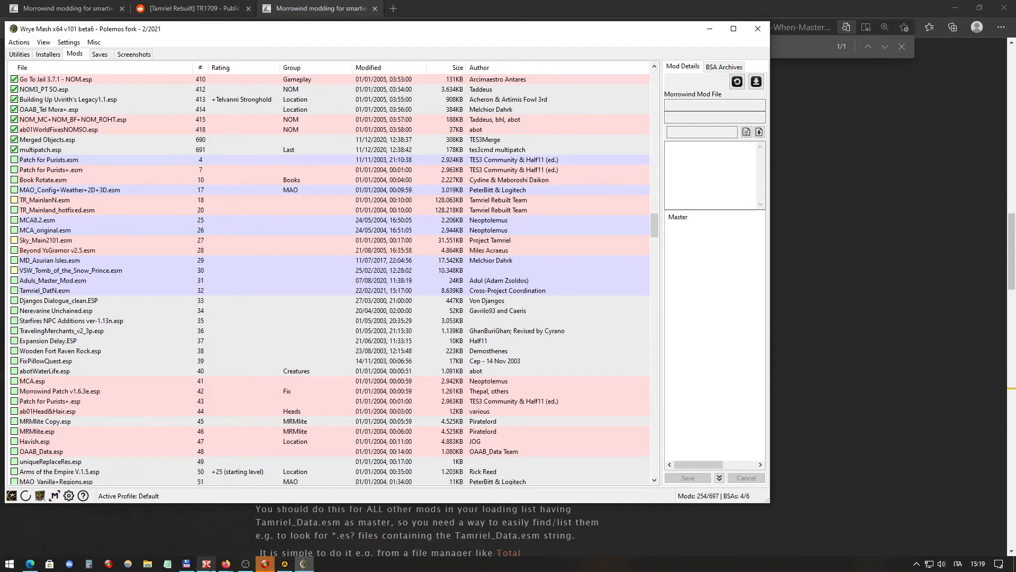
# Step: Return to the modding guide and read the paragraph on copying the timestamp from the old Tamriel_Data.esm to Tamriel_DatN.esm
pyautogui.click(226, 563)
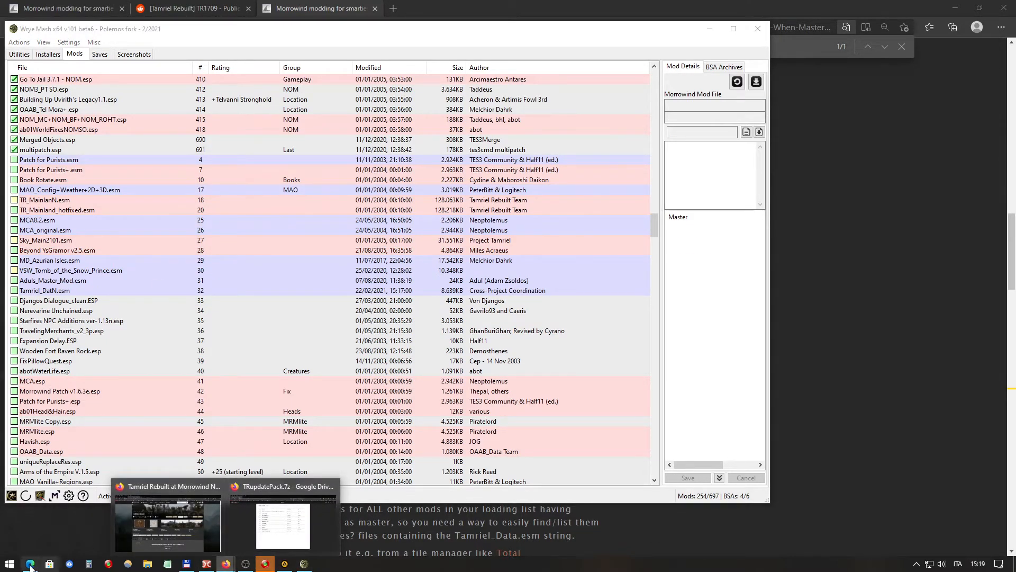
pyautogui.click(31, 564)
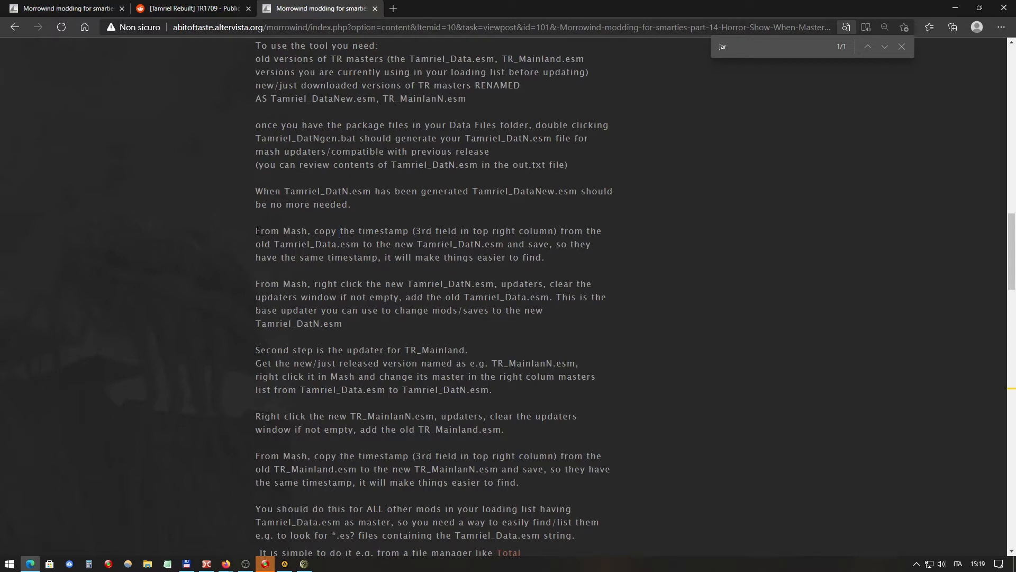
pyautogui.moveTo(256, 231); pyautogui.dragTo(589, 244)
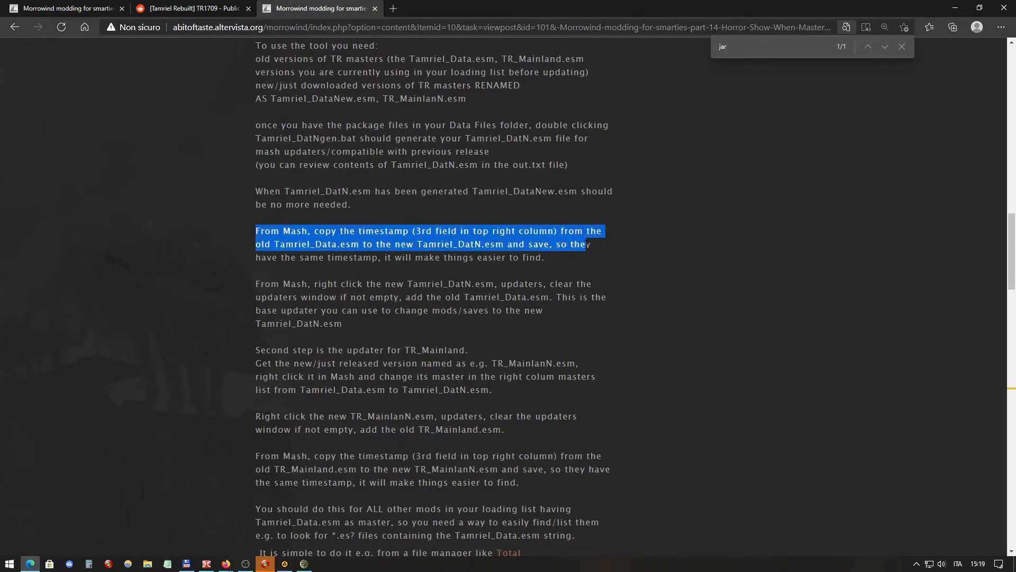
pyautogui.click(420, 247)
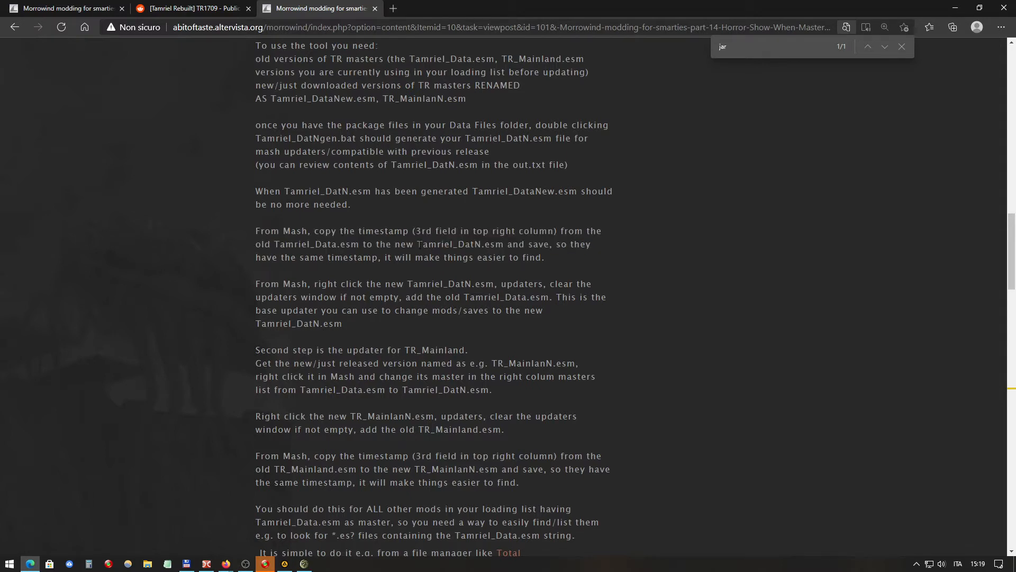
pyautogui.moveTo(417, 244); pyautogui.dragTo(504, 244)
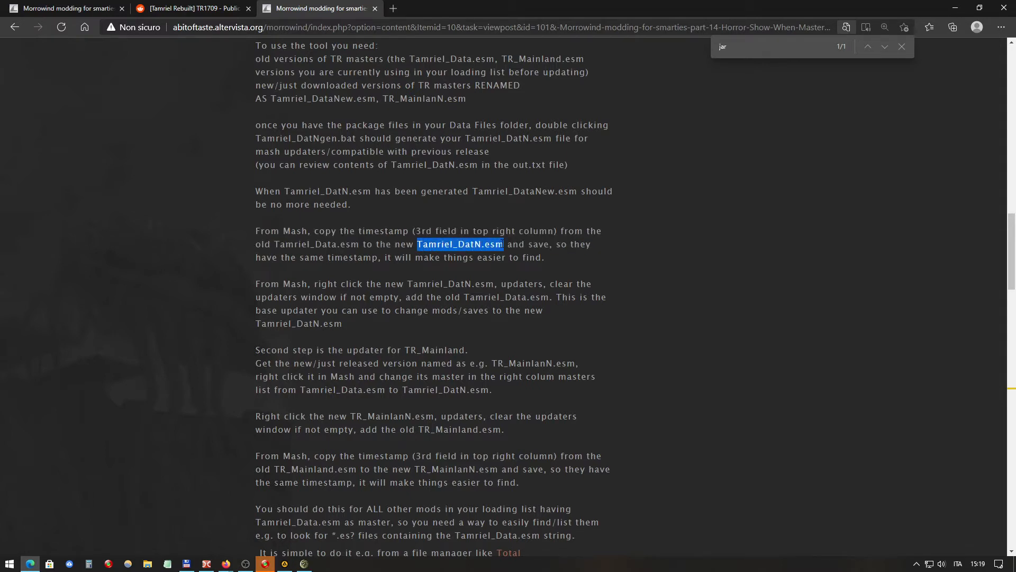
# Step: Switch back to Wrye Mash and copy the modification date and time of the old Tamriel_Data.esm
pyautogui.click(304, 564)
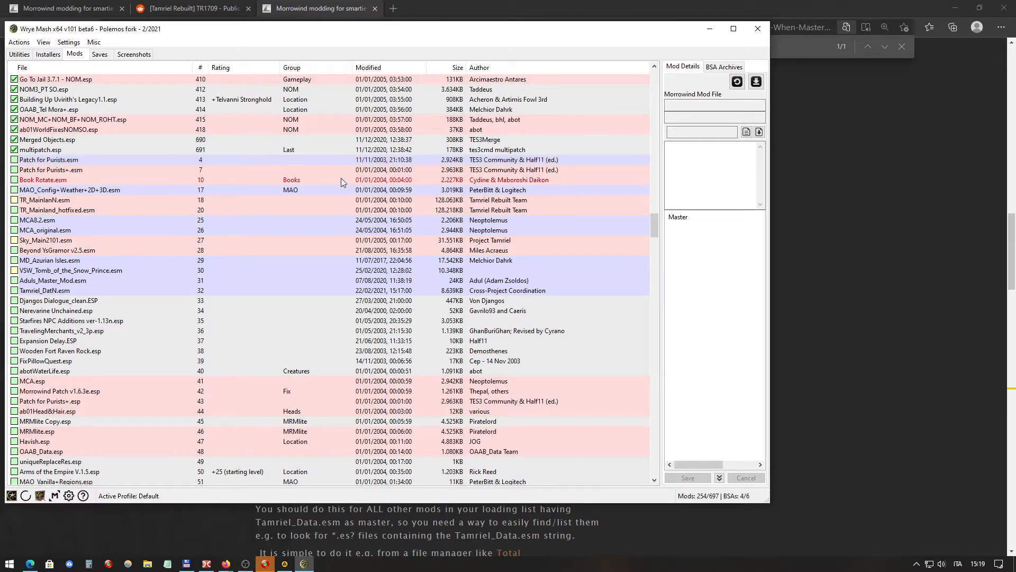
pyautogui.moveTo(652, 231); pyautogui.dragTo(654, 83)
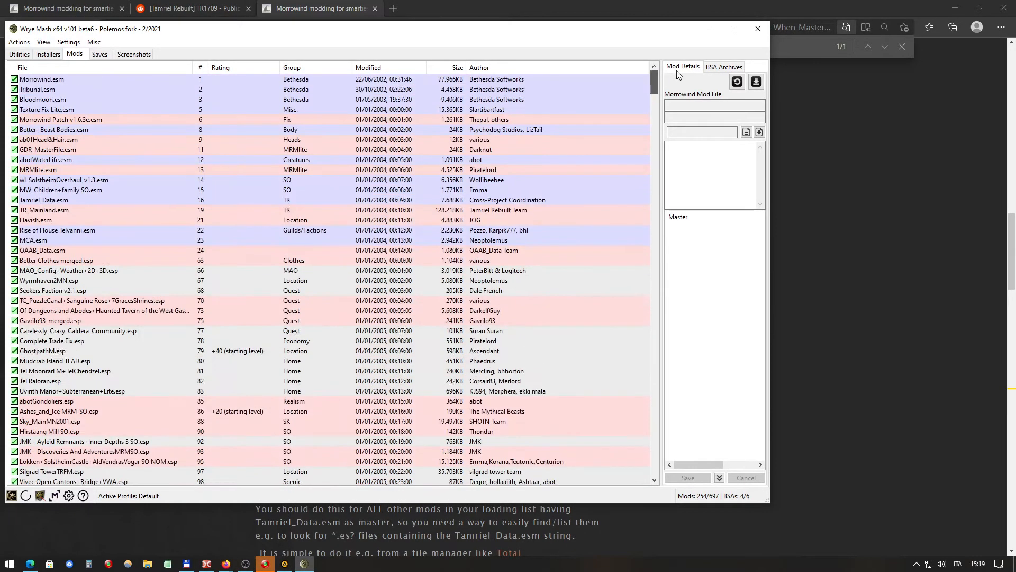
pyautogui.click(152, 154)
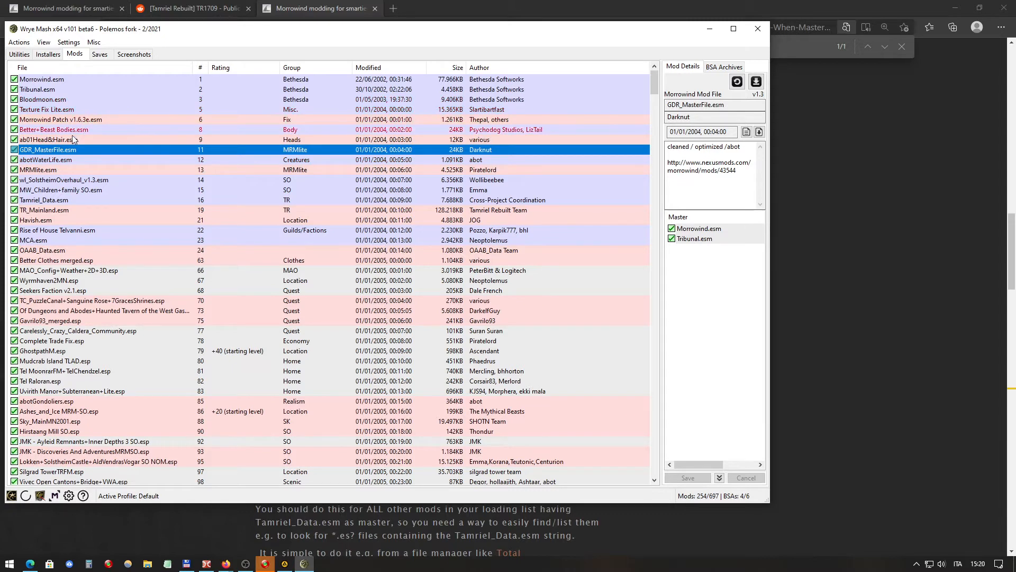
pyautogui.click(82, 199)
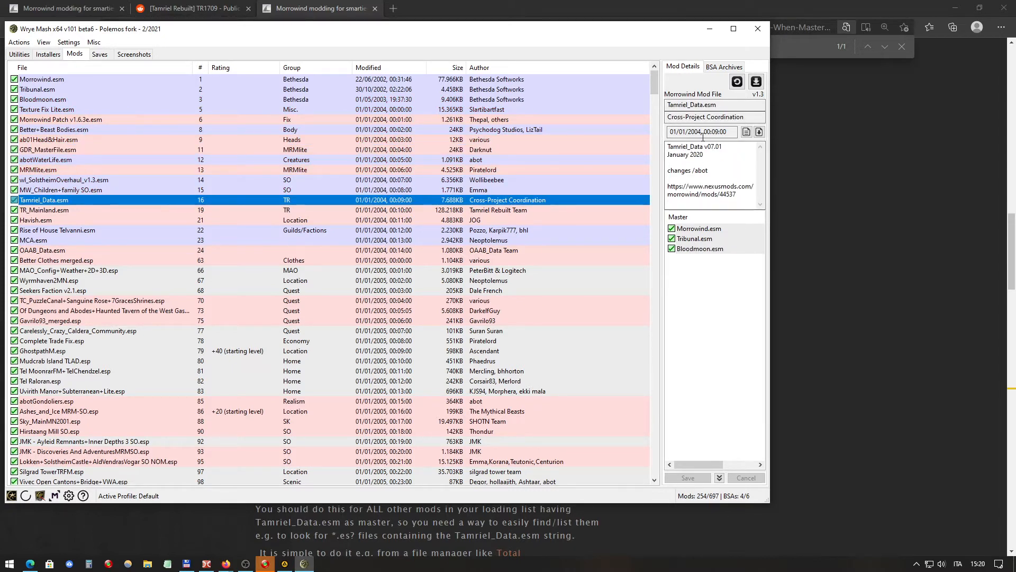
pyautogui.click(747, 131)
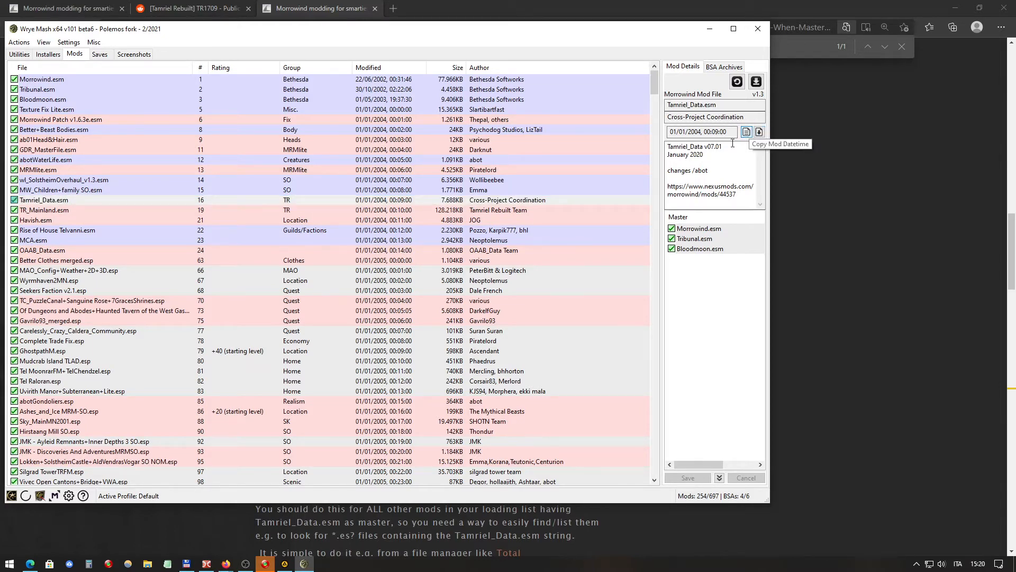
# Step: Look through the inactive masters in the mods list for the new Tamriel_DatN.esm and inspect the details of TR_MainlanN.esm
pyautogui.scroll(-20, 247, 228)
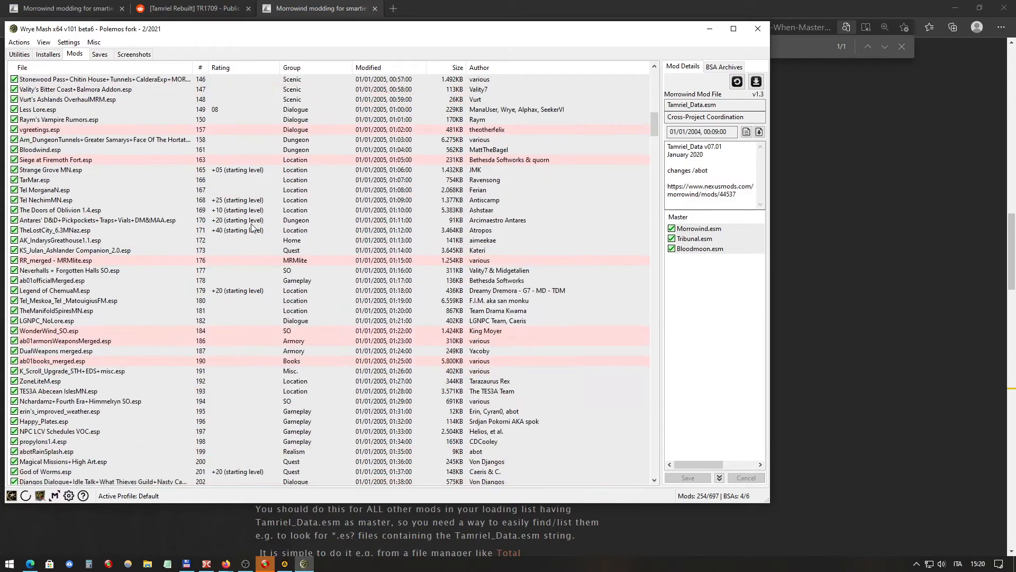
pyautogui.moveTo(654, 125); pyautogui.dragTo(656, 222)
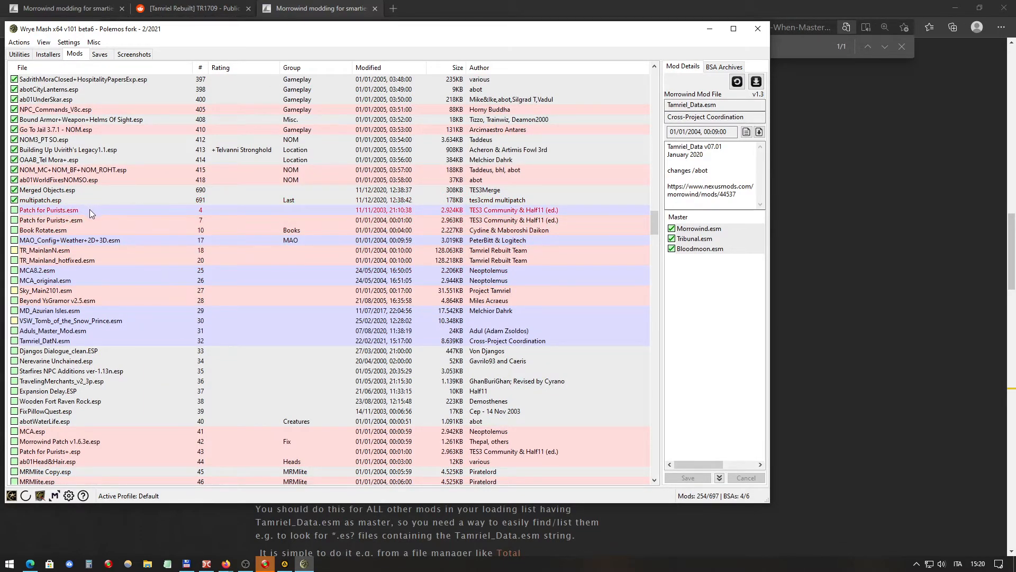
pyautogui.scroll(-1, 84, 273)
pyautogui.click(84, 273)
pyautogui.scroll(-4, 181, 285)
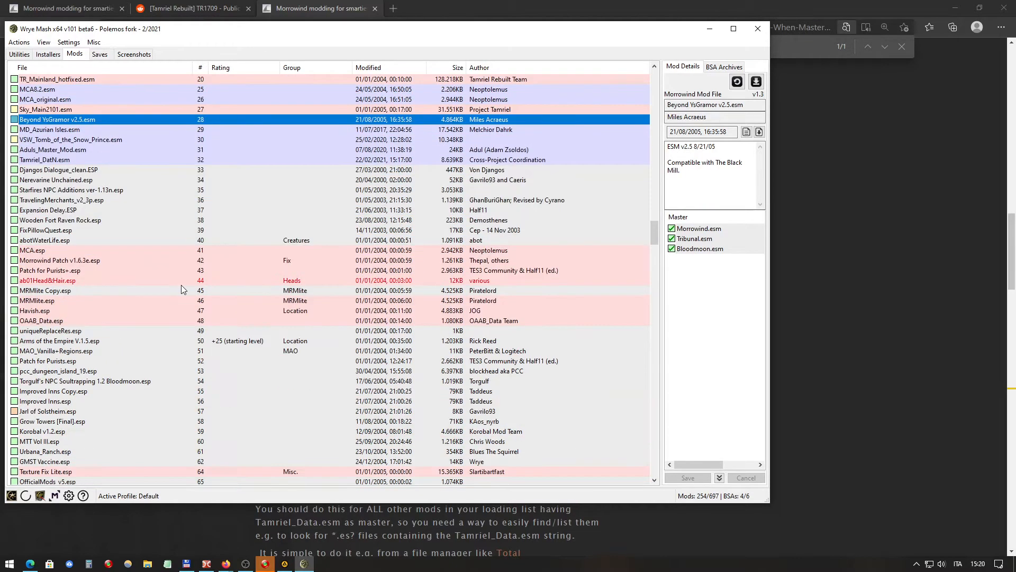
pyautogui.scroll(3, 181, 285)
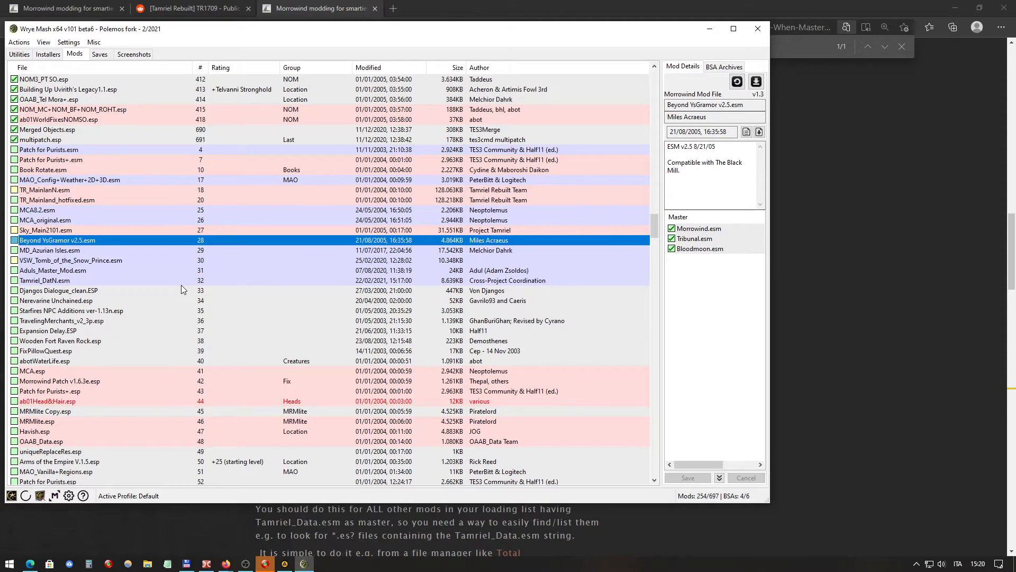
pyautogui.scroll(-1, 181, 286)
pyautogui.scroll(1, 181, 286)
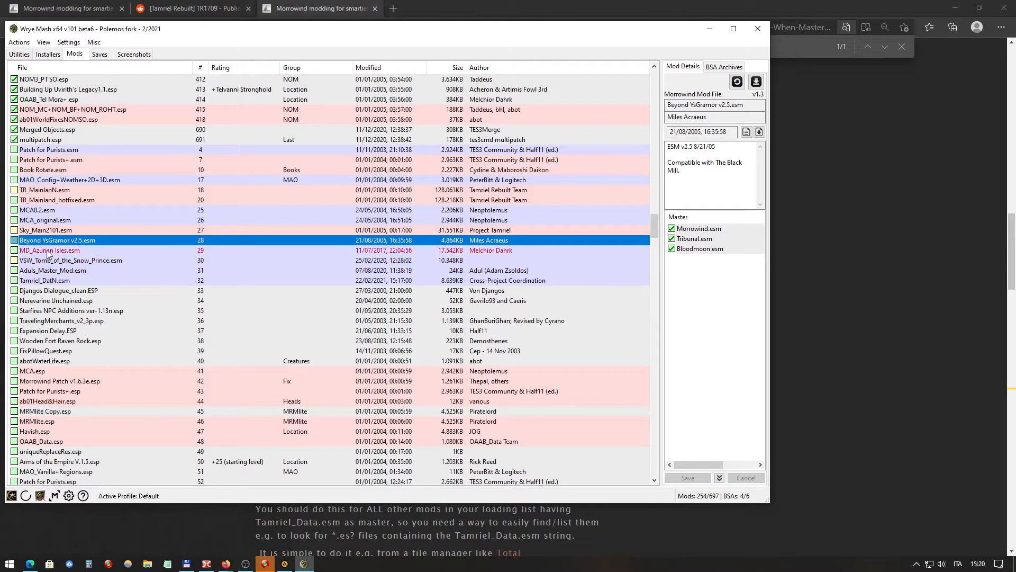
pyautogui.click(68, 192)
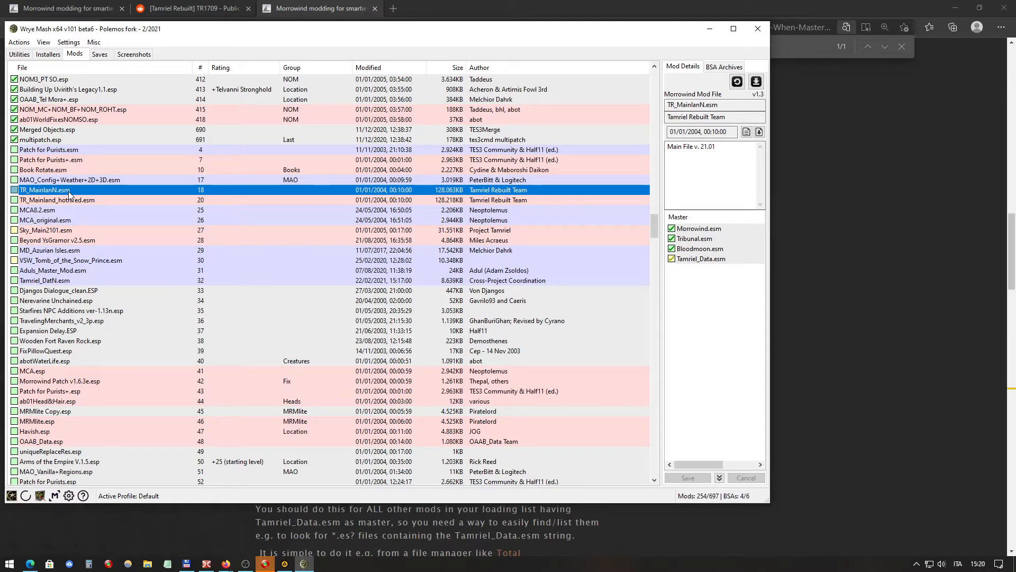
# Step: Copy the 01/01/2004, 00:09:00 timestamp from Tamriel_Data.esm again, paste it onto Tamriel_DatN.esm and save the change
pyautogui.moveTo(653, 224); pyautogui.dragTo(655, 80)
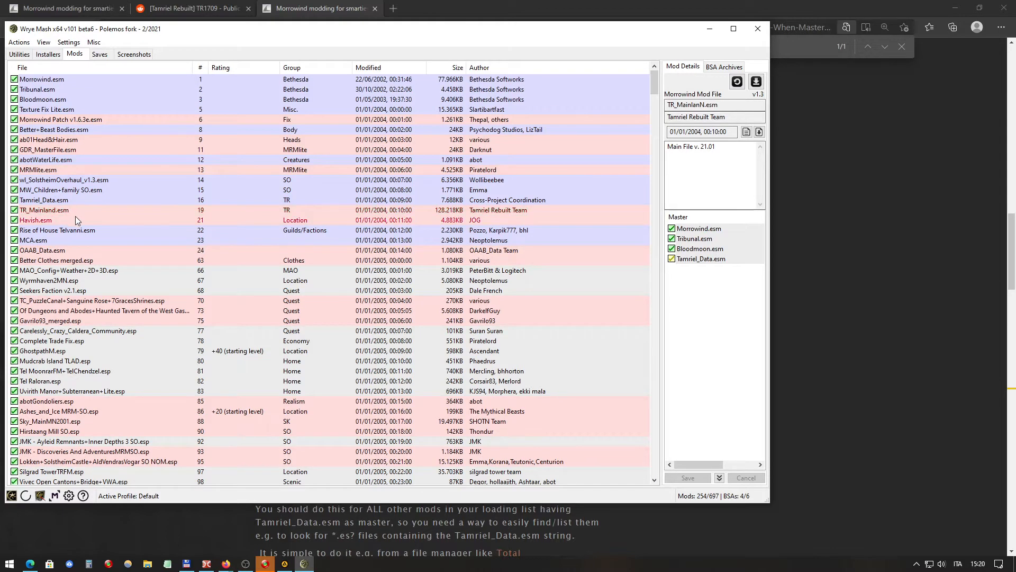
pyautogui.click(78, 199)
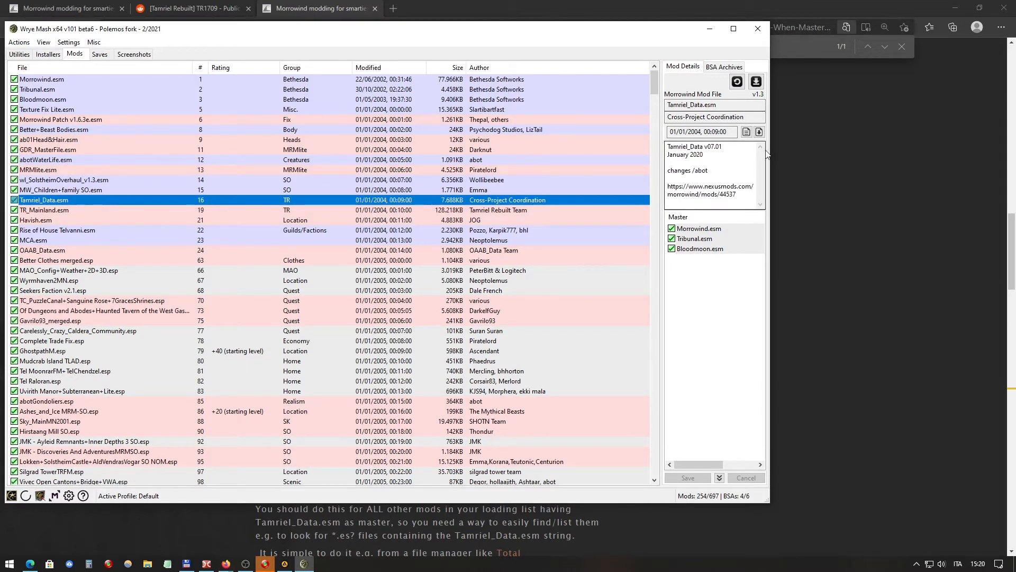
pyautogui.click(747, 133)
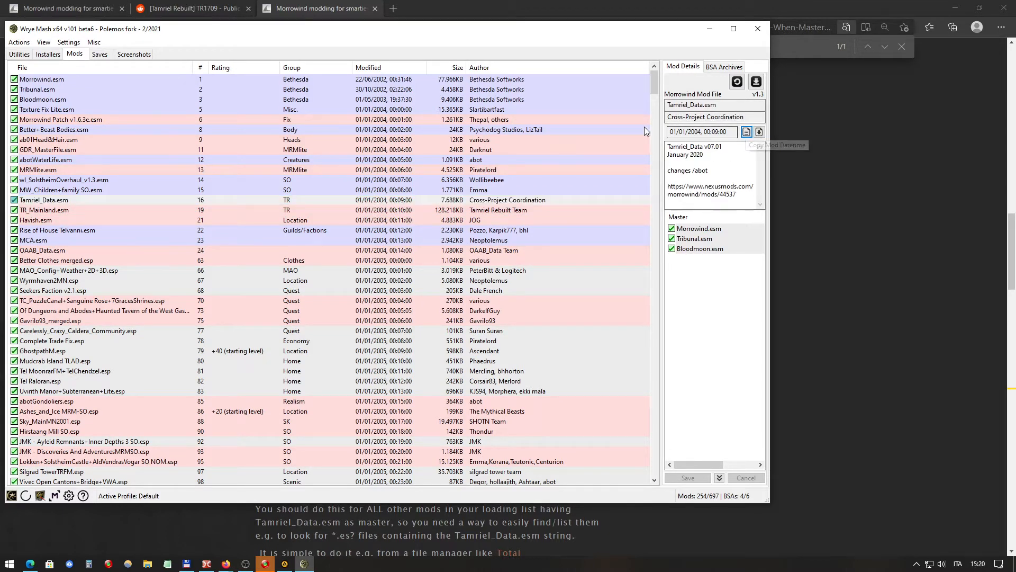
pyautogui.moveTo(653, 85); pyautogui.dragTo(630, 222)
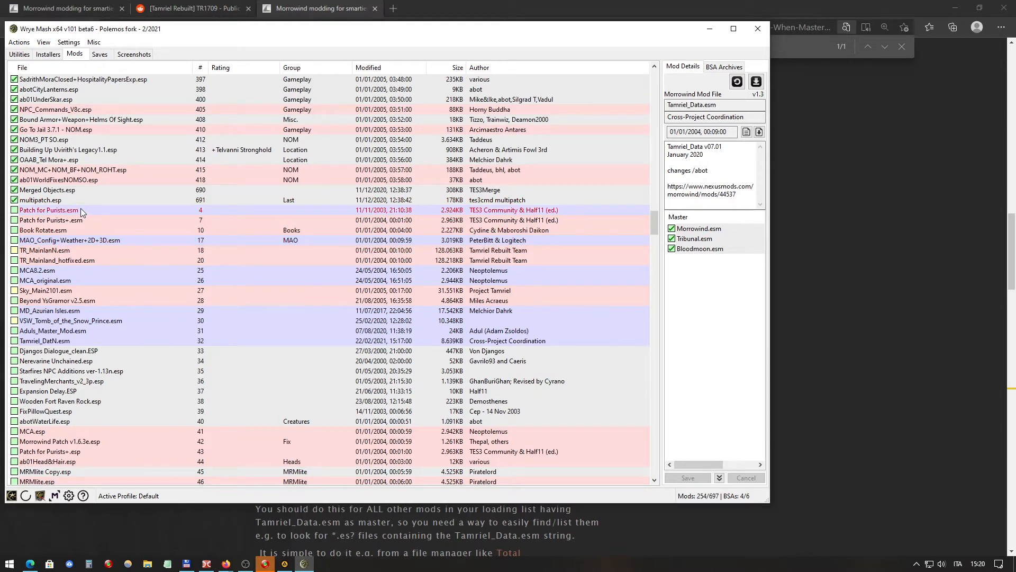
pyautogui.click(58, 252)
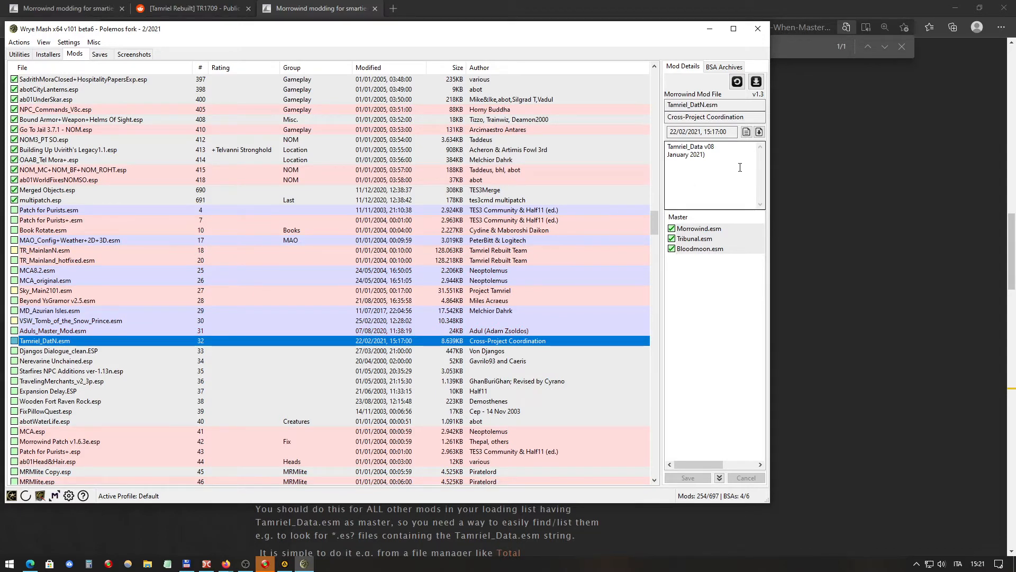
pyautogui.click(759, 133)
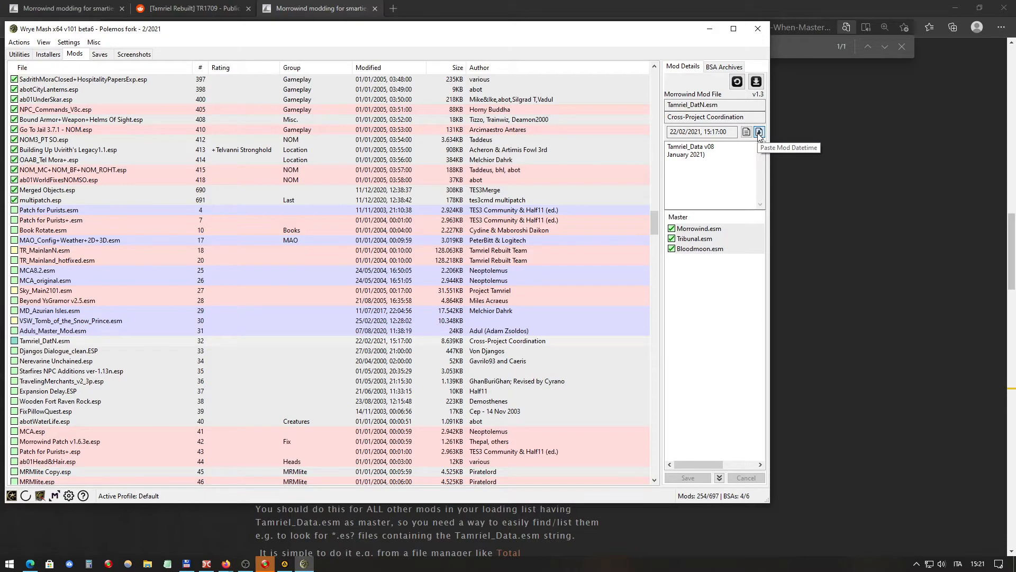
pyautogui.click(759, 132)
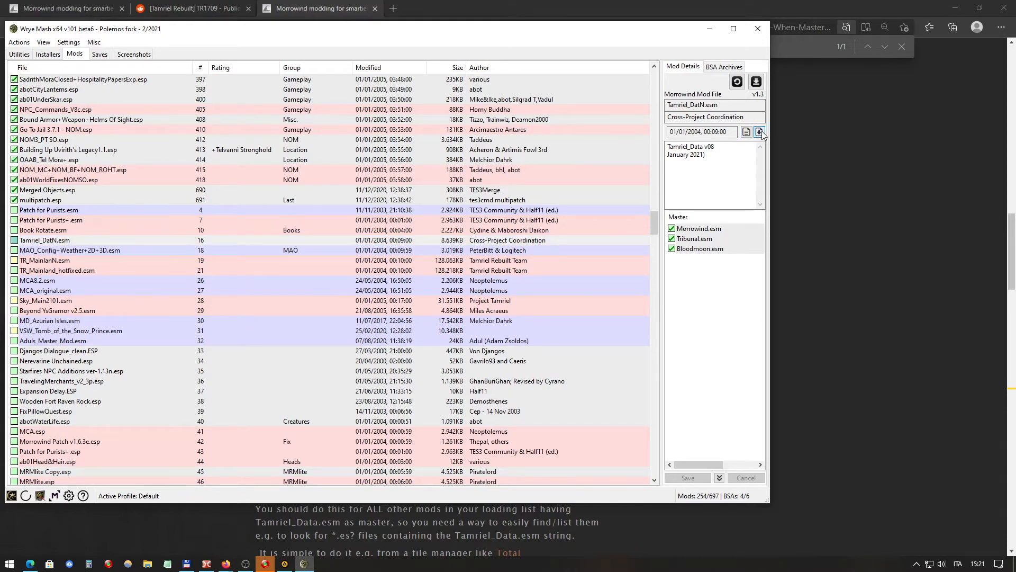
pyautogui.click(216, 240)
pyautogui.click(718, 287)
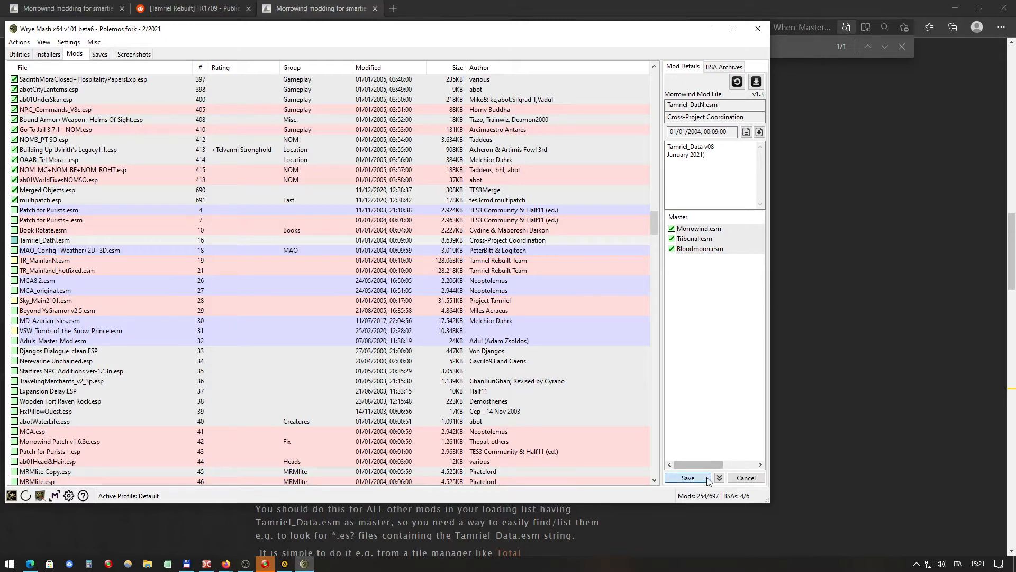
pyautogui.click(688, 477)
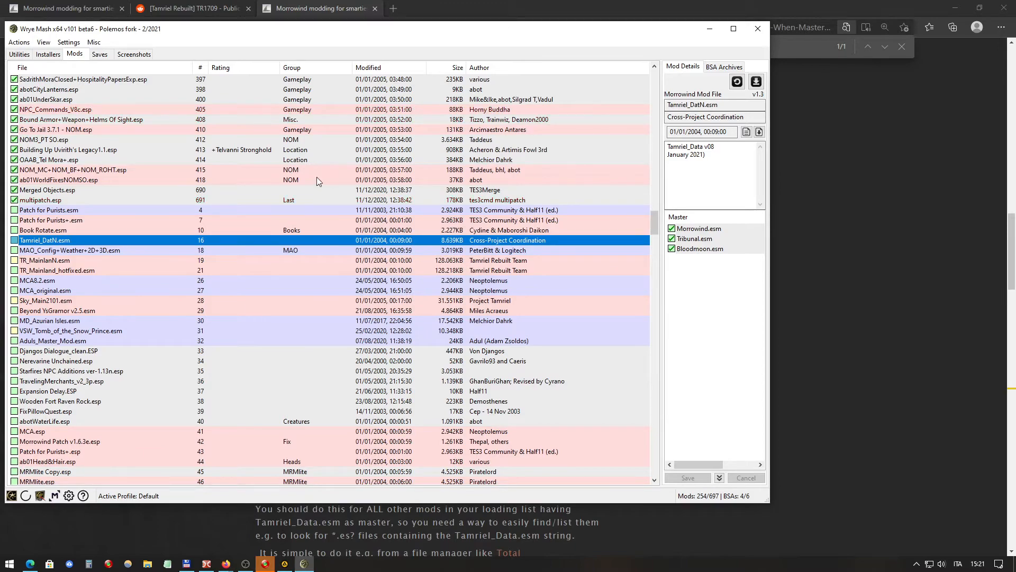
# Step: Copy the 01/01/2004, 00:10:00 timestamp from the old TR_Mainland.esm and paste it onto the new TR_MainlanN.esm
pyautogui.click(106, 231)
pyautogui.click(102, 242)
pyautogui.moveTo(656, 222); pyautogui.dragTo(679, 77)
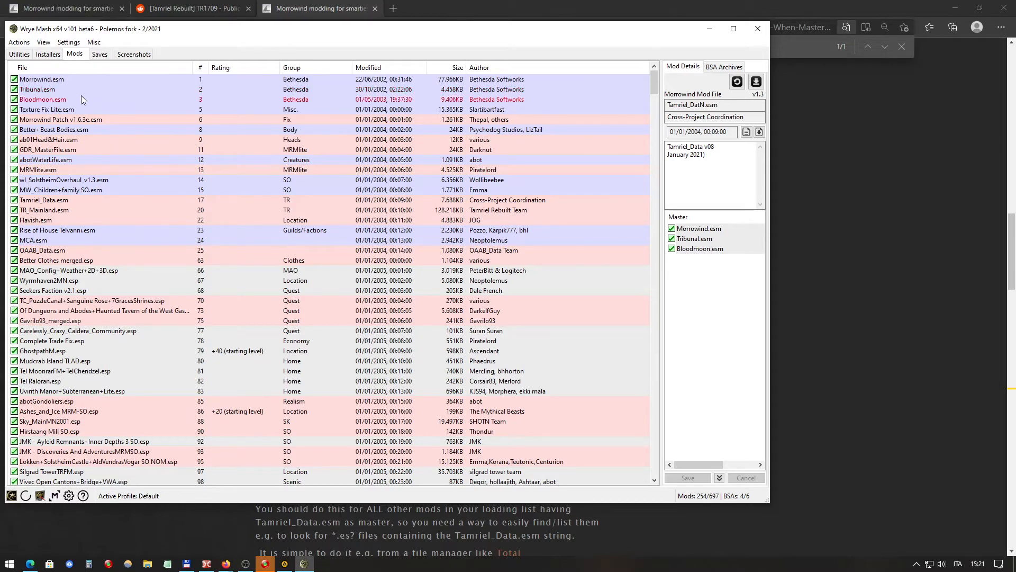
pyautogui.click(60, 210)
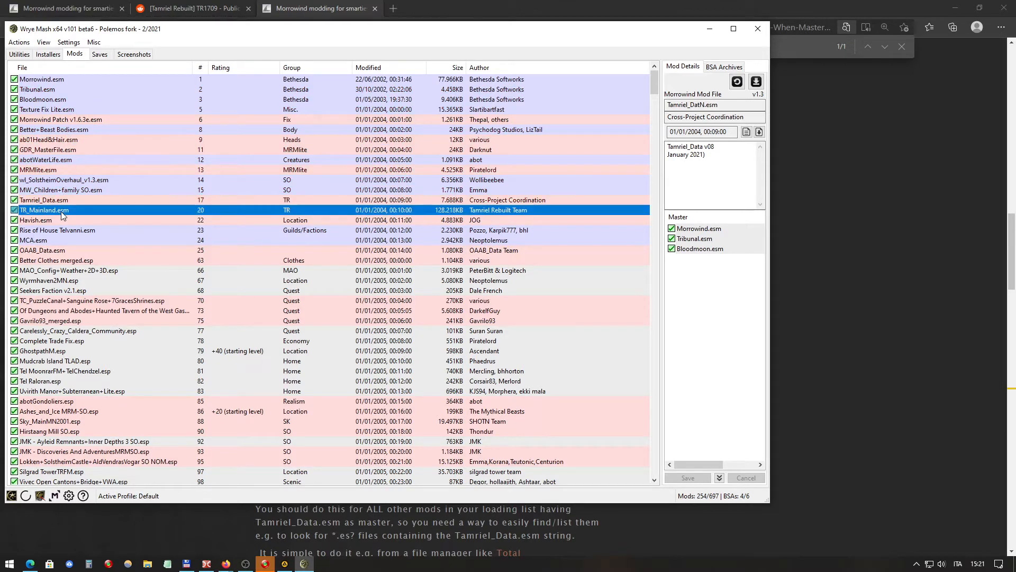
pyautogui.click(746, 132)
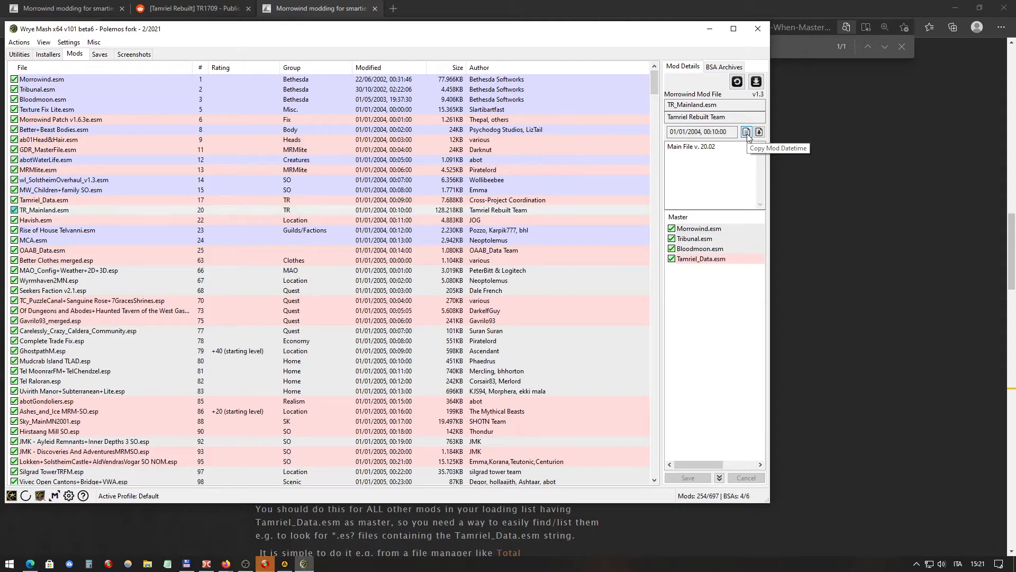
pyautogui.moveTo(656, 90); pyautogui.dragTo(653, 233)
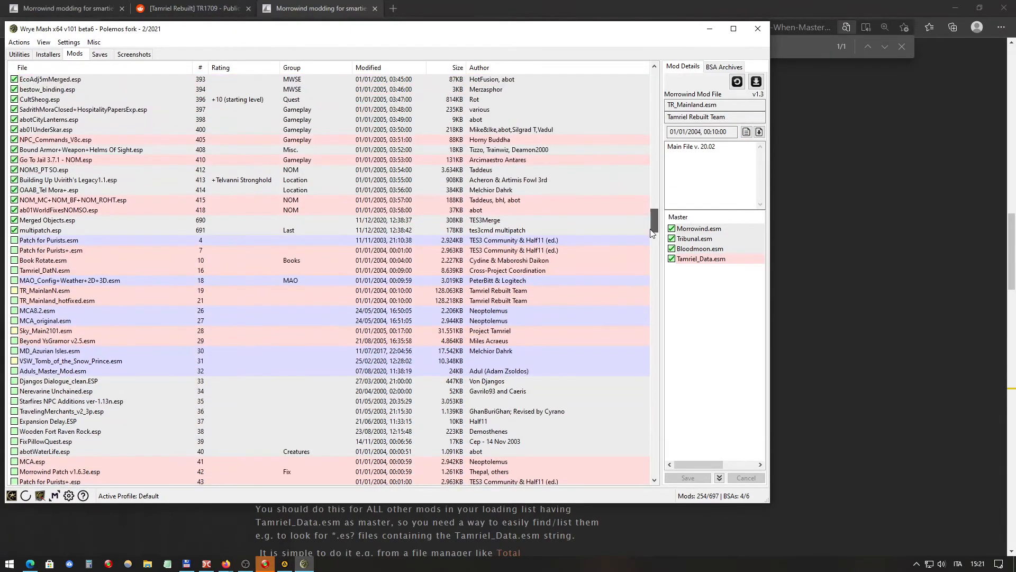
pyautogui.click(57, 293)
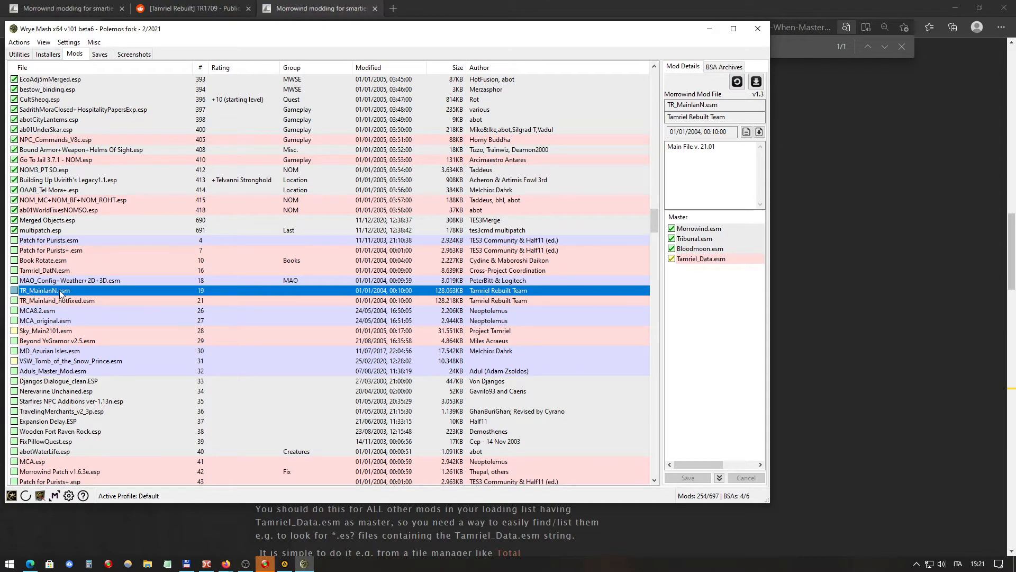
pyautogui.click(760, 132)
# Step: Run Repair Refs on TR_MainlanN.esm, dismiss the report and keep that master selected
pyautogui.rightClick(505, 297)
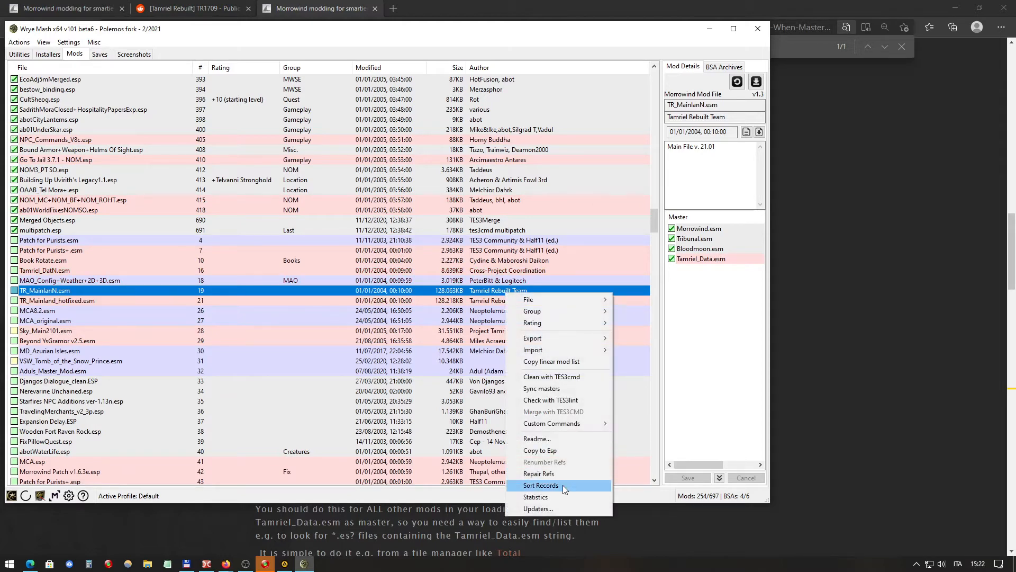
pyautogui.click(555, 474)
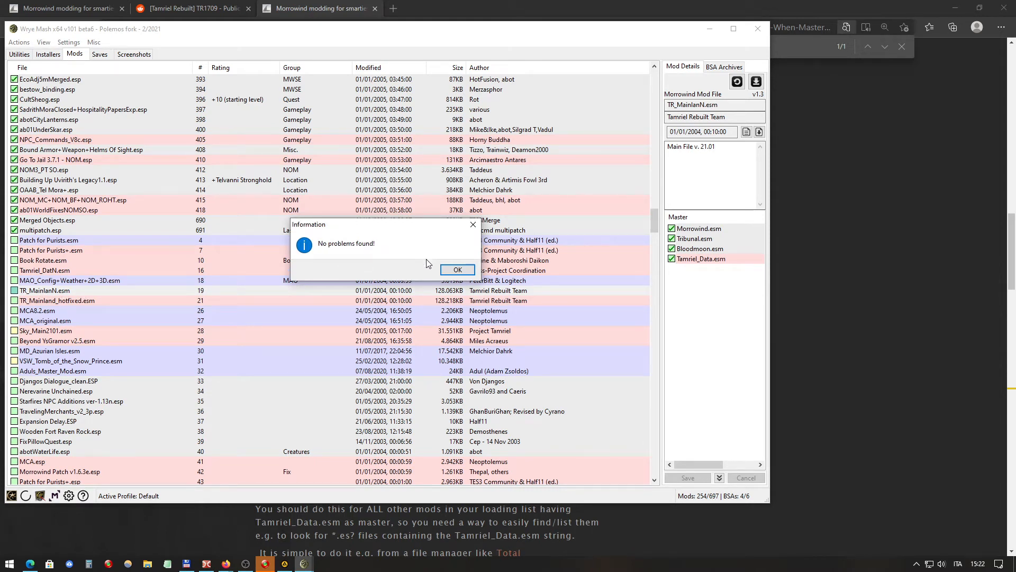
pyautogui.click(457, 270)
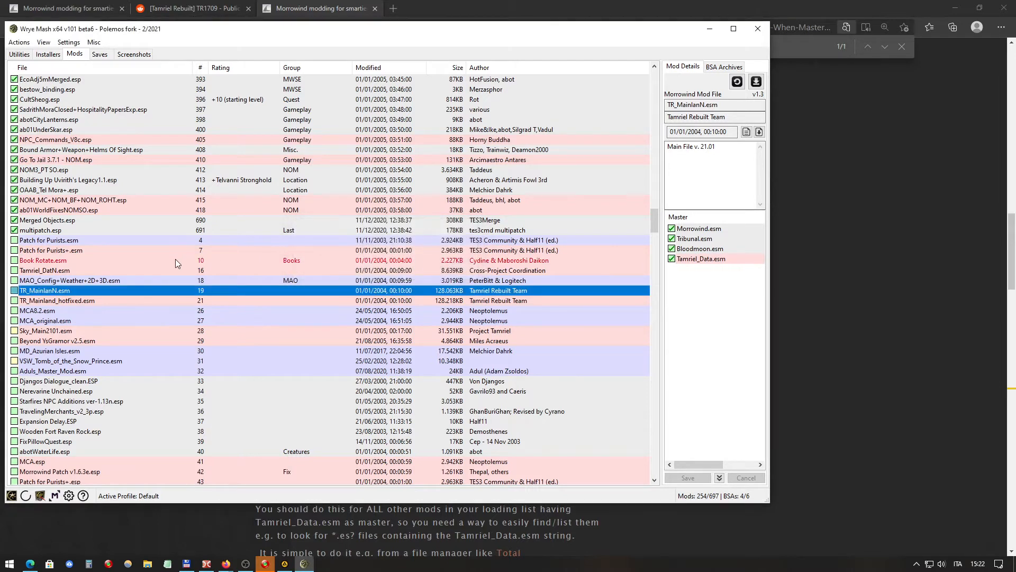
pyautogui.click(169, 281)
pyautogui.click(141, 292)
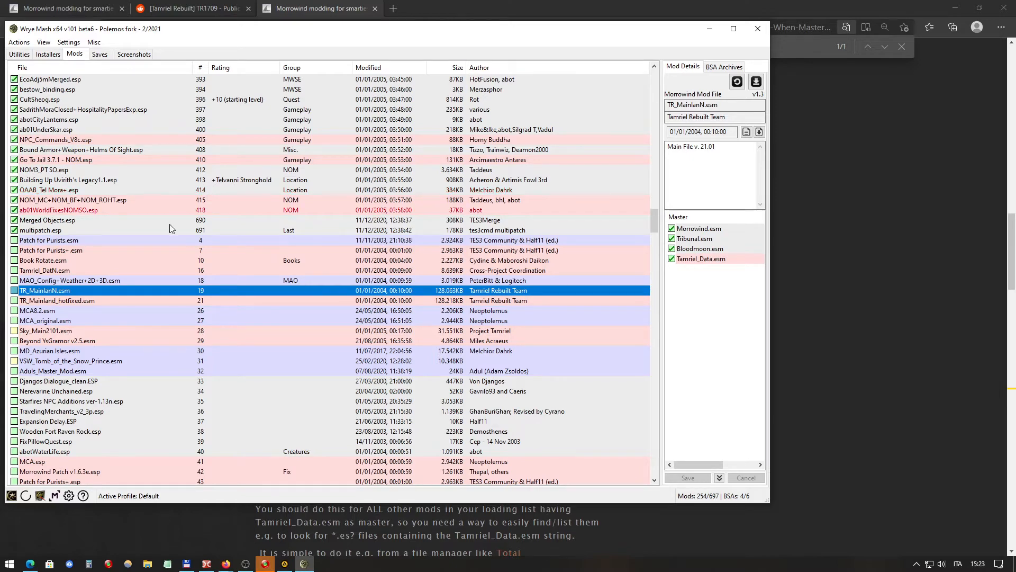
# Step: Check the TR_Mainland updater instructions in the browser's modding guide, and close Wrye Mash
pyautogui.click(30, 564)
pyautogui.click(421, 258)
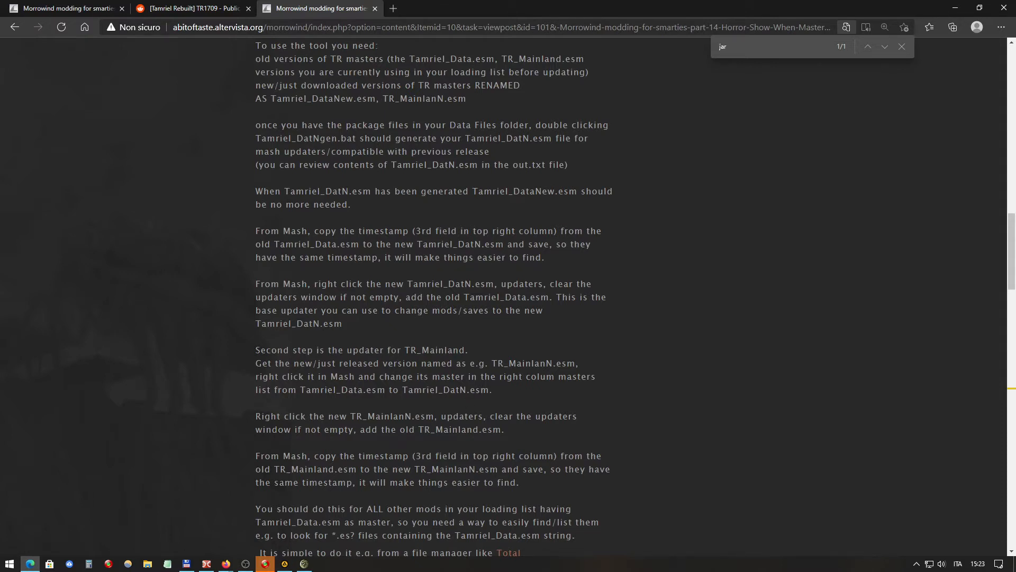
pyautogui.click(303, 565)
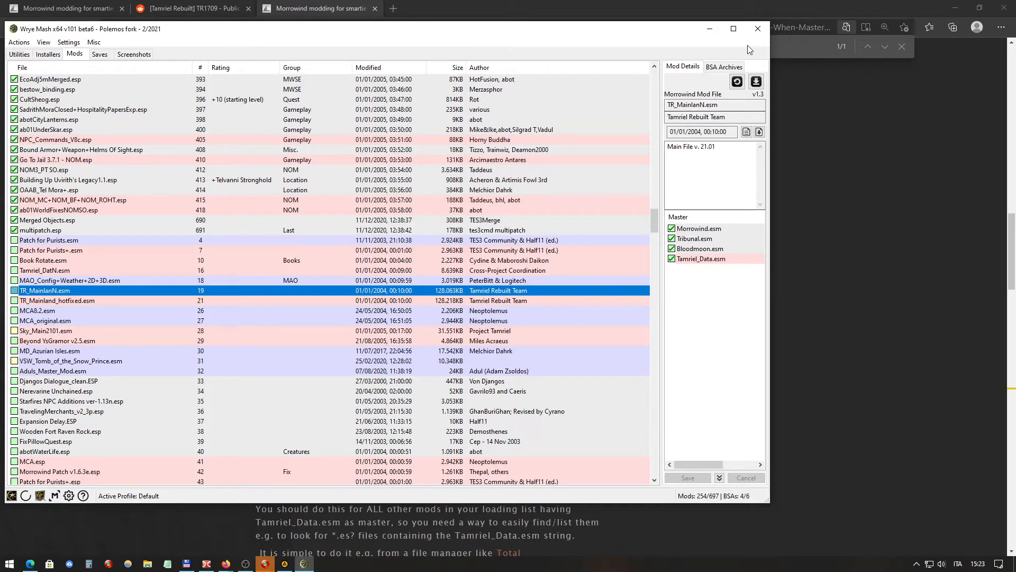
pyautogui.click(758, 28)
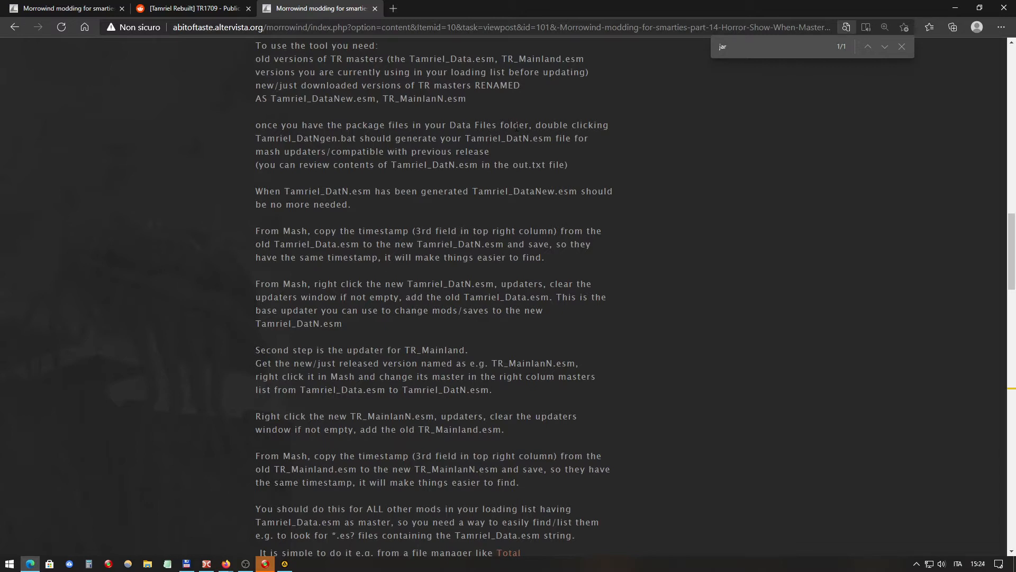
# Step: Switch to Double Commander and open the 01 File Patcher folder inside the downloaded Tamriel Data (HD)-44537-8-0 folder
pyautogui.click(207, 563)
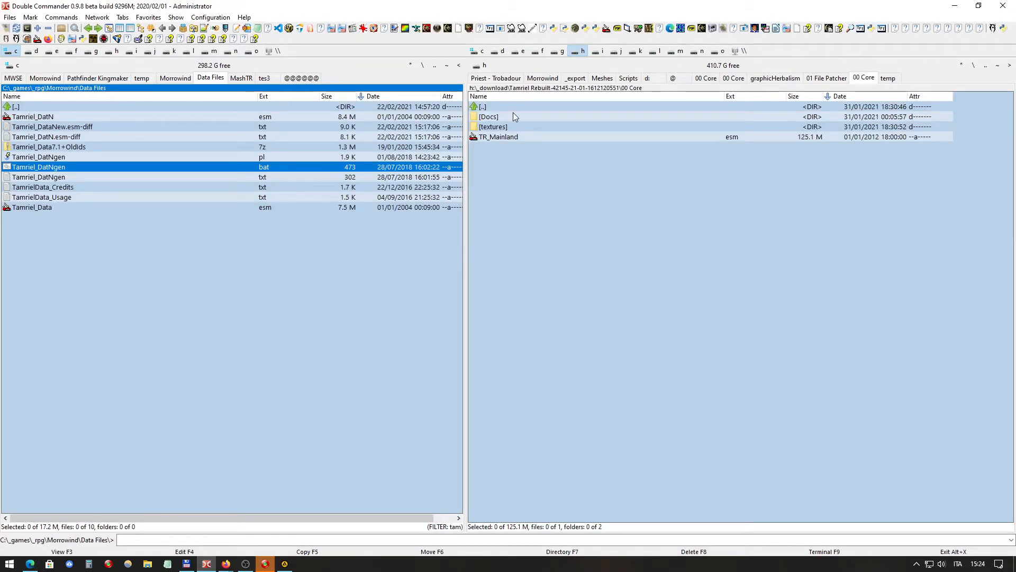
pyautogui.click(526, 105)
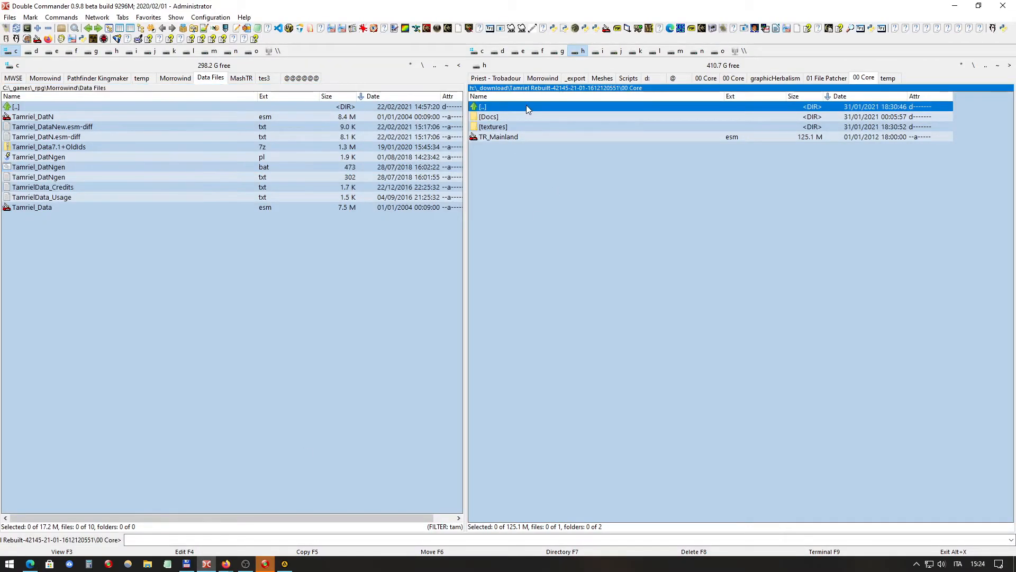
pyautogui.doubleClick(526, 105)
pyautogui.doubleClick(526, 105)
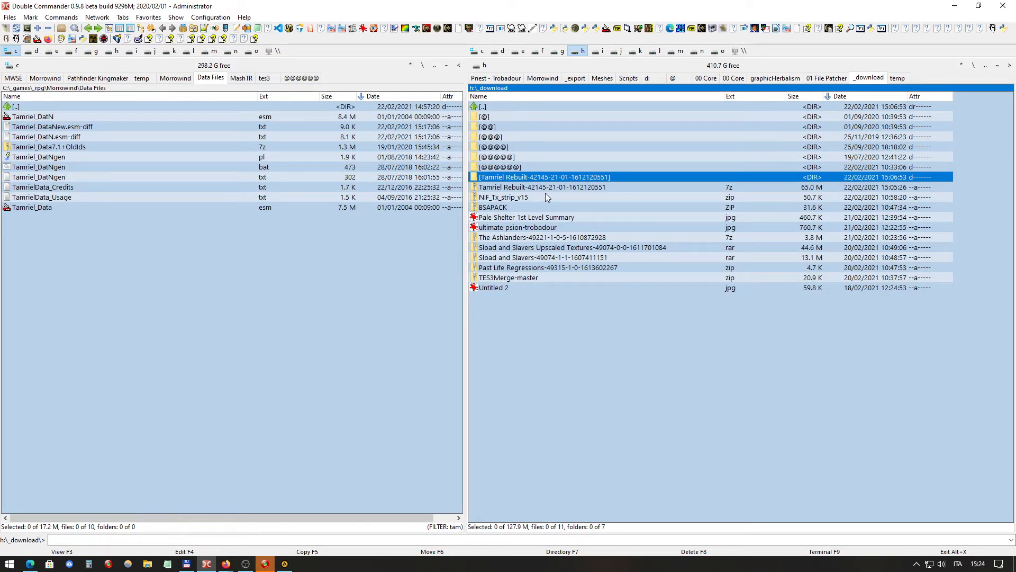
pyautogui.doubleClick(510, 166)
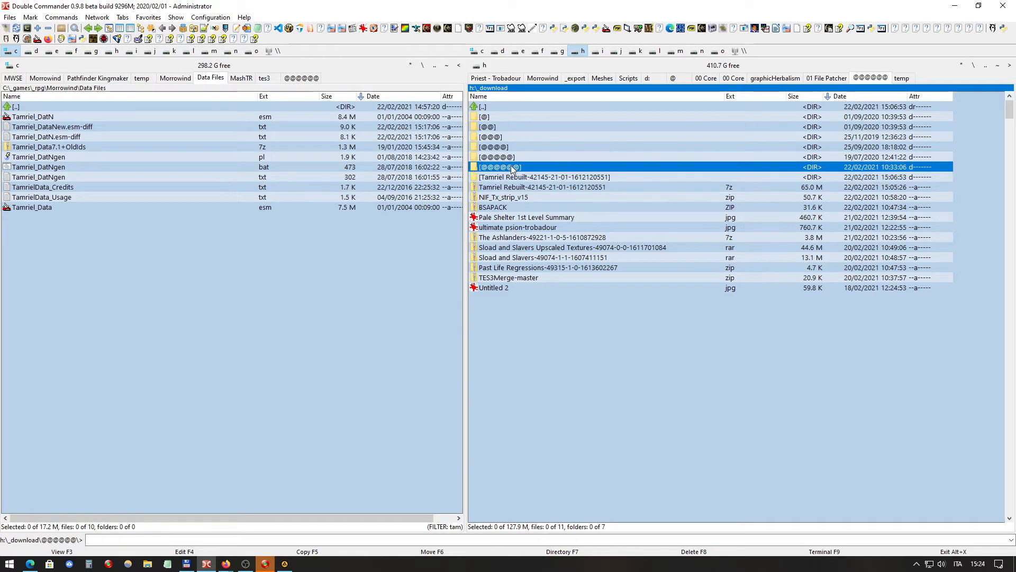
pyautogui.scroll(-20, 612, 210)
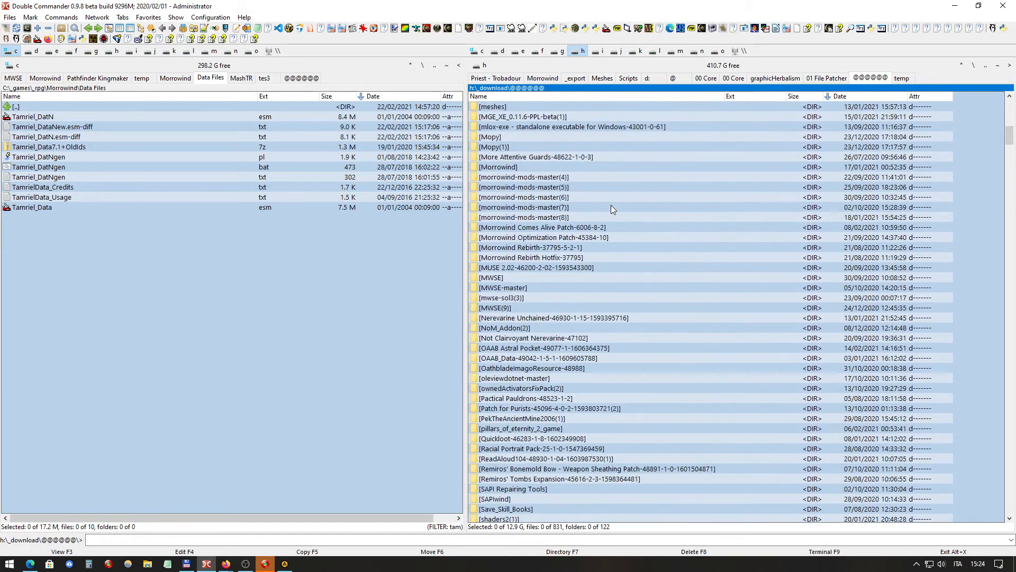
pyautogui.scroll(-15, 611, 205)
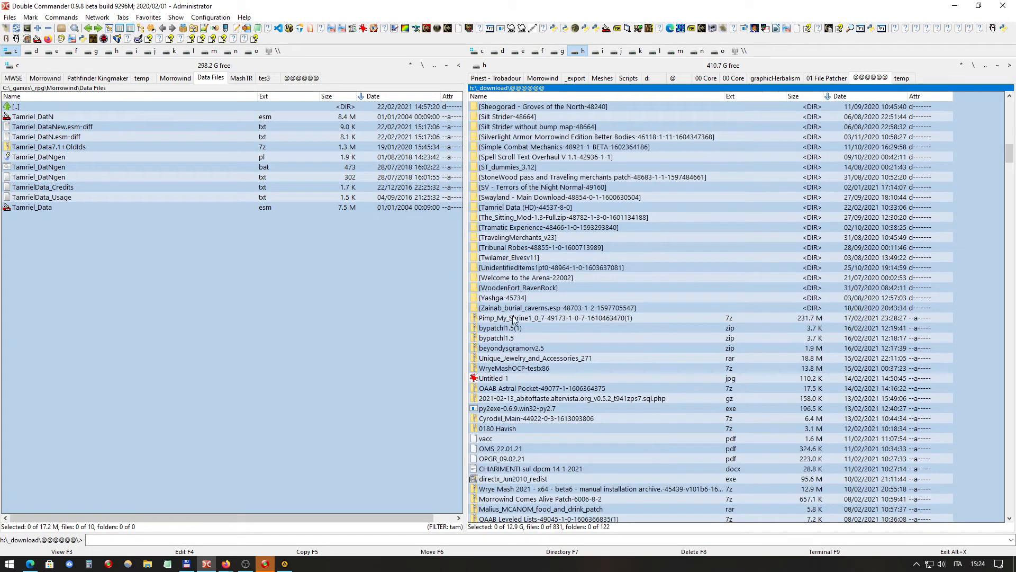
pyautogui.scroll(1, 545, 271)
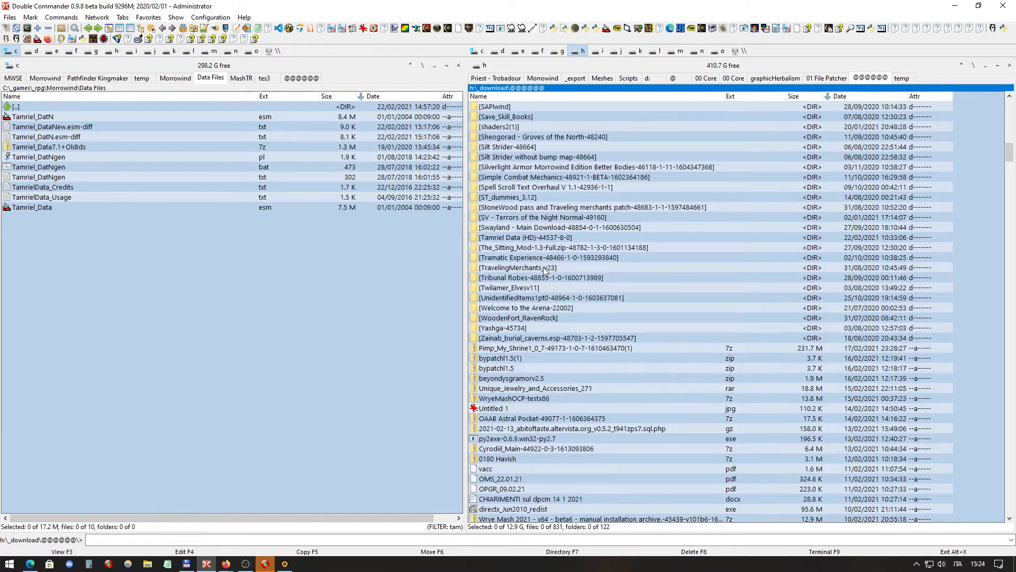
pyautogui.doubleClick(548, 238)
pyautogui.click(491, 127)
pyautogui.doubleClick(491, 127)
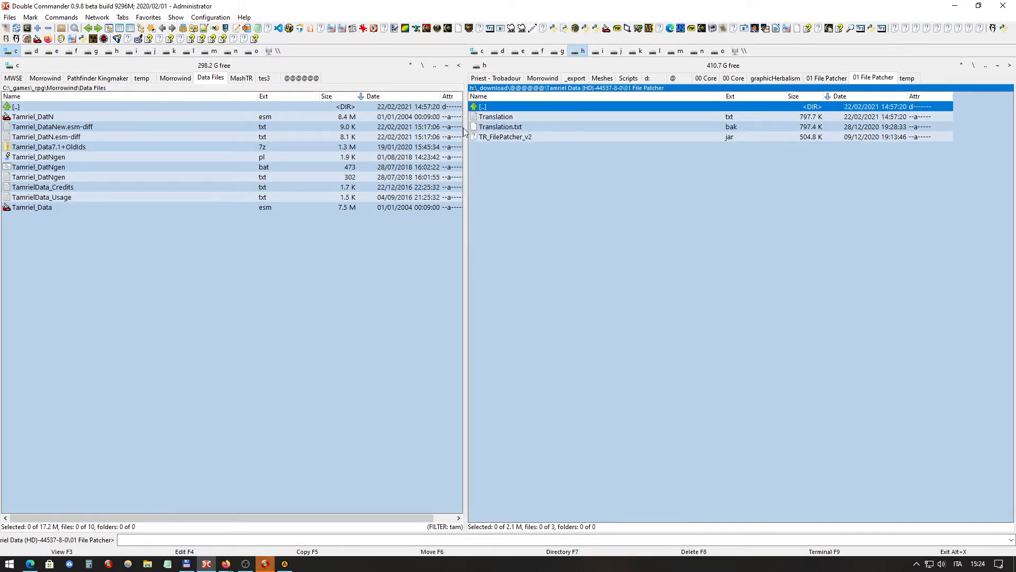
# Step: Examine how Translation.txt maps old tr_ IDs to new T_ IDs for spells and diseases, and close the file
pyautogui.click(519, 117)
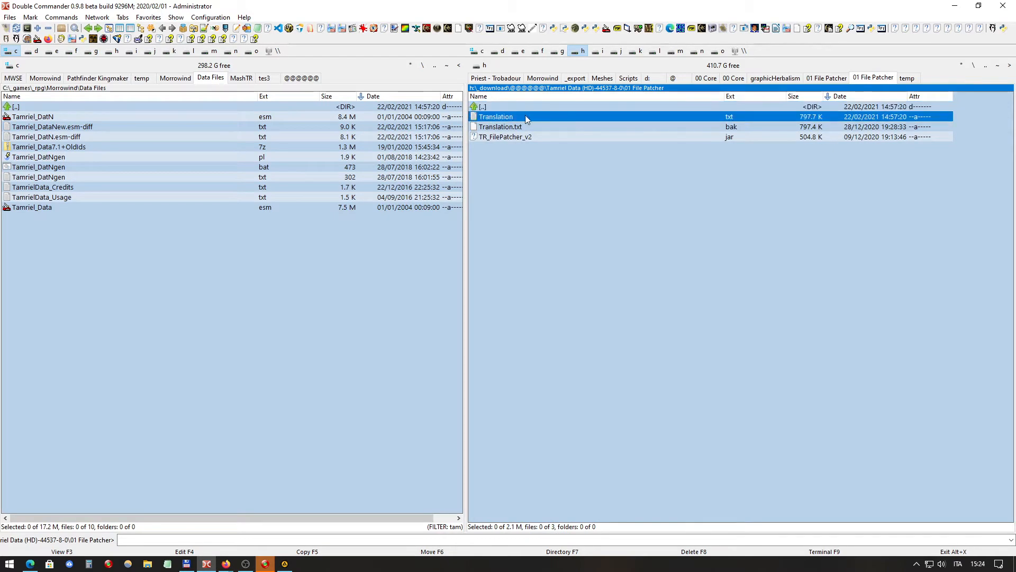
pyautogui.doubleClick(497, 116)
pyautogui.click(41, 104)
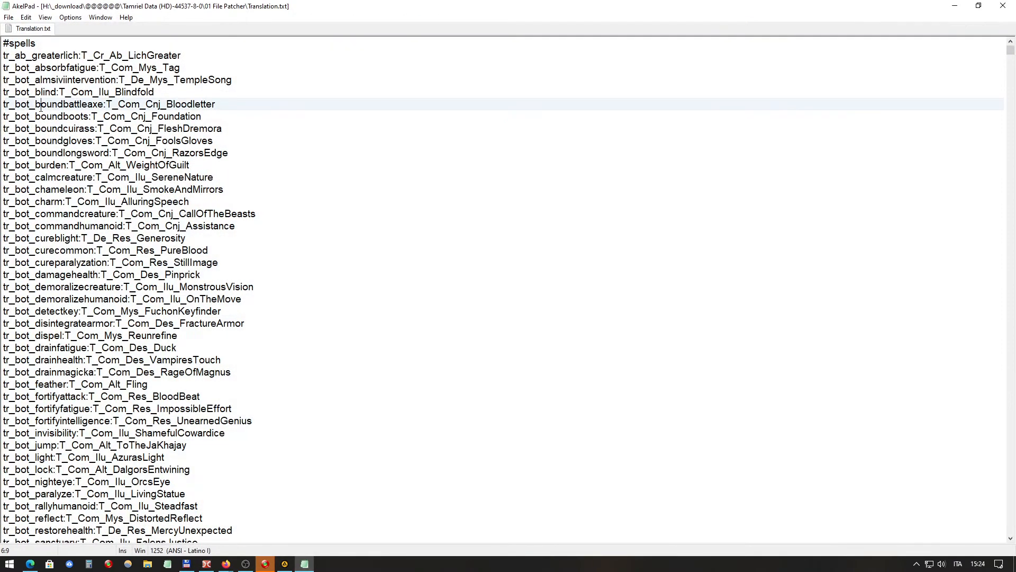
pyautogui.click(15, 55)
pyautogui.moveTo(4, 55); pyautogui.dragTo(86, 57)
pyautogui.click(87, 55)
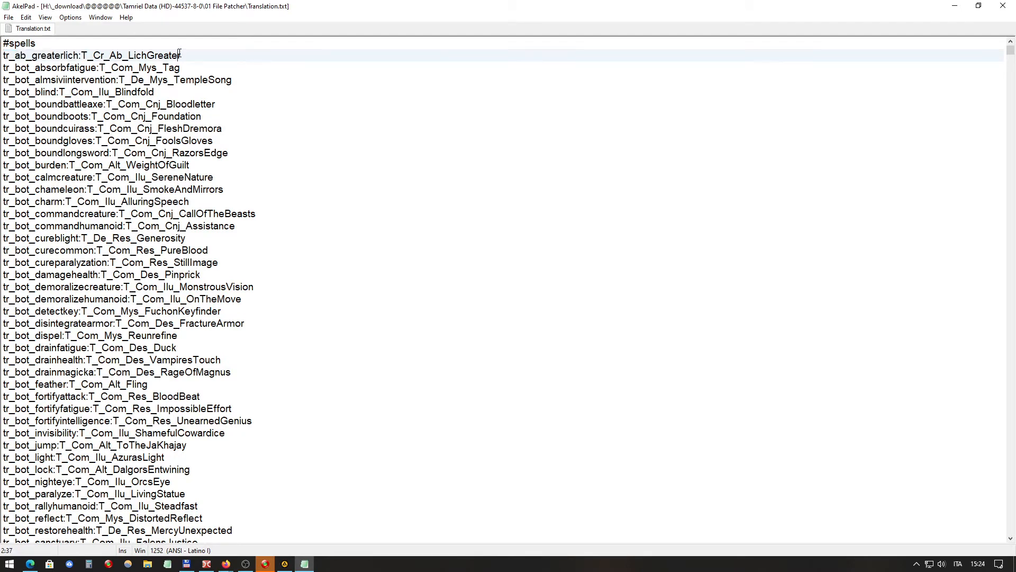
pyautogui.moveTo(179, 56); pyautogui.dragTo(35, 67)
pyautogui.moveTo(20, 56); pyautogui.dragTo(5, 57)
pyautogui.scroll(-14, 129, 217)
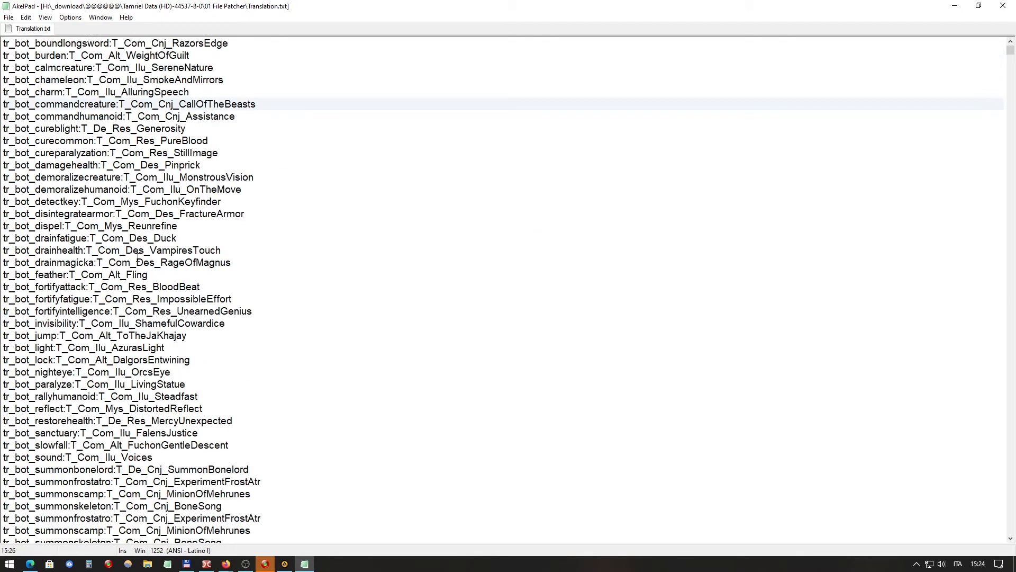
pyautogui.click(227, 348)
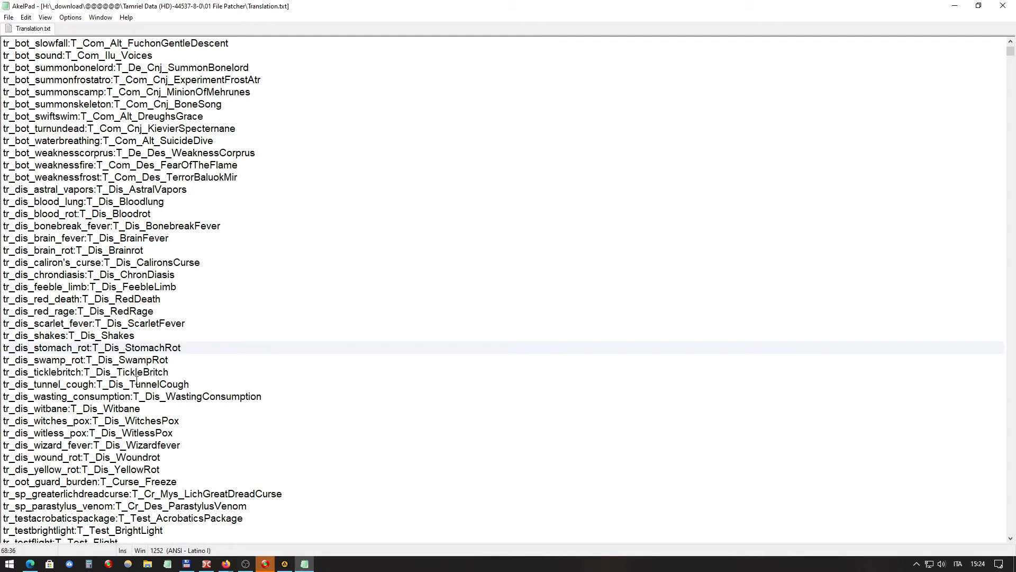
pyautogui.moveTo(174, 372); pyautogui.dragTo(3, 373)
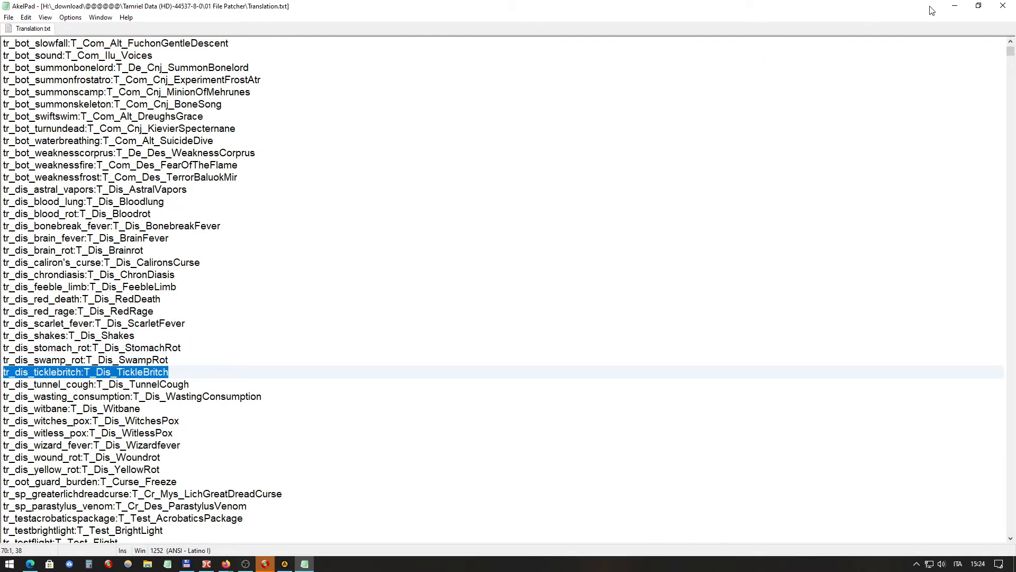
pyautogui.click(1002, 7)
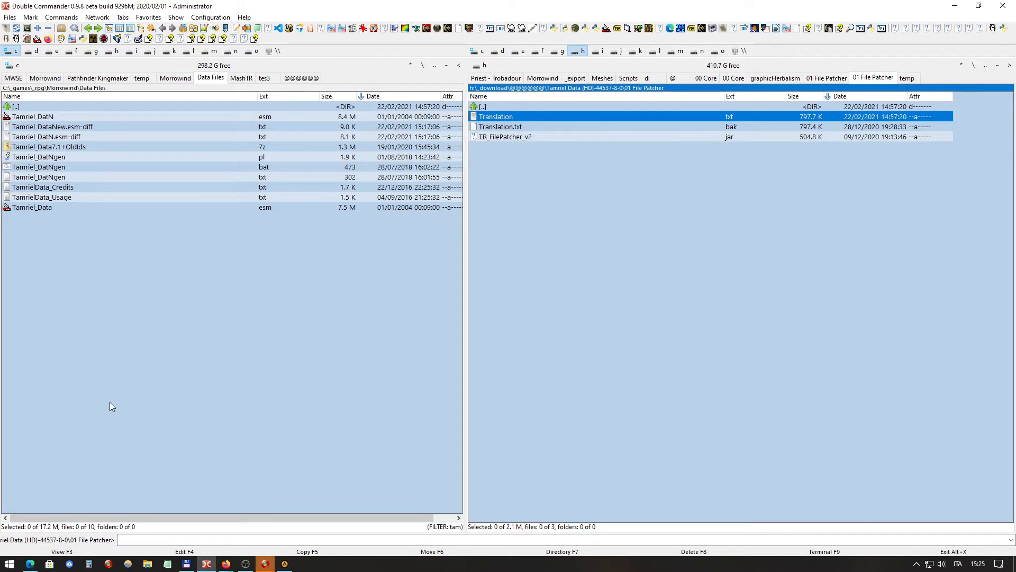
# Step: Go up from Data Files to the Morrowind folder and open its MashTR subfolder
pyautogui.press('Tab')
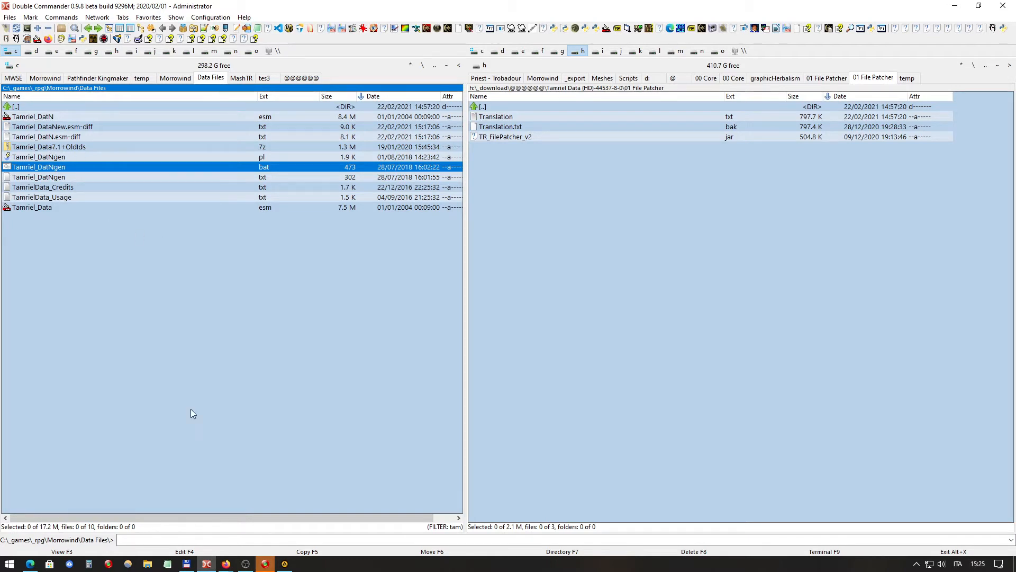
pyautogui.click(208, 567)
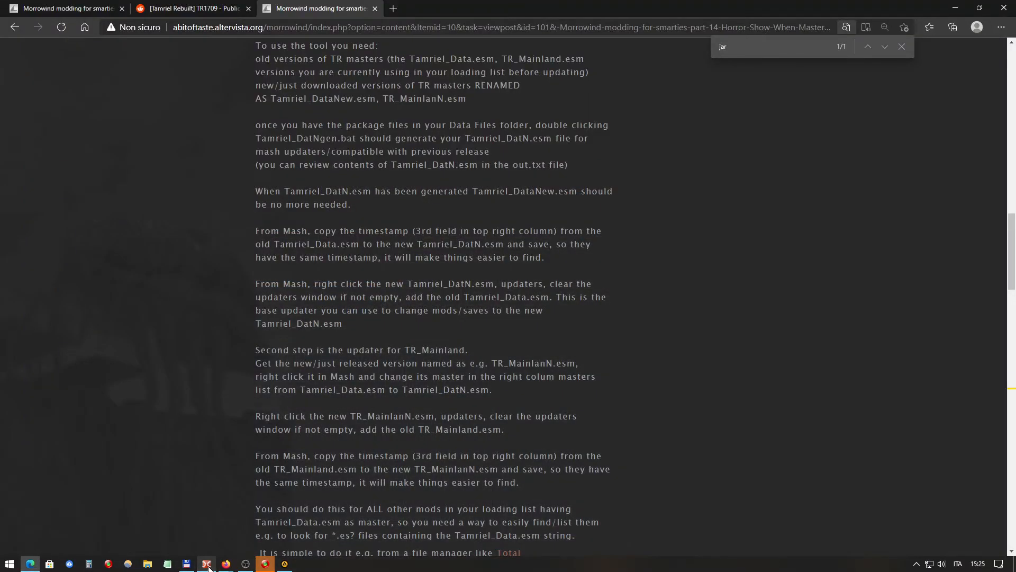
pyautogui.click(208, 567)
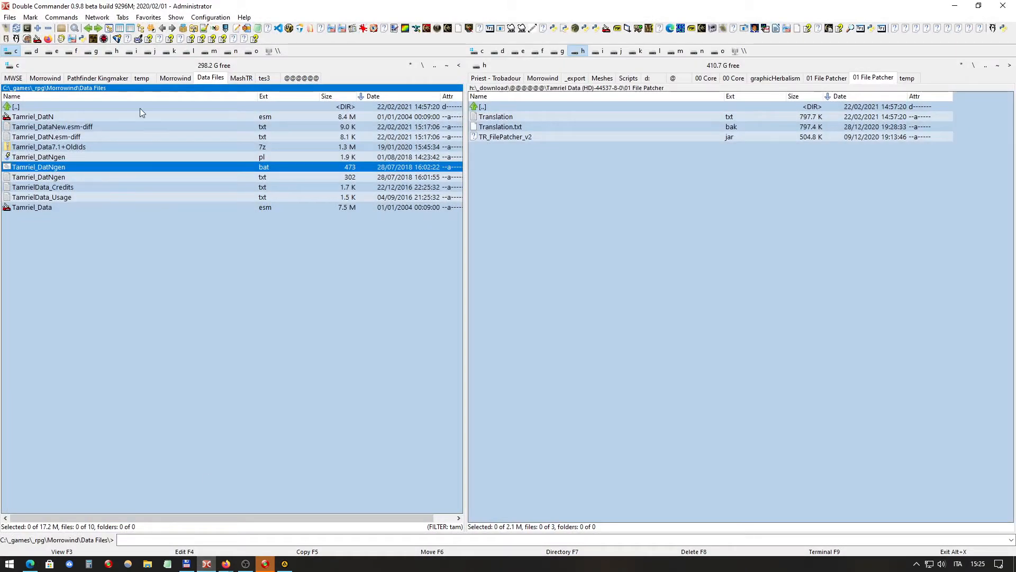
pyautogui.click(435, 66)
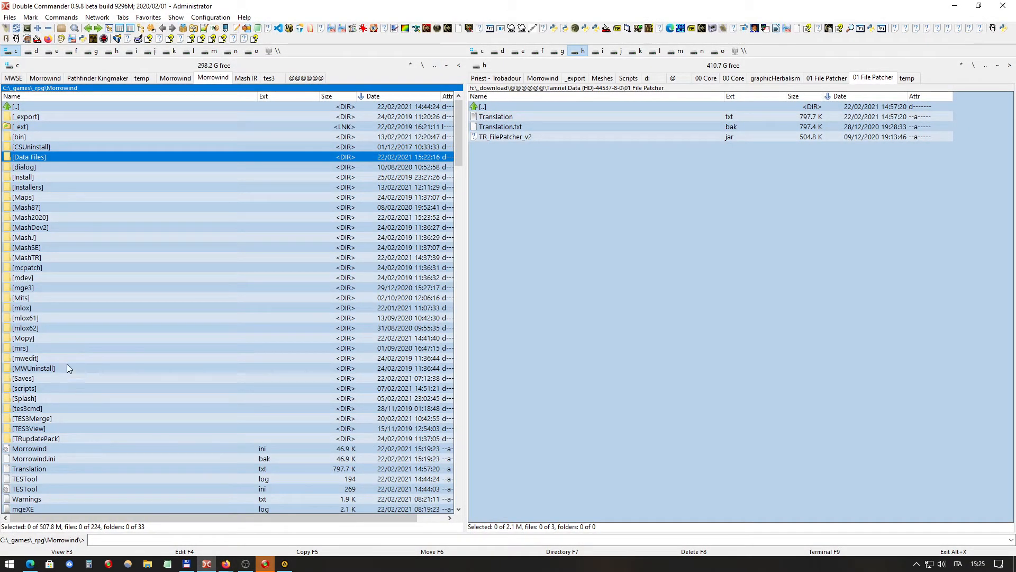
pyautogui.click(42, 259)
pyautogui.doubleClick(29, 256)
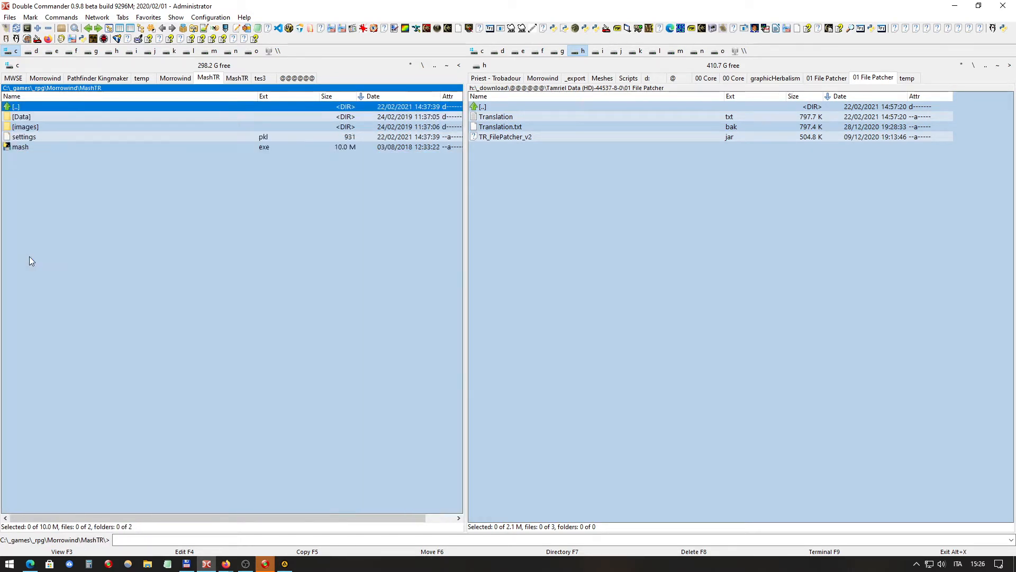
# Step: Try to launch mash.exe from the MashTR folder and check the open windows for it
pyautogui.doubleClick(19, 148)
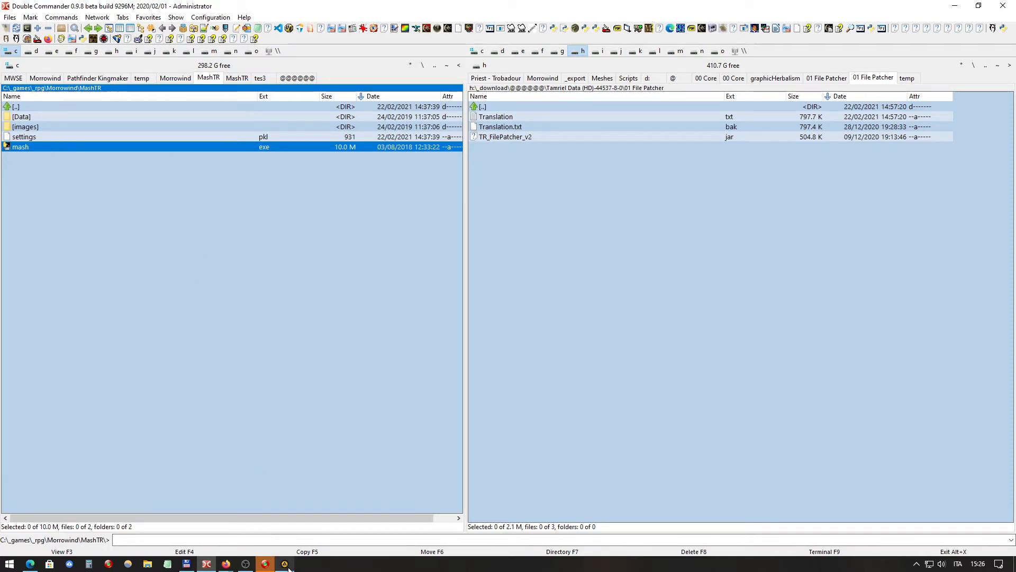
pyautogui.moveTo(284, 568)
pyautogui.moveTo(224, 567)
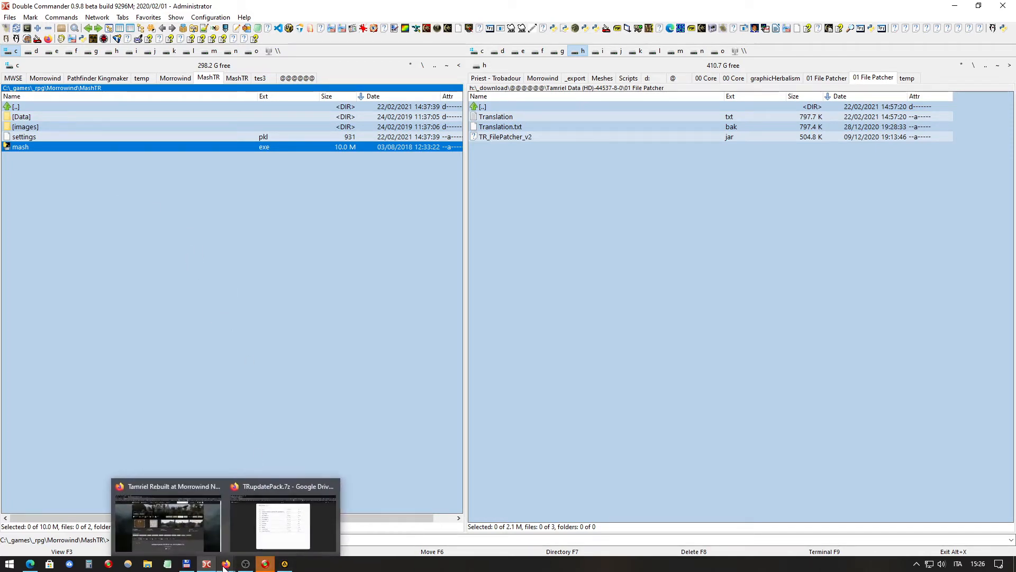
pyautogui.click(268, 567)
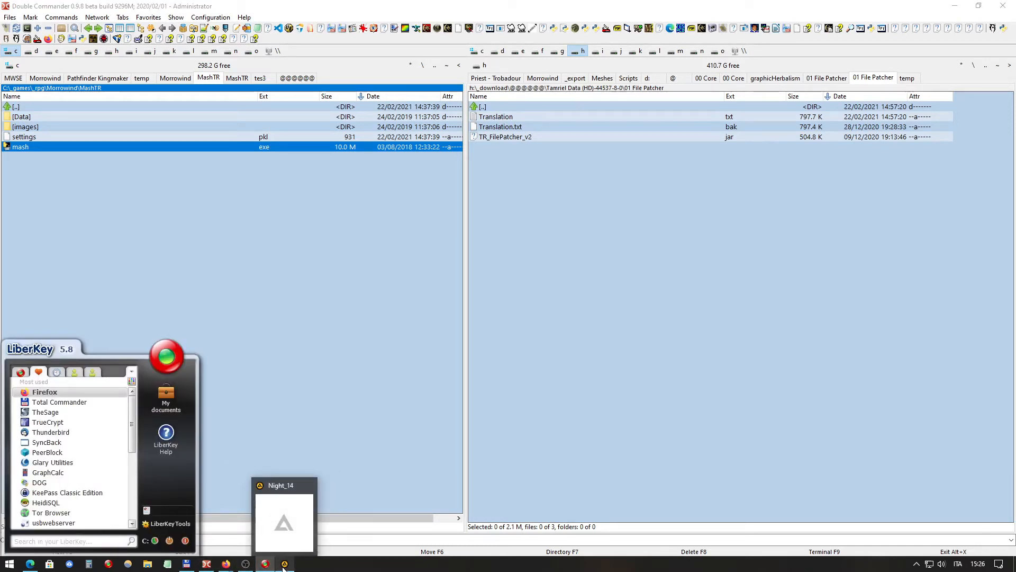
pyautogui.click(196, 252)
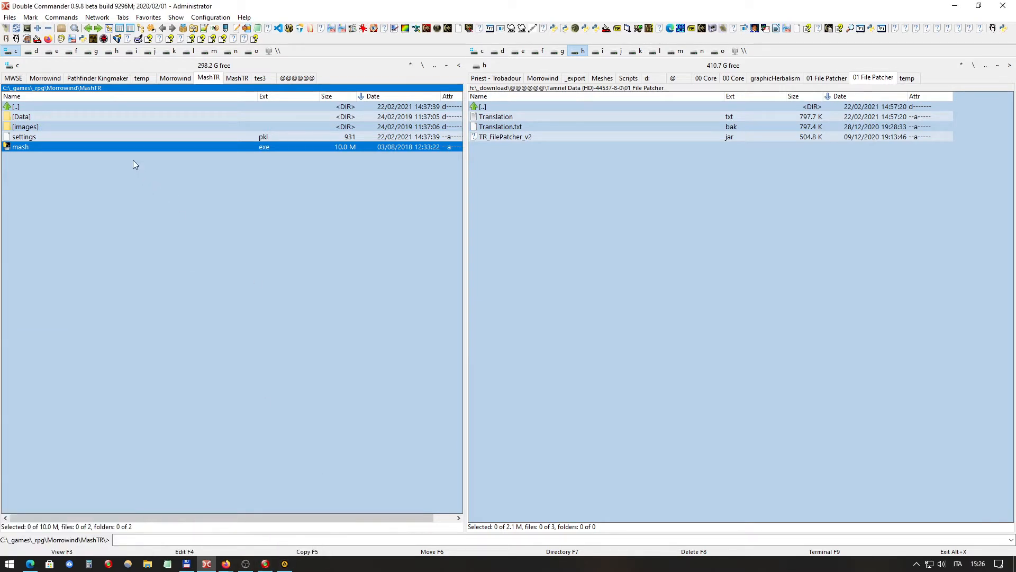
pyautogui.click(120, 139)
pyautogui.click(116, 145)
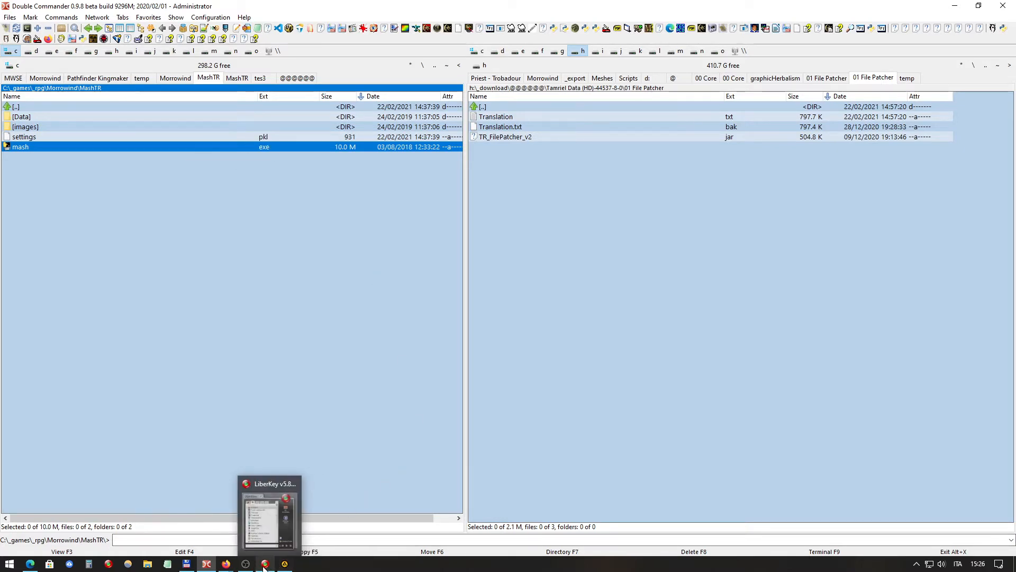
pyautogui.moveTo(245, 565)
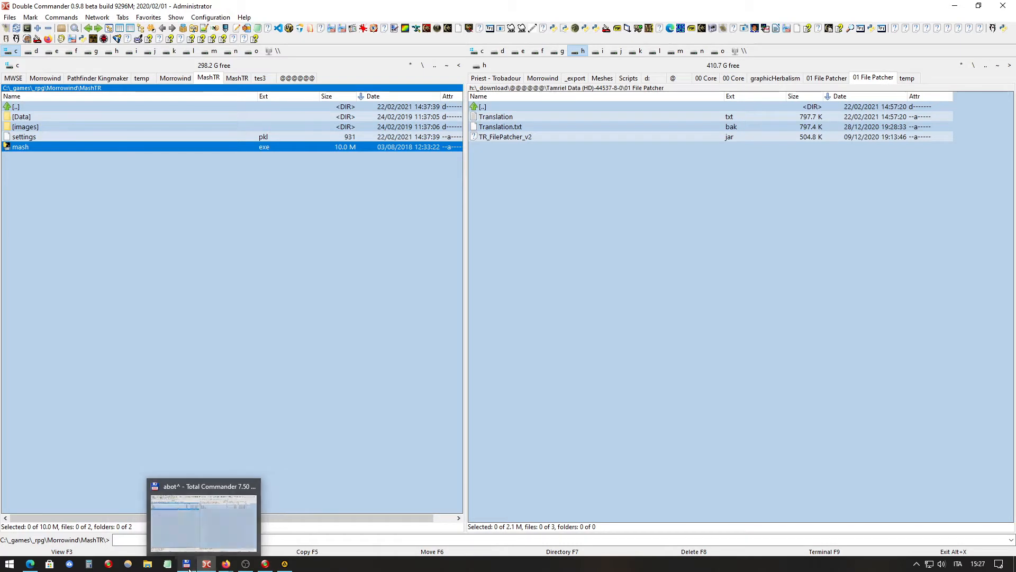
pyautogui.click(64, 106)
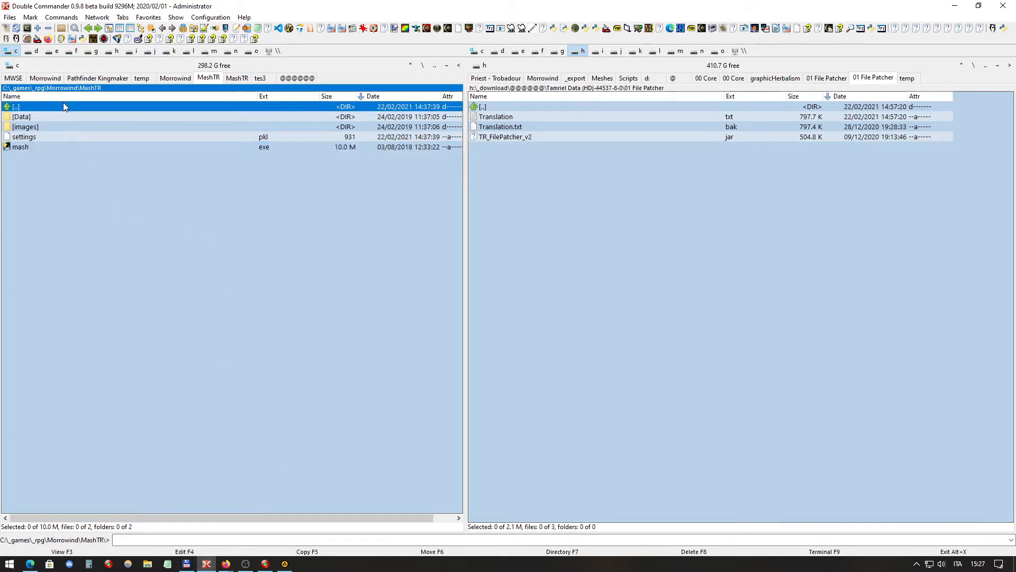
# Step: Clear the desktop by minimizing Edge and closing both Firefox windows, and return to Double Commander
pyautogui.click(954, 6)
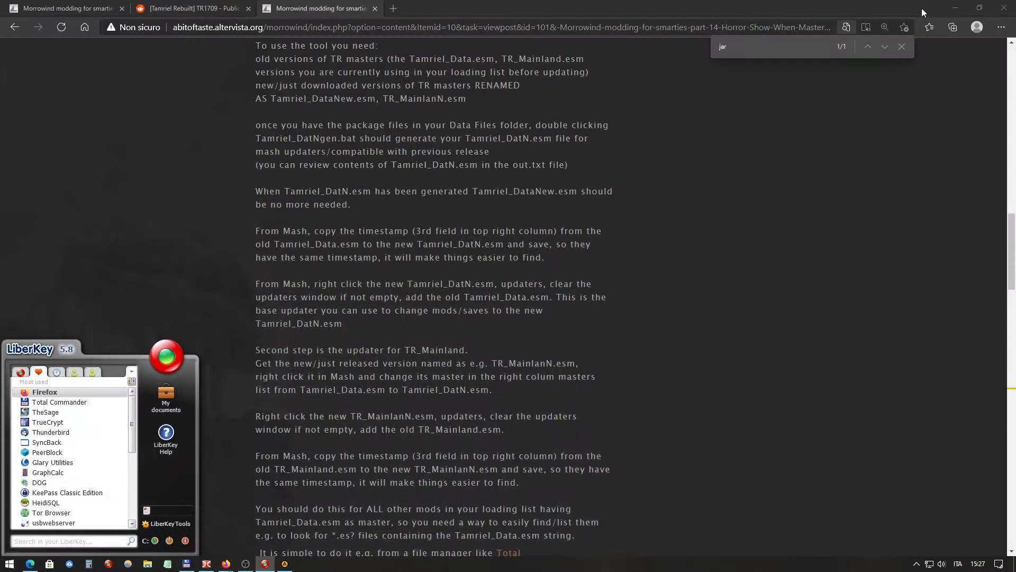
pyautogui.click(955, 8)
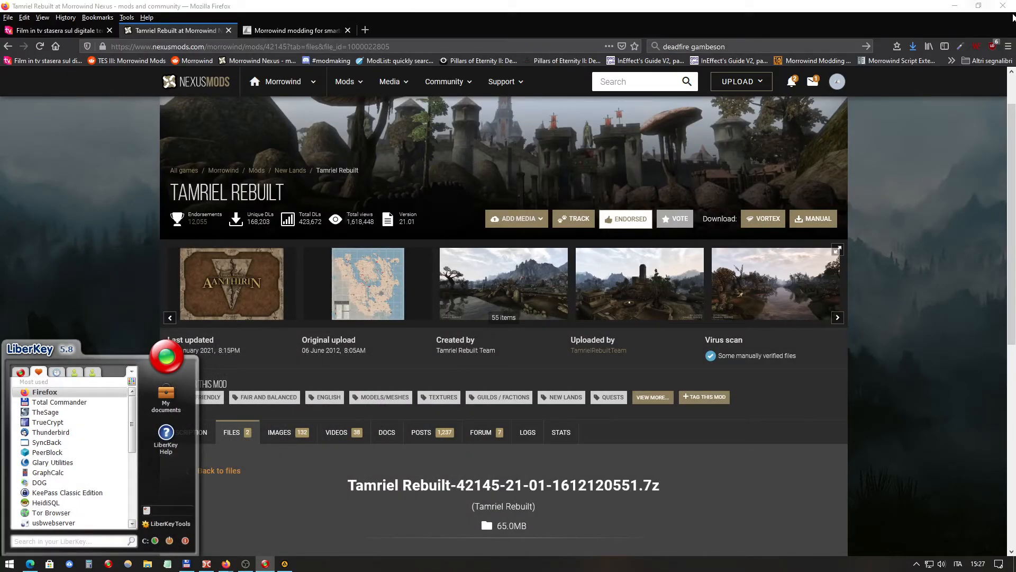
pyautogui.click(1002, 6)
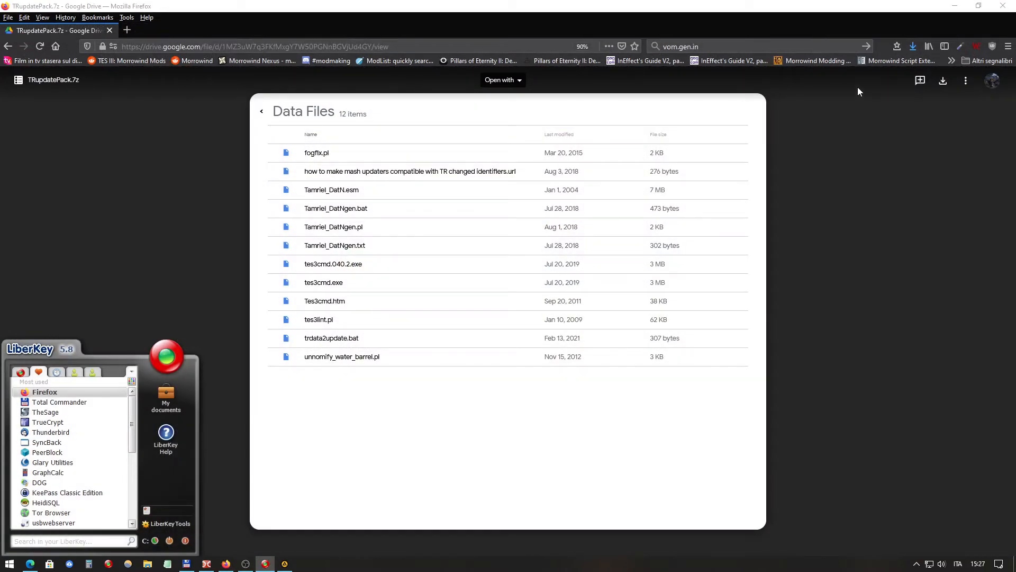
pyautogui.click(1003, 6)
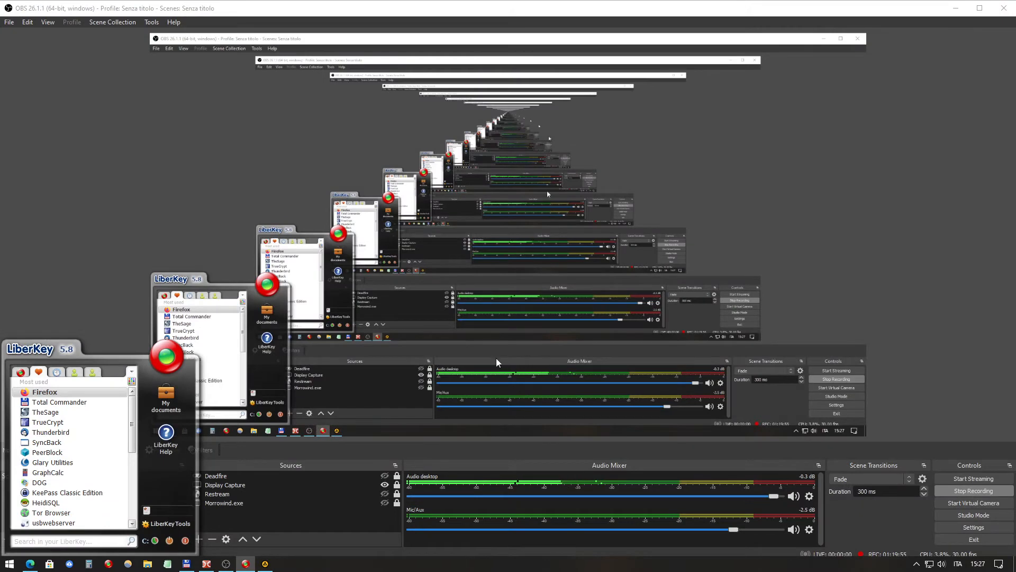
pyautogui.click(206, 564)
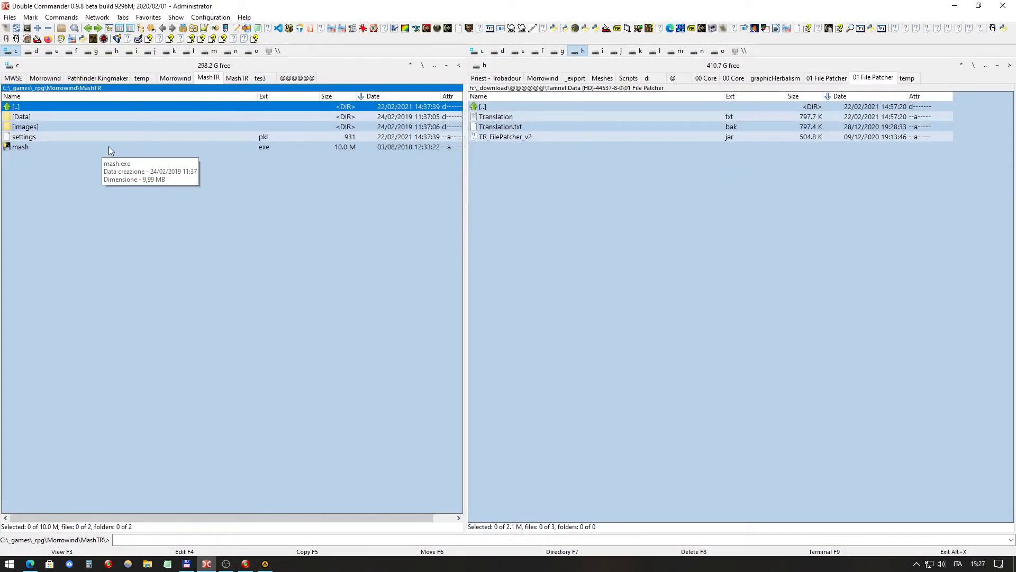
# Step: Select mash.exe and scan Task Manager's list of all processes for a running mash instance
pyautogui.click(109, 146)
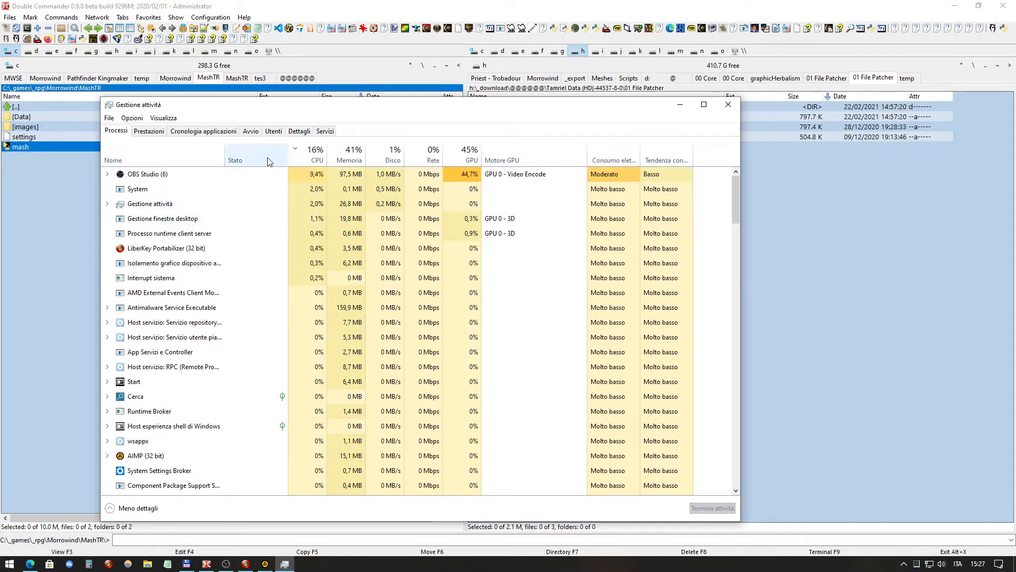
pyautogui.scroll(-13, 162, 185)
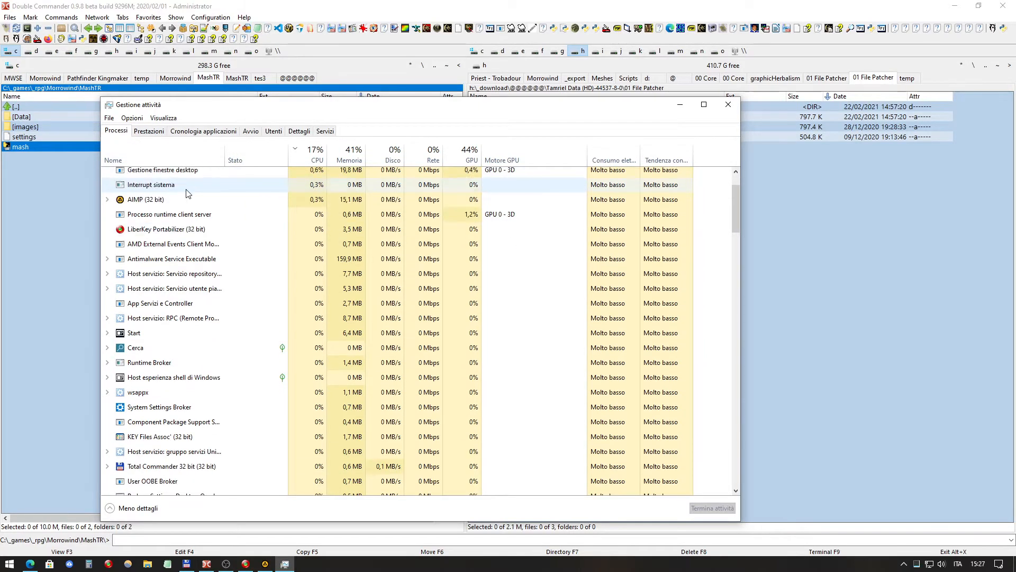
pyautogui.scroll(-2, 187, 189)
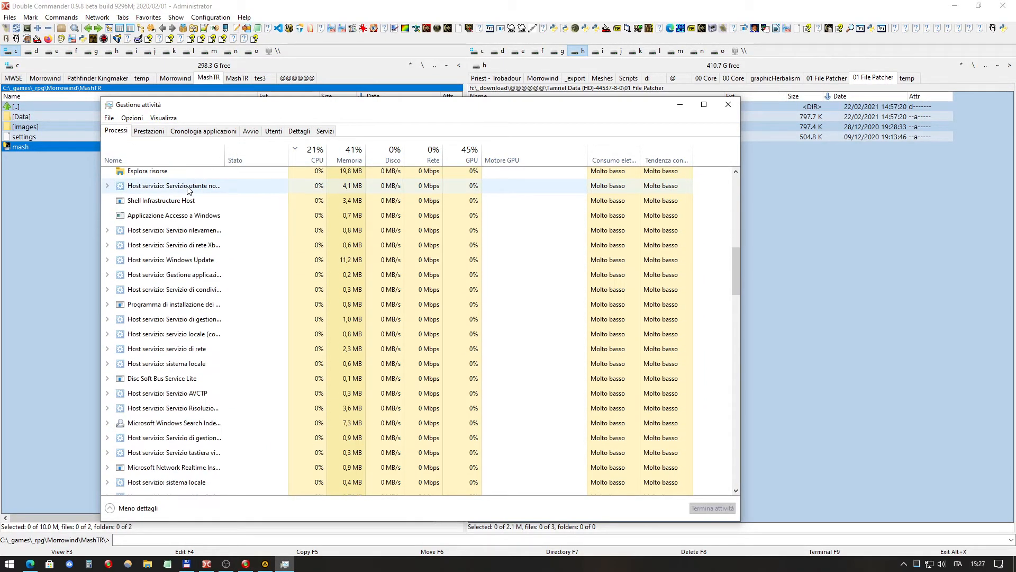
pyautogui.scroll(1, 165, 156)
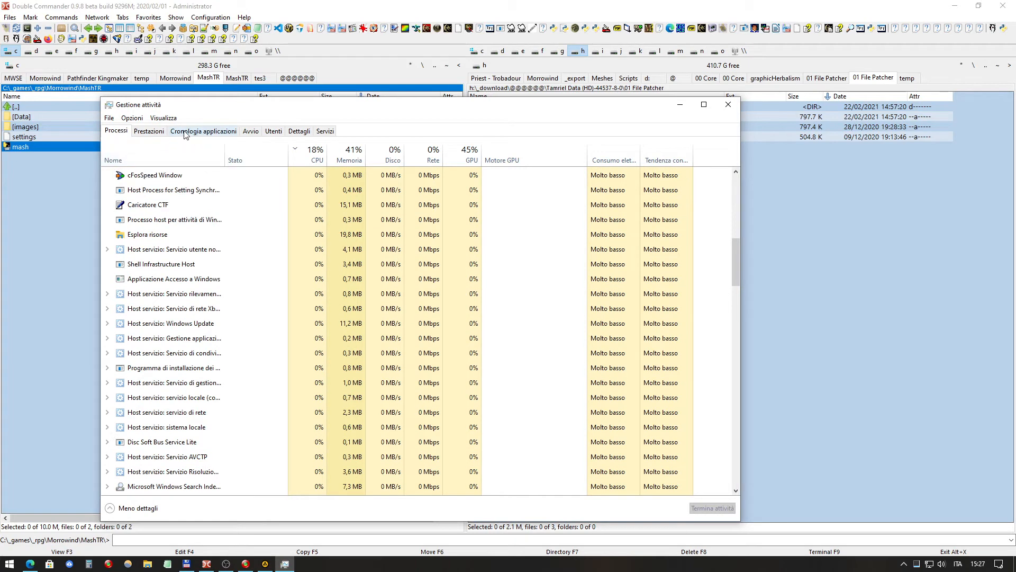
# Step: Expand the signed-in account's processes in Task Manager, look through them for mash, and close Task Manager
pyautogui.click(271, 132)
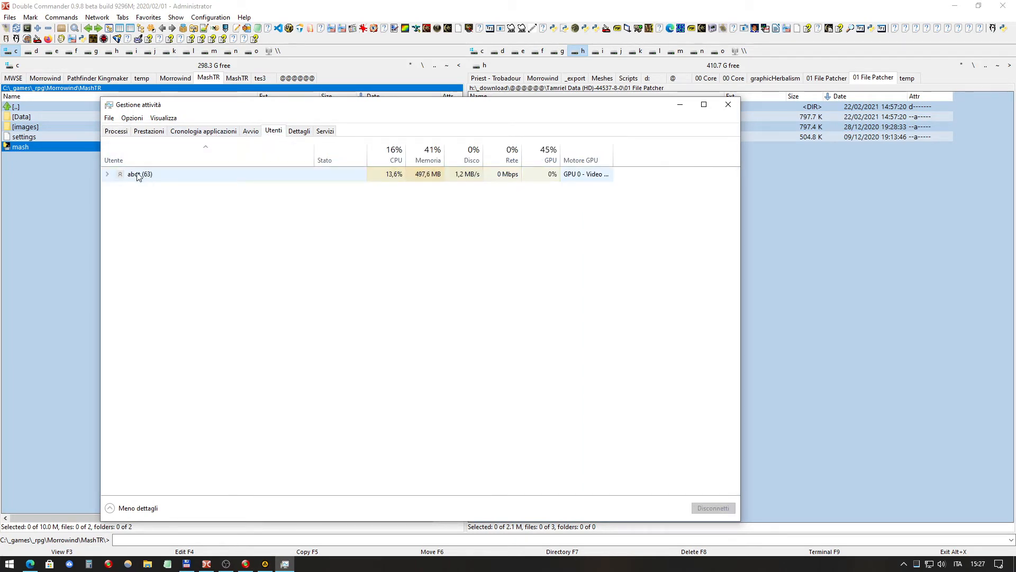
pyautogui.click(109, 175)
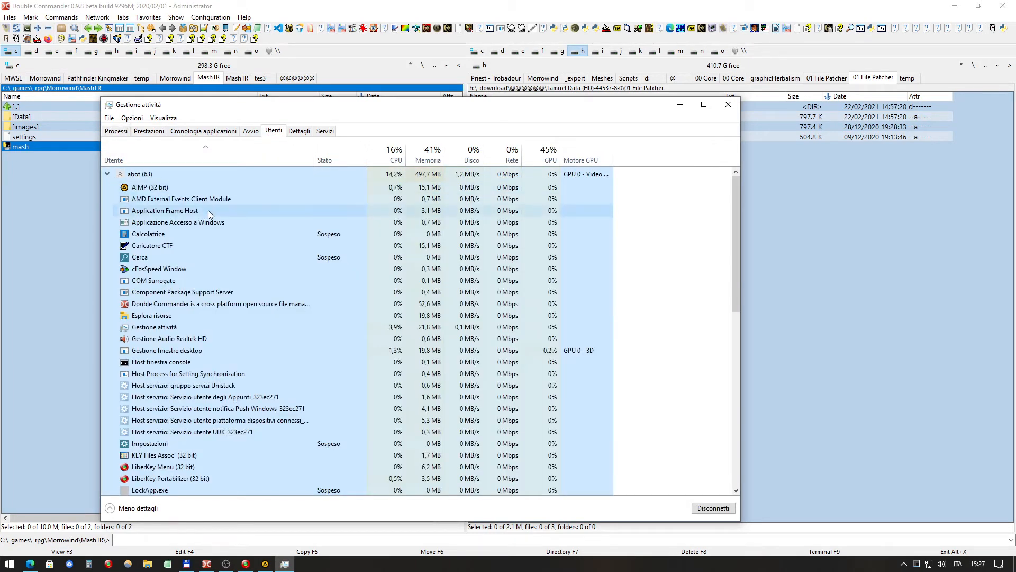
pyautogui.scroll(-3, 295, 249)
pyautogui.scroll(-3, 295, 250)
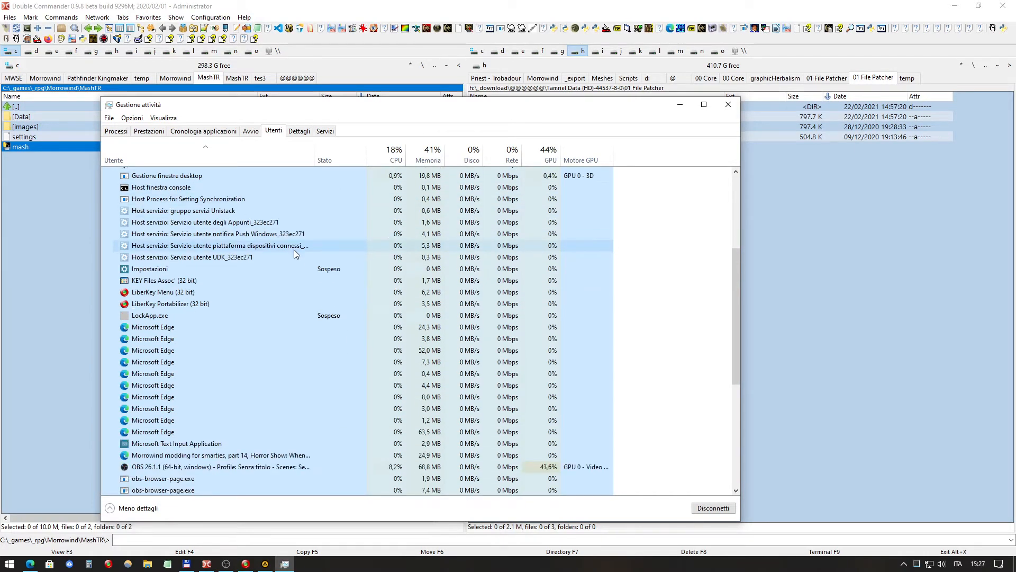
pyautogui.scroll(-1, 294, 253)
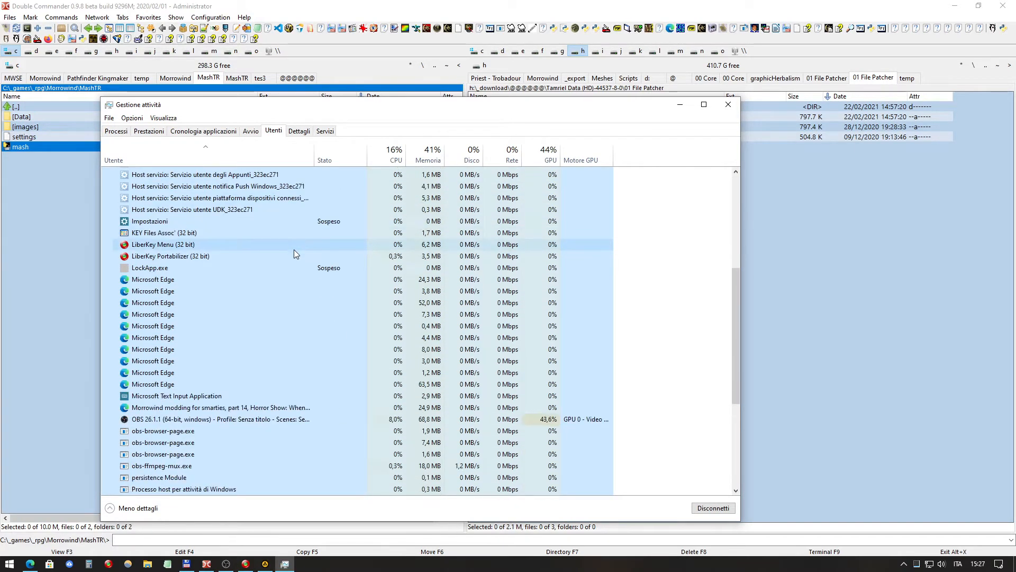
pyautogui.scroll(-1, 293, 253)
pyautogui.scroll(-6, 293, 253)
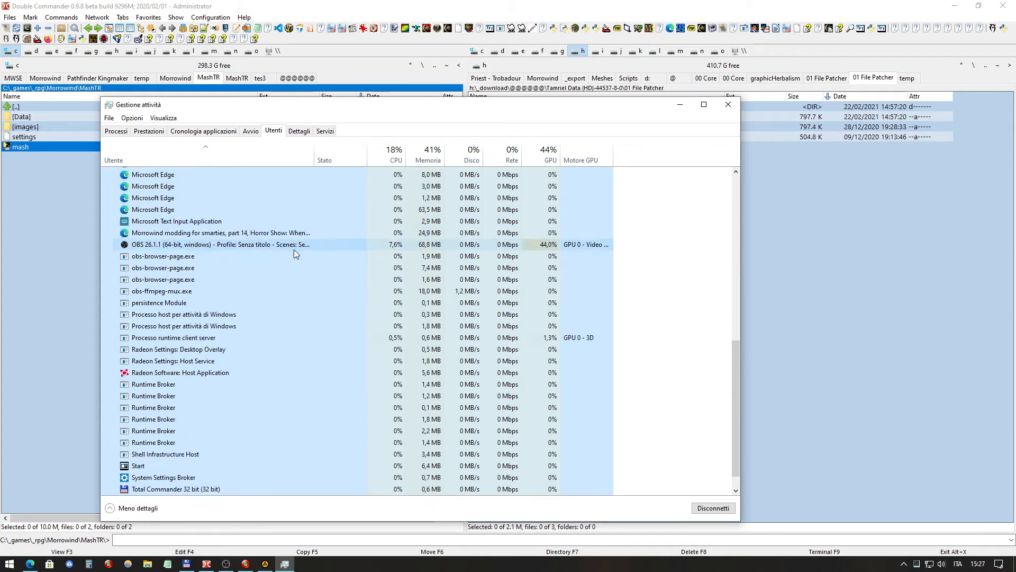
pyautogui.scroll(9, 293, 248)
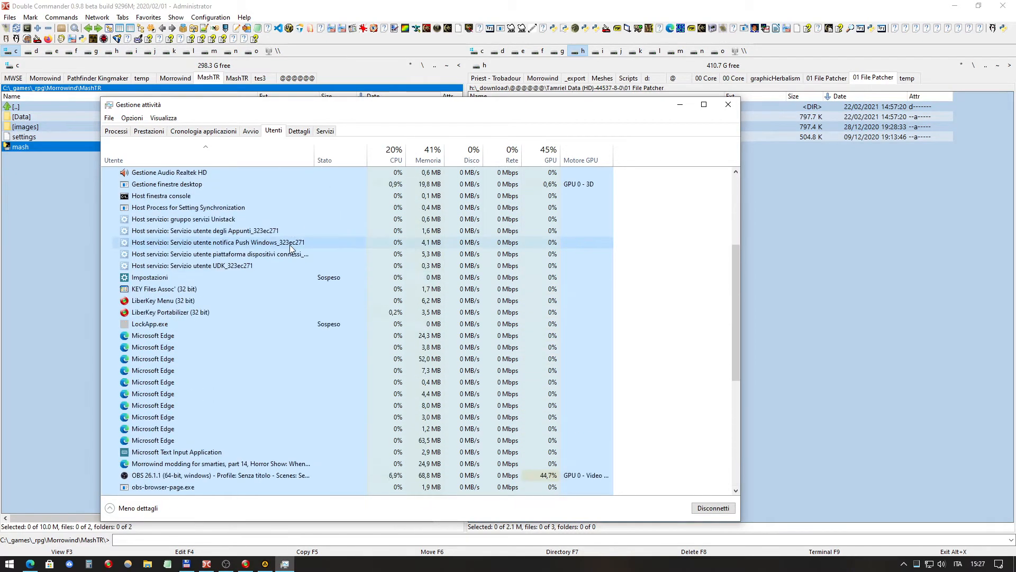
pyautogui.scroll(3, 290, 248)
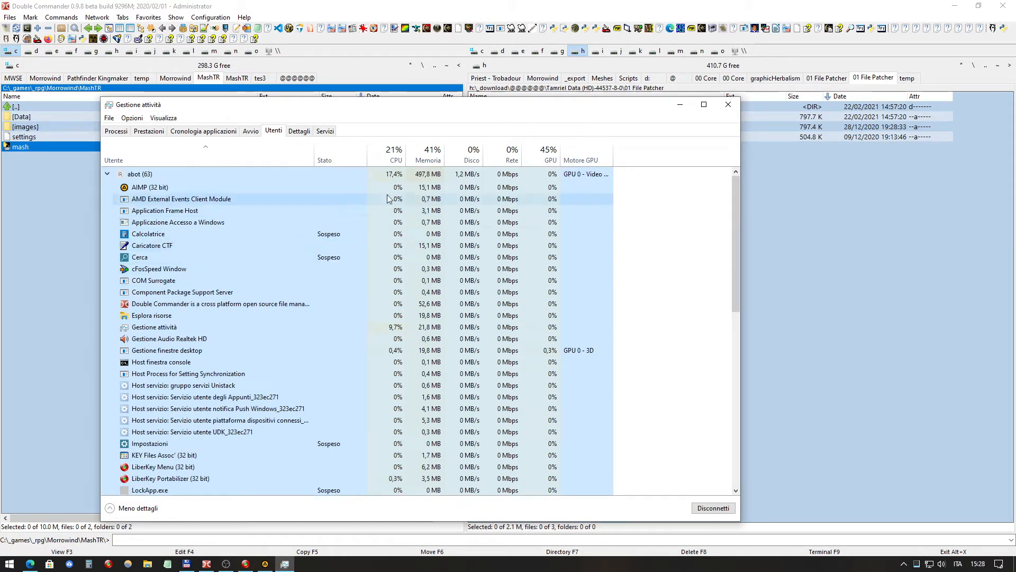
pyautogui.click(731, 105)
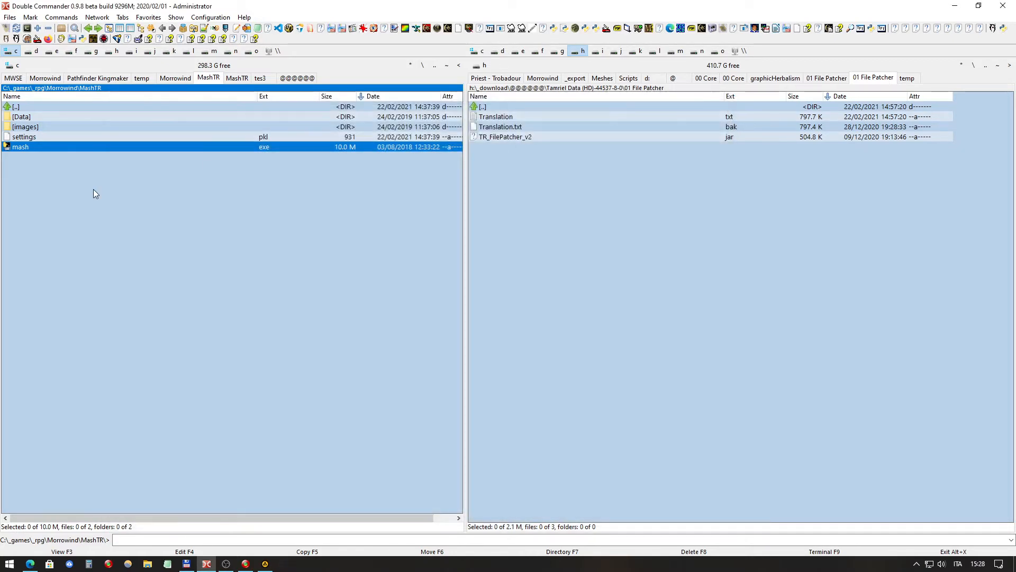
# Step: Try again to launch mash.exe from the MashTR folder
pyautogui.doubleClick(22, 146)
pyautogui.click(40, 107)
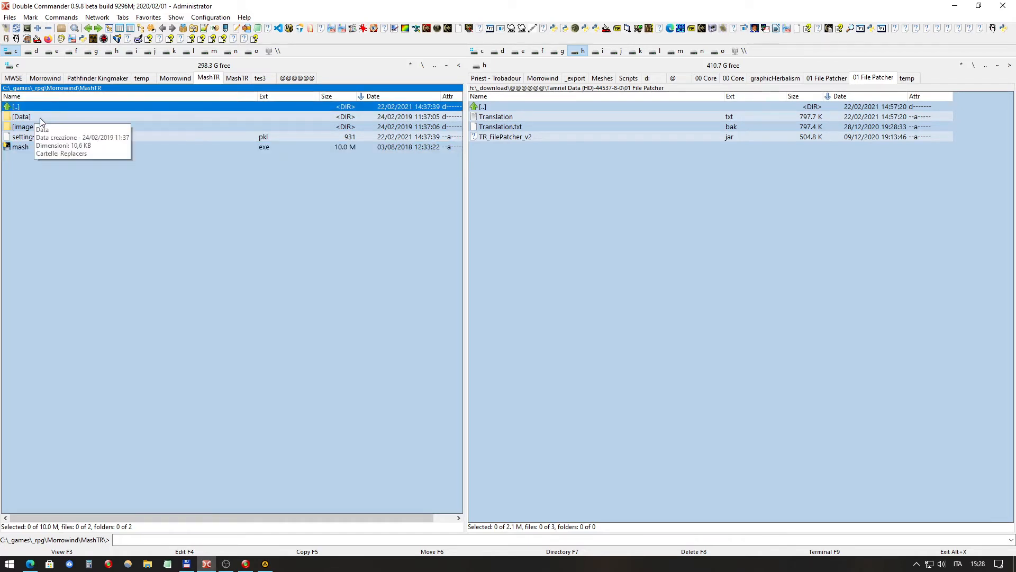
pyautogui.click(53, 146)
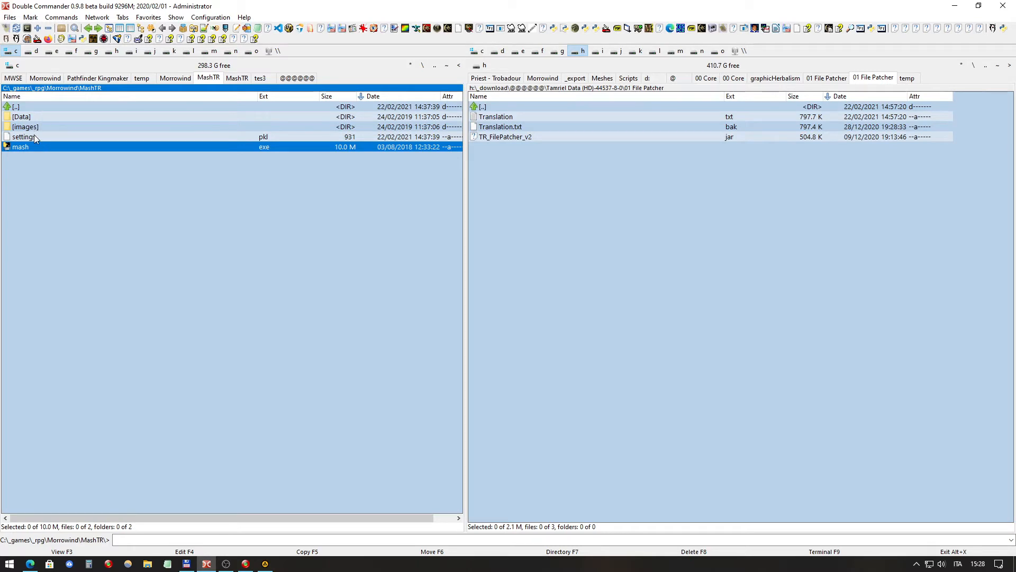
# Step: Re-enter the MashTR folder, examine its Data and Replacers subfolders, and return to MashTR
pyautogui.doubleClick(46, 107)
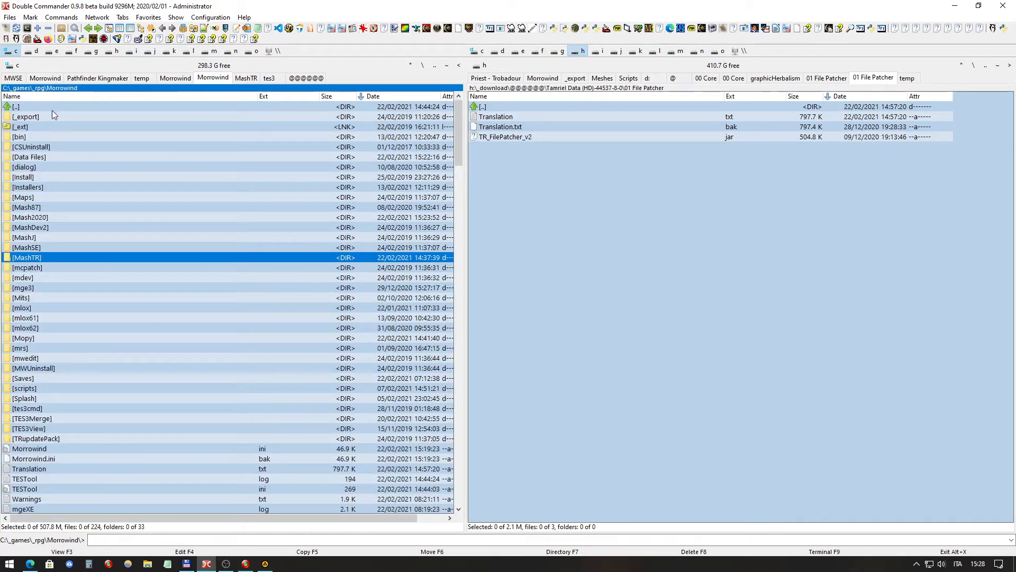
pyautogui.doubleClick(38, 257)
pyautogui.doubleClick(52, 119)
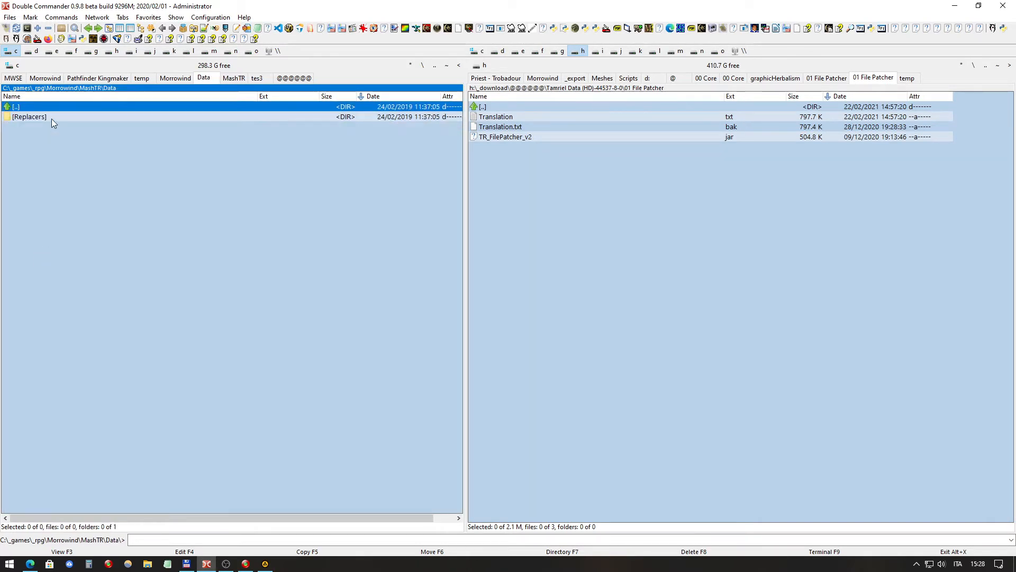
pyautogui.click(55, 113)
pyautogui.doubleClick(57, 104)
pyautogui.doubleClick(48, 119)
pyautogui.doubleClick(48, 119)
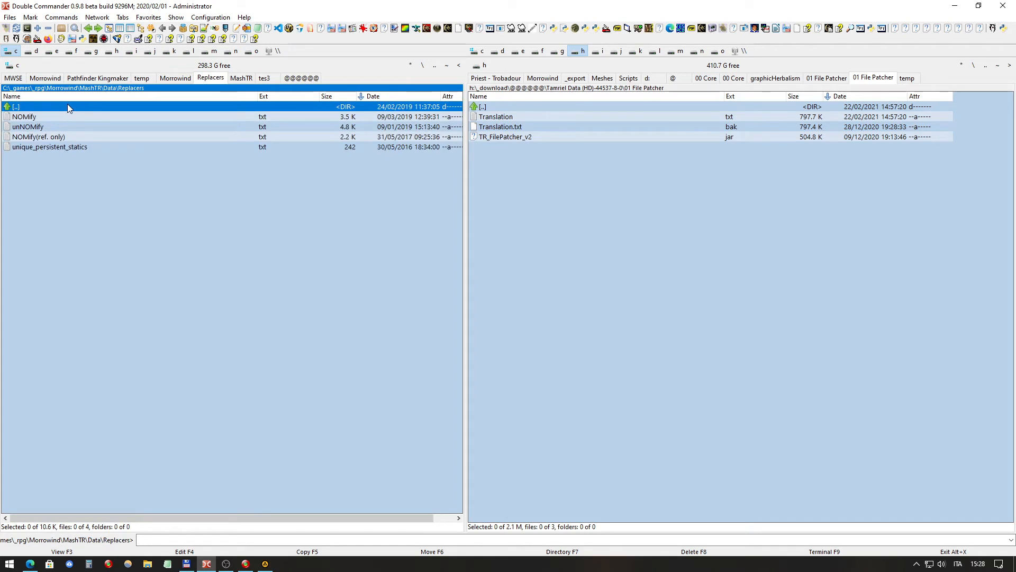
pyautogui.doubleClick(67, 104)
pyautogui.doubleClick(68, 104)
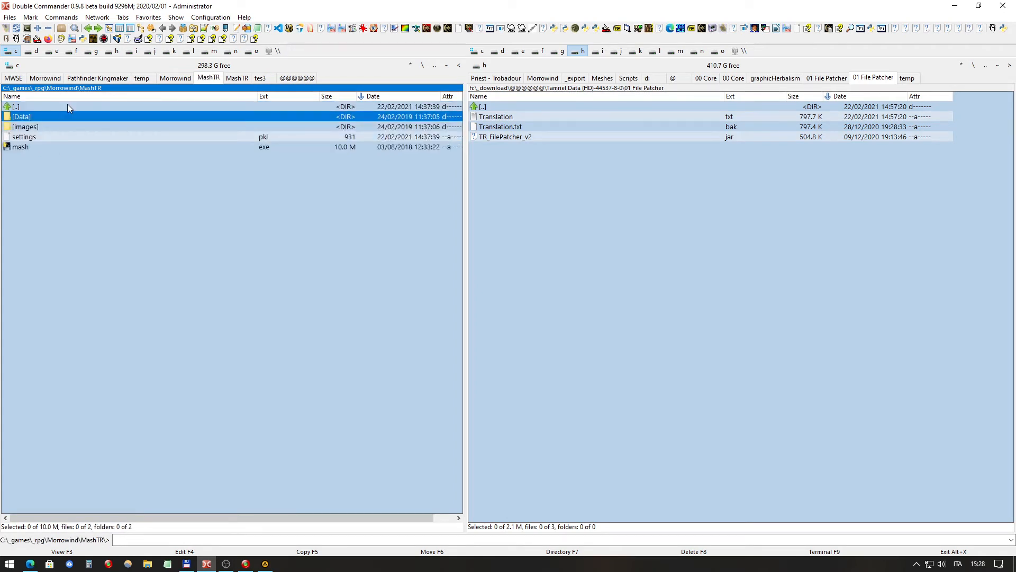
# Step: Open Morrowind's Mopy folder in the file pane opposite the MashTR folder
pyautogui.click(491, 108)
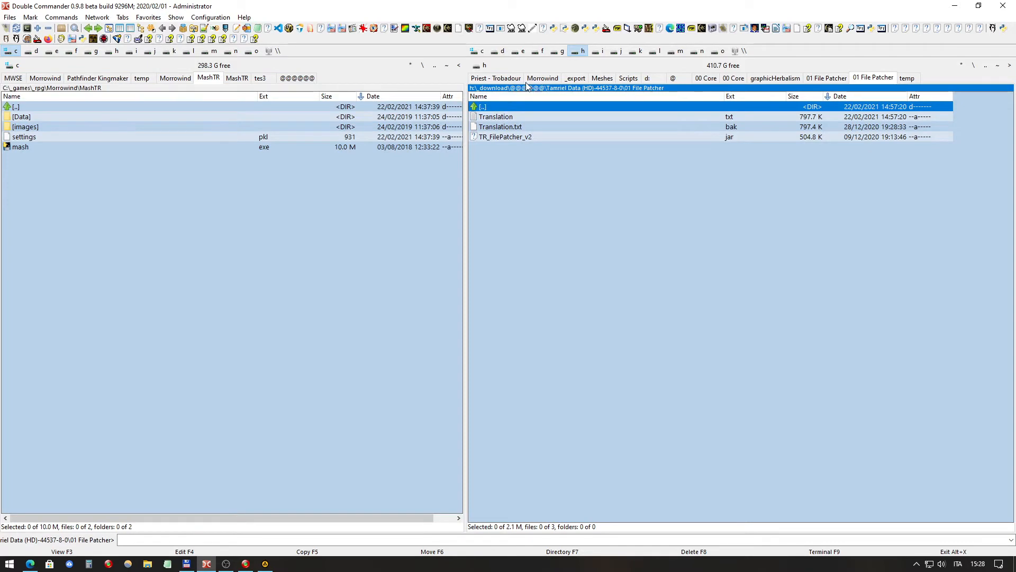
pyautogui.doubleClick(494, 109)
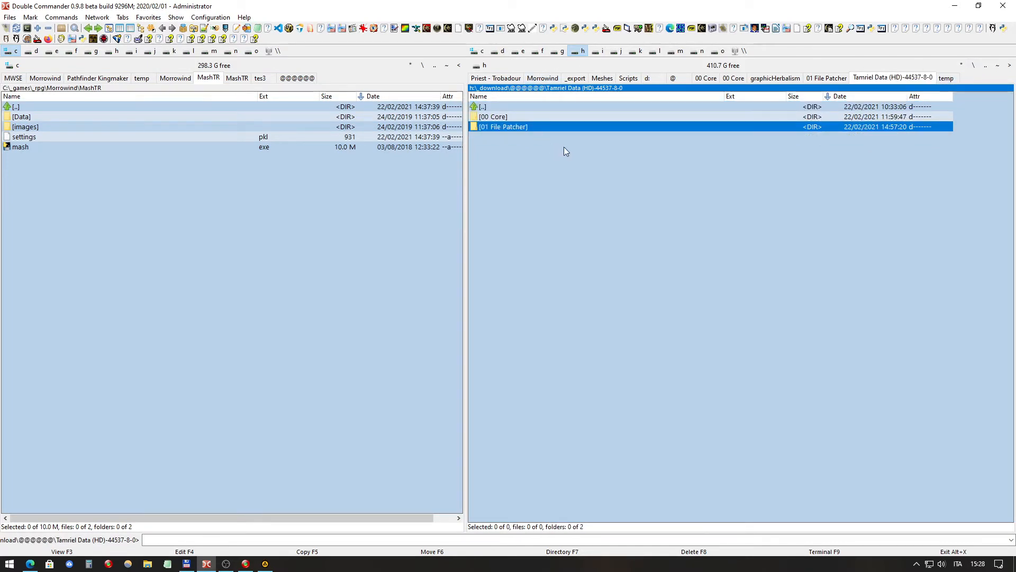
pyautogui.click(576, 77)
pyautogui.click(576, 176)
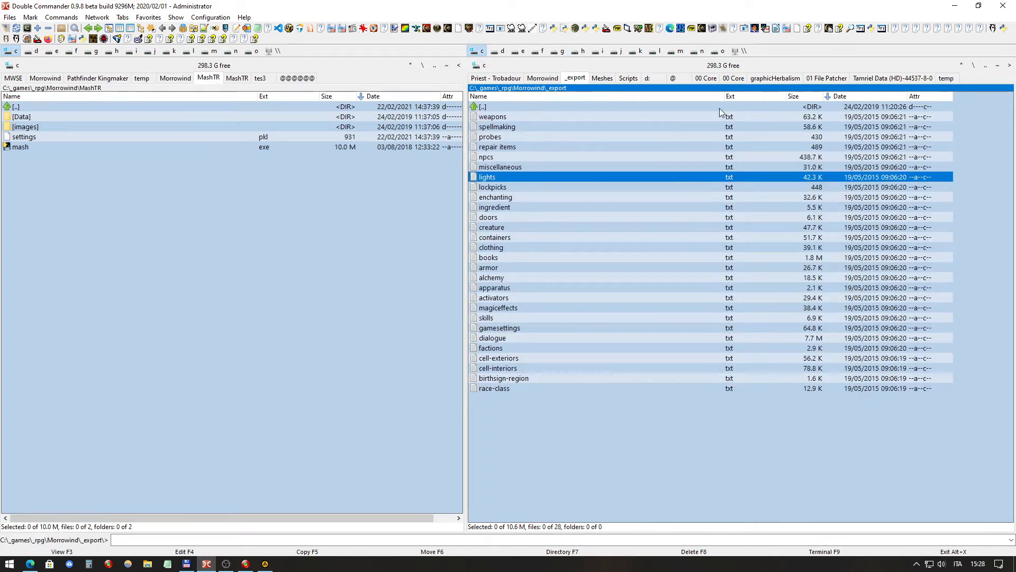
pyautogui.hotkey('ctrl', 'd')
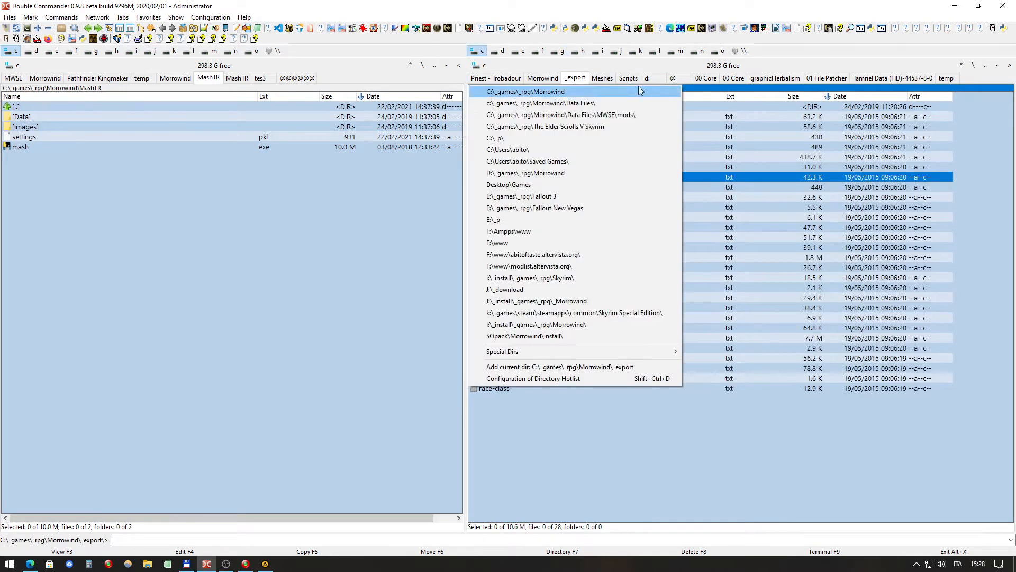
pyautogui.click(595, 94)
pyautogui.click(514, 197)
pyautogui.click(505, 339)
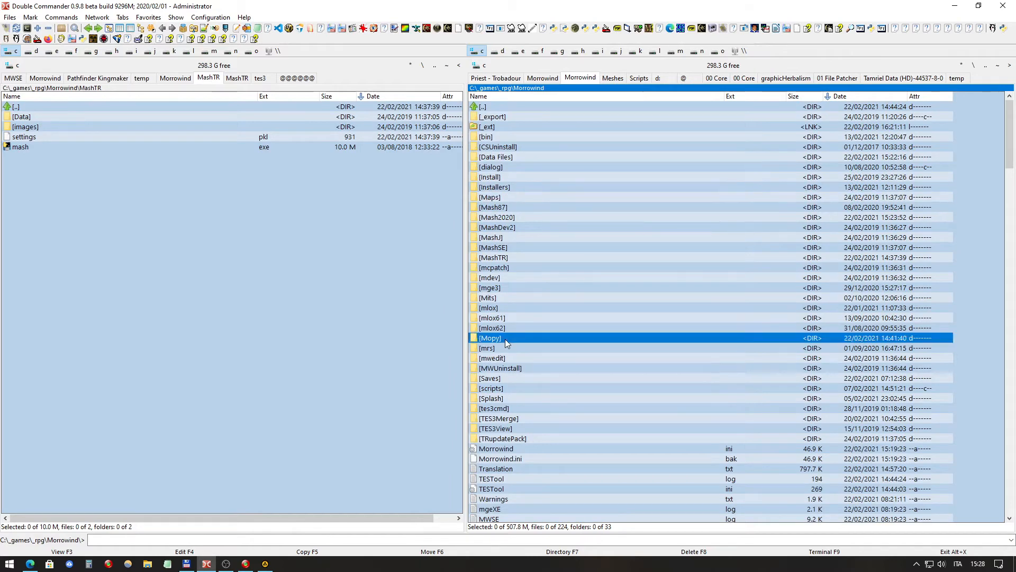
pyautogui.doubleClick(505, 339)
# Step: Copy all Mopy subfolders, from _lib through locale, into the MashTR folder, overwriting all existing files
pyautogui.click(509, 116)
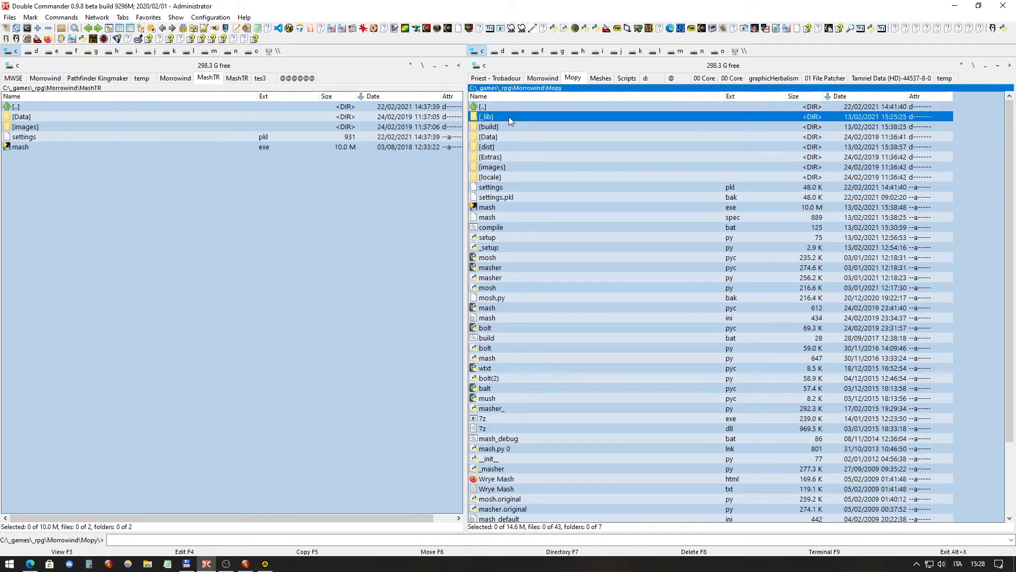
pyautogui.keyDown('shift'); pyautogui.click(494, 178); pyautogui.keyUp('shift')
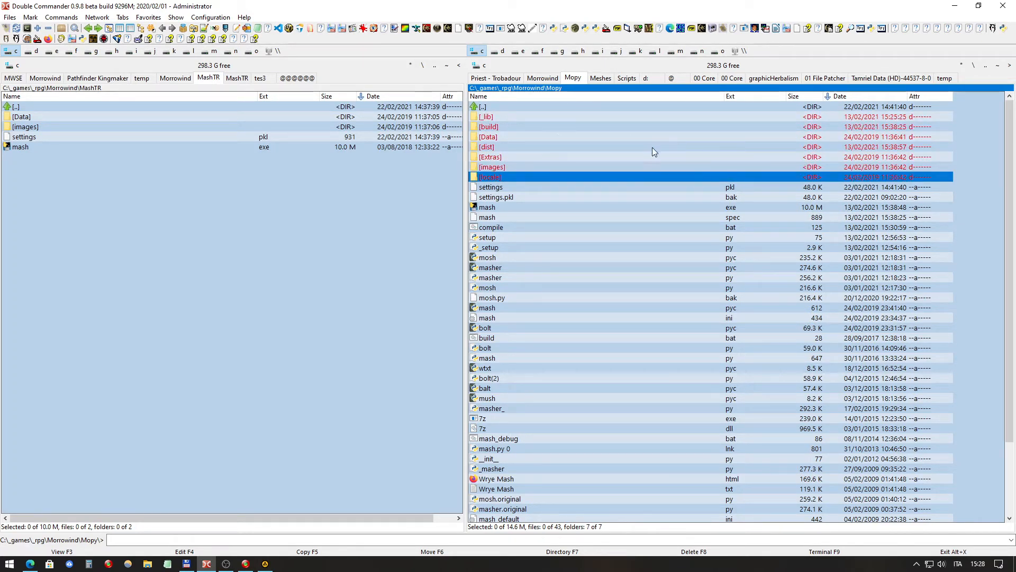
pyautogui.press('F5')
pyautogui.click(642, 305)
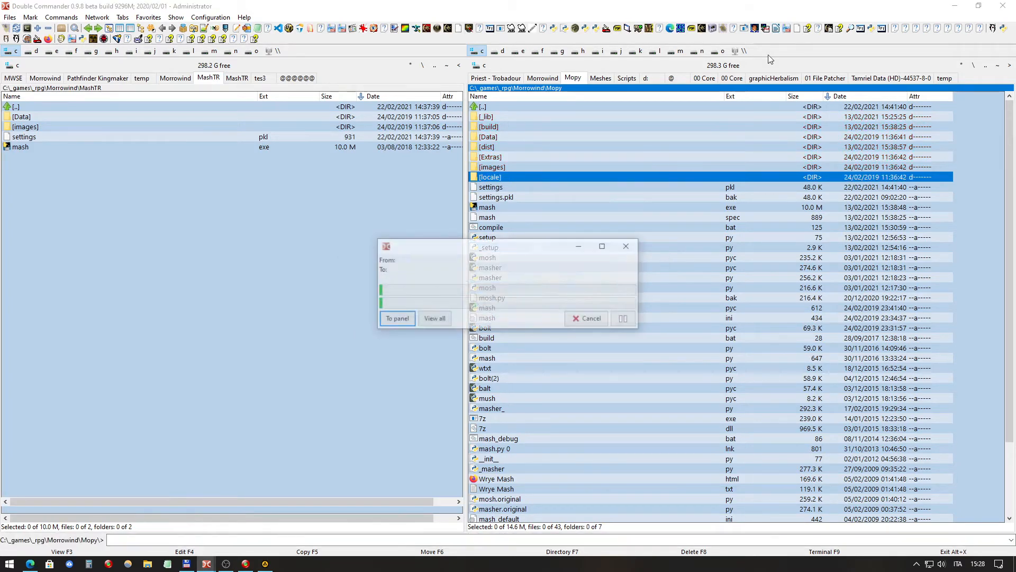
pyautogui.click(508, 291)
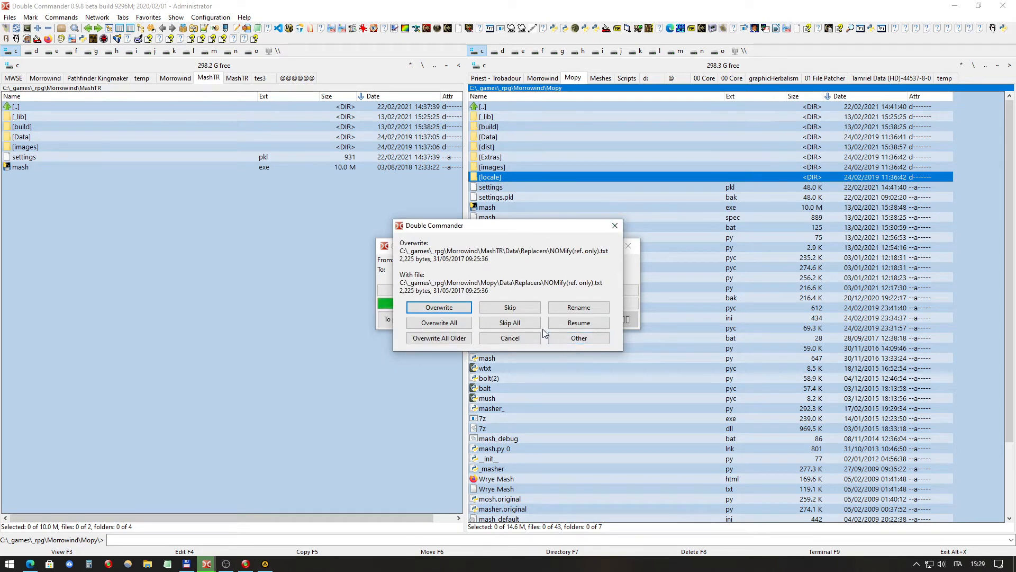
pyautogui.click(461, 326)
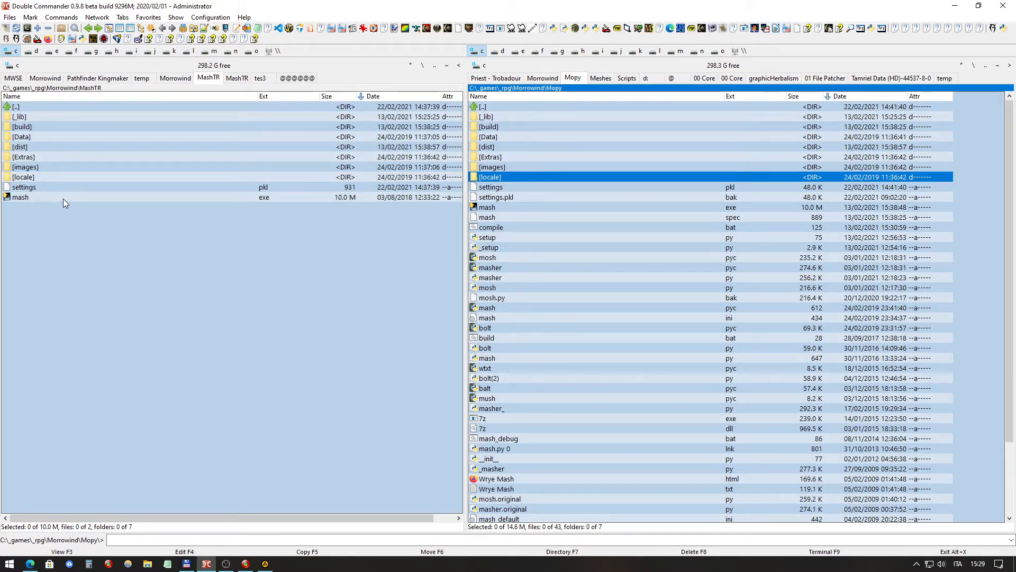
# Step: Try to launch mash.exe in MashTR with the copied folders in place, and select the settings.pkl file
pyautogui.doubleClick(62, 199)
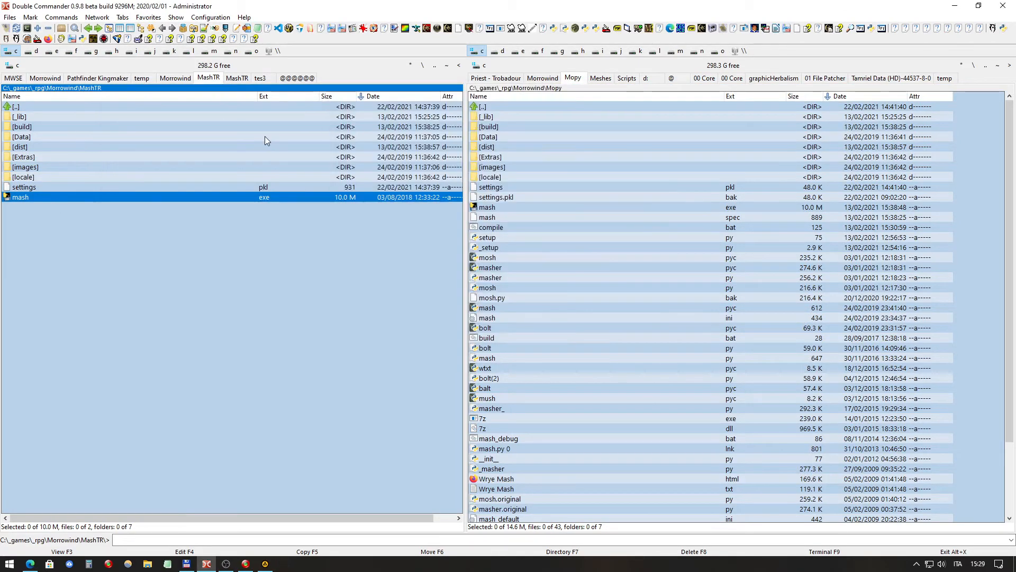
pyautogui.click(256, 167)
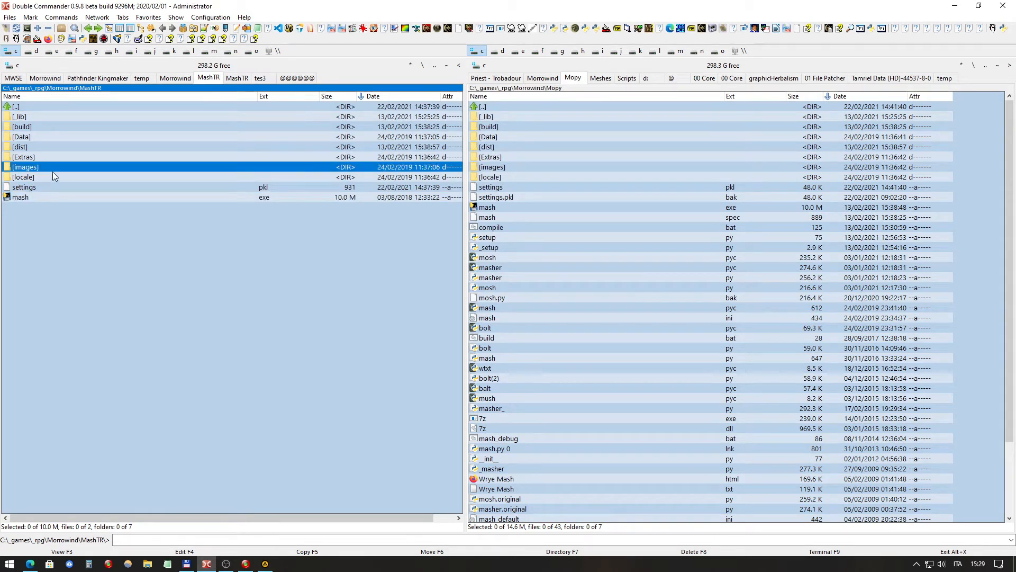
pyautogui.press('Up')
pyautogui.click(47, 187)
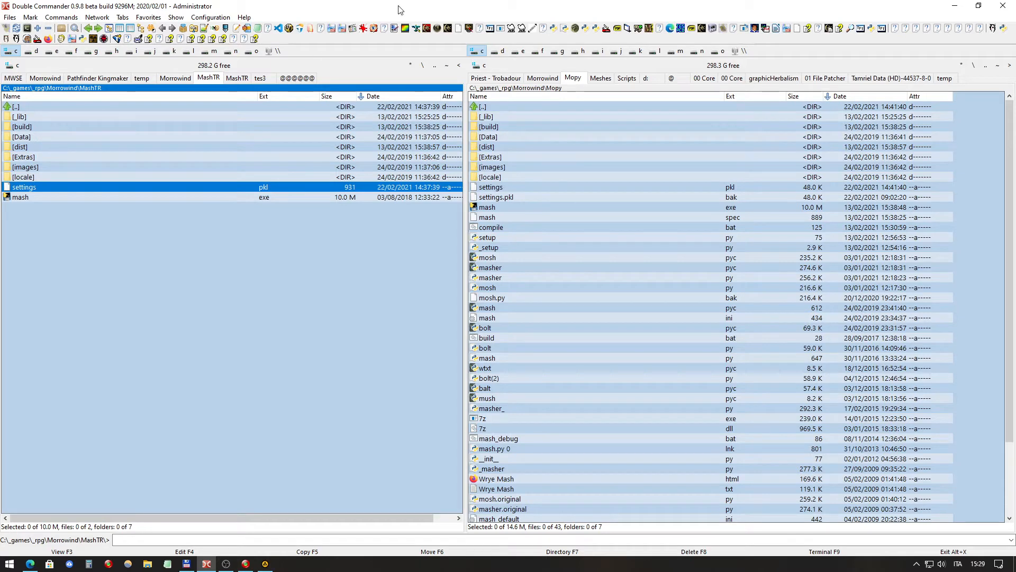
pyautogui.click(554, 30)
# Step: Go up to the Morrowind folder, enter Data Files, and open its Translation.txt in Notepad++
pyautogui.doubleClick(52, 105)
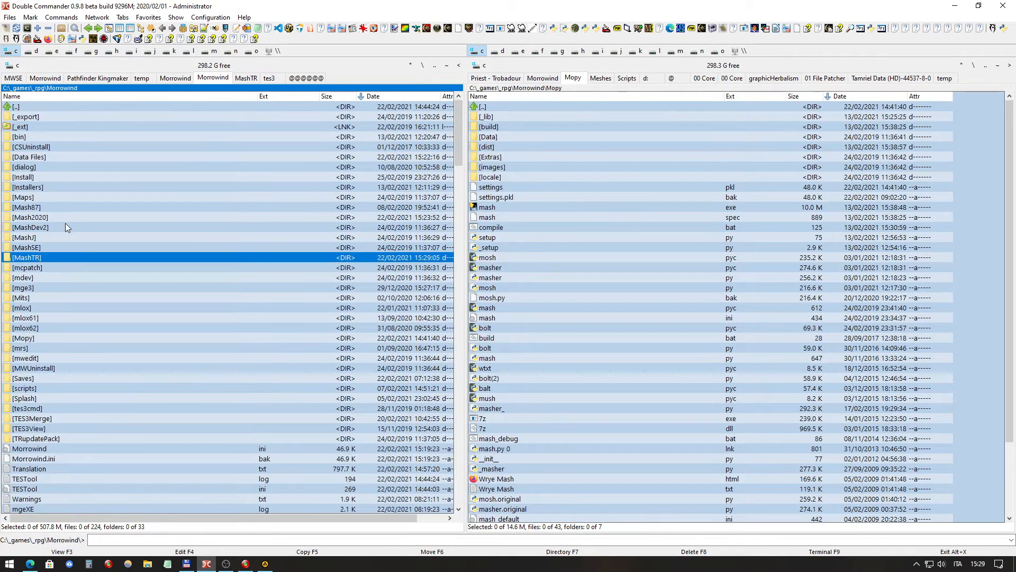
pyautogui.click(65, 225)
pyautogui.doubleClick(55, 158)
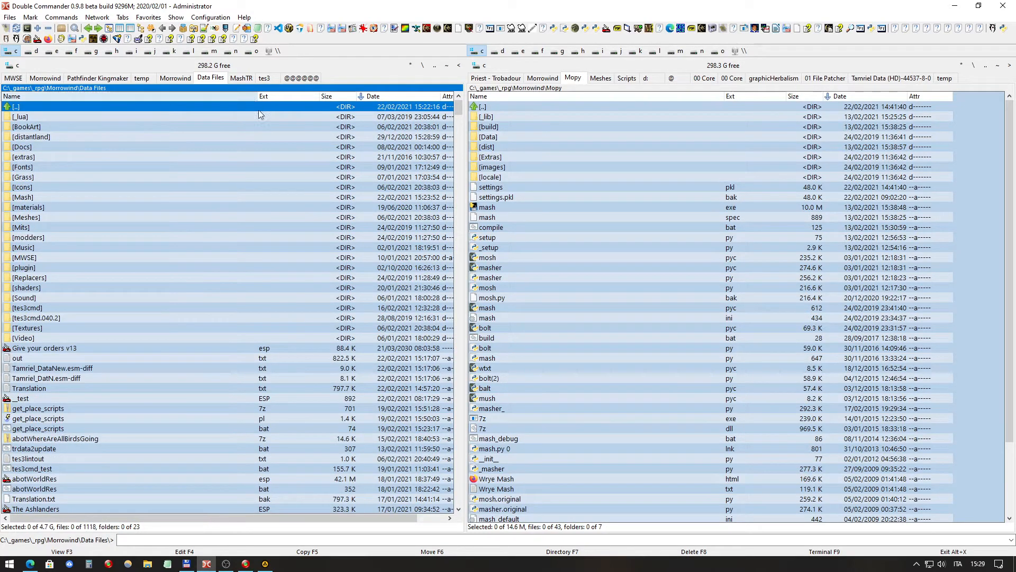
pyautogui.click(76, 349)
pyautogui.click(85, 391)
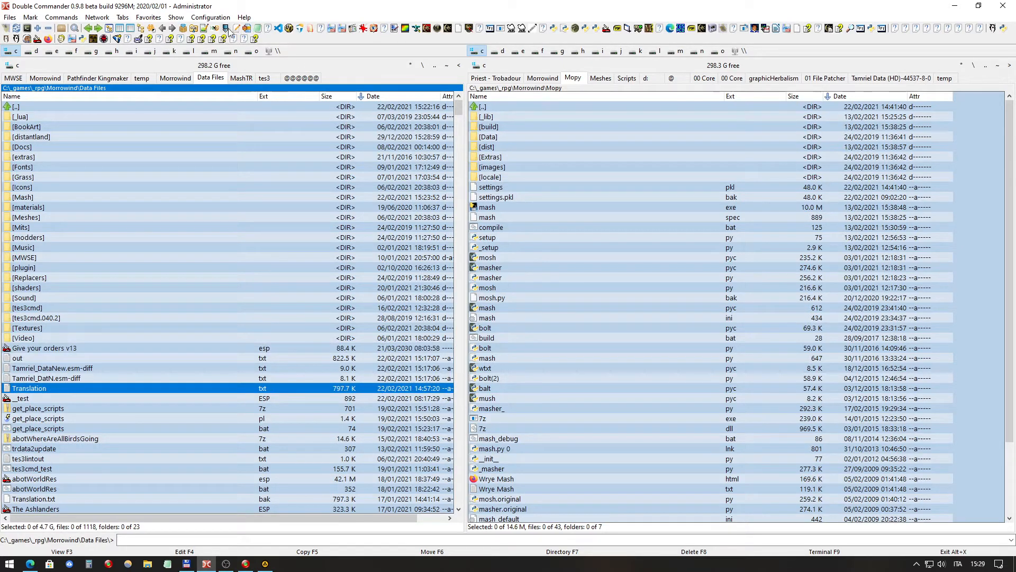
pyautogui.click(203, 30)
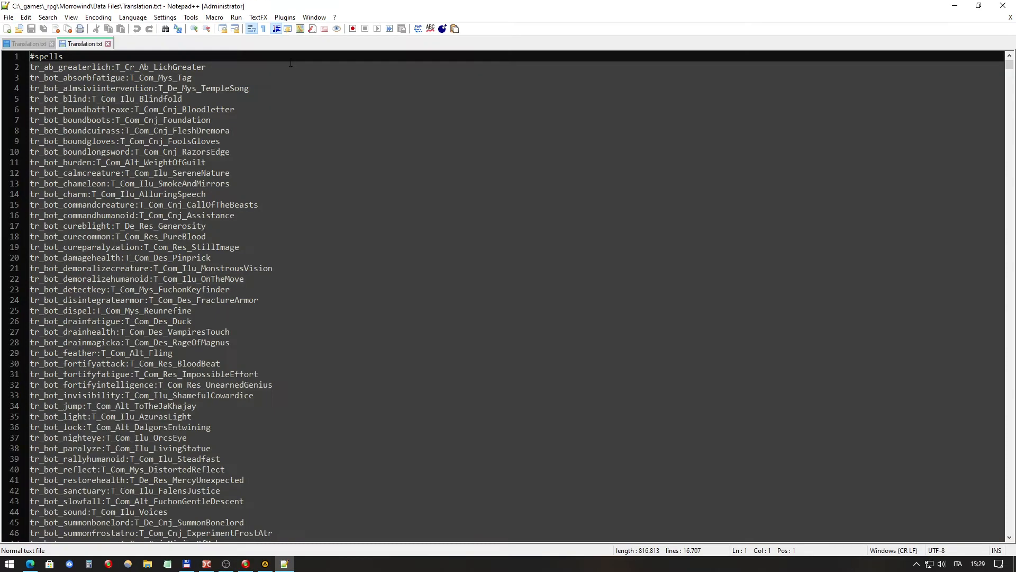
# Step: Add an empty line at the end of the Data Files copy of Translation.txt, save it, and close the editor
pyautogui.click(264, 132)
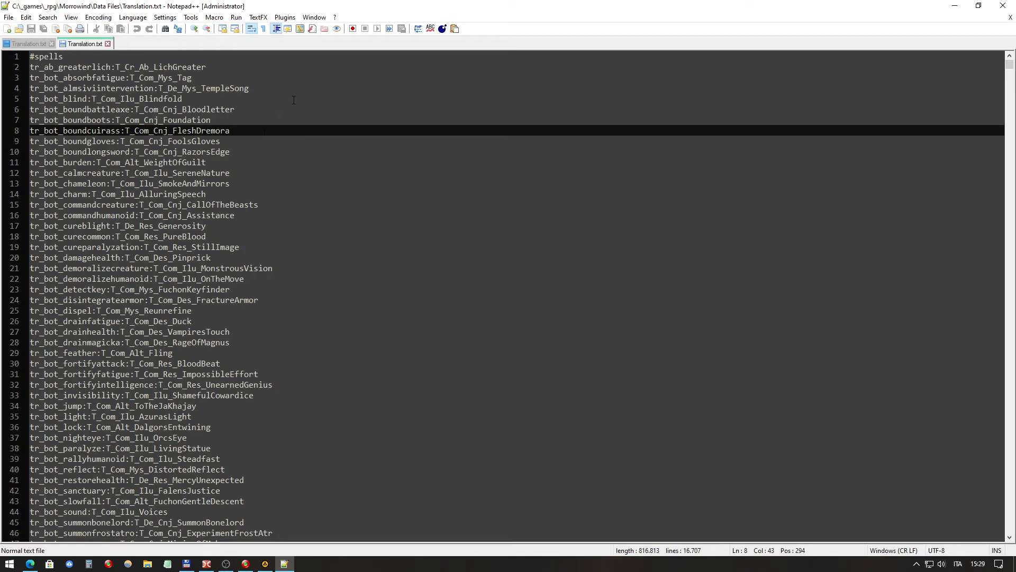
pyautogui.hotkey('ctrl', 'End')
pyautogui.press('Return')
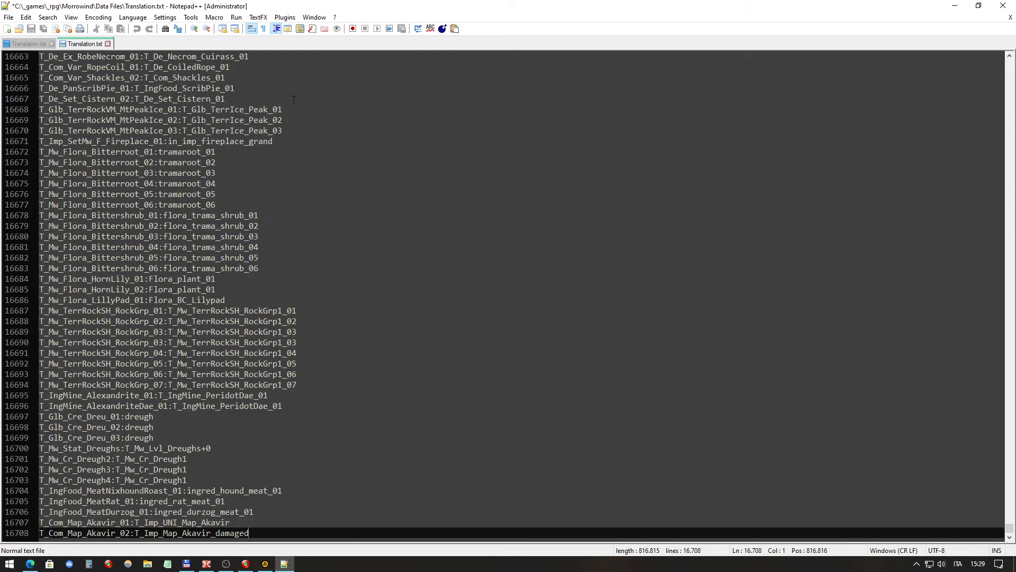
pyautogui.hotkey('ctrl', 's')
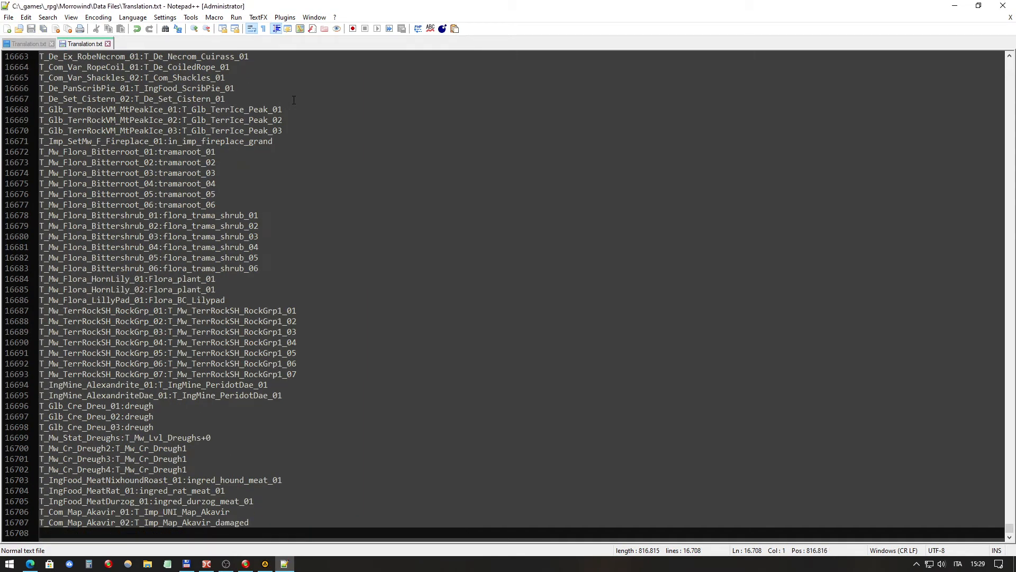
pyautogui.hotkey('ctrl', 'a')
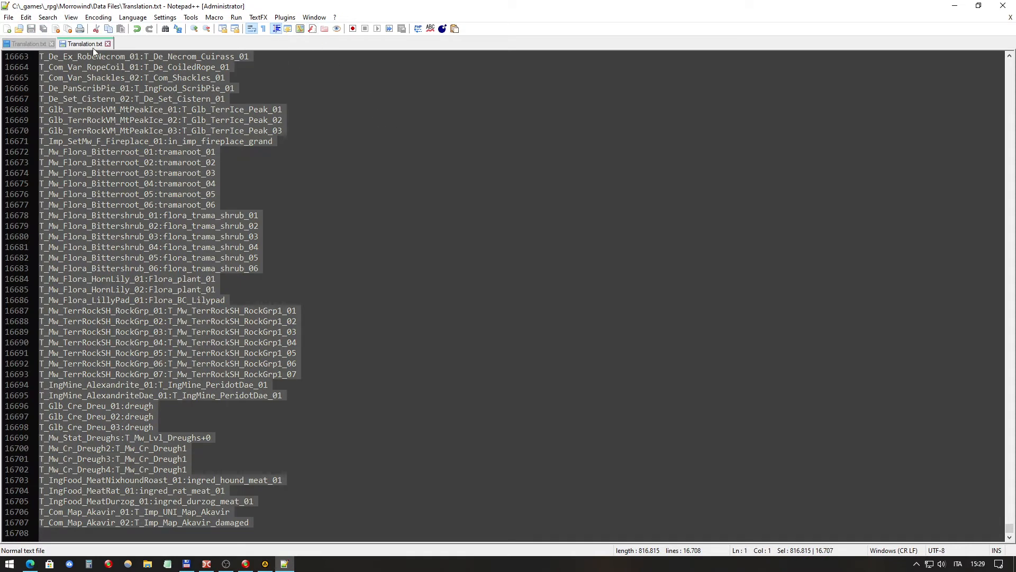
pyautogui.click(1004, 6)
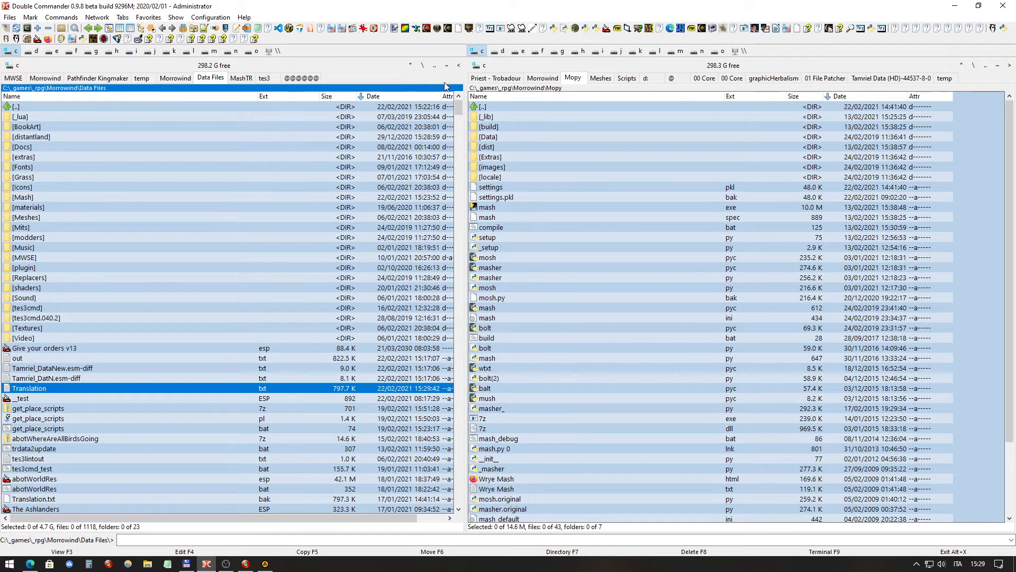
# Step: Return to the main Morrowind folder and open its own Translation.txt in Notepad++
pyautogui.click(435, 66)
pyautogui.scroll(-5, 208, 327)
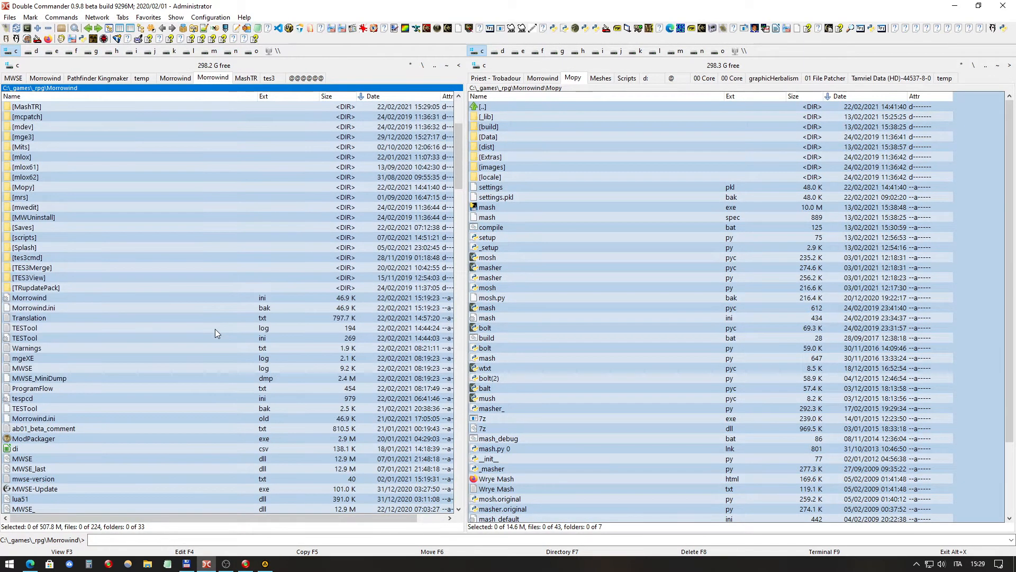
pyautogui.click(60, 320)
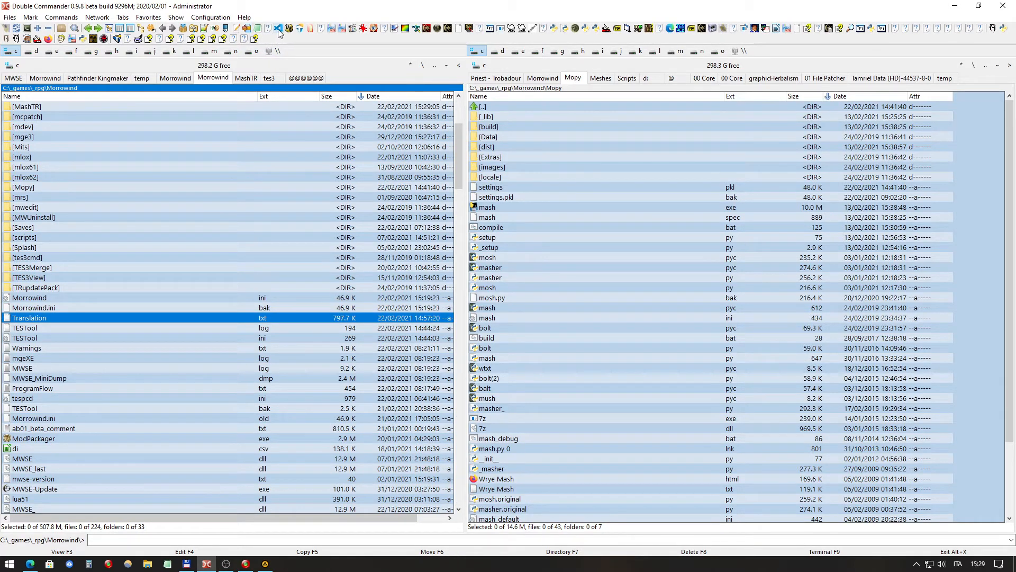
pyautogui.click(206, 30)
pyautogui.click(172, 257)
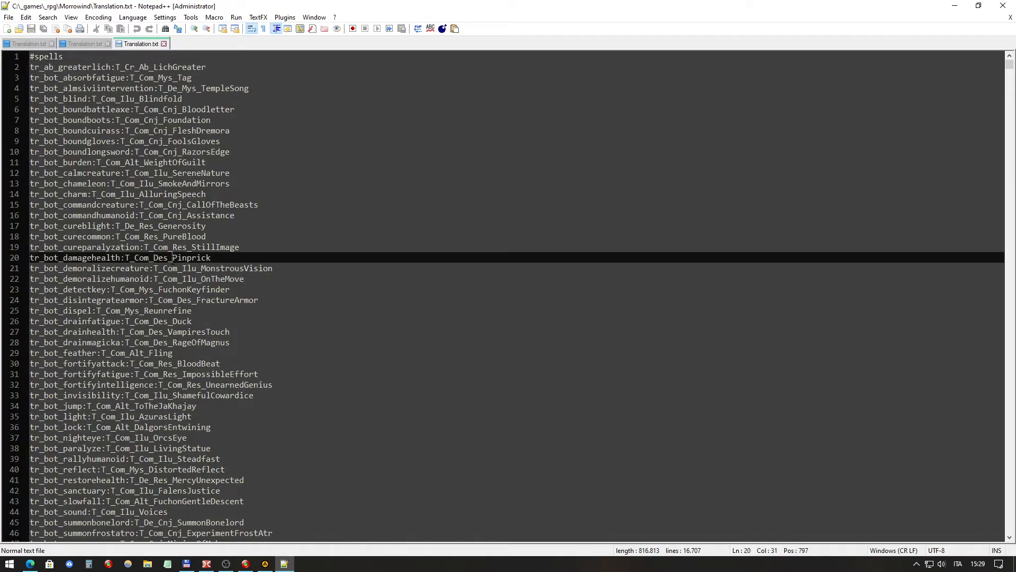
# Step: Append an empty line to the main Morrowind folder's Translation.txt, save the file, and close the editor
pyautogui.hotkey('ctrl', 'End')
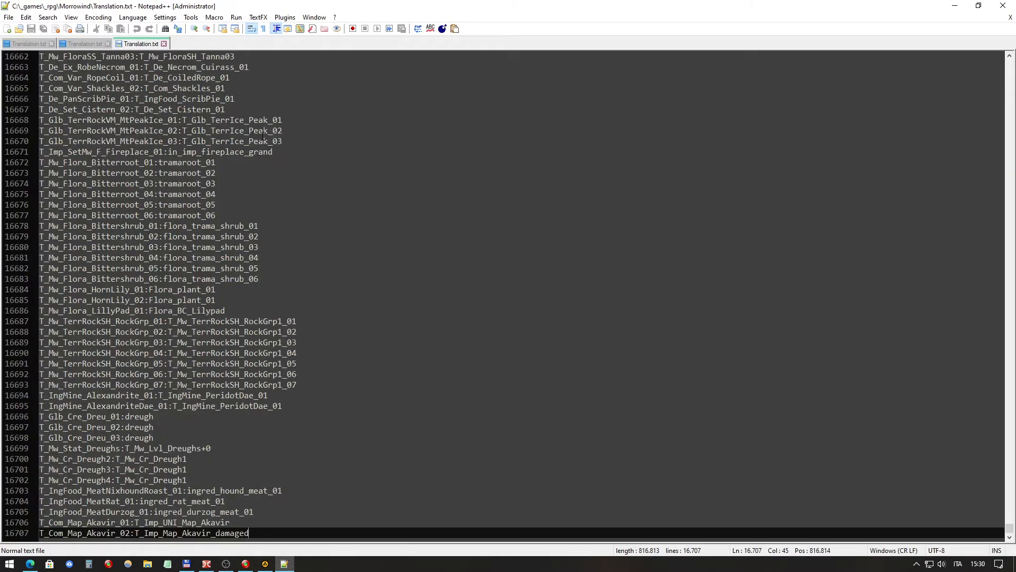
pyautogui.press('Return')
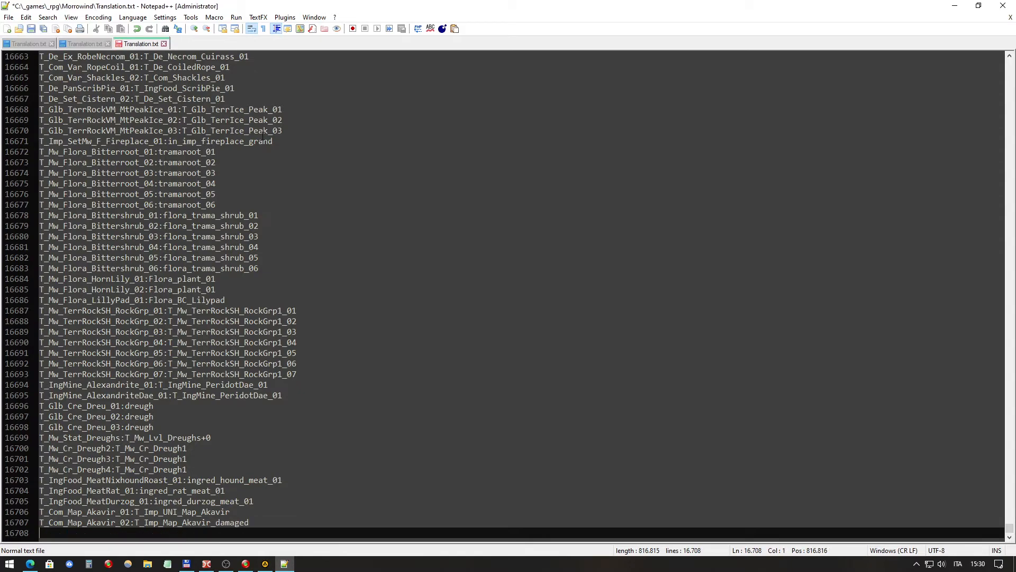
pyautogui.hotkey('ctrl', 's')
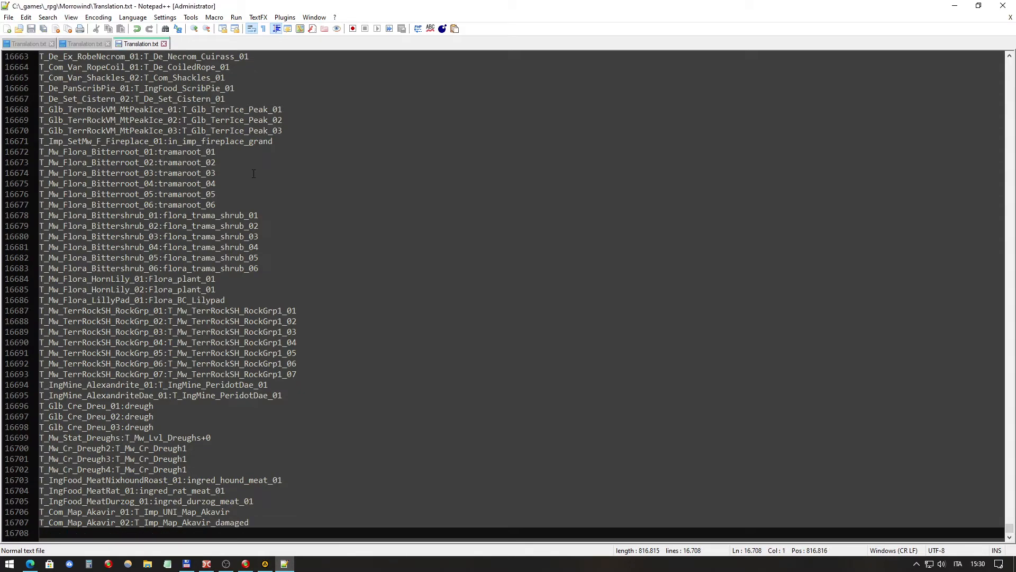
pyautogui.scroll(14, 358, 177)
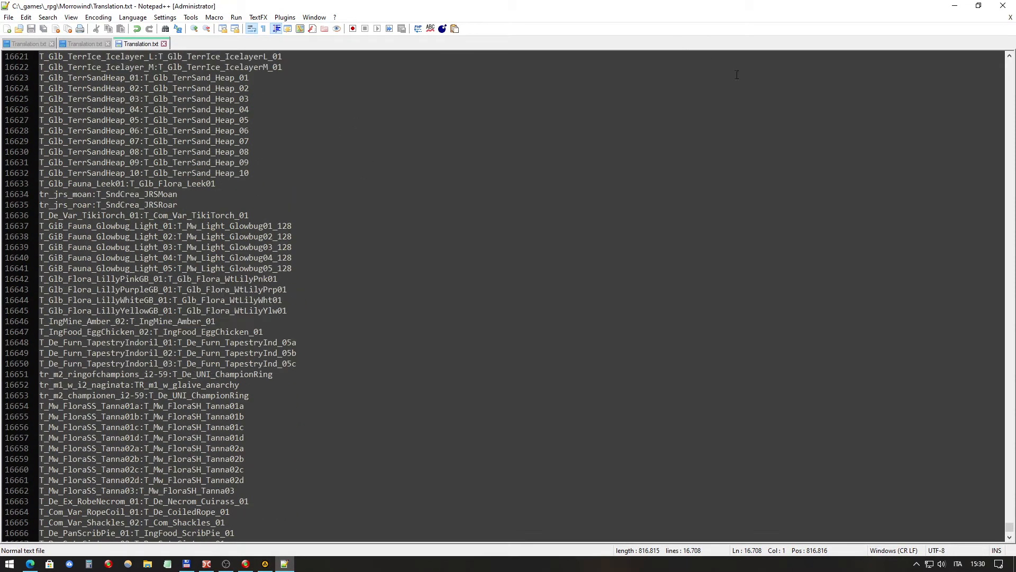
pyautogui.click(1002, 6)
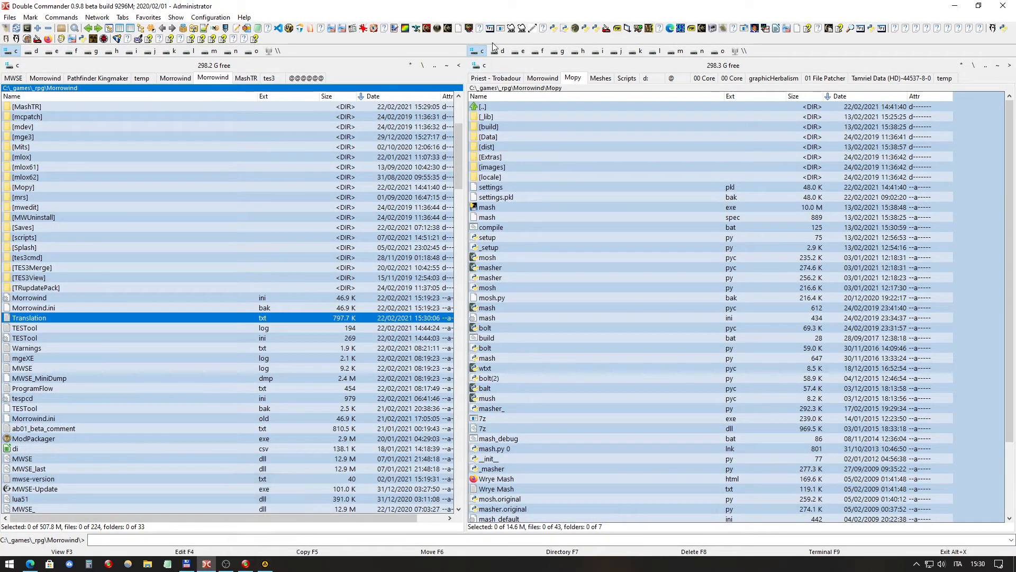
# Step: Try to launch the MashTR version of Wrye Mash from its shortcut and reselect Translation.txt
pyautogui.click(554, 29)
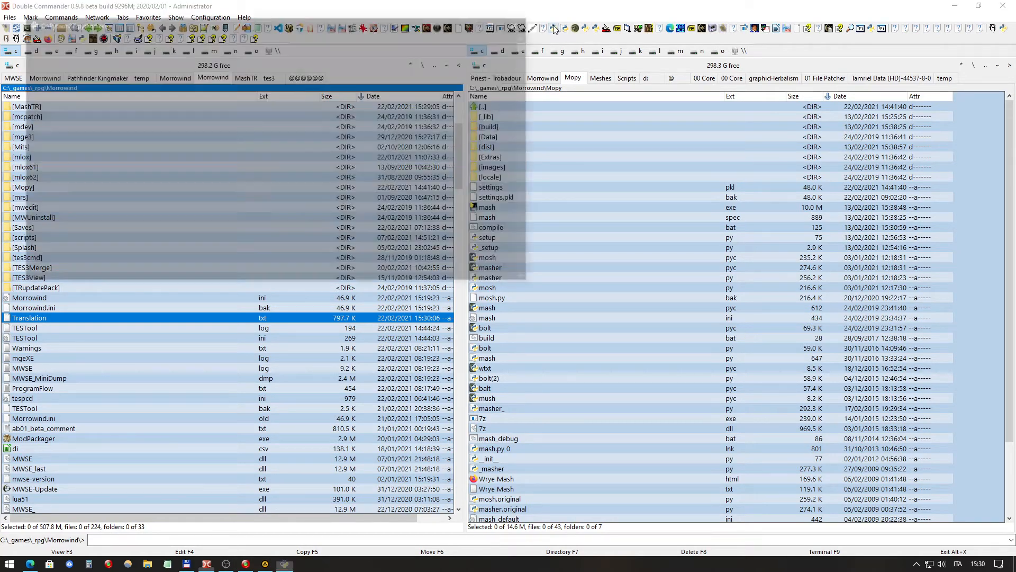
pyautogui.click(261, 208)
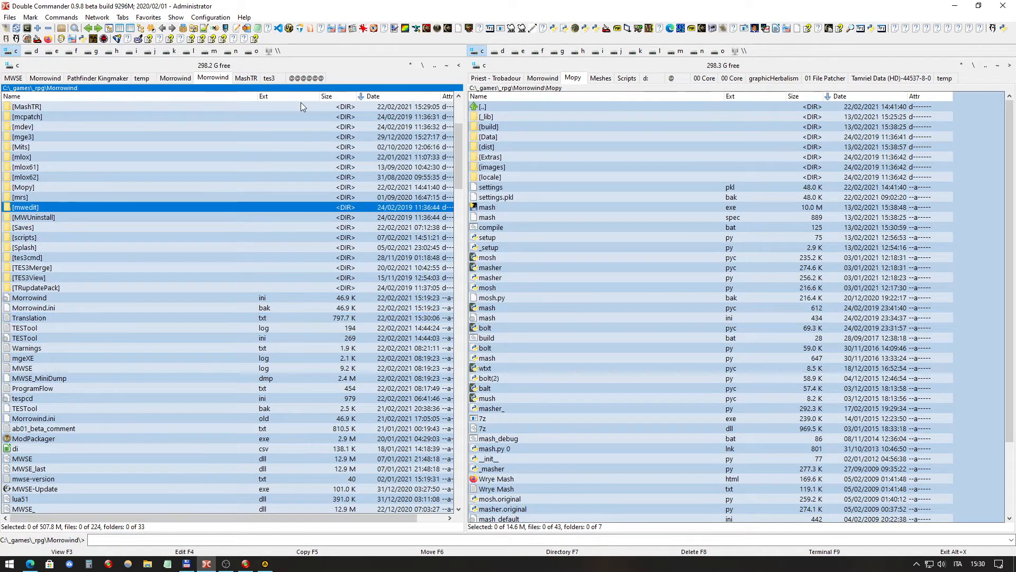
pyautogui.click(262, 318)
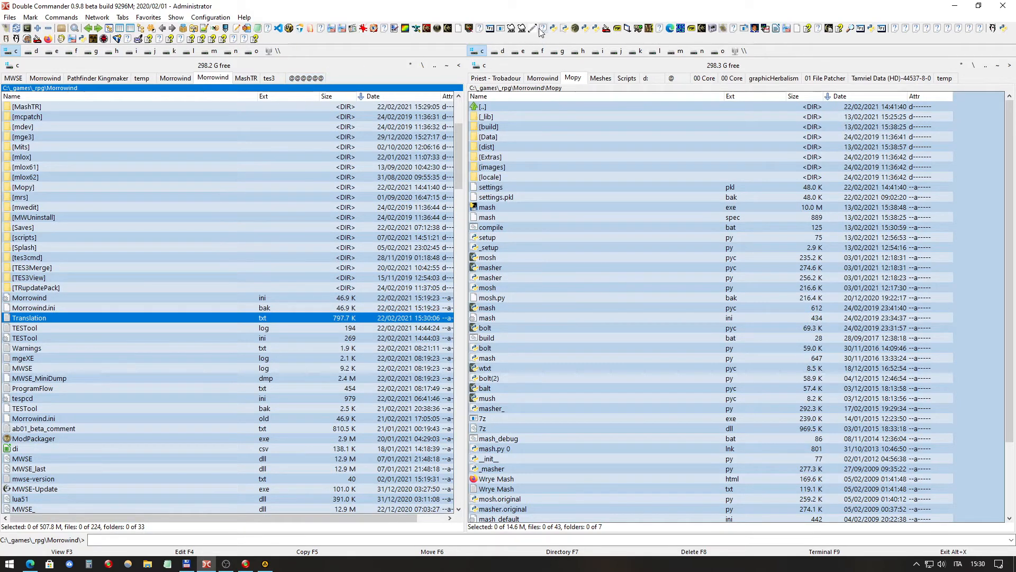
# Step: Launch the x64 version of Wrye Mash from its shortcut and look through its mod list
pyautogui.click(577, 31)
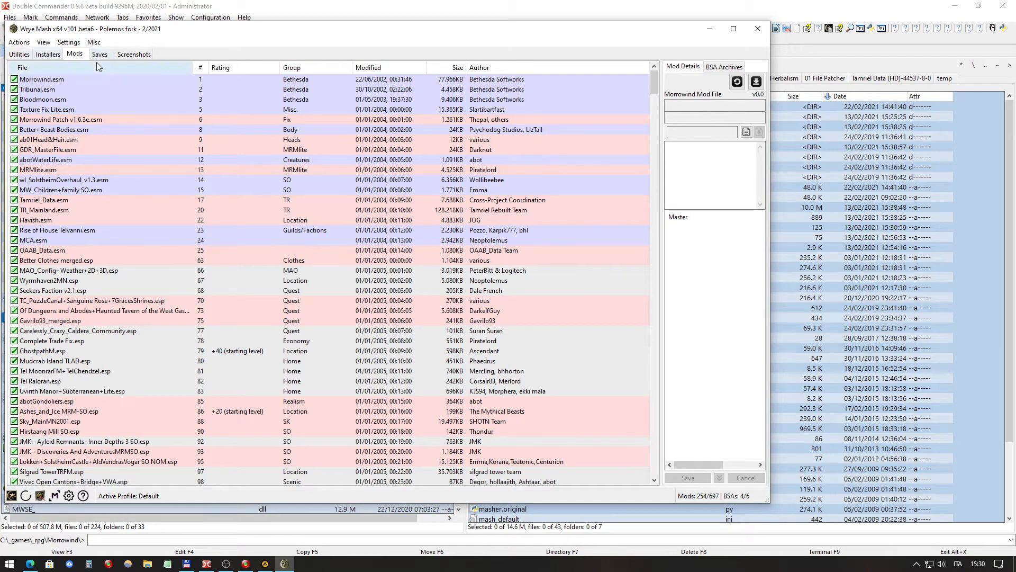
pyautogui.rightClick(79, 67)
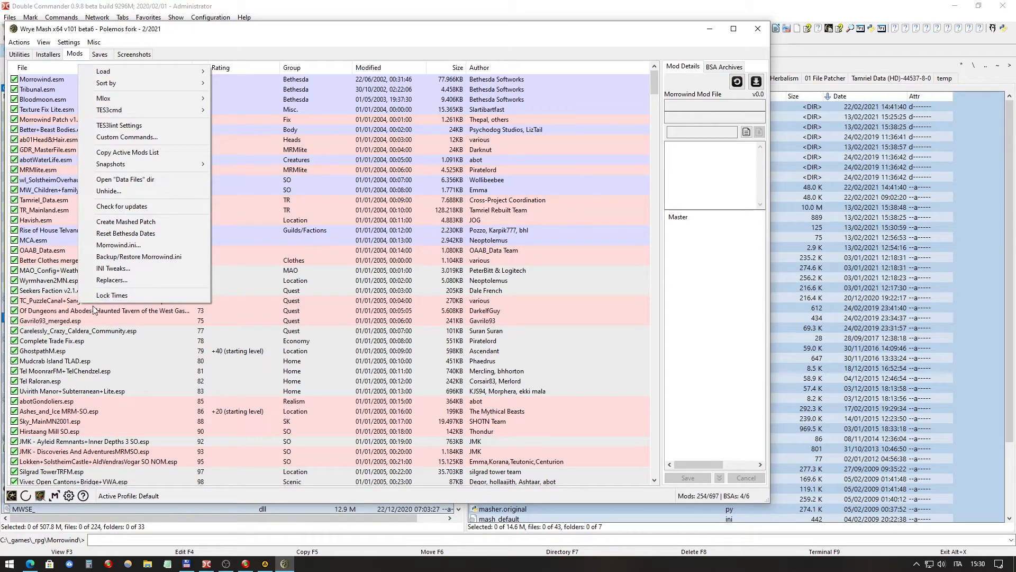
pyautogui.click(78, 341)
pyautogui.scroll(-10, 180, 259)
pyautogui.scroll(-20, 186, 254)
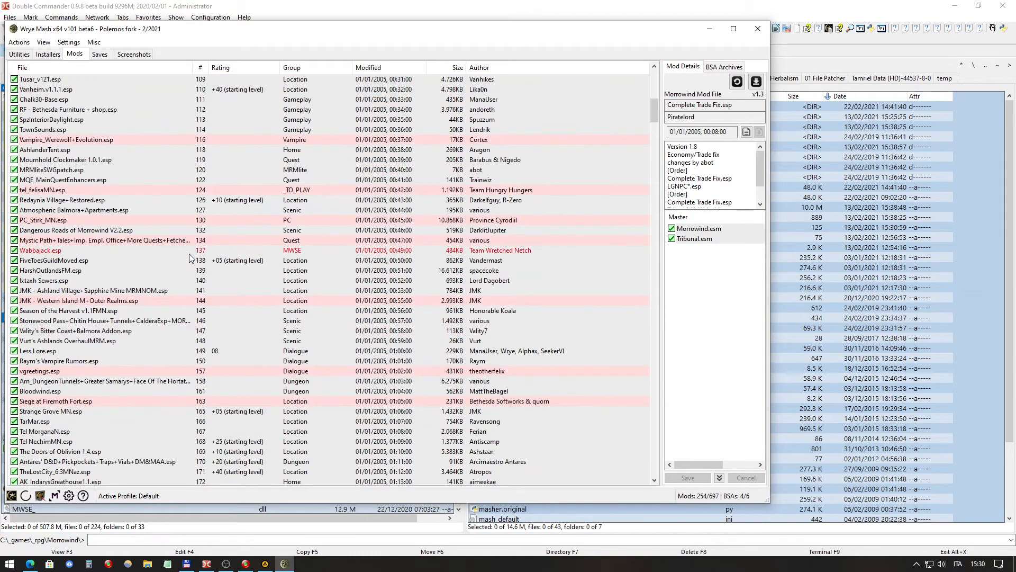
# Step: Review the path settings and default warning prompts in the Wrye Mash settings, and close them without changes
pyautogui.click(69, 495)
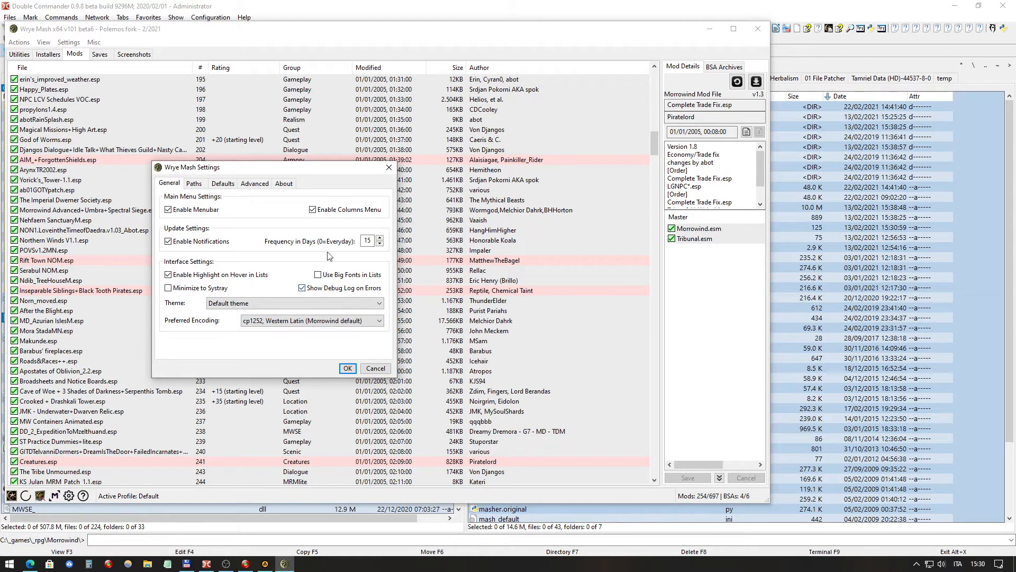
pyautogui.click(194, 183)
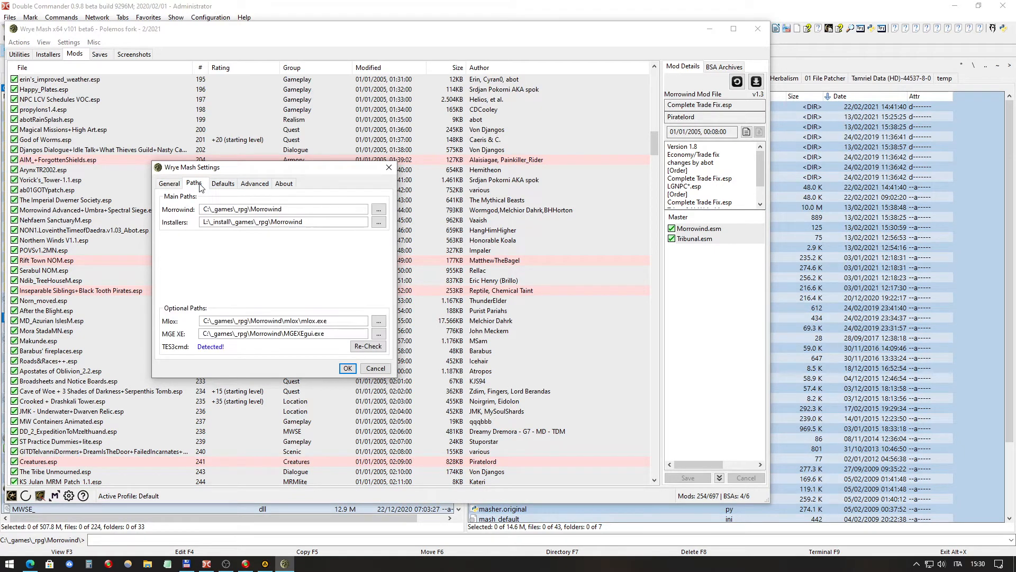
pyautogui.click(313, 220)
pyautogui.click(234, 187)
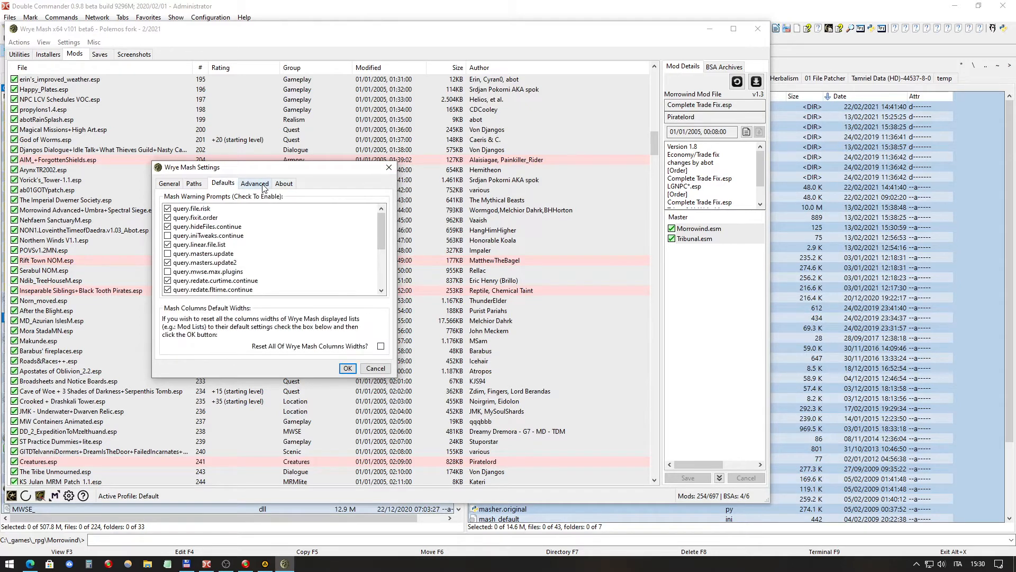
pyautogui.click(389, 167)
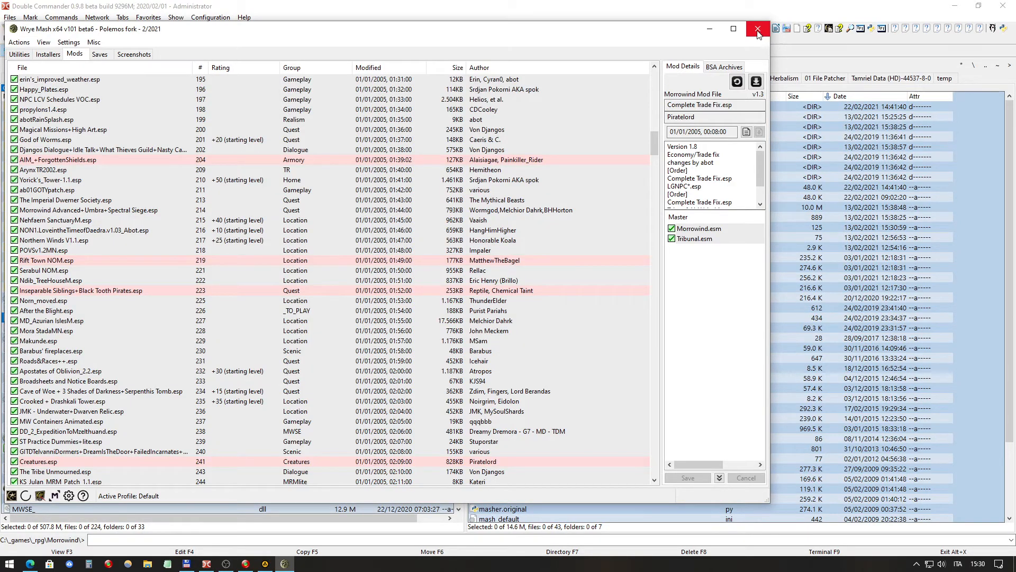
# Step: Launch mlox from Wrye Mash, enlarge its window, examine the proposed load order, and quit it without updating the order
pyautogui.rightClick(187, 70)
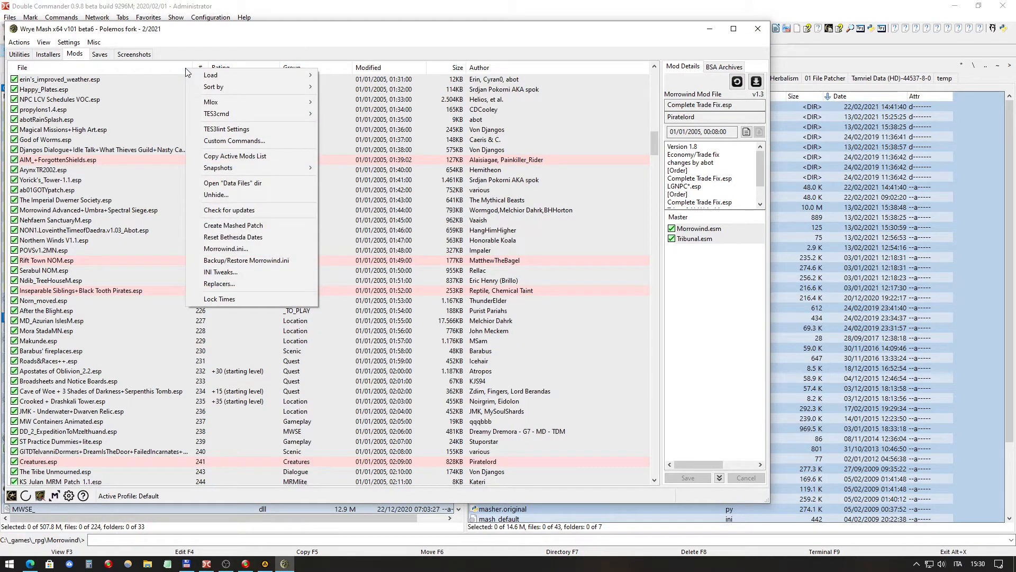
pyautogui.moveTo(210, 105)
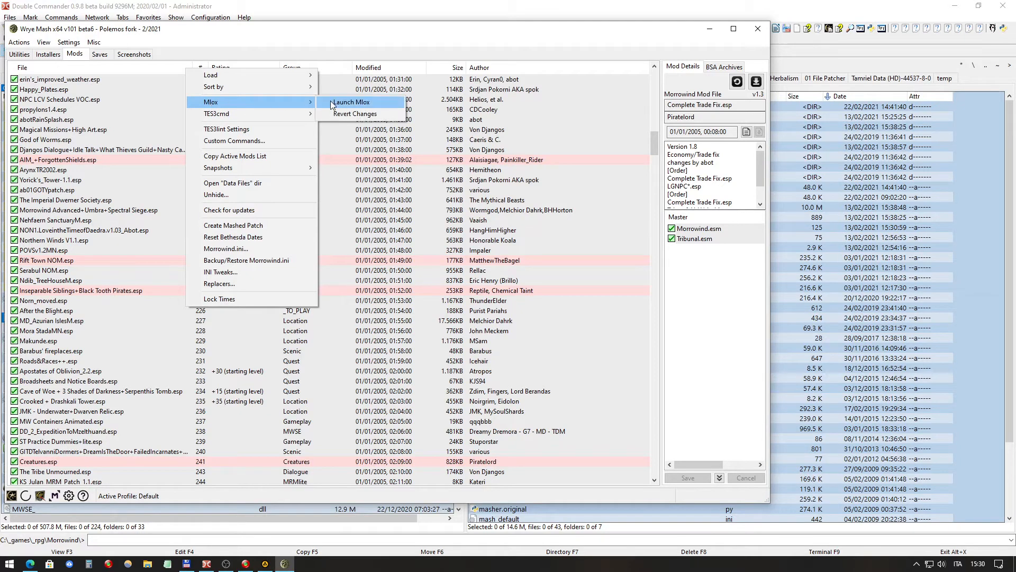
pyautogui.click(352, 103)
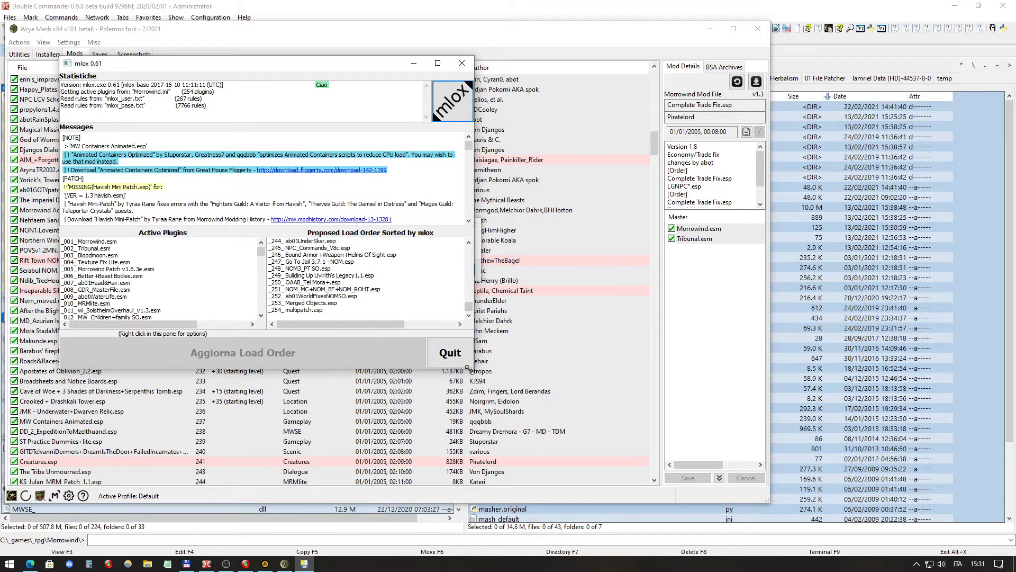
pyautogui.moveTo(473, 367); pyautogui.dragTo(614, 501)
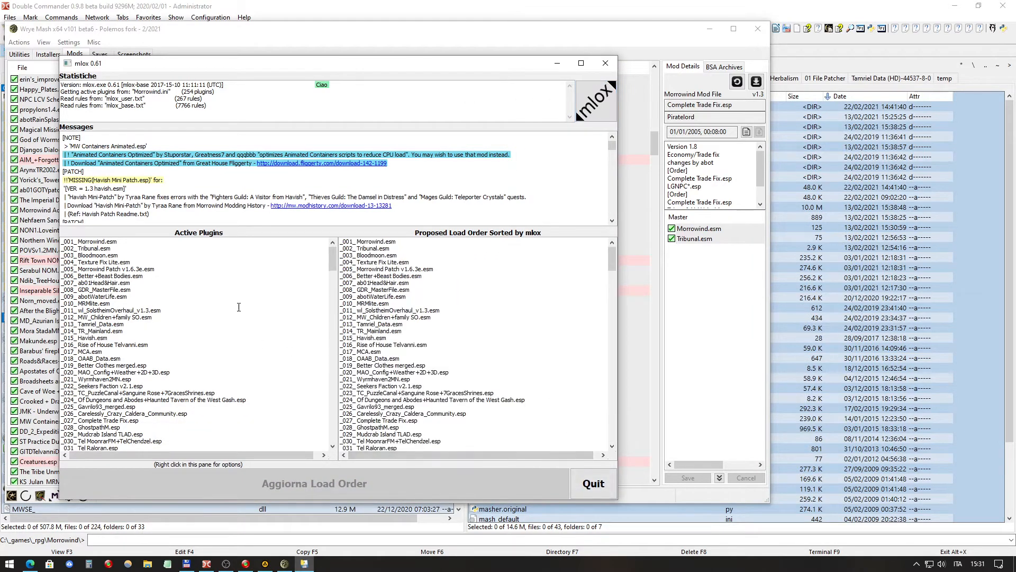
pyautogui.scroll(-5, 436, 302)
pyautogui.scroll(-9, 439, 295)
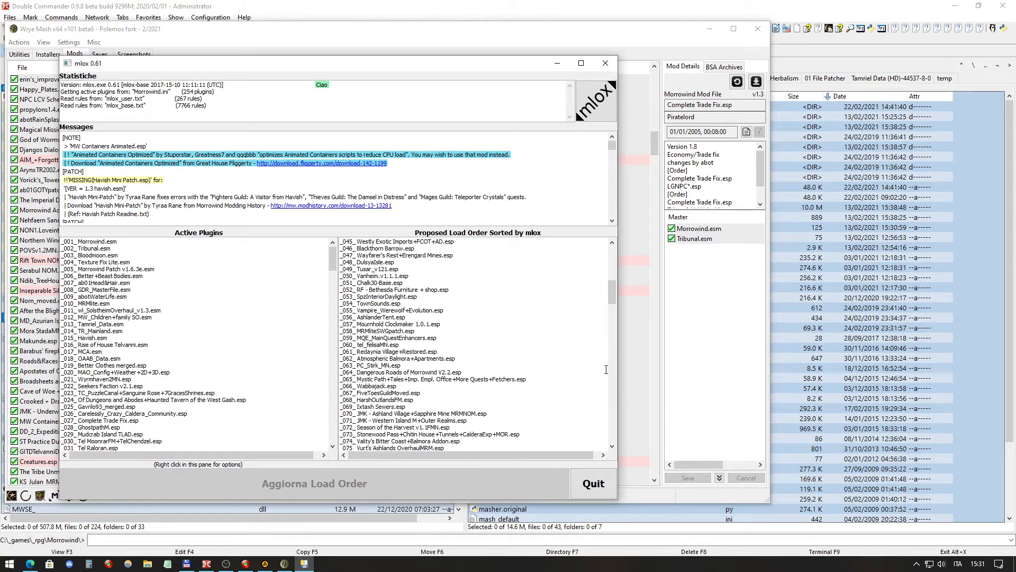
pyautogui.click(593, 484)
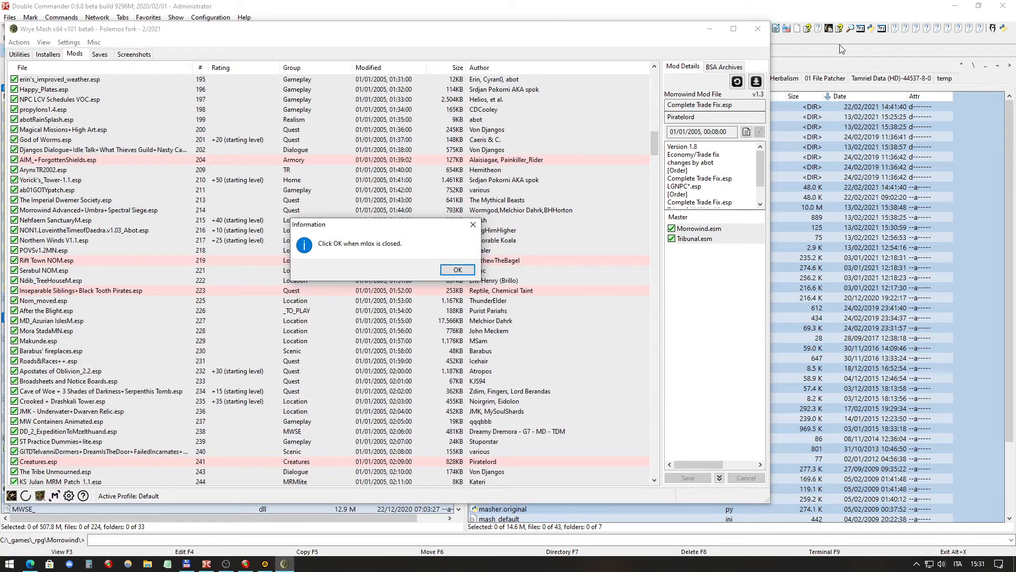
pyautogui.click(464, 273)
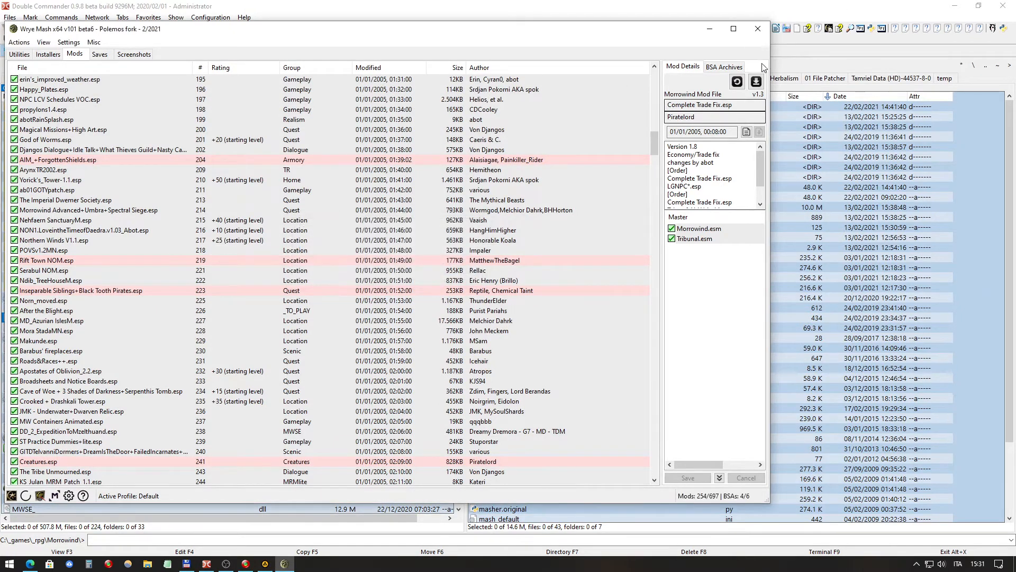
# Step: Close Wrye Mash and try launching another version from its shortcut in Double Commander
pyautogui.click(759, 29)
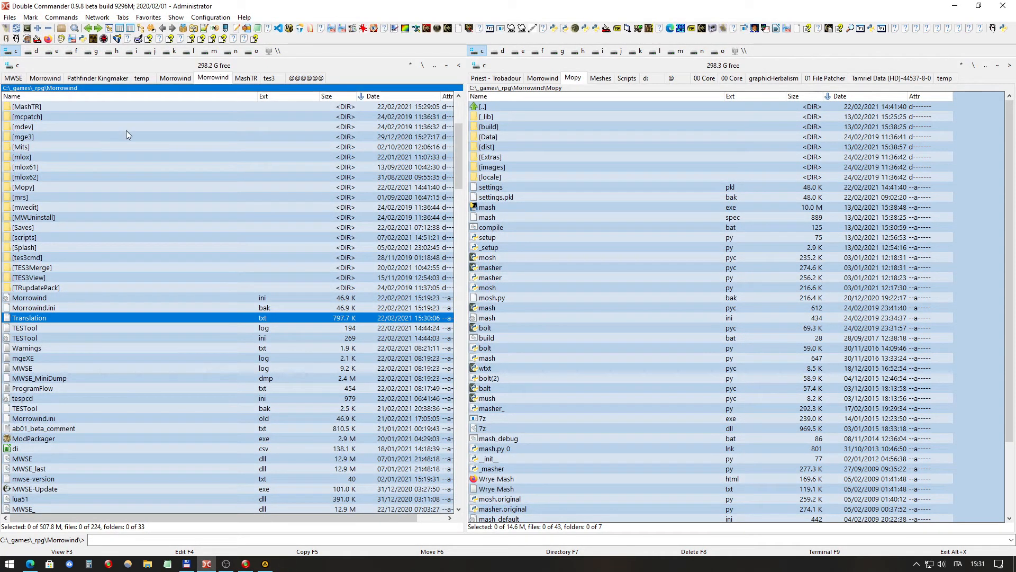
pyautogui.click(551, 31)
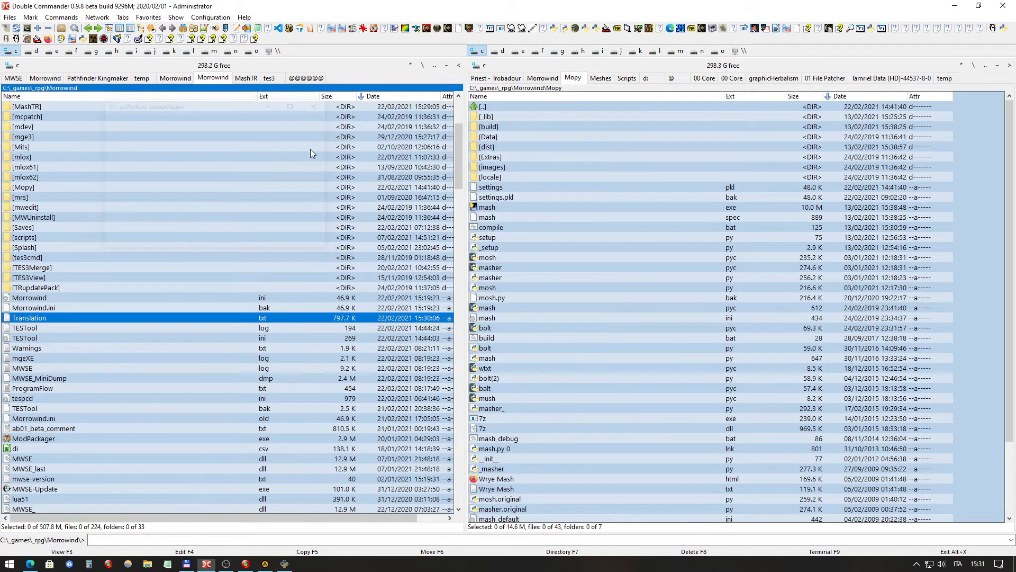
pyautogui.click(230, 280)
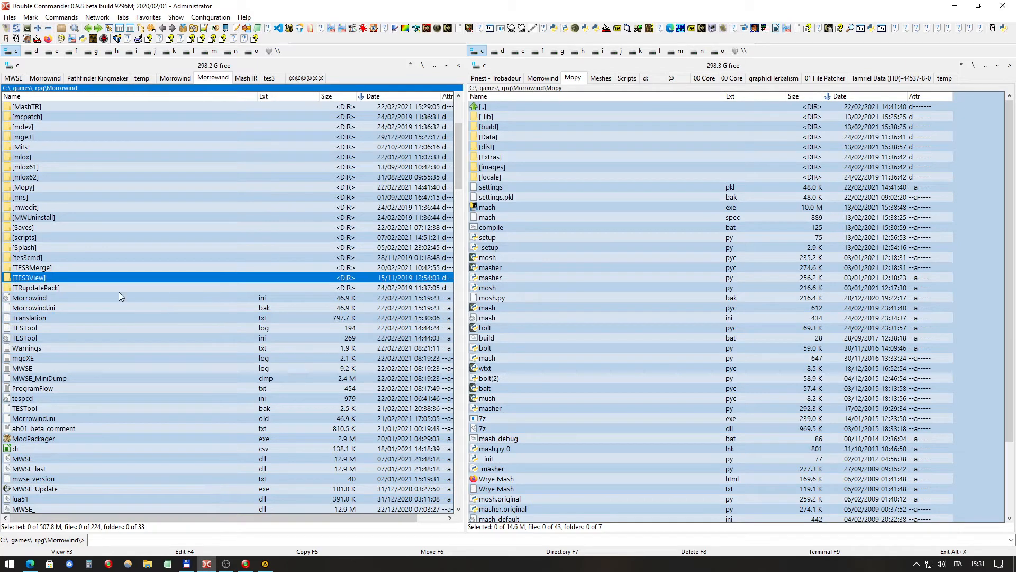
# Step: Open the Mopy folder inside the Morrowind folder and try to run its mash.exe
pyautogui.click(228, 189)
pyautogui.scroll(5, 232, 211)
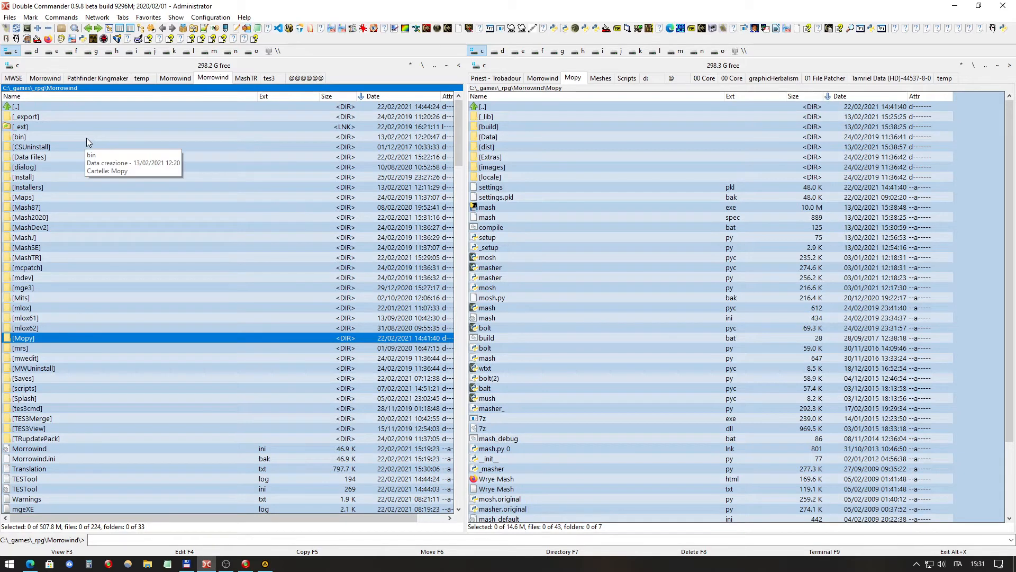
pyautogui.click(89, 158)
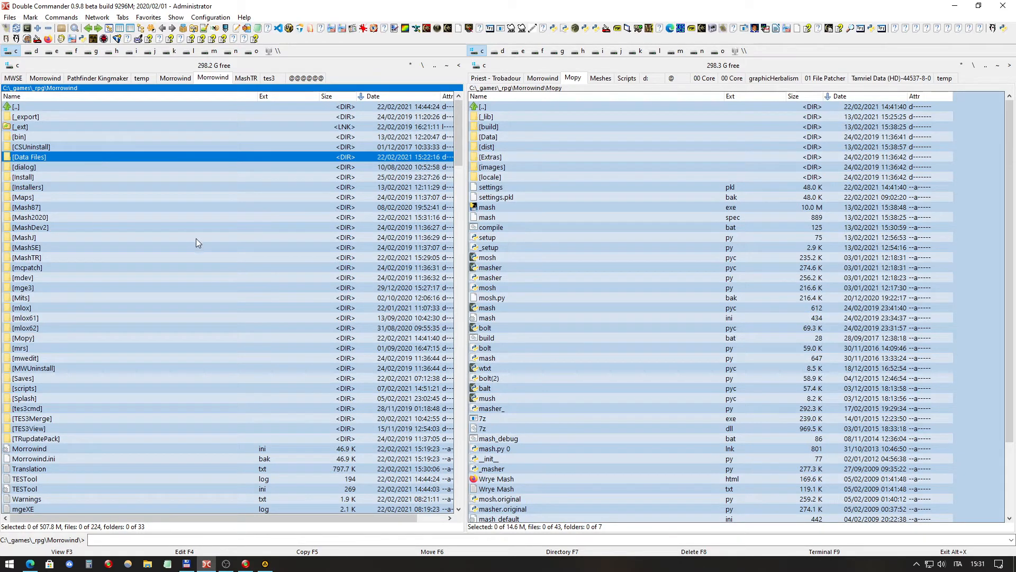
pyautogui.click(183, 319)
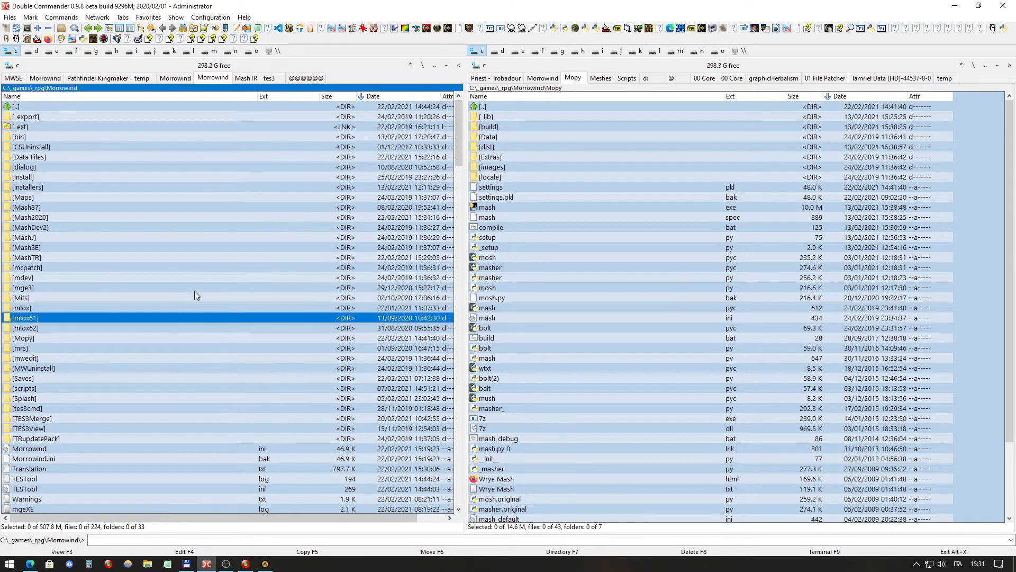
pyautogui.click(122, 336)
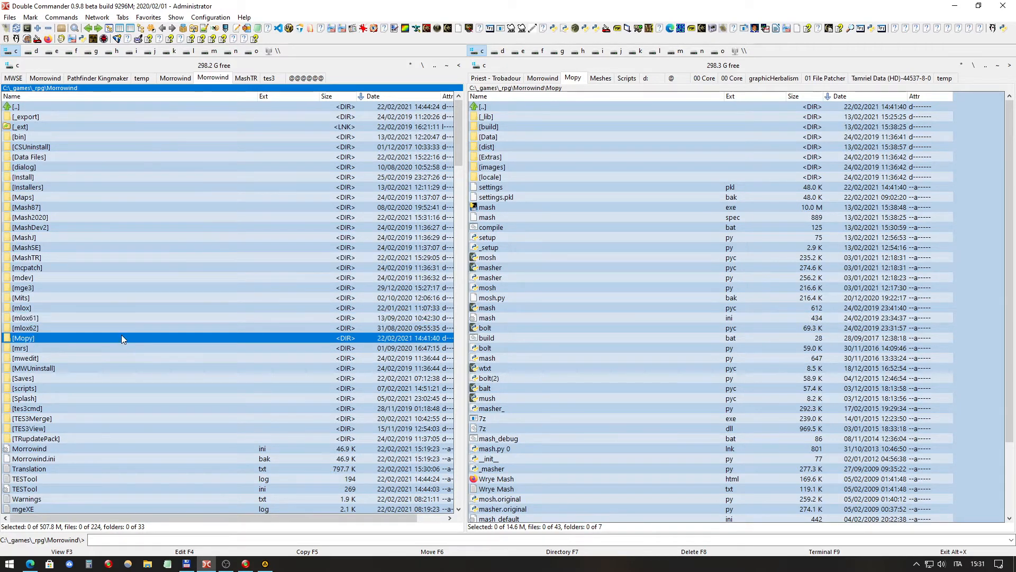
pyautogui.doubleClick(122, 338)
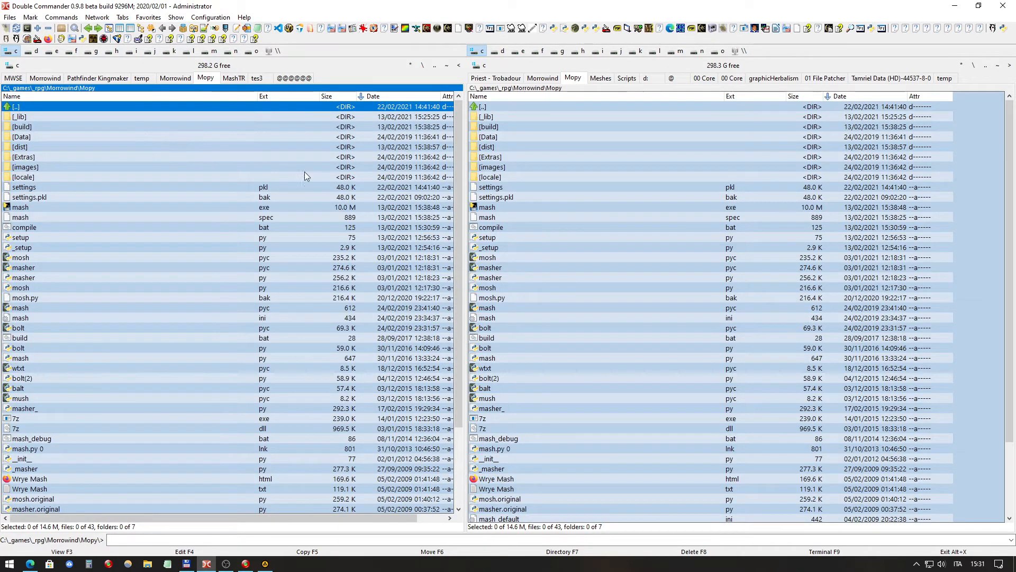
pyautogui.doubleClick(284, 207)
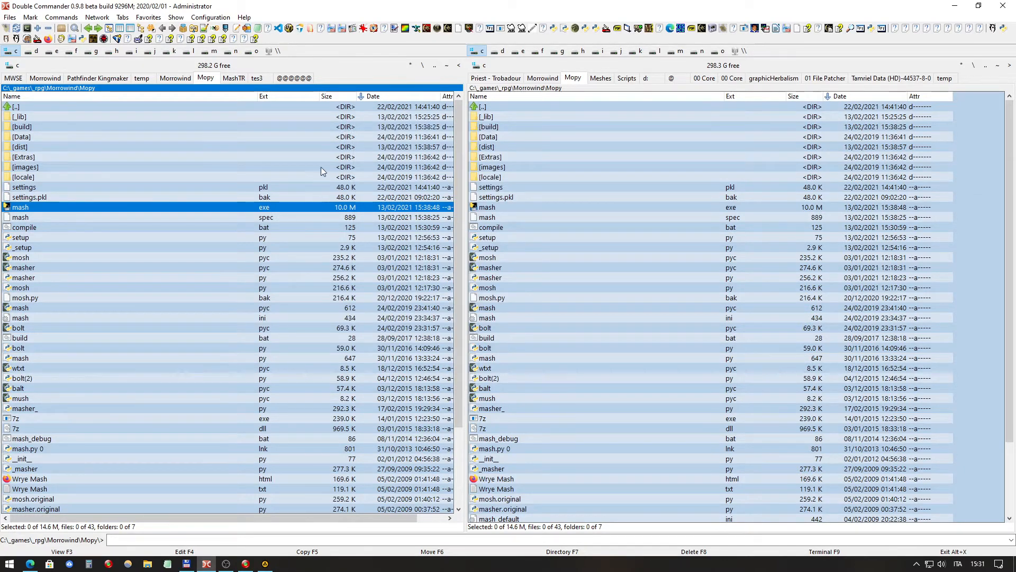
# Step: Leave the Mopy folder for the main Morrowind folder and open the MashTR folder
pyautogui.click(290, 183)
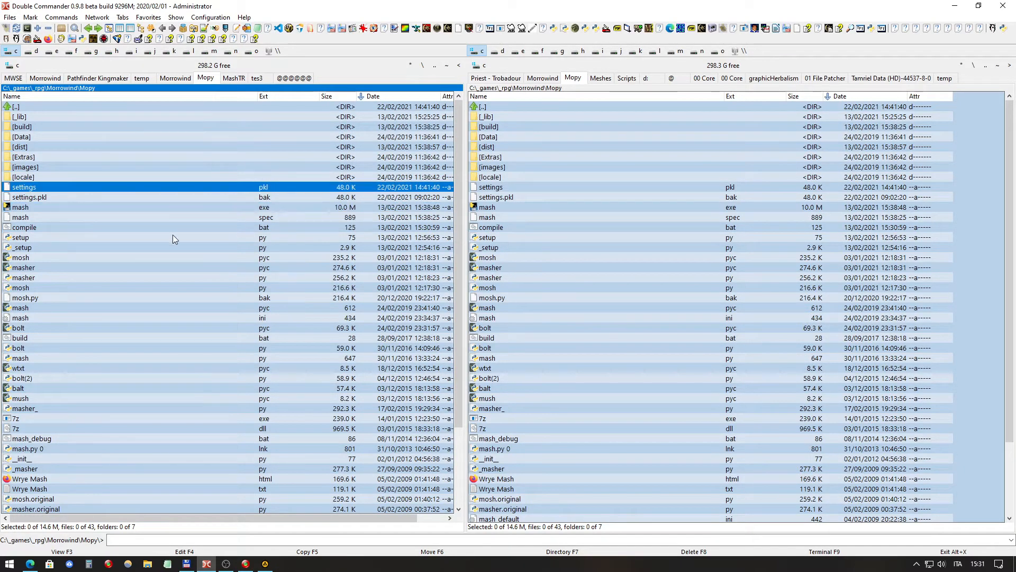
pyautogui.click(70, 18)
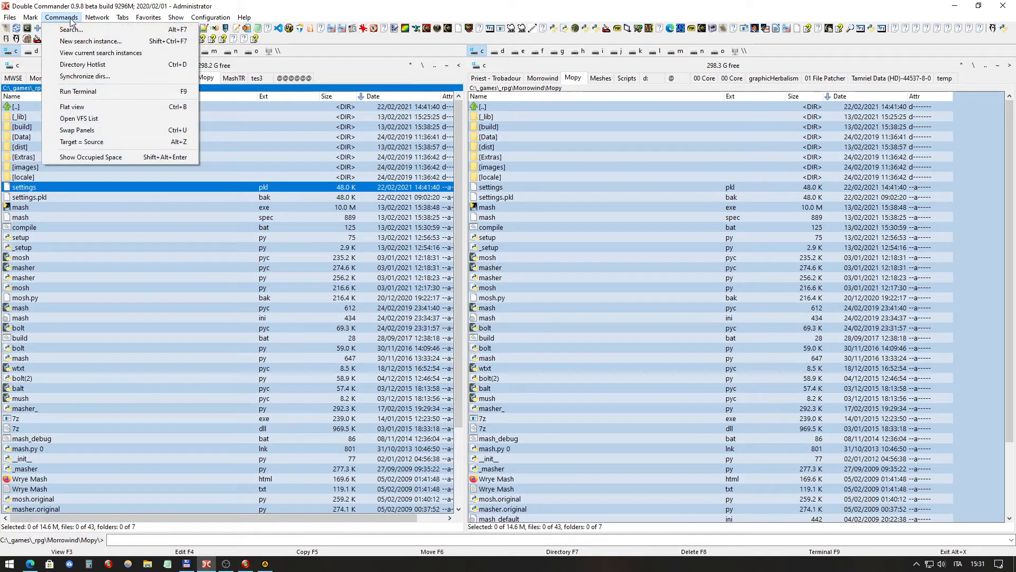
pyautogui.click(18, 108)
pyautogui.doubleClick(19, 108)
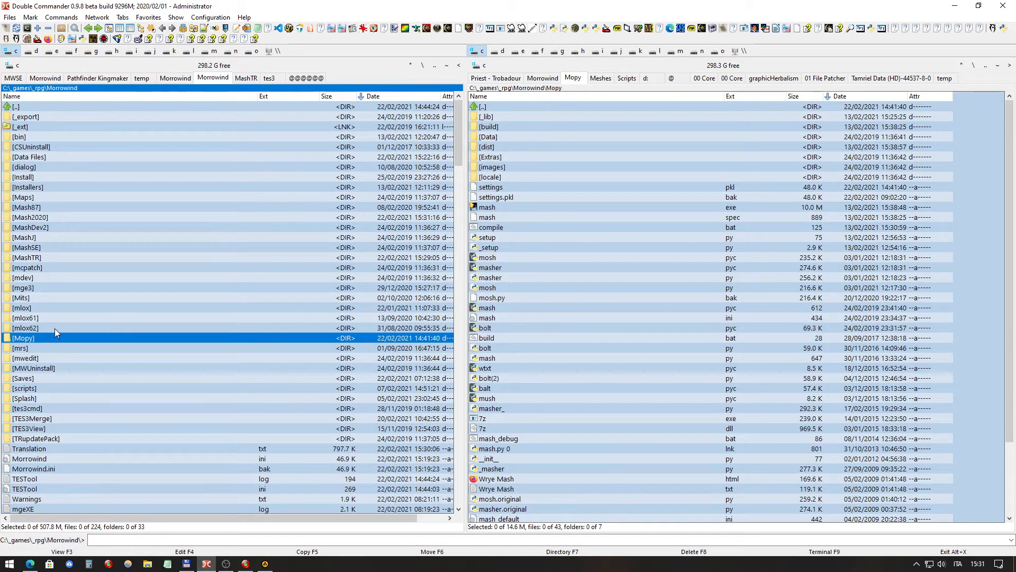
pyautogui.click(66, 259)
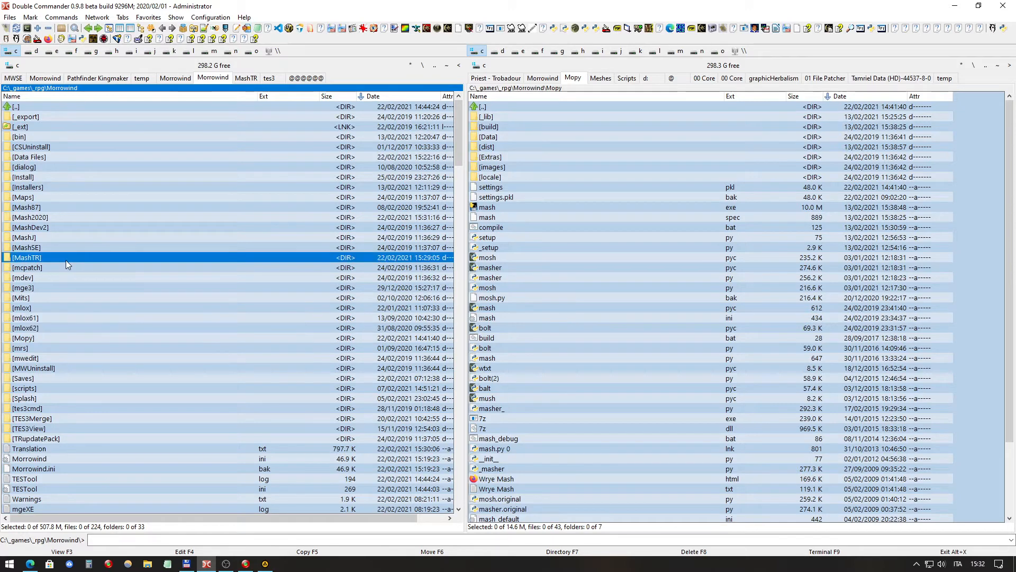
pyautogui.doubleClick(66, 254)
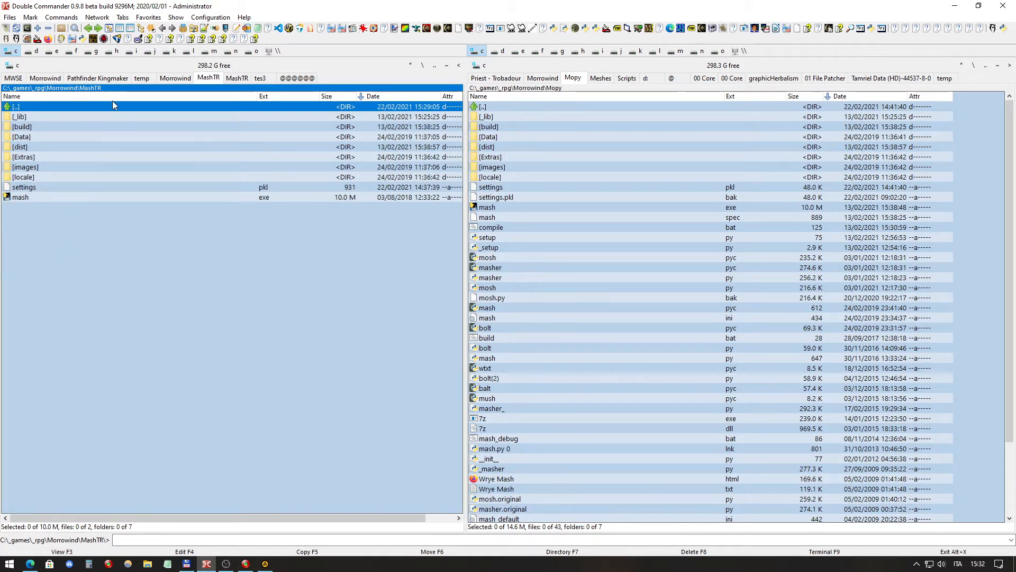
# Step: Open a terminal in the MashTR folder and try to run mash.exe from it
pyautogui.click(62, 18)
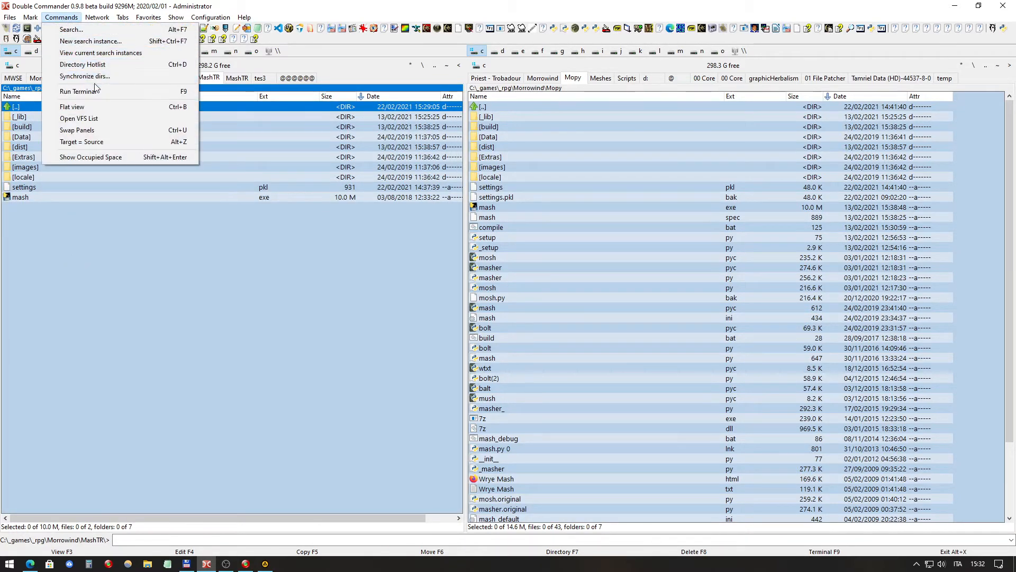
pyautogui.click(78, 91)
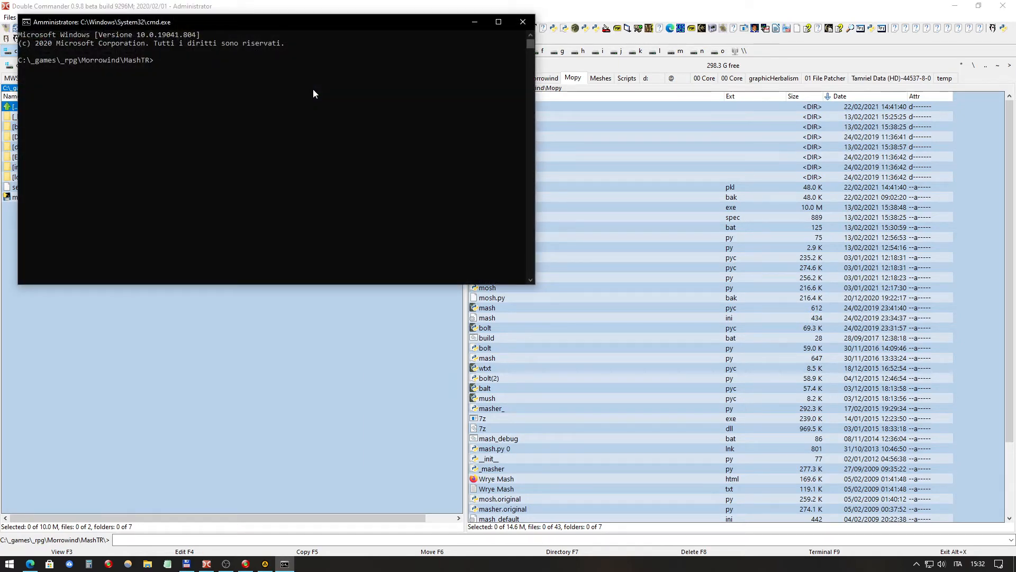
pyautogui.write('mash.exe')
pyautogui.press('Return')
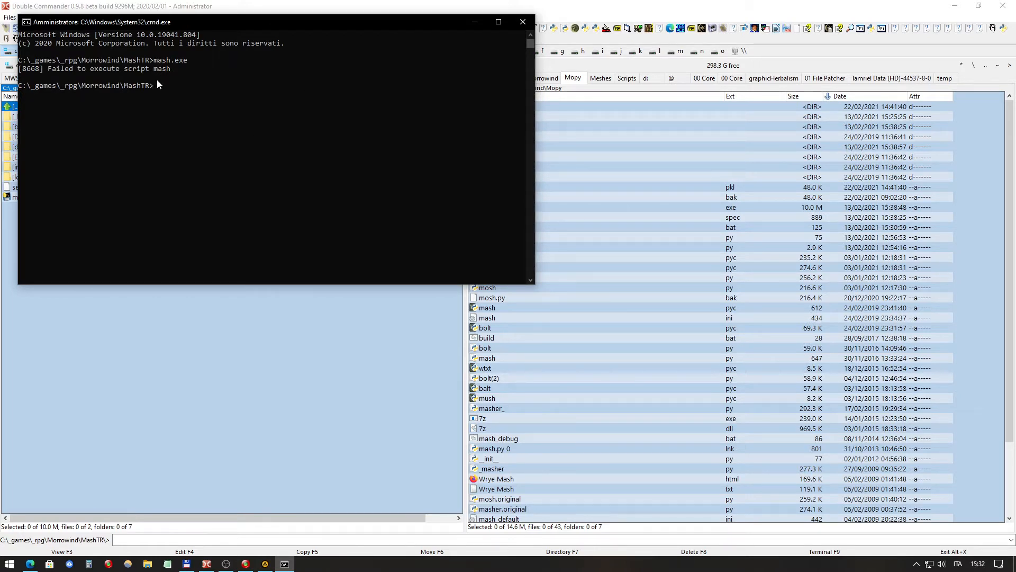
# Step: Return from MashTR to the main Morrowind folder and switch the Mopy file pane to the root of drive C
pyautogui.click(8, 212)
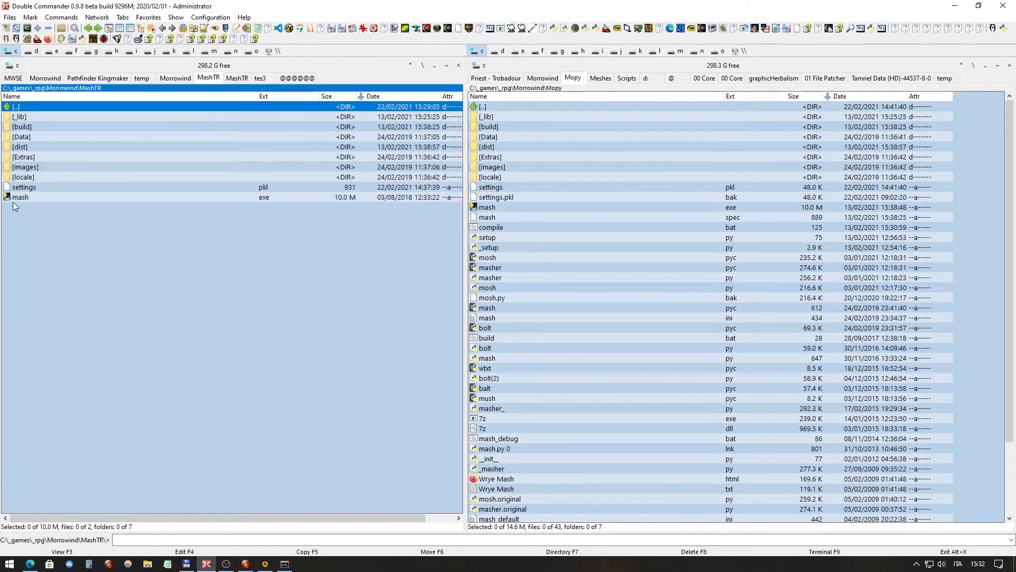
pyautogui.doubleClick(74, 106)
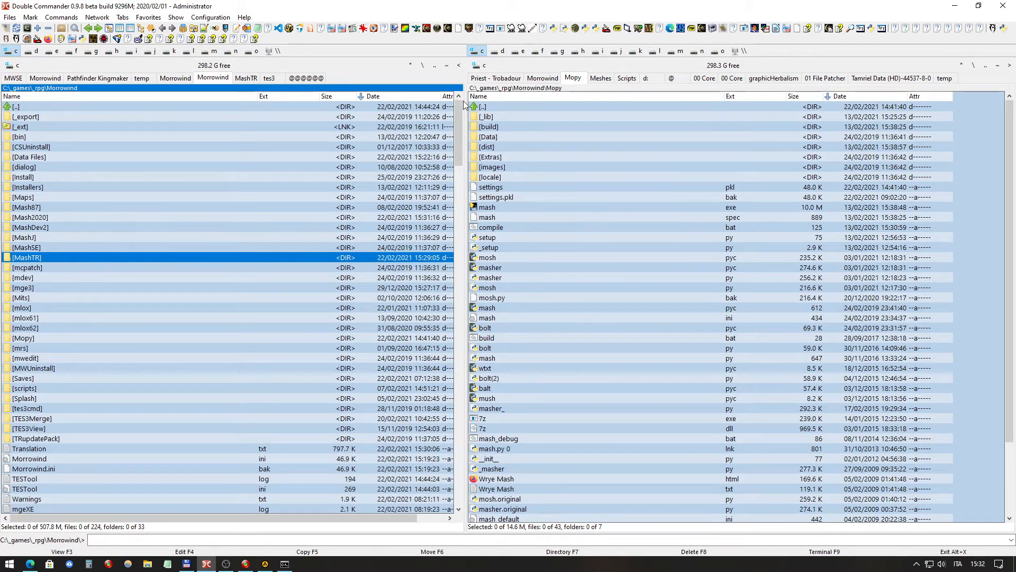
pyautogui.click(497, 65)
pyautogui.click(777, 159)
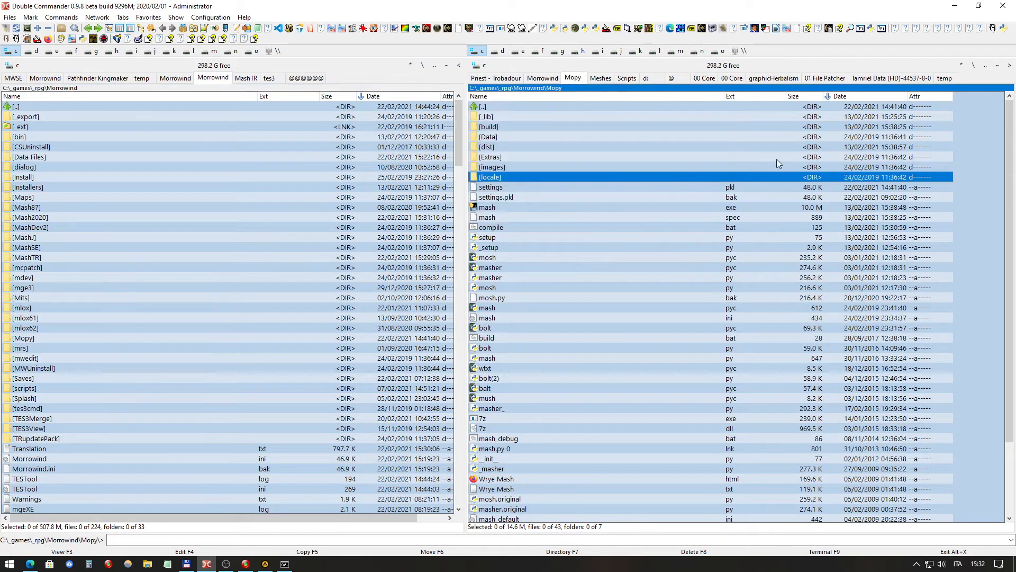
pyautogui.click(973, 65)
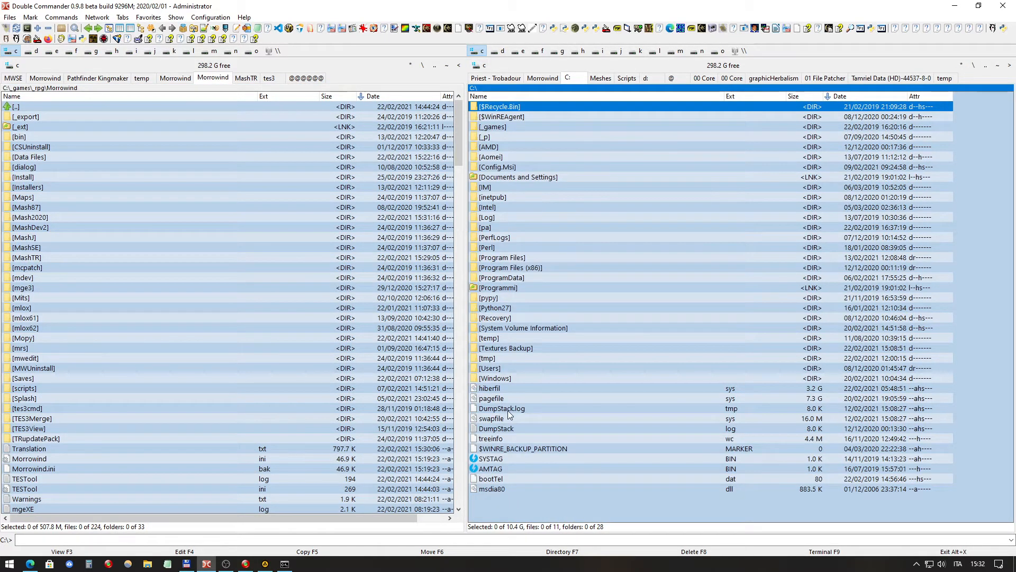
# Step: Delete the Textures Backup folder from the root of drive C
pyautogui.click(548, 350)
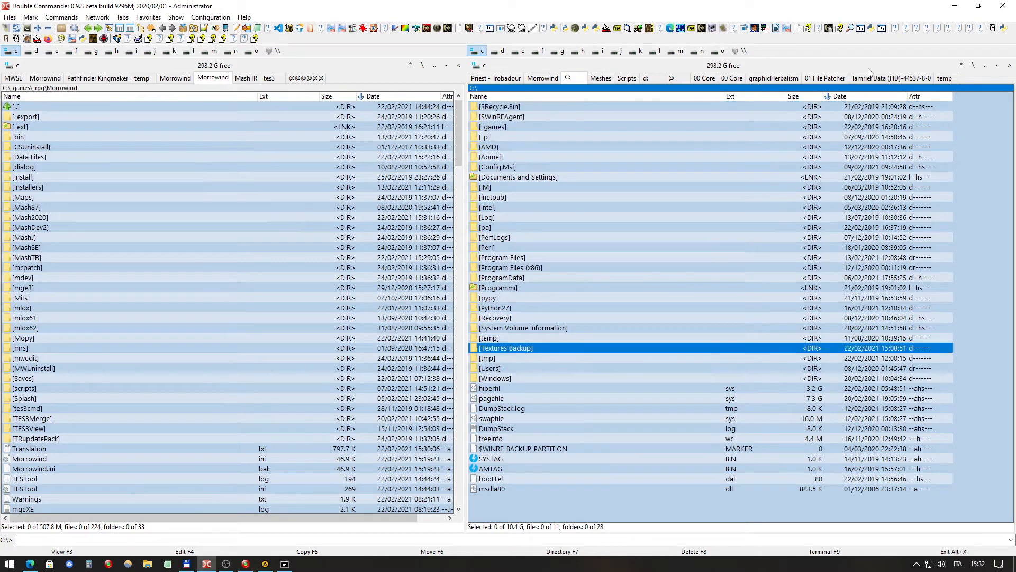
pyautogui.press('Delete')
pyautogui.press('Return')
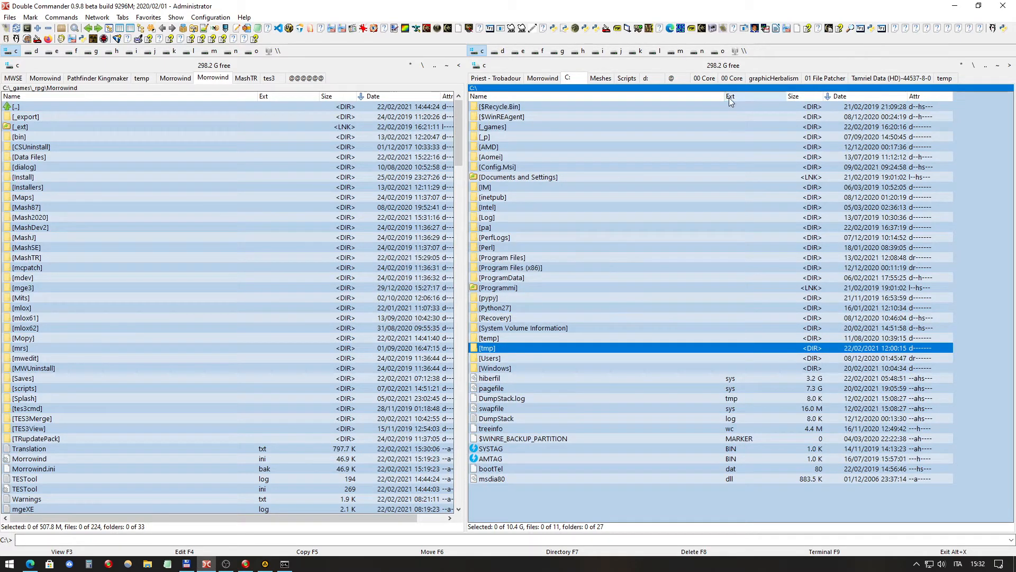
# Step: Open the Python27 folder on drive C and select pythonw.exe
pyautogui.doubleClick(511, 308)
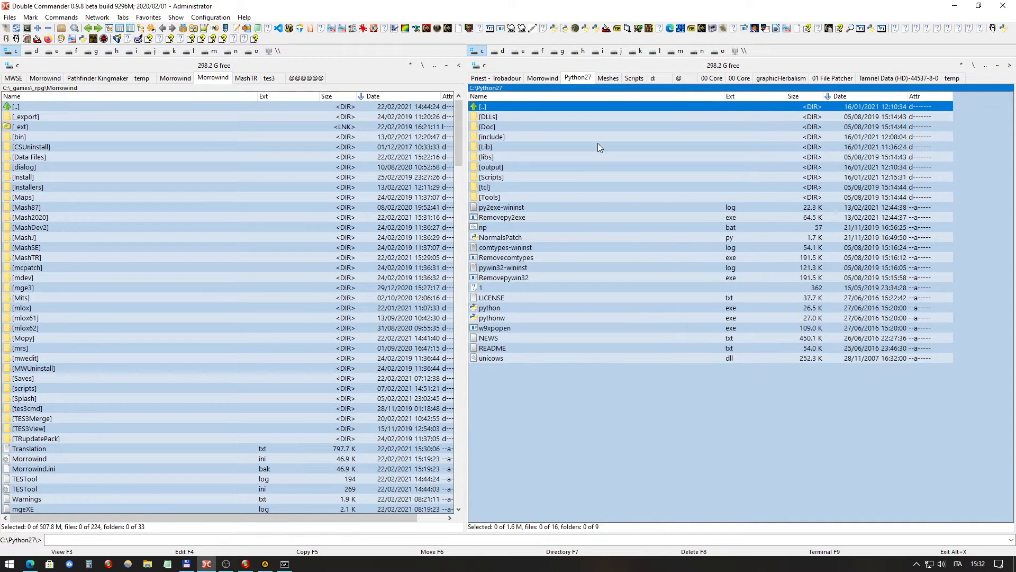
pyautogui.moveTo(560, 226)
pyautogui.click(514, 317)
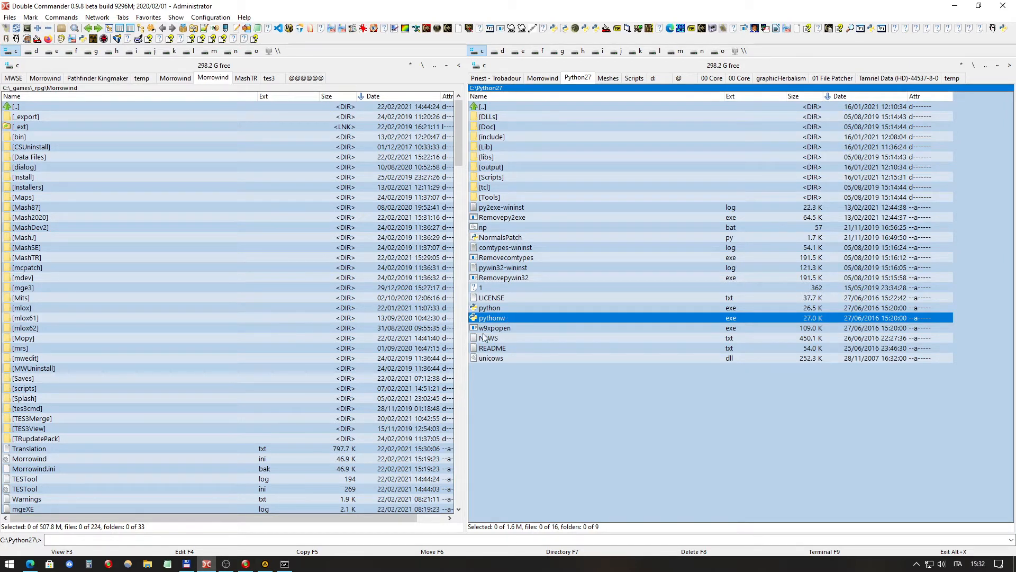
# Step: Close the MashTR terminal window and open the Mopy folder inside the main Morrowind folder
pyautogui.click(285, 564)
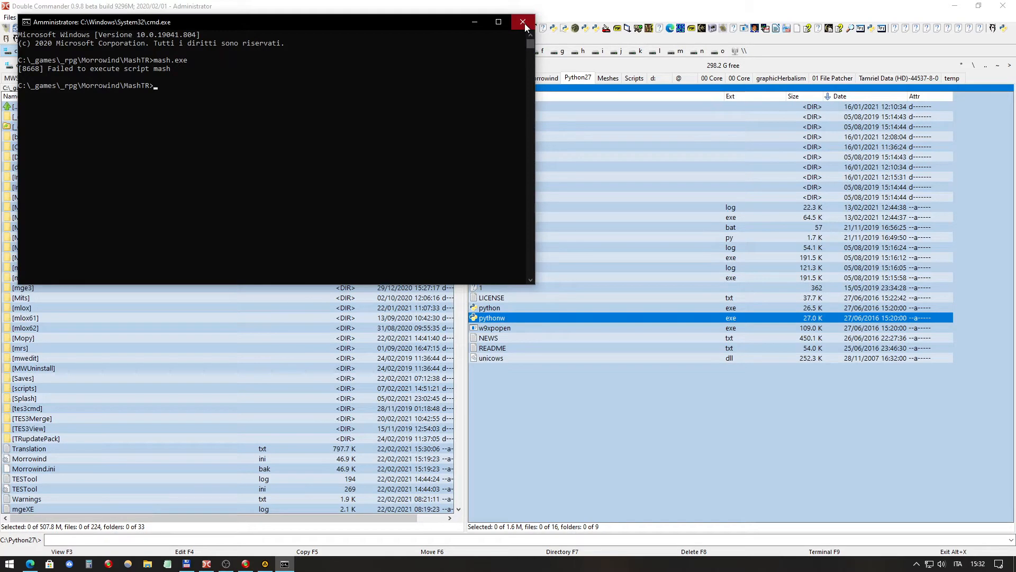
pyautogui.click(265, 154)
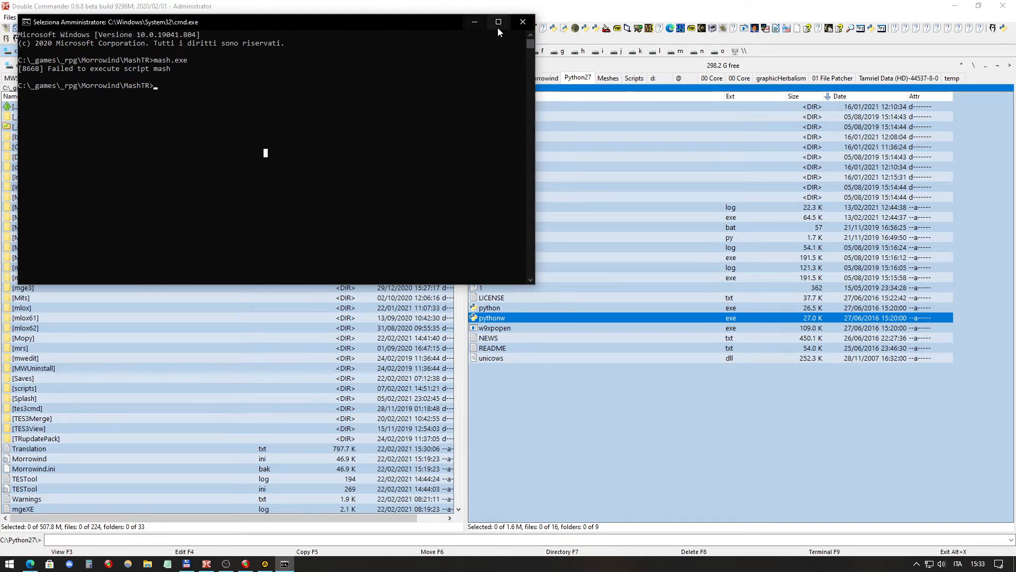
pyautogui.click(523, 22)
pyautogui.click(123, 179)
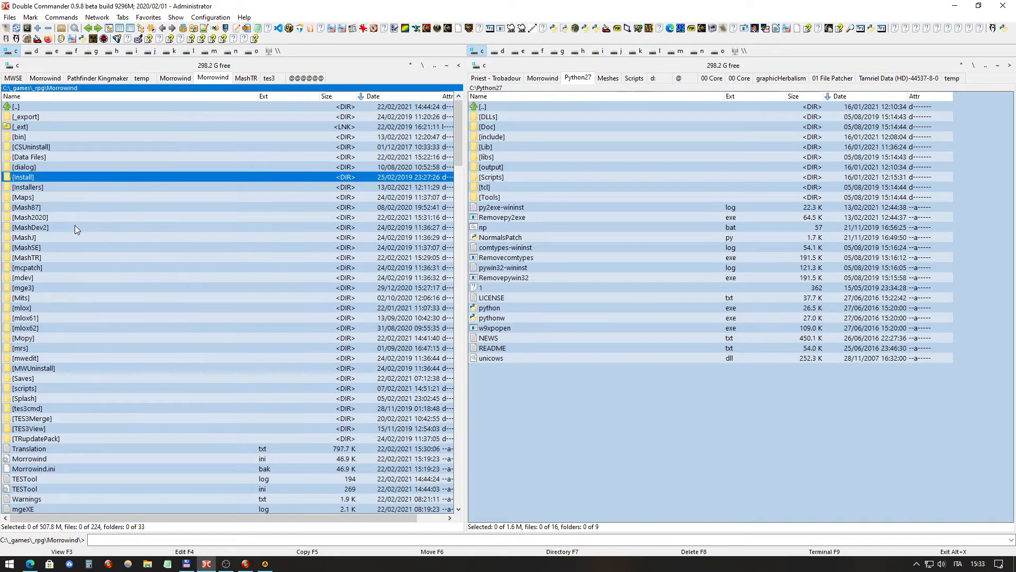
pyautogui.click(69, 227)
pyautogui.click(56, 267)
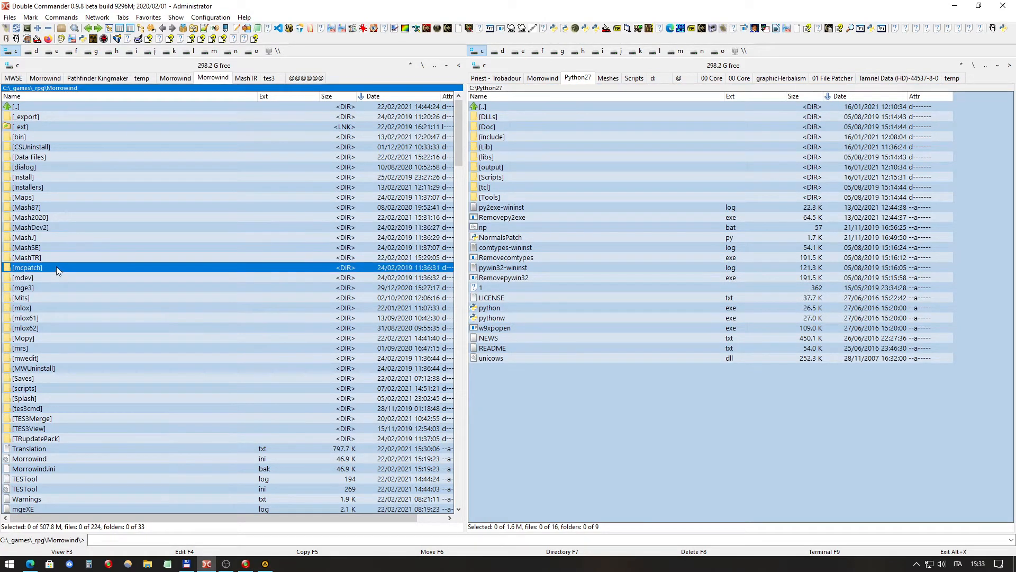
pyautogui.click(64, 247)
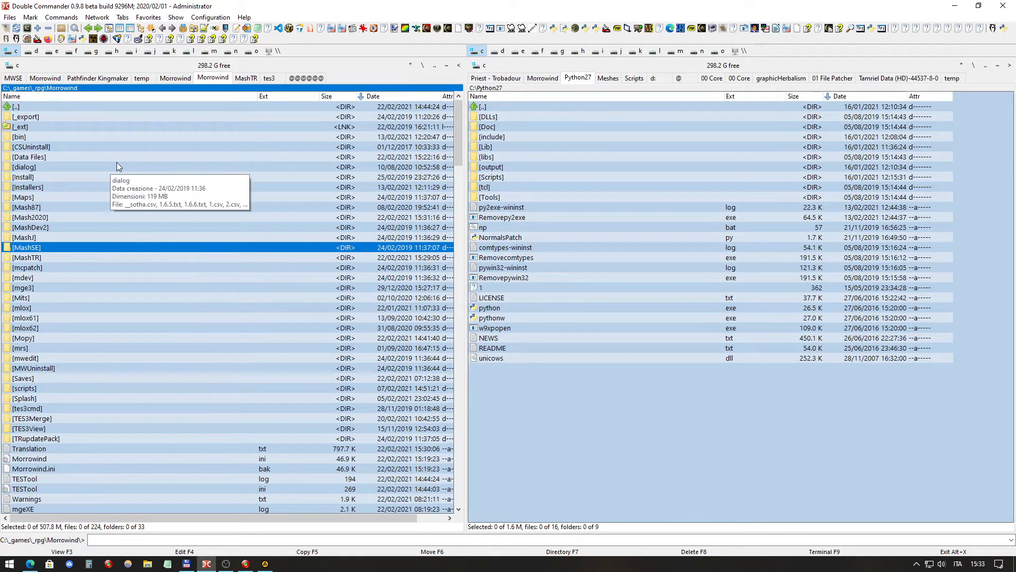
pyautogui.doubleClick(58, 338)
pyautogui.click(81, 178)
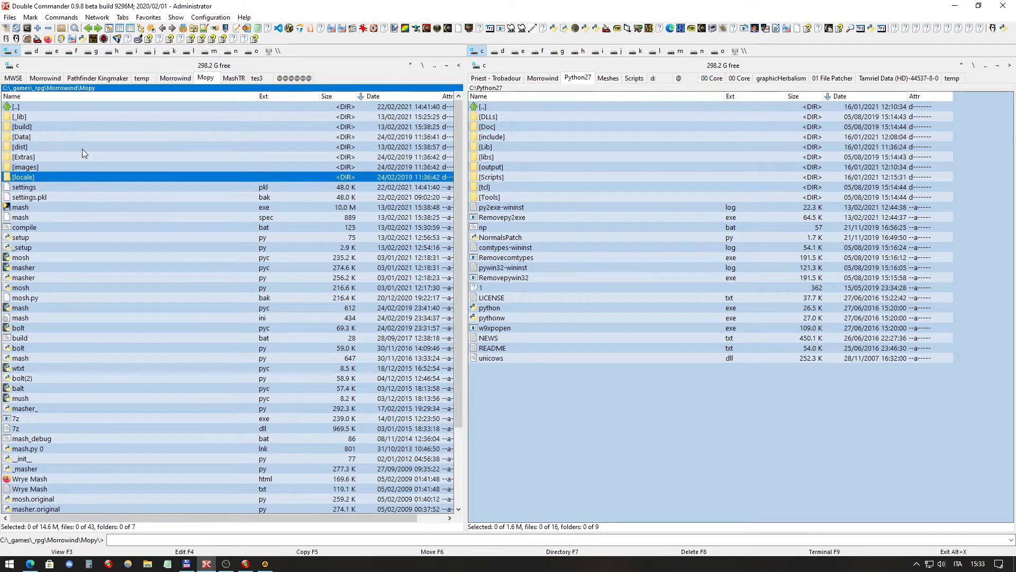
# Step: Sort the Mopy folder's files by extension and run mash_debug.bat
pyautogui.click(66, 96)
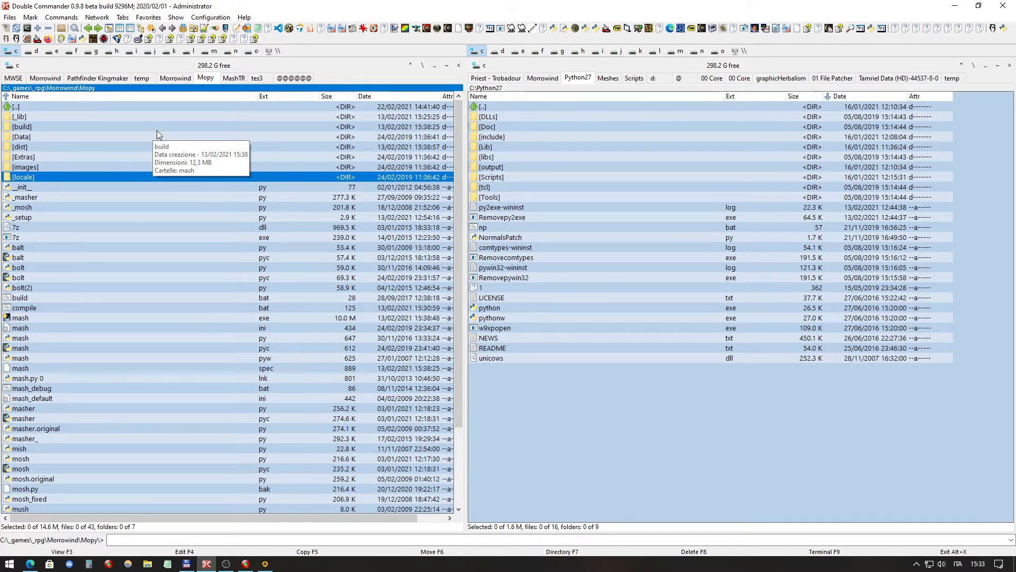
pyautogui.click(374, 96)
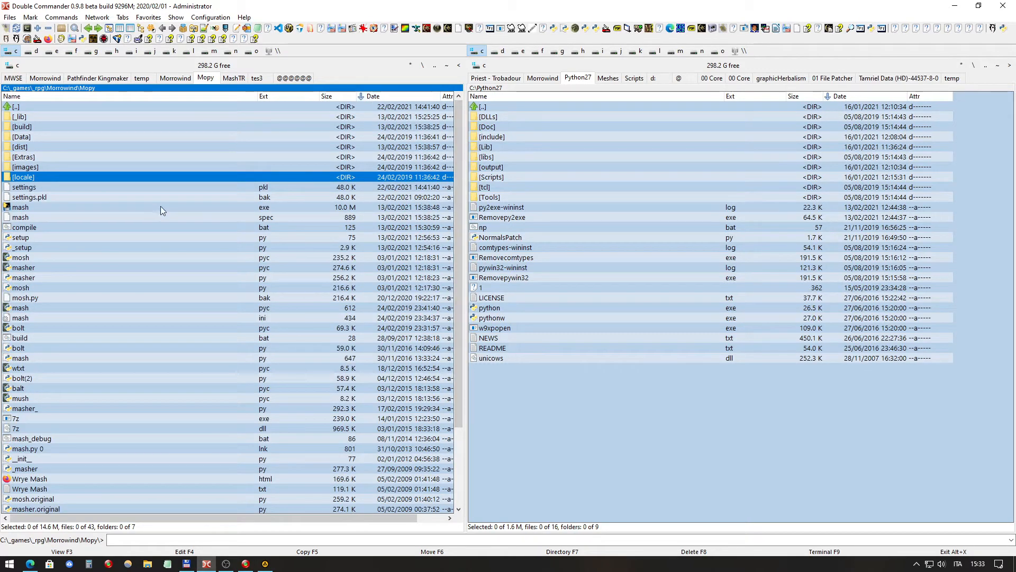
pyautogui.click(65, 196)
pyautogui.click(78, 208)
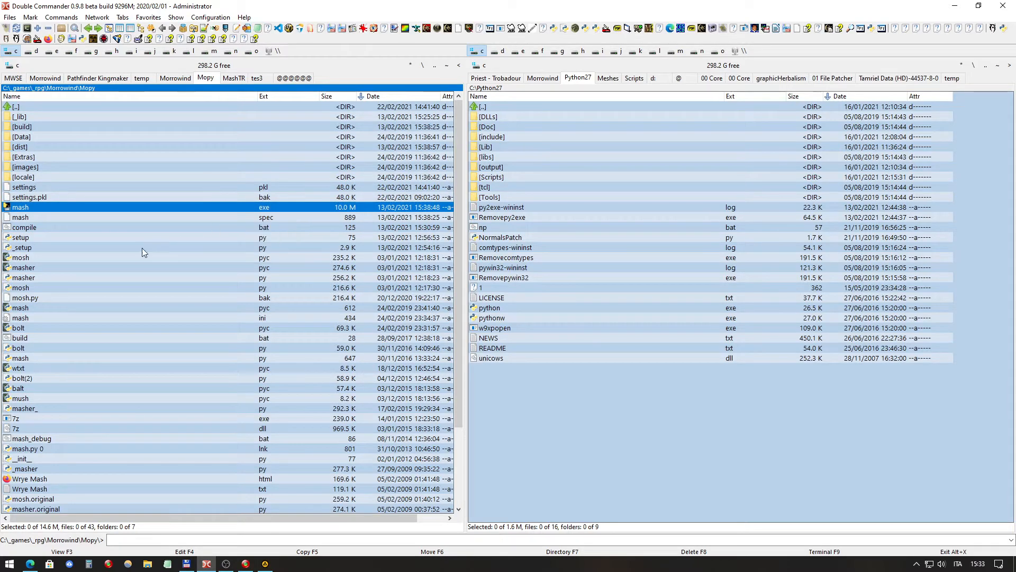
pyautogui.click(122, 228)
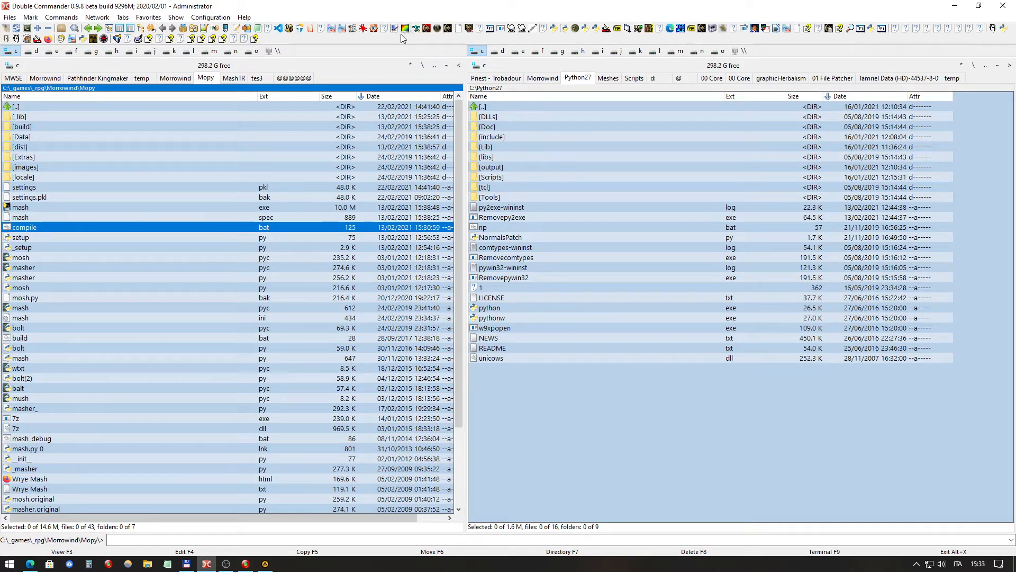
pyautogui.click(271, 96)
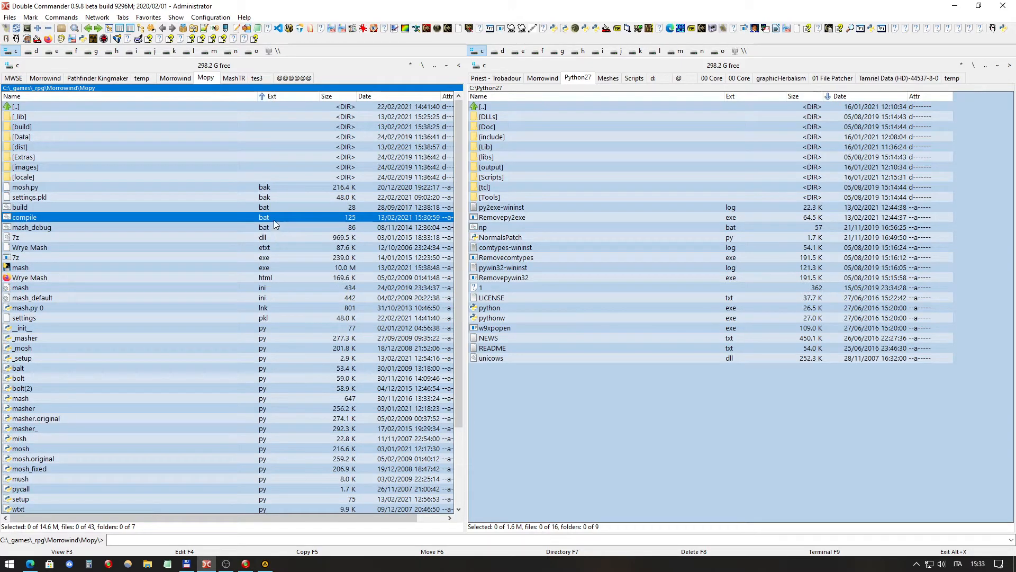
pyautogui.click(61, 230)
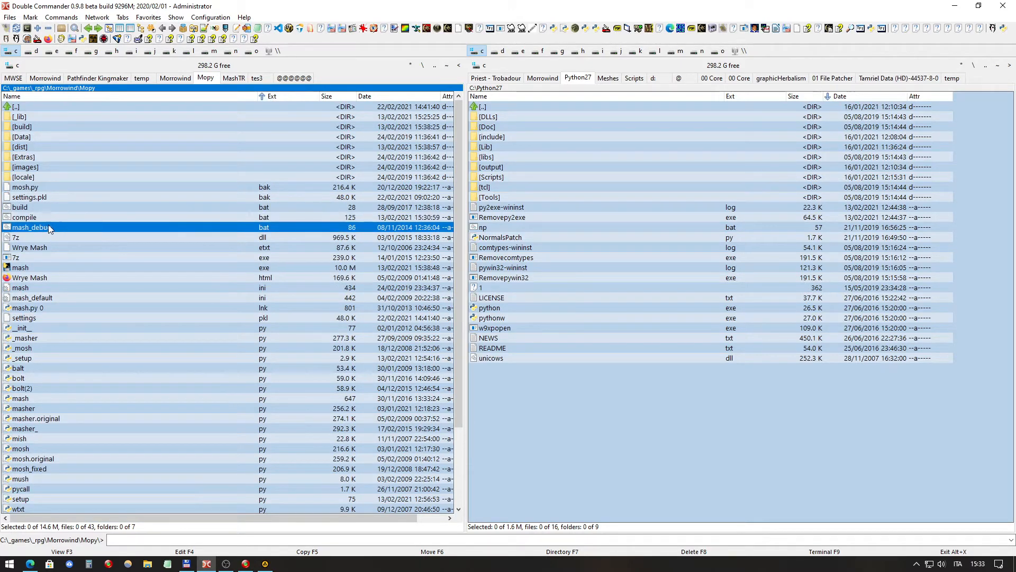
pyautogui.doubleClick(49, 227)
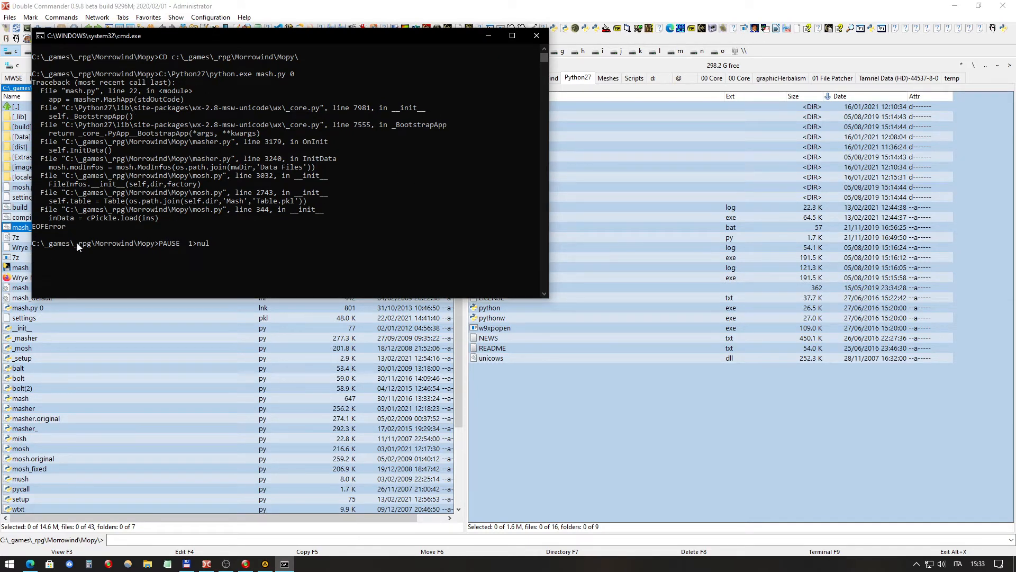
# Step: Examine the final lines of the Python traceback in the mash_debug output
pyautogui.click(110, 221)
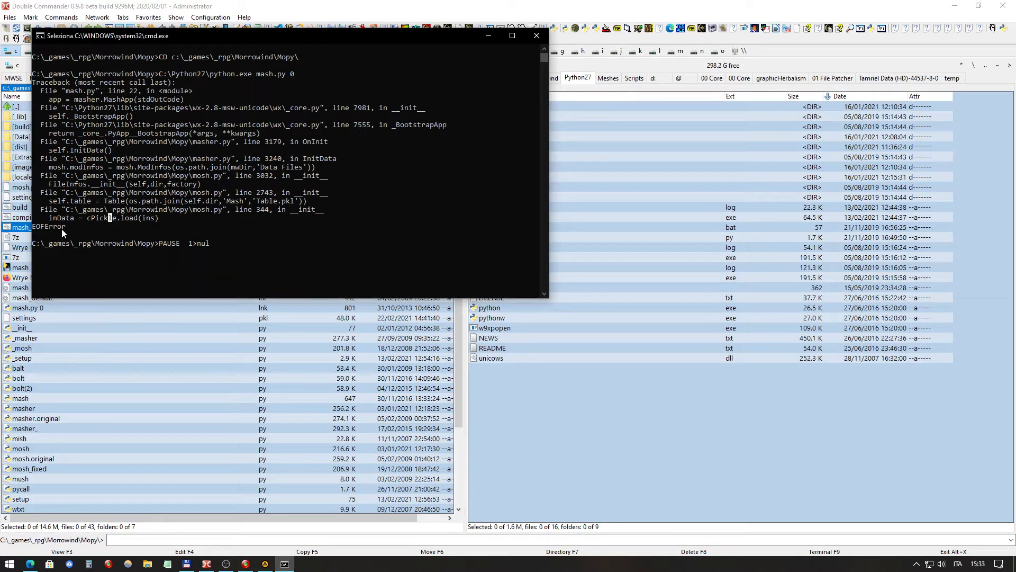
pyautogui.click(64, 226)
pyautogui.click(140, 218)
# Step: View Mopy's mosh.py in the file viewer, switching between text and hex display, and close the viewer
pyautogui.click(68, 331)
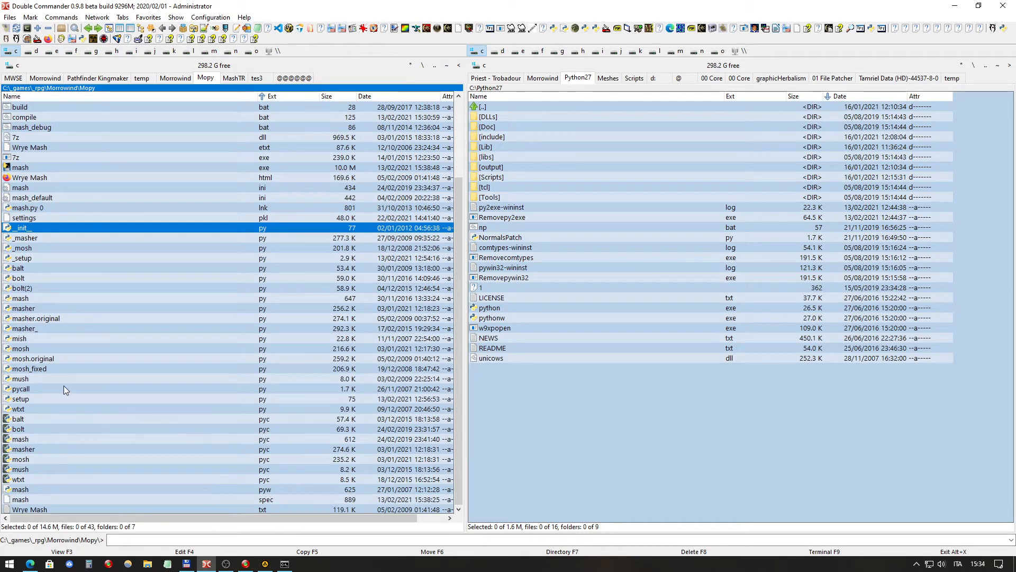
pyautogui.click(62, 345)
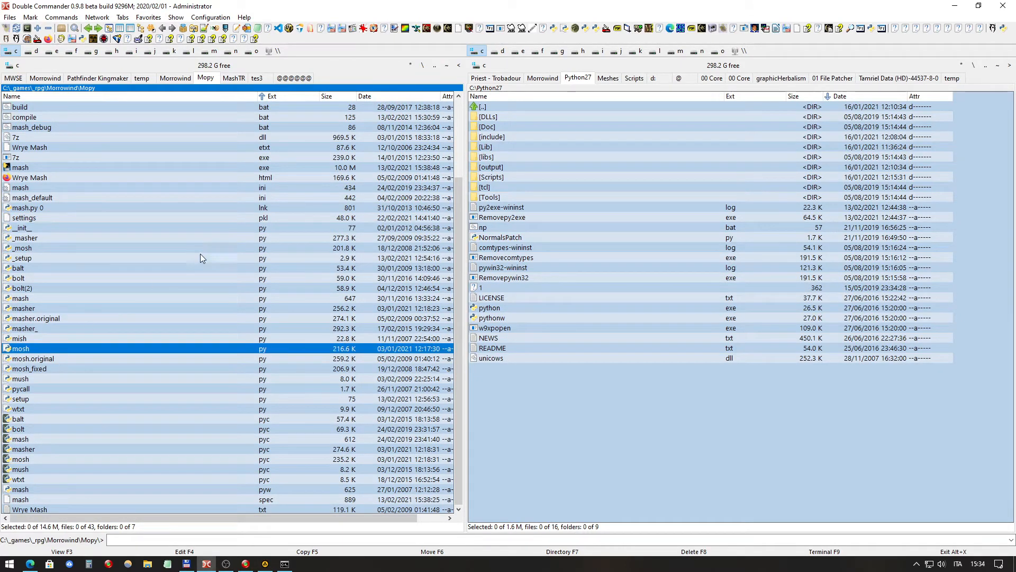
pyautogui.press('F3')
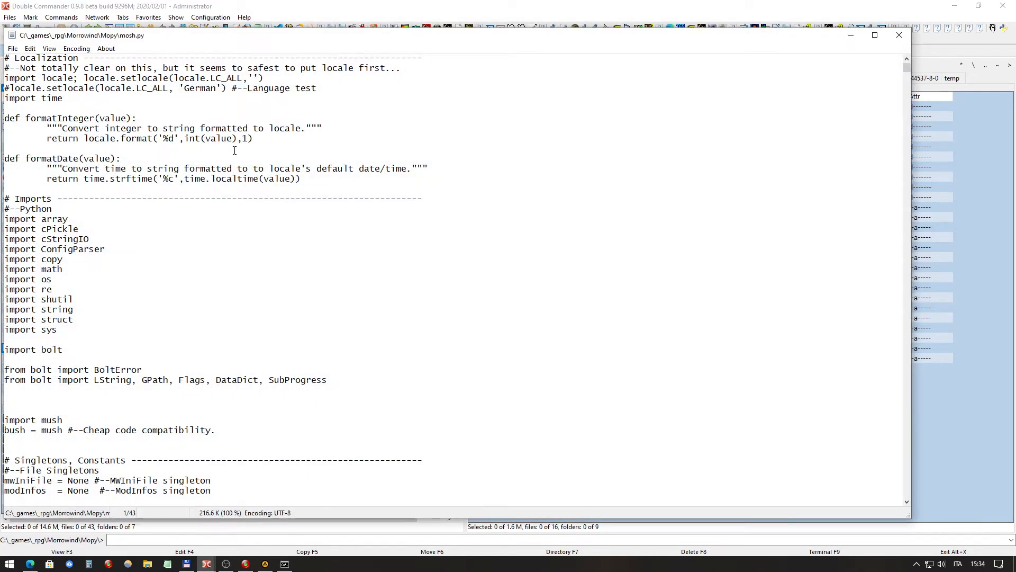
pyautogui.press('3')
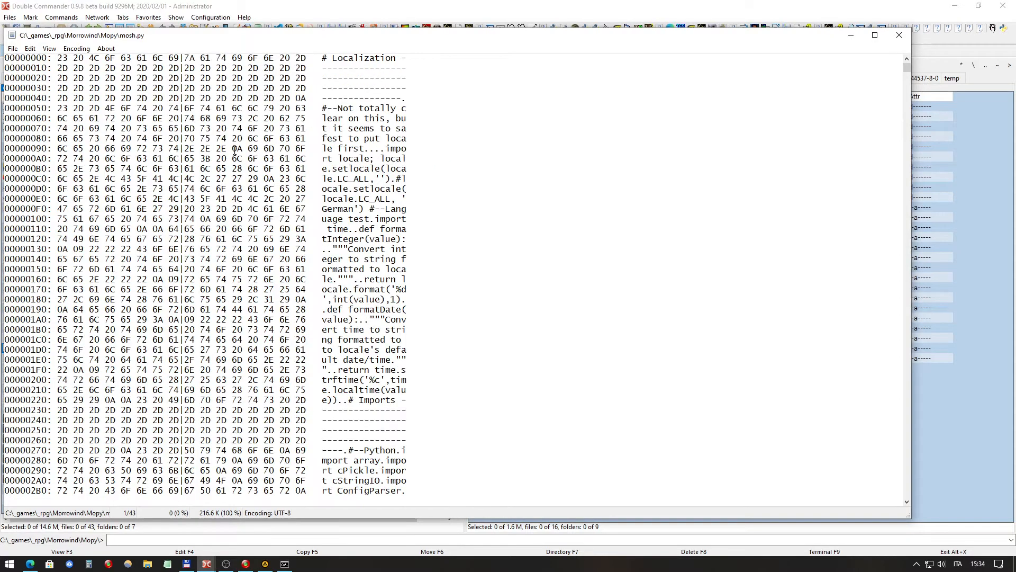
pyautogui.press('1')
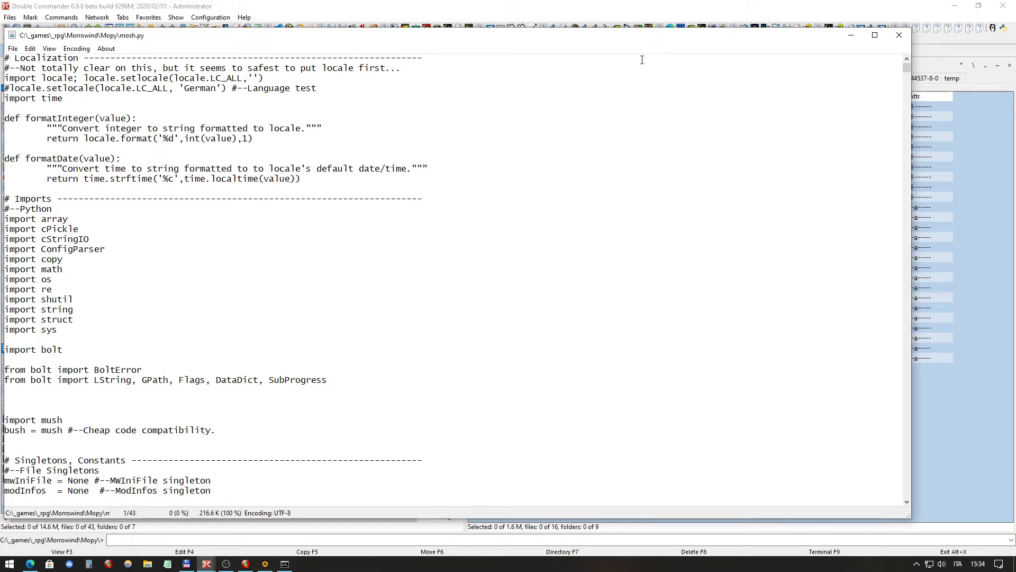
pyautogui.click(900, 35)
pyautogui.click(139, 339)
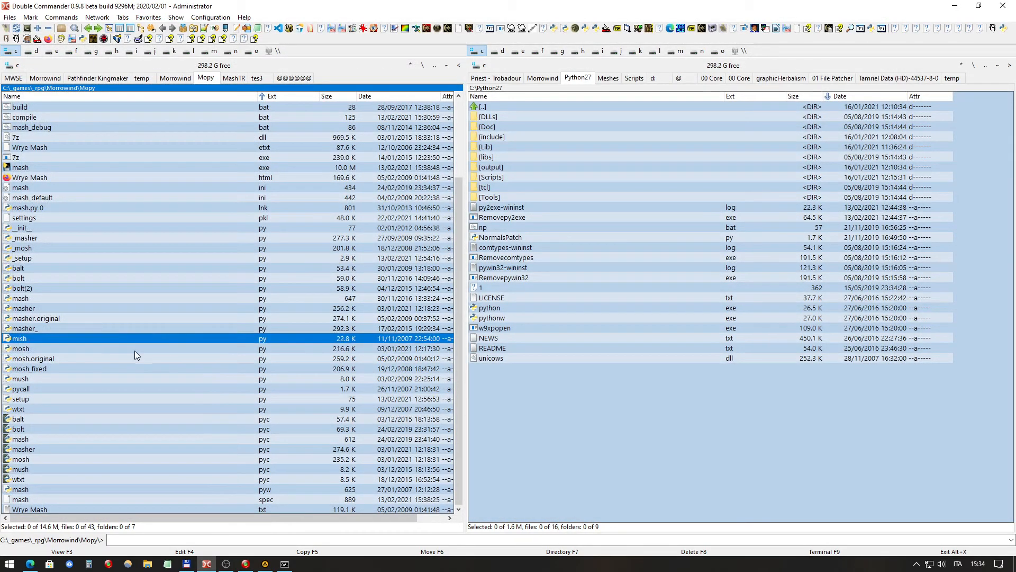
pyautogui.click(132, 352)
pyautogui.click(198, 339)
# Step: Open the backup Morrowind\Mopy folder on drive J in the pane showing Python27
pyautogui.click(617, 52)
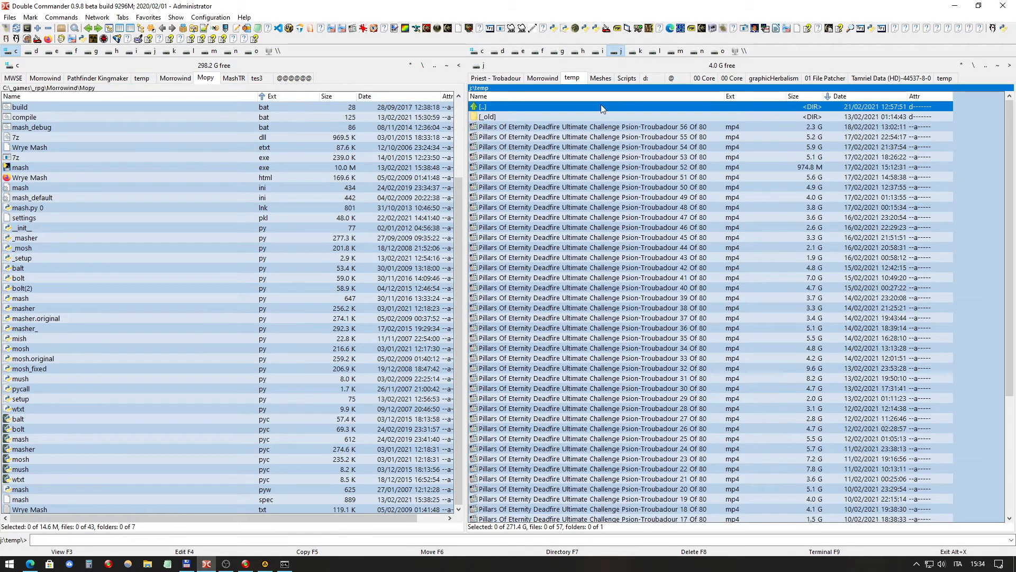
pyautogui.click(975, 65)
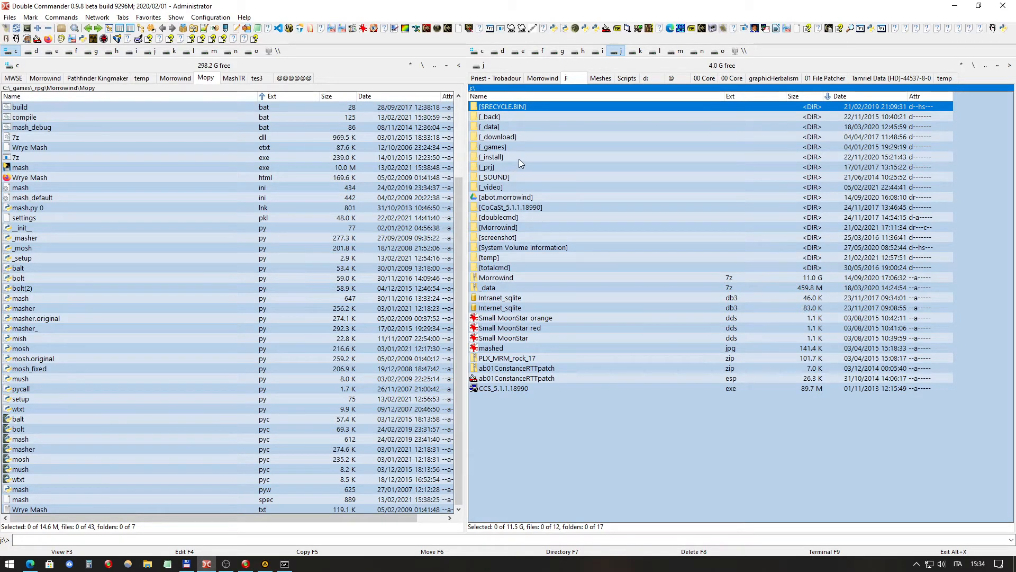
pyautogui.doubleClick(527, 227)
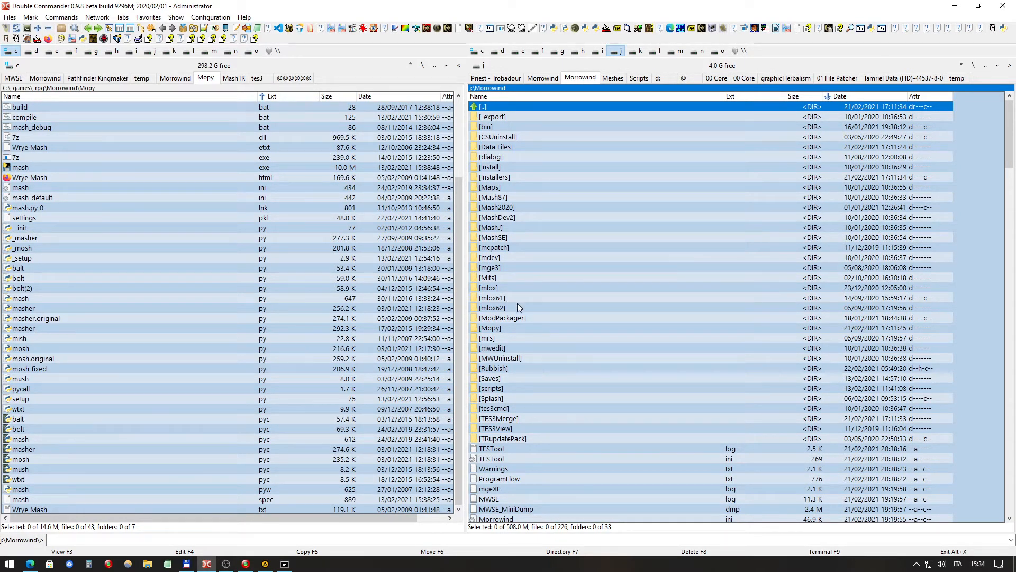
pyautogui.doubleClick(516, 328)
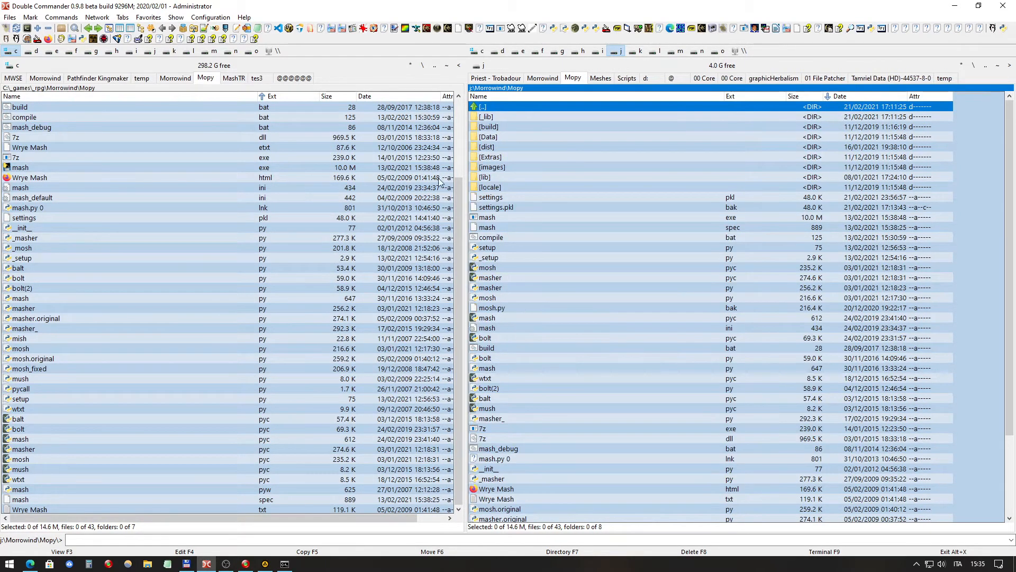
# Step: Compare the Mopy folders on drives C and J by content, ignoring dates, with the directory synchronization tool
pyautogui.scroll(4, 300, 171)
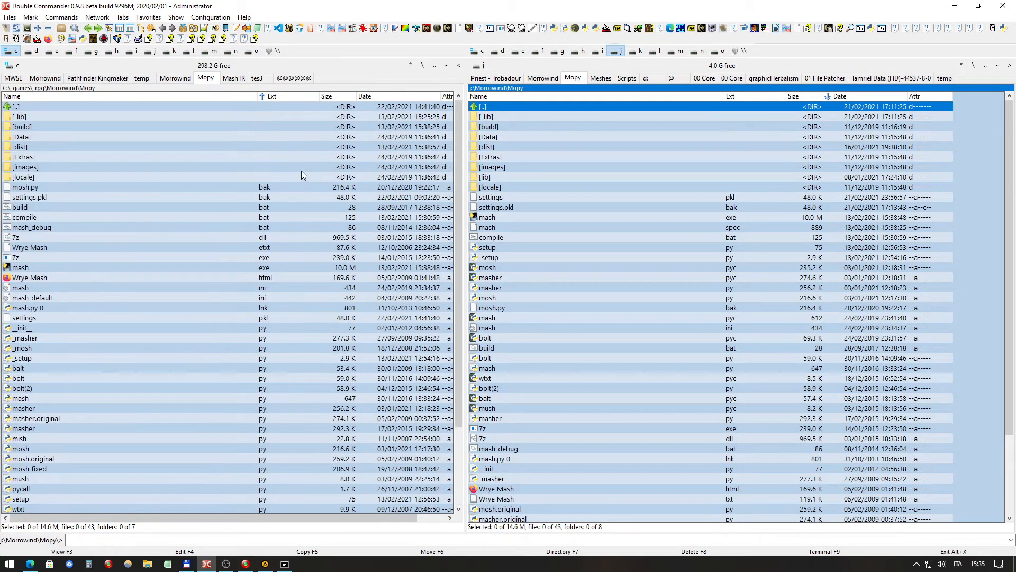
pyautogui.click(77, 18)
pyautogui.click(116, 74)
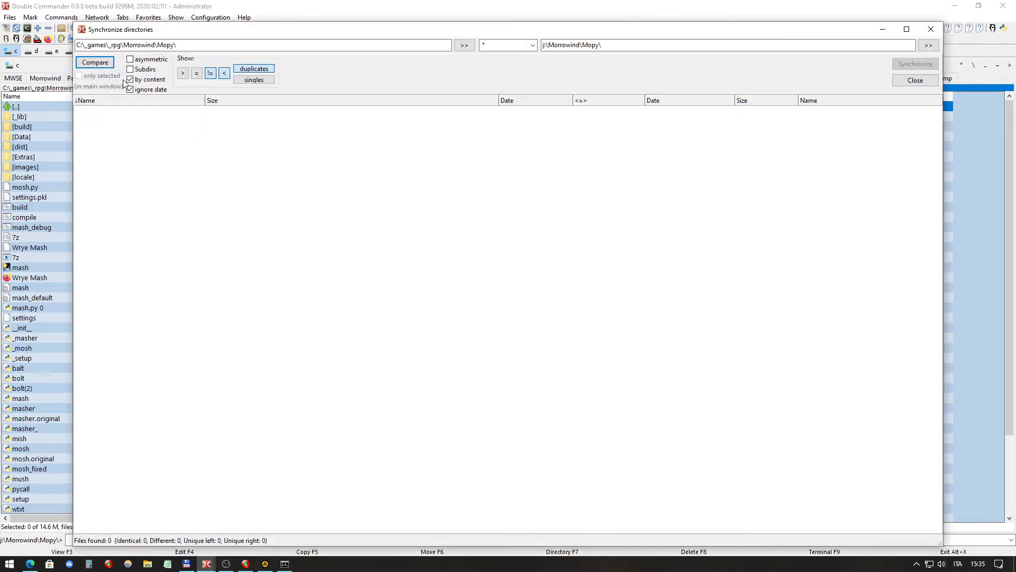
pyautogui.click(98, 64)
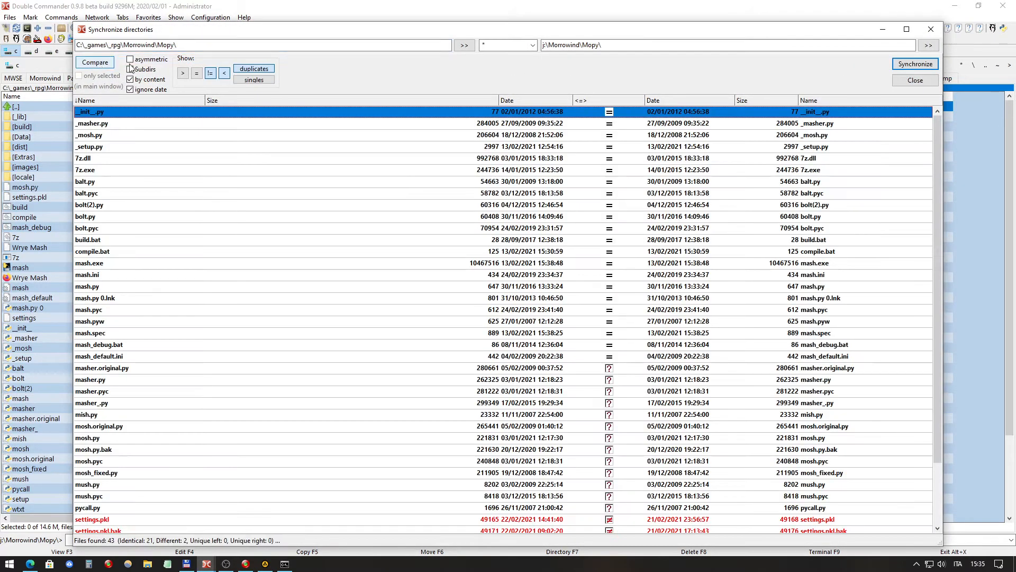
pyautogui.click(515, 125)
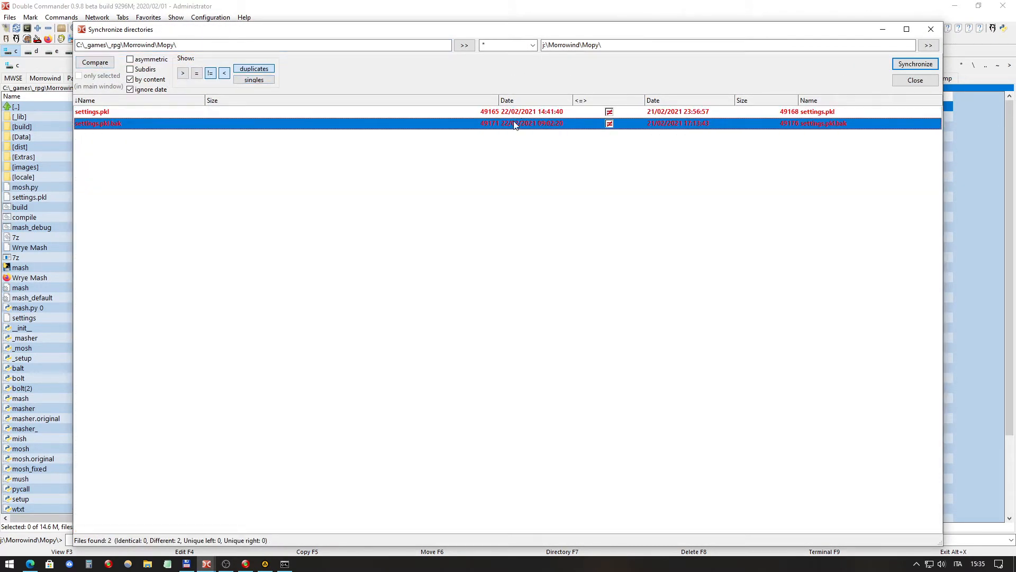
# Step: Overwrite settings.pkl in drive C's Mopy folder with the drive J version through directory synchronization, and close the synchronization tool
pyautogui.click(586, 112)
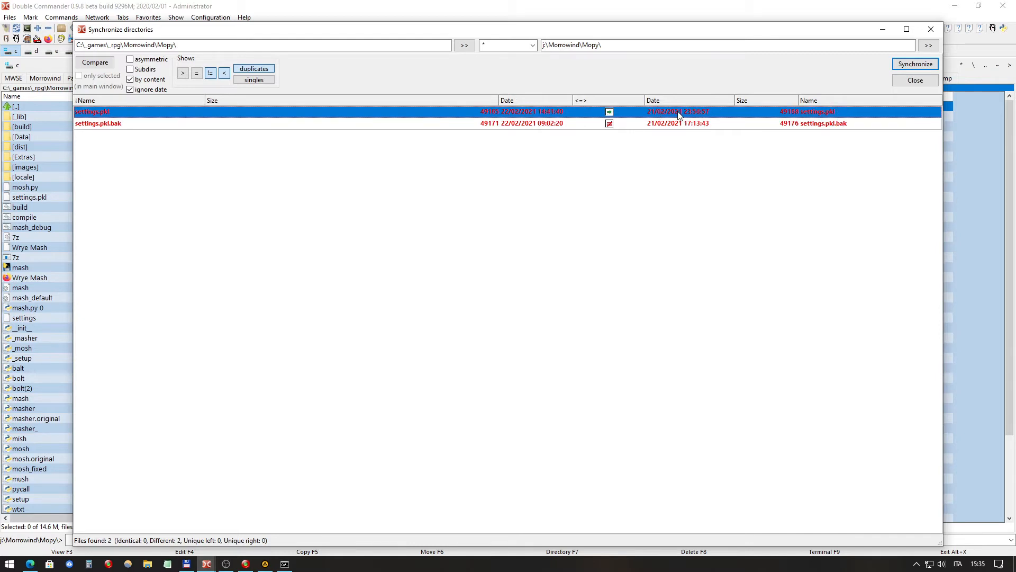
pyautogui.click(610, 113)
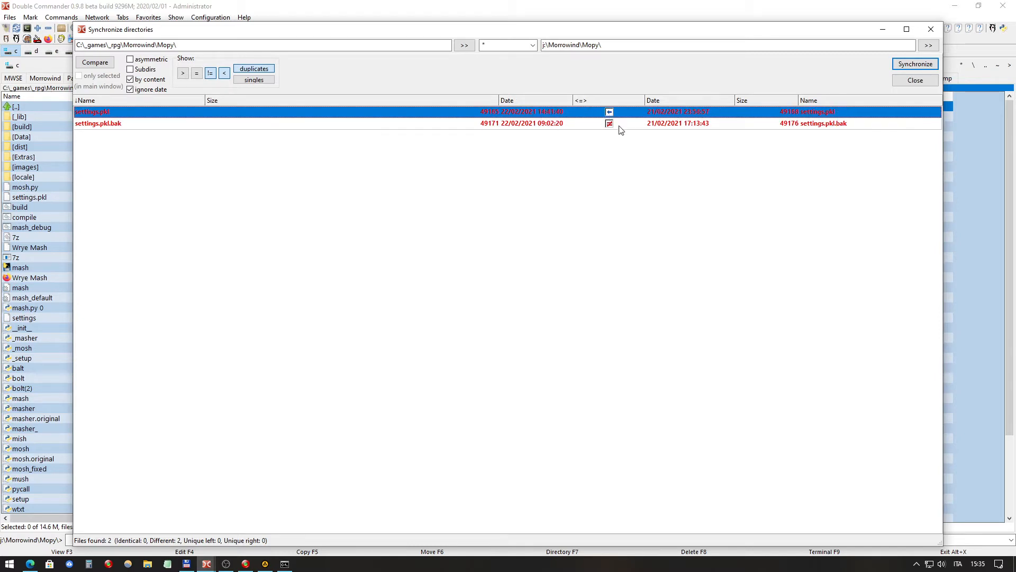
pyautogui.click(920, 68)
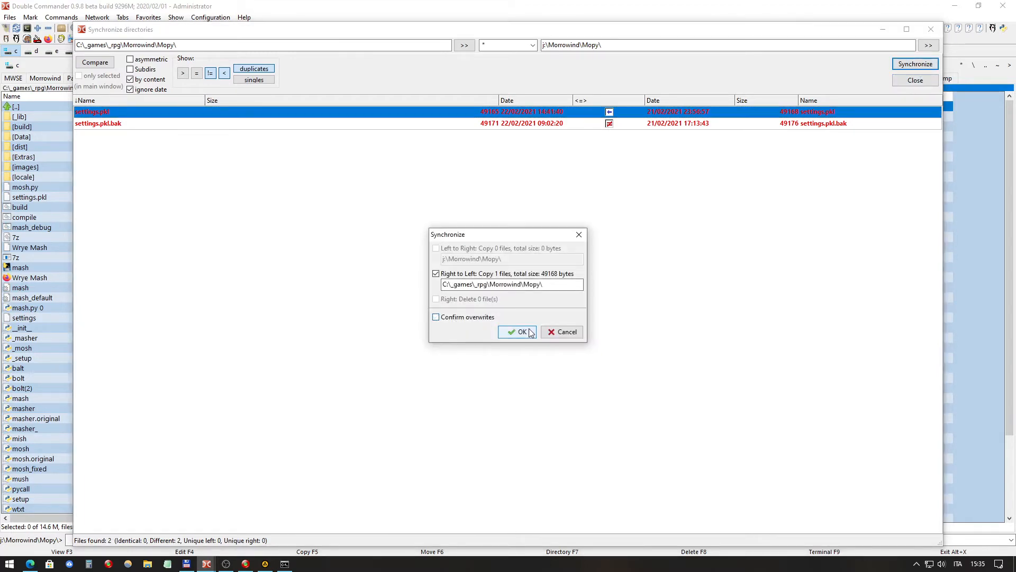
pyautogui.click(517, 332)
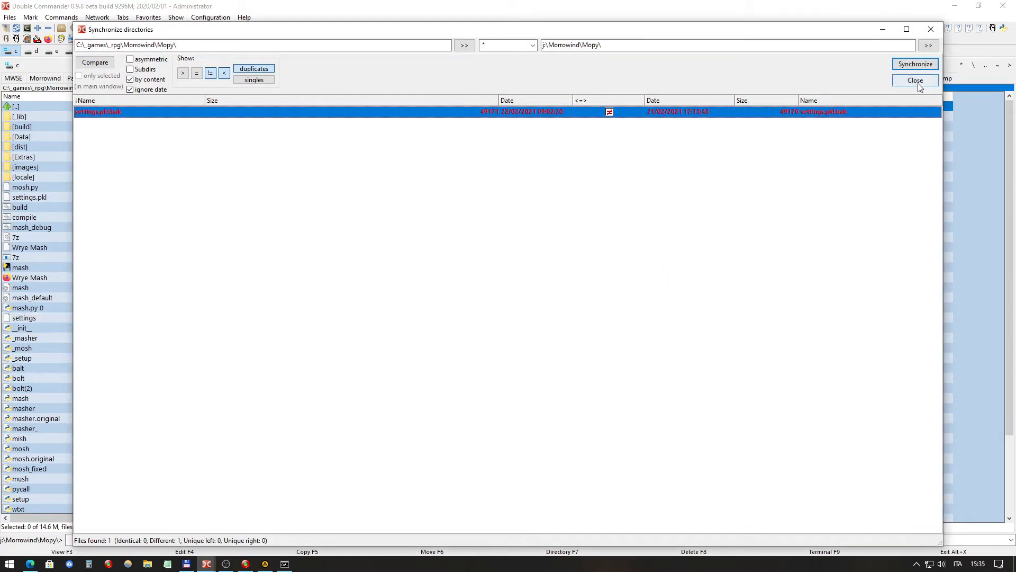
pyautogui.click(915, 81)
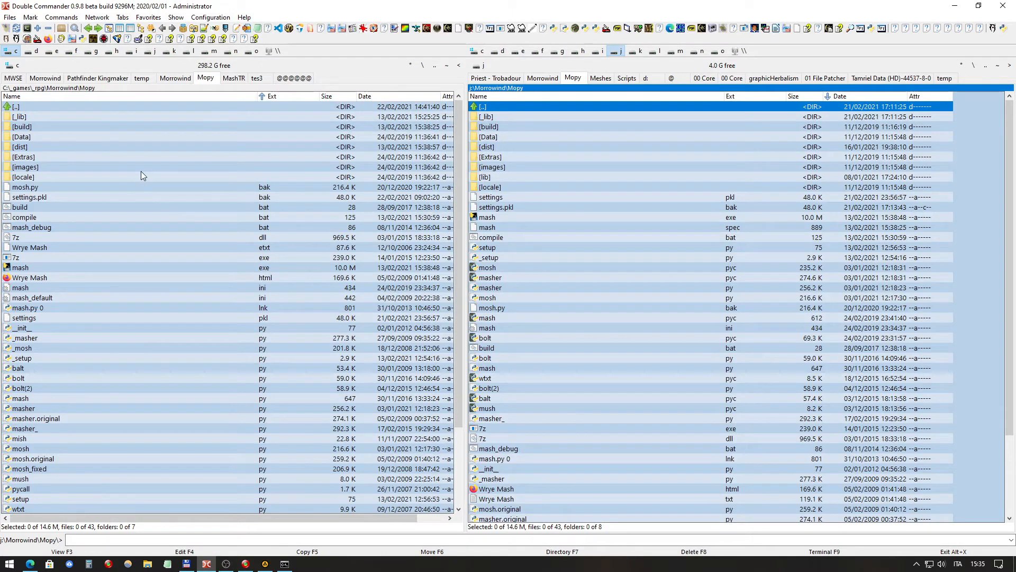
# Step: Close the console window holding the Python traceback and try launching Wrye Mash again
pyautogui.click(141, 170)
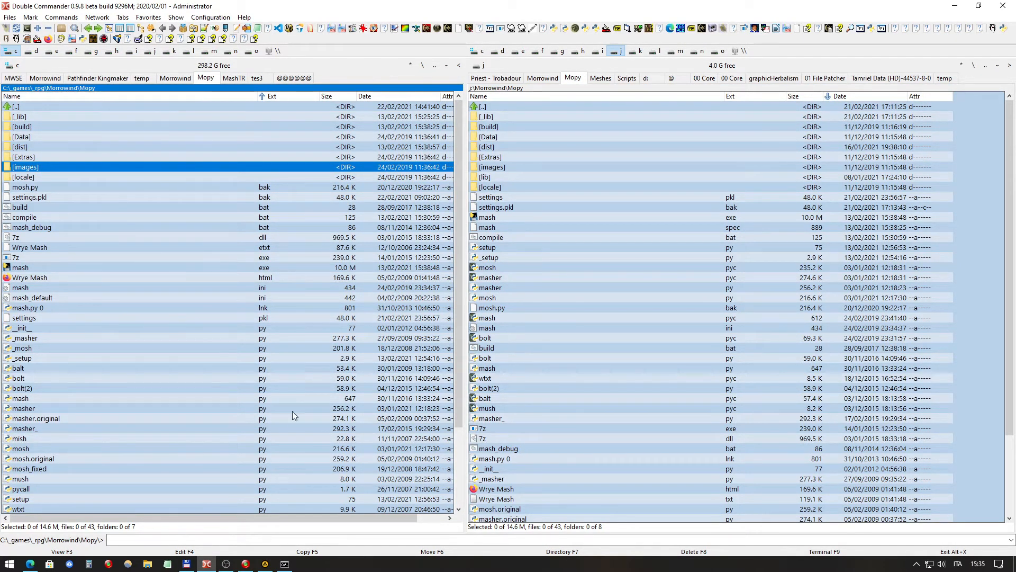
pyautogui.click(285, 564)
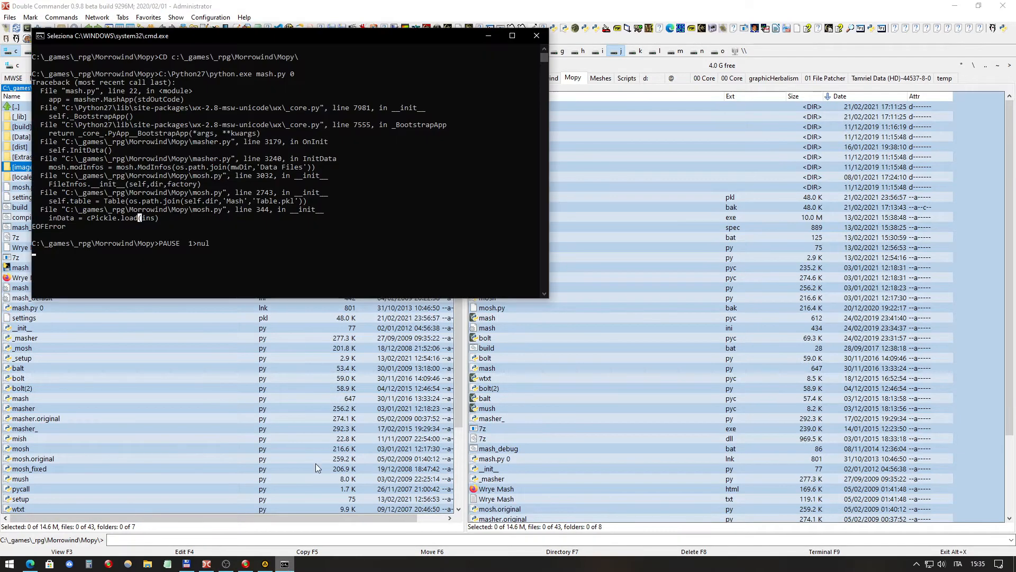
pyautogui.click(538, 39)
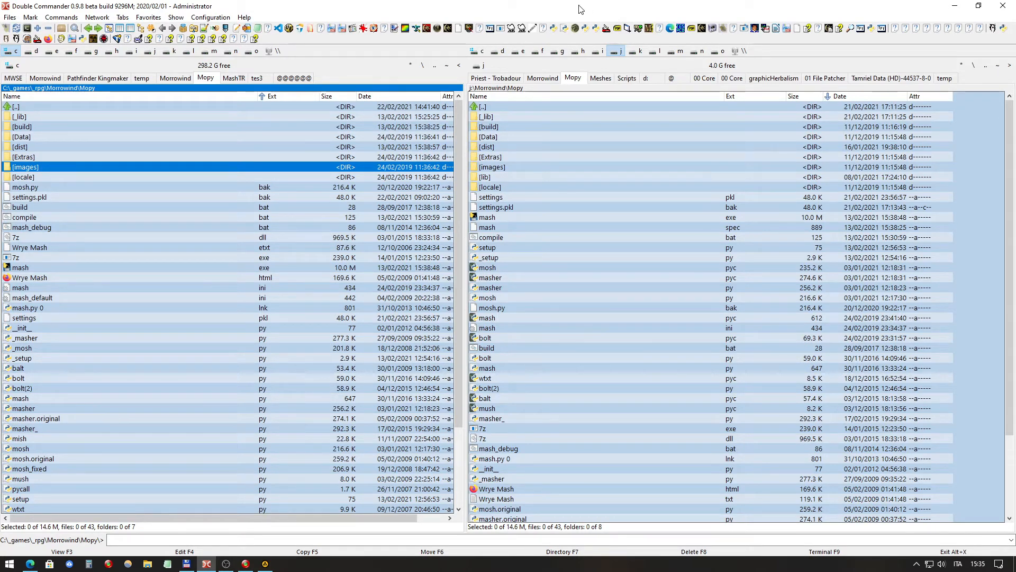
pyautogui.click(554, 29)
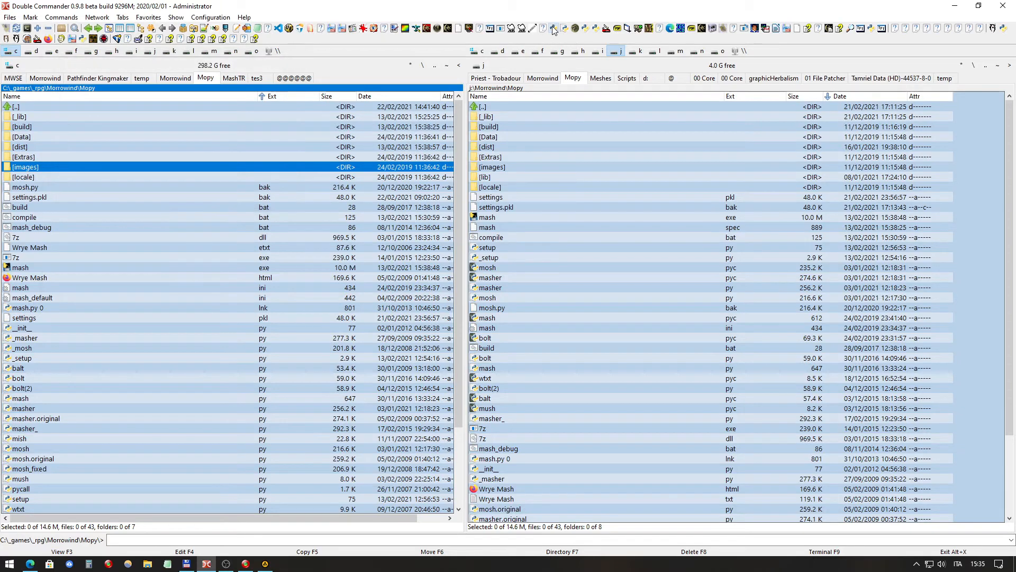
pyautogui.click(273, 248)
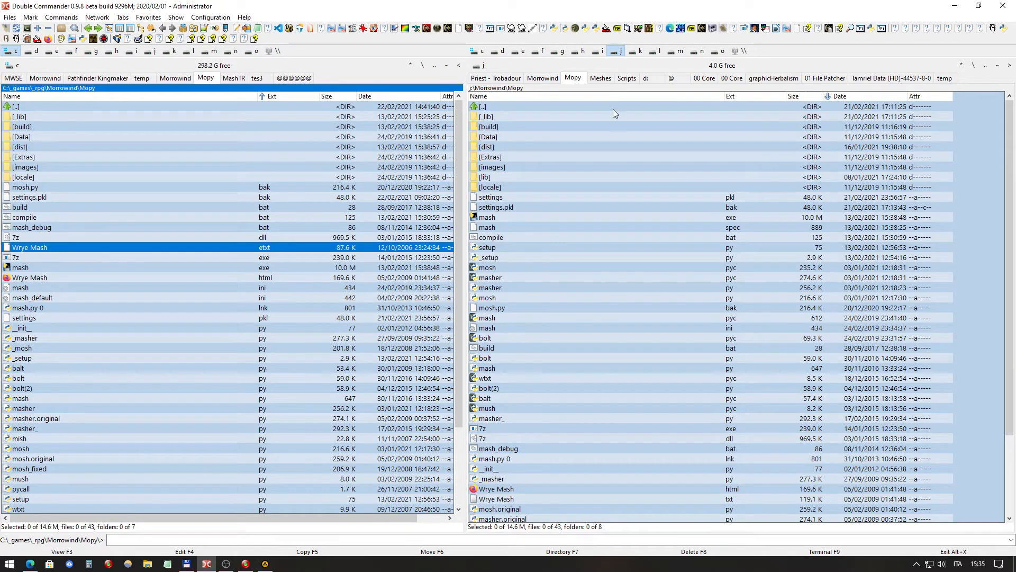
pyautogui.moveTo(635, 134)
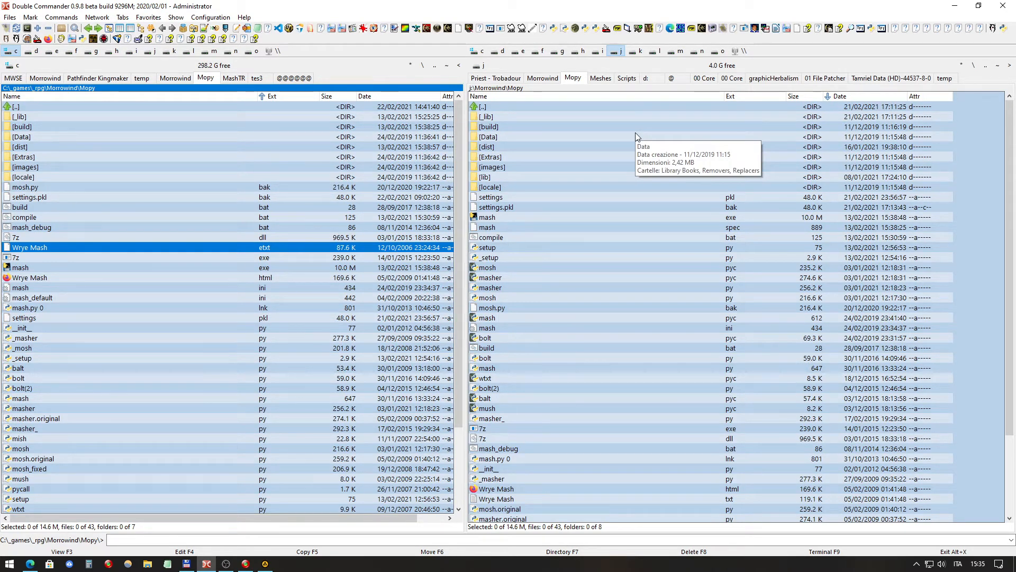
pyautogui.click(661, 217)
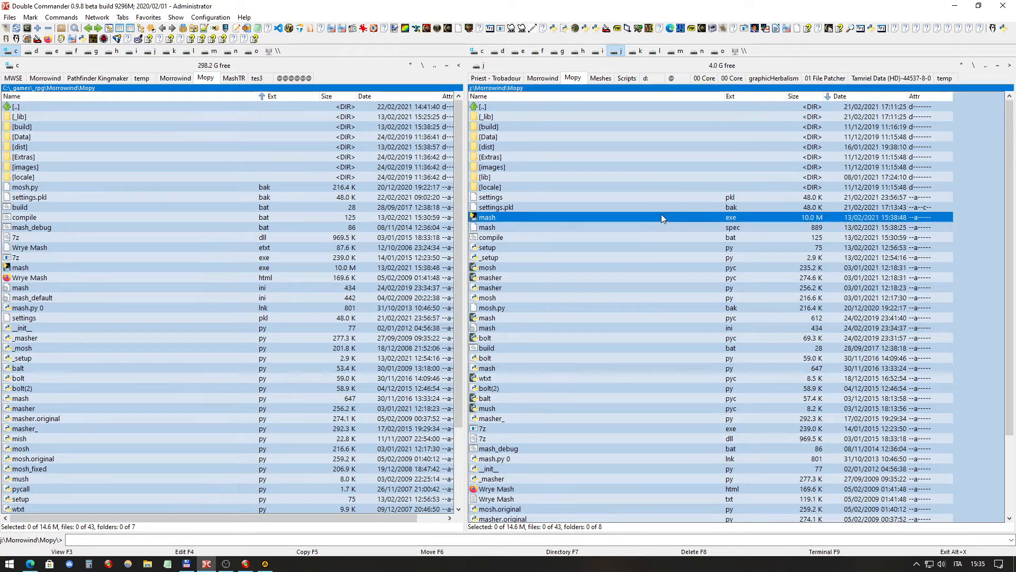
# Step: Go up to C:\_games\_rpg\Morrowind and rename its Mopy folder to Mopy_
pyautogui.click(71, 105)
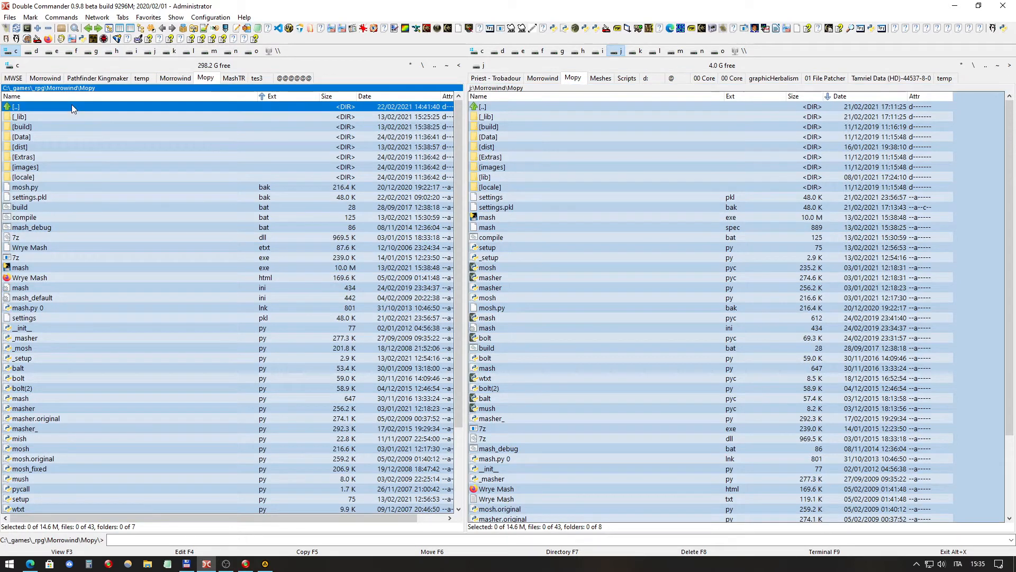
pyautogui.doubleClick(71, 105)
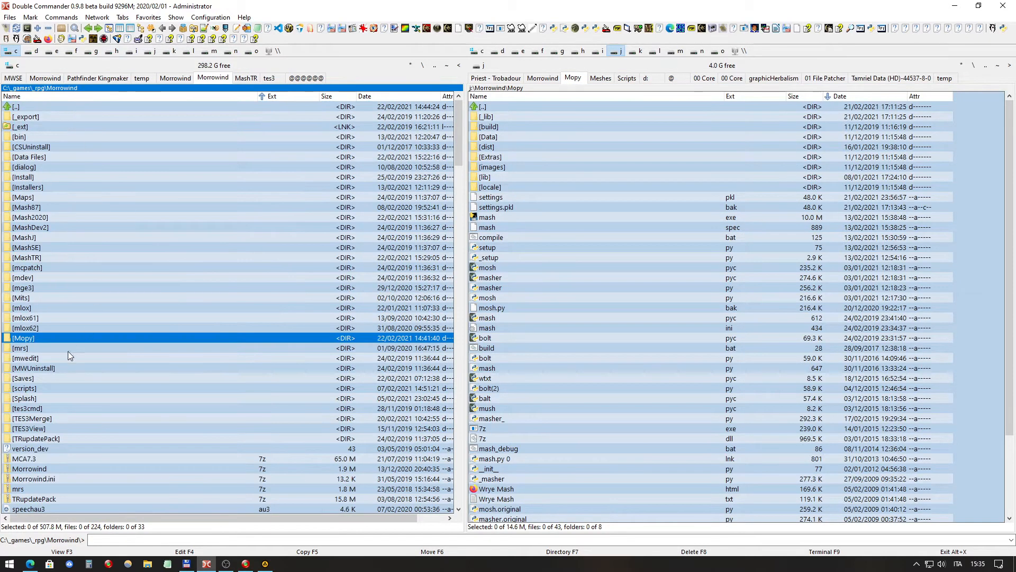
pyautogui.click(39, 339)
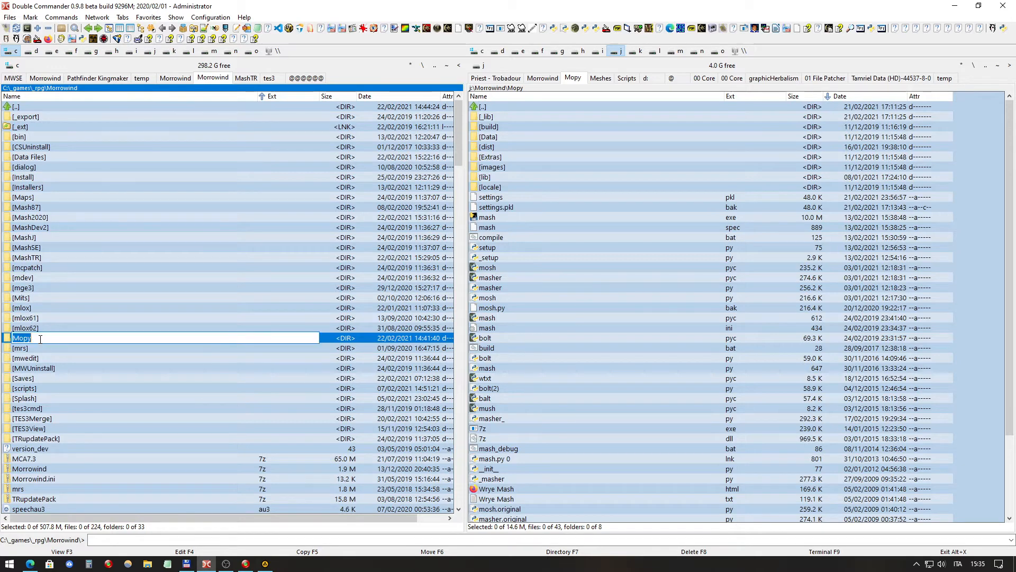
pyautogui.click(59, 338)
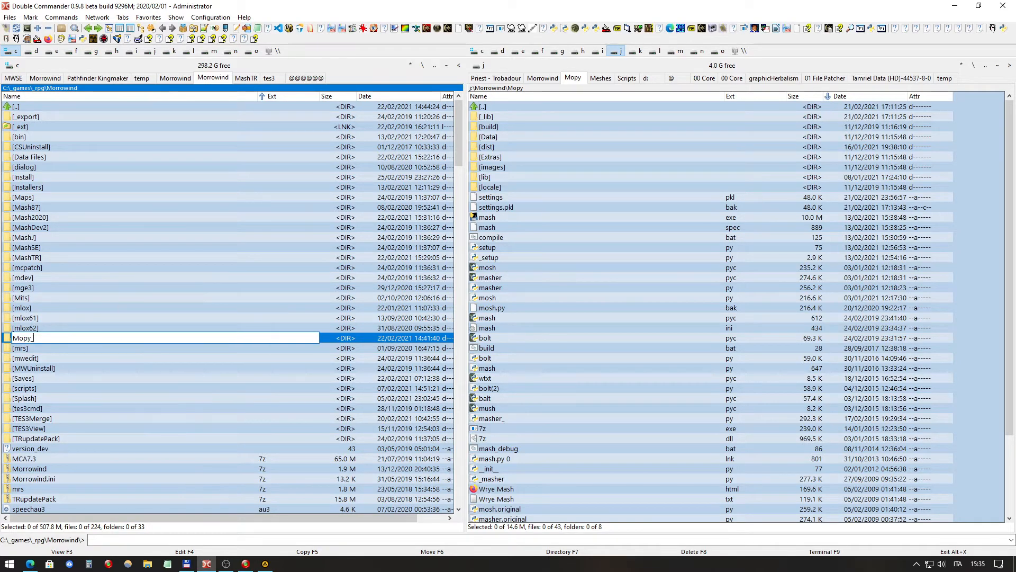
pyautogui.write('_')
pyautogui.press('Return')
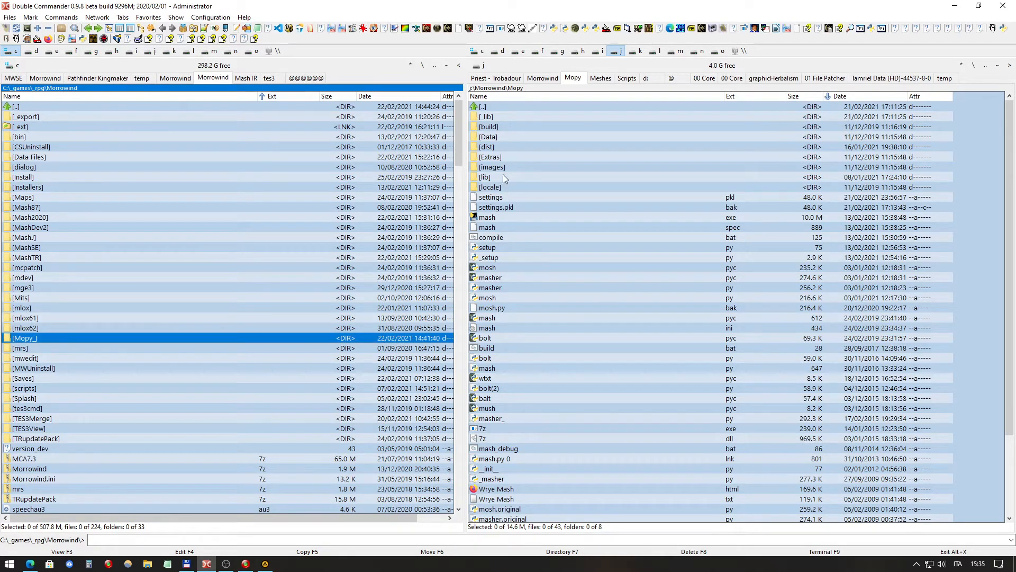
# Step: Copy the whole Mopy folder from j:\Morrowind into C:\_games\_rpg\Morrowind
pyautogui.doubleClick(513, 107)
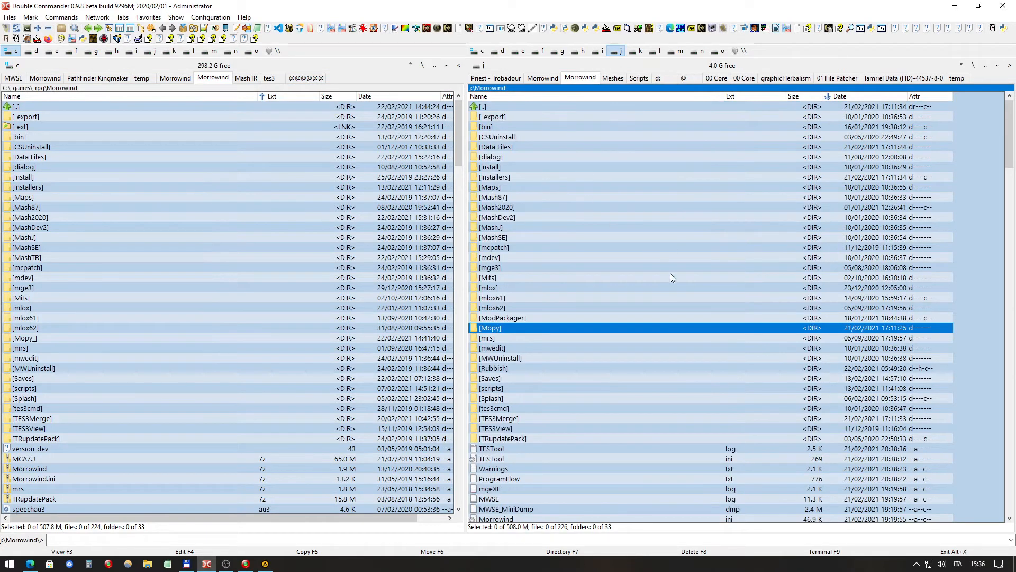
pyautogui.press('F5')
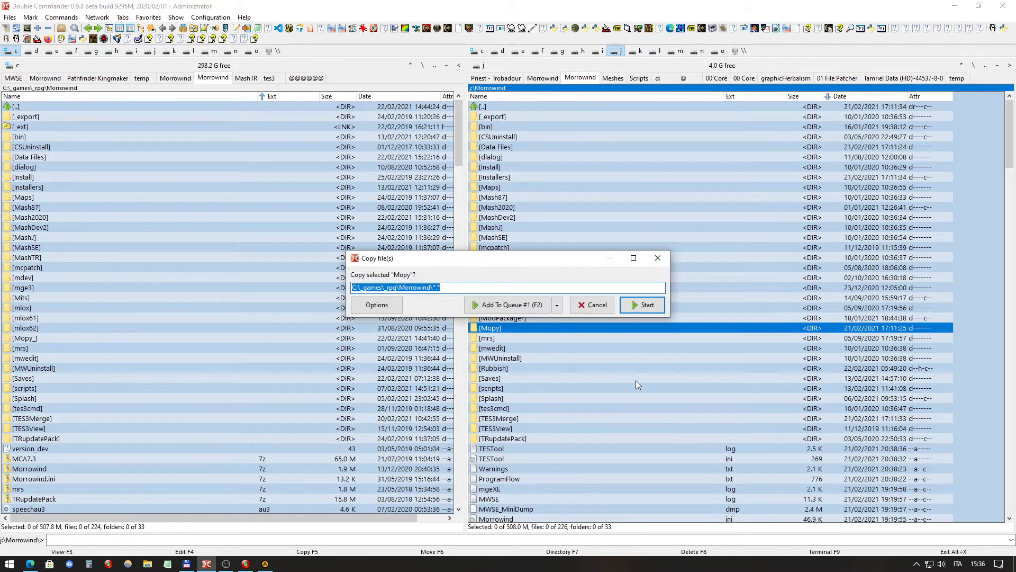
pyautogui.click(649, 307)
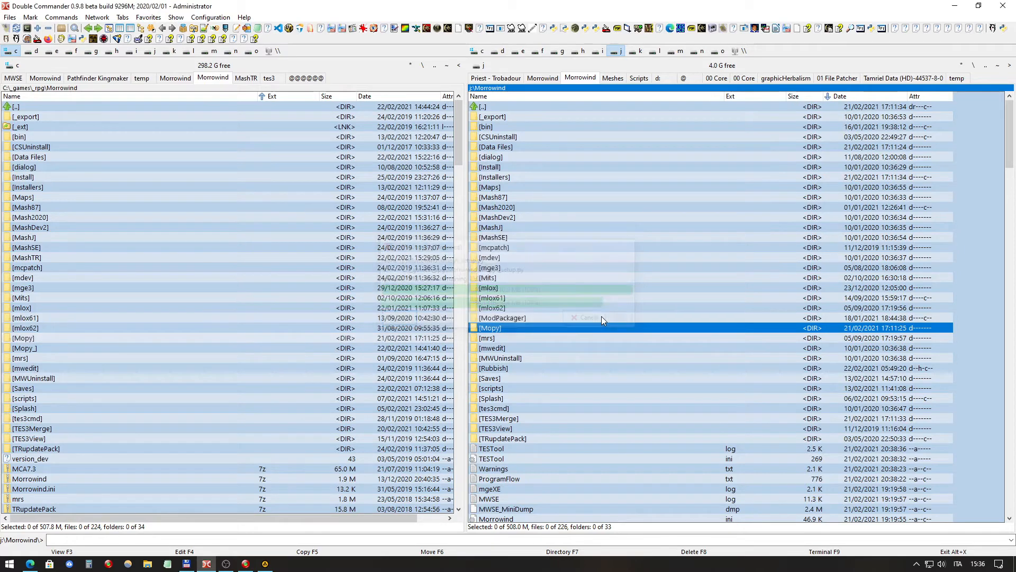
# Step: Open the copied Mopy folder on drive C and try launching Wrye Mash with it
pyautogui.doubleClick(74, 339)
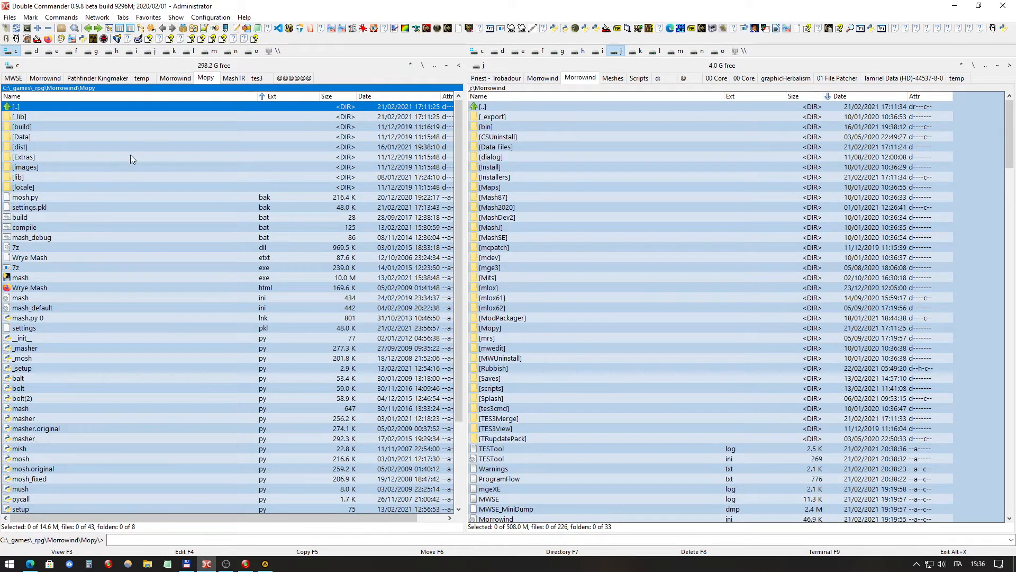
pyautogui.click(555, 28)
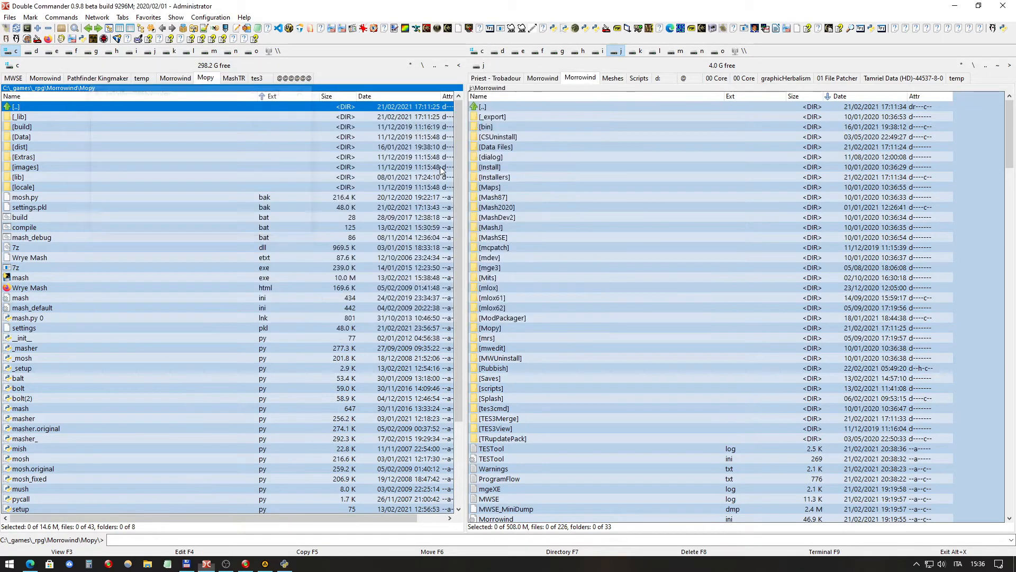
pyautogui.click(230, 298)
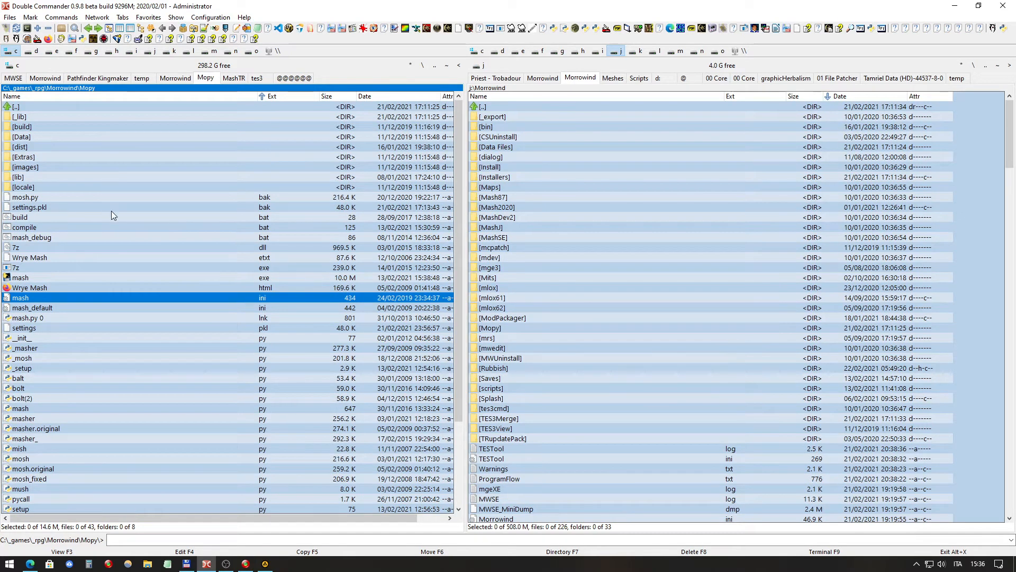
# Step: Return to C:\_games\_rpg\Morrowind and delete the Mopy folder copied from drive J
pyautogui.doubleClick(43, 106)
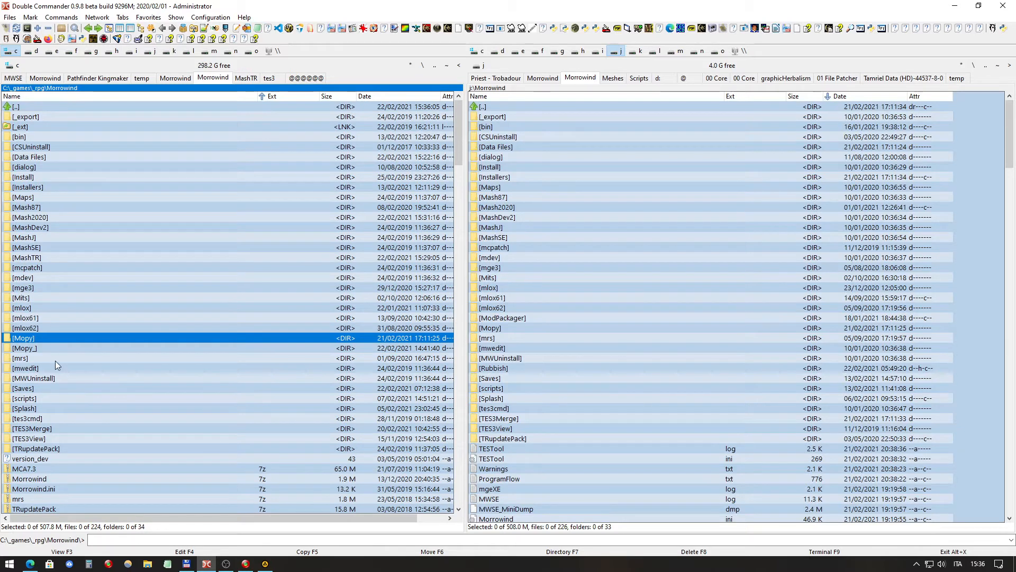
pyautogui.click(43, 328)
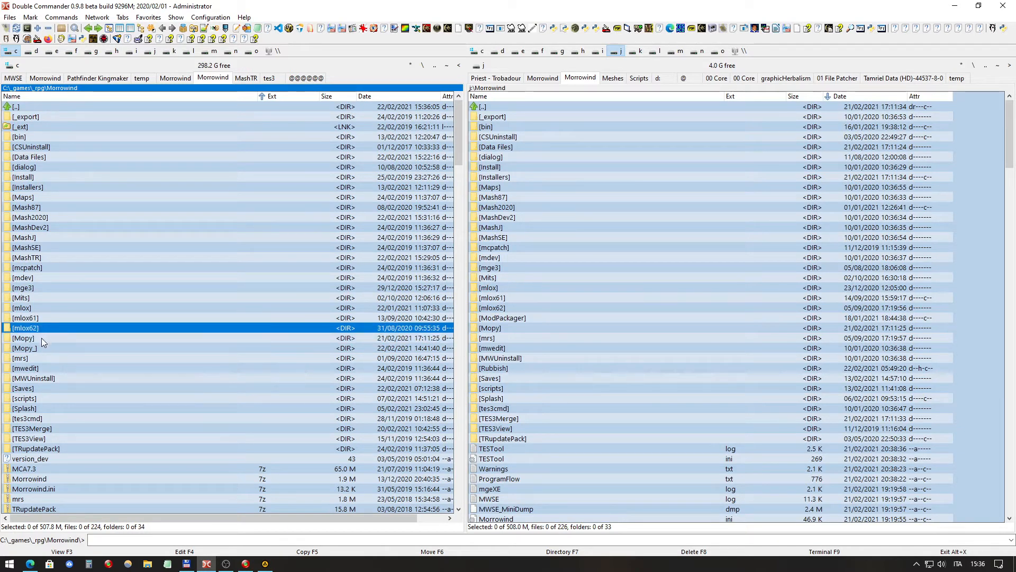
pyautogui.click(42, 338)
pyautogui.press('Delete')
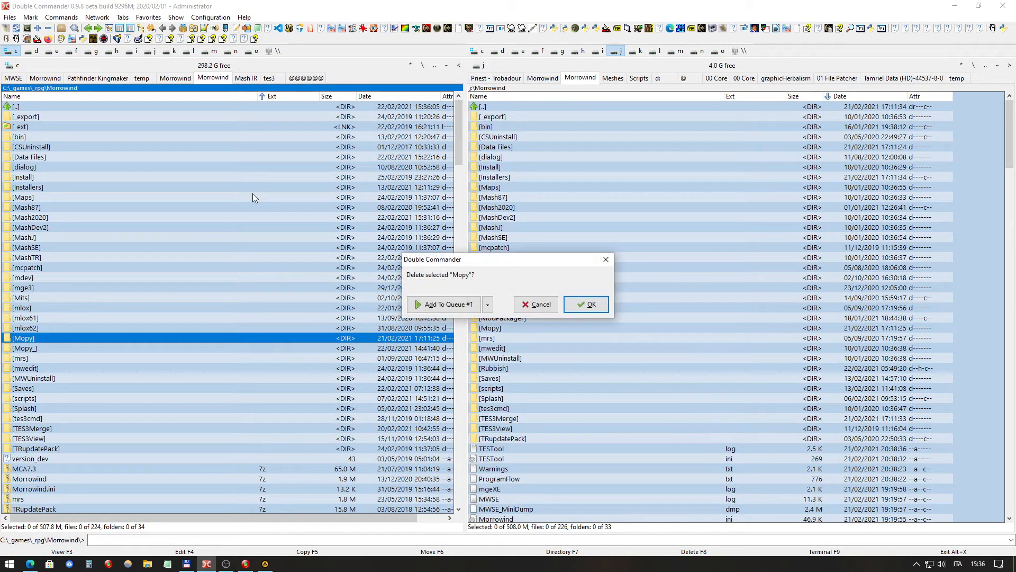
pyautogui.press('Return')
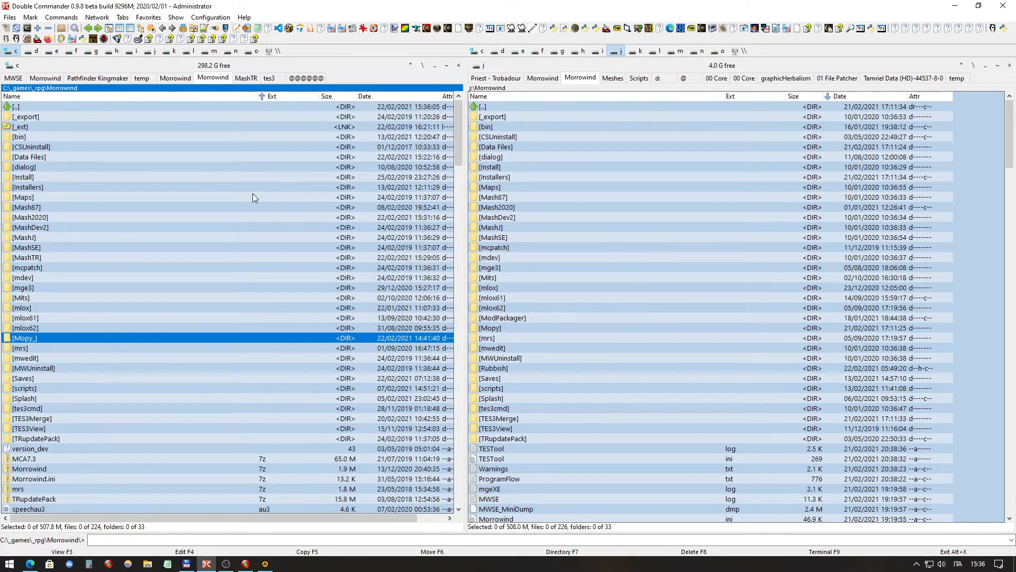
# Step: Rename the Mopy_ folder back to Mopy
pyautogui.press('F2')
pyautogui.click(46, 339)
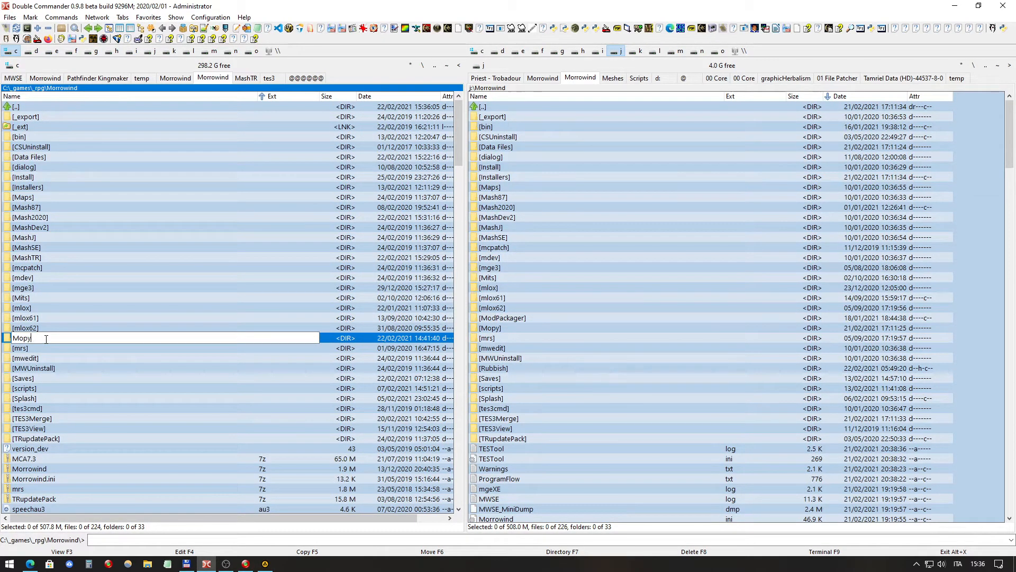
pyautogui.press('Return')
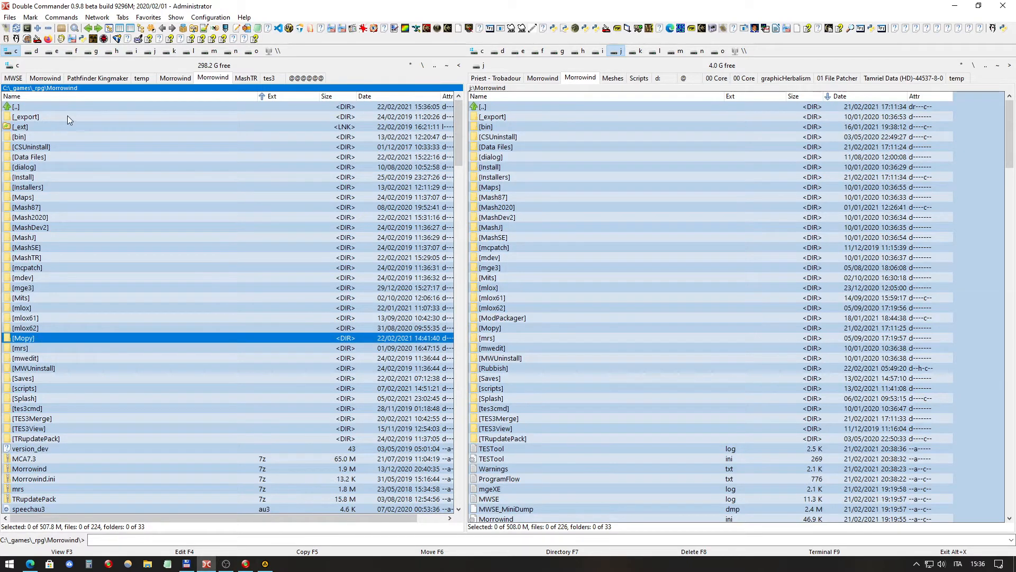
# Step: Open Morrowind\Data Files on drives C and J in the two panes and sort the drive C listing by date, newest first
pyautogui.doubleClick(43, 159)
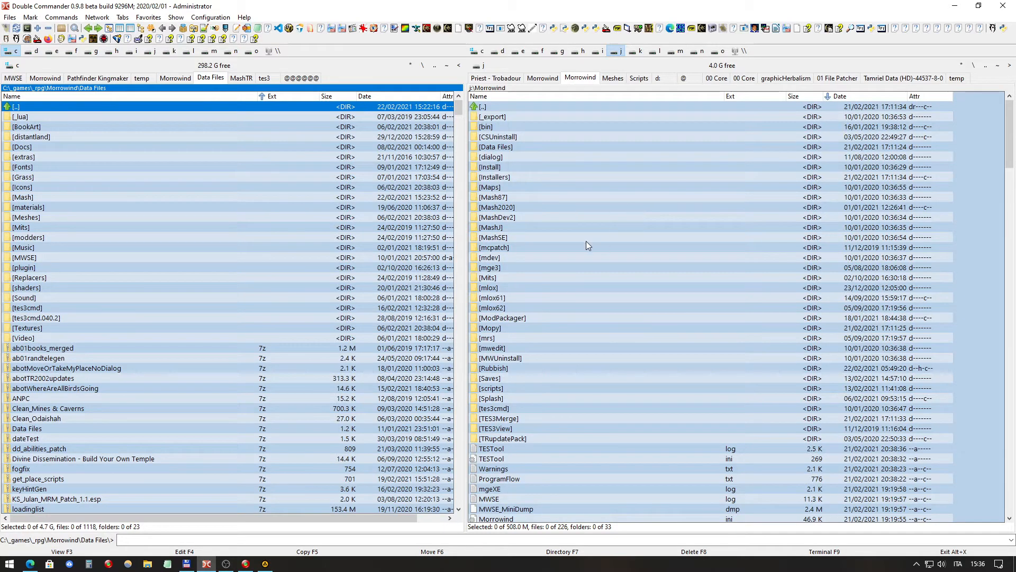
pyautogui.doubleClick(526, 147)
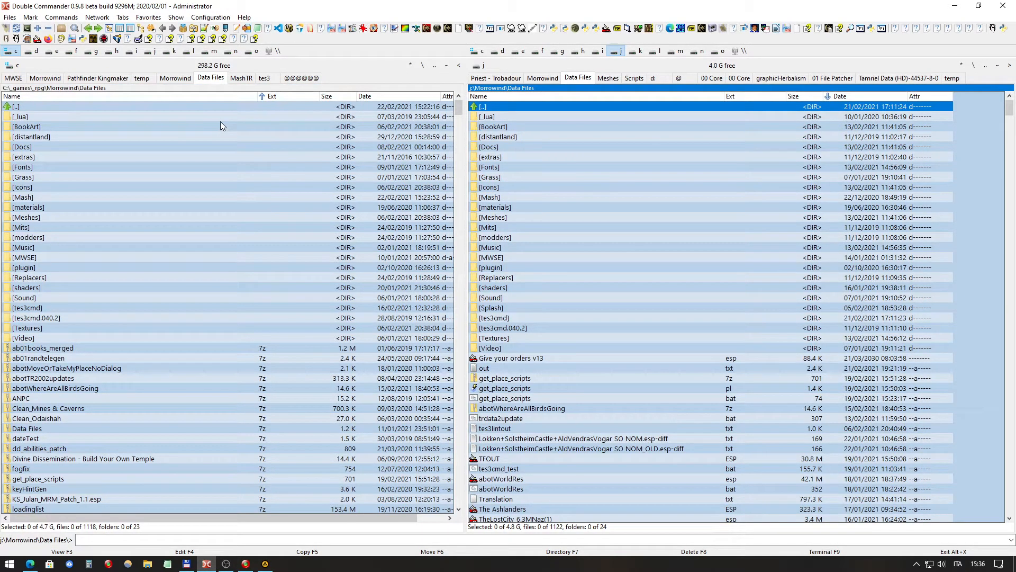
pyautogui.click(370, 97)
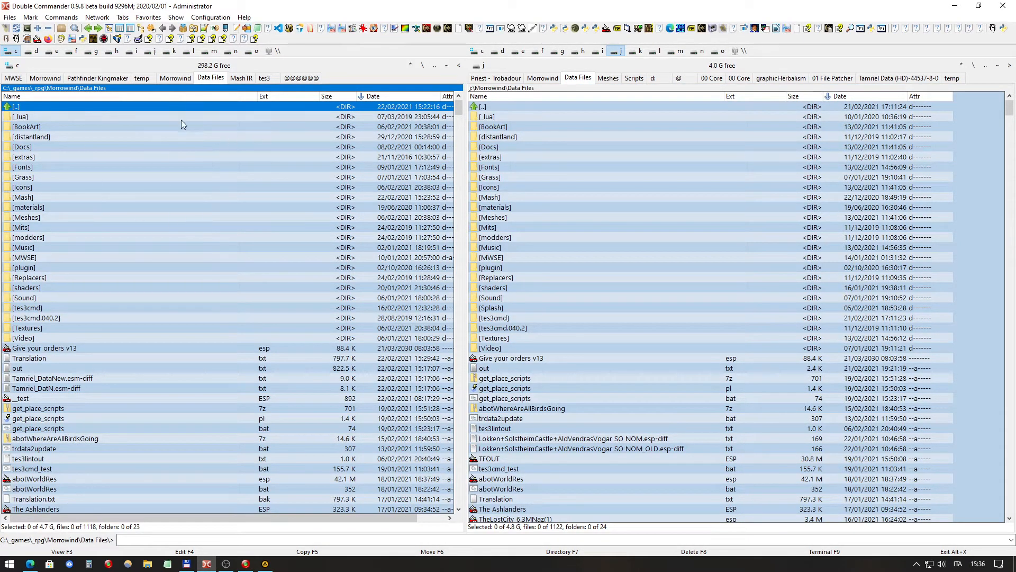
# Step: Compare the two Data Files folders by content, ignoring dates and including single files, with the directory synchronization tool
pyautogui.click(61, 17)
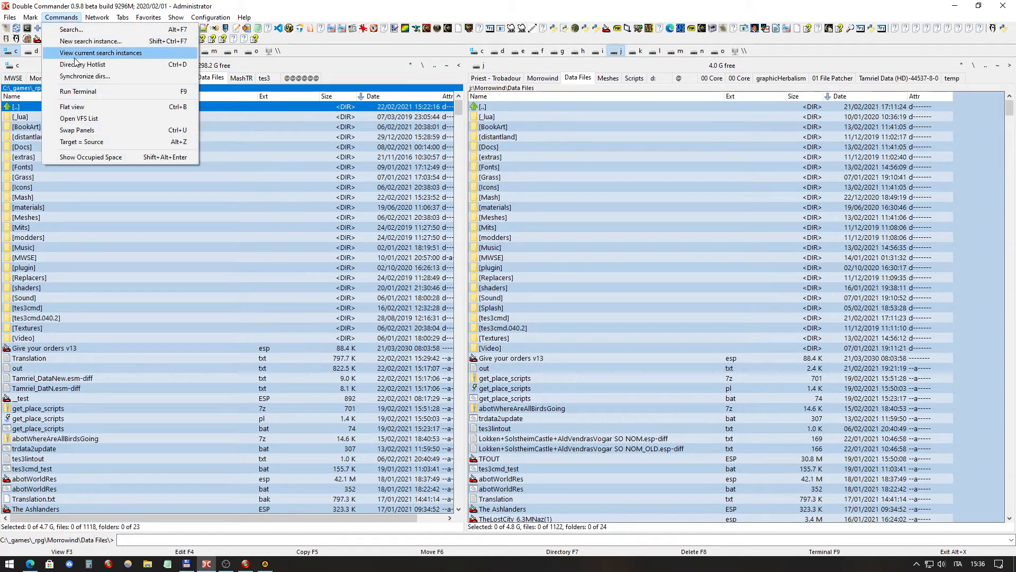
pyautogui.click(77, 77)
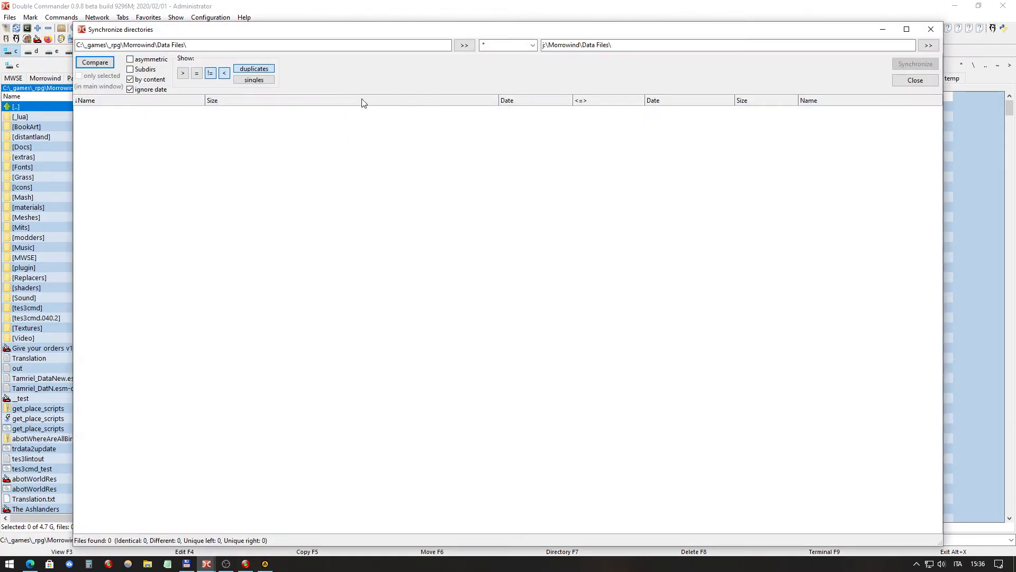
pyautogui.click(250, 81)
pyautogui.click(108, 62)
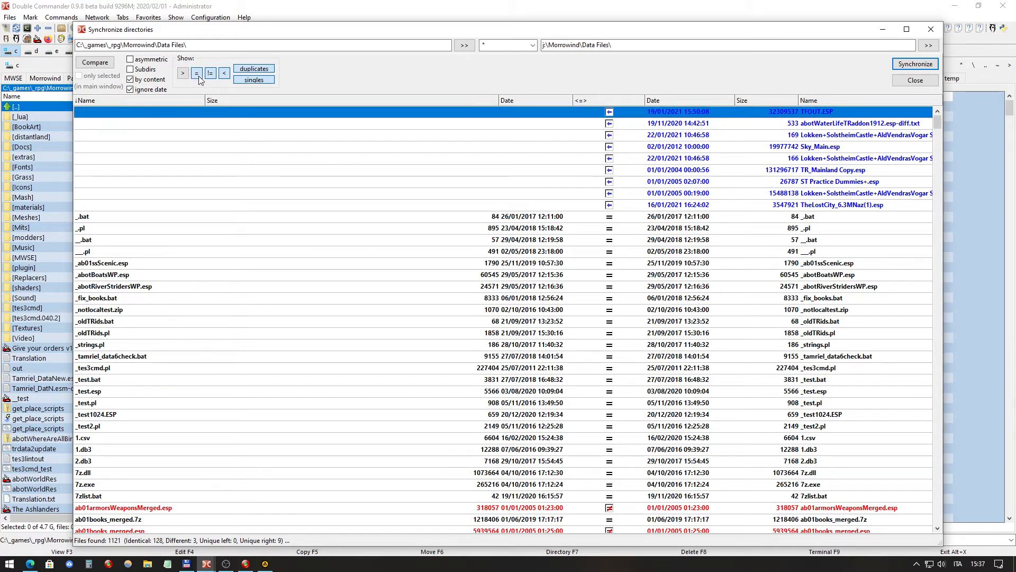
# Step: Filter the Data Files comparison to show files to copy from C to J and hide identical files
pyautogui.click(183, 74)
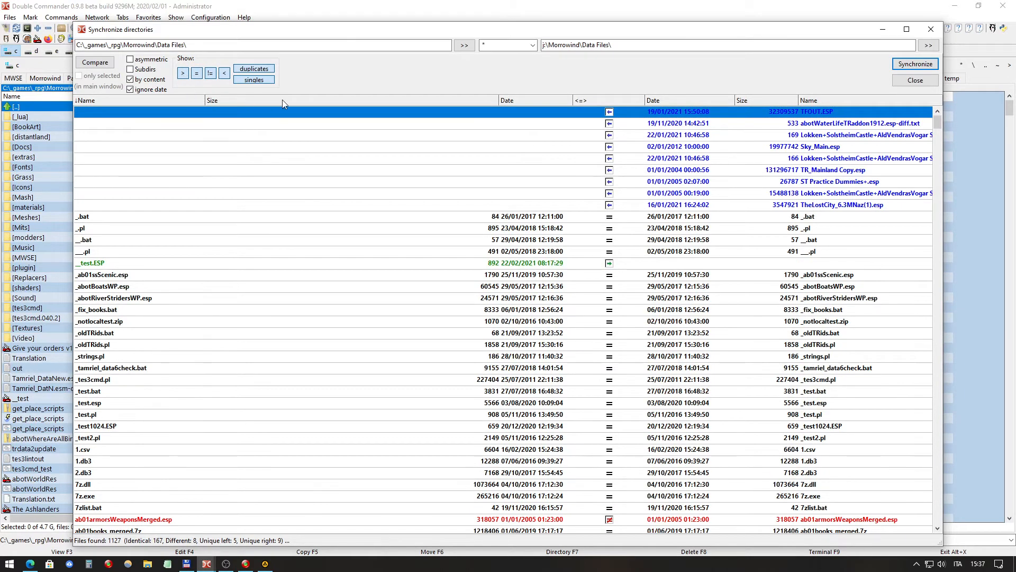
pyautogui.click(197, 73)
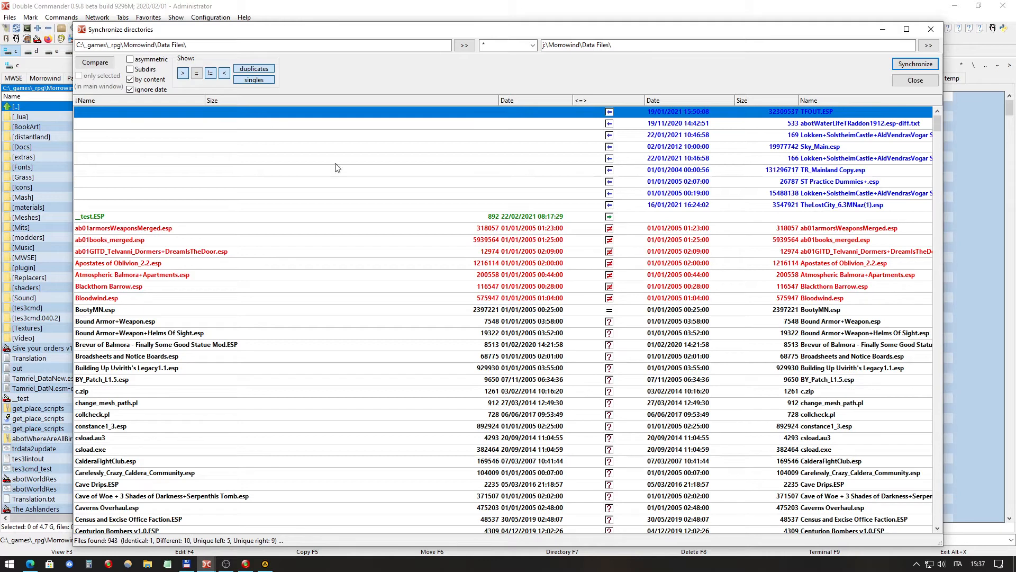
pyautogui.click(198, 75)
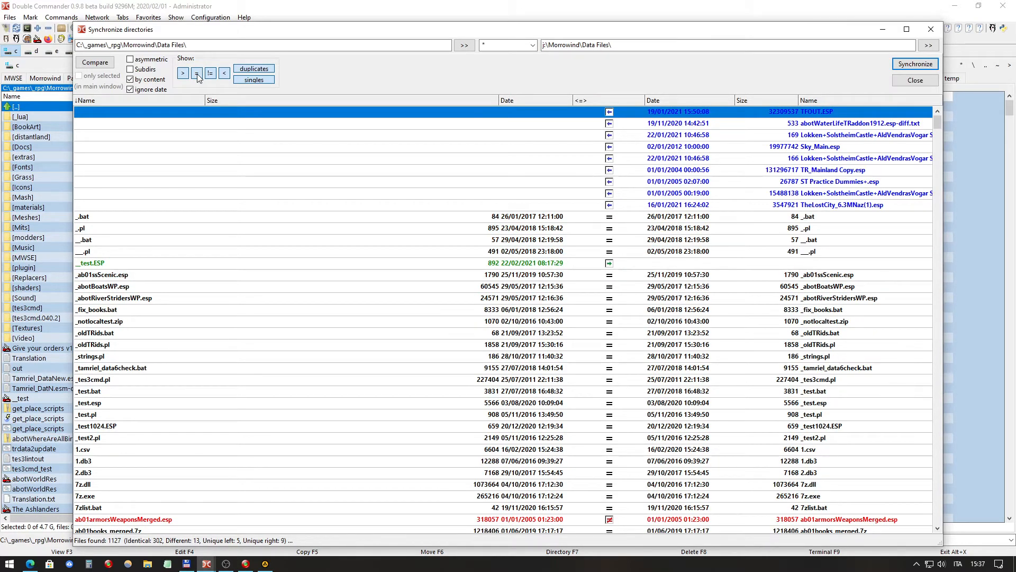
pyautogui.click(197, 76)
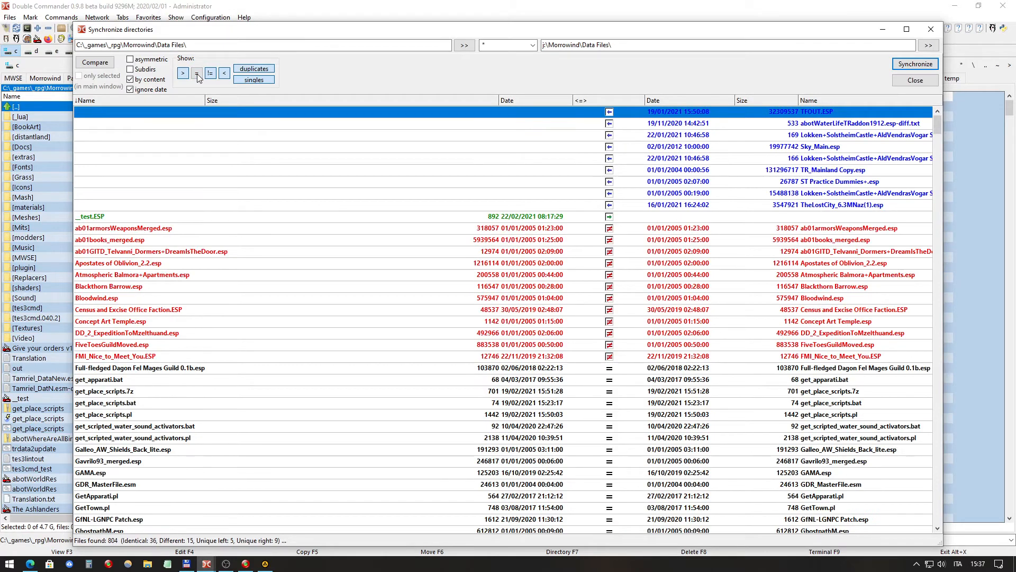
pyautogui.click(197, 76)
pyautogui.click(198, 75)
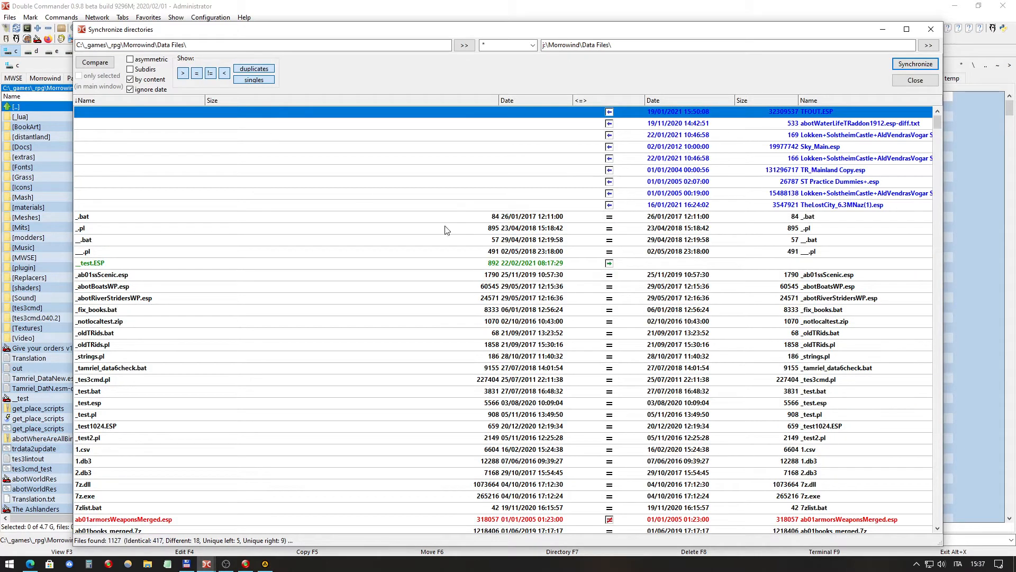
pyautogui.click(196, 74)
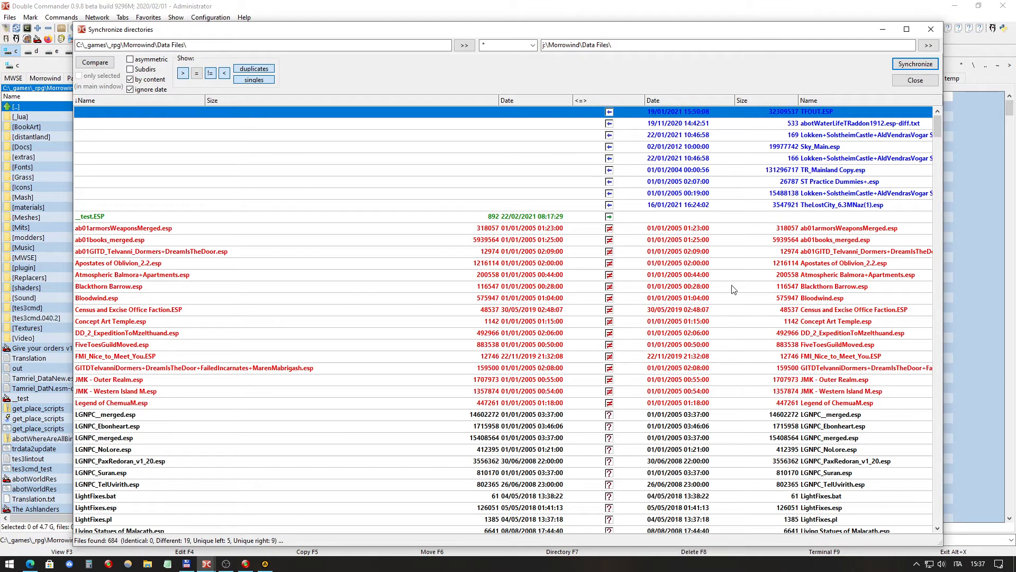
pyautogui.scroll(-1, 691, 266)
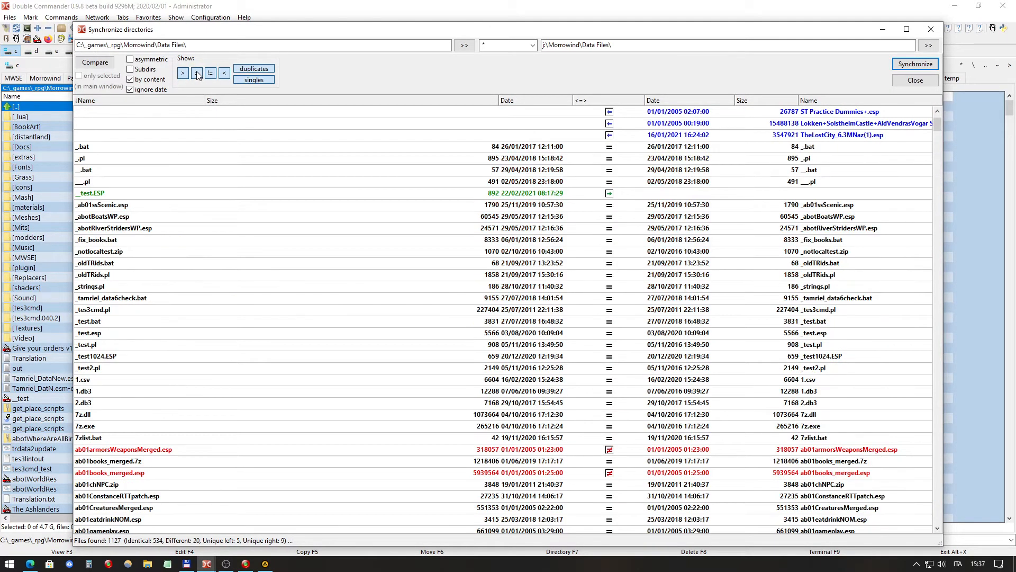
pyautogui.click(197, 74)
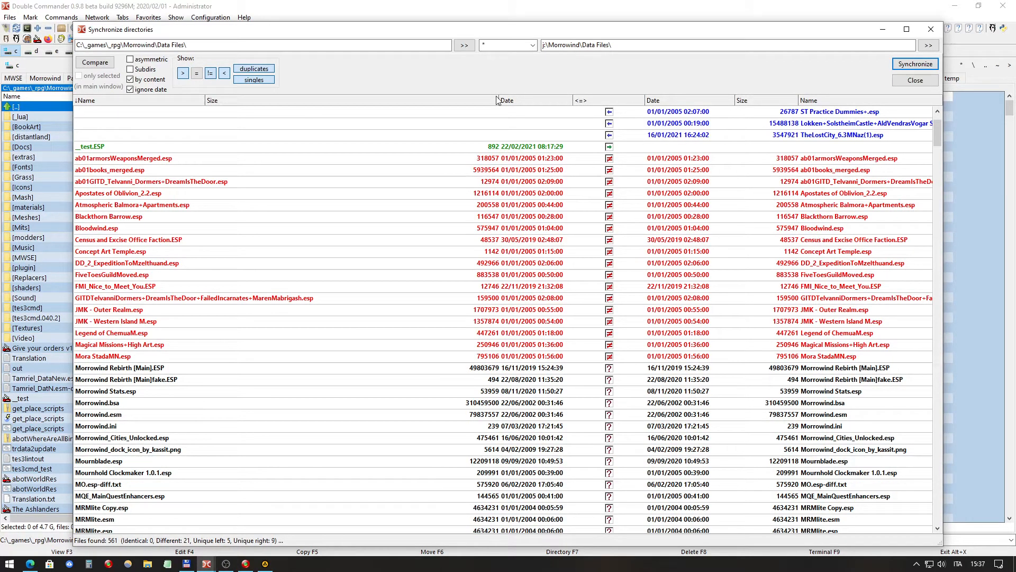
# Step: Narrow the drive C size column, sort the comparison by drive C date, newest first, and examine the differing files
pyautogui.moveTo(496, 100); pyautogui.dragTo(373, 93)
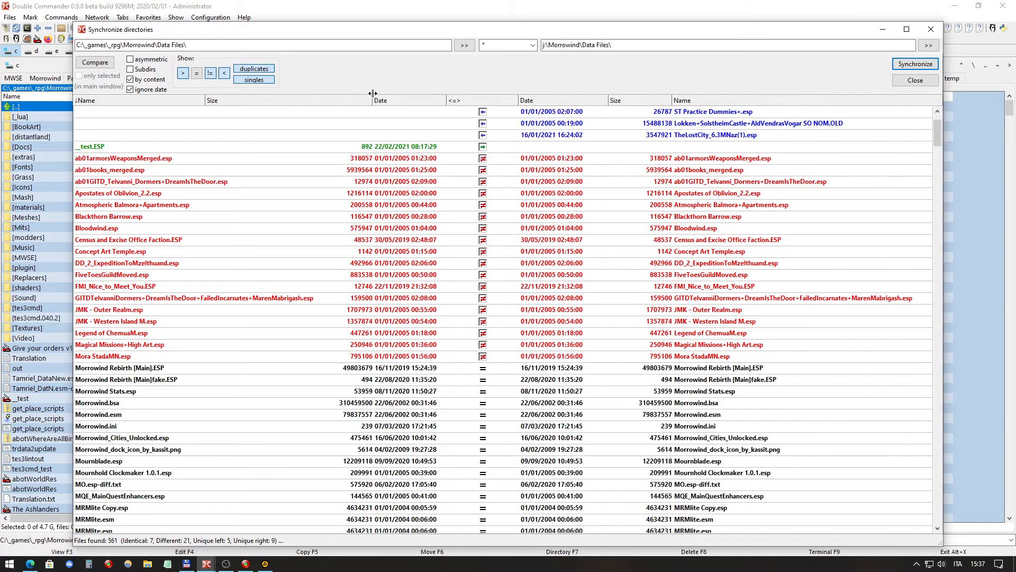
pyautogui.click(420, 97)
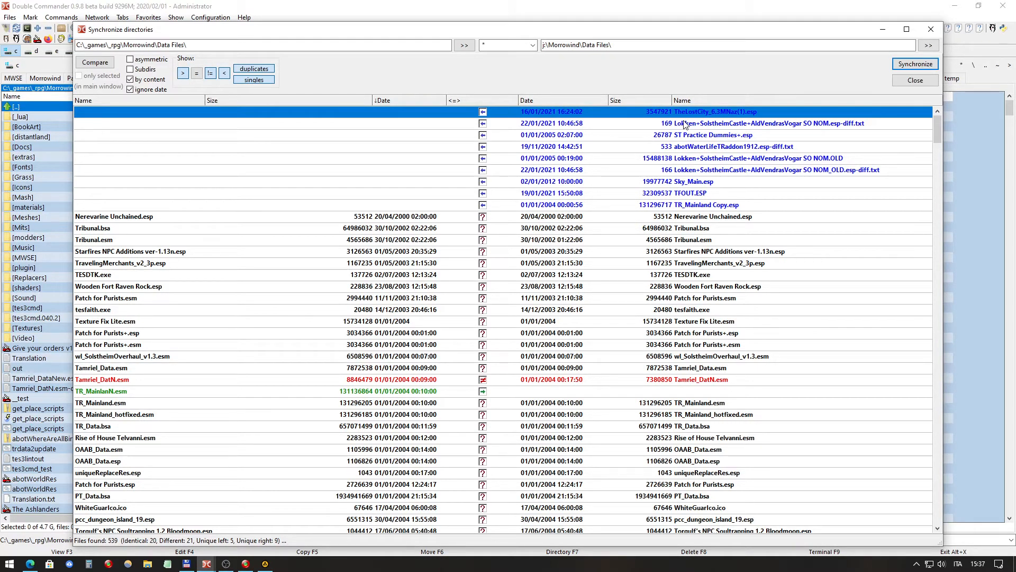
pyautogui.click(403, 99)
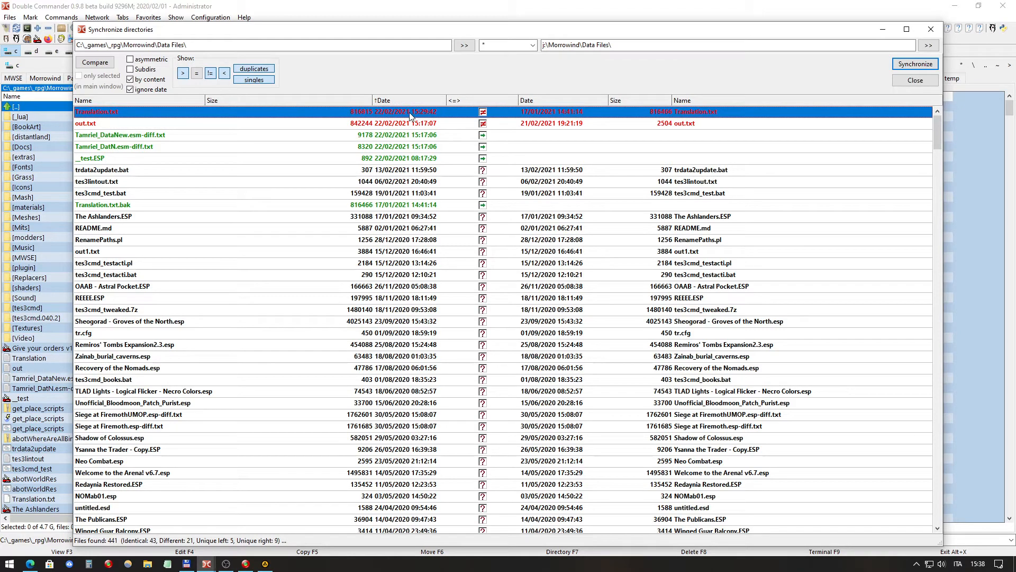
pyautogui.click(426, 126)
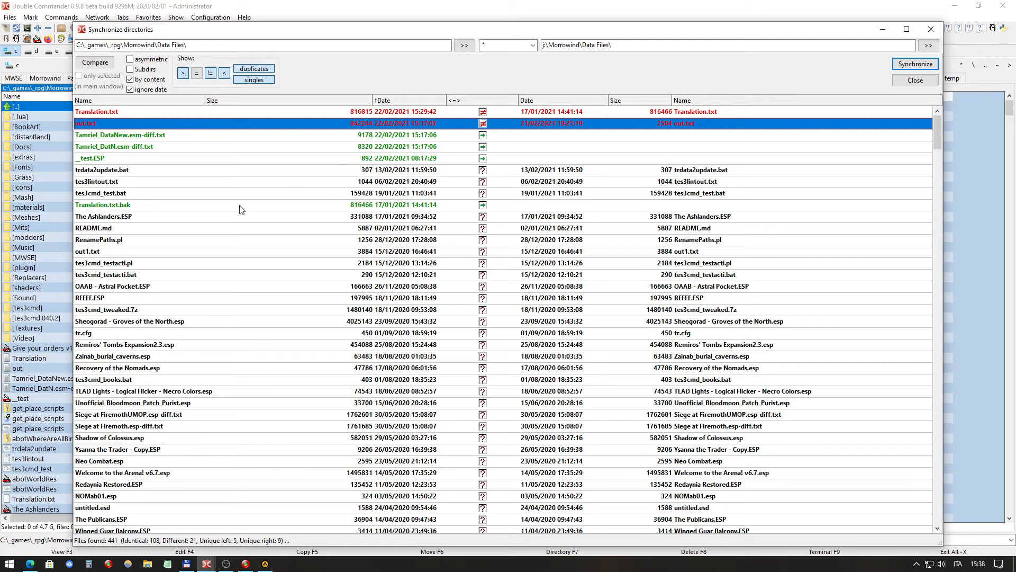
pyautogui.click(375, 207)
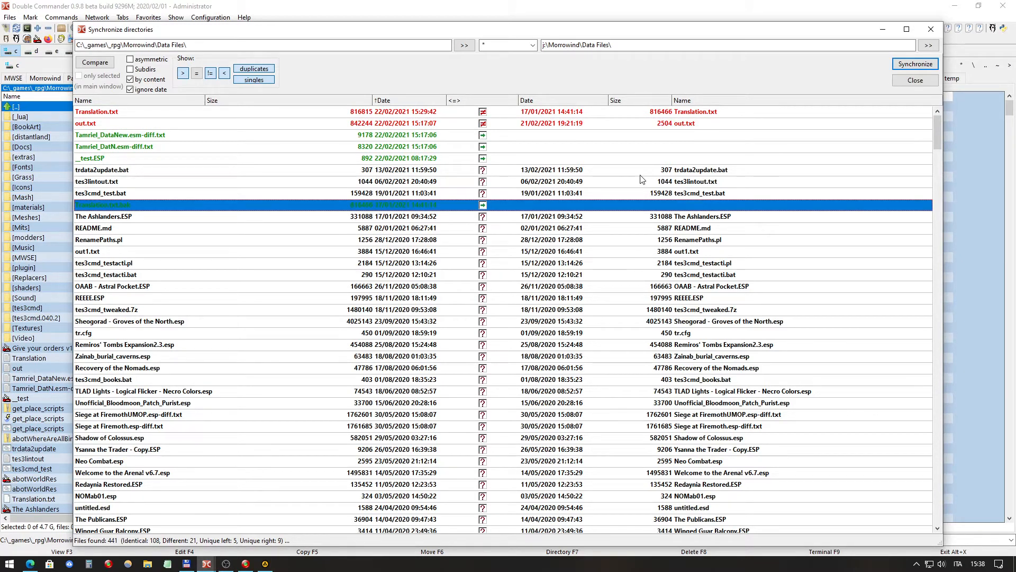
pyautogui.scroll(-4, 641, 180)
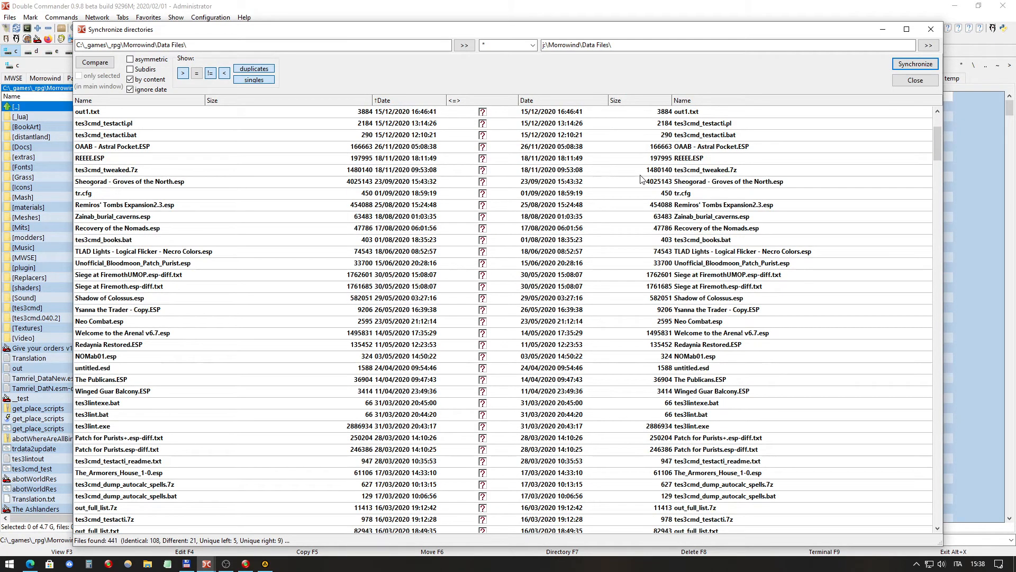
pyautogui.scroll(4, 641, 180)
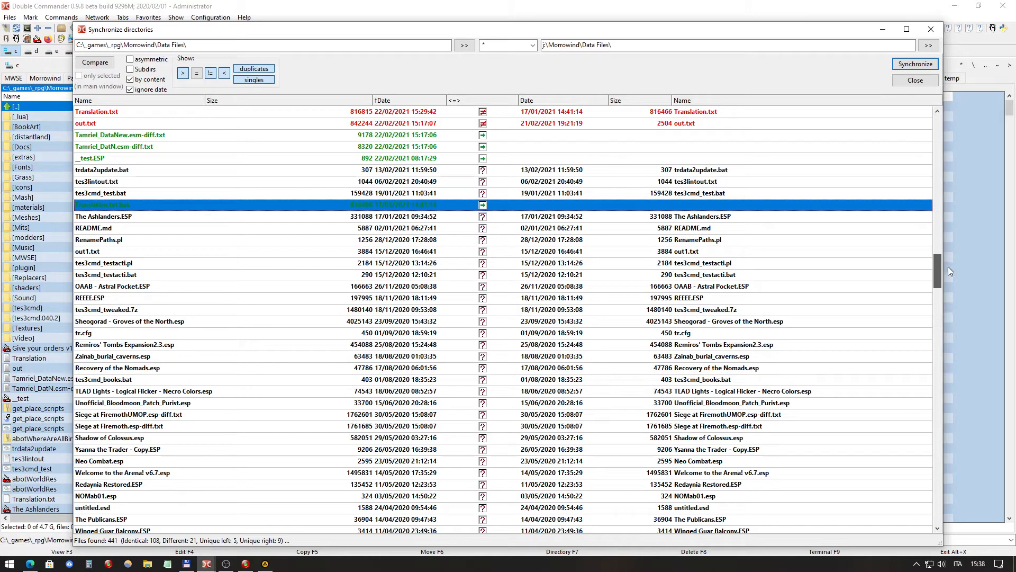
# Step: Try to compare the two versions of Translation.txt, and close the Data Files comparison
pyautogui.moveTo(948, 265); pyautogui.dragTo(989, 109)
pyautogui.click(418, 111)
pyautogui.rightClick(418, 111)
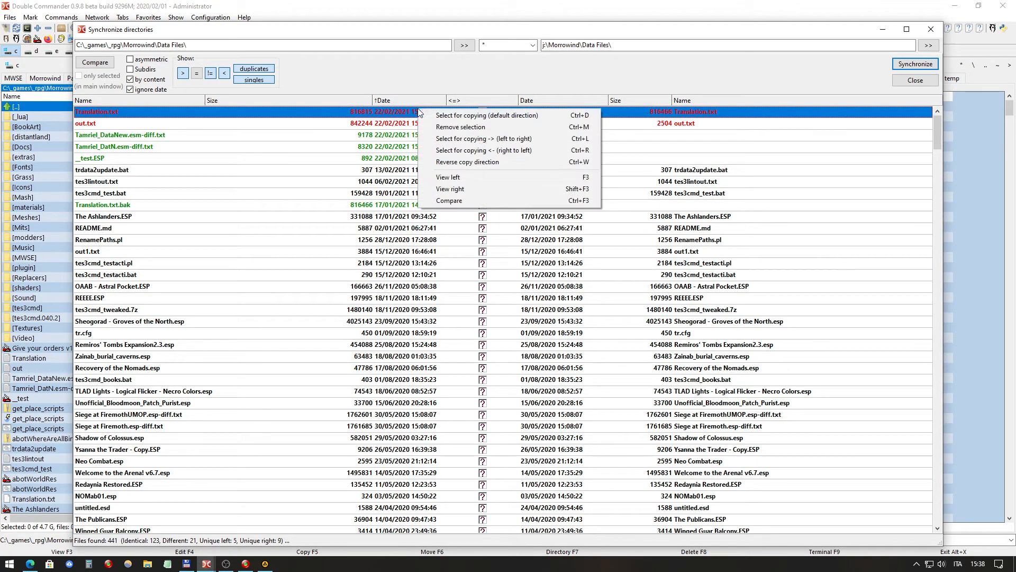
pyautogui.click(454, 202)
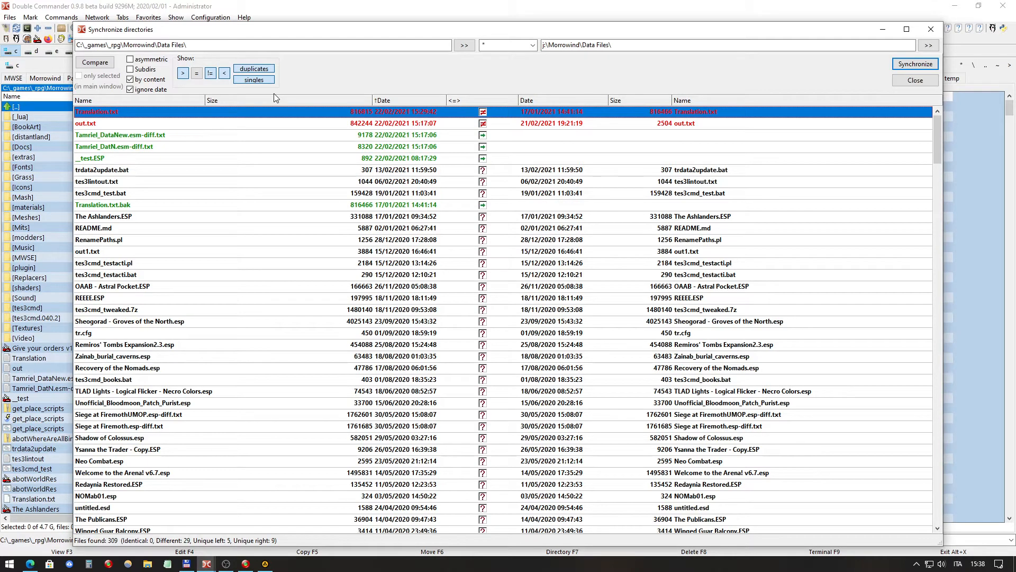
pyautogui.rightClick(463, 119)
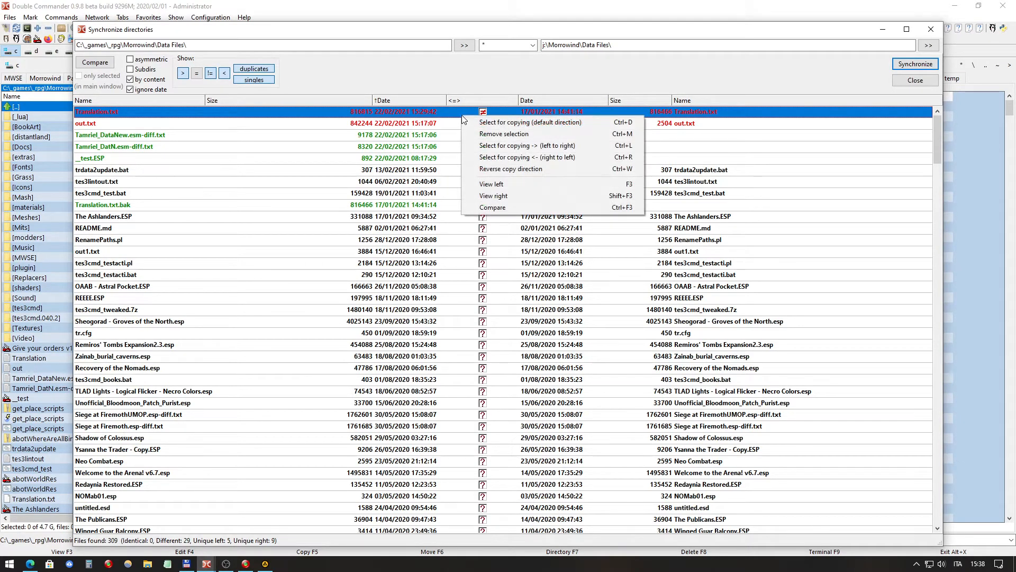
pyautogui.click(910, 83)
pyautogui.click(911, 83)
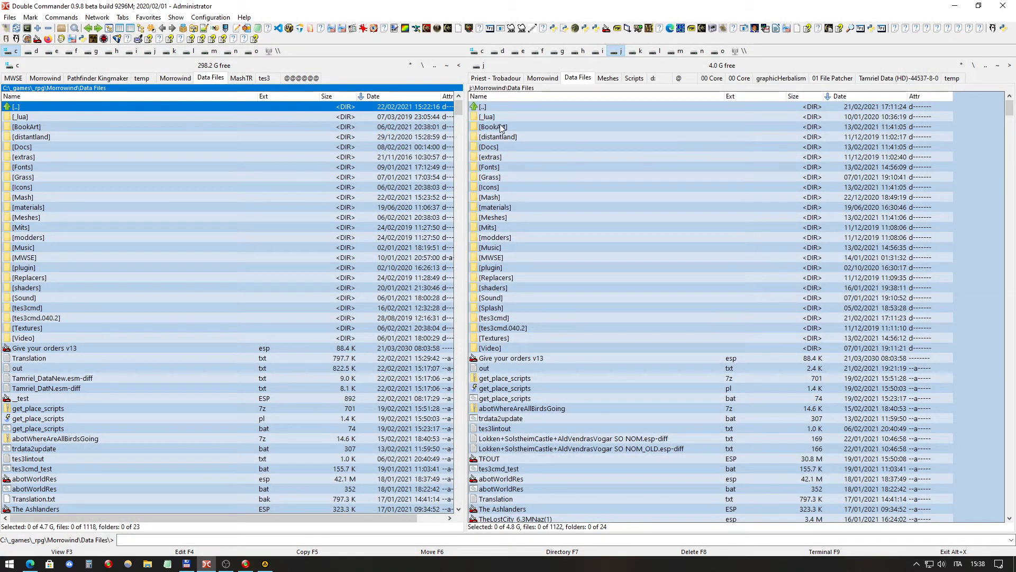
# Step: Open the Mash folder inside Morrowind\Data Files on both drive J and drive C
pyautogui.moveTo(656, 155)
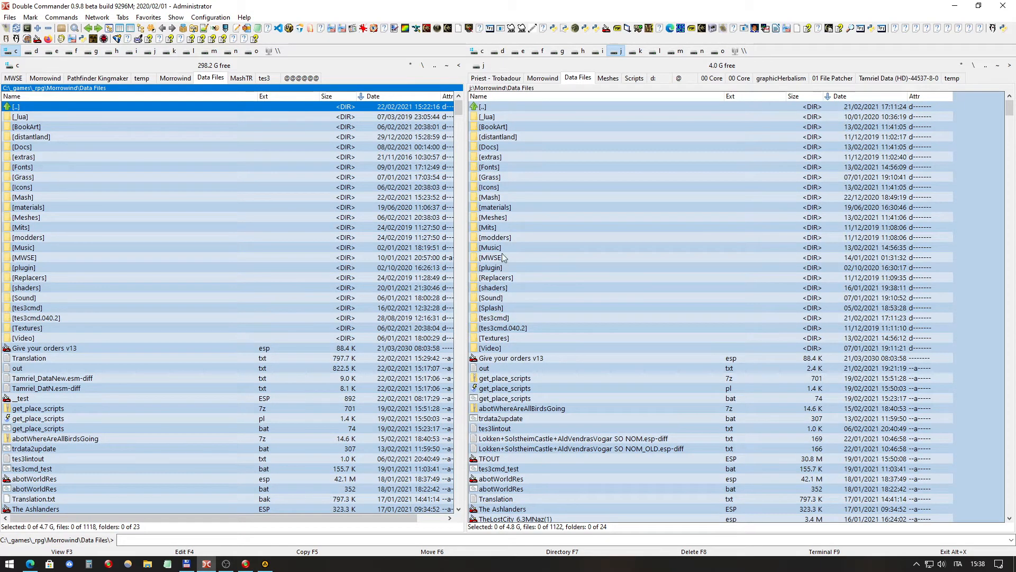
pyautogui.doubleClick(503, 197)
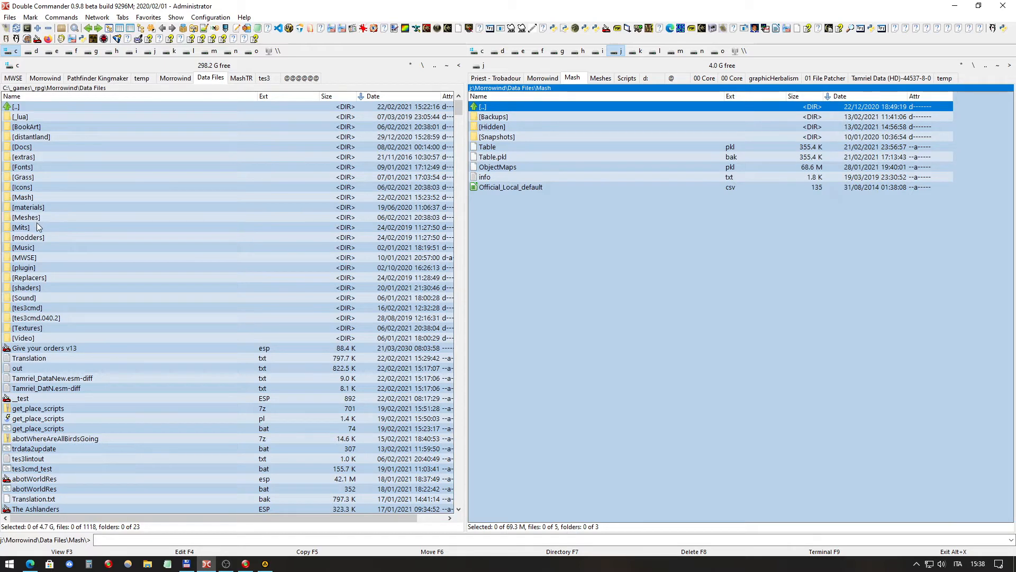
pyautogui.click(42, 176)
pyautogui.doubleClick(41, 196)
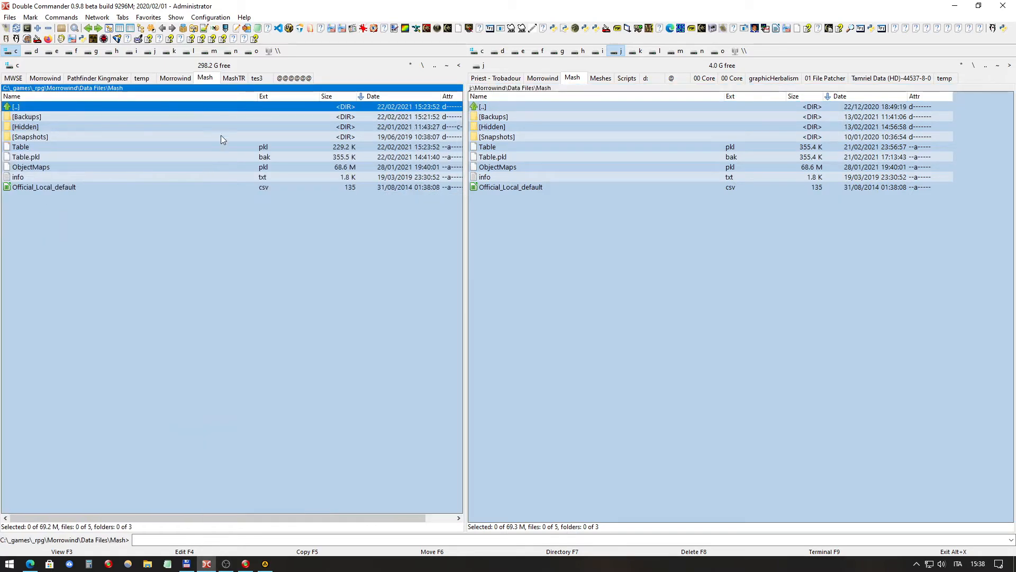
# Step: Compare the two Mash folders by content, including subdirectories, and hide the identical files
pyautogui.click(61, 17)
pyautogui.click(75, 65)
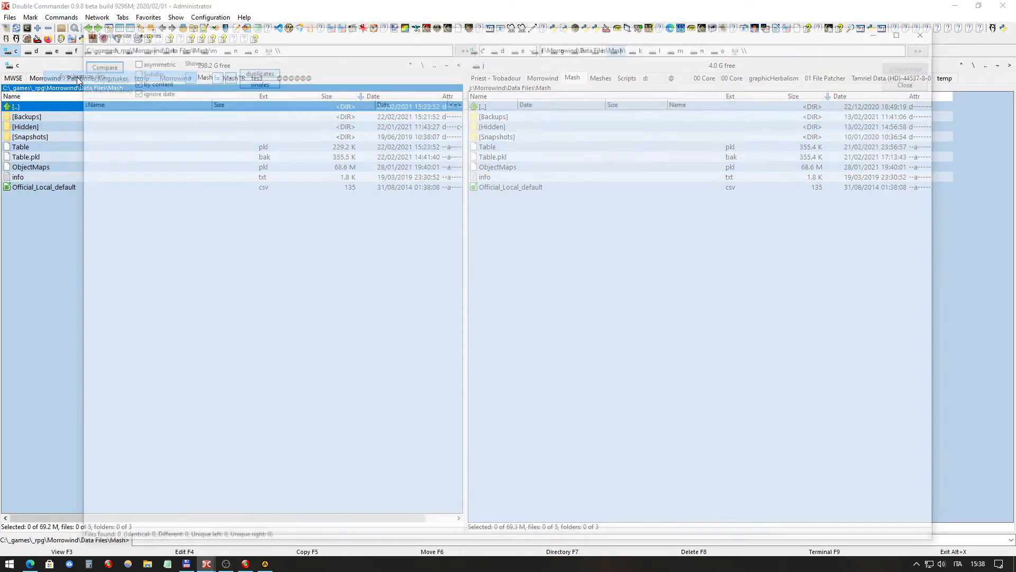
pyautogui.click(98, 65)
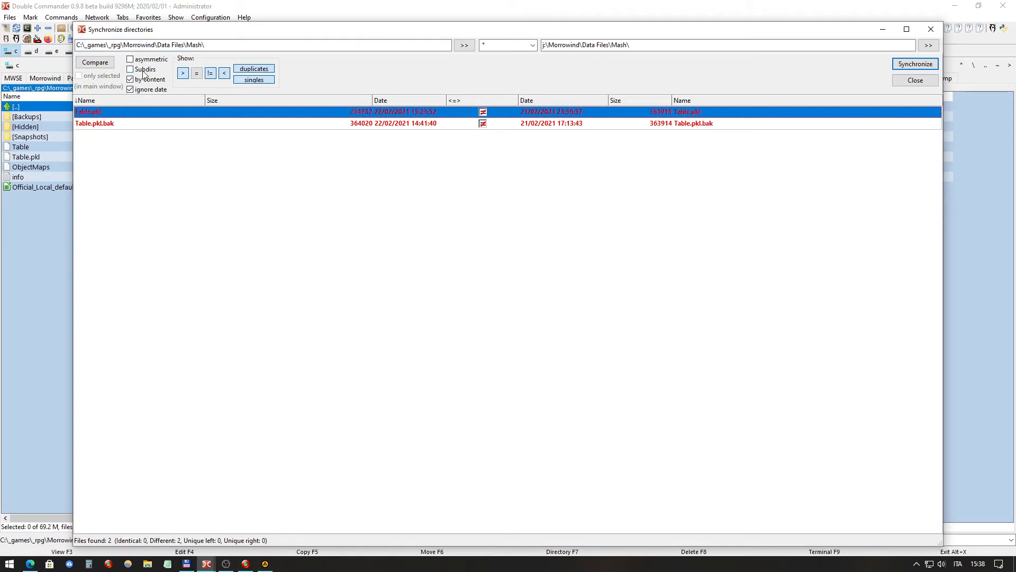
pyautogui.click(130, 68)
pyautogui.click(102, 63)
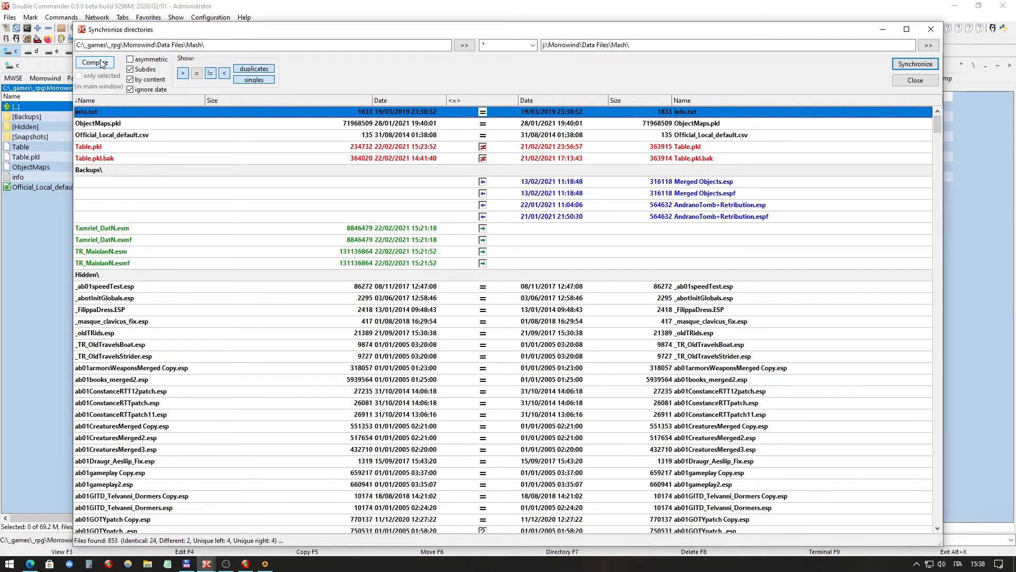
pyautogui.click(198, 76)
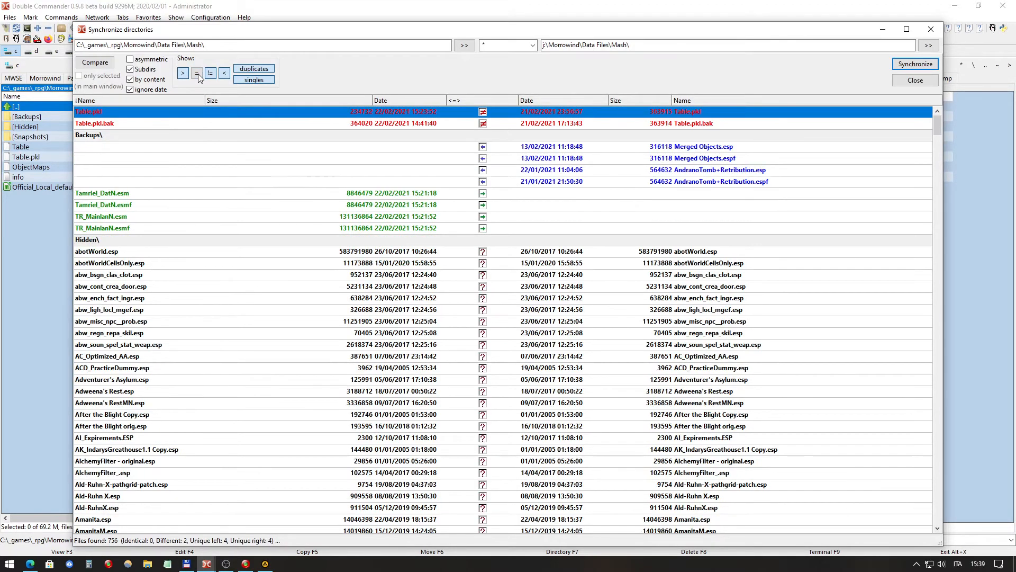
pyautogui.click(198, 76)
pyautogui.click(198, 76)
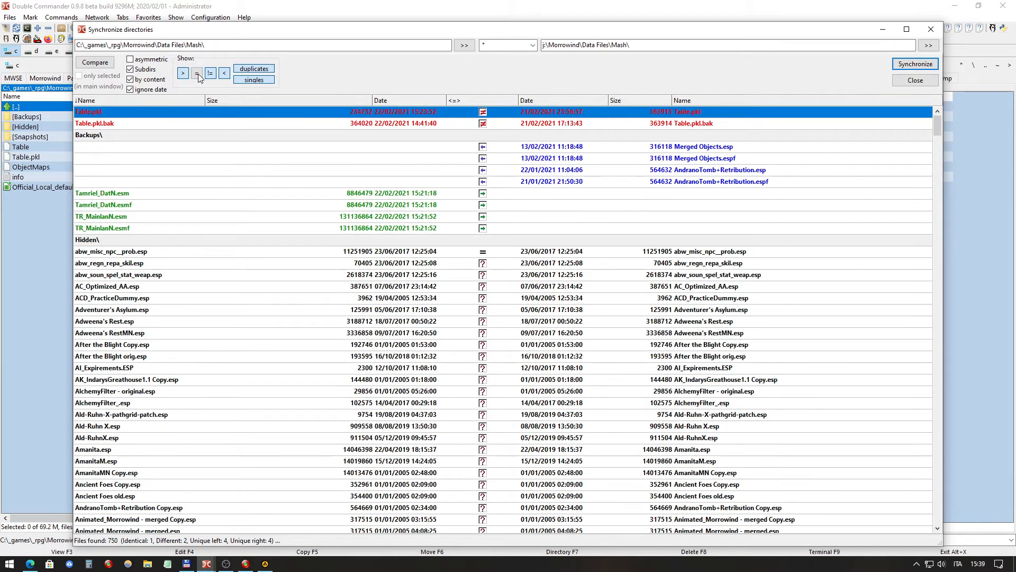
pyautogui.click(198, 76)
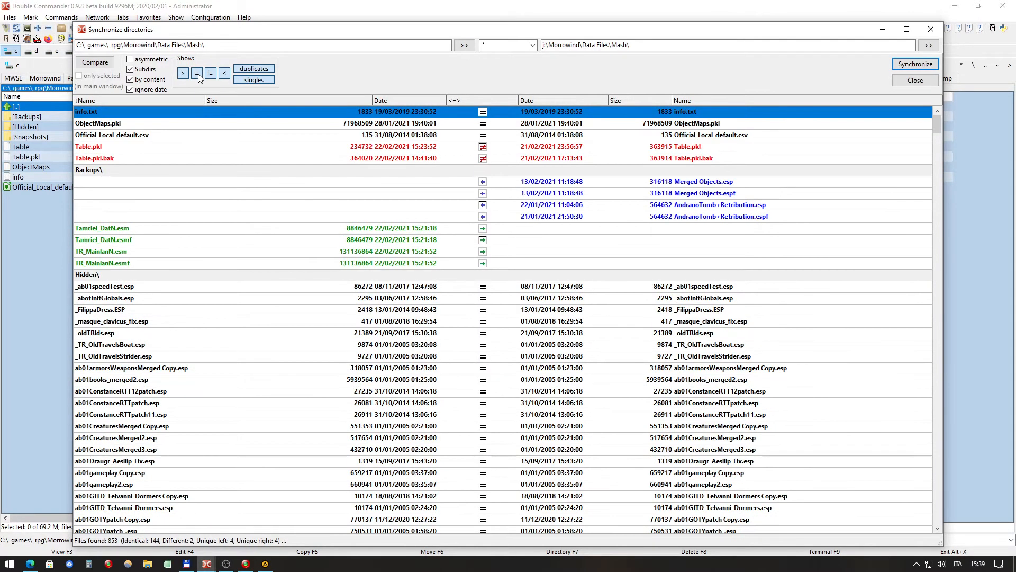
pyautogui.click(198, 76)
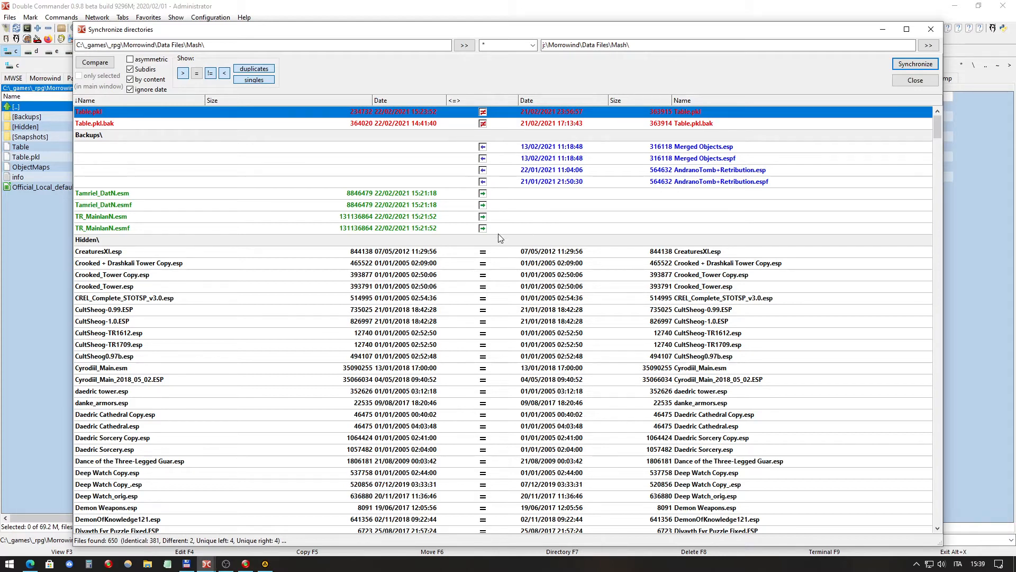
# Step: Exclude all the one-sided files in the Backups subfolder from the Mash synchronization
pyautogui.click(483, 229)
pyautogui.click(483, 216)
pyautogui.click(483, 205)
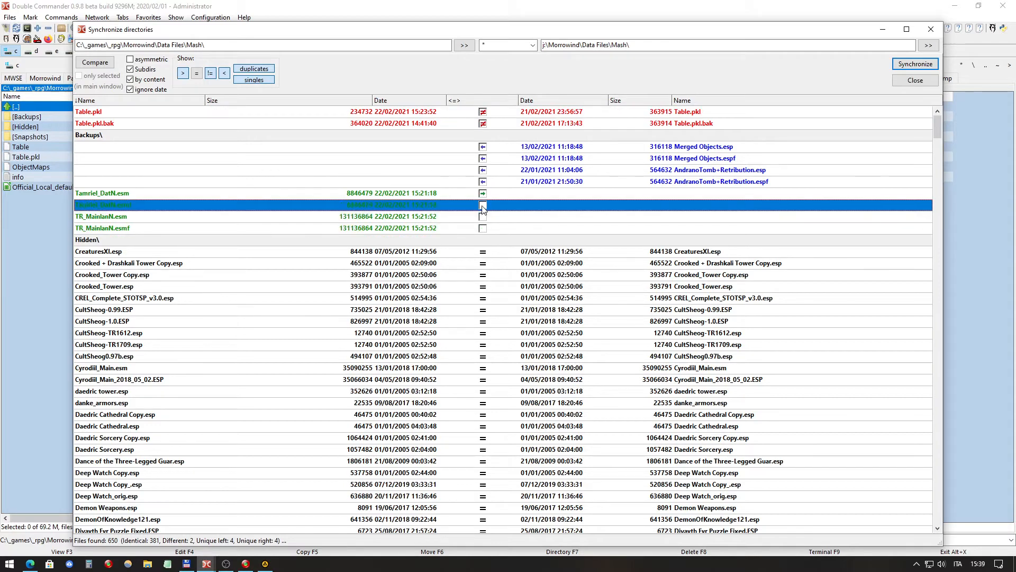
pyautogui.click(483, 194)
pyautogui.click(483, 182)
pyautogui.click(483, 170)
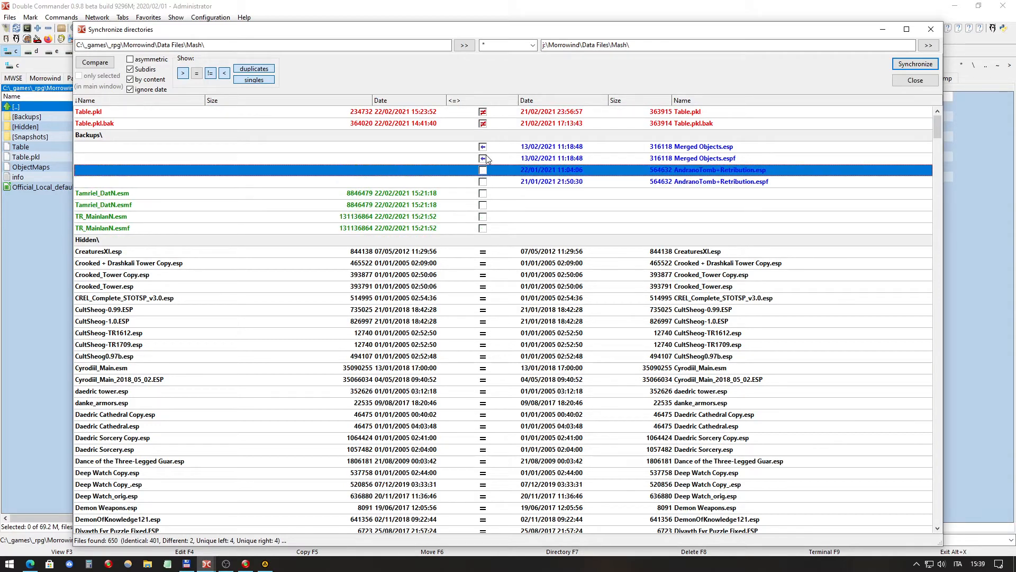
pyautogui.click(483, 158)
pyautogui.click(483, 147)
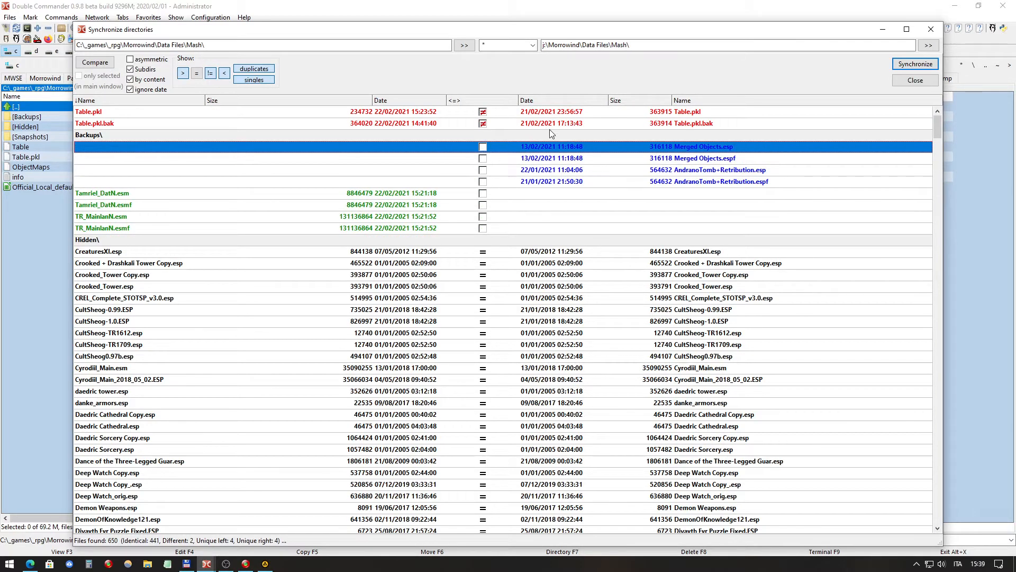
# Step: Mark Table.pkl for copying from drive J to drive C and run the synchronization
pyautogui.click(483, 112)
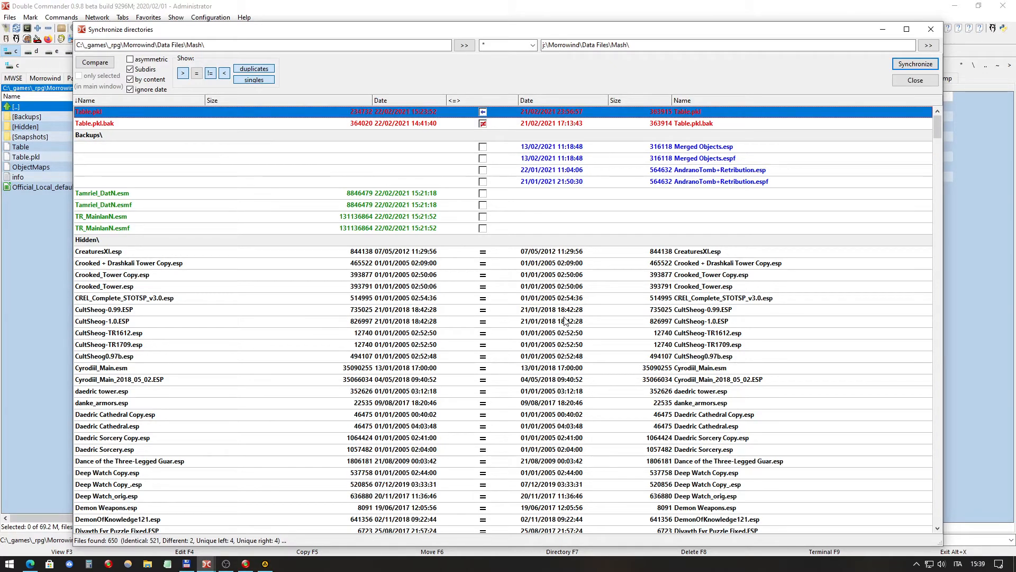
pyautogui.click(198, 77)
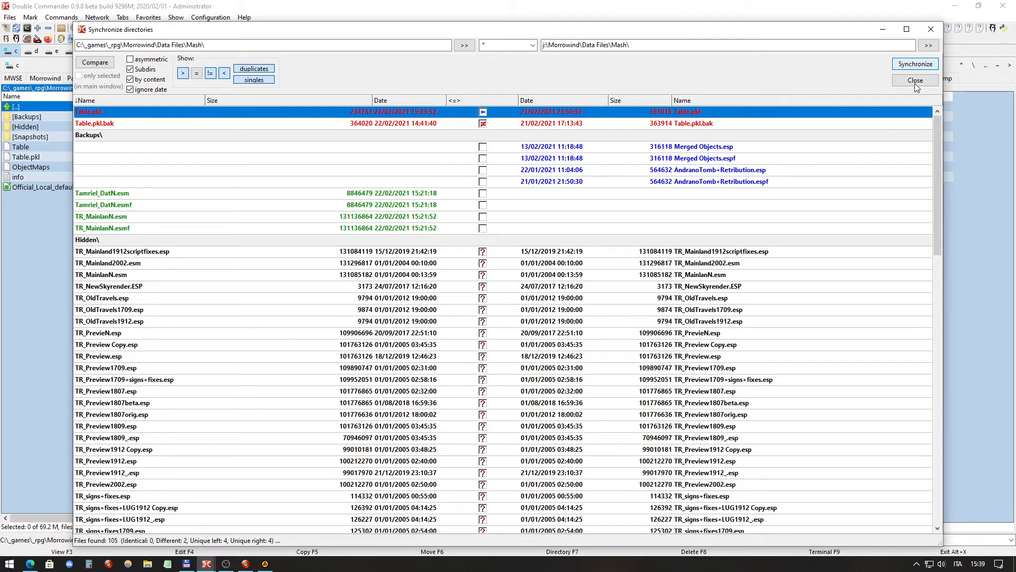
pyautogui.moveTo(931, 150); pyautogui.dragTo(961, 451)
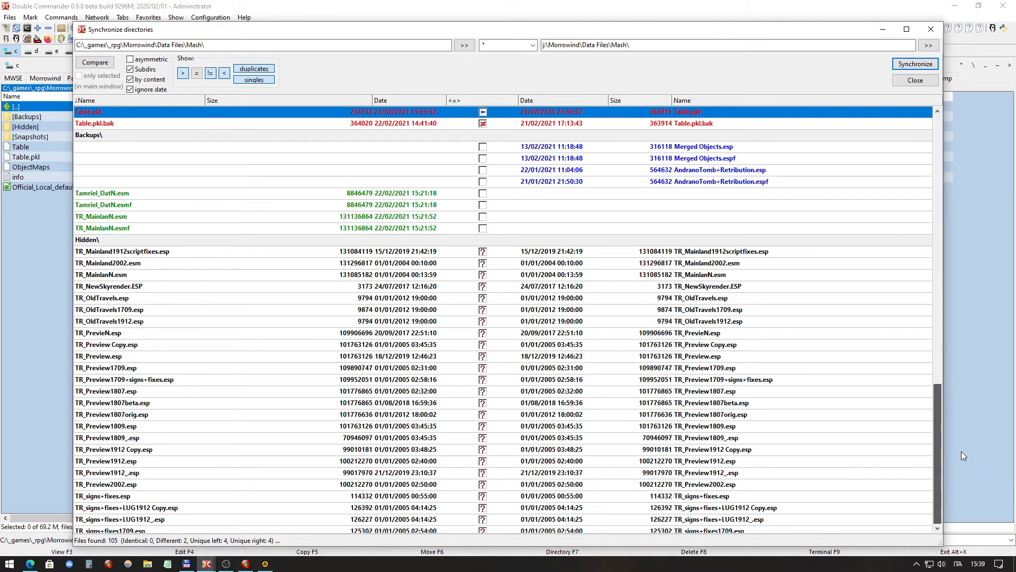
pyautogui.click(907, 65)
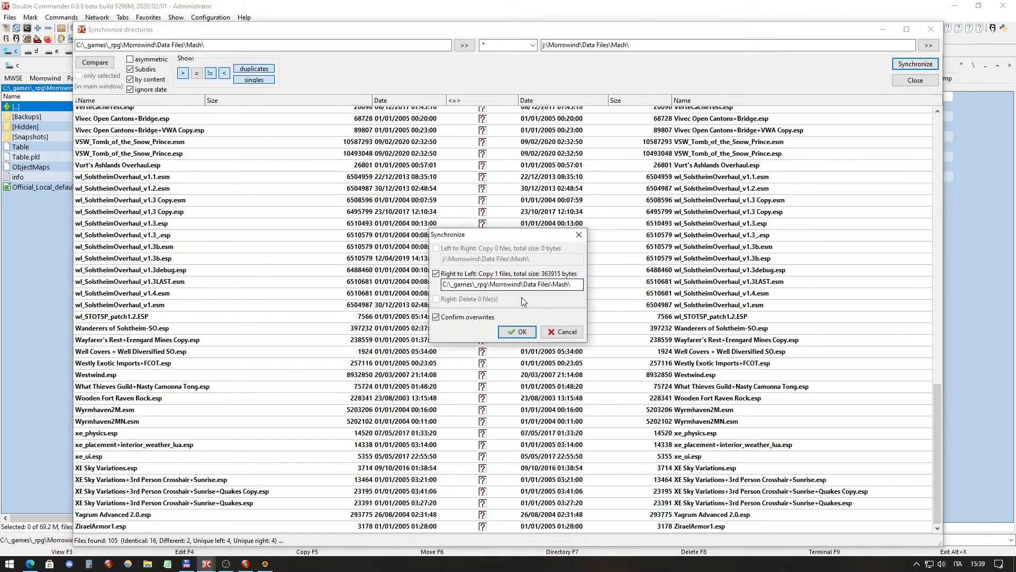
pyautogui.click(510, 333)
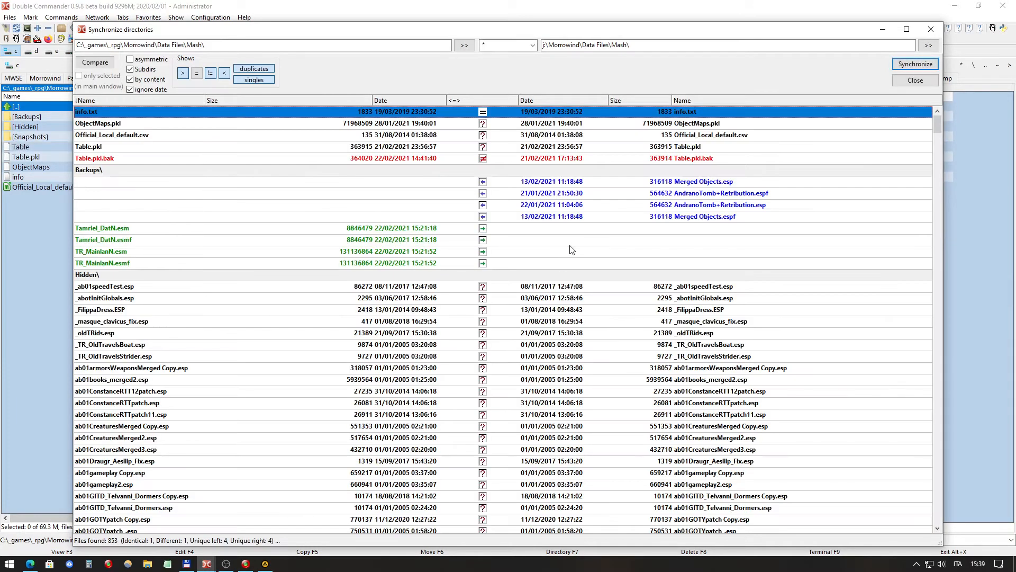
# Step: Close the directory comparison and launch Wrye Mash
pyautogui.click(932, 30)
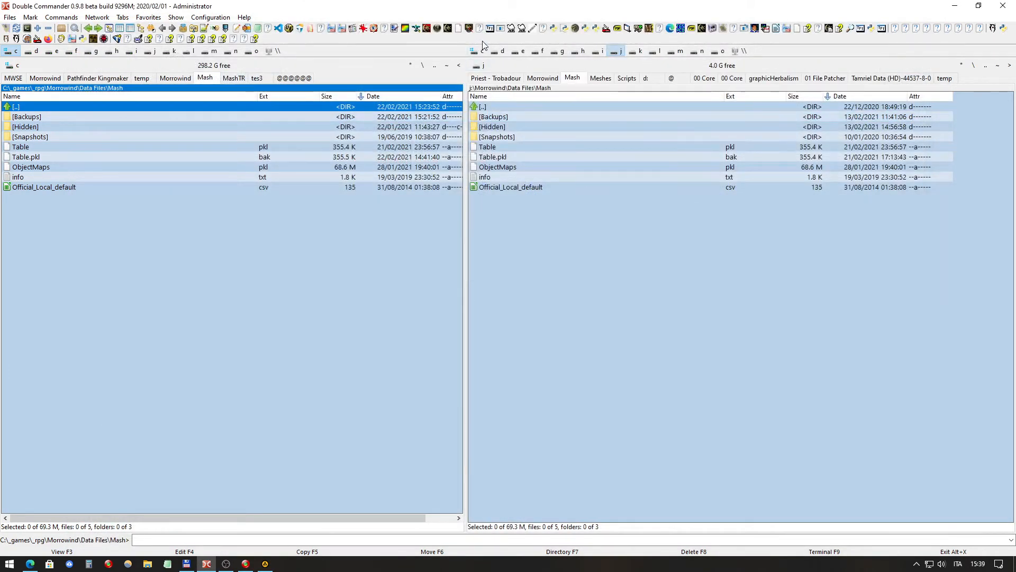
pyautogui.click(553, 28)
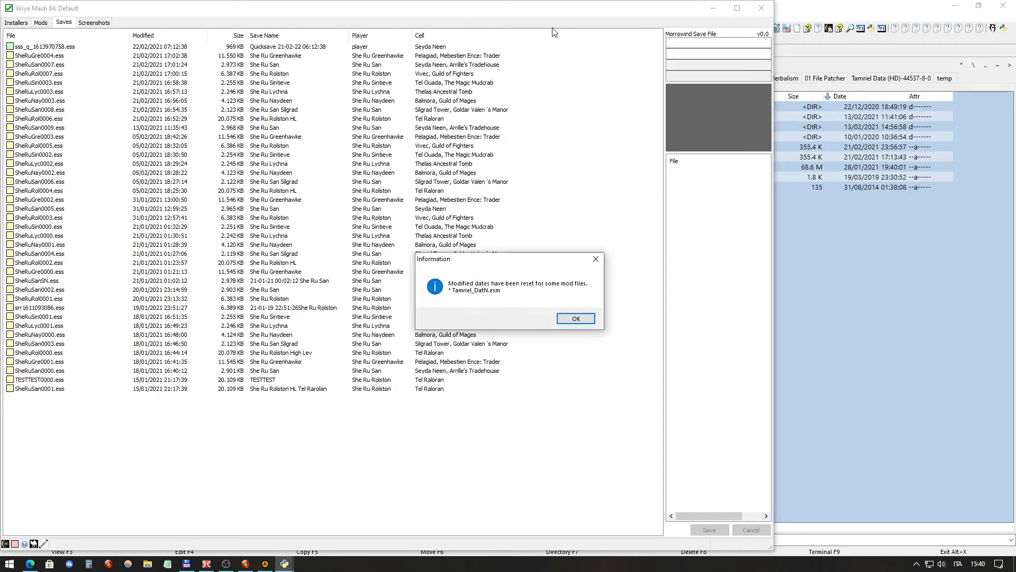
# Step: Dismiss the modified-dates notice and show the mods list with its available sorting options
pyautogui.click(586, 322)
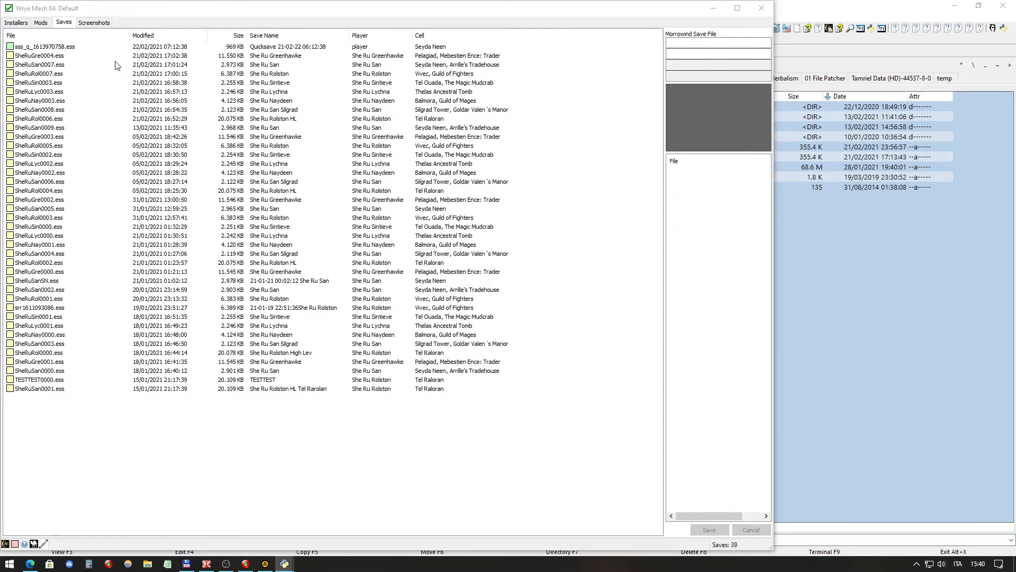
pyautogui.click(49, 23)
pyautogui.rightClick(58, 33)
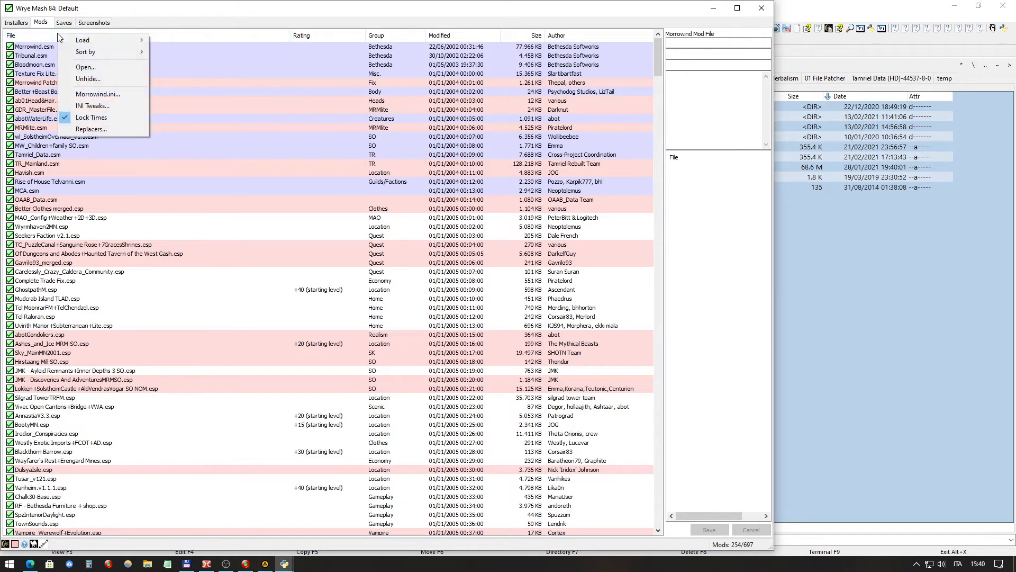
pyautogui.moveTo(113, 53)
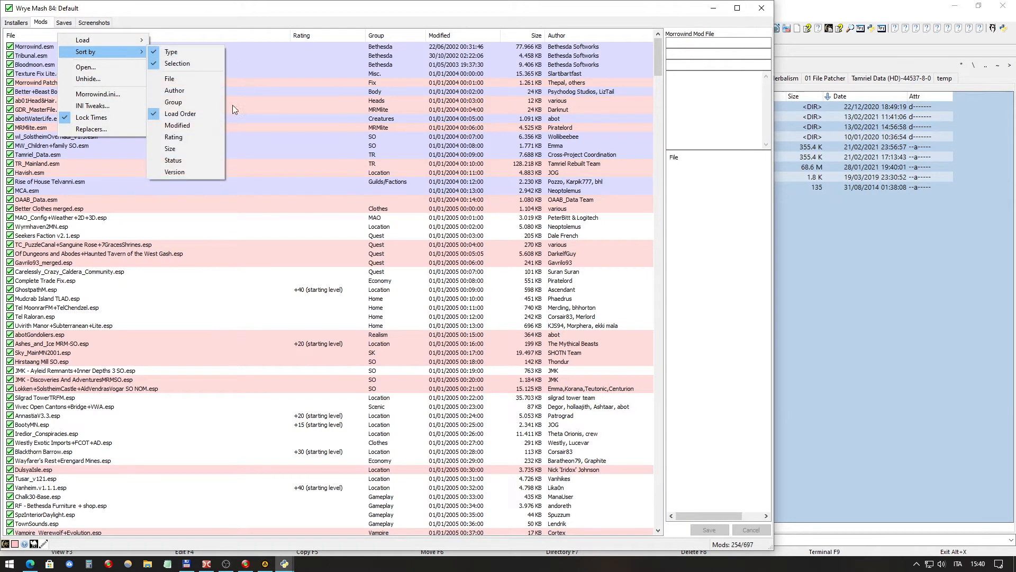
# Step: Switch to Double Commander and compare Table.pkl with its backup Table.pkl.bak in the C: drive's Mash folder
pyautogui.click(837, 259)
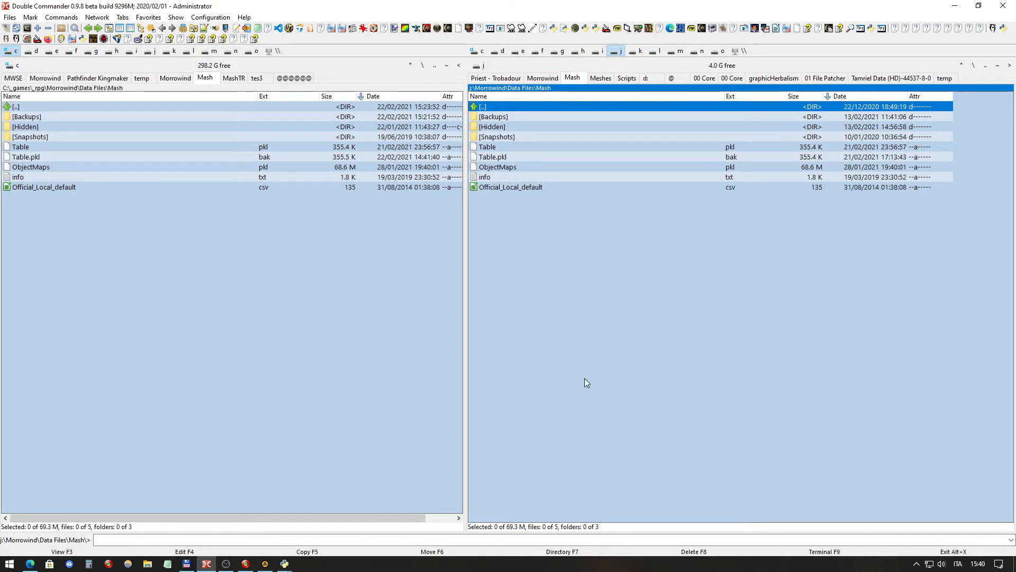
pyautogui.click(25, 157)
pyautogui.click(44, 147)
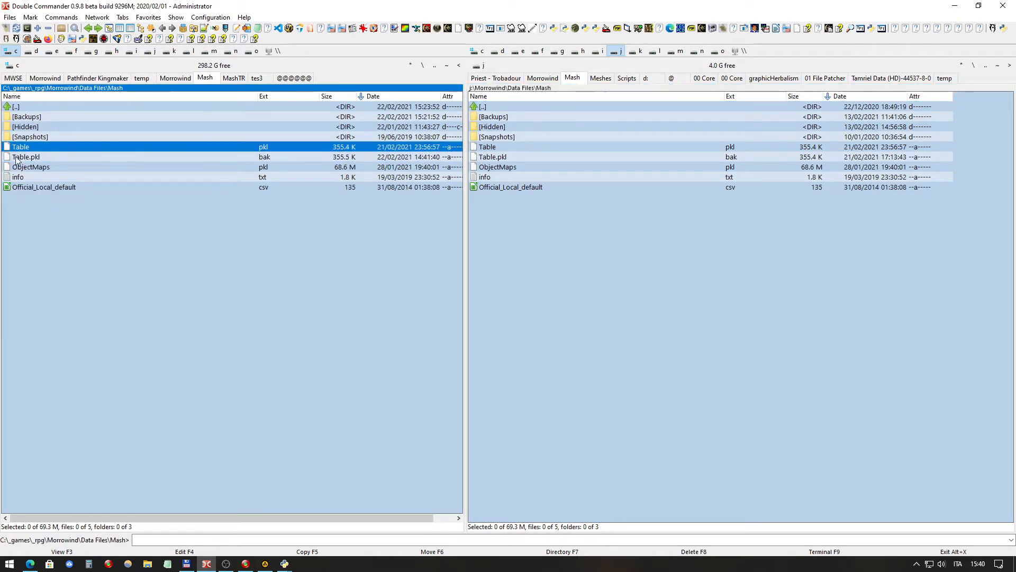
pyautogui.click(27, 158)
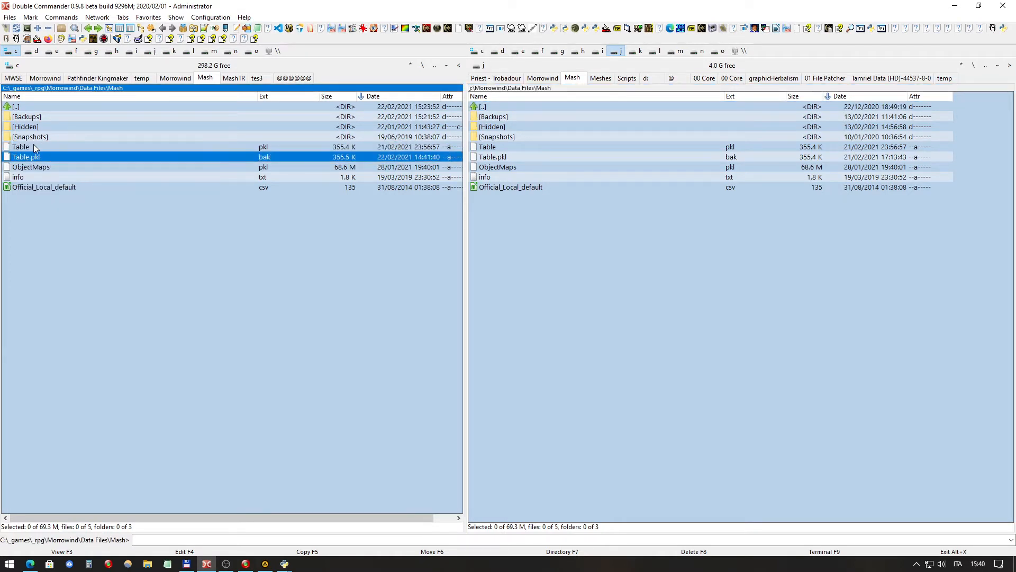
pyautogui.click(34, 145)
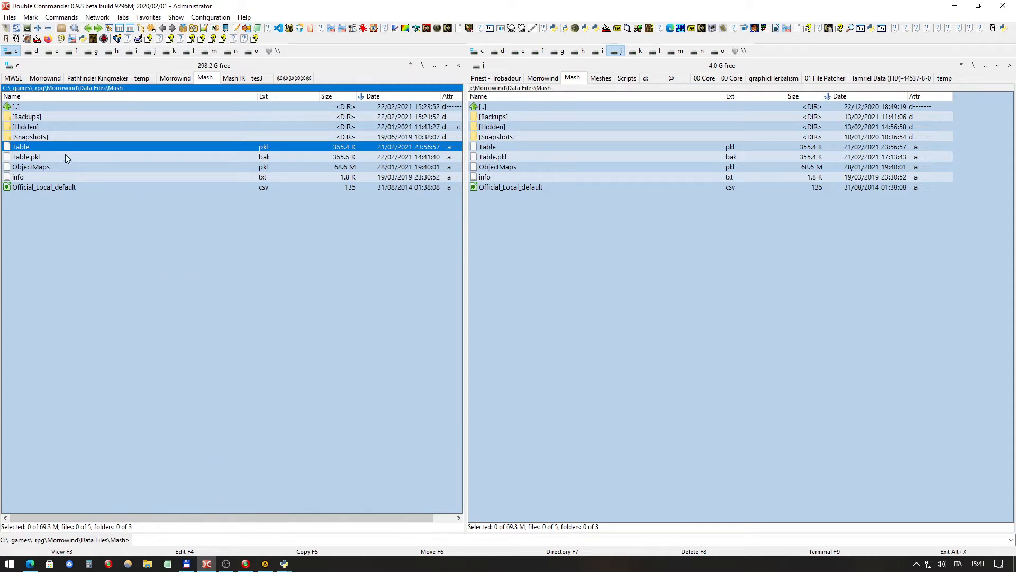
# Step: Close the running Wrye Mash and launch mash.exe from the MashTR folder inside the Morrowind folder
pyautogui.doubleClick(43, 106)
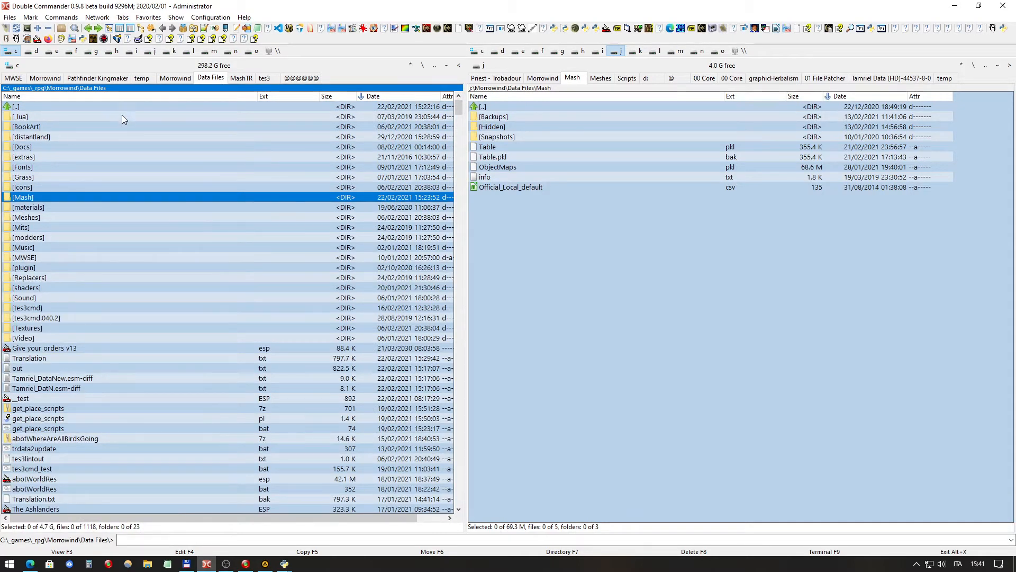
pyautogui.doubleClick(82, 106)
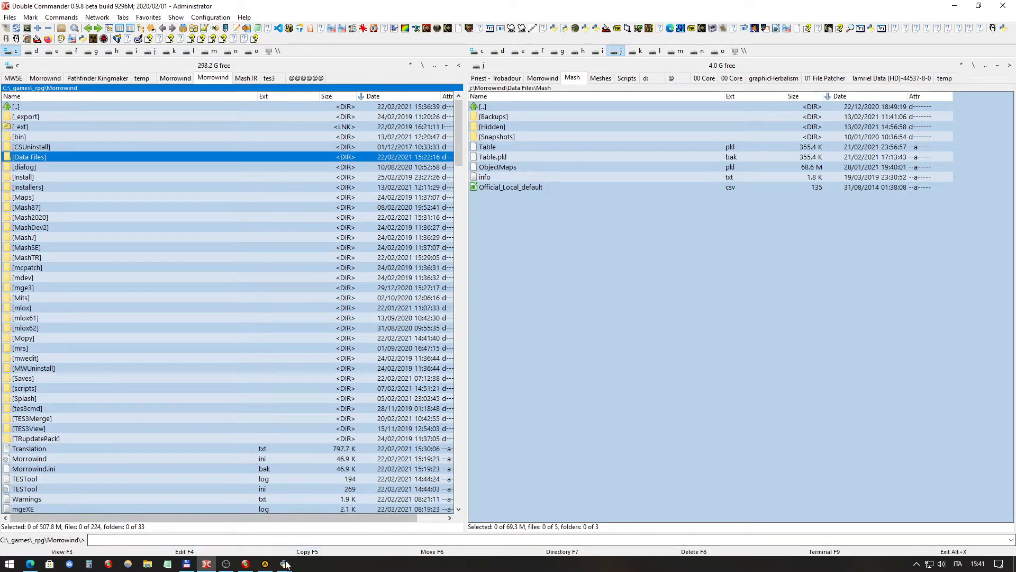
pyautogui.moveTo(285, 563)
pyautogui.click(348, 541)
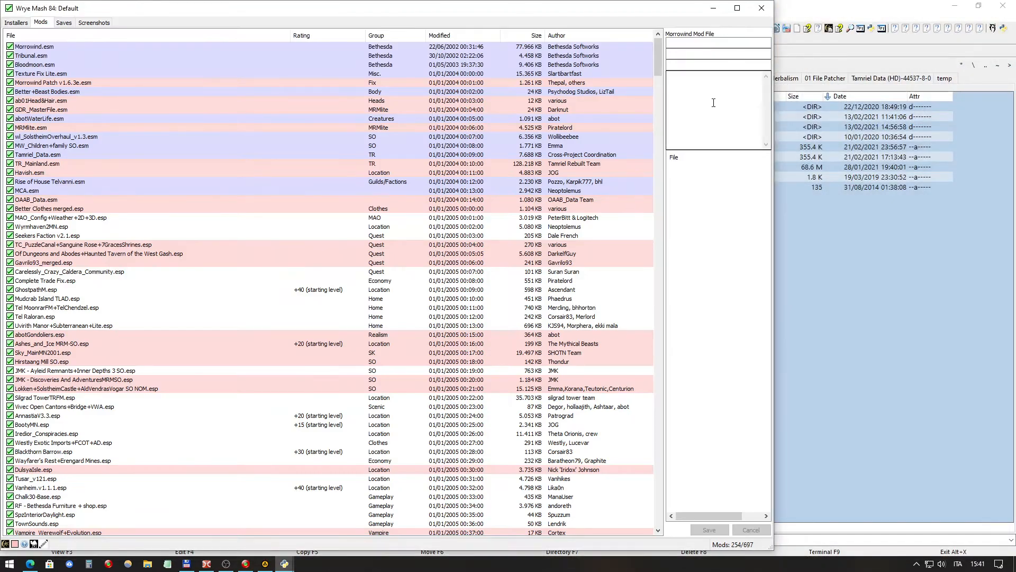
pyautogui.click(762, 8)
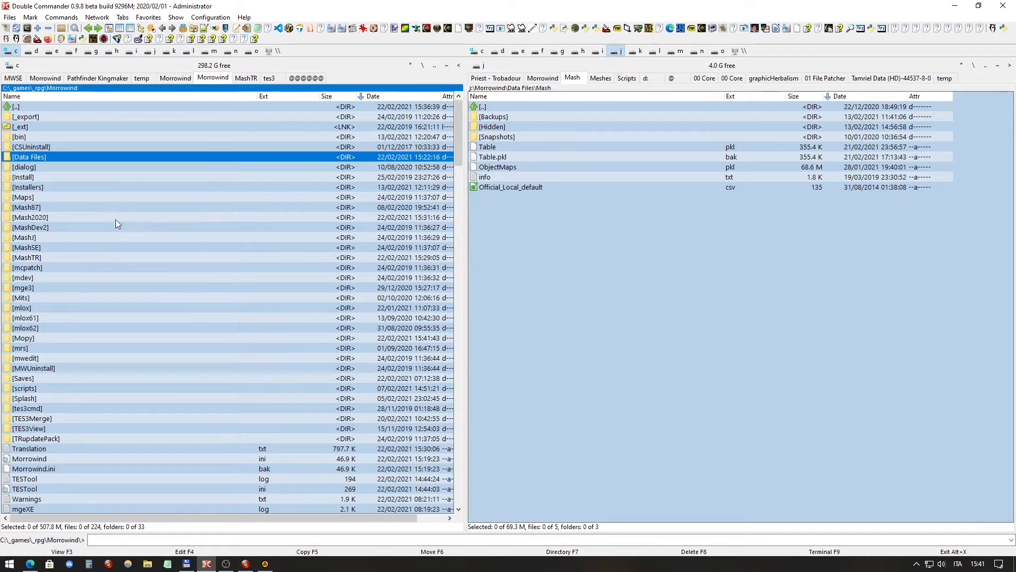
pyautogui.doubleClick(38, 258)
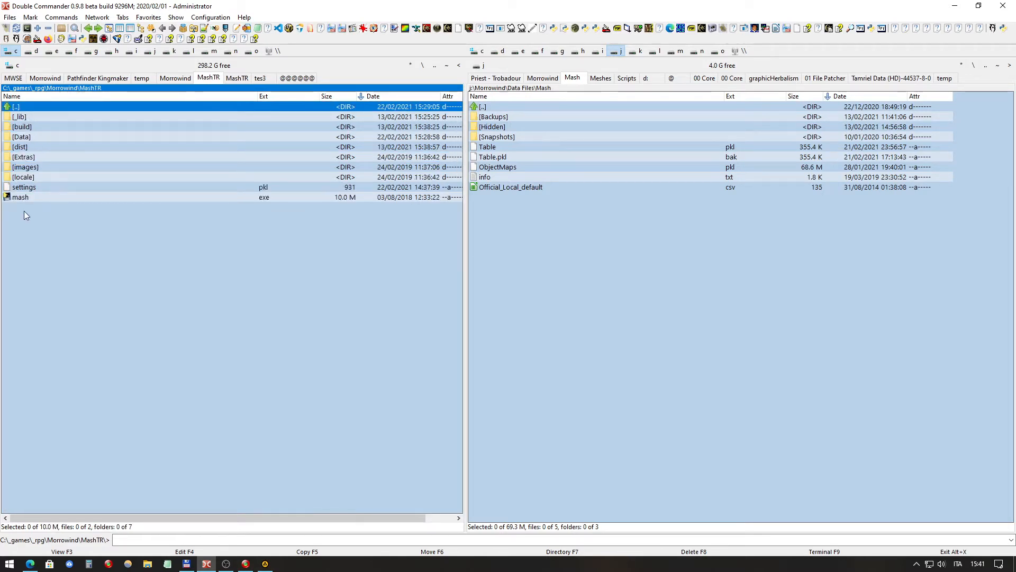
pyautogui.doubleClick(19, 197)
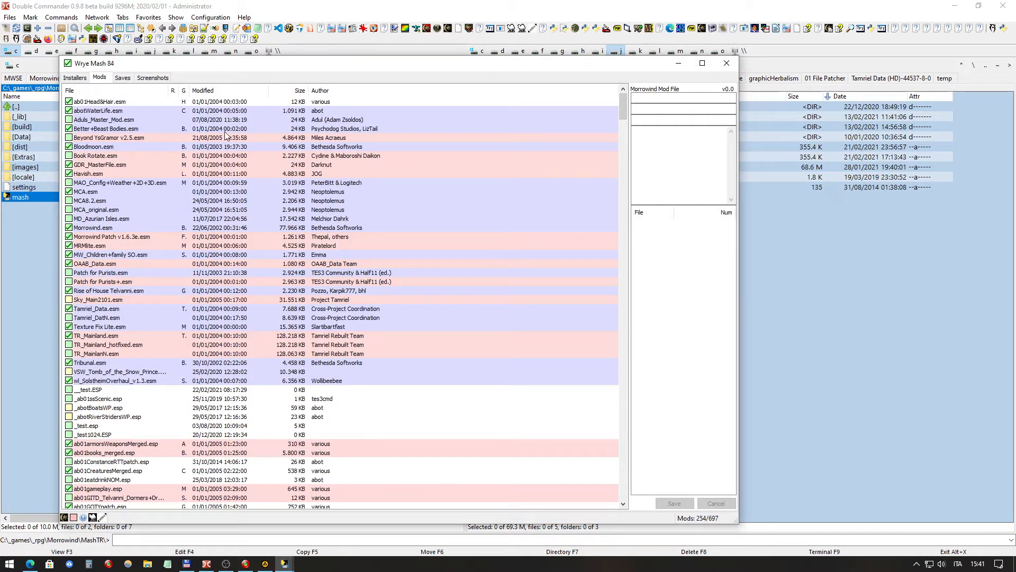
# Step: Sort the mods list by load order, with the selected mods grouped first
pyautogui.rightClick(153, 90)
pyautogui.moveTo(180, 107)
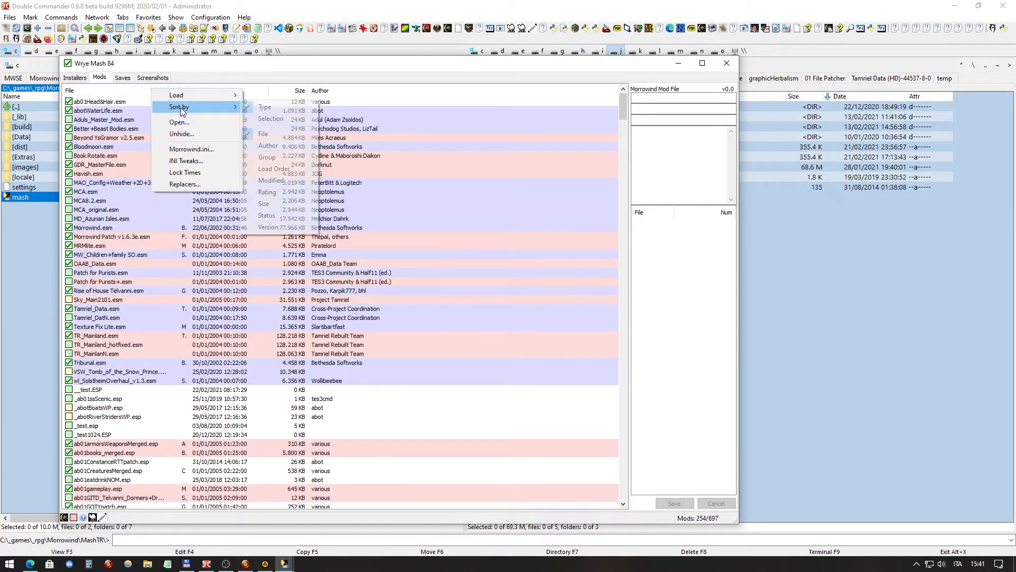
pyautogui.click(284, 118)
pyautogui.rightClick(138, 90)
pyautogui.moveTo(177, 109)
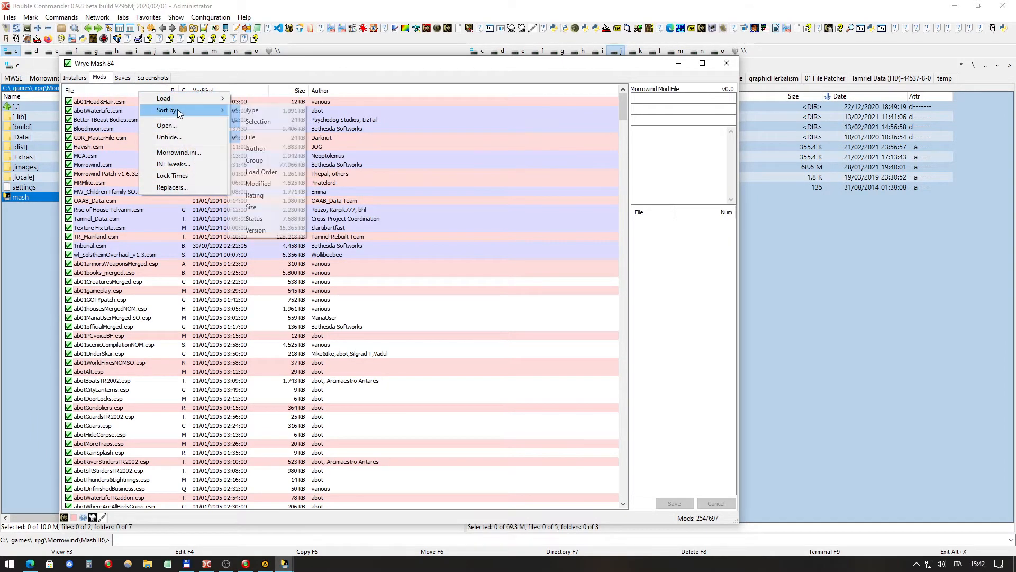
pyautogui.click(275, 172)
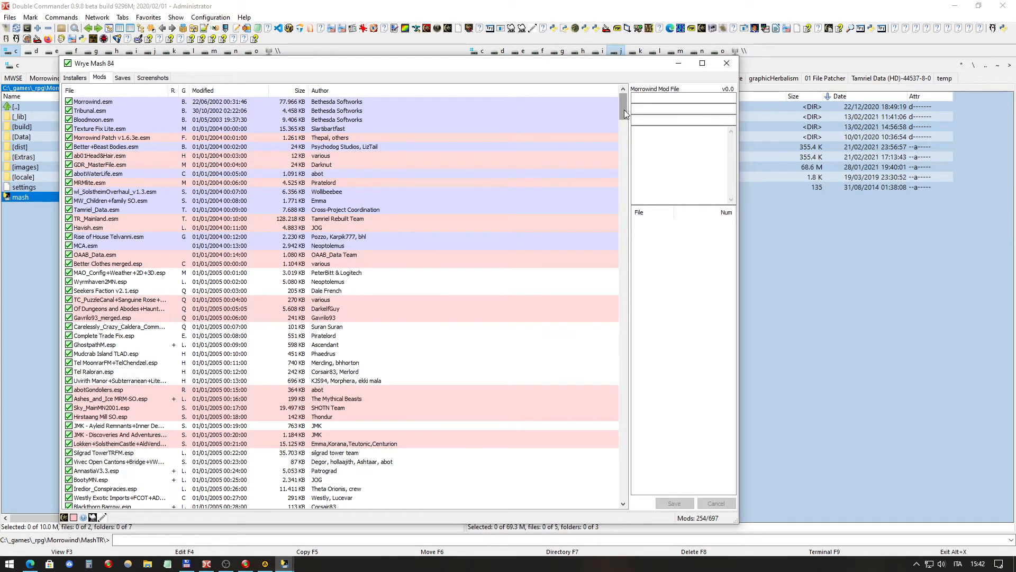
pyautogui.moveTo(624, 110); pyautogui.dragTo(633, 98)
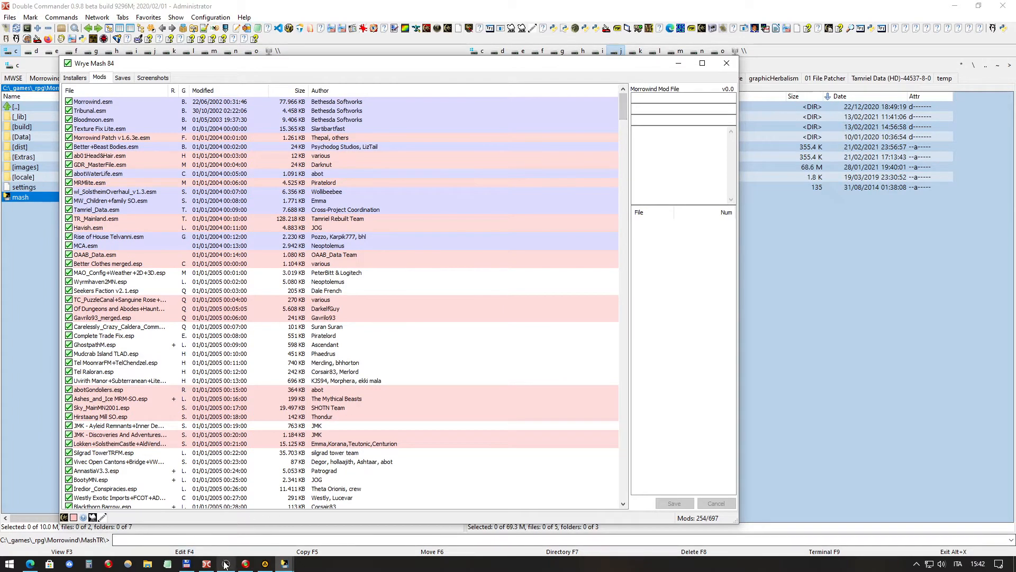
# Step: Switch to the browser guide and review the instructions for adding the old Tamriel_Data.esm to Tamriel_DatN.esm's updaters
pyautogui.moveTo(223, 566)
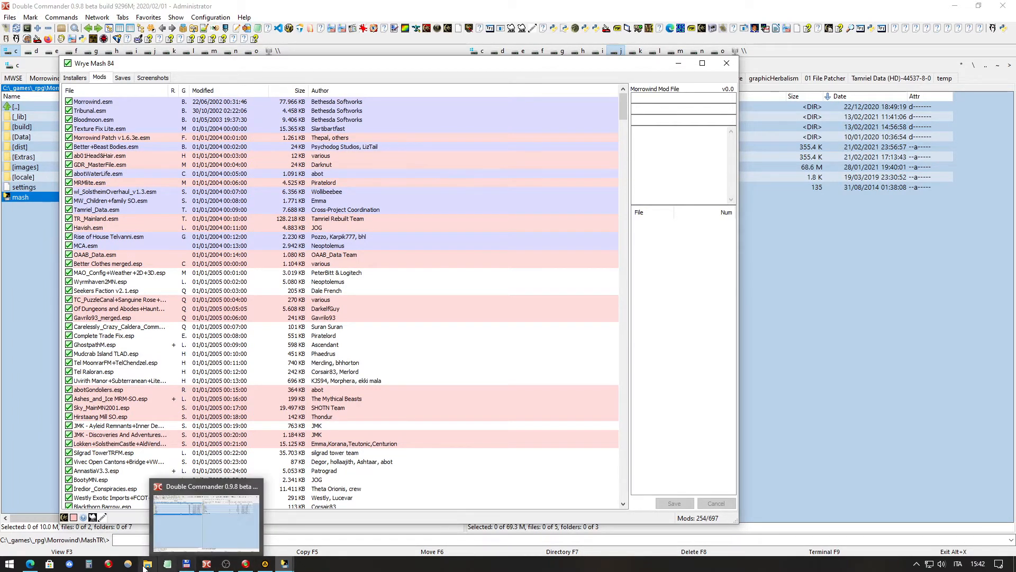
pyautogui.click(30, 563)
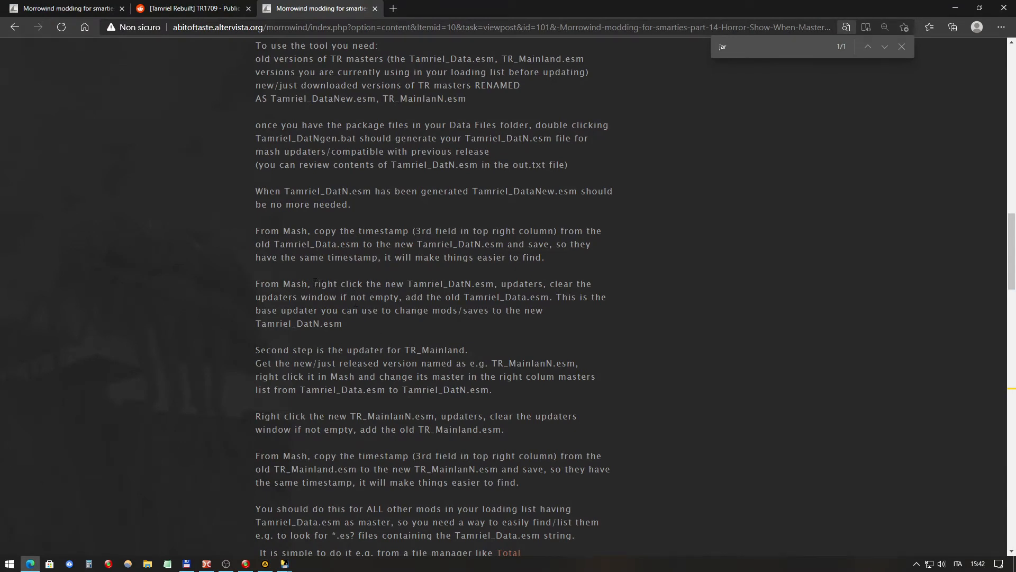
pyautogui.moveTo(315, 283); pyautogui.dragTo(493, 284)
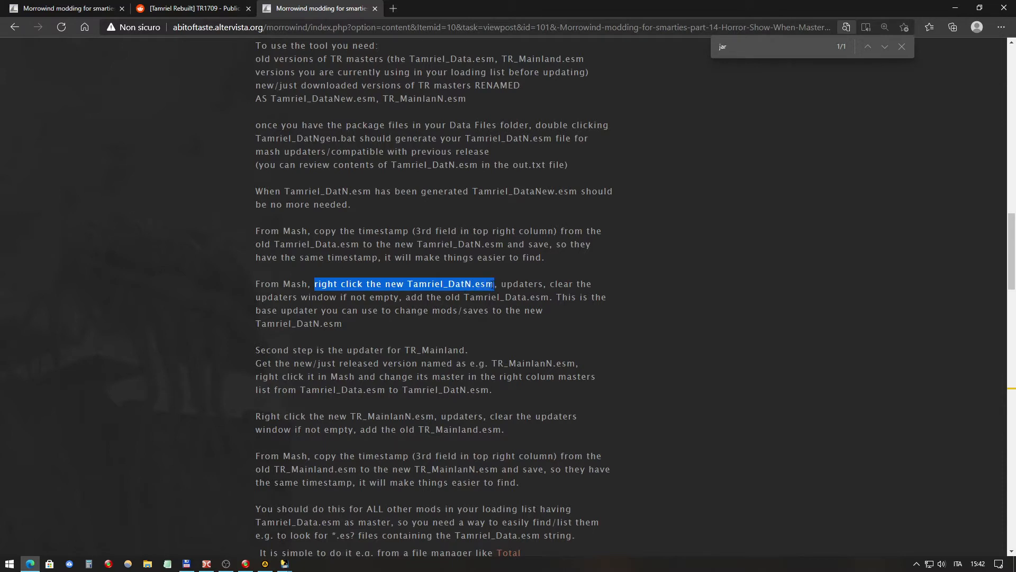
pyautogui.doubleClick(528, 284)
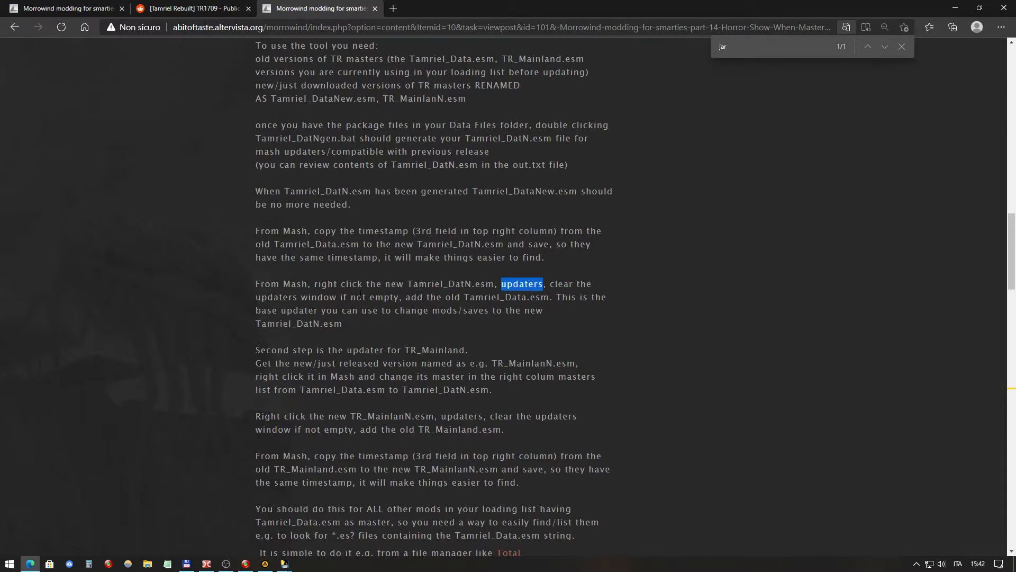
pyautogui.click(528, 299)
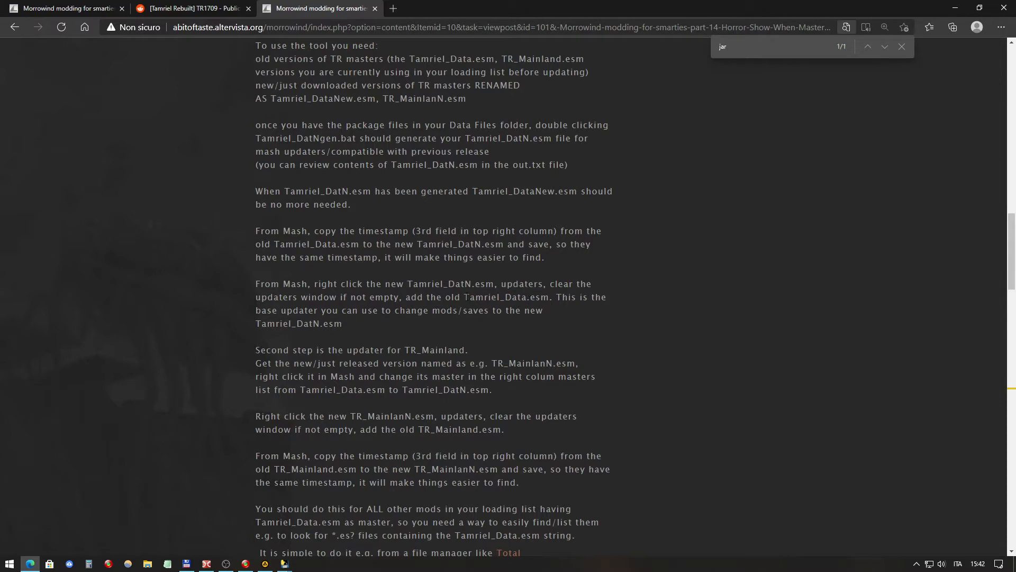
pyautogui.moveTo(466, 297); pyautogui.dragTo(549, 297)
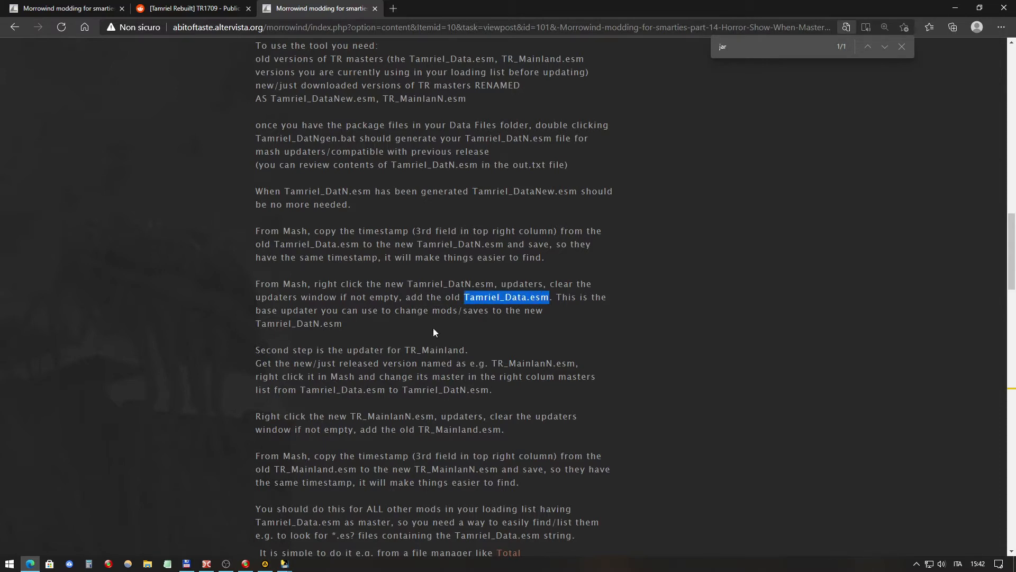
# Step: Return to Wrye Mash and open the updaters for the new Tamriel_DatN.esm in the mods list
pyautogui.click(284, 565)
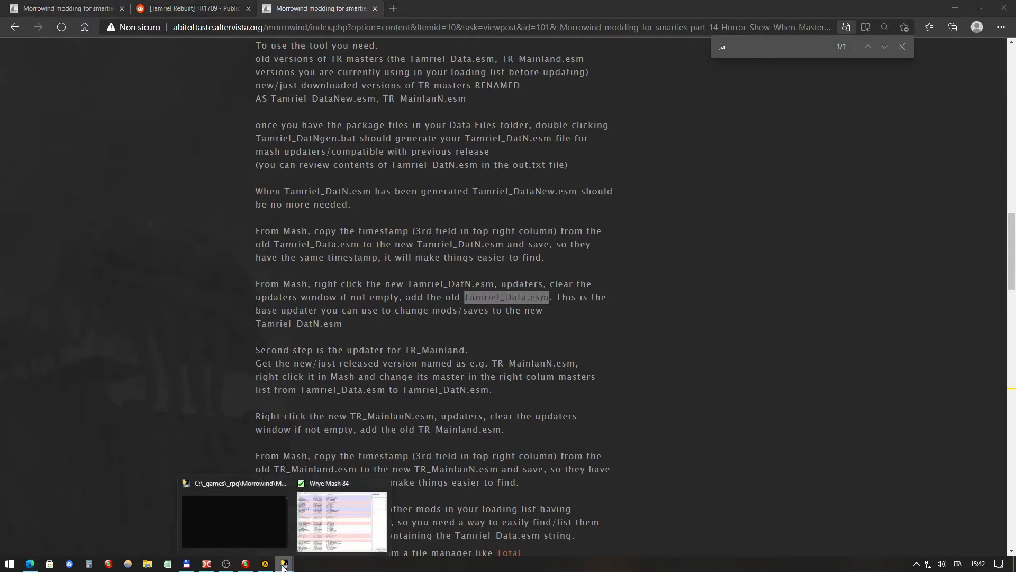
pyautogui.click(342, 521)
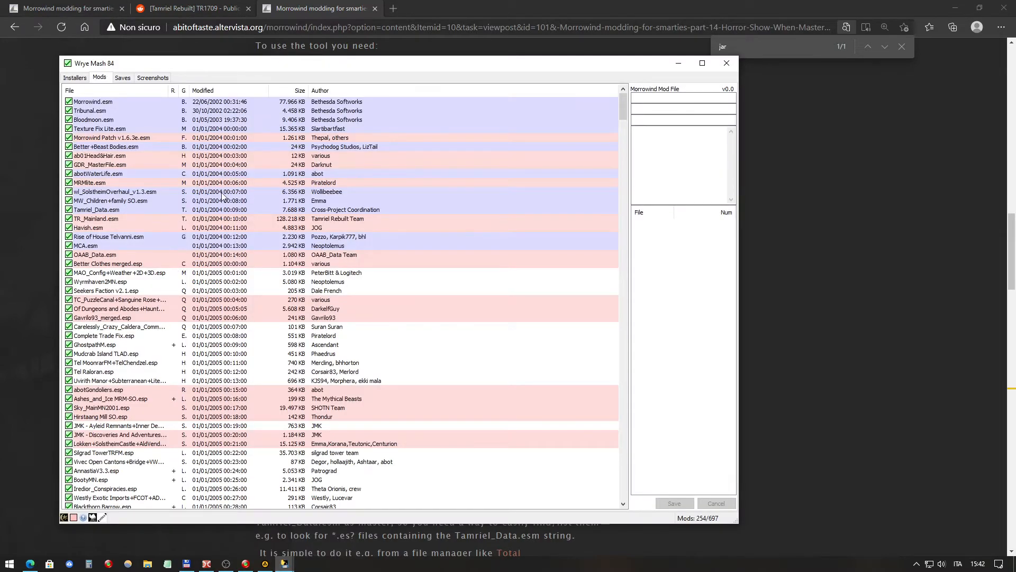
pyautogui.scroll(-3, 555, 115)
pyautogui.moveTo(622, 115); pyautogui.dragTo(604, 250)
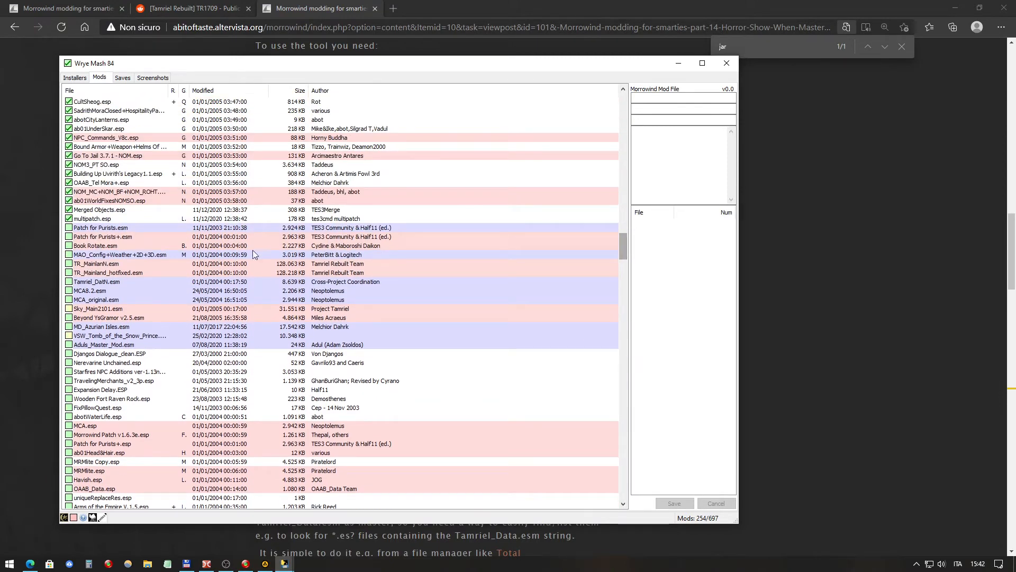
pyautogui.click(129, 273)
pyautogui.click(133, 284)
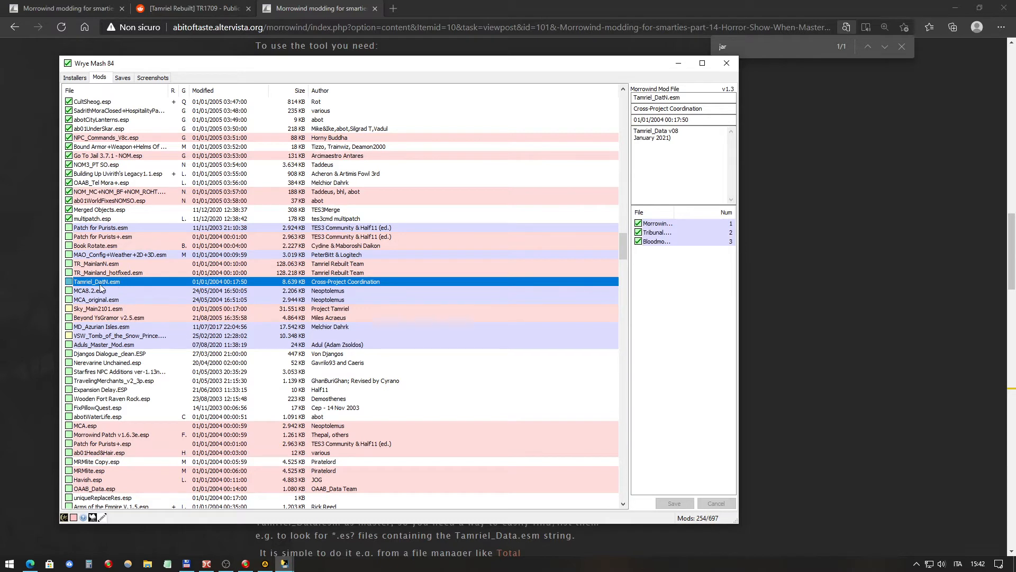
pyautogui.rightClick(131, 285)
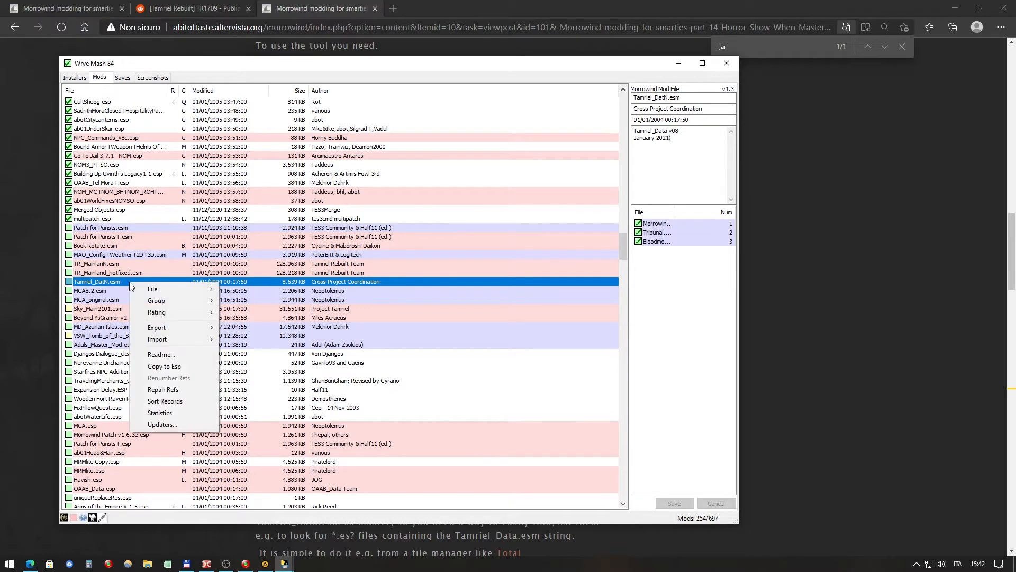
pyautogui.click(144, 426)
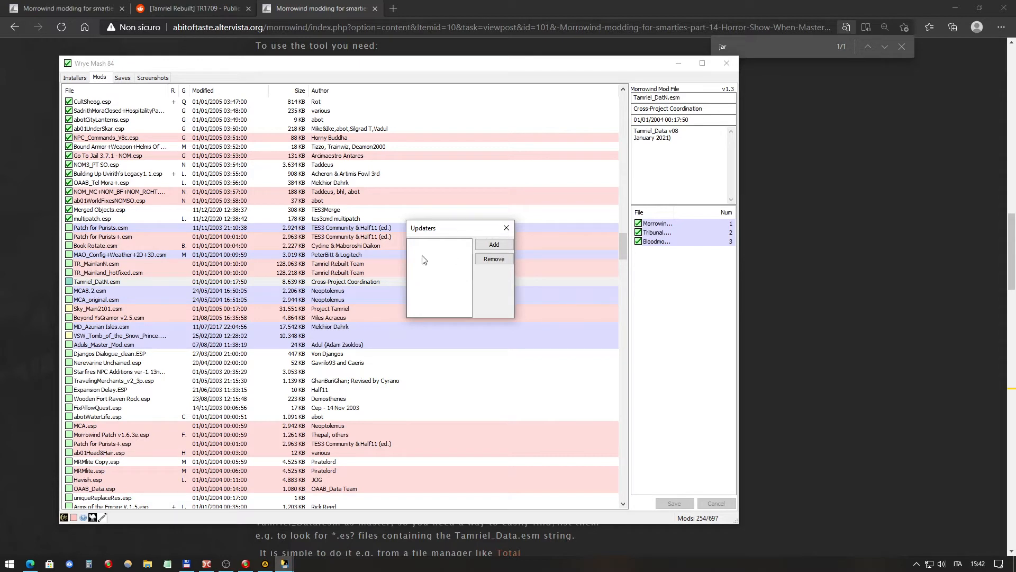
# Step: Add Tamriel_Data.esm as the previous version in the updaters list and close the list
pyautogui.click(494, 245)
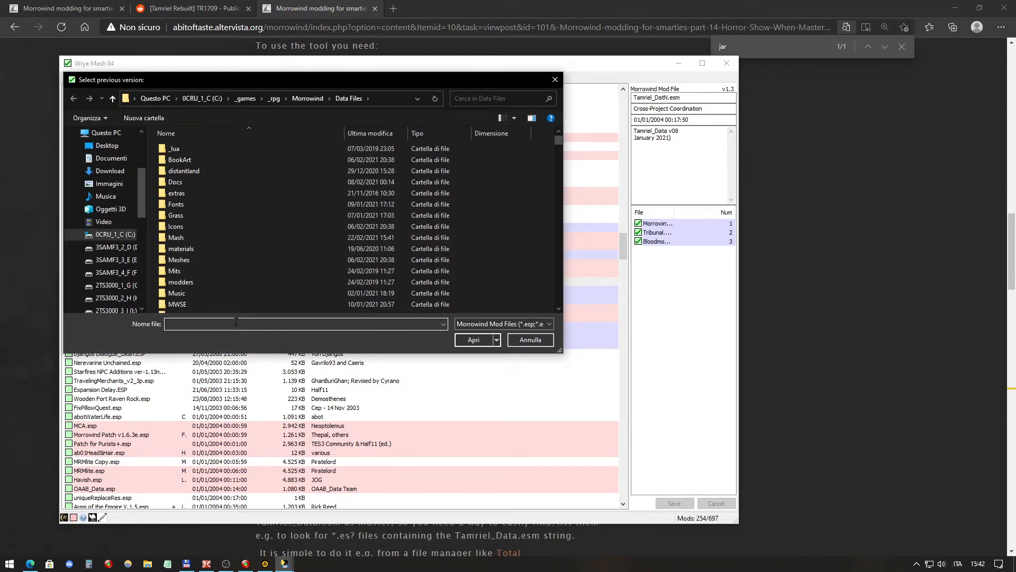
pyautogui.write('tamr')
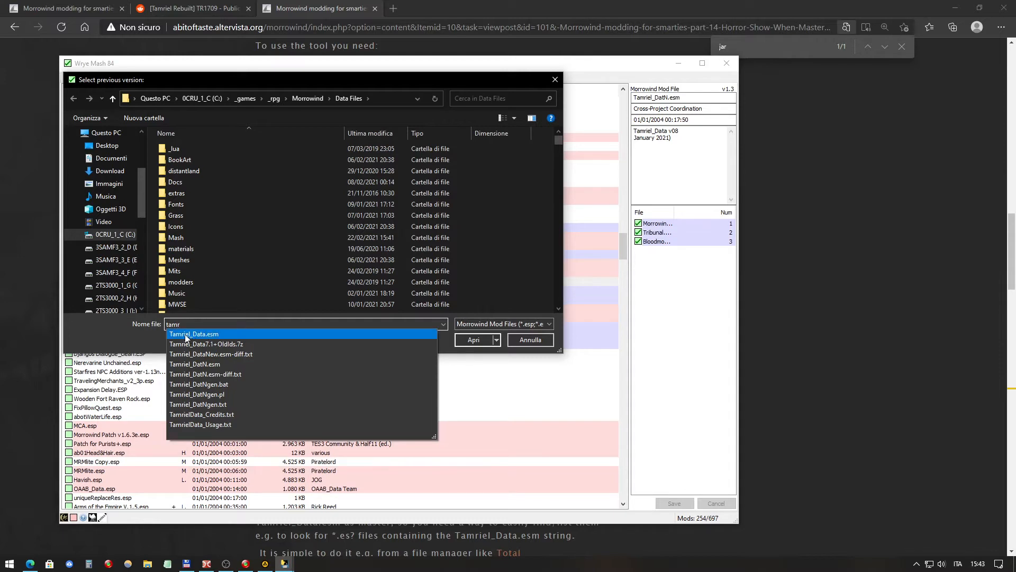
pyautogui.click(217, 334)
pyautogui.click(262, 329)
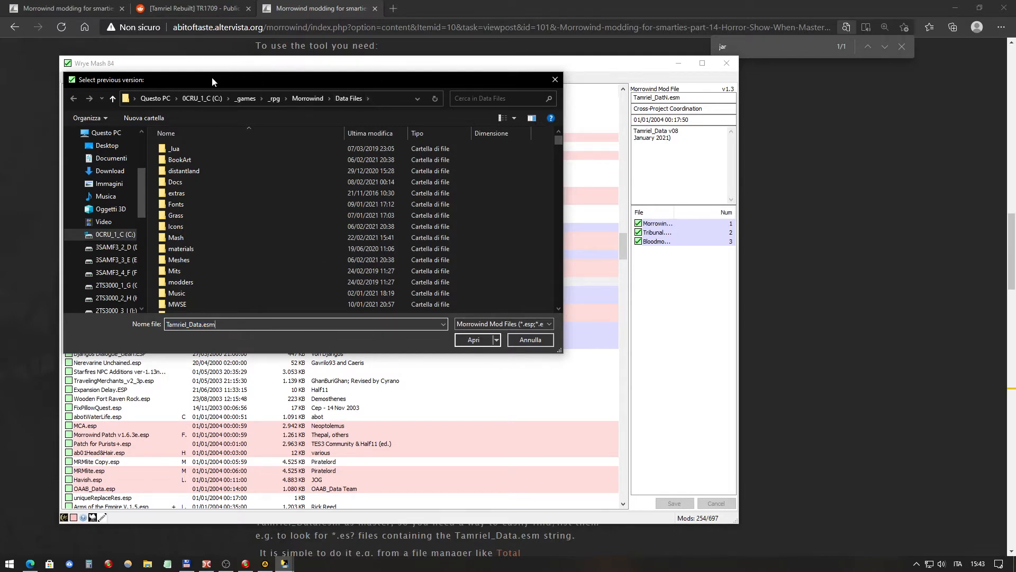
pyautogui.moveTo(213, 82); pyautogui.dragTo(559, 173)
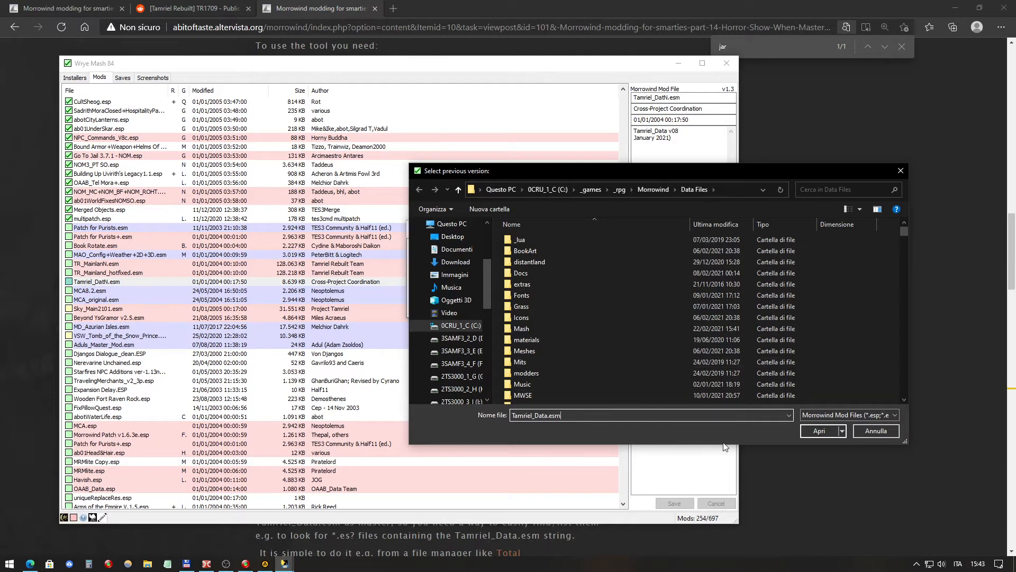
pyautogui.click(831, 432)
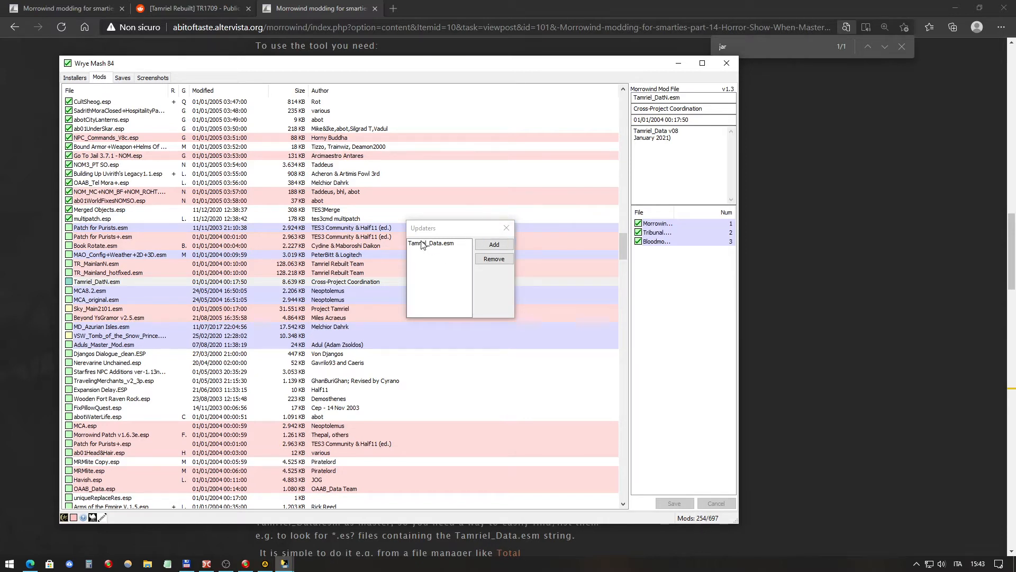
pyautogui.click(506, 227)
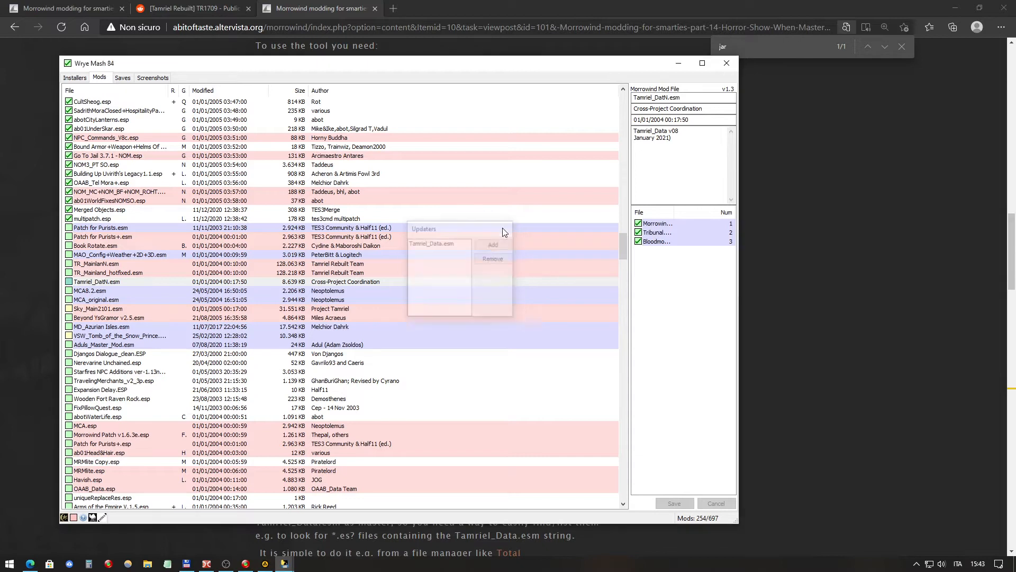
pyautogui.click(114, 273)
pyautogui.click(111, 280)
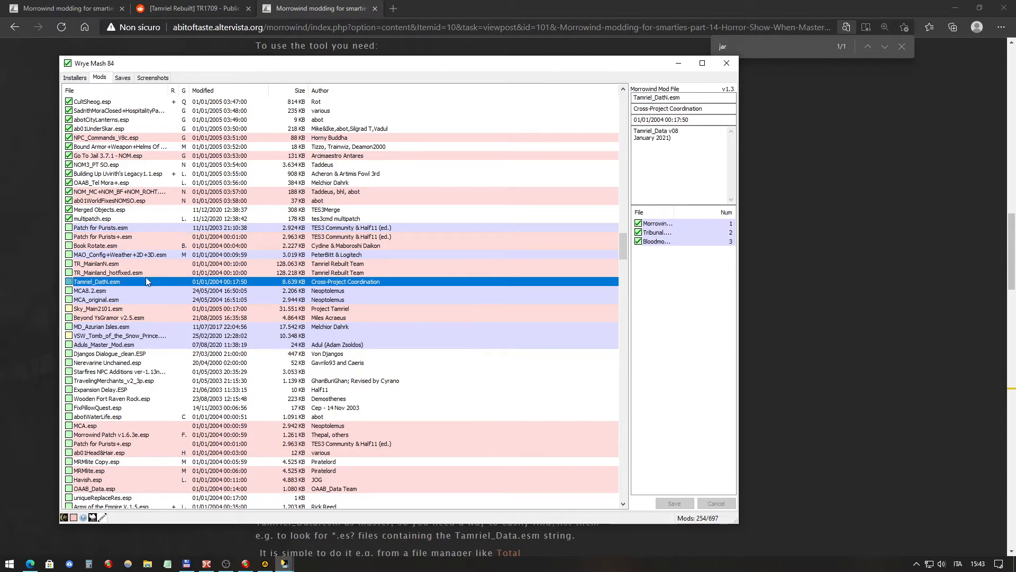
pyautogui.click(116, 264)
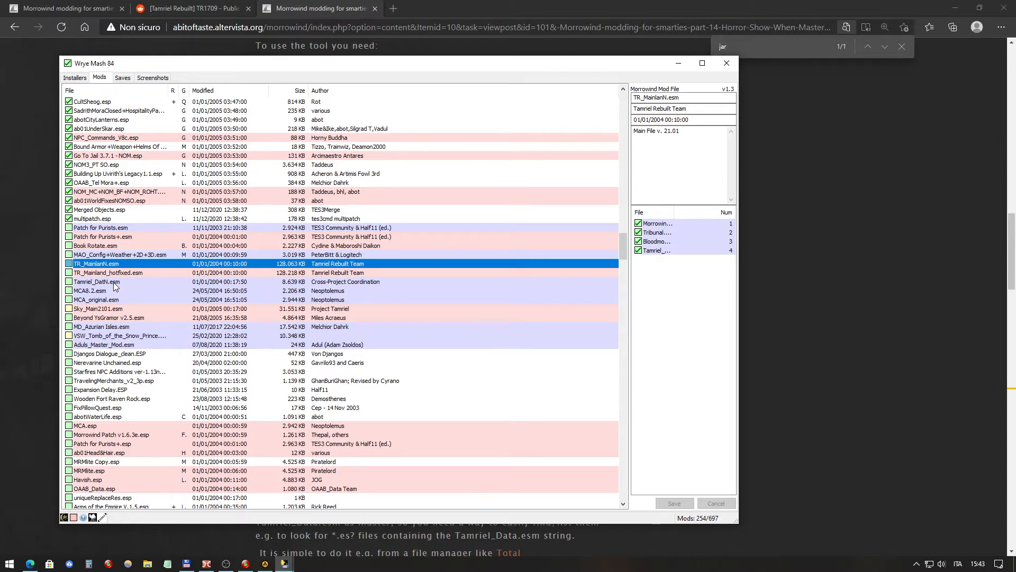
pyautogui.click(237, 286)
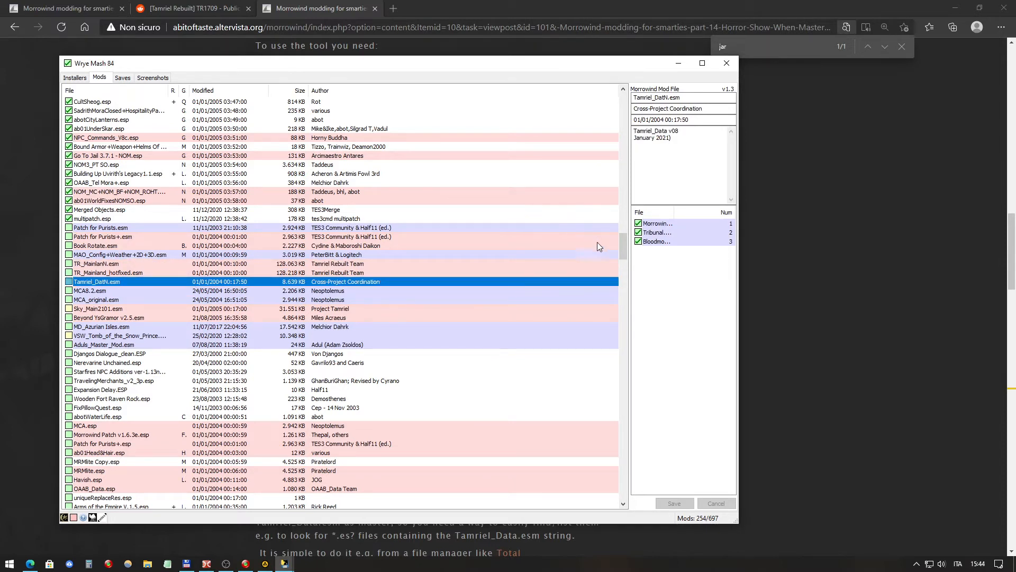
# Step: Copy the timestamp of the old Tamriel_Data.esm from its mod details
pyautogui.moveTo(625, 246); pyautogui.dragTo(625, 101)
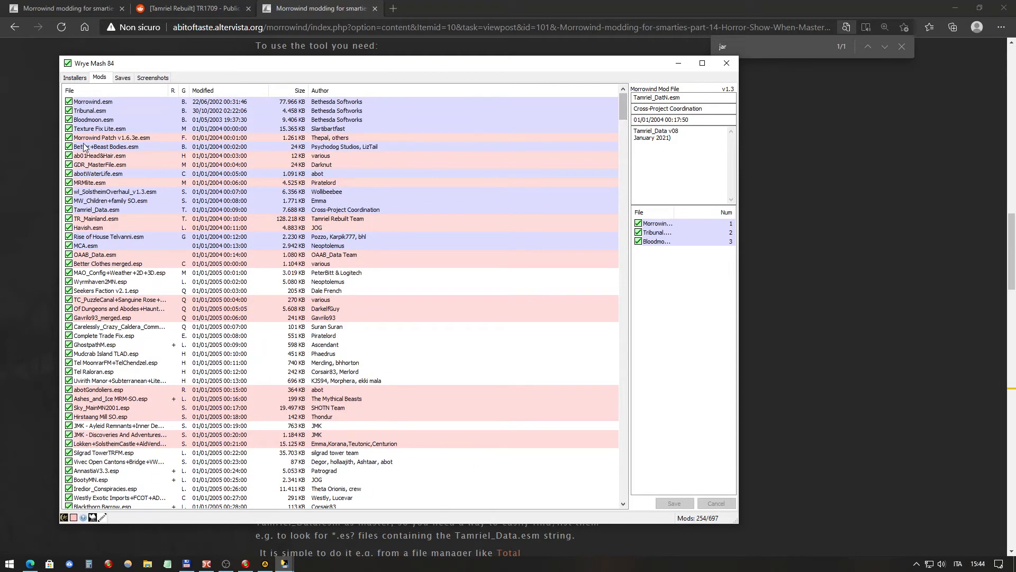
pyautogui.rightClick(117, 89)
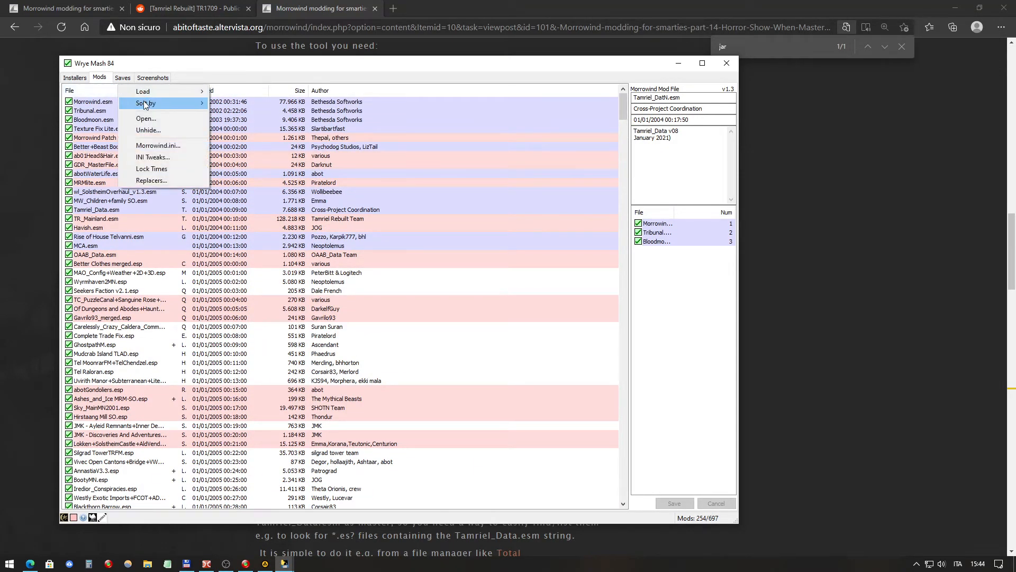
pyautogui.moveTo(193, 106)
pyautogui.click(91, 130)
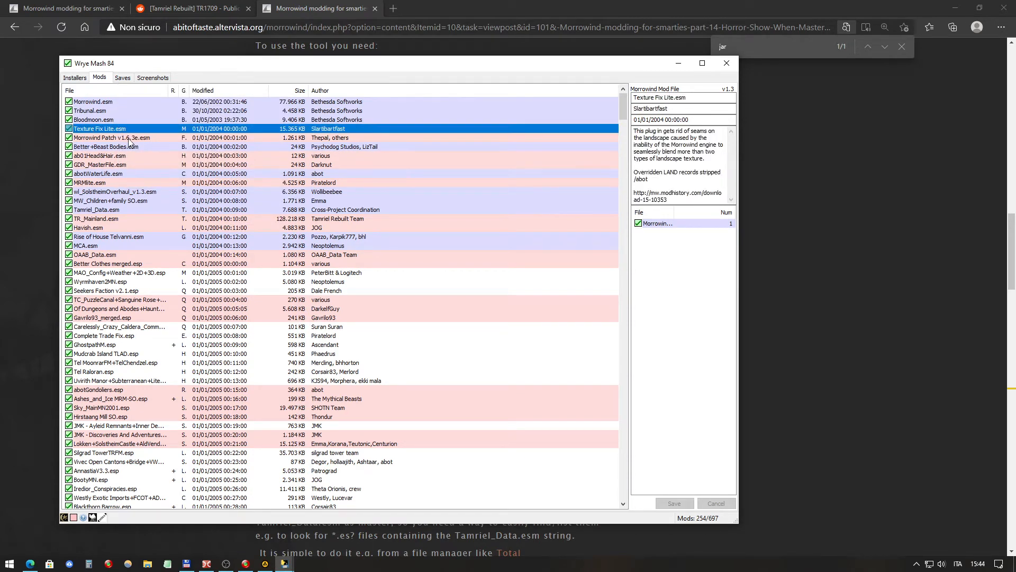
pyautogui.click(115, 209)
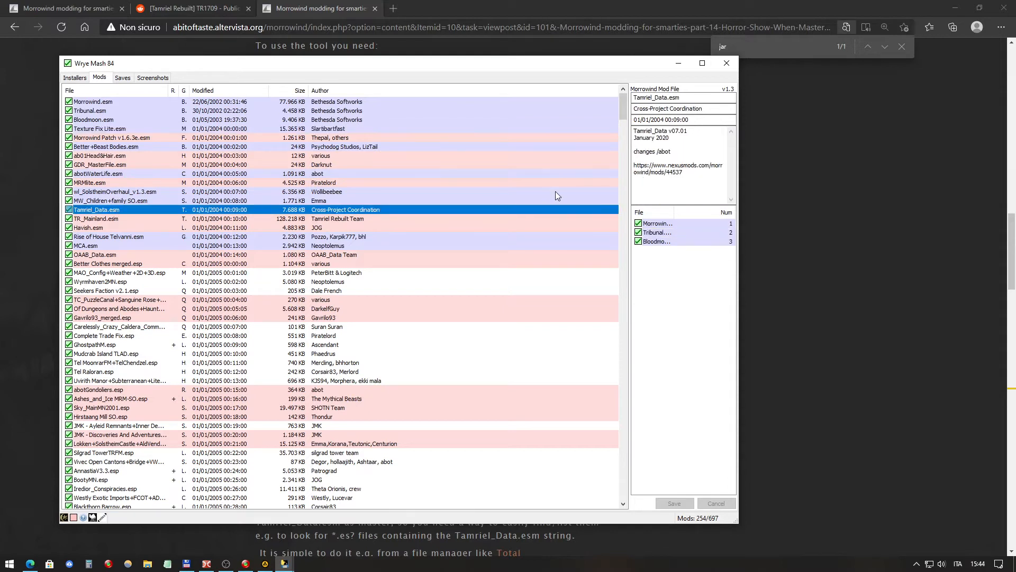
pyautogui.rightClick(668, 119)
pyautogui.click(703, 153)
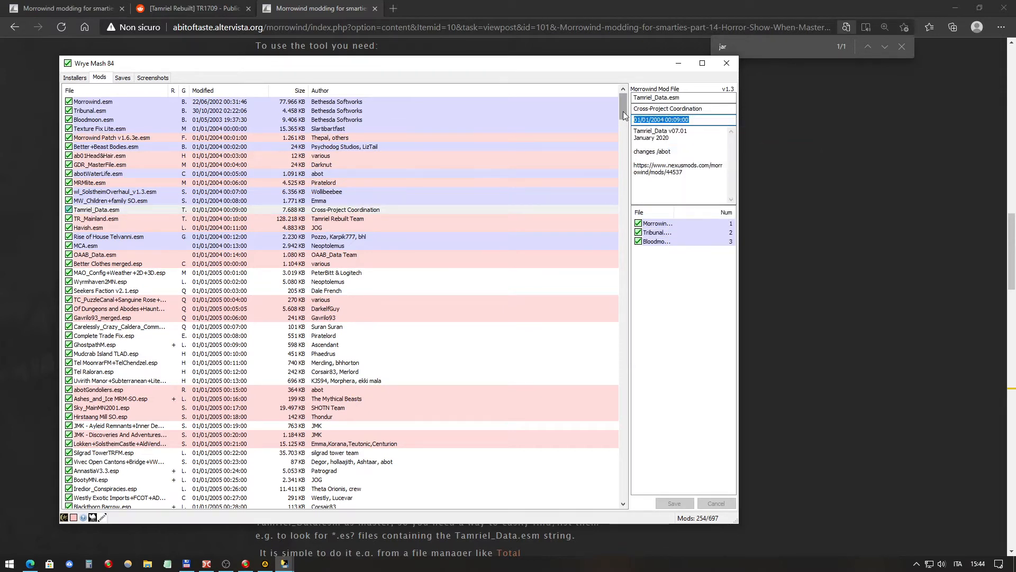
# Step: Set the timestamp of the new Tamriel_DatN.esm to the copied 01/01/2004 00:09:00 and save the change
pyautogui.moveTo(624, 113); pyautogui.dragTo(606, 253)
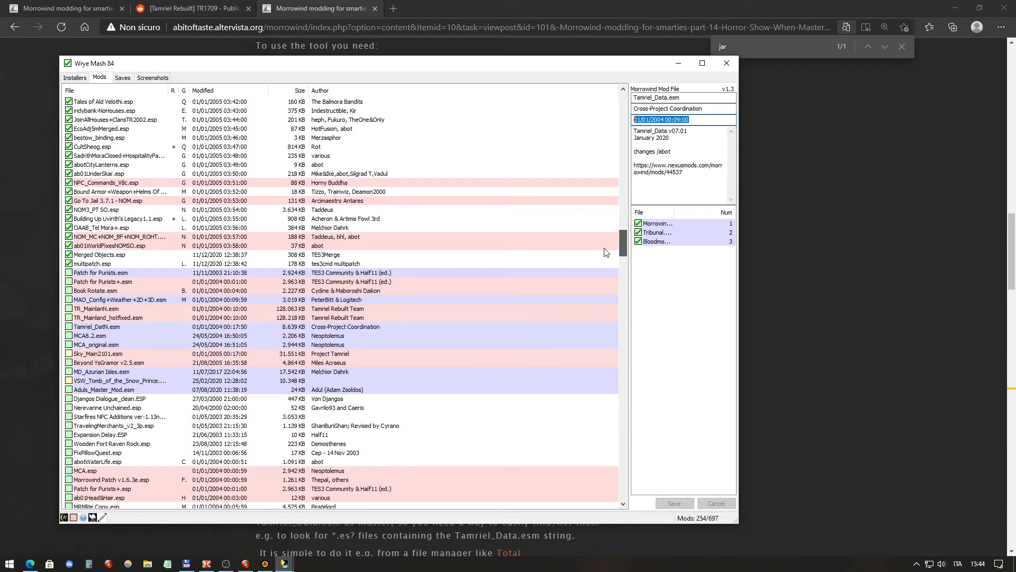
pyautogui.moveTo(606, 253); pyautogui.dragTo(606, 257)
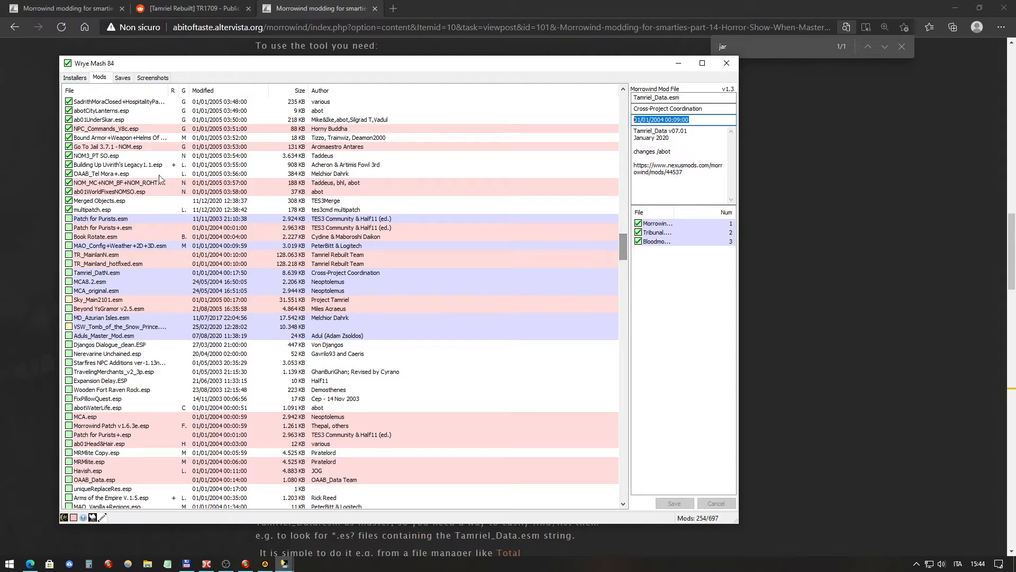
pyautogui.doubleClick(102, 273)
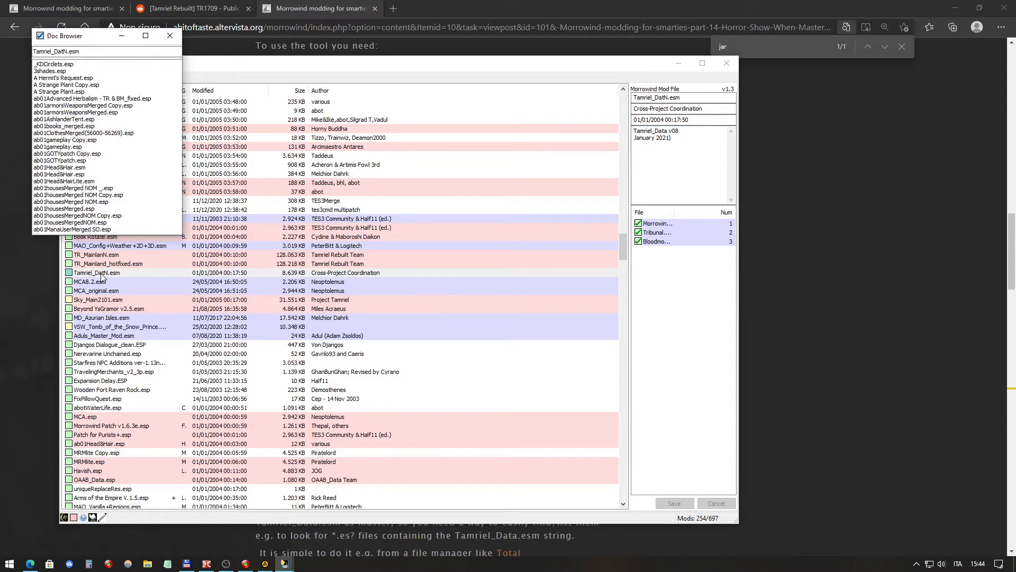
pyautogui.click(170, 35)
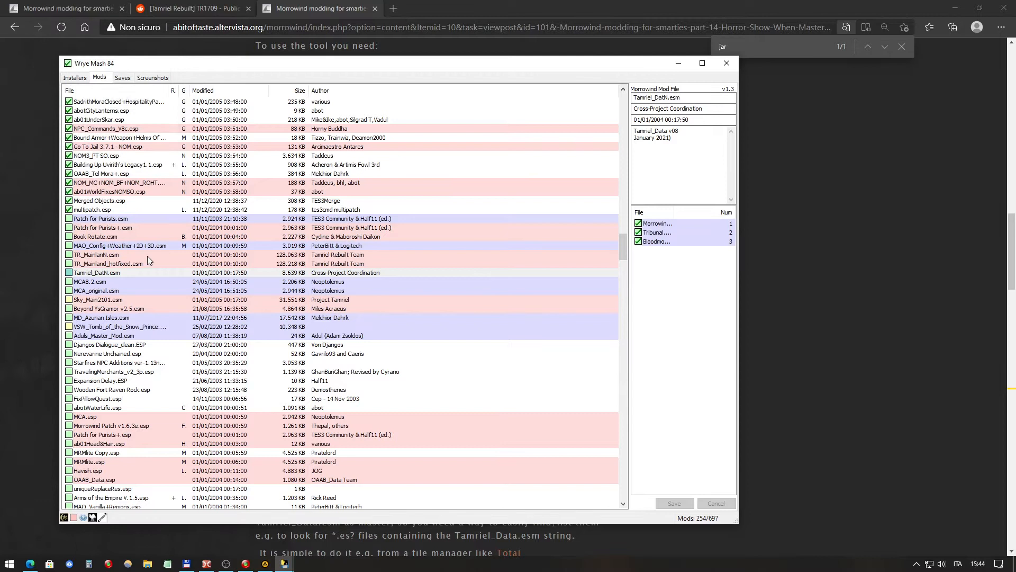
pyautogui.click(124, 274)
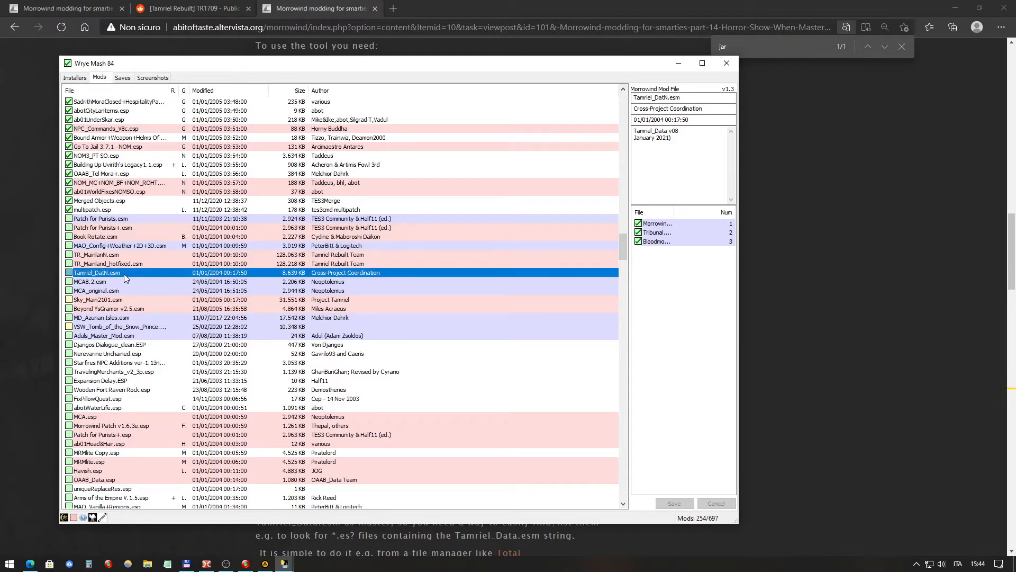
pyautogui.moveTo(706, 119); pyautogui.dragTo(624, 122)
pyautogui.rightClick(660, 120)
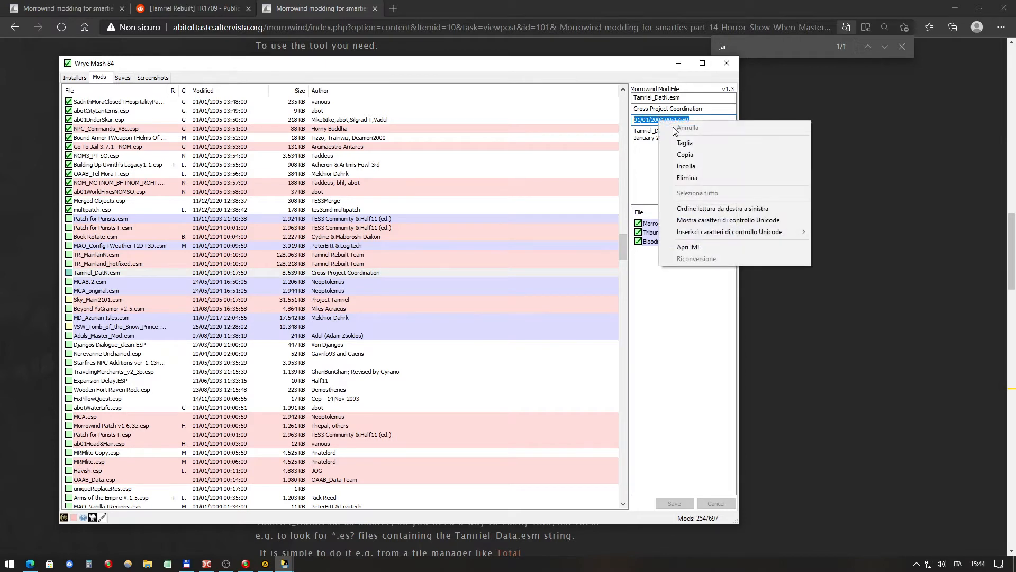
pyautogui.click(690, 167)
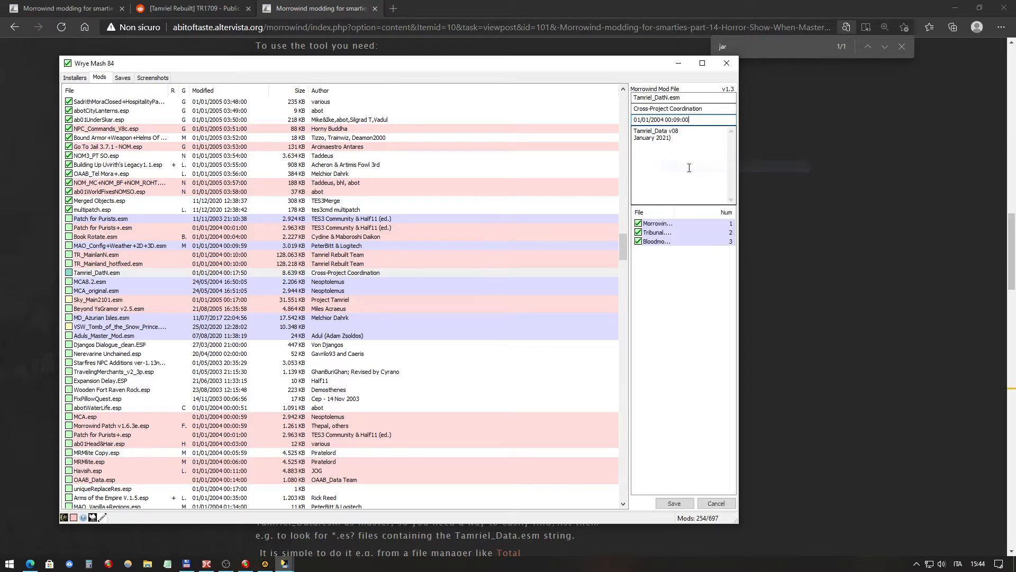
pyautogui.click(674, 503)
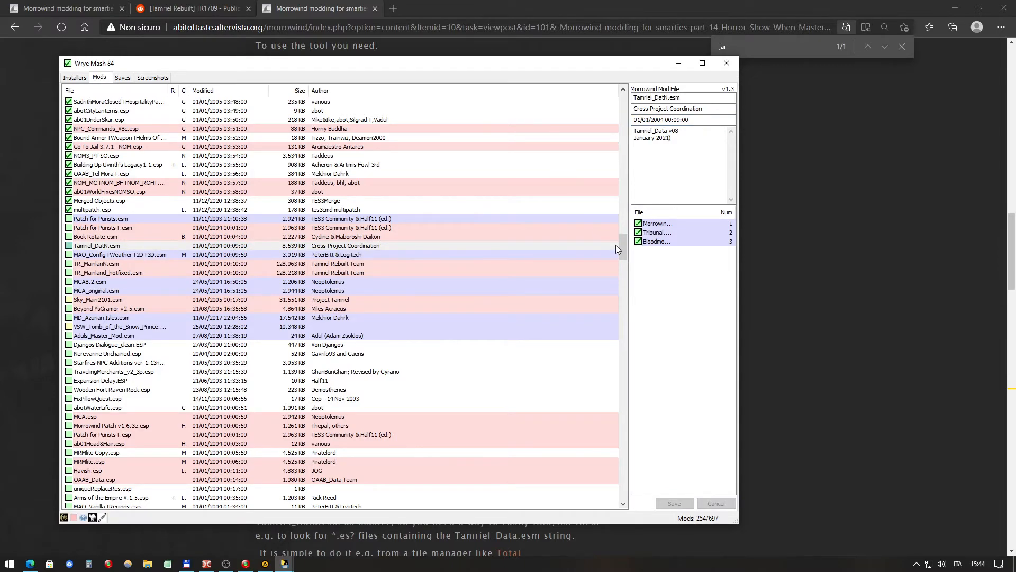
# Step: Copy the timestamp of the old TR_Mainland.esm from its mod details
pyautogui.moveTo(622, 248); pyautogui.dragTo(630, 95)
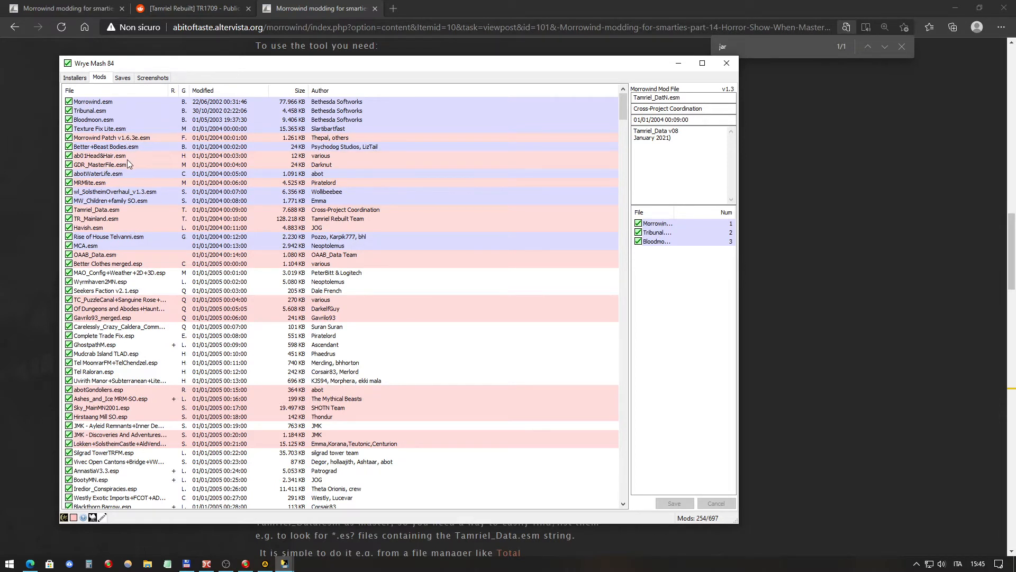
pyautogui.click(112, 220)
pyautogui.moveTo(700, 119); pyautogui.dragTo(635, 120)
pyautogui.rightClick(676, 121)
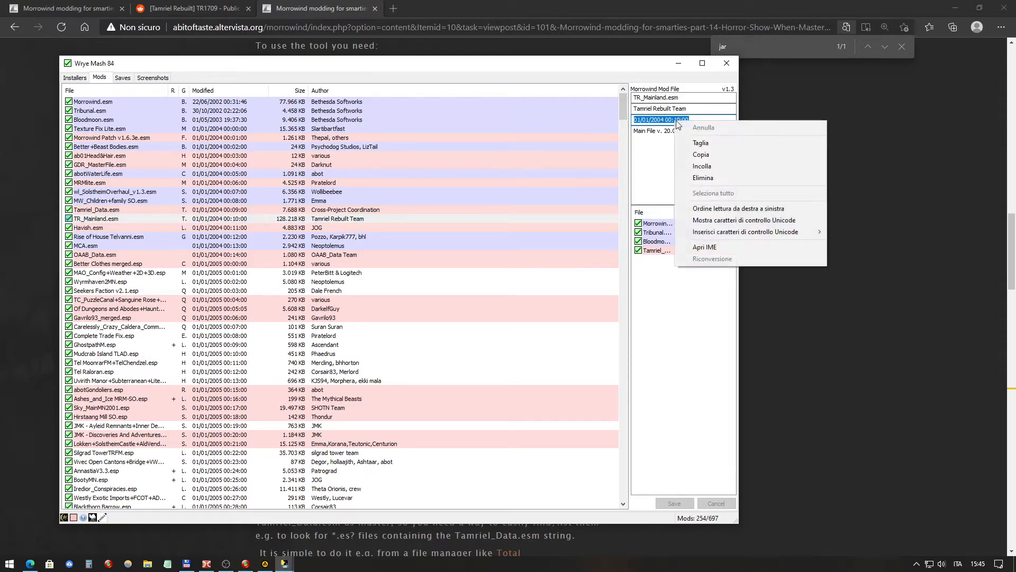
pyautogui.click(714, 152)
# Step: Paste the copied timestamp 01/01/2004 00:10:00 into the details of the new TR_MainlanN.esm
pyautogui.moveTo(624, 110); pyautogui.dragTo(596, 273)
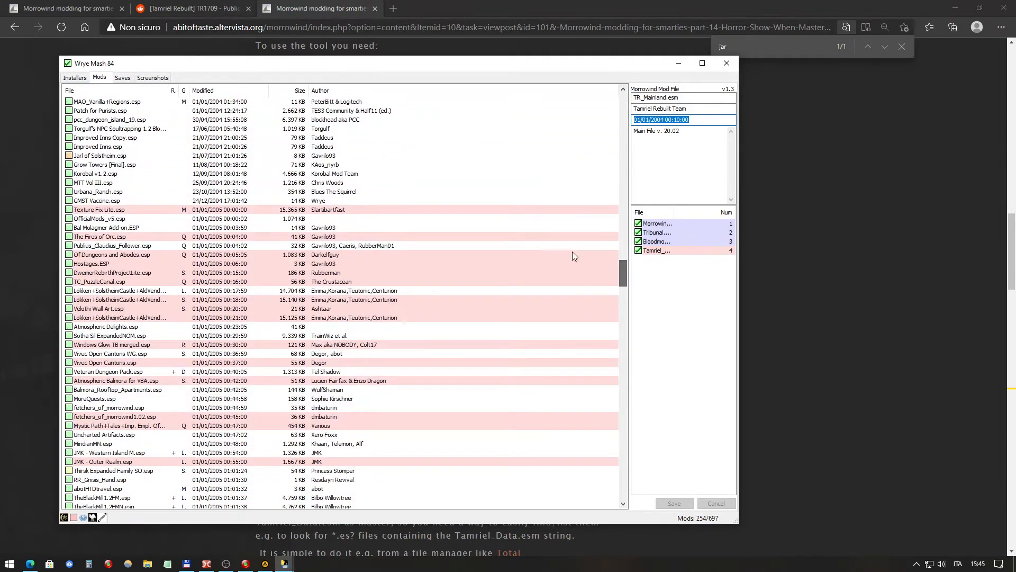
pyautogui.scroll(13, 156, 172)
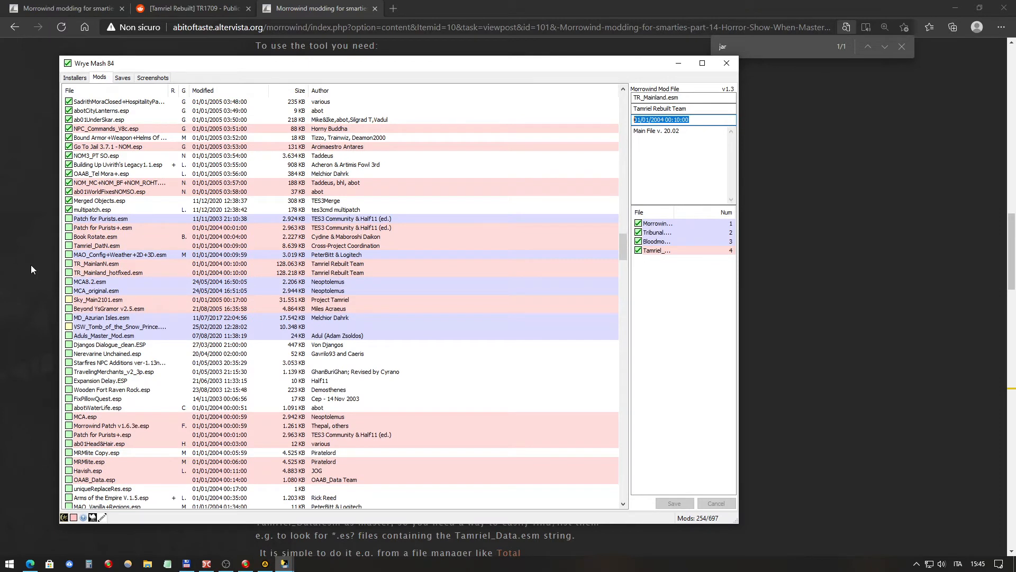
pyautogui.click(112, 266)
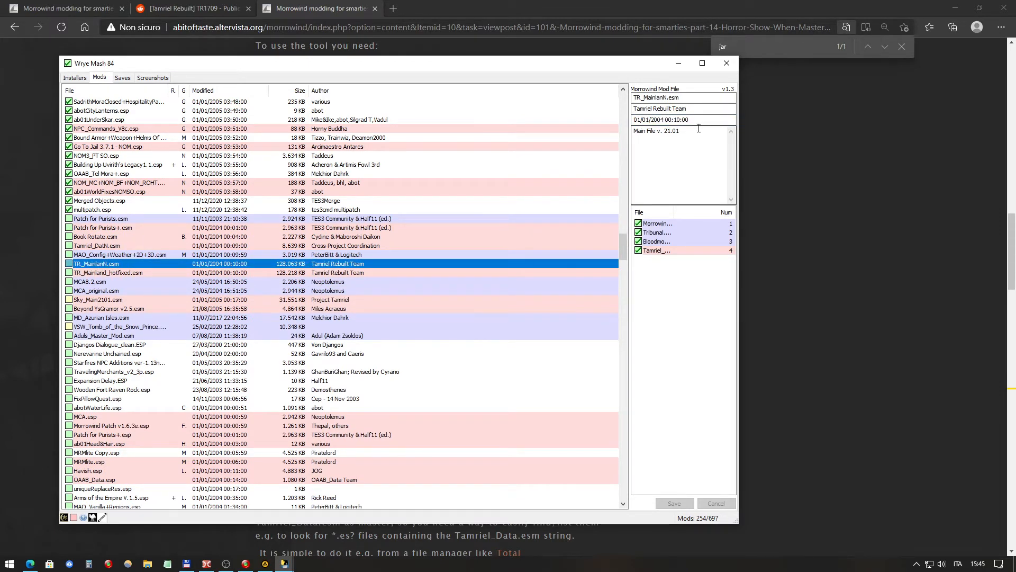
pyautogui.moveTo(693, 119); pyautogui.dragTo(615, 125)
pyautogui.rightClick(671, 121)
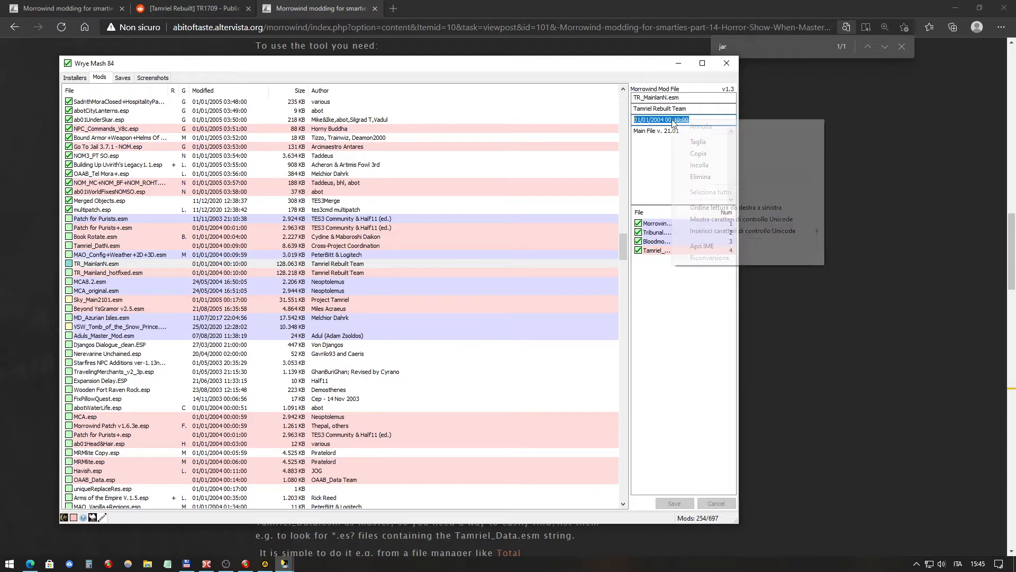
pyautogui.click(706, 165)
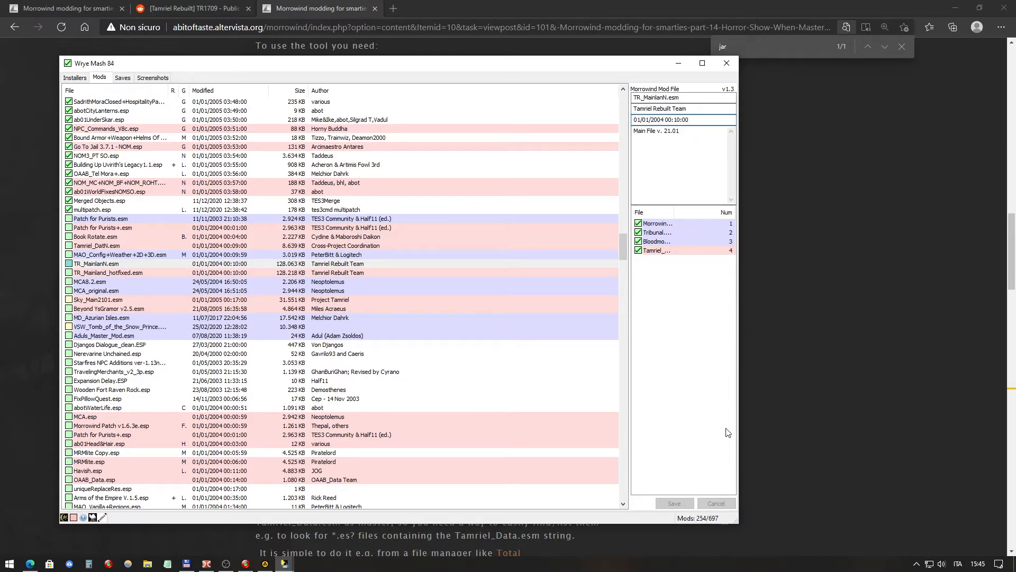
pyautogui.click(684, 490)
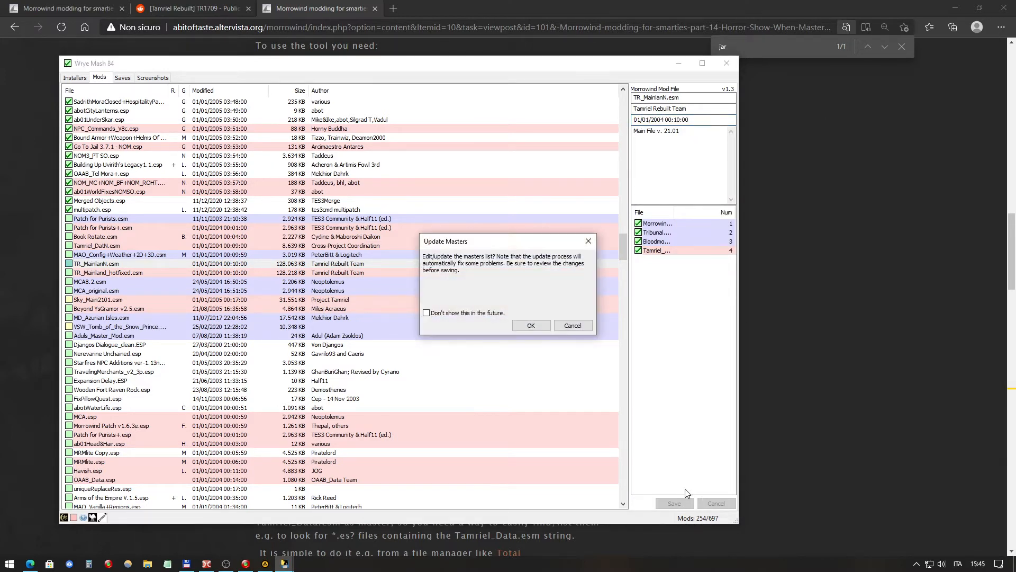
pyautogui.click(530, 325)
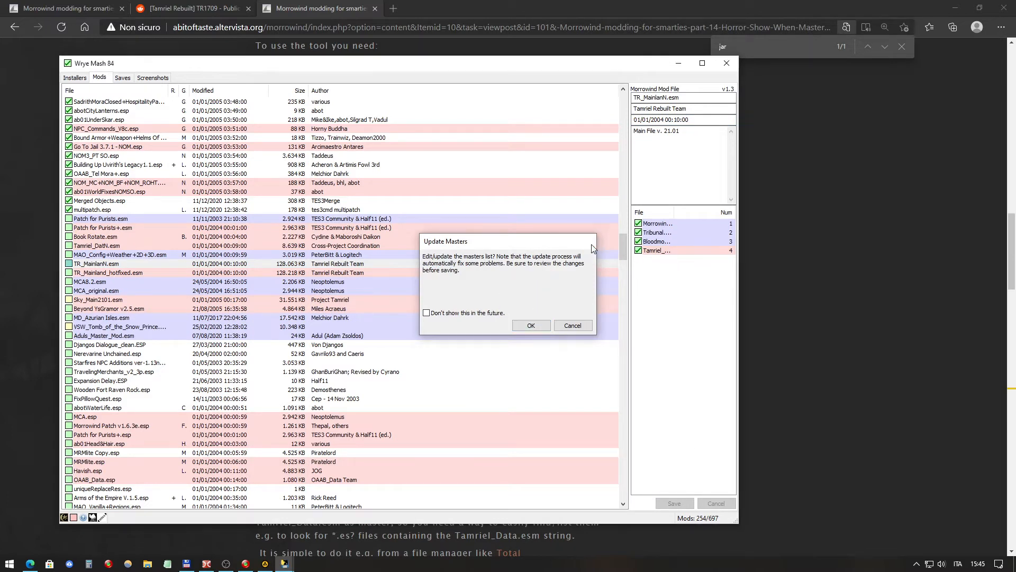
# Step: Widen the file name column of TR_MainlanN.esm's masters list and enable editing of the list
pyautogui.moveTo(674, 213); pyautogui.dragTo(710, 207)
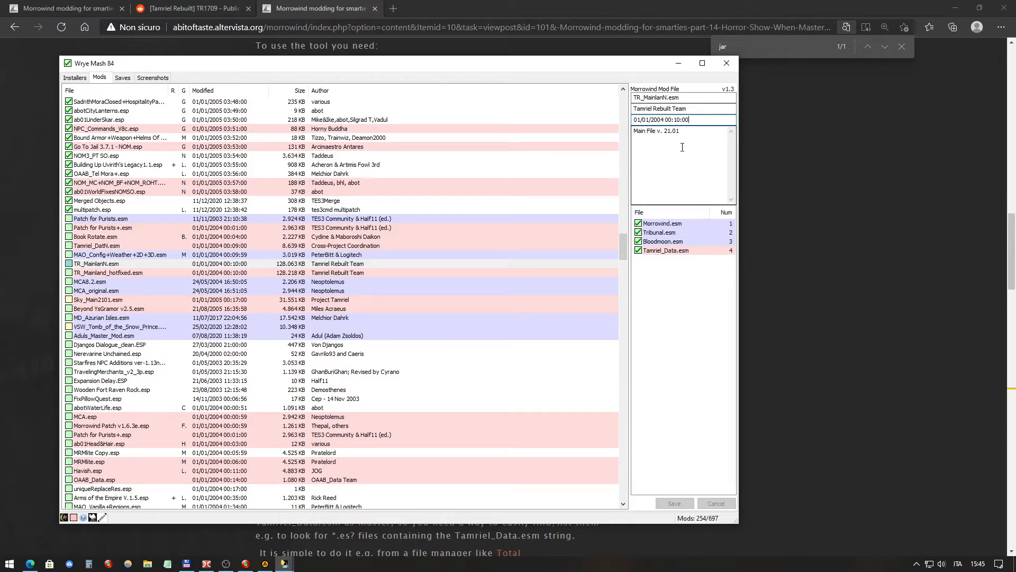
pyautogui.click(665, 253)
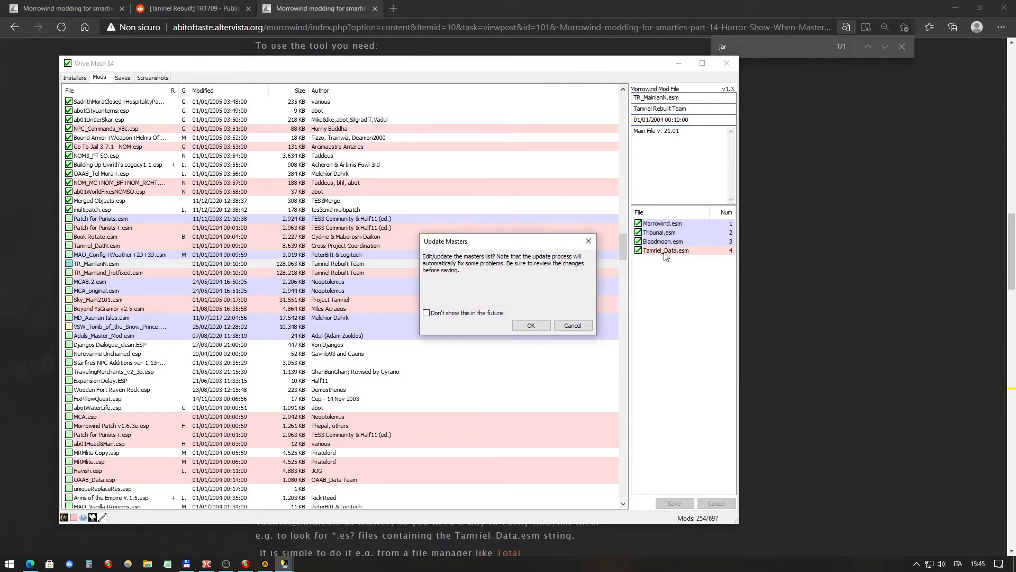
pyautogui.click(588, 241)
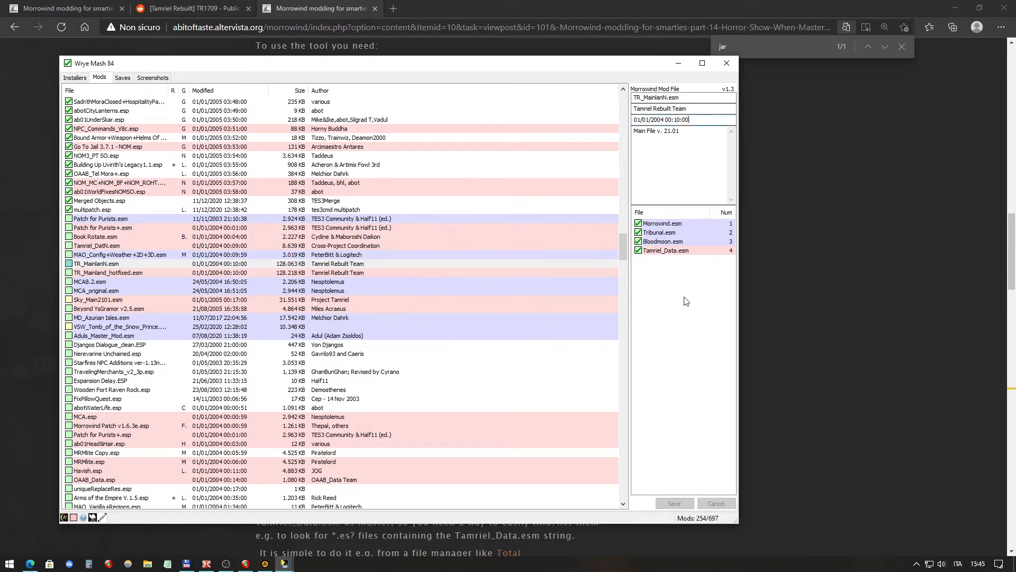
pyautogui.rightClick(675, 253)
pyautogui.click(676, 252)
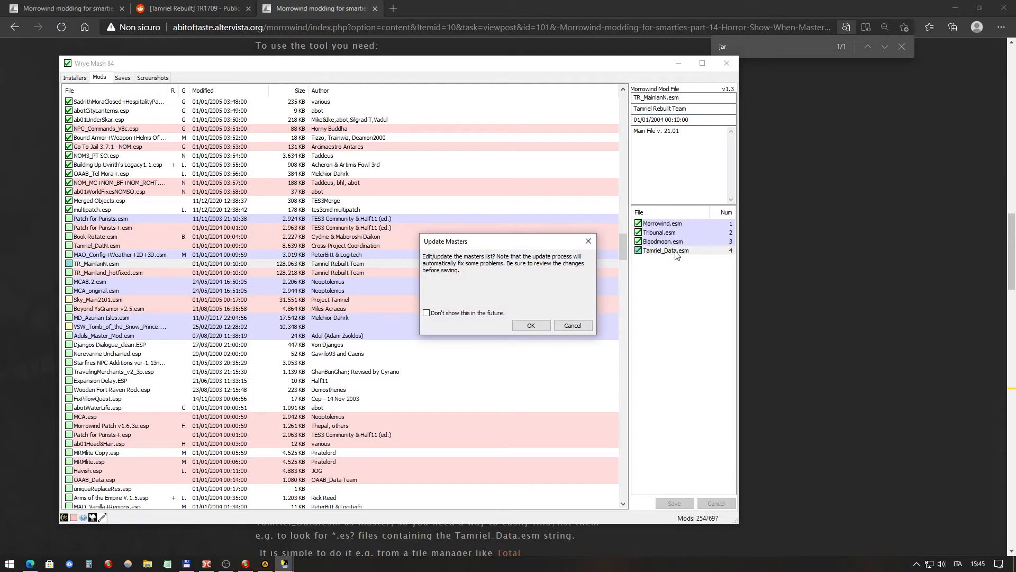
pyautogui.click(531, 325)
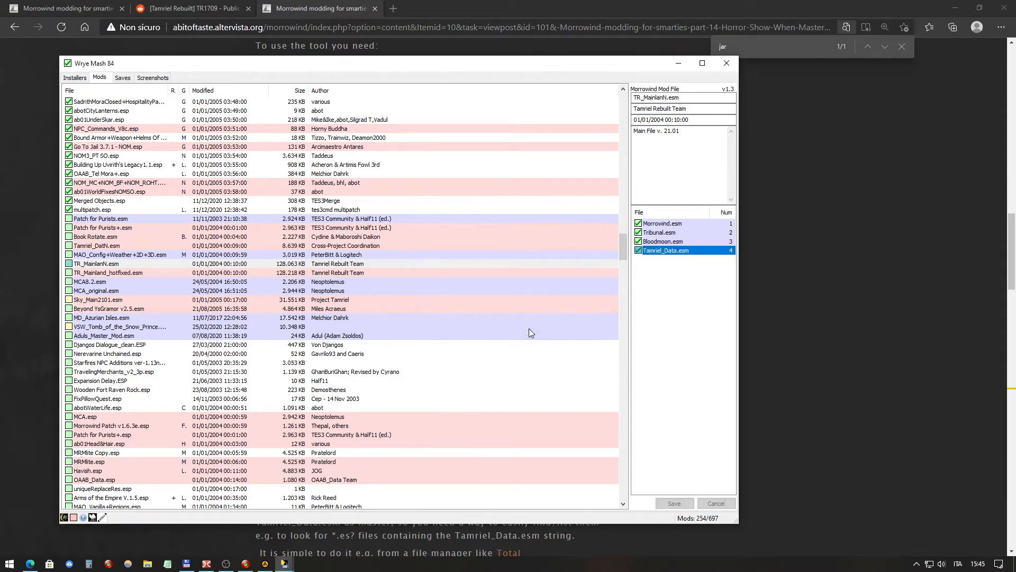
# Step: Replace the Tamriel_Data.esm master of TR_MainlanN.esm with Tamriel_DatN.esm from the Data Files folder
pyautogui.rightClick(690, 256)
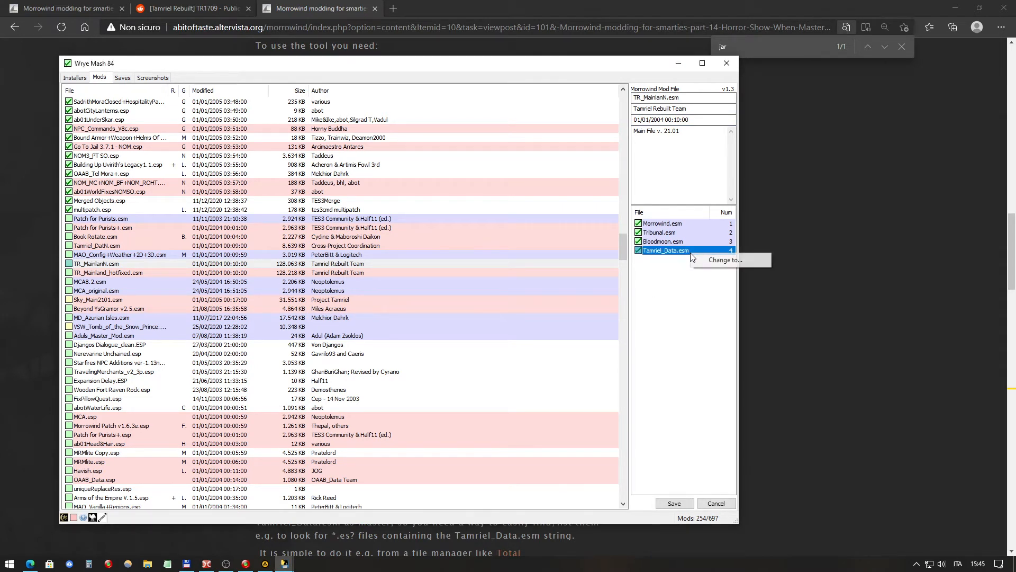
pyautogui.click(742, 260)
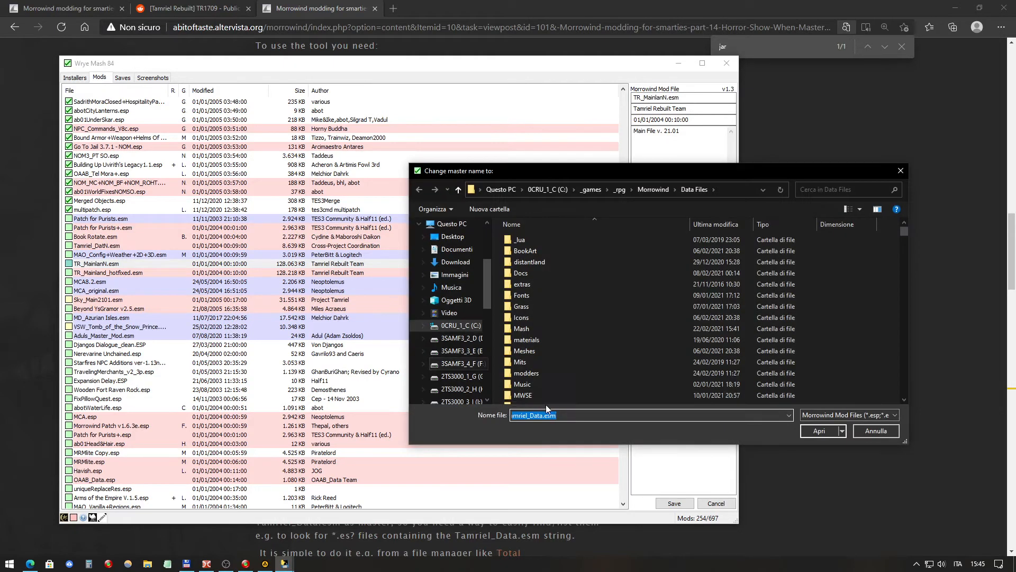
pyautogui.press('End')
pyautogui.press('BackSpace')
pyautogui.press('BackSpace')
pyautogui.press('BackSpace')
pyautogui.press('BackSpace')
pyautogui.press('BackSpace')
pyautogui.press('BackSpace')
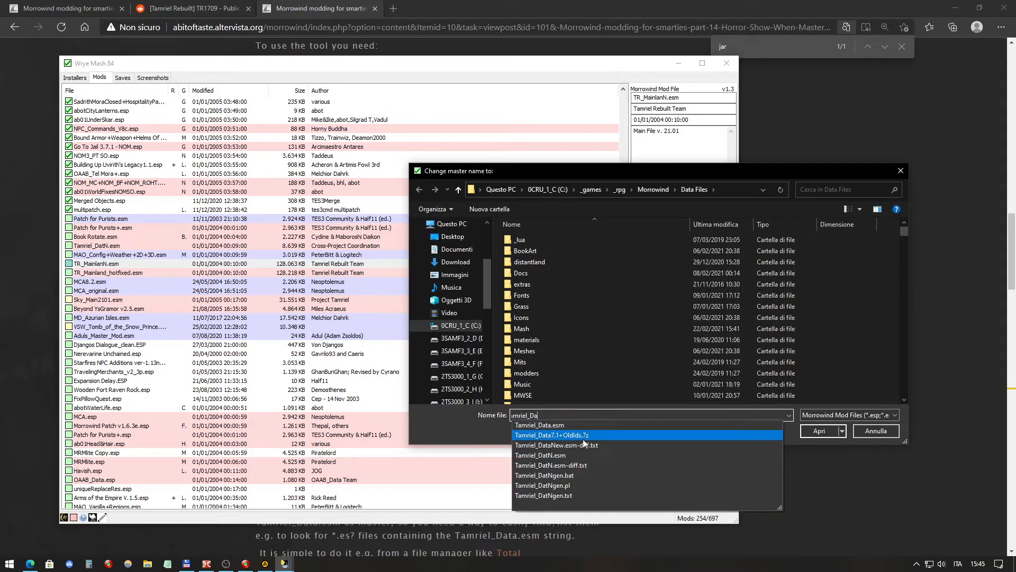
pyautogui.click(564, 456)
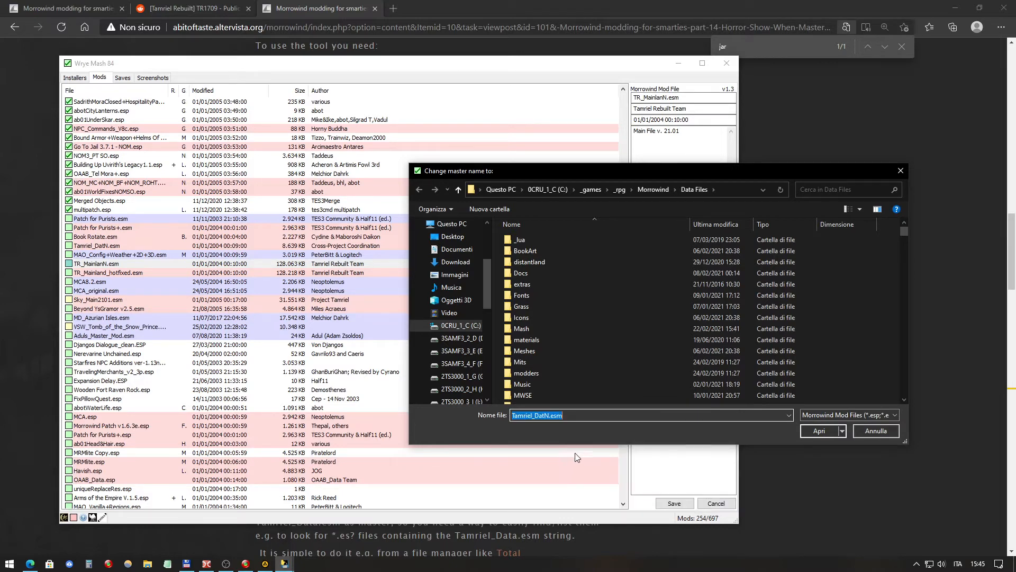
pyautogui.click(817, 432)
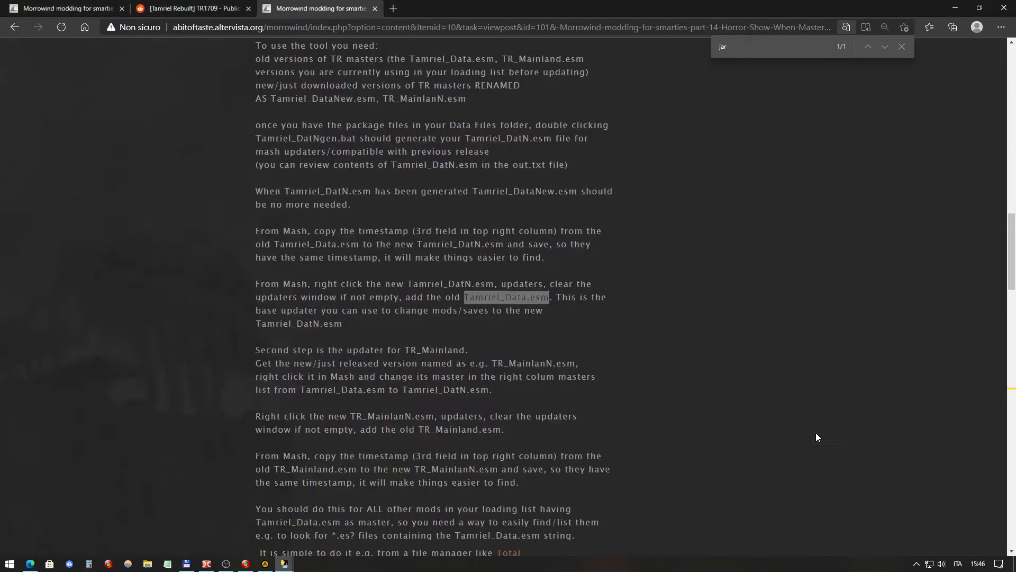
# Step: Switch to Wrye Mash, save the edited timestamp and masters of TR_MainlanN.esm, and review its details alongside Tamriel_DatN.esm
pyautogui.click(284, 564)
pyautogui.moveTo(336, 535)
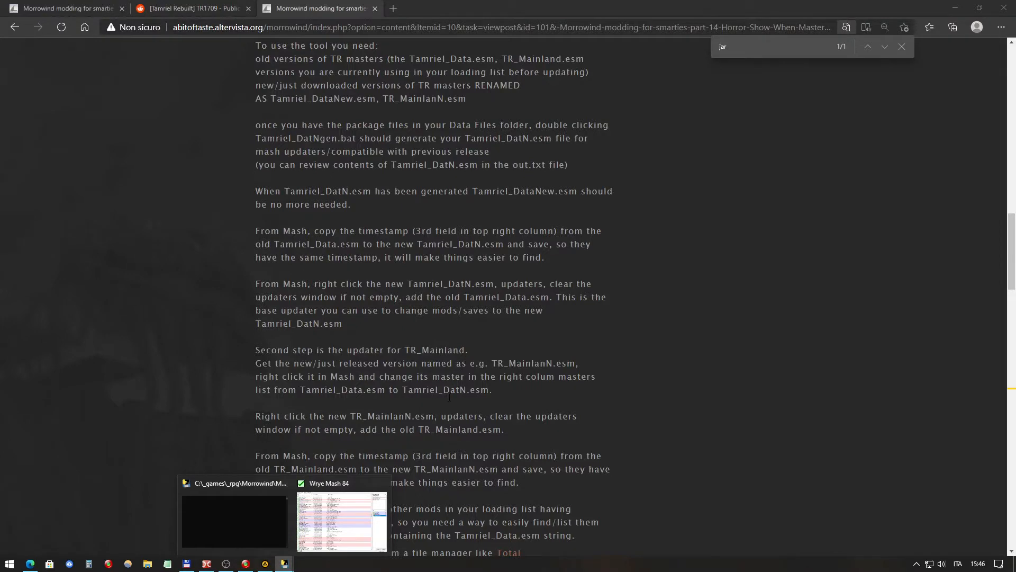
pyautogui.click(353, 523)
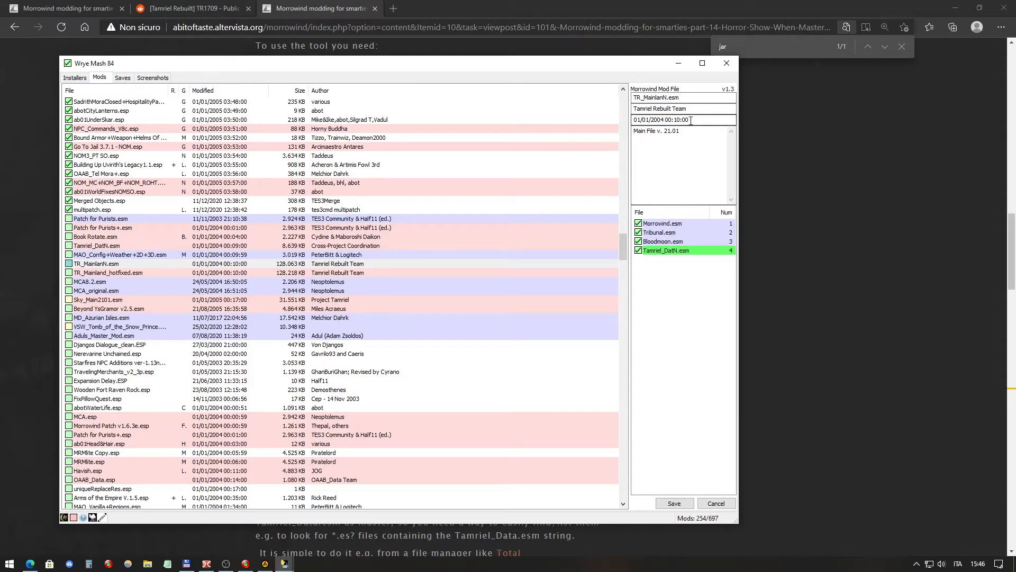
pyautogui.moveTo(691, 120); pyautogui.dragTo(634, 121)
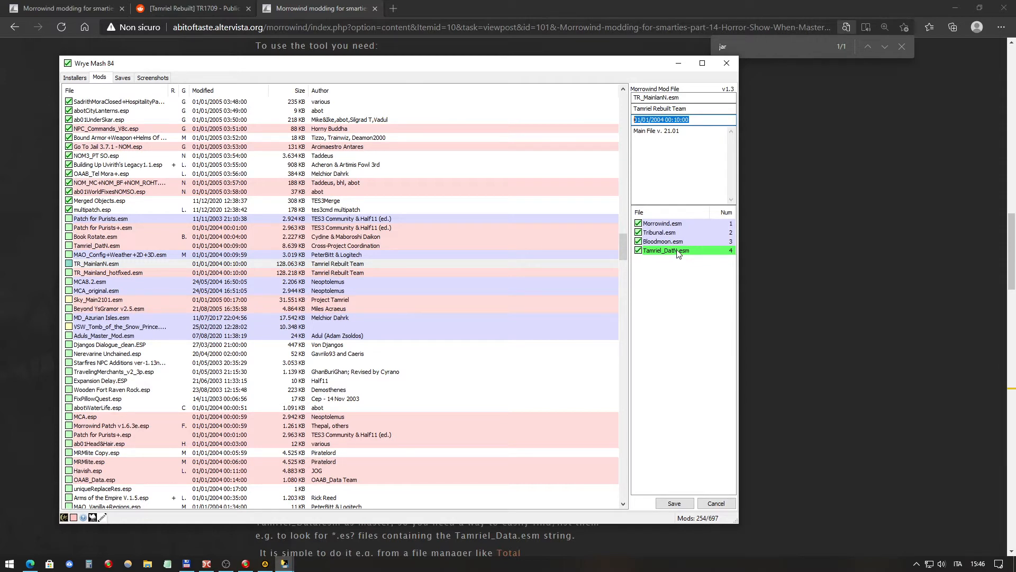
pyautogui.click(688, 504)
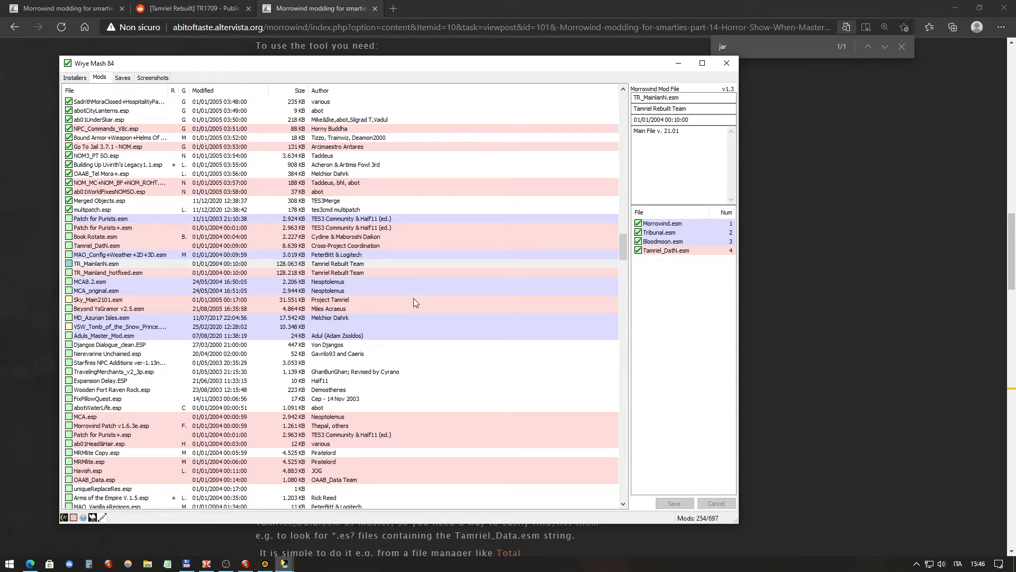
pyautogui.click(136, 263)
pyautogui.click(158, 244)
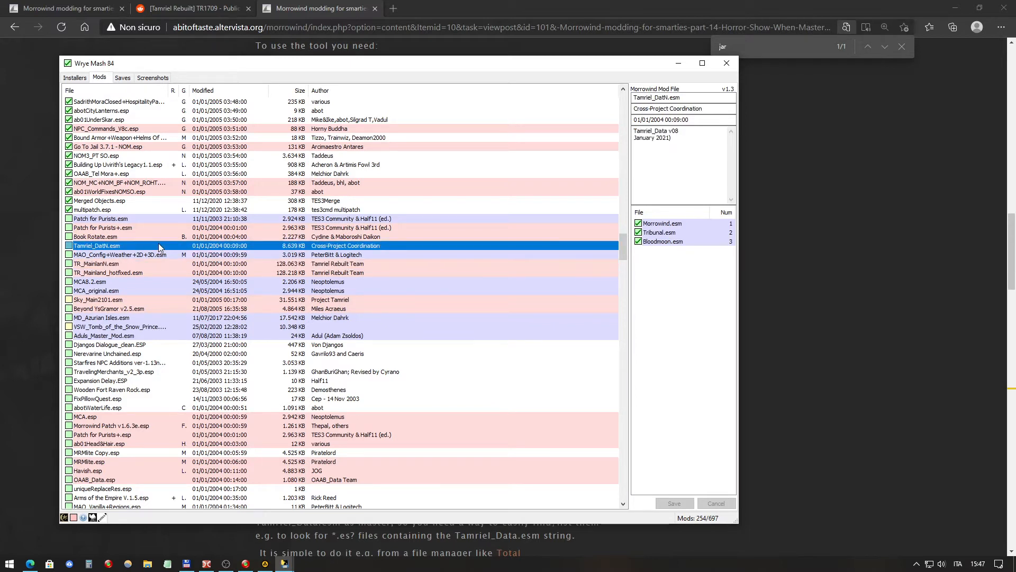
pyautogui.click(134, 263)
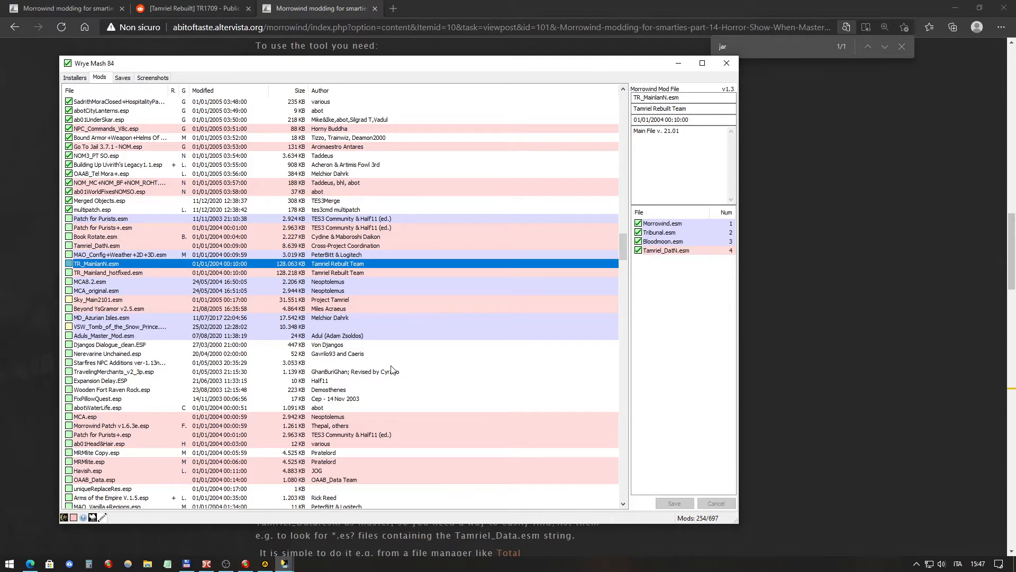
# Step: Switch to the browser and read the guide's enlarged instructions on the TR_Mainland master change and the updaters of TR_MainlanN.esm
pyautogui.click(30, 564)
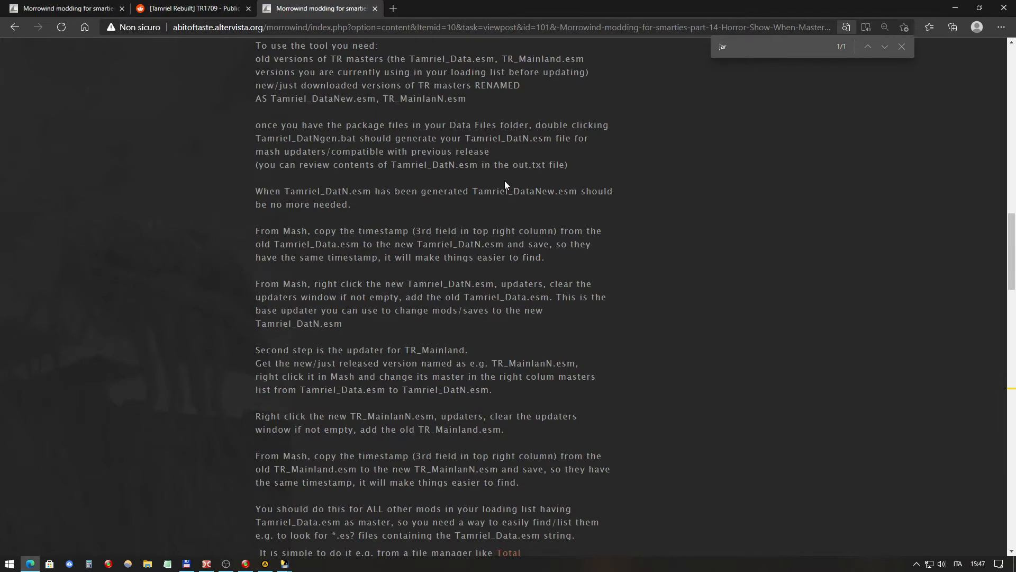
pyautogui.scroll(-1, 410, 310)
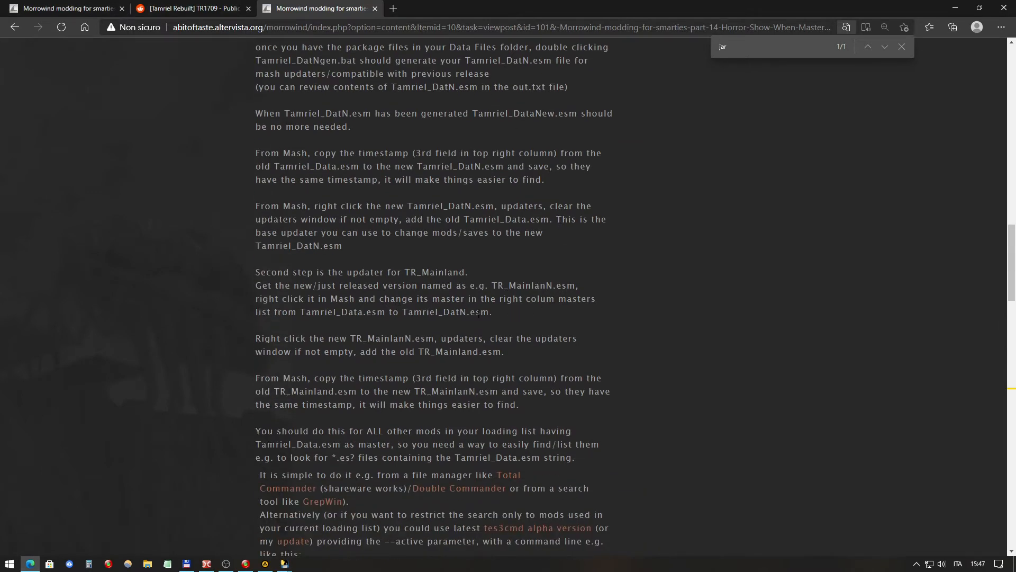
pyautogui.moveTo(500, 316); pyautogui.dragTo(255, 277)
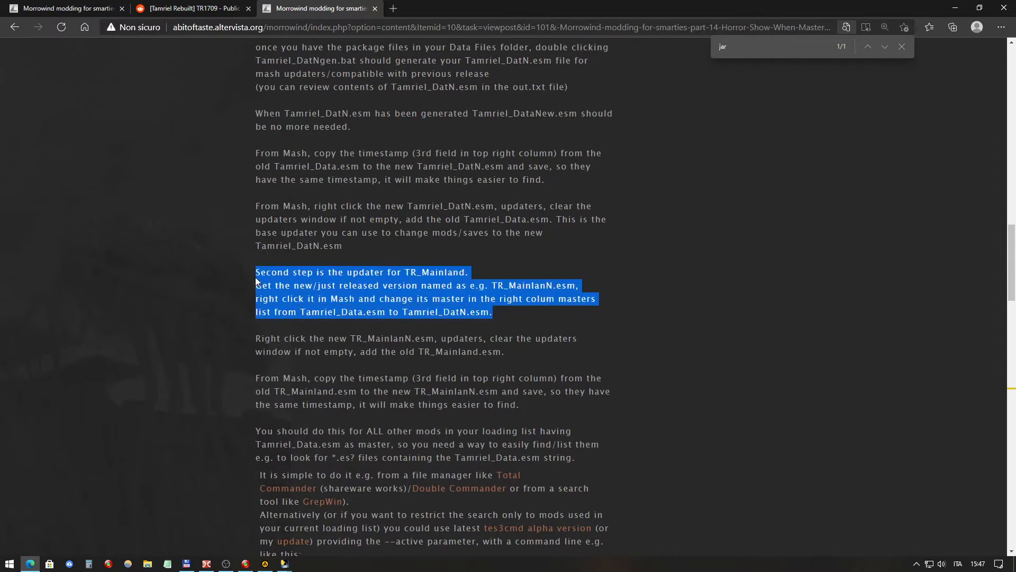
pyautogui.hotkey('ctrl', '+')
pyautogui.hotkey('ctrl', '+')
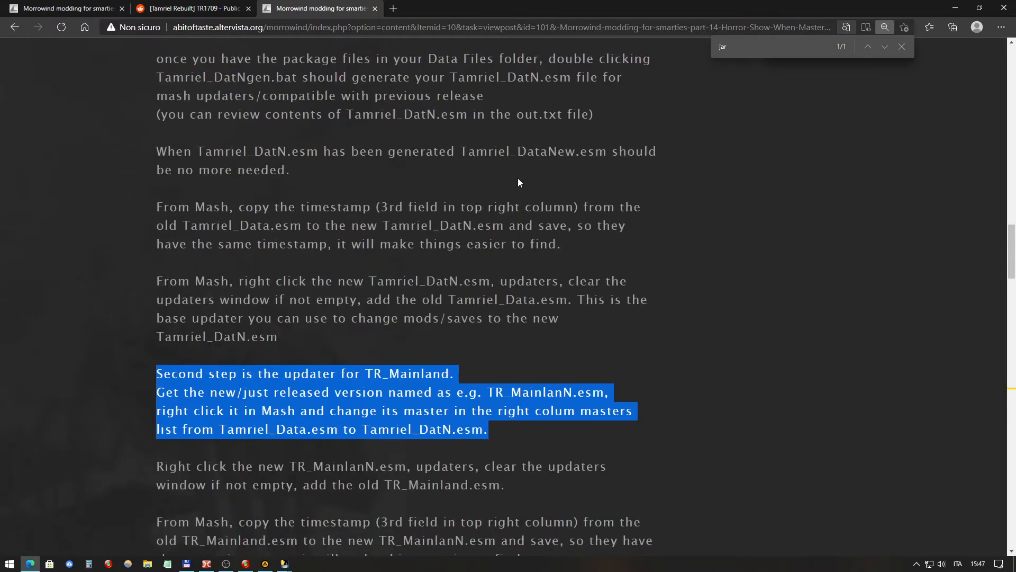
pyautogui.scroll(-5, 518, 178)
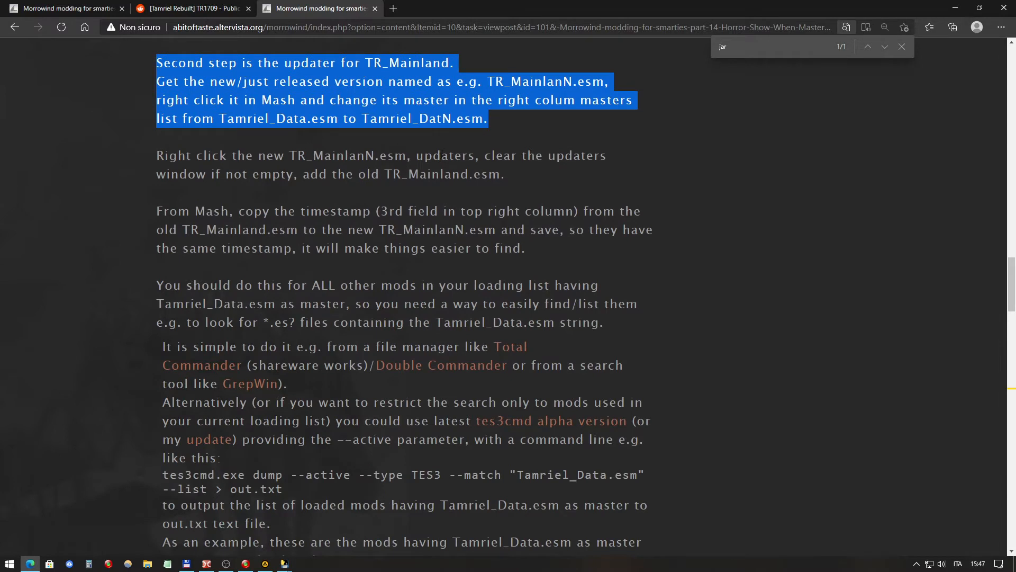
pyautogui.click(441, 157)
pyautogui.moveTo(165, 156); pyautogui.dragTo(537, 177)
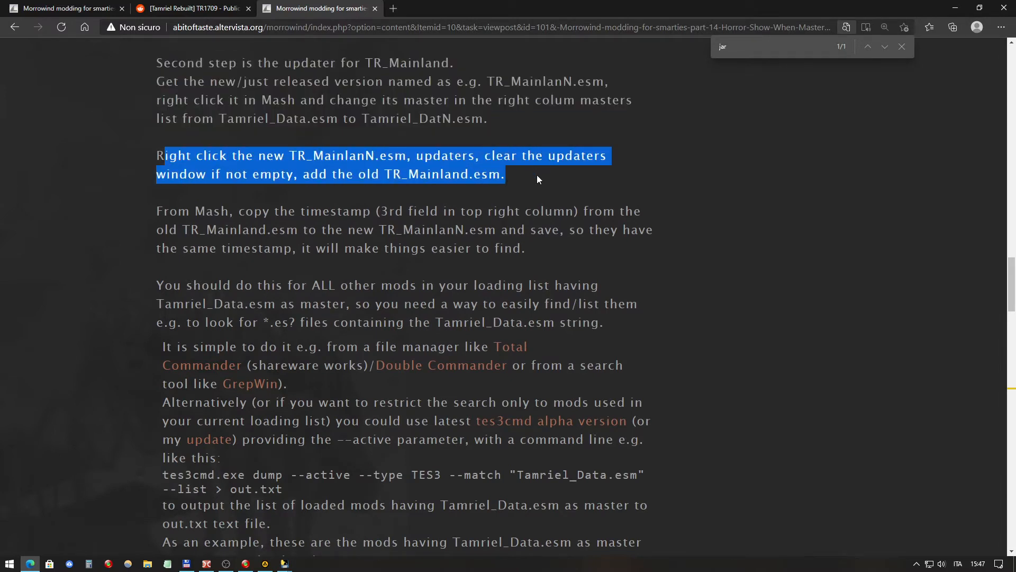
pyautogui.click(445, 176)
pyautogui.moveTo(337, 156); pyautogui.dragTo(409, 158)
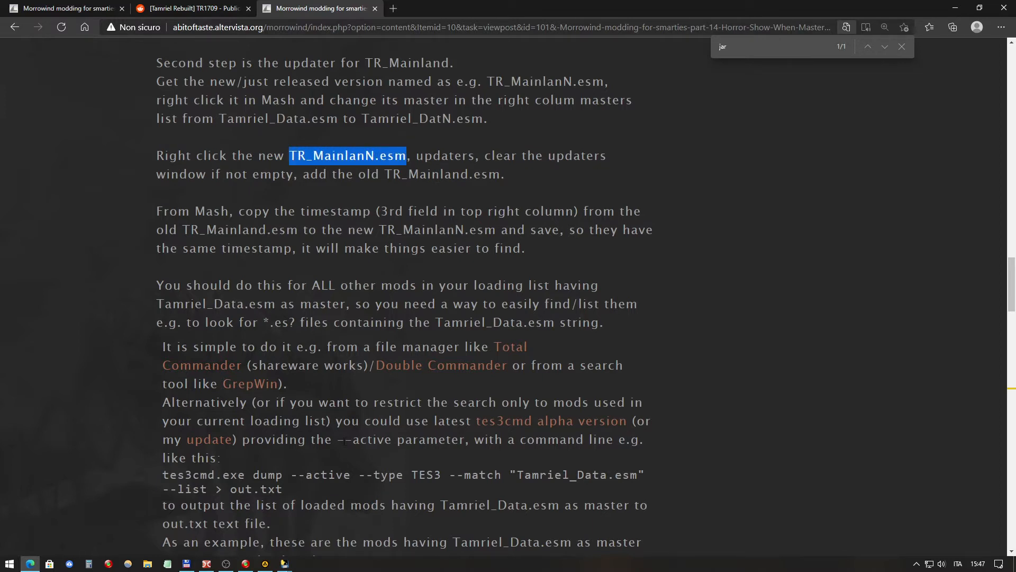
# Step: Locate TR_MainlanN.esm in the Wrye Mash mods list, and reread the guide's paragraph on clearing its updaters and adding TR_Mainland.esm
pyautogui.click(284, 564)
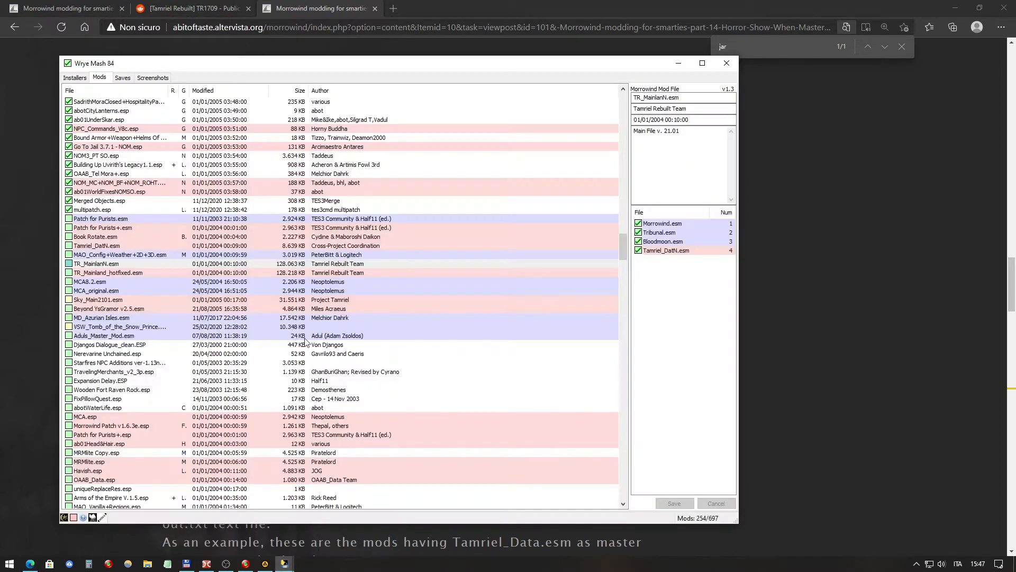
pyautogui.click(317, 540)
pyautogui.click(159, 260)
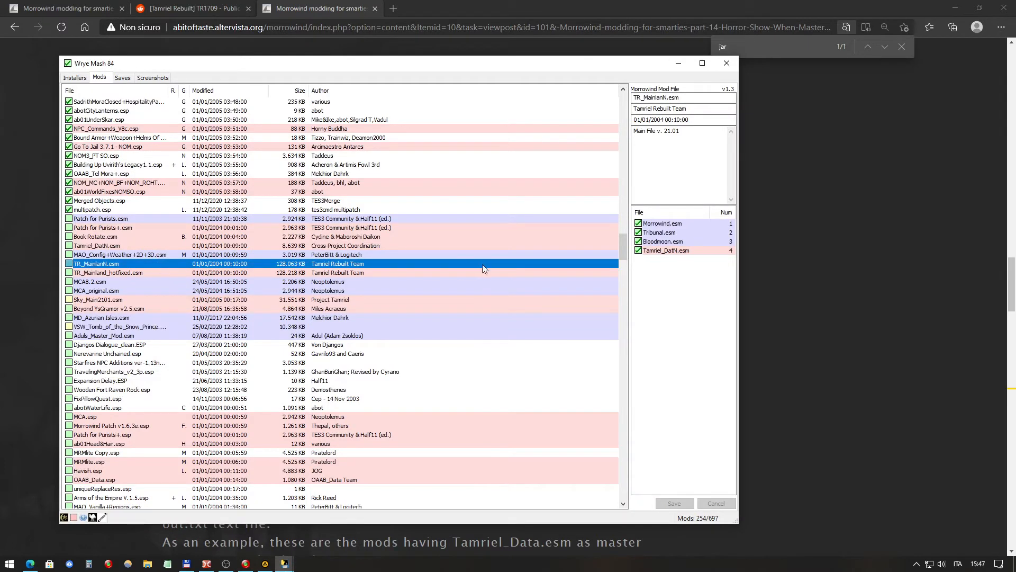
pyautogui.click(30, 563)
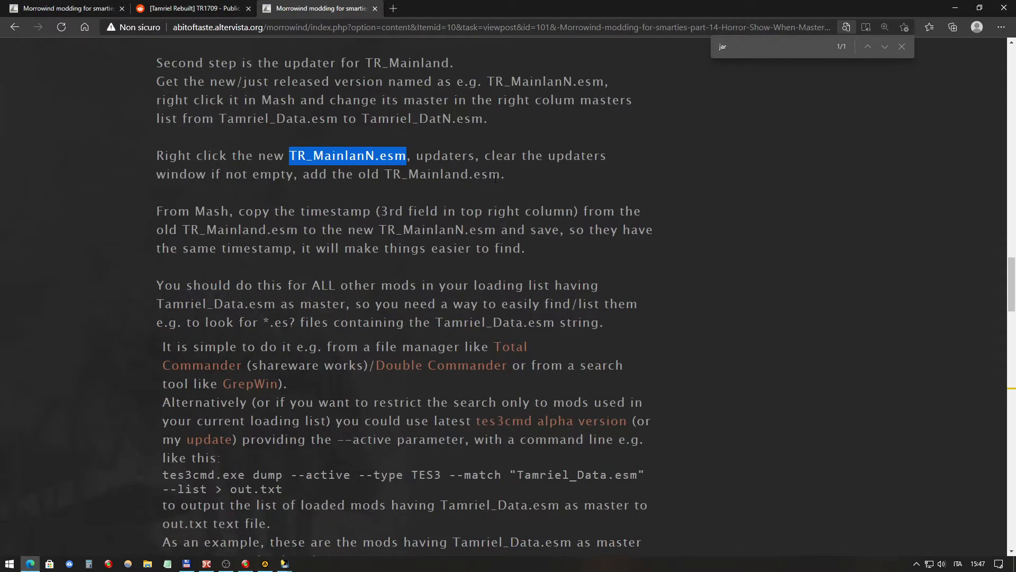
pyautogui.click(324, 169)
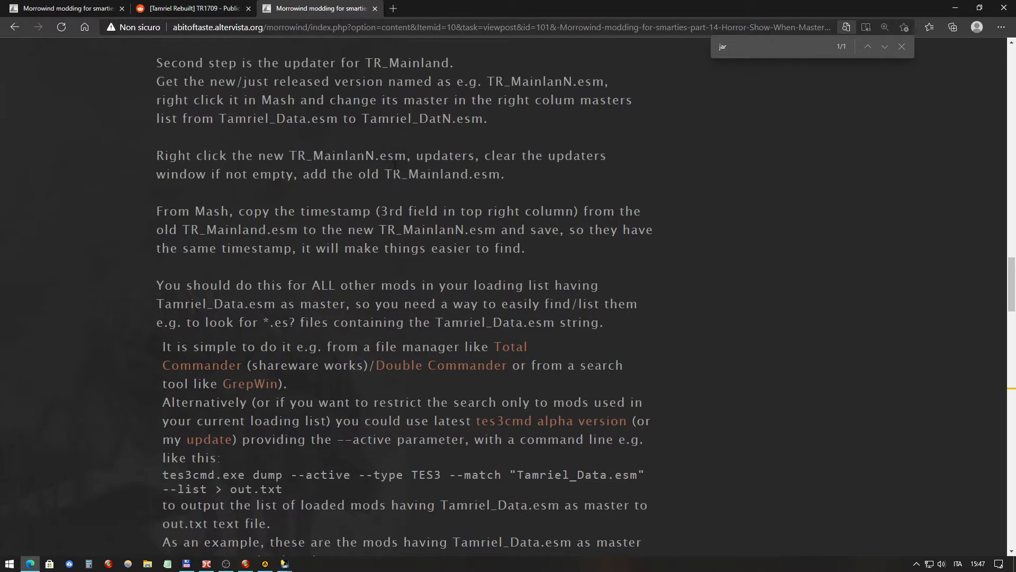
pyautogui.moveTo(157, 157); pyautogui.dragTo(467, 192)
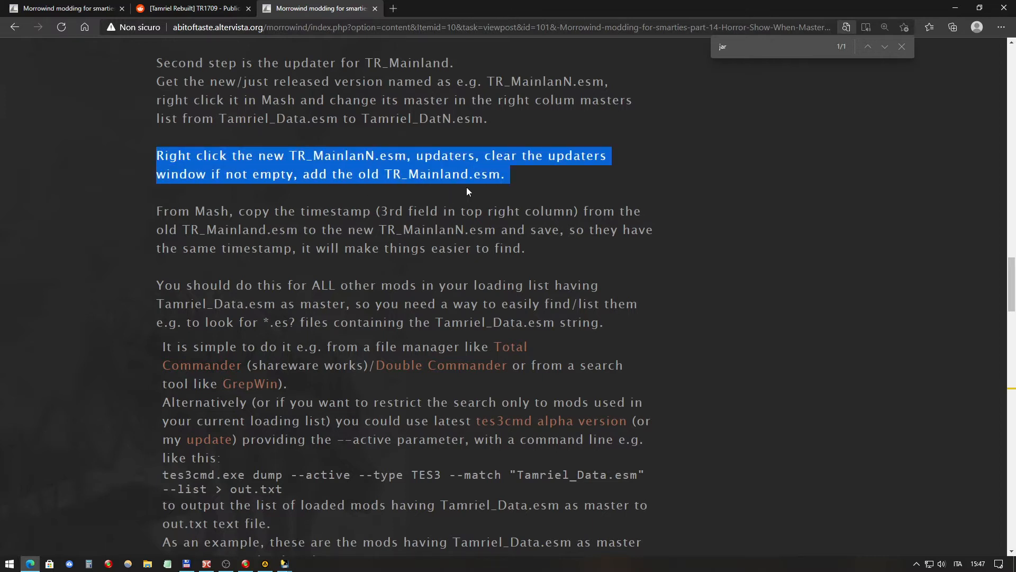
# Step: Switch to Wrye Mash and open the Updaters window of TR_MainlanN.esm
pyautogui.click(284, 564)
pyautogui.click(360, 511)
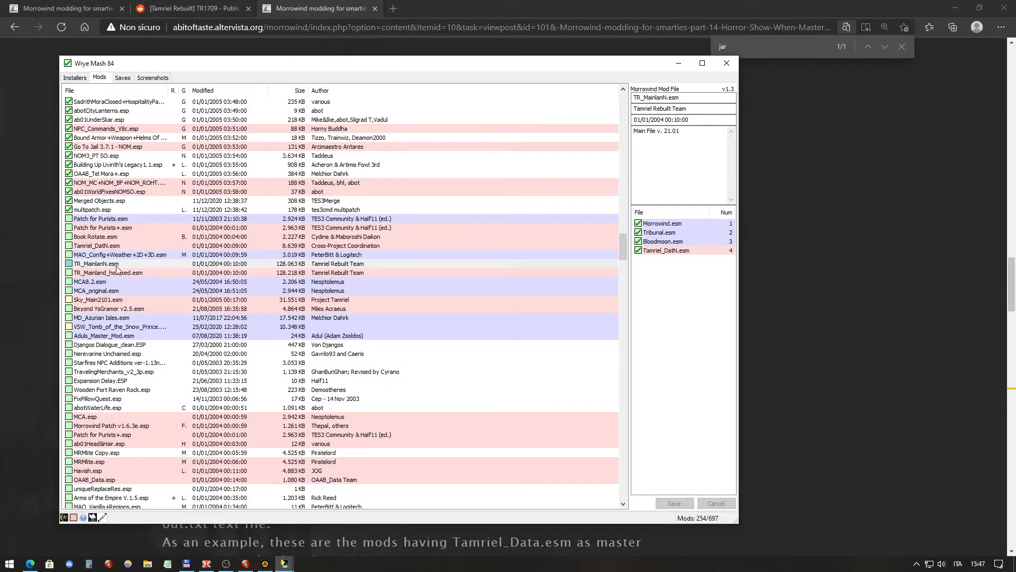
pyautogui.click(154, 262)
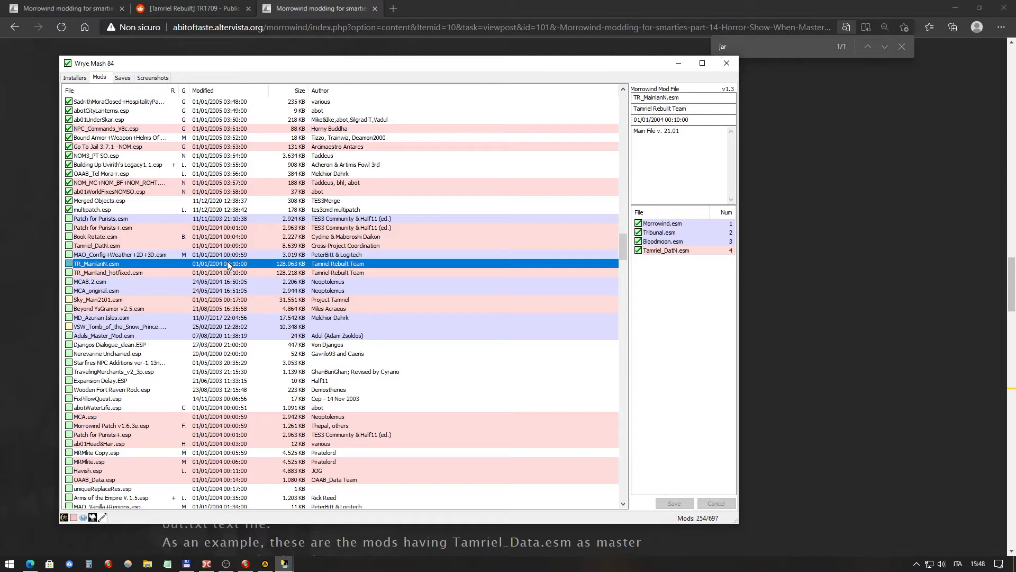
pyautogui.click(126, 256)
pyautogui.click(129, 264)
pyautogui.rightClick(294, 267)
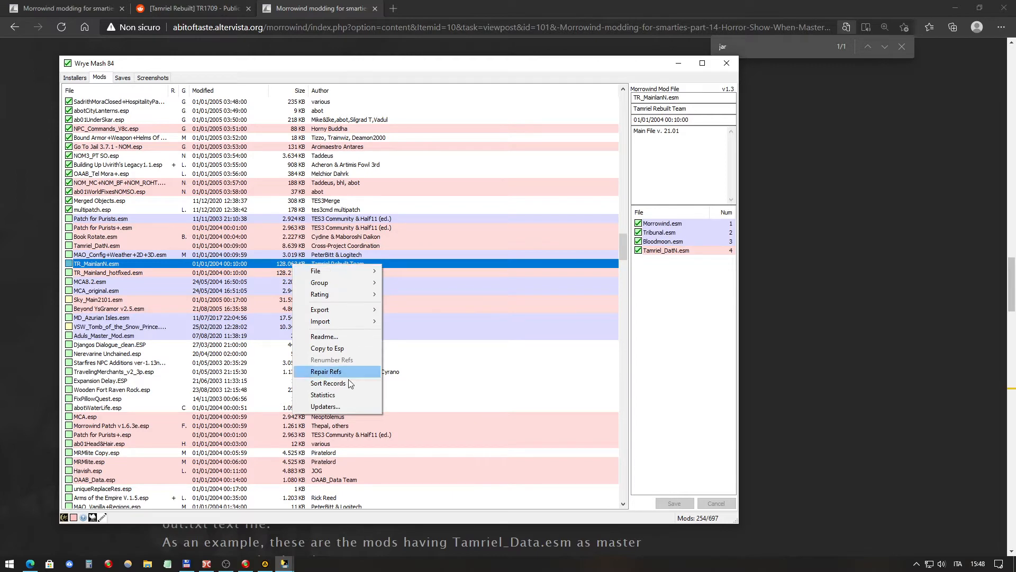
pyautogui.click(325, 407)
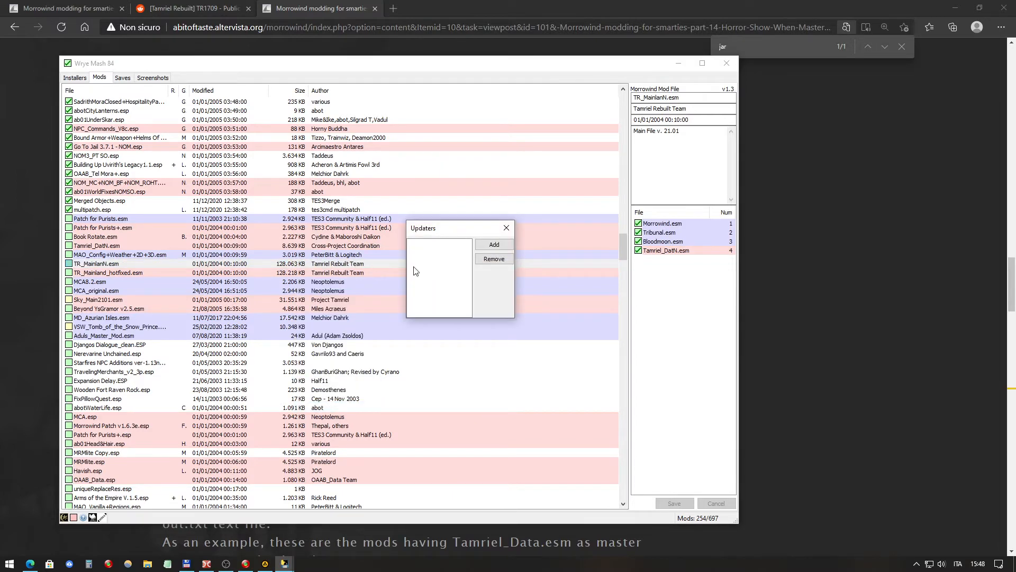
# Step: Add the old TR_Mainland.esm from the Data Files folder as the previous version, and close the Updaters window
pyautogui.click(500, 247)
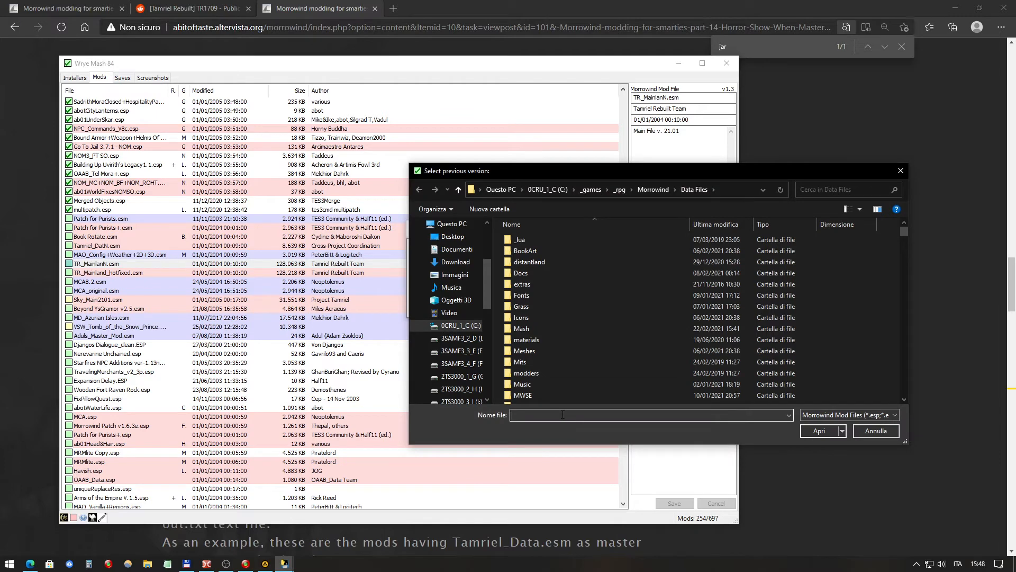
pyautogui.write('tr_')
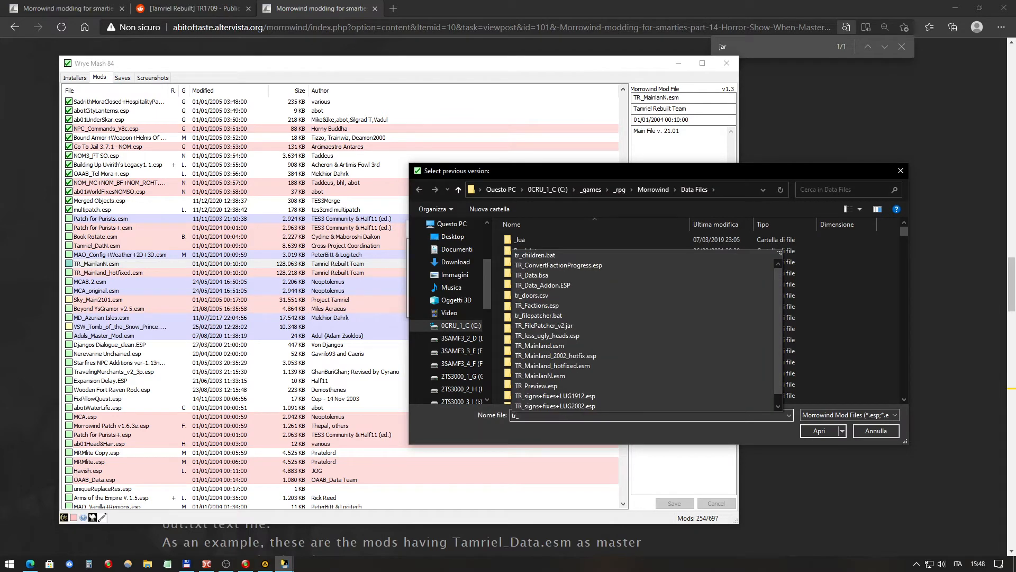
pyautogui.write('ma')
pyautogui.press('Down')
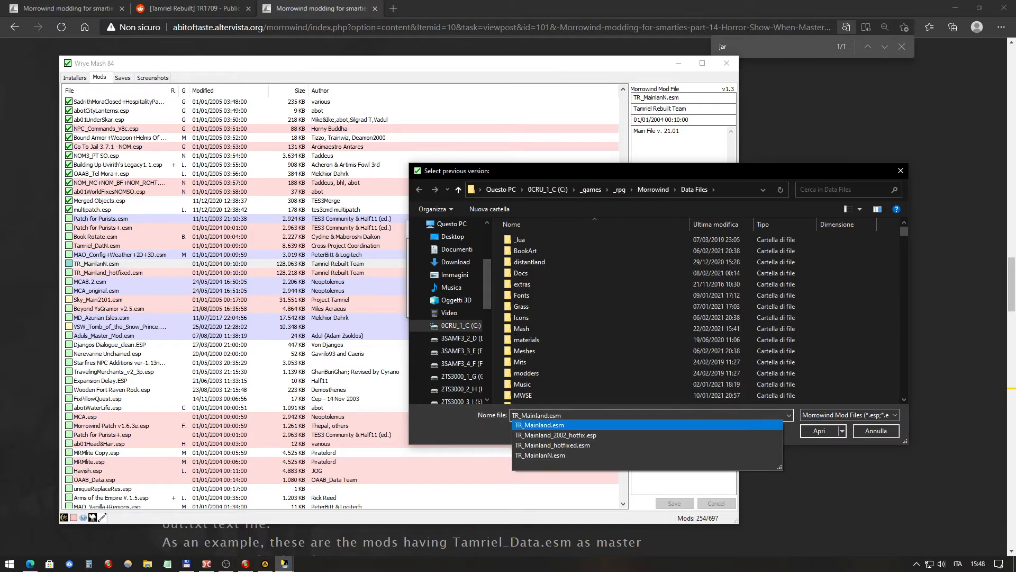
pyautogui.click(573, 425)
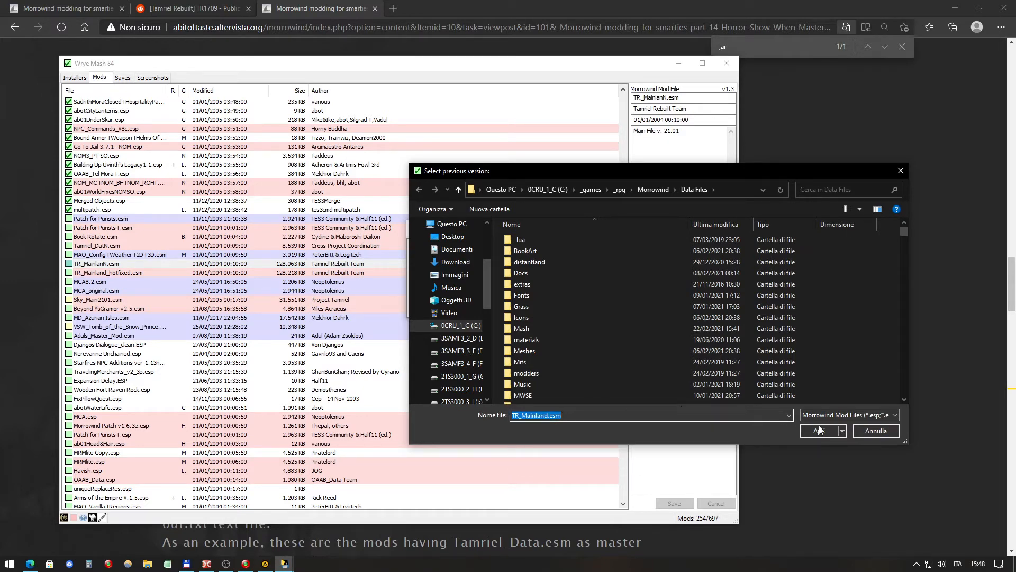
pyautogui.click(819, 429)
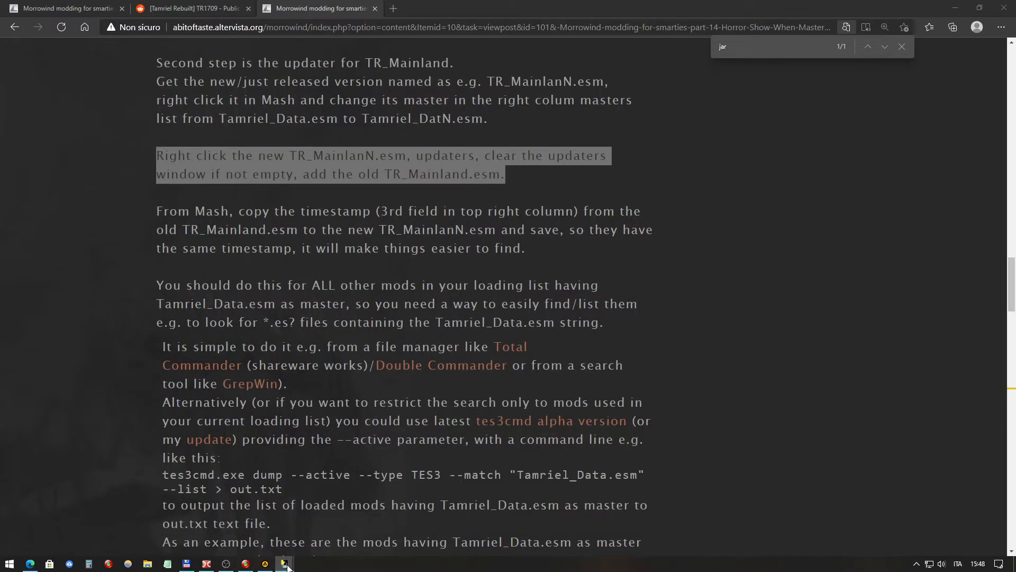
pyautogui.moveTo(285, 563)
pyautogui.click(338, 529)
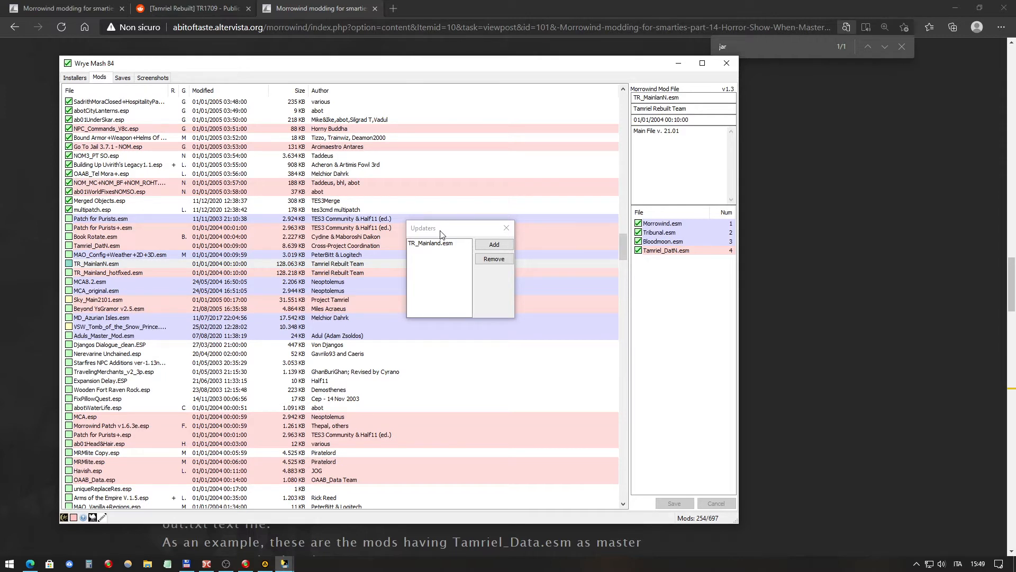
pyautogui.click(506, 229)
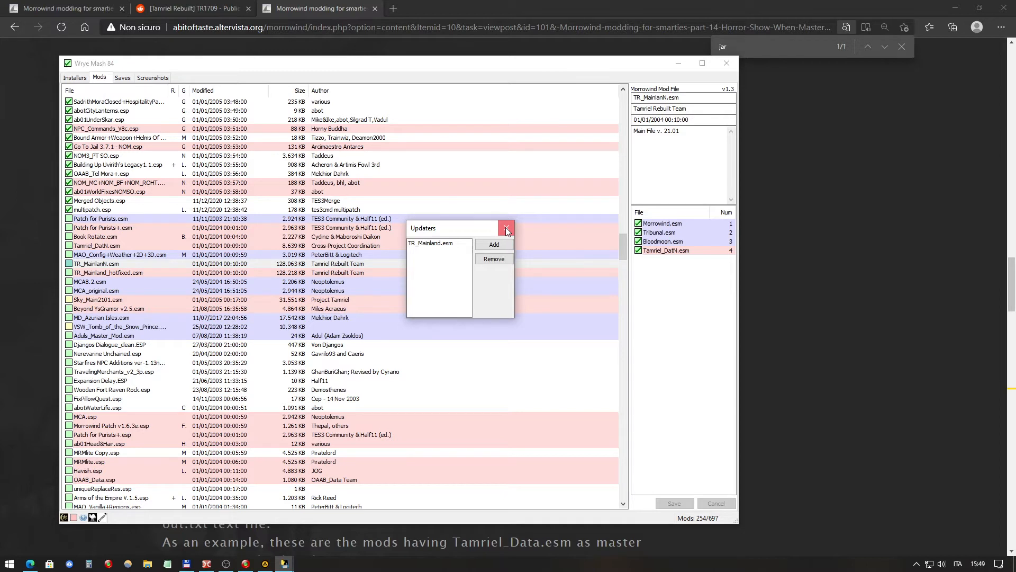
pyautogui.click(506, 229)
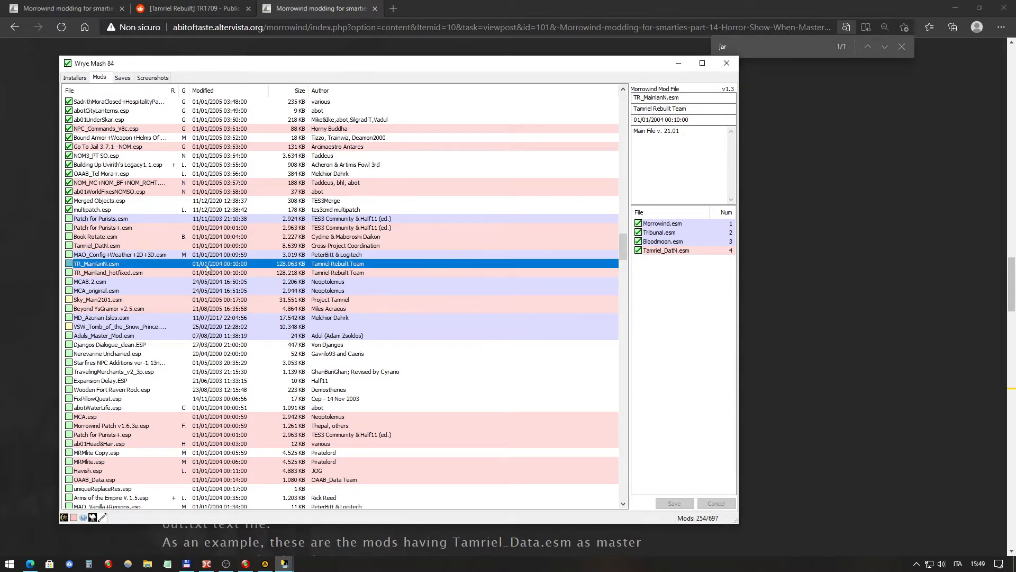
# Step: Read the guide's instruction on copying the TR_Mainland.esm timestamp and check TR_MainlanN.esm against it in Wrye Mash
pyautogui.click(126, 257)
pyautogui.click(124, 264)
pyautogui.click(31, 563)
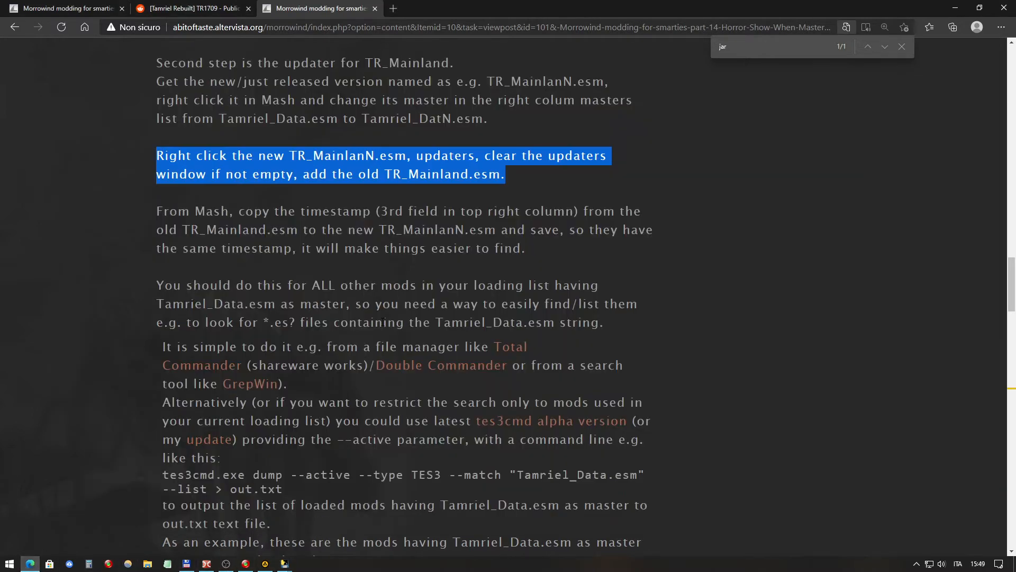
pyautogui.click(258, 226)
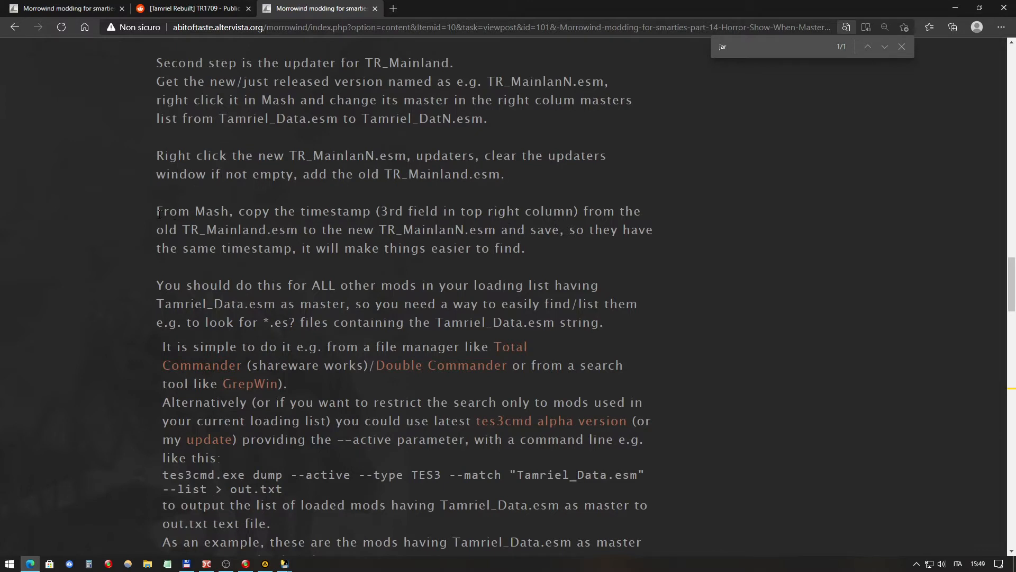
pyautogui.moveTo(158, 215); pyautogui.dragTo(523, 250)
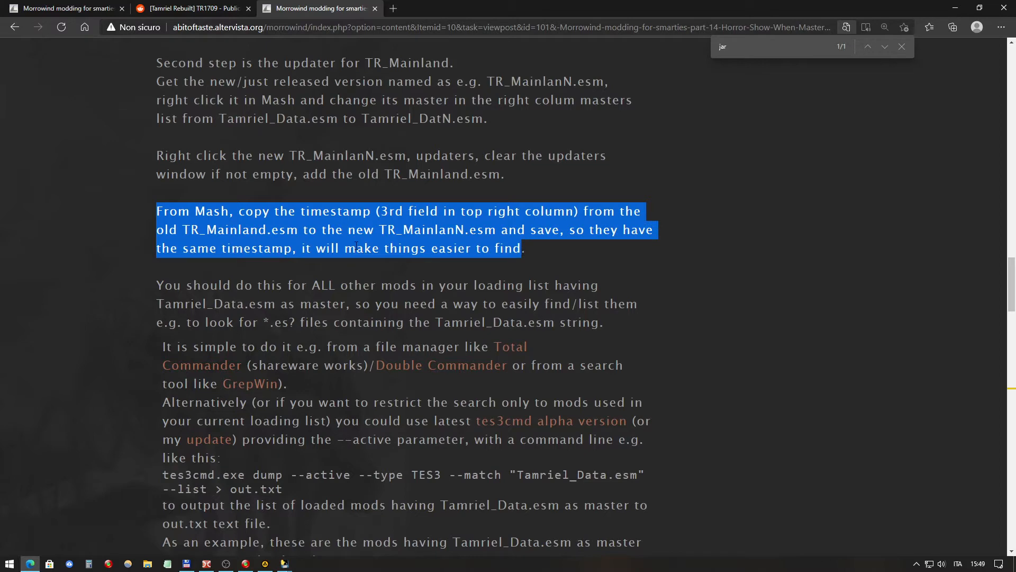
pyautogui.scroll(-1, 375, 222)
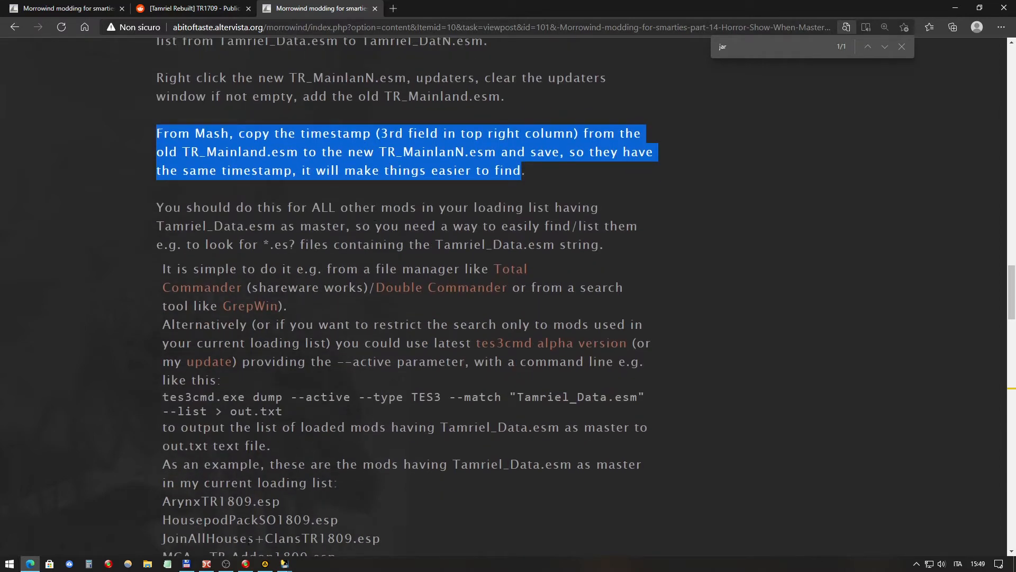
pyautogui.click(284, 564)
pyautogui.click(342, 535)
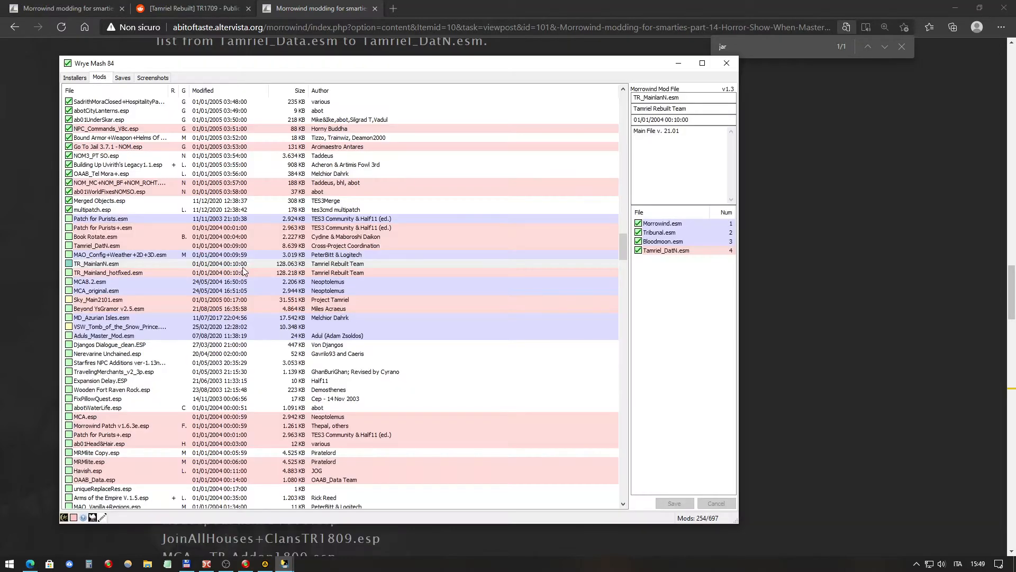
# Step: Compare the timestamps of TR_MainlanN.esm and the old TR_Mainland.esm in the mods list, and reread the guide's timestamp paragraph in the browser
pyautogui.click(192, 265)
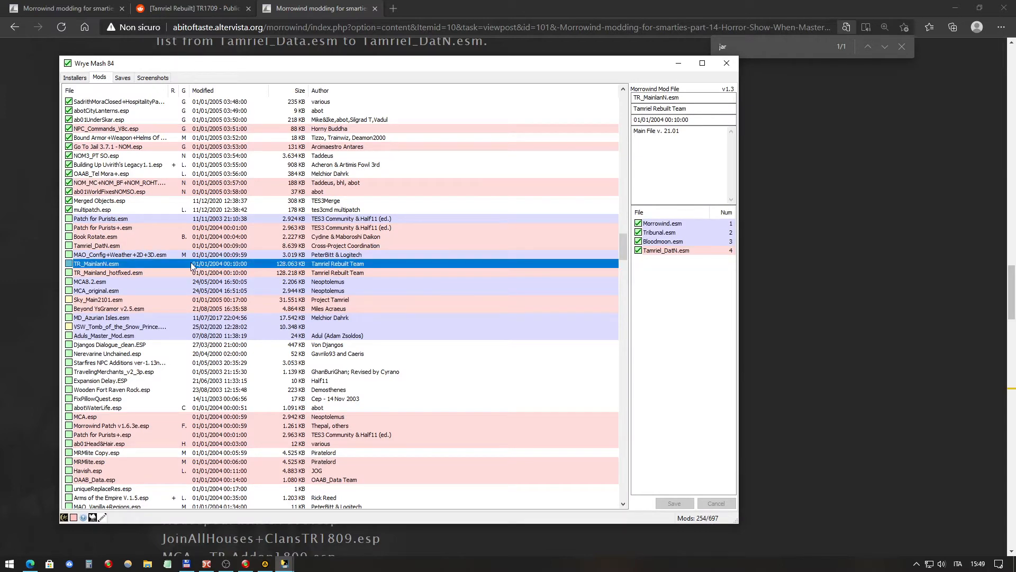
pyautogui.moveTo(691, 120); pyautogui.dragTo(635, 120)
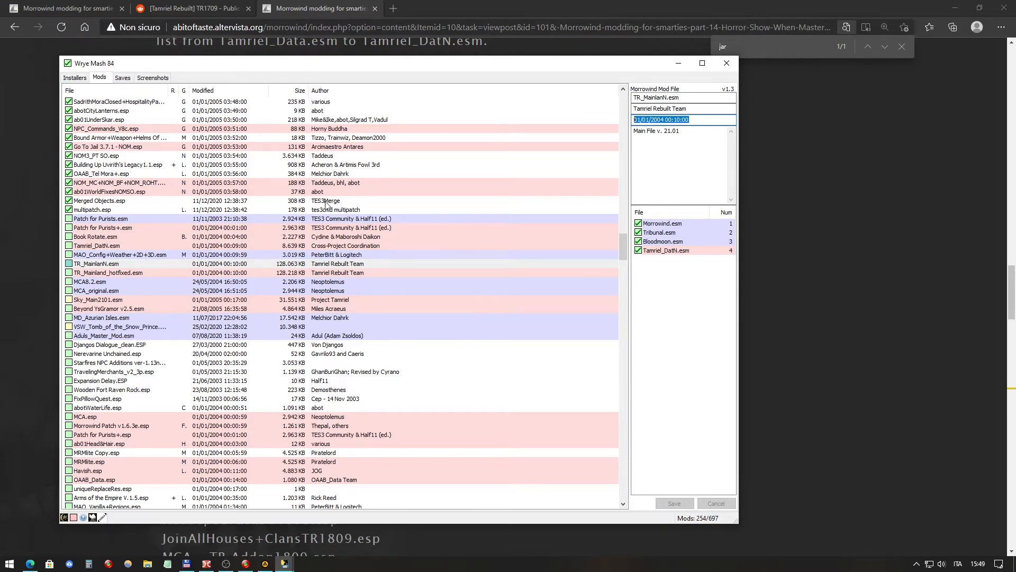
pyautogui.scroll(9, 334, 227)
pyautogui.scroll(20, 333, 227)
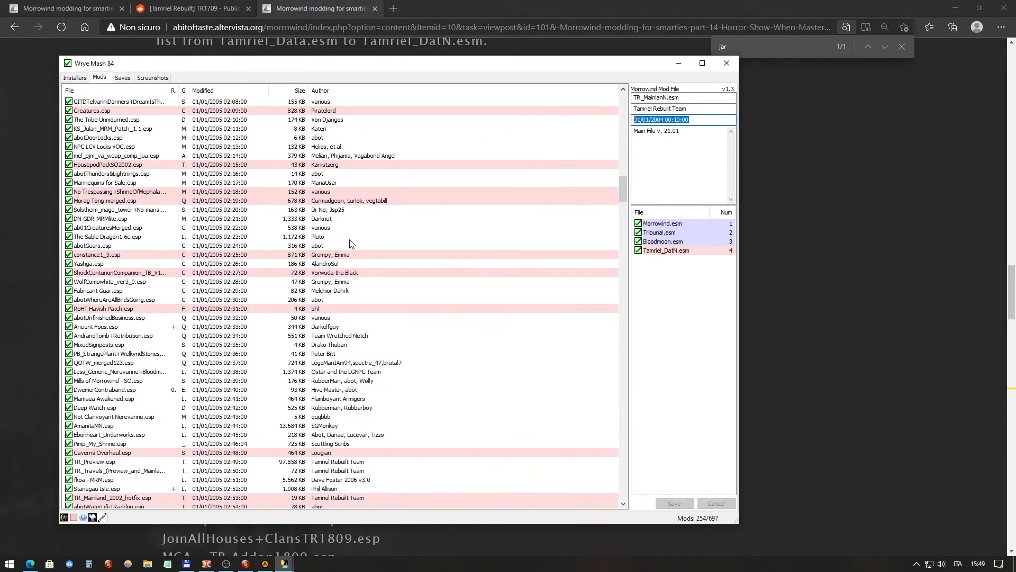
pyautogui.scroll(15, 354, 240)
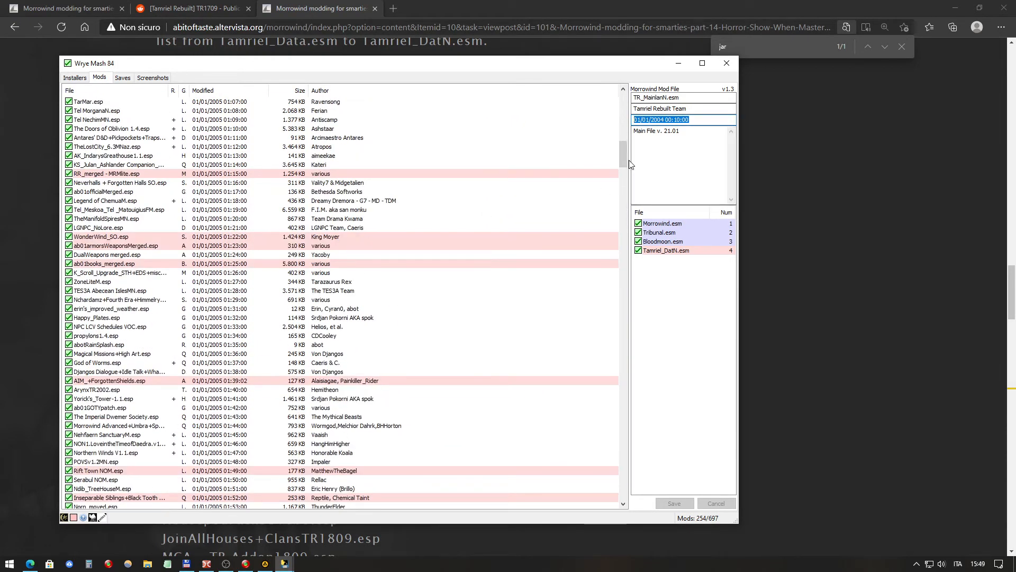
pyautogui.moveTo(625, 157); pyautogui.dragTo(630, 106)
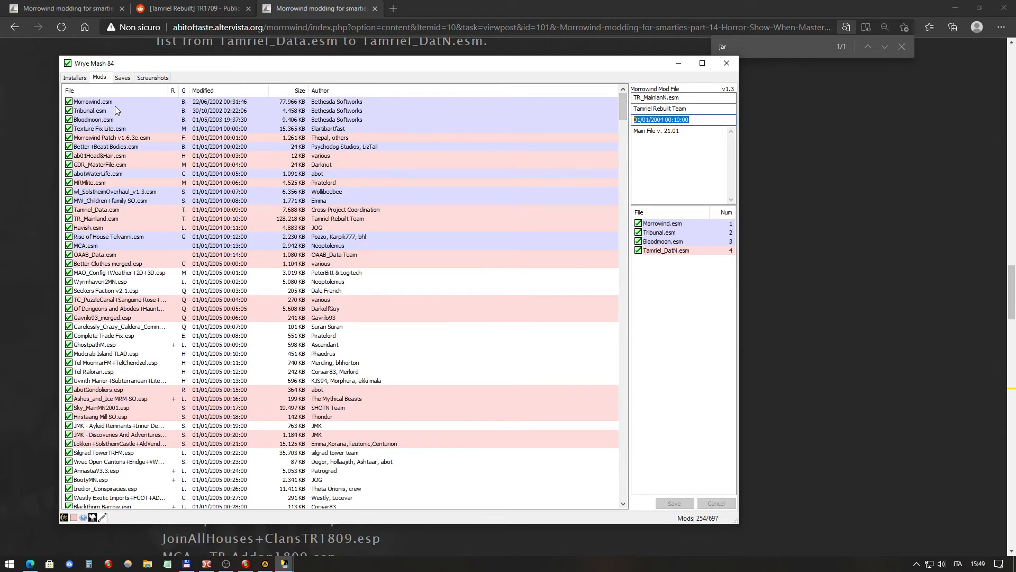
pyautogui.click(108, 218)
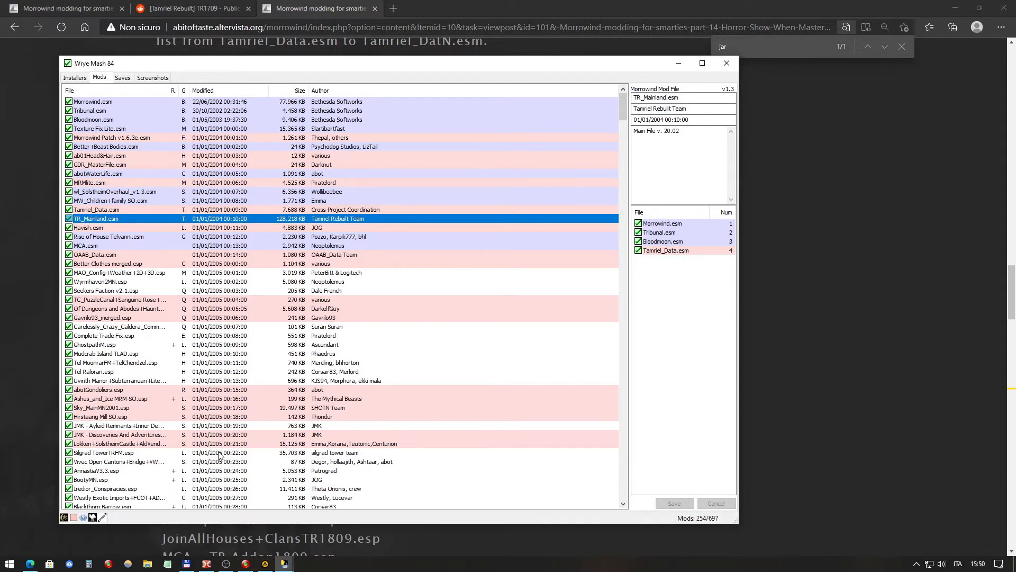
pyautogui.click(33, 492)
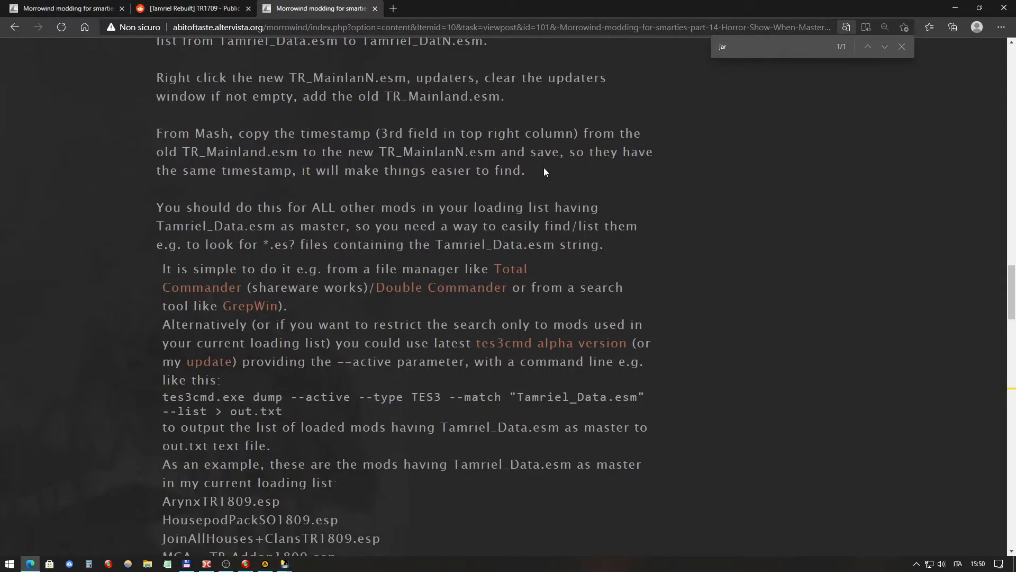
pyautogui.moveTo(544, 168); pyautogui.dragTo(154, 134)
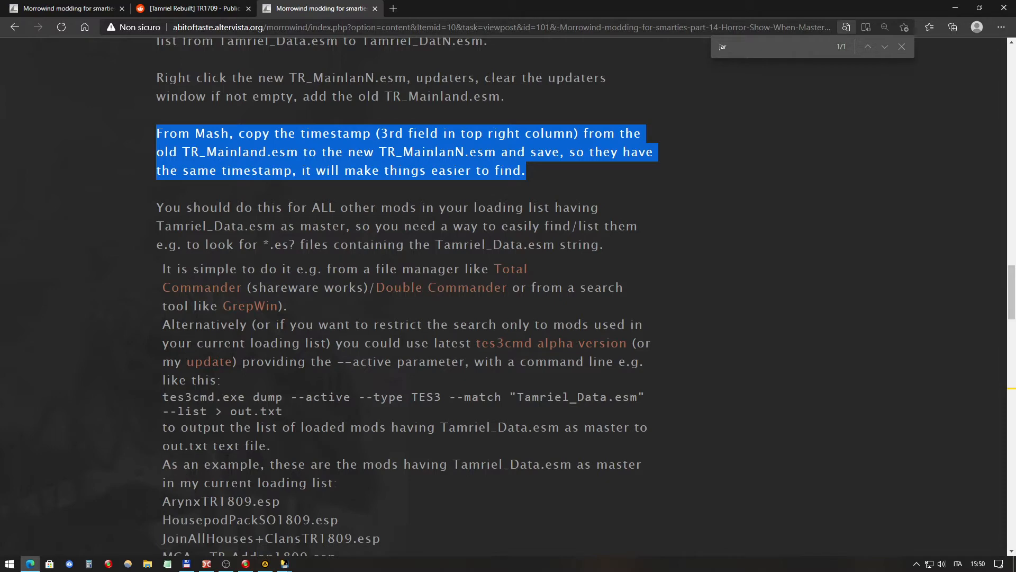
# Step: Switch to Double Commander, open Morrowind\TRupdatePack\Data Files, sort it by name and locate loadedModsUsingTamriel_Data.esm.bat
pyautogui.click(209, 565)
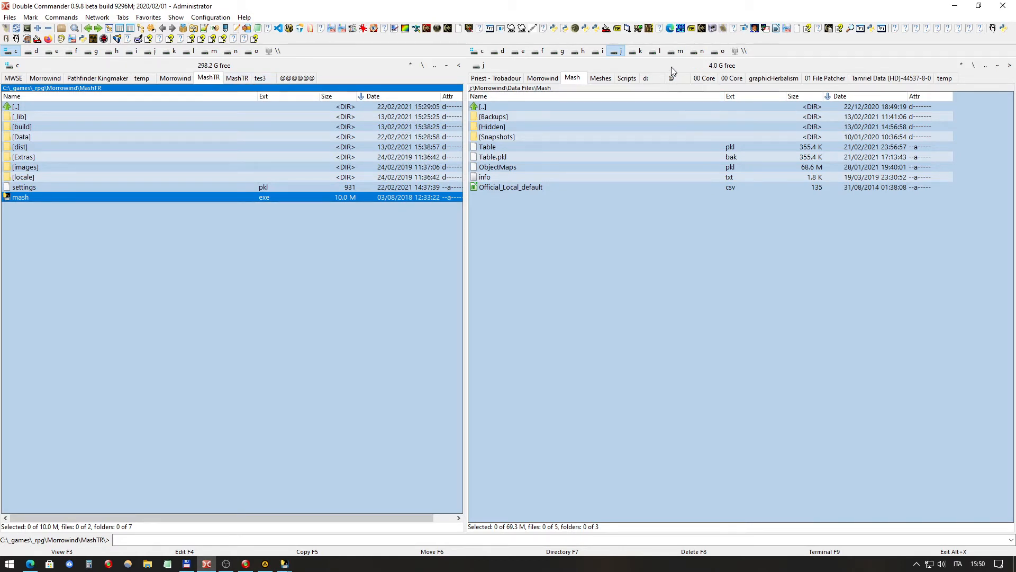
pyautogui.click(552, 78)
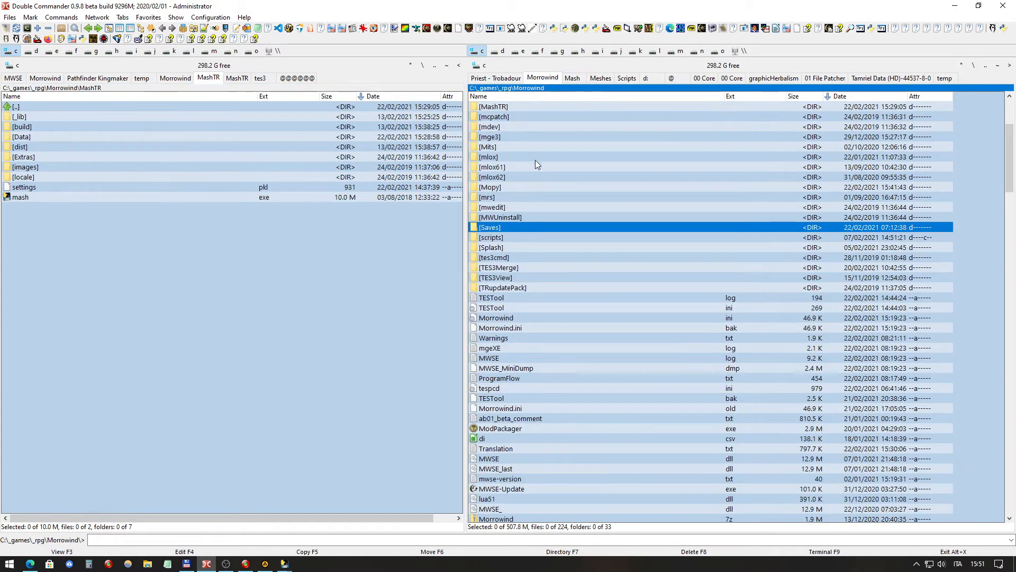
pyautogui.doubleClick(525, 287)
pyautogui.doubleClick(521, 118)
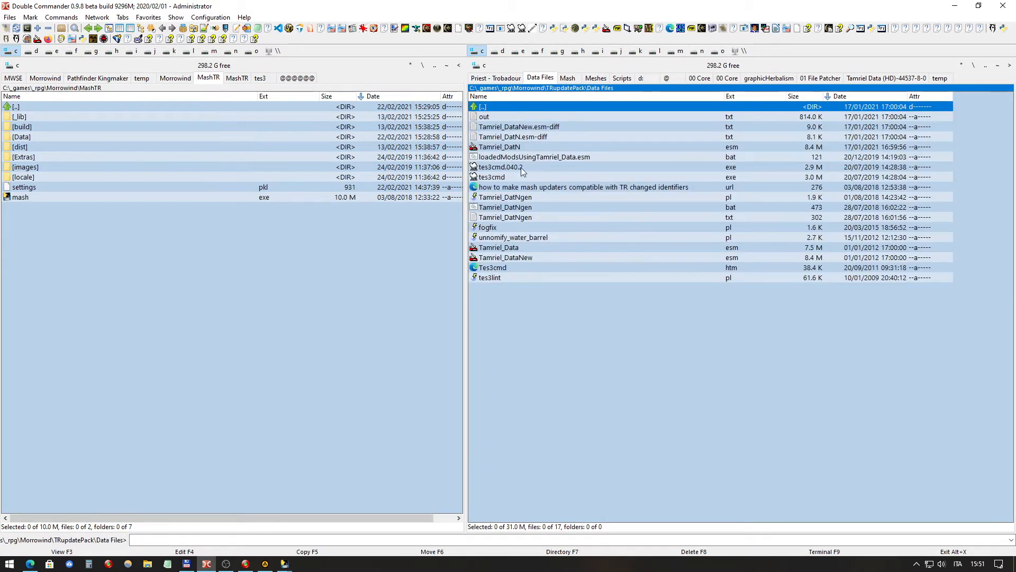
pyautogui.click(517, 95)
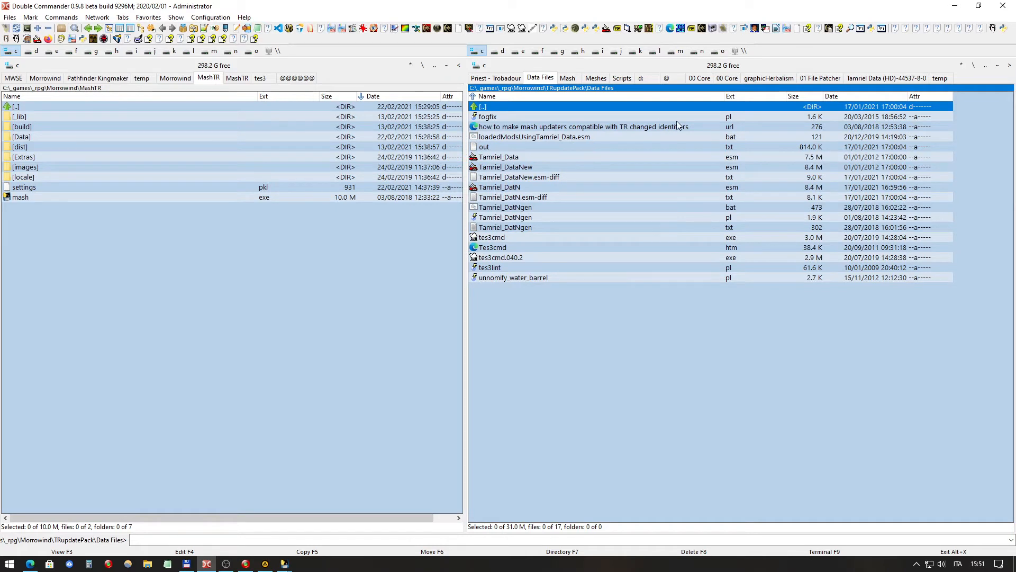
pyautogui.click(527, 138)
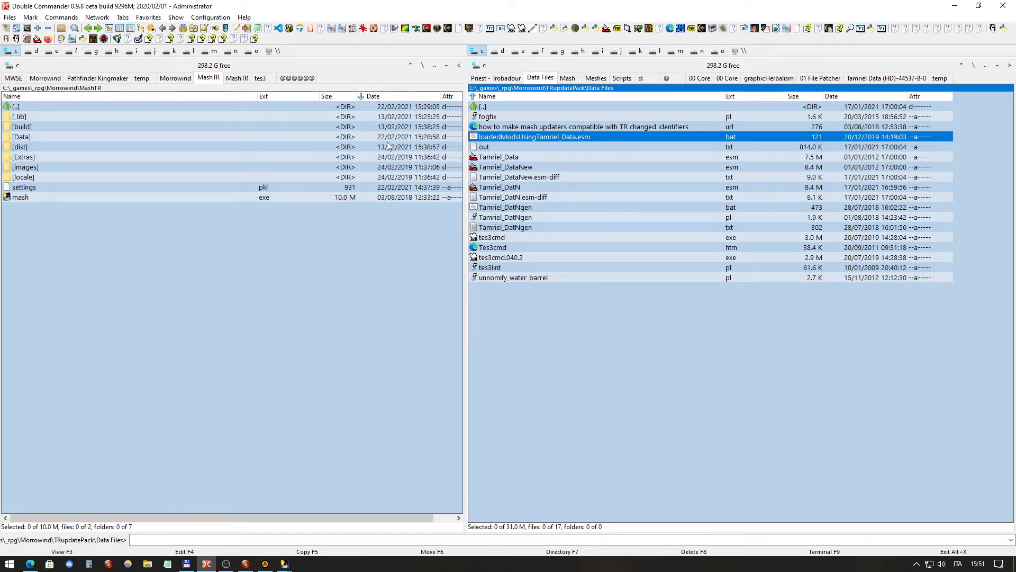
# Step: Open Morrowind\Data Files in the other pane, filter it by "load" and select loadedModsUsingTamriel_Data.esm.bat
pyautogui.click(434, 65)
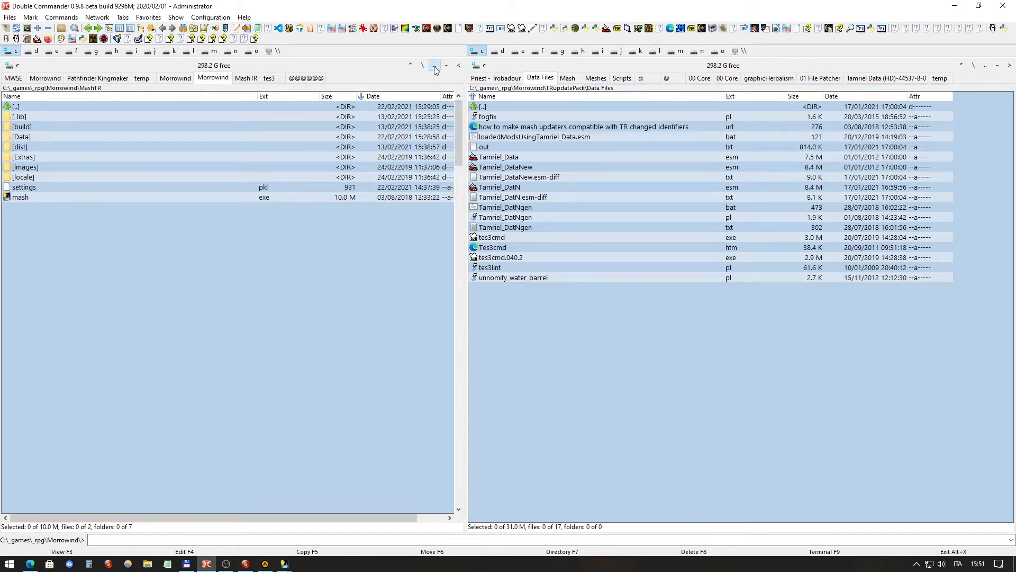
pyautogui.doubleClick(32, 156)
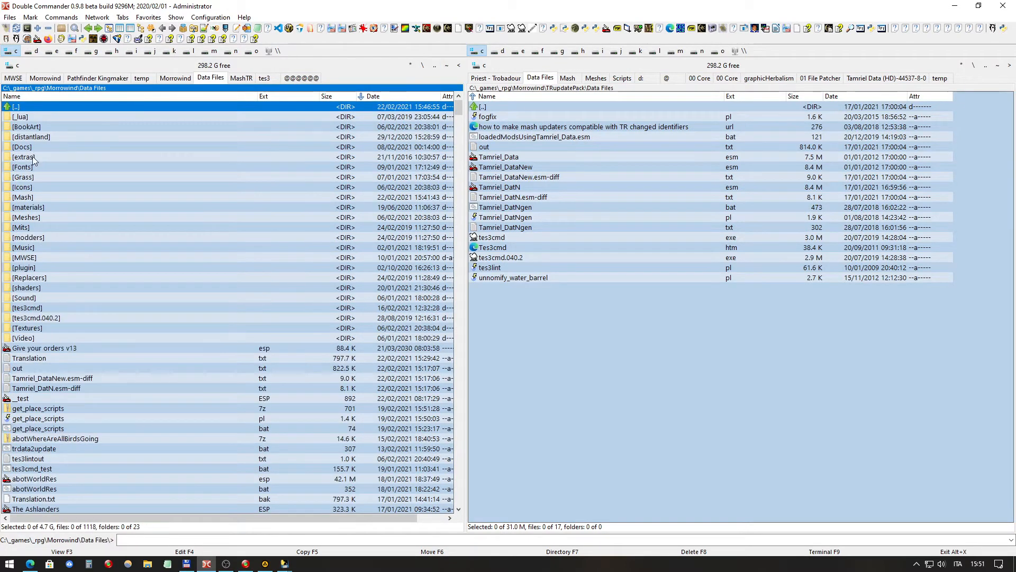
pyautogui.click(129, 186)
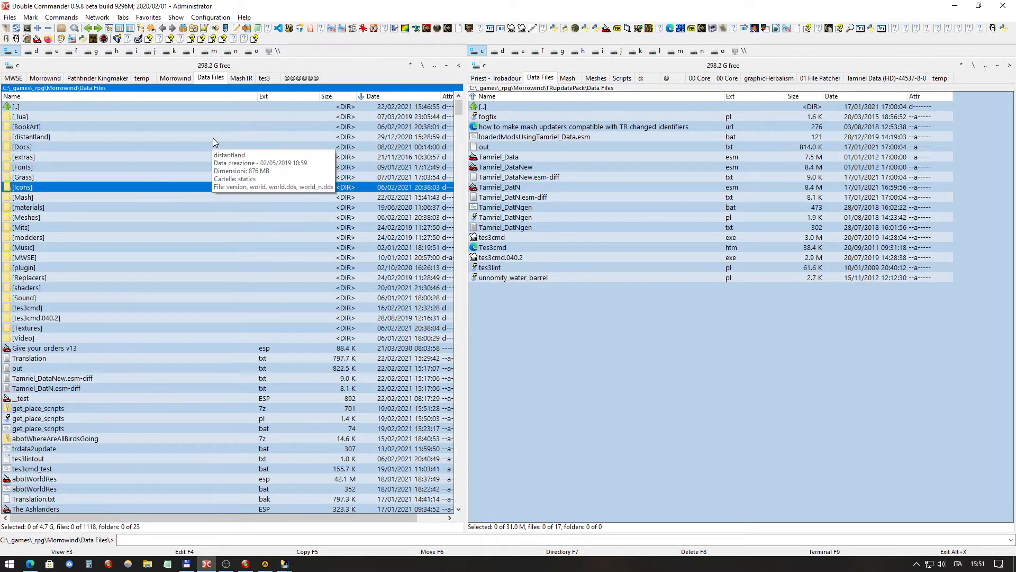
pyautogui.write('load')
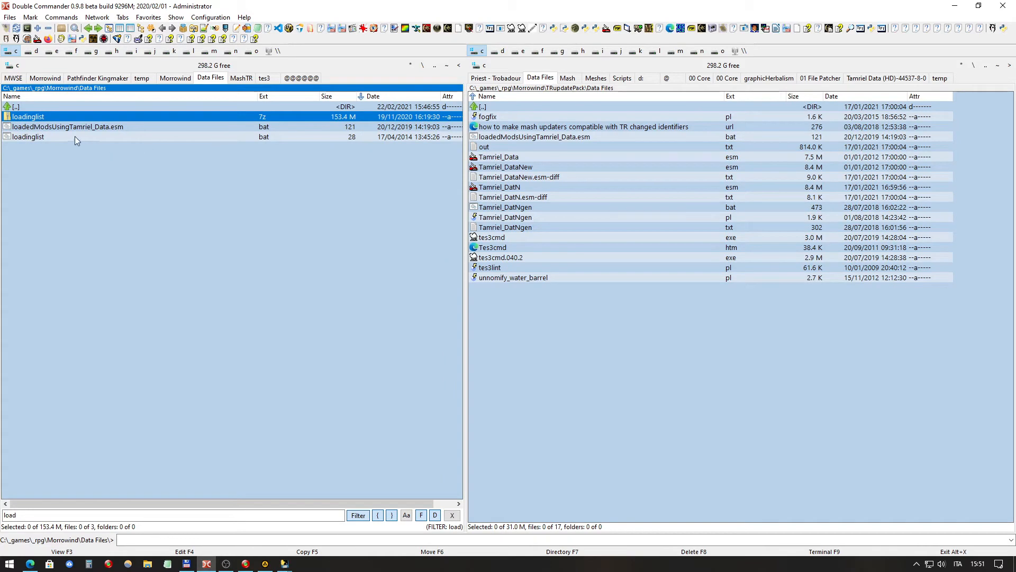
pyautogui.click(77, 126)
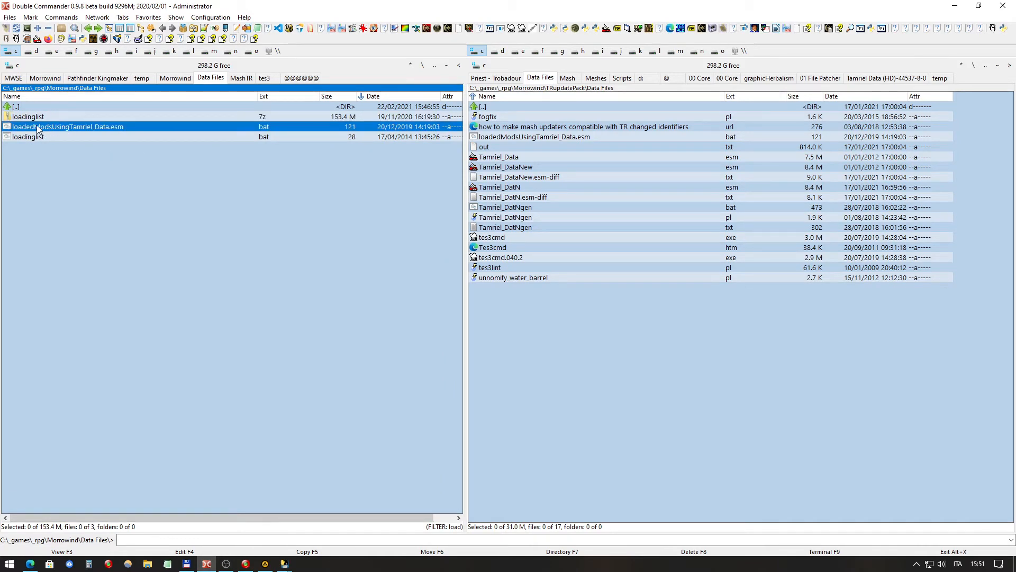
pyautogui.scroll(2, 26, 125)
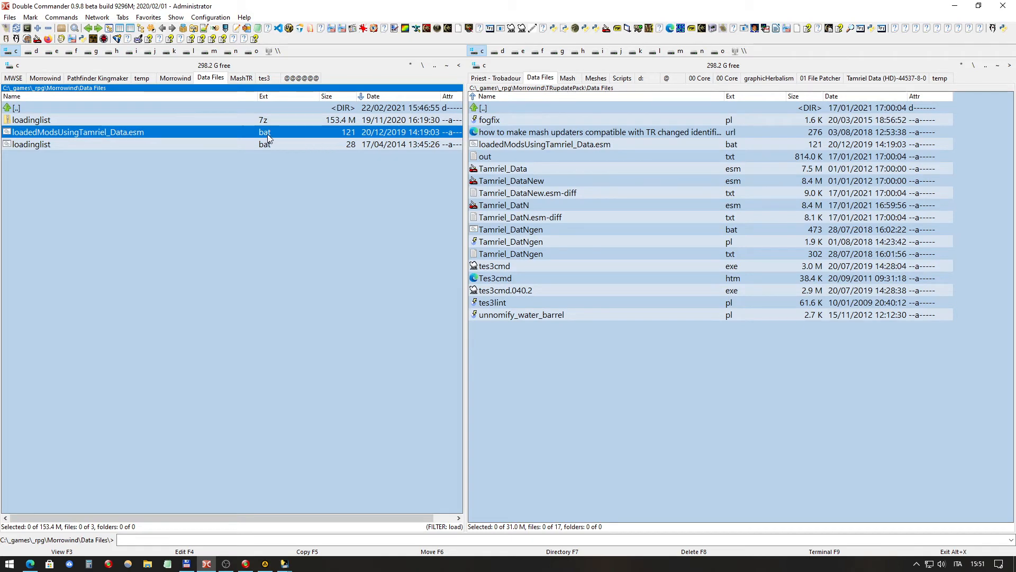
# Step: Open loadedModsUsingTamriel_Data.esm.bat in the editor, examine its tes3cmd.040.2.exe command and Tamriel_Data.esm match string, and close it
pyautogui.press('F4')
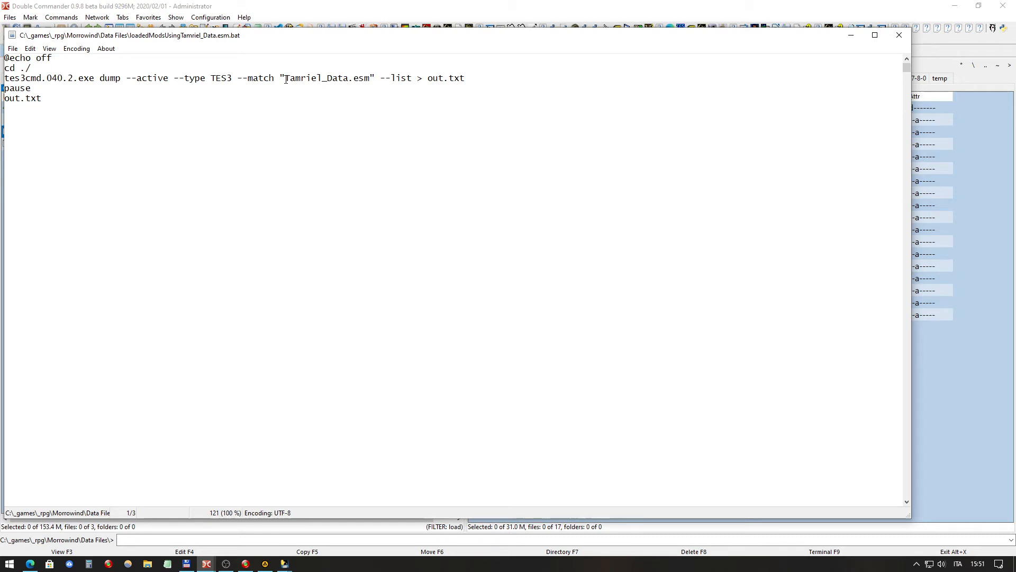
pyautogui.moveTo(286, 79); pyautogui.dragTo(369, 77)
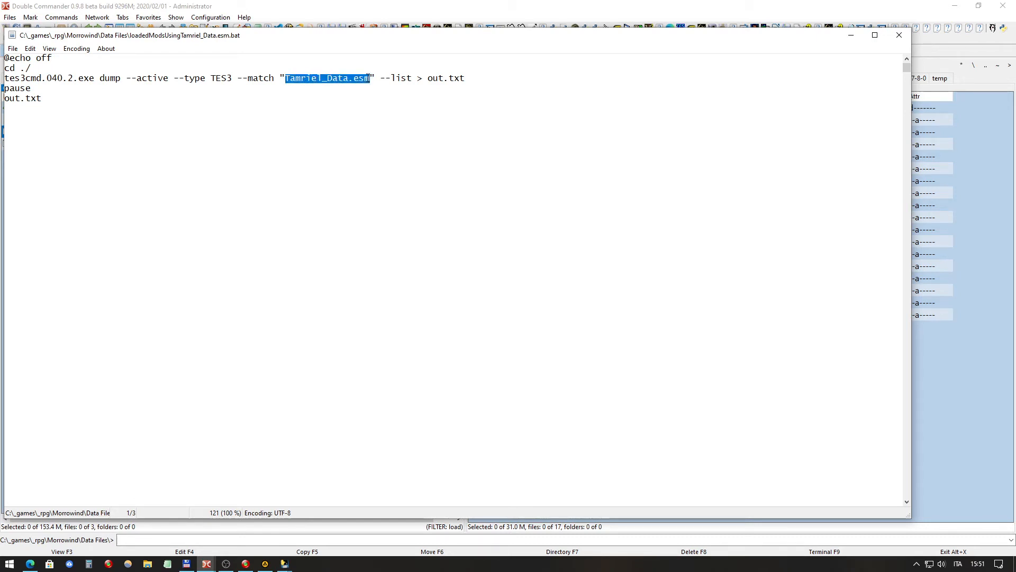
pyautogui.click(316, 82)
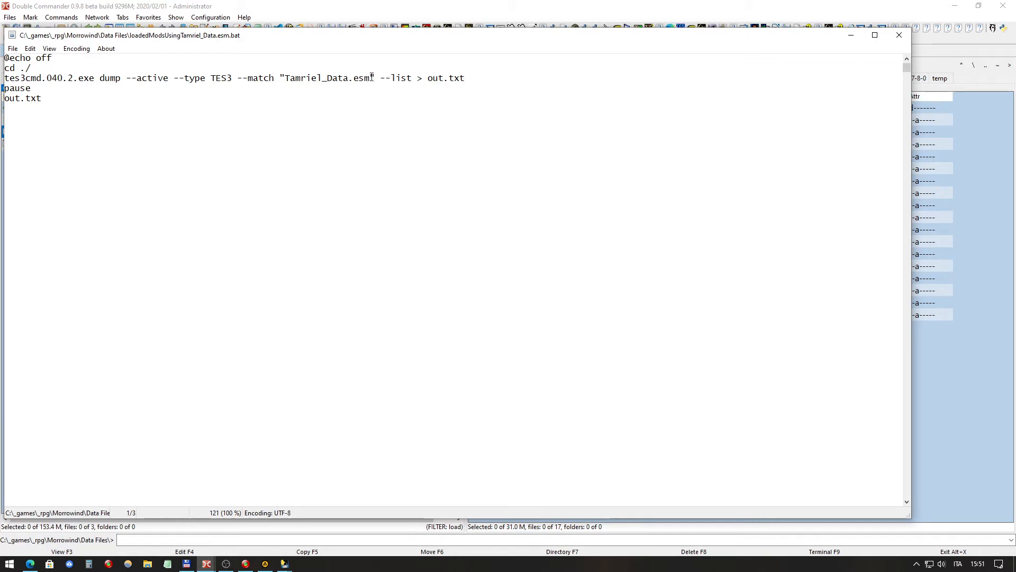
pyautogui.moveTo(370, 79); pyautogui.dragTo(286, 79)
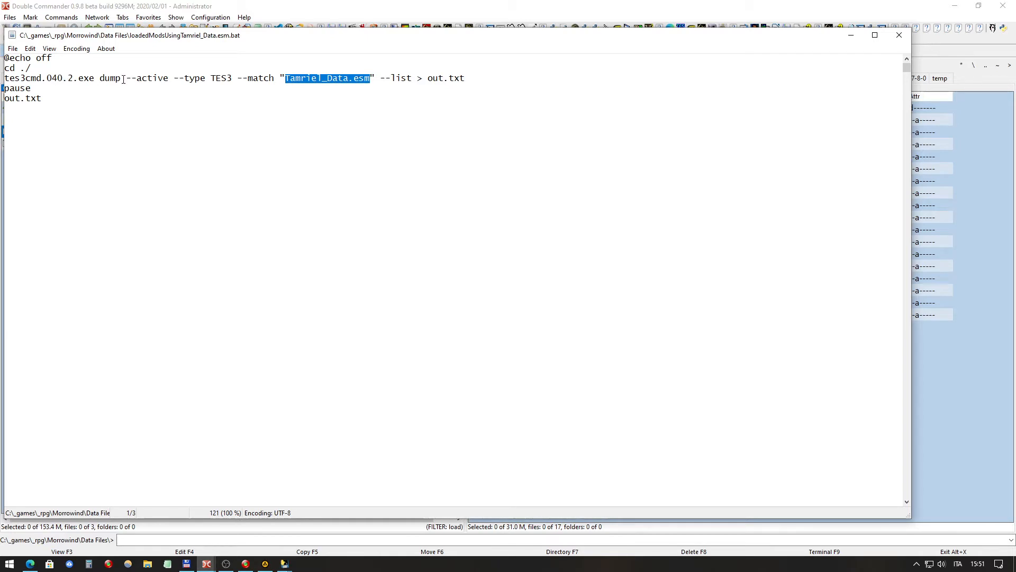
pyautogui.moveTo(94, 79); pyautogui.dragTo(2, 78)
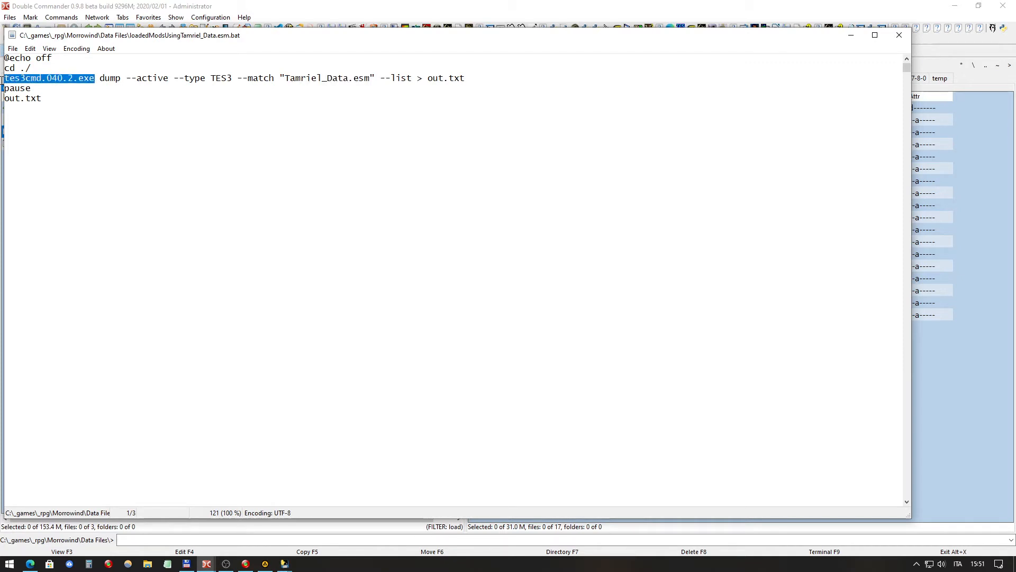
pyautogui.click(39, 78)
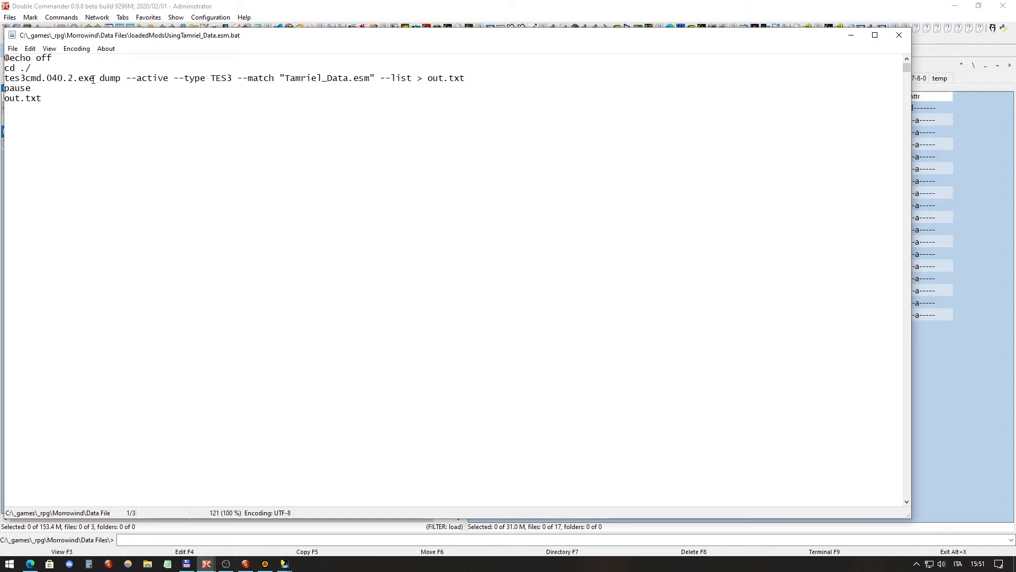
pyautogui.moveTo(95, 78); pyautogui.dragTo(5, 78)
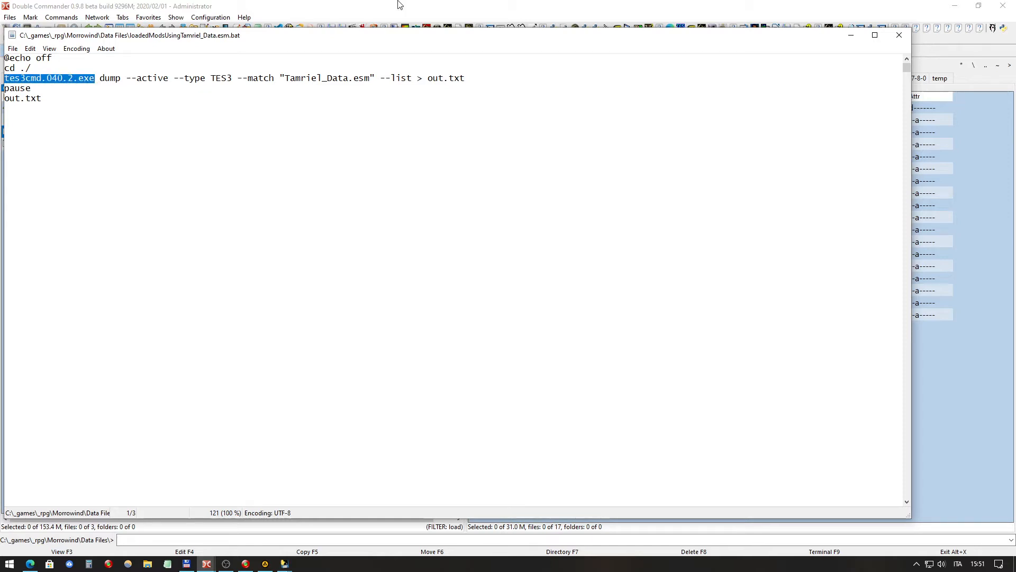
pyautogui.click(899, 35)
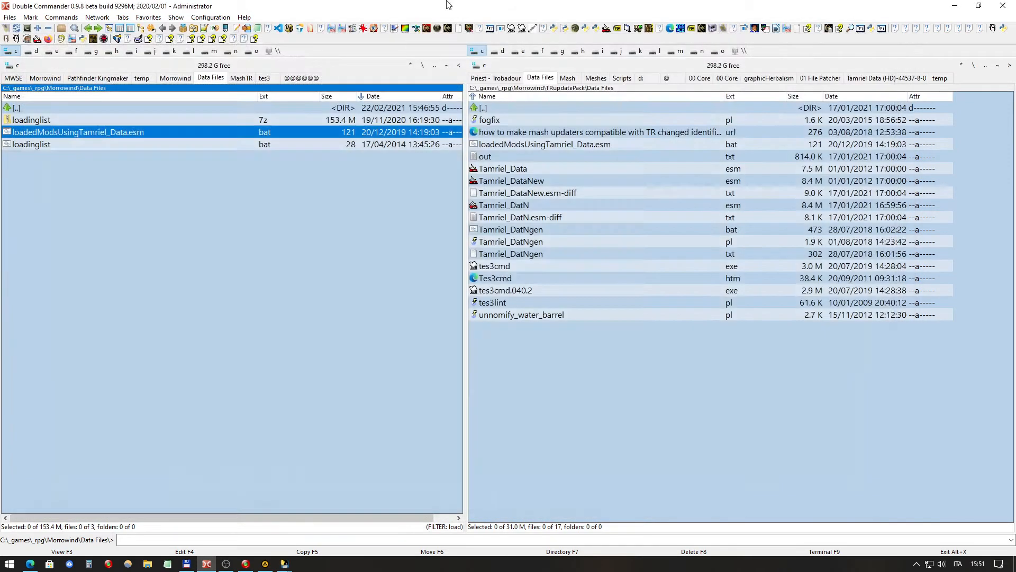
# Step: Run loadedModsUsingTamriel_Data.esm.bat and continue past its pause to open out.txt
pyautogui.doubleClick(167, 131)
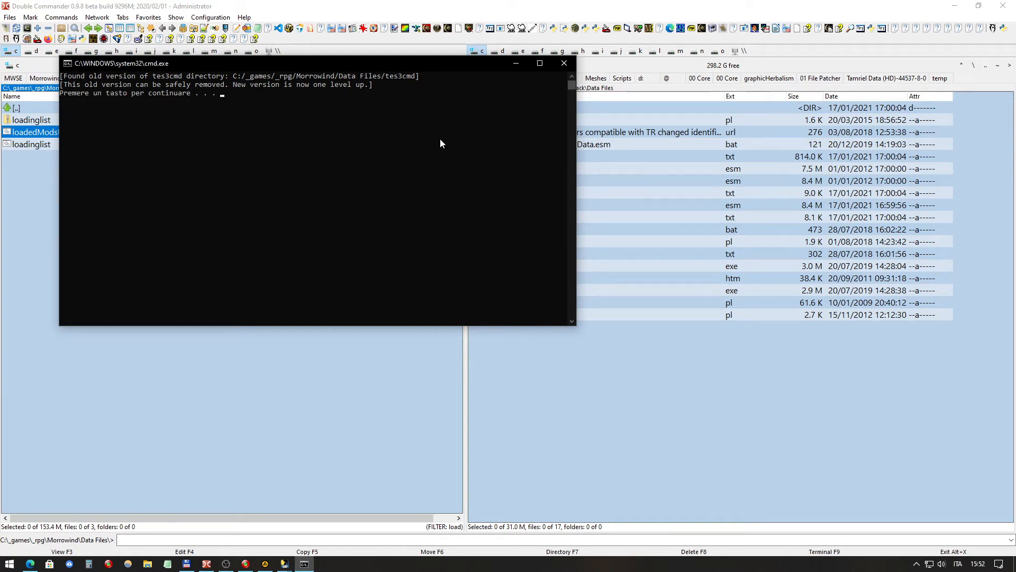
pyautogui.press('Return')
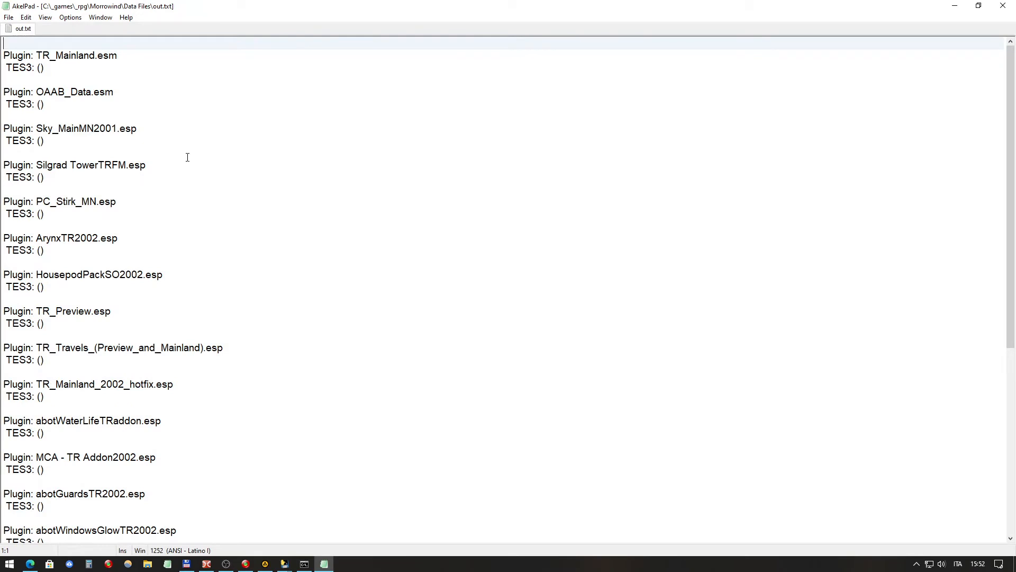
# Step: Review the plugins listed in out.txt as depending on Tamriel_Data.esm, including the Sky_MainMN2001.esp entry
pyautogui.scroll(-8, 187, 157)
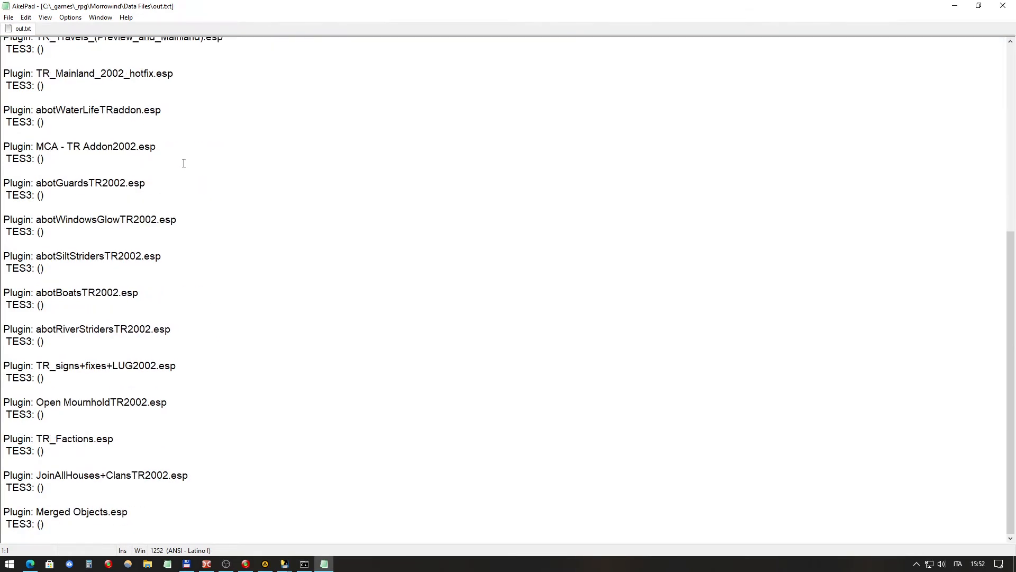
pyautogui.scroll(4, 183, 163)
pyautogui.scroll(5, 184, 163)
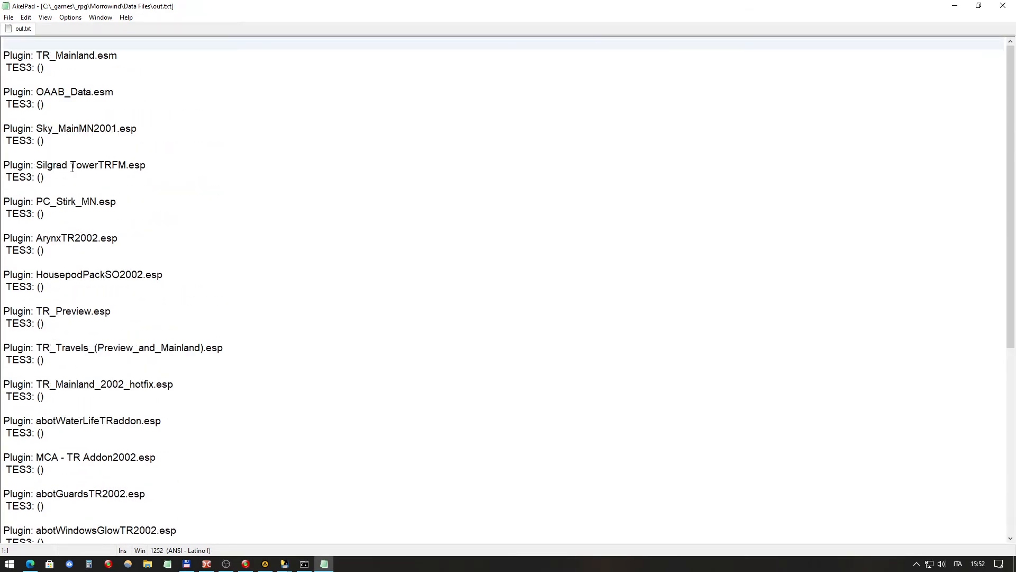
pyautogui.click(79, 55)
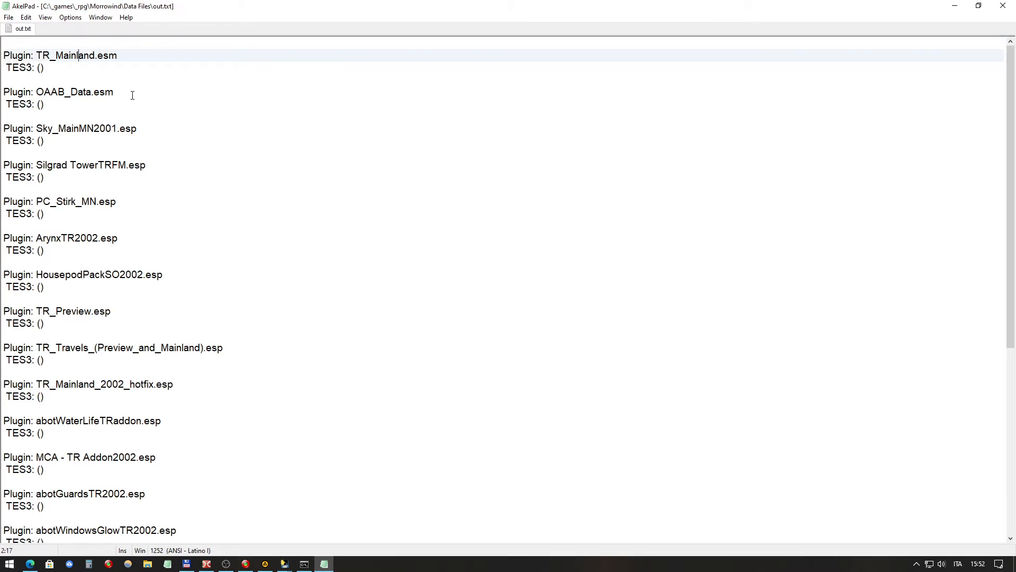
pyautogui.scroll(-8, 132, 94)
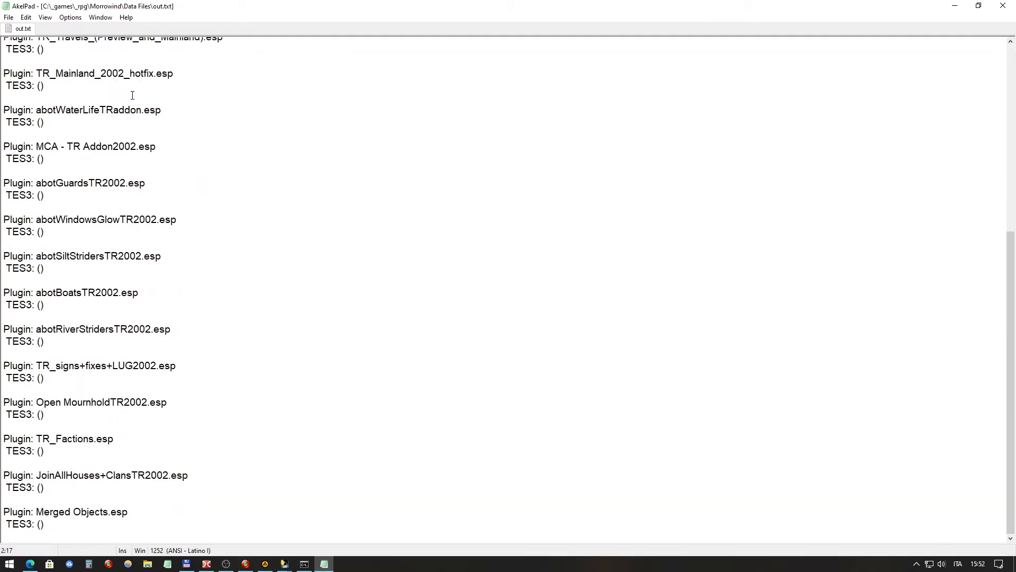
pyautogui.scroll(5, 132, 95)
pyautogui.scroll(4, 132, 95)
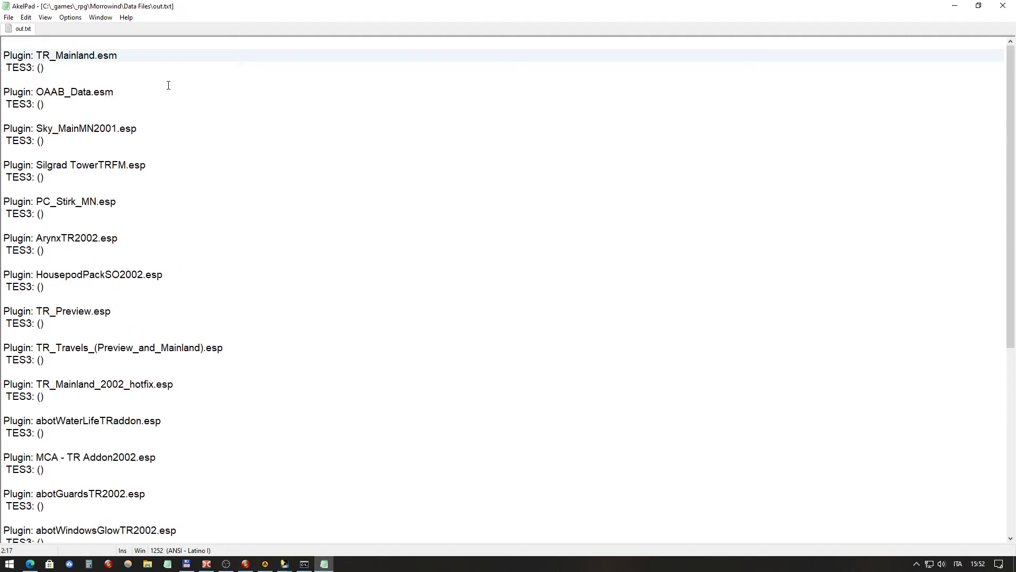
pyautogui.moveTo(142, 129); pyautogui.dragTo(36, 129)
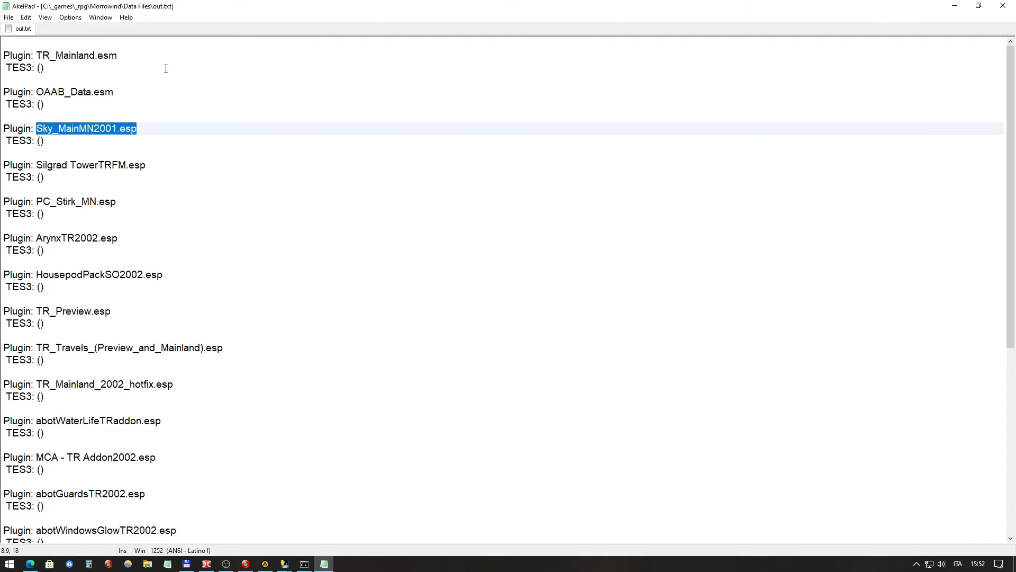
# Step: Review the Sky_MainMN2001.esp, OAAB_Data.esm, PC_Stirk_MN.esp and Silgrad TowerTRFM.esp entries in out.txt
pyautogui.click(113, 129)
pyautogui.moveTo(149, 128); pyautogui.dragTo(36, 129)
pyautogui.click(83, 135)
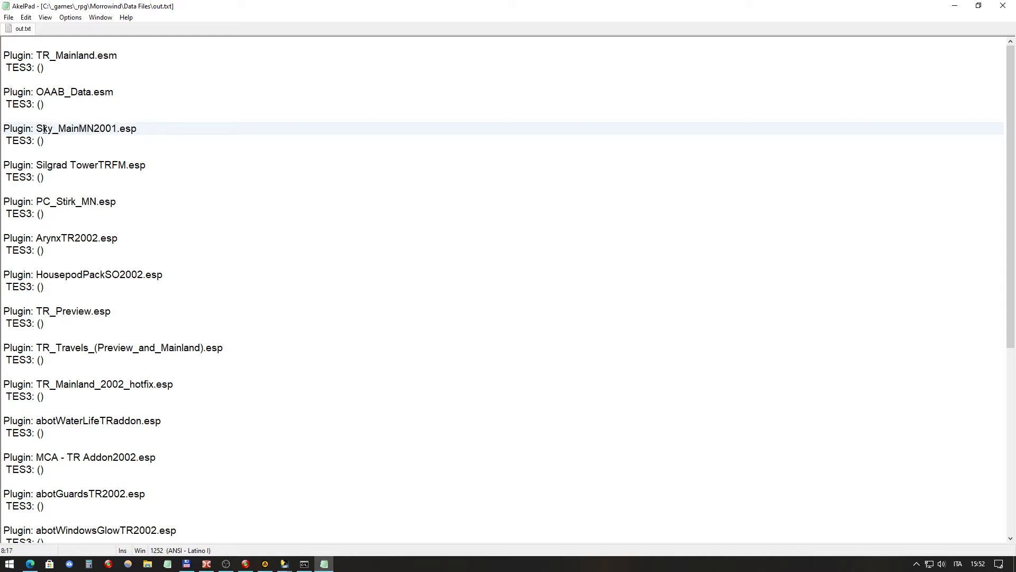
pyautogui.moveTo(36, 129); pyautogui.dragTo(142, 131)
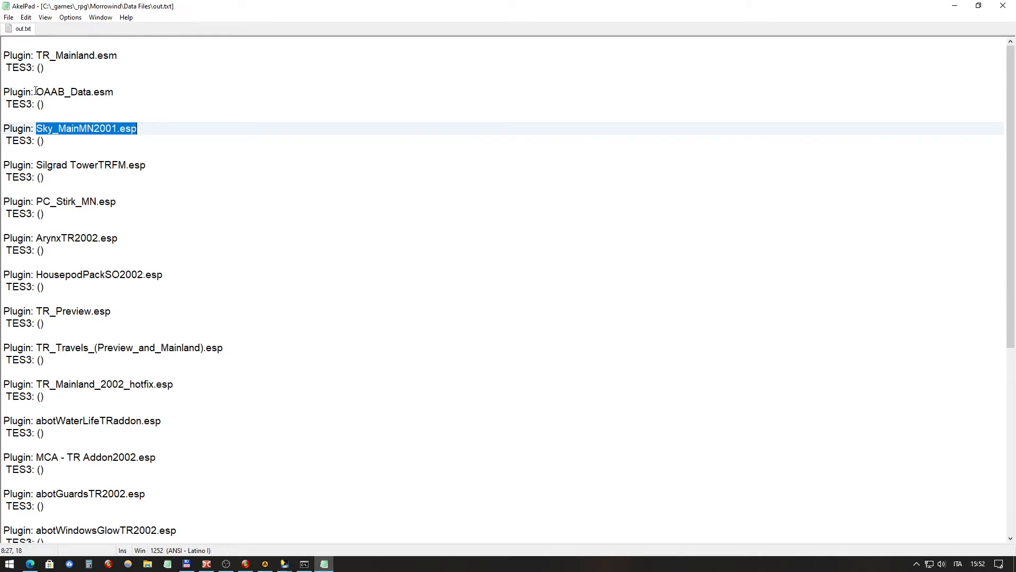
pyautogui.moveTo(34, 92)
pyautogui.mouseDown()
pyautogui.moveTo(117, 94)
pyautogui.moveTo(32, 93)
pyautogui.mouseUp()
pyautogui.click(73, 93)
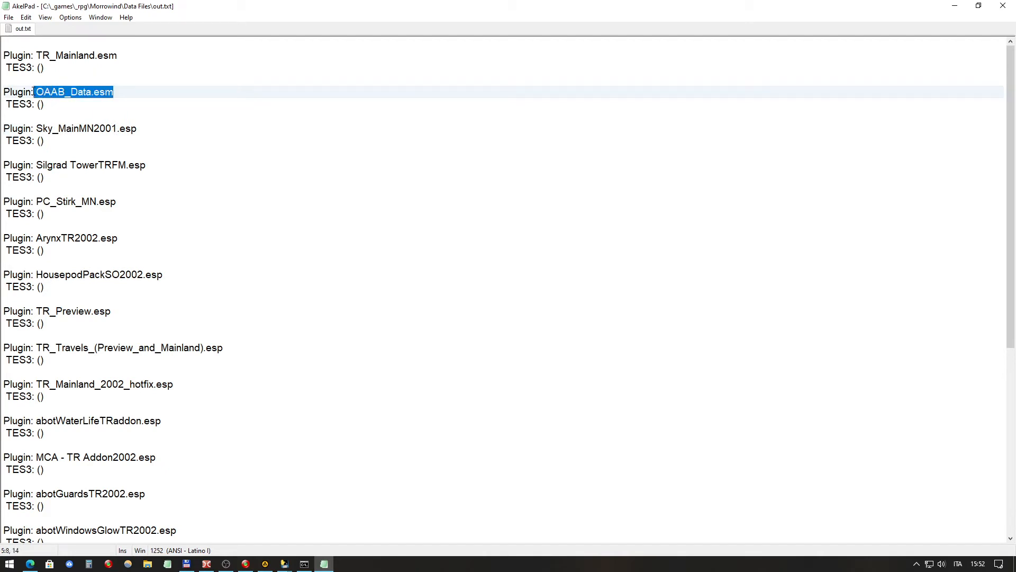
pyautogui.click(57, 92)
pyautogui.click(95, 86)
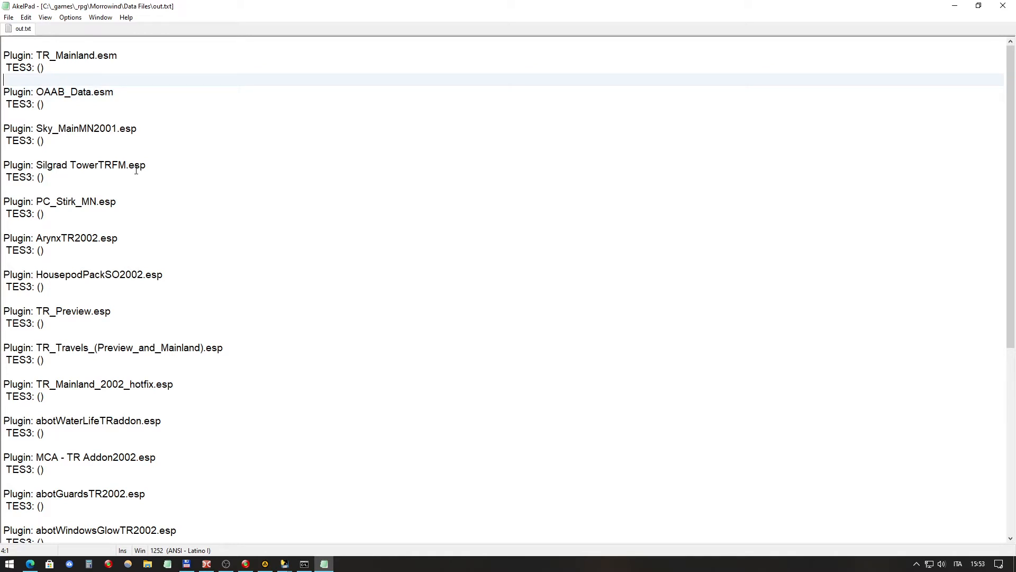
pyautogui.moveTo(37, 203); pyautogui.dragTo(113, 206)
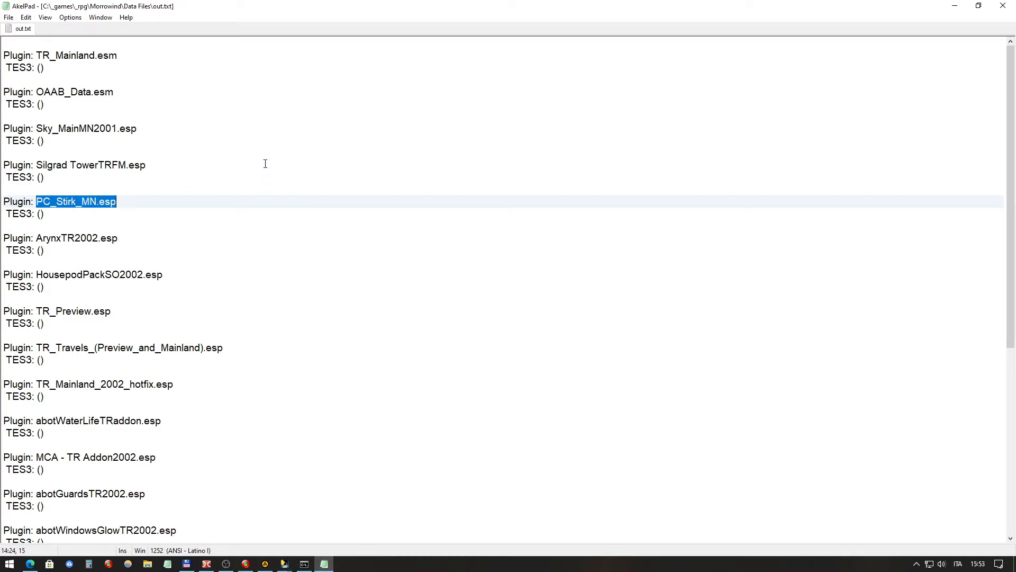
pyautogui.moveTo(121, 202); pyautogui.dragTo(36, 202)
pyautogui.moveTo(37, 165); pyautogui.dragTo(148, 168)
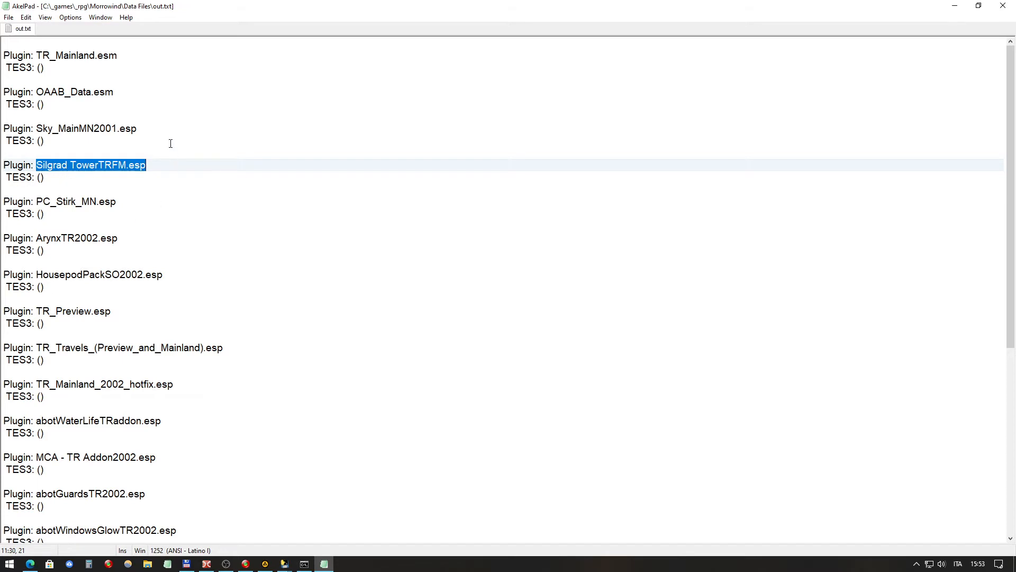
pyautogui.click(234, 143)
# Step: Review the ArynxTR2002.esp, HousepodPackSO2002.esp, TR_Preview.esp, TR_Travels_(Preview_and_Mainland).esp and TR_Mainland_2002_hotfix.esp entries in the plugin list
pyautogui.click(50, 183)
pyautogui.moveTo(36, 165); pyautogui.dragTo(145, 165)
pyautogui.moveTo(36, 238); pyautogui.dragTo(118, 238)
pyautogui.moveTo(39, 279); pyautogui.dragTo(4, 262)
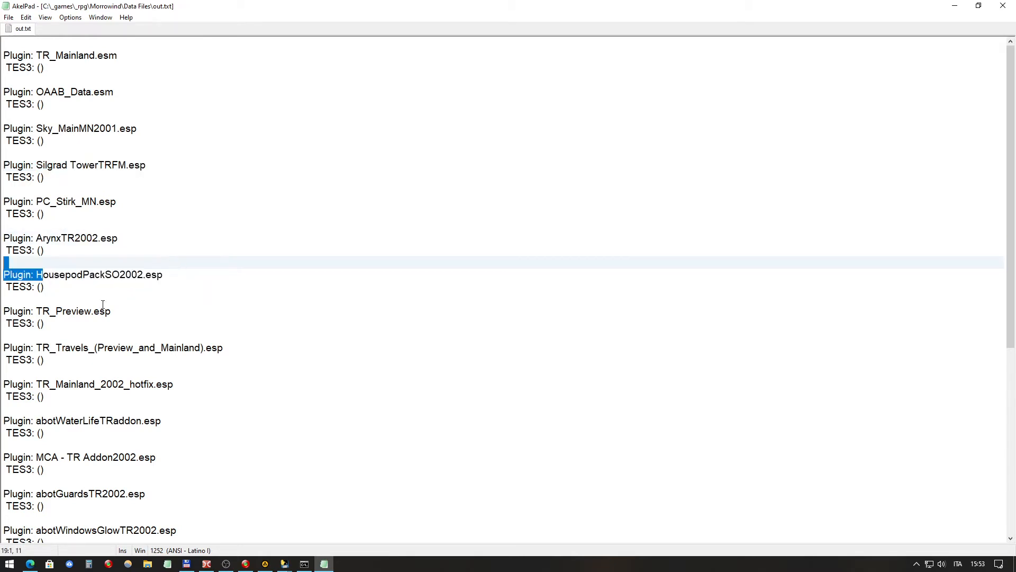
pyautogui.moveTo(36, 311); pyautogui.dragTo(113, 322)
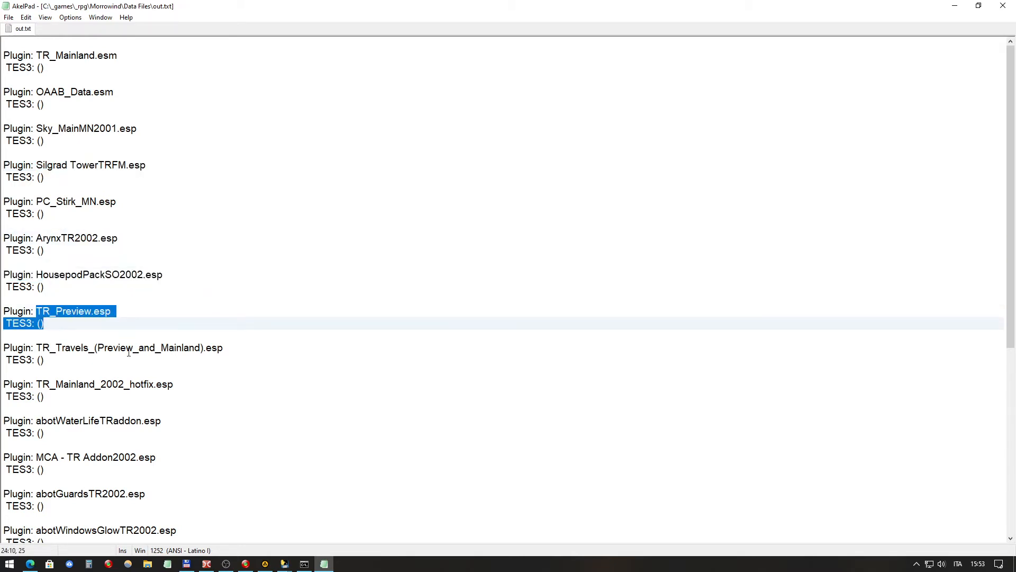
pyautogui.scroll(-1, 131, 347)
pyautogui.scroll(1, 131, 343)
pyautogui.moveTo(36, 348); pyautogui.dragTo(225, 353)
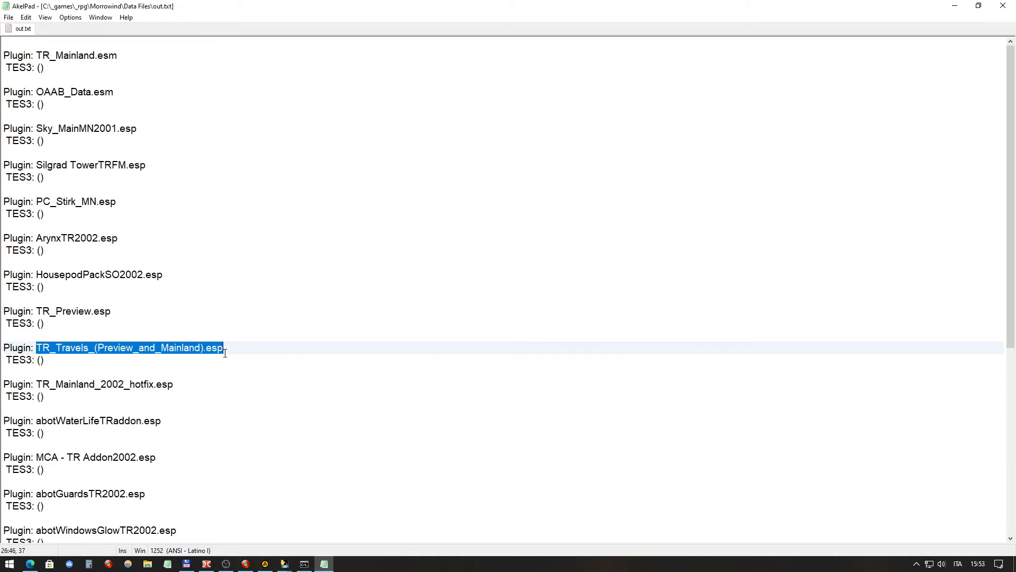
pyautogui.click(161, 385)
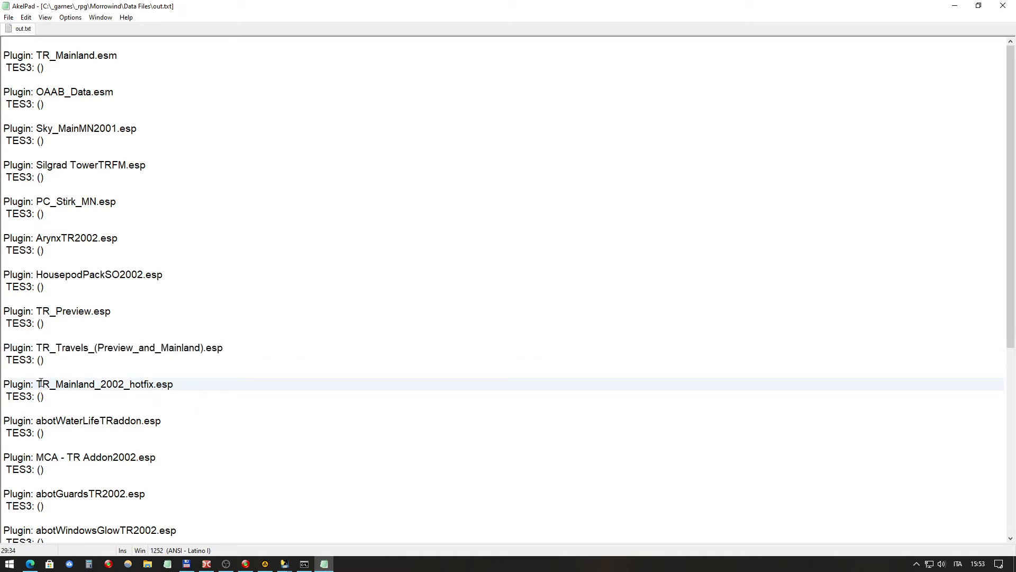
pyautogui.click(105, 210)
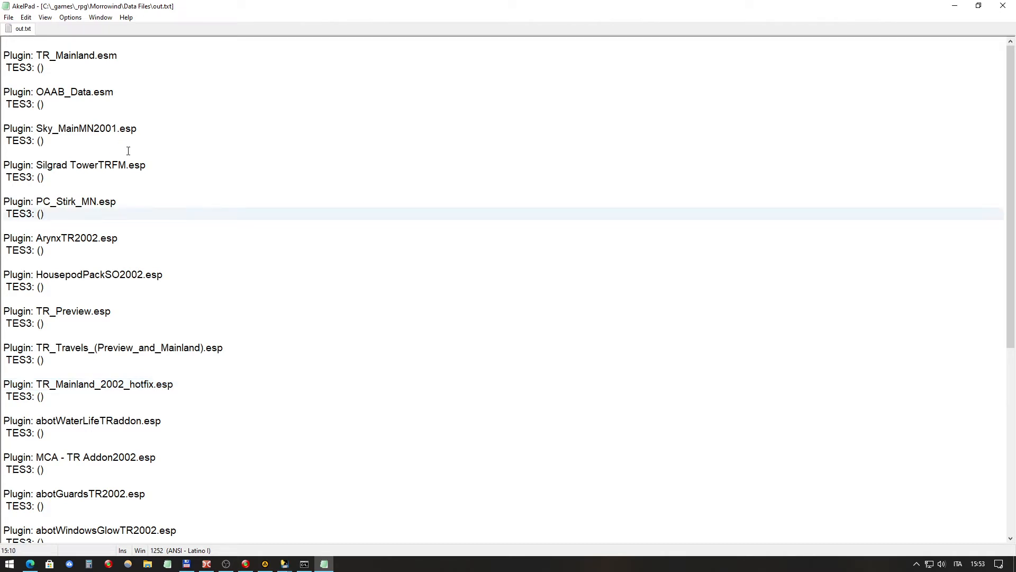
pyautogui.click(145, 93)
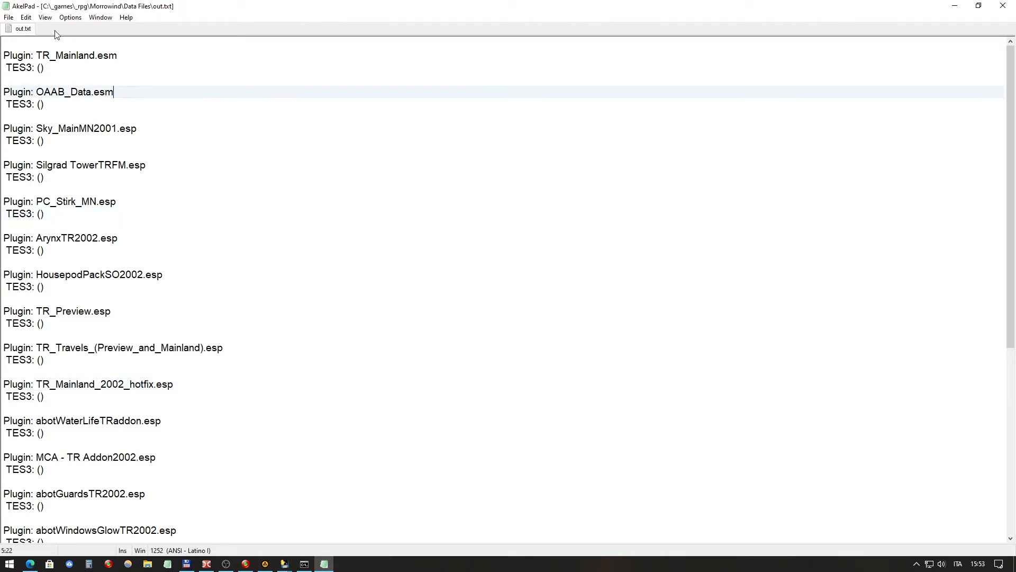
# Step: Delete the TR_Mainland.esm, OAAB_Data.esm and Sky_MainMN2001.esp entries so the list starts with Silgrad TowerTRFM.esp
pyautogui.click(97, 55)
pyautogui.click(131, 43)
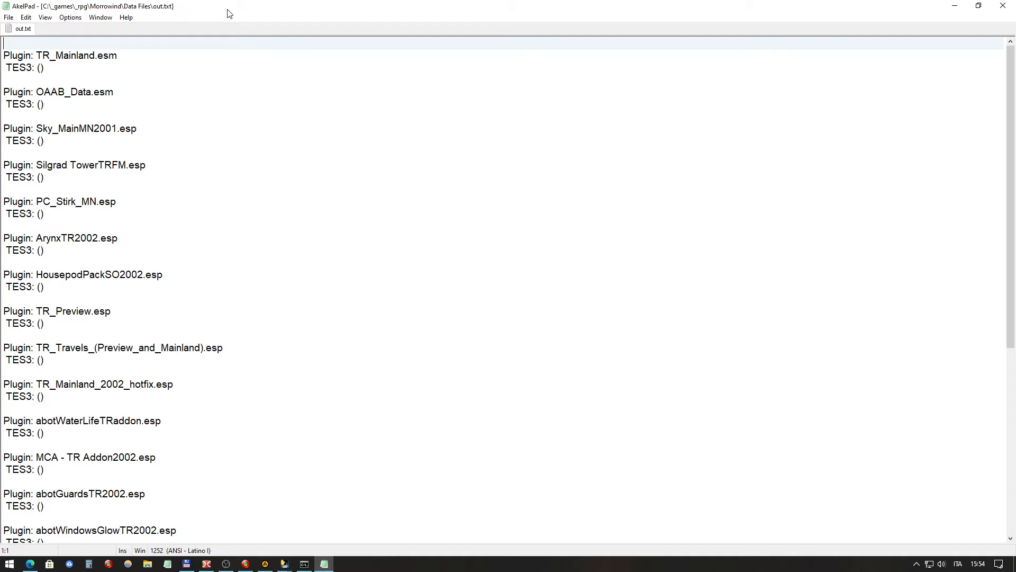
pyautogui.hotkey('shift', 'Down')
pyautogui.hotkey('shift', 'Down')
pyautogui.hotkey('shift', 'Down')
pyautogui.hotkey('shift', 'Down')
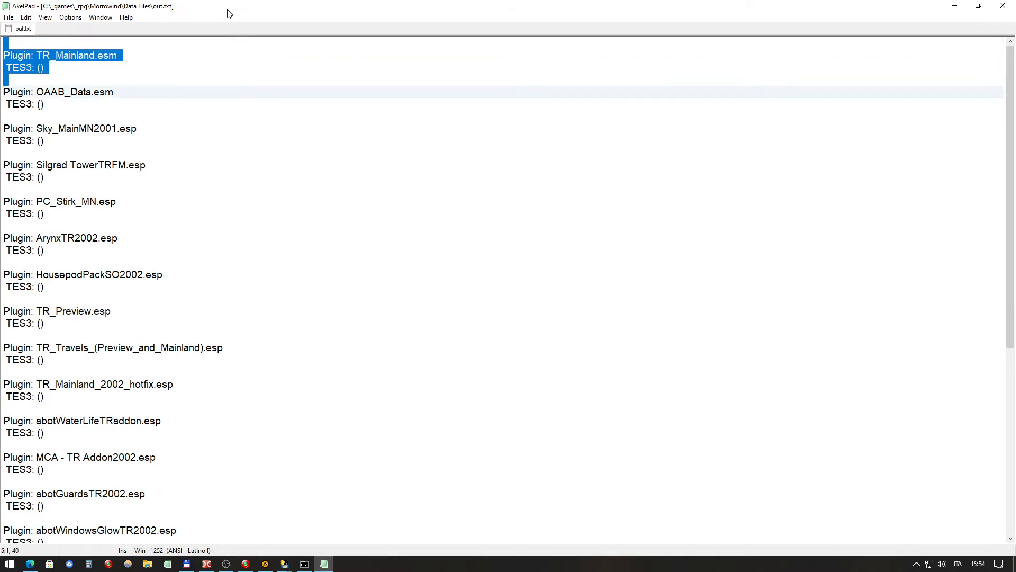
pyautogui.hotkey('shift', 'Down')
pyautogui.hotkey('shift', 'Down')
pyautogui.hotkey('shift', 'Down')
pyautogui.hotkey('shift', 'Down')
pyautogui.hotkey('shift', 'Down')
pyautogui.hotkey('shift', 'Down')
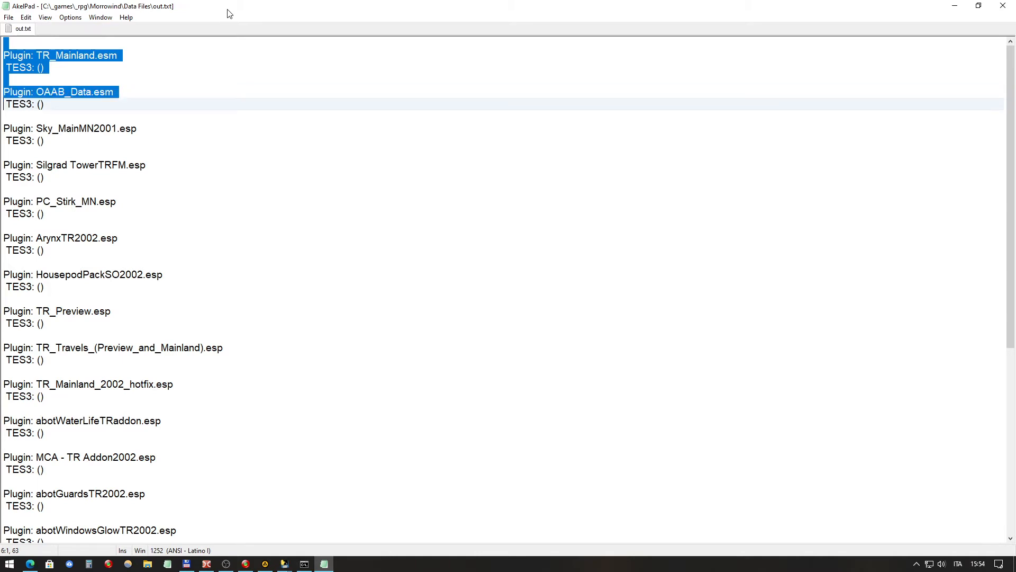
pyautogui.press('Delete')
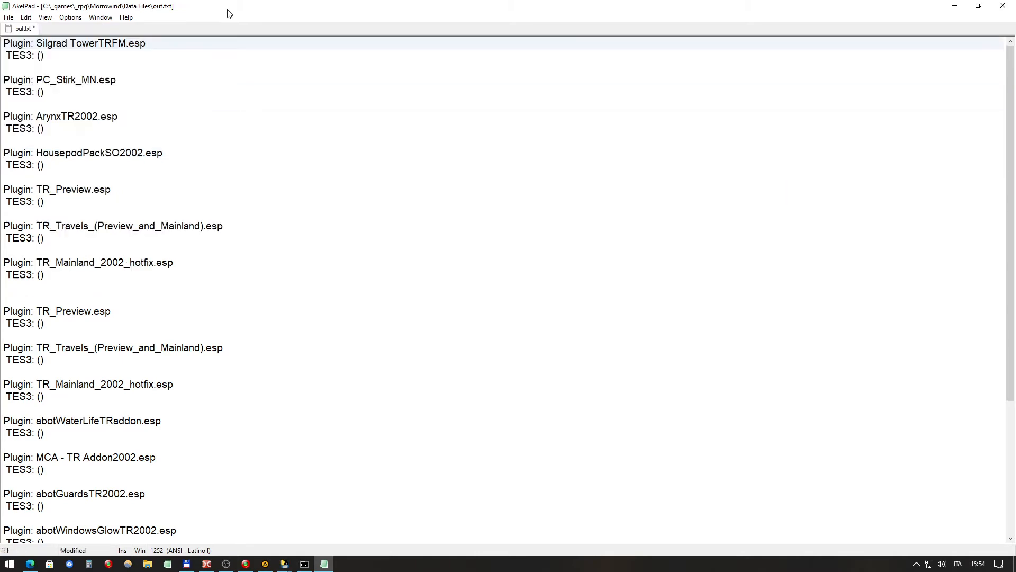
# Step: Delete the PC_Stirk_MN.esp entry and the blank line above it from the plugin list
pyautogui.press('Down')
pyautogui.press('Down')
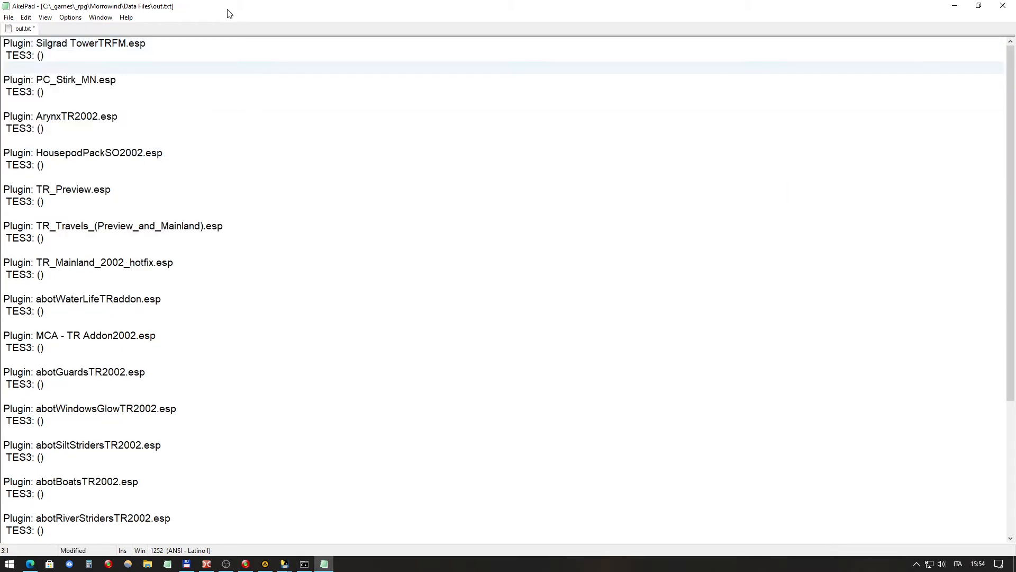
pyautogui.hotkey('shift', 'Down')
pyautogui.hotkey('shift', 'Down')
pyautogui.hotkey('shift', 'Down')
pyautogui.hotkey('shift', 'Down')
pyautogui.press('Delete')
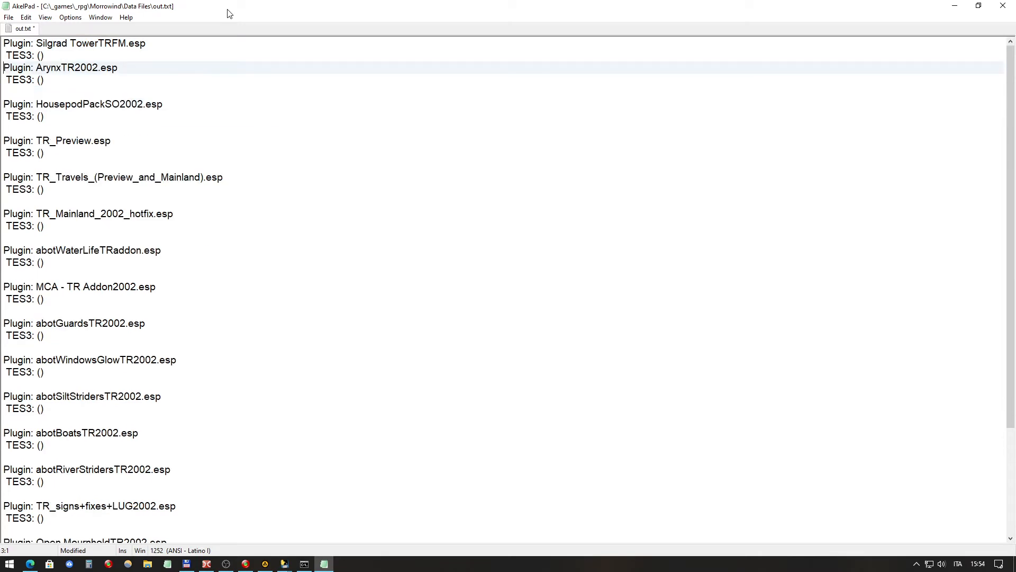
# Step: Delete the TR_Preview.esp entry, including its TES3 line and surrounding blank lines, from the plugin list
pyautogui.press('Down')
pyautogui.press('Down')
pyautogui.press('Down')
pyautogui.press('Down')
pyautogui.press('Down')
pyautogui.hotkey('shift', 'Down')
pyautogui.hotkey('shift', 'Up')
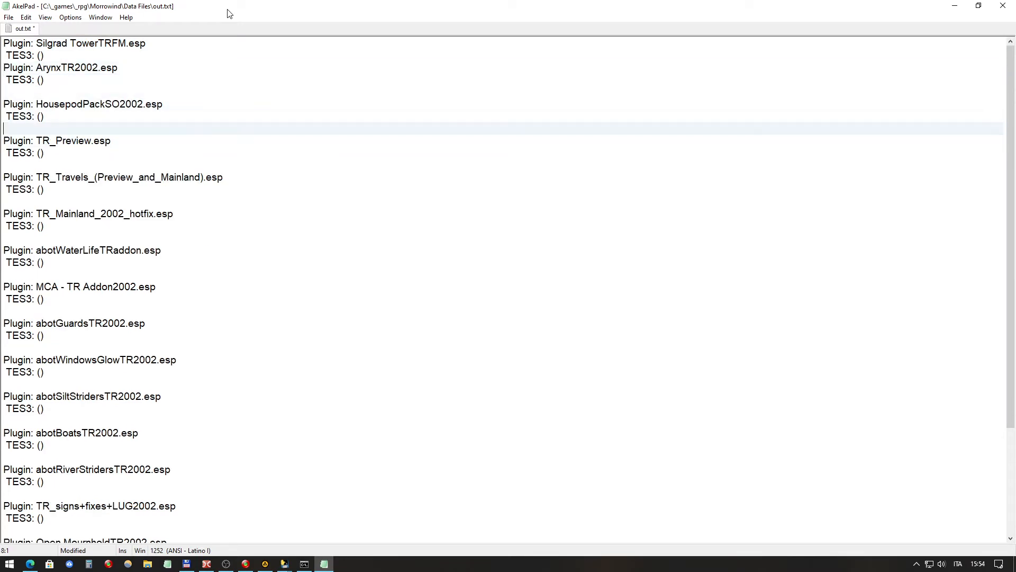
pyautogui.hotkey('shift', 'Down')
pyautogui.hotkey('shift', 'Down')
pyautogui.hotkey('shift', 'Down')
pyautogui.hotkey('shift', 'Down')
pyautogui.press('Delete')
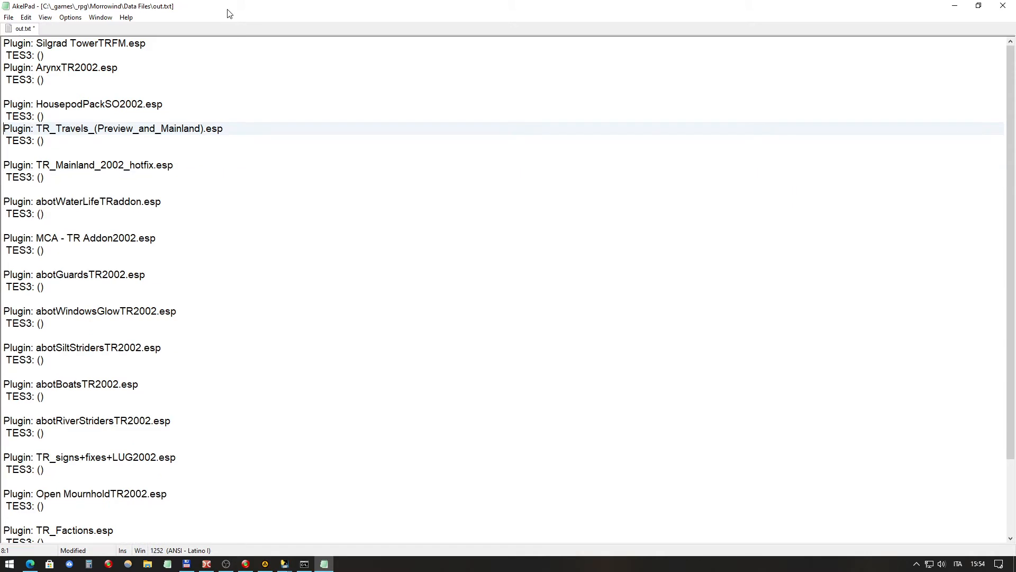
# Step: Delete the TR_Travels_(Preview_and_Mainland).esp entry with its TES3 line and the blank line below it
pyautogui.hotkey('shift', 'Down')
pyautogui.hotkey('shift', 'Down')
pyautogui.hotkey('shift', 'Down')
pyautogui.press('Delete')
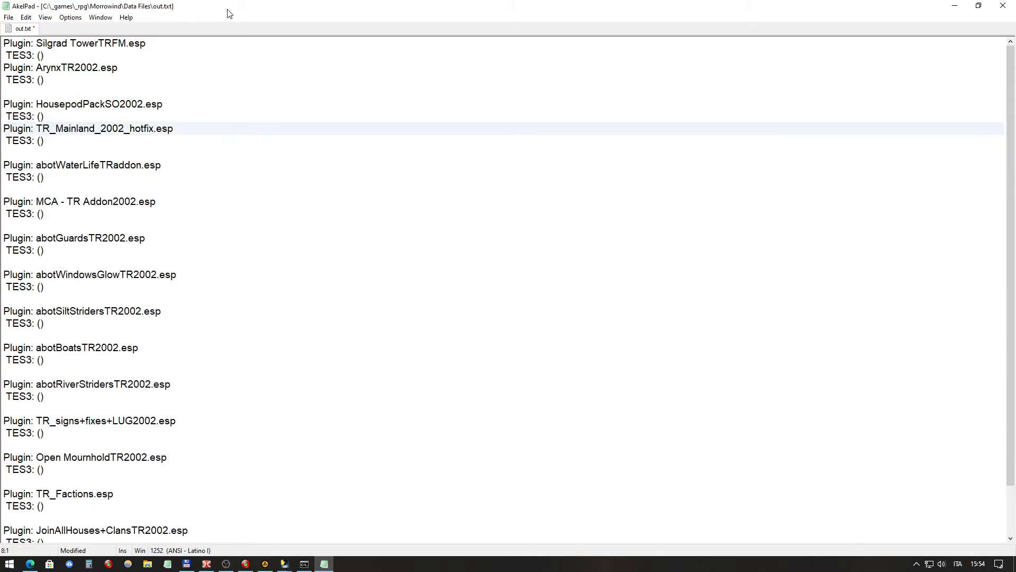
# Step: Remove the blank lines above the HousepodPackSO2002.esp and abotWaterLifeTRaddon.esp entries
pyautogui.press('Down')
pyautogui.press('Up')
pyautogui.press('Up')
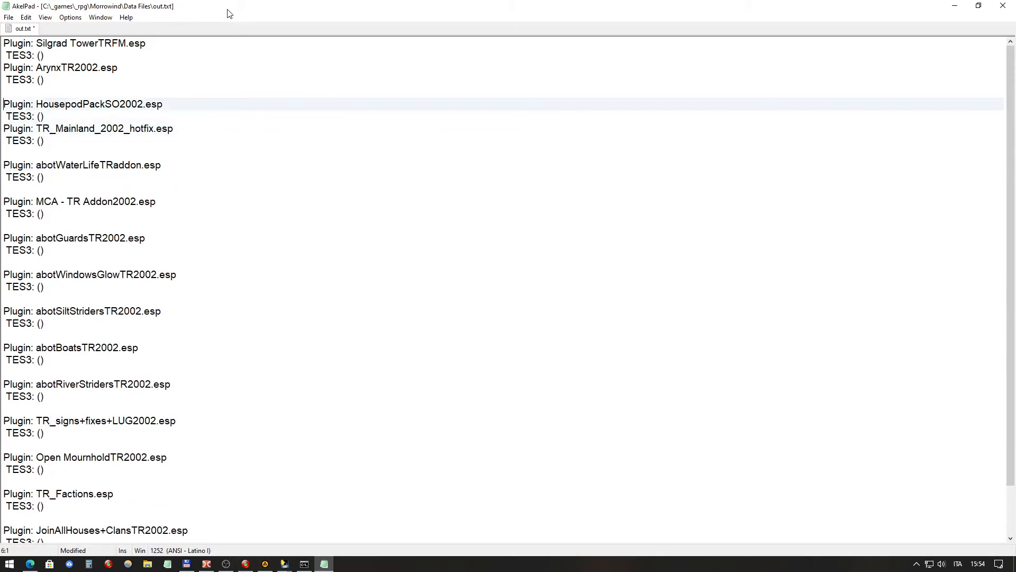
pyautogui.press('Up')
pyautogui.press('Delete')
pyautogui.press('Down')
pyautogui.press('Down')
pyautogui.press('Down')
pyautogui.press('Down')
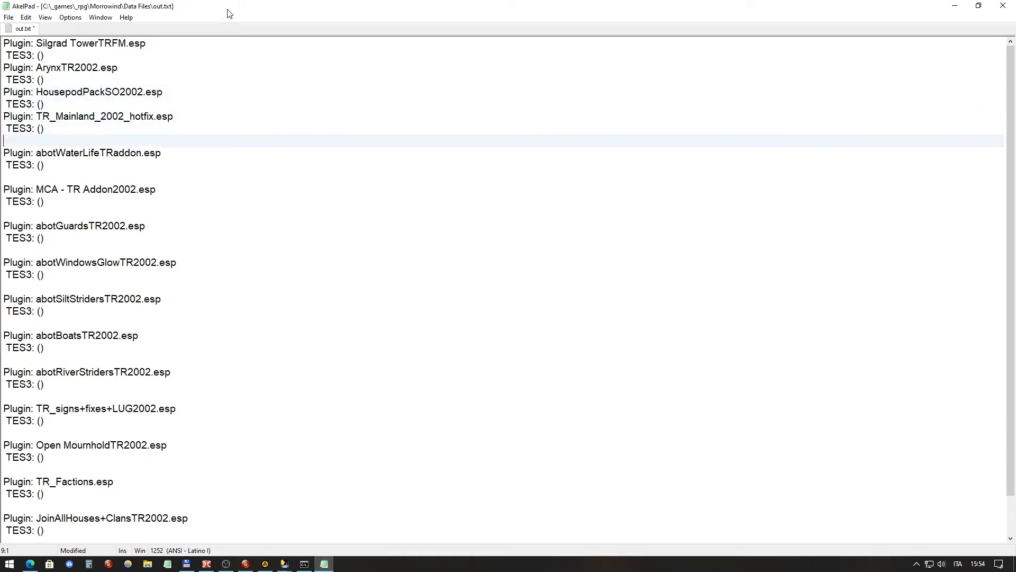
pyautogui.press('Delete')
# Step: Delete the "TES3: ()" lines below Silgrad TowerTRFM.esp and ArynxTR2002.esp
pyautogui.press('Up')
pyautogui.press('Up')
pyautogui.press('Up')
pyautogui.press('Up')
pyautogui.press('Up')
pyautogui.press('Up')
pyautogui.press('Up')
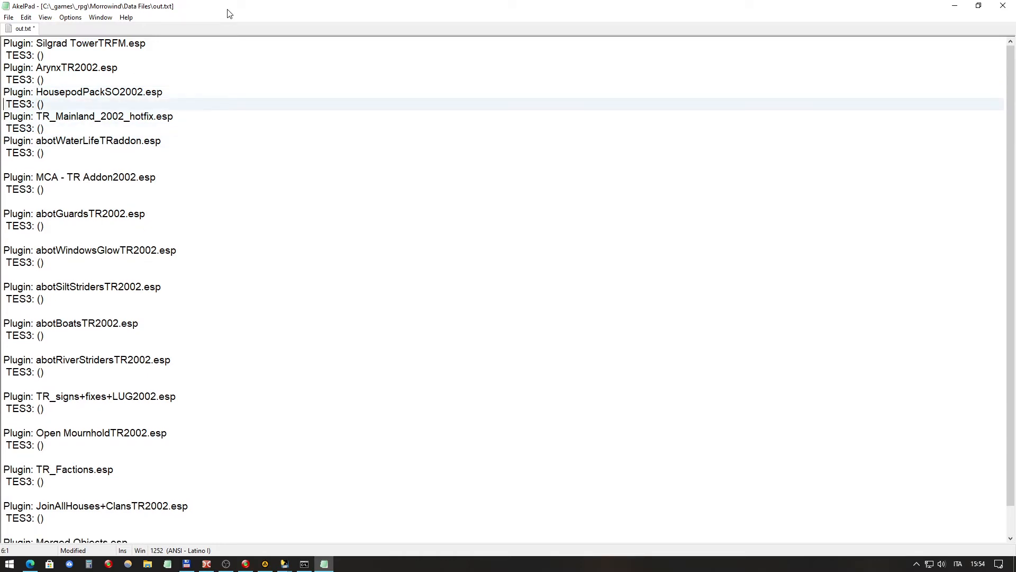
pyautogui.hotkey('shift', 'Down')
pyautogui.press('Delete')
pyautogui.press('Down')
pyautogui.hotkey('shift', 'Down')
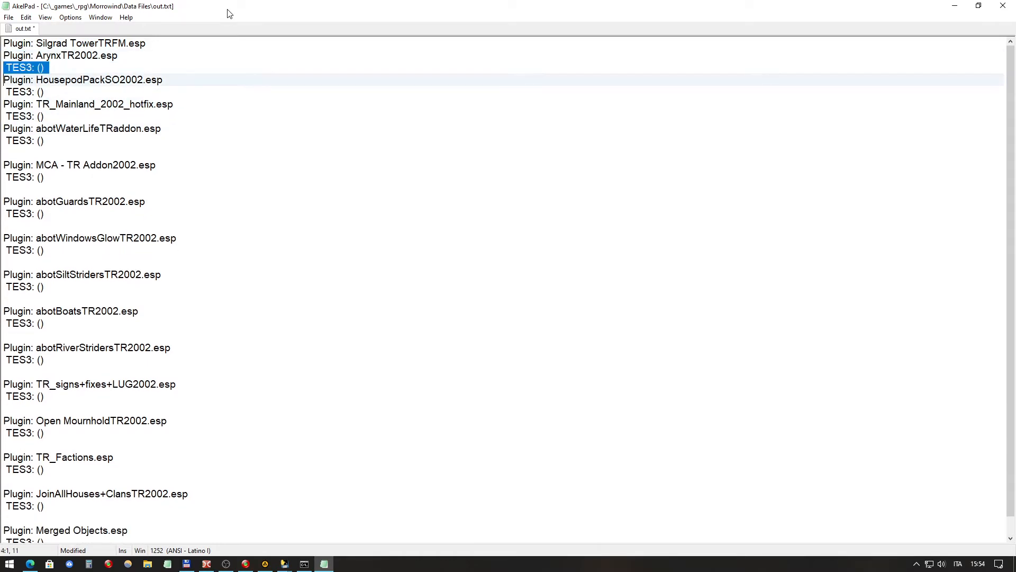
pyautogui.press('Delete')
# Step: Delete the "TES3: ()" lines below HousepodPackSO2002.esp and TR_Mainland_2002_hotfix.esp
pyautogui.press('Down')
pyautogui.hotkey('shift', 'Down')
pyautogui.press('Delete')
pyautogui.press('Down')
pyautogui.hotkey('shift', 'Down')
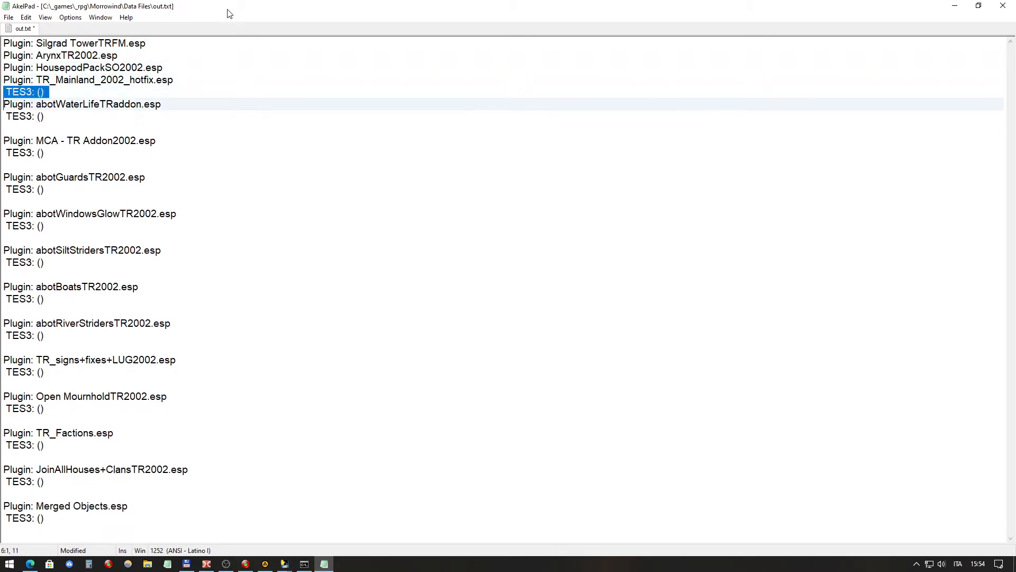
pyautogui.press('Delete')
# Step: Remove the "TES3: ()" and blank lines below abotWaterLifeTRaddon.esp and MCA - TR Addon2002.esp
pyautogui.press('Down')
pyautogui.hotkey('shift', 'Down')
pyautogui.hotkey('shift', 'Down')
pyautogui.press('Delete')
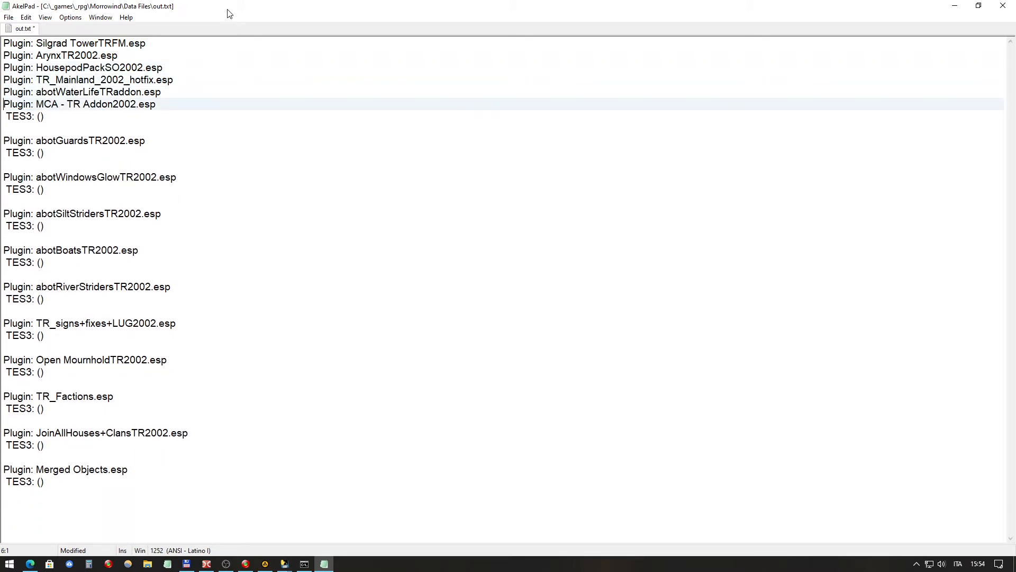
pyautogui.press('Down')
pyautogui.hotkey('shift', 'Down')
pyautogui.hotkey('shift', 'Down')
pyautogui.press('Delete')
# Step: Remove the "TES3: ()" and blank lines below abotGuardsTR2002.esp and abotWindowsGlowTR2002.esp
pyautogui.press('Down')
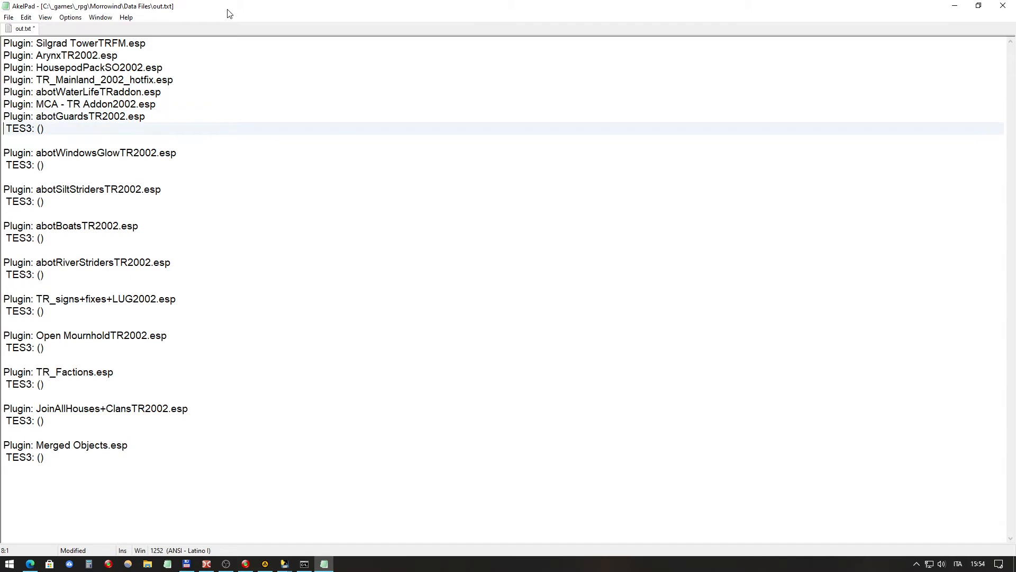
pyautogui.hotkey('shift', 'Down')
pyautogui.hotkey('shift', 'Down')
pyautogui.press('Delete')
pyautogui.press('Down')
pyautogui.hotkey('shift', 'Down')
pyautogui.hotkey('shift', 'Down')
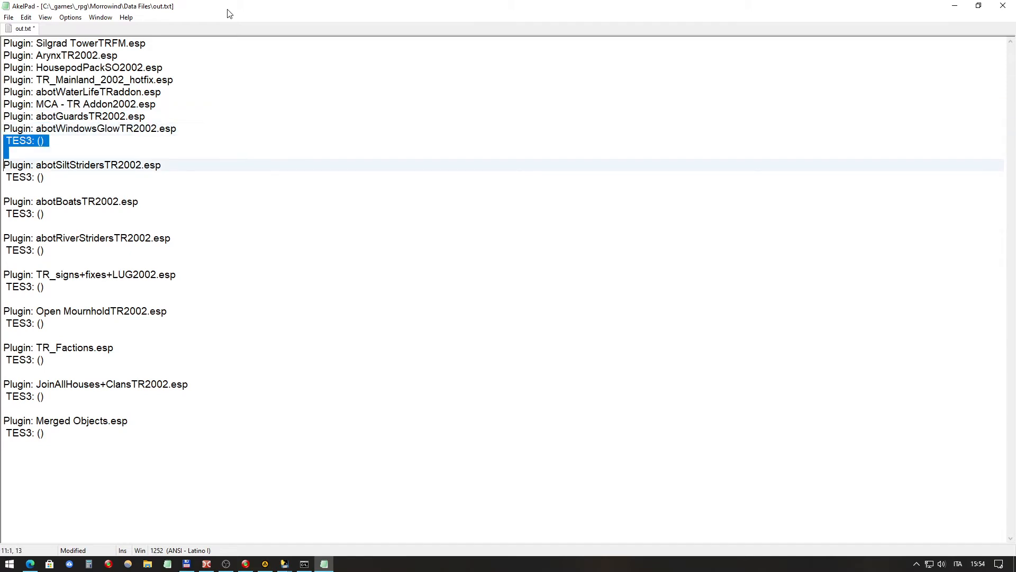
pyautogui.press('Delete')
# Step: Remove the "TES3: ()" and blank lines below abotSiltStridersTR2002.esp and abotBoatsTR2002.esp
pyautogui.press('Down')
pyautogui.hotkey('shift', 'Down')
pyautogui.hotkey('shift', 'Down')
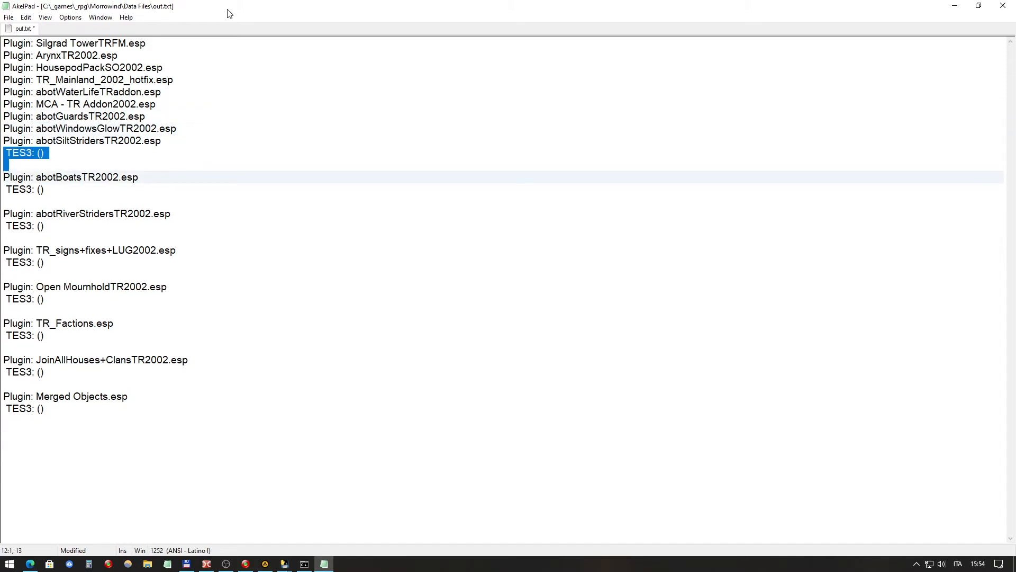
pyautogui.press('Delete')
pyautogui.press('Down')
pyautogui.hotkey('shift', 'Down')
pyautogui.hotkey('shift', 'Down')
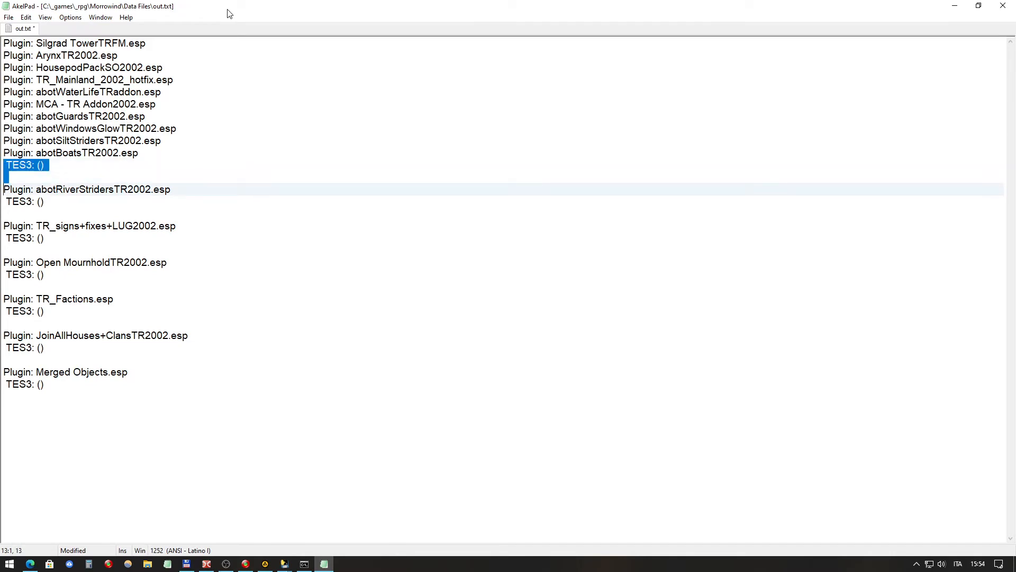
pyautogui.press('Delete')
# Step: Remove the "TES3: ()" and blank lines below abotRiverStridersTR2002.esp, TR_signs+fixes+LUG2002.esp and Open MournholdTR2002.esp
pyautogui.press('Down')
pyautogui.hotkey('shift', 'Down')
pyautogui.hotkey('shift', 'Down')
pyautogui.press('Delete')
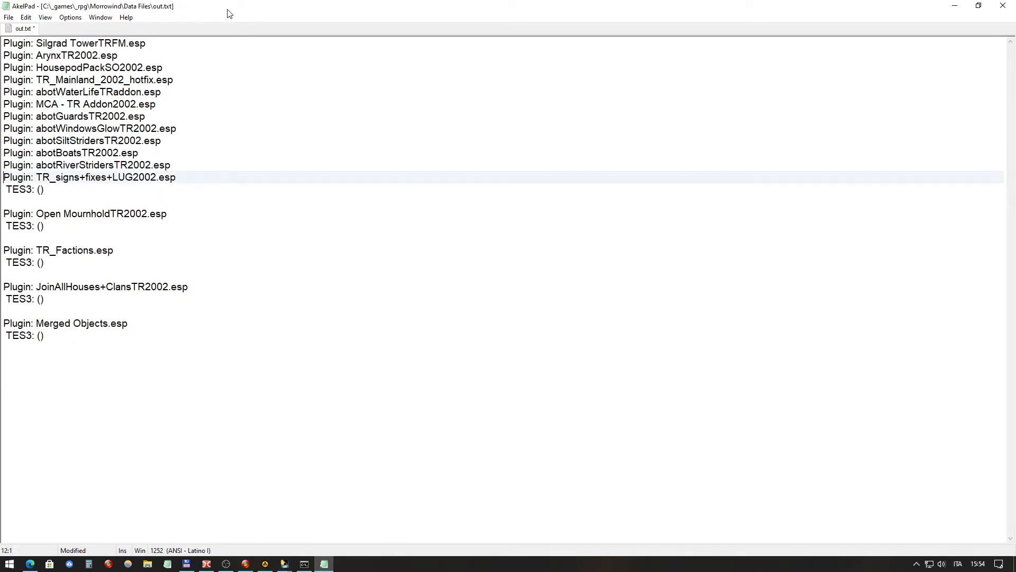
pyautogui.press('Down')
pyautogui.hotkey('shift', 'Down')
pyautogui.hotkey('shift', 'Down')
pyautogui.press('Delete')
pyautogui.press('Down')
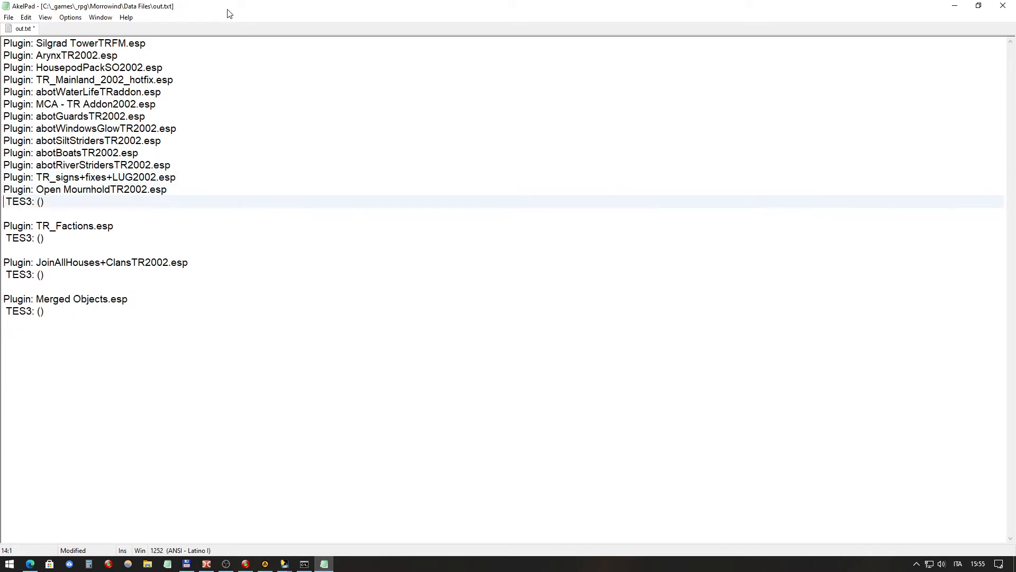
pyautogui.hotkey('shift', 'Down')
pyautogui.hotkey('shift', 'Down')
pyautogui.press('Delete')
# Step: Delete the TR_Factions.esp plugin line from the list
pyautogui.press('Down')
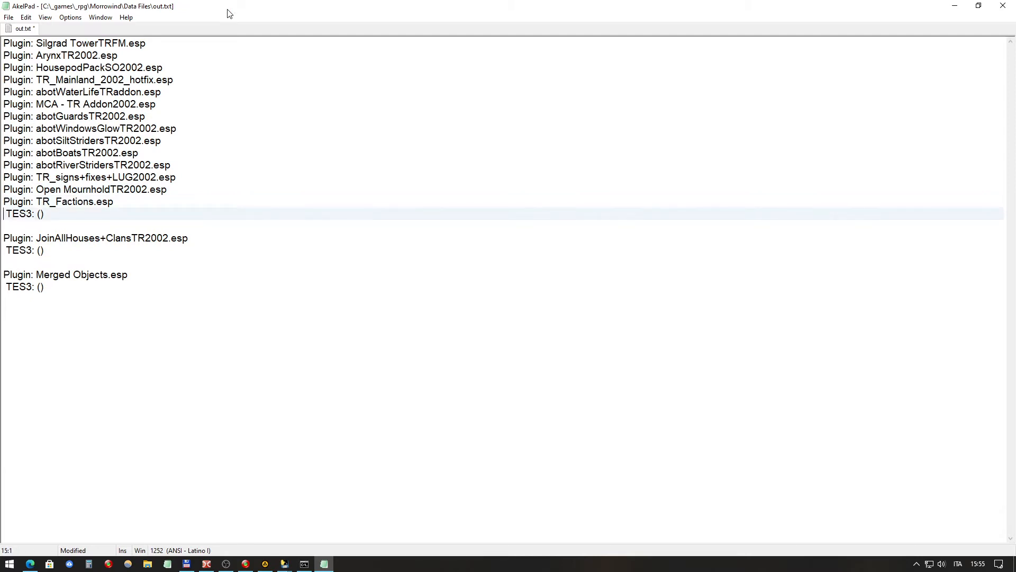
pyautogui.press('Up')
pyautogui.hotkey('shift', 'Down')
pyautogui.press('Delete')
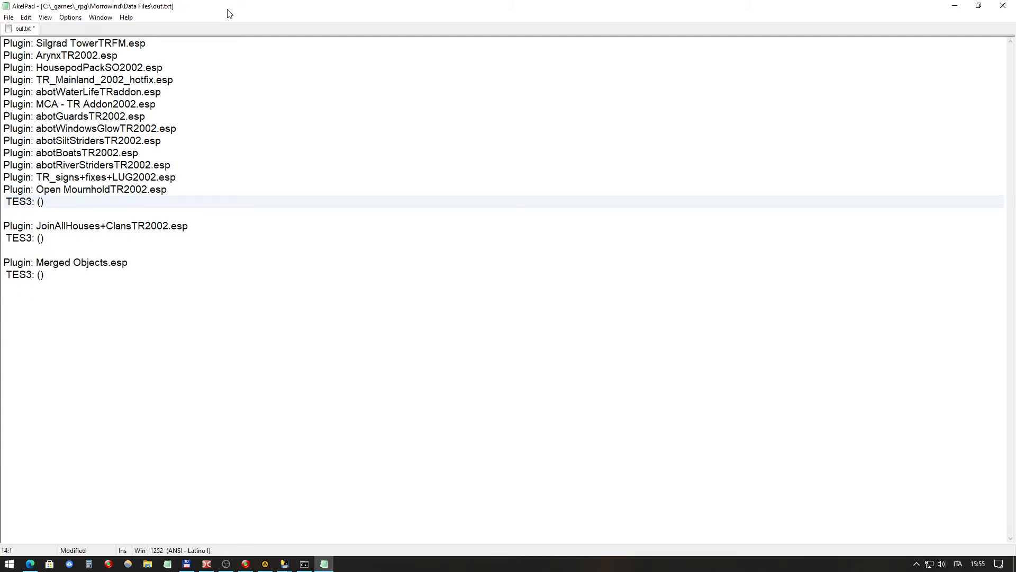
# Step: Remove the "TES3: ()" and blank lines below Open MournholdTR2002.esp and JoinAllHouses+ClansTR2002.esp
pyautogui.hotkey('shift', 'Down')
pyautogui.hotkey('shift', 'Down')
pyautogui.press('Delete')
pyautogui.press('Down')
pyautogui.hotkey('shift', 'Down')
pyautogui.hotkey('shift', 'Down')
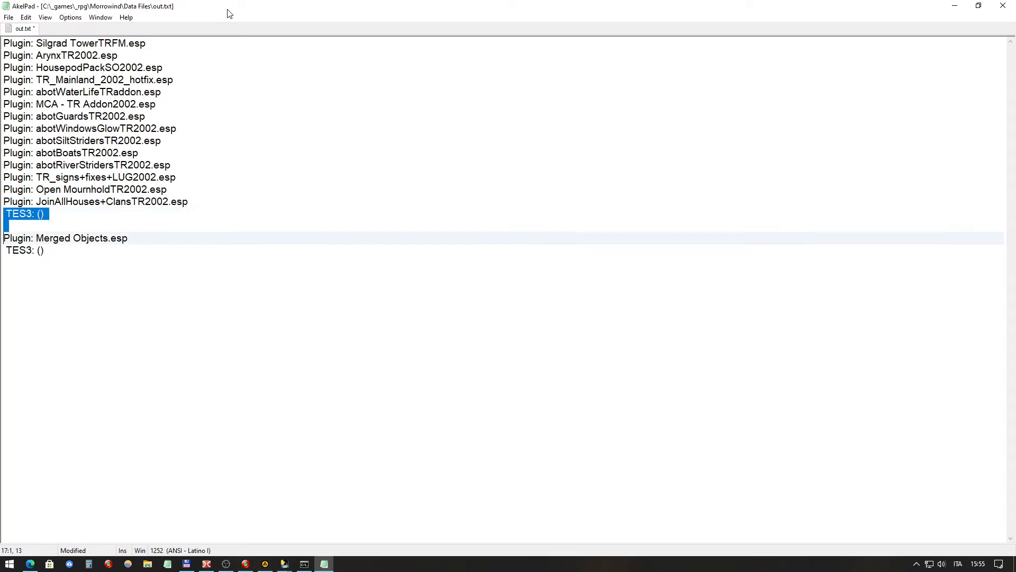
pyautogui.press('Delete')
# Step: Delete the Merged Objects.esp plugin line and its "TES3: ()" line from the end of the list
pyautogui.hotkey('shift', 'Down')
pyautogui.hotkey('shift', 'Down')
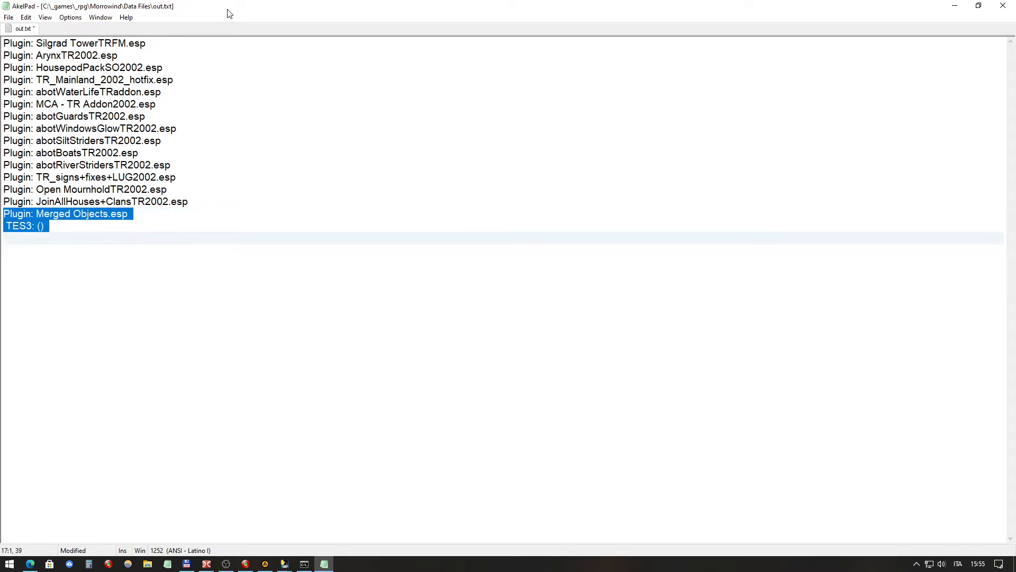
pyautogui.press('Delete')
# Step: Remove the "Plugin: " prefix from all lines at once with a column selection, leaving only the file names
pyautogui.press('Up')
pyautogui.press('Up')
pyautogui.press('Up')
pyautogui.press('Up')
pyautogui.press('Up')
pyautogui.press('Up')
pyautogui.press('Up')
pyautogui.press('Up')
pyautogui.press('Up')
pyautogui.press('Up')
pyautogui.press('Up')
pyautogui.press('Up')
pyautogui.press('Up')
pyautogui.press('Up')
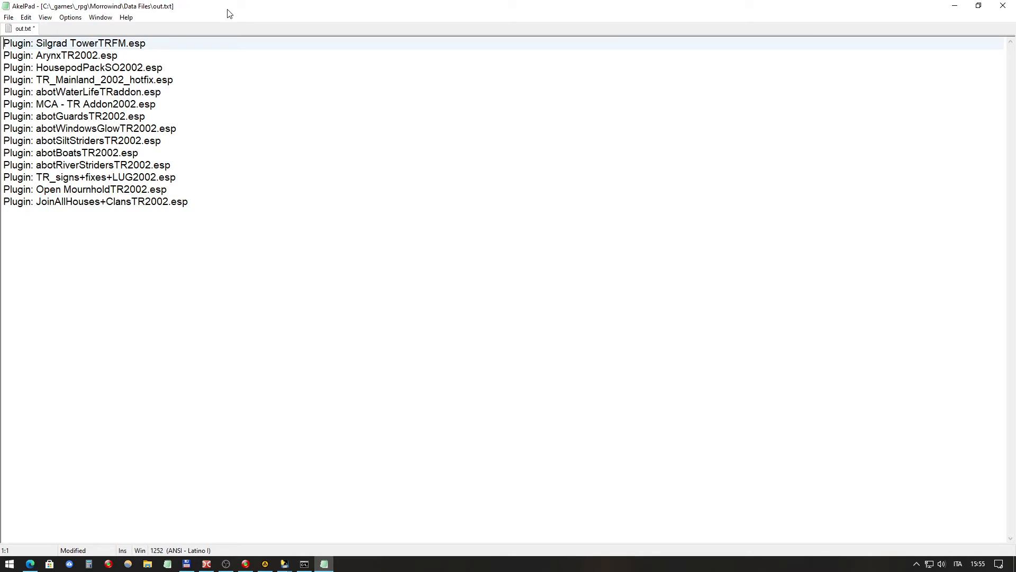
pyautogui.click(134, 115)
pyautogui.click(119, 153)
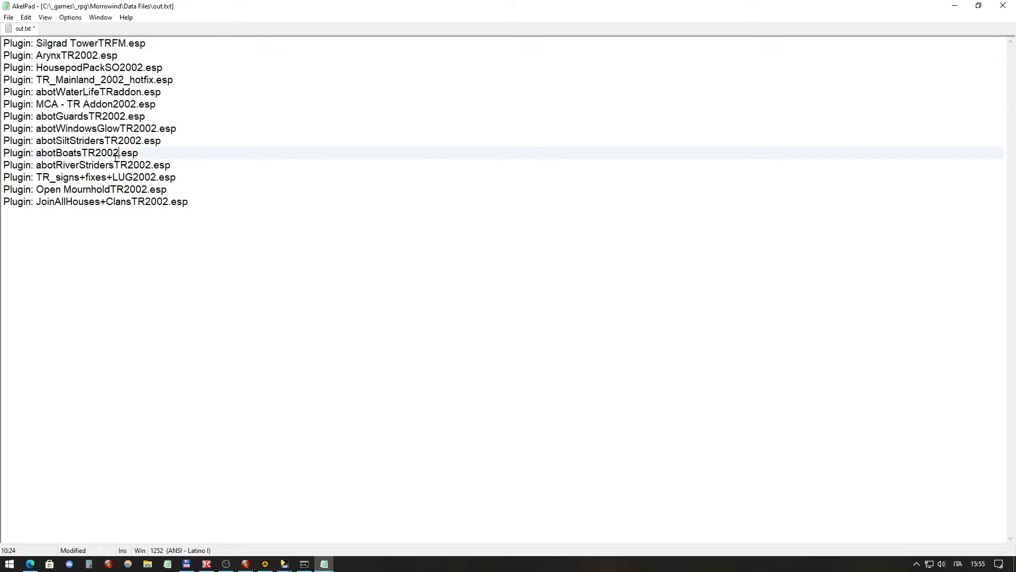
pyautogui.click(96, 177)
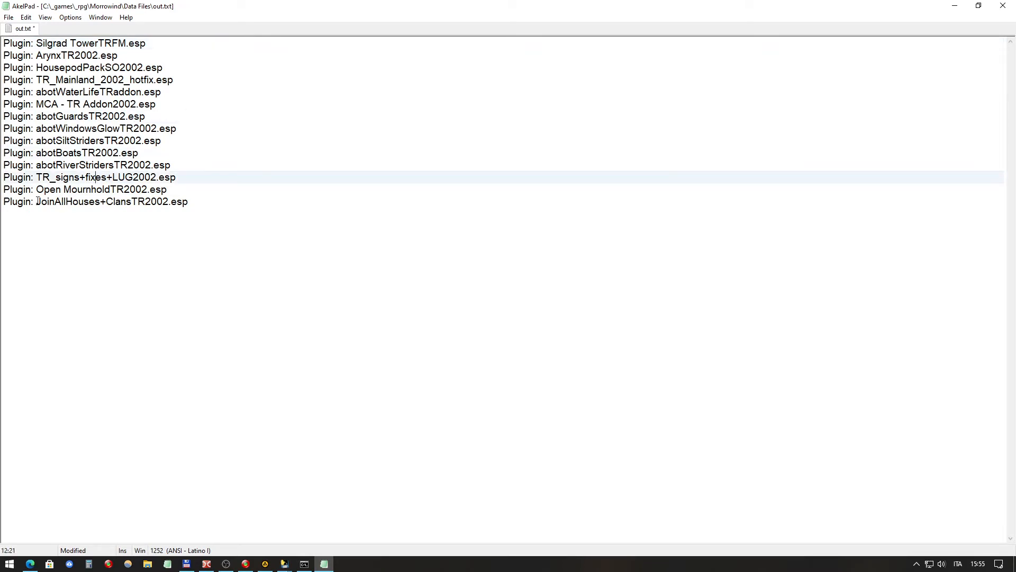
pyautogui.moveTo(37, 201); pyautogui.dragTo(1, 31)
pyautogui.press('Delete')
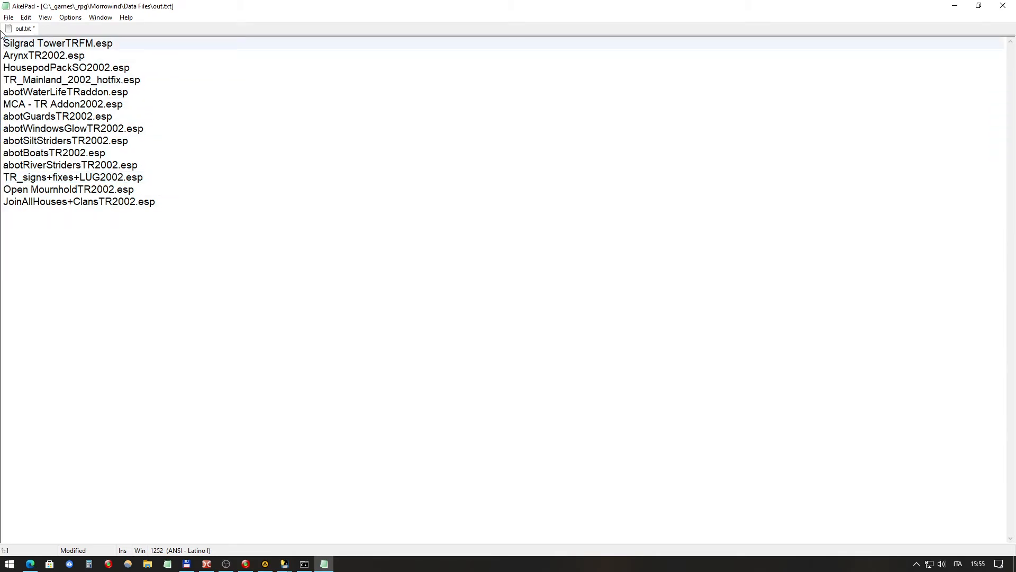
# Step: Highlight Silgrad TowerTRFM.esp in out.txt, switch to Wrye Mash and select that mod, keeping the text list visible beside the window
pyautogui.click(17, 70)
pyautogui.click(41, 104)
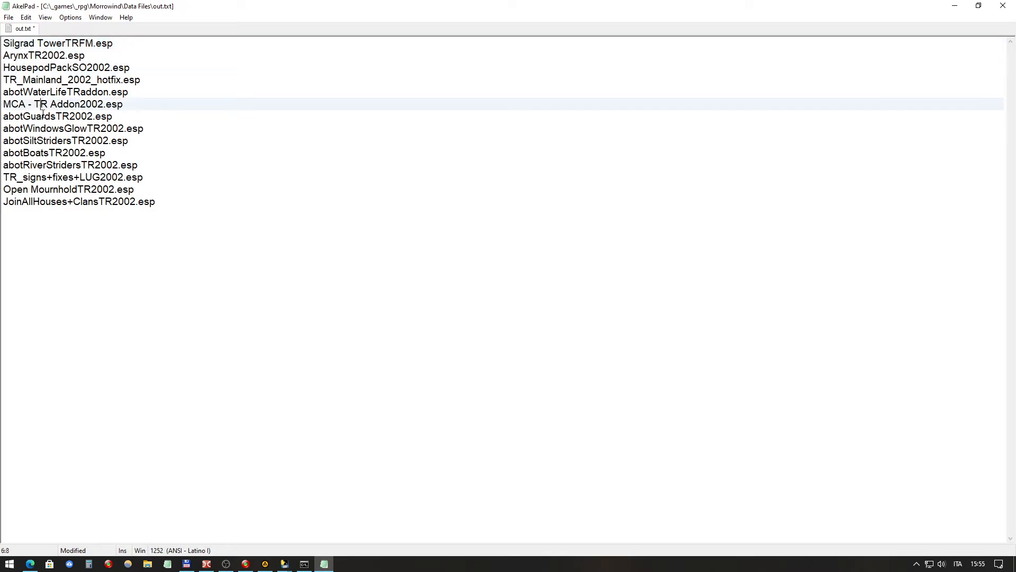
pyautogui.click(45, 140)
pyautogui.click(112, 43)
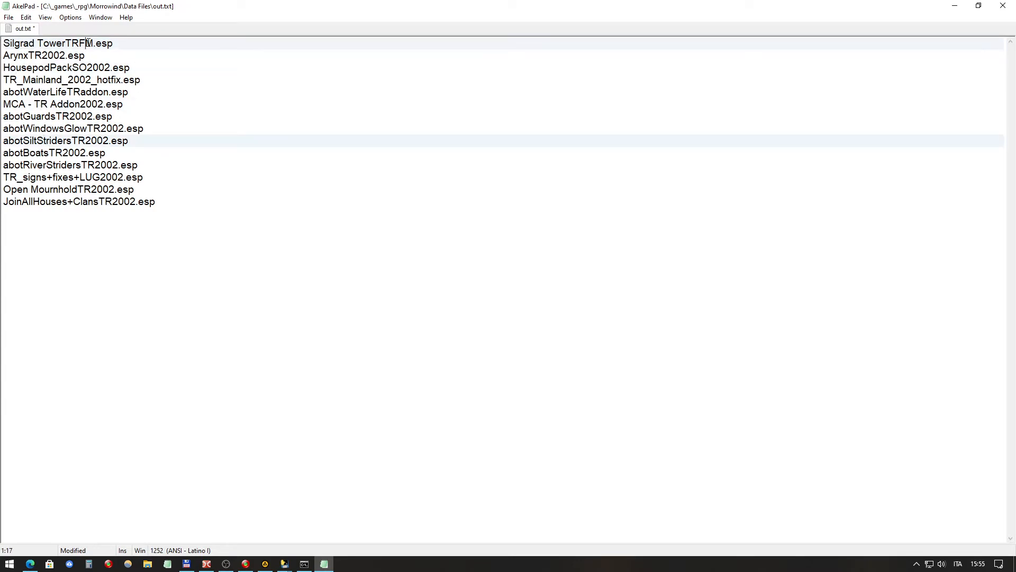
pyautogui.moveTo(113, 43); pyautogui.dragTo(2, 42)
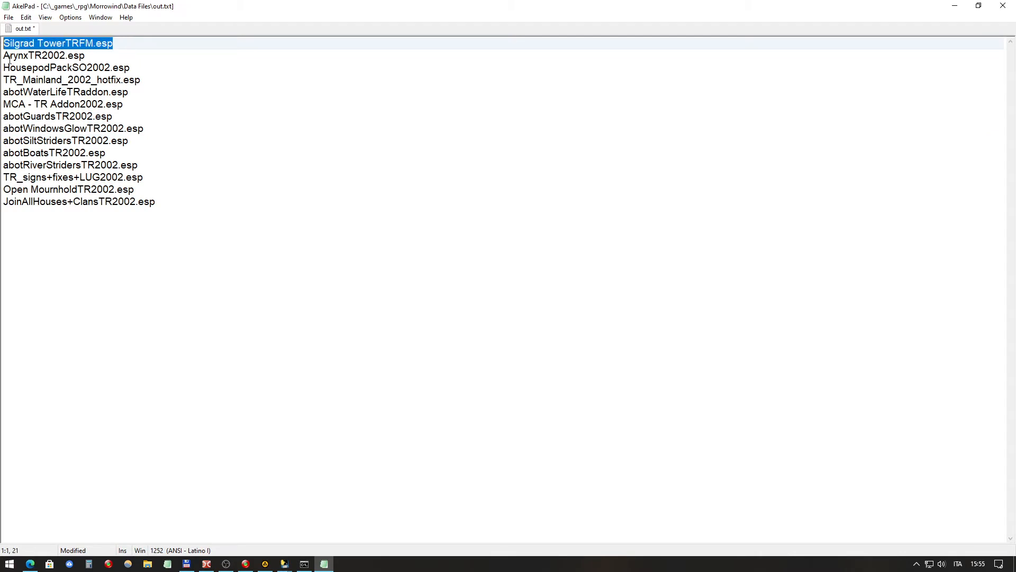
pyautogui.click(285, 564)
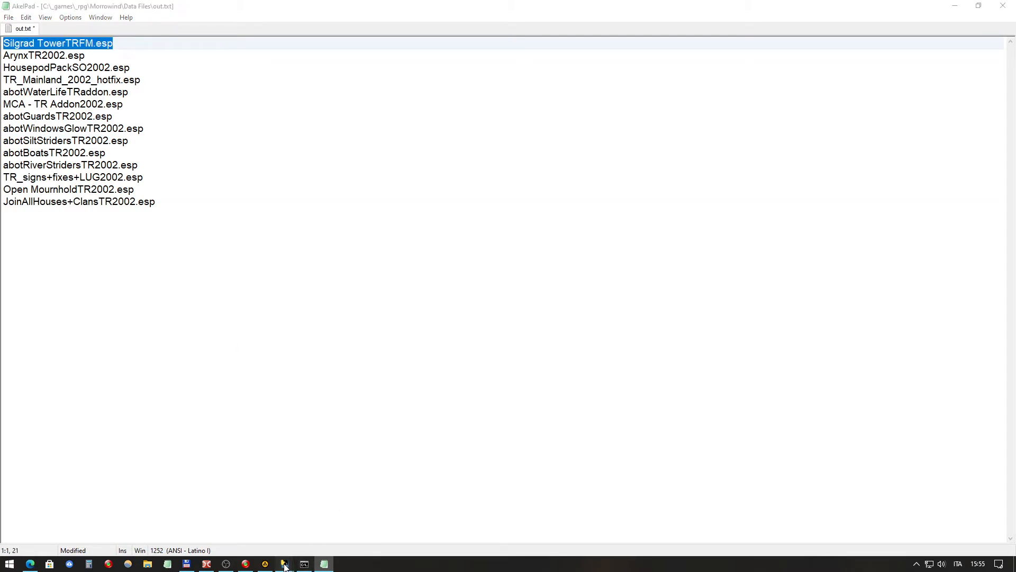
pyautogui.click(329, 521)
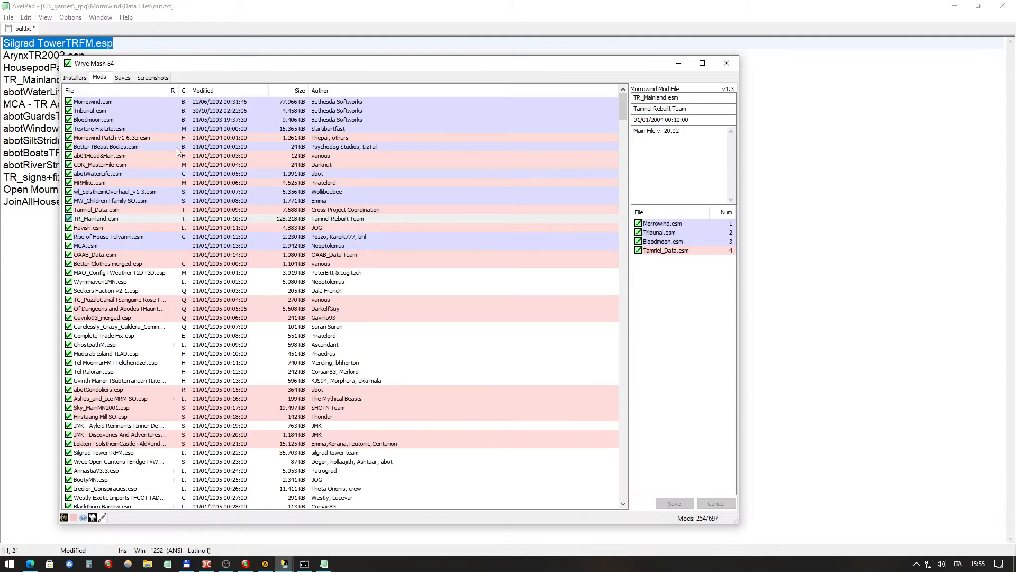
pyautogui.click(105, 138)
pyautogui.write('si')
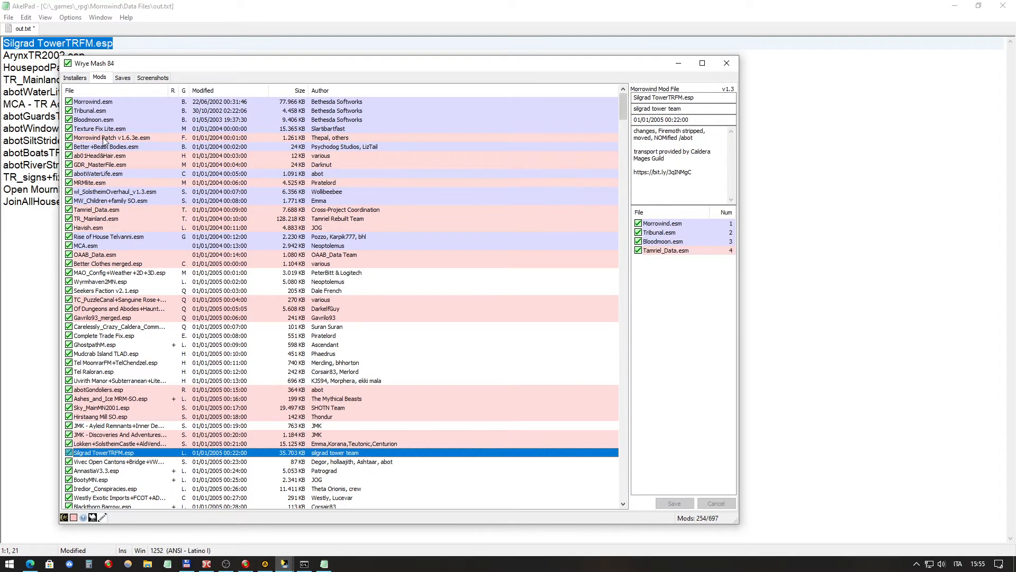
pyautogui.scroll(-4, 176, 146)
pyautogui.scroll(-6, 176, 146)
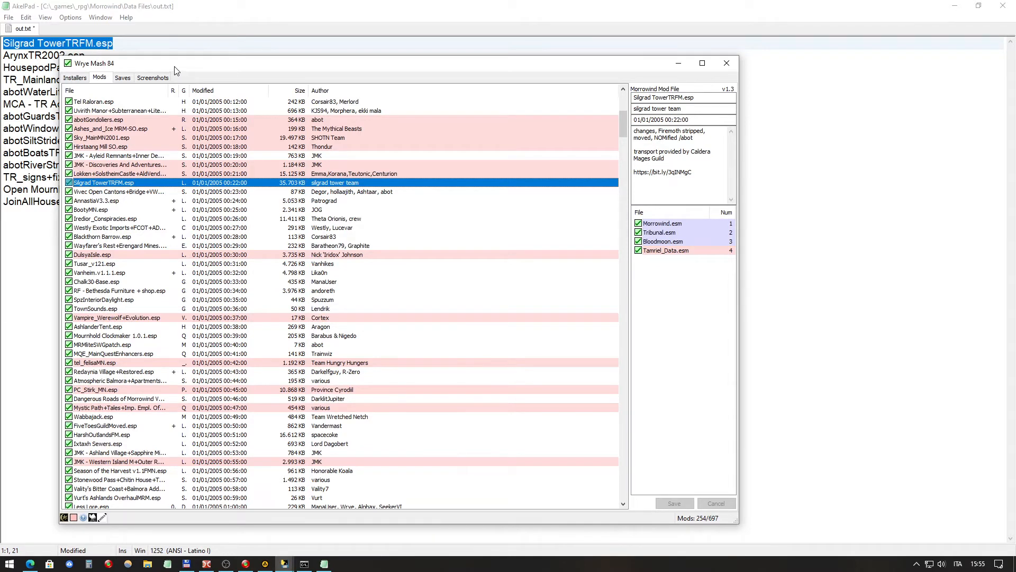
pyautogui.moveTo(174, 66); pyautogui.dragTo(289, 59)
pyautogui.rightClick(288, 177)
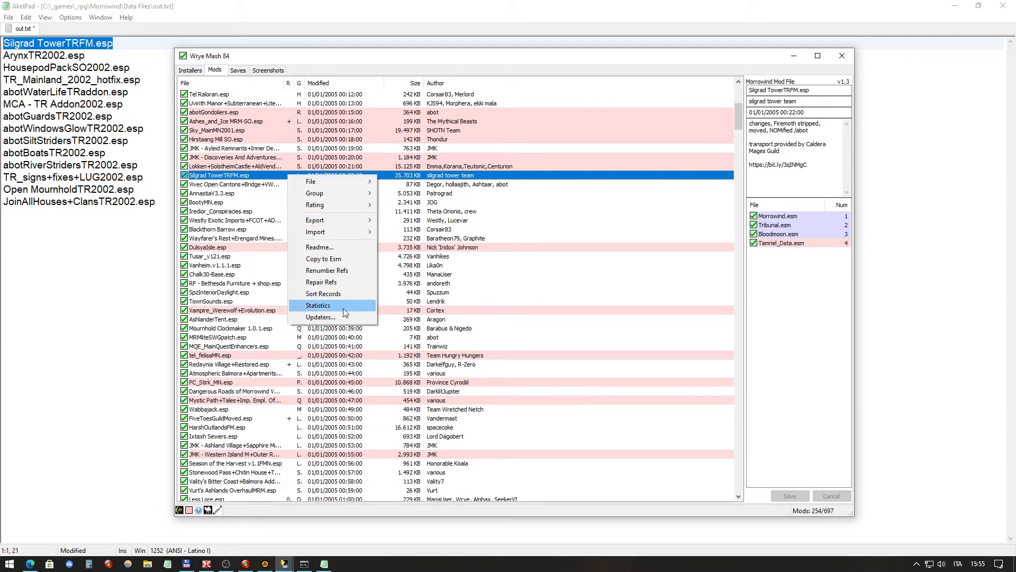
pyautogui.click(321, 317)
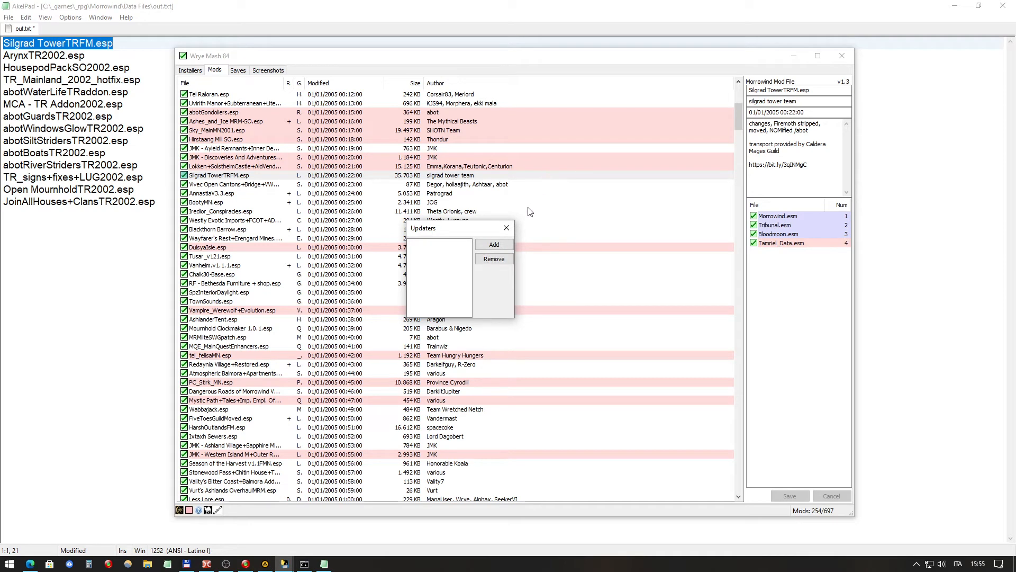
pyautogui.click(505, 229)
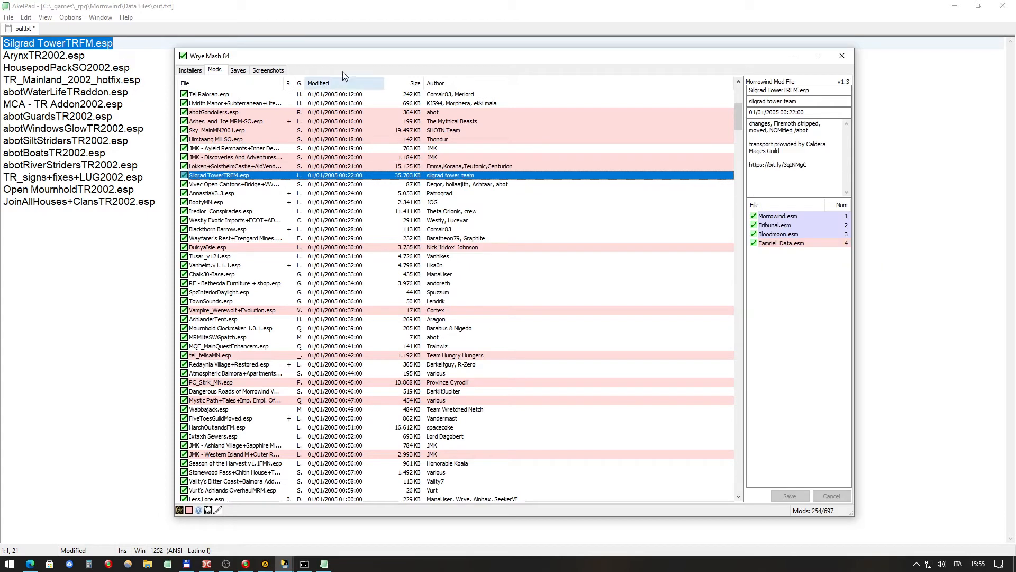
# Step: Start editing the masters list of Silgrad TowerTRFM.esp and keep the Update Masters prompt from showing in the future
pyautogui.click(818, 246)
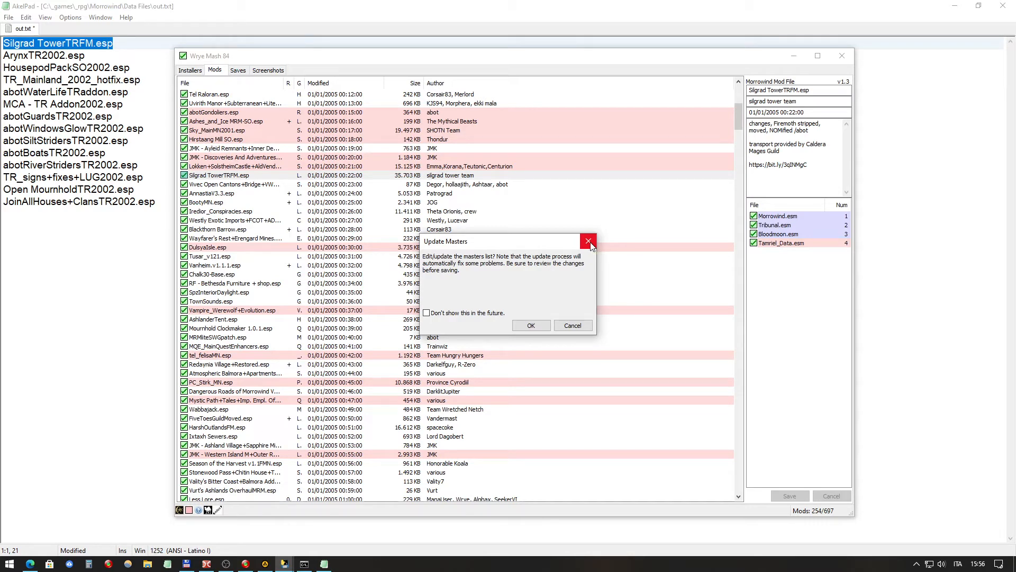
pyautogui.click(501, 312)
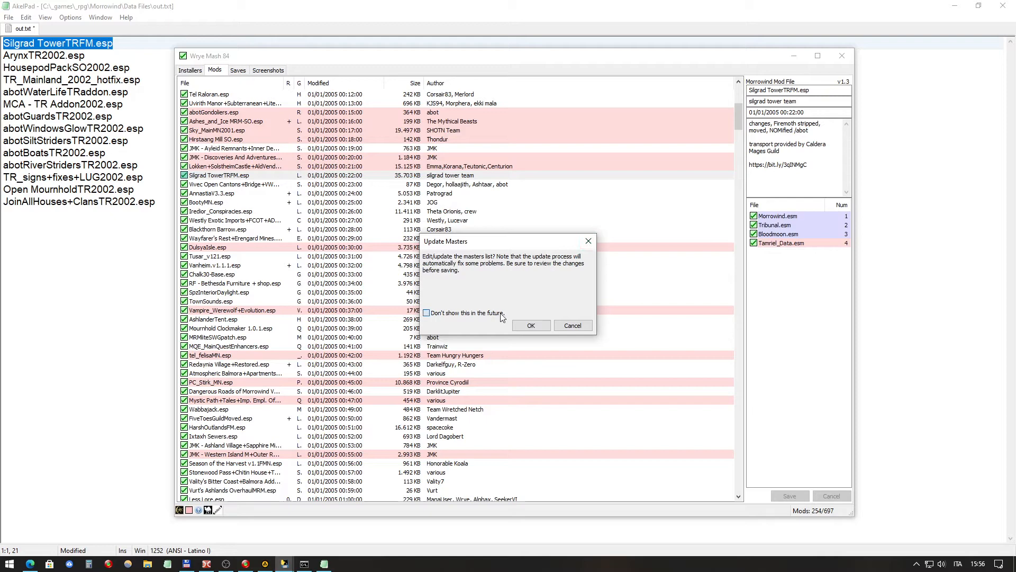
pyautogui.click(531, 326)
# Step: Change the Tamriel_Data.esm master of Silgrad TowerTRFM.esp to Tamriel_DatN.esm and save the mod
pyautogui.click(810, 244)
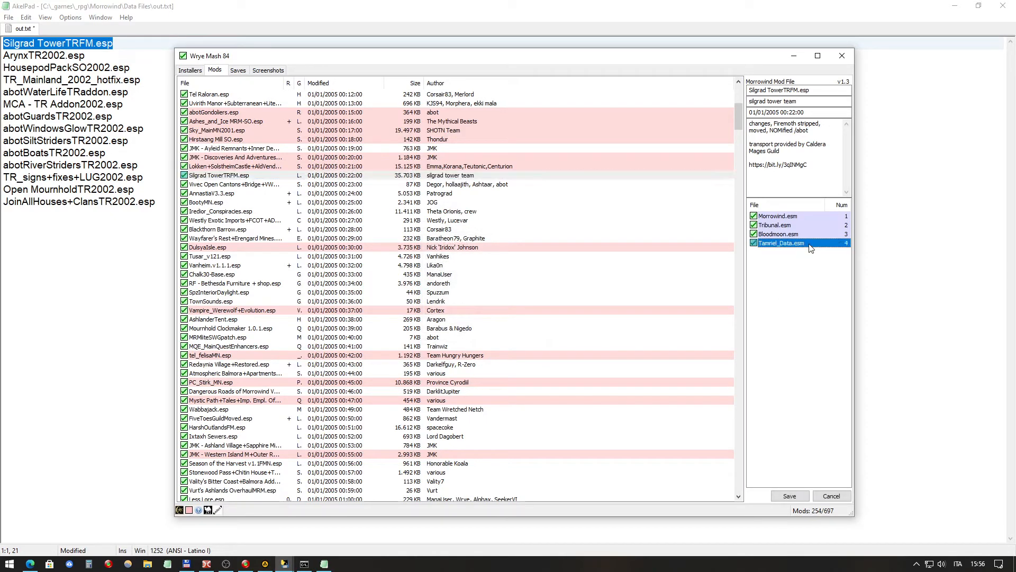
pyautogui.rightClick(811, 248)
pyautogui.click(824, 251)
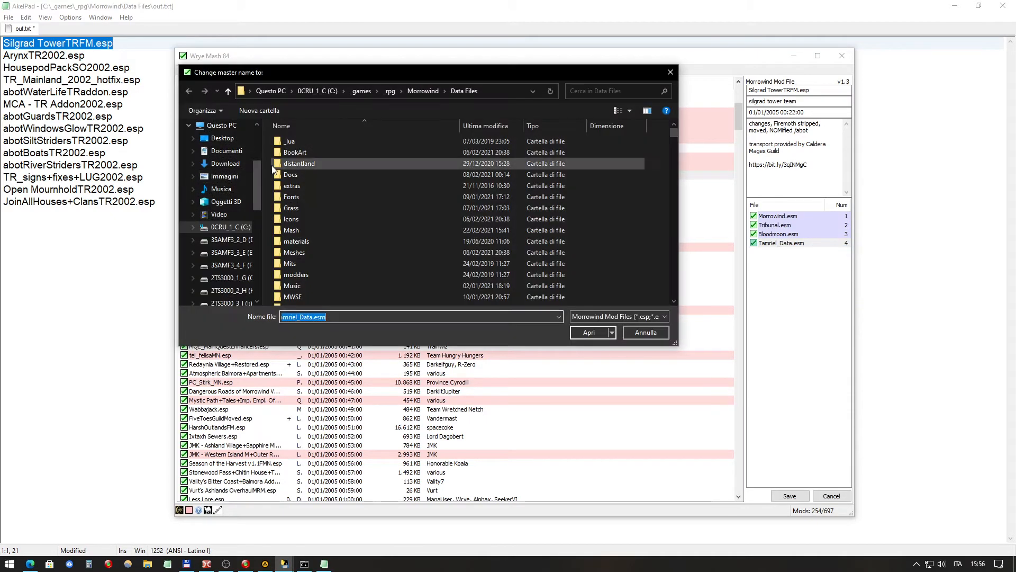
pyautogui.click(312, 317)
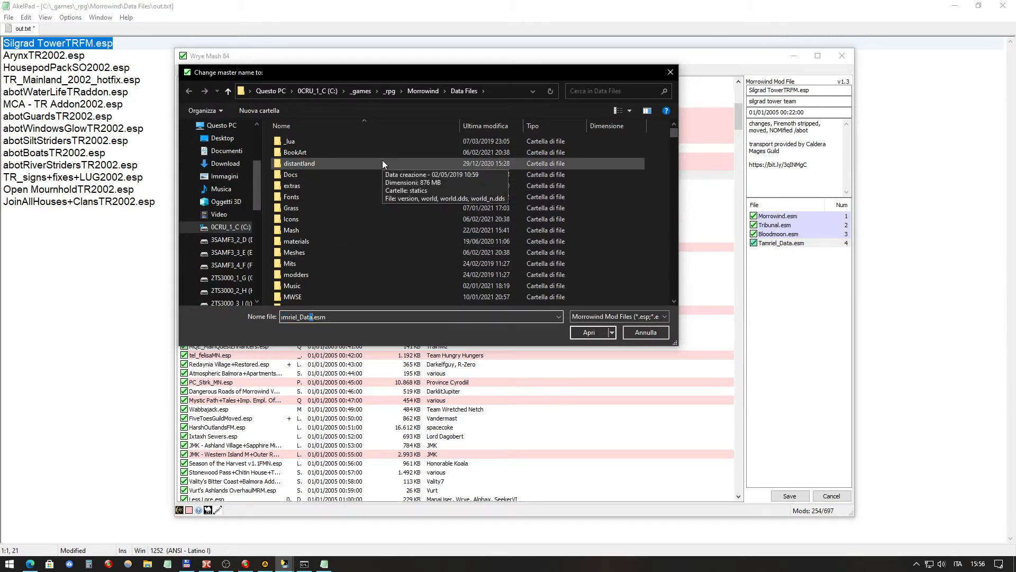
pyautogui.write('N')
pyautogui.press('Down')
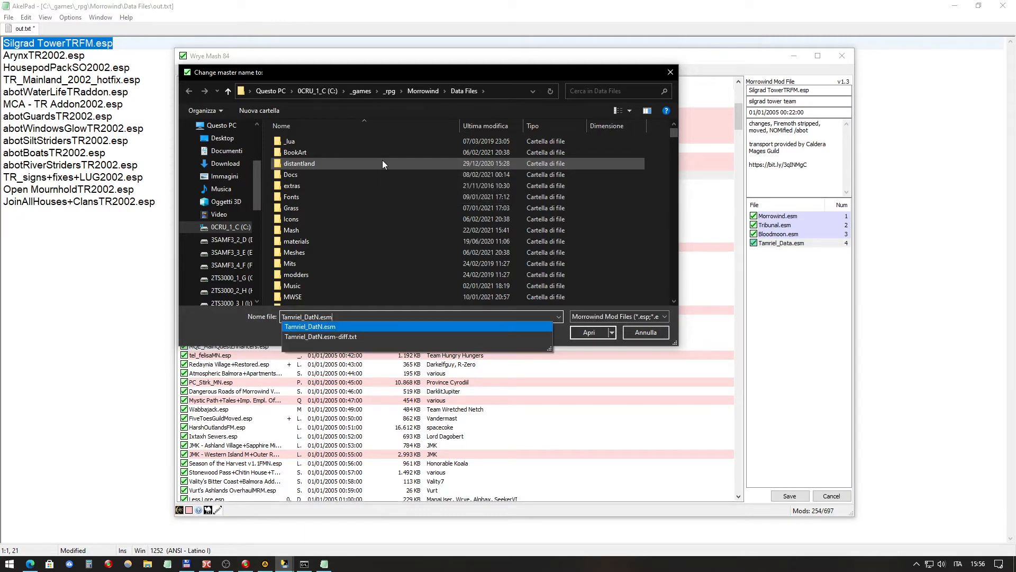
pyautogui.press('Return')
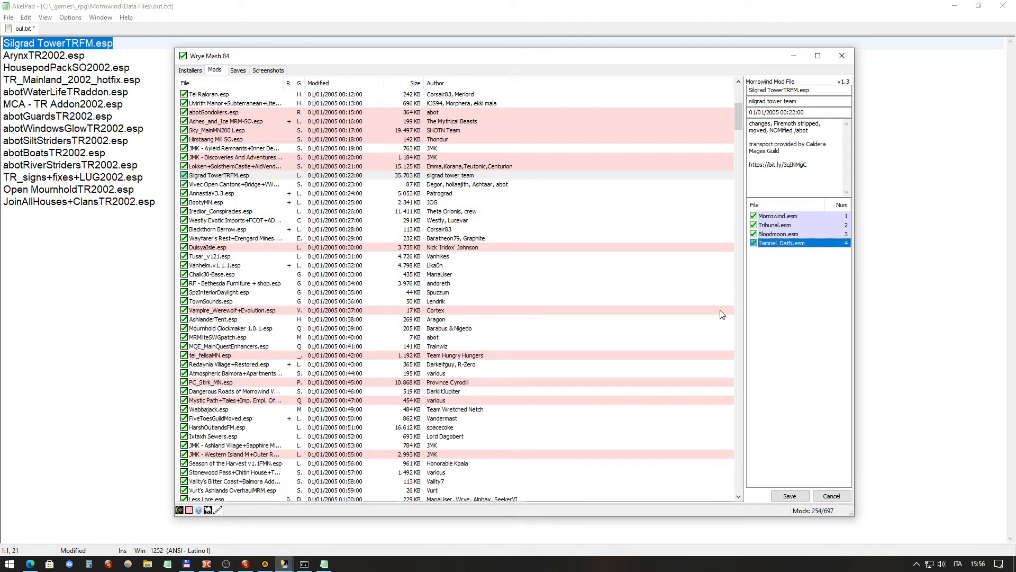
pyautogui.click(774, 299)
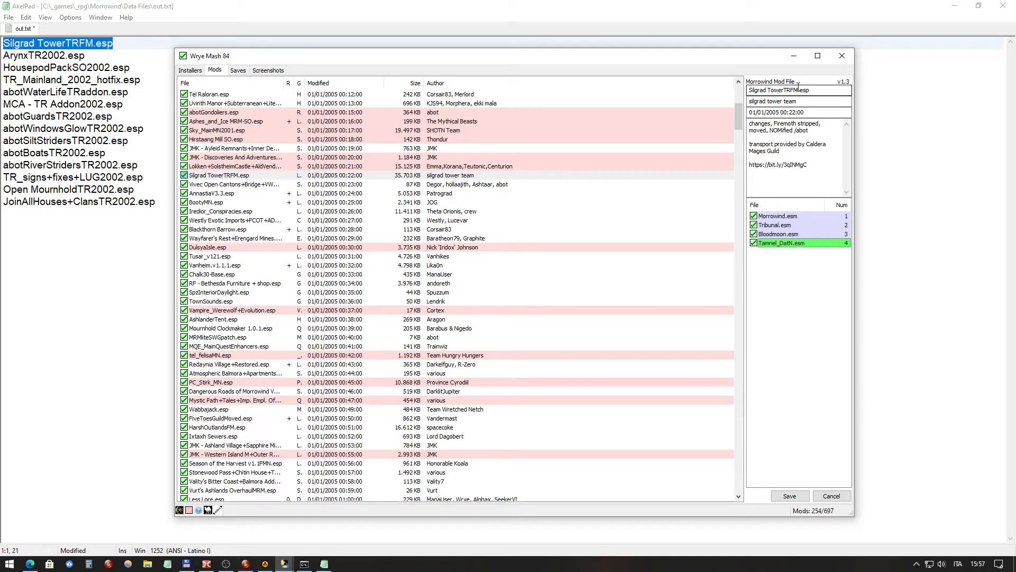
pyautogui.click(790, 496)
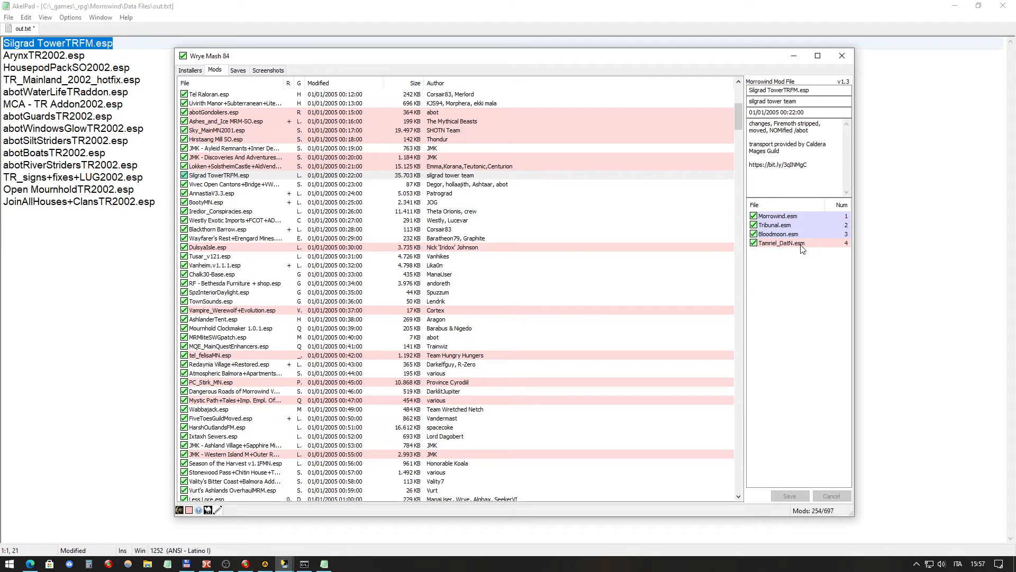
pyautogui.click(766, 245)
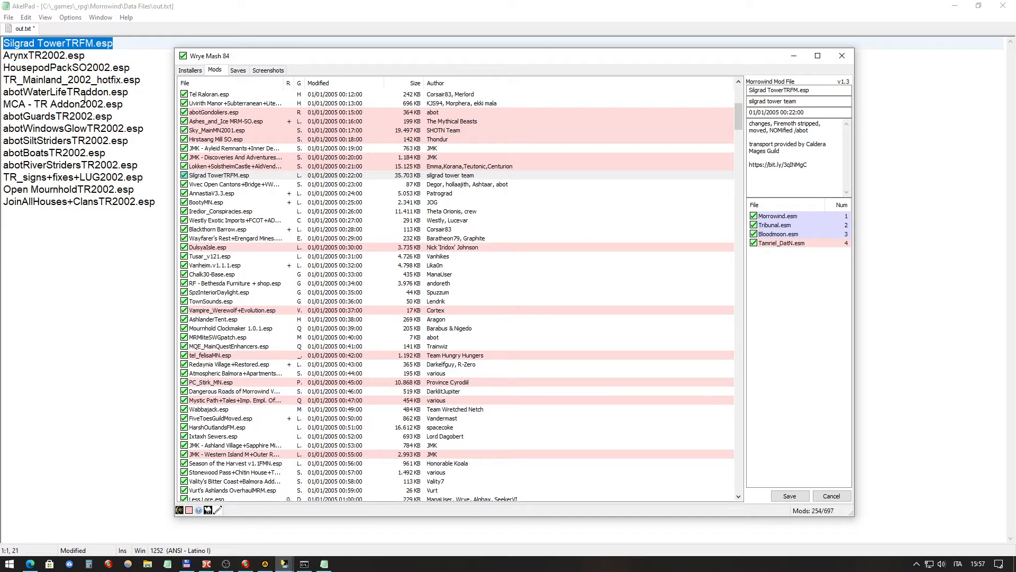
# Step: Highlight ArynxTR2002.esp in out.txt and switch back to the Wrye Mash mods list
pyautogui.click(60, 55)
pyautogui.moveTo(87, 56); pyautogui.dragTo(3, 56)
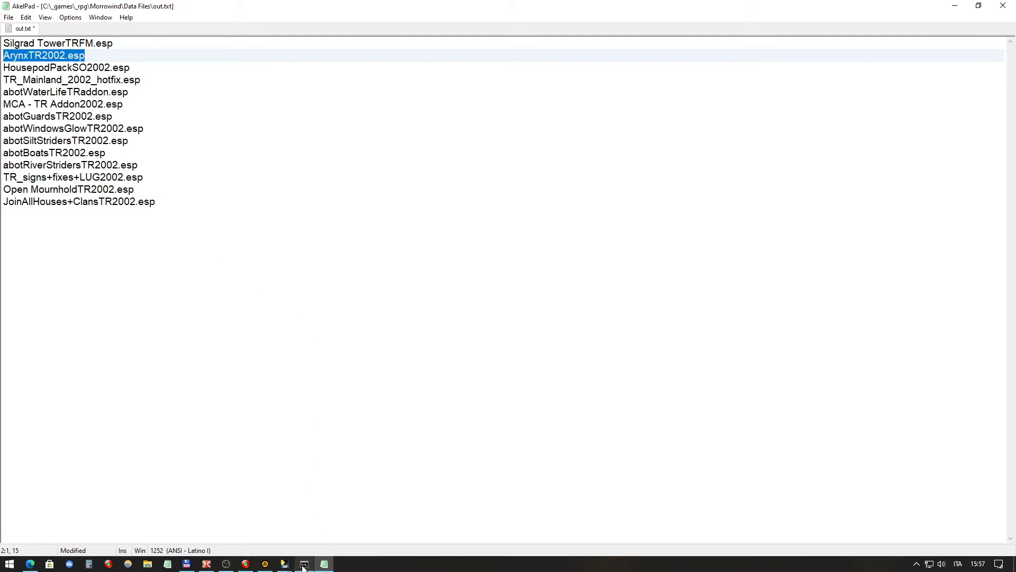
pyautogui.moveTo(285, 564)
pyautogui.click(340, 521)
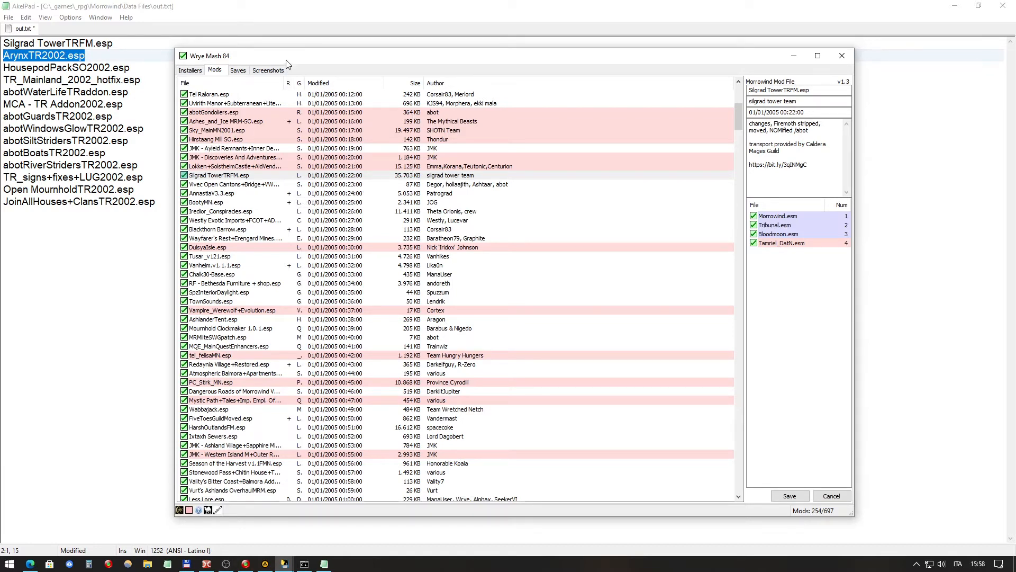
pyautogui.doubleClick(307, 55)
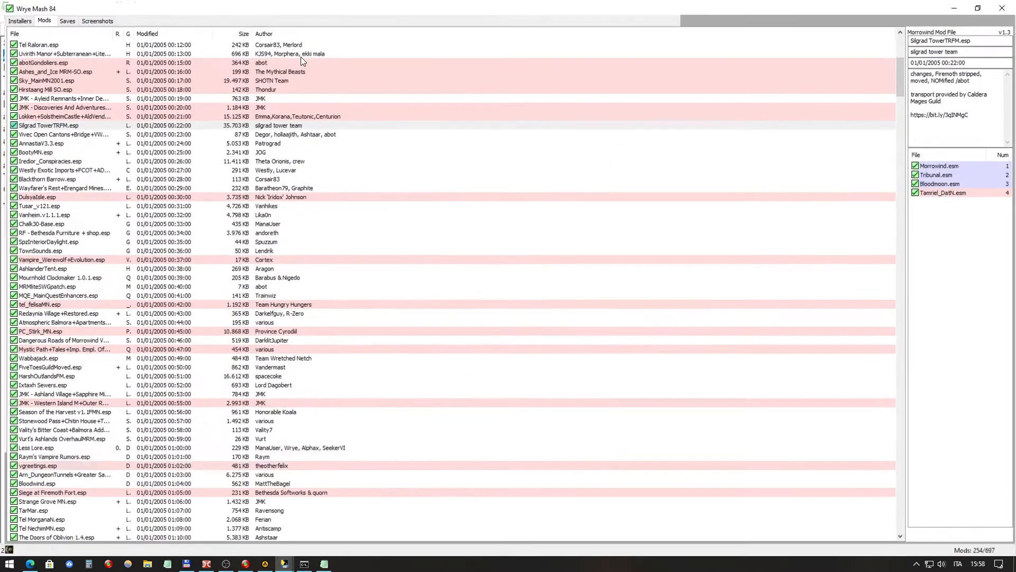
pyautogui.click(978, 6)
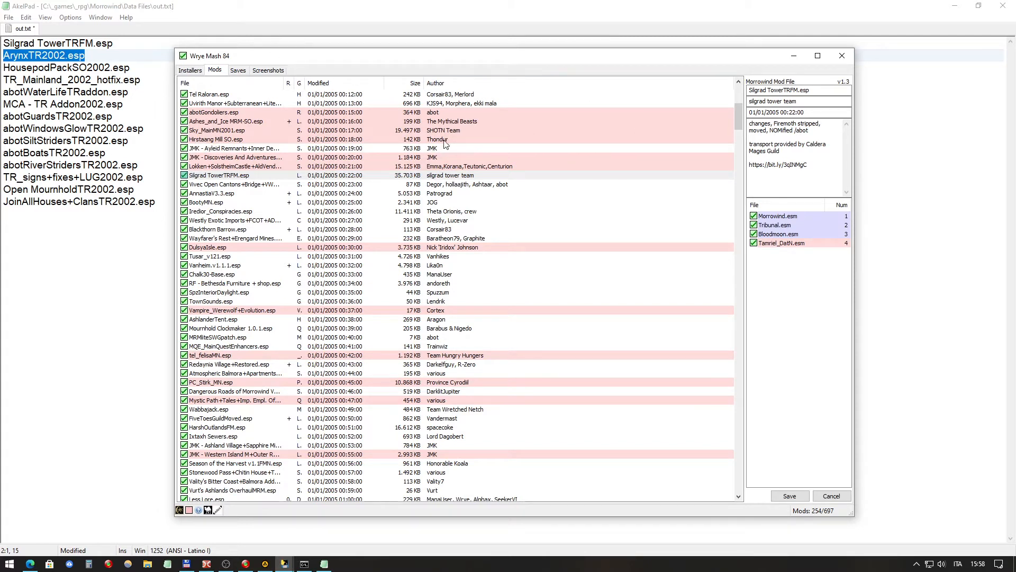
# Step: Sort the mods list by file name and select ArynxTR2002.esp
pyautogui.click(234, 83)
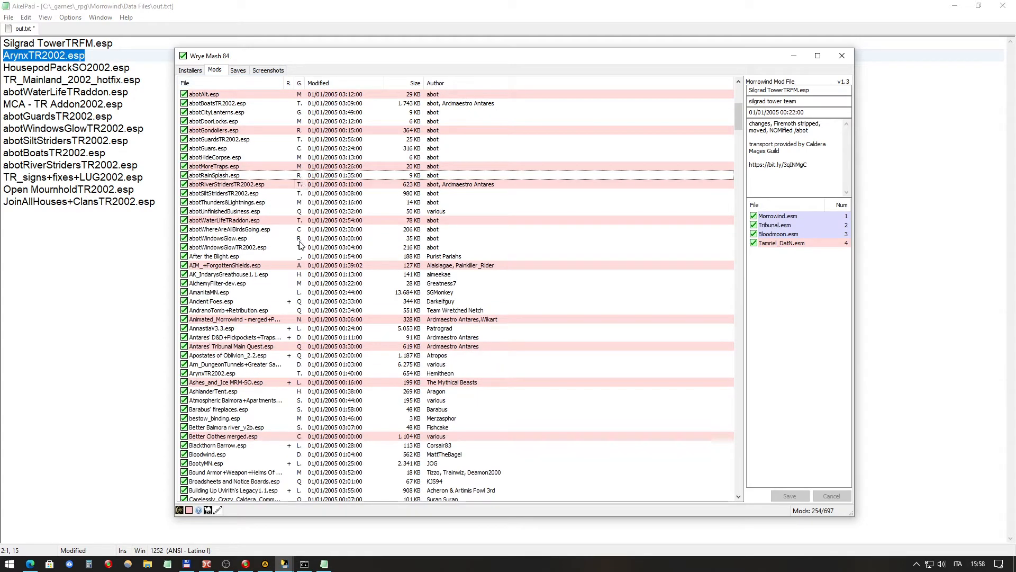
pyautogui.scroll(-7, 297, 243)
pyautogui.scroll(-1, 297, 244)
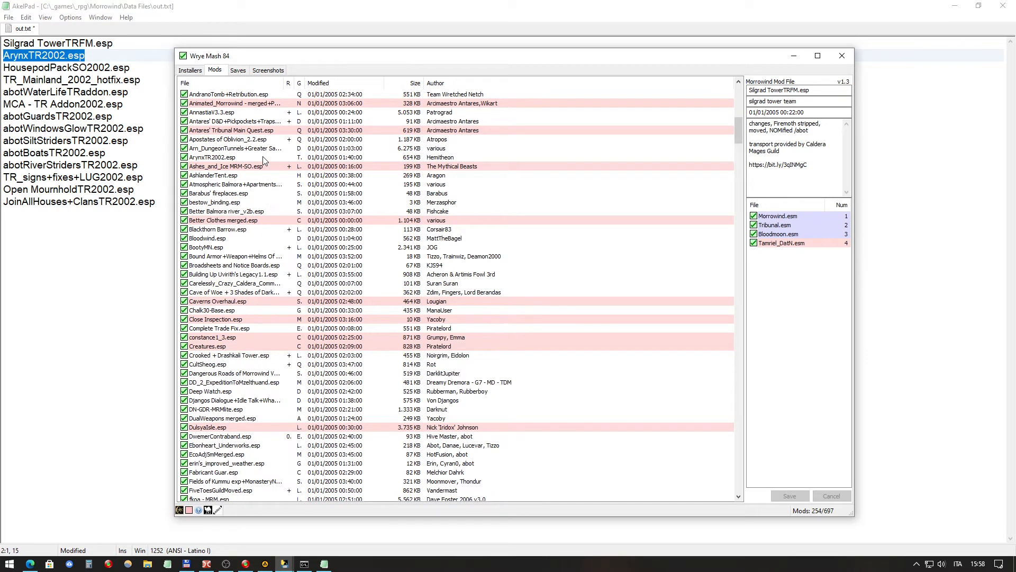
pyautogui.click(228, 157)
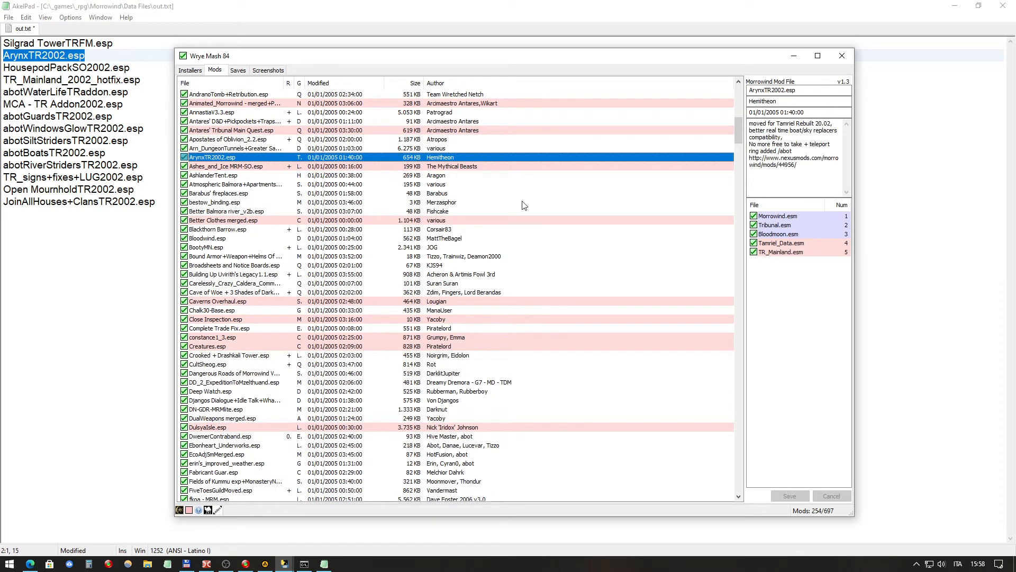
# Step: Change the Tamriel_Data.esm master of ArynxTR2002.esp to Tamriel_DatN.esm
pyautogui.click(794, 244)
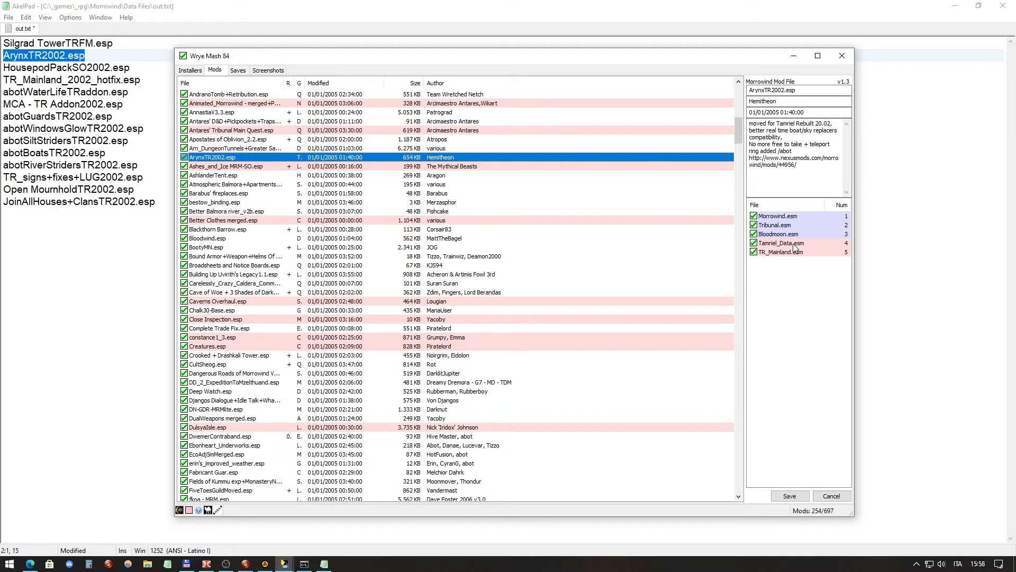
pyautogui.click(795, 245)
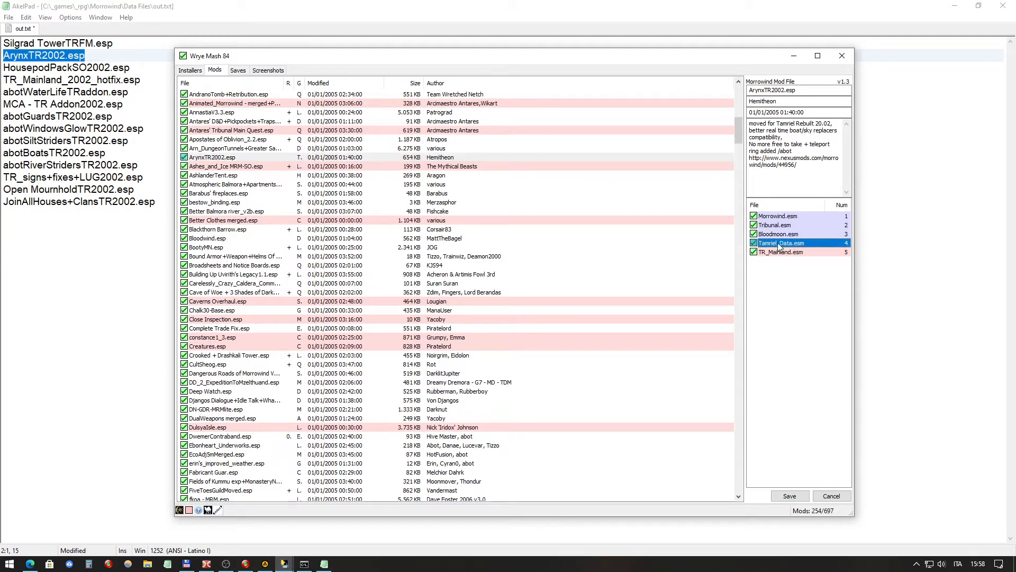
pyautogui.click(778, 244)
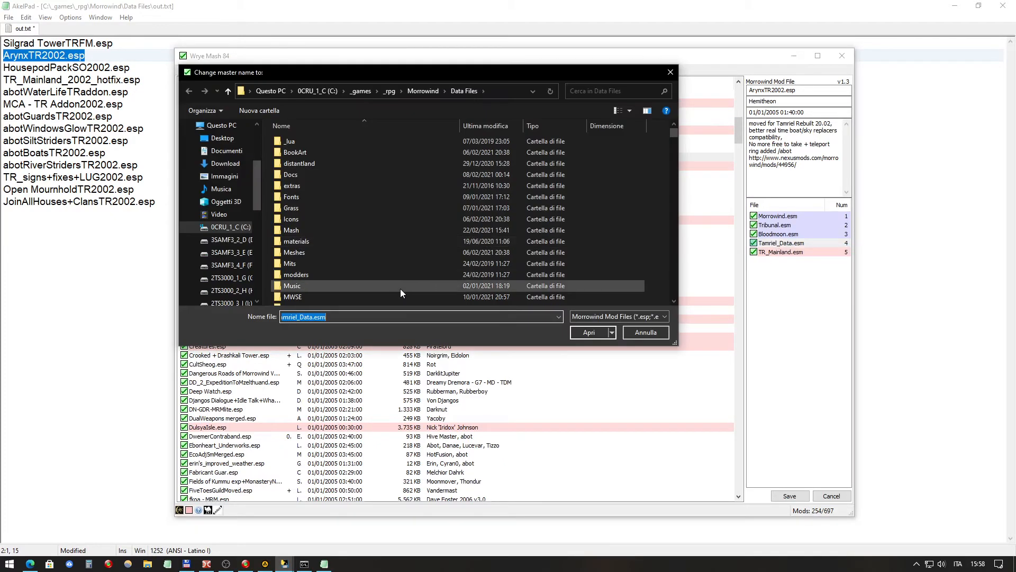
pyautogui.moveTo(310, 317); pyautogui.dragTo(390, 317)
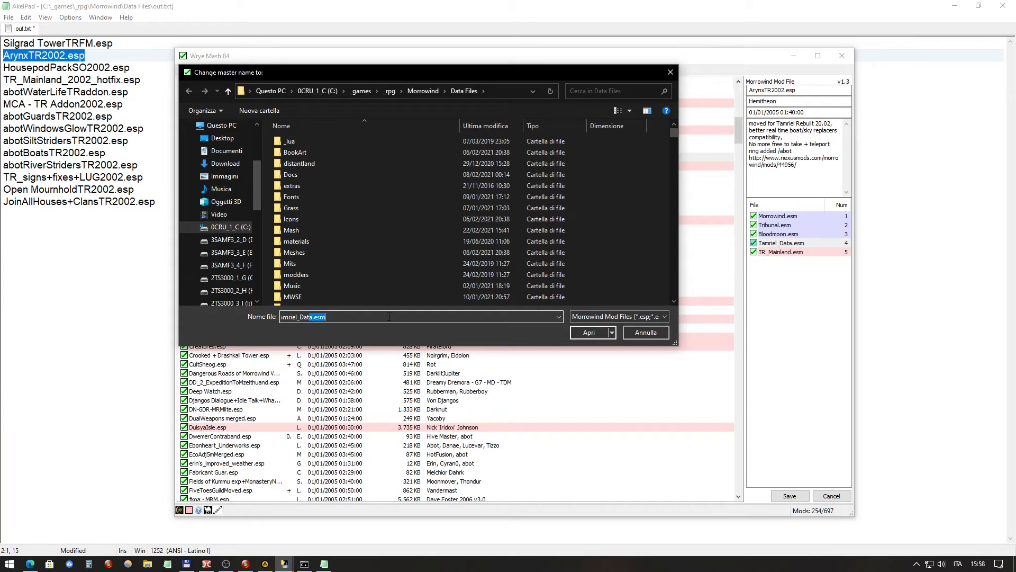
pyautogui.write('n')
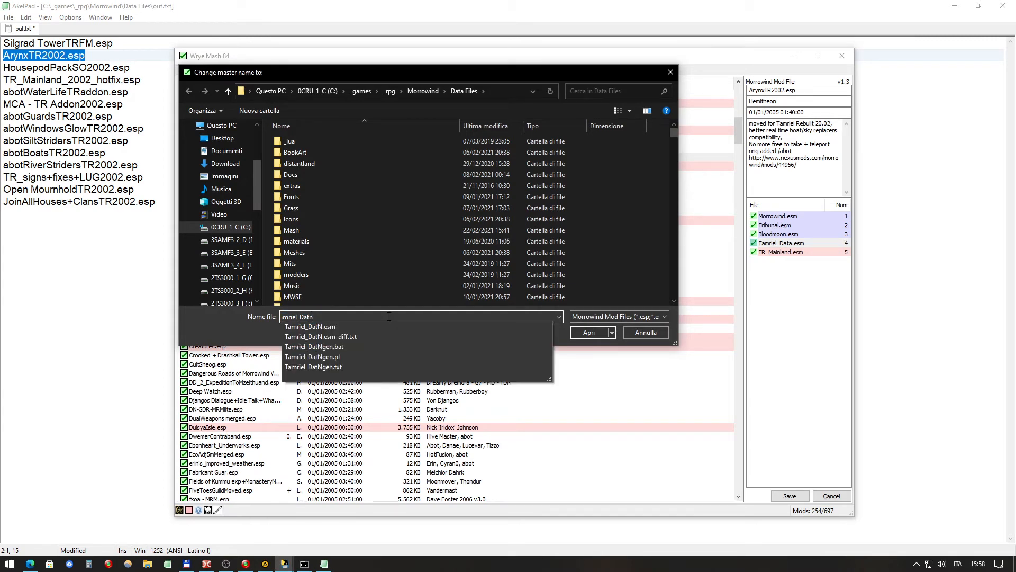
pyautogui.click(363, 327)
pyautogui.click(595, 332)
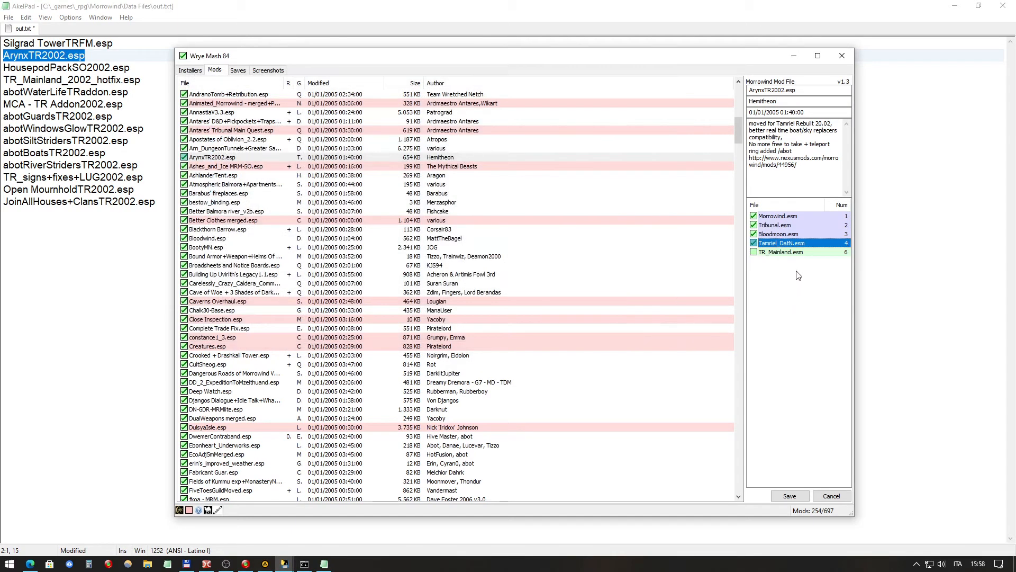
# Step: Change the TR_Mainland.esm master of ArynxTR2002.esp to TR_MainlanN.esm and save the mod
pyautogui.click(800, 253)
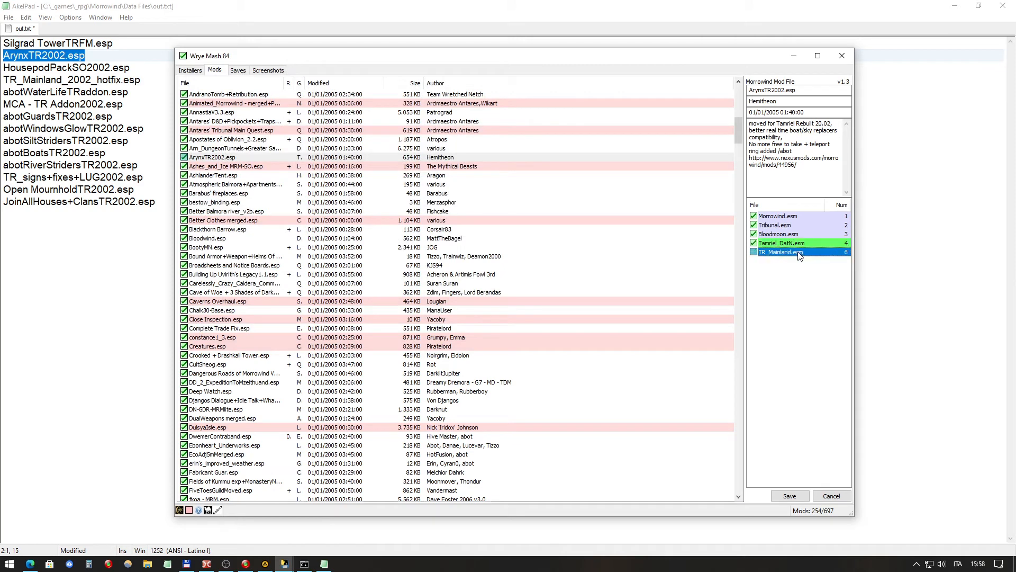
pyautogui.rightClick(800, 253)
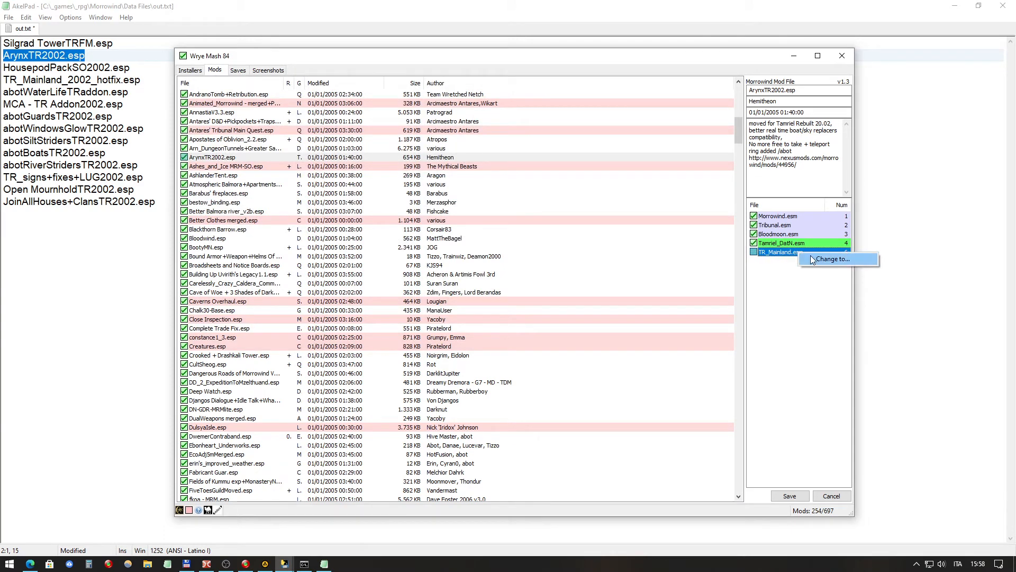
pyautogui.click(817, 259)
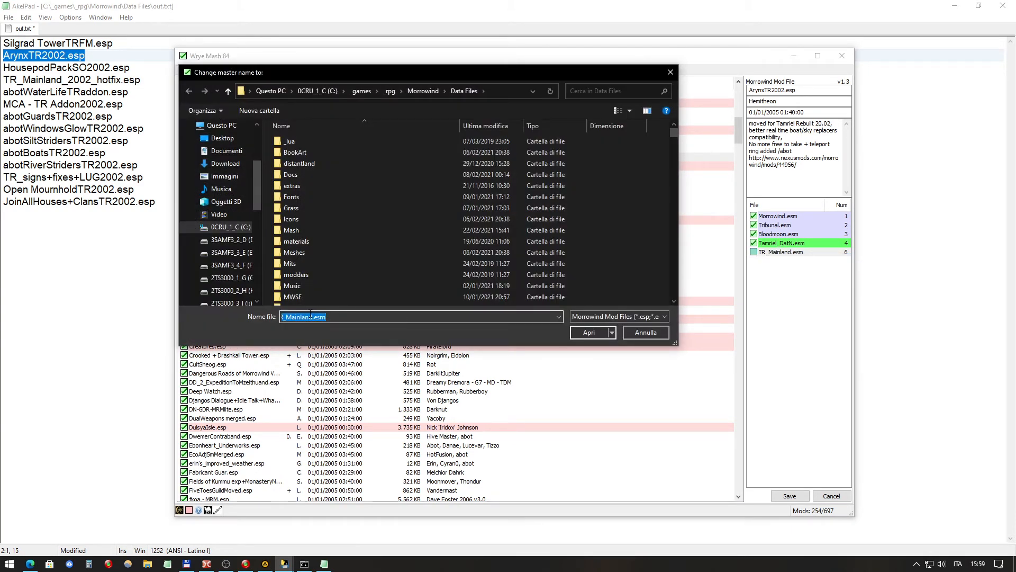
pyautogui.moveTo(309, 316); pyautogui.dragTo(365, 317)
pyautogui.write('n')
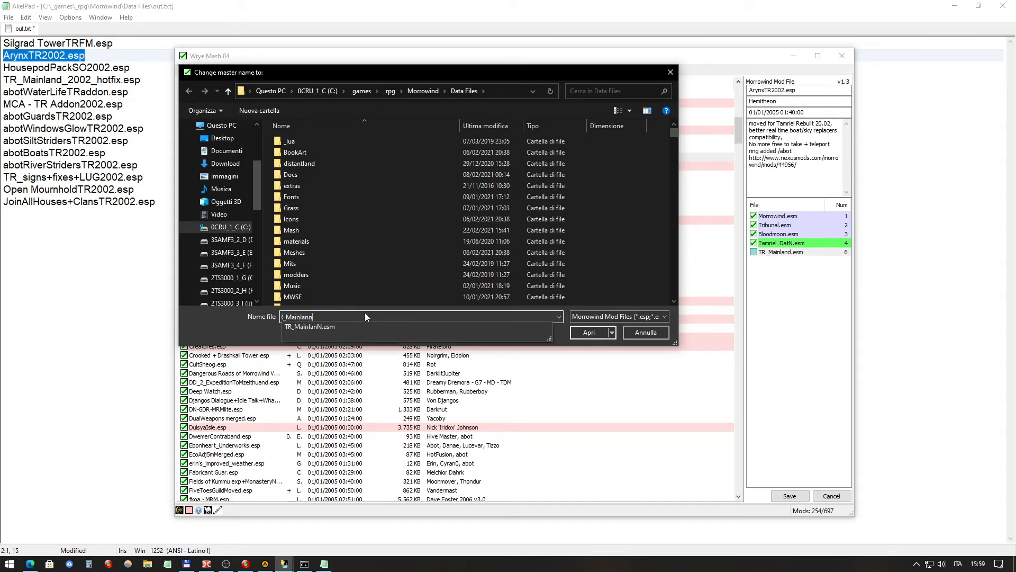
pyautogui.click(338, 322)
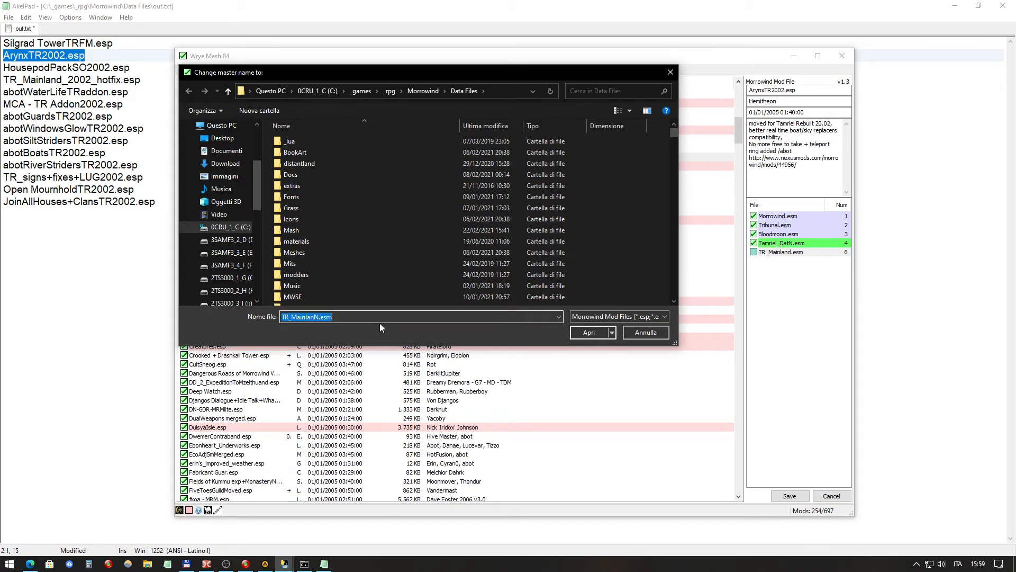
pyautogui.click(572, 336)
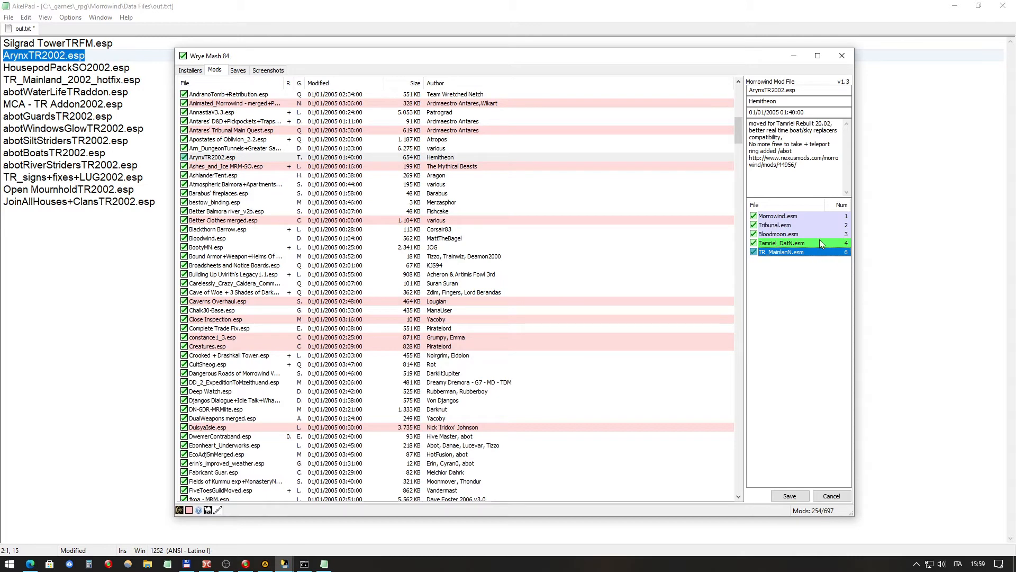
pyautogui.click(814, 422)
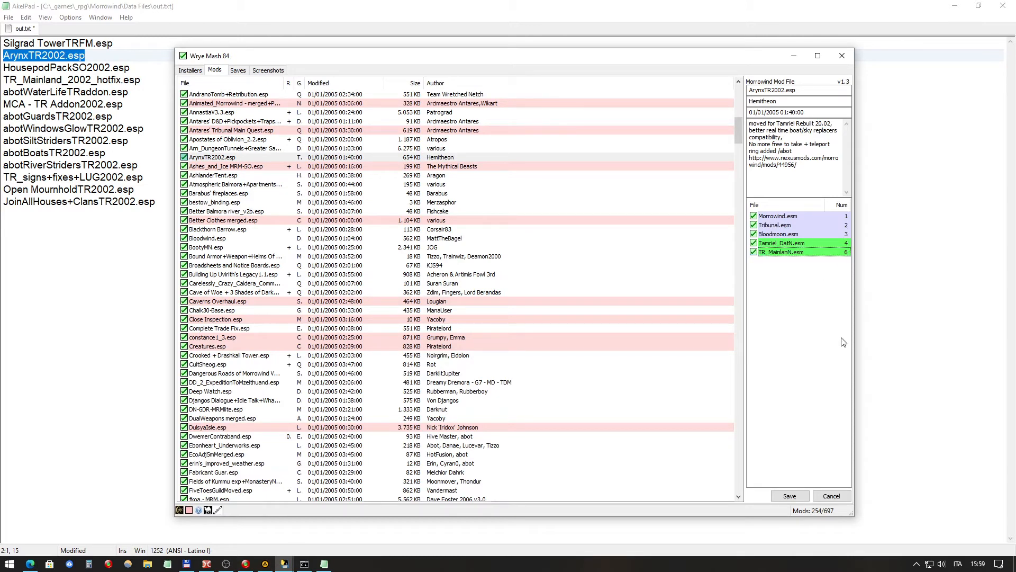
pyautogui.click(805, 496)
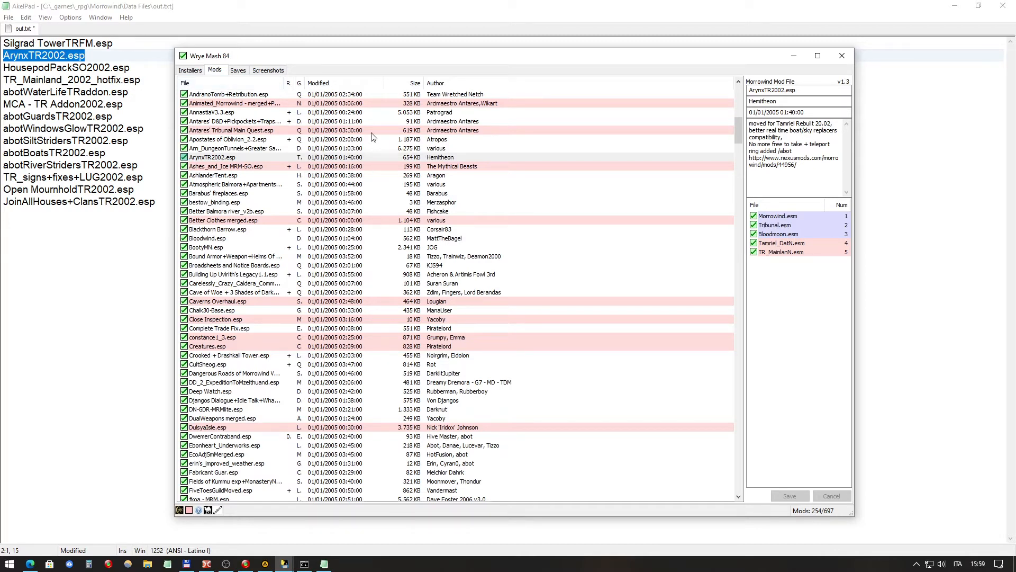
# Step: Copy the name HousepodPackSO2002.esp from out.txt and switch back to the Wrye Mash mods list
pyautogui.click(104, 67)
pyautogui.moveTo(141, 68); pyautogui.dragTo(2, 67)
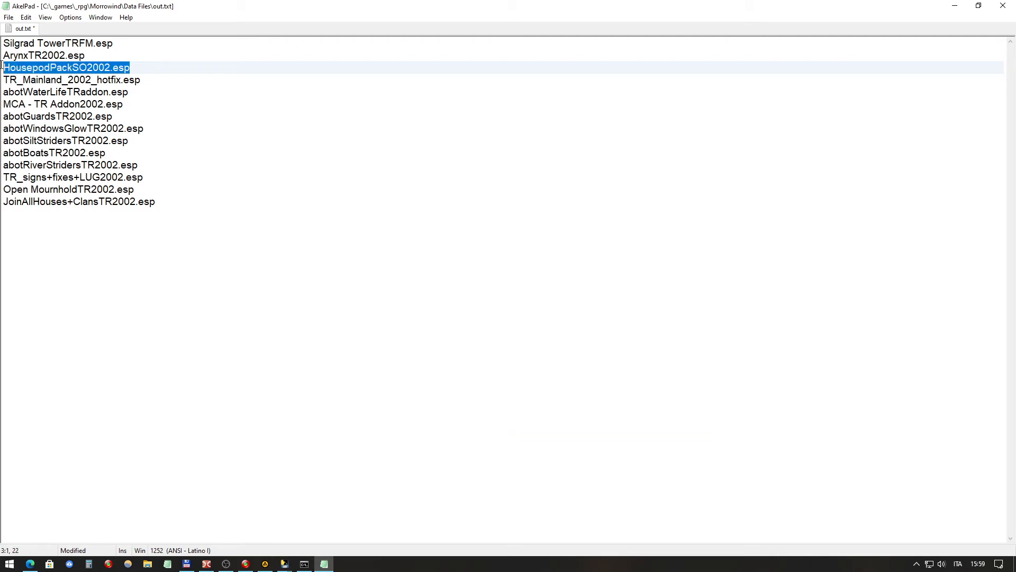
pyautogui.rightClick(27, 64)
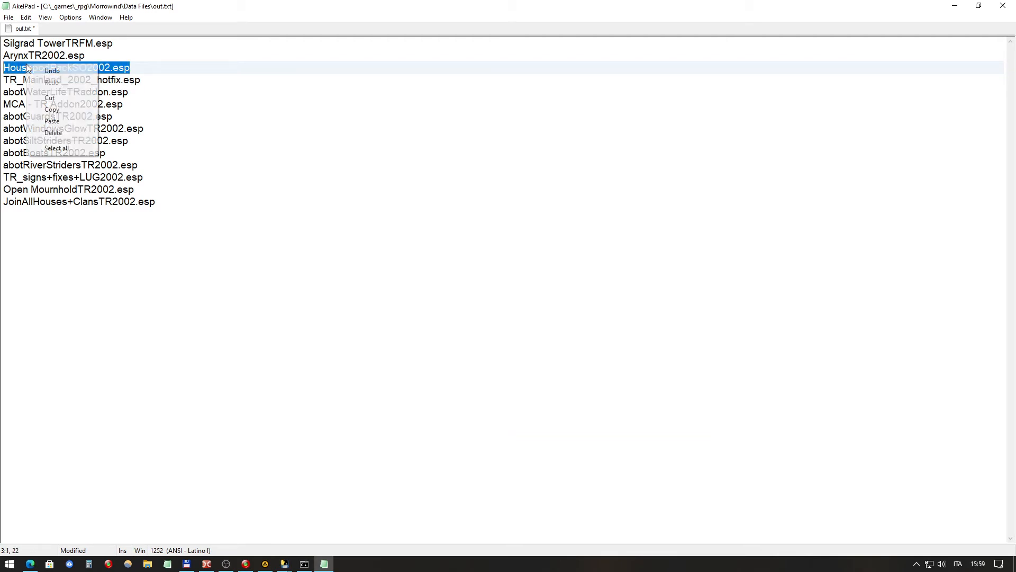
pyautogui.click(53, 110)
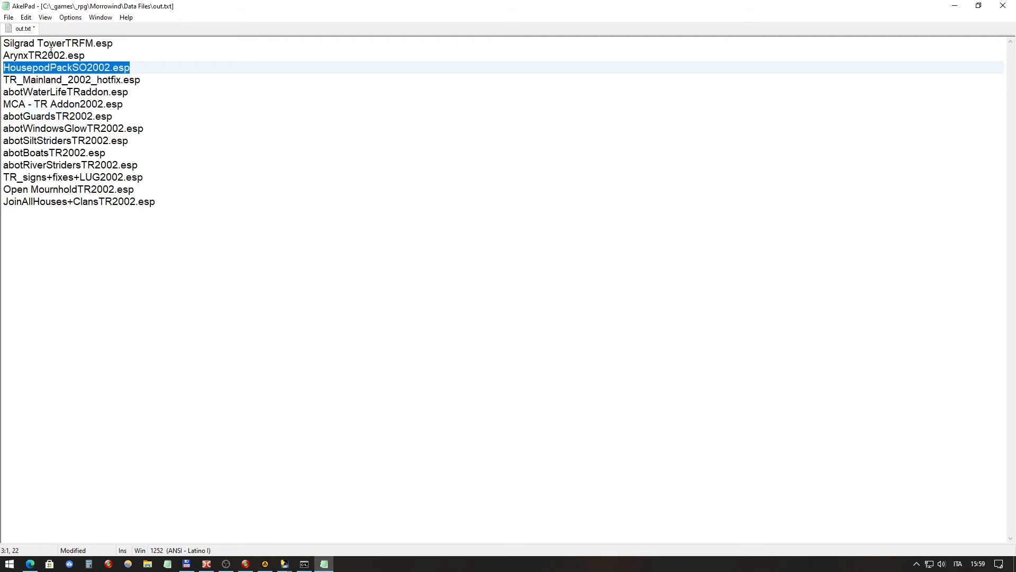
pyautogui.click(284, 563)
pyautogui.moveTo(326, 536)
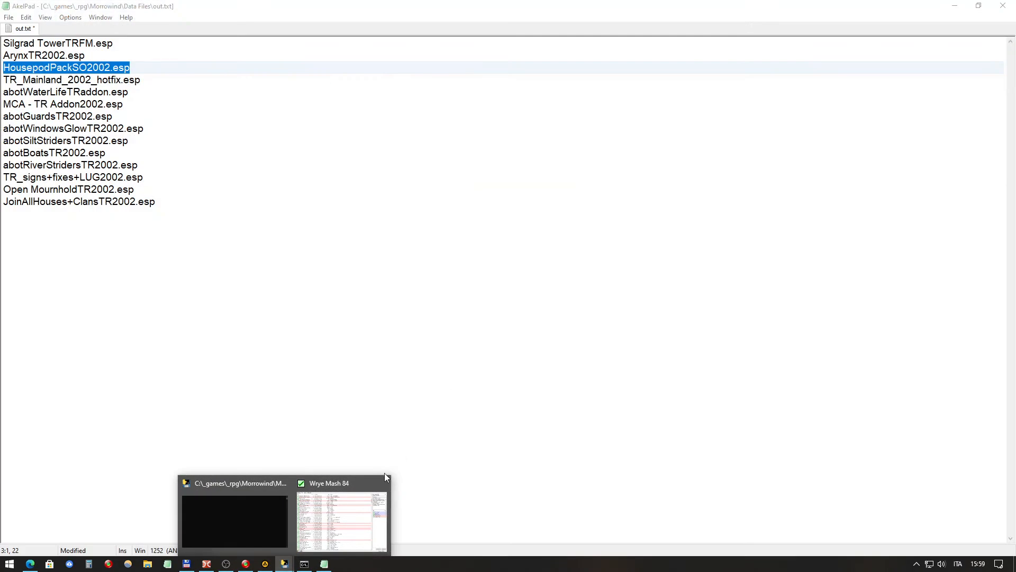
pyautogui.click(339, 521)
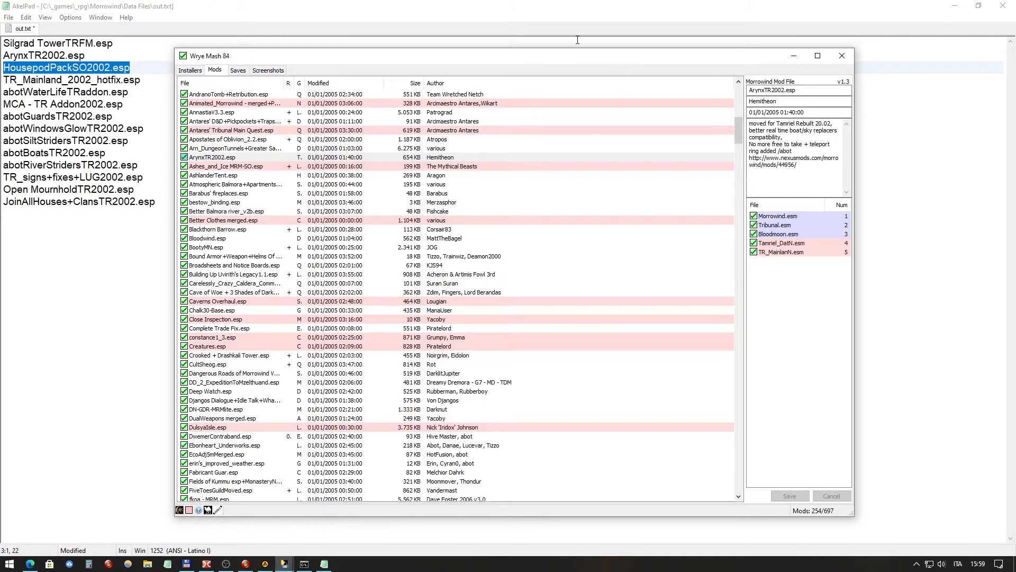
# Step: Move the Wrye Mash window slightly lower on the desktop and bring it back to the front
pyautogui.moveTo(562, 59); pyautogui.dragTo(562, 86)
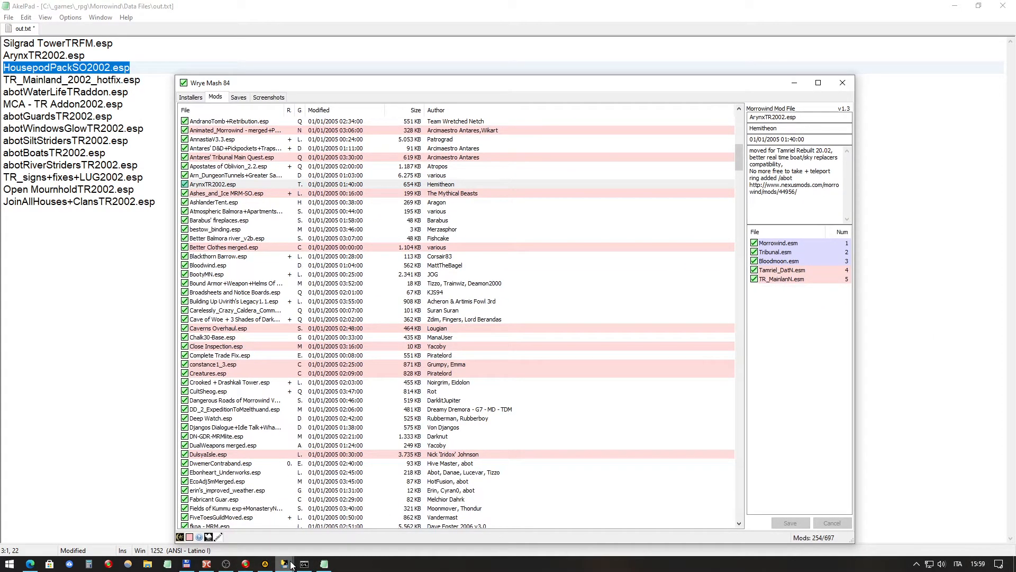
pyautogui.moveTo(281, 565)
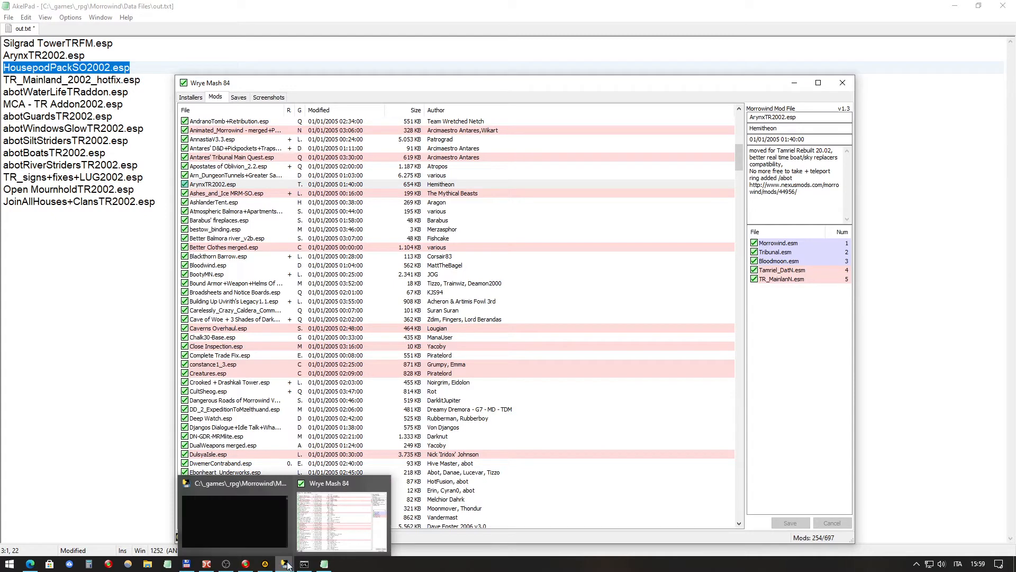
pyautogui.moveTo(313, 523)
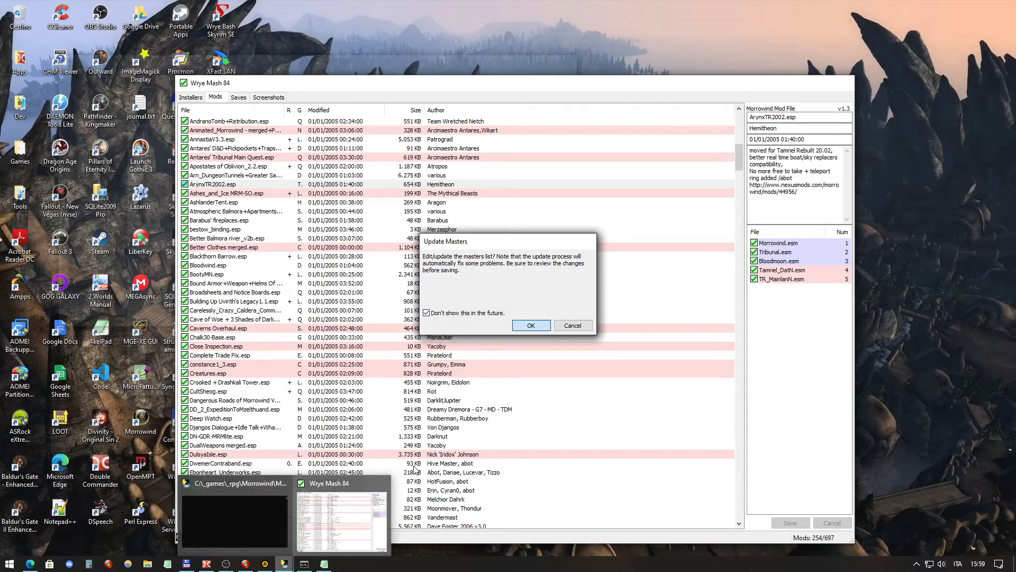
pyautogui.click(328, 537)
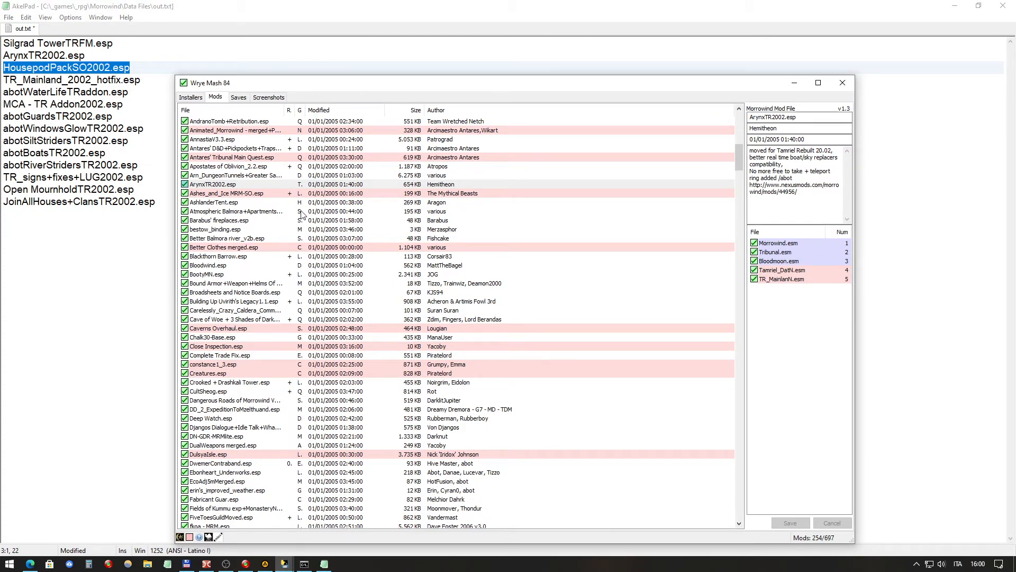
# Step: Select HousepodPackSO2002.esp in the mods list and change its Tamriel_Data.esm master to Tamriel_DatN.esm
pyautogui.scroll(-9, 310, 284)
pyautogui.scroll(-3, 310, 285)
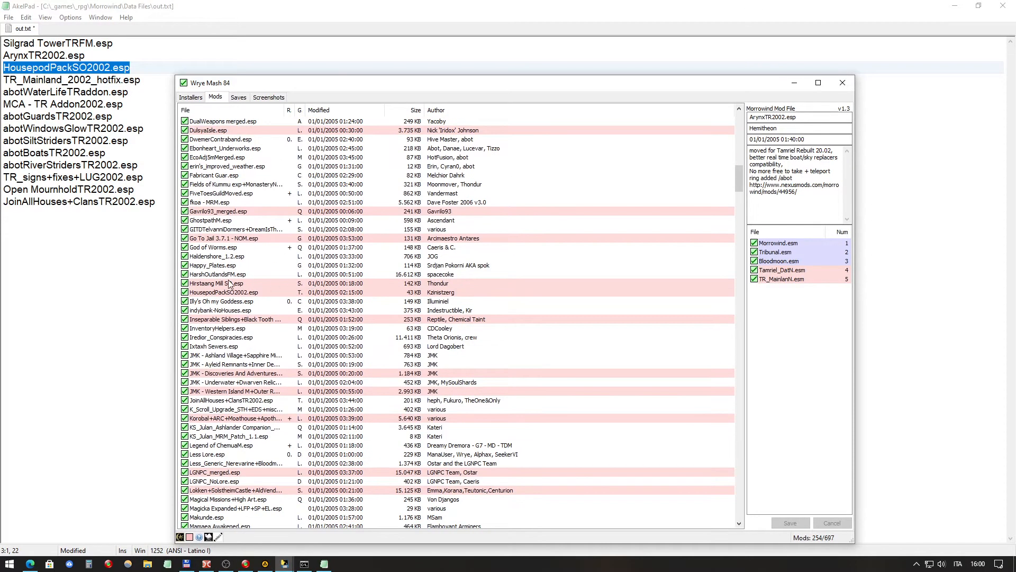
pyautogui.click(243, 293)
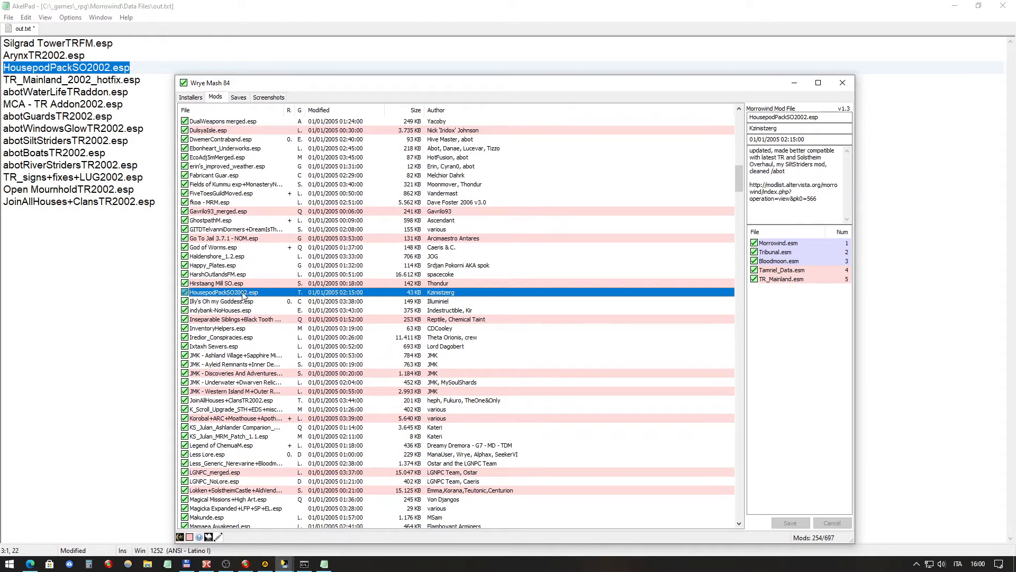
pyautogui.click(809, 271)
pyautogui.rightClick(809, 271)
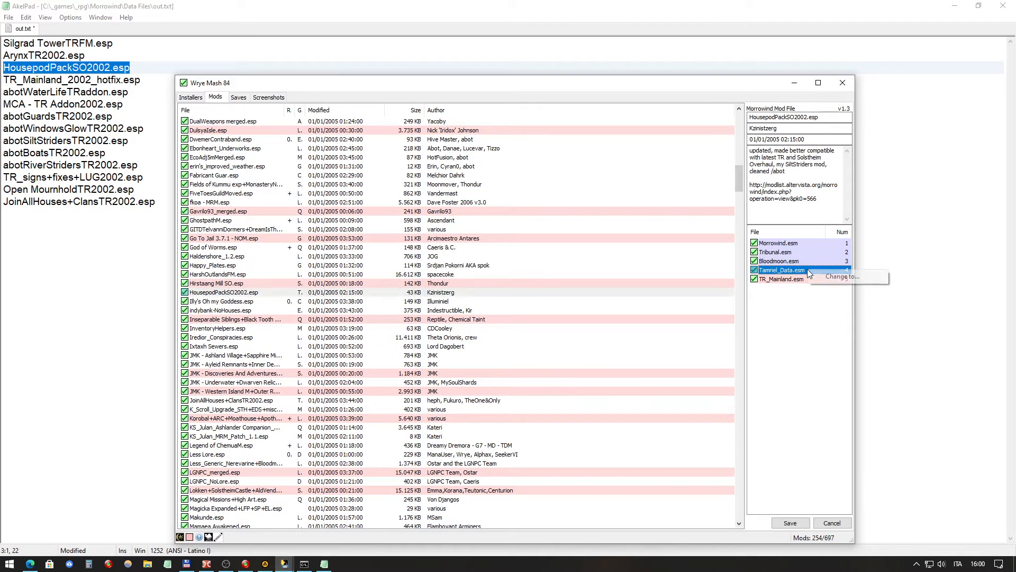
pyautogui.click(828, 276)
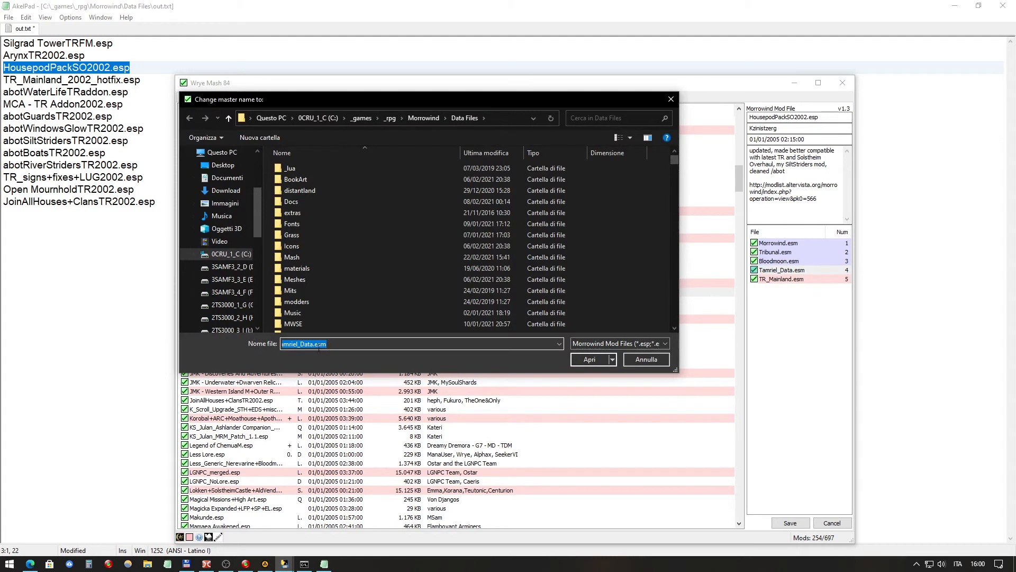
pyautogui.moveTo(312, 344); pyautogui.dragTo(384, 341)
pyautogui.write('n')
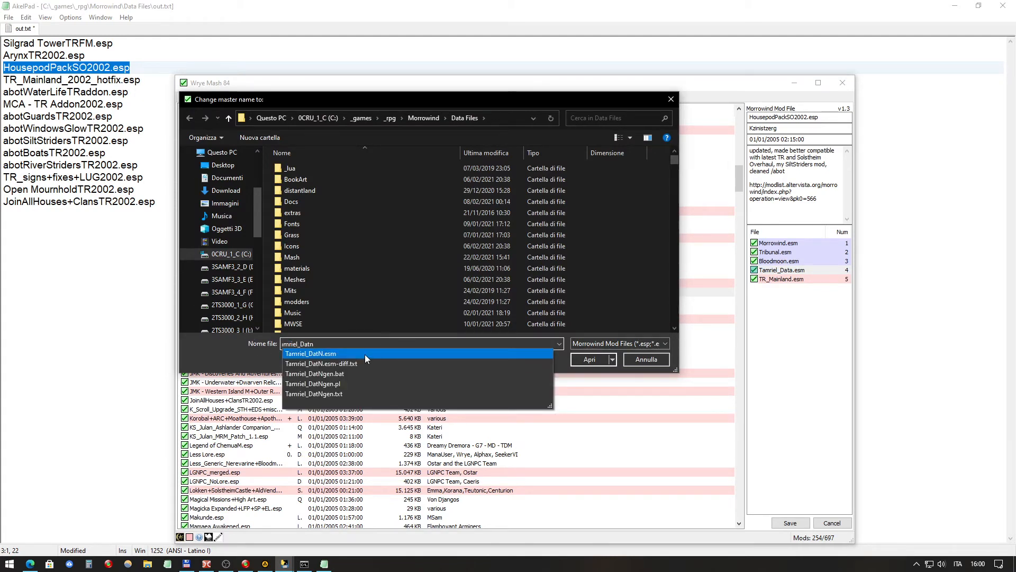
pyautogui.click(364, 354)
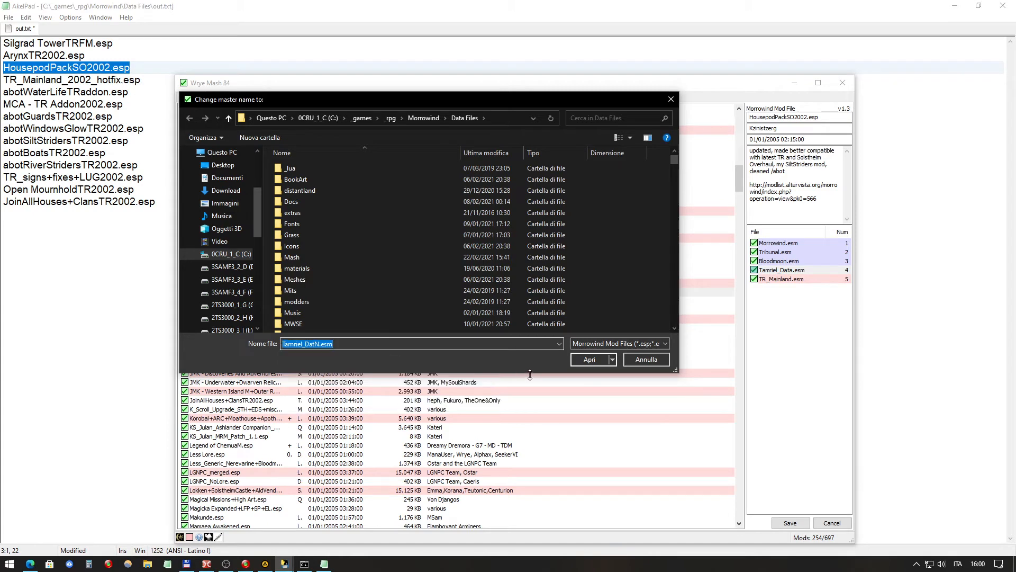
pyautogui.click(585, 361)
# Step: Change the TR_Mainland.esm master of HousepodPackSO2002.esp to TR_MainlanN.esm and save the mod
pyautogui.click(805, 279)
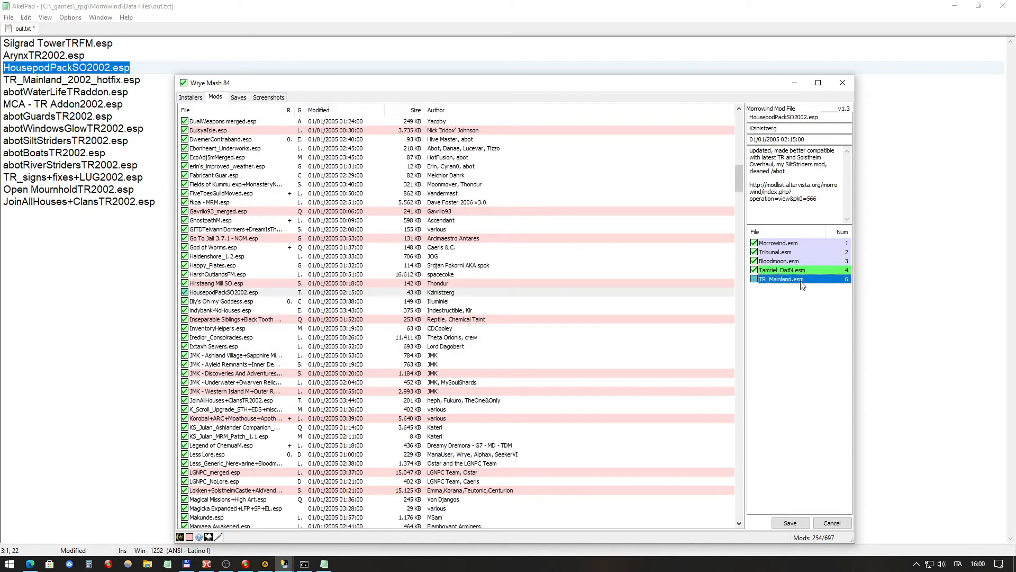
pyautogui.rightClick(805, 279)
pyautogui.click(818, 287)
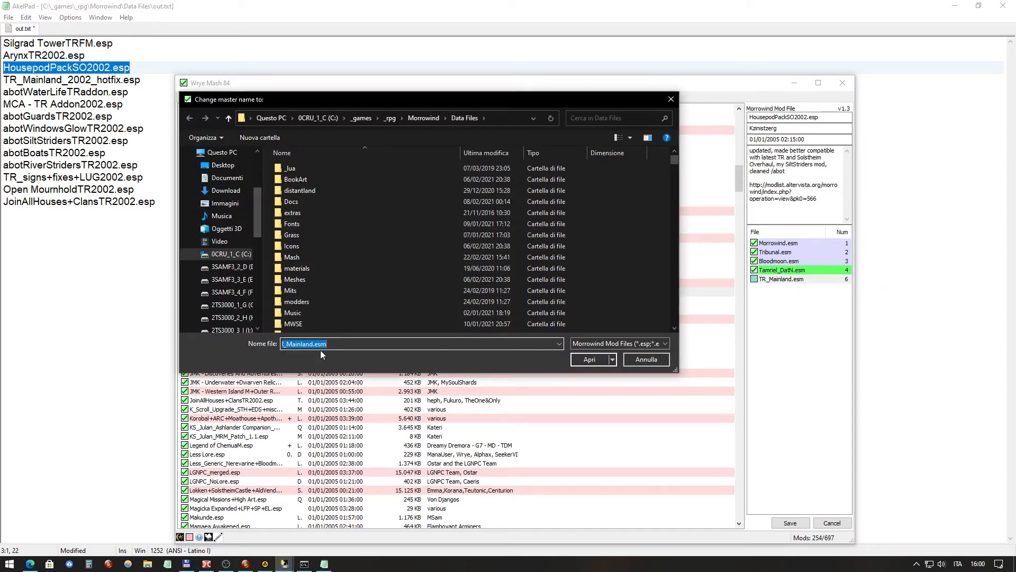
pyautogui.moveTo(311, 343); pyautogui.dragTo(443, 336)
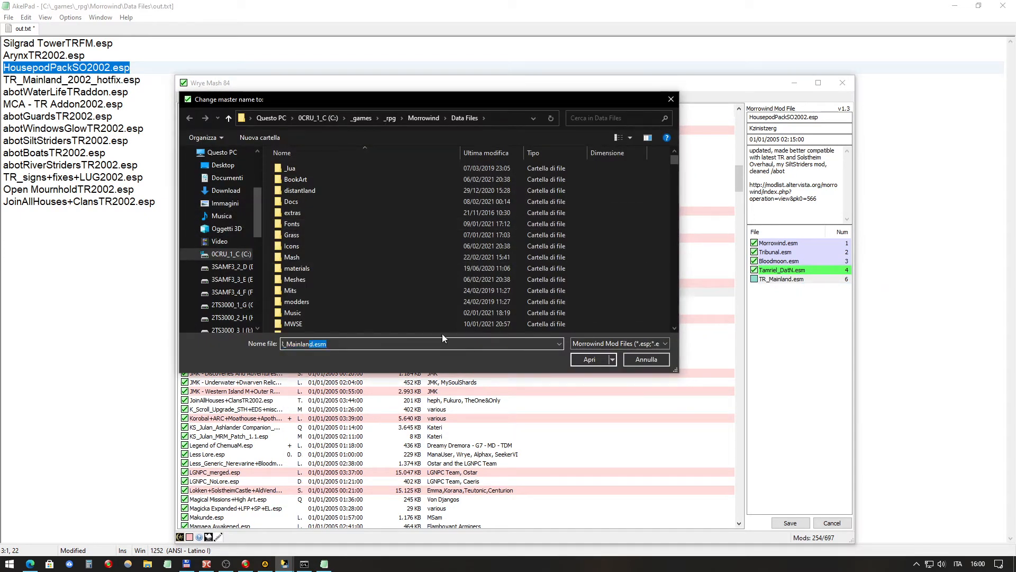
pyautogui.write('N')
pyautogui.click(435, 351)
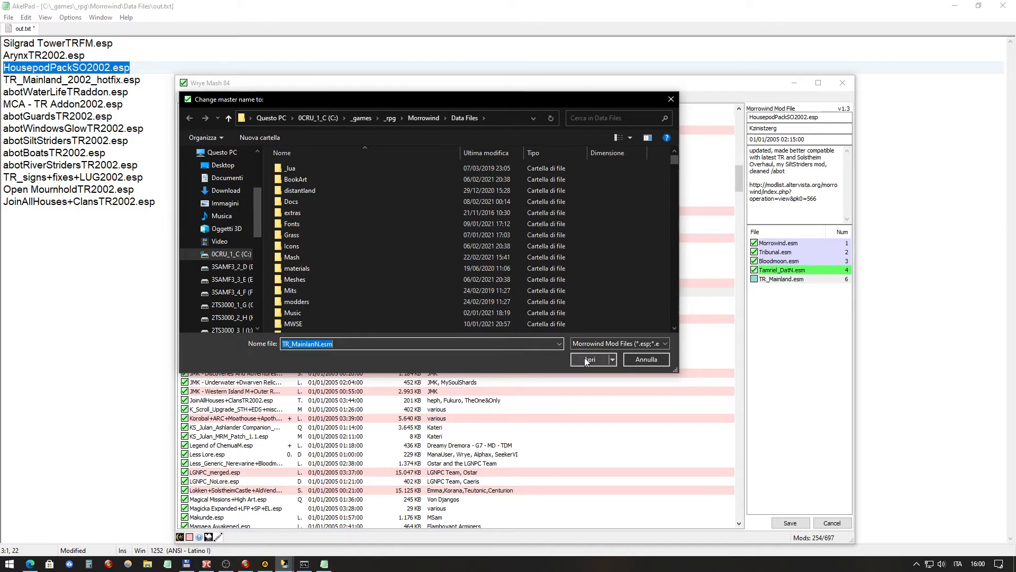
pyautogui.click(585, 359)
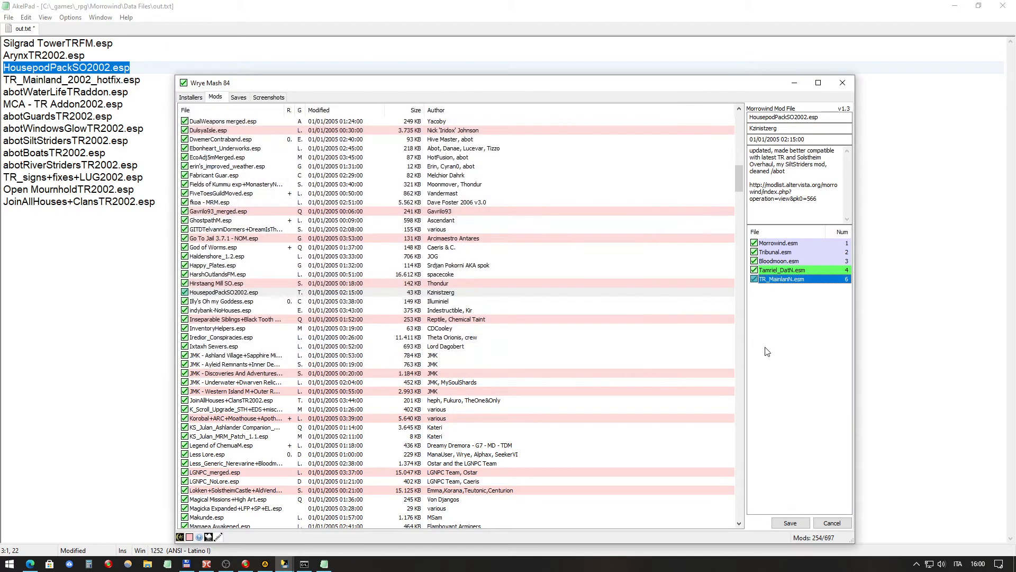
pyautogui.click(805, 524)
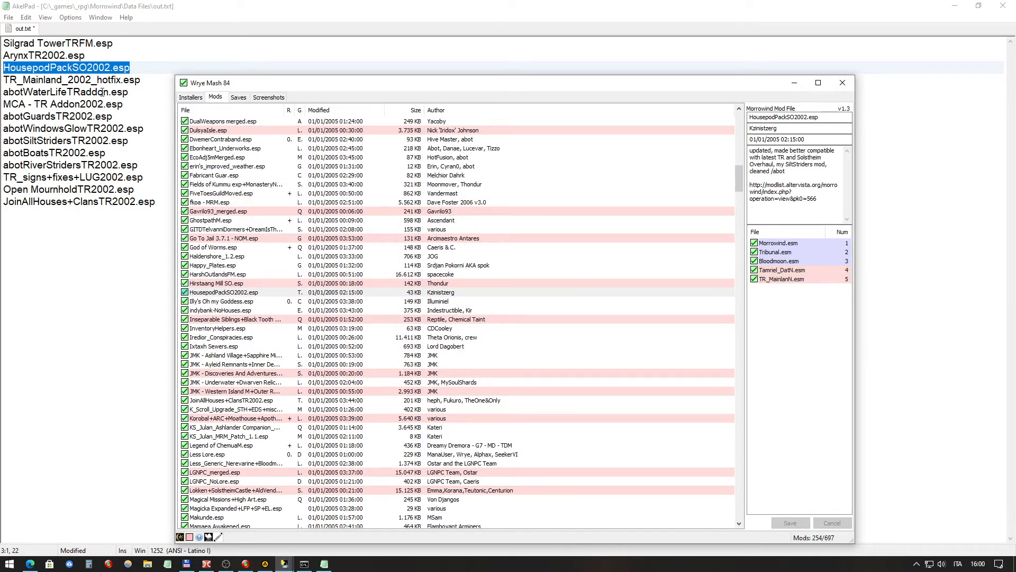
# Step: Minimize the AkelPad, Double Commander, Wrye Mash, browser and OBS windows to clear the desktop
pyautogui.click(955, 5)
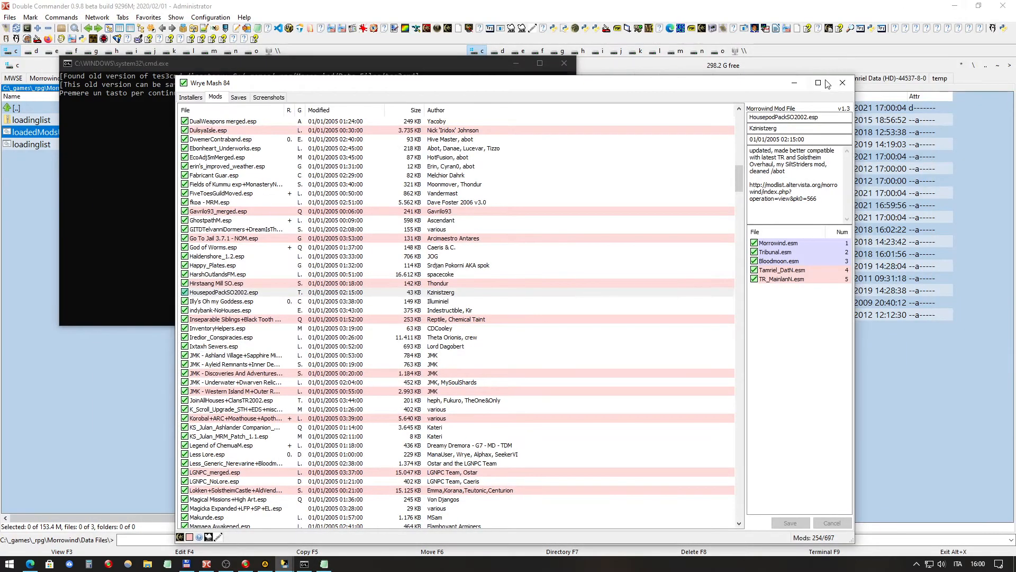
pyautogui.click(794, 82)
pyautogui.click(955, 5)
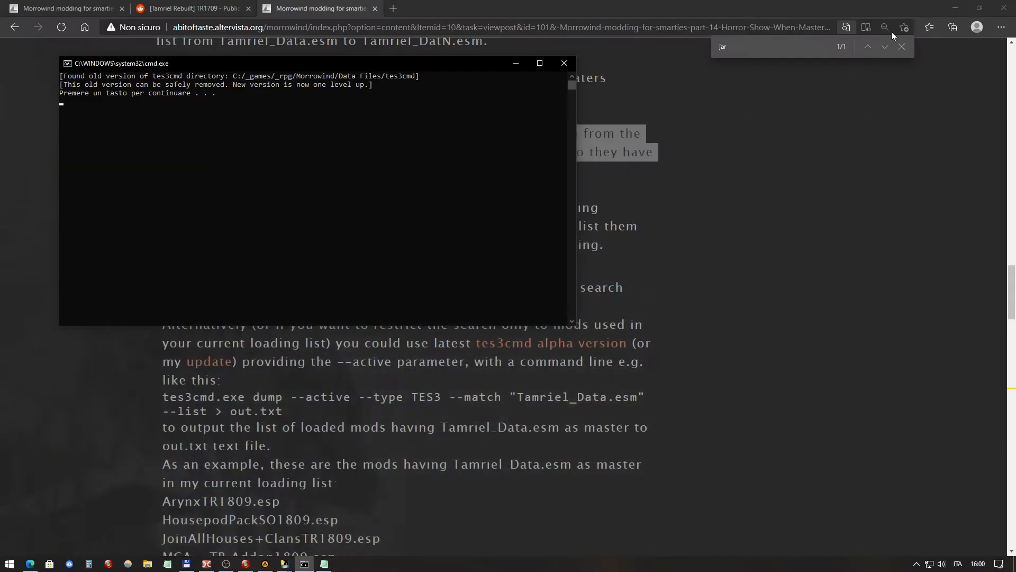
pyautogui.click(960, 10)
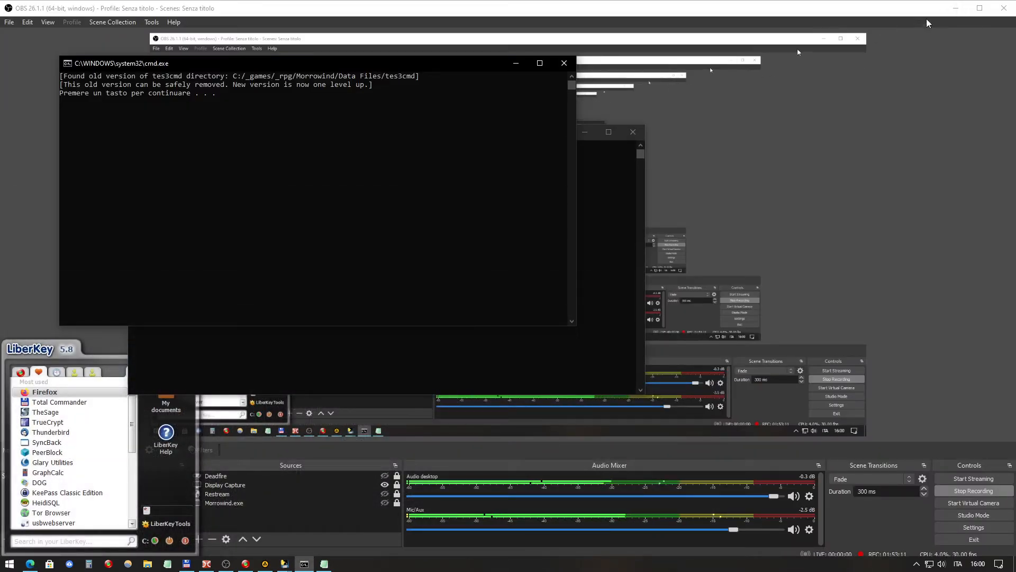
pyautogui.click(959, 8)
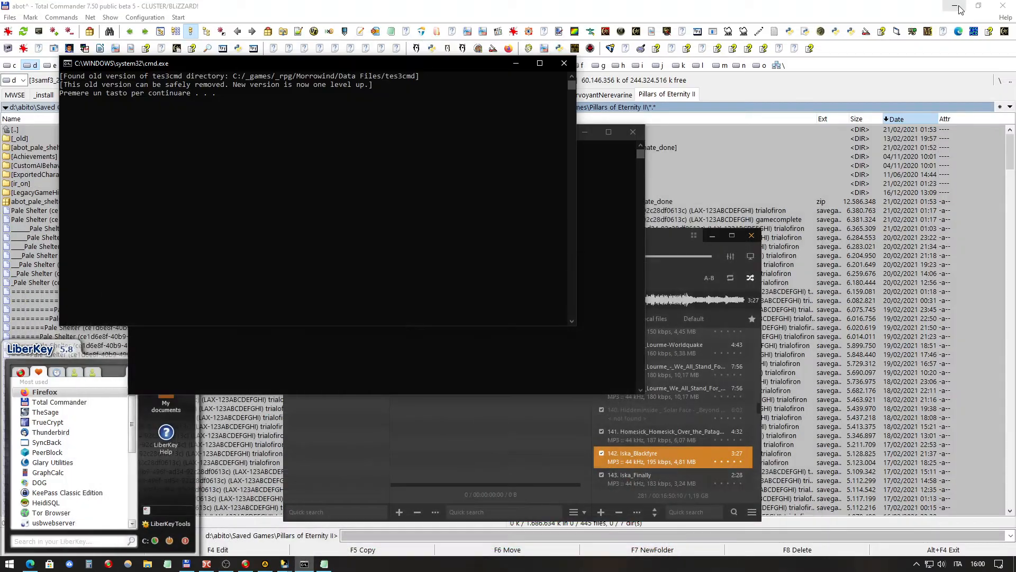
# Step: Close the tes3cmd command window and clear the mash.exe console and the AIMP player off the desktop
pyautogui.click(566, 68)
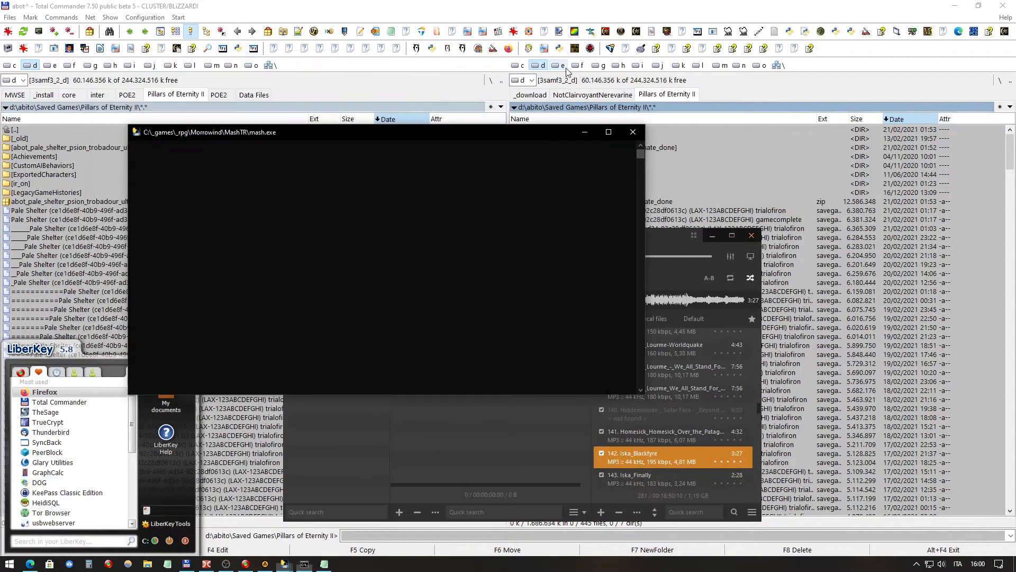
pyautogui.click(631, 134)
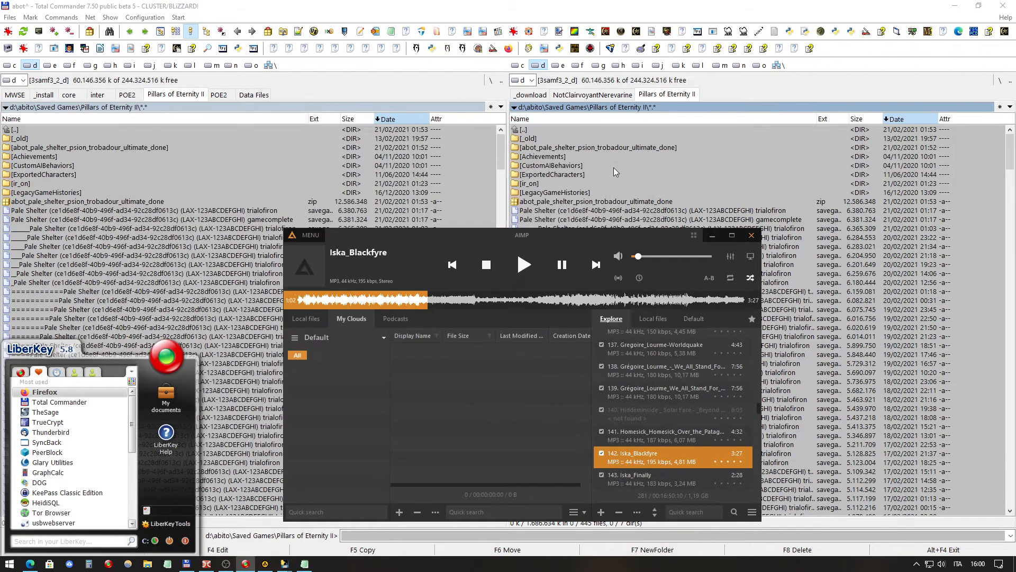
pyautogui.click(712, 235)
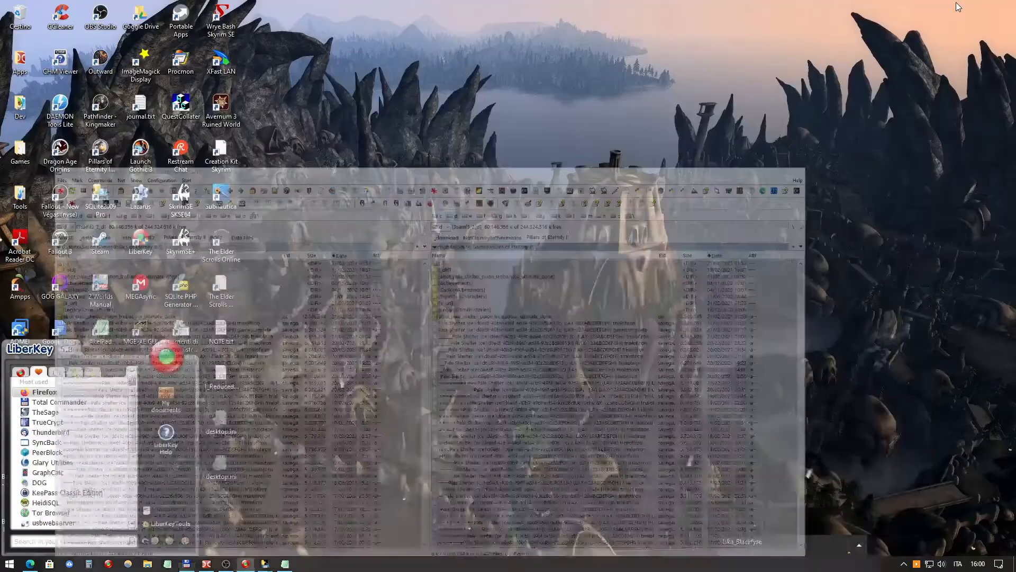
# Step: Minimize Total Commander and move the Wrye Mash window up and to the right on the desktop
pyautogui.click(955, 6)
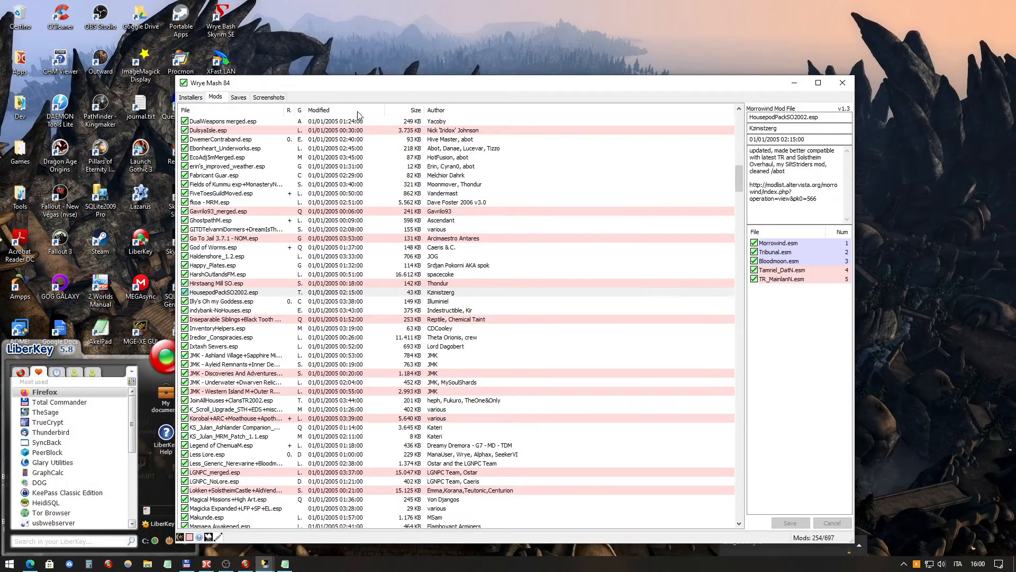
pyautogui.moveTo(321, 86); pyautogui.dragTo(385, 53)
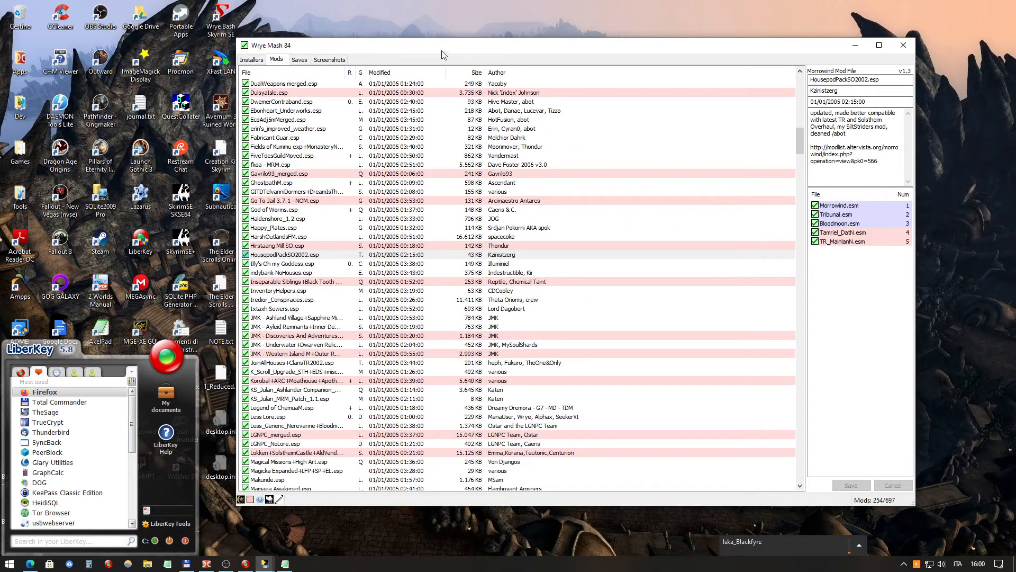
pyautogui.moveTo(442, 54); pyautogui.dragTo(440, 53)
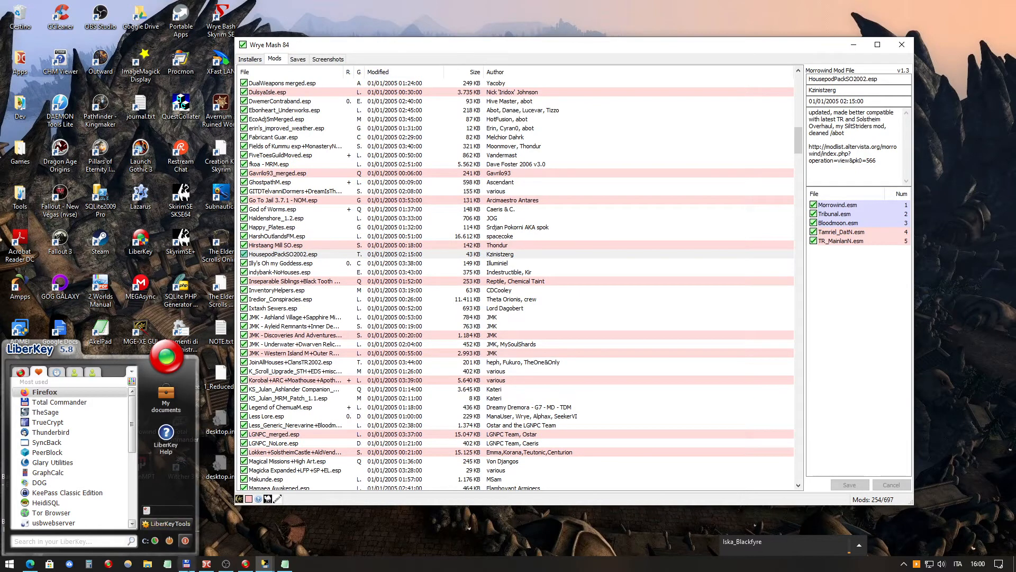
# Step: Switch to out.txt in AkelPad and copy the name TR_Mainland_2002_hotfix.esp
pyautogui.click(285, 563)
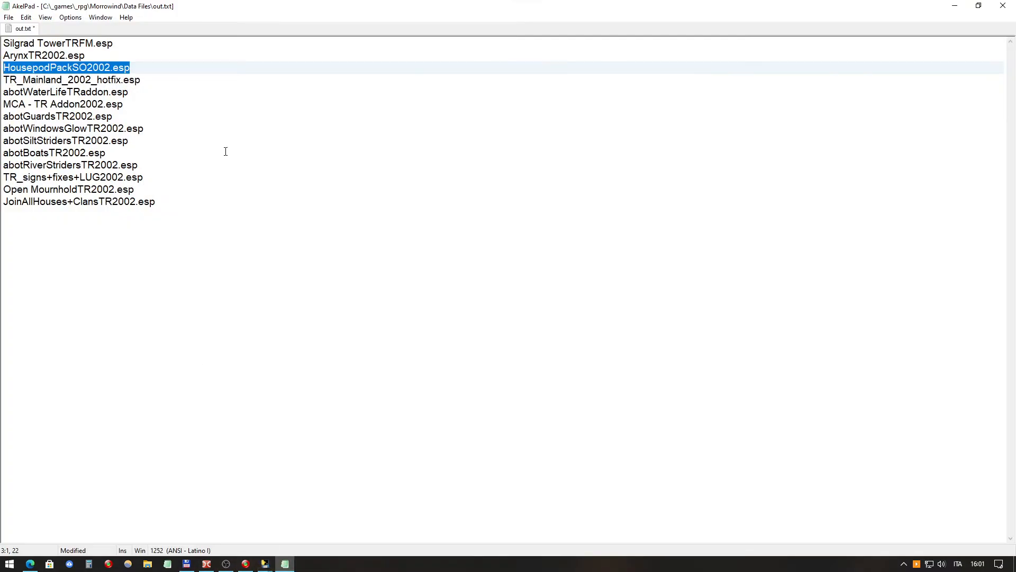
pyautogui.click(73, 68)
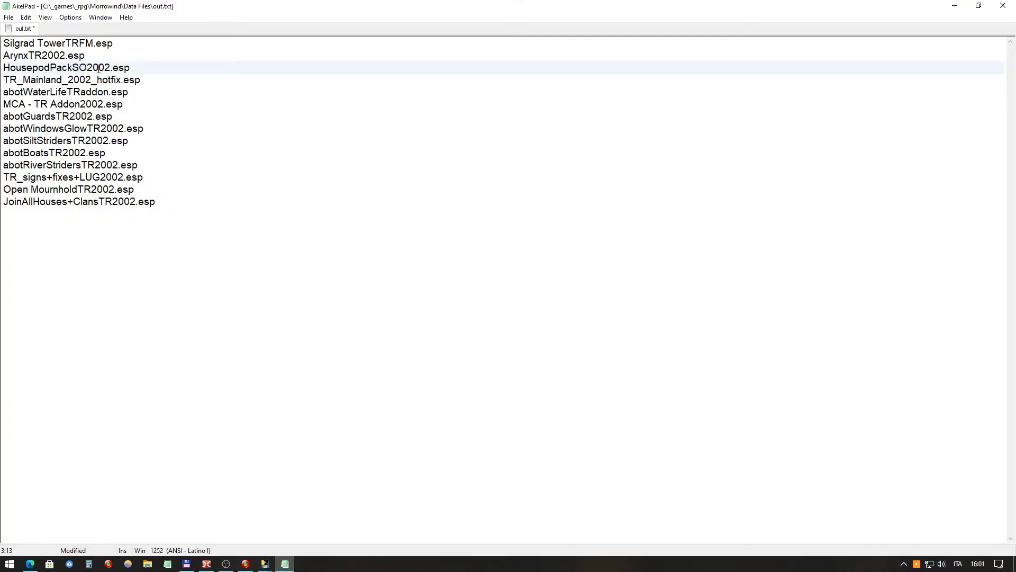
pyautogui.moveTo(153, 79); pyautogui.dragTo(3, 80)
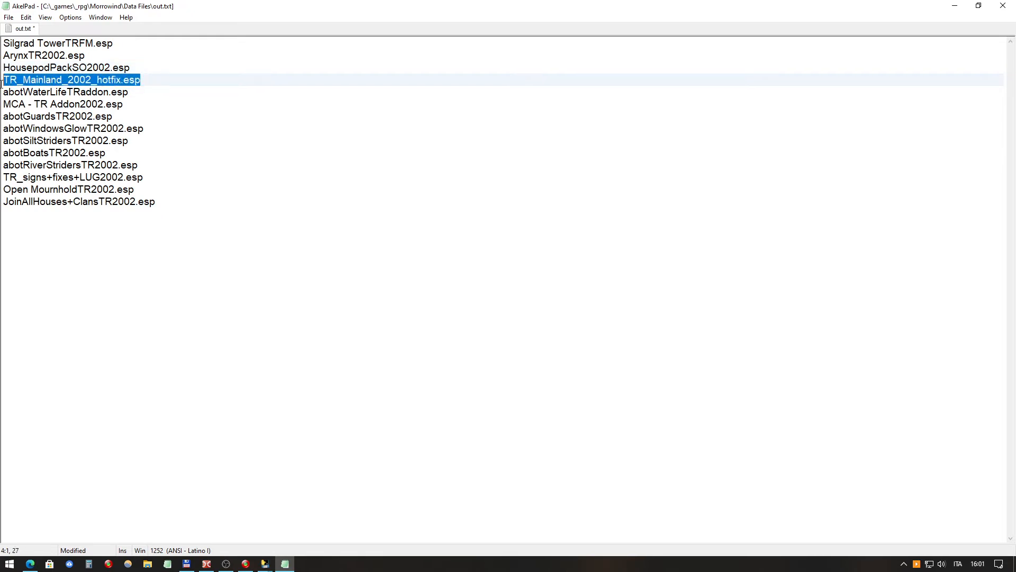
pyautogui.rightClick(106, 81)
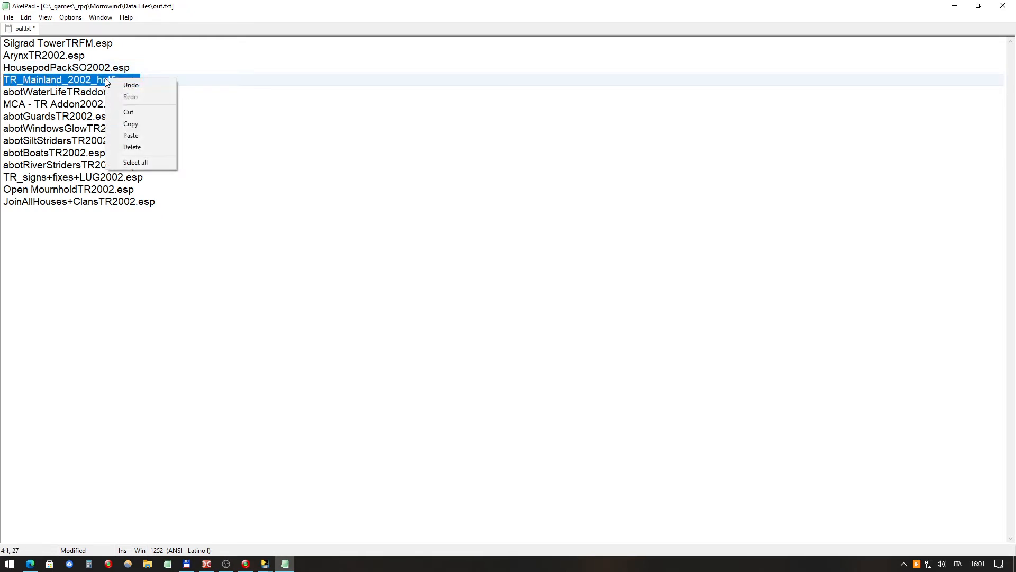
pyautogui.click(135, 124)
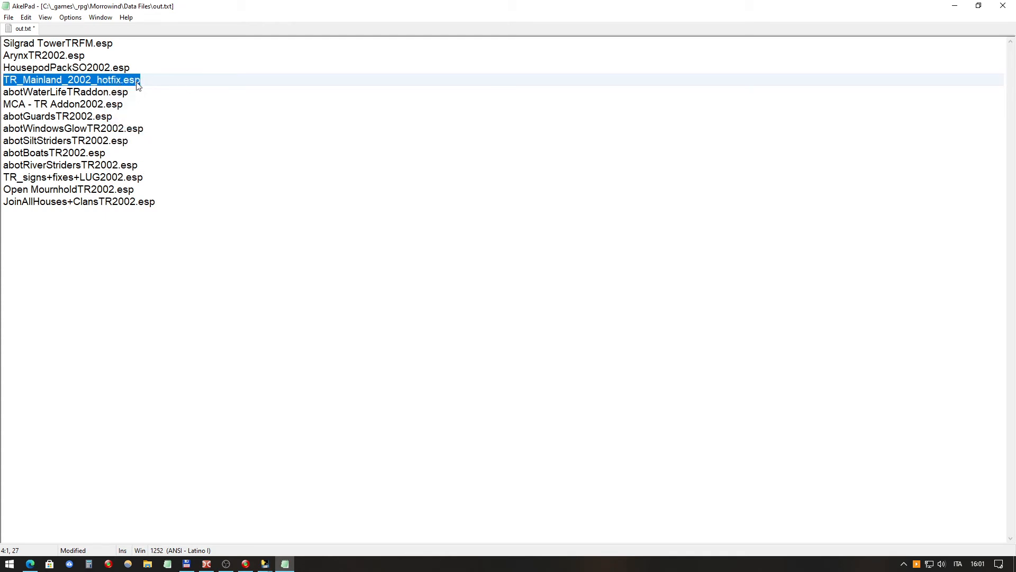
# Step: Reselect the TR_Mainland_2002_hotfix.esp line in out.txt and switch back to the Wrye Mash mods list
pyautogui.click(118, 80)
pyautogui.moveTo(151, 82); pyautogui.dragTo(2, 80)
pyautogui.click(101, 79)
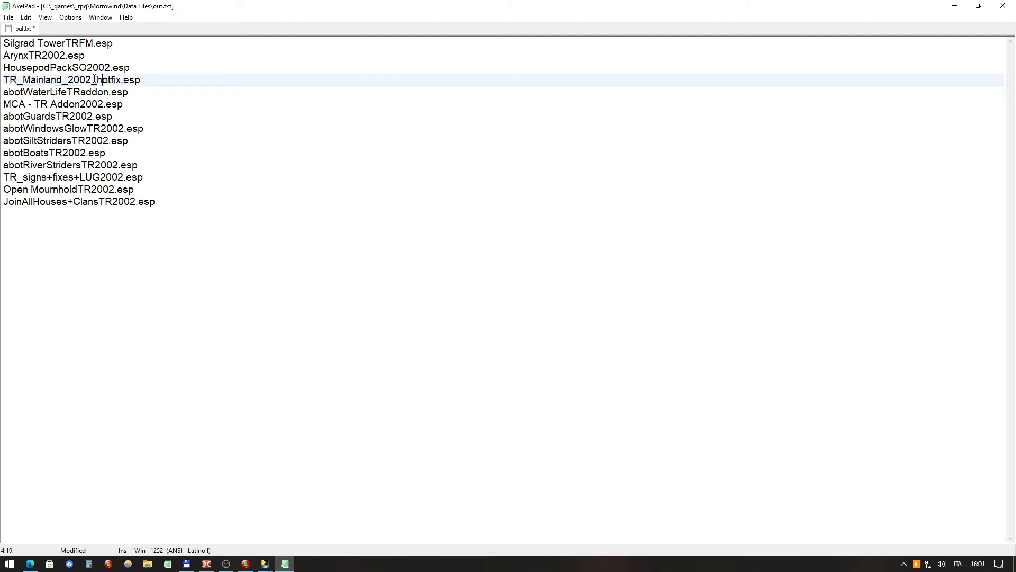
pyautogui.click(5, 80)
pyautogui.moveTo(151, 83); pyautogui.dragTo(2, 81)
pyautogui.click(104, 91)
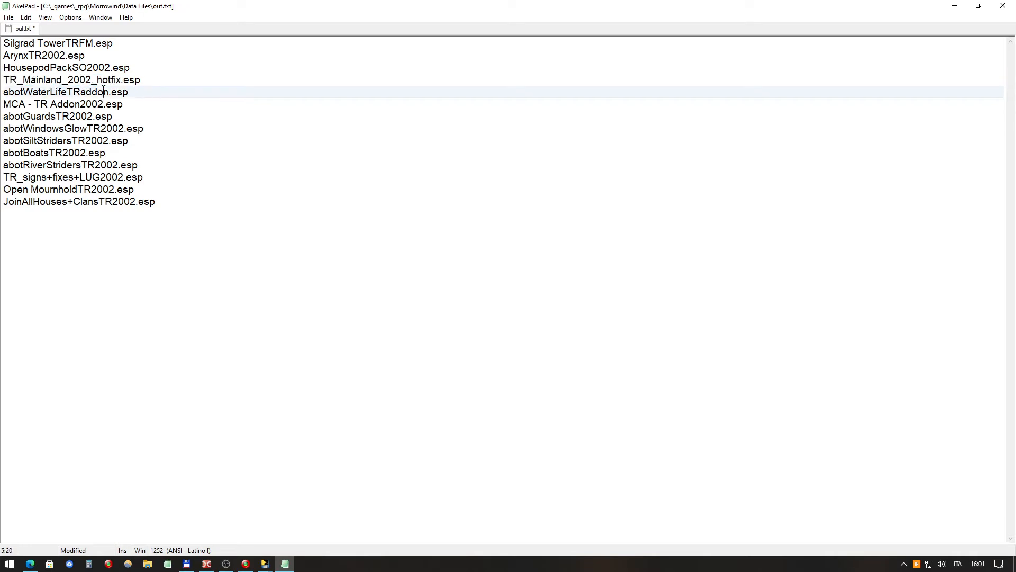
pyautogui.moveTo(155, 78); pyautogui.dragTo(2, 77)
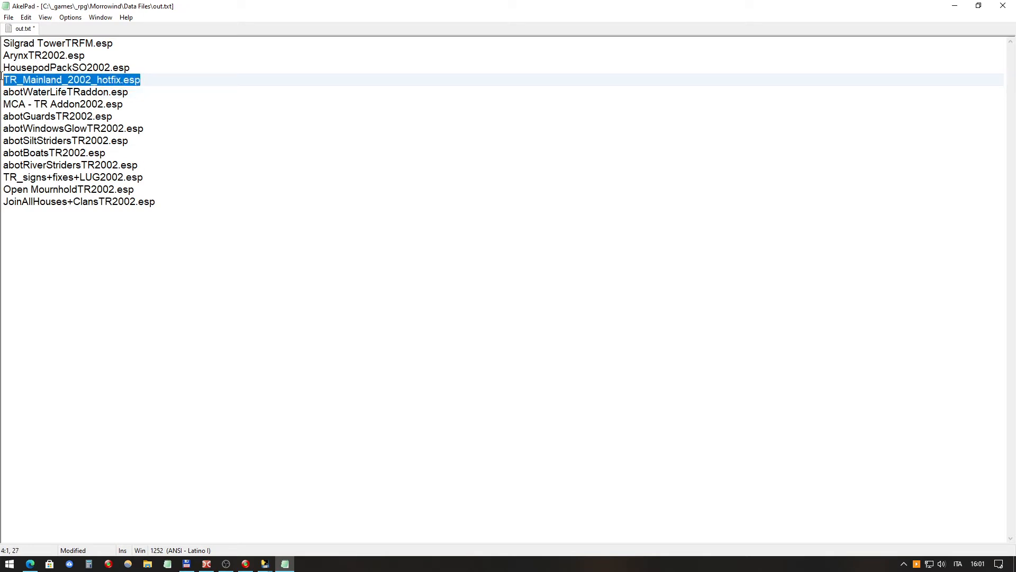
pyautogui.click(265, 563)
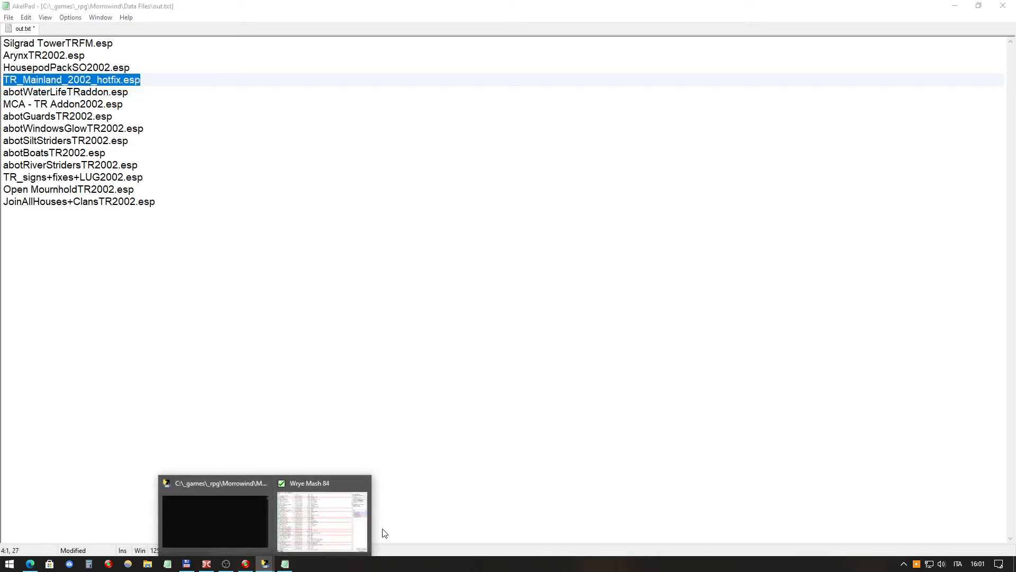
pyautogui.click(349, 521)
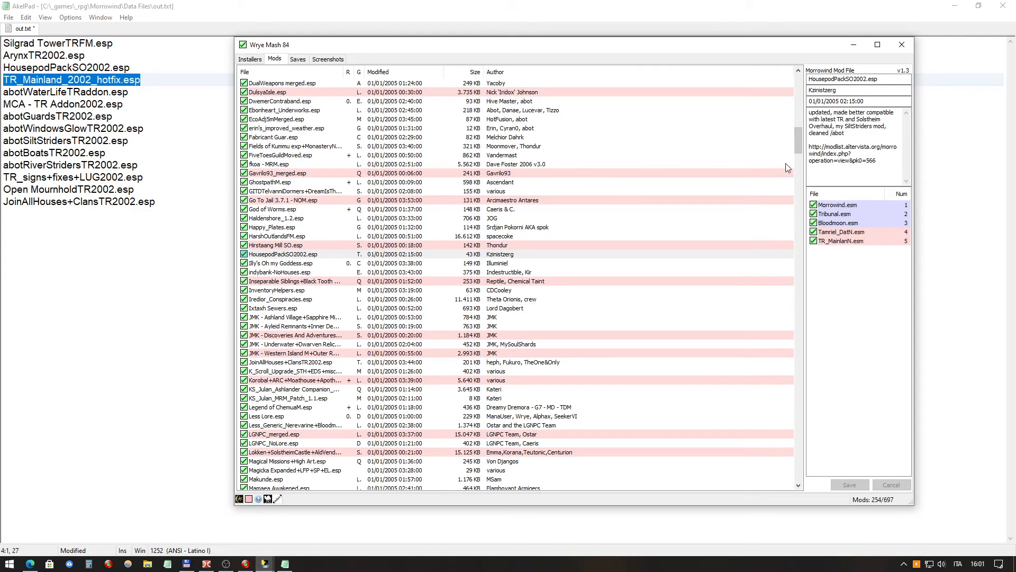
# Step: Select TR_Mainland_2002_hotfix.esp in the mods list and change its Tamriel_Data.esm master to Tamriel_DatN.esm
pyautogui.moveTo(800, 144); pyautogui.dragTo(800, 221)
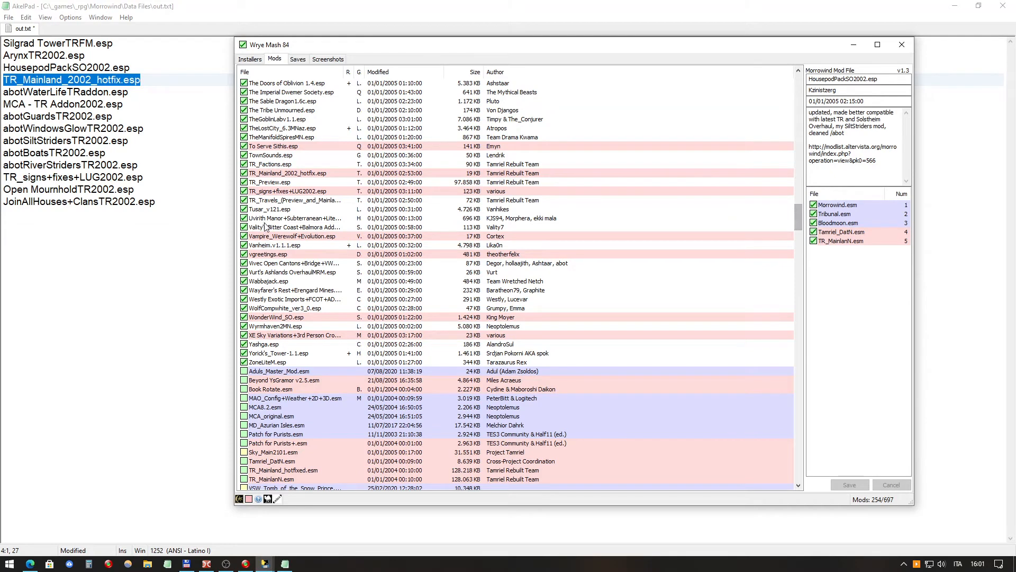
pyautogui.click(312, 182)
pyautogui.click(315, 173)
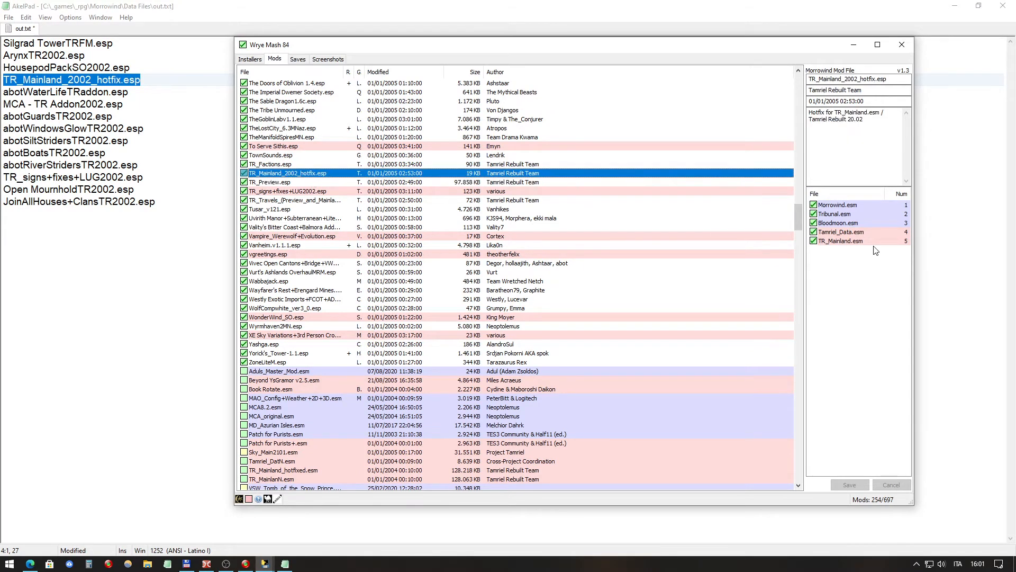
pyautogui.rightClick(868, 232)
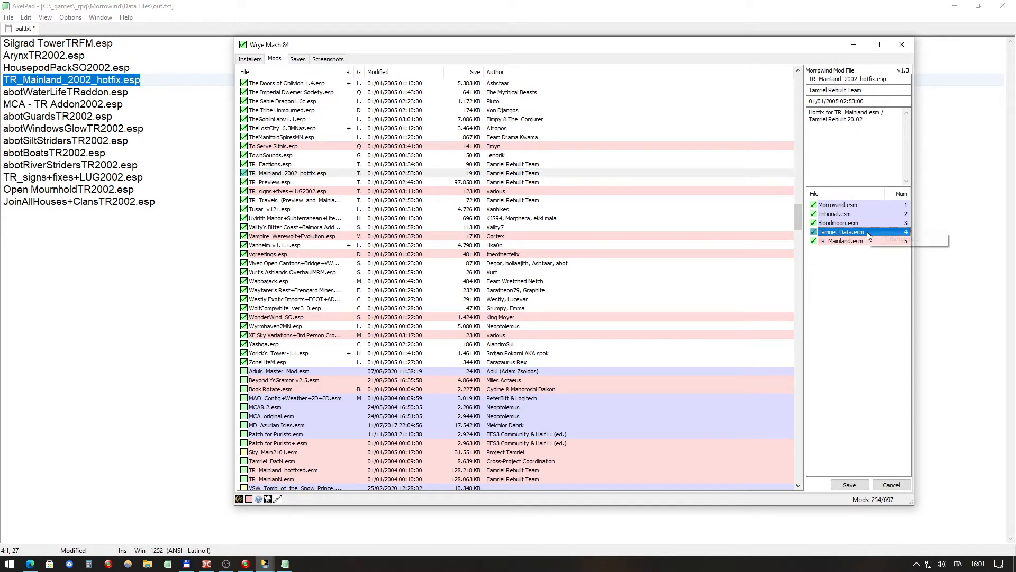
pyautogui.click(884, 242)
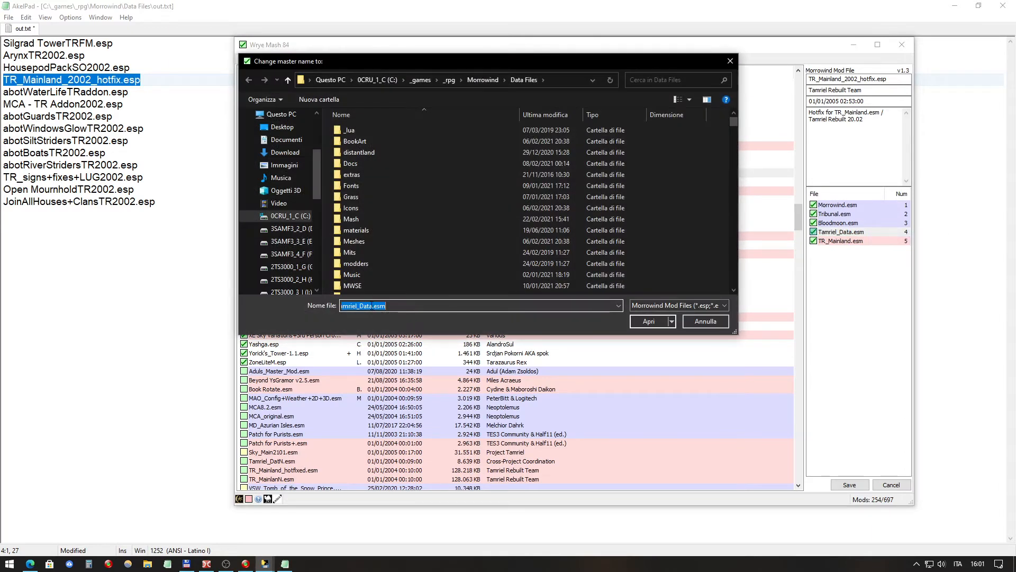
pyautogui.moveTo(370, 306); pyautogui.dragTo(497, 305)
pyautogui.write('n')
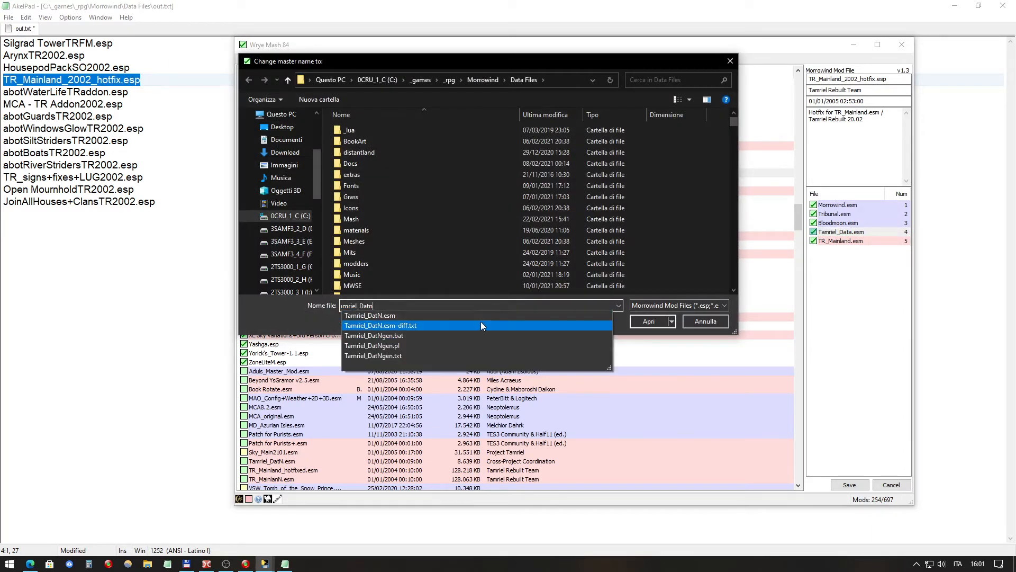
pyautogui.click(475, 316)
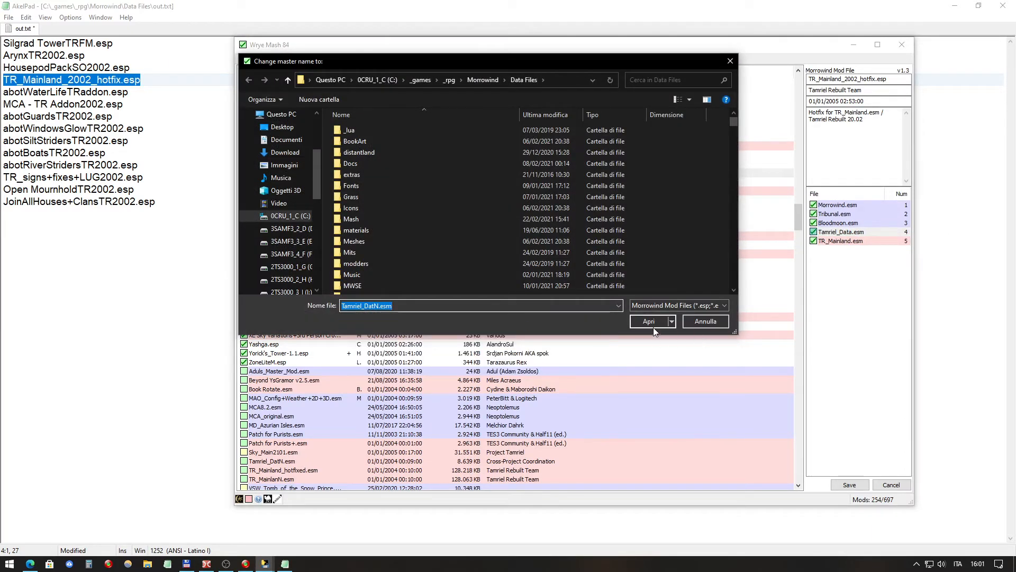
pyautogui.click(645, 323)
# Step: Change the TR_Mainland.esm master of TR_Mainland_2002_hotfix.esp to TR_MainlanN.esm and save the mod
pyautogui.click(847, 240)
pyautogui.rightClick(851, 242)
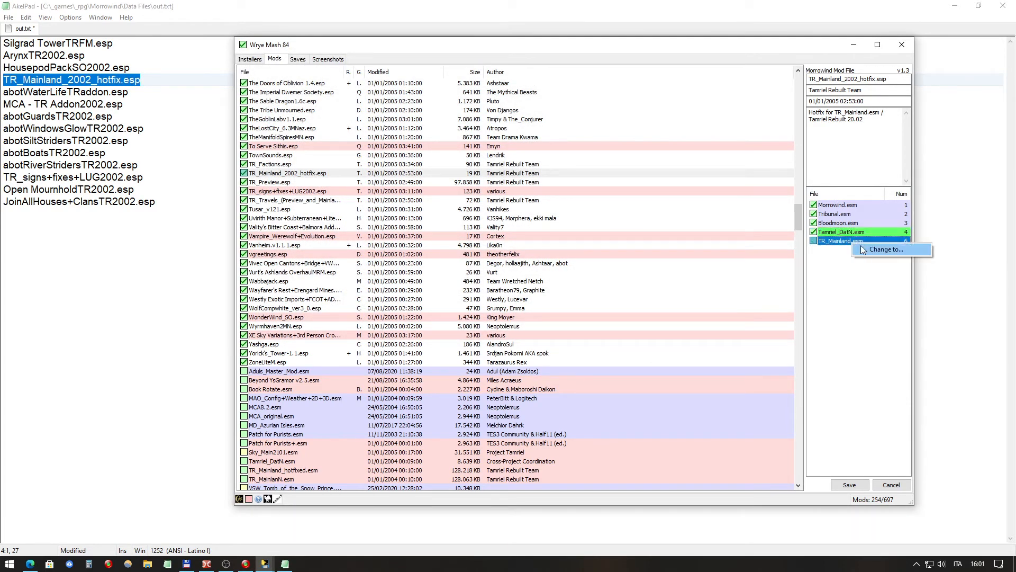
pyautogui.click(873, 250)
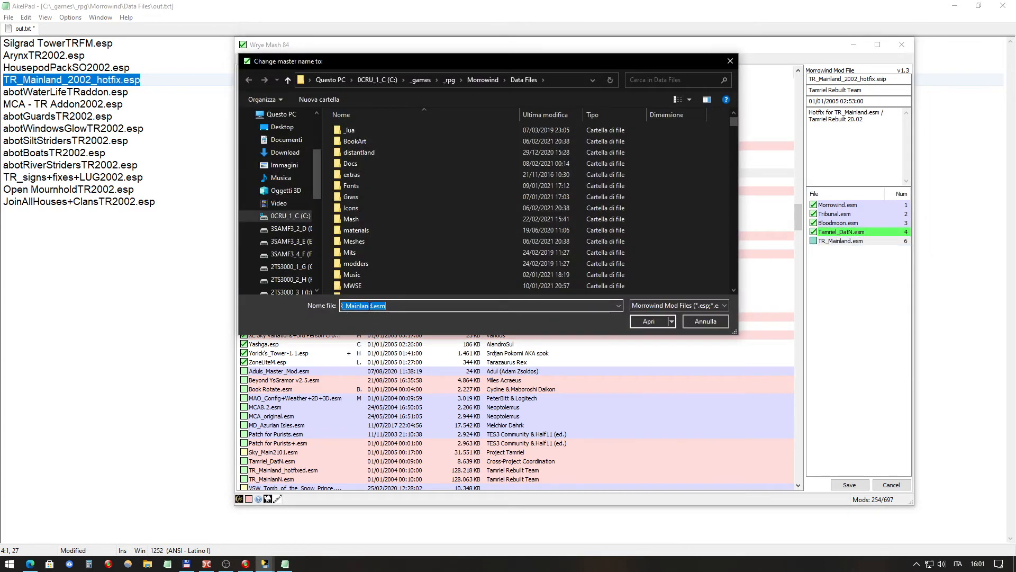
pyautogui.moveTo(369, 306); pyautogui.dragTo(481, 306)
pyautogui.write('N')
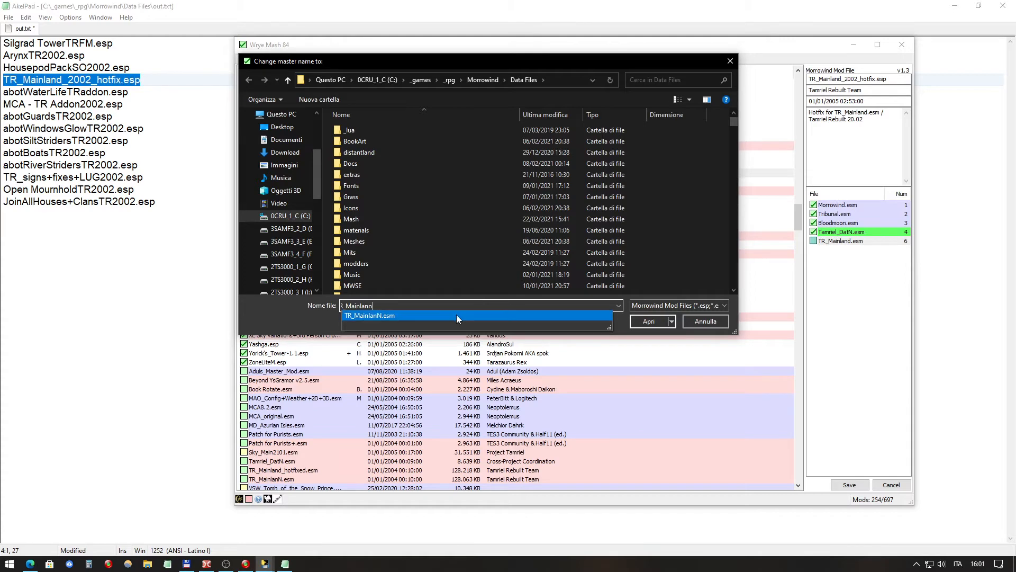
pyautogui.click(457, 315)
pyautogui.click(649, 325)
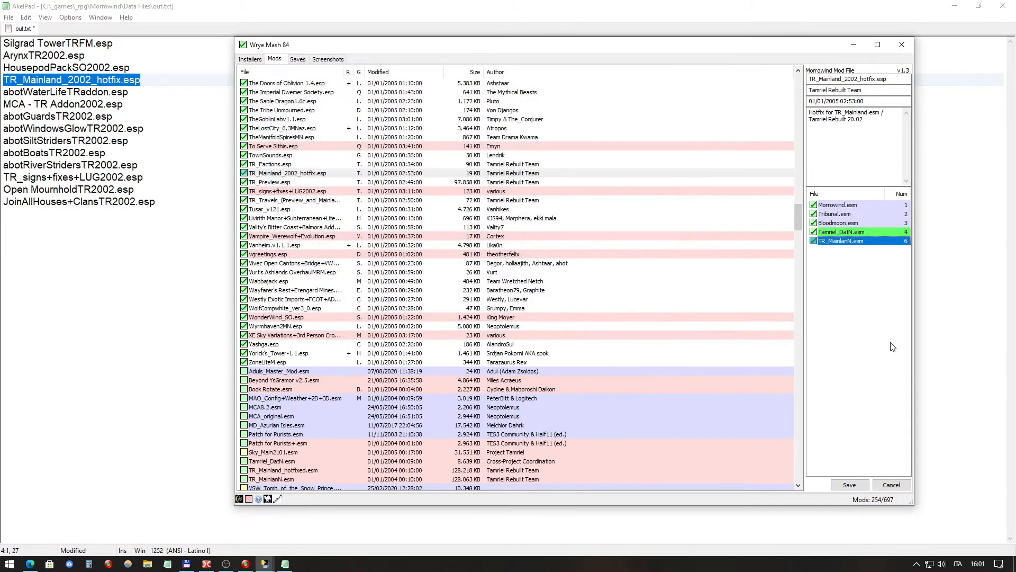
pyautogui.click(860, 485)
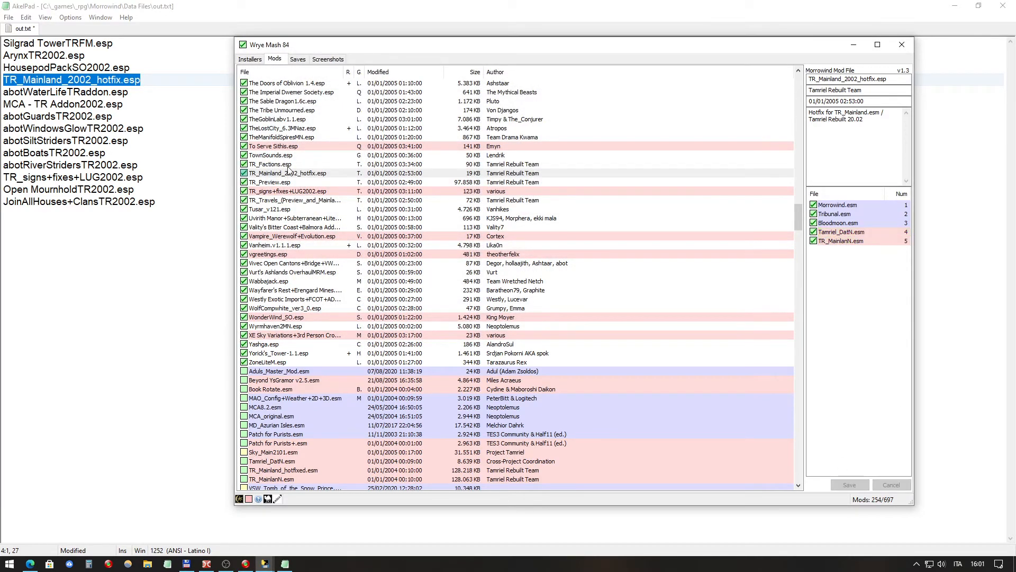
# Step: Select the abotWaterLifeTRaddon.esp line in out.txt in AkelPad and switch back to the Wrye Mash mods list
pyautogui.click(95, 95)
pyautogui.press('End')
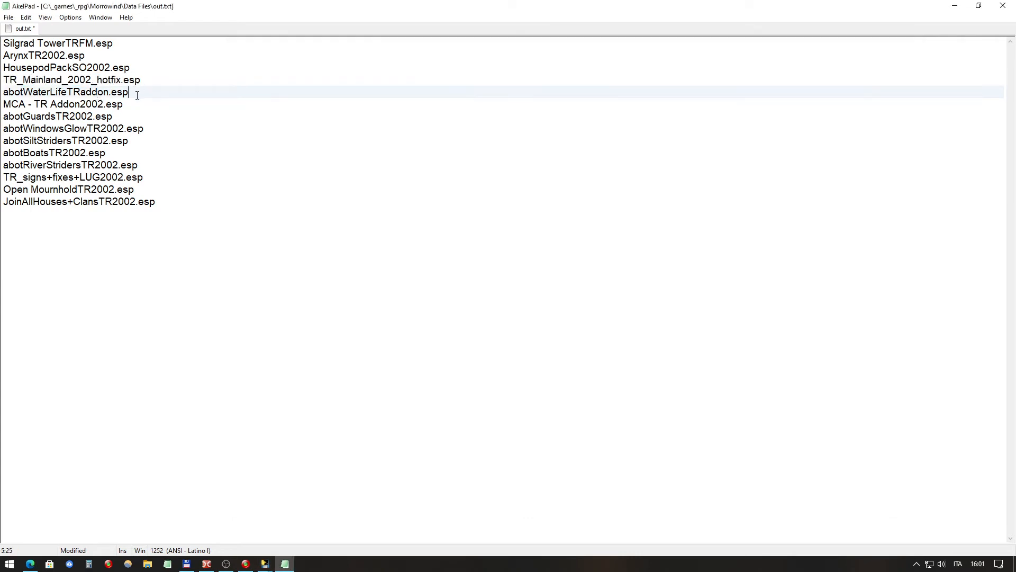
pyautogui.hotkey('shift', 'Home')
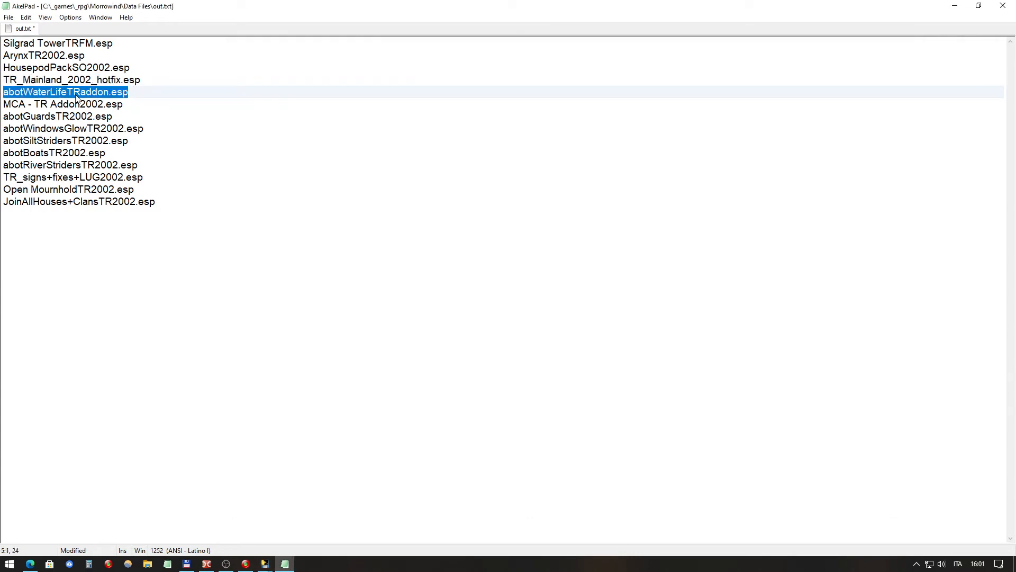
pyautogui.click(265, 564)
pyautogui.click(324, 544)
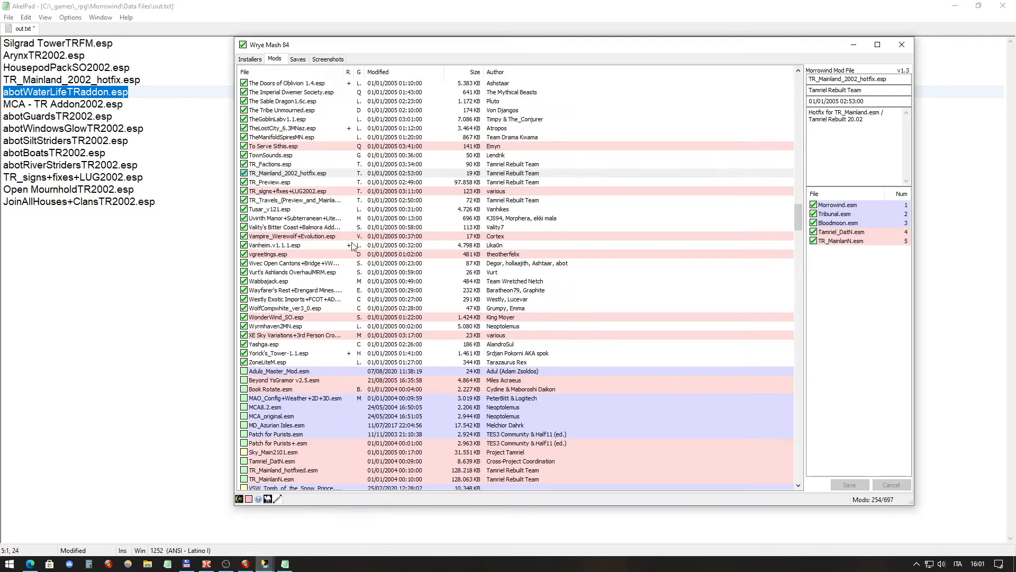
# Step: Find abotWaterLifeTRaddon.esp in the mods list and select it to show its masters
pyautogui.scroll(8, 352, 241)
pyautogui.scroll(20, 352, 241)
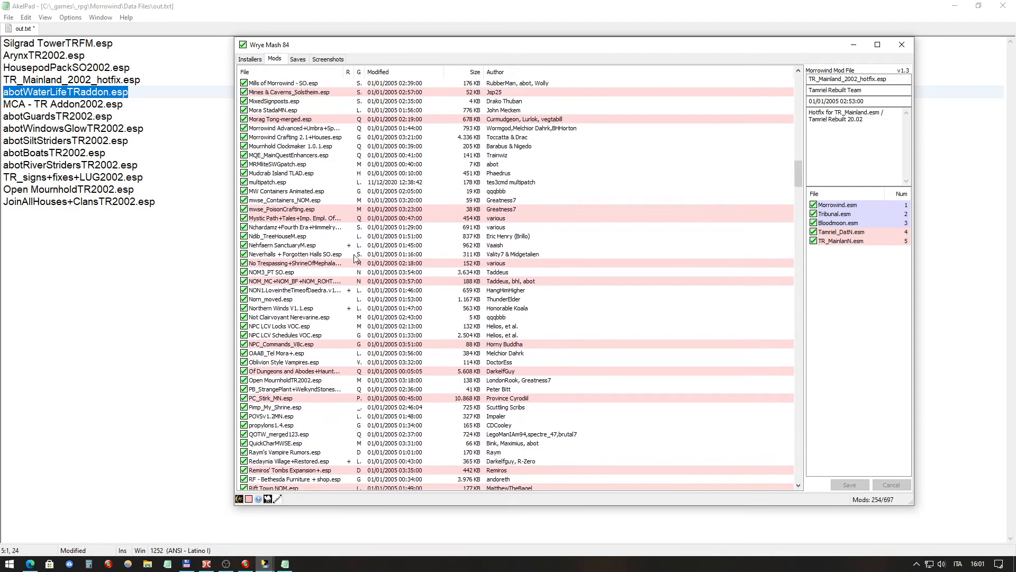
pyautogui.scroll(20, 364, 264)
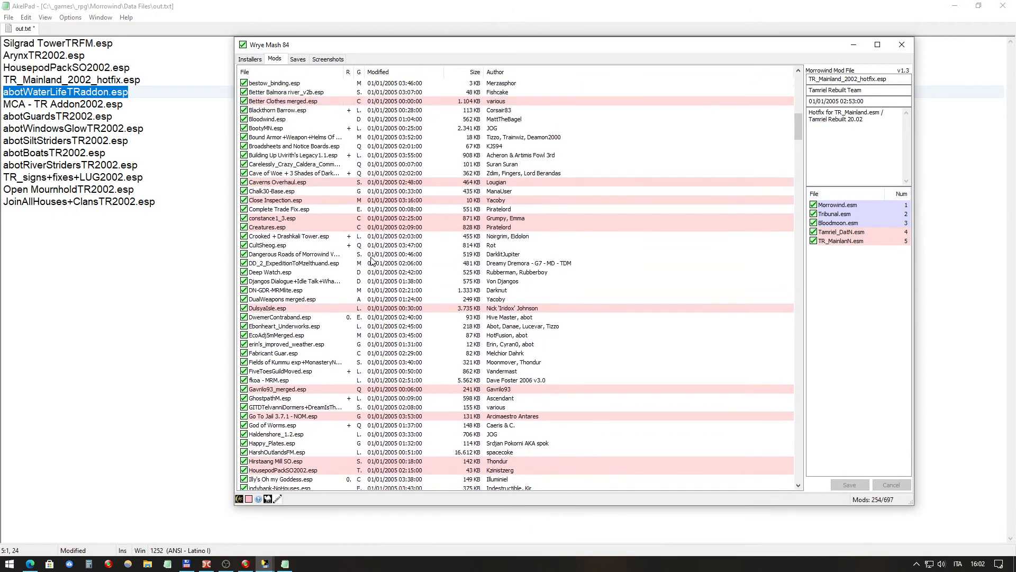
pyautogui.scroll(3, 373, 145)
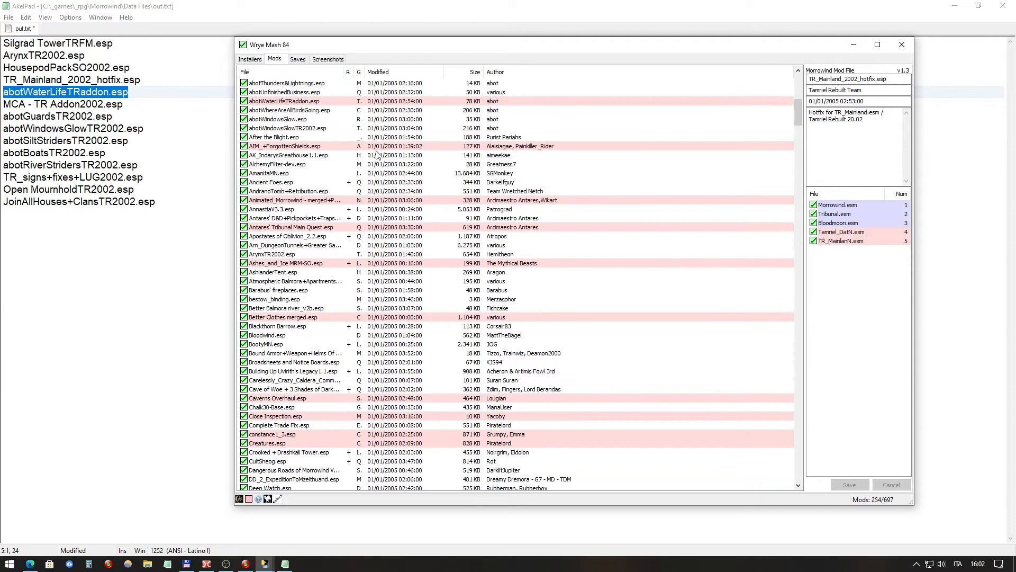
pyautogui.click(321, 101)
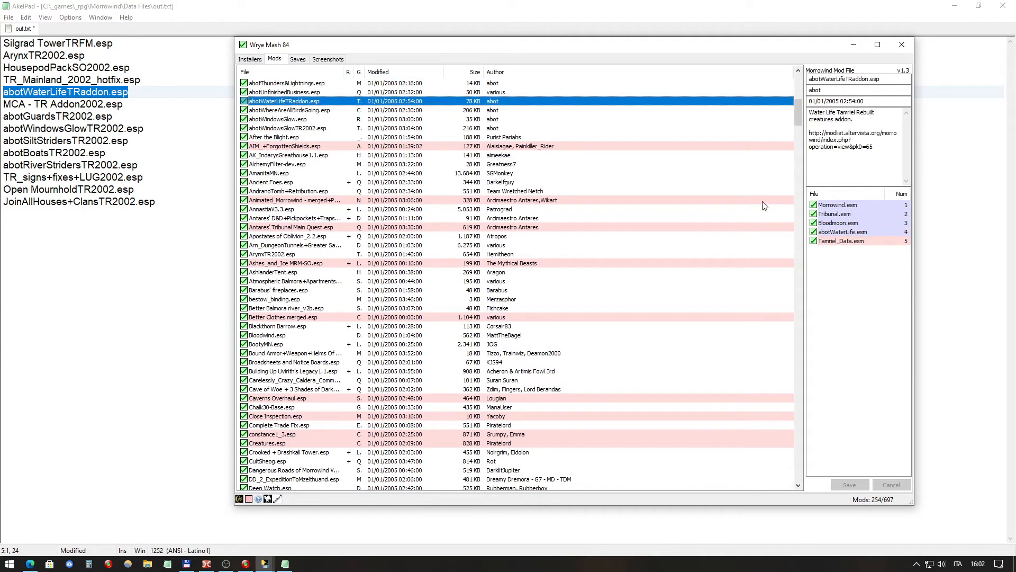
# Step: Change the Tamriel_Data.esm master of abotWaterLifeTRaddon.esp to Tamriel_DatN.esm and save the mod
pyautogui.click(854, 243)
pyautogui.rightClick(853, 244)
pyautogui.click(882, 249)
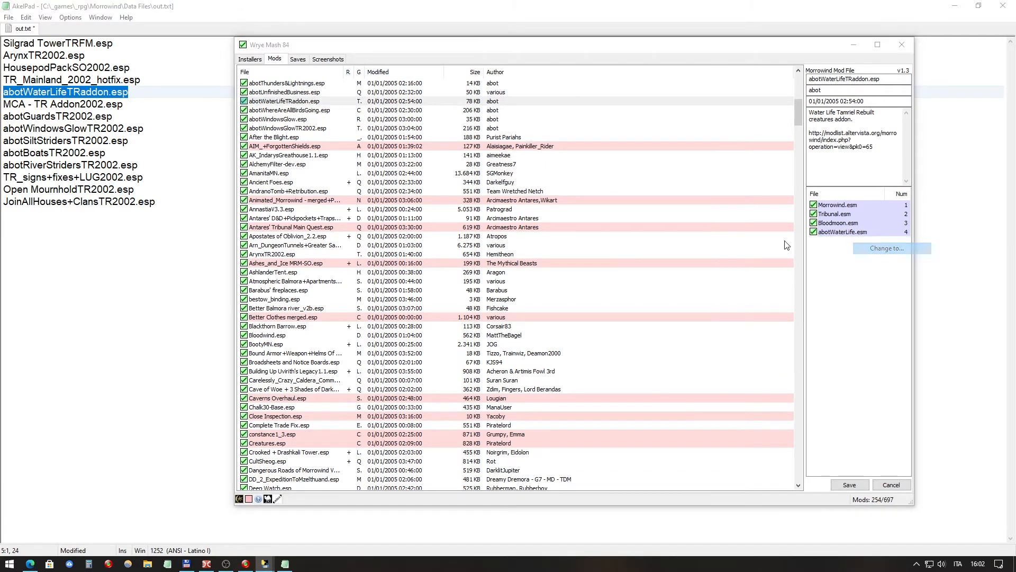
pyautogui.moveTo(370, 308); pyautogui.dragTo(442, 308)
pyautogui.write('n')
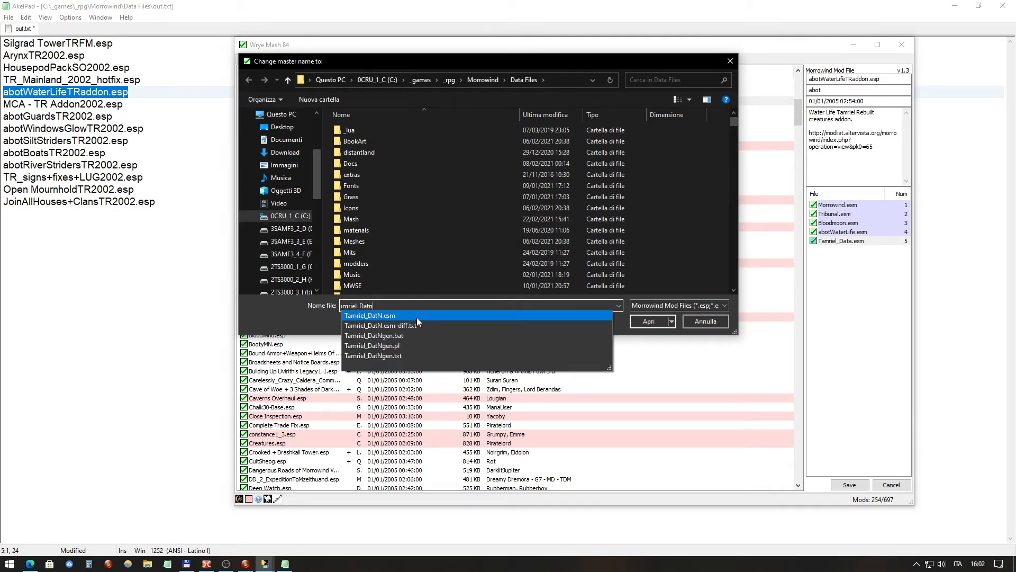
pyautogui.click(509, 315)
pyautogui.click(651, 323)
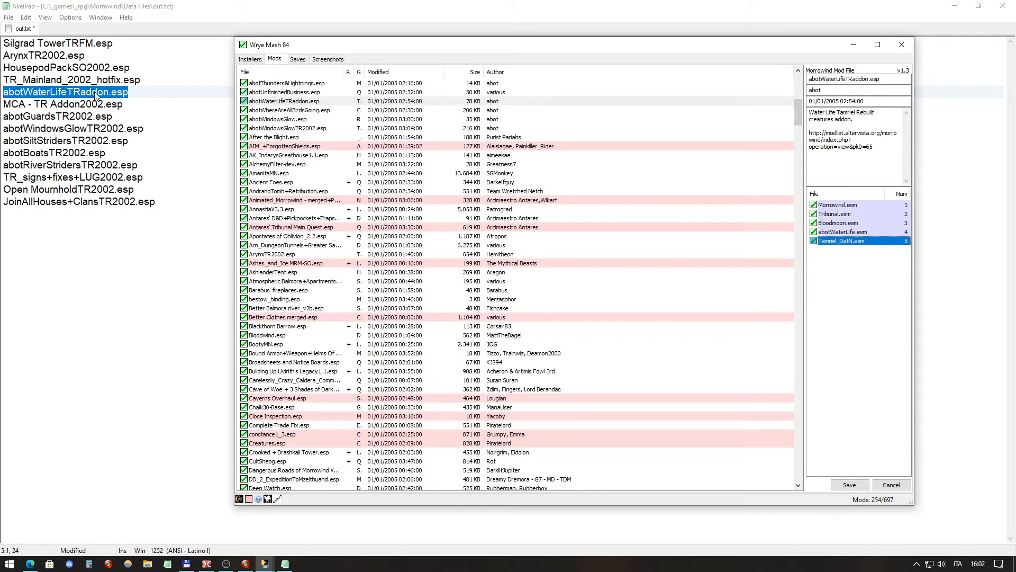
pyautogui.click(851, 232)
pyautogui.click(853, 242)
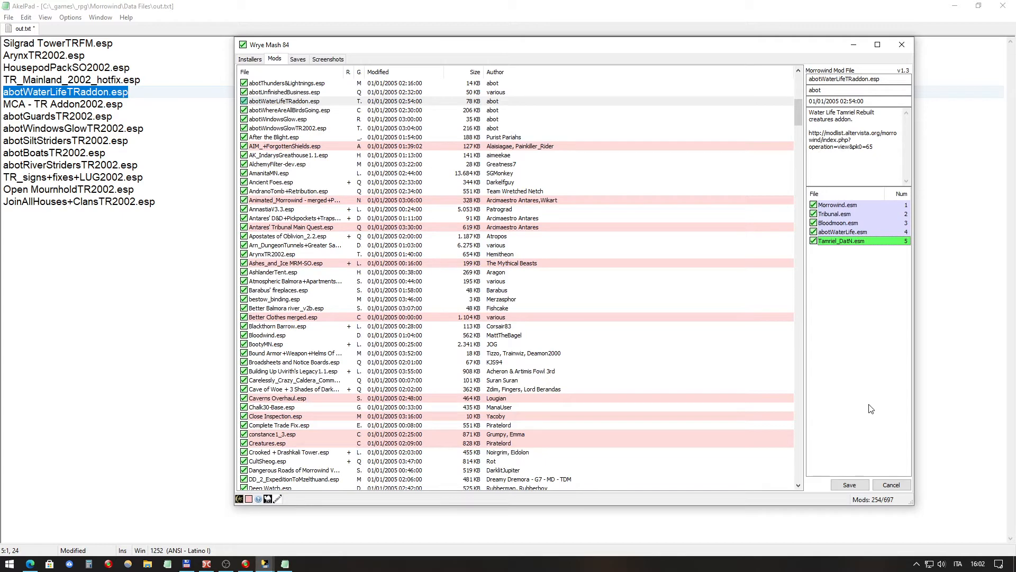
pyautogui.click(855, 486)
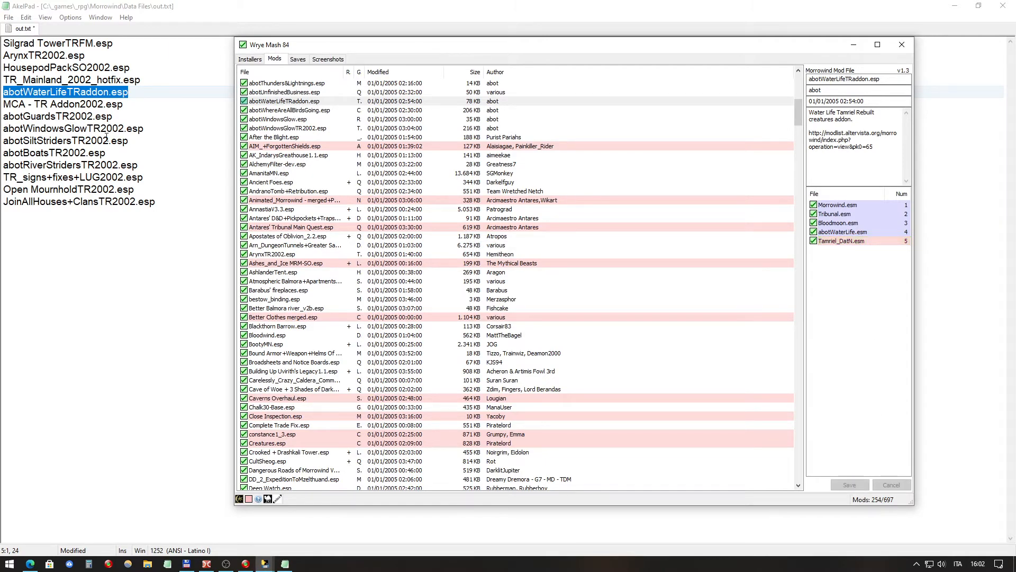
# Step: Select the MCA - TR Addon2002.esp line in out.txt in AkelPad, then return to Wrye Mash and reposition its window
pyautogui.click(113, 111)
pyautogui.moveTo(124, 106); pyautogui.dragTo(2, 105)
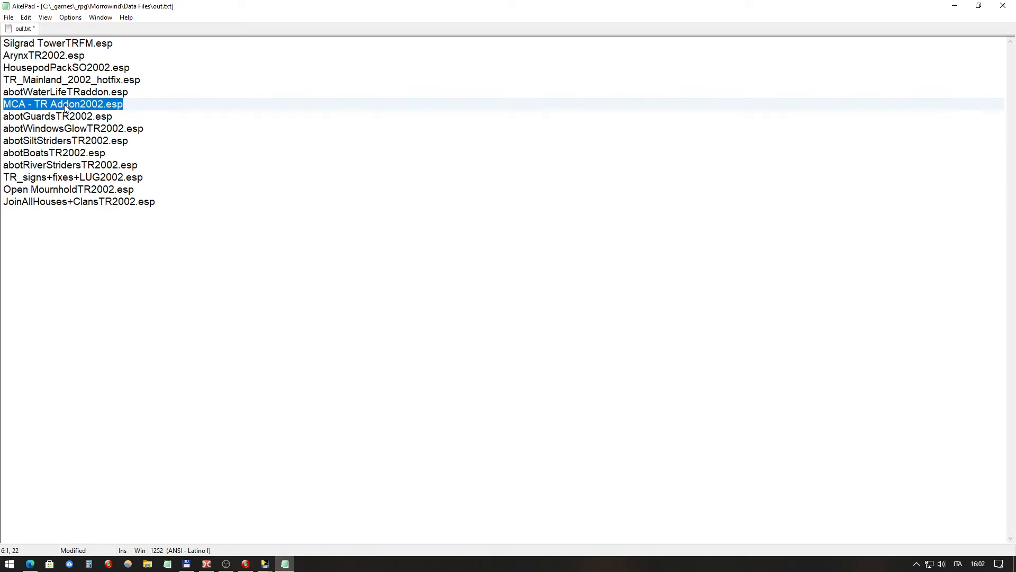
pyautogui.click(264, 563)
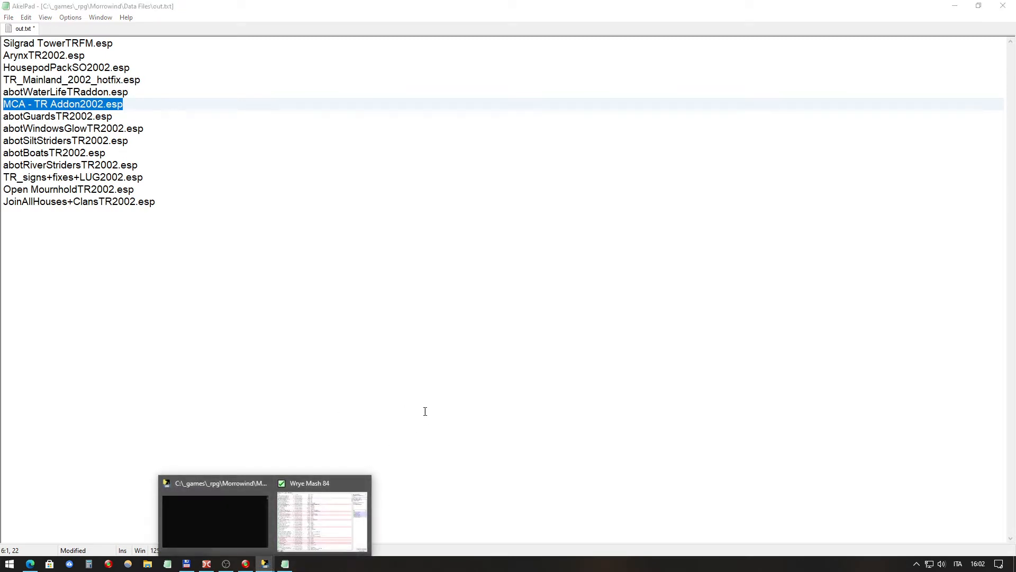
pyautogui.click(342, 524)
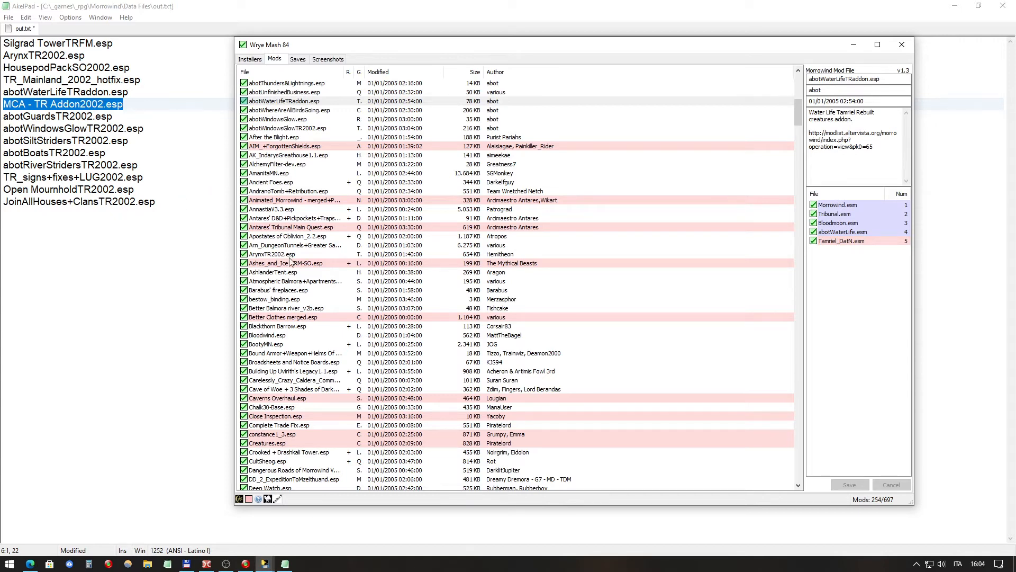
pyautogui.moveTo(366, 51); pyautogui.dragTo(294, 55)
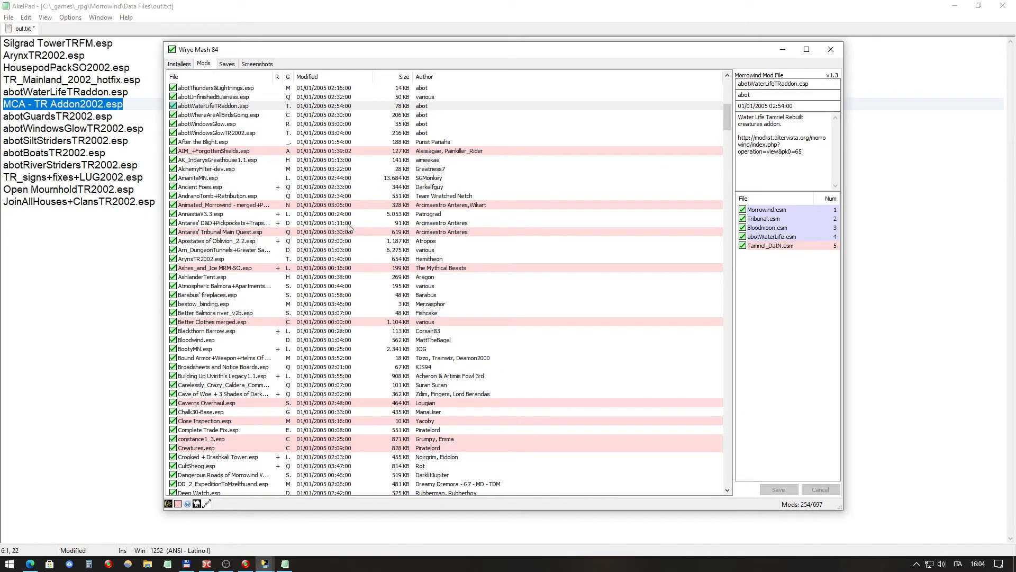
# Step: Find MCA - TR Addon2002.esp in the mods list and select it to show its masters
pyautogui.scroll(-5, 380, 218)
pyautogui.scroll(-13, 380, 218)
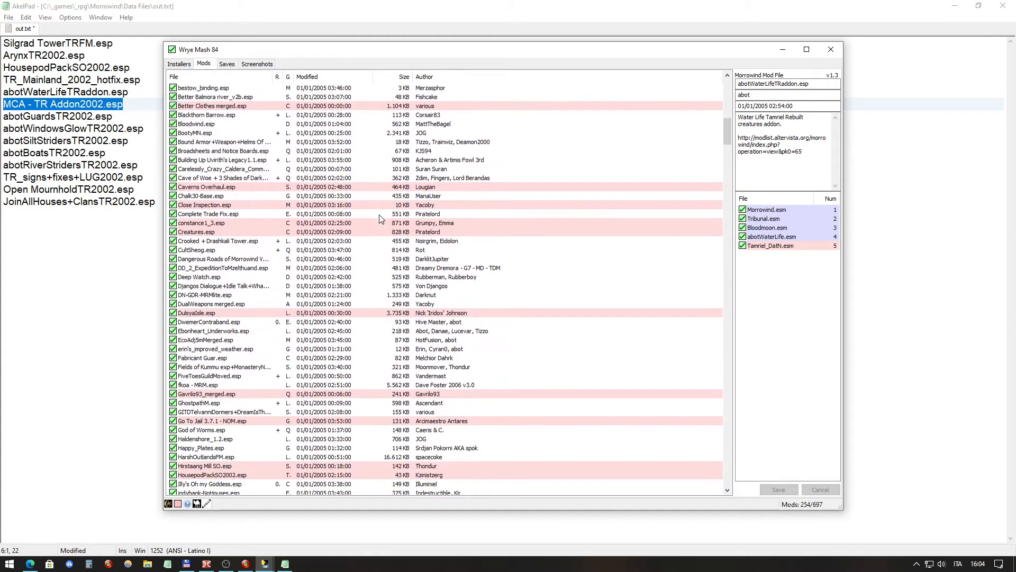
pyautogui.scroll(-9, 375, 219)
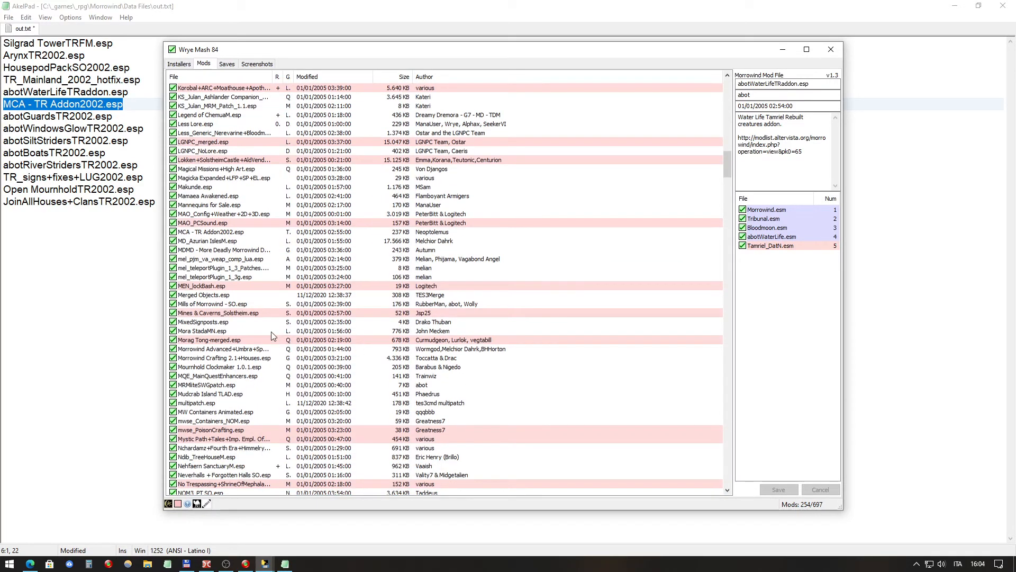
pyautogui.scroll(-1, 260, 318)
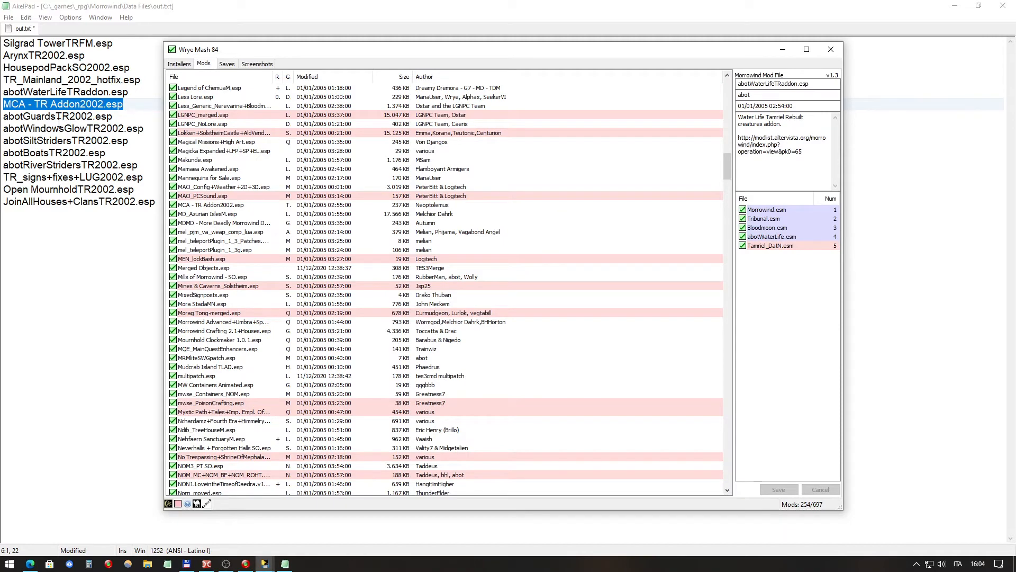
pyautogui.click(226, 205)
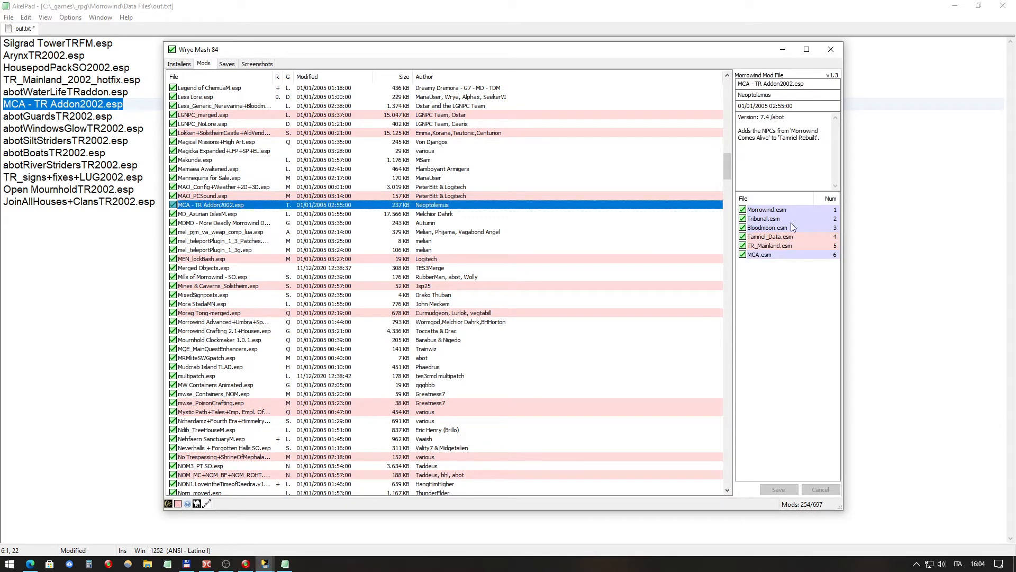
# Step: Change the Tamriel_Data.esm master of MCA - TR Addon2002.esp to Tamriel_DatN.esm
pyautogui.click(802, 236)
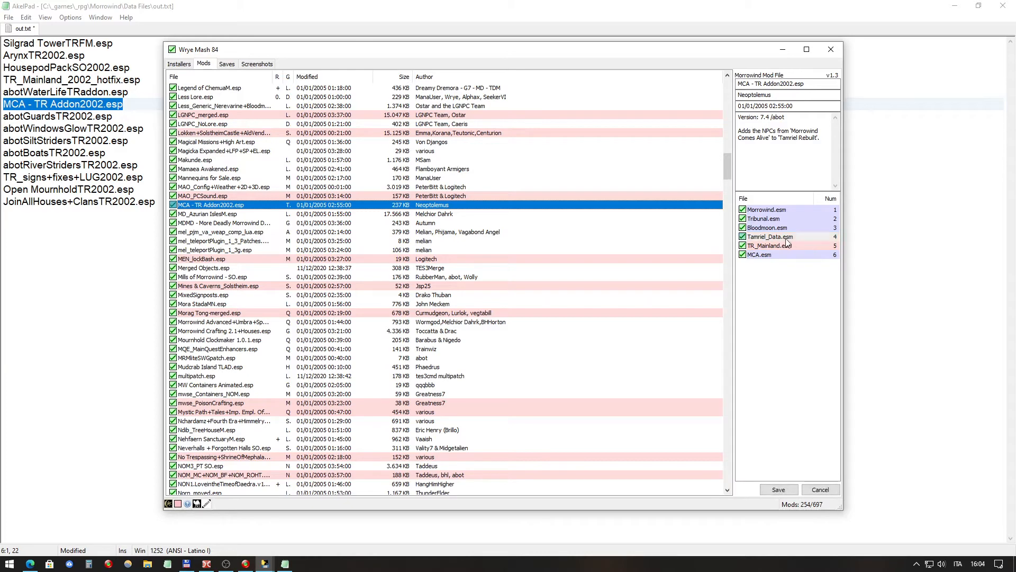
pyautogui.rightClick(801, 234)
pyautogui.click(818, 241)
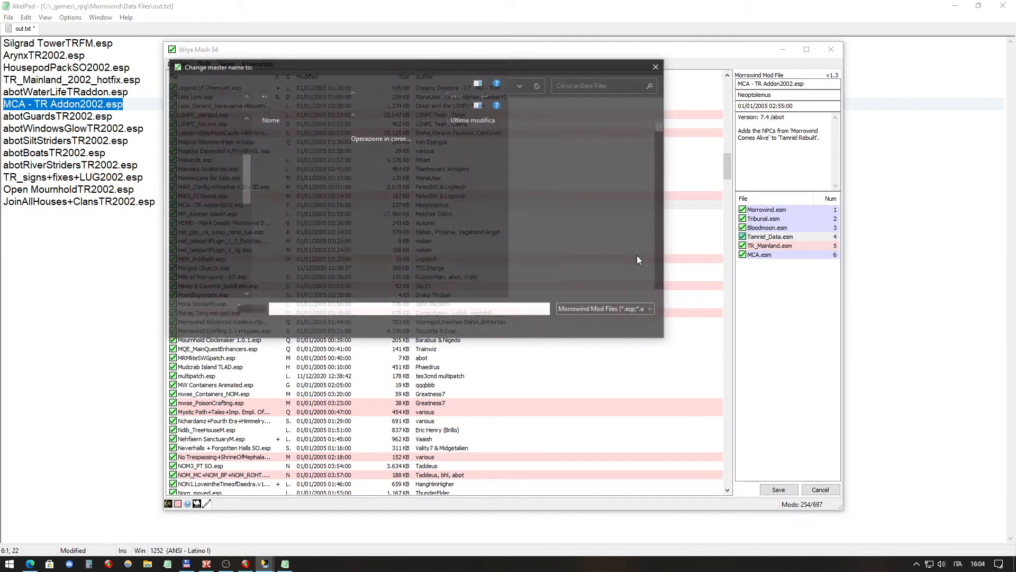
pyautogui.moveTo(297, 310); pyautogui.dragTo(389, 305)
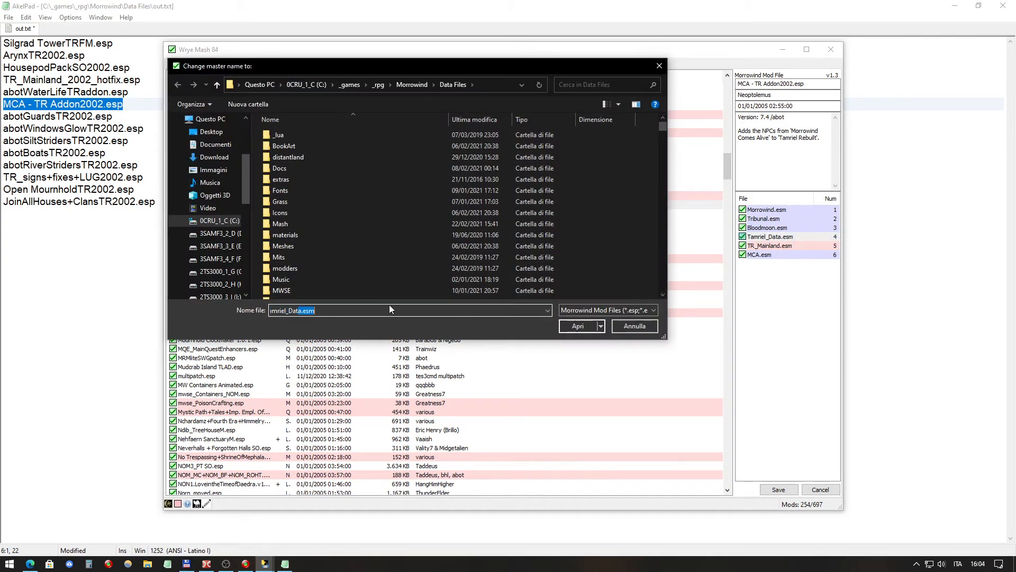
pyautogui.write('hn')
pyautogui.press('BackSpace')
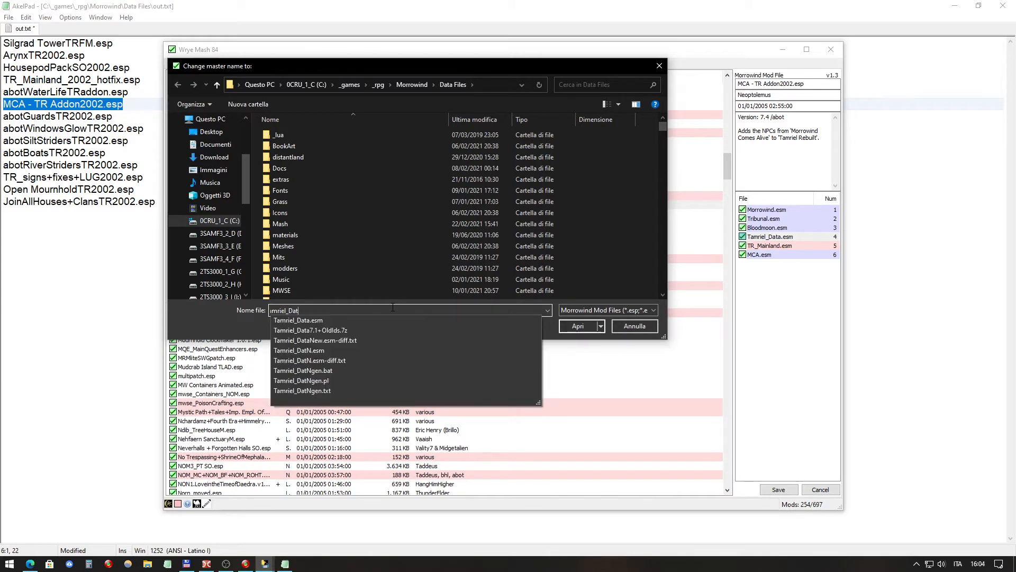
pyautogui.press('Down')
pyautogui.press('Down')
pyautogui.press('Down')
pyautogui.press('Down')
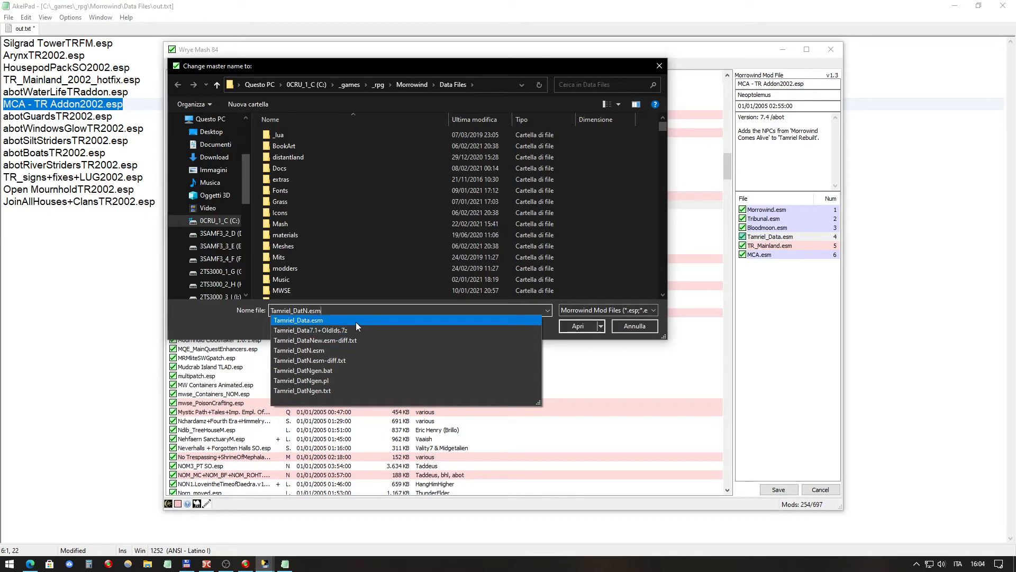
pyautogui.press('Return')
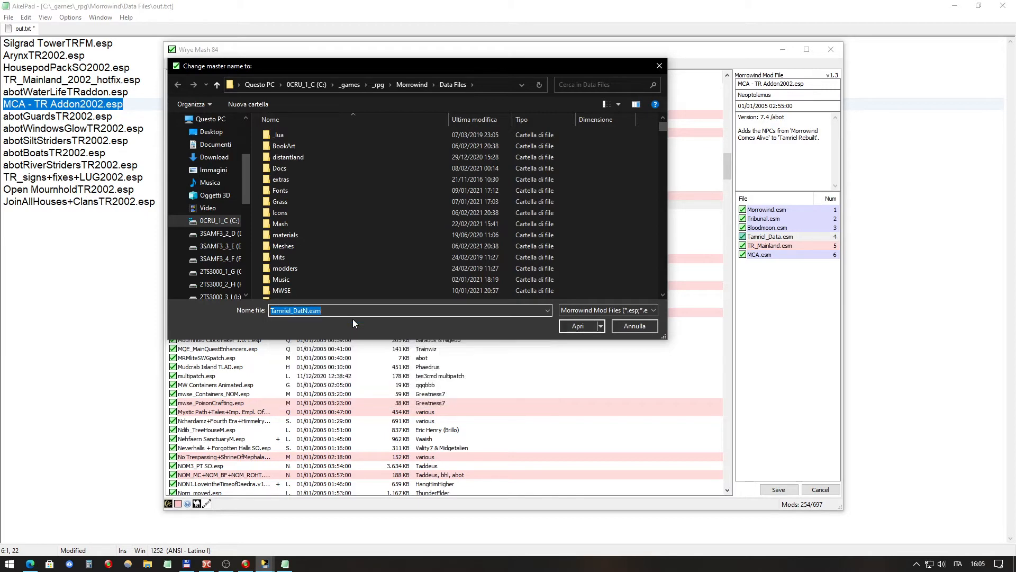
pyautogui.click(582, 326)
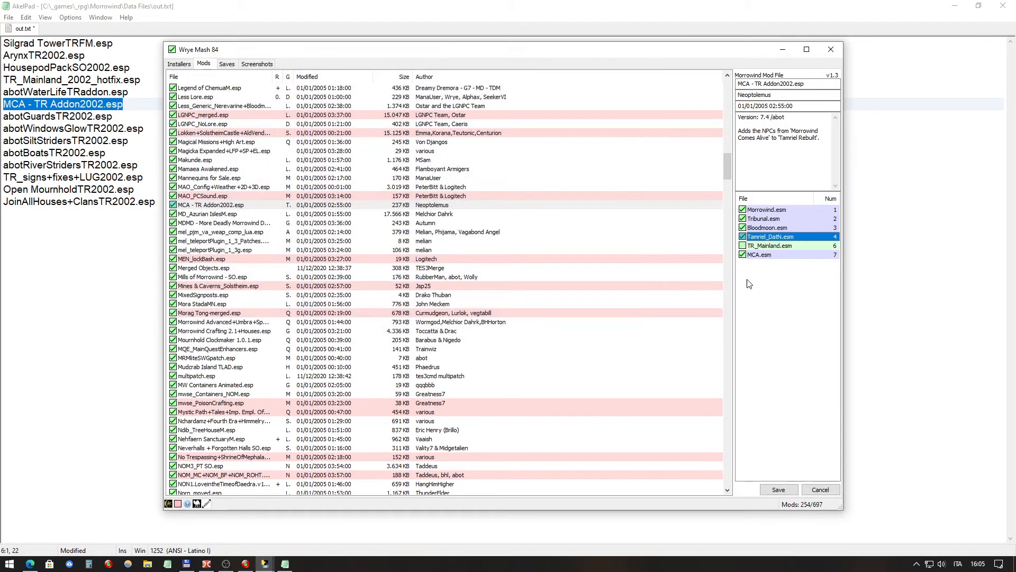
# Step: Change the TR_Mainland.esm master of MCA - TR Addon2002.esp to TR_MainlanN.esm and save the mod
pyautogui.rightClick(779, 246)
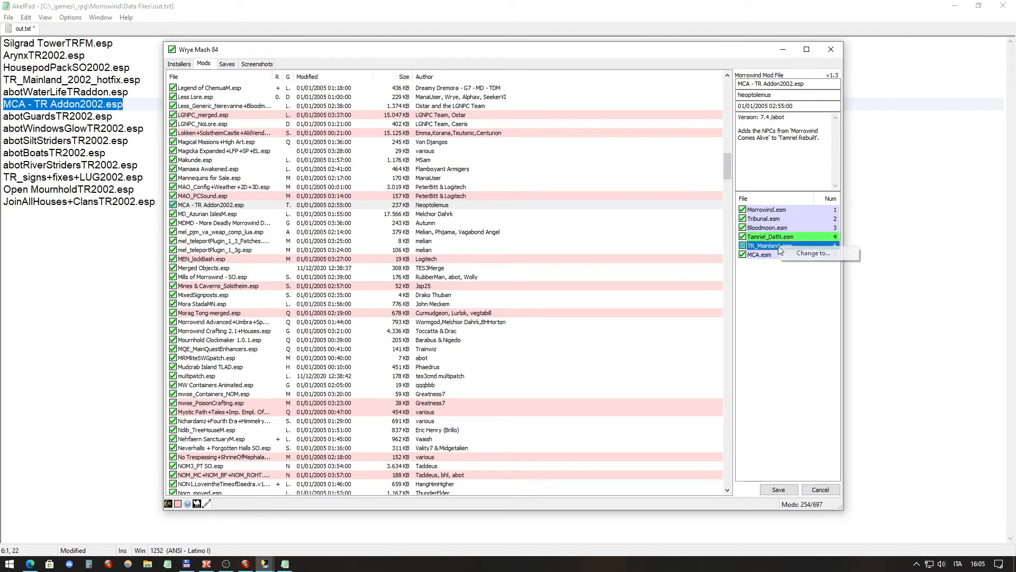
pyautogui.click(810, 253)
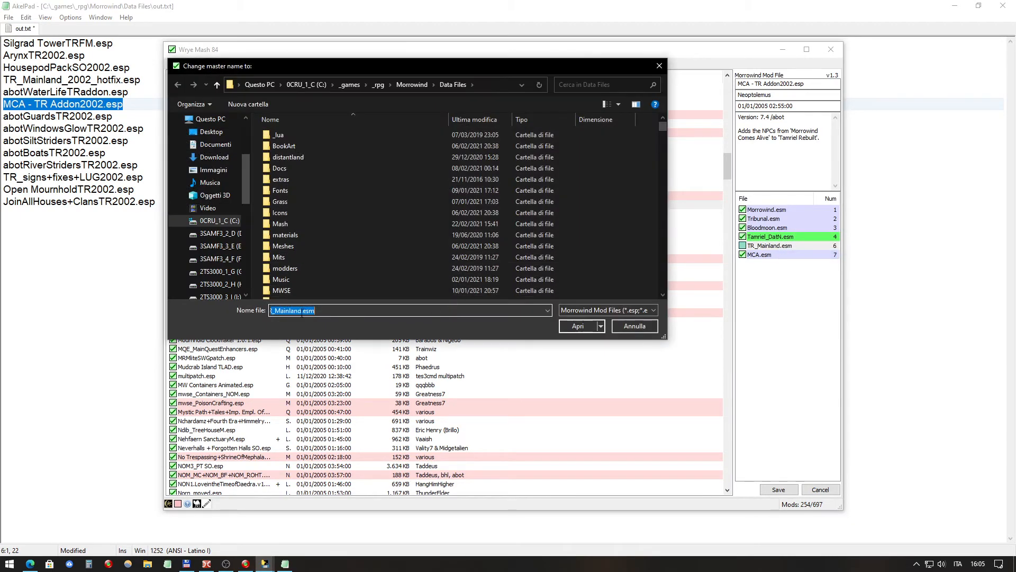
pyautogui.moveTo(299, 311); pyautogui.dragTo(327, 311)
pyautogui.press('BackSpace')
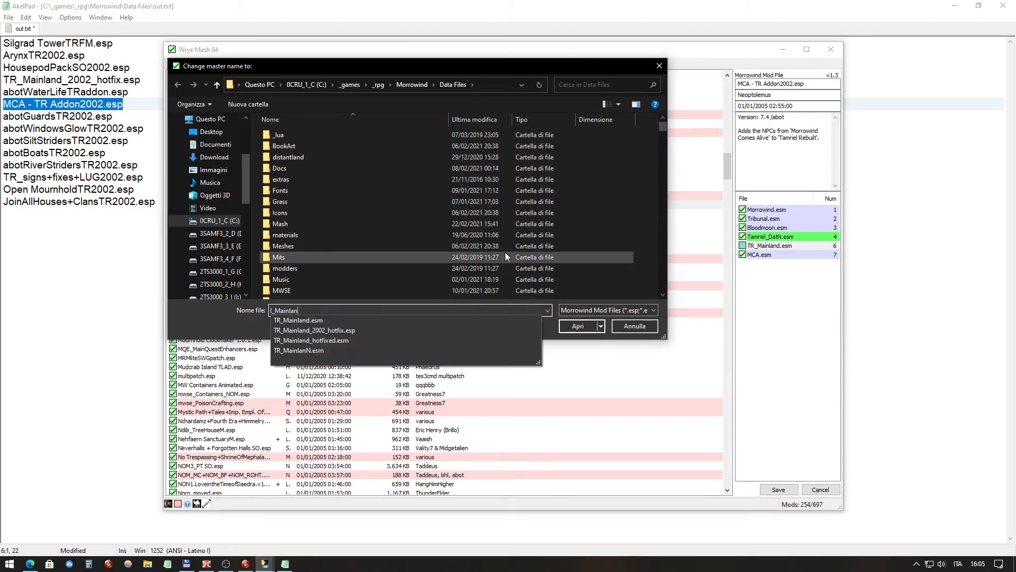
pyautogui.click(450, 351)
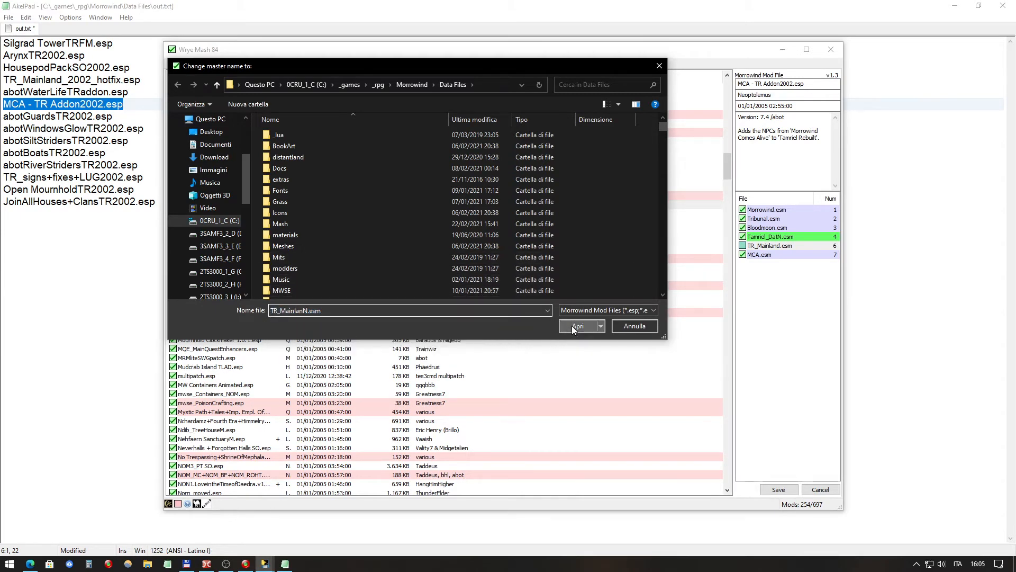
pyautogui.click(572, 325)
pyautogui.click(788, 237)
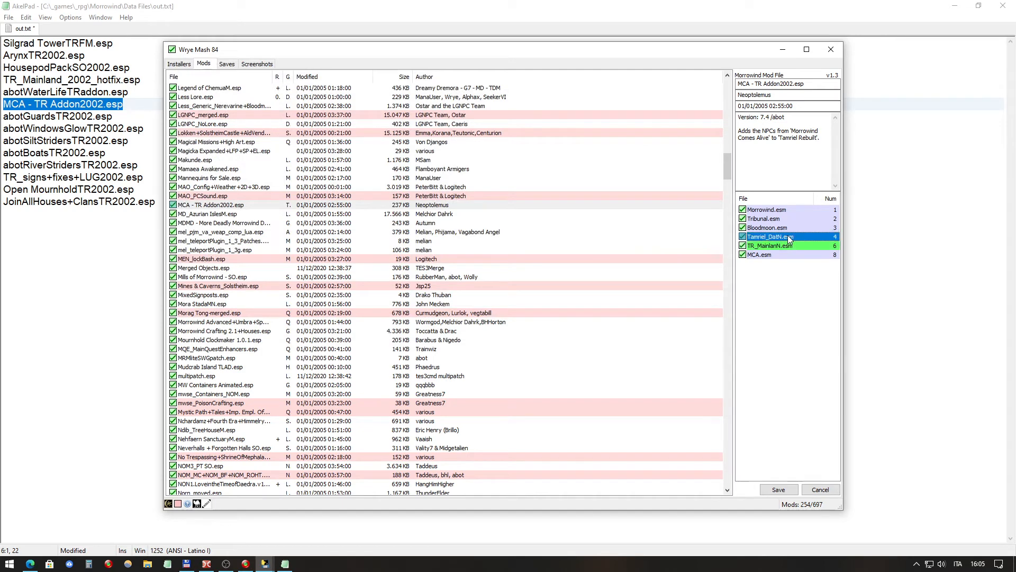
pyautogui.click(786, 246)
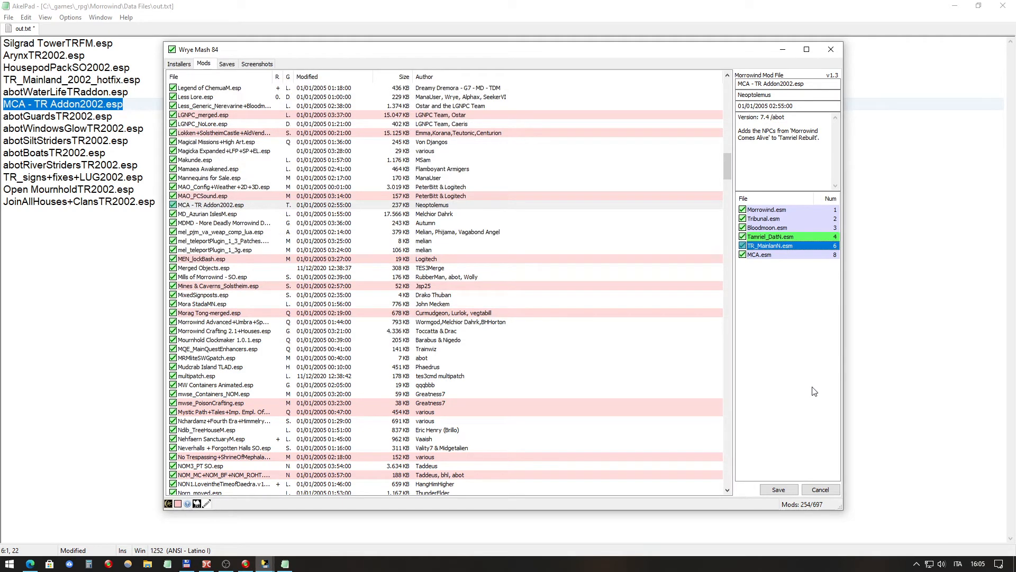
pyautogui.click(811, 429)
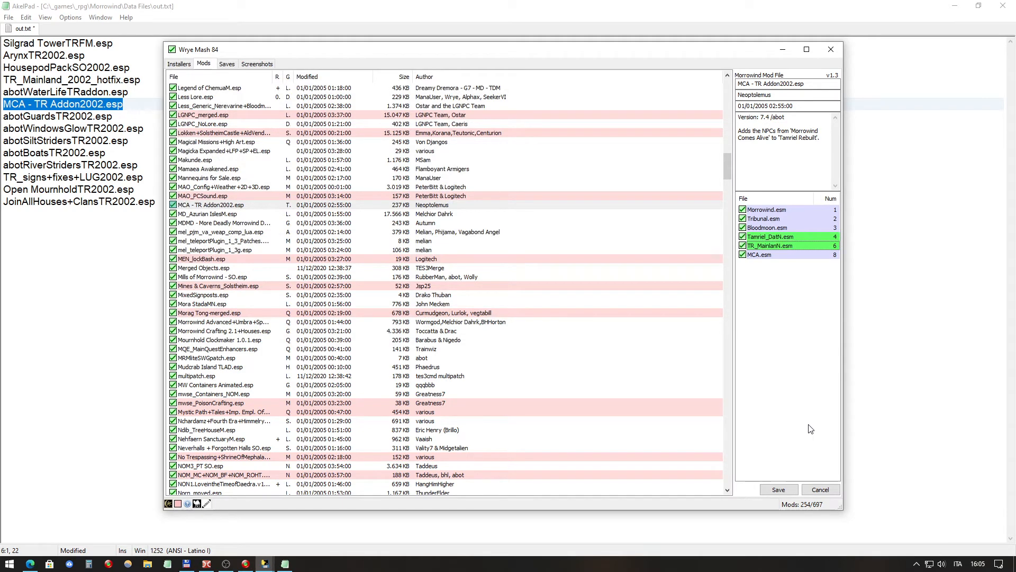
pyautogui.click(796, 491)
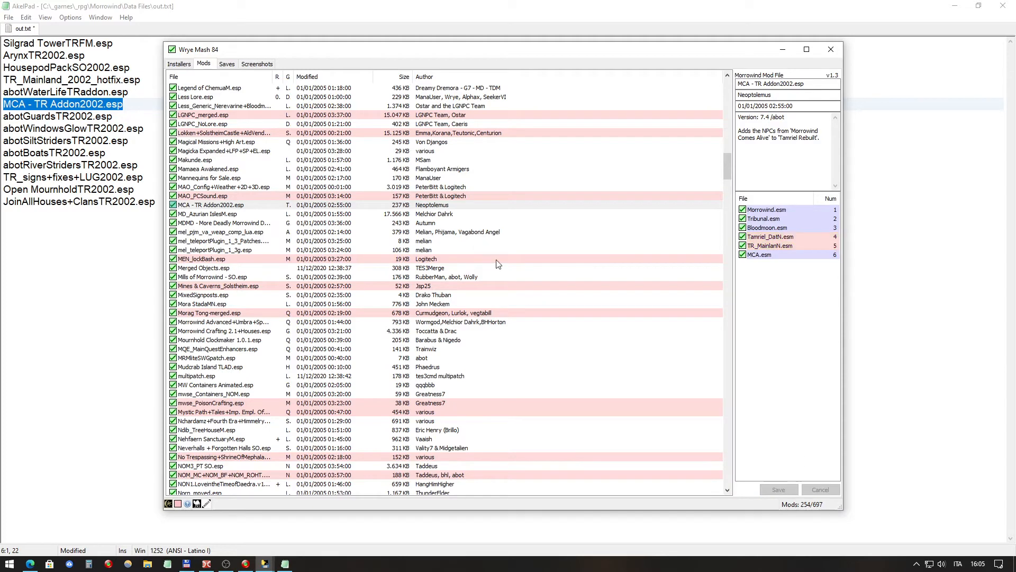
# Step: Highlight the abotGuardsTR2002.esp line in out.txt in AkelPad, then switch to Wrye Mash and select that mod in the mods list
pyautogui.click(123, 118)
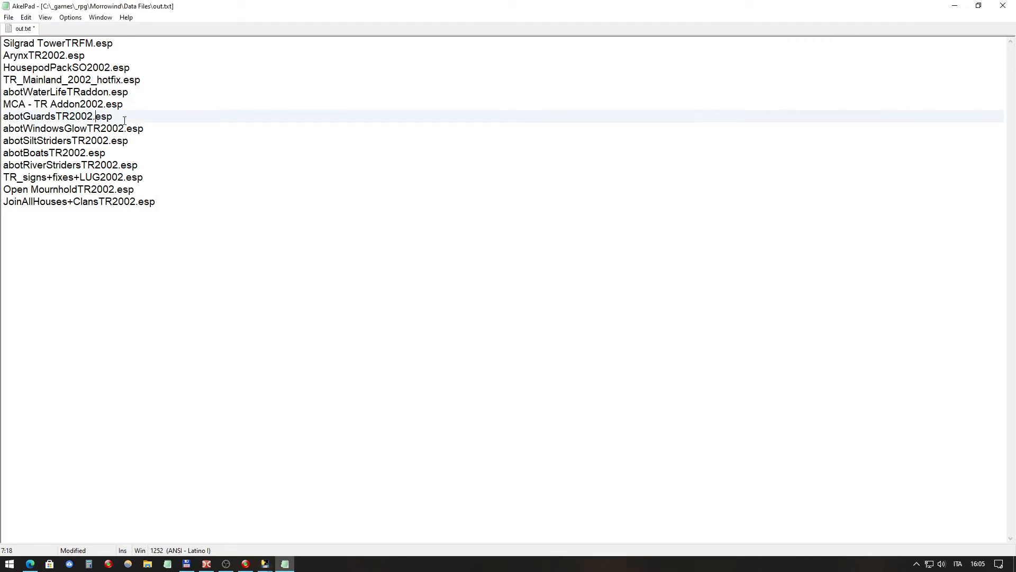
pyautogui.moveTo(124, 119); pyautogui.dragTo(3, 118)
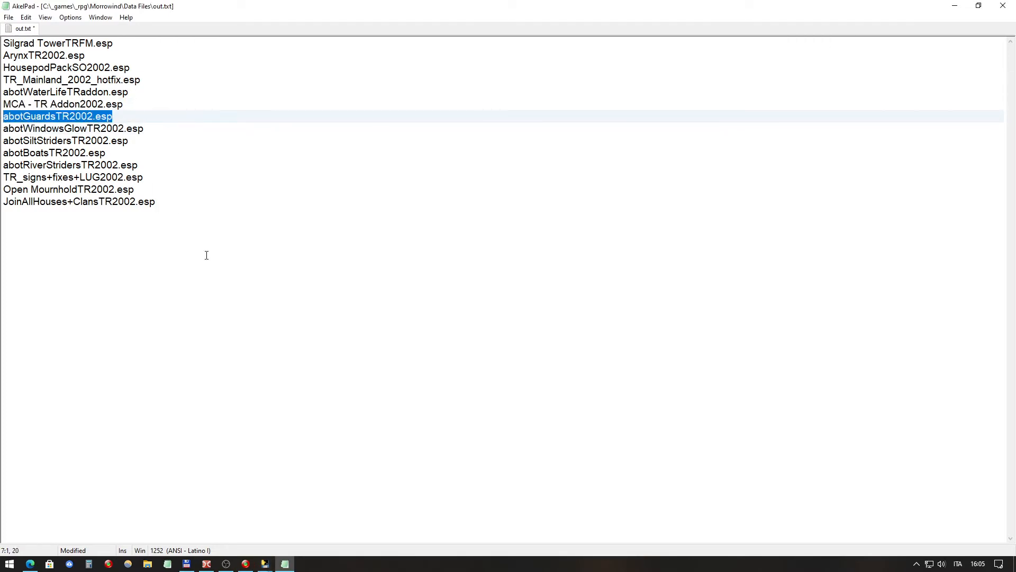
pyautogui.moveTo(265, 564)
pyautogui.click(322, 522)
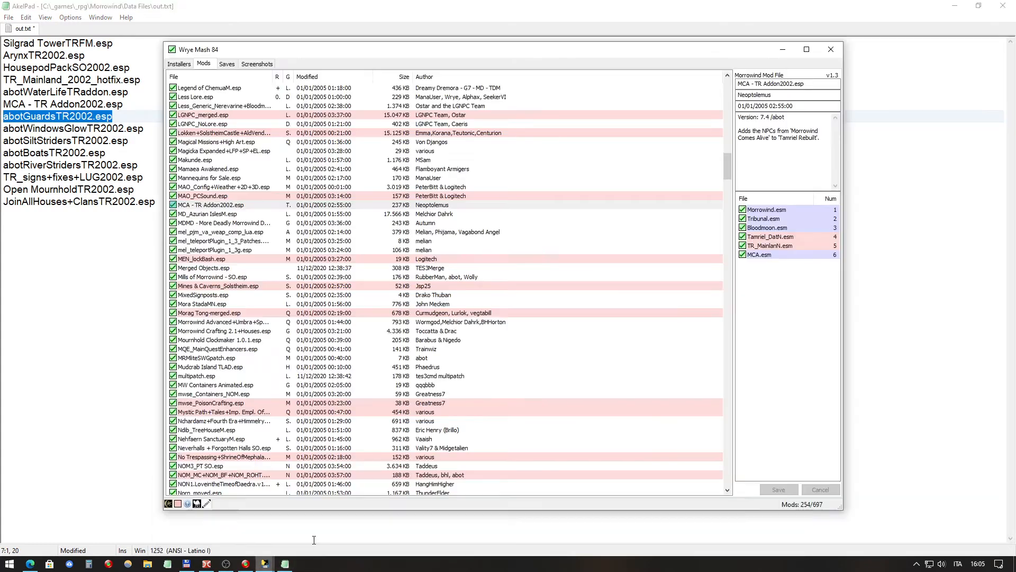
pyautogui.scroll(20, 364, 201)
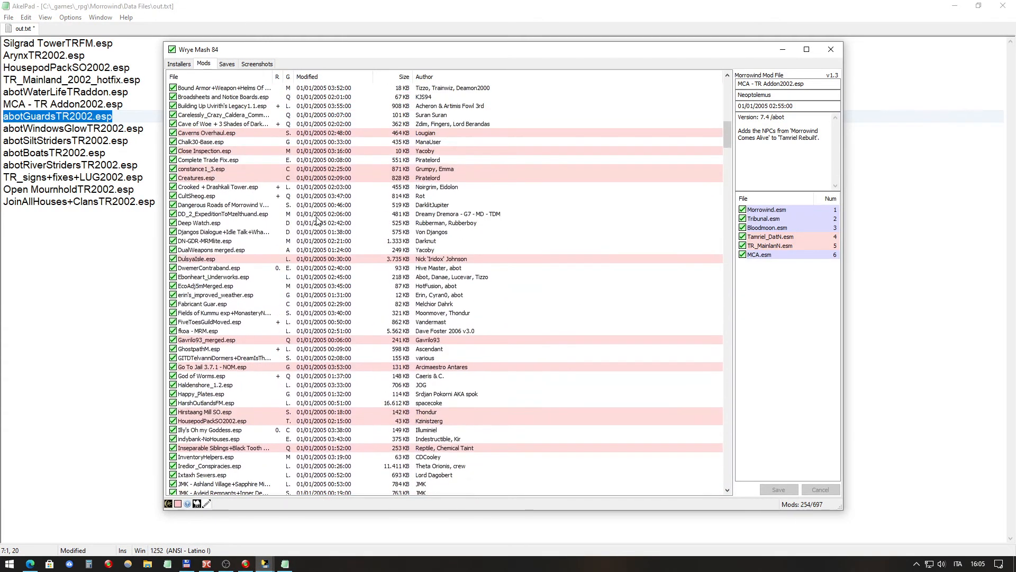
pyautogui.scroll(6, 317, 220)
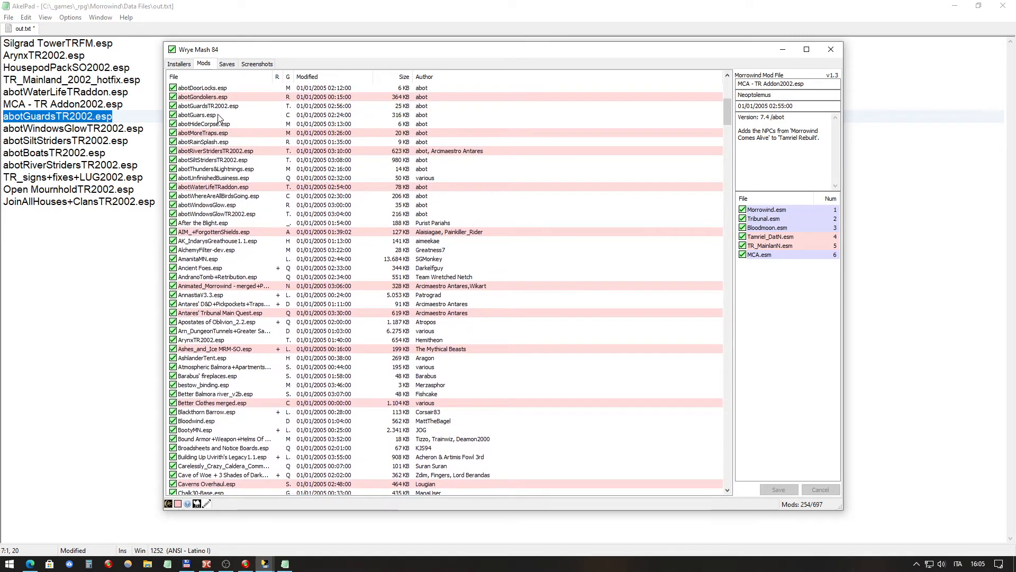
pyautogui.click(239, 107)
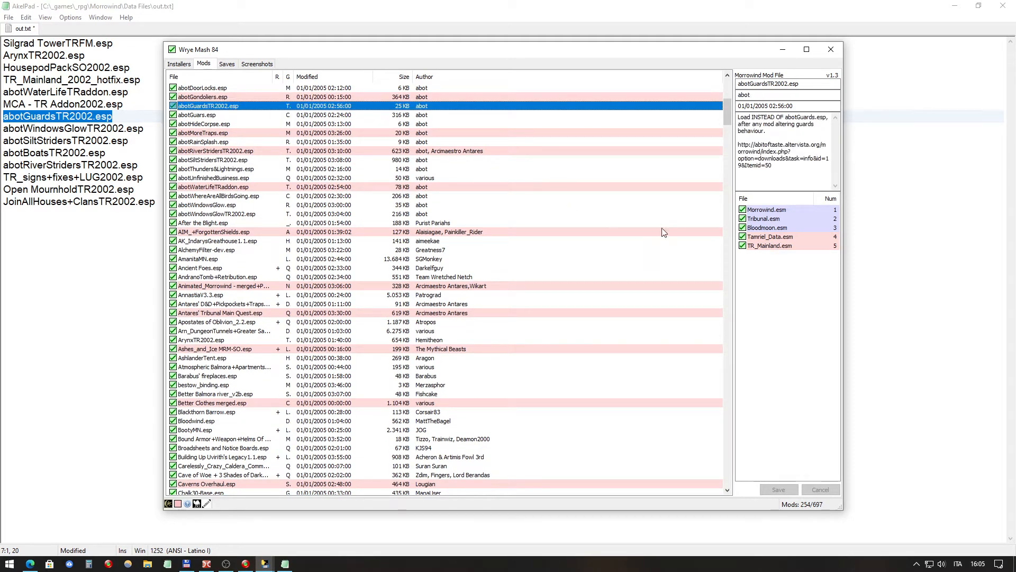
# Step: Change the Tamriel_Data.esm master of abotGuardsTR2002.esp to Tamriel_DatN.esm
pyautogui.click(799, 236)
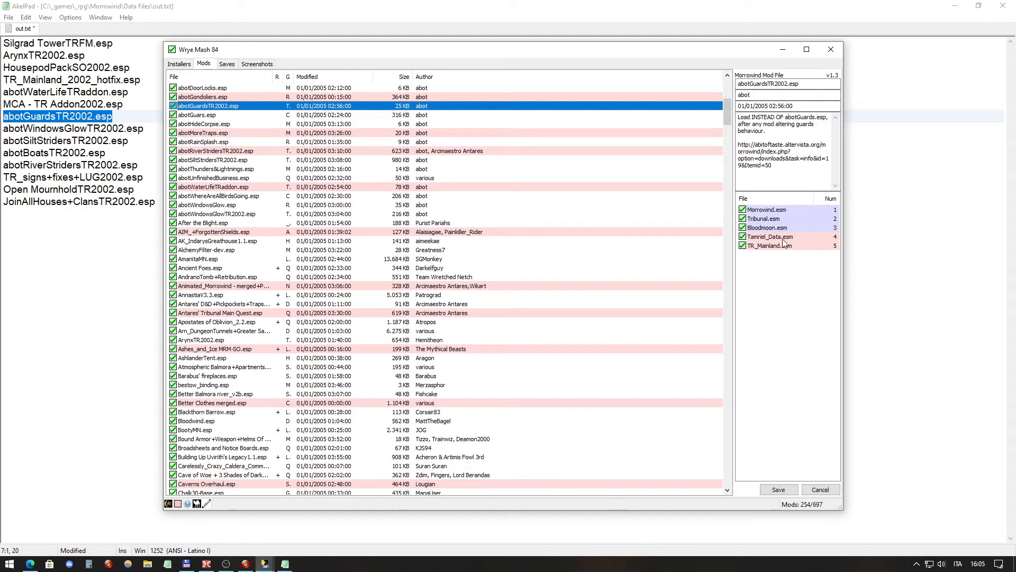
pyautogui.rightClick(788, 243)
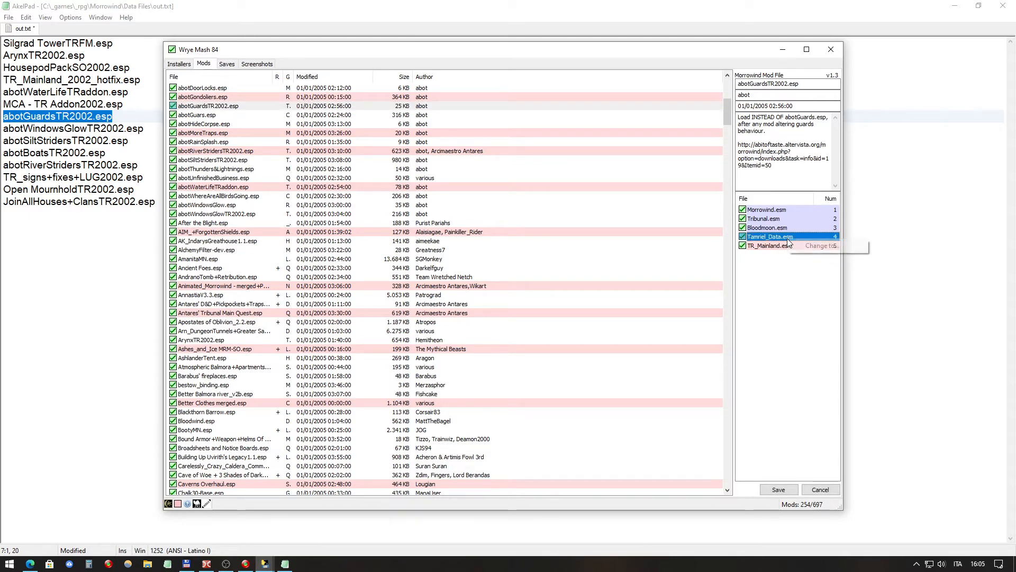
pyautogui.click(821, 245)
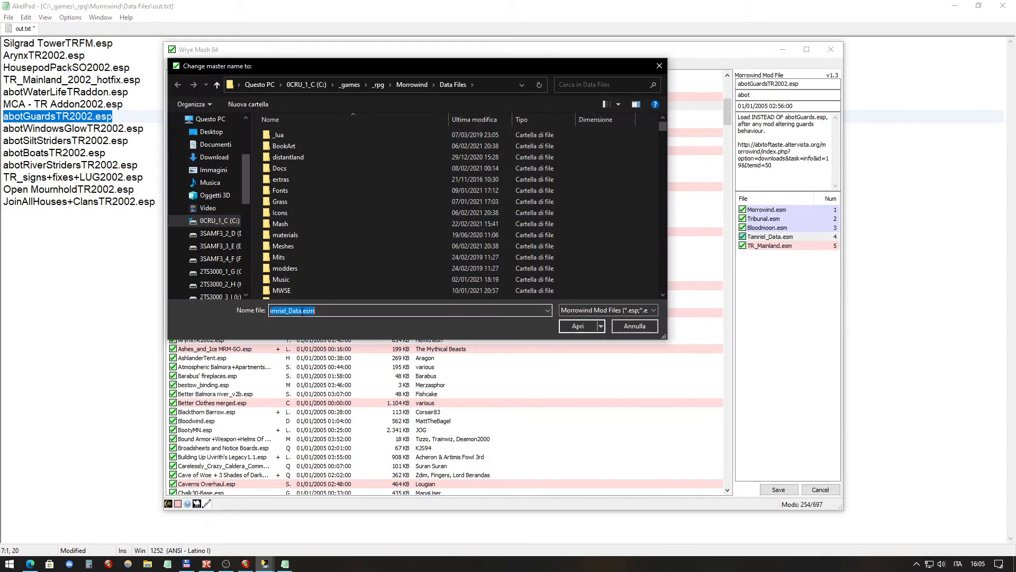
pyautogui.click(300, 310)
pyautogui.press('Delete')
pyautogui.press('Delete')
pyautogui.press('Delete')
pyautogui.press('Delete')
pyautogui.press('Delete')
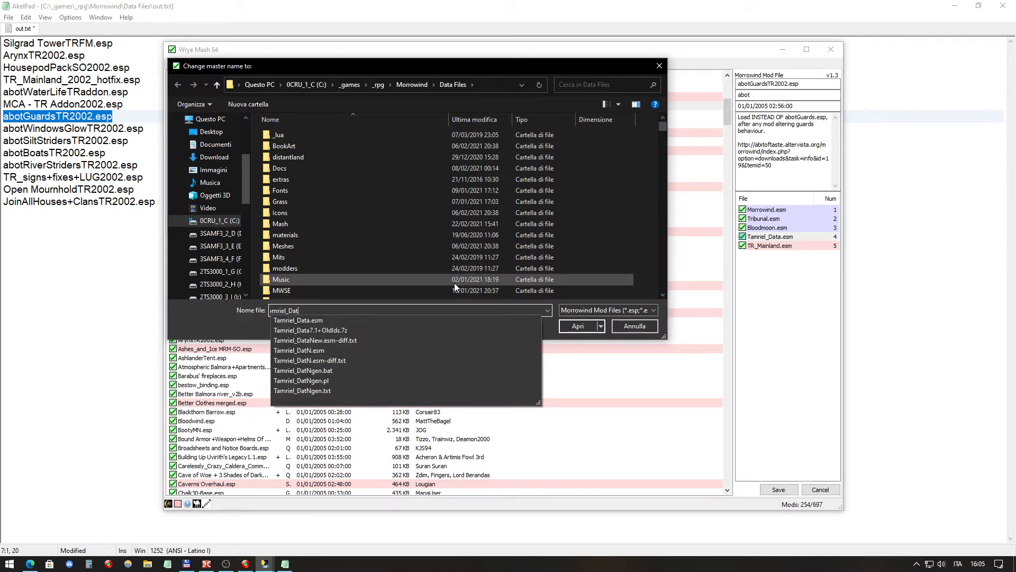
pyautogui.click(369, 350)
pyautogui.click(577, 326)
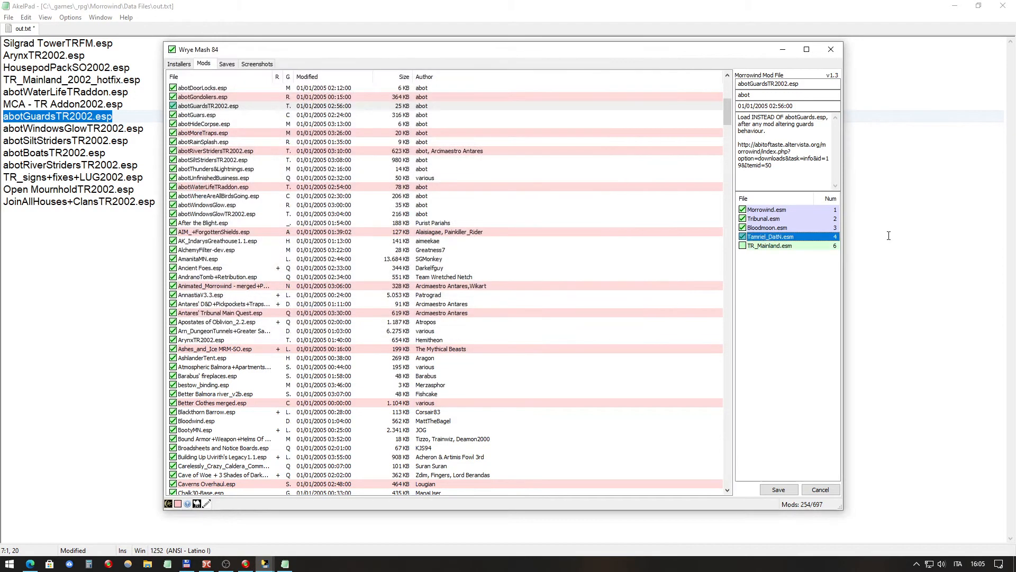
# Step: Change the TR_Mainland.esm master of abotGuardsTR2002.esp to TR_MainlanN.esm and save the mod
pyautogui.click(797, 246)
pyautogui.click(794, 247)
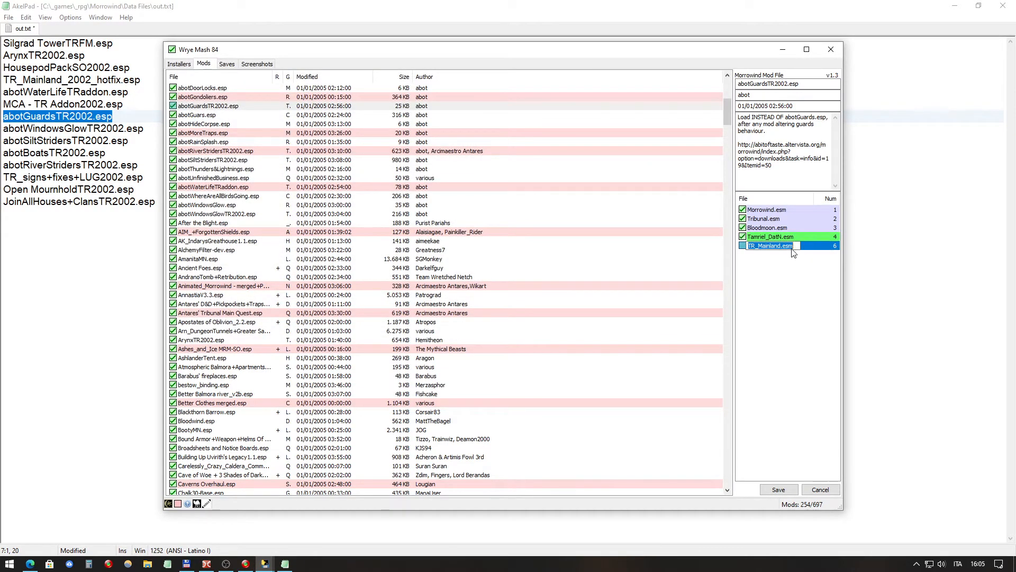
pyautogui.rightClick(797, 248)
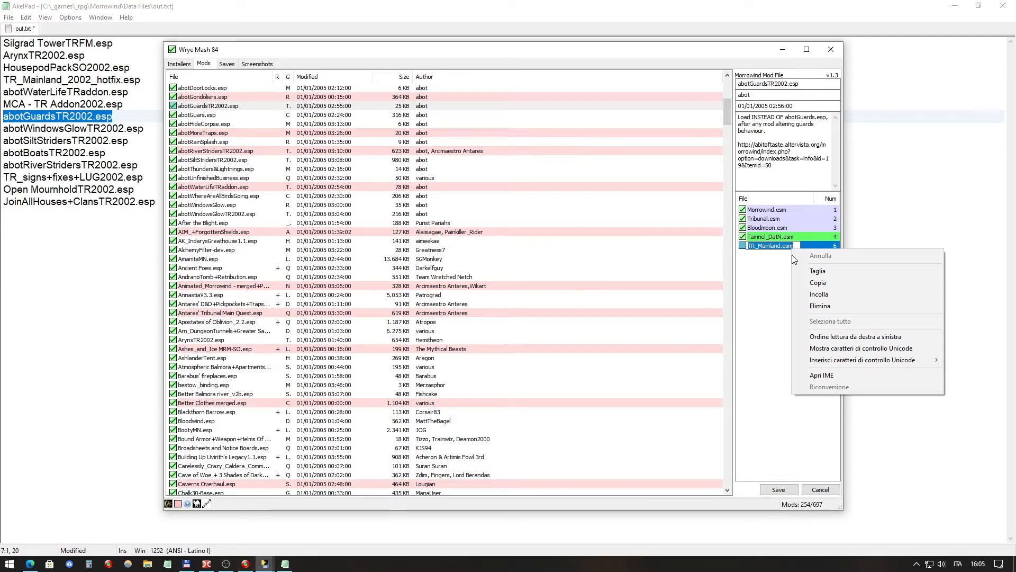
pyautogui.click(760, 268)
pyautogui.click(759, 264)
pyautogui.click(764, 247)
pyautogui.rightClick(763, 247)
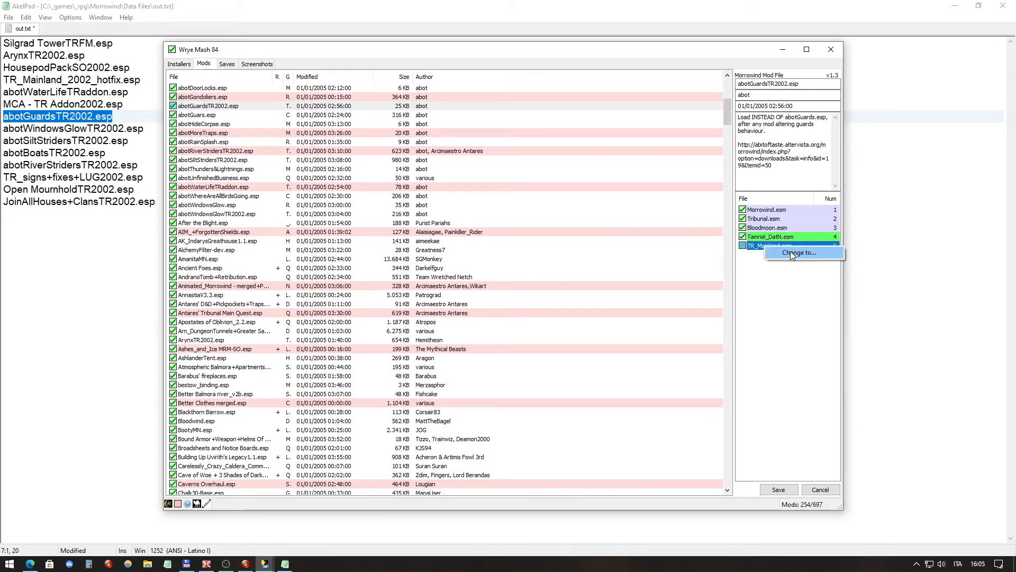
pyautogui.click(790, 251)
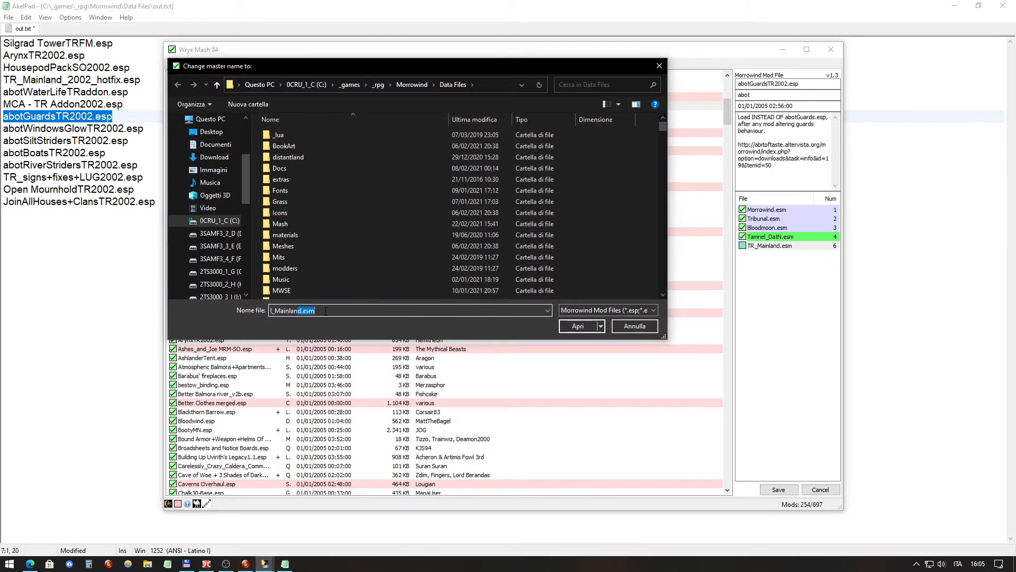
pyautogui.press('BackSpace')
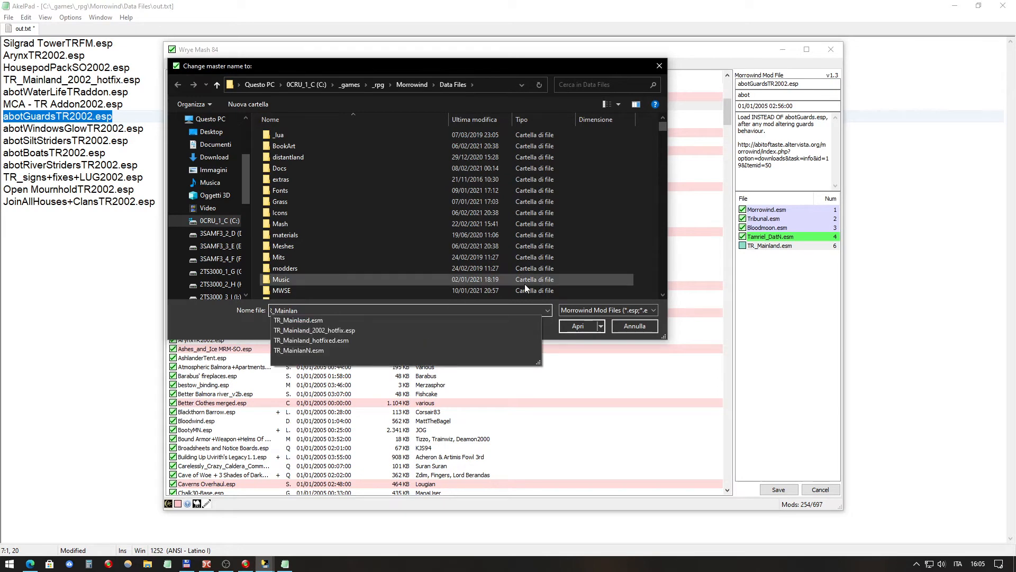
pyautogui.click(484, 350)
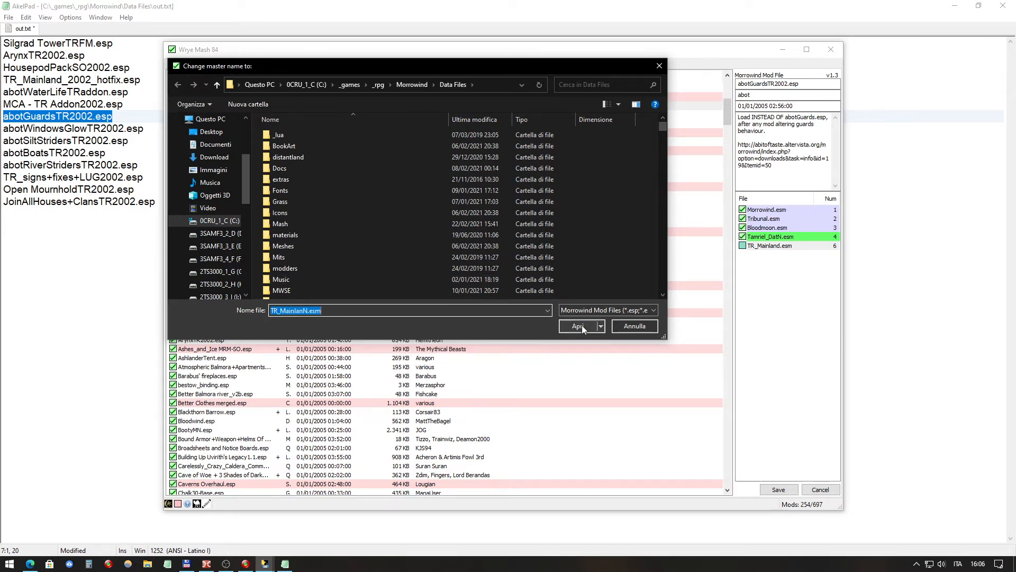
pyautogui.click(578, 326)
pyautogui.click(801, 289)
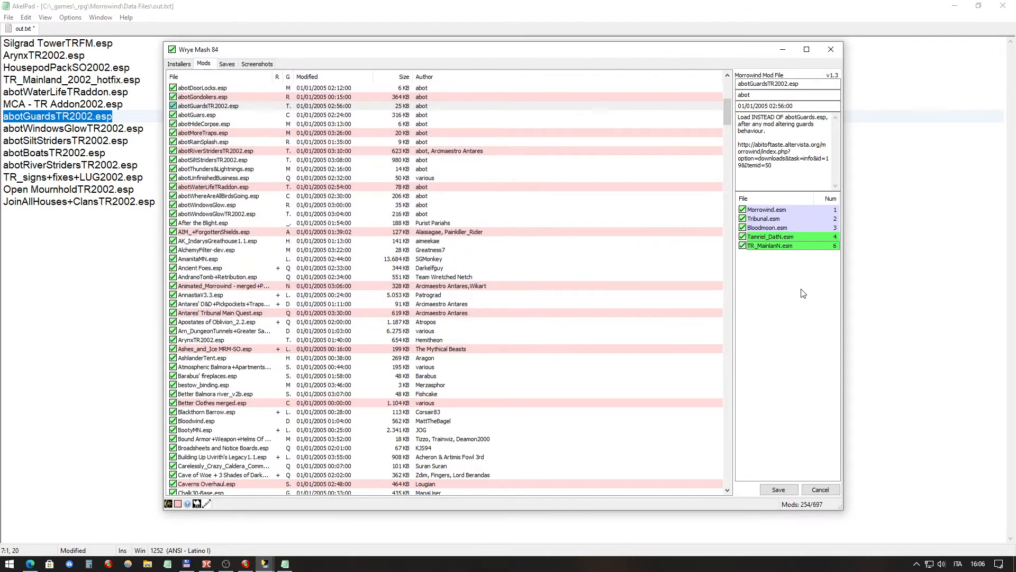
pyautogui.click(785, 492)
# Step: Highlight the abotWindowsGlowTR2002.esp line in out.txt in AkelPad, then switch to Wrye Mash and select that mod in the mods list
pyautogui.click(65, 128)
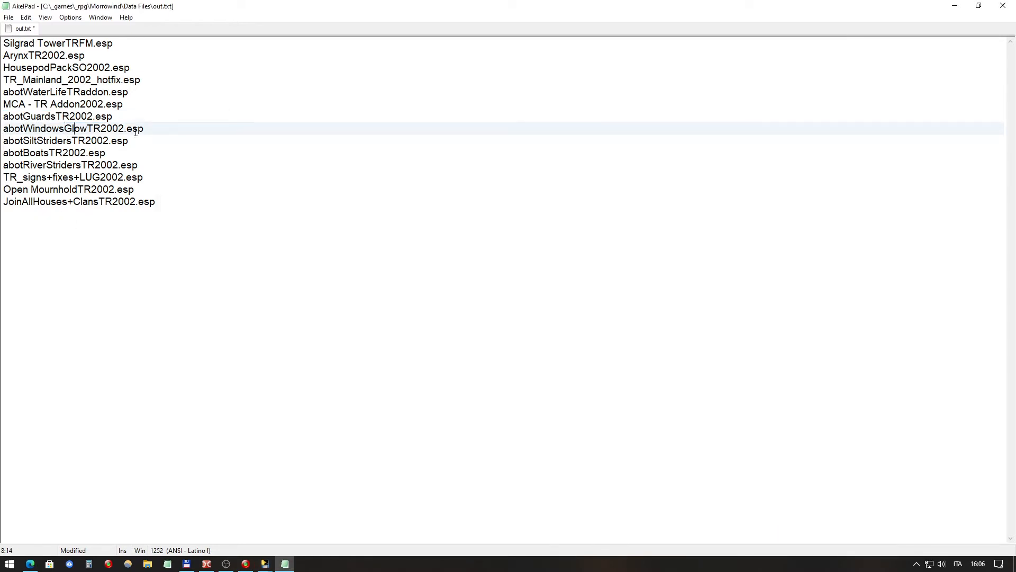
pyautogui.moveTo(144, 129); pyautogui.dragTo(1, 131)
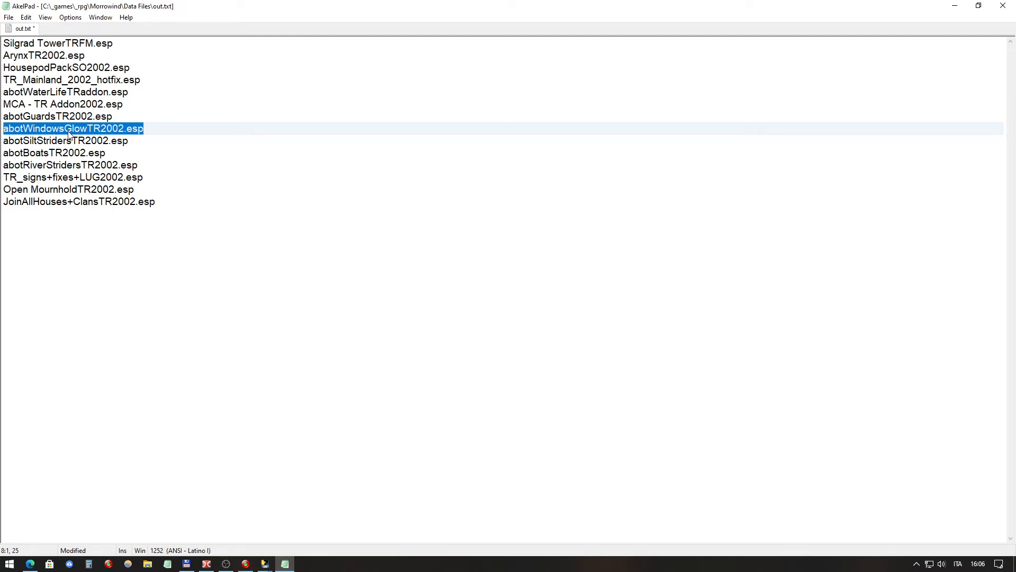
pyautogui.click(265, 564)
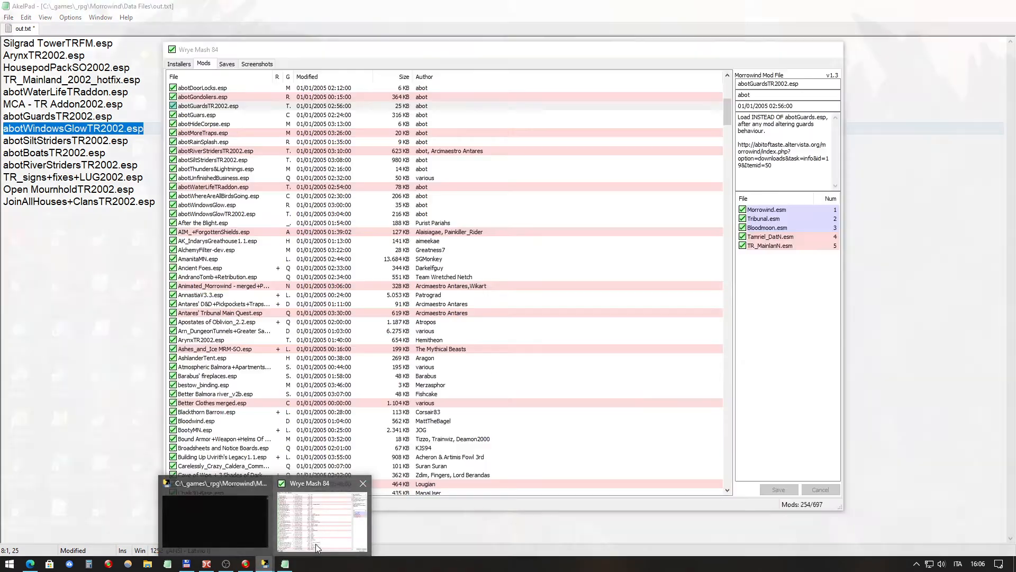
pyautogui.click(315, 544)
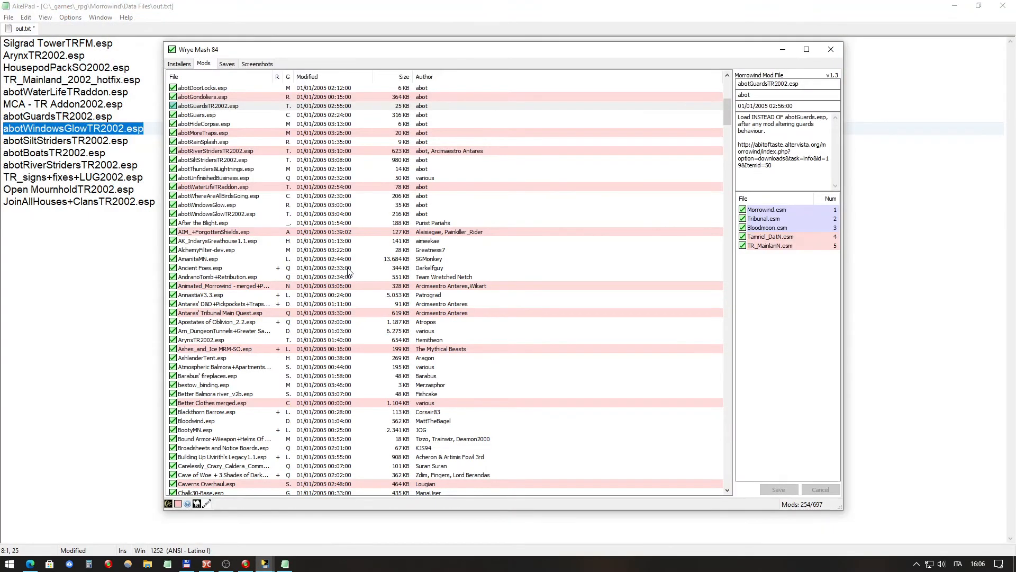
pyautogui.click(288, 233)
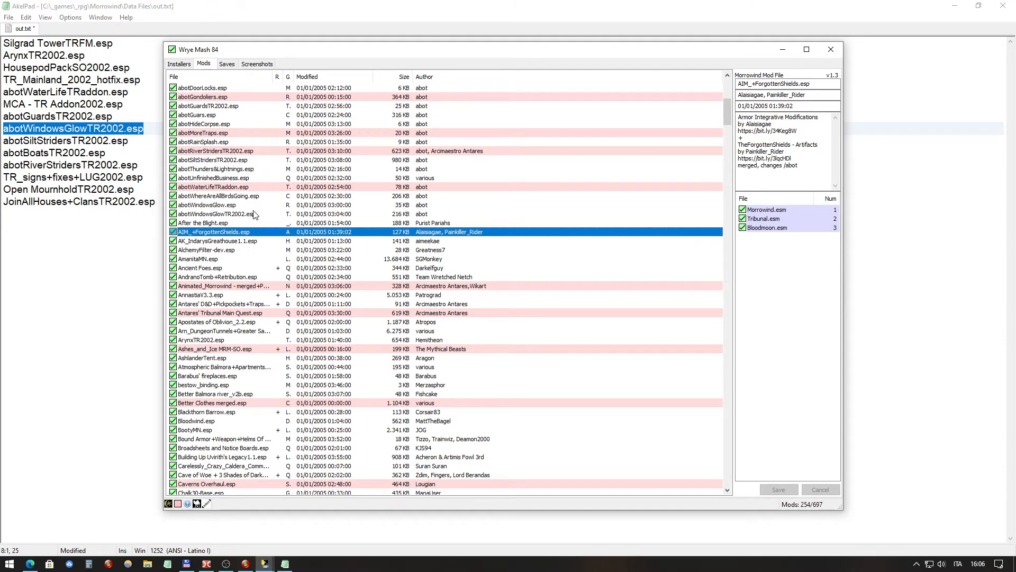
pyautogui.click(254, 214)
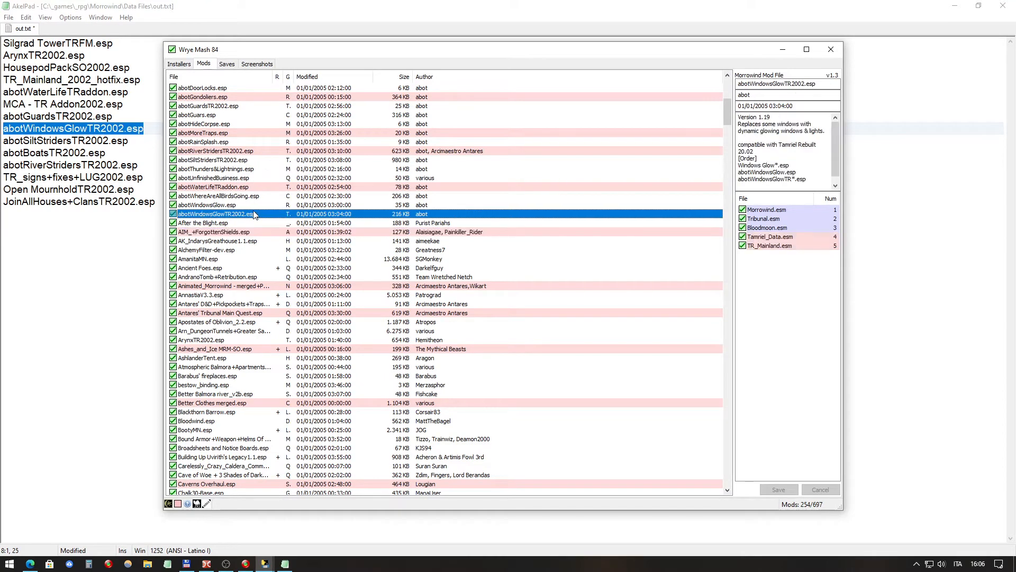
# Step: Change the Tamriel_Data.esm master of abotWindowsGlowTR2002.esp to Tamriel_DatN.esm
pyautogui.click(792, 241)
pyautogui.rightClick(802, 242)
pyautogui.click(817, 242)
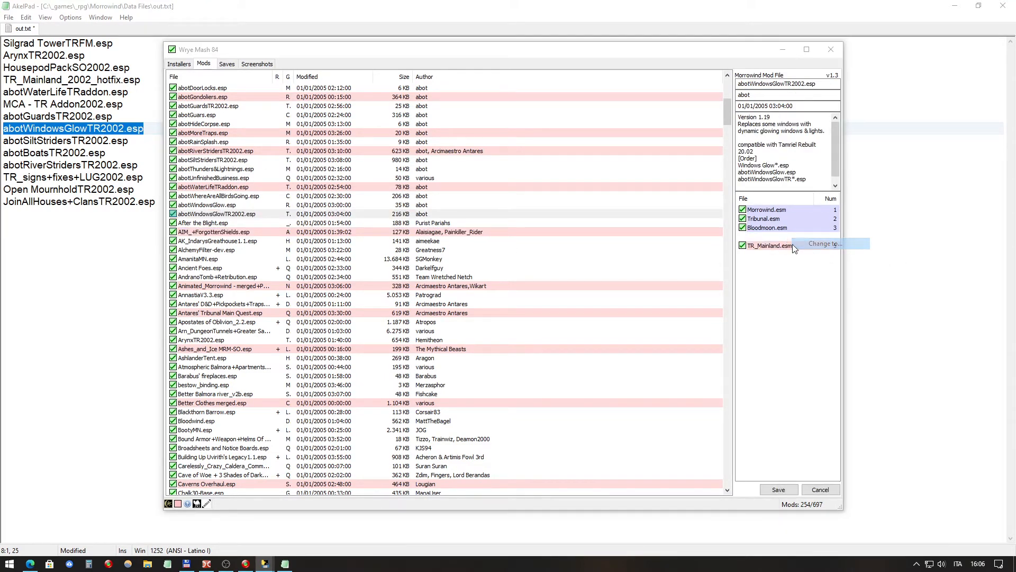
pyautogui.moveTo(299, 310); pyautogui.dragTo(422, 311)
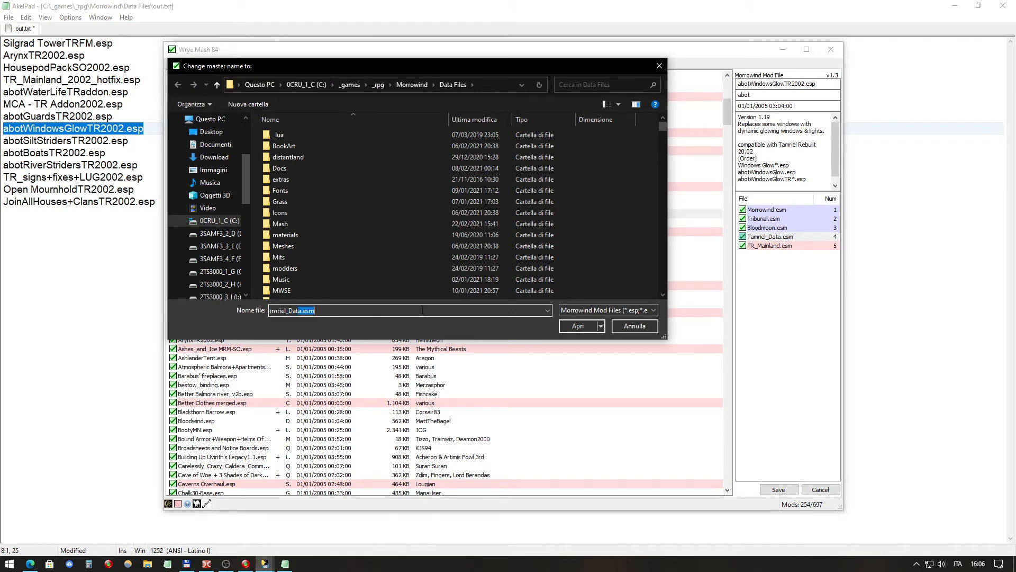
pyautogui.write('N')
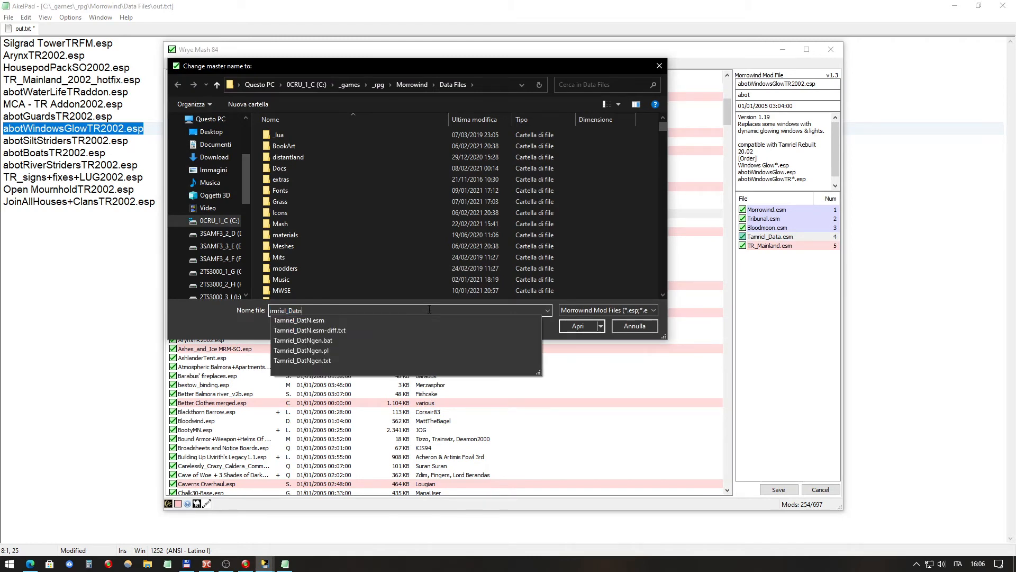
pyautogui.click(450, 320)
pyautogui.click(592, 326)
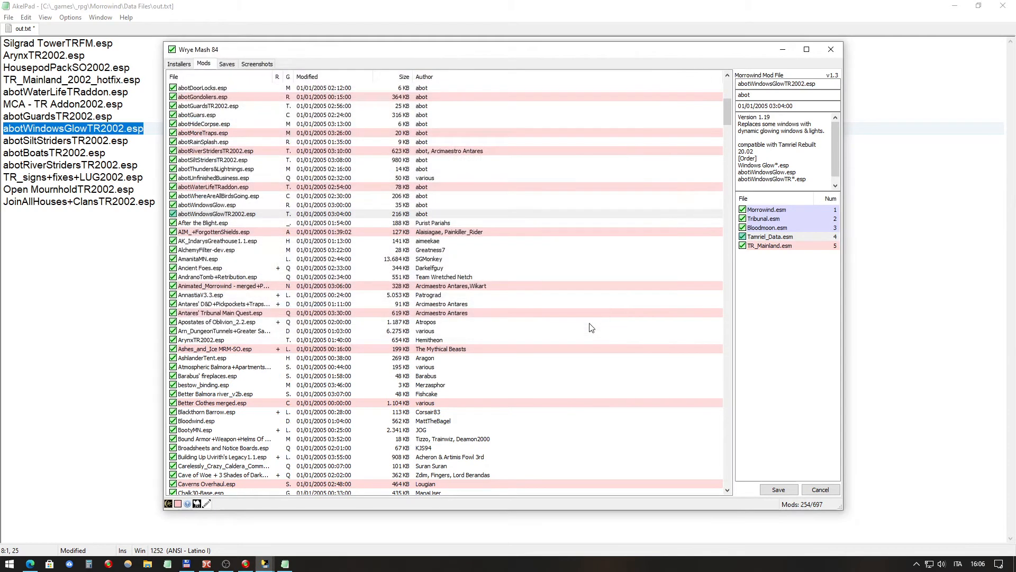
# Step: Change the TR_Mainland.esm master of abotWindowsGlowTR2002.esp to TR_MainlanN.esm and save the mod
pyautogui.click(799, 248)
pyautogui.rightClick(801, 252)
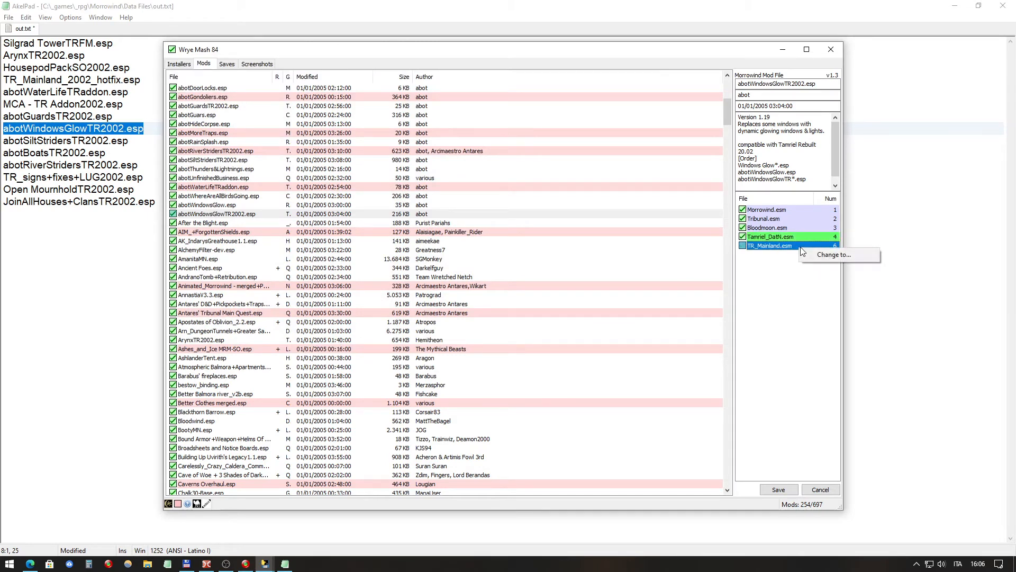
pyautogui.click(863, 258)
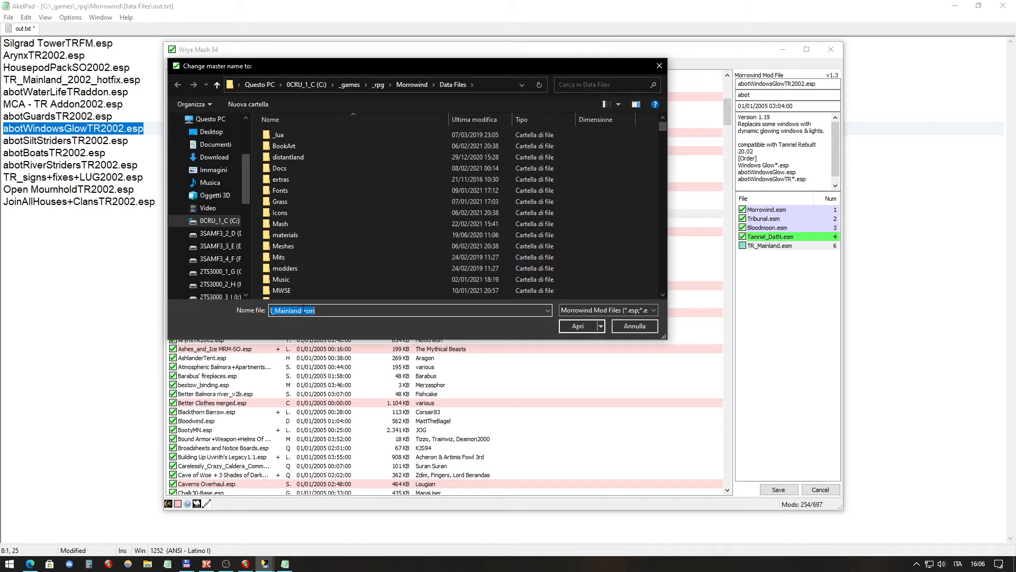
pyautogui.click(299, 311)
pyautogui.moveTo(299, 310); pyautogui.dragTo(383, 311)
pyautogui.write('n')
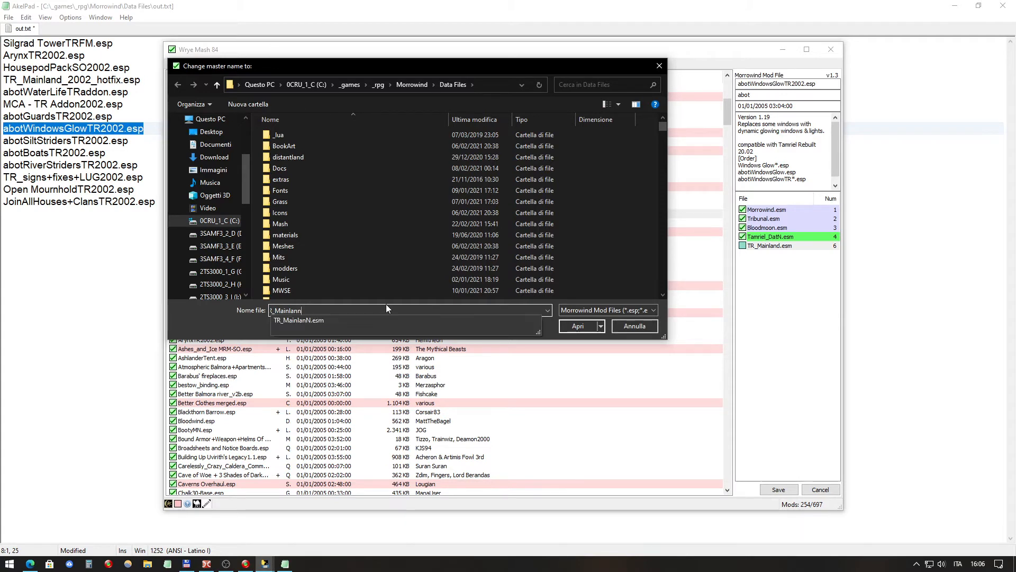
pyautogui.click(364, 319)
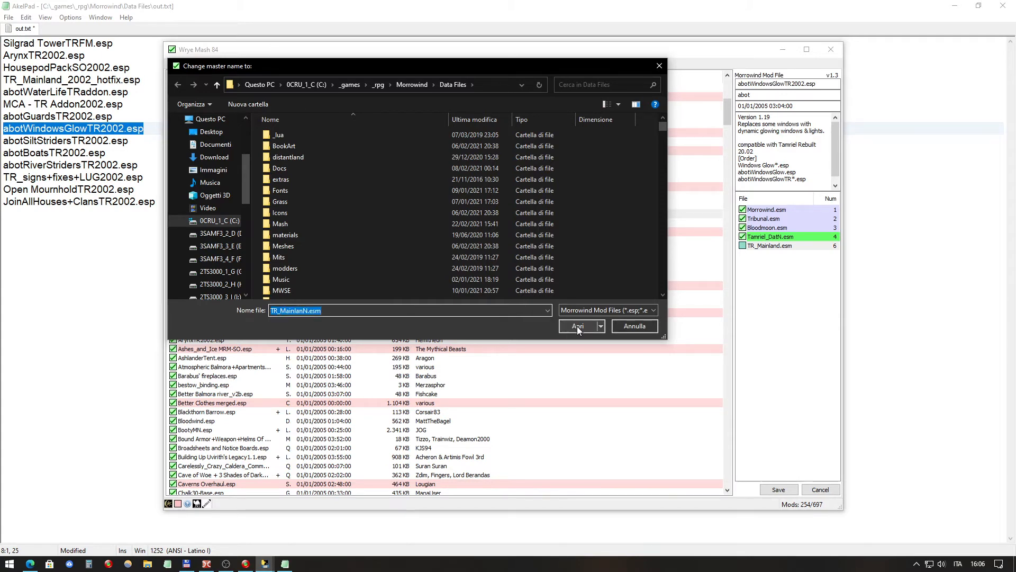
pyautogui.click(577, 326)
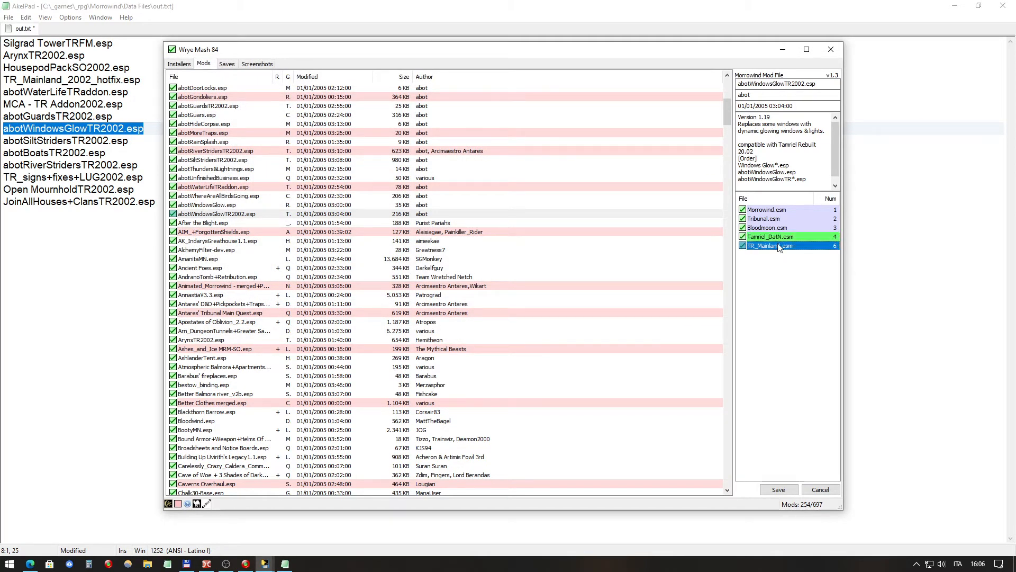
pyautogui.click(818, 446)
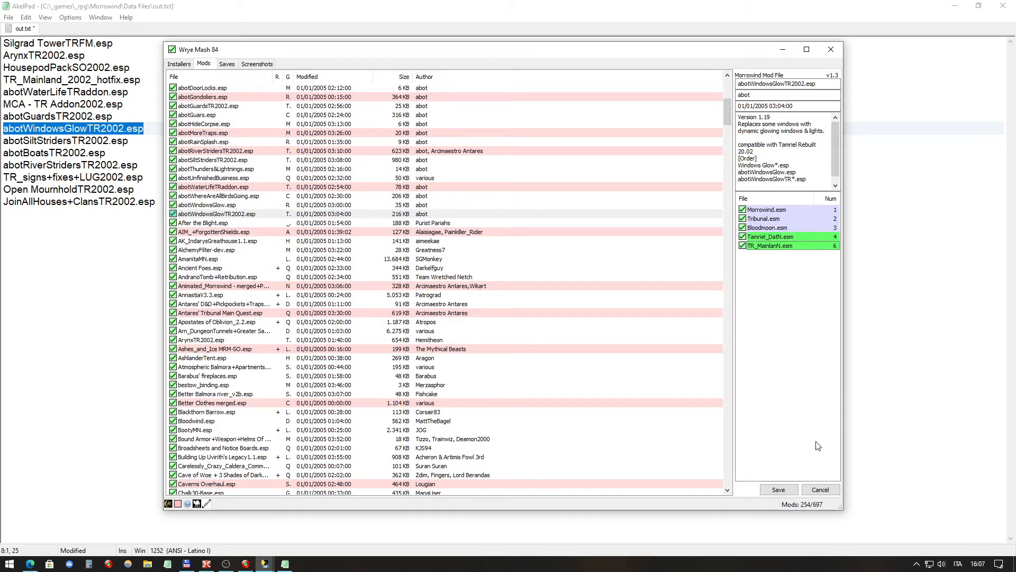
pyautogui.click(783, 490)
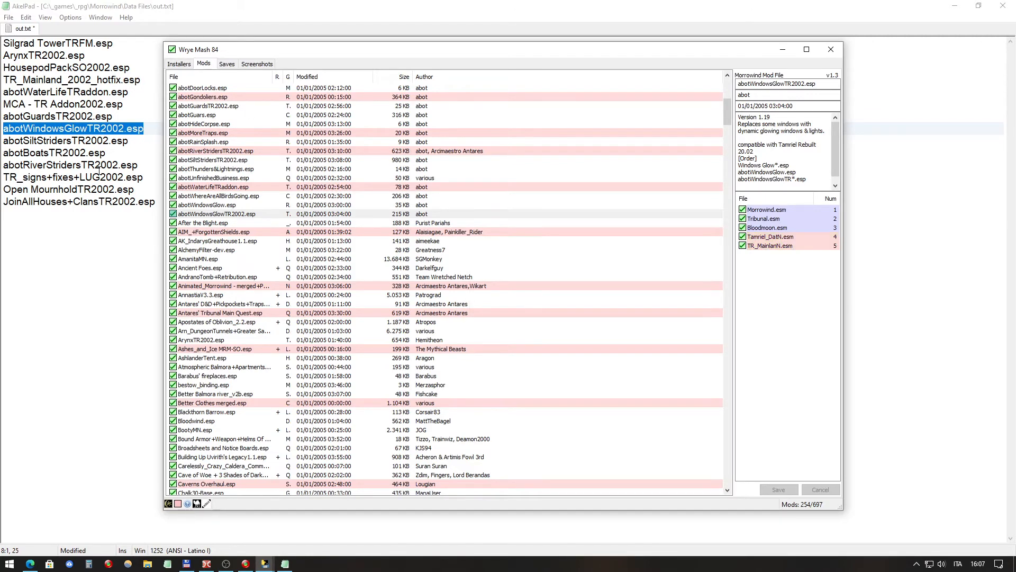
# Step: Highlight the abotSiltStridersTR2002 entry in out.txt in AkelPad, then switch to Wrye Mash and select that mod in the mods list
pyautogui.click(99, 146)
pyautogui.doubleClick(26, 140)
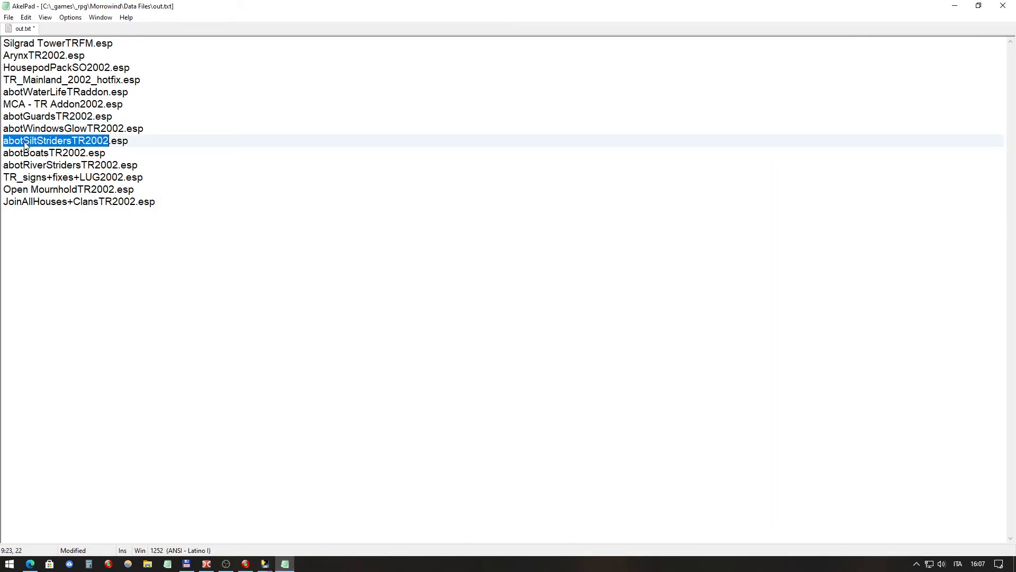
pyautogui.moveTo(267, 563)
pyautogui.click(325, 534)
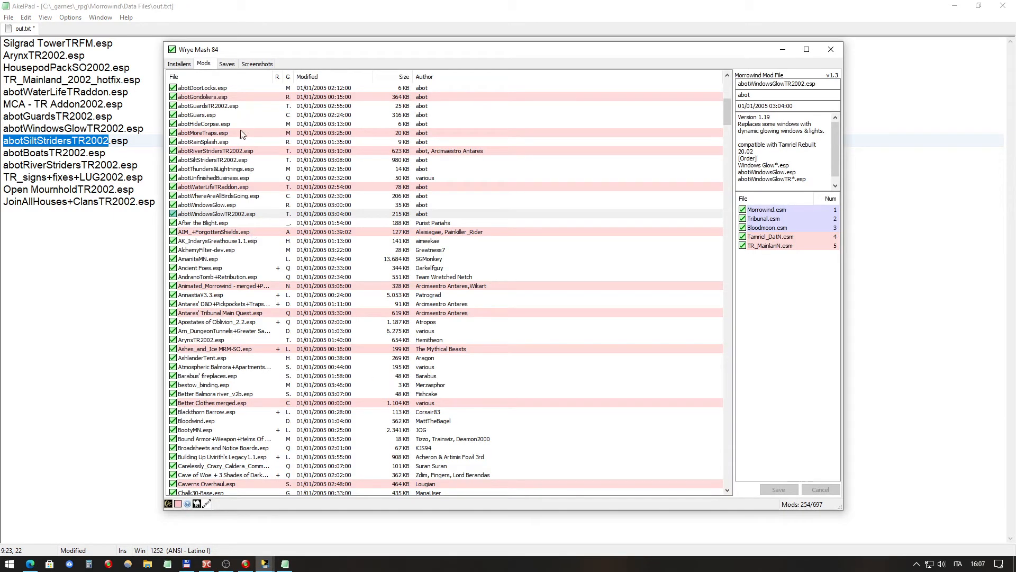
pyautogui.click(237, 162)
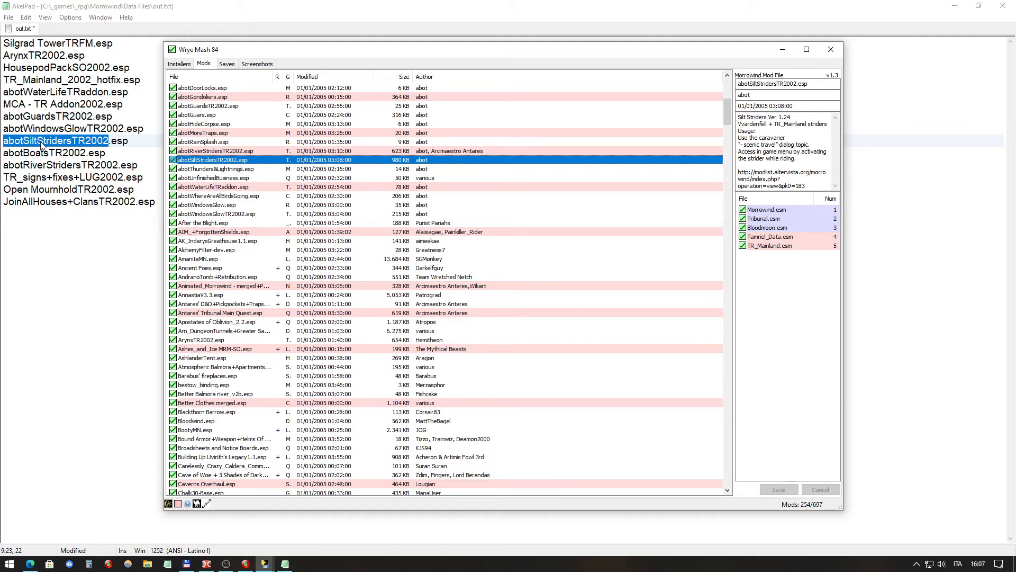
# Step: Change the Tamriel_Data.esm master of abotSiltStridersTR2002.esp to Tamriel_DatN.esm
pyautogui.click(776, 240)
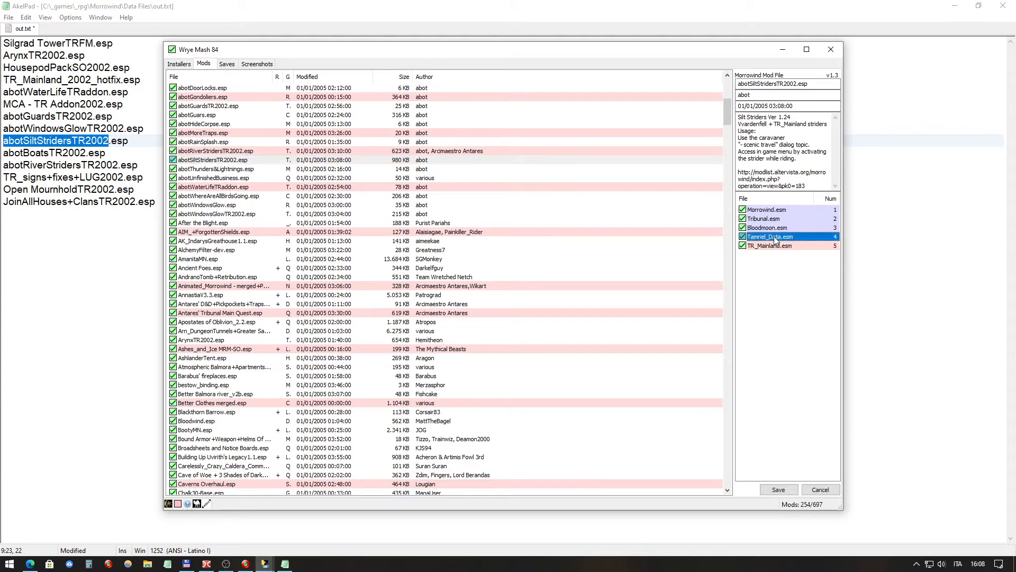
pyautogui.rightClick(776, 240)
pyautogui.click(809, 243)
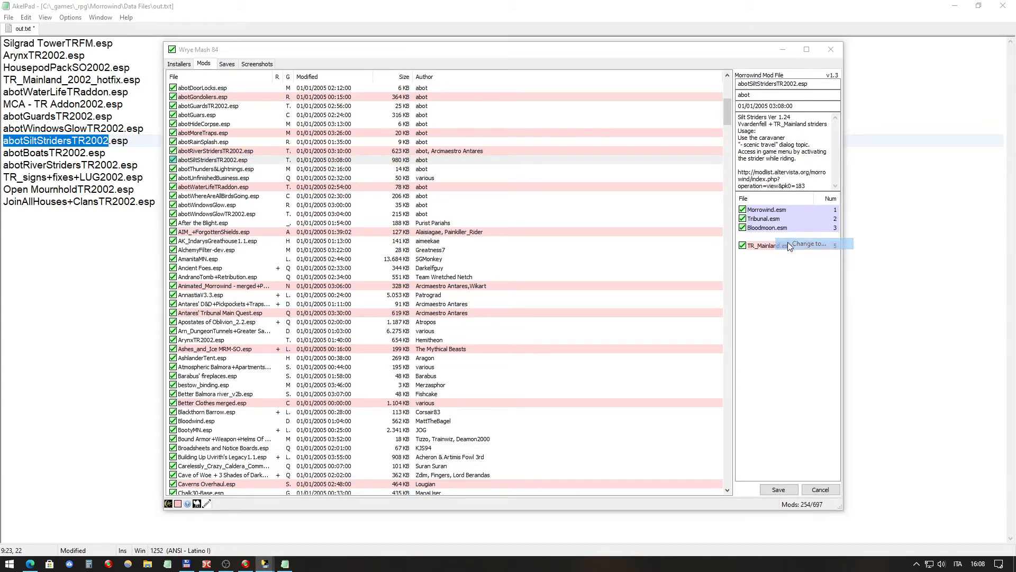
pyautogui.click(307, 312)
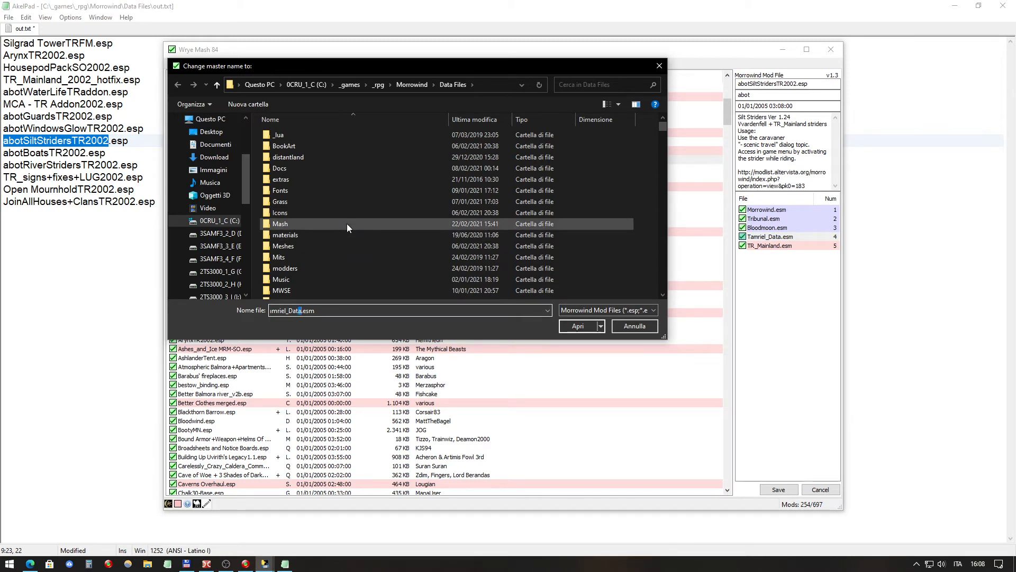
pyautogui.write('N')
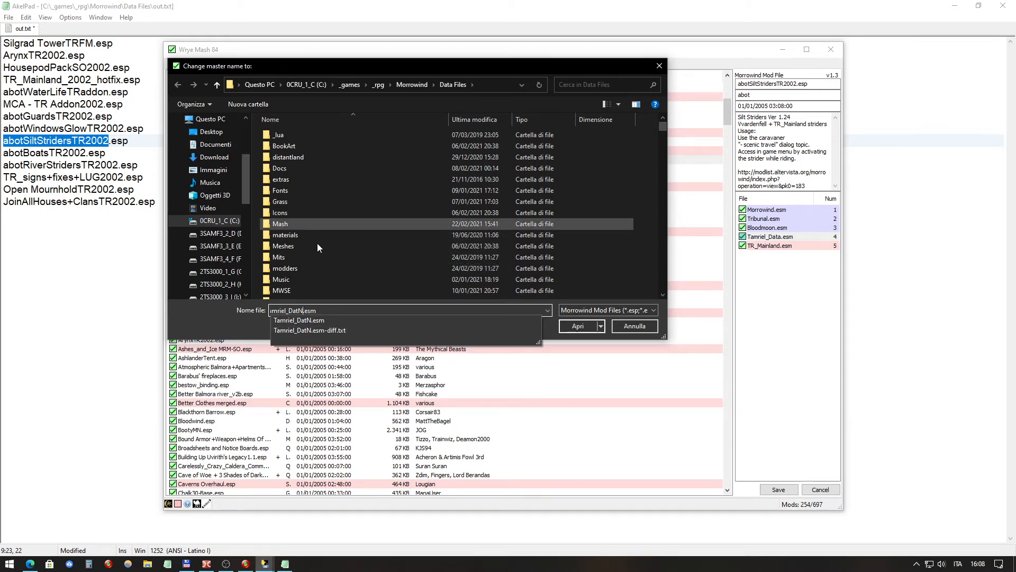
pyautogui.click(310, 319)
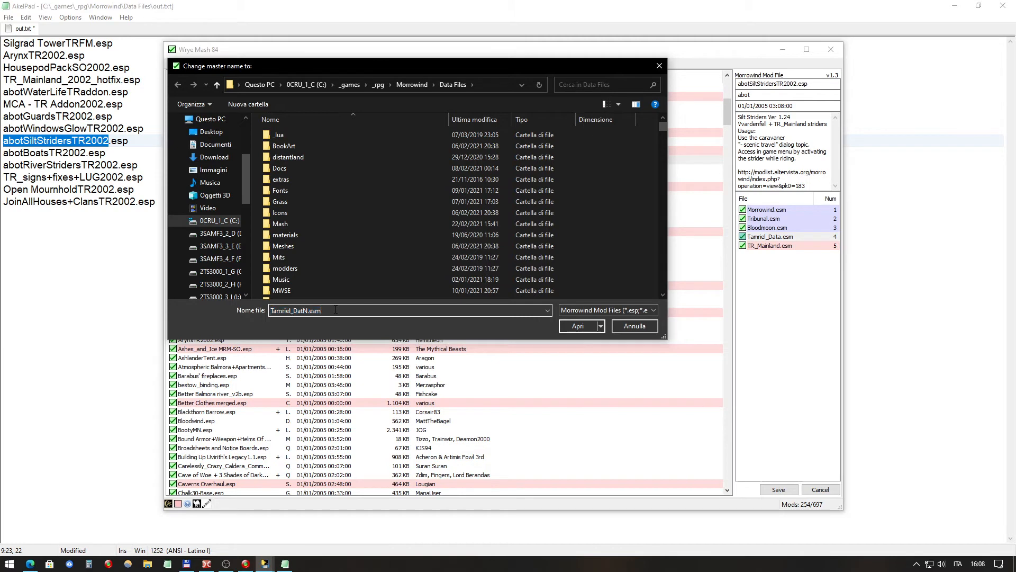
pyautogui.doubleClick(331, 311)
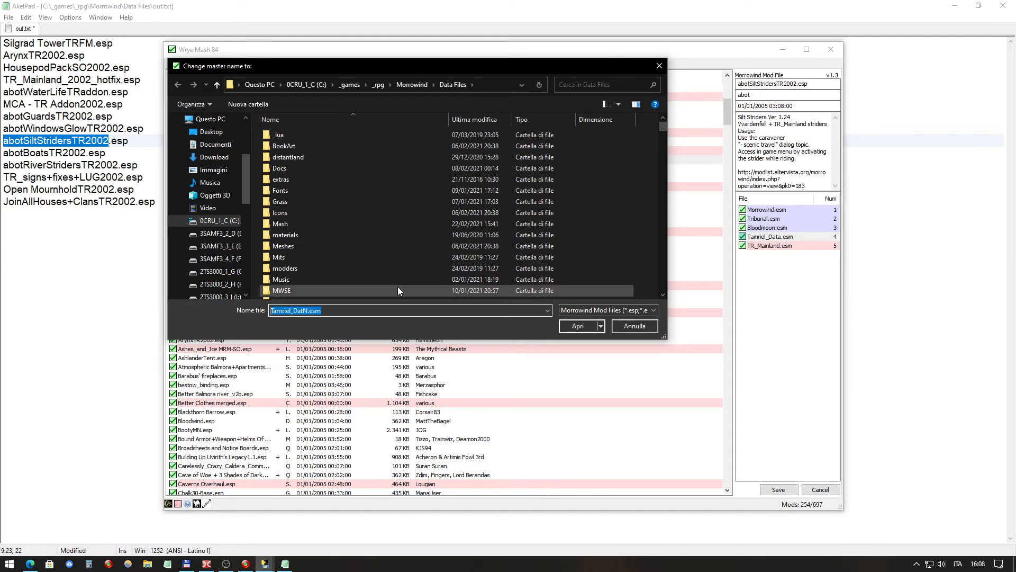
pyautogui.click(318, 312)
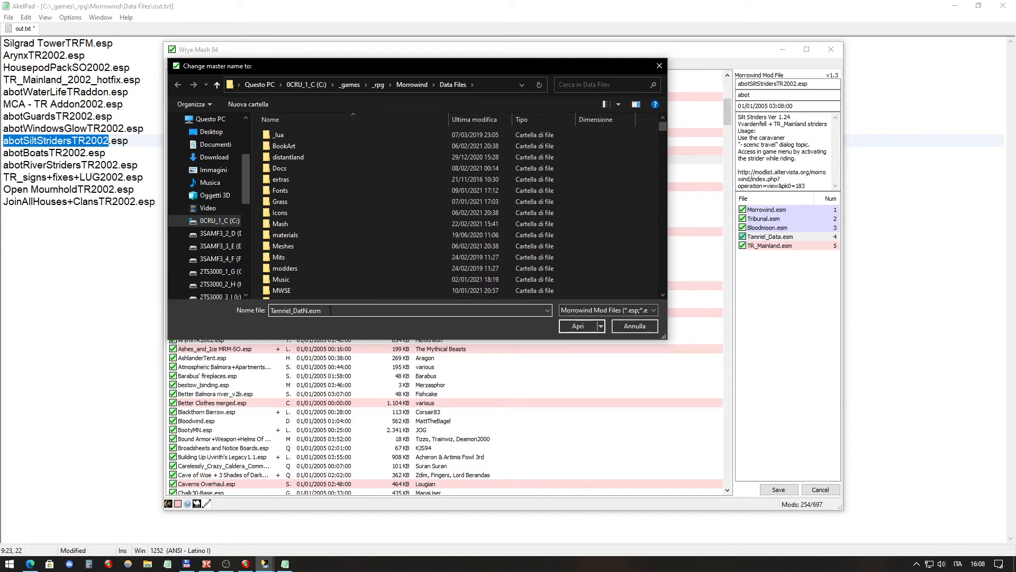
pyautogui.click(563, 325)
# Step: Change the TR_Mainland.esm master of abotSiltStridersTR2002.esp to TR_MainlanN.esm and save the mod
pyautogui.click(789, 247)
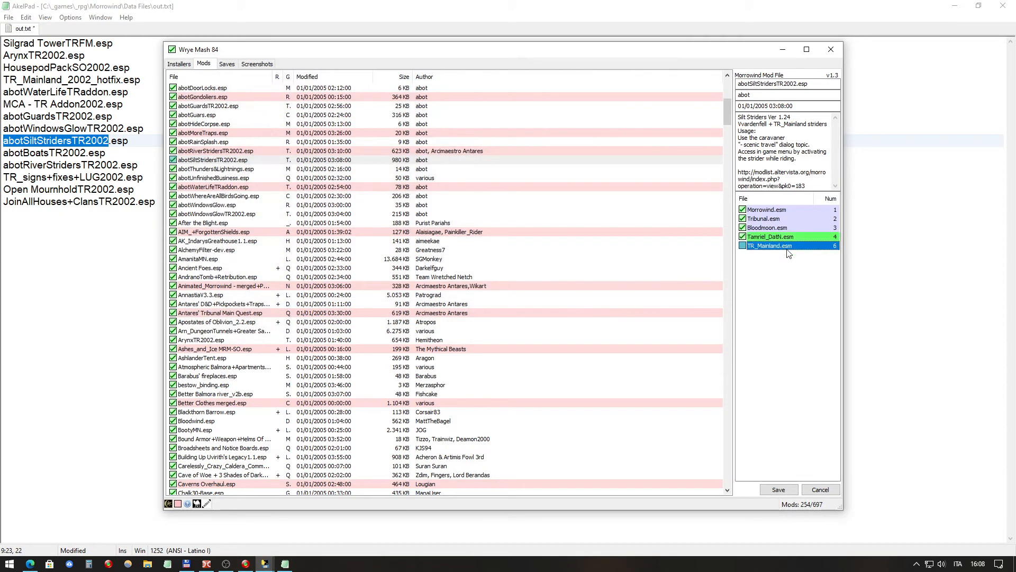
pyautogui.rightClick(789, 247)
pyautogui.click(810, 253)
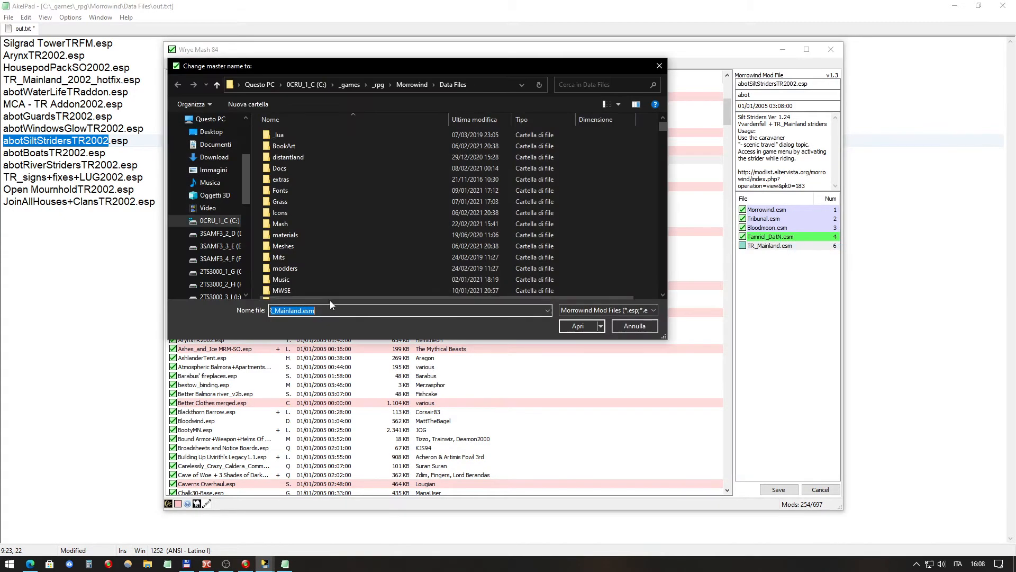
pyautogui.moveTo(299, 312); pyautogui.dragTo(365, 308)
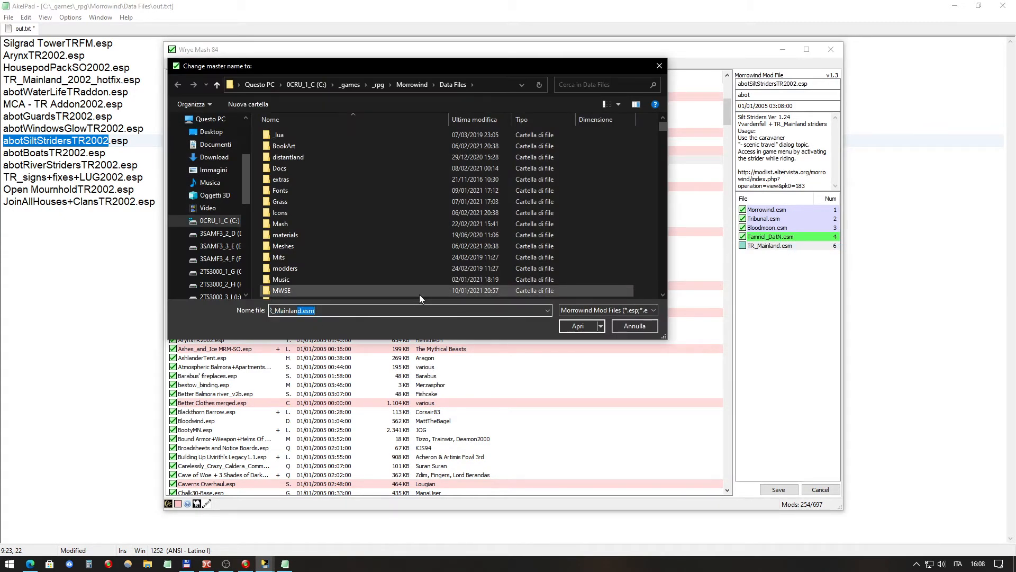
pyautogui.write('N')
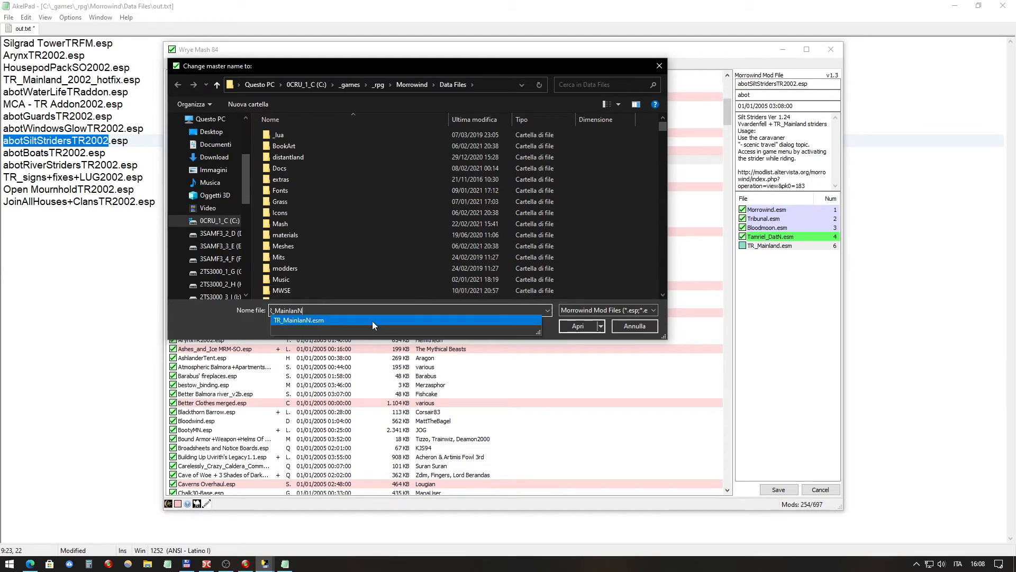
pyautogui.click(437, 321)
pyautogui.click(577, 326)
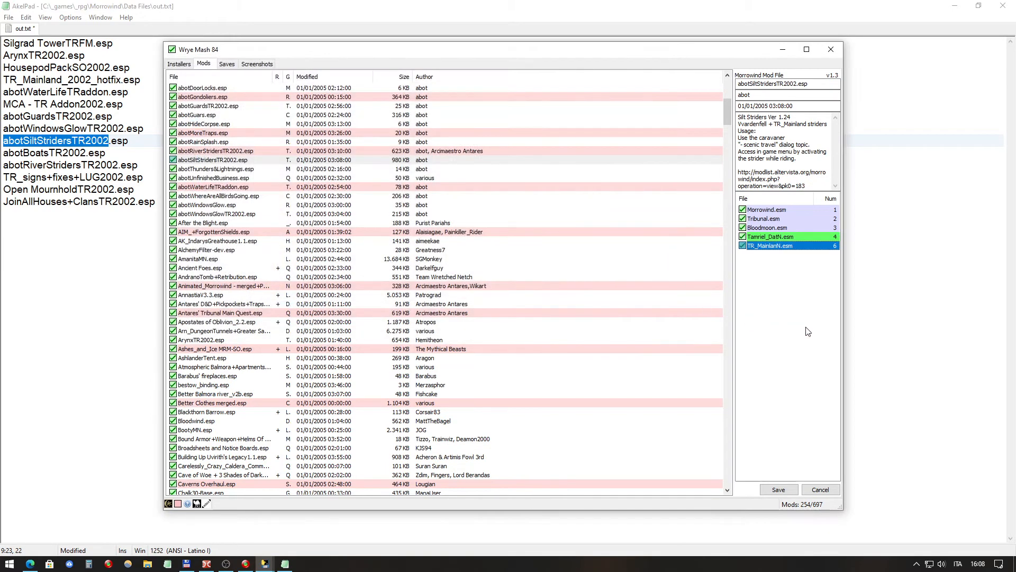
pyautogui.click(789, 491)
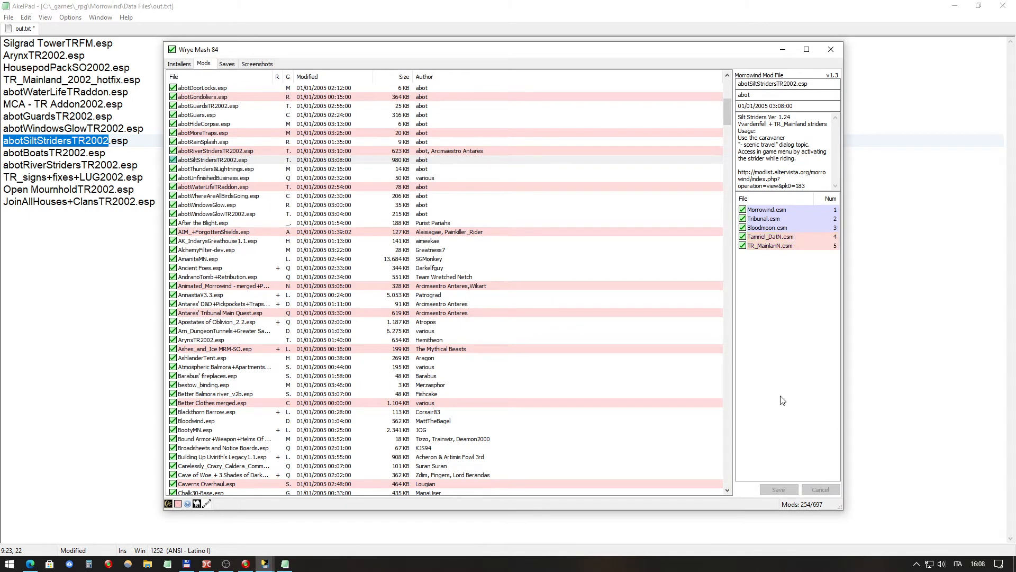
# Step: Highlight the abotBoatsTR2002.esp line in out.txt in AkelPad, then switch to Wrye Mash and select that mod in the mods list
pyautogui.click(89, 153)
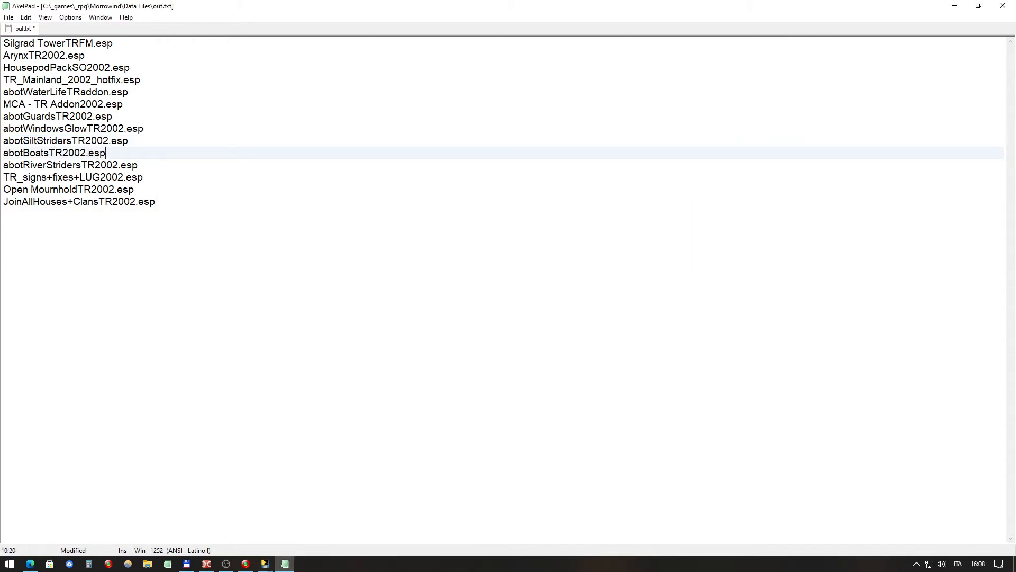
pyautogui.moveTo(106, 153); pyautogui.dragTo(3, 153)
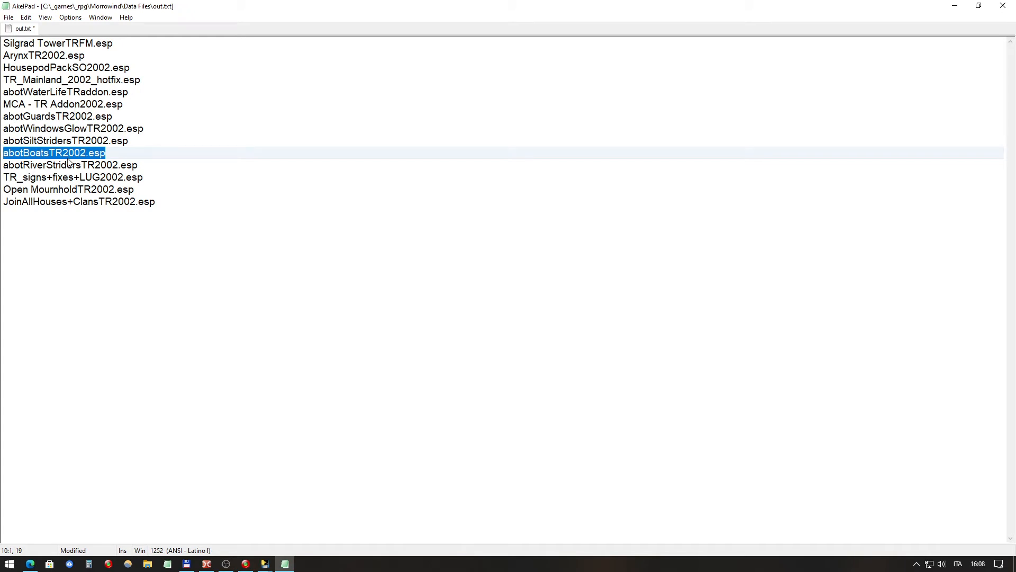
pyautogui.click(265, 563)
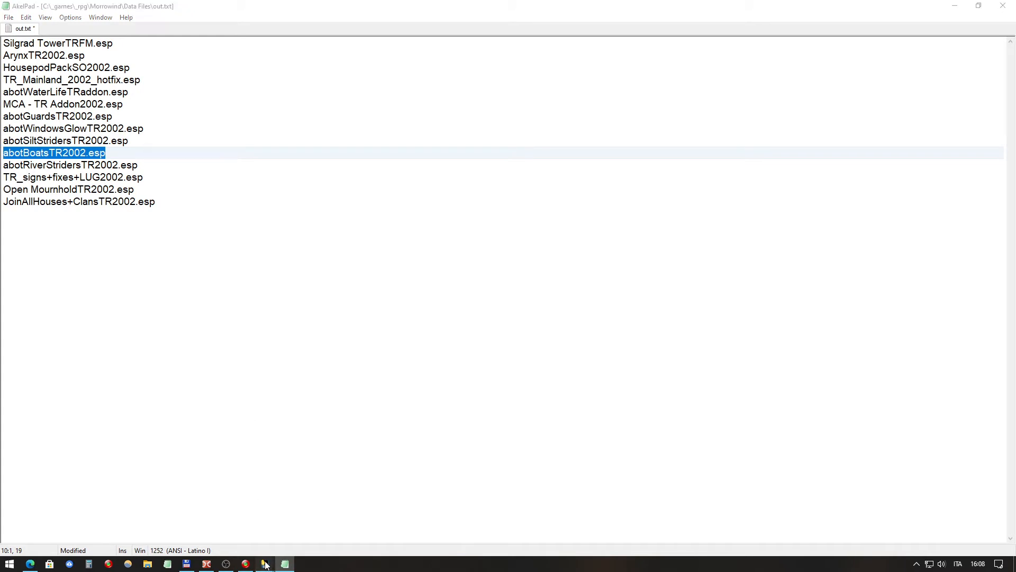
pyautogui.click(319, 529)
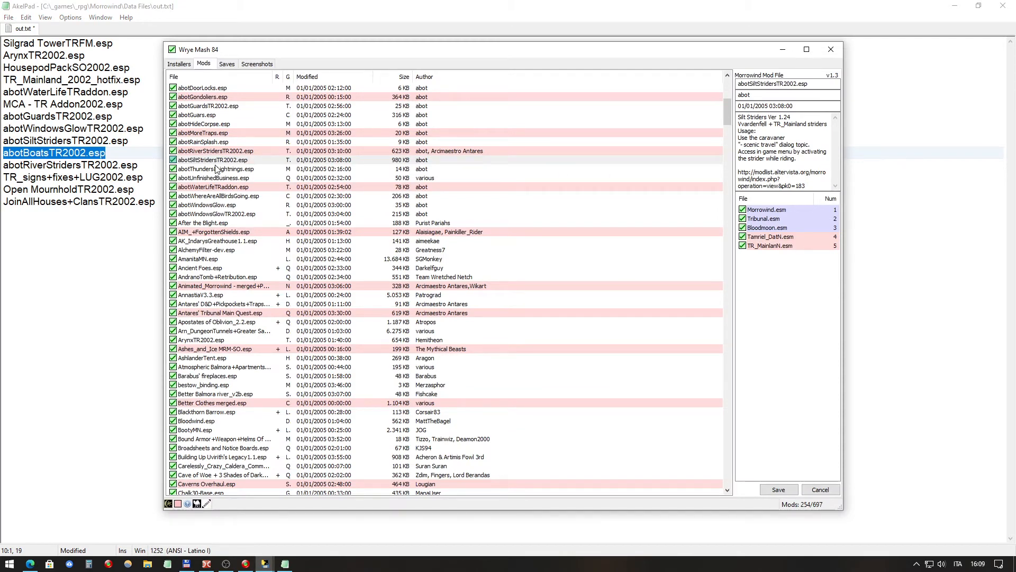
pyautogui.scroll(5, 220, 162)
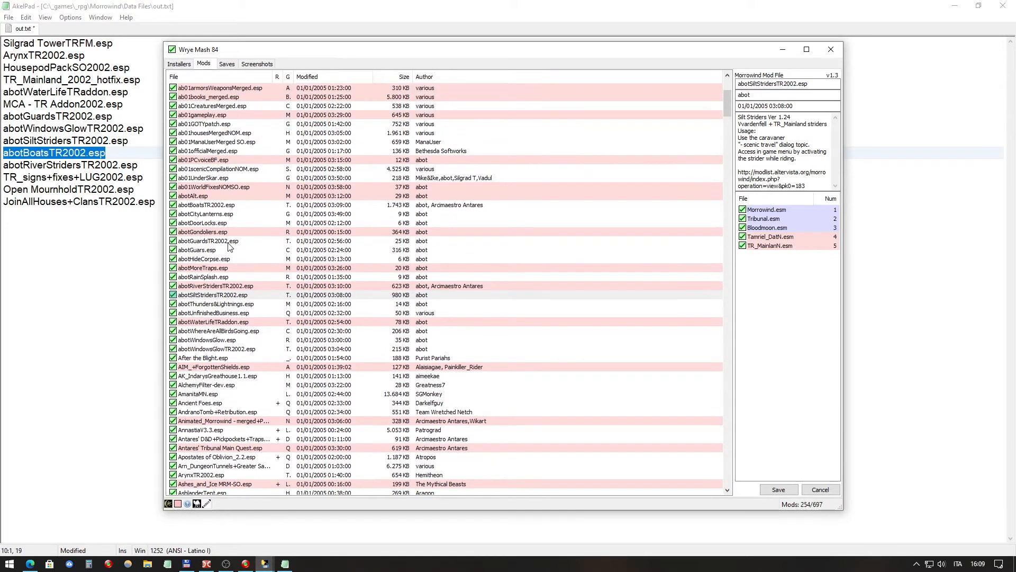
pyautogui.click(223, 208)
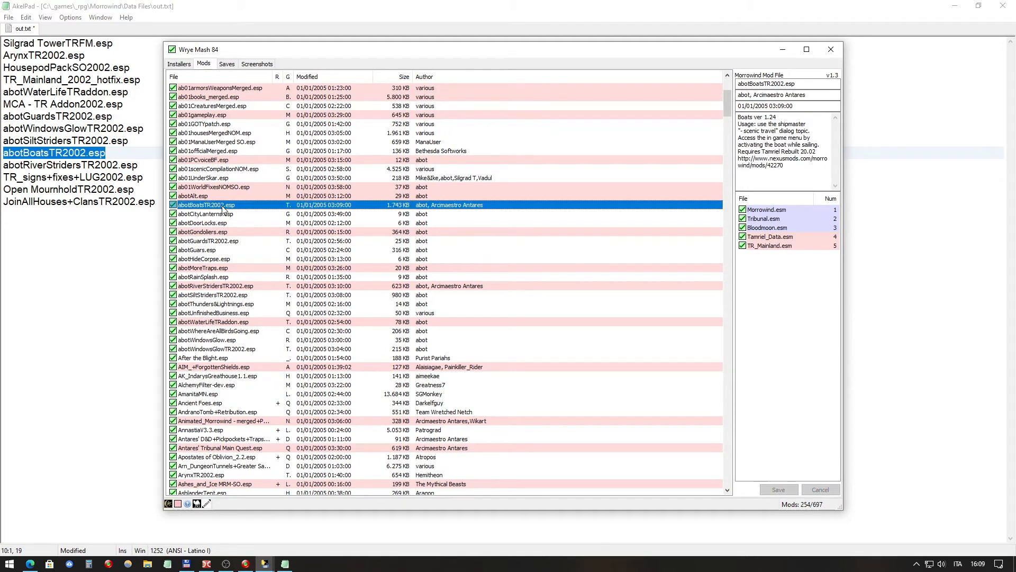
# Step: Open the master-change dialog for the Tamriel_Data.esm master of abotBoatsTR2002.esp
pyautogui.click(789, 236)
pyautogui.rightClick(793, 236)
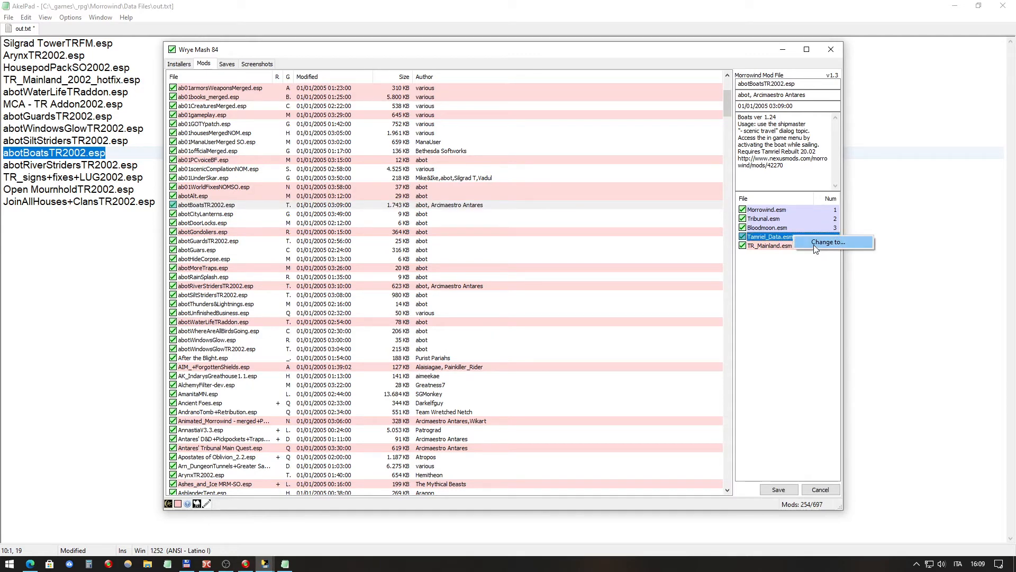
pyautogui.click(814, 244)
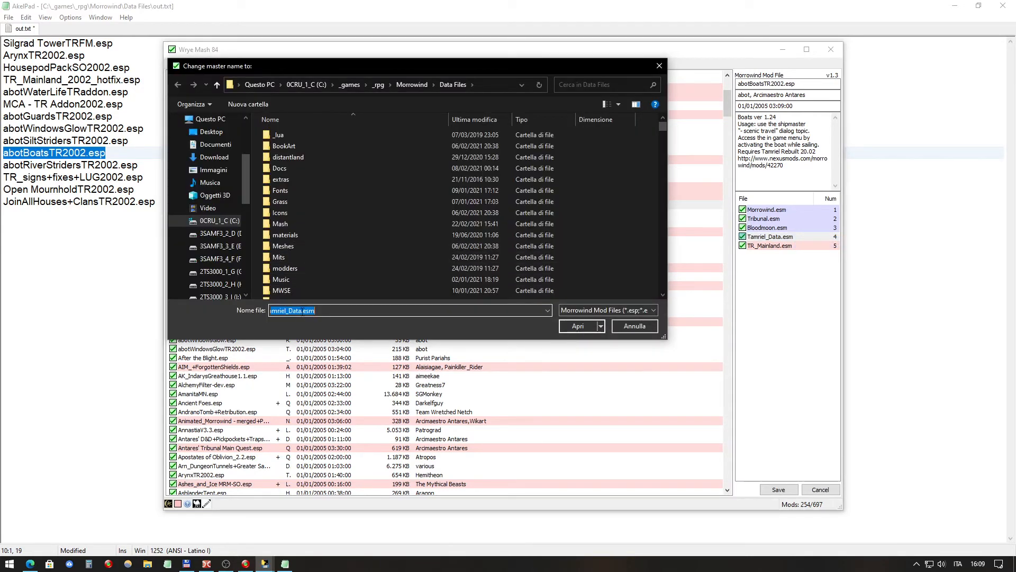
# Step: Change the Tamriel_Data.esm master of abotBoatsTR2002.esp to Tamriel_DatN.esm
pyautogui.moveTo(299, 311); pyautogui.dragTo(329, 311)
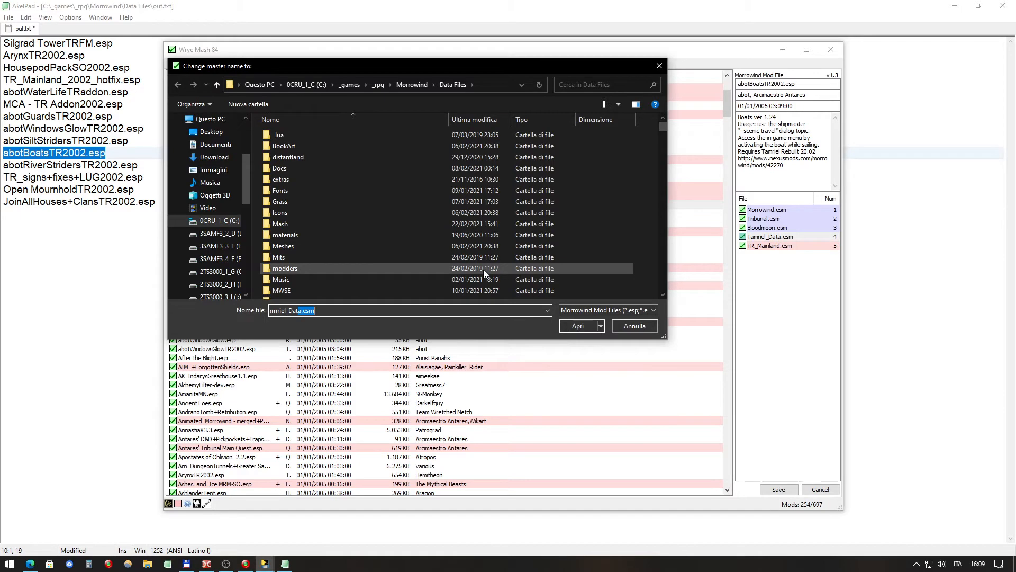
pyautogui.write('N')
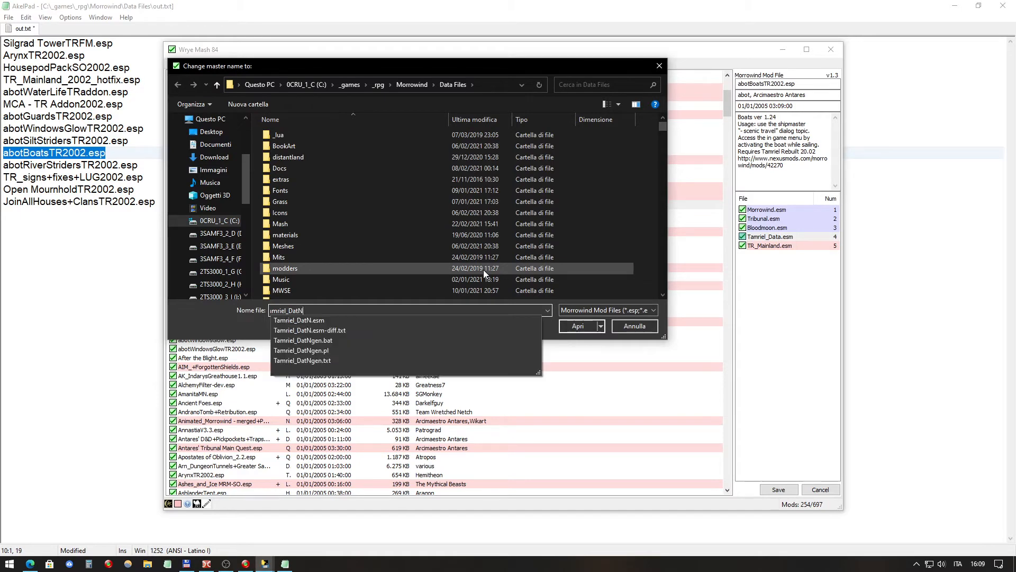
pyautogui.press('Down')
pyautogui.press('Return')
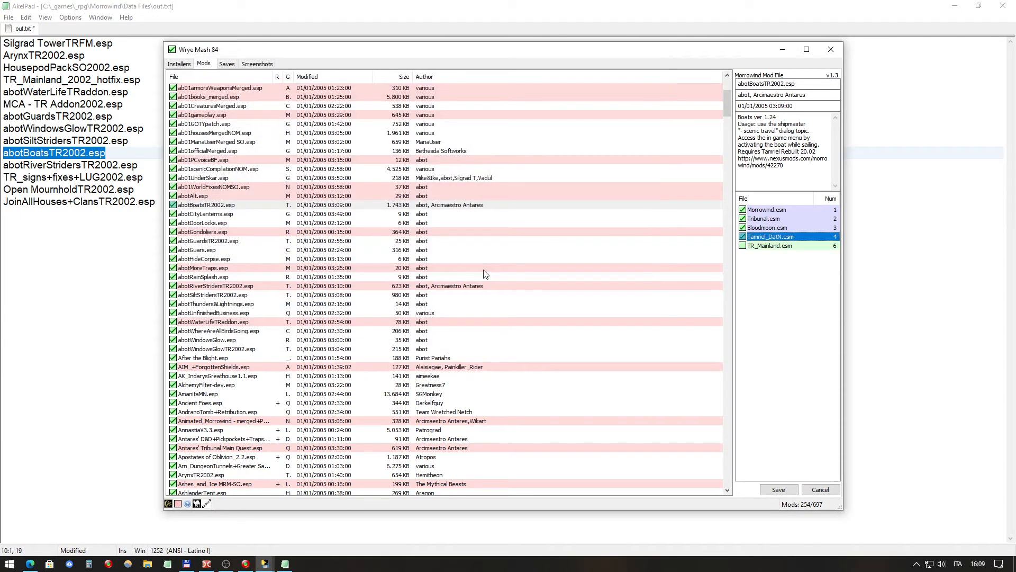
# Step: Change the TR_Mainland.esm master of abotBoatsTR2002.esp to TR_MainlanN.esm and save the mod's updated masters
pyautogui.rightClick(790, 248)
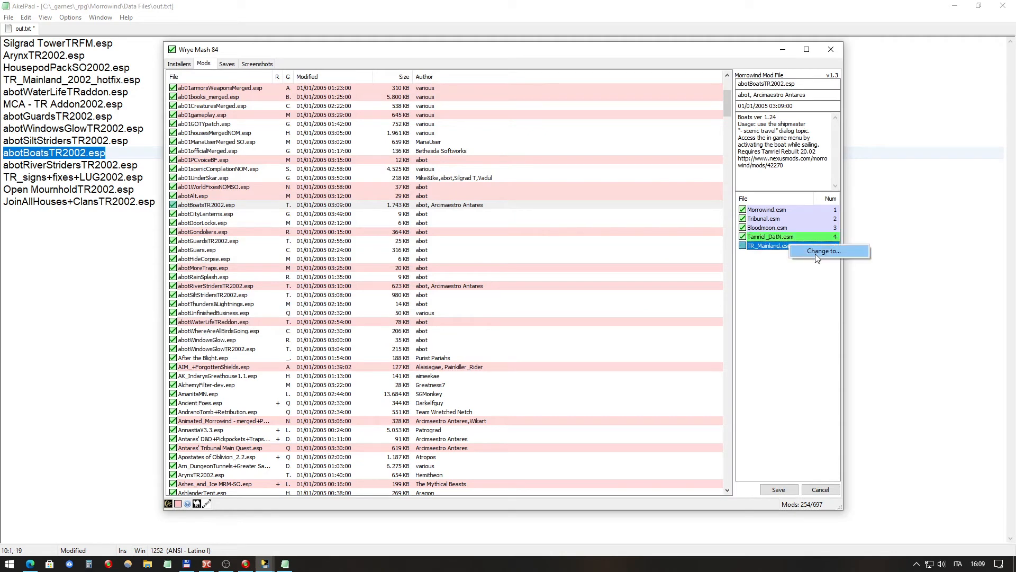
pyautogui.click(817, 252)
pyautogui.click(309, 310)
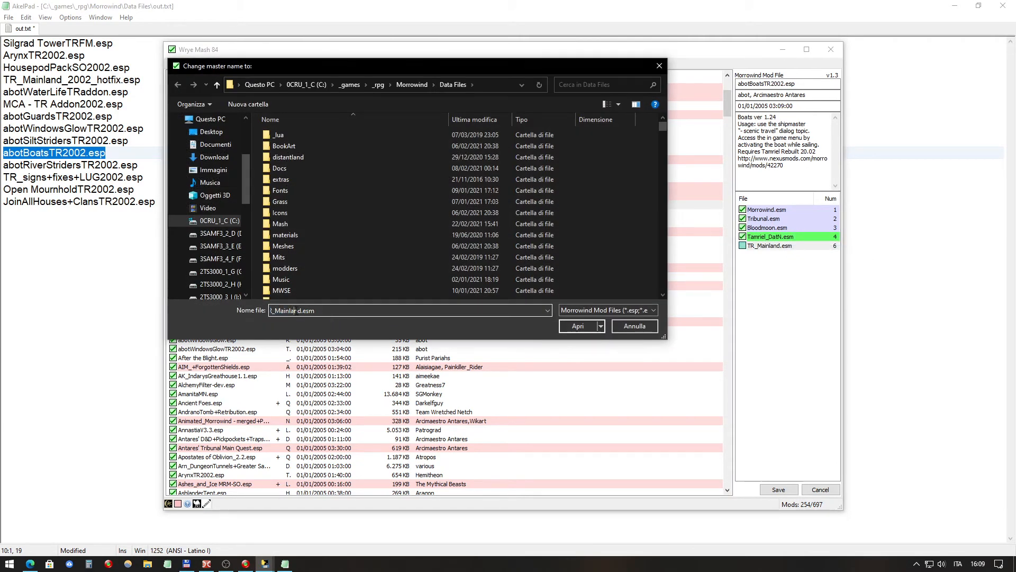
pyautogui.moveTo(296, 311); pyautogui.dragTo(481, 294)
pyautogui.press('Delete')
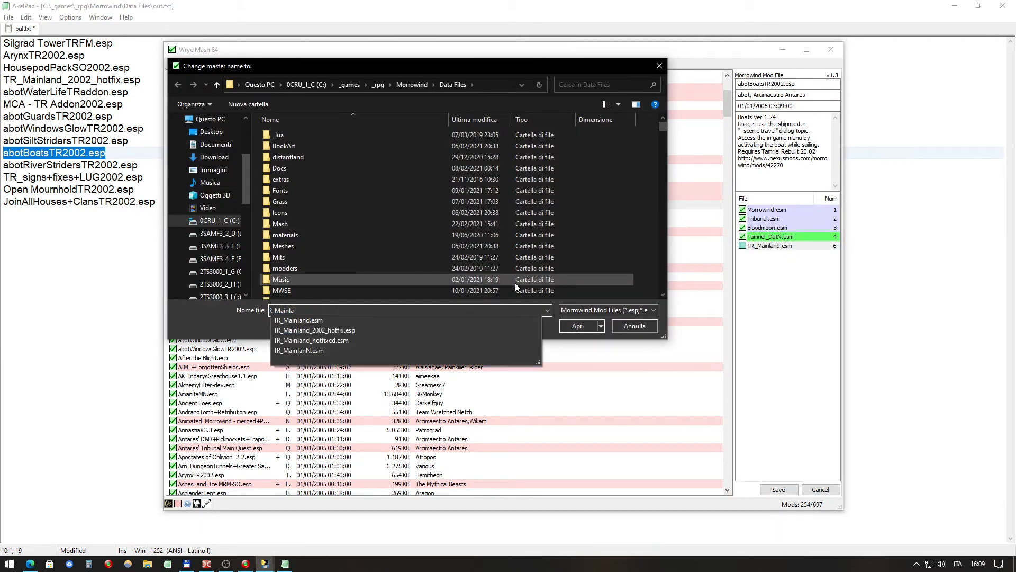
pyautogui.press('Down')
pyautogui.press('Down')
pyautogui.press('Down')
pyautogui.press('Down')
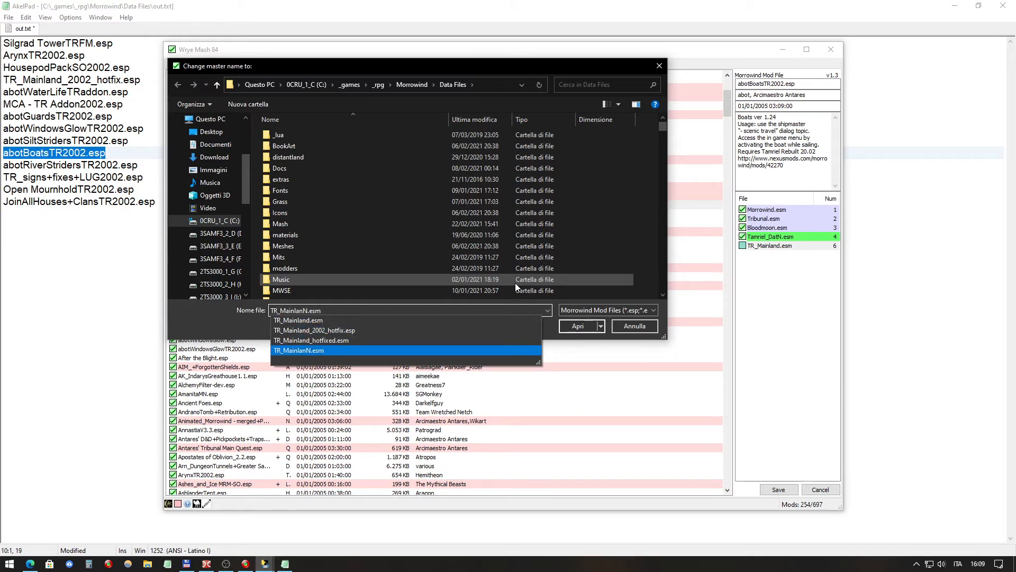
pyautogui.press('Return')
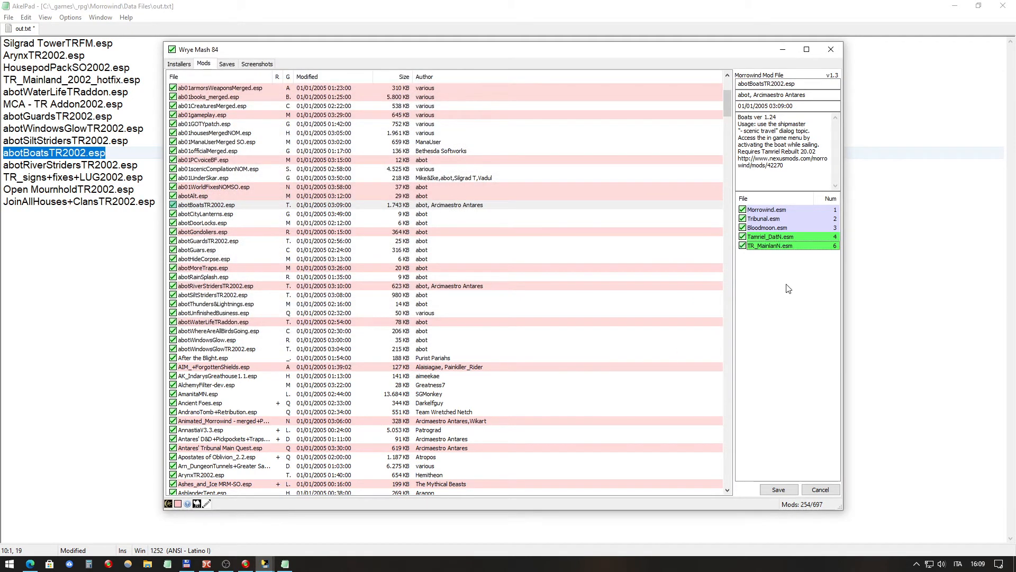
pyautogui.click(788, 491)
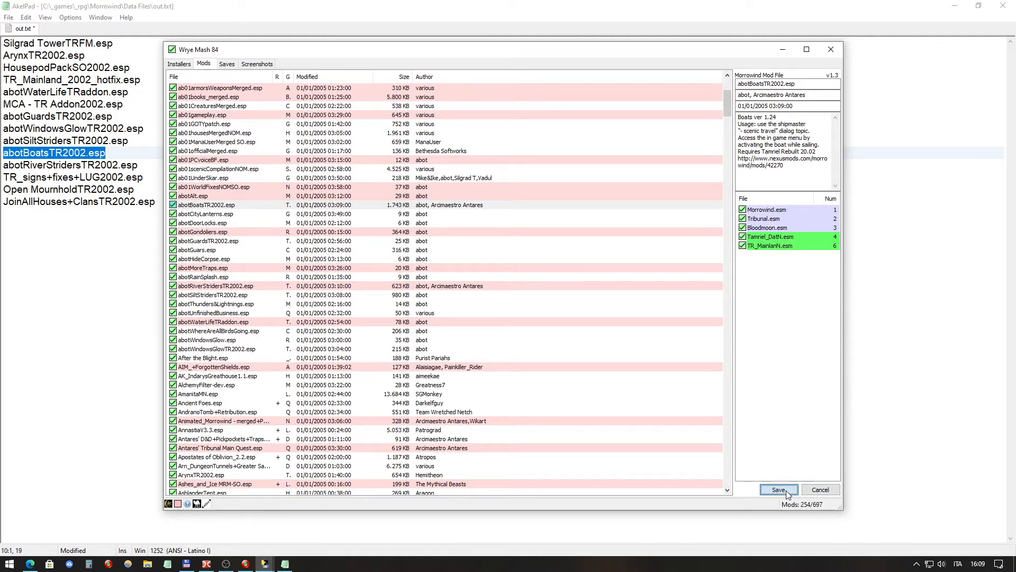
pyautogui.click(788, 492)
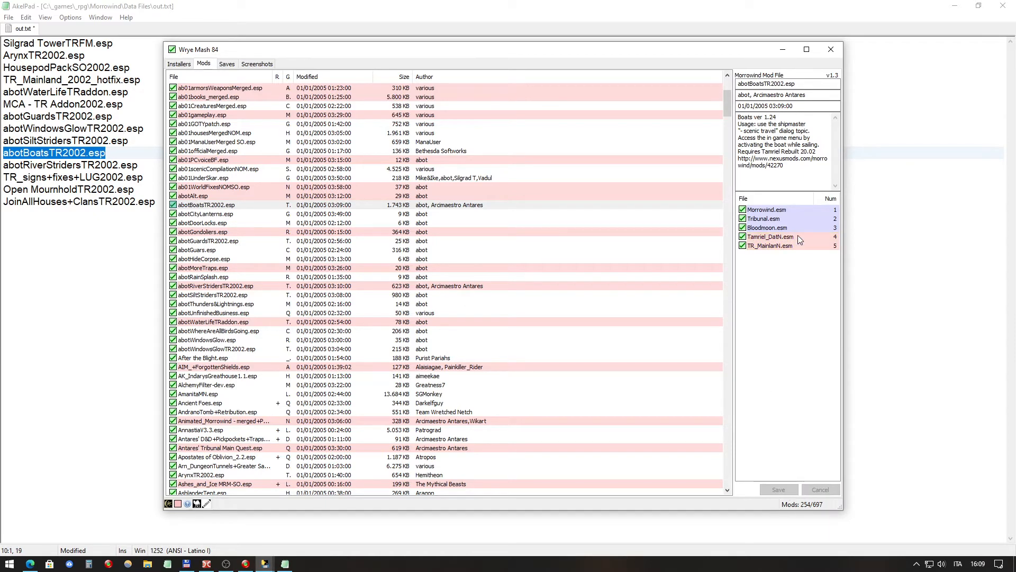
# Step: Highlight abotRiverStridersTR2002.esp in the AkelPad list, and select the same mod in Wrye Mash
pyautogui.click(112, 165)
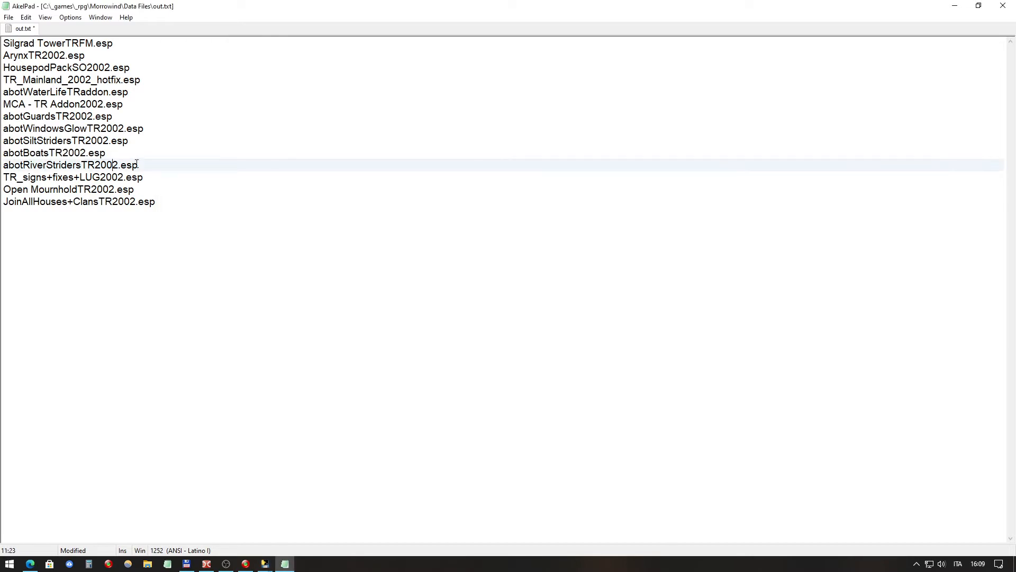
pyautogui.moveTo(138, 166); pyautogui.dragTo(3, 175)
pyautogui.click(107, 165)
pyautogui.moveTo(138, 166); pyautogui.dragTo(4, 167)
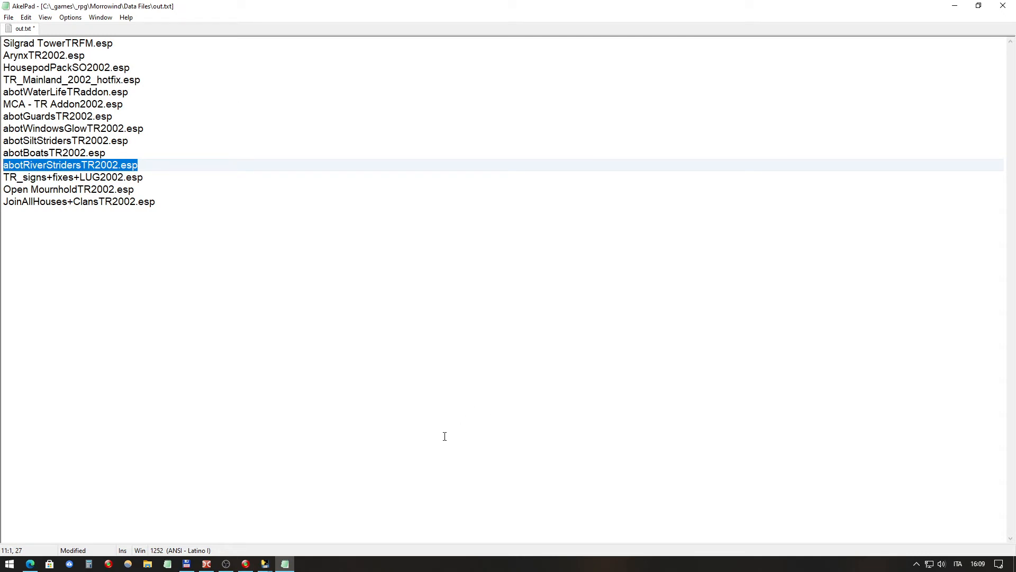
pyautogui.click(333, 524)
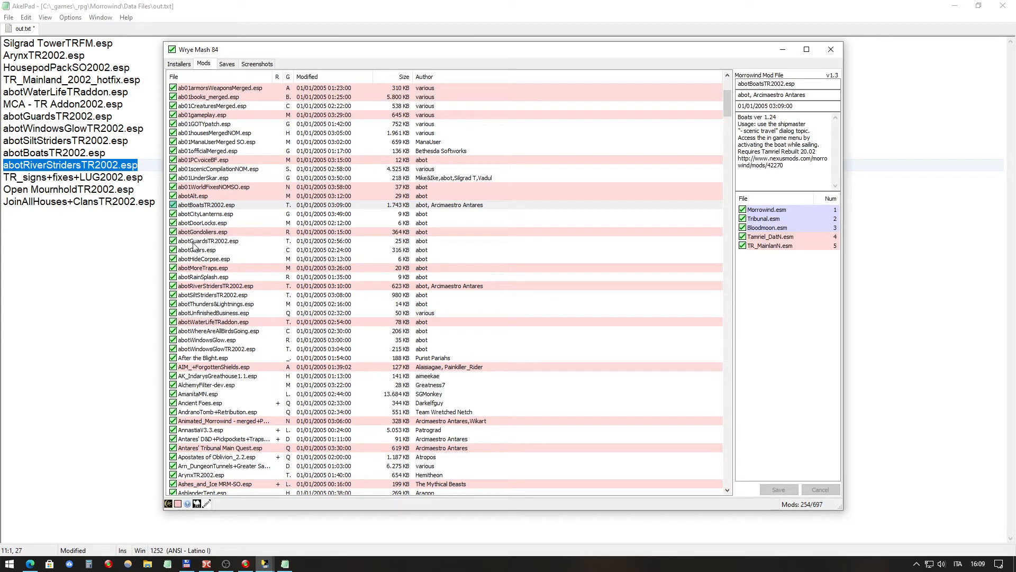
pyautogui.click(223, 286)
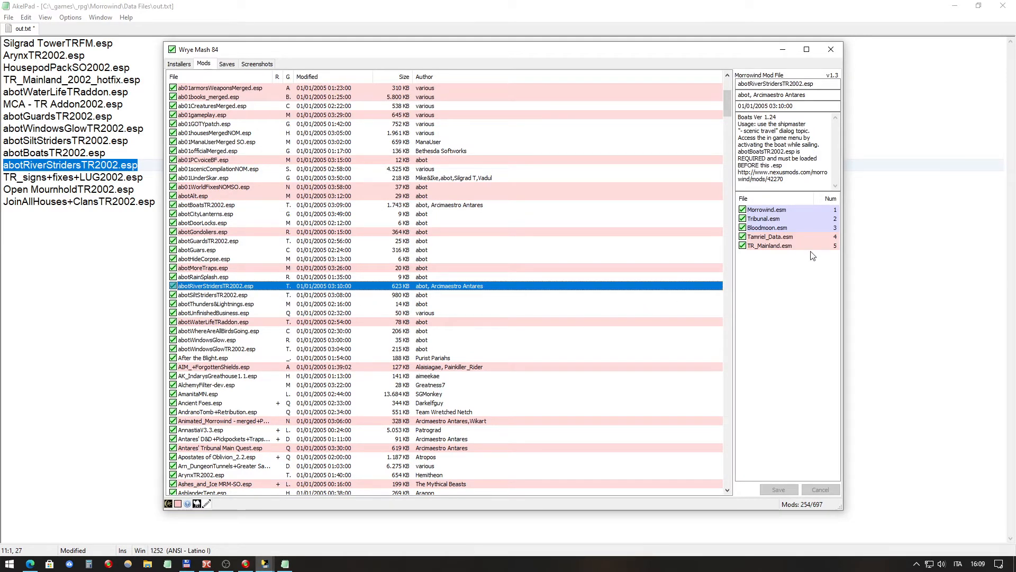
# Step: Change the Tamriel_Data.esm master of abotRiverStridersTR2002.esp to Tamriel_DatN.esm
pyautogui.click(799, 236)
pyautogui.rightClick(795, 236)
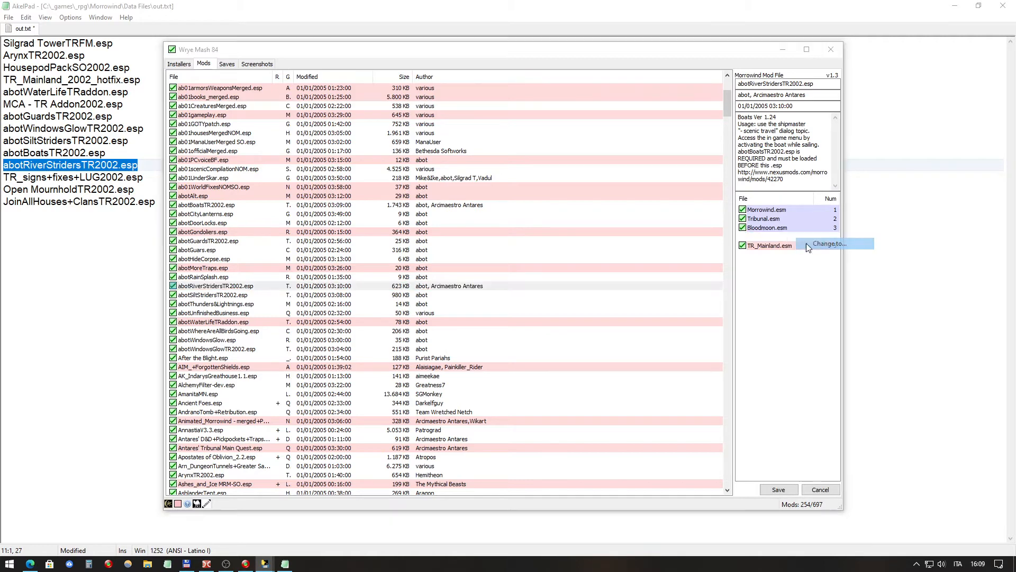
pyautogui.click(806, 243)
pyautogui.moveTo(301, 310); pyautogui.dragTo(317, 310)
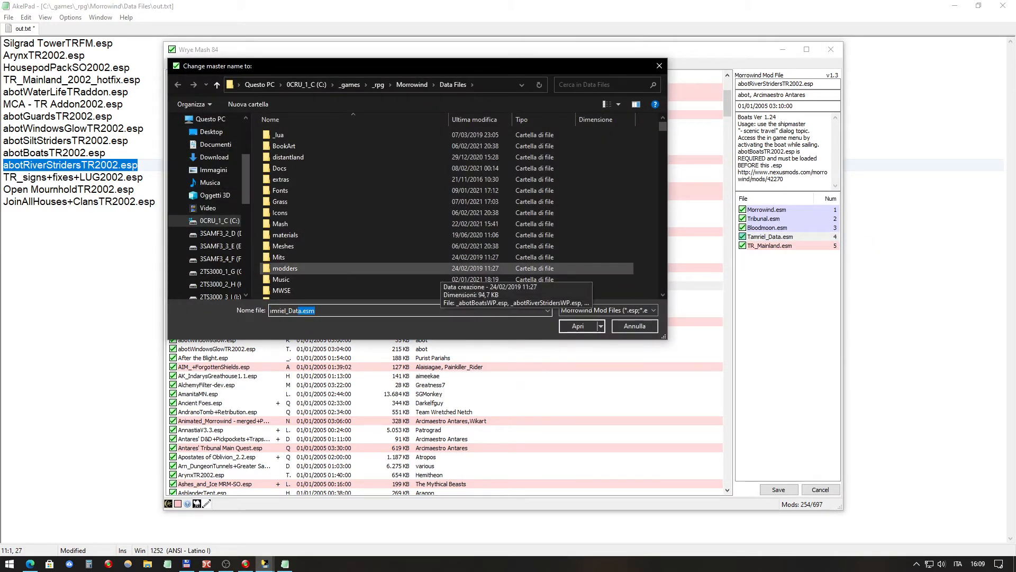
pyautogui.write('N')
pyautogui.press('Down')
pyautogui.press('Return')
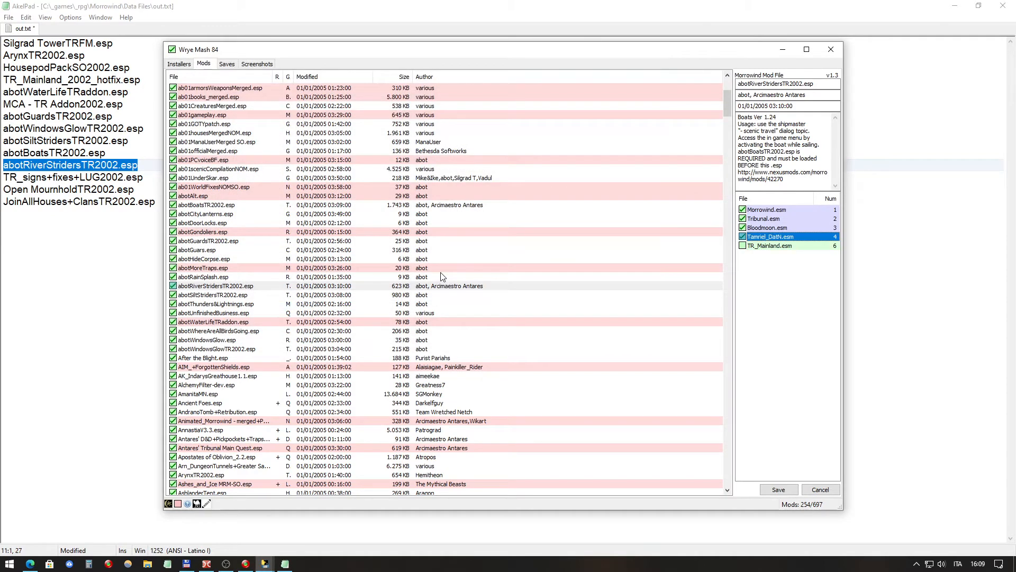
# Step: Change the TR_Mainland.esm master of abotRiverStridersTR2002.esp to TR_MainlanN.esm and save the mod's updated masters
pyautogui.click(791, 248)
pyautogui.rightClick(791, 249)
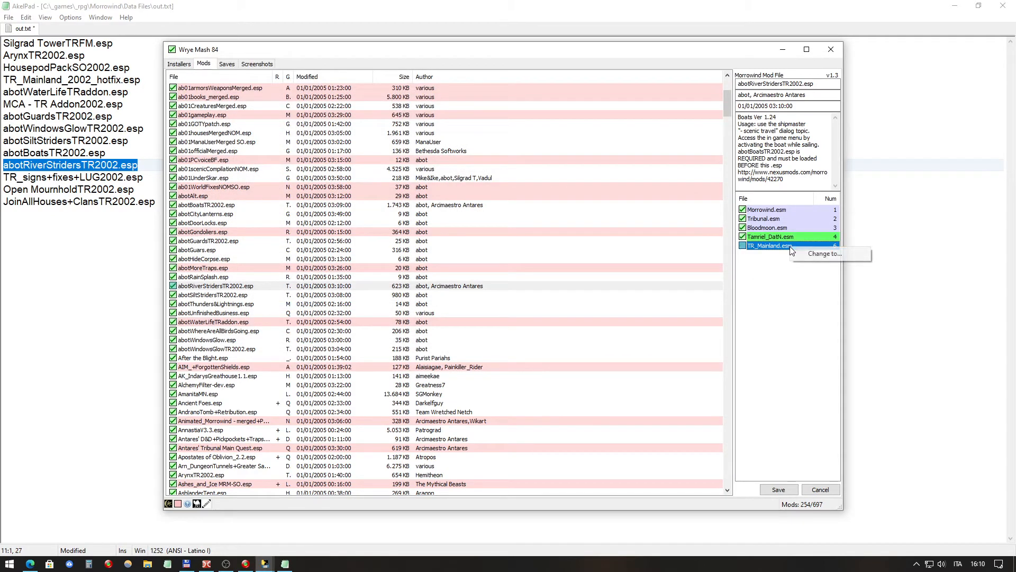
pyautogui.click(825, 254)
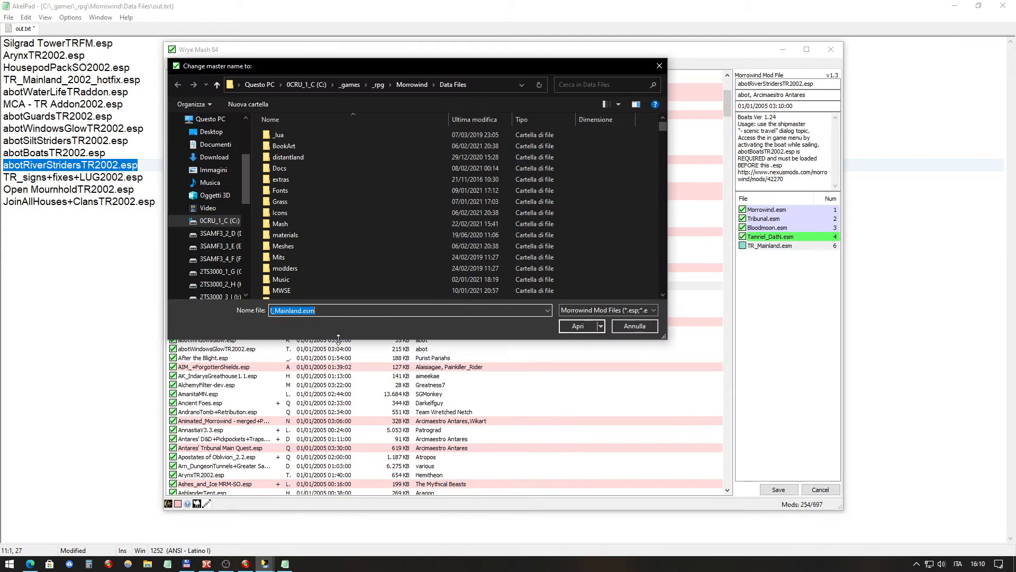
pyautogui.click(299, 311)
pyautogui.press('Delete')
pyautogui.press('Delete')
pyautogui.press('Delete')
pyautogui.press('Delete')
pyautogui.press('Delete')
pyautogui.write('N')
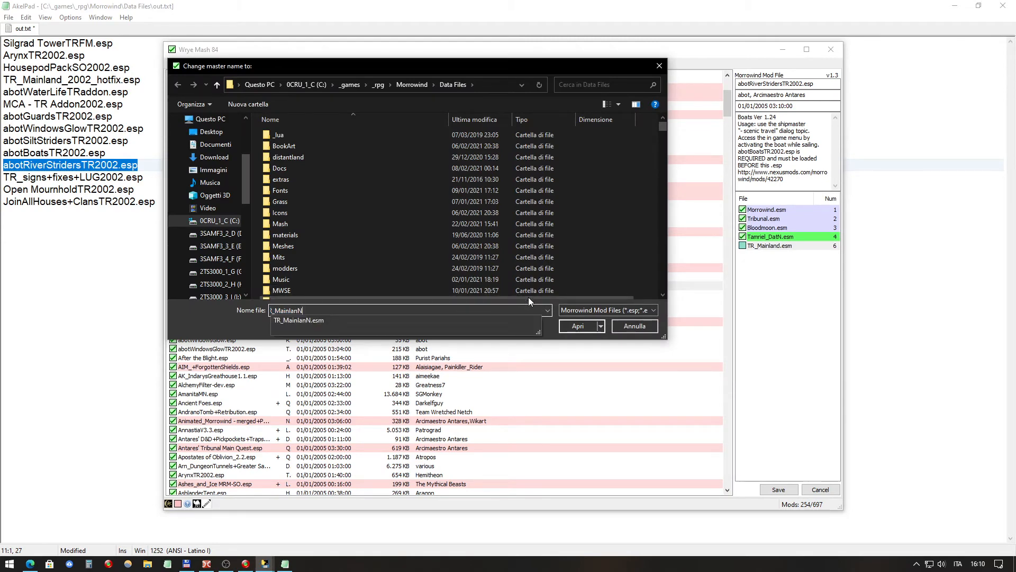
pyautogui.click(578, 328)
pyautogui.click(779, 489)
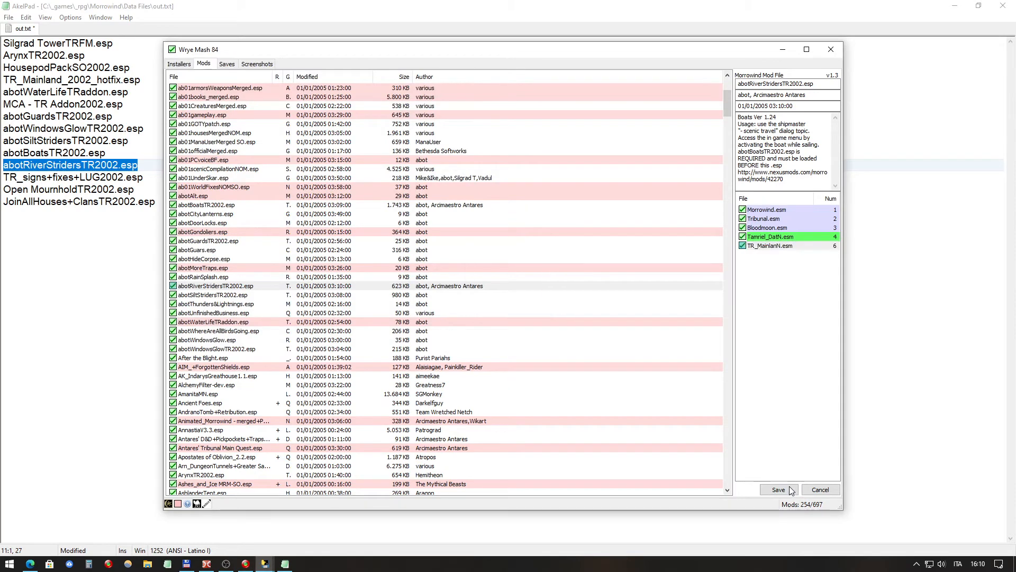
# Step: Mark the TR_signs+fixes+LUG2002.esp line in the AkelPad list, and select that mod in Wrye Mash
pyautogui.click(123, 178)
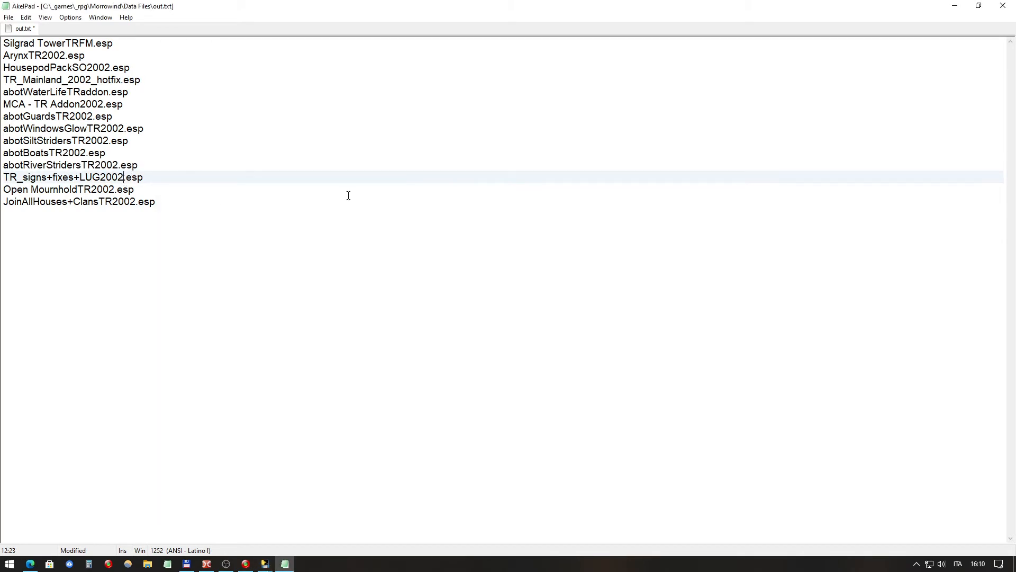
pyautogui.moveTo(265, 563)
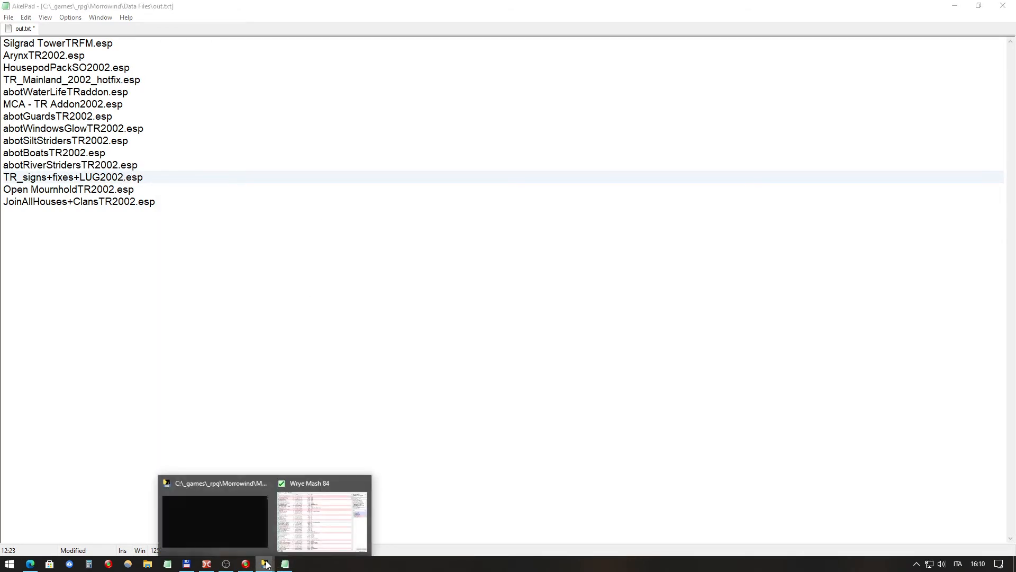
pyautogui.click(312, 529)
pyautogui.scroll(-20, 281, 231)
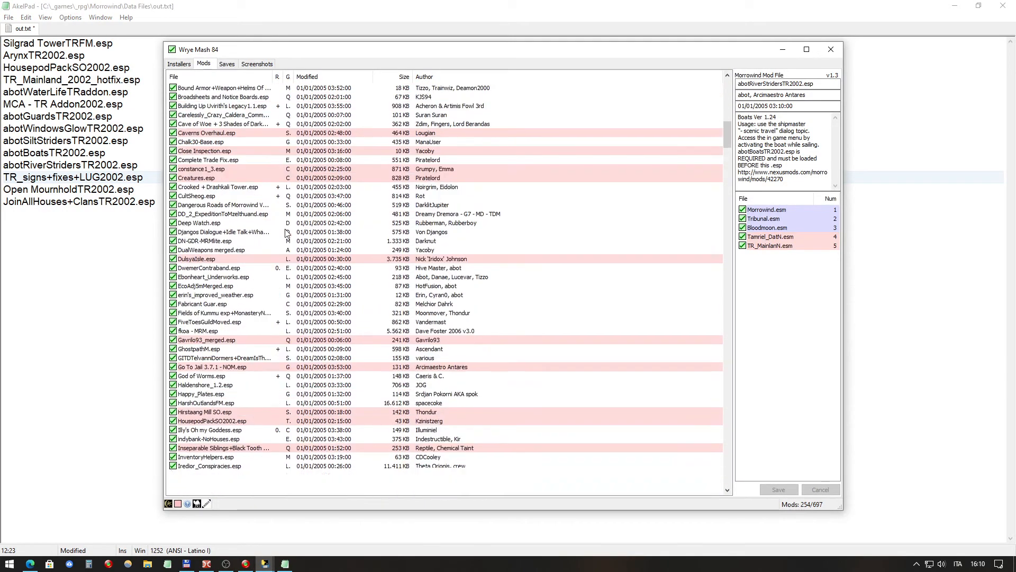
pyautogui.scroll(-20, 287, 233)
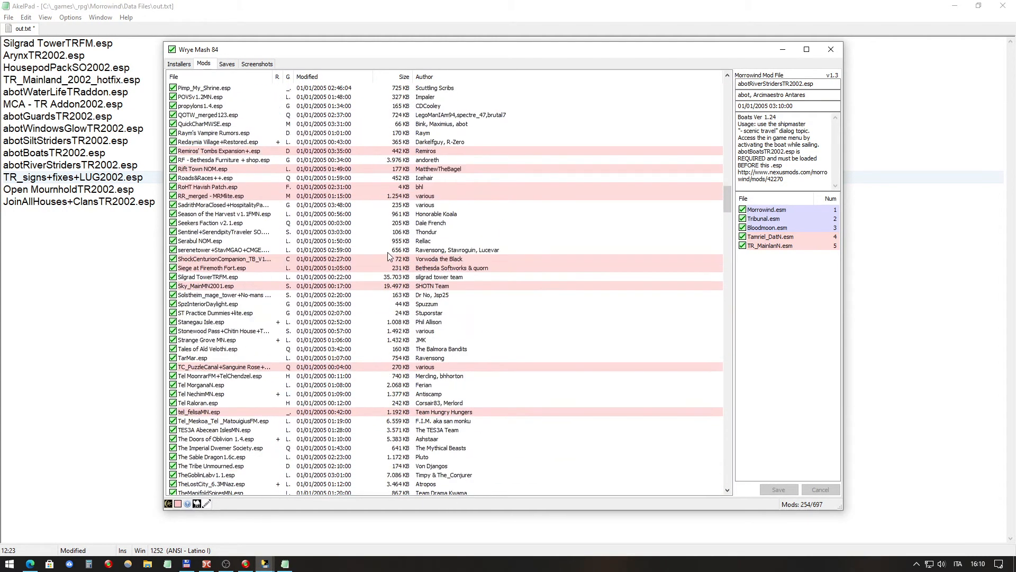
pyautogui.scroll(-4, 379, 272)
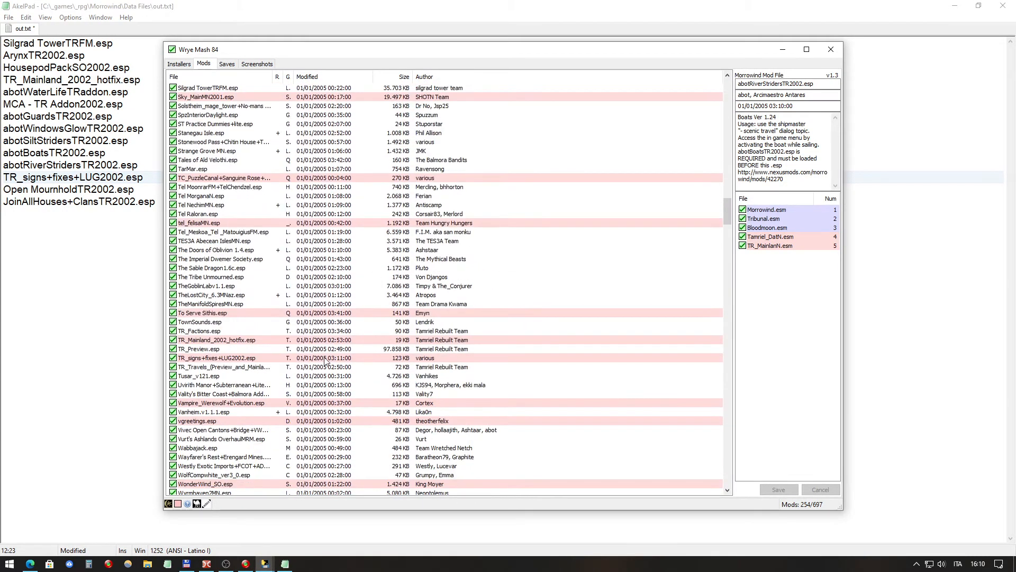
pyautogui.click(264, 359)
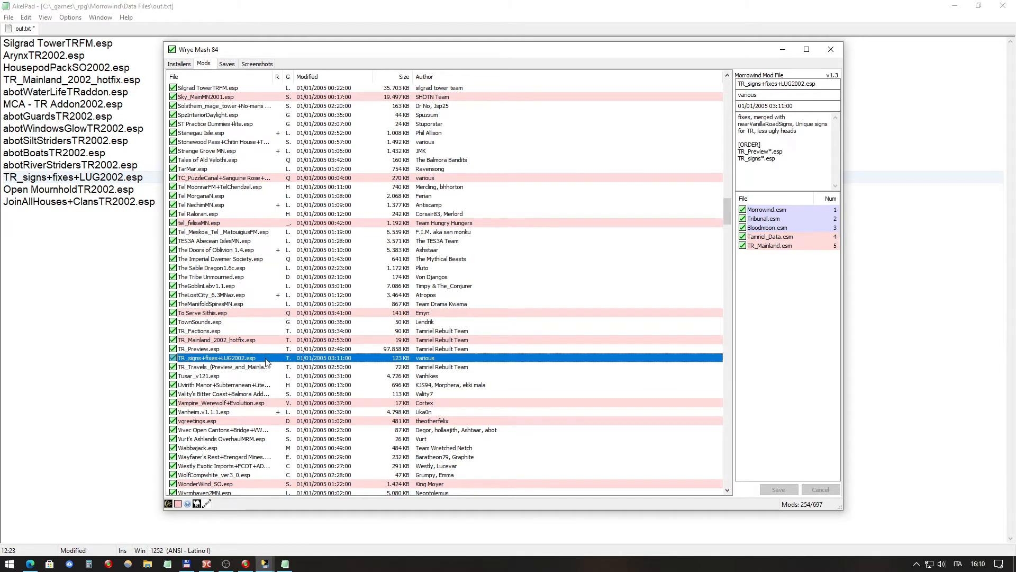
# Step: Change the Tamriel_Data.esm master of TR_signs+fixes+LUG2002.esp to Tamriel_DatN.esm
pyautogui.click(777, 239)
pyautogui.rightClick(783, 236)
pyautogui.click(809, 243)
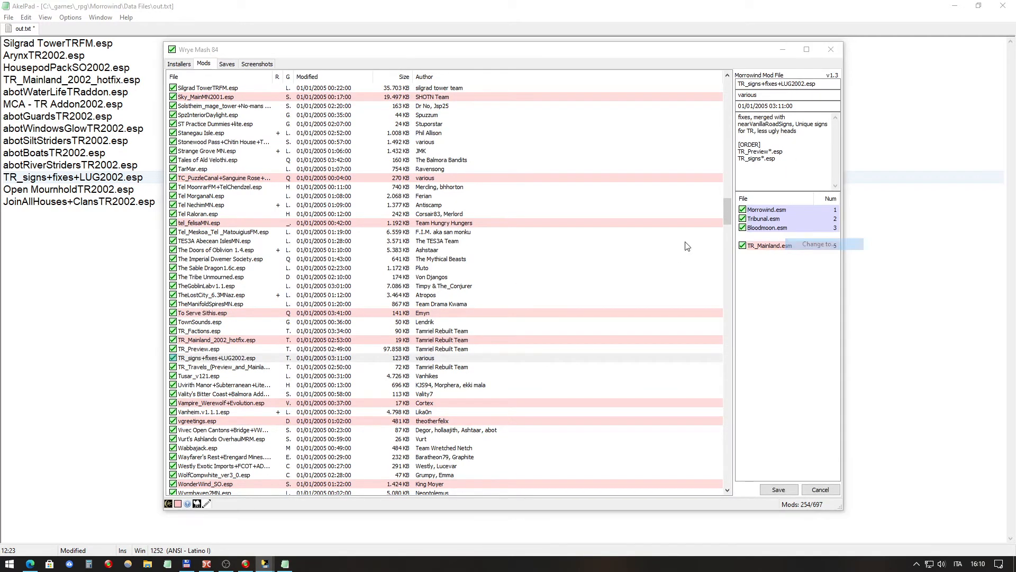
pyautogui.moveTo(299, 311); pyautogui.dragTo(419, 304)
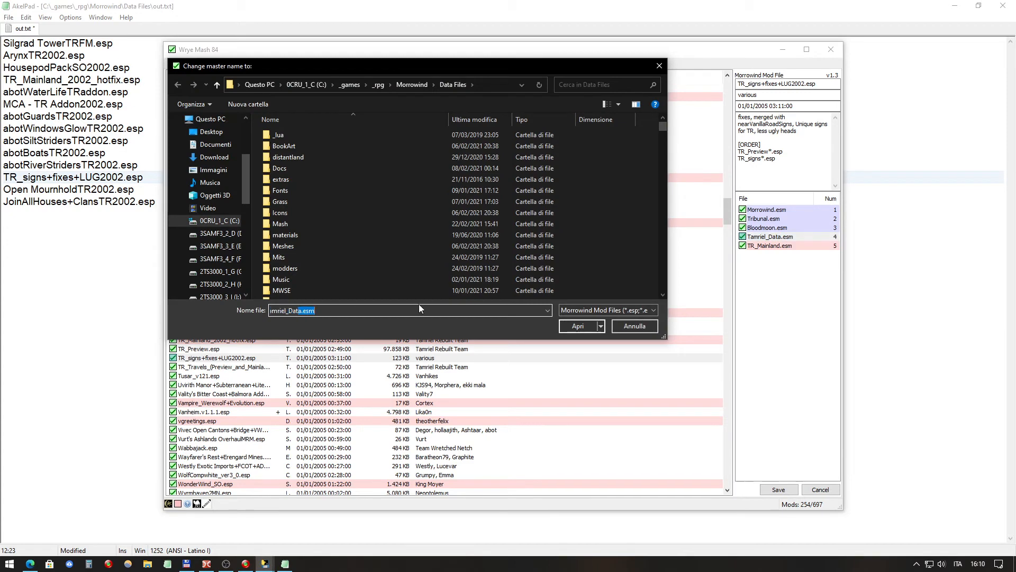
pyautogui.write('N')
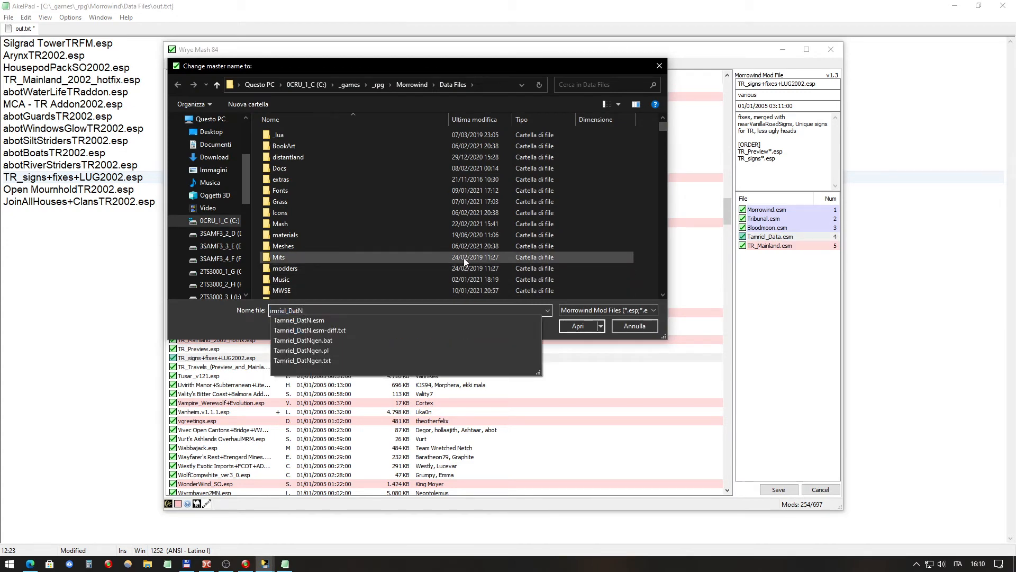
pyautogui.press('Down')
pyautogui.press('Return')
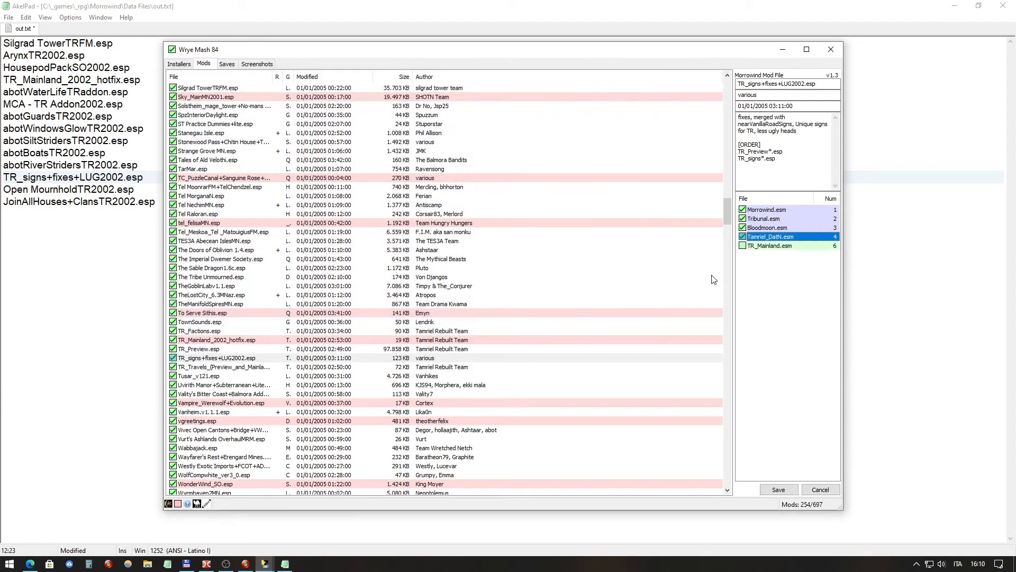
# Step: Change the TR_Mainland.esm master of TR_signs+fixes+LUG2002.esp to TR_MainlanN.esm and save the mod's updated masters
pyautogui.rightClick(770, 247)
pyautogui.click(794, 254)
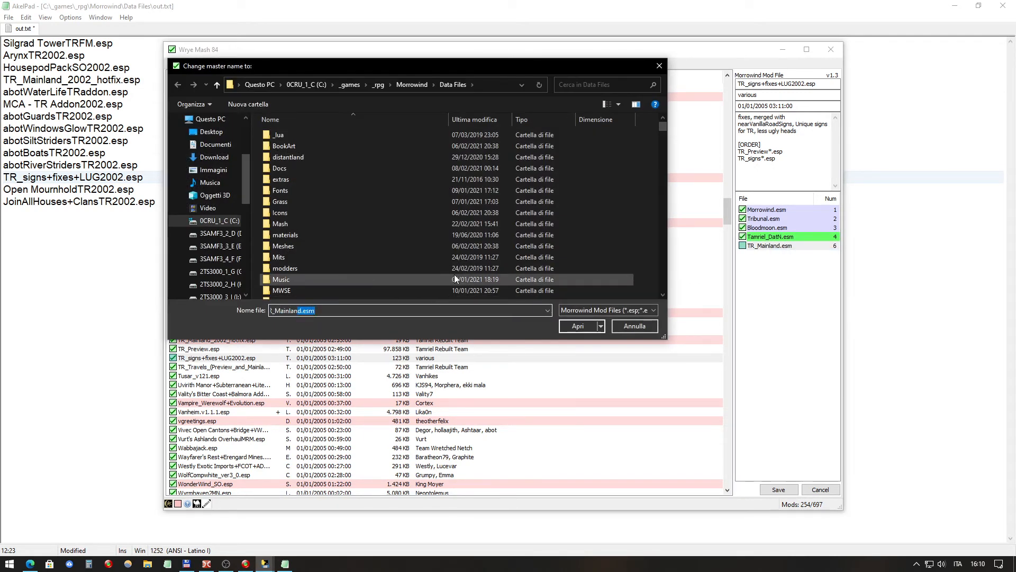
pyautogui.write('N')
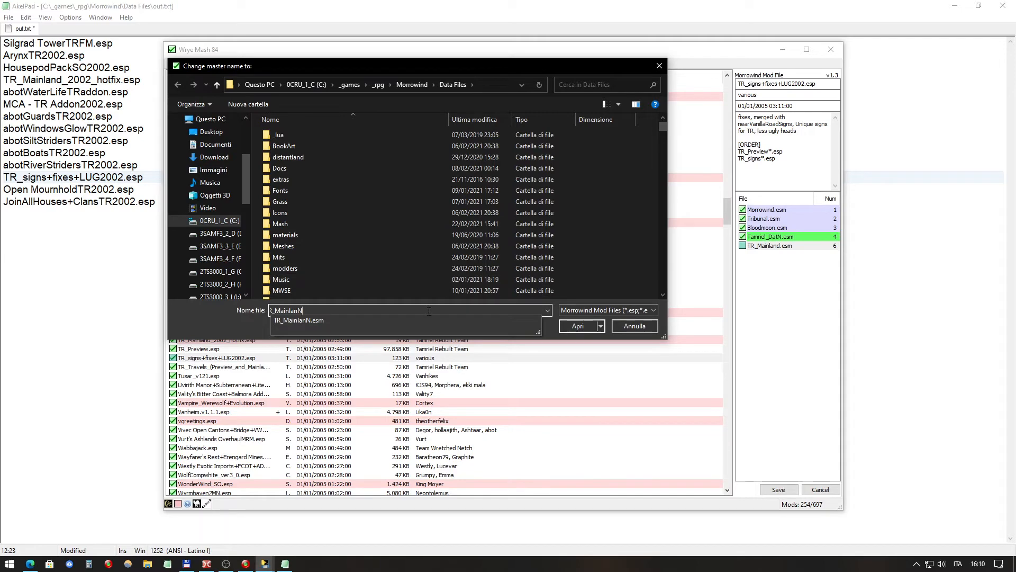
pyautogui.click(583, 328)
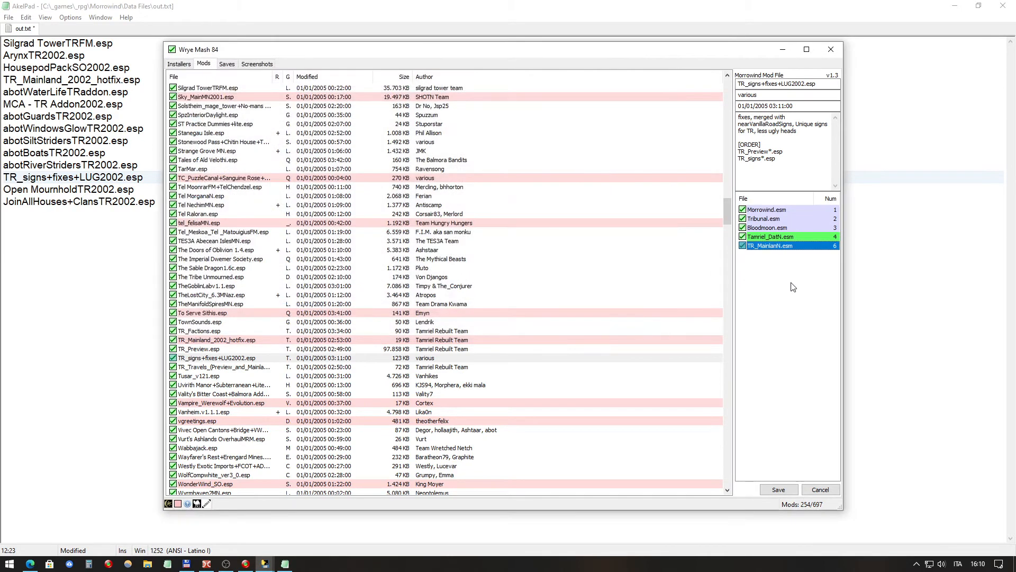
pyautogui.click(778, 489)
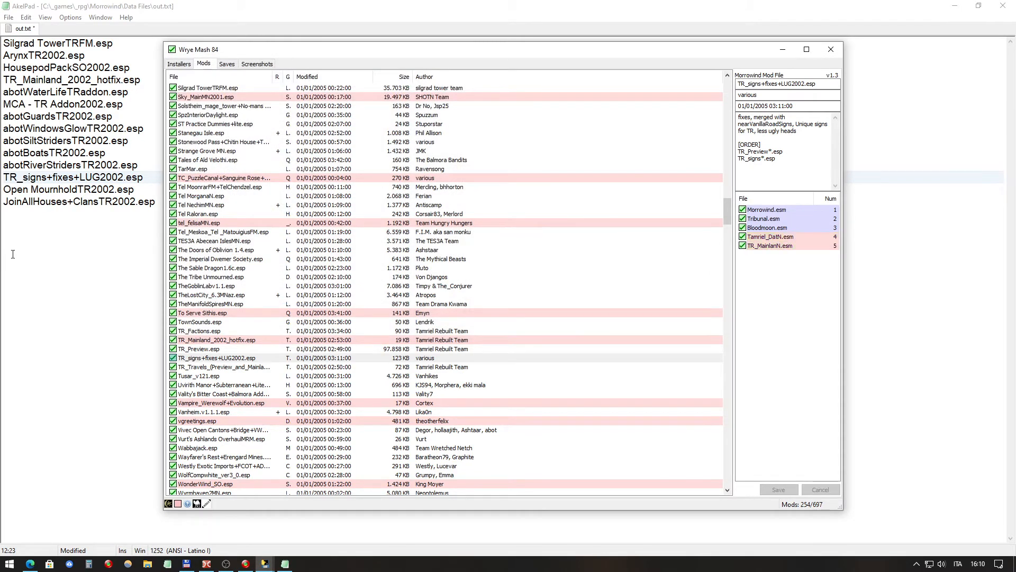
# Step: Mark the Open MournholdTR2002.esp line in the AkelPad list, and select that mod in Wrye Mash
pyautogui.click(55, 194)
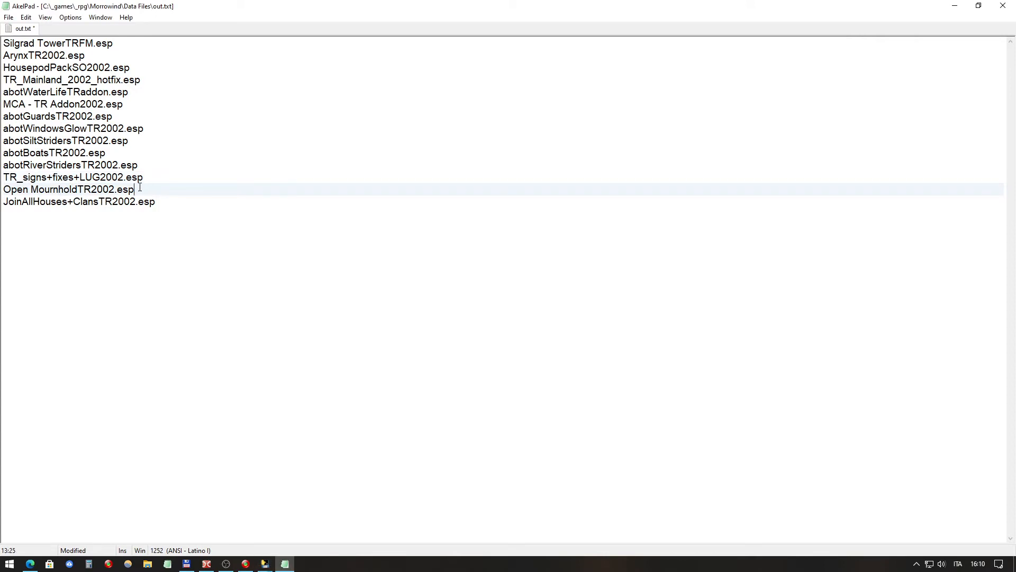
pyautogui.moveTo(277, 564)
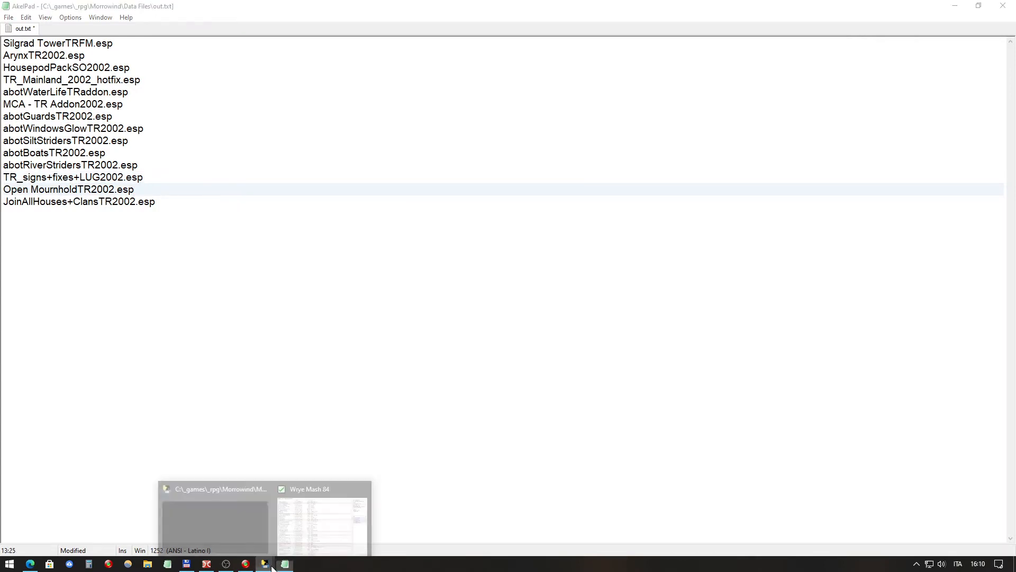
pyautogui.click(331, 536)
pyautogui.scroll(20, 251, 279)
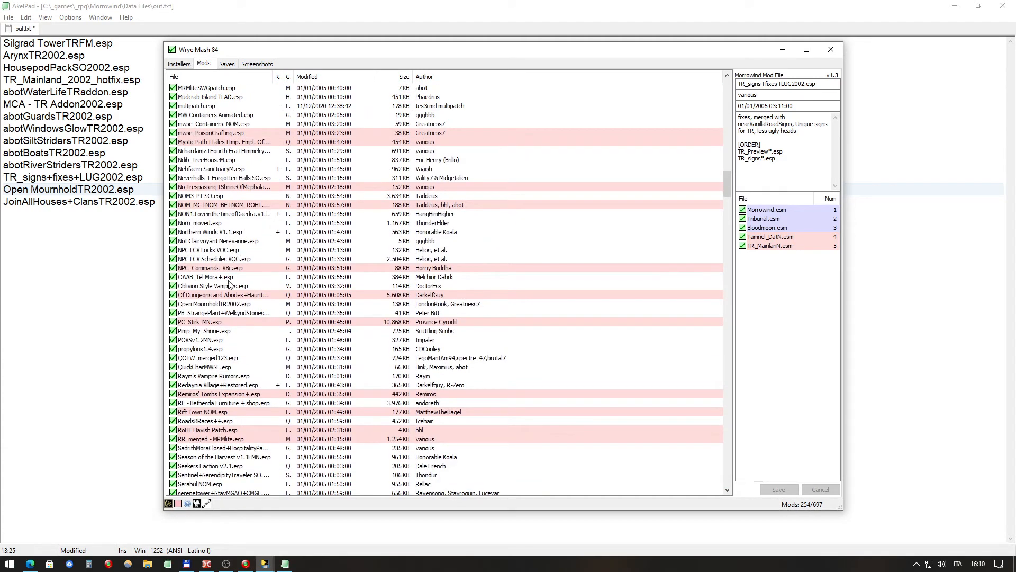
pyautogui.click(222, 305)
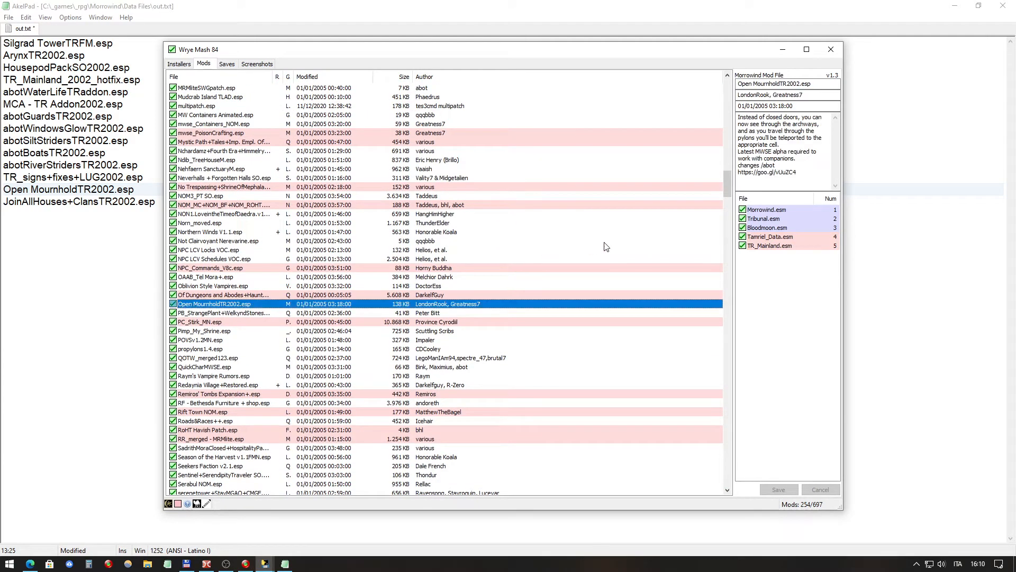
# Step: Change the Tamriel_Data.esm master of Open MournholdTR2002.esp to Tamriel_DatN.esm
pyautogui.rightClick(782, 241)
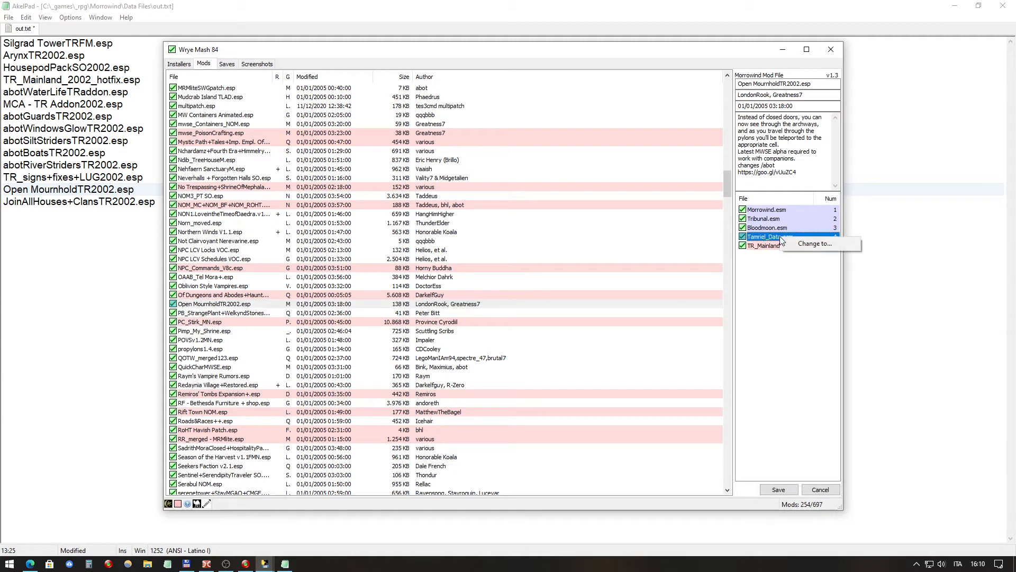
pyautogui.click(804, 244)
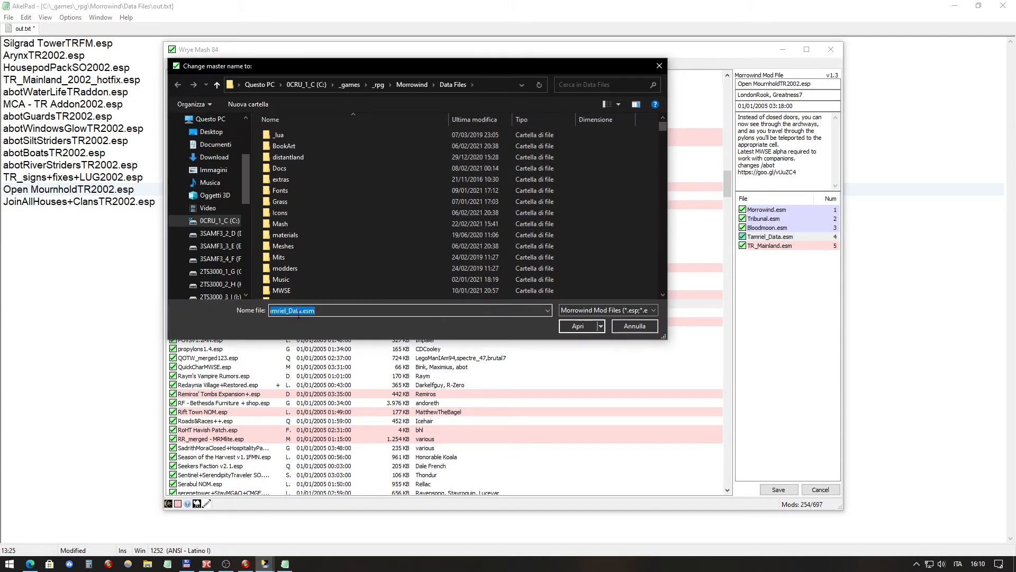
pyautogui.moveTo(299, 313); pyautogui.dragTo(366, 308)
pyautogui.write('N')
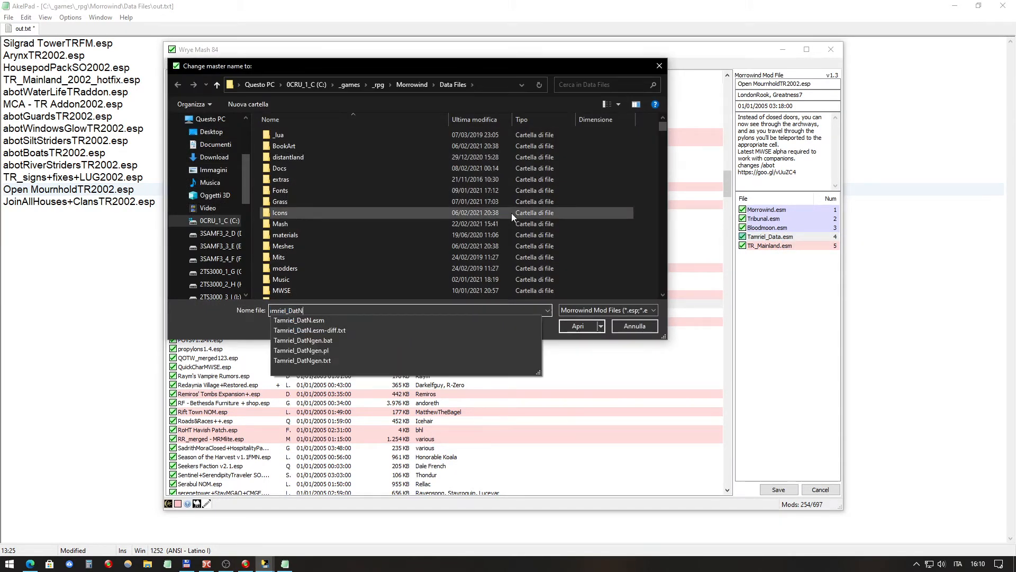
pyautogui.click(420, 320)
pyautogui.click(580, 324)
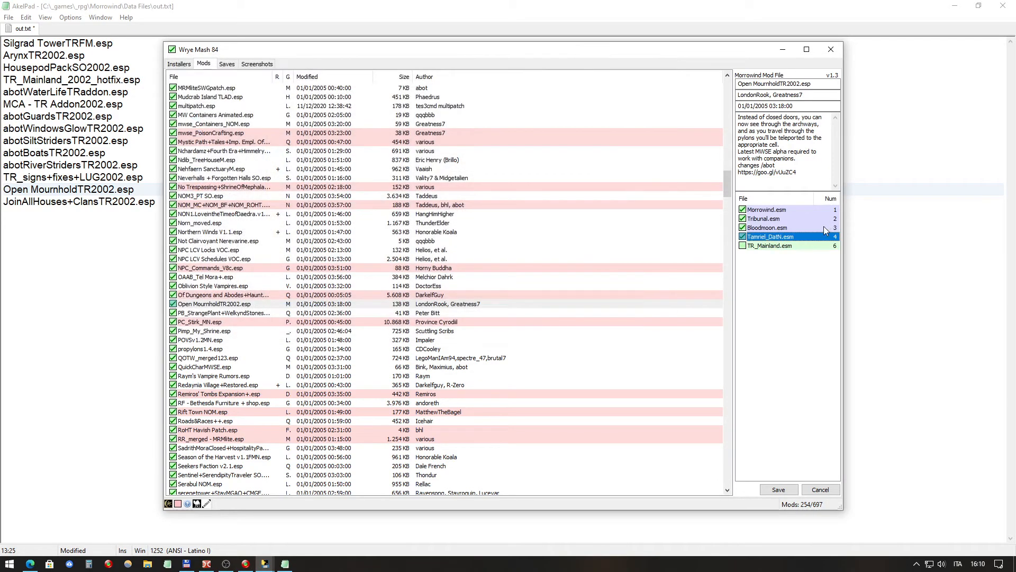
# Step: Change the TR_Mainland.esm master of Open MournholdTR2002.esp to TR_MainlanN.esm and save the mod's updated masters
pyautogui.click(818, 246)
pyautogui.rightClick(818, 246)
pyautogui.click(826, 255)
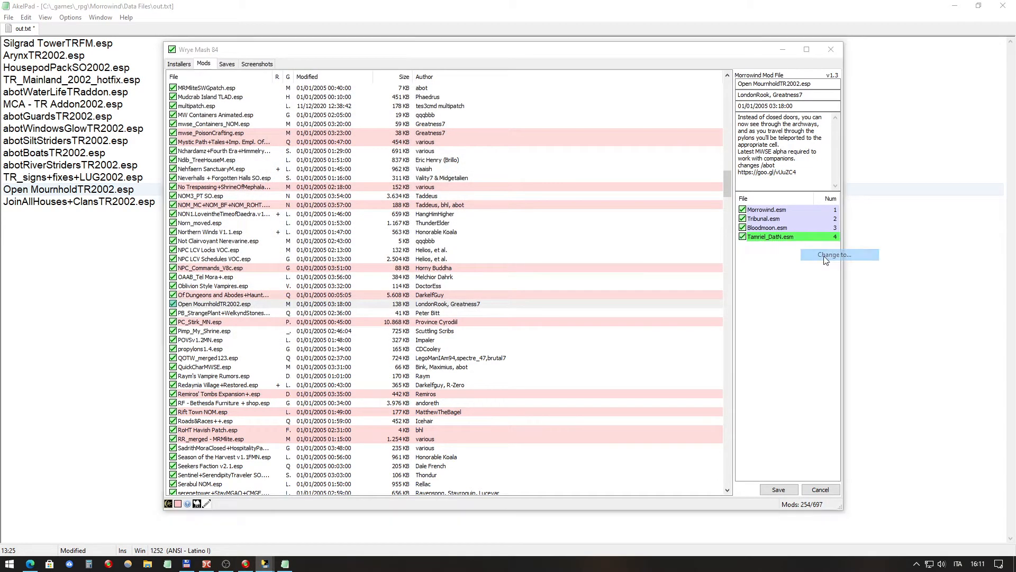
pyautogui.click(297, 310)
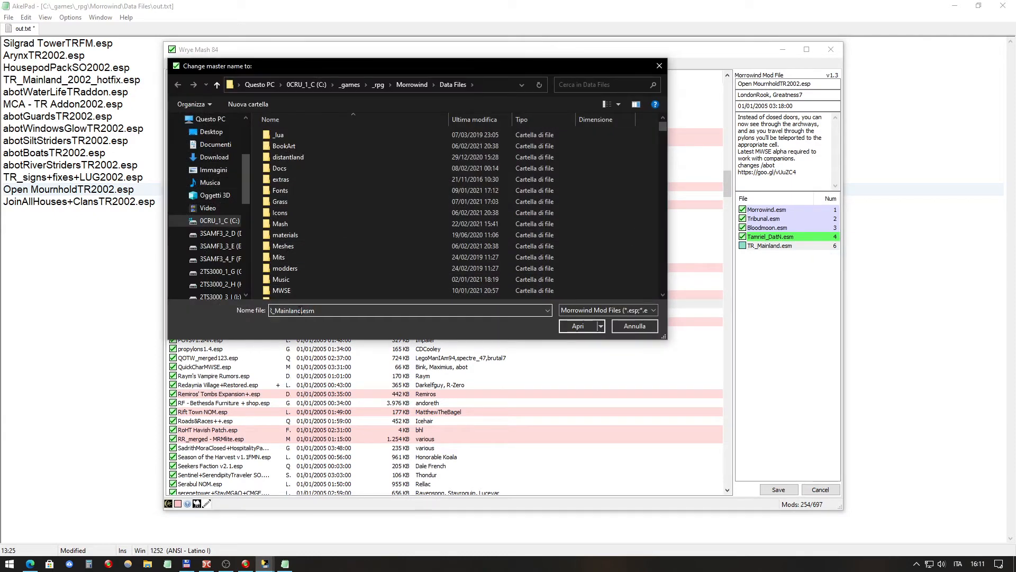
pyautogui.moveTo(297, 310); pyautogui.dragTo(325, 313)
pyautogui.write('N')
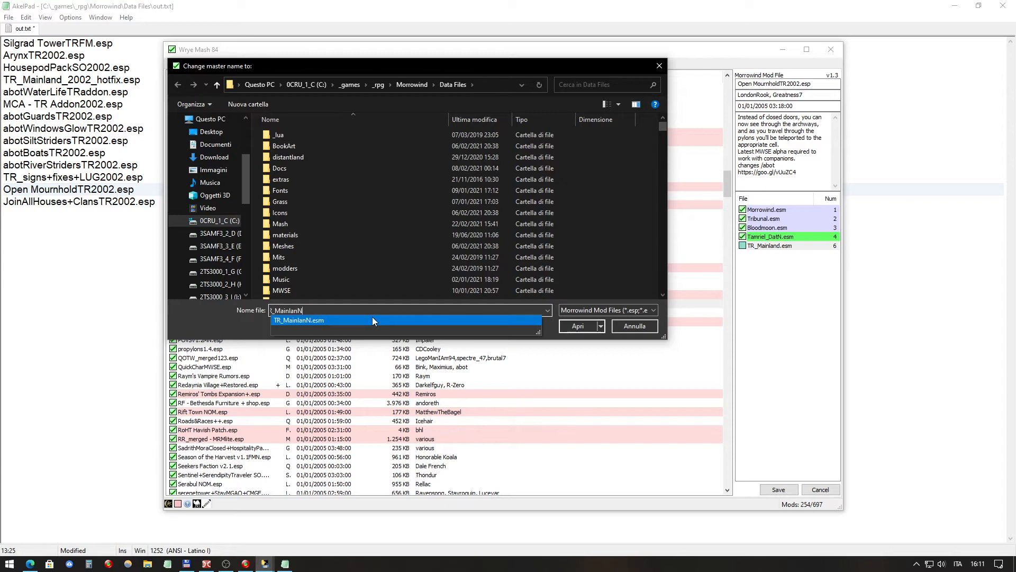
pyautogui.click(373, 319)
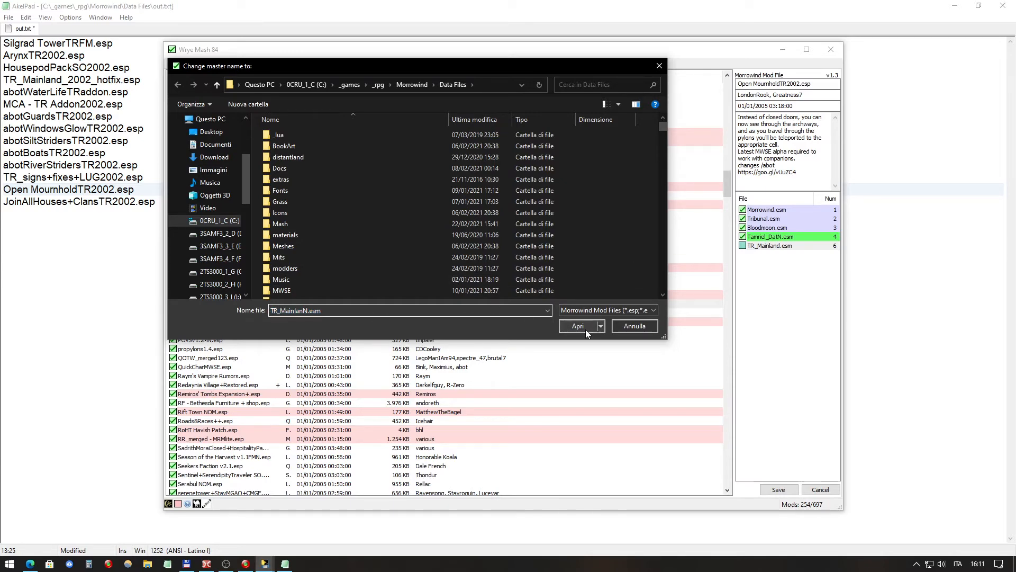
pyautogui.click(635, 326)
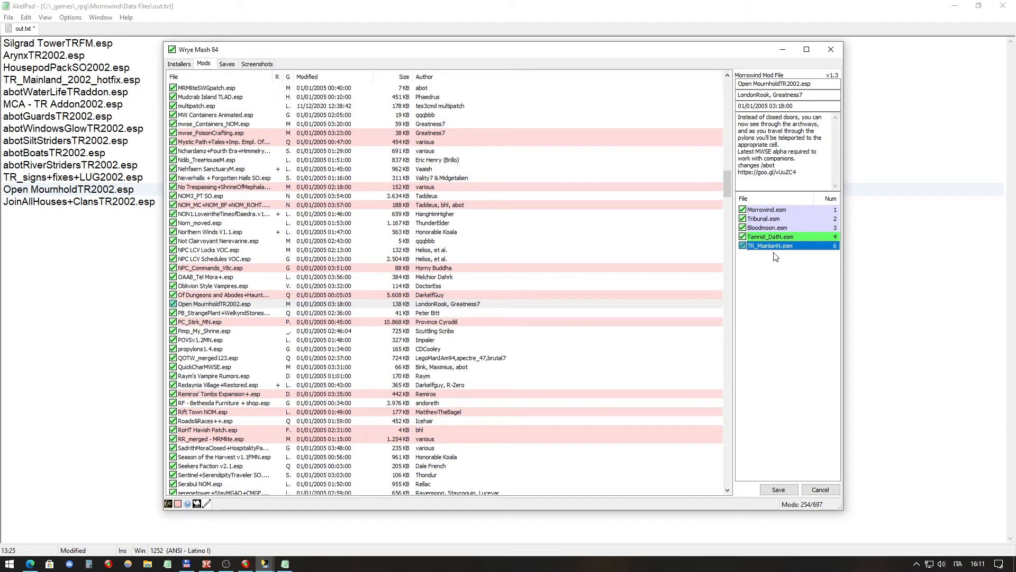
pyautogui.click(779, 490)
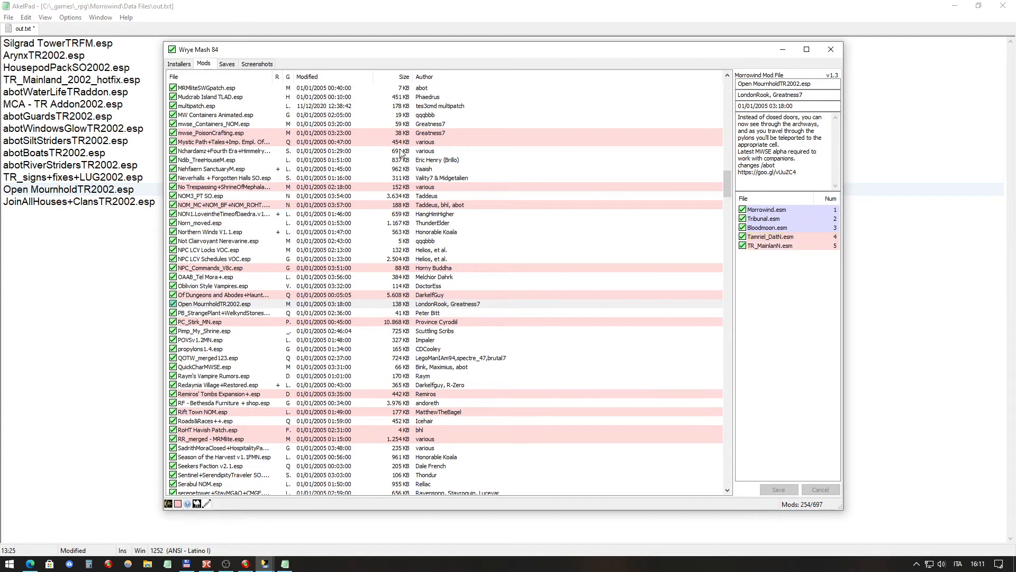
# Step: Mark the JoinAllHouses+ClansTR2002.esp line in the AkelPad list, and select that mod in Wrye Mash
pyautogui.click(35, 204)
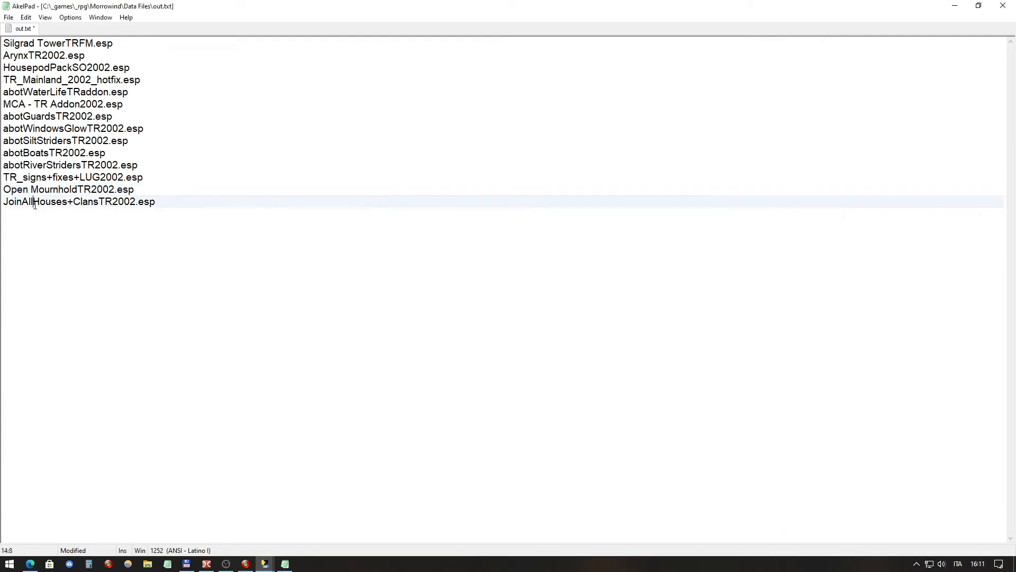
pyautogui.click(265, 564)
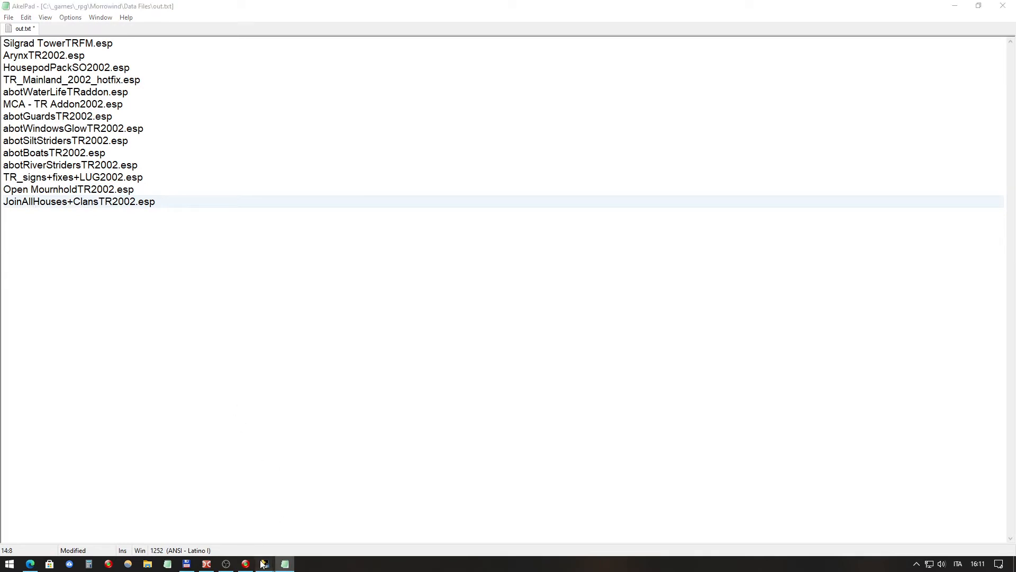
pyautogui.click(339, 527)
pyautogui.scroll(-10, 302, 270)
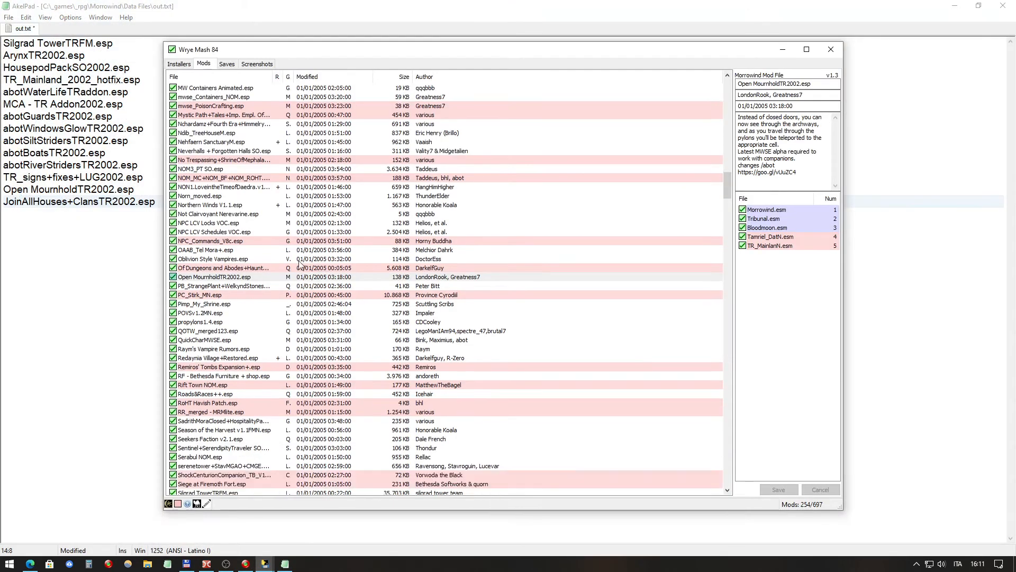
pyautogui.scroll(20, 307, 285)
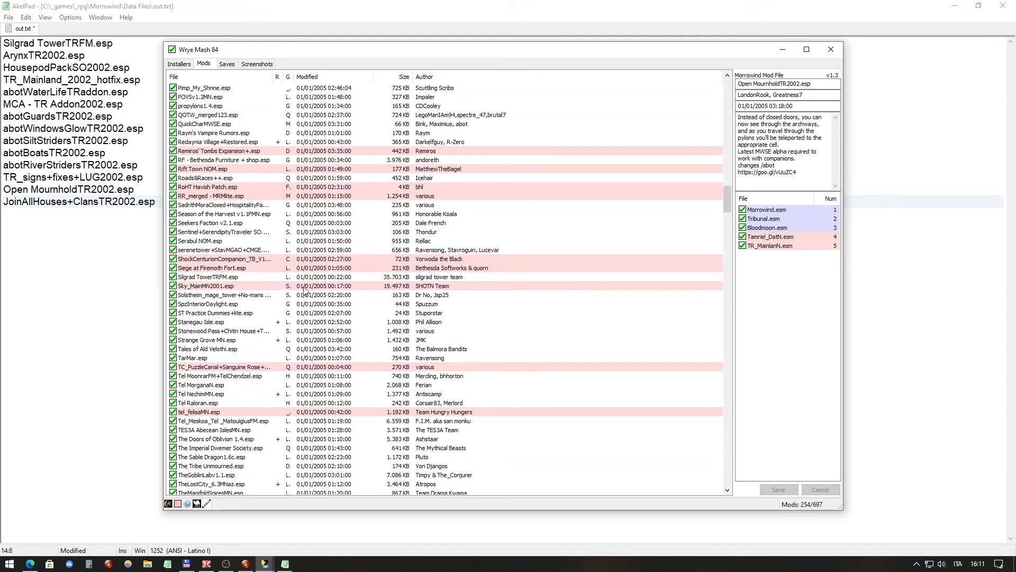
pyautogui.scroll(8, 295, 295)
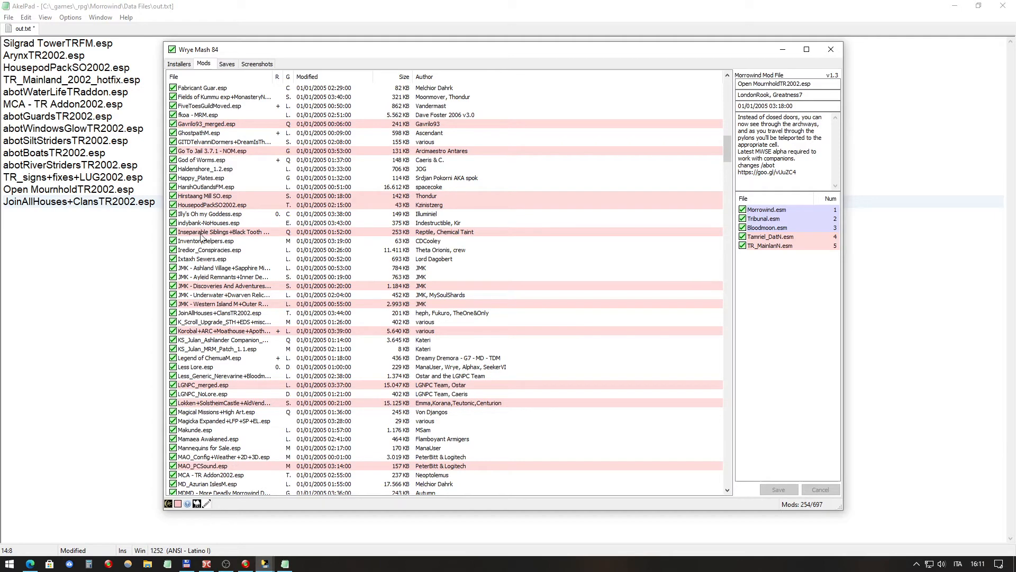
pyautogui.click(217, 314)
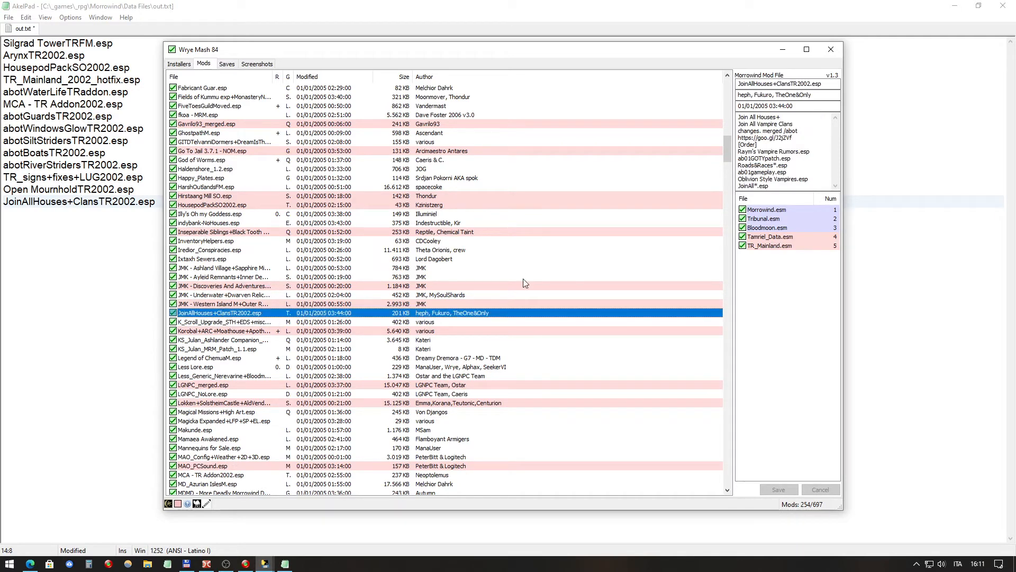
# Step: Change the Tamriel_Data.esm master of JoinAllHouses+ClansTR2002.esp to Tamriel_DatN.esm
pyautogui.click(793, 240)
pyautogui.rightClick(792, 239)
pyautogui.click(807, 241)
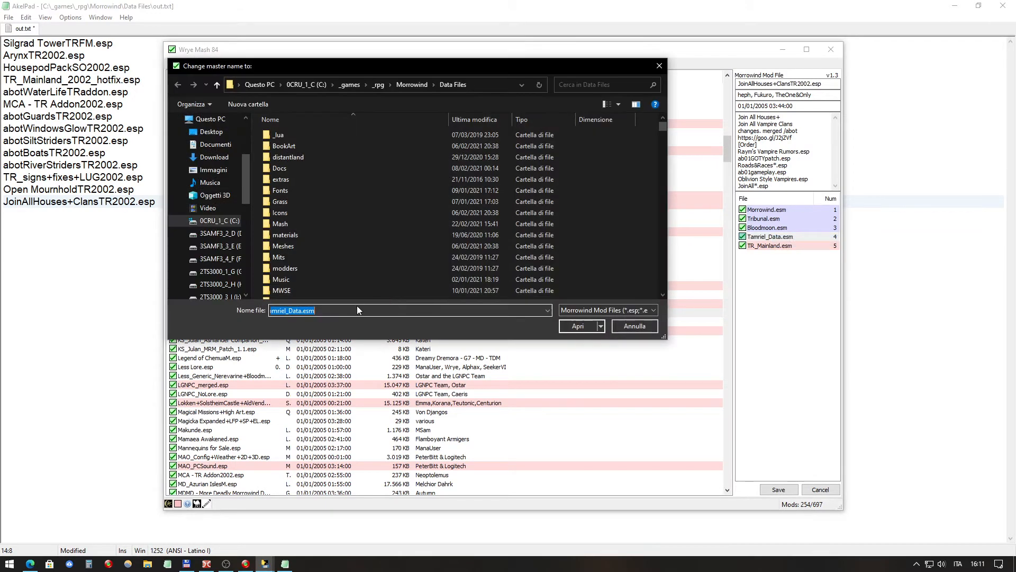
pyautogui.click(299, 310)
pyautogui.write('N')
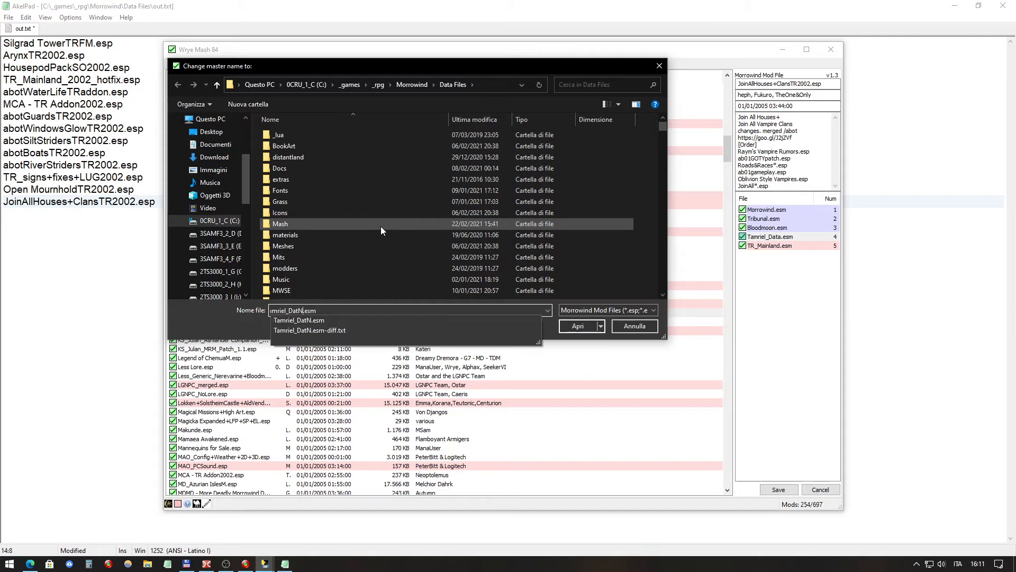
pyautogui.click(385, 320)
pyautogui.click(578, 325)
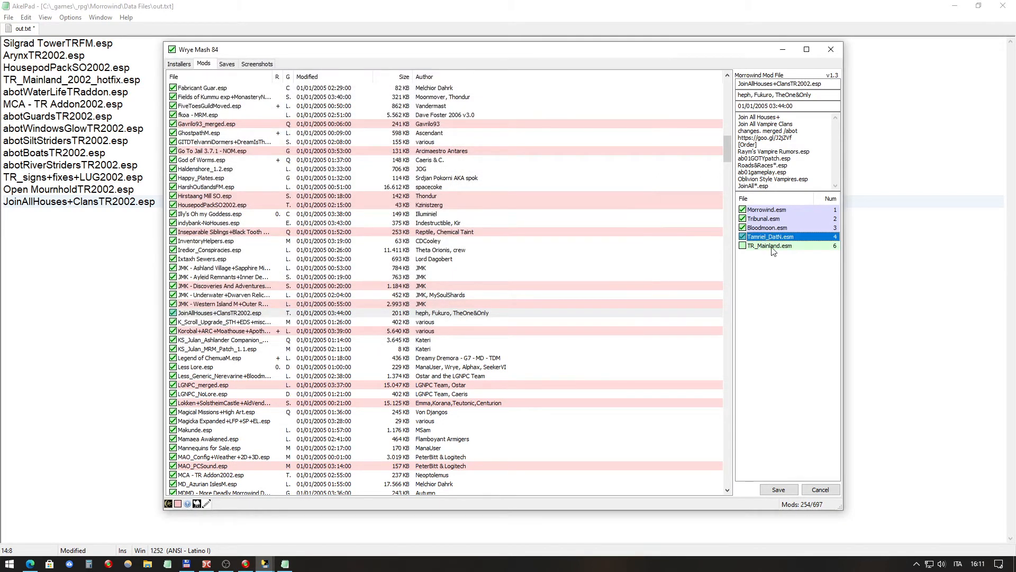
# Step: Change the TR_Mainland.esm master of JoinAllHouses+ClansTR2002.esp to TR_MainlanN.esm and save the mod's updated masters
pyautogui.rightClick(772, 248)
pyautogui.click(792, 254)
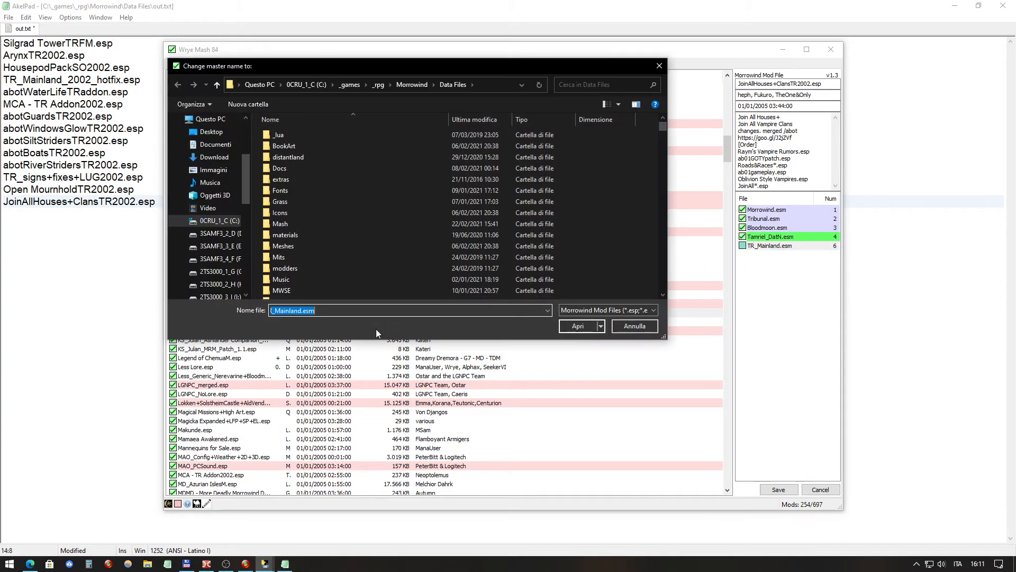
pyautogui.click(300, 311)
pyautogui.write('N')
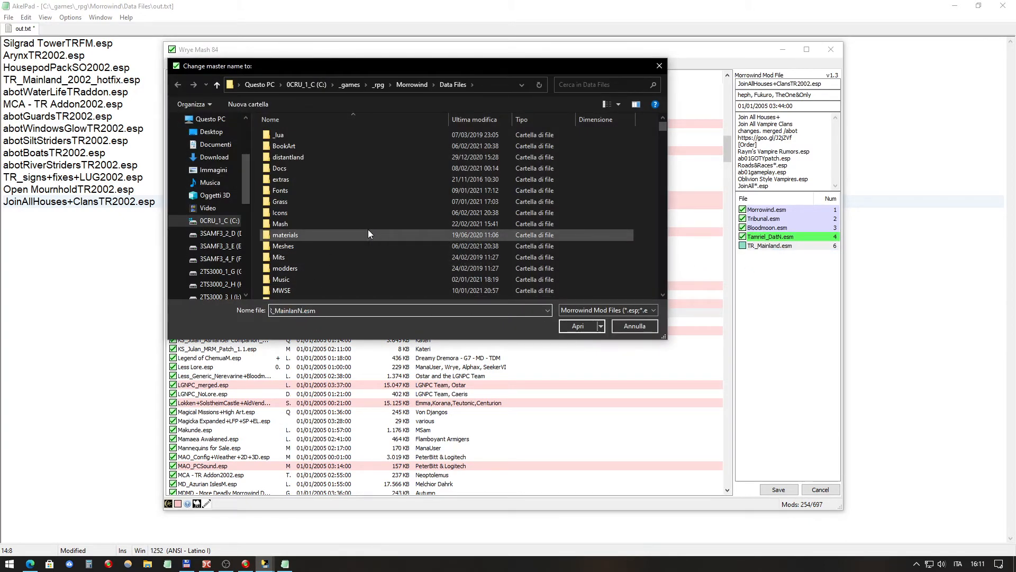
pyautogui.click(578, 324)
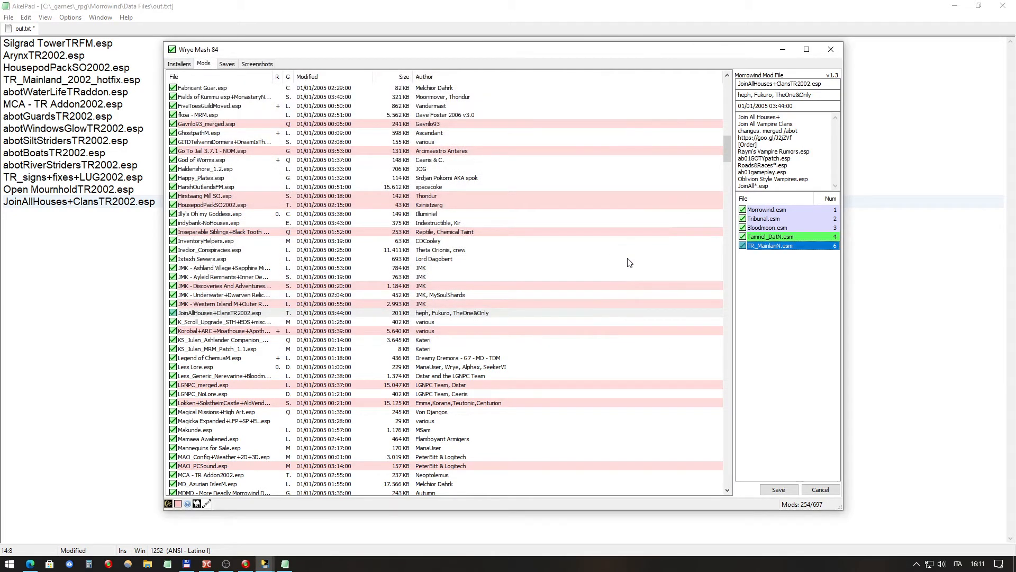
pyautogui.click(778, 489)
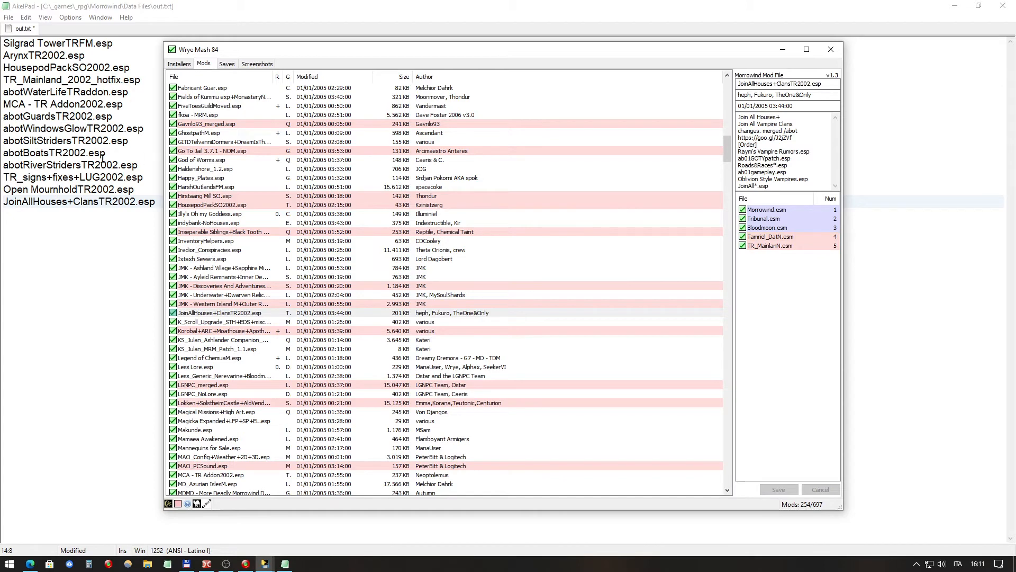
# Step: Check the AkelPad mod list, and select wl_SolstheimOverhaul_v1.3.esm among the master files in Wrye Mash
pyautogui.click(100, 142)
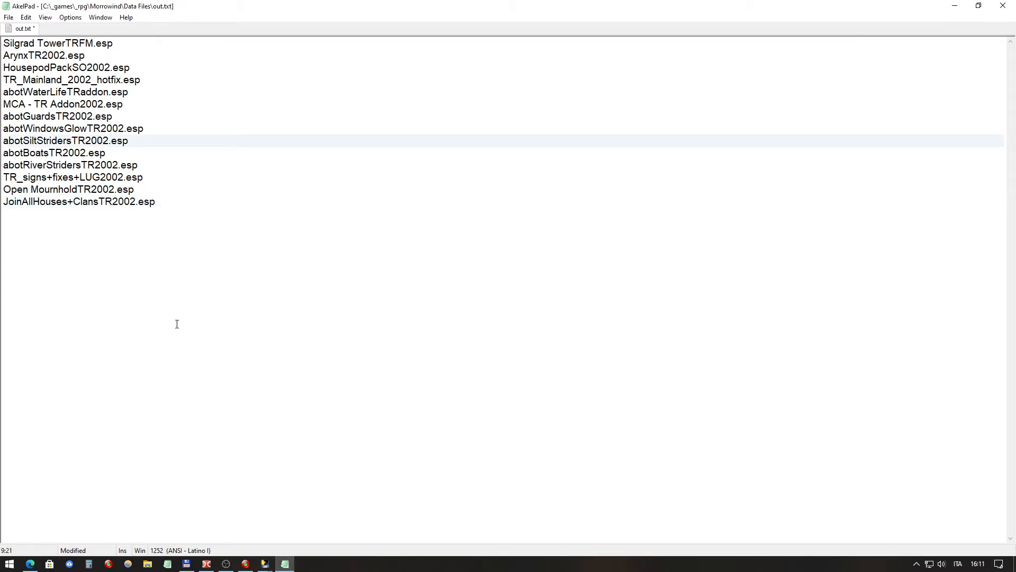
pyautogui.moveTo(265, 564)
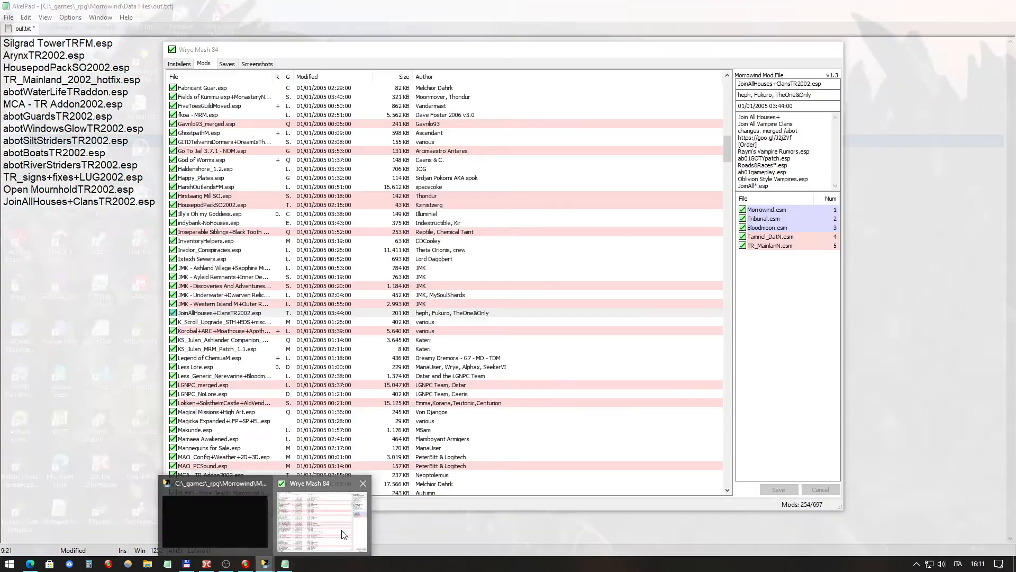
pyautogui.click(344, 532)
pyautogui.moveTo(727, 148); pyautogui.dragTo(726, 93)
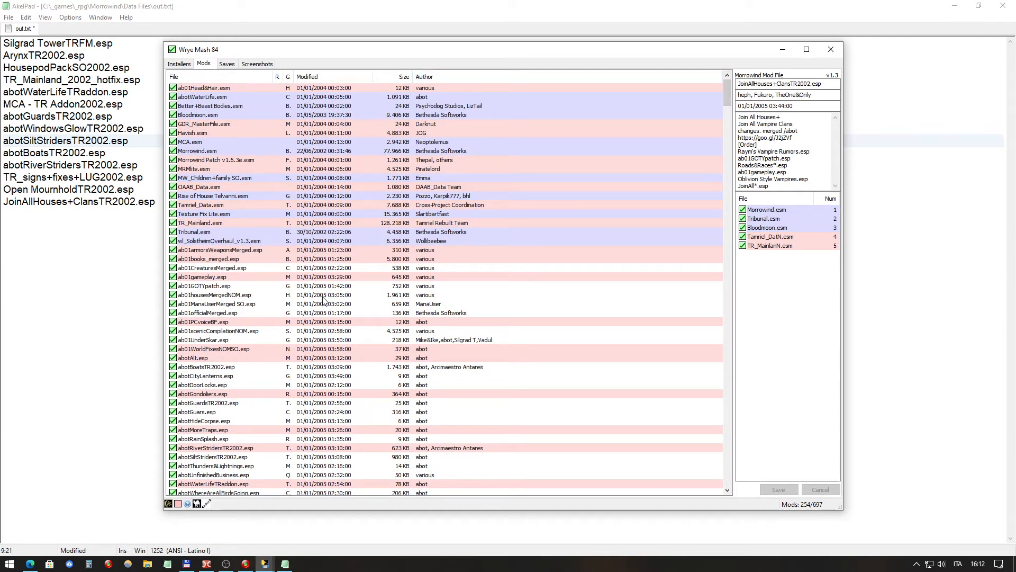
pyautogui.click(223, 243)
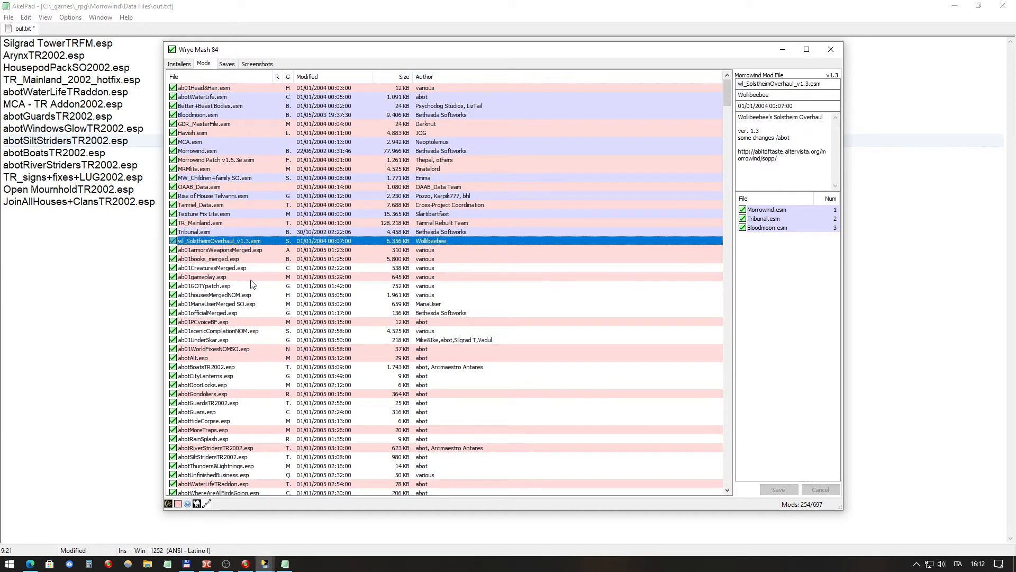
# Step: Sort the mods by size in descending order, keeping the sorting by type
pyautogui.rightClick(205, 77)
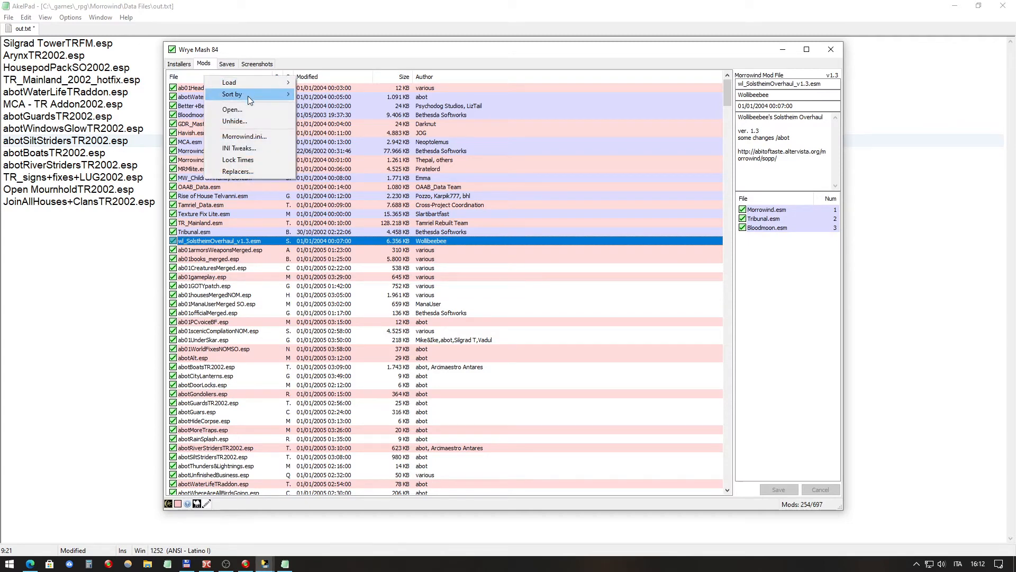
pyautogui.moveTo(247, 96)
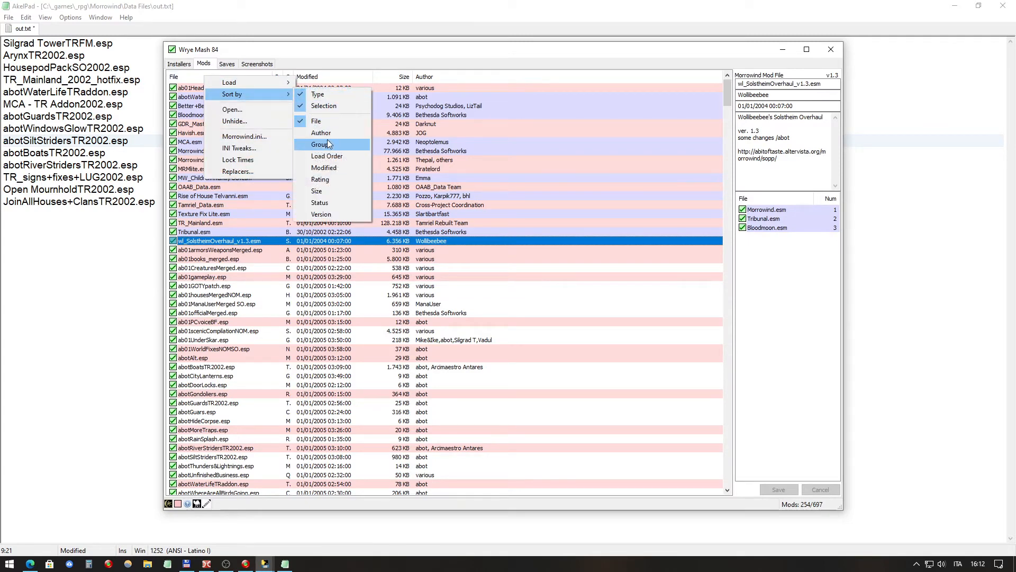
pyautogui.click(318, 191)
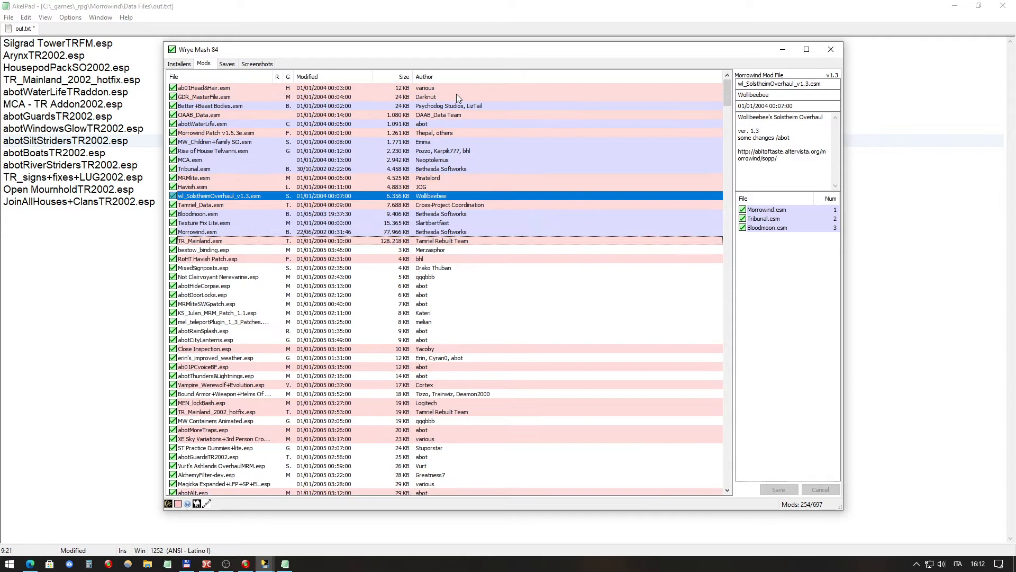
pyautogui.click(403, 77)
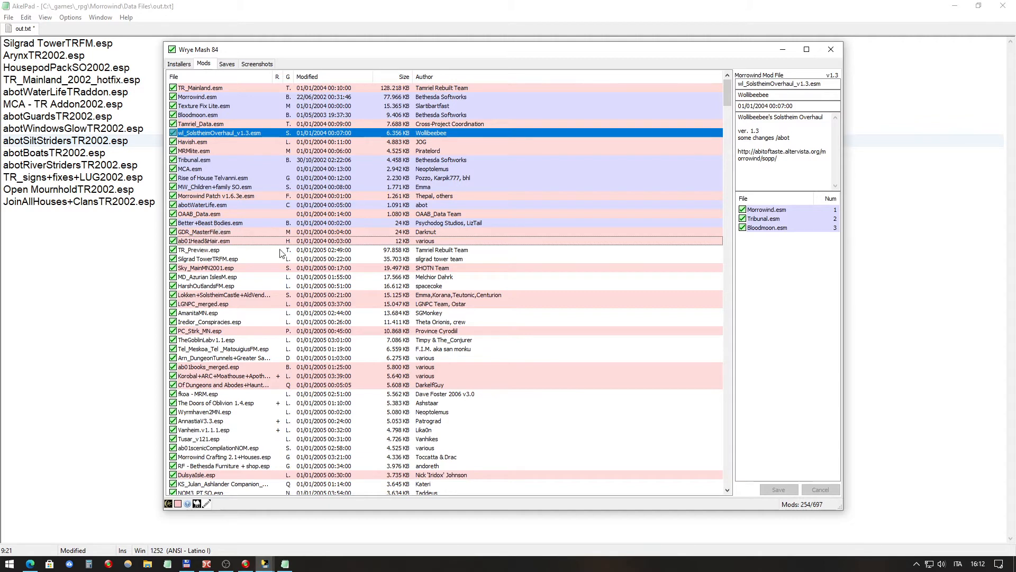
# Step: Change the Tamriel_Data.esm master of Sky_MainMN2001.esp to Tamriel_DatN.esm and save the mod's updated masters
pyautogui.click(234, 252)
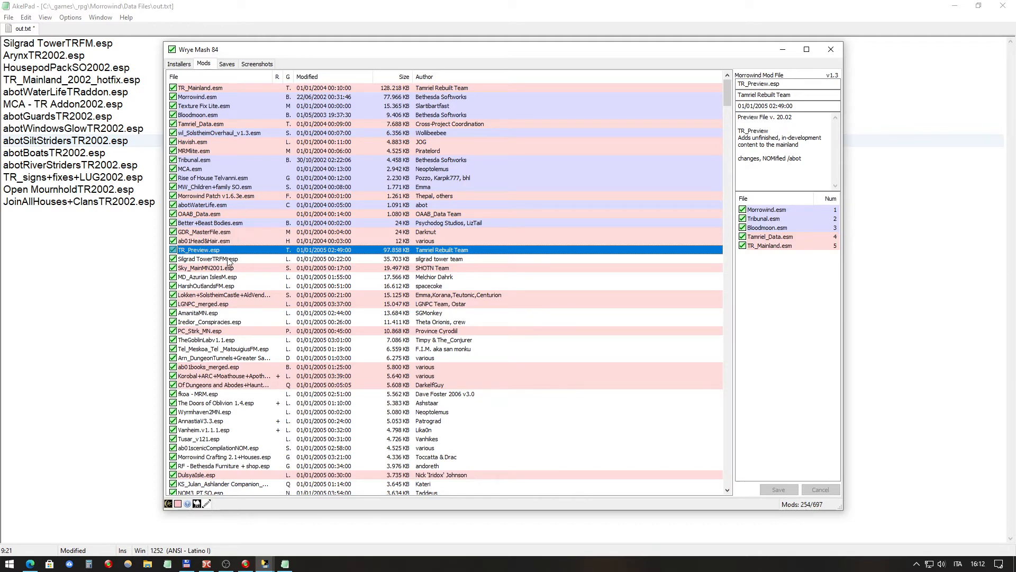
pyautogui.click(229, 260)
pyautogui.click(235, 268)
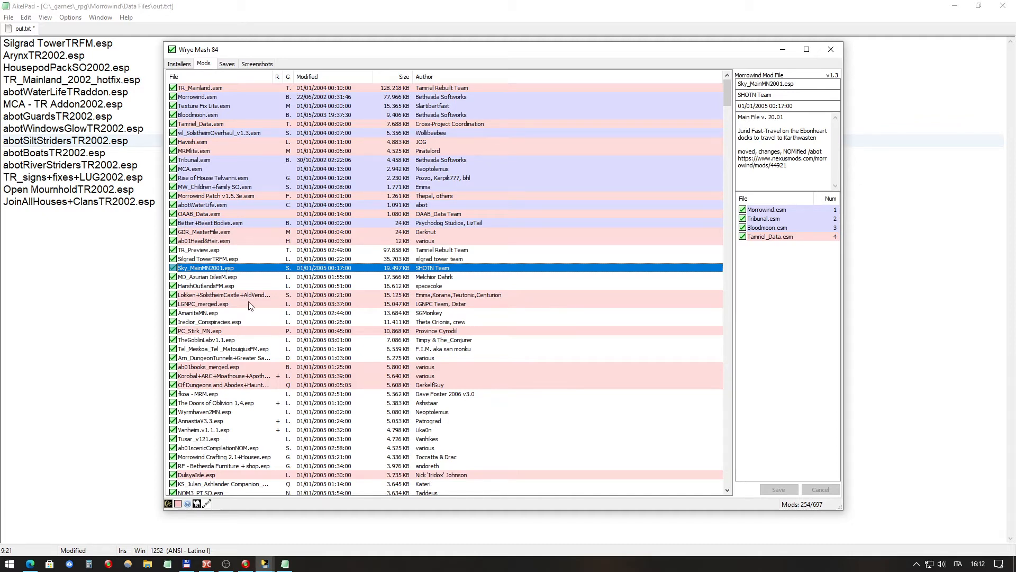
pyautogui.rightClick(799, 242)
pyautogui.click(818, 244)
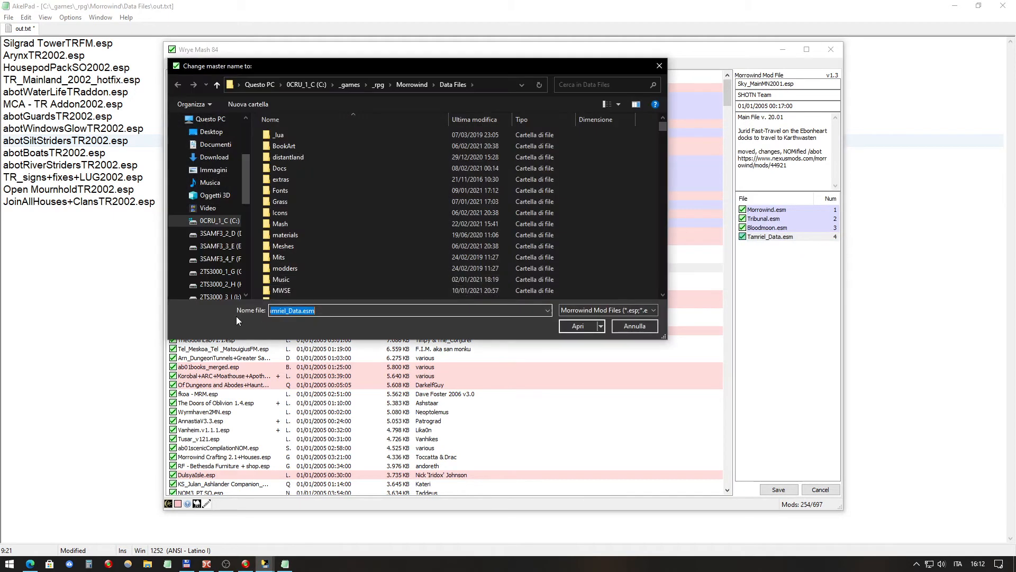
pyautogui.moveTo(298, 312); pyautogui.dragTo(389, 310)
pyautogui.write('n')
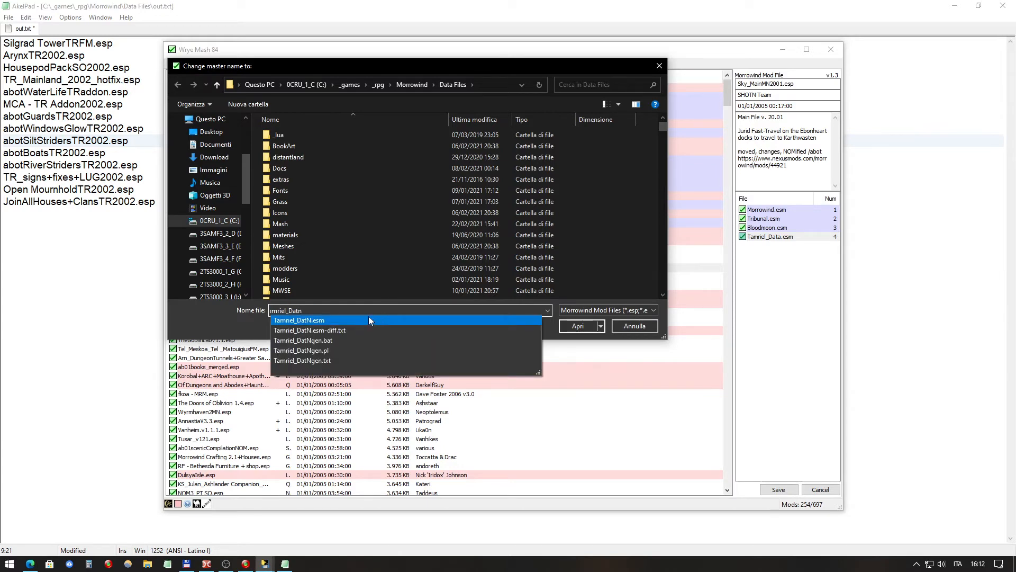
pyautogui.click(369, 318)
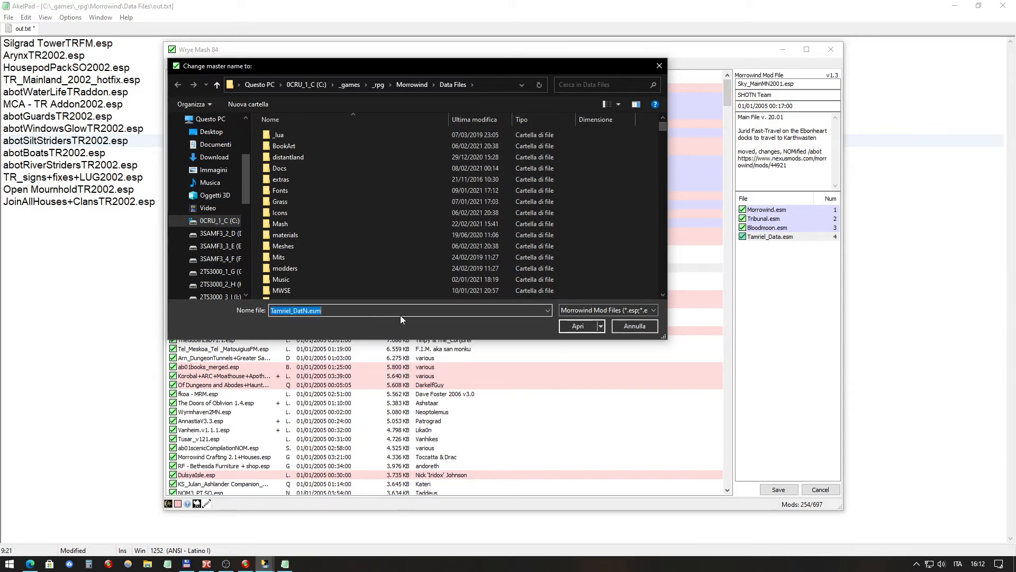
pyautogui.click(582, 326)
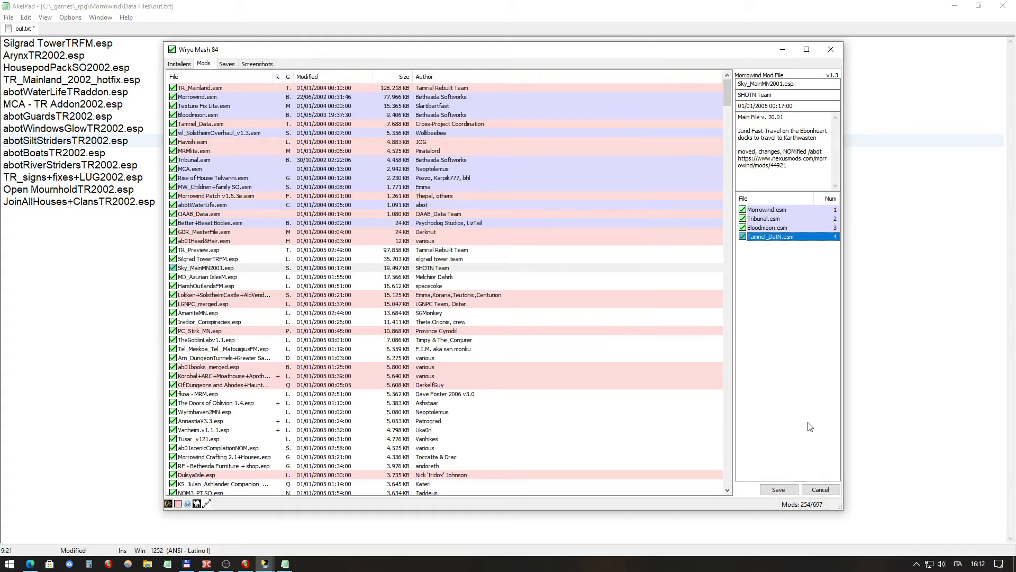
pyautogui.click(794, 488)
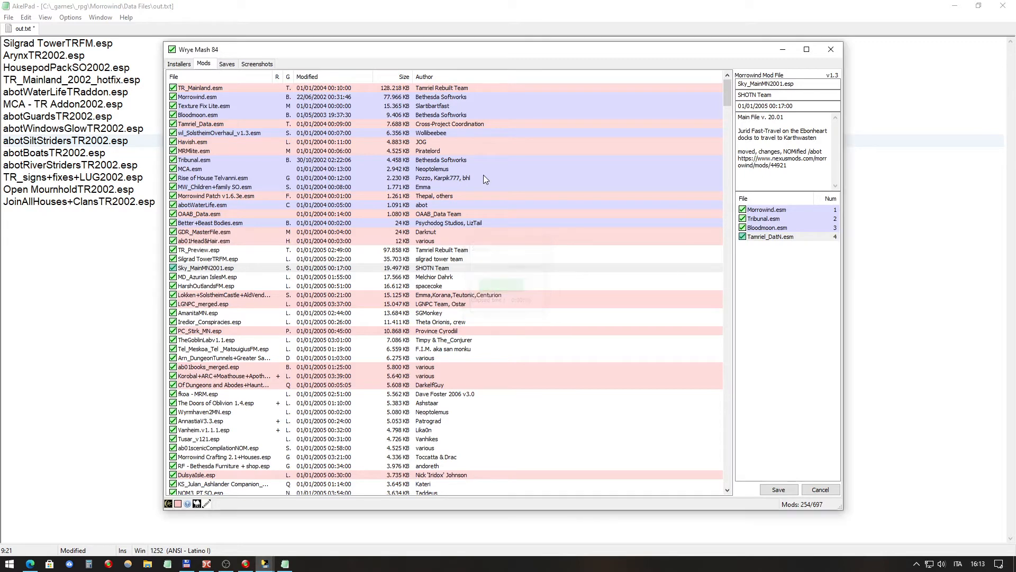
# Step: Change the Tamriel_Data.esm master of PC_Stirk_MN.esp to Tamriel_DatN.esm and save the mod's updated masters
pyautogui.click(186, 333)
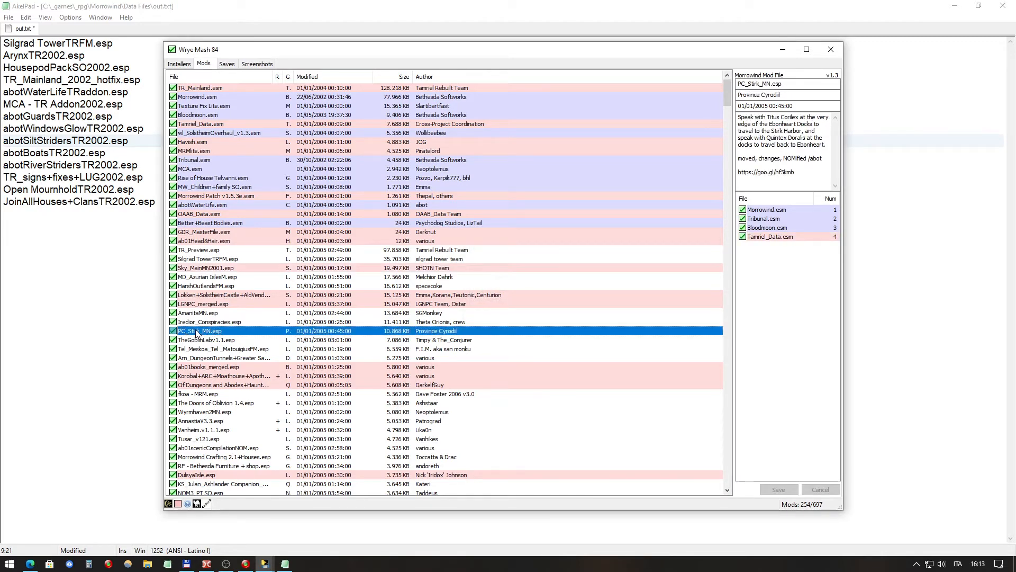
pyautogui.click(784, 238)
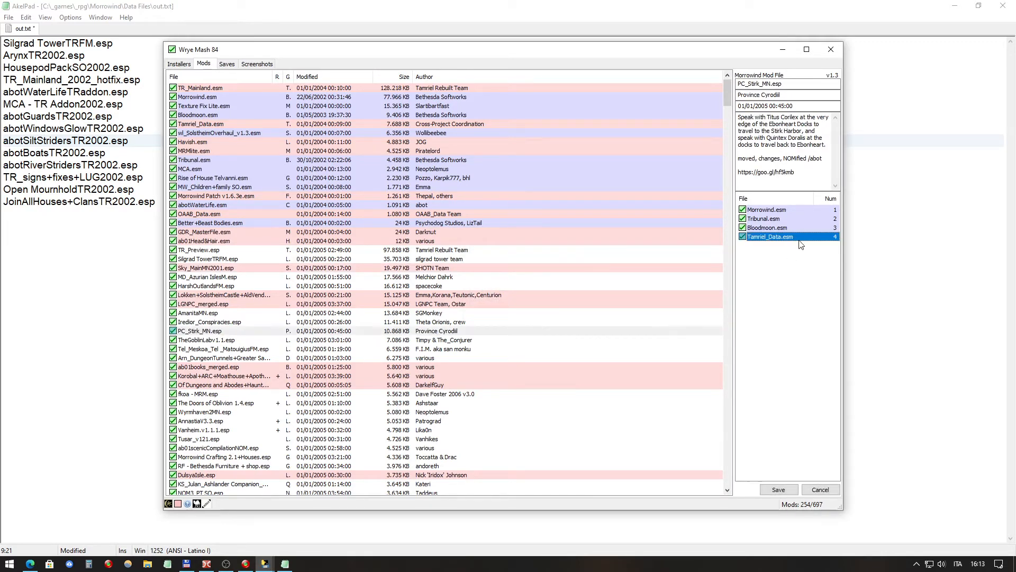
pyautogui.rightClick(801, 244)
pyautogui.click(858, 245)
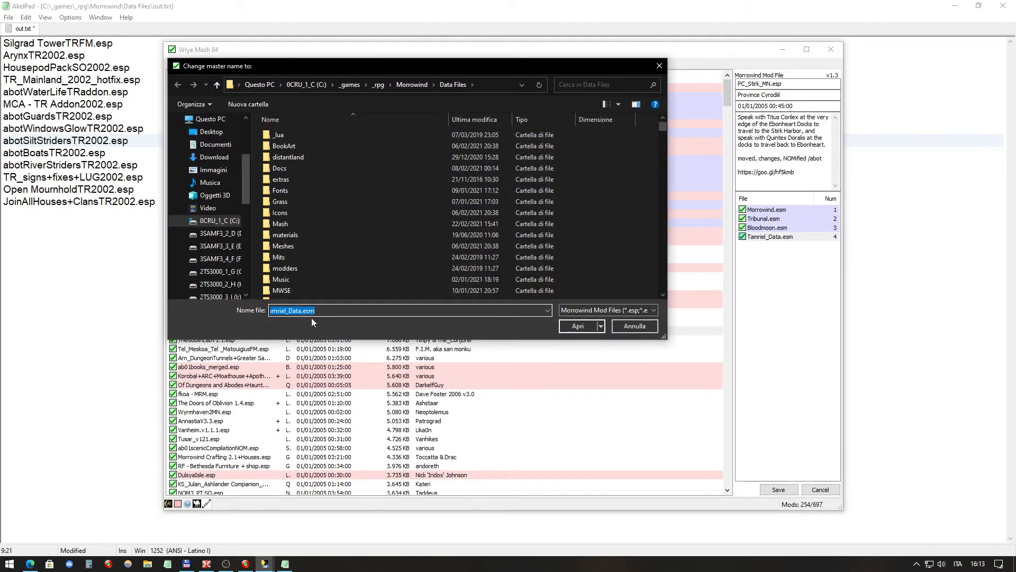
pyautogui.moveTo(299, 311); pyautogui.dragTo(316, 311)
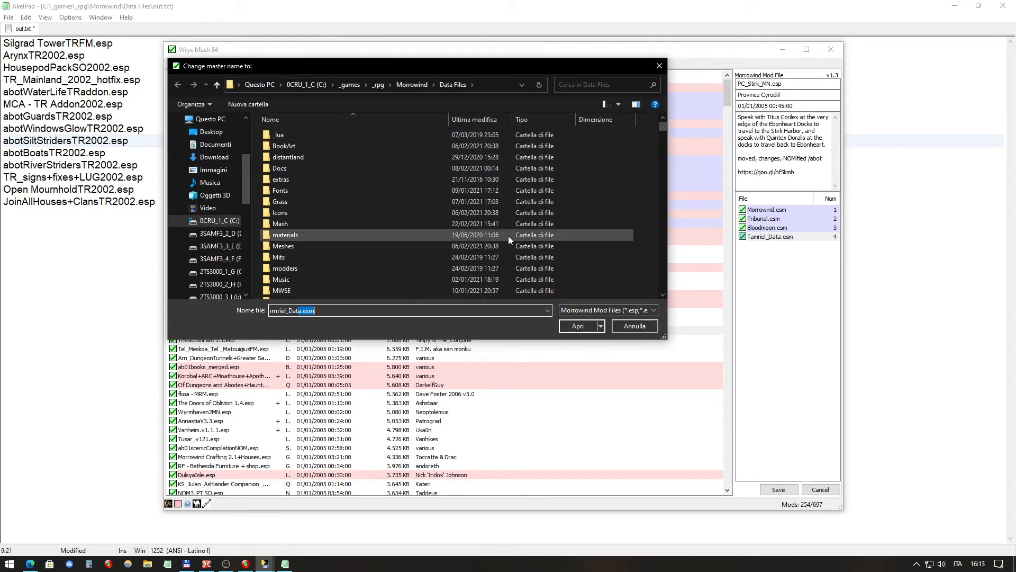
pyautogui.write('N')
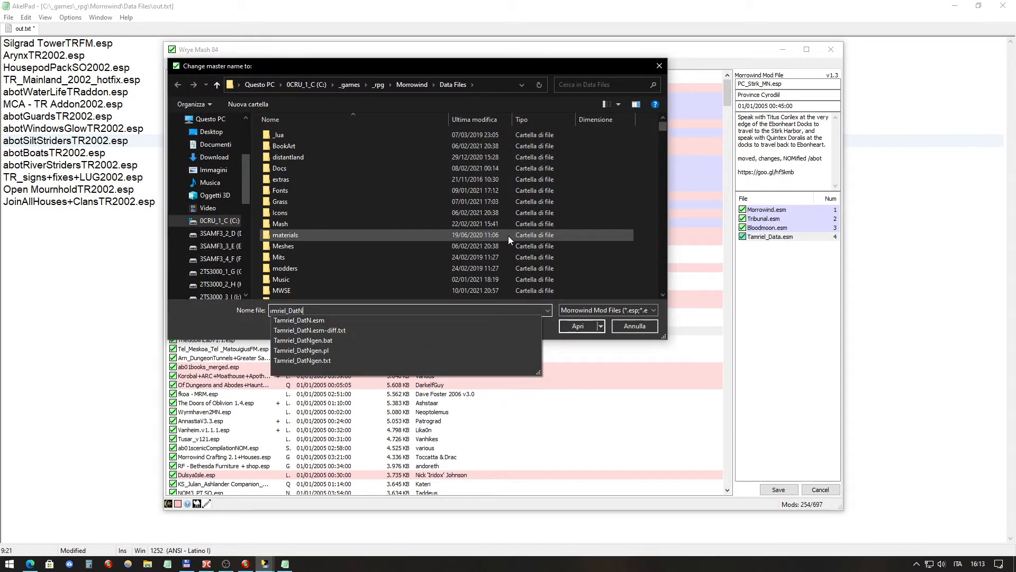
pyautogui.click(428, 320)
pyautogui.click(572, 326)
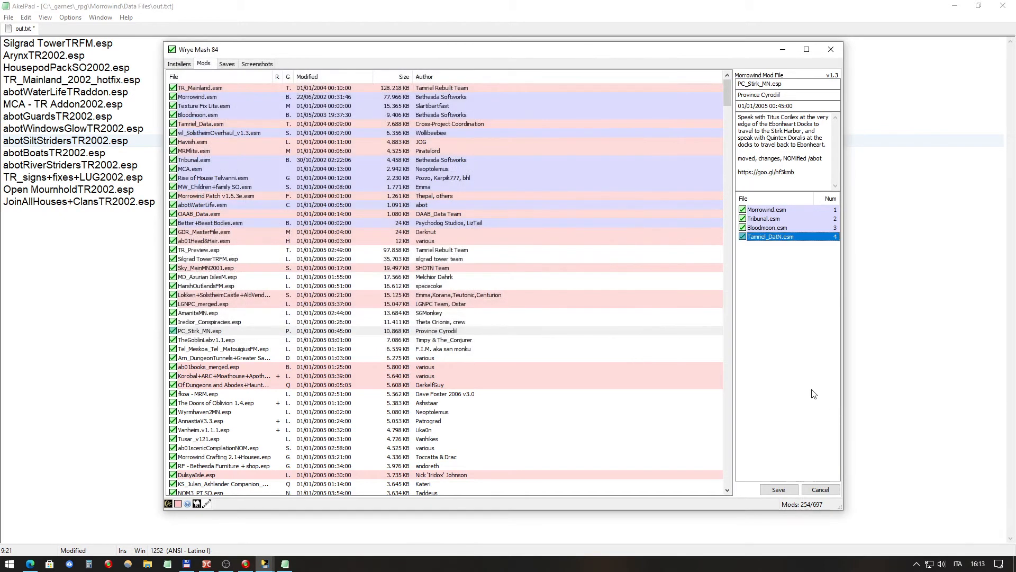
pyautogui.click(779, 489)
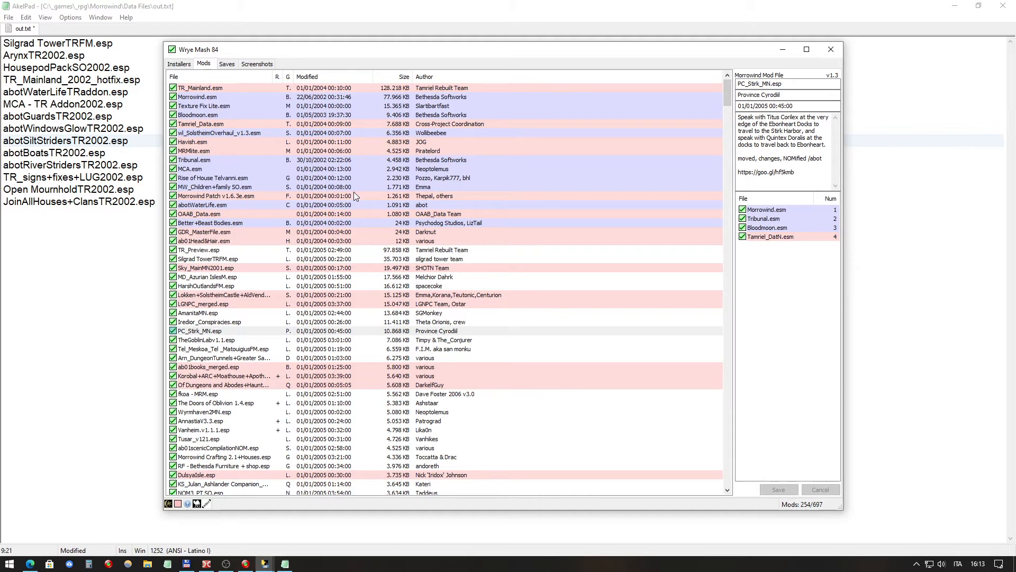
# Step: Switch to the modding guide in the browser and read how to list all loaded mods having Tamriel_Data.esm as master
pyautogui.click(74, 94)
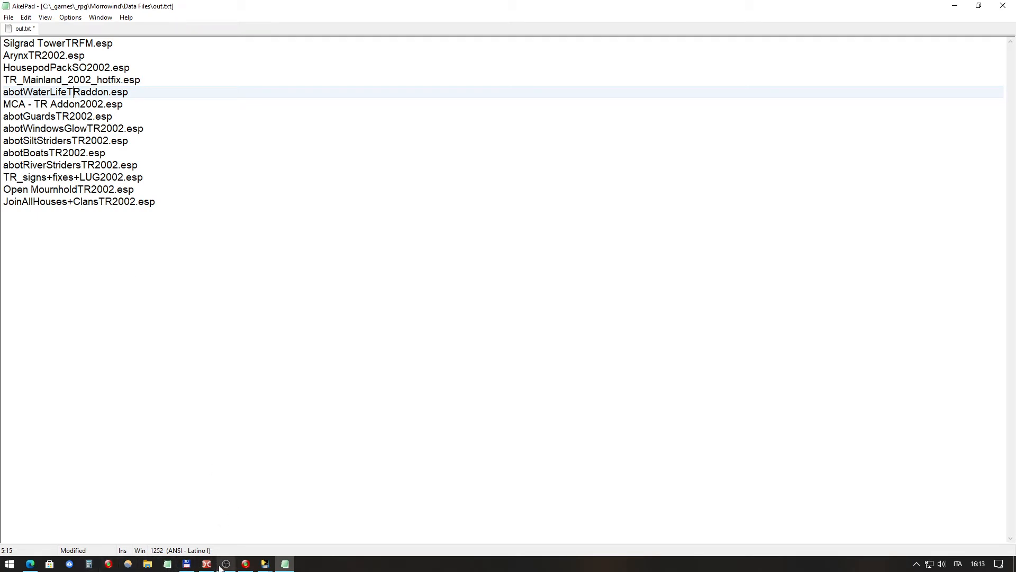
pyautogui.click(245, 565)
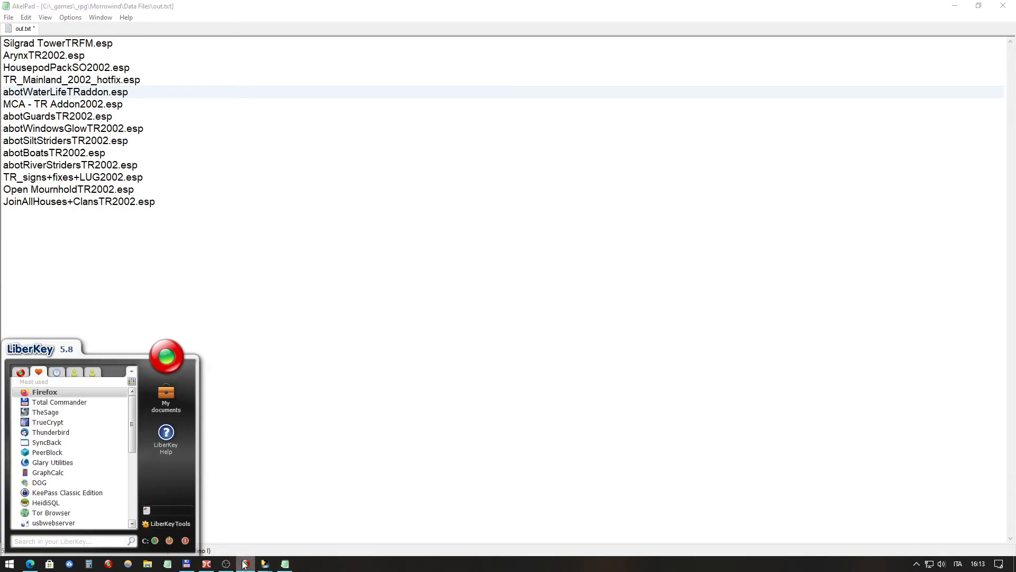
pyautogui.click(30, 564)
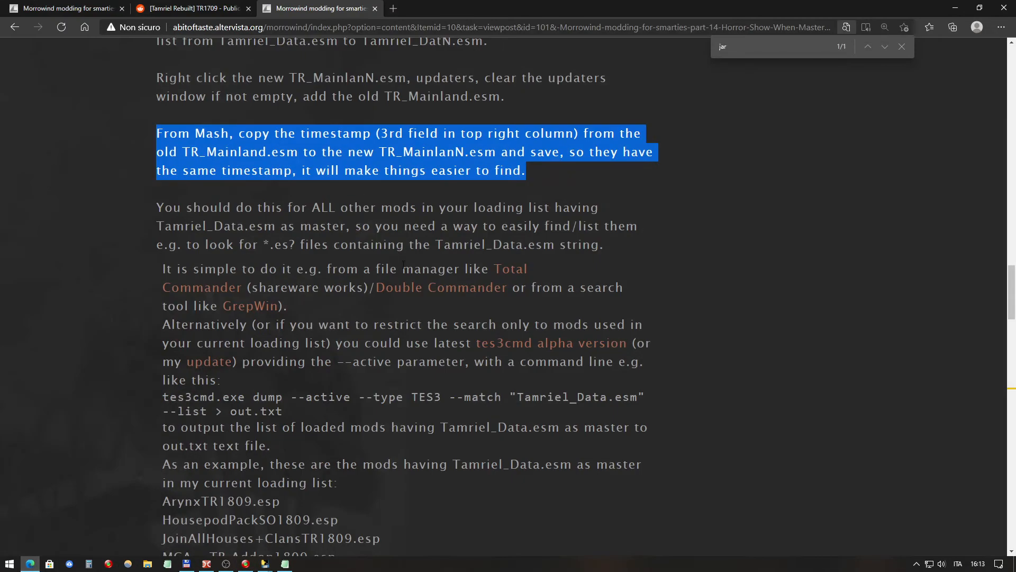
pyautogui.click(379, 213)
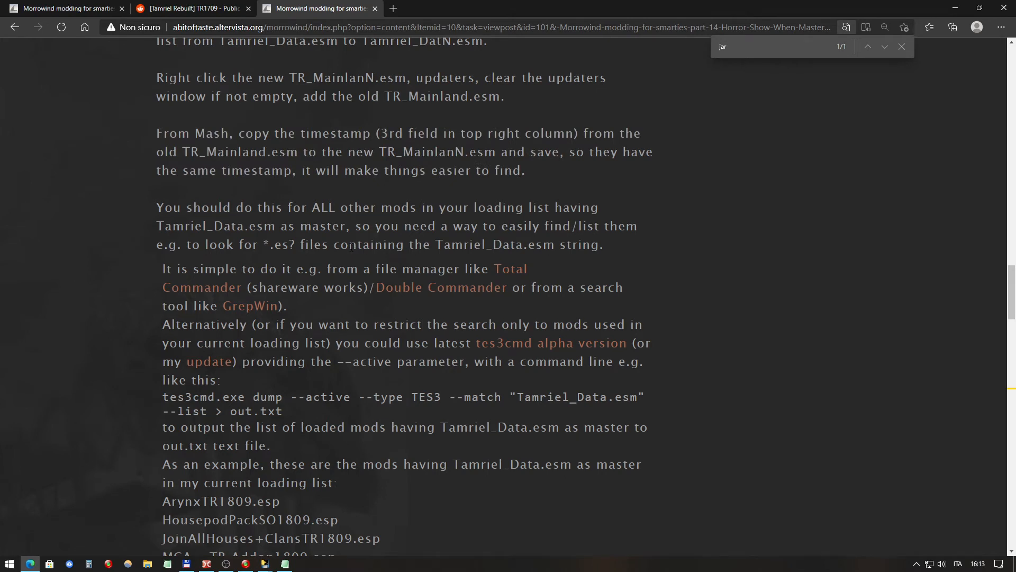
pyautogui.scroll(-1, 353, 203)
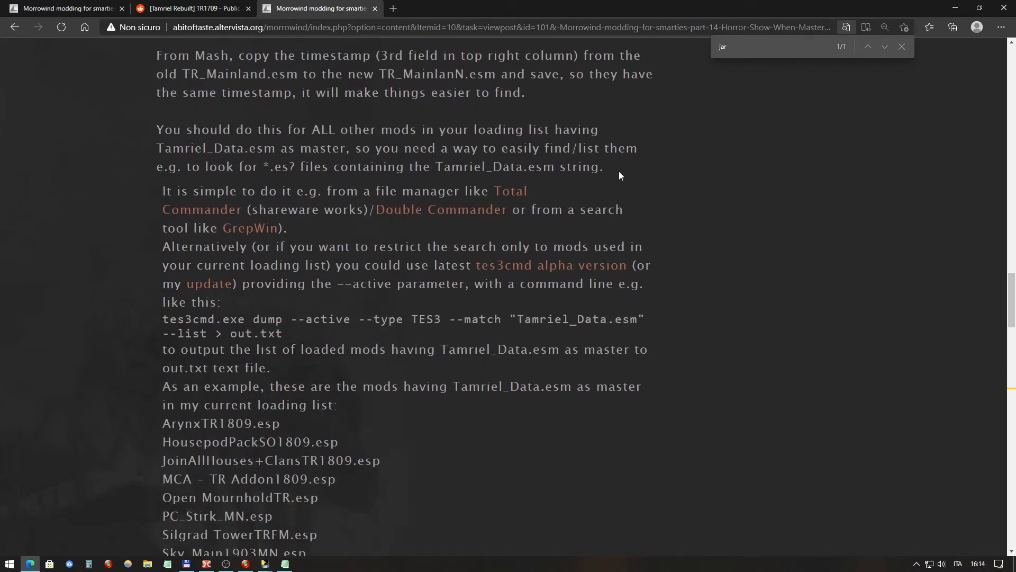
pyautogui.moveTo(620, 172); pyautogui.dragTo(159, 150)
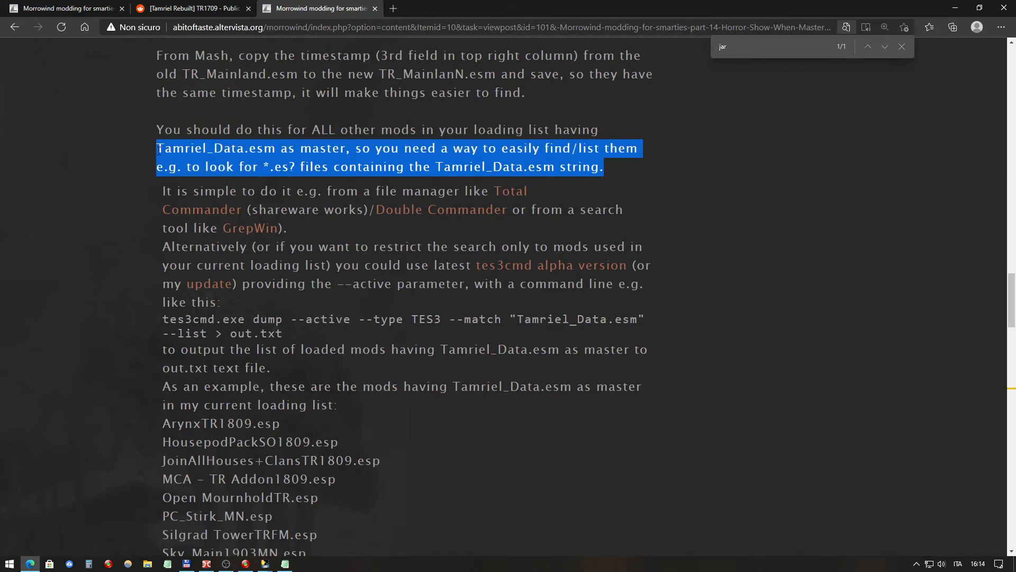
pyautogui.click(453, 156)
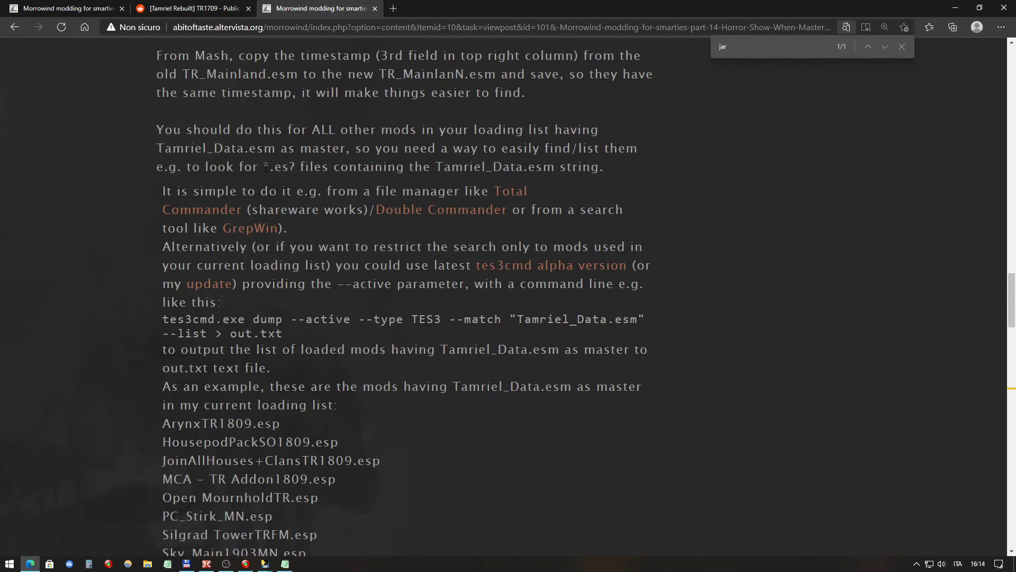
pyautogui.moveTo(266, 167); pyautogui.dragTo(295, 167)
pyautogui.click(405, 170)
# Step: Switch to Double Commander, run loadedModsUsingTamriel_Data.esm.bat from Morrowind's Data Files, and reload the regenerated out.txt in AkelPad
pyautogui.click(207, 563)
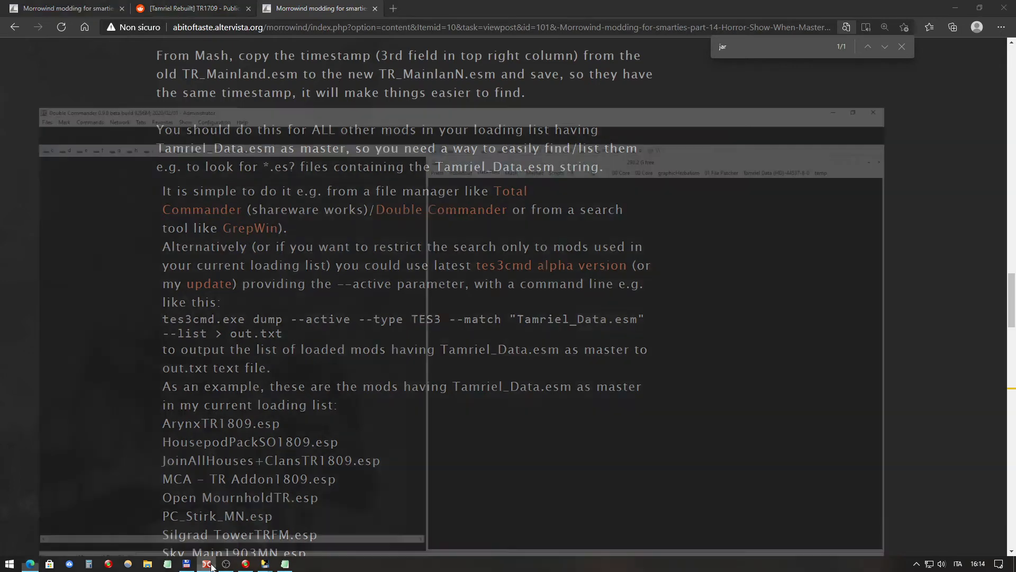
pyautogui.click(34, 144)
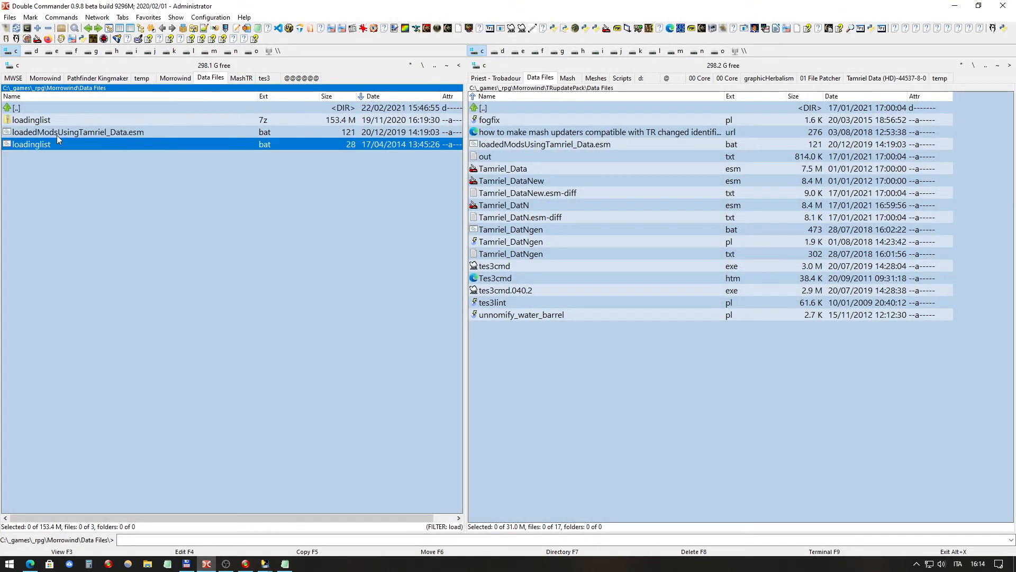
pyautogui.click(56, 135)
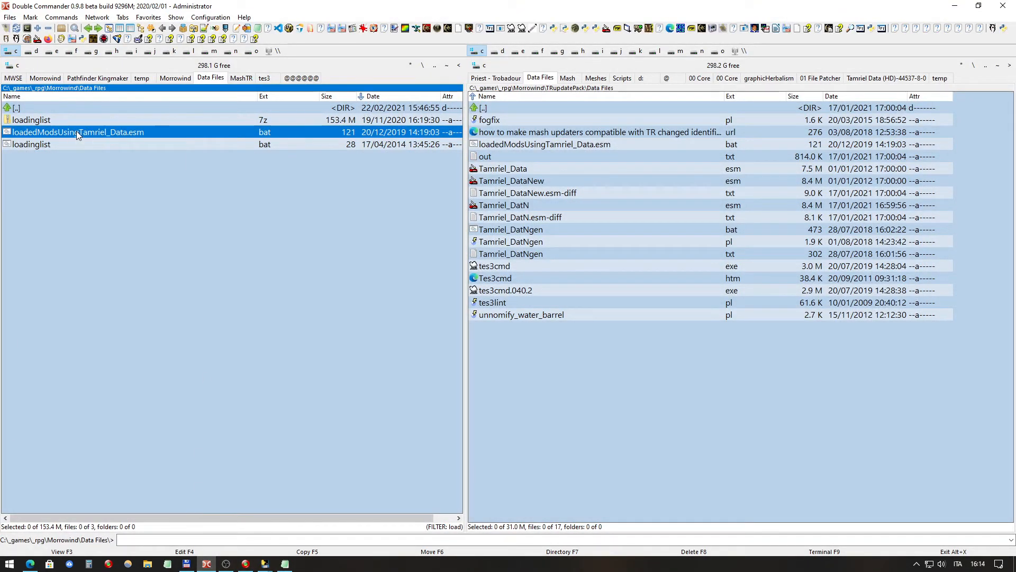
pyautogui.doubleClick(76, 131)
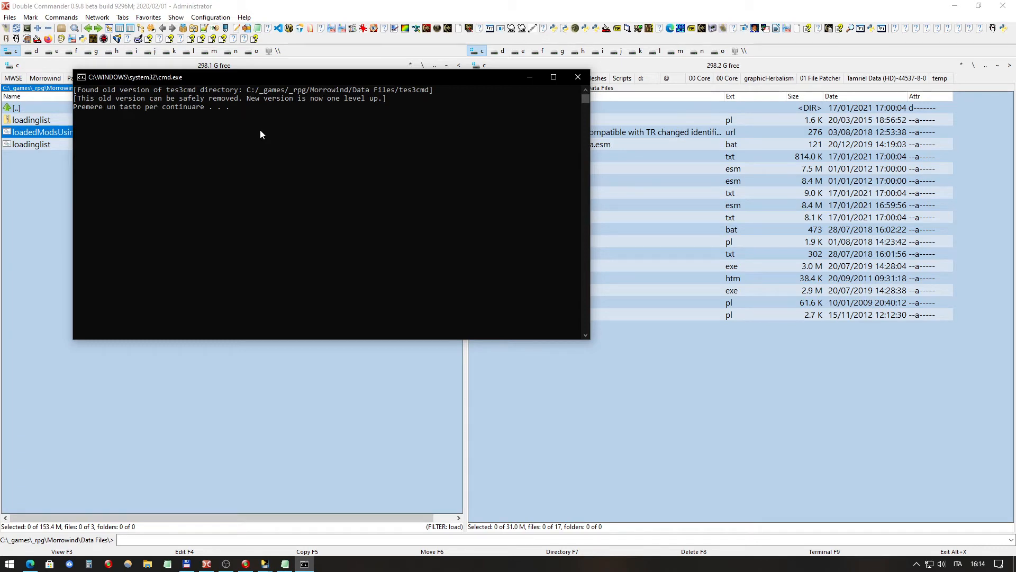
pyautogui.press('Return')
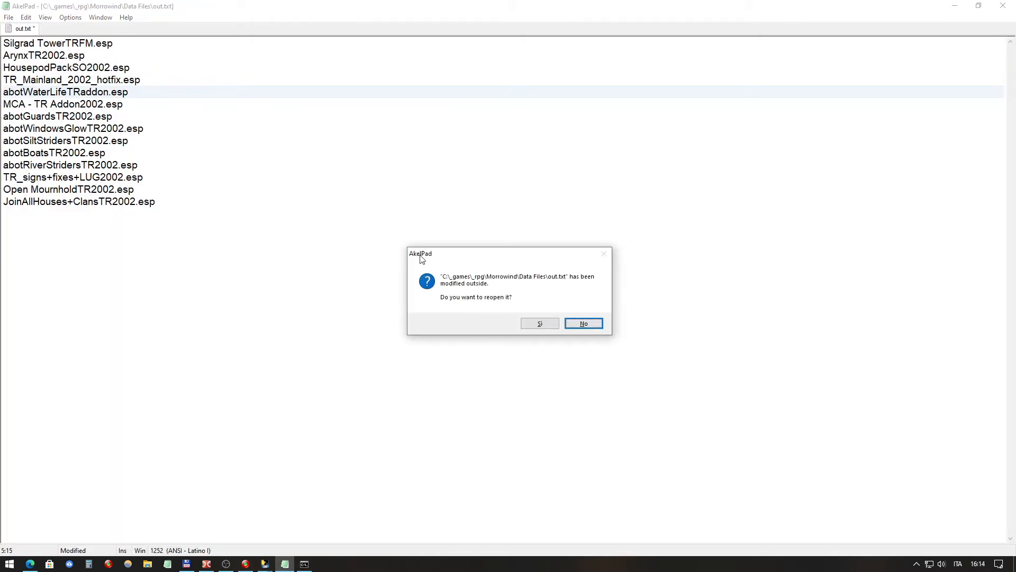
pyautogui.click(545, 323)
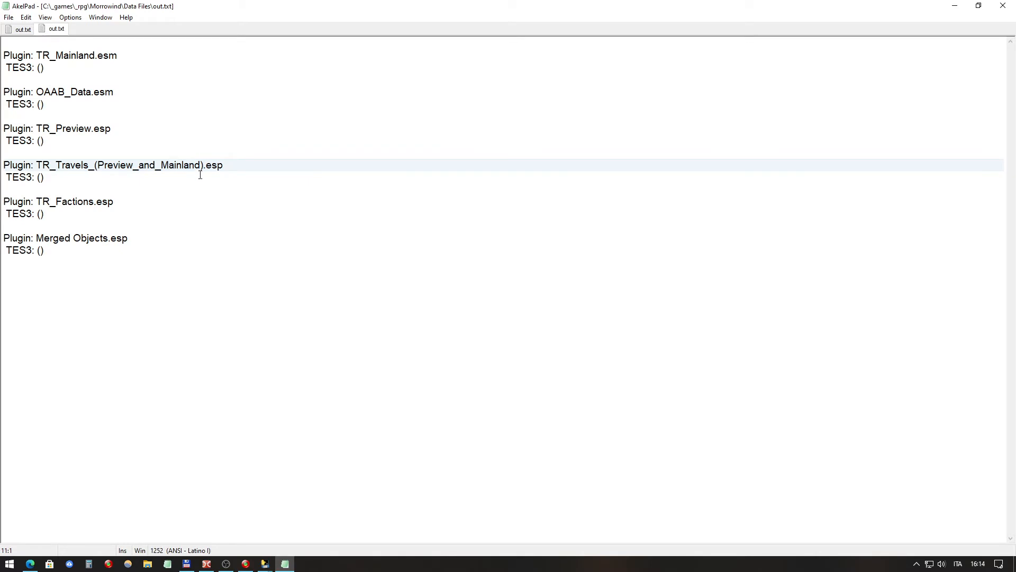
# Step: Examine the plugins listed in the regenerated out.txt, checking the TR plugins and the Merged Objects.esp entry, and close AkelPad
pyautogui.click(216, 141)
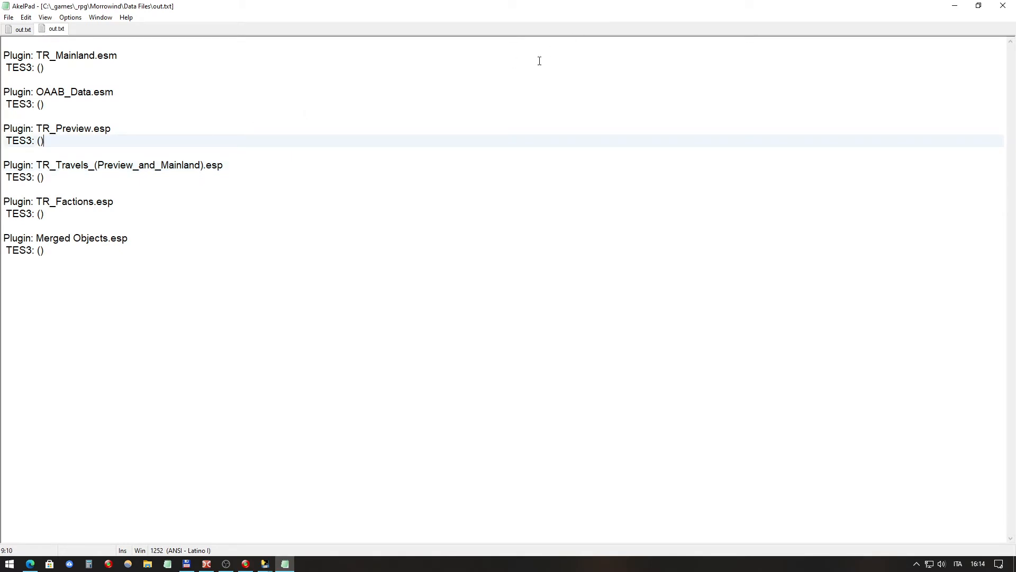
pyautogui.moveTo(137, 240); pyautogui.dragTo(4, 56)
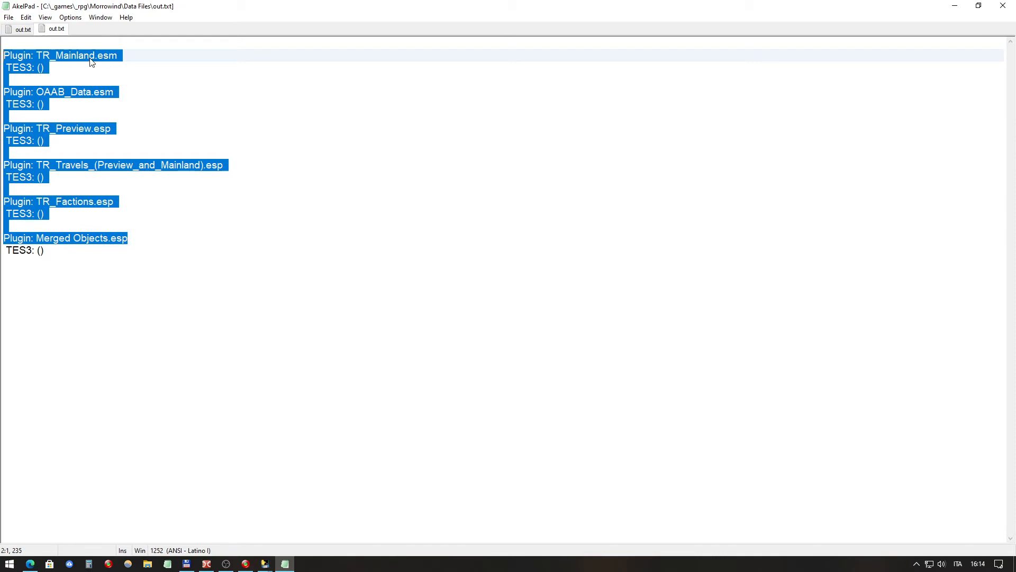
pyautogui.click(99, 93)
pyautogui.click(66, 129)
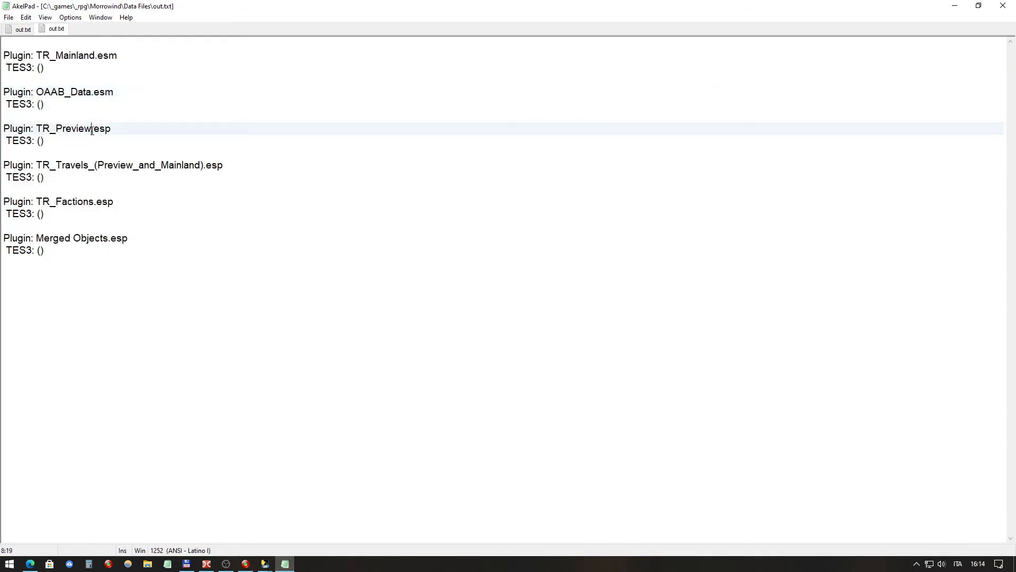
pyautogui.click(86, 161)
pyautogui.click(100, 210)
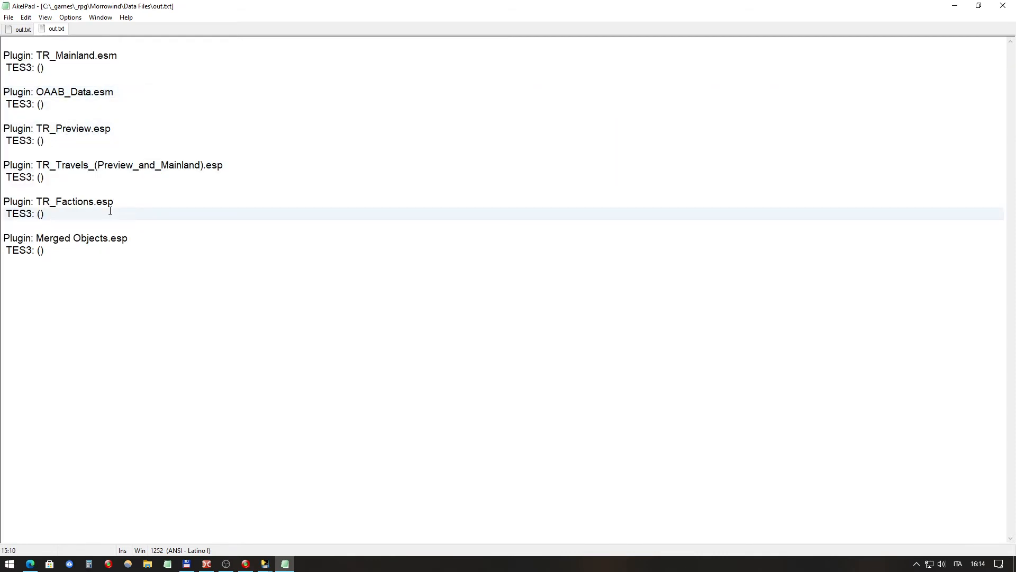
pyautogui.moveTo(112, 204); pyautogui.dragTo(1, 53)
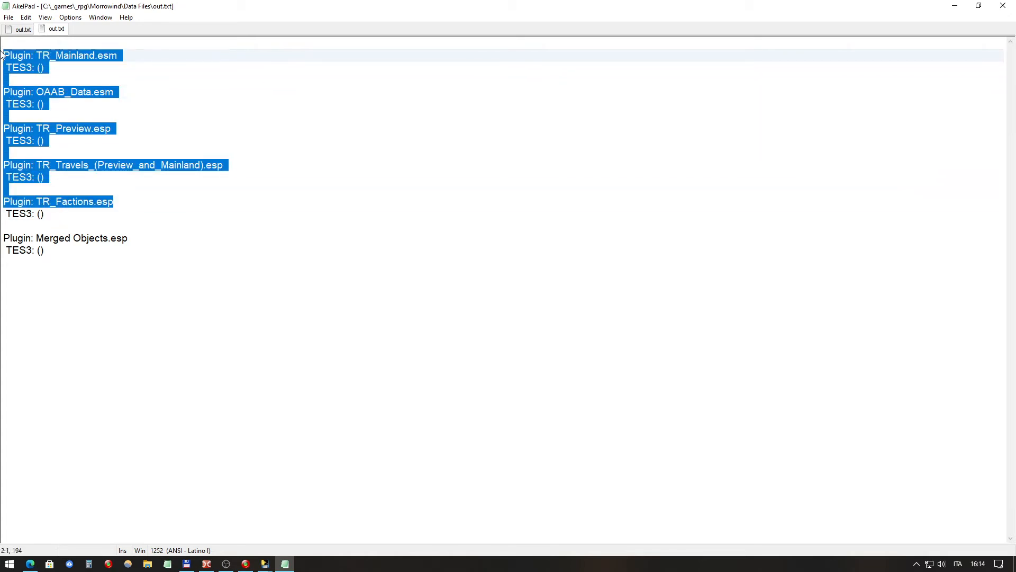
pyautogui.click(139, 111)
pyautogui.moveTo(138, 237); pyautogui.dragTo(2, 238)
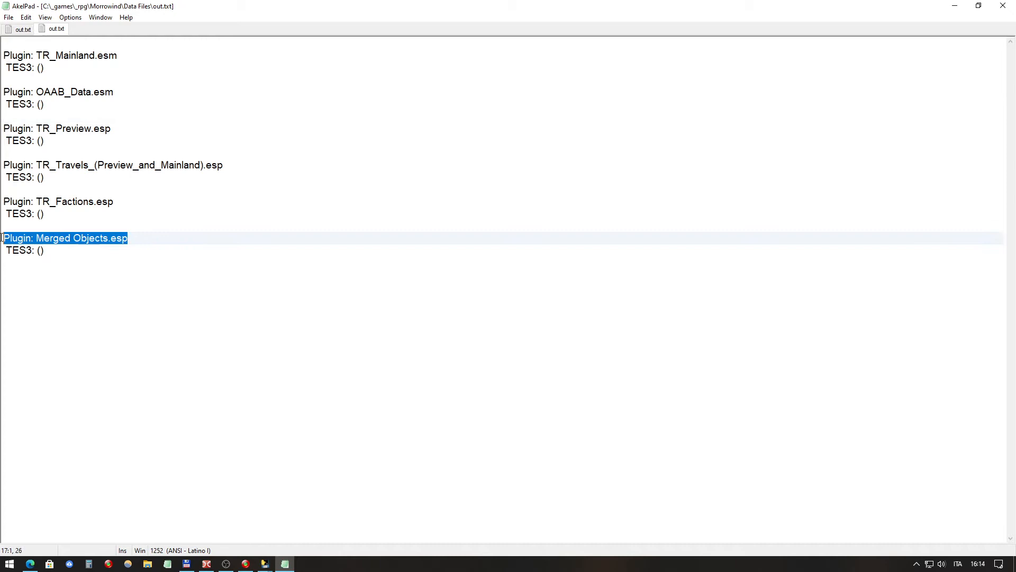
pyautogui.click(101, 245)
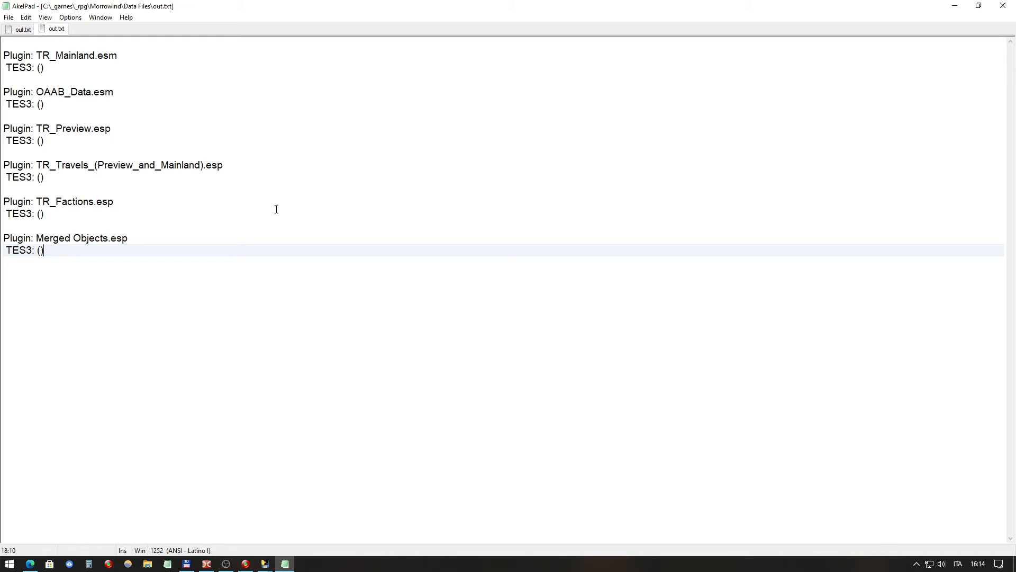
pyautogui.click(1003, 7)
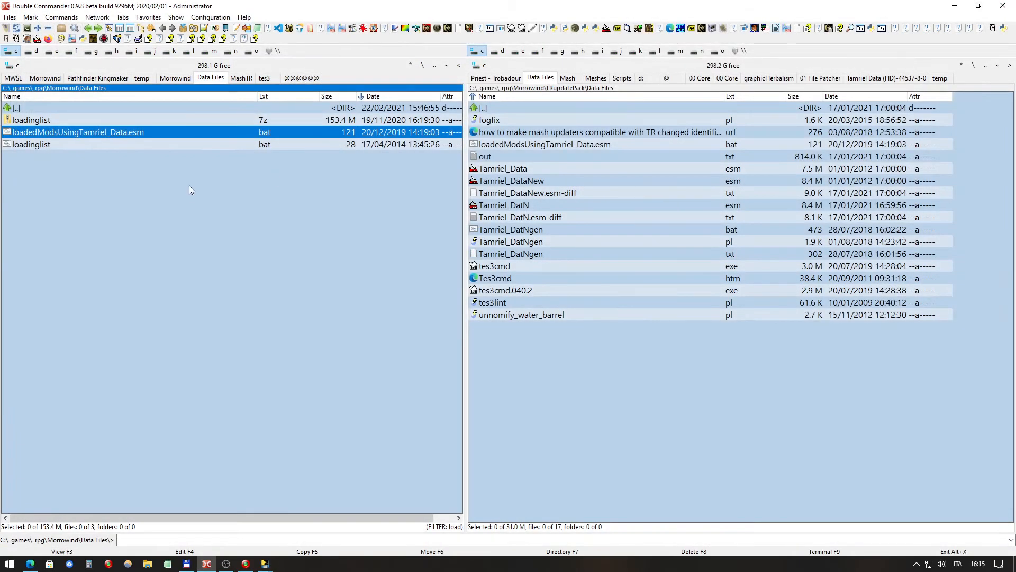
pyautogui.click(135, 142)
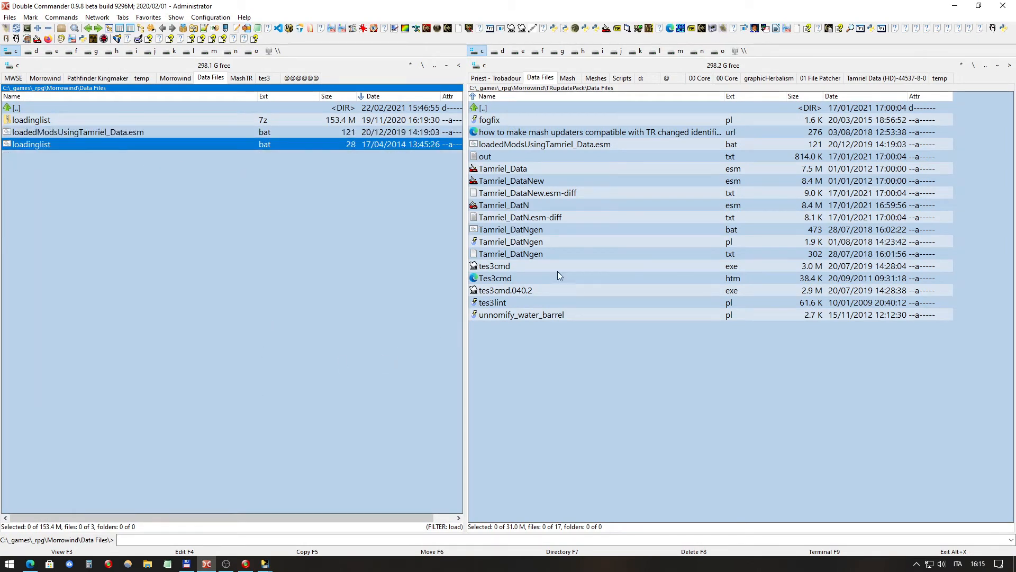
pyautogui.click(267, 564)
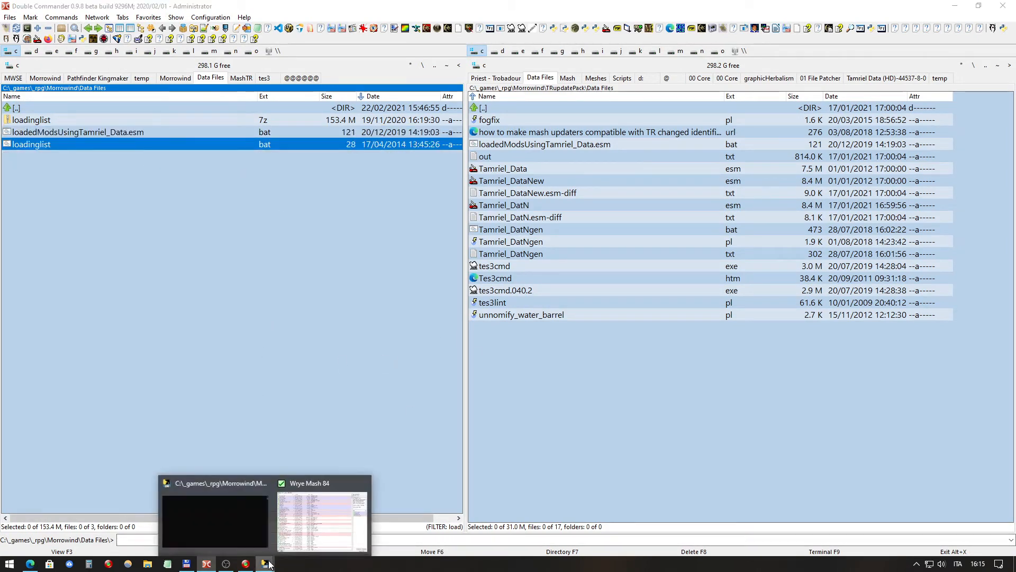
pyautogui.click(206, 563)
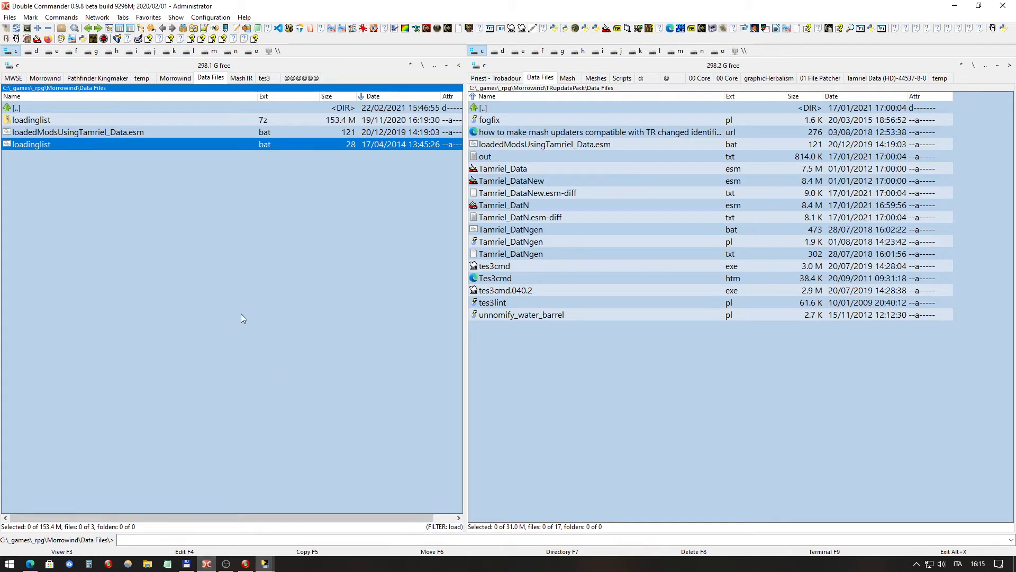
pyautogui.click(609, 154)
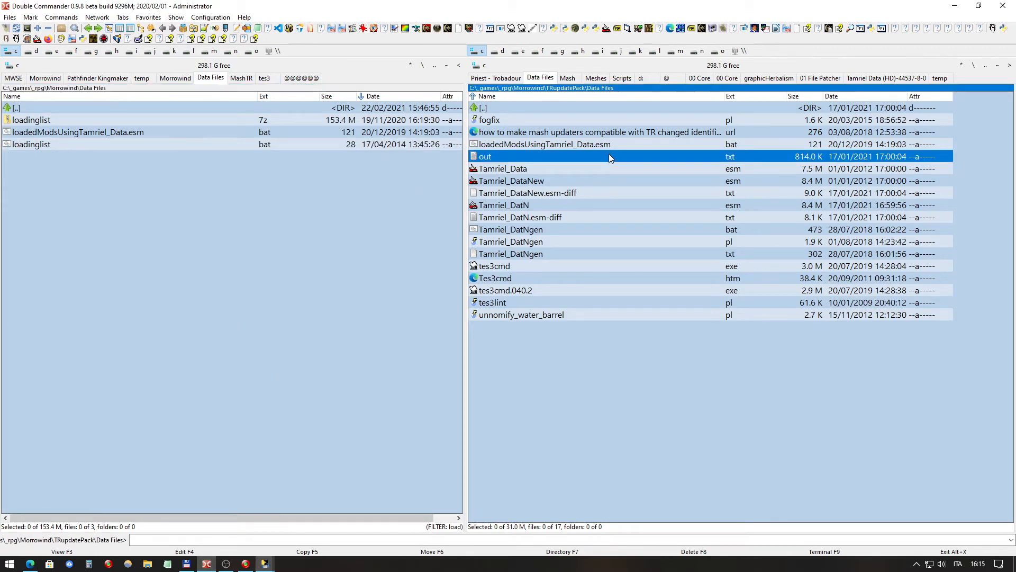
pyautogui.click(81, 119)
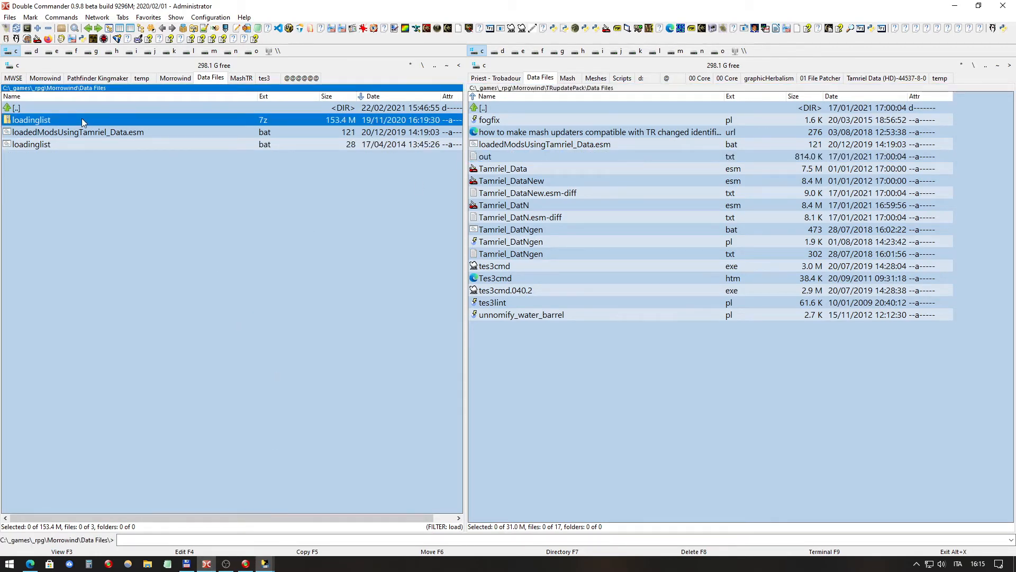
# Step: Clear the file filter and set up a file search of Morrowind's Data Files, current dir only, with the file mask *.es?
pyautogui.press('Escape')
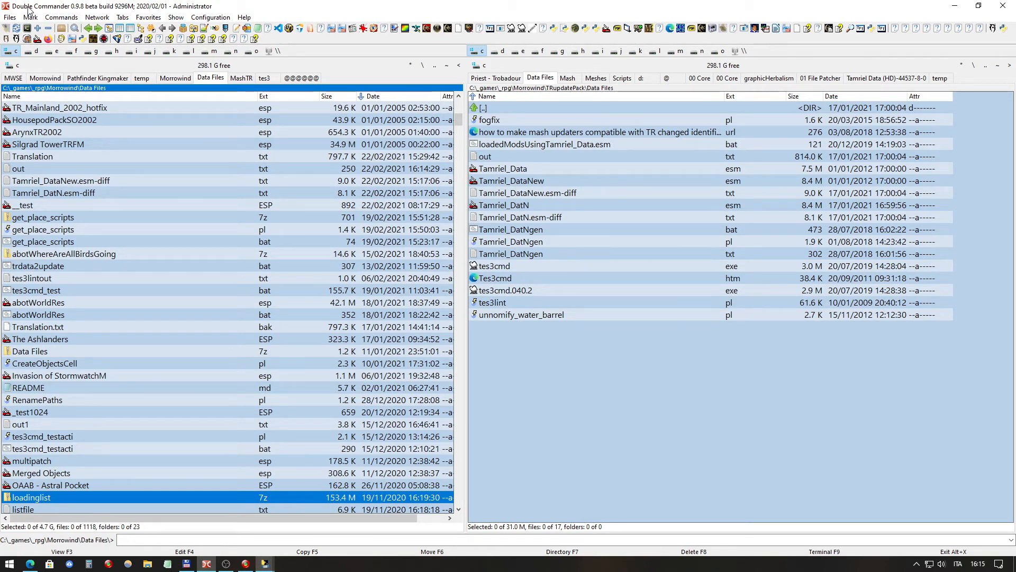
pyautogui.click(59, 19)
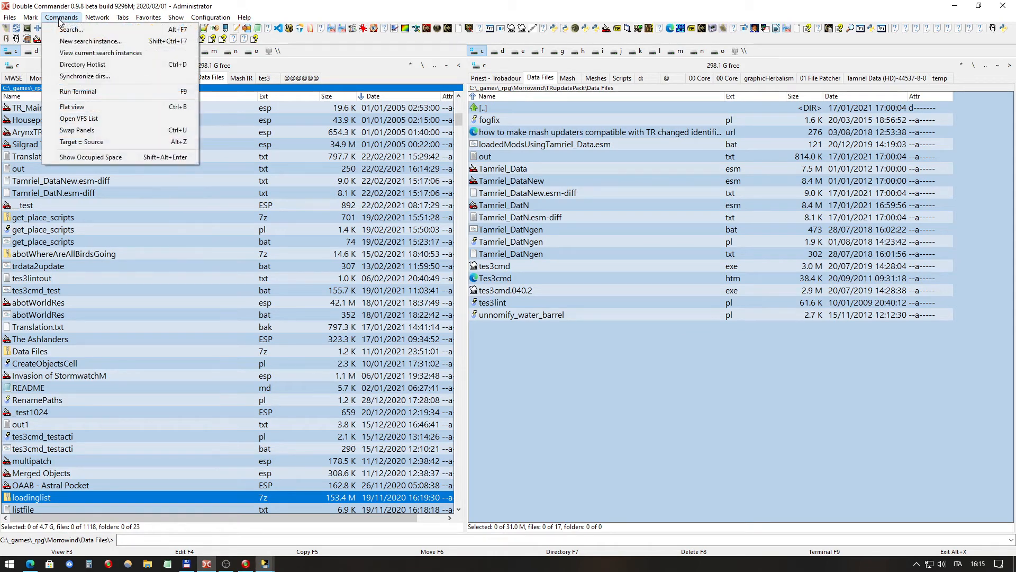
pyautogui.click(72, 30)
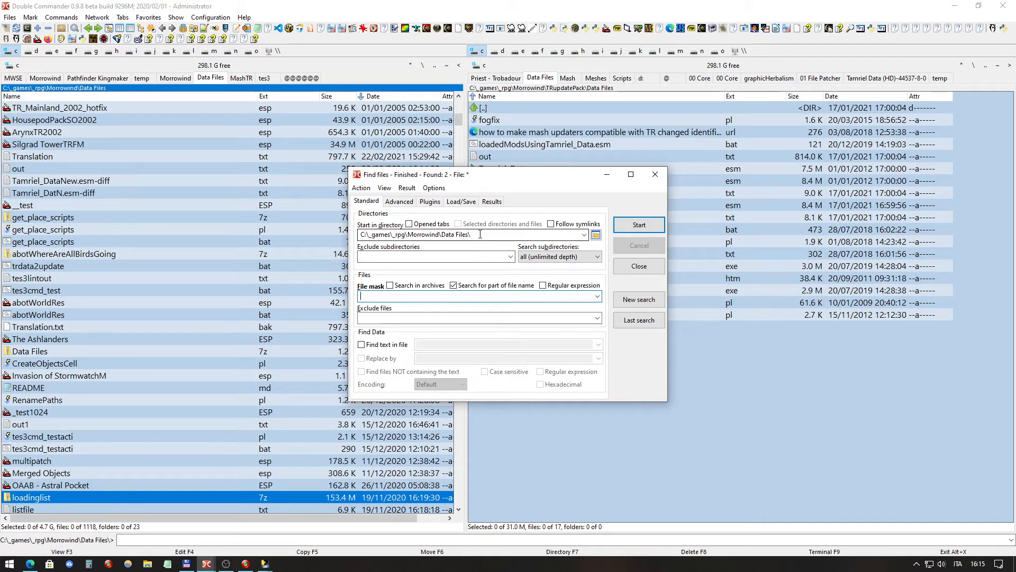
pyautogui.click(537, 257)
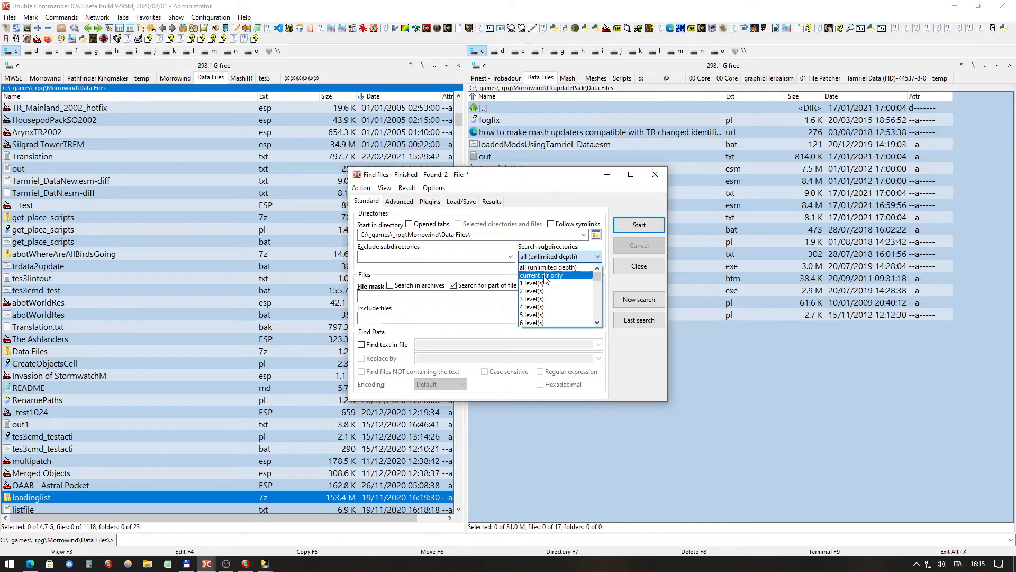
pyautogui.click(545, 276)
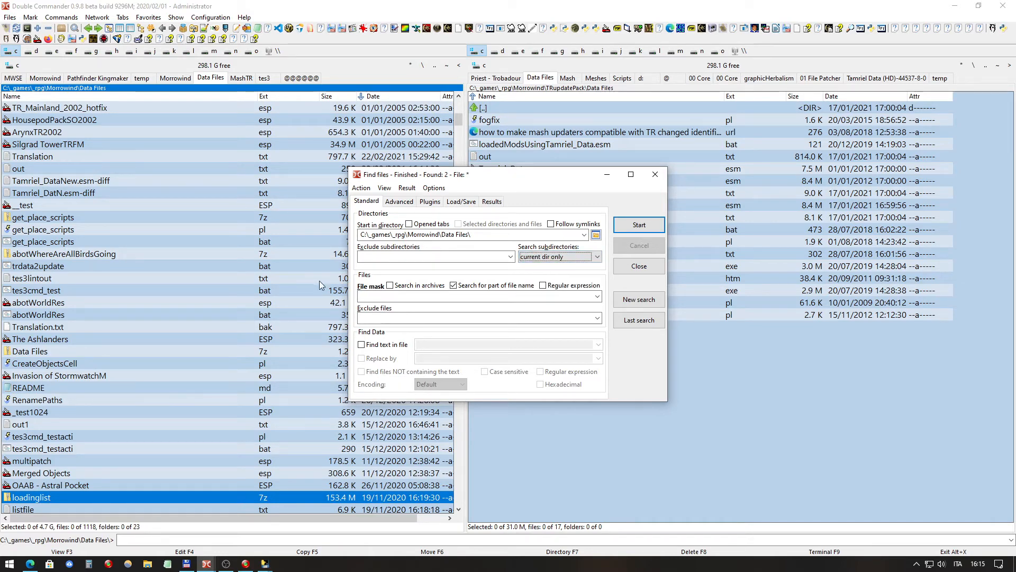
pyautogui.click(410, 299)
pyautogui.write('*')
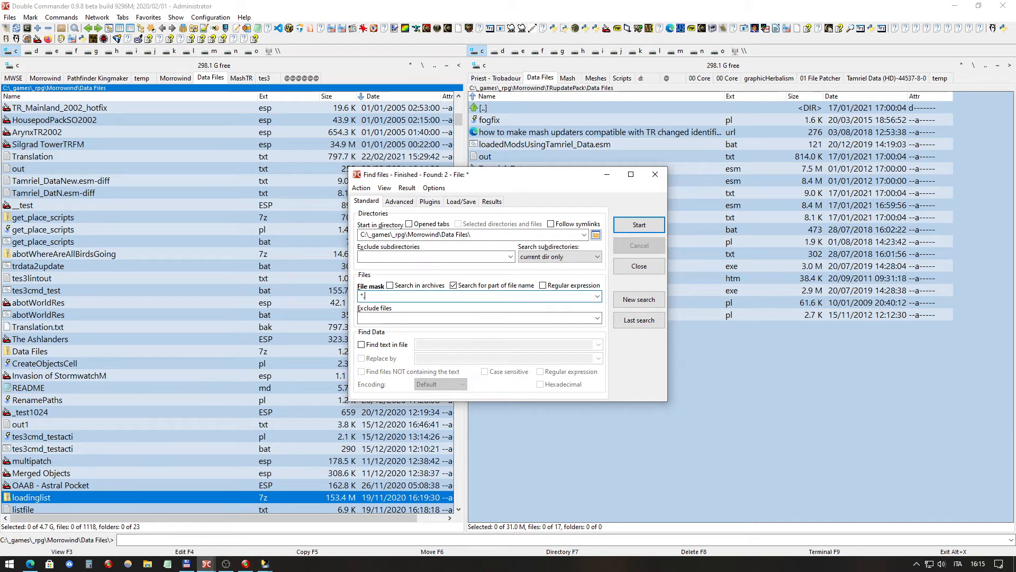
pyautogui.write('.es?')
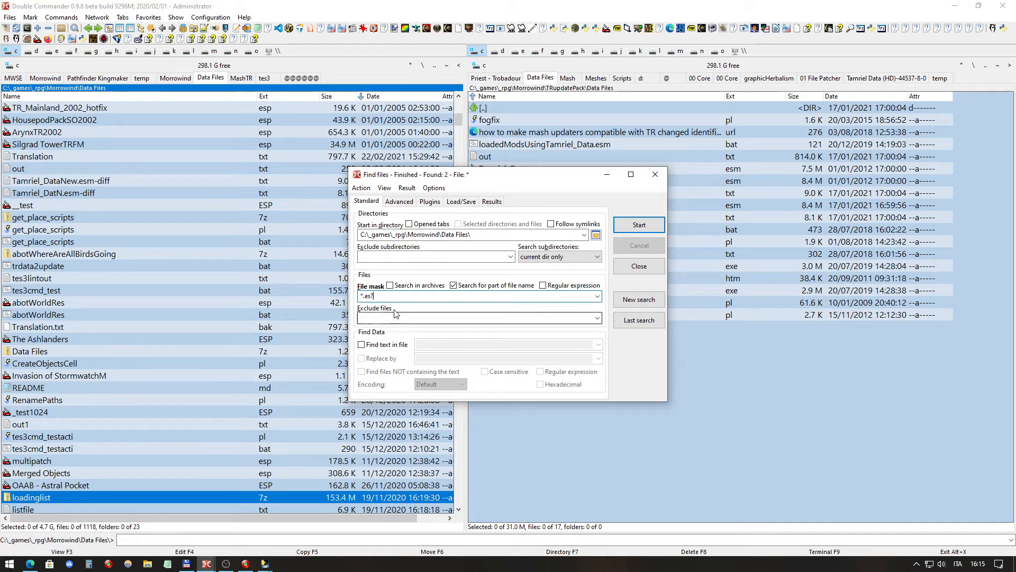
pyautogui.moveTo(382, 296); pyautogui.dragTo(350, 300)
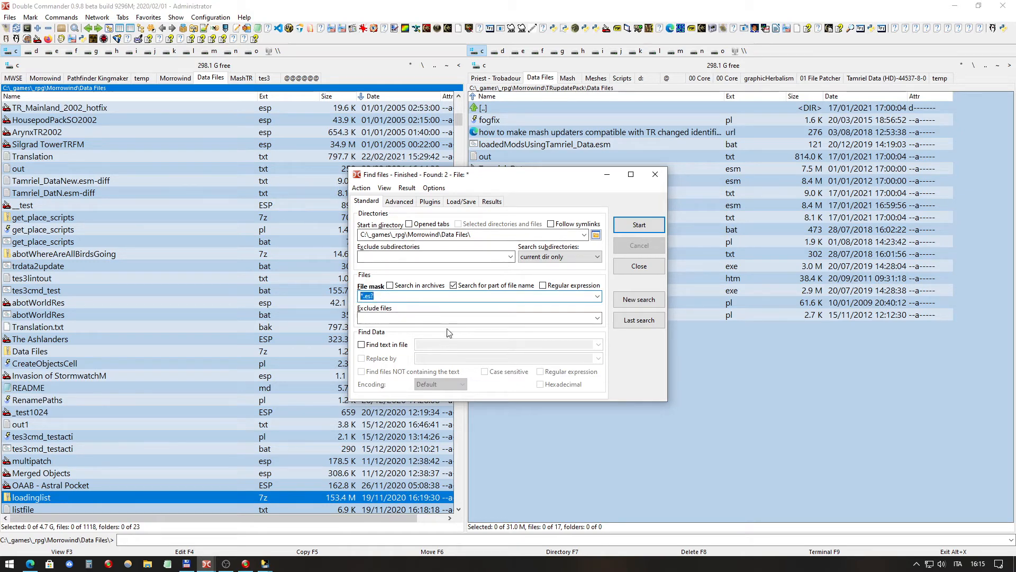
# Step: Restrict the search to files containing the text Tamriel_Data.esm and start it
pyautogui.click(387, 344)
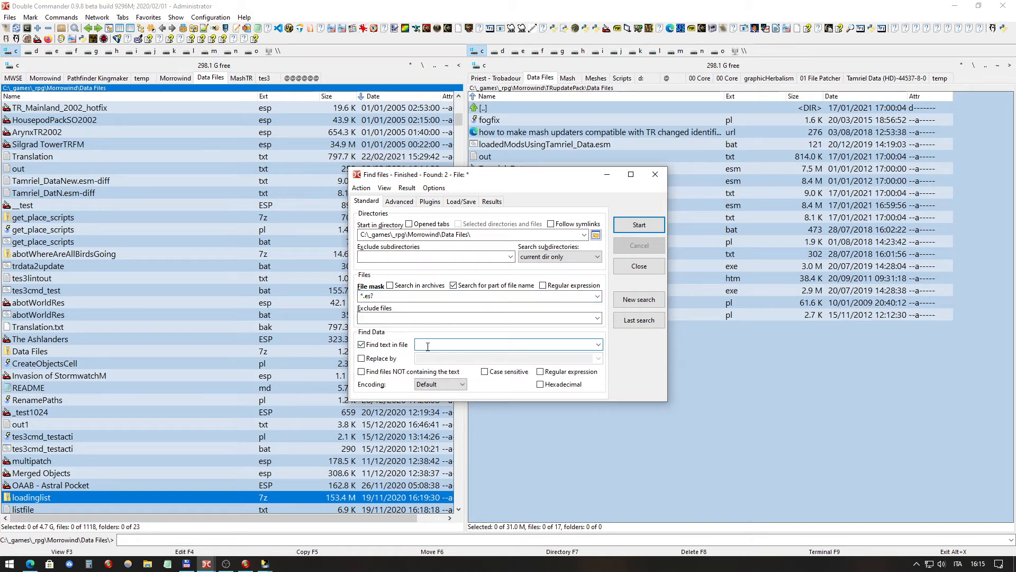
pyautogui.write('TR_')
pyautogui.write('mri')
pyautogui.write('el_D')
pyautogui.write('ata')
pyautogui.write('.esm')
pyautogui.click(652, 224)
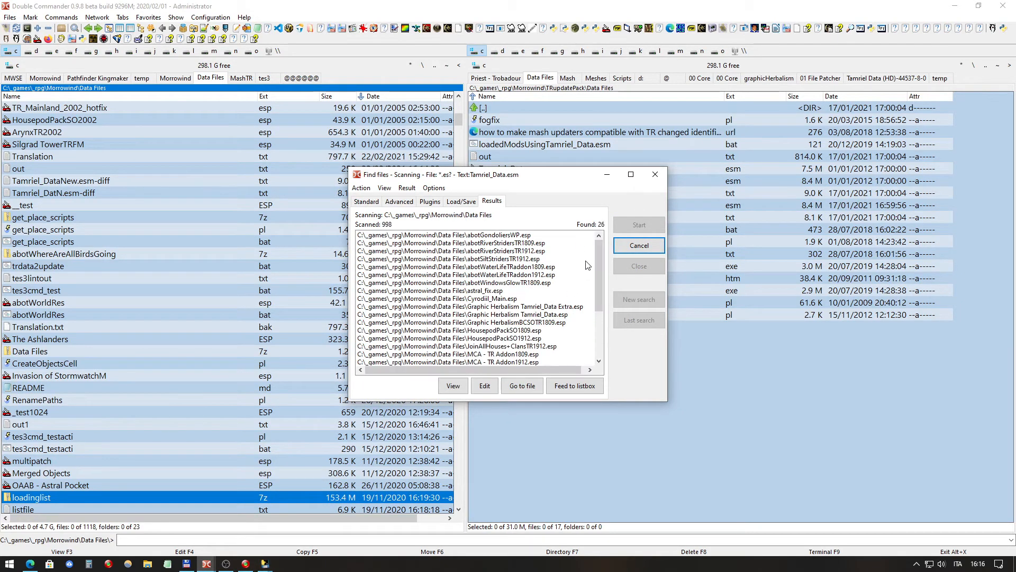
# Step: Examine the search results for the plugins and masters that contain the Tamriel_Data.esm string
pyautogui.moveTo(596, 267); pyautogui.dragTo(597, 365)
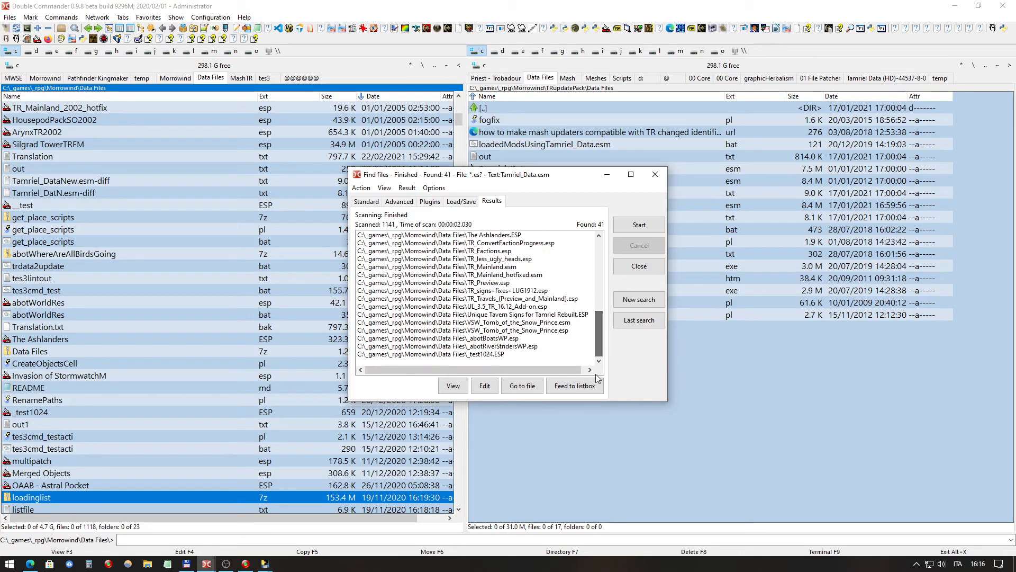
pyautogui.scroll(4, 448, 254)
pyautogui.scroll(4, 449, 257)
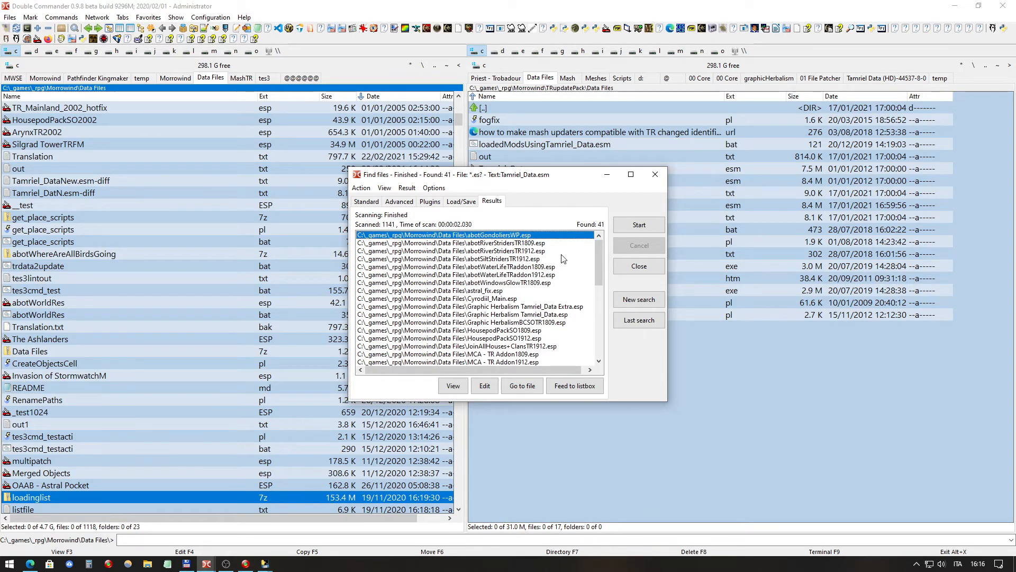
pyautogui.scroll(-1, 491, 256)
pyautogui.scroll(-7, 491, 257)
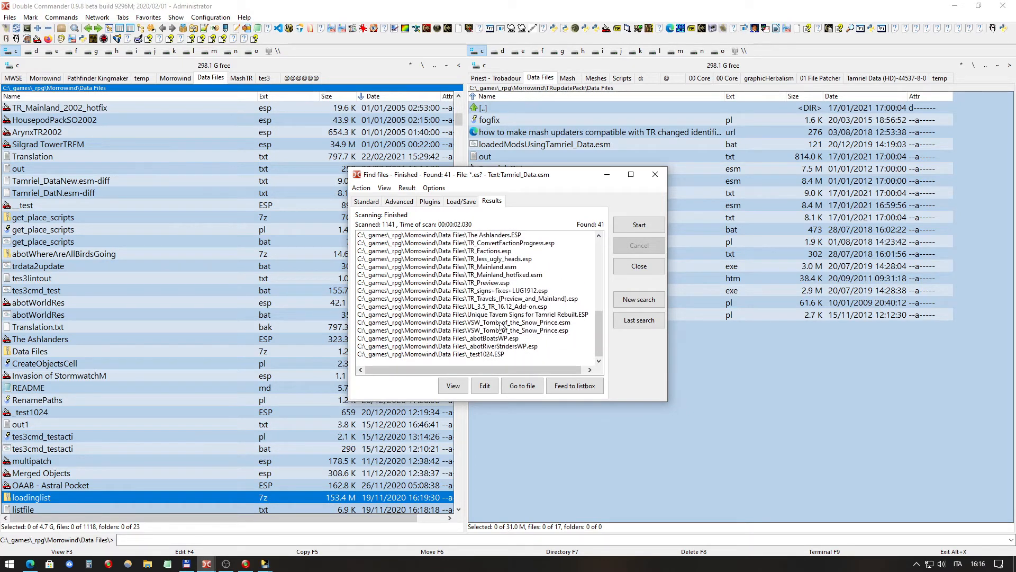
pyautogui.scroll(5, 511, 310)
pyautogui.scroll(2, 515, 306)
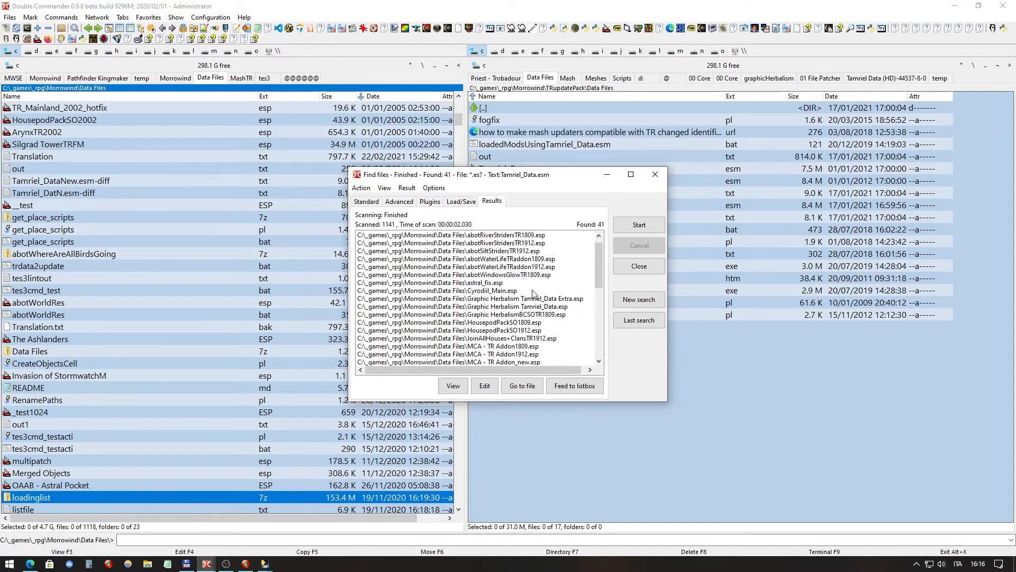
# Step: Feed the search results to the file list and look through the listed mods, including VSW_Tomb_of_the_Snow_Prince.esm
pyautogui.click(575, 385)
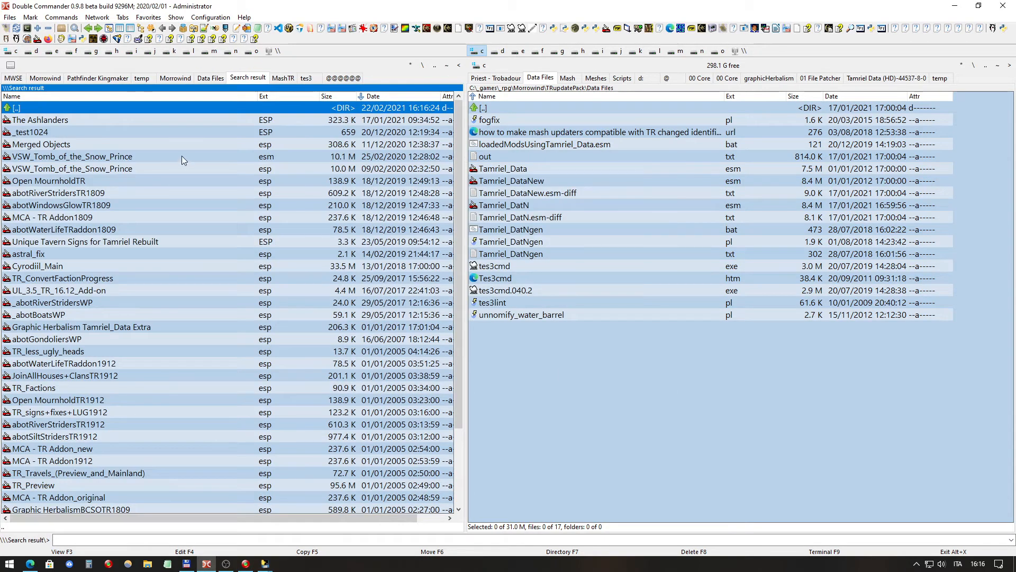
pyautogui.click(96, 156)
pyautogui.scroll(-3, 91, 164)
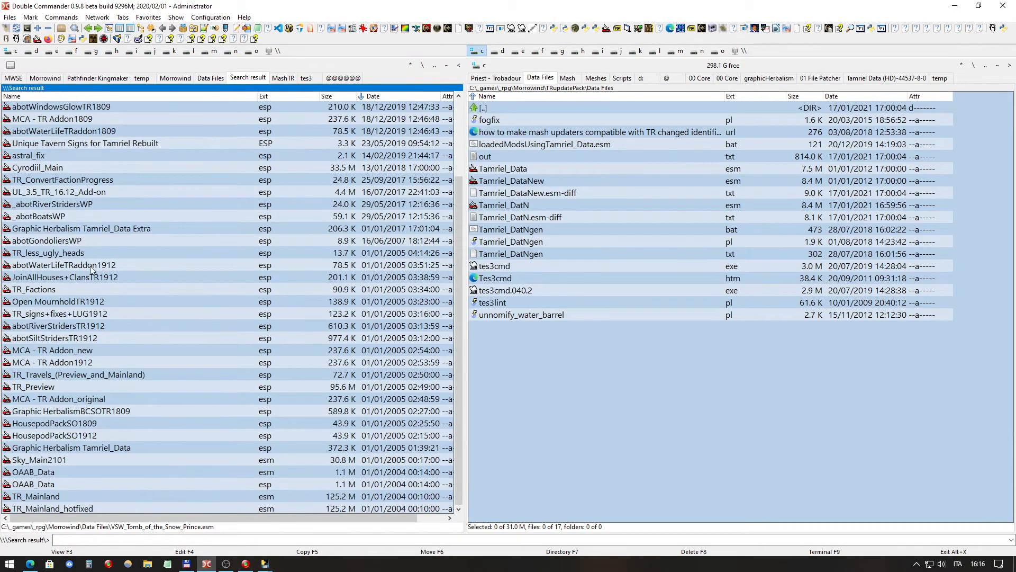
pyautogui.scroll(3, 86, 286)
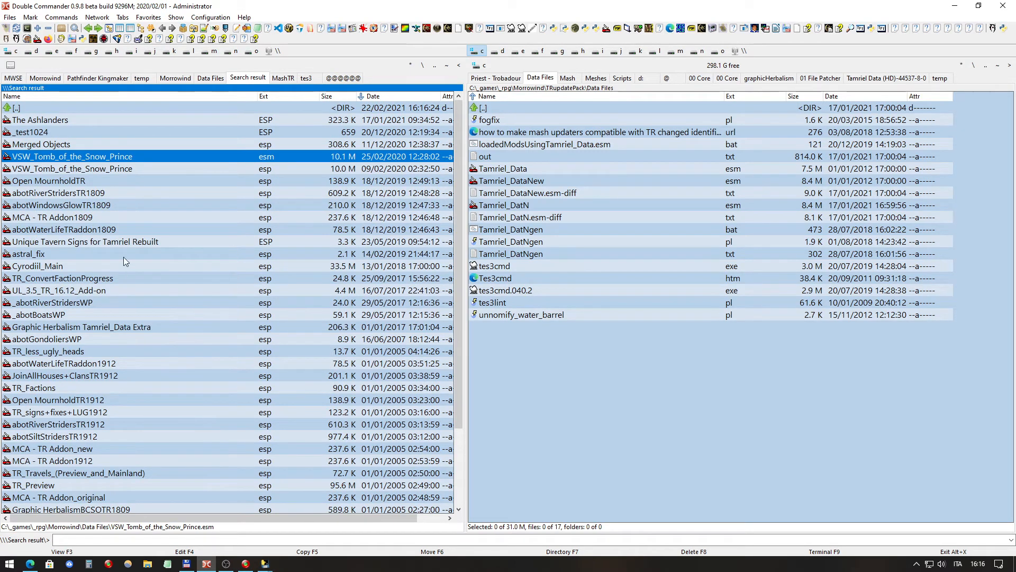
# Step: Leave the search result list and return to Morrowind's Data Files folder
pyautogui.click(83, 98)
pyautogui.doubleClick(72, 109)
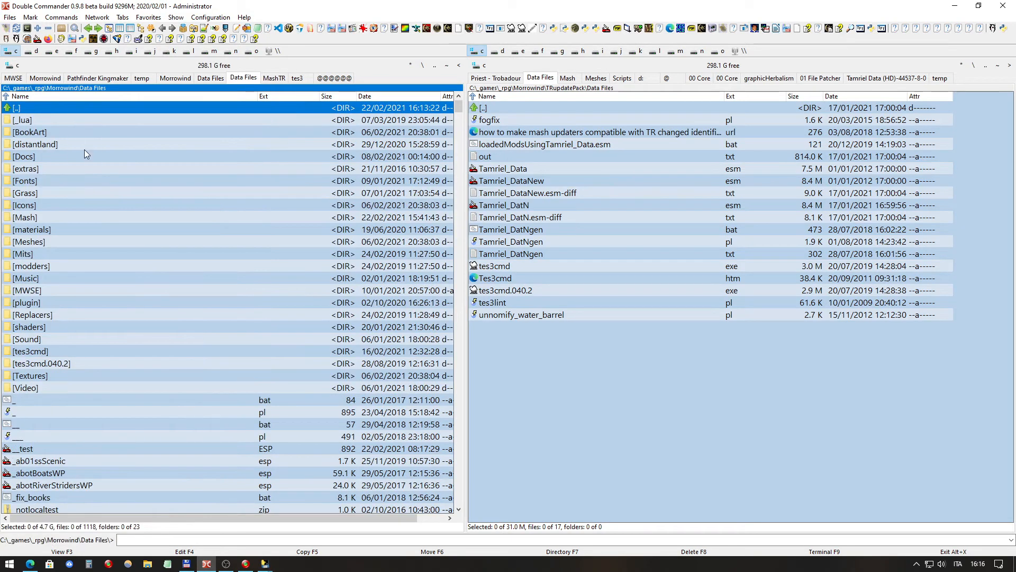
pyautogui.click(104, 226)
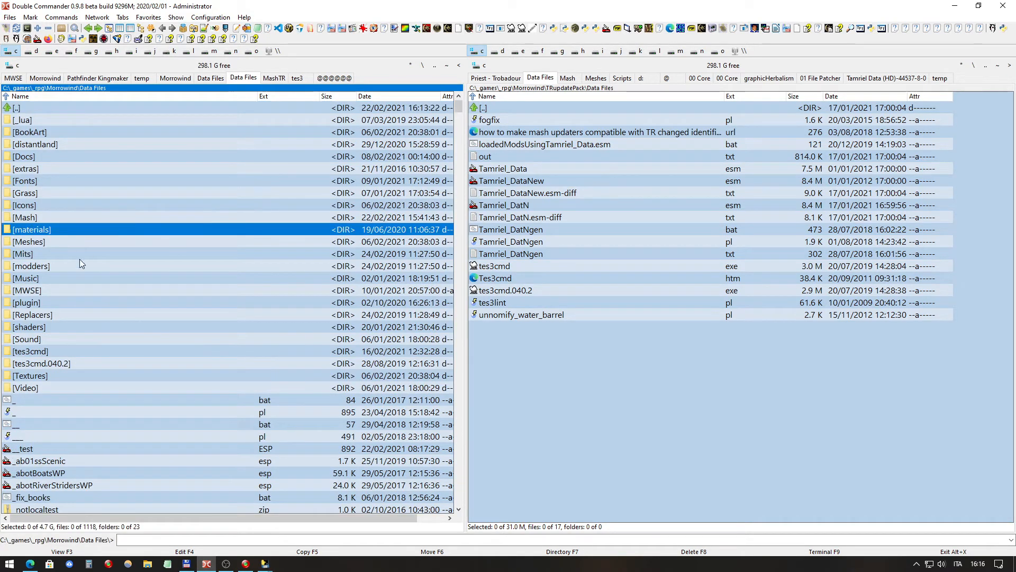
pyautogui.moveTo(77, 274)
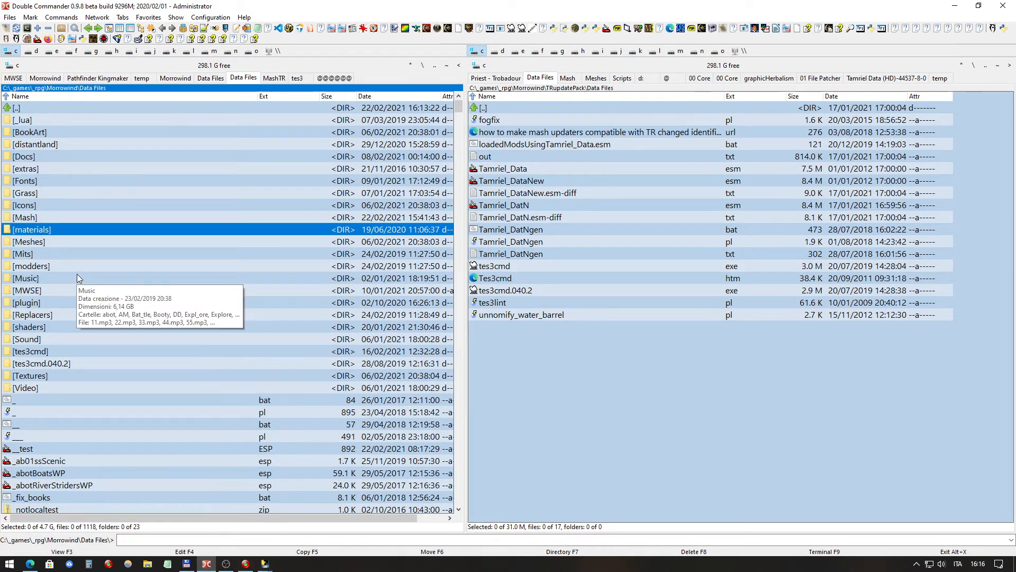
pyautogui.moveTo(96, 181)
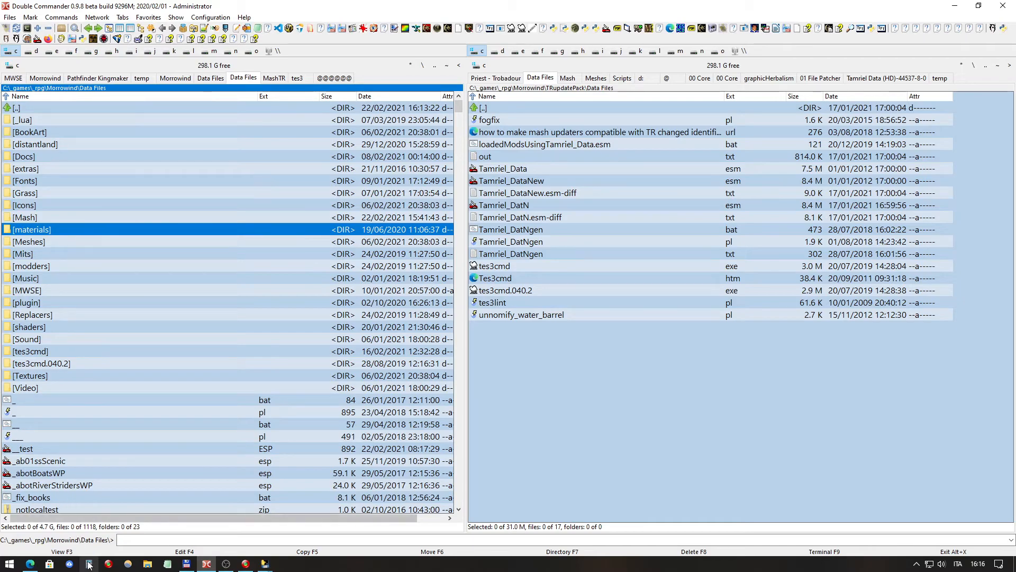
# Step: Switch to the modding guide in the browser and read the *.es? file search method and the tes3cmd dump command for listing loaded mods
pyautogui.click(29, 564)
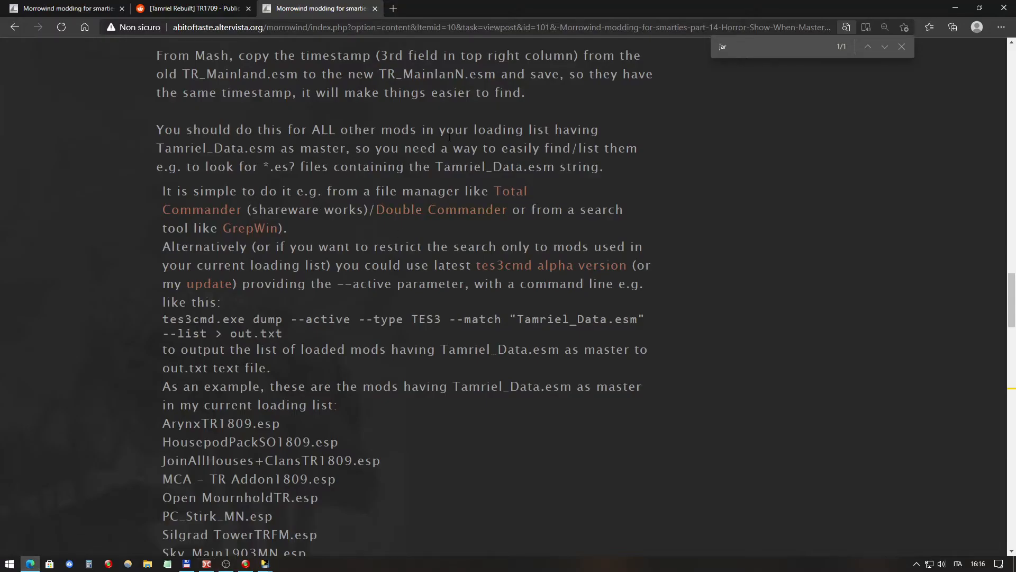
pyautogui.moveTo(619, 170); pyautogui.dragTo(291, 167)
pyautogui.click(302, 239)
pyautogui.moveTo(584, 320); pyautogui.dragTo(601, 319)
pyautogui.moveTo(287, 339); pyautogui.dragTo(164, 317)
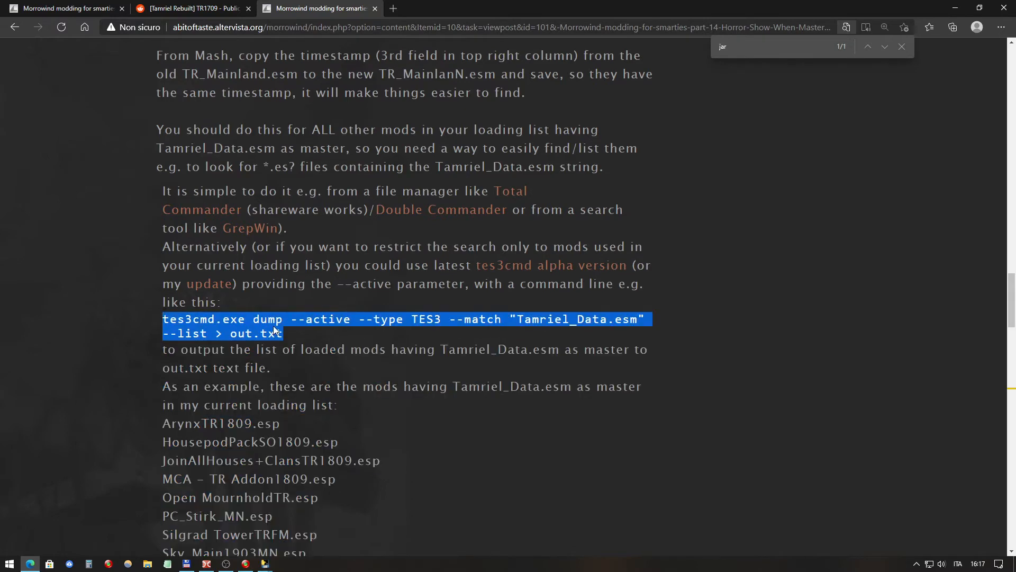
# Step: Read the guide's example mod list, the mods to skip, the master-changing steps, and the advice on TR_FilePatcher_v2.jar and saved games
pyautogui.scroll(-5, 395, 288)
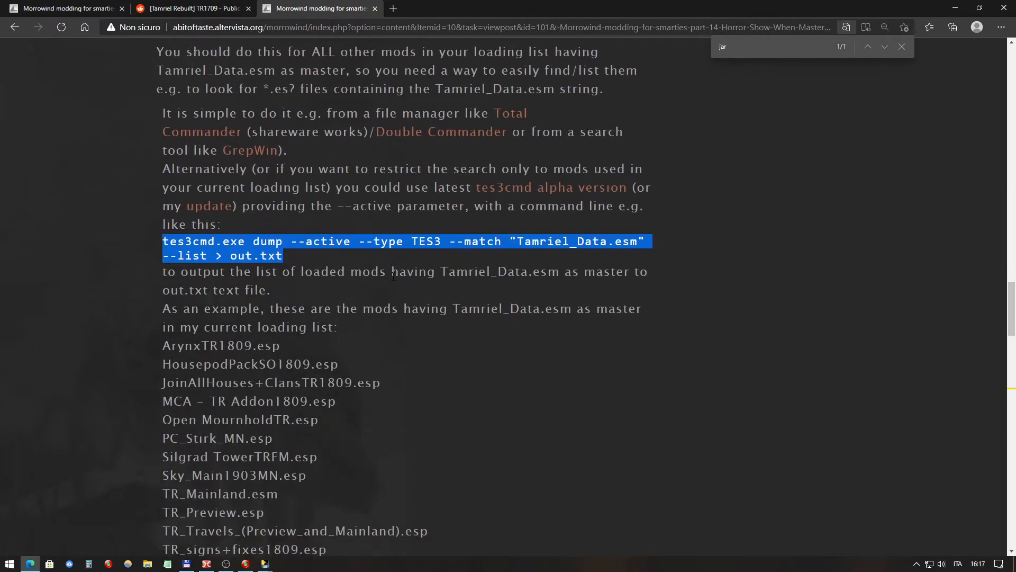
pyautogui.scroll(-4, 300, 225)
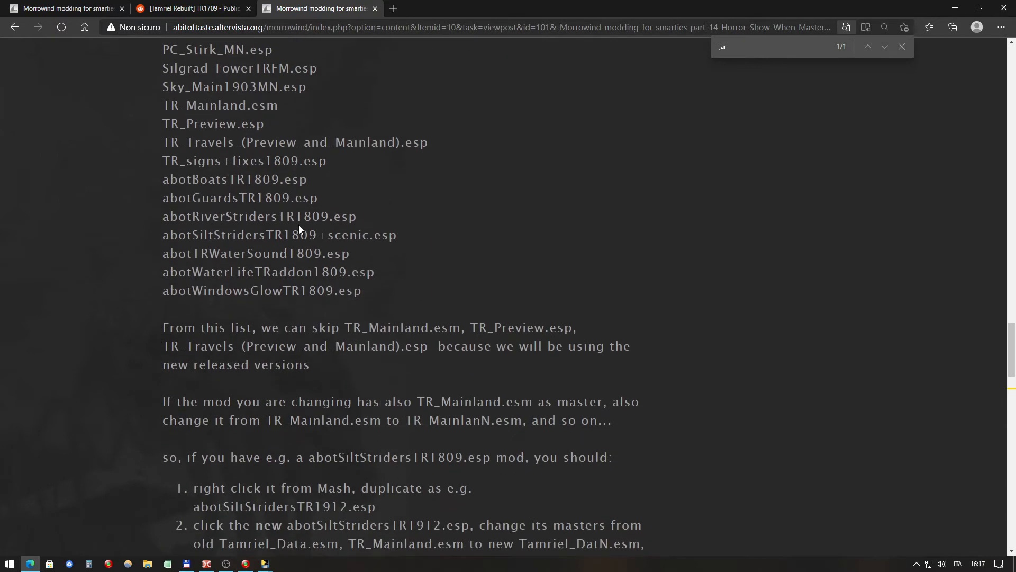
pyautogui.moveTo(411, 291); pyautogui.dragTo(180, 143)
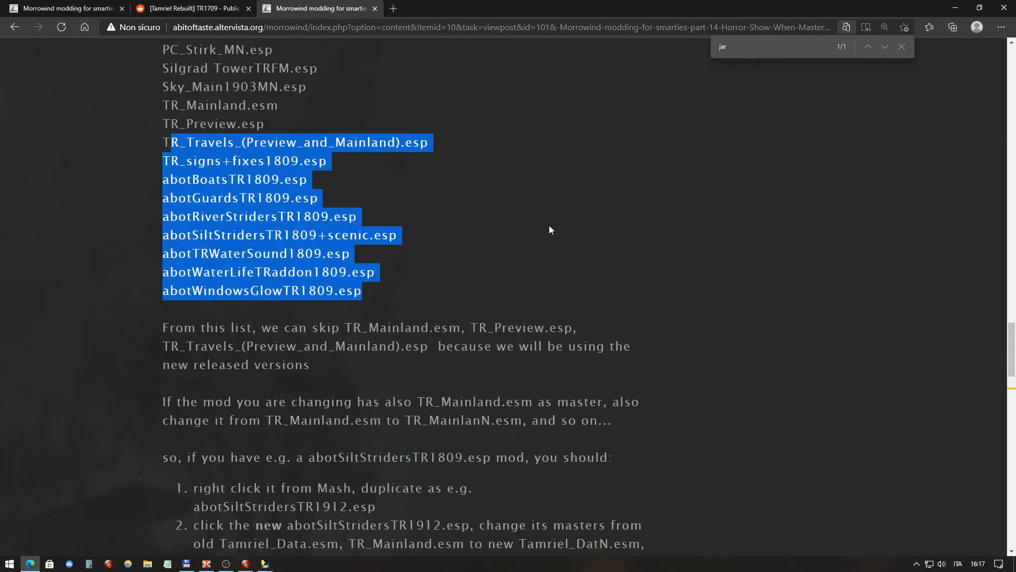
pyautogui.scroll(-3, 548, 224)
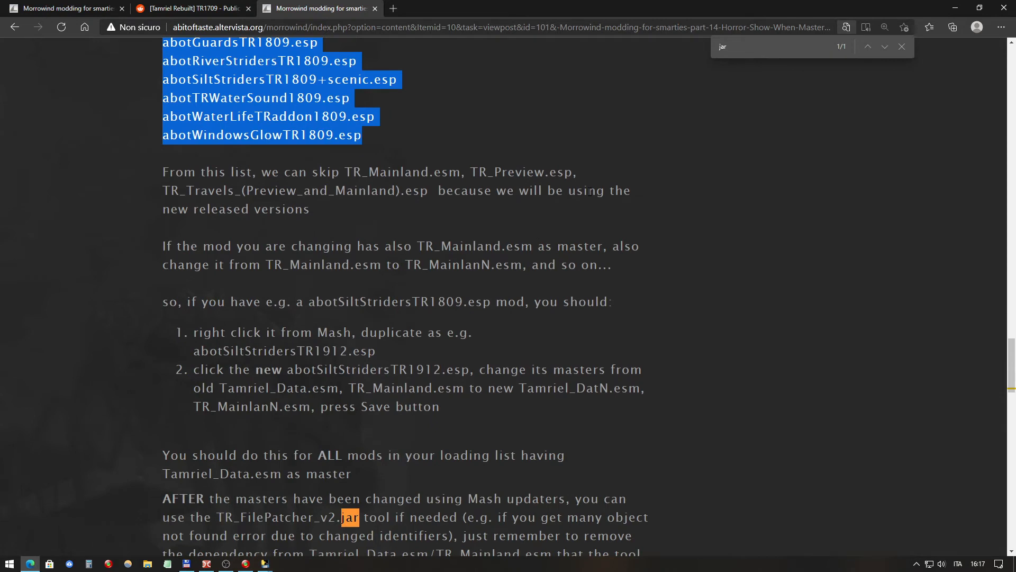
pyautogui.scroll(-2, 590, 191)
pyautogui.moveTo(348, 93); pyautogui.dragTo(481, 130)
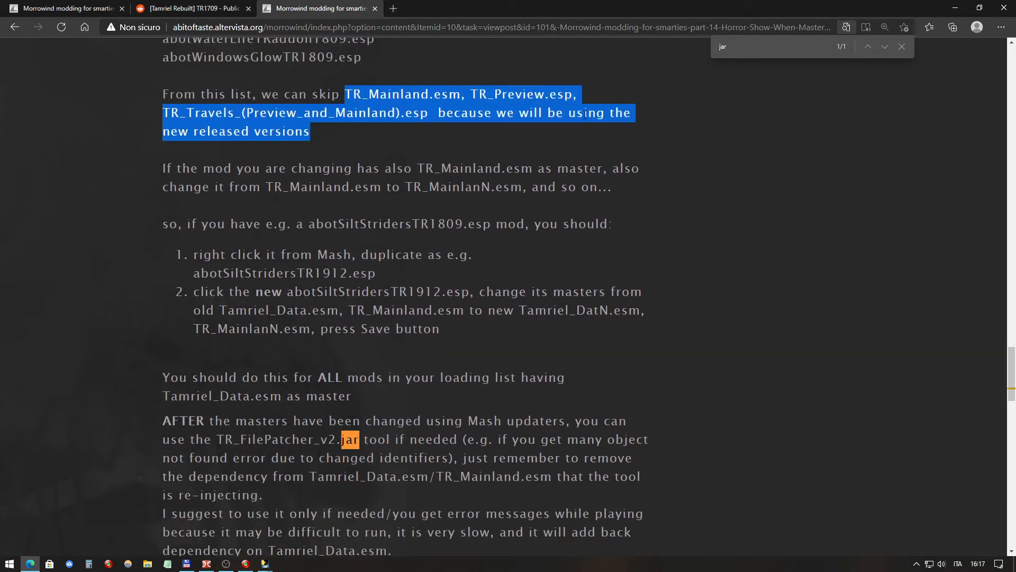
pyautogui.click(552, 169)
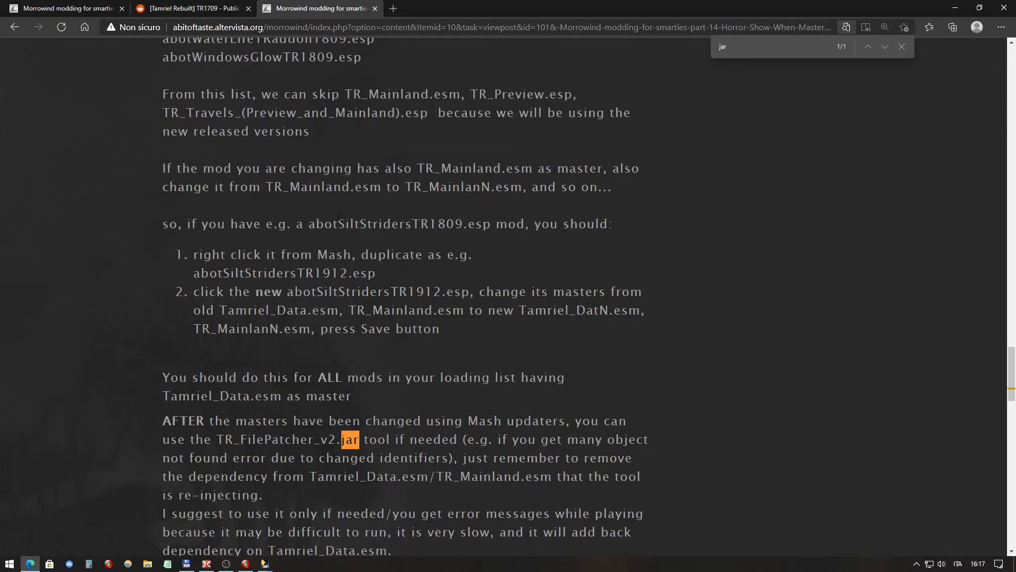
pyautogui.scroll(-3, 339, 216)
pyautogui.scroll(-2, 363, 199)
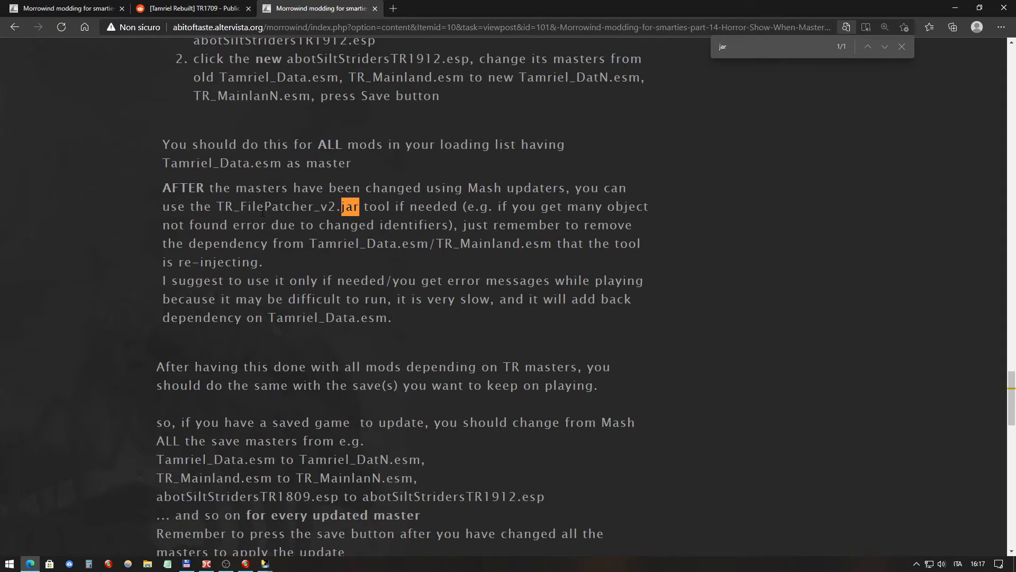
# Step: Examine the guide's advice on using TR_FilePatcher_v2.jar and removing the Tamriel_Data.esm/TR_Mainland.esm dependency, comparing it with PC_Stirk_MN.esp's masters in Wrye Mash
pyautogui.moveTo(218, 206); pyautogui.dragTo(358, 207)
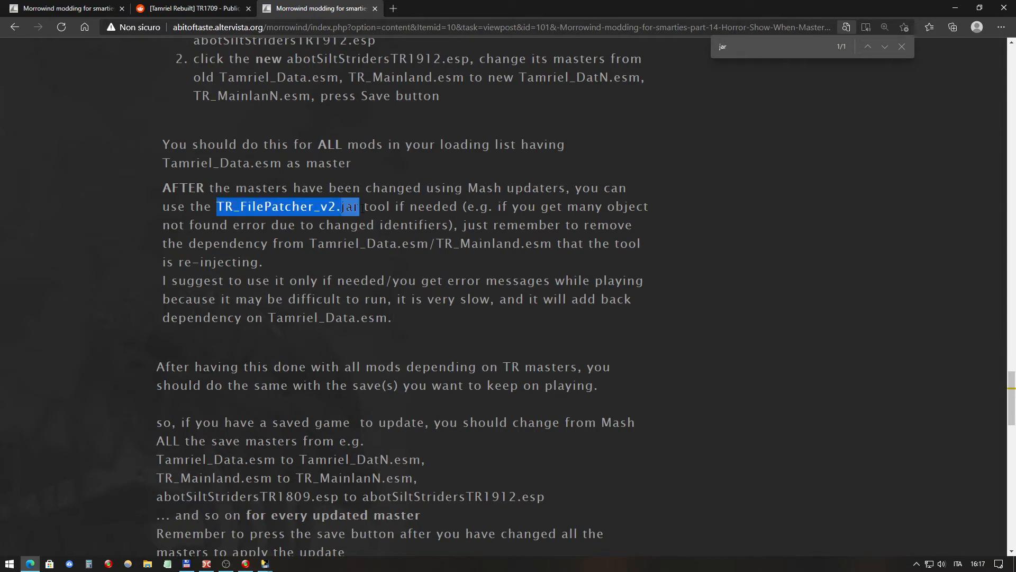
pyautogui.click(304, 243)
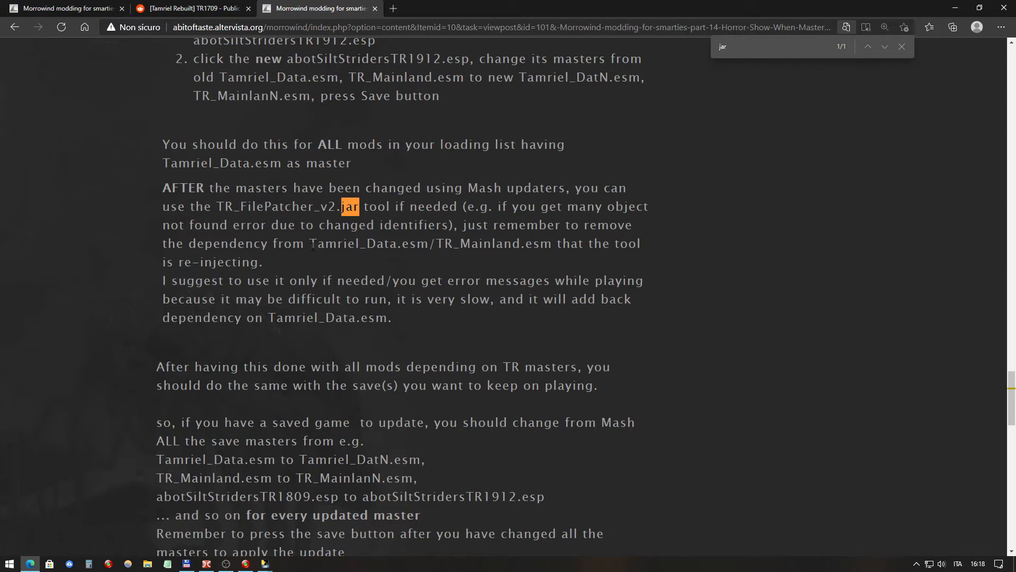
pyautogui.click(266, 563)
pyautogui.click(305, 536)
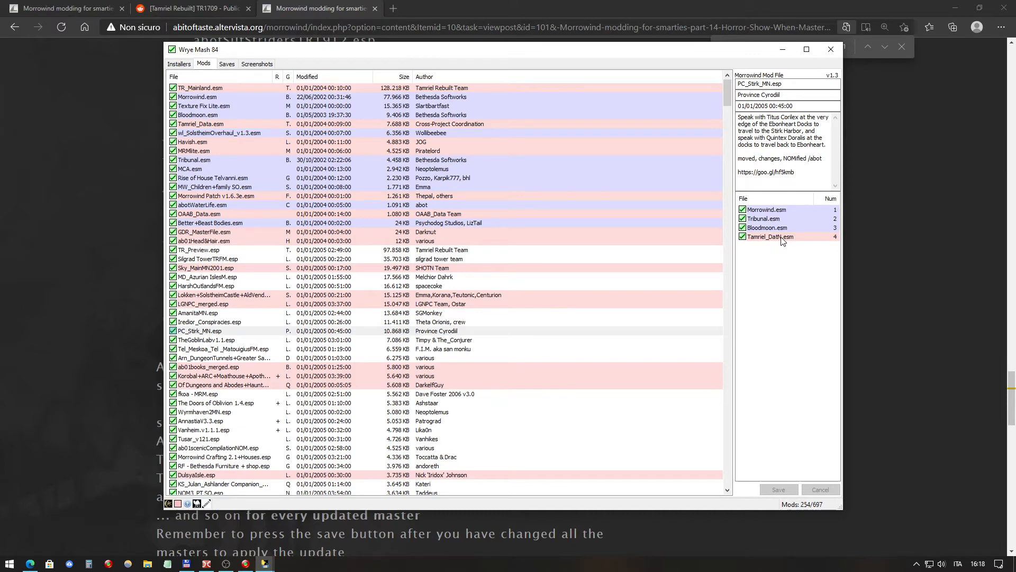
pyautogui.click(66, 364)
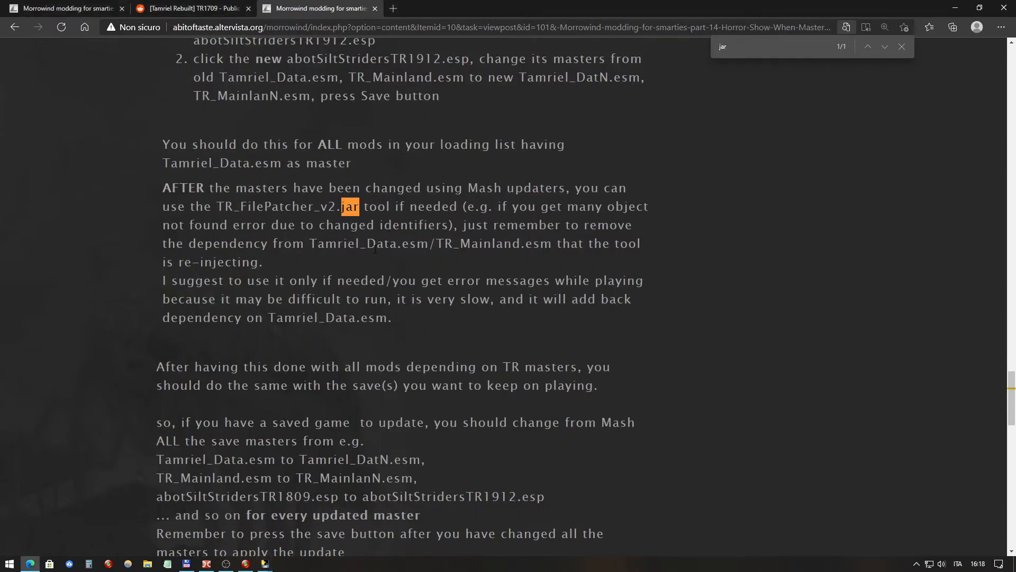
pyautogui.moveTo(309, 246); pyautogui.dragTo(553, 253)
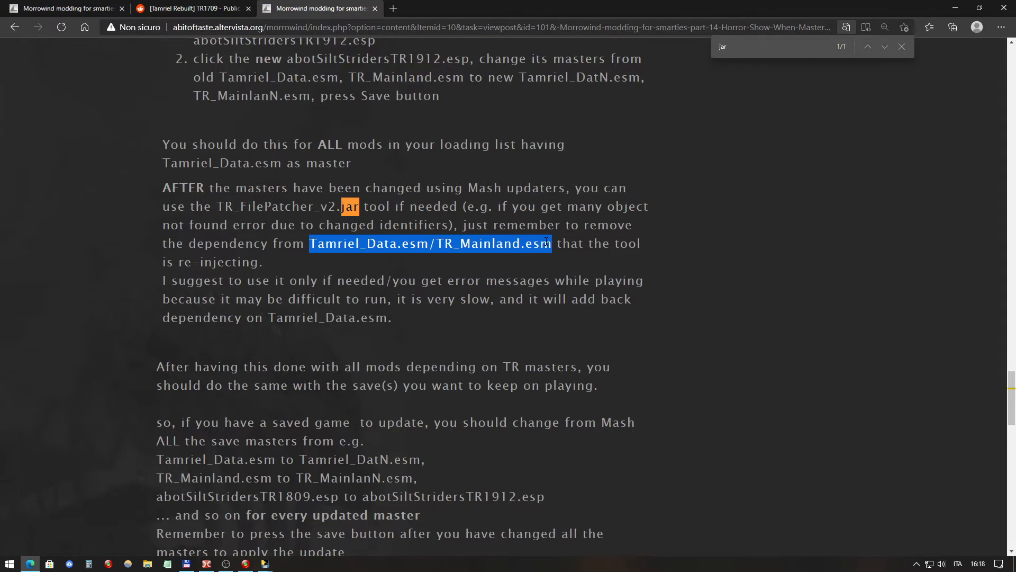
pyautogui.click(295, 198)
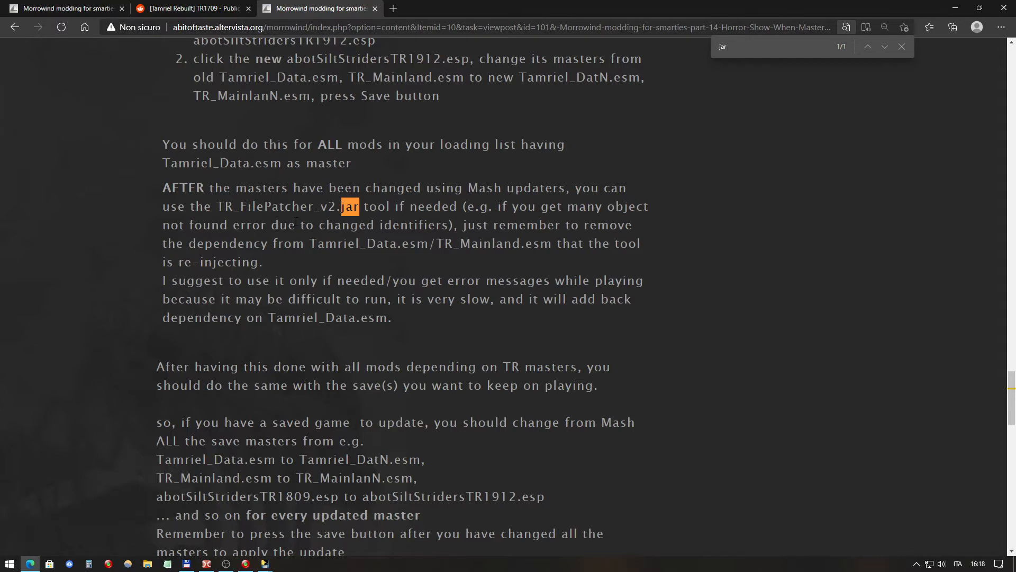
pyautogui.moveTo(275, 263); pyautogui.dragTo(162, 190)
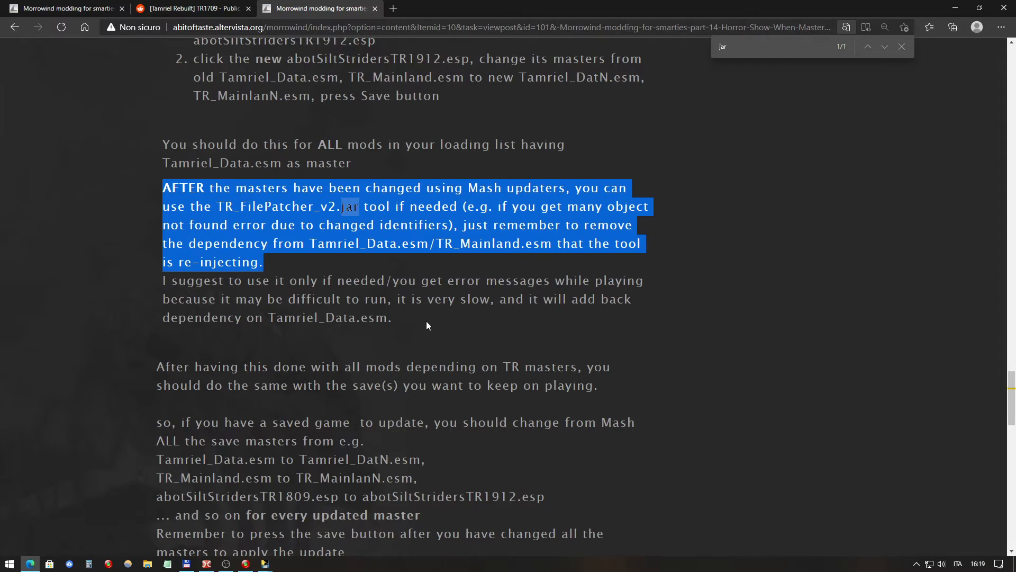
pyautogui.moveTo(428, 324); pyautogui.dragTo(165, 195)
# Step: Read the guide's instructions on updating the masters of saved games to keep playing once all TR-dependent mods are done
pyautogui.scroll(-4, 482, 157)
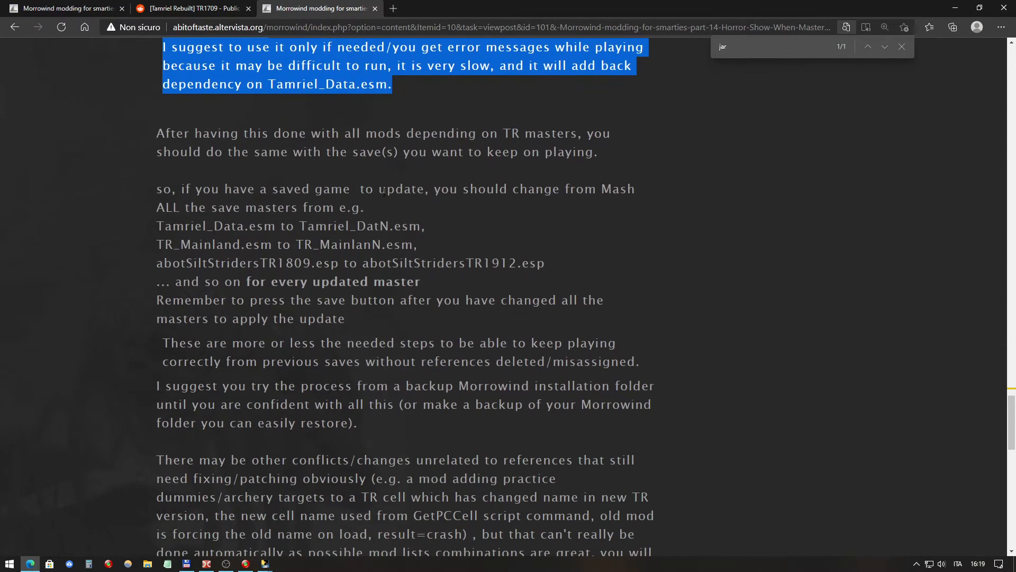
pyautogui.click(385, 189)
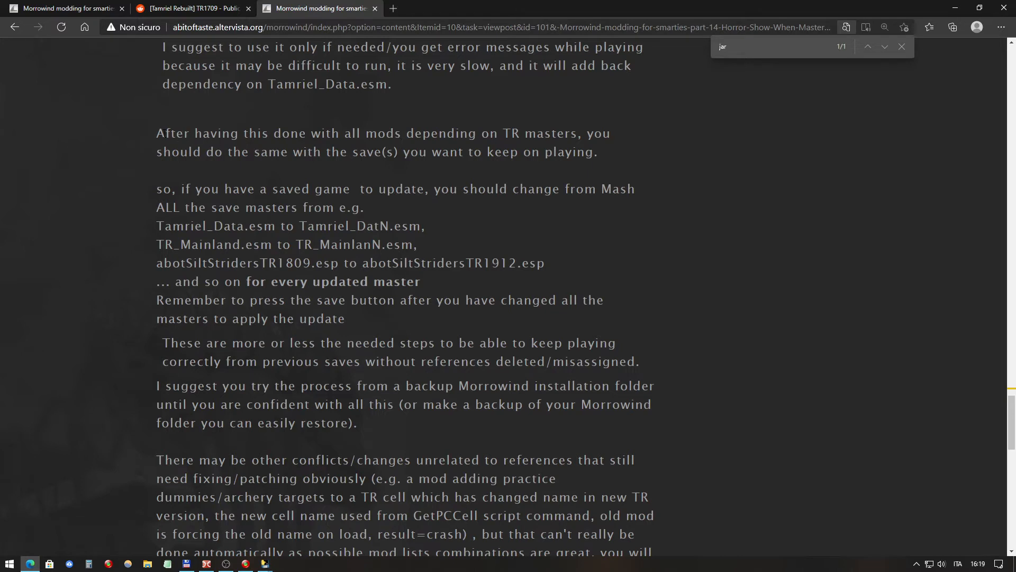
pyautogui.moveTo(157, 133); pyautogui.dragTo(607, 157)
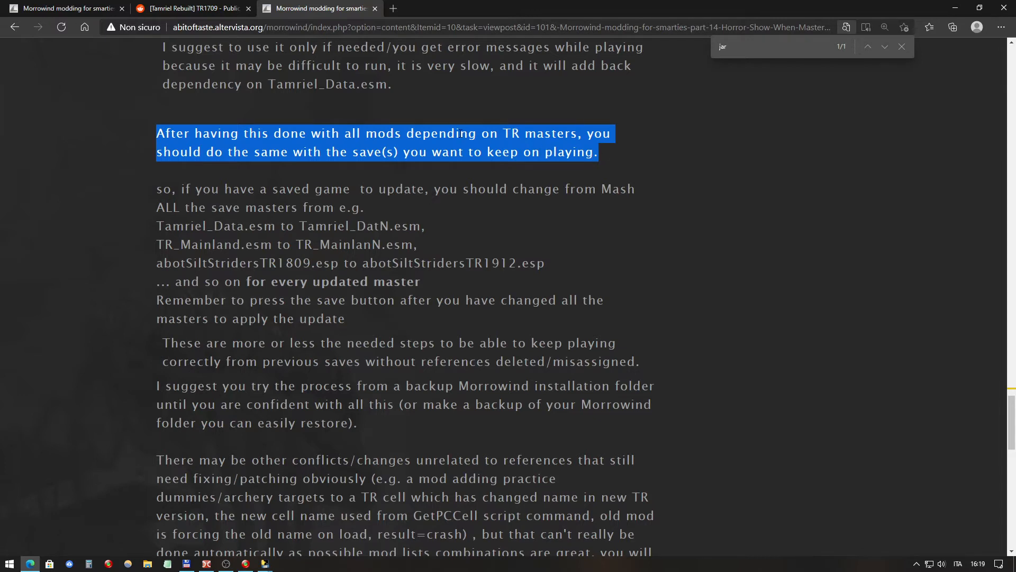
pyautogui.moveTo(503, 133); pyautogui.dragTo(578, 135)
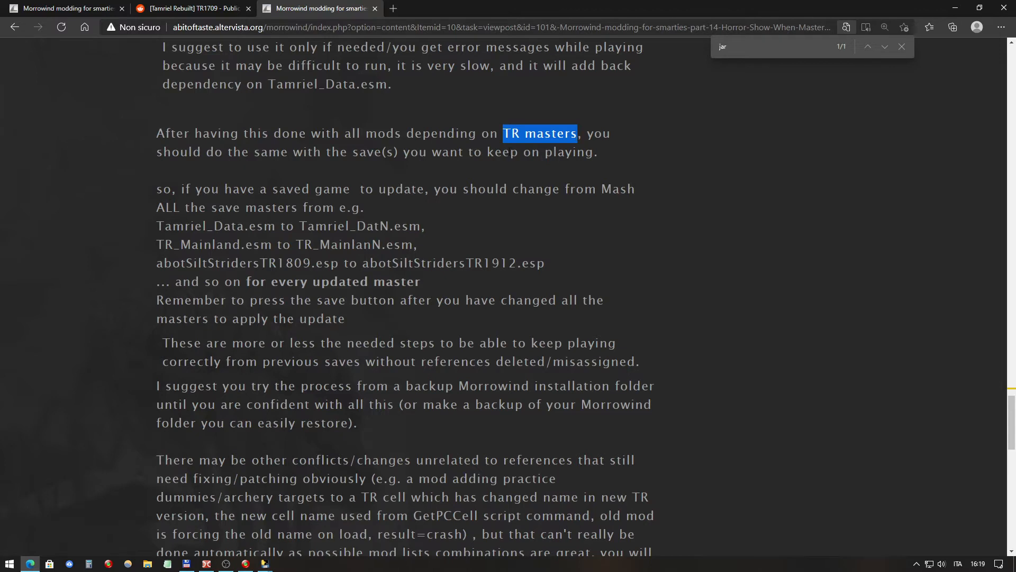
pyautogui.click(510, 151)
pyautogui.moveTo(594, 152); pyautogui.dragTo(489, 152)
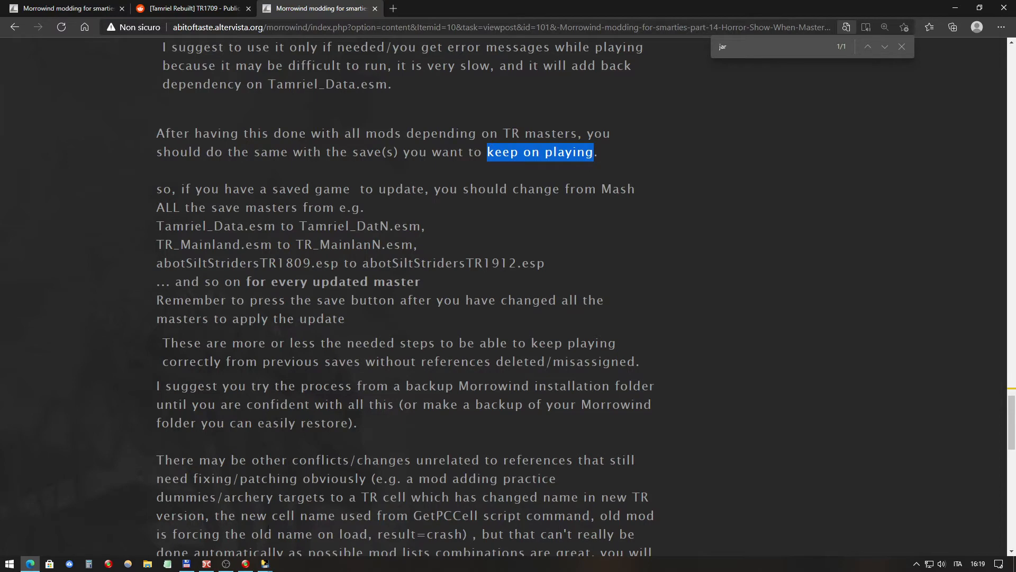
# Step: Switch to Wrye Mash, show the saved games, and delete the quicksave sss_q_1613970758.ess
pyautogui.click(265, 563)
pyautogui.click(313, 519)
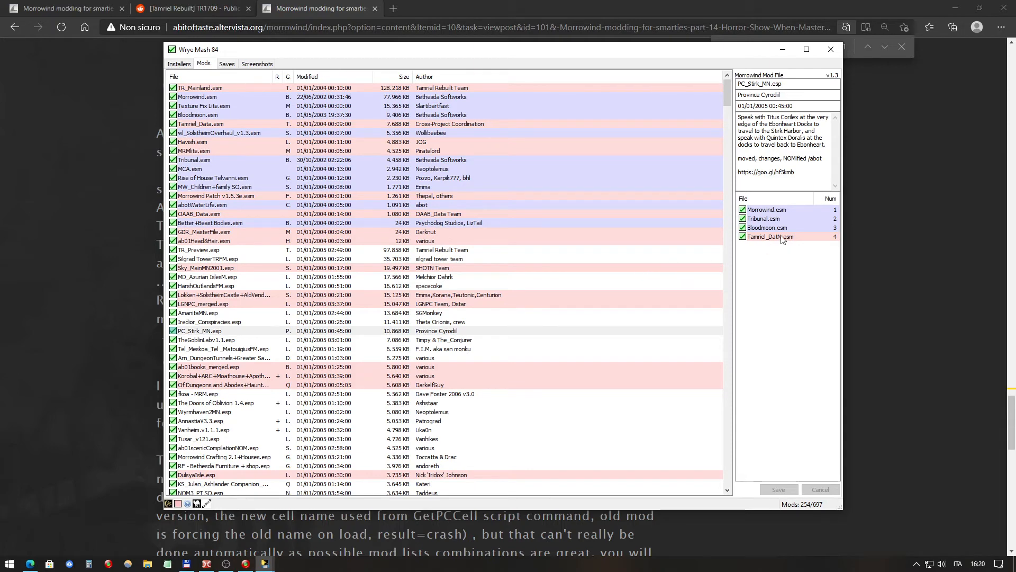
pyautogui.click(231, 64)
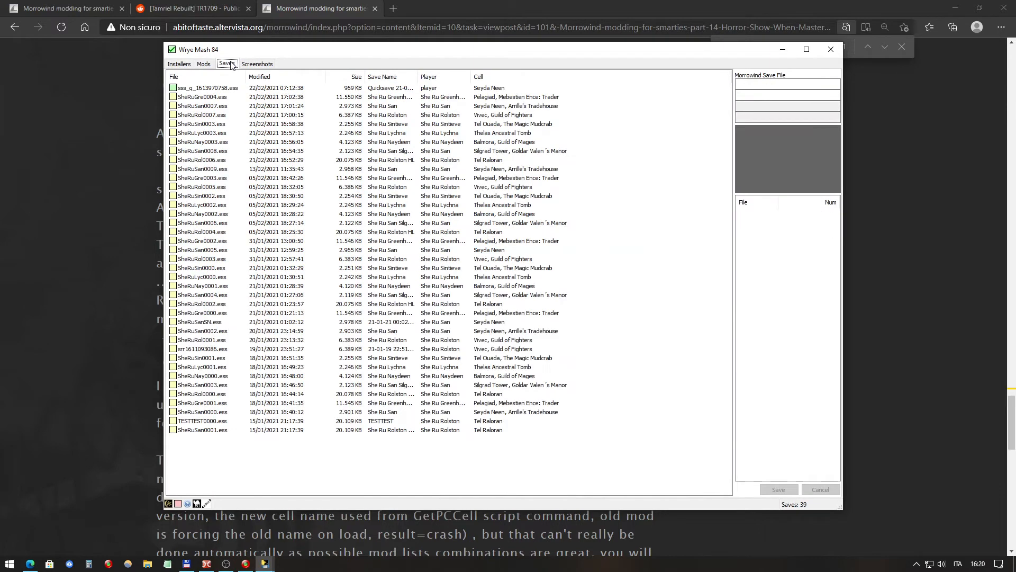
pyautogui.click(500, 90)
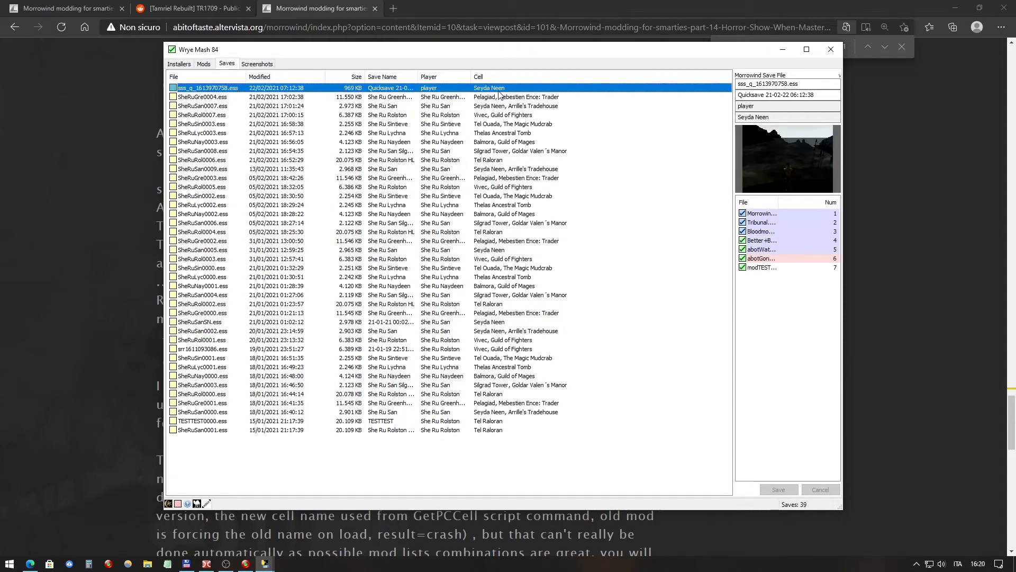
pyautogui.rightClick(499, 94)
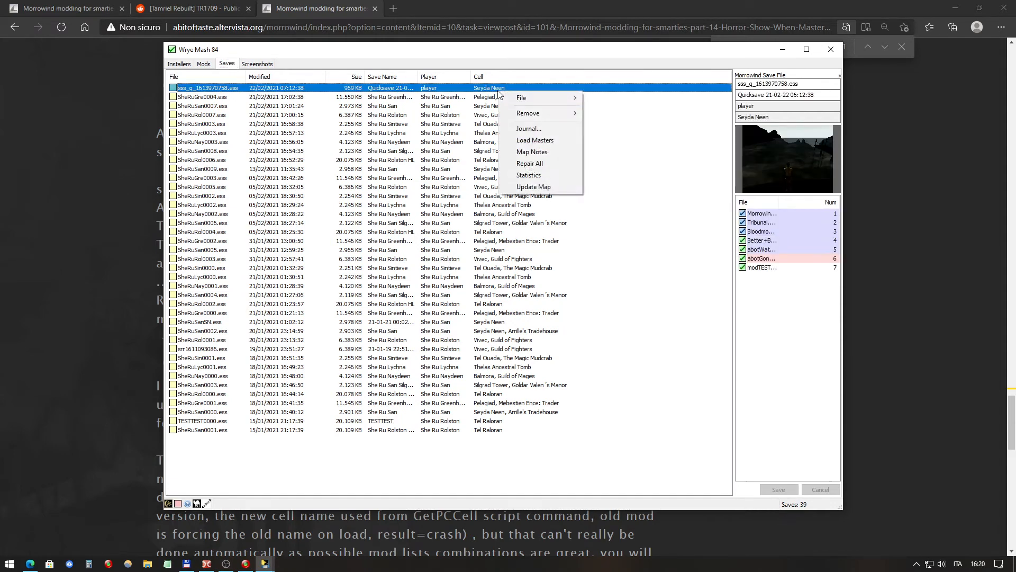
pyautogui.moveTo(524, 98)
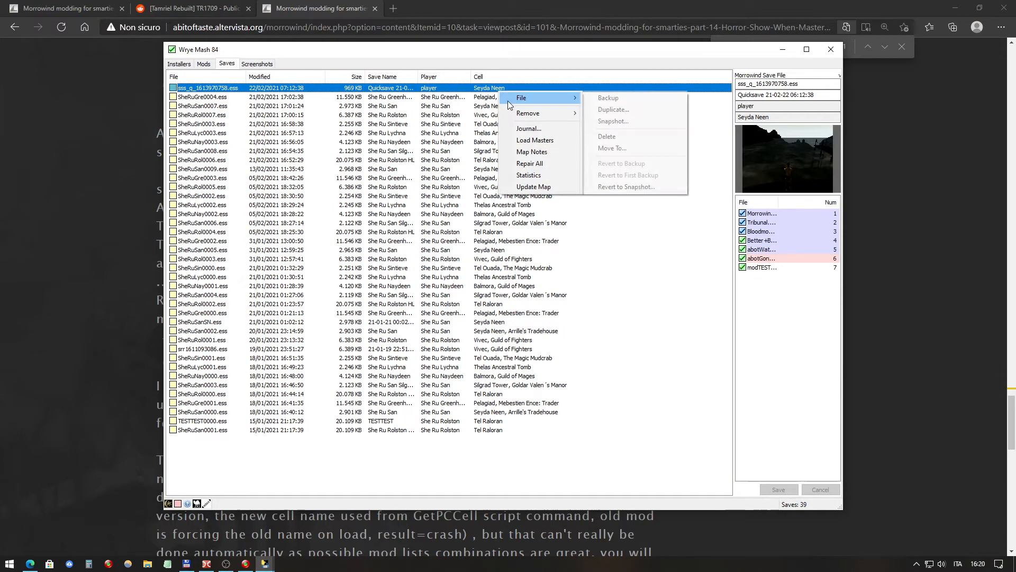
pyautogui.click(622, 137)
pyautogui.click(585, 312)
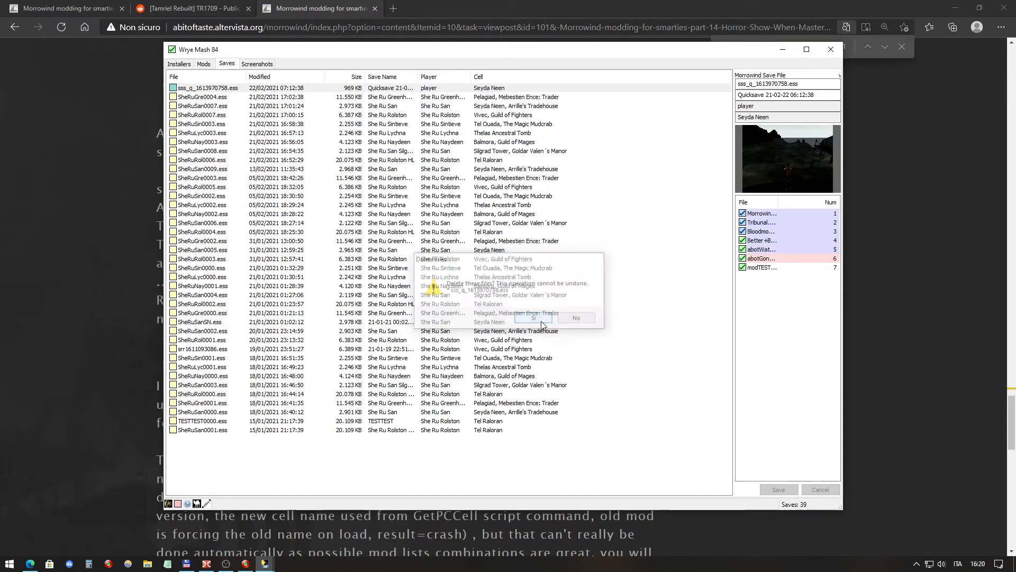
# Step: Maximize the Wrye Mash window and widen the Save Name column and the masters list's File column while checking the recent saves
pyautogui.click(518, 89)
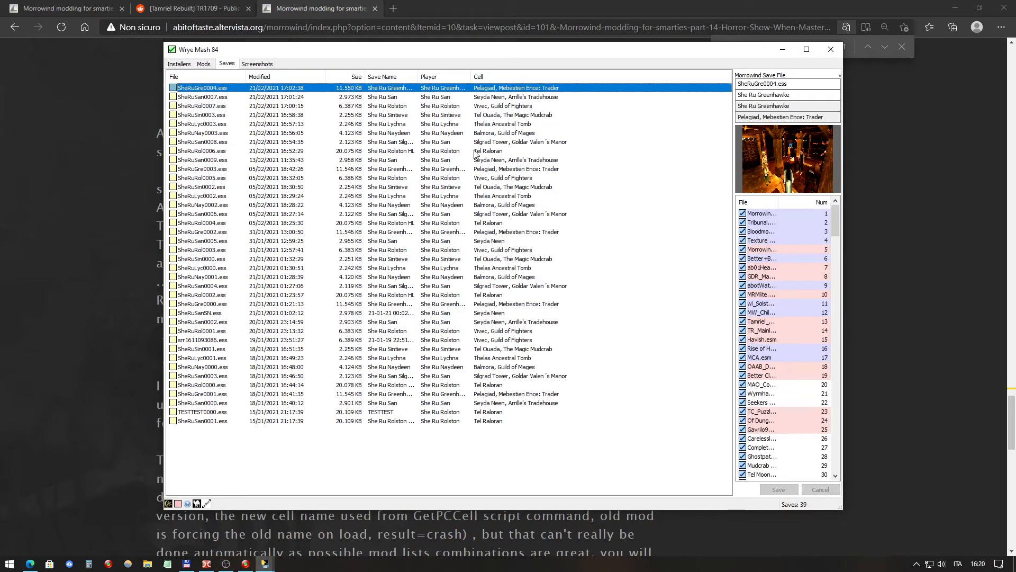
pyautogui.moveTo(417, 77); pyautogui.dragTo(469, 77)
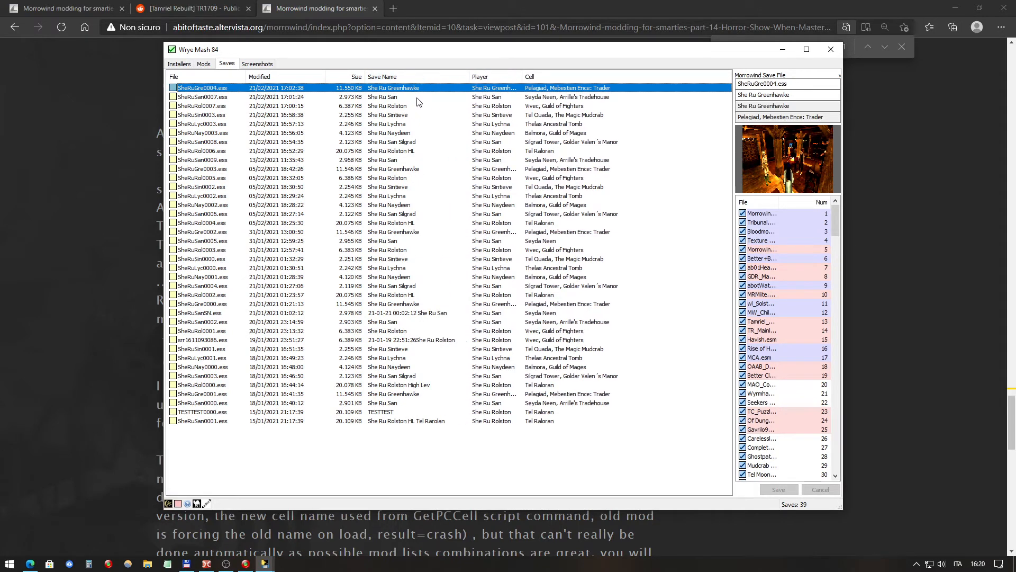
pyautogui.click(399, 160)
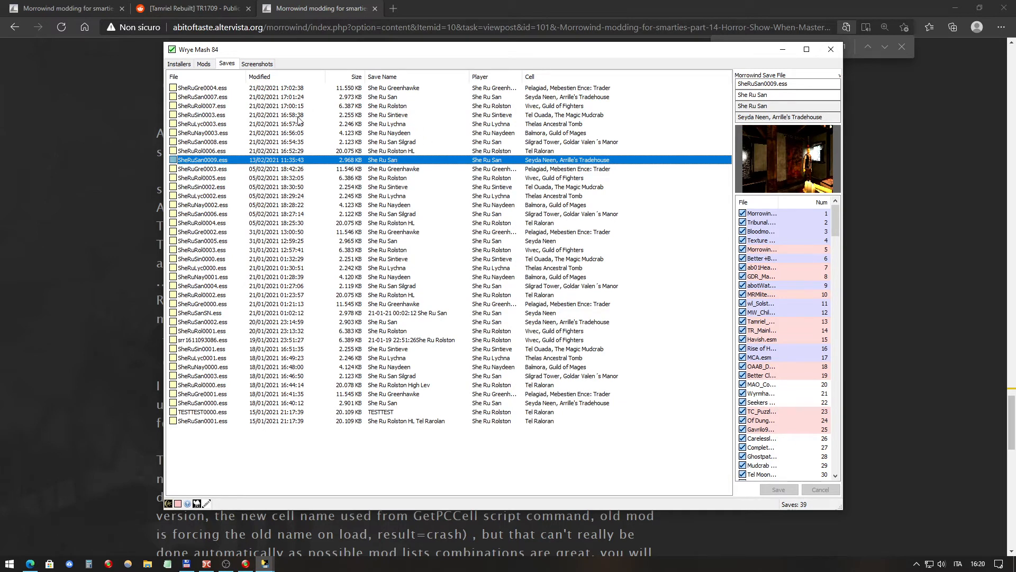
pyautogui.keyDown('shift'); pyautogui.click(196, 88); pyautogui.keyUp('shift')
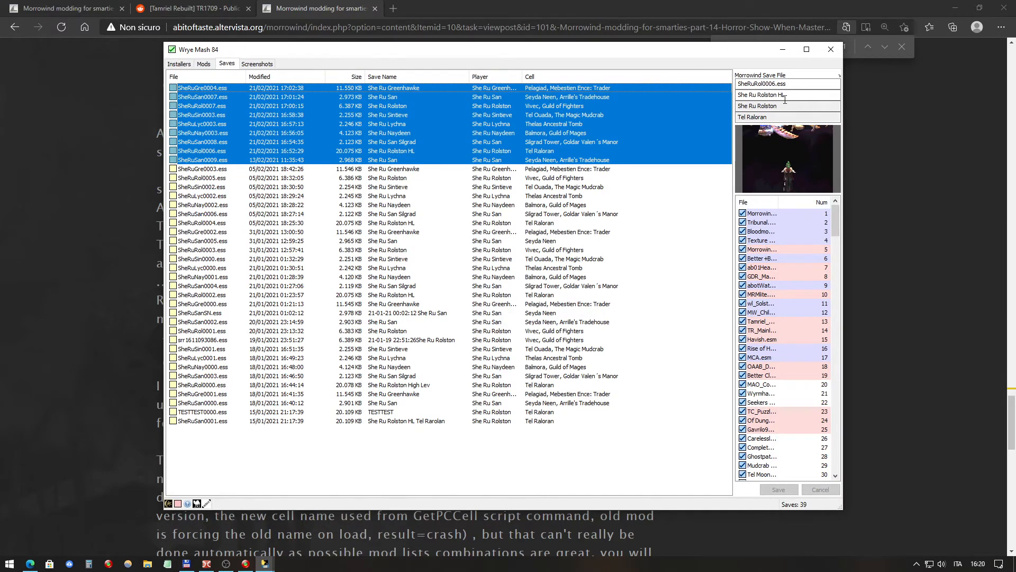
pyautogui.click(806, 49)
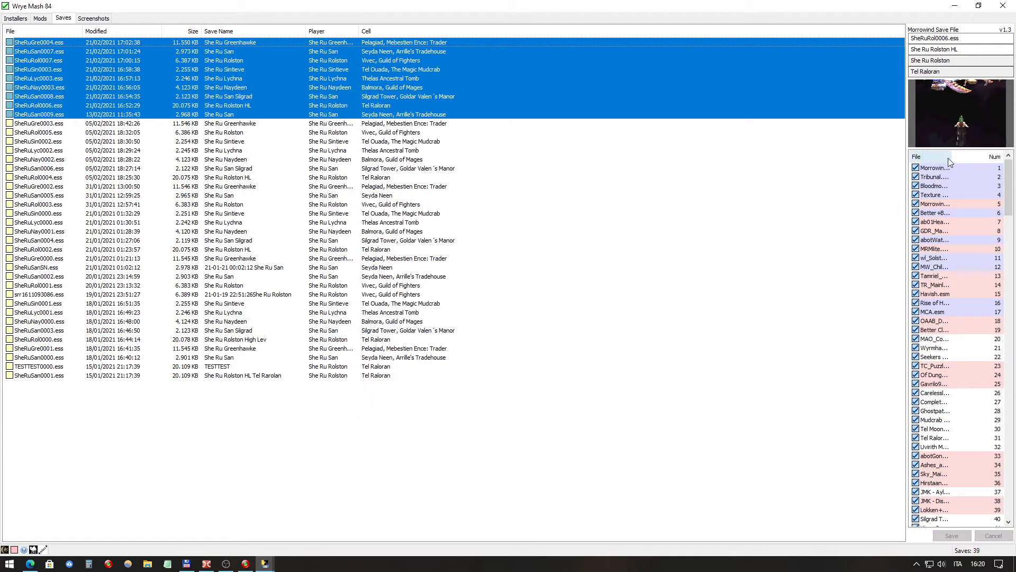
pyautogui.moveTo(951, 157); pyautogui.dragTo(992, 157)
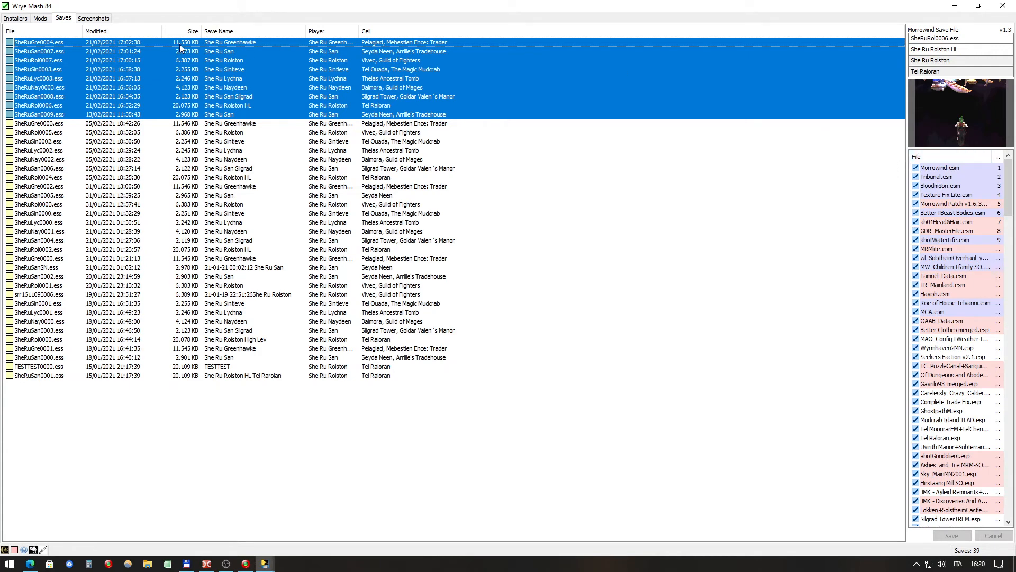
# Step: Change the Tamriel_Data.esm master of the save SheRuSan0007.ess to Tamriel_DatN.esm
pyautogui.click(275, 40)
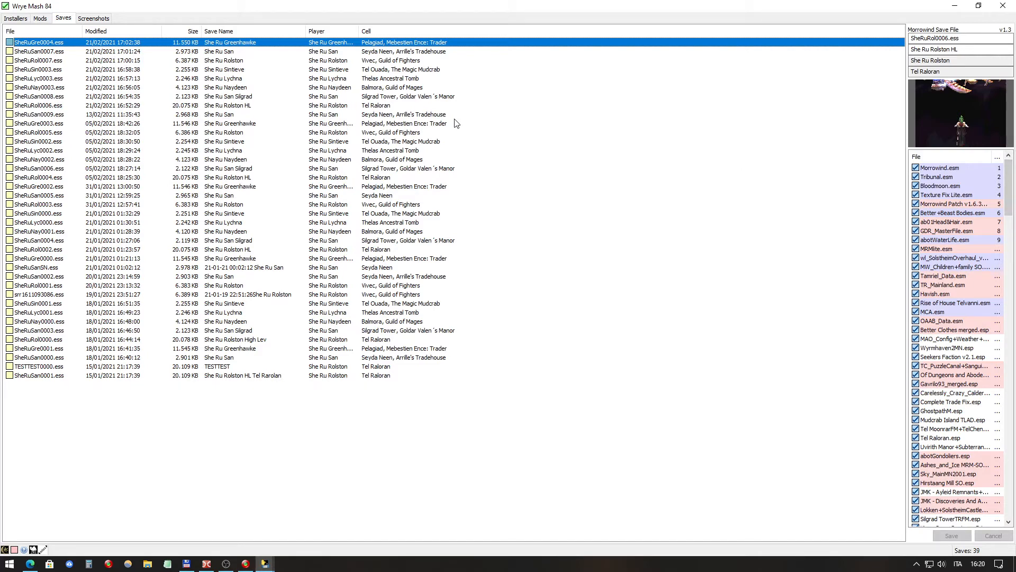
pyautogui.keyDown('ctrl'); pyautogui.click(409, 53); pyautogui.keyUp('ctrl')
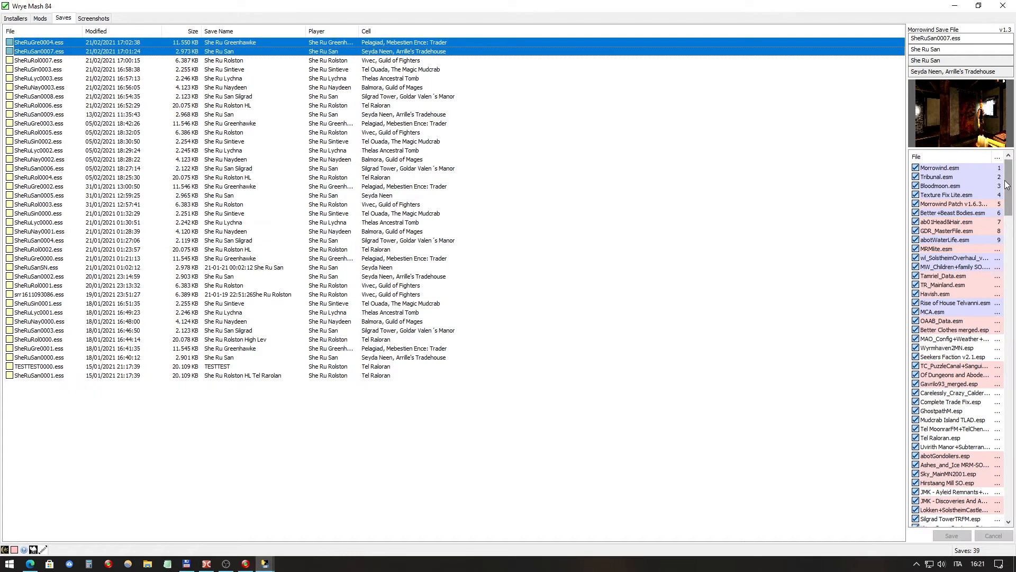
pyautogui.click(948, 278)
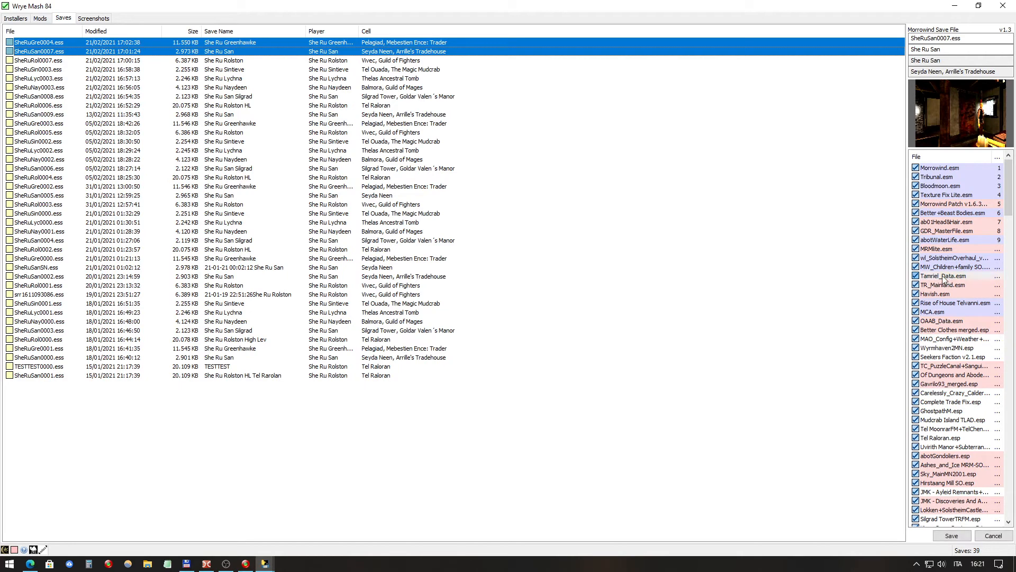
pyautogui.rightClick(948, 279)
pyautogui.click(957, 282)
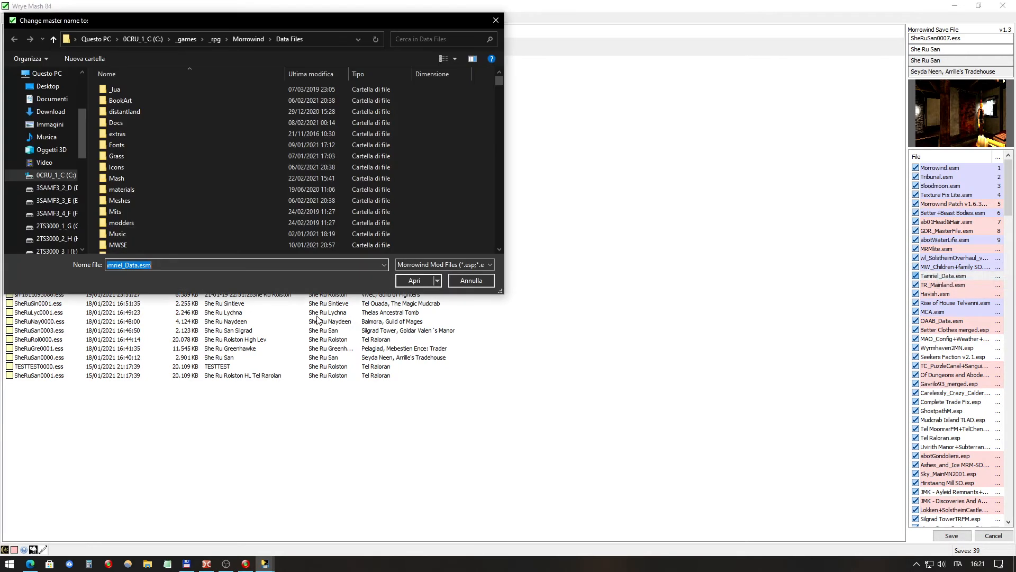
pyautogui.moveTo(137, 265); pyautogui.dragTo(236, 257)
pyautogui.press('BackSpace')
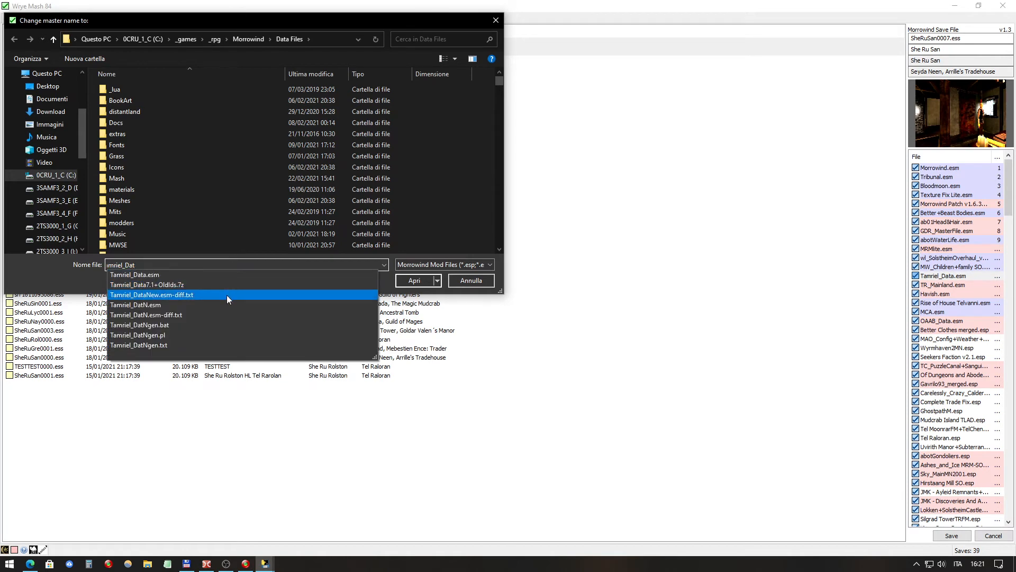
pyautogui.click(302, 300)
pyautogui.click(418, 280)
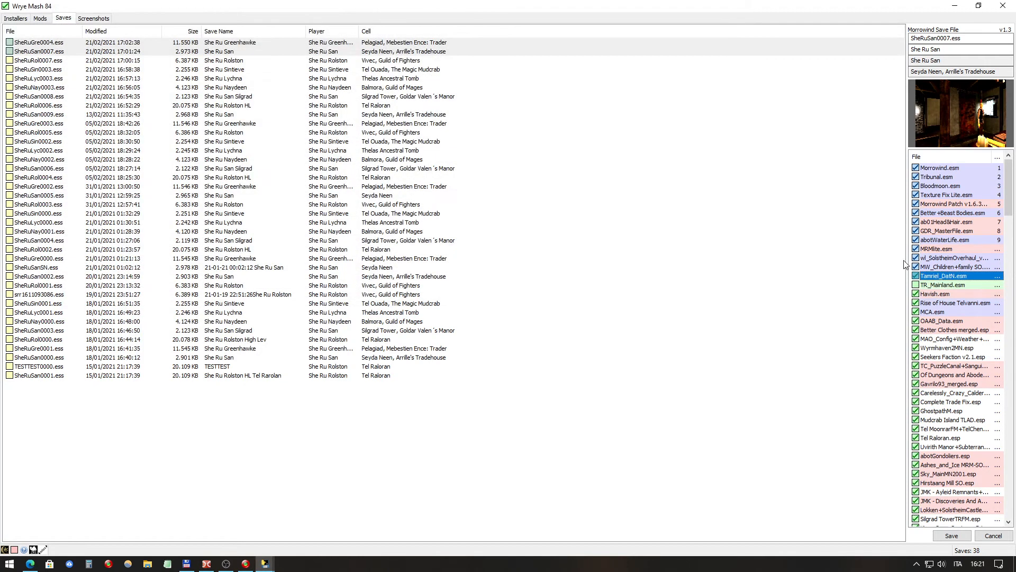
# Step: Change the TR_Mainland.esm master of SheRuSan0007.ess to TR_MainlanN.esm
pyautogui.click(959, 285)
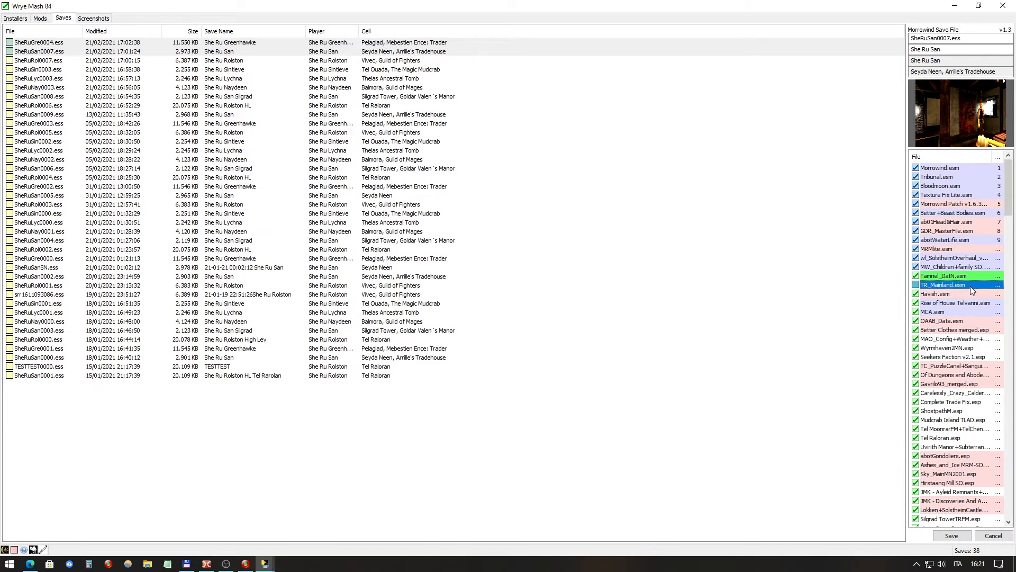
pyautogui.doubleClick(960, 286)
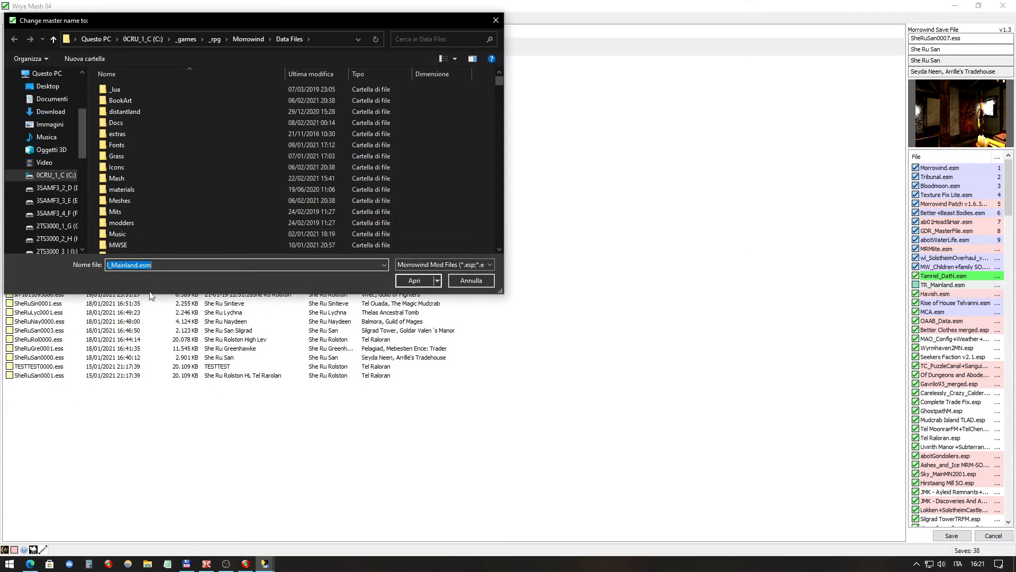
pyautogui.moveTo(136, 265); pyautogui.dragTo(214, 265)
pyautogui.press('BackSpace')
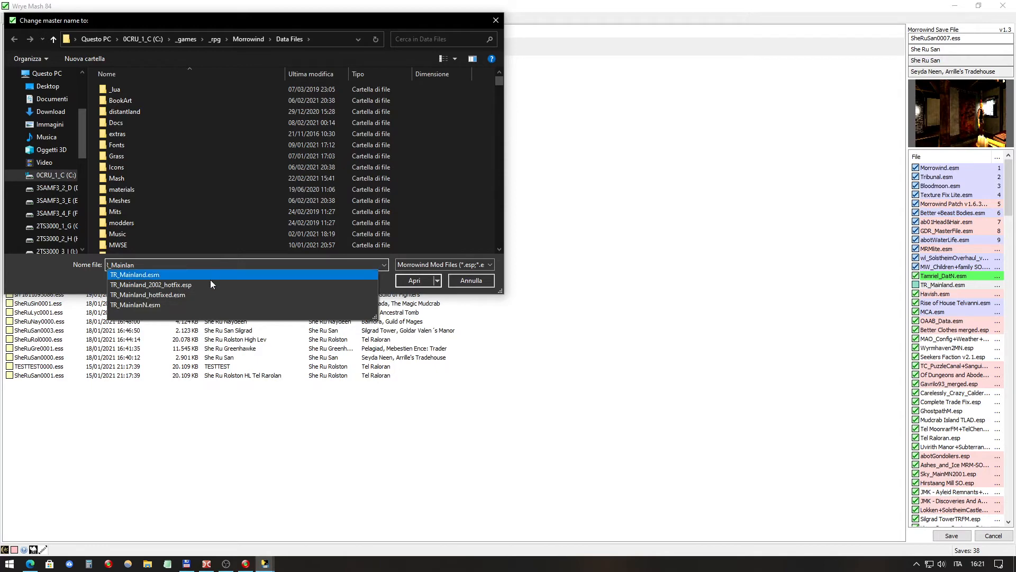
pyautogui.click(205, 304)
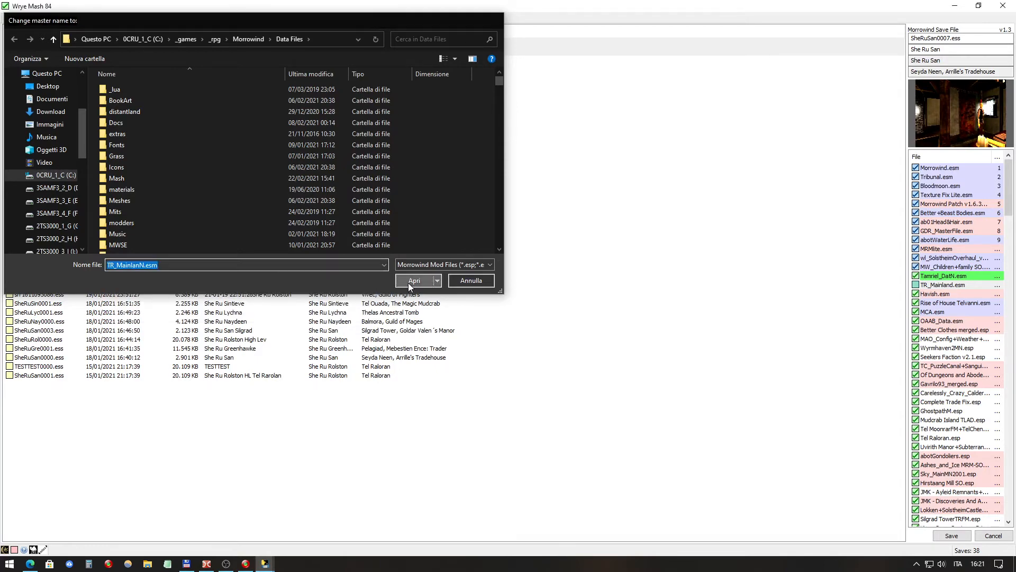
pyautogui.click(408, 283)
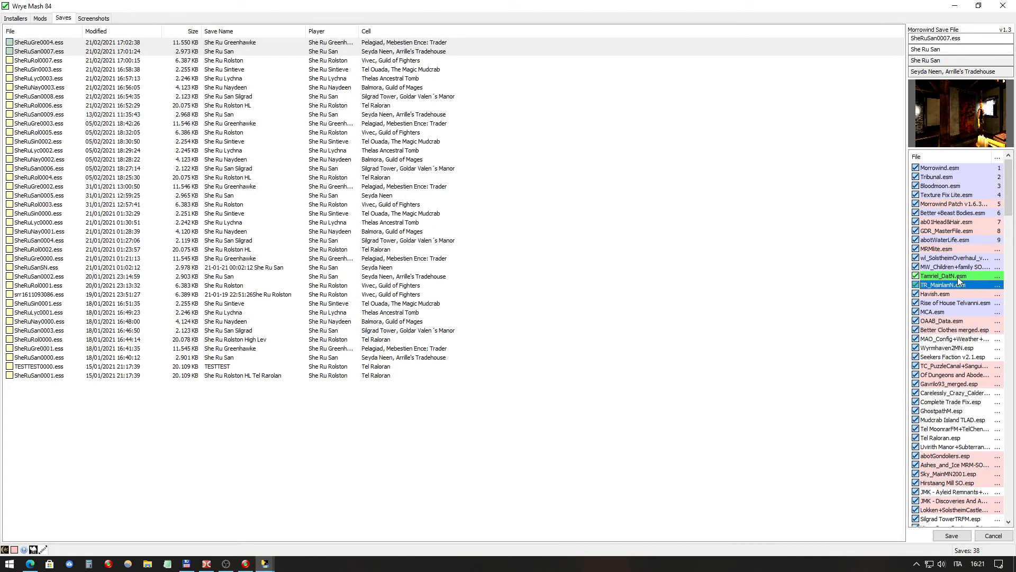
# Step: Try to save the changed masters of SheRuSan0007.ess
pyautogui.click(957, 538)
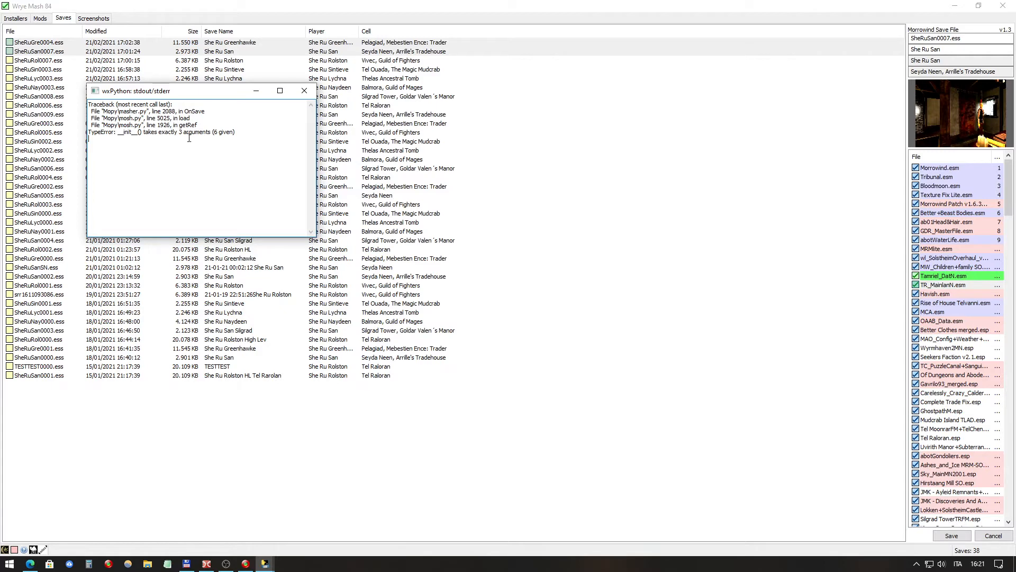
pyautogui.click(305, 92)
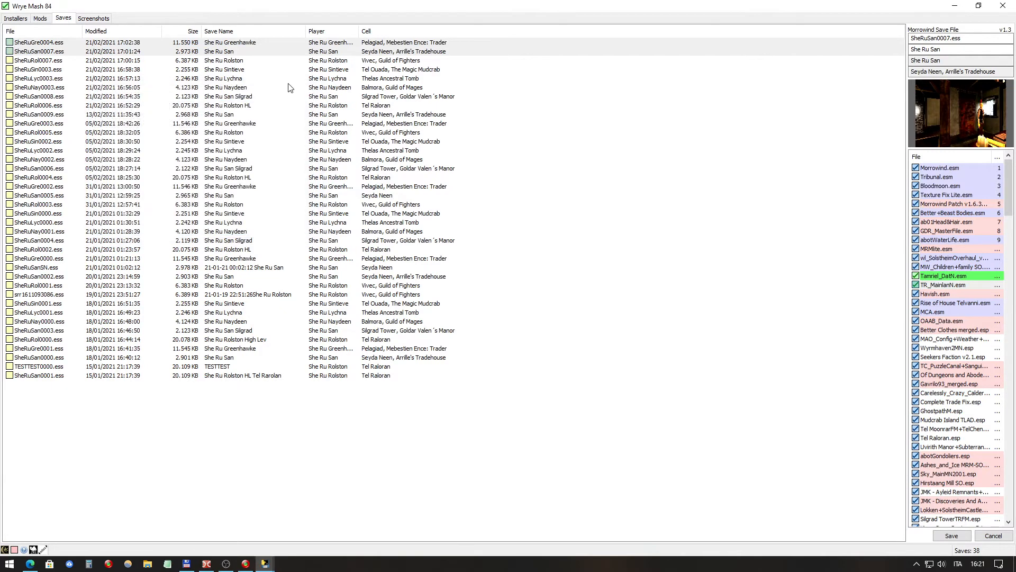
# Step: Select the save SheRuGre0004.ess and change its Tamriel_Data.esm master to Tamriel_DatN.esm
pyautogui.click(452, 47)
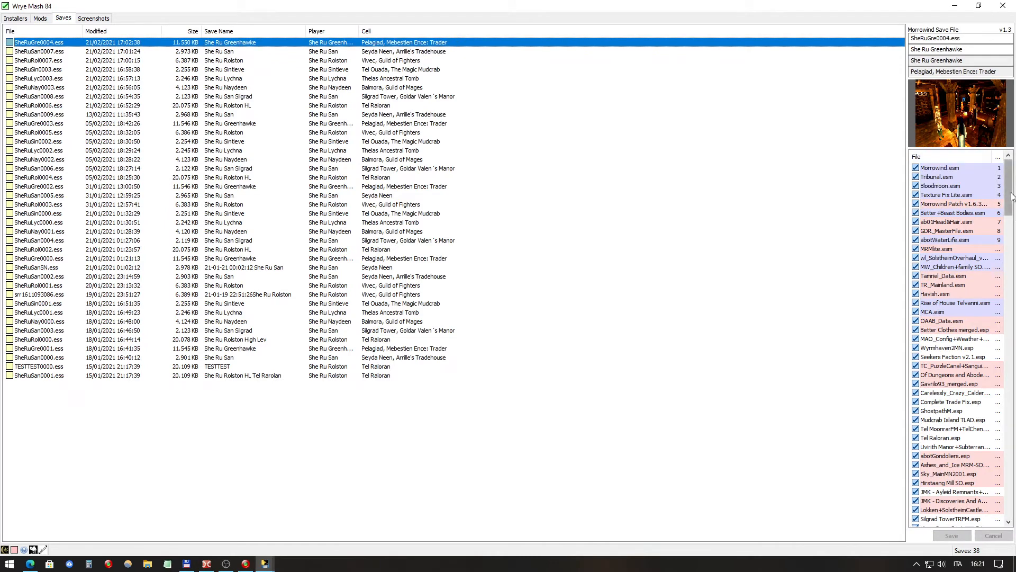
pyautogui.click(960, 278)
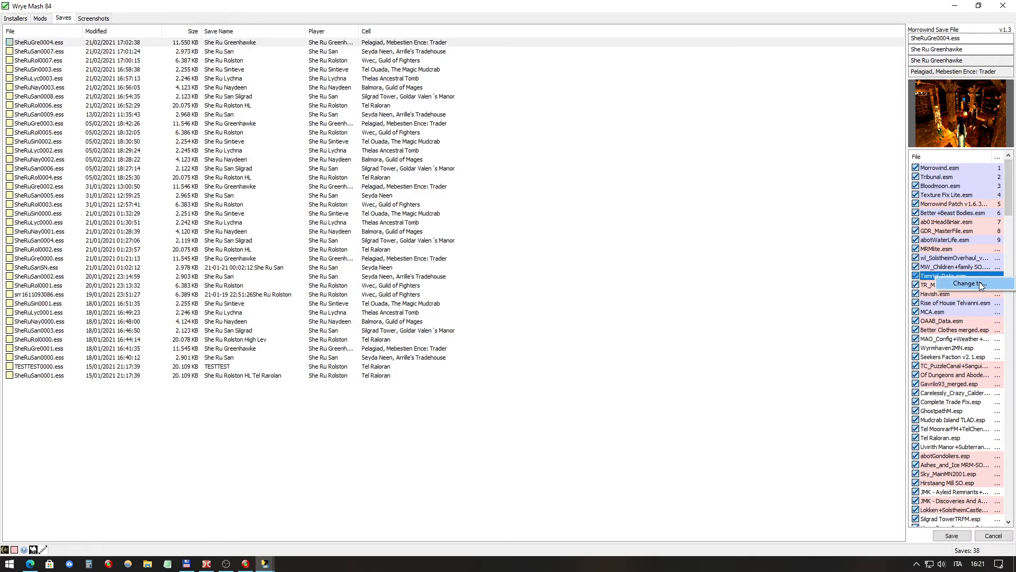
pyautogui.moveTo(136, 267); pyautogui.dragTo(224, 266)
pyautogui.press('BackSpace')
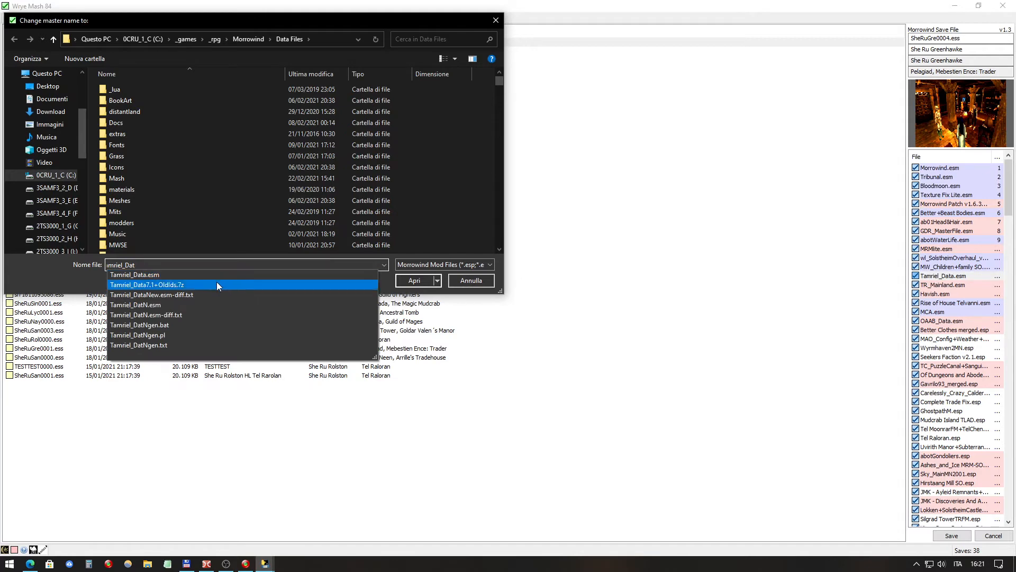
pyautogui.click(211, 305)
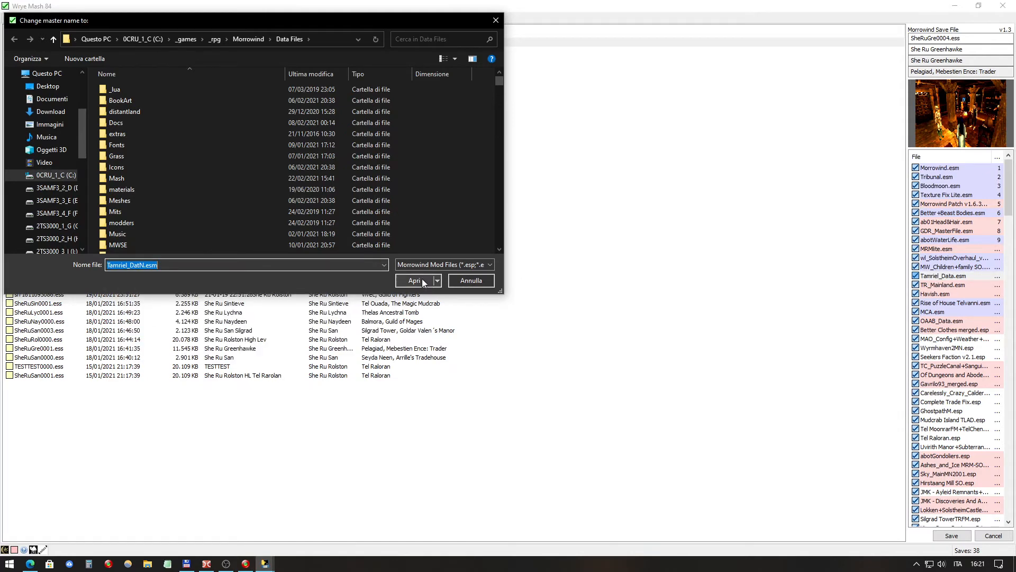
pyautogui.click(418, 280)
# Step: Change the TR_Mainland.esm master of SheRuGre0004.ess to TR_MainlanN.esm
pyautogui.click(963, 286)
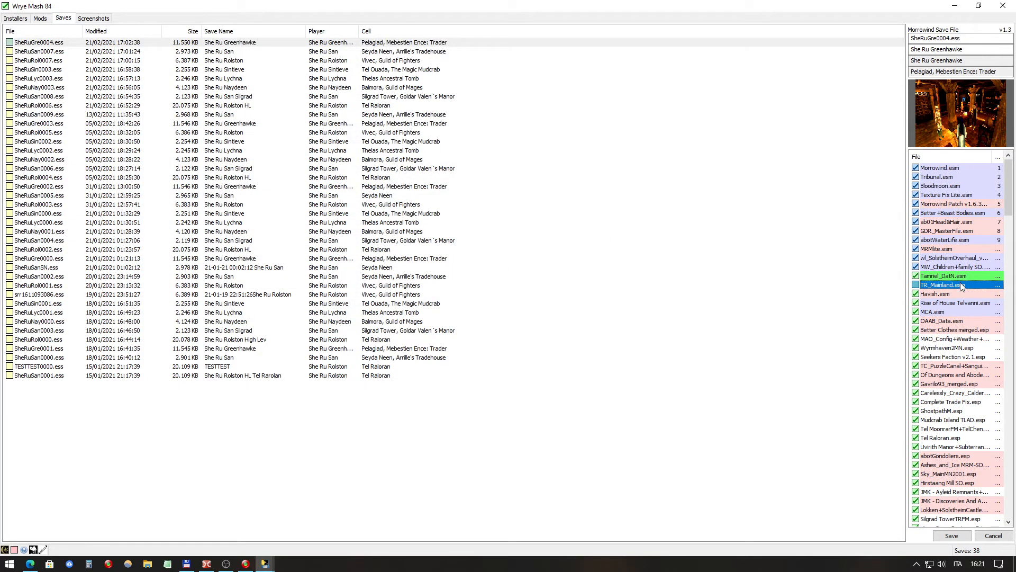
pyautogui.click(970, 285)
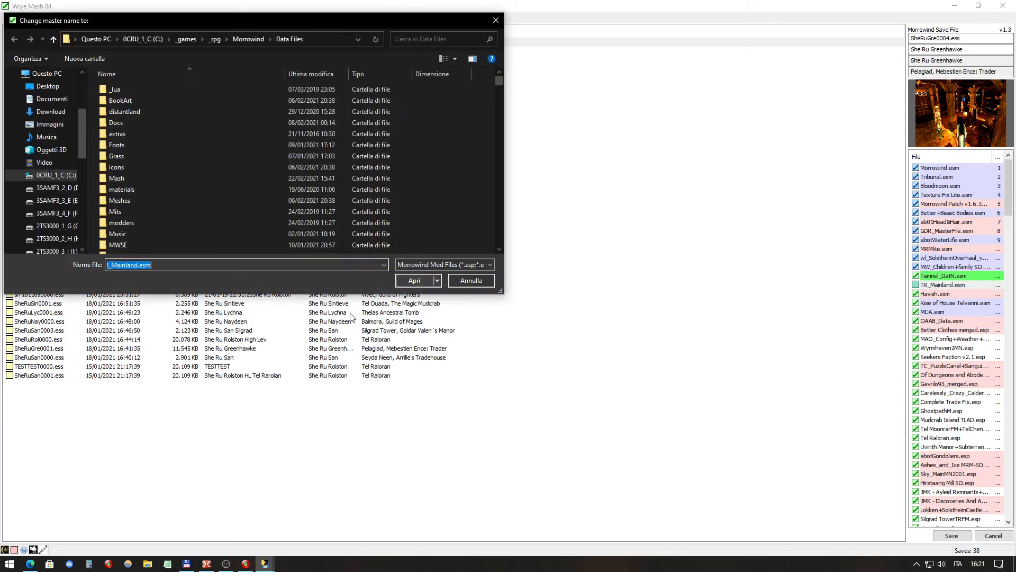
pyautogui.click(137, 264)
pyautogui.press('Delete')
pyautogui.press('Delete')
pyautogui.press('Delete')
pyautogui.press('Delete')
pyautogui.press('Delete')
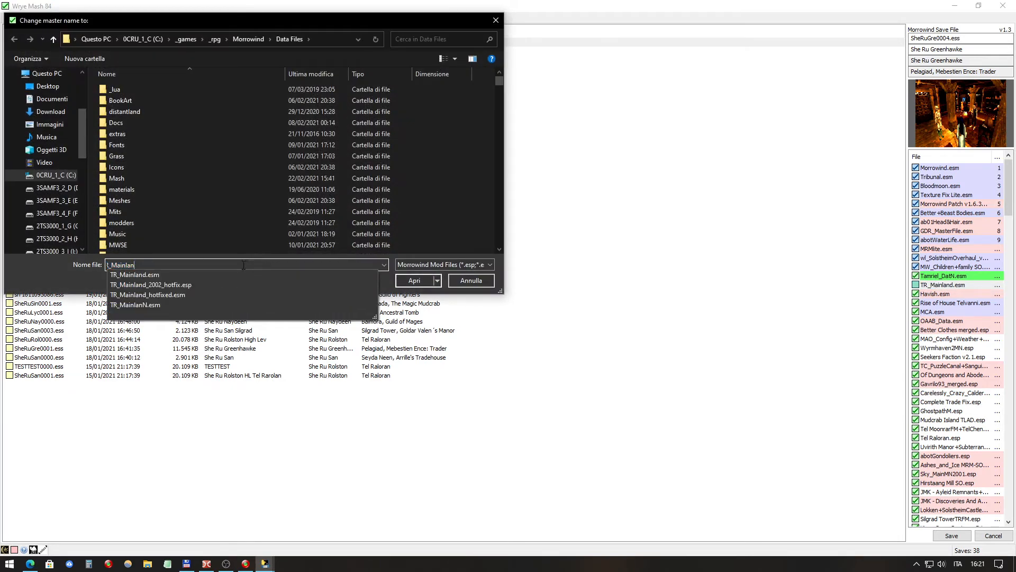
pyautogui.click(237, 304)
pyautogui.click(421, 282)
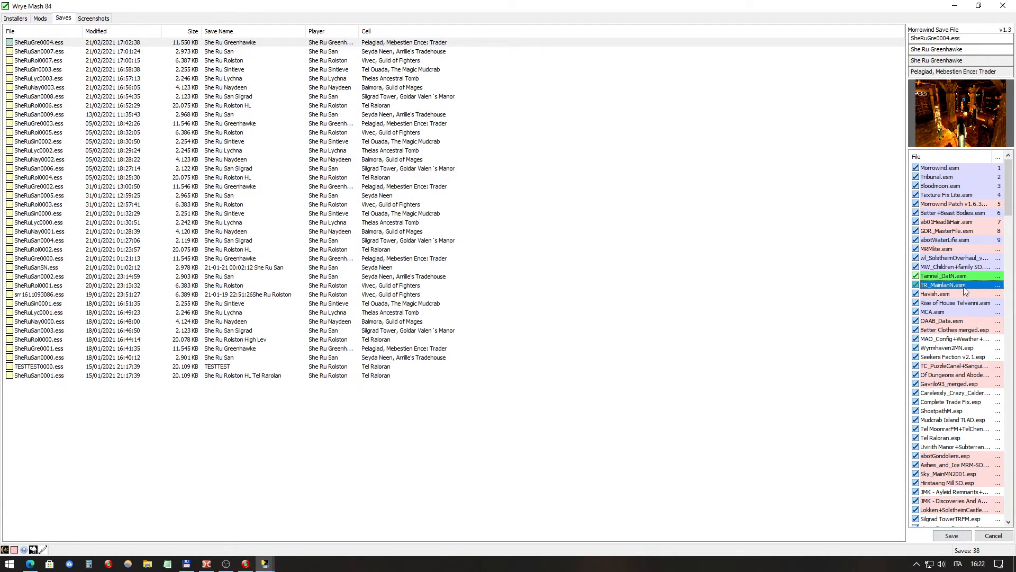
# Step: Try to save the changed masters of SheRuGre0004.ess
pyautogui.click(952, 536)
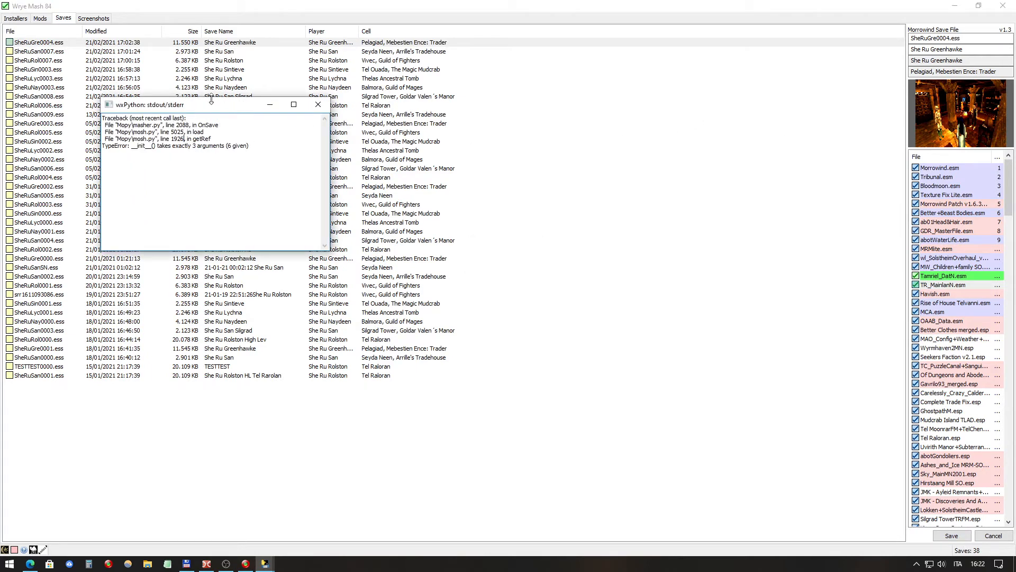
pyautogui.click(312, 110)
pyautogui.click(312, 110)
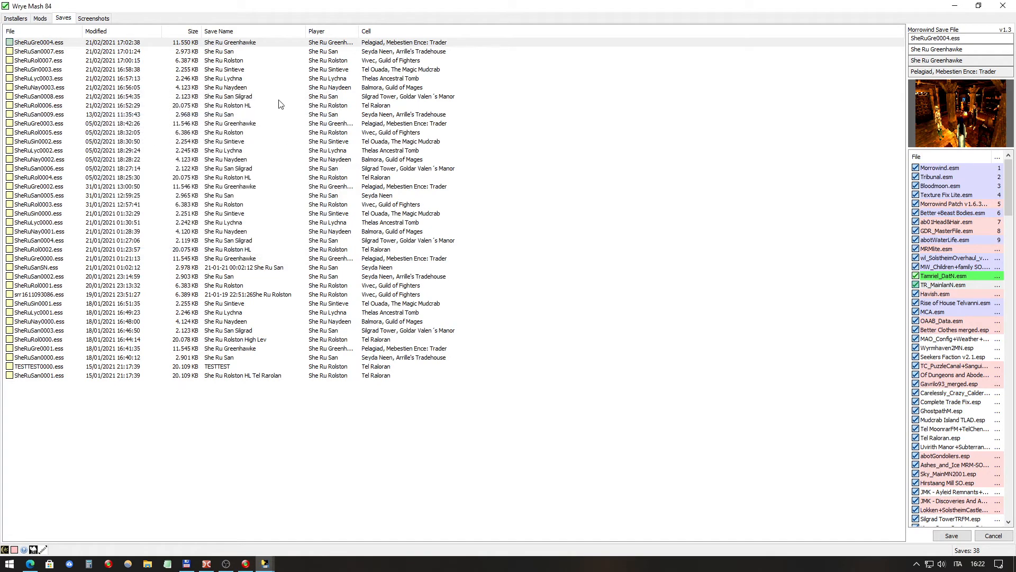
# Step: Reselect SheRuGre0004.ess, check its masters list, and close Wrye Mash
pyautogui.click(357, 50)
pyautogui.click(363, 43)
pyautogui.rightClick(363, 41)
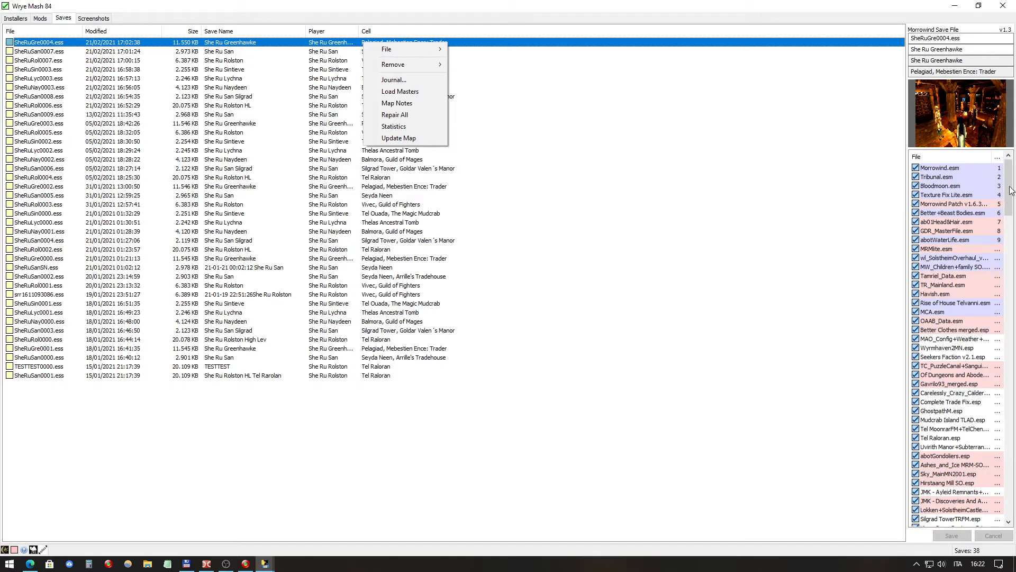
pyautogui.moveTo(1007, 180); pyautogui.dragTo(1008, 189)
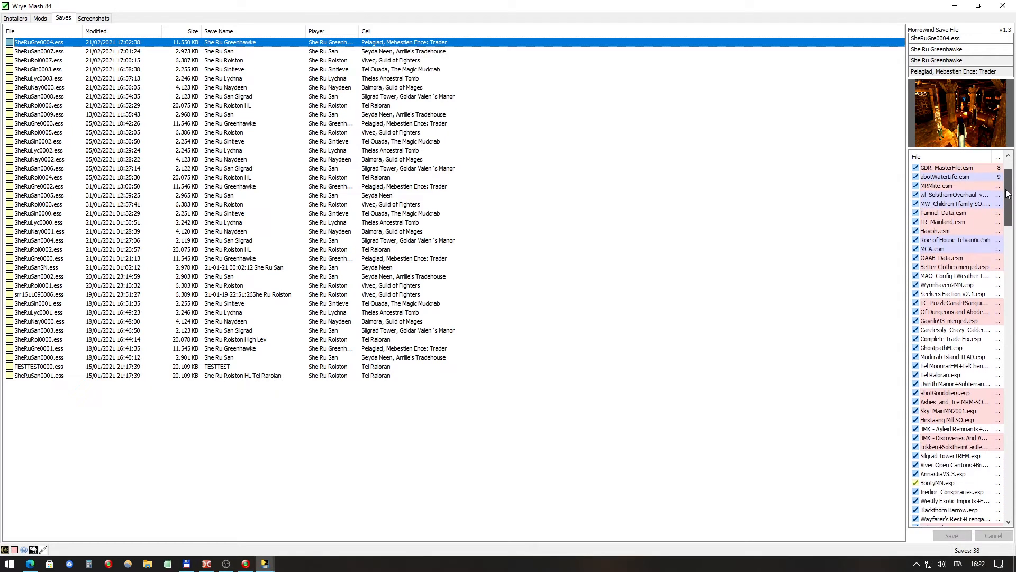
pyautogui.click(1009, 9)
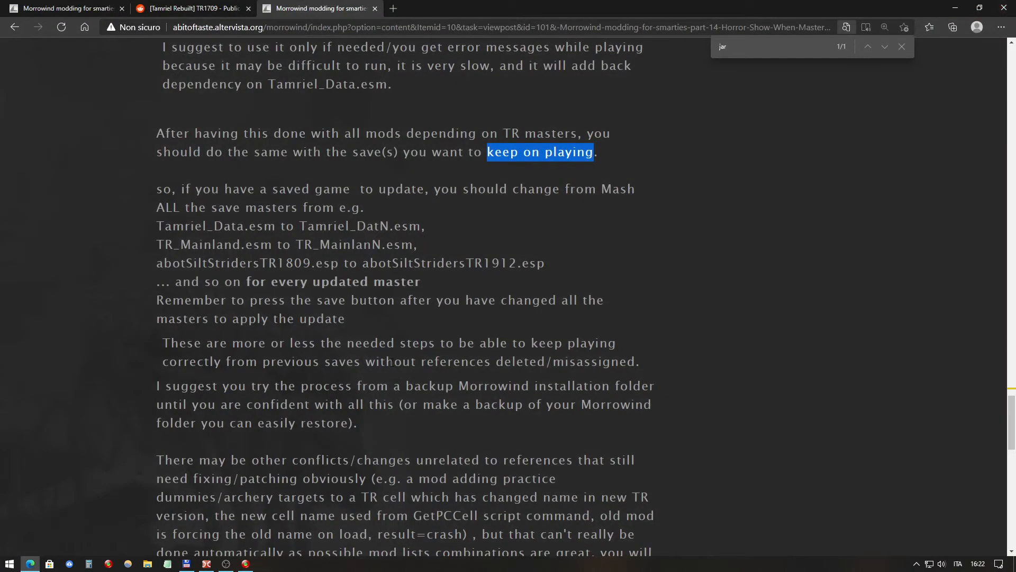
# Step: Switch to Double Commander, launch the other Wrye Mash from it, and show the saved games
pyautogui.click(206, 563)
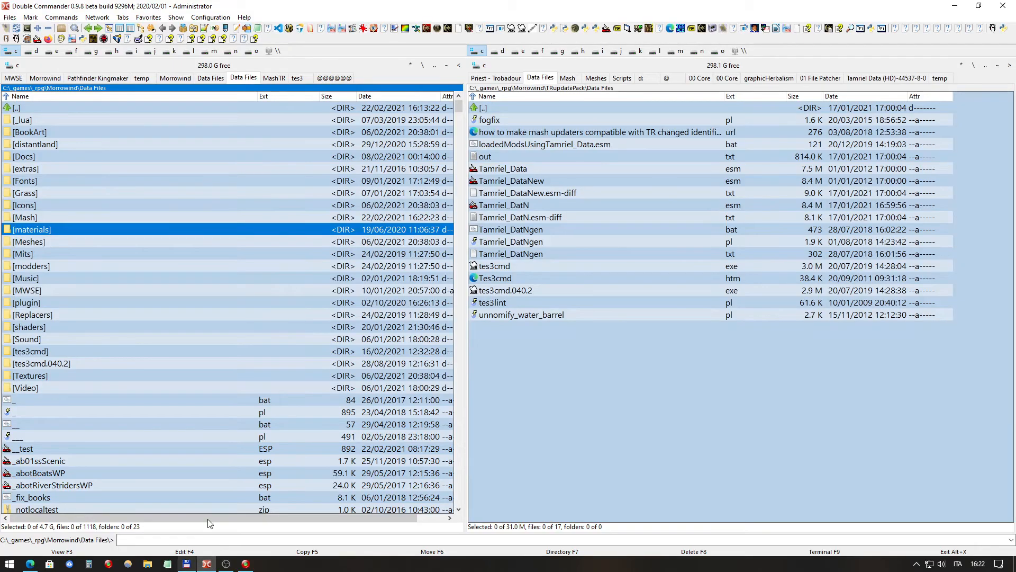
pyautogui.click(555, 28)
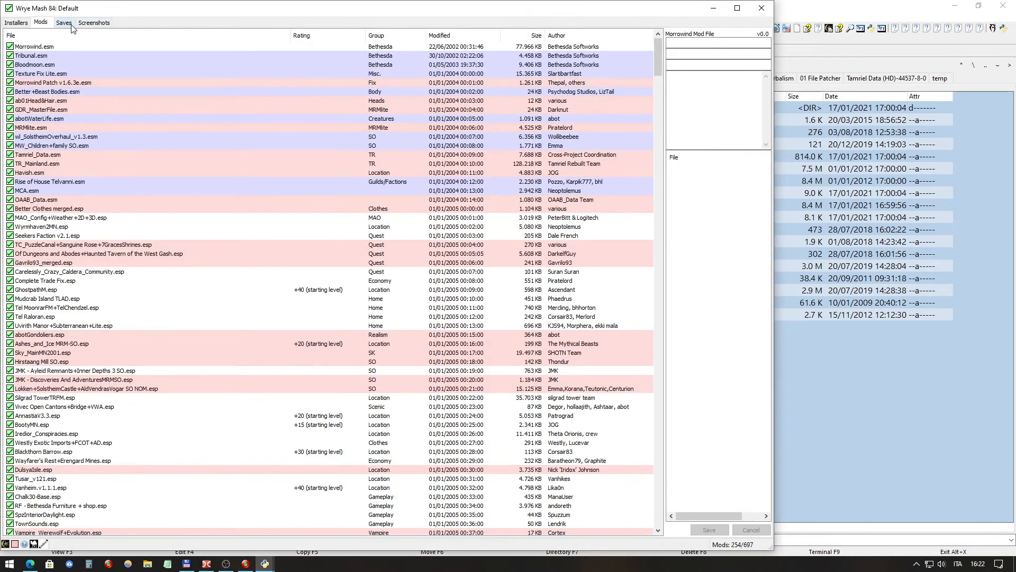
pyautogui.click(69, 24)
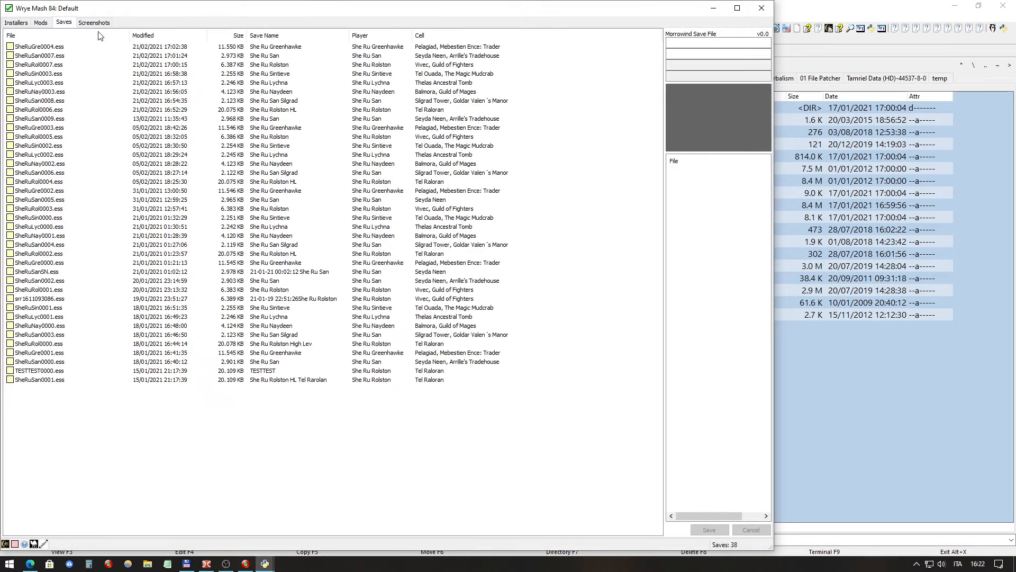
# Step: Change the Tamriel_Data.esm master of the save SheRuGre0004.ess to Tamriel_DatN.esm
pyautogui.click(461, 47)
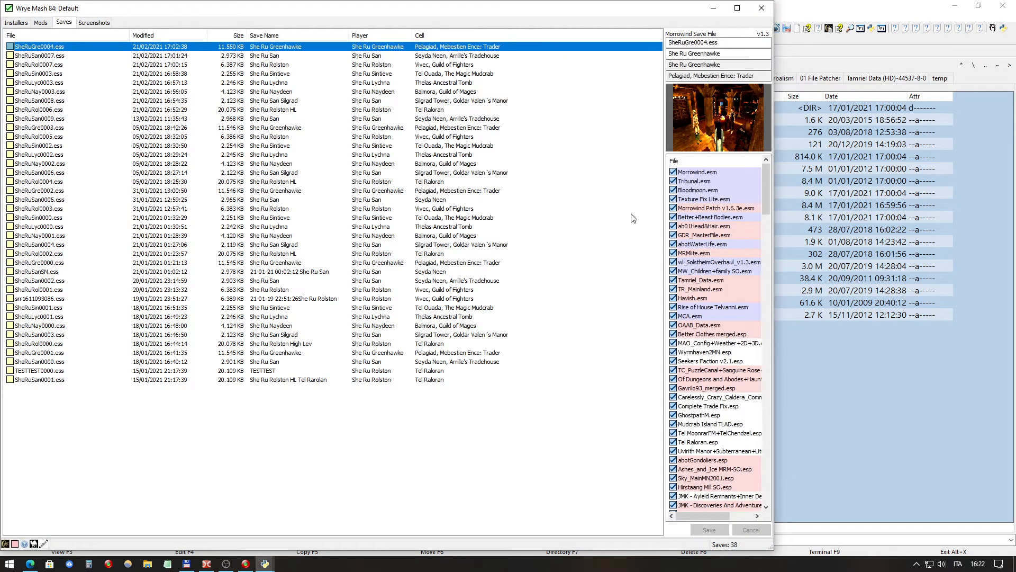
pyautogui.rightClick(724, 282)
pyautogui.click(731, 293)
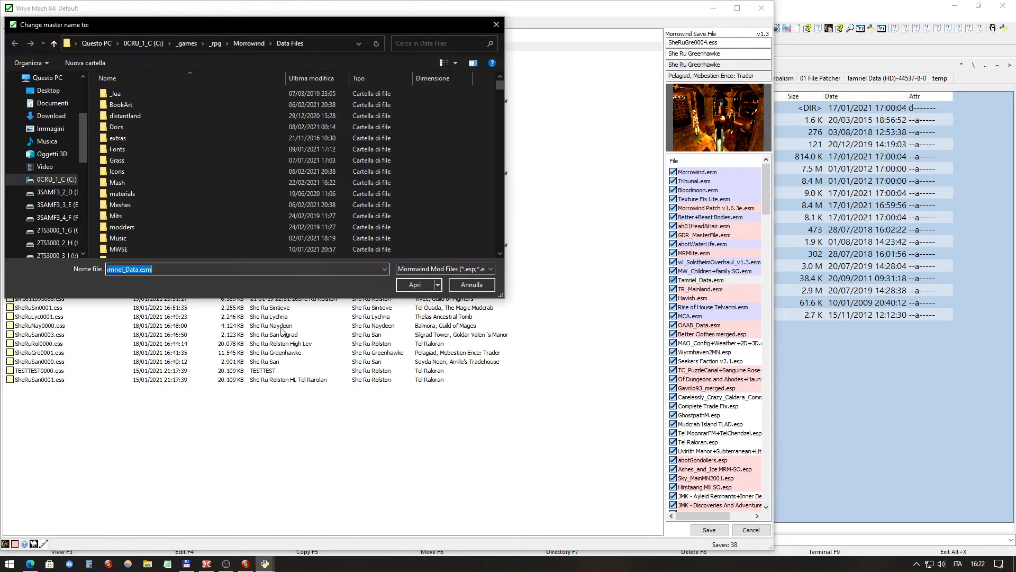
pyautogui.moveTo(134, 269); pyautogui.dragTo(260, 270)
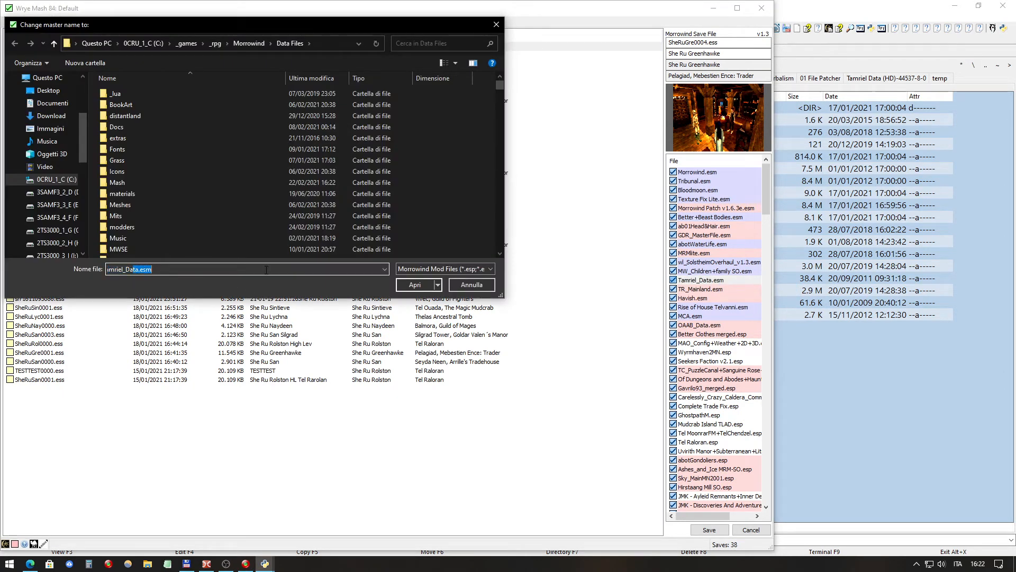
pyautogui.write('a')
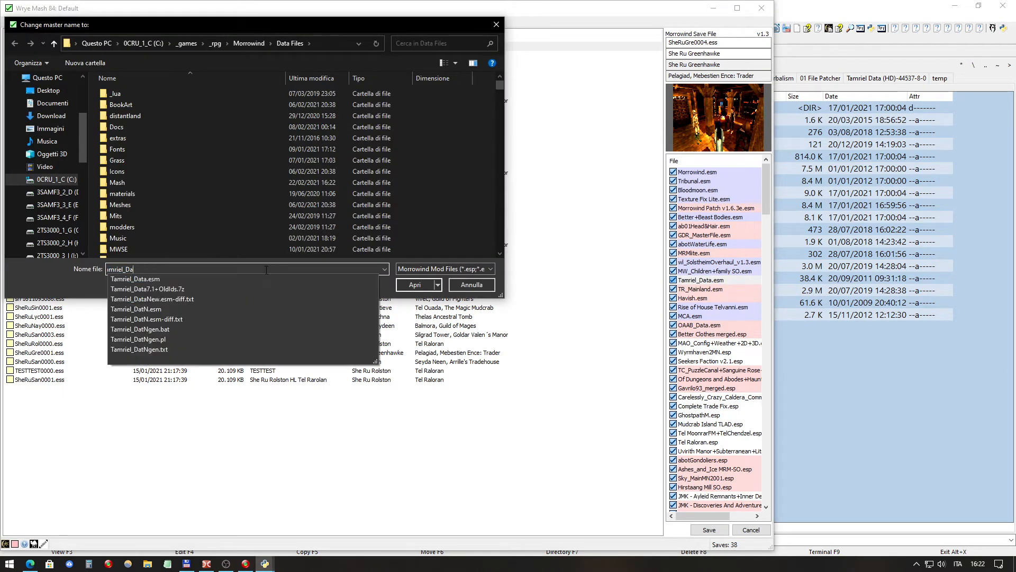
pyautogui.click(224, 306)
pyautogui.click(416, 285)
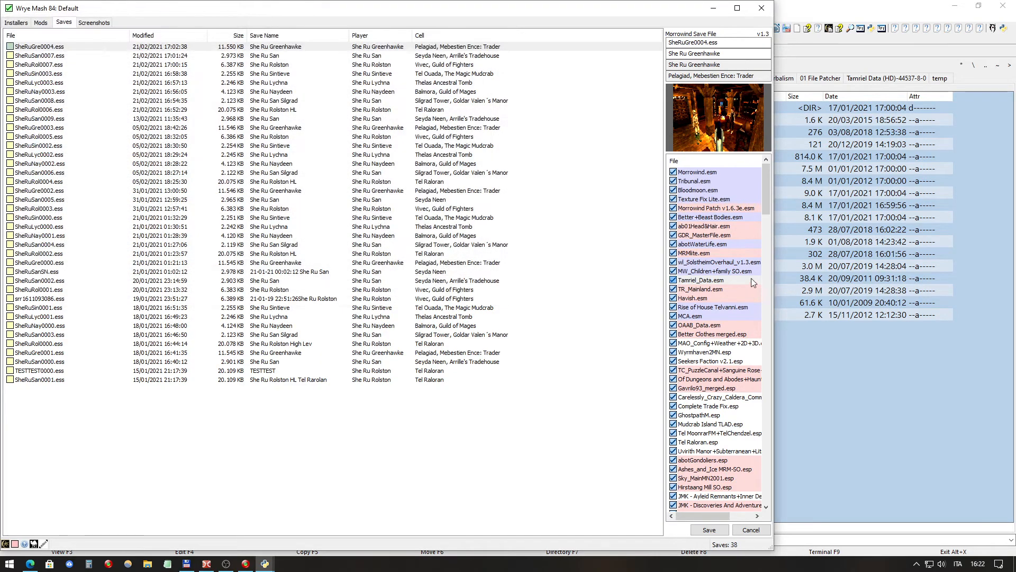
# Step: Change the TR_Mainland.esm master of SheRuGre0004.ess to TR_MainlanN.esm and save the updated masters
pyautogui.click(722, 290)
pyautogui.rightClick(721, 294)
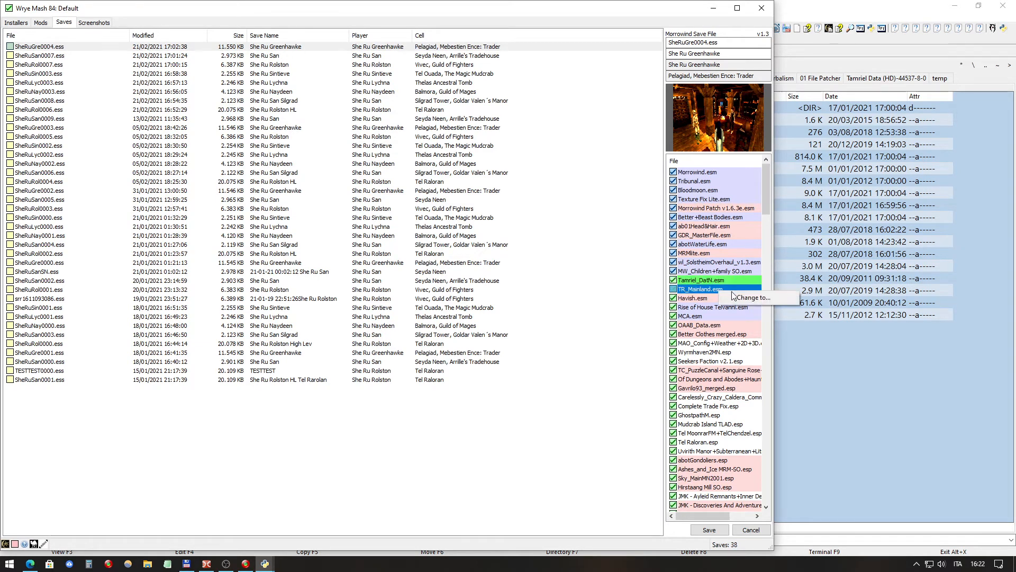
pyautogui.click(741, 296)
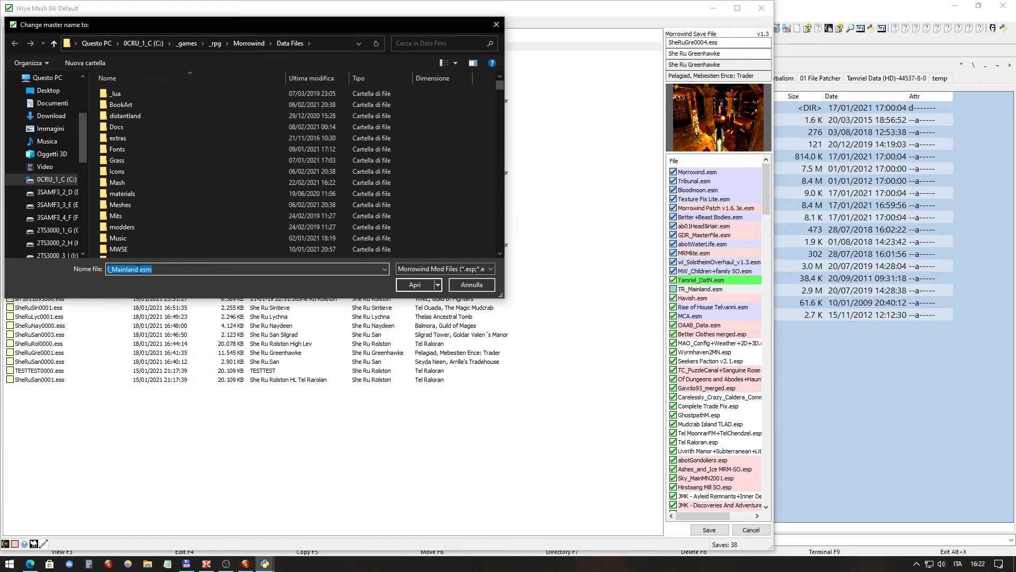
pyautogui.moveTo(136, 269); pyautogui.dragTo(234, 256)
pyautogui.press('BackSpace')
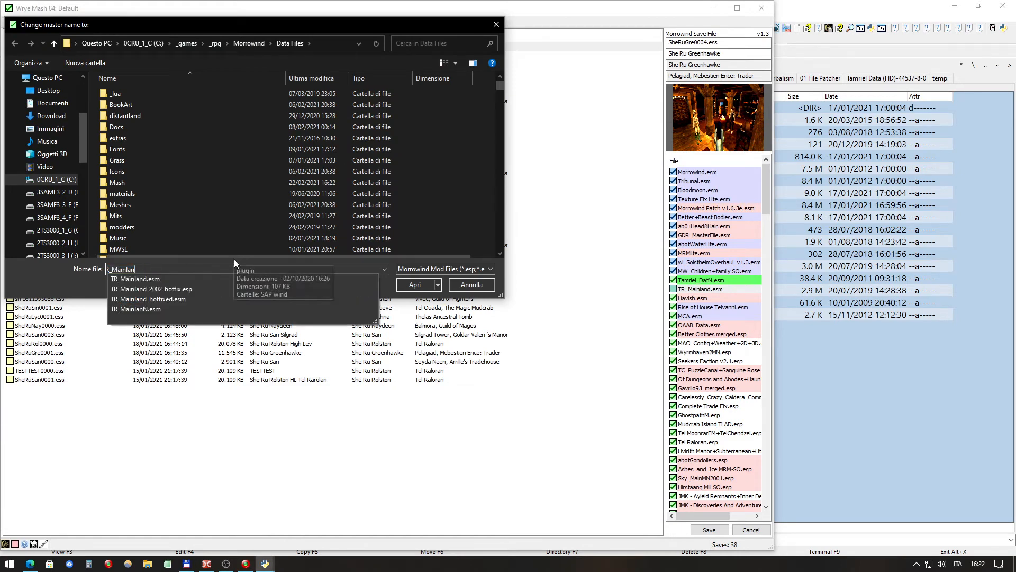
pyautogui.click(204, 310)
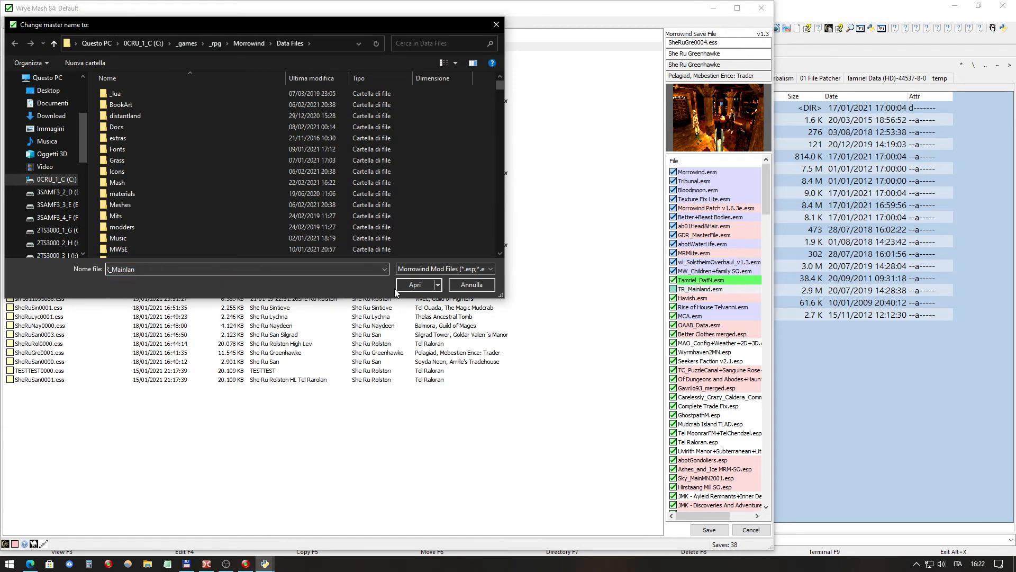
pyautogui.click(415, 285)
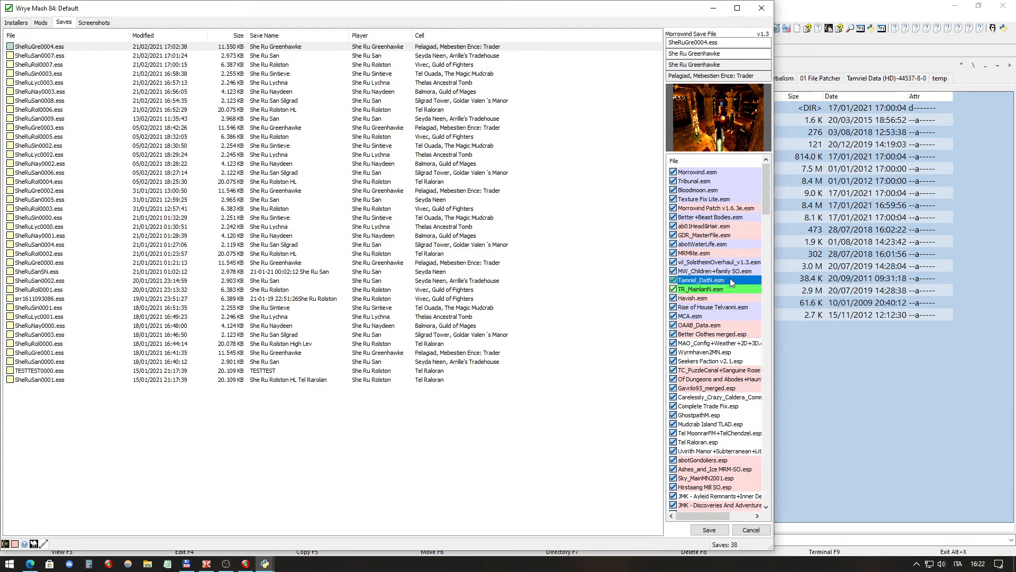
pyautogui.click(719, 533)
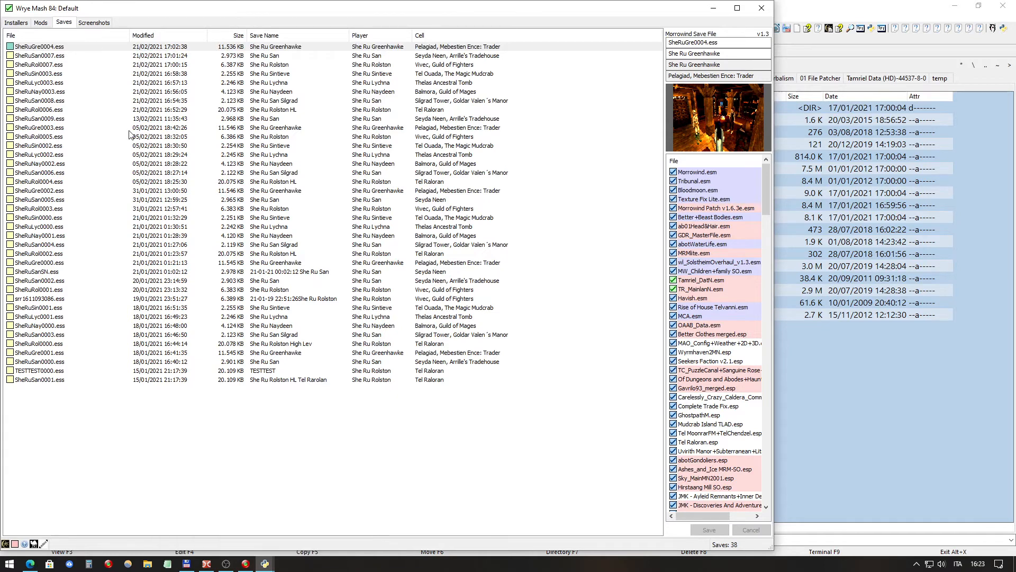
# Step: Close Wrye Mash and, in Double Commander, go up to the Morrowind folder and open its MashTR folder
pyautogui.click(761, 8)
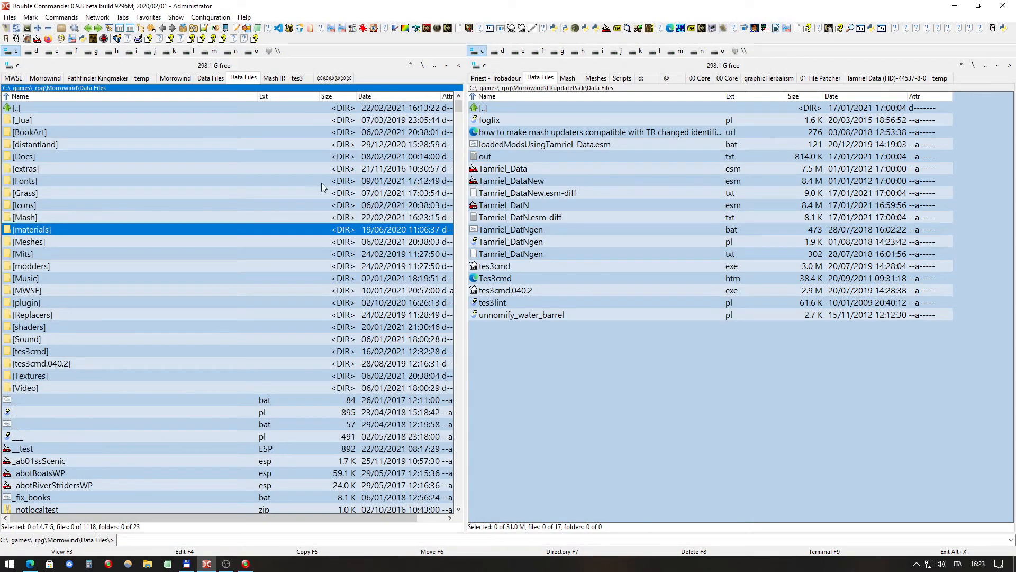
pyautogui.click(216, 182)
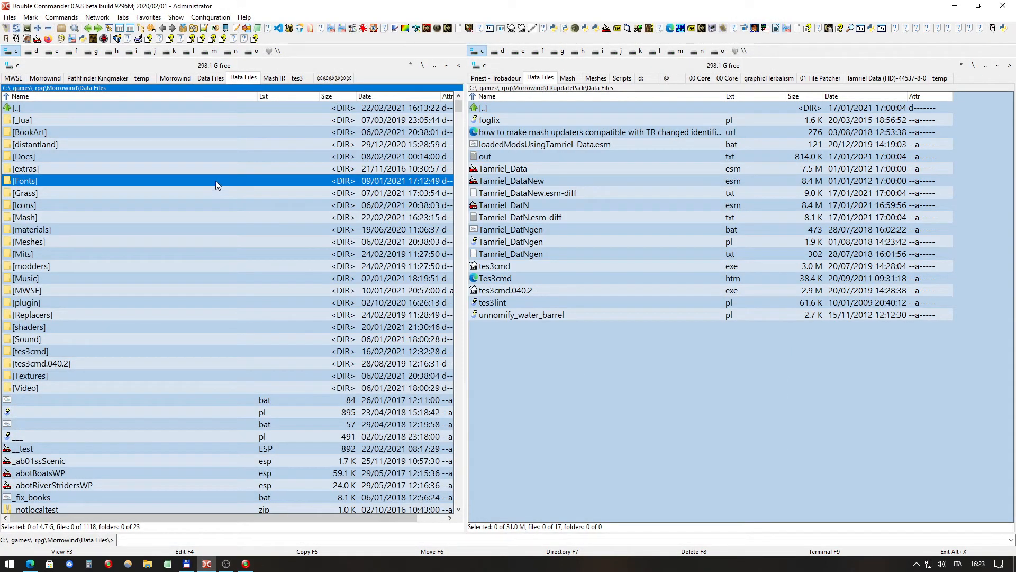
pyautogui.click(434, 70)
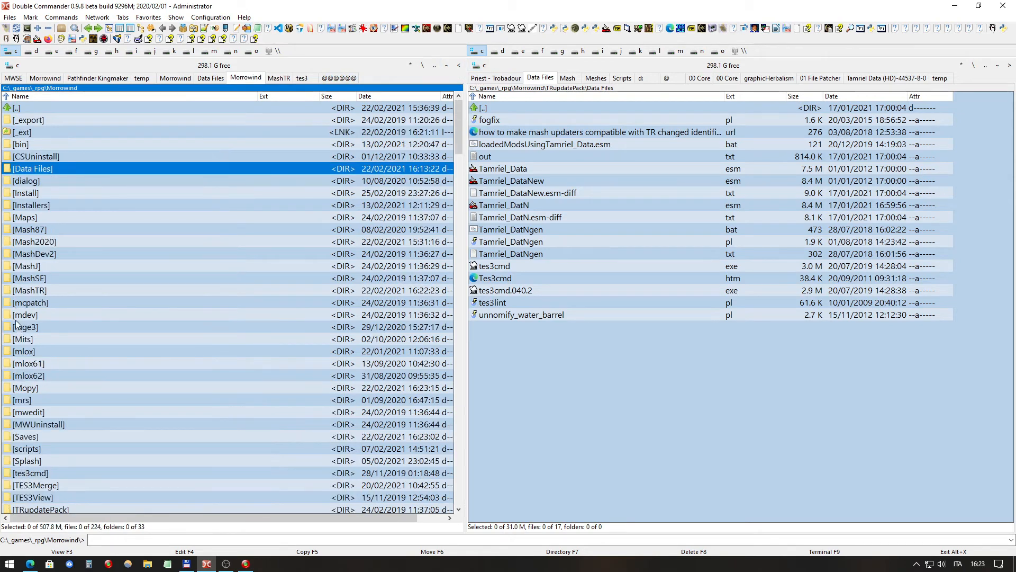
pyautogui.scroll(-4, 66, 304)
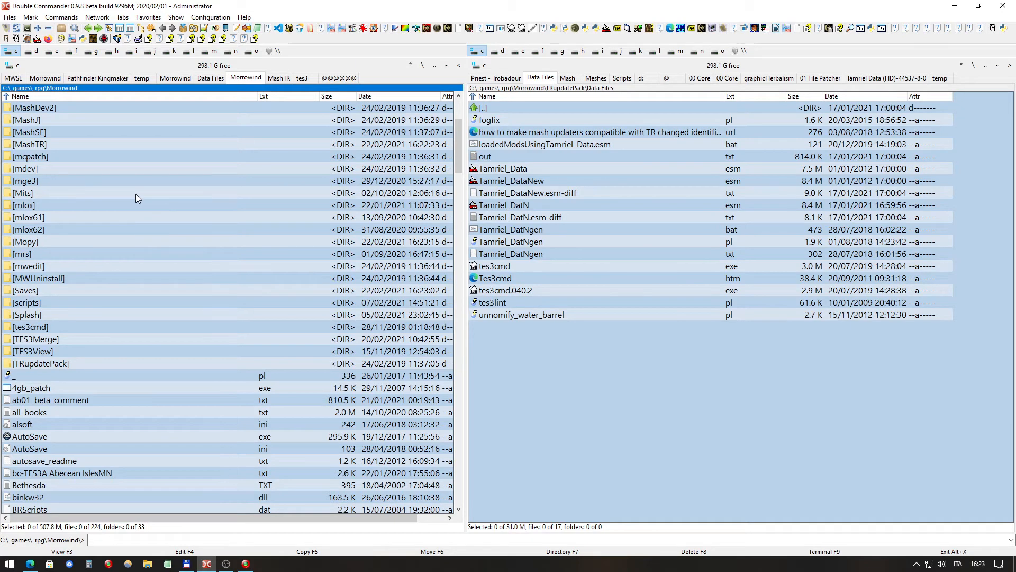
pyautogui.scroll(1, 135, 195)
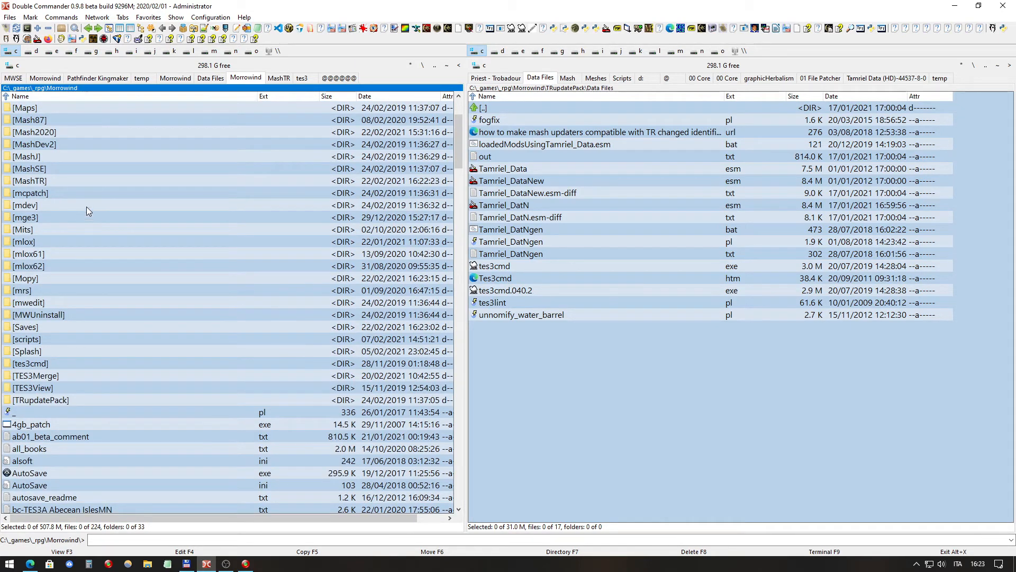
pyautogui.doubleClick(62, 181)
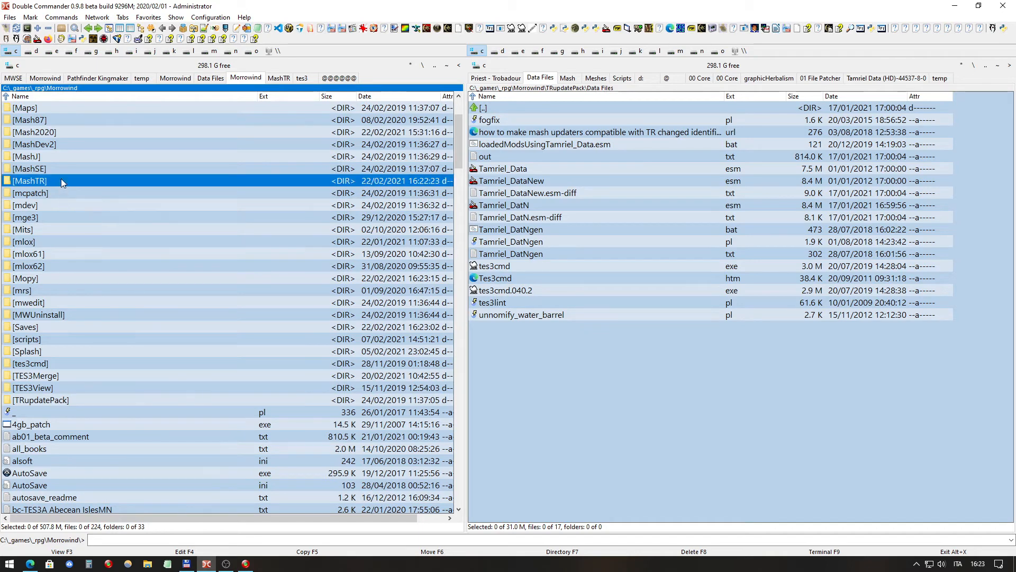
# Step: Launch mash.exe from the MashTR folder and show the master list of the save SheRuSan0007.ess
pyautogui.doubleClick(37, 205)
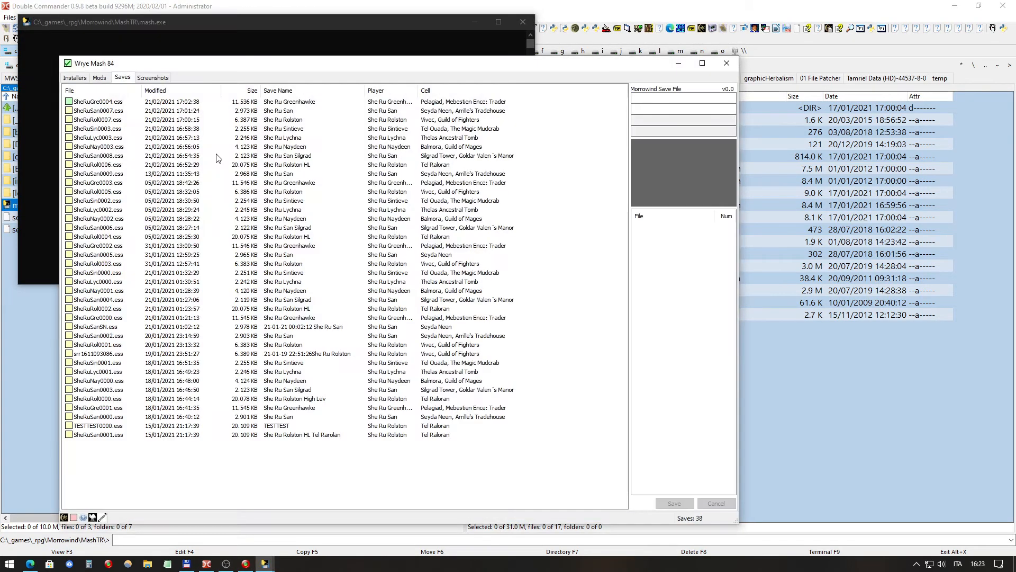
pyautogui.click(458, 113)
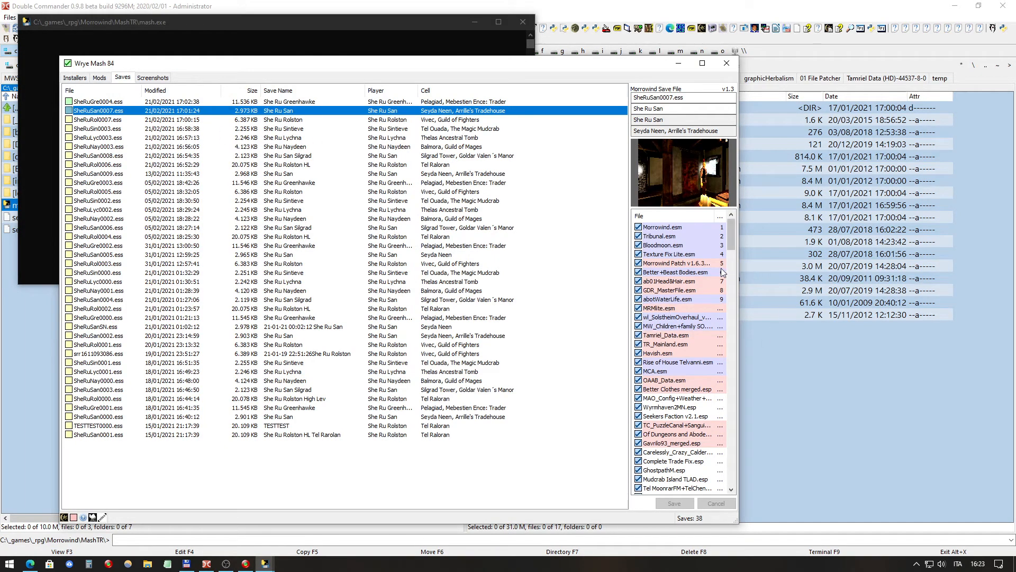
pyautogui.moveTo(729, 237); pyautogui.dragTo(730, 243)
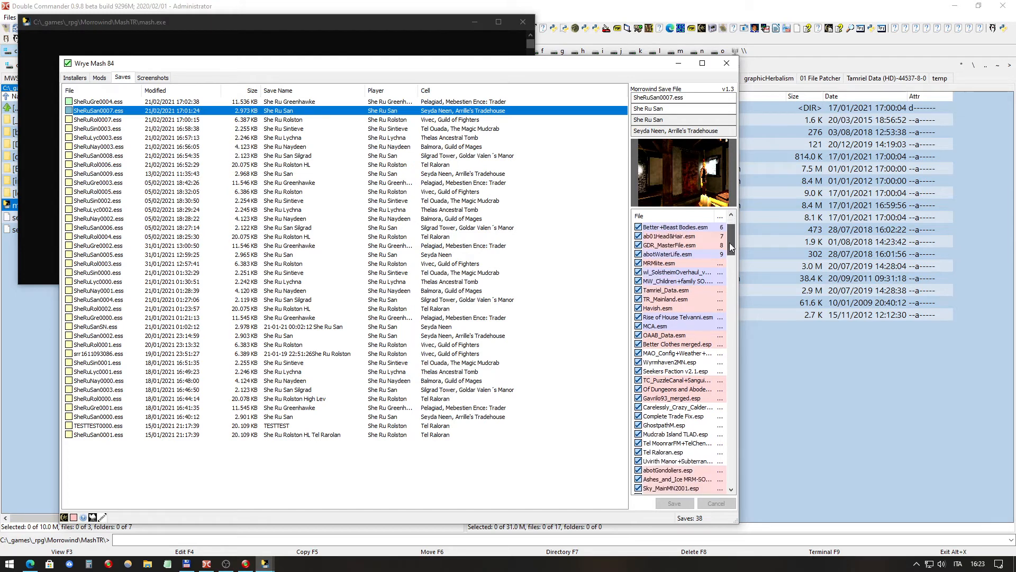
pyautogui.scroll(2, 694, 312)
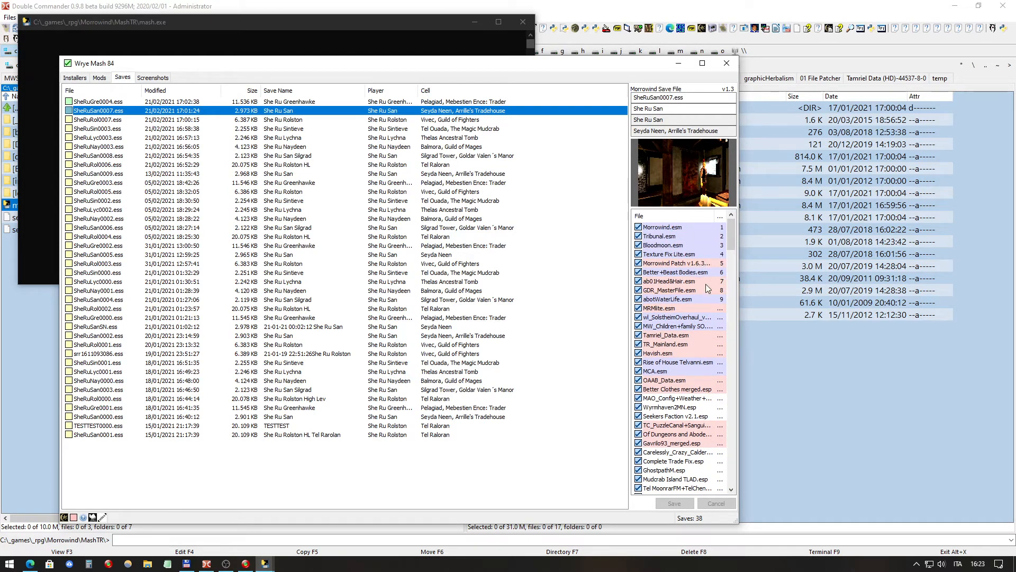
# Step: Try to change the Tamriel_Data.esm master of SheRuSan0007.ess to Tamriel_DatN.esm in the MashTR version of Wrye Mash
pyautogui.click(686, 337)
pyautogui.rightClick(684, 335)
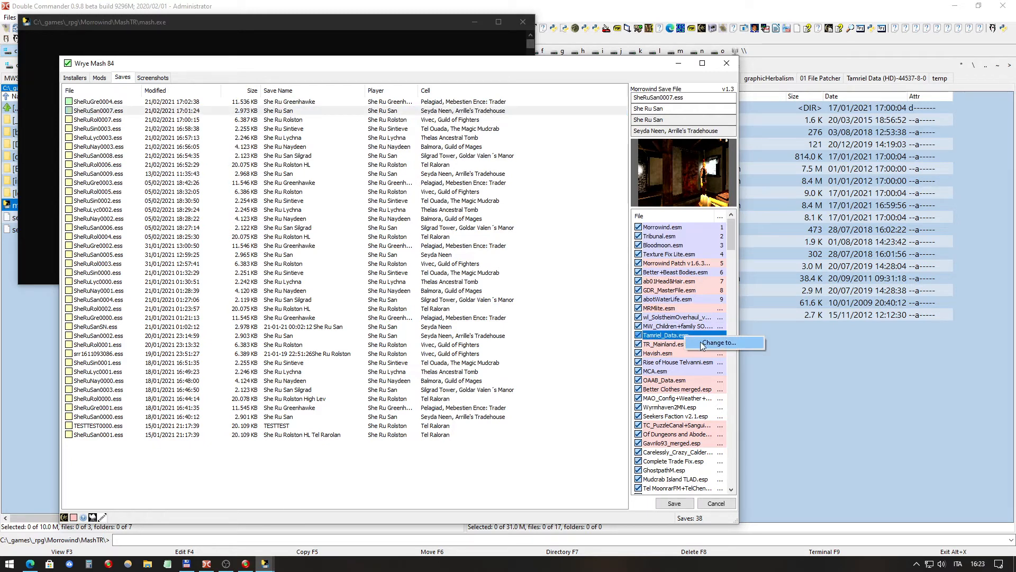
pyautogui.click(738, 343)
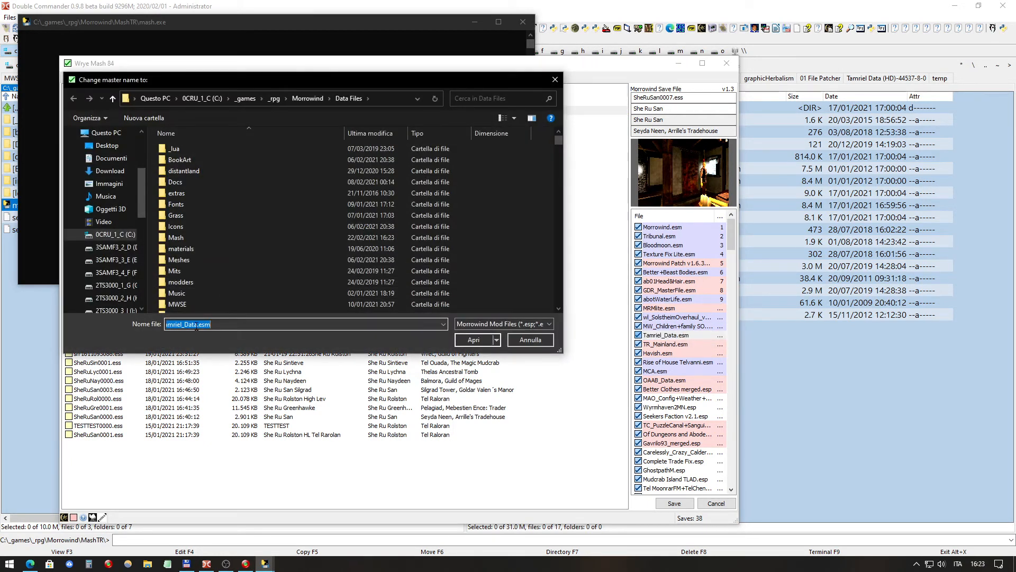
pyautogui.moveTo(196, 325); pyautogui.dragTo(318, 325)
pyautogui.press('BackSpace')
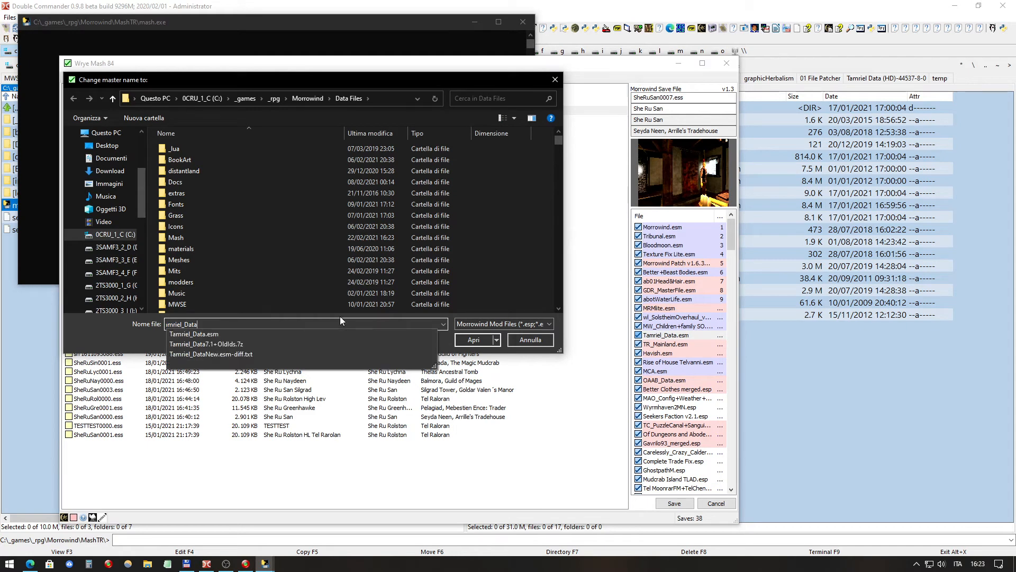
pyautogui.press('BackSpace')
pyautogui.press('Down')
pyautogui.press('Down')
pyautogui.press('Down')
pyautogui.press('Down')
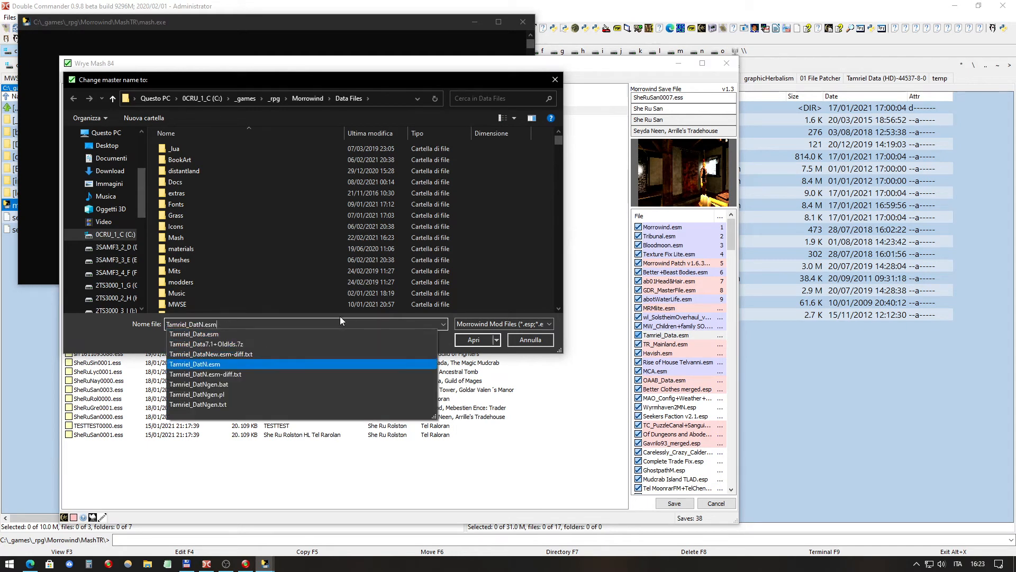
pyautogui.press('Return')
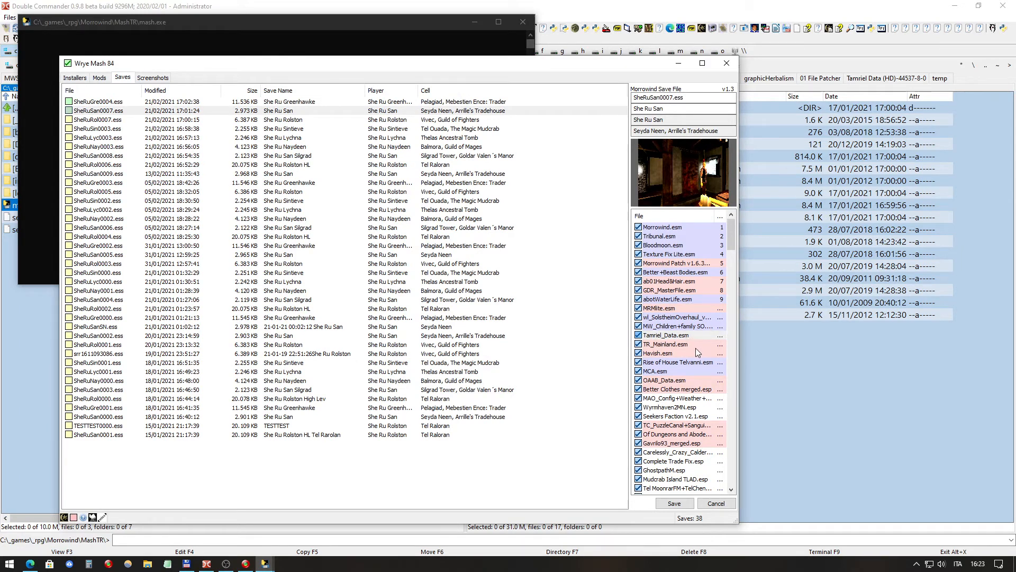
pyautogui.click(675, 337)
pyautogui.click(675, 338)
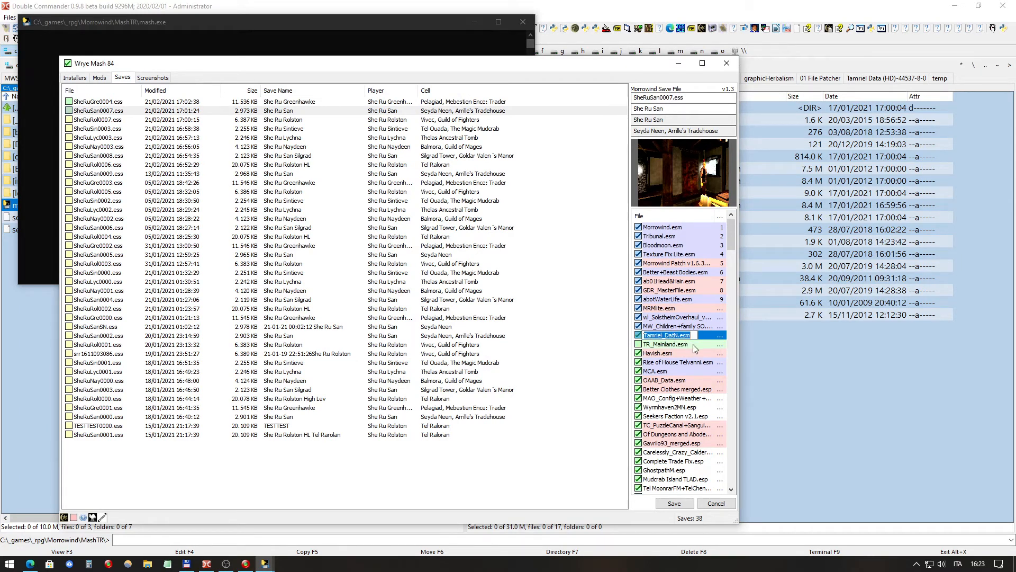
# Step: Change the TR_Mainland.esm master of SheRuSan0007.ess to TR_MainlanN.esm and try to save the updated masters
pyautogui.click(682, 346)
pyautogui.rightClick(680, 343)
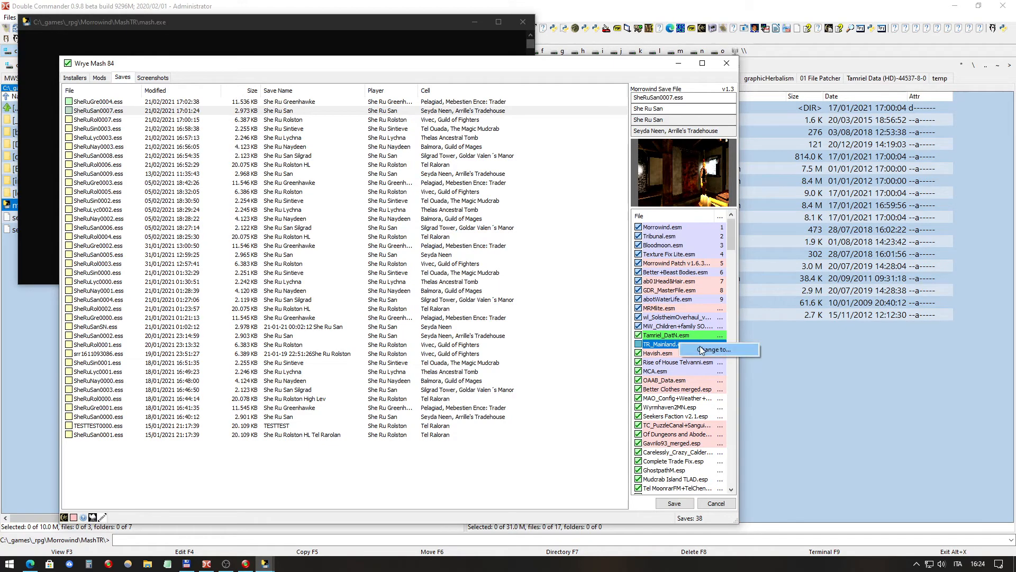
pyautogui.click(712, 350)
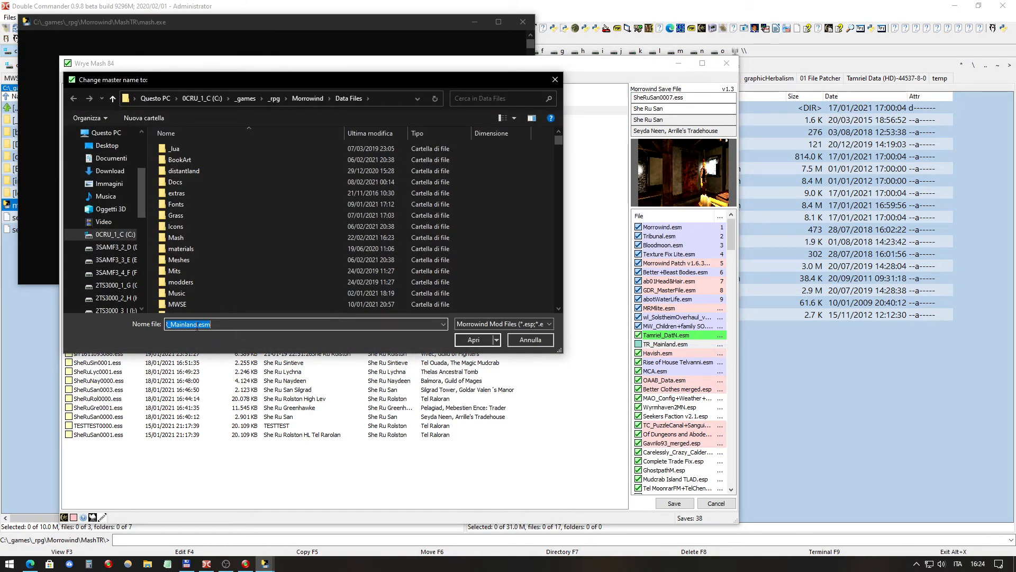
pyautogui.moveTo(194, 325); pyautogui.dragTo(254, 324)
pyautogui.press('Delete')
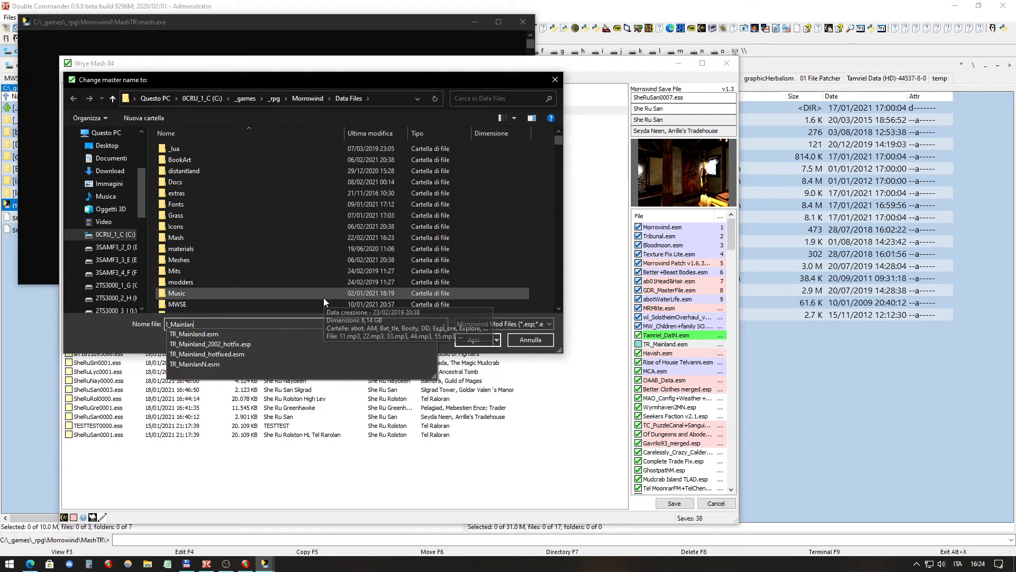
pyautogui.press('Down')
pyautogui.press('Down')
pyautogui.press('Down')
pyautogui.press('Down')
pyautogui.press('Return')
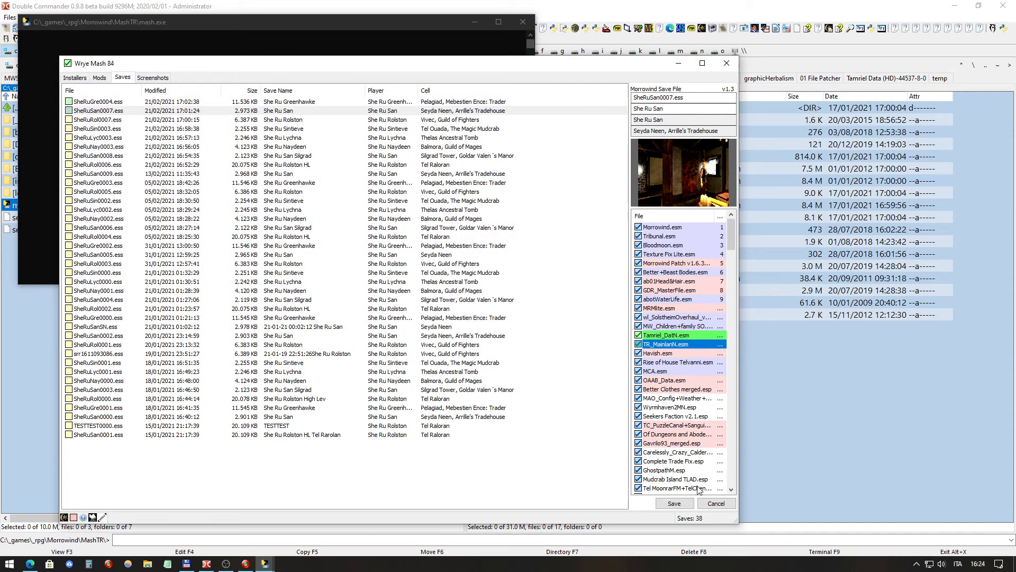
pyautogui.click(674, 503)
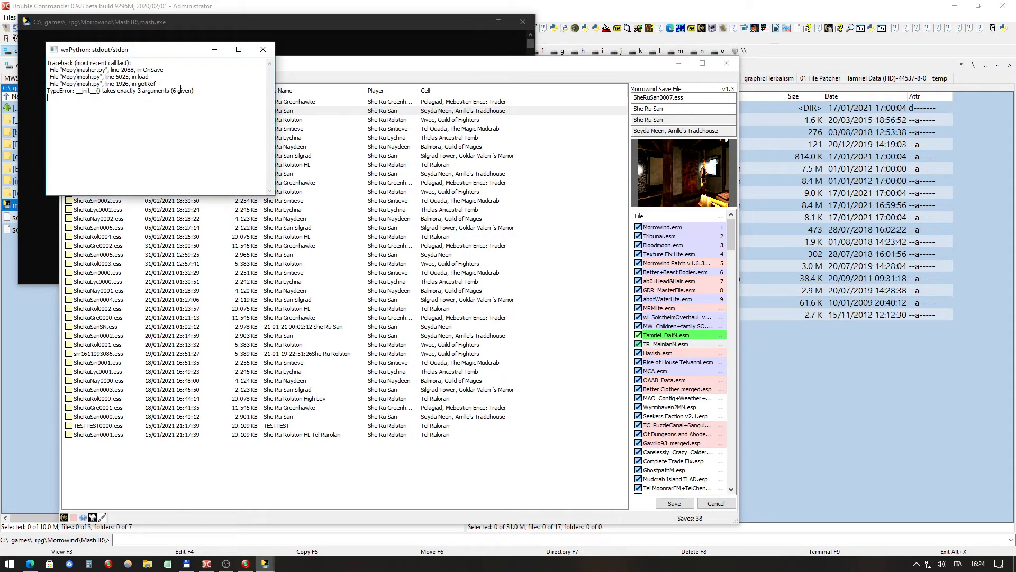
# Step: Examine the full traceback in the wxPython output window, and close both that window and Wrye Mash
pyautogui.moveTo(199, 93); pyautogui.dragTo(62, 53)
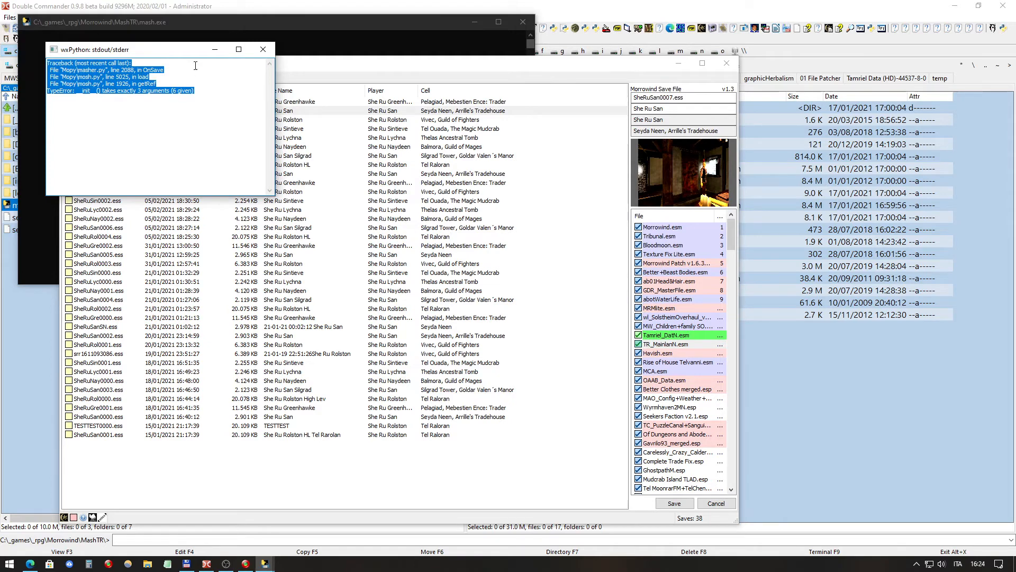
pyautogui.click(170, 69)
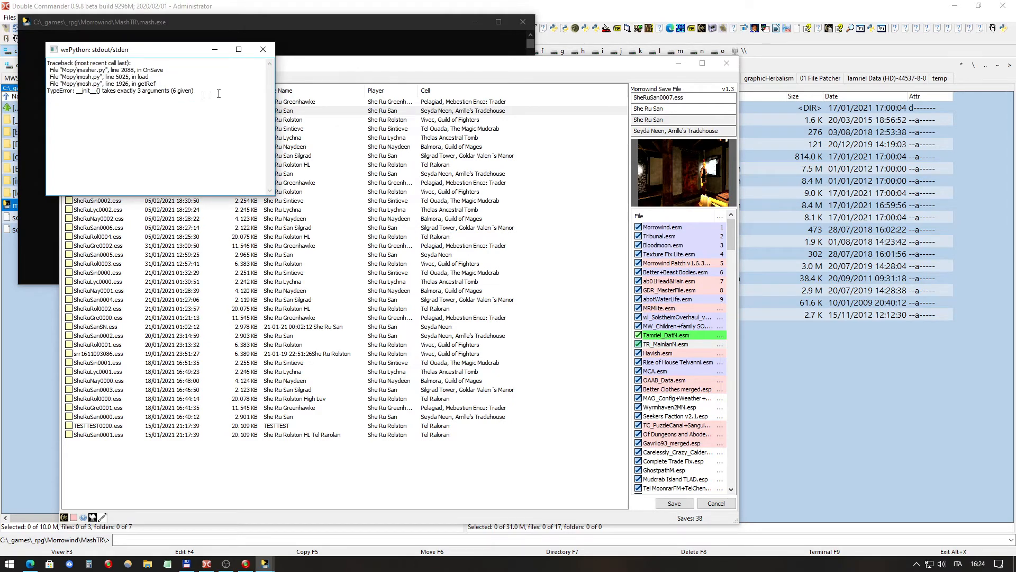
pyautogui.moveTo(196, 93); pyautogui.dragTo(47, 61)
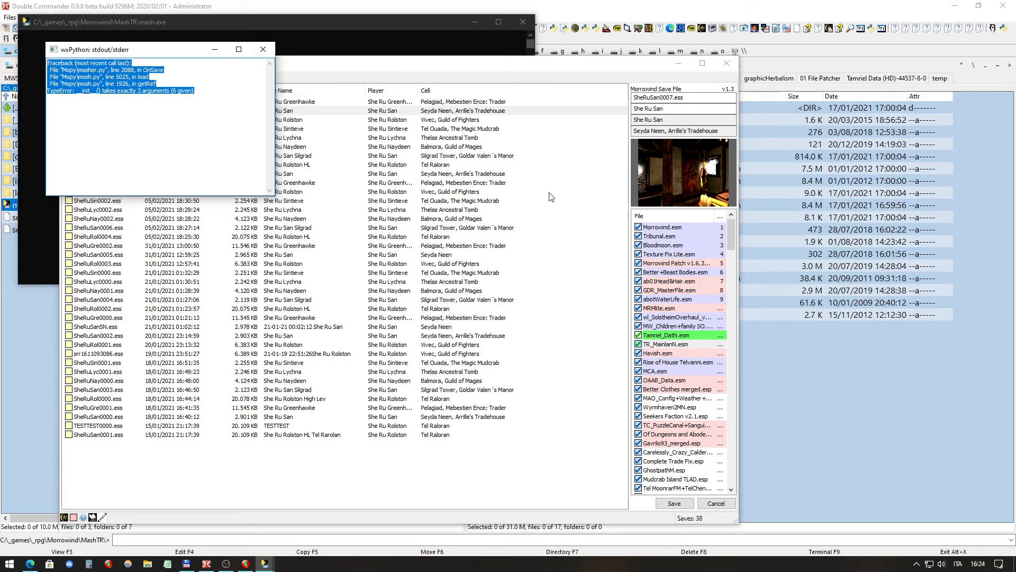
pyautogui.click(263, 49)
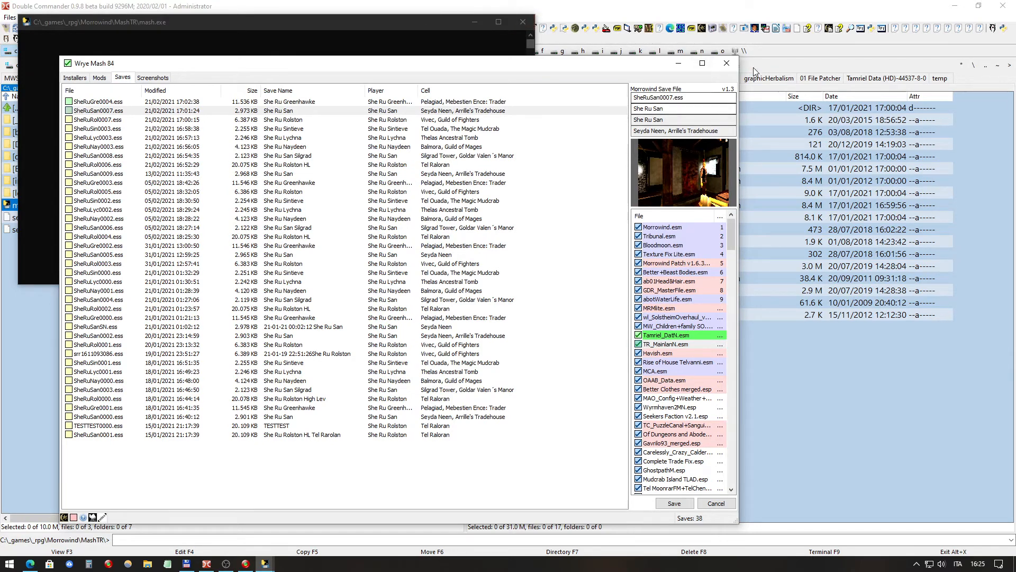
pyautogui.click(727, 66)
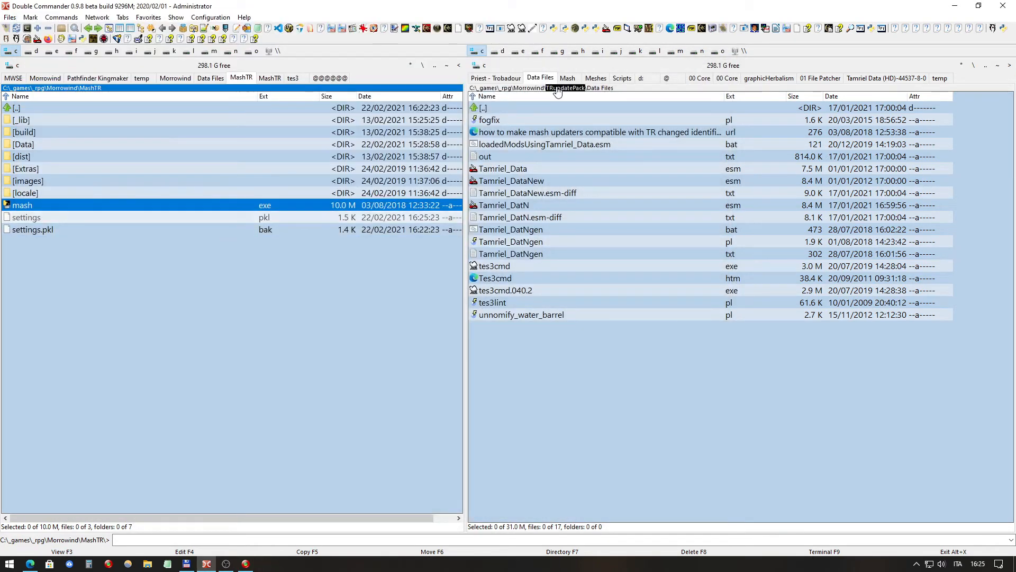
# Step: Launch the other Wrye Mash from Double Commander and compare the masters of SheRuGre0004.ess with those of SheRuSan0007.ess
pyautogui.click(554, 28)
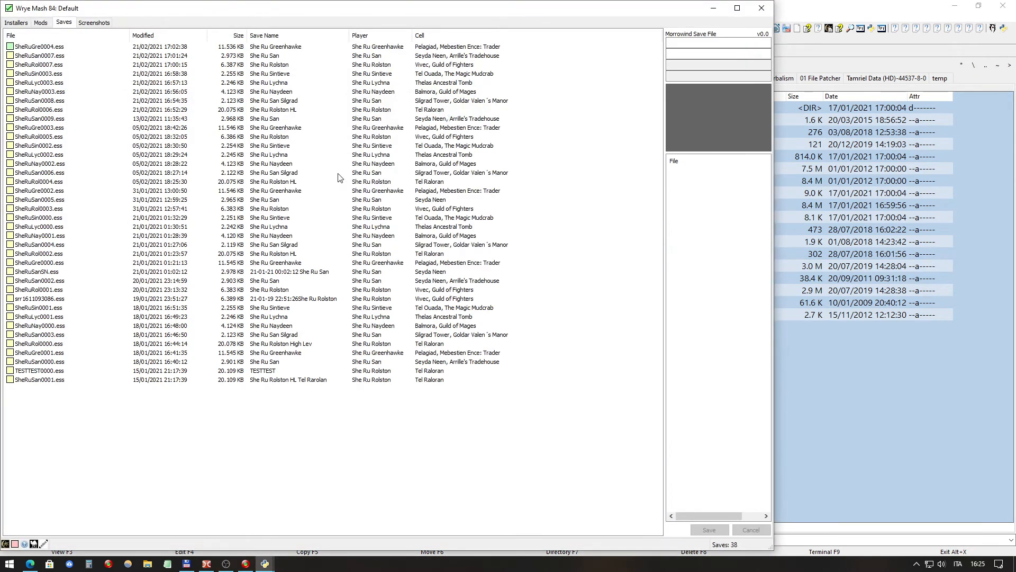
pyautogui.click(64, 56)
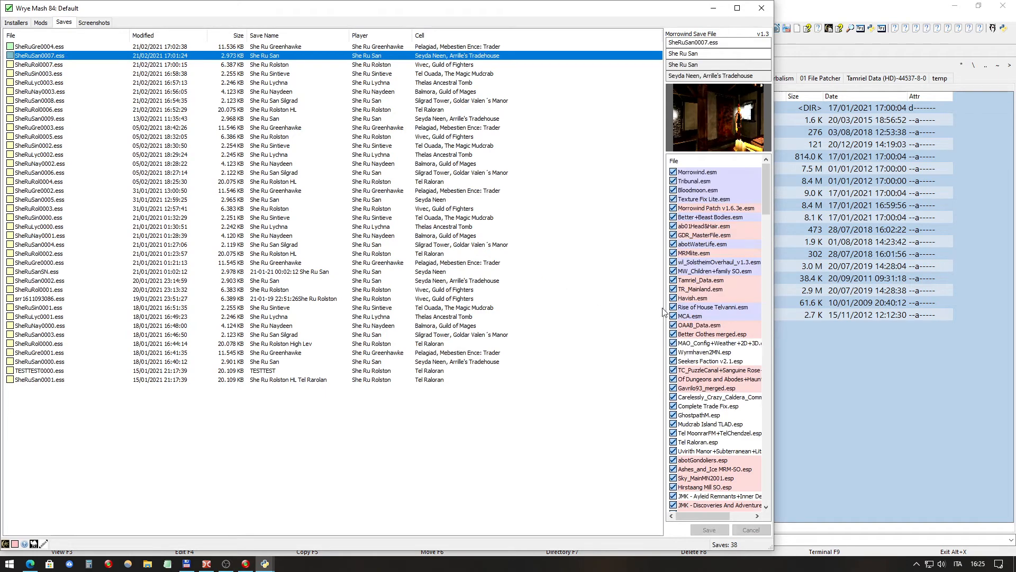
pyautogui.moveTo(767, 176)
pyautogui.mouseDown()
pyautogui.moveTo(766, 279)
pyautogui.moveTo(767, 169)
pyautogui.mouseUp()
pyautogui.click(399, 47)
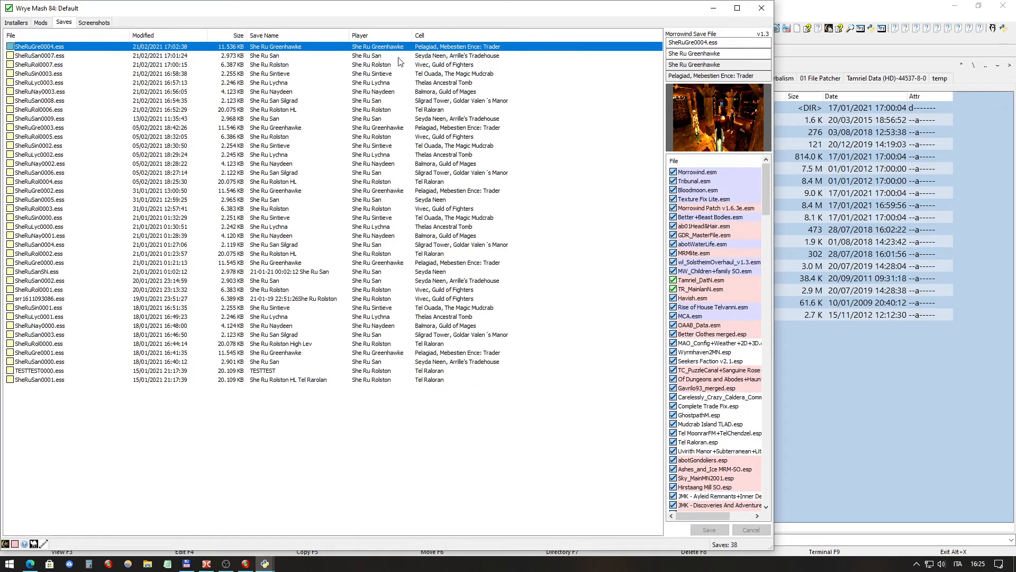
pyautogui.click(399, 56)
pyautogui.moveTo(764, 176); pyautogui.dragTo(773, 156)
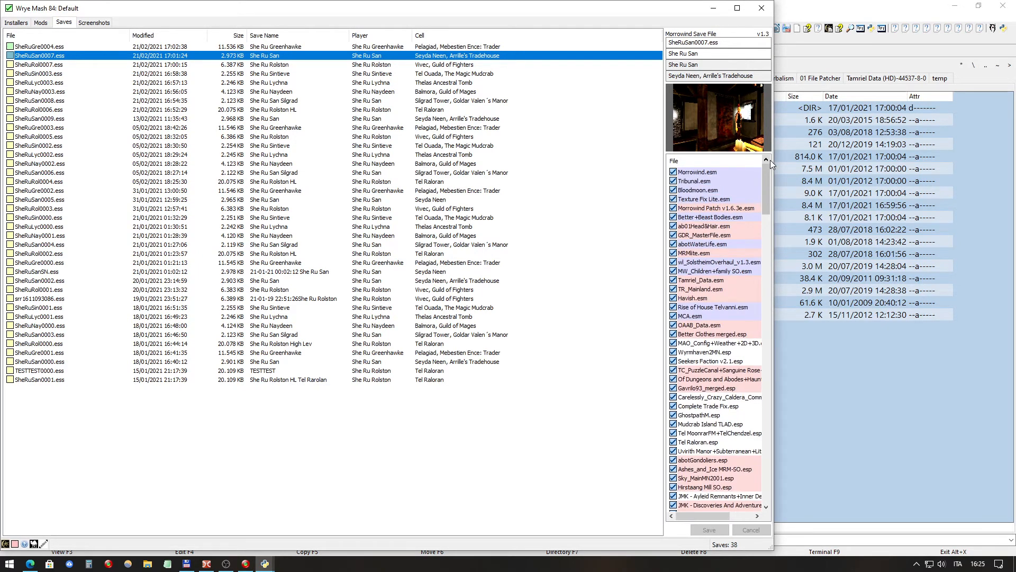
# Step: Change the Tamriel_Data.esm master of the save SheRuSan0007.ess to Tamriel_DatN.esm
pyautogui.rightClick(723, 281)
pyautogui.click(737, 286)
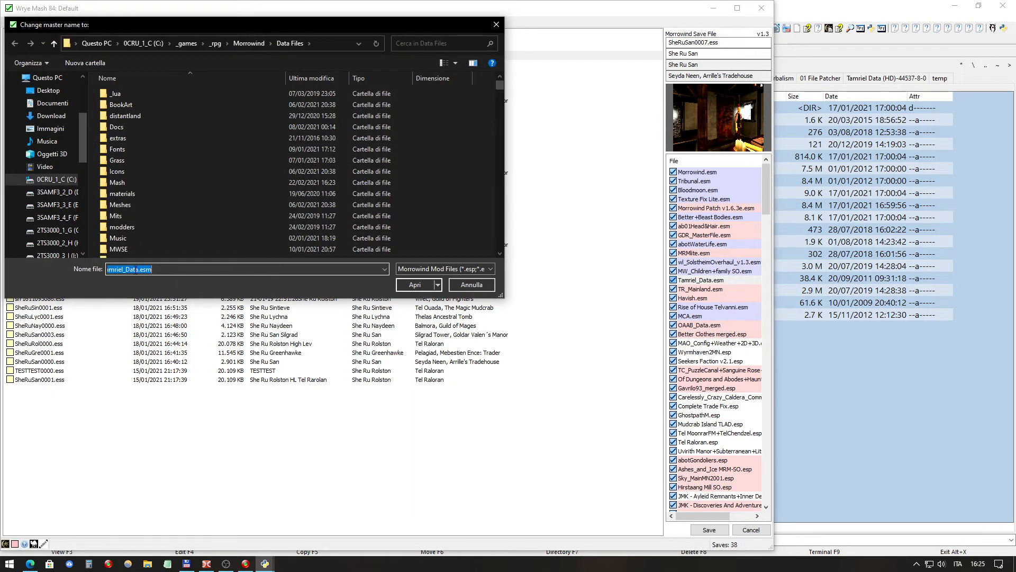
pyautogui.moveTo(135, 269); pyautogui.dragTo(269, 268)
pyautogui.write('n')
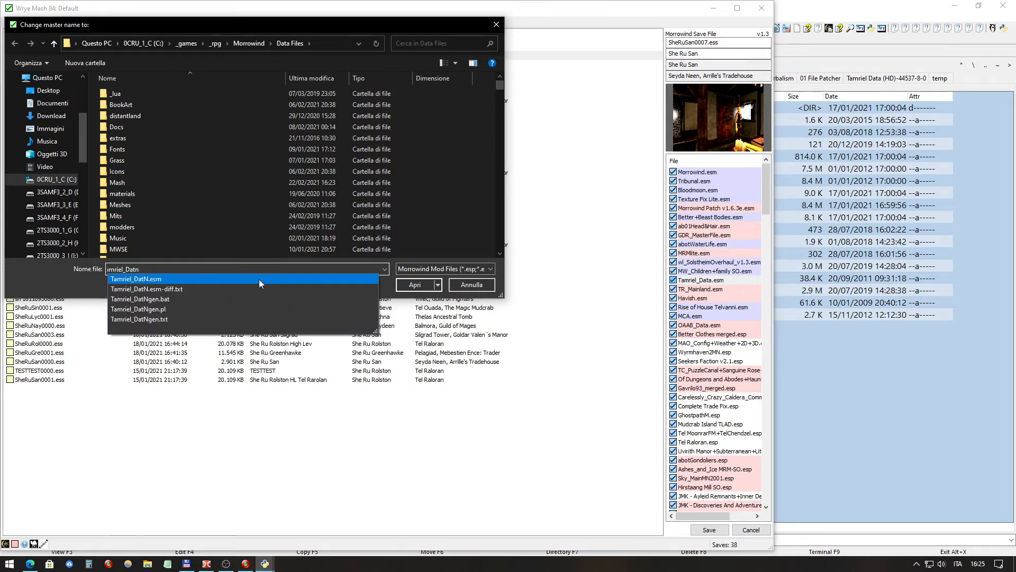
pyautogui.click(259, 279)
pyautogui.click(415, 284)
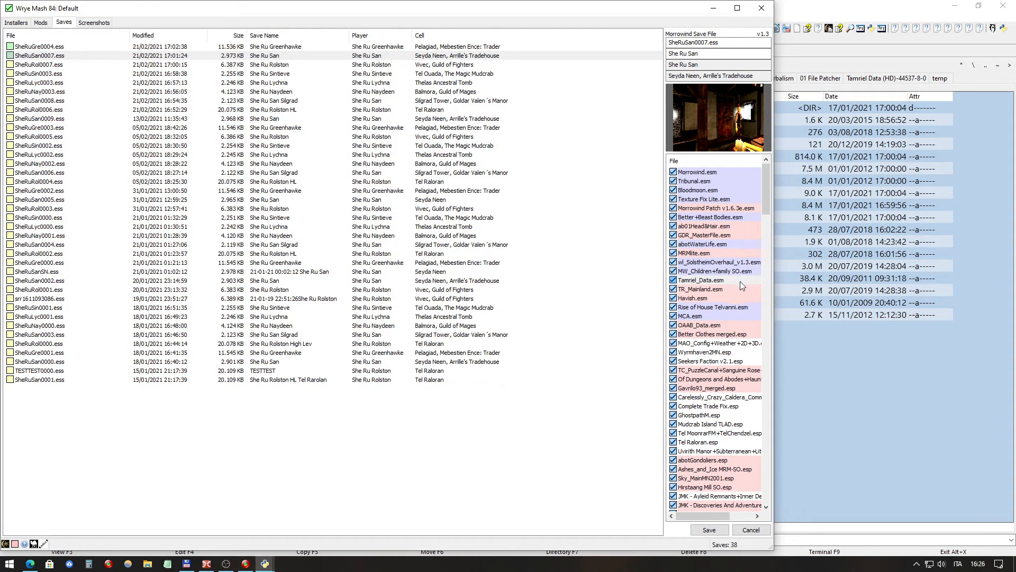
# Step: Change the TR_Mainland.esm master of the save SheRuSan0007.ess to TR_MainlanN.esm
pyautogui.click(724, 291)
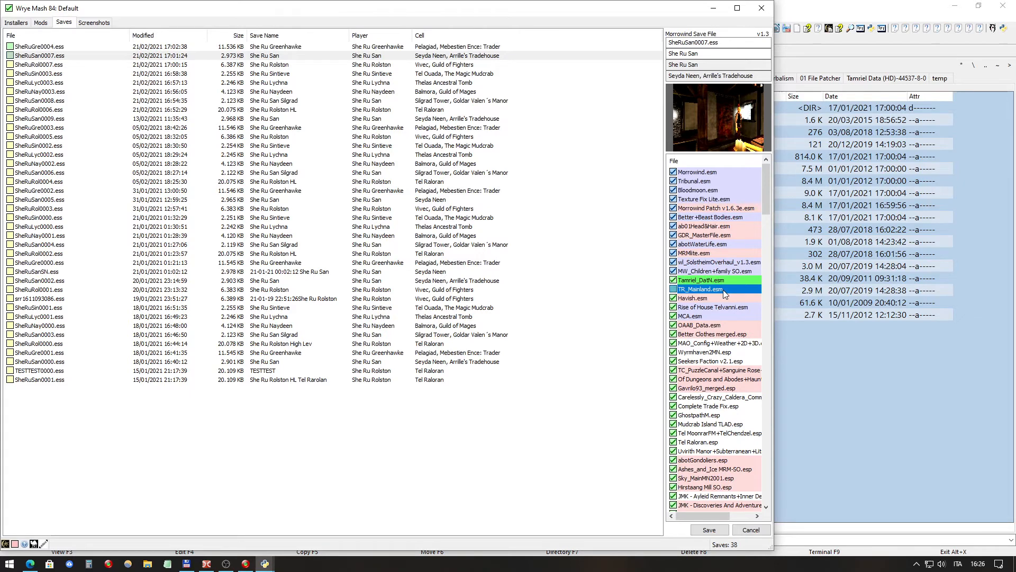
pyautogui.rightClick(724, 292)
pyautogui.click(751, 297)
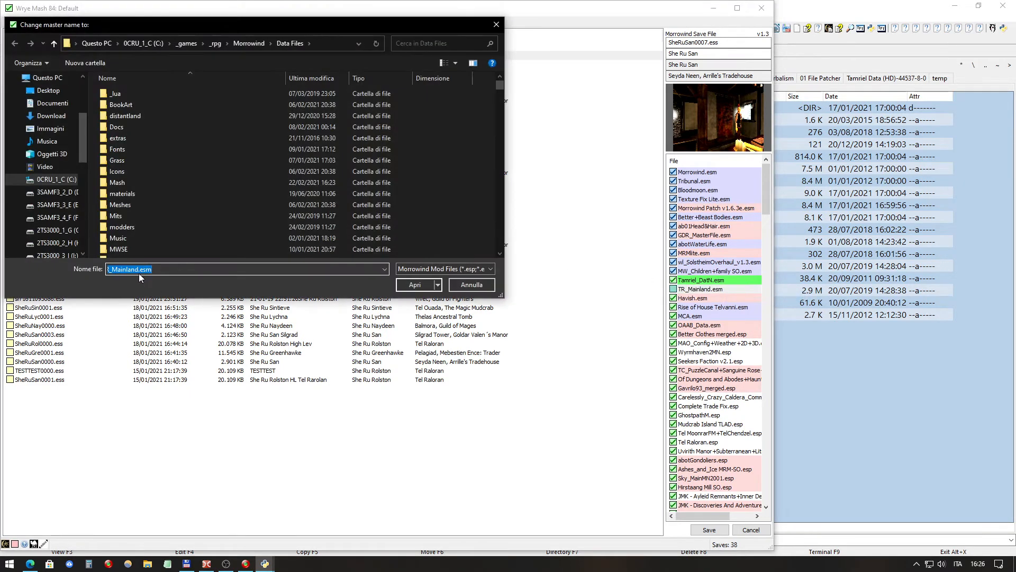
pyautogui.moveTo(138, 273); pyautogui.dragTo(233, 269)
pyautogui.write('n')
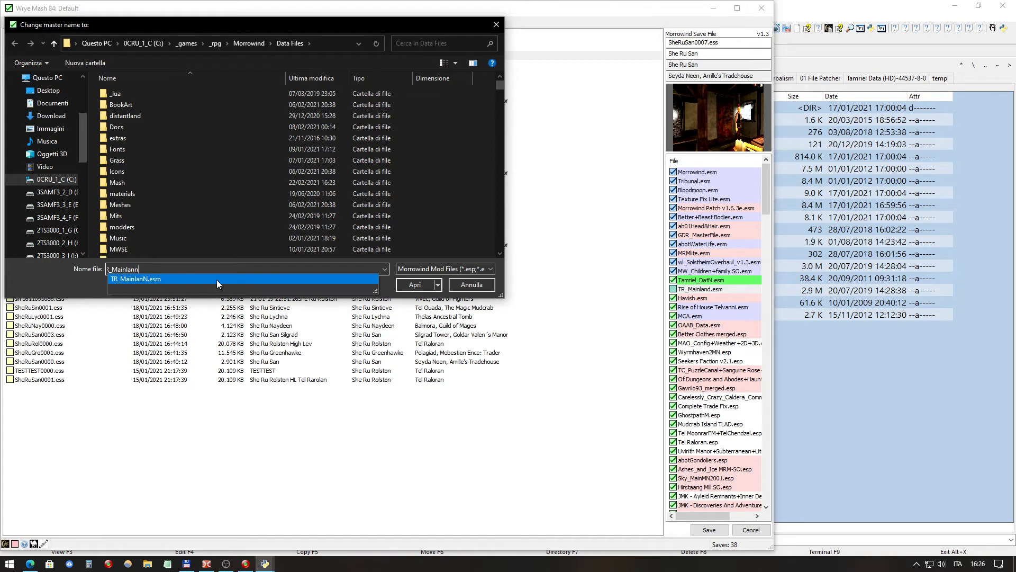
pyautogui.click(217, 279)
pyautogui.click(415, 284)
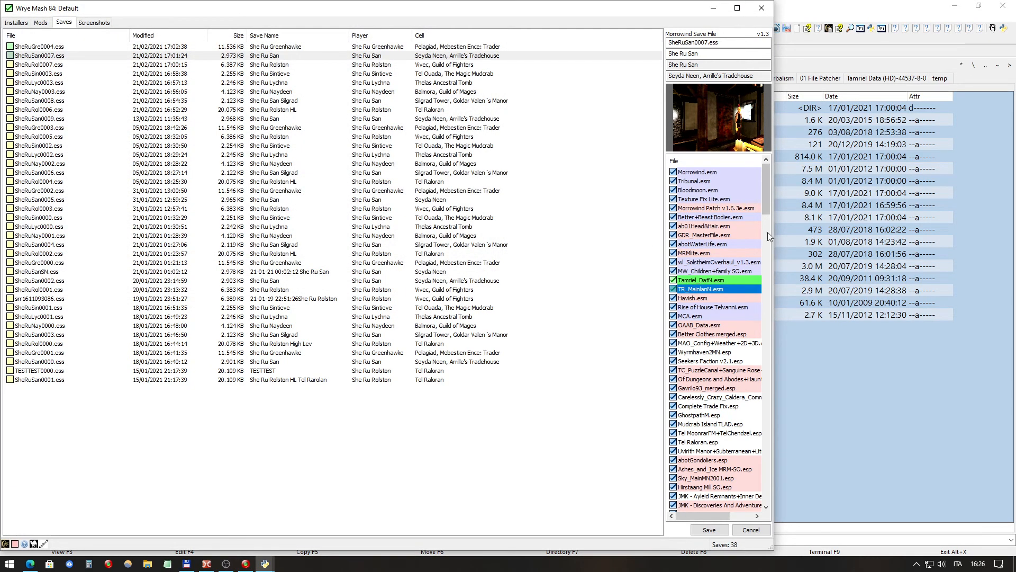
# Step: Check the rest of SheRuSan0007.ess's master list down to Merged Objects.esp and save the updated masters
pyautogui.moveTo(765, 191); pyautogui.dragTo(765, 198)
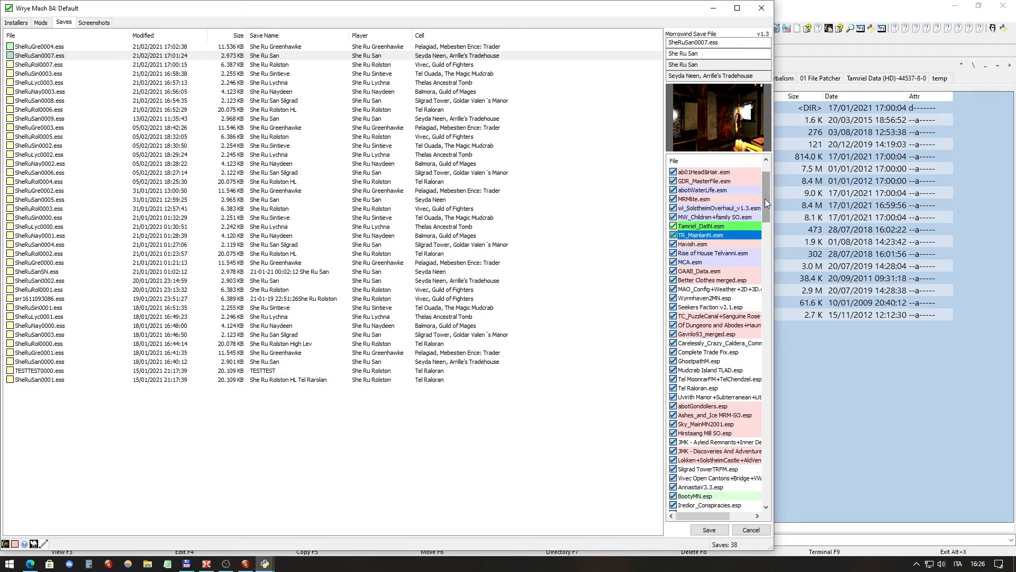
pyautogui.moveTo(765, 198); pyautogui.dragTo(767, 487)
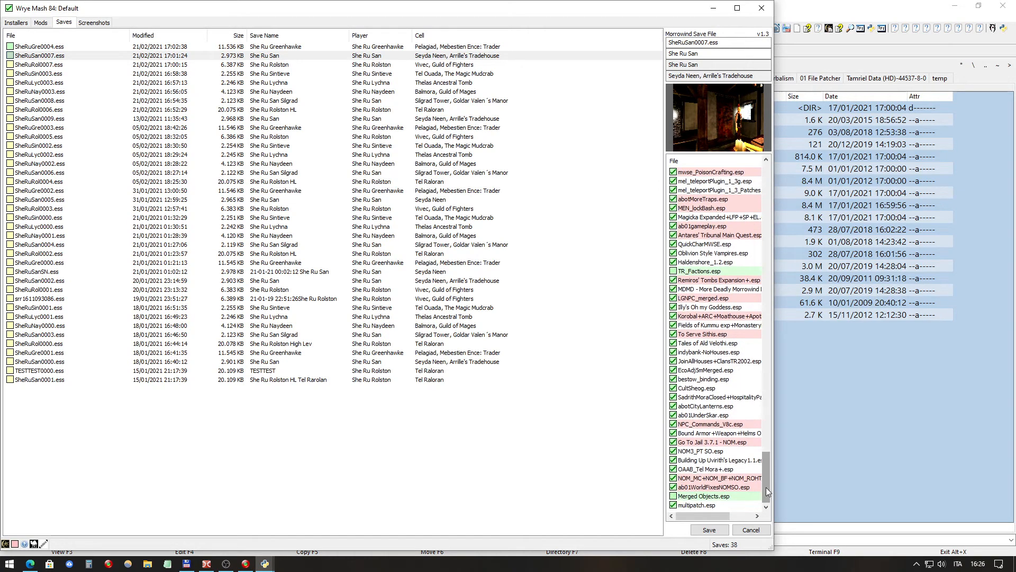
pyautogui.click(731, 496)
pyautogui.click(709, 531)
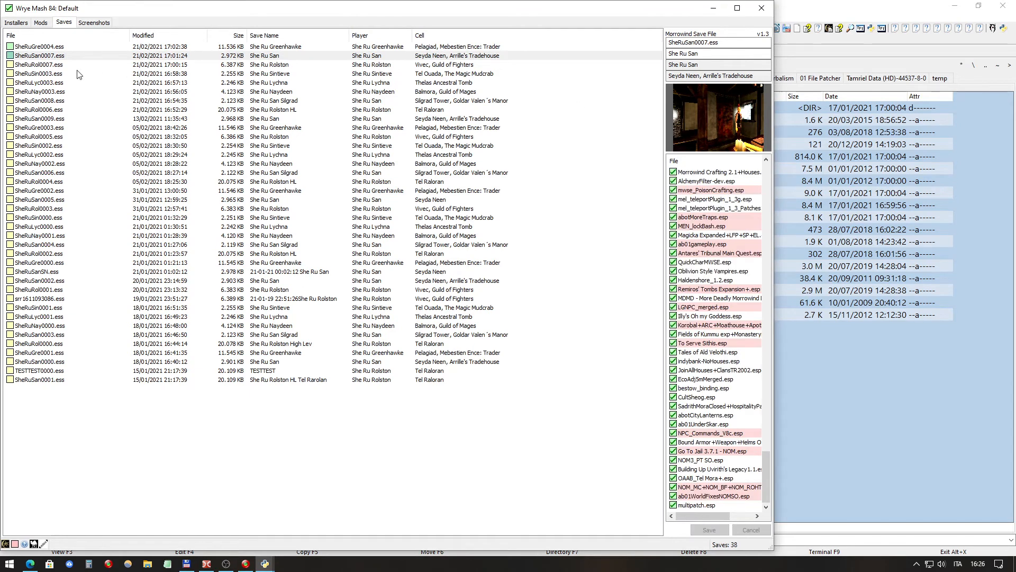
# Step: Change the Tamriel_Data.esm master of the save SheRuRol0007.ess to Tamriel_DatN.esm
pyautogui.click(64, 64)
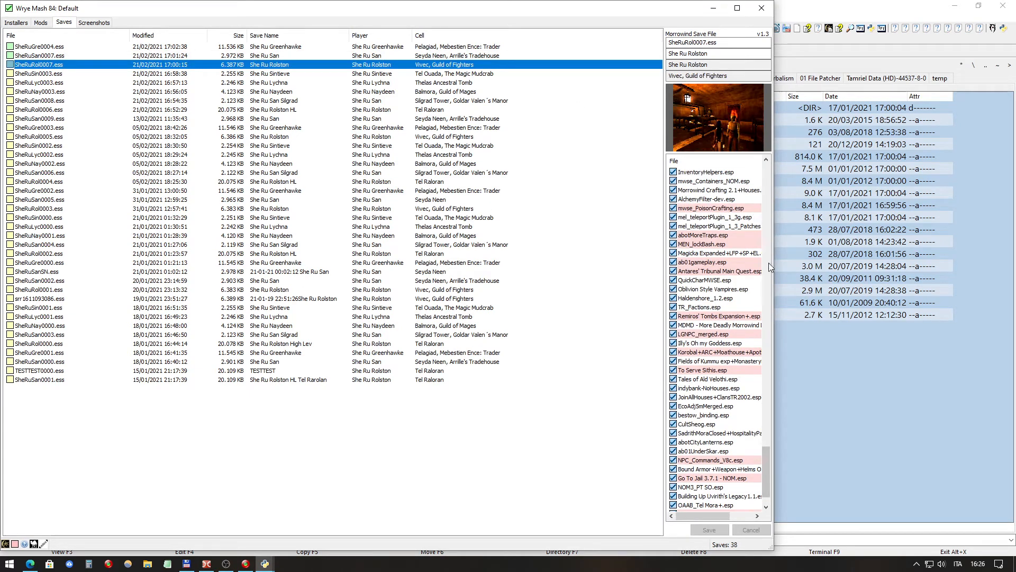
pyautogui.moveTo(774, 453); pyautogui.dragTo(774, 170)
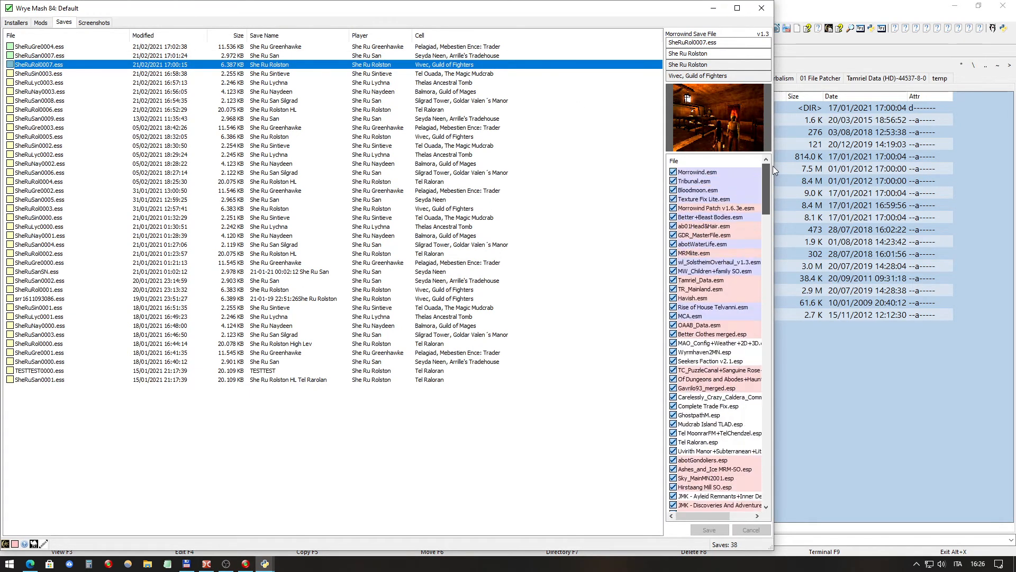
pyautogui.rightClick(711, 284)
pyautogui.click(746, 287)
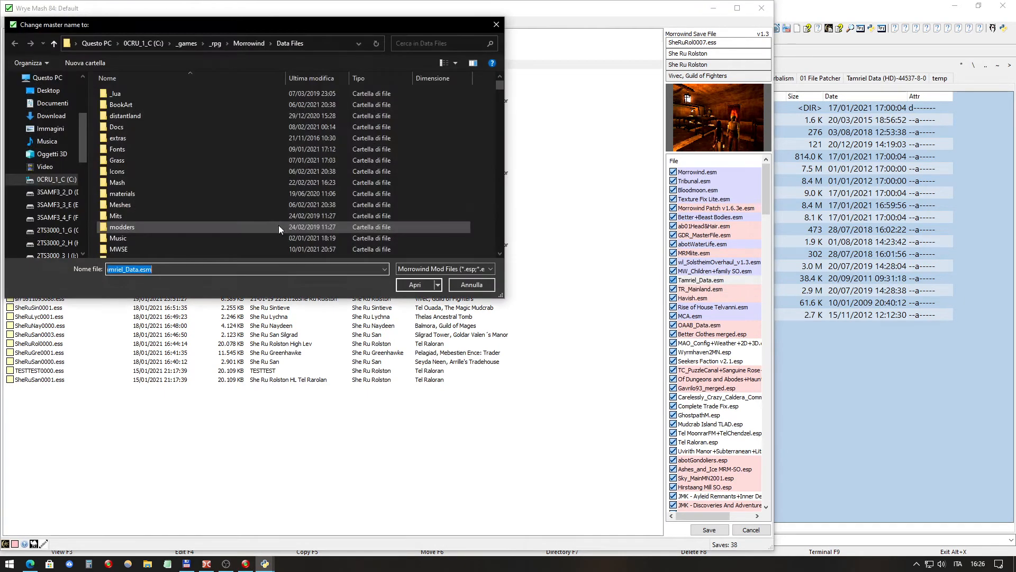
pyautogui.moveTo(136, 269); pyautogui.dragTo(303, 260)
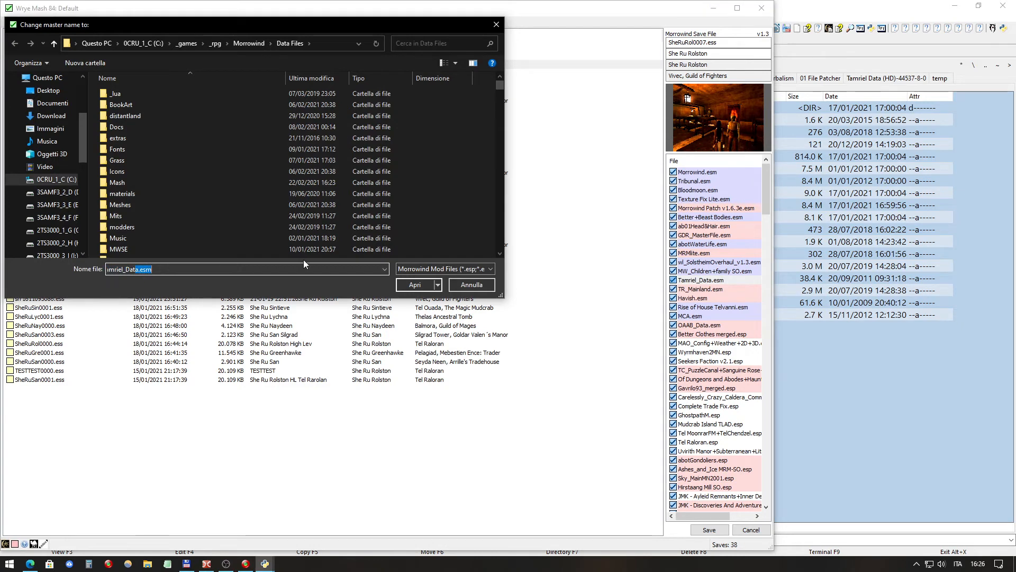
pyautogui.press('BackSpace')
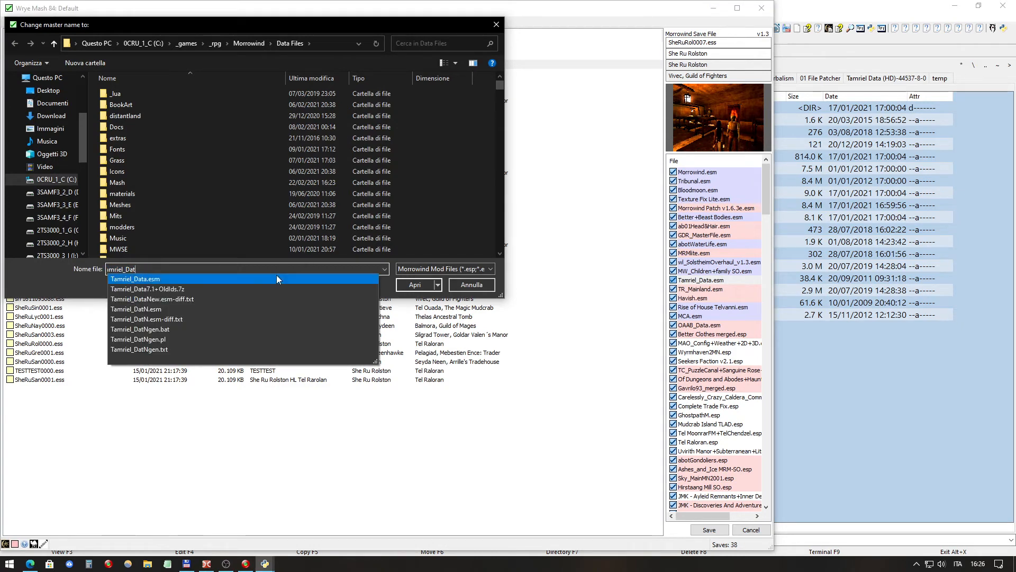
pyautogui.click(259, 308)
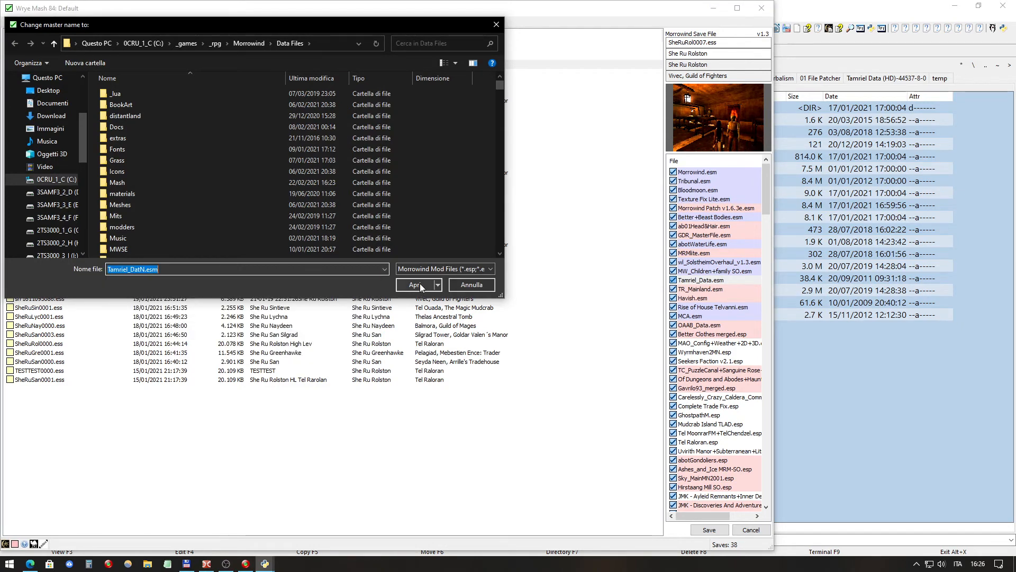
pyautogui.click(415, 284)
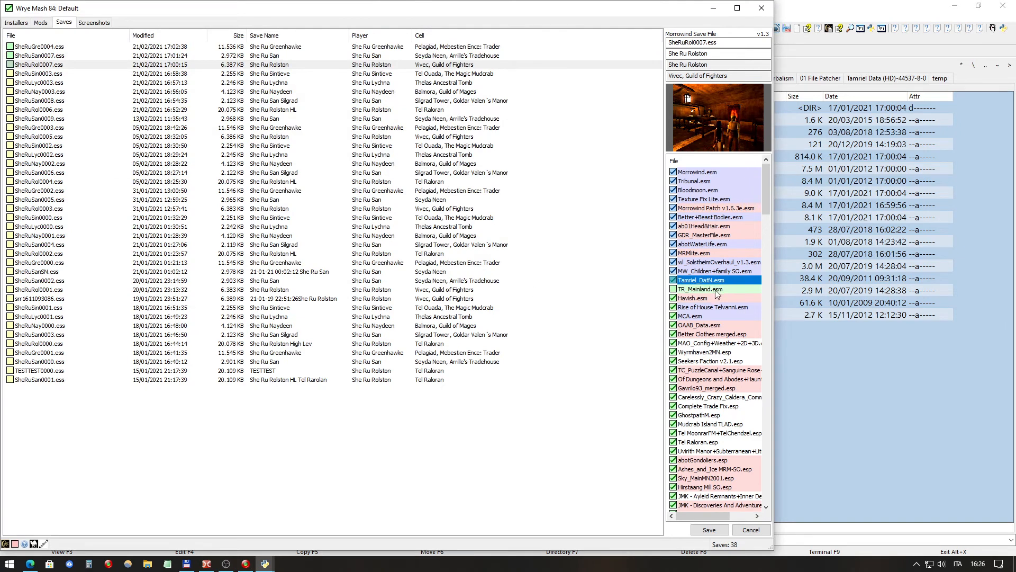
# Step: Change the TR_Mainland.esm master of the save SheRuRol0007.ess to TR_MainlanN.esm and save the updated masters
pyautogui.rightClick(716, 290)
pyautogui.click(765, 297)
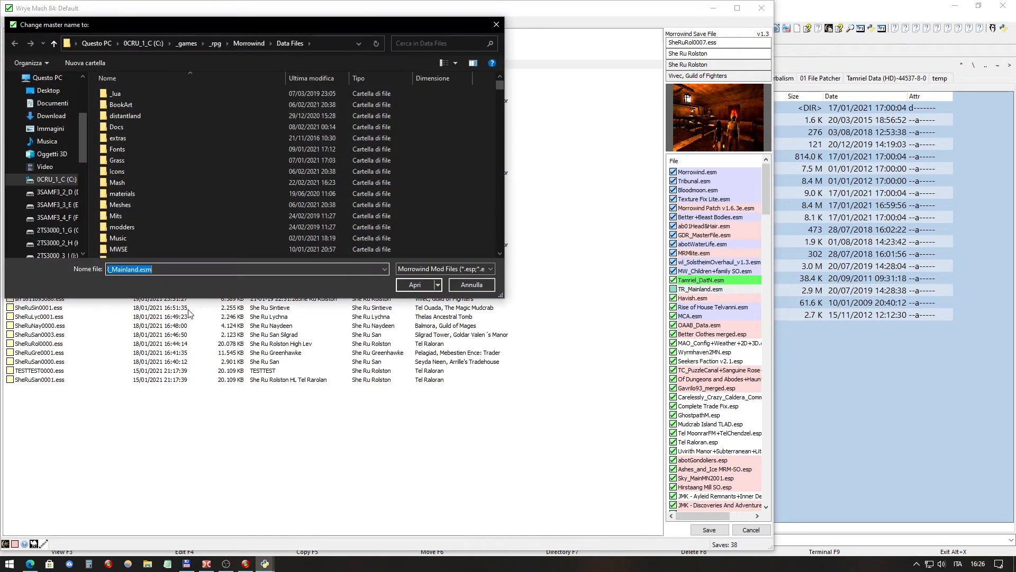
pyautogui.click(136, 270)
pyautogui.moveTo(136, 269); pyautogui.dragTo(218, 266)
pyautogui.press('BackSpace')
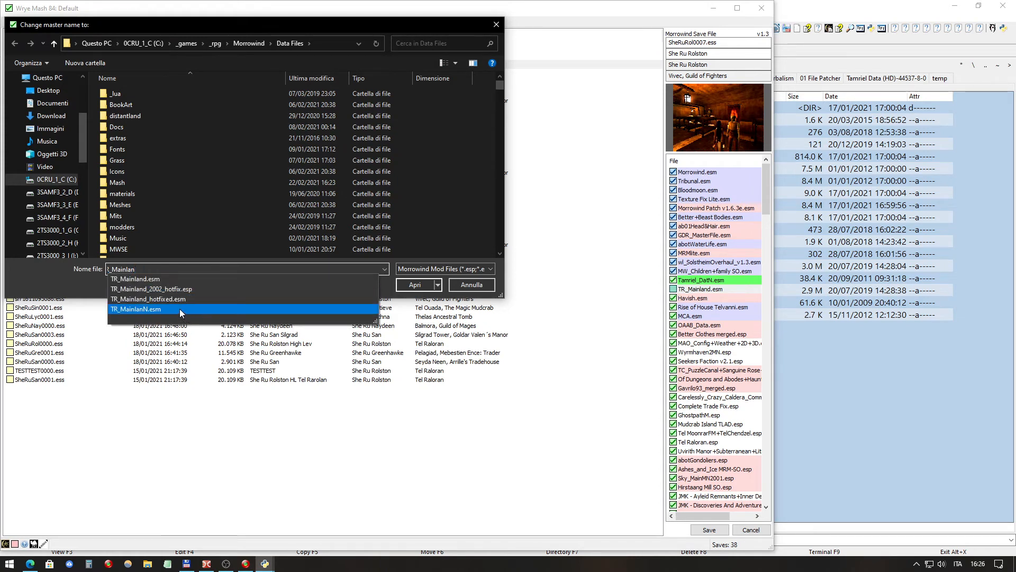
pyautogui.click(180, 309)
pyautogui.click(413, 284)
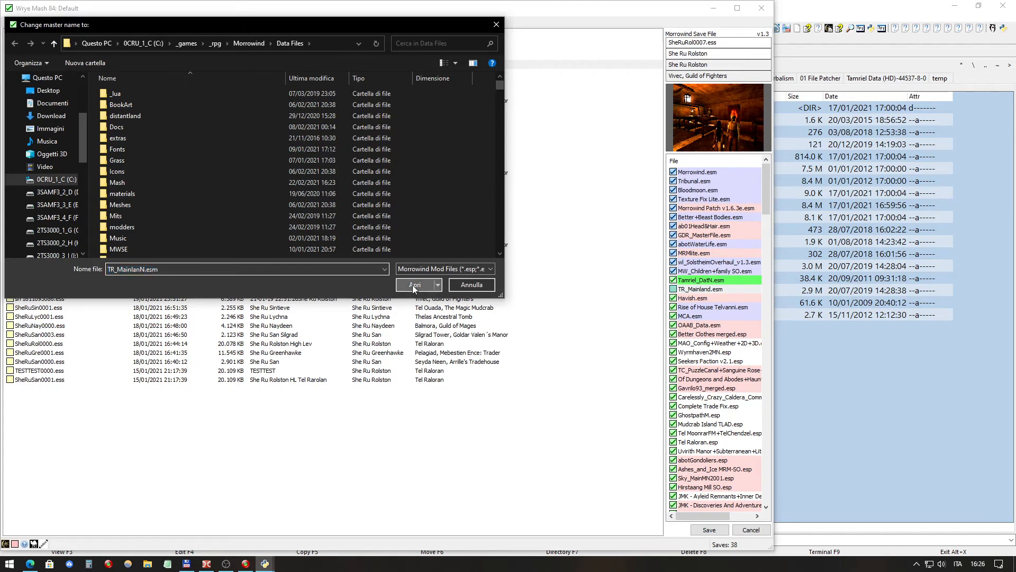
pyautogui.click(722, 532)
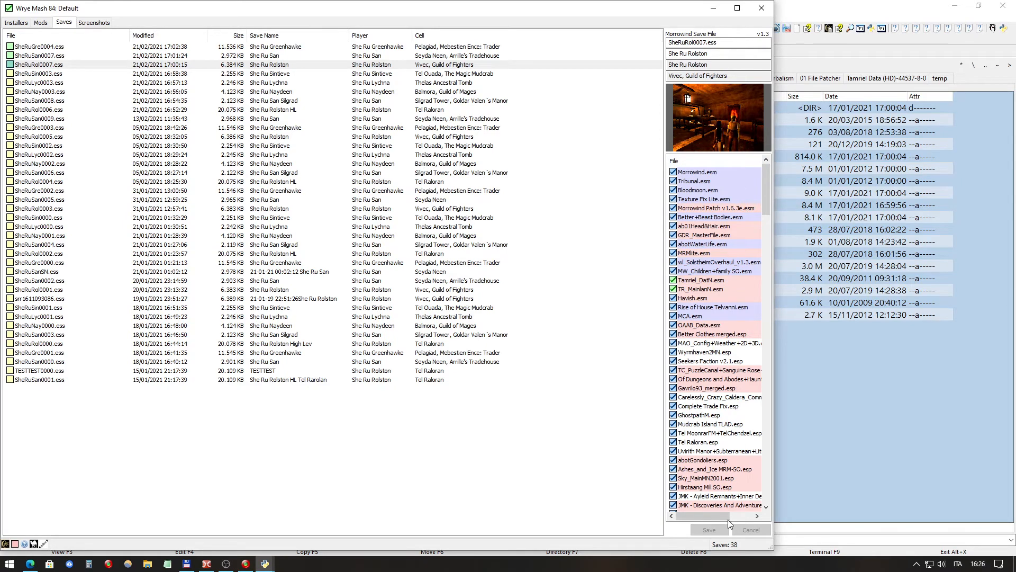
# Step: Change the Tamriel_Data.esm master of the save SheRuSin0003.ess to Tamriel_DatN.esm
pyautogui.click(49, 74)
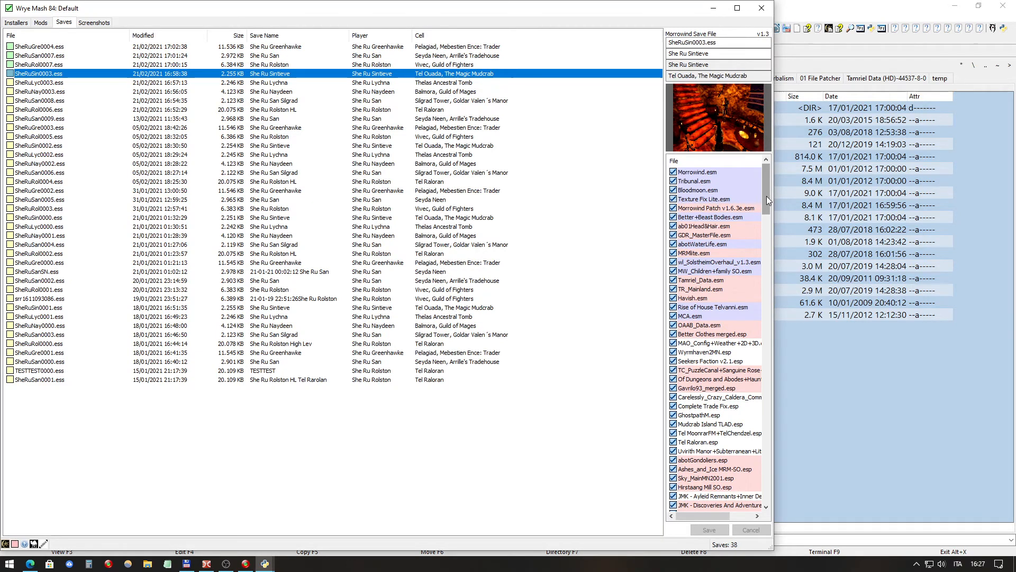
pyautogui.click(702, 282)
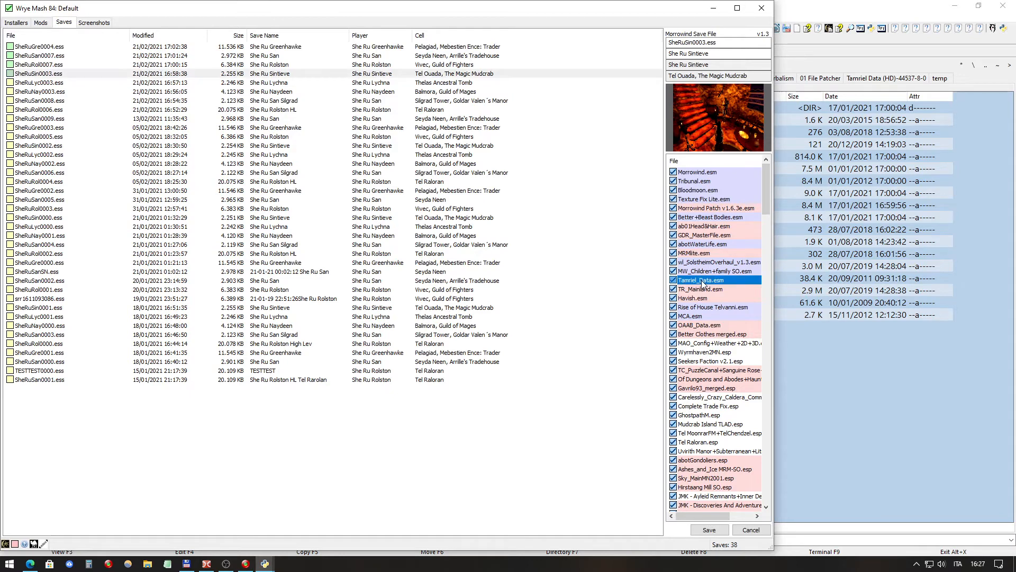
pyautogui.rightClick(703, 284)
pyautogui.click(730, 288)
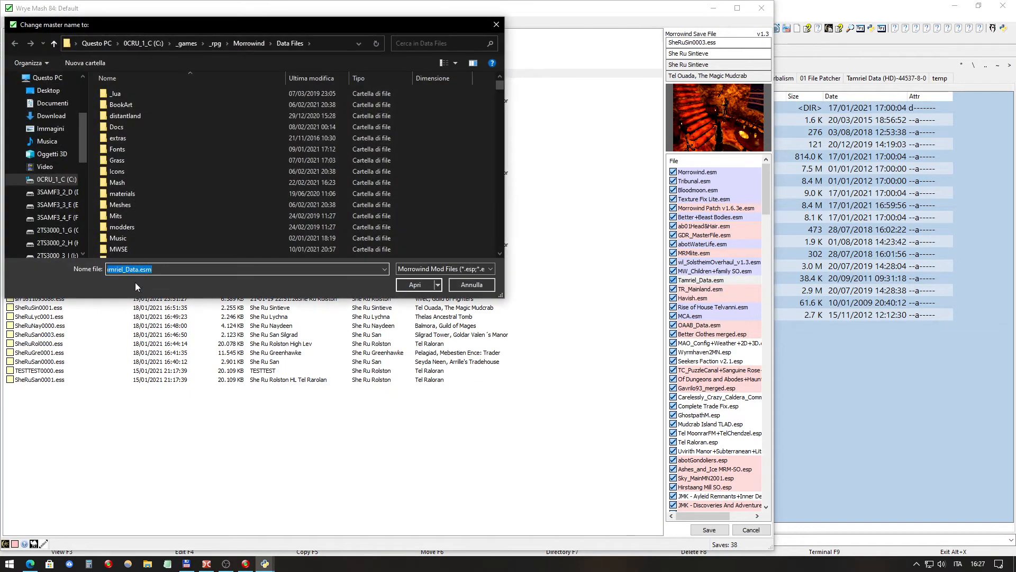
pyautogui.moveTo(136, 269); pyautogui.dragTo(180, 268)
pyautogui.write('n')
pyautogui.click(371, 280)
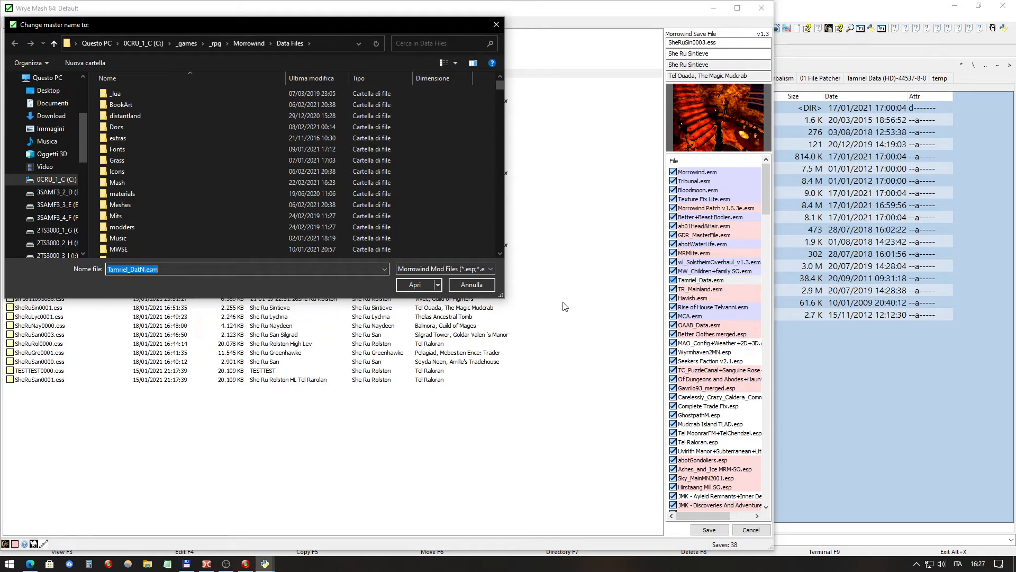
pyautogui.click(411, 286)
# Step: Change the TR_Mainland.esm master of the save SheRuSin0003.ess to TR_MainlanN.esm and save the updated masters
pyautogui.click(702, 283)
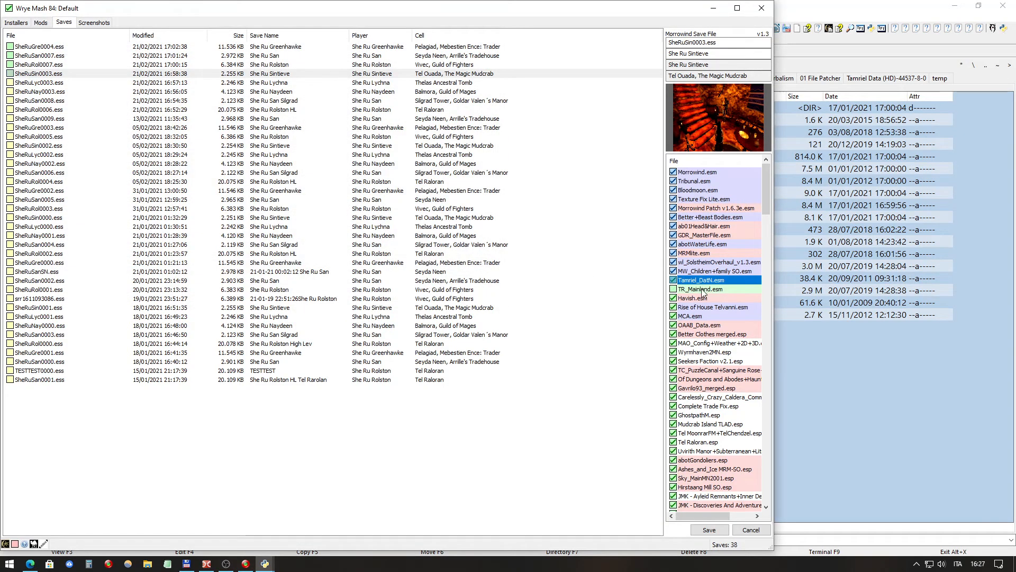
pyautogui.rightClick(704, 288)
pyautogui.click(732, 292)
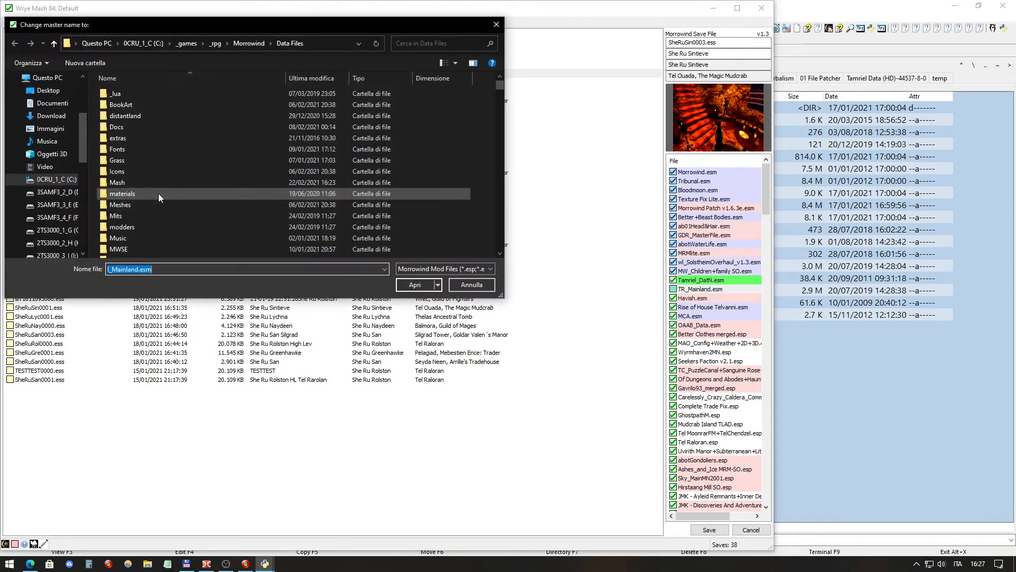
pyautogui.click(135, 269)
pyautogui.moveTo(136, 268); pyautogui.dragTo(231, 266)
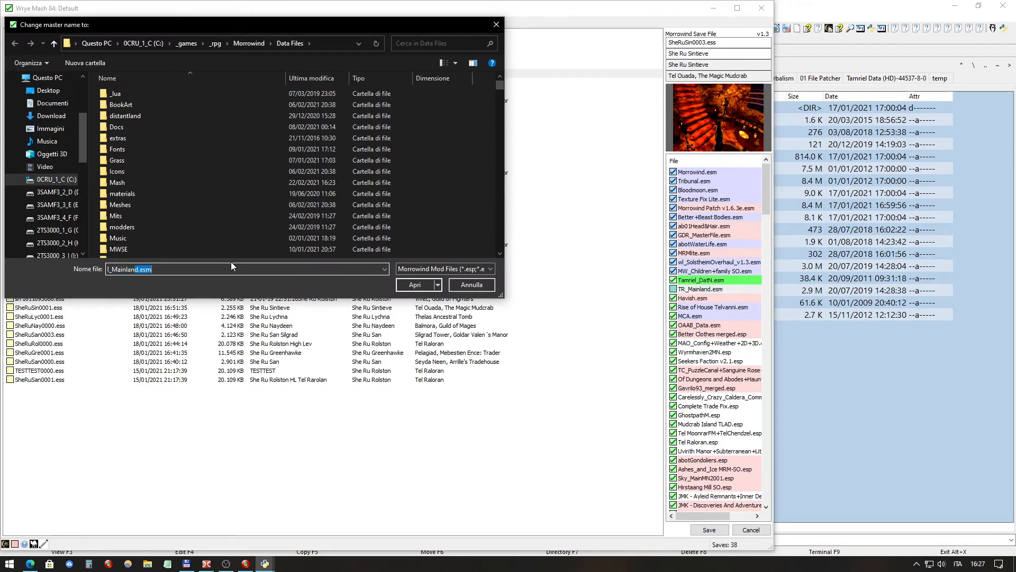
pyautogui.write('n')
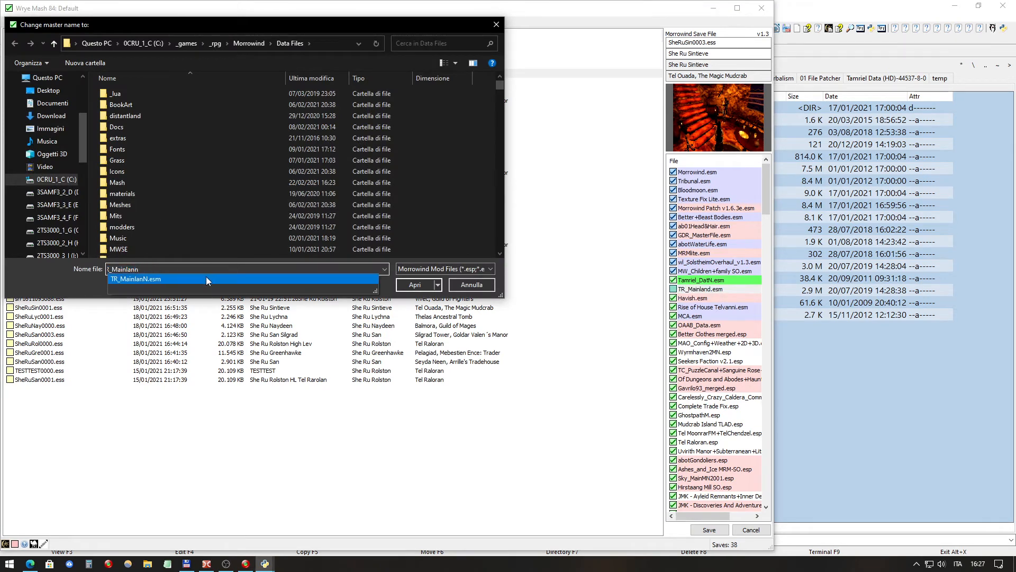
pyautogui.click(415, 284)
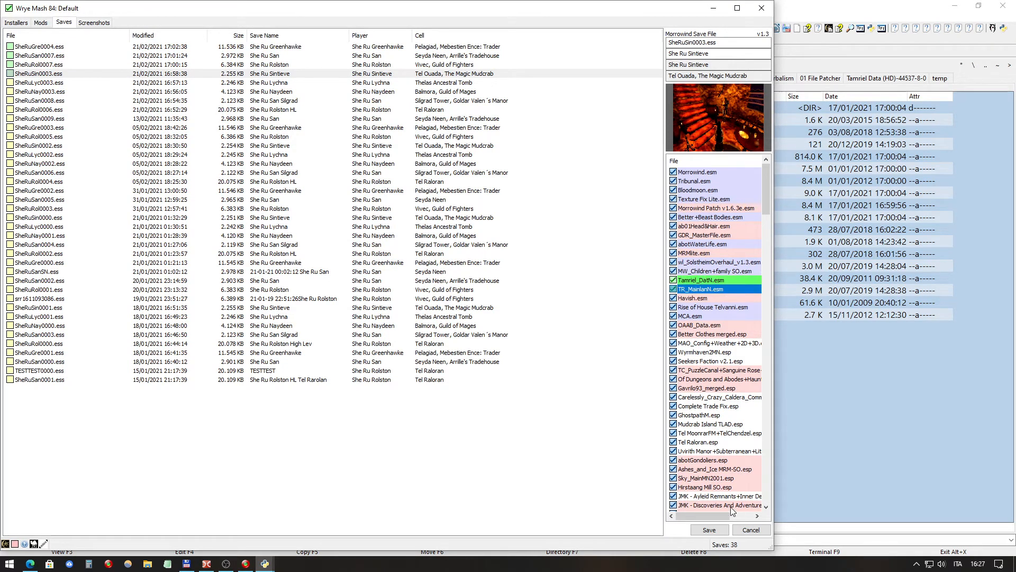
pyautogui.click(723, 531)
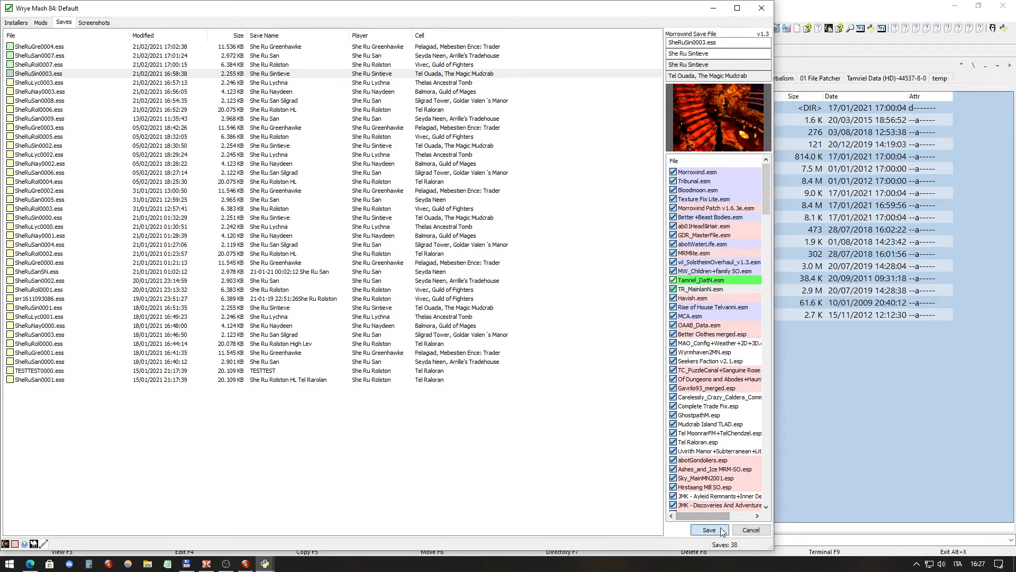
# Step: Change the Tamriel_Data.esm master of the save SheRuLyc0003.ess to Tamriel_DatN.esm
pyautogui.click(430, 85)
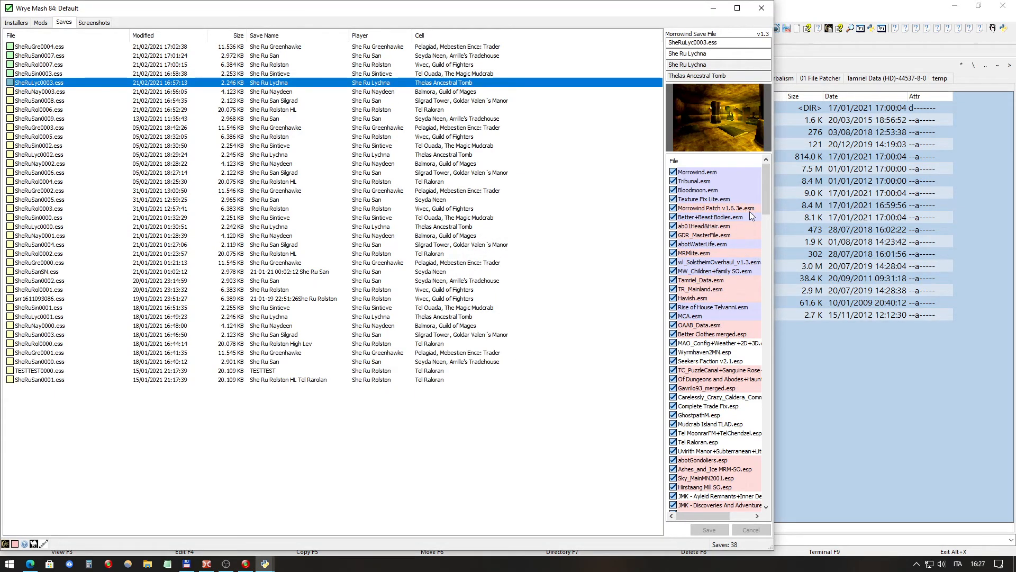
pyautogui.click(712, 281)
pyautogui.doubleClick(712, 281)
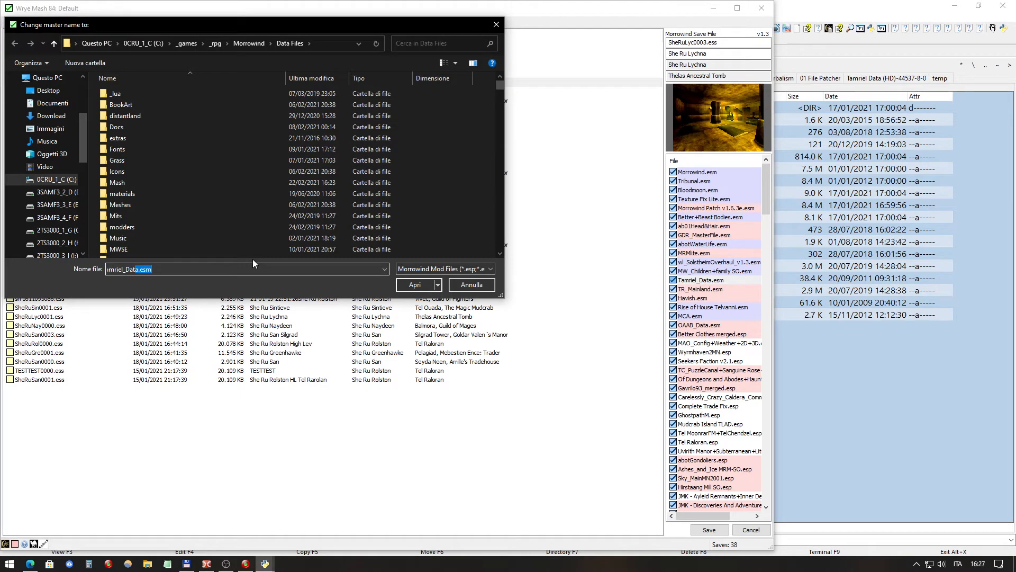
pyautogui.press('BackSpace')
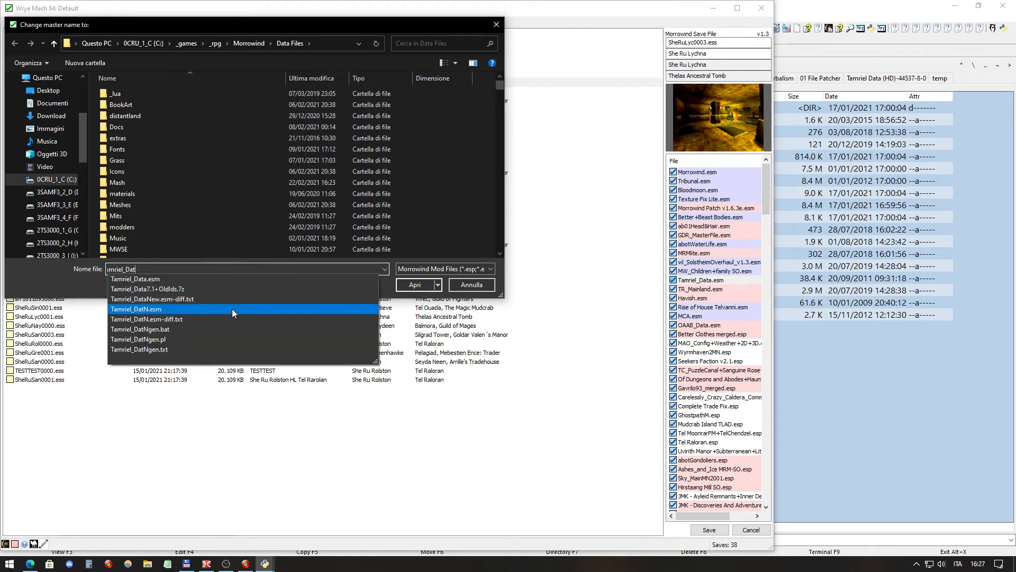
pyautogui.click(337, 307)
pyautogui.click(418, 285)
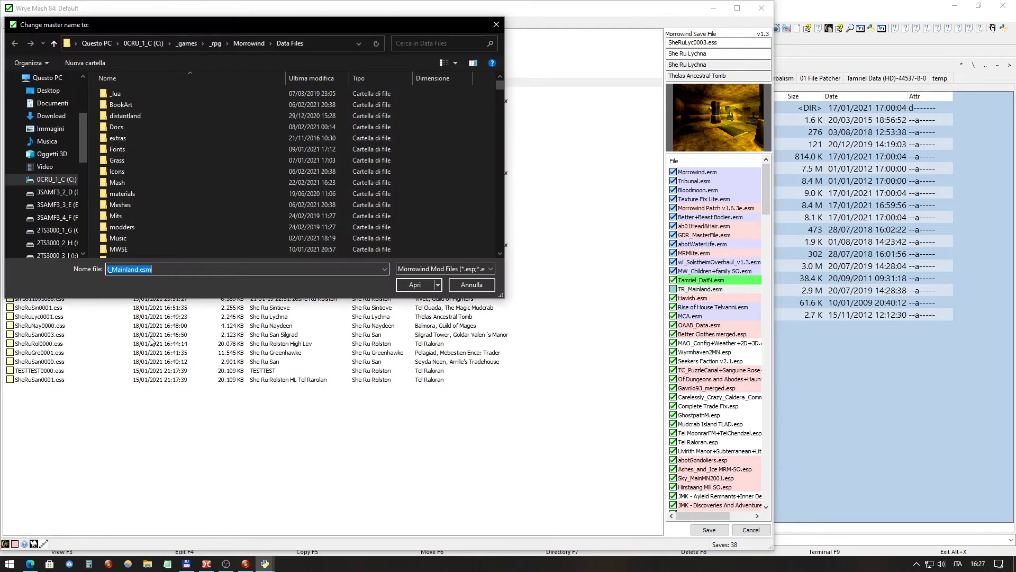
# Step: Change the TR_Mainland.esm master of the save SheRuLyc0003.ess to TR_MainlanN.esm and save the updated masters
pyautogui.moveTo(134, 269); pyautogui.dragTo(315, 267)
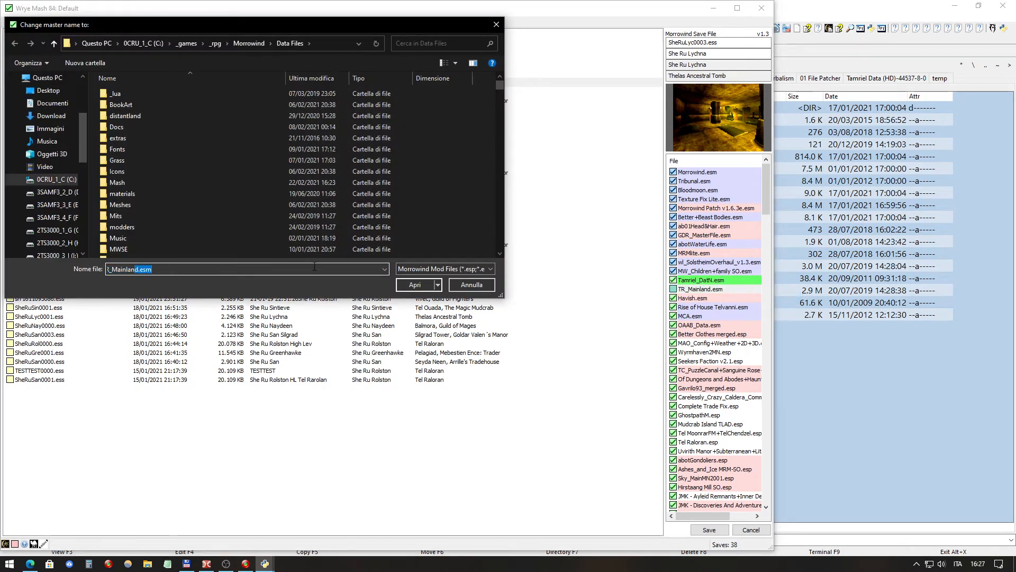
pyautogui.press('BackSpace')
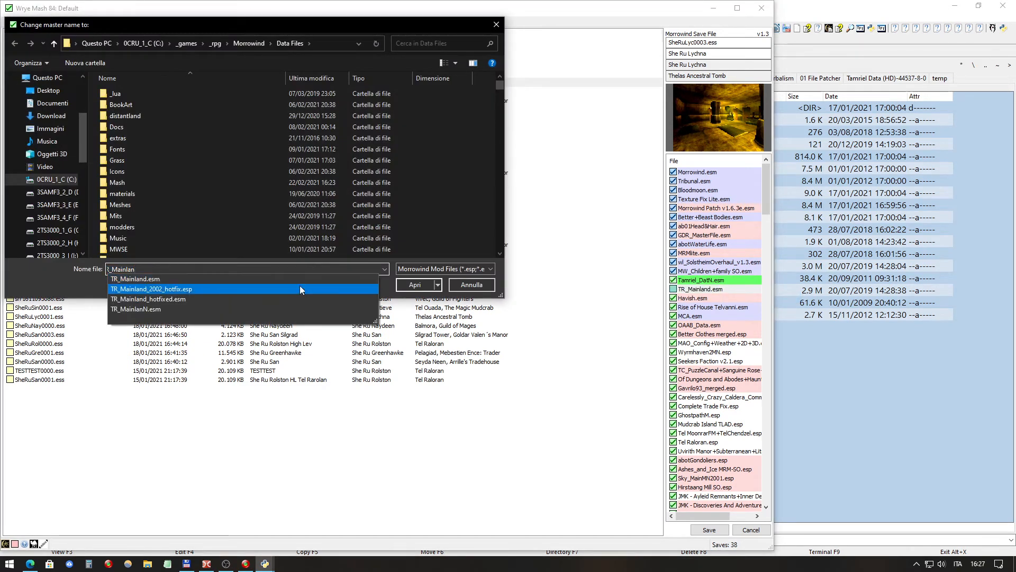
pyautogui.click(317, 309)
pyautogui.click(416, 287)
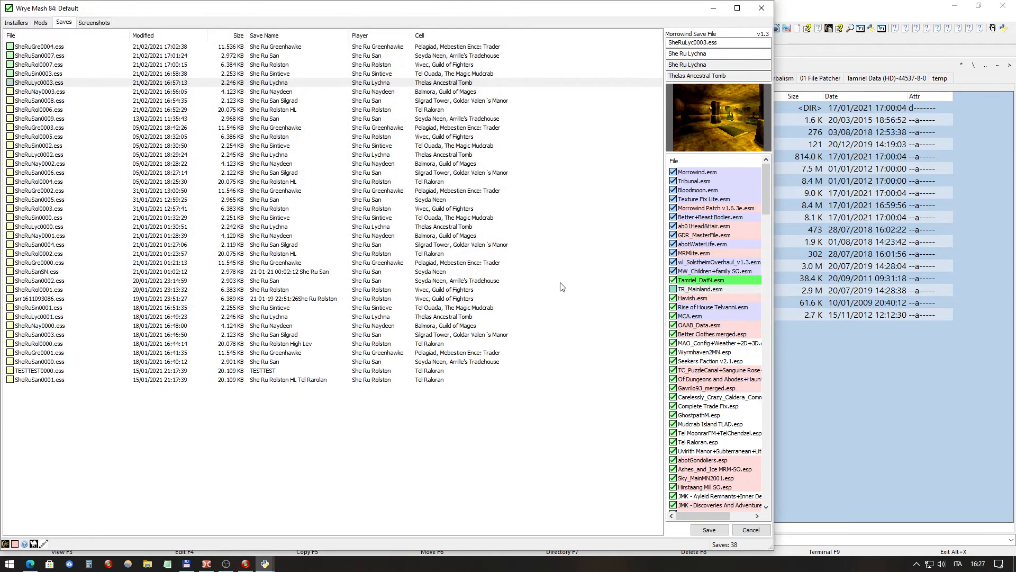
pyautogui.click(721, 534)
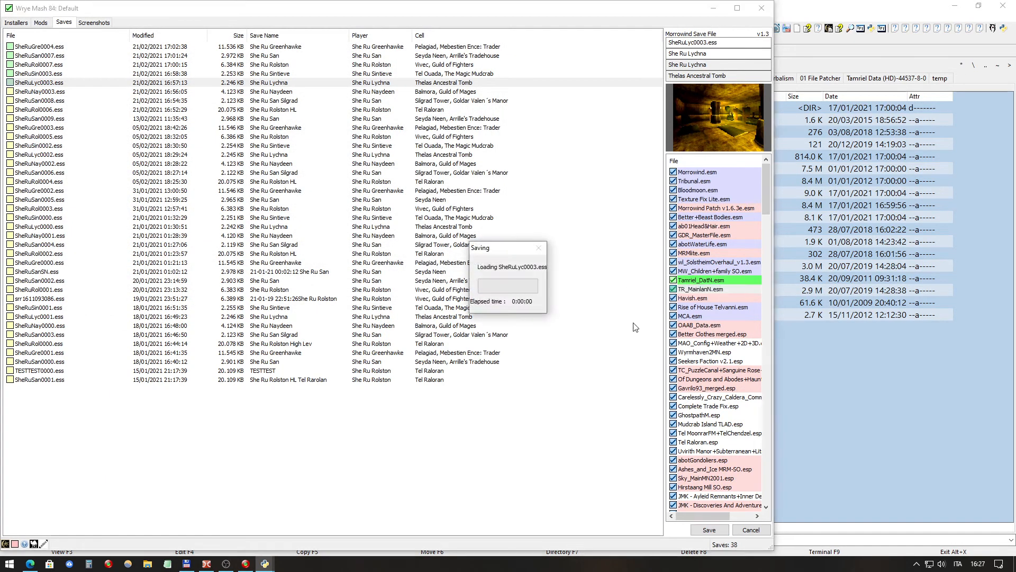
# Step: Change the Tamriel_Data.esm master of the save SheRuNay0003.ess to Tamriel_DatN.esm
pyautogui.click(453, 91)
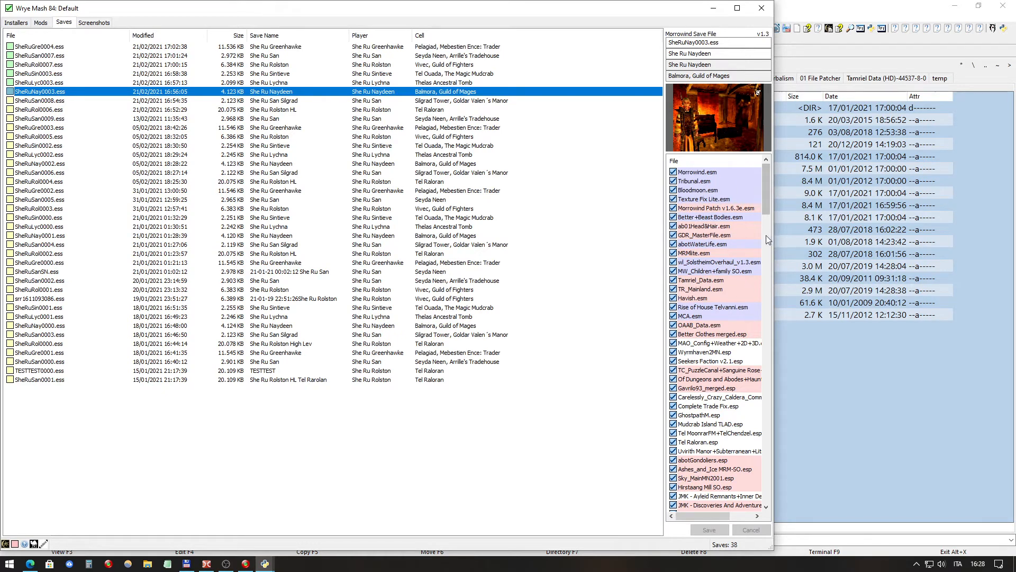
pyautogui.rightClick(716, 282)
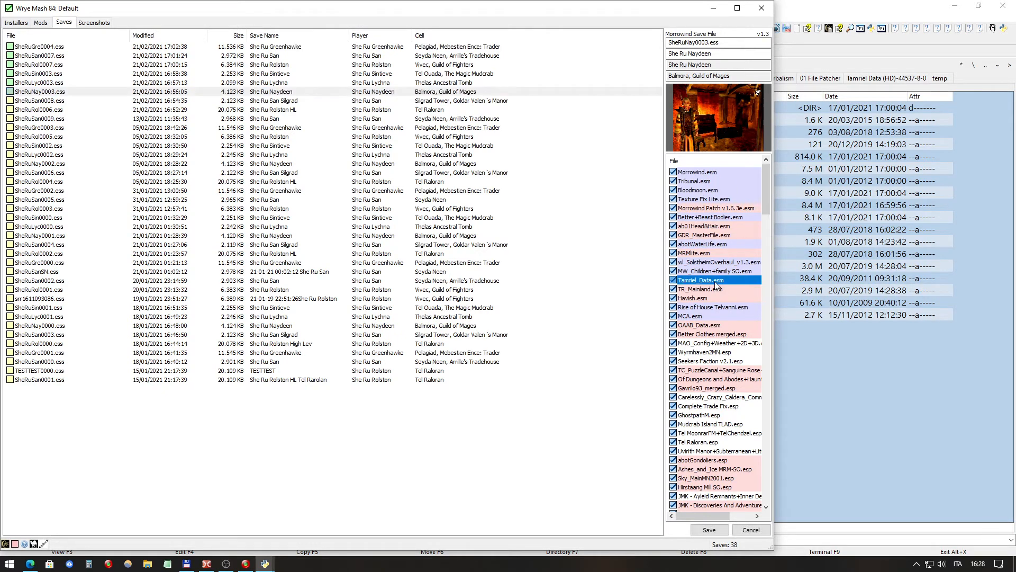
pyautogui.click(732, 293)
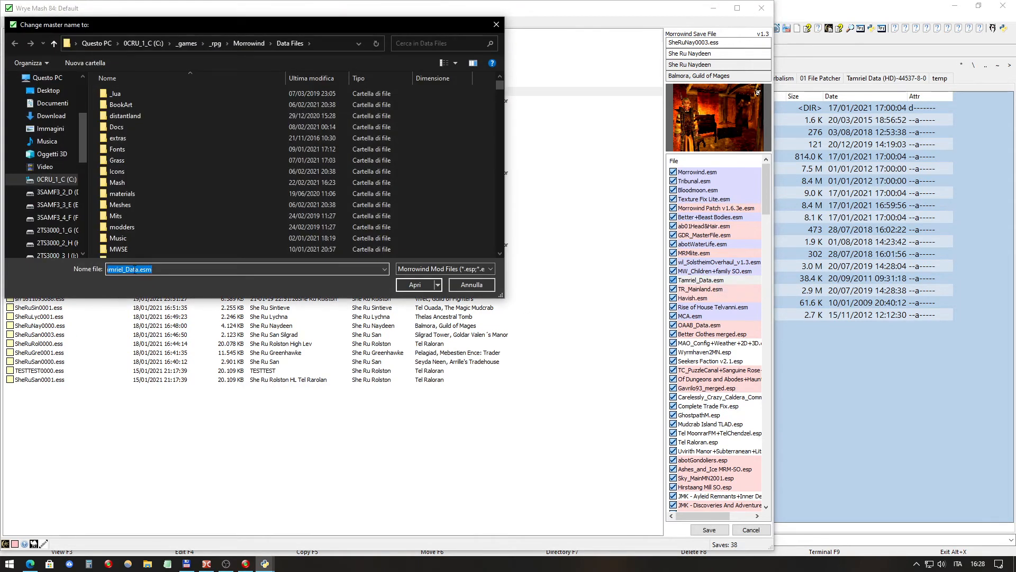
pyautogui.moveTo(136, 269); pyautogui.dragTo(154, 269)
pyautogui.press('Delete')
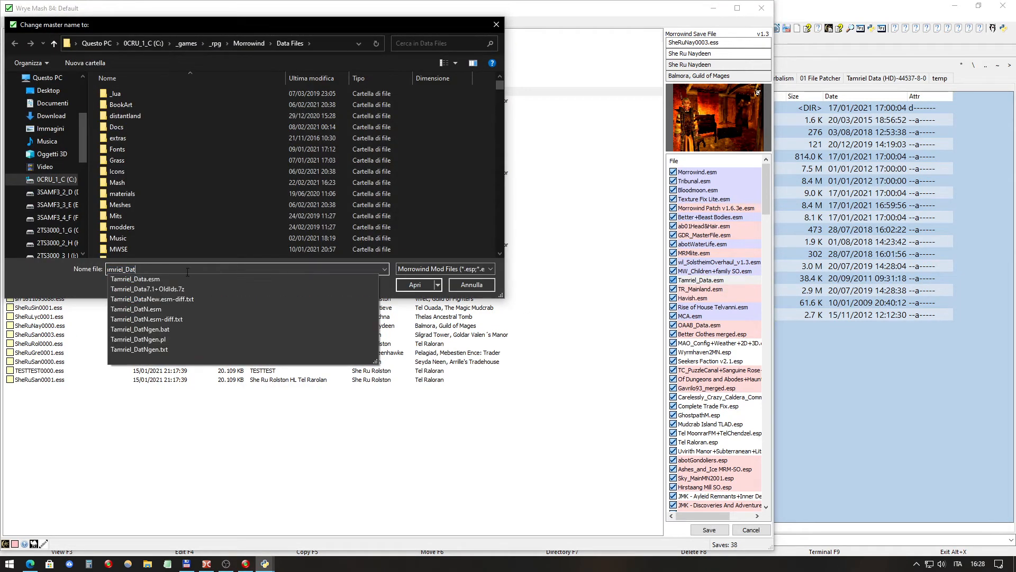
pyautogui.click(186, 309)
pyautogui.click(415, 284)
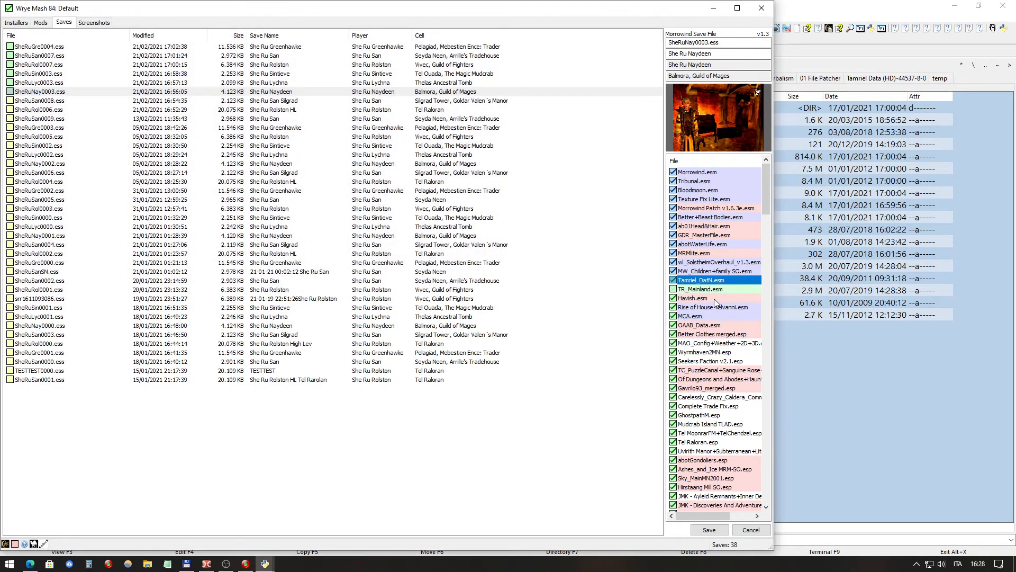
# Step: Change the TR_Mainland.esm master of the save SheRuNay0003.ess to TR_MainlanN.esm and save the updated masters
pyautogui.click(718, 290)
pyautogui.doubleClick(718, 290)
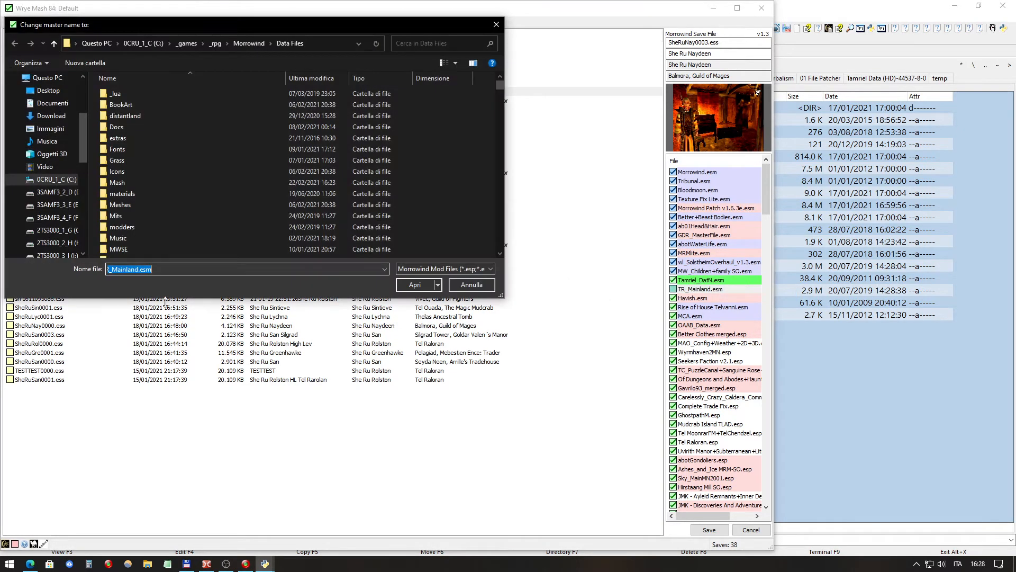
pyautogui.moveTo(136, 270); pyautogui.dragTo(207, 268)
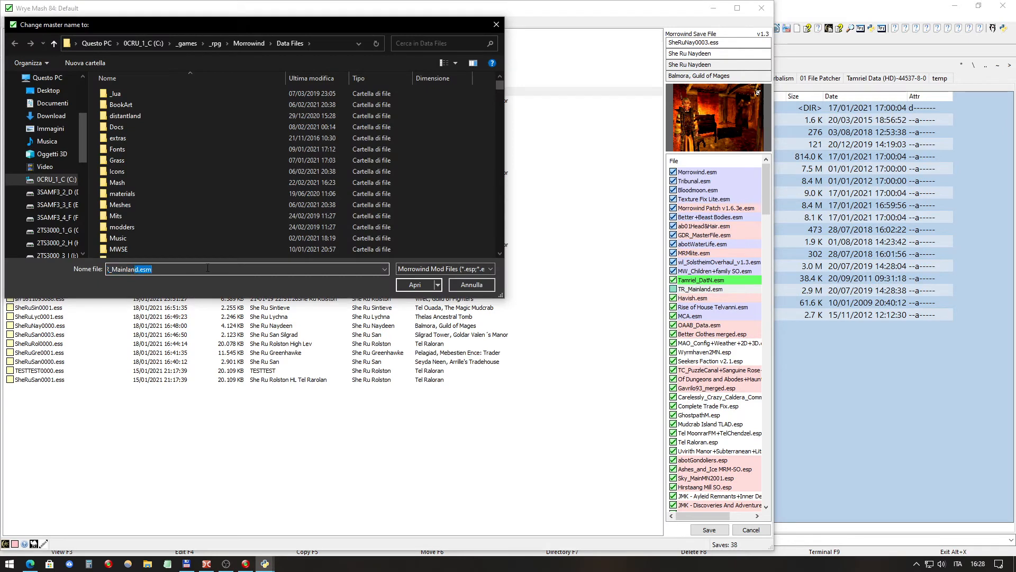
pyautogui.press('BackSpace')
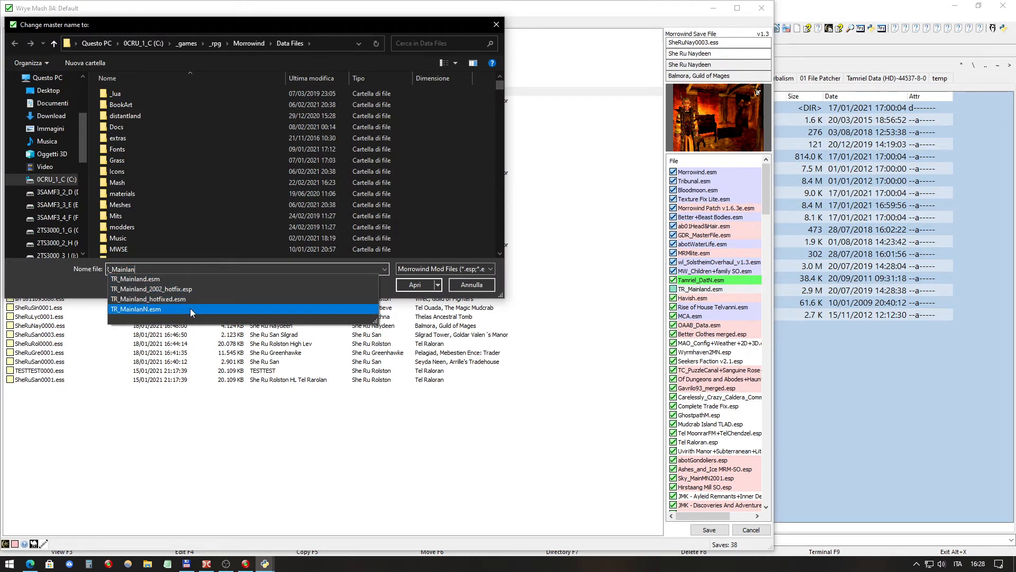
pyautogui.write('N.esm')
pyautogui.click(418, 284)
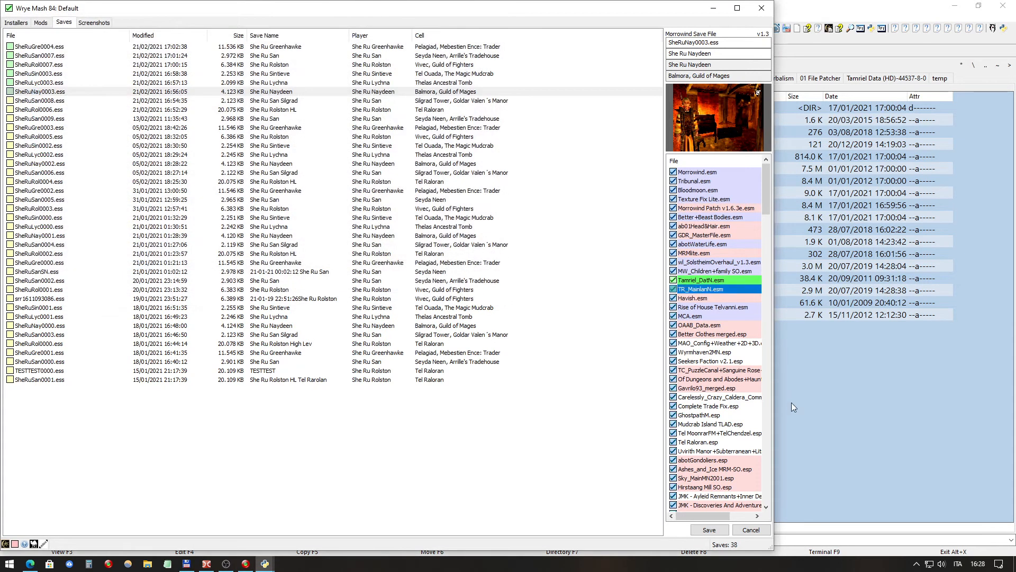
pyautogui.click(710, 529)
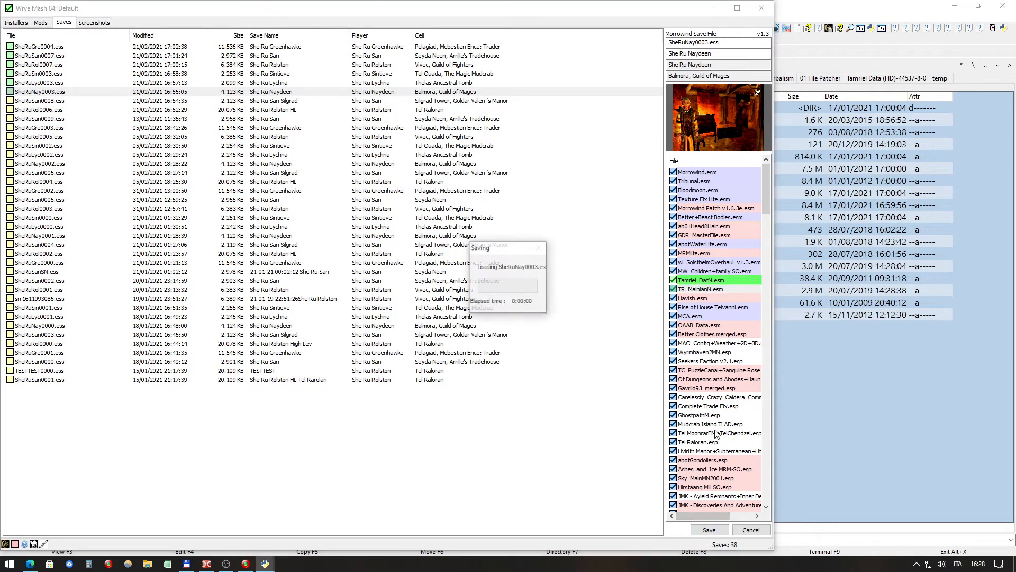
# Step: Change the Tamriel_Data.esm master of the save SheRuSan0008.ess to Tamriel_DatN.esm
pyautogui.click(446, 103)
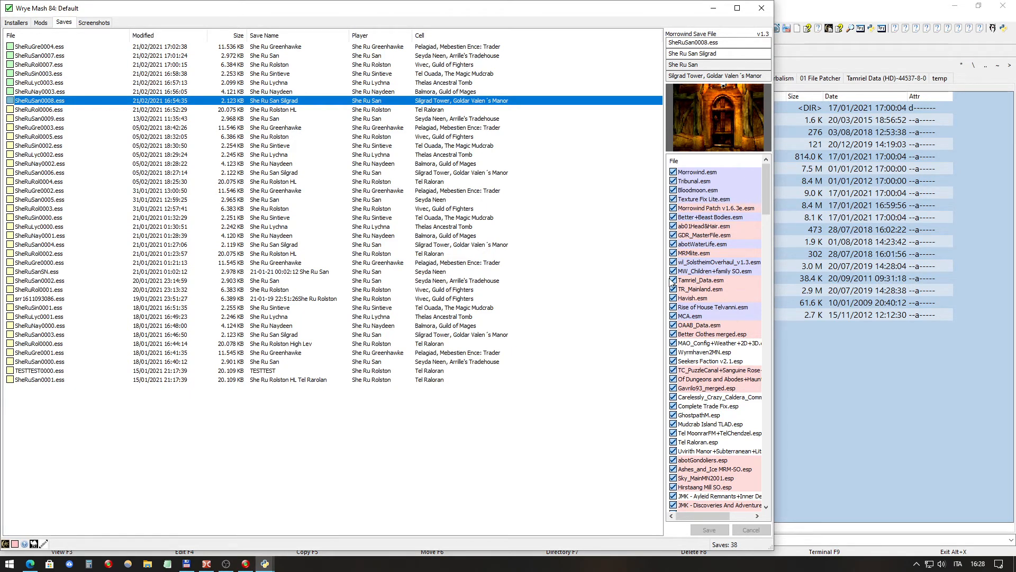
pyautogui.scroll(-4, 740, 234)
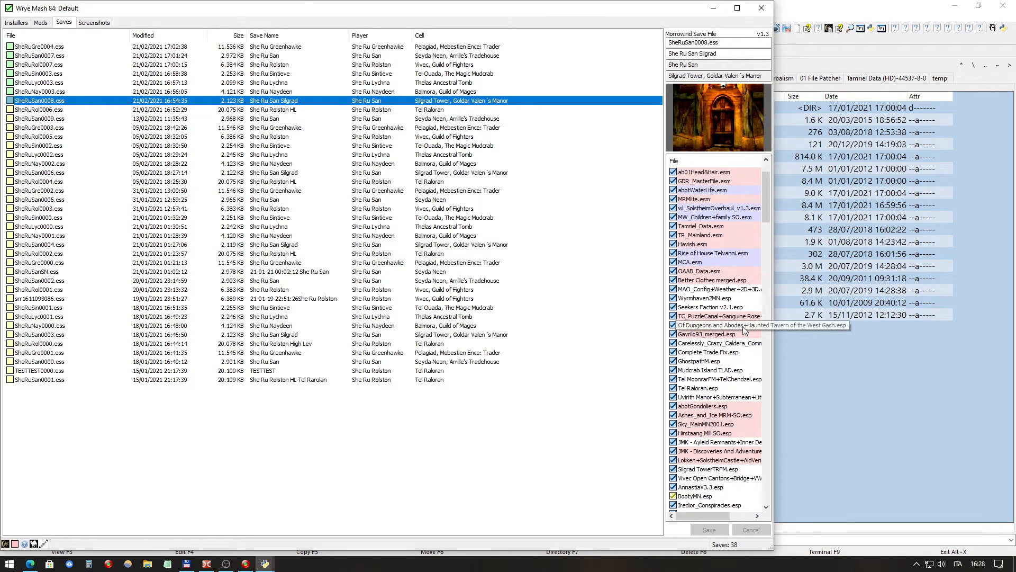
pyautogui.scroll(4, 744, 331)
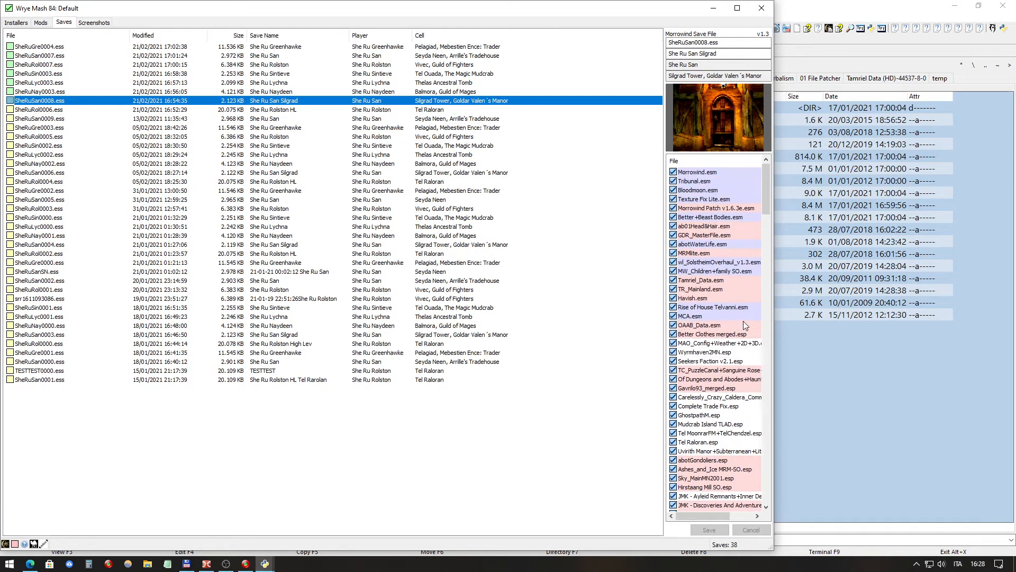
pyautogui.rightClick(719, 280)
pyautogui.click(736, 287)
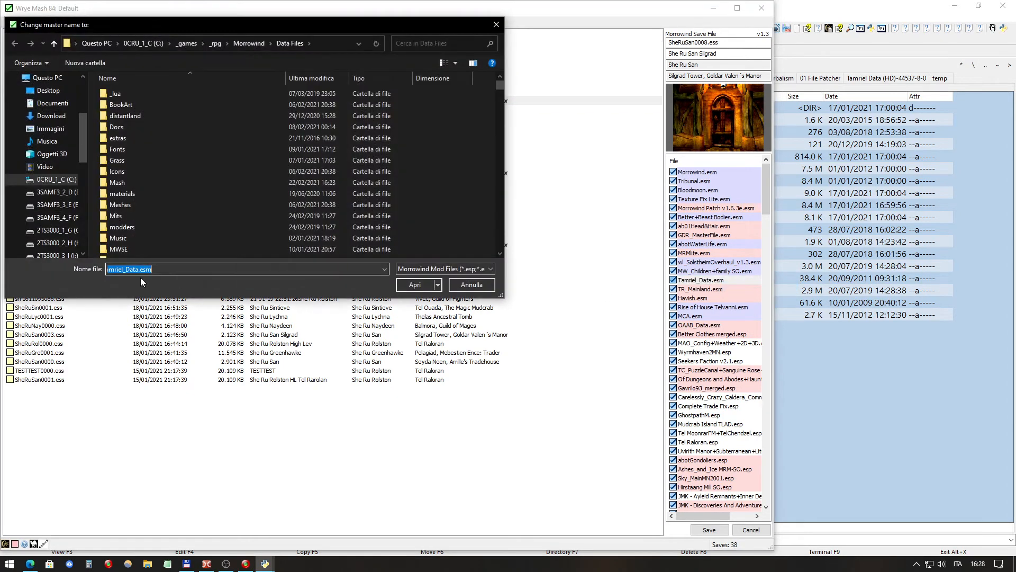
pyautogui.moveTo(136, 269); pyautogui.dragTo(269, 249)
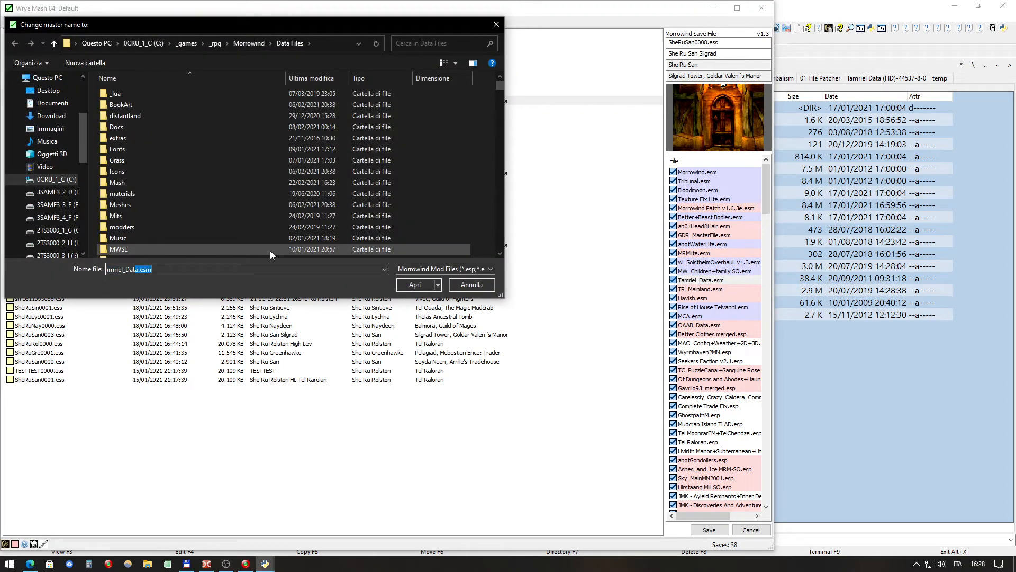
pyautogui.press('Delete')
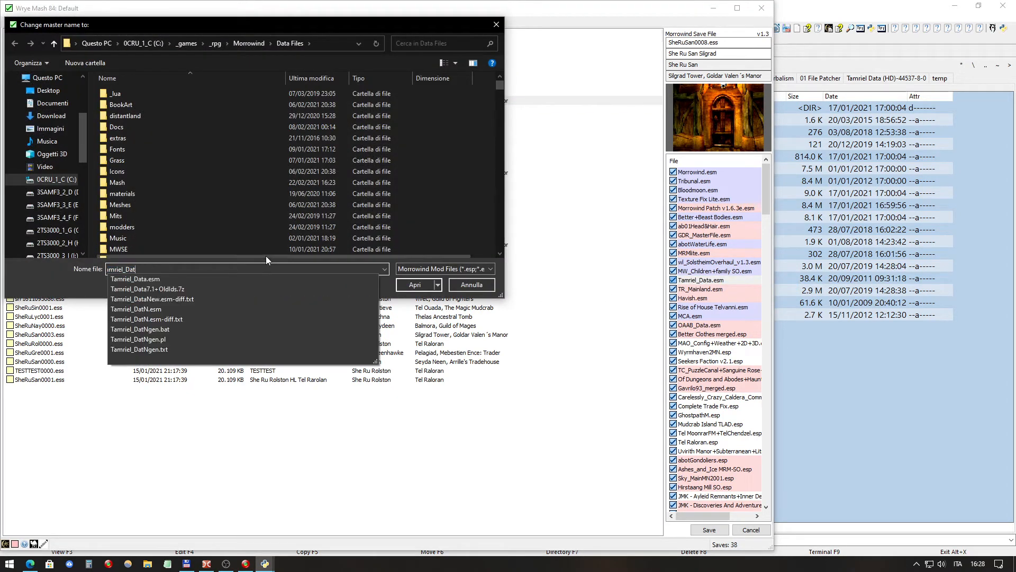
pyautogui.click(253, 307)
pyautogui.click(412, 285)
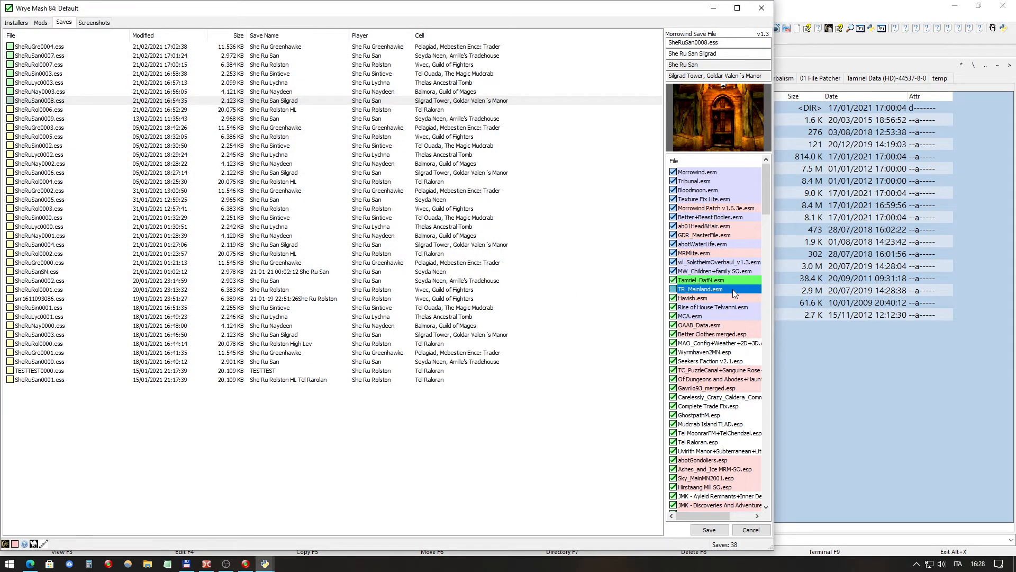
# Step: Change the TR_Mainland.esm master of the save SheRuSan0008.ess to TR_MainlanN.esm and save the updated masters
pyautogui.rightClick(733, 290)
pyautogui.click(741, 295)
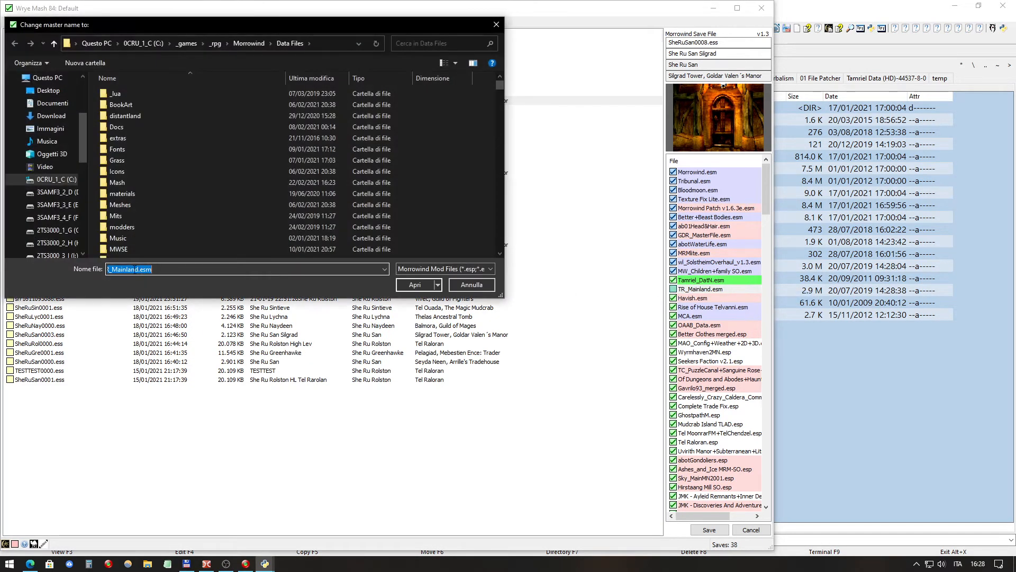
pyautogui.moveTo(137, 269); pyautogui.dragTo(311, 268)
pyautogui.press('Delete')
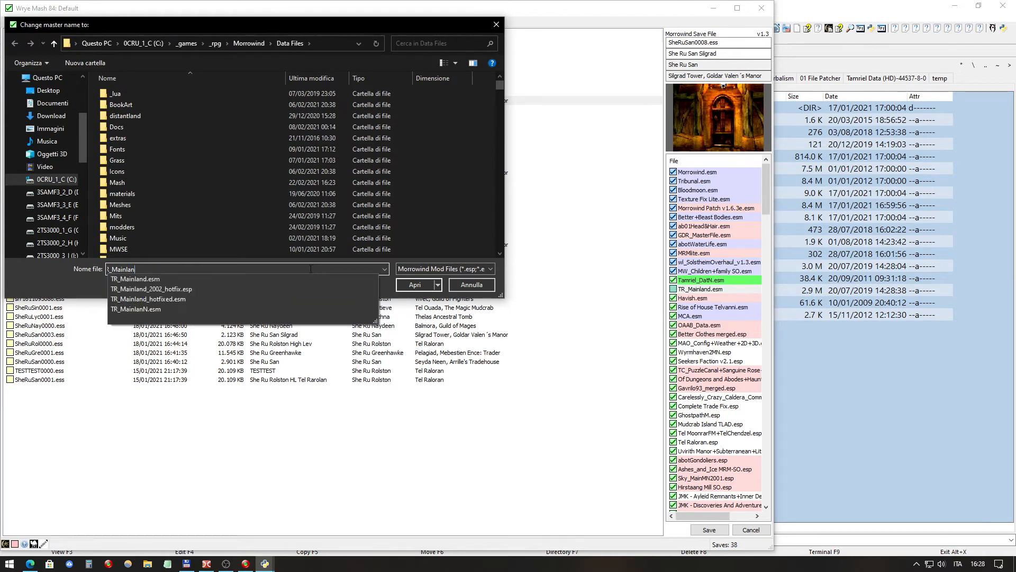
pyautogui.click(286, 309)
pyautogui.click(437, 285)
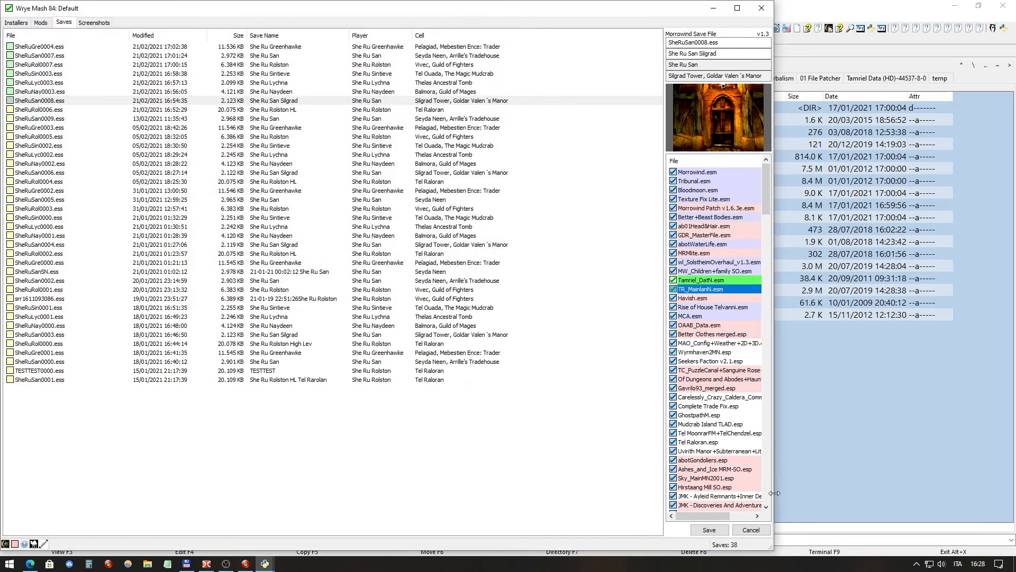
pyautogui.click(723, 530)
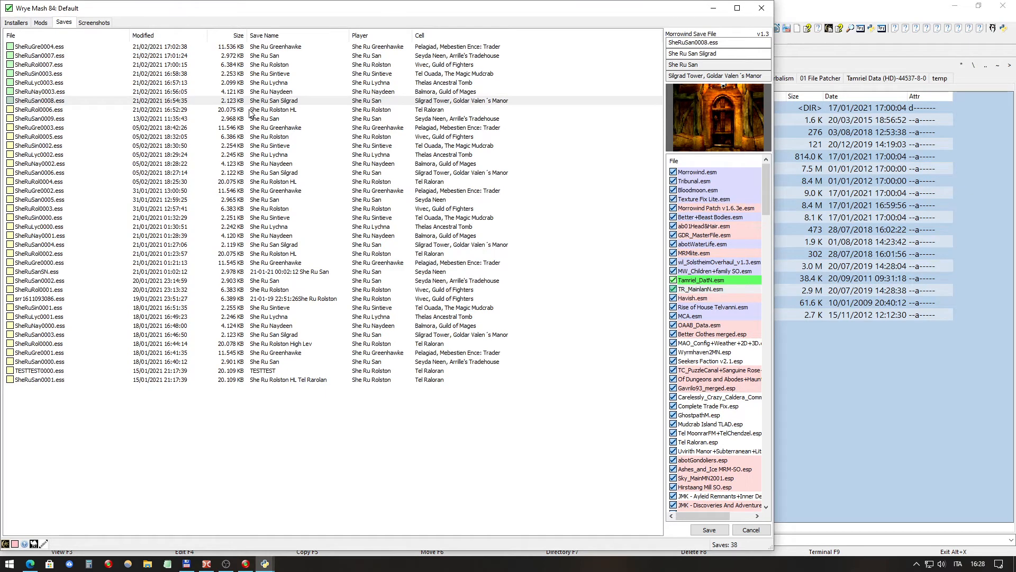
# Step: Change the Tamriel_Data.esm master of the save SheRuRol0006.ess to Tamriel_DatN.esm
pyautogui.click(277, 112)
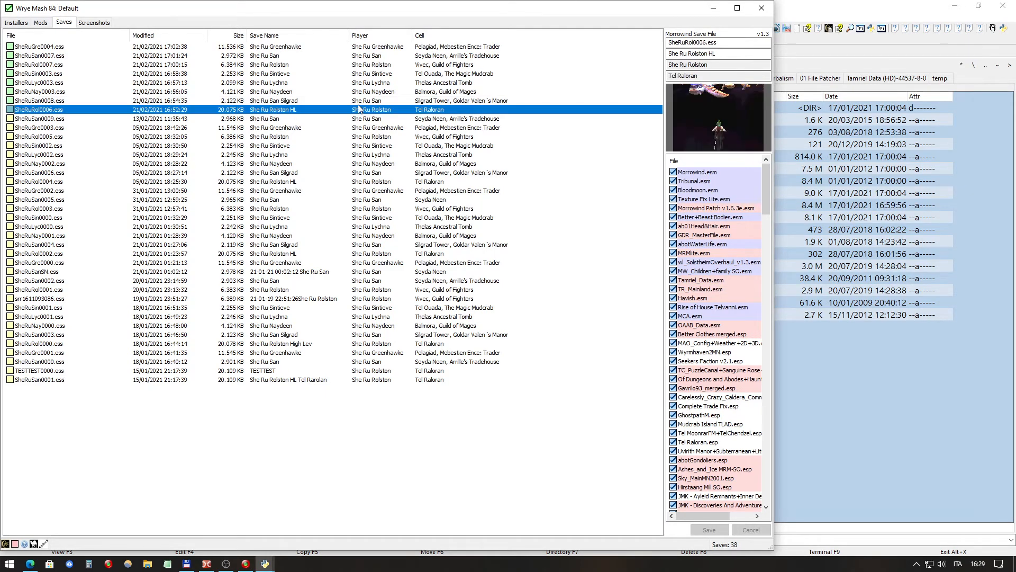
pyautogui.click(381, 66)
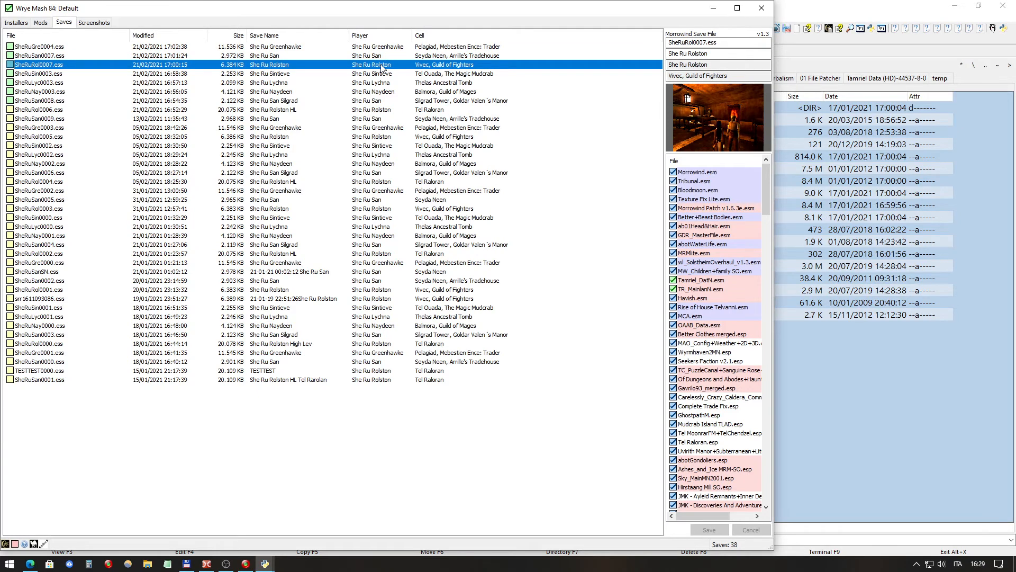
pyautogui.click(385, 111)
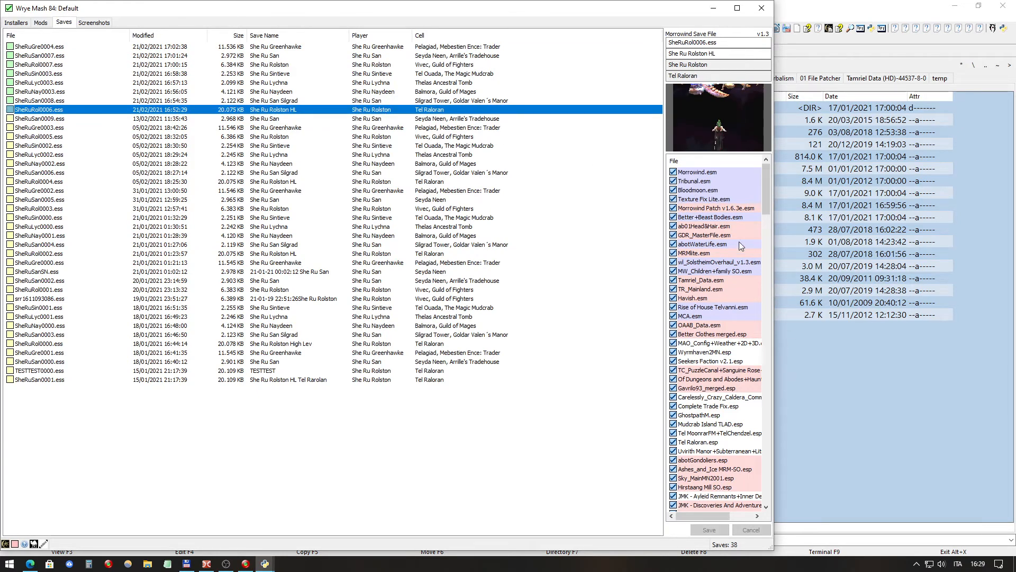
pyautogui.rightClick(729, 281)
pyautogui.click(739, 287)
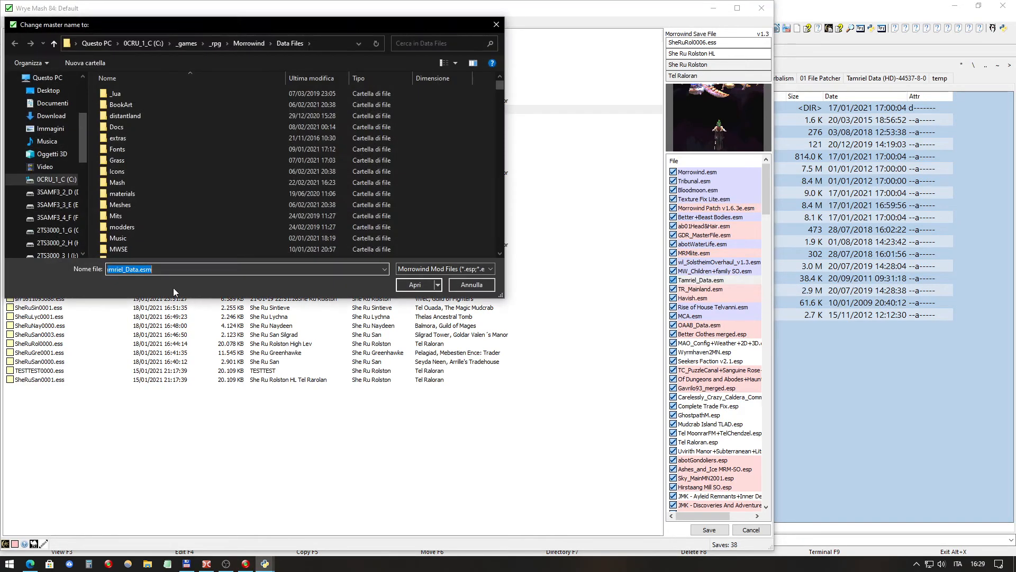
pyautogui.press('End')
pyautogui.press('BackSpace')
pyautogui.press('BackSpace')
pyautogui.press('BackSpace')
pyautogui.press('BackSpace')
pyautogui.press('BackSpace')
pyautogui.press('BackSpace')
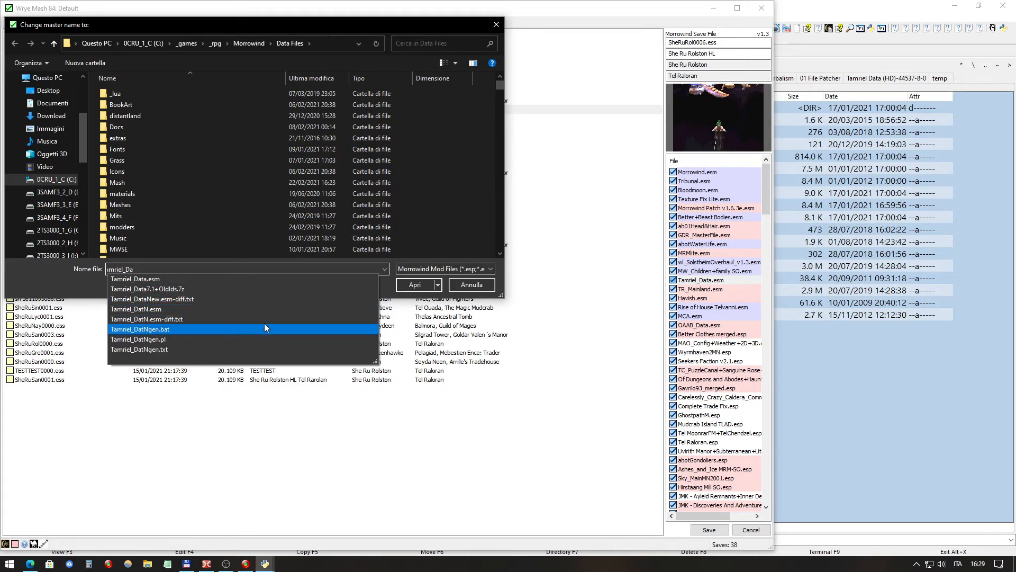
pyautogui.click(261, 309)
pyautogui.click(415, 285)
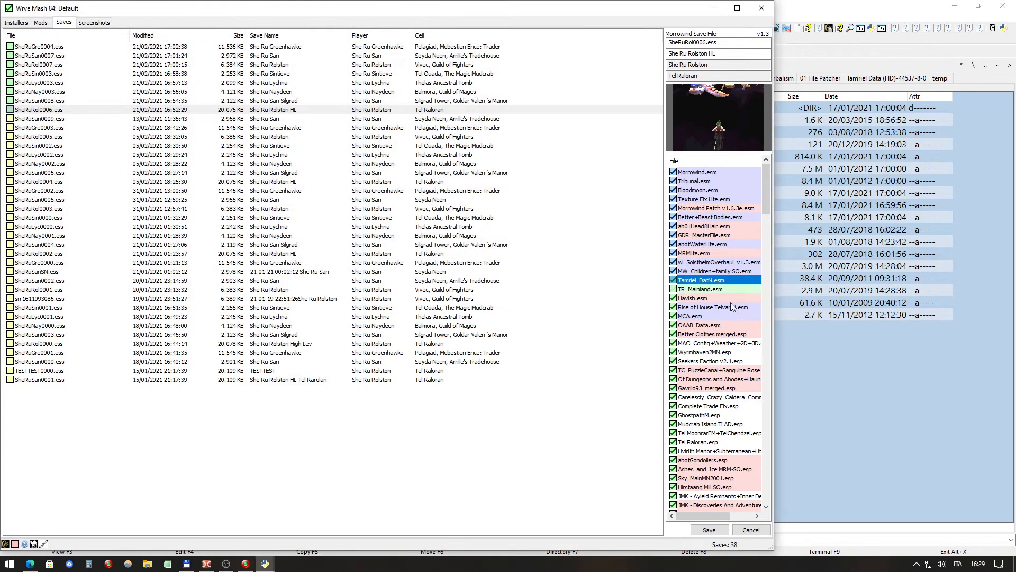
# Step: Change the TR_Mainland.esm master of the save SheRuRol0006.ess to TR_MainlanN.esm and save the updated masters
pyautogui.rightClick(723, 291)
pyautogui.click(736, 297)
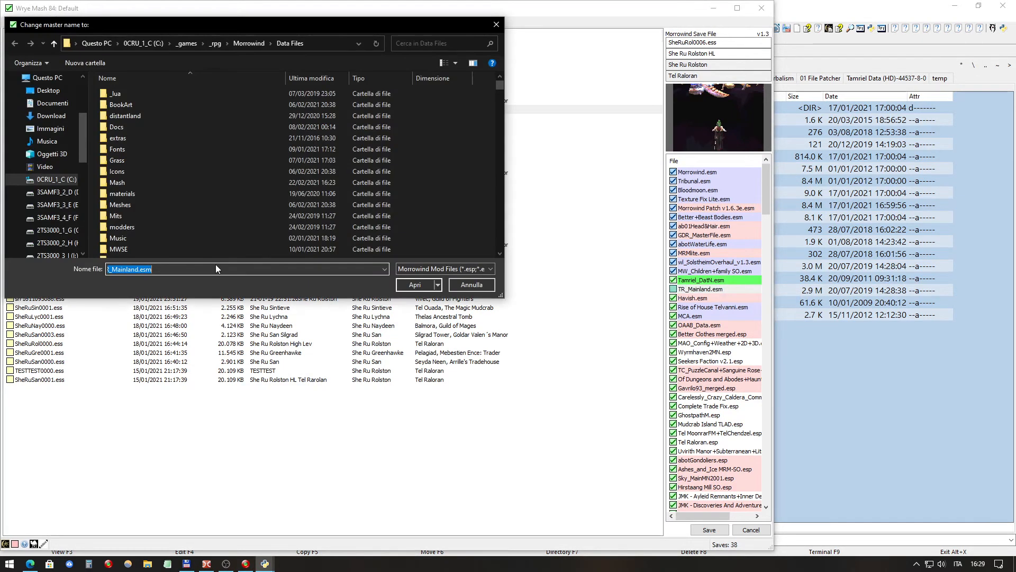
pyautogui.moveTo(135, 270); pyautogui.dragTo(289, 266)
pyautogui.press('Delete')
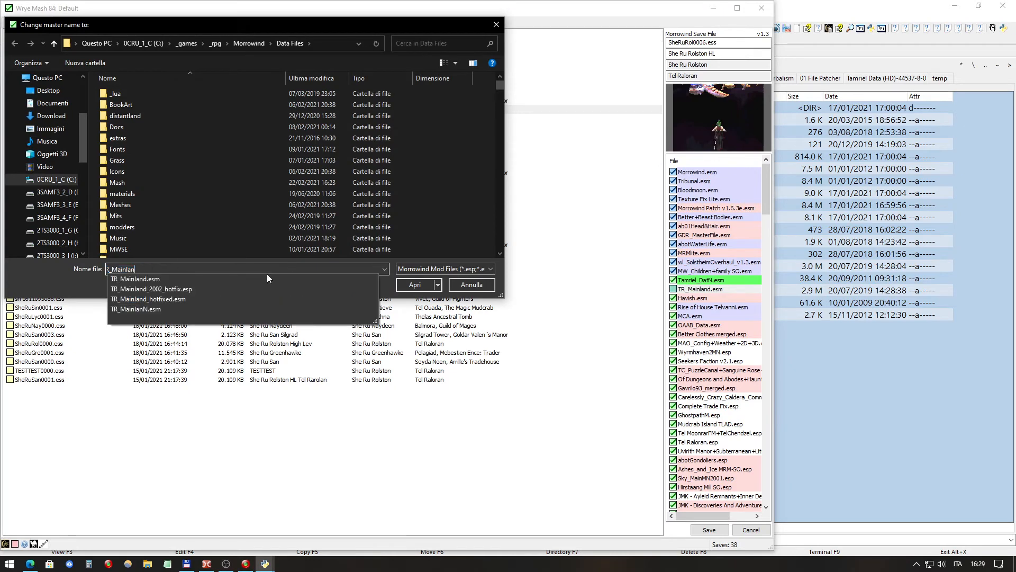
pyautogui.click(250, 308)
pyautogui.click(415, 284)
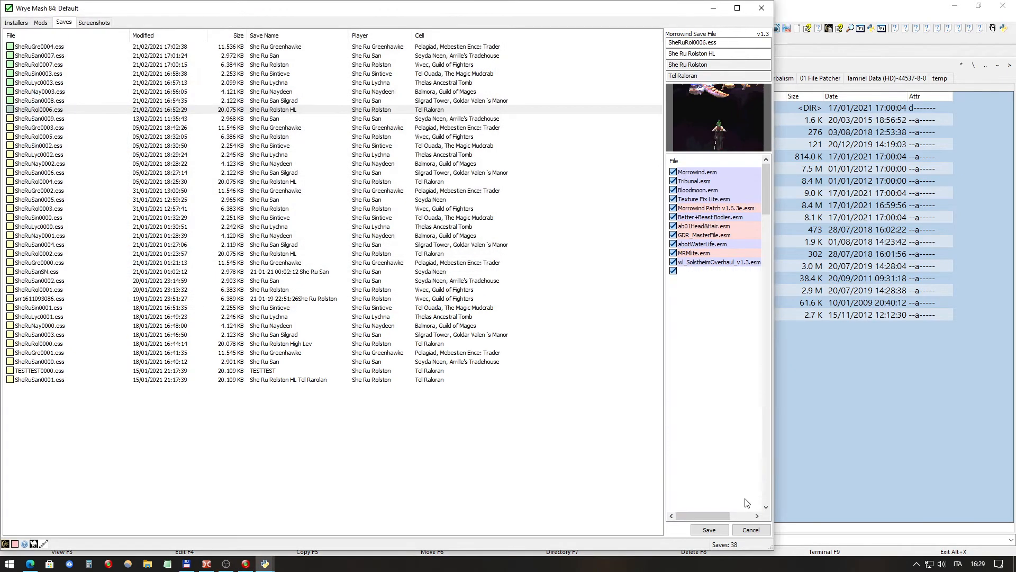
pyautogui.click(709, 529)
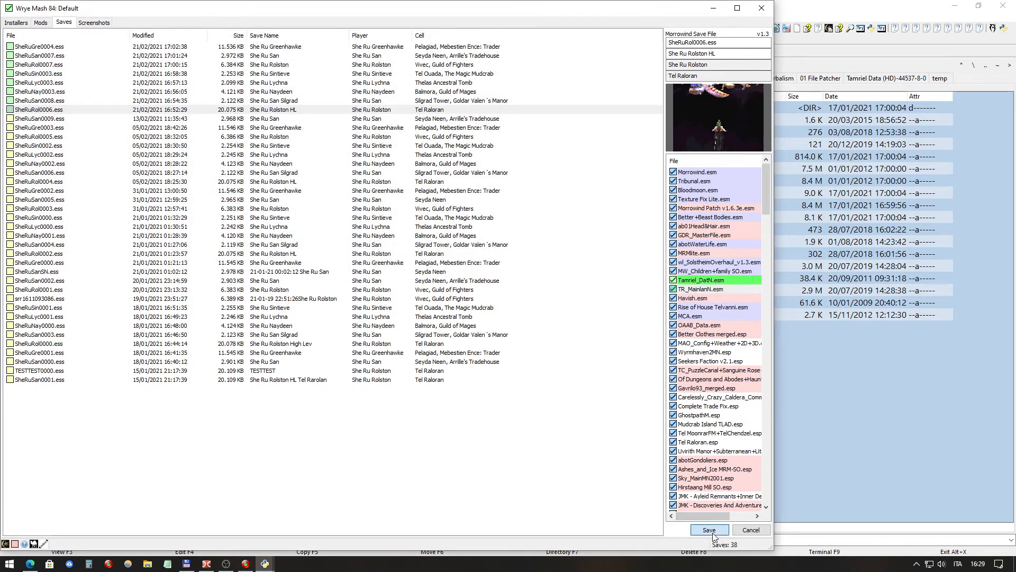
# Step: Compare the master lists of the saves SheRuSan0009.ess and SheRuRol0006.ess
pyautogui.click(394, 120)
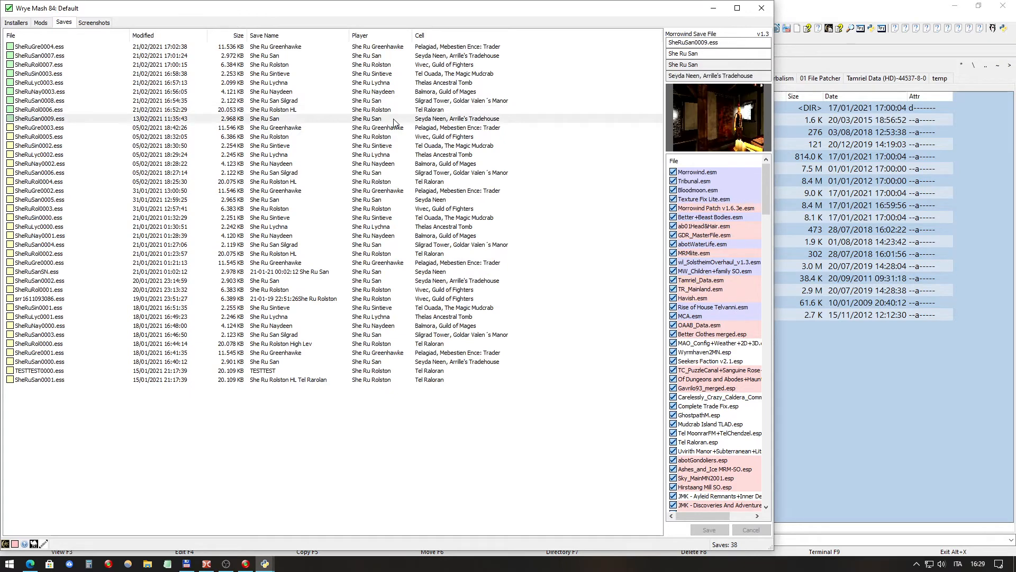
pyautogui.click(393, 119)
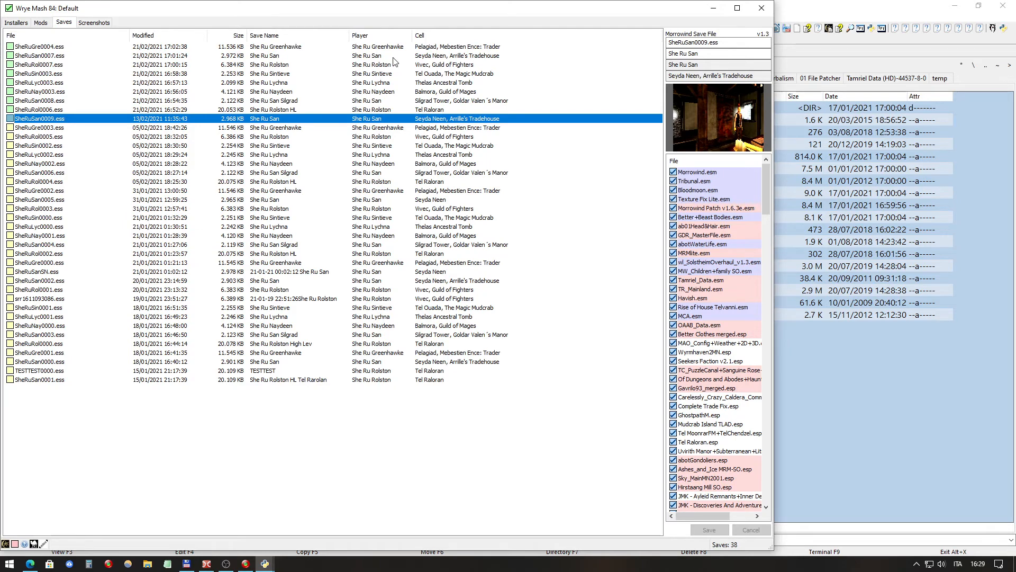
pyautogui.click(439, 110)
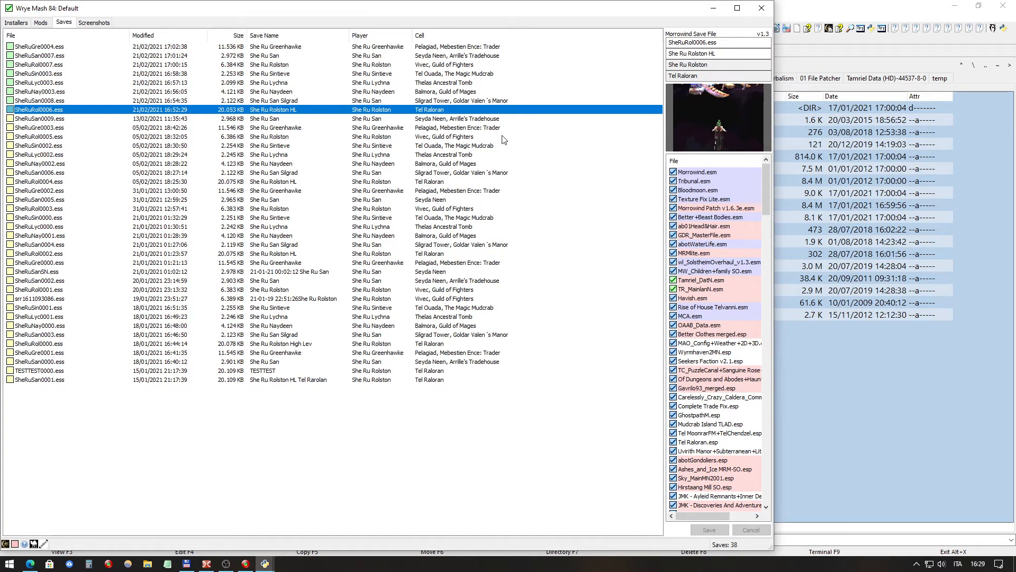
# Step: Switch to the modding guide in the browser and highlight Tamriel_DatN.esm and TR_MainlanN.esm in its save-update instructions
pyautogui.click(40, 23)
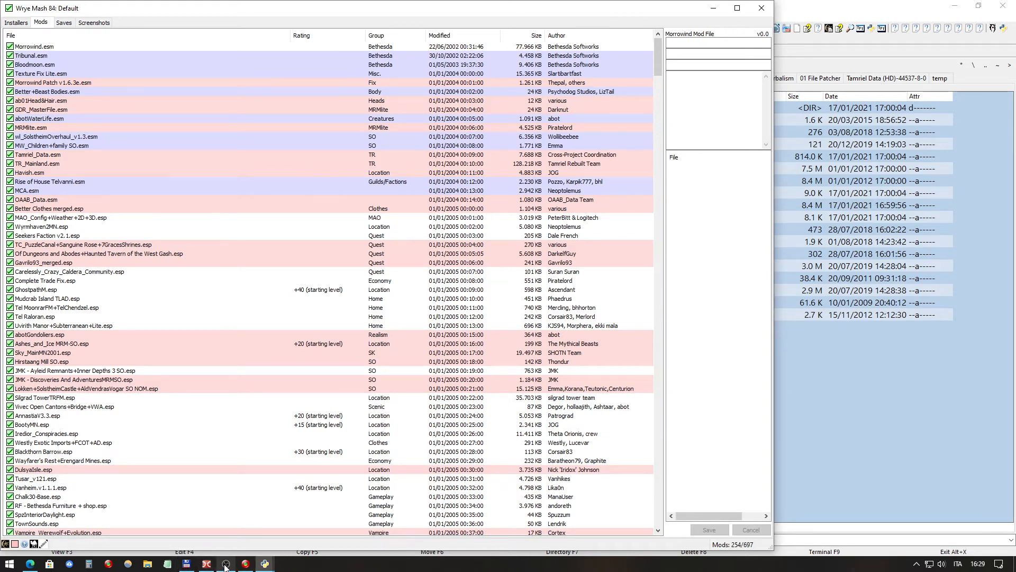
pyautogui.click(245, 564)
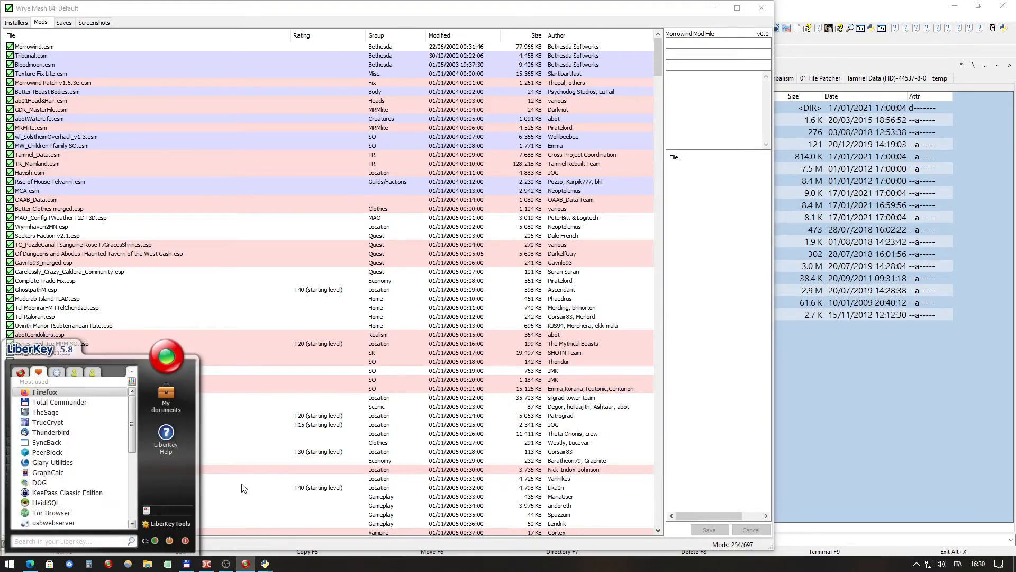
pyautogui.click(32, 564)
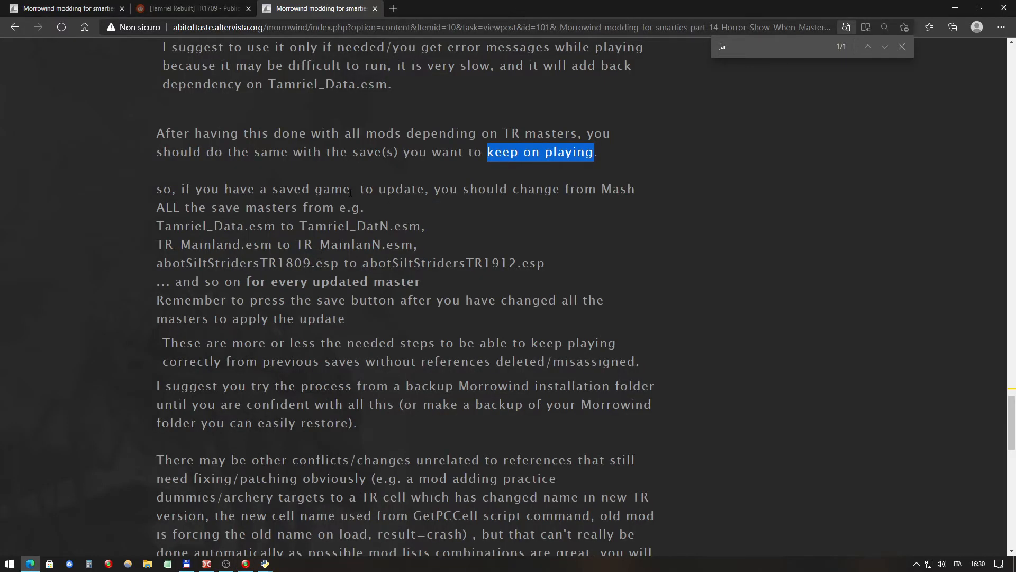
pyautogui.click(363, 213)
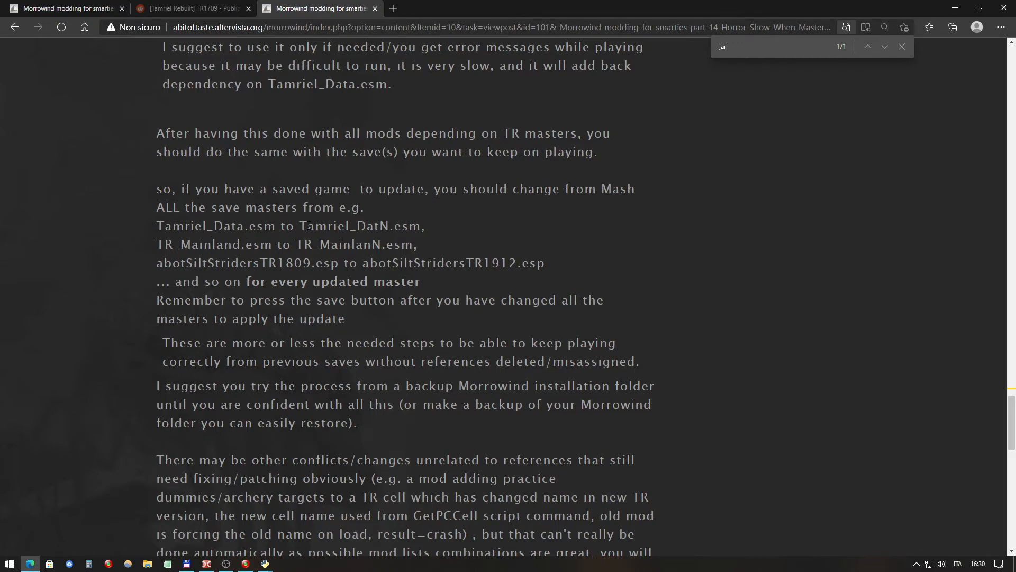
pyautogui.moveTo(301, 226); pyautogui.dragTo(419, 225)
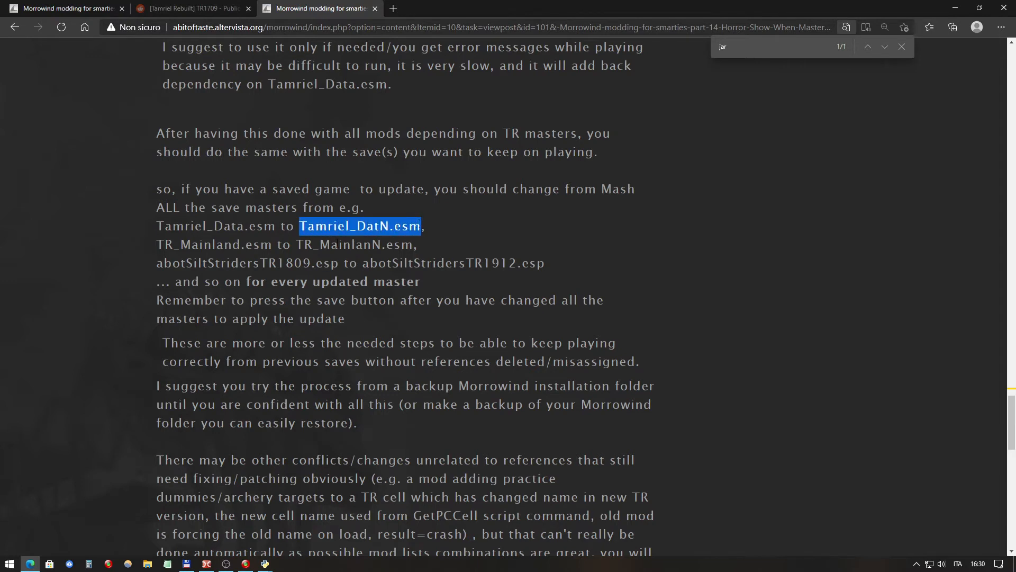
pyautogui.moveTo(297, 244); pyautogui.dragTo(413, 243)
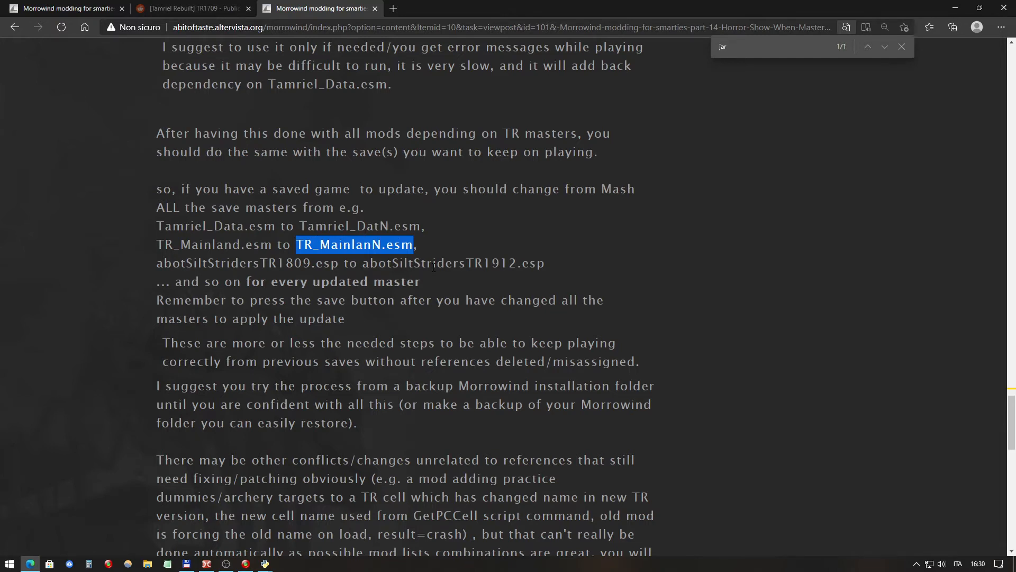
# Step: Read the guide's remaining save-update instructions and its notes on backups and conflicts
pyautogui.scroll(-1, 433, 267)
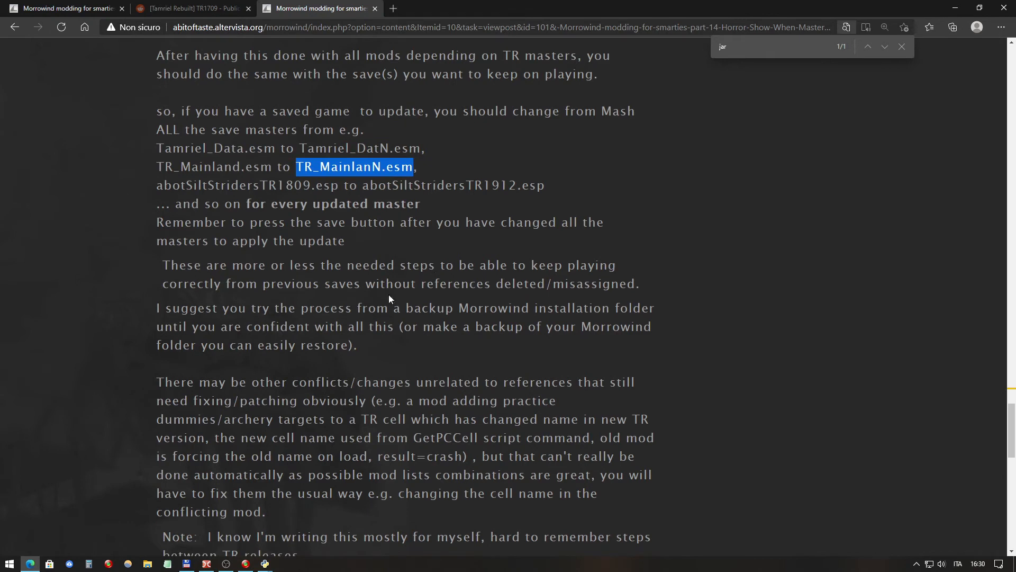
pyautogui.click(271, 243)
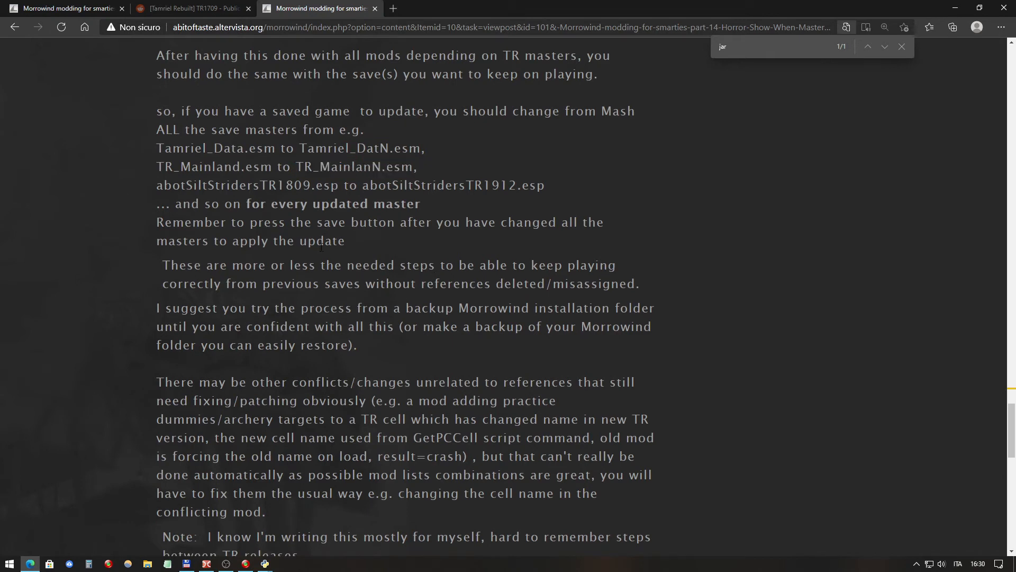
pyautogui.scroll(-1, 276, 272)
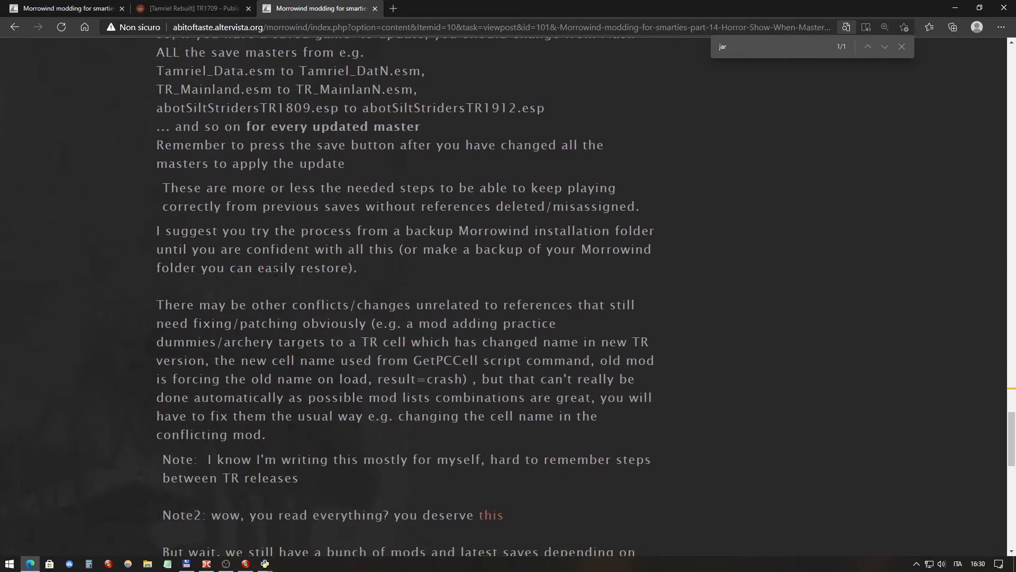
pyautogui.scroll(-1, 276, 272)
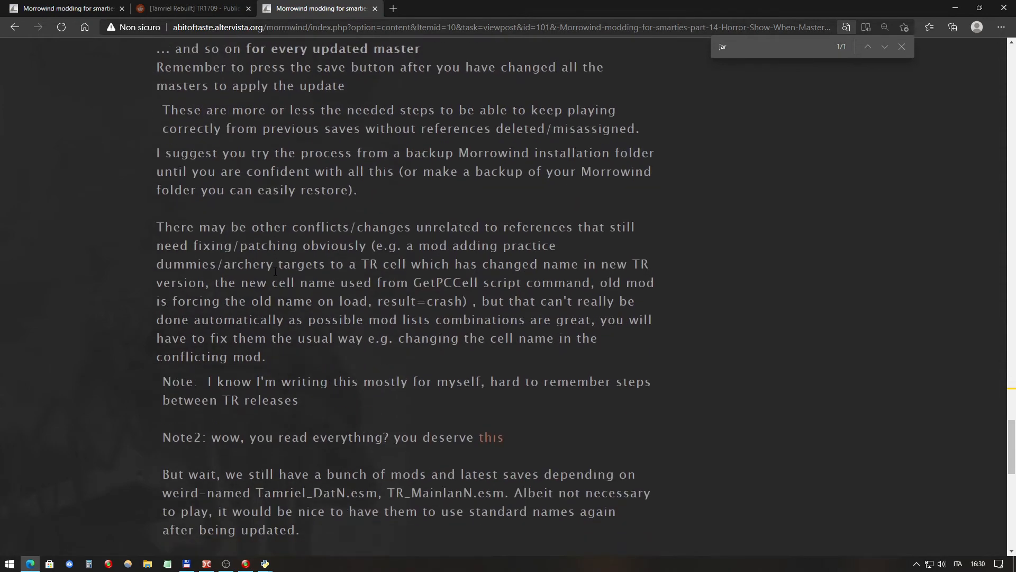
pyautogui.scroll(-2, 275, 272)
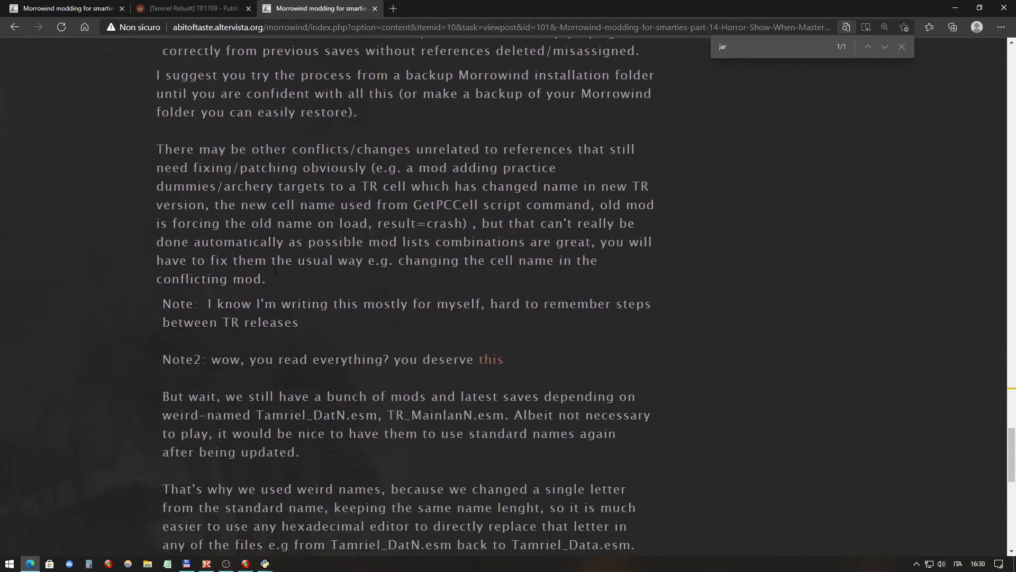
pyautogui.scroll(-4, 275, 272)
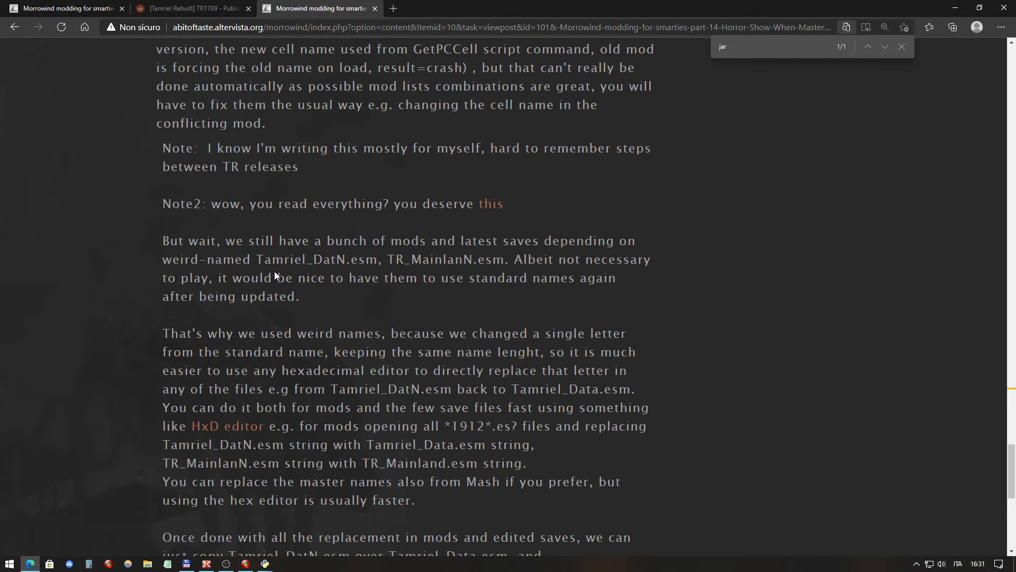
# Step: Highlight the guide's paragraph on returning to standard master names and the Tamriel_DatN.esm name in its hex-editor instructions
pyautogui.scroll(-2, 274, 271)
pyautogui.moveTo(165, 162); pyautogui.dragTo(476, 216)
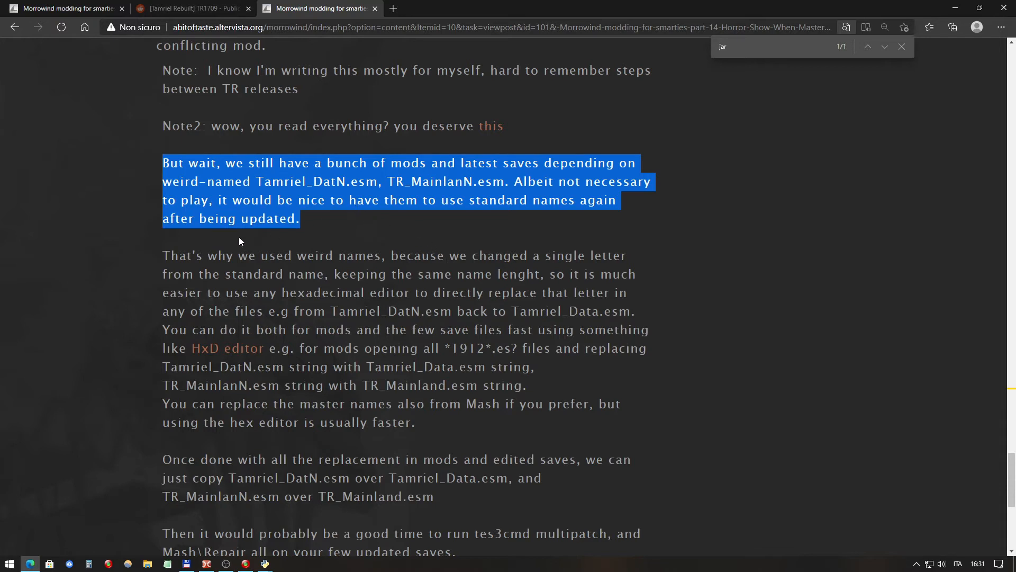
pyautogui.scroll(-1, 155, 255)
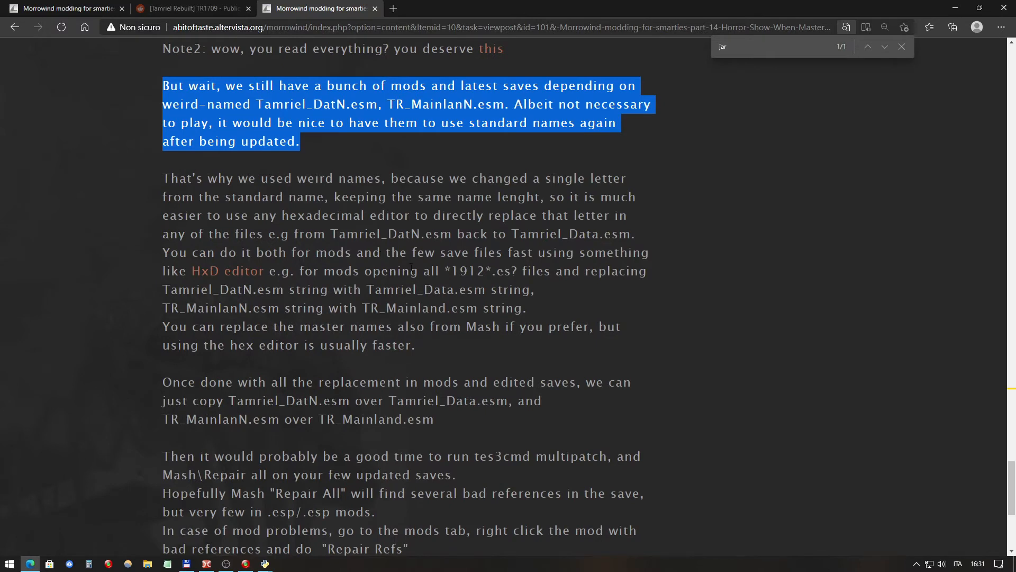
pyautogui.moveTo(333, 236); pyautogui.dragTo(454, 235)
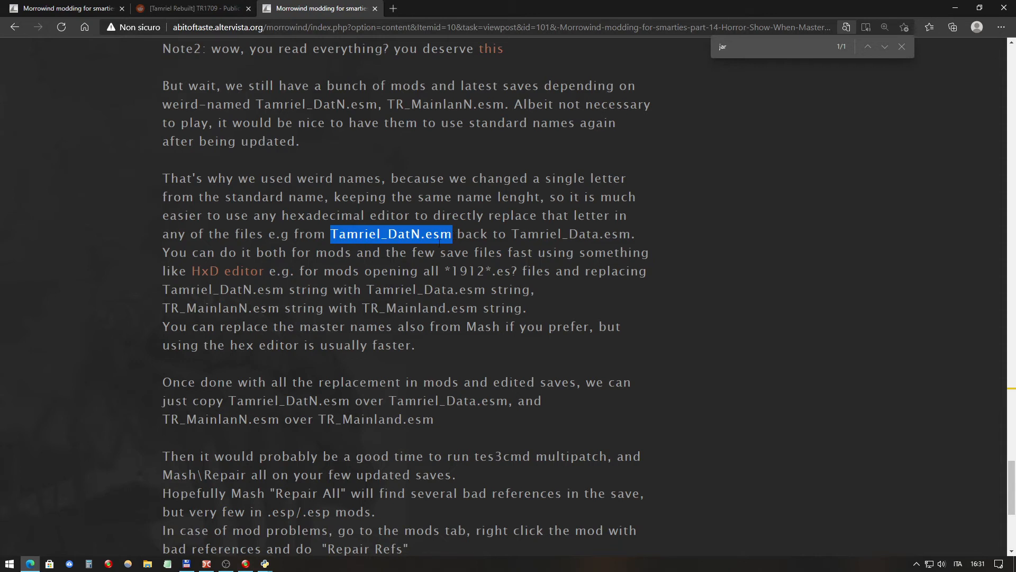
# Step: Switch to Wrye Mash and review the mod and save lists, inspecting the masters of a few mods such as Gavrilo93_merged.esp
pyautogui.click(264, 564)
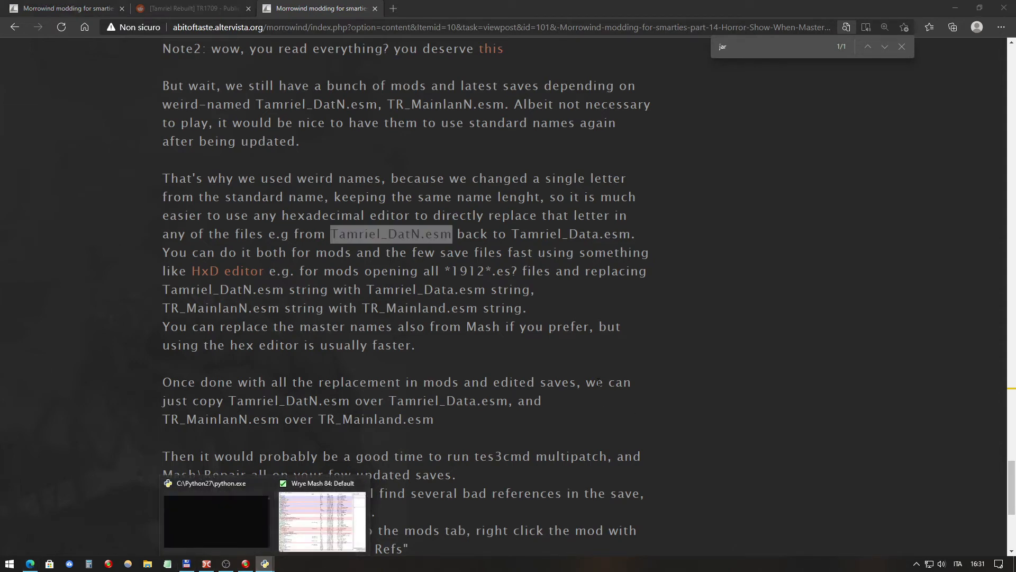
pyautogui.click(322, 522)
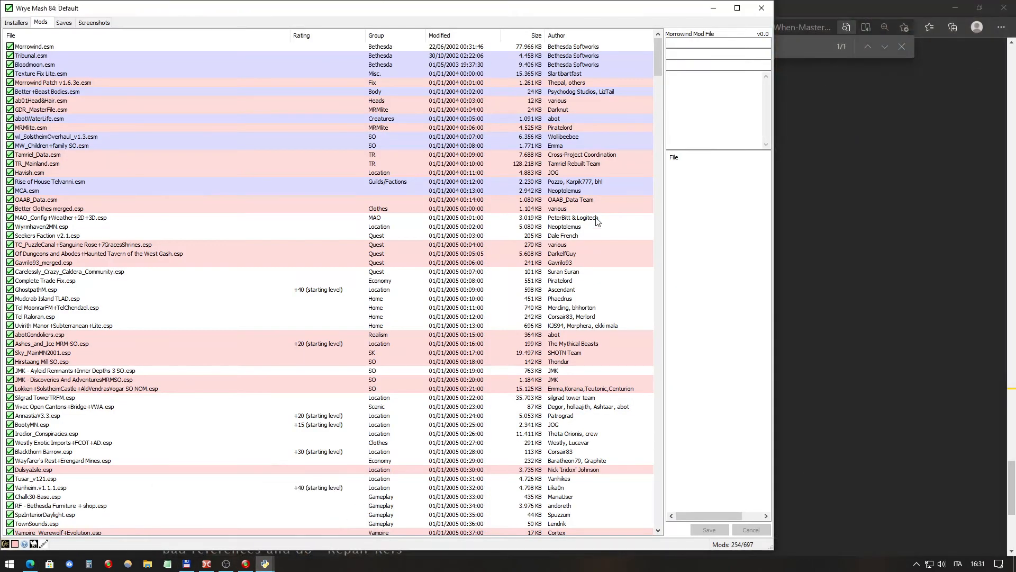
pyautogui.click(132, 207)
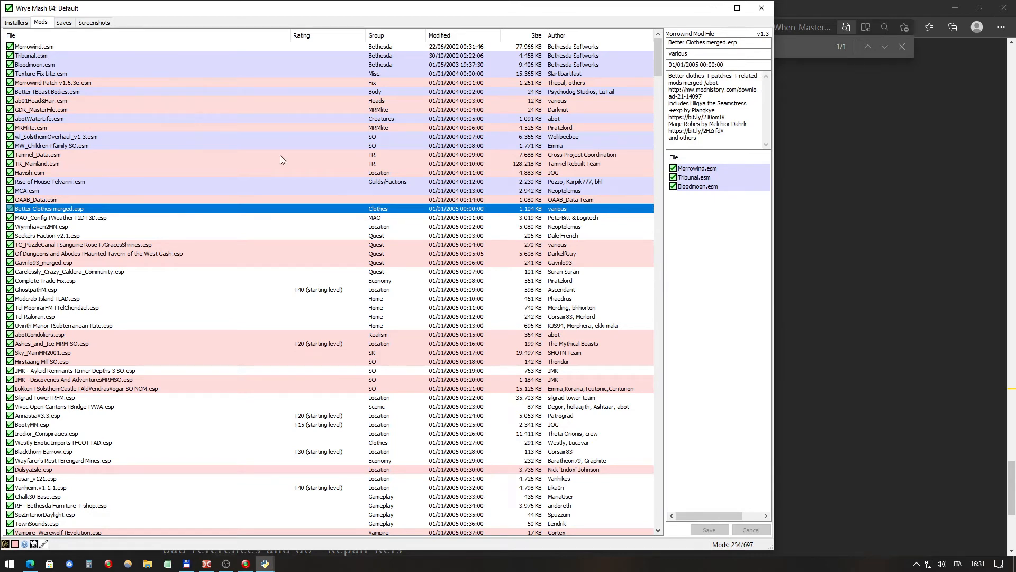
pyautogui.click(71, 22)
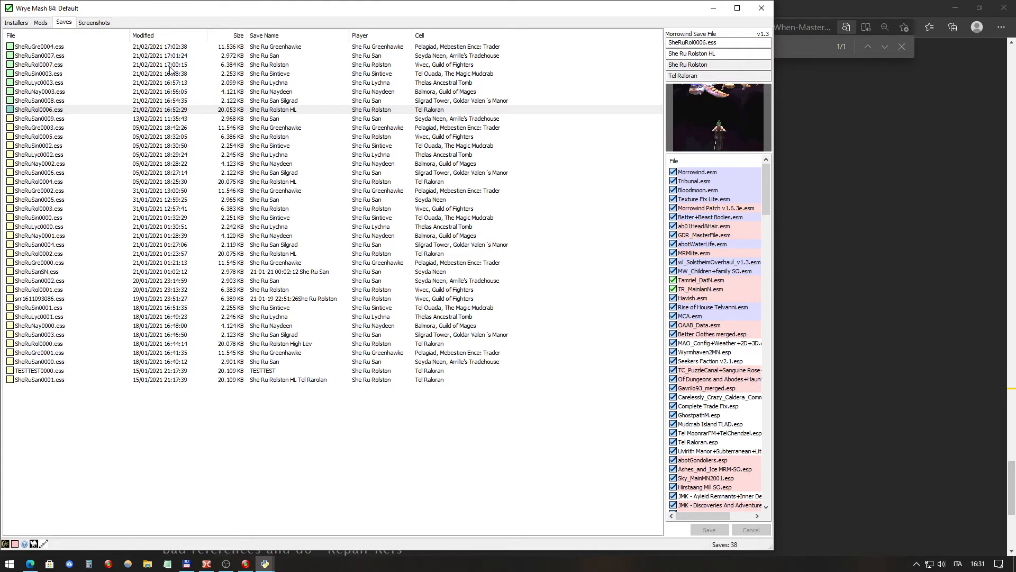
pyautogui.click(41, 22)
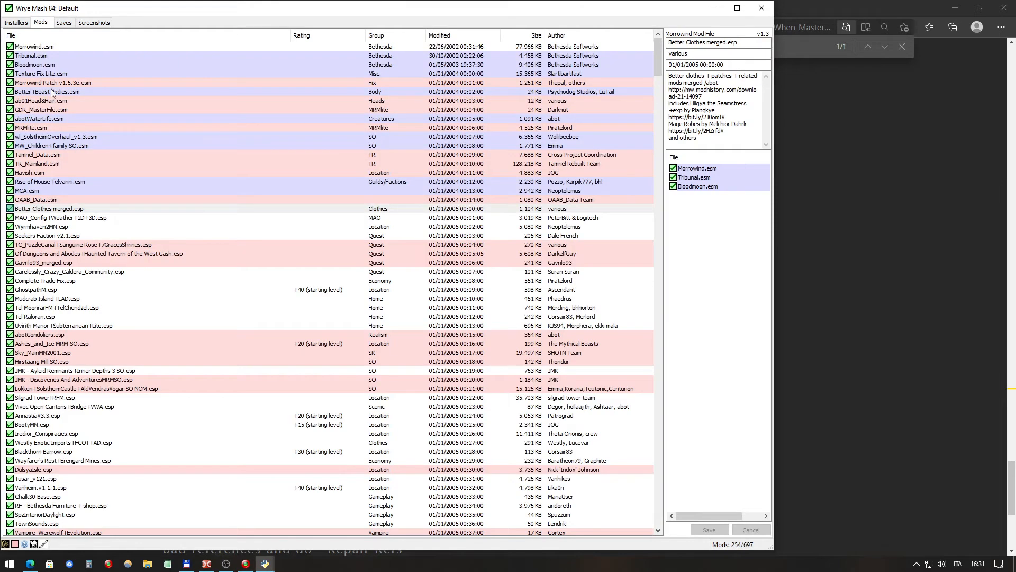
pyautogui.click(108, 263)
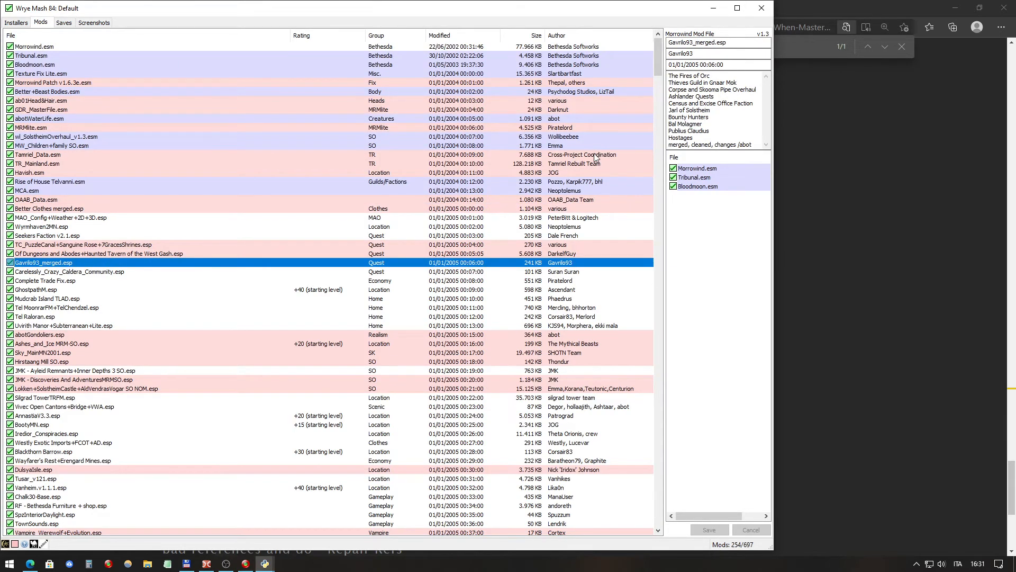
pyautogui.click(528, 164)
pyautogui.click(103, 110)
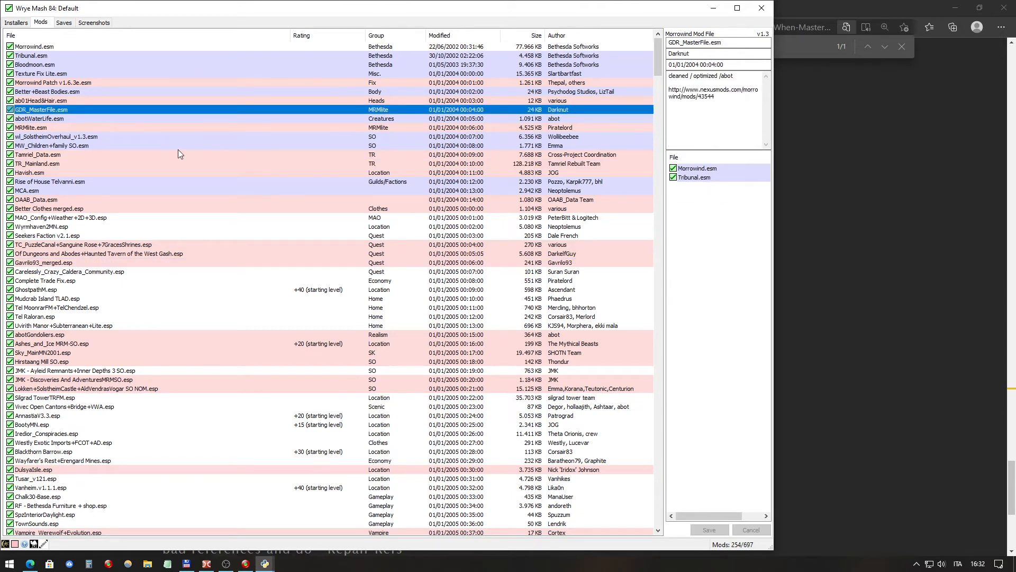
# Step: Switch to Double Commander and go from the MashTR folder to Morrowind's Data Files folder
pyautogui.moveTo(208, 565)
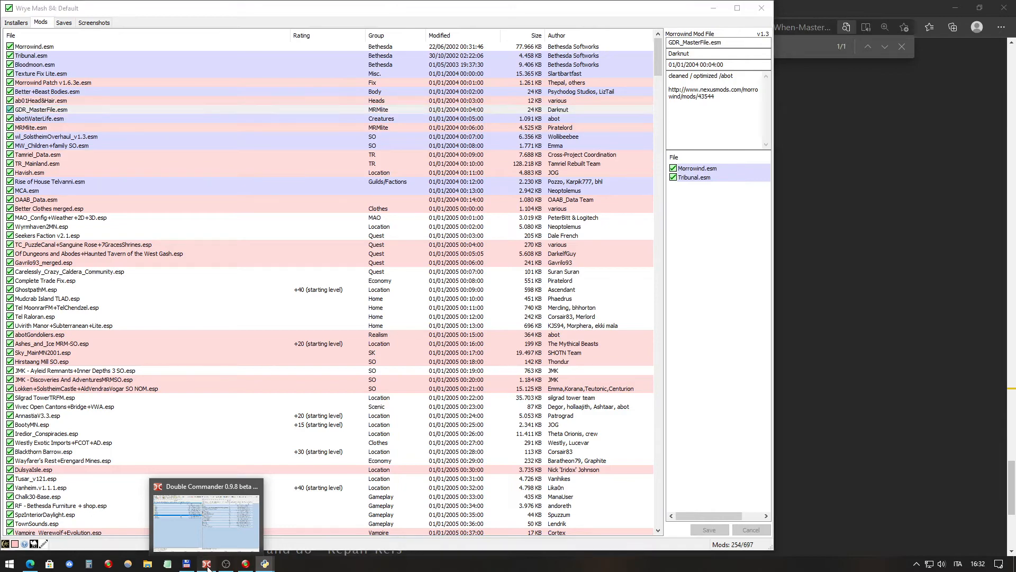
pyautogui.click(207, 564)
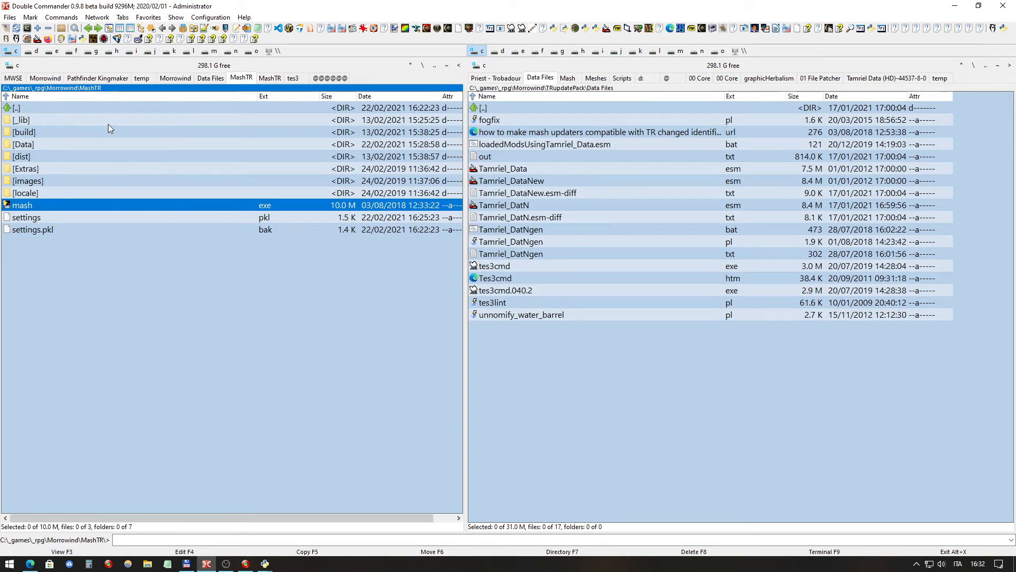
pyautogui.doubleClick(60, 107)
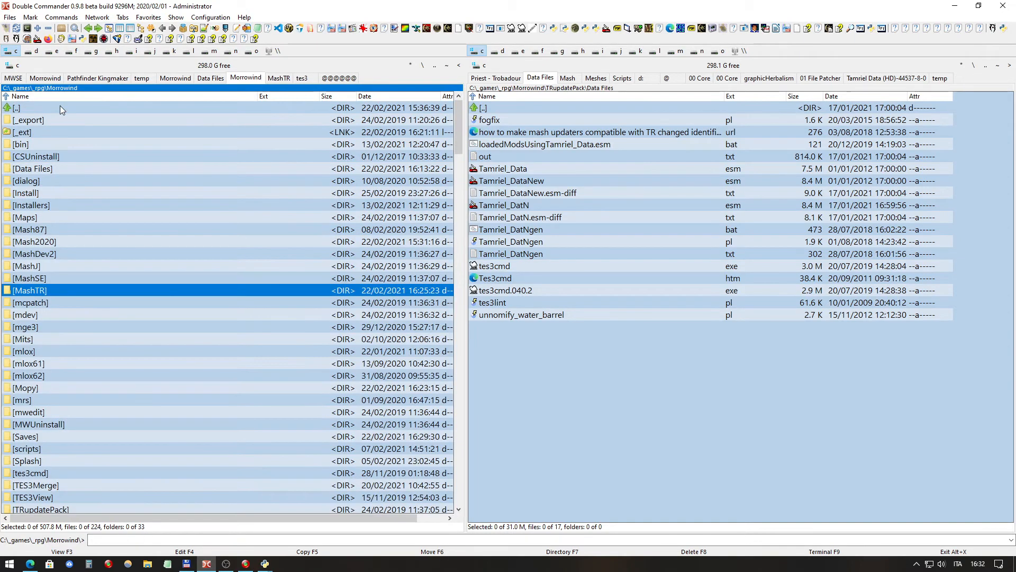
pyautogui.doubleClick(59, 164)
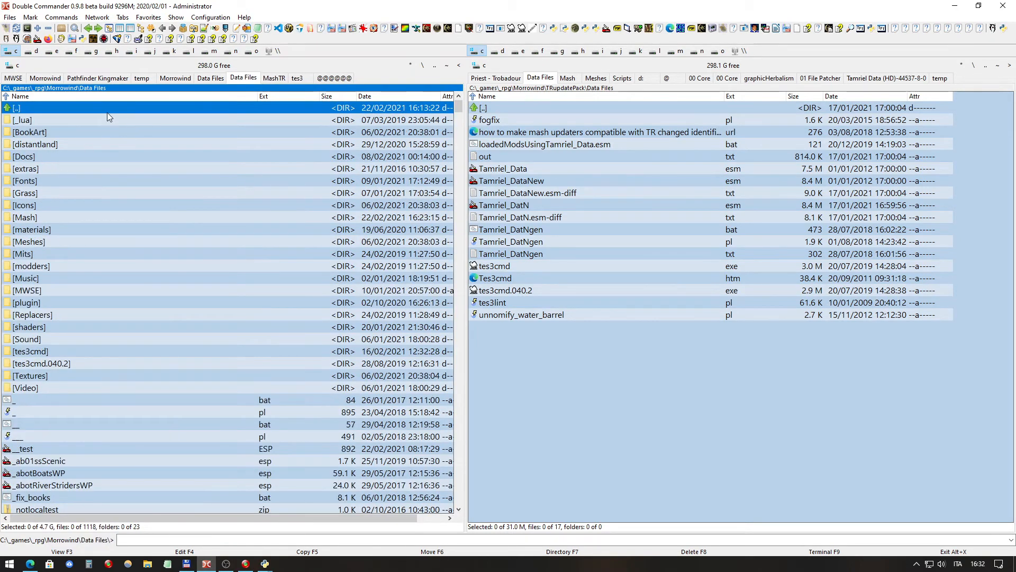
# Step: Set up a file search in Data Files limited to the current directory with the file mask *.es?
pyautogui.click(61, 18)
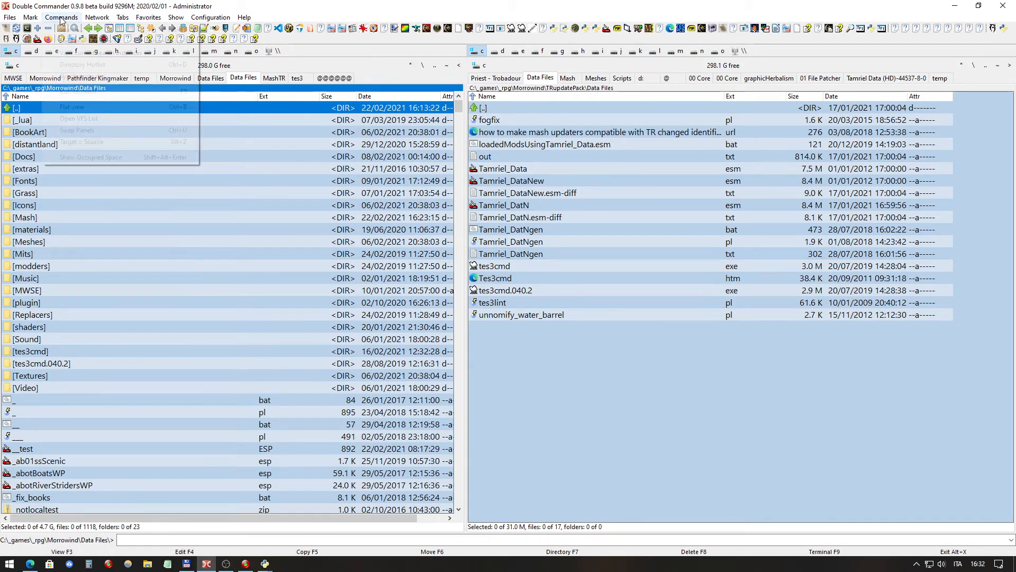
pyautogui.click(65, 26)
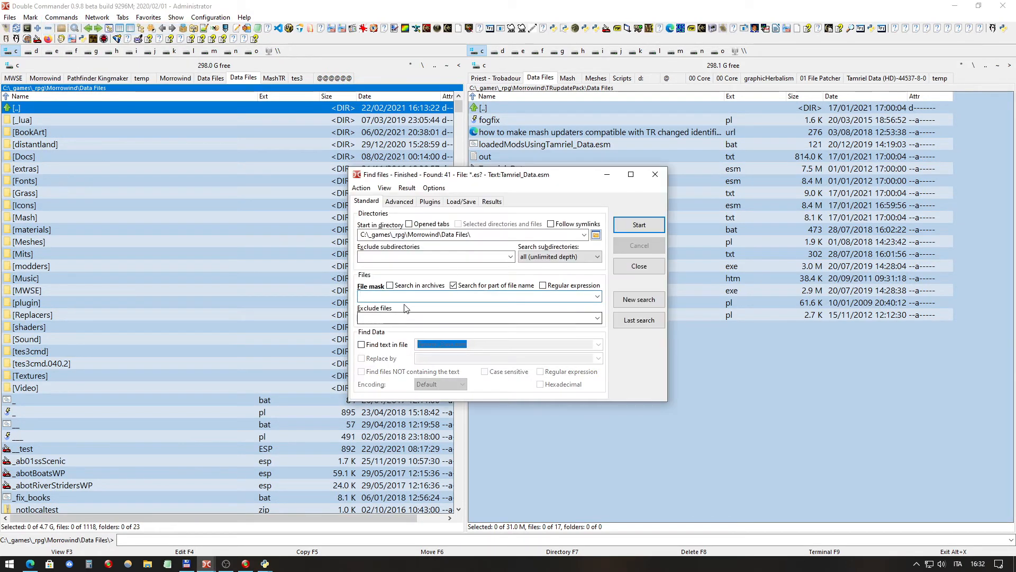
pyautogui.click(561, 256)
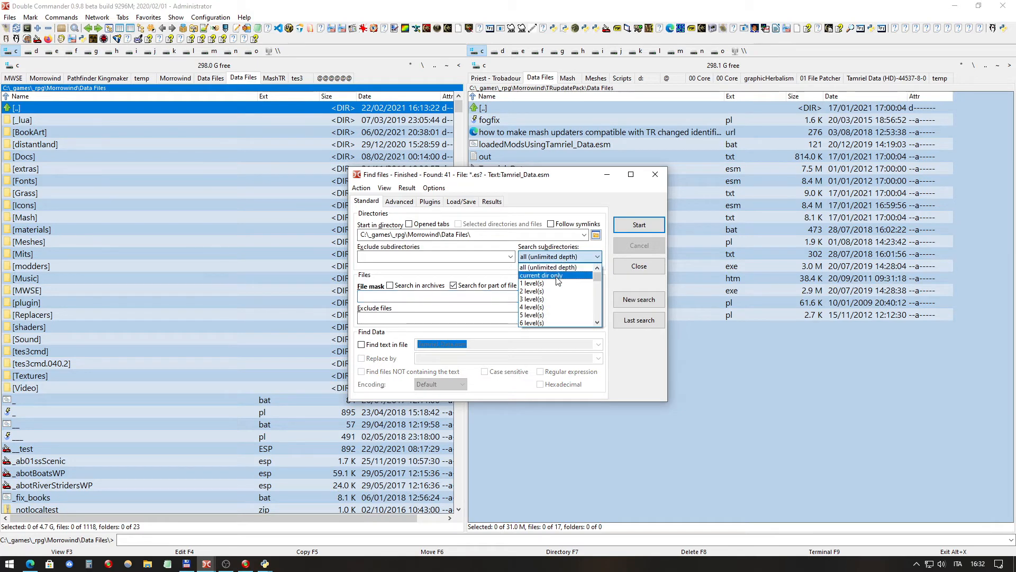
pyautogui.click(557, 276)
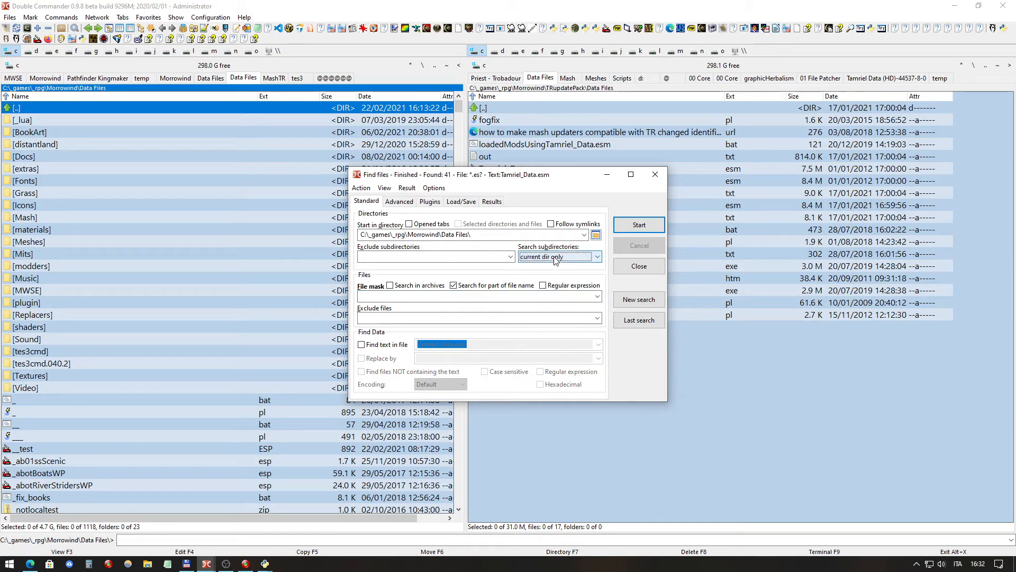
pyautogui.click(450, 296)
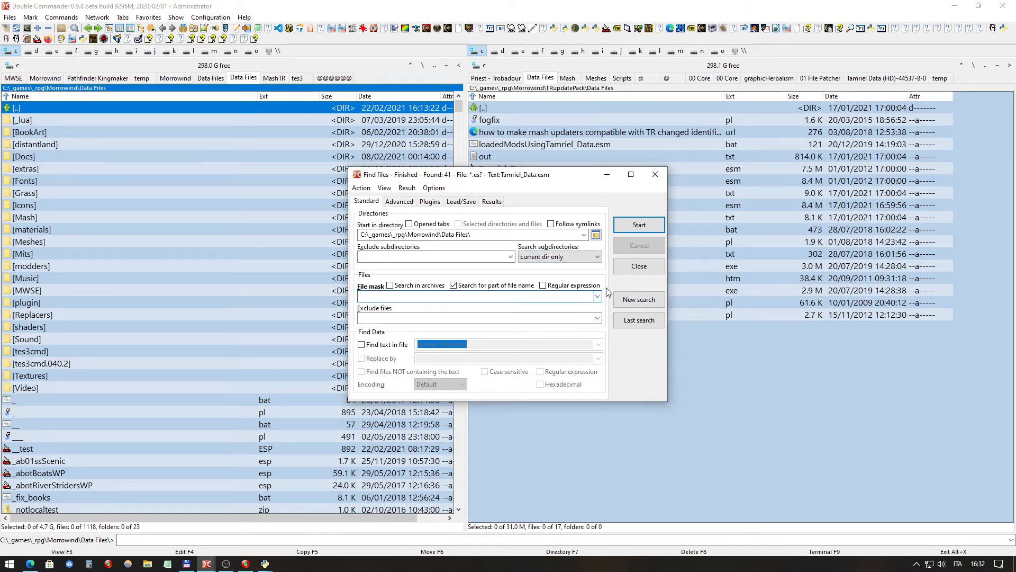
pyautogui.click(598, 296)
pyautogui.click(373, 310)
pyautogui.doubleClick(390, 296)
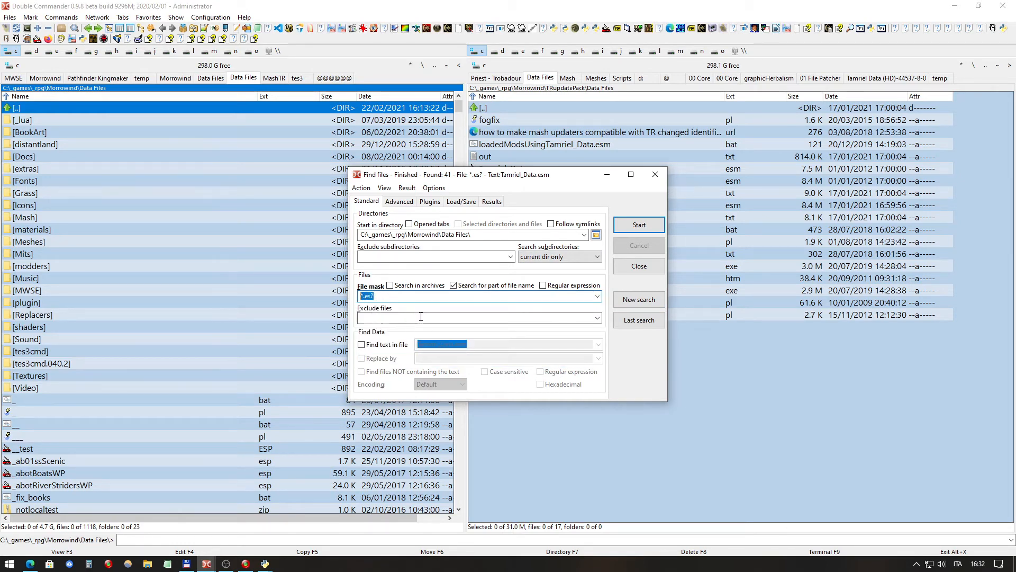
# Step: Search inside the matching files for the text Tamriel_DatN.esm
pyautogui.click(398, 345)
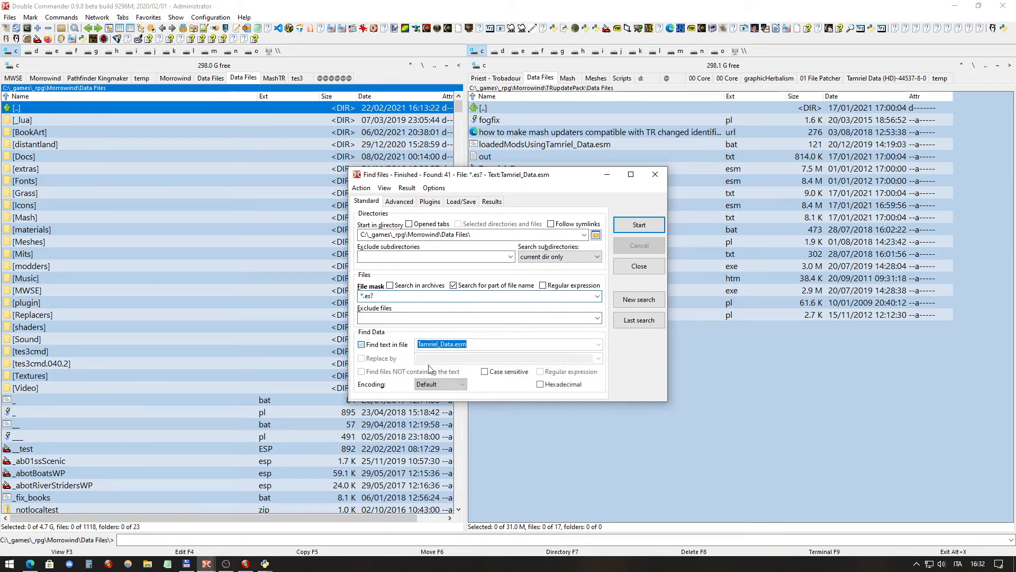
pyautogui.click(479, 345)
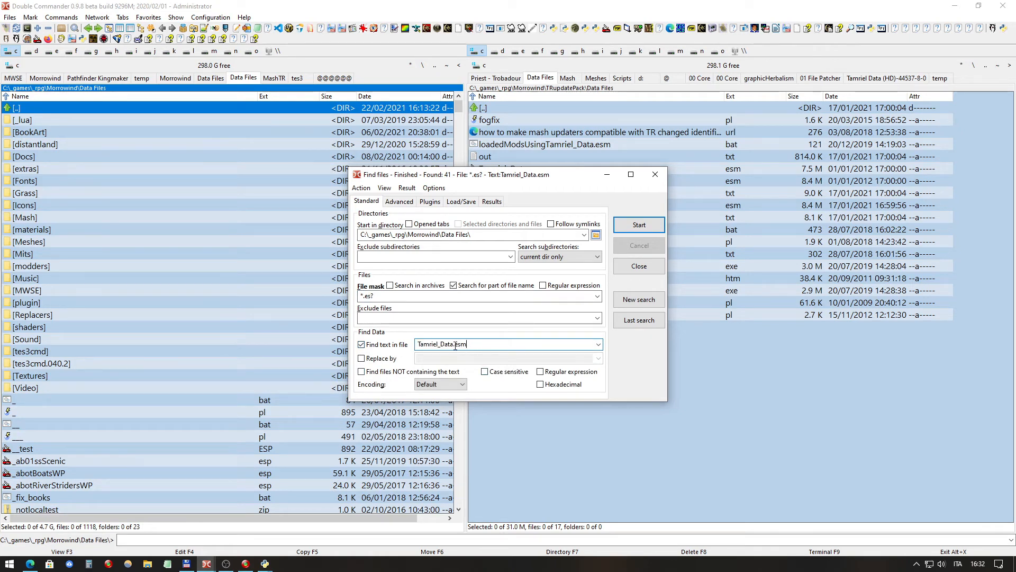
pyautogui.moveTo(454, 344); pyautogui.dragTo(451, 345)
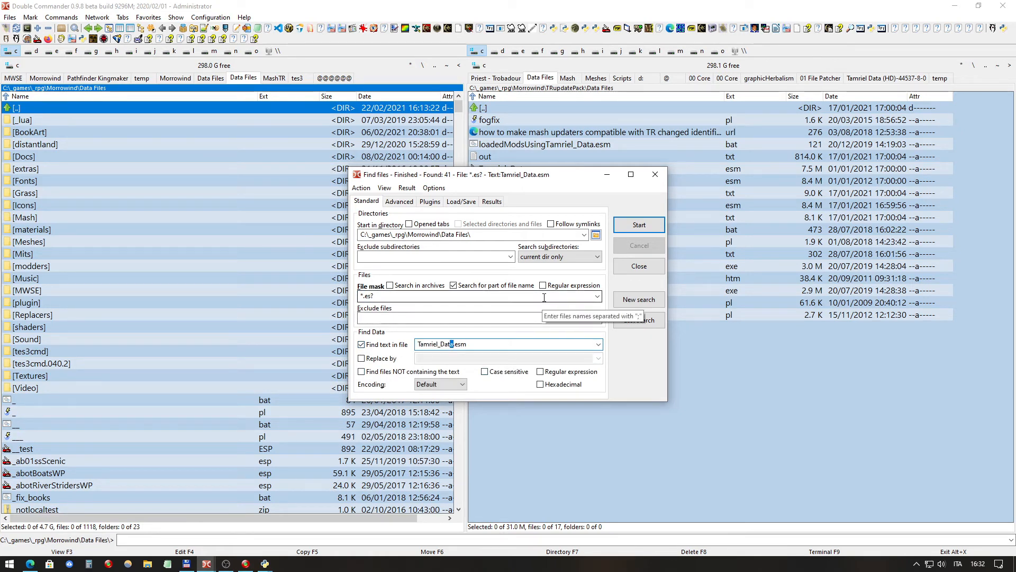
pyautogui.write('N')
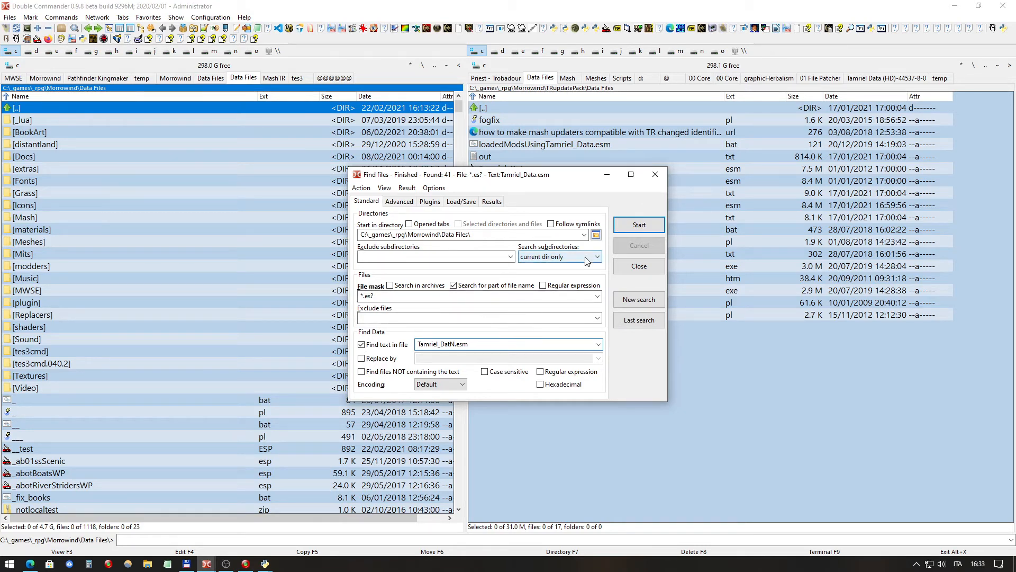
pyautogui.click(504, 345)
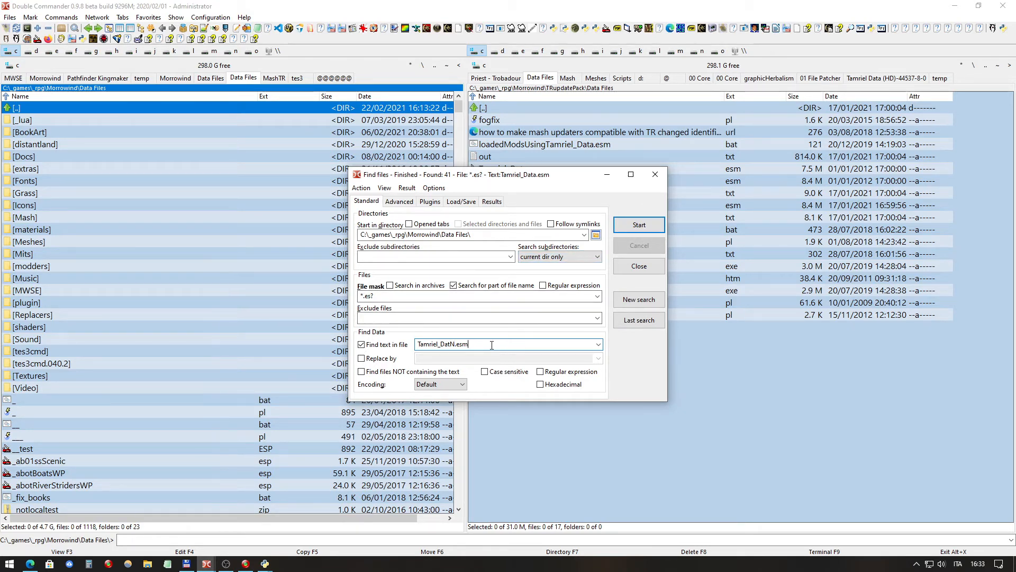
pyautogui.click(643, 227)
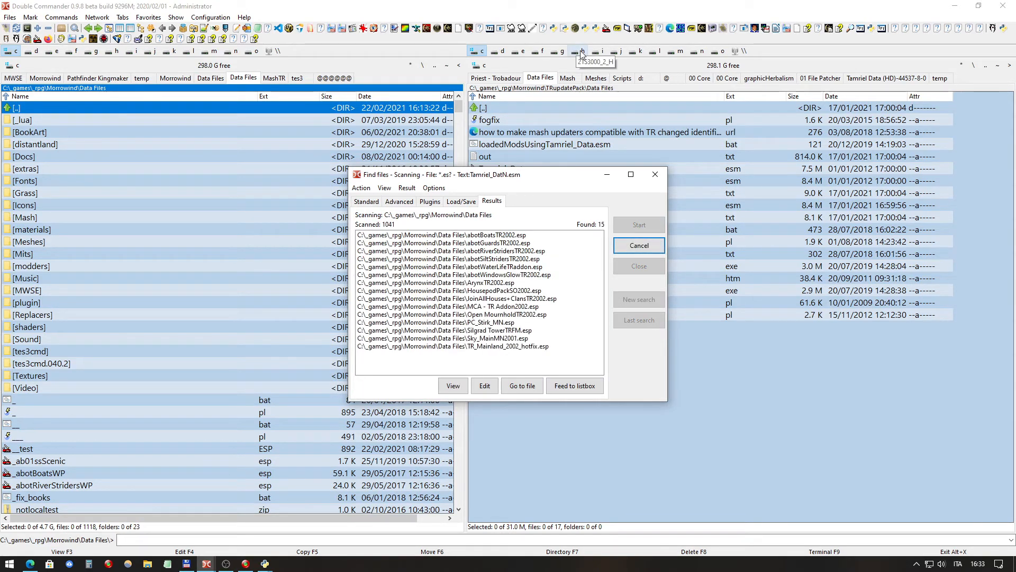
# Step: Feed the search results to the file list and open abotBoatsTR2002.esp in the HxD hex editor
pyautogui.click(580, 387)
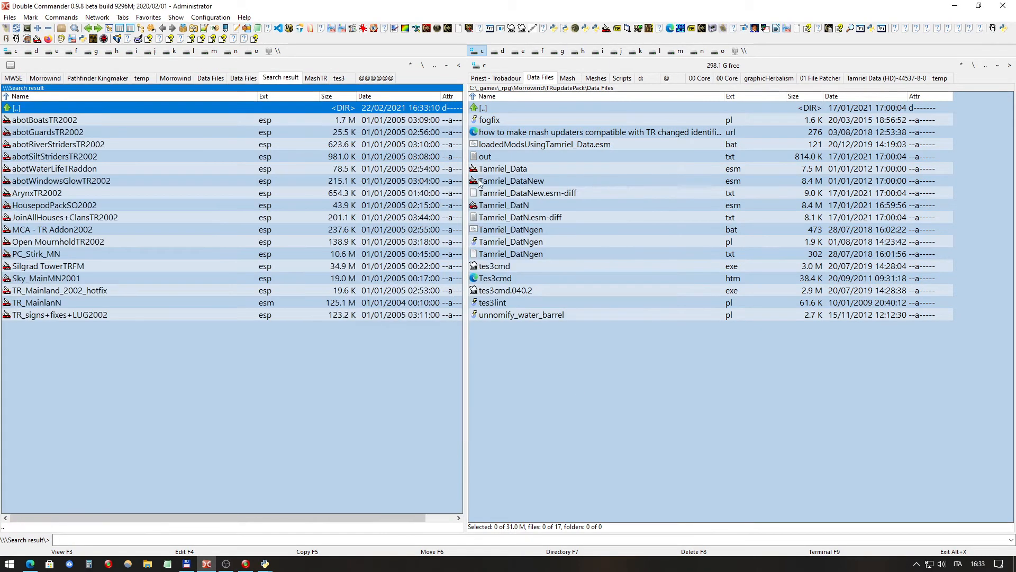
pyautogui.click(77, 120)
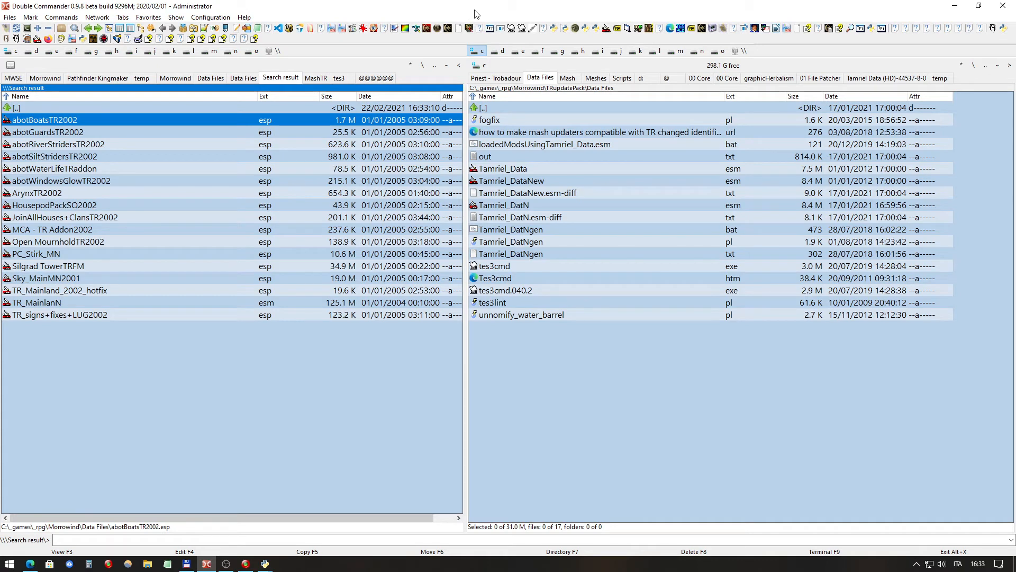
pyautogui.click(214, 30)
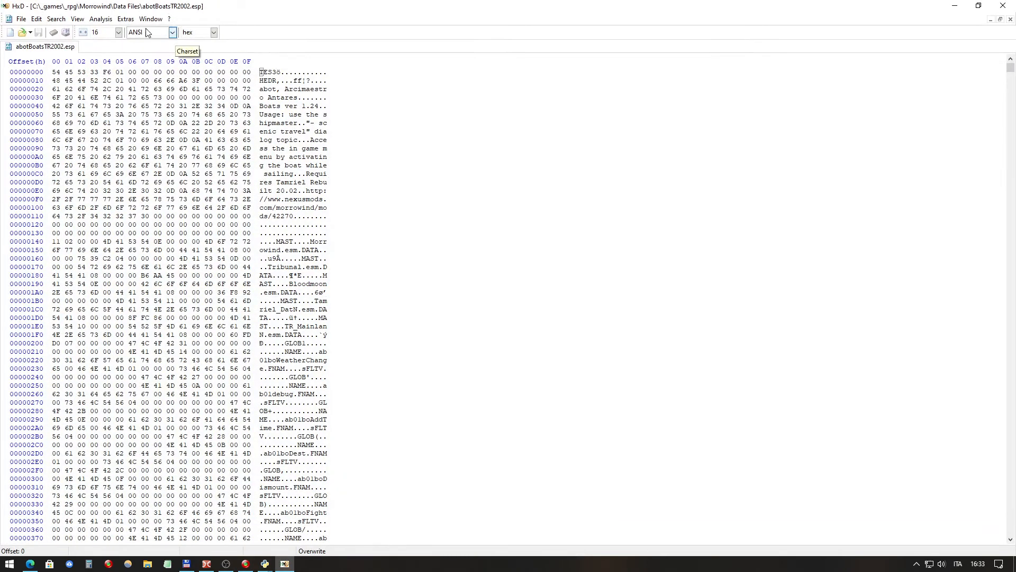
# Step: View the hex editor's version and copyright information, and close the About window
pyautogui.click(157, 20)
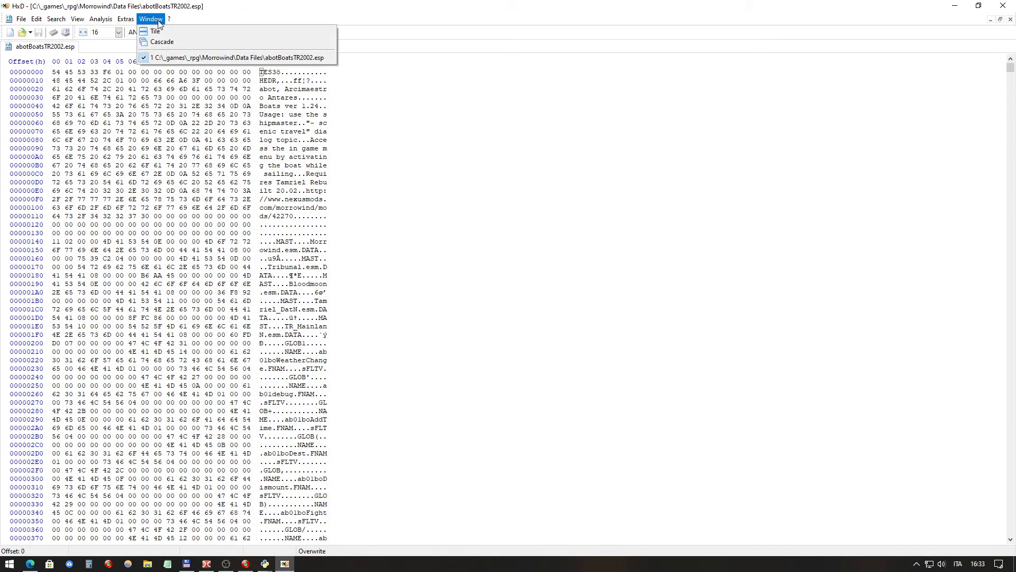
pyautogui.moveTo(170, 21)
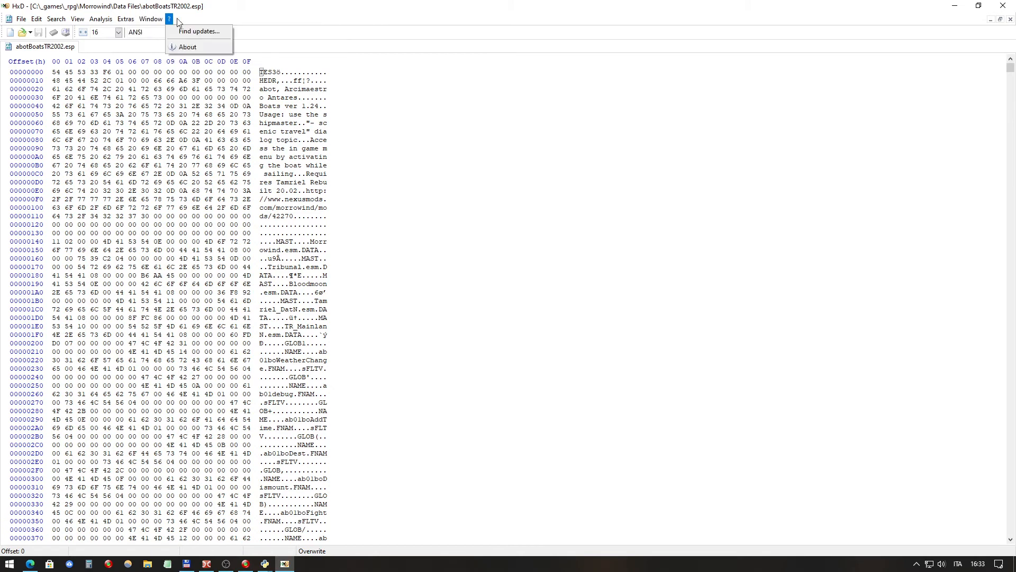
pyautogui.click(180, 49)
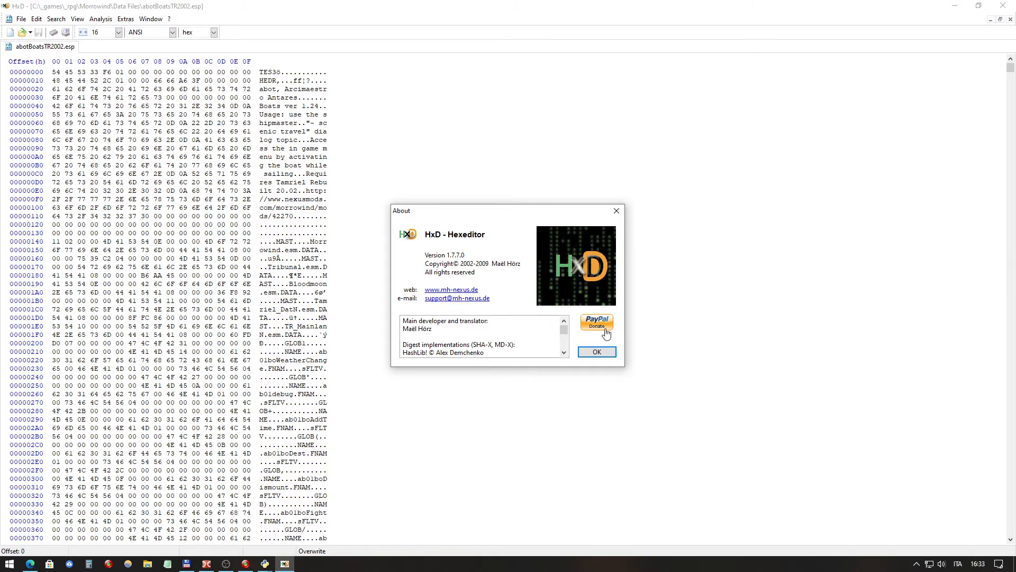
pyautogui.moveTo(564, 329)
pyautogui.mouseDown()
pyautogui.moveTo(564, 360)
pyautogui.moveTo(563, 326)
pyautogui.mouseUp()
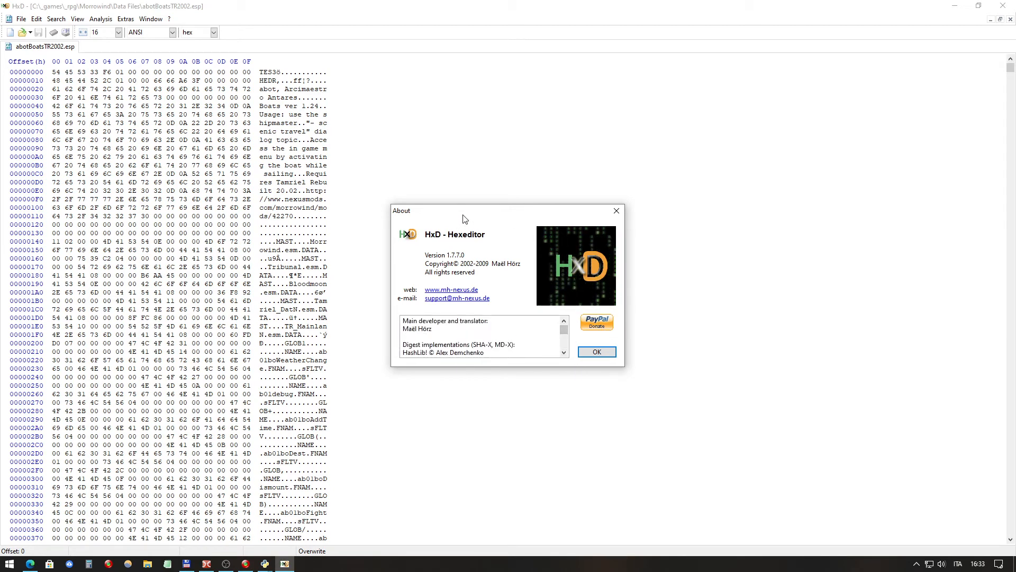
pyautogui.click(617, 212)
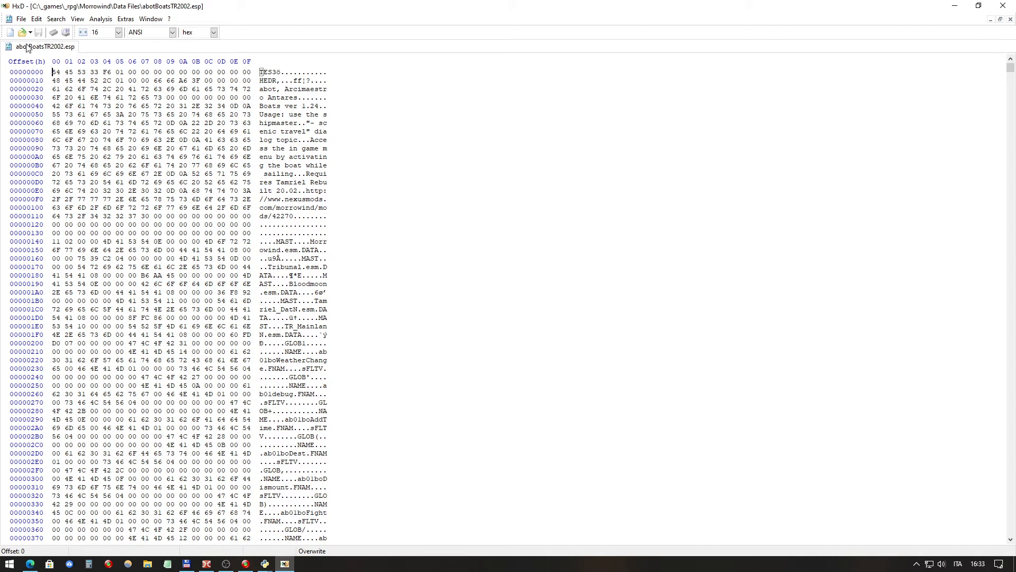
# Step: Switch to Double Commander and open all the found plugins, from abotBoatsTR2002 through TR_signs+fixes+LUG2002, in HxD
pyautogui.click(207, 565)
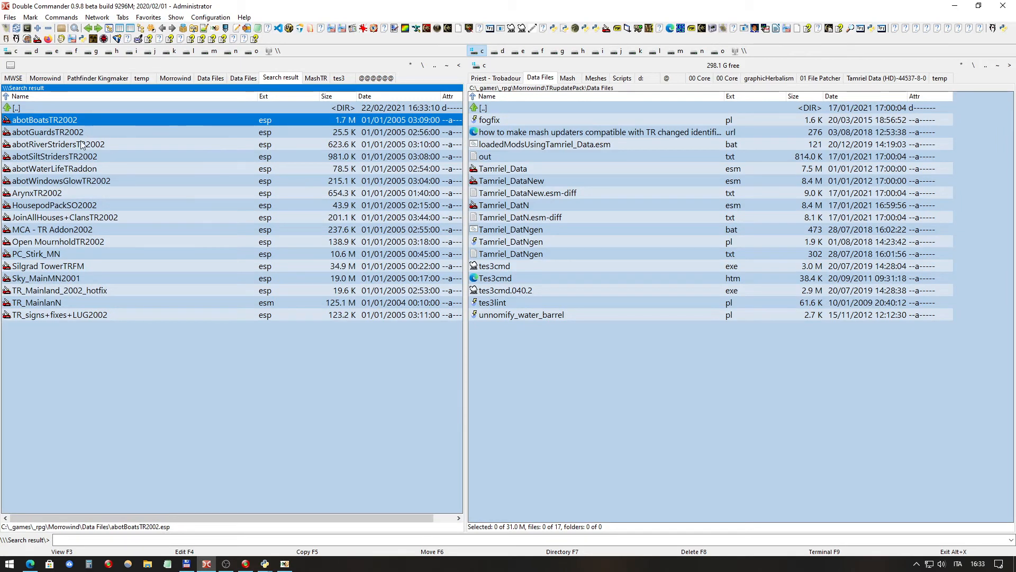
pyautogui.keyDown('shift'); pyautogui.click(78, 318); pyautogui.keyUp('shift')
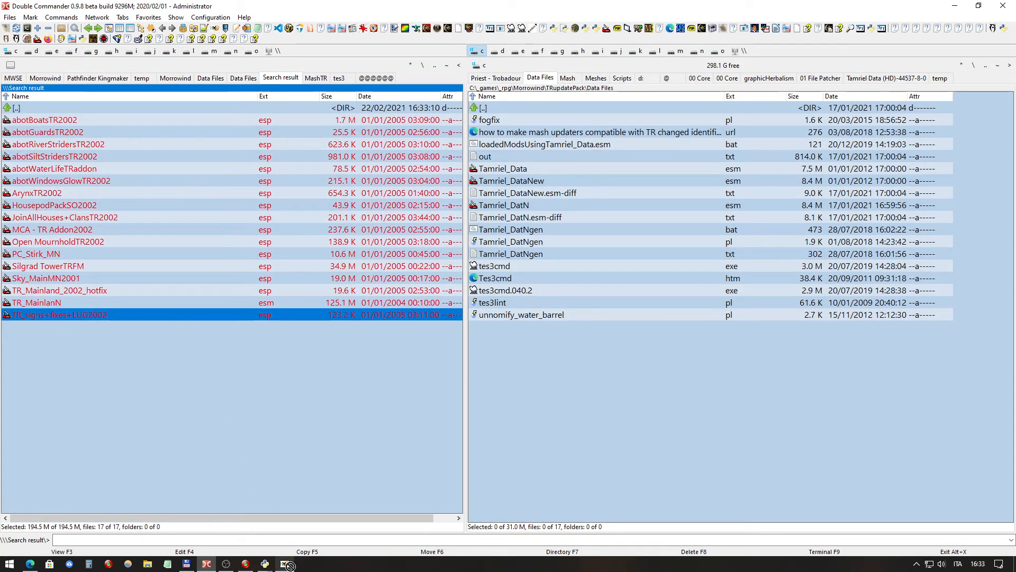
pyautogui.press('F4')
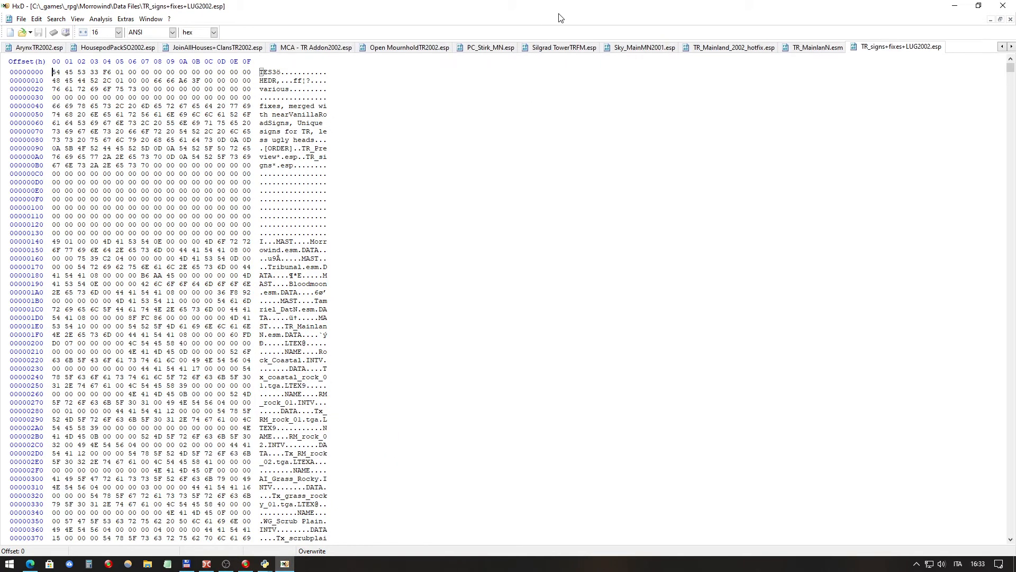
# Step: Copy the master name Tamriel_DatN.esm from the header text of ArynxTR2002.esp
pyautogui.click(40, 48)
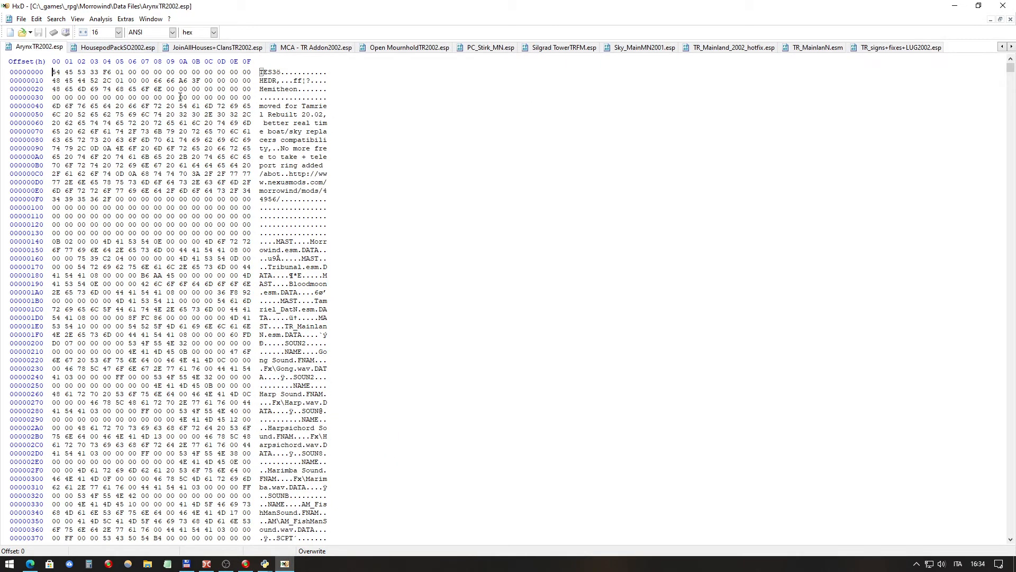
pyautogui.click(311, 107)
pyautogui.press('Down')
pyautogui.press('Down')
pyautogui.press('Down')
pyautogui.press('Down')
pyautogui.press('Down')
pyautogui.press('Down')
pyautogui.press('Down')
pyautogui.press('Down')
pyautogui.press('Down')
pyautogui.press('Down')
pyautogui.press('Down')
pyautogui.press('Down')
pyautogui.press('Down')
pyautogui.press('Down')
pyautogui.press('Down')
pyautogui.press('Down')
pyautogui.press('Down')
pyautogui.moveTo(316, 302); pyautogui.dragTo(315, 309)
pyautogui.hotkey('ctrl', 'c')
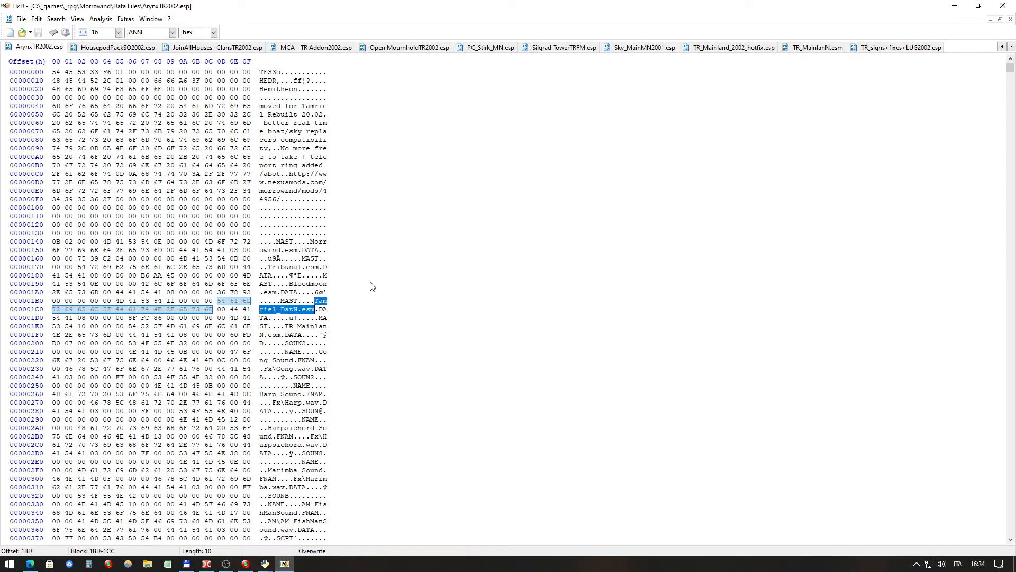
# Step: Replace all occurrences of Tamriel_DatN.esm with Tamriel_Data.esm in ArynxTR2002.esp, with the search direction set to All
pyautogui.click(56, 19)
pyautogui.click(63, 43)
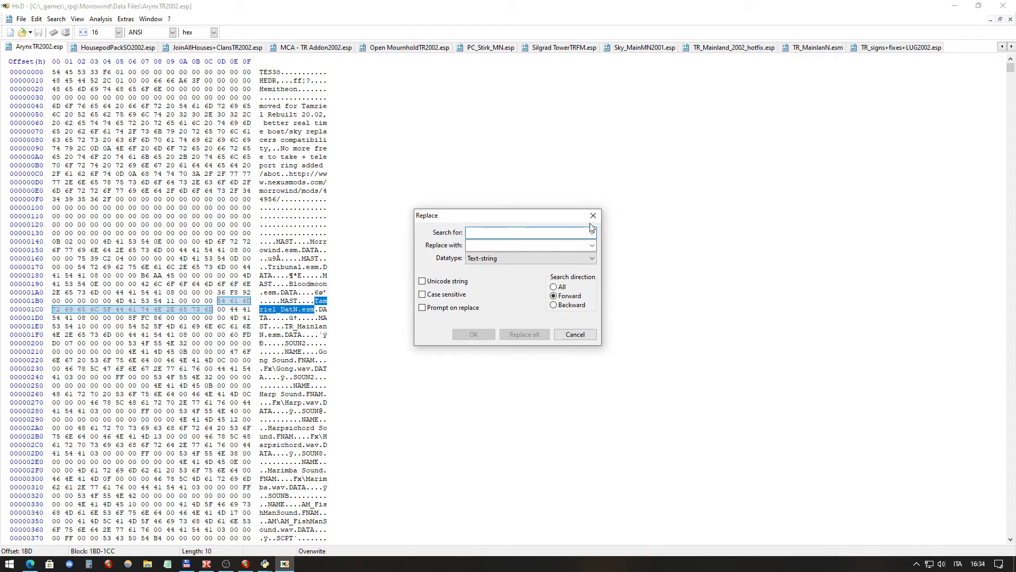
pyautogui.hotkey('ctrl', 'v')
pyautogui.click(514, 244)
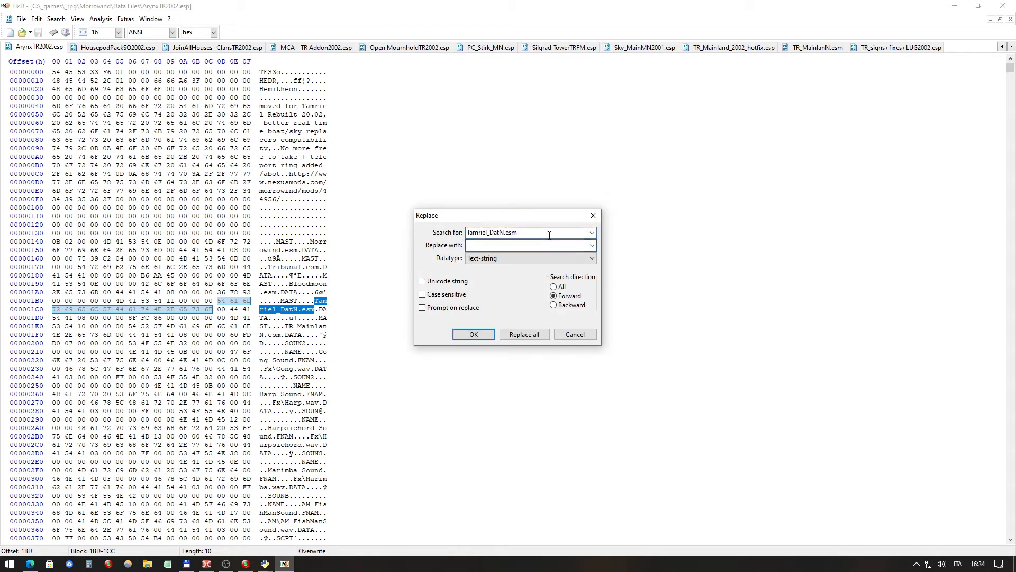
pyautogui.hotkey('ctrl', 'v')
pyautogui.press('Delete')
pyautogui.write('a')
pyautogui.click(562, 288)
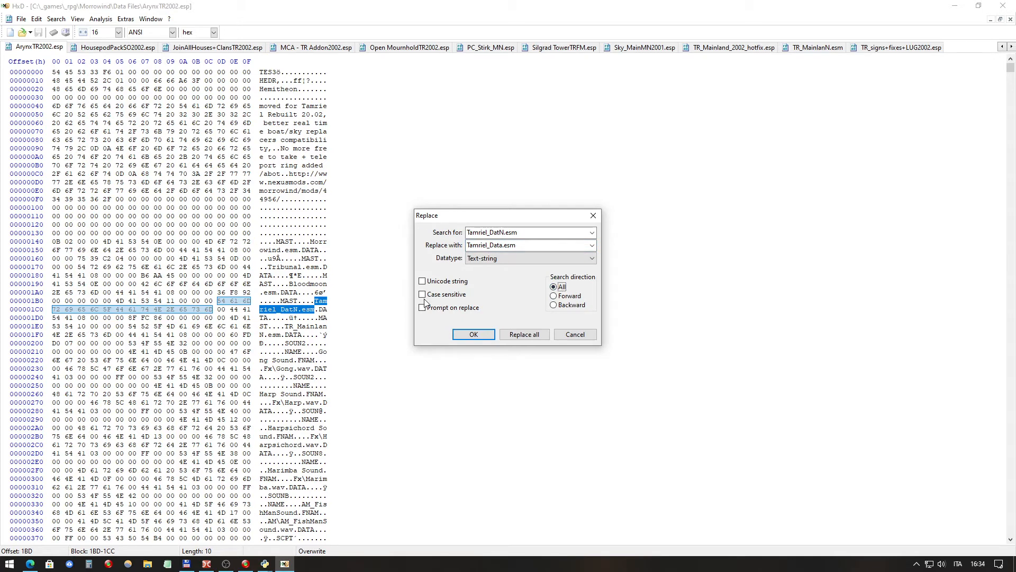
pyautogui.click(530, 336)
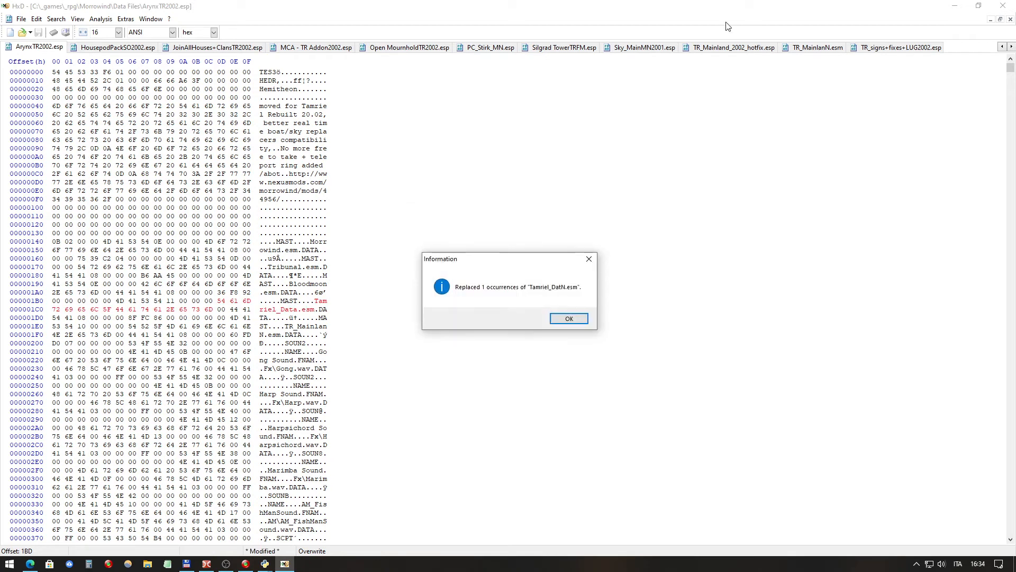
pyautogui.click(572, 318)
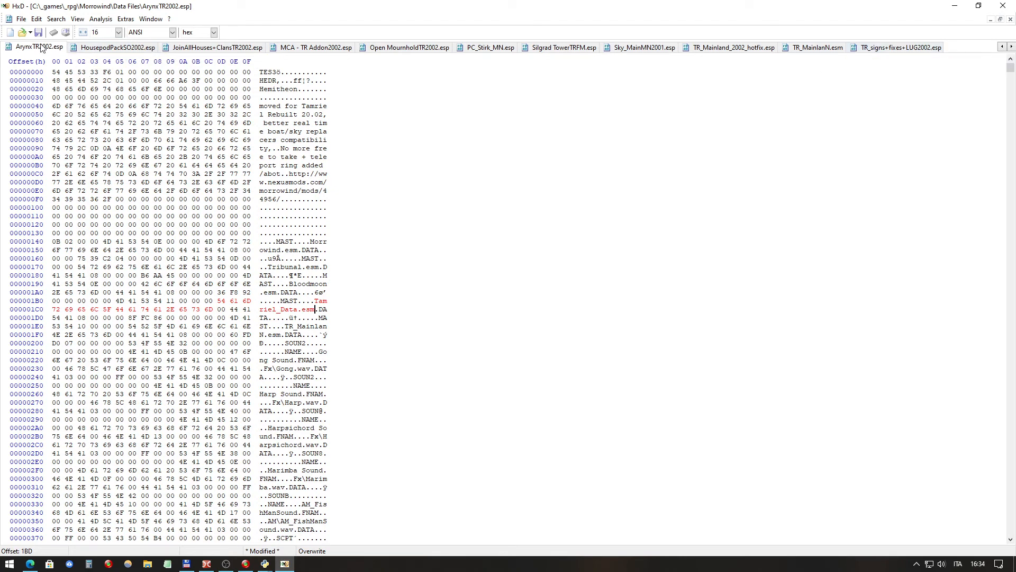
# Step: Replace Tamriel_DatN.esm with Tamriel_Data.esm in HousepodPackSO2002.esp
pyautogui.click(106, 49)
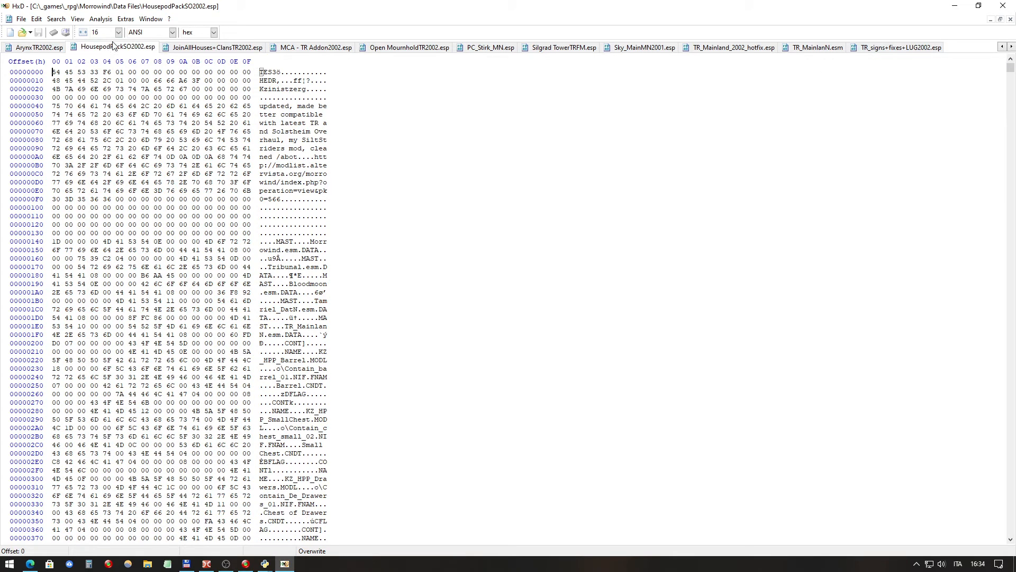
pyautogui.click(55, 20)
pyautogui.click(84, 50)
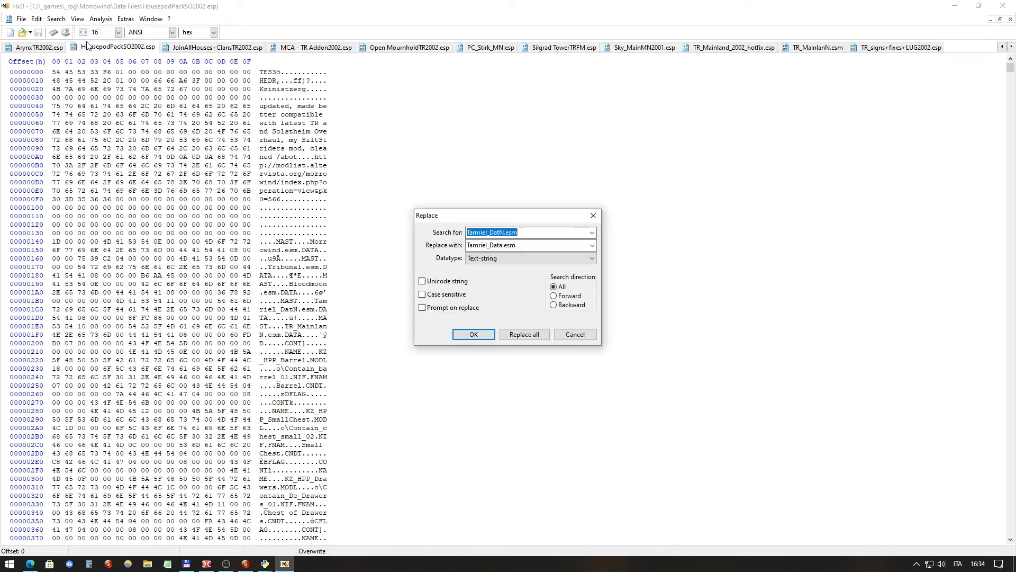
pyautogui.click(483, 335)
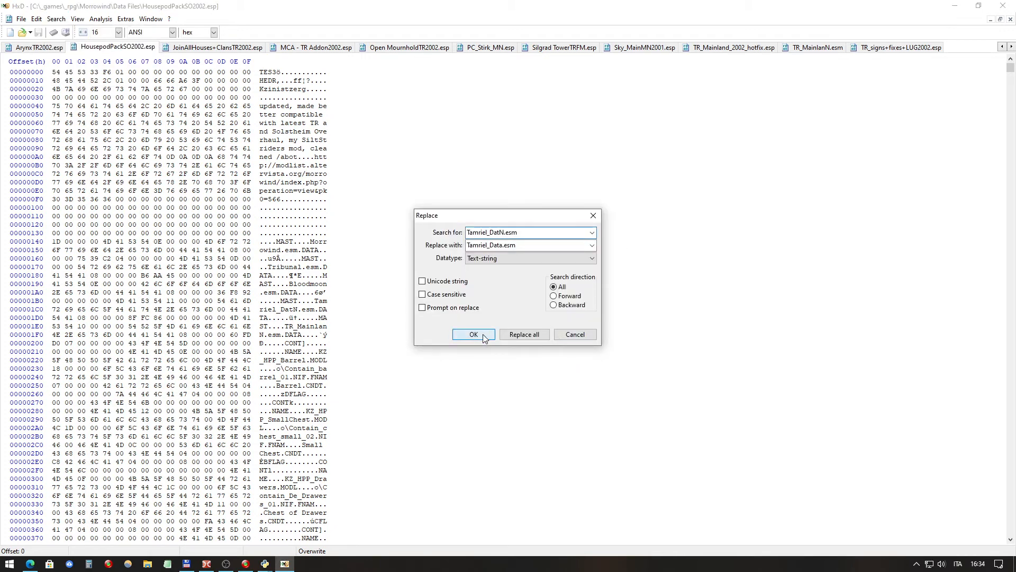
# Step: Switch to the open file JoinAllHouses+ClansTR2002.esp
pyautogui.click(204, 47)
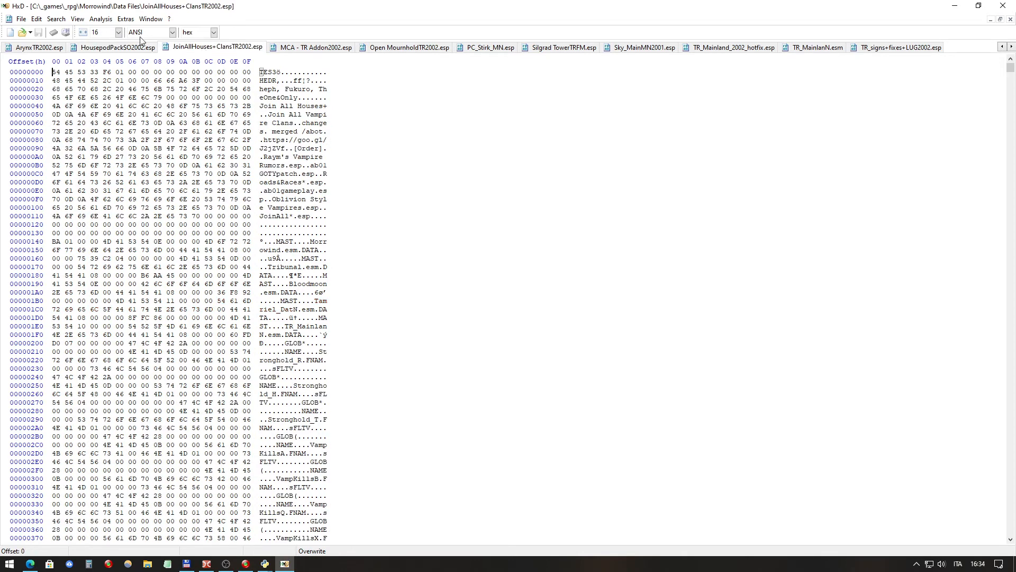
# Step: Replace the text string Tamriel_DatN.esm with Tamriel_Data.esm once in JoinAllHouses+ClansTR2002.esp
pyautogui.click(55, 20)
pyautogui.click(67, 42)
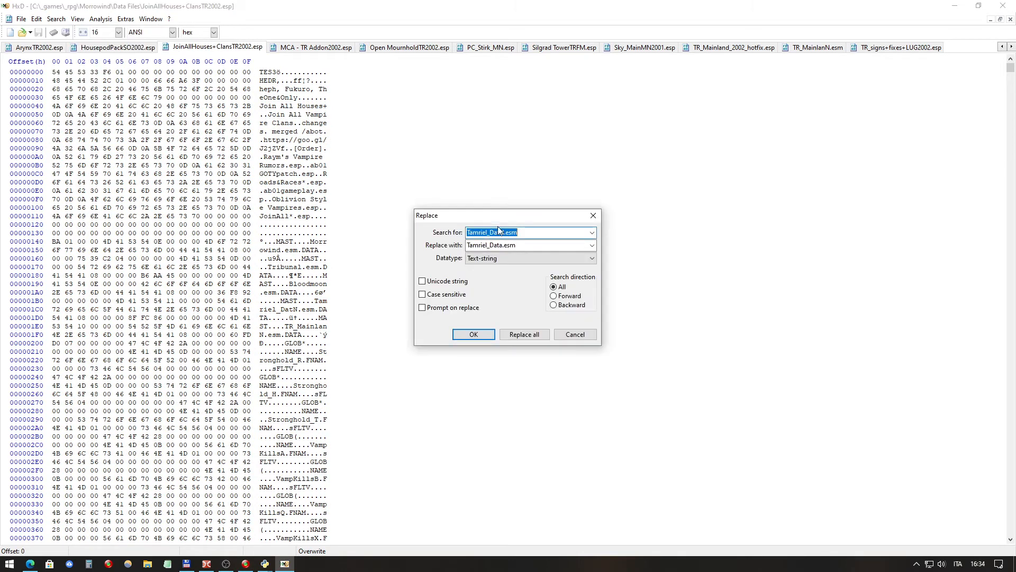
pyautogui.click(481, 338)
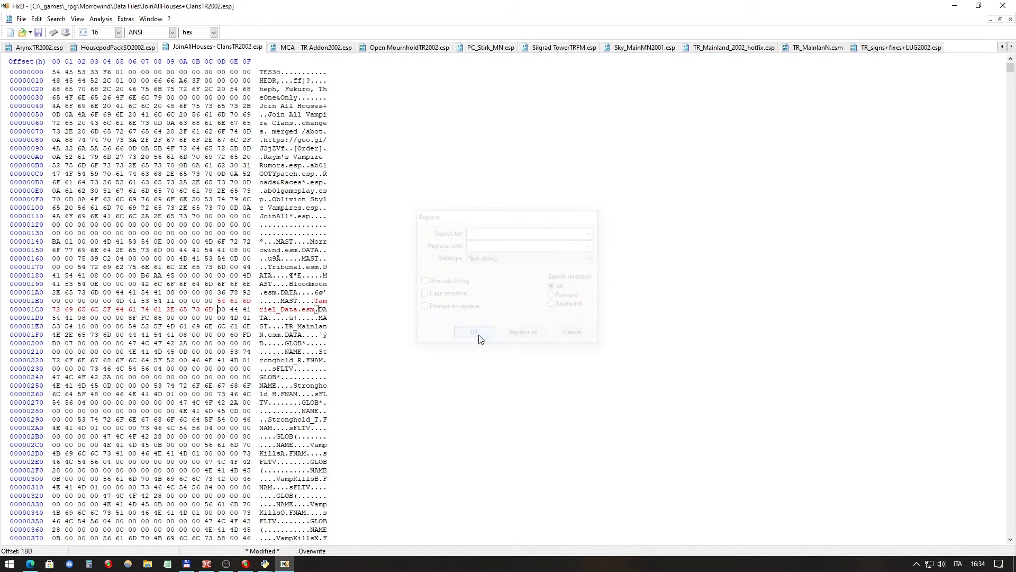
# Step: Replace the text string Tamriel_DatN.esm with Tamriel_Data.esm once in MCA - TR Addon2002.esp
pyautogui.click(344, 48)
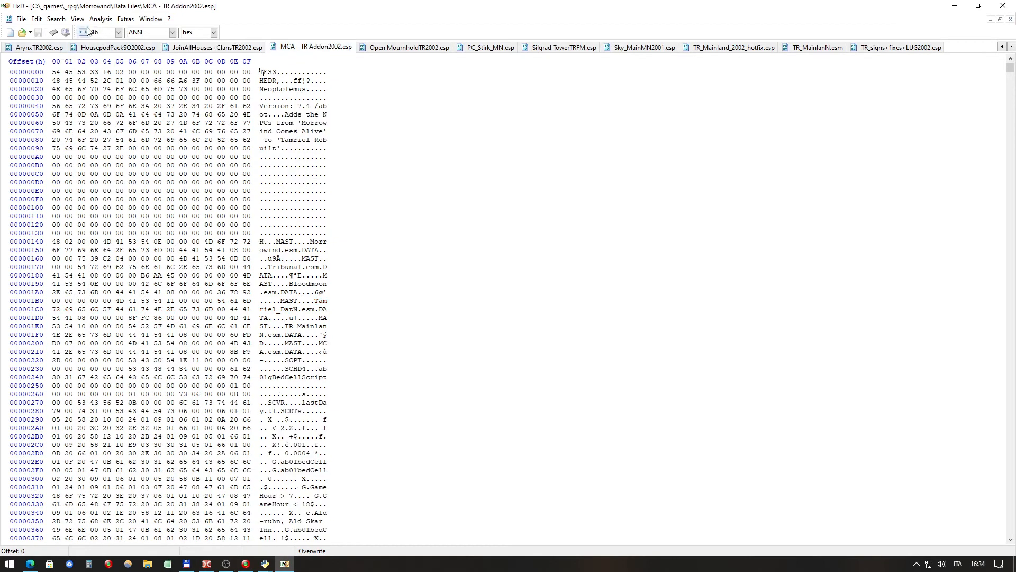
pyautogui.click(56, 19)
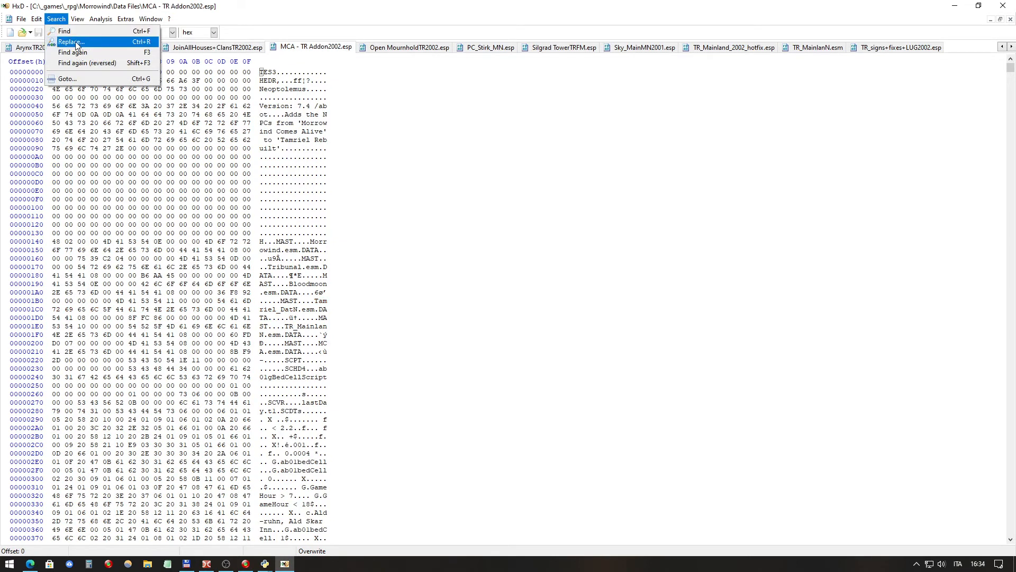
pyautogui.click(75, 41)
pyautogui.click(474, 335)
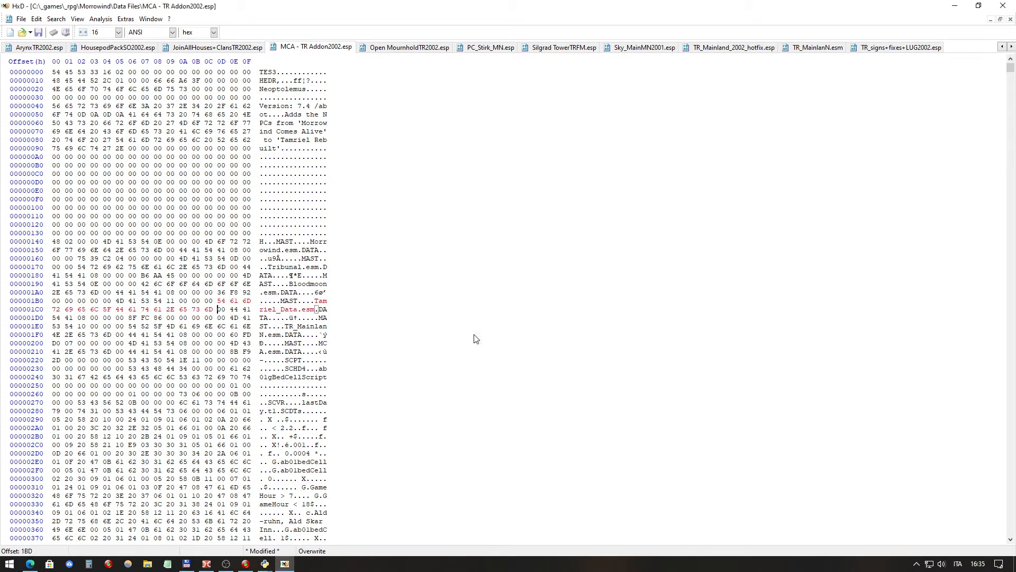
# Step: Replace all occurrences of Tamriel_DatN.esm with Tamriel_Data.esm in Open MournholdTR2002.esp
pyautogui.click(399, 46)
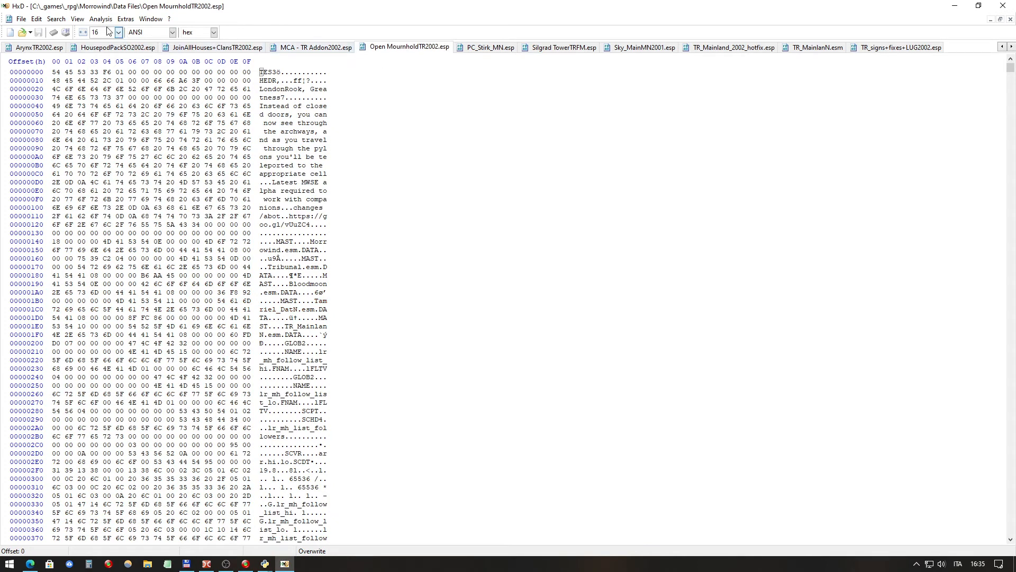
pyautogui.click(55, 19)
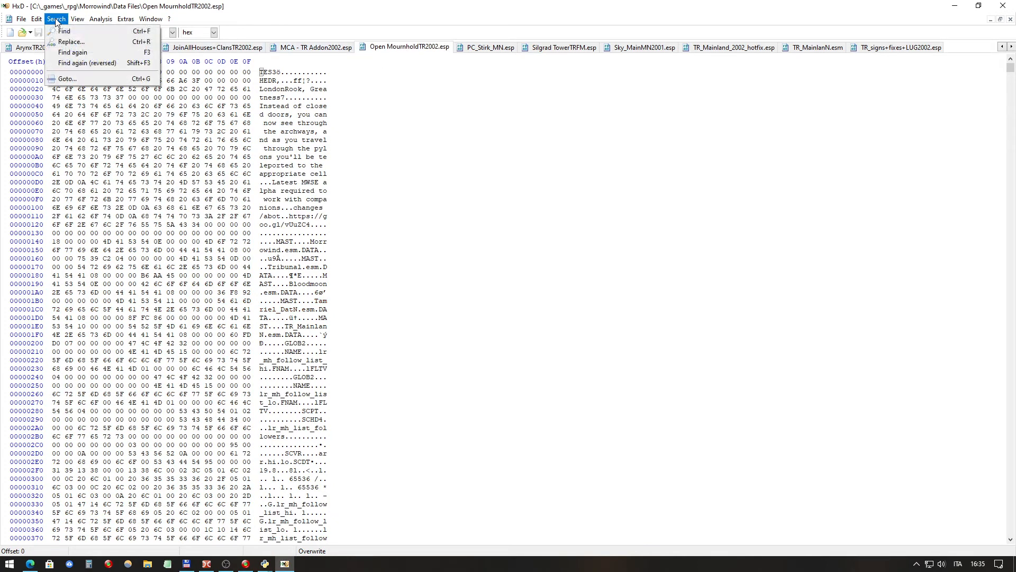
pyautogui.click(73, 41)
pyautogui.click(479, 336)
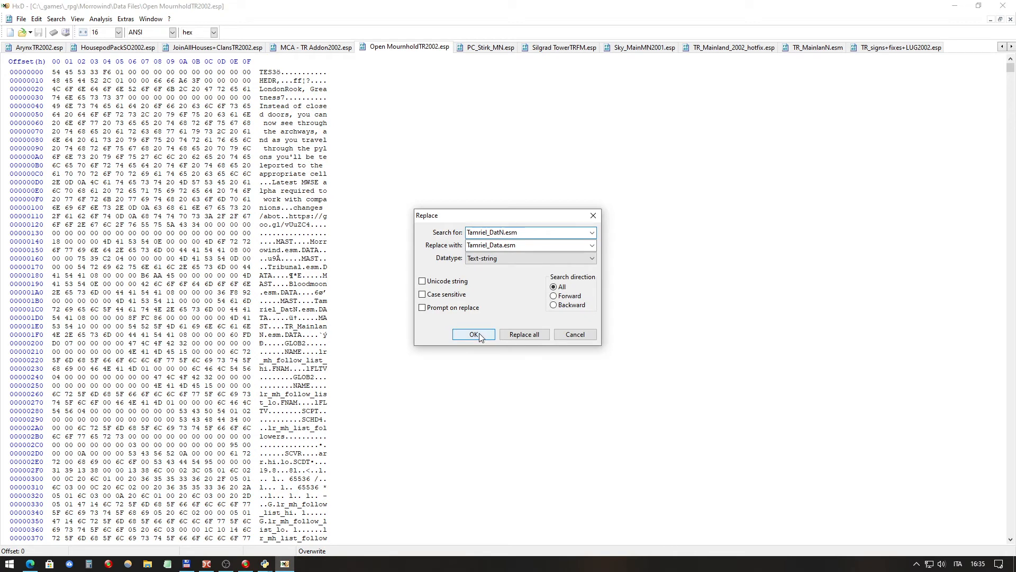
pyautogui.click(525, 337)
pyautogui.click(581, 319)
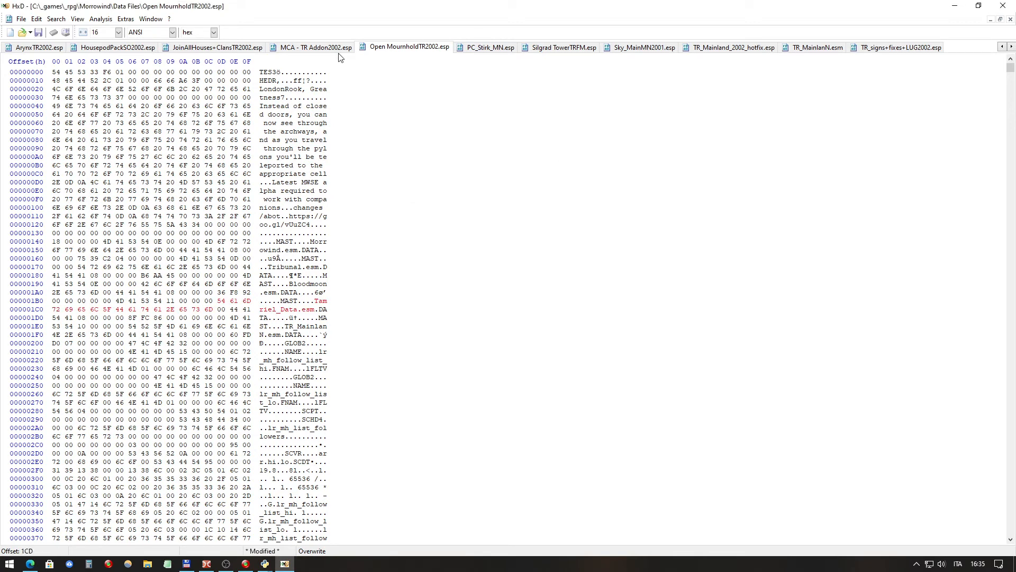
# Step: Replace all occurrences of Tamriel_DatN.esm with Tamriel_Data.esm in PC_Stirk_MN.esp
pyautogui.click(498, 49)
pyautogui.click(56, 19)
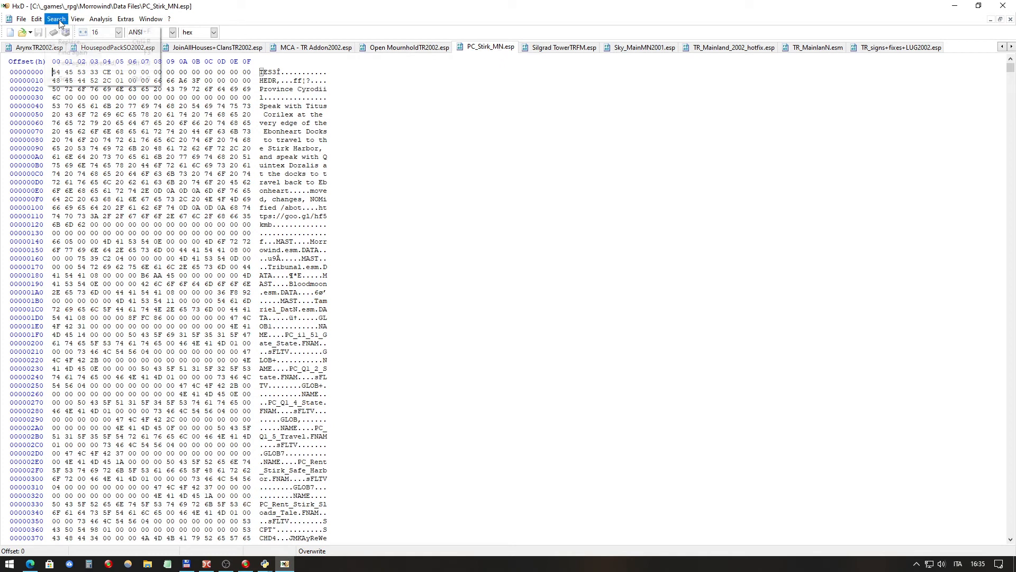
pyautogui.click(62, 44)
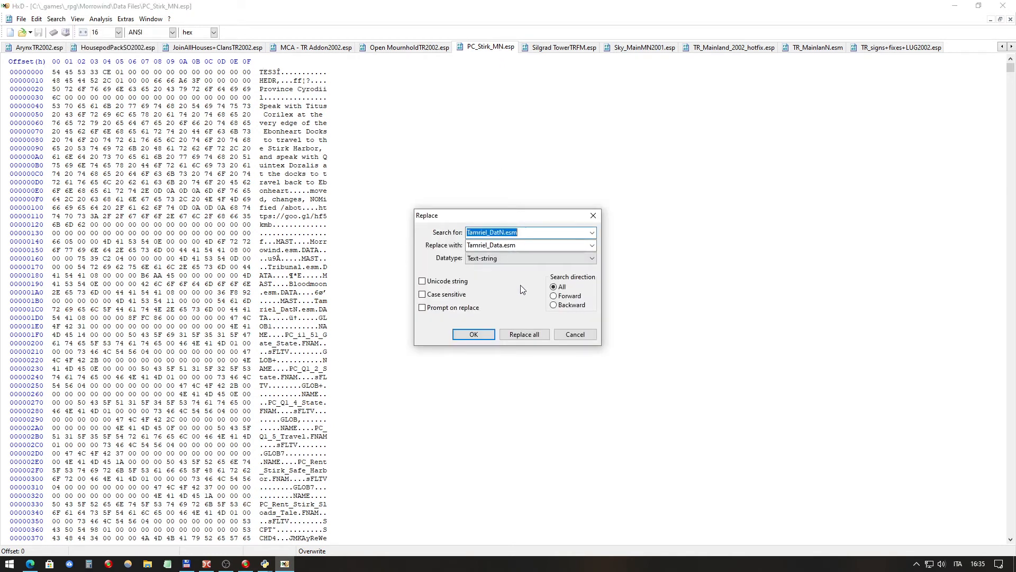
pyautogui.click(523, 335)
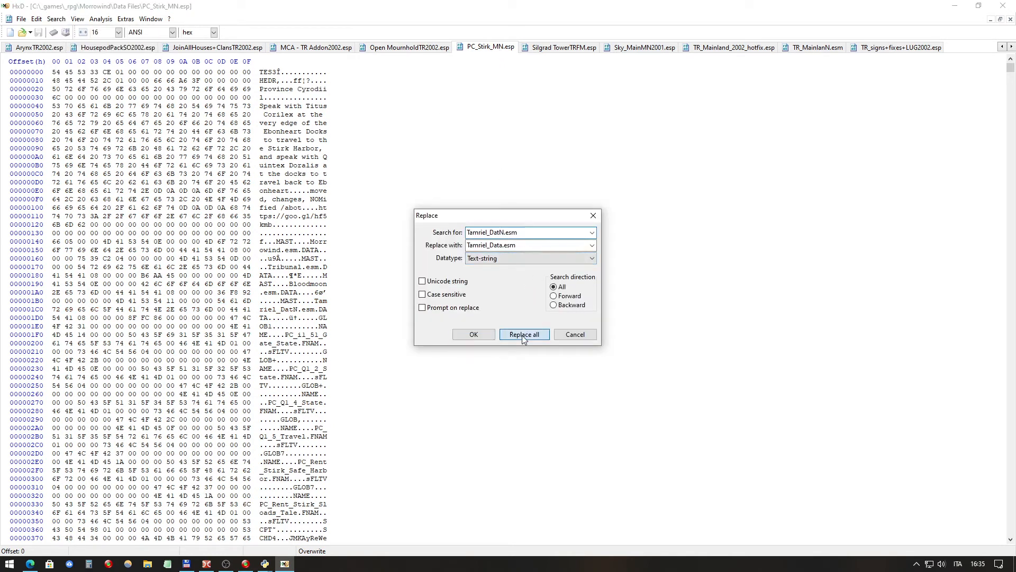
pyautogui.click(569, 318)
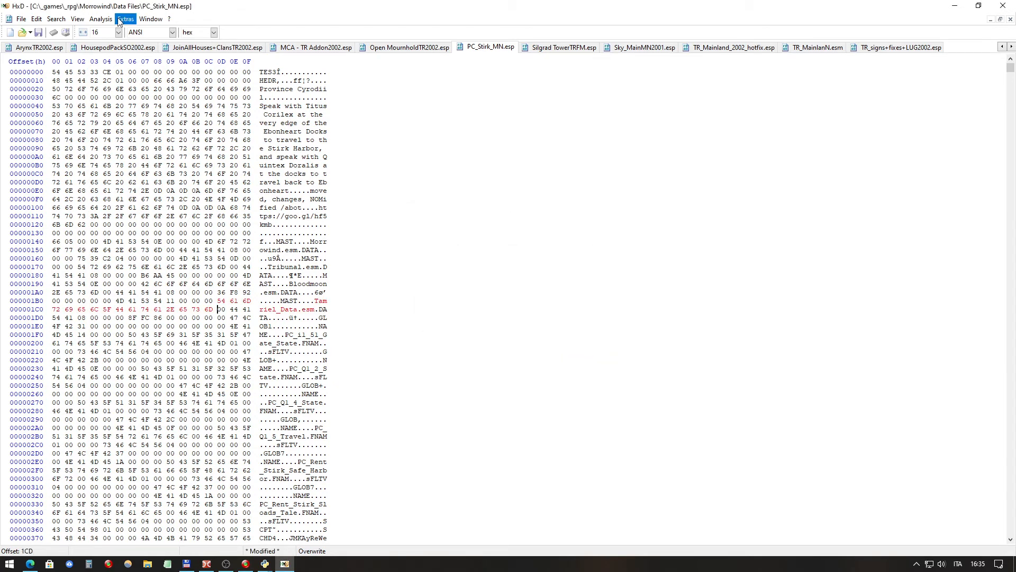
pyautogui.click(54, 21)
pyautogui.moveTo(20, 22)
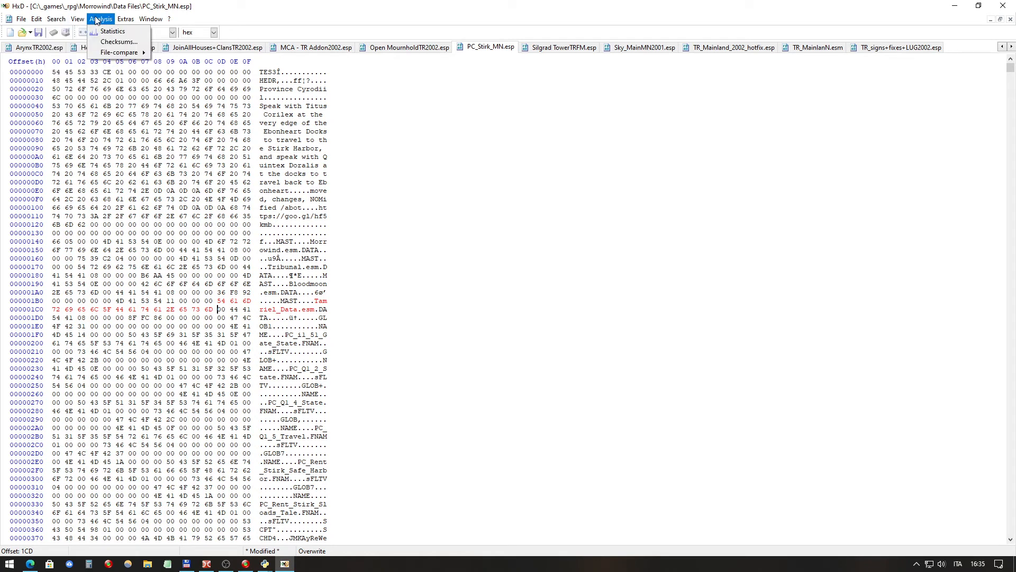
pyautogui.moveTo(129, 20)
pyautogui.moveTo(169, 19)
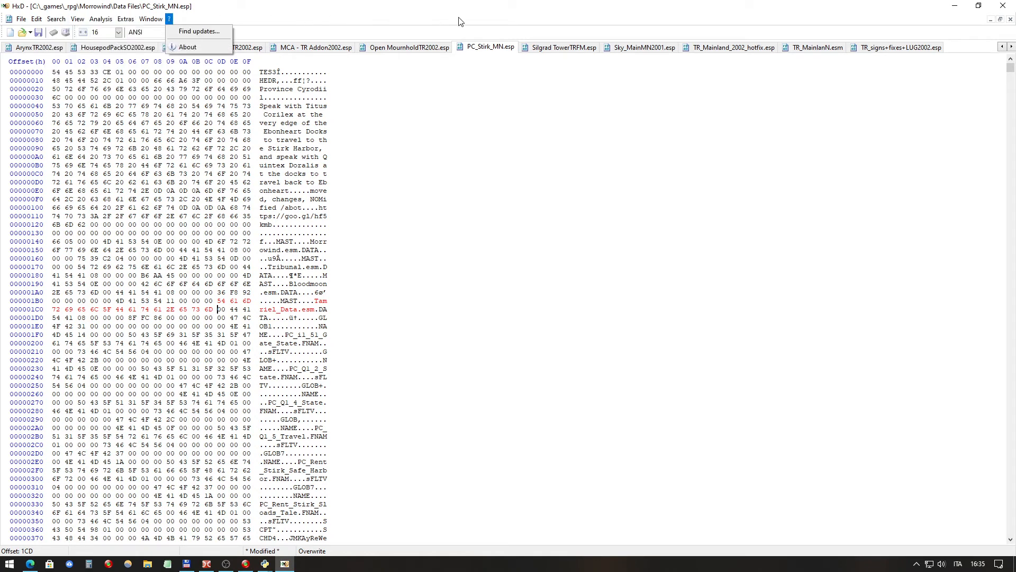
pyautogui.click(558, 49)
pyautogui.click(492, 49)
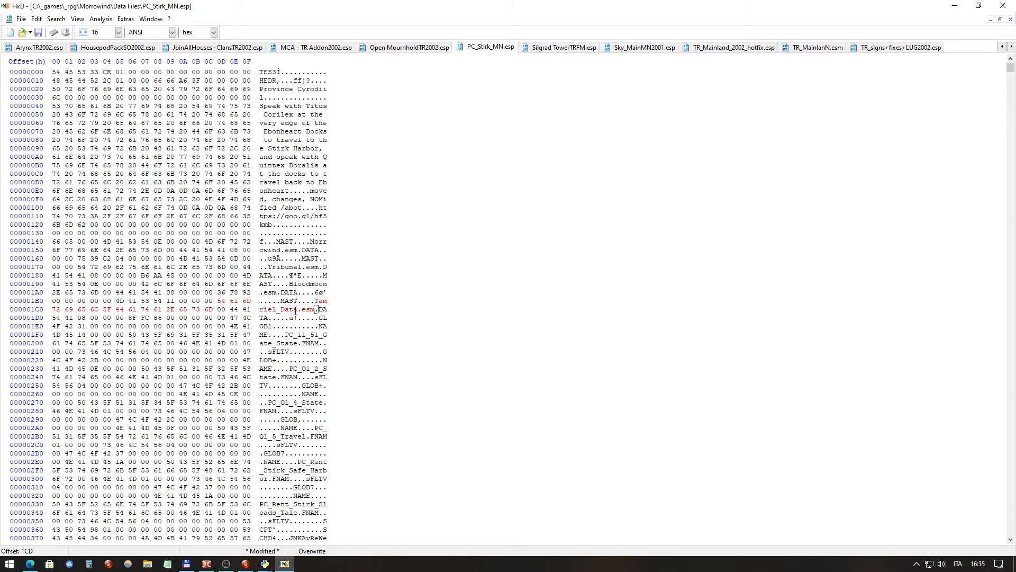
# Step: Replace all occurrences of Tamriel_DatN.esm with Tamriel_Data.esm in Silgrad TowerTRFM.esp
pyautogui.click(559, 51)
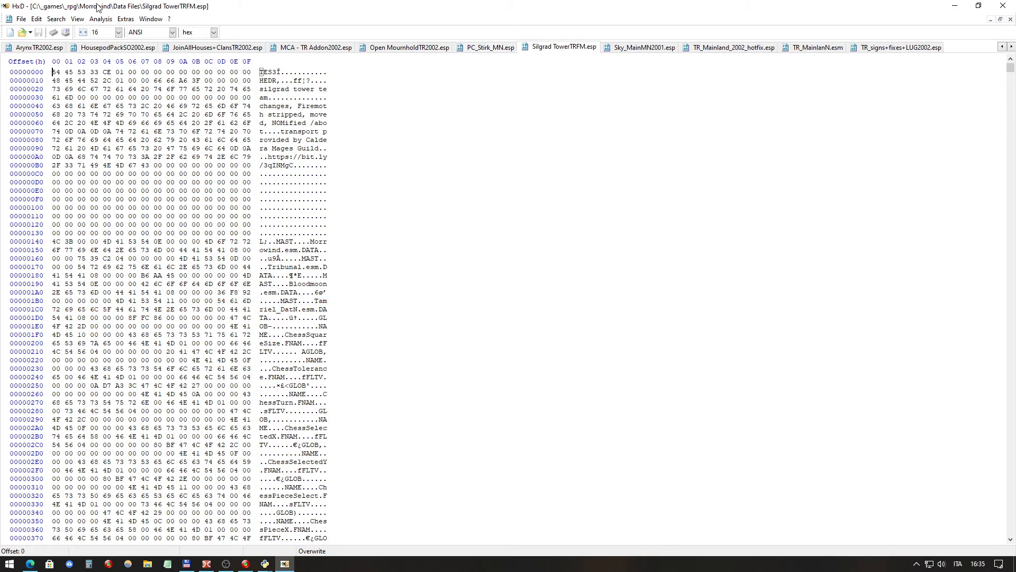
pyautogui.click(56, 19)
pyautogui.click(71, 42)
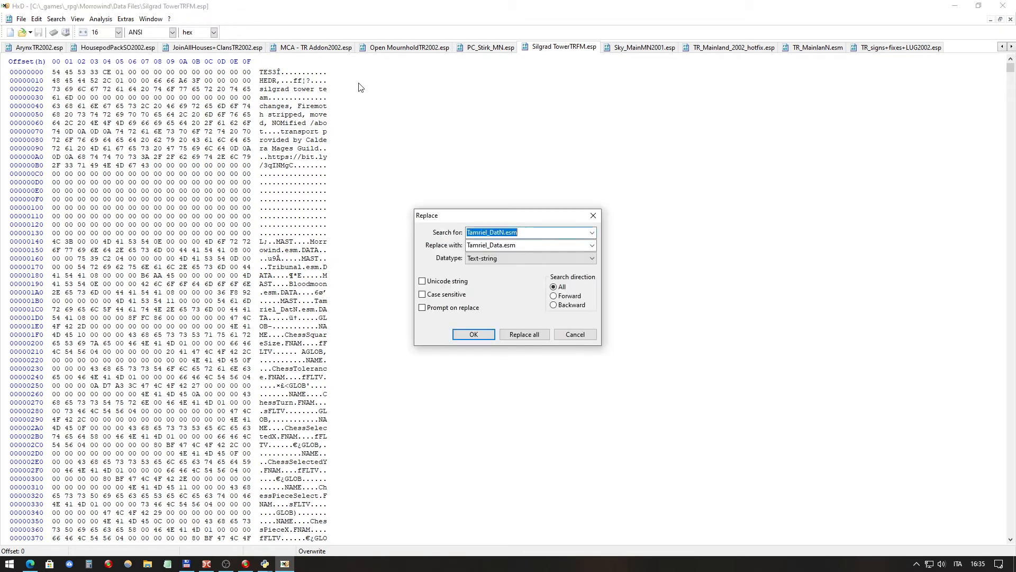
pyautogui.click(527, 334)
pyautogui.click(569, 318)
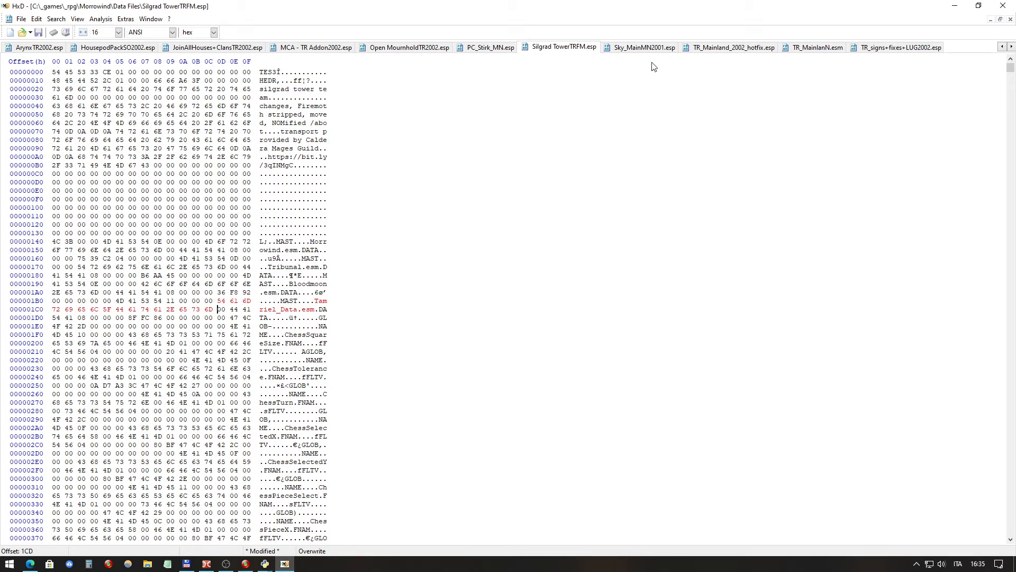
# Step: Replace all occurrences of Tamriel_DatN.esm with Tamriel_Data.esm in Sky_MainMN2001.esp
pyautogui.click(654, 49)
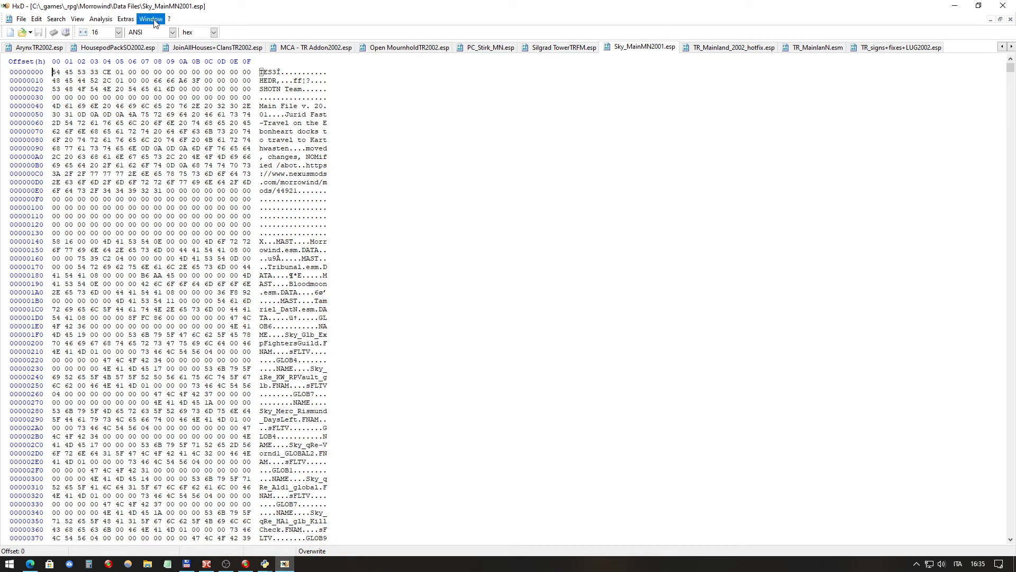
pyautogui.click(56, 21)
pyautogui.click(69, 67)
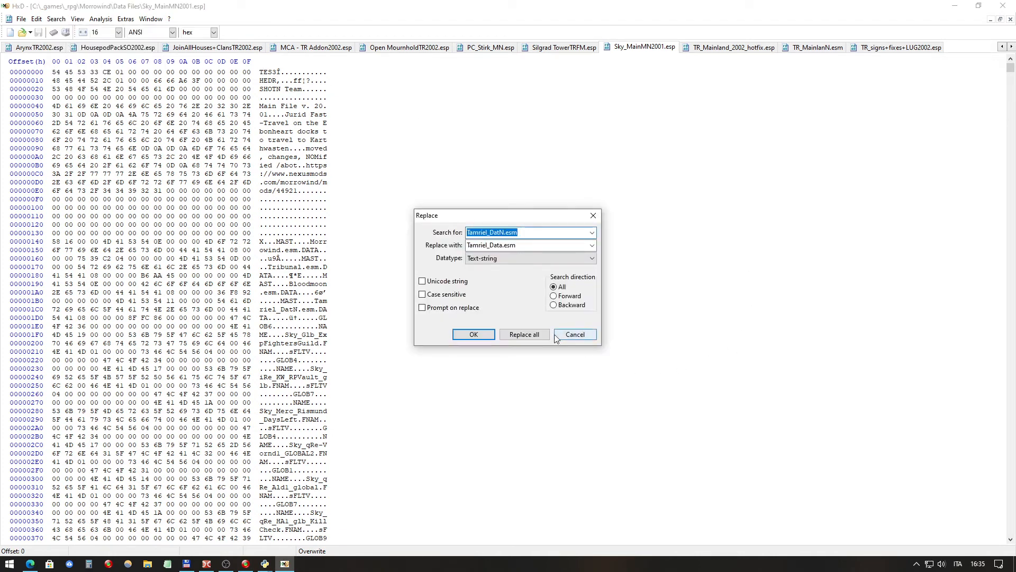
pyautogui.click(524, 334)
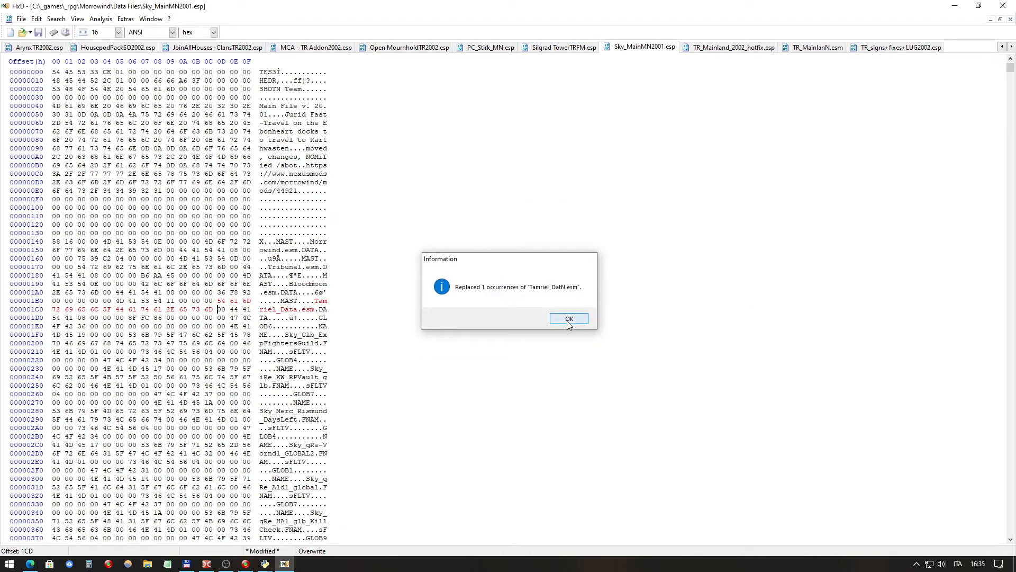
pyautogui.click(567, 319)
# Step: Replace all occurrences of Tamriel_DatN.esm with Tamriel_Data.esm in TR_Mainland_2002_hotfix.esp
pyautogui.click(741, 48)
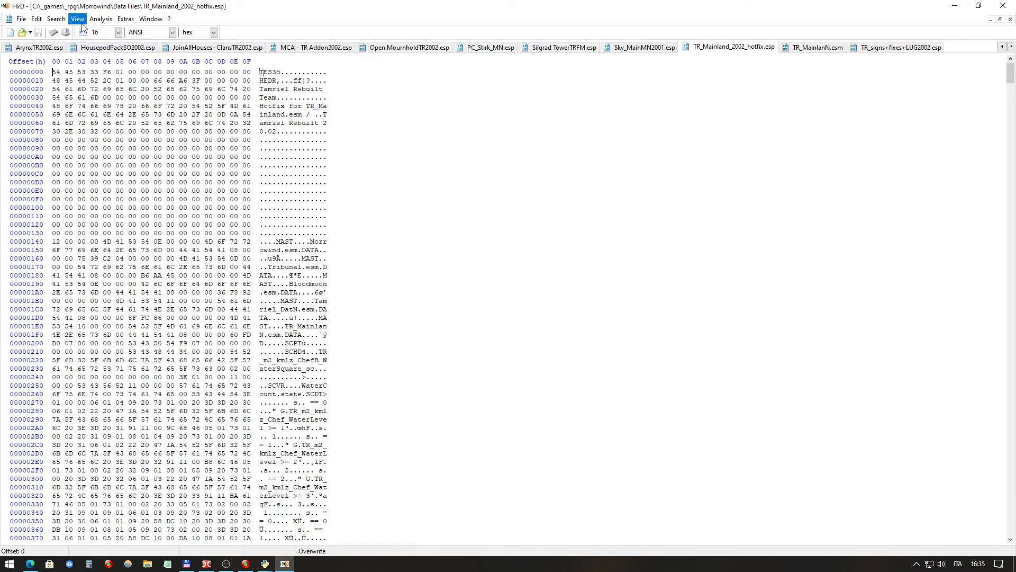
pyautogui.click(56, 19)
pyautogui.click(69, 67)
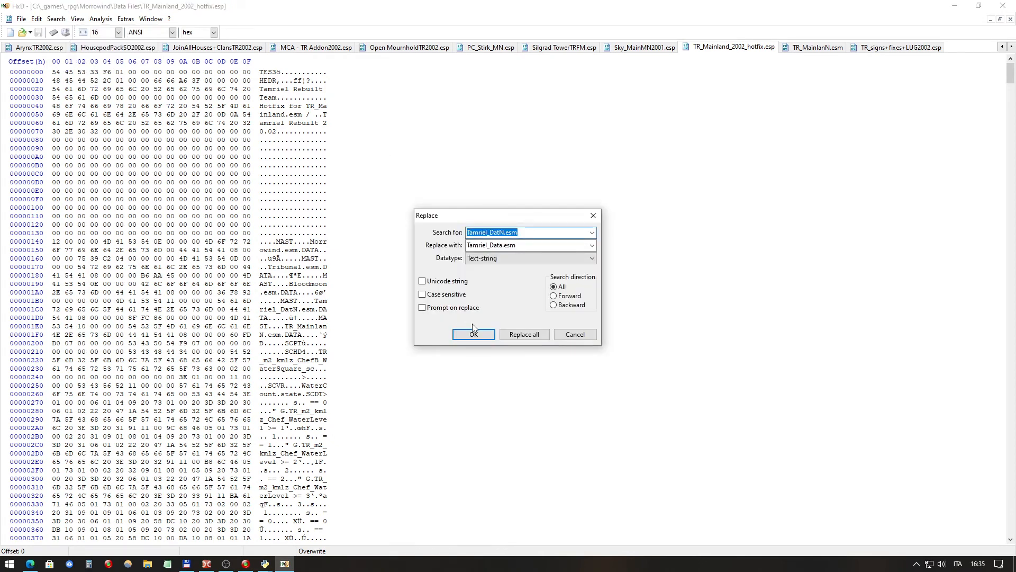
pyautogui.click(524, 334)
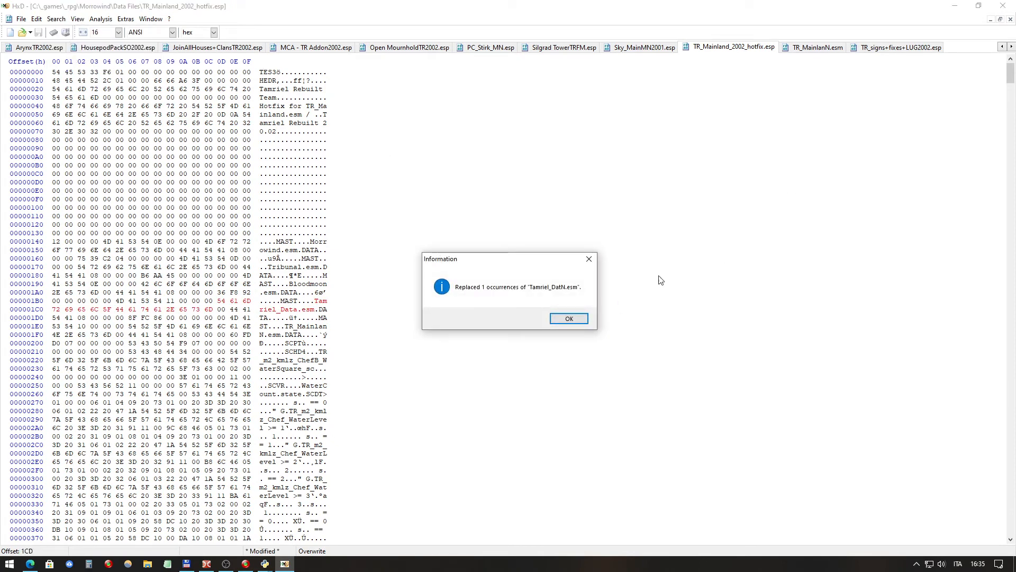
pyautogui.click(569, 318)
# Step: Replace all occurrences of Tamriel_DatN.esm with Tamriel_Data.esm in TR_MainlanN.esm
pyautogui.click(819, 48)
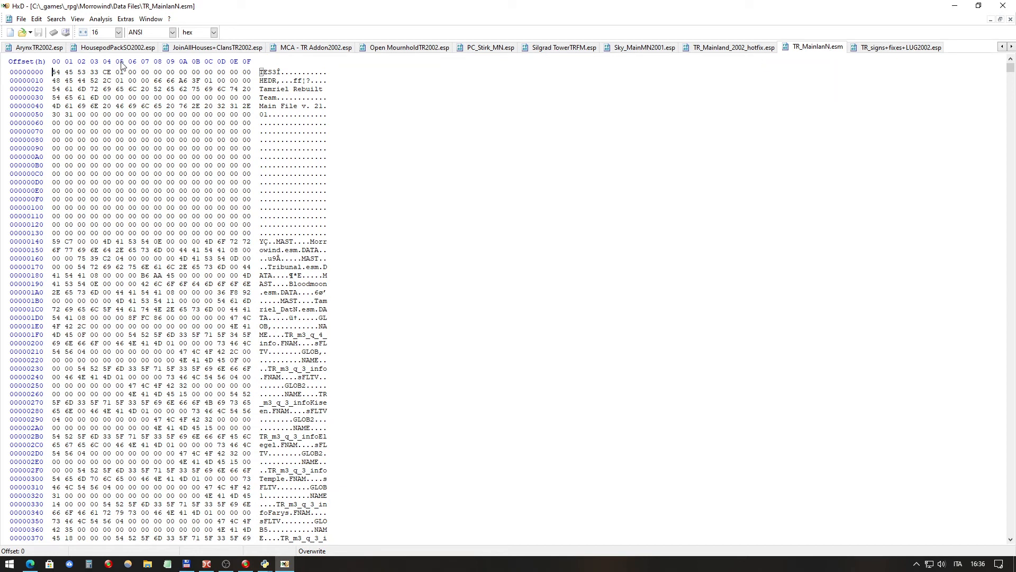
pyautogui.click(56, 19)
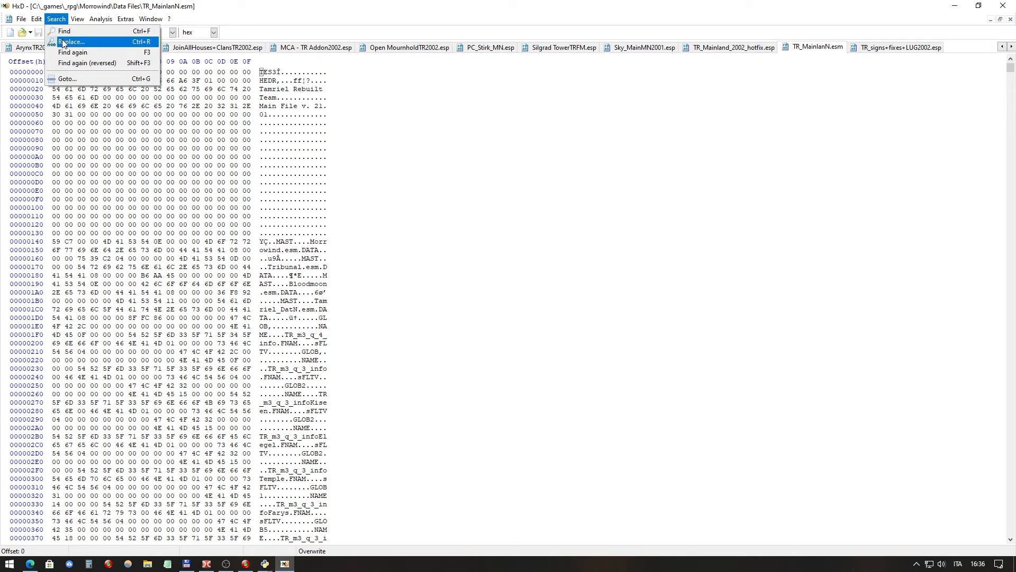
pyautogui.click(63, 42)
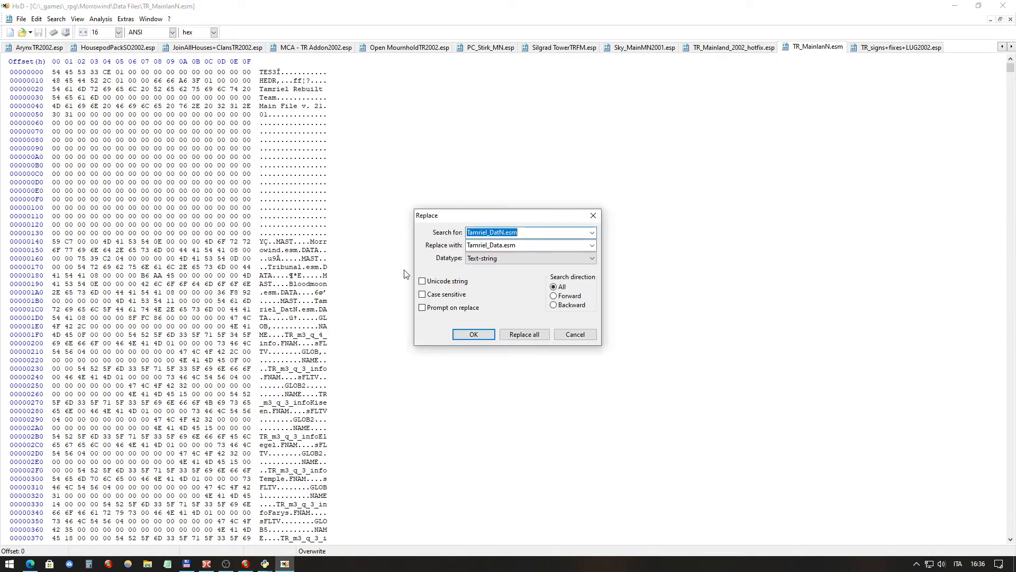
pyautogui.click(529, 338)
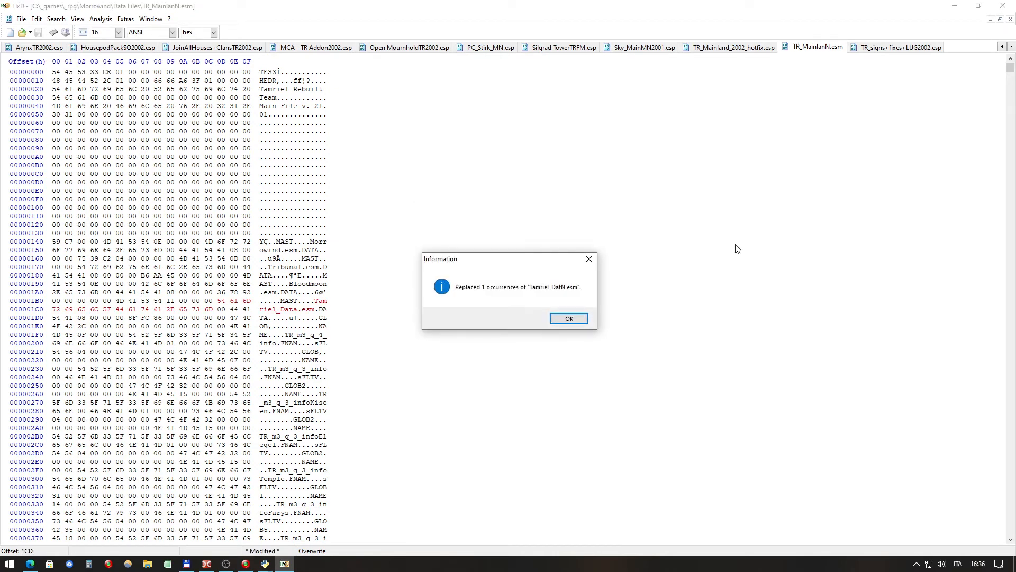
pyautogui.click(580, 318)
# Step: Replace all occurrences of Tamriel_DatN.esm with Tamriel_Data.esm in TR_signs+fixes+LUG2002.esp
pyautogui.click(909, 51)
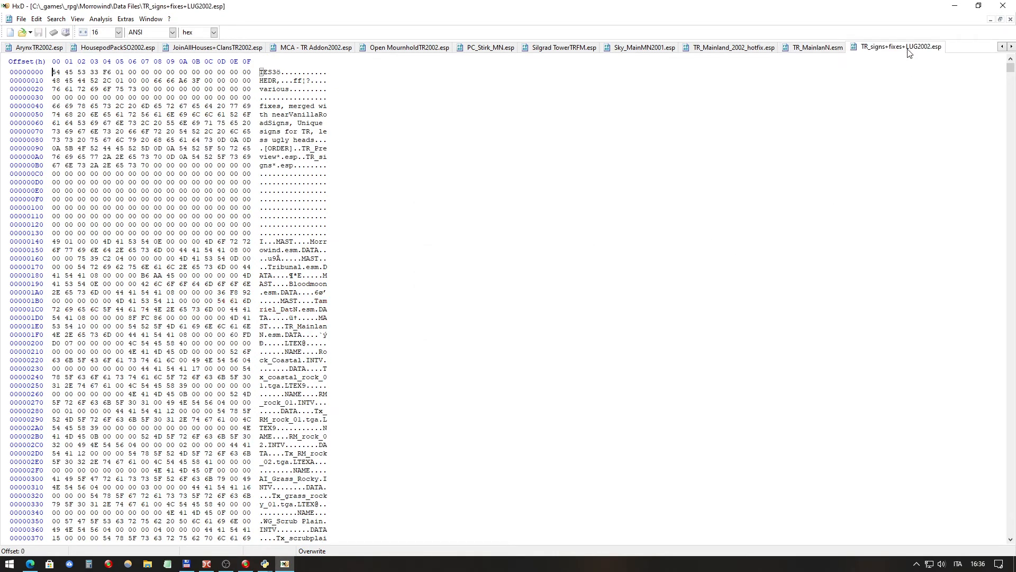
pyautogui.click(56, 19)
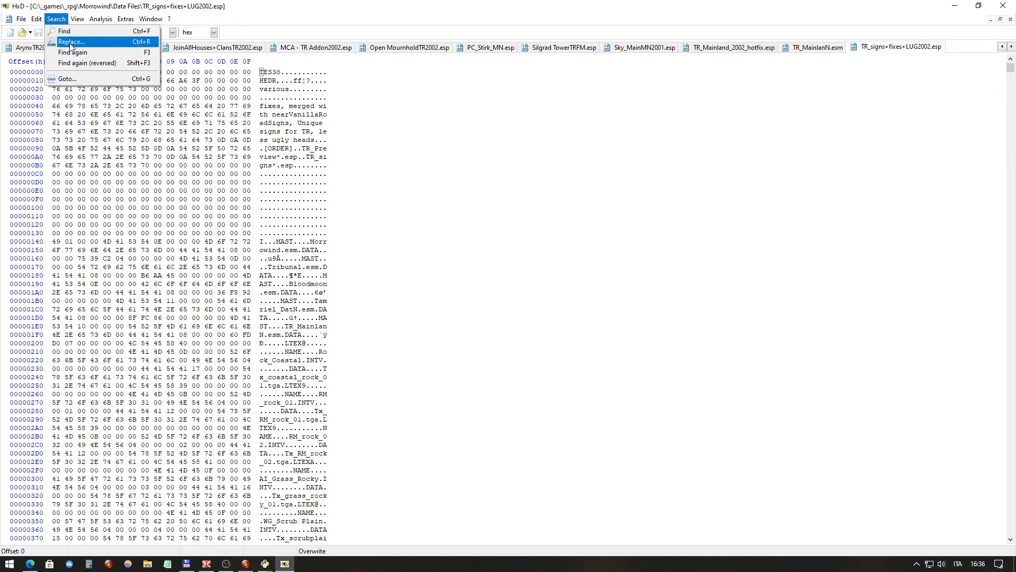
pyautogui.click(63, 42)
pyautogui.click(531, 337)
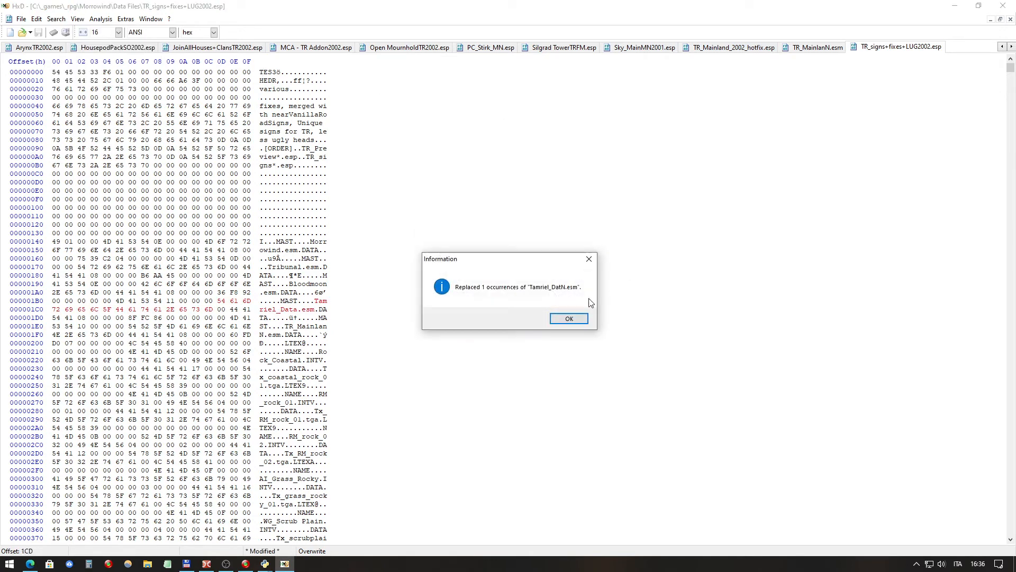
pyautogui.click(570, 319)
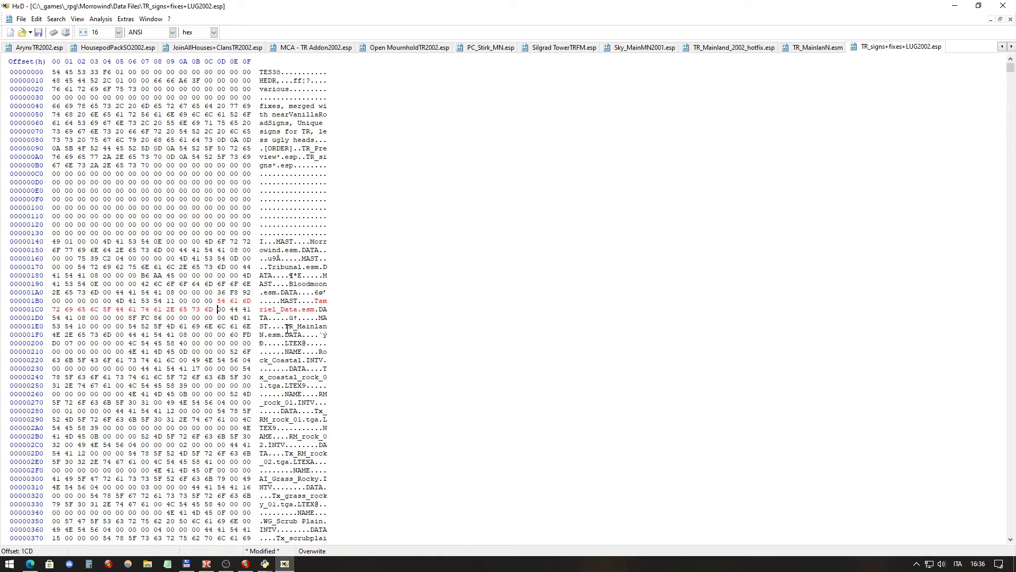
# Step: Copy the TR_MainlanN.esm string from TR_signs+fixes+LUG2002.esp and replace all its occurrences with TR_Mainland.esm in ArynxTR2002.esp
pyautogui.moveTo(285, 326)
pyautogui.mouseDown()
pyautogui.moveTo(323, 329)
pyautogui.moveTo(283, 334)
pyautogui.mouseUp()
pyautogui.hotkey('ctrl', 'c')
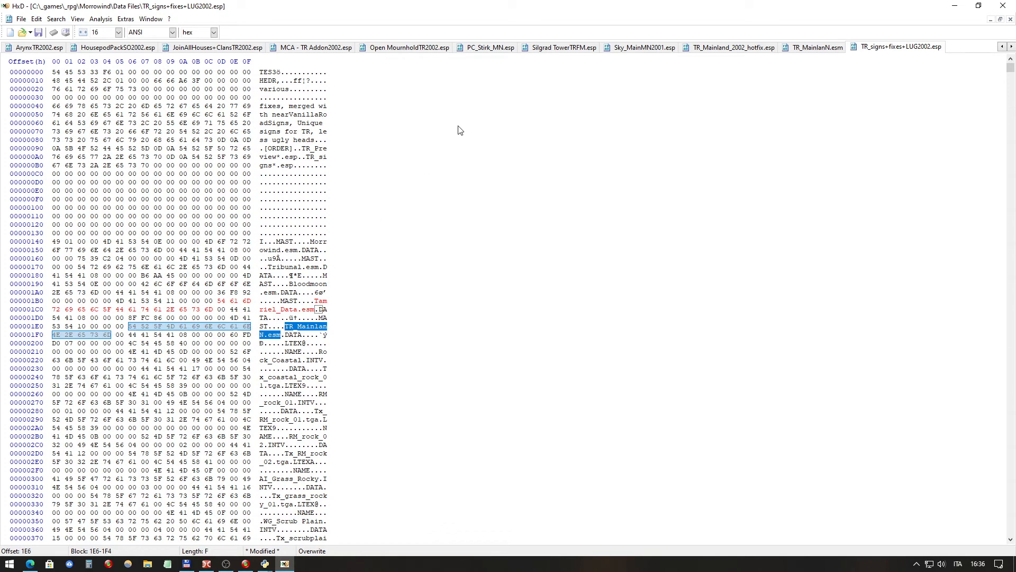
pyautogui.click(41, 48)
pyautogui.click(57, 18)
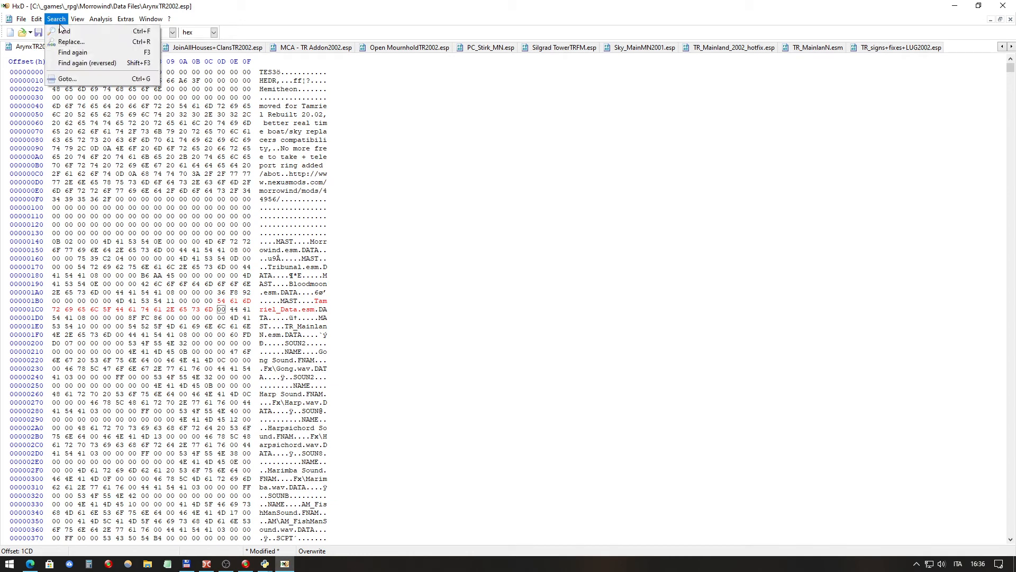
pyautogui.click(66, 41)
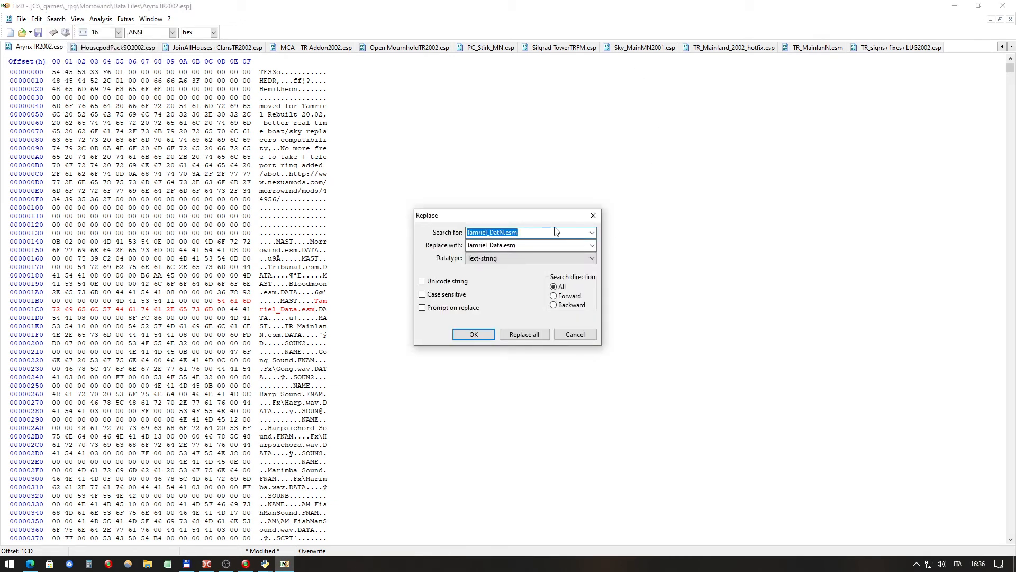
pyautogui.hotkey('ctrl', 'v')
pyautogui.press('Tab')
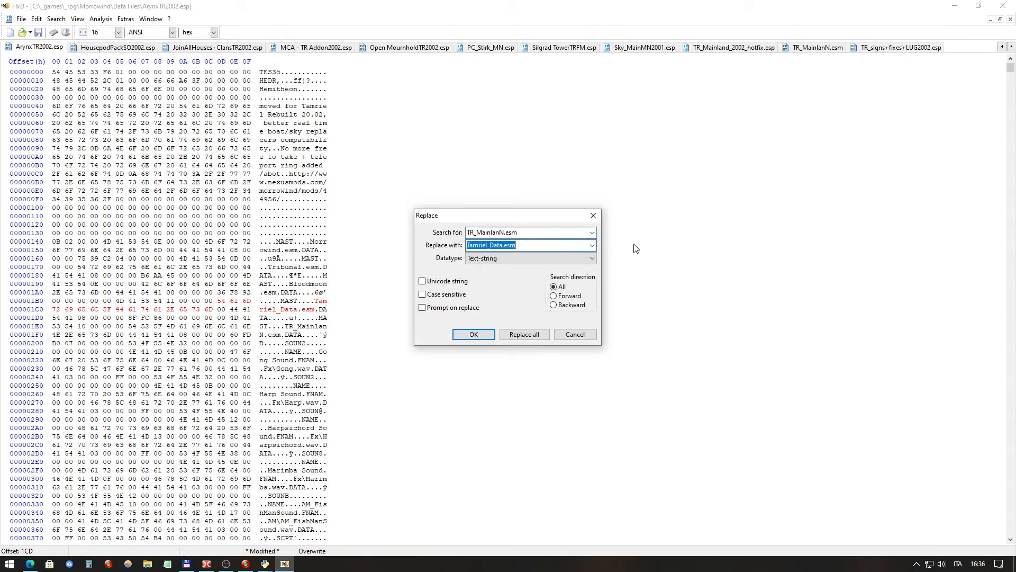
pyautogui.hotkey('ctrl', 'v')
pyautogui.write('d')
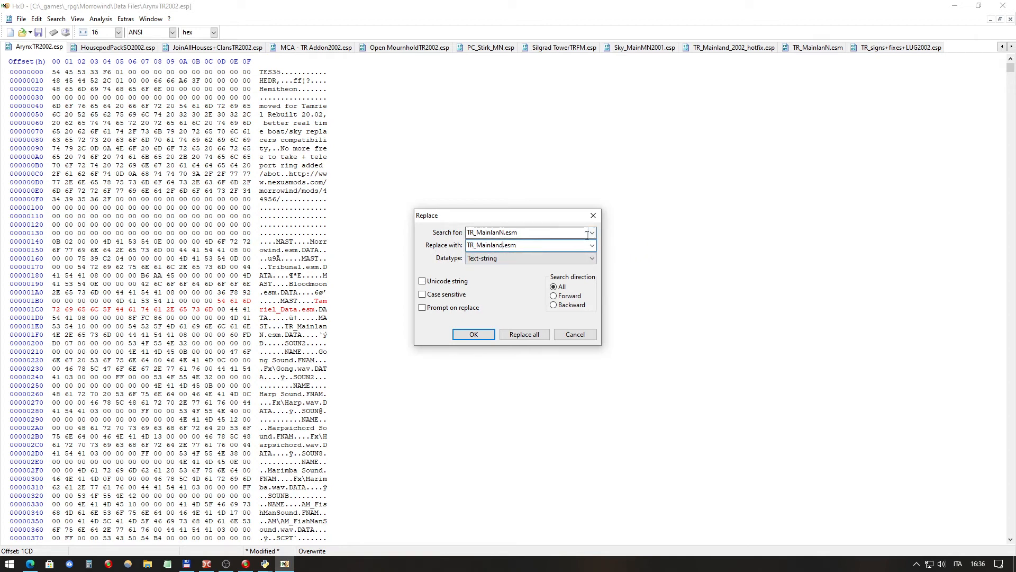
pyautogui.click(532, 334)
pyautogui.click(565, 320)
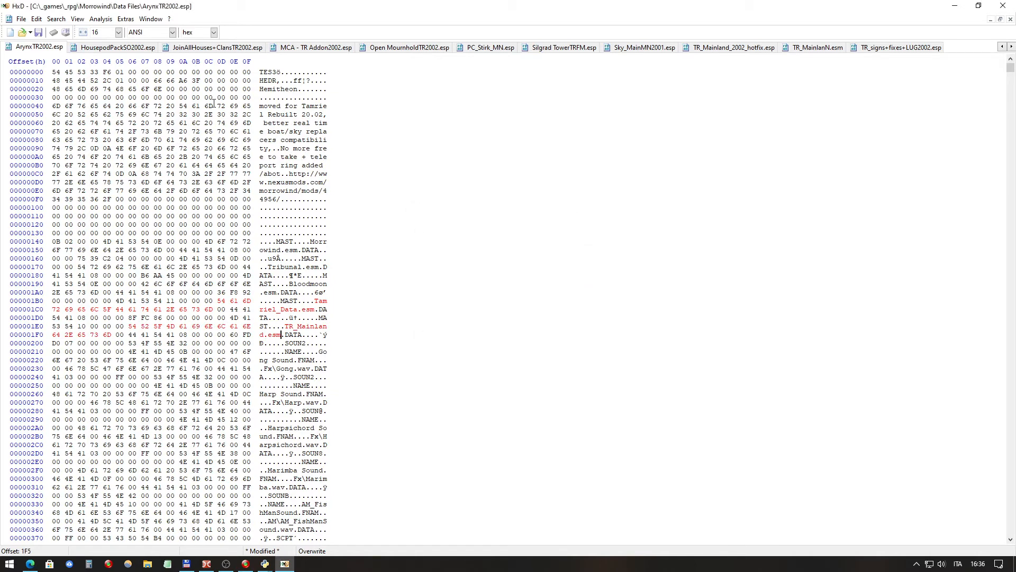
# Step: Replace all occurrences of TR_MainlanN.esm with TR_Mainland.esm in HousepodPackSO2002.esp
pyautogui.click(118, 48)
pyautogui.click(56, 19)
pyautogui.click(70, 42)
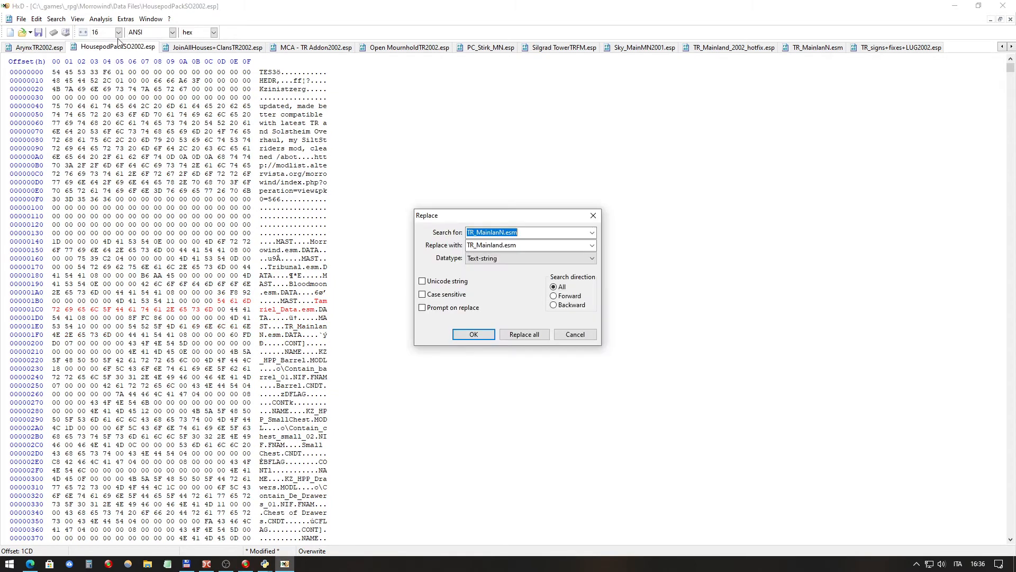
pyautogui.click(536, 333)
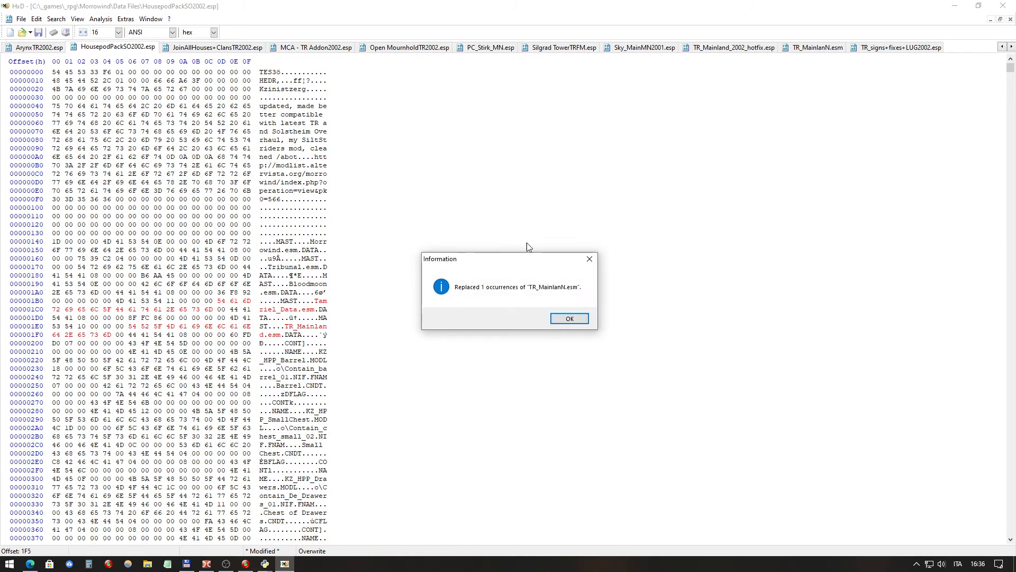
pyautogui.click(571, 320)
# Step: Replace all occurrences of TR_MainlanN.esm with TR_Mainland.esm in JoinAllHouses+ClansTR2002.esp
pyautogui.click(226, 49)
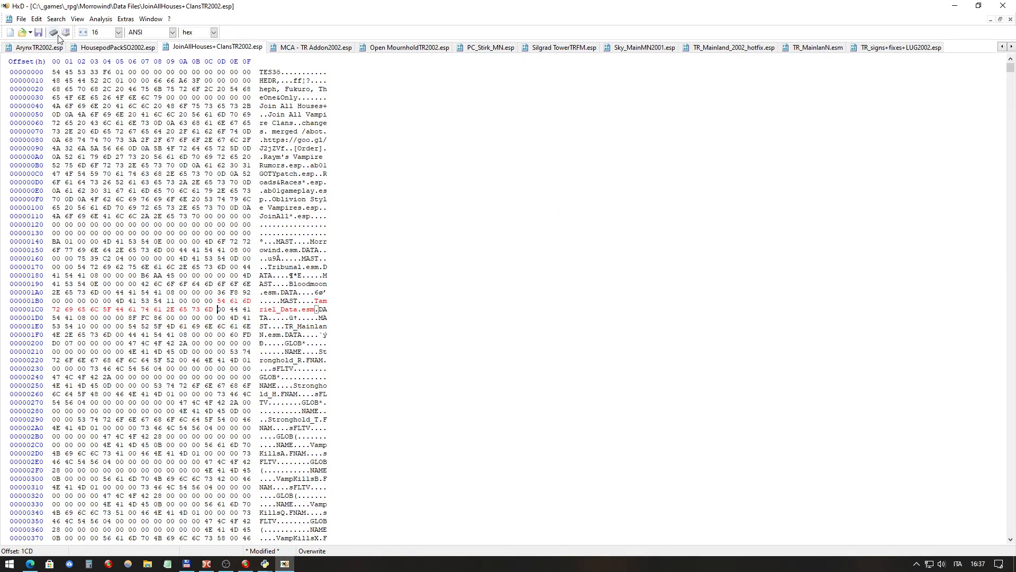
pyautogui.click(56, 19)
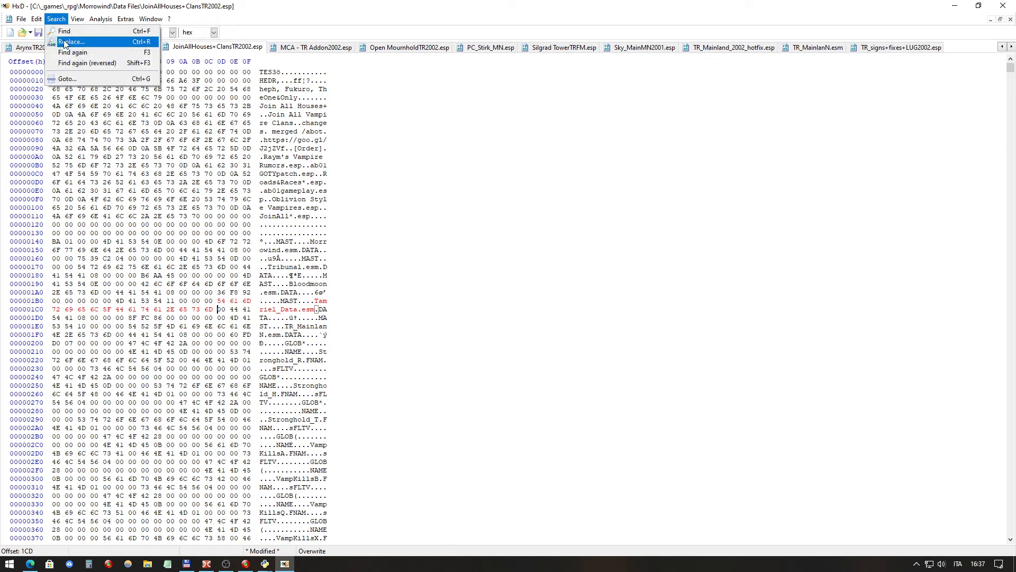
pyautogui.click(71, 41)
pyautogui.click(531, 335)
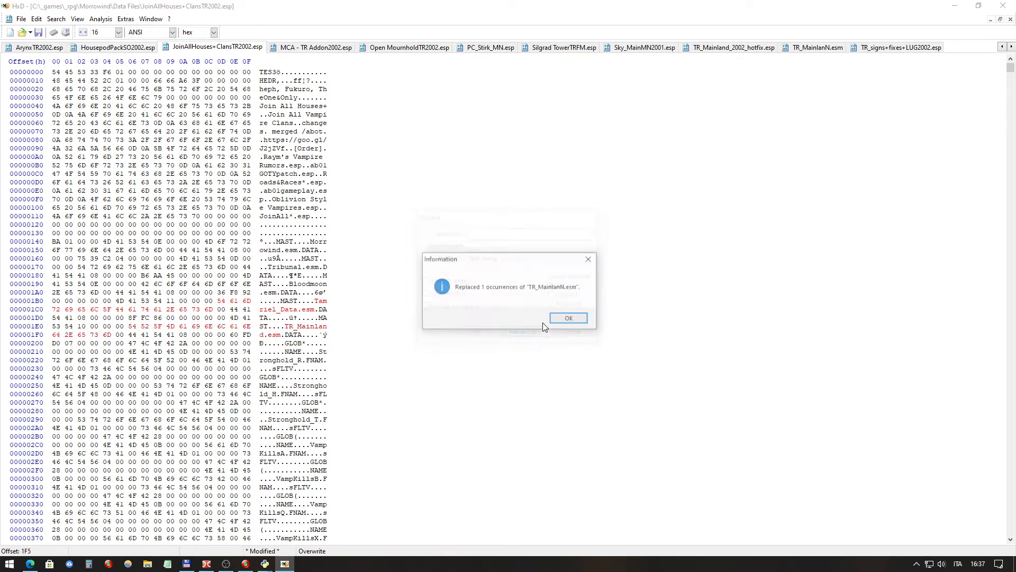
pyautogui.click(572, 320)
# Step: Replace all occurrences of TR_MainlanN.esm with TR_Mainland.esm in MCA - TR Addon2002.esp
pyautogui.click(316, 48)
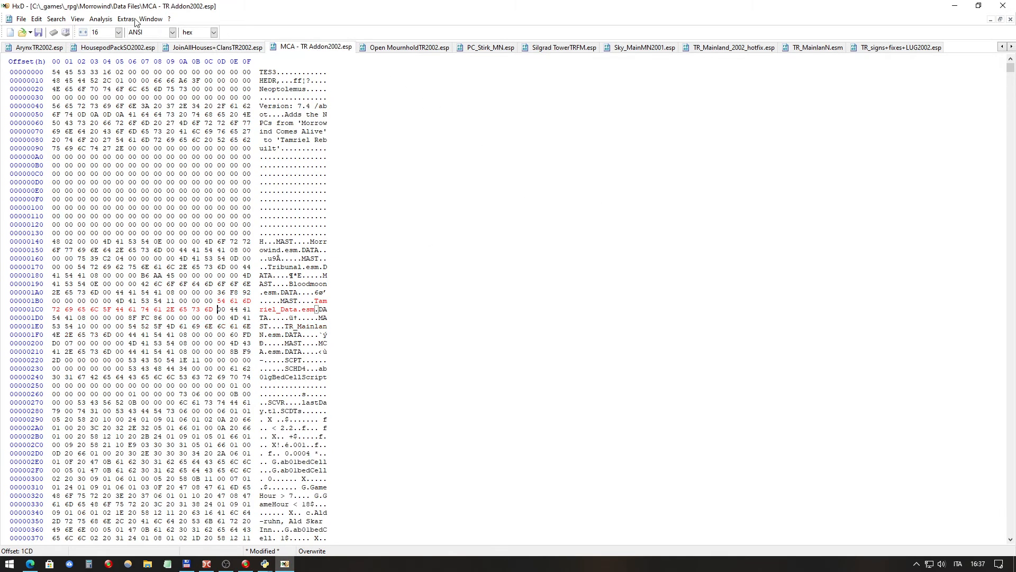
pyautogui.click(56, 19)
pyautogui.click(62, 43)
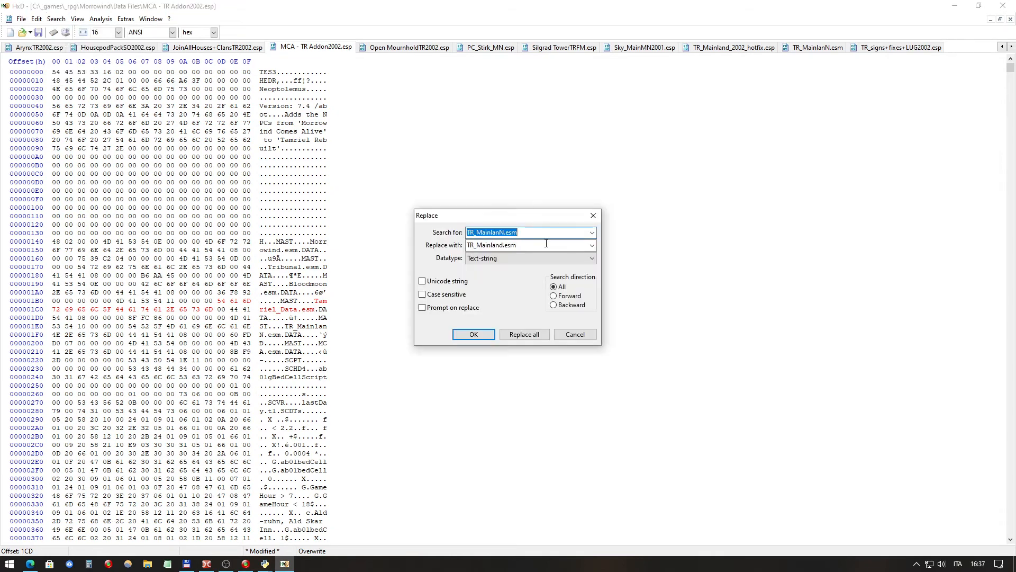
pyautogui.click(532, 335)
pyautogui.click(566, 323)
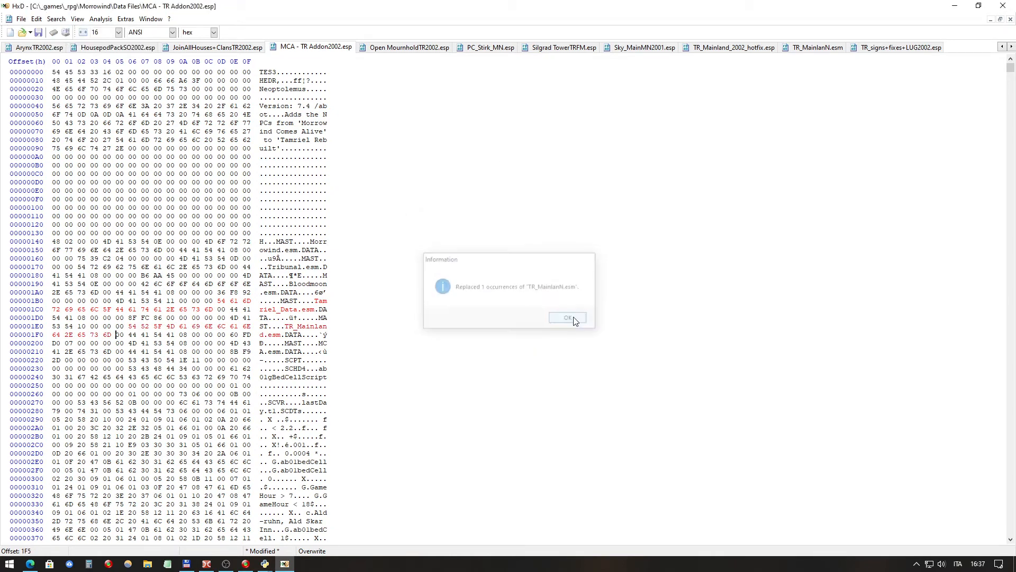
# Step: Replace all occurrences of TR_MainlanN.esm with TR_Mainland.esm in Open MournholdTR2002.esp
pyautogui.click(437, 51)
pyautogui.click(56, 19)
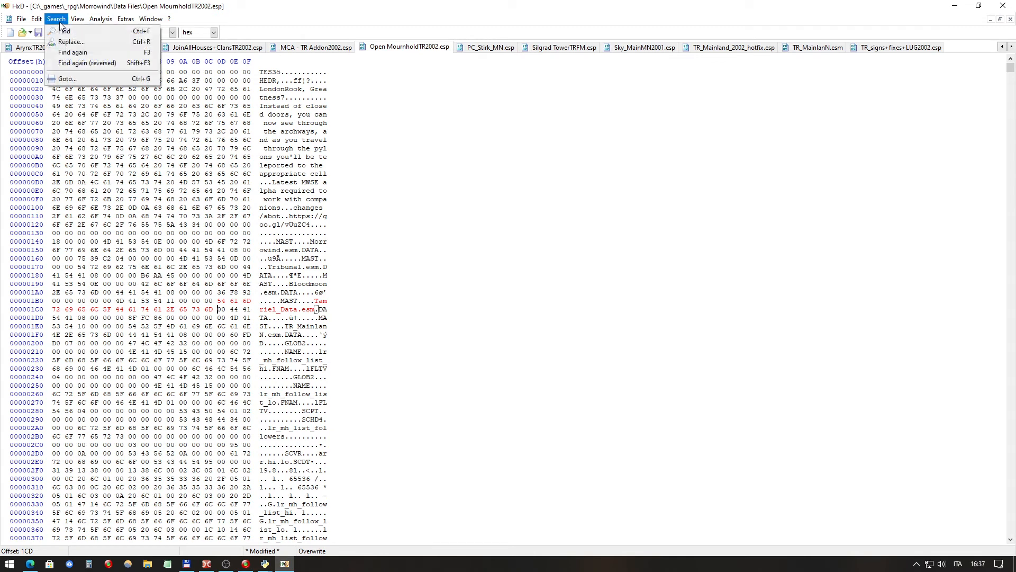
pyautogui.click(62, 42)
pyautogui.click(523, 334)
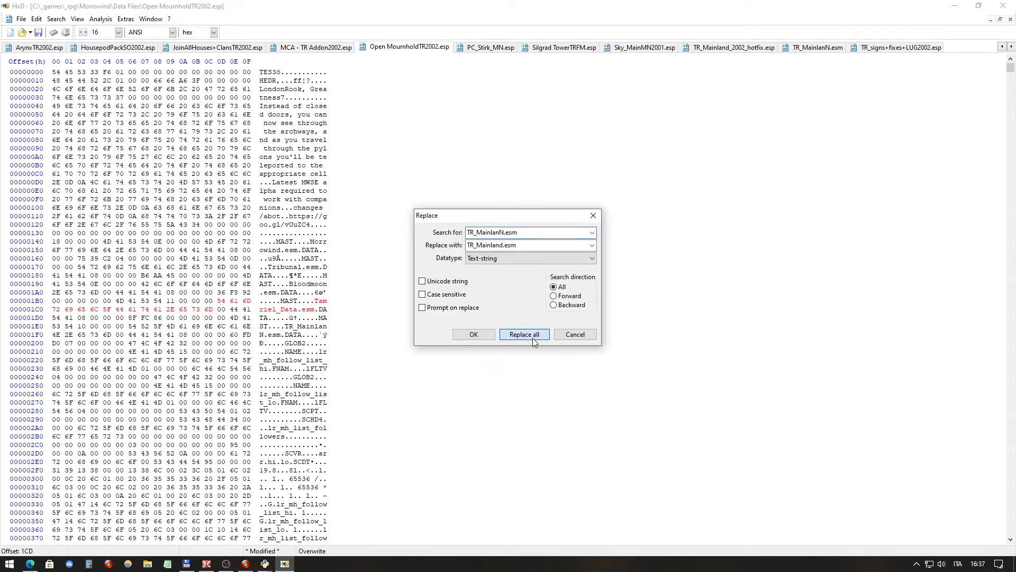
pyautogui.click(563, 318)
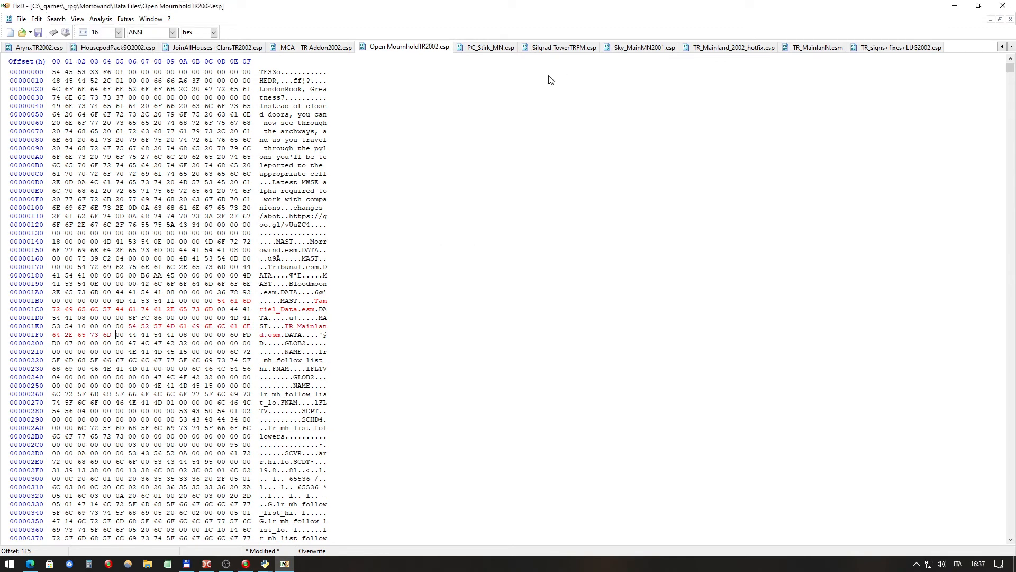
# Step: Try to replace all occurrences of TR_MainlanN.esm with TR_Mainland.esm in PC_Stirk_MN.esp
pyautogui.click(489, 47)
pyautogui.click(56, 19)
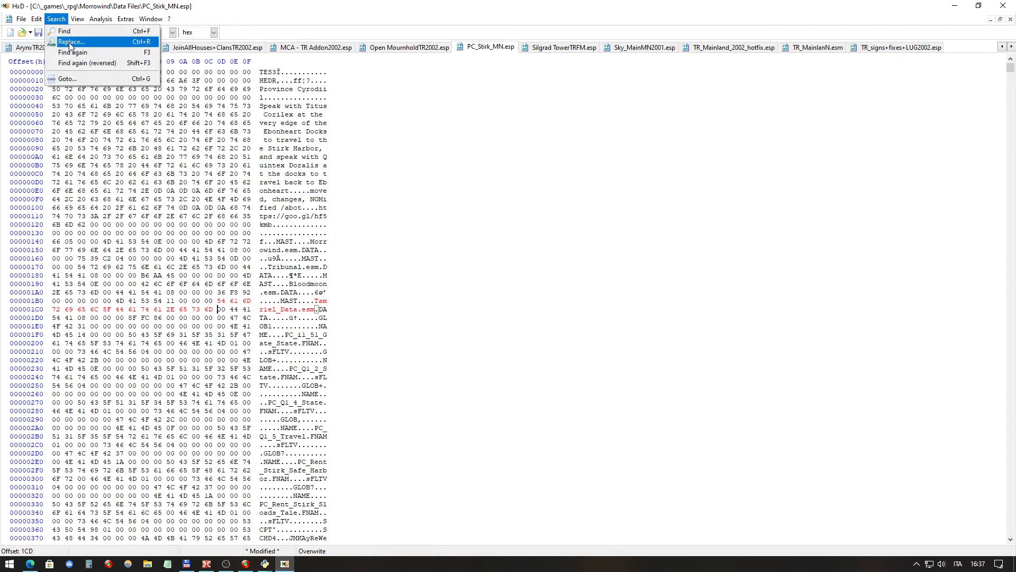
pyautogui.click(68, 44)
pyautogui.click(521, 335)
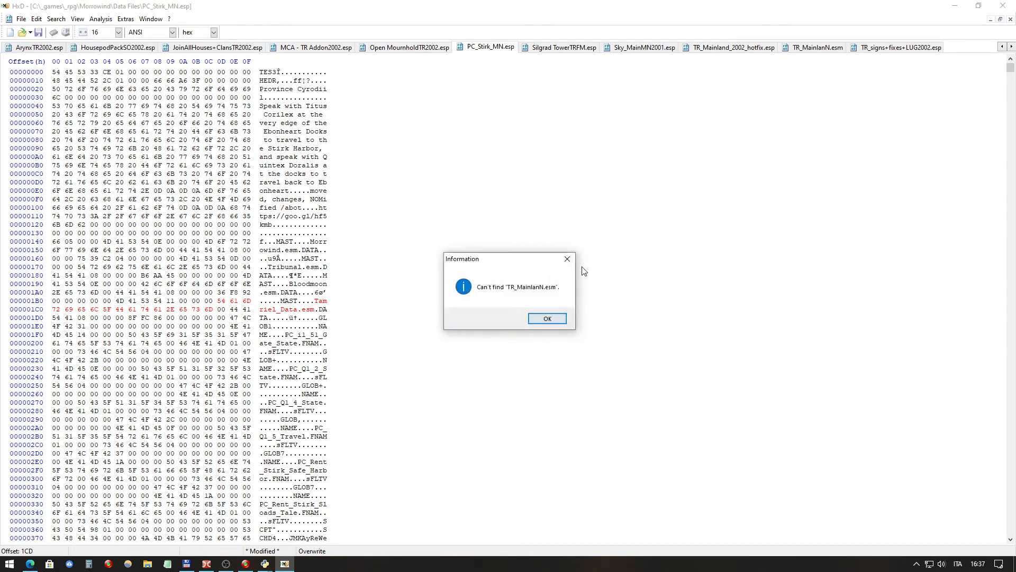
pyautogui.click(548, 319)
# Step: Try to replace all occurrences of TR_MainlanN.esm with TR_Mainland.esm in Silgrad TowerTRFM.esp
pyautogui.click(571, 48)
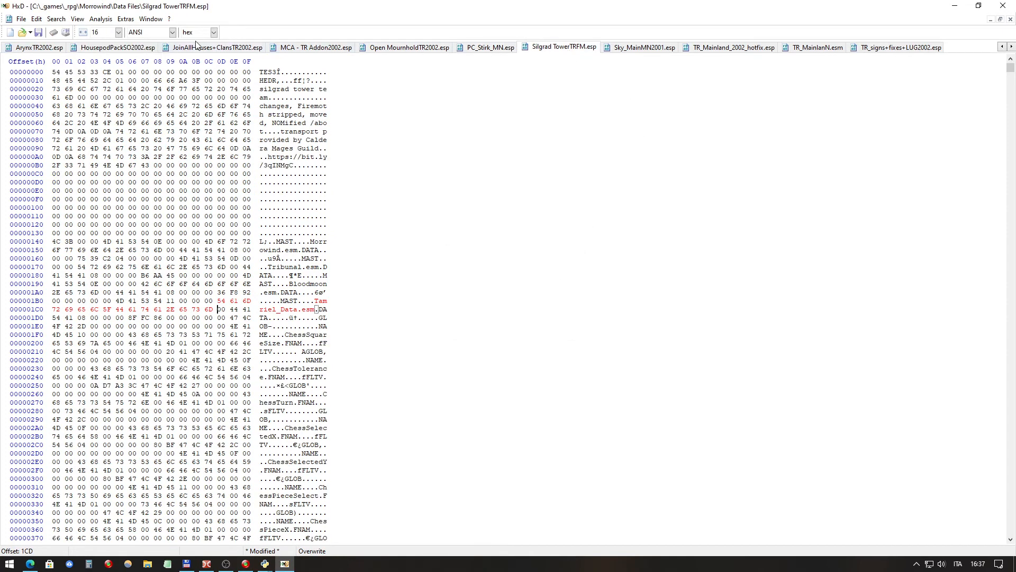
pyautogui.click(57, 20)
pyautogui.click(67, 43)
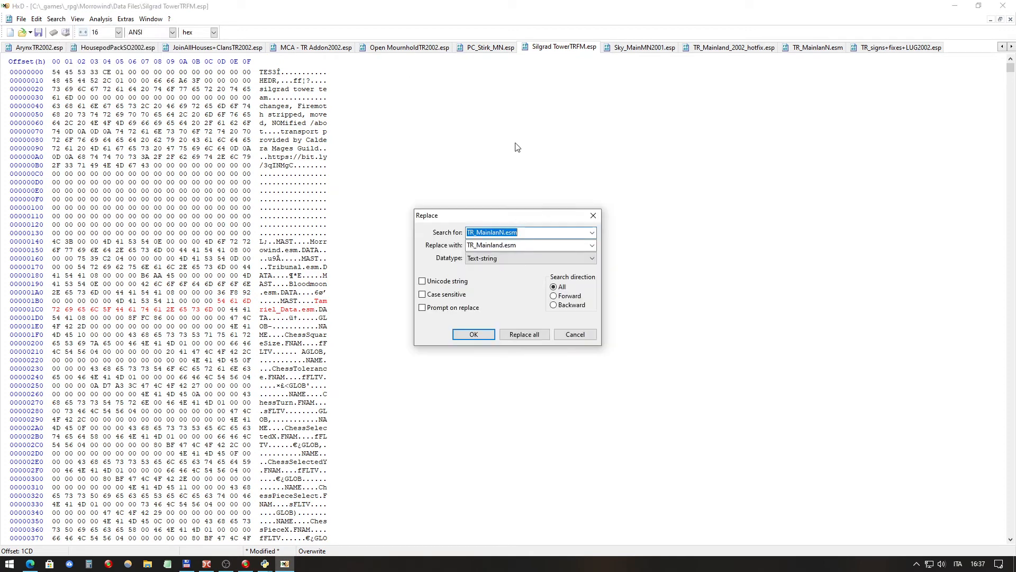
pyautogui.click(545, 334)
pyautogui.click(546, 318)
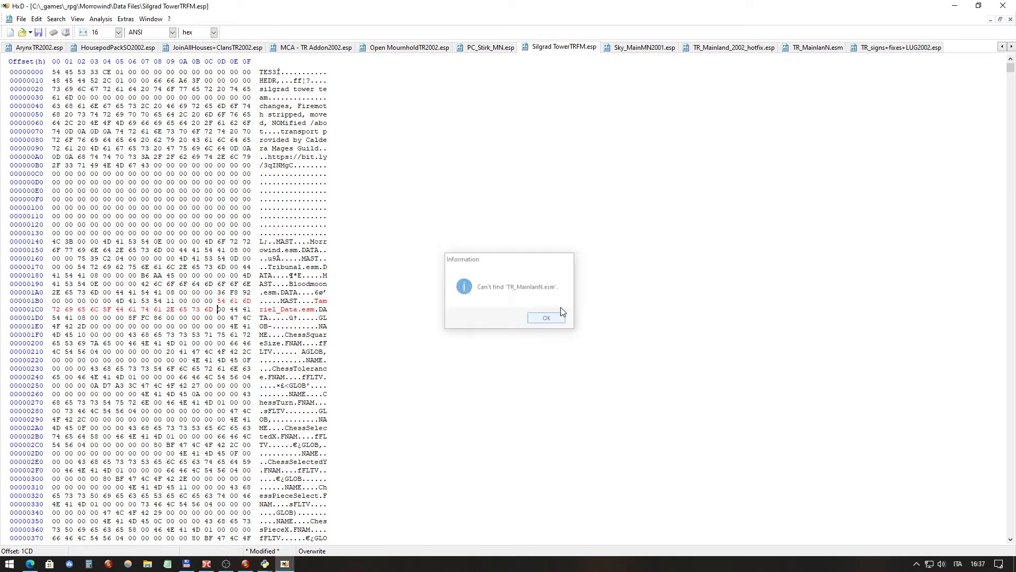
# Step: Try to replace all occurrences of TR_MainlanN.esm with TR_Mainland.esm in Sky_MainMN2001.esp
pyautogui.click(646, 47)
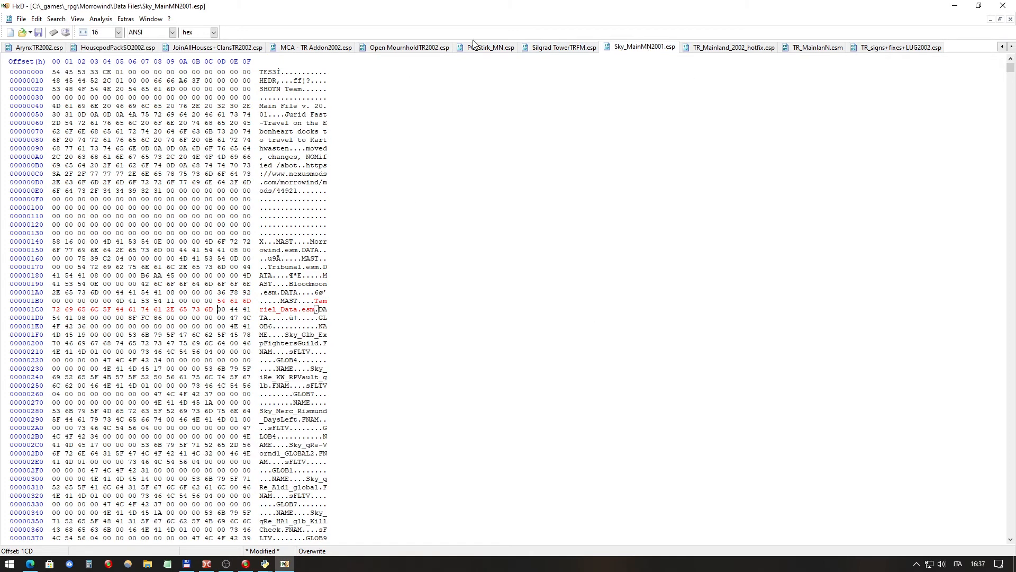
pyautogui.click(56, 20)
pyautogui.click(71, 42)
pyautogui.click(538, 331)
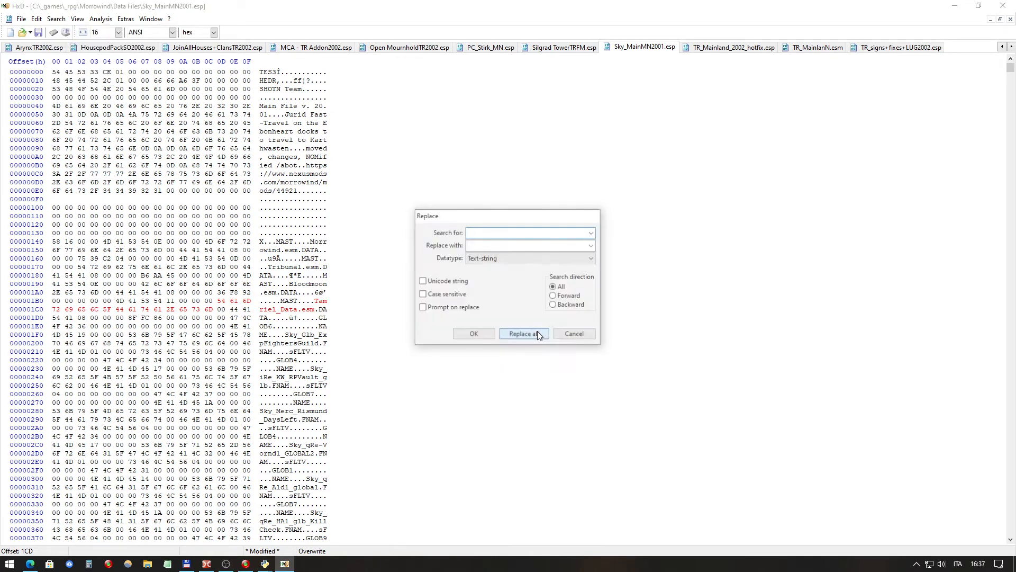
pyautogui.press('Return')
# Step: Replace all occurrences of TR_MainlanN.esm with TR_Mainland.esm in TR_Mainland_2002_hotfix.esp
pyautogui.click(733, 47)
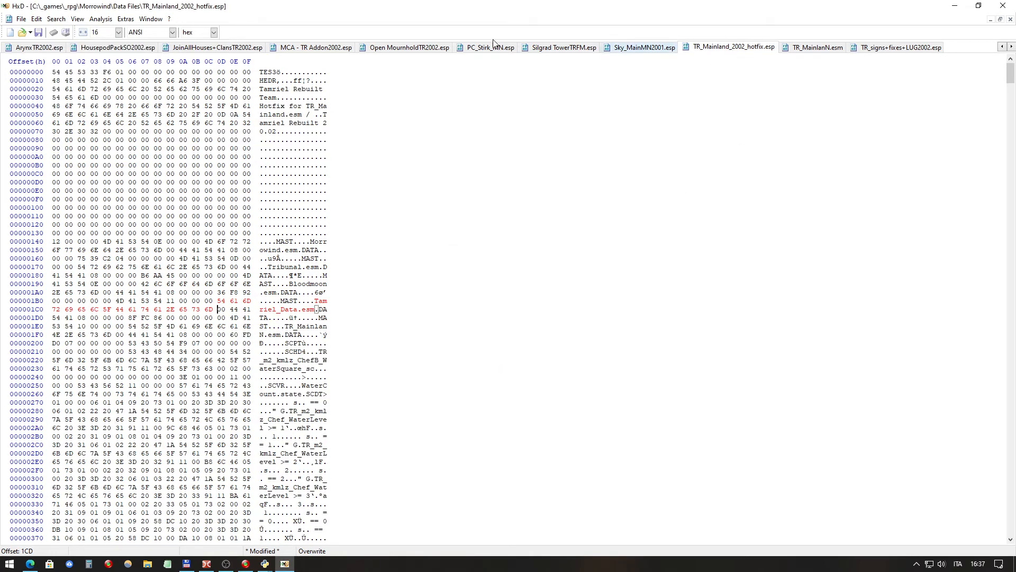
pyautogui.click(56, 18)
pyautogui.click(71, 42)
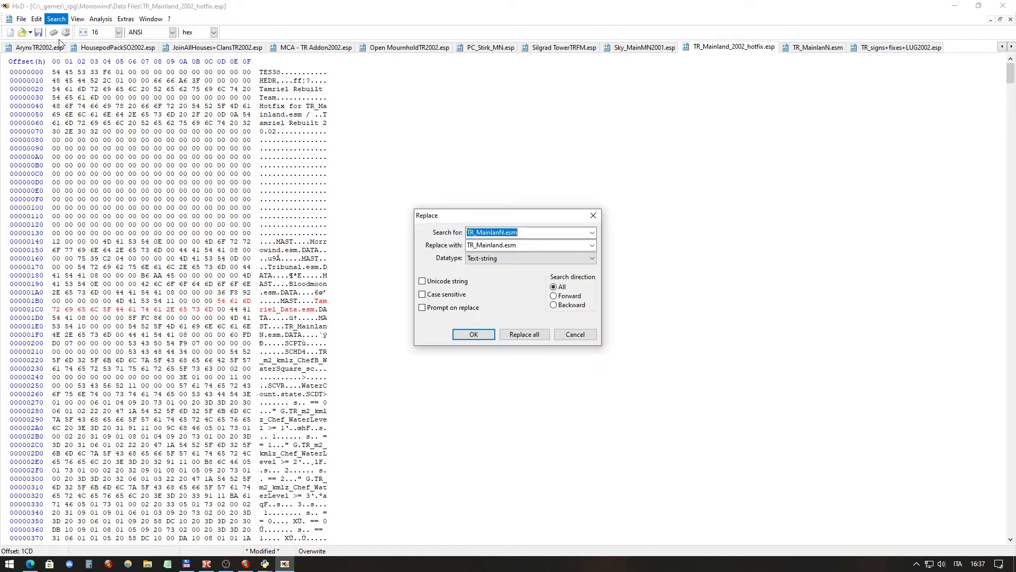
pyautogui.click(524, 336)
pyautogui.press('Return')
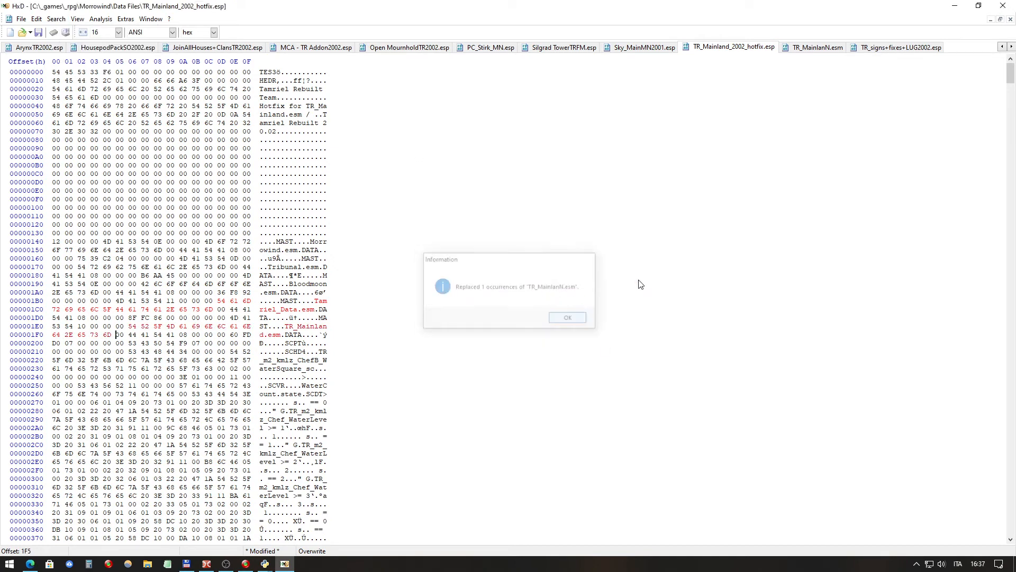
# Step: Try to replace all occurrences of TR_MainlanN.esm with TR_Mainland.esm in the TR_MainlanN.esm file
pyautogui.click(842, 49)
pyautogui.click(57, 19)
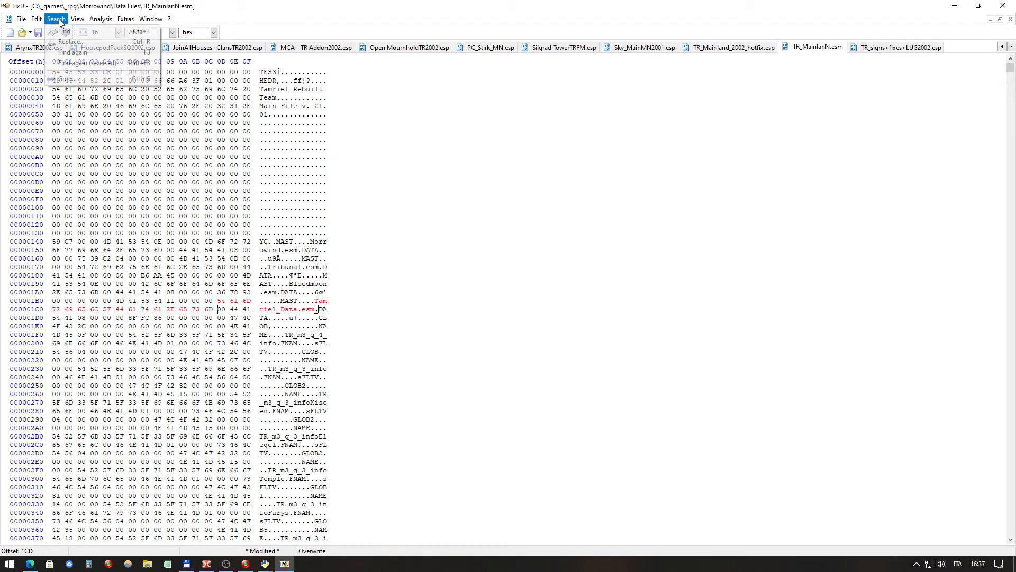
pyautogui.click(71, 45)
pyautogui.click(532, 334)
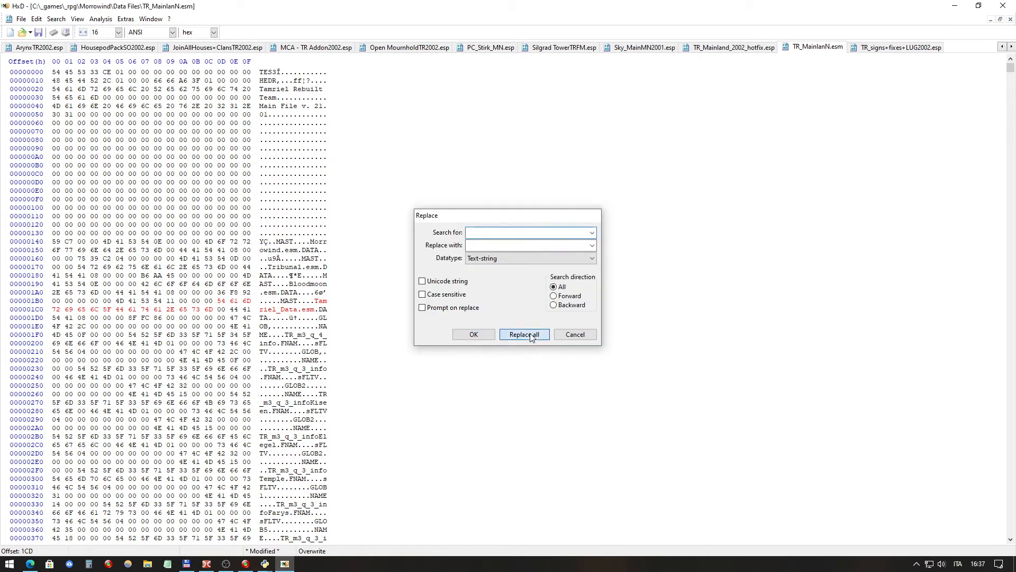
pyautogui.click(557, 323)
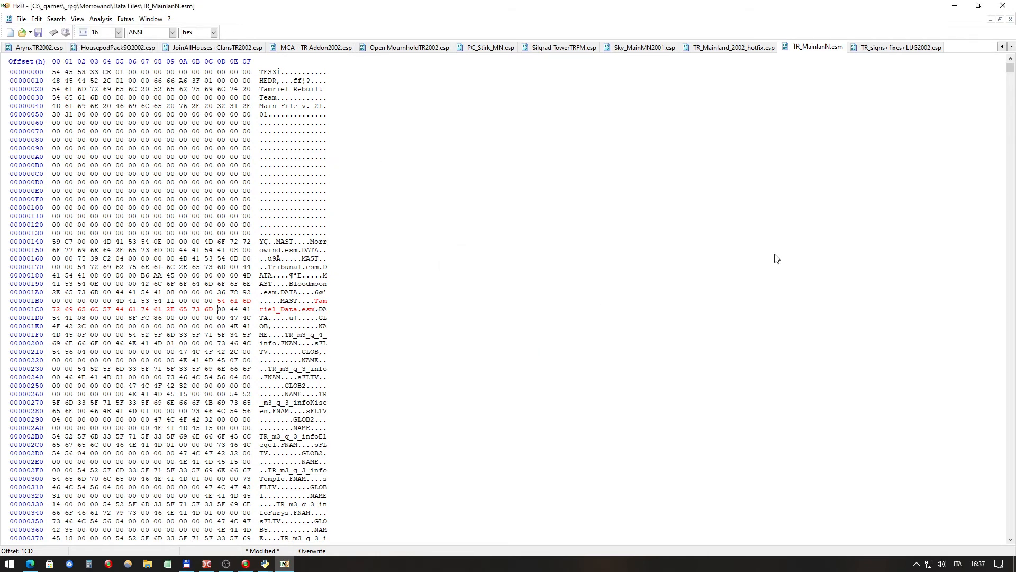
# Step: Replace all occurrences of TR_MainlanN.esm with TR_Mainland.esm in TR_signs+fixes+LUG2002.esp
pyautogui.click(914, 50)
pyautogui.click(56, 19)
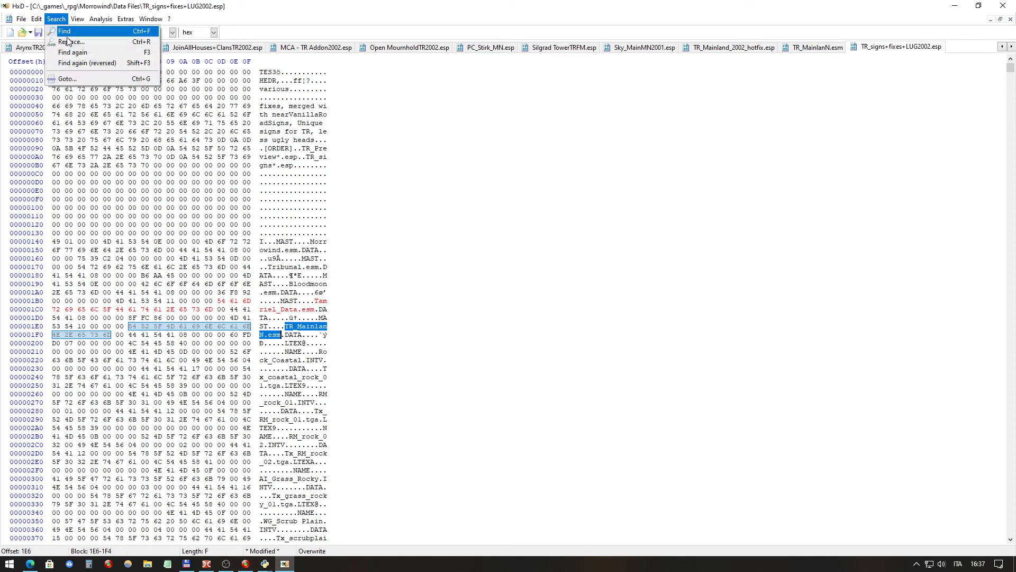
pyautogui.click(68, 41)
pyautogui.click(518, 332)
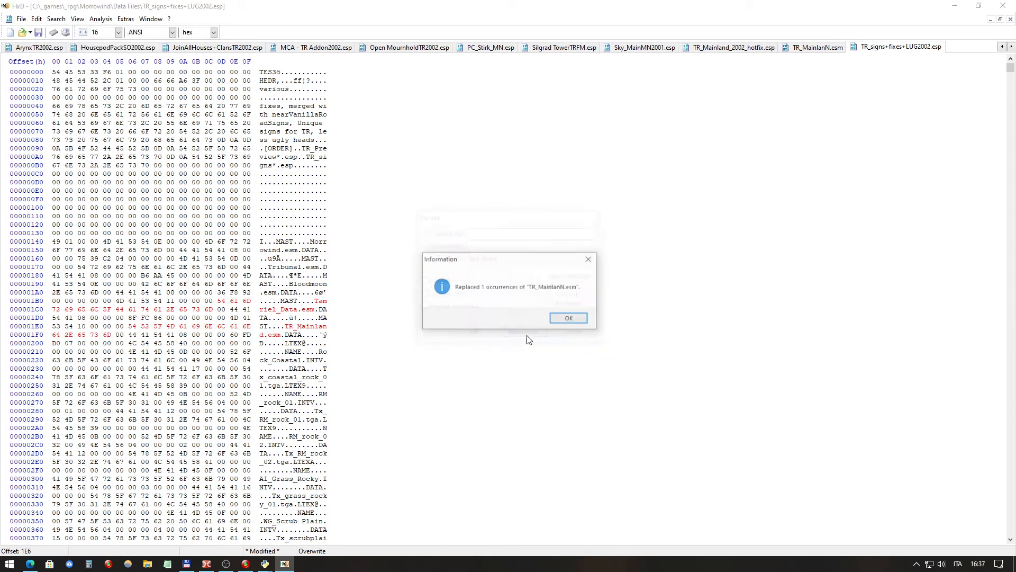
pyautogui.click(581, 319)
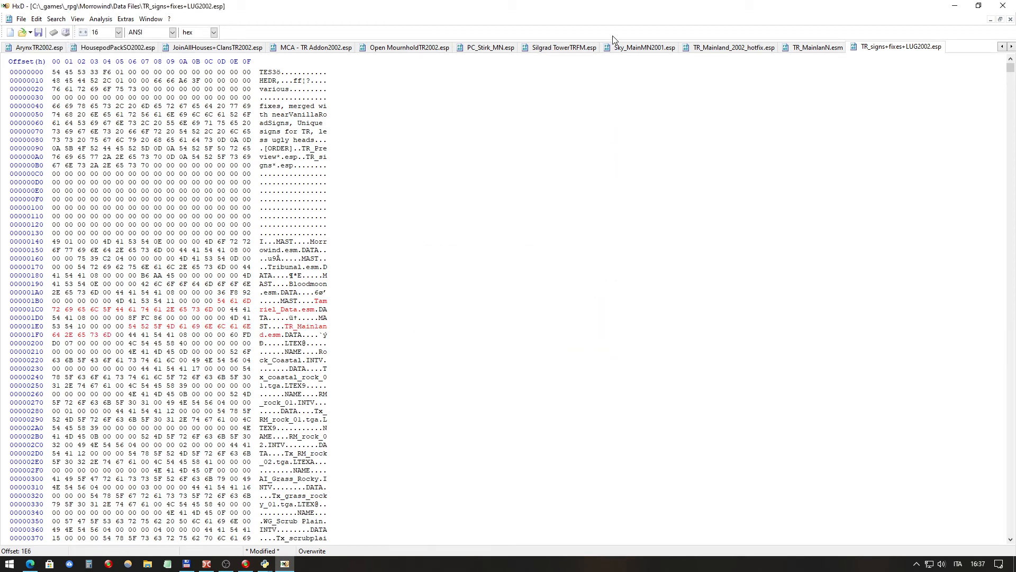
# Step: Save all the modified plugin files
pyautogui.click(22, 19)
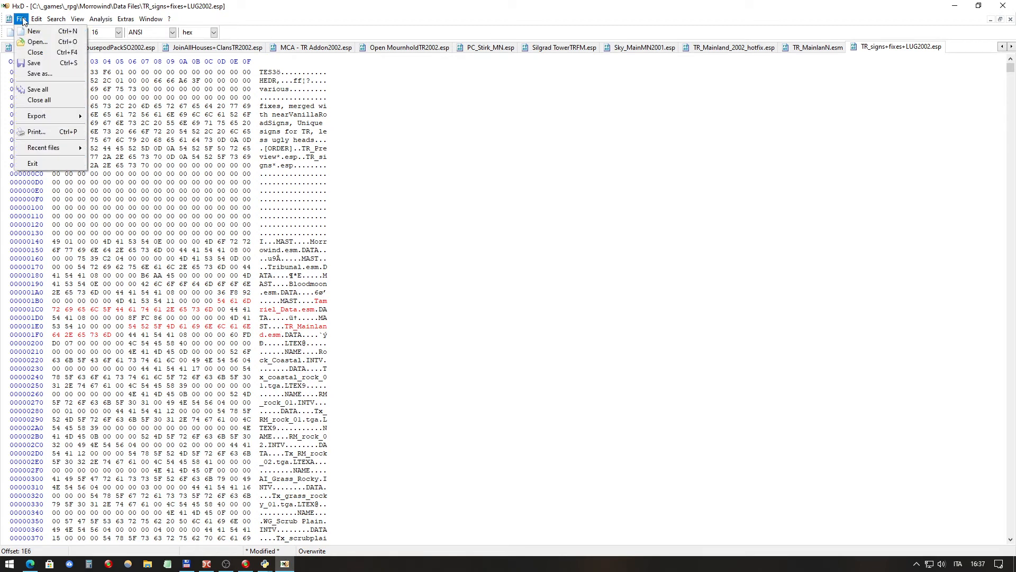
pyautogui.click(57, 101)
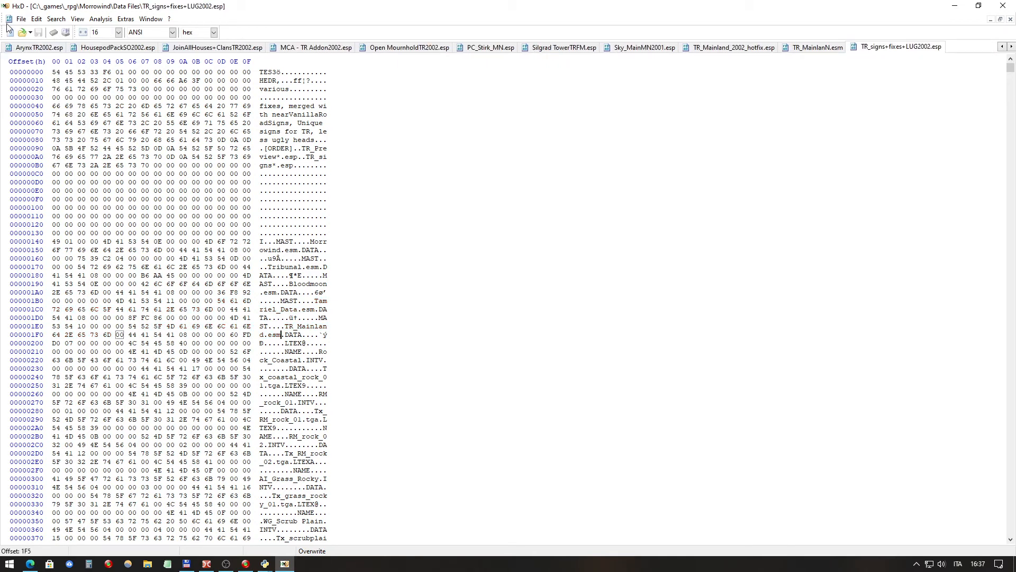
# Step: Close all open plugin files in the hex editor and switch to Wrye Mash, acknowledging its notice
pyautogui.click(21, 20)
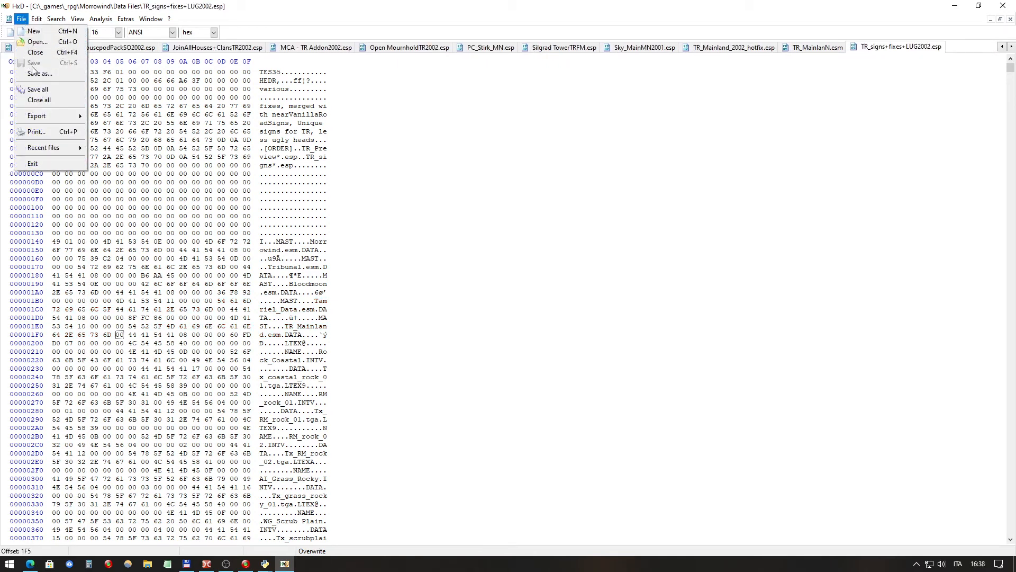
pyautogui.click(41, 99)
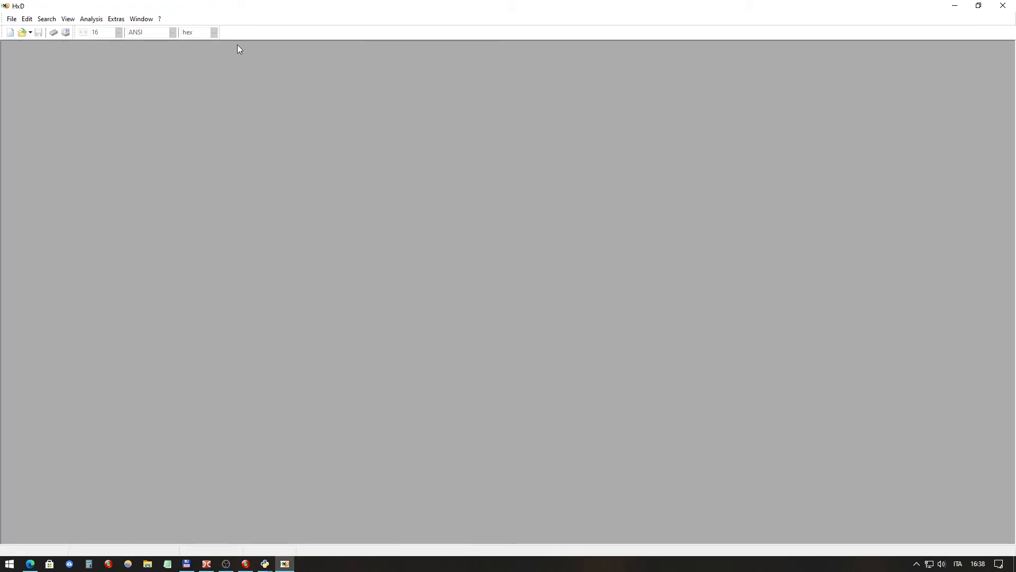
pyautogui.moveTo(265, 563)
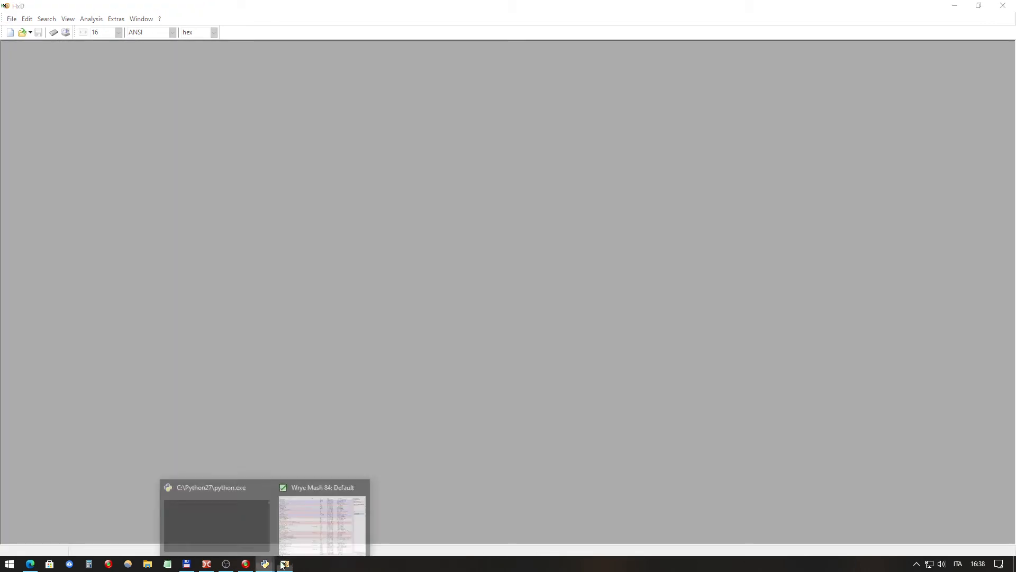
pyautogui.click(314, 540)
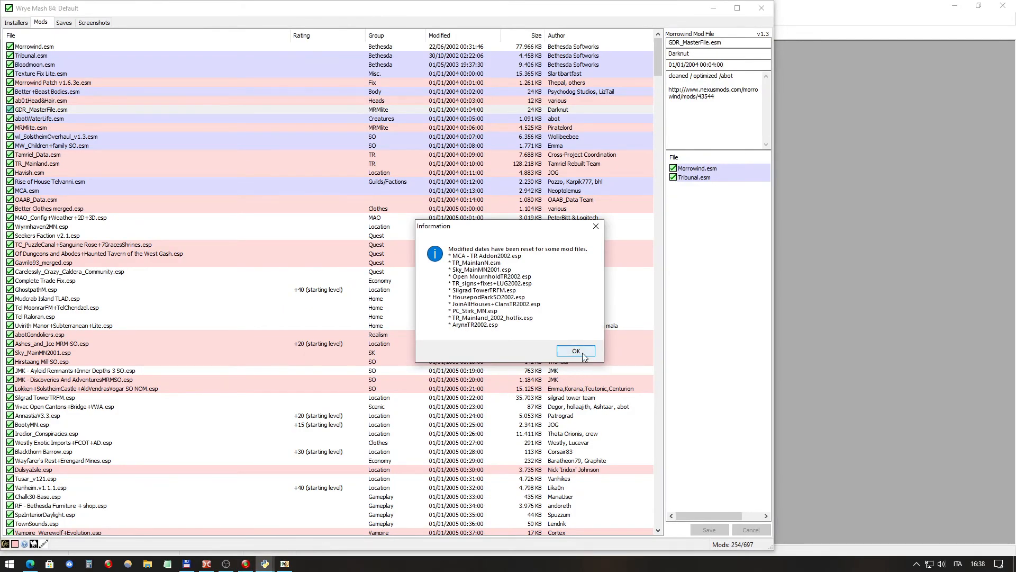
pyautogui.click(583, 354)
pyautogui.click(582, 354)
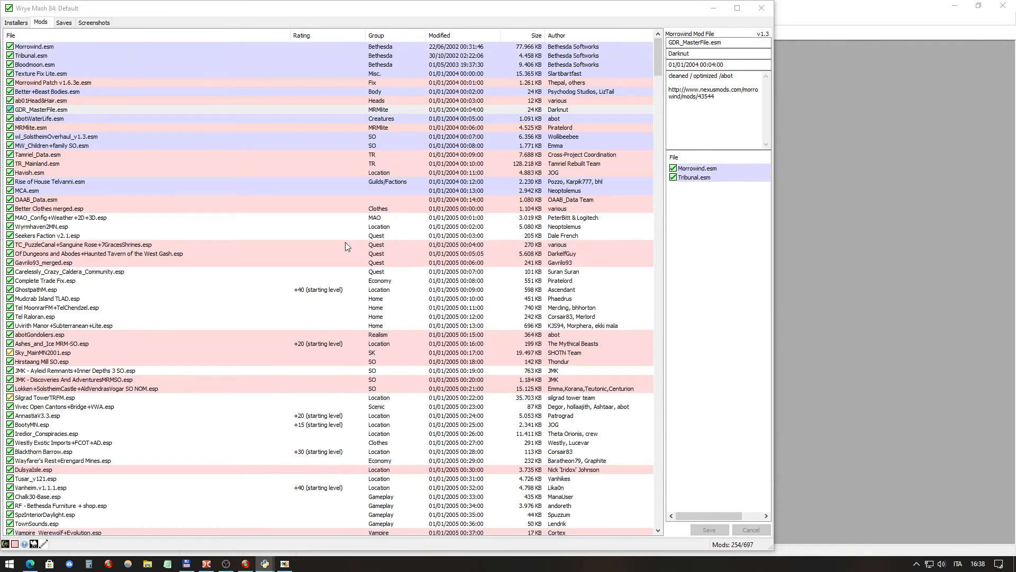
# Step: Check the master lists of Sky_MainMN2001.esp and Silgrad TowerTRFM.esp in the mods list
pyautogui.click(74, 353)
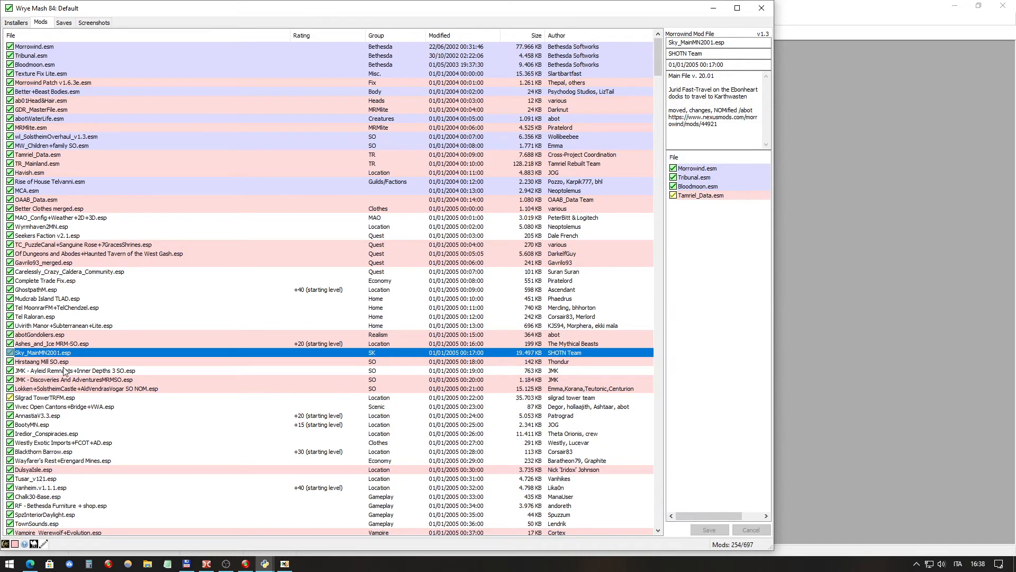
pyautogui.click(60, 401)
pyautogui.click(744, 304)
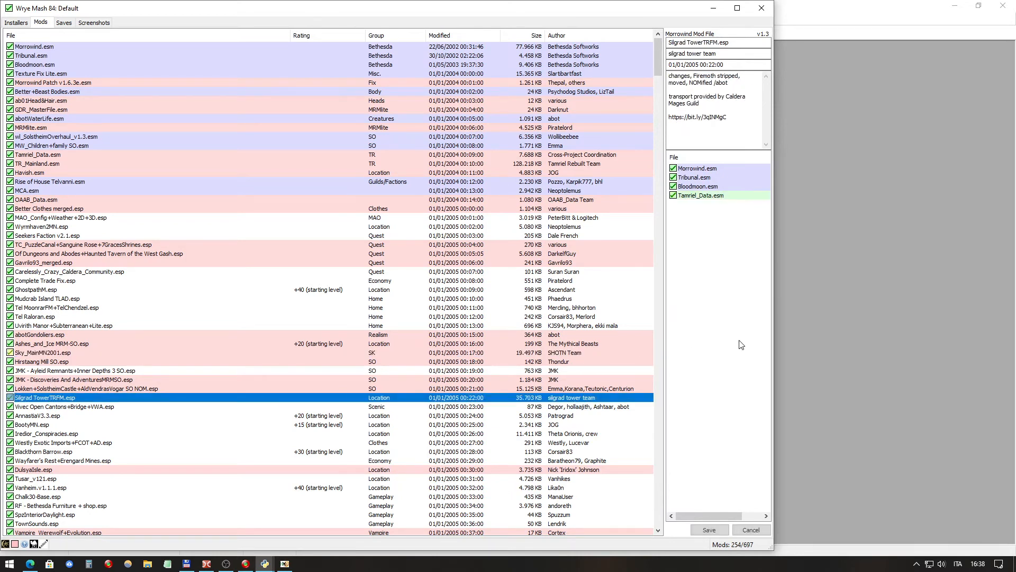
pyautogui.click(125, 391)
pyautogui.click(121, 398)
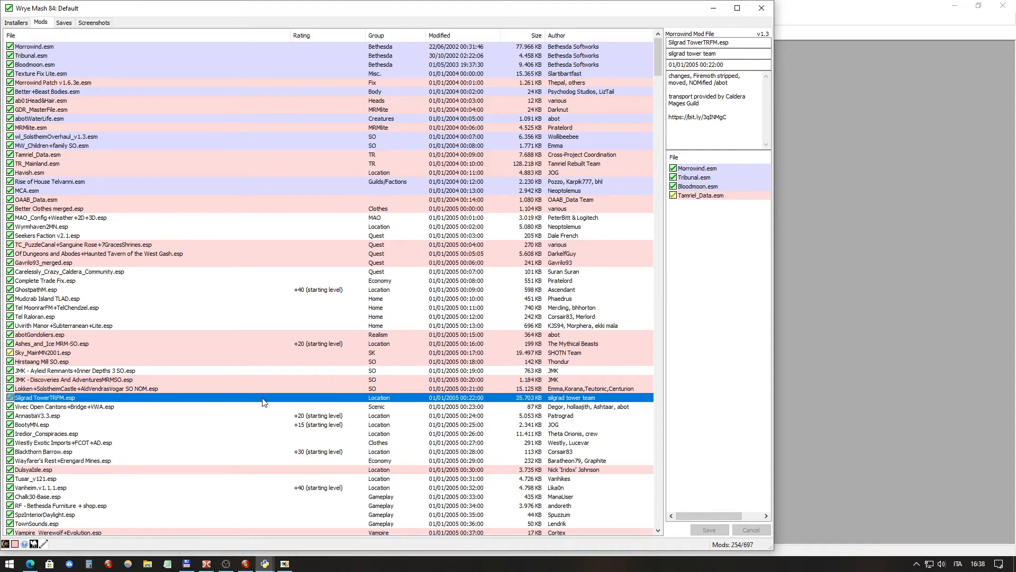
pyautogui.click(717, 360)
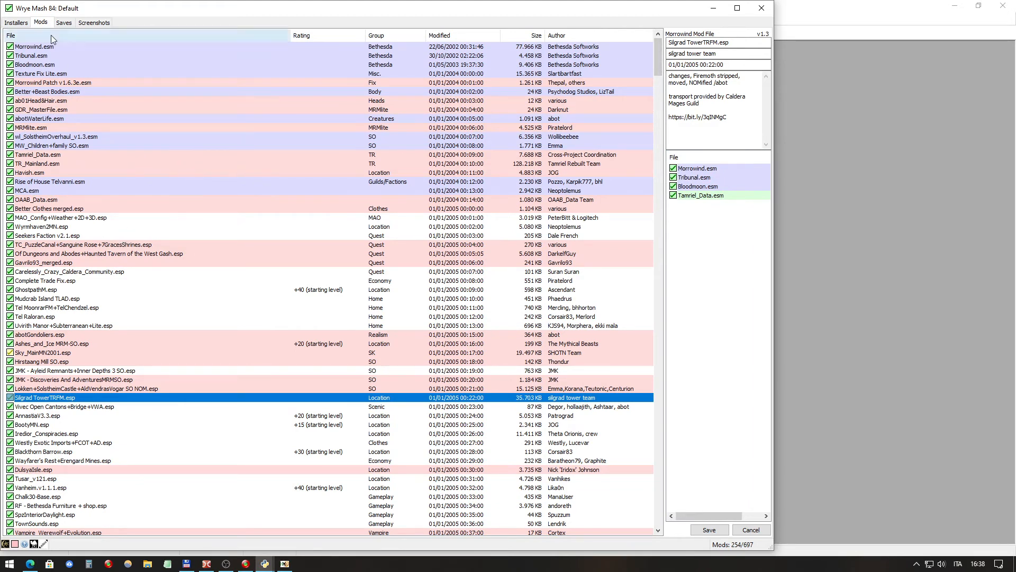
# Step: Show the saved games and check which file operations are available for the saves from SheRuGre0004.ess through SheRuRol0006.ess
pyautogui.click(64, 23)
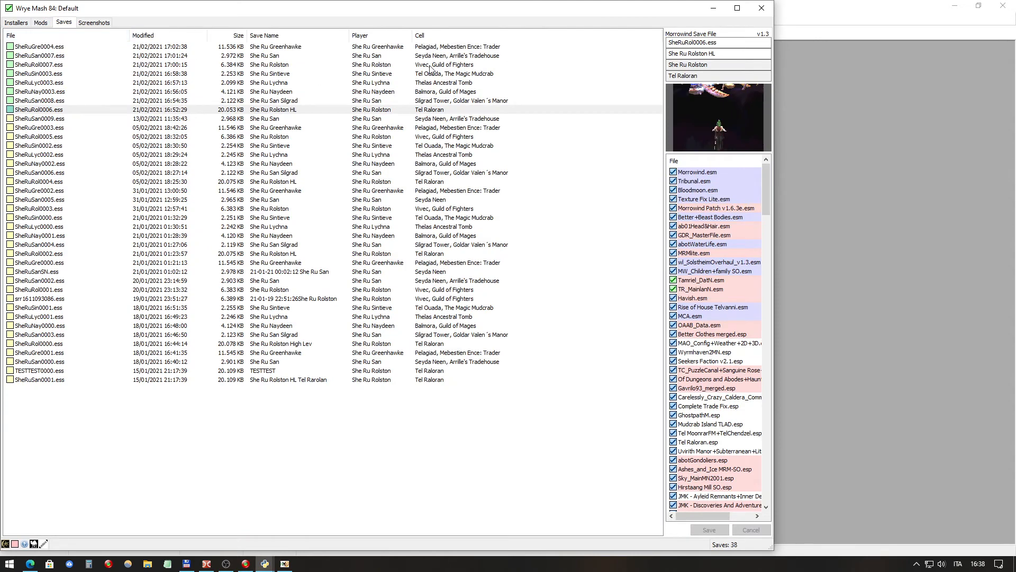
pyautogui.click(452, 48)
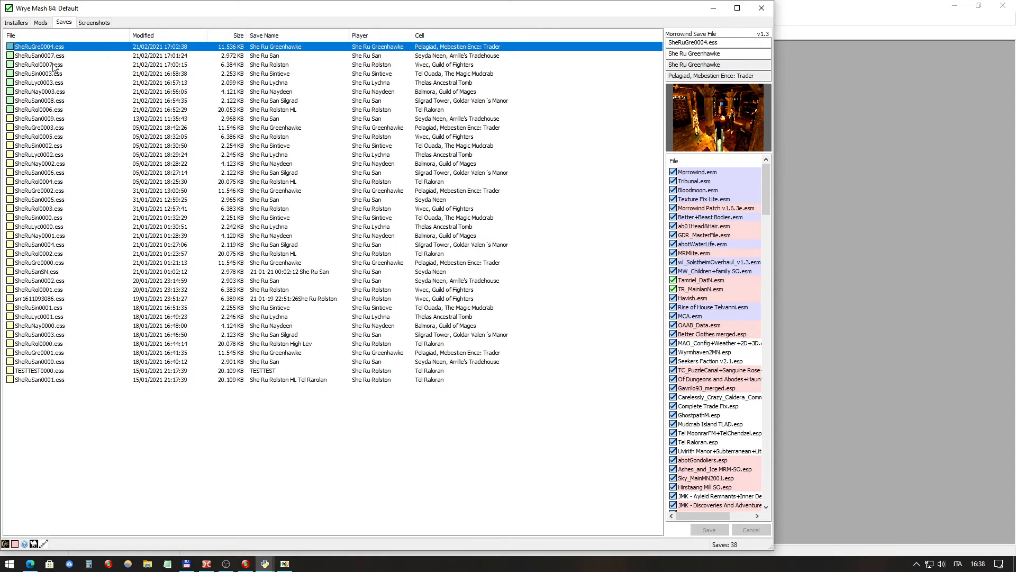
pyautogui.keyDown('shift'); pyautogui.click(55, 110); pyautogui.keyUp('shift')
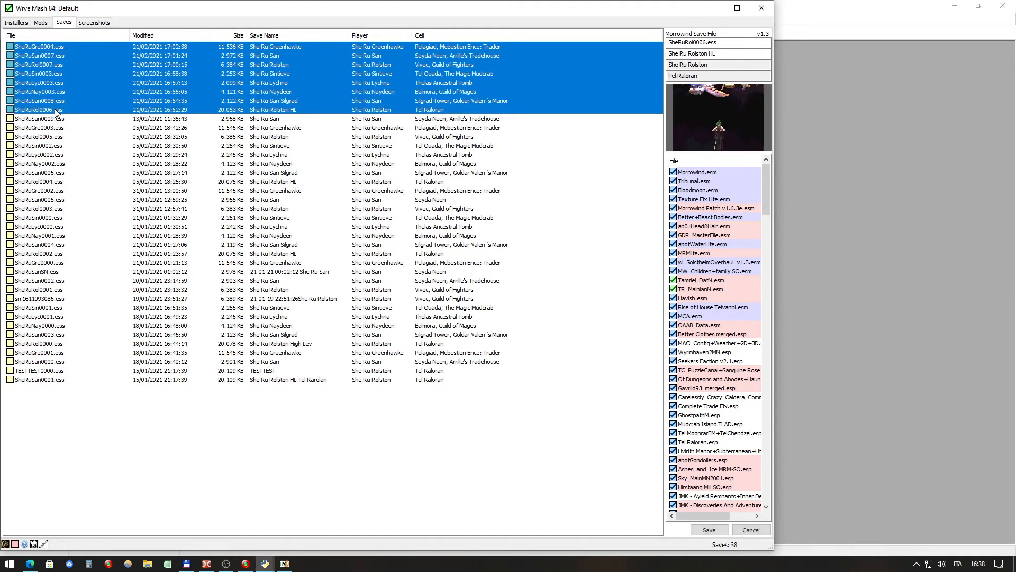
pyautogui.rightClick(55, 110)
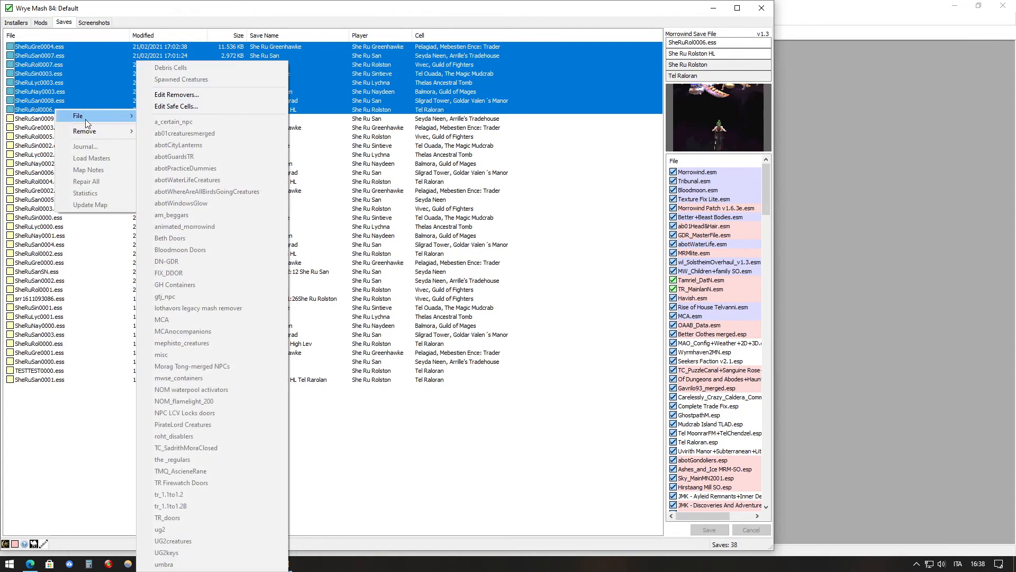
pyautogui.moveTo(86, 122)
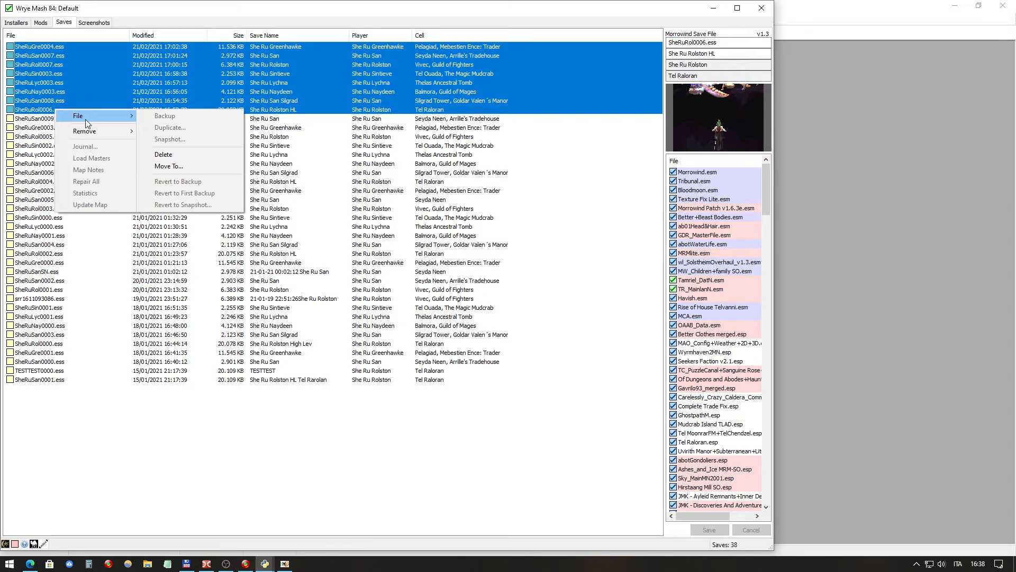
pyautogui.click(512, 46)
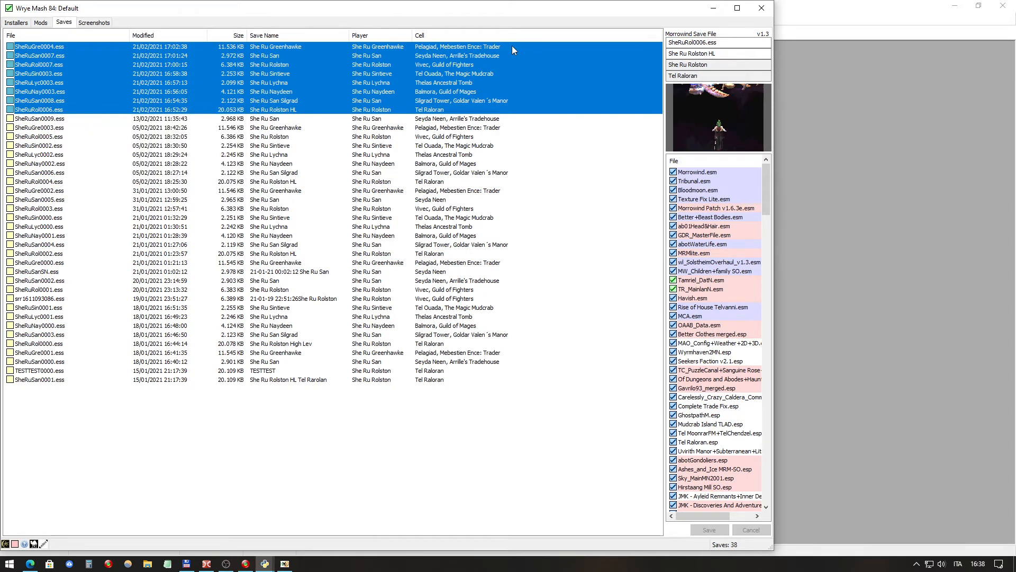
pyautogui.click(512, 46)
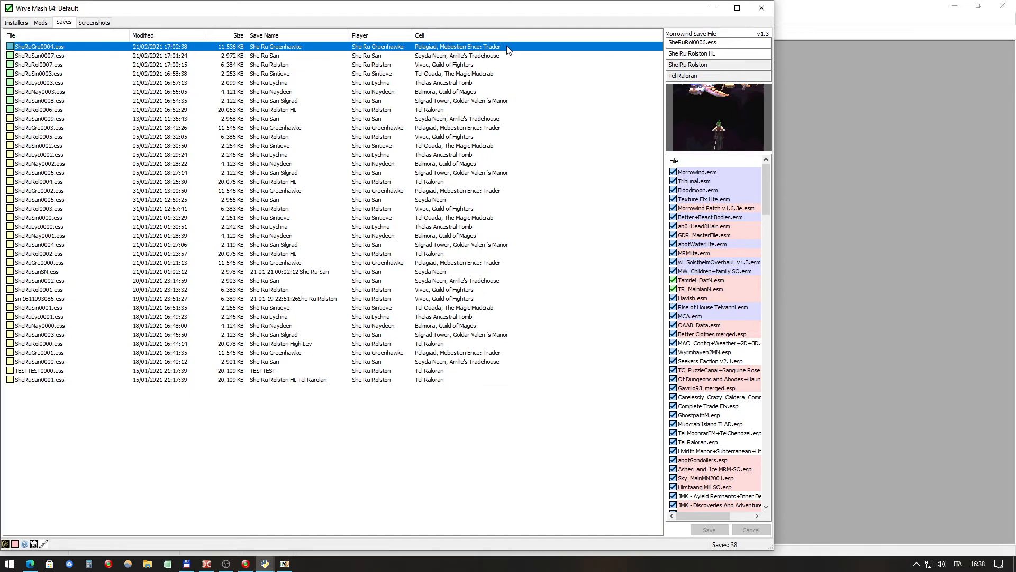
# Step: Switch to Double Commander, open the Morrowind Saves folder and sort it by date with the newest files first
pyautogui.click(207, 563)
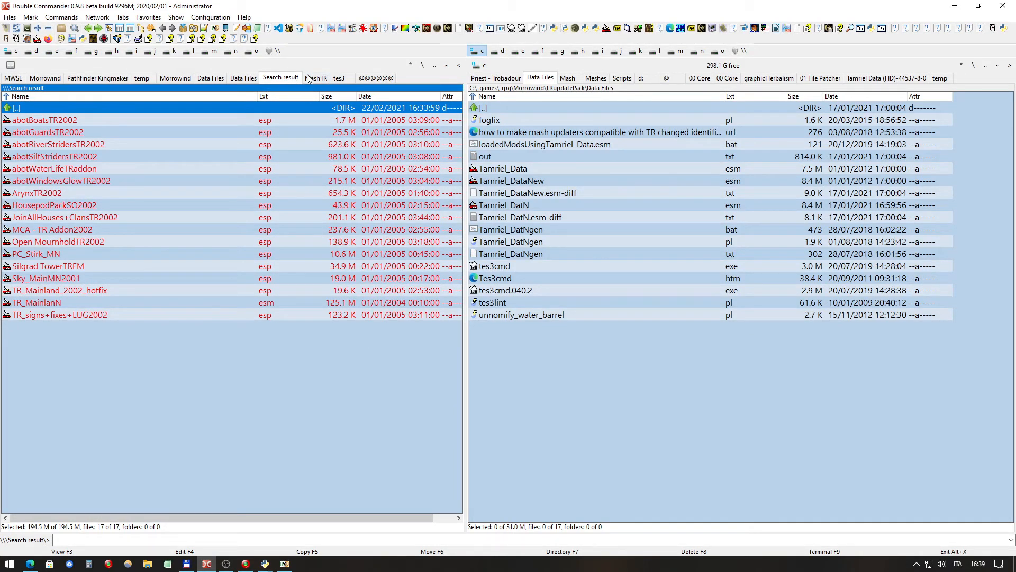
pyautogui.doubleClick(534, 106)
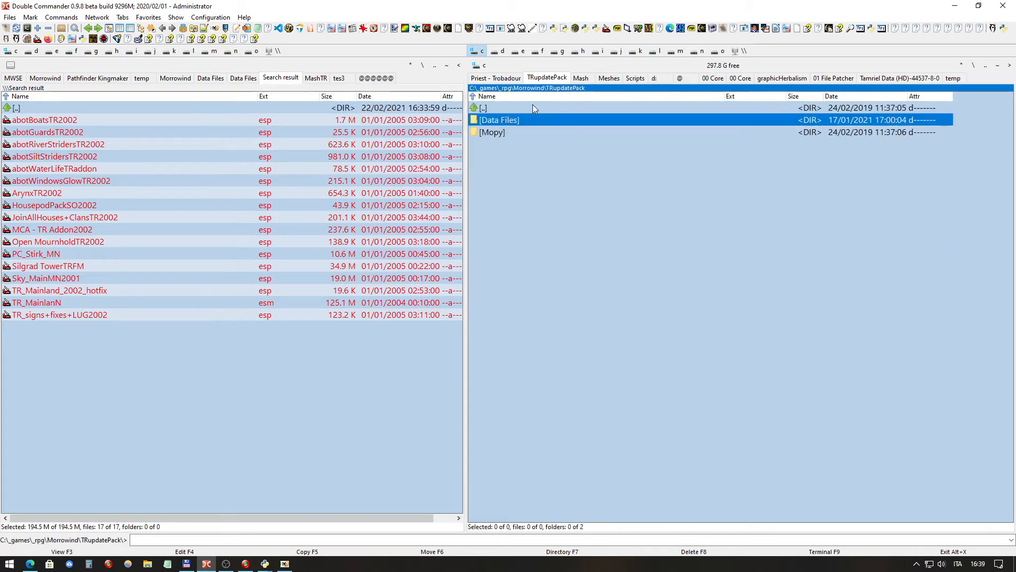
pyautogui.doubleClick(534, 106)
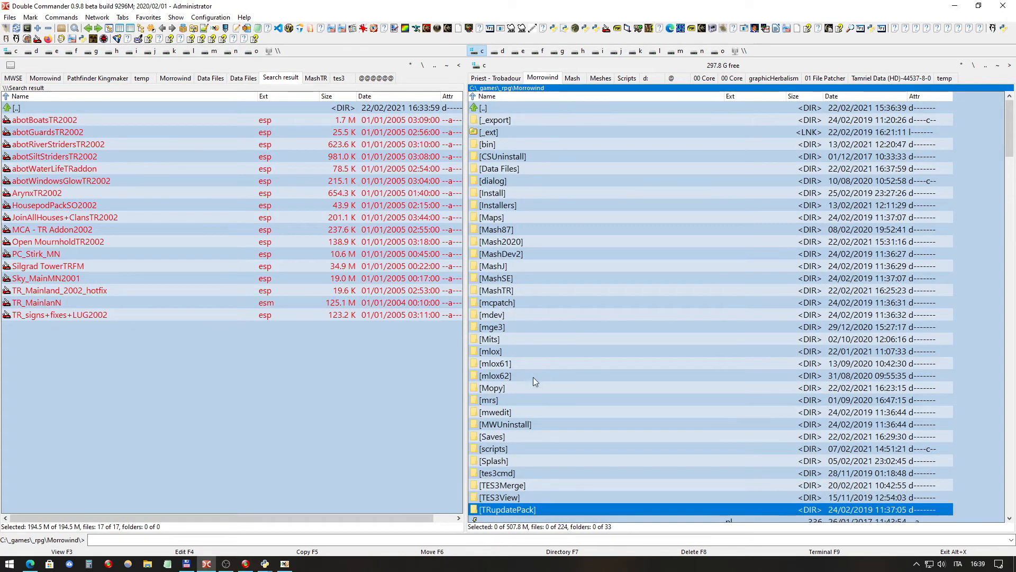
pyautogui.scroll(-1, 514, 437)
pyautogui.doubleClick(507, 402)
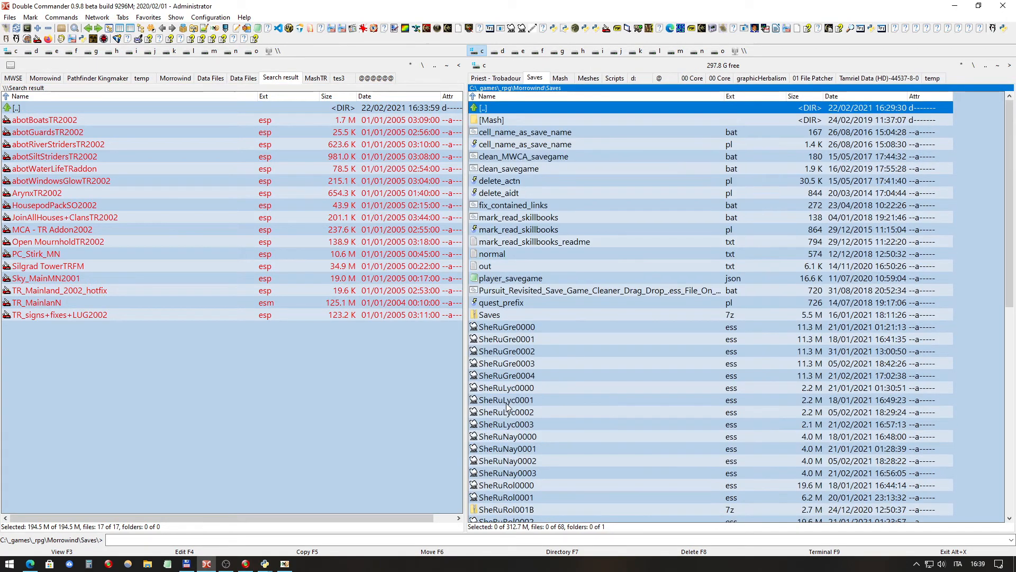
pyautogui.click(844, 99)
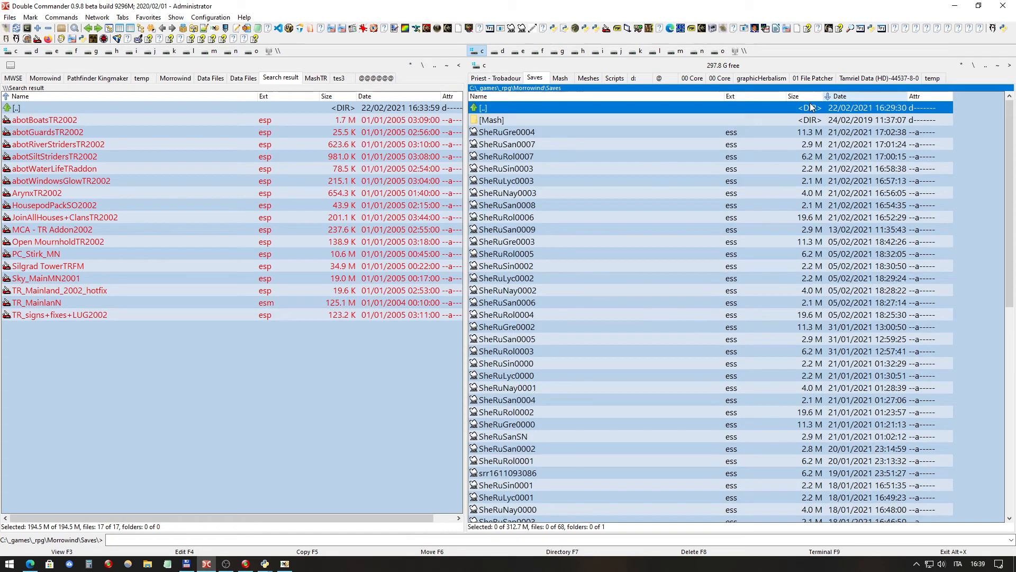
pyautogui.click(542, 136)
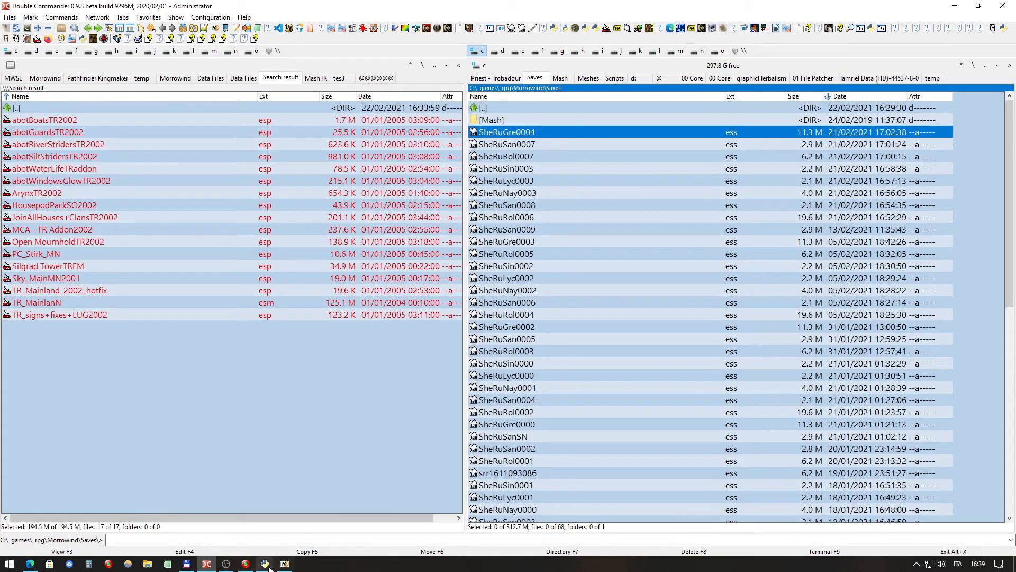
# Step: Switch to Wrye Mash and check the masters of the saves SheRuRol0007.ess and SheRuRol0006.ess
pyautogui.moveTo(265, 563)
pyautogui.click(313, 493)
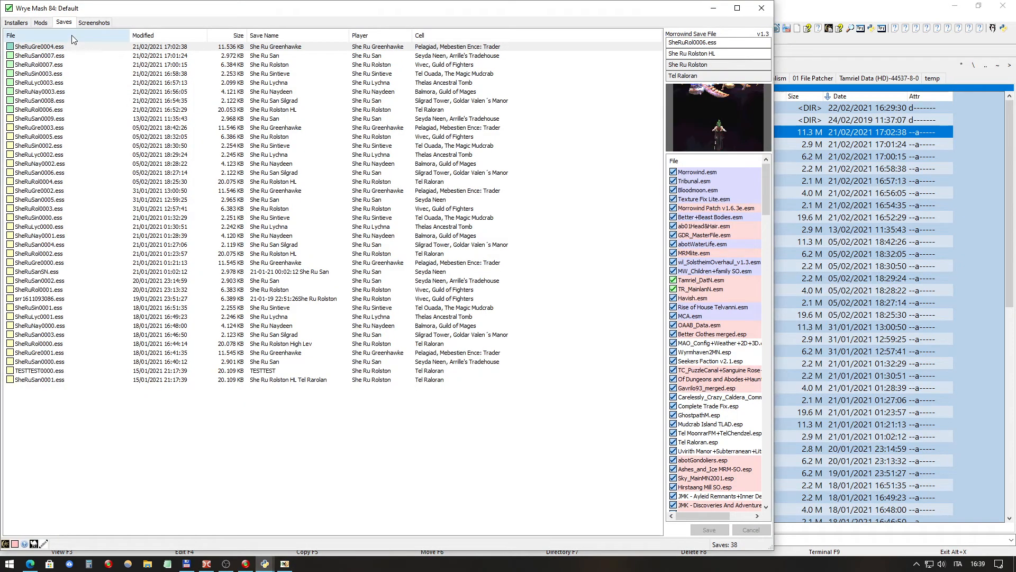
pyautogui.click(59, 64)
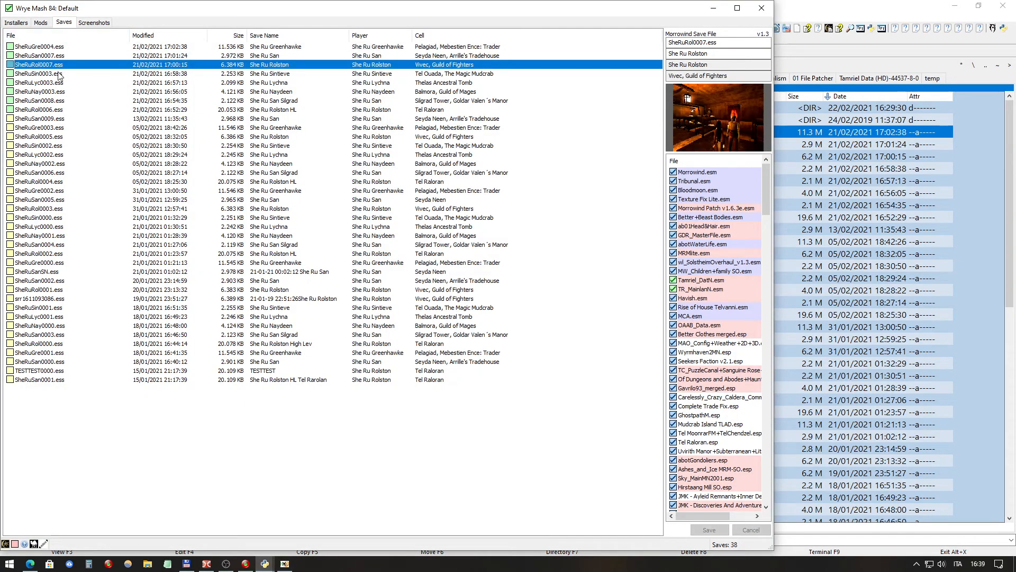
pyautogui.click(58, 101)
pyautogui.click(44, 110)
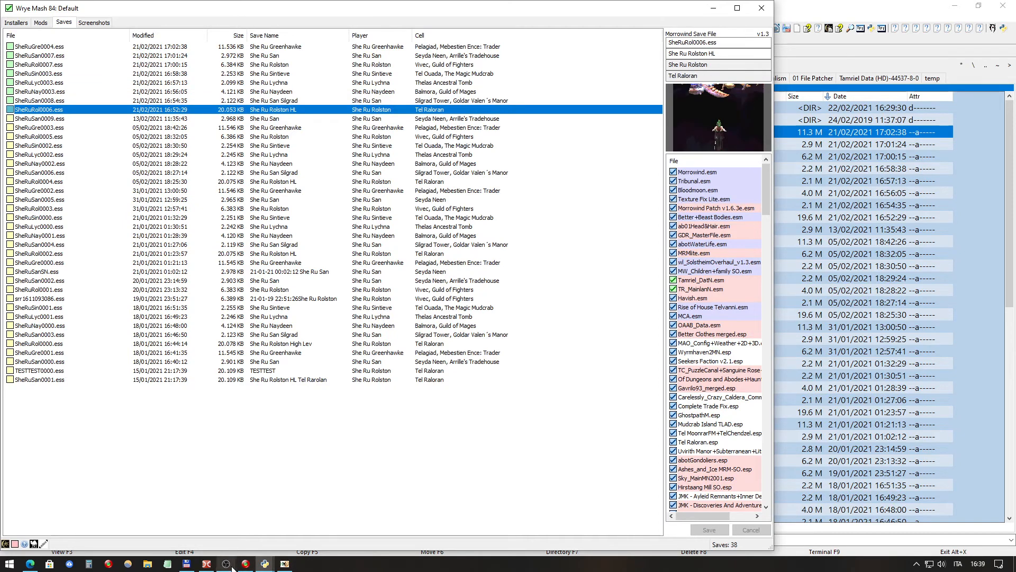
# Step: In Double Commander, select the eight newest saves from SheRuGre0004 through SheRuRol0006 and open them in HxD
pyautogui.click(207, 565)
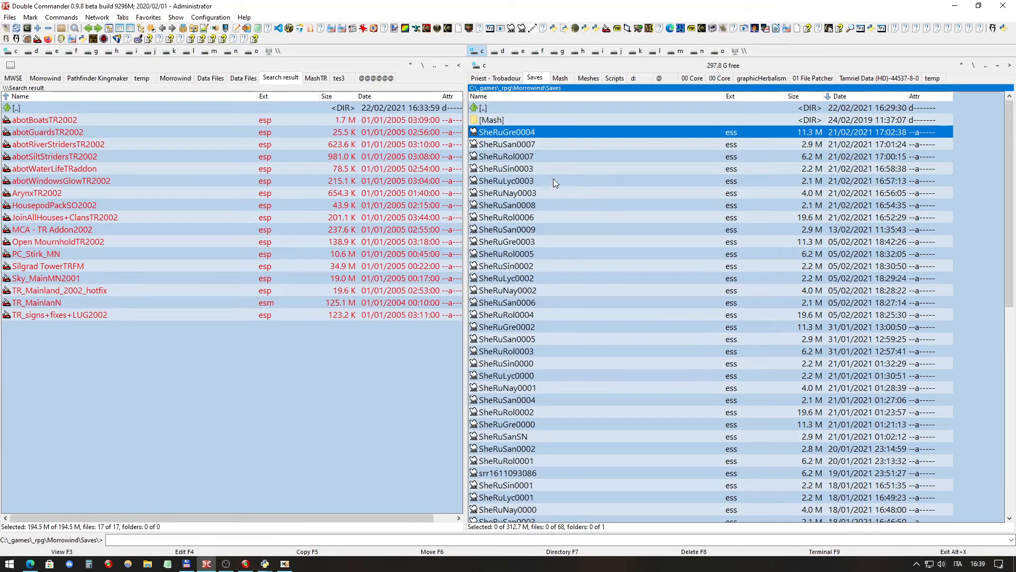
pyautogui.click(537, 154)
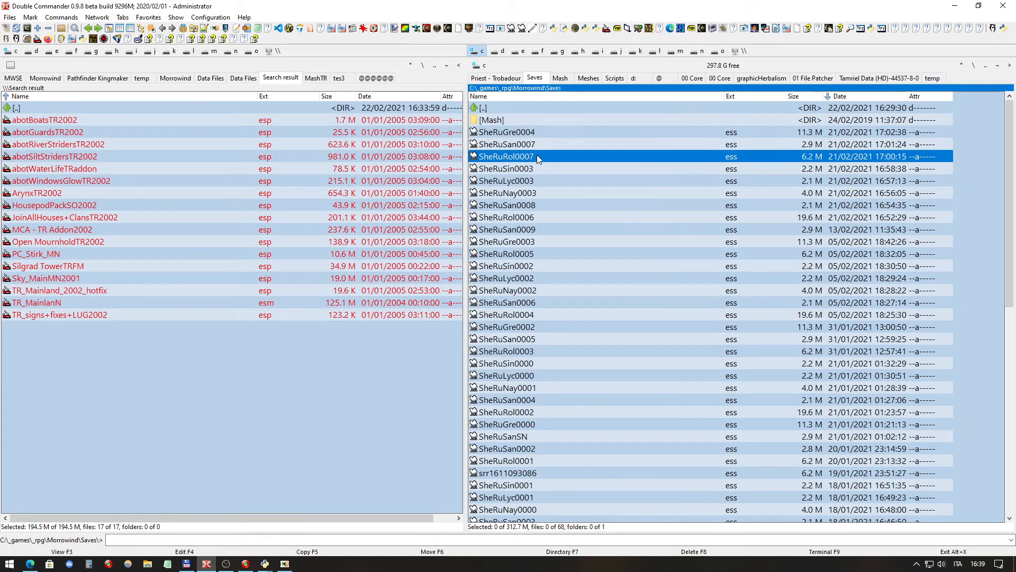
pyautogui.click(534, 192)
pyautogui.click(532, 206)
pyautogui.click(534, 217)
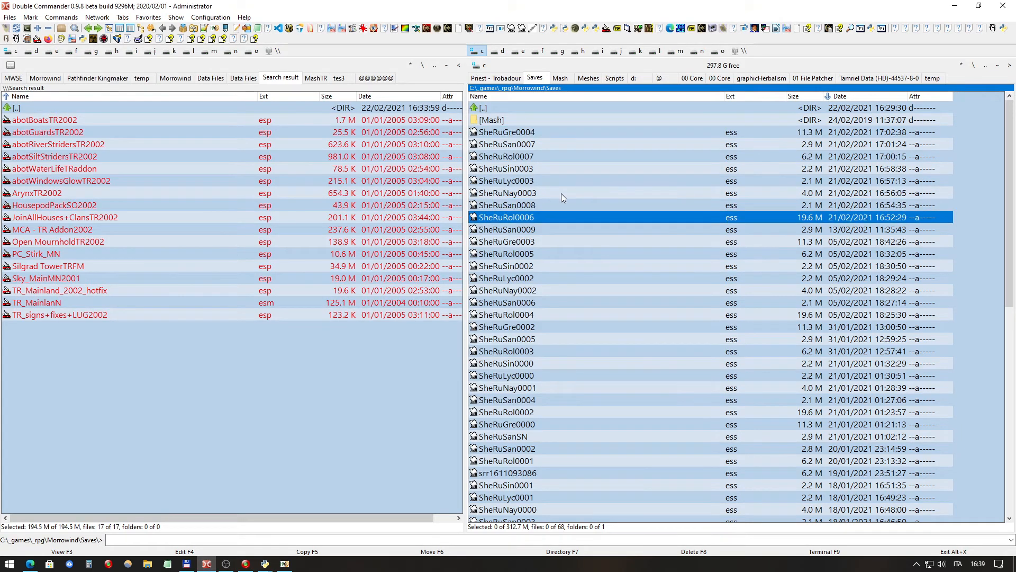
pyautogui.keyDown('shift'); pyautogui.click(551, 134); pyautogui.keyUp('shift')
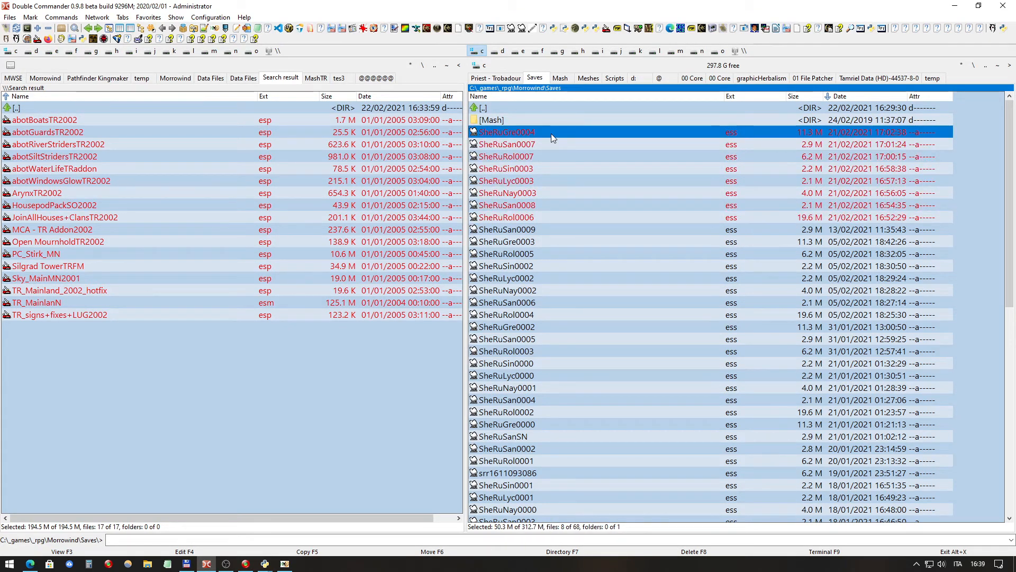
pyautogui.moveTo(551, 133); pyautogui.dragTo(297, 407)
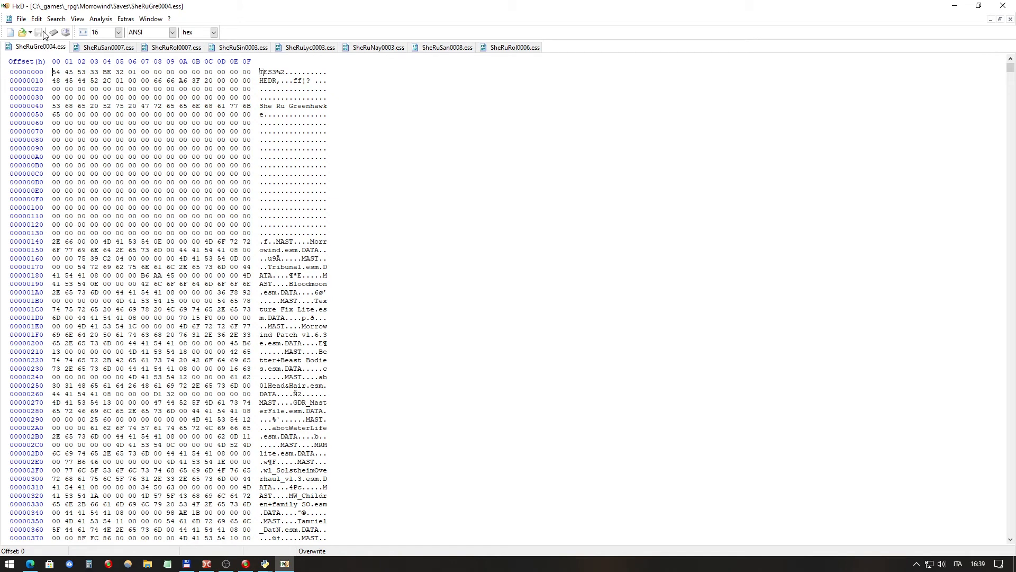
# Step: Replace all occurrences of TR_MainlanN.esm with TR_Mainland.esm in SheRuGre0004.ess
pyautogui.click(56, 19)
pyautogui.click(66, 50)
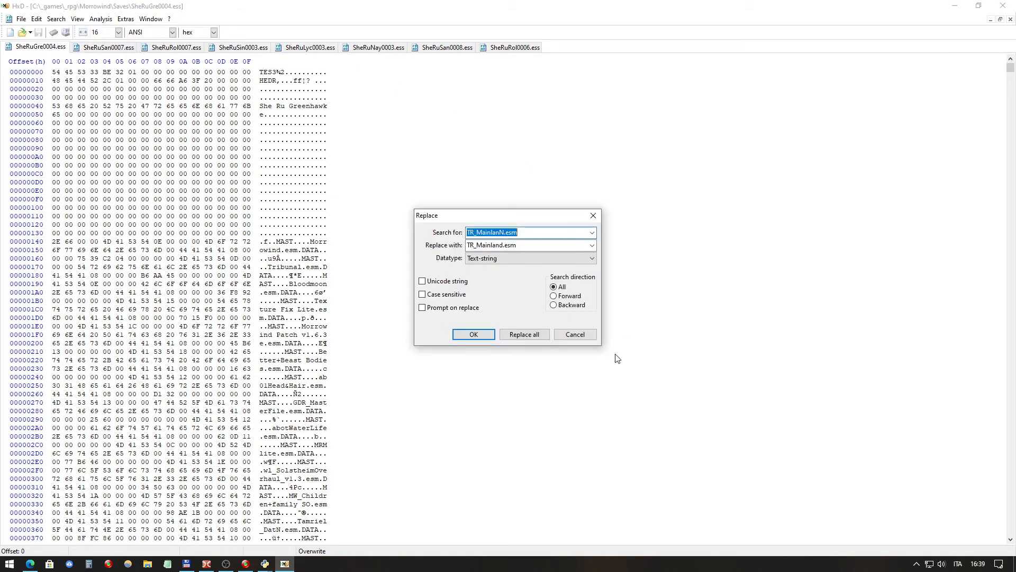
pyautogui.click(516, 337)
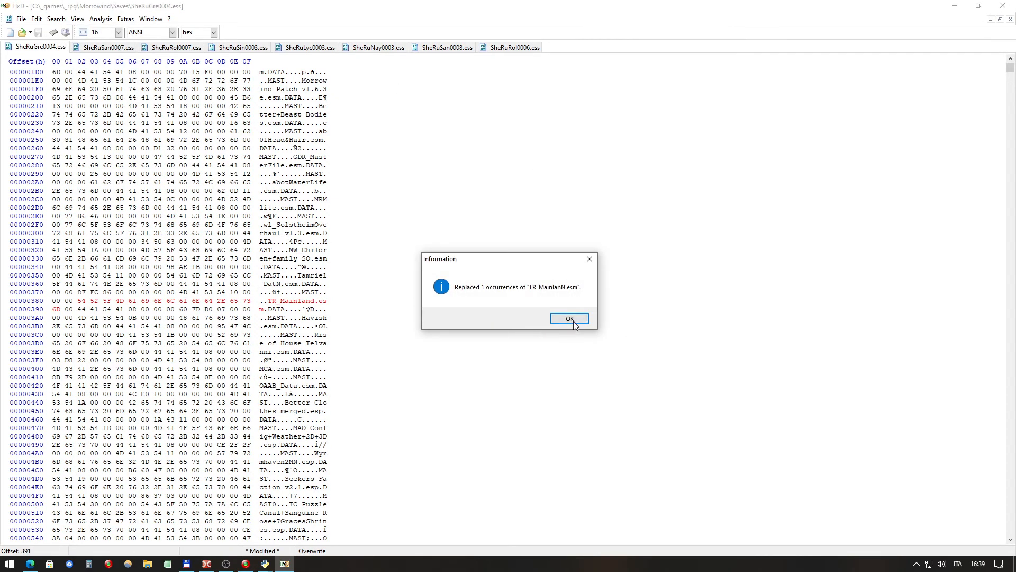
pyautogui.click(571, 320)
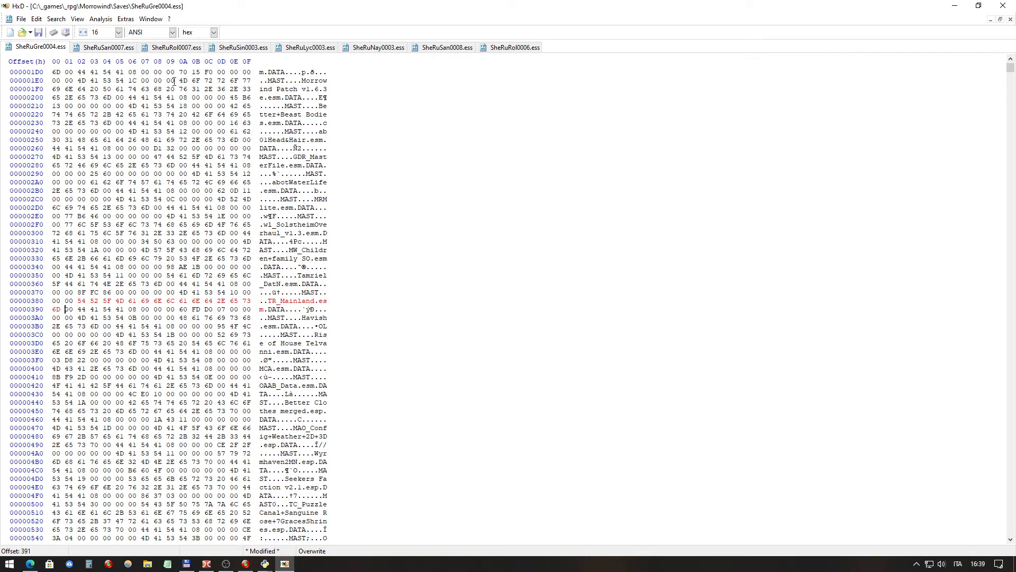
# Step: Replace all occurrences of TR_MainlanN.esm with TR_Mainland.esm in SheRuSan0007.ess
pyautogui.click(79, 47)
pyautogui.click(56, 19)
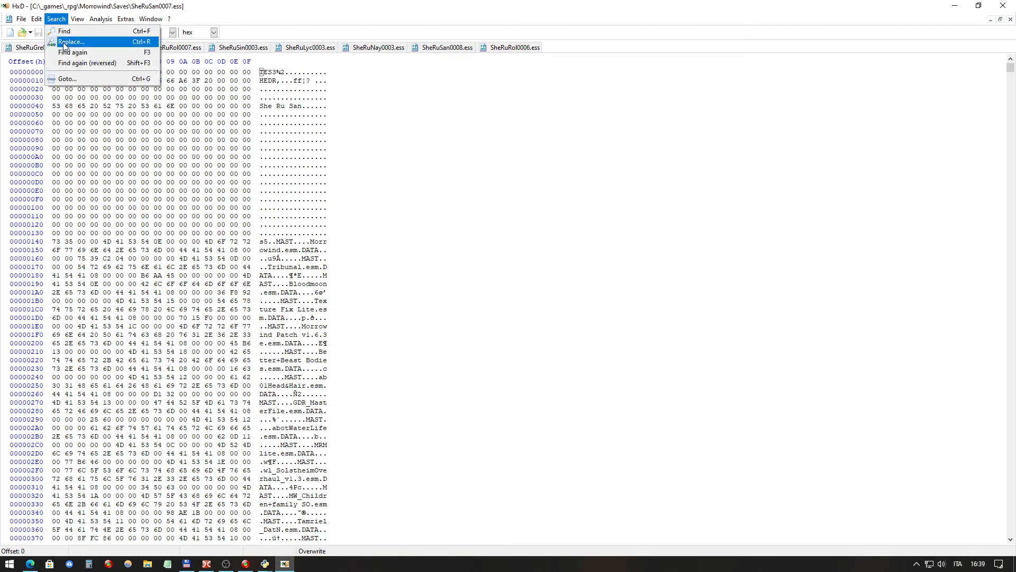
pyautogui.click(63, 42)
pyautogui.click(523, 336)
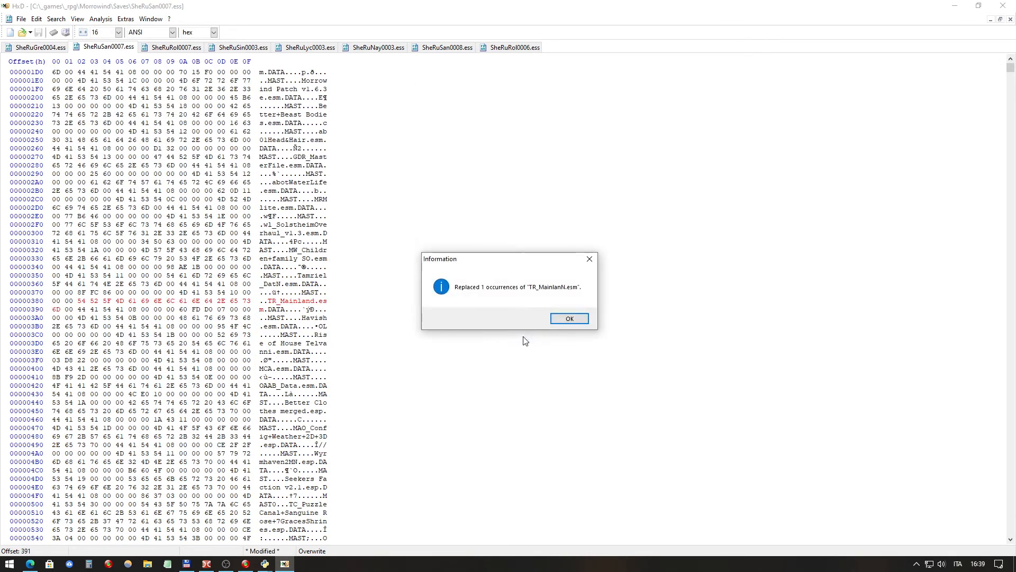
# Step: Replace all occurrences of TR_MainlanN.esm with TR_Mainland.esm in SheRuRol0007.ess
pyautogui.click(570, 319)
pyautogui.click(188, 51)
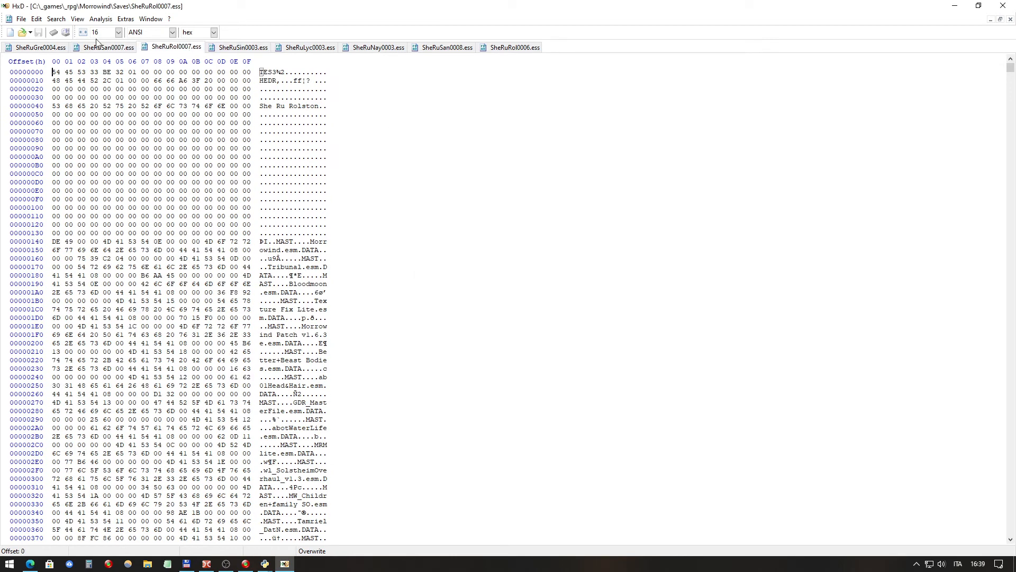
pyautogui.click(56, 19)
pyautogui.click(64, 42)
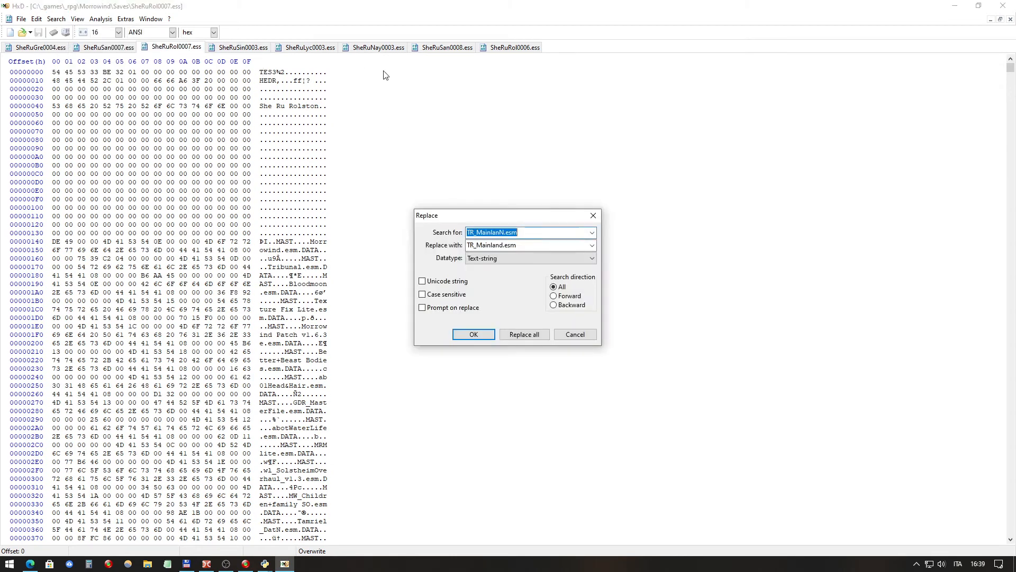
pyautogui.click(527, 334)
pyautogui.click(561, 316)
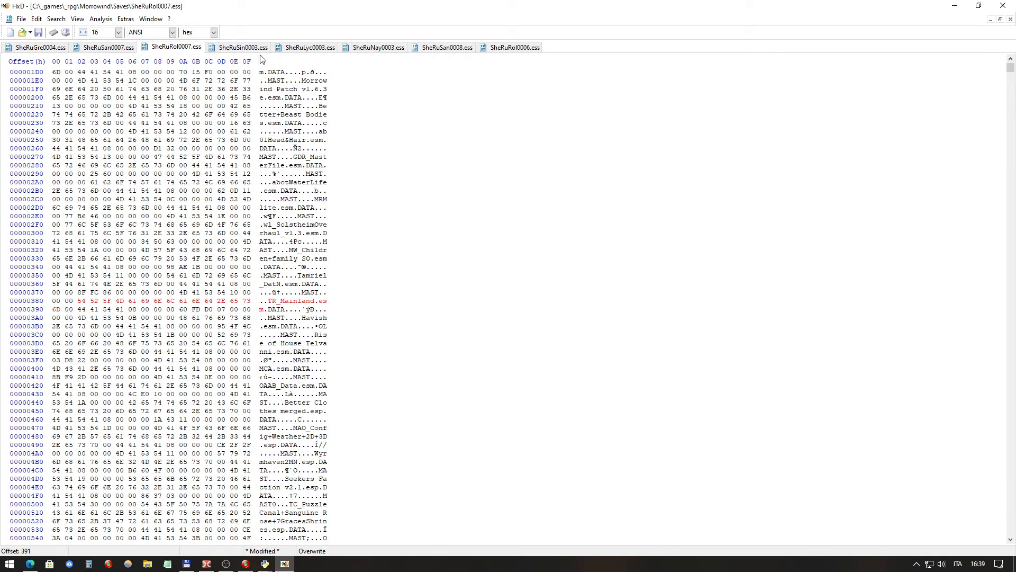
# Step: Replace all occurrences of TR_MainlanN.esm with TR_Mainland.esm in SheRuSin0003.ess
pyautogui.click(250, 49)
pyautogui.click(56, 20)
pyautogui.click(62, 41)
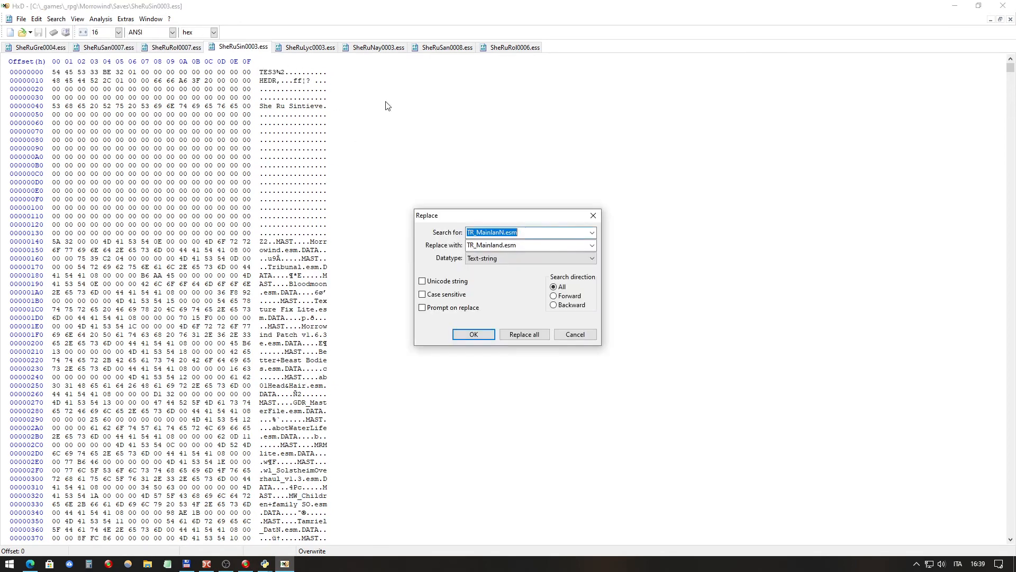
pyautogui.click(545, 335)
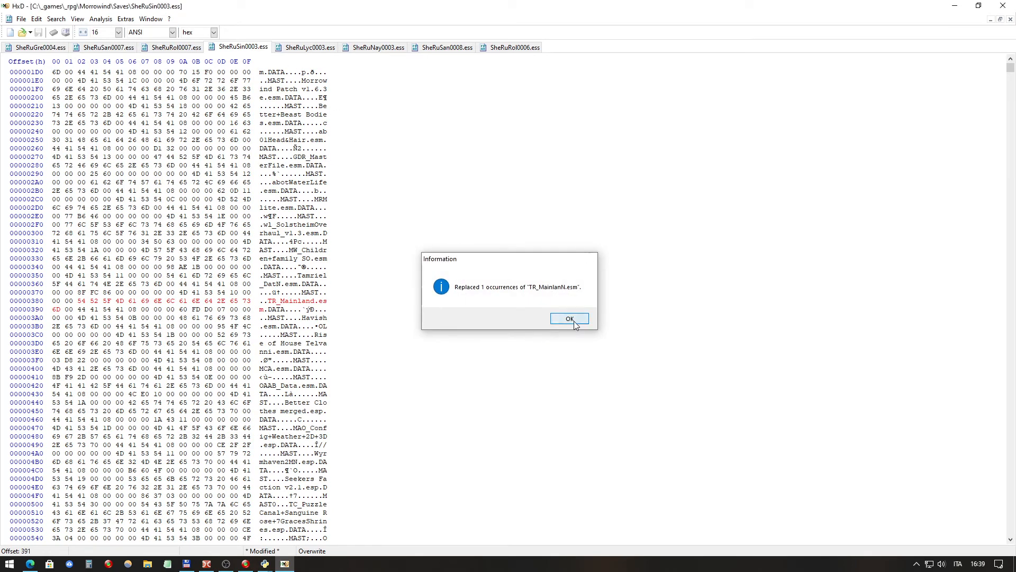
pyautogui.click(567, 318)
# Step: Replace all occurrences of TR_MainlanN.esm with TR_Mainland.esm in SheRuLyc0003.ess
pyautogui.click(310, 47)
pyautogui.click(56, 19)
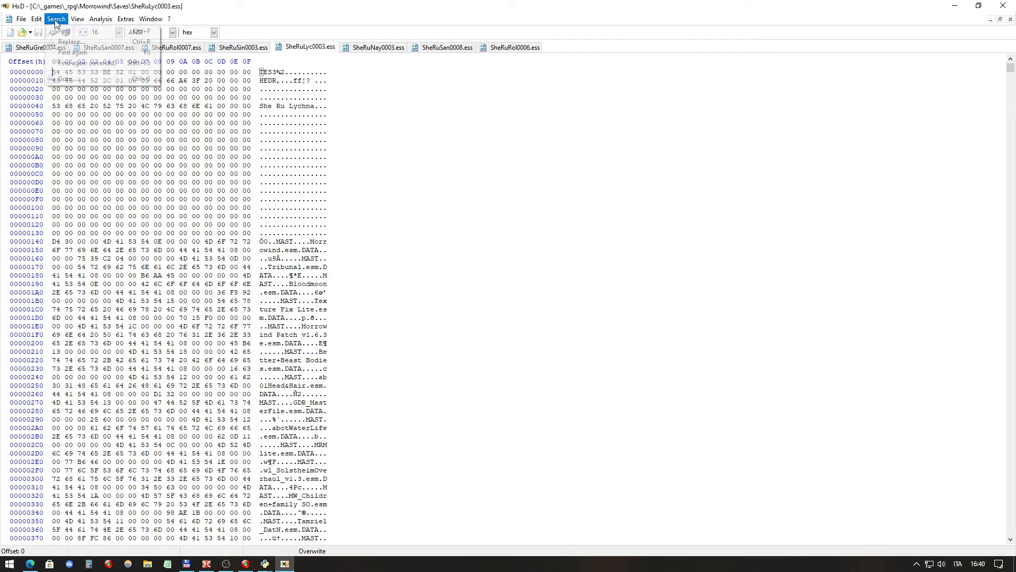
pyautogui.click(62, 41)
pyautogui.click(529, 335)
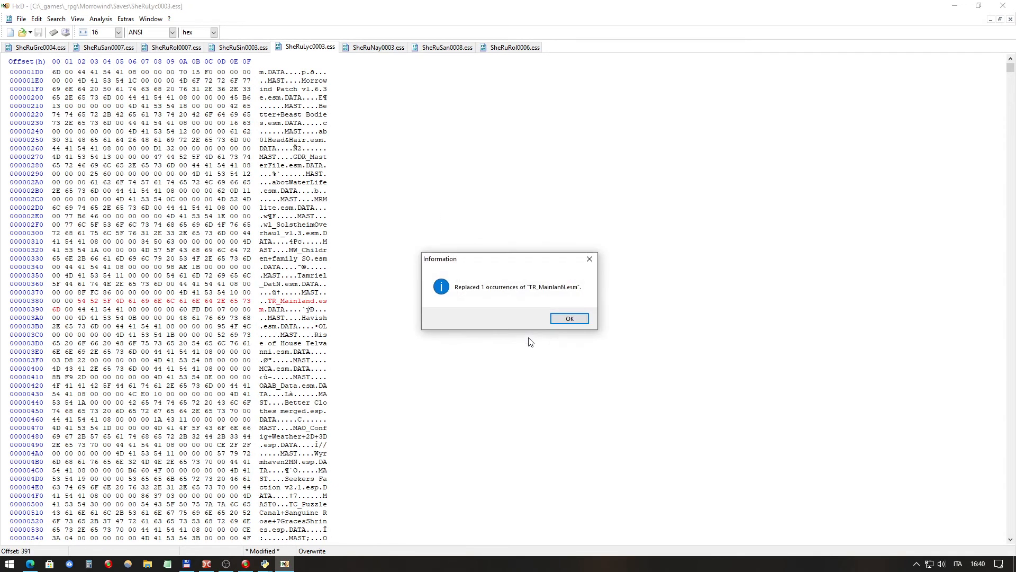
pyautogui.click(567, 319)
# Step: Replace all occurrences of TR_MainlanN.esm with TR_Mainland.esm in SheRuNay0003.ess
pyautogui.click(392, 48)
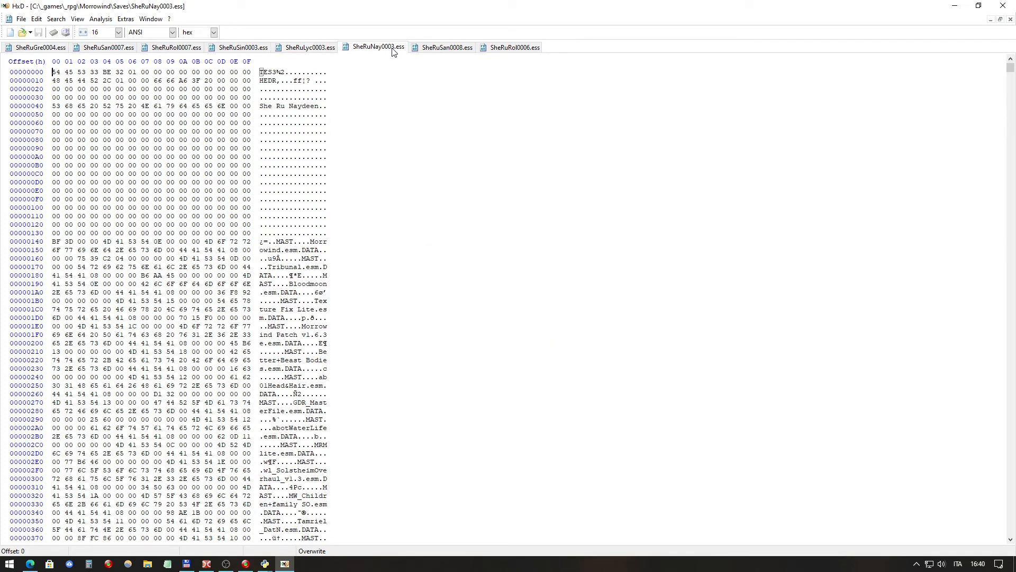
pyautogui.click(56, 19)
pyautogui.click(62, 41)
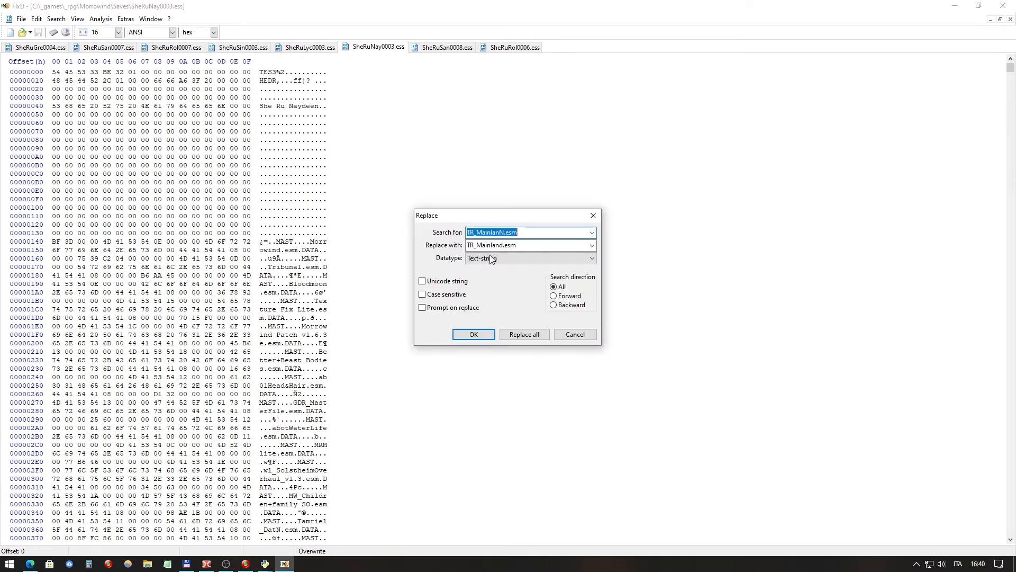
pyautogui.click(530, 335)
pyautogui.click(569, 320)
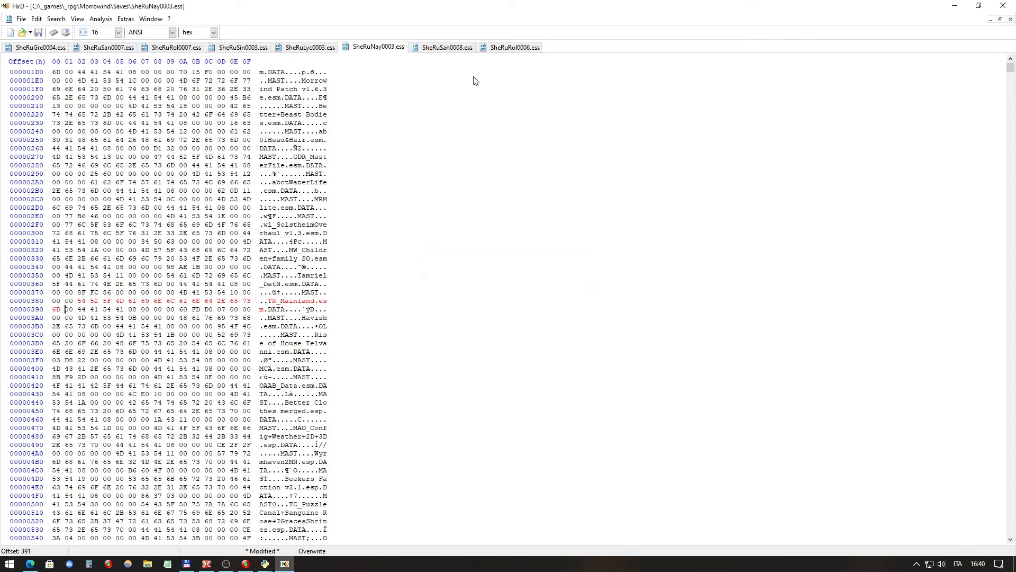
# Step: Replace all occurrences of TR_MainlanN.esm with TR_Mainland.esm in SheRuSan0008.ess
pyautogui.click(443, 49)
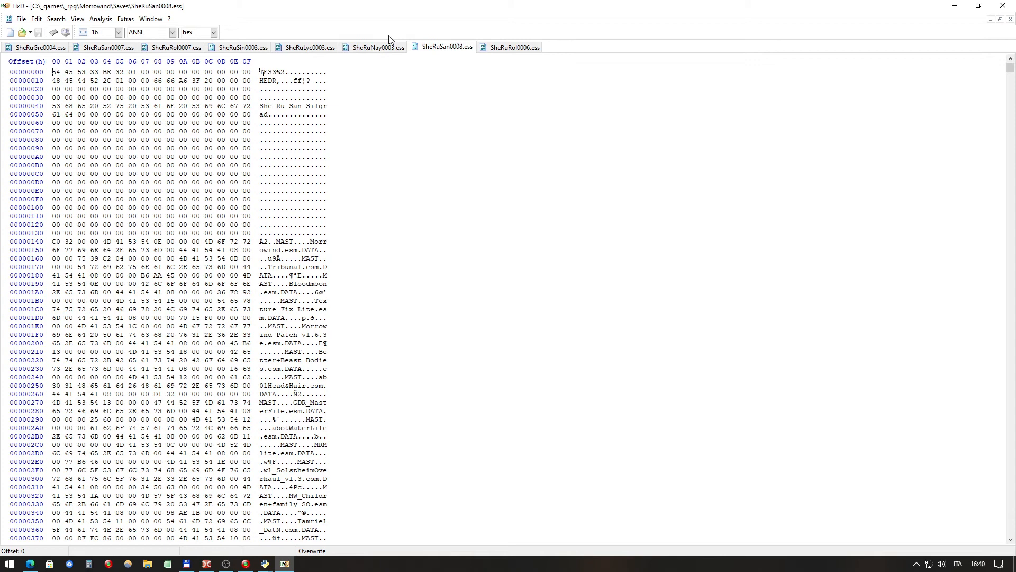
pyautogui.click(56, 19)
pyautogui.click(66, 42)
pyautogui.click(514, 338)
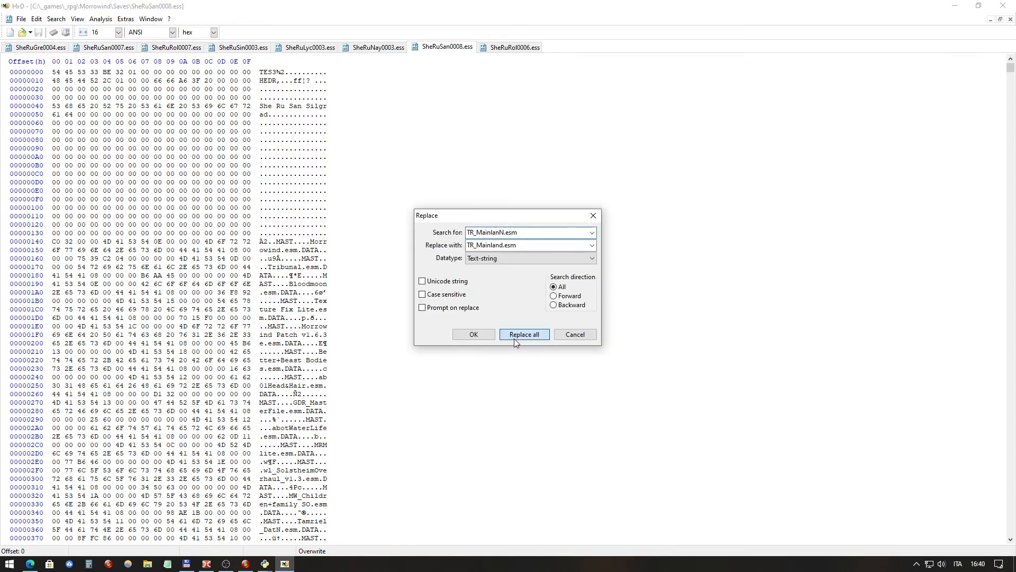
pyautogui.click(569, 318)
# Step: Replace all occurrences of TR_MainlanN.esm with TR_Mainland.esm in SheRuRol0006.ess
pyautogui.click(505, 47)
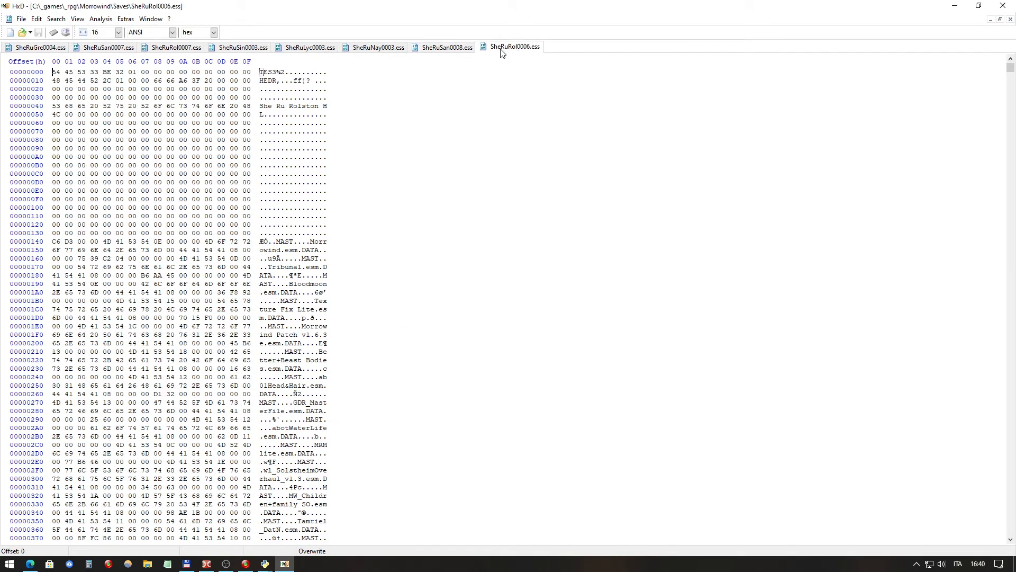
pyautogui.click(56, 19)
pyautogui.click(67, 42)
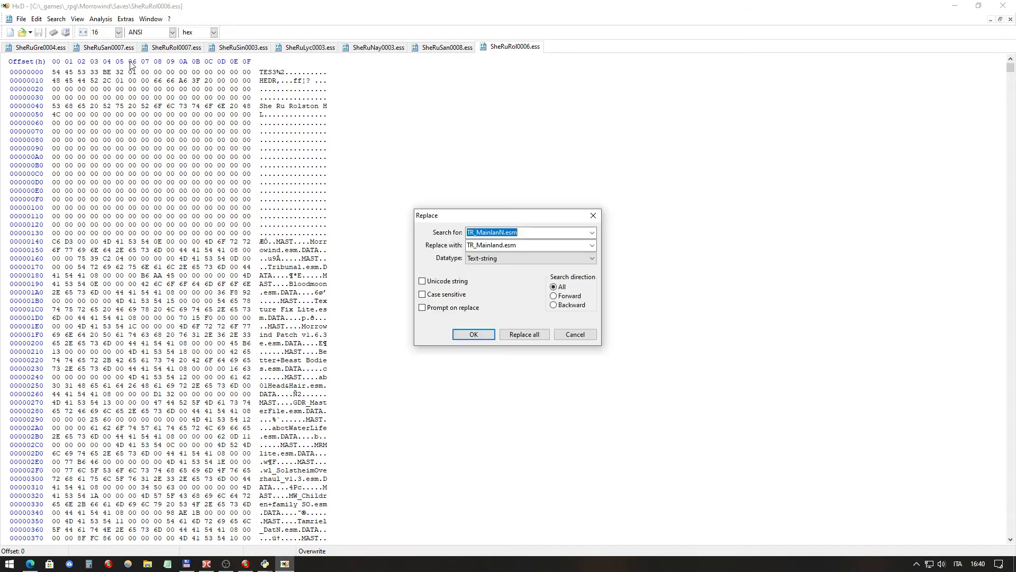
pyautogui.click(524, 335)
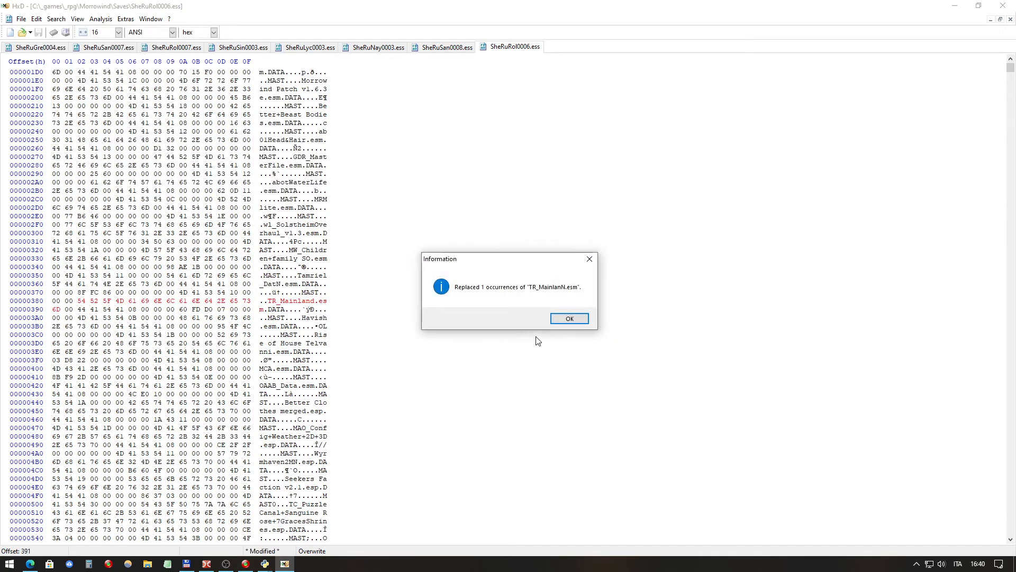
pyautogui.click(572, 318)
# Step: Return to SheRuGre0004.ess and replace all occurrences of Tamriel_DatN.esm with Tamriel_Data.esm
pyautogui.click(52, 47)
pyautogui.click(37, 20)
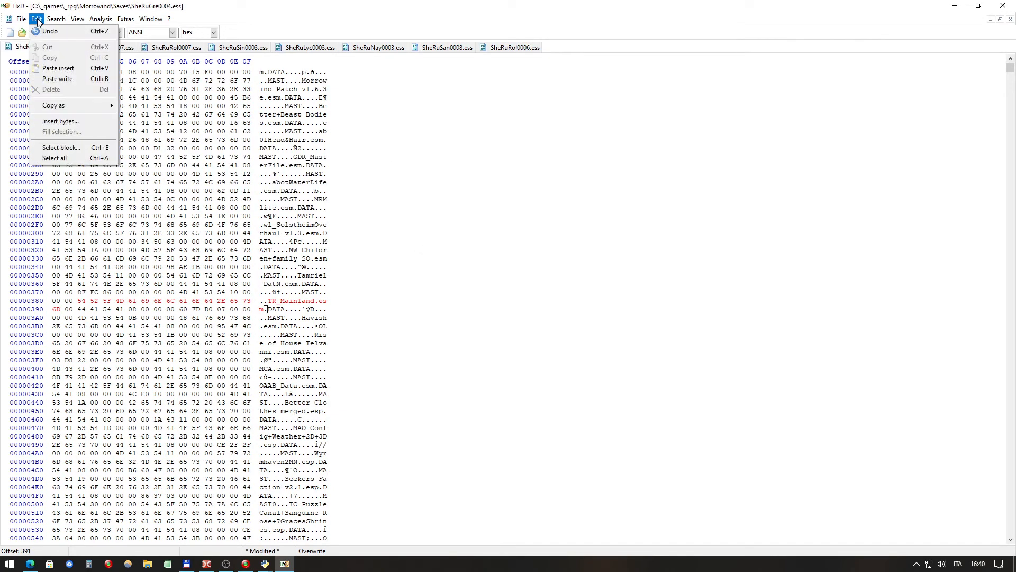
pyautogui.click(51, 23)
pyautogui.click(52, 21)
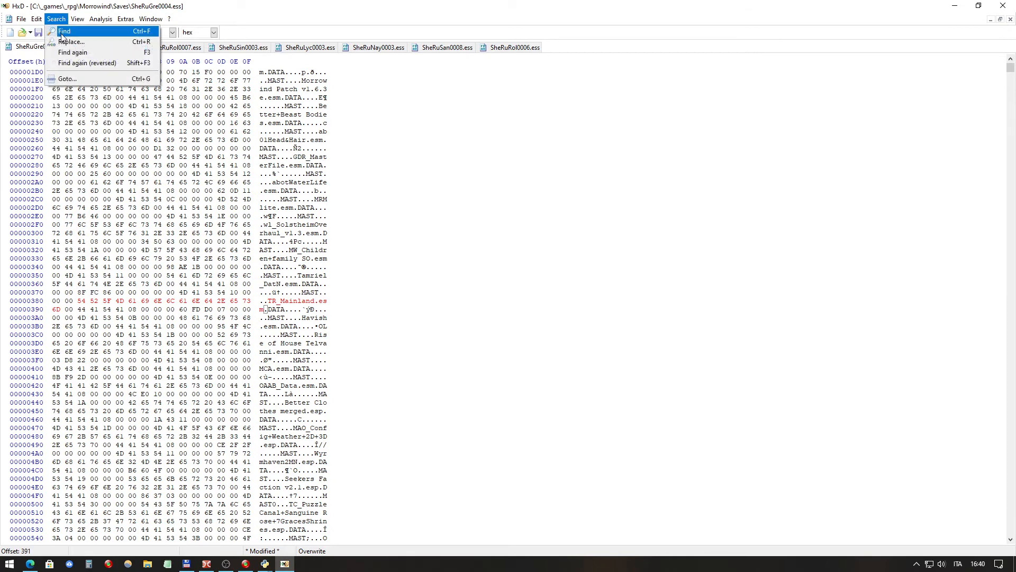
pyautogui.click(66, 42)
pyautogui.click(591, 233)
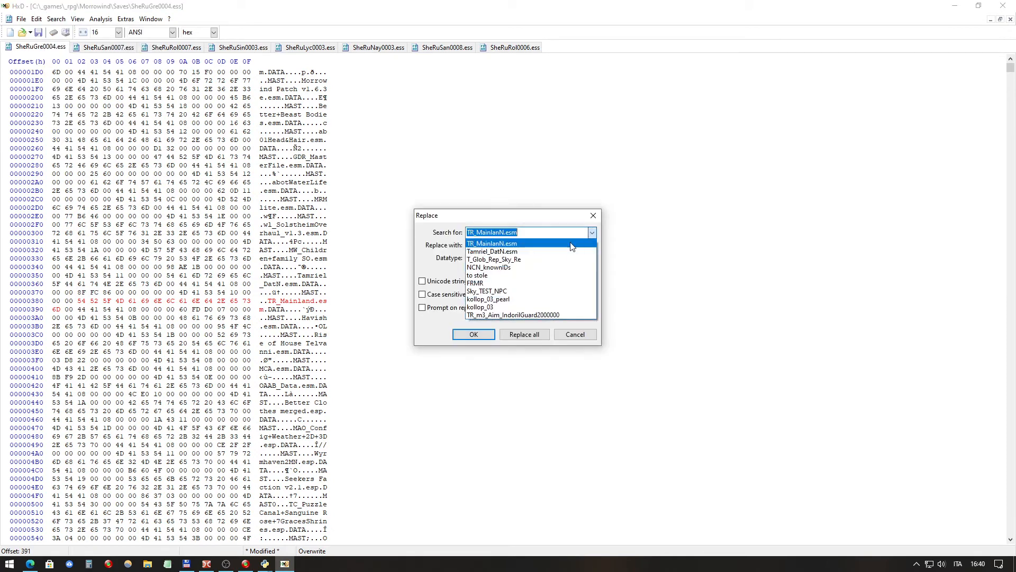
pyautogui.click(577, 261)
pyautogui.click(591, 245)
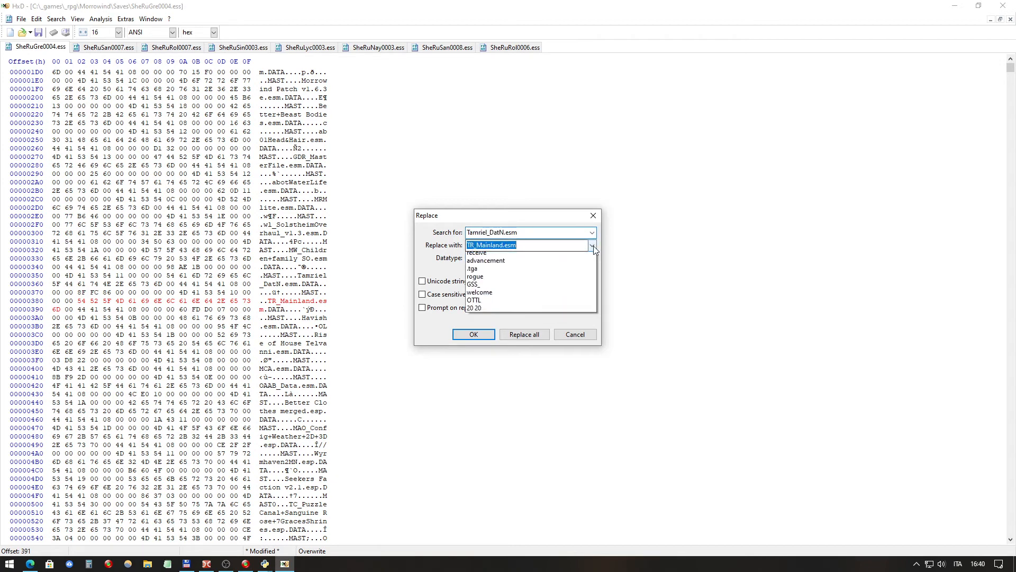
pyautogui.click(556, 262)
pyautogui.click(540, 334)
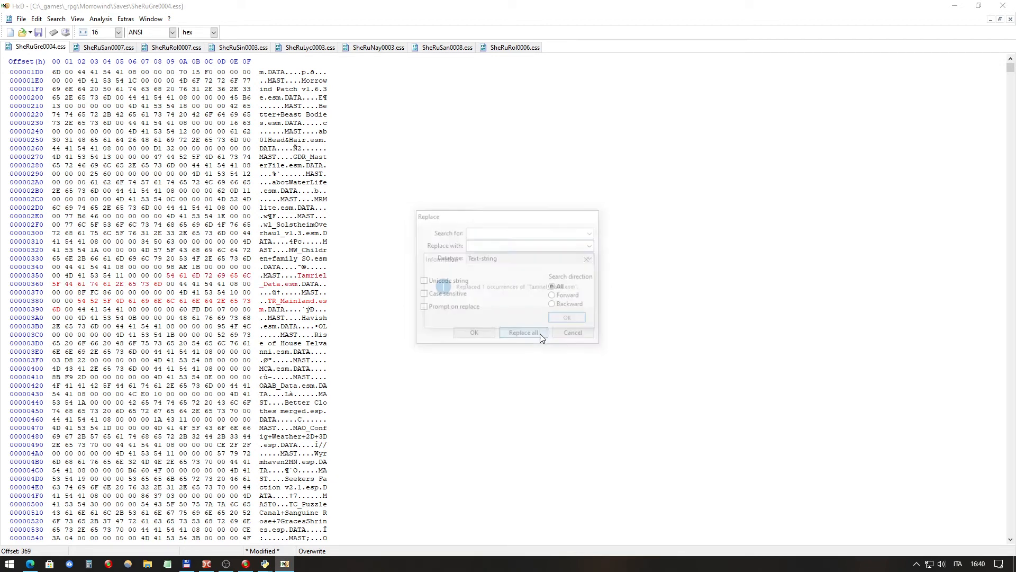
pyautogui.click(569, 319)
# Step: Replace all occurrences of Tamriel_DatN.esm with Tamriel_Data.esm in SheRuSan0007.ess
pyautogui.click(120, 48)
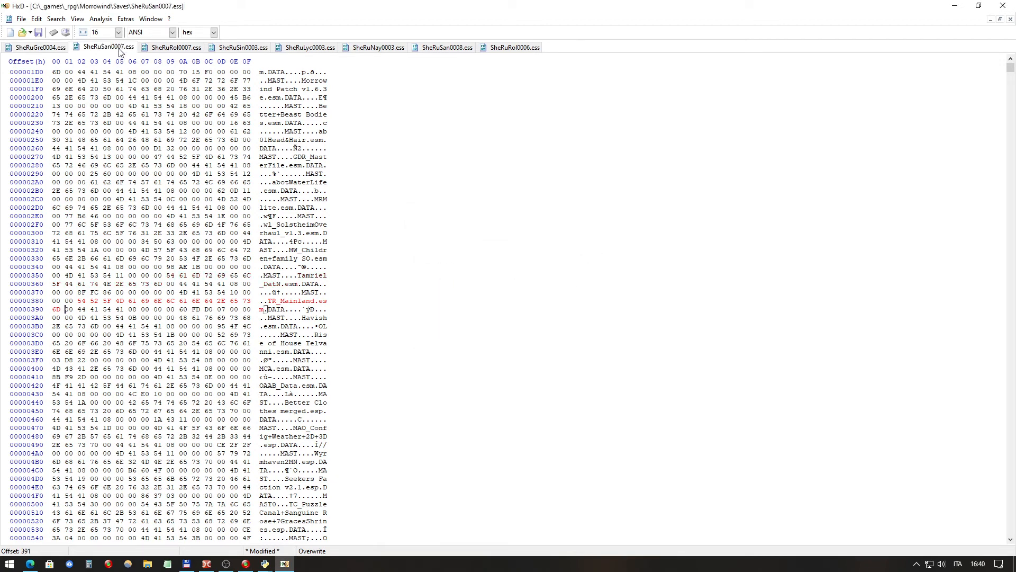
pyautogui.click(56, 19)
pyautogui.click(71, 42)
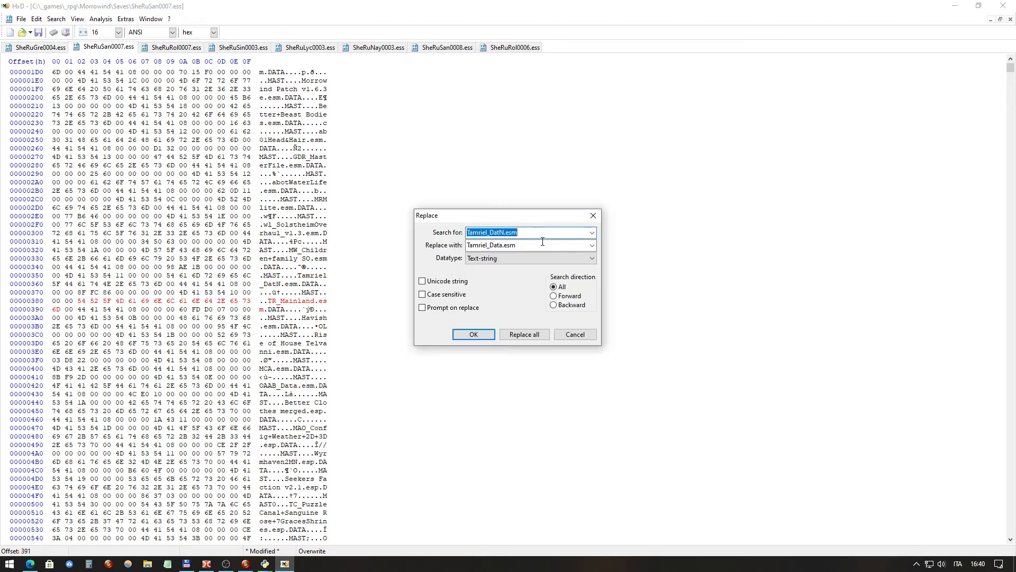
pyautogui.click(549, 333)
pyautogui.click(568, 318)
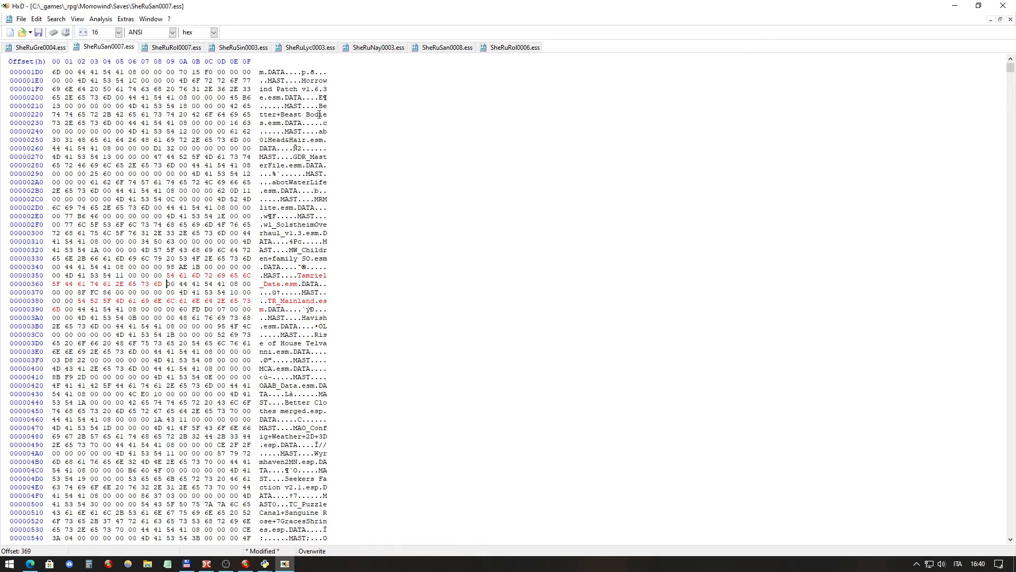
# Step: Replace all occurrences of Tamriel_DatN.esm with Tamriel_Data.esm in SheRuRol0007.ess
pyautogui.click(189, 51)
pyautogui.click(57, 19)
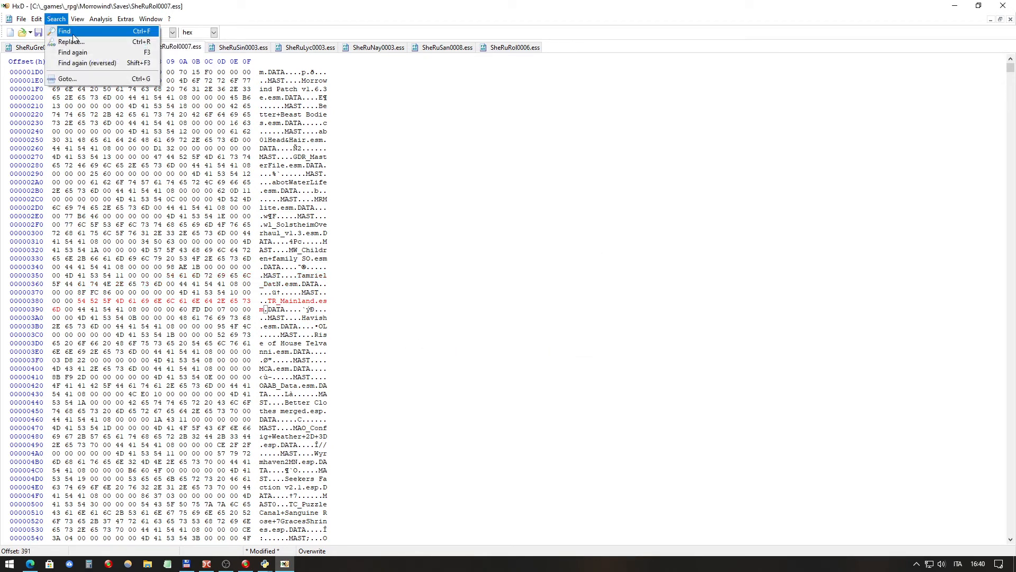
pyautogui.click(73, 42)
pyautogui.click(535, 334)
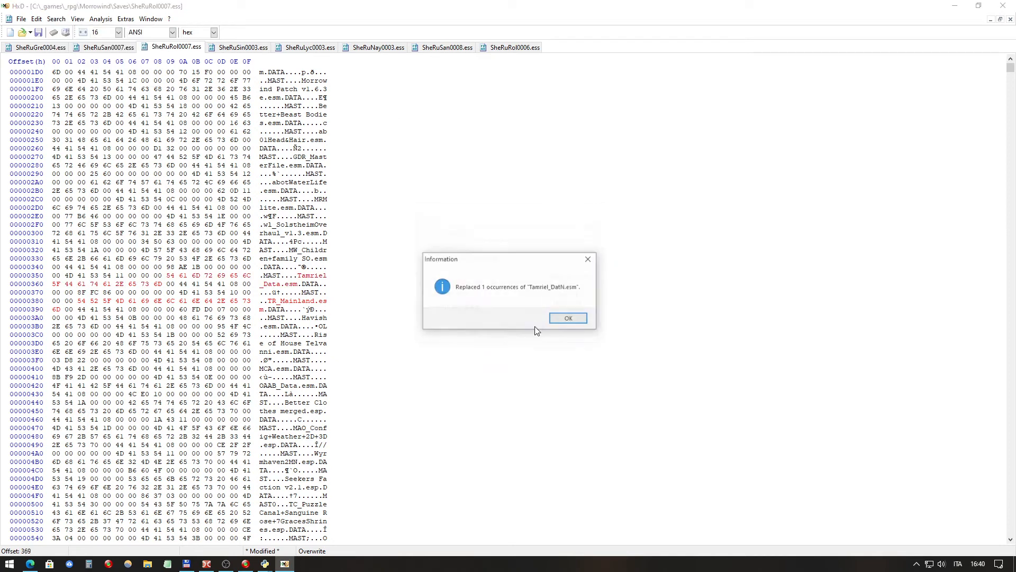
pyautogui.click(577, 319)
# Step: Replace all occurrences of Tamriel_DatN.esm with Tamriel_Data.esm in SheRuSin0003.ess
pyautogui.click(253, 48)
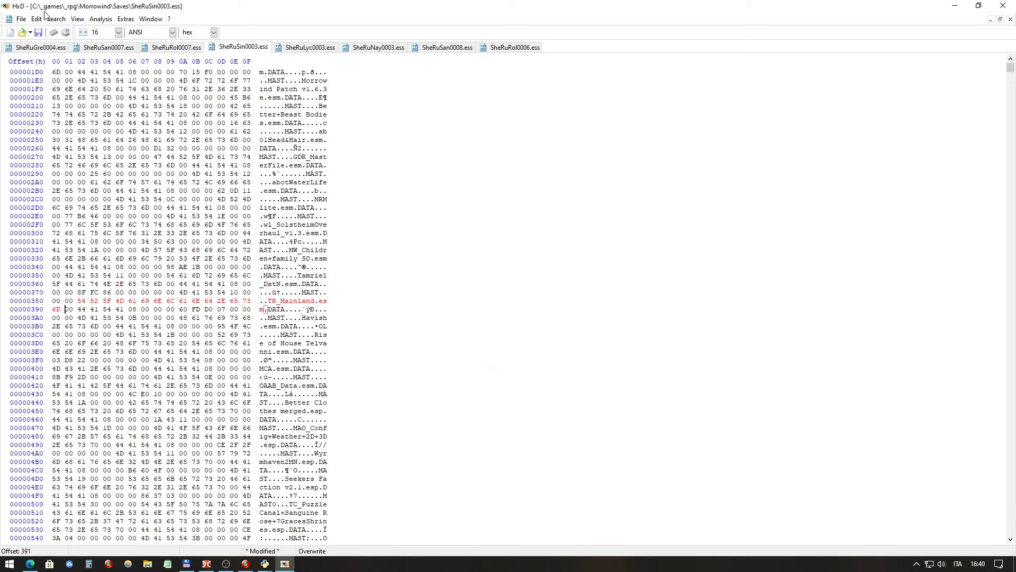
pyautogui.click(56, 19)
pyautogui.click(73, 42)
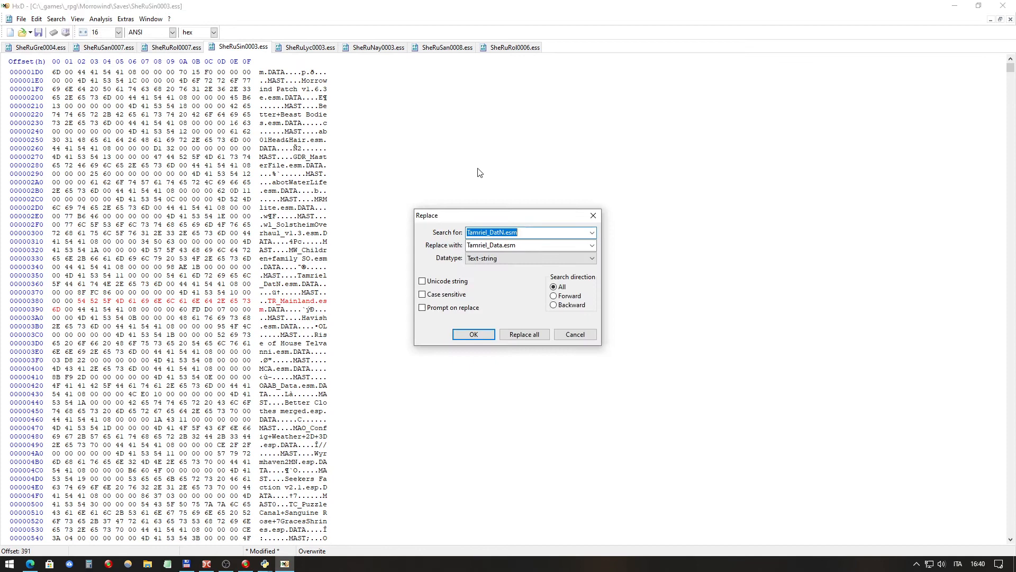
pyautogui.click(529, 334)
pyautogui.click(576, 319)
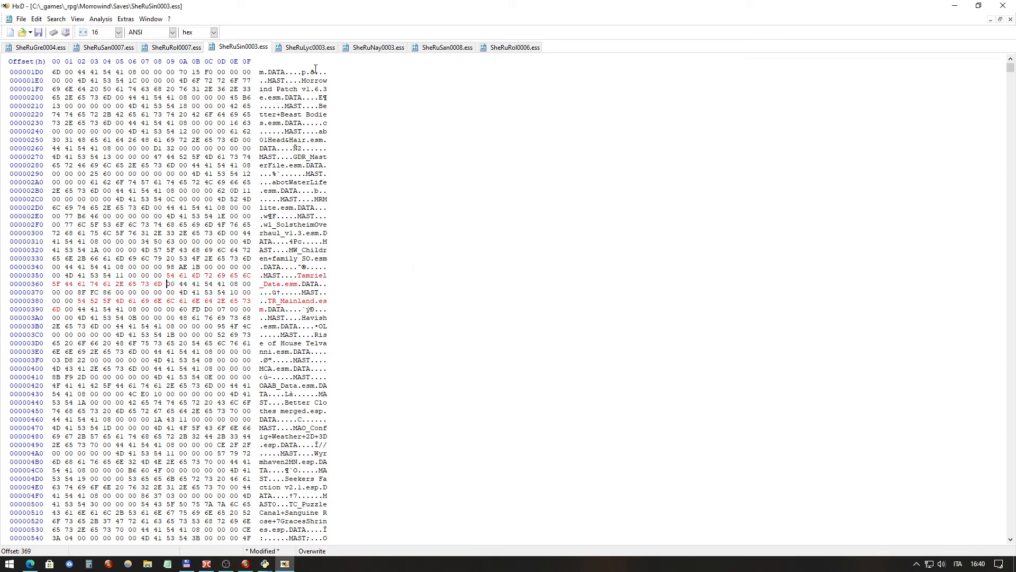
# Step: Replace all occurrences of Tamriel_DatN.esm with Tamriel_Data.esm in SheRuLyc0003.ess
pyautogui.click(310, 48)
pyautogui.click(56, 19)
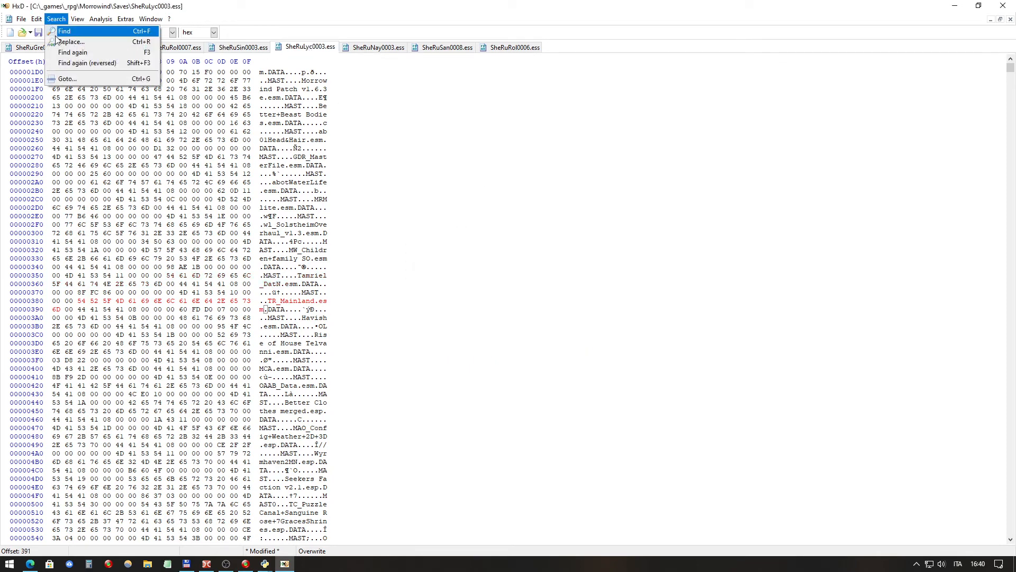
pyautogui.click(71, 42)
pyautogui.click(528, 336)
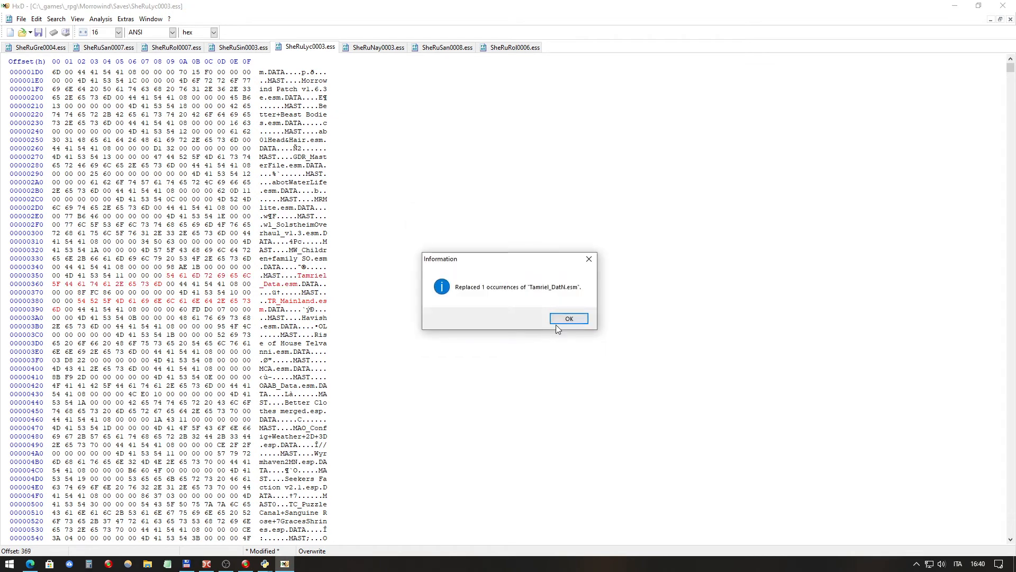
pyautogui.click(572, 320)
# Step: Replace all occurrences of Tamriel_DatN.esm with Tamriel_Data.esm in SheRuNay0003.ess
pyautogui.click(379, 47)
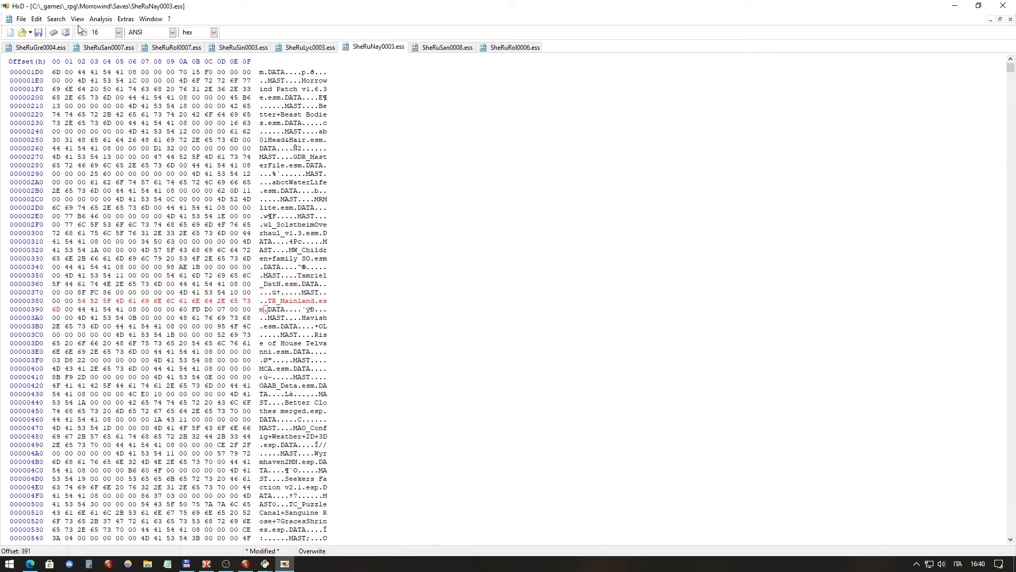
pyautogui.click(57, 19)
pyautogui.click(71, 42)
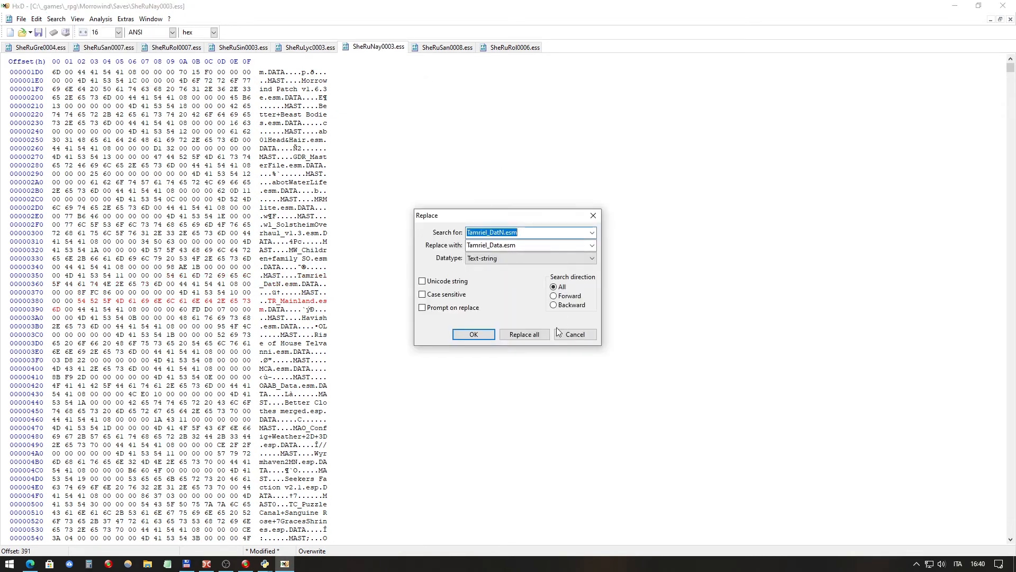
pyautogui.click(535, 336)
pyautogui.click(564, 318)
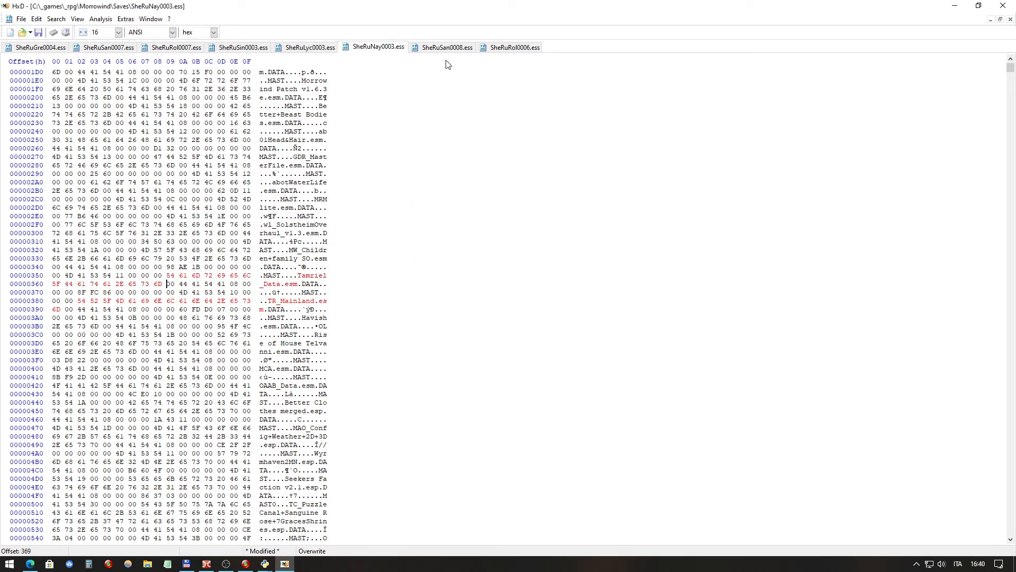
# Step: Replace all occurrences of Tamriel_DatN.esm with Tamriel_Data.esm in SheRuSan0008.ess
pyautogui.click(447, 48)
pyautogui.click(56, 19)
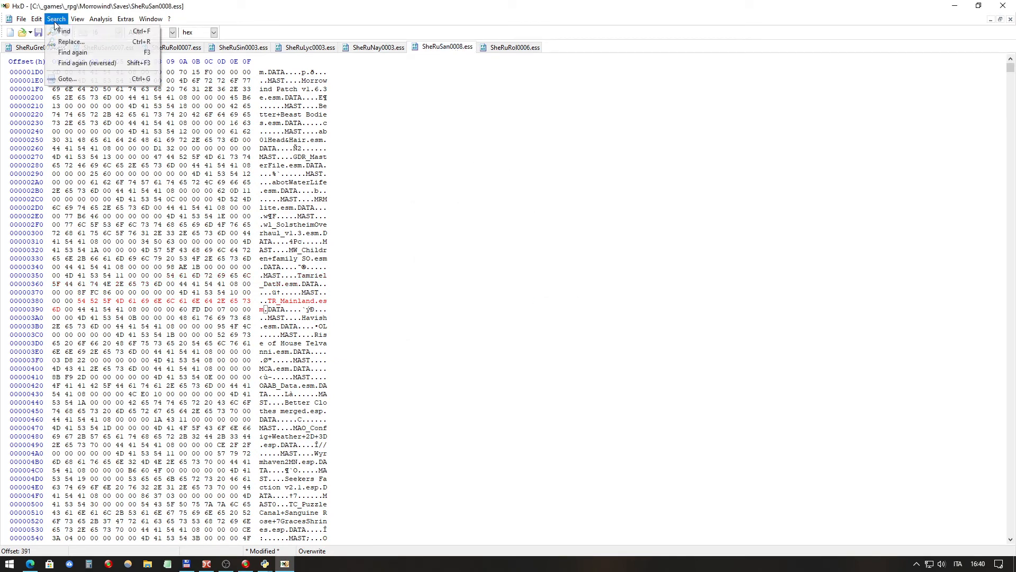
pyautogui.click(71, 42)
pyautogui.click(530, 335)
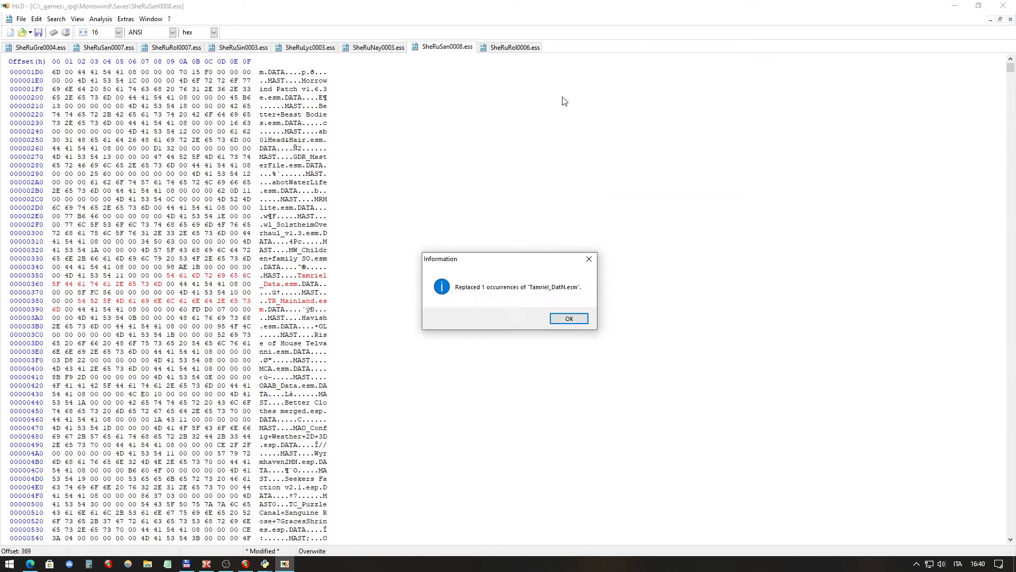
# Step: Replace all occurrences of Tamriel_DatN.esm with Tamriel_Data.esm in SheRuRol0006.ess
pyautogui.click(569, 319)
pyautogui.click(516, 48)
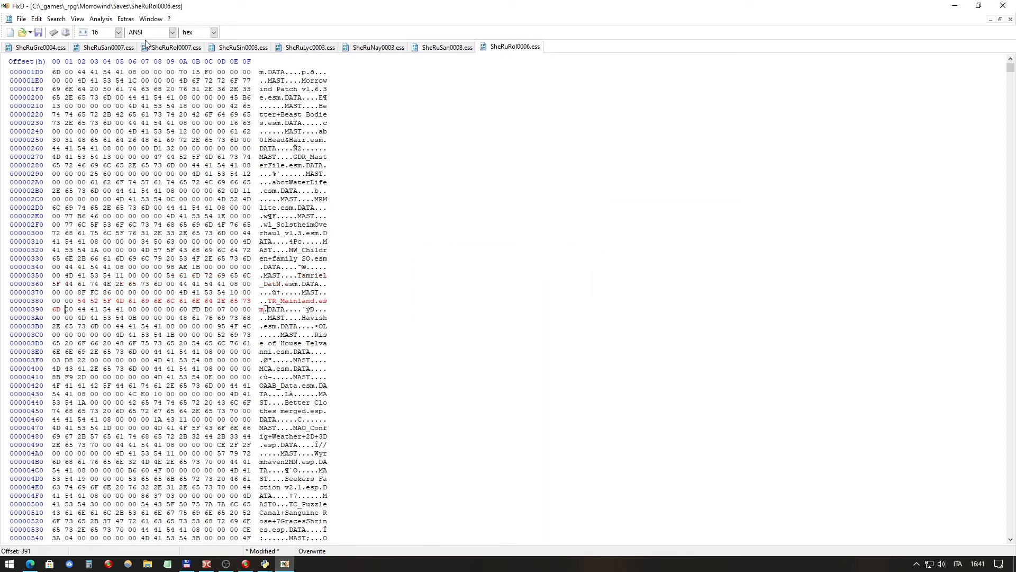
pyautogui.click(56, 19)
pyautogui.click(67, 40)
pyautogui.click(544, 331)
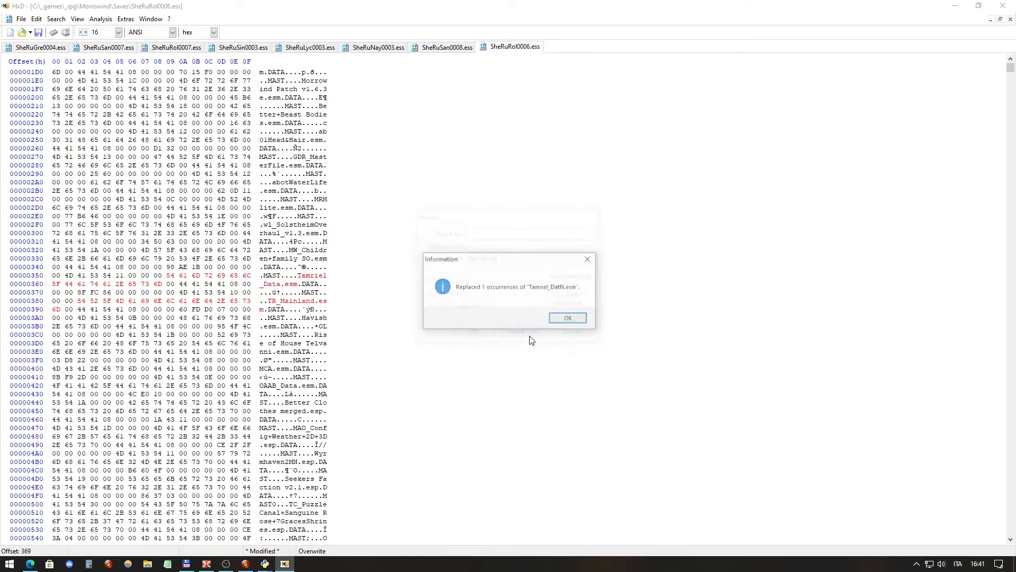
pyautogui.click(564, 321)
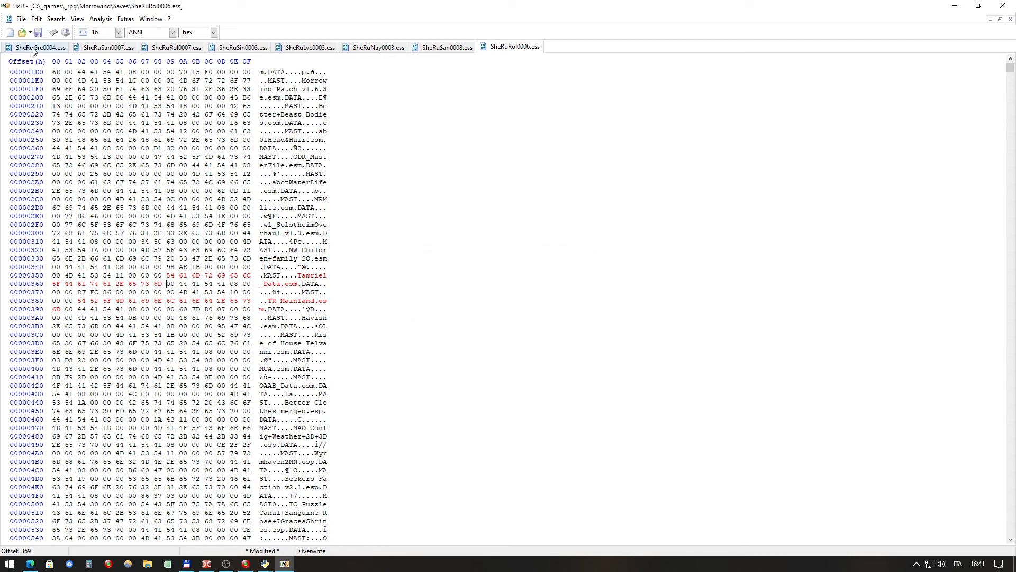
# Step: Save all modified save files and close the hex editor
pyautogui.click(21, 19)
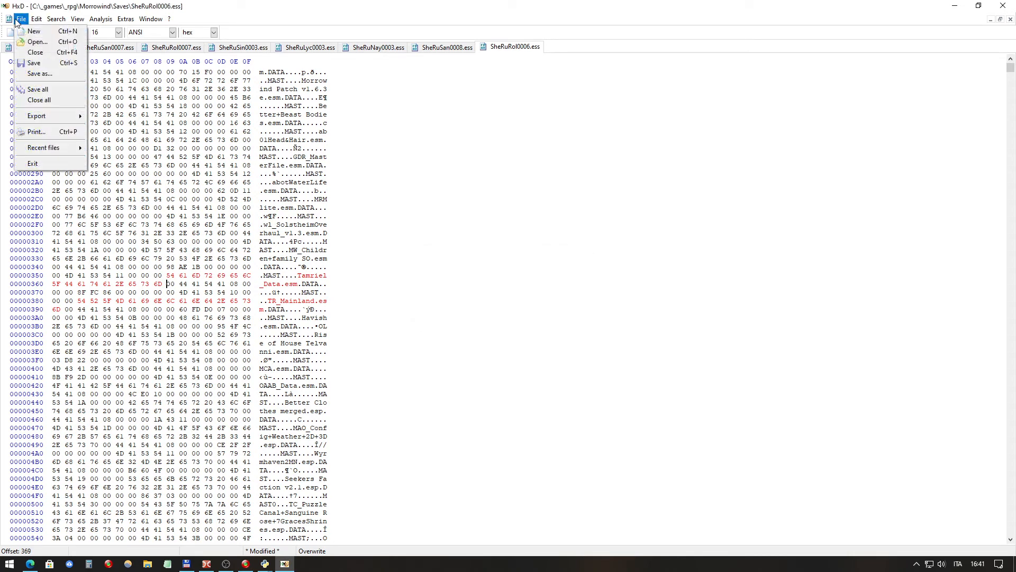
pyautogui.click(25, 90)
pyautogui.click(1002, 6)
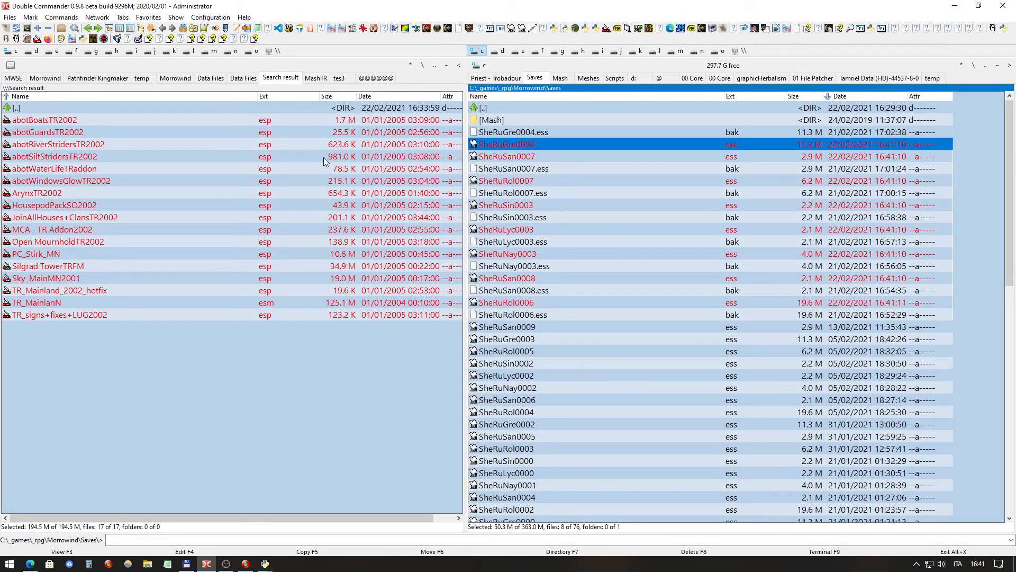
# Step: Sort the Saves folder by extension and delete all the .ess.bak backups, from SheRuGre0004.ess.bak through SheRuSin0003.ess.bak
pyautogui.press('Tab')
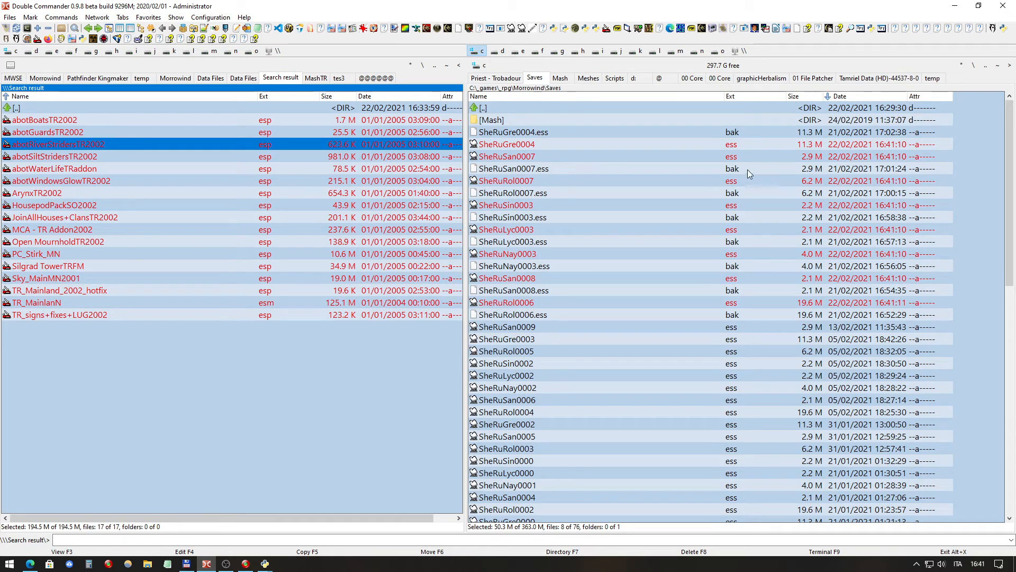
pyautogui.click(742, 95)
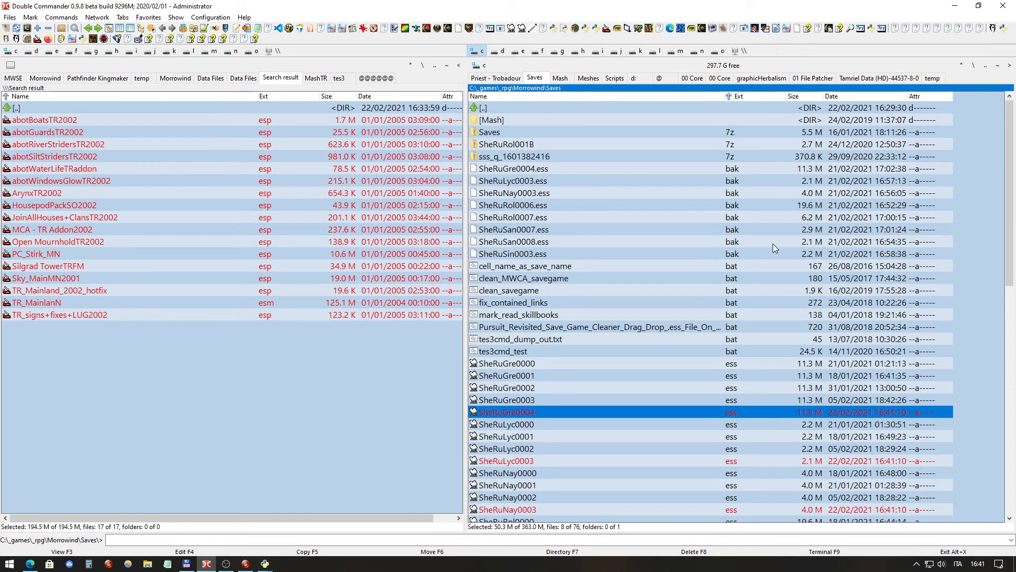
pyautogui.click(758, 168)
pyautogui.keyDown('shift'); pyautogui.click(744, 254); pyautogui.keyUp('shift')
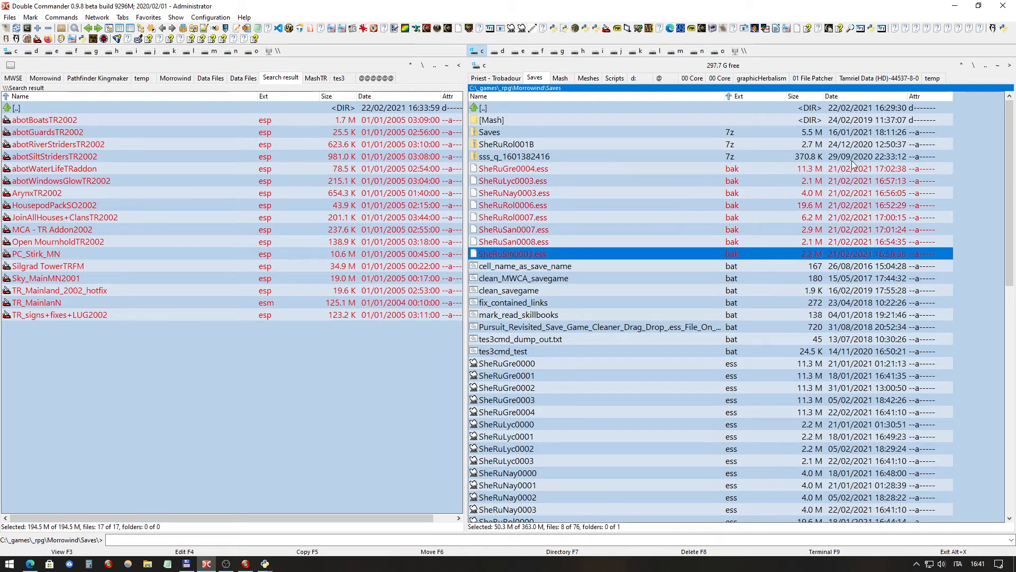
pyautogui.press('Delete')
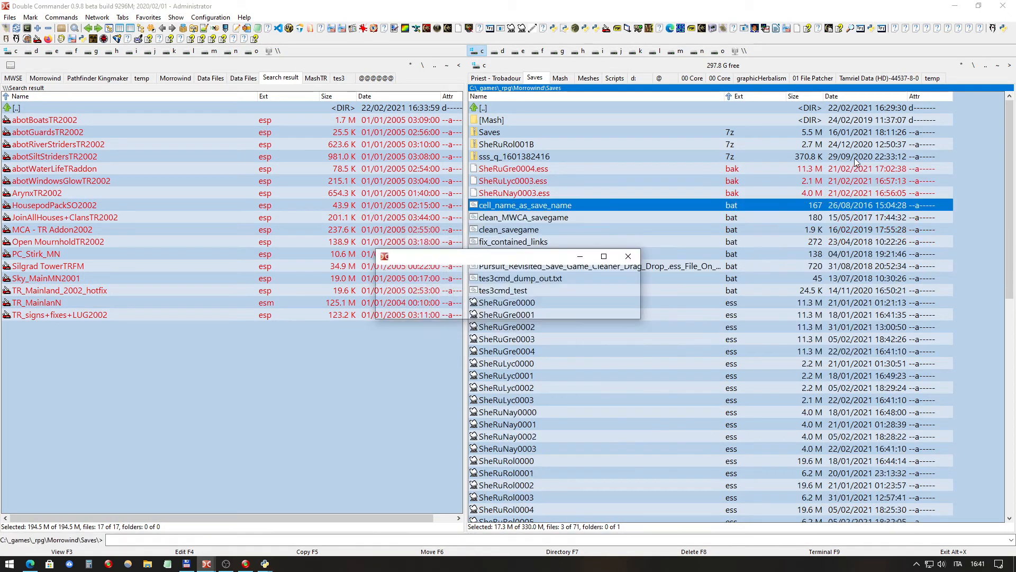
pyautogui.press('Return')
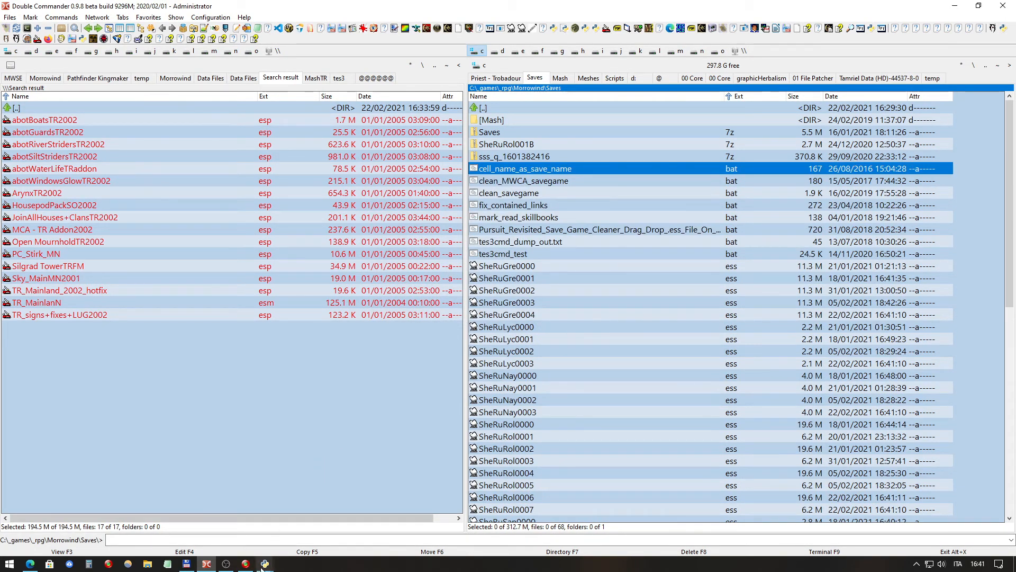
# Step: Switch to Wrye Mash and check the master list of SheRuRol0006.ess and the installed mods list
pyautogui.moveTo(264, 564)
pyautogui.click(371, 503)
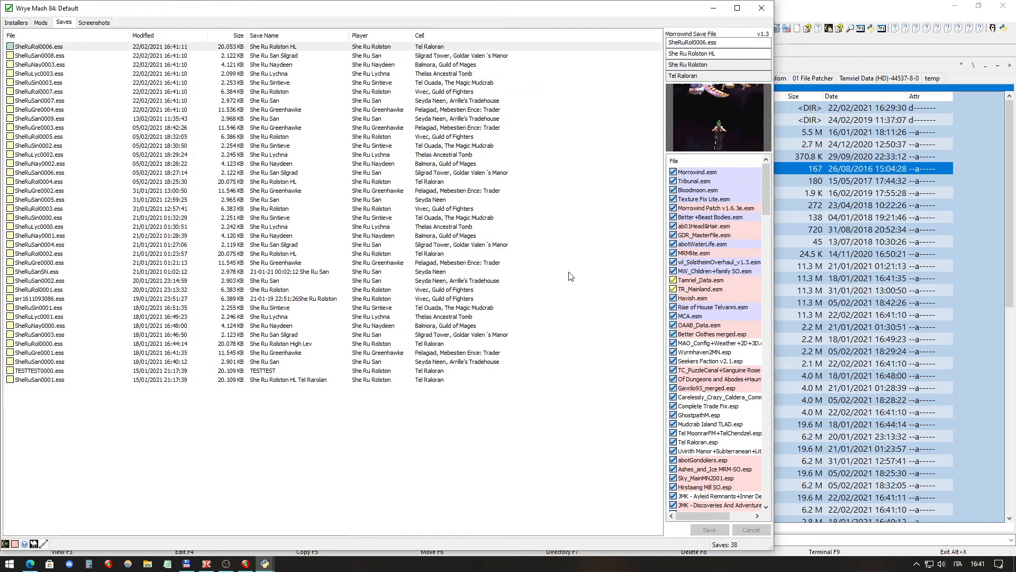
pyautogui.click(492, 46)
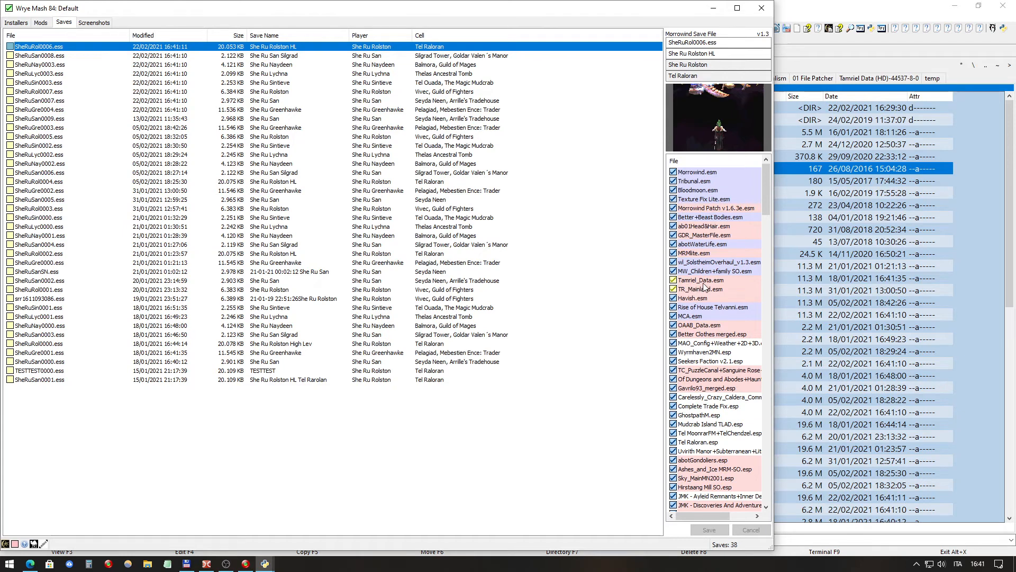
pyautogui.click(42, 23)
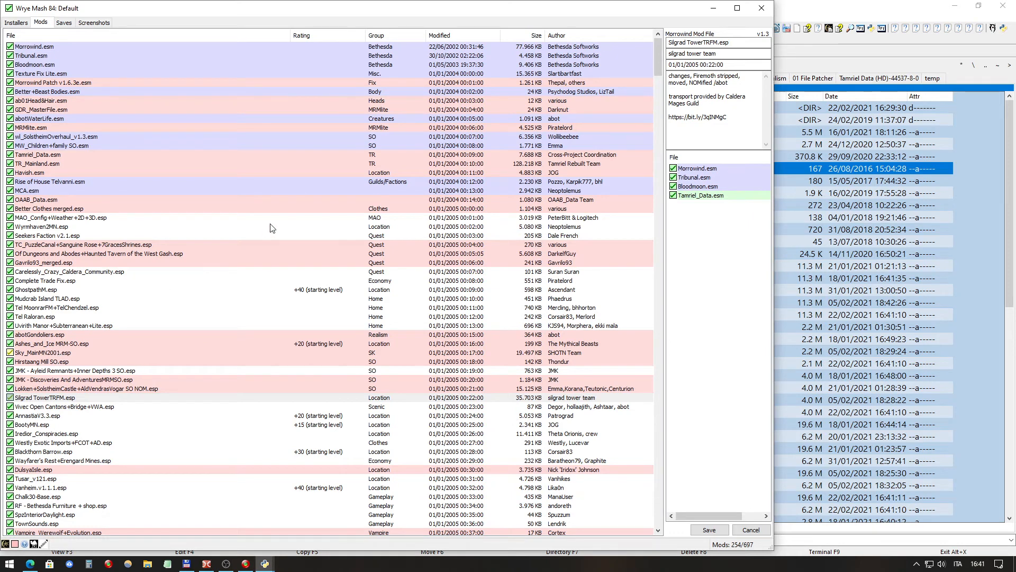
# Step: Switch to Double Commander, leave the search results and show the Morrowind Data Files folder in both file panels
pyautogui.click(831, 258)
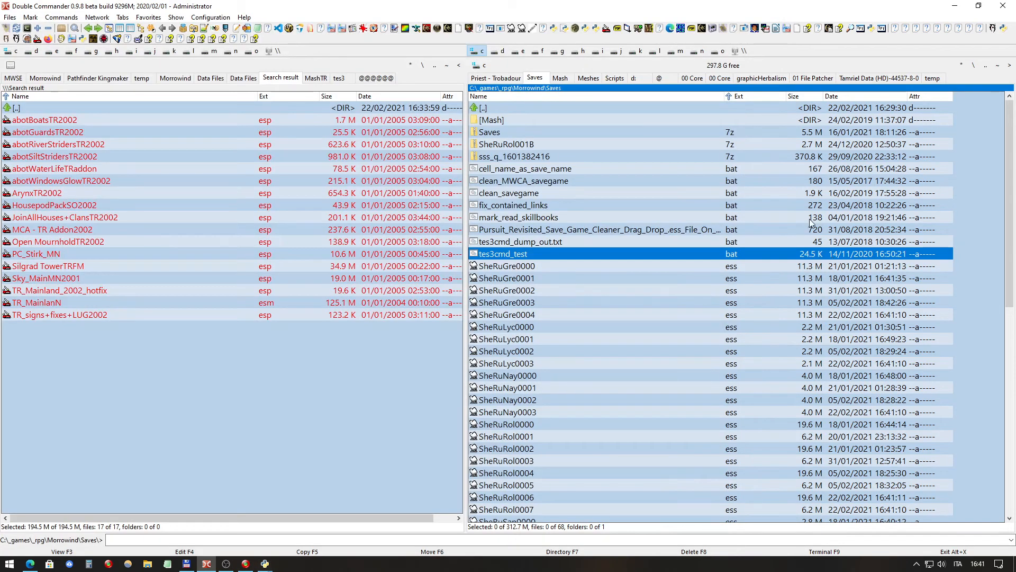
pyautogui.doubleClick(60, 107)
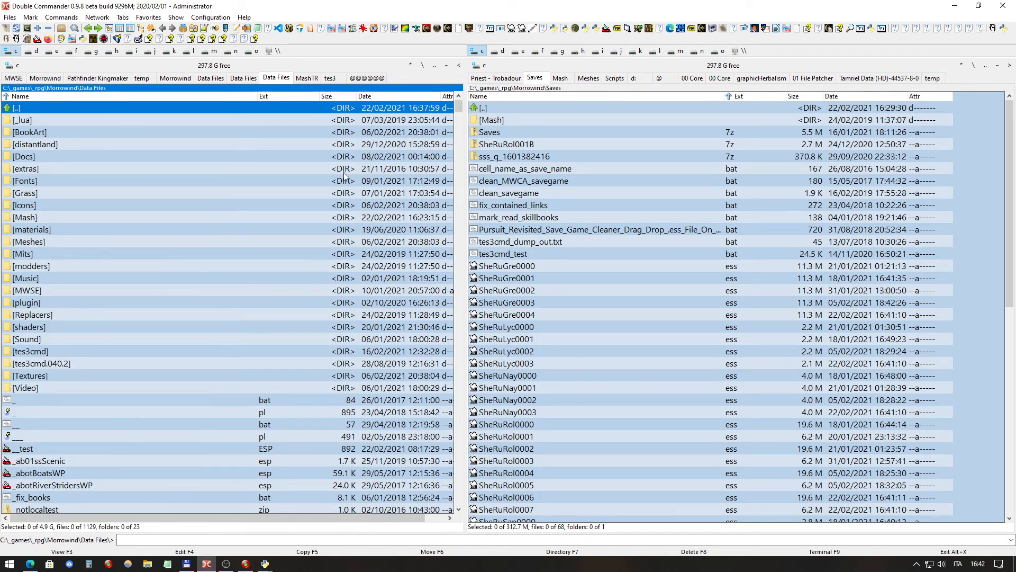
pyautogui.click(303, 205)
pyautogui.moveTo(267, 205)
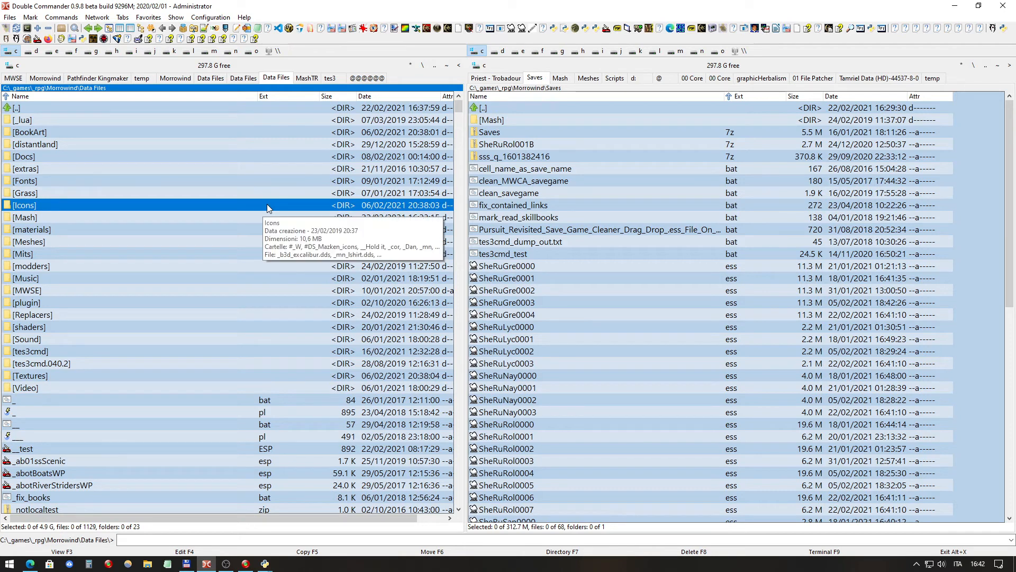
pyautogui.hotkey('alt', 'z')
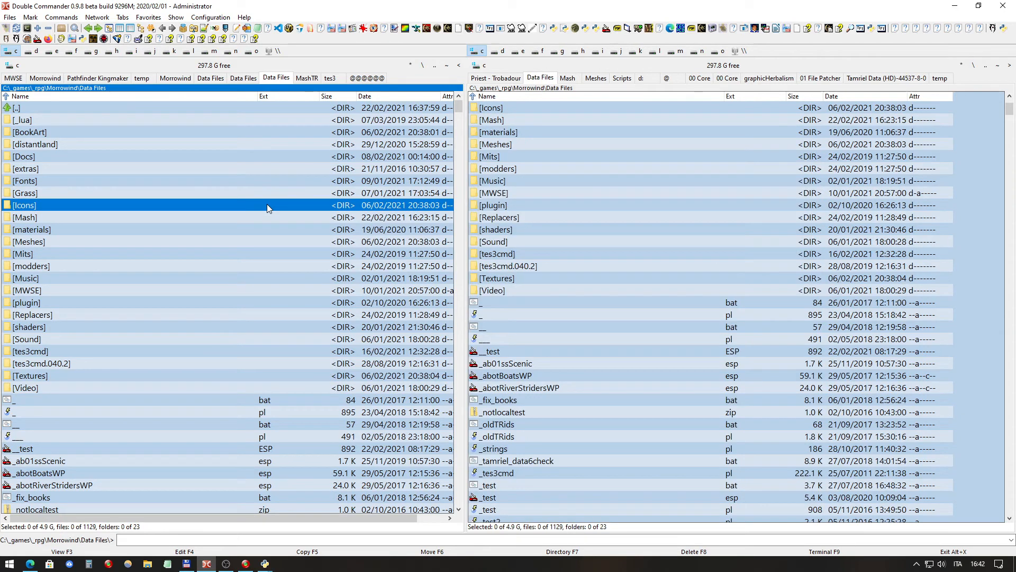
# Step: Sort the second Data Files listing by name in descending order and filter it by "tr"
pyautogui.click(652, 233)
pyautogui.click(579, 94)
pyautogui.press('Down')
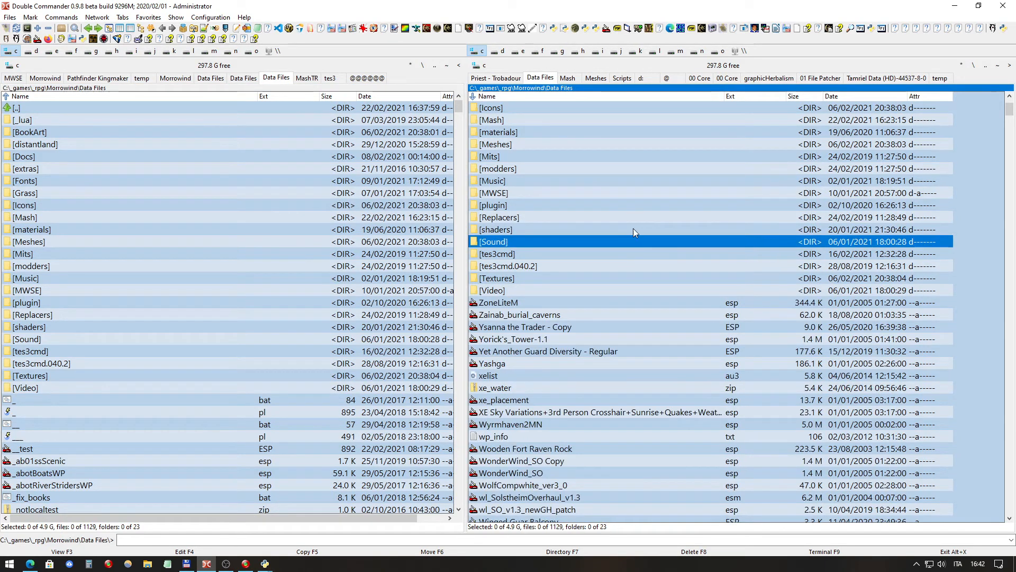
pyautogui.write('tr')
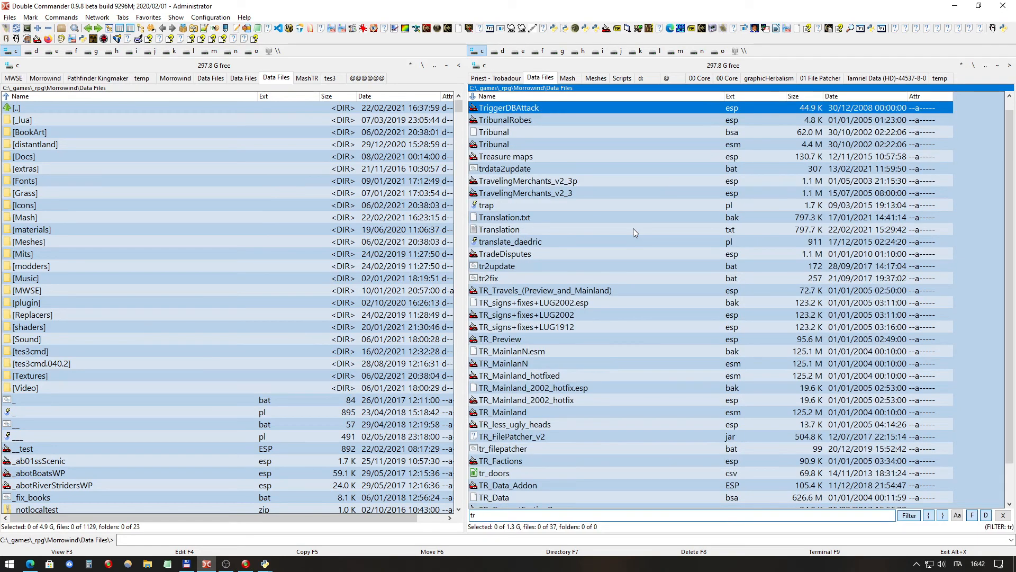
pyautogui.click(590, 290)
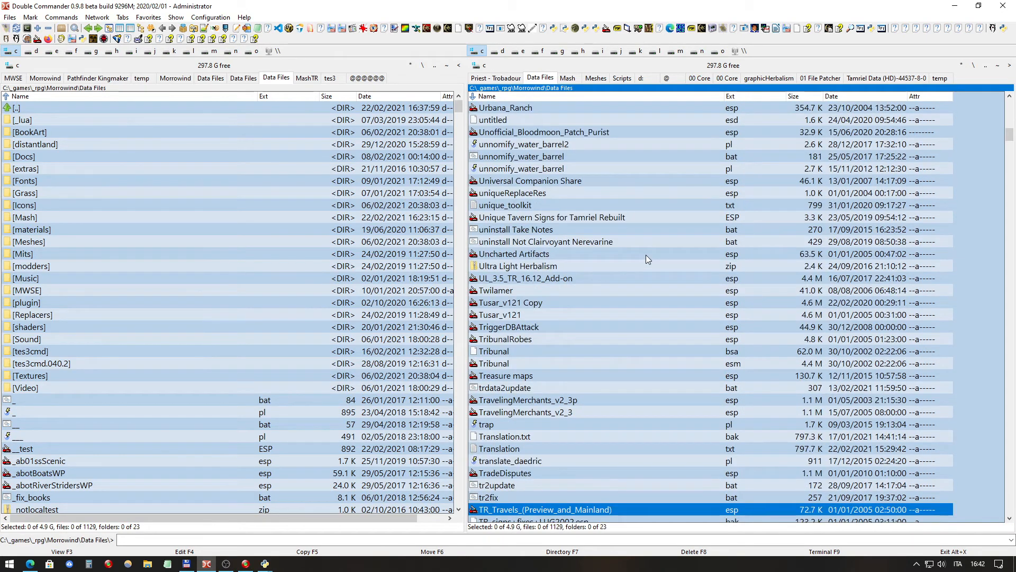
# Step: Filter the Data Files listing by "tamr" and compare the Tamriel_DatN.esm and Tamriel_Data.esm entries
pyautogui.write('tamr')
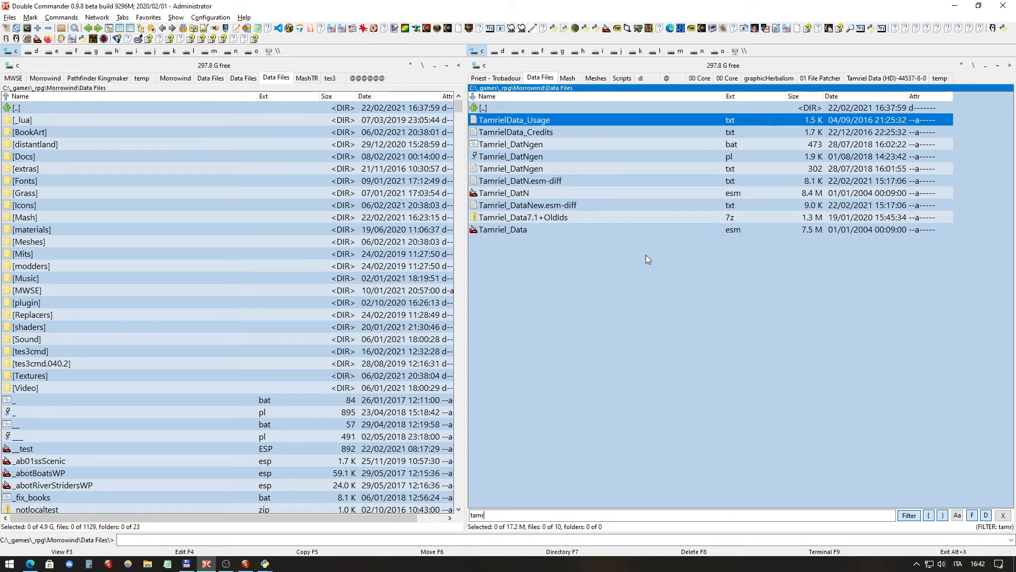
pyautogui.click(535, 195)
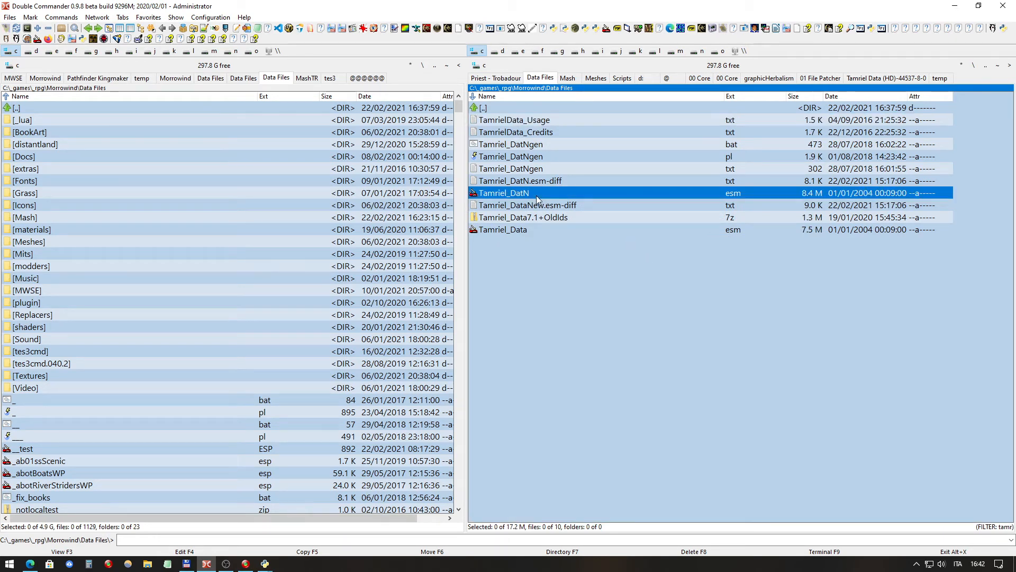
pyautogui.click(522, 231)
pyautogui.click(540, 194)
pyautogui.click(521, 230)
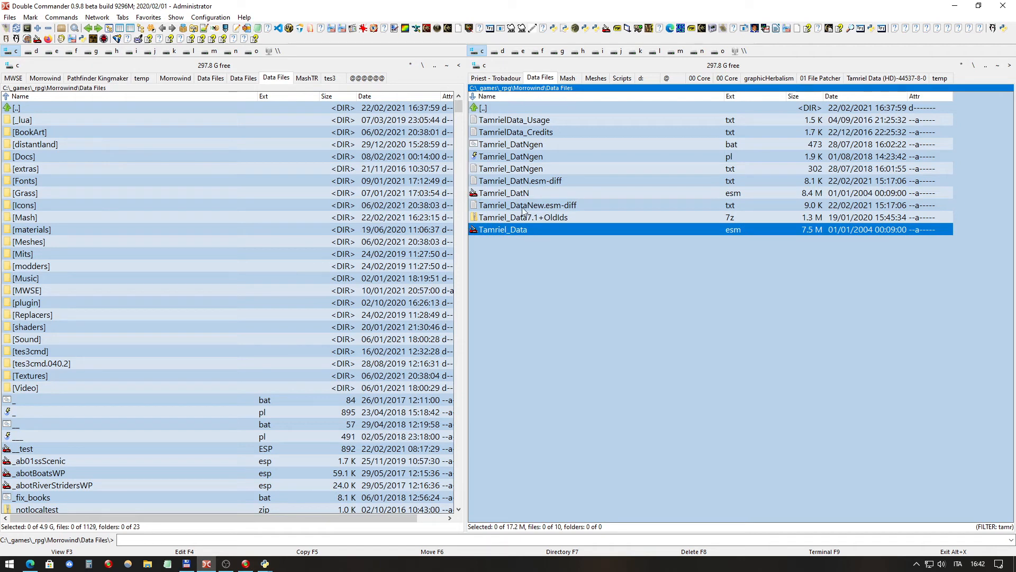
pyautogui.click(506, 195)
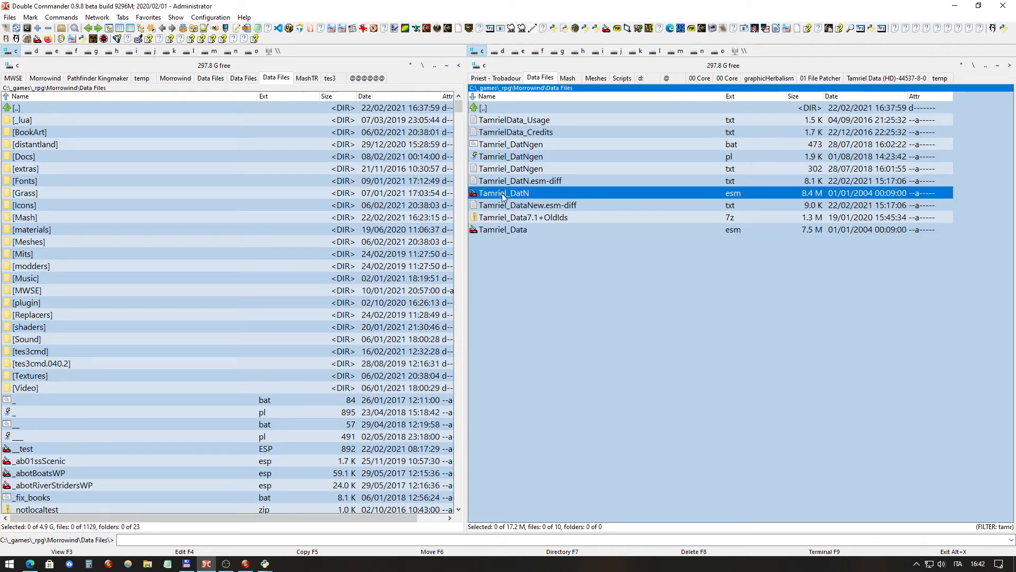
pyautogui.click(504, 231)
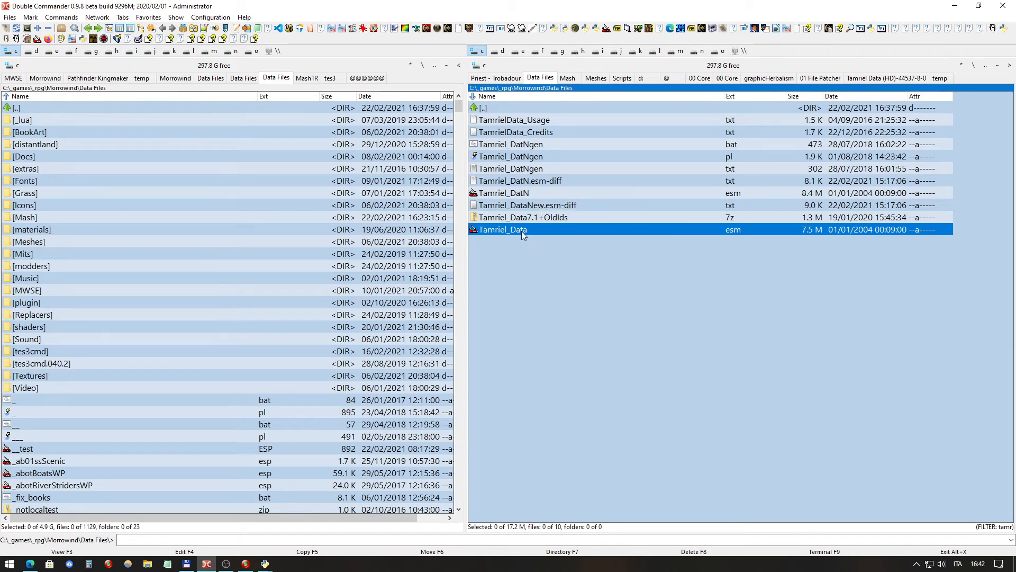
# Step: Rename Tamriel_DatN.esm to Tamriel_Data.esm, overwriting the existing file of that name
pyautogui.click(526, 192)
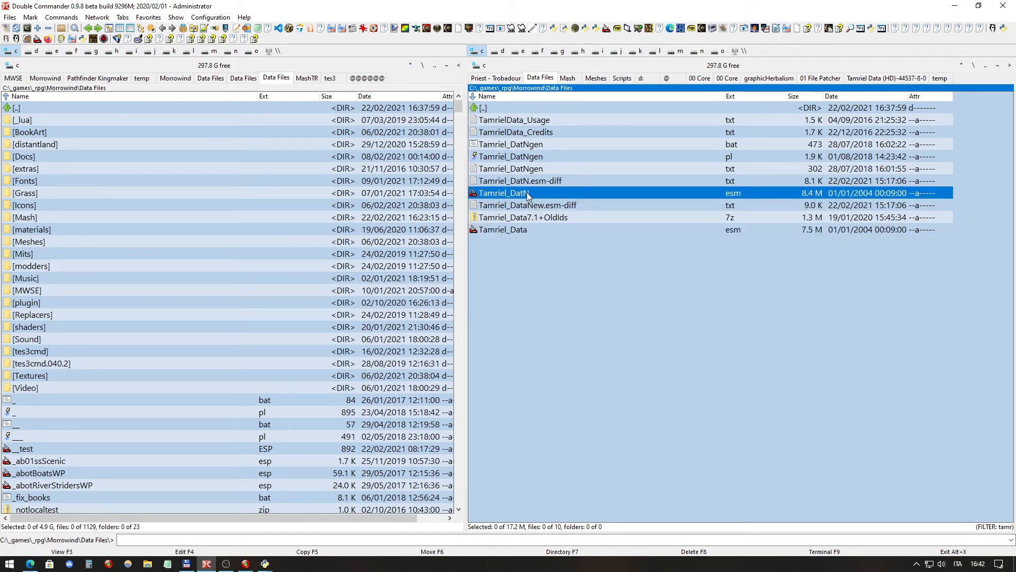
pyautogui.click(526, 192)
pyautogui.click(523, 194)
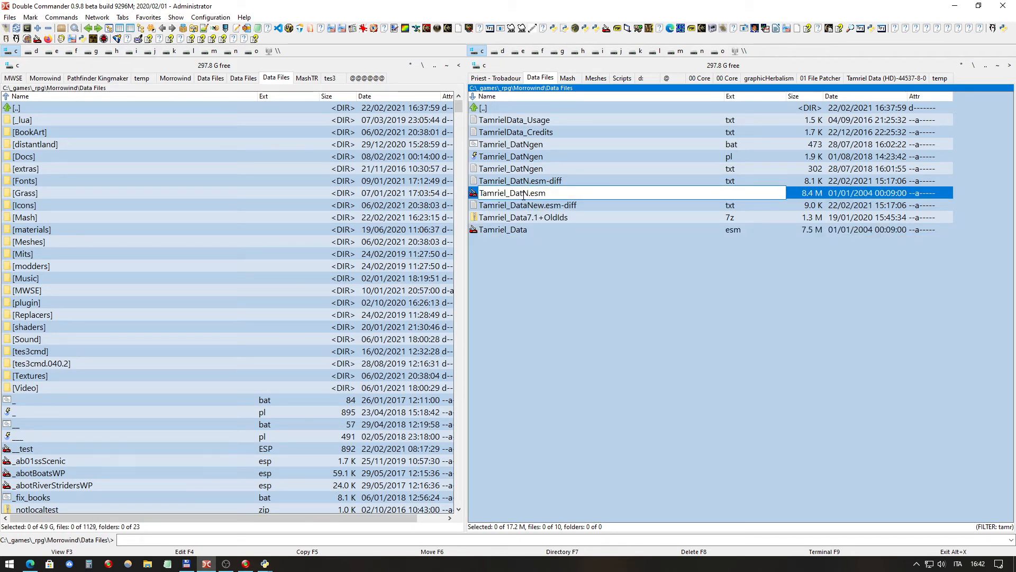
pyautogui.moveTo(523, 195); pyautogui.dragTo(529, 194)
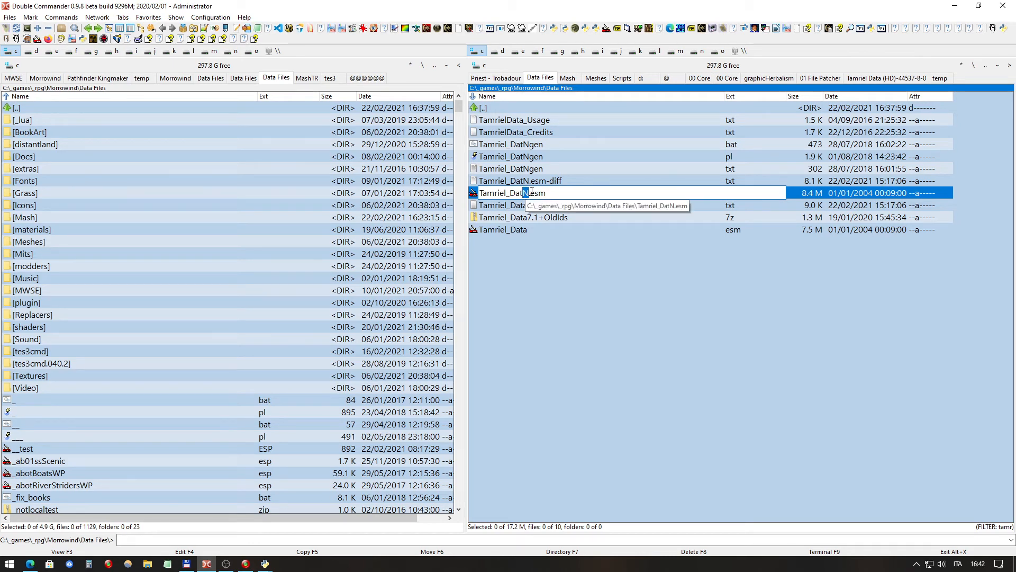
pyautogui.write('a')
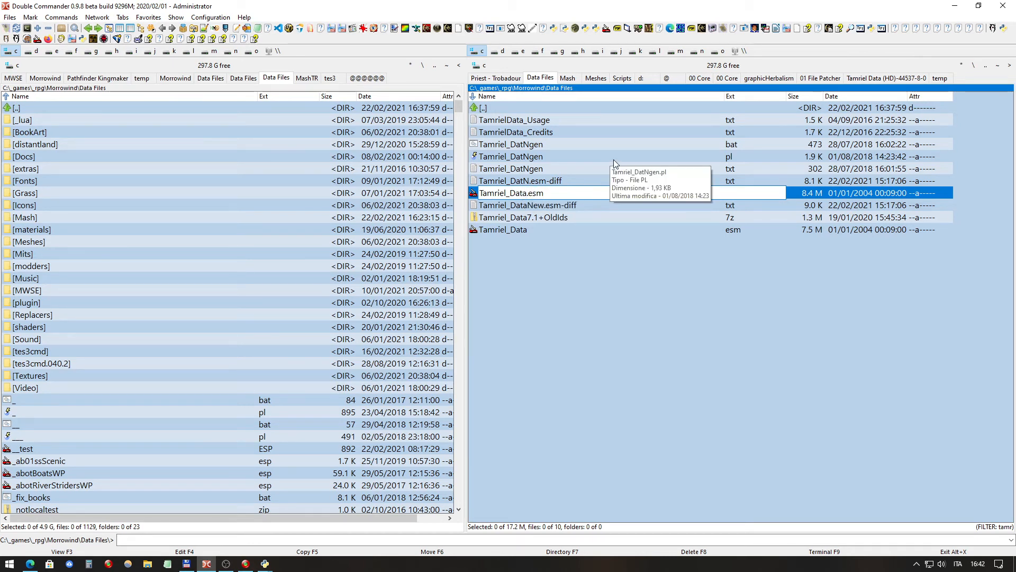
pyautogui.press('Return')
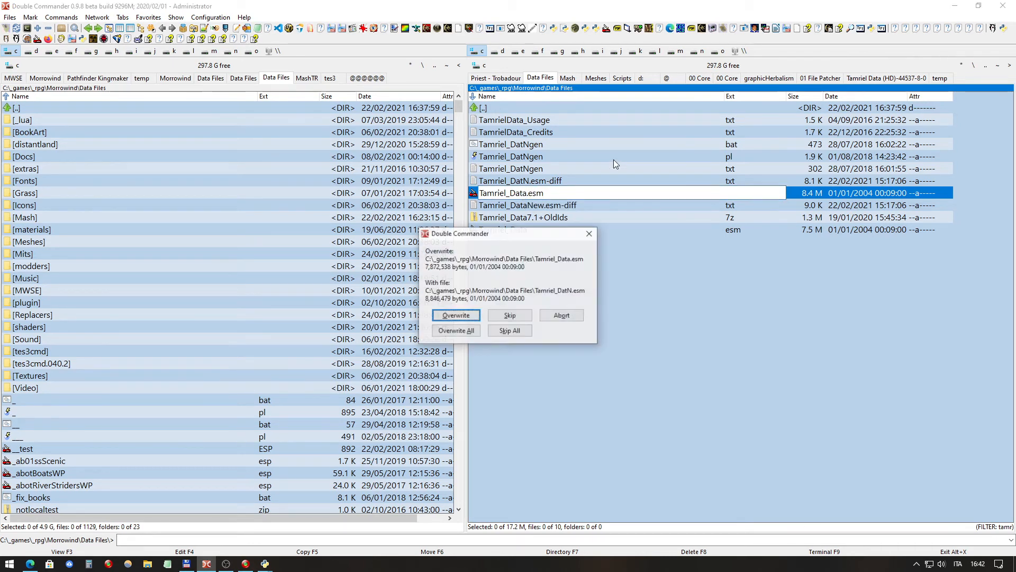
pyautogui.click(473, 316)
# Step: Filter the second Data Files listing by "tr" and sort it by name in ascending order
pyautogui.click(586, 155)
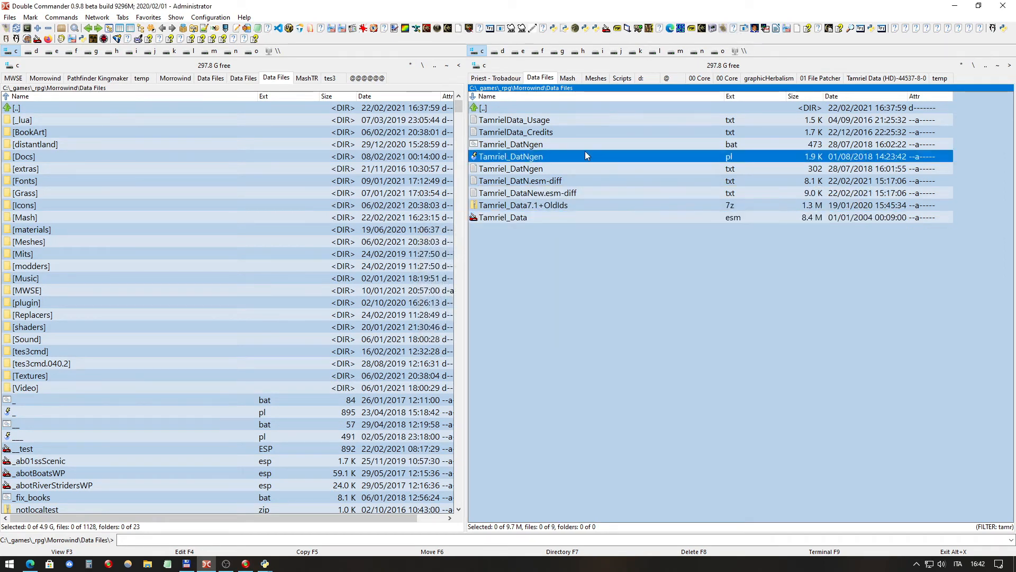
pyautogui.write('tr')
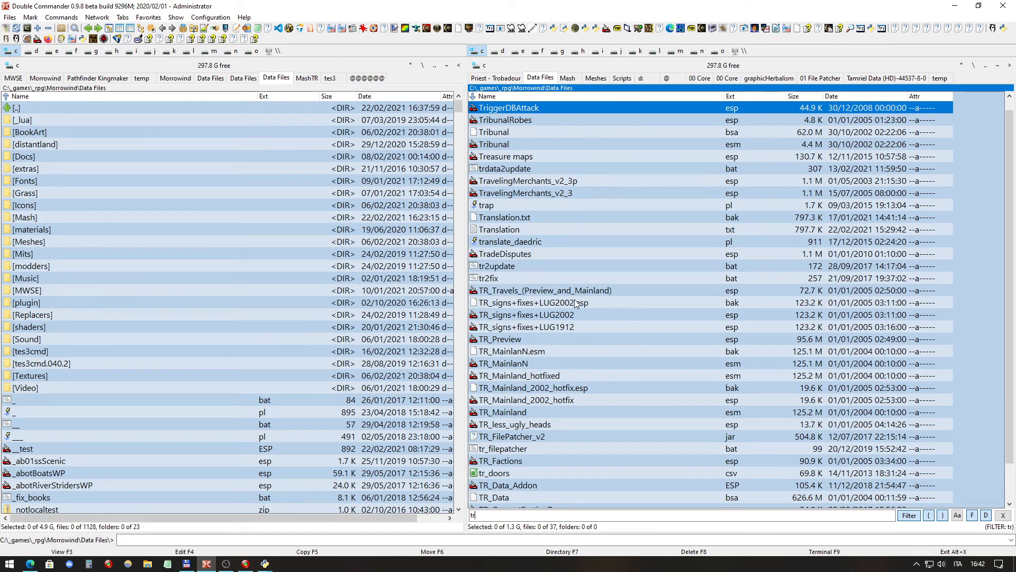
pyautogui.press('Return')
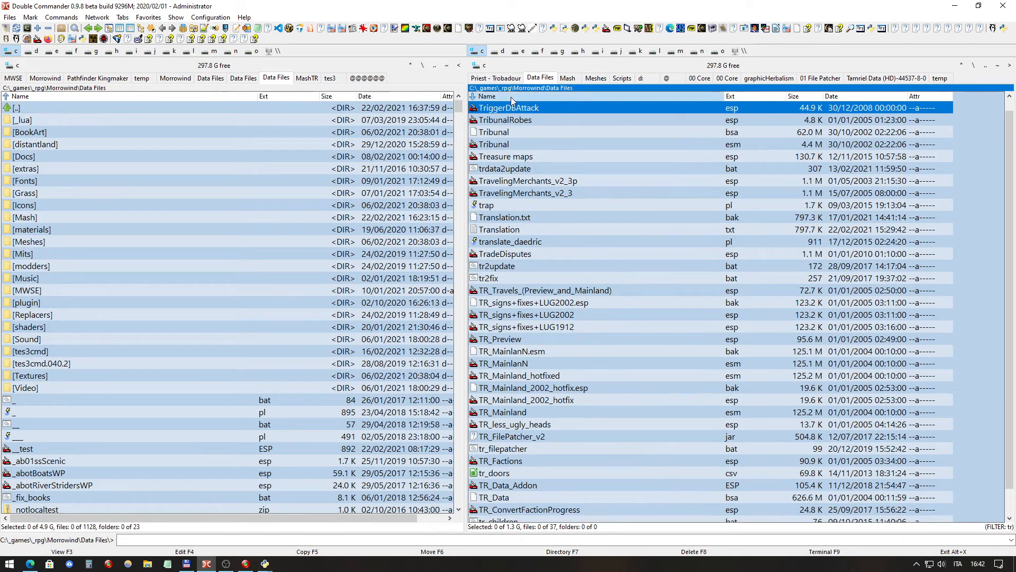
pyautogui.click(510, 97)
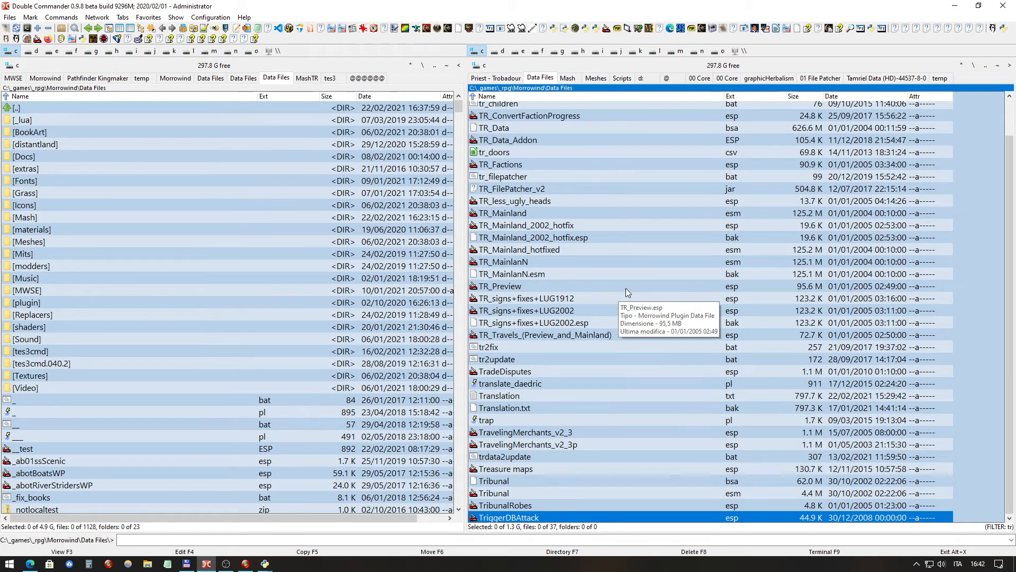
pyautogui.scroll(1, 626, 288)
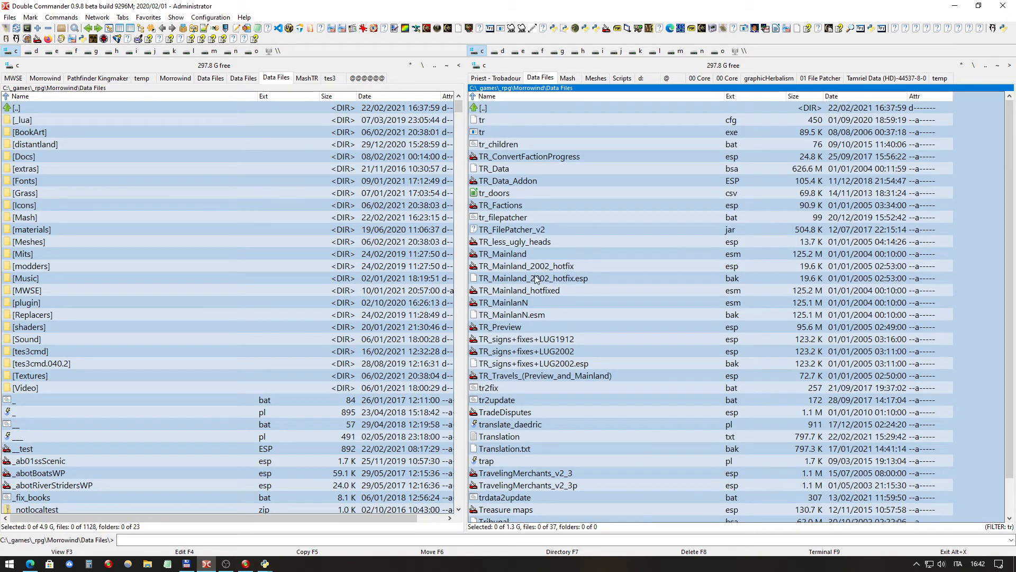
# Step: Rename TR_MainlanN.esm to TR_Mainland.esm, overwriting the existing file of that name
pyautogui.click(528, 303)
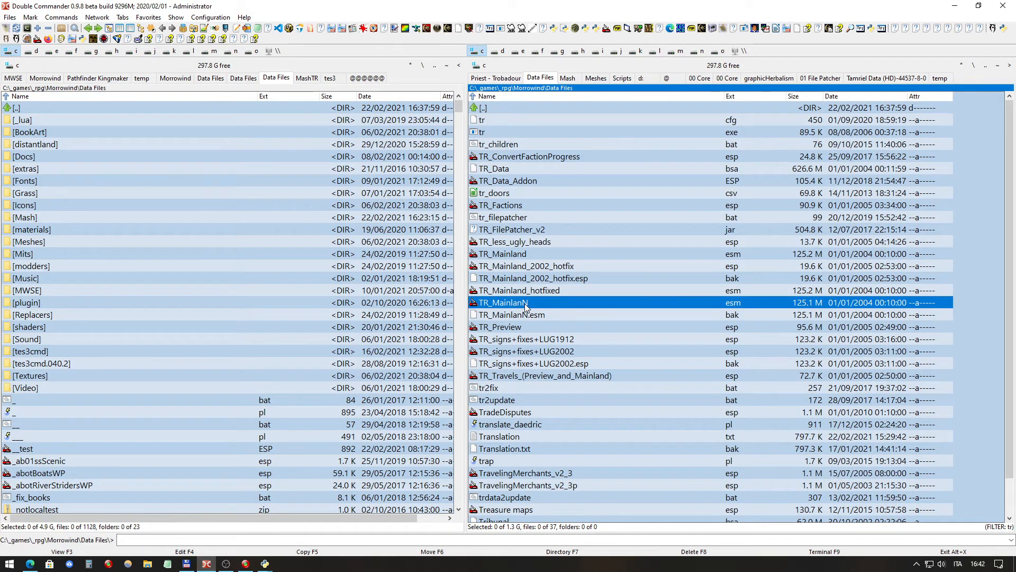
pyautogui.press('F2')
pyautogui.click(524, 304)
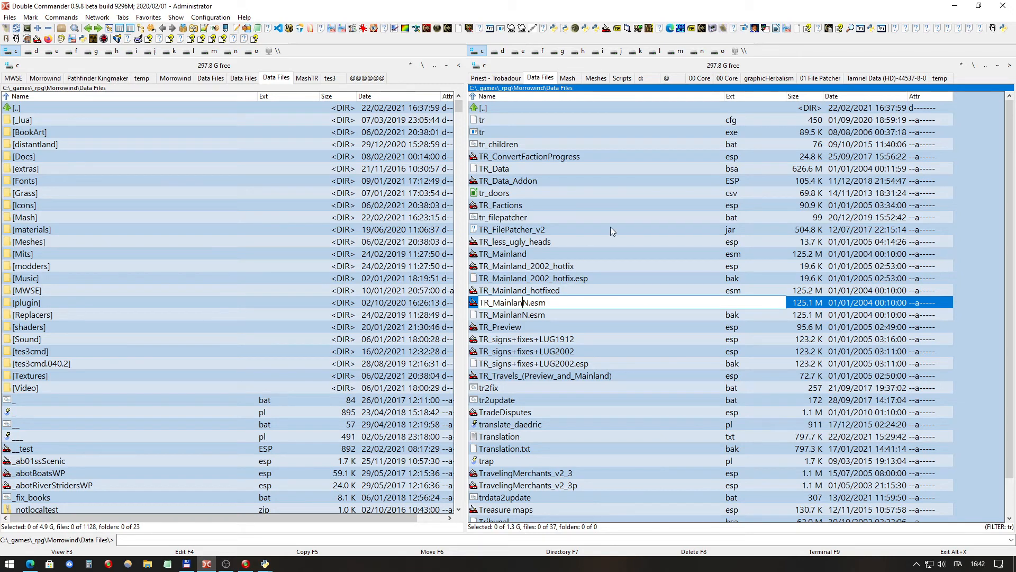
pyautogui.write('d')
pyautogui.press('Delete')
pyautogui.press('Return')
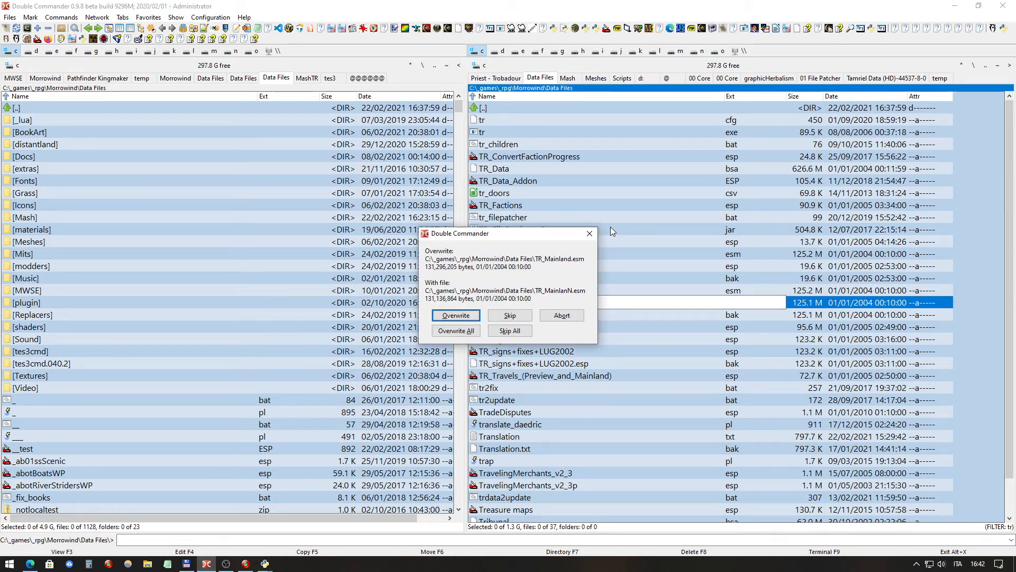
pyautogui.click(456, 316)
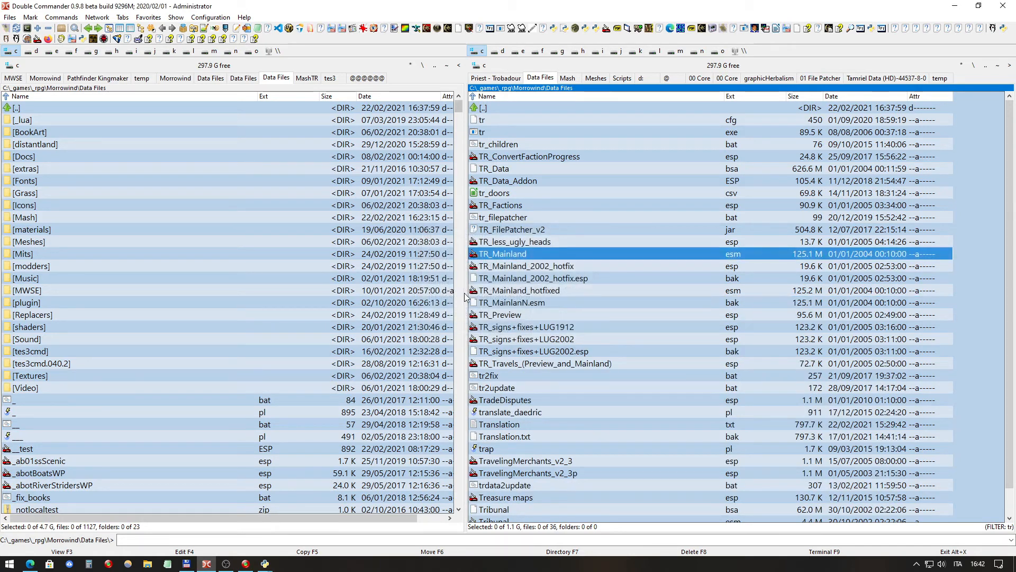
# Step: Switch to Wrye Mash and check the Tamriel_Data.esm entry among the masters of Silgrad TowerTRFM.esp
pyautogui.moveTo(301, 556)
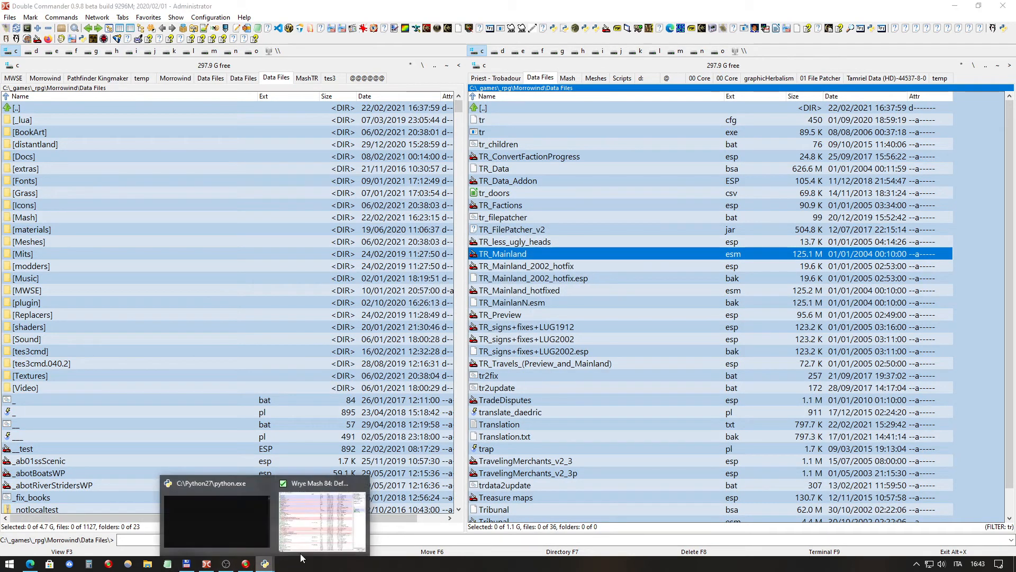
pyautogui.click(322, 520)
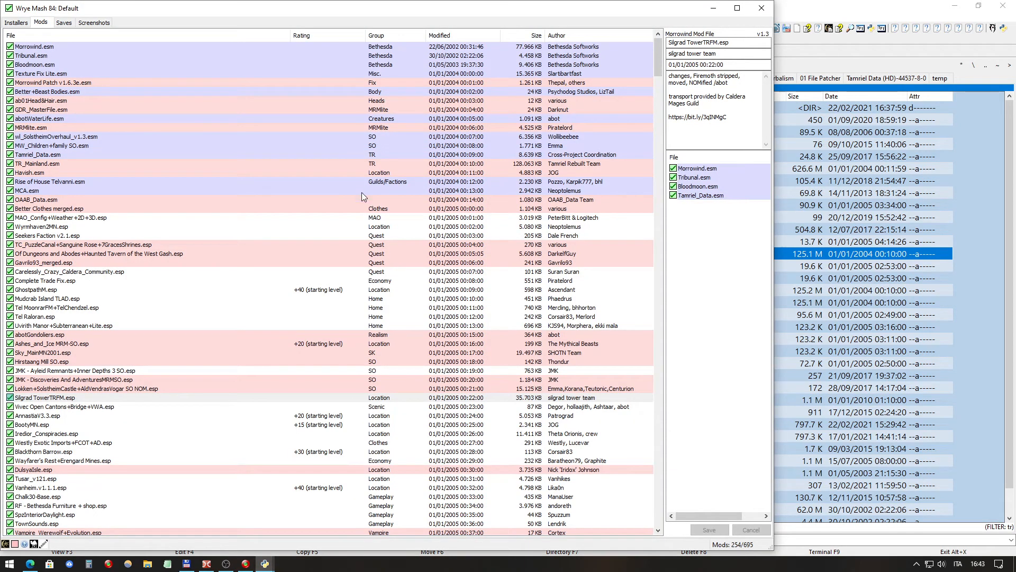
pyautogui.click(682, 196)
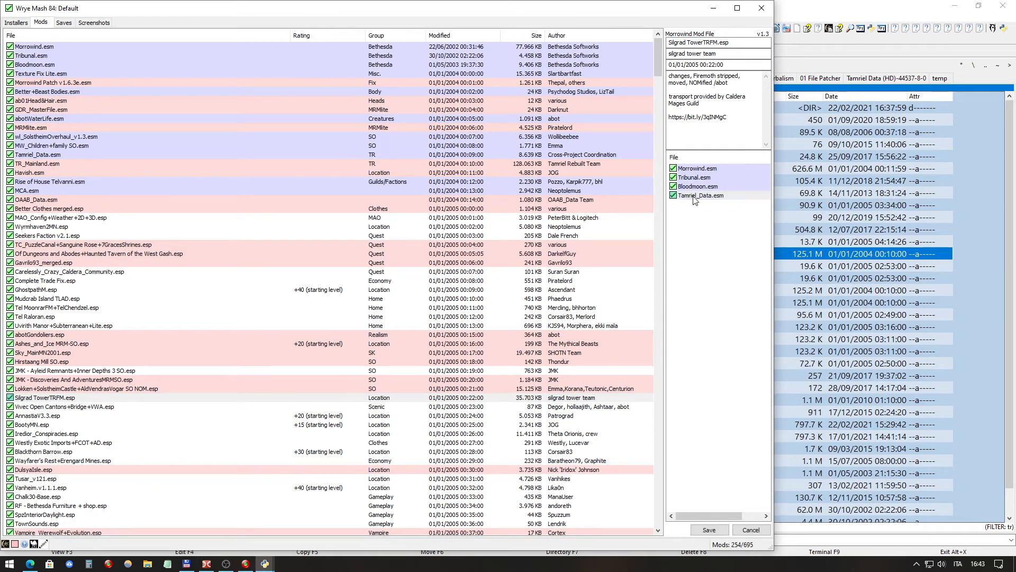
pyautogui.click(694, 197)
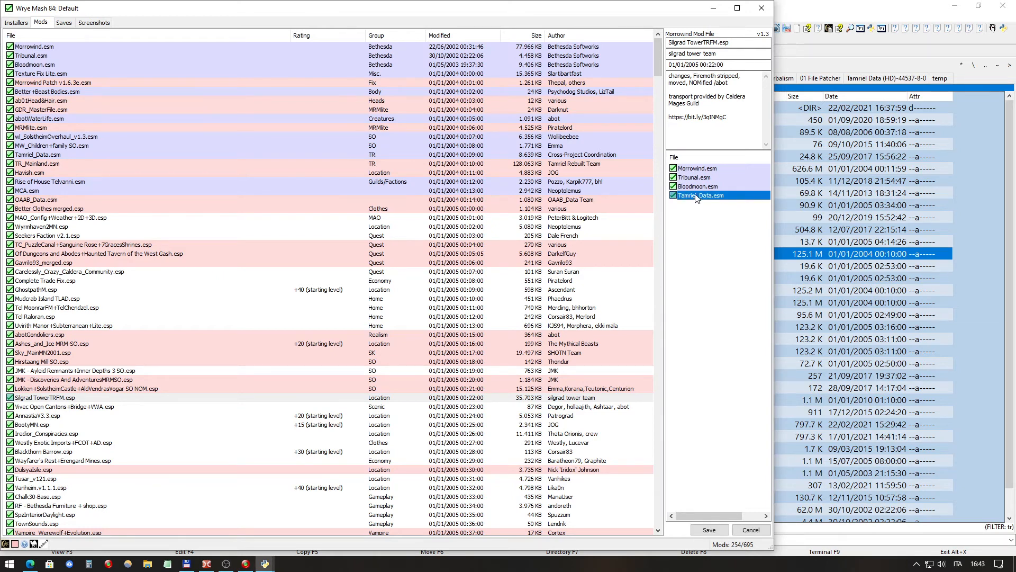
# Step: Check the master lists of the saves SheRuRol0006.ess and SheRuSan0008.ess, and return to the mods list
pyautogui.click(63, 22)
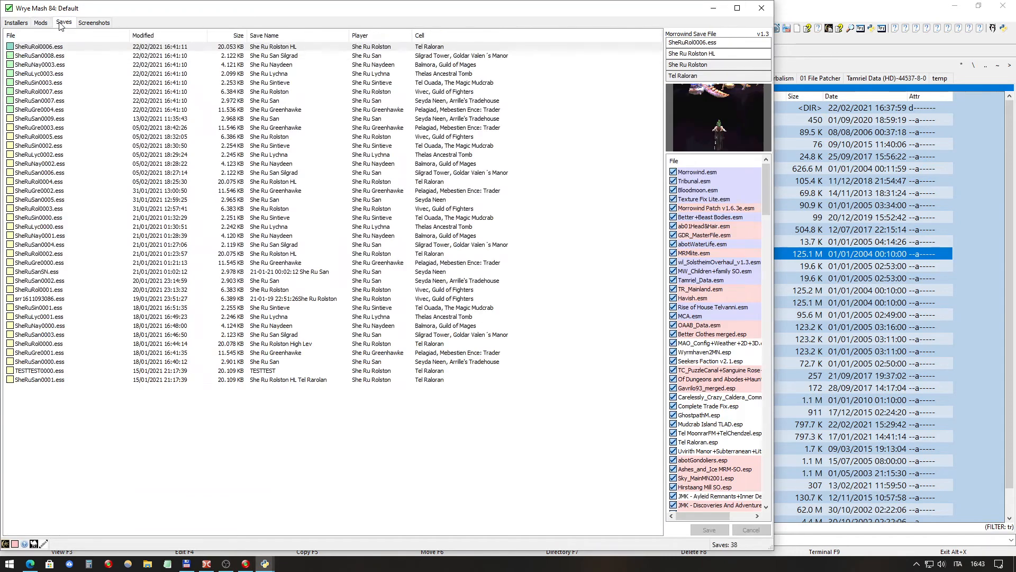
pyautogui.click(34, 50)
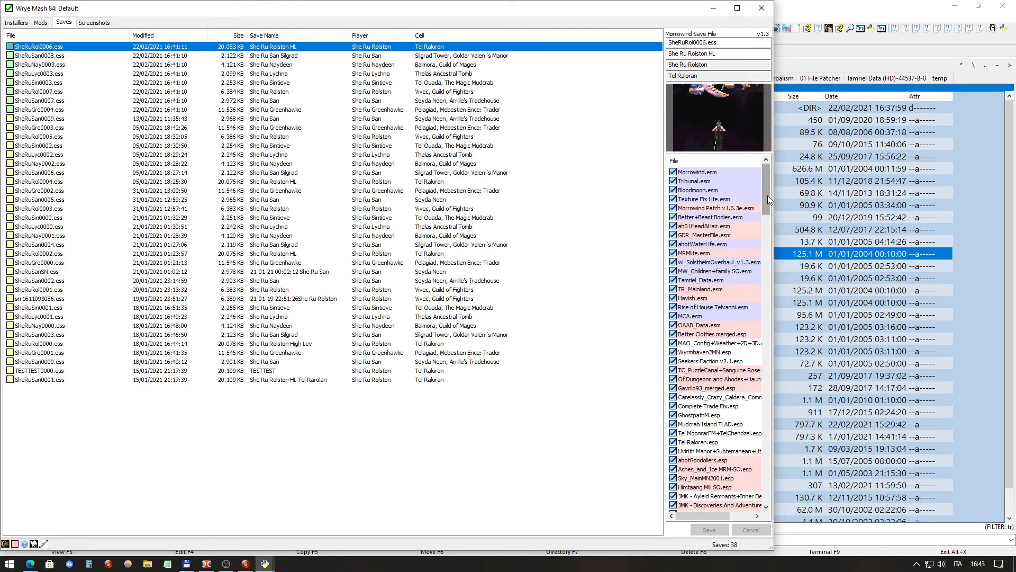
pyautogui.moveTo(766, 195)
pyautogui.mouseDown()
pyautogui.moveTo(764, 239)
pyautogui.moveTo(758, 186)
pyautogui.mouseUp()
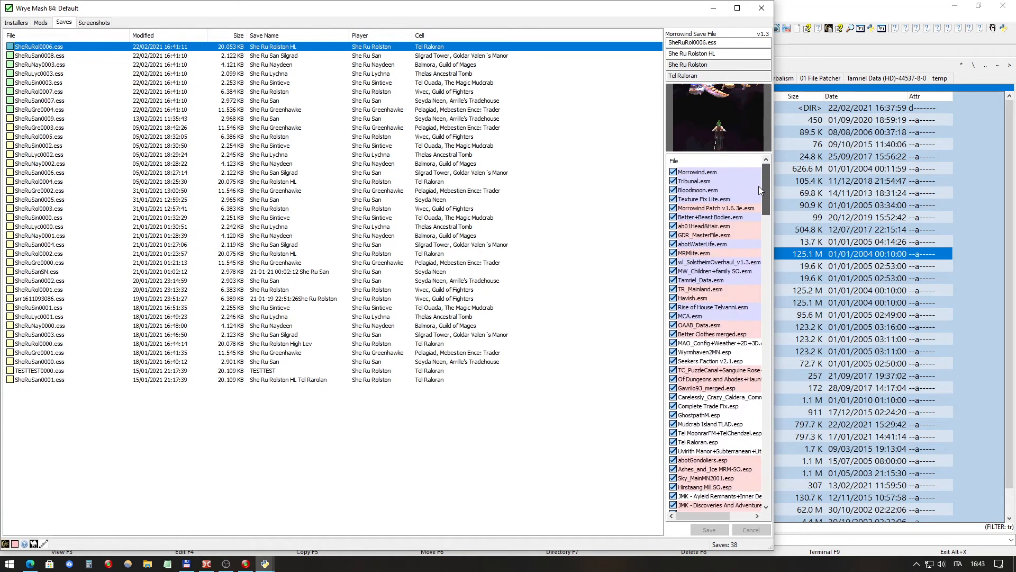
pyautogui.click(47, 56)
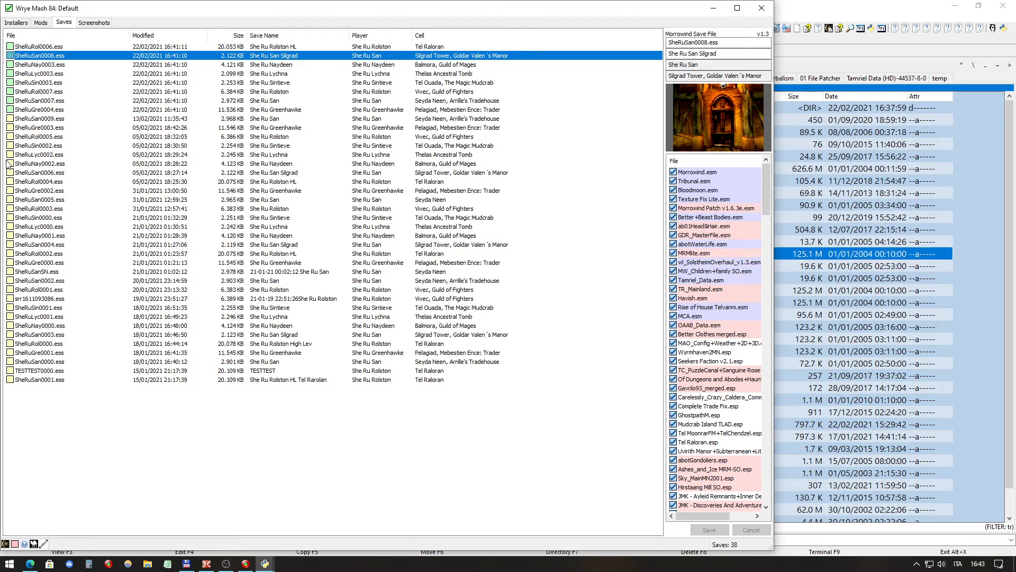
pyautogui.click(41, 24)
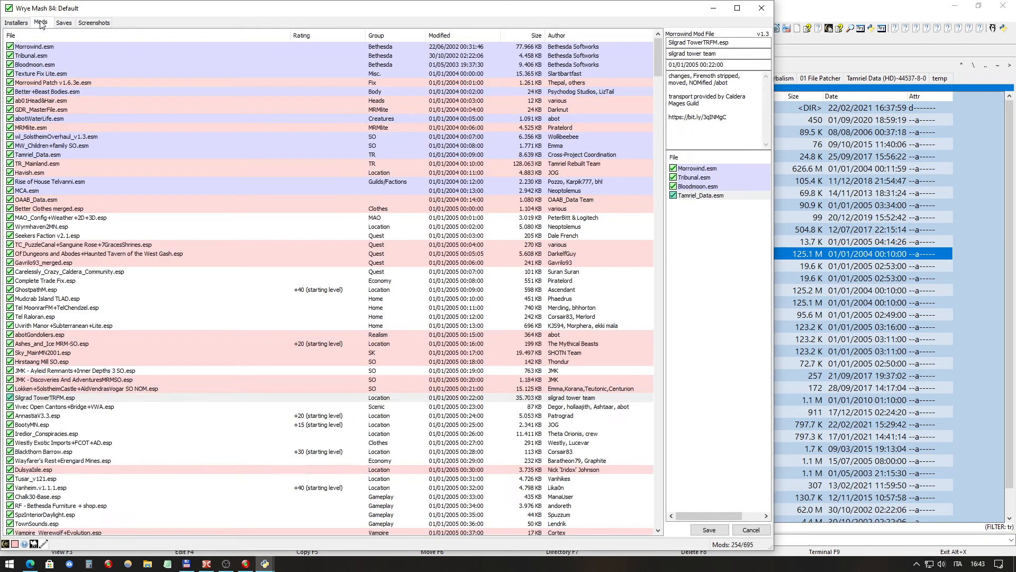
pyautogui.rightClick(40, 33)
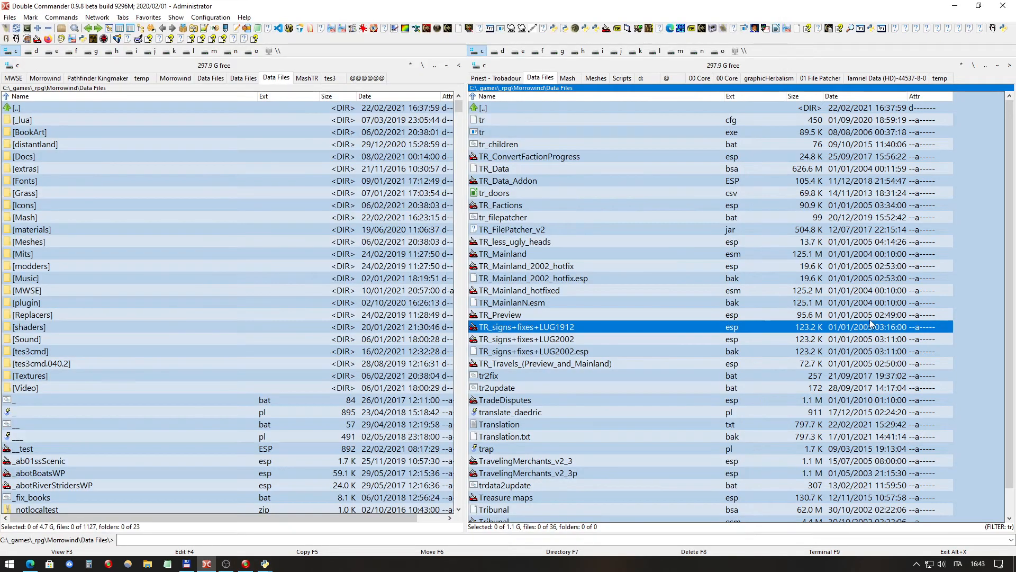
# Step: Switch to Double Commander, sort the first Data Files listing by extension and look through its files
pyautogui.hotkey('alt', 'Tab')
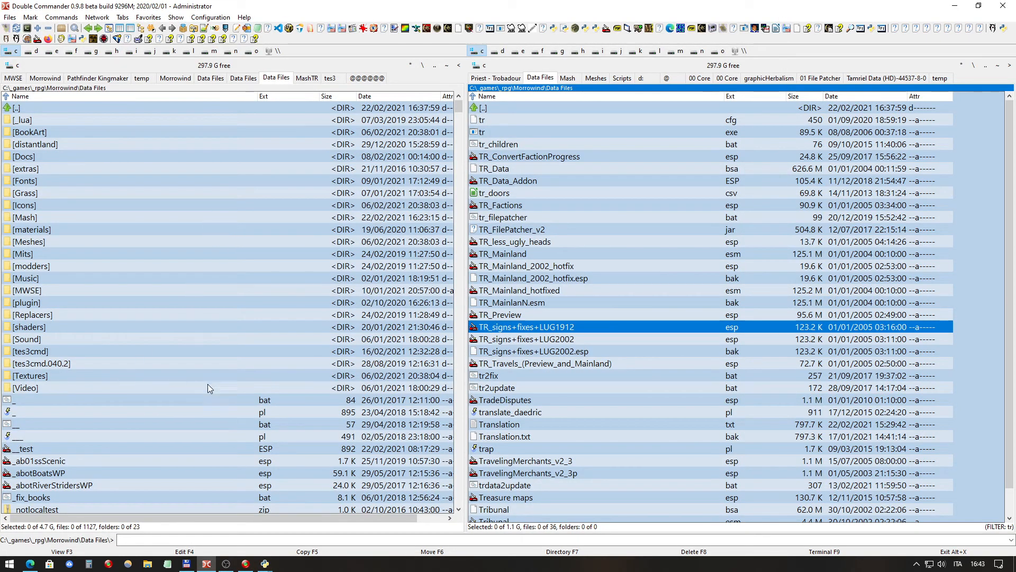
pyautogui.click(212, 424)
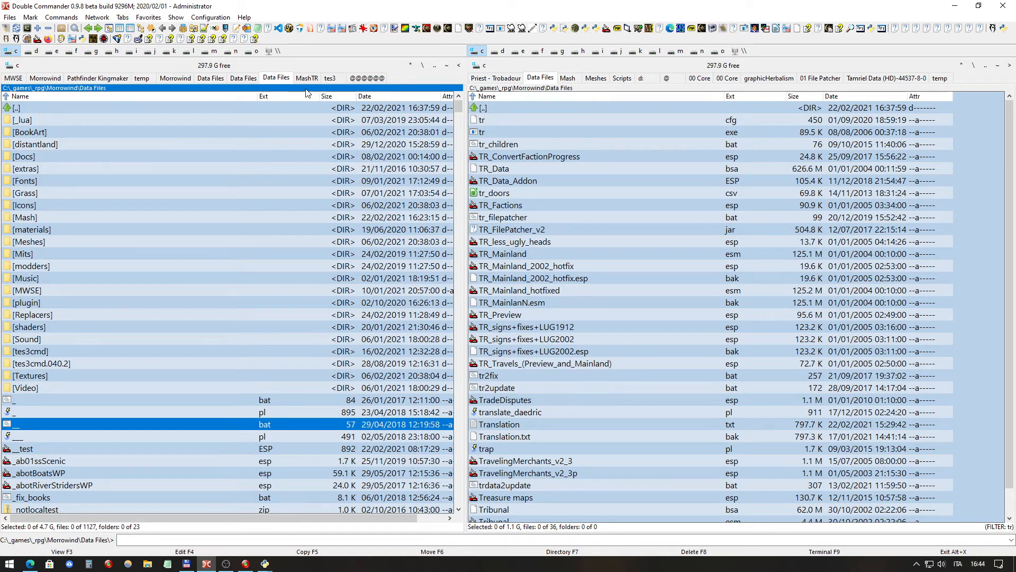
pyautogui.click(285, 97)
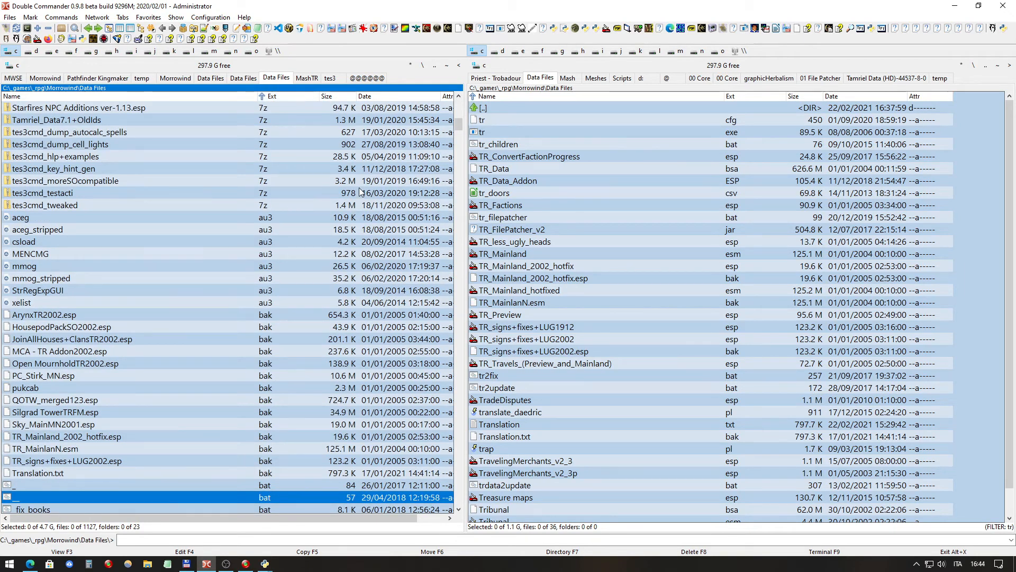
pyautogui.scroll(-5, 358, 195)
pyautogui.scroll(-7, 359, 194)
pyautogui.scroll(8, 358, 195)
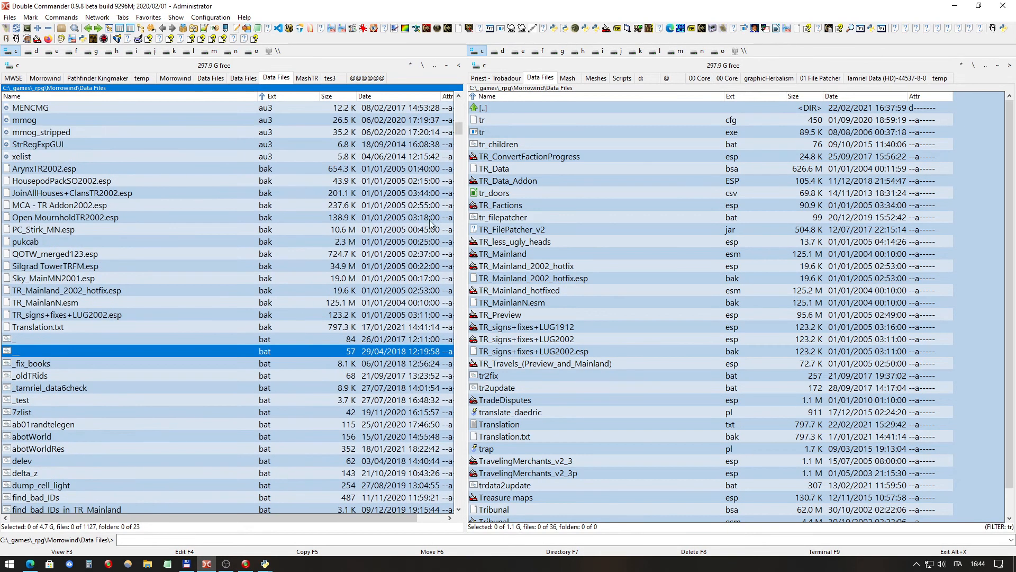
pyautogui.moveTo(456, 133); pyautogui.dragTo(472, 174)
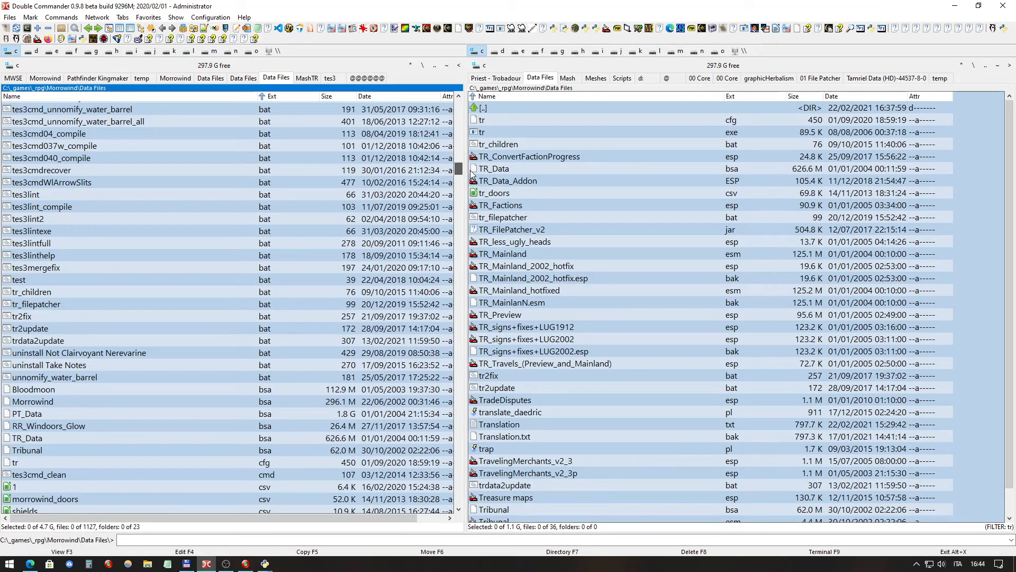
pyautogui.moveTo(458, 206); pyautogui.dragTo(460, 261)
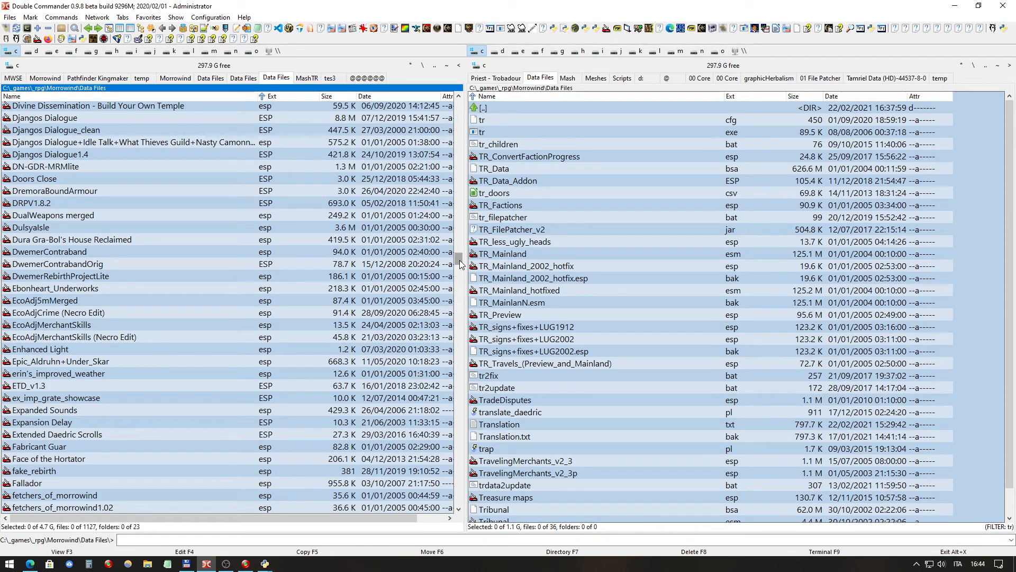
pyautogui.moveTo(459, 264); pyautogui.dragTo(337, 90)
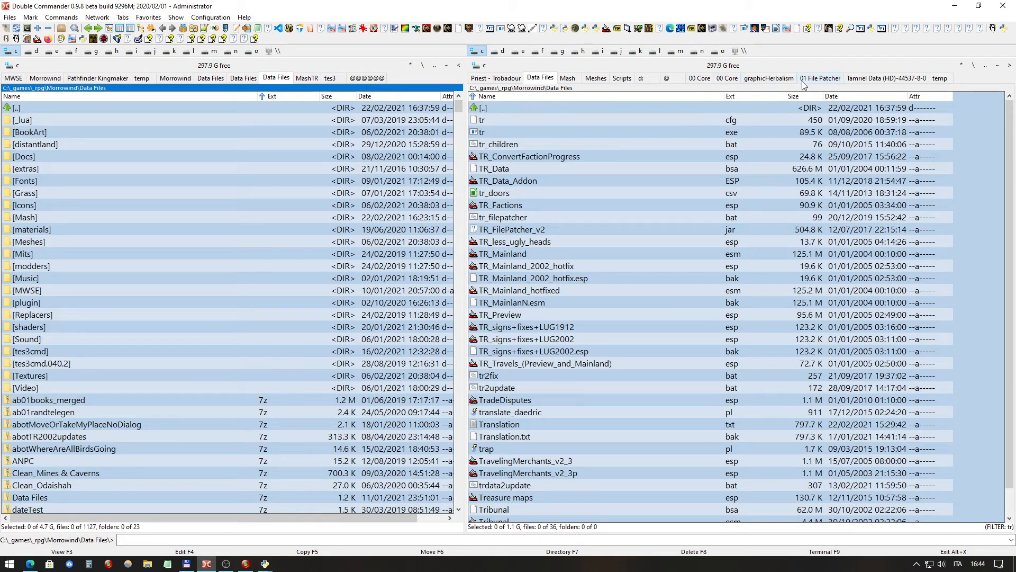
# Step: Open the 00 Core folder of Tamriel Data (HD)-44537-8-0 and compare the PT_Data and TR_Data archives with their _orig versions
pyautogui.click(878, 80)
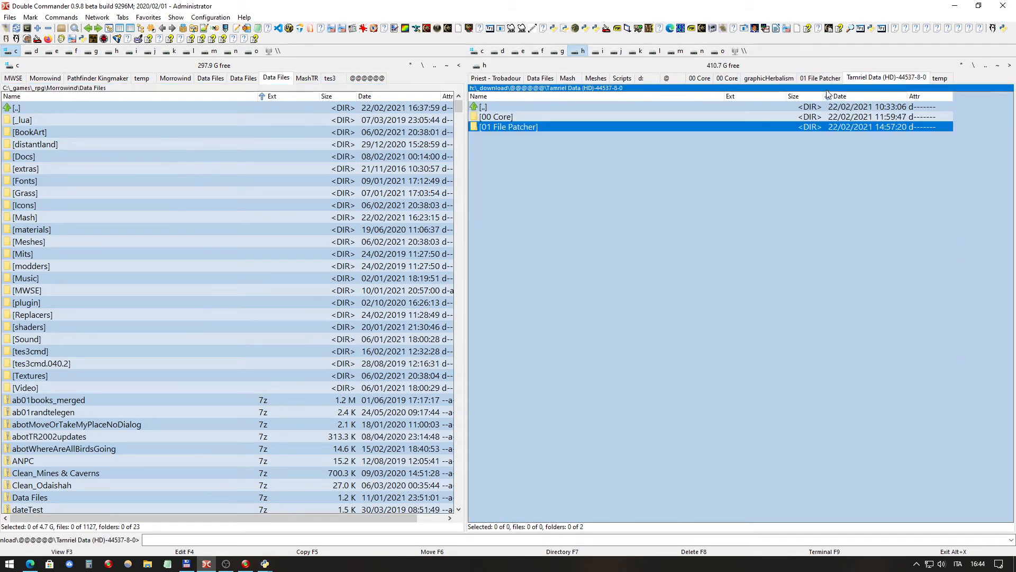
pyautogui.doubleClick(500, 117)
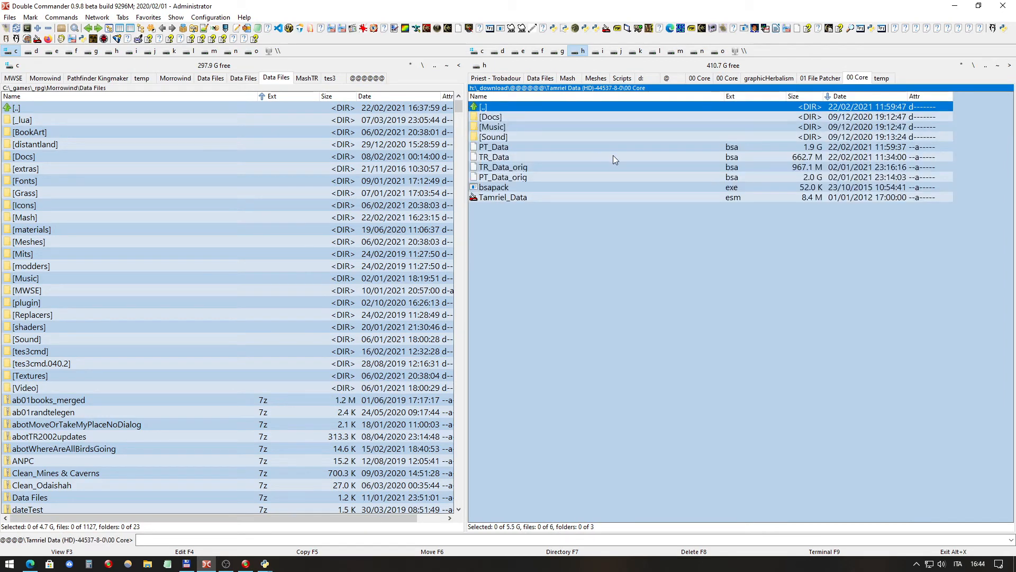
pyautogui.click(503, 174)
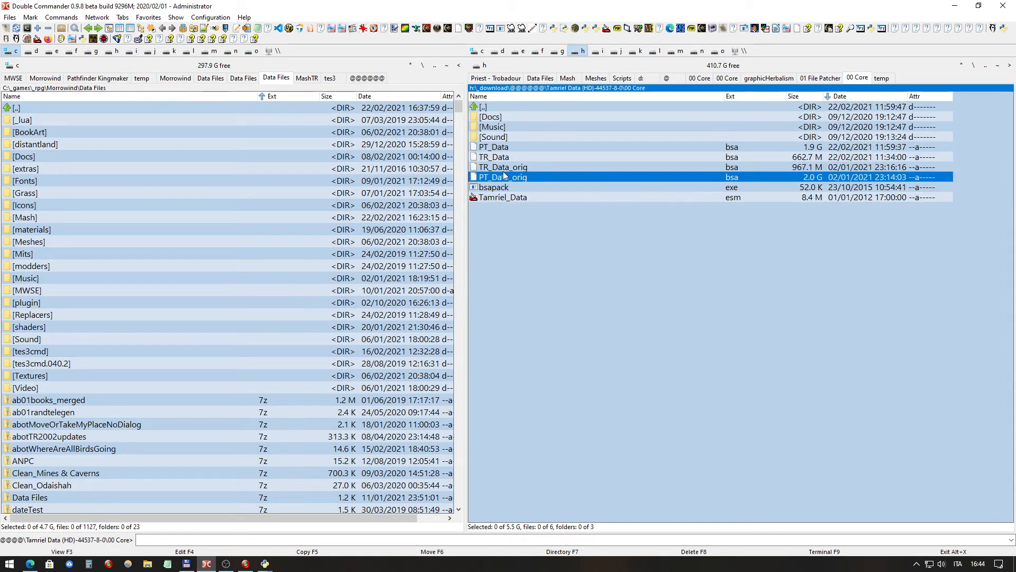
pyautogui.click(504, 167)
pyautogui.click(739, 157)
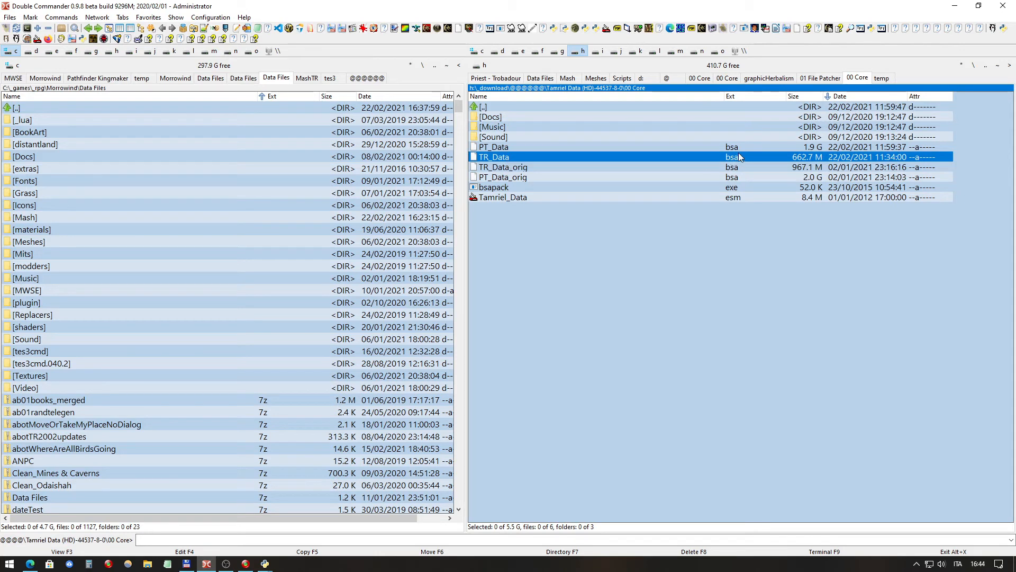
pyautogui.click(740, 148)
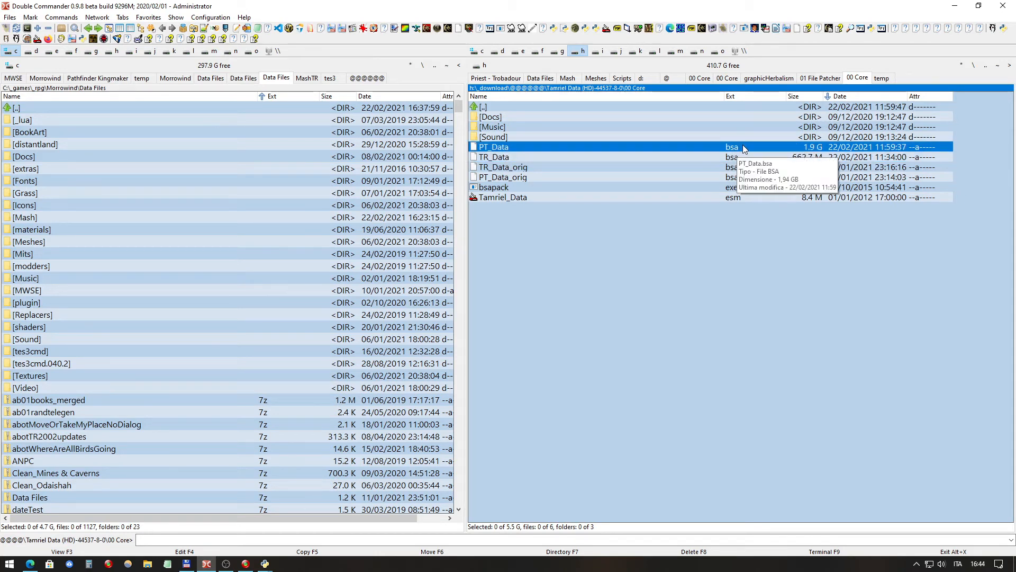
pyautogui.click(530, 170)
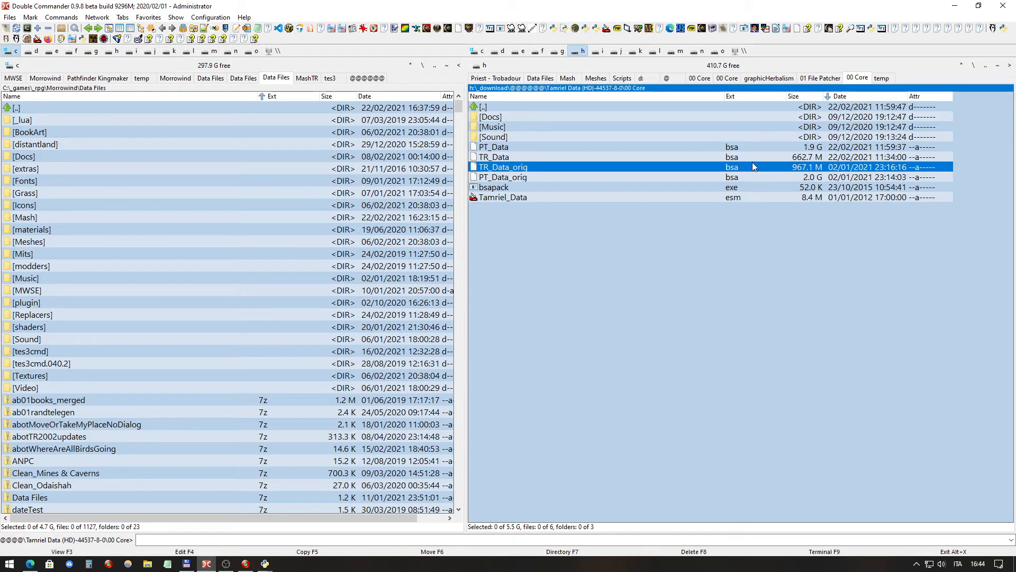
# Step: Copy PT_Data.bsa and TR_Data.bsa from 00 Core into Morrowind's Data Files folder, overwriting all existing versions
pyautogui.click(734, 157)
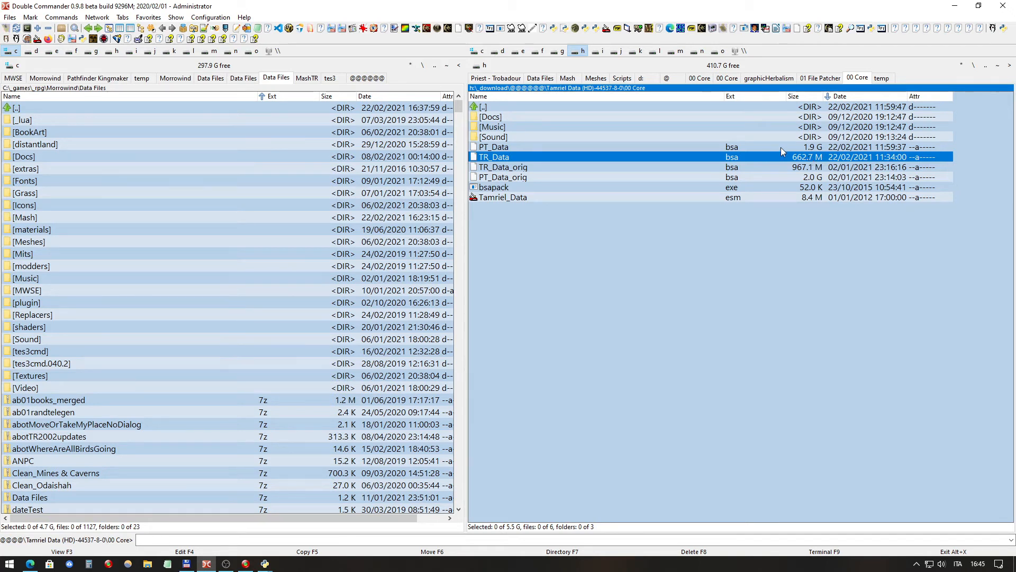
pyautogui.keyDown('shift'); pyautogui.click(704, 148); pyautogui.keyUp('shift')
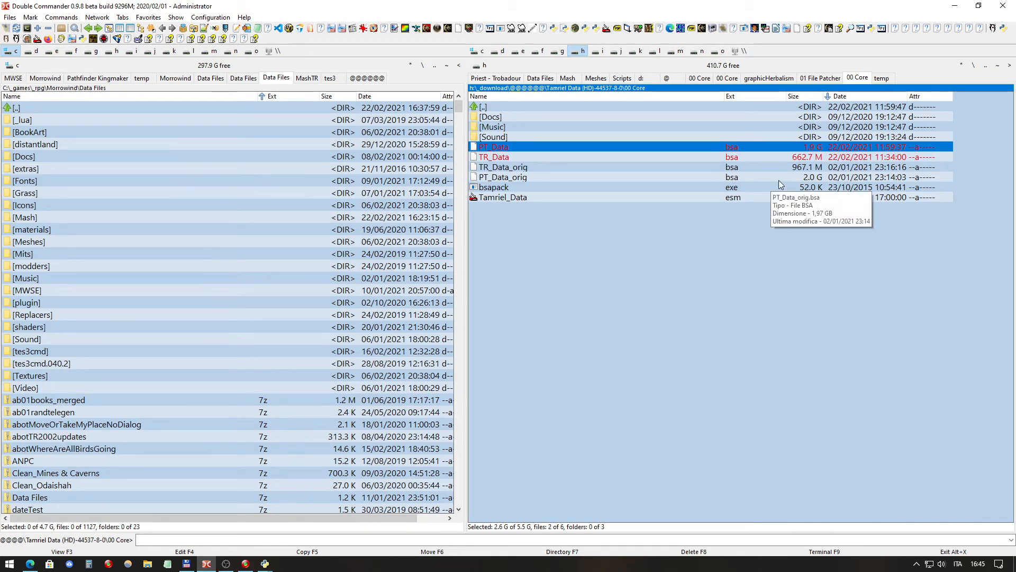
pyautogui.press('F5')
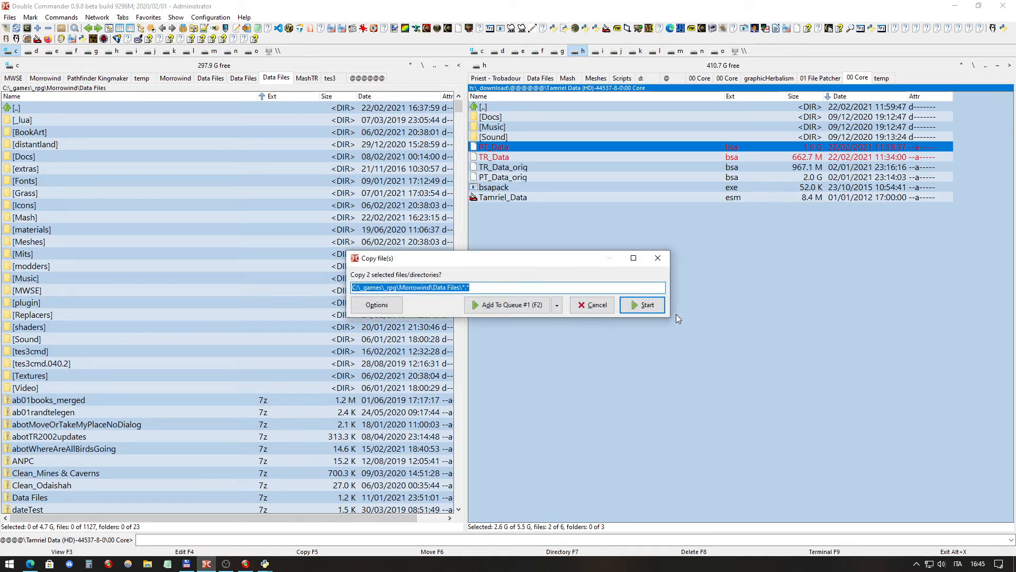
pyautogui.click(642, 306)
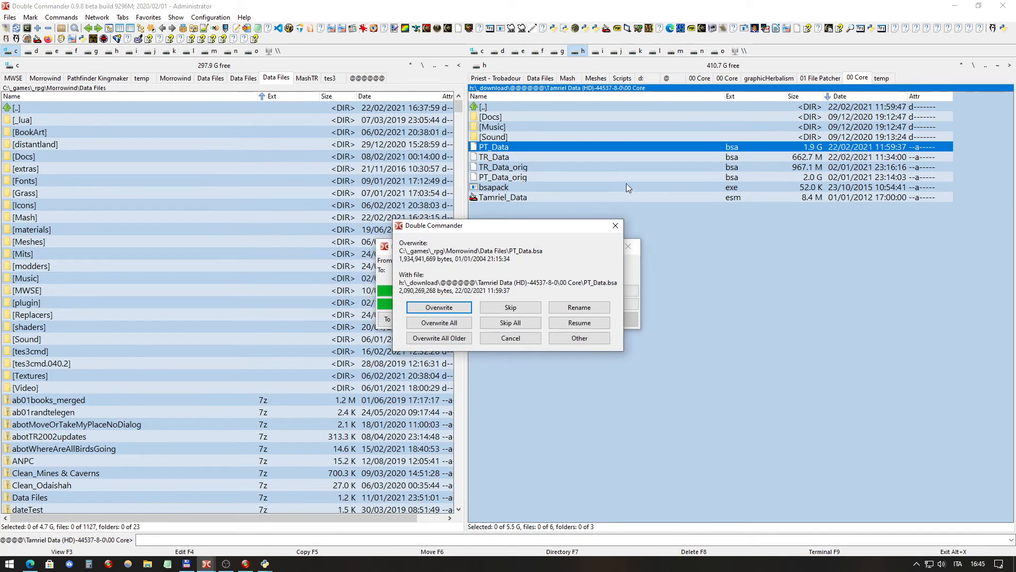
pyautogui.click(451, 324)
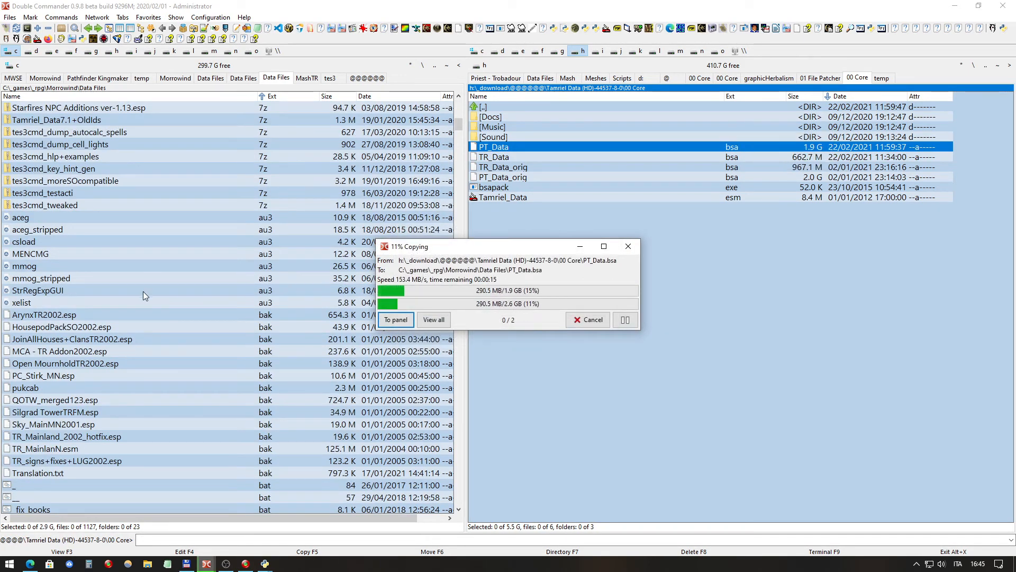
pyautogui.moveTo(119, 254)
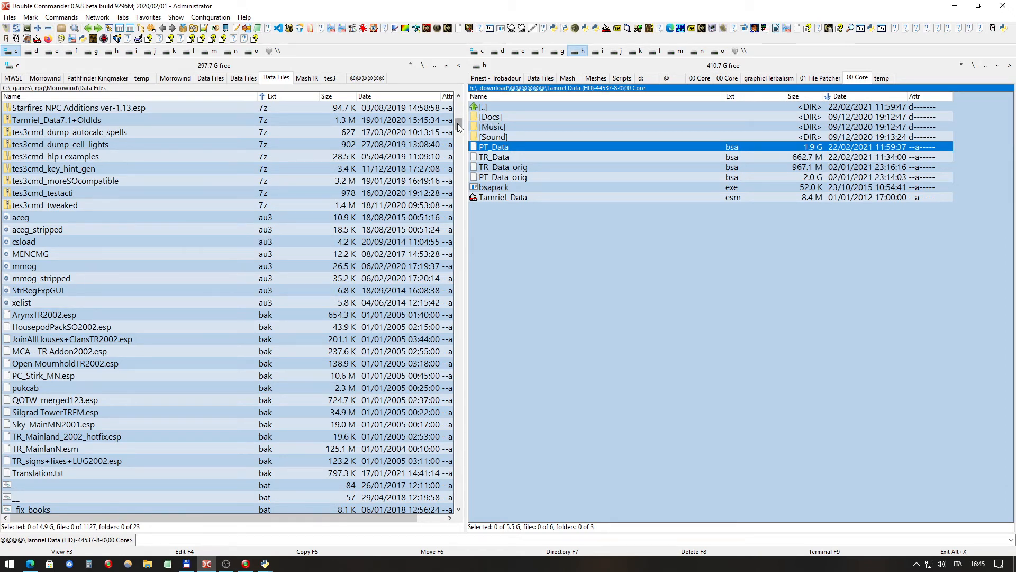
# Step: Sort the Data Files listing by date and compare its PT_Data and TR_Data archives with those in 00 Core
pyautogui.moveTo(458, 123); pyautogui.dragTo(457, 105)
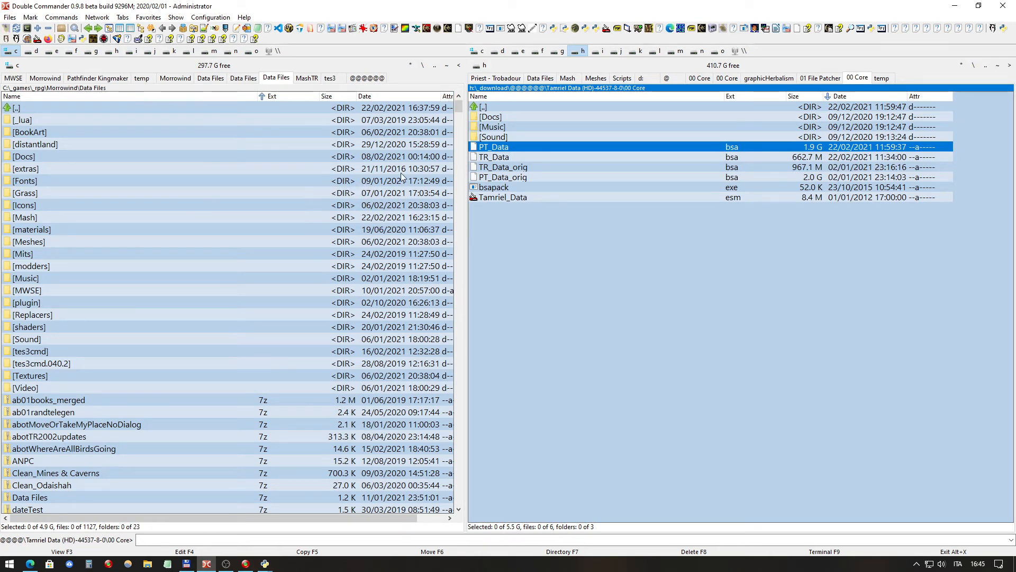
pyautogui.click(247, 208)
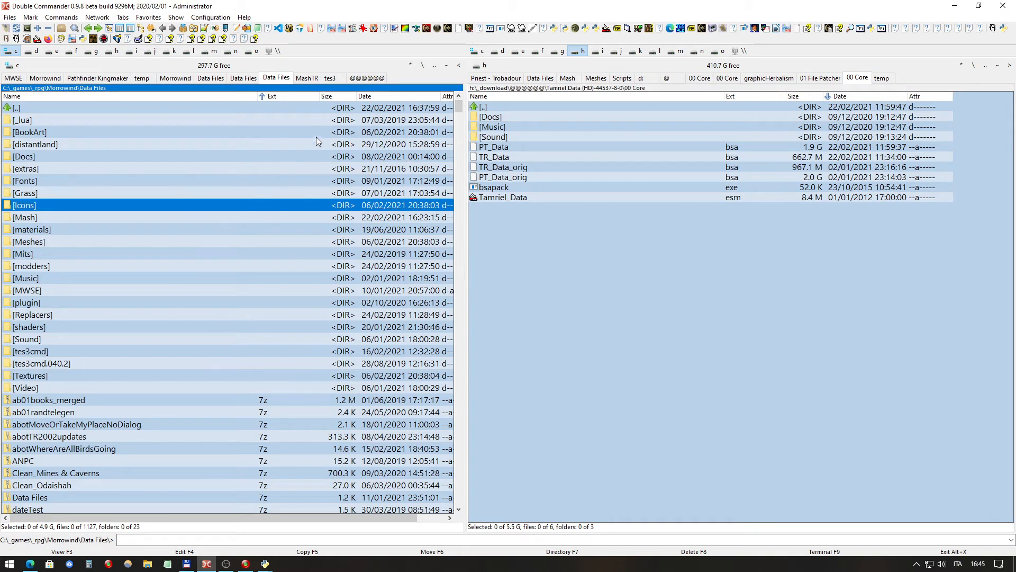
pyautogui.click(382, 96)
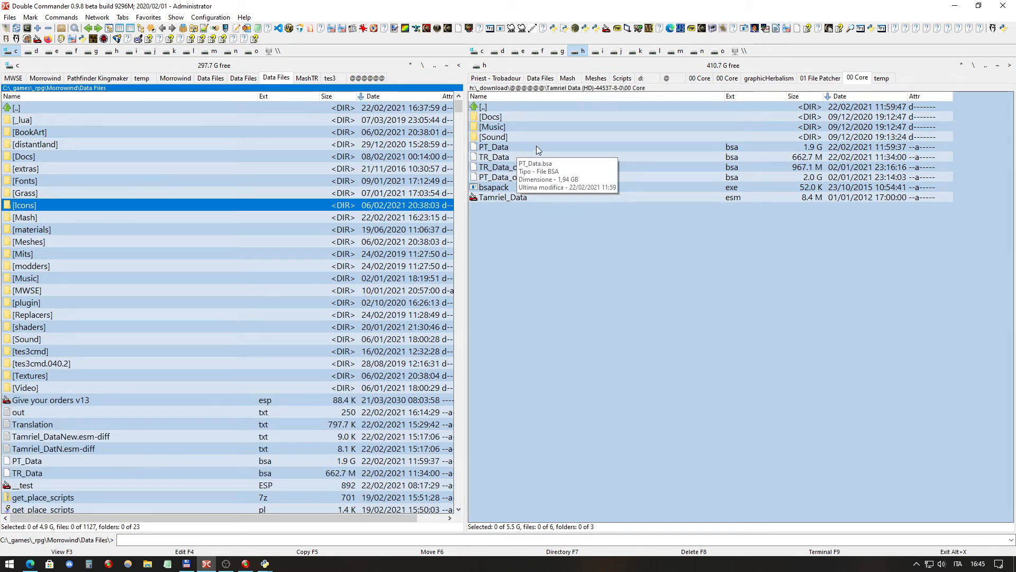
pyautogui.click(502, 150)
pyautogui.click(502, 158)
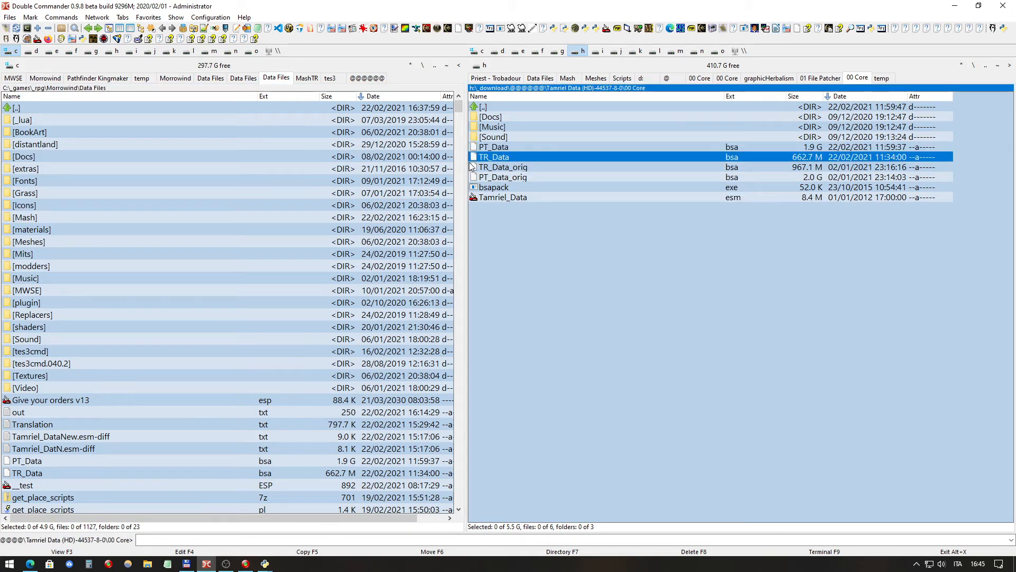
pyautogui.click(192, 173)
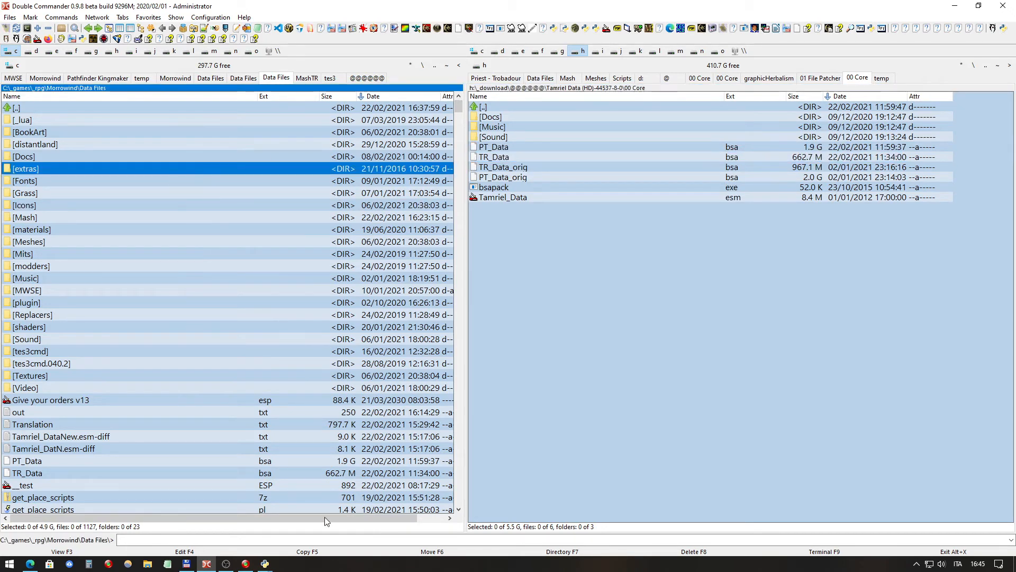
# Step: Switch to Wrye Mash, check the masters of the save SheRuRol0006.ess and look through the mods list
pyautogui.moveTo(267, 565)
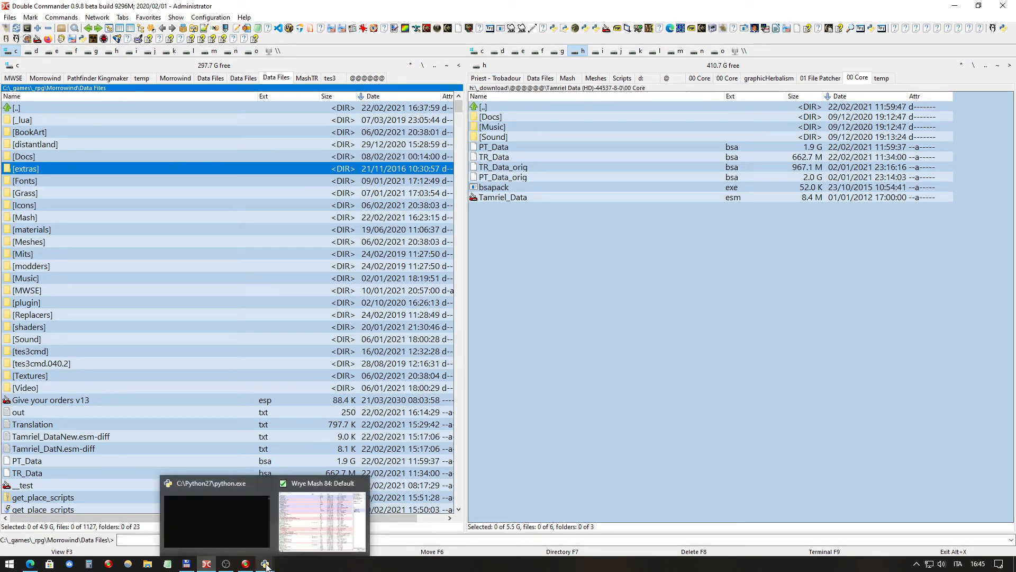
pyautogui.click(322, 516)
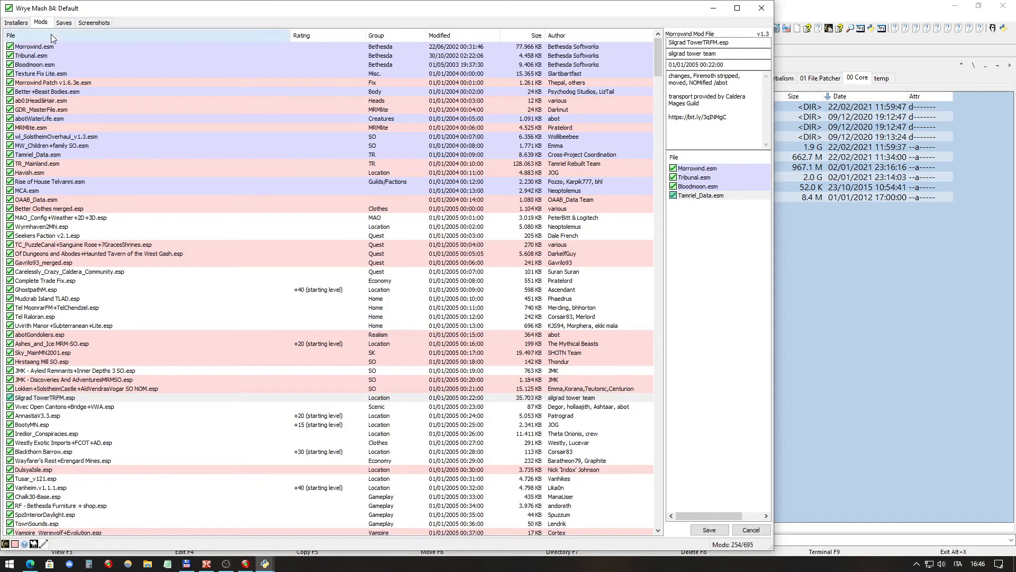
pyautogui.click(63, 22)
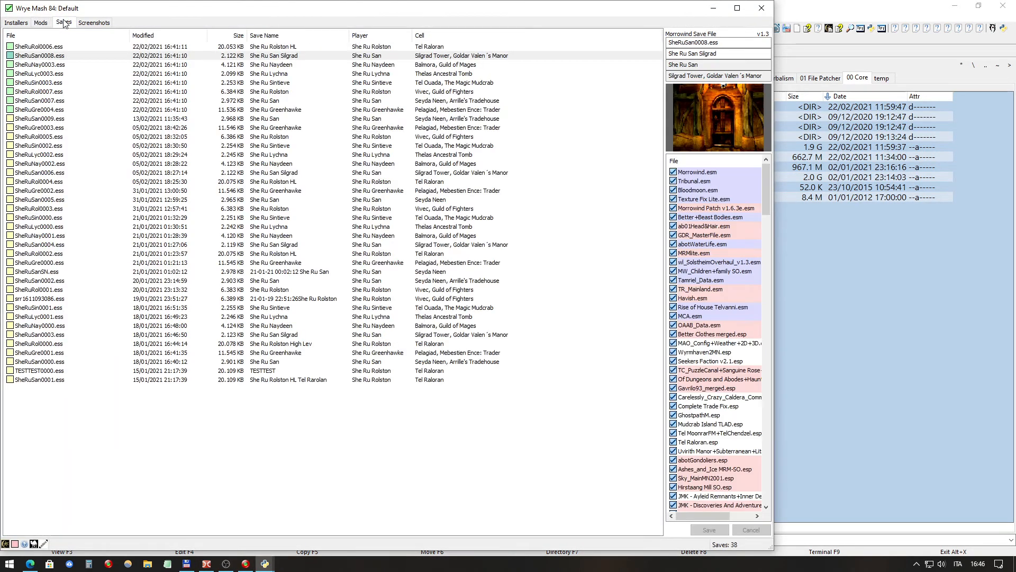
pyautogui.click(235, 47)
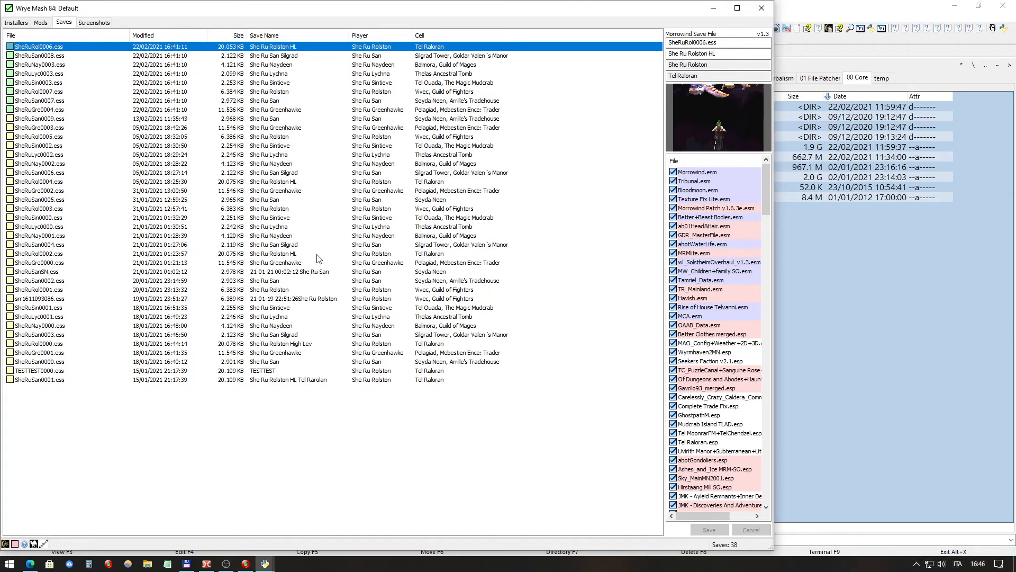
pyautogui.click(42, 23)
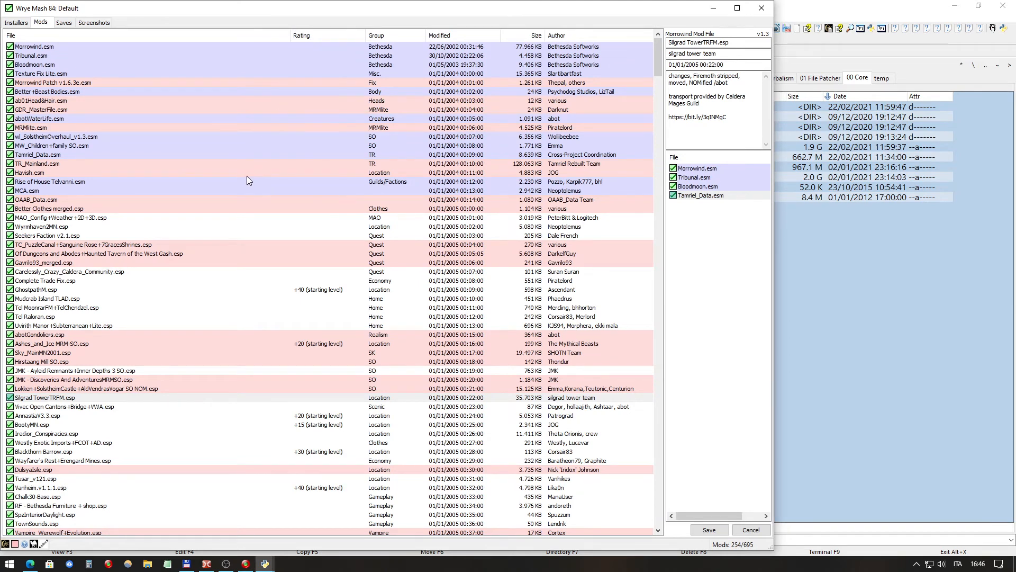
pyautogui.scroll(-8, 244, 176)
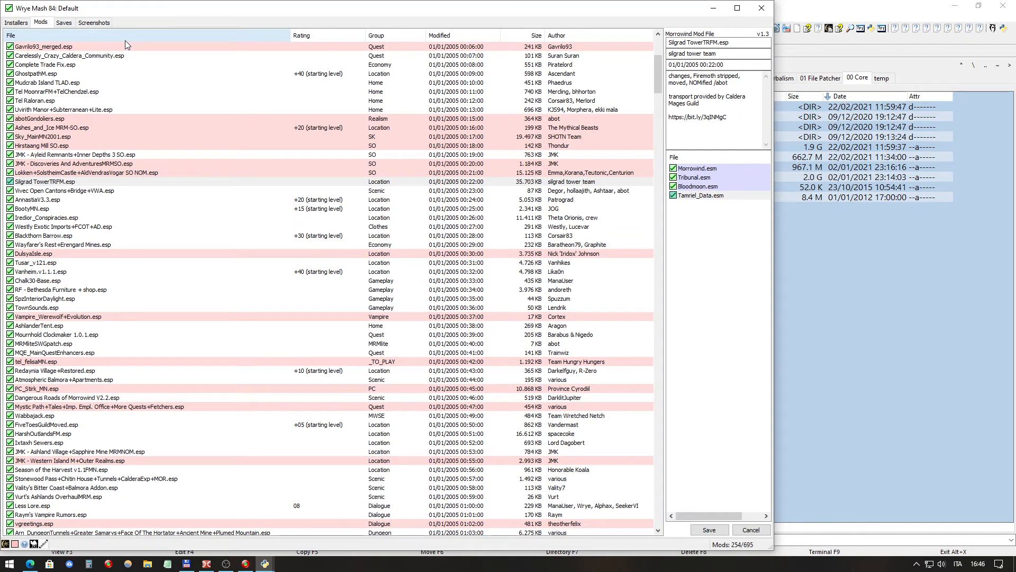
pyautogui.scroll(-7, 328, 286)
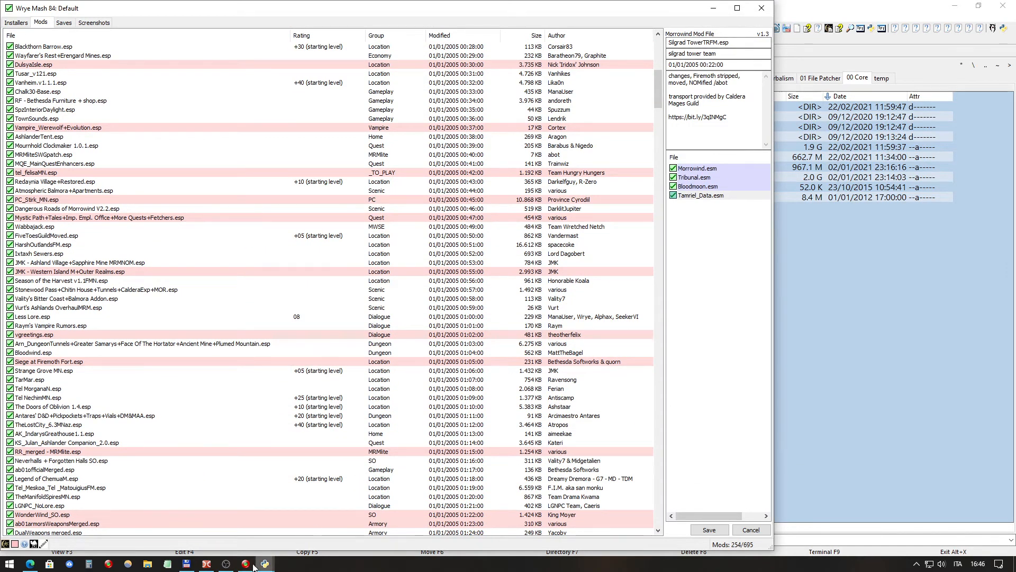
# Step: Switch to Double Commander, launch TES3Merge and return to the Wrye Mash window
pyautogui.click(207, 564)
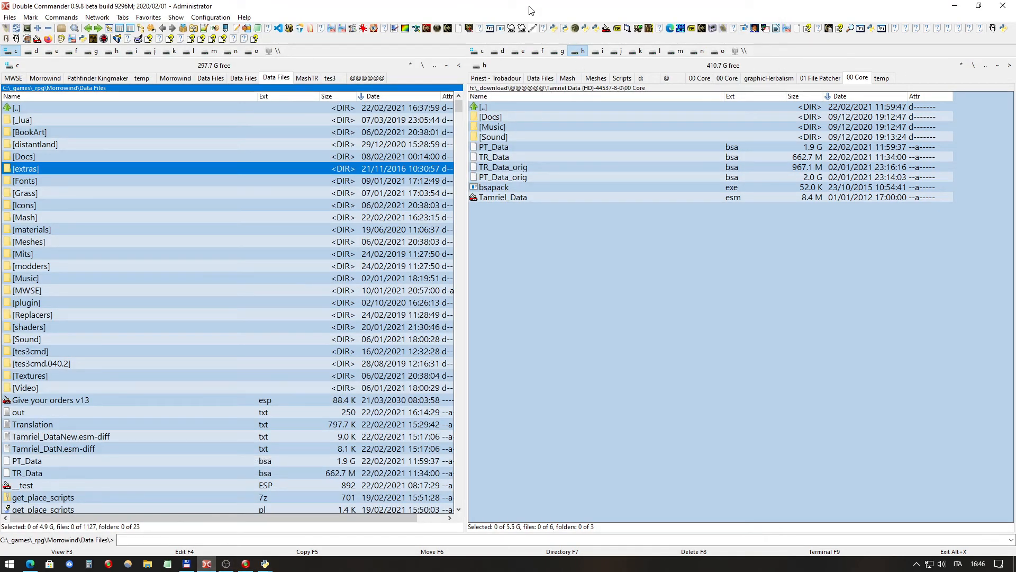
pyautogui.click(500, 30)
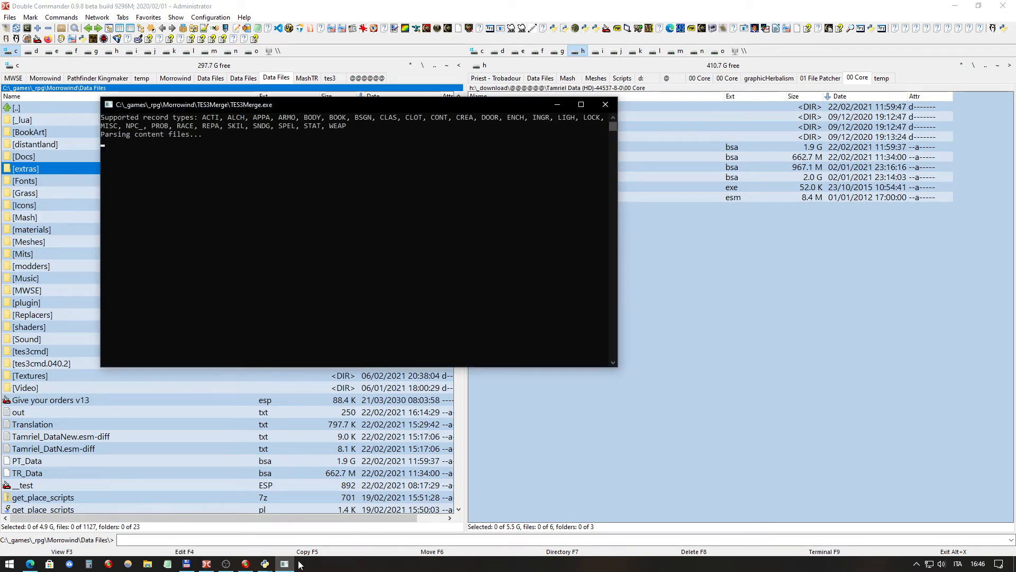
pyautogui.click(271, 565)
pyautogui.click(300, 540)
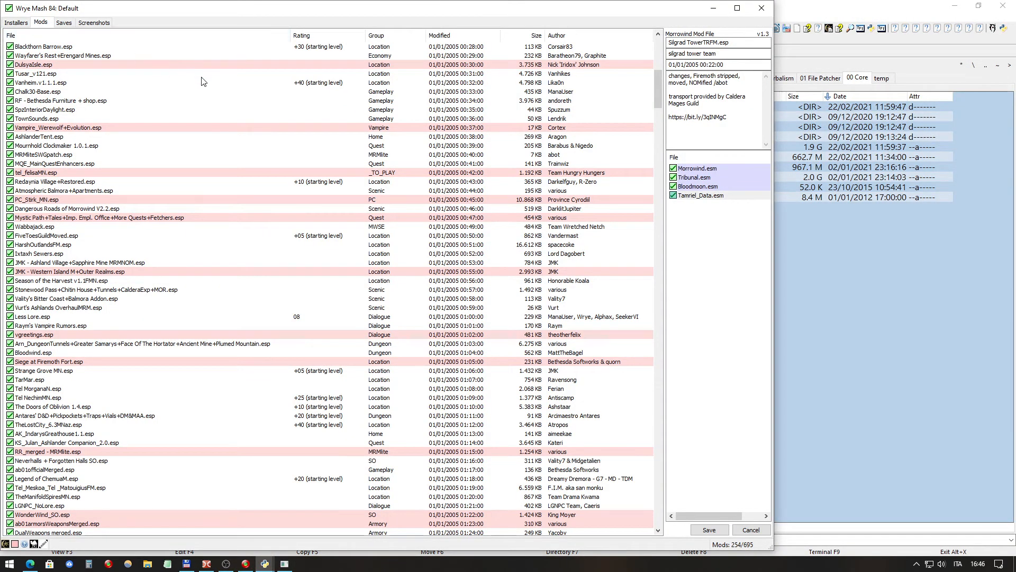
# Step: Look further down the mods list for plugins with missing masters and examine the master list of abotWaterLifeTRaddon.esp
pyautogui.moveTo(662, 81); pyautogui.dragTo(657, 109)
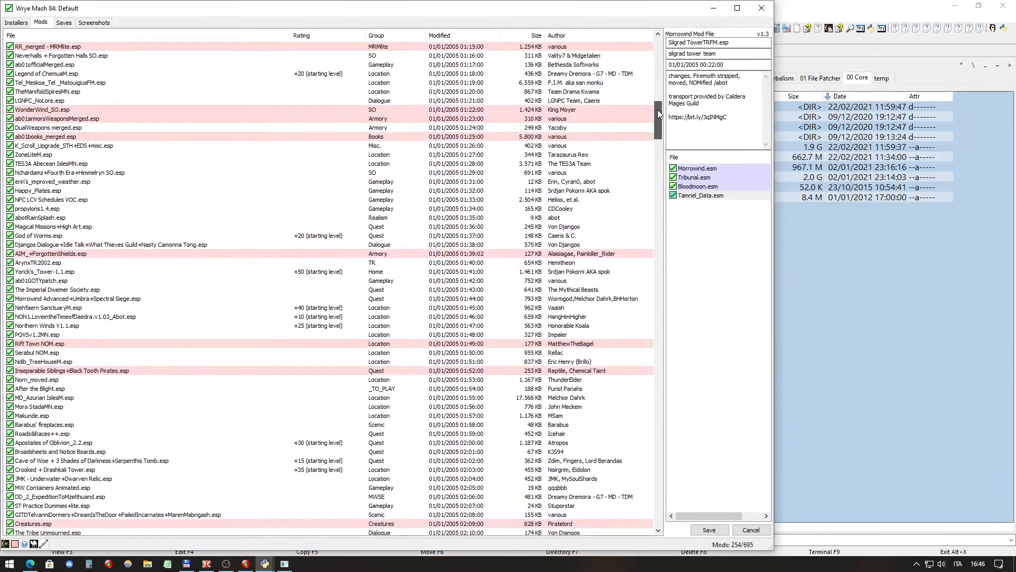
pyautogui.rightClick(153, 37)
pyautogui.moveTo(185, 58)
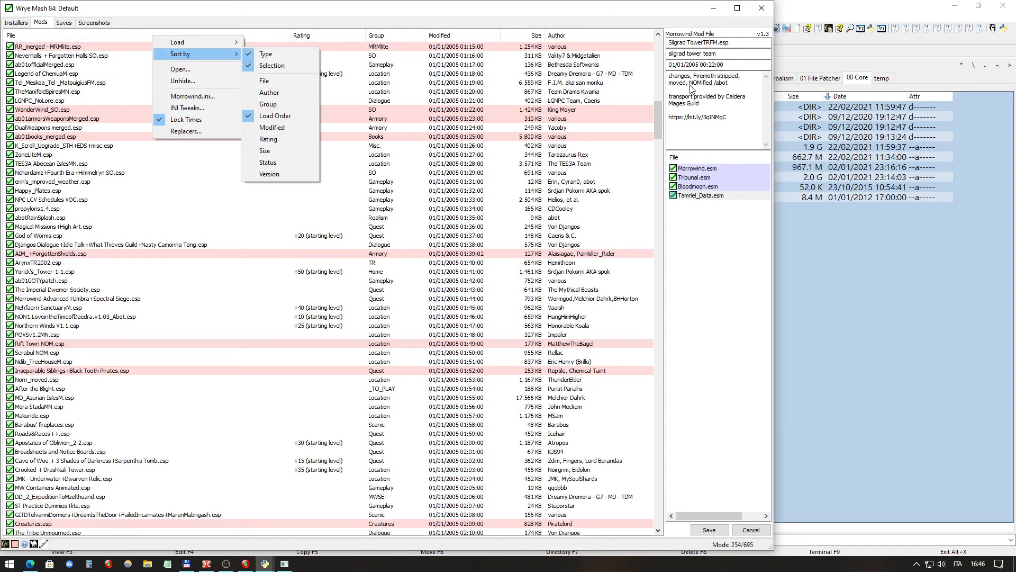
pyautogui.moveTo(659, 115); pyautogui.dragTo(657, 165)
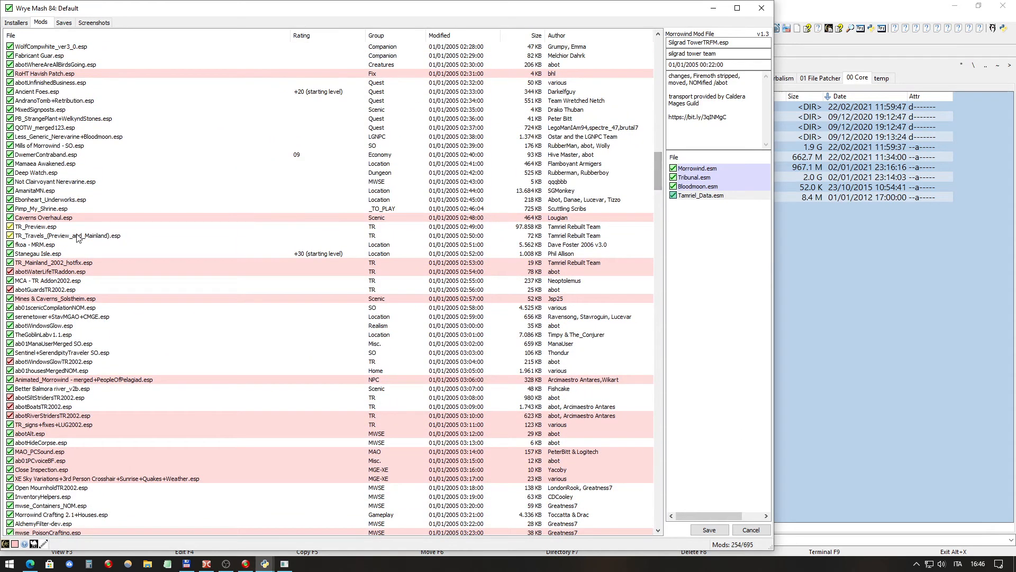
pyautogui.click(58, 271)
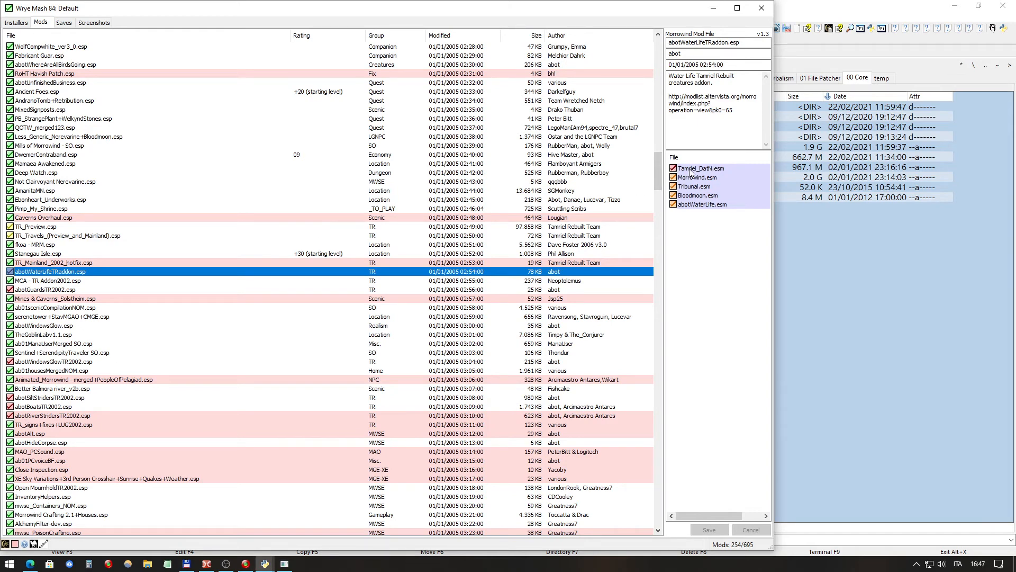
pyautogui.rightClick(115, 38)
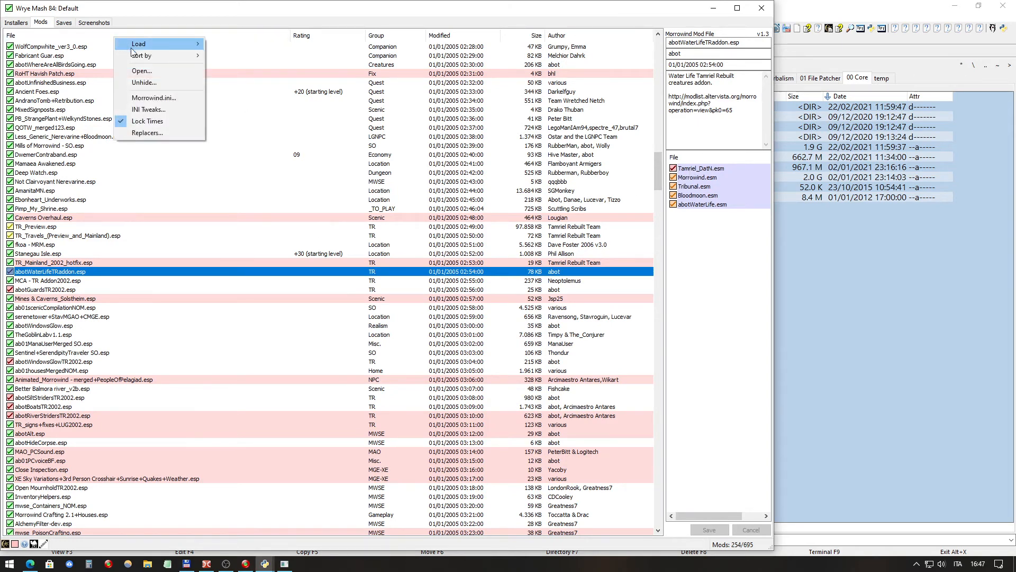
pyautogui.moveTo(136, 60)
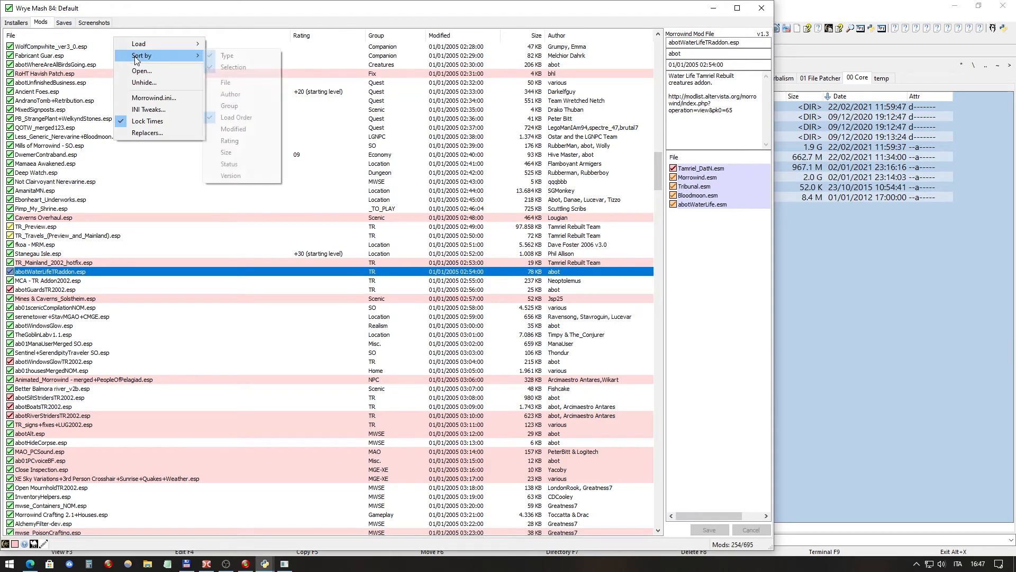
pyautogui.click(697, 170)
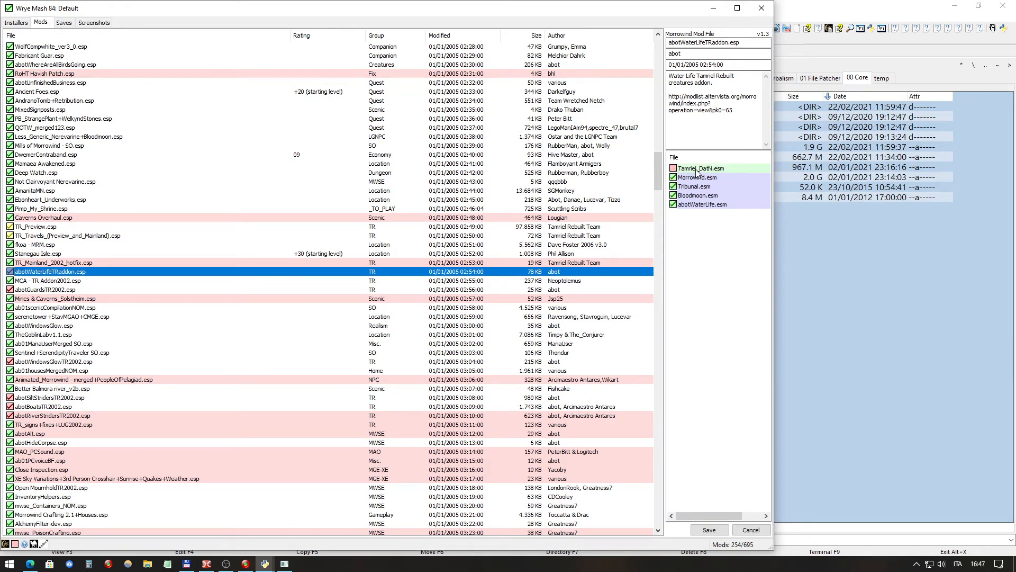
# Step: Compare the masters of TR_Preview.esp, abotWaterLifeTRaddon.esp and abotGuardsTR2002.esp, and look through the other plugins flagged red
pyautogui.click(82, 228)
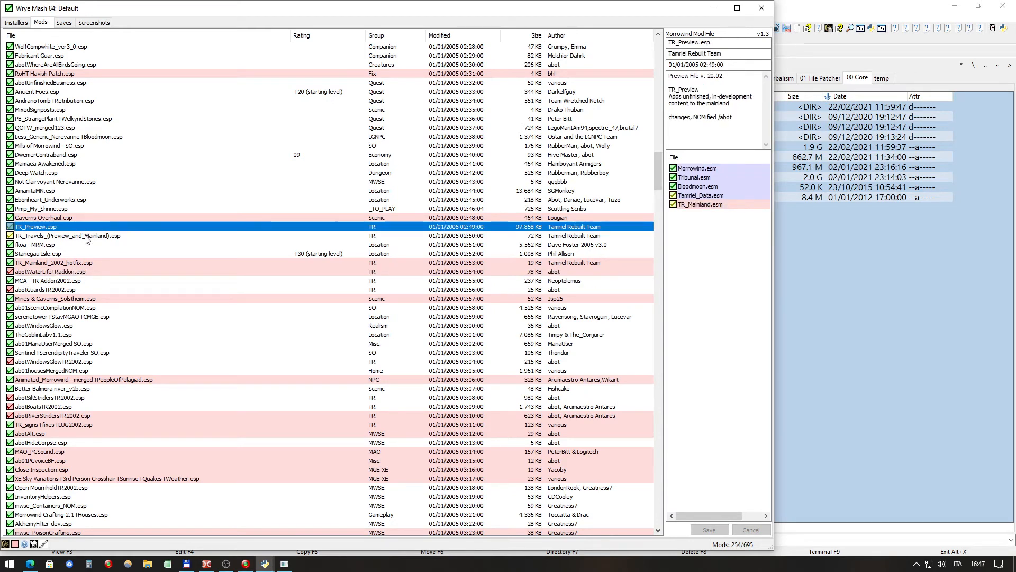
pyautogui.click(59, 271)
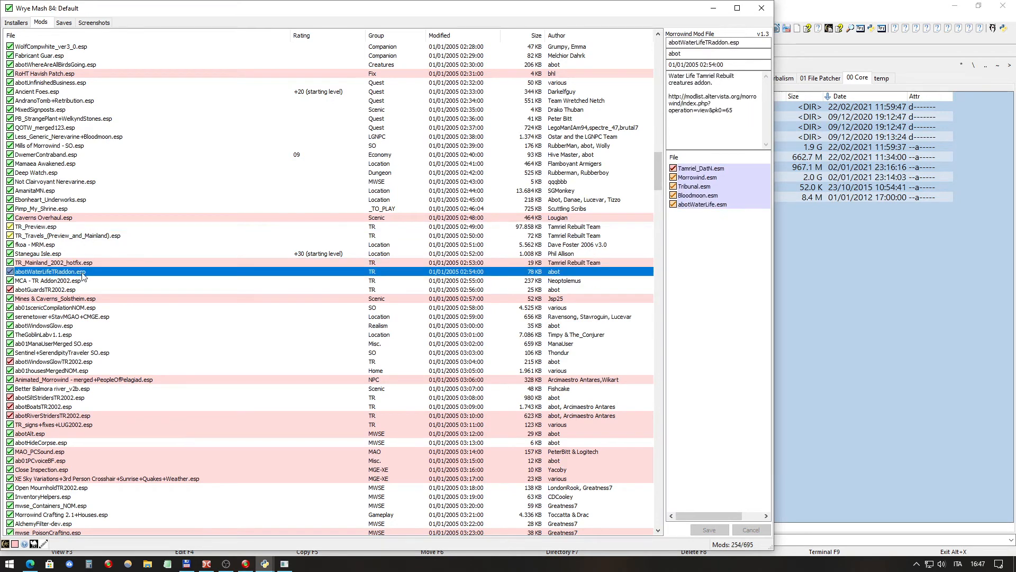
pyautogui.click(83, 291)
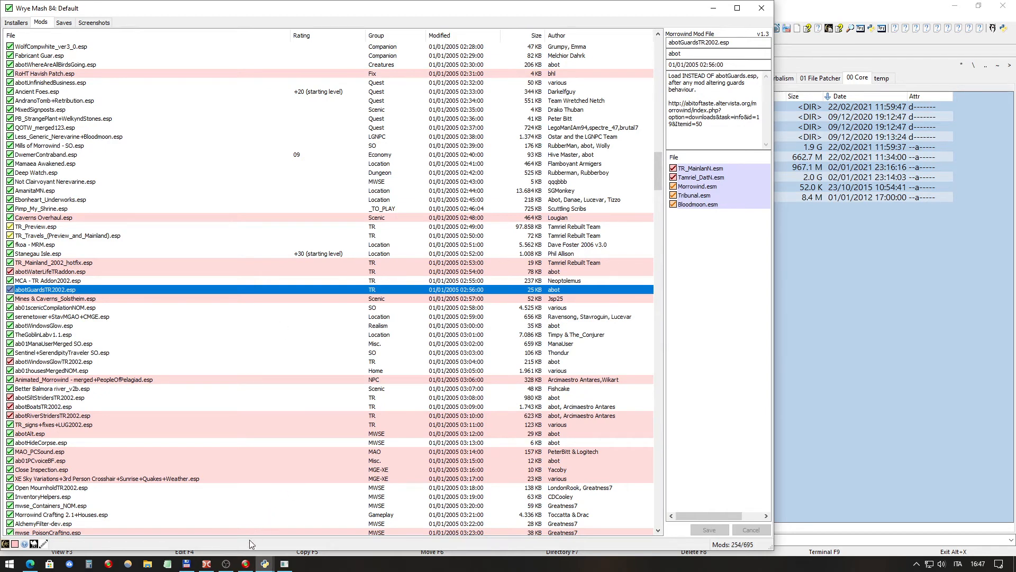
pyautogui.scroll(-2, 209, 403)
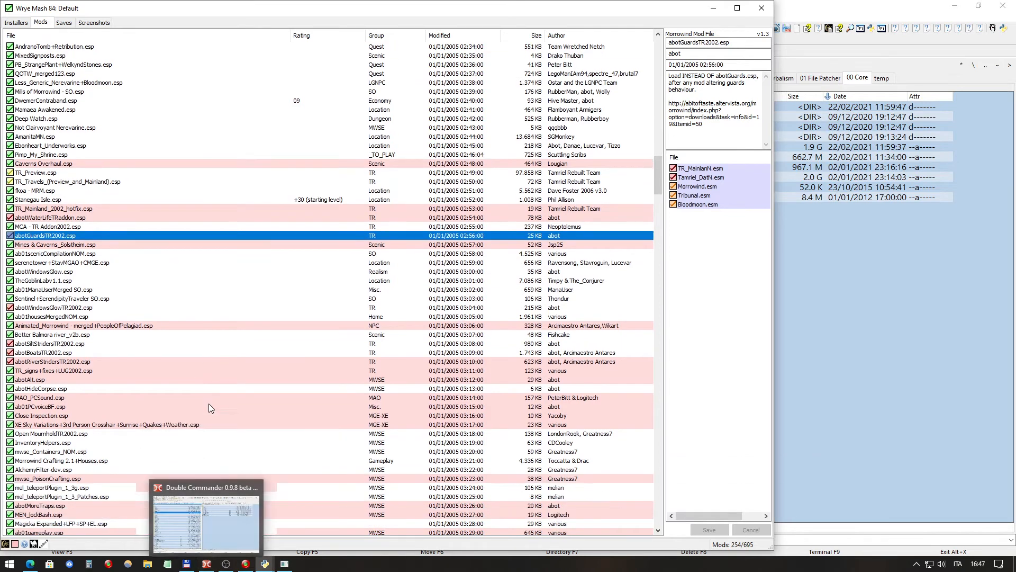
pyautogui.scroll(-9, 209, 405)
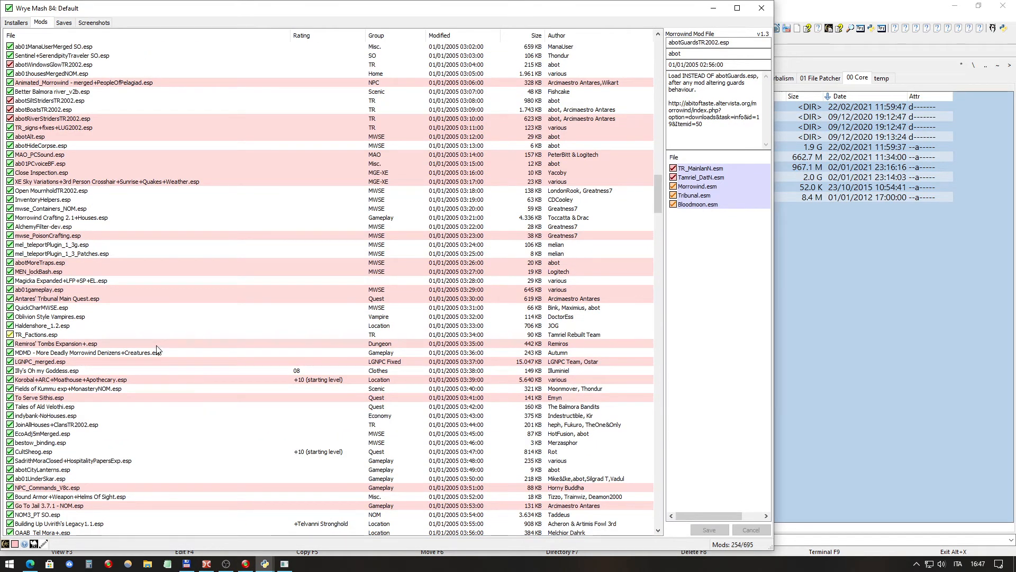
pyautogui.scroll(4, 157, 349)
pyautogui.scroll(7, 157, 350)
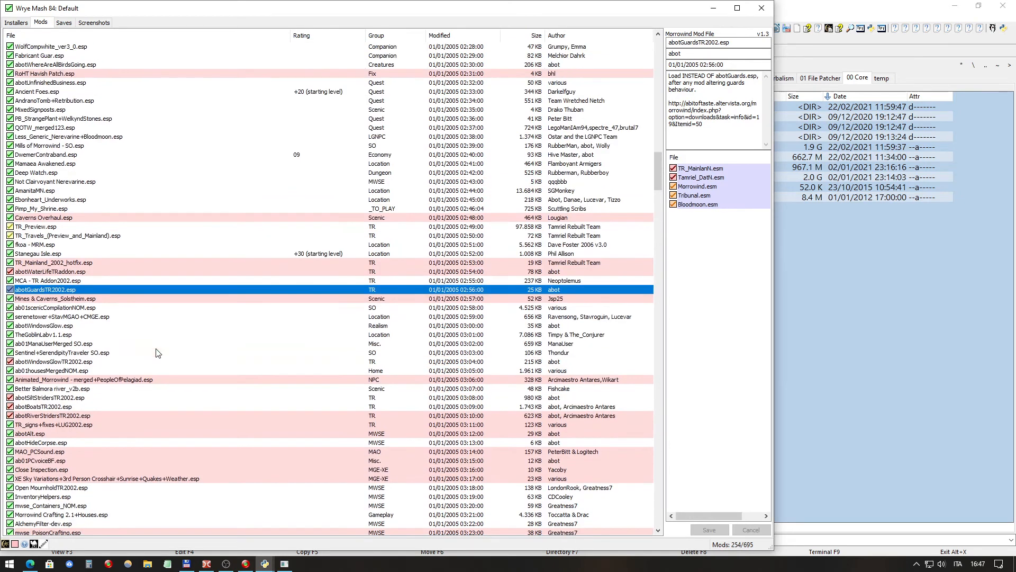
pyautogui.click(83, 272)
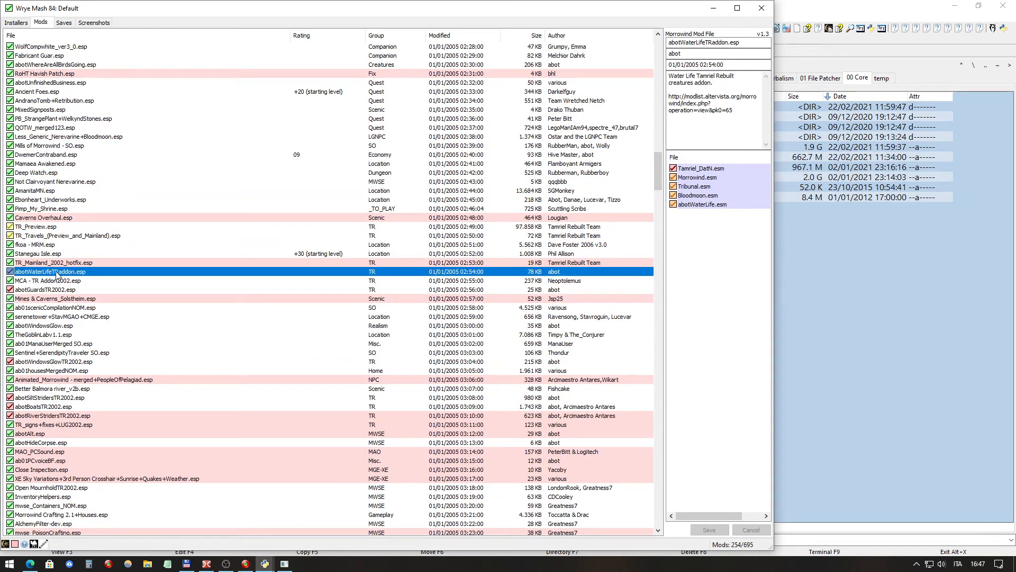
# Step: Recheck the masters of TR_Preview.esp and abotWaterLifeTRaddon.esp, and switch to Double Commander
pyautogui.click(47, 227)
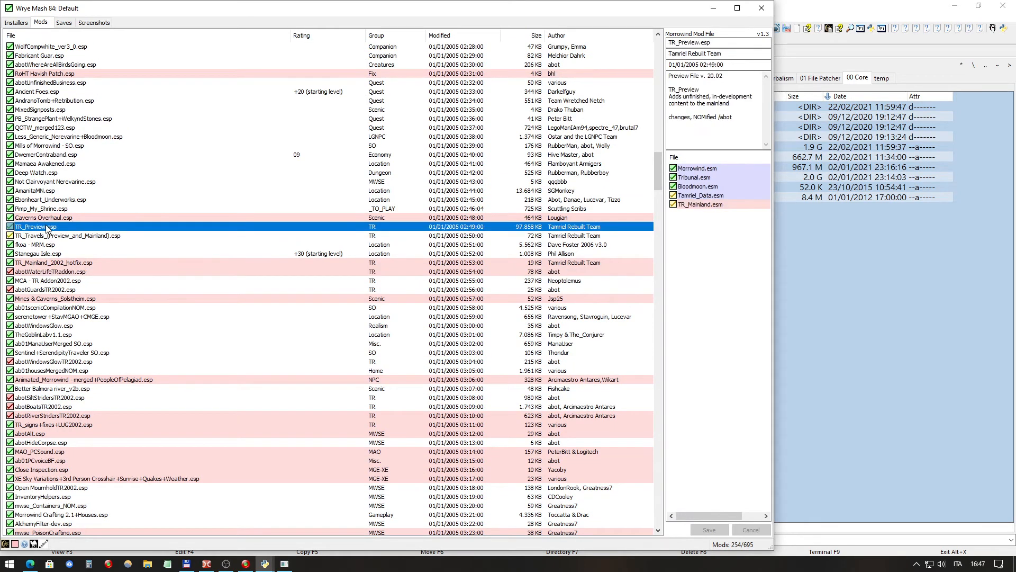
pyautogui.click(58, 272)
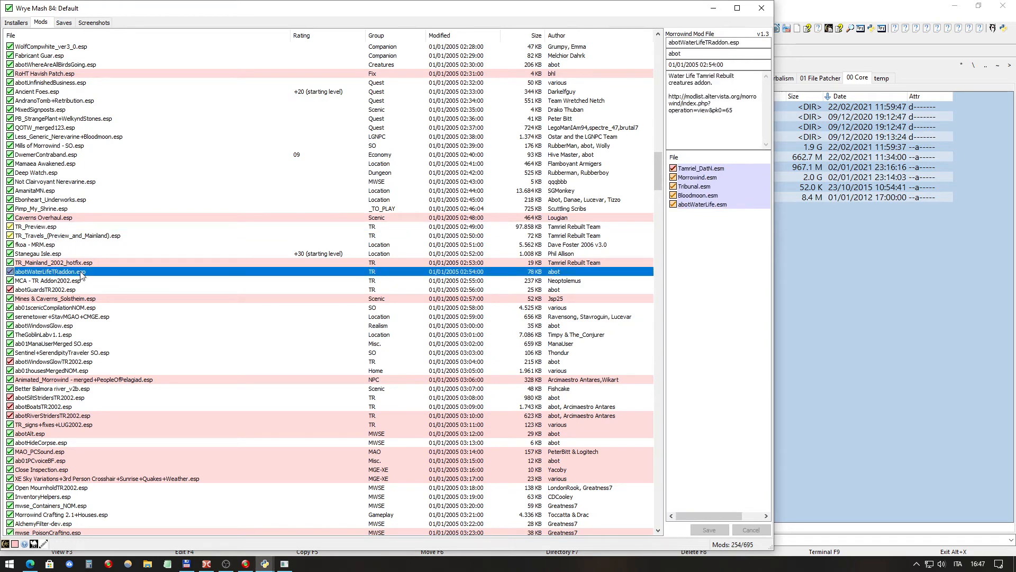
pyautogui.click(207, 564)
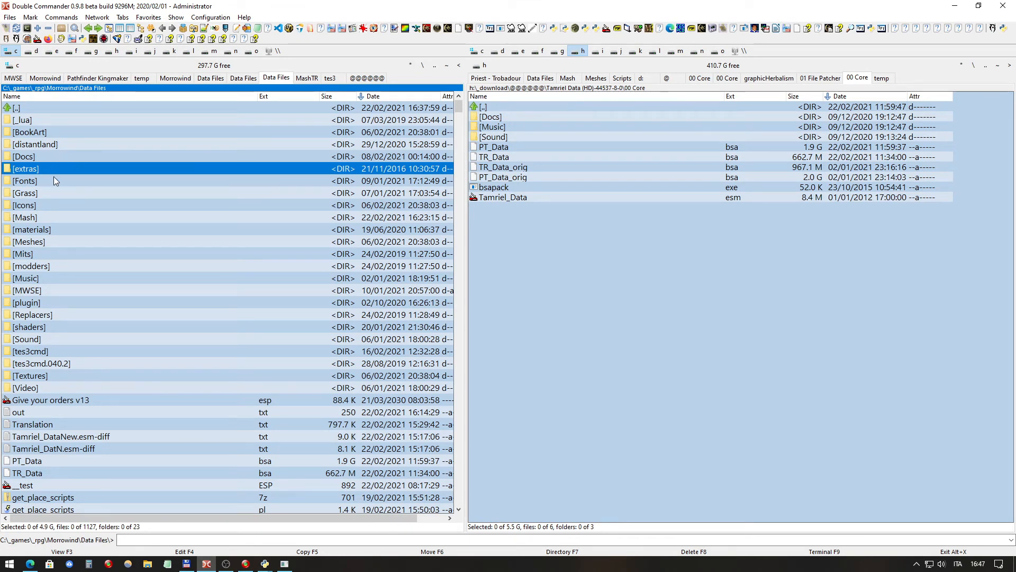
# Step: Search only the current Data Files directory for *.es? files containing the text Tamriel_DatN.esm and feed the results to the file list
pyautogui.click(61, 17)
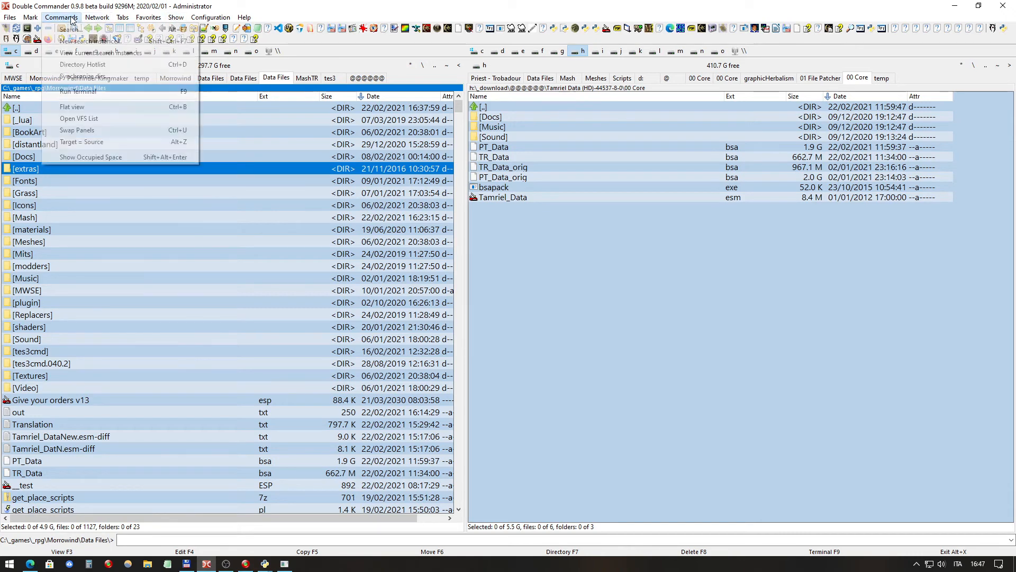
pyautogui.click(73, 32)
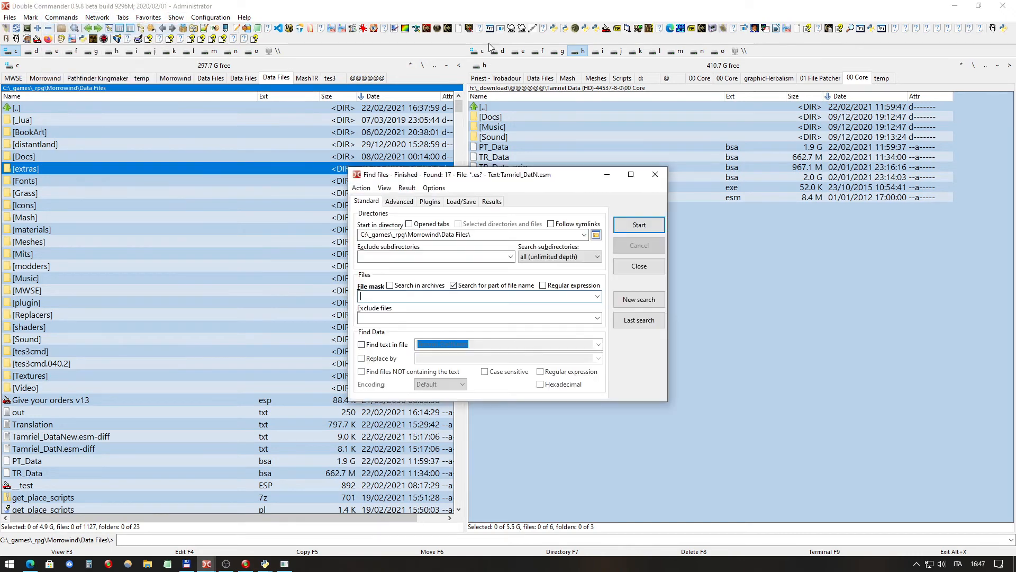
pyautogui.click(565, 262)
pyautogui.click(542, 277)
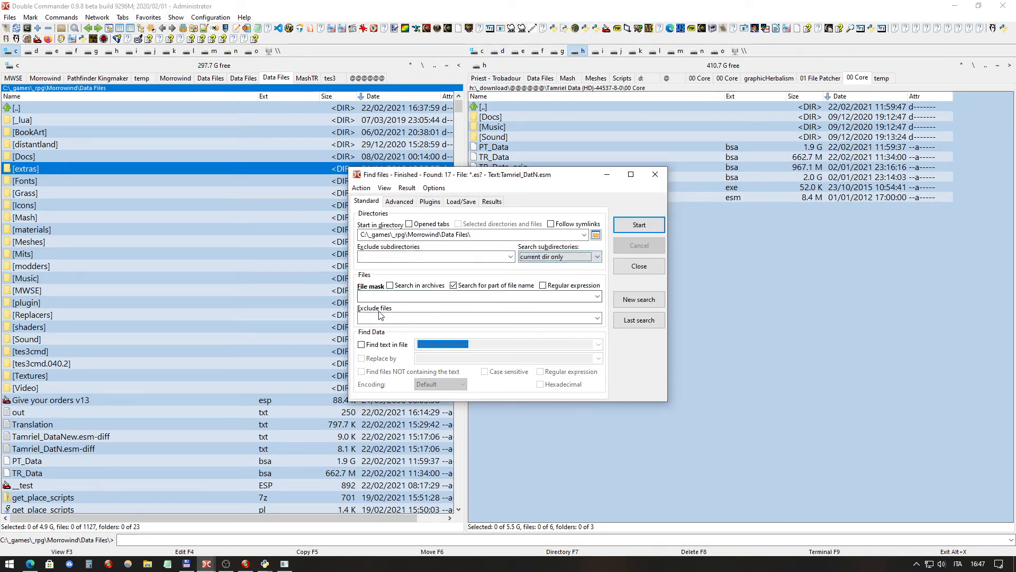
pyautogui.click(597, 297)
pyautogui.click(415, 307)
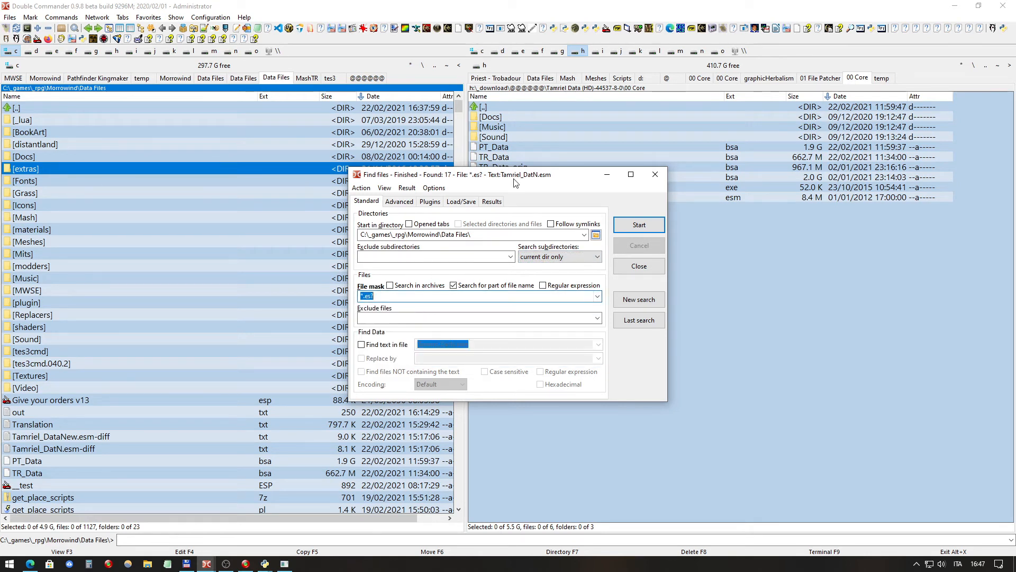
pyautogui.click(402, 345)
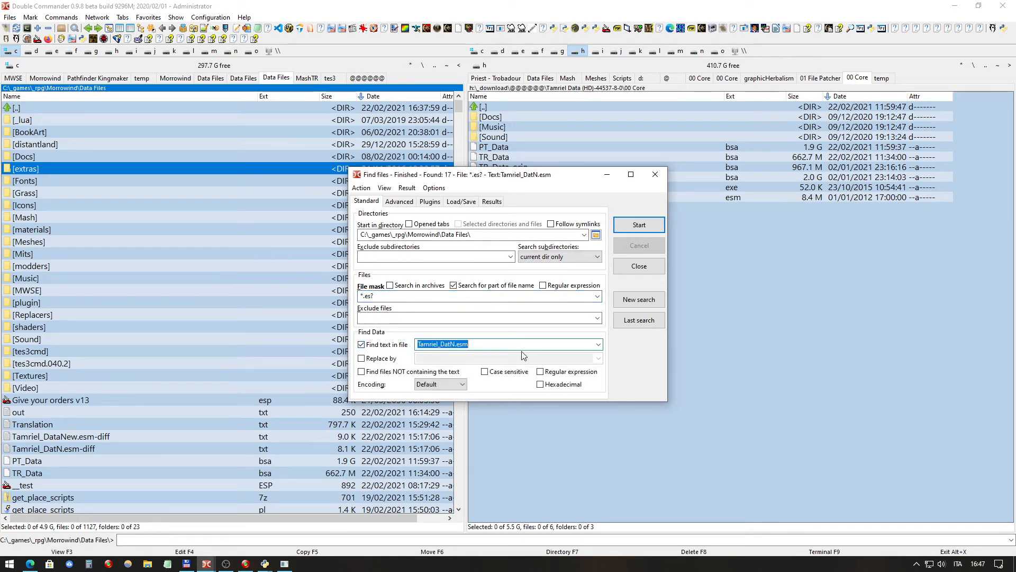
pyautogui.click(451, 345)
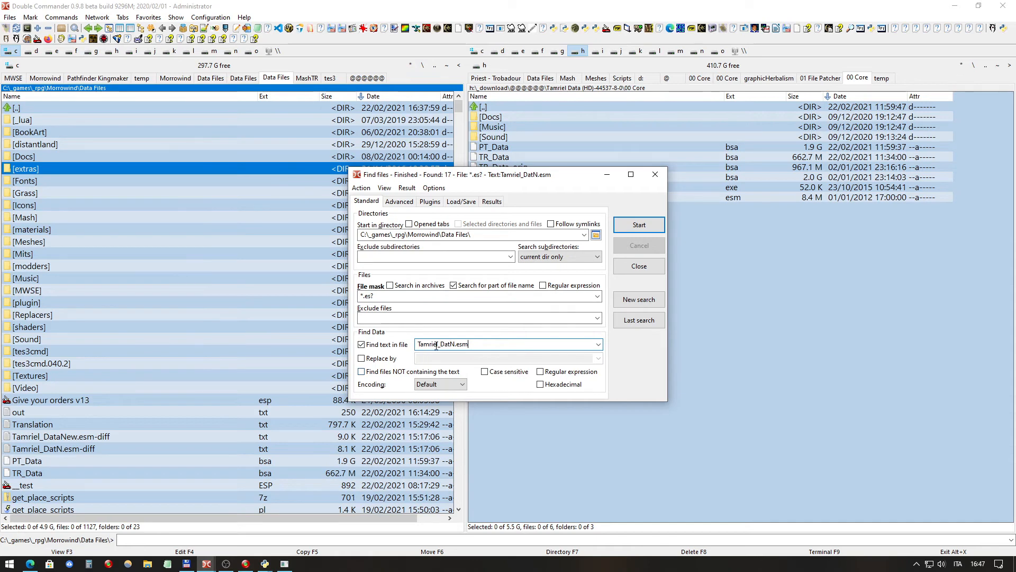
pyautogui.click(638, 227)
pyautogui.click(583, 386)
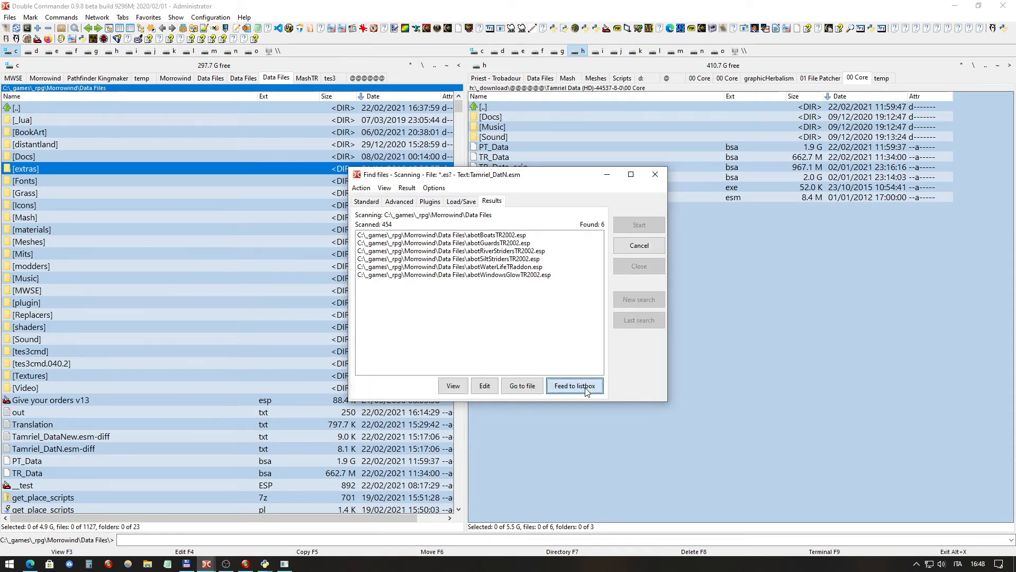
# Step: Select all the found plugins from abotRiverStridersTR2002 to abotWaterLifeTRaddon and open them in the HxD hex editor
pyautogui.click(111, 120)
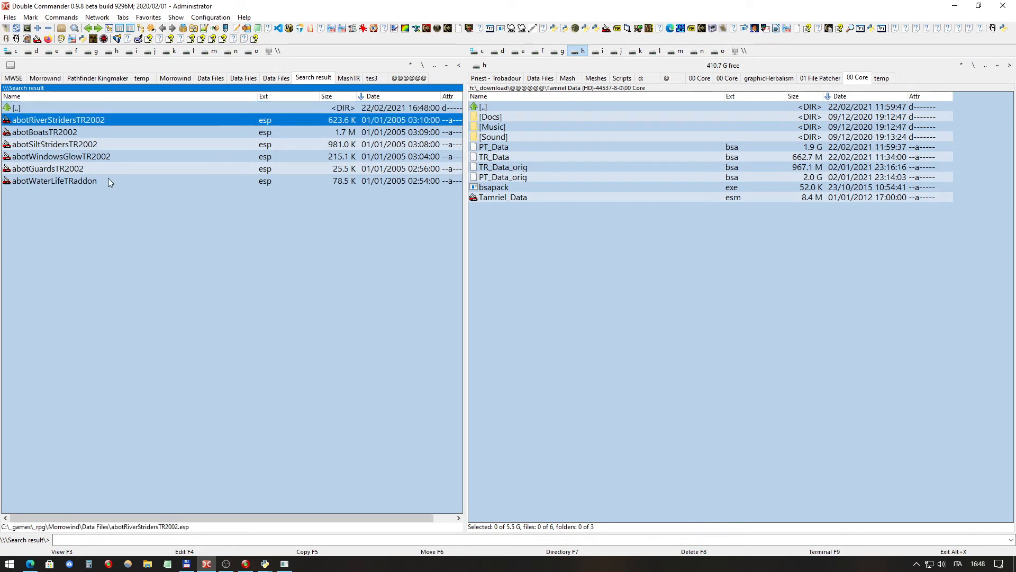
pyautogui.keyDown('shift'); pyautogui.click(82, 182); pyautogui.keyUp('shift')
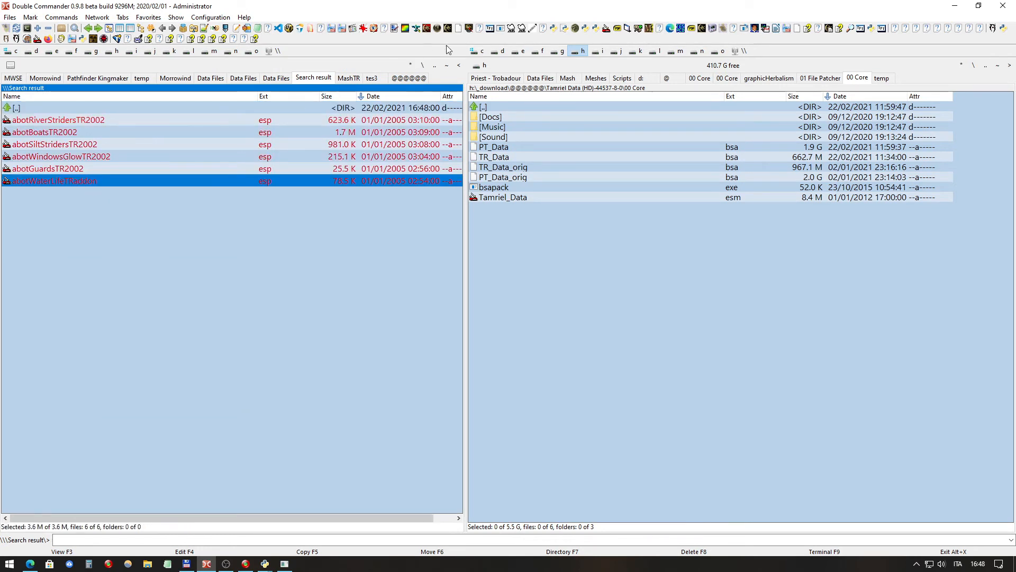
pyautogui.click(215, 32)
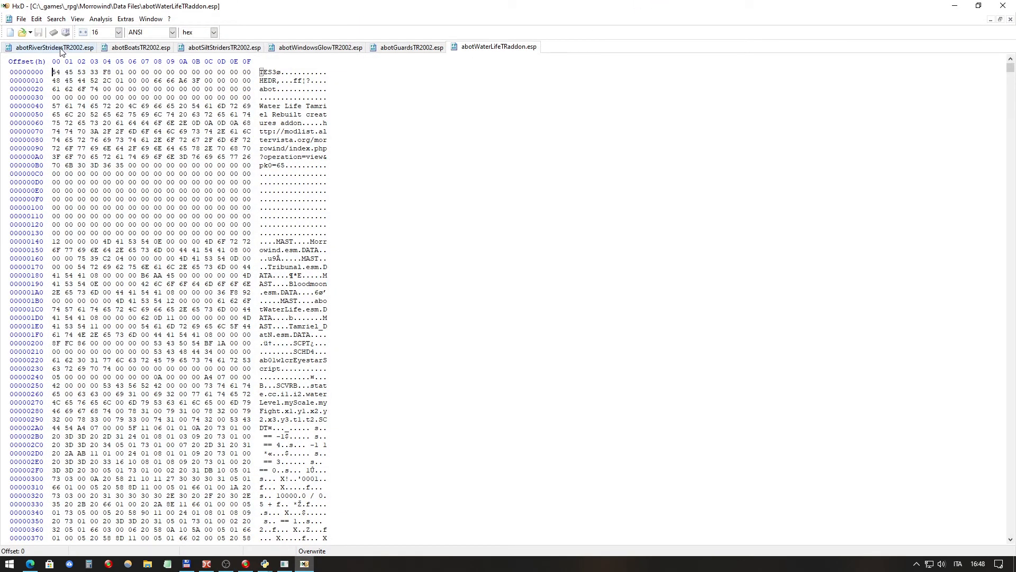
# Step: Replace all occurrences of Tamriel_DatN.esm with Tamriel_Data.esm in abotRiverStridersTR2002.esp, with the search direction set to All
pyautogui.click(16, 48)
pyautogui.click(56, 19)
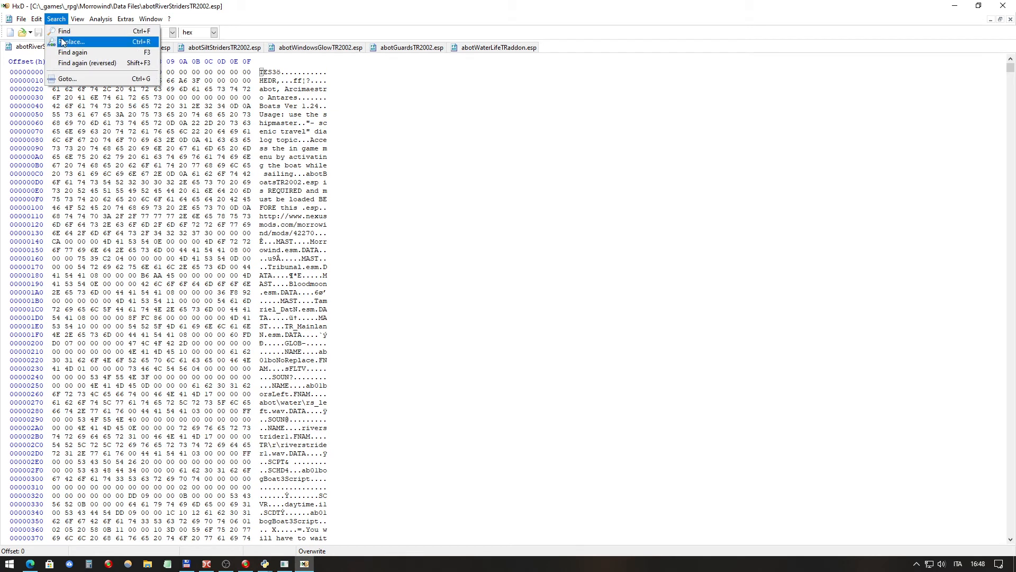
pyautogui.click(63, 41)
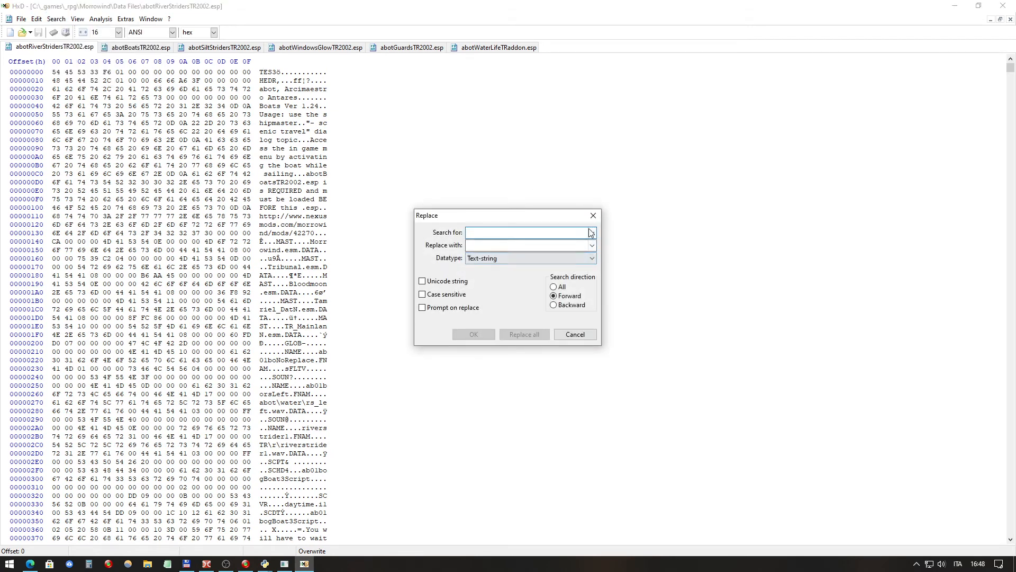
pyautogui.click(592, 234)
pyautogui.click(574, 244)
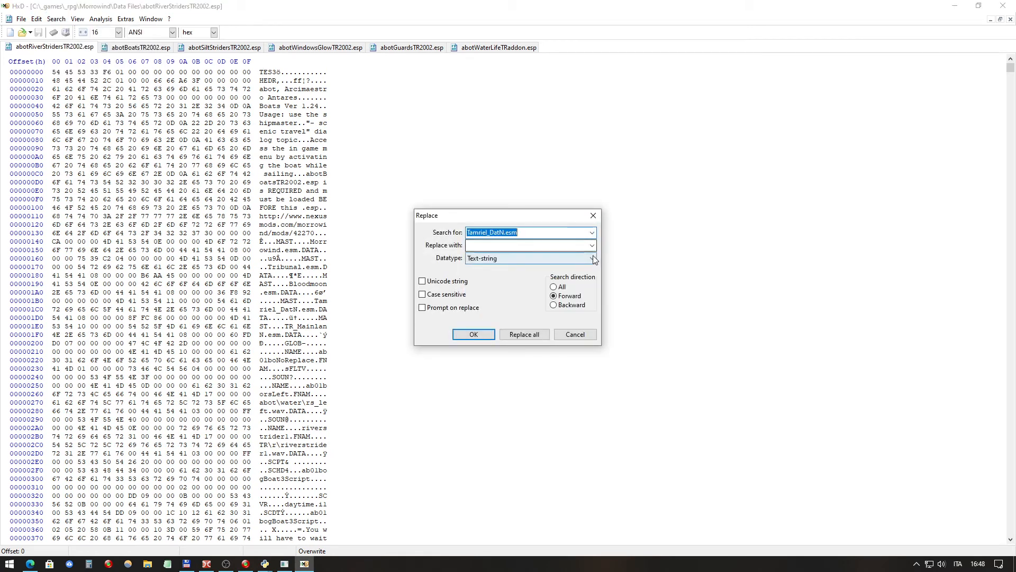
pyautogui.click(592, 246)
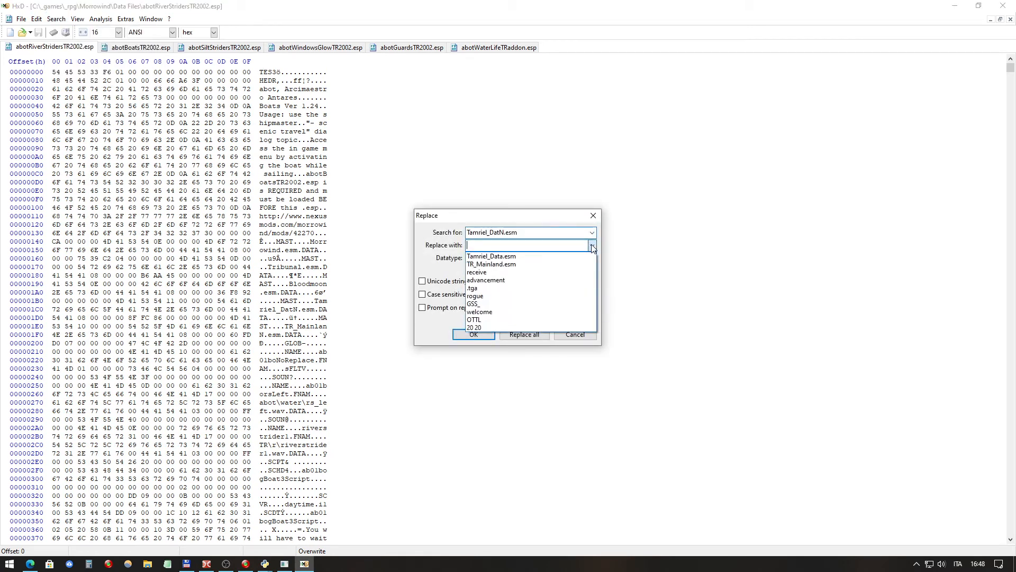
pyautogui.click(565, 257)
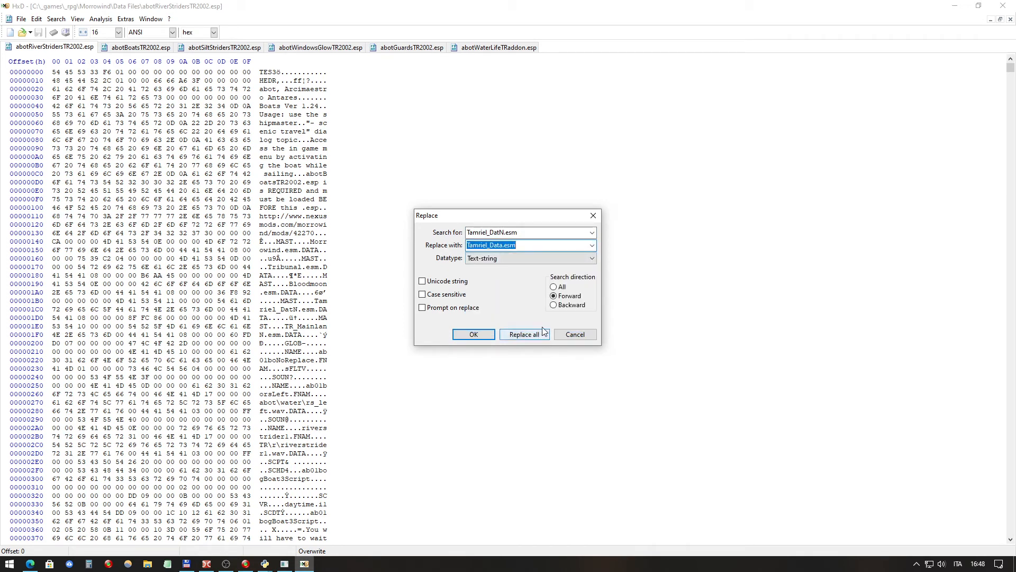
pyautogui.click(554, 287)
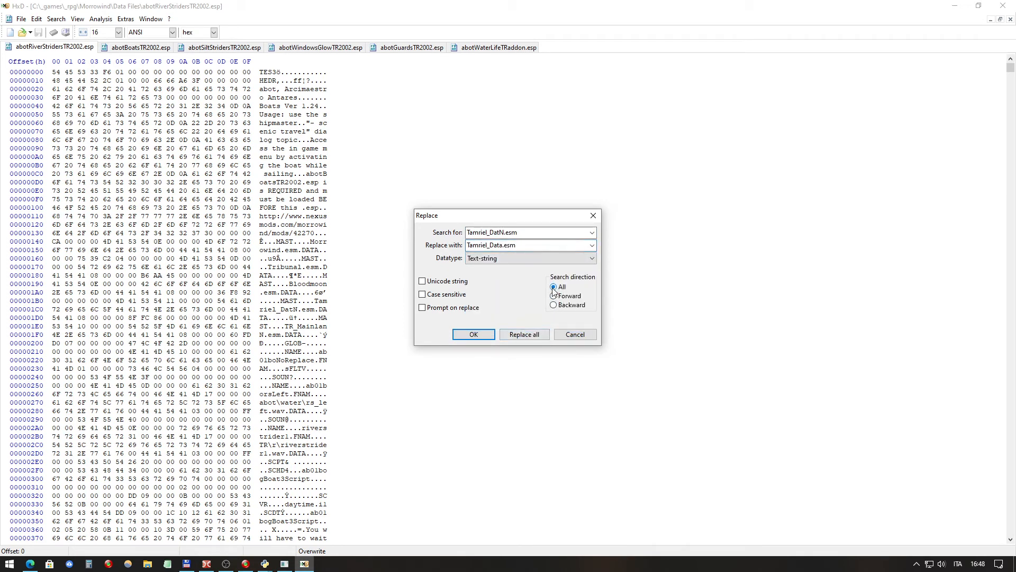
pyautogui.click(531, 336)
pyautogui.click(572, 320)
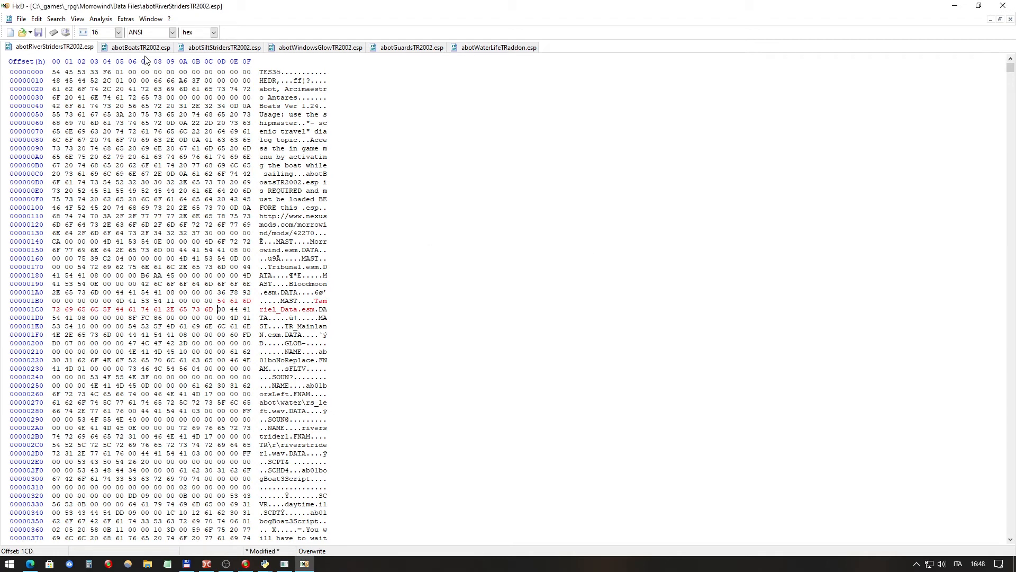
# Step: Replace all occurrences of Tamriel_DatN.esm with Tamriel_Data.esm in abotBoatsTR2002.esp
pyautogui.click(141, 47)
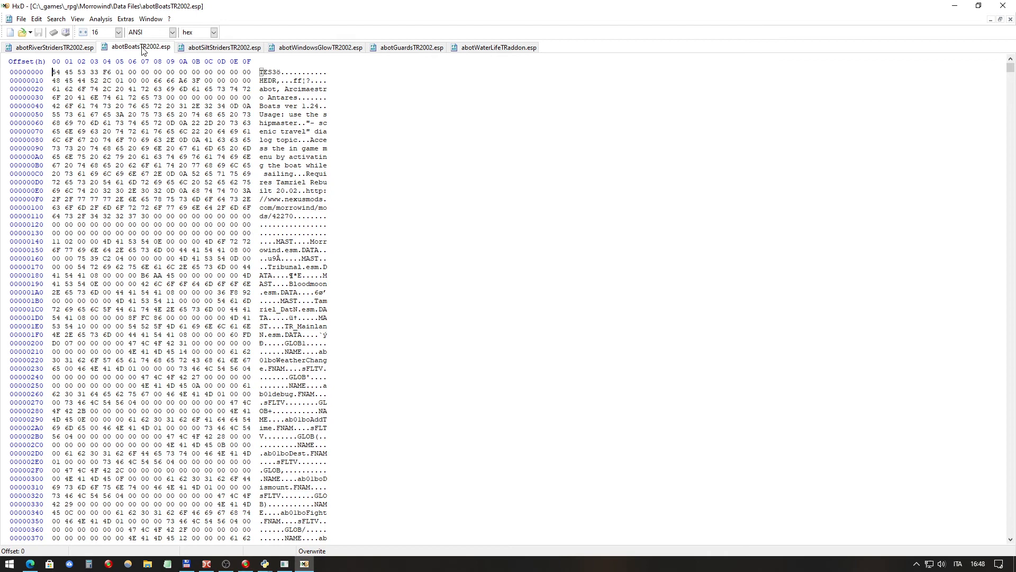
pyautogui.click(57, 19)
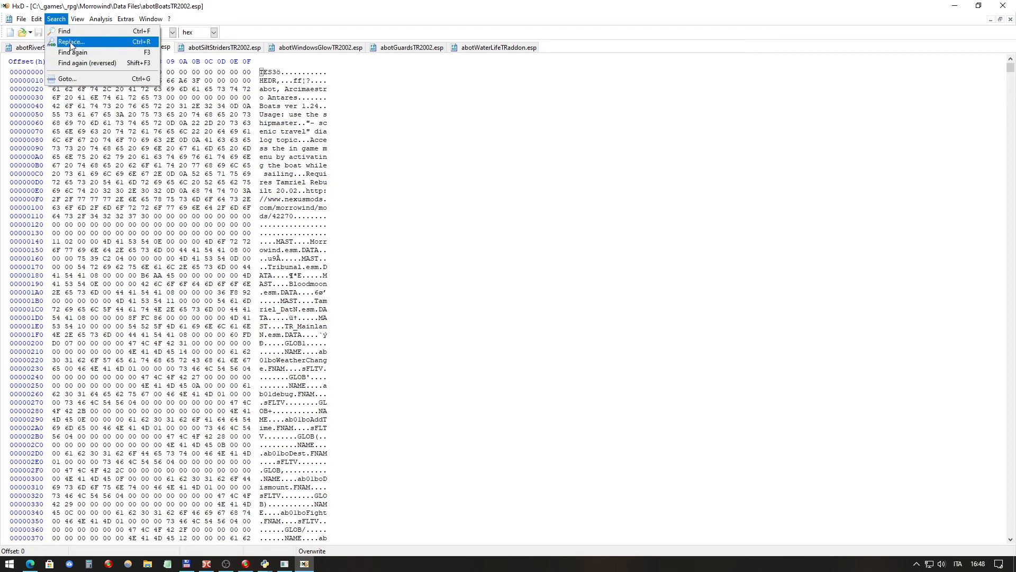
pyautogui.click(71, 43)
pyautogui.click(524, 334)
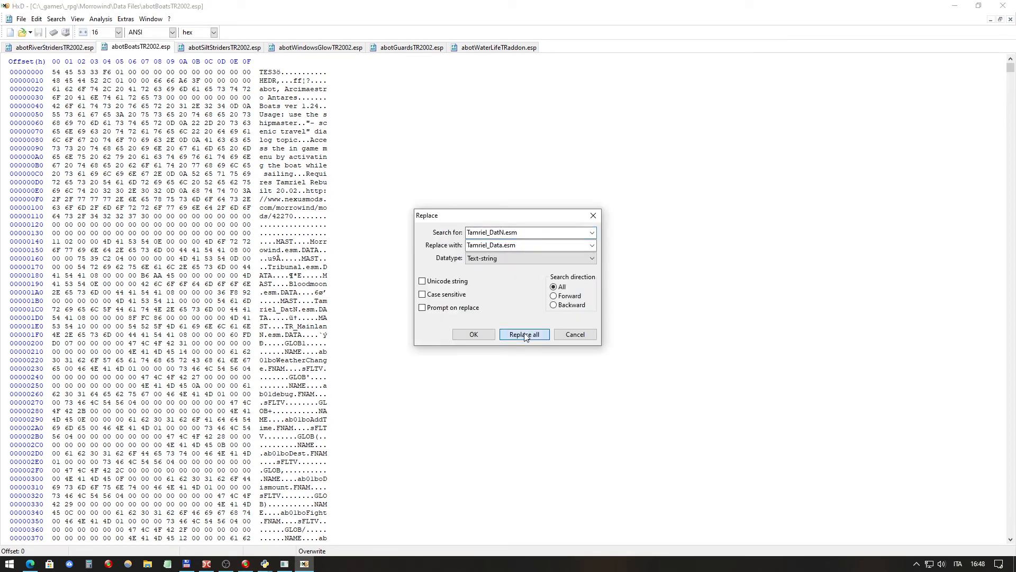
pyautogui.click(566, 323)
# Step: Replace all occurrences of Tamriel_DatN.esm with Tamriel_Data.esm in abotSiltStridersTR2002.esp
pyautogui.click(224, 47)
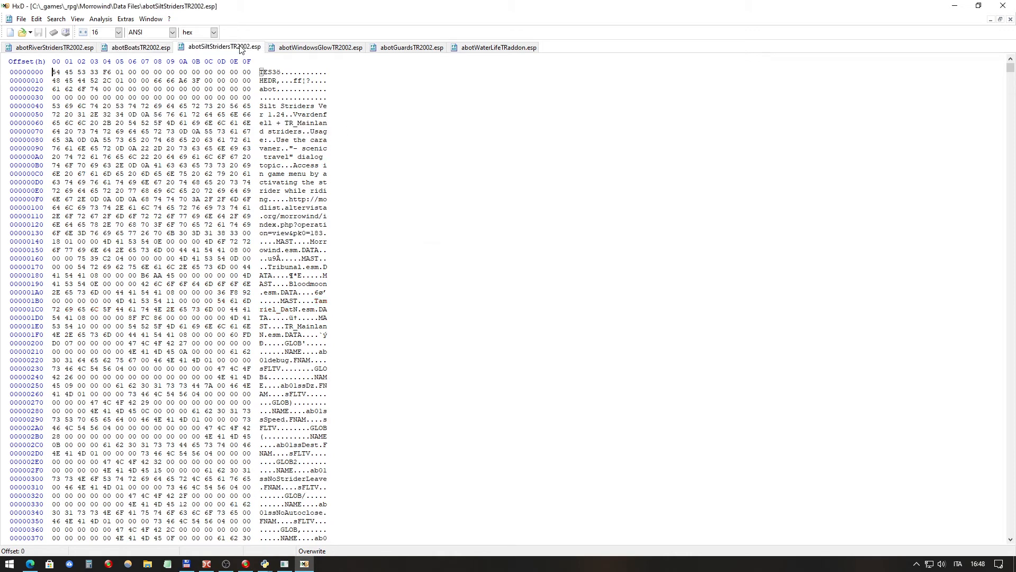
pyautogui.click(56, 19)
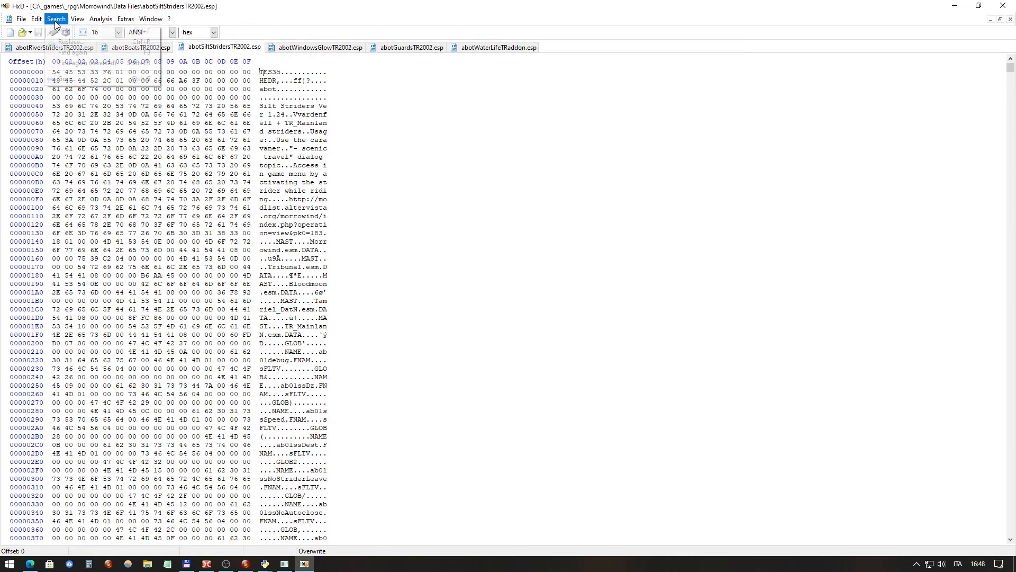
pyautogui.click(71, 43)
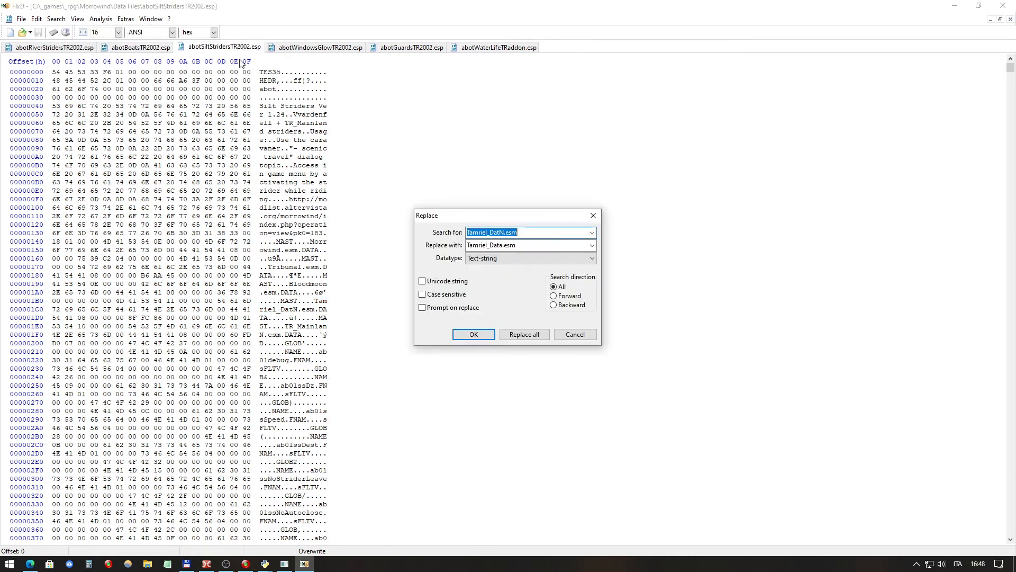
pyautogui.click(536, 338)
pyautogui.click(536, 337)
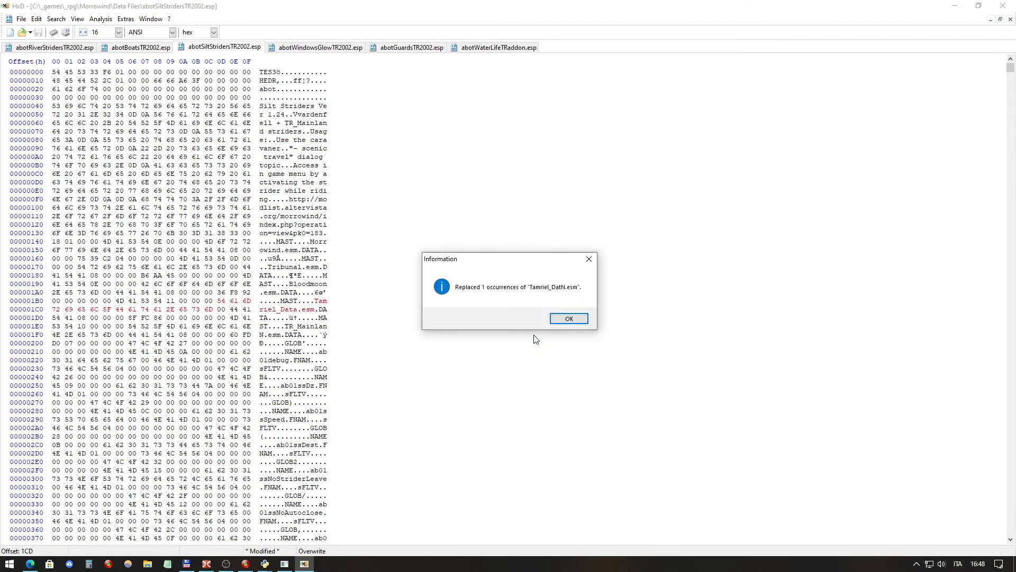
pyautogui.click(569, 319)
# Step: Replace all occurrences of Tamriel_DatN.esm with Tamriel_Data.esm in abotWindowsGlowTR2002.esp
pyautogui.click(338, 48)
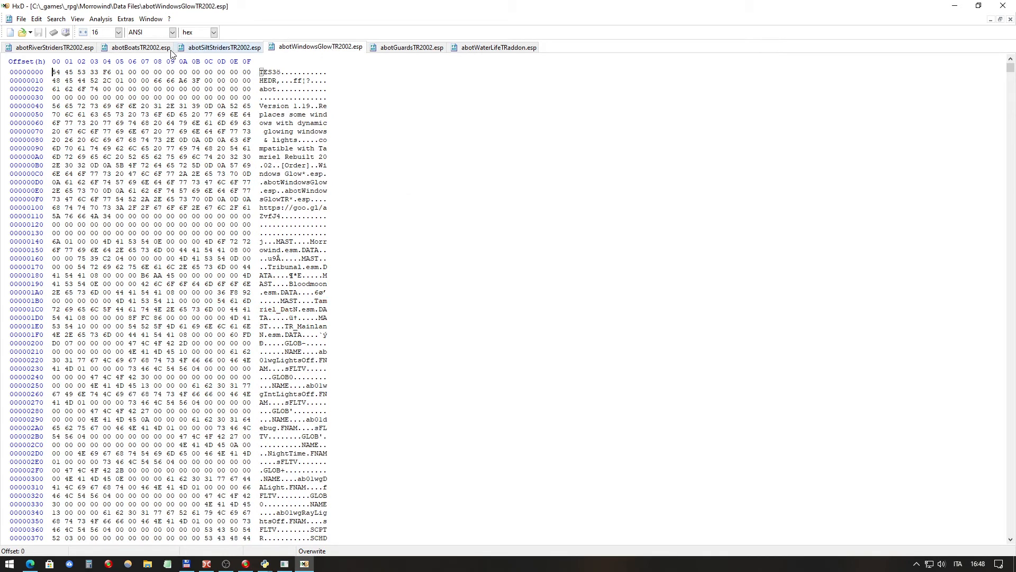
pyautogui.click(56, 20)
pyautogui.click(71, 41)
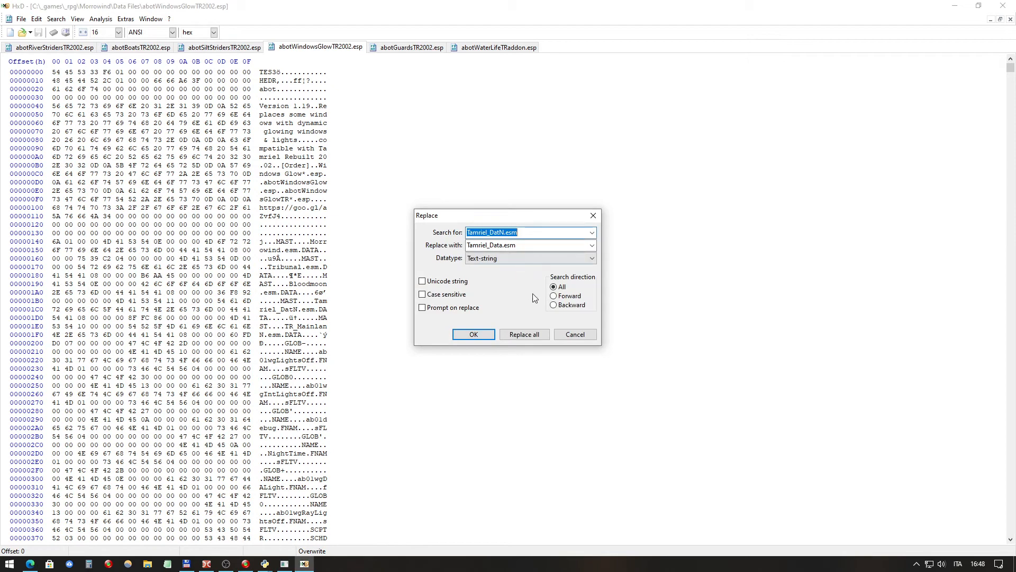
pyautogui.click(535, 336)
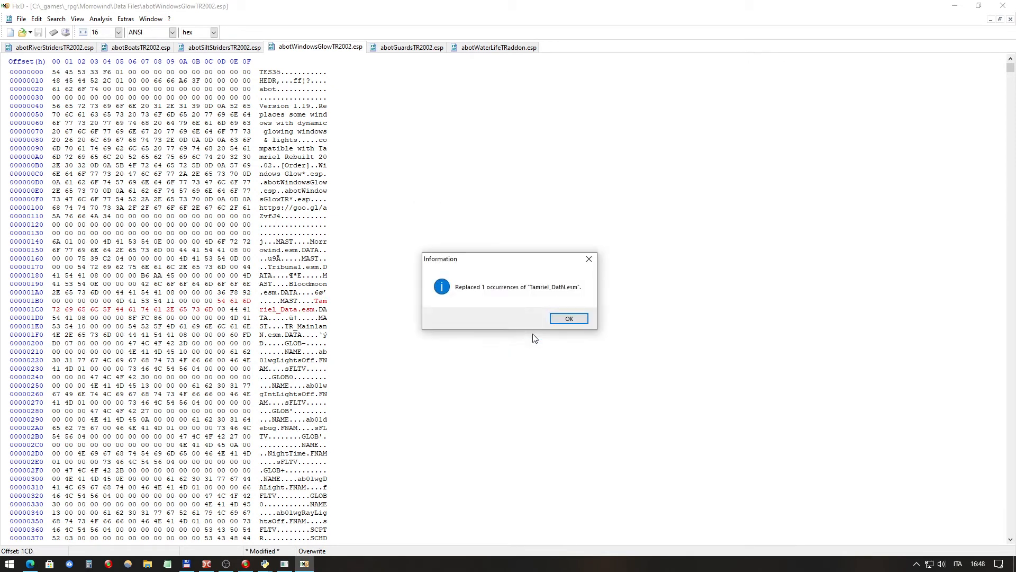
pyautogui.click(575, 319)
# Step: Replace all occurrences of Tamriel_DatN.esm with Tamriel_Data.esm in abotGuardsTR2002.esp
pyautogui.click(419, 50)
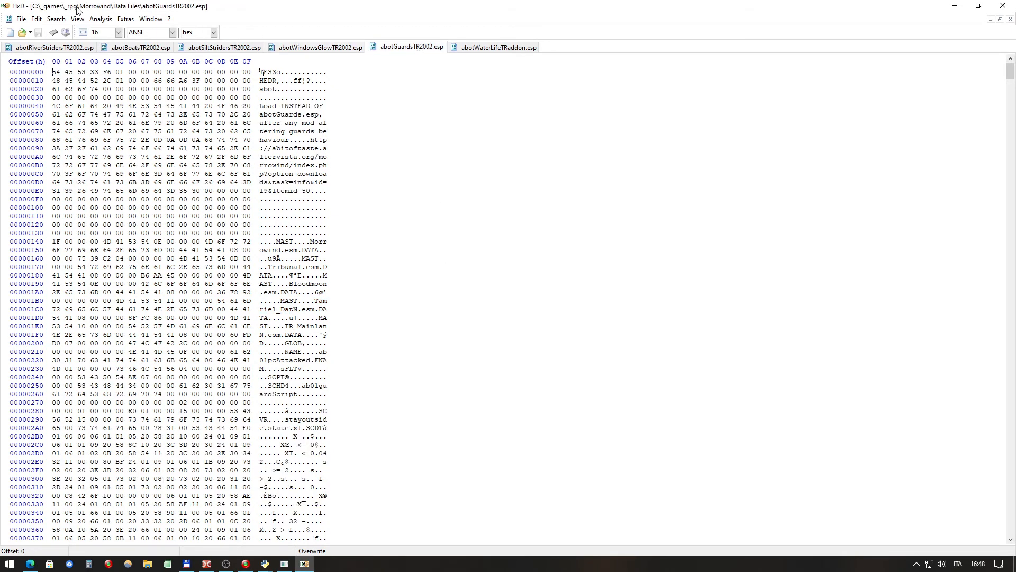
pyautogui.click(56, 18)
pyautogui.click(77, 41)
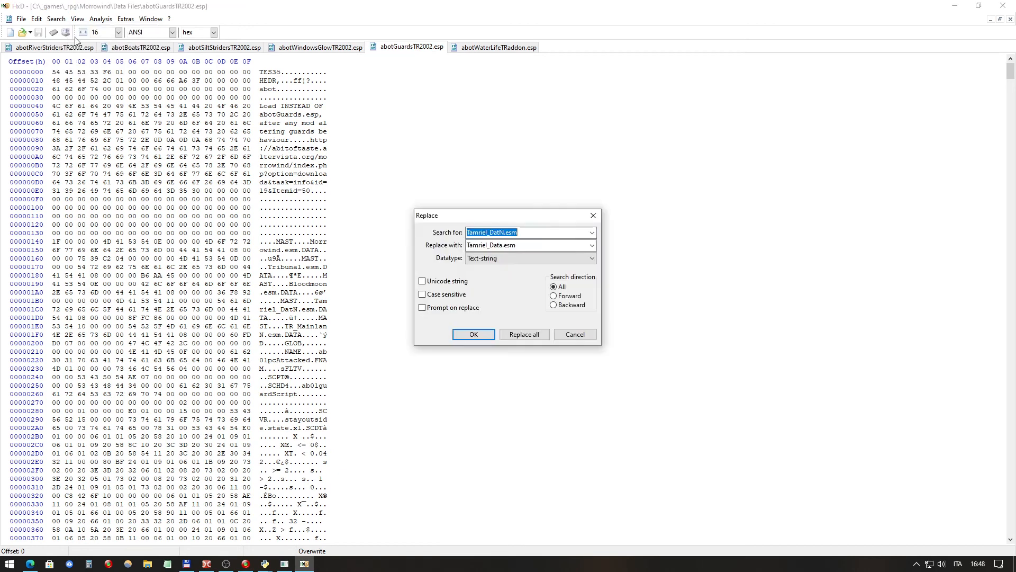
pyautogui.click(535, 327)
pyautogui.click(574, 320)
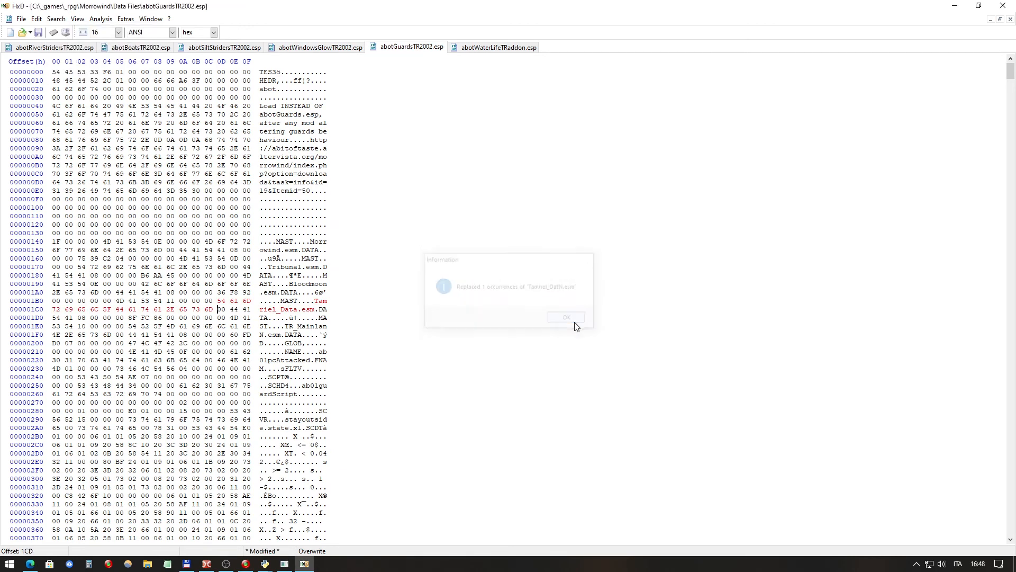
# Step: Replace all occurrences of Tamriel_DatN.esm with Tamriel_Data.esm in abotWaterLifeTRaddon.esp
pyautogui.click(487, 48)
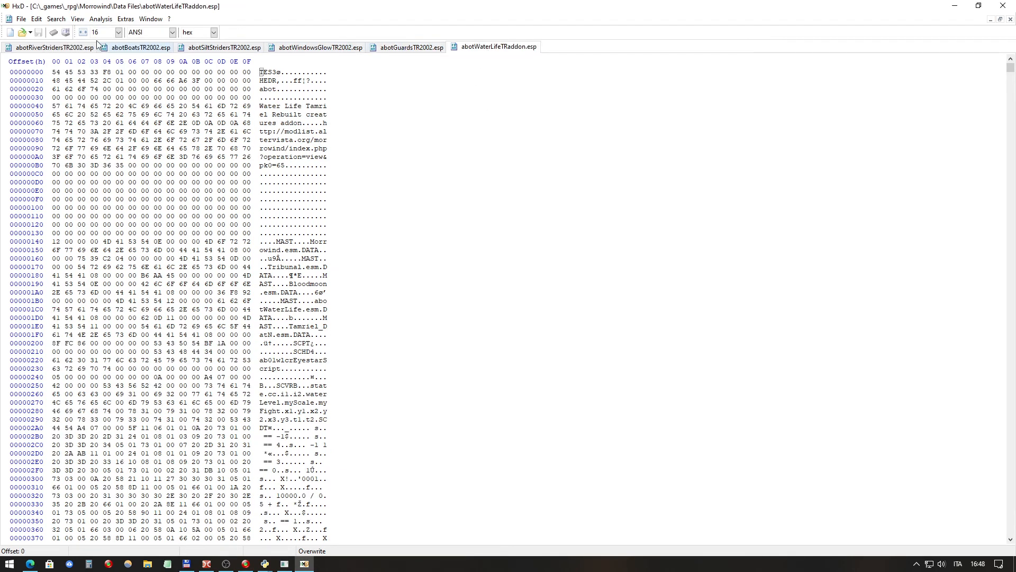
pyautogui.click(55, 20)
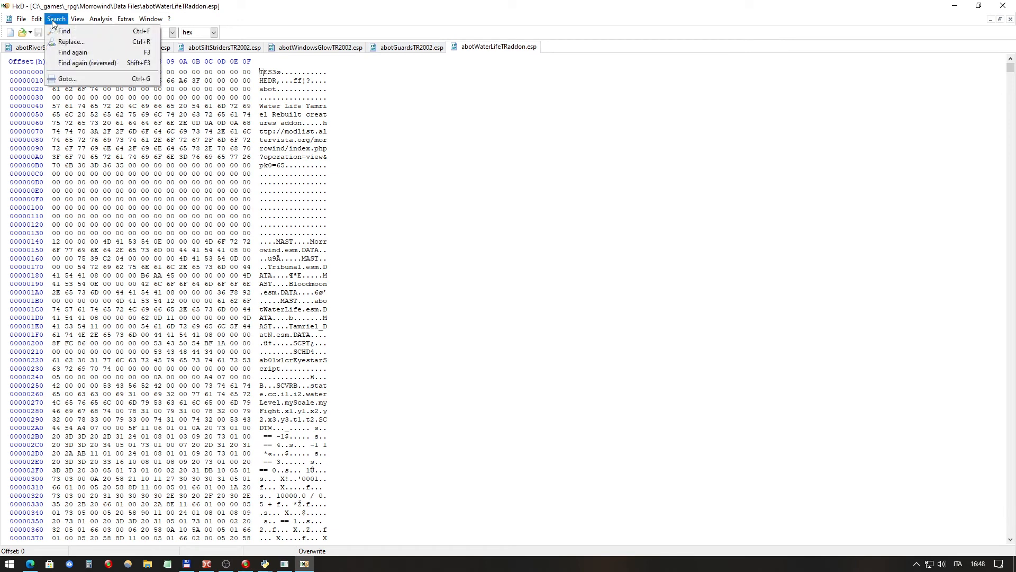
pyautogui.click(75, 43)
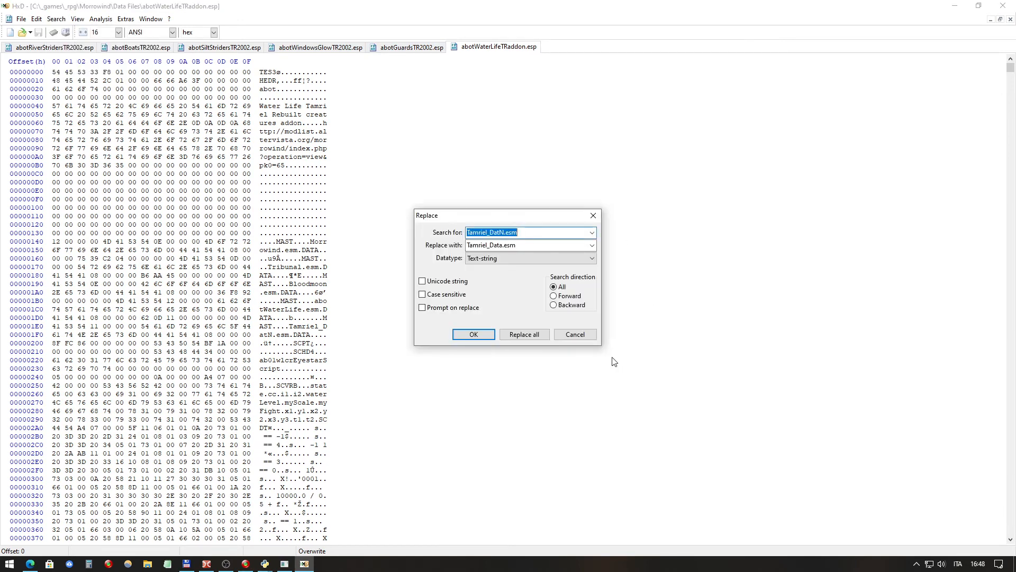
pyautogui.click(525, 336)
pyautogui.click(525, 336)
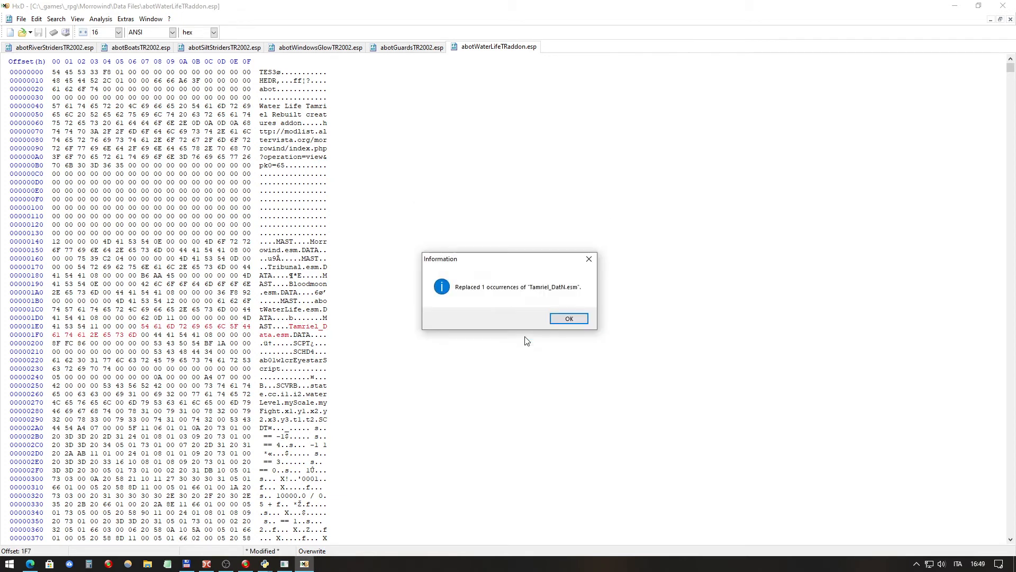
pyautogui.click(575, 318)
# Step: Replace all occurrences of TR_MainlanN.esm with TR_Mainland.esm in abotRiverStridersTR2002.esp
pyautogui.click(80, 48)
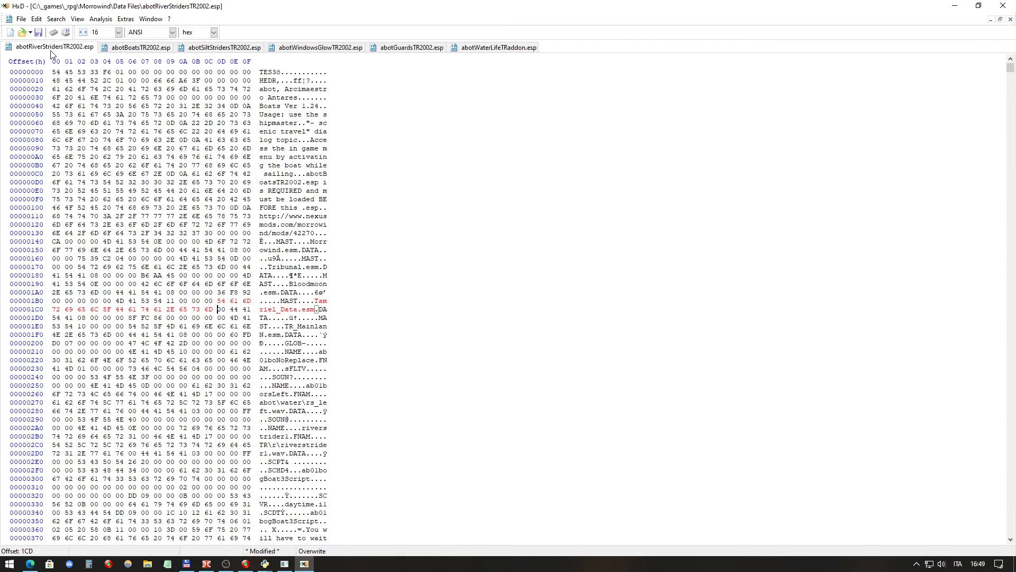
pyautogui.click(56, 20)
pyautogui.click(61, 43)
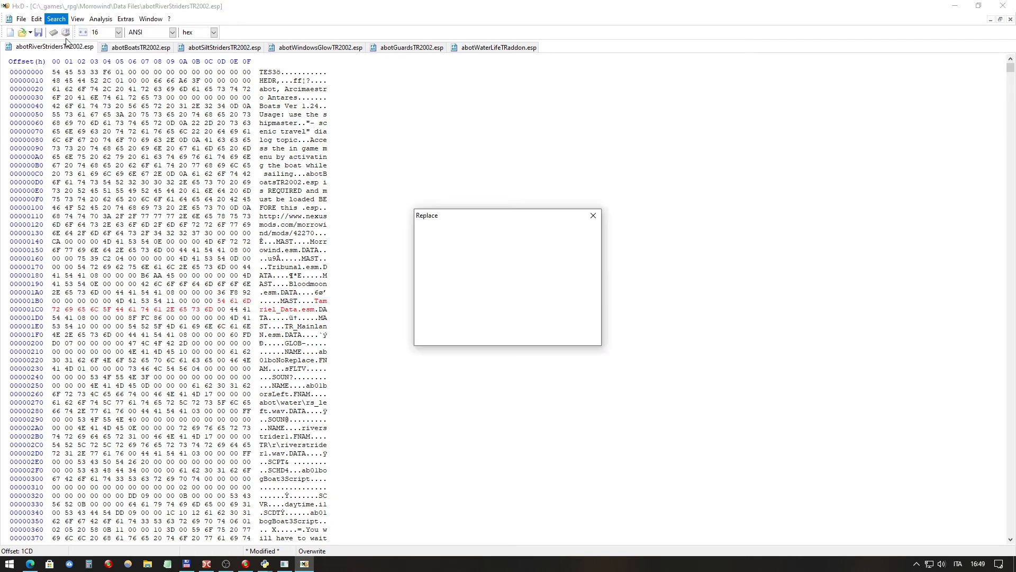
pyautogui.click(592, 233)
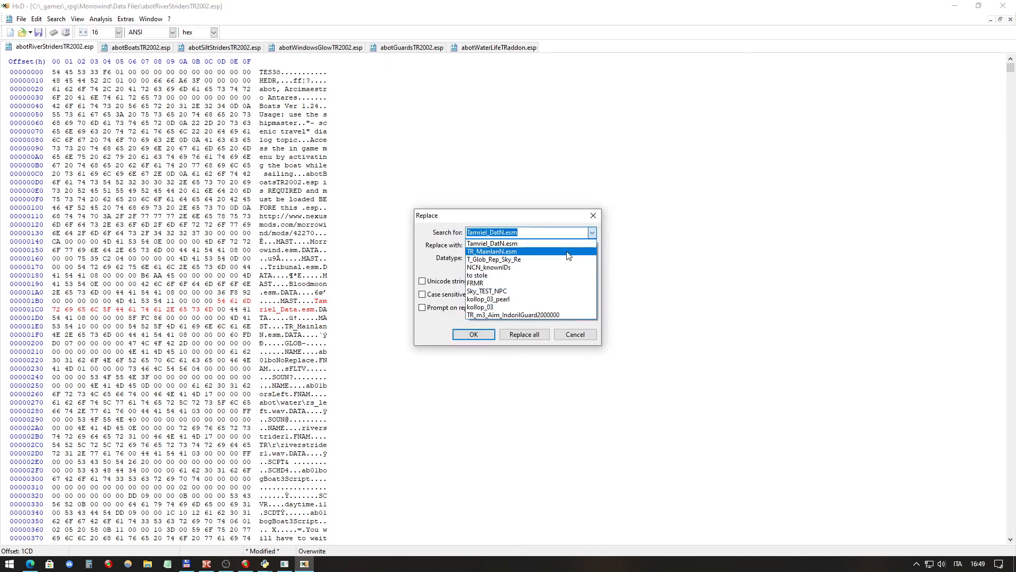
pyautogui.click(567, 256)
pyautogui.click(592, 245)
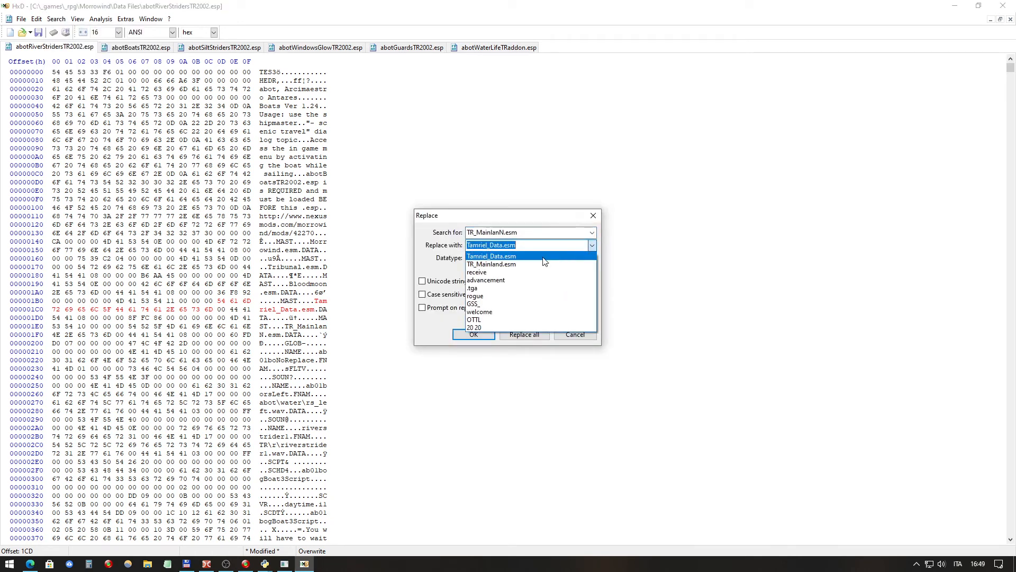
pyautogui.click(530, 265)
pyautogui.click(538, 336)
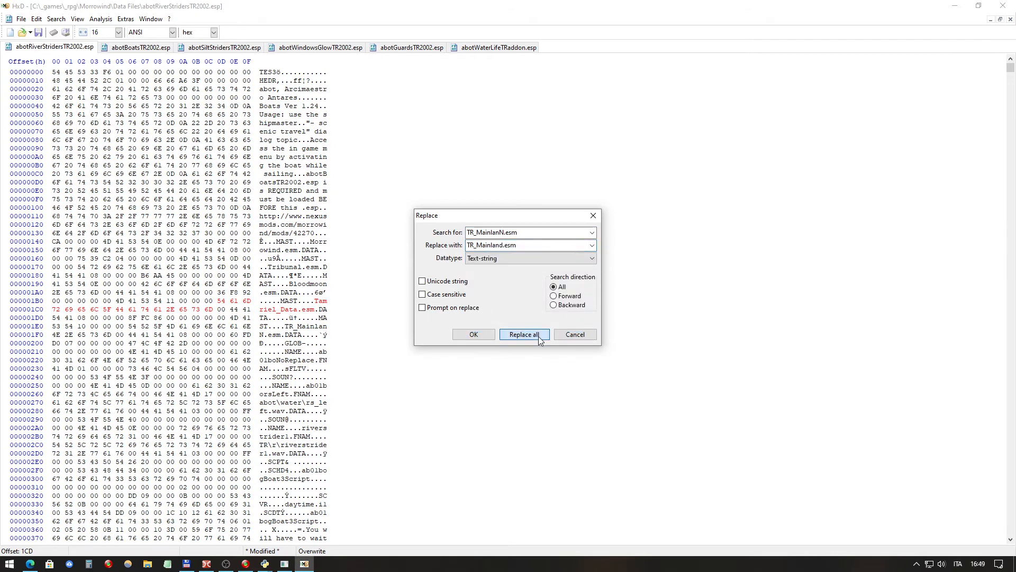
pyautogui.click(554, 320)
# Step: Replace all occurrences of TR_MainlanN.esm with TR_Mainland.esm in abotBoatsTR2002.esp
pyautogui.click(135, 48)
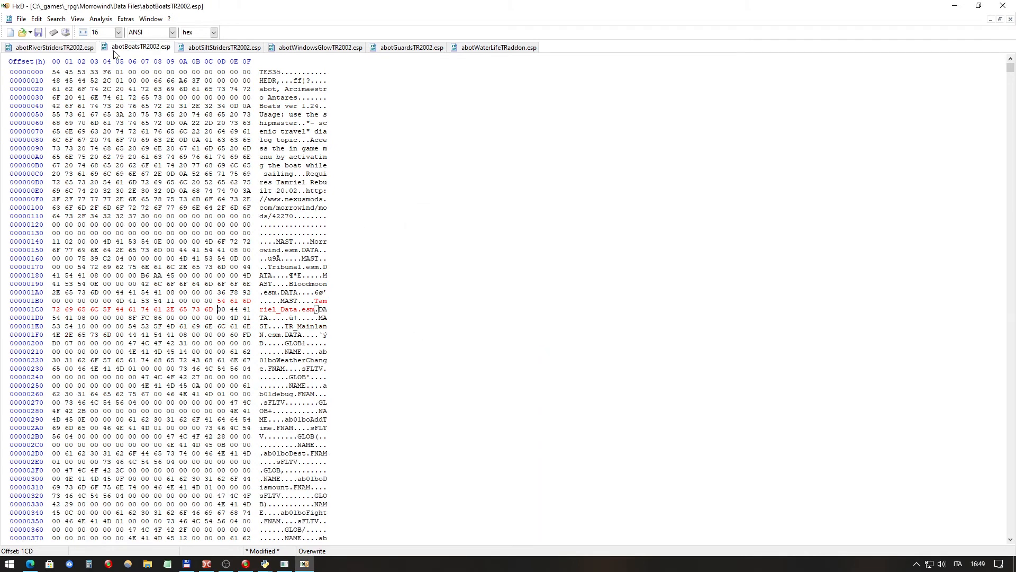
pyautogui.click(56, 19)
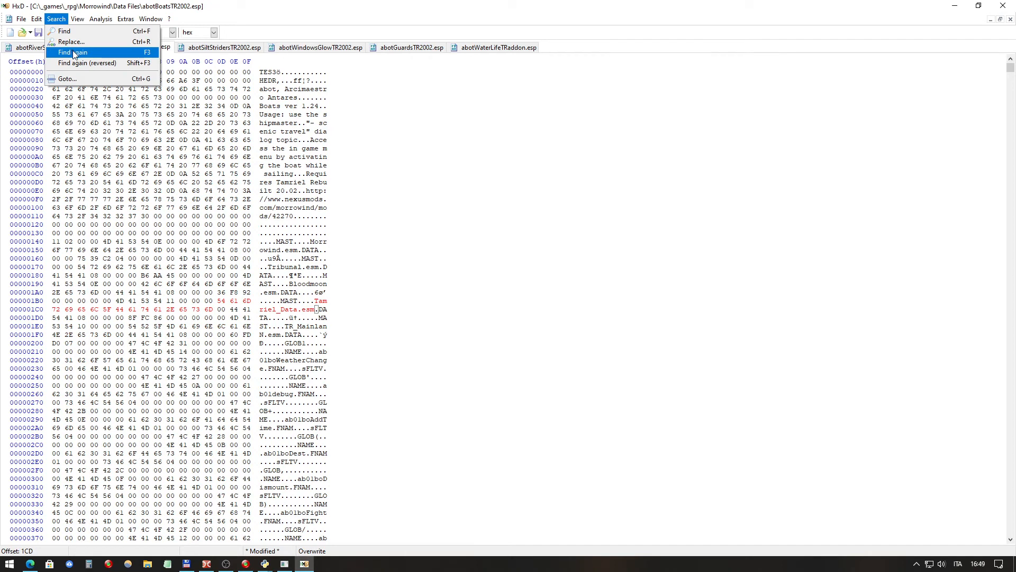
pyautogui.click(69, 42)
pyautogui.click(536, 335)
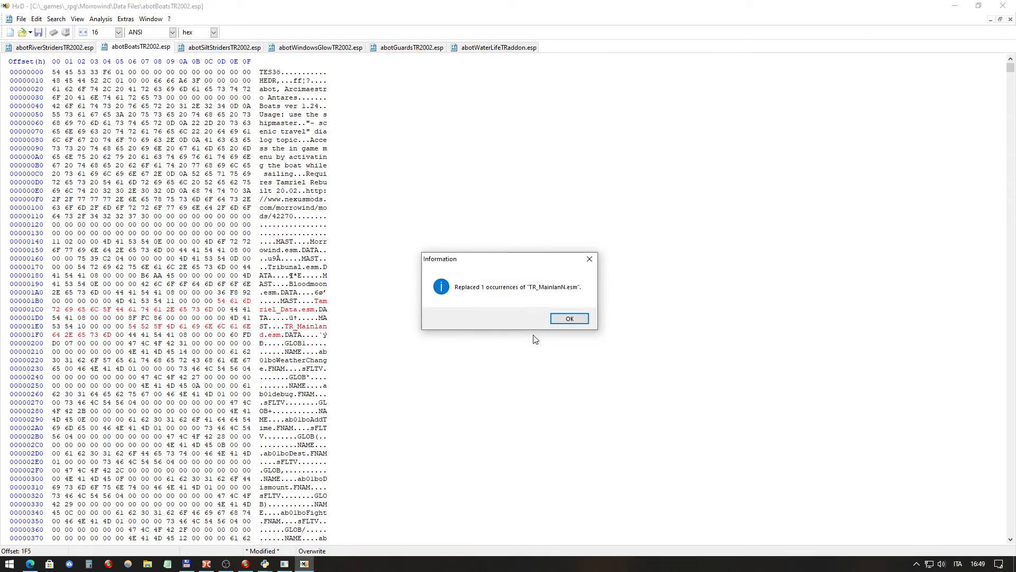
pyautogui.click(568, 317)
# Step: Replace all occurrences of TR_MainlanN.esm with TR_Mainland.esm in abotSiltStridersTR2002.esp
pyautogui.click(233, 48)
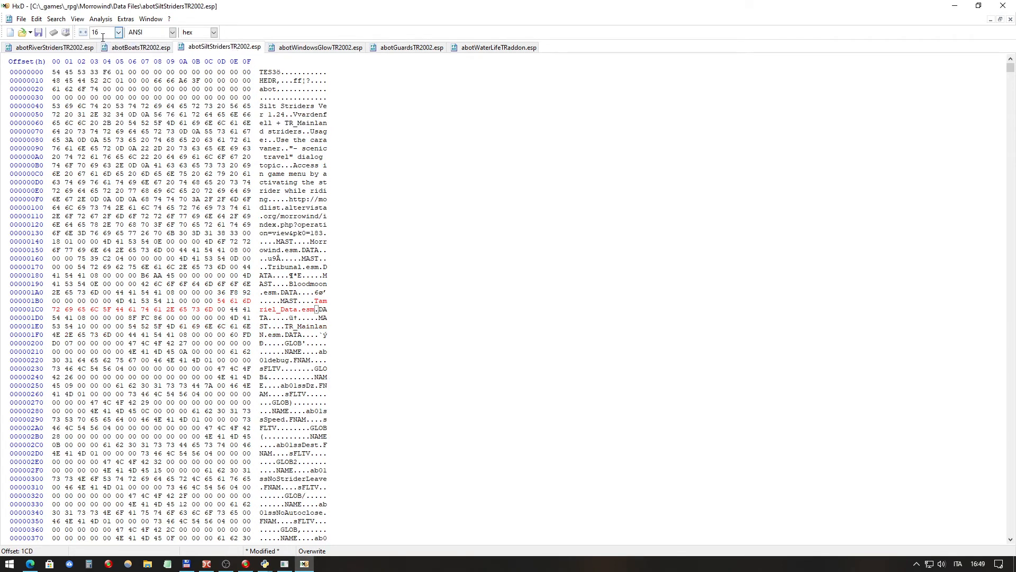
pyautogui.click(56, 19)
pyautogui.click(61, 41)
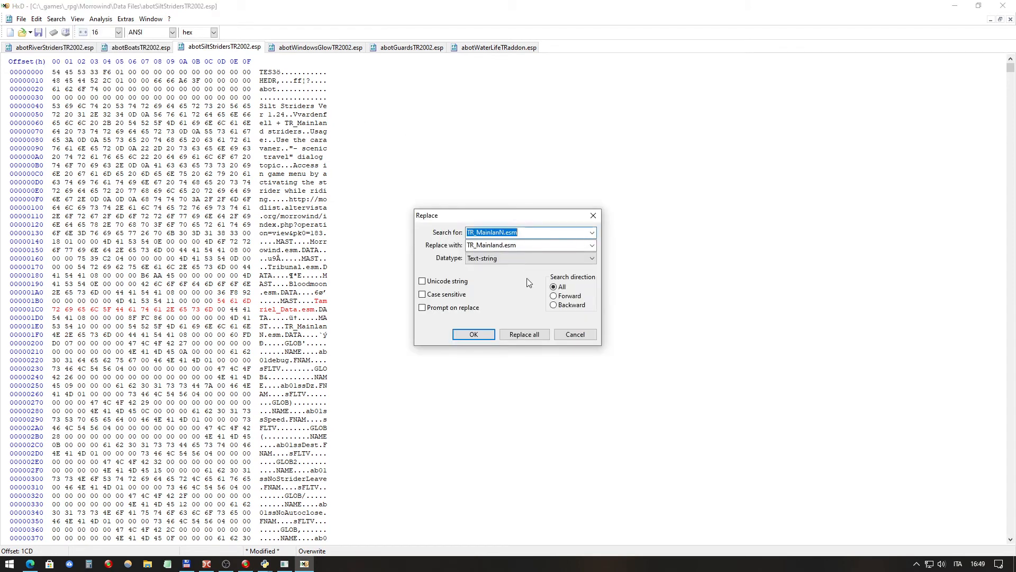
pyautogui.click(535, 335)
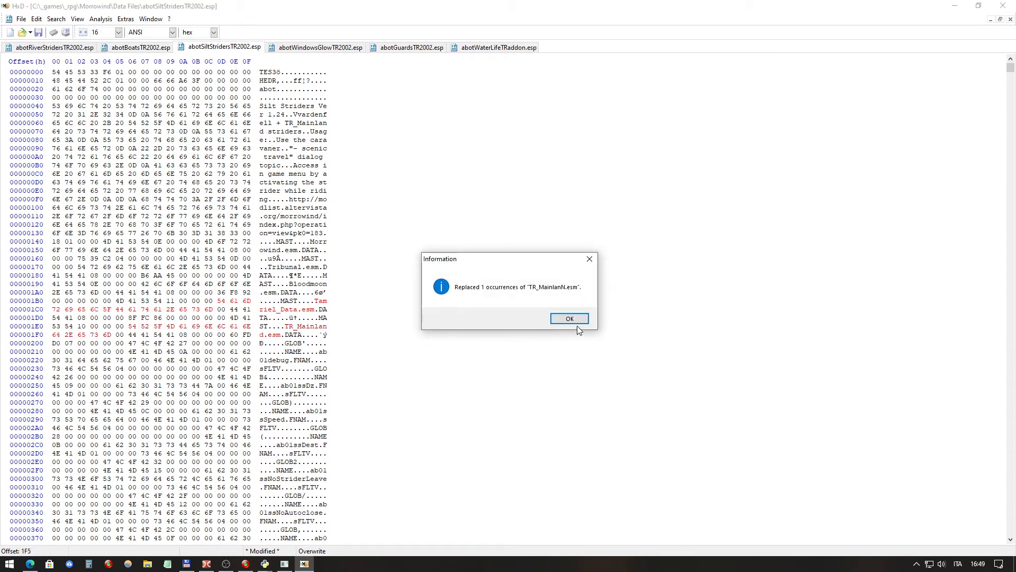
pyautogui.click(570, 318)
# Step: Replace all occurrences of TR_MainlanN.esm with TR_Mainland.esm in abotWindowsGlowTR2002.esp
pyautogui.click(342, 47)
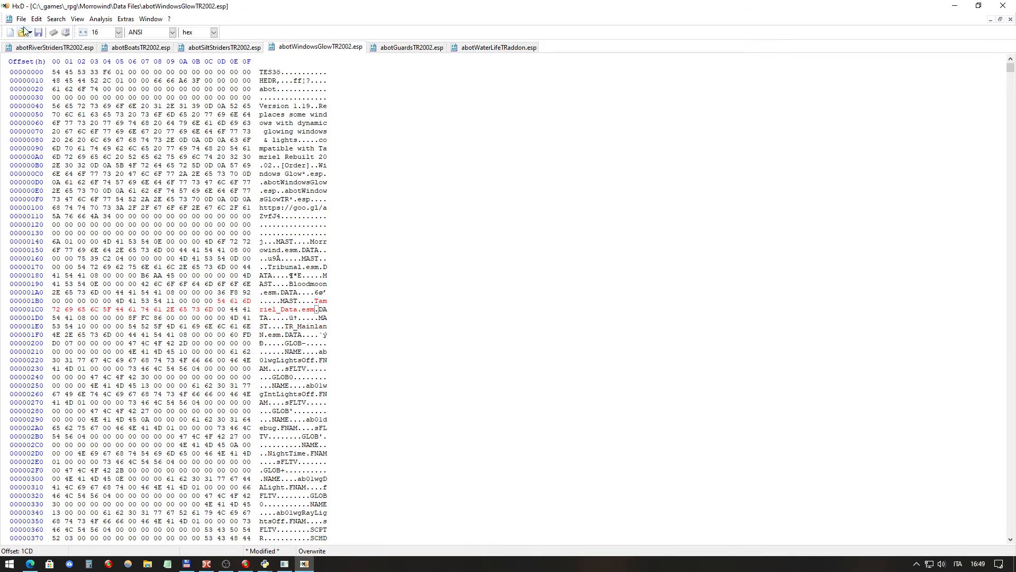
pyautogui.click(56, 19)
pyautogui.click(62, 42)
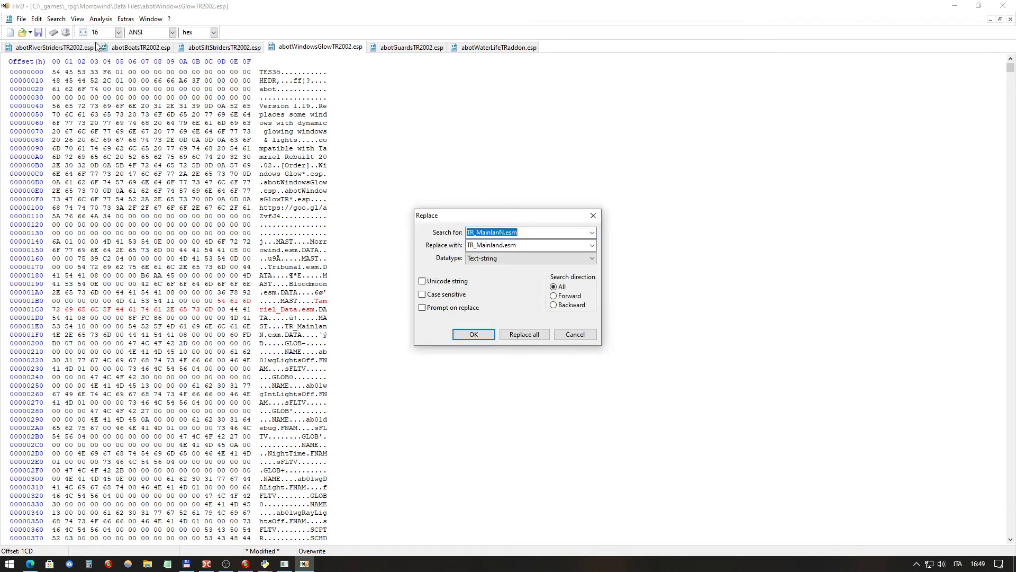
pyautogui.click(541, 337)
pyautogui.click(572, 318)
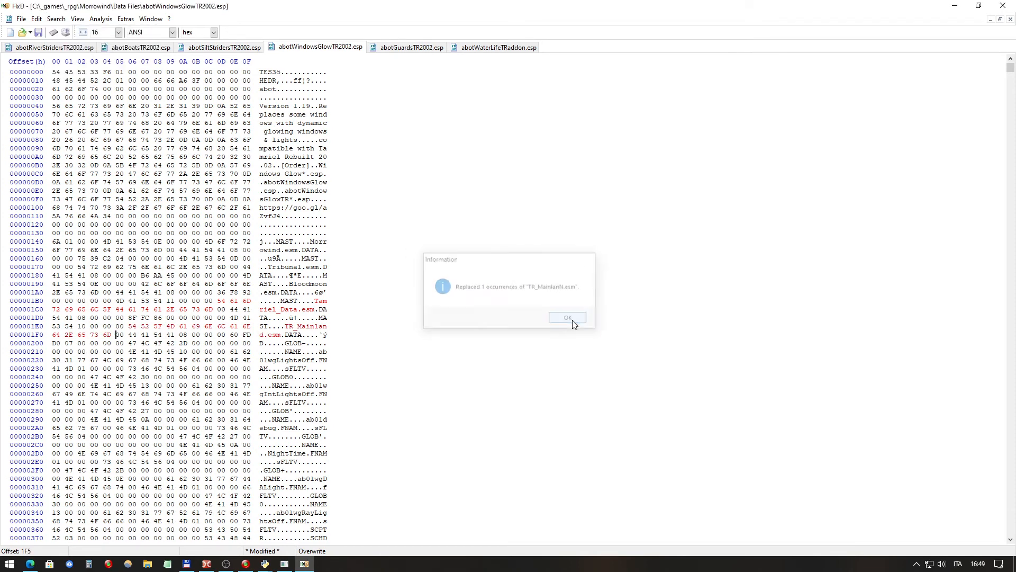
# Step: Replace all occurrences of TR_MainlanN.esm with TR_Mainland.esm in abotGuardsTR2002.esp
pyautogui.click(411, 48)
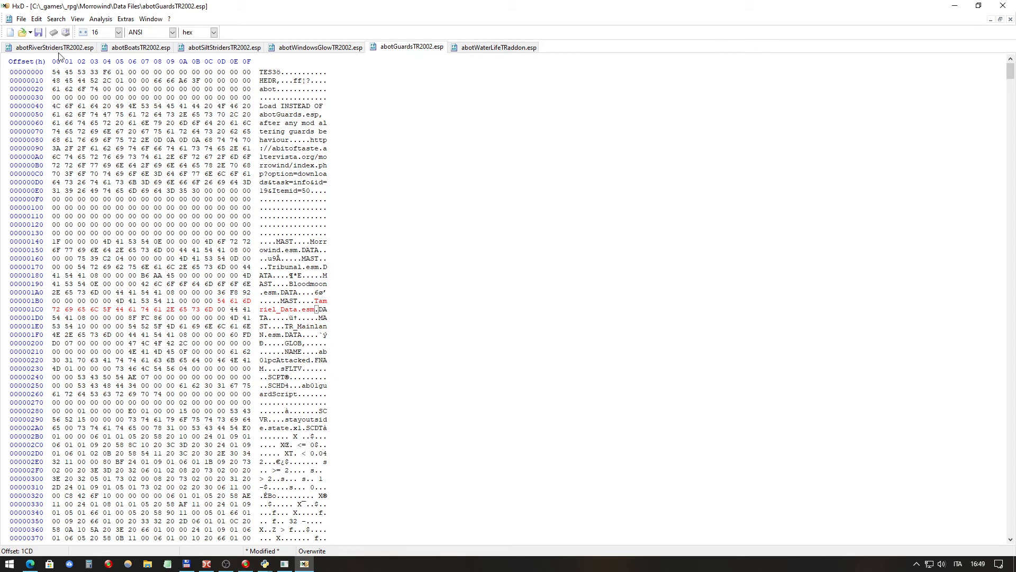
pyautogui.click(56, 19)
pyautogui.click(130, 71)
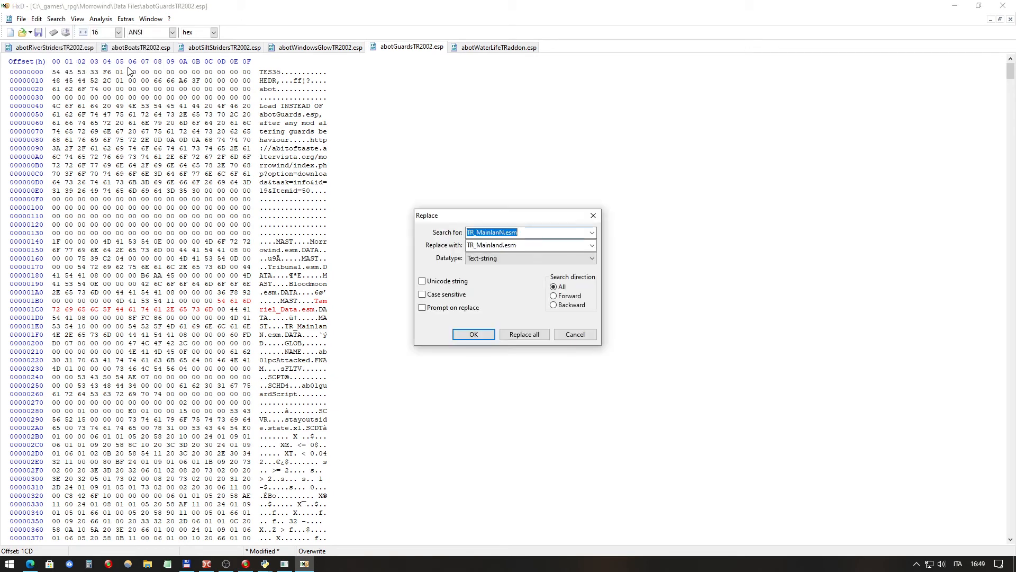
pyautogui.click(542, 335)
pyautogui.click(568, 319)
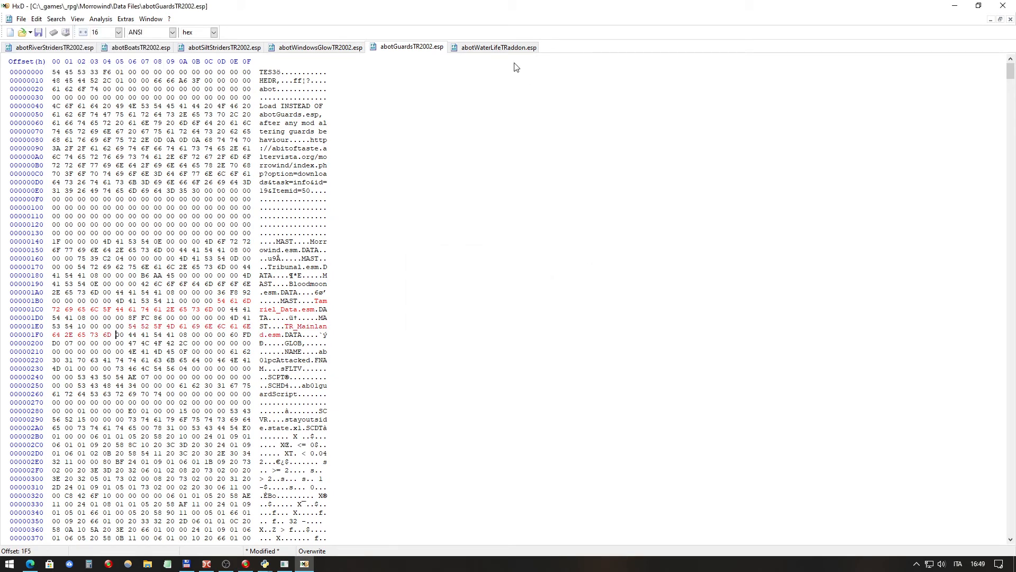
# Step: Try to replace all occurrences of TR_MainlanN.esm with TR_Mainland.esm in abotWaterLifeTRaddon.esp
pyautogui.click(501, 49)
pyautogui.click(56, 19)
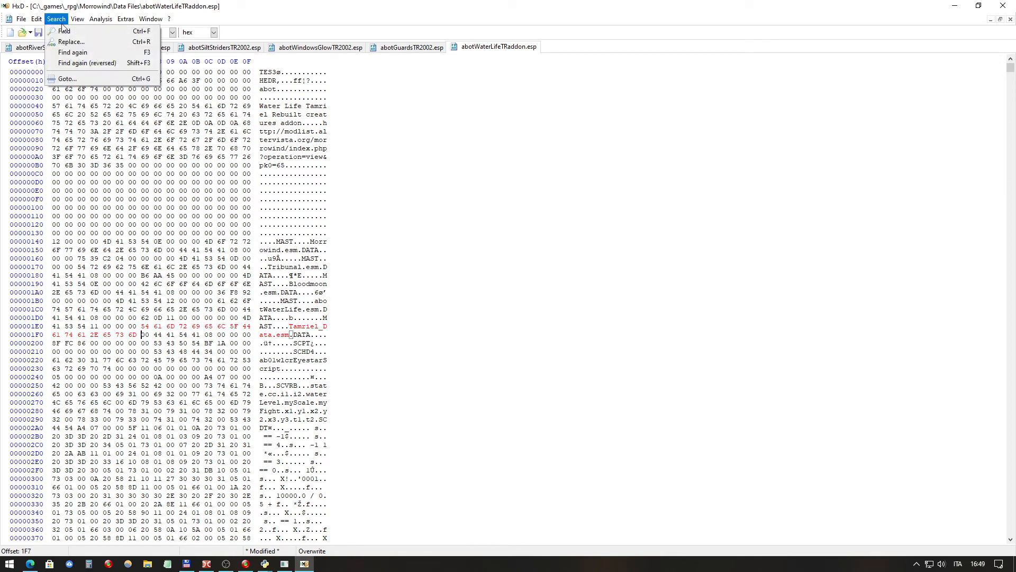
pyautogui.click(68, 43)
pyautogui.click(535, 336)
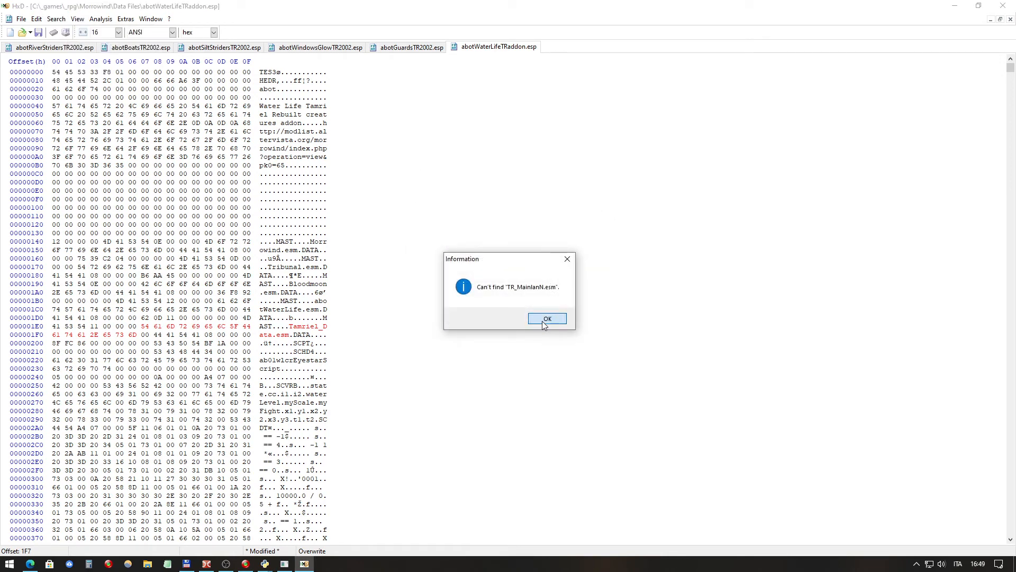
pyautogui.click(545, 320)
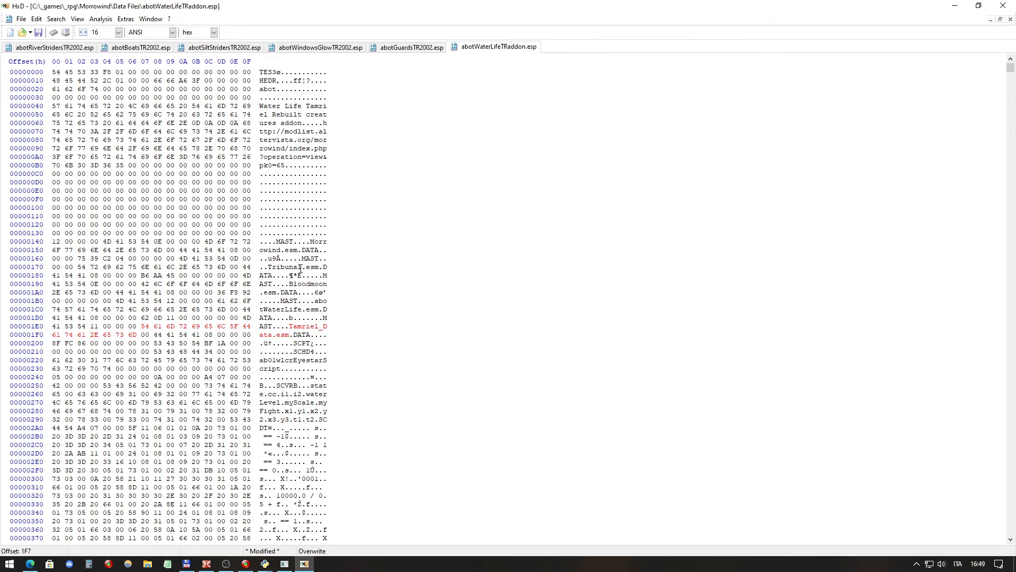
pyautogui.click(306, 326)
pyautogui.click(281, 334)
# Step: Save all the edited plugin files and close the hex editor
pyautogui.click(21, 20)
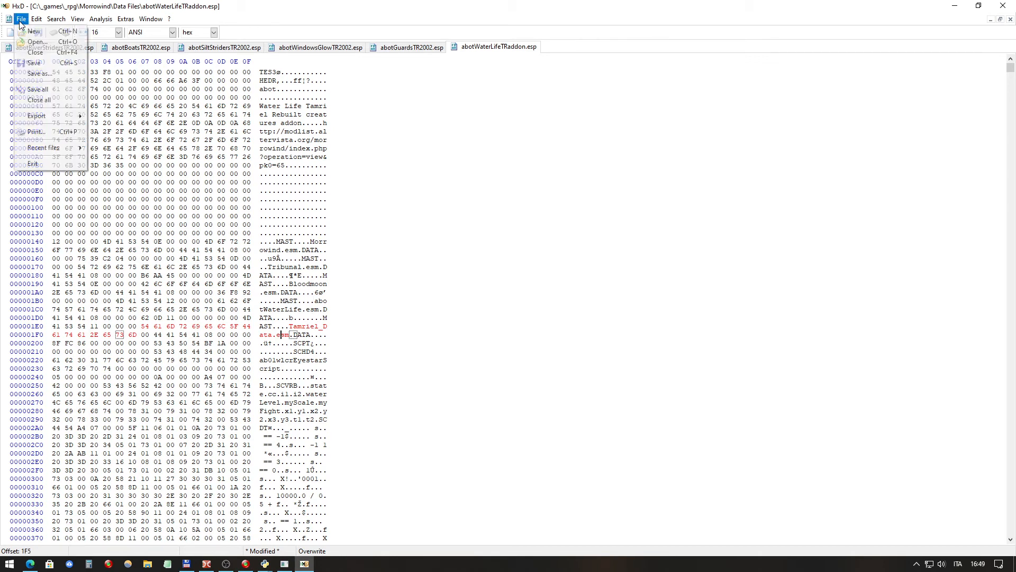
pyautogui.click(30, 90)
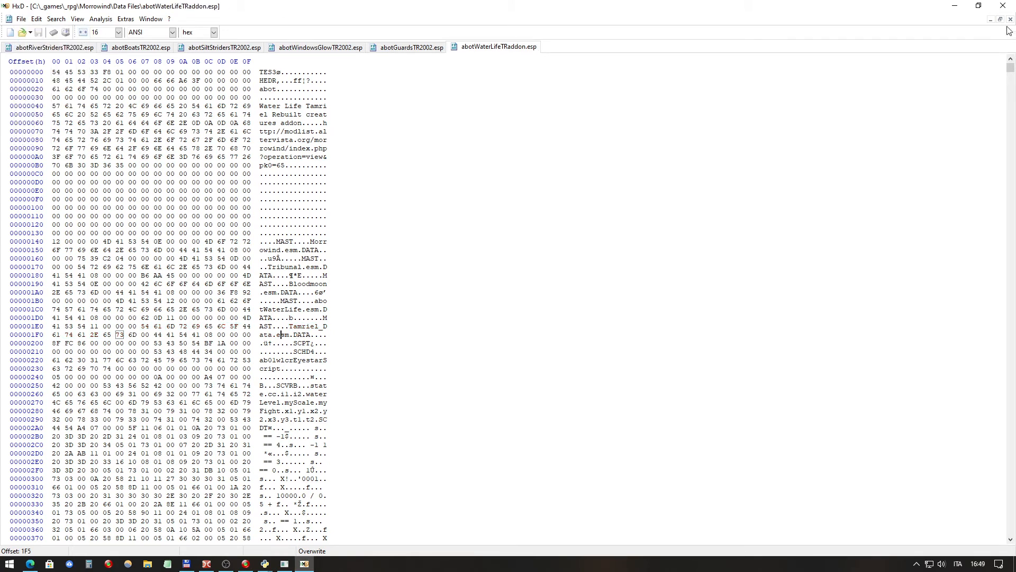
pyautogui.click(1005, 8)
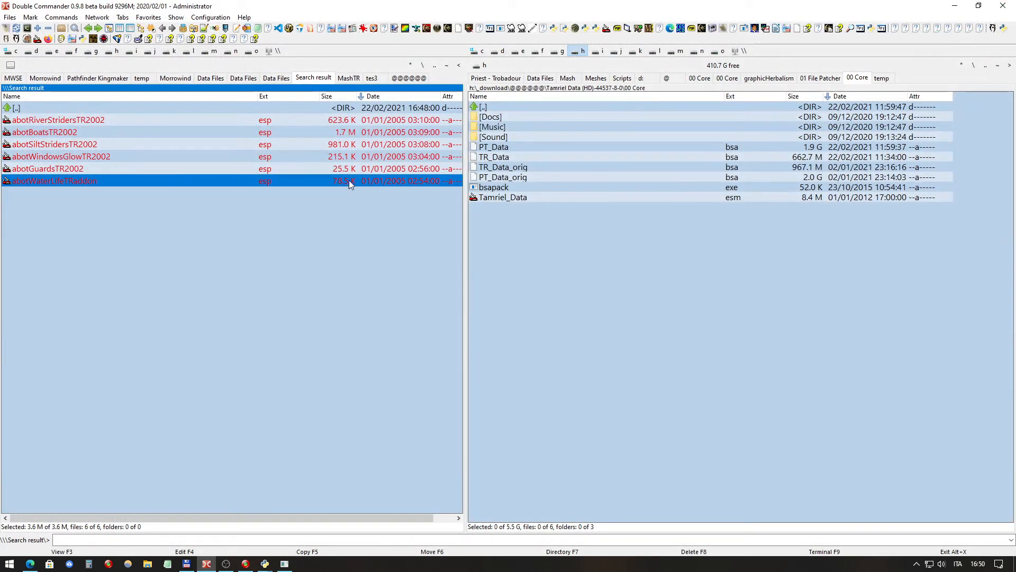
# Step: Clear the file selection in the search results, then switch to Wrye Mash and dismiss its notice about modified dates
pyautogui.click(170, 107)
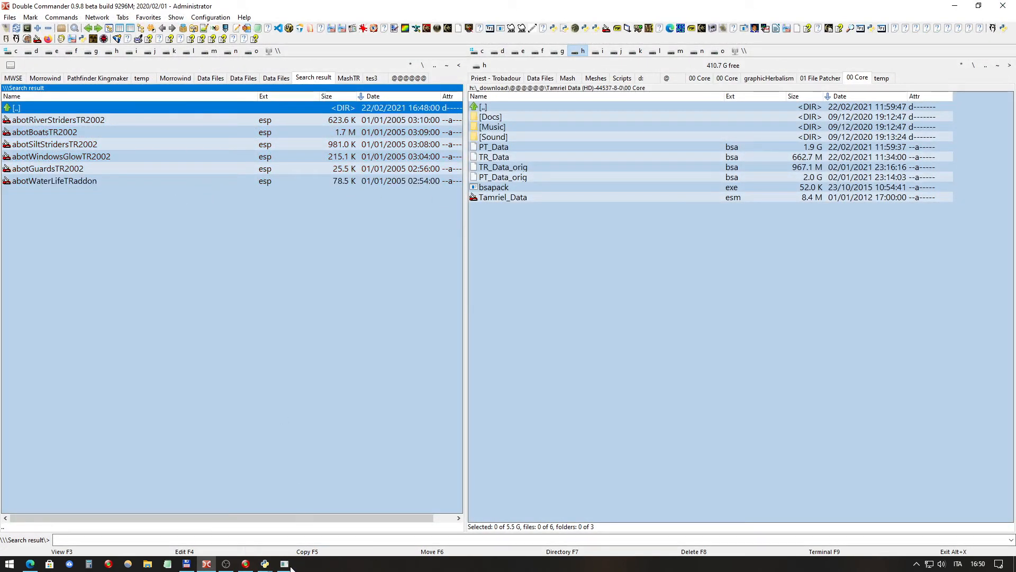
pyautogui.click(265, 563)
pyautogui.click(329, 543)
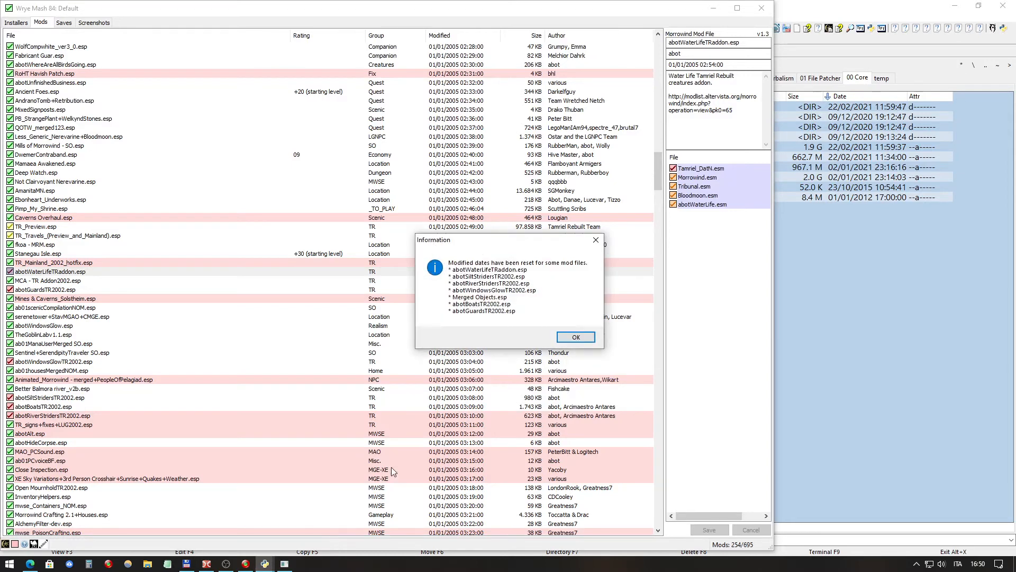
pyautogui.click(563, 339)
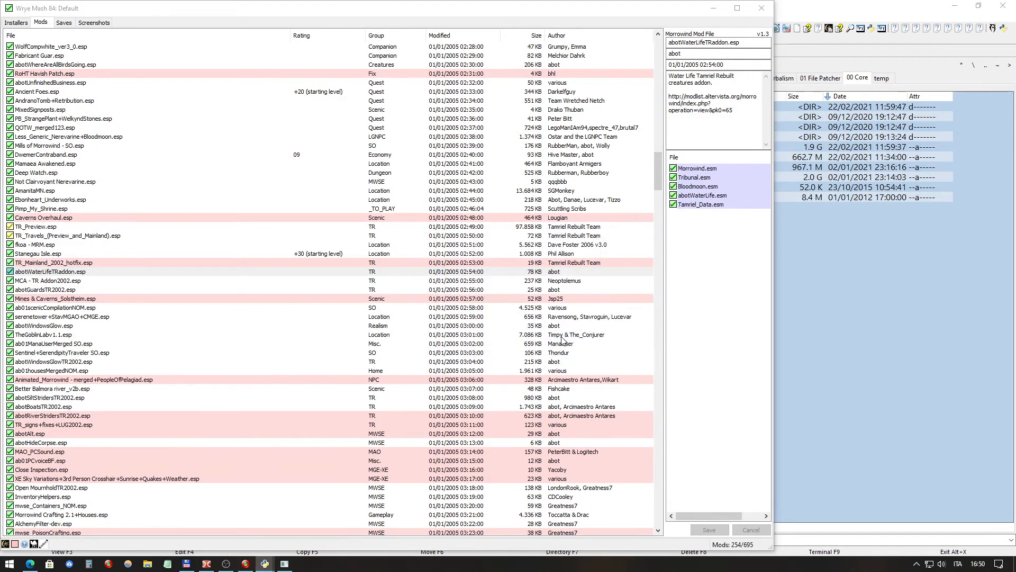
# Step: Check the master lists of TR_Preview.esp, TR_Travels_(Preview_and_Mainland).esp and TR_Factions.esp
pyautogui.click(72, 227)
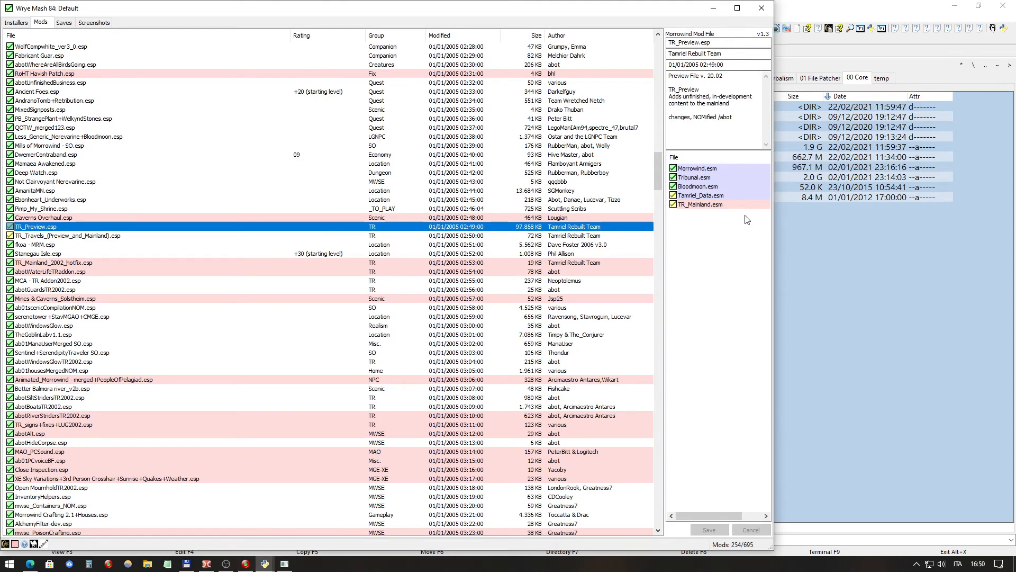
pyautogui.click(116, 238)
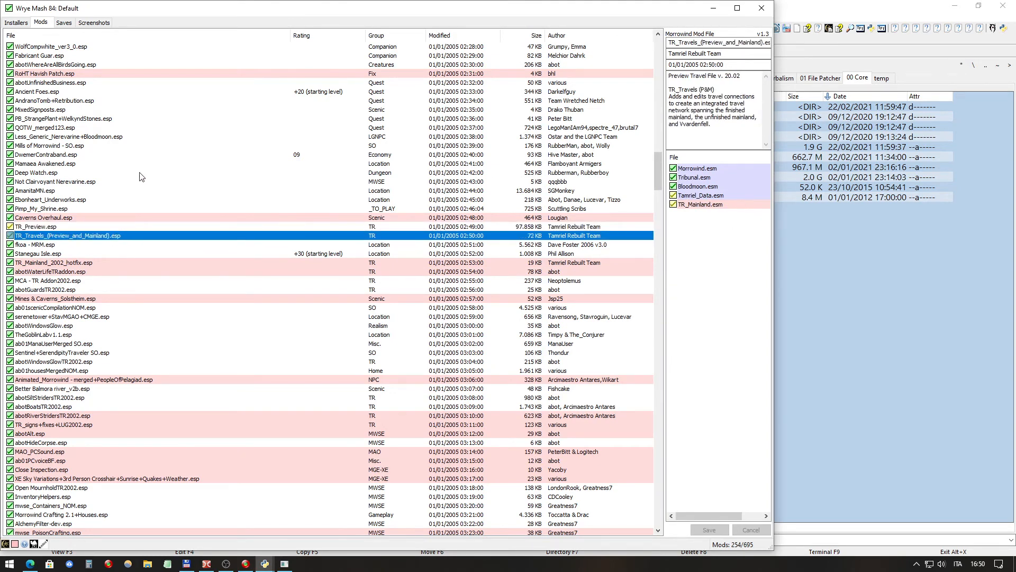
pyautogui.scroll(-13, 142, 177)
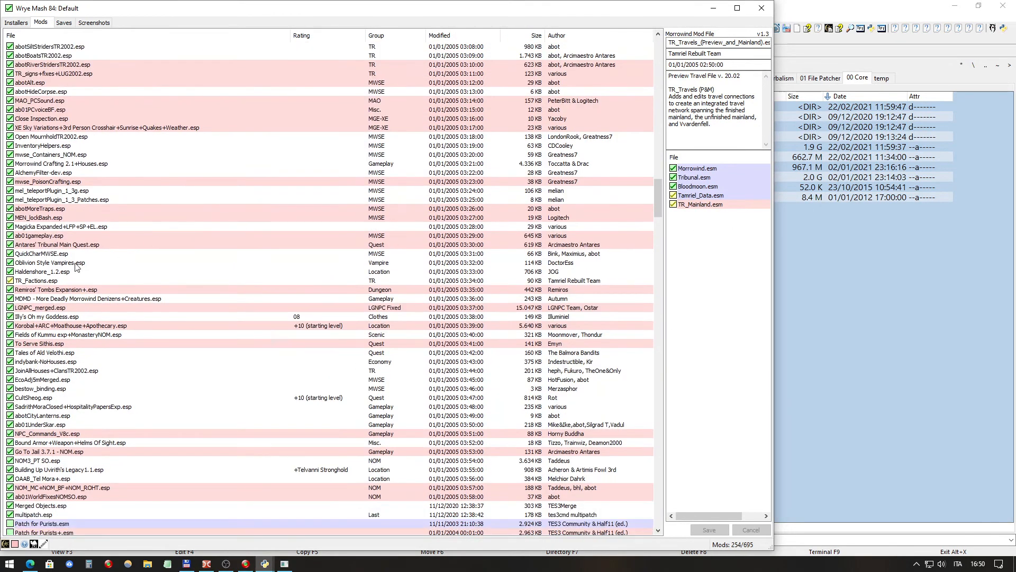
pyautogui.click(65, 282)
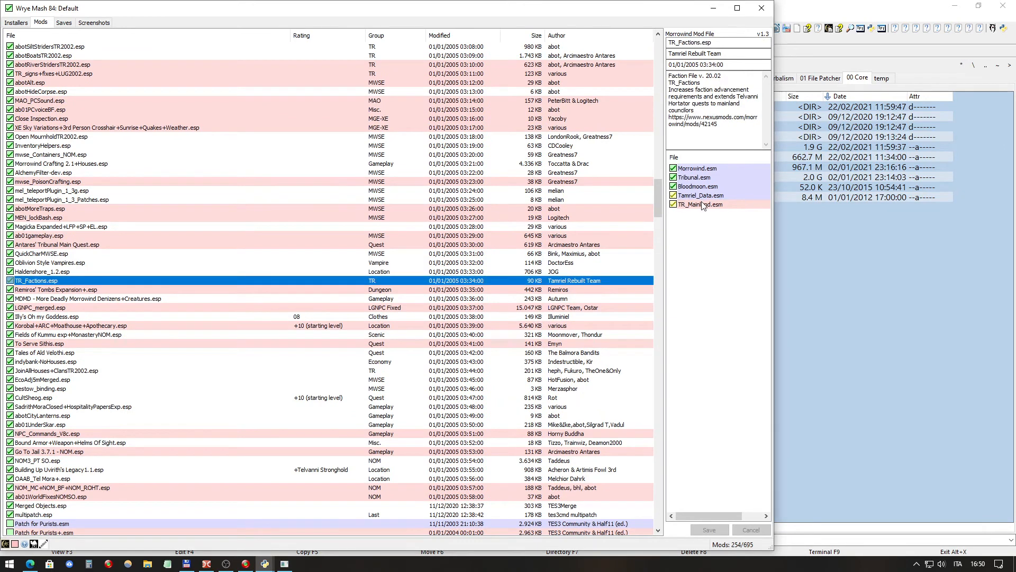
pyautogui.scroll(-8, 217, 281)
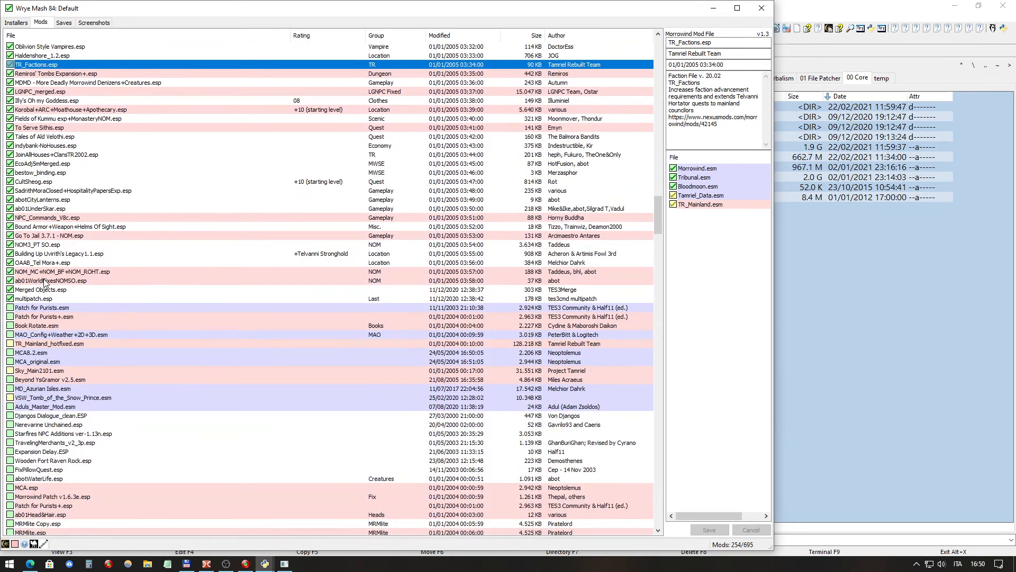
# Step: Deactivate Merged Objects.esp and multipatch.esp in the mod list
pyautogui.scroll(4, 45, 283)
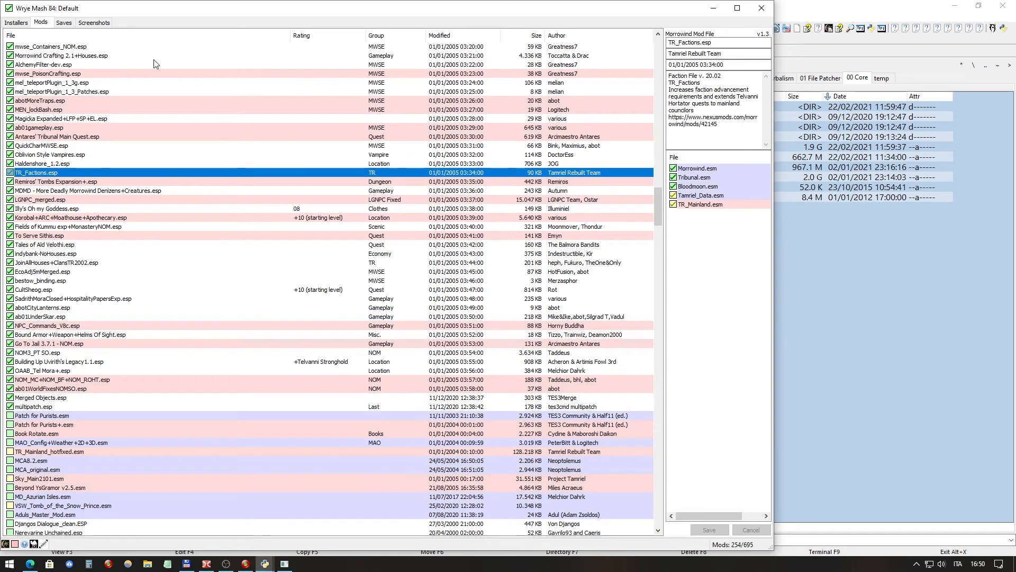
pyautogui.scroll(-6, 157, 90)
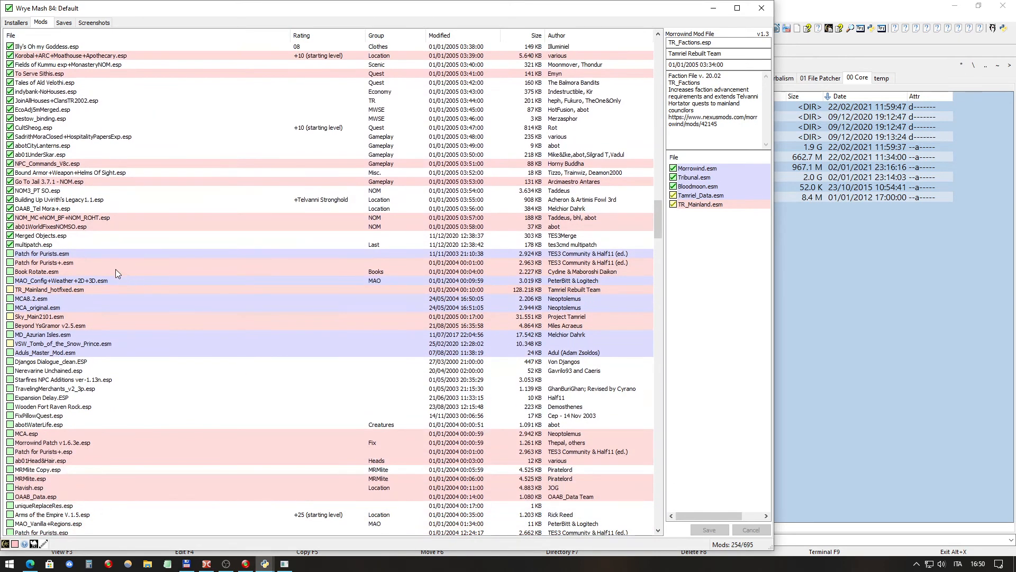
pyautogui.click(57, 238)
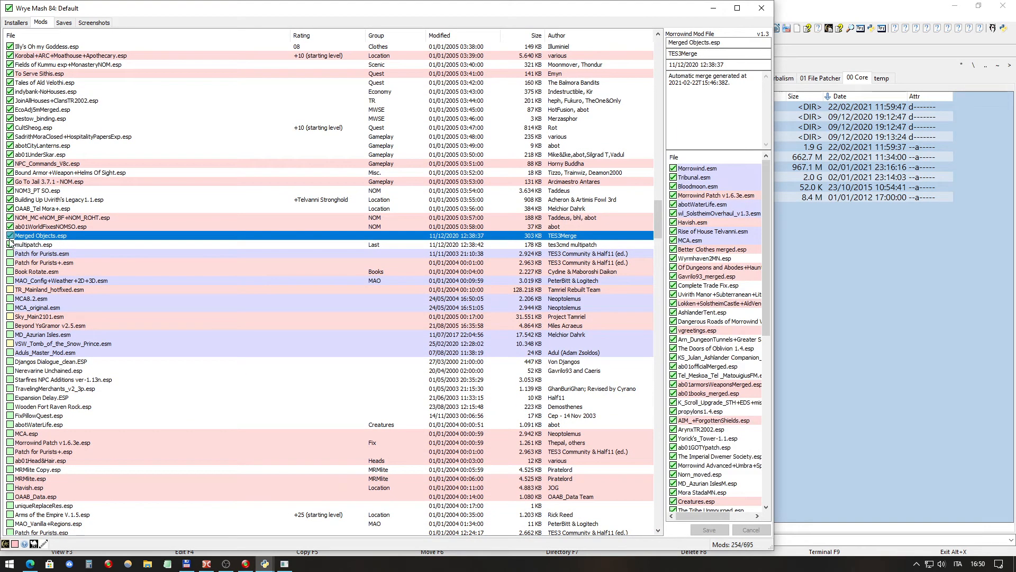
pyautogui.click(8, 236)
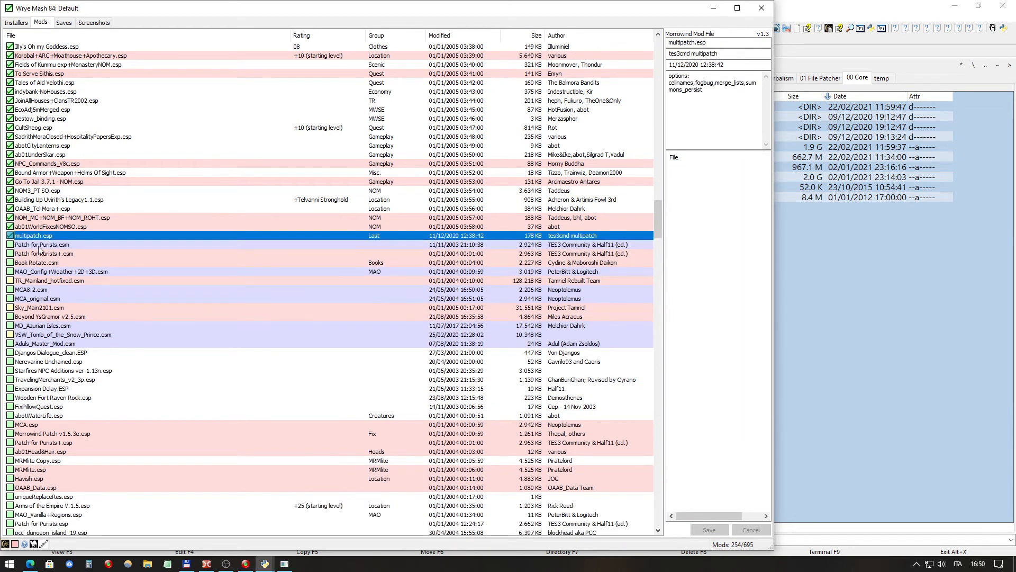
pyautogui.click(10, 236)
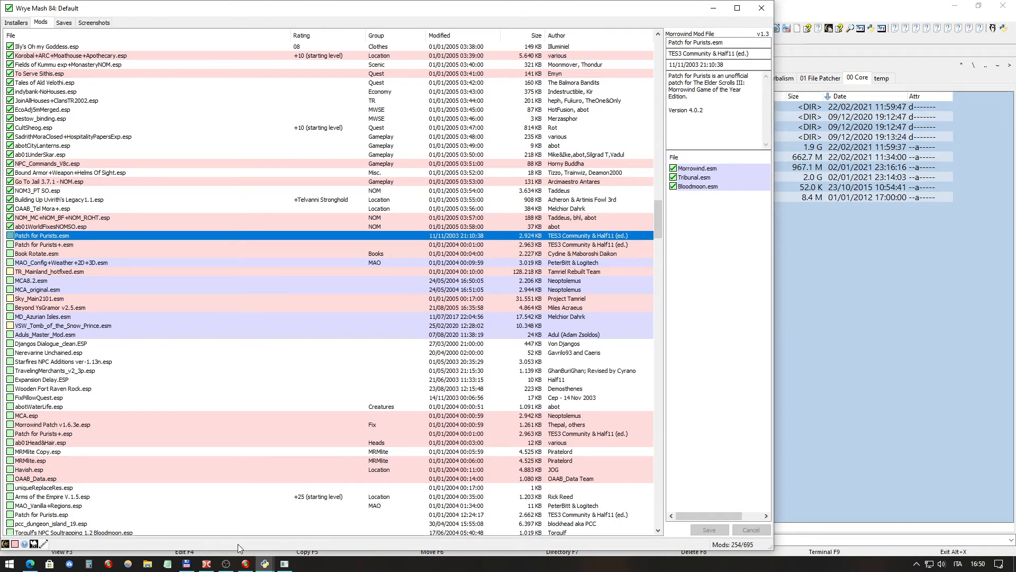
# Step: Switch to Double Commander, close the leftover TES3Merge console, and rerun TES3Merge until it completes
pyautogui.click(788, 8)
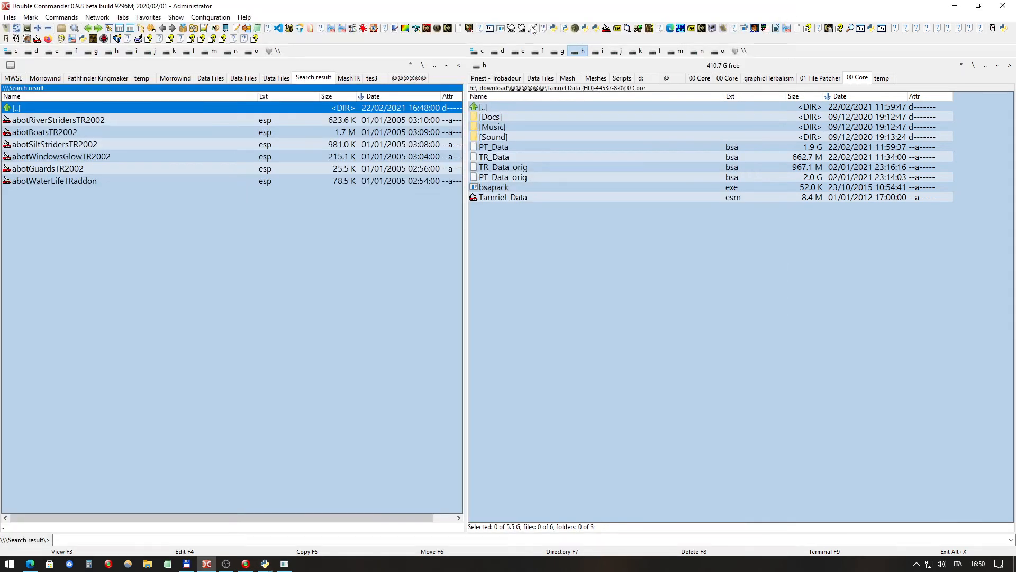
pyautogui.click(502, 29)
pyautogui.click(286, 562)
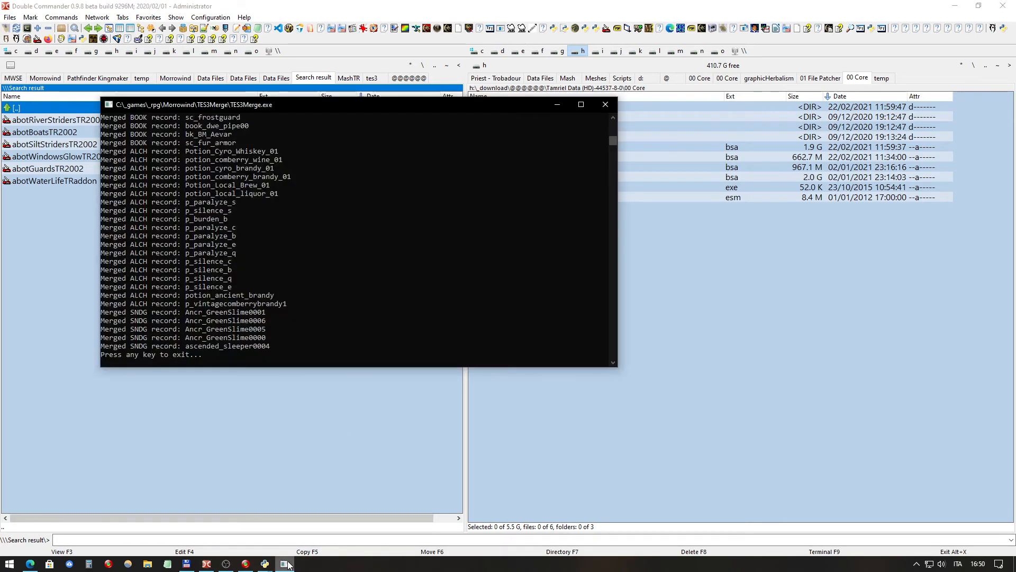
pyautogui.click(605, 104)
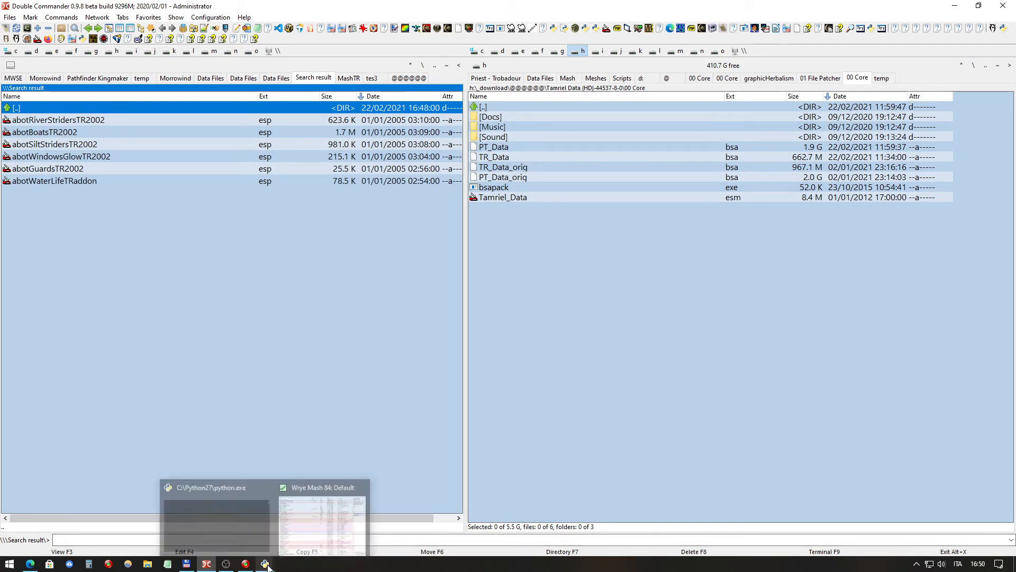
pyautogui.click(480, 30)
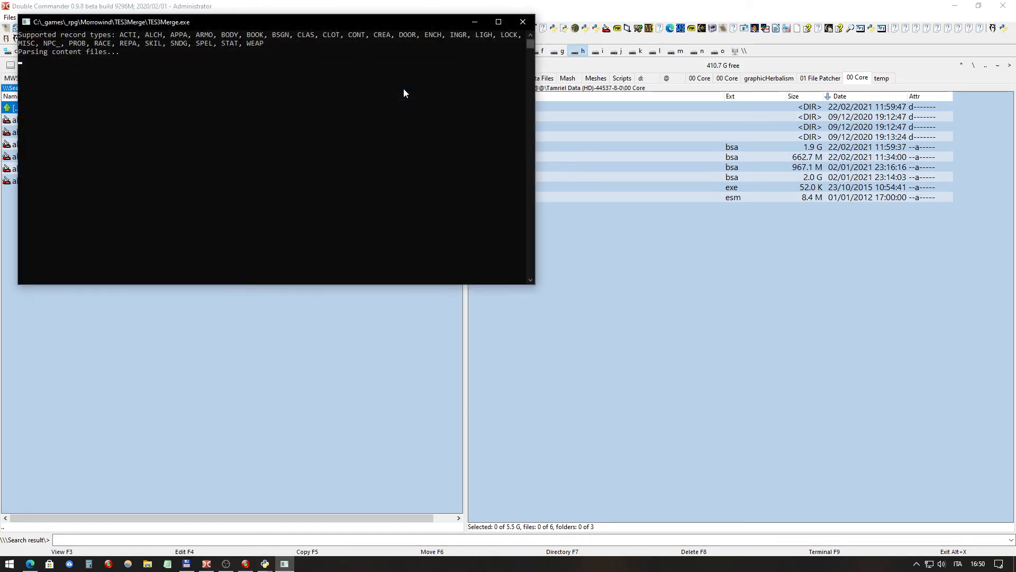
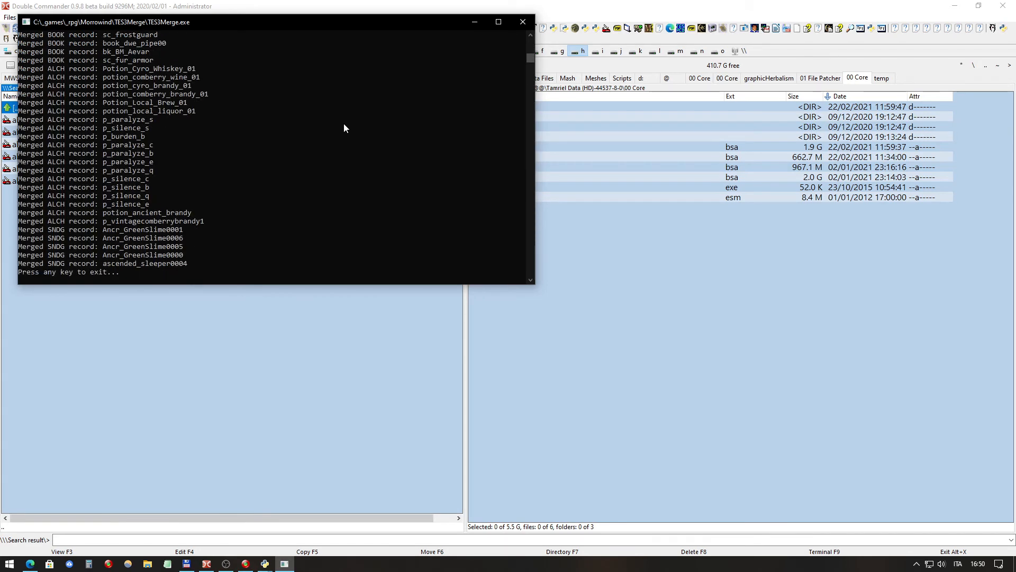
pyautogui.press('Return')
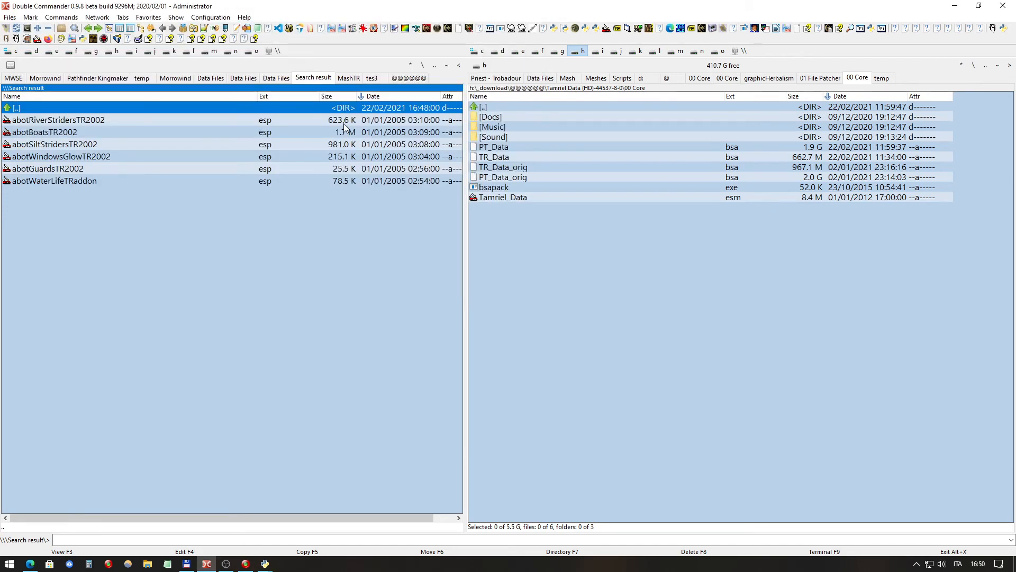
# Step: Return to Wrye Mash, dismiss the notice about modified dates, and reactivate the regenerated Merged Objects.esp
pyautogui.click(341, 544)
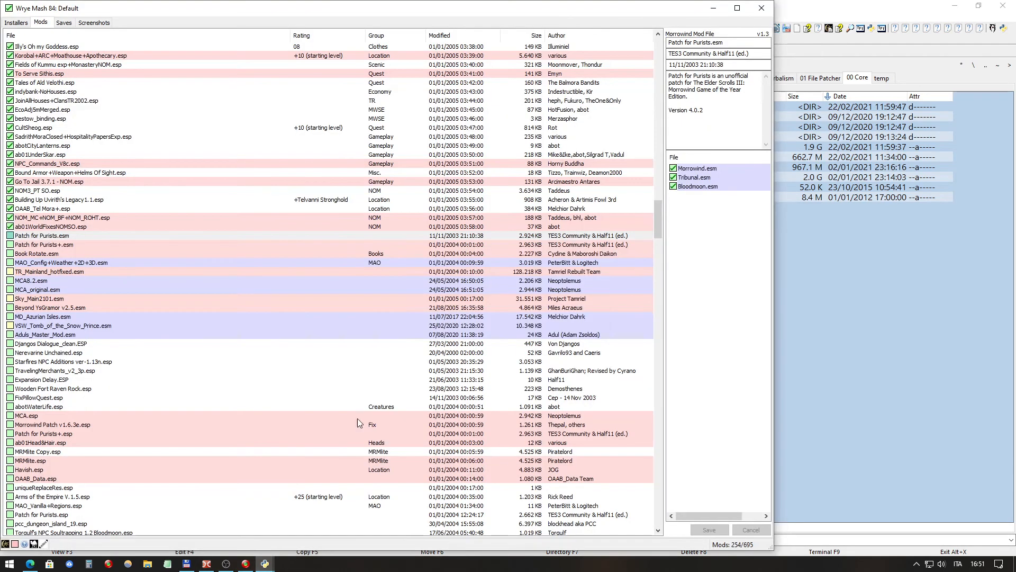
pyautogui.click(576, 321)
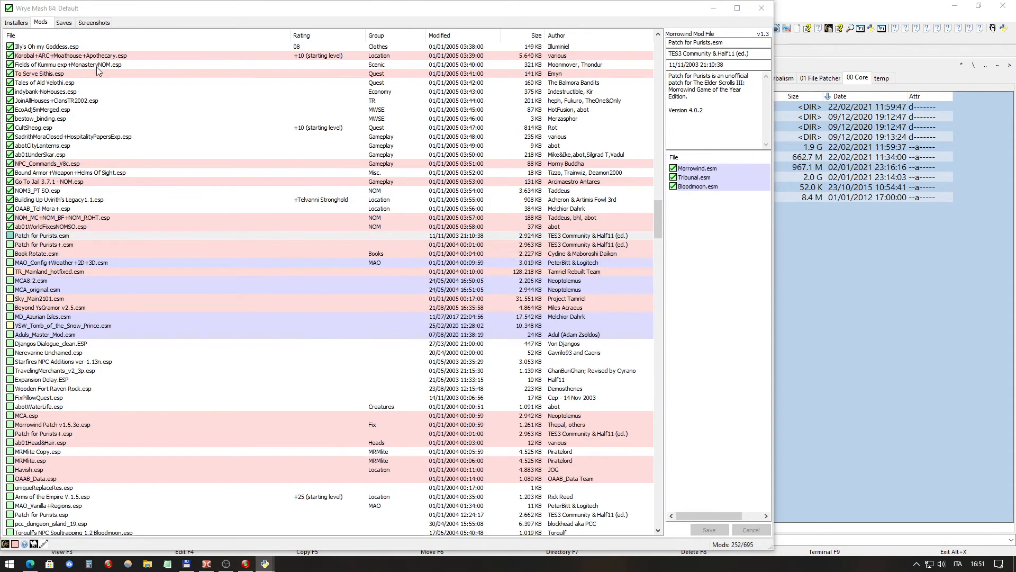
pyautogui.click(68, 236)
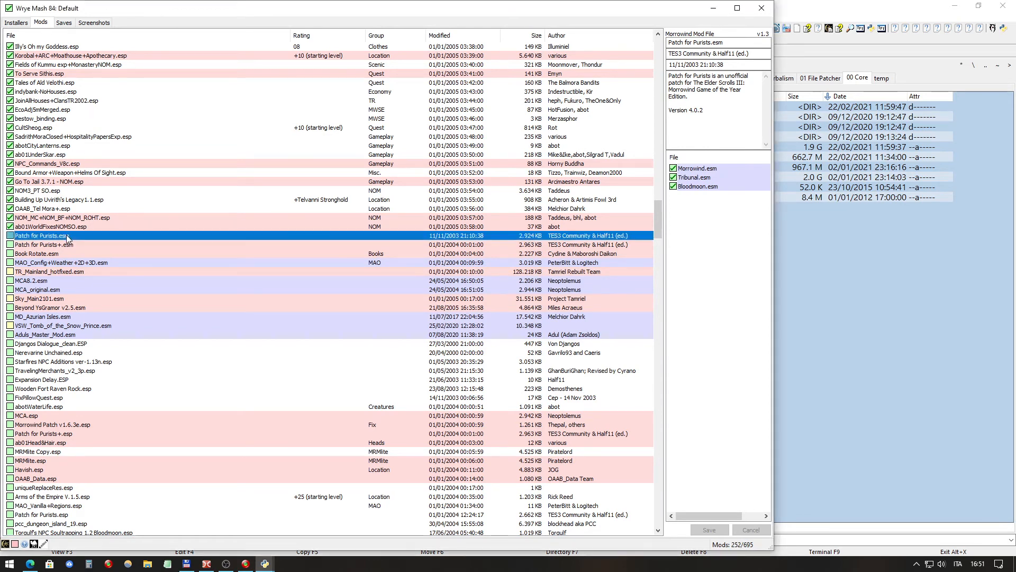
pyautogui.write('mer')
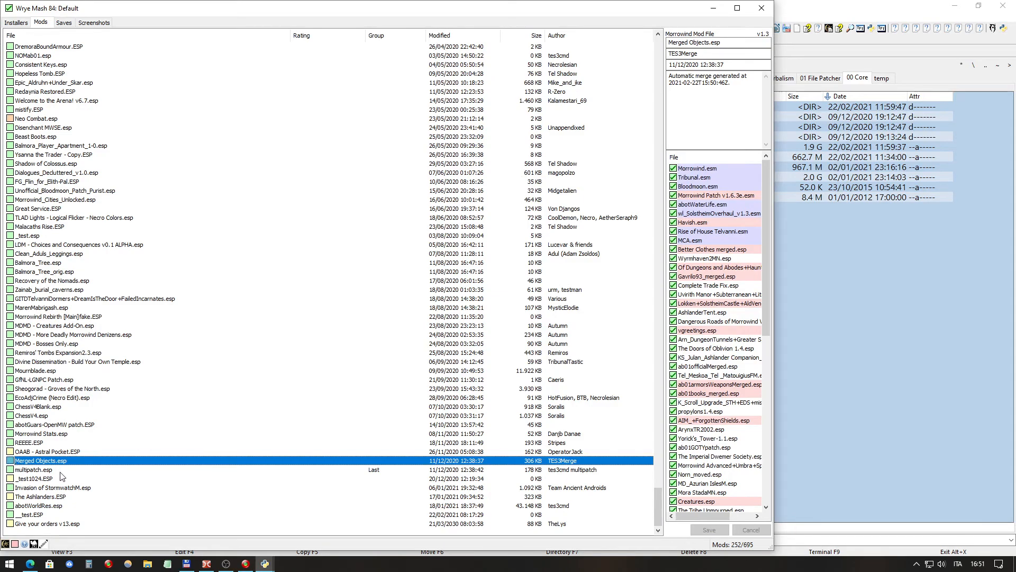
pyautogui.press('Delete')
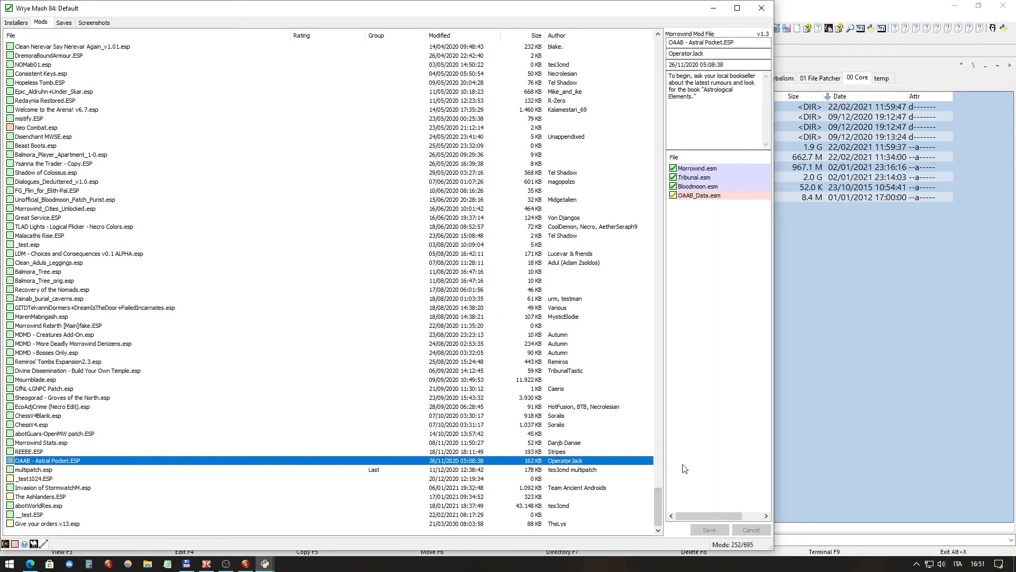
pyautogui.moveTo(659, 499); pyautogui.dragTo(688, 36)
pyautogui.rightClick(230, 33)
pyautogui.moveTo(271, 53)
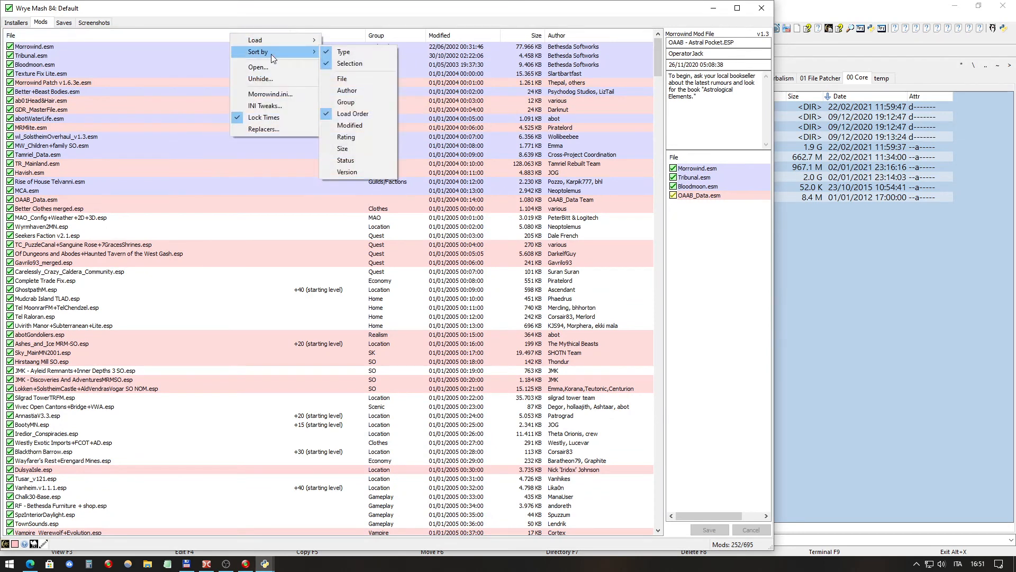
pyautogui.click(94, 442)
pyautogui.scroll(-7, 151, 416)
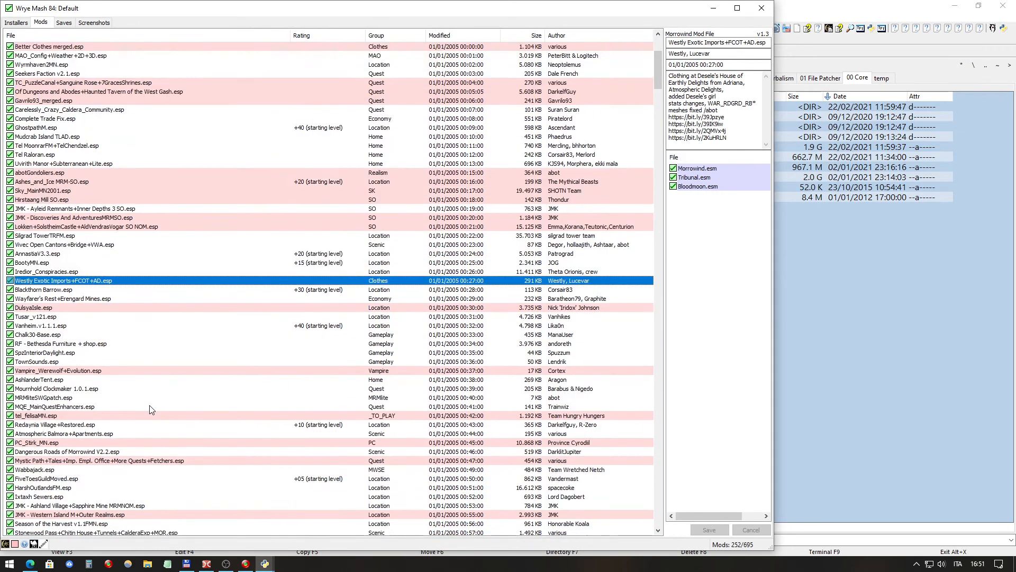
# Step: Switch to Double Commander and open the TRupdatePack\Data Files folder inside the Morrowind folder
pyautogui.hotkey('alt', 'Tab')
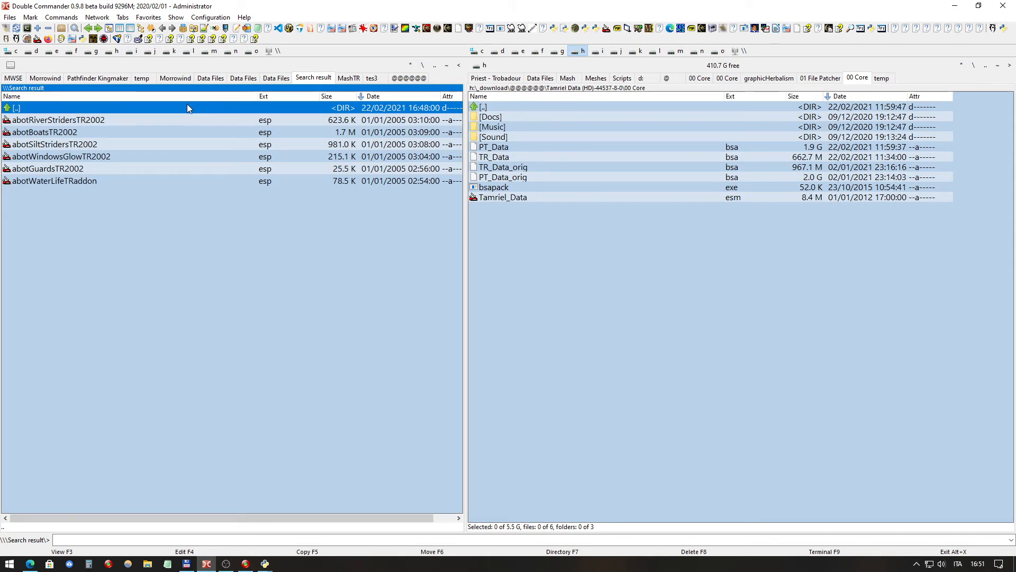
pyautogui.click(133, 176)
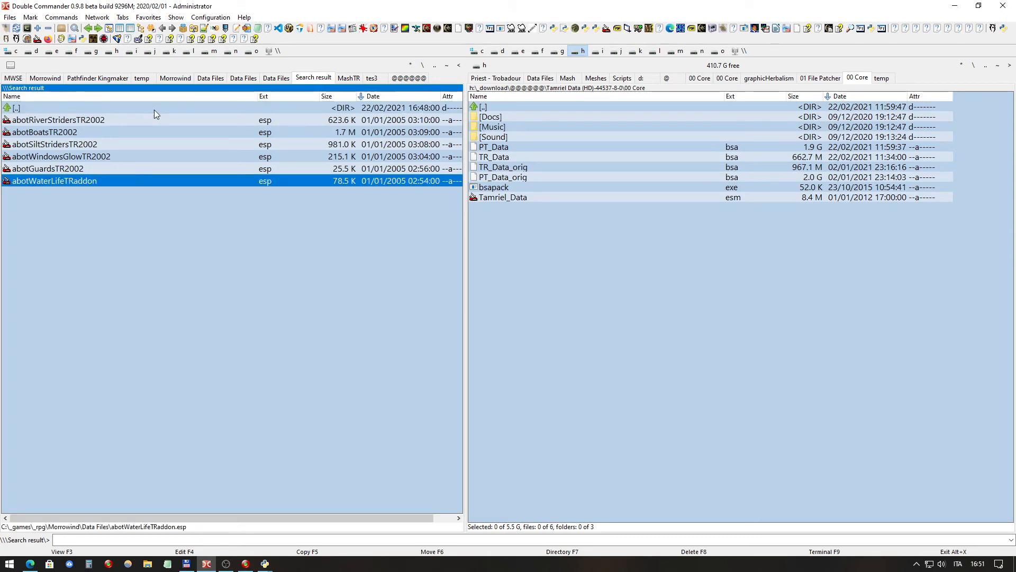
pyautogui.doubleClick(119, 107)
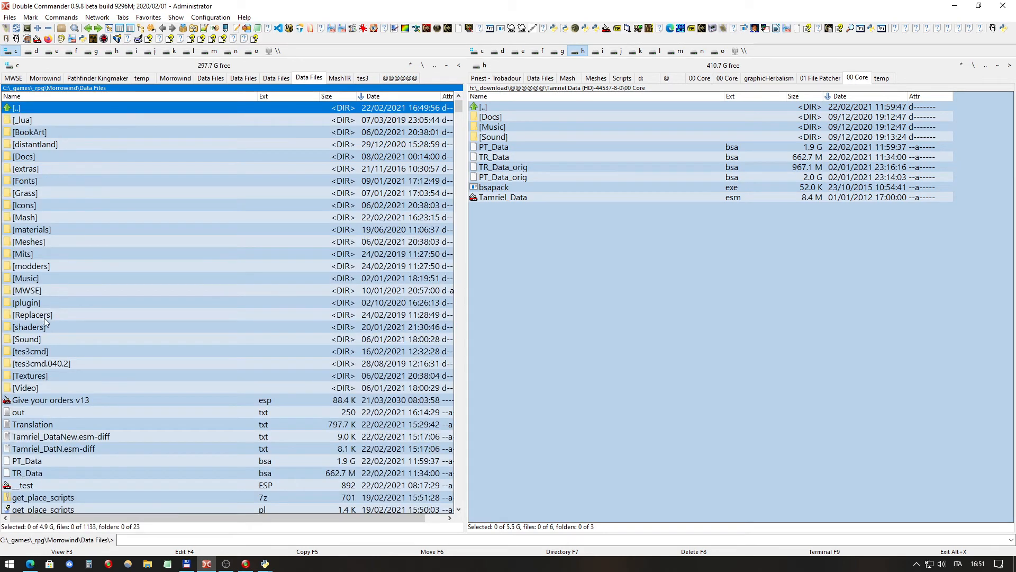
pyautogui.doubleClick(40, 106)
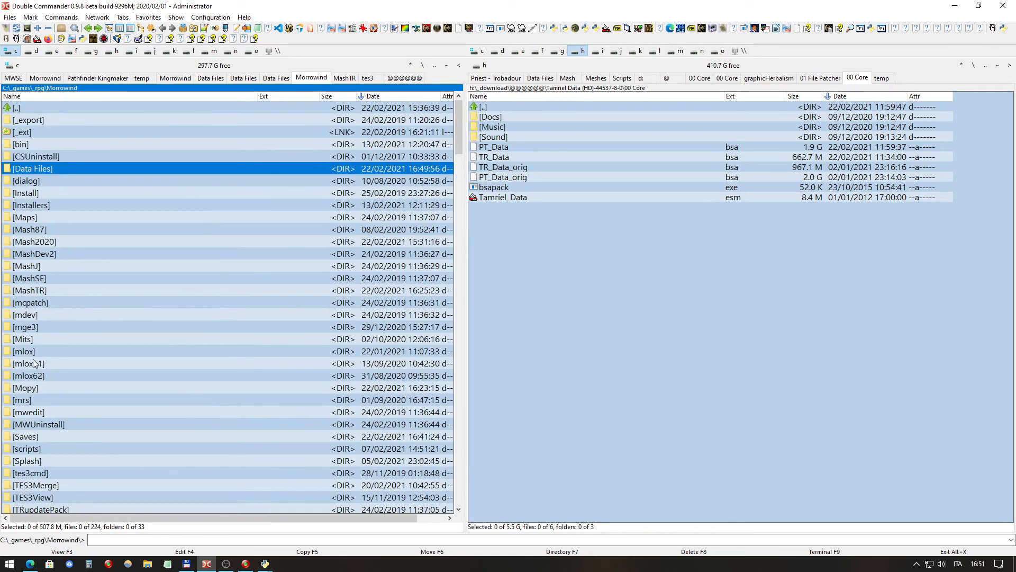
pyautogui.scroll(-3, 45, 401)
pyautogui.click(70, 402)
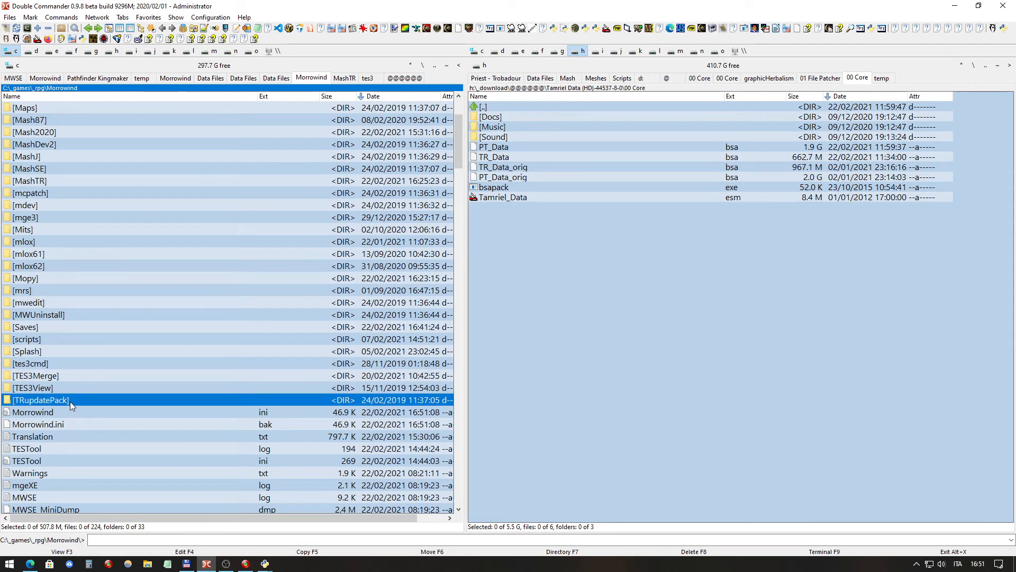
pyautogui.doubleClick(69, 402)
pyautogui.click(33, 124)
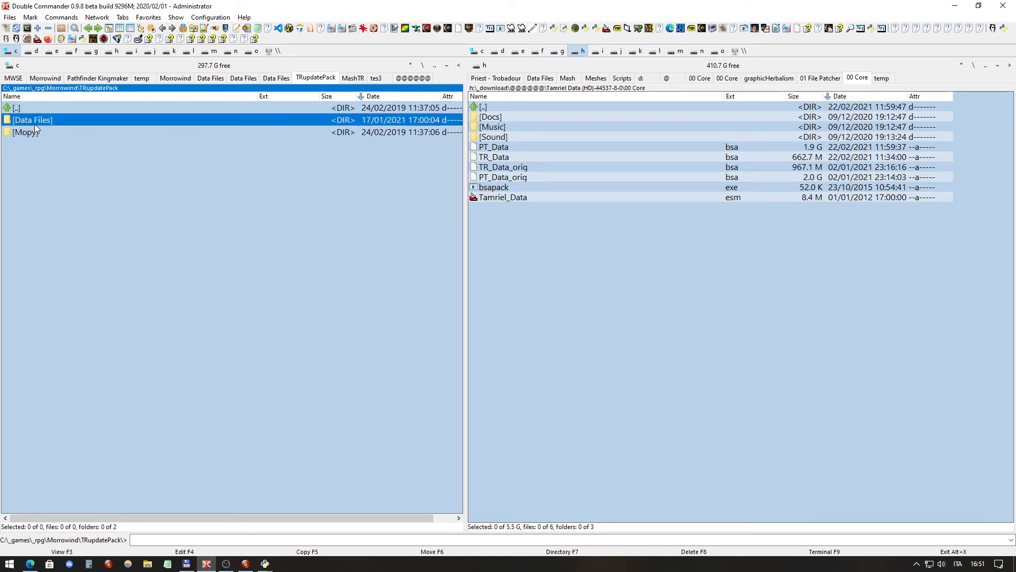
pyautogui.doubleClick(34, 124)
pyautogui.click(109, 189)
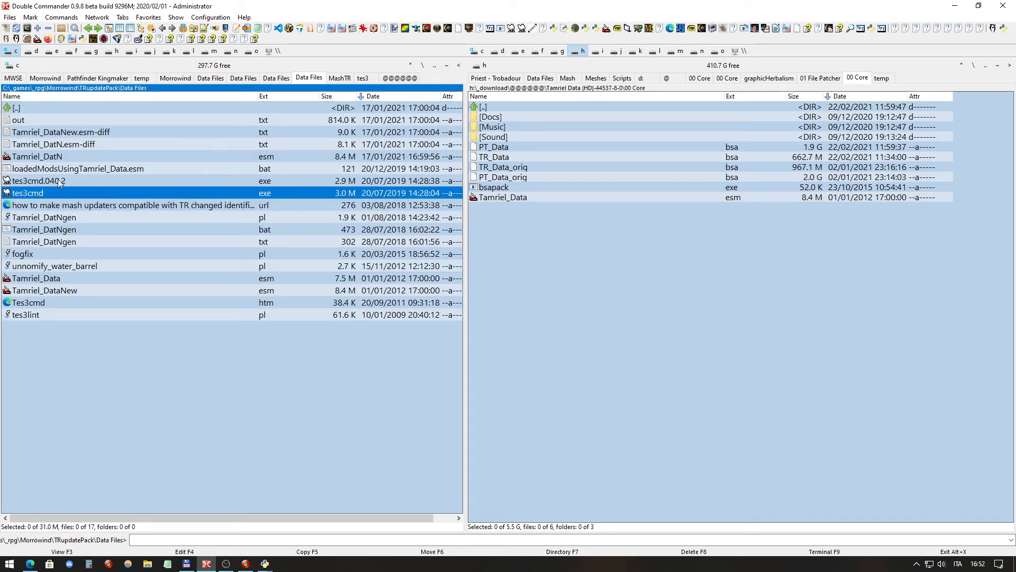
# Step: Compare the file details of tes3cmd.040.2.exe and tes3cmd.exe in the TRupdatePack data folder
pyautogui.click(60, 182)
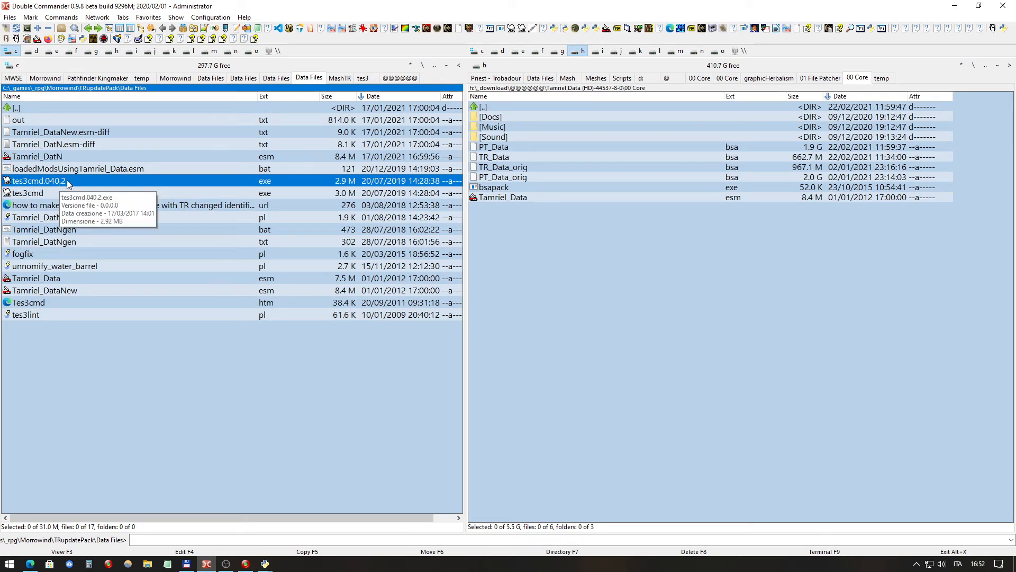
pyautogui.click(43, 194)
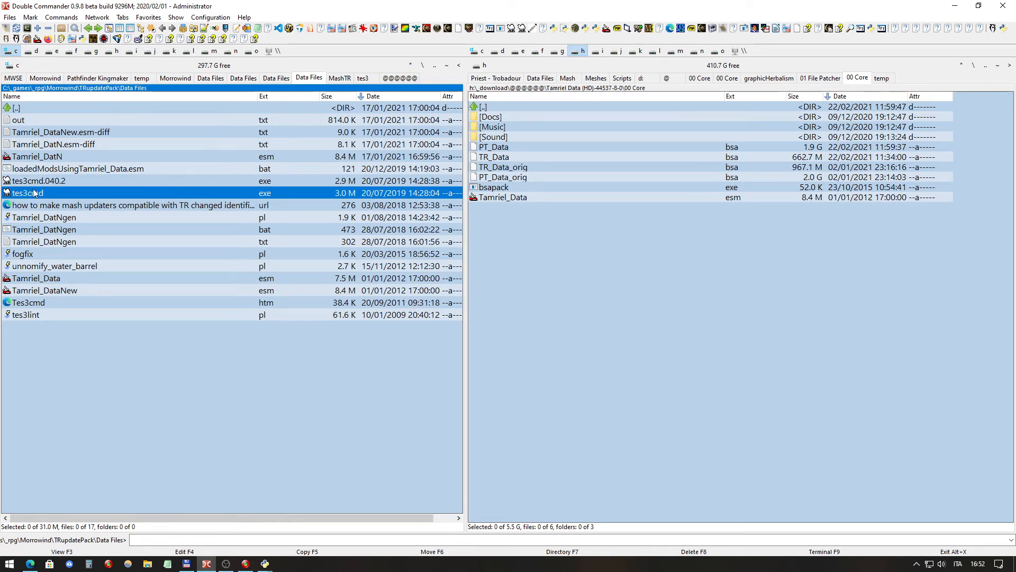
pyautogui.click(35, 182)
pyautogui.click(33, 195)
pyautogui.click(50, 183)
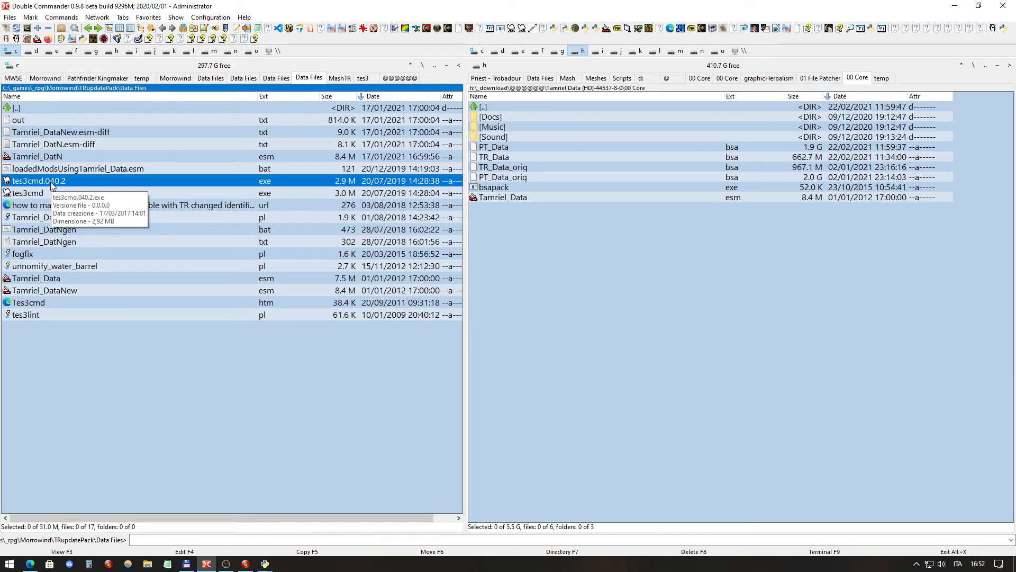
pyautogui.click(54, 169)
pyautogui.click(47, 183)
pyautogui.click(45, 192)
pyautogui.click(43, 182)
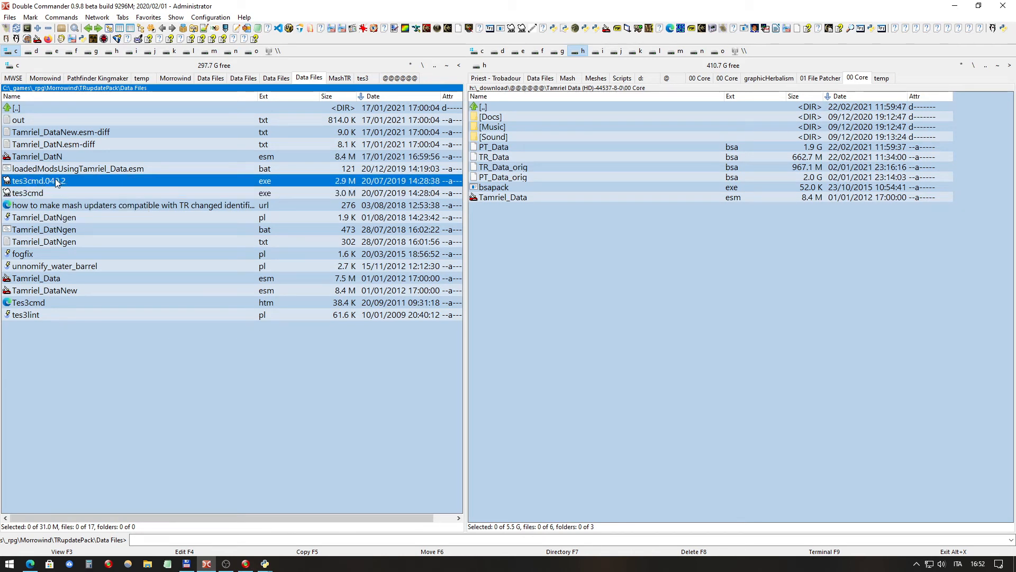
pyautogui.click(35, 197)
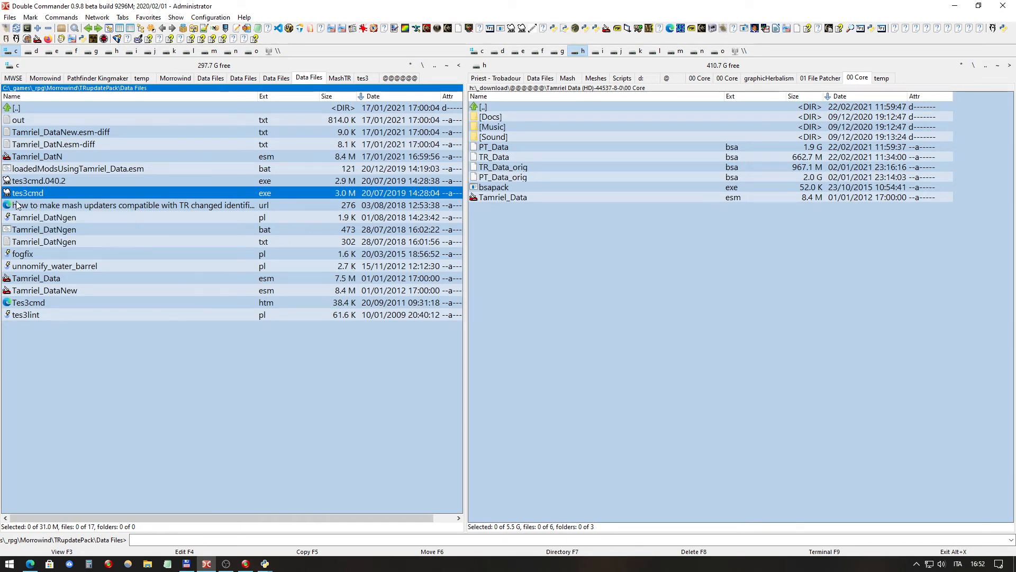
pyautogui.click(48, 183)
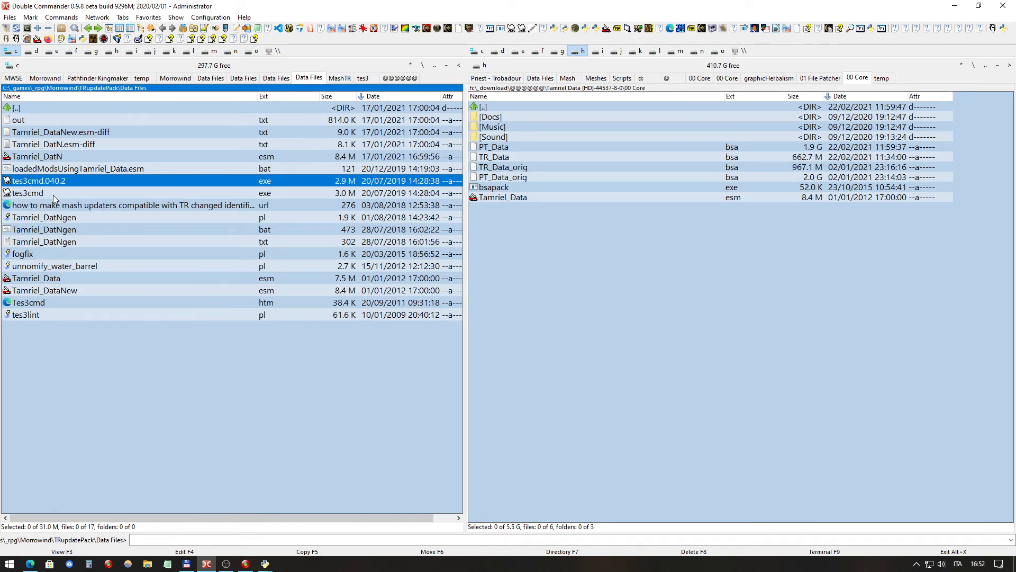
pyautogui.click(33, 194)
pyautogui.moveTo(17, 197)
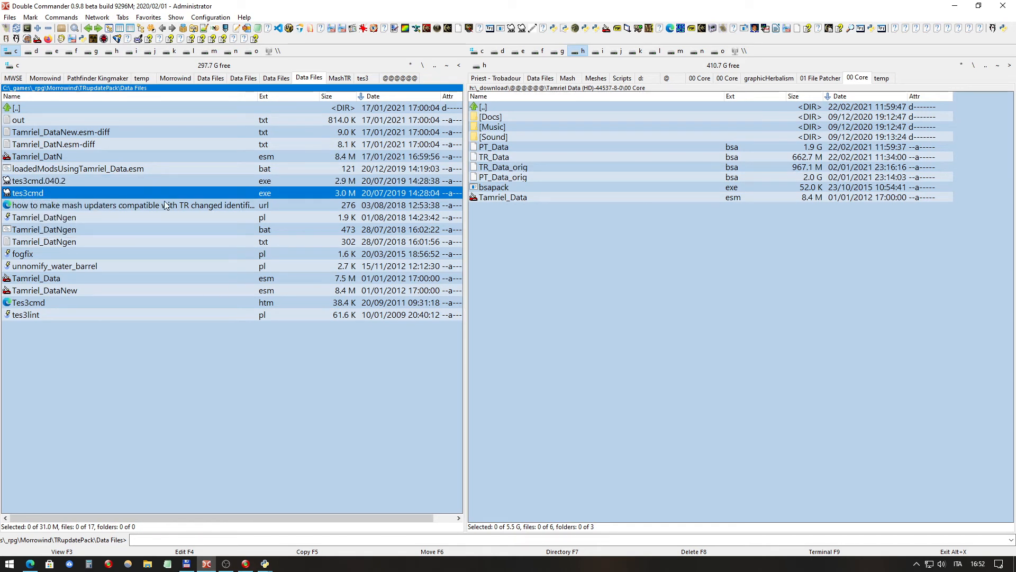
pyautogui.click(68, 182)
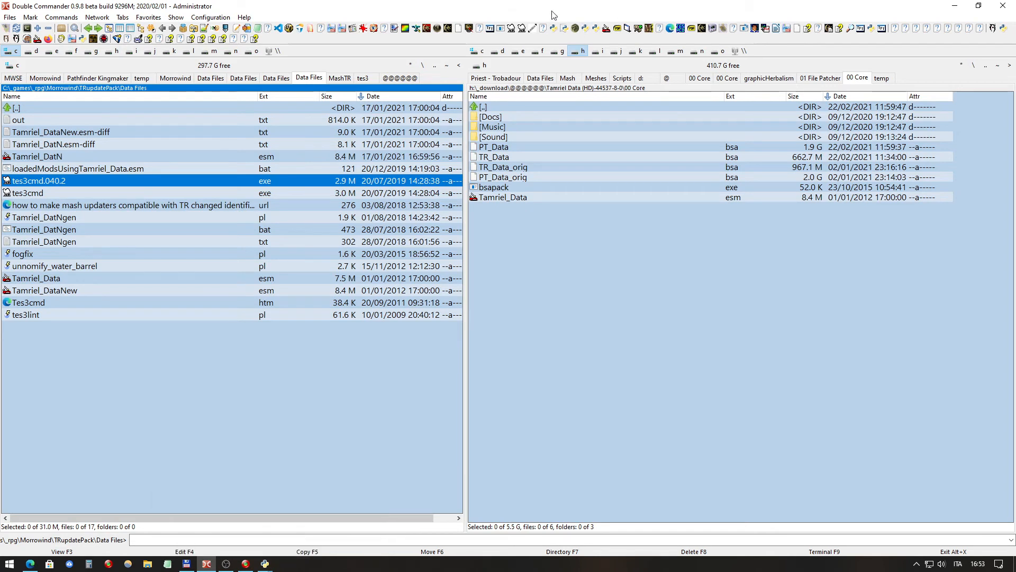
# Step: Regenerate multipatch.esp with the tes3cmd multipatch tool, switch to Wrye Mash, and dismiss its notice about modified dates
pyautogui.click(512, 29)
pyautogui.moveTo(265, 563)
pyautogui.click(318, 516)
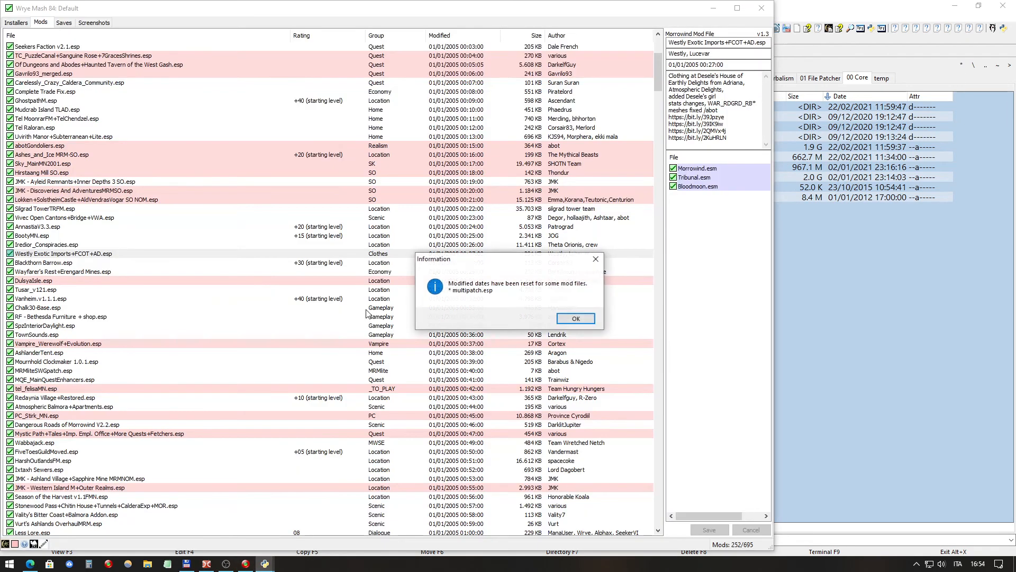
pyautogui.click(576, 318)
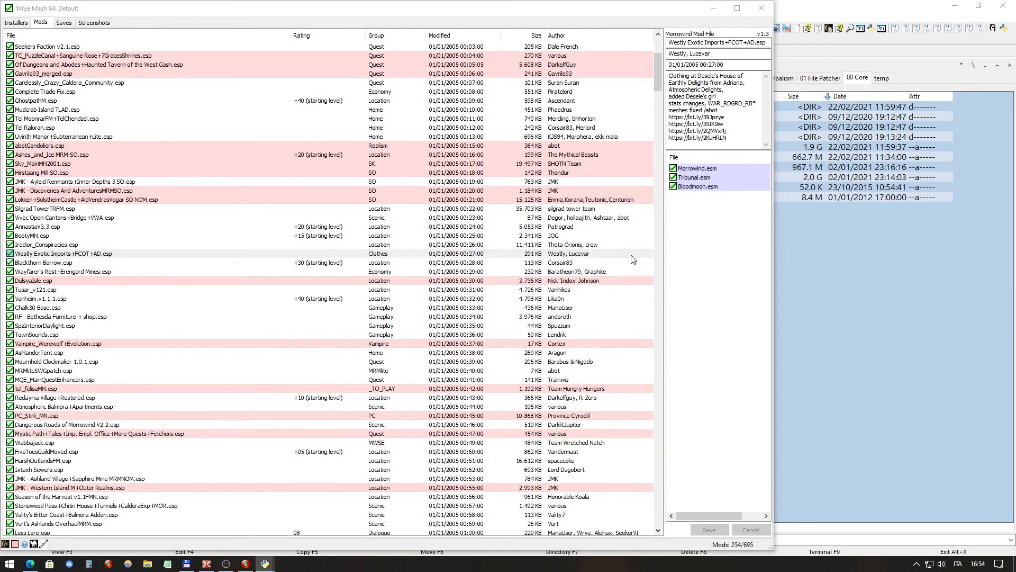
# Step: Check the details of TR_Mainland.esm and Better Clothes merged.esp near the start of the Wrye Mash mod list
pyautogui.moveTo(658, 80); pyautogui.dragTo(670, 51)
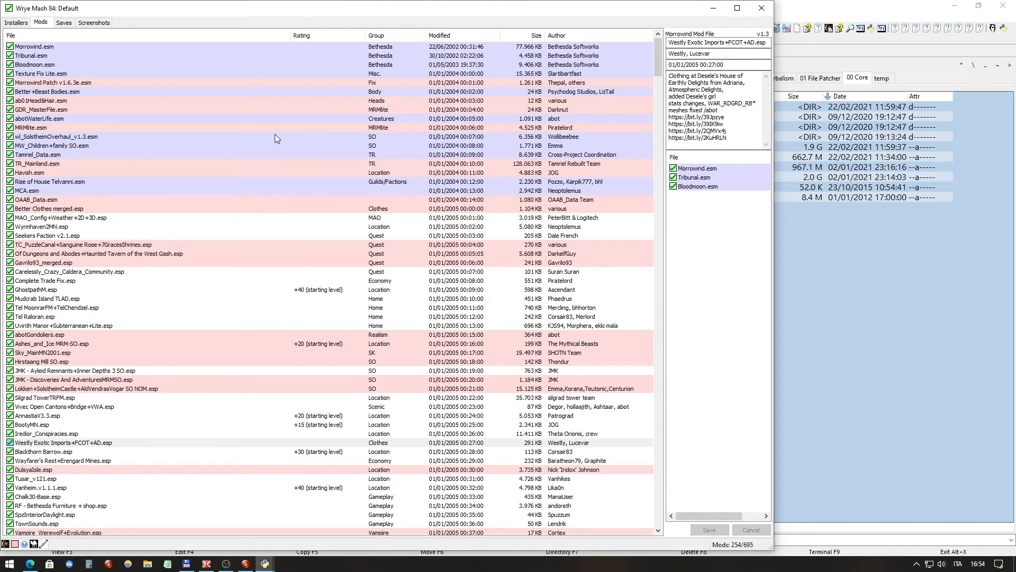
pyautogui.click(132, 165)
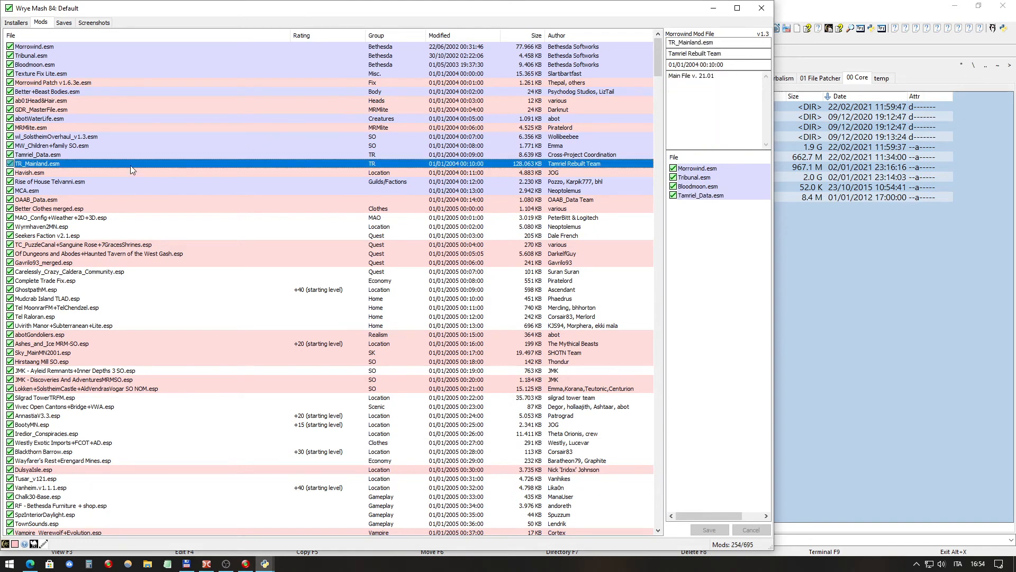
pyautogui.click(111, 211)
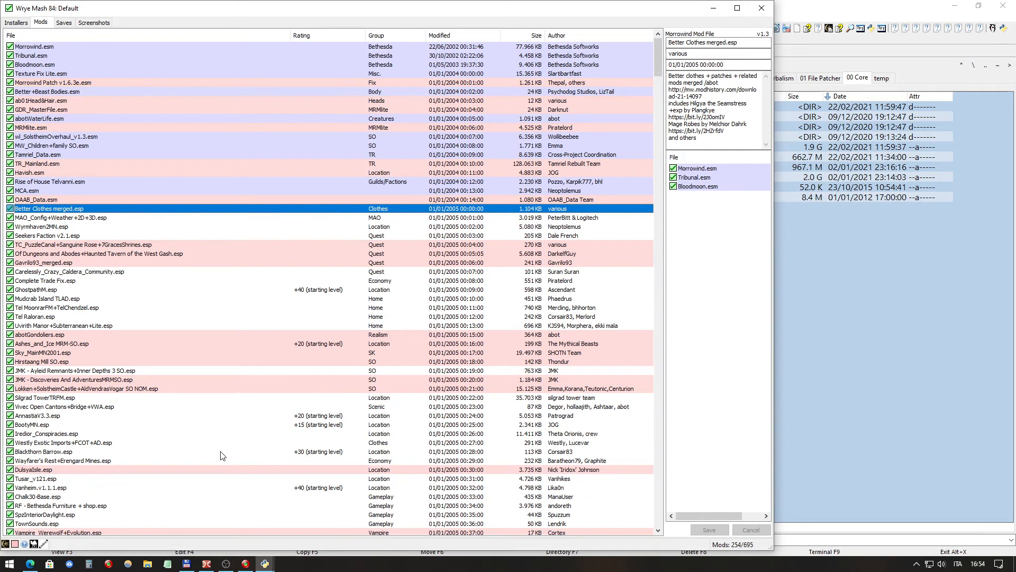
pyautogui.click(206, 563)
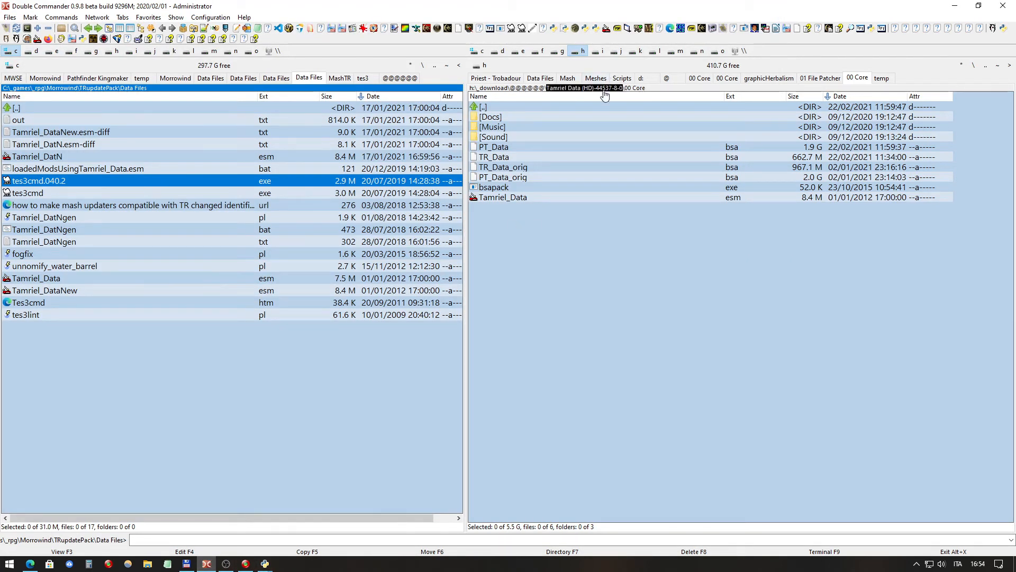
pyautogui.doubleClick(576, 106)
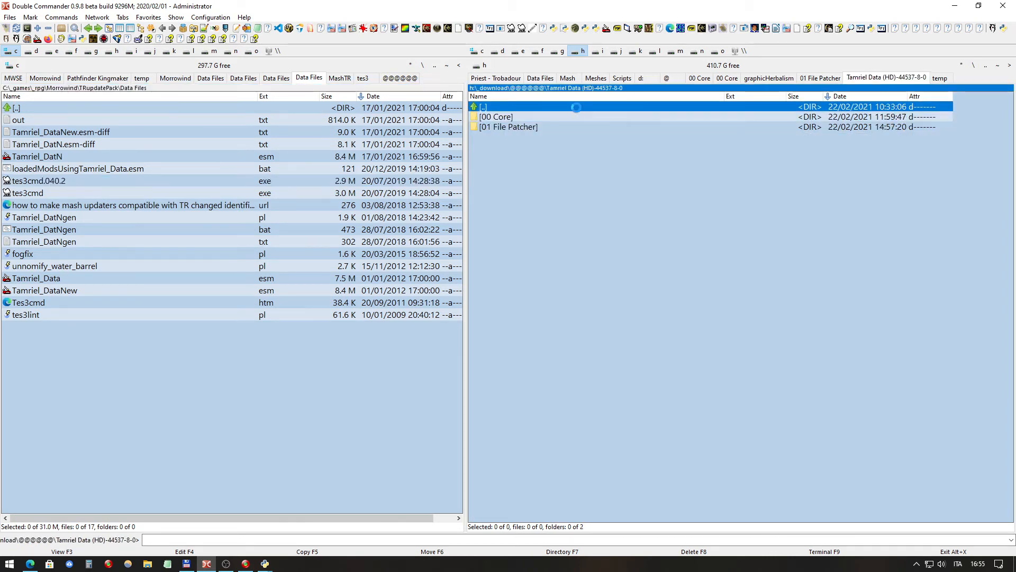
pyautogui.doubleClick(577, 107)
pyautogui.scroll(-3, 647, 217)
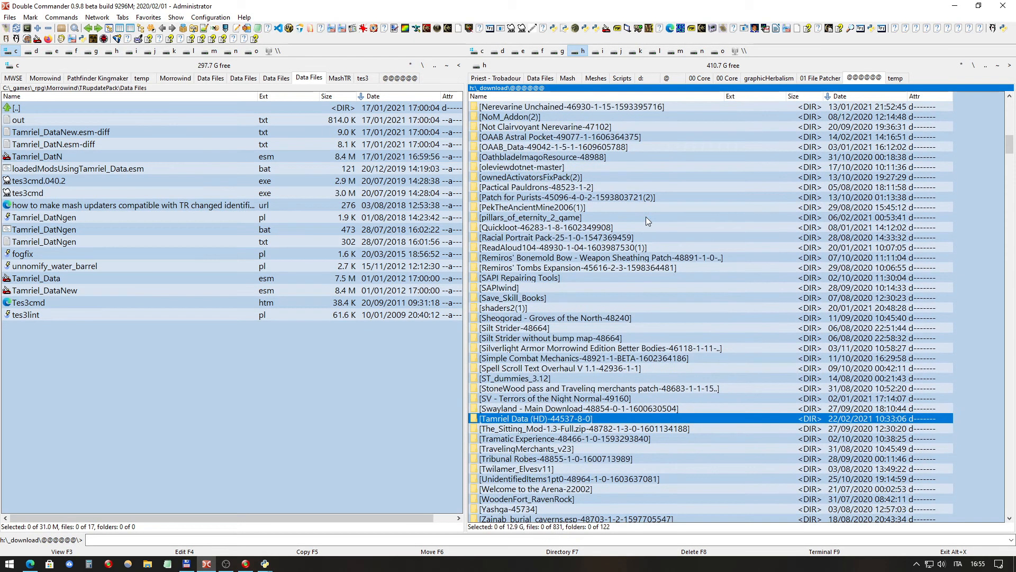
pyautogui.scroll(-3, 646, 217)
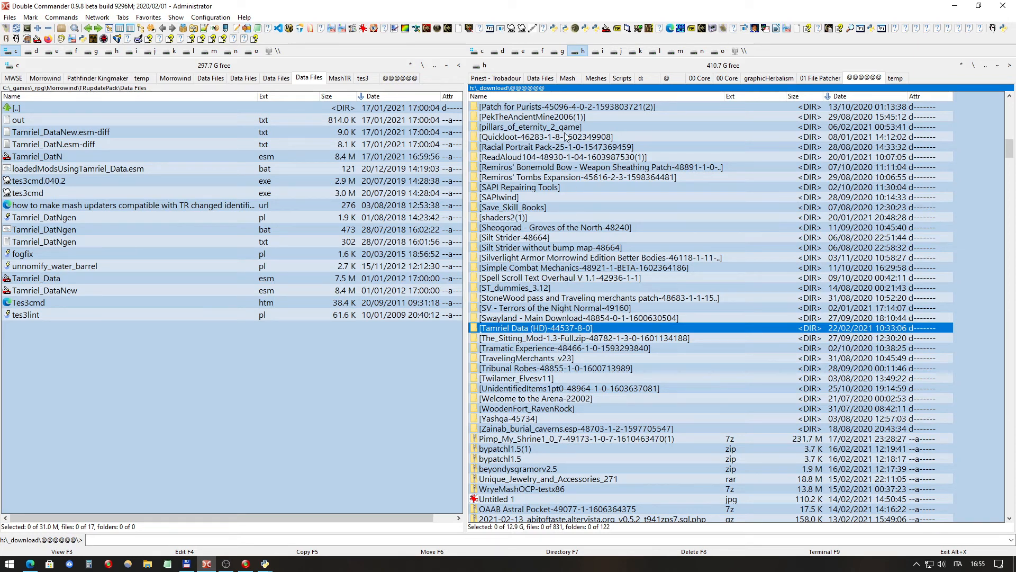
pyautogui.click(507, 96)
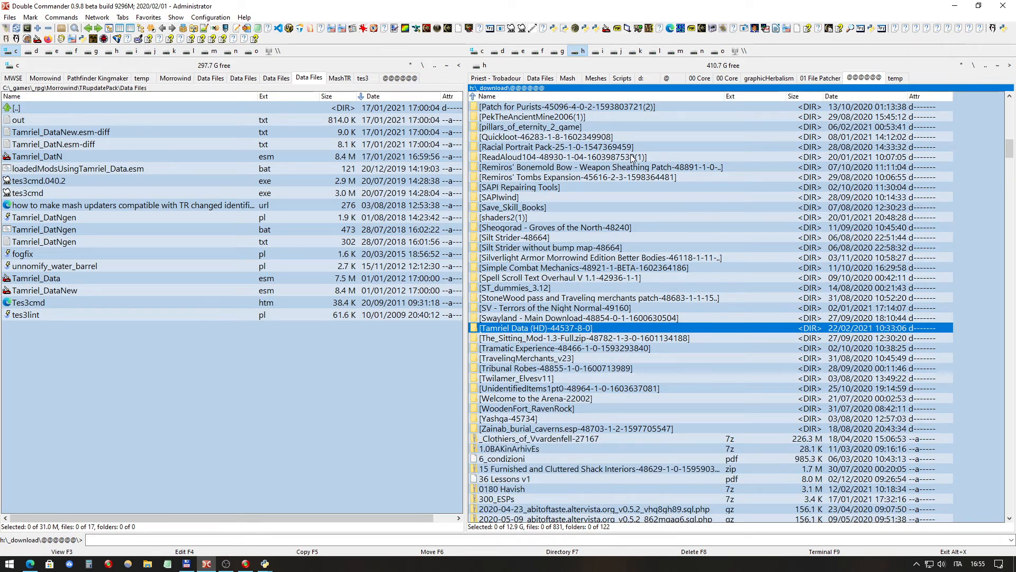
pyautogui.moveTo(622, 221)
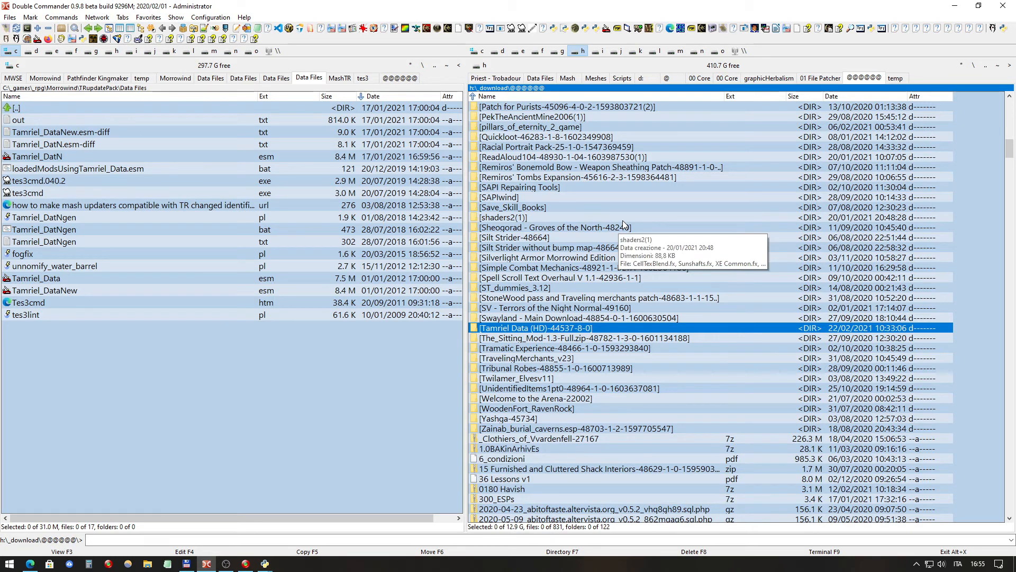
pyautogui.click(985, 65)
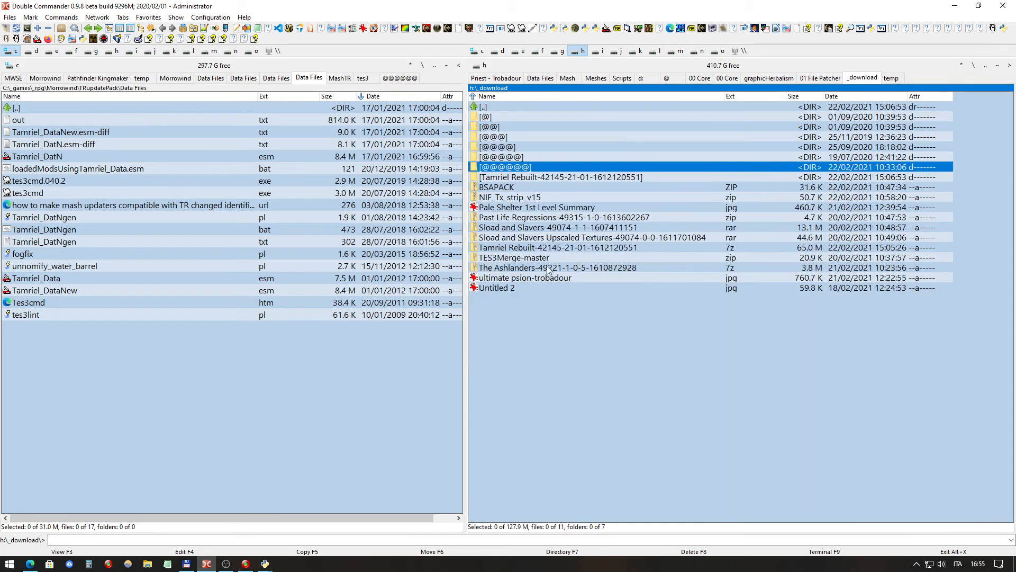
pyautogui.doubleClick(571, 177)
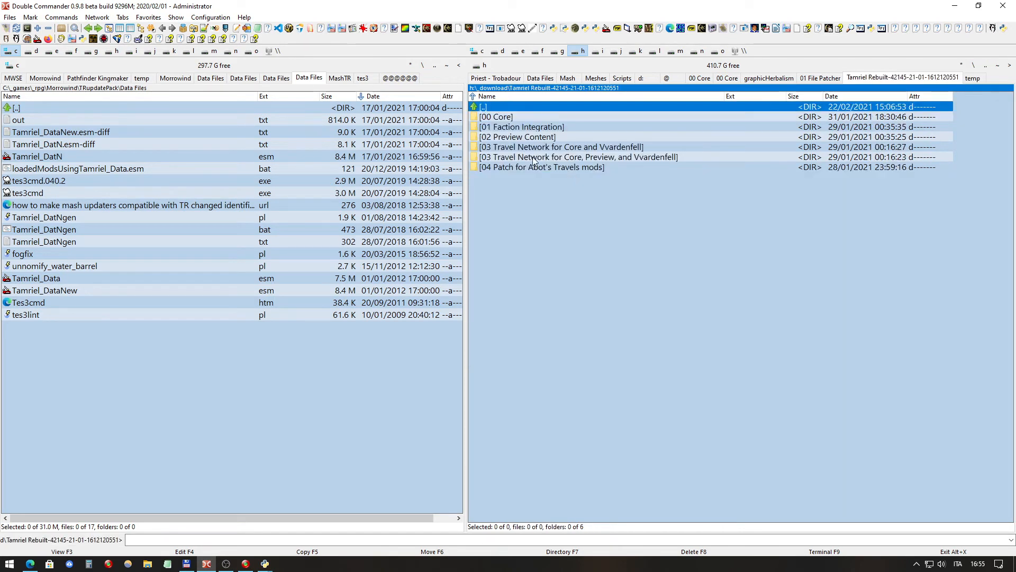
pyautogui.doubleClick(516, 117)
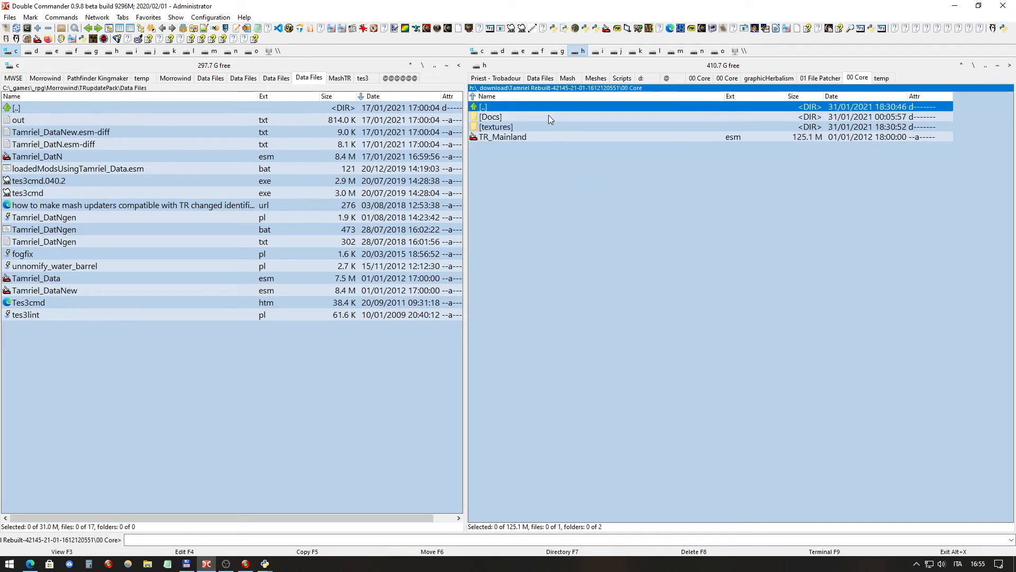
# Step: View the file header of the downloaded TR_Mainland.esm to check its version, and close the viewer
pyautogui.click(529, 140)
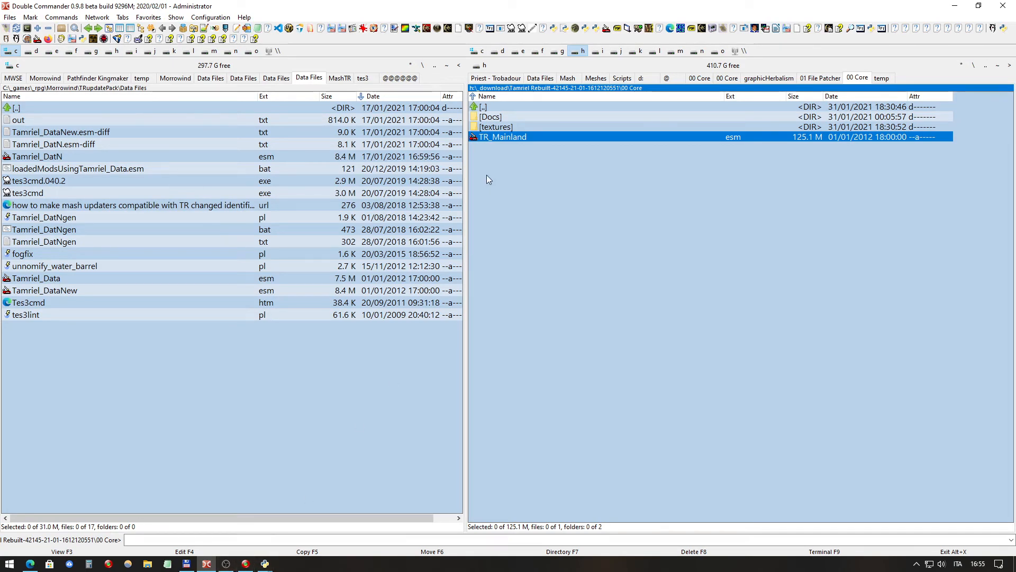
pyautogui.press('F3')
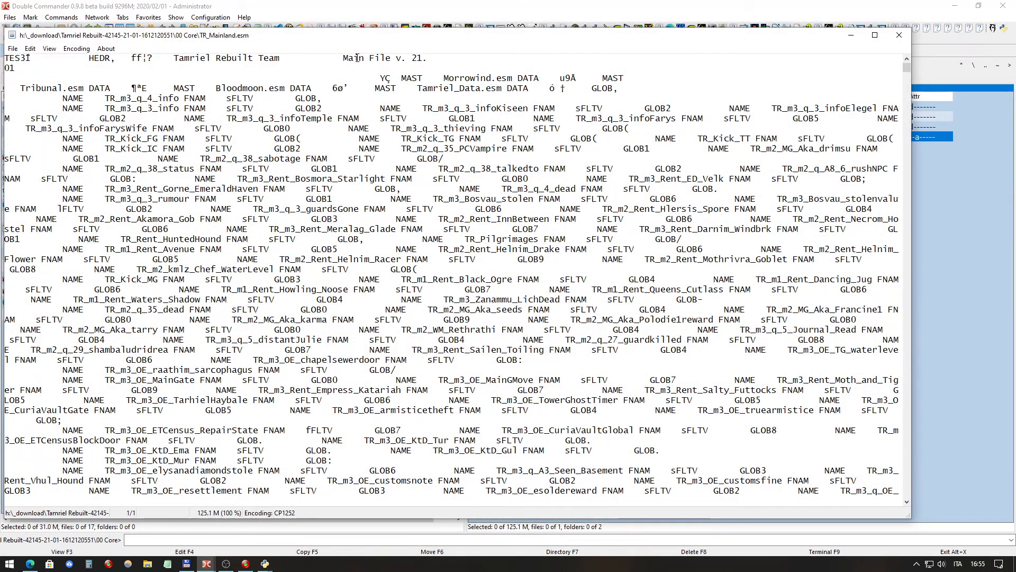
pyautogui.press('Escape')
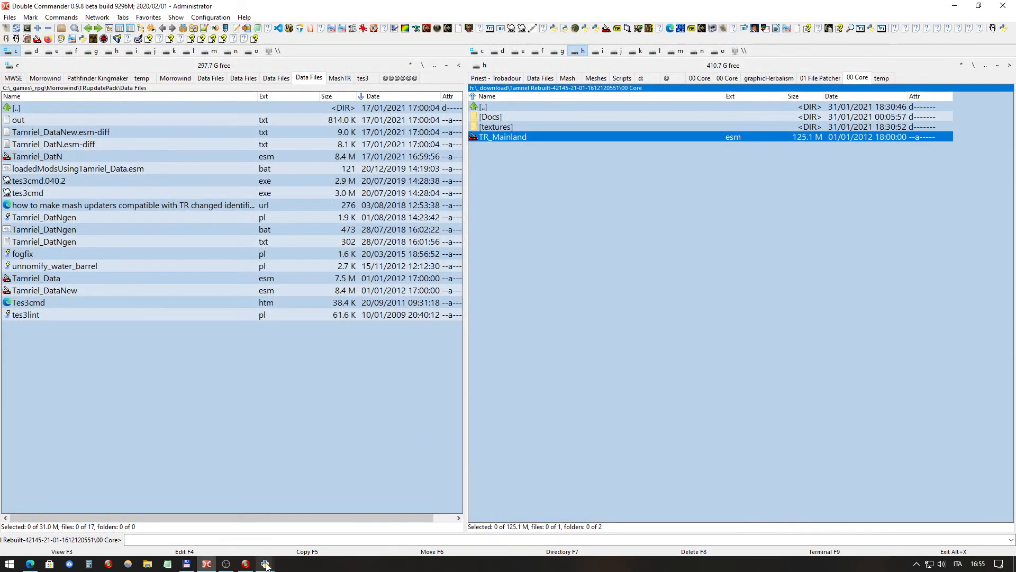
# Step: Switch to Wrye Mash and check the version in the description of the installed TR_Mainland.esm
pyautogui.moveTo(265, 564)
pyautogui.click(324, 521)
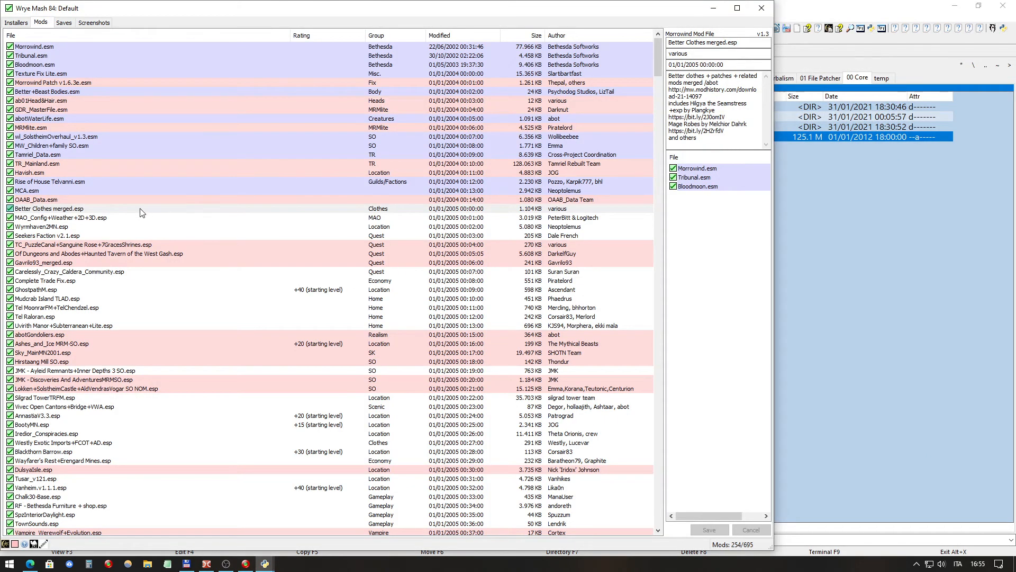
pyautogui.scroll(-2, 141, 213)
pyautogui.scroll(2, 141, 210)
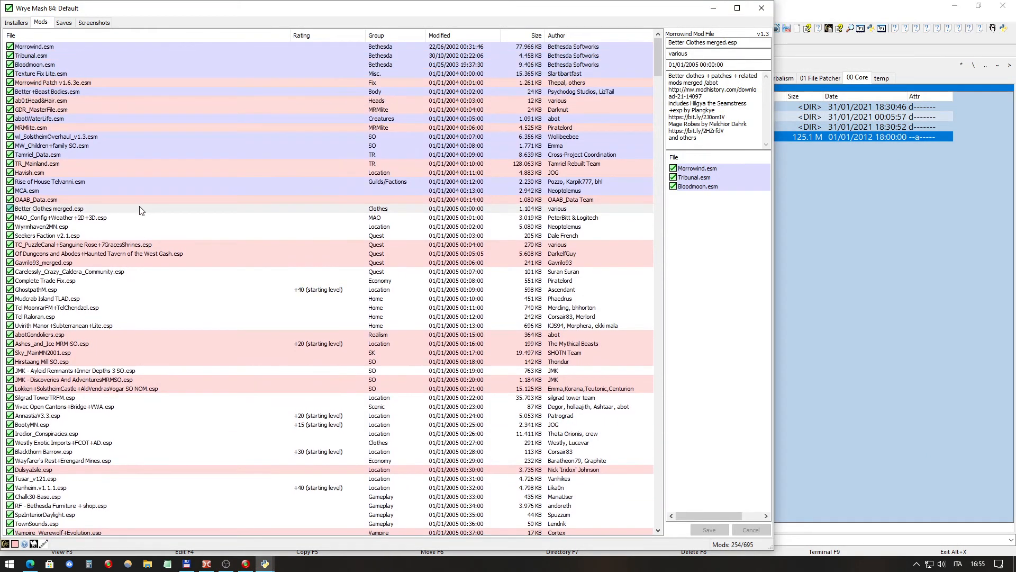
pyautogui.click(100, 121)
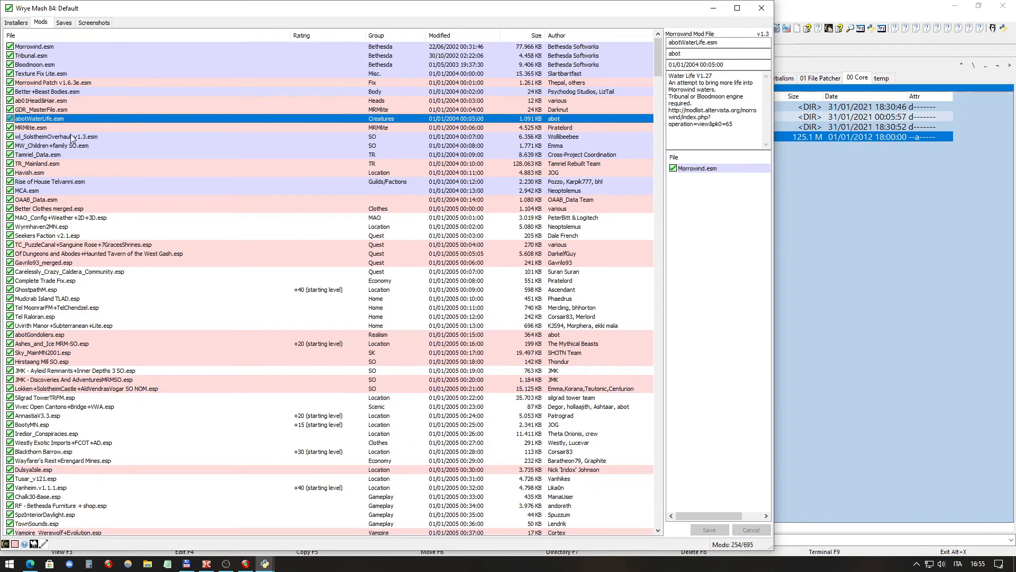
pyautogui.click(64, 163)
pyautogui.click(720, 82)
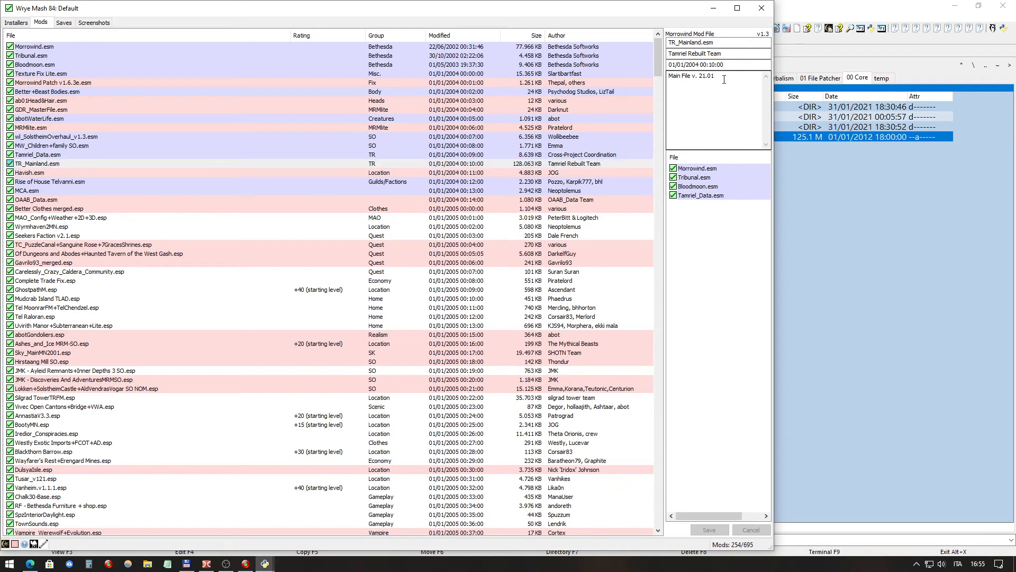
# Step: Return to Double Commander, open the 02 Preview Content folder of the Tamriel Rebuilt download, and select TR_Preview.esp
pyautogui.click(825, 172)
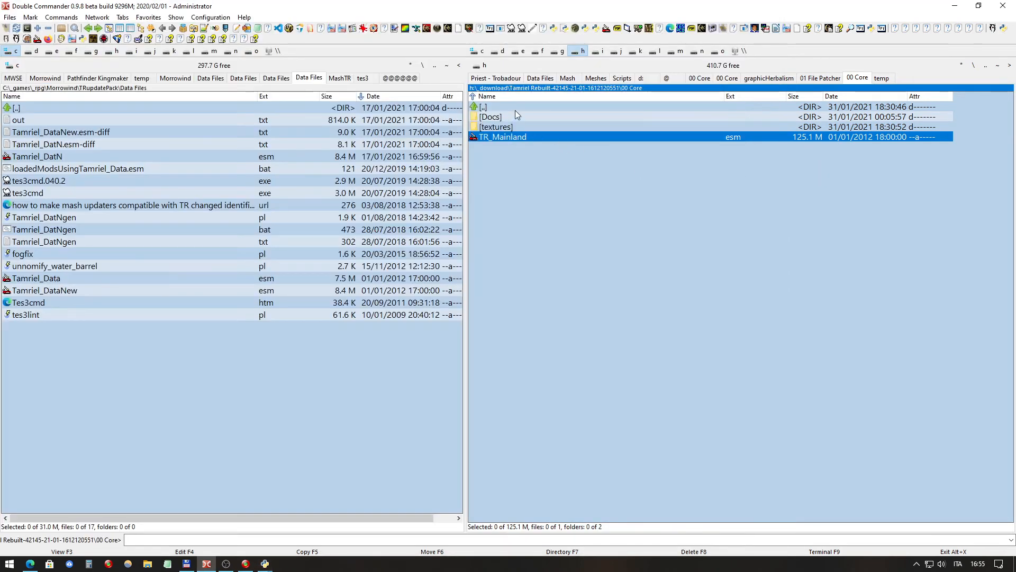
pyautogui.doubleClick(516, 107)
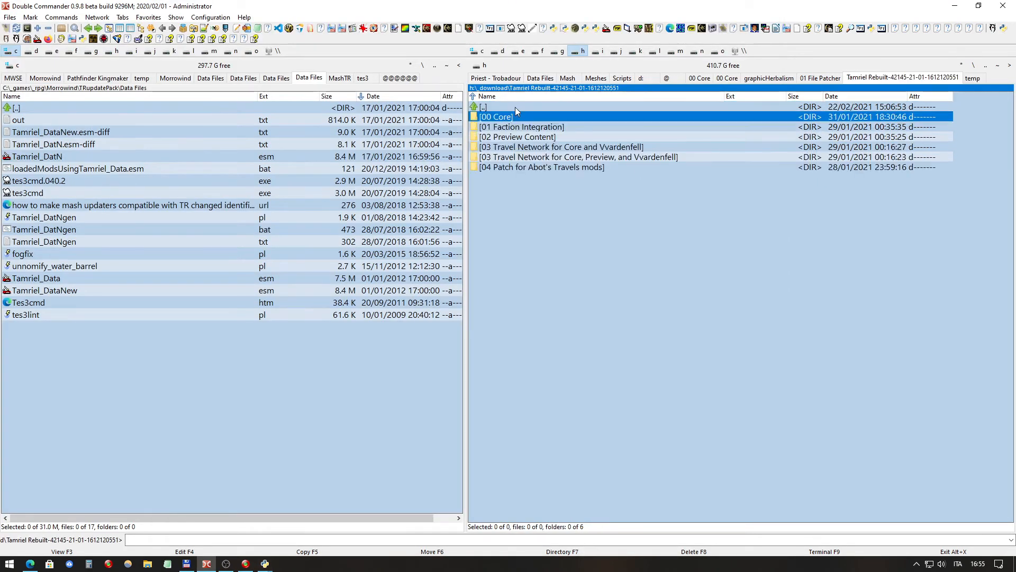
pyautogui.click(551, 131)
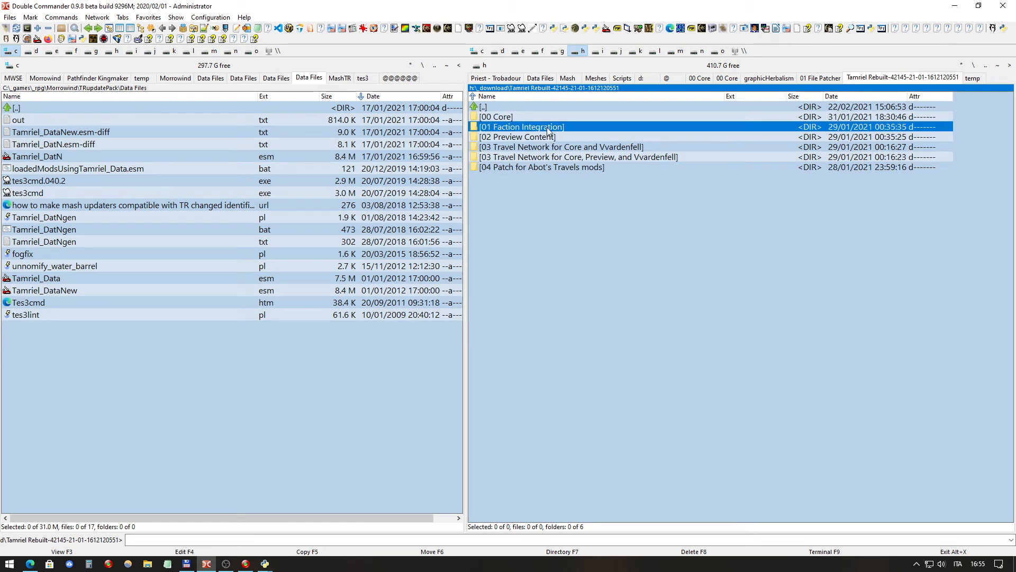
pyautogui.doubleClick(504, 139)
pyautogui.click(491, 118)
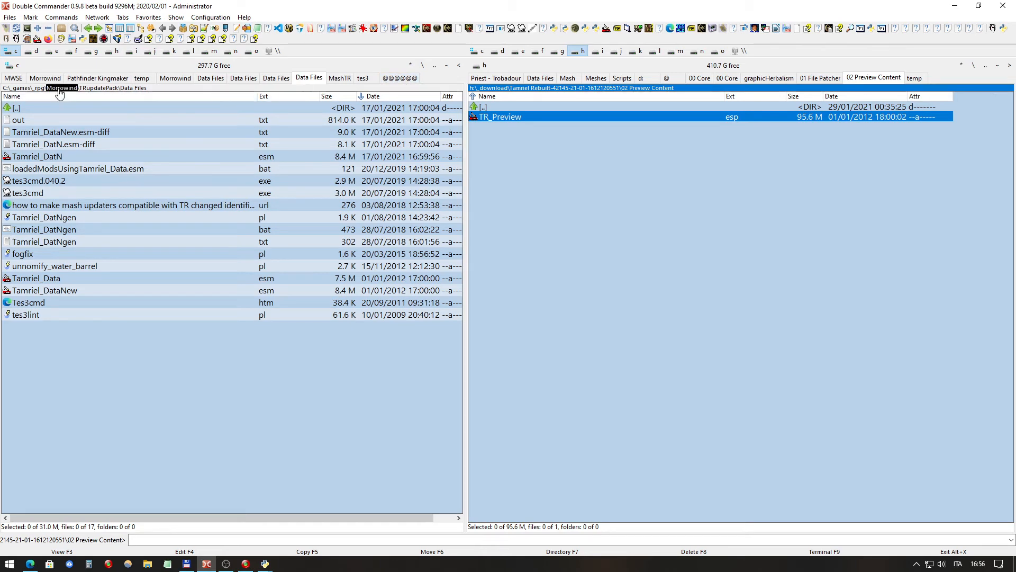
# Step: Change the other file pane from the TRupdatePack data folder to the main Morrowind\Data Files folder
pyautogui.click(432, 68)
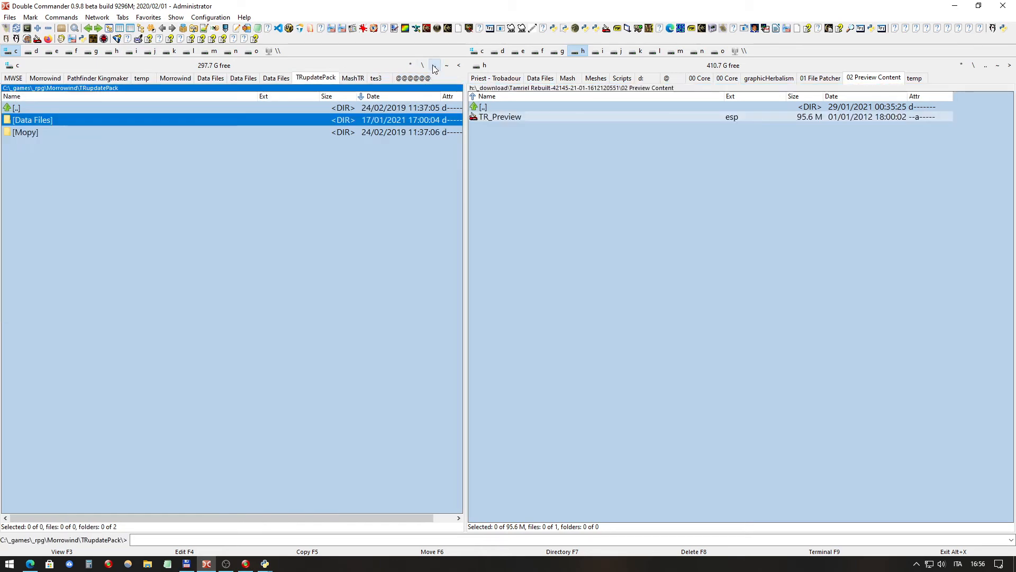
pyautogui.click(431, 68)
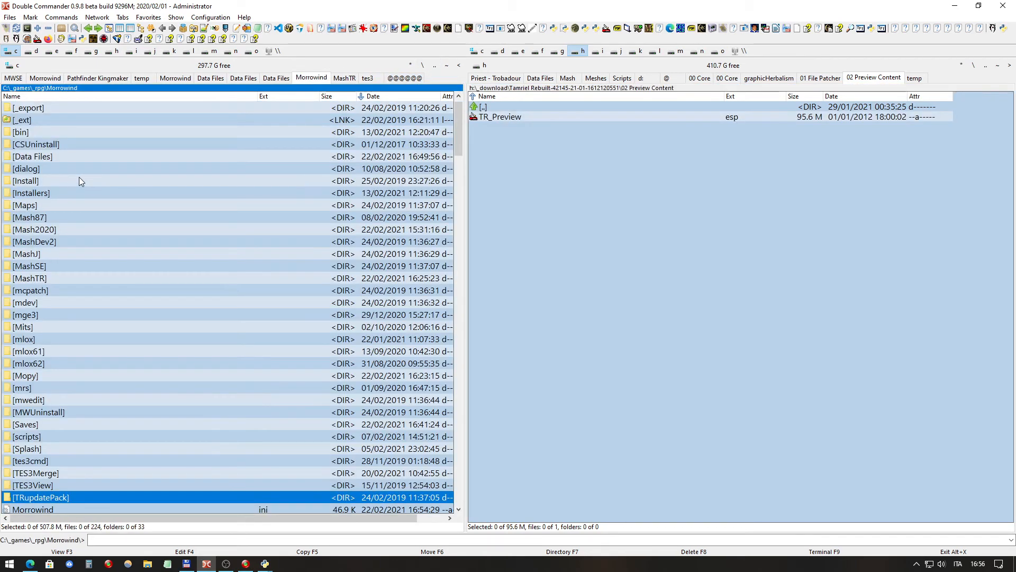
pyautogui.doubleClick(77, 155)
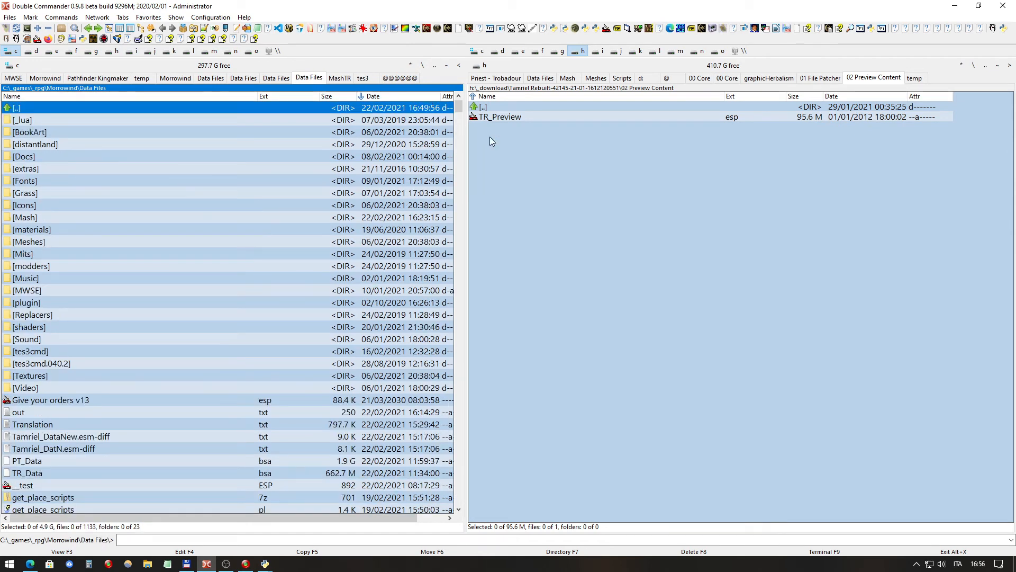
# Step: Copy TR_Preview.esp into the Morrowind\Data Files folder under the name TR_PrevieN.esp
pyautogui.click(554, 127)
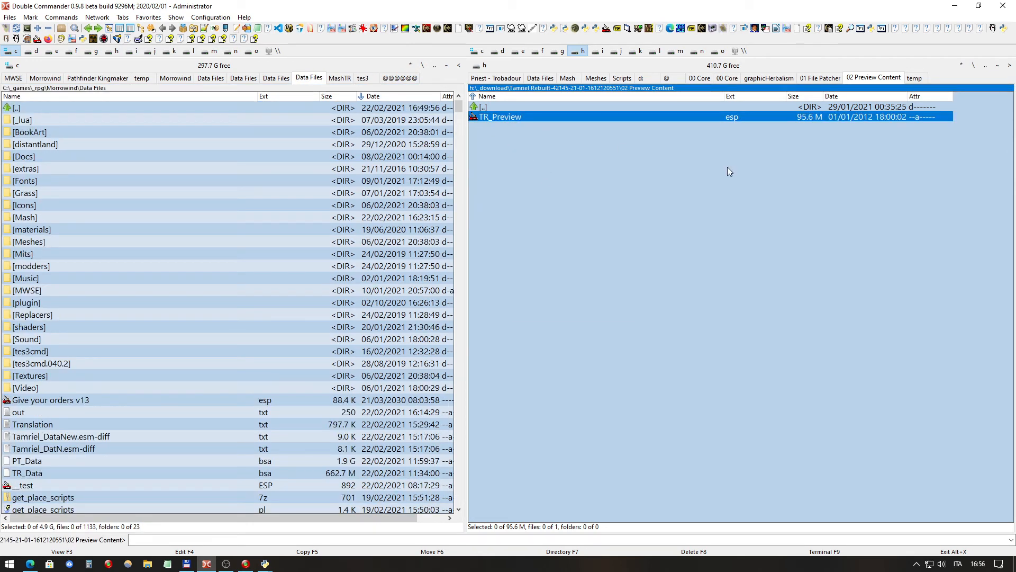
pyautogui.press('F5')
pyautogui.click(511, 287)
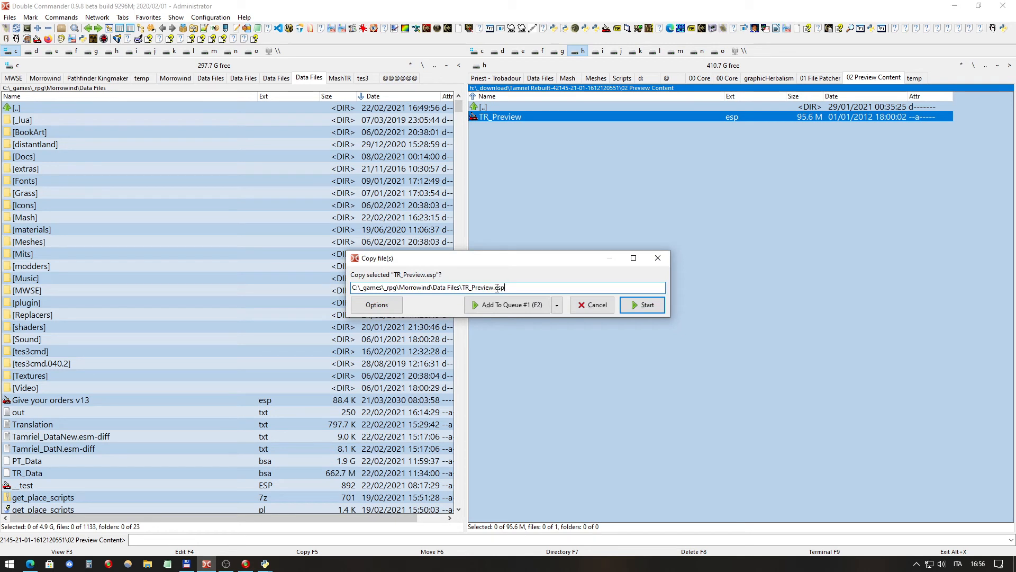
pyautogui.moveTo(493, 287); pyautogui.dragTo(490, 287)
pyautogui.write('N')
pyautogui.click(633, 303)
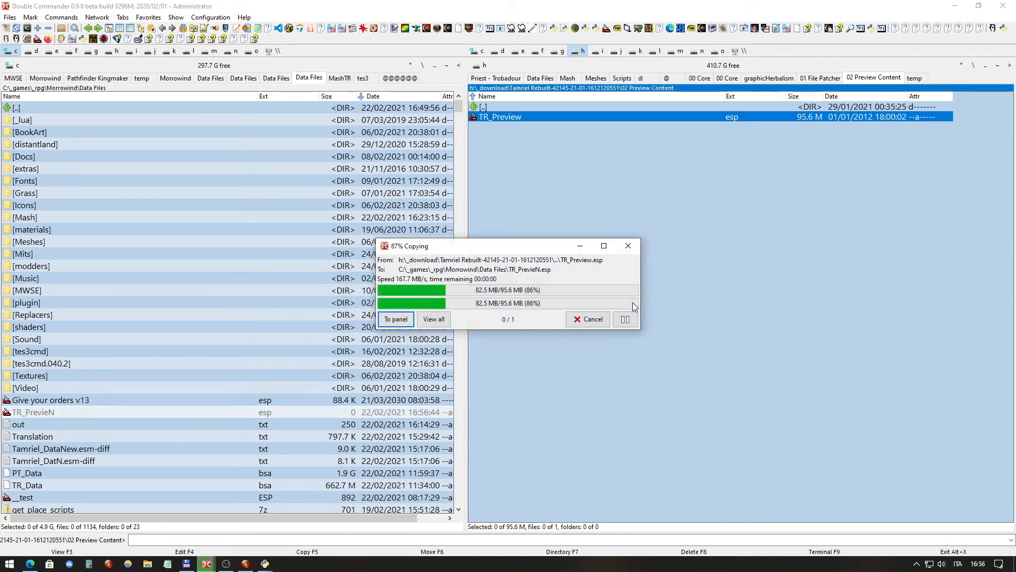
pyautogui.click(174, 267)
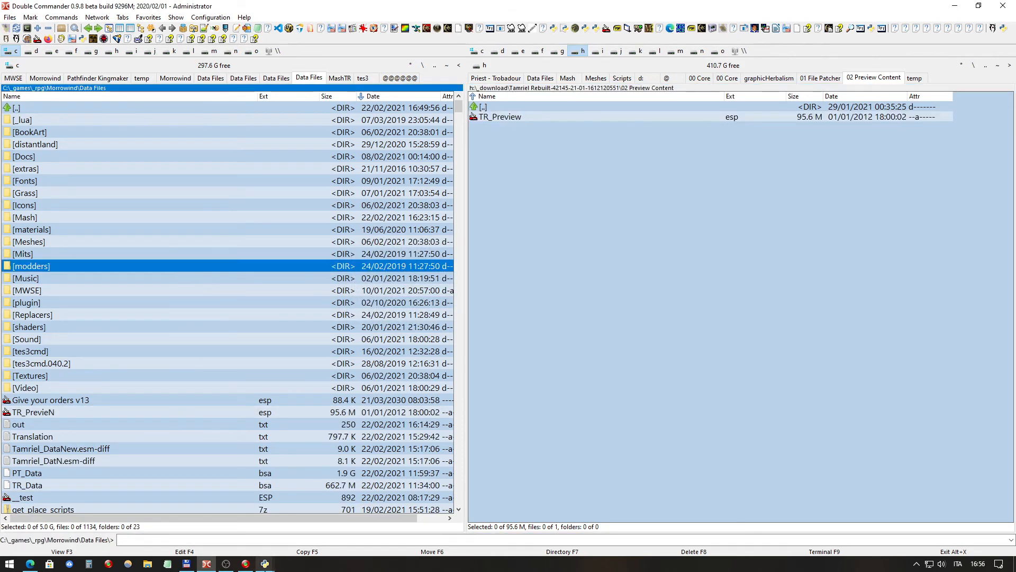
# Step: Switch to Wrye Mash and look for the TR plugins in its mod list
pyautogui.moveTo(265, 563)
pyautogui.click(323, 526)
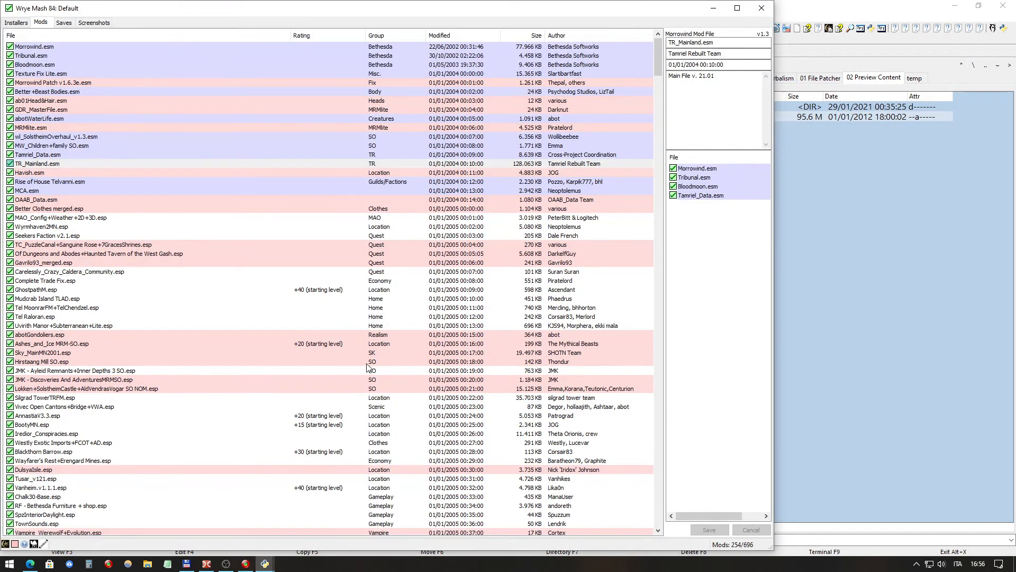
pyautogui.click(82, 146)
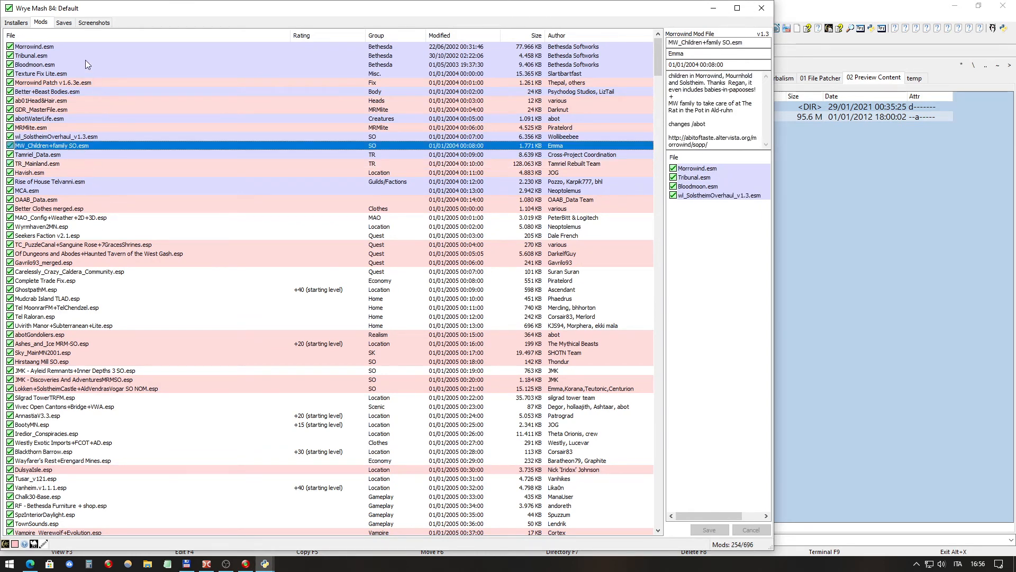
pyautogui.click(81, 101)
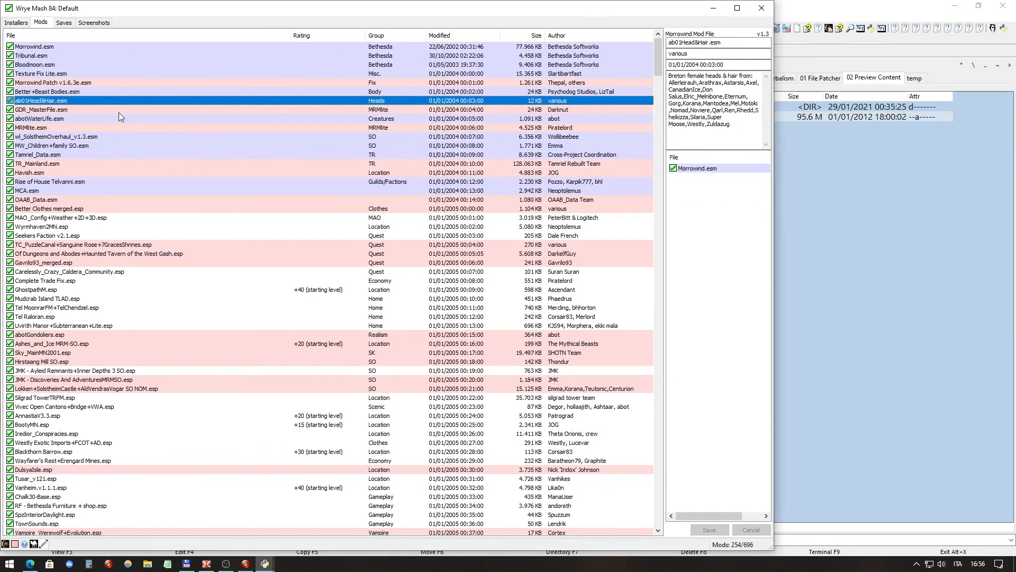
pyautogui.write('trte')
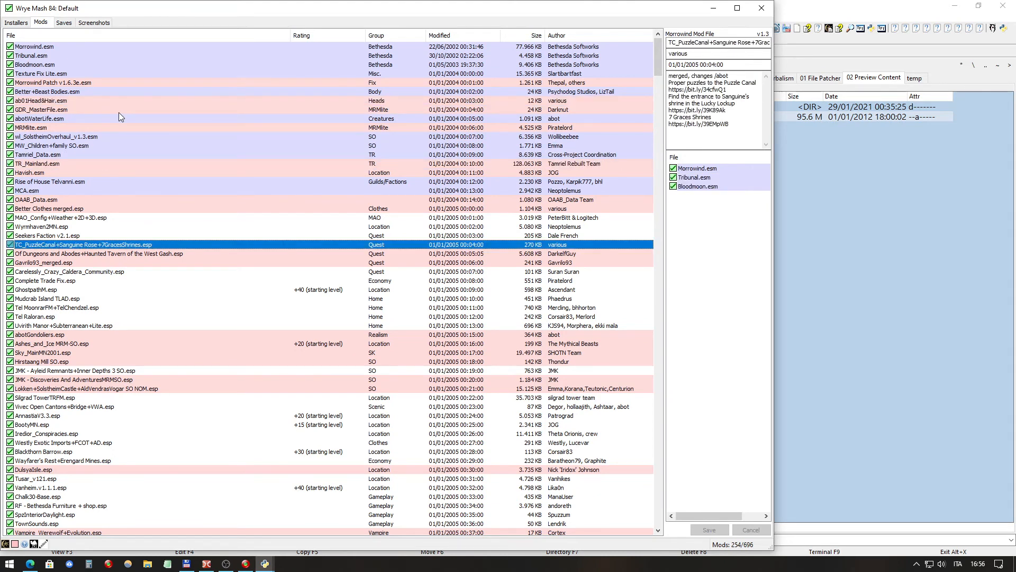
pyautogui.write('tu')
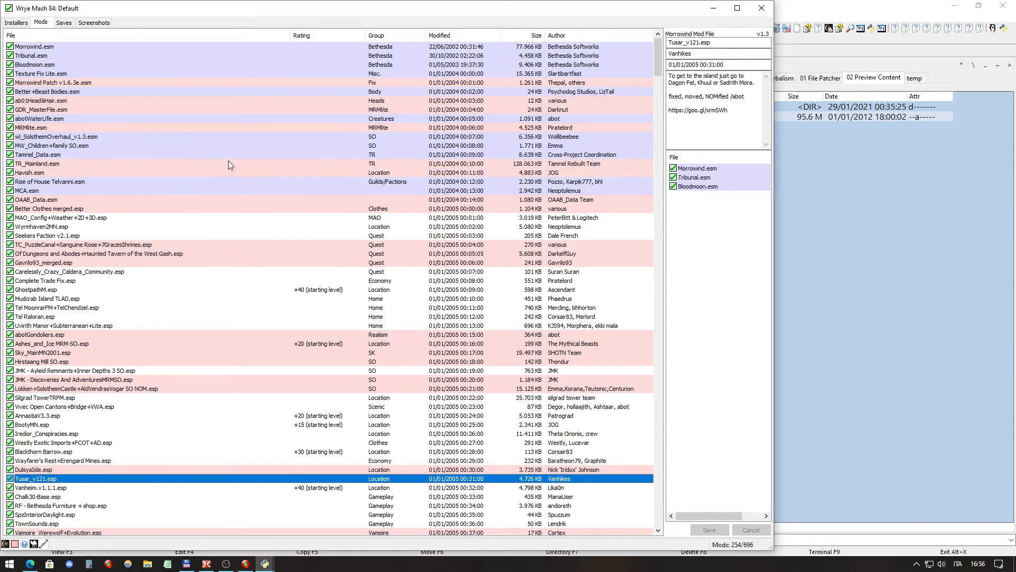
pyautogui.scroll(-3, 204, 316)
pyautogui.write('ttt')
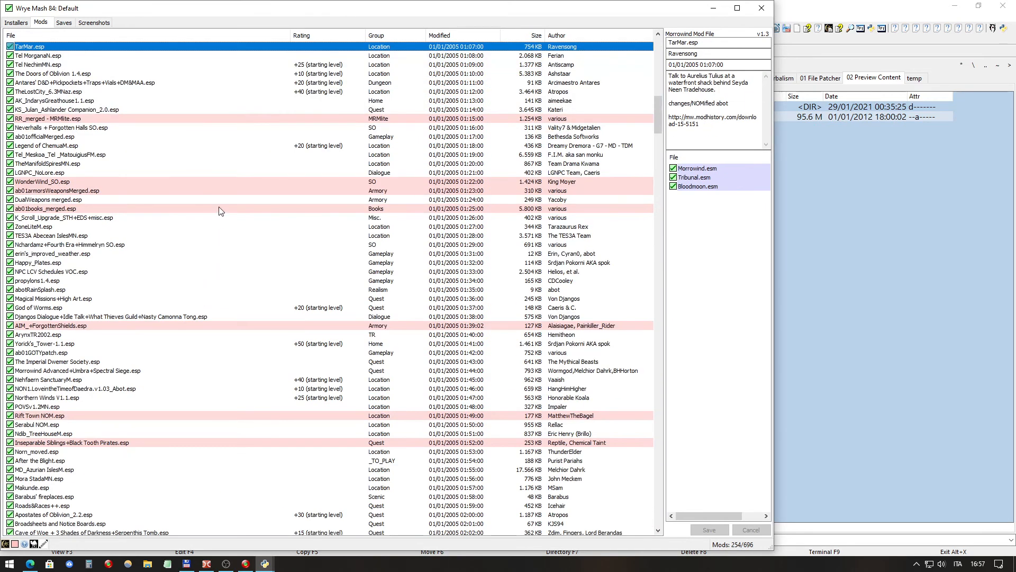
# Step: Sort the mod list by file name and select TR_Preview.esp
pyautogui.click(173, 35)
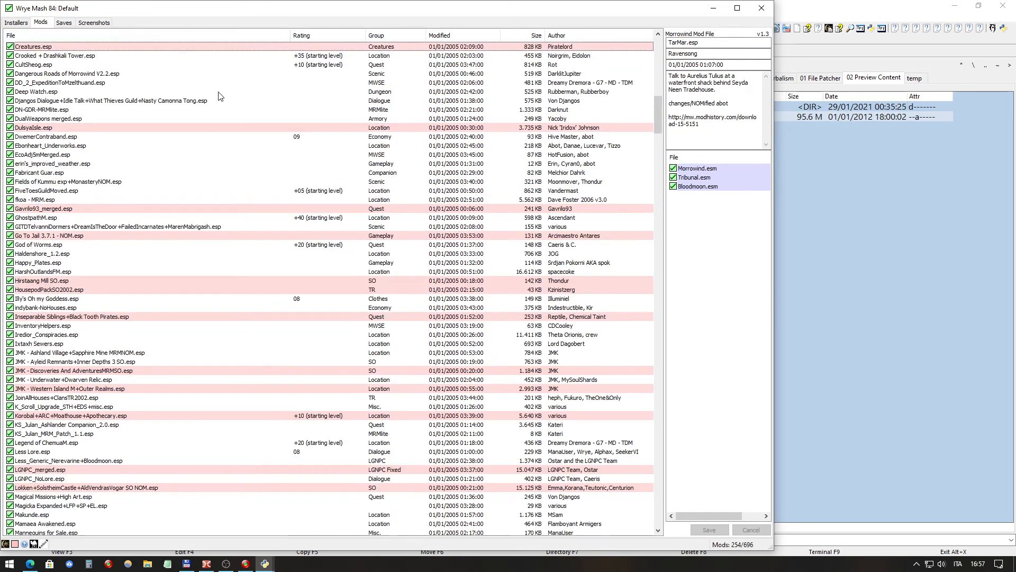
pyautogui.moveTo(658, 122); pyautogui.dragTo(658, 64)
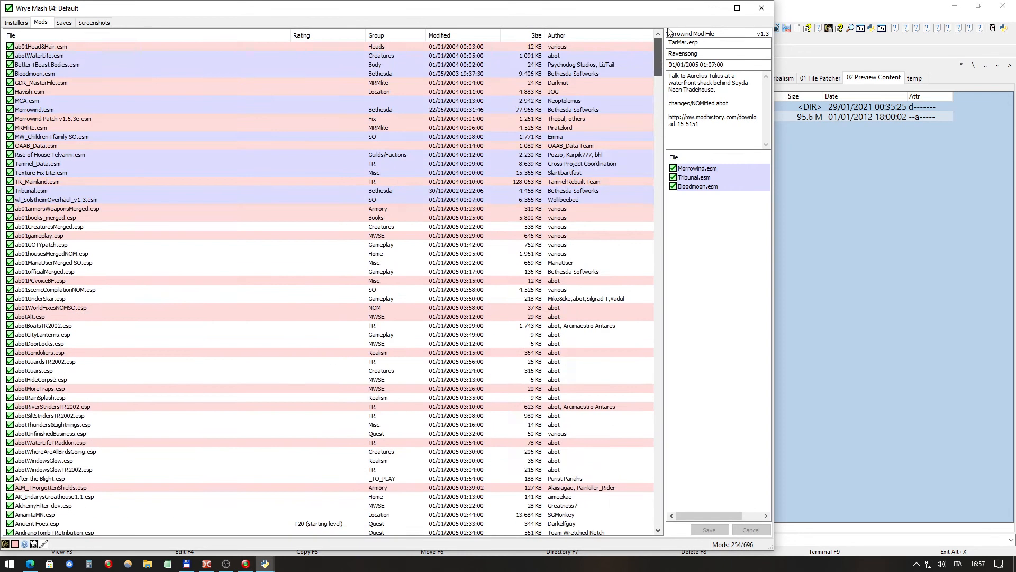
pyautogui.click(284, 165)
pyautogui.press('Down')
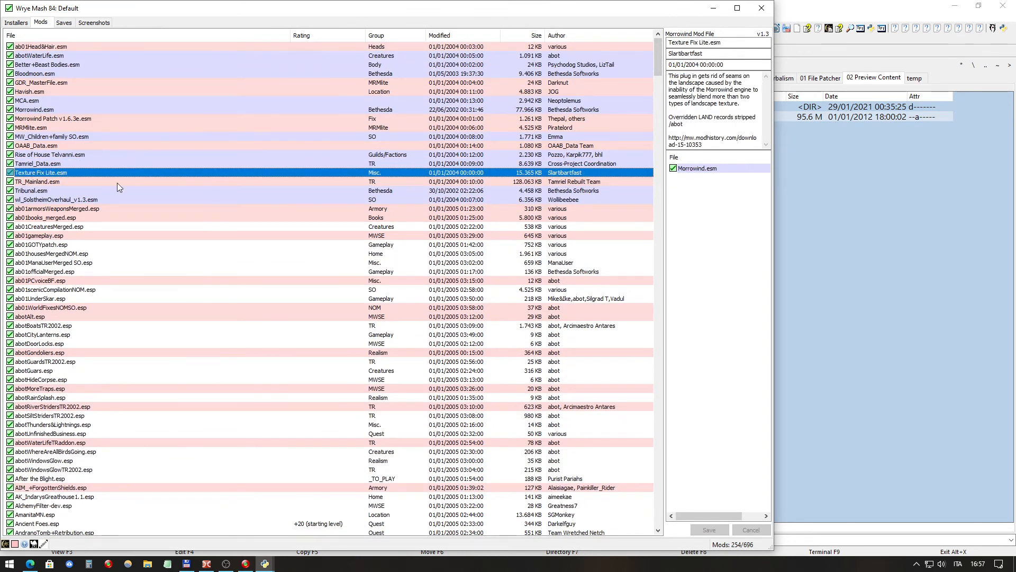
pyautogui.scroll(-10, 71, 205)
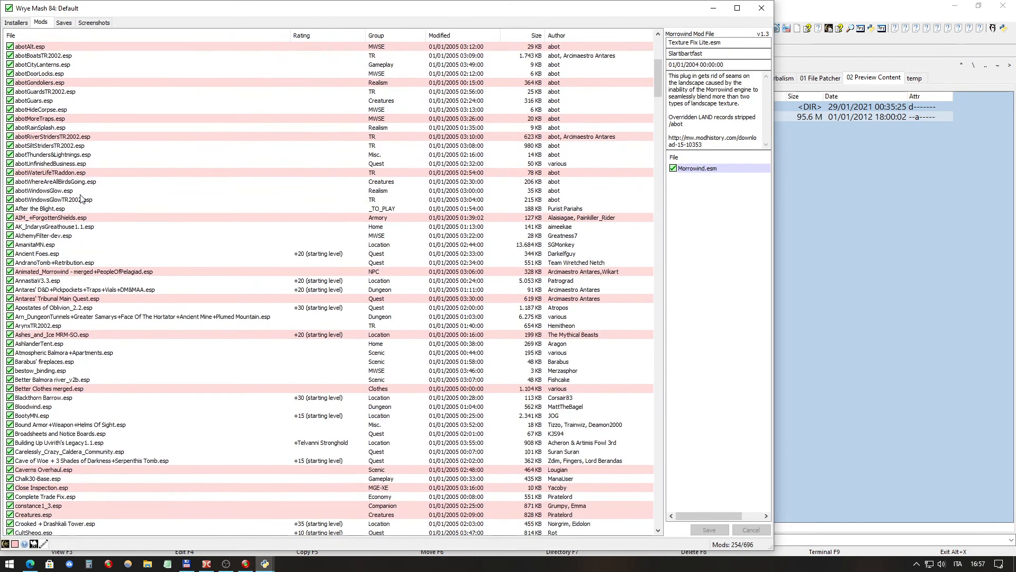
pyautogui.scroll(-20, 80, 198)
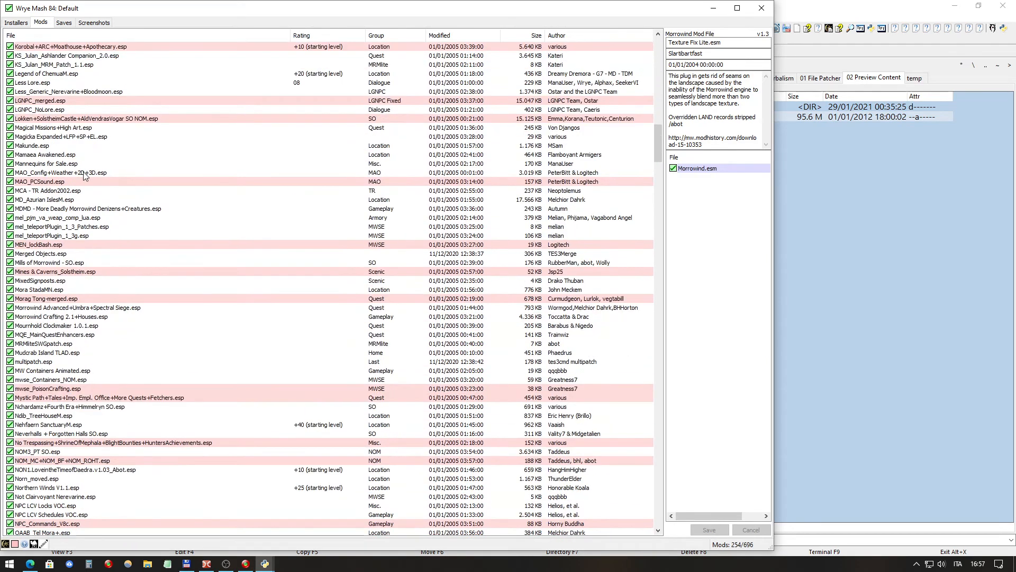
pyautogui.scroll(-20, 83, 176)
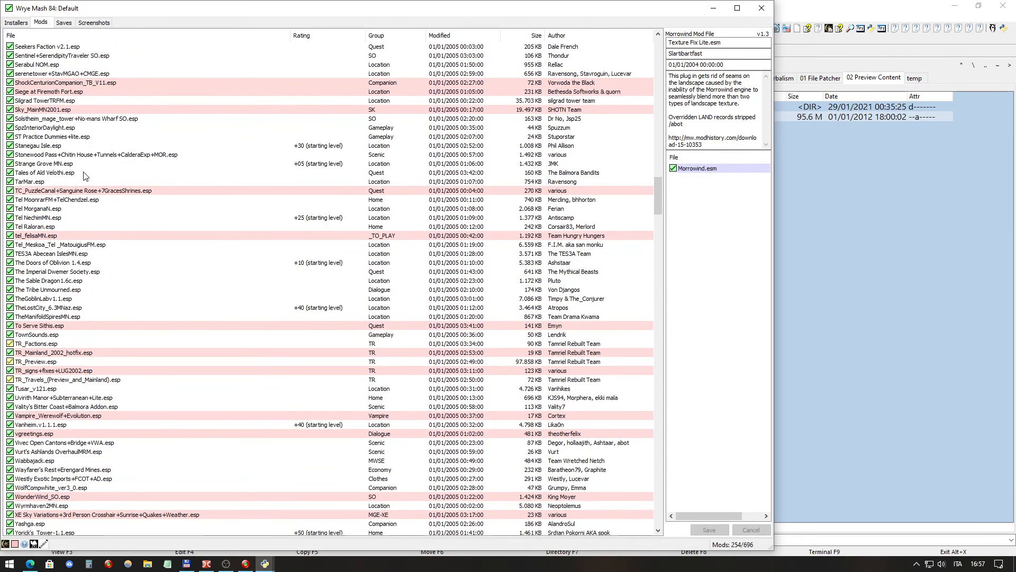
pyautogui.click(62, 346)
pyautogui.click(46, 363)
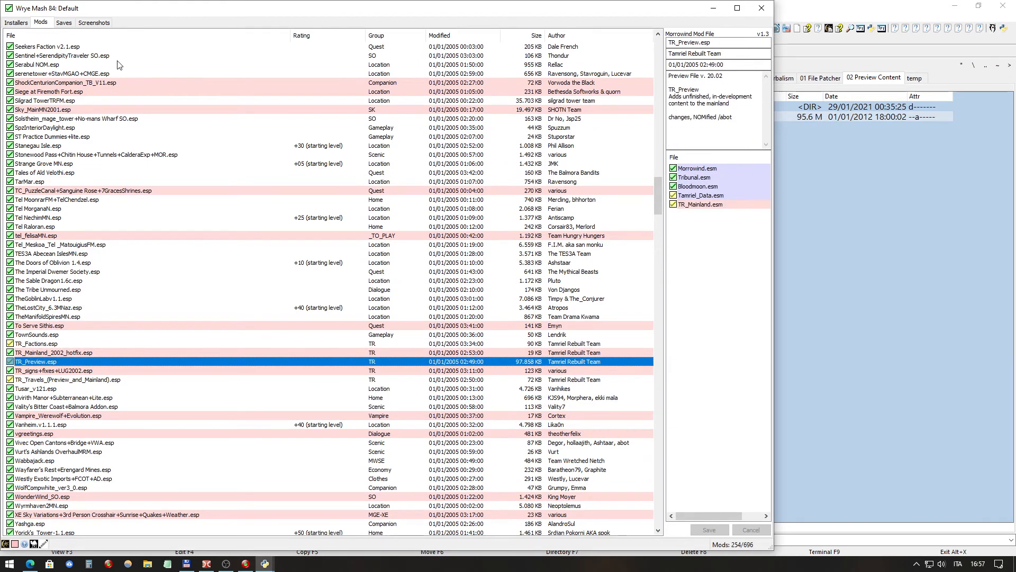
# Step: Put the mod list back in date order and select TR_Preview.esp below Caverns Overhaul.esp
pyautogui.rightClick(116, 36)
pyautogui.moveTo(155, 54)
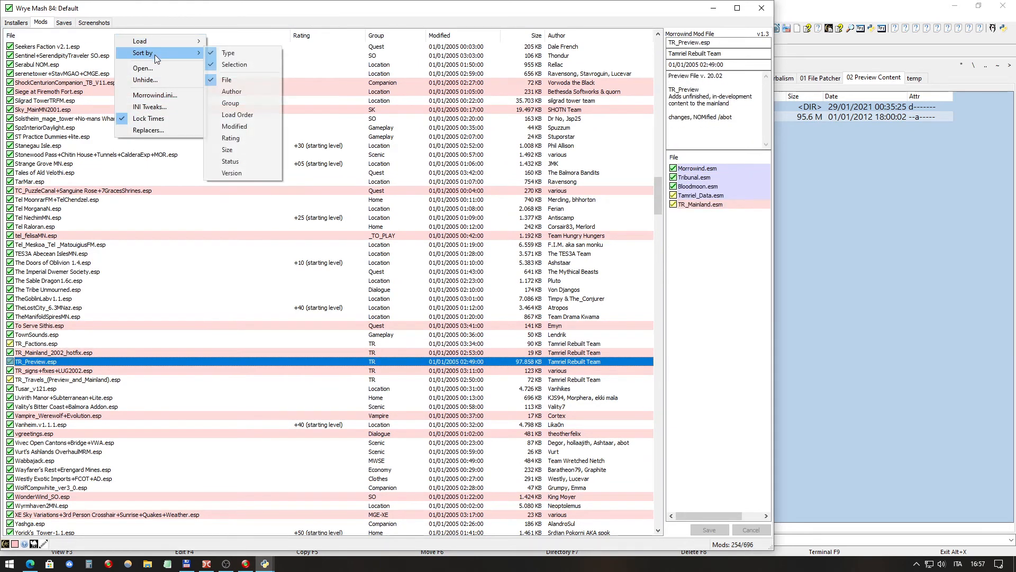
pyautogui.click(252, 100)
pyautogui.moveTo(655, 198); pyautogui.dragTo(653, 173)
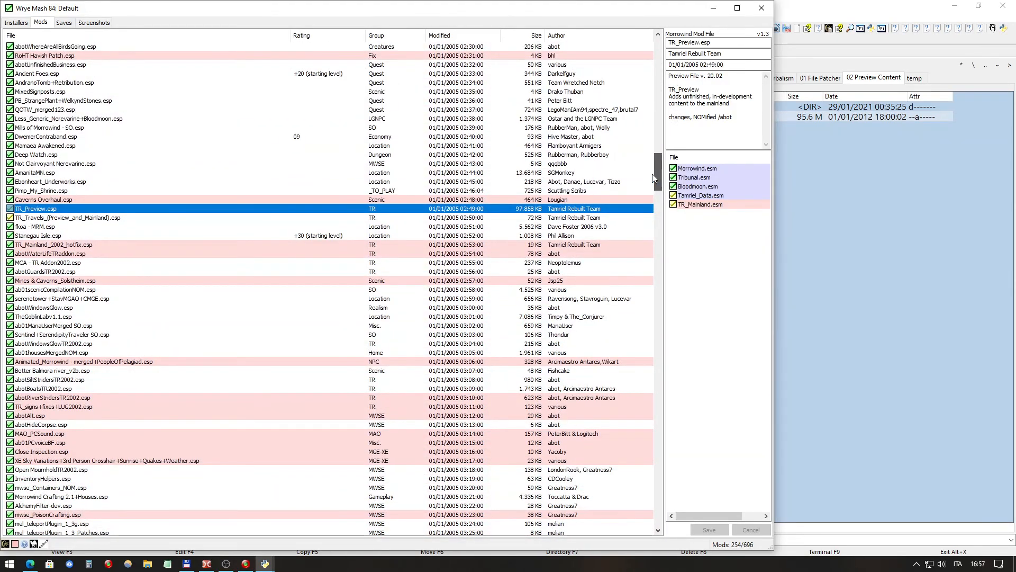
pyautogui.click(328, 199)
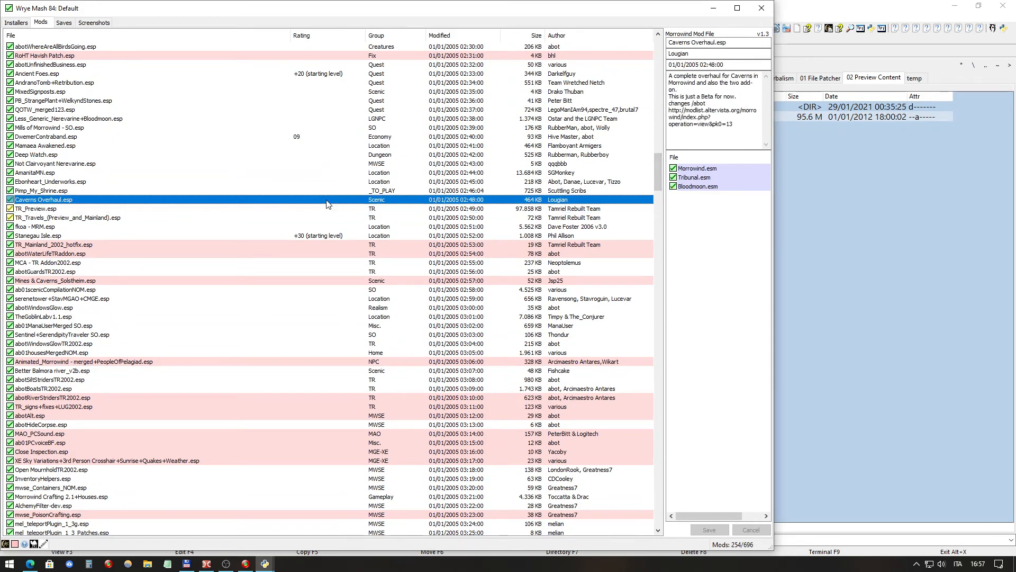
pyautogui.click(325, 208)
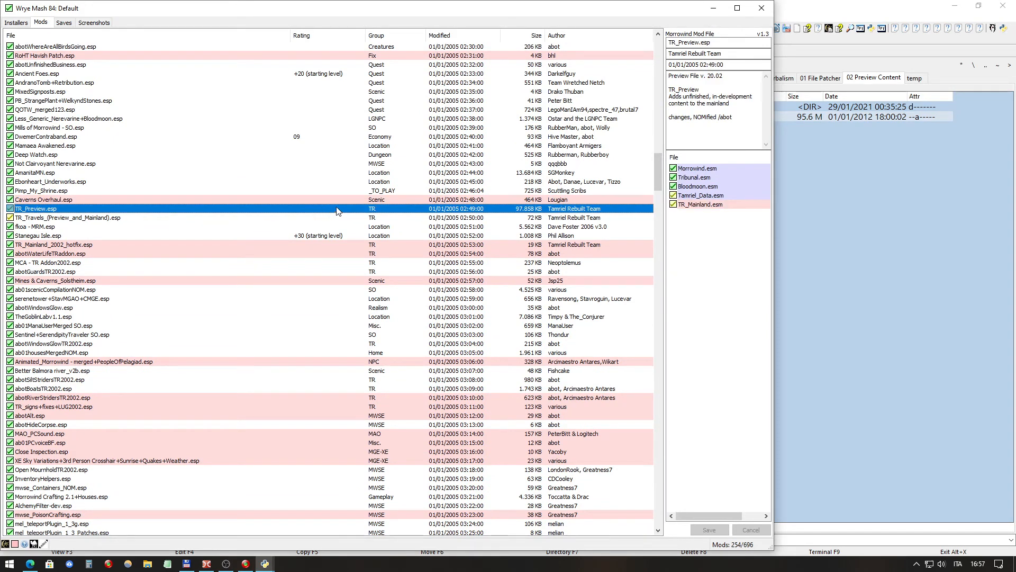
# Step: Copy the full modified date and time of TR_Preview.esp from its mod details
pyautogui.click(734, 64)
pyautogui.moveTo(733, 65); pyautogui.dragTo(650, 66)
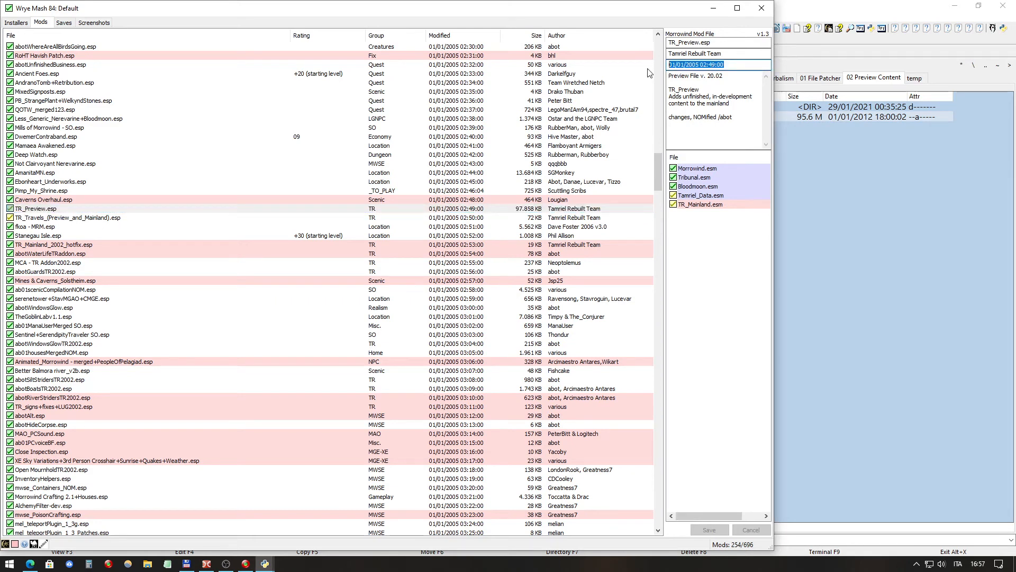
pyautogui.rightClick(693, 65)
pyautogui.click(707, 89)
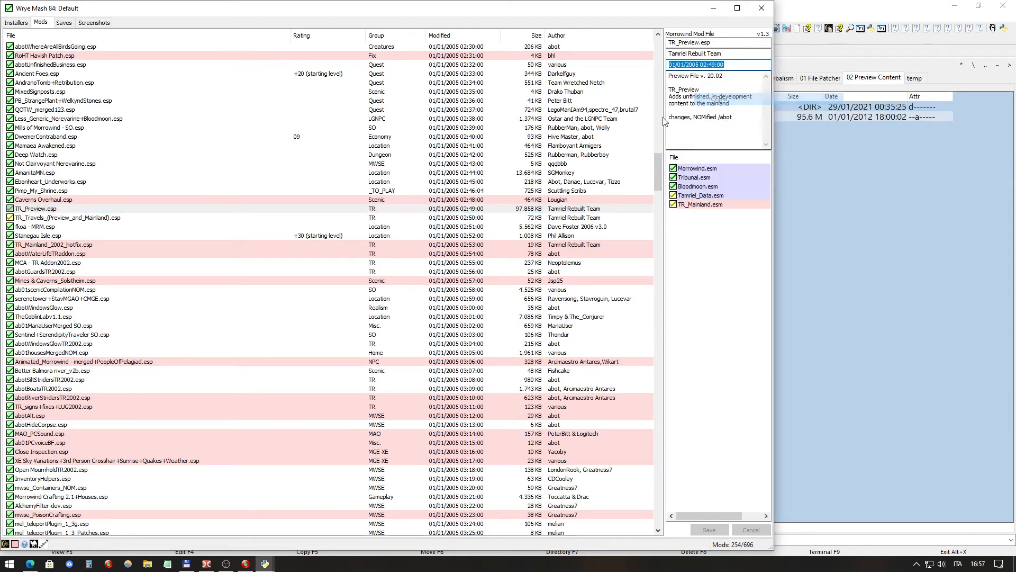
# Step: Sort the mods by file name, set the modified date of the inactive TR_PrevieN.esp to 01/01/2005 02:49:00 and save it
pyautogui.moveTo(656, 160); pyautogui.dragTo(635, 261)
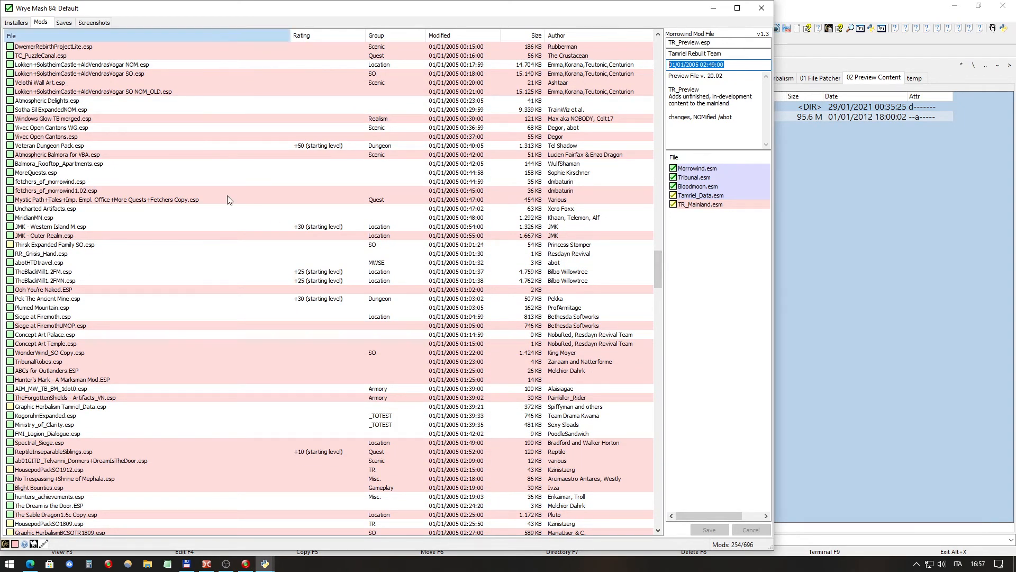
pyautogui.click(185, 326)
pyautogui.press('t')
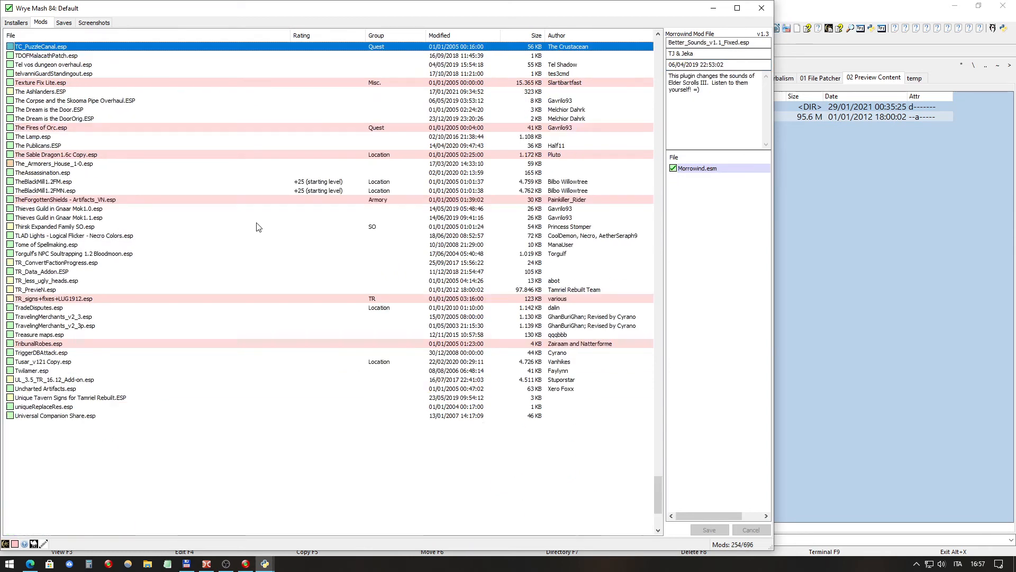
pyautogui.click(64, 291)
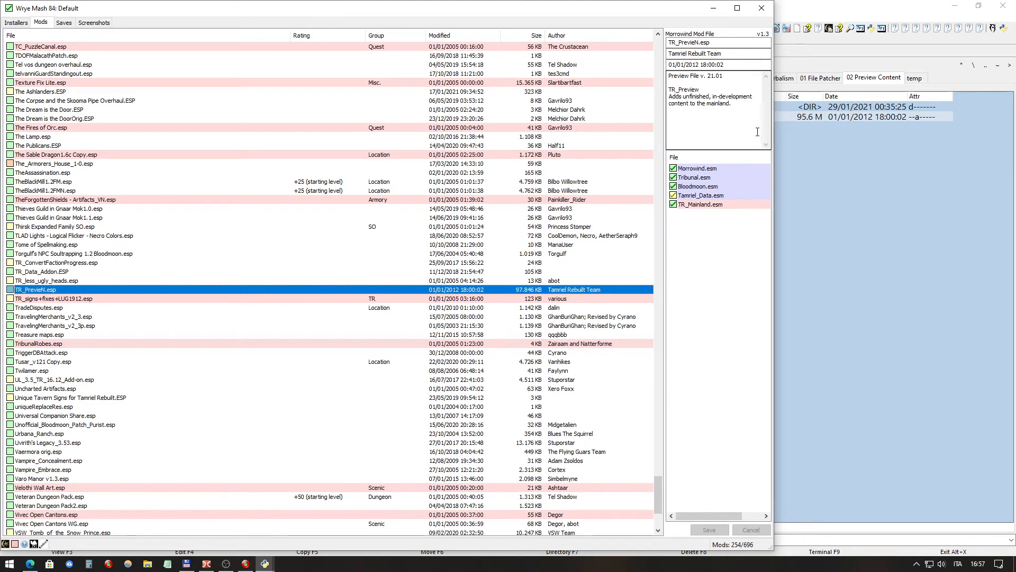
pyautogui.moveTo(738, 64); pyautogui.dragTo(670, 65)
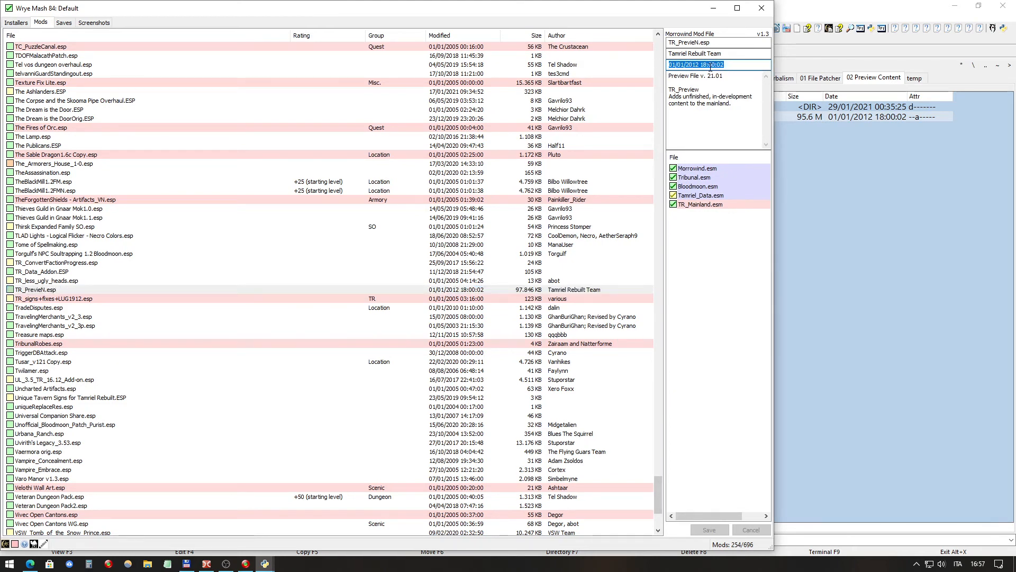
pyautogui.hotkey('ctrl', 'v')
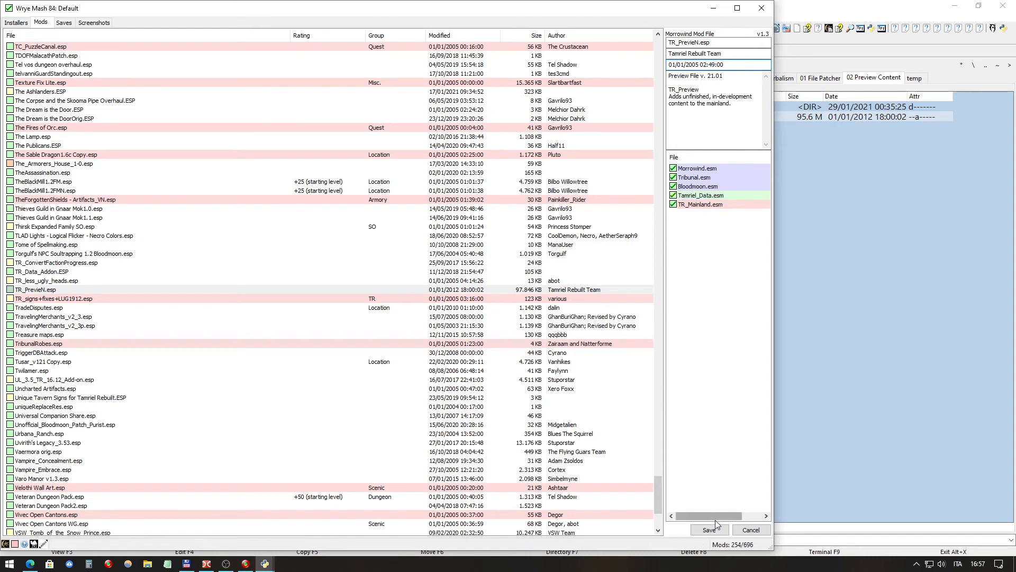
pyautogui.click(713, 528)
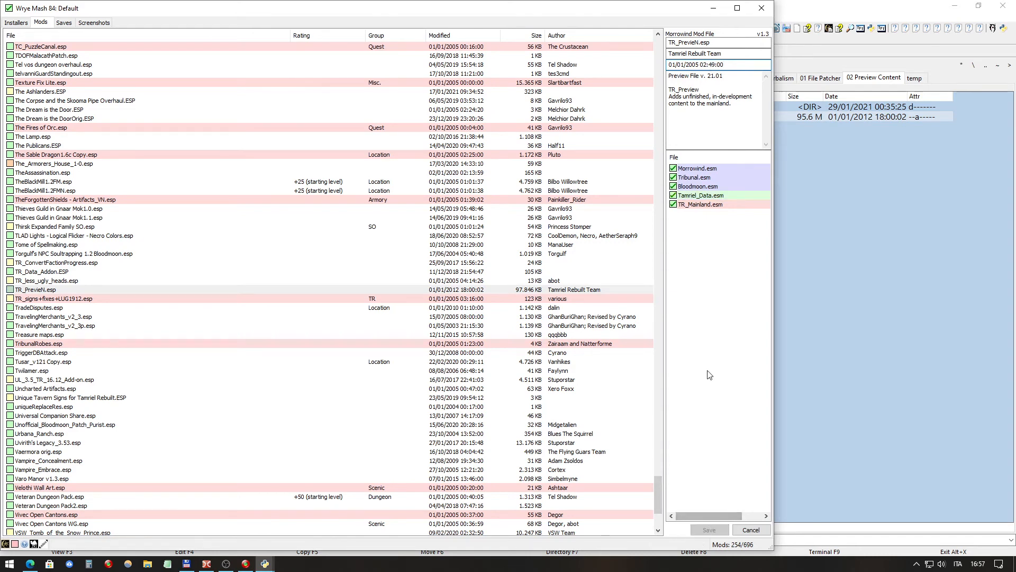
# Step: Add TR_Preview.esp as the previous version in the Updaters of TR_PrevieN.esp, then close the list of updaters
pyautogui.click(97, 289)
pyautogui.rightClick(195, 291)
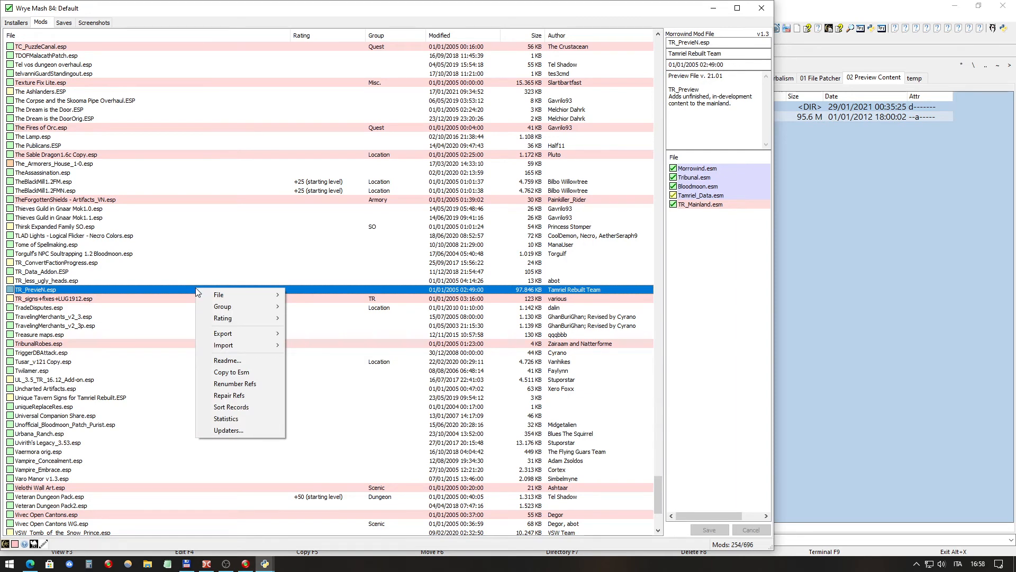
pyautogui.click(220, 430)
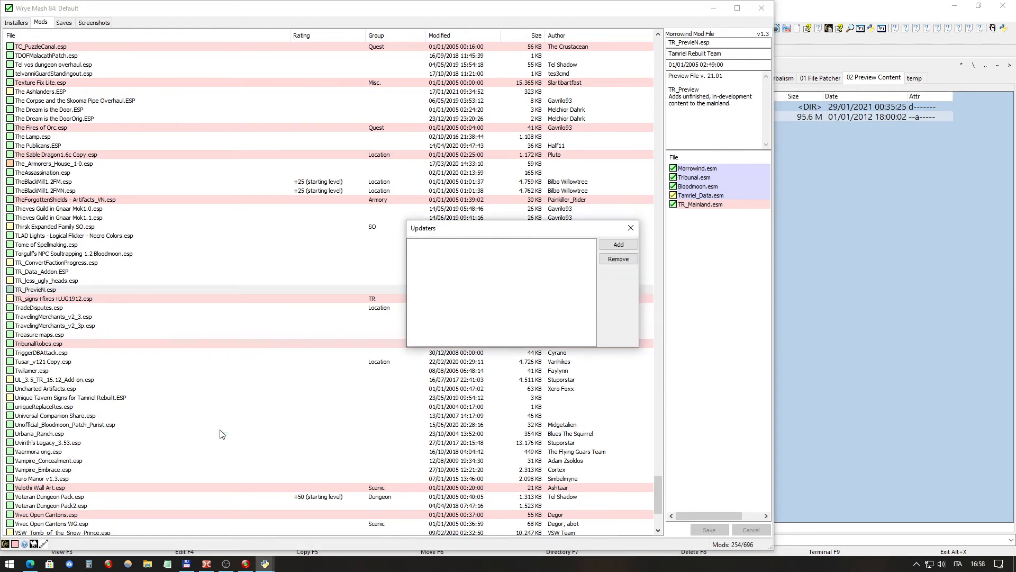
pyautogui.click(605, 245)
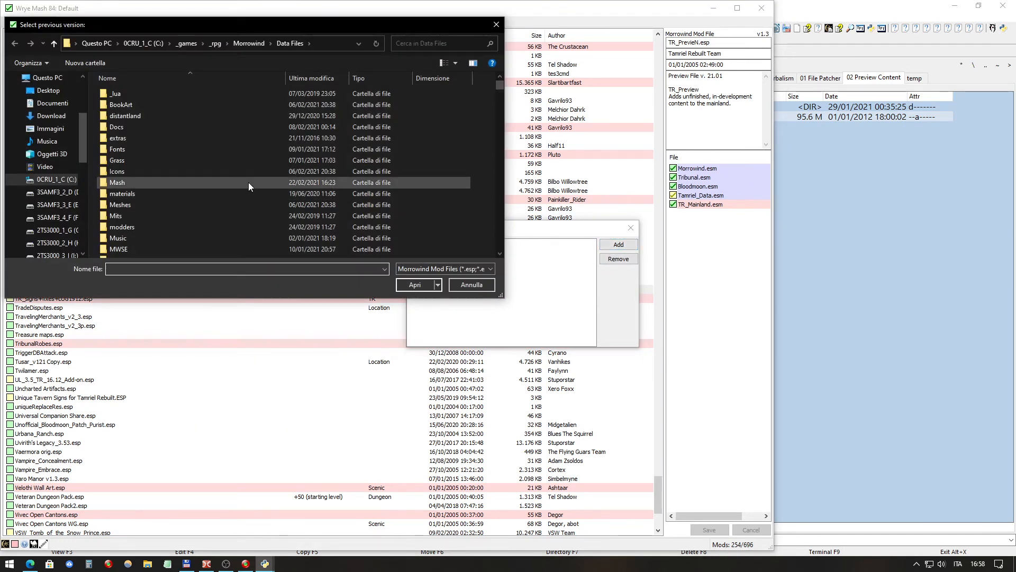
pyautogui.write('tr_')
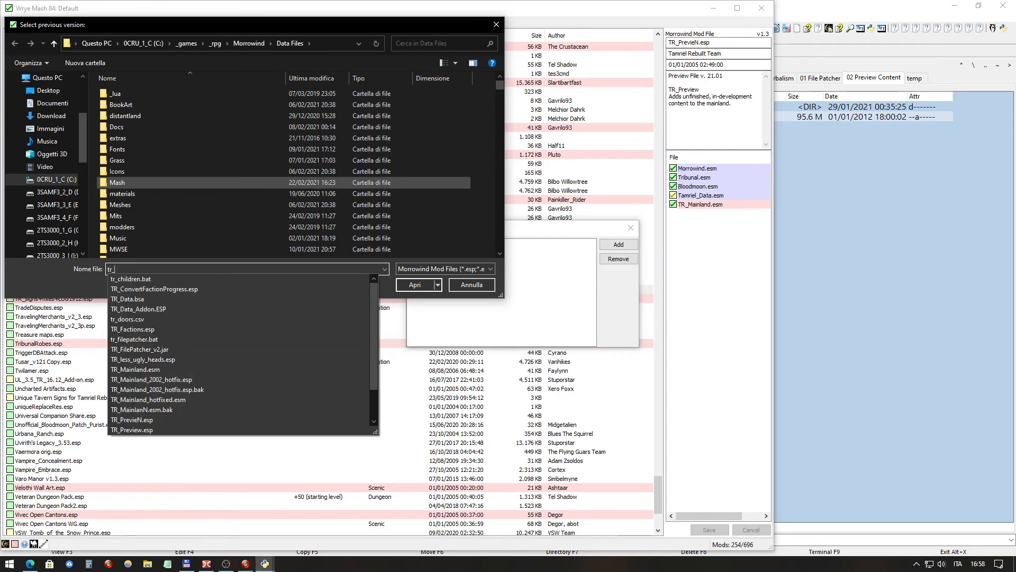
pyautogui.write('prev')
pyautogui.press('Down')
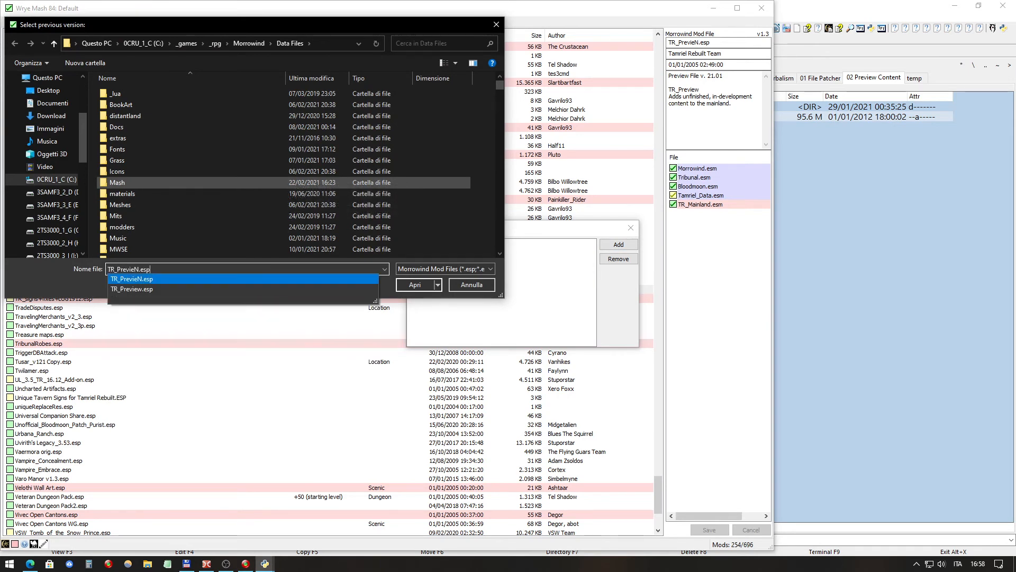
pyautogui.press('Down')
pyautogui.press('Return')
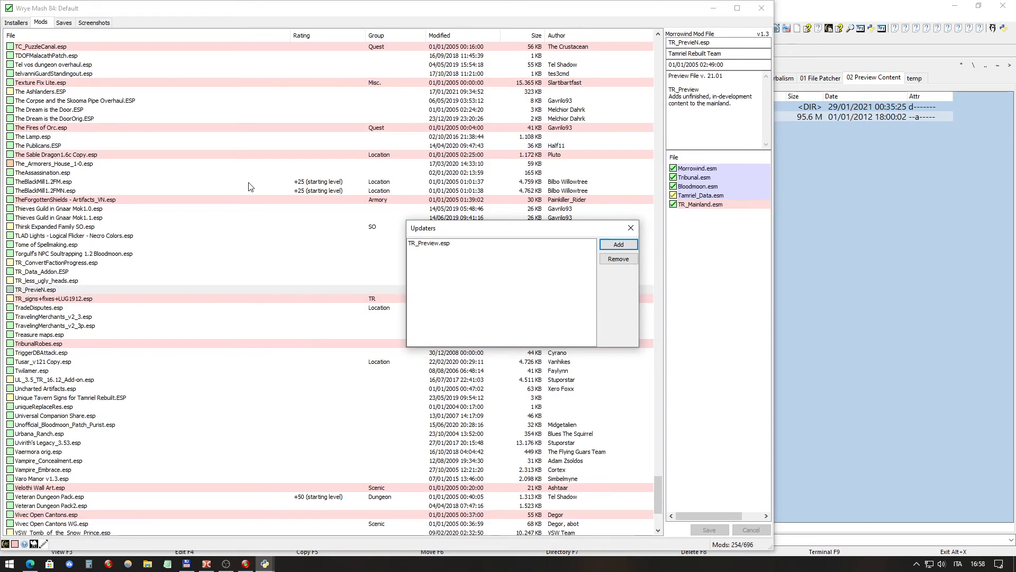
pyautogui.click(632, 228)
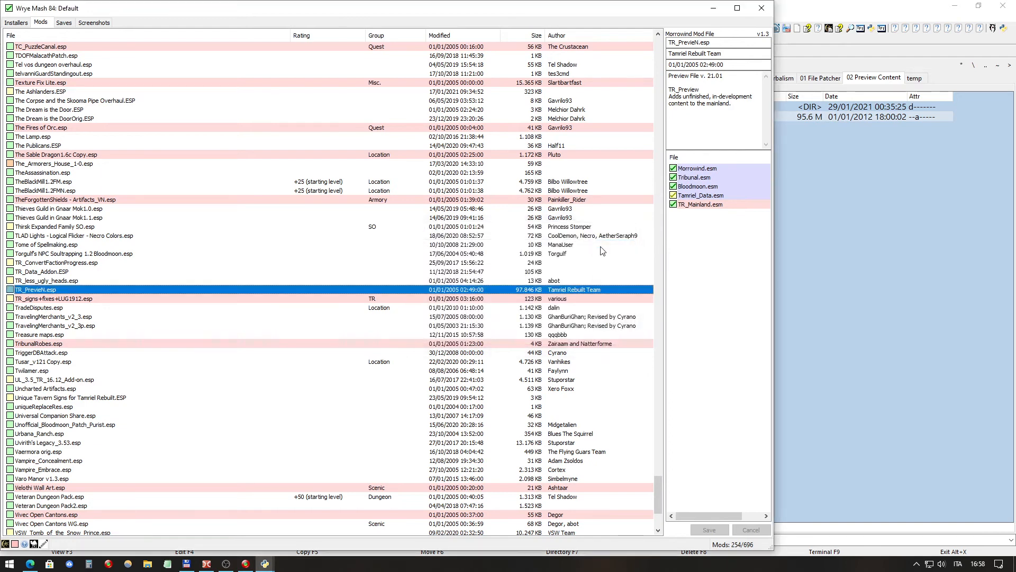
# Step: Reselect TR_PrevieN.esp in the mod list and display the list of saved games
pyautogui.click(77, 281)
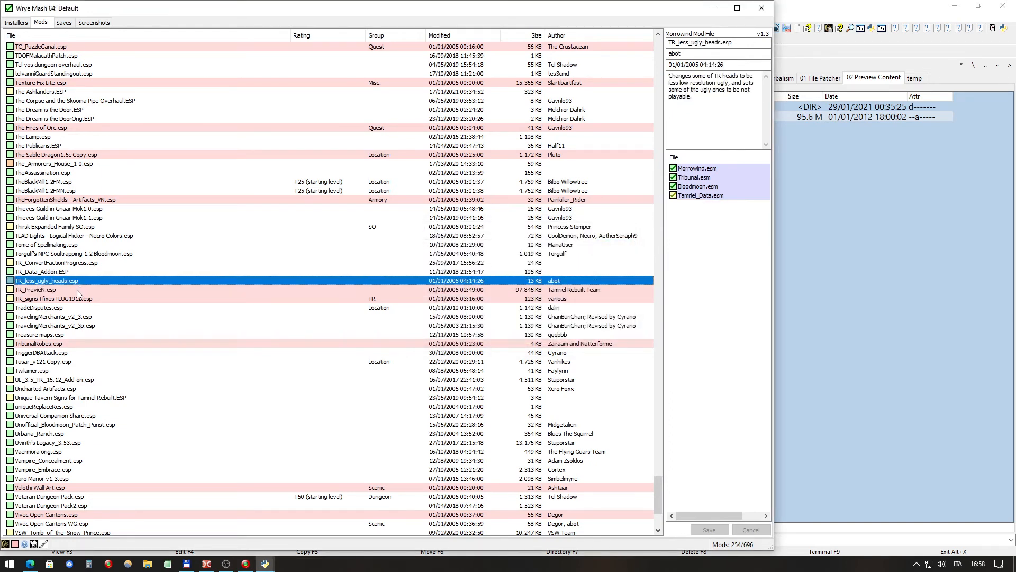
pyautogui.click(78, 289)
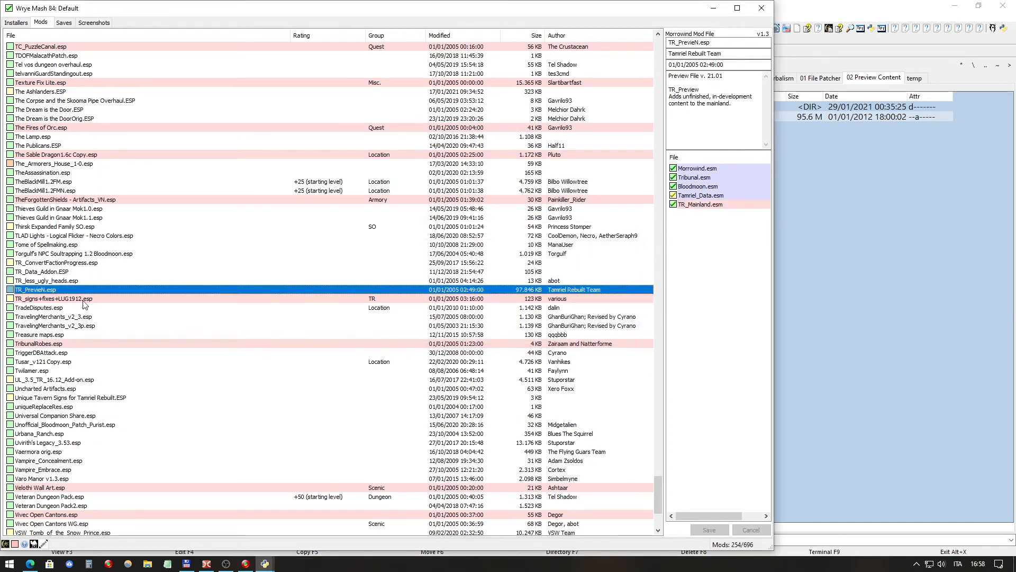
pyautogui.click(62, 24)
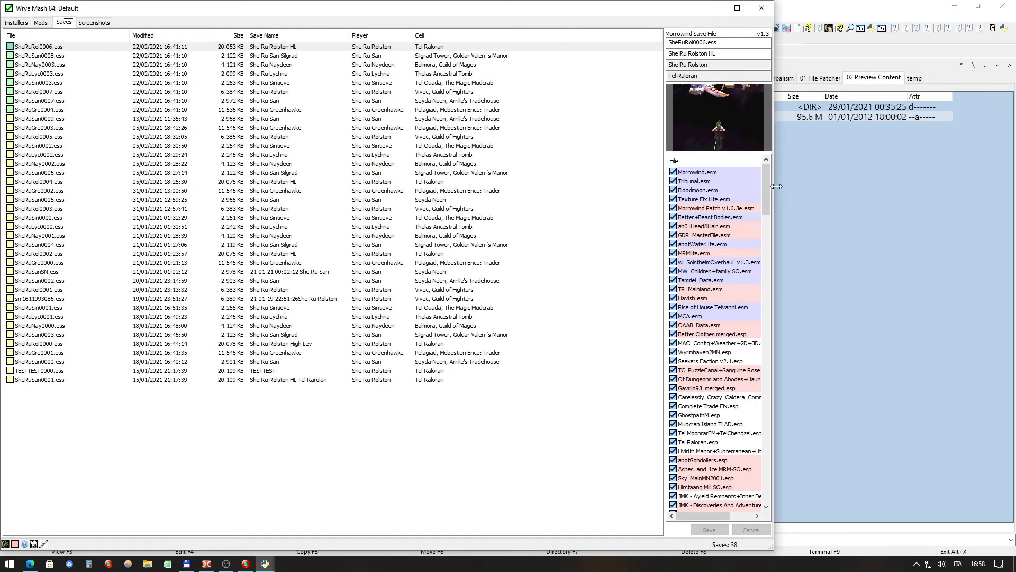
# Step: Sort the masters of the SheRuRol0006.ess save by file name and look for the TR_Preview plugin among them
pyautogui.moveTo(764, 170)
pyautogui.mouseDown()
pyautogui.moveTo(760, 210)
pyautogui.moveTo(757, 171)
pyautogui.mouseUp()
pyautogui.click(709, 237)
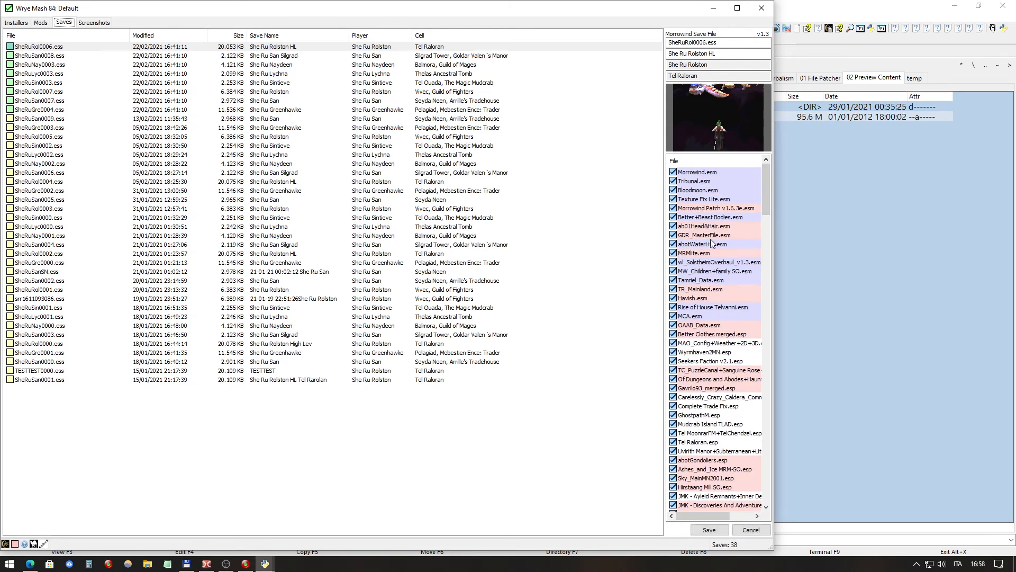
pyautogui.rightClick(710, 166)
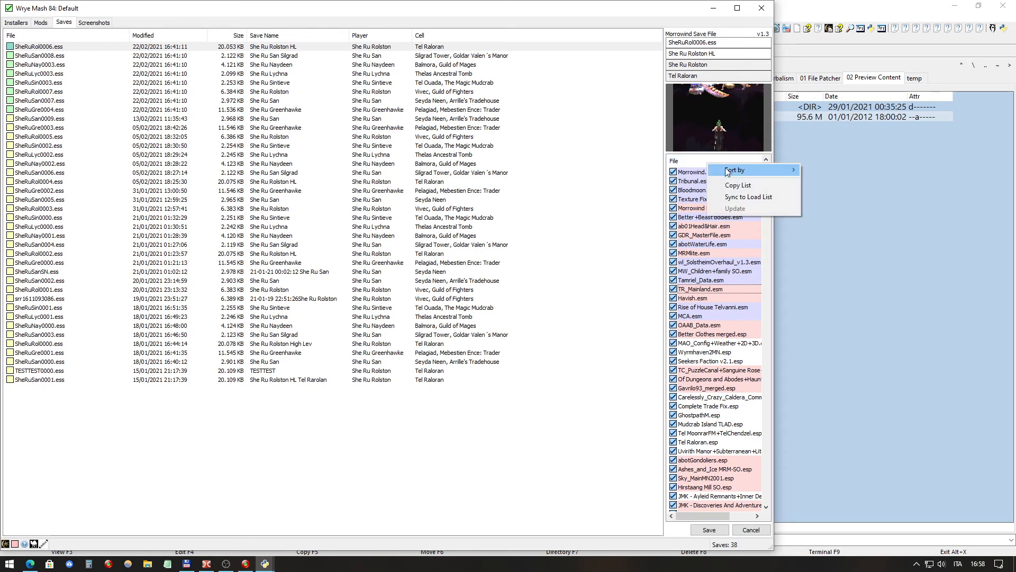
pyautogui.moveTo(730, 170)
pyautogui.click(841, 183)
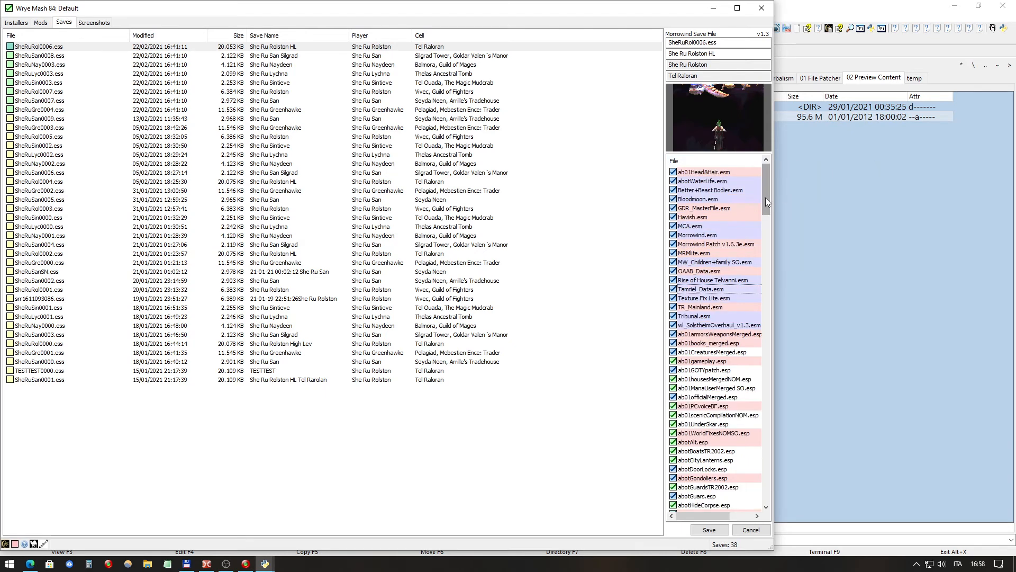
pyautogui.moveTo(766, 198); pyautogui.dragTo(761, 476)
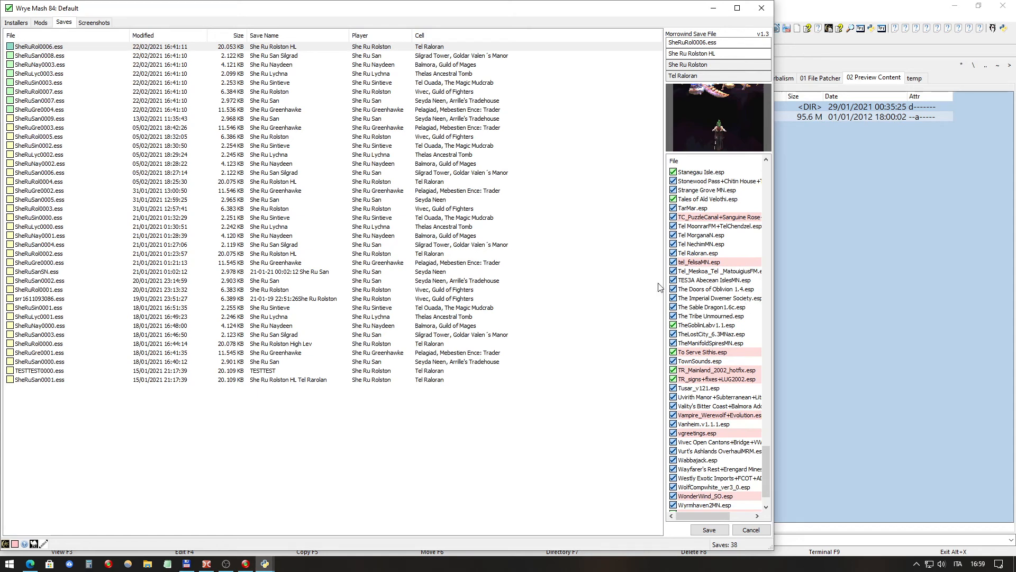
# Step: Select TR_PrevieN.esp in the list of mods and copy its file name from the mod details
pyautogui.click(42, 24)
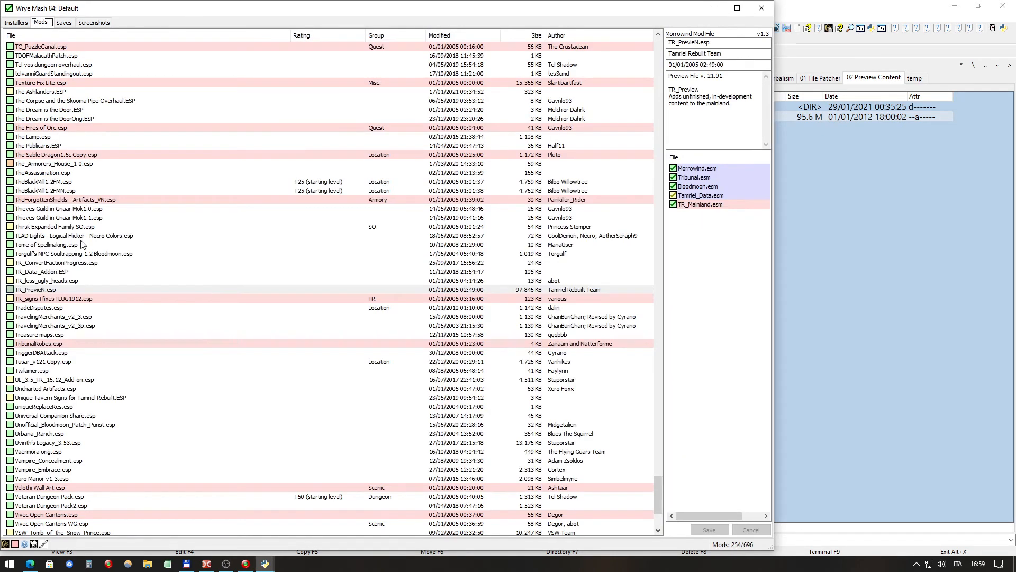
pyautogui.click(64, 290)
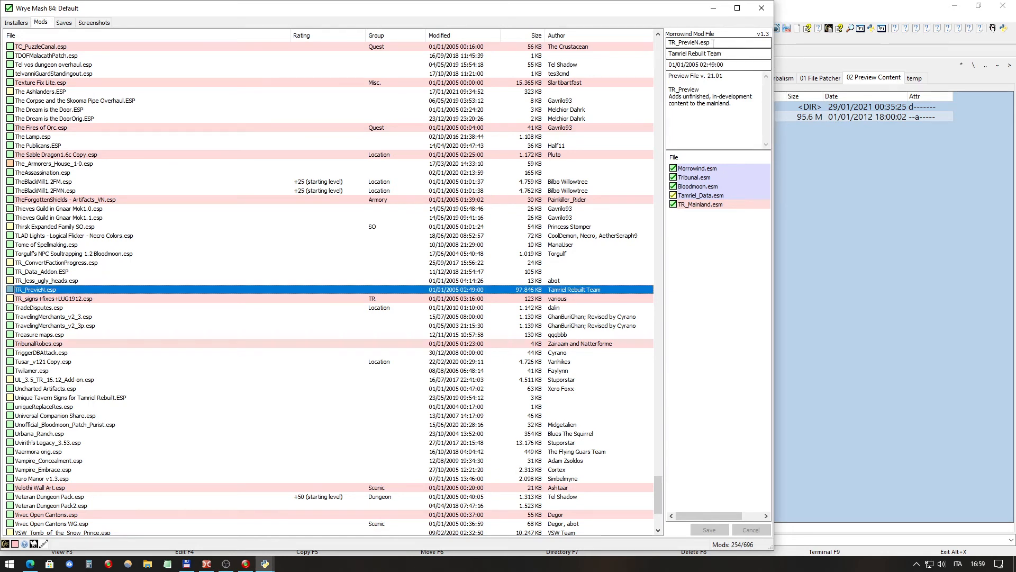
pyautogui.moveTo(715, 43); pyautogui.dragTo(665, 46)
pyautogui.rightClick(698, 47)
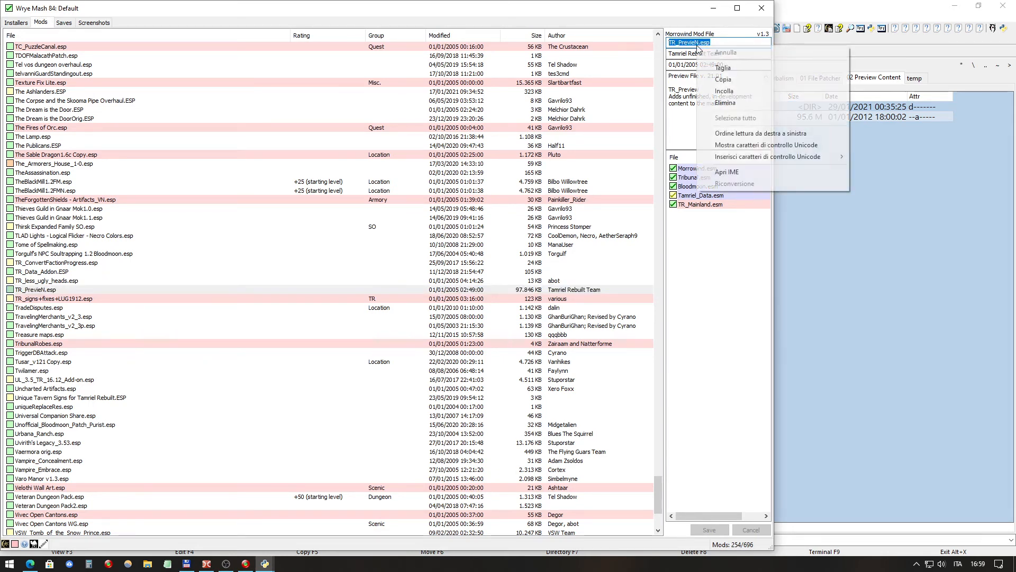
pyautogui.click(713, 76)
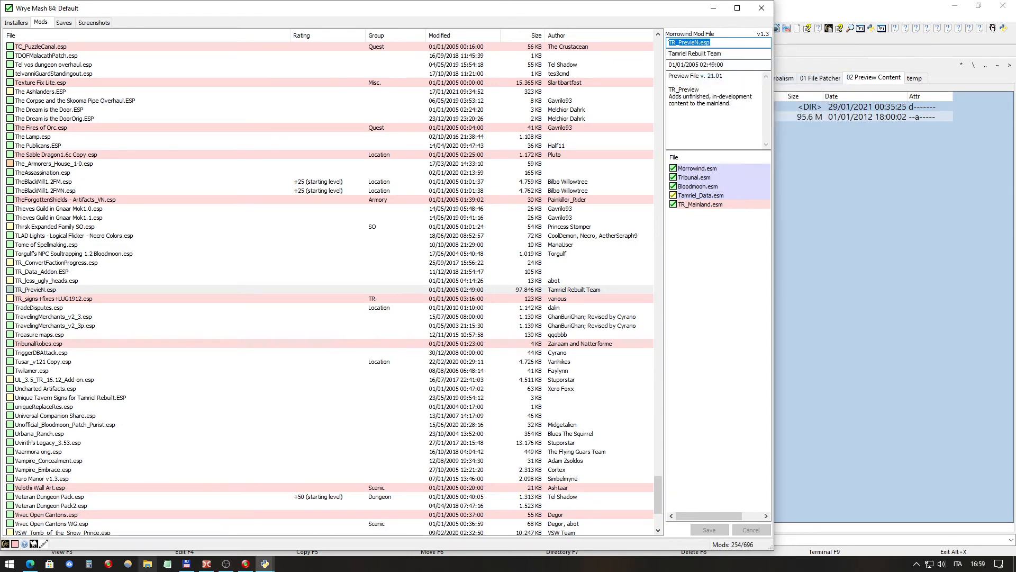
# Step: Switch to Double Commander and set up a file search in Morrowind's Data Files, limited to the current directory and the mask *.es?
pyautogui.click(206, 563)
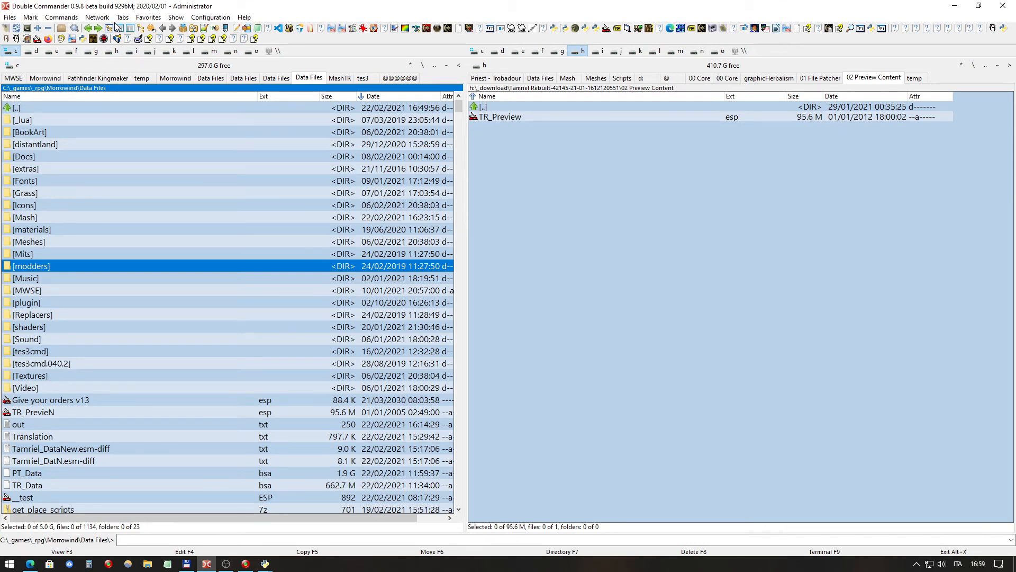
pyautogui.click(62, 17)
pyautogui.click(87, 29)
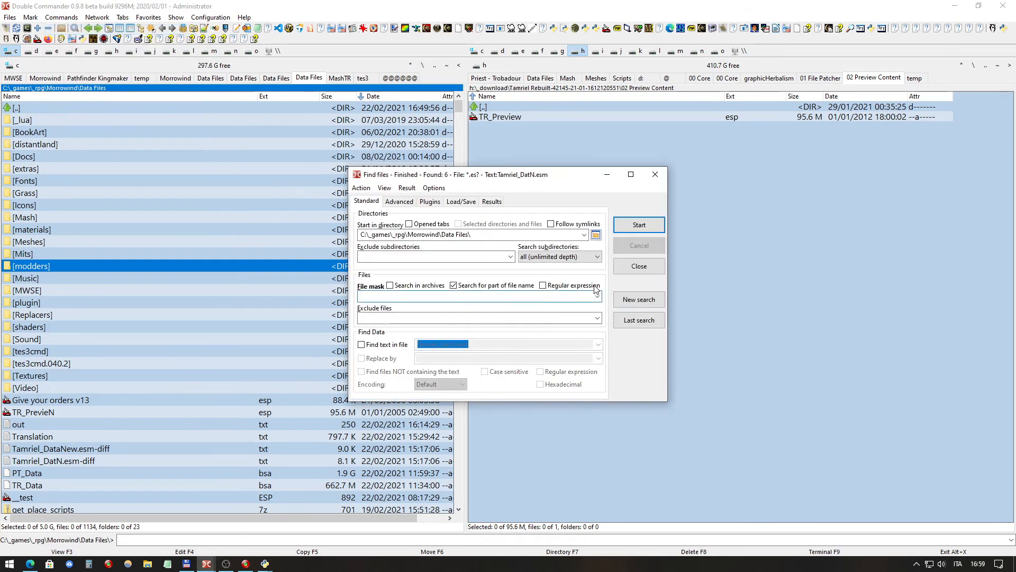
pyautogui.click(565, 258)
pyautogui.click(543, 276)
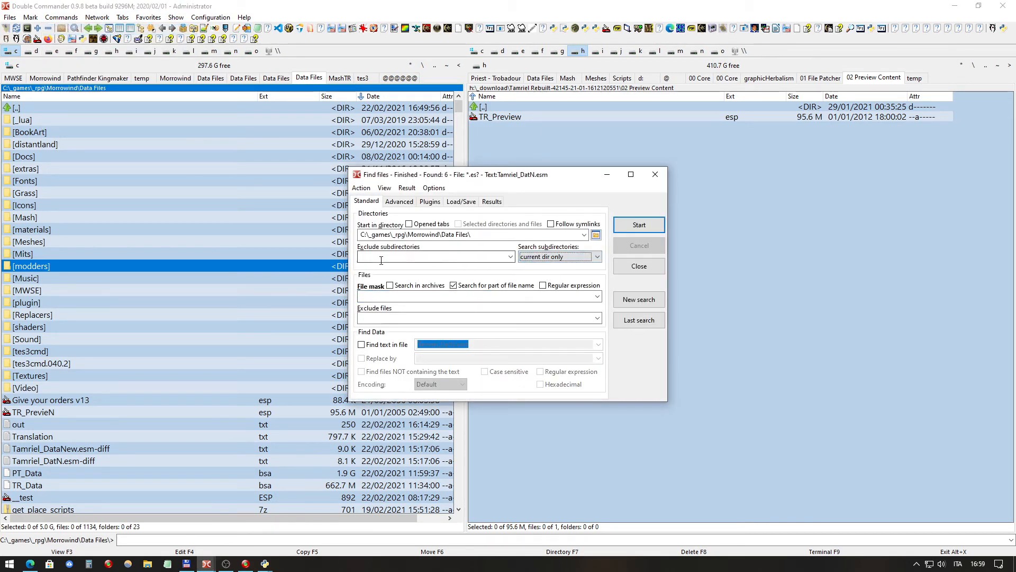
pyautogui.click(496, 259)
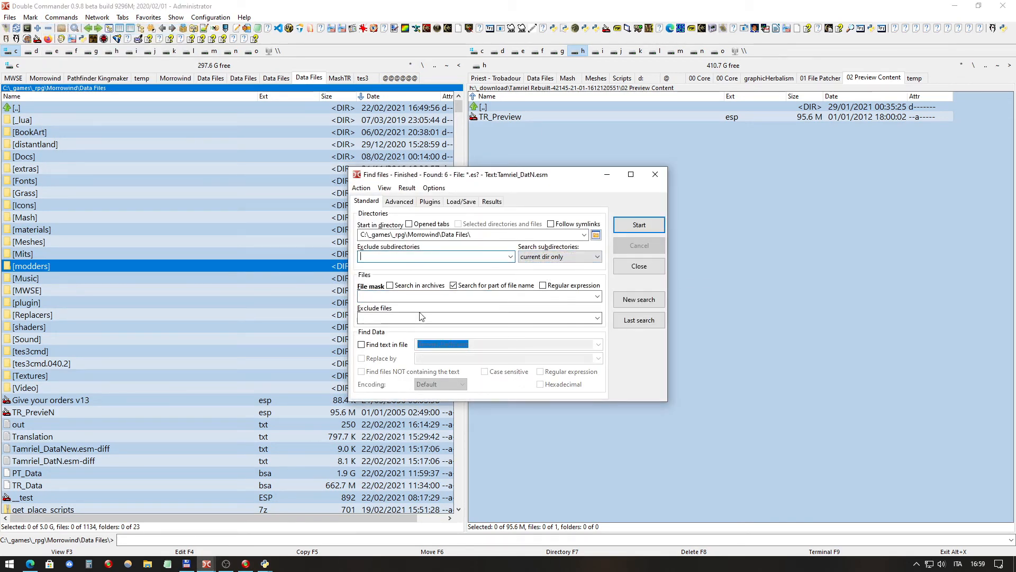
pyautogui.click(598, 297)
pyautogui.click(472, 307)
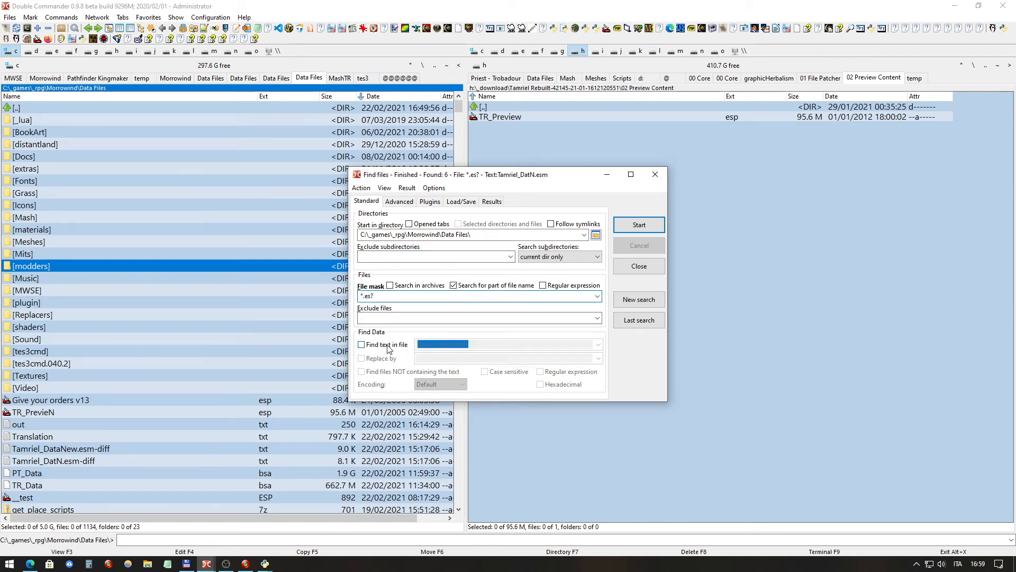
# Step: Search the plugin files for the text TR_Preview.esp, check which files contain it, and close the search
pyautogui.click(362, 344)
pyautogui.hotkey('ctrl', 'v')
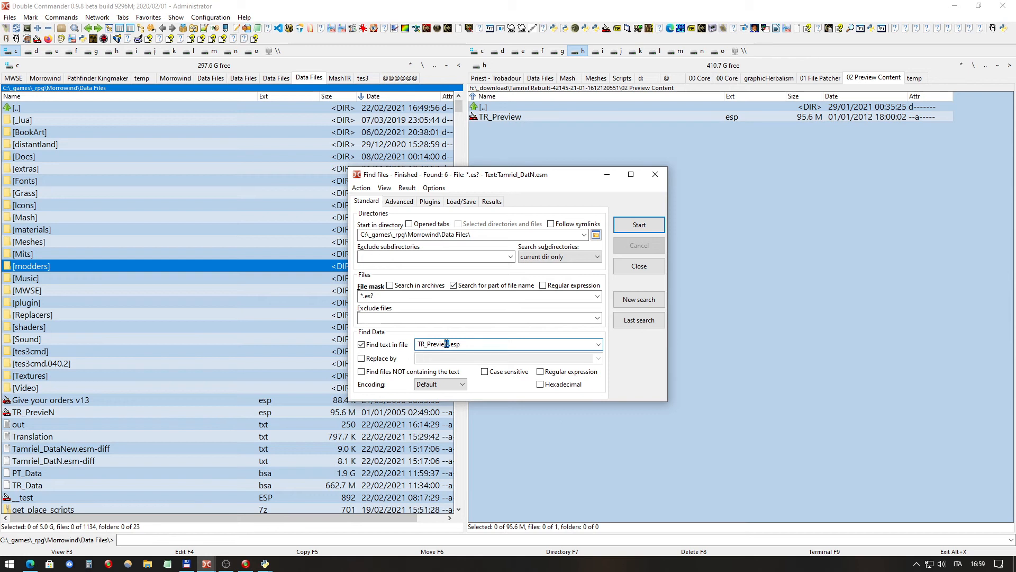
pyautogui.write('w')
pyautogui.press('End')
pyautogui.click(619, 230)
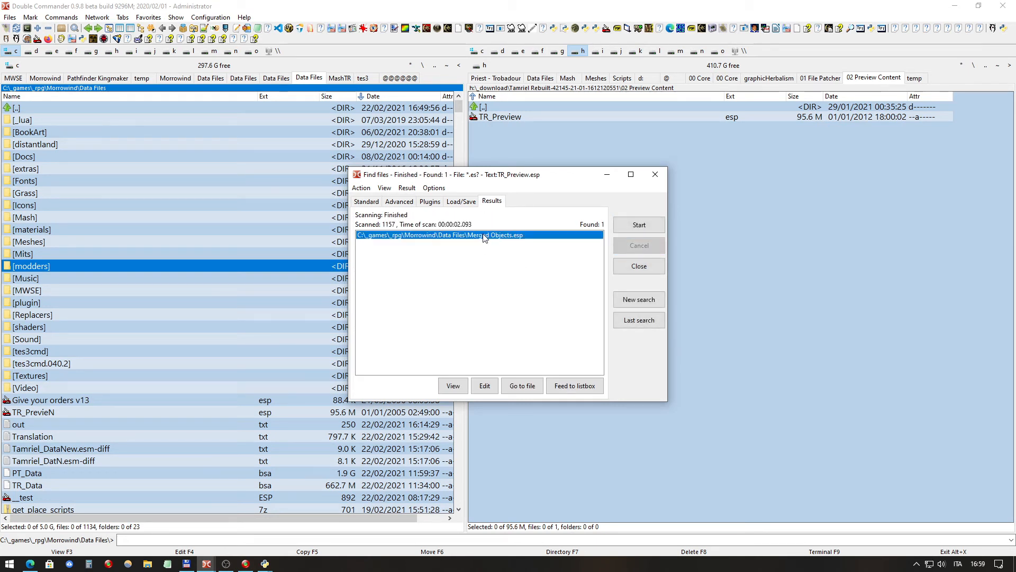
pyautogui.click(655, 175)
pyautogui.click(77, 239)
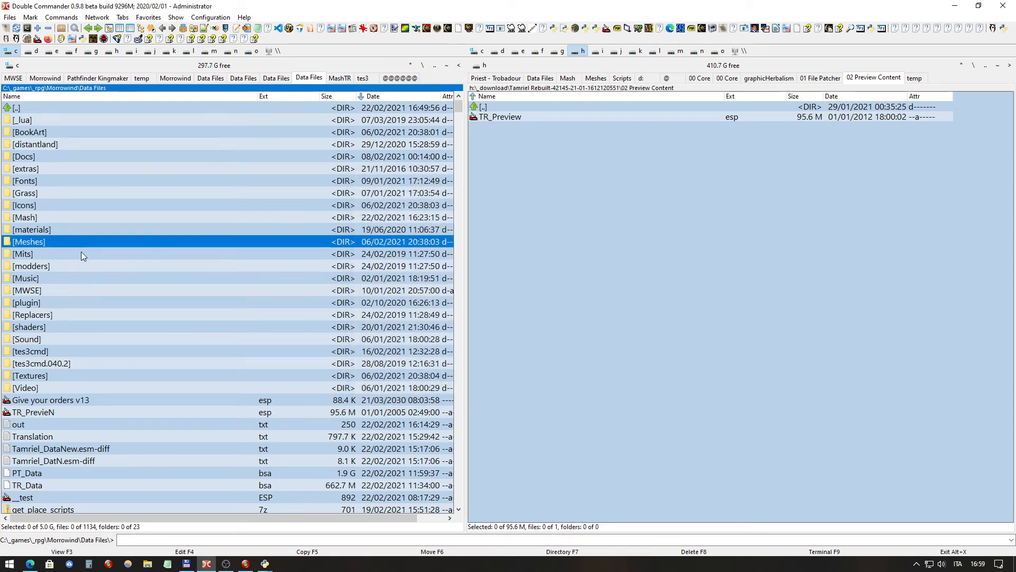
pyautogui.click(77, 267)
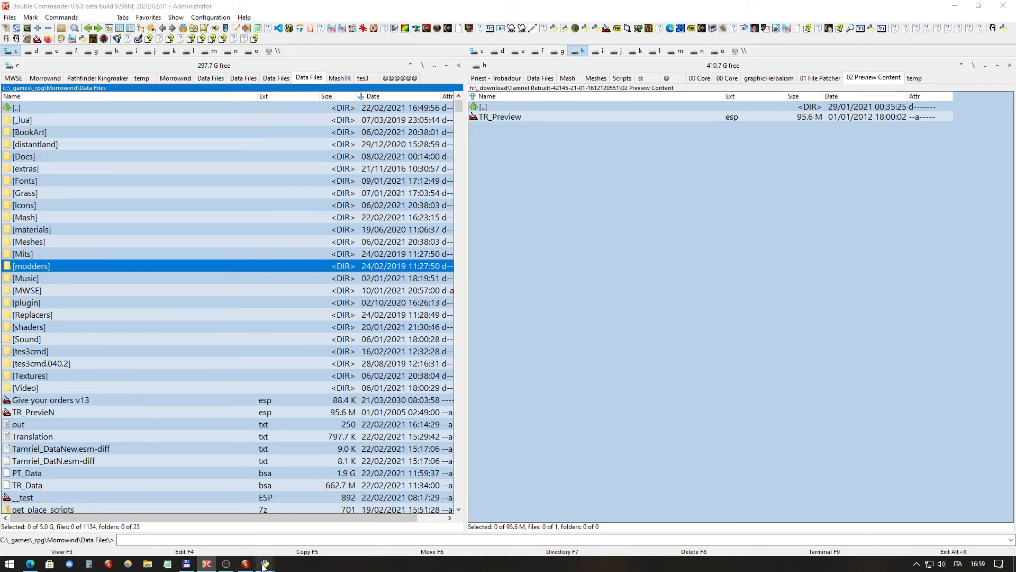
# Step: Switch back to Wrye Mash, display the list of saved games and select SheRuRol0006.ess
pyautogui.moveTo(264, 564)
pyautogui.click(324, 524)
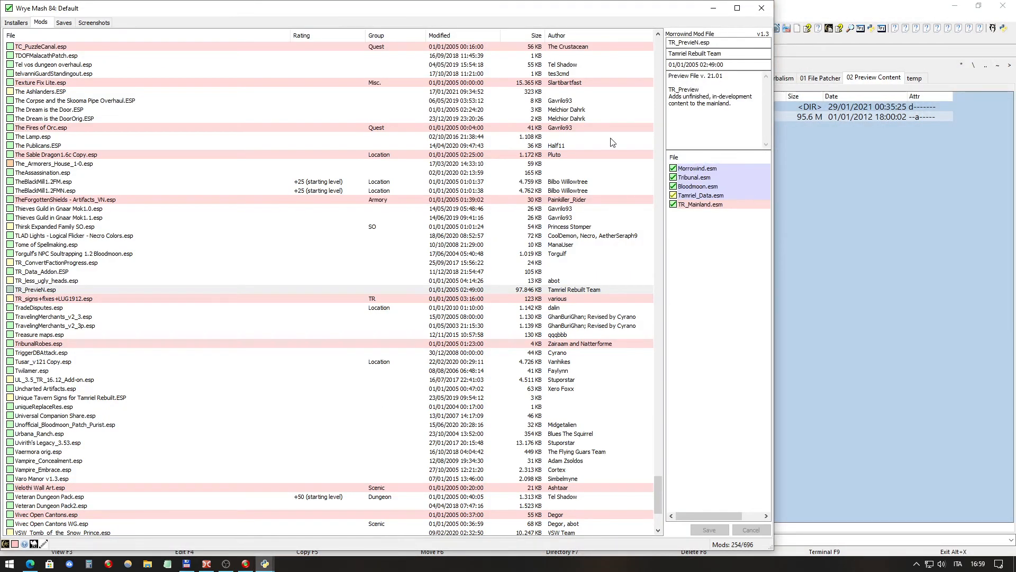
pyautogui.click(63, 22)
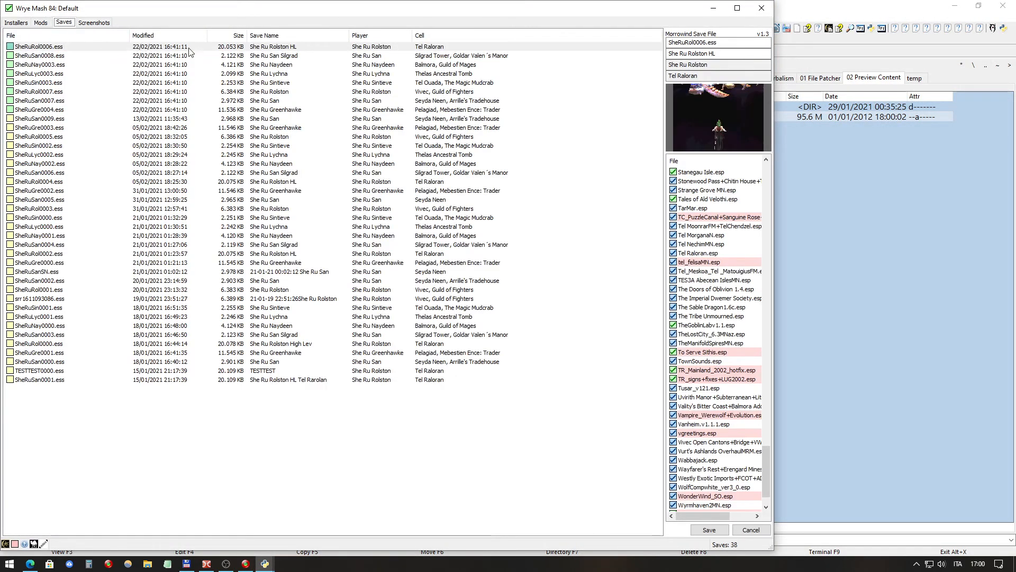
pyautogui.click(263, 47)
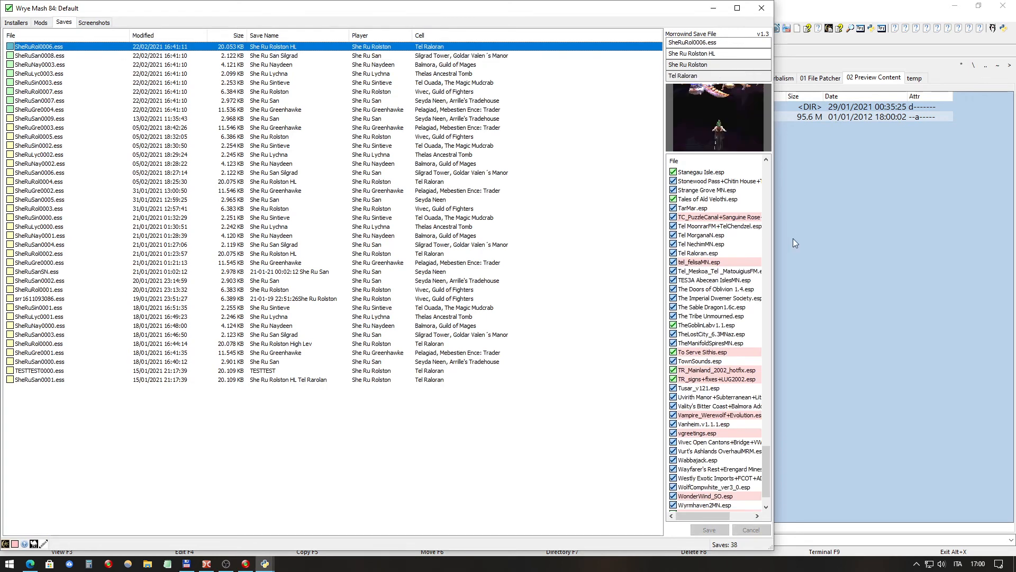
pyautogui.rightClick(741, 161)
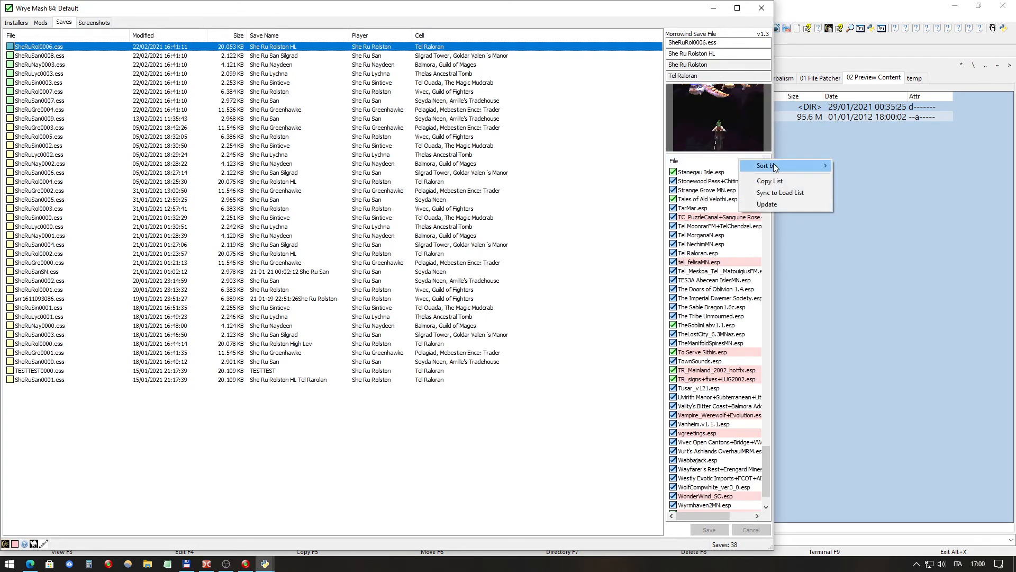
pyautogui.moveTo(784, 167)
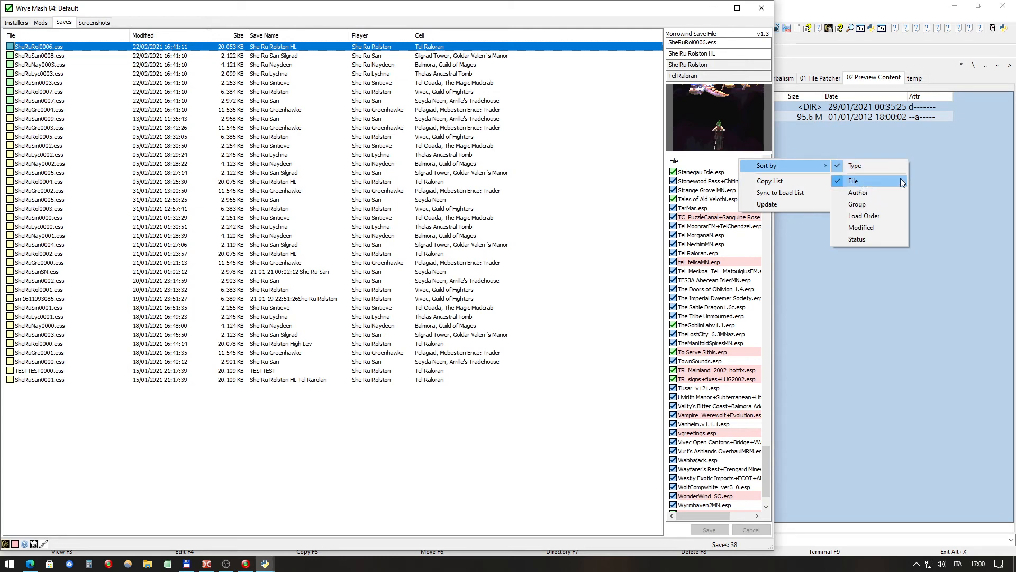
pyautogui.click(867, 338)
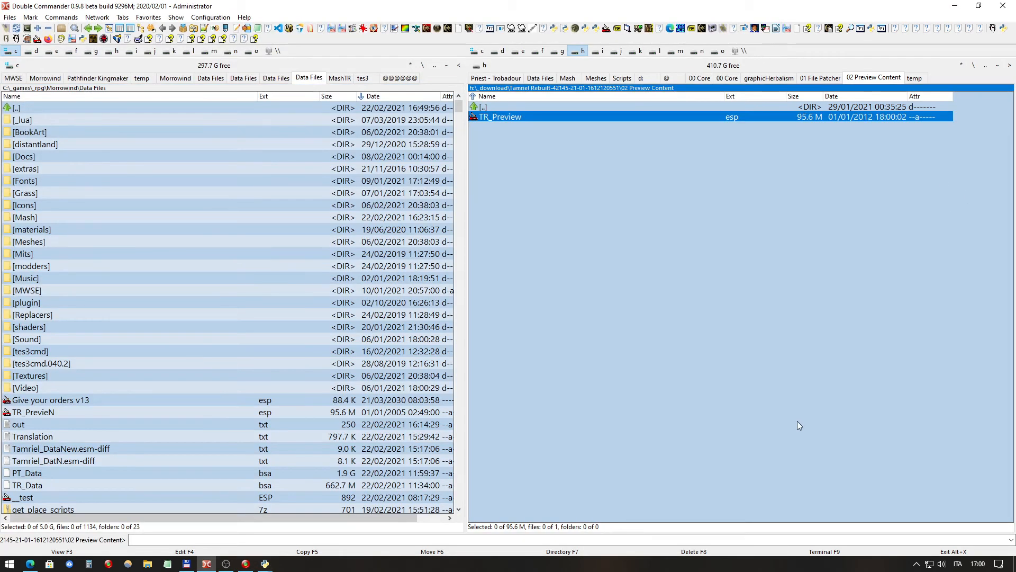
pyautogui.moveTo(266, 565)
pyautogui.click(335, 524)
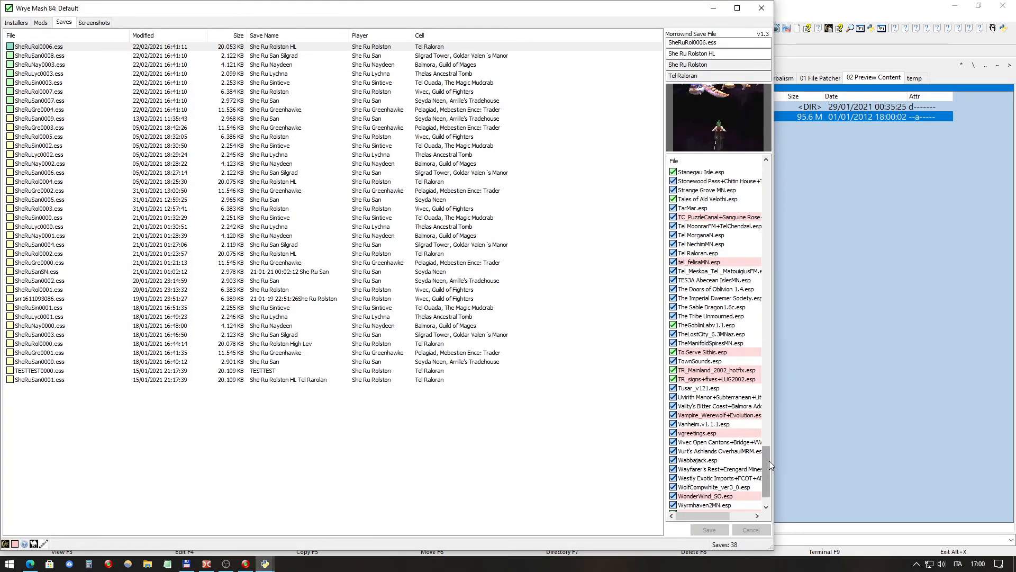
# Step: Examine the TR_ entries in the save's master list, including TR_Mainland_2002_hotfix.esp and TR_signs+fixes+LUG2002.esp, for a TR_Preview plugin
pyautogui.scroll(-3, 769, 460)
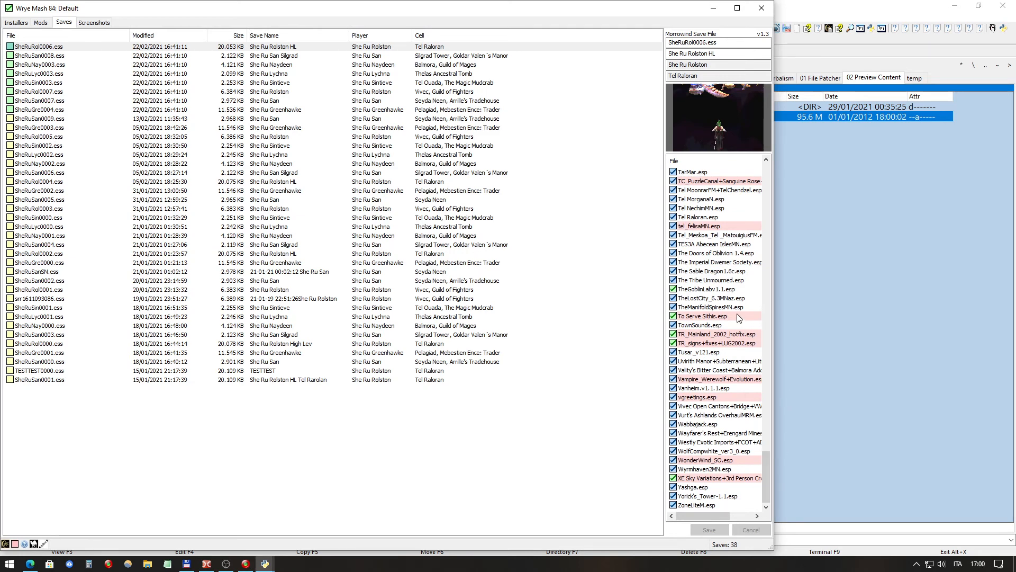
pyautogui.click(712, 334)
pyautogui.click(721, 335)
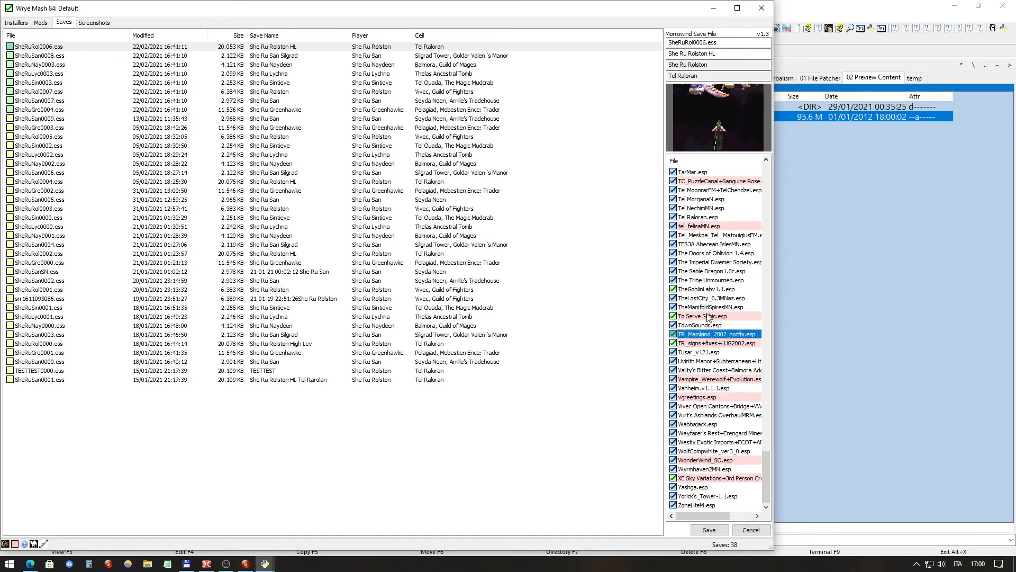
pyautogui.scroll(2, 710, 243)
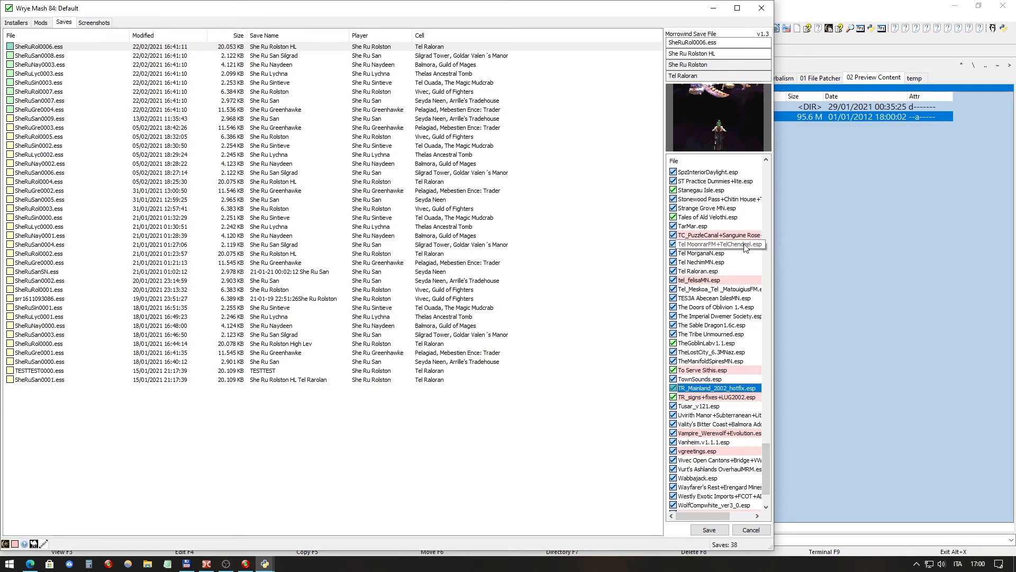
pyautogui.scroll(-1, 746, 248)
pyautogui.scroll(-1, 747, 247)
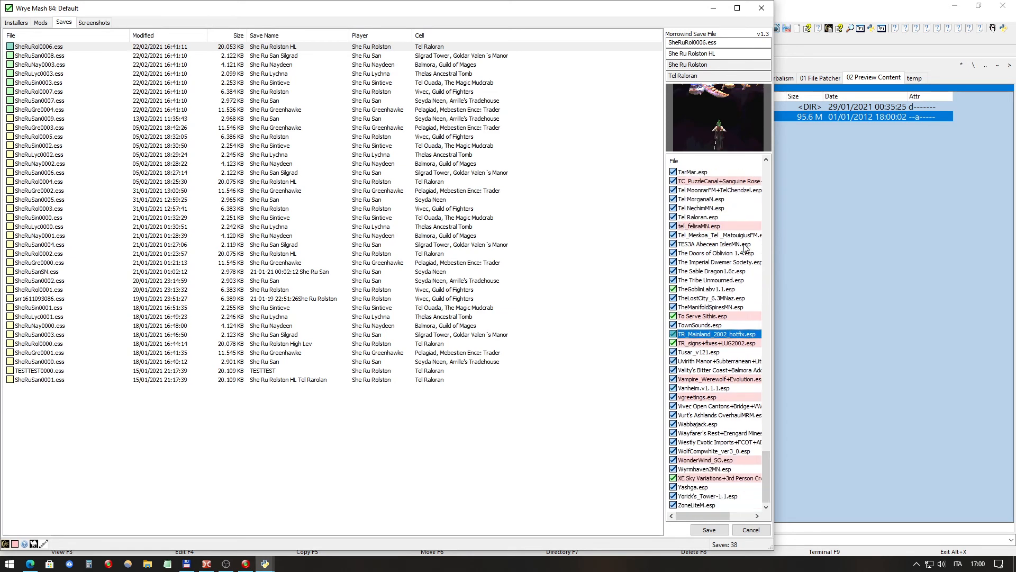
pyautogui.scroll(19, 747, 248)
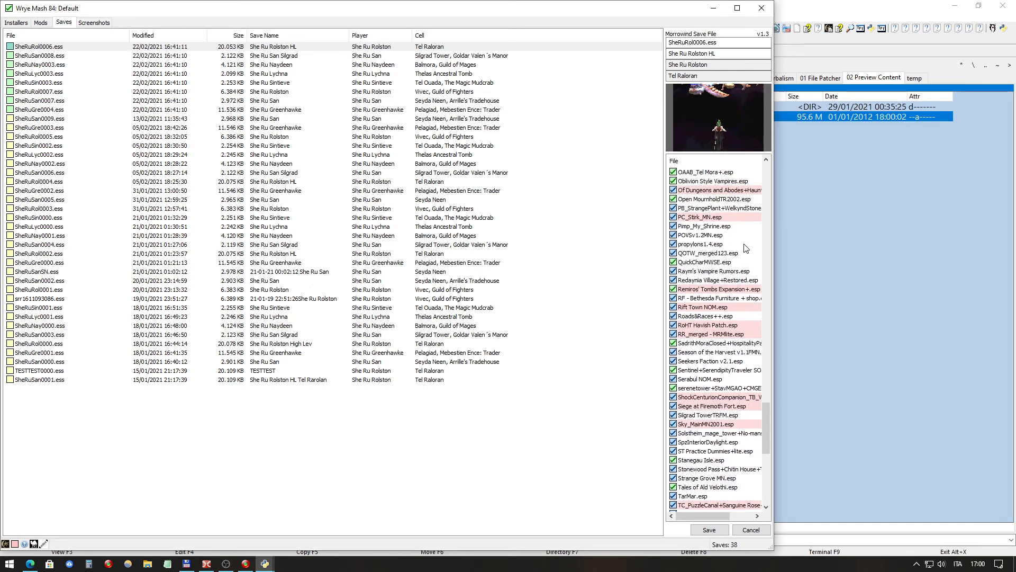
pyautogui.moveTo(767, 386); pyautogui.dragTo(776, 450)
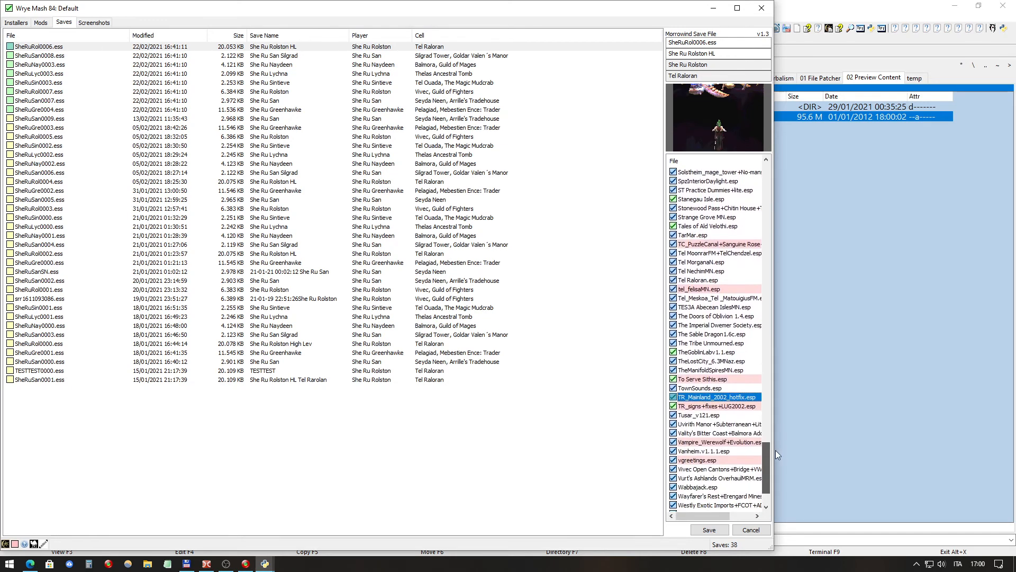
pyautogui.click(750, 406)
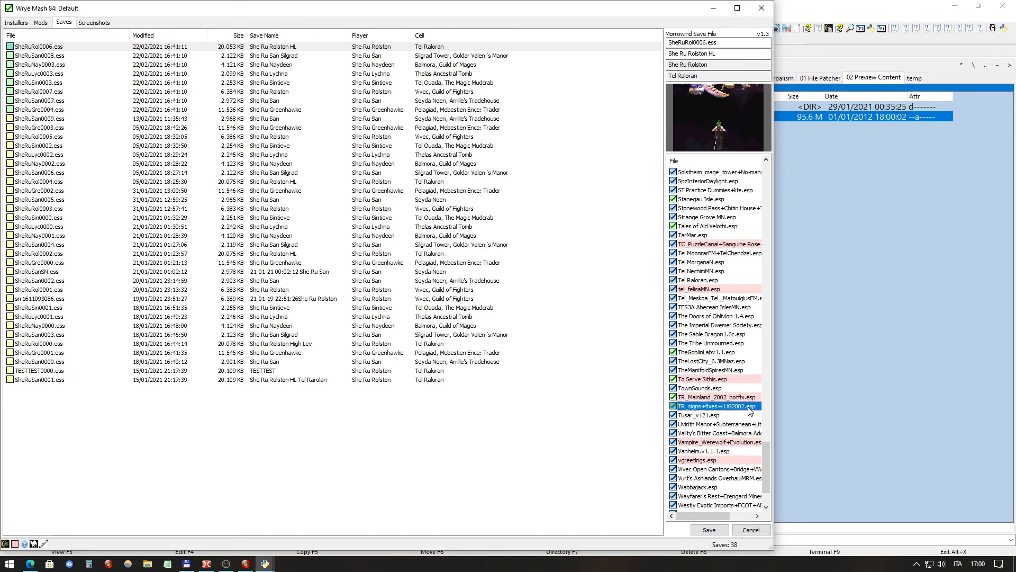
# Step: Sort the save's masters by load order and select Morrowind.esm at the start of the list
pyautogui.rightClick(700, 159)
pyautogui.moveTo(741, 171)
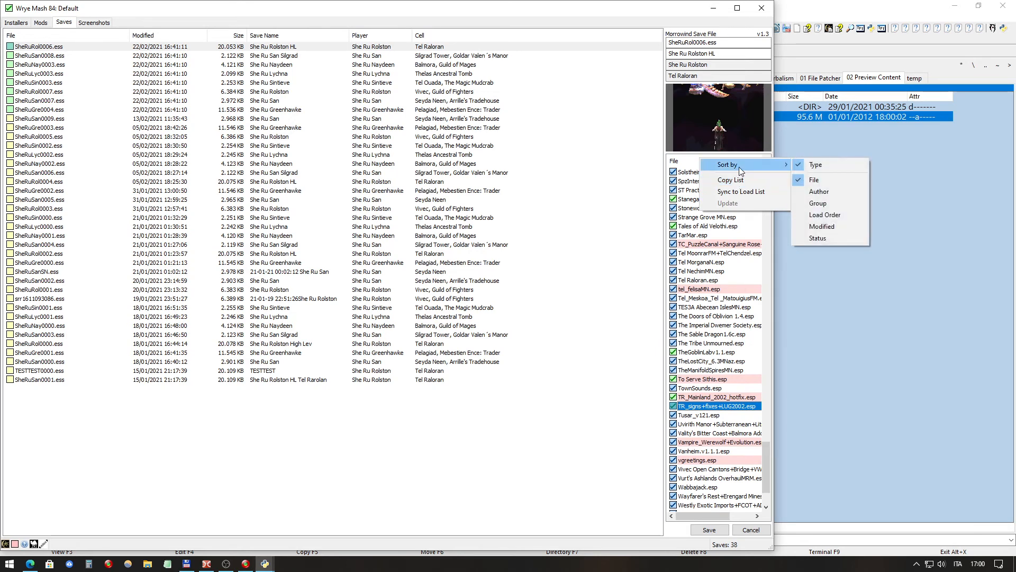
pyautogui.click(800, 215)
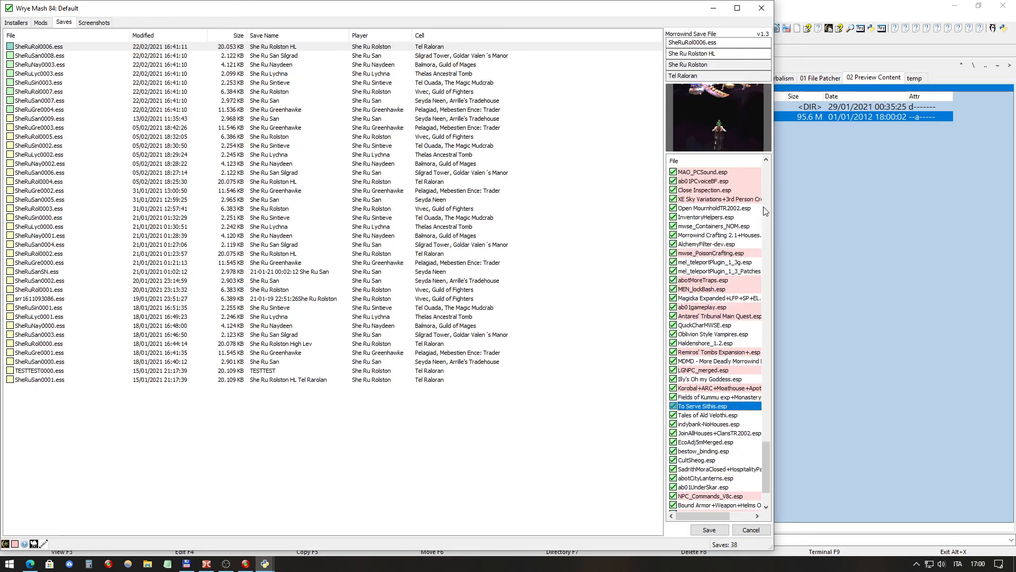
pyautogui.moveTo(768, 452); pyautogui.dragTo(784, 167)
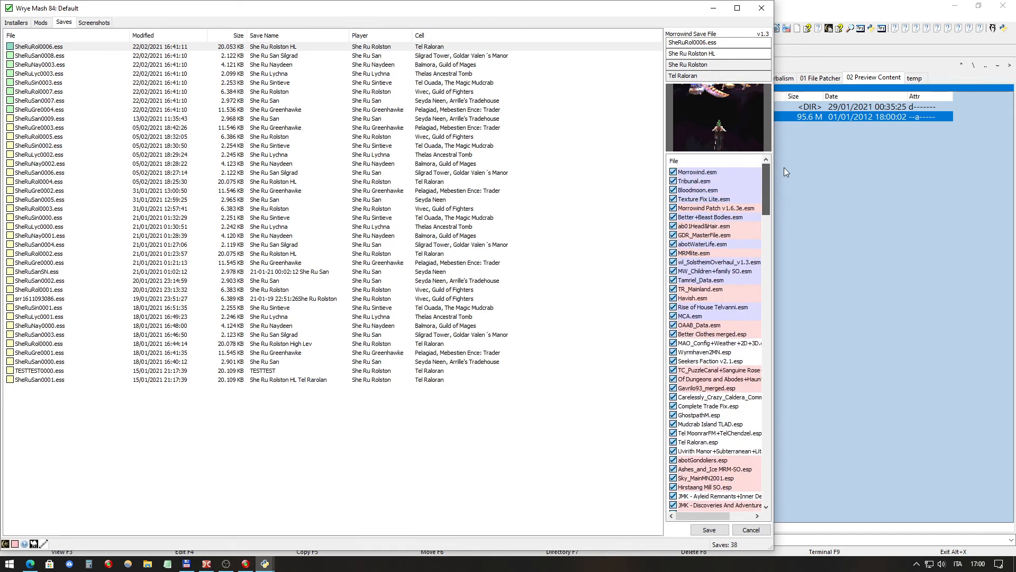
pyautogui.click(708, 173)
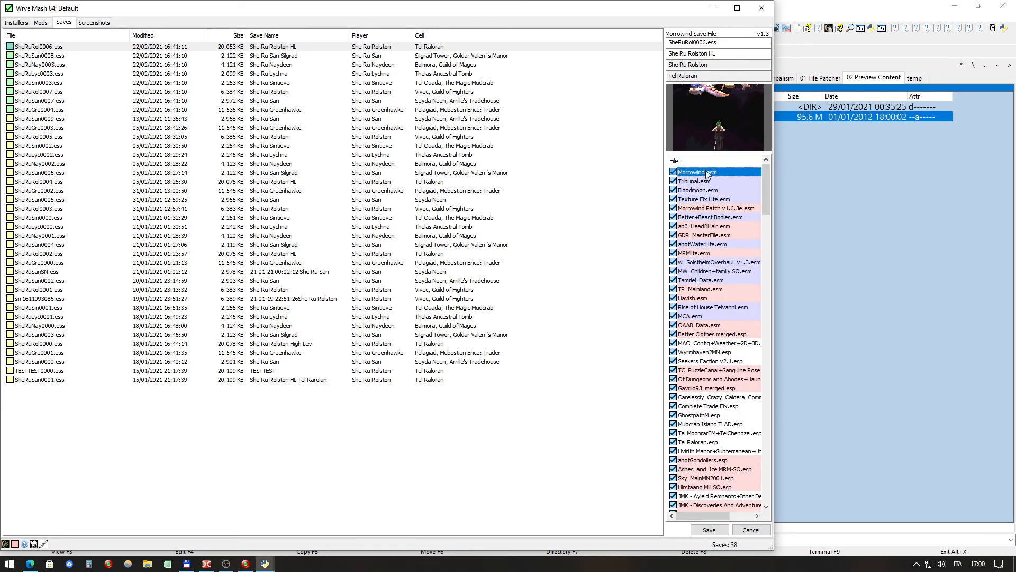
# Step: Step through the masters of SheRuRol0006.ess whose names start with T, looking for TR_Preview.esp in load order
pyautogui.press('Down')
pyautogui.press('Down')
pyautogui.press('Down')
pyautogui.press('t')
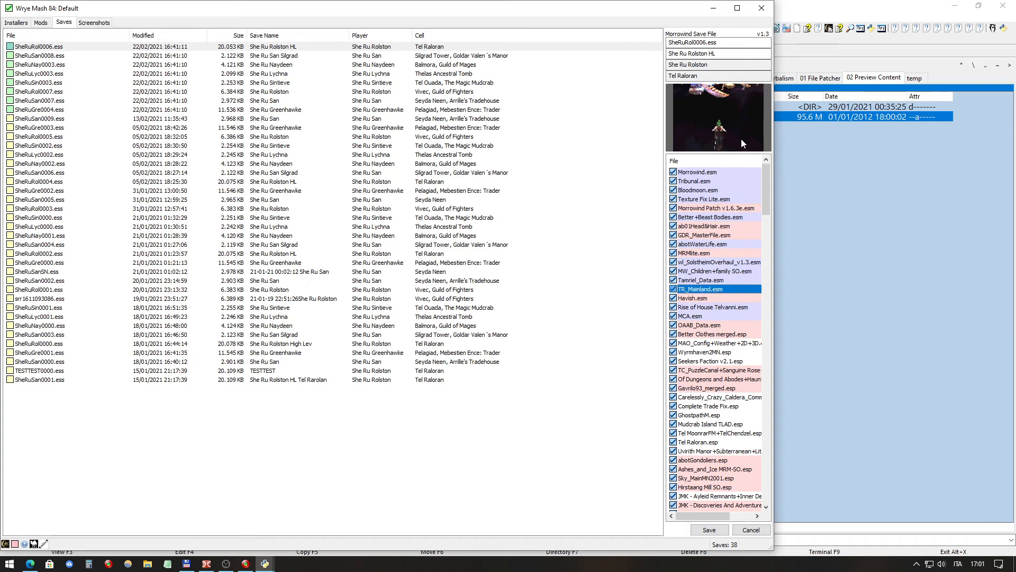
pyautogui.press('t')
pyautogui.press('t')
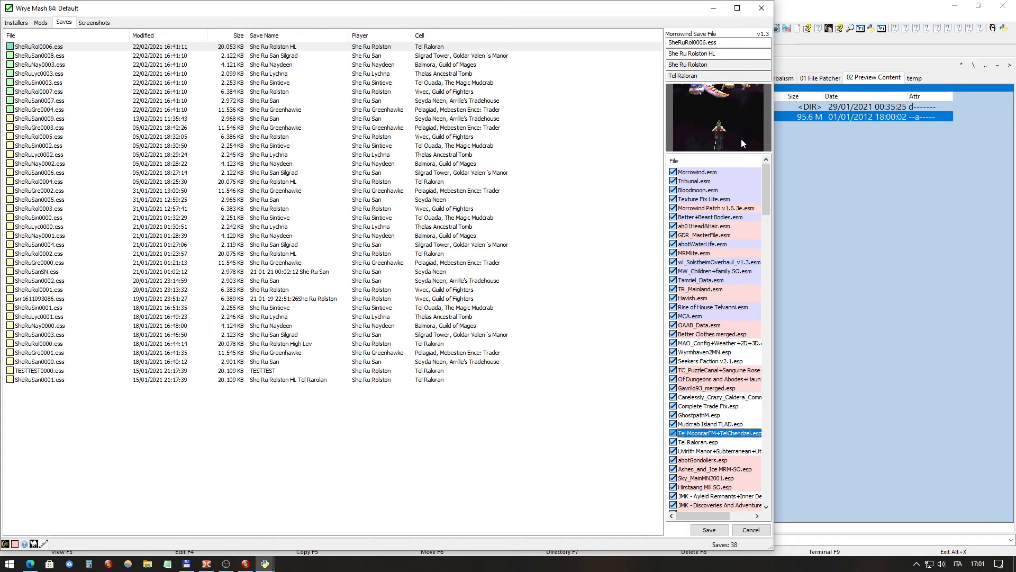
pyautogui.press('t')
pyautogui.press('t')
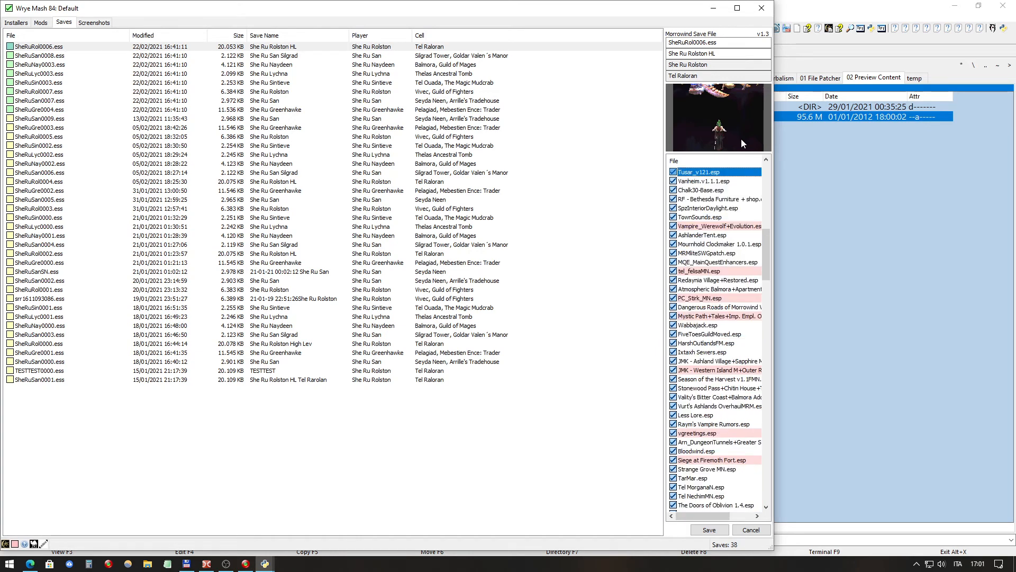
pyautogui.press('t')
pyautogui.press('t')
pyautogui.press('t')
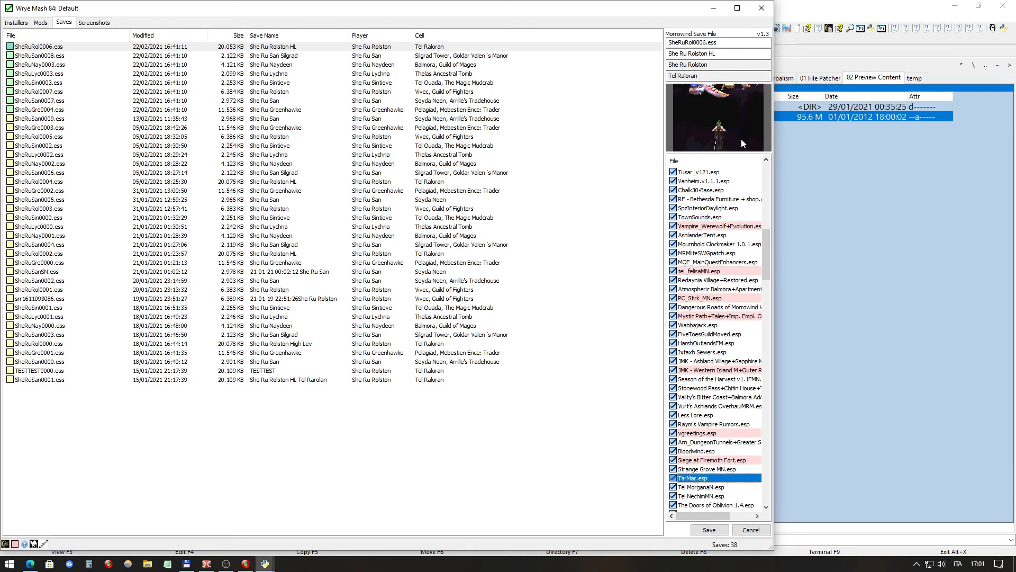
pyautogui.press('t')
pyautogui.press('t')
pyautogui.press('t')
pyautogui.press('t')
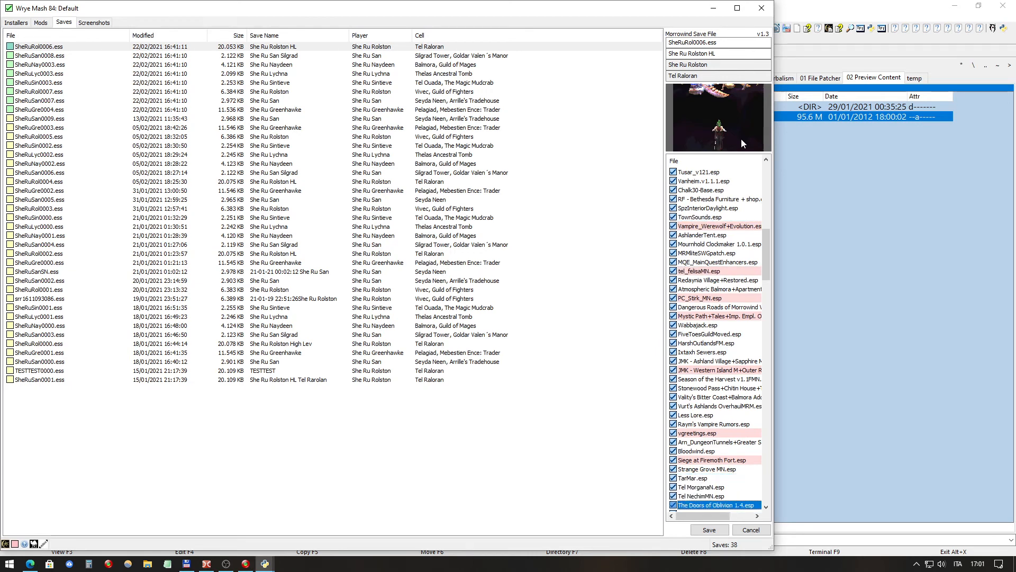
pyautogui.press('t')
pyautogui.press('t')
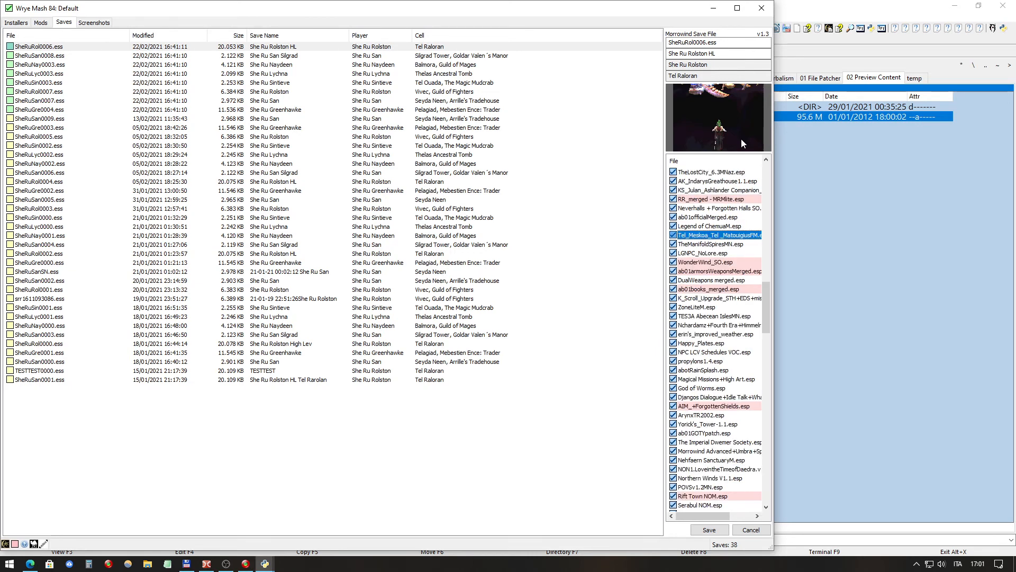
pyautogui.press('t')
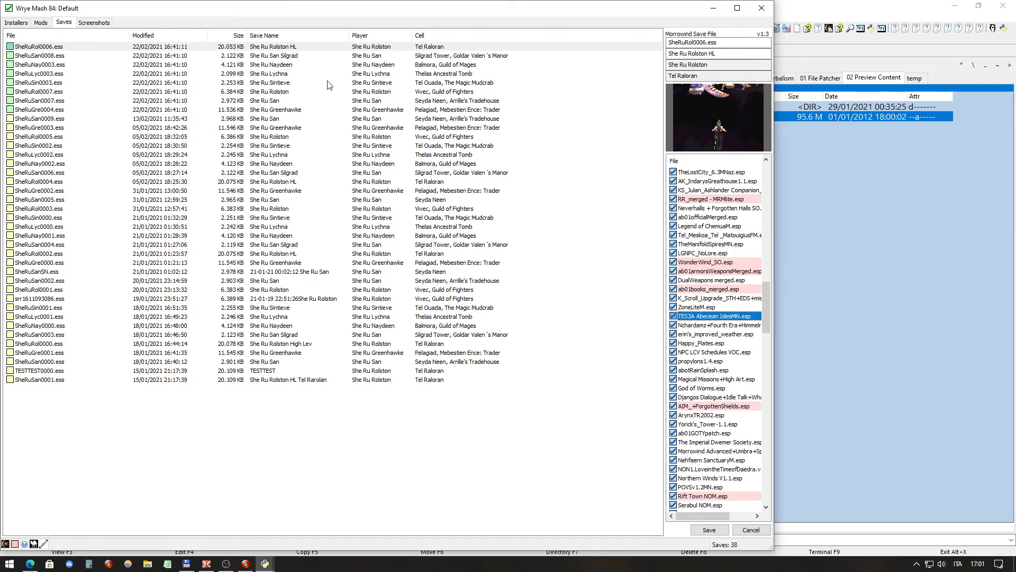
# Step: Display the masters of the older save SheRuSin0002.ess, sort them by file name and select TR_Preview.esp
pyautogui.click(307, 112)
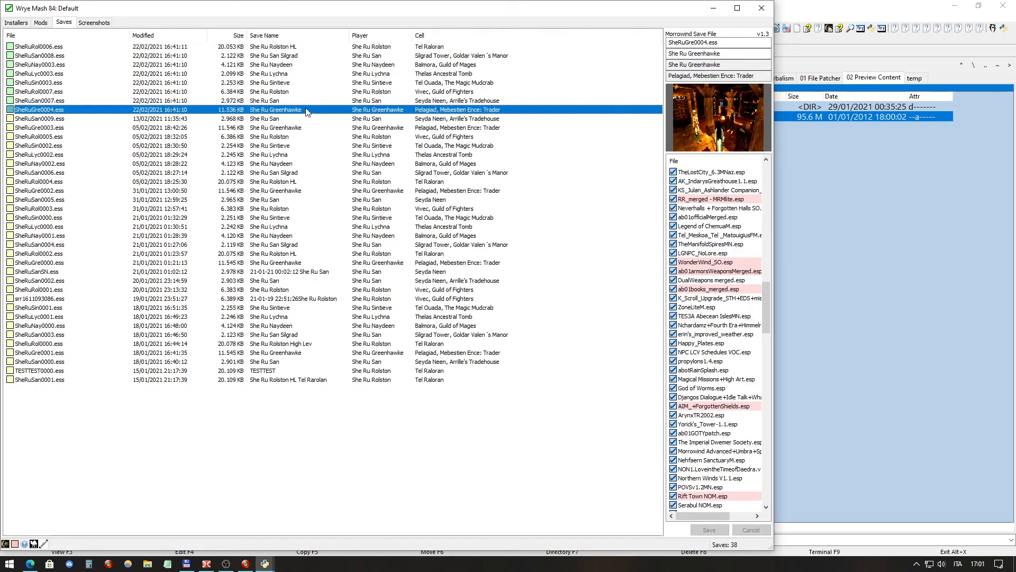
pyautogui.click(289, 147)
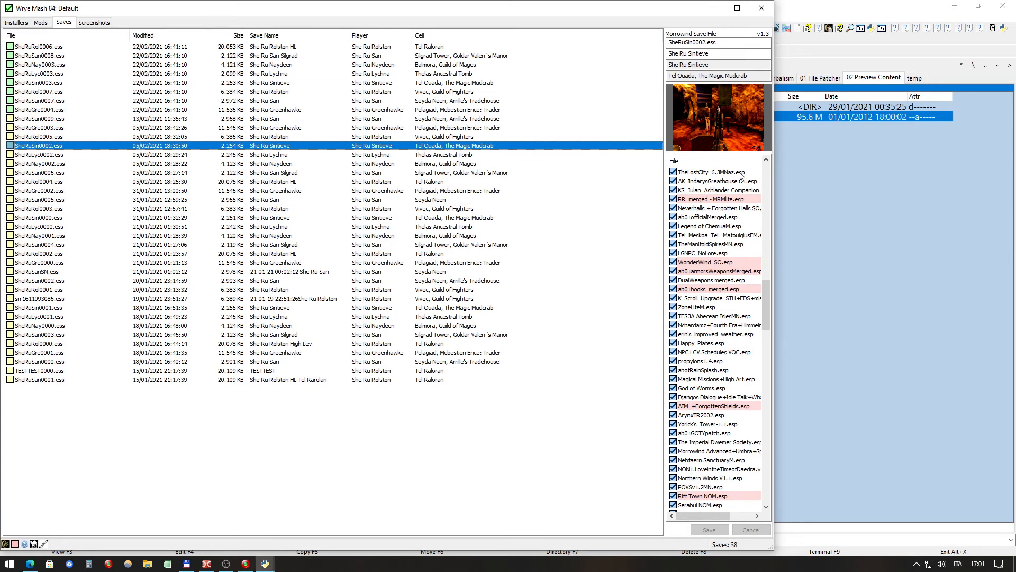
pyautogui.rightClick(717, 164)
pyautogui.moveTo(773, 171)
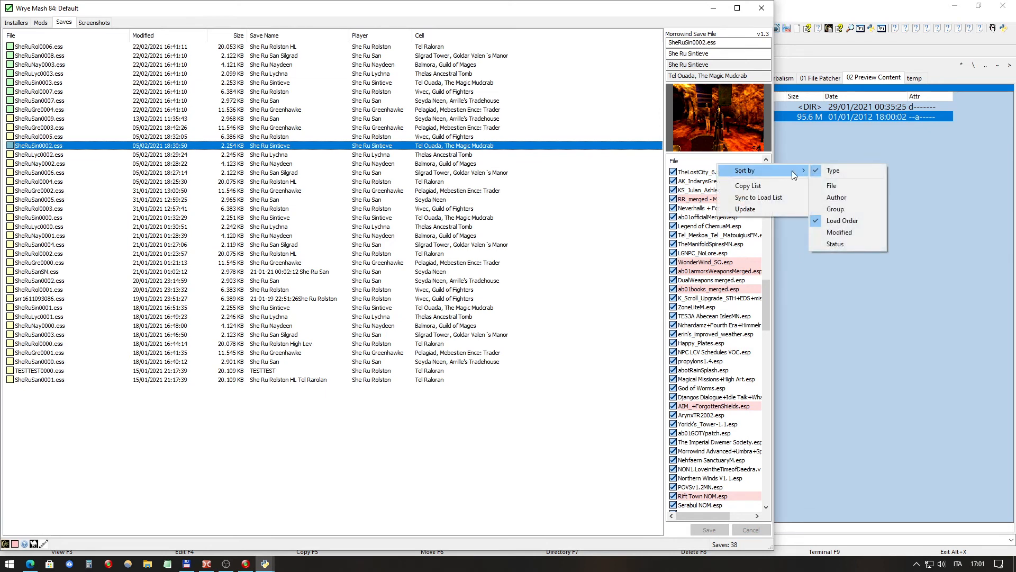
pyautogui.click(856, 186)
pyautogui.moveTo(767, 301); pyautogui.dragTo(789, 458)
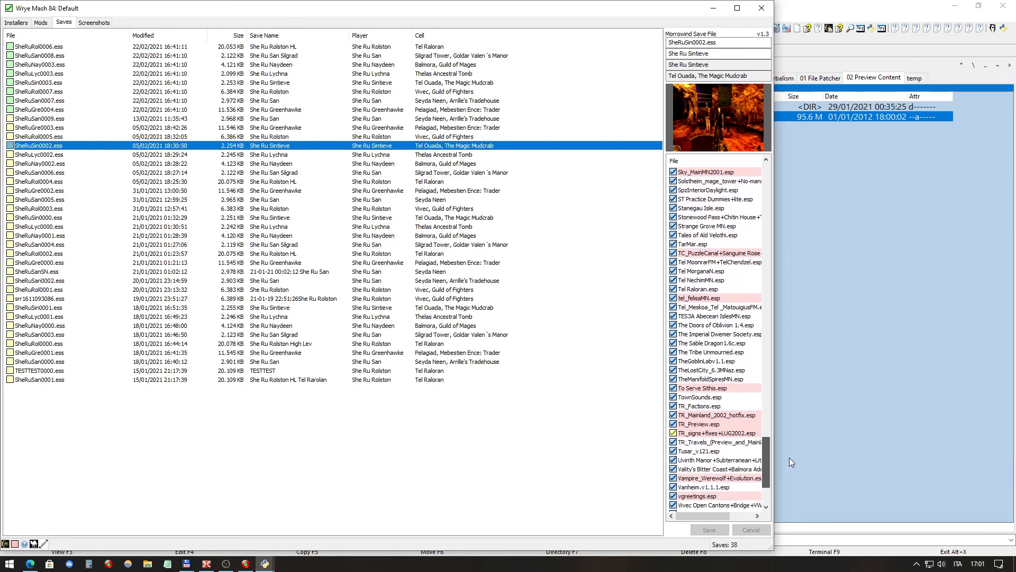
pyautogui.click(706, 425)
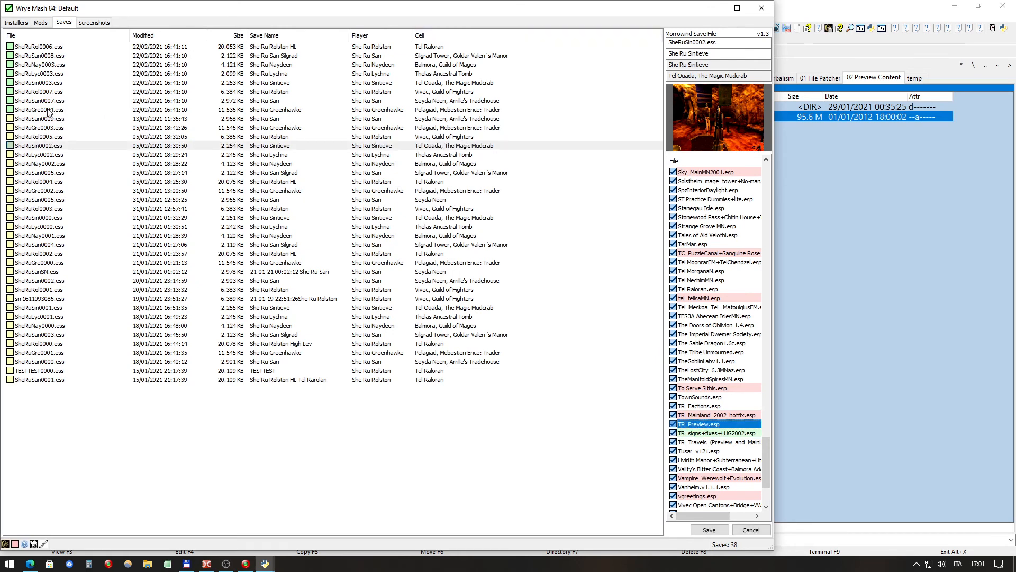
# Step: Check the TR_ entries in the master list of SheRuGre0004.ess for TR_Preview.esp
pyautogui.click(49, 110)
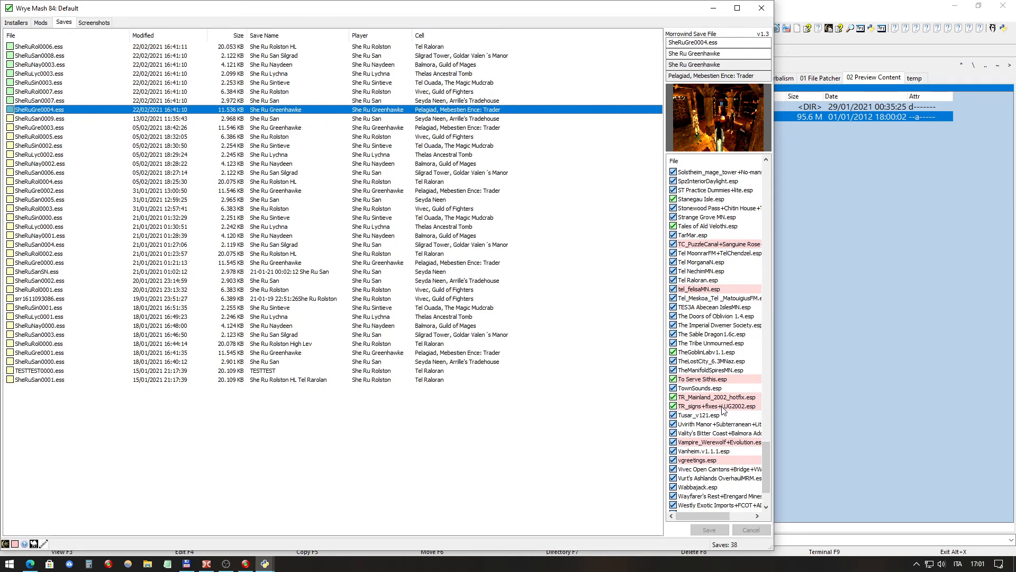
pyautogui.click(723, 407)
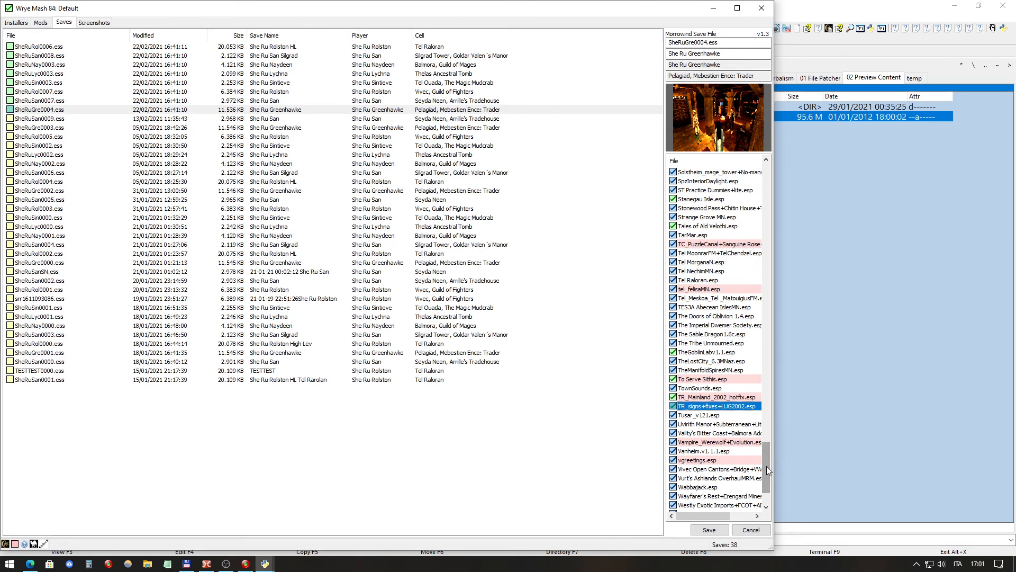
pyautogui.moveTo(766, 466); pyautogui.dragTo(780, 402)
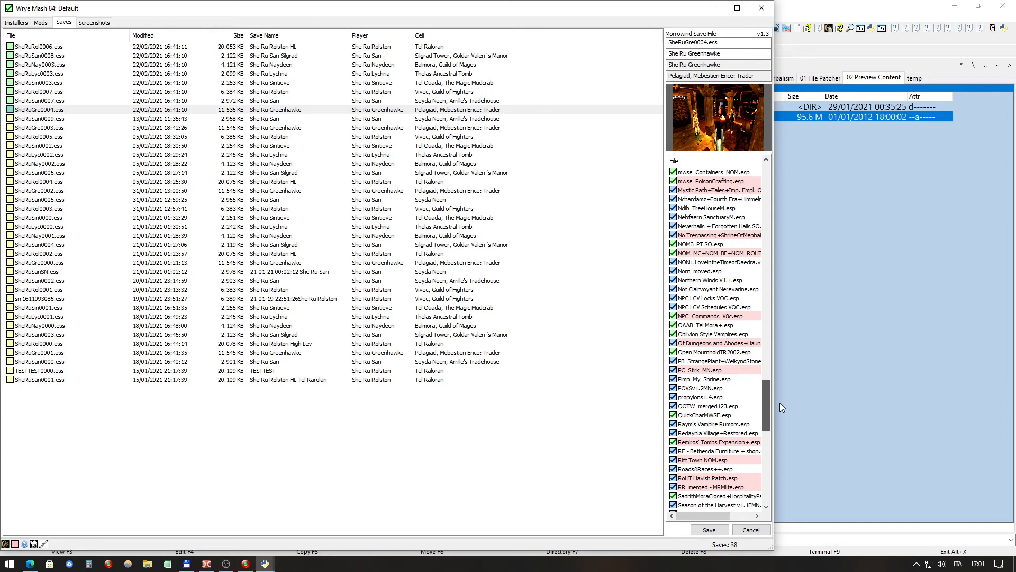
pyautogui.moveTo(779, 402); pyautogui.dragTo(617, 125)
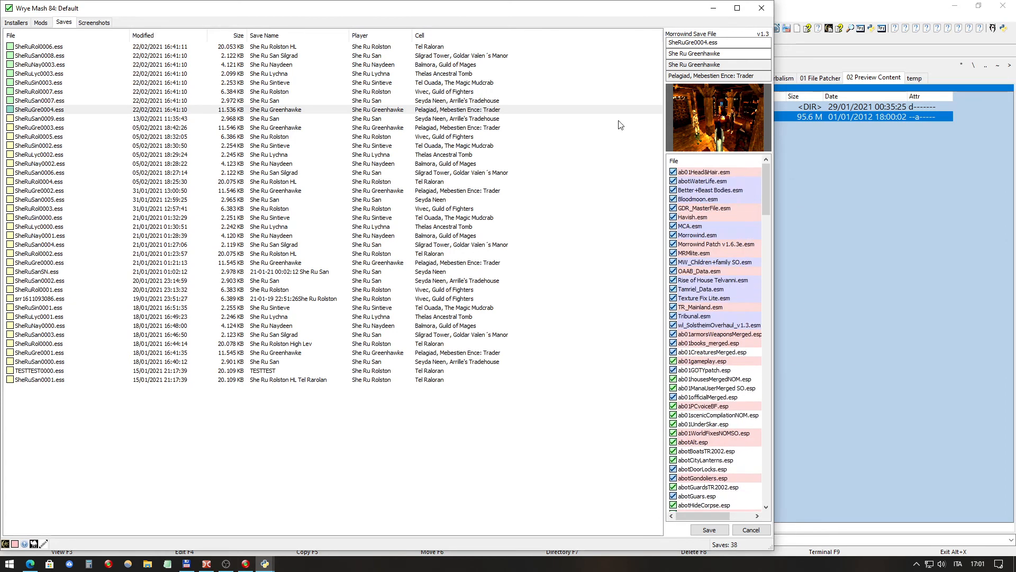
# Step: Compare the TR_ masters of SheRuRol0006.ess with those of the older SheRuRol0004.ess, and reselect SheRuRol0006.ess
pyautogui.click(407, 47)
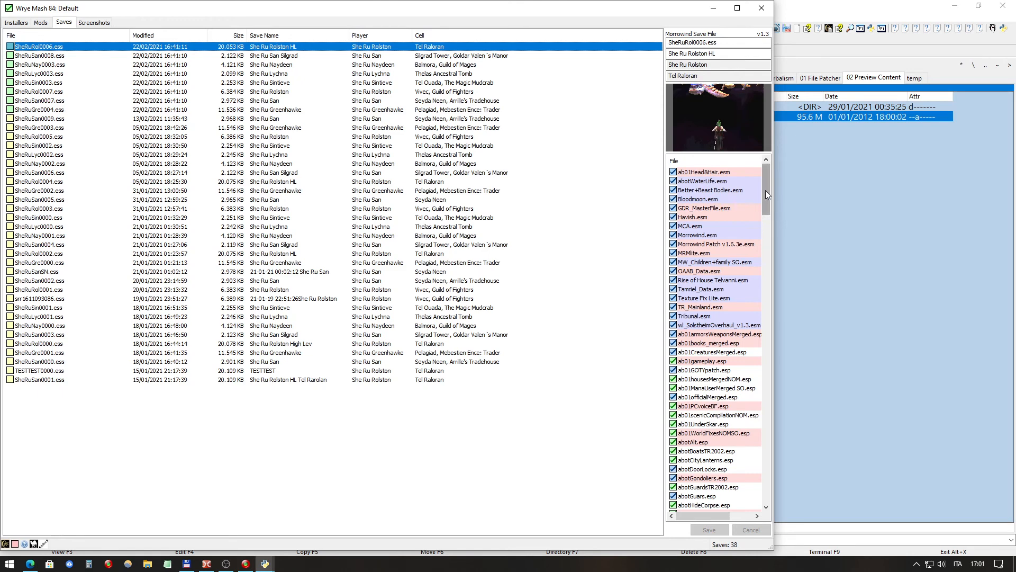
pyautogui.moveTo(766, 190); pyautogui.dragTo(767, 456)
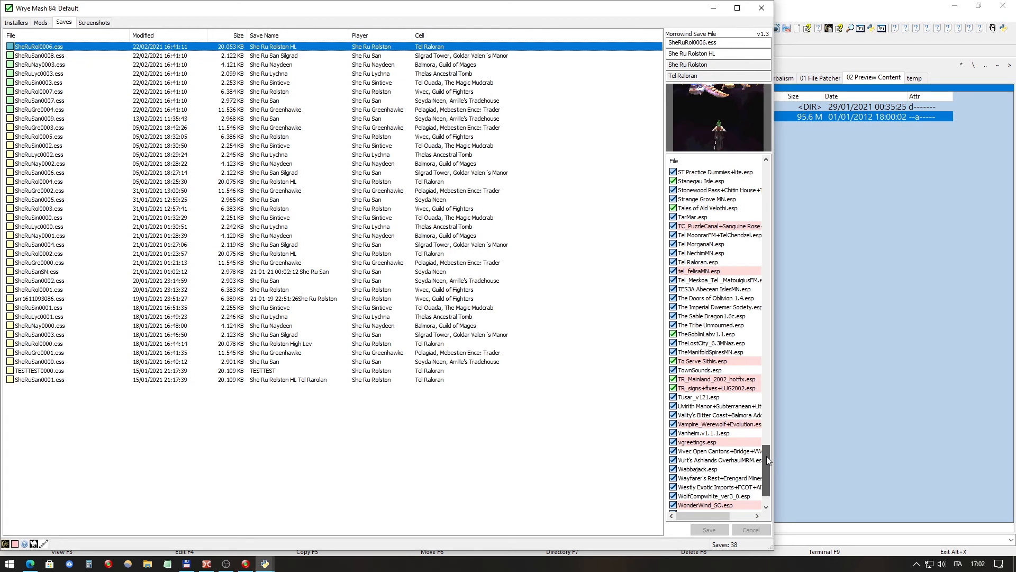
pyautogui.moveTo(767, 456)
pyautogui.mouseDown()
pyautogui.moveTo(774, 215)
pyautogui.moveTo(805, 78)
pyautogui.mouseUp()
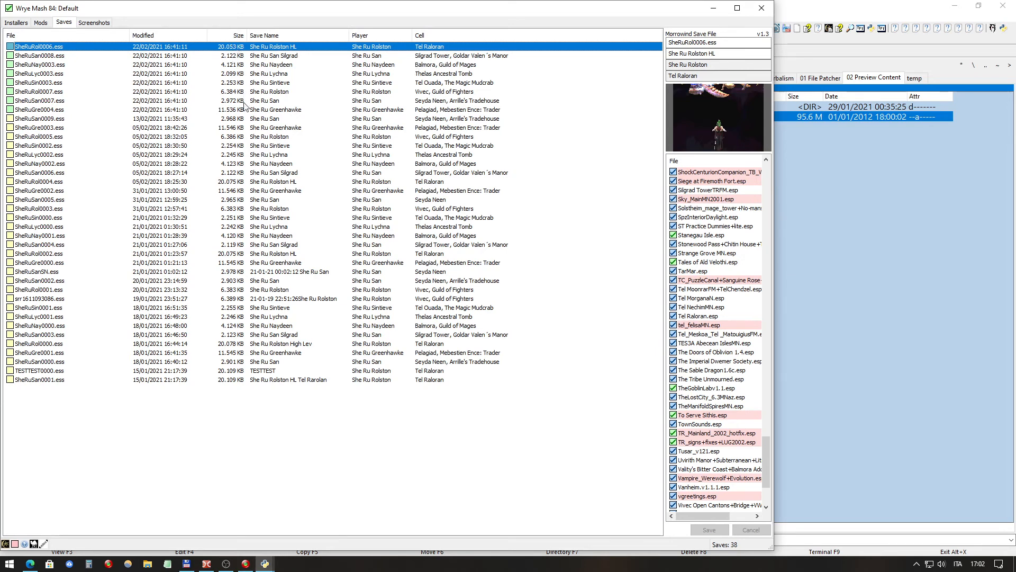
pyautogui.click(246, 182)
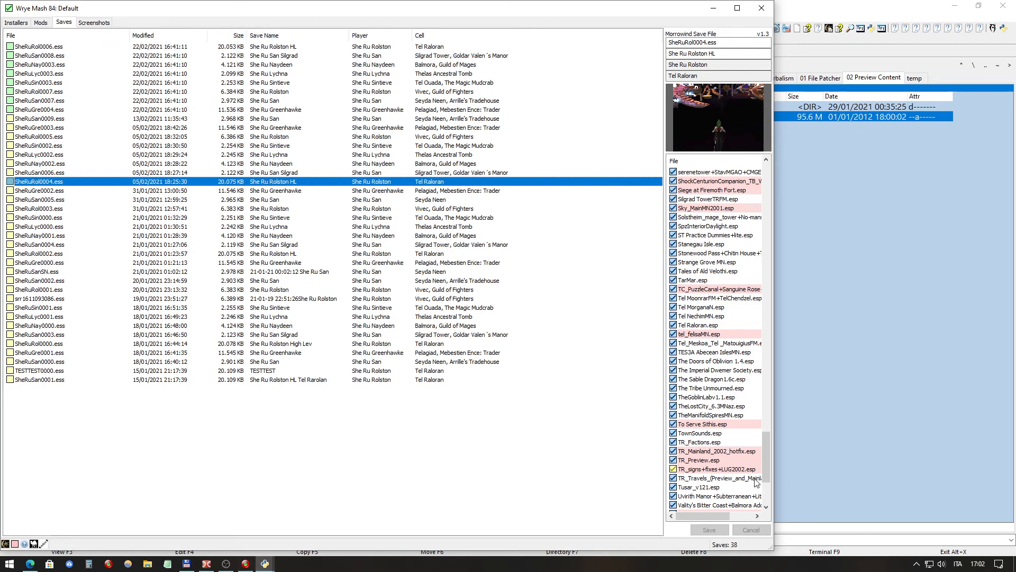
pyautogui.click(466, 47)
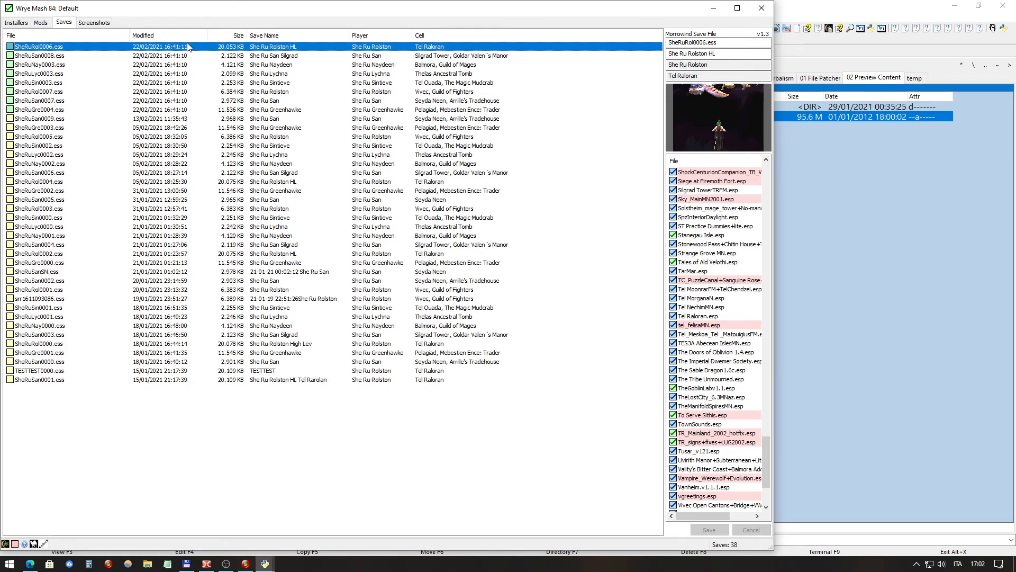
# Step: Return to the mod list and duplicate TR_PrevieN.esp as TR_Preview.esp in Data Files, replacing the existing file
pyautogui.click(41, 22)
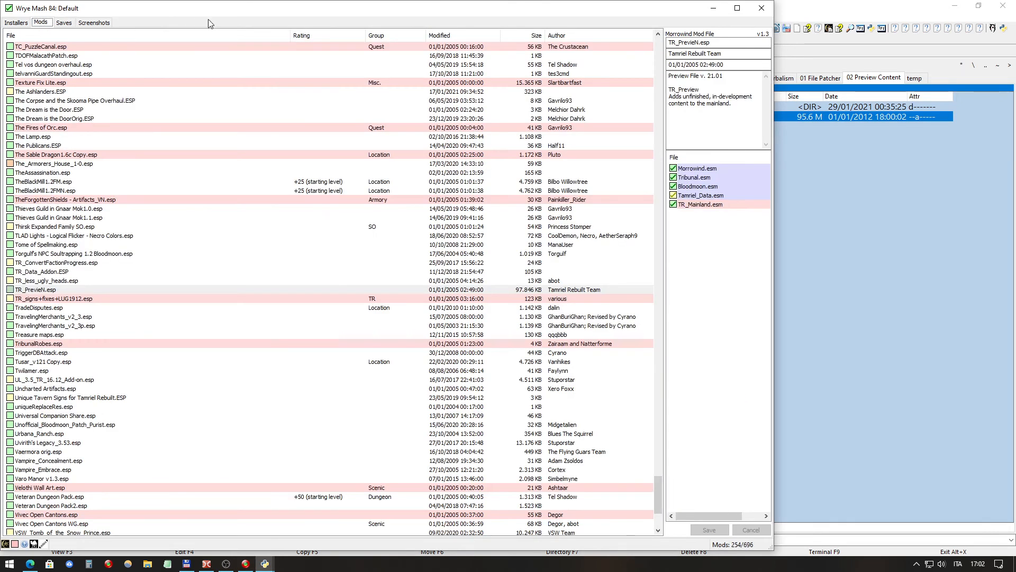
pyautogui.rightClick(170, 290)
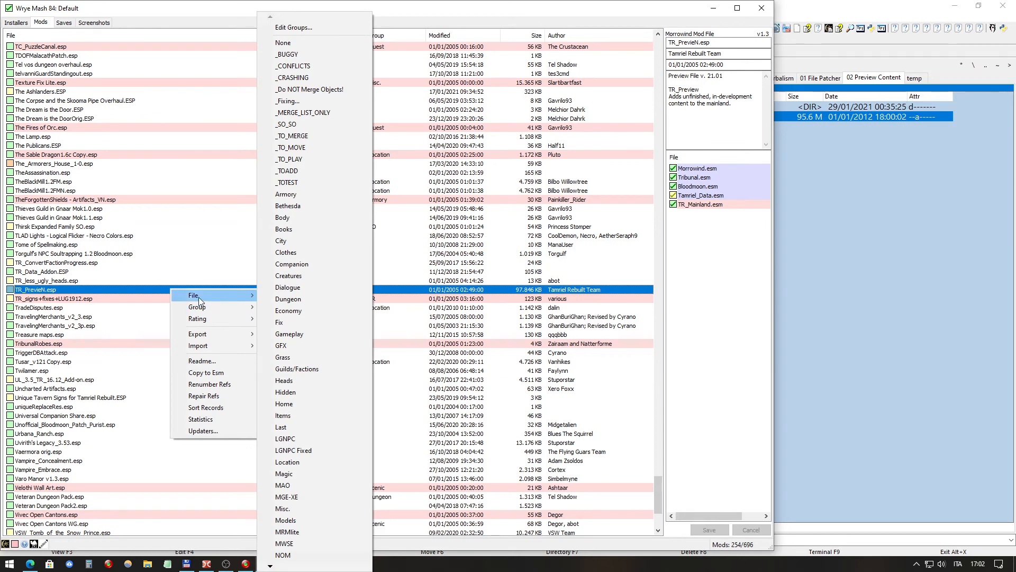
pyautogui.moveTo(198, 297)
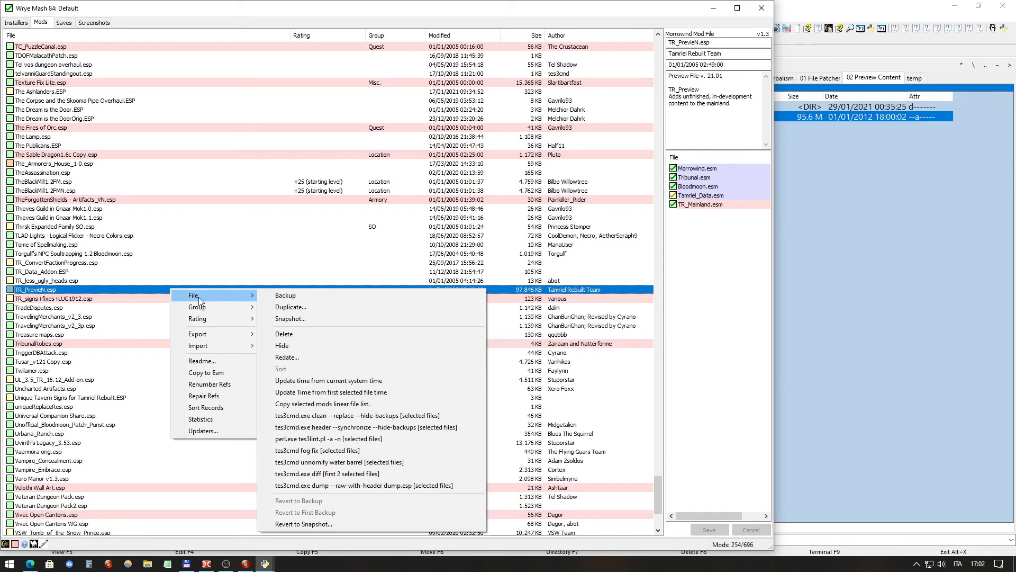
pyautogui.click(290, 307)
pyautogui.click(151, 249)
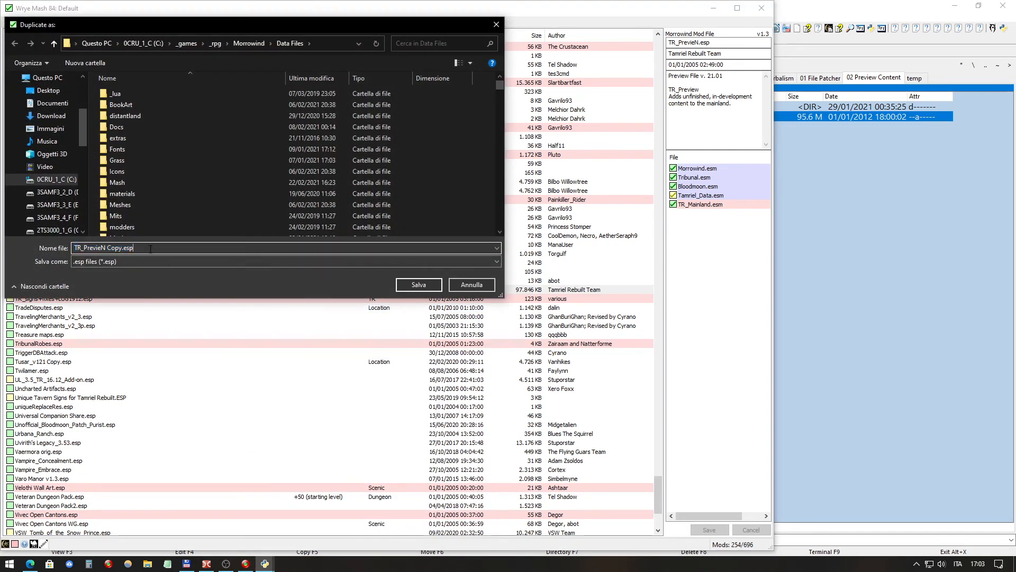
pyautogui.moveTo(101, 248); pyautogui.dragTo(120, 248)
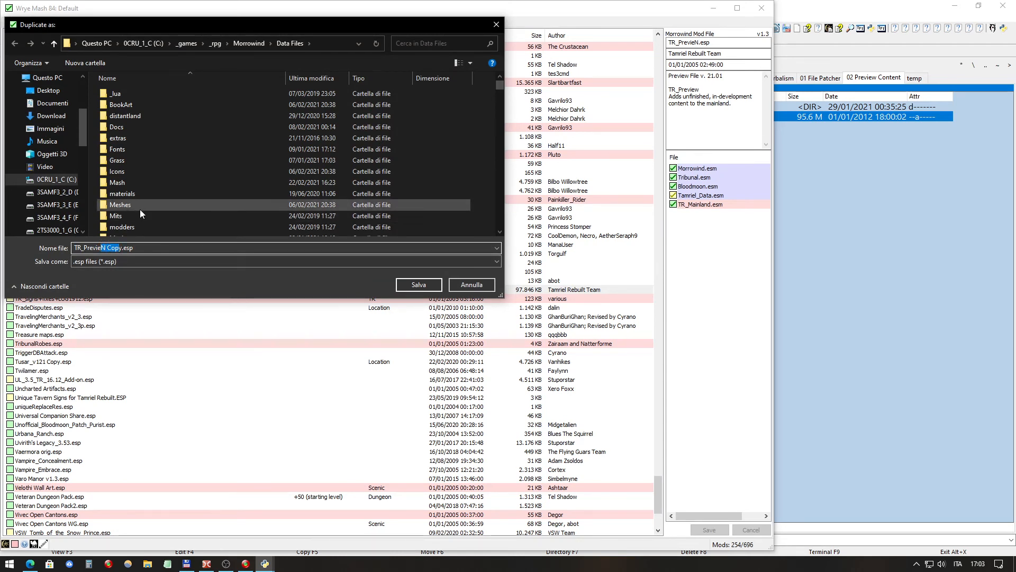
pyautogui.write('w')
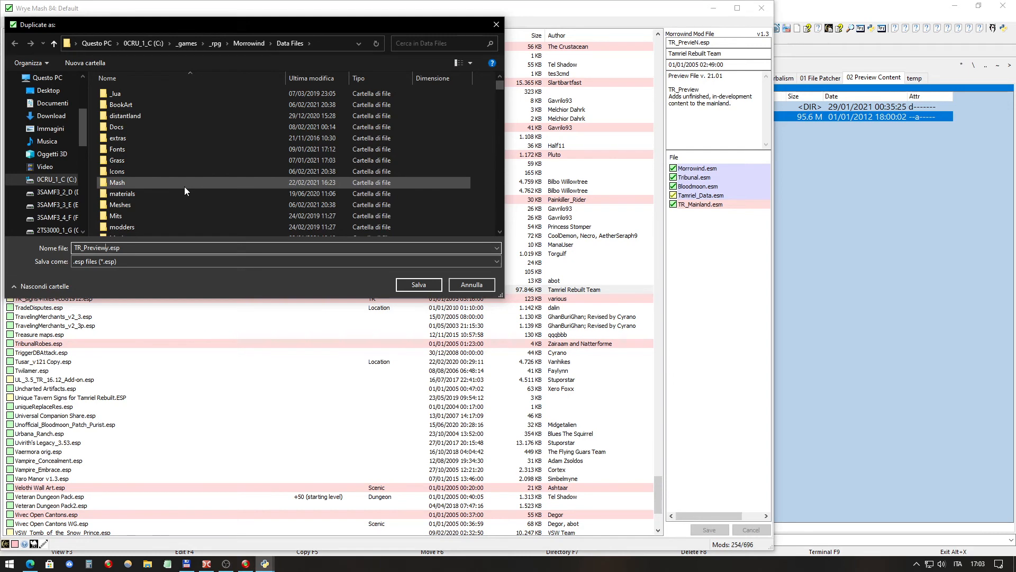
pyautogui.press('Delete')
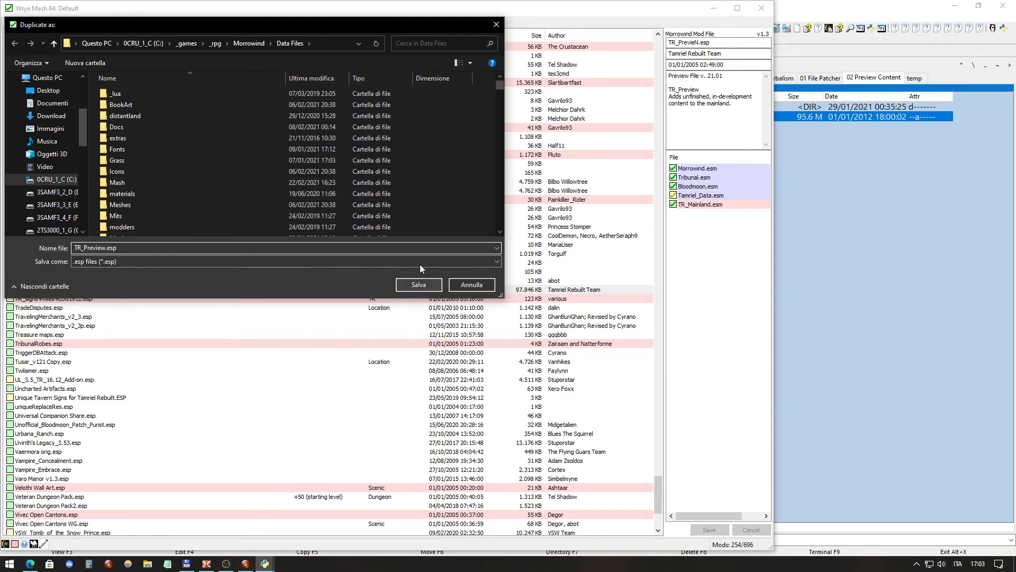
pyautogui.click(419, 284)
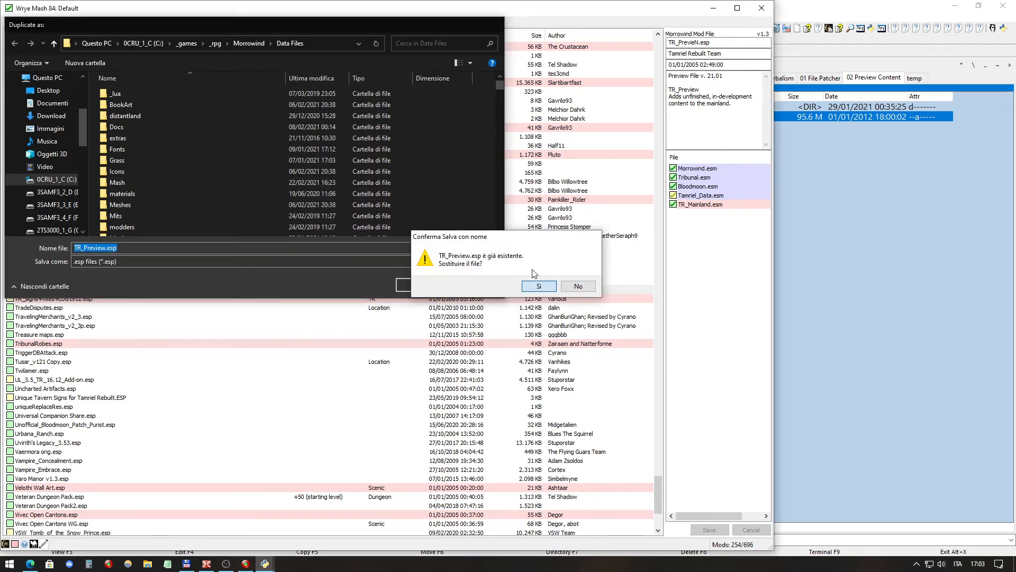
pyautogui.click(538, 286)
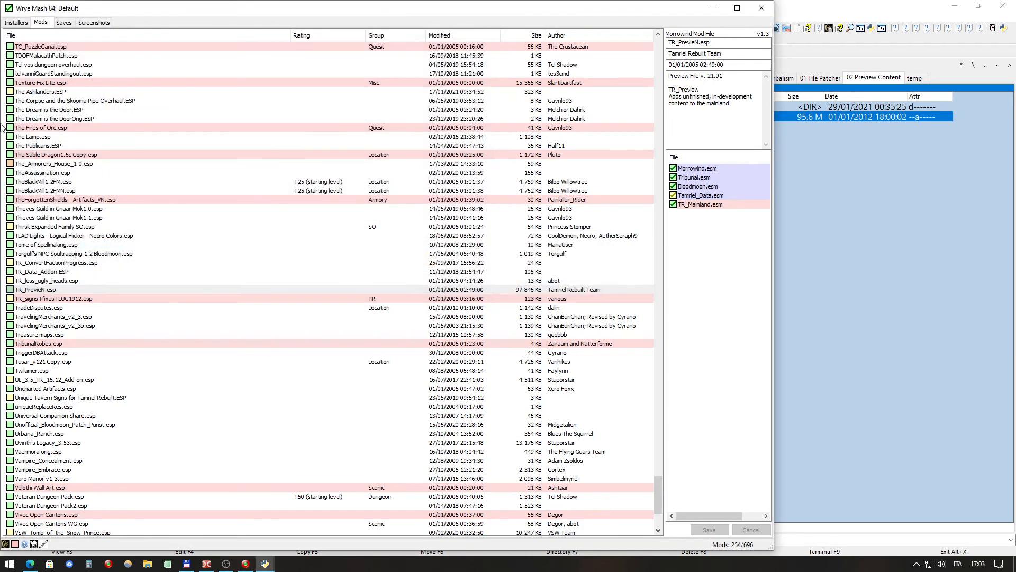
# Step: Sort the mod list by load order and switch to Double Commander
pyautogui.click(80, 282)
pyautogui.click(75, 289)
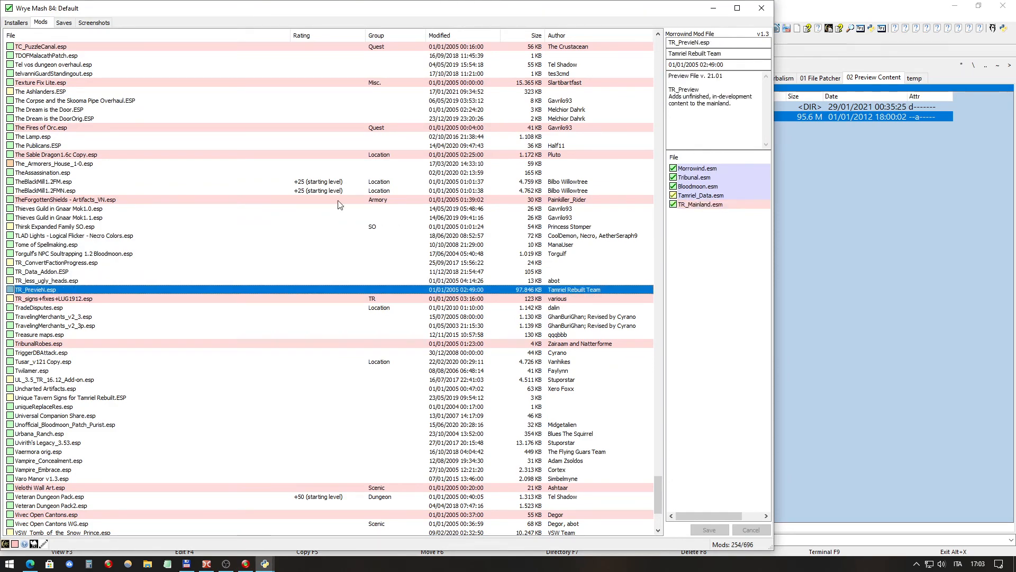
pyautogui.moveTo(656, 487); pyautogui.dragTo(635, 69)
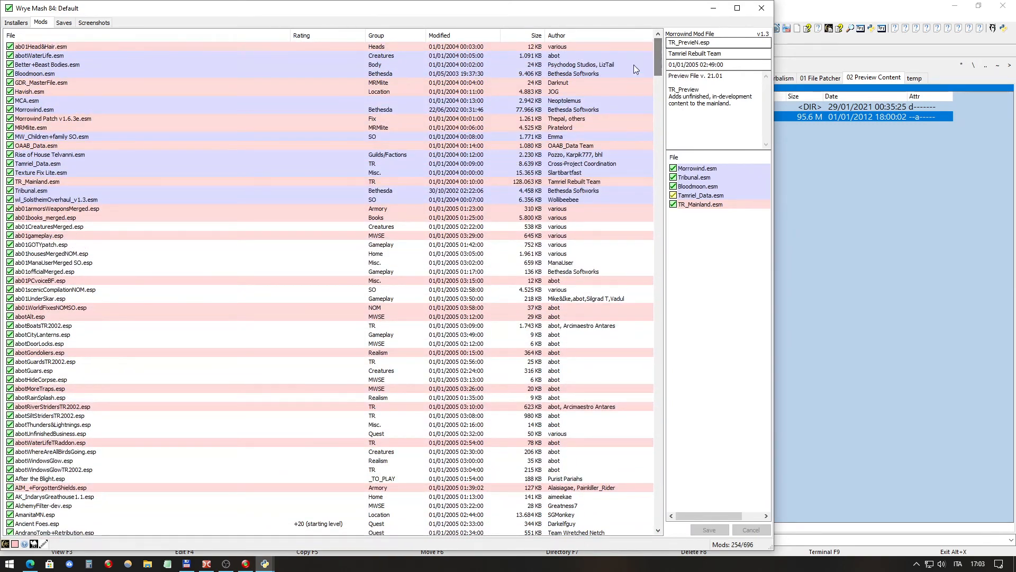
pyautogui.rightClick(69, 31)
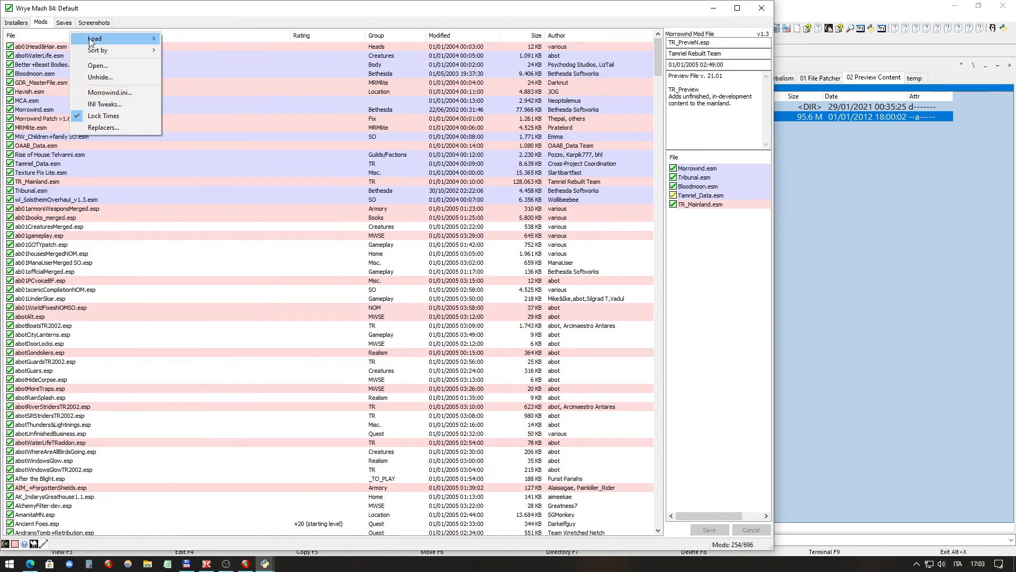
pyautogui.moveTo(106, 50)
pyautogui.click(205, 113)
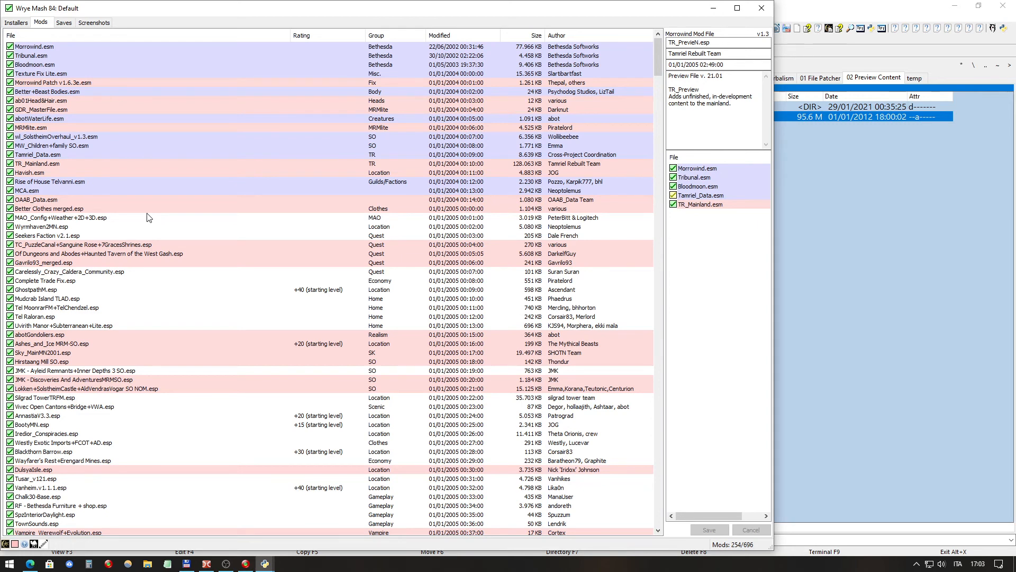
pyautogui.click(206, 563)
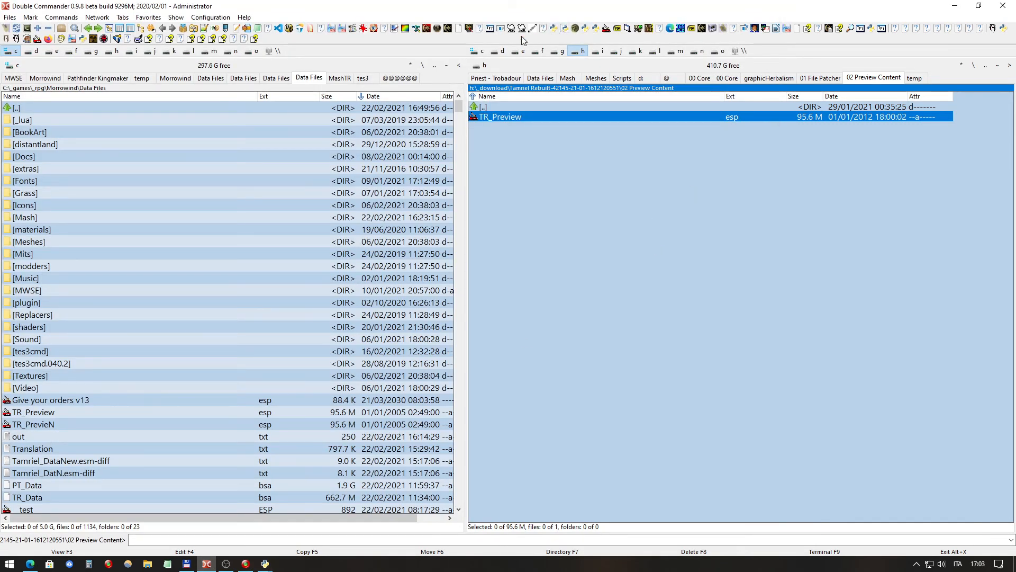
# Step: Launch TES Plugin Tool using the C:\_games\_rpg\Morrowind folder instead of registry settings, and visit its options before executing
pyautogui.click(492, 30)
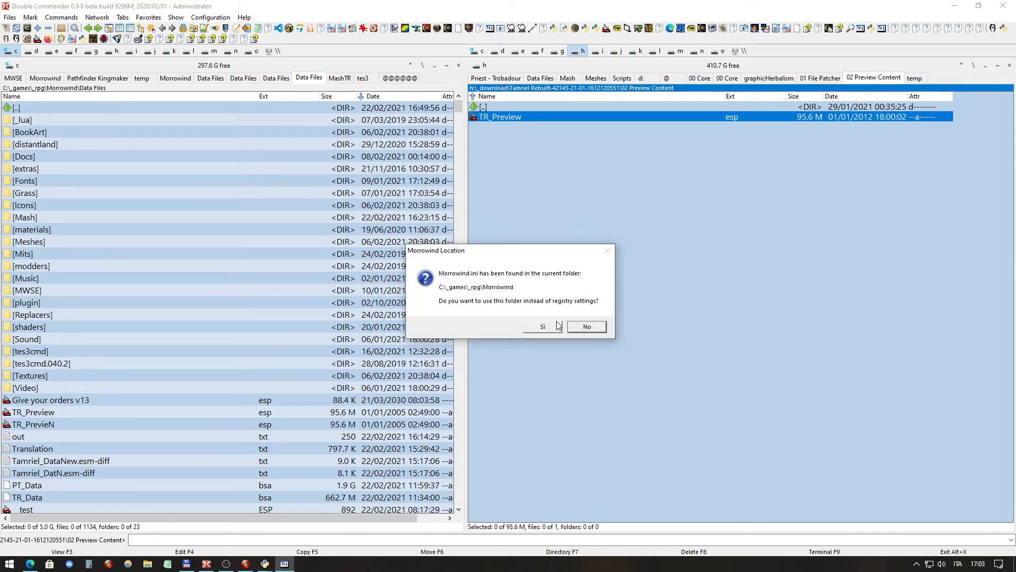
pyautogui.click(553, 325)
pyautogui.click(622, 236)
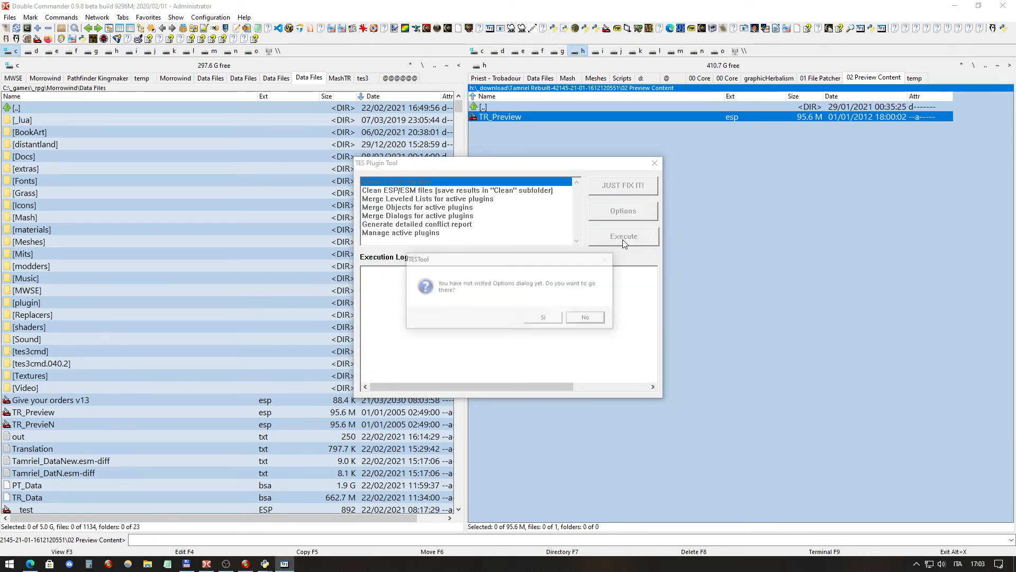
pyautogui.click(560, 317)
pyautogui.click(623, 382)
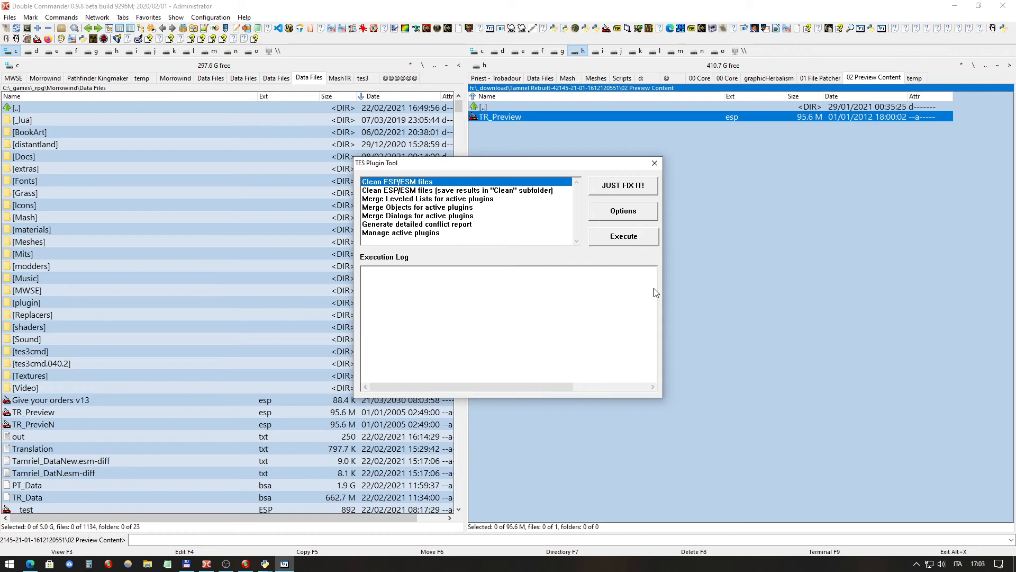
# Step: Run Clean ESP/ESM files on TR_Mainland.esm from the Morrowind Data Files folder
pyautogui.click(639, 241)
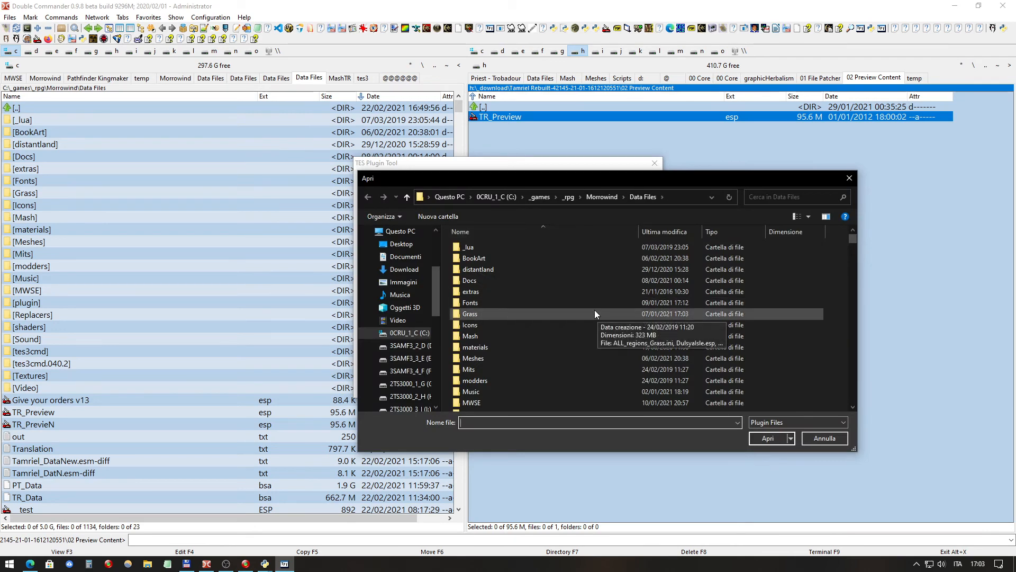
pyautogui.write('tr')
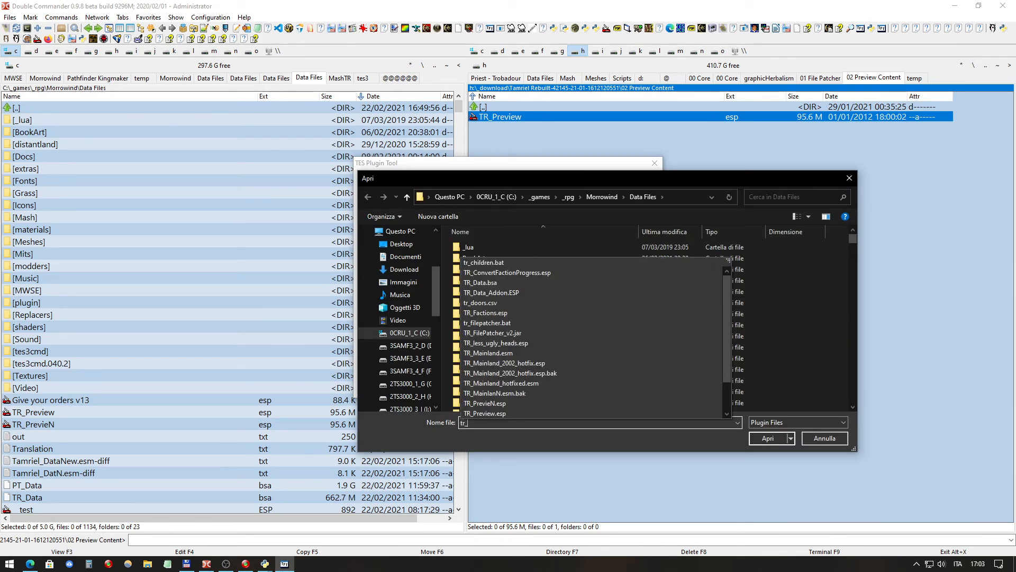
pyautogui.write('_mai')
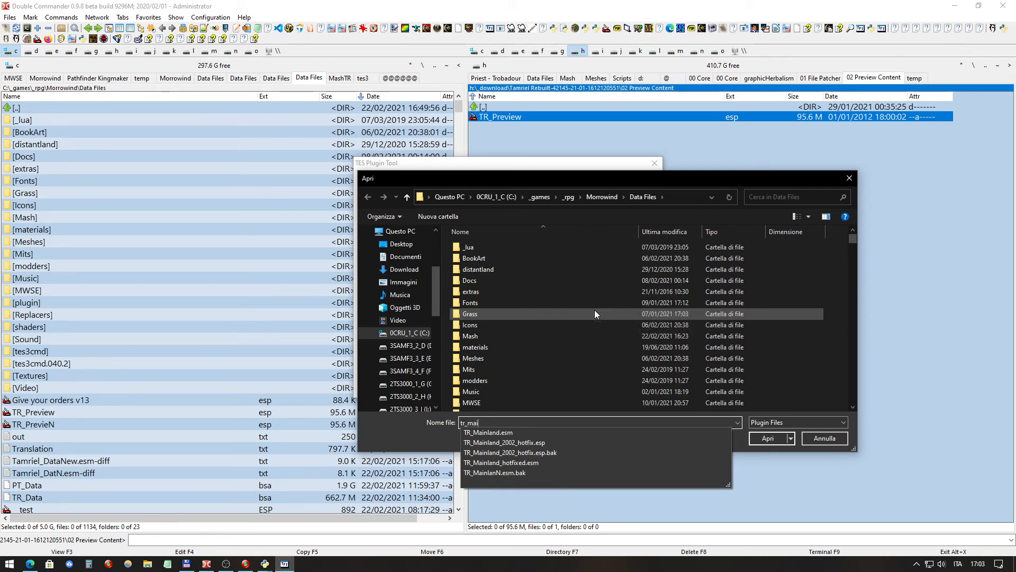
pyautogui.press('Down')
pyautogui.press('Return')
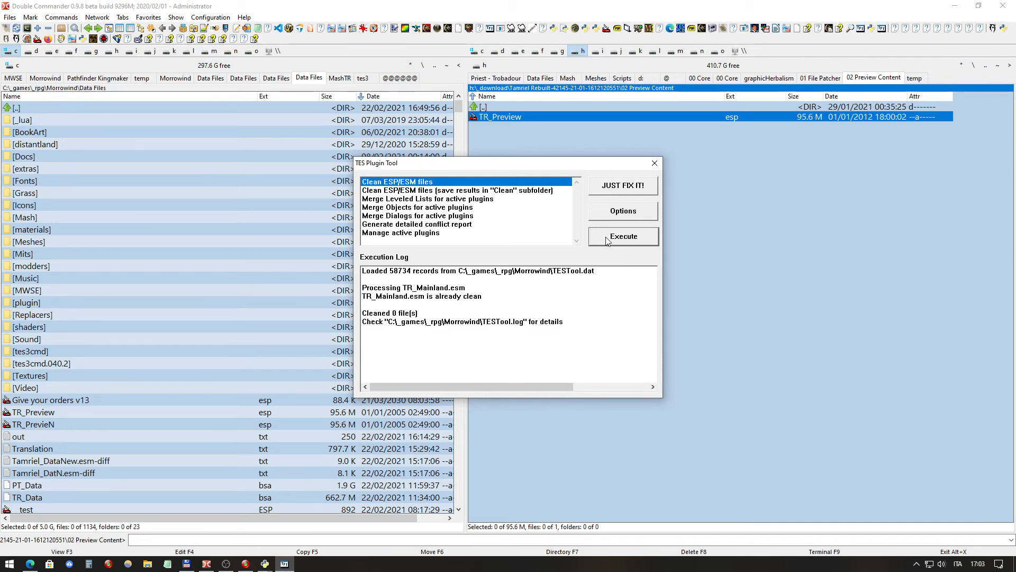
# Step: Run Clean ESP/ESM files on TR_Preview.esp and return to Double Commander
pyautogui.click(626, 238)
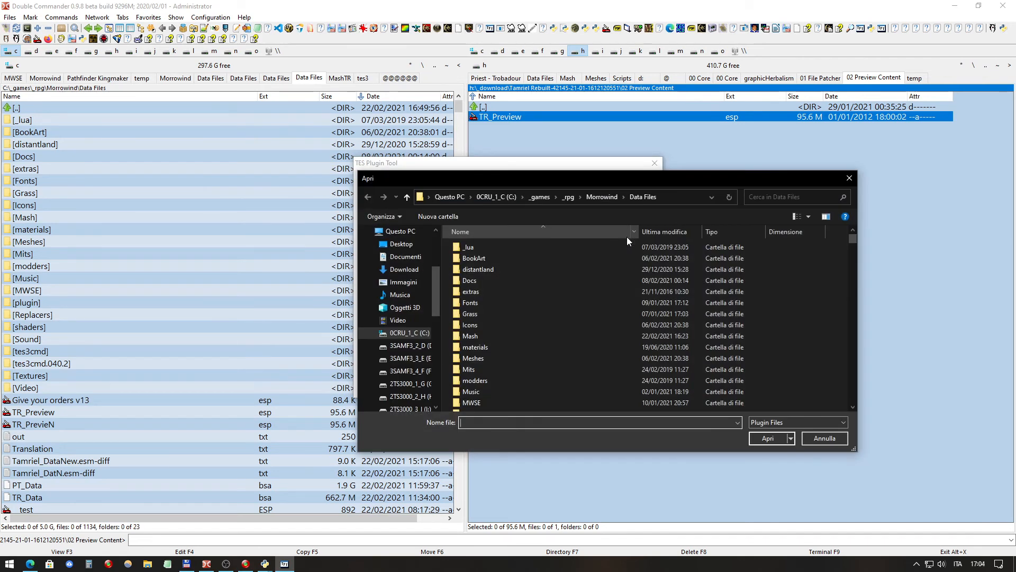
pyautogui.write('tr_')
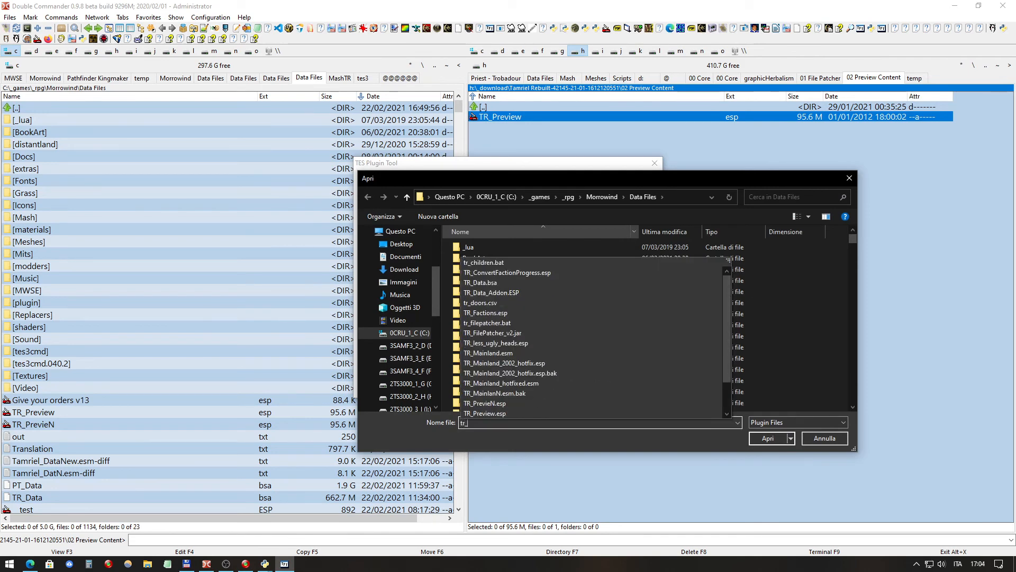
pyautogui.press('Down')
pyautogui.press('Down')
pyautogui.press('Down')
pyautogui.press('Down')
pyautogui.press('Down')
pyautogui.press('Down')
pyautogui.press('Down')
pyautogui.press('Down')
pyautogui.press('Down')
pyautogui.press('Down')
pyautogui.press('Down')
pyautogui.press('Down')
pyautogui.press('Down')
pyautogui.press('Down')
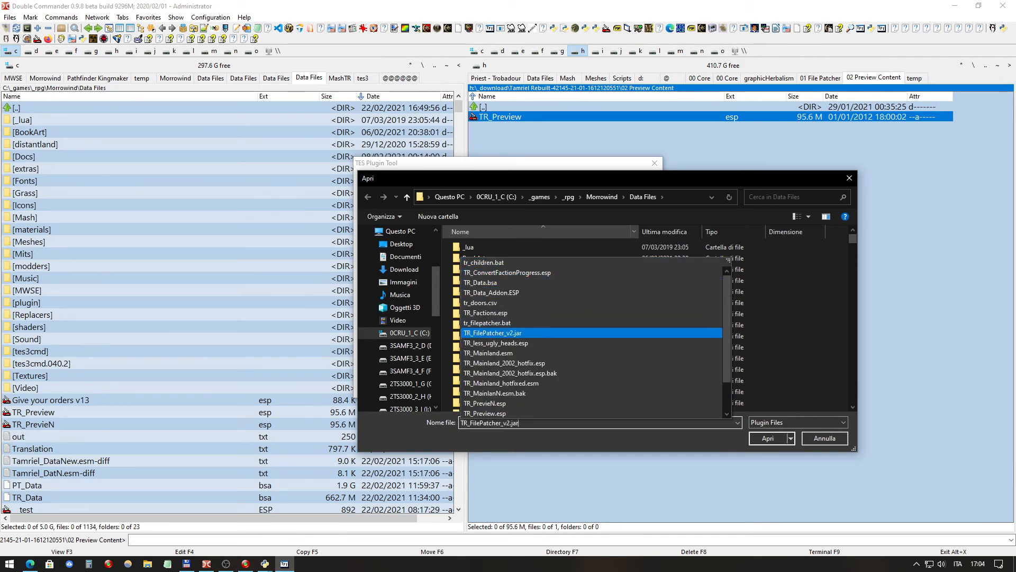
pyautogui.press('Down')
pyautogui.press('Down')
pyautogui.press('Return')
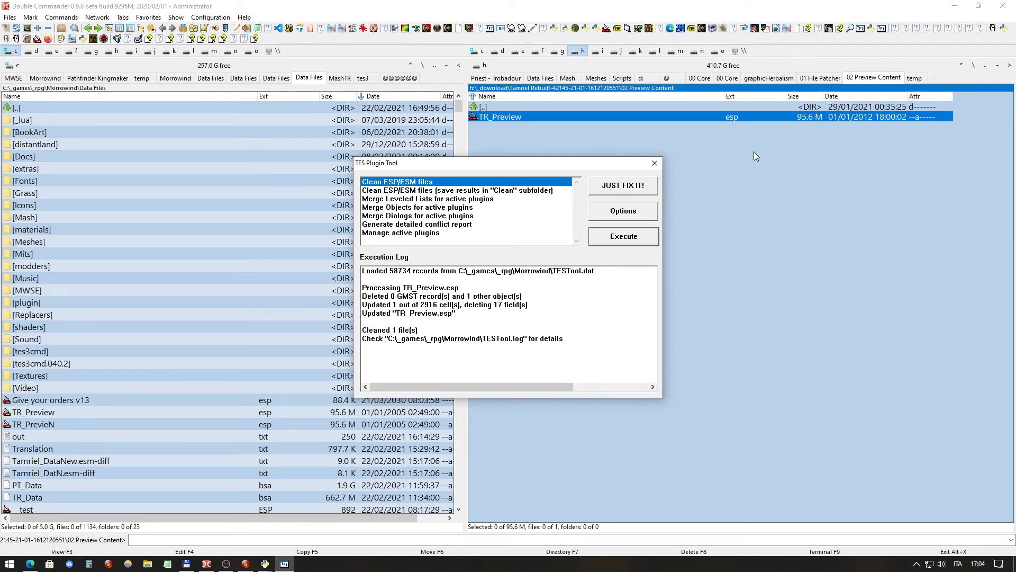
pyautogui.press('Escape')
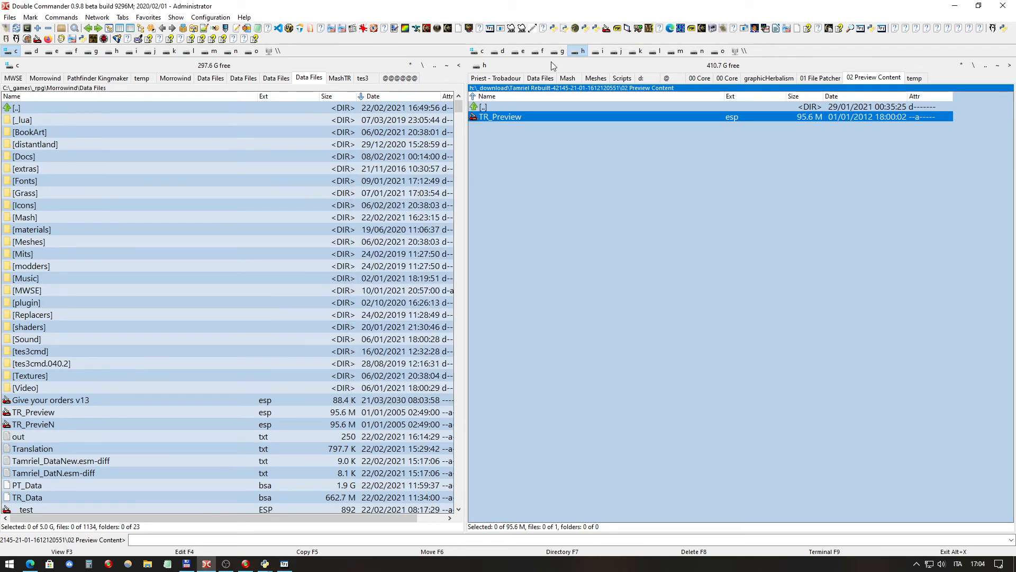
# Step: Go to the C: drive's Morrowind folder in the second file pane and open TESTool.log
pyautogui.click(479, 52)
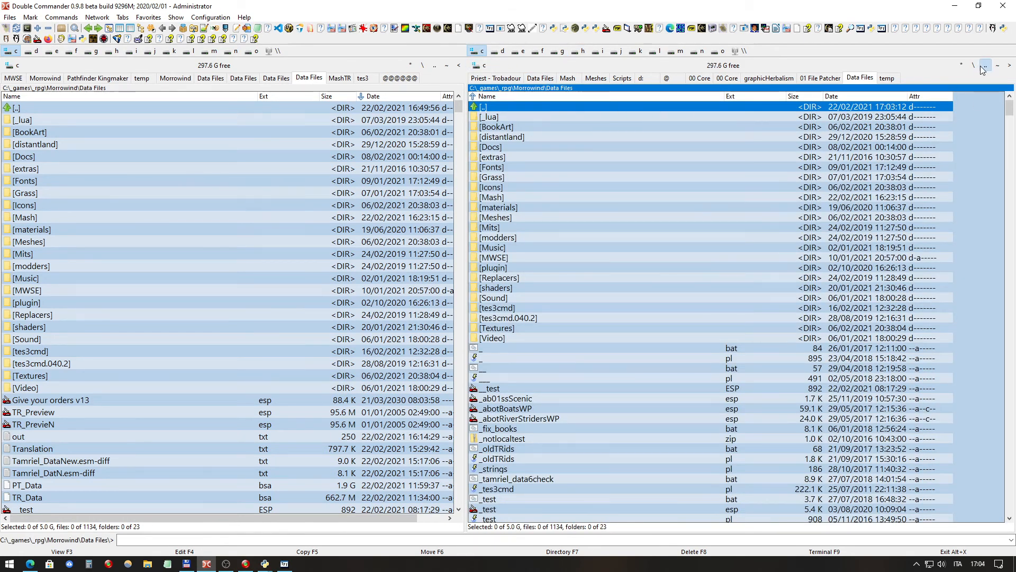
pyautogui.press('BackSpace')
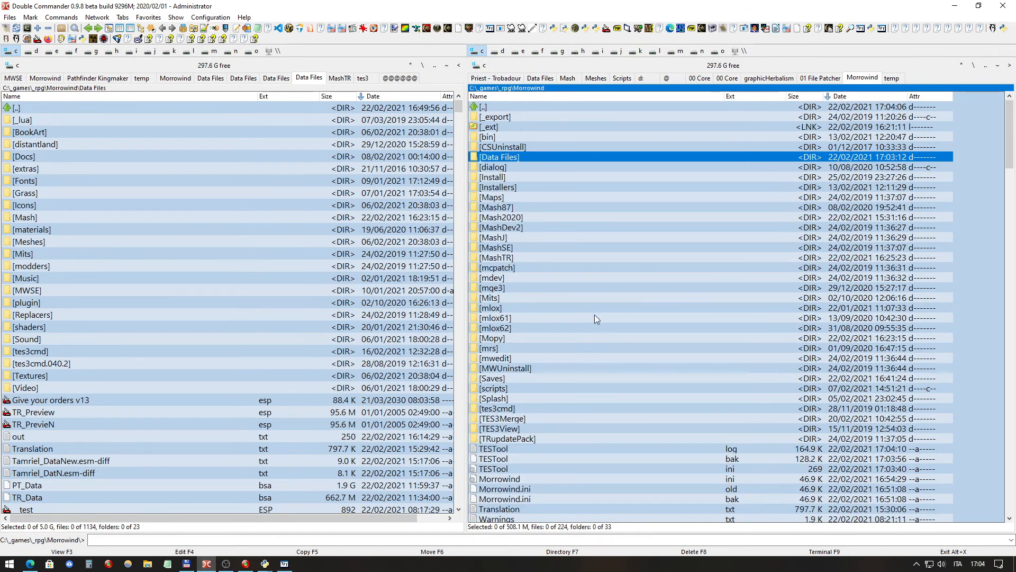
pyautogui.scroll(-6, 595, 318)
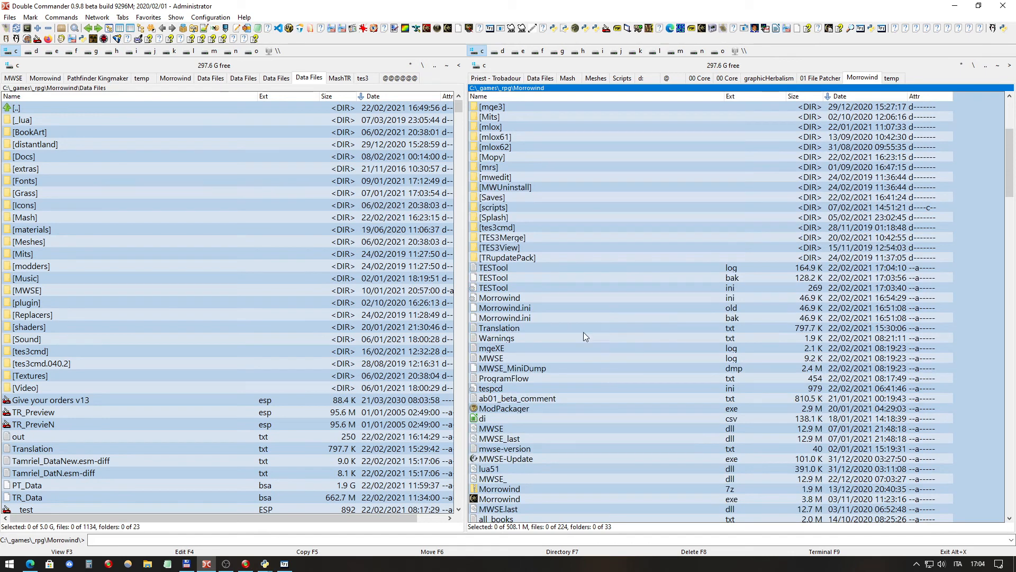
pyautogui.doubleClick(518, 268)
# Step: Examine TESTool.log for the records deleted from each cell of TR_Preview.esp, and close the log
pyautogui.click(328, 102)
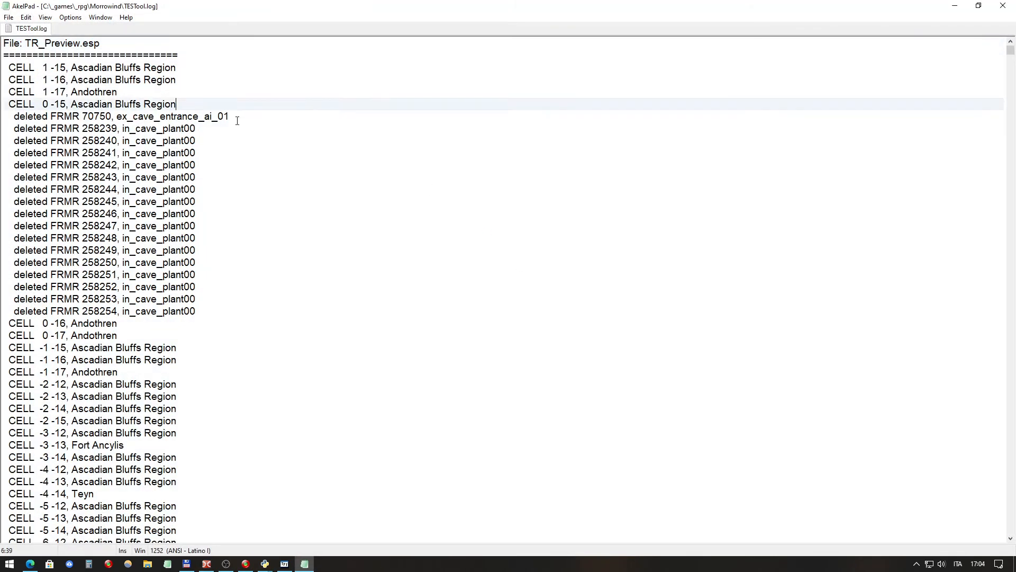
pyautogui.click(138, 128)
pyautogui.scroll(-11, 153, 125)
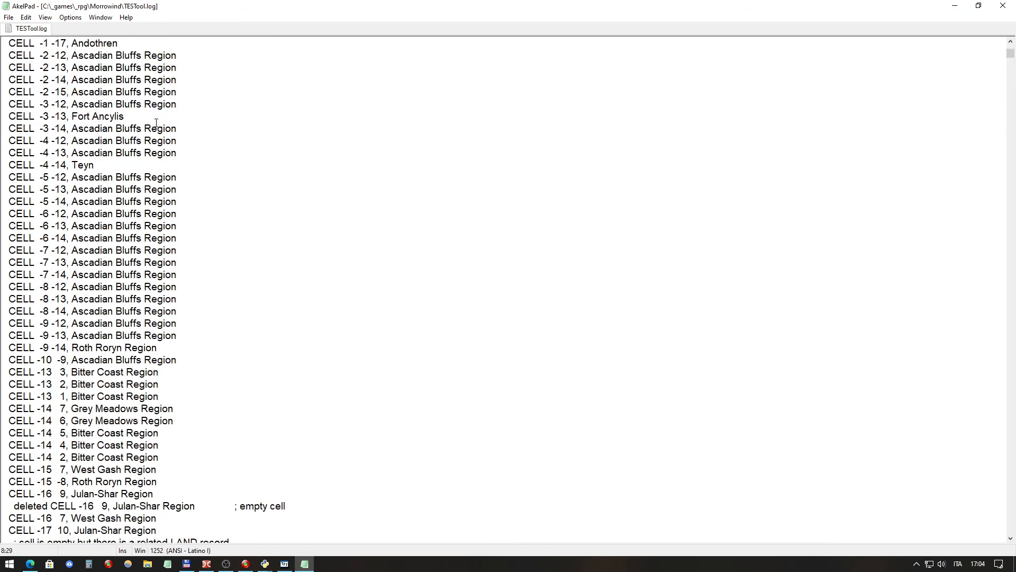
pyautogui.scroll(11, 156, 123)
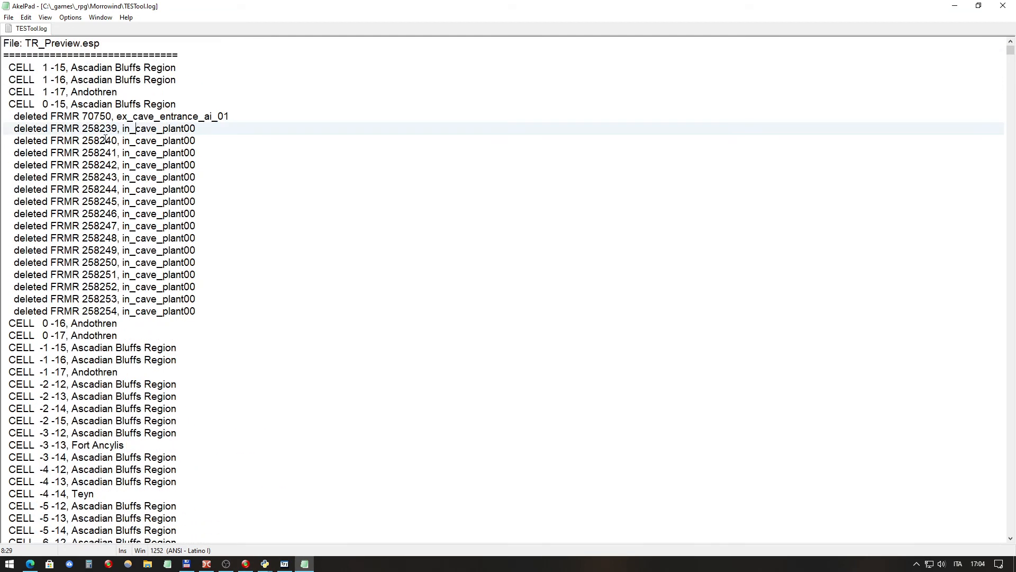
pyautogui.scroll(-18, 278, 294)
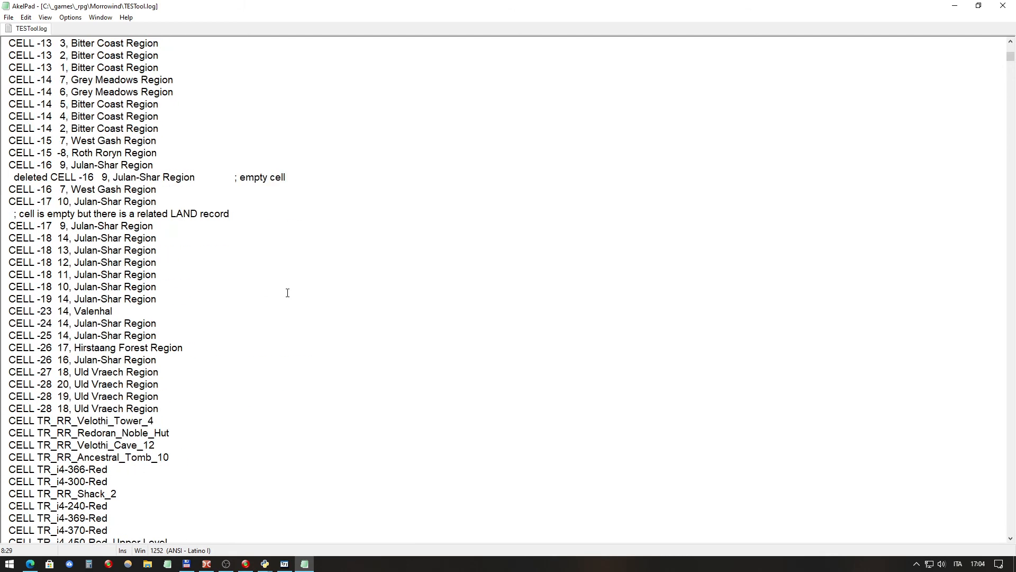
pyautogui.scroll(-19, 288, 293)
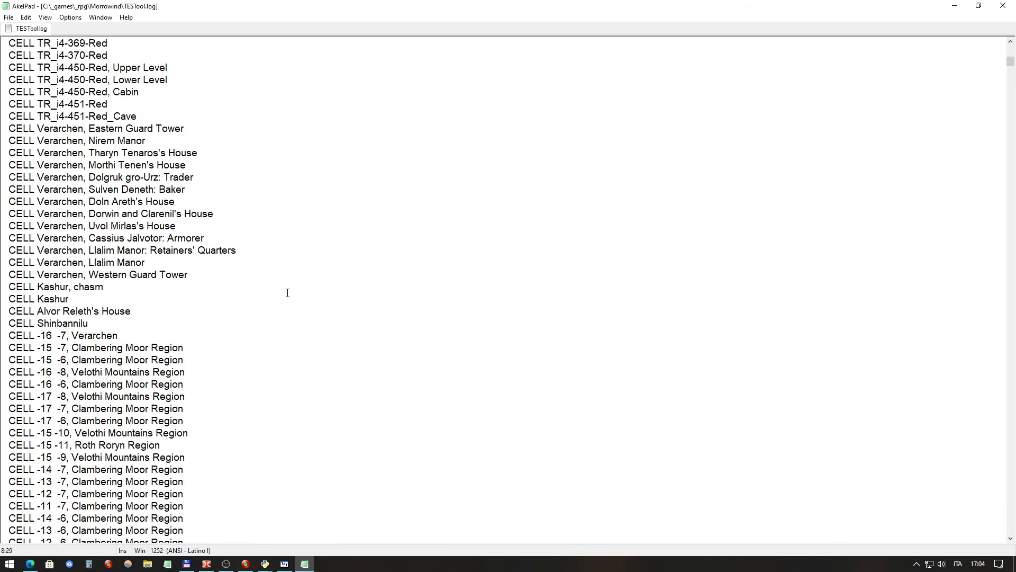
pyautogui.scroll(-20, 288, 293)
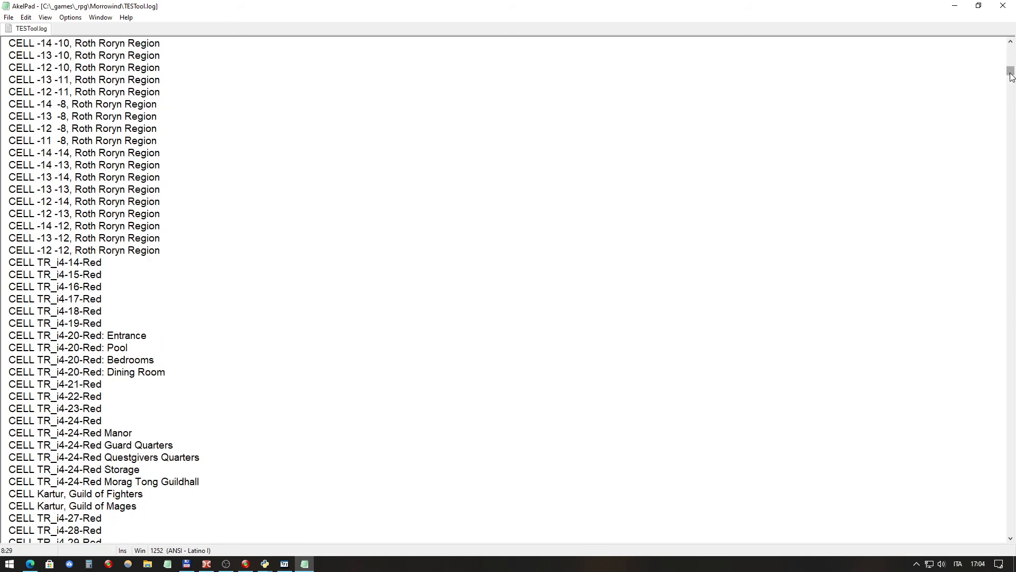
pyautogui.moveTo(1010, 71); pyautogui.dragTo(964, 12)
pyautogui.click(262, 124)
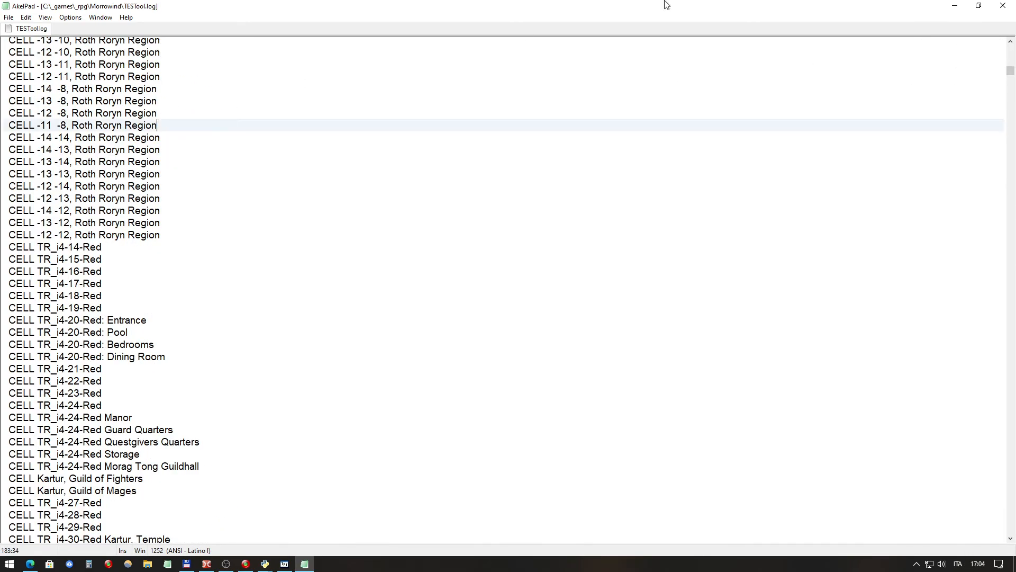
pyautogui.click(1003, 6)
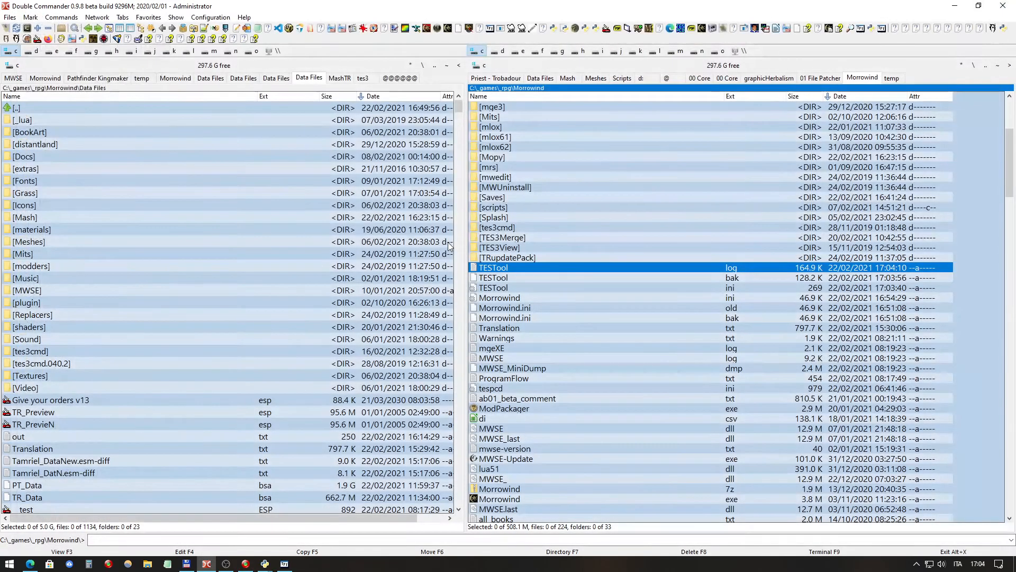
# Step: Return to TES Plugin Tool, check the updated cells line in the execution log, and close the tool
pyautogui.press('Up')
pyautogui.press('Up')
pyautogui.click(565, 266)
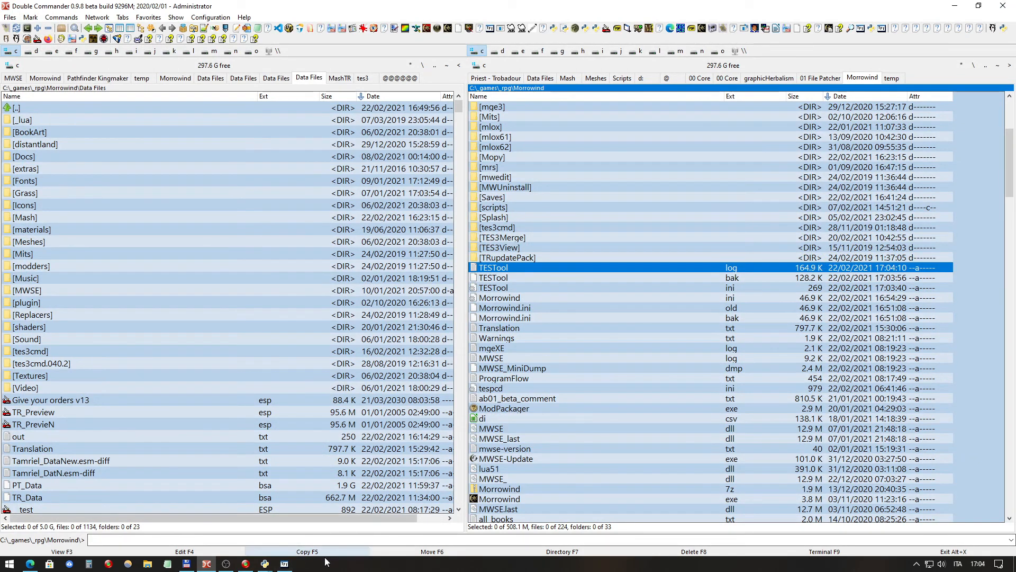
pyautogui.click(288, 566)
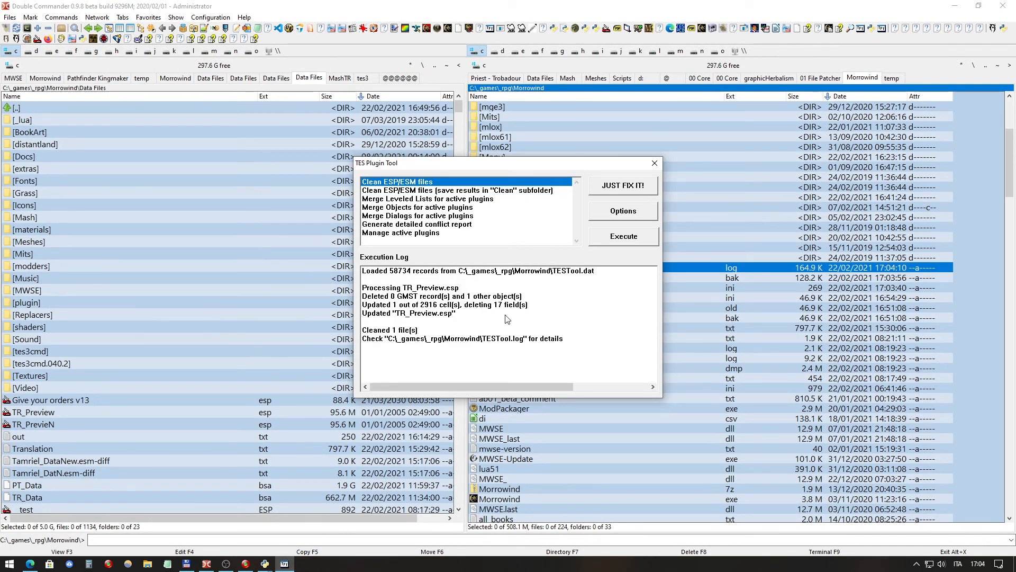
pyautogui.click(499, 306)
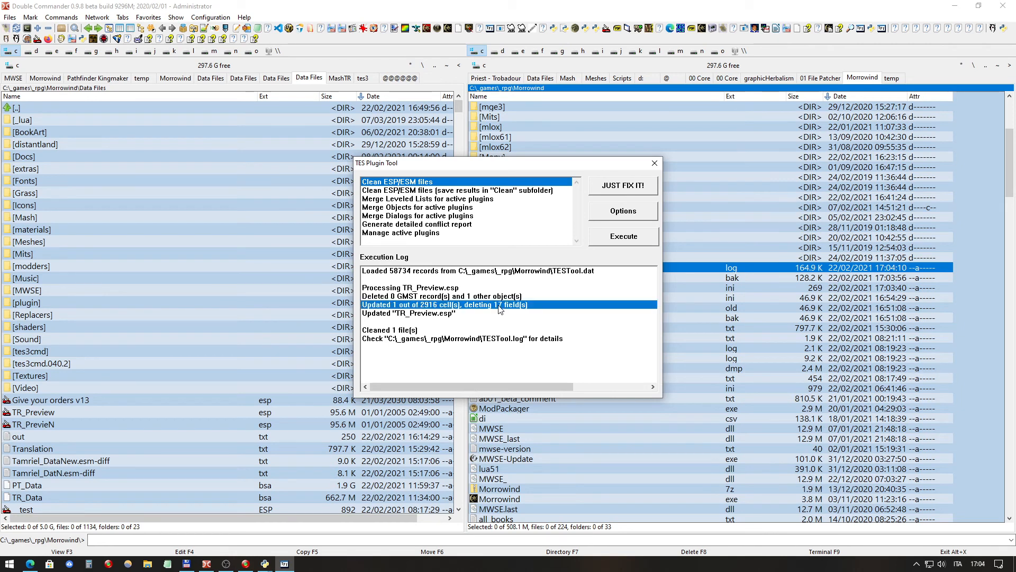
pyautogui.click(654, 164)
# Step: Switch to Wrye Mash and sort the mod list by file name
pyautogui.moveTo(265, 564)
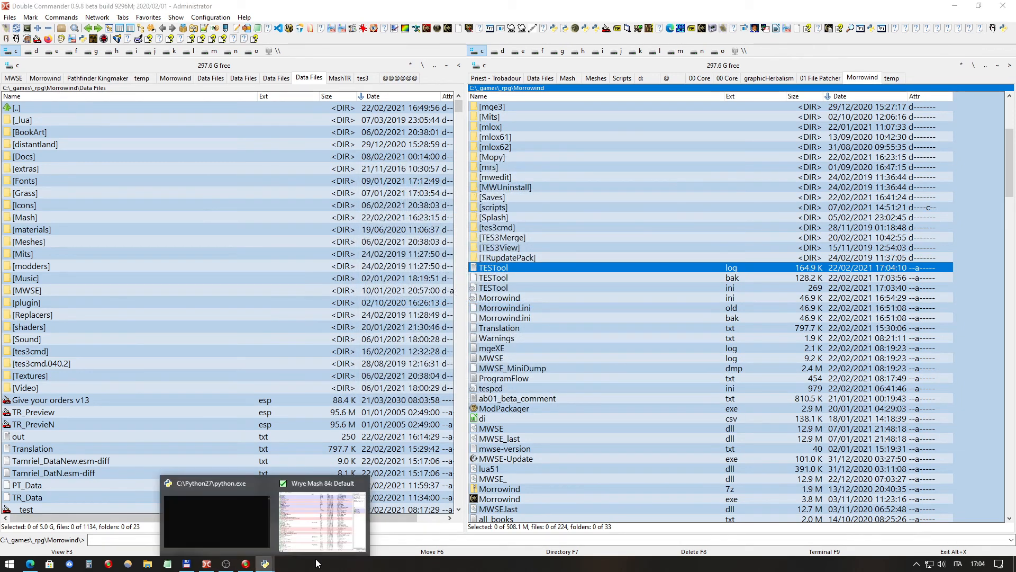
pyautogui.click(329, 497)
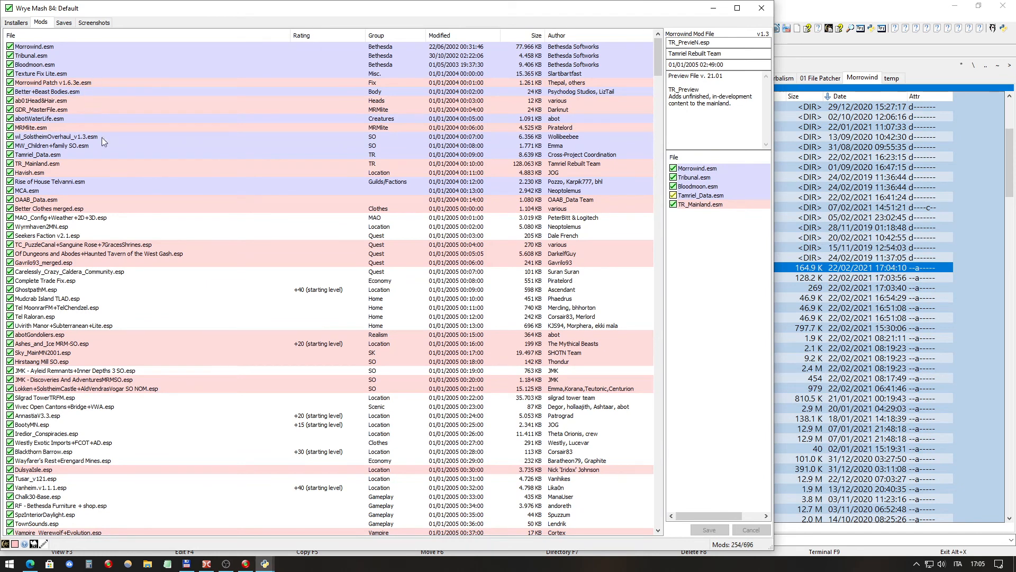
pyautogui.click(114, 217)
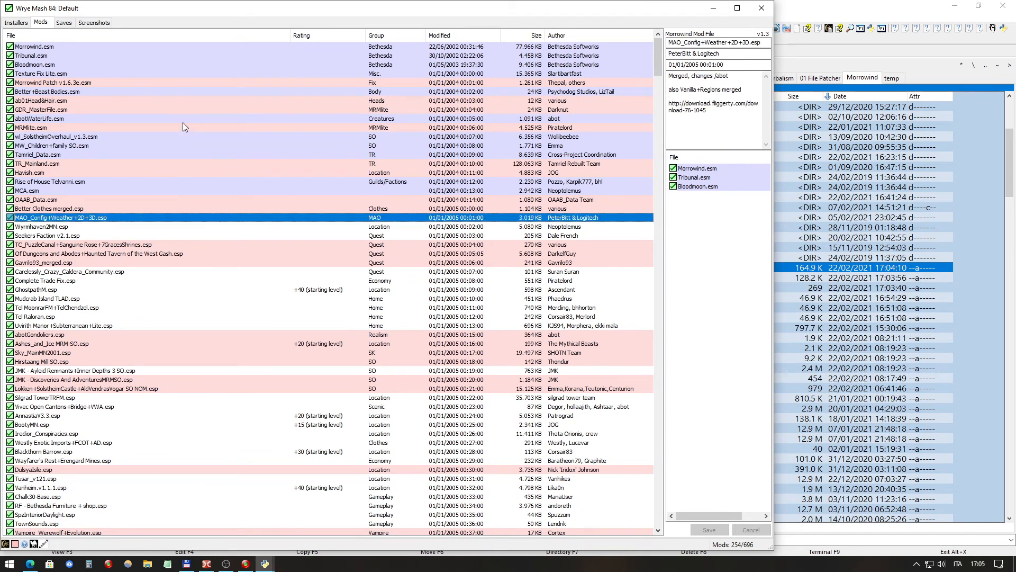
pyautogui.click(151, 201)
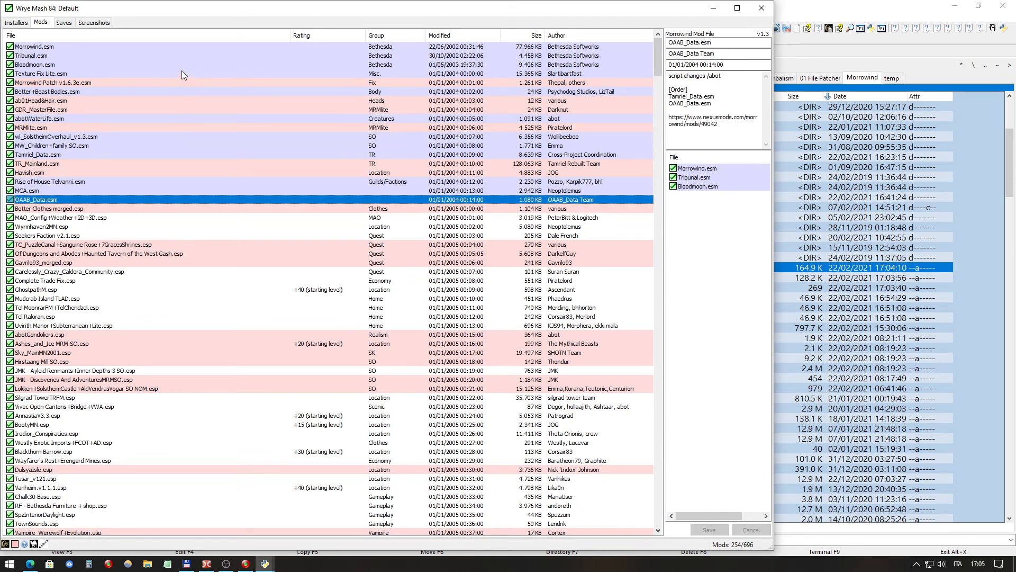
pyautogui.click(108, 33)
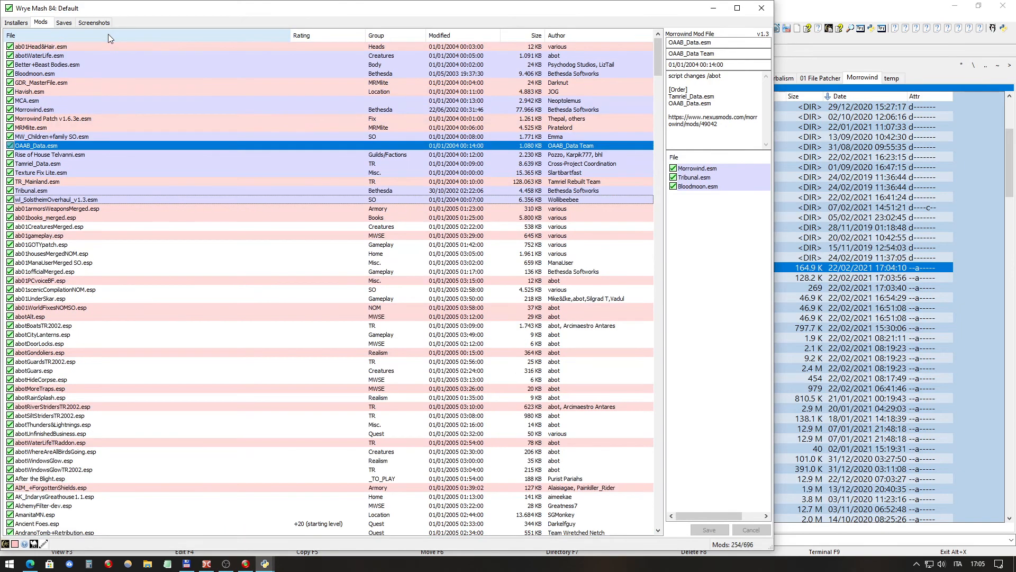
# Step: Run tes3cmd.exe clean with --replace --hide-backups on TR_Preview.esp and bring its console window forward to check the cleaning output
pyautogui.moveTo(658, 67); pyautogui.dragTo(665, 213)
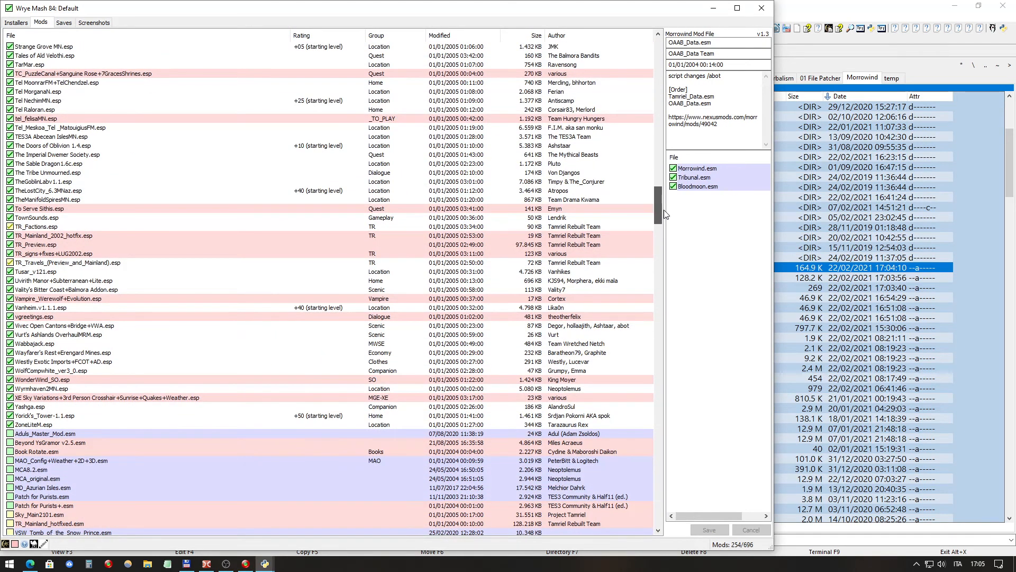
pyautogui.scroll(12, 91, 205)
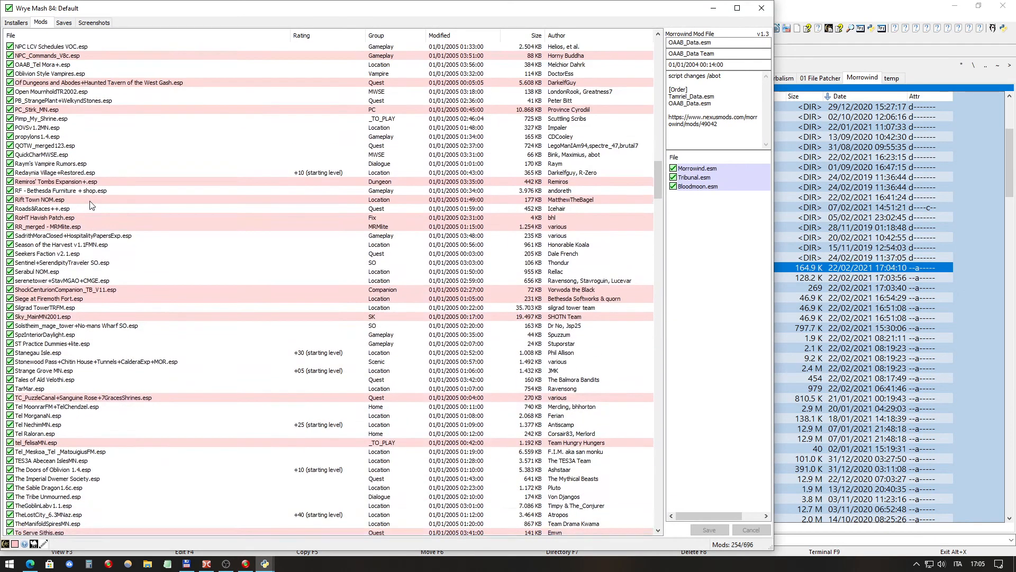
pyautogui.scroll(1, 91, 205)
pyautogui.scroll(-5, 94, 204)
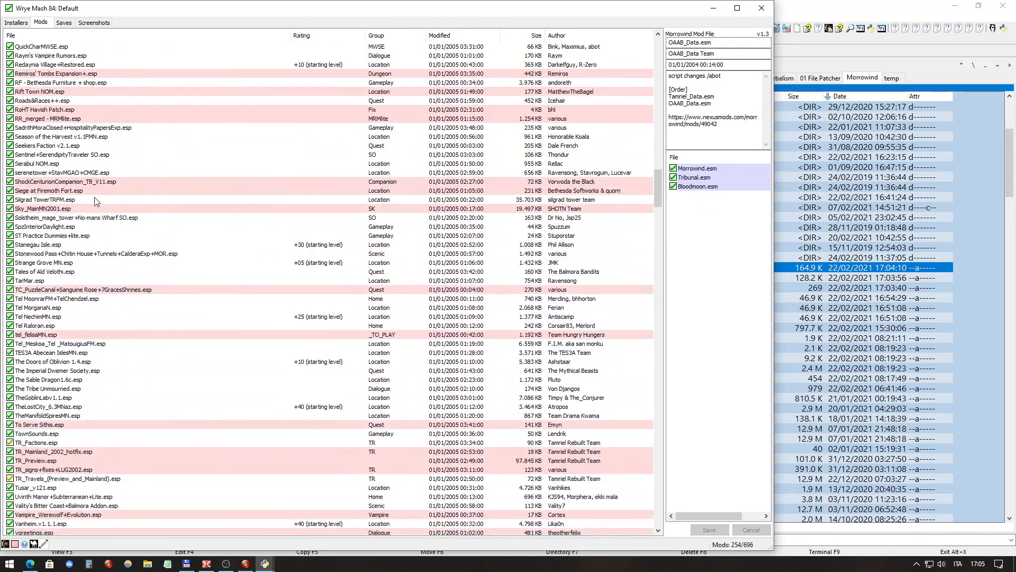
pyautogui.scroll(-4, 95, 201)
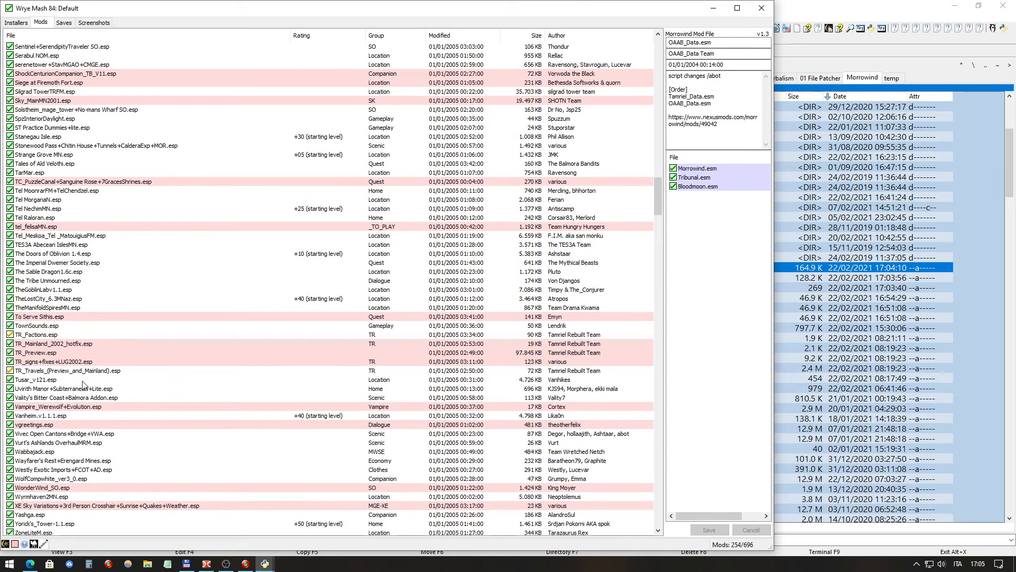
pyautogui.click(69, 354)
pyautogui.rightClick(68, 353)
pyautogui.moveTo(86, 361)
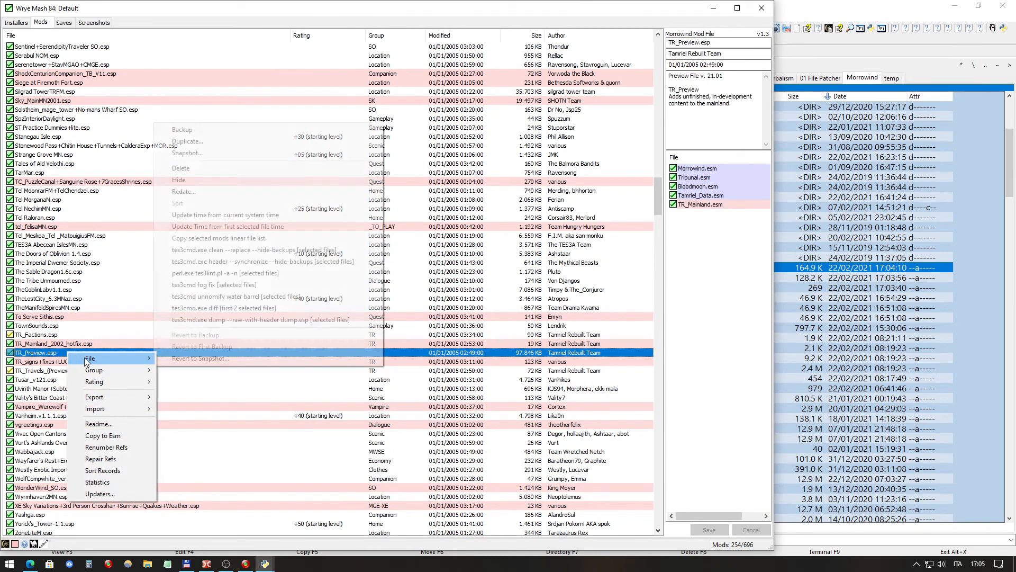
pyautogui.click(221, 249)
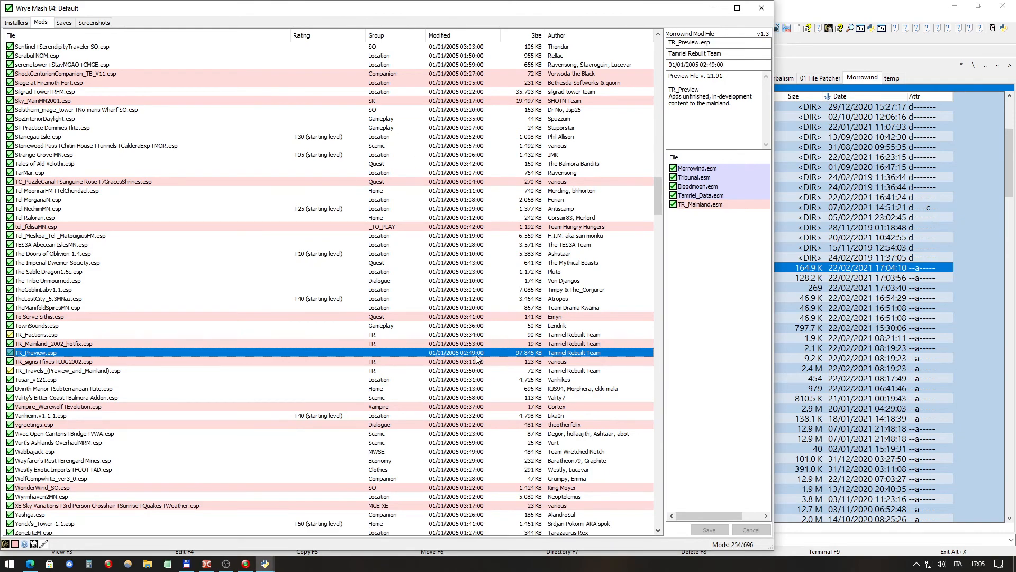
pyautogui.click(272, 562)
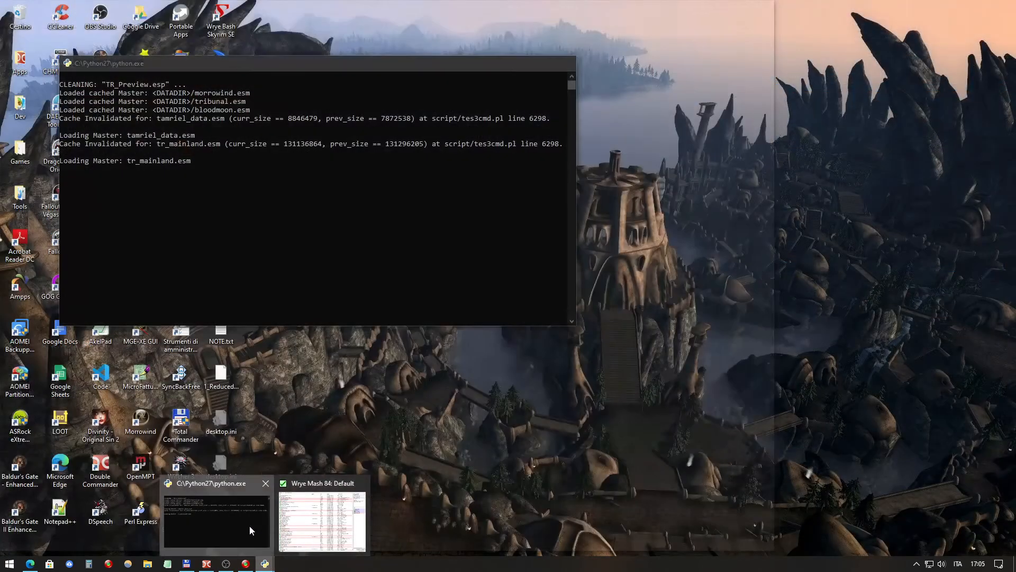
pyautogui.click(250, 526)
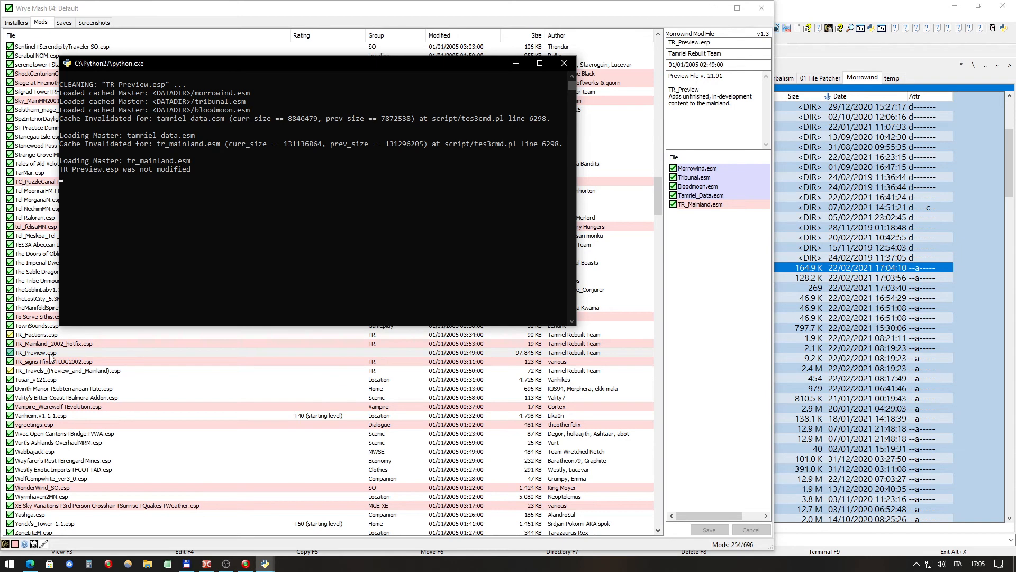
pyautogui.click(39, 336)
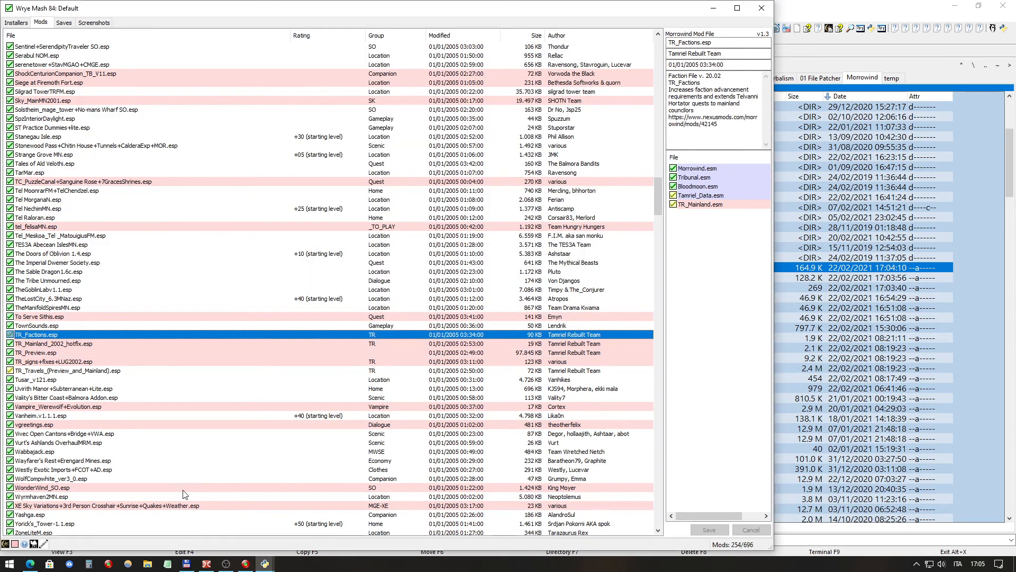
pyautogui.click(206, 564)
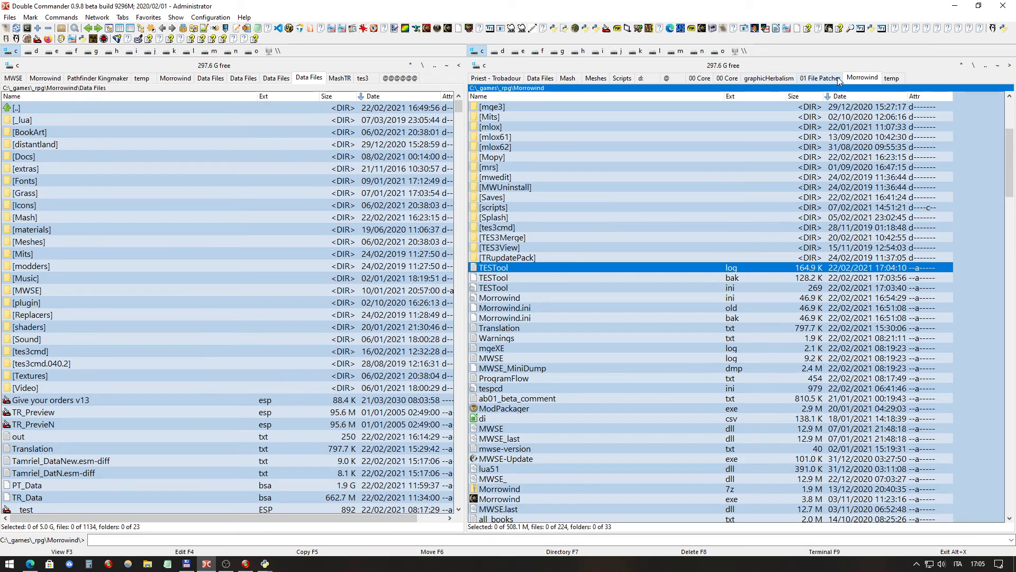
pyautogui.click(580, 50)
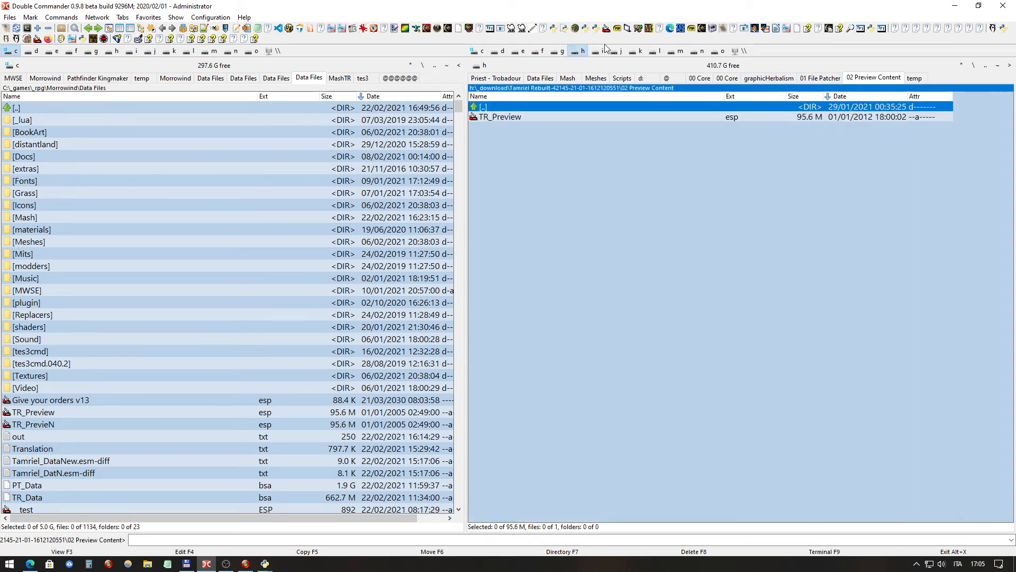
pyautogui.doubleClick(529, 108)
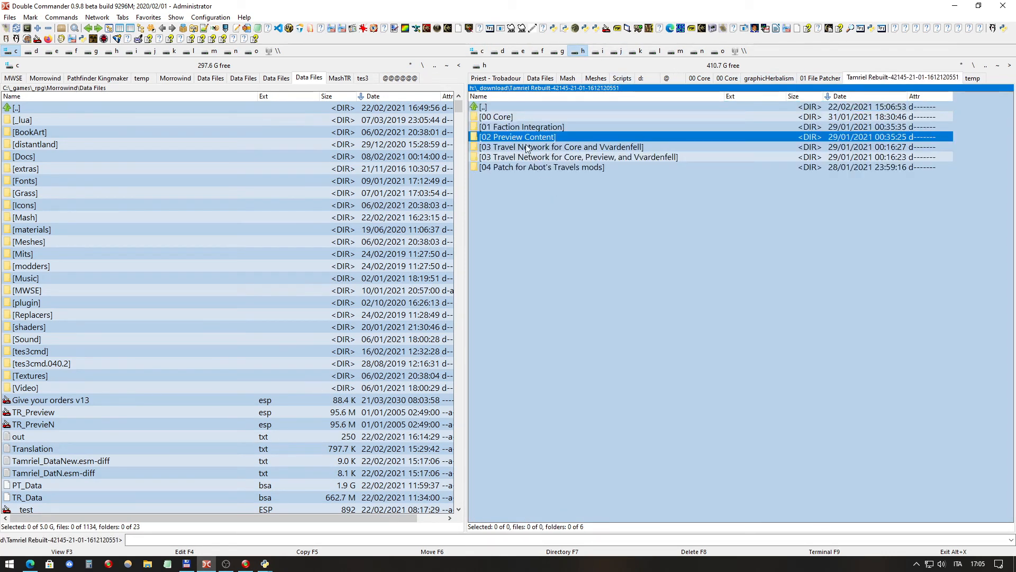
# Step: Compare the two 03 Travel Network folders and check which plugin the Core, Preview, and Vvardenfell one contains
pyautogui.click(592, 148)
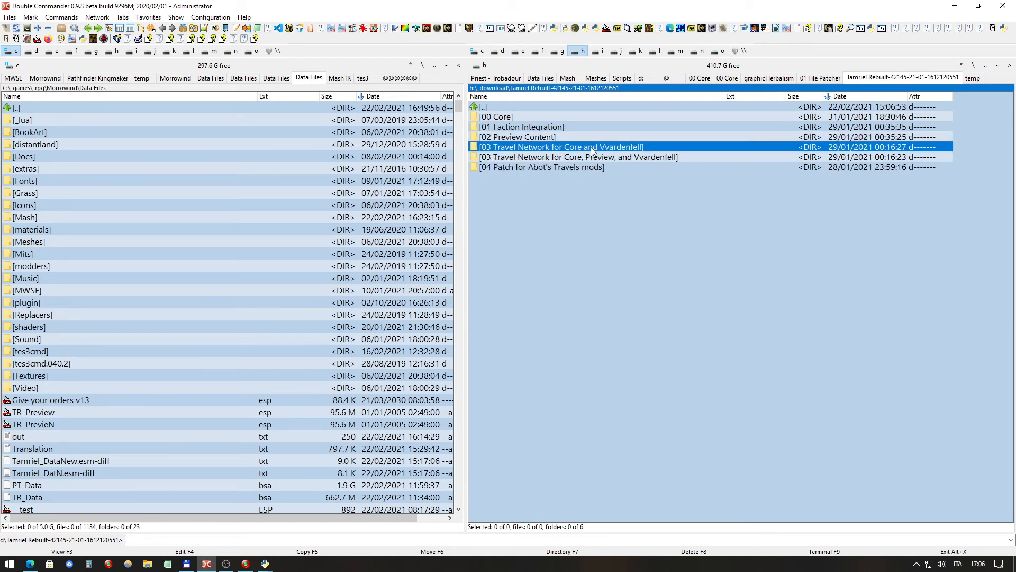
pyautogui.click(646, 157)
pyautogui.click(620, 149)
pyautogui.click(593, 158)
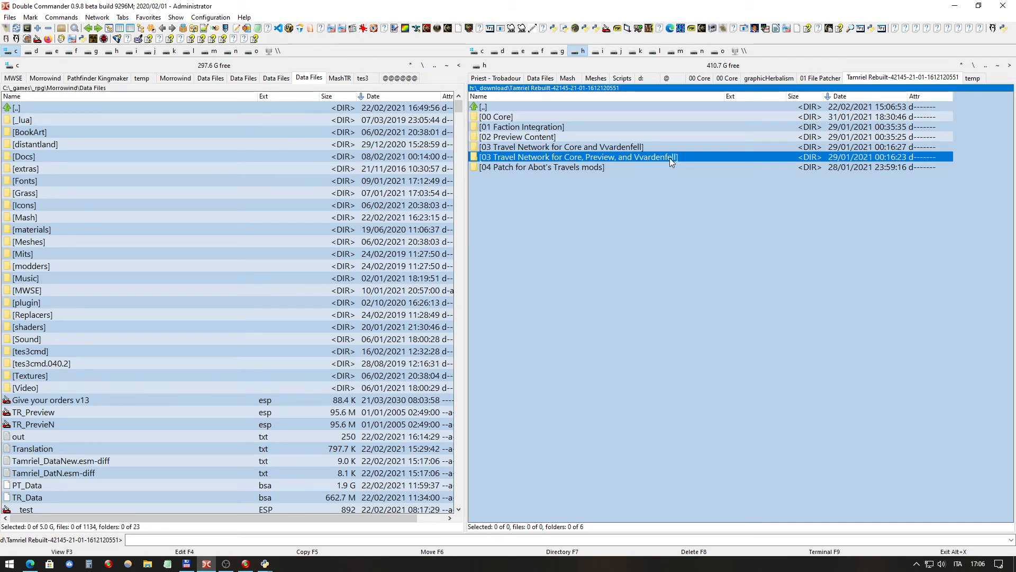
pyautogui.moveTo(669, 157)
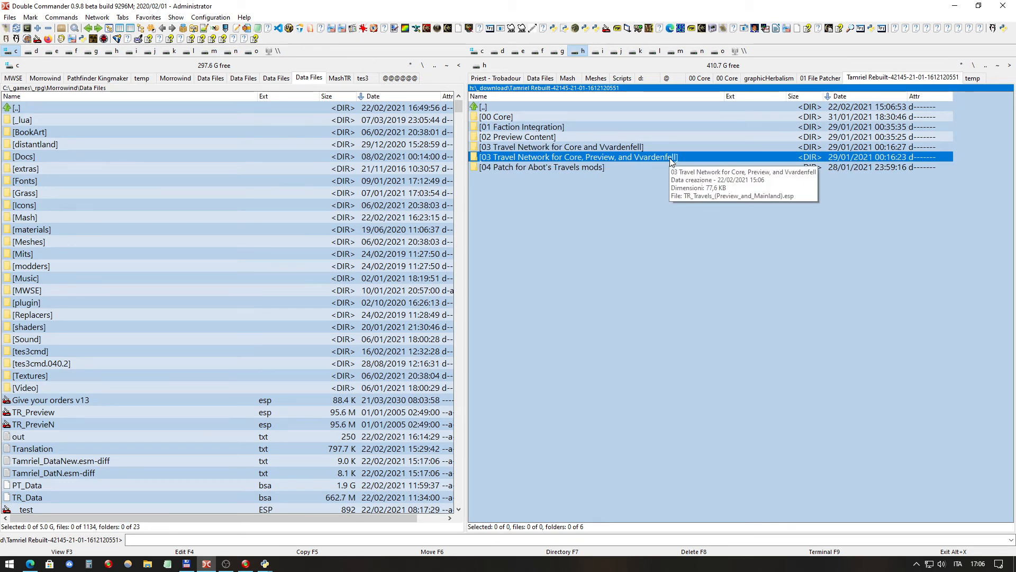
# Step: Copy TR_Factions.esp from the 01 Faction Integration folder to Morrowind's Data Files, overwriting the existing plugin
pyautogui.doubleClick(611, 127)
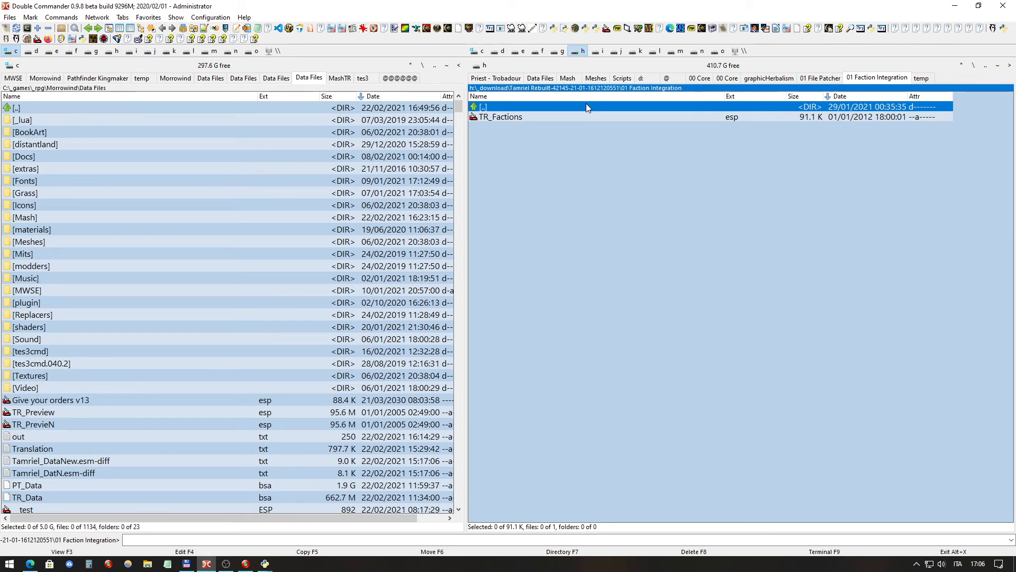
pyautogui.click(542, 117)
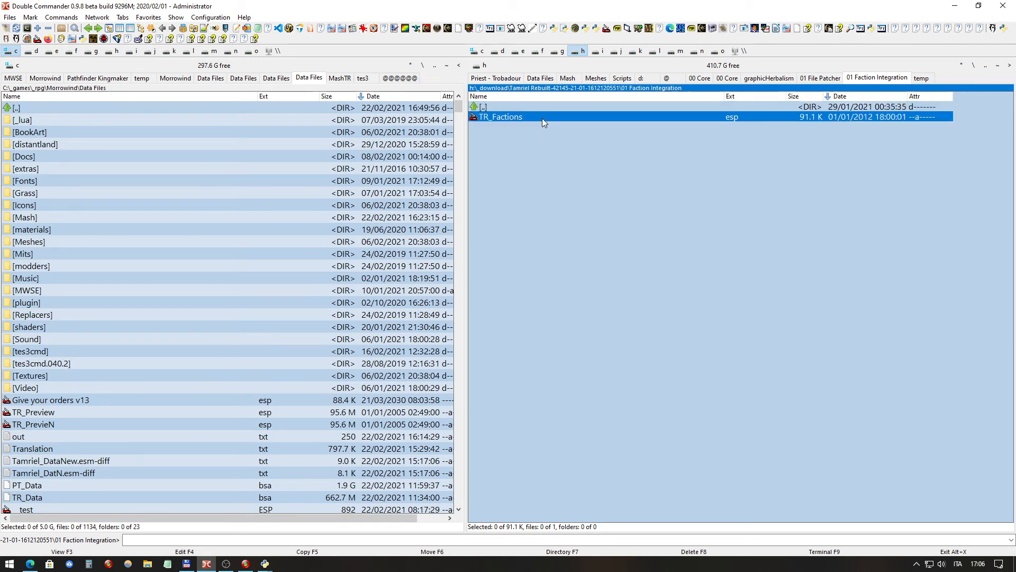
pyautogui.press('F5')
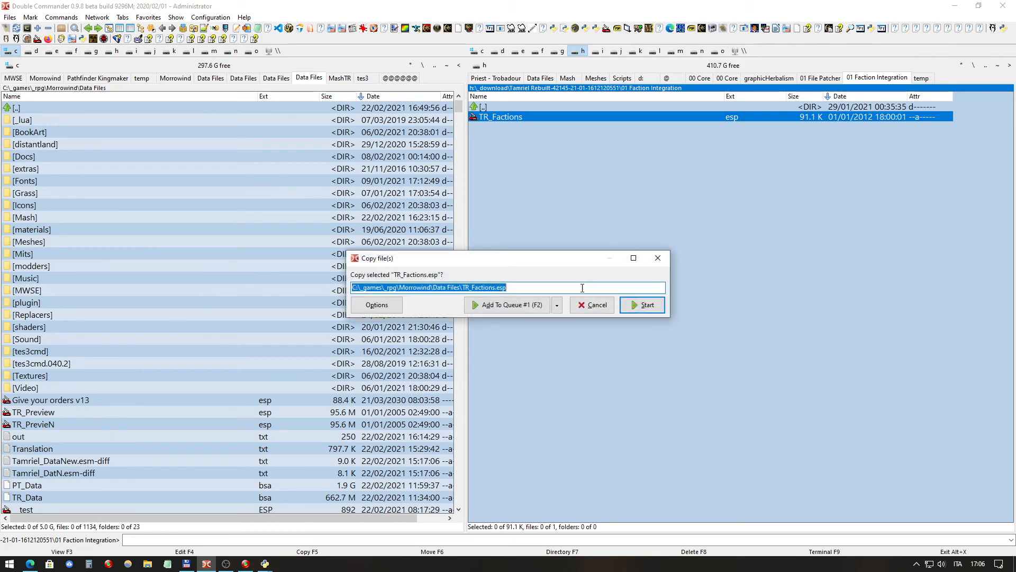
pyautogui.click(647, 306)
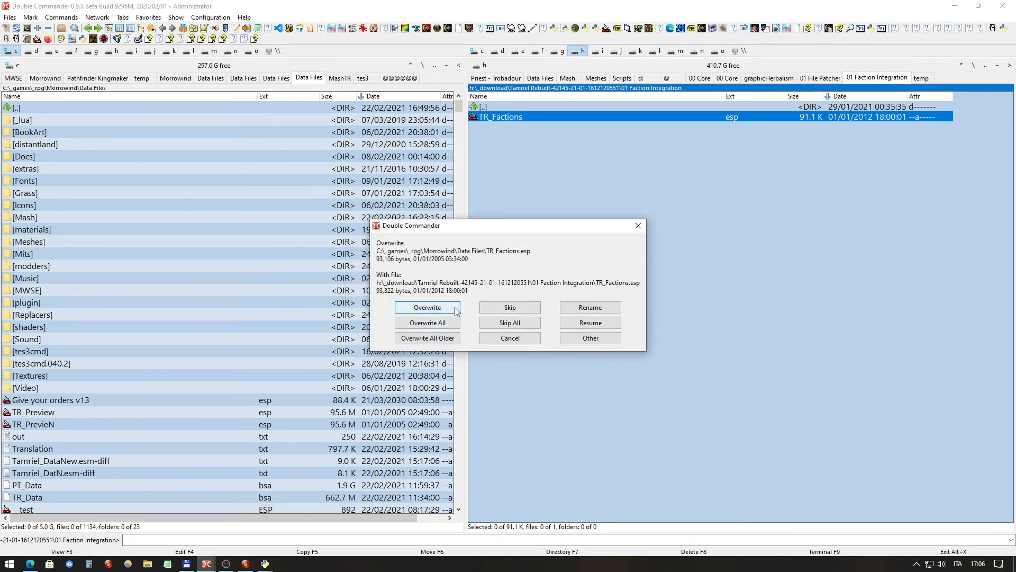
pyautogui.click(455, 309)
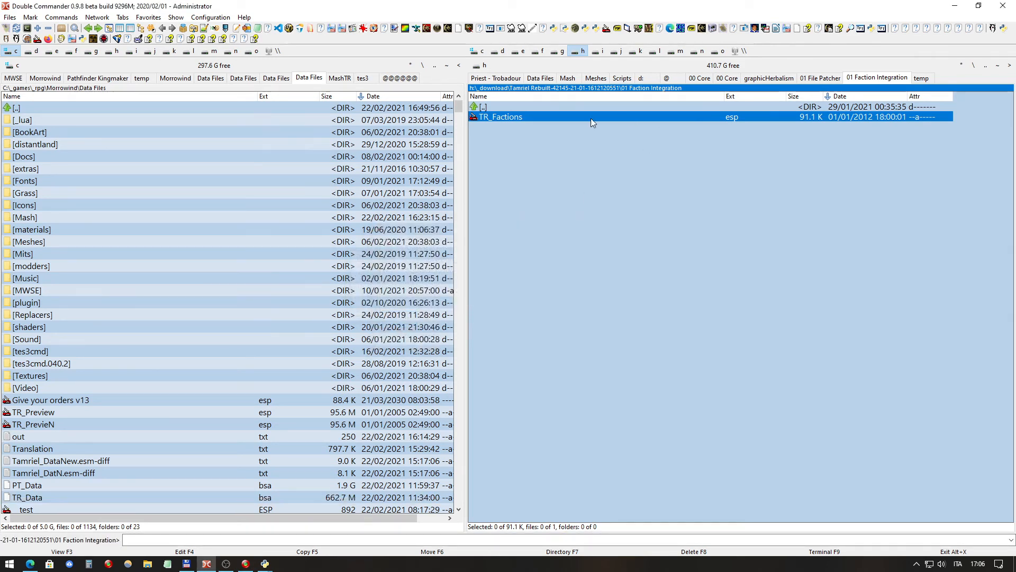
# Step: Open the 03 Travel Network for Core, Preview, and Vvardenfell folder and try to copy TR_Travels_(Preview_and_Mainland).esp over the one in Data Files
pyautogui.doubleClick(564, 105)
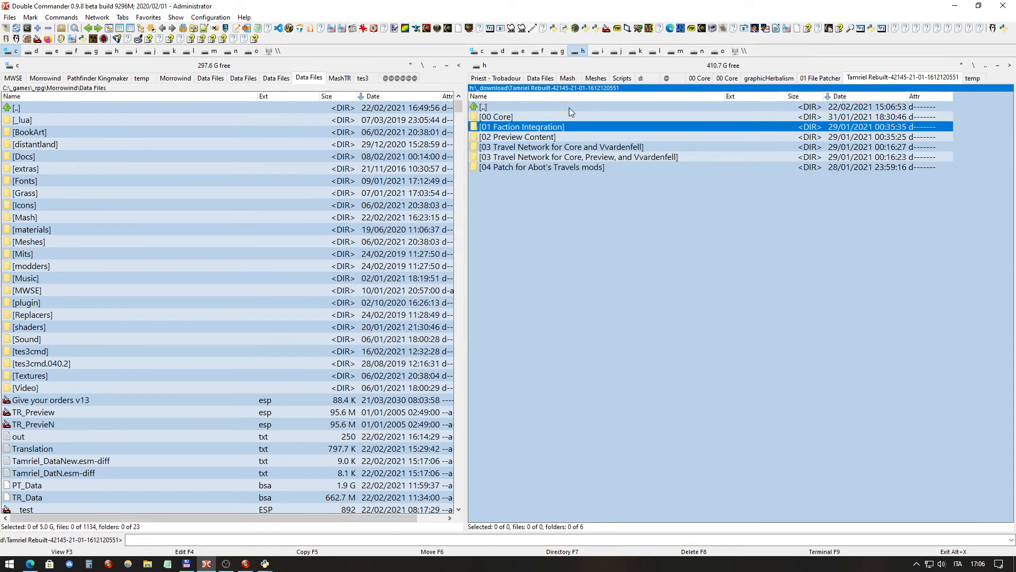
pyautogui.doubleClick(569, 159)
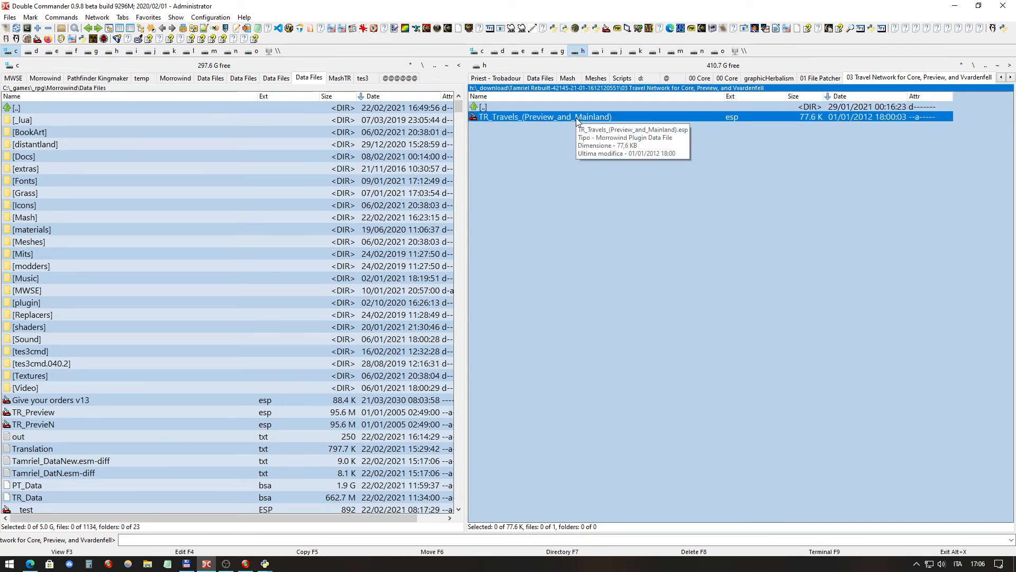
pyautogui.press('F5')
pyautogui.click(643, 301)
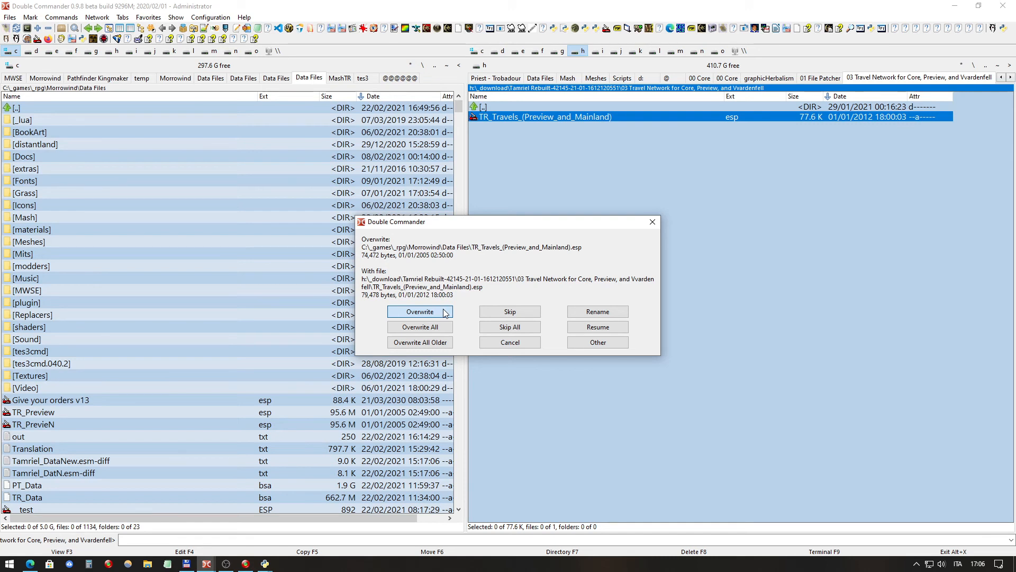
pyautogui.press('Return')
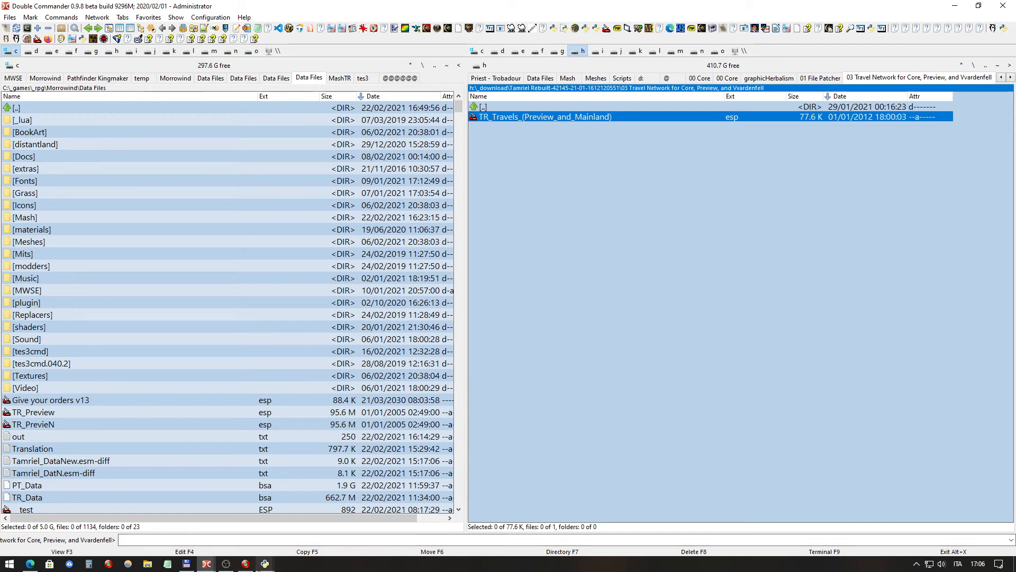
# Step: Return to Wrye Mash, examine the record statistics of TR_Travels_(Preview_and_Mainland).esp, and compare its description and masters with those of TR_Factions.esp
pyautogui.moveTo(265, 564)
pyautogui.click(347, 540)
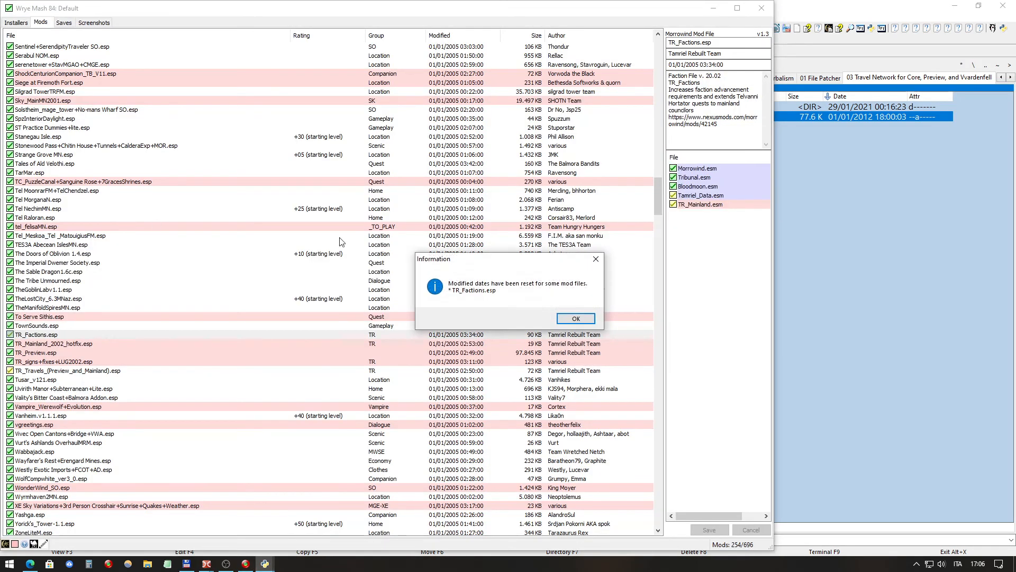
pyautogui.click(576, 318)
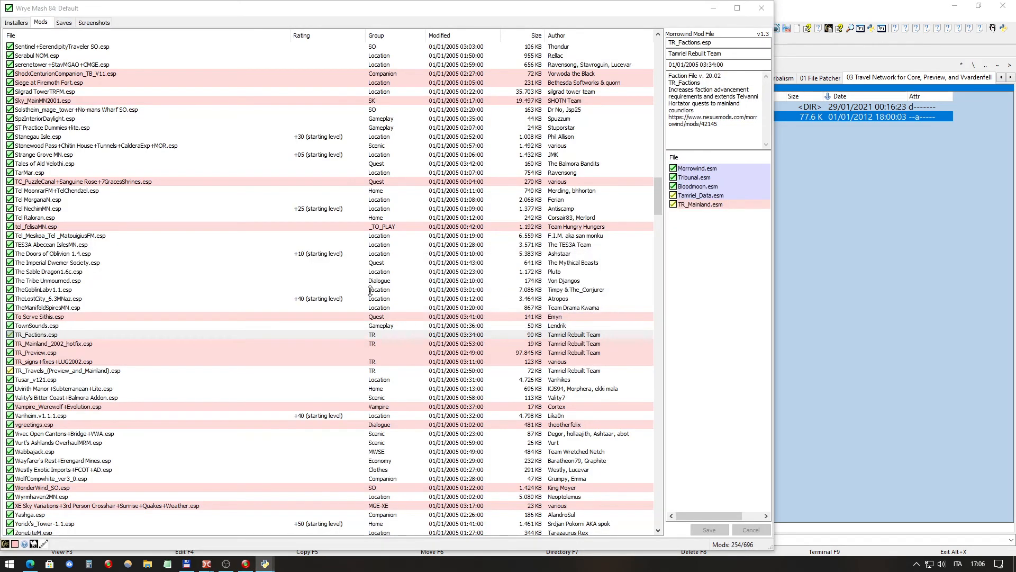
pyautogui.click(104, 371)
pyautogui.rightClick(104, 370)
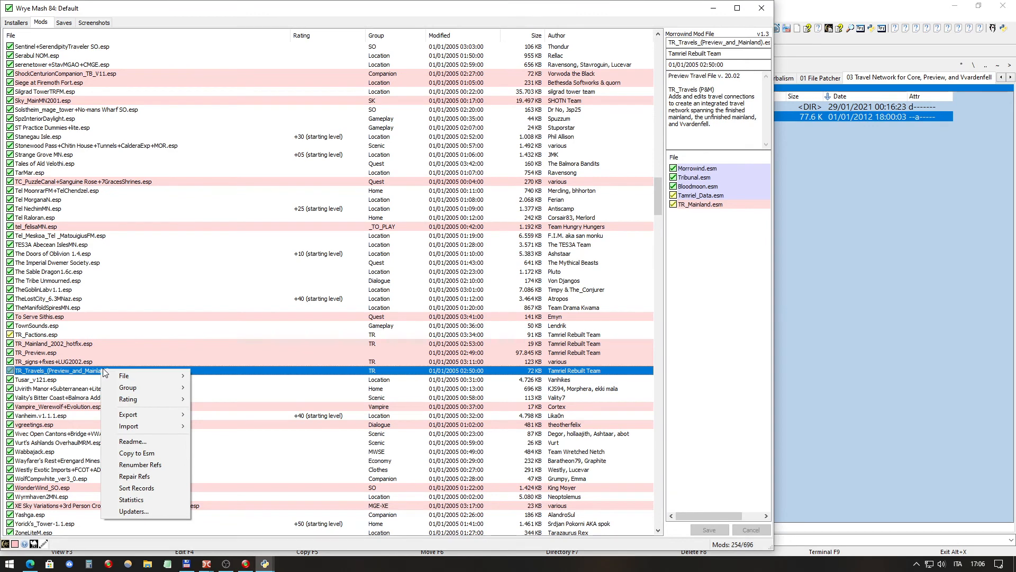
pyautogui.click(131, 499)
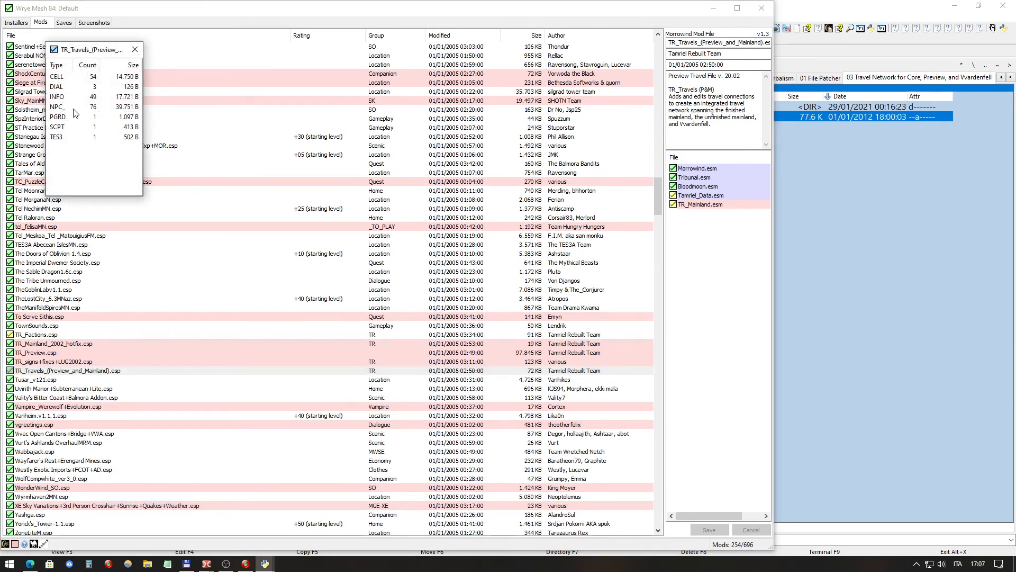
pyautogui.click(64, 80)
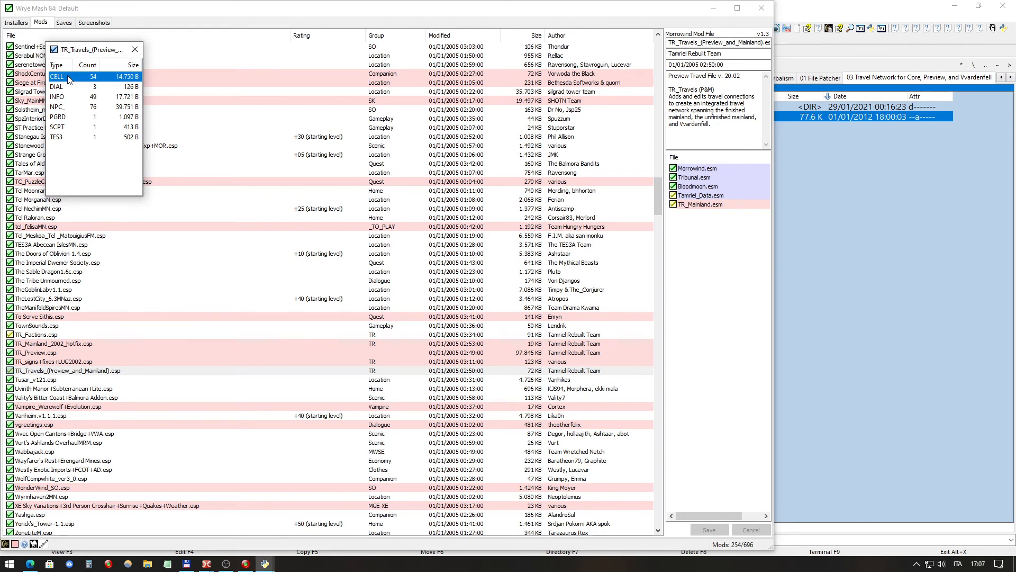
pyautogui.click(134, 49)
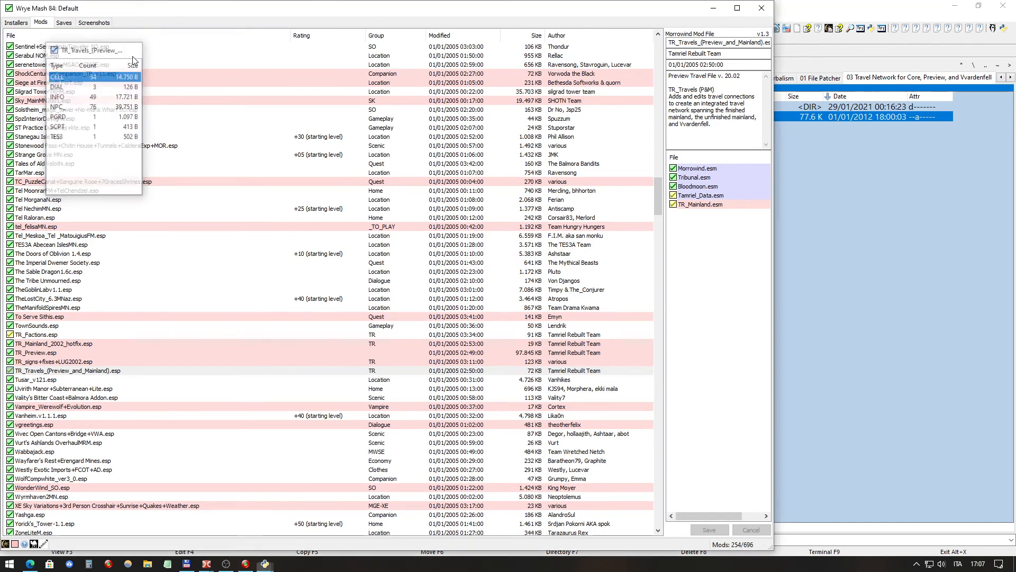
pyautogui.click(123, 338)
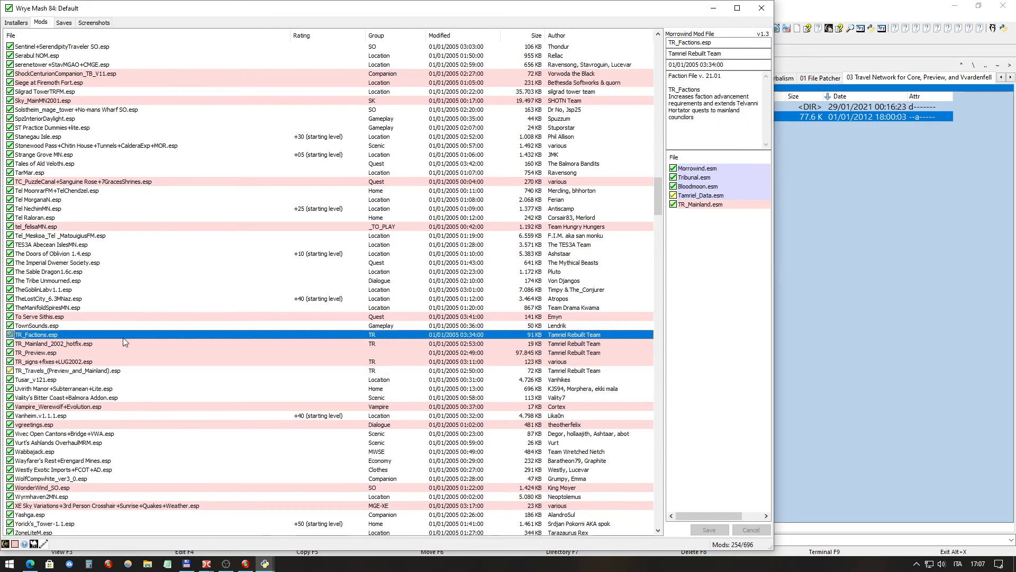
pyautogui.click(123, 372)
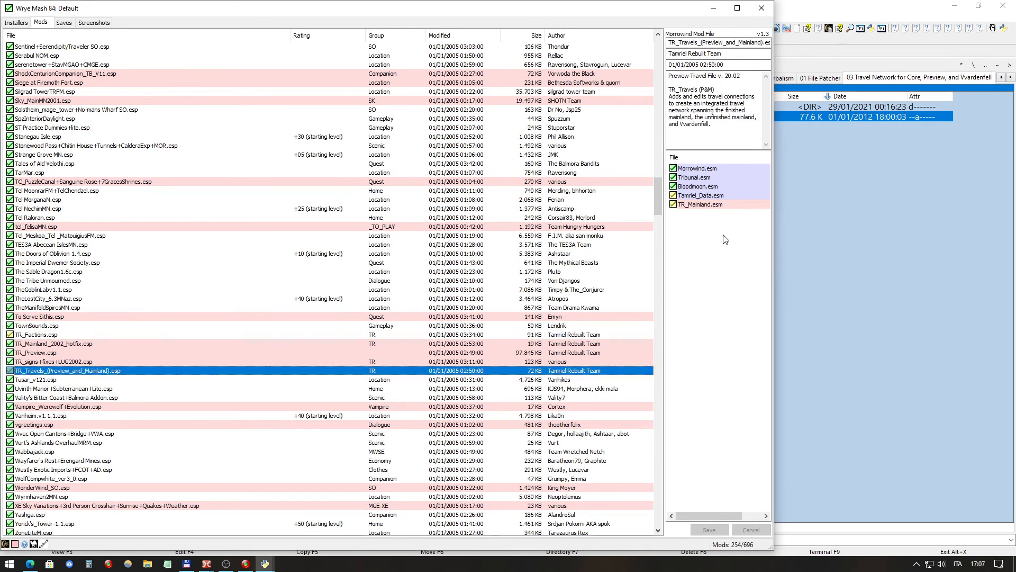
# Step: In Double Commander, copy the downloaded TR_Travels_(Preview_and_Mainland).esp to Data Files under a new name, with N replacing the last character before .esp
pyautogui.click(912, 254)
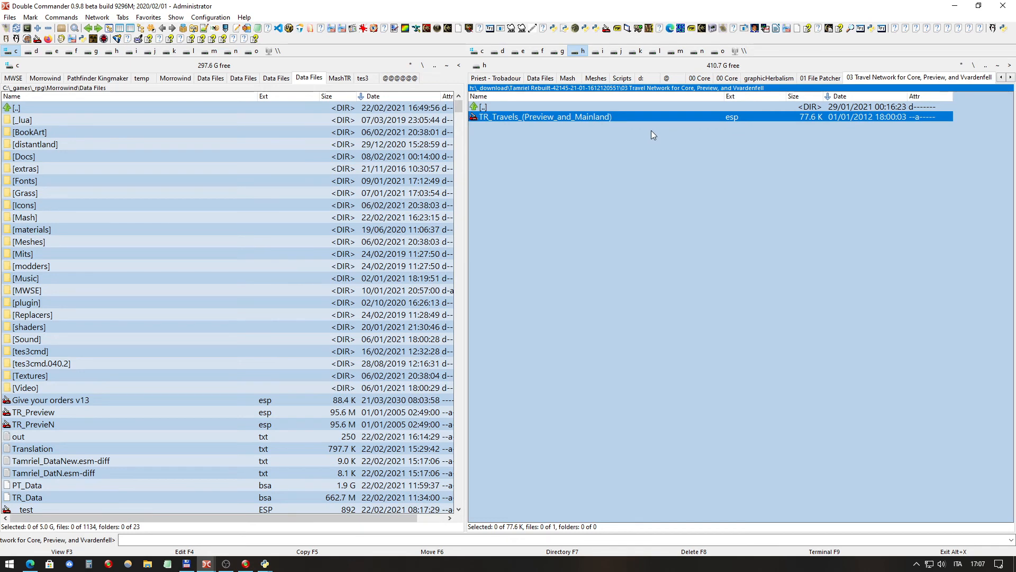
pyautogui.press('F5')
pyautogui.click(558, 287)
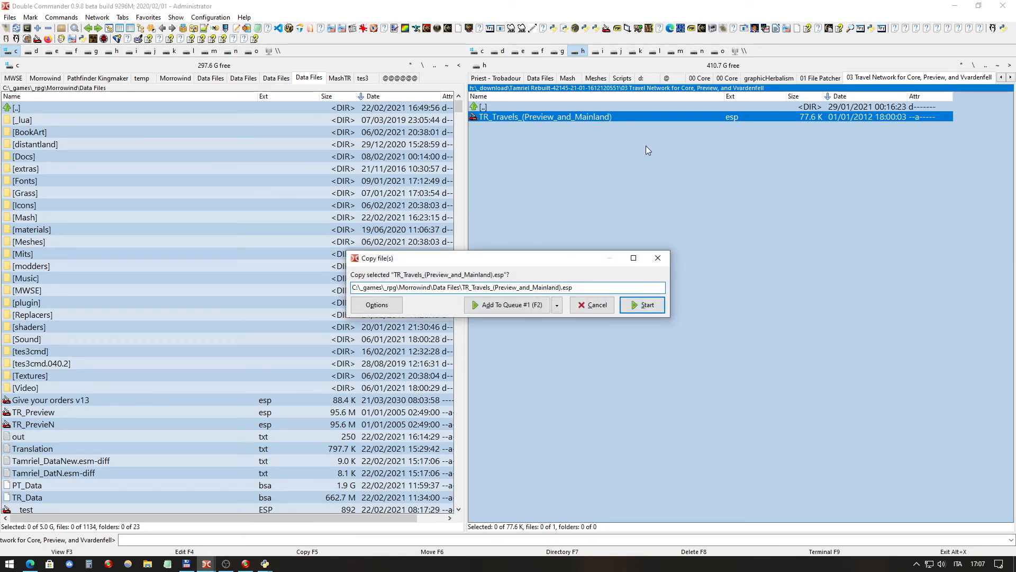
pyautogui.press('BackSpace')
pyautogui.write('N')
pyautogui.click(656, 310)
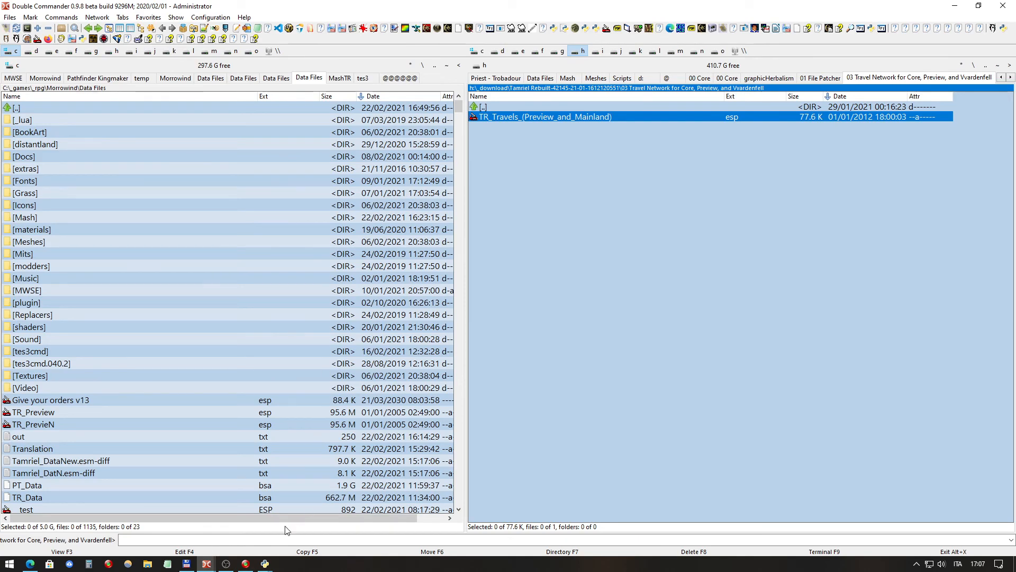
# Step: Switch to Wrye Mash and add TR_Travels_(Preview_and_Mainland).esp as the previous version in the updaters of TR_Travels_(Preview_and_MainlandN.esp
pyautogui.moveTo(274, 562)
pyautogui.click(316, 542)
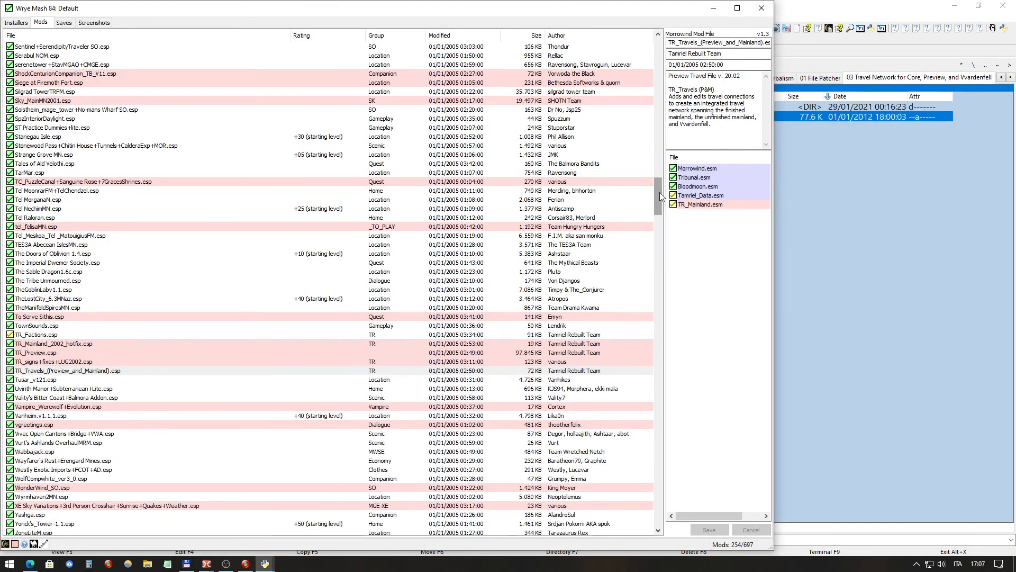
pyautogui.moveTo(659, 195); pyautogui.dragTo(622, 483)
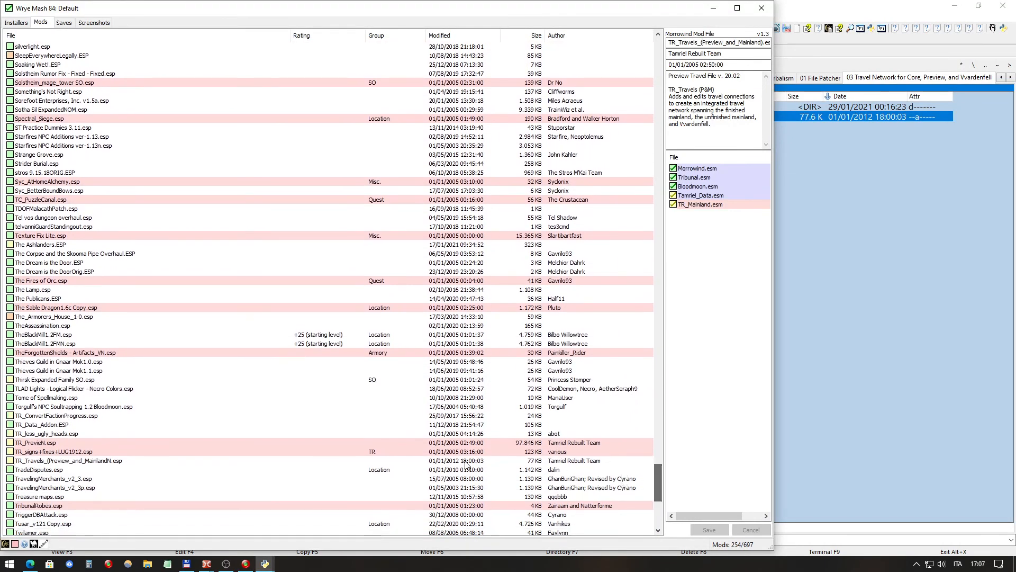
pyautogui.click(102, 462)
pyautogui.click(139, 454)
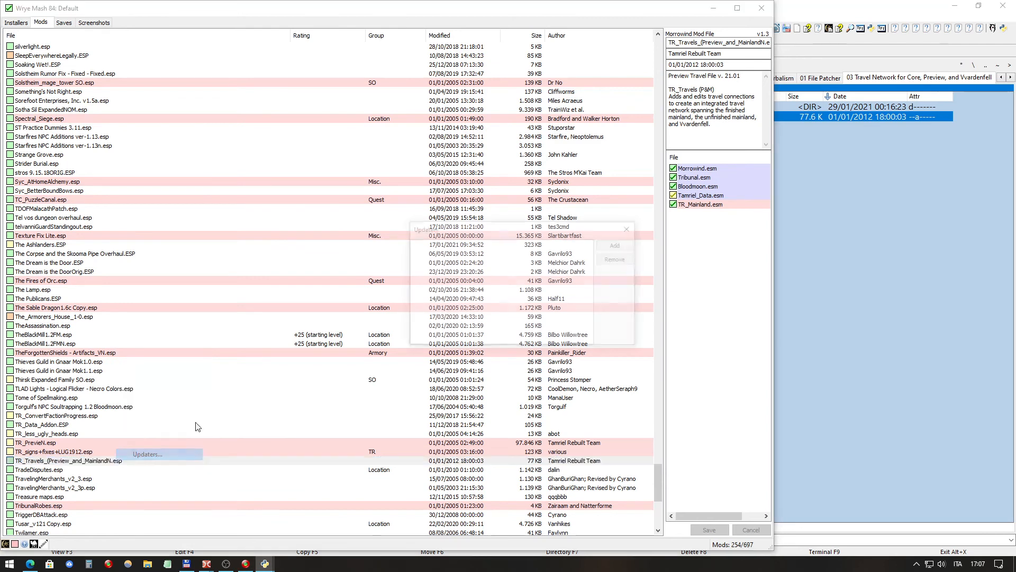
pyautogui.click(618, 245)
pyautogui.write('t')
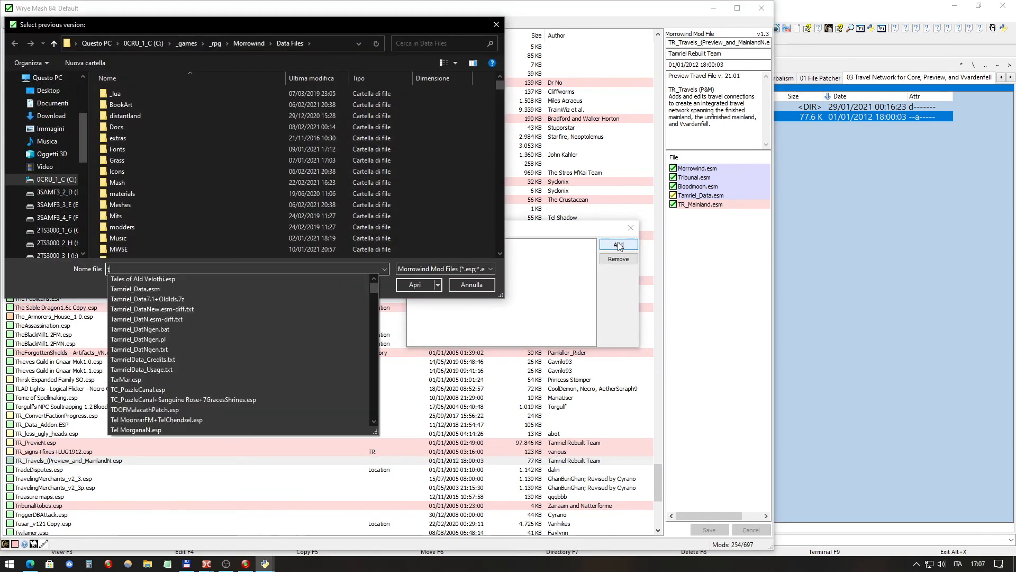
pyautogui.write('r_tra')
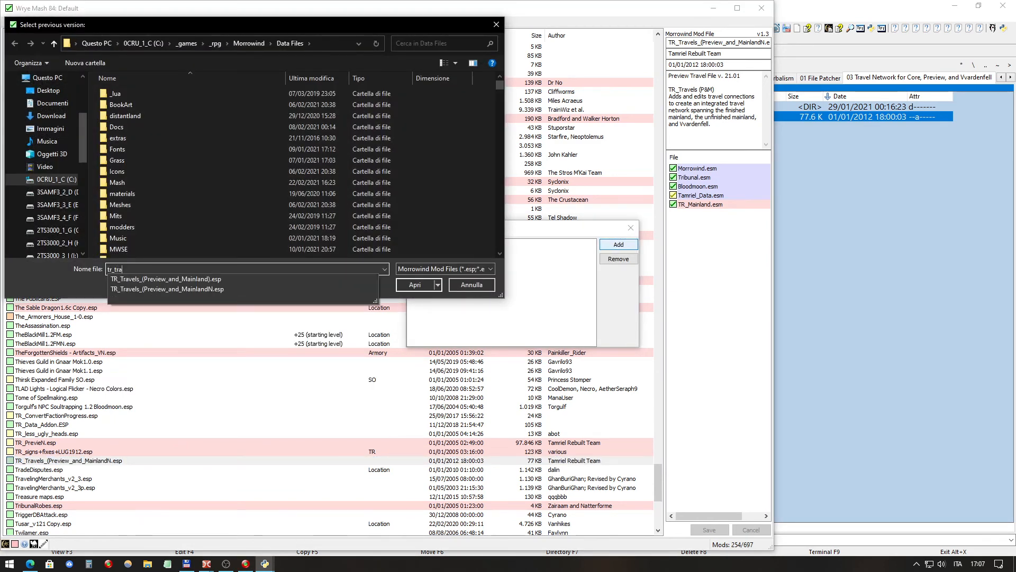
pyautogui.click(295, 279)
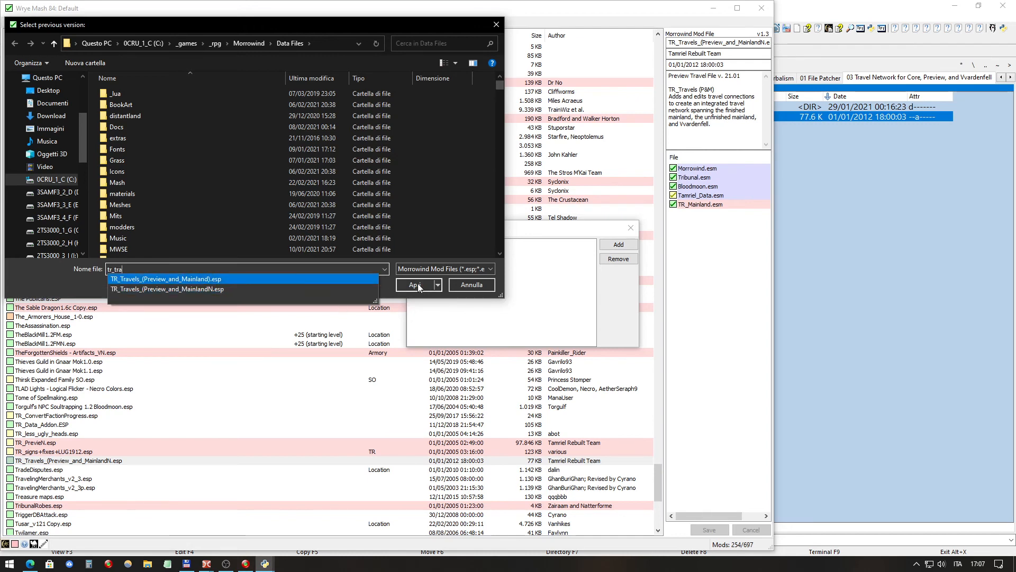
pyautogui.click(418, 284)
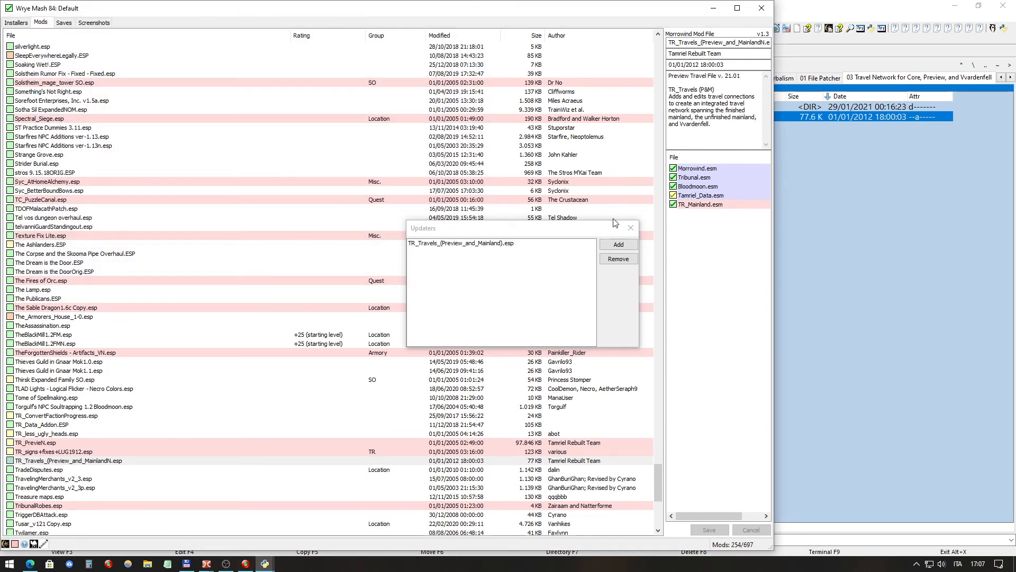
pyautogui.click(631, 228)
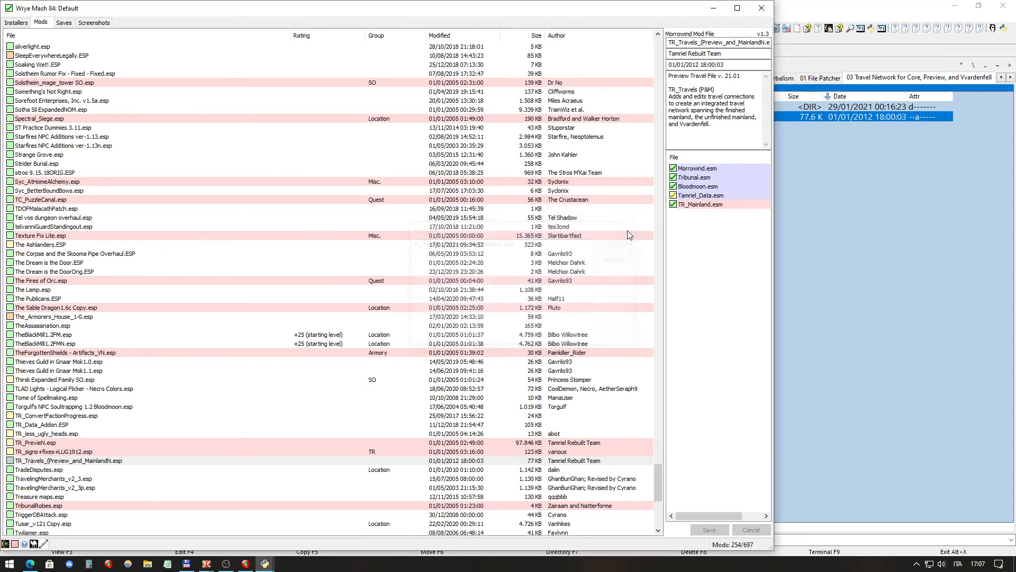
# Step: Activate TR_Travels_(Preview_and_MainlandN.esp in the mod list
pyautogui.click(124, 451)
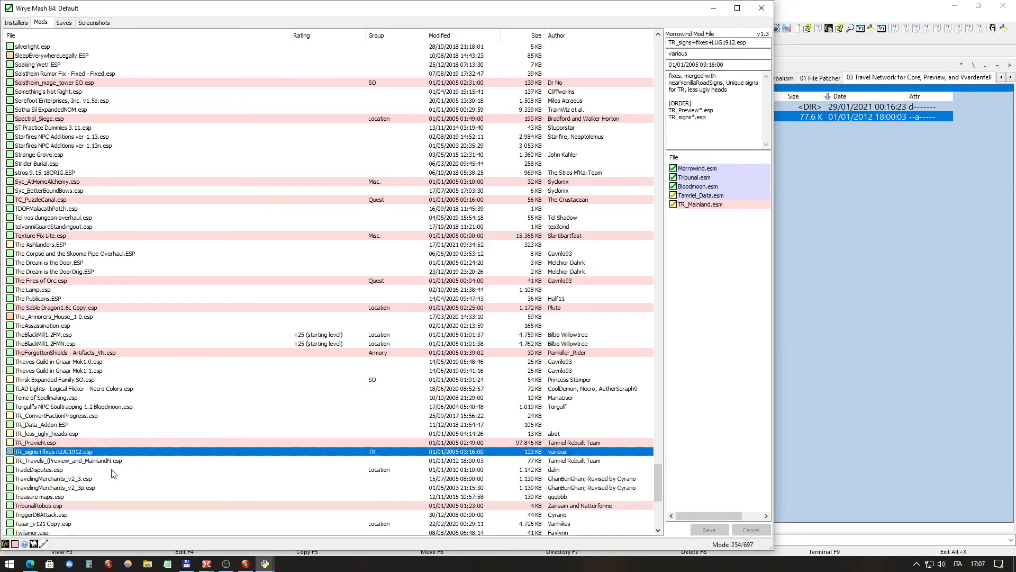
pyautogui.click(99, 461)
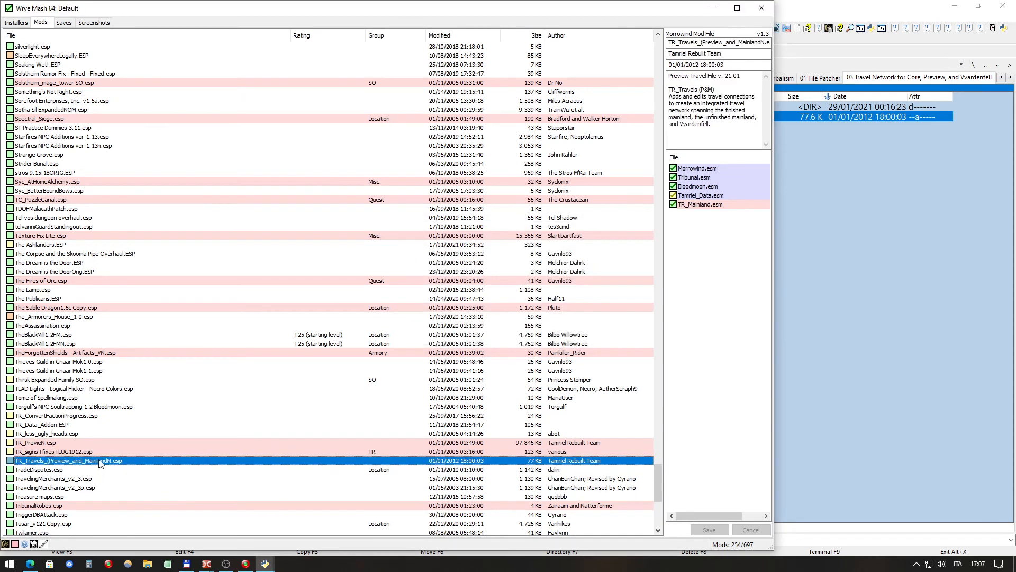
pyautogui.click(10, 460)
# Step: Copy the modified date 01/01/2005 02:50:00 from TR_Travels_(Preview_and_Mainland).esp to TR_Travels_(Preview_and_MainlandN.esp, save it, and re-sort the mod list by file name
pyautogui.moveTo(658, 473); pyautogui.dragTo(721, 186)
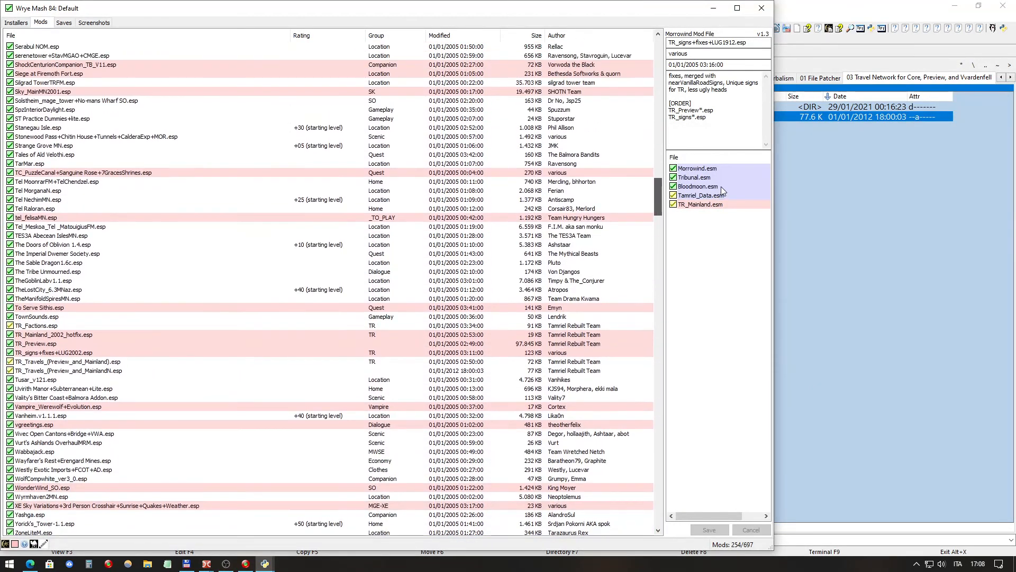
pyautogui.click(111, 363)
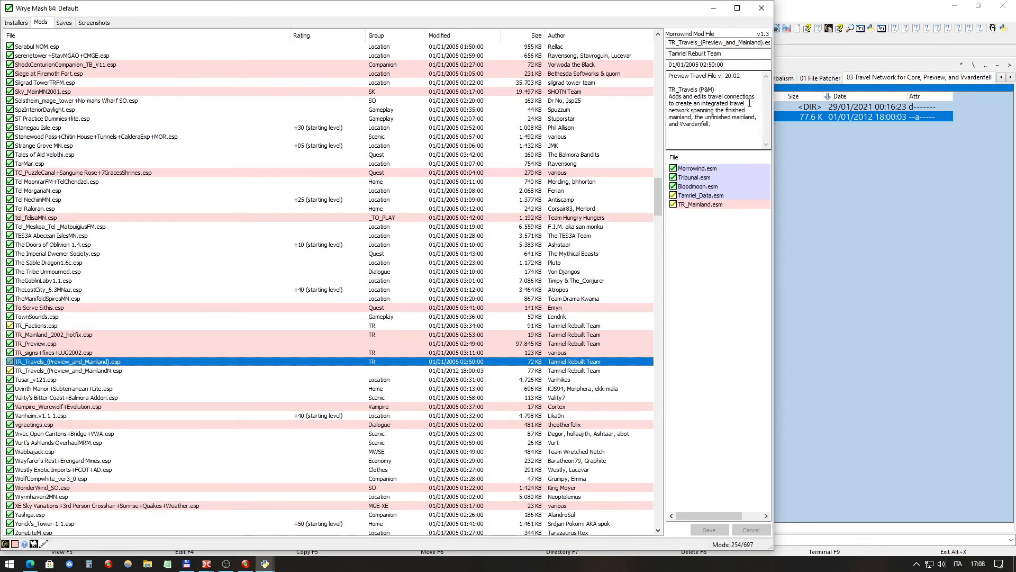
pyautogui.moveTo(745, 64); pyautogui.dragTo(665, 66)
pyautogui.hotkey('ctrl', 'c')
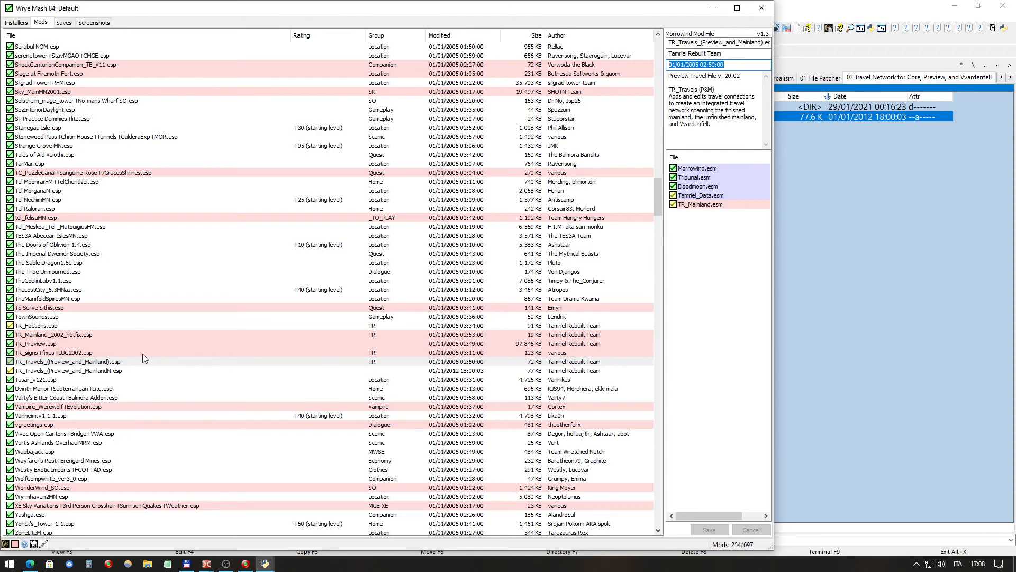
pyautogui.click(142, 371)
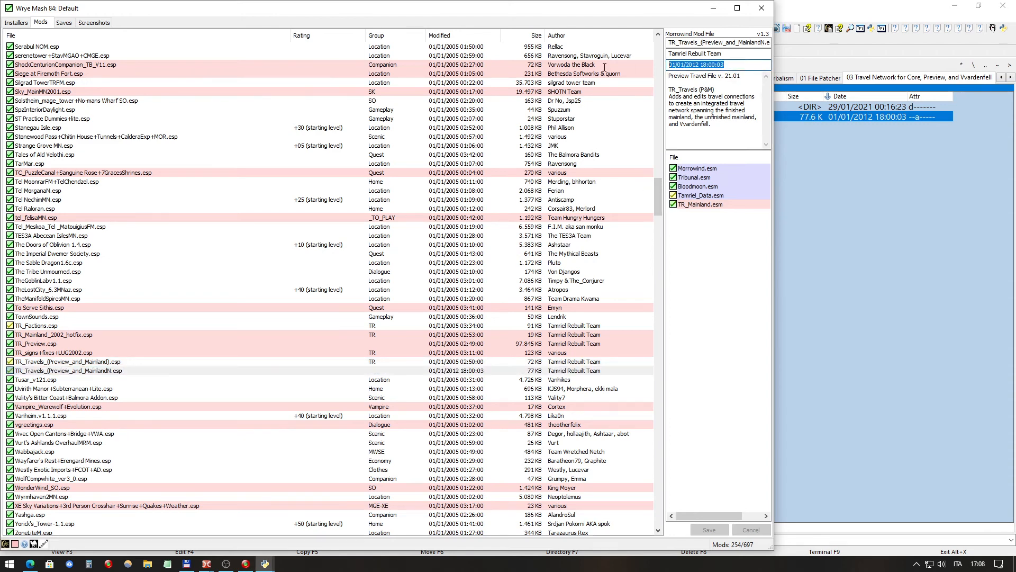
pyautogui.hotkey('ctrl', 'v')
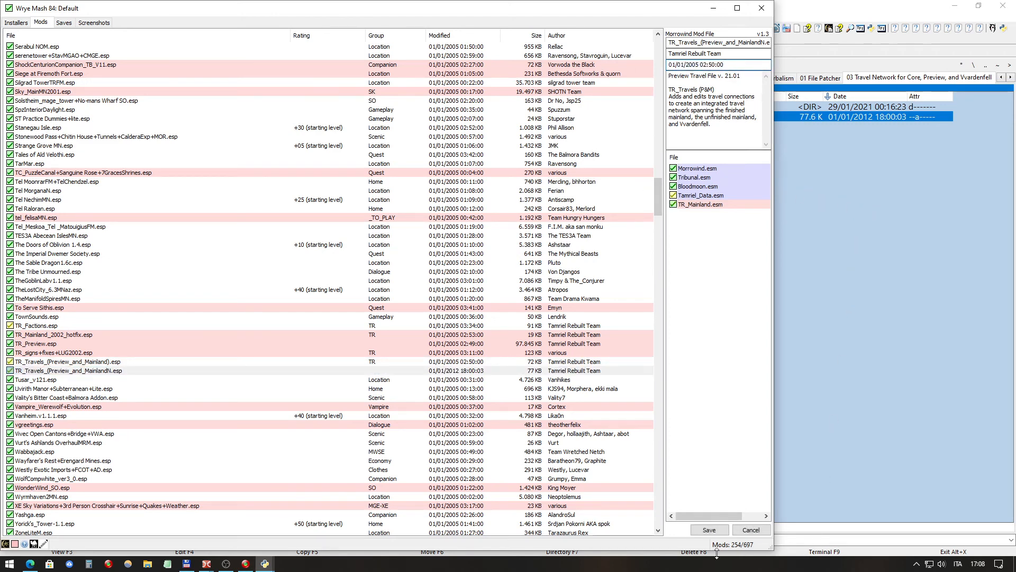
pyautogui.click(709, 530)
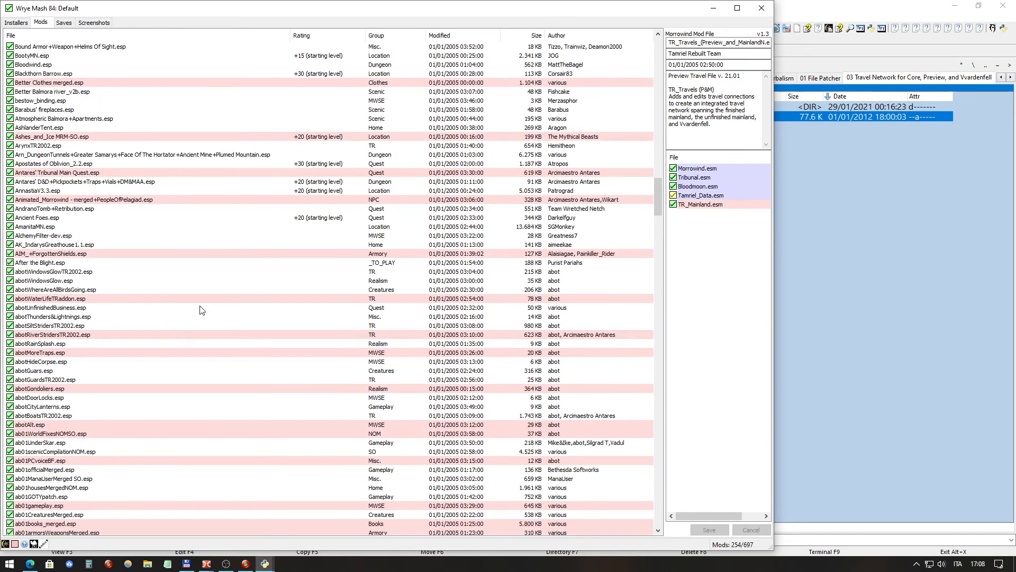
pyautogui.click(134, 37)
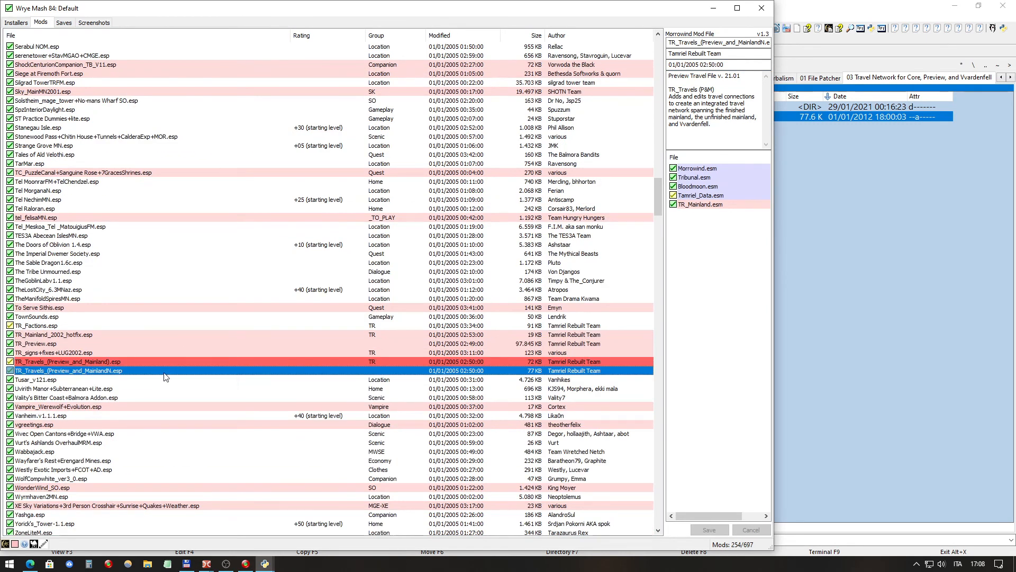
# Step: Examine the master list of the save SheRuRol0006.ess for Tamriel Rebuilt plugins
pyautogui.click(67, 24)
pyautogui.click(340, 48)
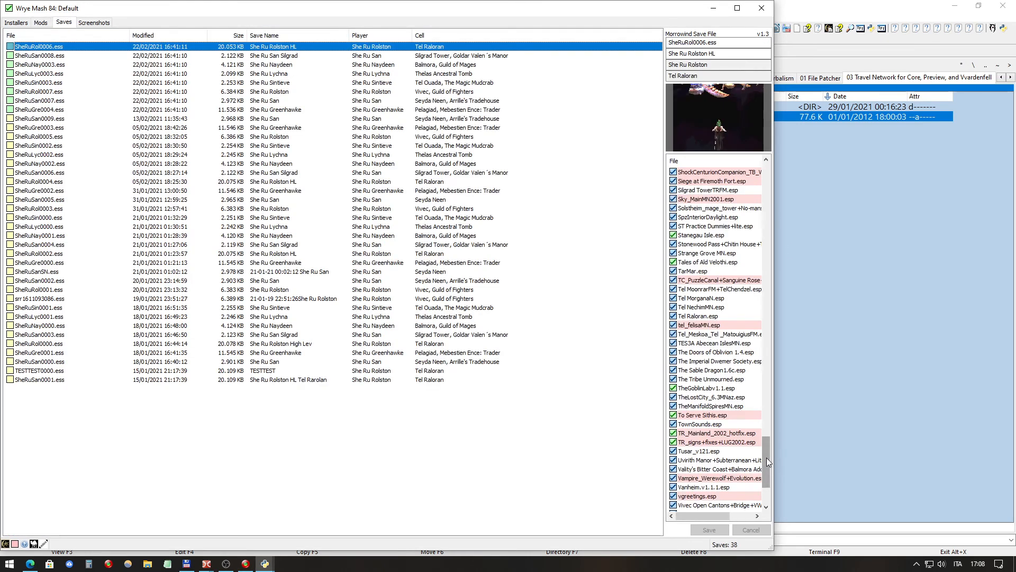
pyautogui.moveTo(767, 457); pyautogui.dragTo(767, 465)
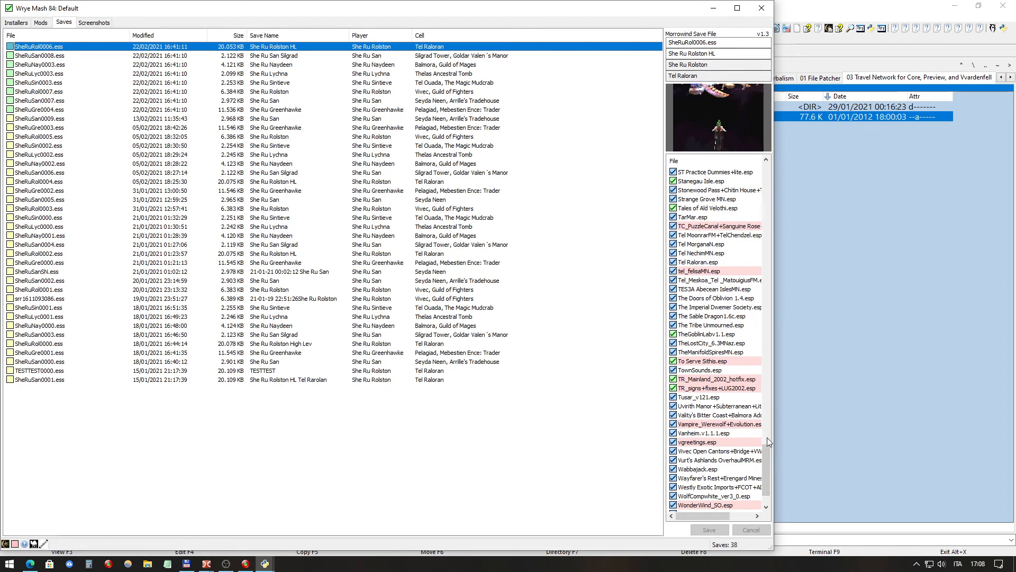
pyautogui.moveTo(767, 462)
pyautogui.mouseDown()
pyautogui.moveTo(767, 481)
pyautogui.moveTo(770, 461)
pyautogui.mouseUp()
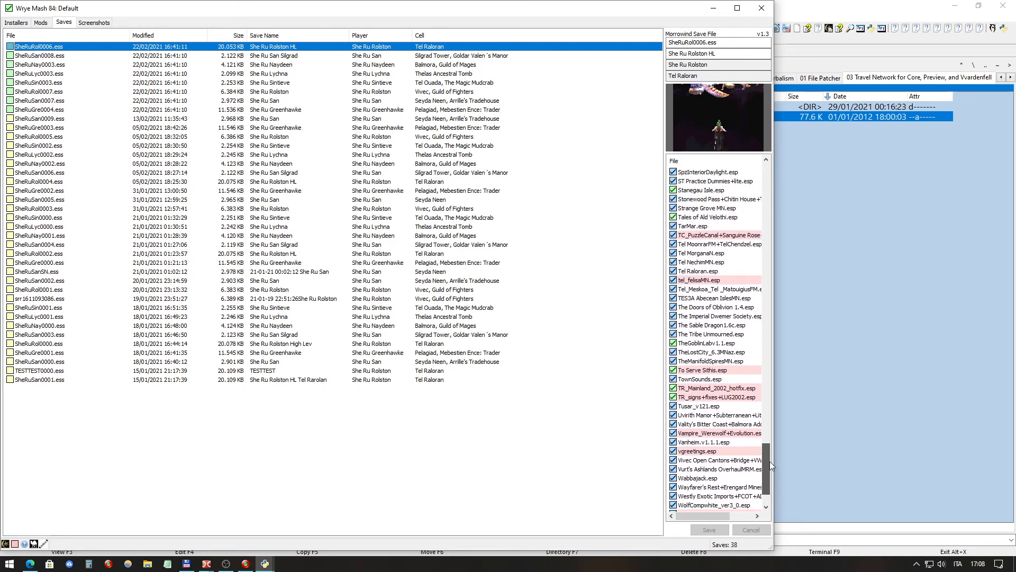
pyautogui.moveTo(770, 461); pyautogui.dragTo(759, 176)
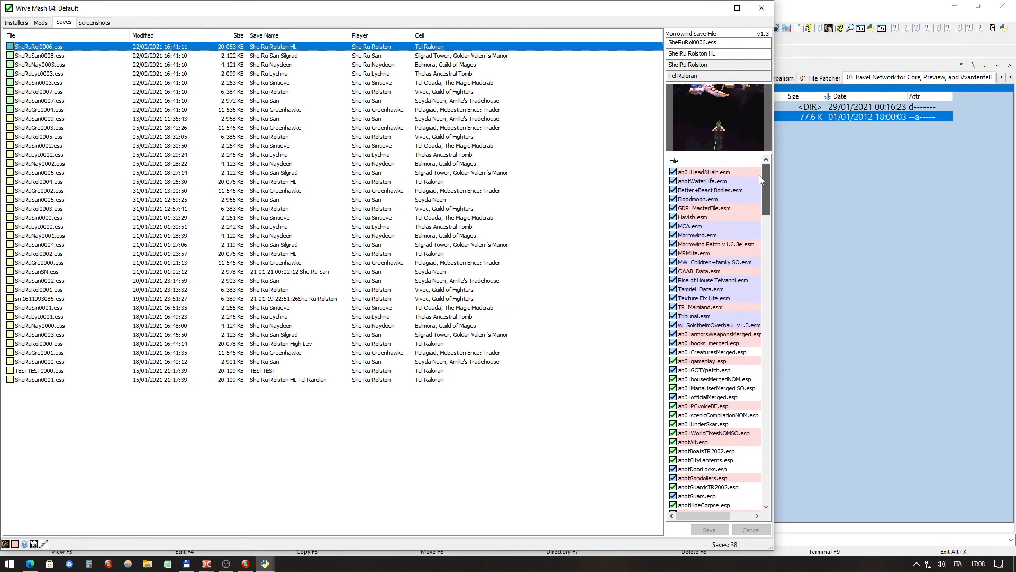
pyautogui.click(696, 159)
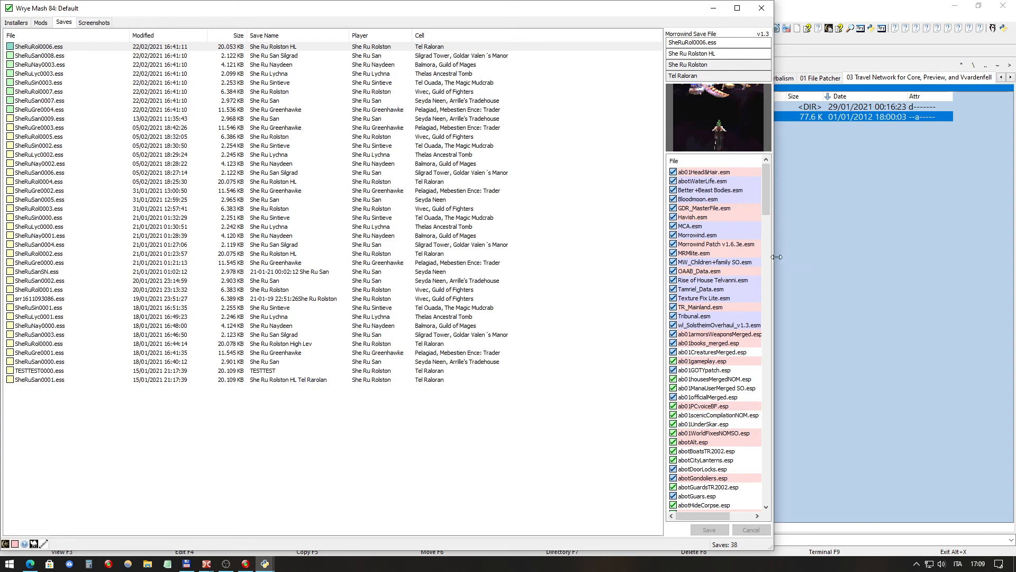
pyautogui.moveTo(766, 201); pyautogui.dragTo(777, 485)
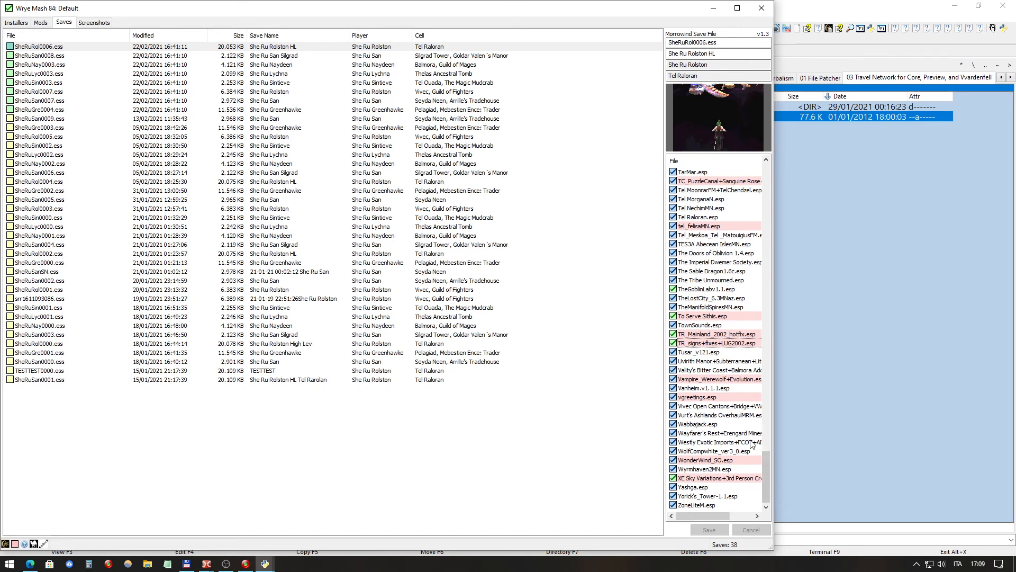
# Step: Check the TR_Mainland_2002_hotfix.esp and TR_signs+fixes+LUG2002.esp entries among the masters of SheRuRol0006.ess, and the latter entry in SheRuGre0004.ess
pyautogui.click(706, 345)
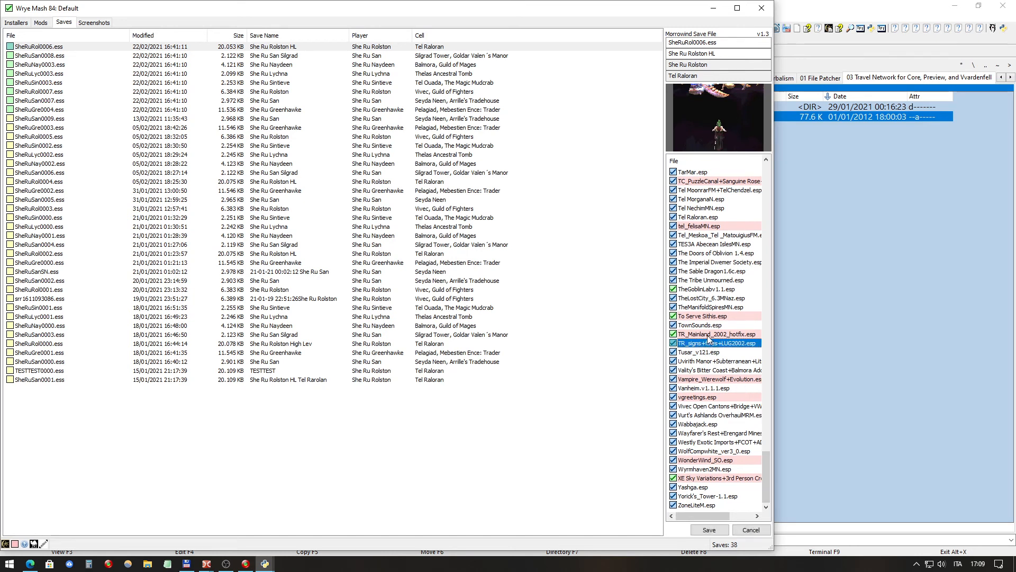
pyautogui.click(707, 336)
pyautogui.click(704, 342)
pyautogui.click(41, 23)
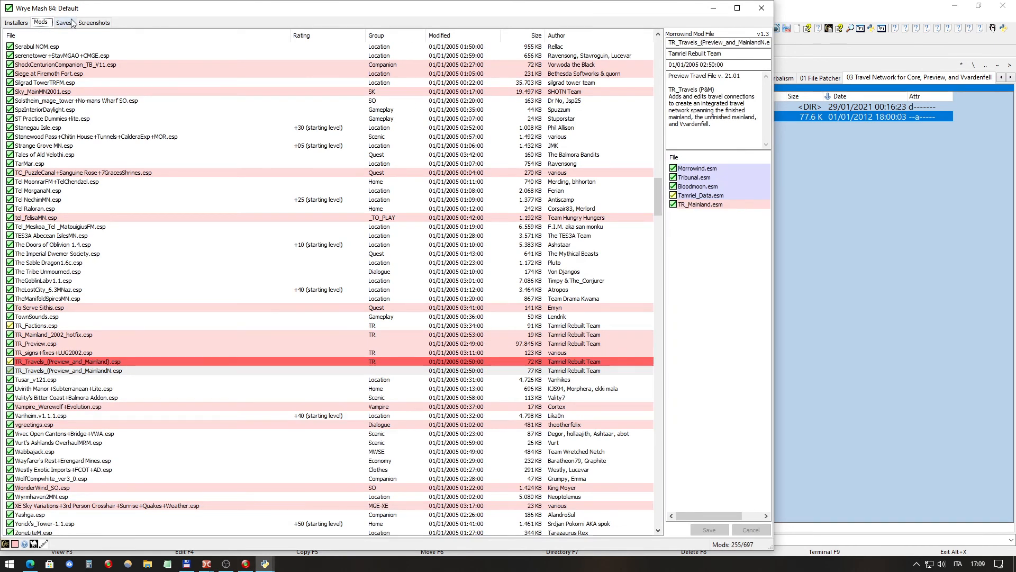
pyautogui.click(64, 23)
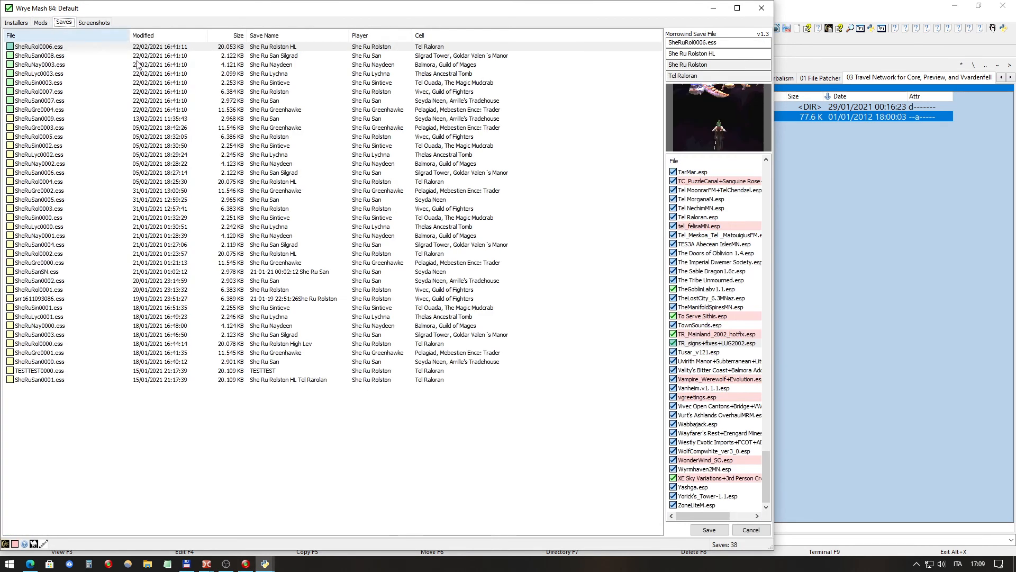
pyautogui.click(725, 344)
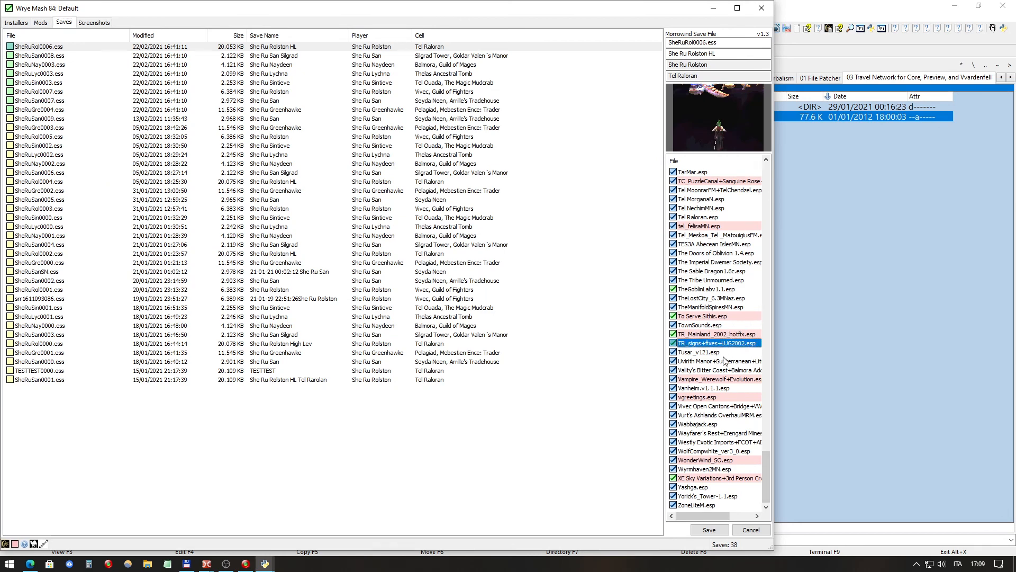
pyautogui.click(54, 110)
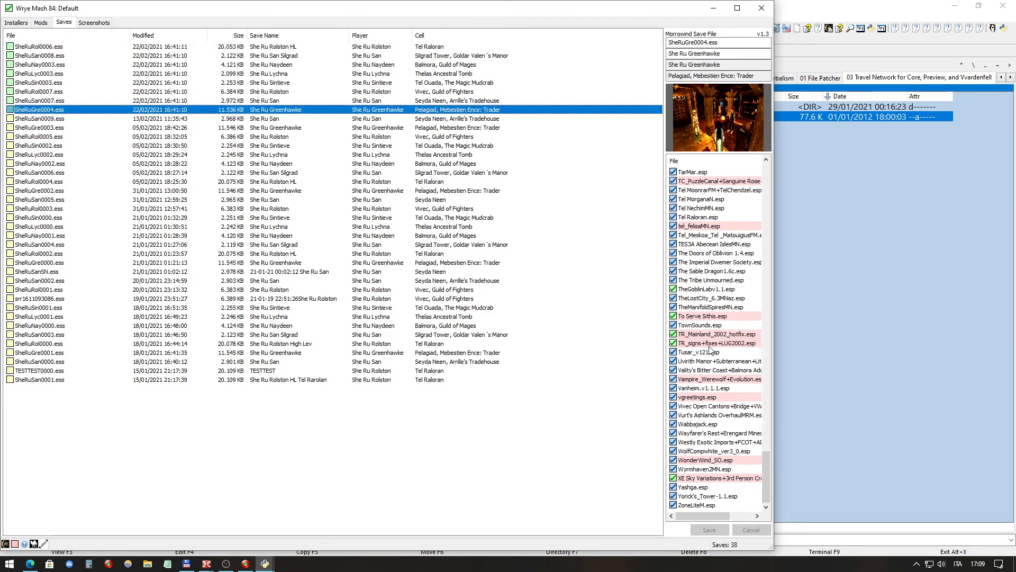
pyautogui.click(710, 346)
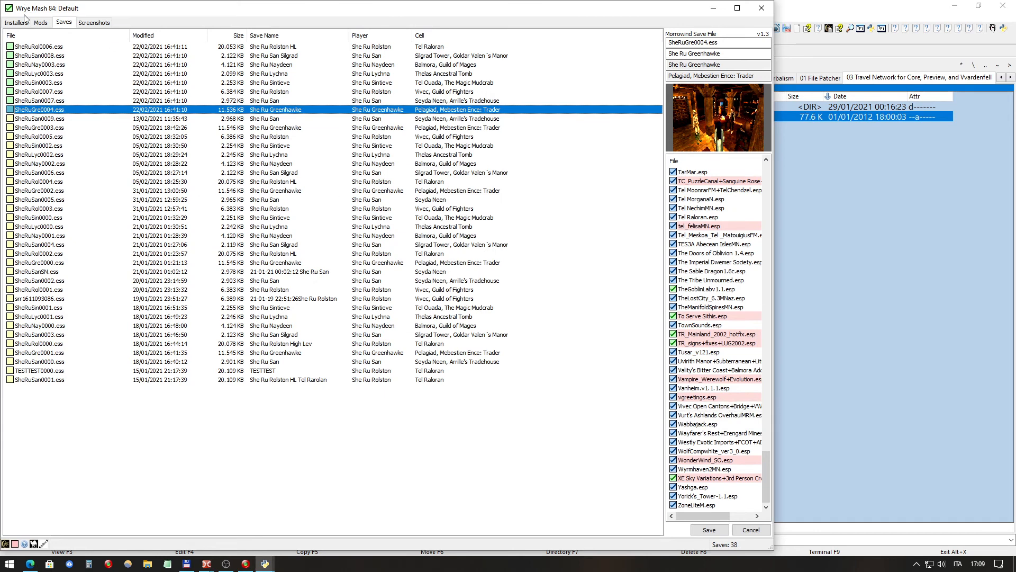
# Step: Duplicate TR_Travels_(Preview_and_MainlandN.esp in the mod list under the name TR_Travels_(Preview_and_Mainland).esp, replacing the existing file
pyautogui.click(40, 23)
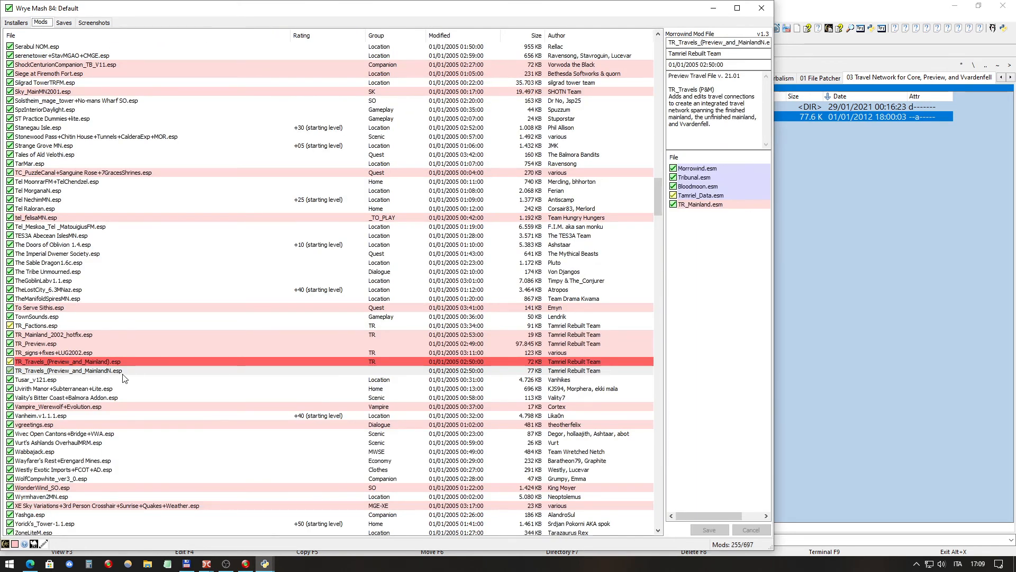
pyautogui.click(123, 370)
pyautogui.rightClick(126, 371)
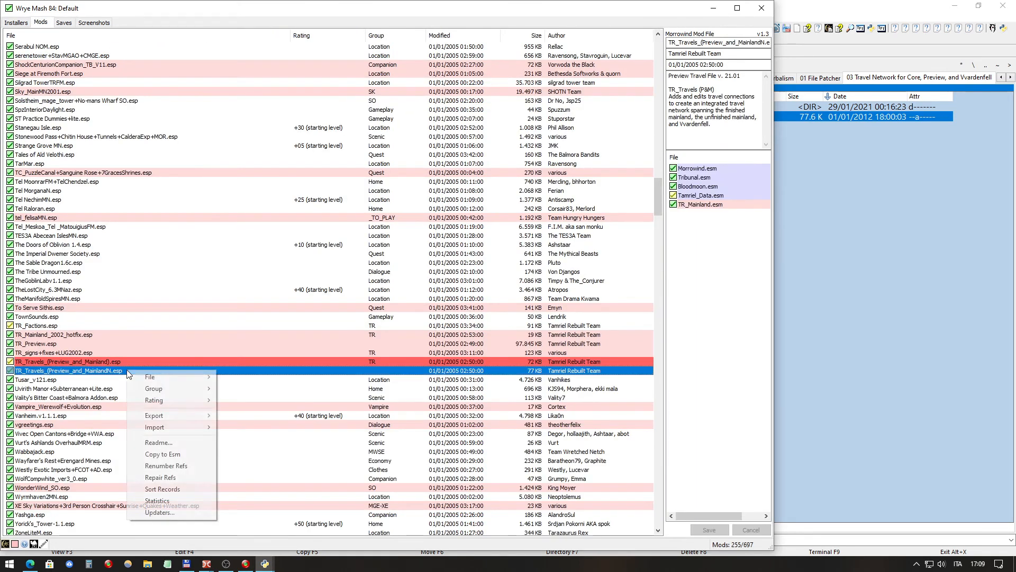
pyautogui.moveTo(163, 381)
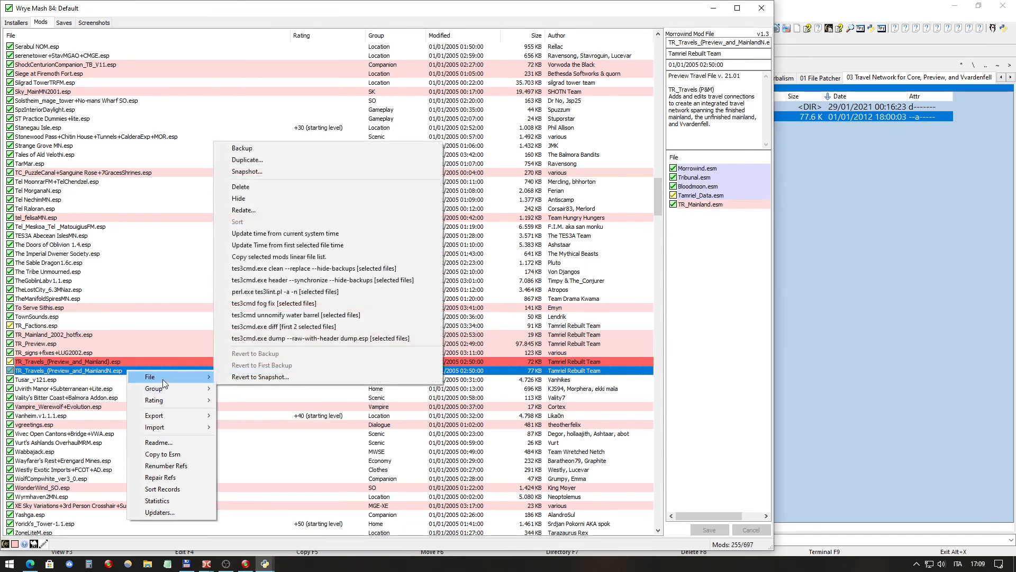
pyautogui.click(280, 160)
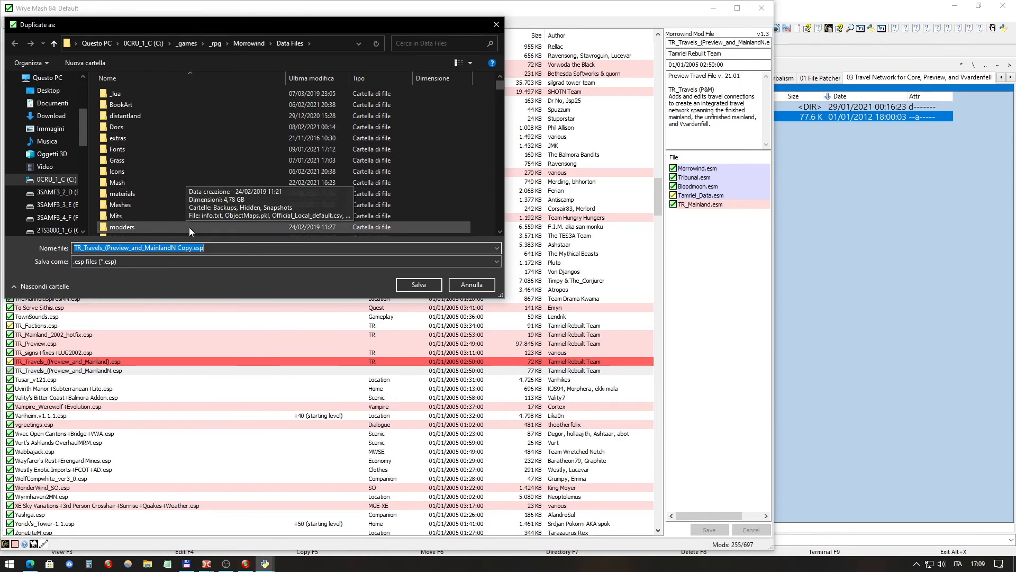
pyautogui.moveTo(171, 247); pyautogui.dragTo(192, 248)
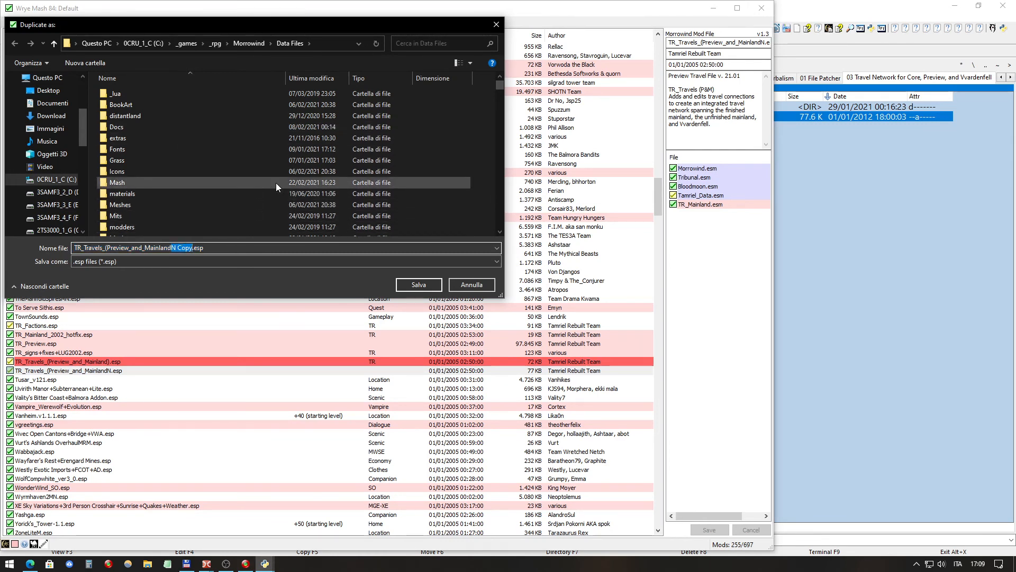
pyautogui.write(')')
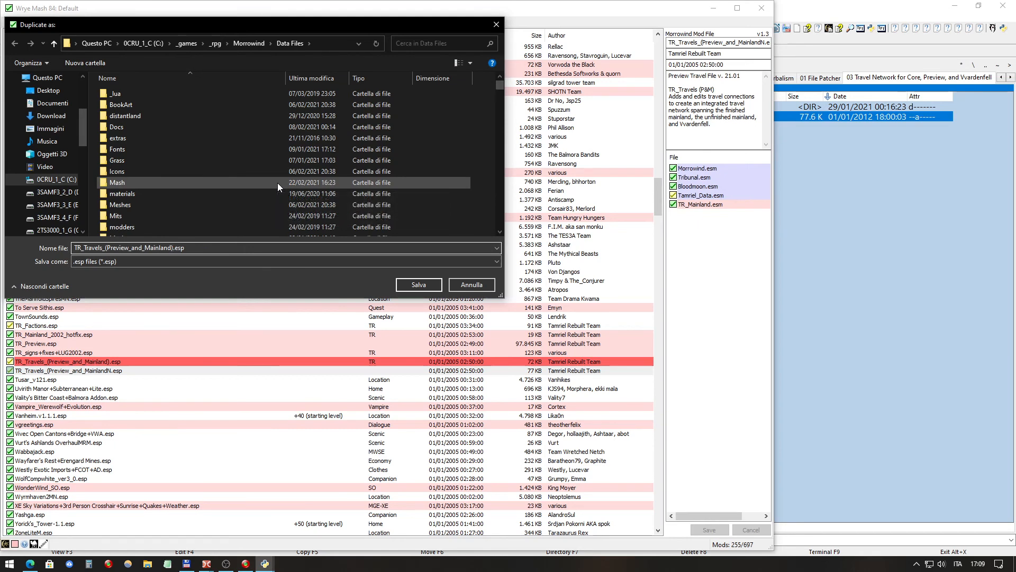
pyautogui.click(431, 288)
pyautogui.click(541, 294)
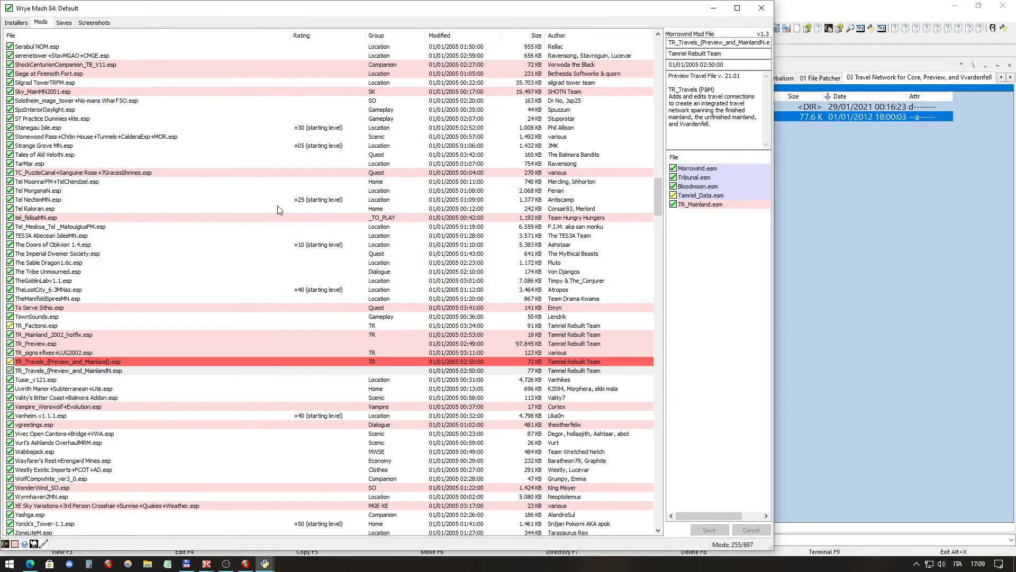
# Step: Deactivate TR_Travels_(Preview_and_MainlandN.esp and select TR_Travels_(Preview_and_Mainland).esp in the mod list
pyautogui.click(136, 368)
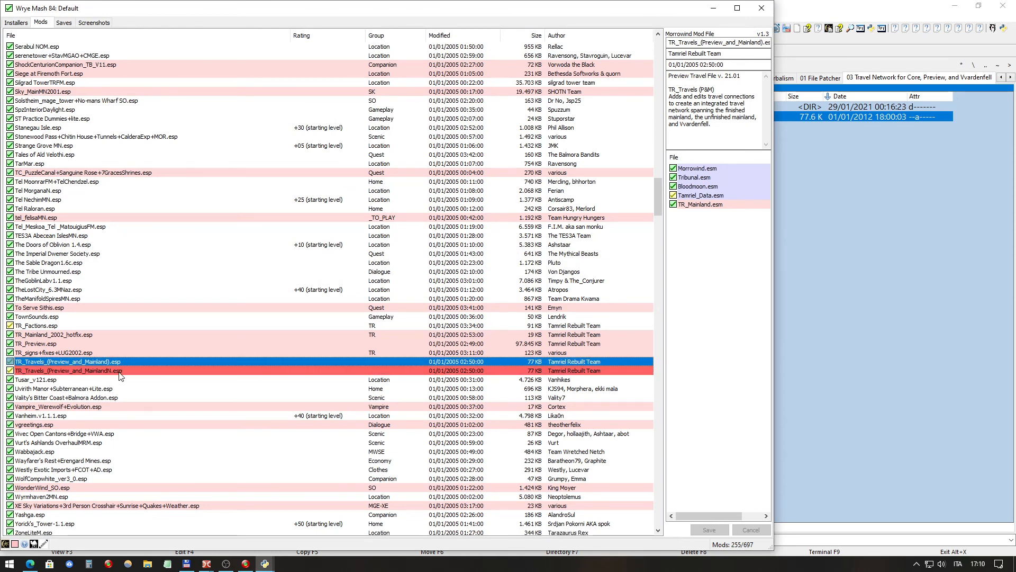
pyautogui.click(129, 361)
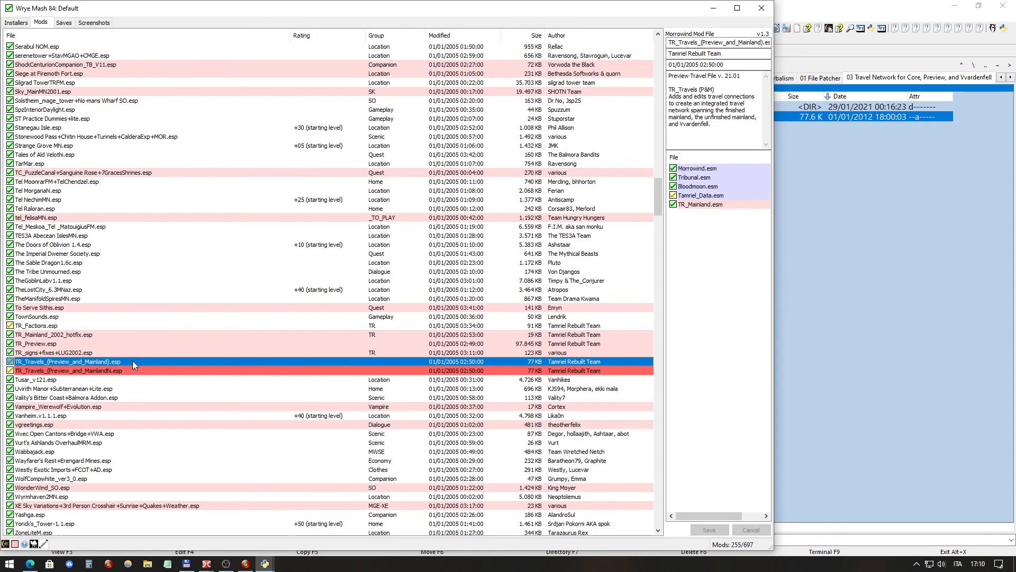
pyautogui.click(9, 370)
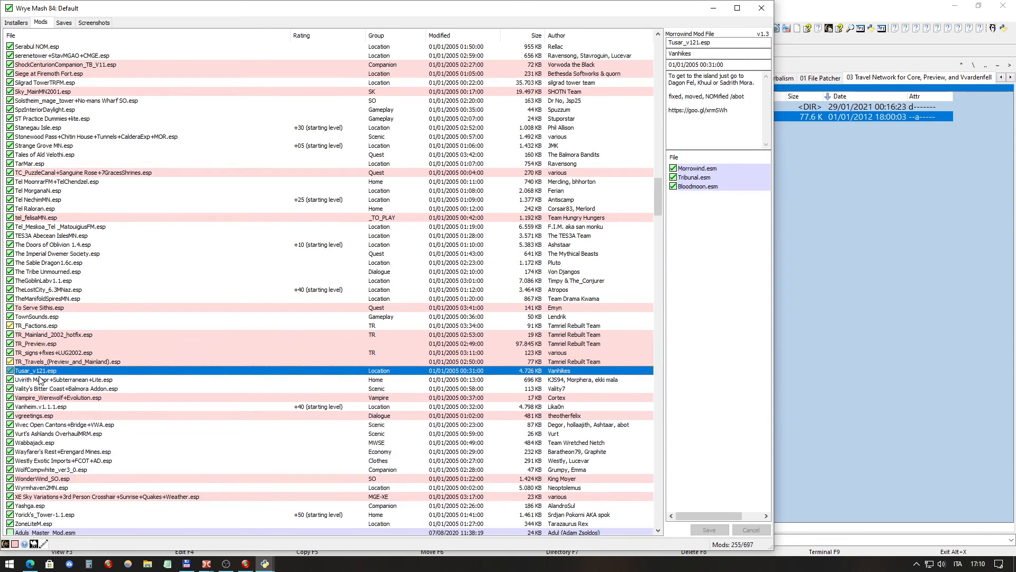
pyautogui.click(54, 363)
# Step: Switch to Double Commander and copy TR_Travels_(Preview_and_Mainland).esp from the 03 Travel Network for Core, Preview, and Vvardenfell folder into Data Files, overwriting the existing file
pyautogui.click(889, 308)
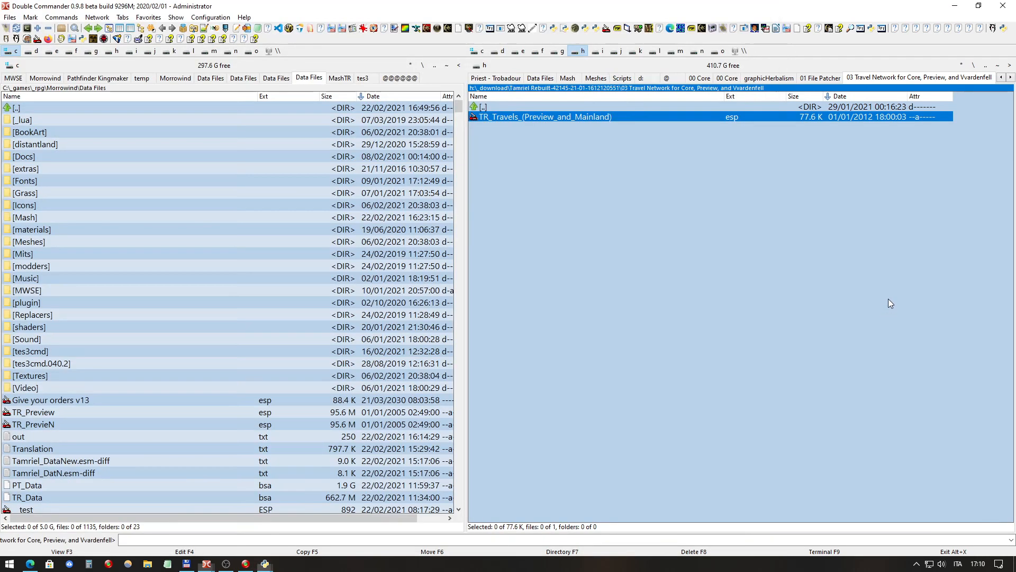
pyautogui.click(593, 105)
pyautogui.click(589, 119)
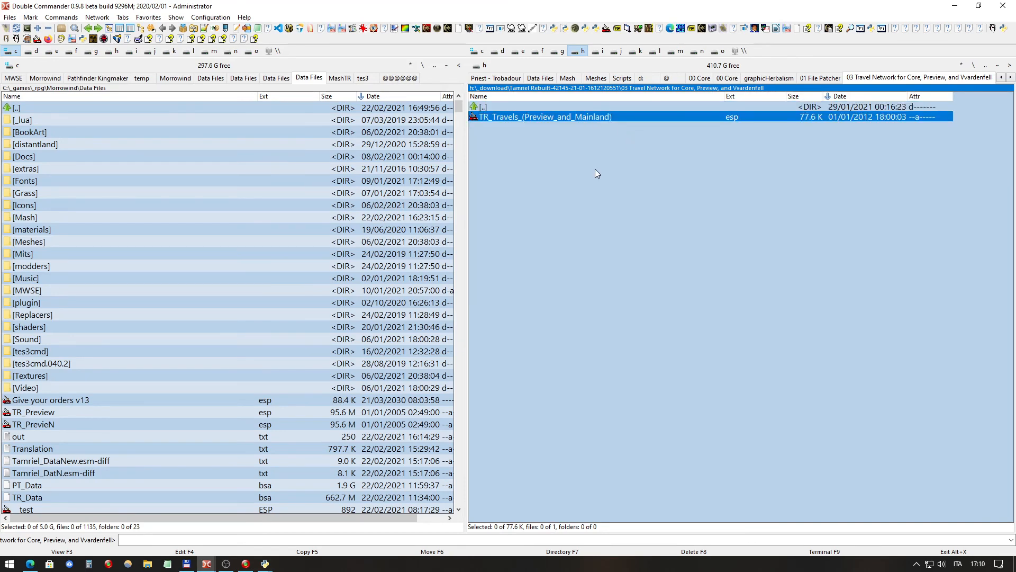
pyautogui.press('F5')
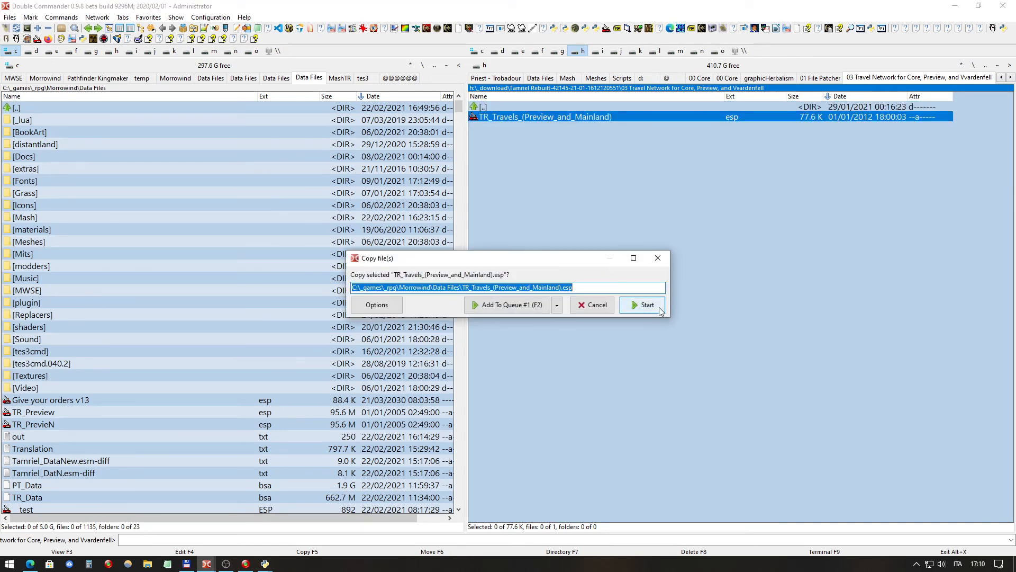
pyautogui.click(655, 305)
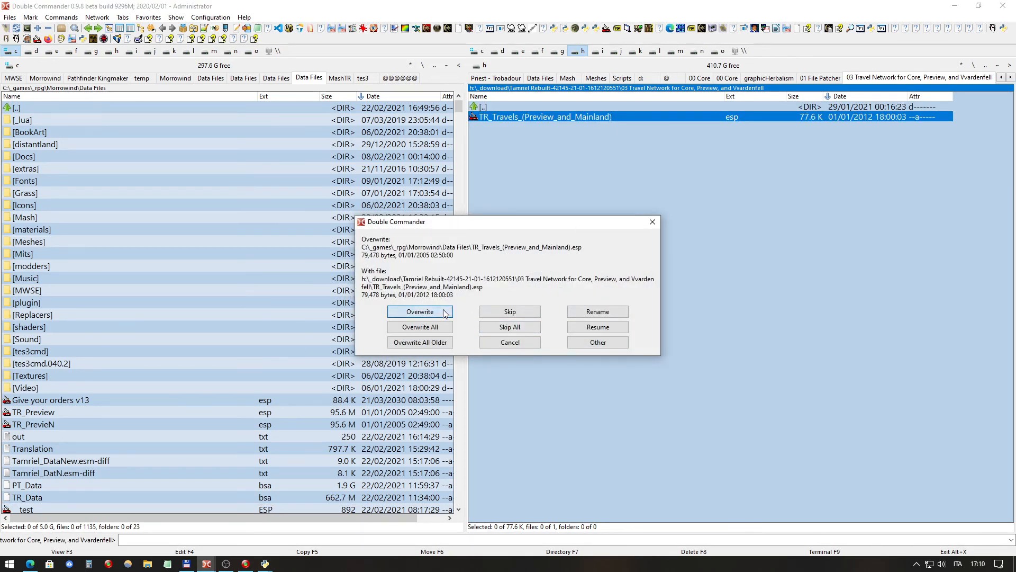
pyautogui.click(420, 312)
# Step: Return to Wrye Mash, acknowledge the modified date reset for TR_Travels_(Preview_and_Mainland).esp, and sort the mod list by file name
pyautogui.click(265, 563)
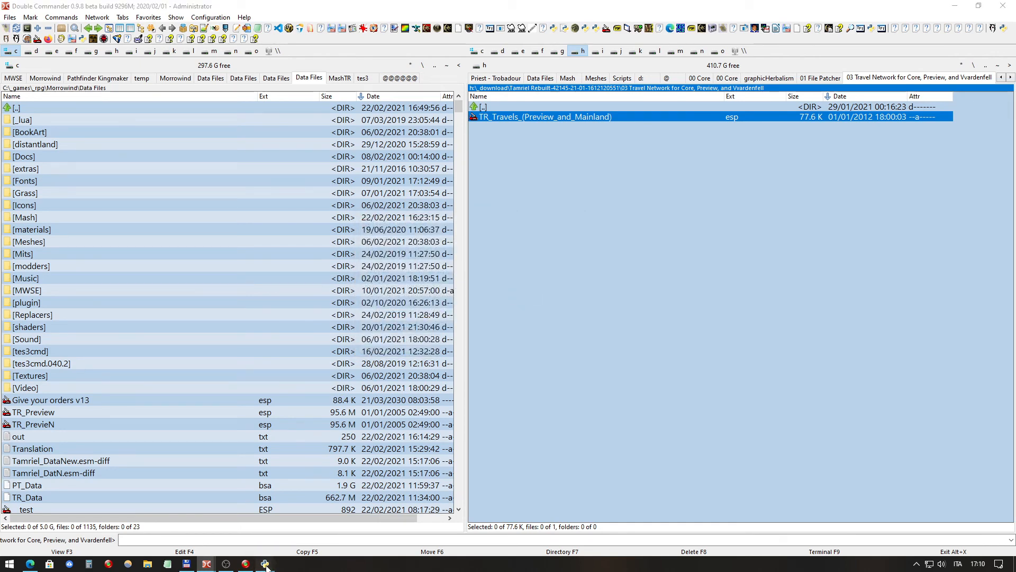
pyautogui.click(327, 535)
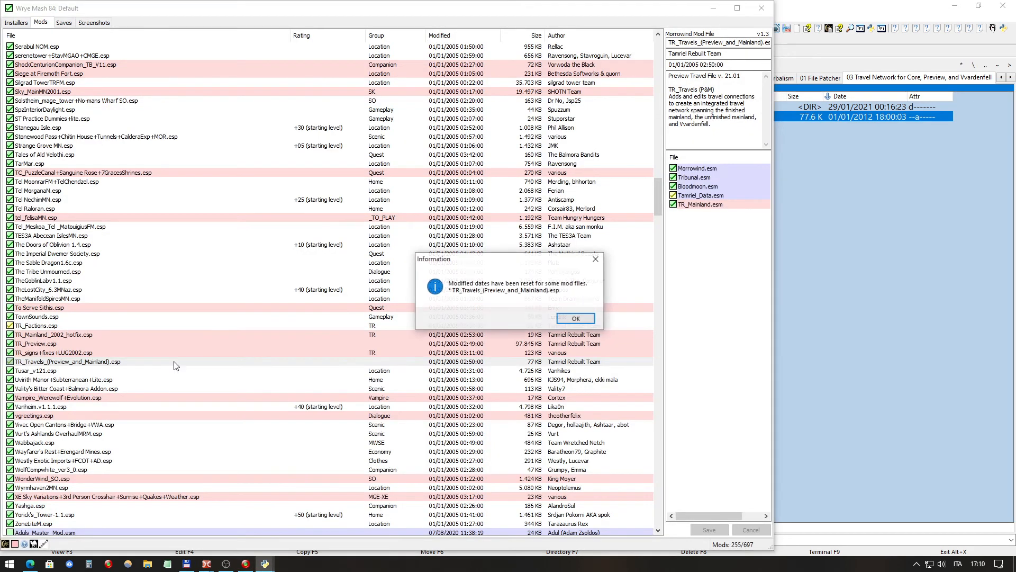
pyautogui.click(576, 320)
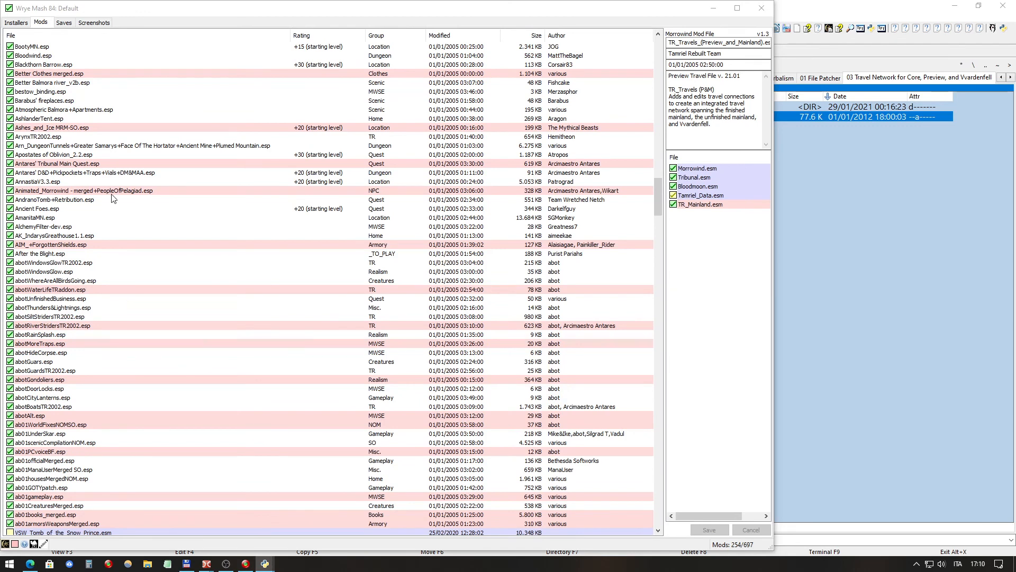
pyautogui.click(87, 37)
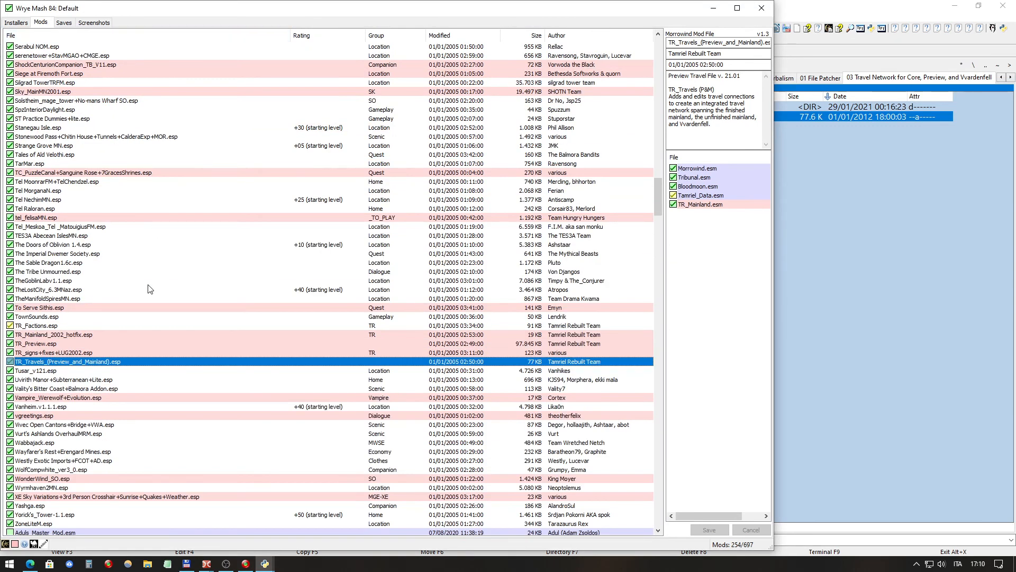
# Step: Clean TR_Travels_(Preview_and_Mainland).esp with tes3cmd using the replace and hide-backups options, and check the console output
pyautogui.rightClick(121, 366)
pyautogui.moveTo(169, 369)
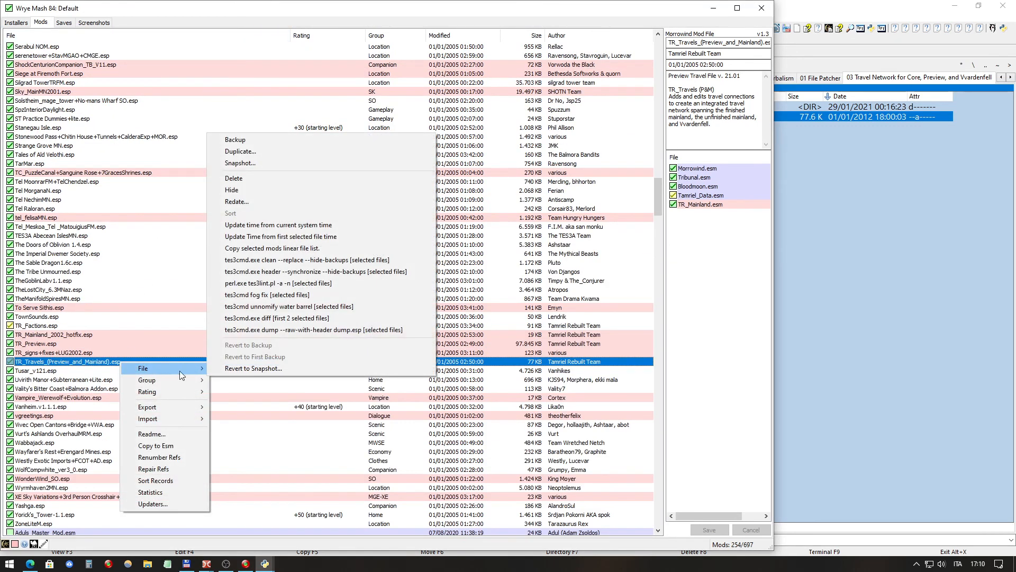
pyautogui.click(312, 260)
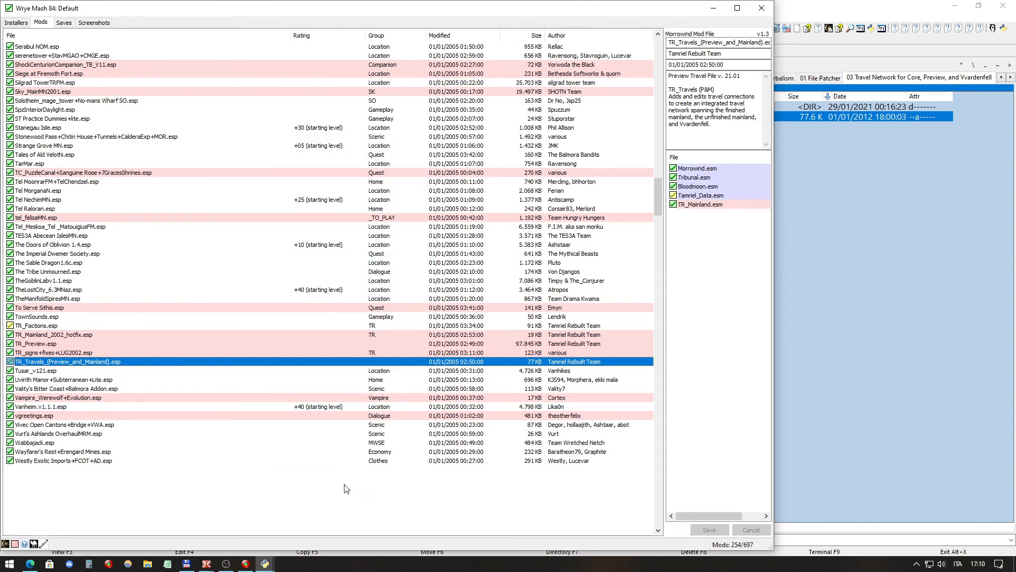
pyautogui.moveTo(264, 563)
pyautogui.click(257, 530)
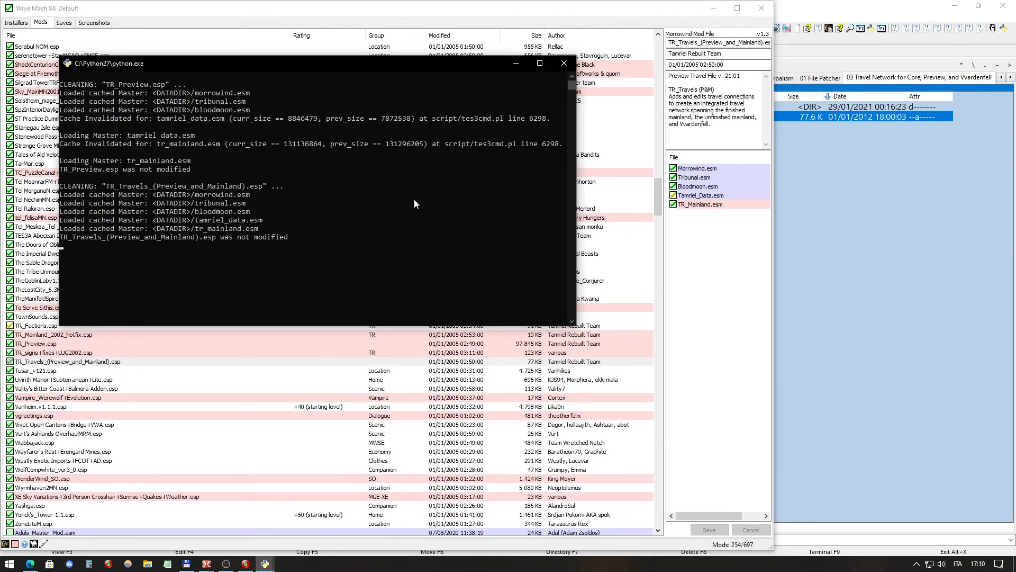
# Step: Launch TES Plugin Tool from Double Commander and accept its options for unchanged plugin filenames and retained file time when cleaning
pyautogui.click(922, 11)
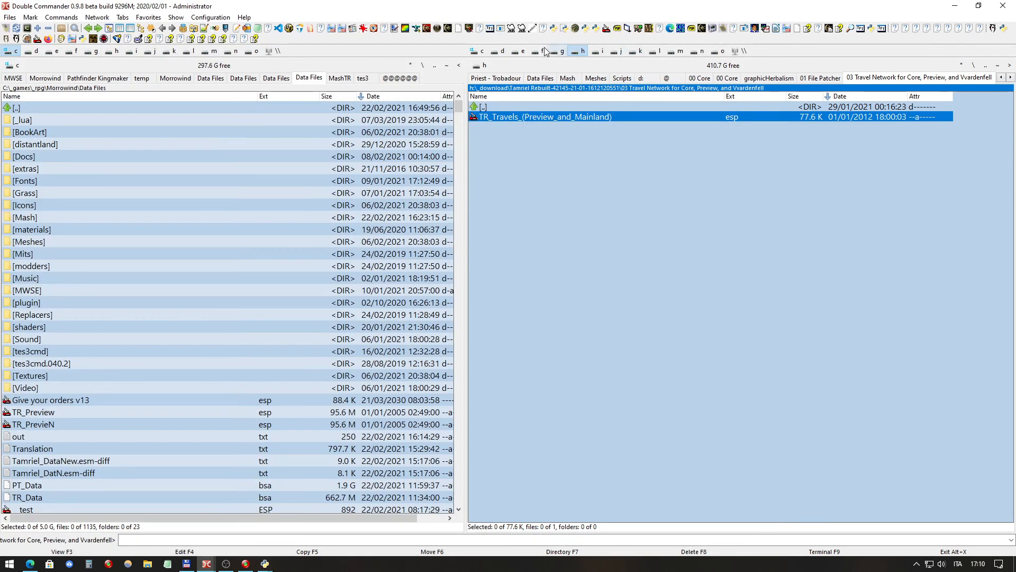
pyautogui.click(498, 29)
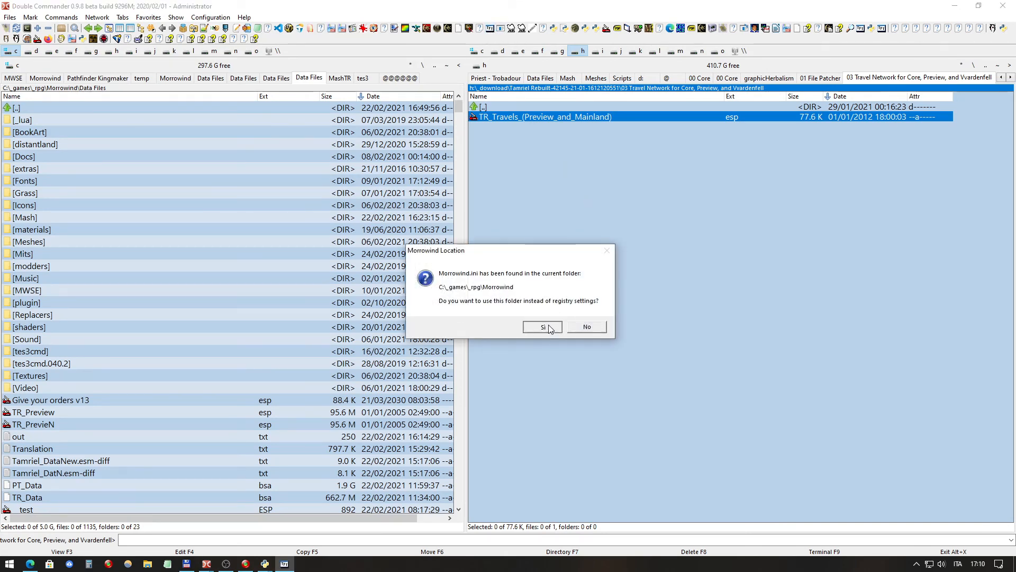
pyautogui.click(590, 325)
pyautogui.click(646, 237)
pyautogui.click(552, 319)
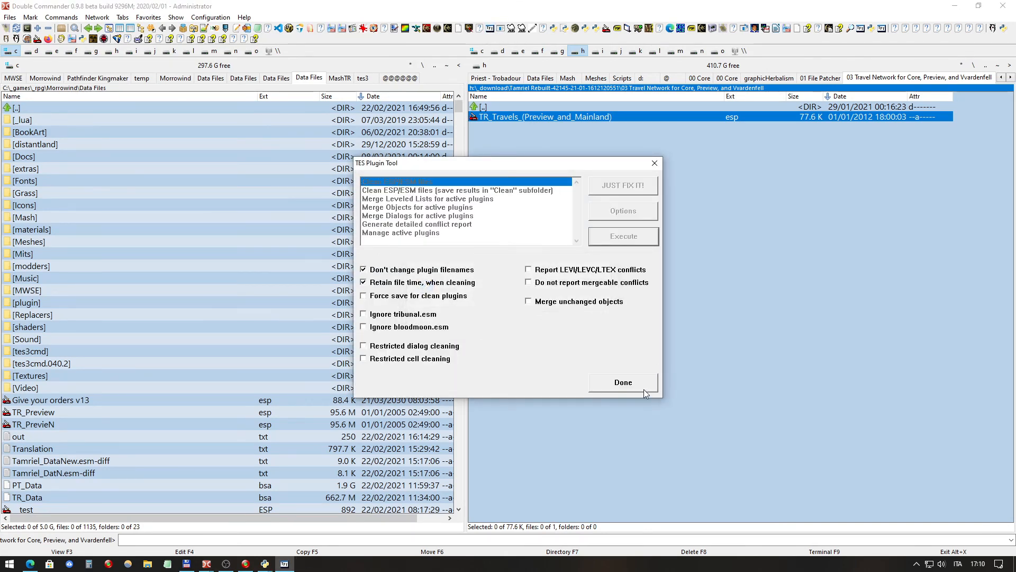
pyautogui.click(636, 382)
# Step: Run the Clean ESP/ESM files operation on TR_Travels_(Preview_and_Mainland).esp from Data Files
pyautogui.click(624, 238)
pyautogui.write('tr')
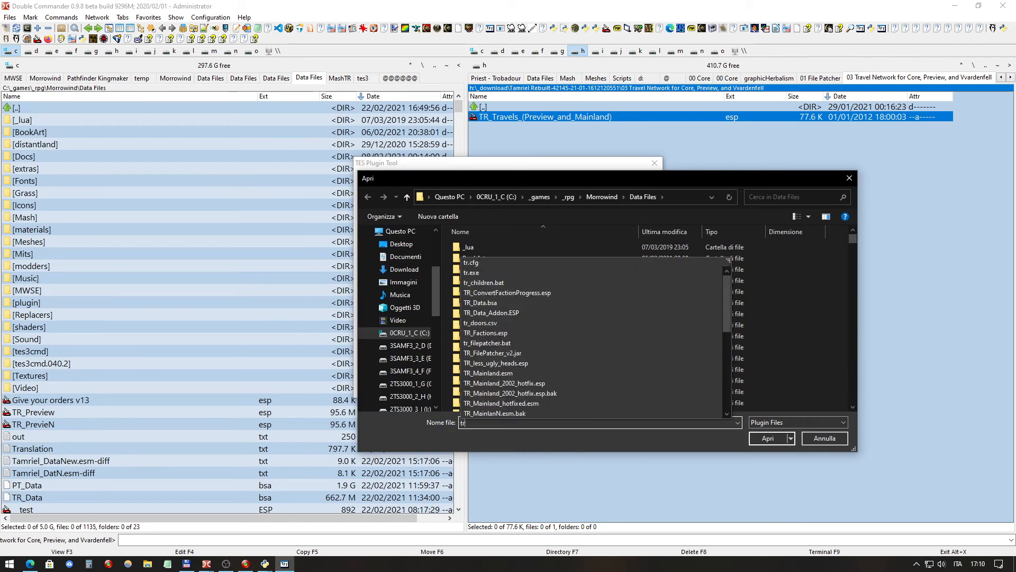
pyautogui.scroll(-4, 590, 348)
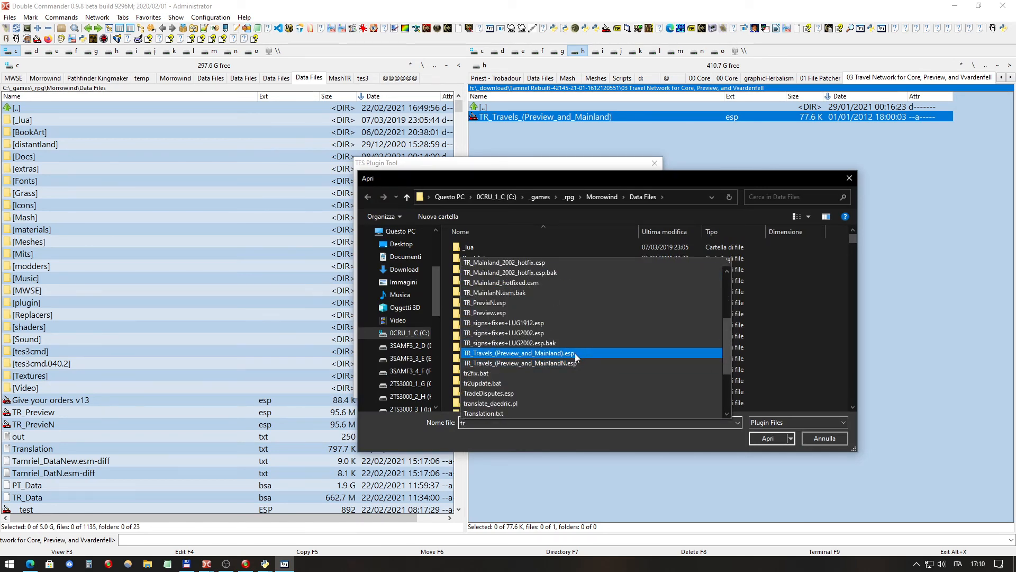
pyautogui.click(576, 355)
pyautogui.click(768, 439)
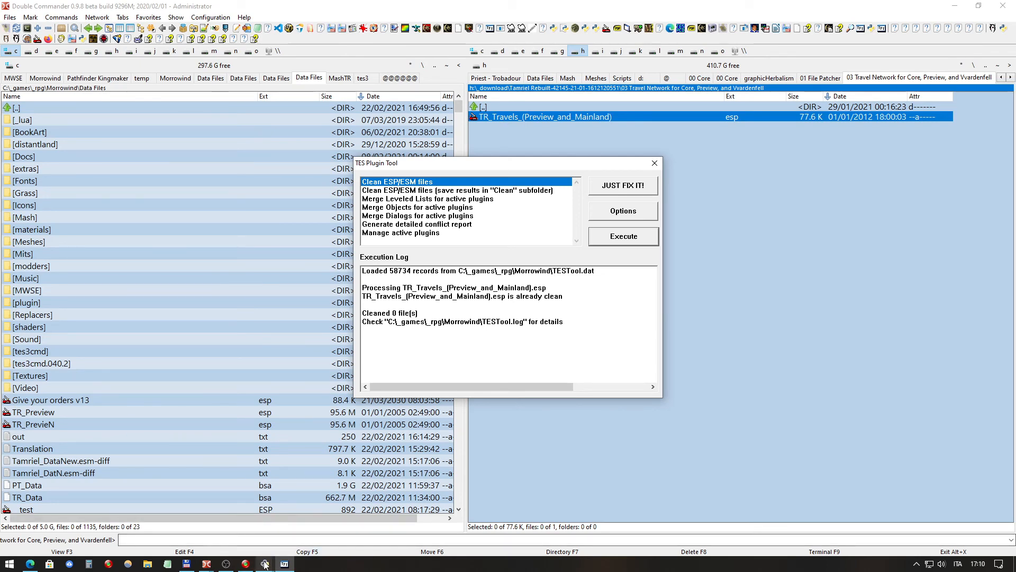
# Step: Switch to Wrye Mash and check the details and masters of TR_Factions.esp
pyautogui.moveTo(265, 564)
pyautogui.click(312, 510)
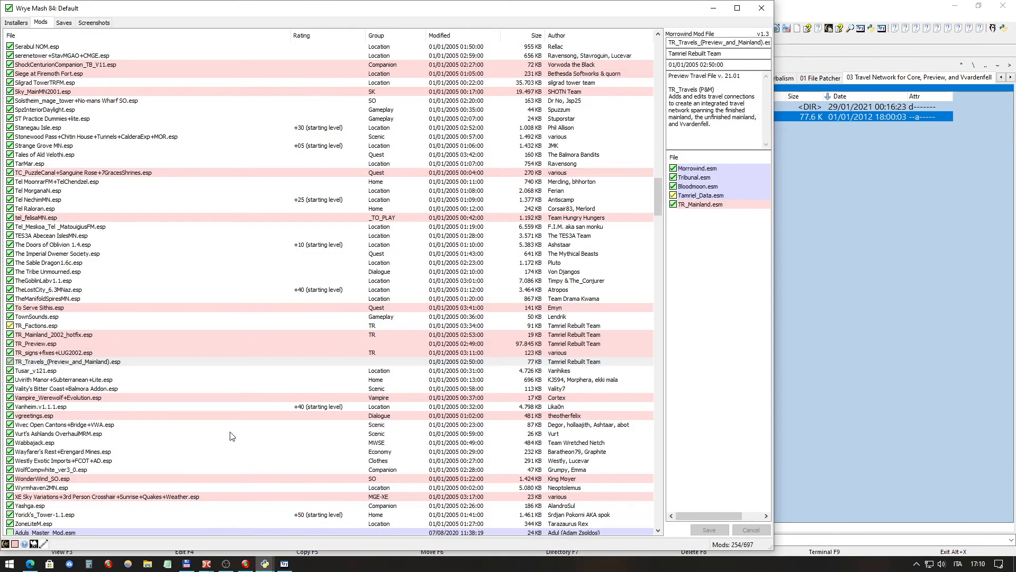
pyautogui.click(65, 328)
# Step: Switch to Double Commander and copy TR_Factions.esp from the 01 Faction Integration folder into Data Files, overwriting the existing file
pyautogui.moveTo(207, 564)
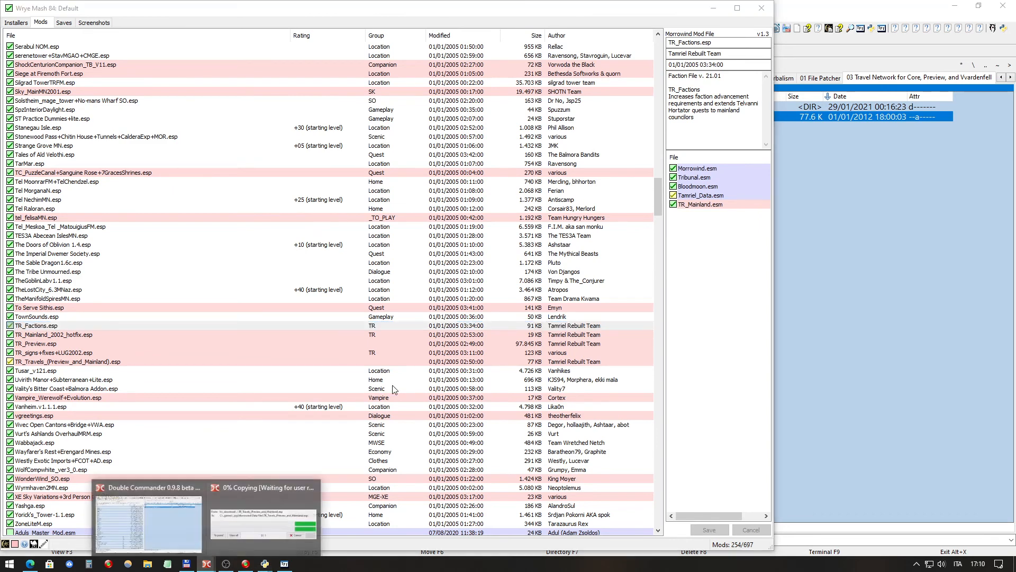
pyautogui.click(148, 516)
pyautogui.doubleClick(532, 107)
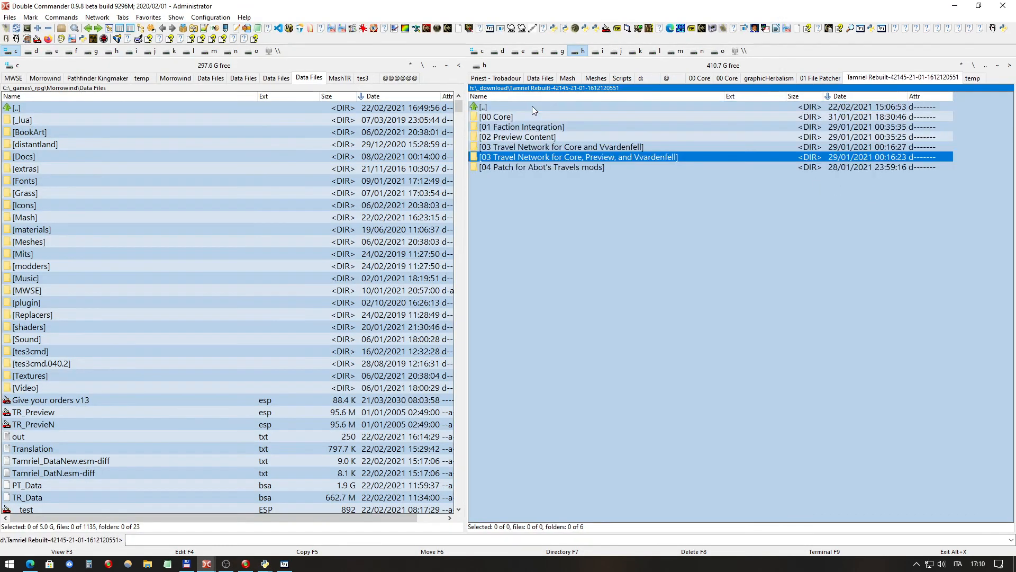
pyautogui.doubleClick(574, 128)
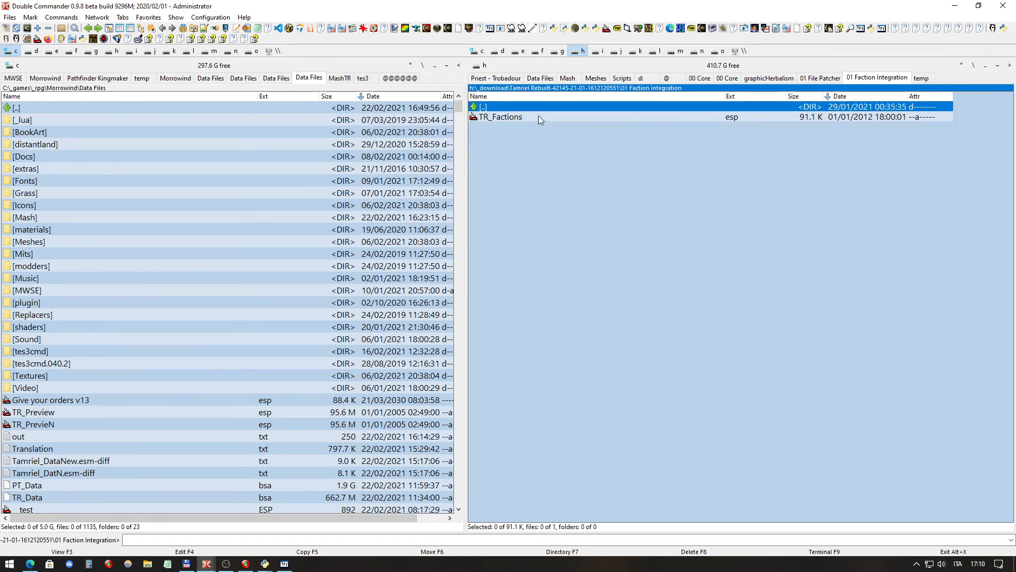
pyautogui.click(538, 117)
pyautogui.press('F5')
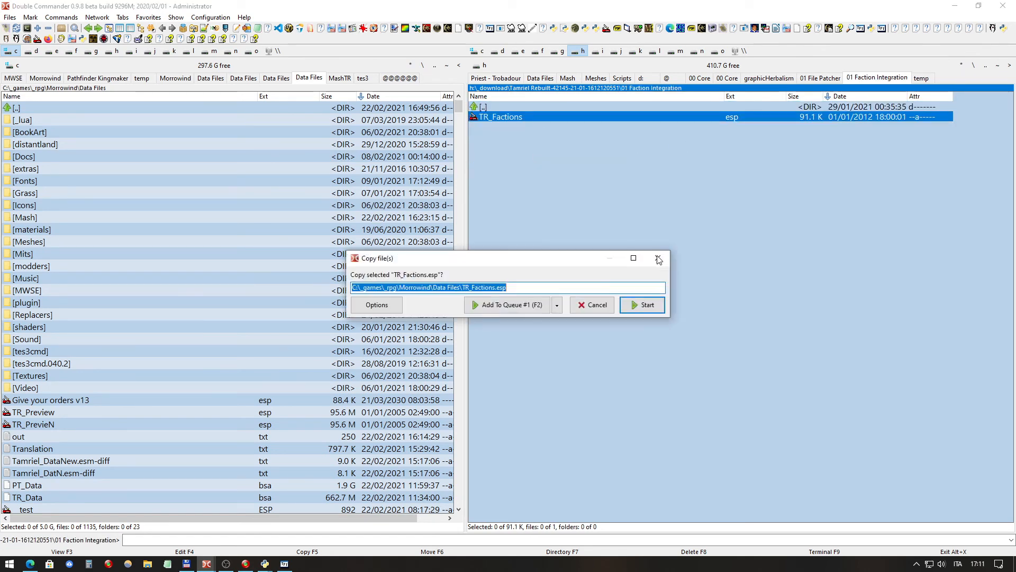
pyautogui.press('Return')
pyautogui.click(447, 310)
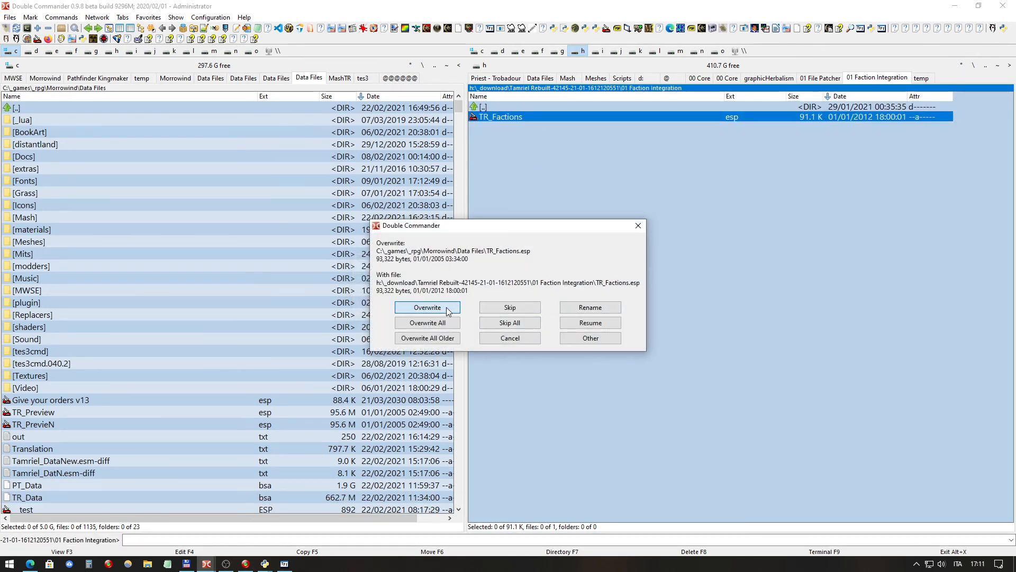
# Step: Return to Wrye Mash and acknowledge the modified date reset for TR_Factions.esp
pyautogui.moveTo(269, 565)
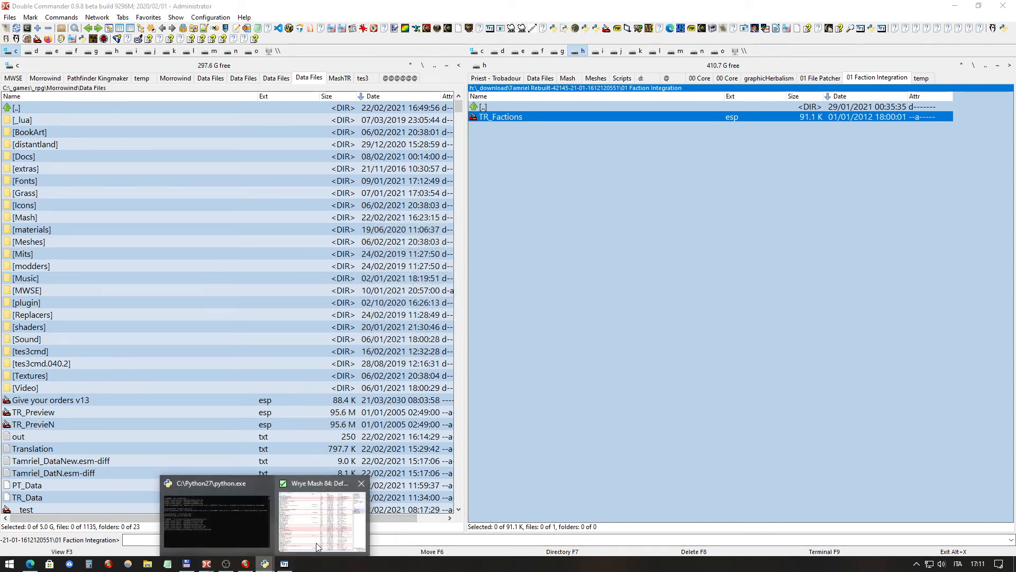
pyautogui.click(316, 542)
pyautogui.click(576, 318)
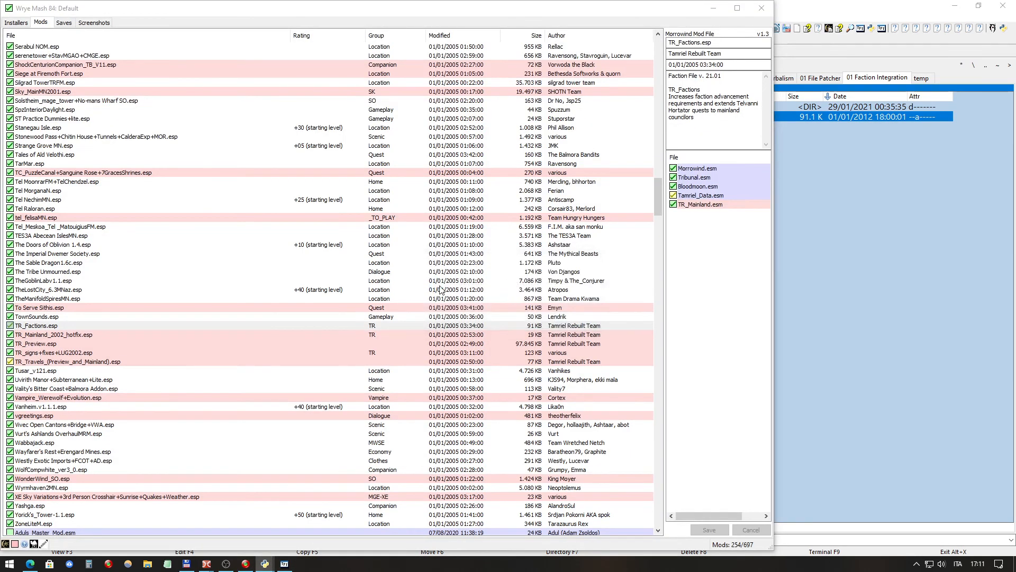
# Step: Check the details and masters of TR_Factions.esp, TR_Travels_(Preview_and_Mainland).esp, ab01armorsWeaponsMerged.esp and ab01scenicCompilationNOM.esp
pyautogui.click(85, 324)
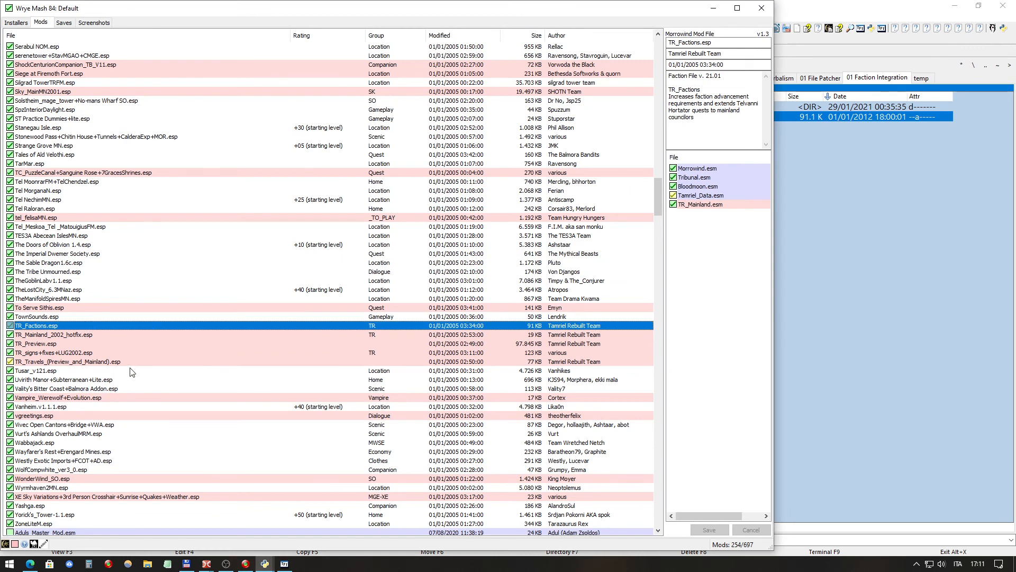
pyautogui.click(124, 363)
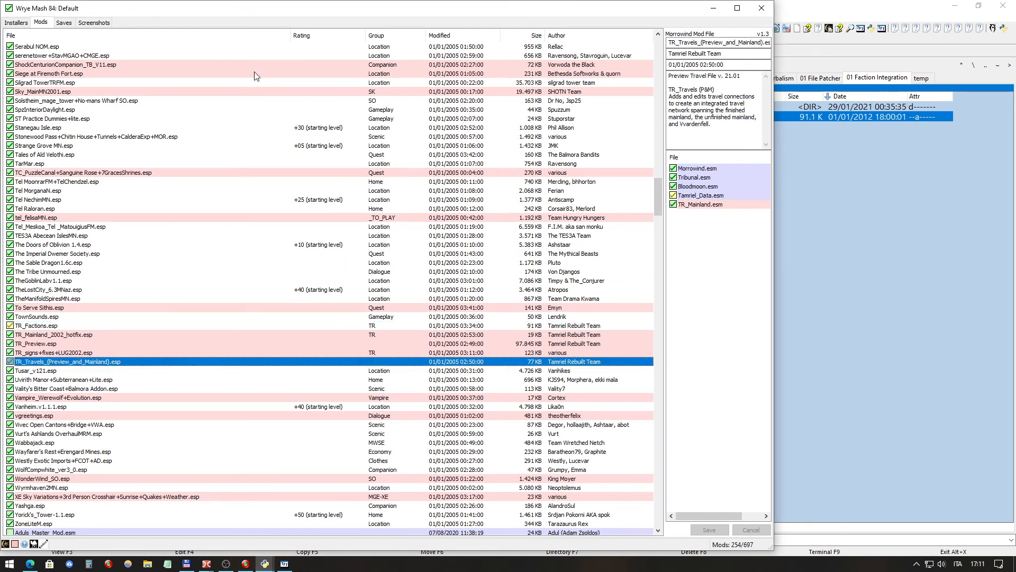
pyautogui.moveTo(658, 195); pyautogui.dragTo(658, 53)
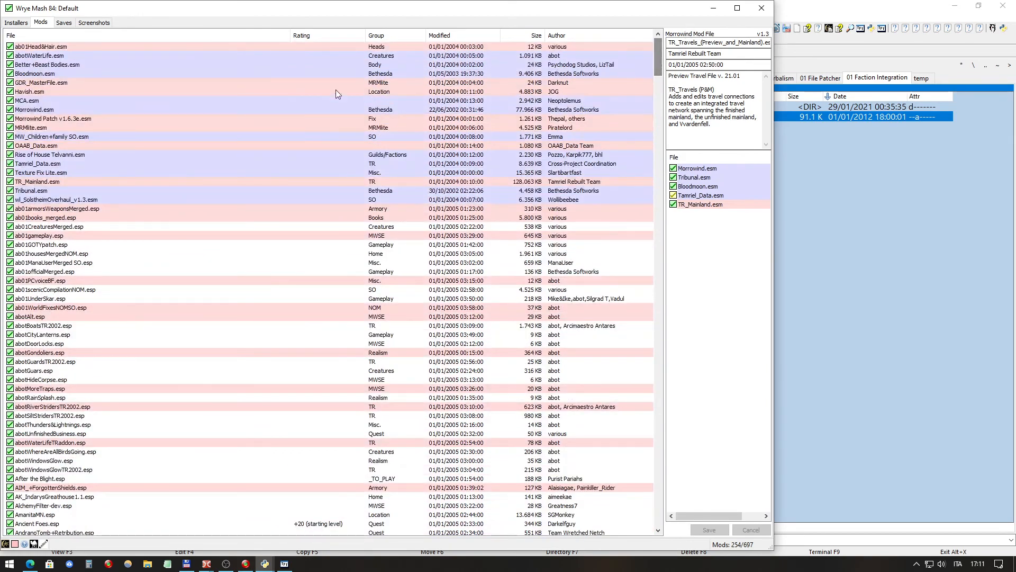
pyautogui.click(74, 209)
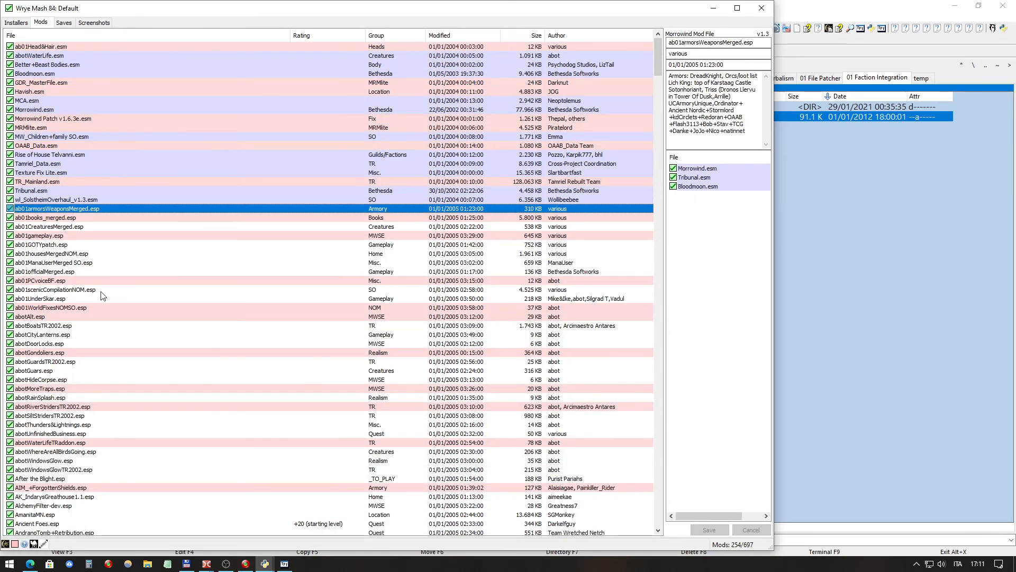
pyautogui.click(72, 290)
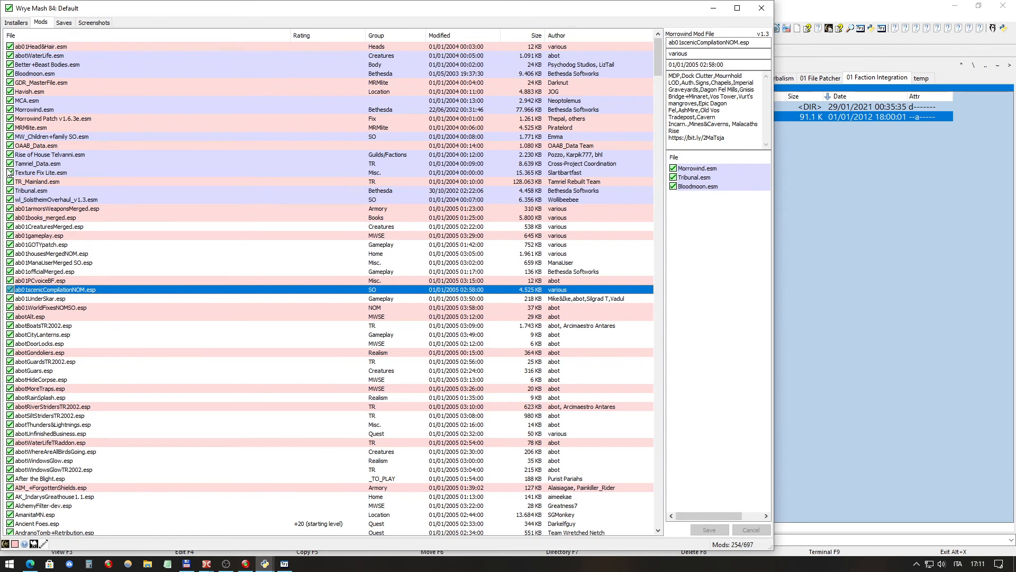
# Step: Close the TES Plugin Tool and sort the Wrye Mash mods list by load order
pyautogui.rightClick(54, 32)
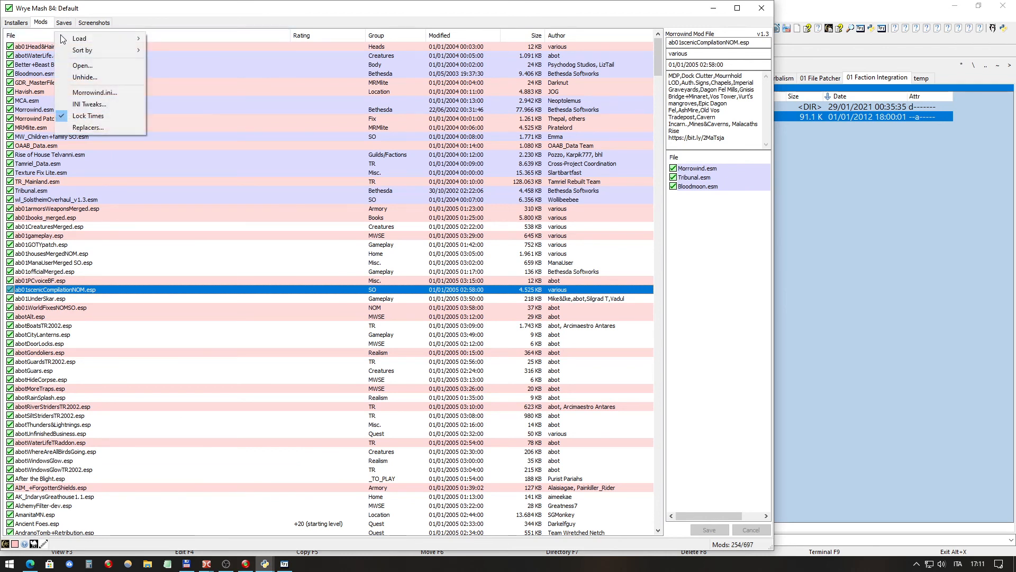
pyautogui.moveTo(122, 52)
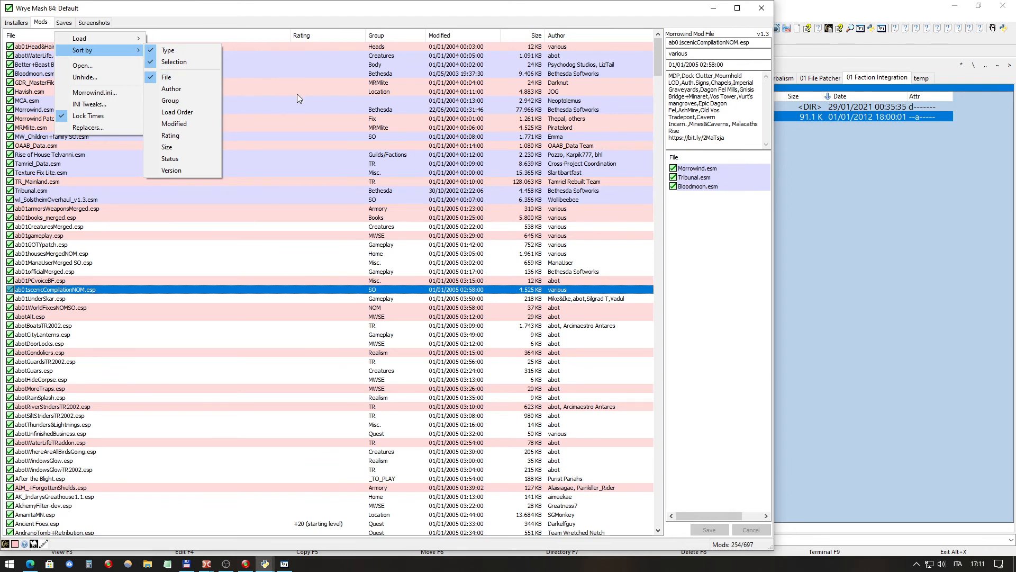
pyautogui.click(284, 563)
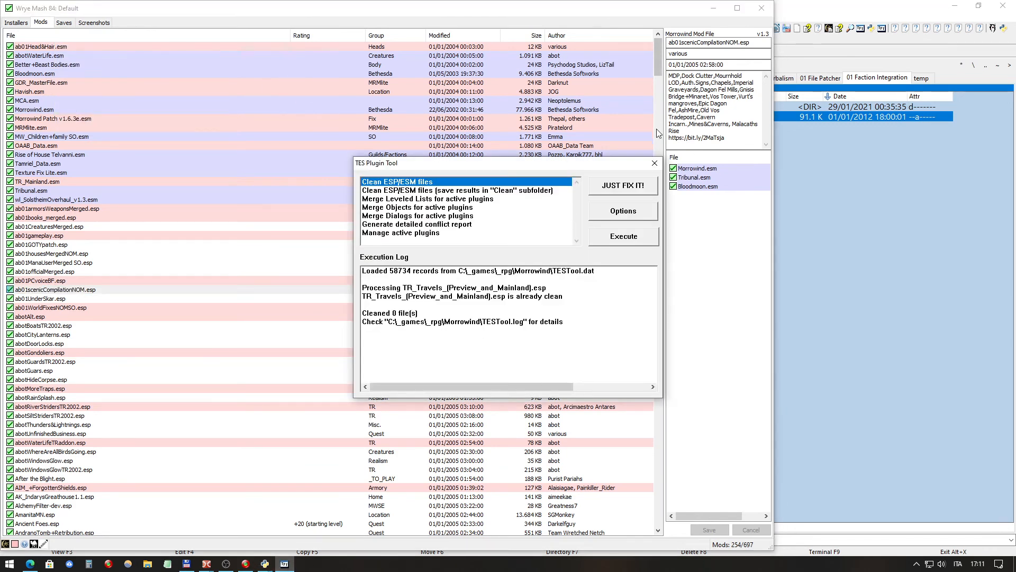
pyautogui.click(655, 163)
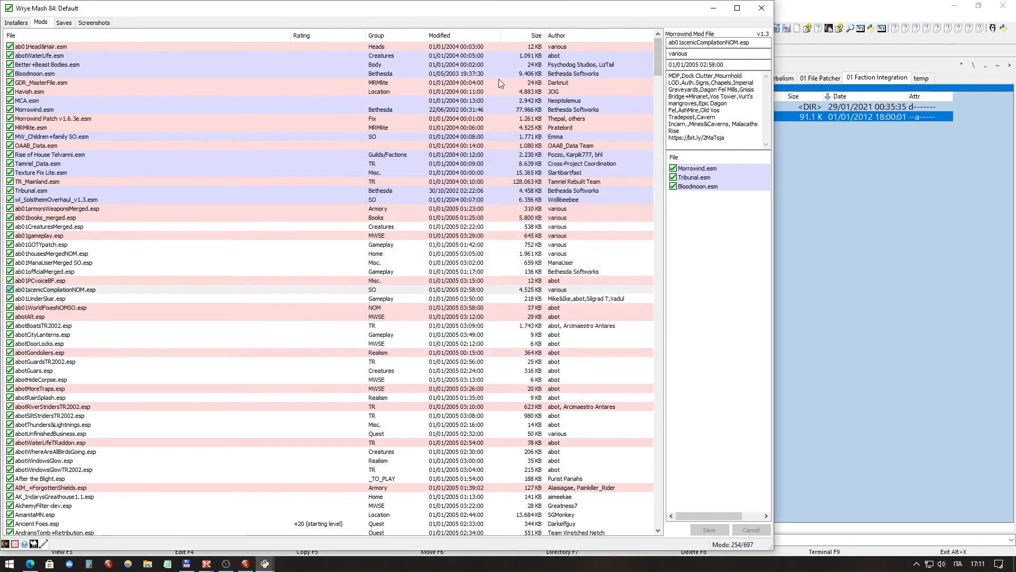
pyautogui.rightClick(103, 35)
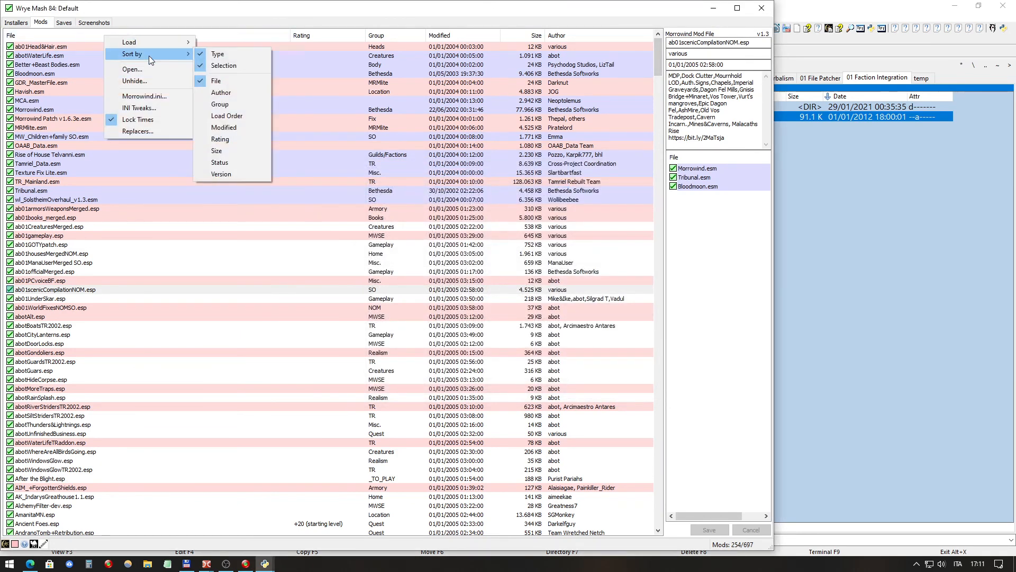
pyautogui.click(253, 115)
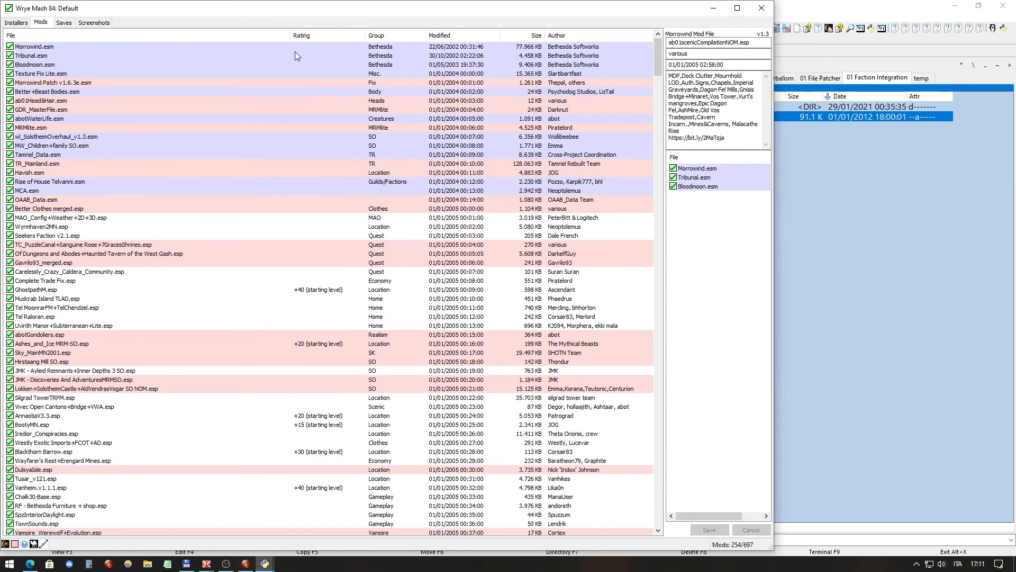
# Step: Find TR_Factions.esp in the load order, update its Tamriel_Data.esm master entry and save the plugin
pyautogui.scroll(-20, 149, 301)
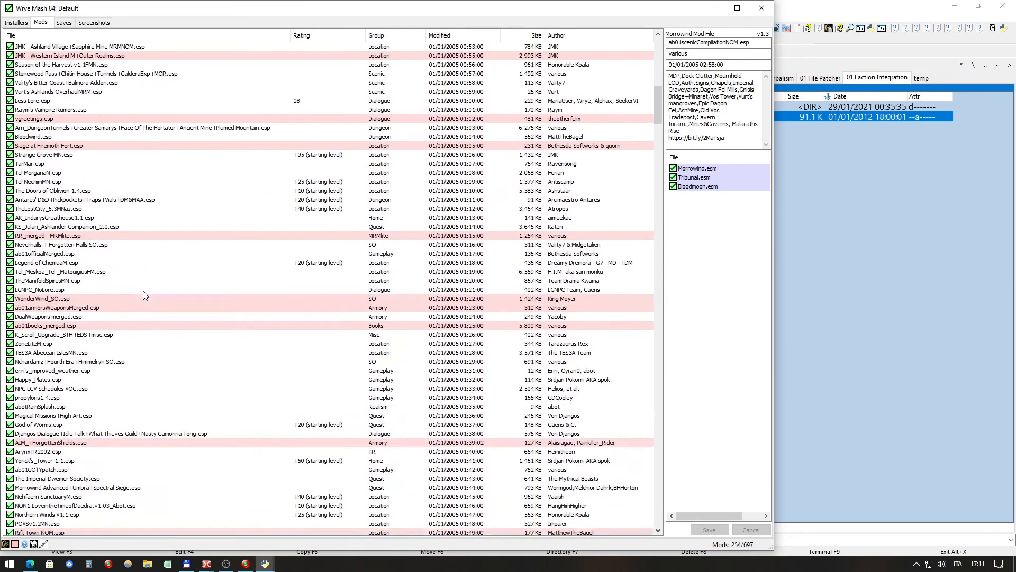
pyautogui.scroll(-4, 159, 296)
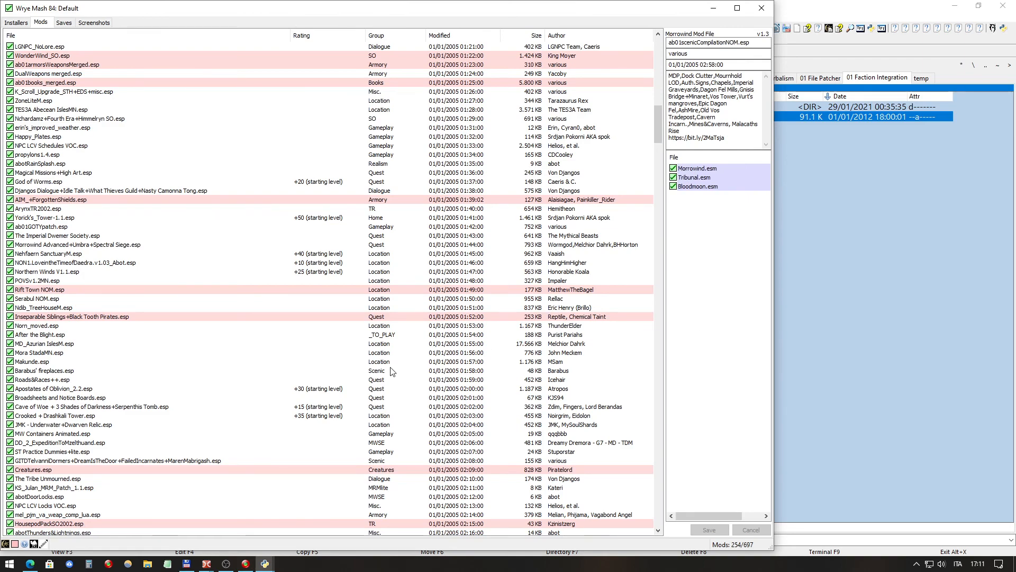
pyautogui.scroll(-20, 392, 372)
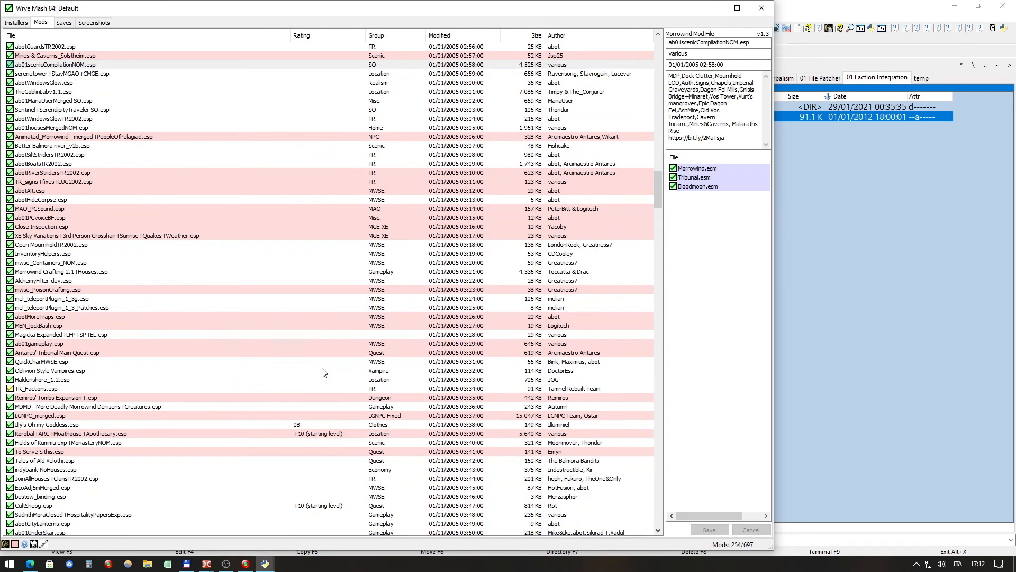
pyautogui.click(86, 389)
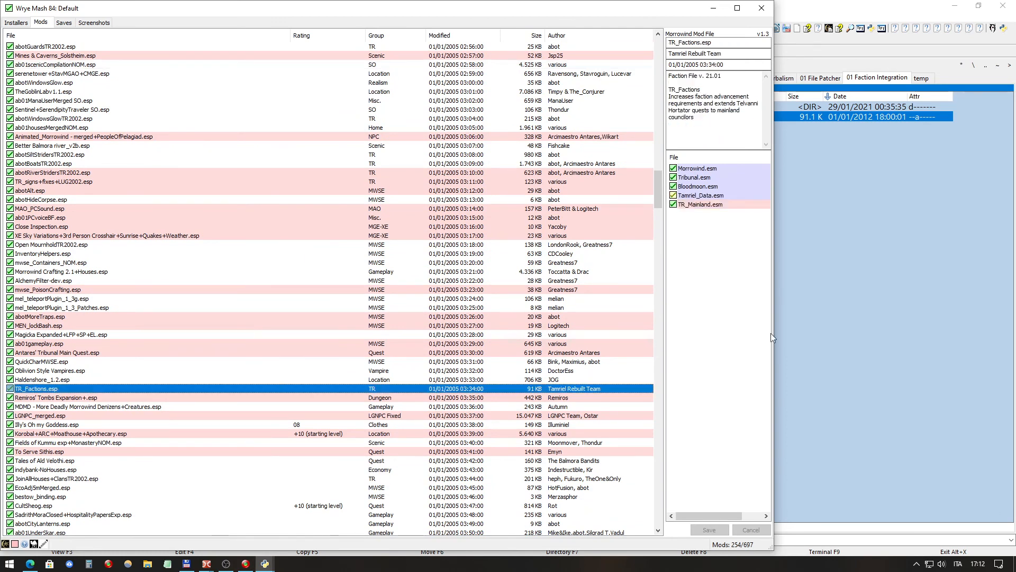
pyautogui.click(754, 324)
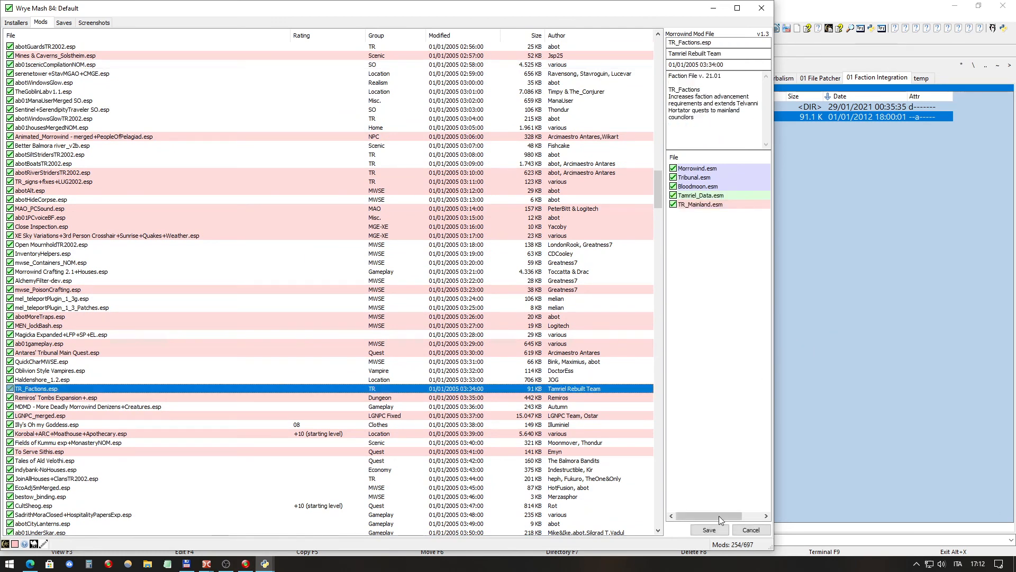
pyautogui.click(717, 526)
# Step: Update the masters list of Merged Objects.esp and save the plugin
pyautogui.scroll(-9, 199, 279)
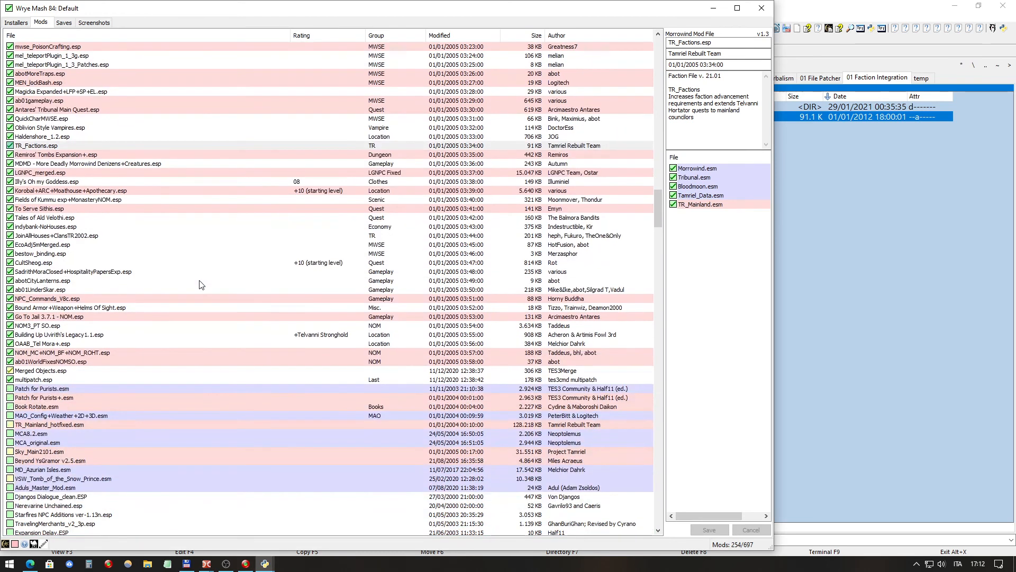
pyautogui.click(50, 371)
pyautogui.click(728, 407)
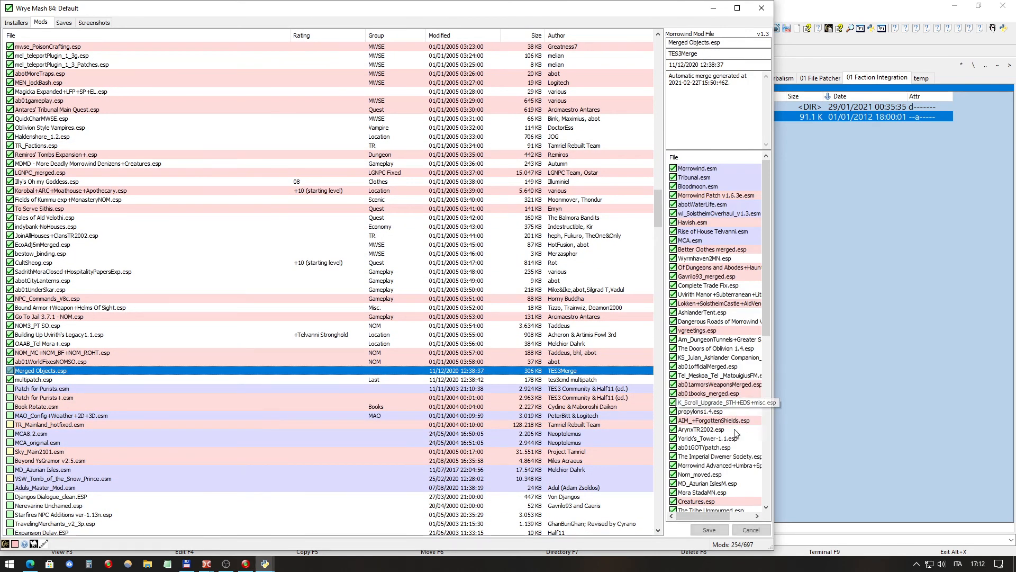
pyautogui.click(713, 532)
# Step: Update the Tamriel_Data.esm master entry of TR_Travels_(Preview_and_Mainland).esp and save the plugin
pyautogui.scroll(20, 159, 289)
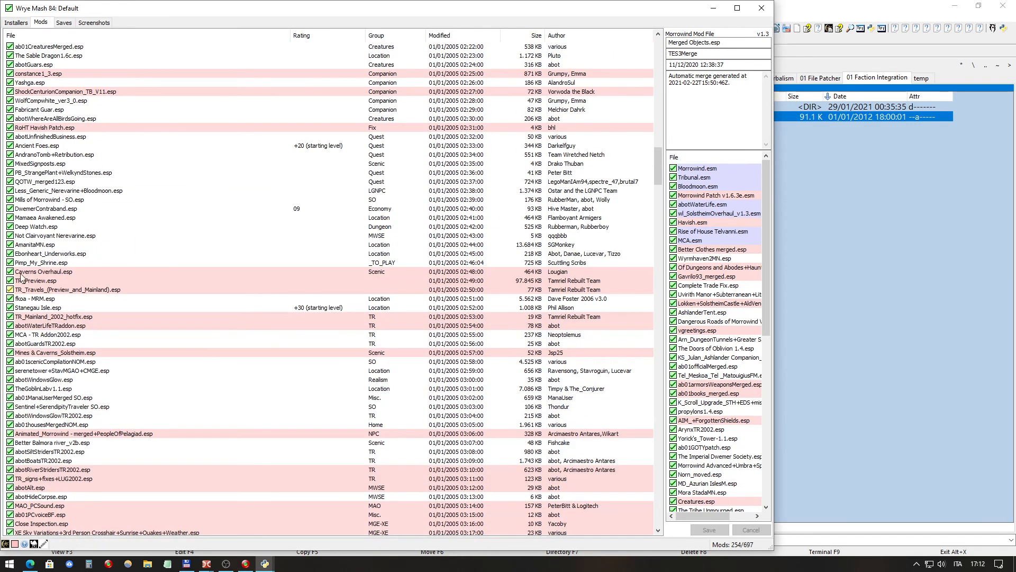
pyautogui.click(50, 290)
pyautogui.click(701, 195)
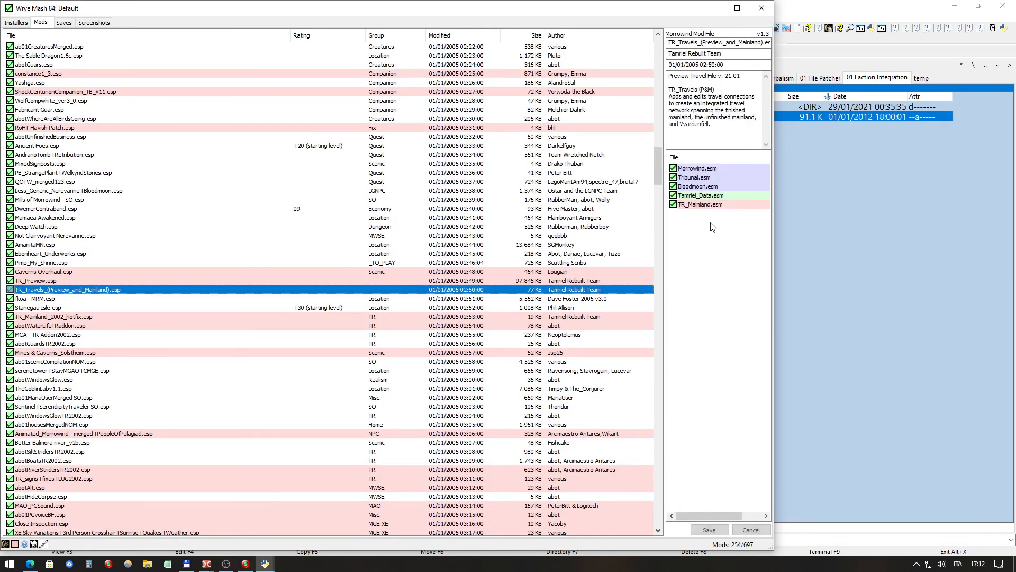
pyautogui.click(709, 529)
# Step: Look through the active mods in load order for plugins with outdated masters, and check the saves list
pyautogui.scroll(19, 194, 222)
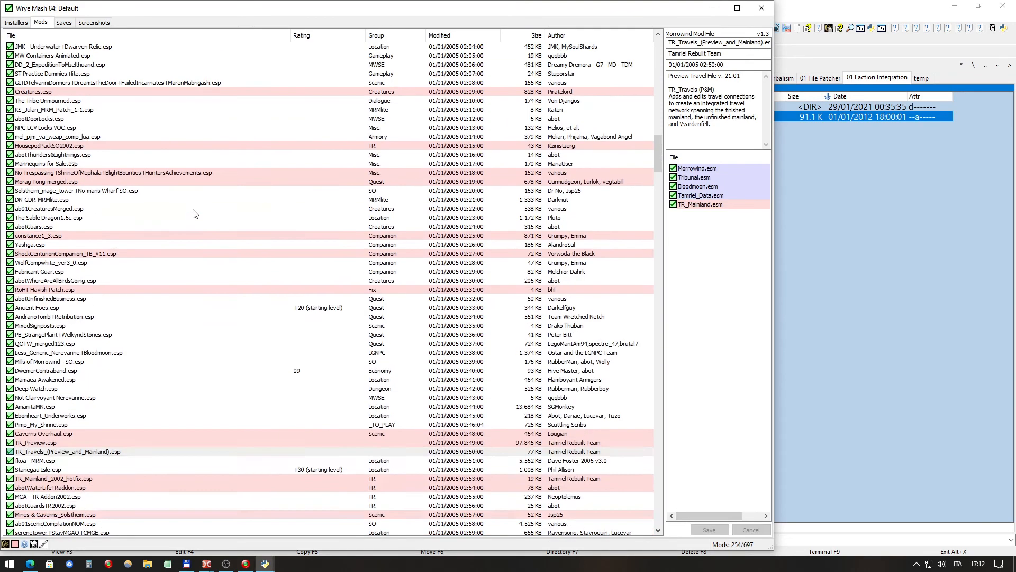
pyautogui.scroll(20, 193, 228)
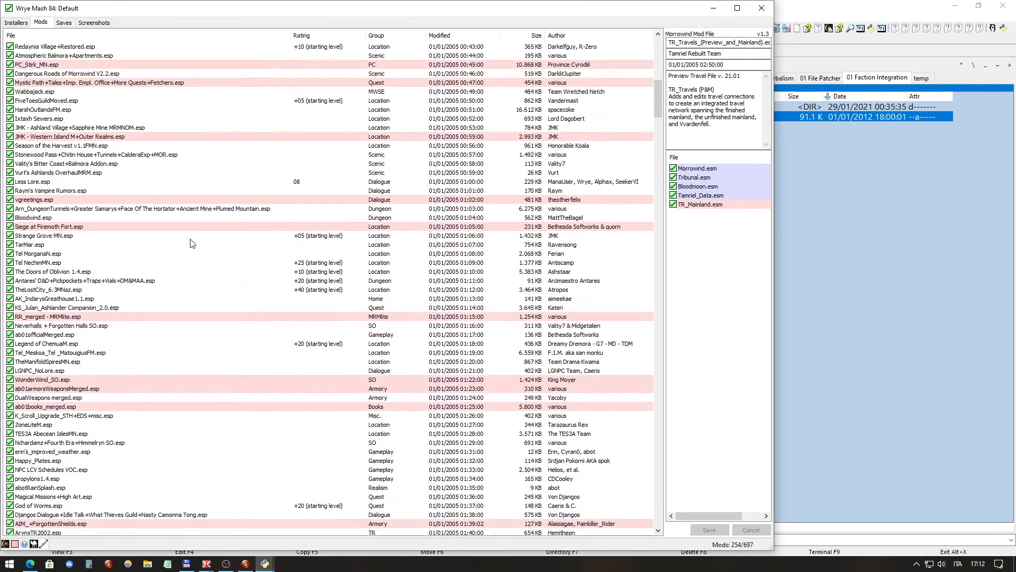
pyautogui.scroll(5, 189, 253)
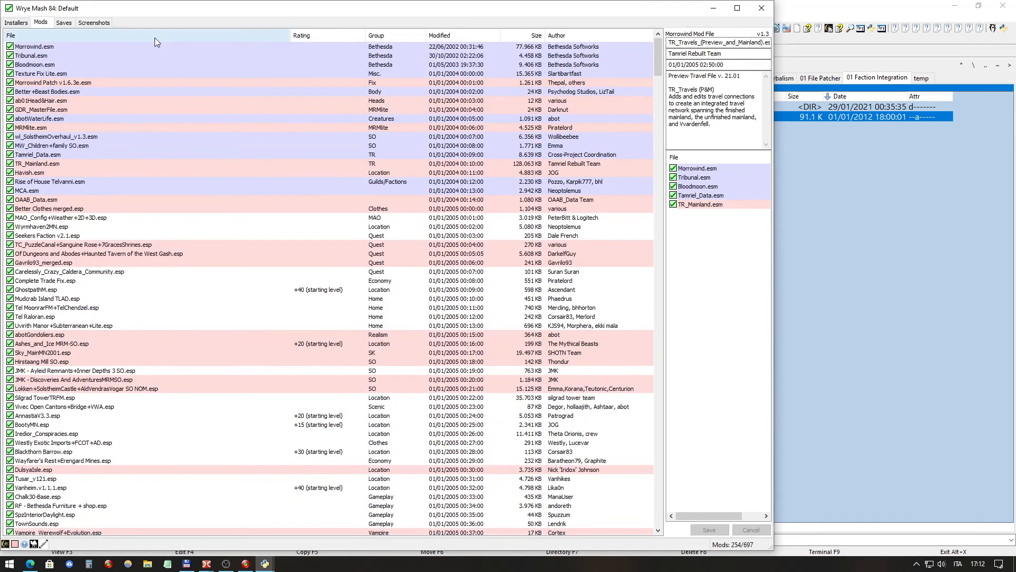
pyautogui.scroll(-5, 136, 131)
pyautogui.rightClick(90, 36)
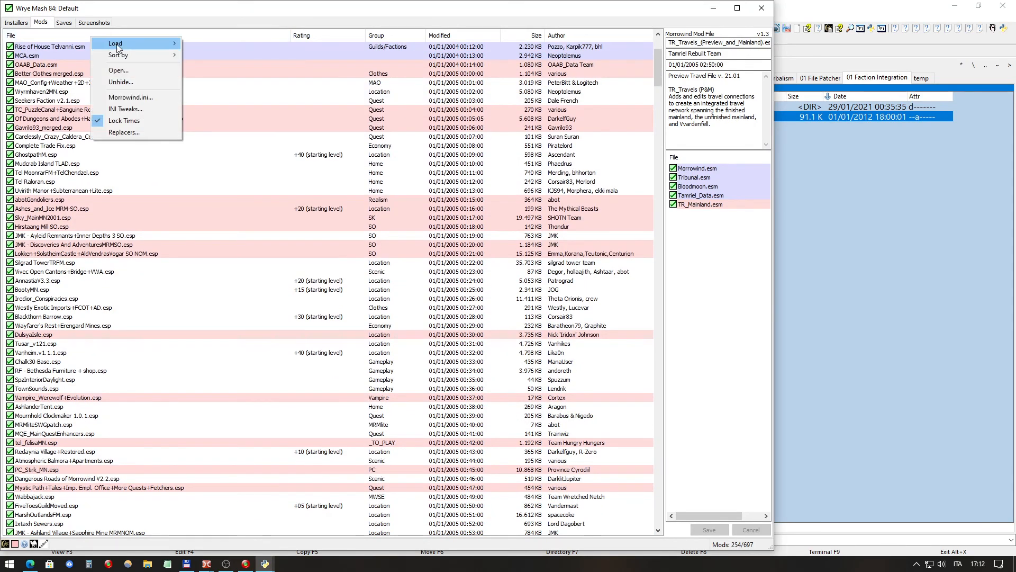
pyautogui.moveTo(126, 56)
pyautogui.click(99, 229)
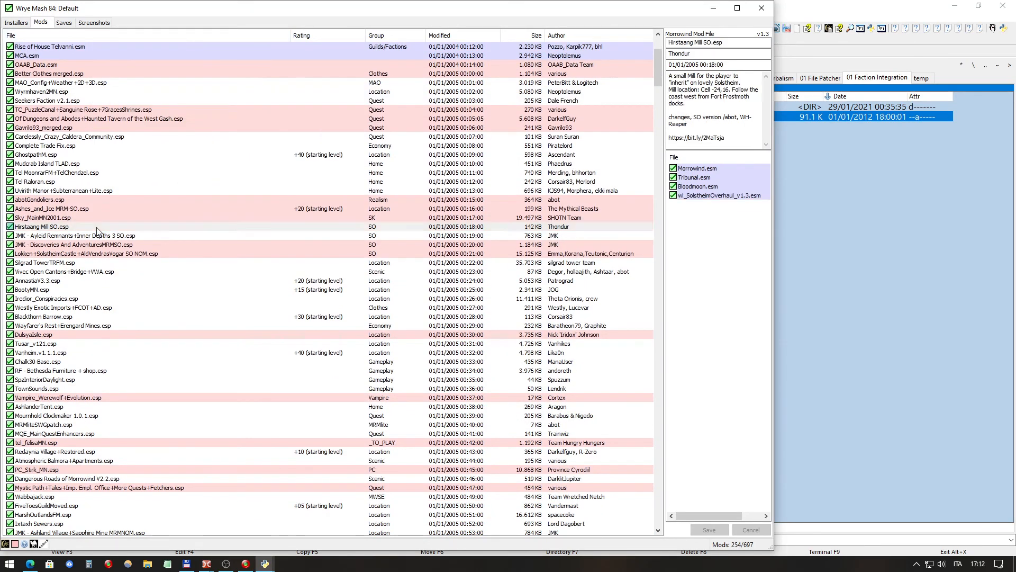
pyautogui.scroll(-11, 111, 212)
pyautogui.scroll(-20, 112, 210)
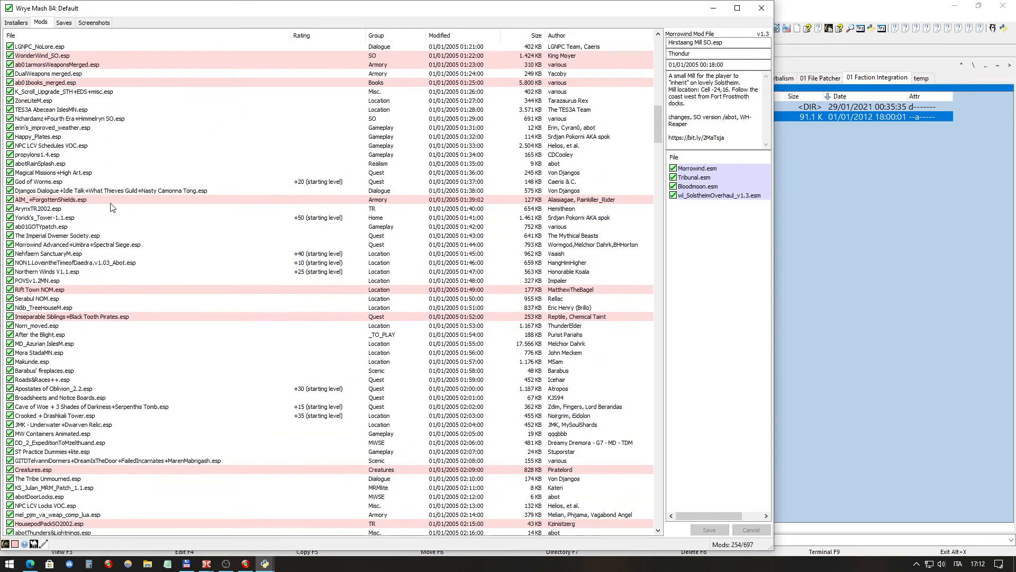
pyautogui.scroll(-20, 110, 205)
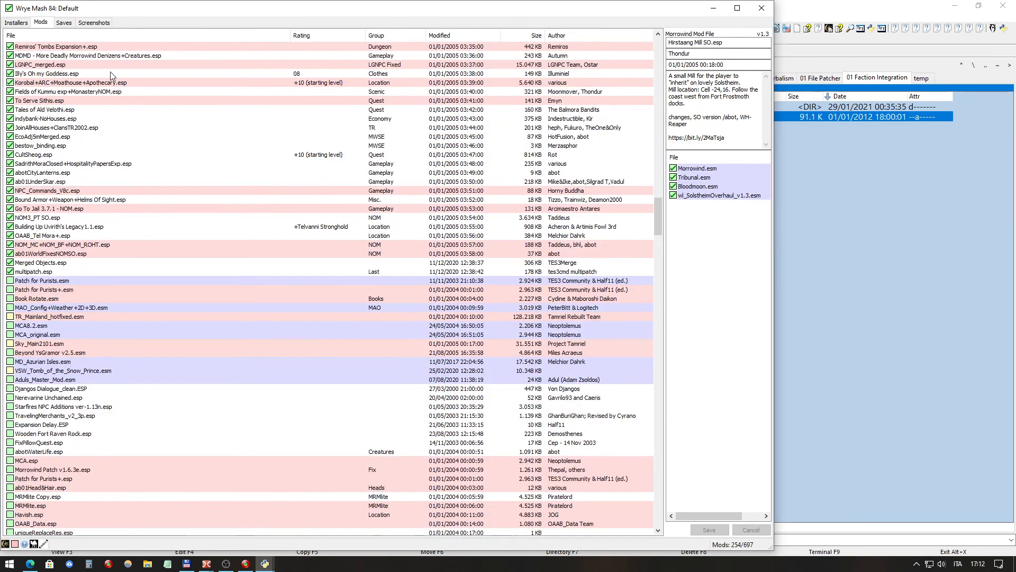
pyautogui.click(63, 23)
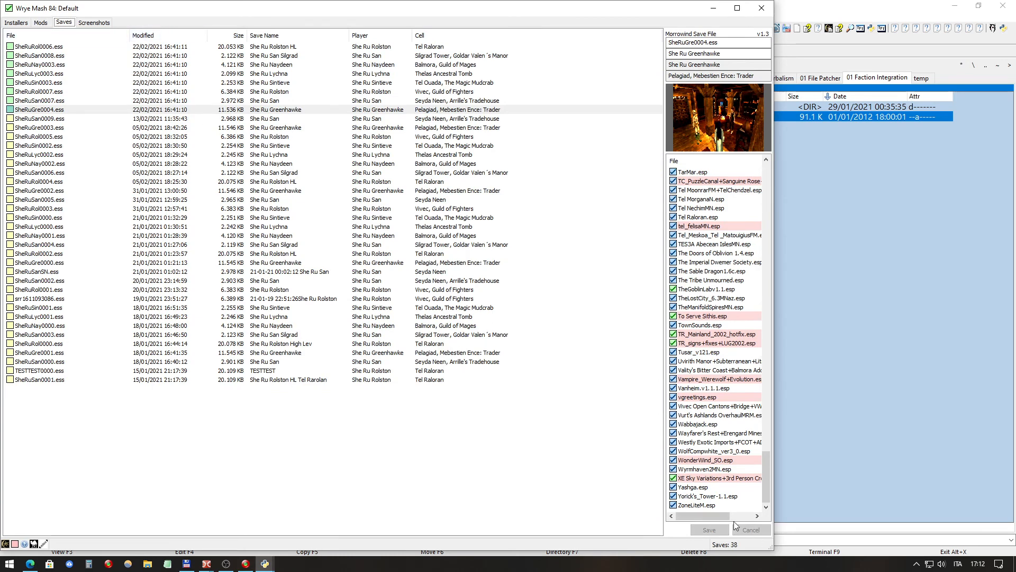
# Step: Launch Morrowind from the desktop
pyautogui.click(1015, 565)
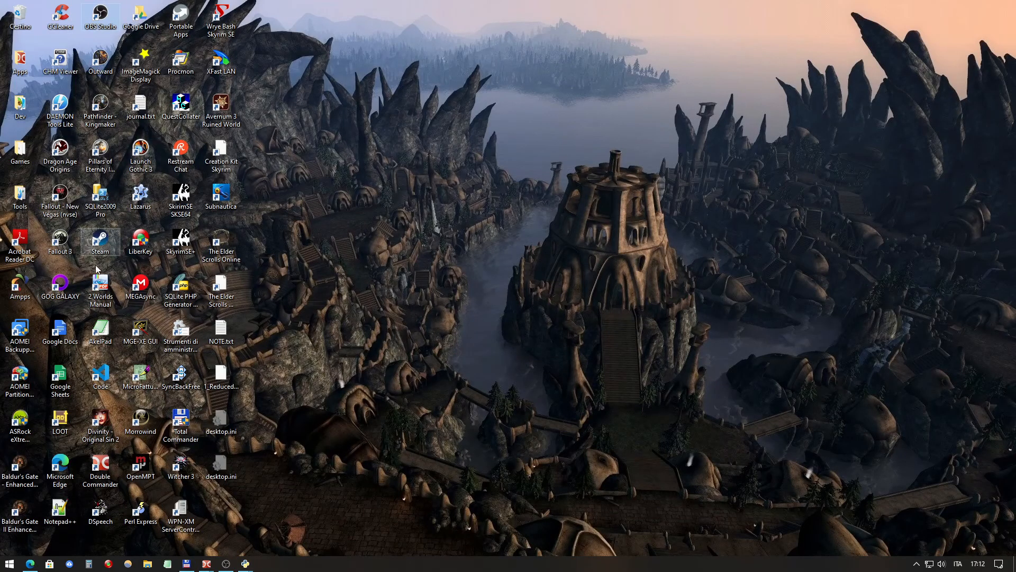
pyautogui.doubleClick(140, 421)
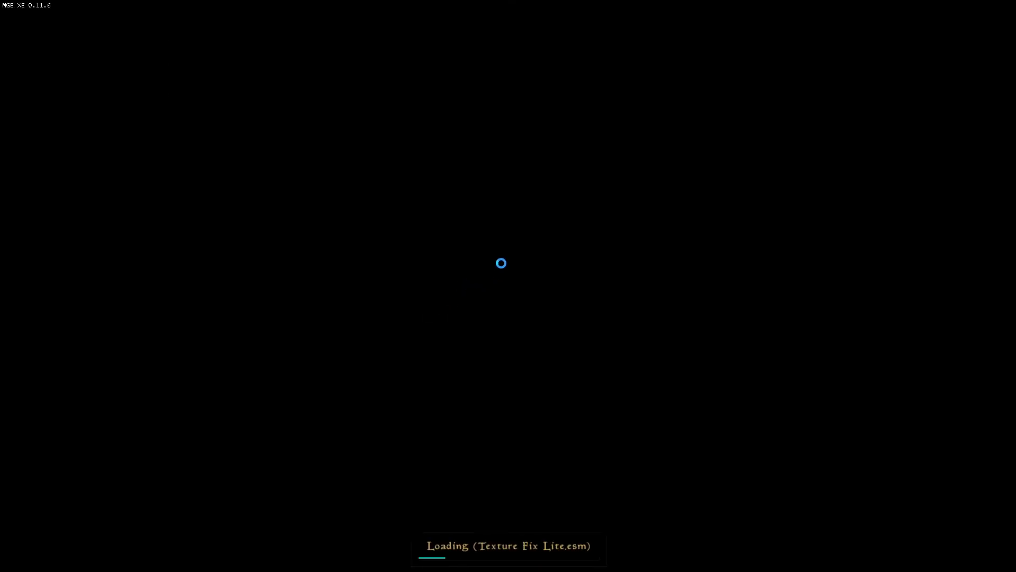
# Step: Switch to the pending Double Commander copy, skip overwriting TR_Travels_(Preview_and_Mainland).esp in Data Files, and return to the loading game
pyautogui.hotkey('alt', 'Tab')
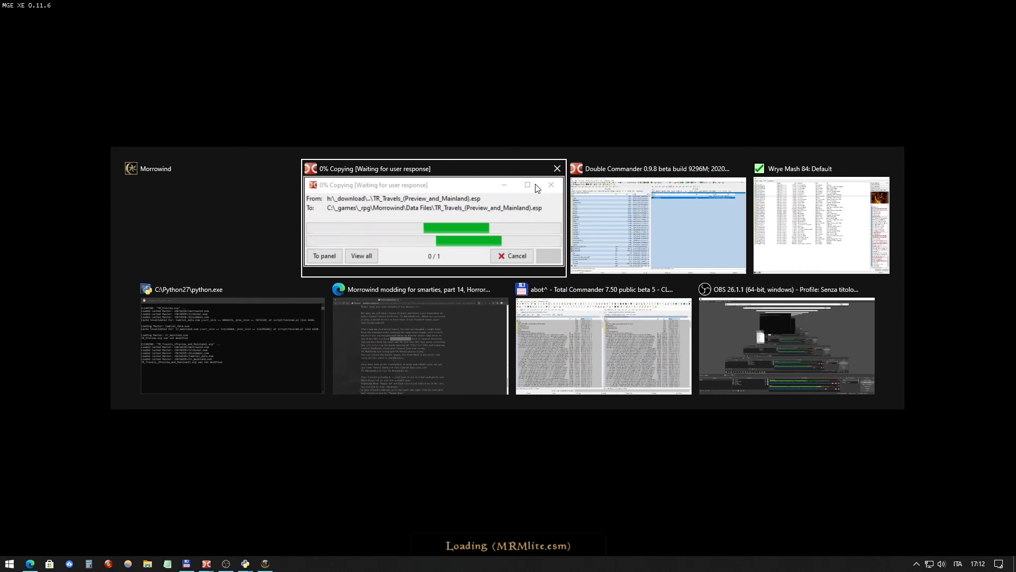
pyautogui.click(451, 222)
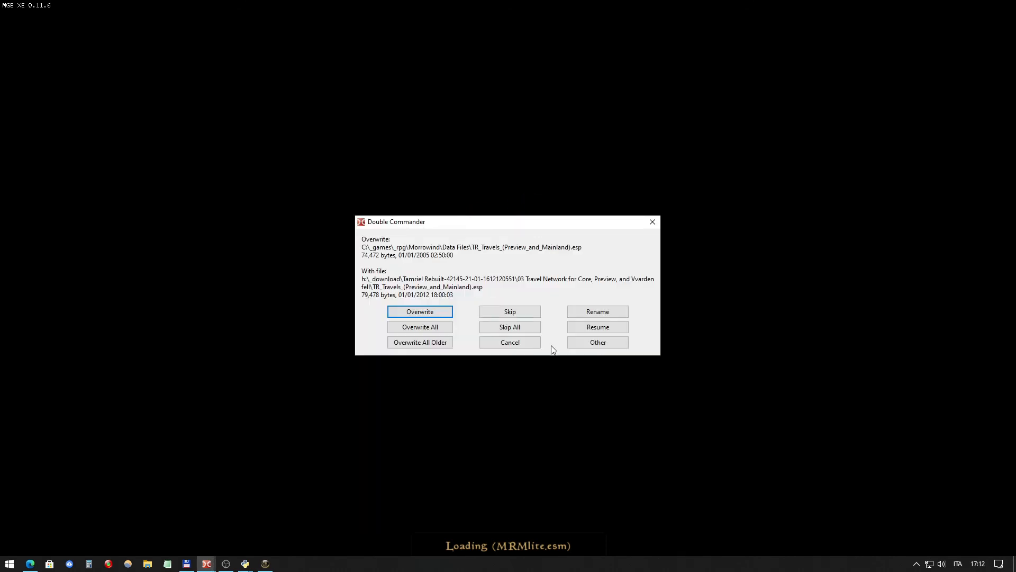
pyautogui.click(516, 313)
pyautogui.click(510, 313)
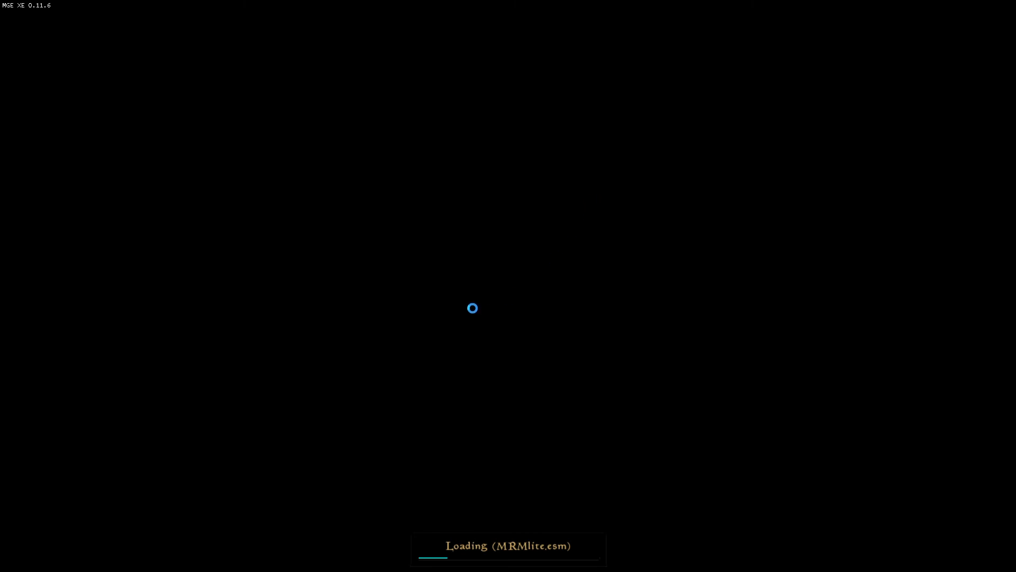
pyautogui.hotkey('alt', 'Tab')
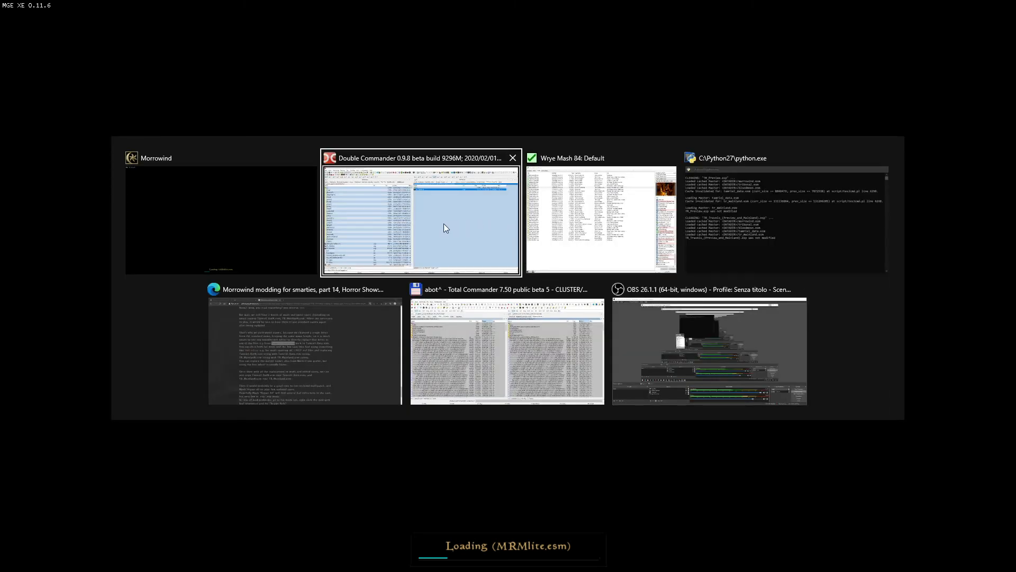
pyautogui.click(392, 293)
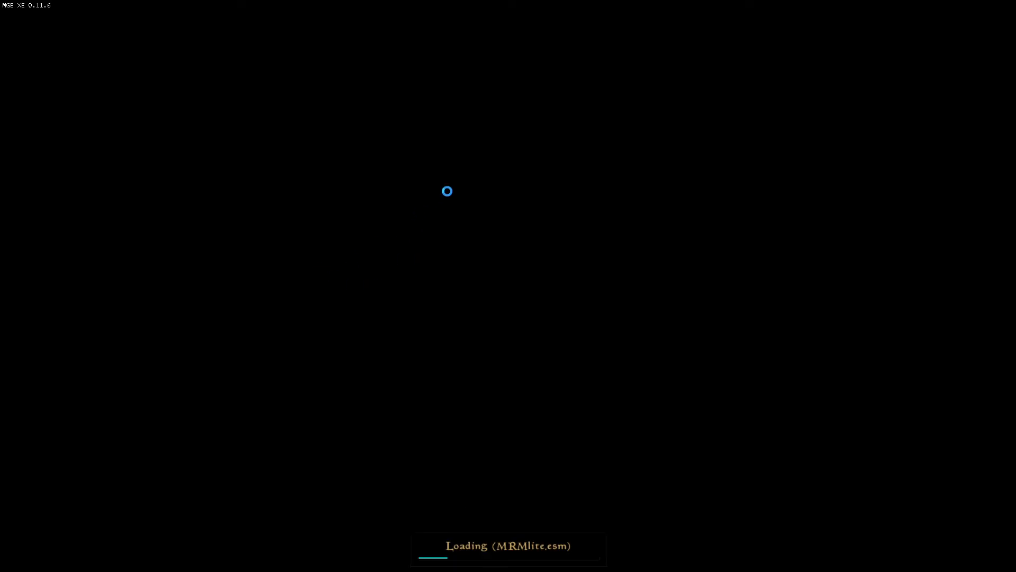
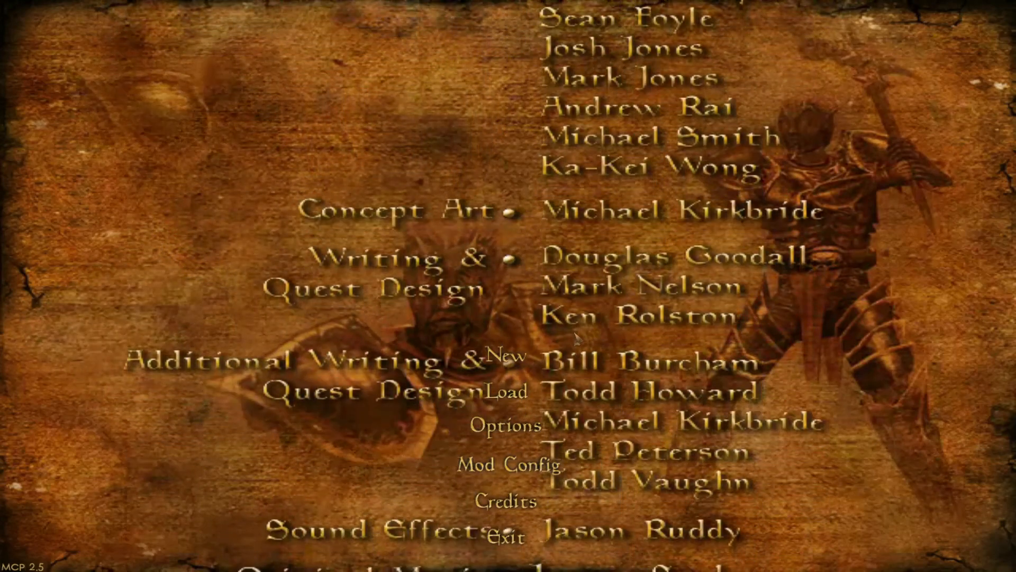
# Step: Load the save "She Ru Rolston HL" and continue running past the loading errors
pyautogui.click(507, 392)
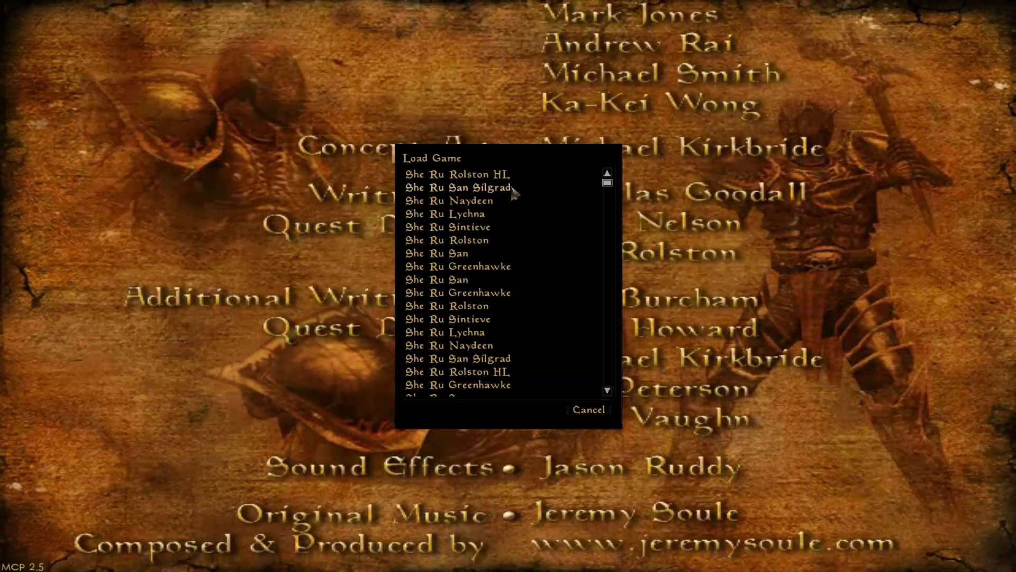
pyautogui.moveTo(490, 182)
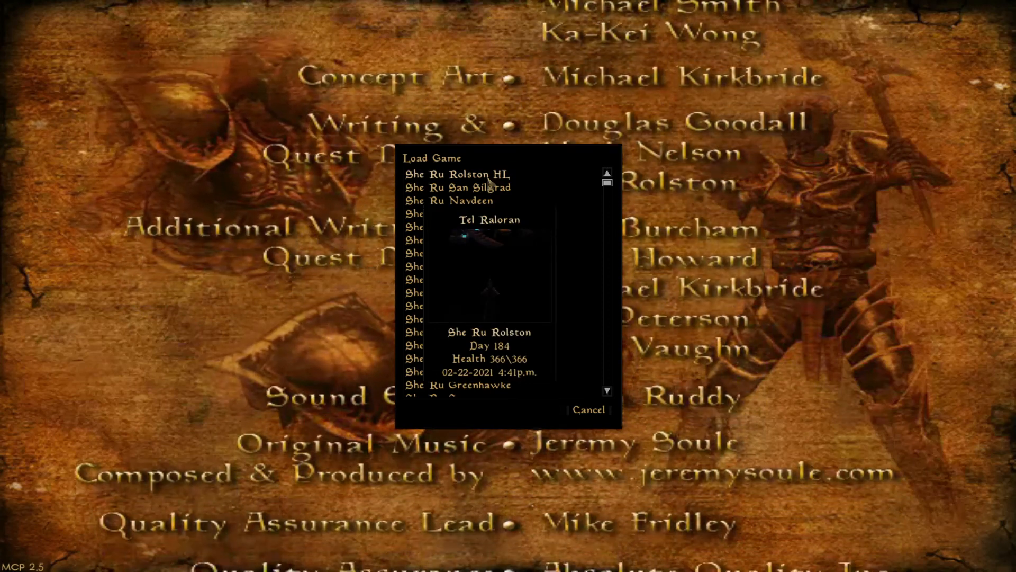
pyautogui.click(488, 175)
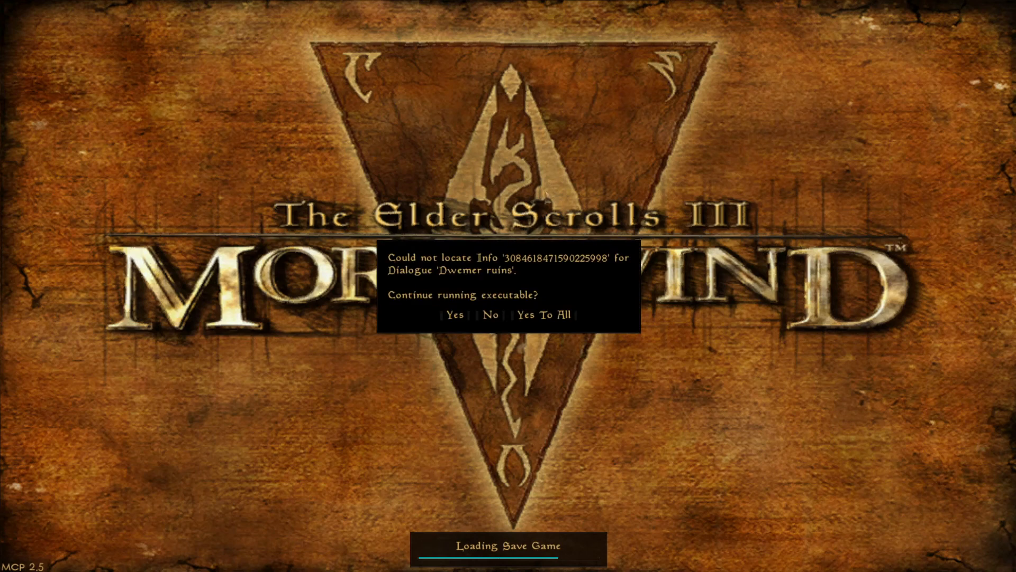
pyautogui.click(458, 317)
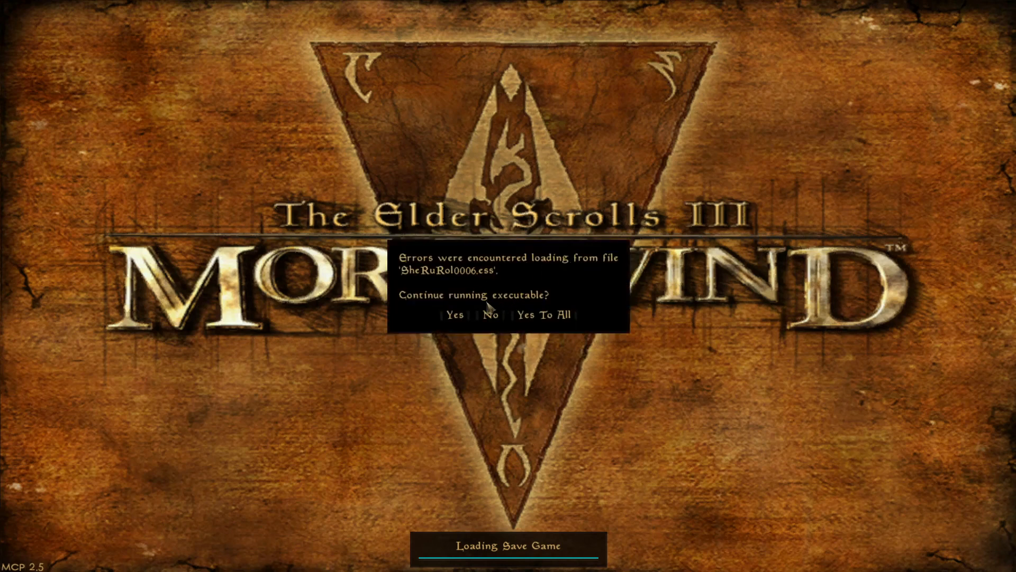
pyautogui.click(459, 317)
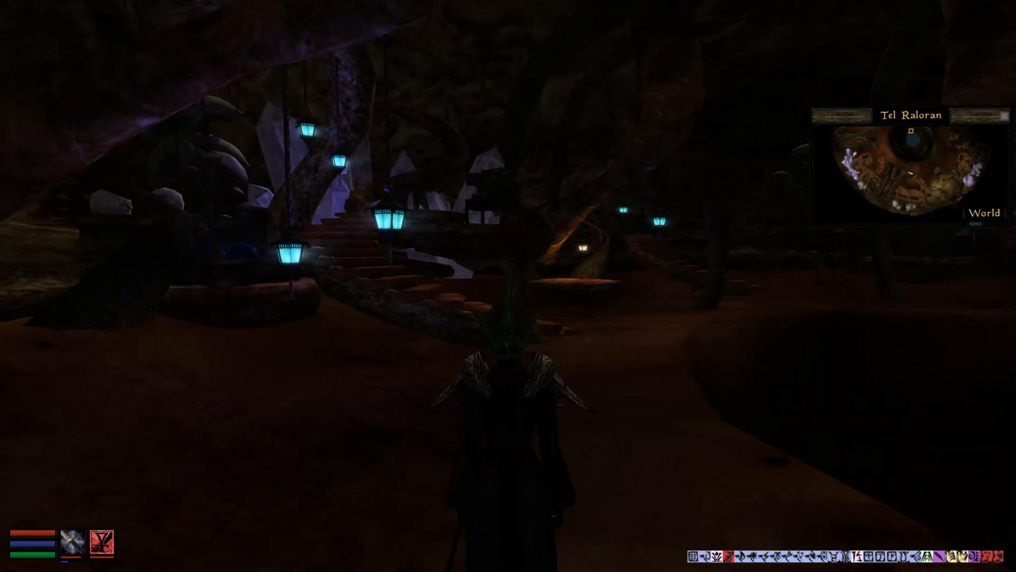
# Step: Walk around the Tel Raloran cavern in first- and third-person view to inspect its surroundings
pyautogui.press('Tab')
pyautogui.press('w')
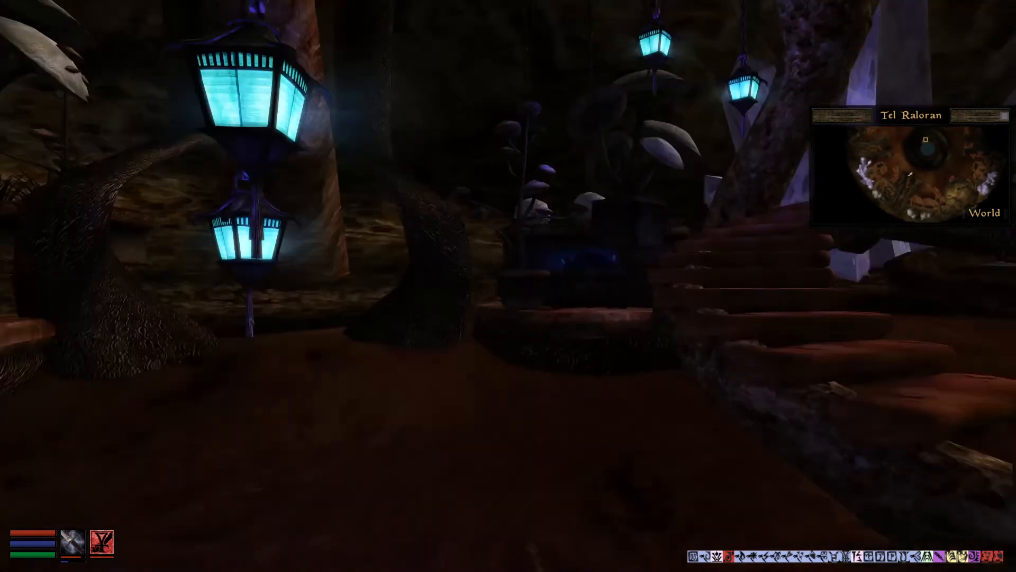
pyautogui.press('Tab')
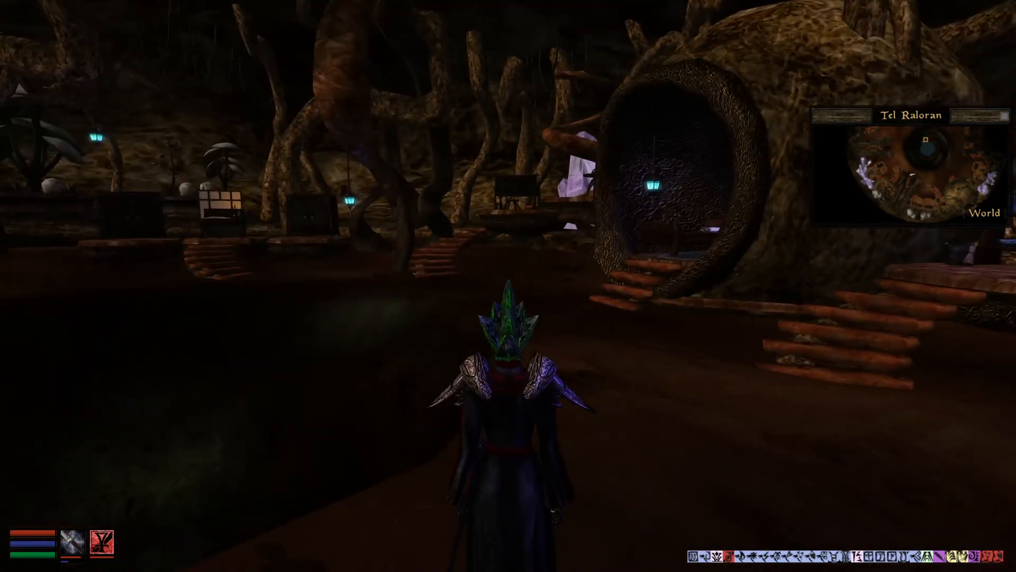
pyautogui.press('w')
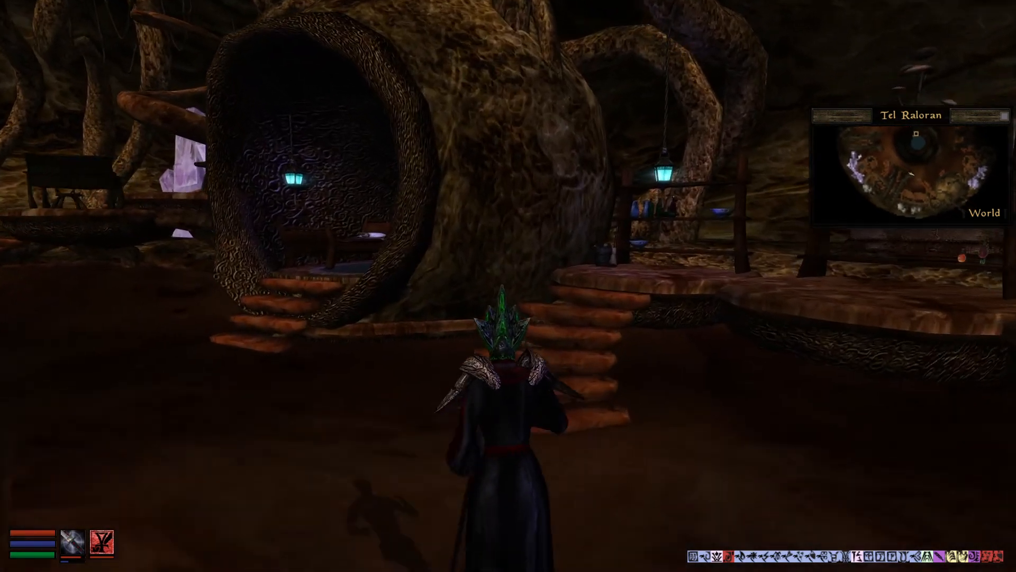
pyautogui.press('w')
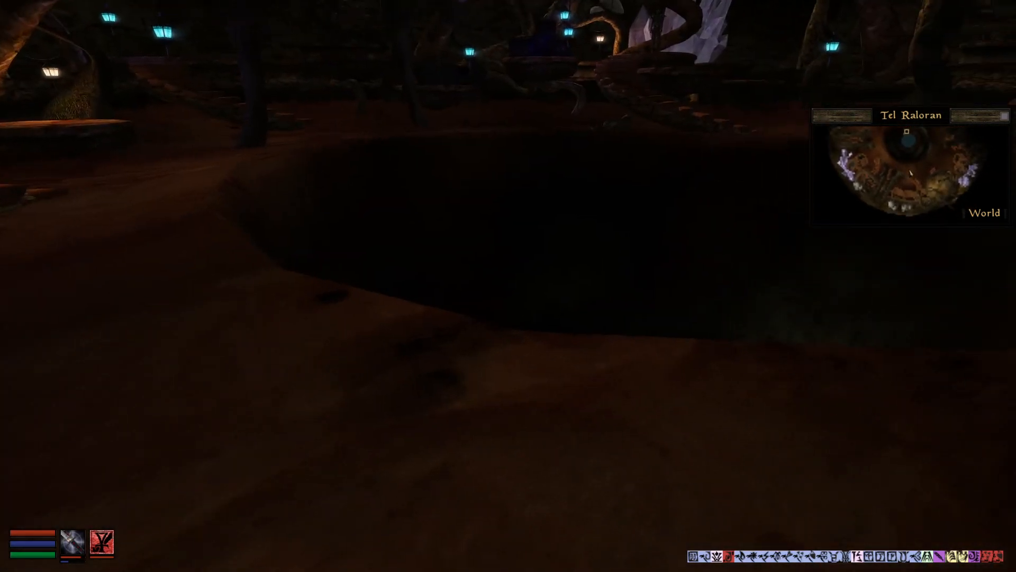
# Step: Travel through the dark central shaft to the green-rimmed round door, quicksave, and exit Tel Raloran
pyautogui.press('w')
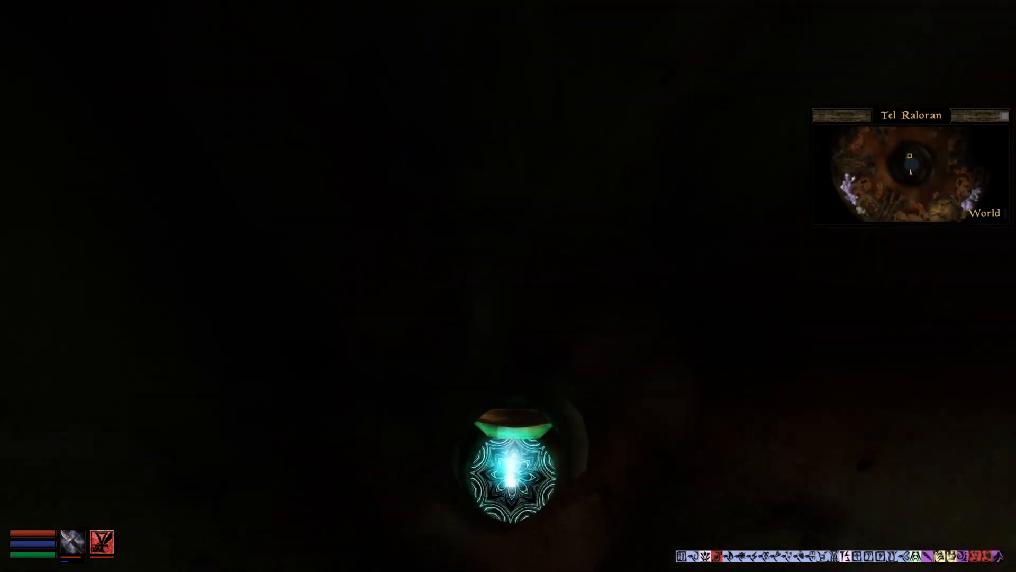
pyautogui.press('w')
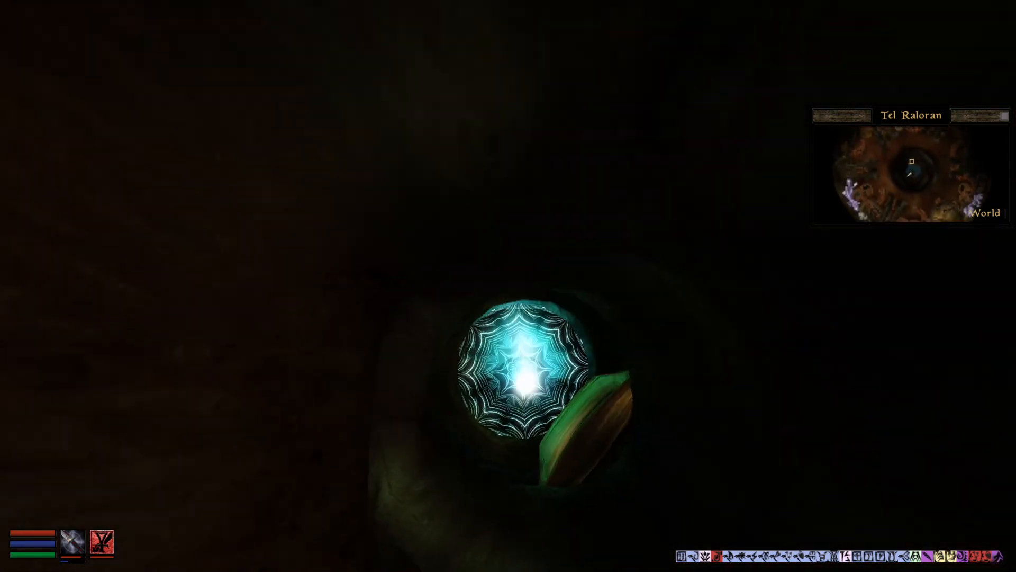
pyautogui.press('w')
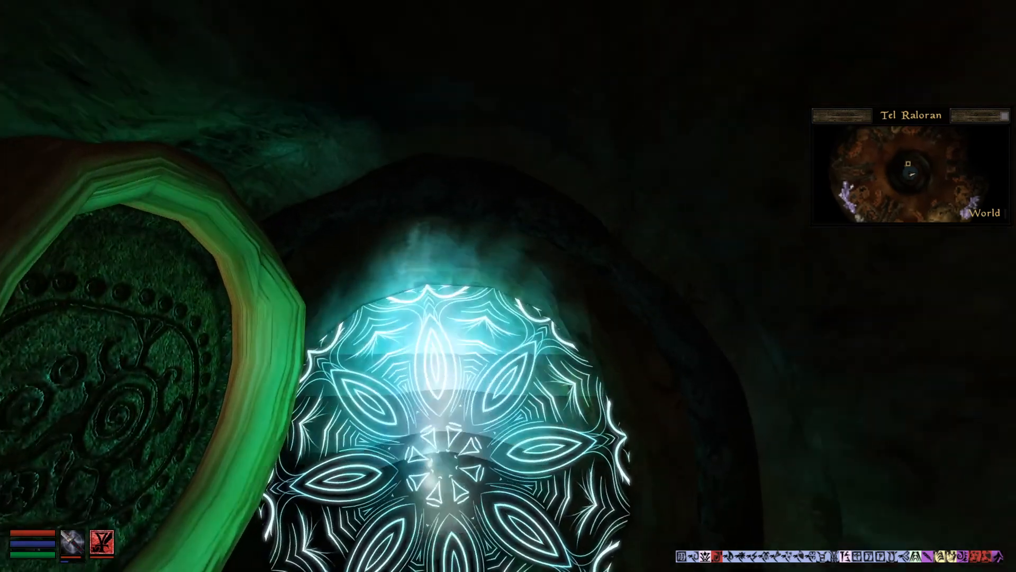
pyautogui.press('w')
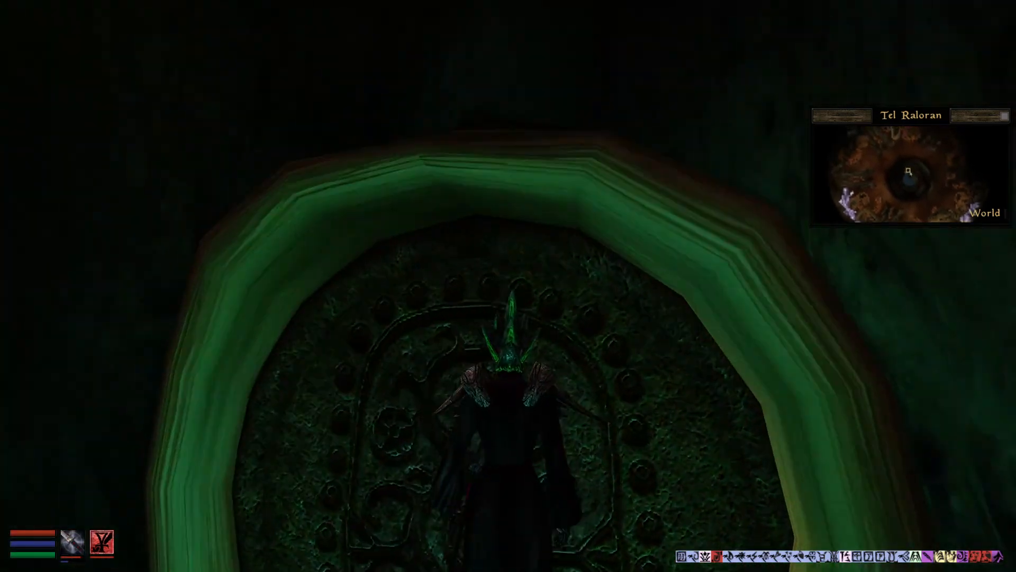
pyautogui.press('F5')
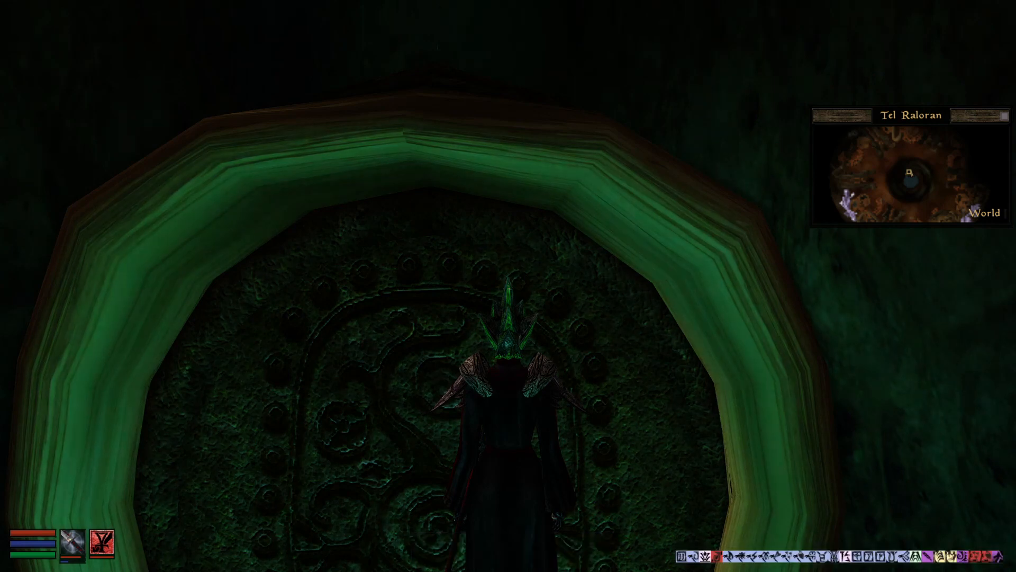
pyautogui.press('space')
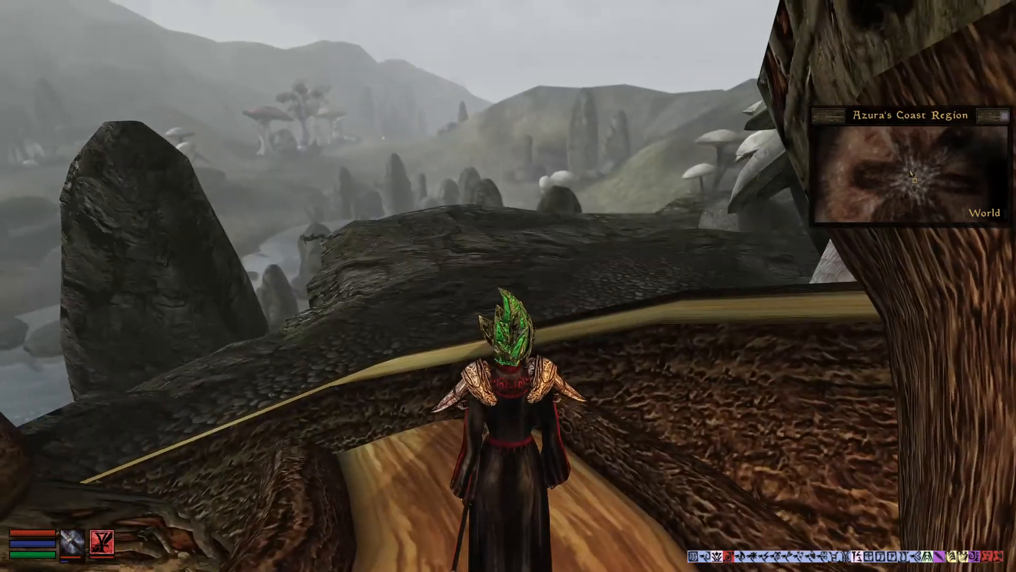
# Step: Explore the rocky slope outside the tower in Azura's Coast Region, quicksaving on the way, to examine the landscape
pyautogui.press('w')
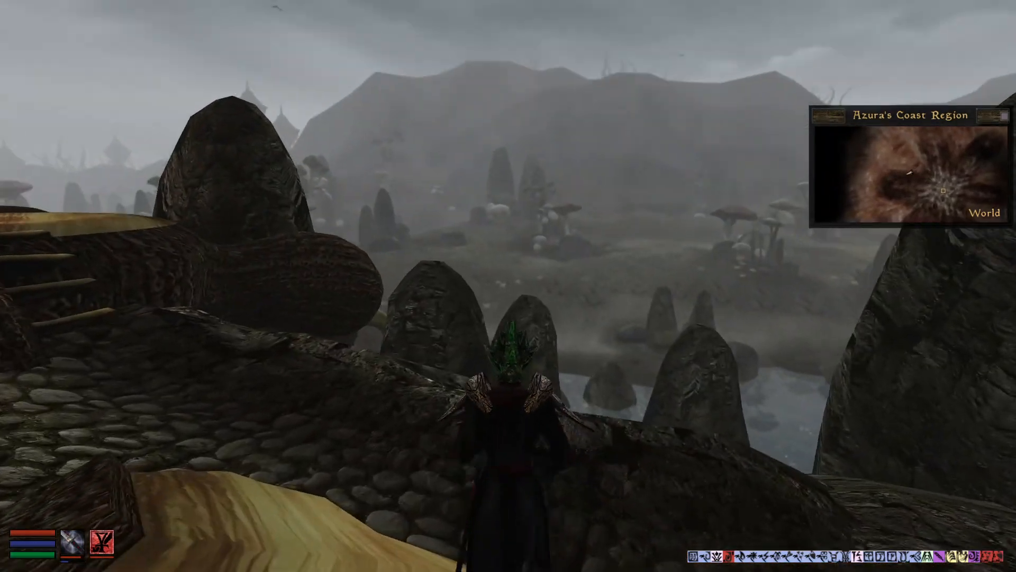
pyautogui.press('w')
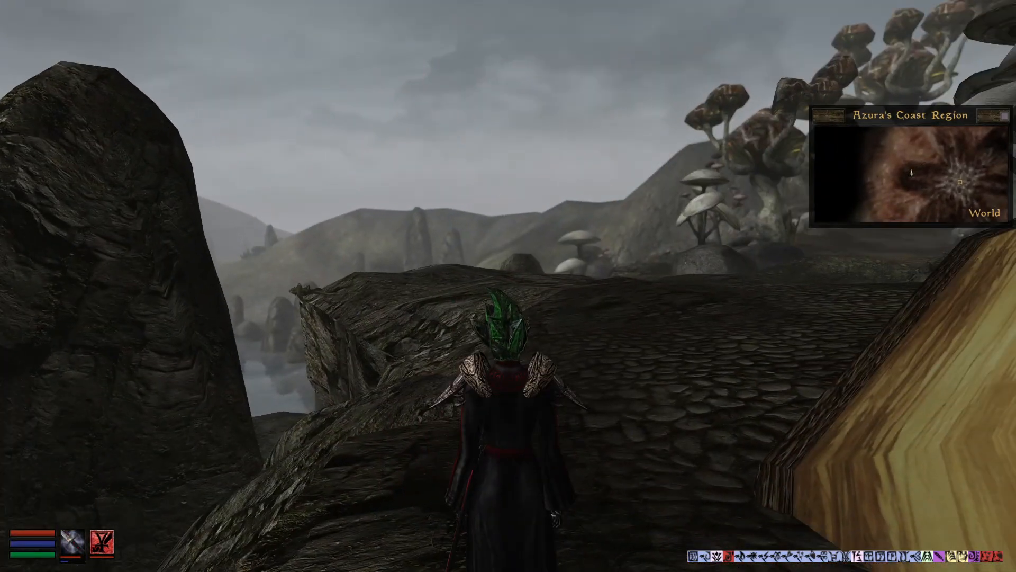
pyautogui.press('Tab')
pyautogui.press('F5')
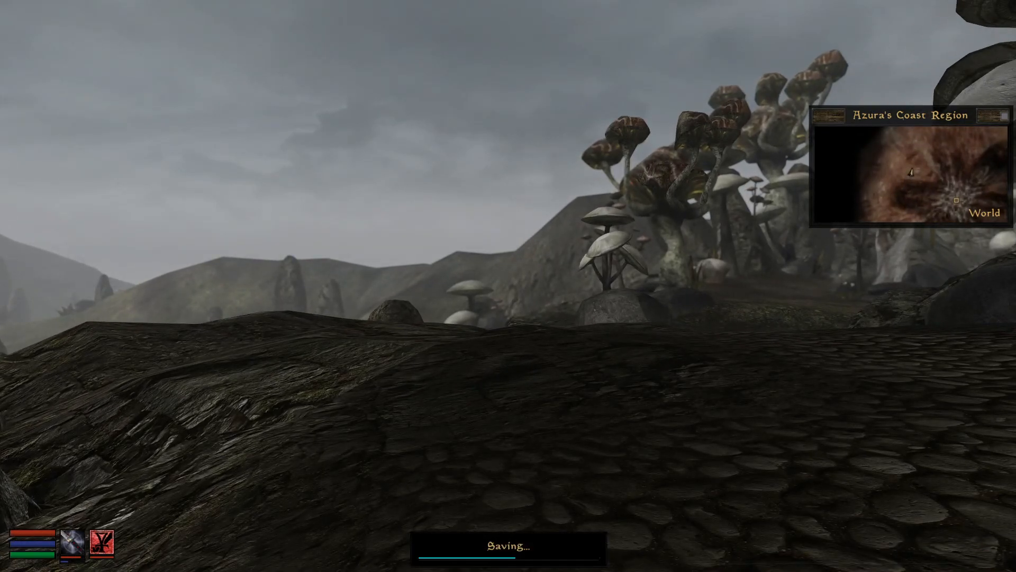
pyautogui.press('w')
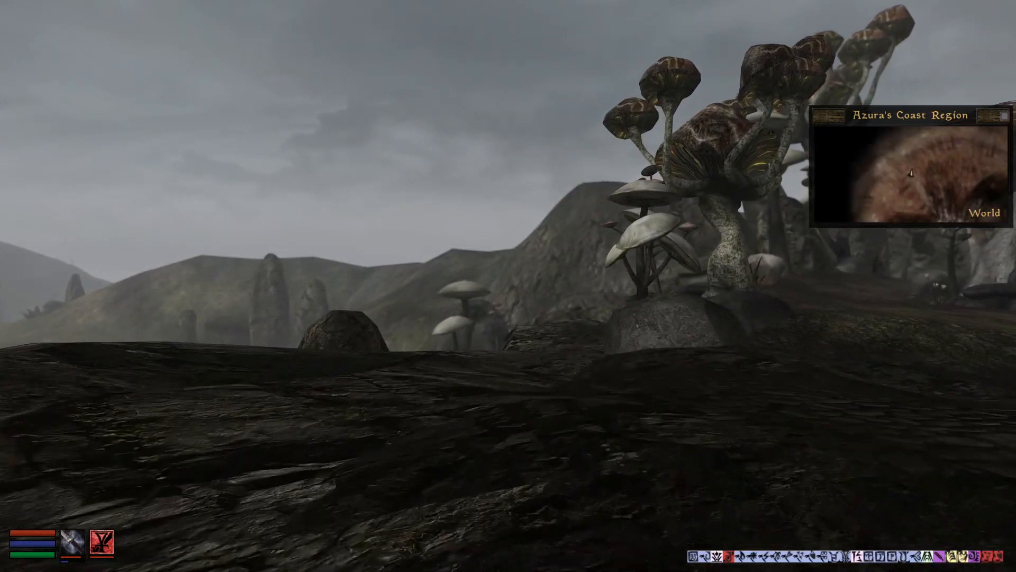
pyautogui.press('w')
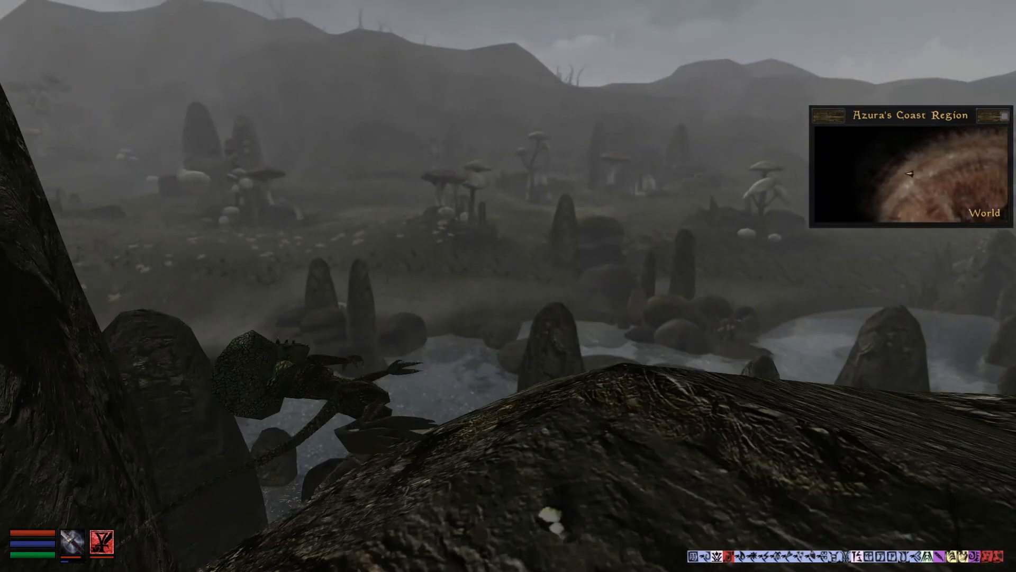
pyautogui.press('w')
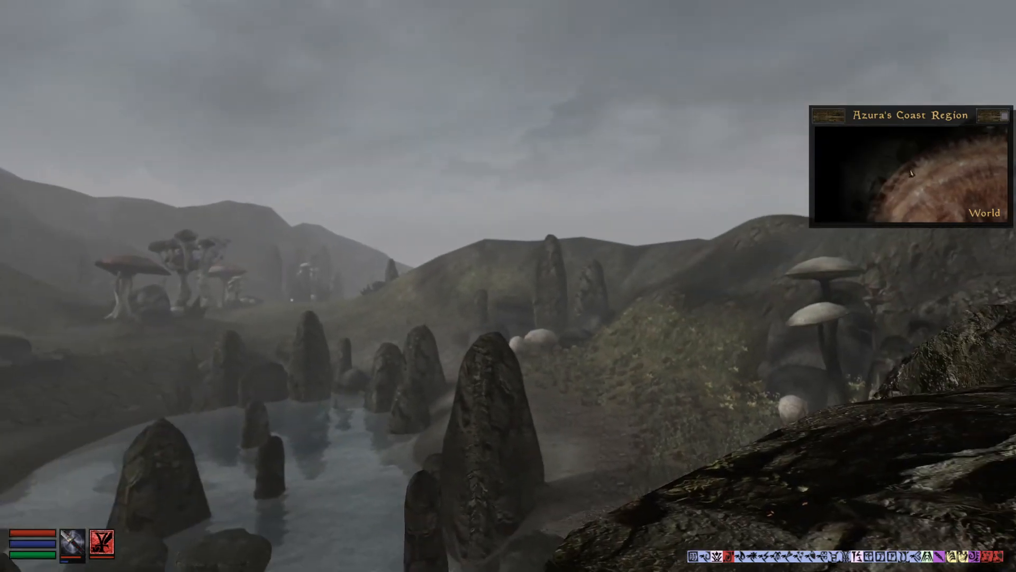
pyautogui.press('Tab')
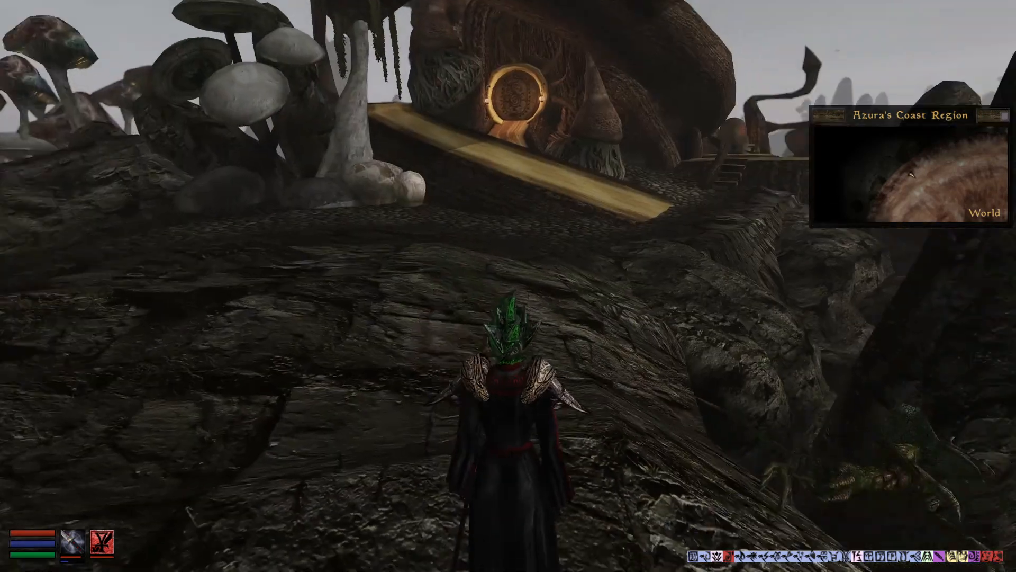
# Step: Pause the game and open the Cheat Menu settings in the mod configuration
pyautogui.press('Escape')
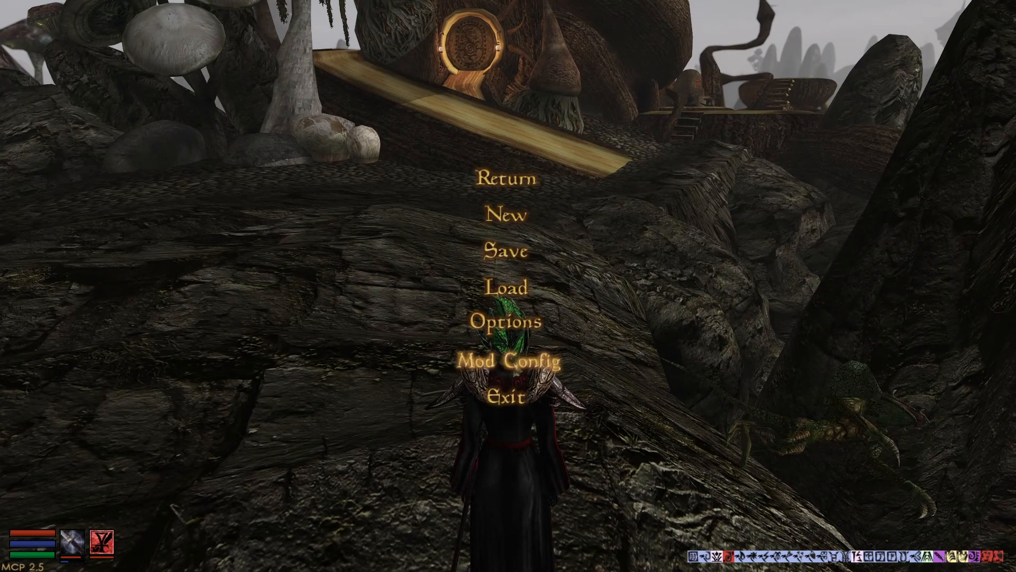
pyautogui.click(509, 361)
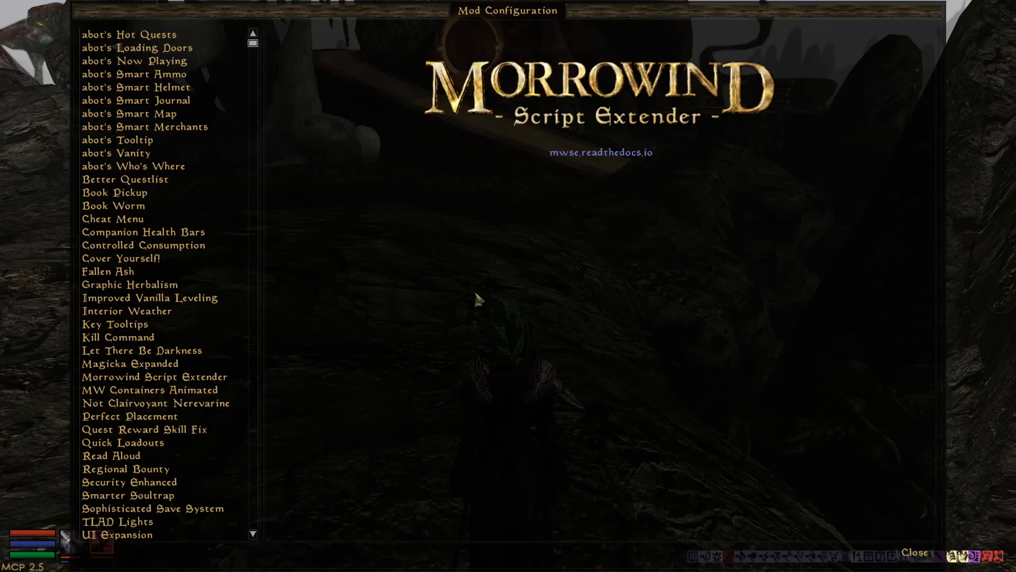
pyautogui.click(133, 225)
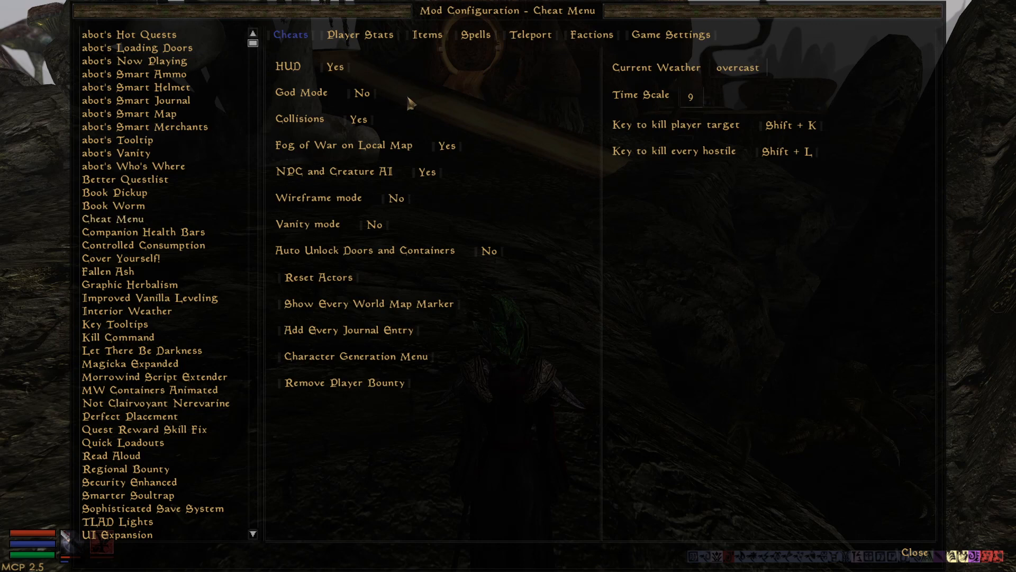
# Step: Switch to Total Commander, choose an option for the orange hidden tray icon, and return to Morrowind
pyautogui.hotkey('alt', 'Tab')
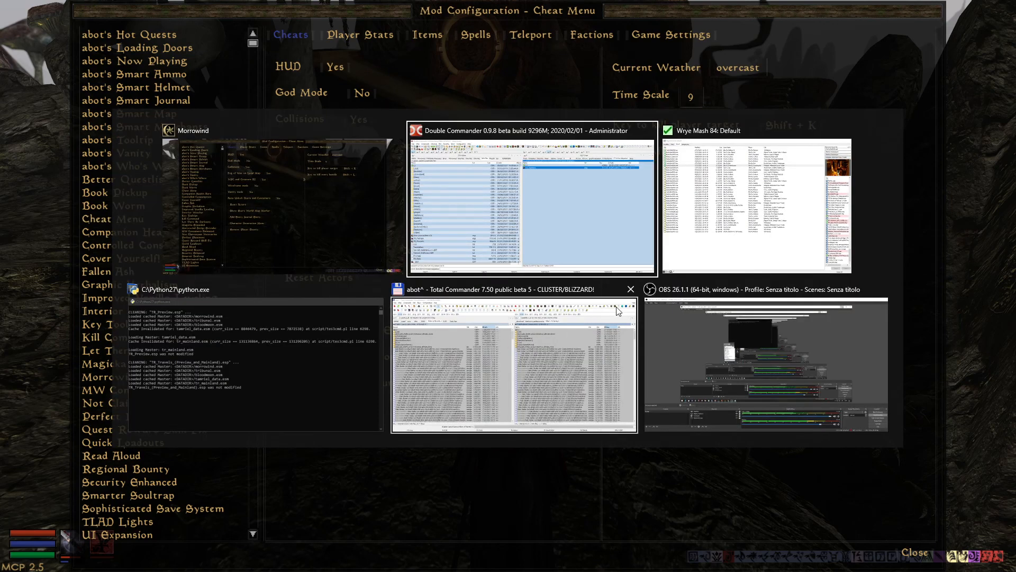
pyautogui.click(526, 379)
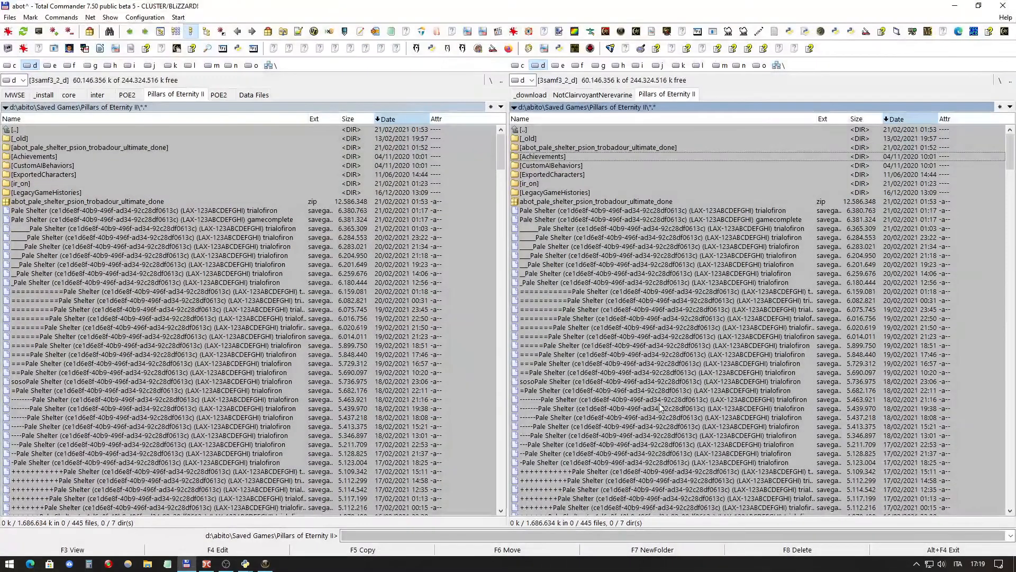
pyautogui.click(917, 563)
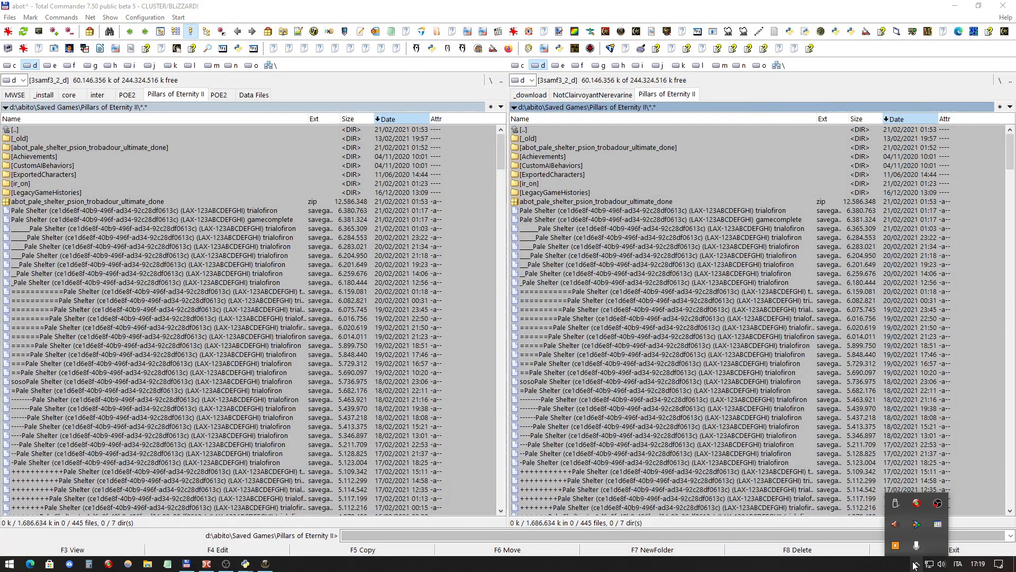
pyautogui.rightClick(897, 548)
pyautogui.click(912, 543)
pyautogui.click(266, 565)
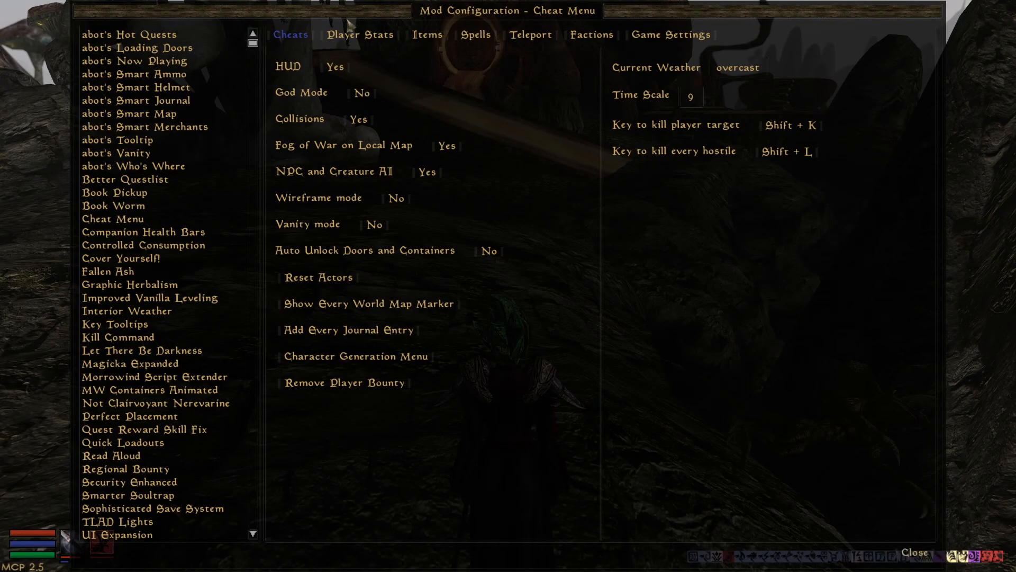
# Step: Search the teleport cells for "helnim", teleport to Helnim 25 1, close the menus, and start swimming forward
pyautogui.click(533, 41)
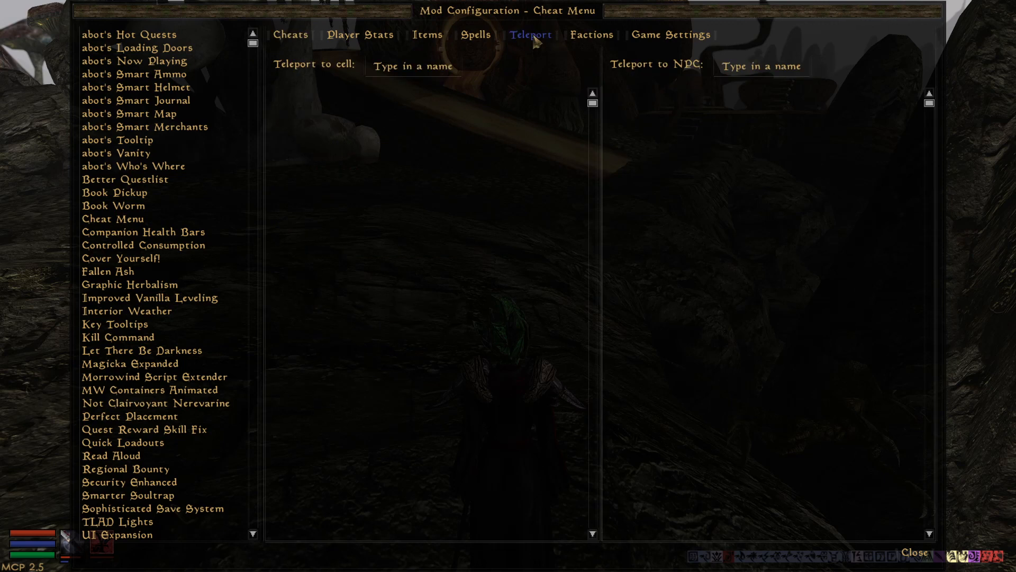
pyautogui.click(409, 76)
pyautogui.press('Return')
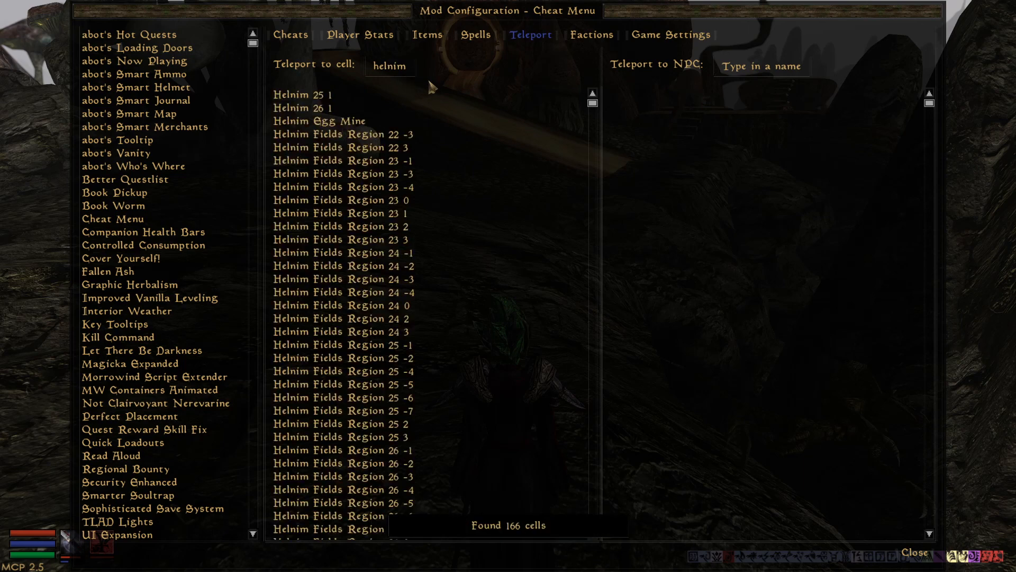
pyautogui.click(320, 98)
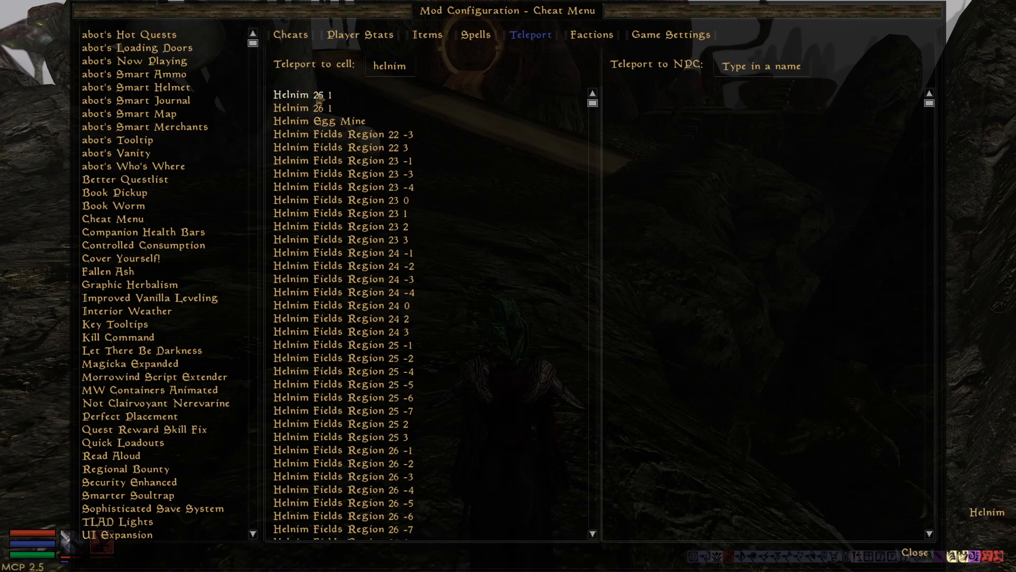
pyautogui.press('Escape')
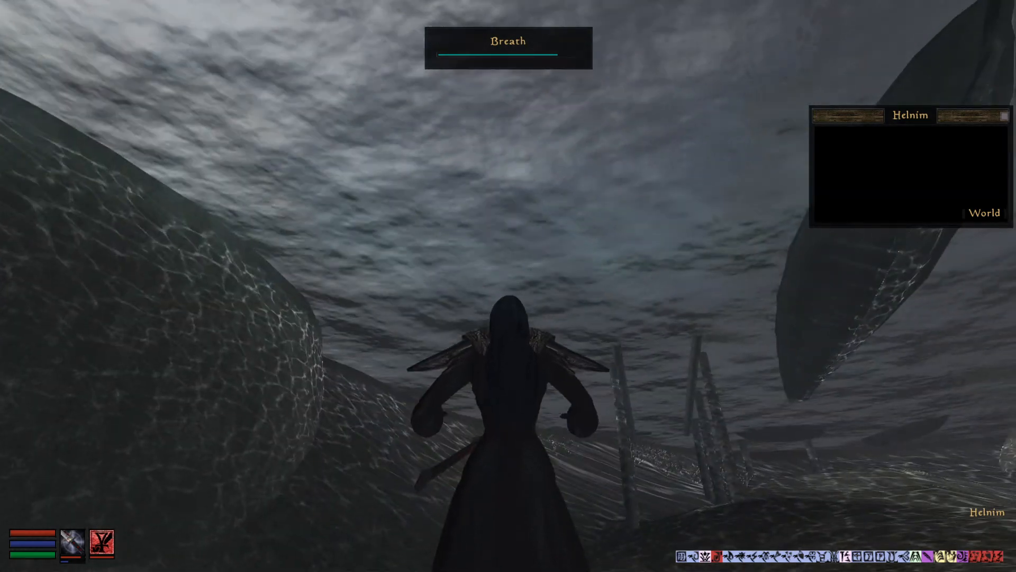
pyautogui.press('w')
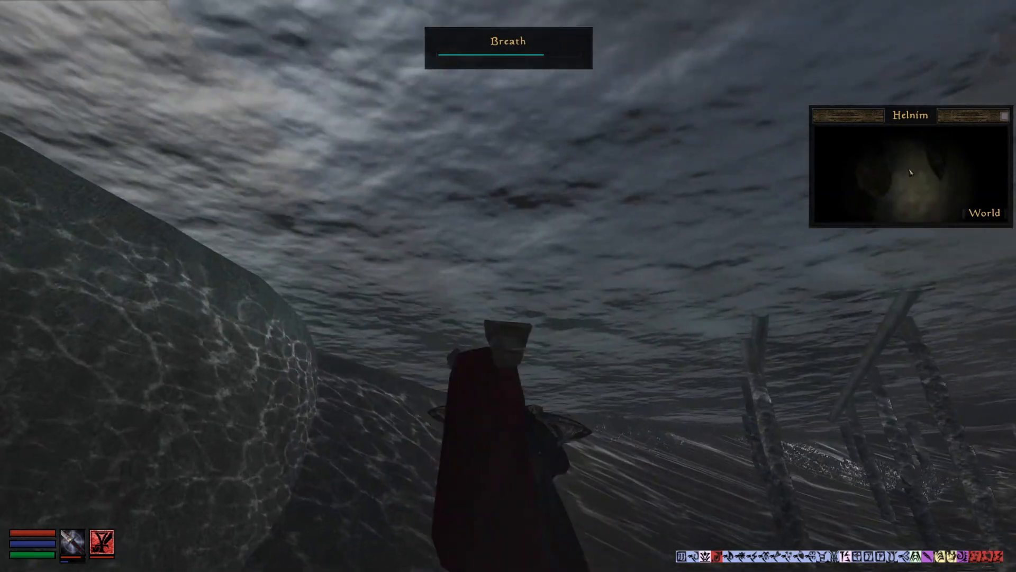
# Step: Swim through the harbour water at Helnim, following the grassy shoreline below the stone town wall toward the bridge
pyautogui.press('w')
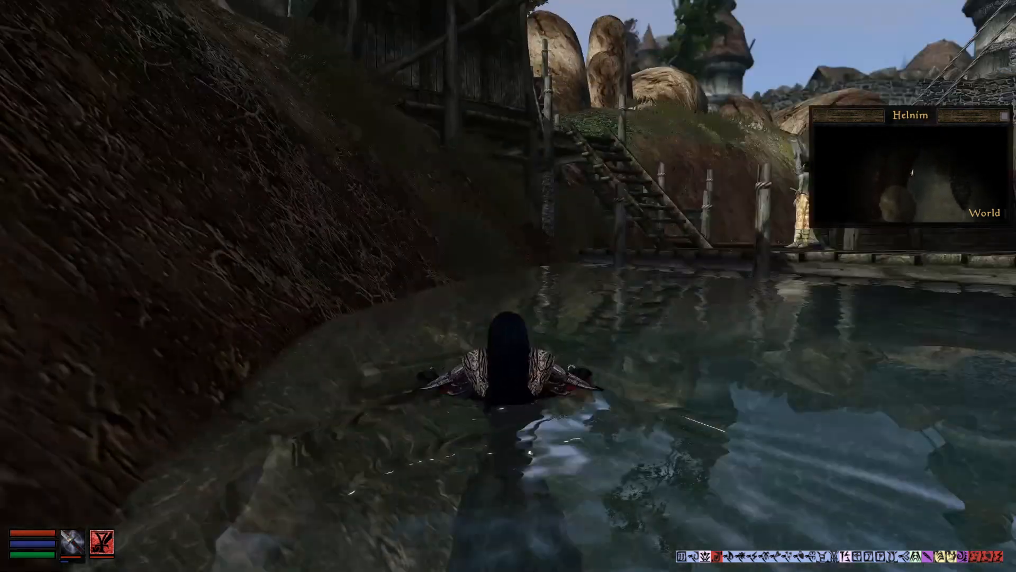
pyautogui.press('Tab')
pyautogui.press('w')
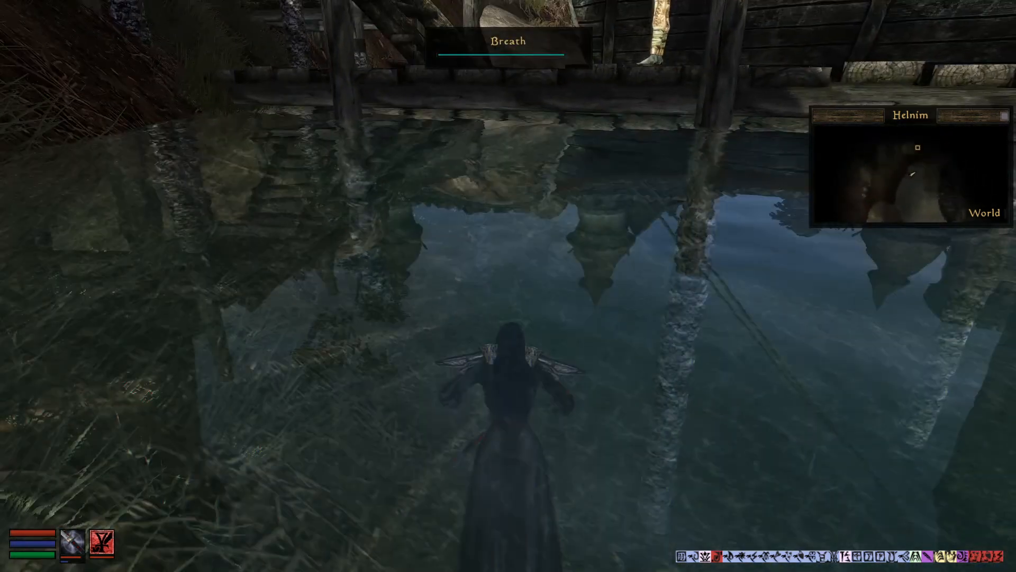
pyautogui.press('w')
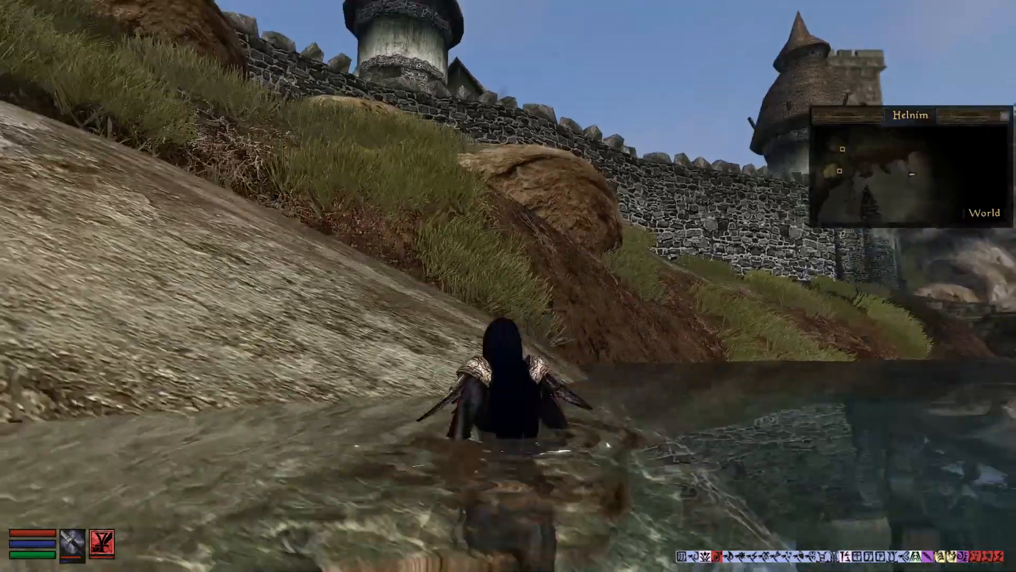
pyautogui.press('w')
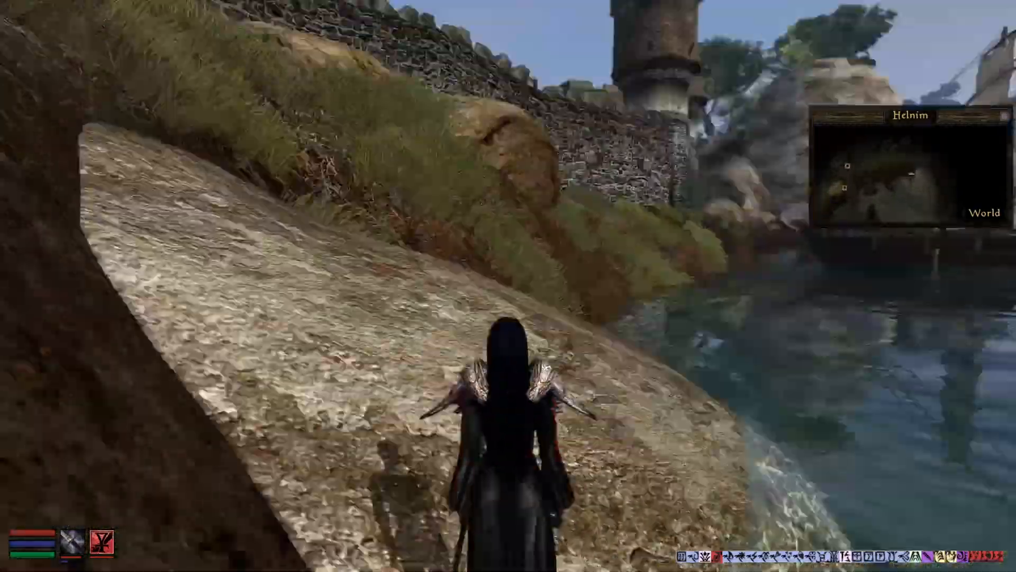
pyautogui.press('w')
pyautogui.press('w')
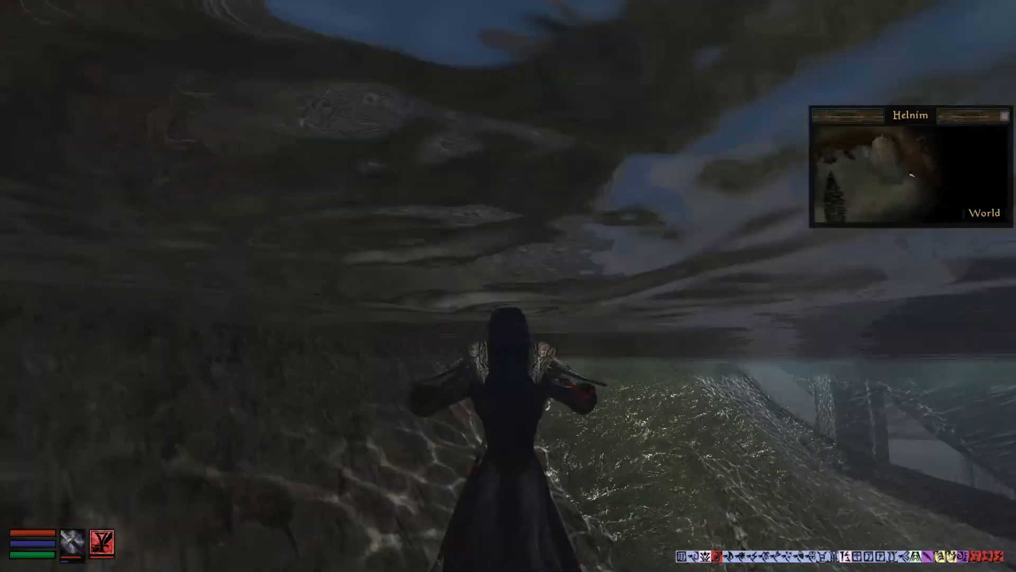
pyautogui.press('w')
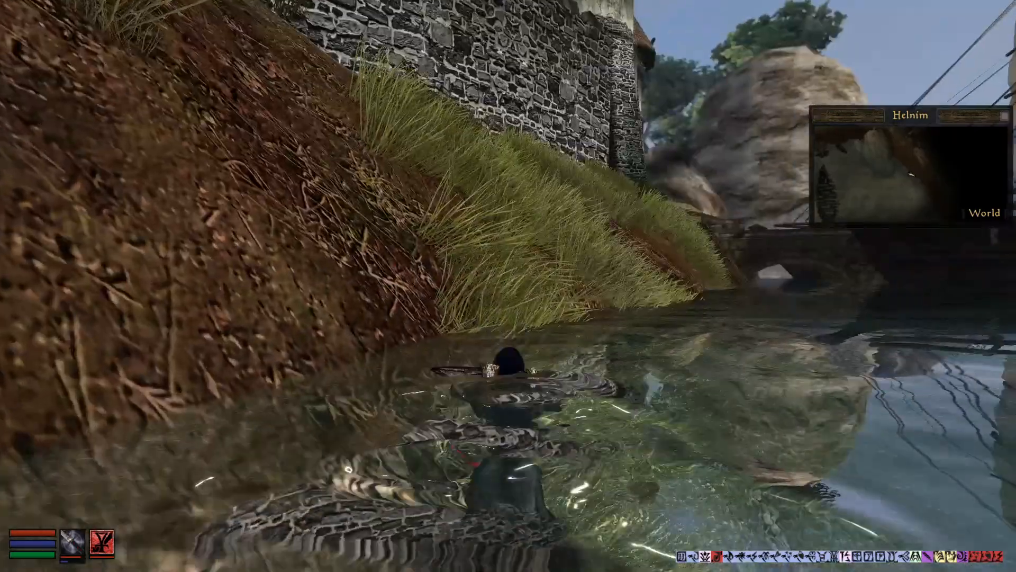
pyautogui.press('w')
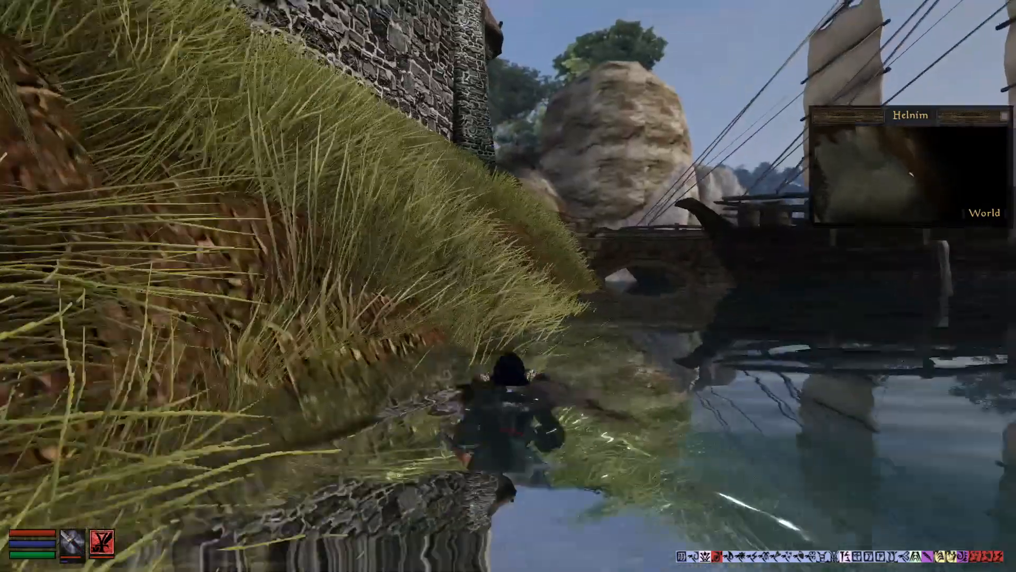
pyautogui.press('w')
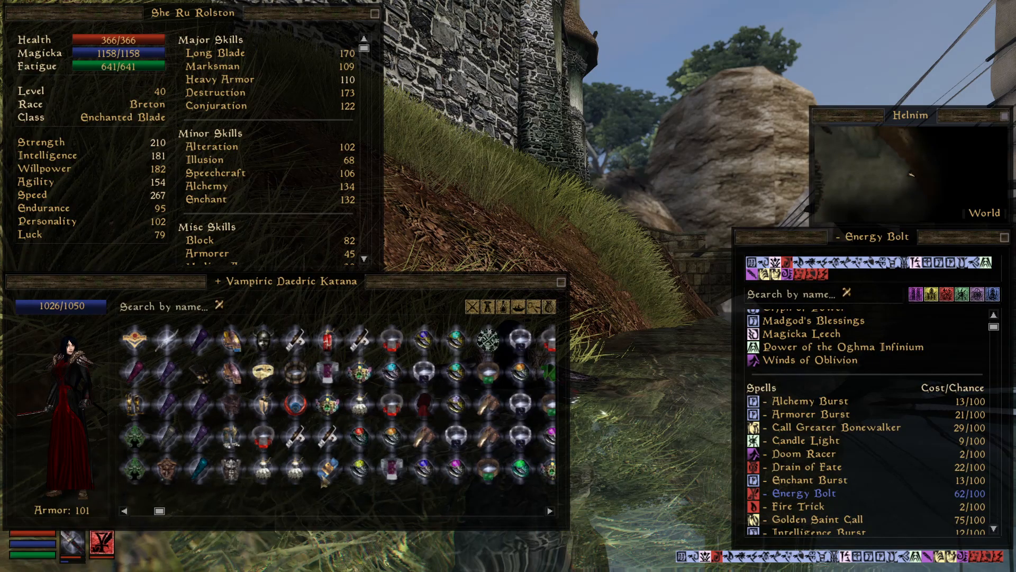
# Step: Close the inventory and move above the shore beside Helnim's wall to view the towers, harbour and moored boats in third person
pyautogui.press('Escape')
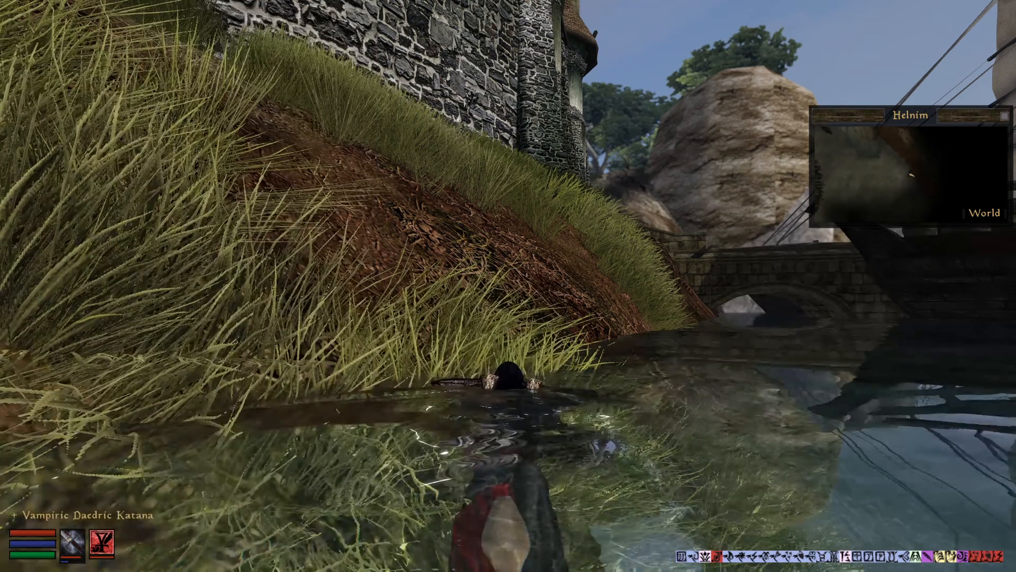
pyautogui.press('w')
pyautogui.press('w')
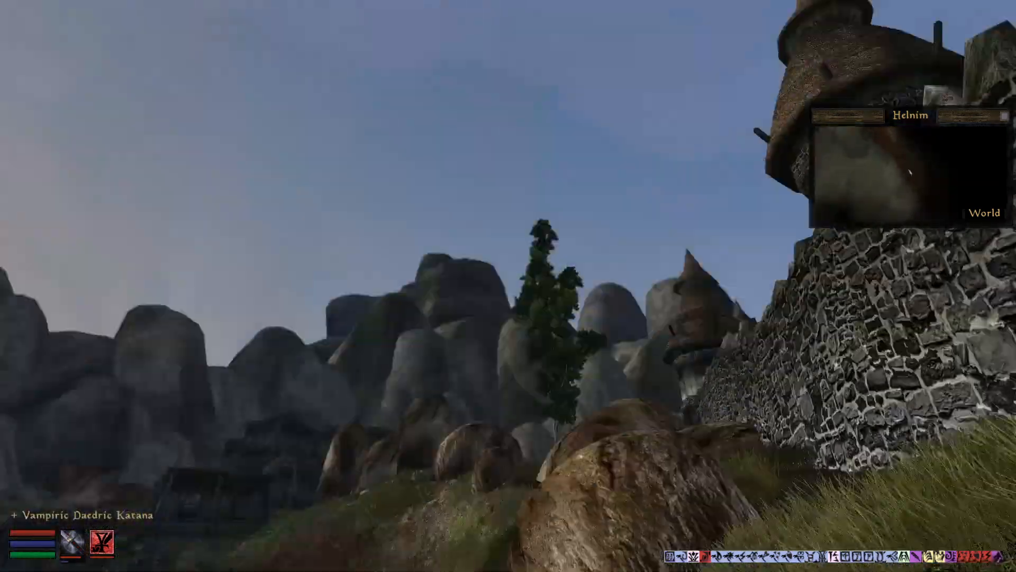
pyautogui.press('w')
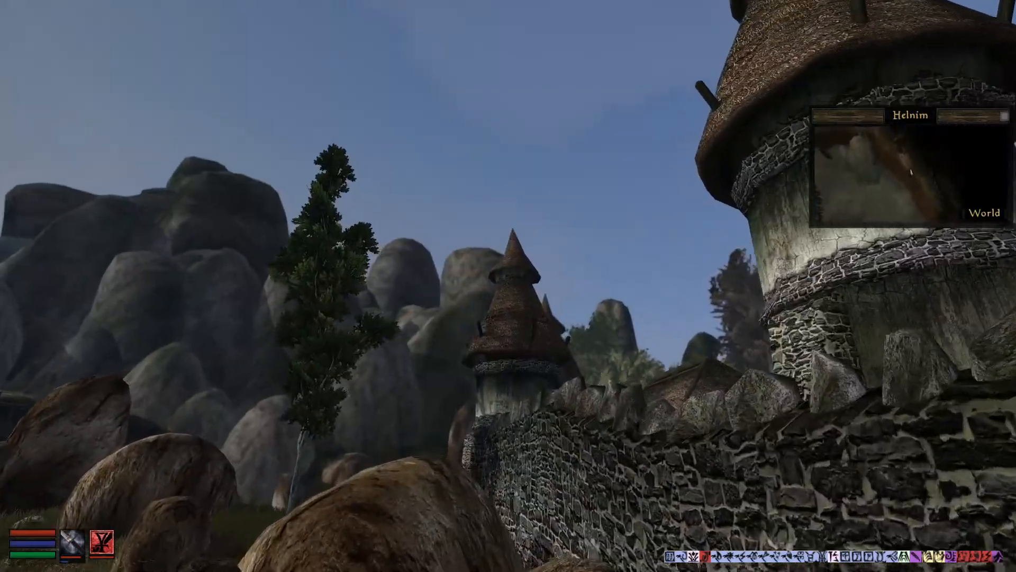
pyautogui.press('Tab')
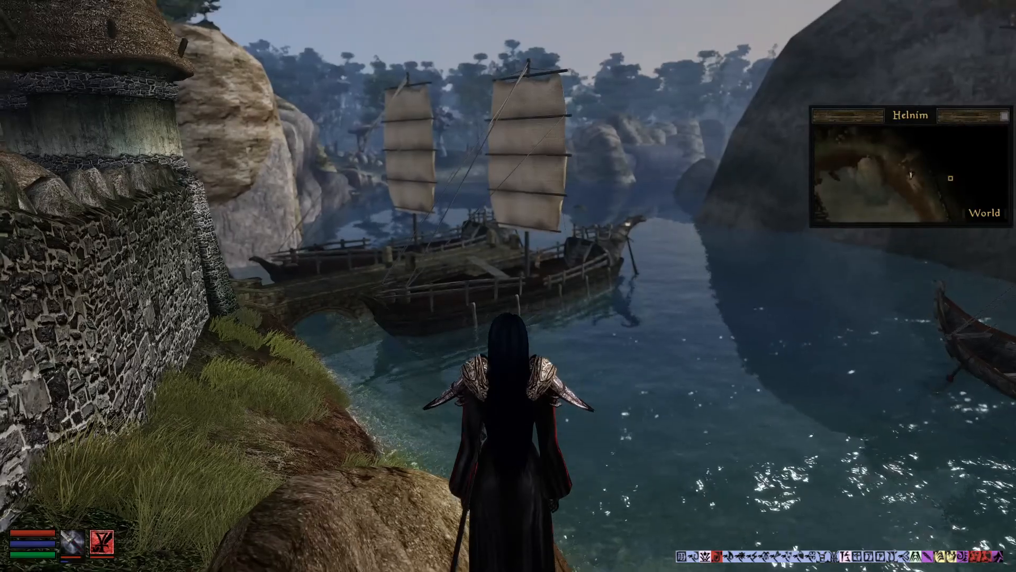
pyautogui.press('w')
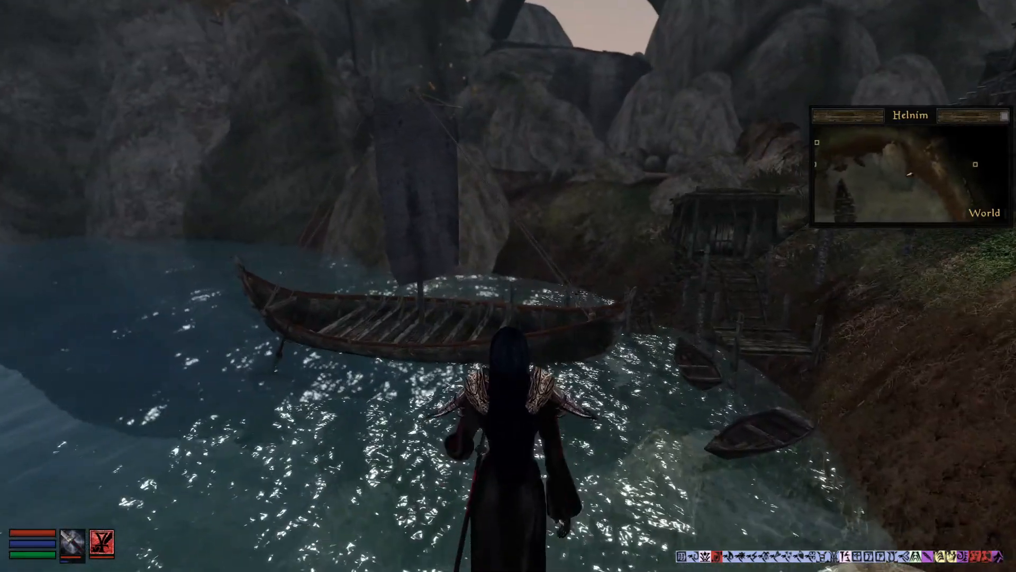
pyautogui.press('w')
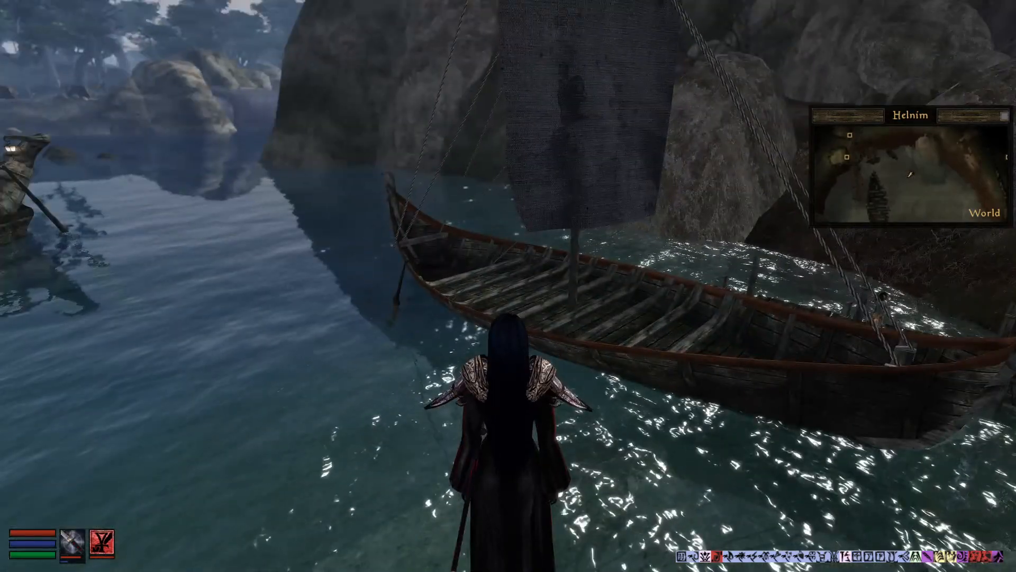
# Step: Cross the harbour to the large sailing ships moored at the Helnim docks and move along the deck
pyautogui.press('w')
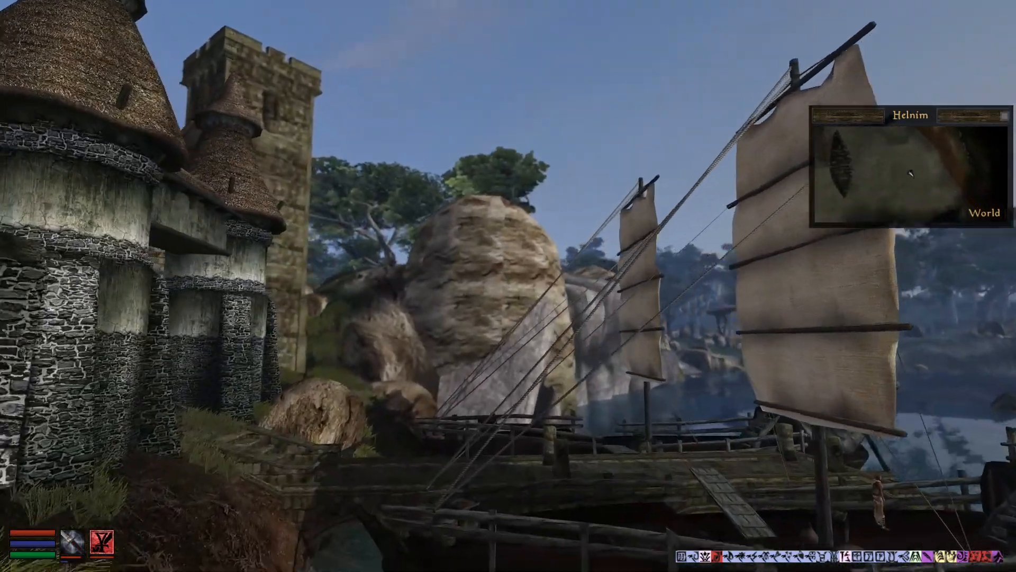
pyautogui.press('w')
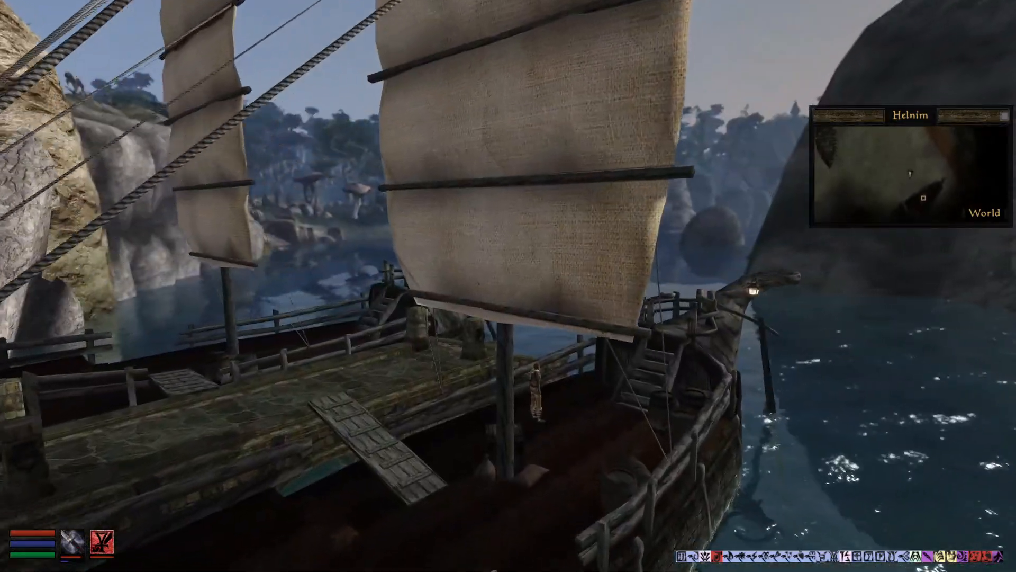
pyautogui.press('w')
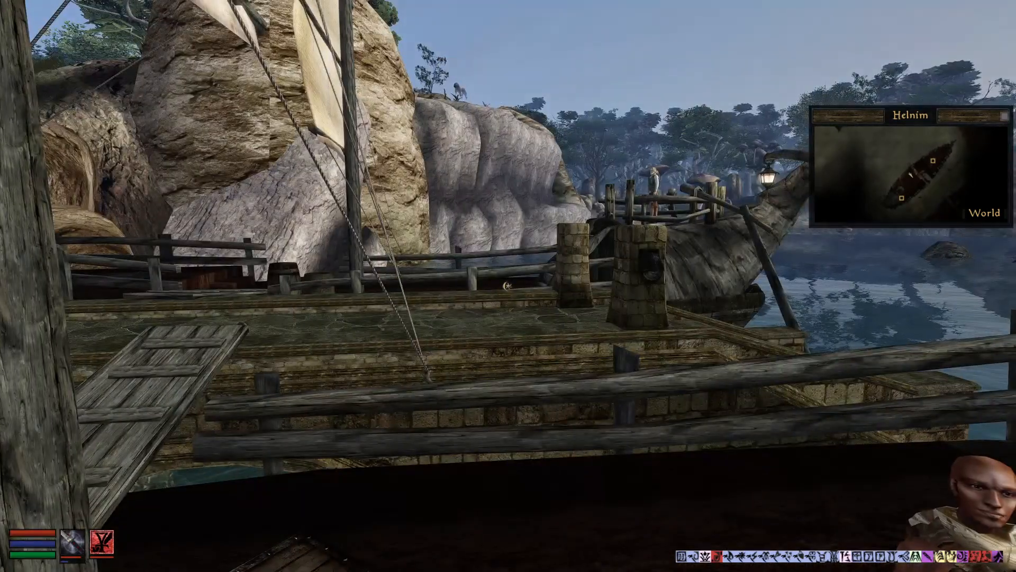
pyautogui.press('w')
pyautogui.press('e')
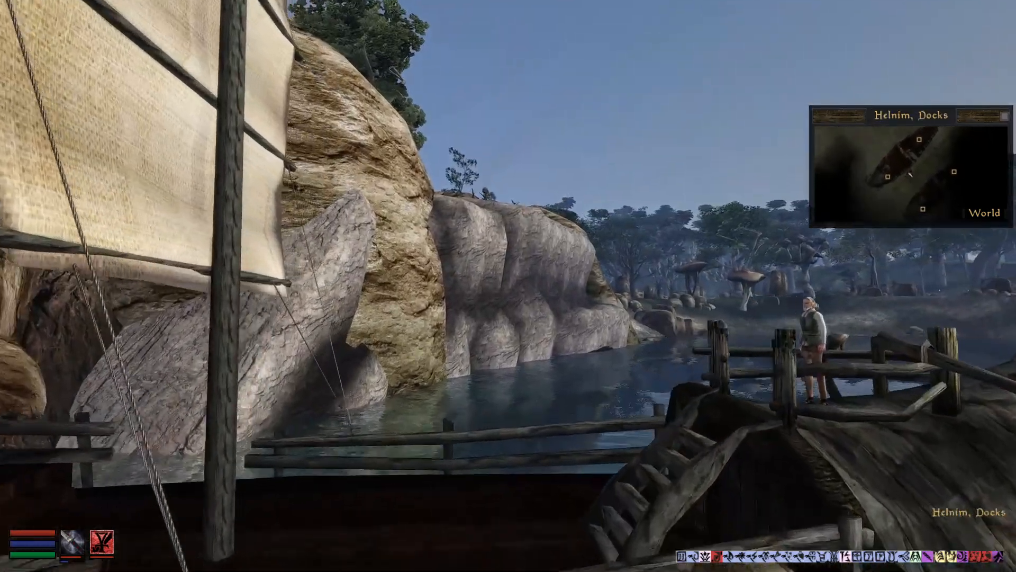
# Step: Approach the Breton sailor on the ship's raised end, open a conversation with him and end it
pyautogui.press('w')
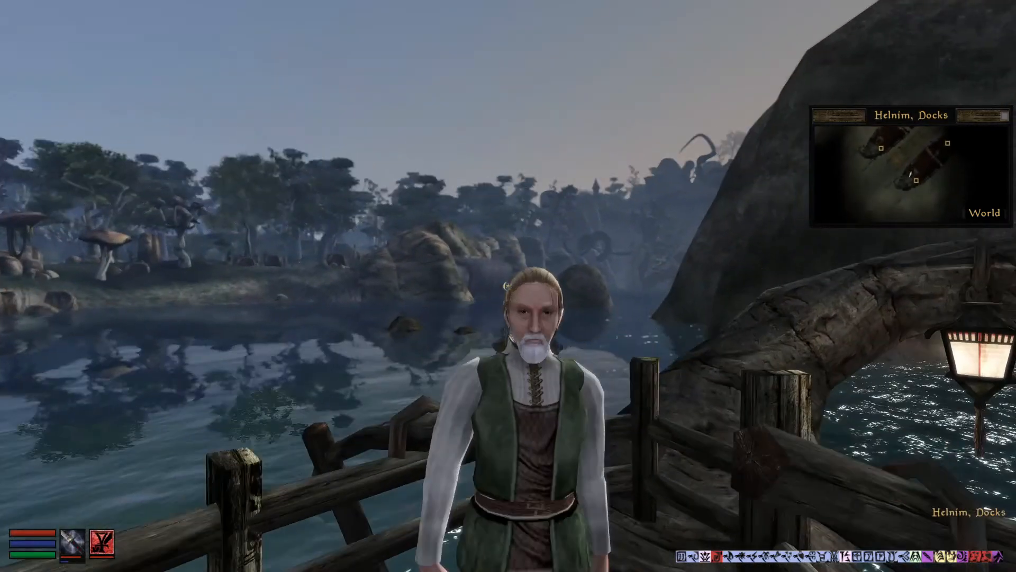
pyautogui.press('w')
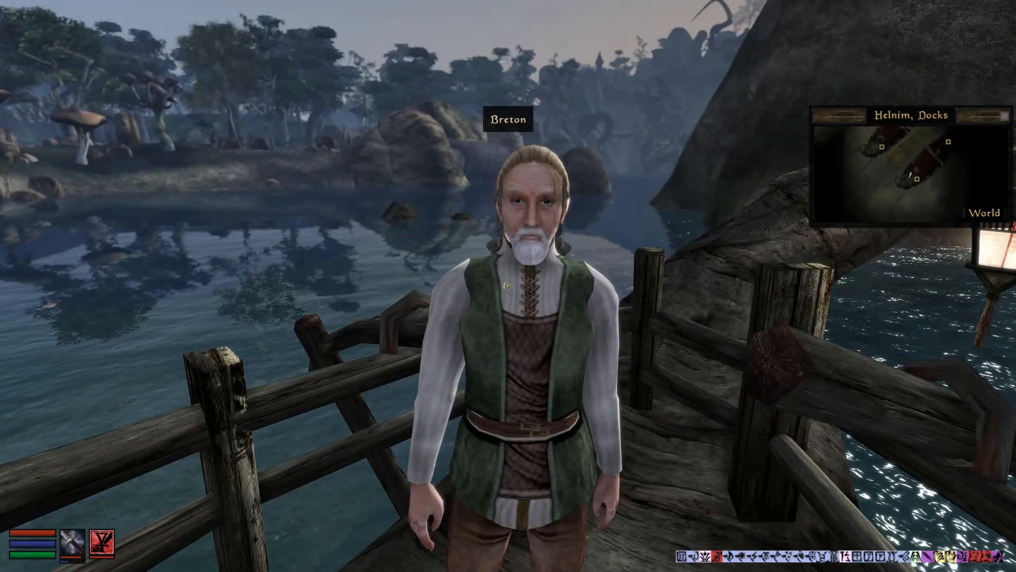
pyautogui.press('space')
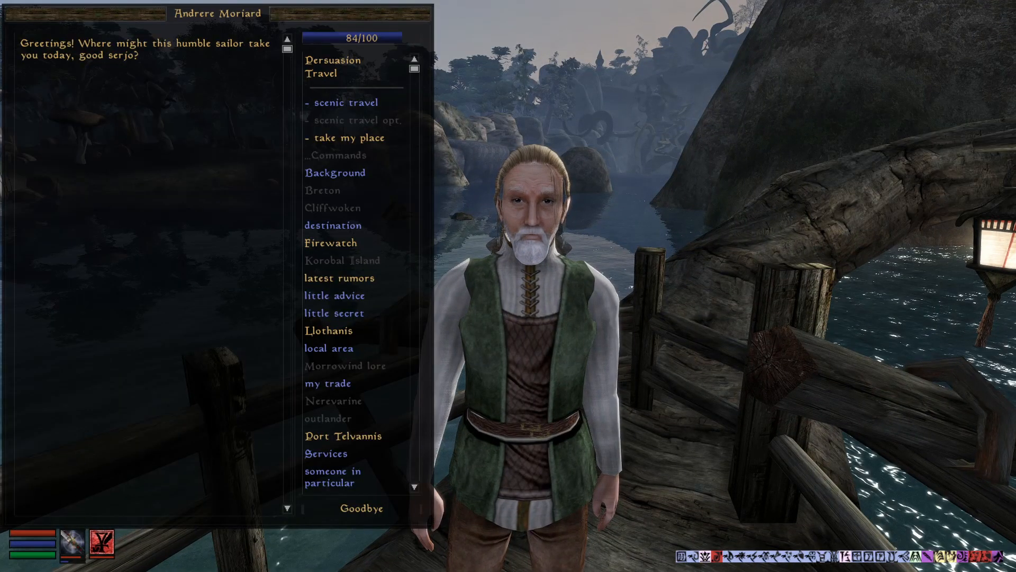
pyautogui.click(366, 509)
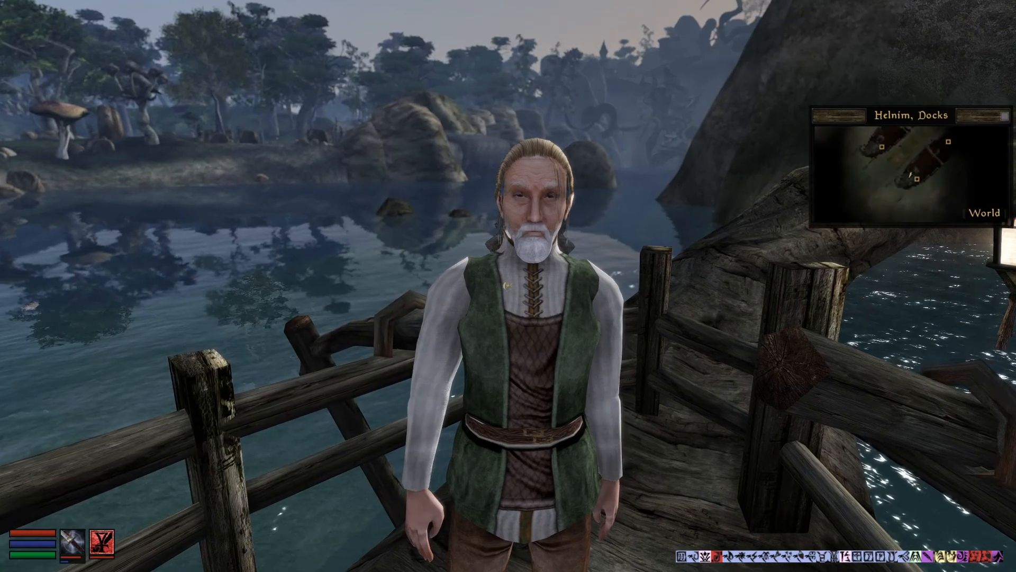
# Step: Unequip one of the worn items in the inventory, close it, and return to third-person view beside the sailor
pyautogui.rightClick(366, 510)
pyautogui.scroll(4, 297, 390)
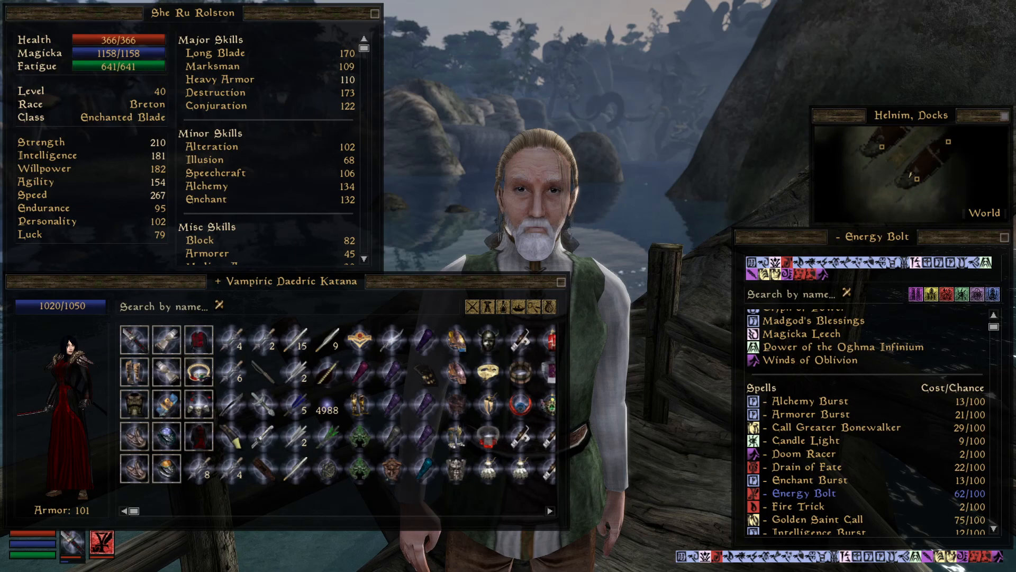
pyautogui.click(165, 406)
pyautogui.click(281, 426)
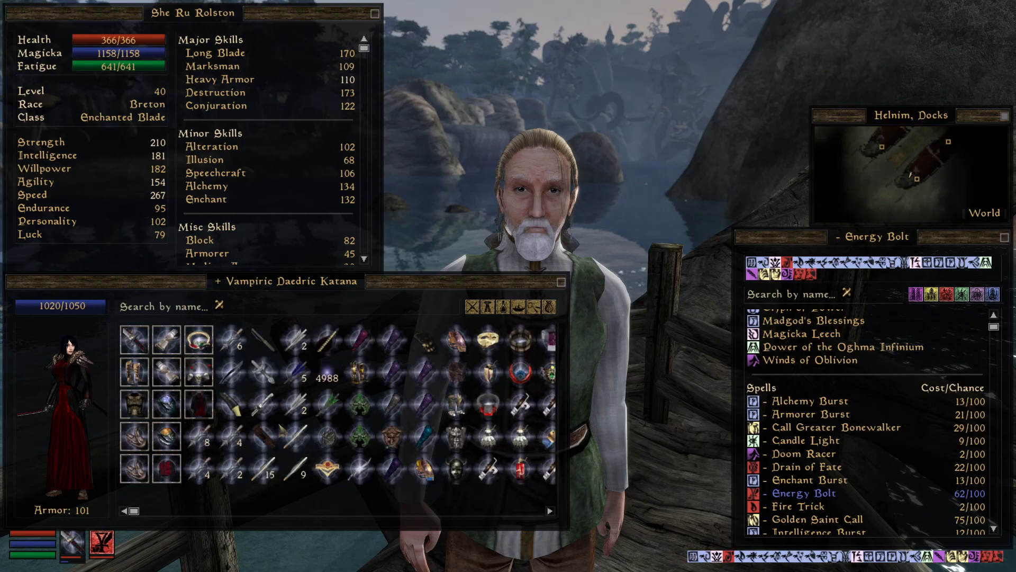
pyautogui.rightClick(281, 426)
pyautogui.press('Tab')
pyautogui.press('d')
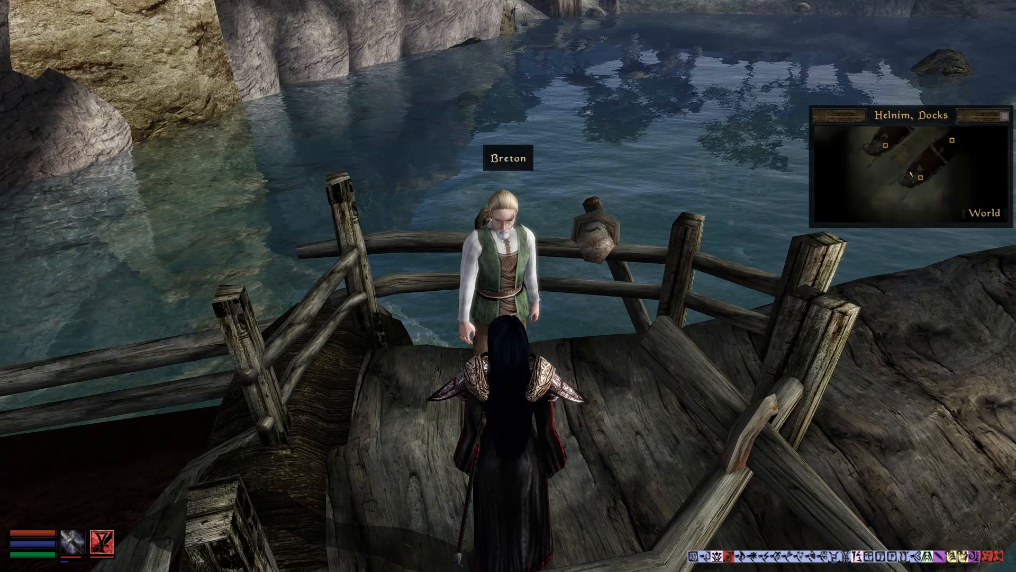
# Step: Choose scenic travel with the Breton sailor, view the long boat with the camera pulled back, and return to first person
pyautogui.press('space')
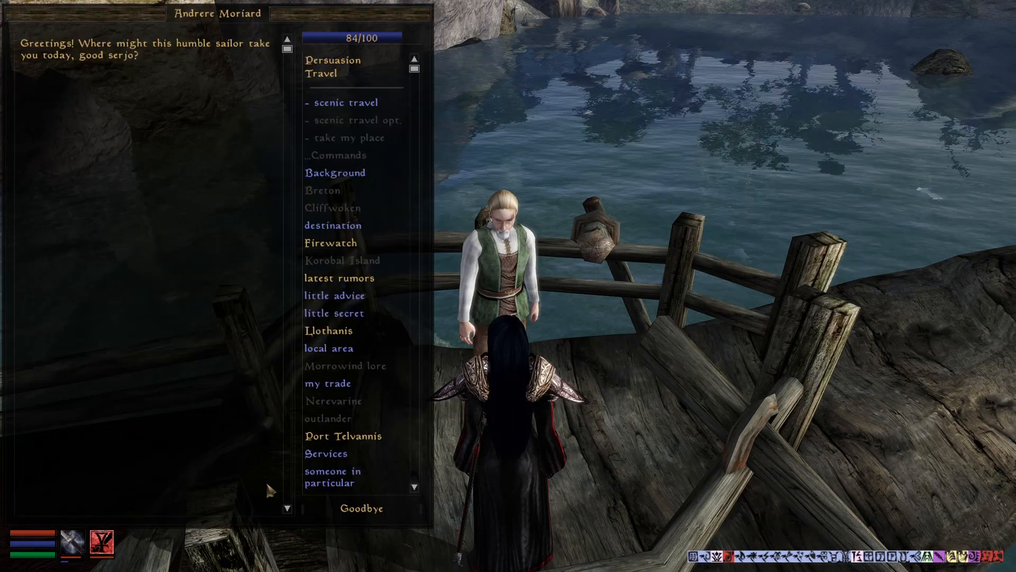
pyautogui.click(339, 105)
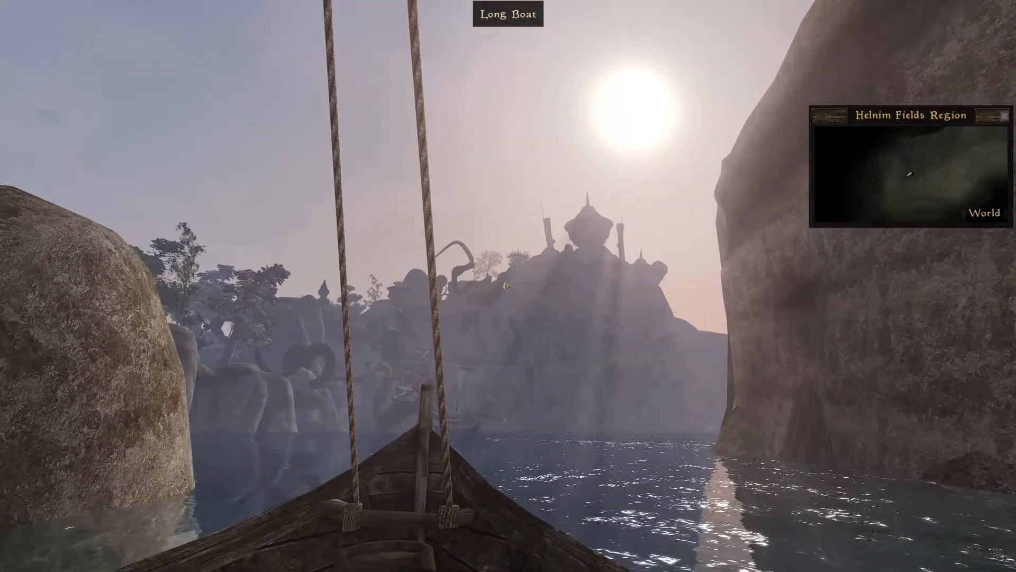
pyautogui.scroll(-5, 508, 286)
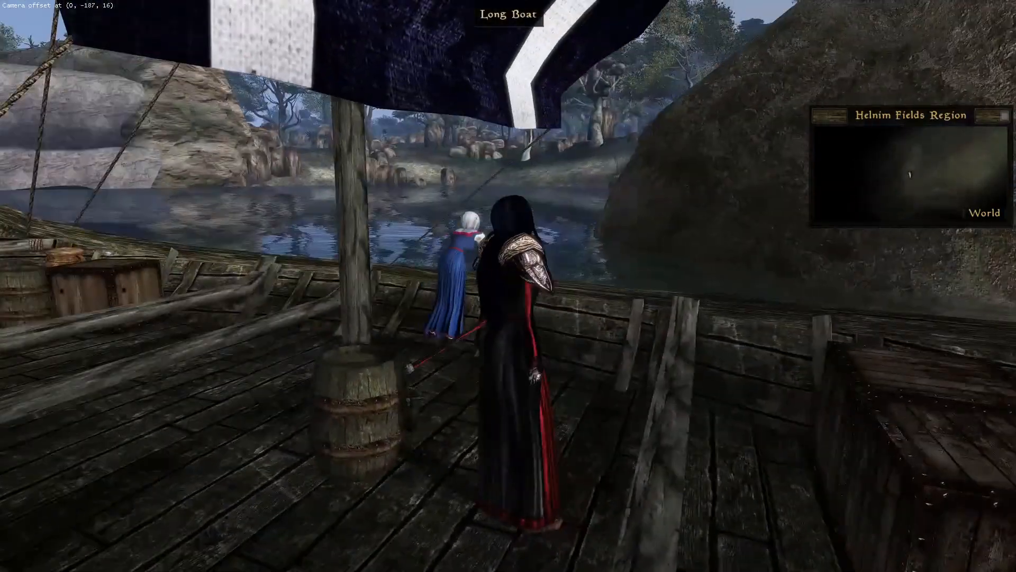
pyautogui.scroll(-4, 508, 286)
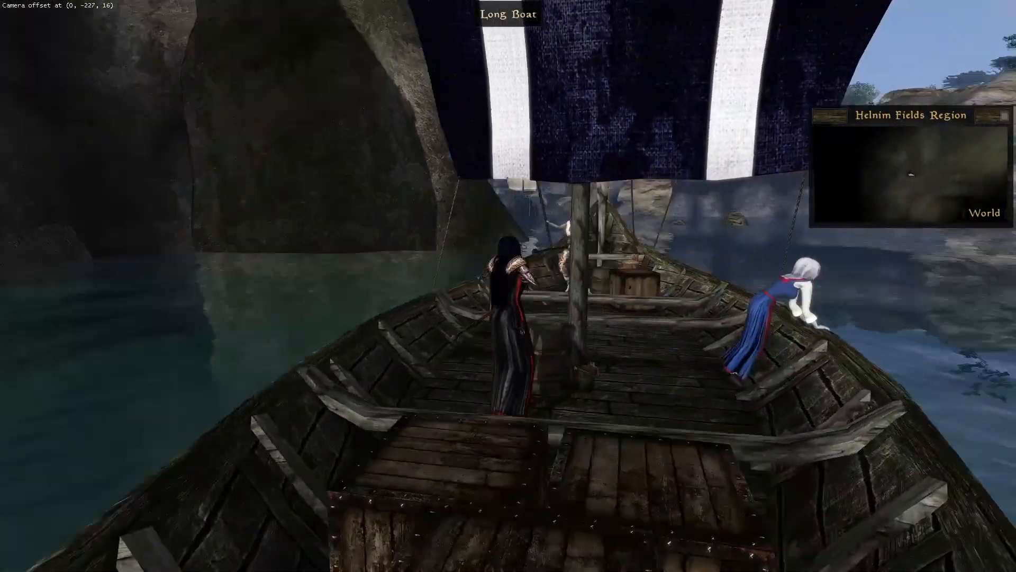
pyautogui.scroll(-4, 509, 286)
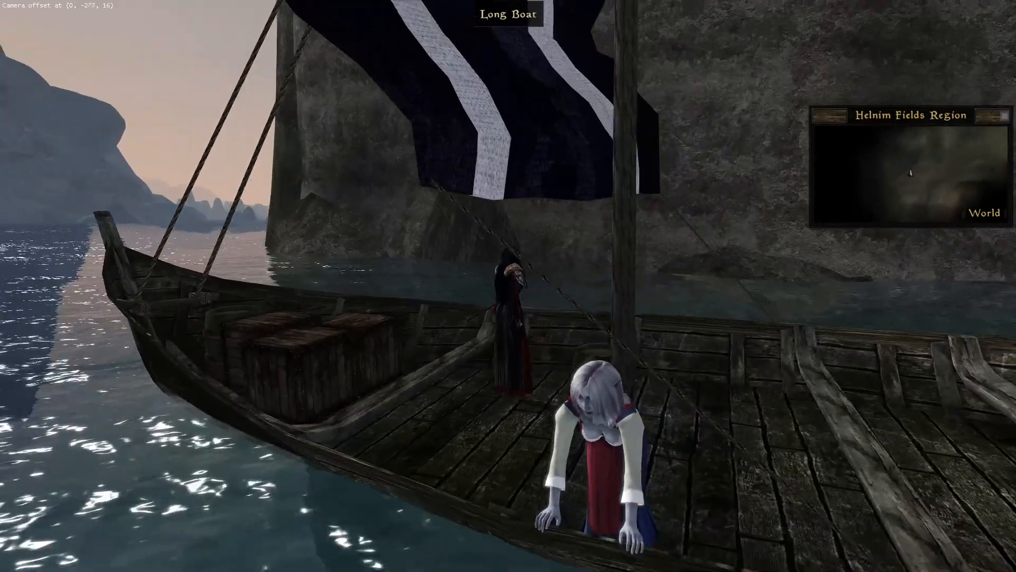
pyautogui.scroll(-5, 509, 286)
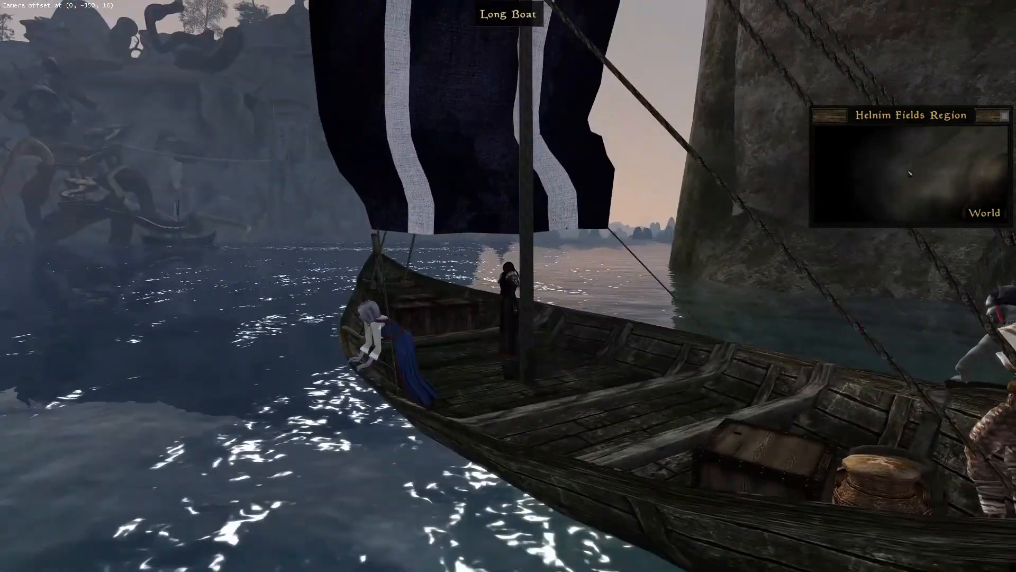
pyautogui.press('Tab')
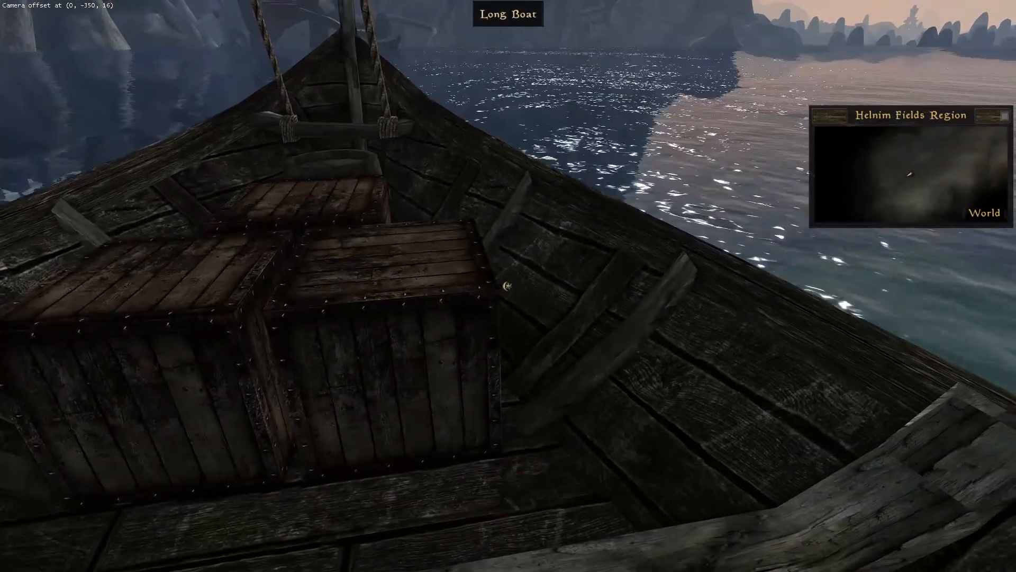
# Step: Open the long boat's speed options during the trip, raise the speed to 300 and exit them
pyautogui.press('space')
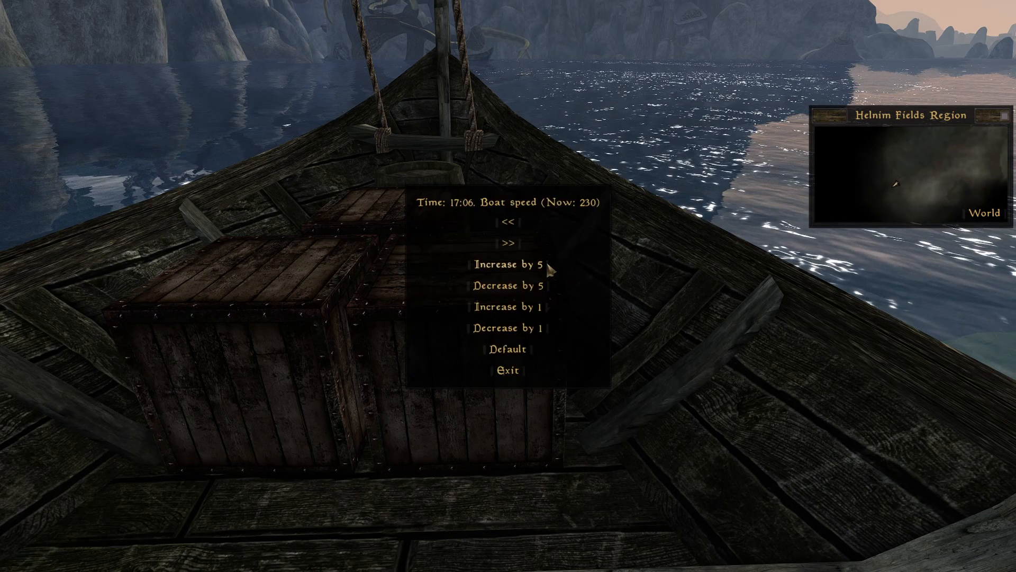
pyautogui.doubleClick(526, 270)
pyautogui.click(527, 270)
pyautogui.click(526, 270)
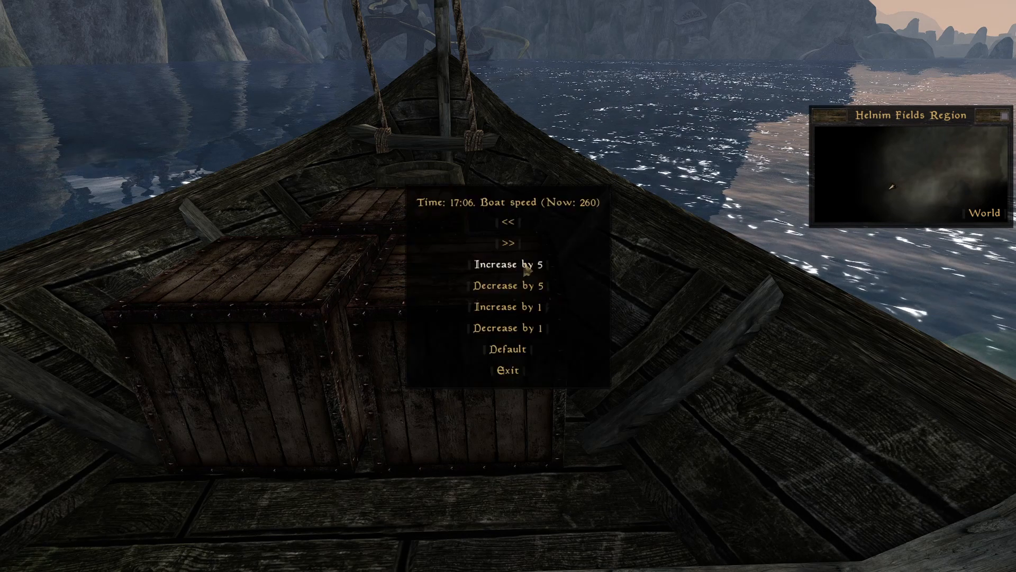
pyautogui.click(526, 270)
pyautogui.click(526, 270)
pyautogui.click(526, 270)
pyautogui.click(526, 270)
pyautogui.click(526, 270)
pyautogui.click(526, 270)
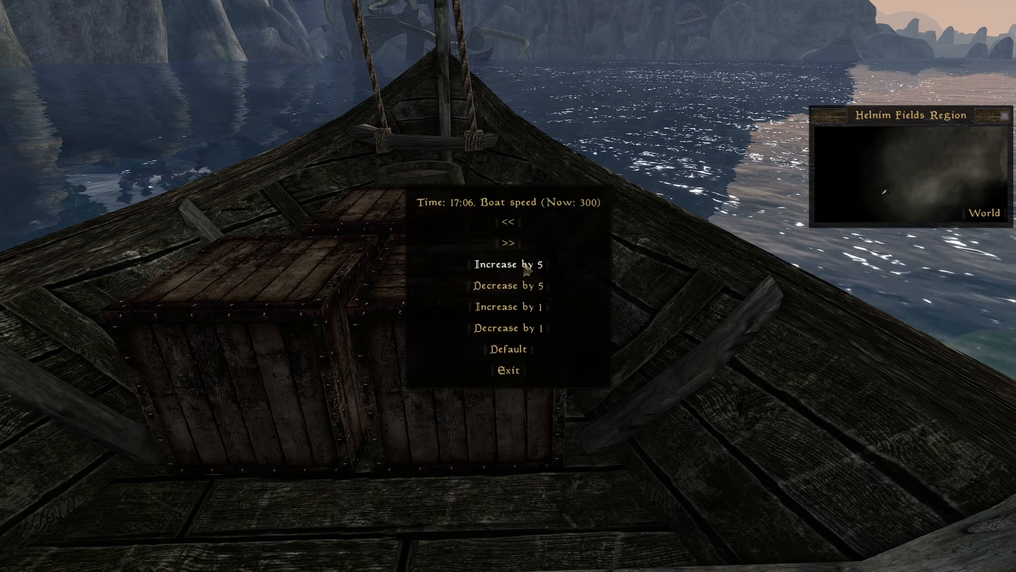
pyautogui.click(527, 270)
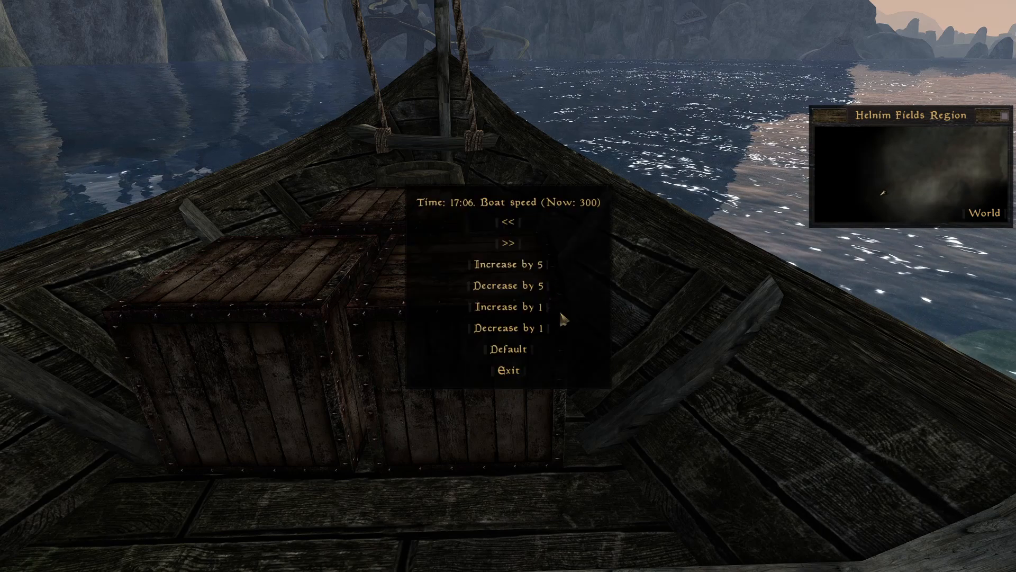
pyautogui.click(505, 370)
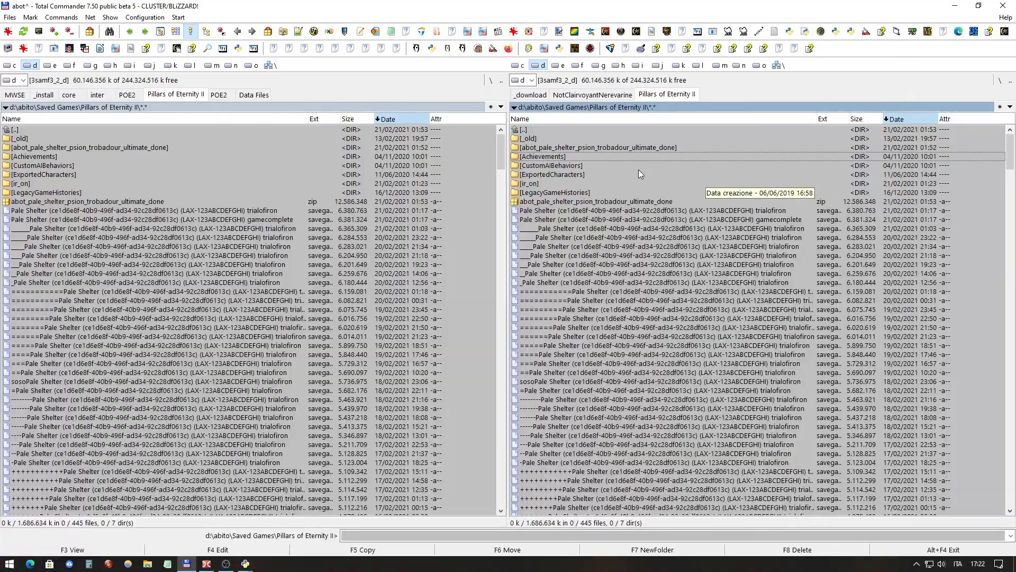
# Step: Switch to Total Commander, go up from the Pillars of Eternity II folder to d:\abito and narrow that file pane
pyautogui.click(103, 232)
pyautogui.click(237, 178)
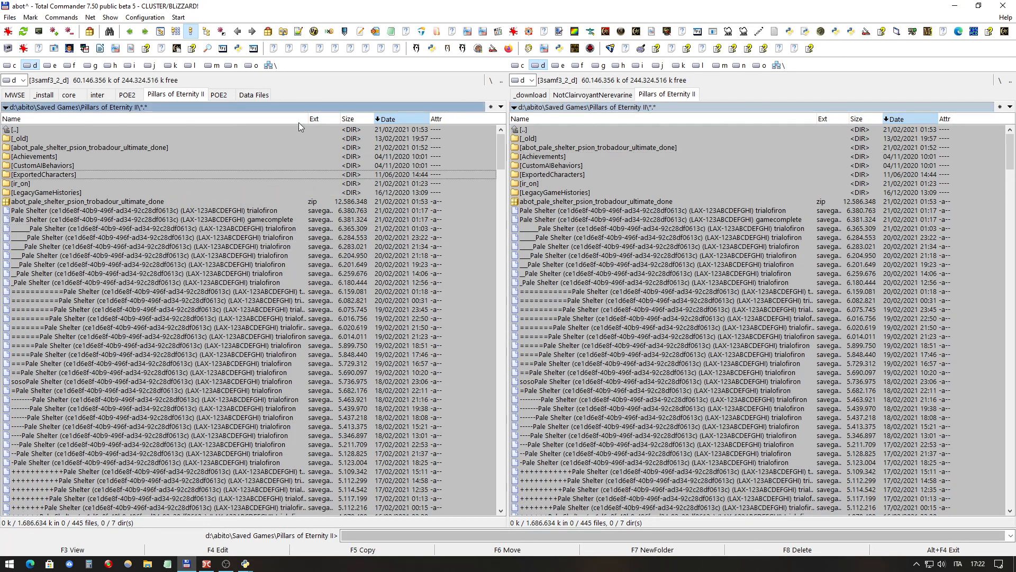
pyautogui.doubleClick(36, 129)
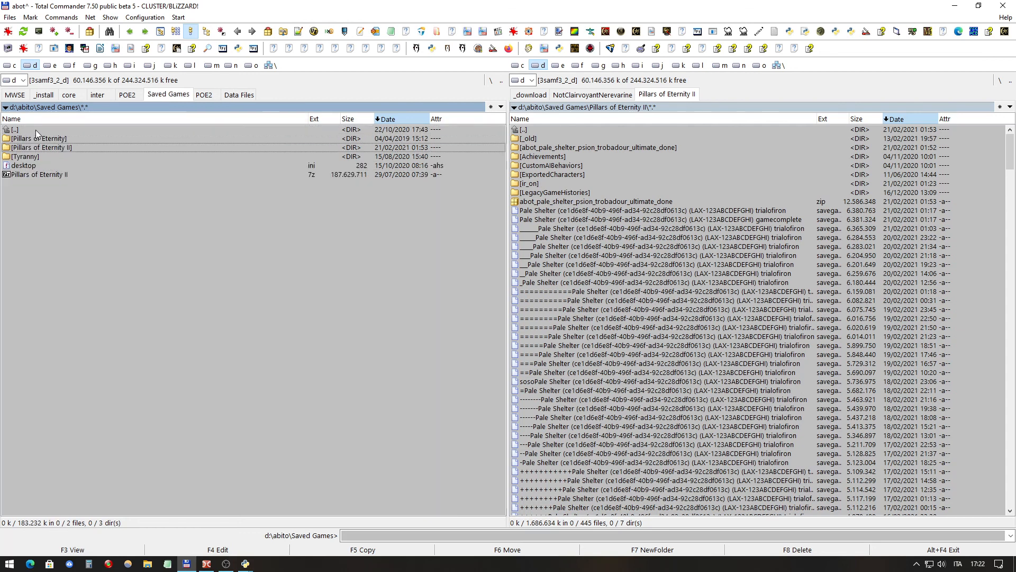
pyautogui.doubleClick(49, 129)
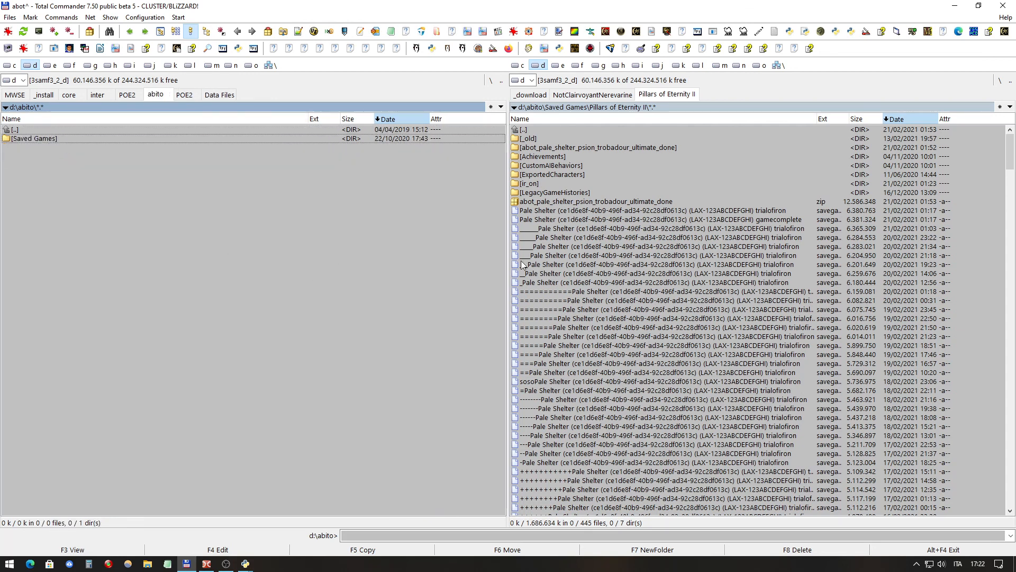
pyautogui.moveTo(508, 255); pyautogui.dragTo(378, 259)
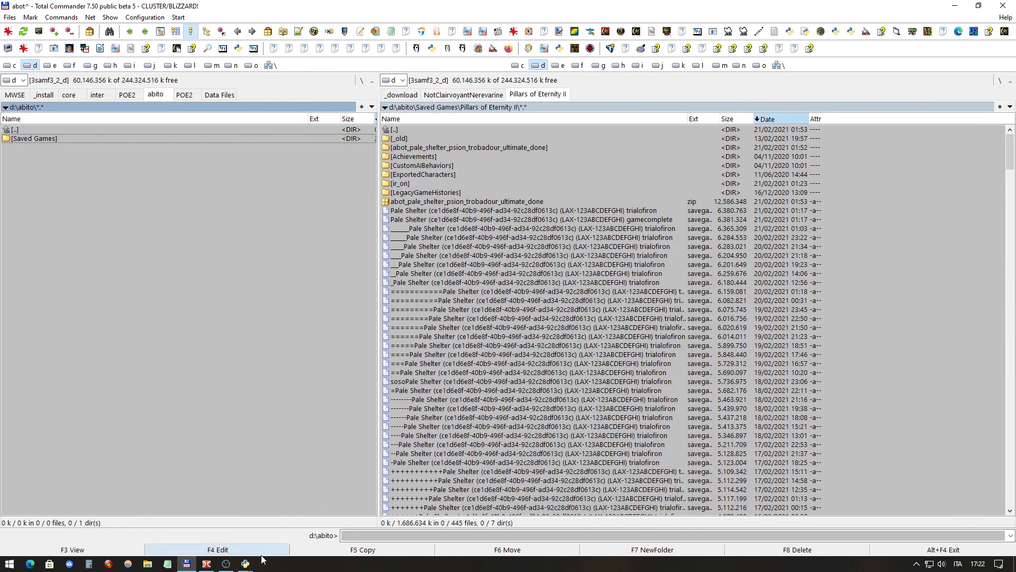
# Step: Switch to Wrye Mash, run Repair All on the save sss_a_1614007191.ess and close the result message
pyautogui.moveTo(247, 562)
pyautogui.click(301, 508)
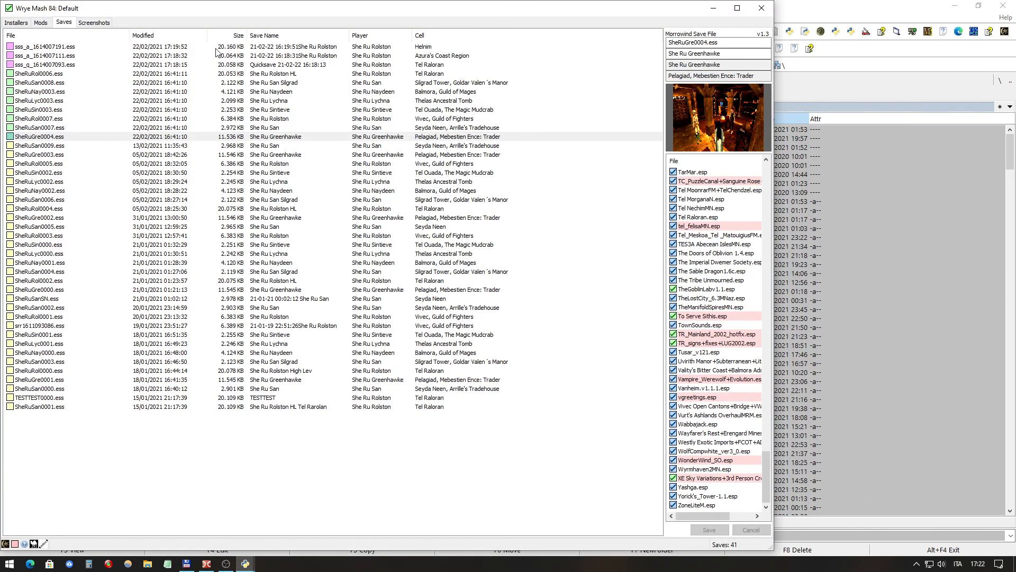
pyautogui.click(303, 47)
pyautogui.rightClick(303, 47)
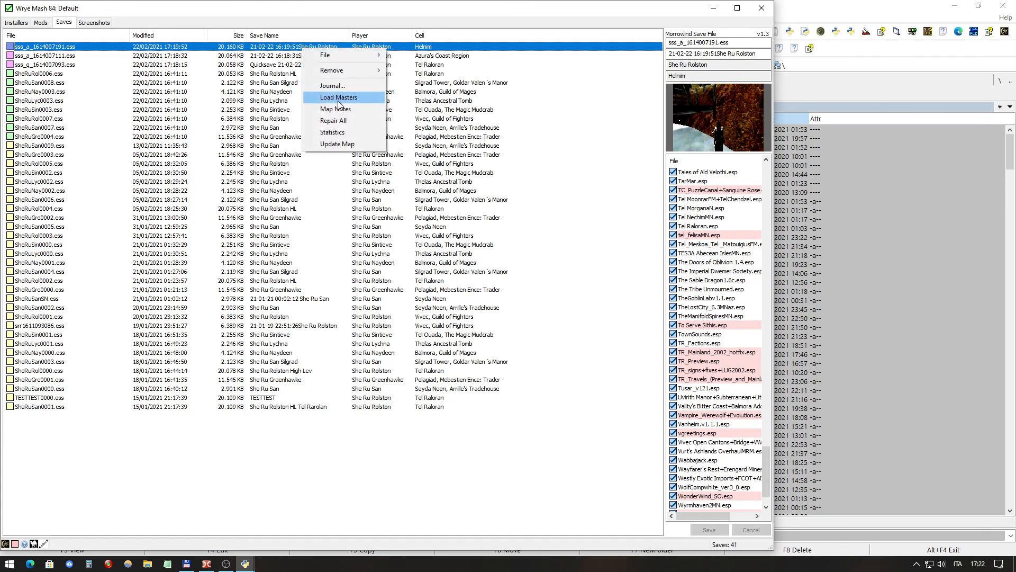
pyautogui.click(323, 121)
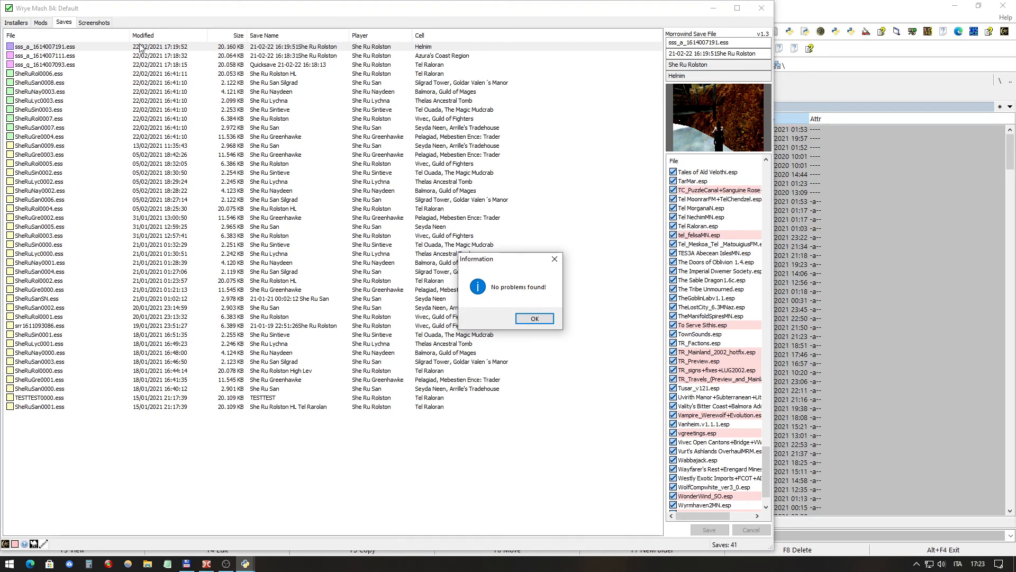
pyautogui.press('Return')
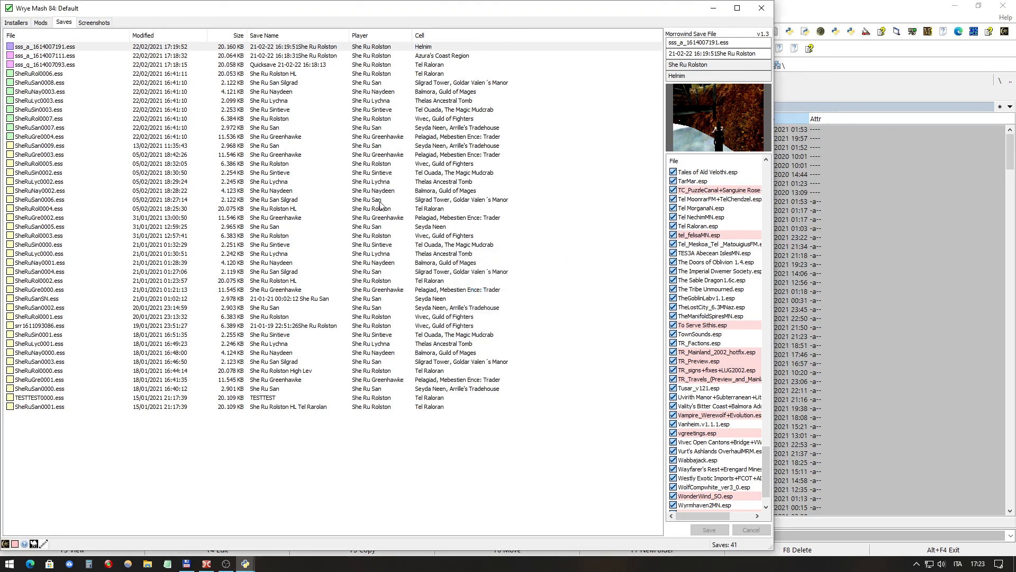
# Step: Show the mods list, look through the load order and sort the plugins by size
pyautogui.click(41, 22)
pyautogui.scroll(-5, 159, 68)
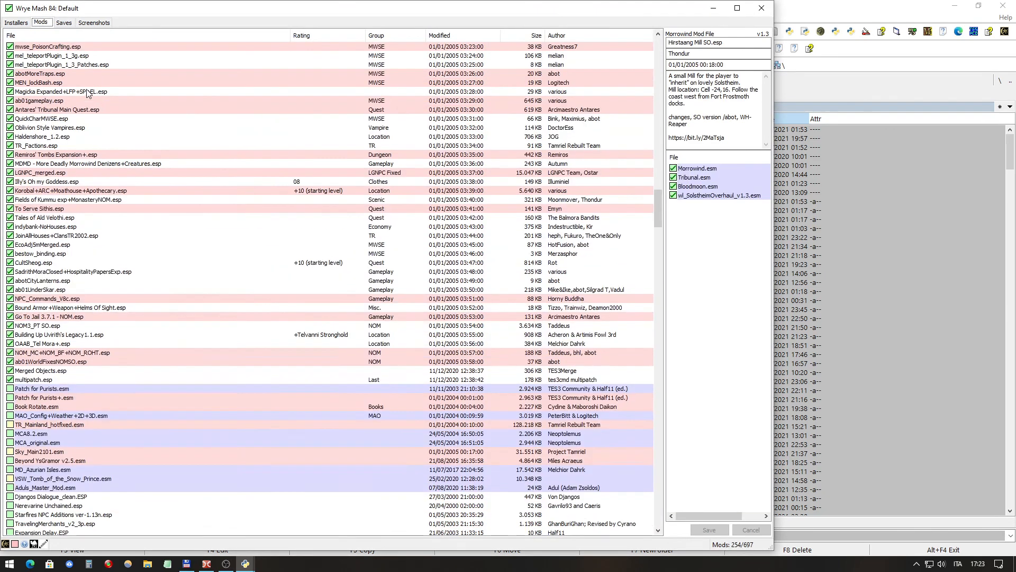
pyautogui.scroll(14, 315, 73)
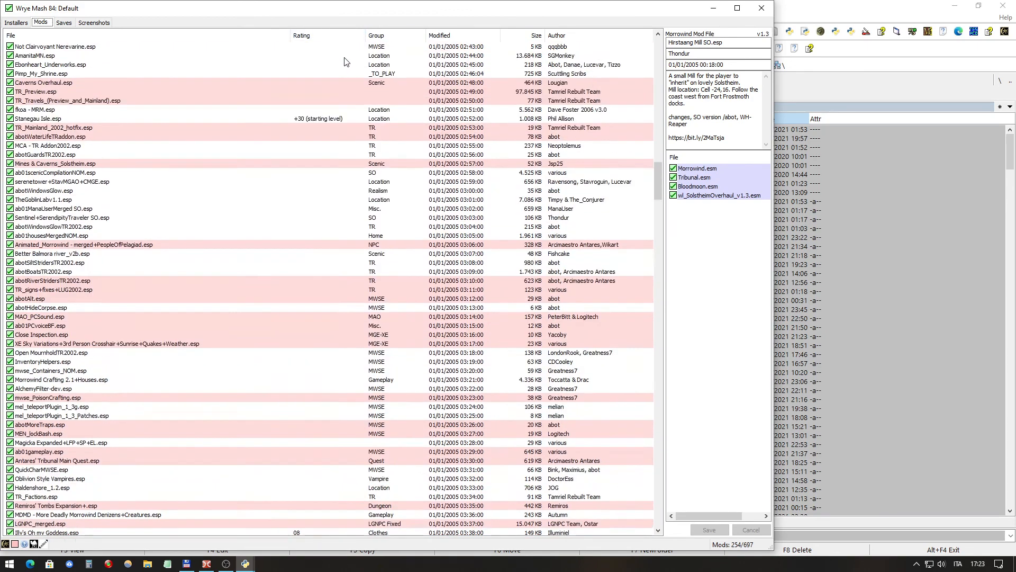
pyautogui.scroll(20, 530, 79)
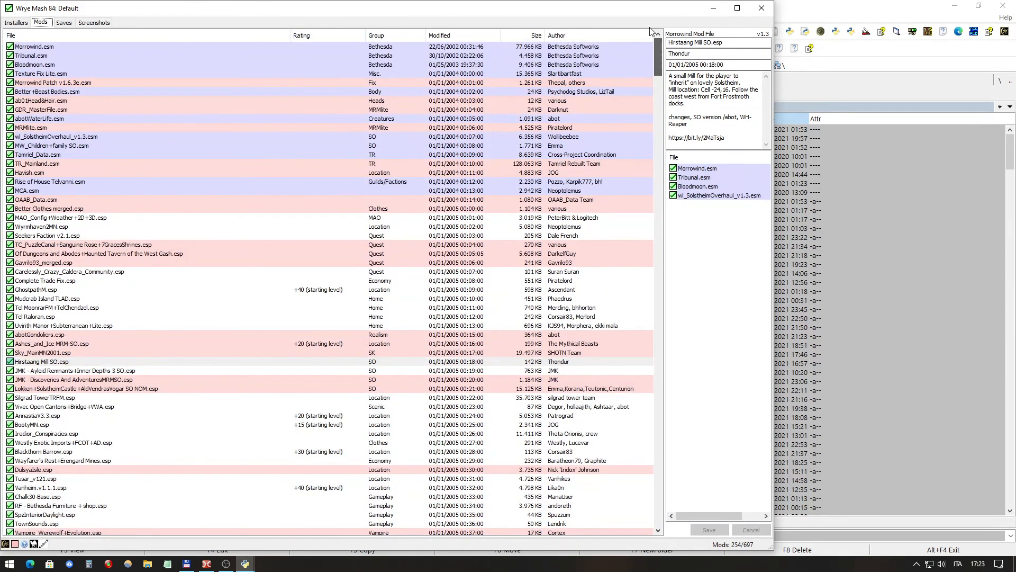
pyautogui.click(520, 35)
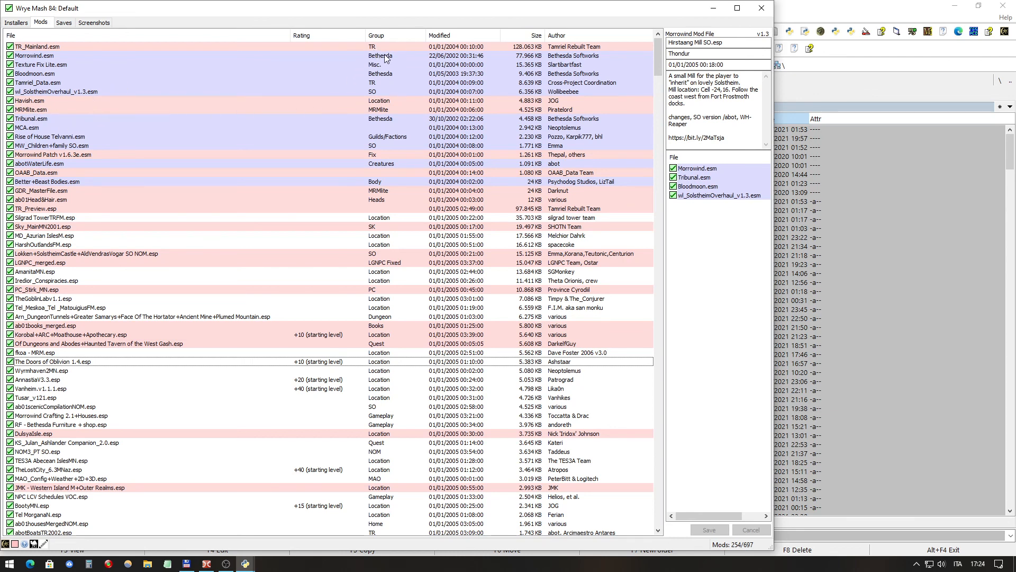
# Step: View the descriptions and masters of Sky_MainMN2001.esp, Silgrad TowerTRFM.esp and PC_Stirk_MN.esp
pyautogui.click(382, 229)
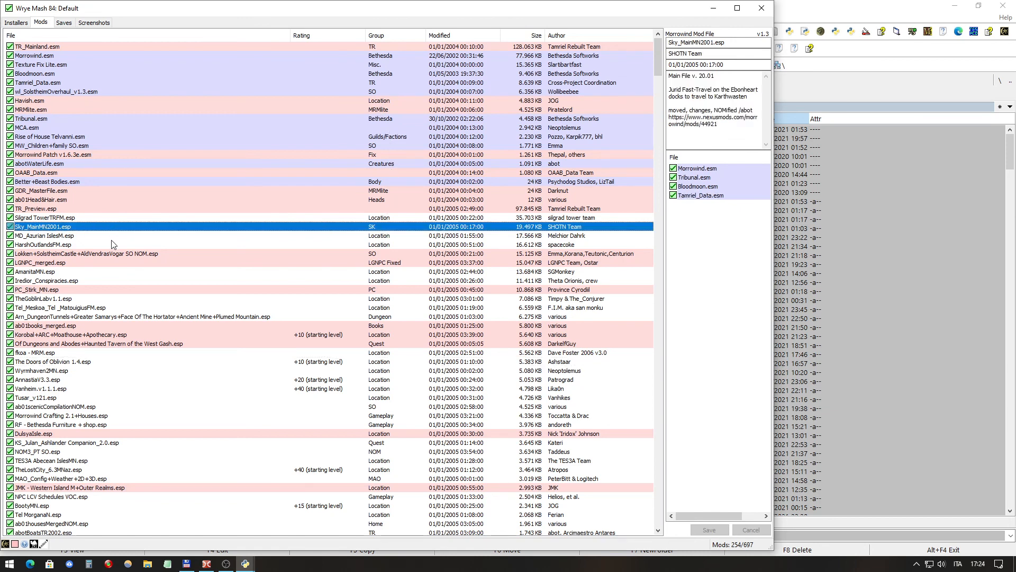
pyautogui.click(49, 219)
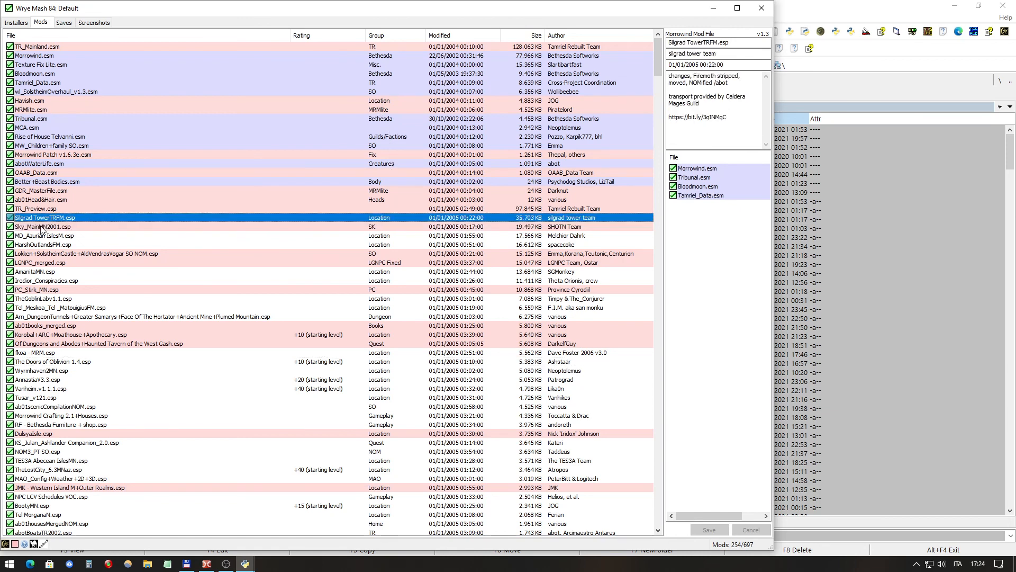
pyautogui.click(44, 228)
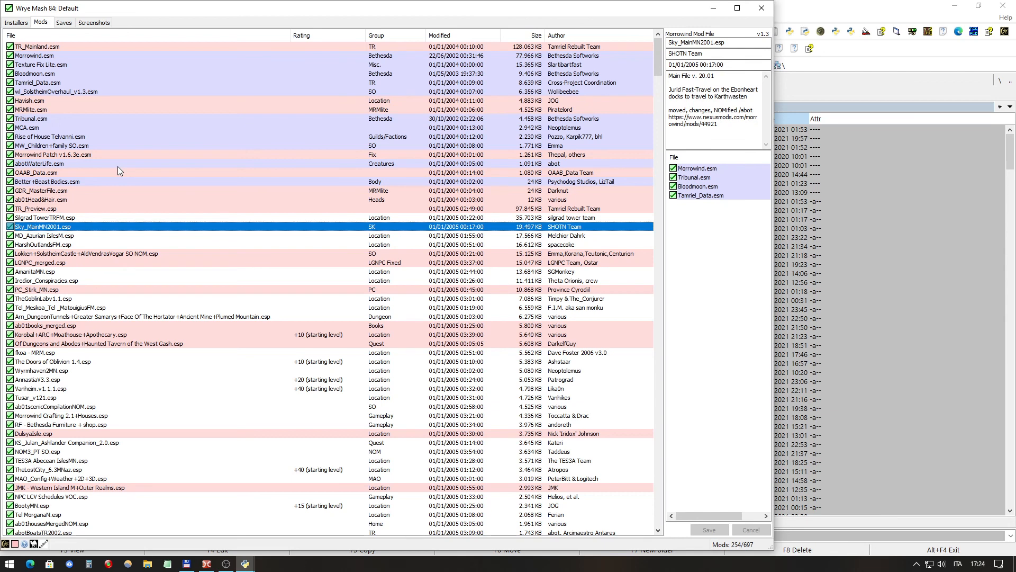
pyautogui.click(81, 289)
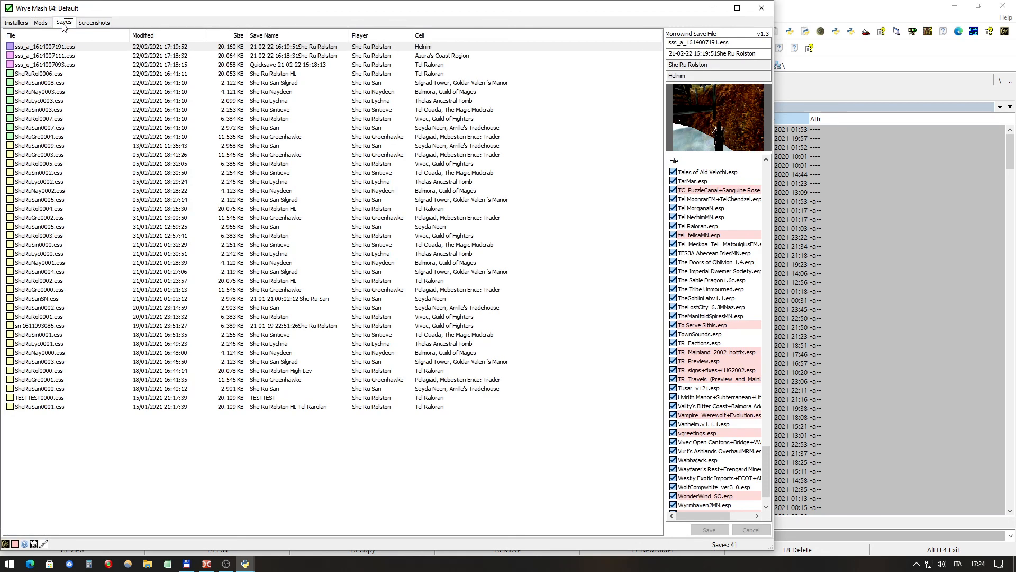
# Step: Compare the saves and mods lists, and view the details of Bloodmoon.esm, the Lokken and Solstheim Castle plugin and PC_Stirk_MN.esp
pyautogui.click(43, 22)
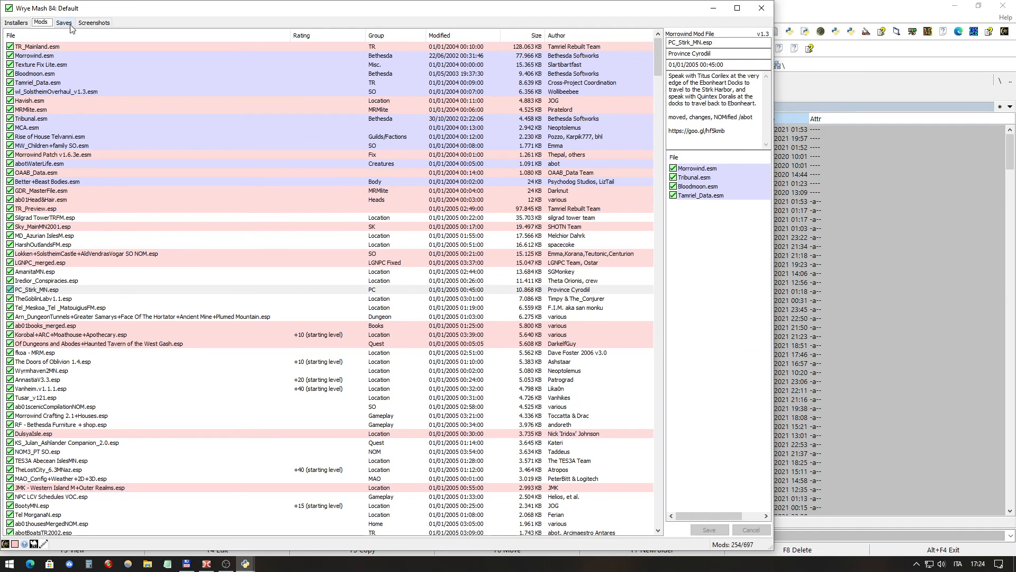
pyautogui.click(68, 23)
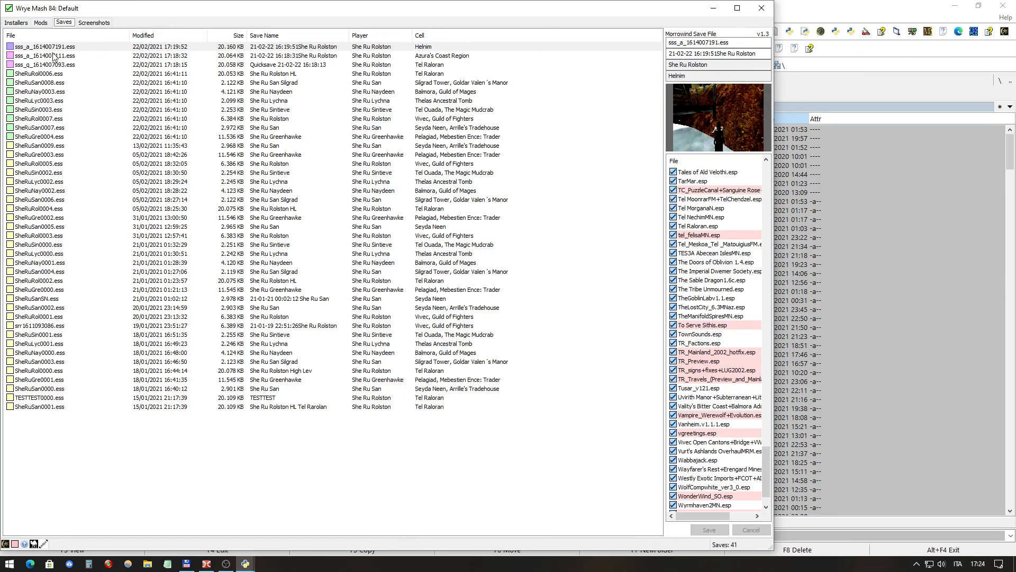
pyautogui.click(40, 23)
pyautogui.click(42, 74)
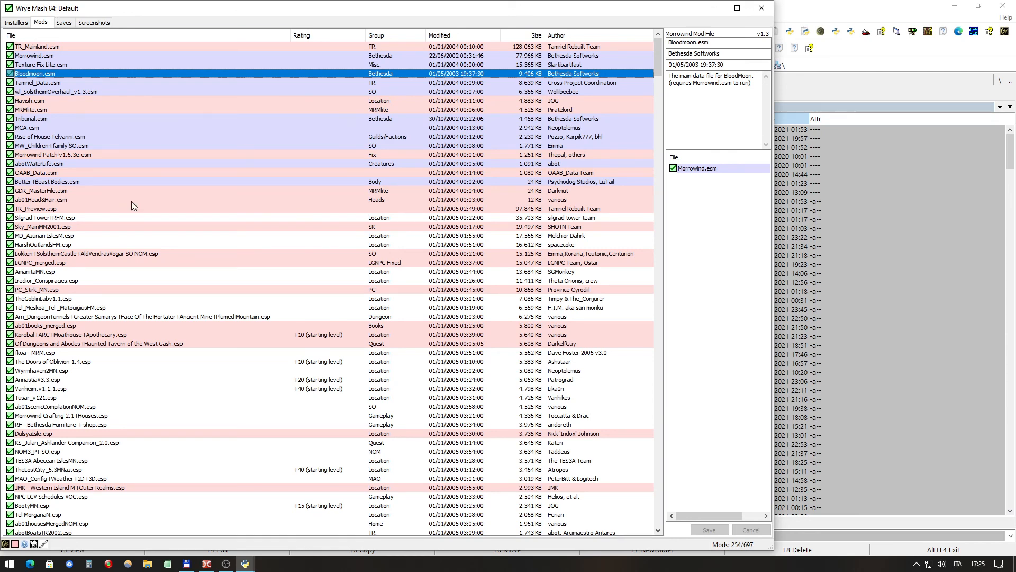
pyautogui.click(114, 254)
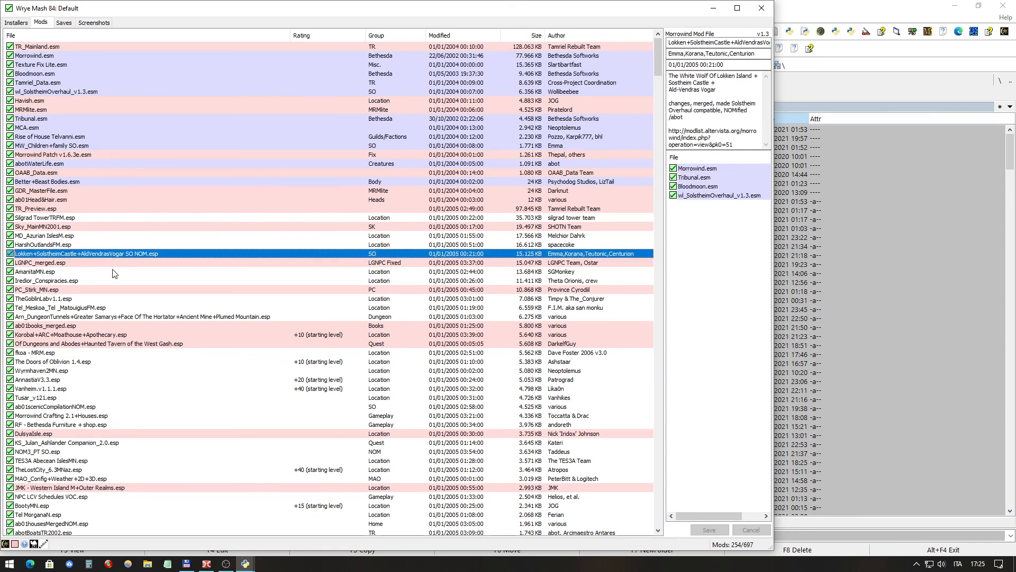
pyautogui.click(106, 291)
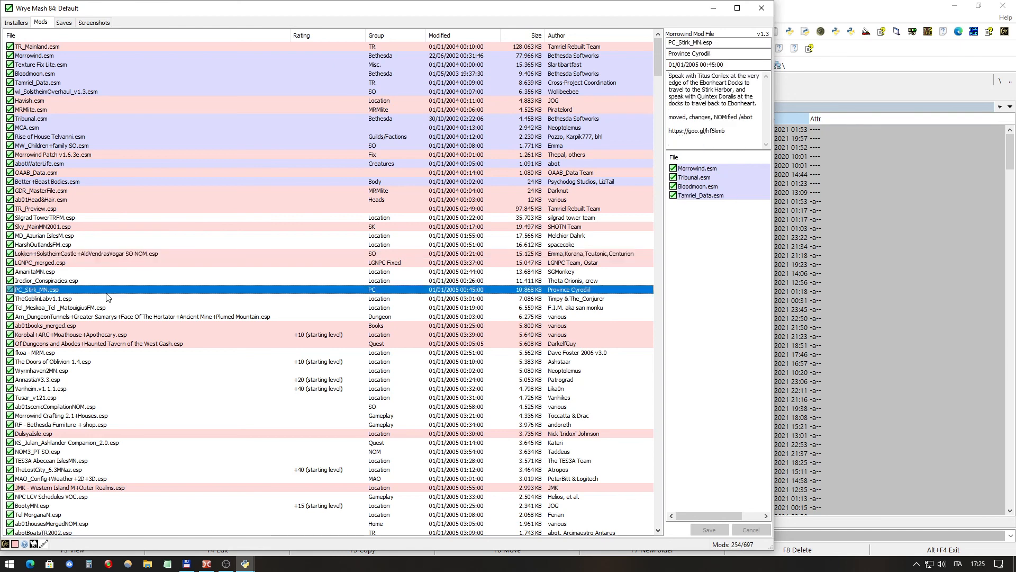
# Step: View the master list of the save SheRuGre0004.ess and return to the mods list
pyautogui.click(63, 24)
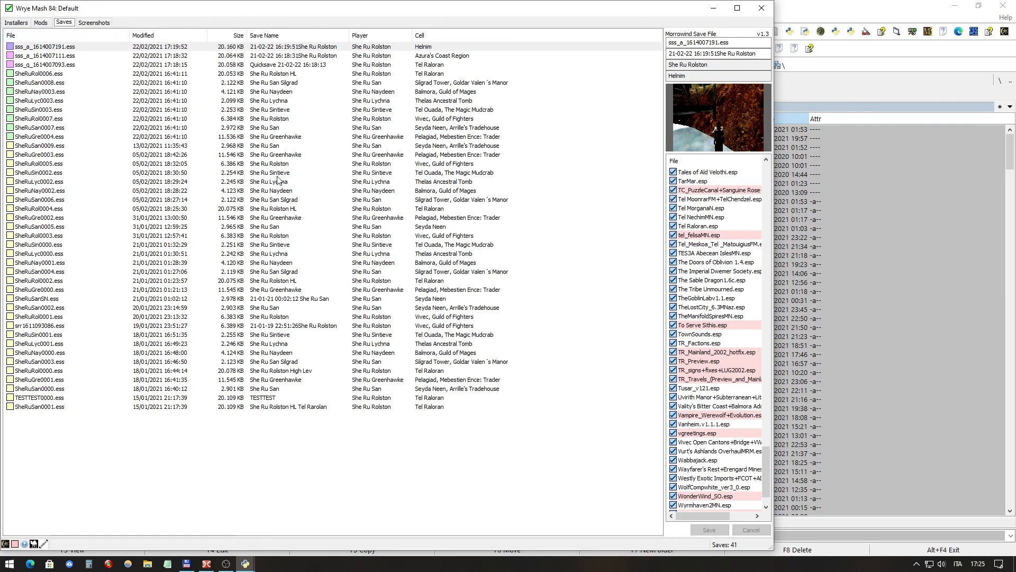
pyautogui.click(210, 137)
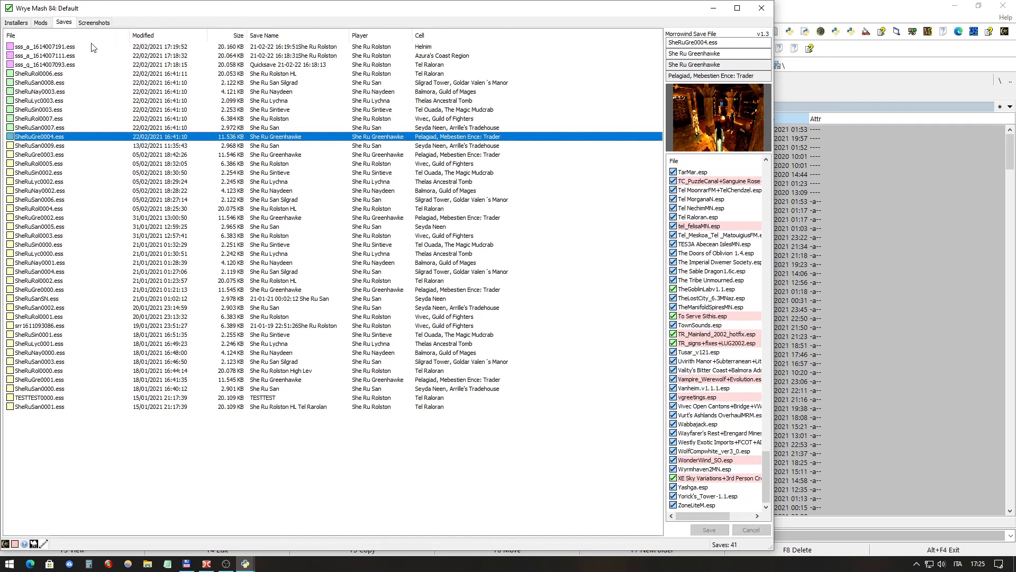
pyautogui.click(40, 23)
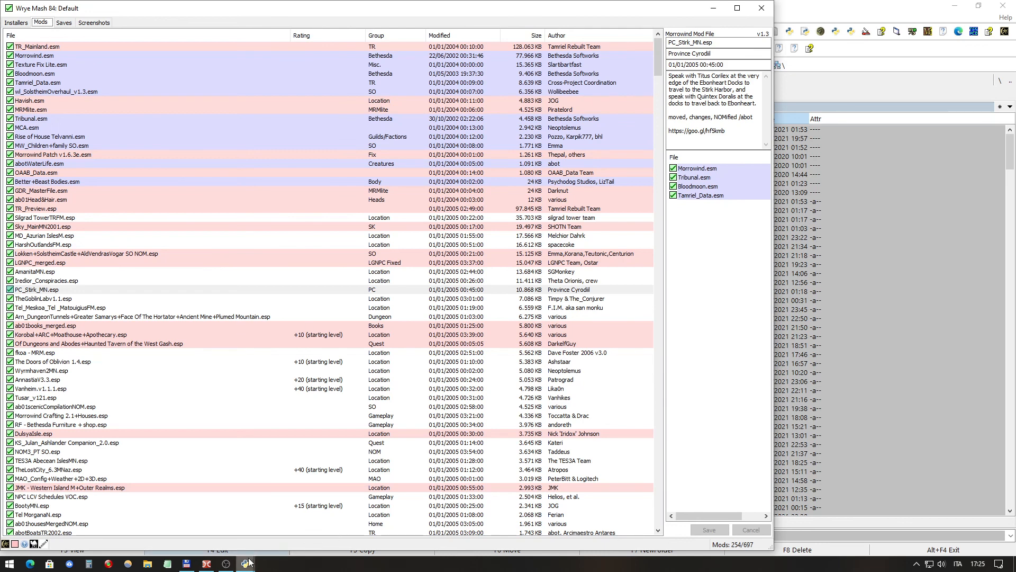
pyautogui.moveTo(228, 566)
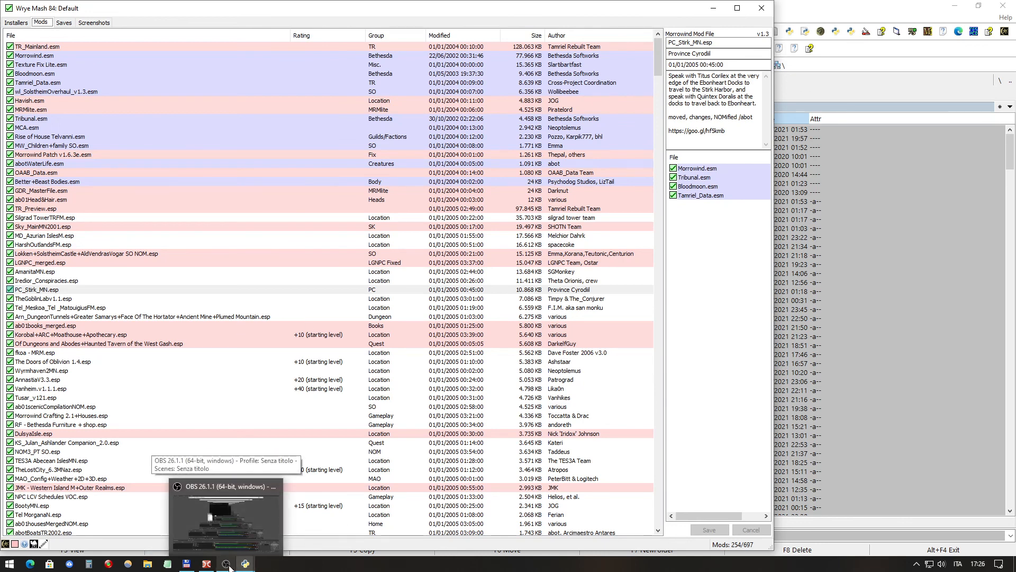